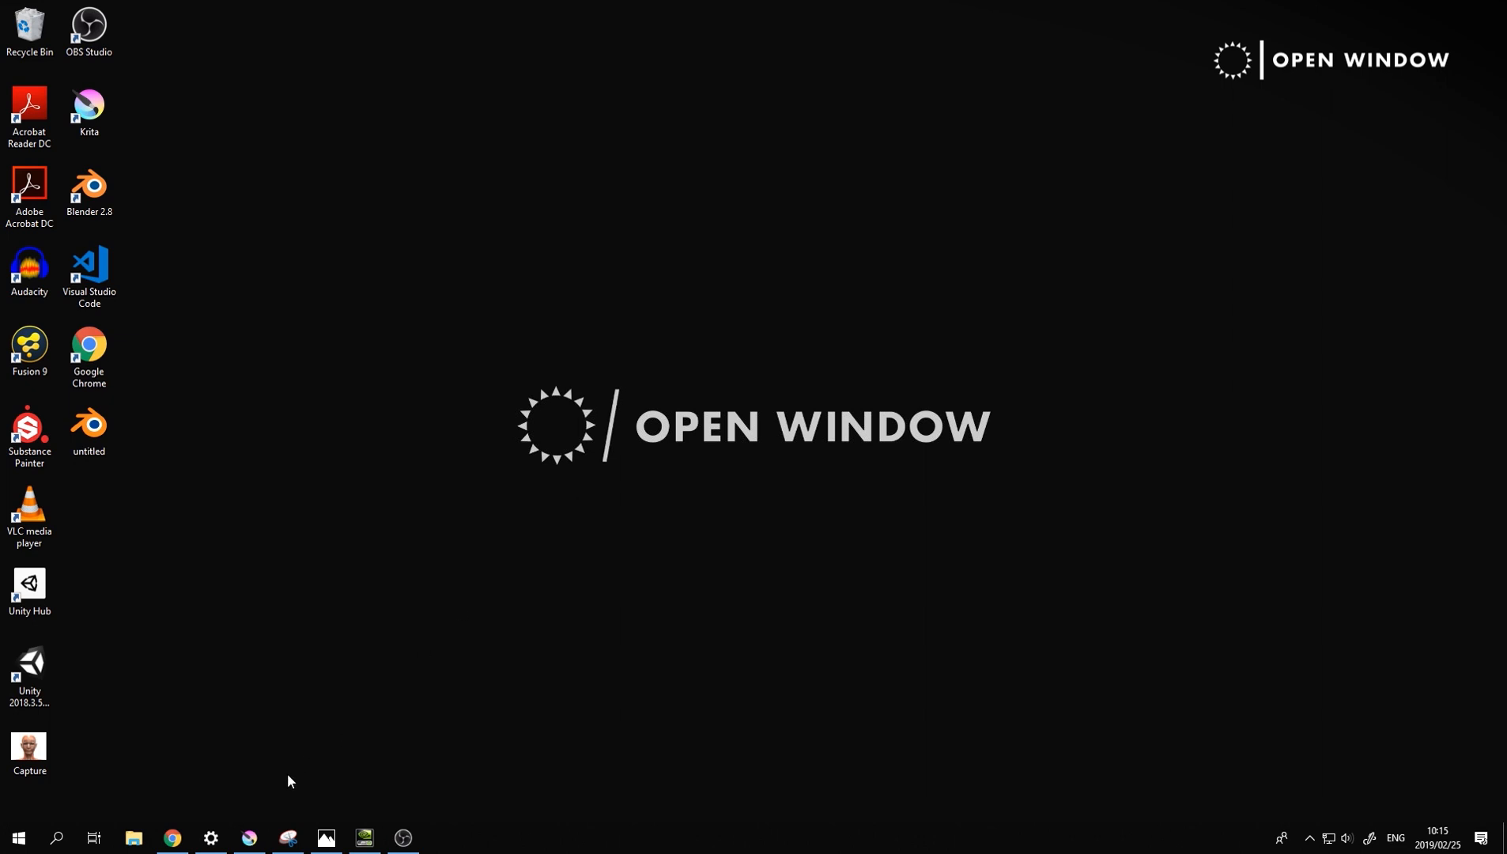
Open the Capture image from the desktop and move its window toward the middle of the screen
{"action": "left_click", "coordinate": [25, 751]}
{"action": "double_click", "coordinate": [25, 751]}
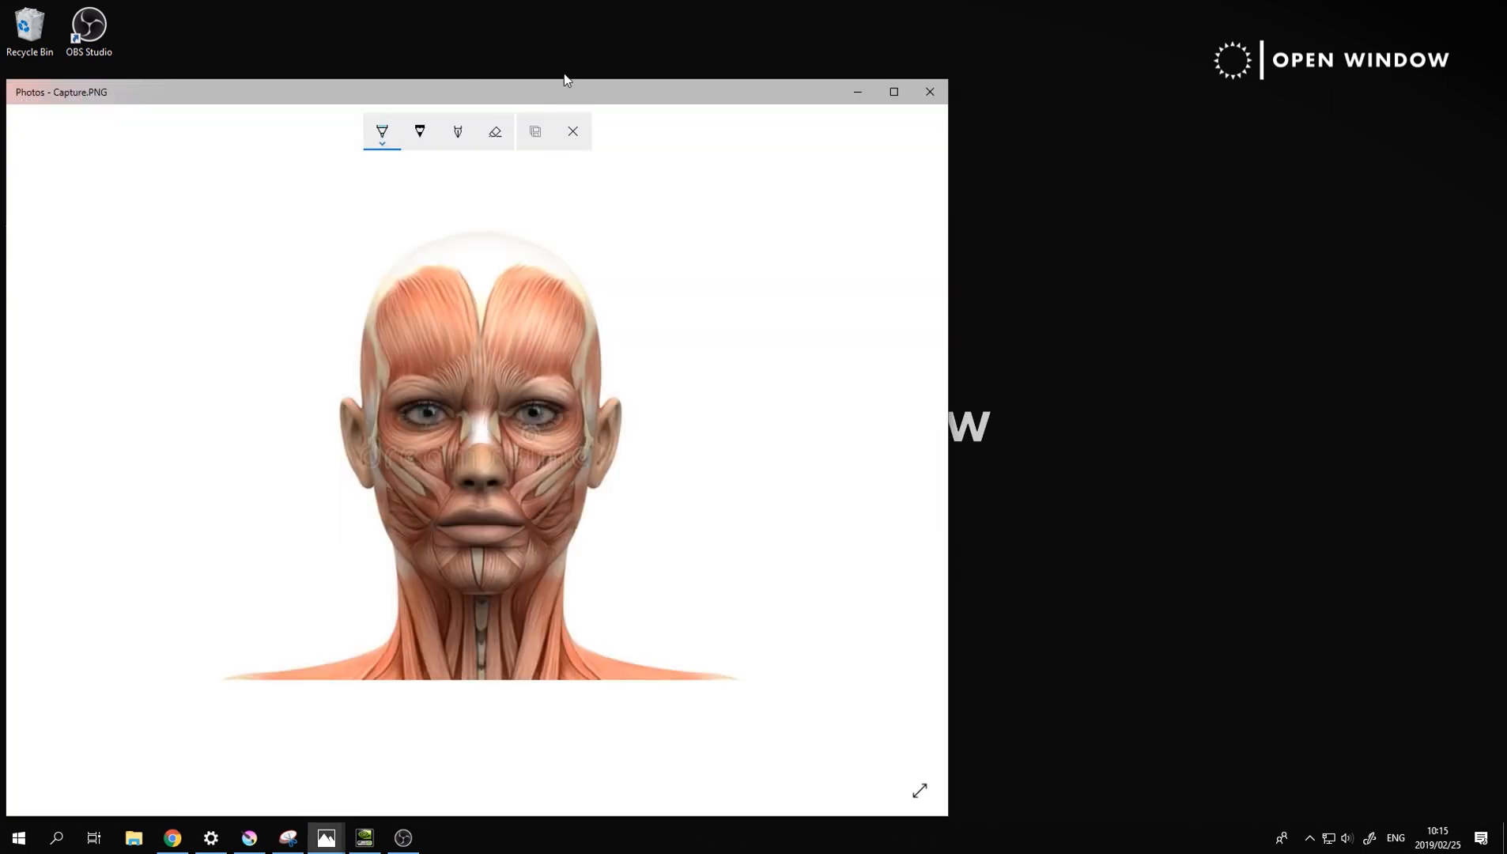
{"action": "left_click_drag", "start_coordinate": [564, 76], "coordinate": [864, 48]}
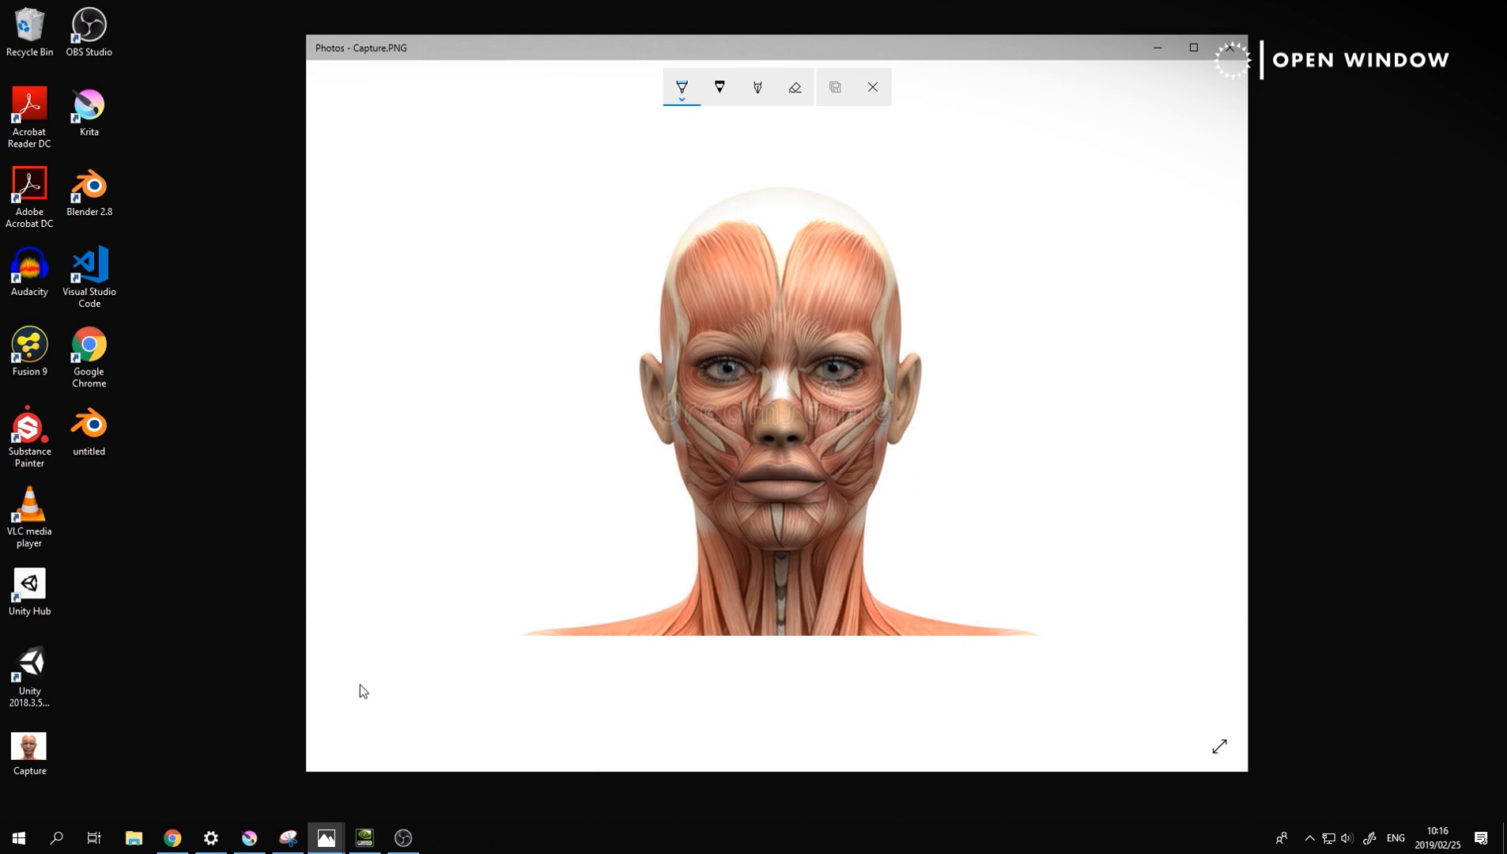
Close the running Krita session without saving the changes to Front.png
{"action": "left_click", "coordinate": [255, 838]}
{"action": "right_click", "coordinate": [255, 838]}
{"action": "left_click", "coordinate": [246, 803]}
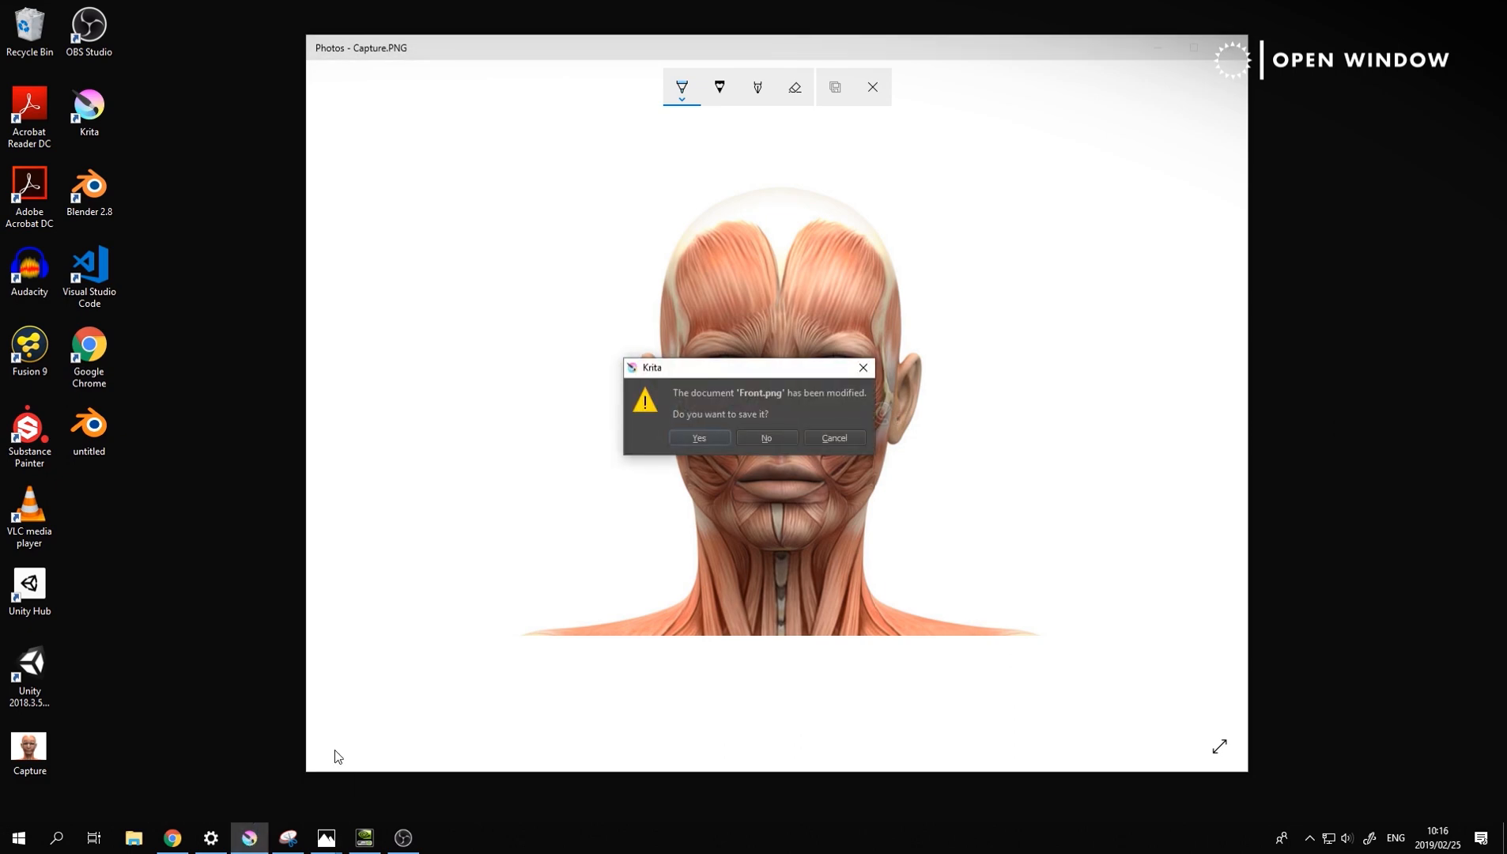
{"action": "left_click", "coordinate": [763, 437]}
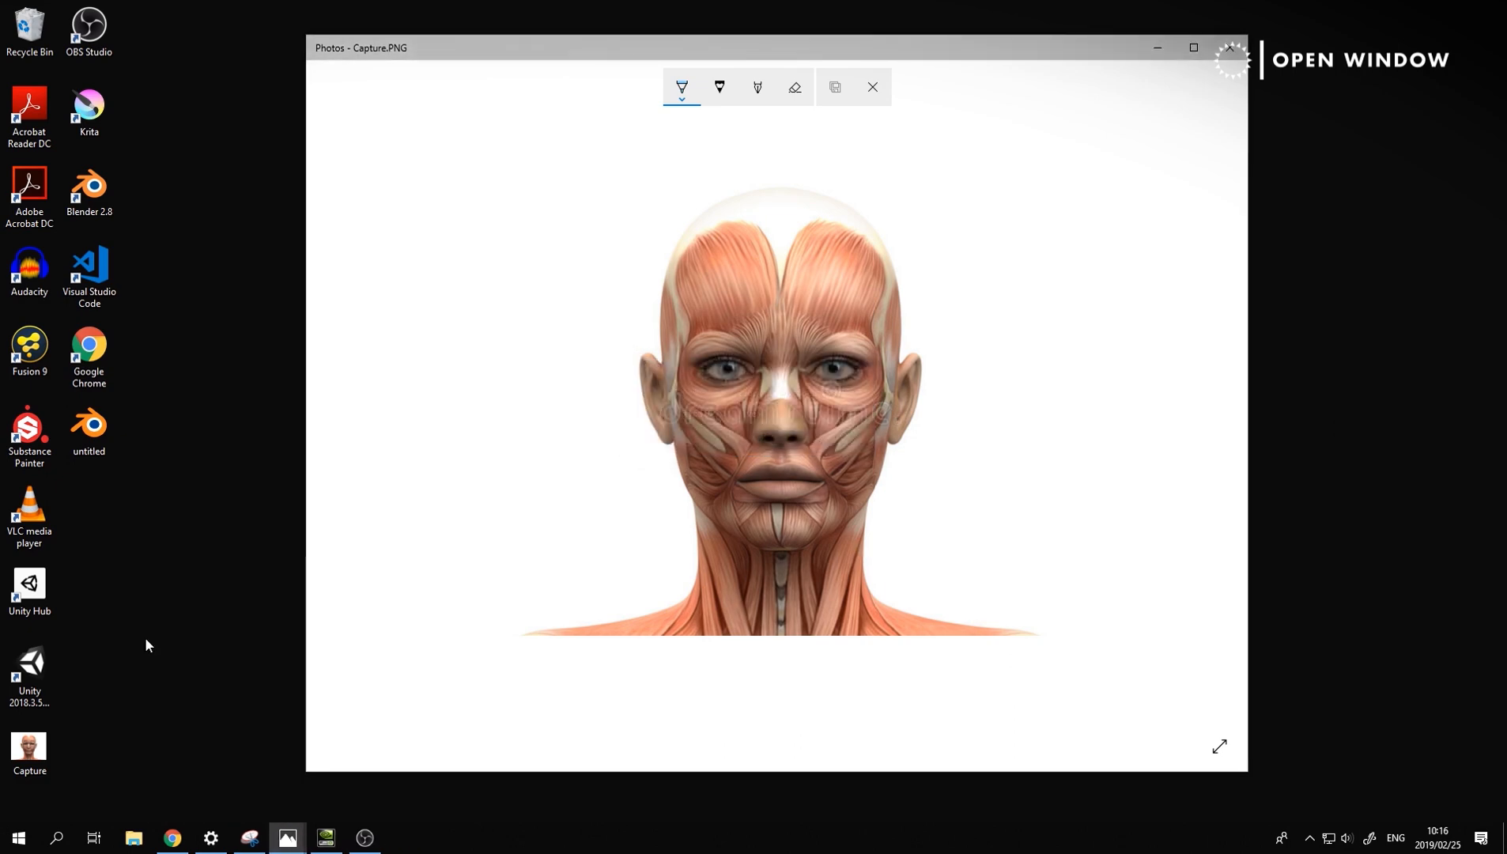
Launch Krita again and open the Front.png face sketch
{"action": "key", "text": "super"}
{"action": "type", "text": "krita"}
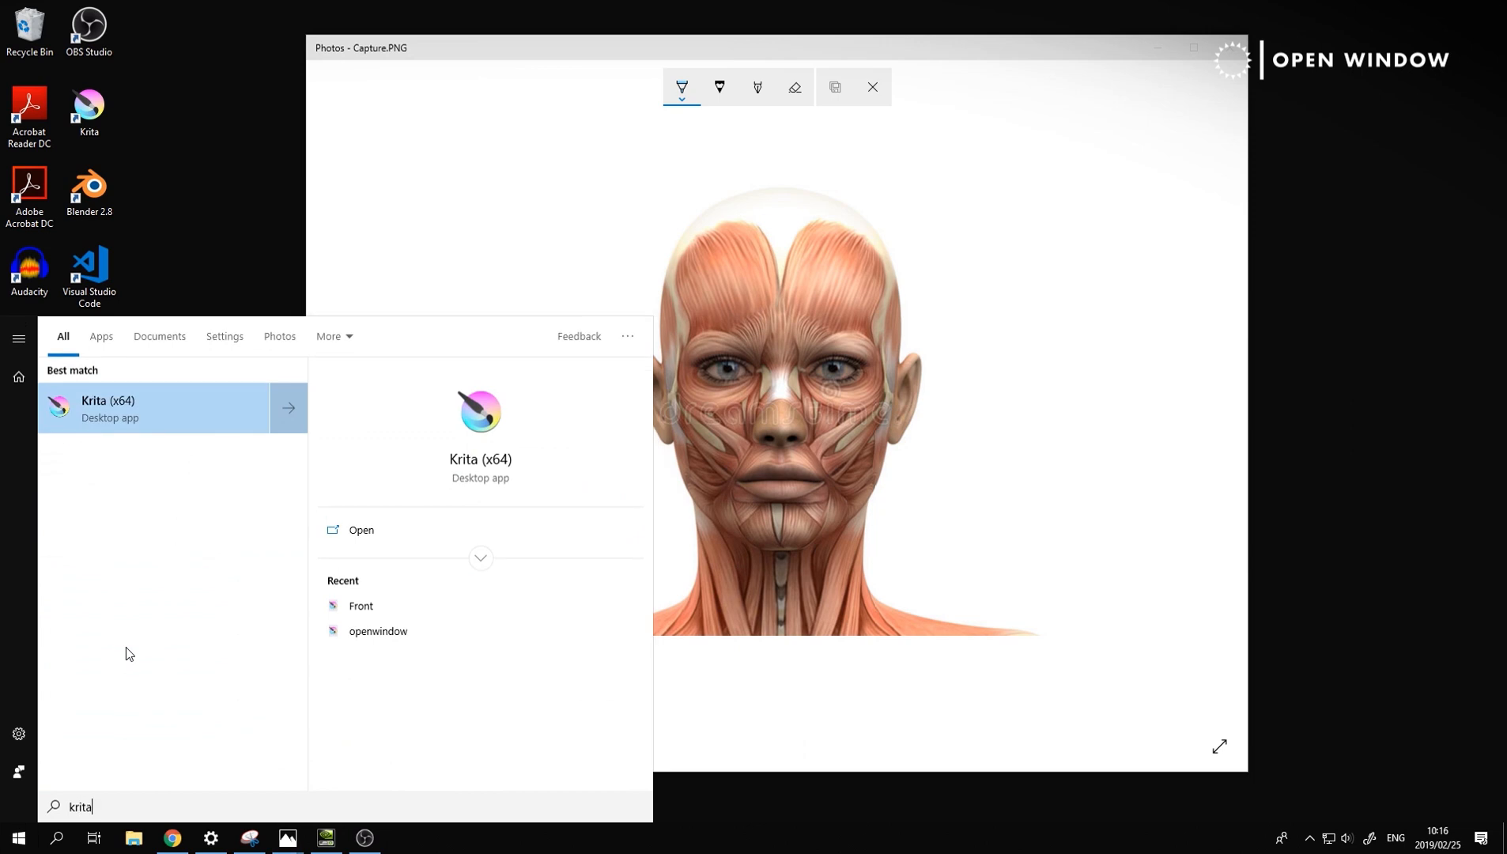
{"action": "key", "text": "Return"}
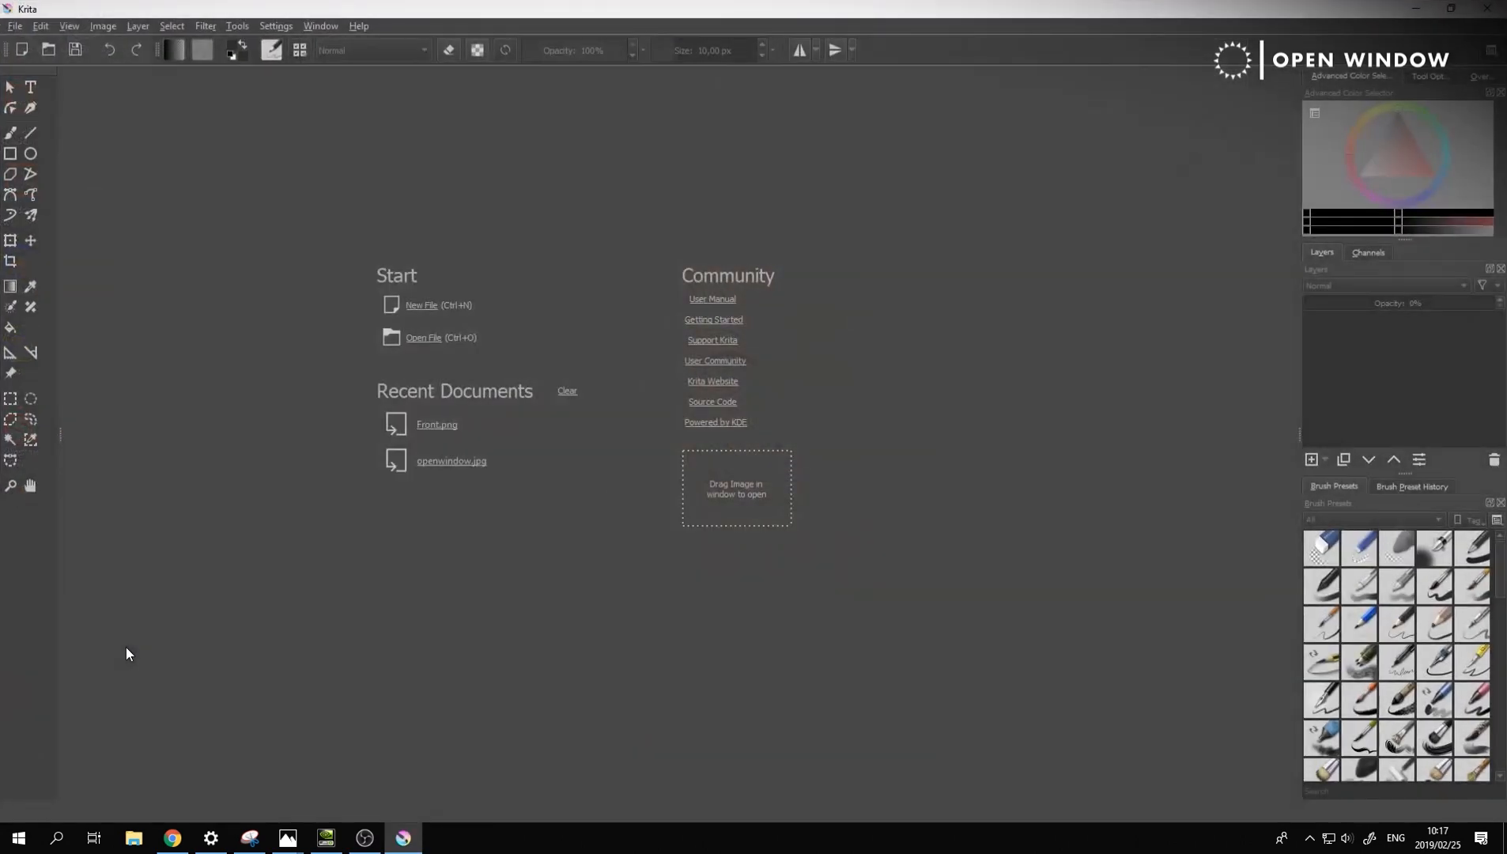
{"action": "left_click", "coordinate": [424, 338]}
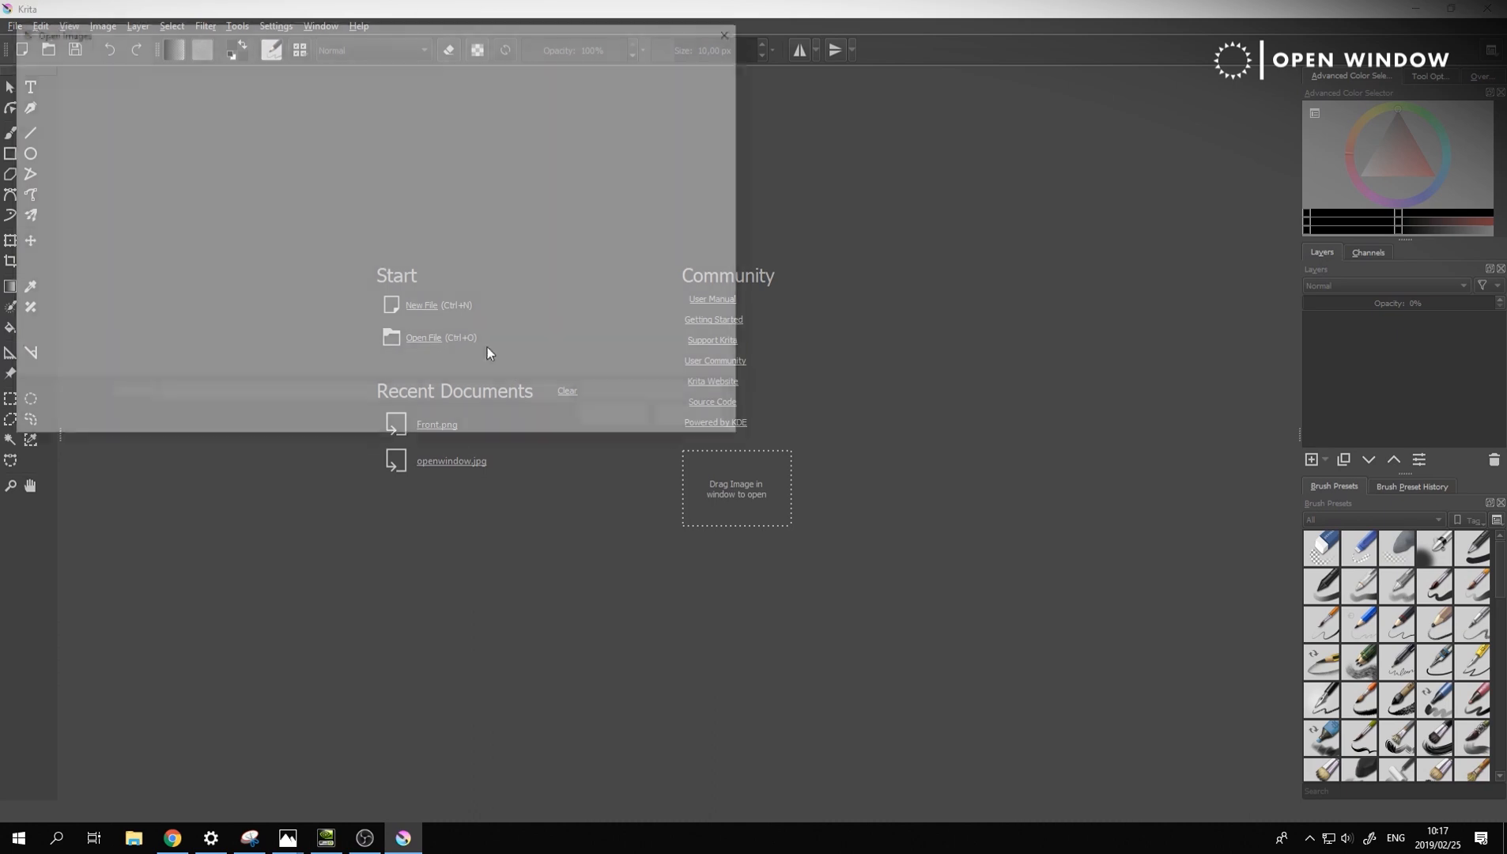
{"action": "double_click", "coordinate": [189, 324]}
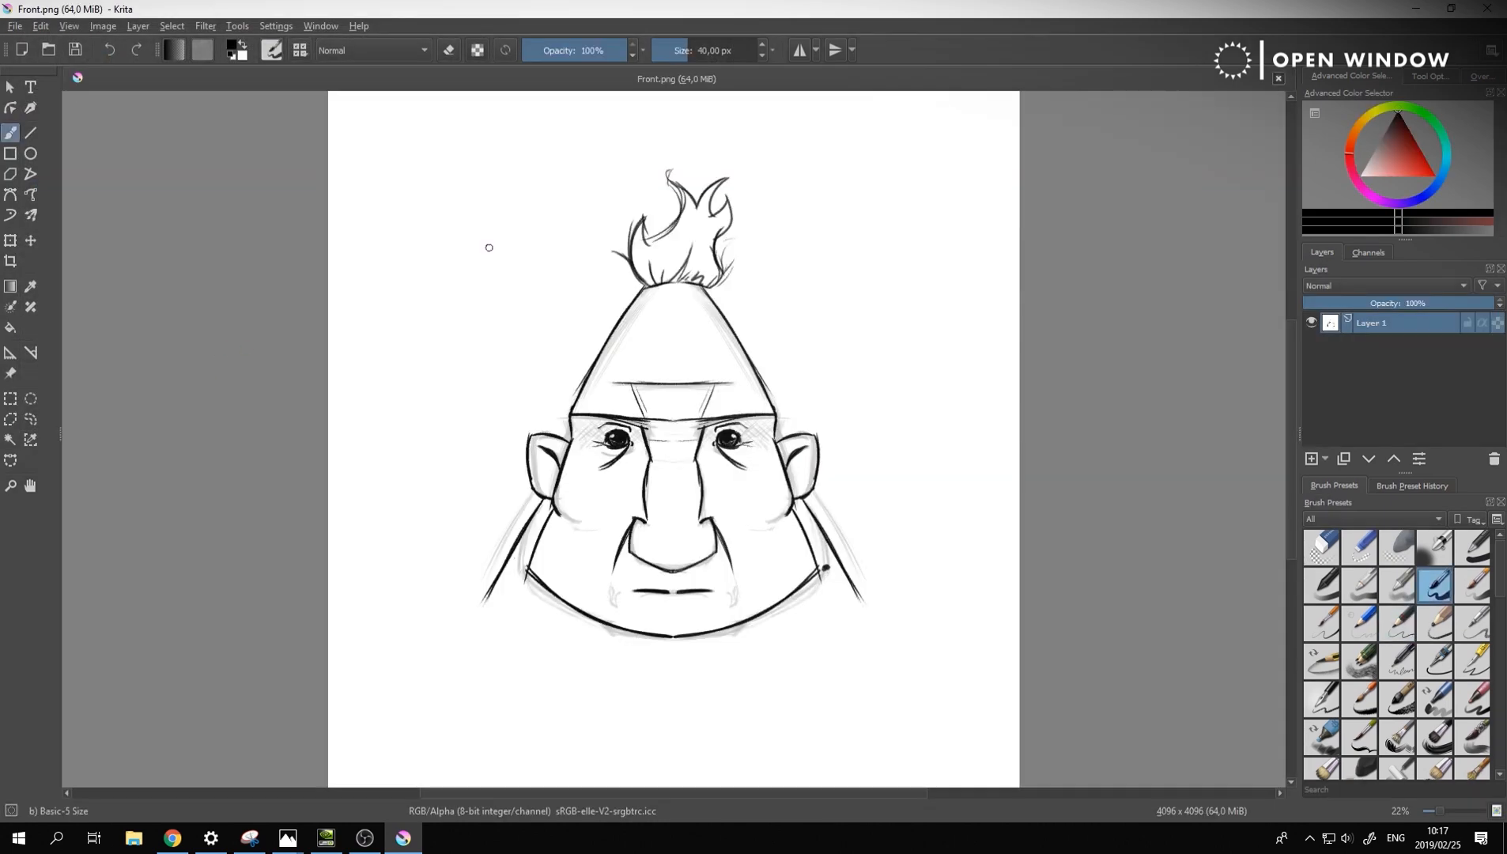
Set the brush colour to bright red and add a new paint layer above the sketch
{"action": "left_click", "coordinate": [1435, 175]}
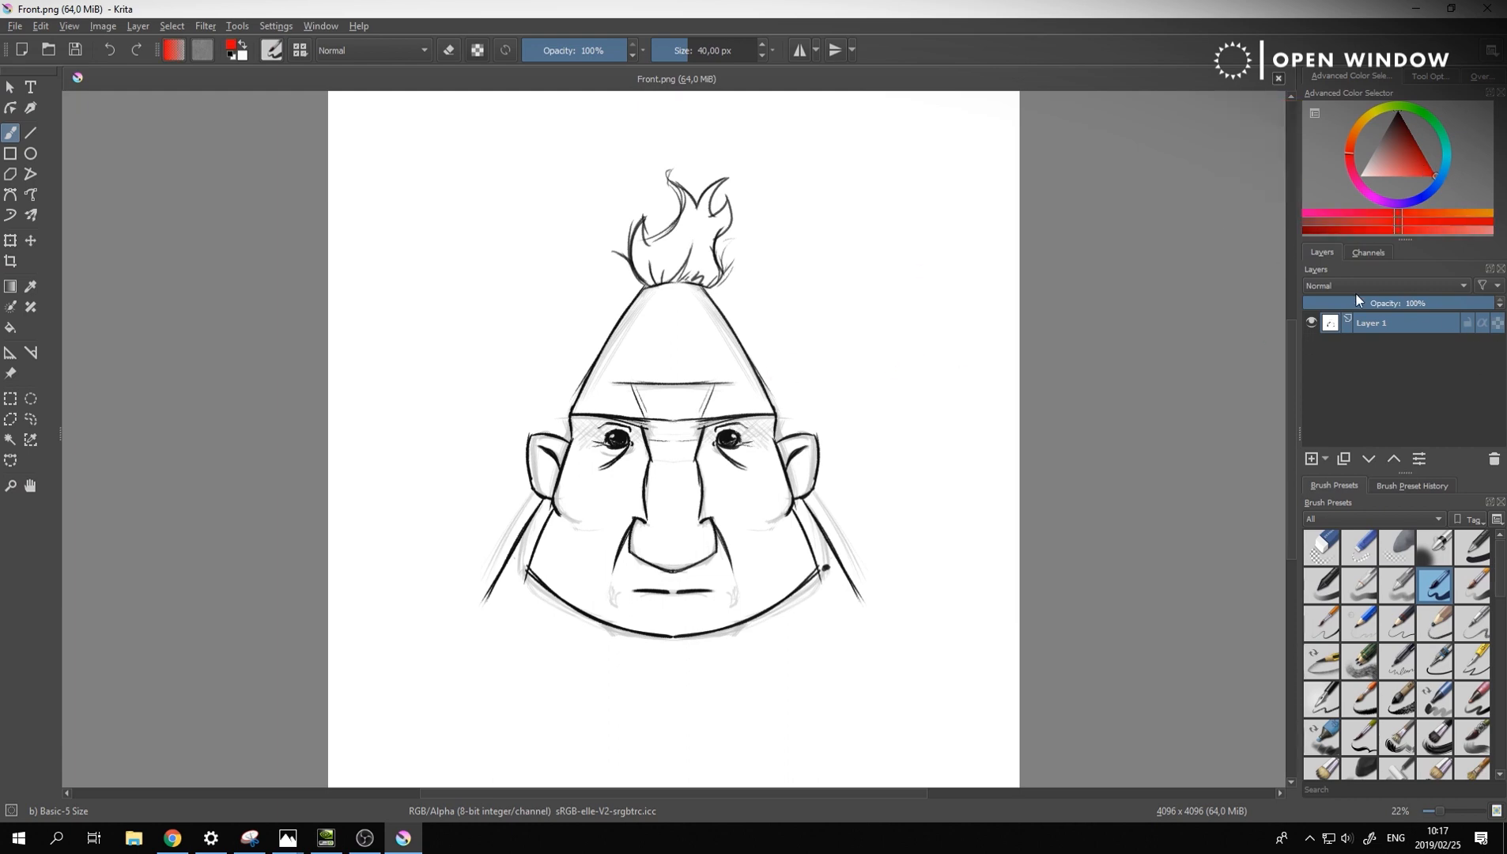
{"action": "left_click", "coordinate": [1318, 459]}
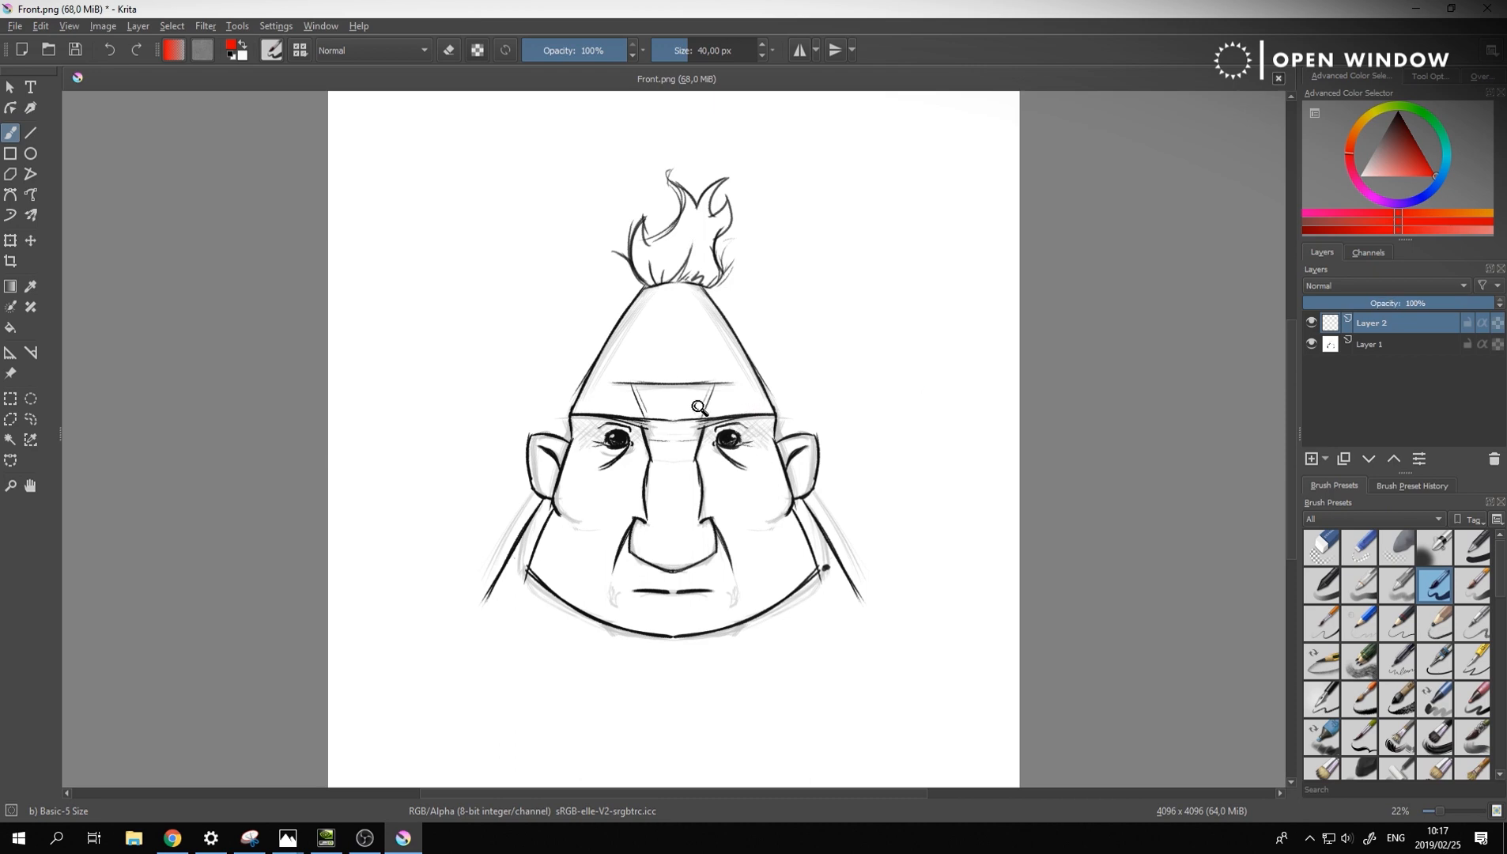
Outline the muscle area around the right-hand eye in red and fill it with short strokes radiating from the eye
{"action": "middle_click_drag", "start_coordinate": [753, 450], "coordinate": [738, 404], "text": "ctrl"}
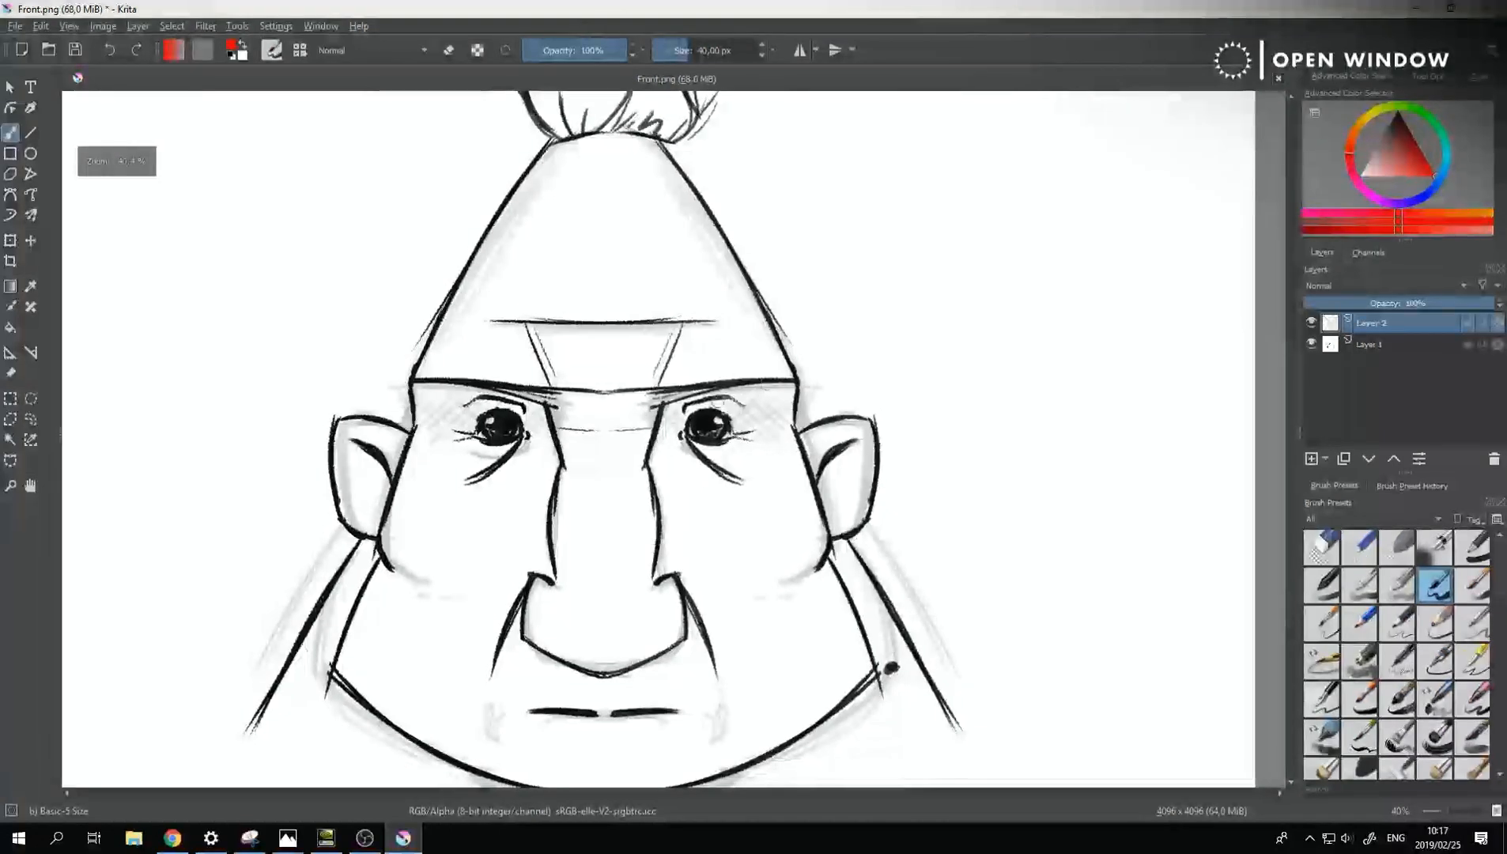
{"action": "mouse_move", "coordinate": [663, 461]}
{"action": "left_mouse_down"}
{"action": "mouse_move", "coordinate": [737, 488]}
{"action": "mouse_move", "coordinate": [781, 456]}
{"action": "left_mouse_up"}
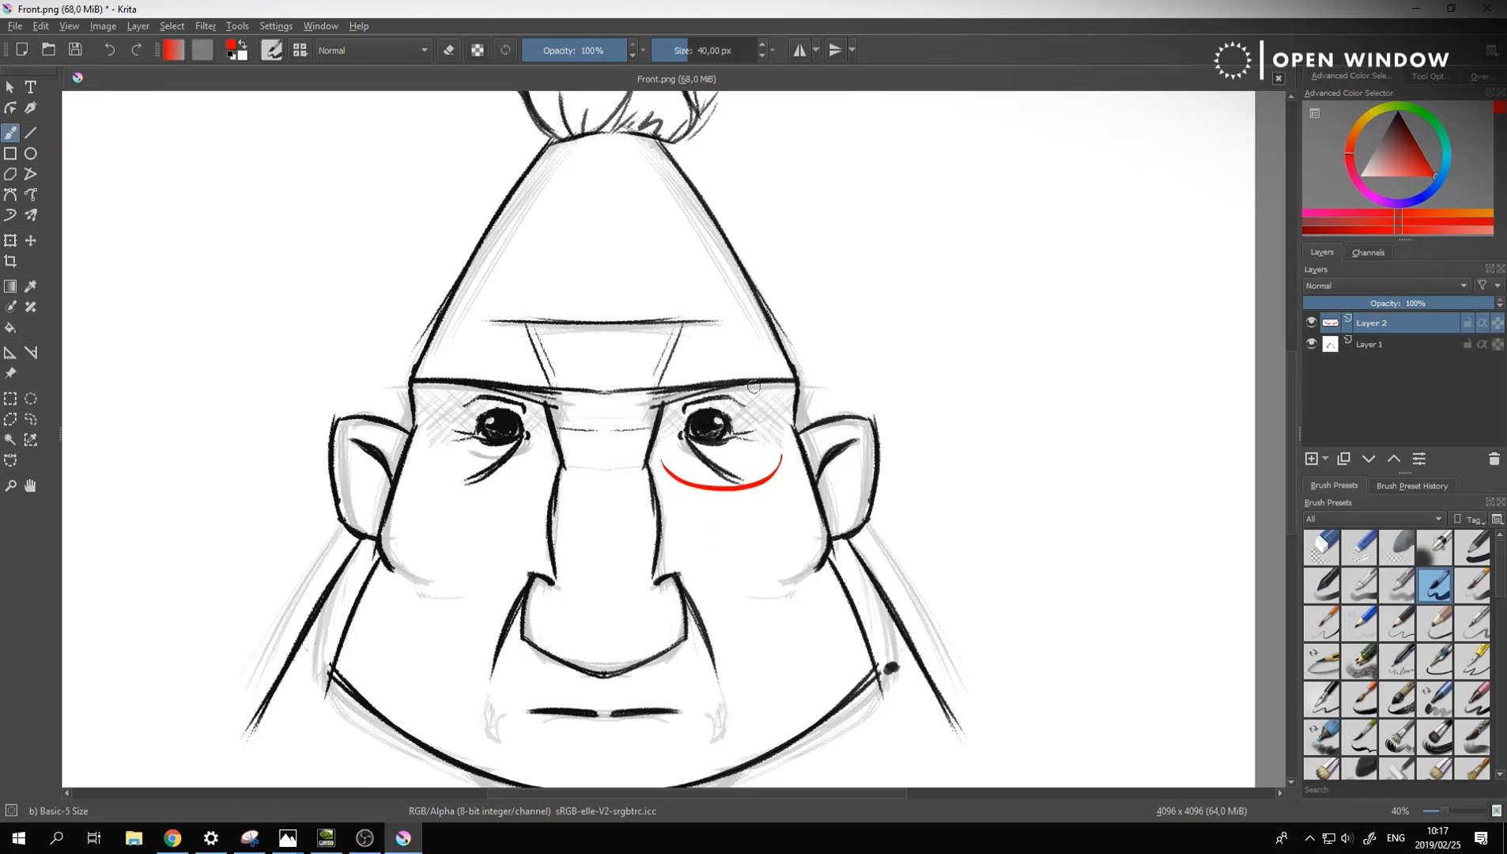
{"action": "left_click_drag", "start_coordinate": [743, 387], "coordinate": [800, 440]}
{"action": "mouse_move", "coordinate": [684, 423]}
{"action": "left_mouse_down"}
{"action": "mouse_move", "coordinate": [733, 419]}
{"action": "mouse_move", "coordinate": [669, 466]}
{"action": "mouse_move", "coordinate": [681, 477]}
{"action": "left_mouse_up"}
{"action": "mouse_move", "coordinate": [702, 439]}
{"action": "left_mouse_down"}
{"action": "mouse_move", "coordinate": [704, 479]}
{"action": "mouse_move", "coordinate": [742, 479]}
{"action": "left_mouse_up"}
{"action": "mouse_move", "coordinate": [729, 443]}
{"action": "left_mouse_down"}
{"action": "mouse_move", "coordinate": [757, 474]}
{"action": "mouse_move", "coordinate": [770, 462]}
{"action": "left_mouse_up"}
{"action": "mouse_move", "coordinate": [737, 433]}
{"action": "left_mouse_down"}
{"action": "mouse_move", "coordinate": [780, 436]}
{"action": "mouse_move", "coordinate": [787, 405]}
{"action": "left_mouse_up"}
{"action": "mouse_move", "coordinate": [737, 420]}
{"action": "left_mouse_down"}
{"action": "mouse_move", "coordinate": [765, 392]}
{"action": "mouse_move", "coordinate": [746, 386]}
{"action": "mouse_move", "coordinate": [723, 409]}
{"action": "left_mouse_up"}
{"action": "left_click_drag", "start_coordinate": [706, 393], "coordinate": [700, 413]}
{"action": "left_click_drag", "start_coordinate": [681, 393], "coordinate": [687, 414]}
{"action": "left_click_drag", "start_coordinate": [659, 429], "coordinate": [680, 438]}
{"action": "scroll", "coordinate": [834, 589], "scroll_direction": "down", "scroll_amount": 3}
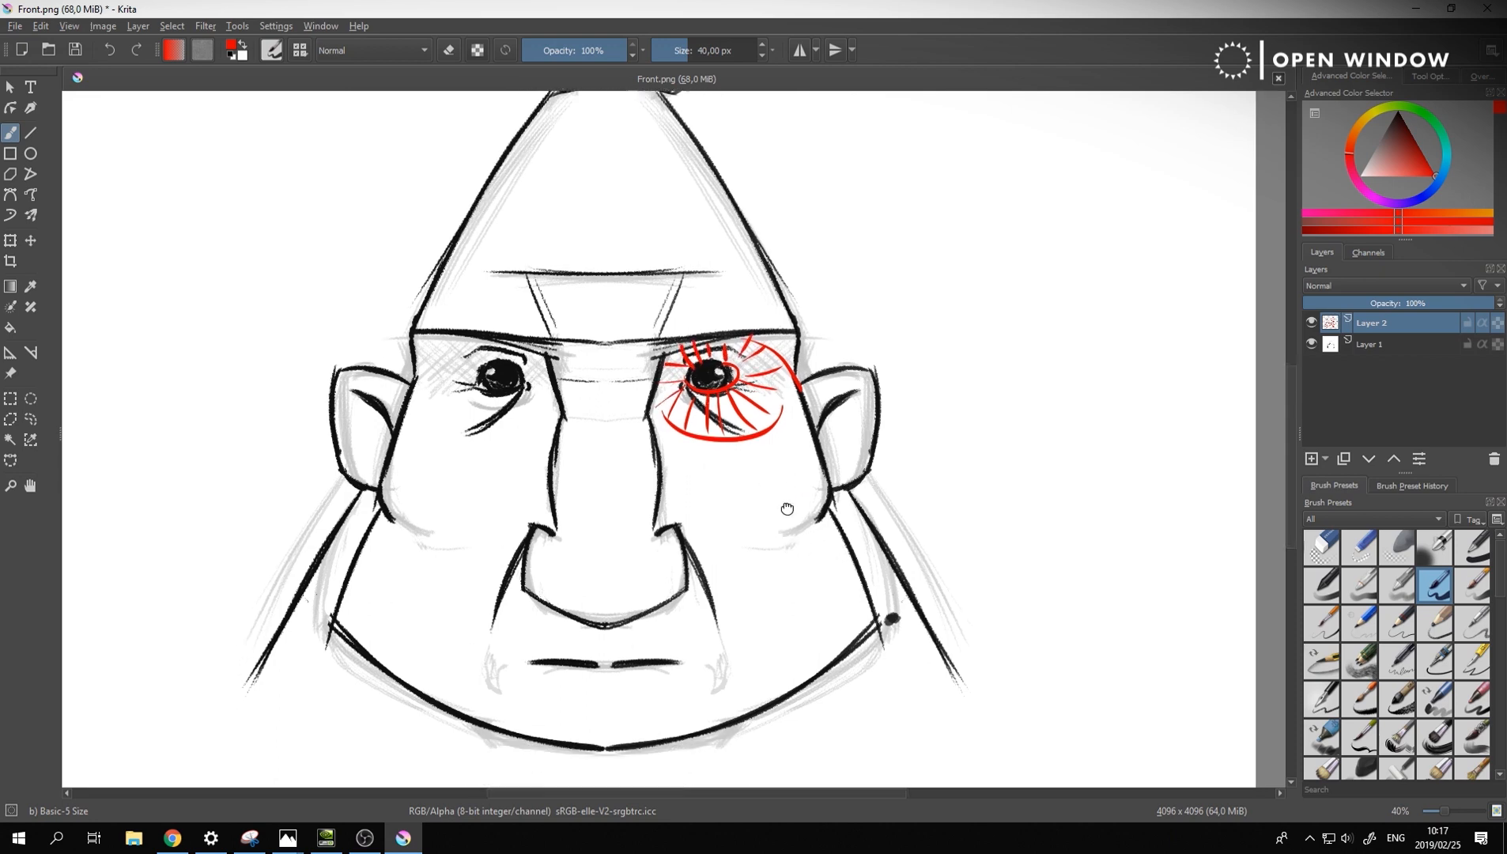
{"action": "mouse_move", "coordinate": [706, 314]}
{"action": "left_mouse_down"}
{"action": "mouse_move", "coordinate": [681, 313]}
{"action": "mouse_move", "coordinate": [685, 297]}
{"action": "mouse_move", "coordinate": [669, 330]}
{"action": "mouse_move", "coordinate": [716, 380]}
{"action": "mouse_move", "coordinate": [739, 389]}
{"action": "mouse_move", "coordinate": [769, 359]}
{"action": "mouse_move", "coordinate": [795, 365]}
{"action": "left_mouse_up"}
{"action": "mouse_move", "coordinate": [757, 332]}
{"action": "left_mouse_down"}
{"action": "mouse_move", "coordinate": [798, 347]}
{"action": "mouse_move", "coordinate": [795, 310]}
{"action": "left_mouse_up"}
{"action": "left_click_drag", "start_coordinate": [751, 316], "coordinate": [789, 299]}
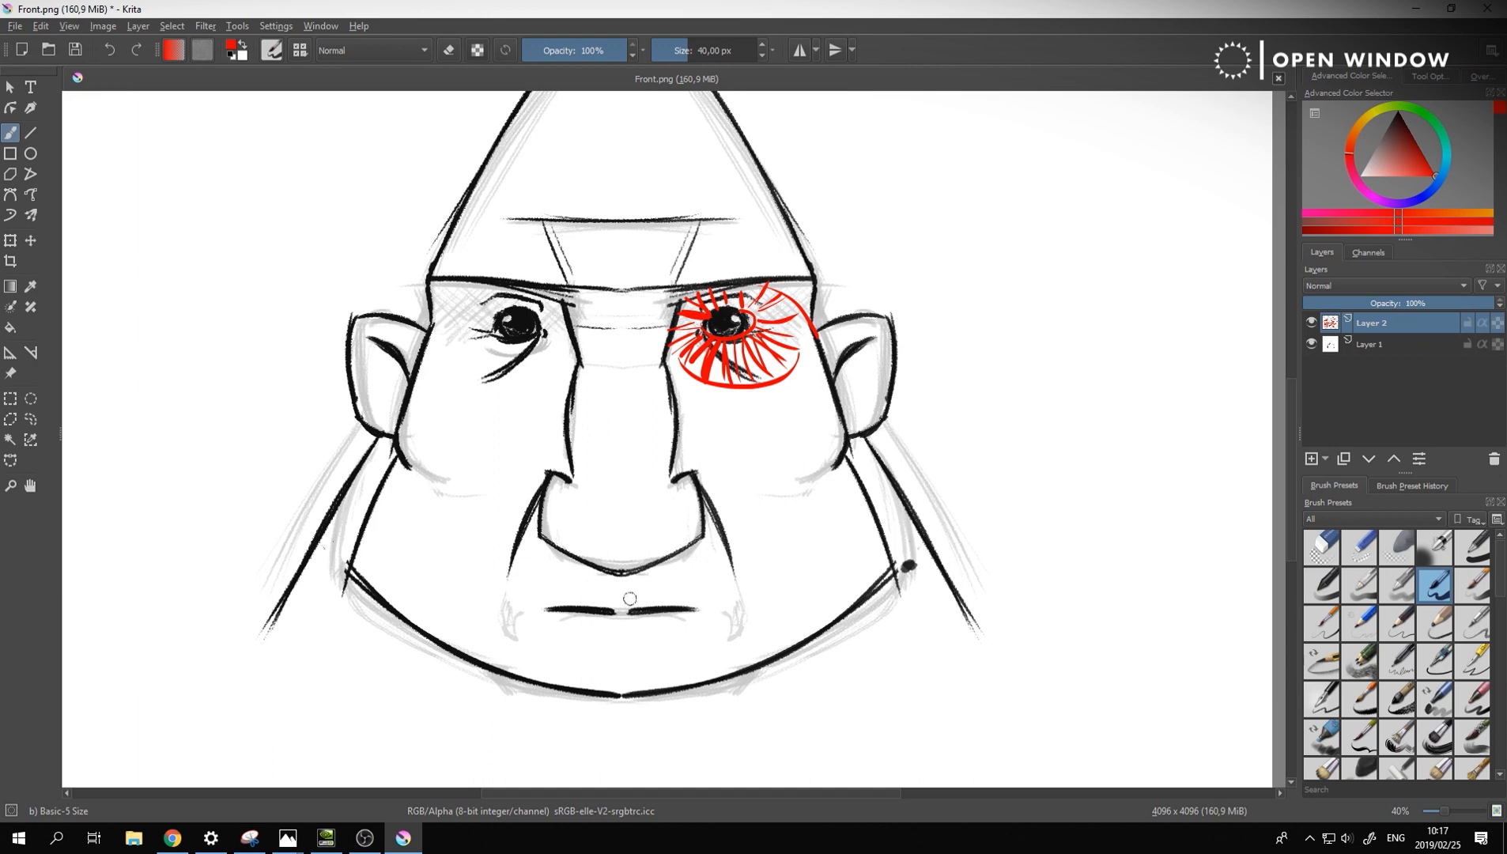
Draw a red vertical centre line down the face and a ring with radiating strokes around the right half of the mouth
{"action": "left_click_drag", "start_coordinate": [619, 122], "coordinate": [618, 786], "text": "shift"}
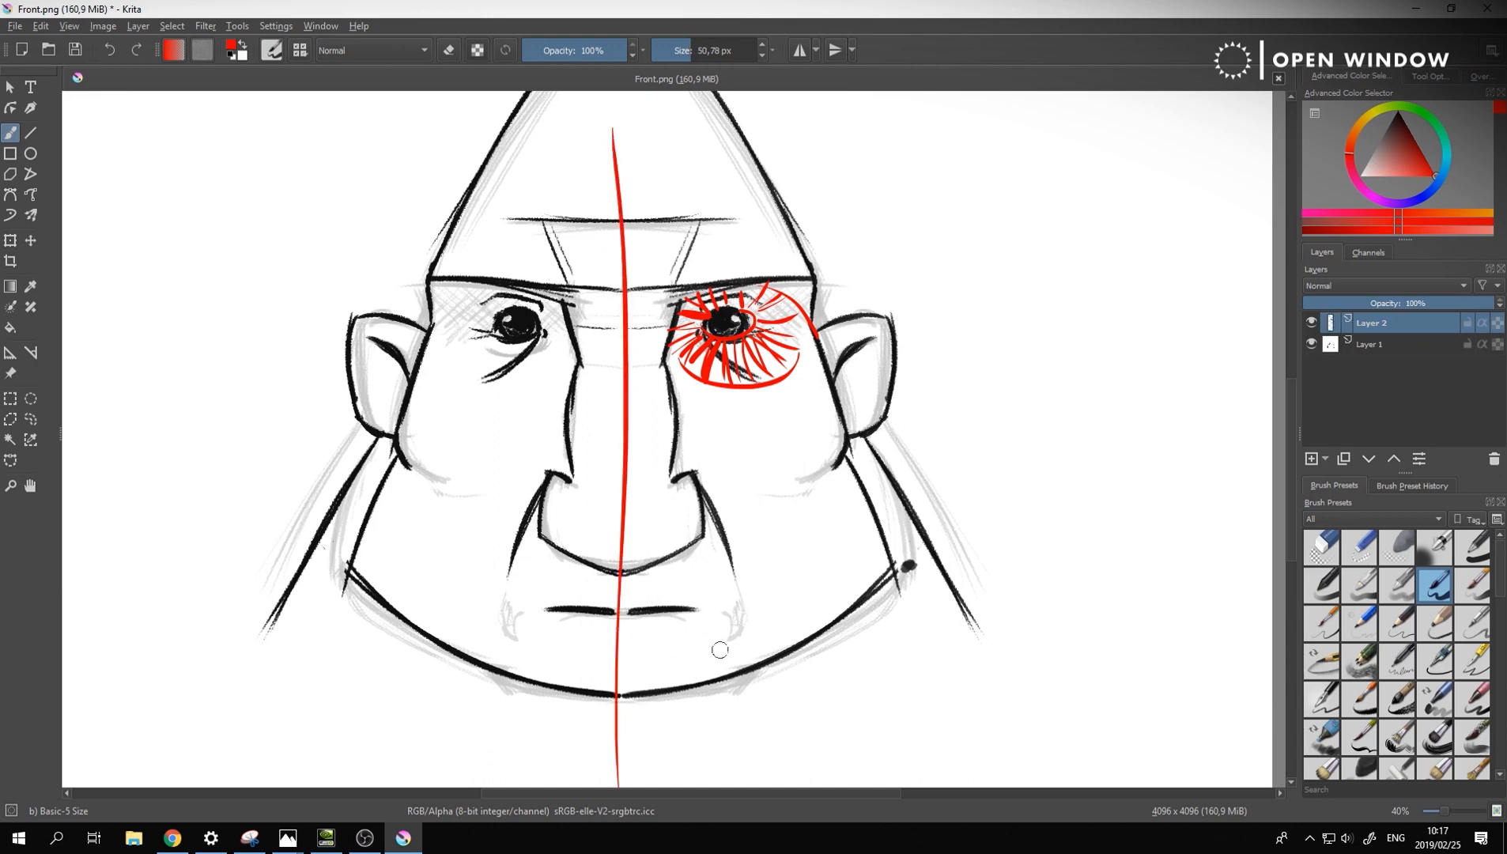
{"action": "mouse_move", "coordinate": [638, 589]}
{"action": "left_mouse_down"}
{"action": "mouse_move", "coordinate": [711, 595]}
{"action": "mouse_move", "coordinate": [692, 644]}
{"action": "mouse_move", "coordinate": [618, 636]}
{"action": "mouse_move", "coordinate": [734, 610]}
{"action": "mouse_move", "coordinate": [695, 613]}
{"action": "mouse_move", "coordinate": [676, 642]}
{"action": "left_mouse_up"}
{"action": "left_click_drag", "start_coordinate": [668, 623], "coordinate": [656, 645]}
{"action": "left_click_drag", "start_coordinate": [647, 624], "coordinate": [638, 644]}
{"action": "left_click_drag", "start_coordinate": [627, 590], "coordinate": [630, 604]}
{"action": "mouse_move", "coordinate": [647, 586]}
{"action": "left_mouse_down"}
{"action": "mouse_move", "coordinate": [648, 607]}
{"action": "mouse_move", "coordinate": [658, 602]}
{"action": "left_mouse_up"}
{"action": "left_click_drag", "start_coordinate": [673, 587], "coordinate": [685, 602]}
{"action": "left_click_drag", "start_coordinate": [708, 592], "coordinate": [700, 637]}
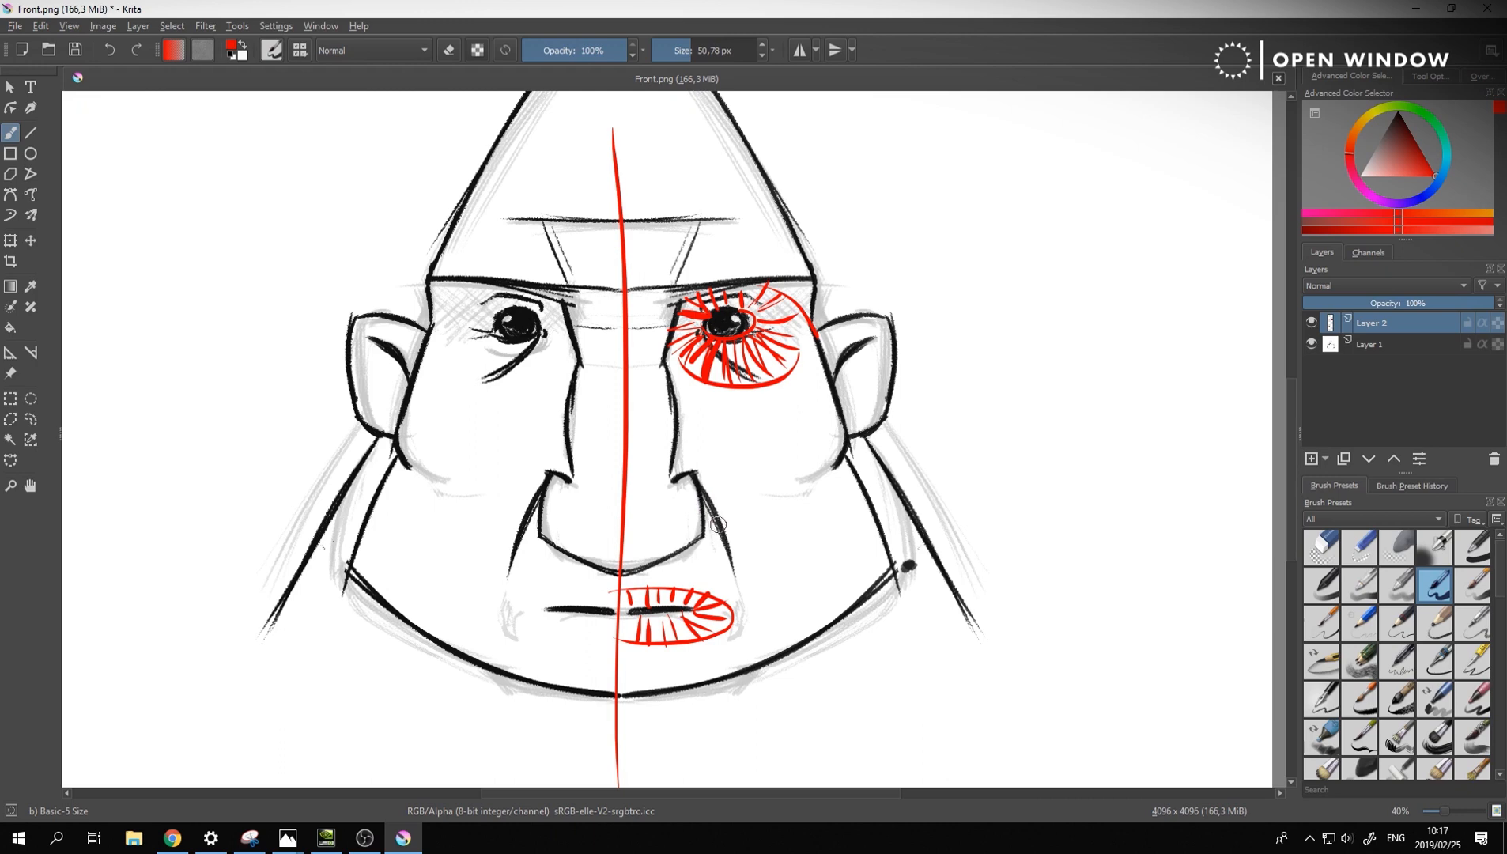
Switch to the anatomy image in Photos and mark the muscle lines around the mouth corner and beside the nose in blue
{"action": "key", "text": "alt+Tab"}
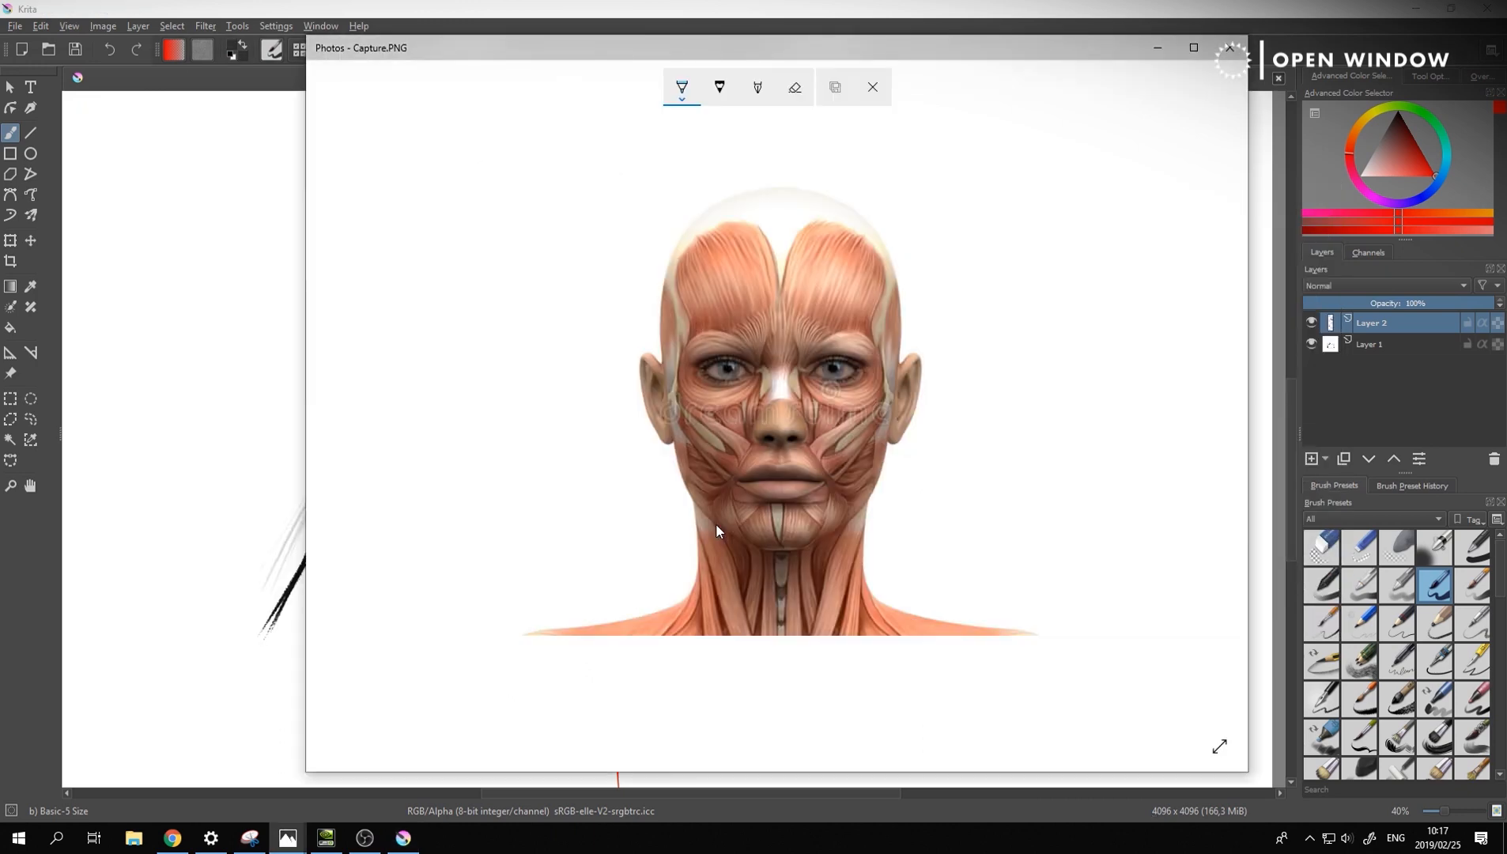
{"action": "mouse_move", "coordinate": [812, 449]}
{"action": "left_mouse_down"}
{"action": "mouse_move", "coordinate": [839, 515]}
{"action": "mouse_move", "coordinate": [812, 535]}
{"action": "mouse_move", "coordinate": [848, 533]}
{"action": "left_mouse_up"}
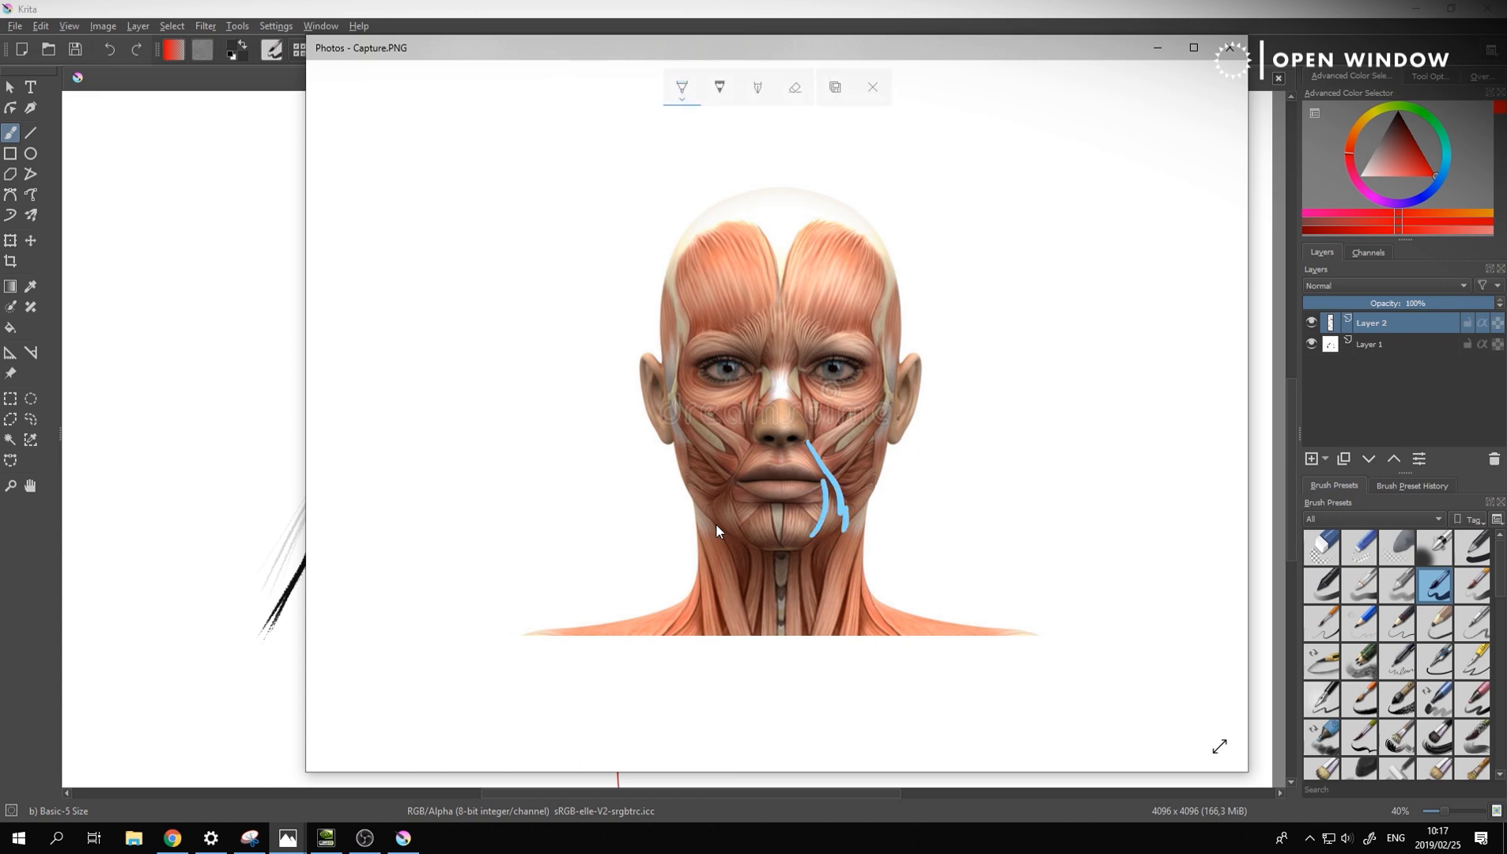
{"action": "left_click_drag", "start_coordinate": [774, 462], "coordinate": [827, 489]}
{"action": "left_click", "coordinate": [813, 544]}
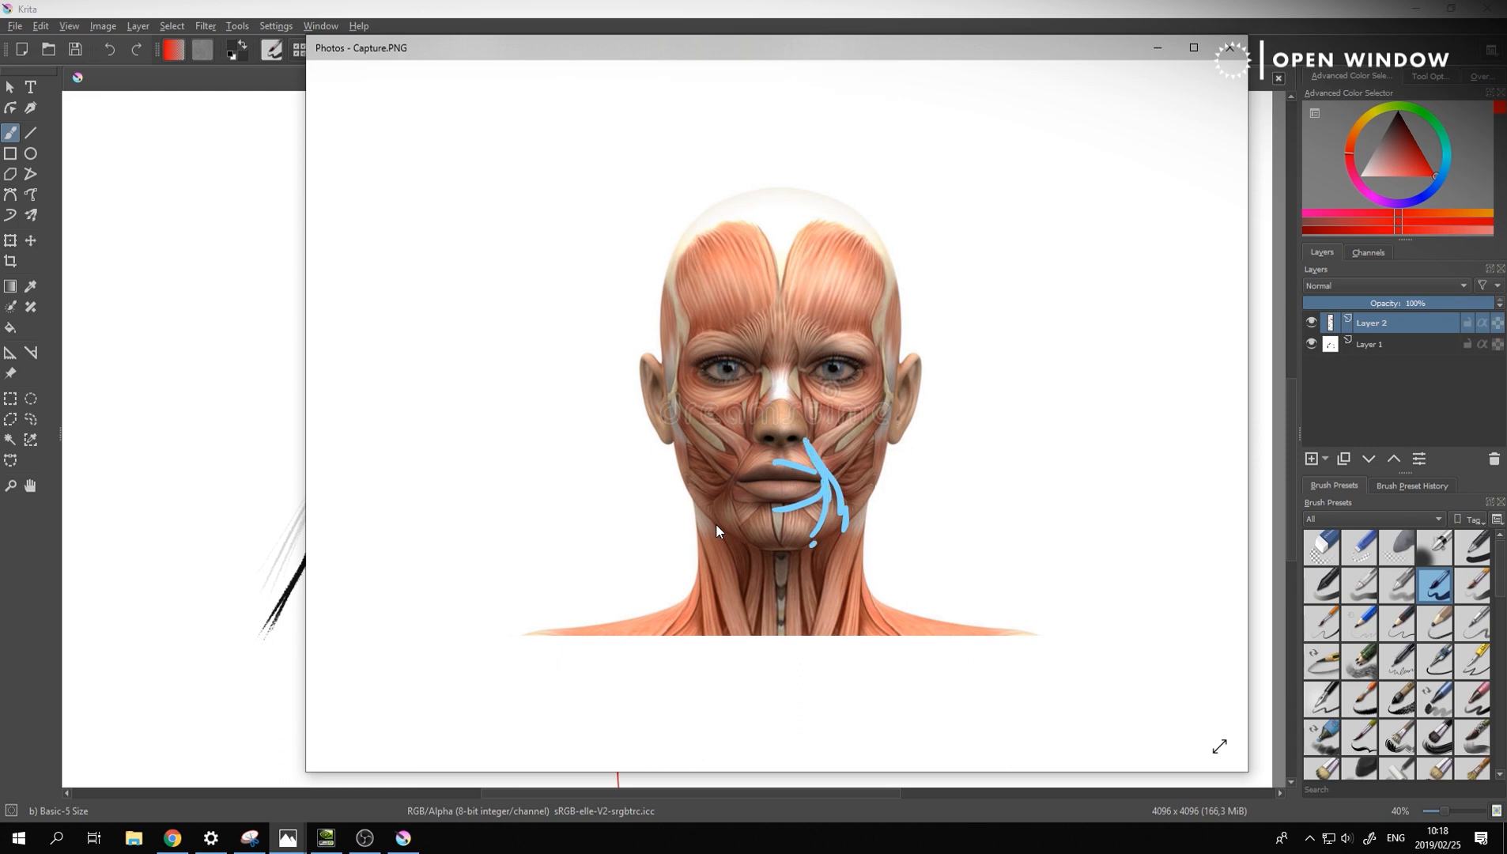
{"action": "mouse_move", "coordinate": [751, 430]}
{"action": "left_mouse_down"}
{"action": "mouse_move", "coordinate": [741, 466]}
{"action": "mouse_move", "coordinate": [819, 448]}
{"action": "left_mouse_up"}
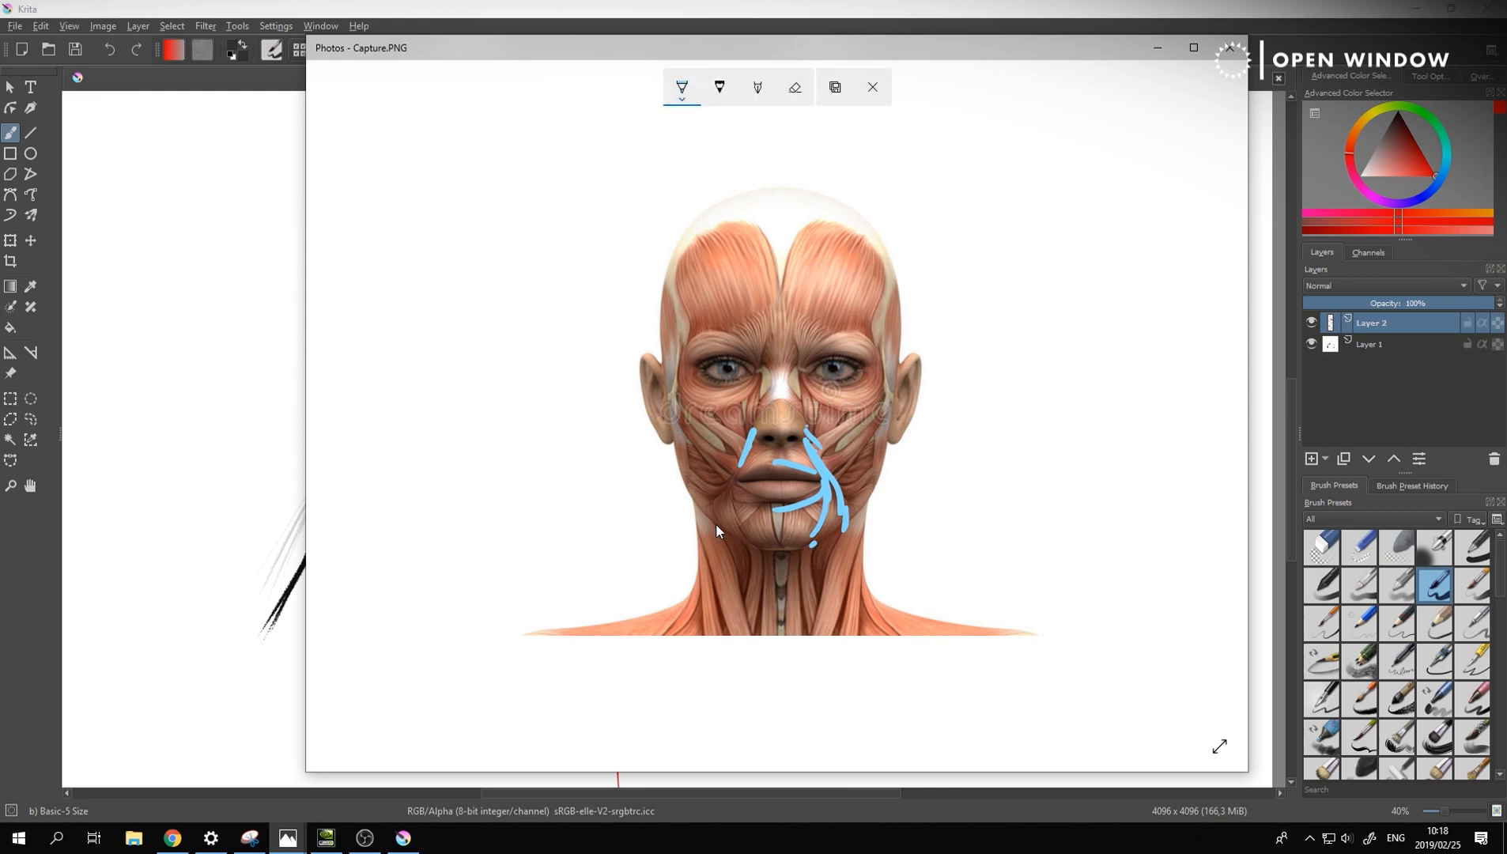
{"action": "mouse_move", "coordinate": [812, 430]}
{"action": "left_mouse_down"}
{"action": "mouse_move", "coordinate": [807, 390]}
{"action": "mouse_move", "coordinate": [822, 465]}
{"action": "left_mouse_up"}
Back in Krita, draw the red fold from the right nostril past the mouth corner to the jaw, with short cross strokes
{"action": "key", "text": "alt+Tab"}
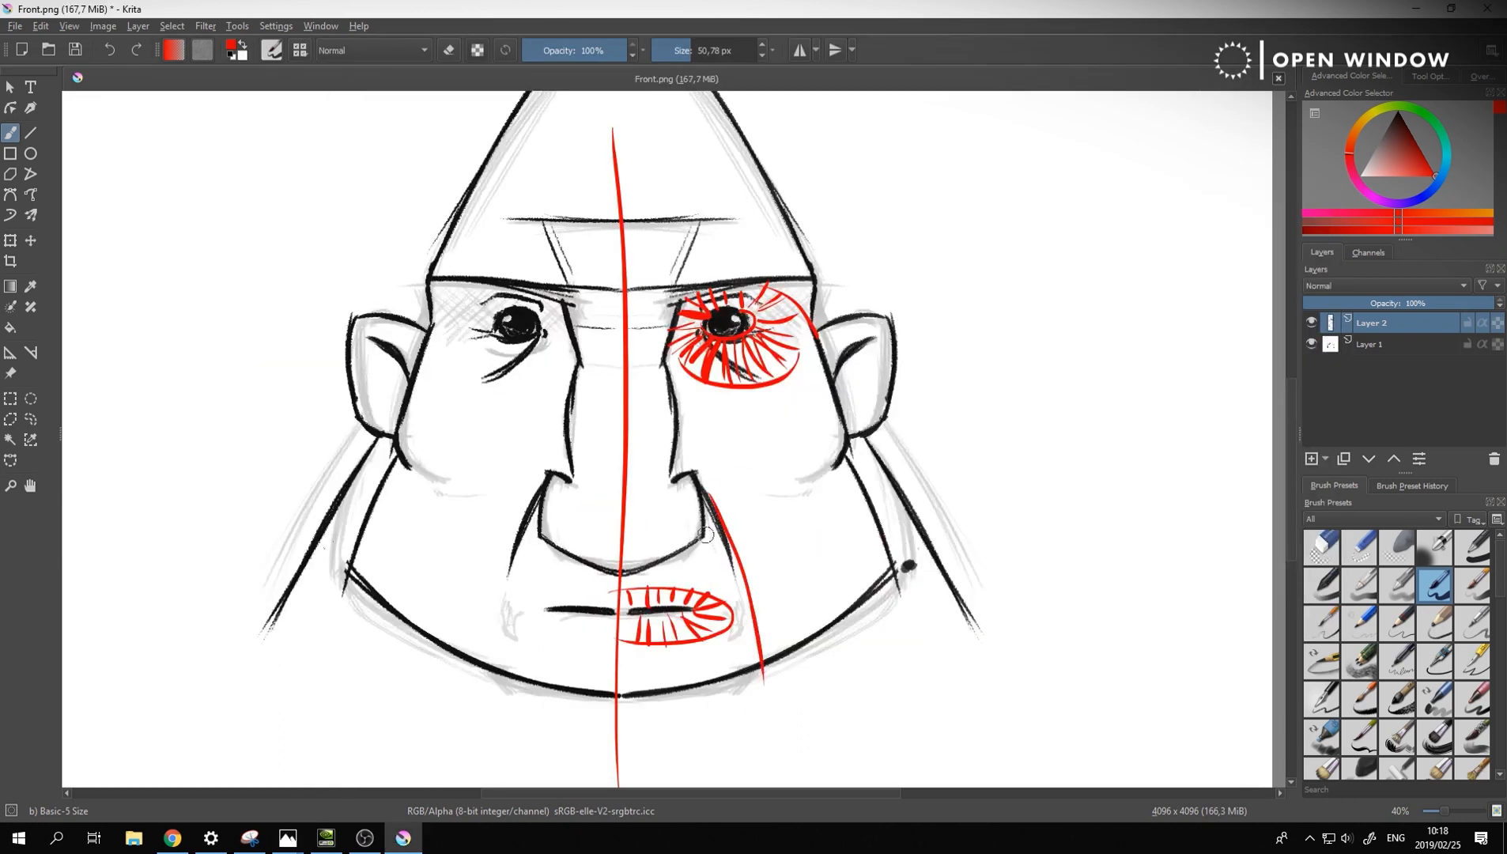
{"action": "left_click_drag", "start_coordinate": [728, 562], "coordinate": [734, 669]}
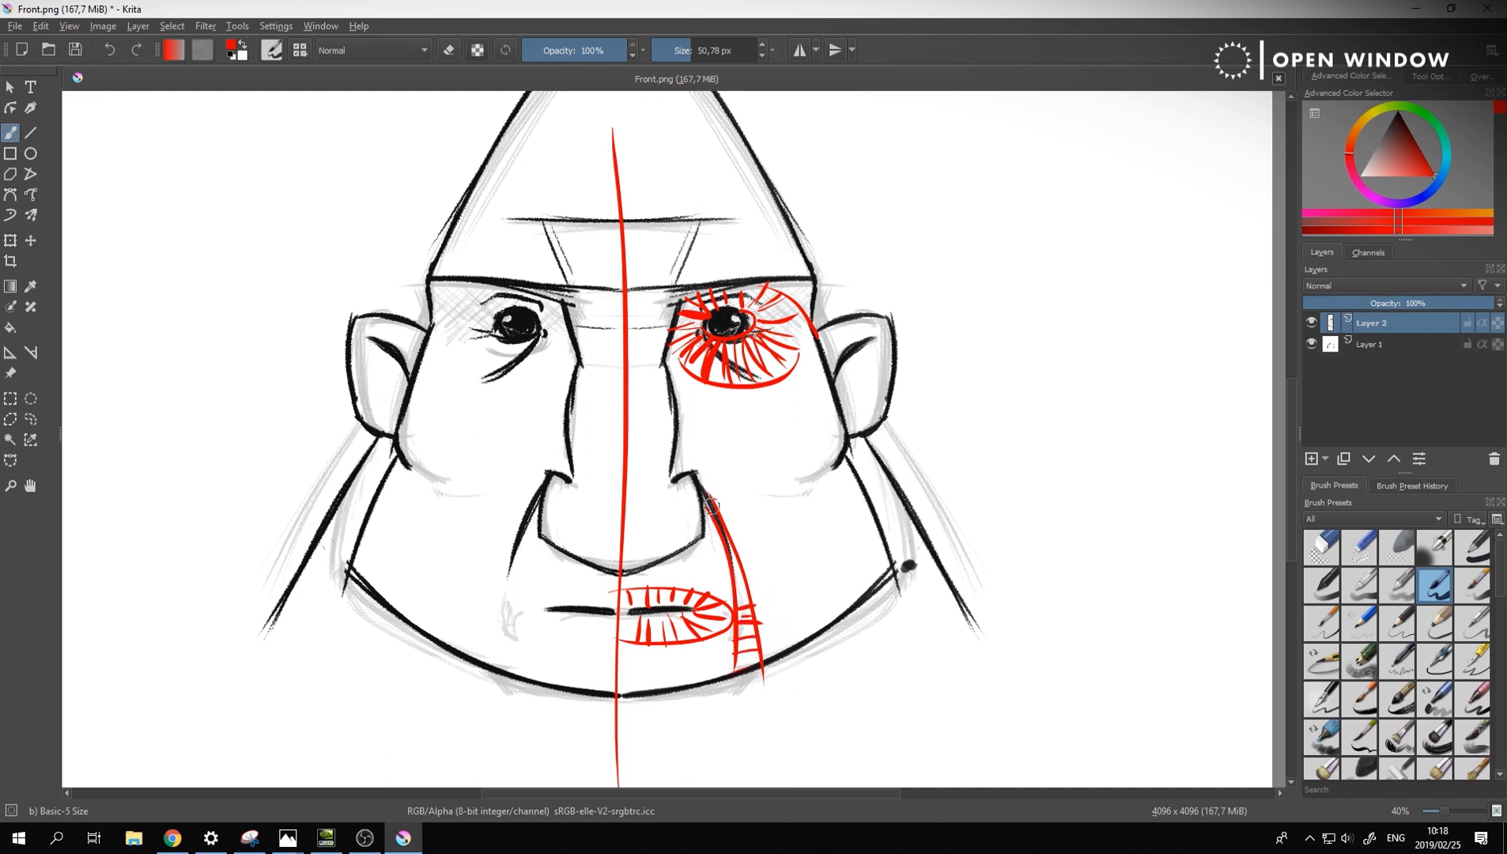
{"action": "left_click_drag", "start_coordinate": [710, 505], "coordinate": [692, 472]}
{"action": "left_click_drag", "start_coordinate": [741, 570], "coordinate": [747, 632]}
Outline the right cheek's lower edge in red and fill the cheek below the eye with near-vertical muscle strokes
{"action": "mouse_move", "coordinate": [812, 474]}
{"action": "left_mouse_down"}
{"action": "mouse_move", "coordinate": [720, 488]}
{"action": "mouse_move", "coordinate": [838, 461]}
{"action": "left_mouse_up"}
{"action": "key", "text": "ctrl+z"}
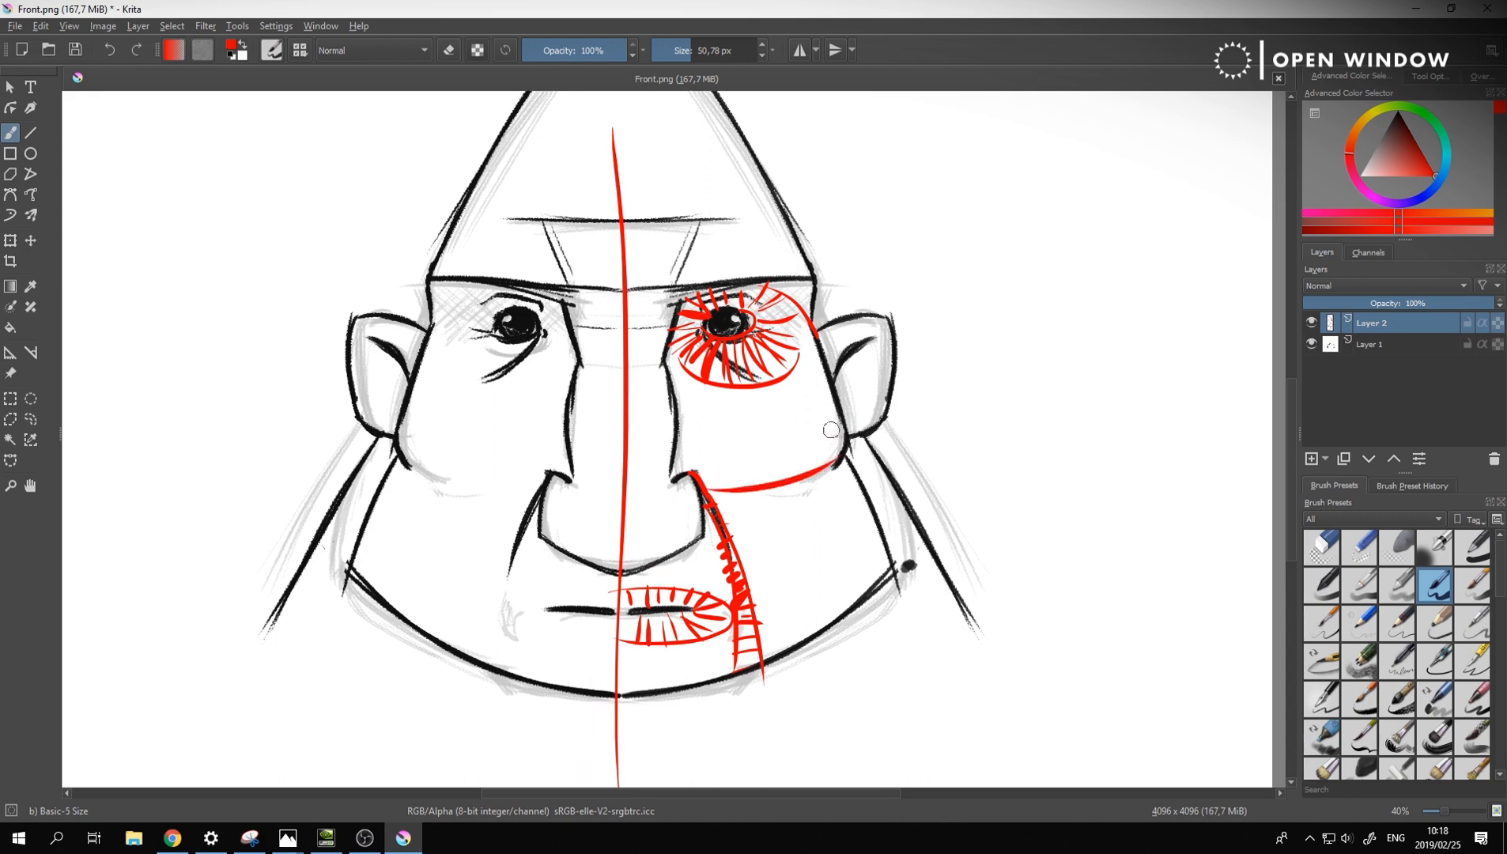
{"action": "left_click_drag", "start_coordinate": [801, 353], "coordinate": [834, 471]}
{"action": "mouse_move", "coordinate": [780, 384]}
{"action": "left_mouse_down"}
{"action": "mouse_move", "coordinate": [808, 463]}
{"action": "mouse_move", "coordinate": [788, 472]}
{"action": "left_mouse_up"}
{"action": "mouse_move", "coordinate": [762, 383]}
{"action": "left_mouse_down"}
{"action": "mouse_move", "coordinate": [774, 466]}
{"action": "mouse_move", "coordinate": [760, 474]}
{"action": "left_mouse_up"}
{"action": "mouse_move", "coordinate": [743, 389]}
{"action": "left_mouse_down"}
{"action": "mouse_move", "coordinate": [749, 484]}
{"action": "mouse_move", "coordinate": [731, 473]}
{"action": "mouse_move", "coordinate": [716, 502]}
{"action": "mouse_move", "coordinate": [707, 436]}
{"action": "left_mouse_up"}
{"action": "mouse_move", "coordinate": [700, 382]}
{"action": "left_mouse_down"}
{"action": "mouse_move", "coordinate": [697, 458]}
{"action": "mouse_move", "coordinate": [677, 400]}
{"action": "left_mouse_up"}
{"action": "left_click_drag", "start_coordinate": [694, 362], "coordinate": [674, 395]}
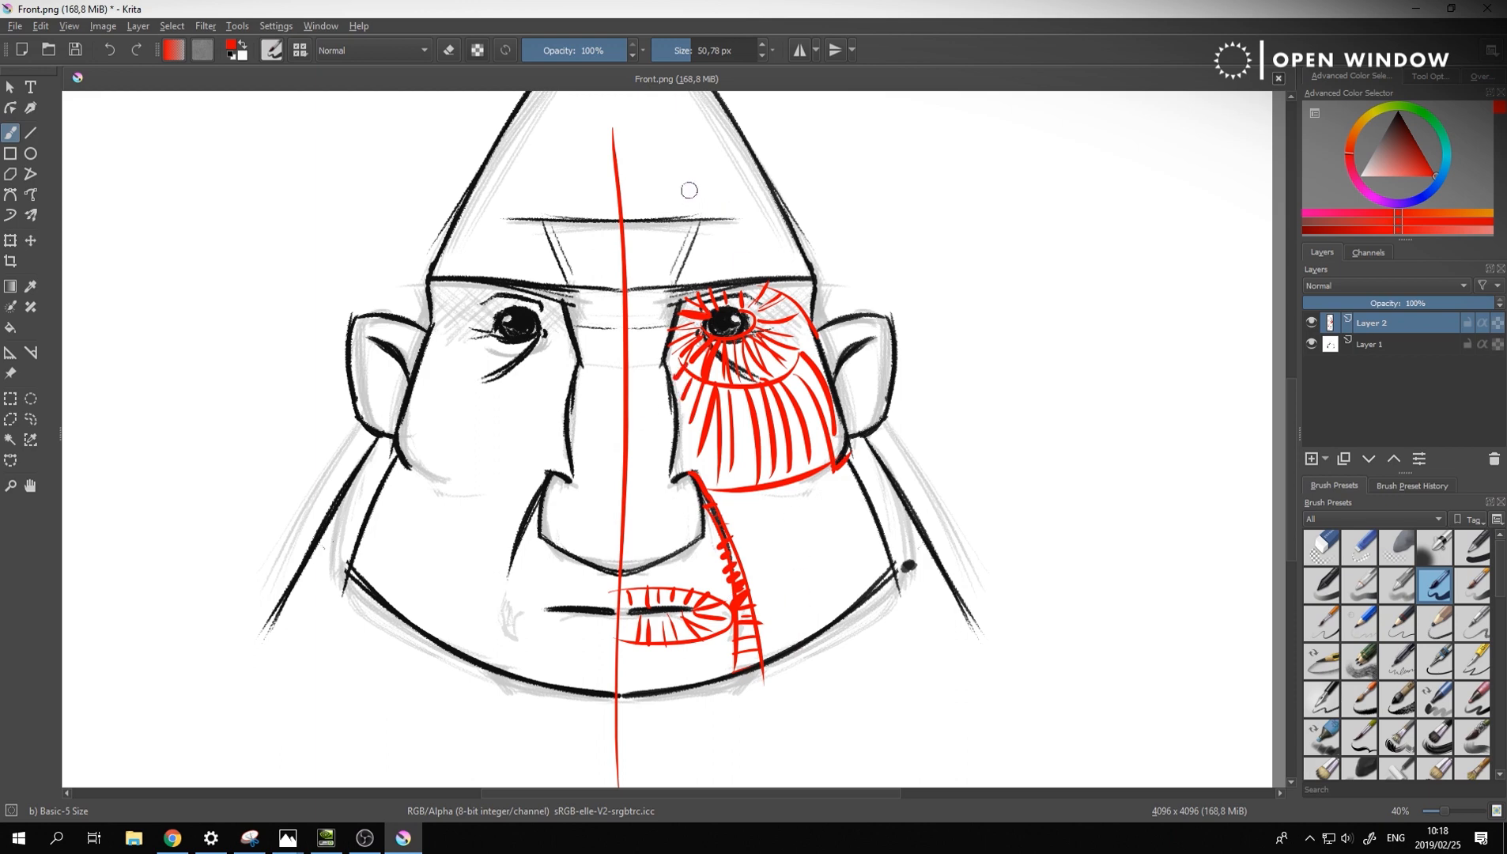
Outline the brow muscle above the right-hand eye in red and hatch it with vertical strokes, checking the anatomy image in Photos
{"action": "left_click_drag", "start_coordinate": [689, 183], "coordinate": [670, 281]}
{"action": "key", "text": "alt+Tab"}
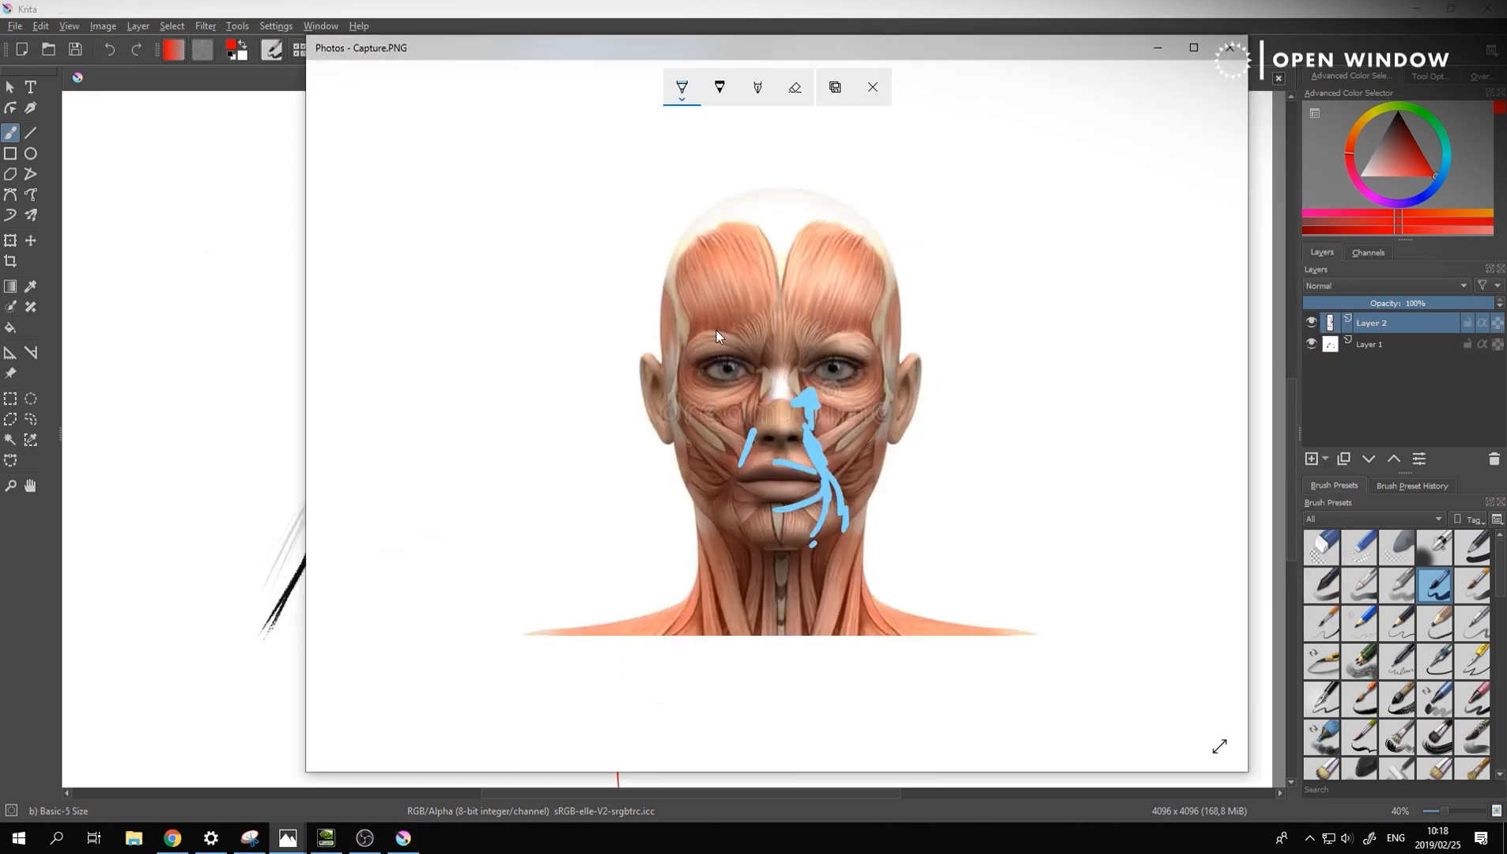
{"action": "key", "text": "alt+Tab"}
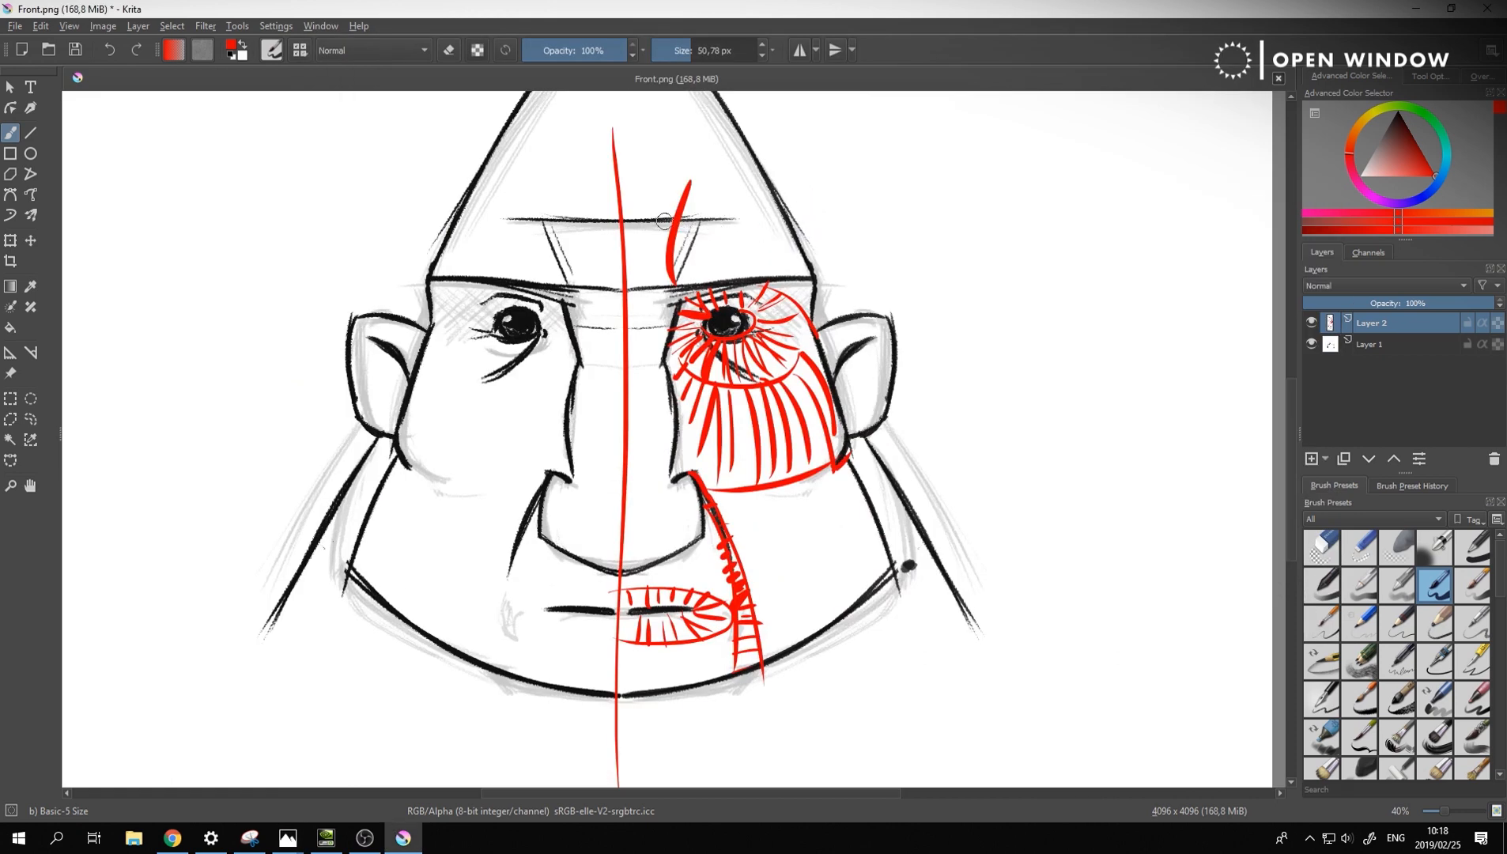
{"action": "mouse_move", "coordinate": [664, 220]}
{"action": "left_mouse_down"}
{"action": "mouse_move", "coordinate": [783, 235]}
{"action": "mouse_move", "coordinate": [775, 278]}
{"action": "left_mouse_up"}
{"action": "left_click_drag", "start_coordinate": [764, 221], "coordinate": [739, 283]}
{"action": "mouse_move", "coordinate": [735, 220]}
{"action": "left_mouse_down"}
{"action": "mouse_move", "coordinate": [721, 285]}
{"action": "mouse_move", "coordinate": [708, 286]}
{"action": "left_mouse_up"}
{"action": "left_click_drag", "start_coordinate": [713, 223], "coordinate": [691, 278]}
{"action": "left_click_drag", "start_coordinate": [696, 224], "coordinate": [685, 276]}
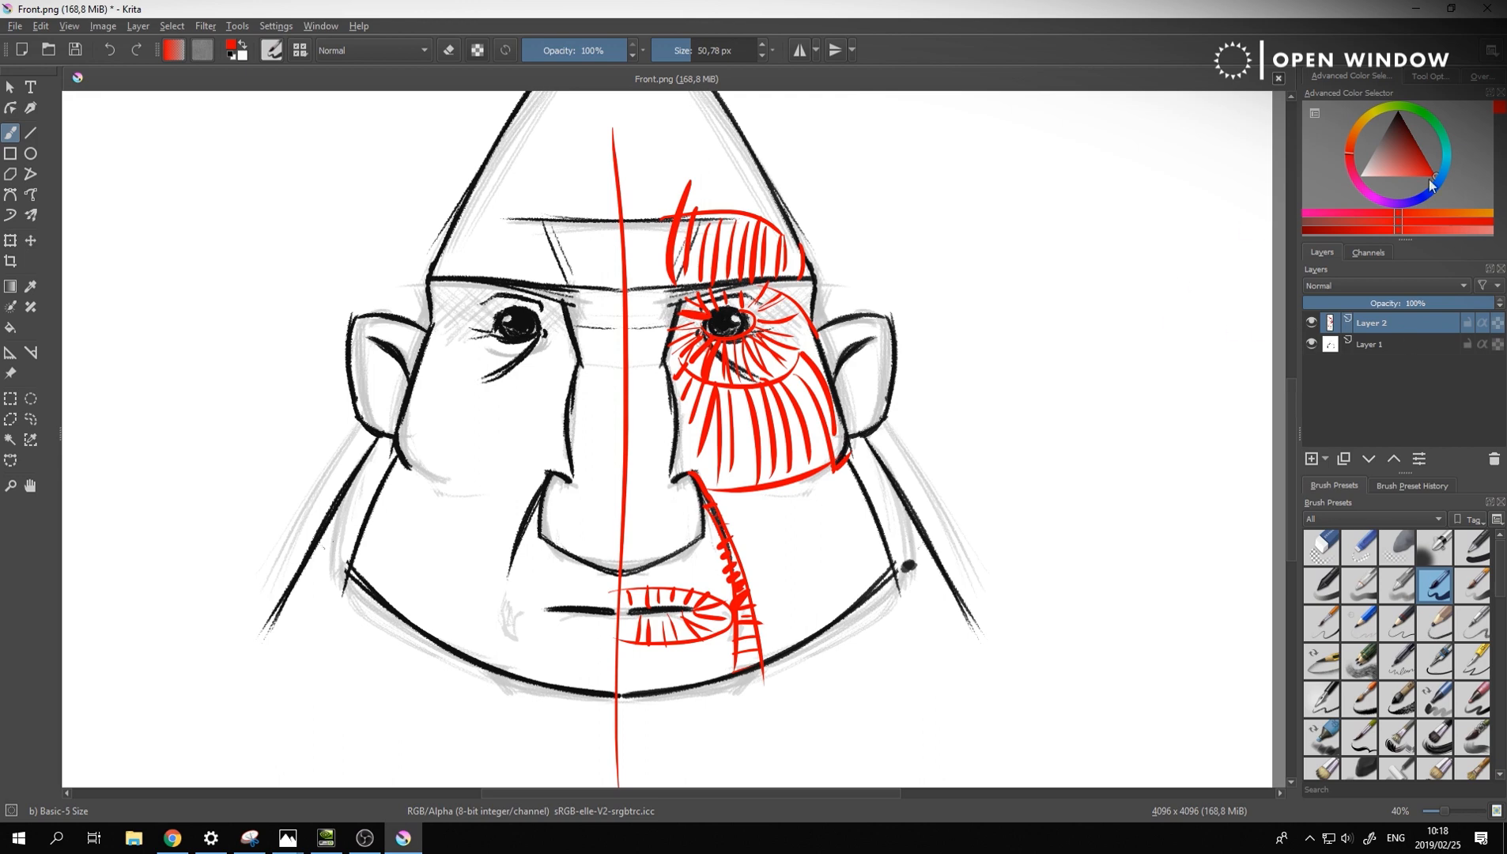
Add another paint layer above the red strokes and set the brush colour to blue
{"action": "left_click", "coordinate": [1310, 460]}
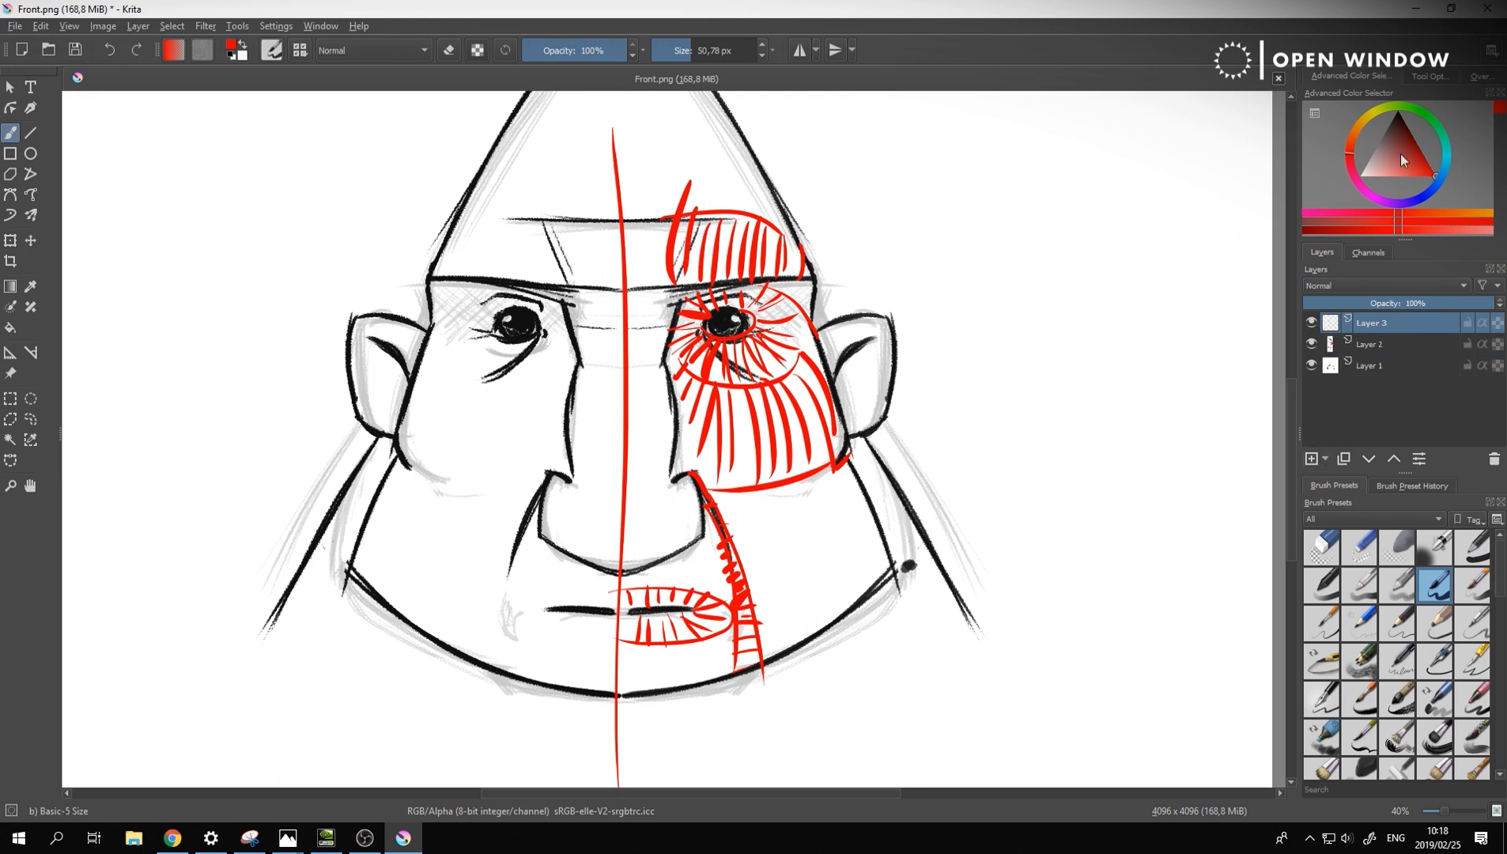
{"action": "left_click_drag", "start_coordinate": [1407, 200], "coordinate": [1421, 198]}
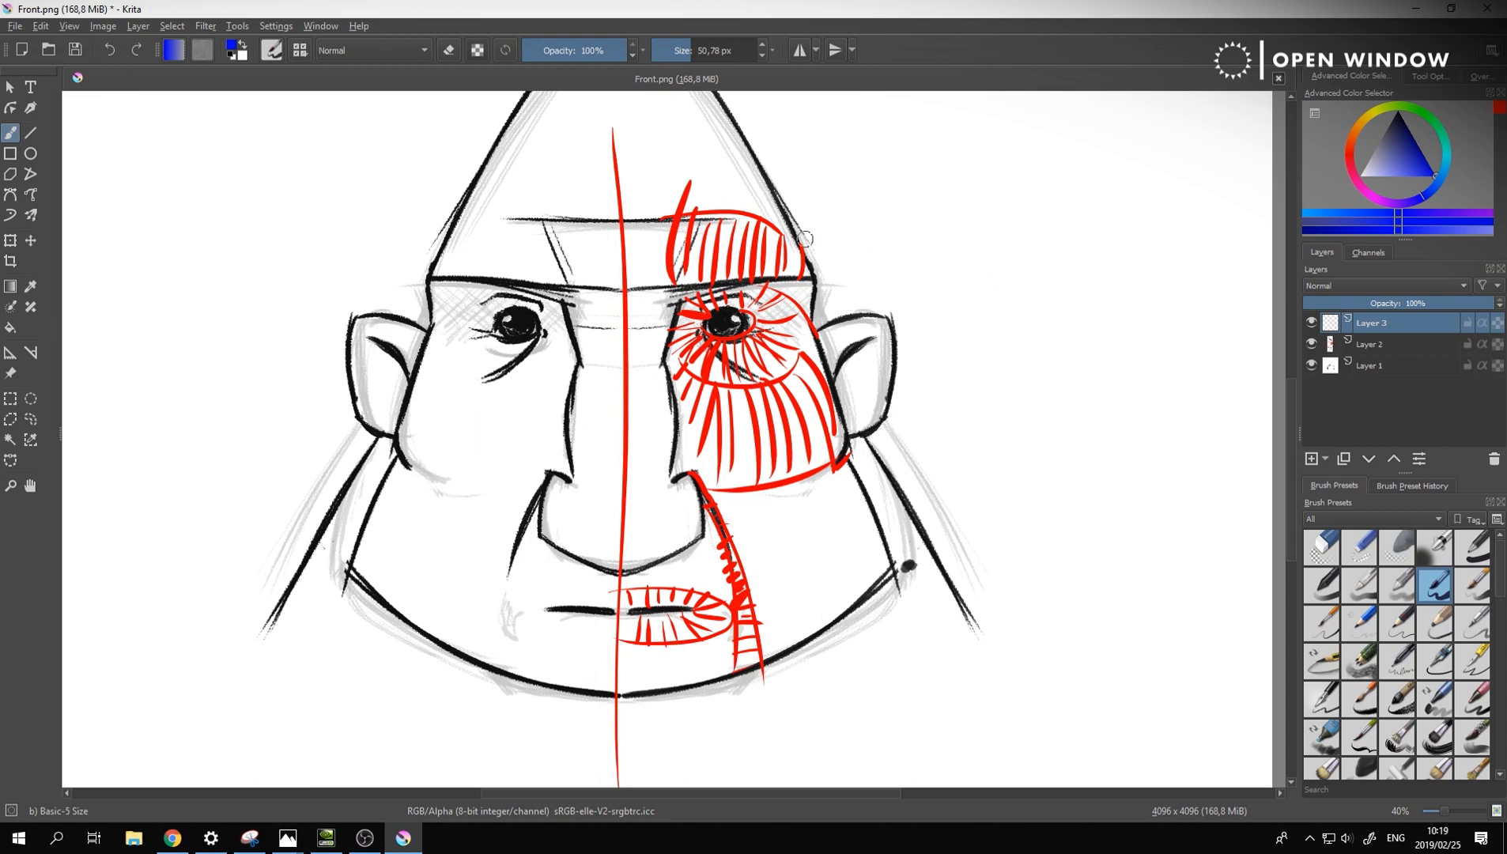
Reduce the brush size to 38 px and draw a small inner and a large outer blue loop around the right-hand eye
{"action": "middle_click_drag", "start_coordinate": [734, 304], "coordinate": [743, 245], "text": "ctrl"}
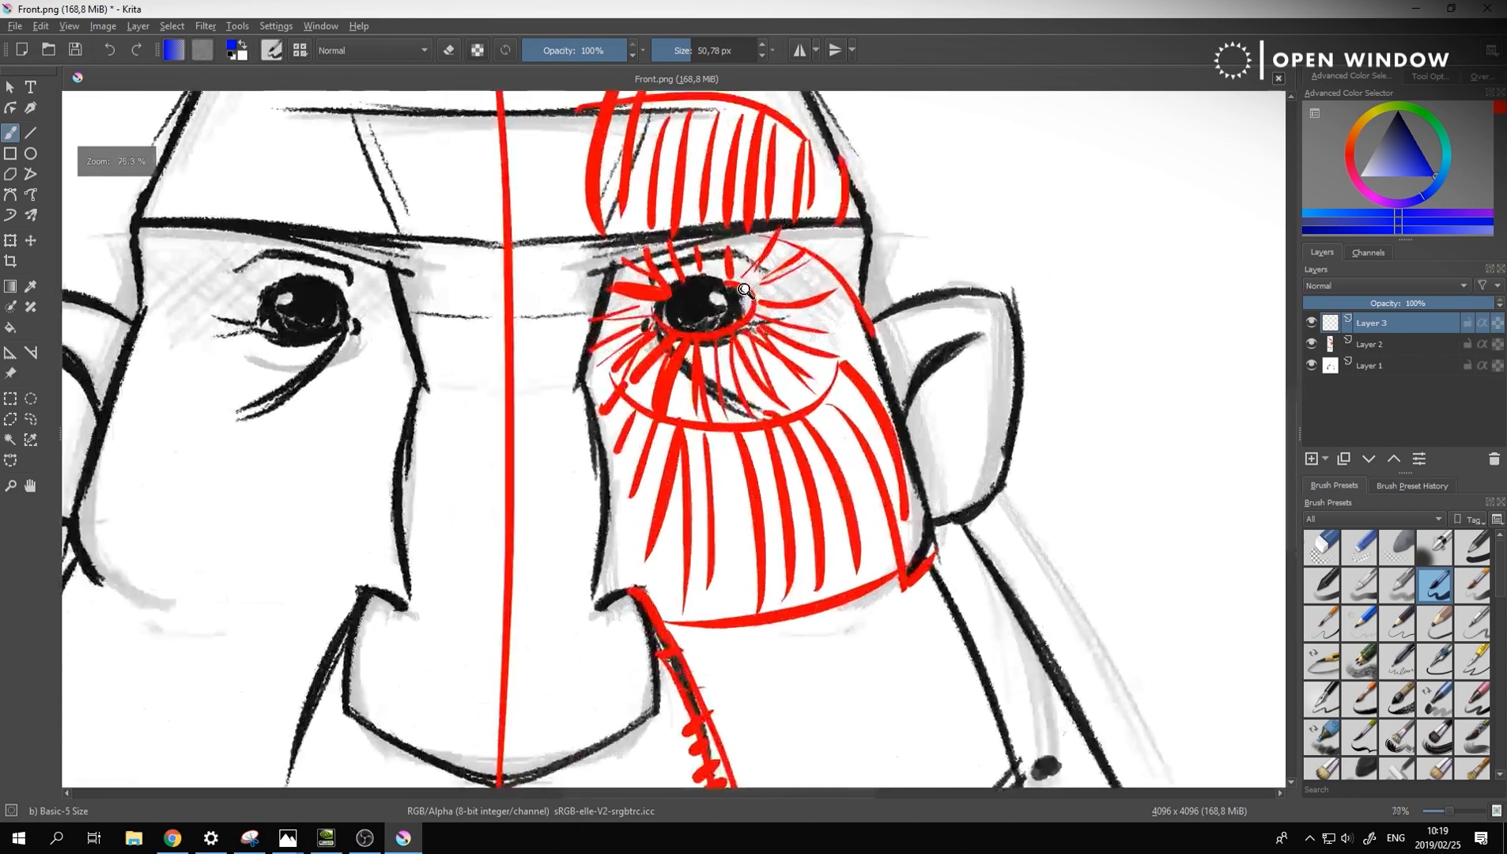
{"action": "middle_click_drag", "start_coordinate": [820, 382], "coordinate": [860, 436]}
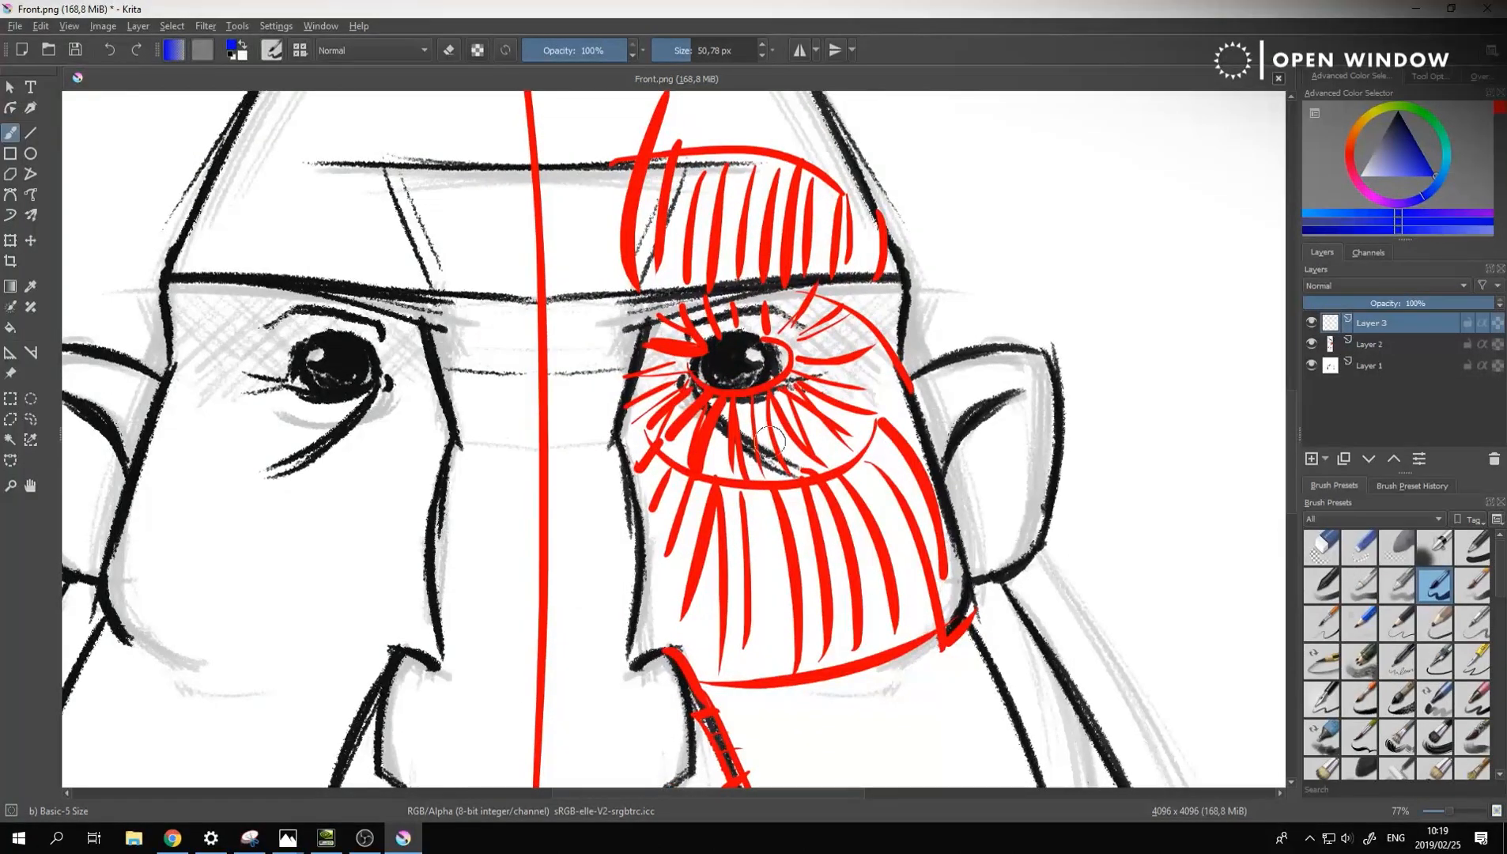
{"action": "key", "text": "bracketleft"}
{"action": "left_click_drag", "start_coordinate": [759, 336], "coordinate": [779, 339]}
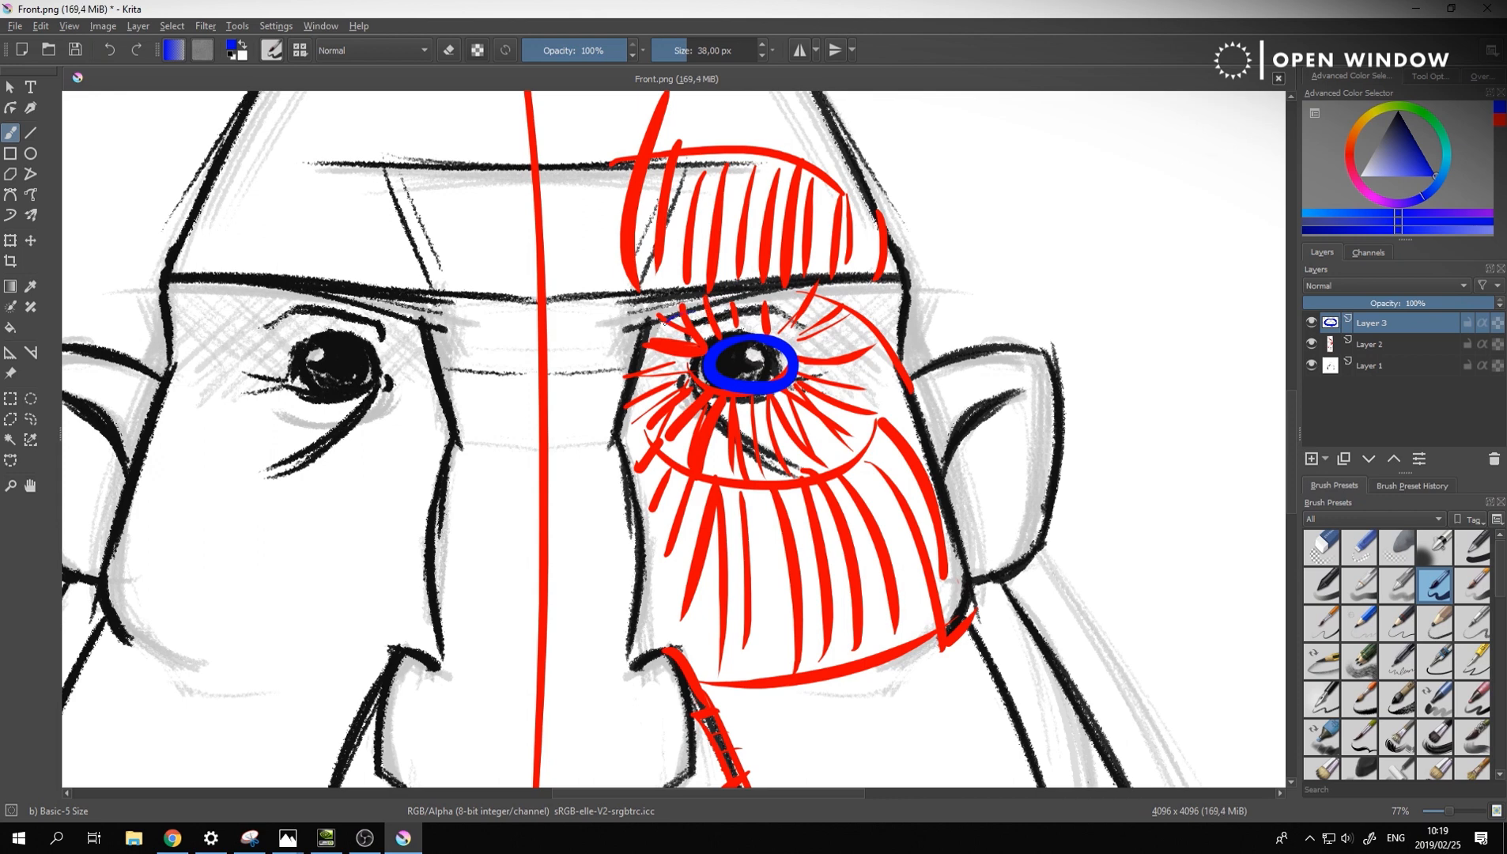
{"action": "mouse_move", "coordinate": [667, 320]}
{"action": "left_mouse_down"}
{"action": "mouse_move", "coordinate": [637, 419]}
{"action": "mouse_move", "coordinate": [703, 476]}
{"action": "mouse_move", "coordinate": [806, 474]}
{"action": "mouse_move", "coordinate": [891, 395]}
{"action": "mouse_move", "coordinate": [852, 307]}
{"action": "mouse_move", "coordinate": [668, 315]}
{"action": "left_mouse_up"}
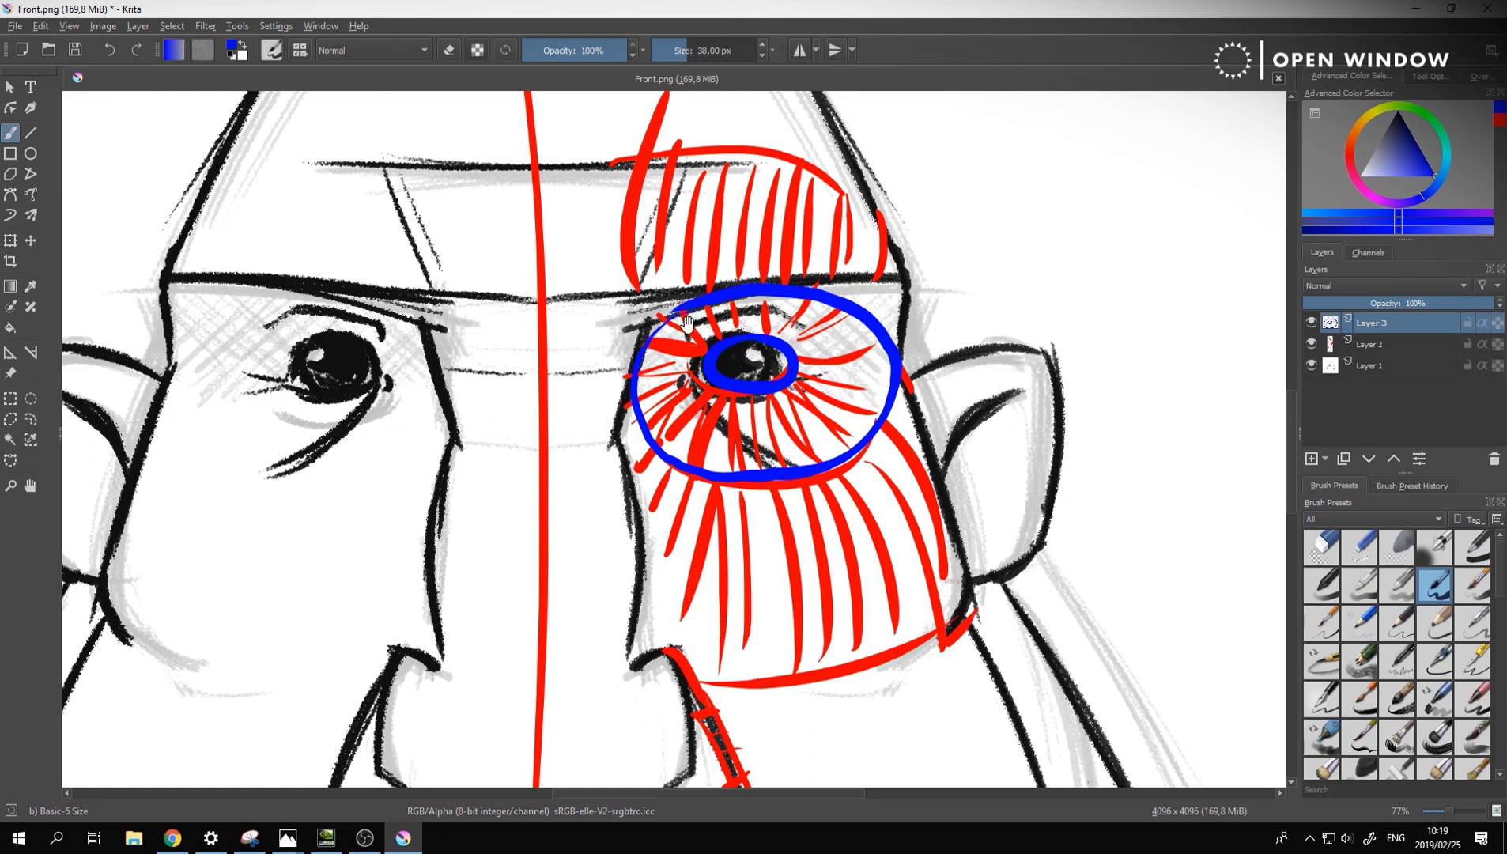
Draw blue spokes radiating from the inner loop to the outer loop all around the right-hand eye
{"action": "middle_click_drag", "start_coordinate": [687, 323], "coordinate": [725, 359]}
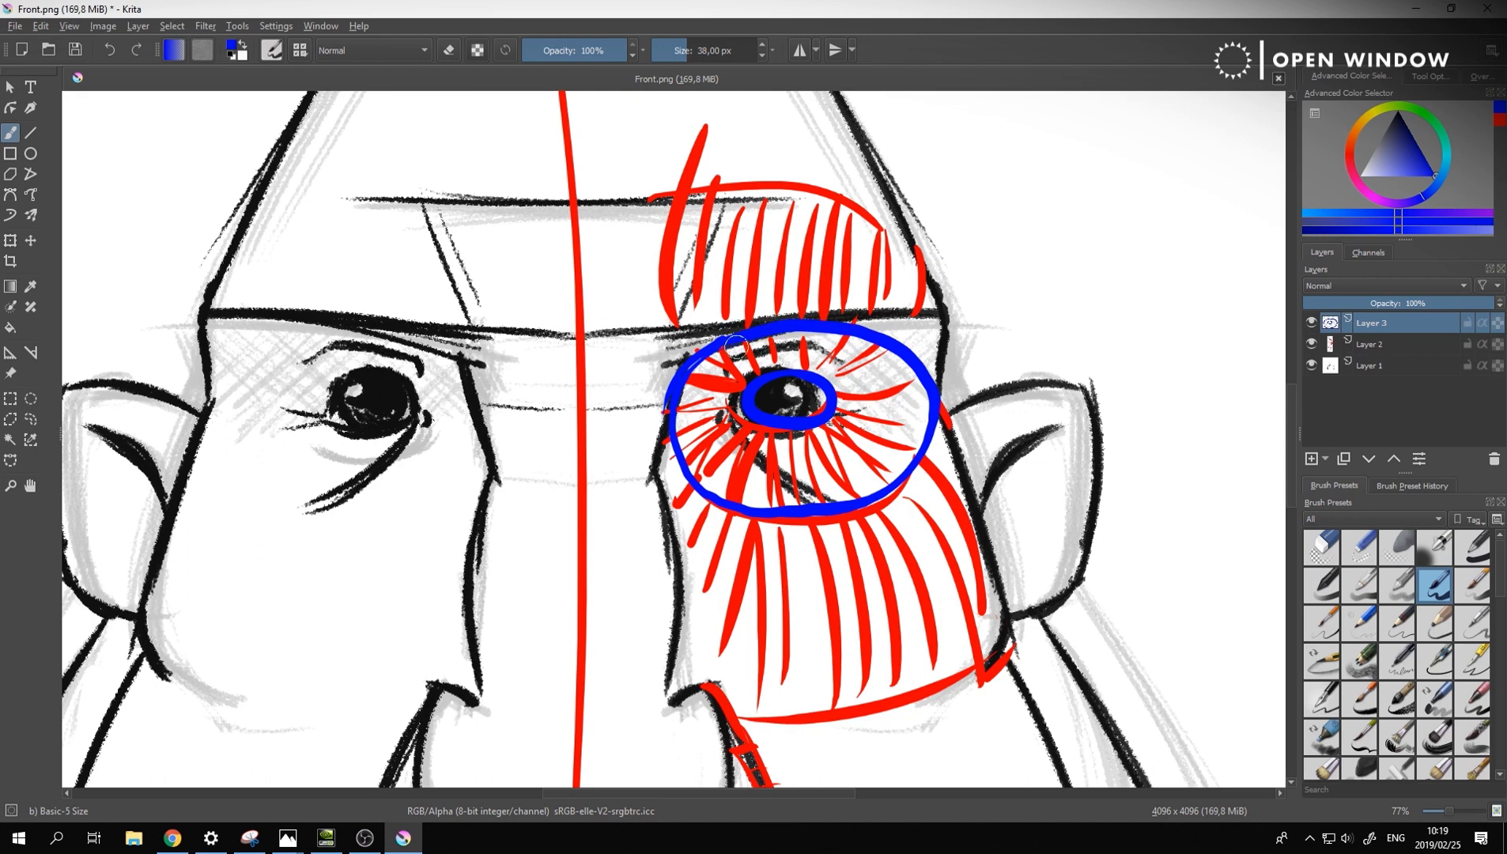
{"action": "left_click_drag", "start_coordinate": [729, 338], "coordinate": [755, 393]}
{"action": "mouse_move", "coordinate": [781, 328]}
{"action": "left_mouse_down"}
{"action": "mouse_move", "coordinate": [789, 389]}
{"action": "mouse_move", "coordinate": [864, 325]}
{"action": "left_mouse_up"}
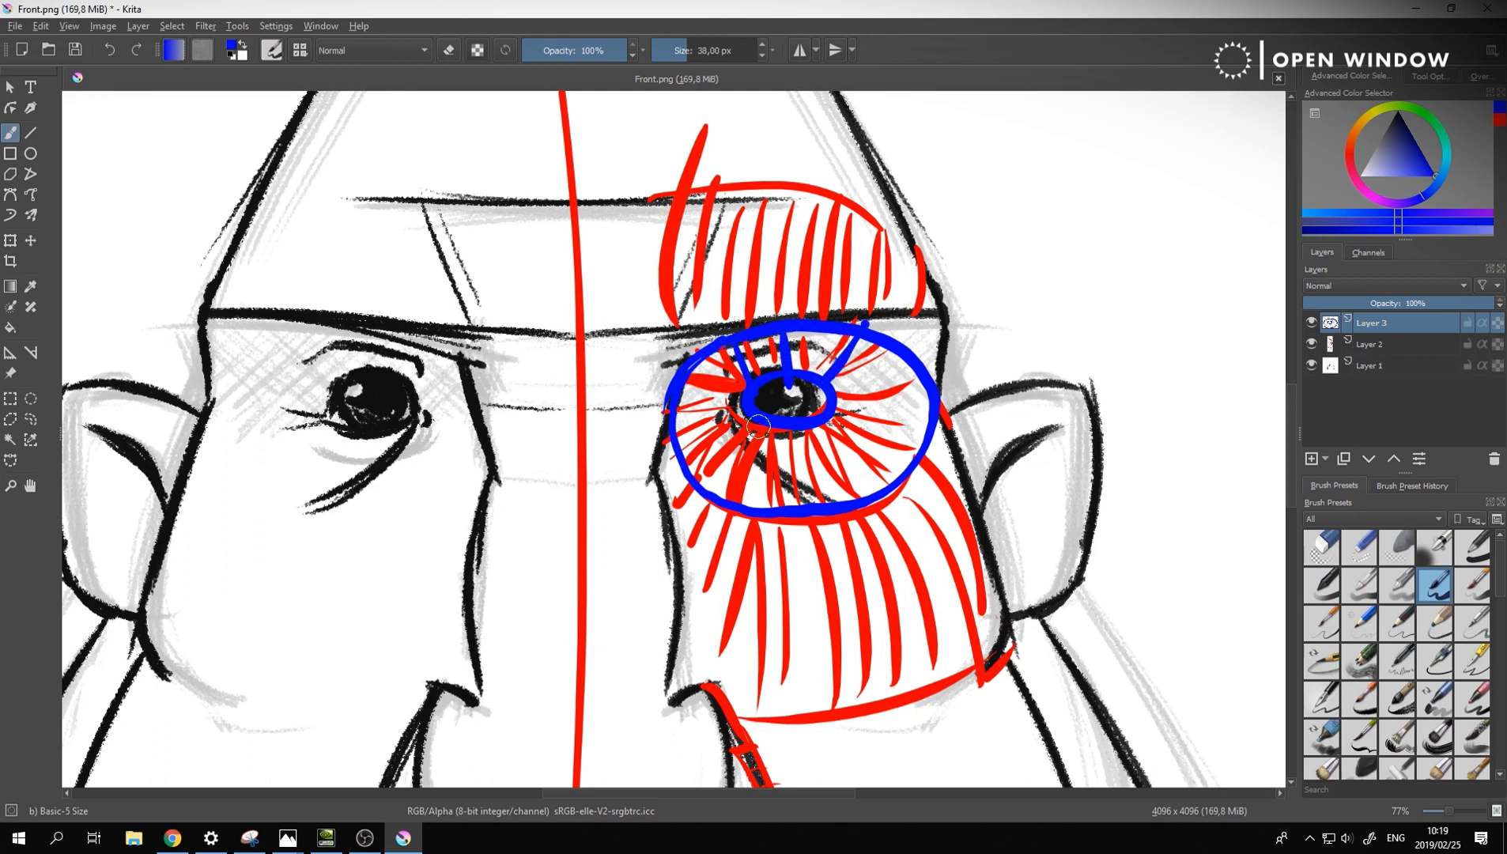
{"action": "left_click_drag", "start_coordinate": [755, 421], "coordinate": [744, 504]}
{"action": "left_click_drag", "start_coordinate": [799, 433], "coordinate": [812, 504]}
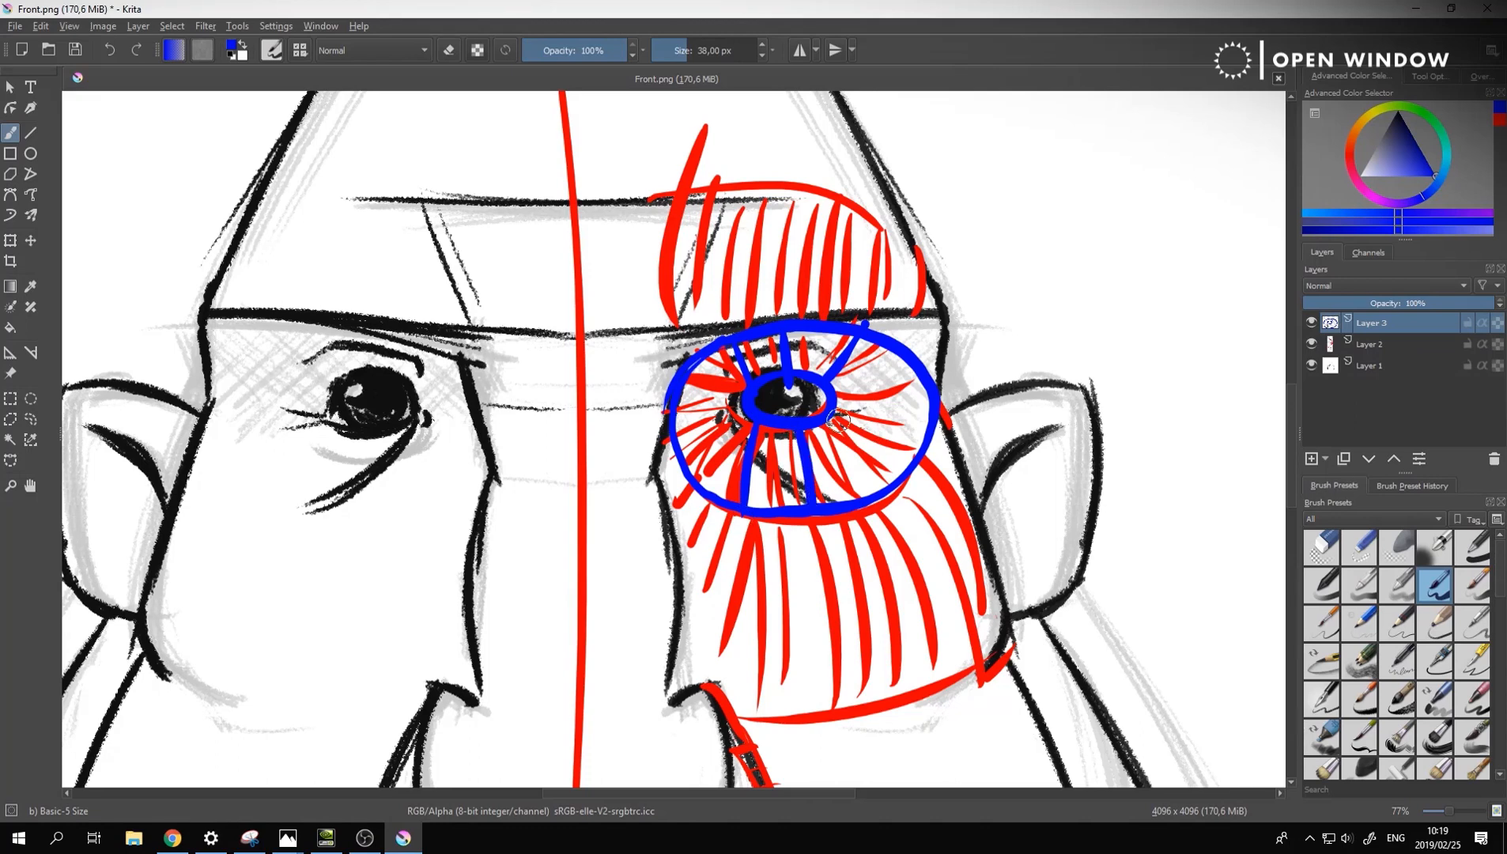
{"action": "left_click_drag", "start_coordinate": [832, 415], "coordinate": [905, 518]}
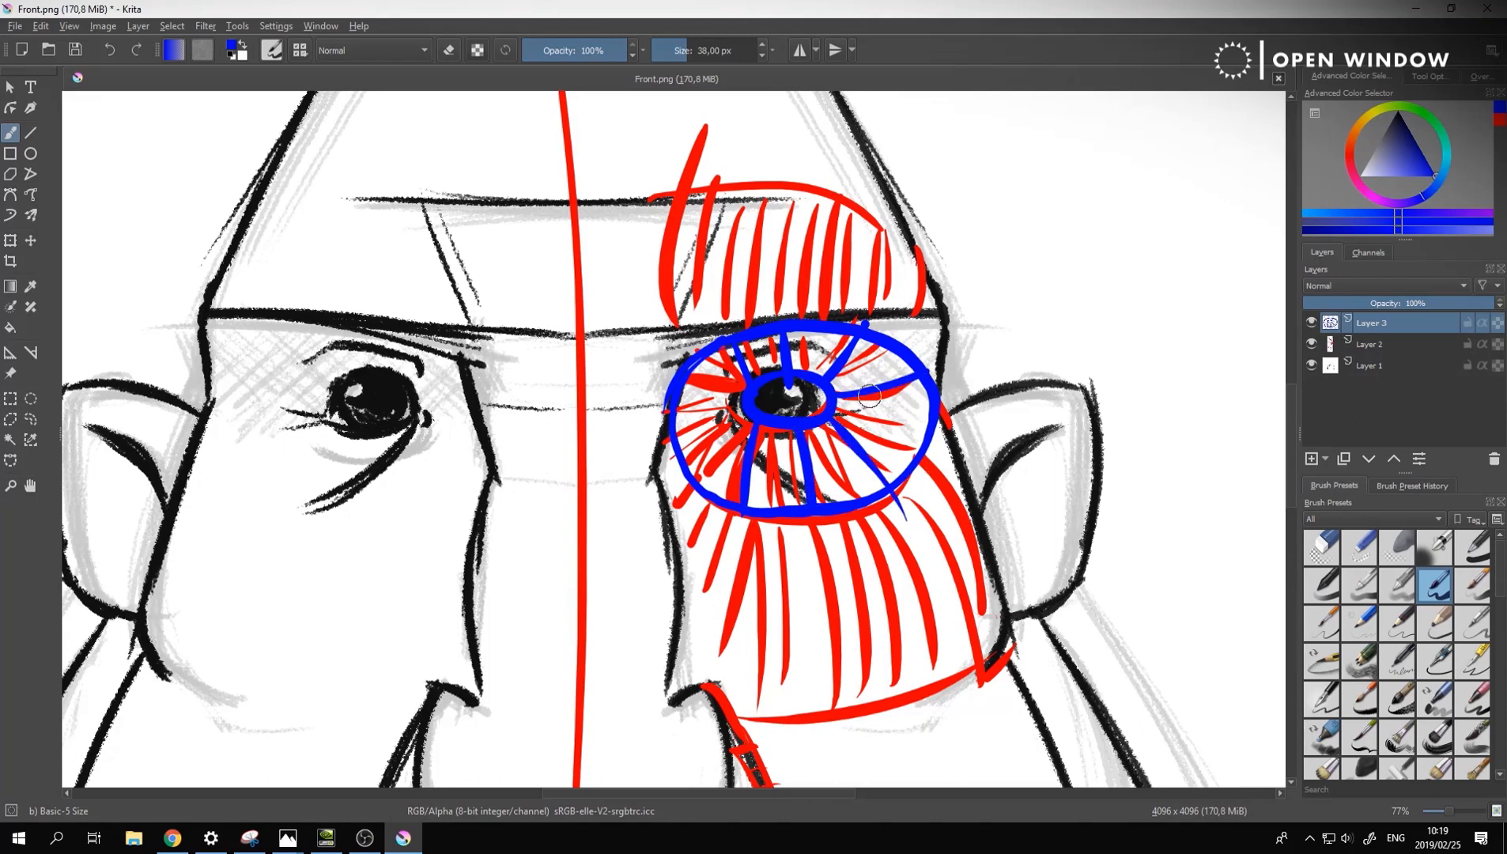
{"action": "left_click_drag", "start_coordinate": [828, 395], "coordinate": [937, 377]}
{"action": "left_click_drag", "start_coordinate": [743, 401], "coordinate": [670, 419]}
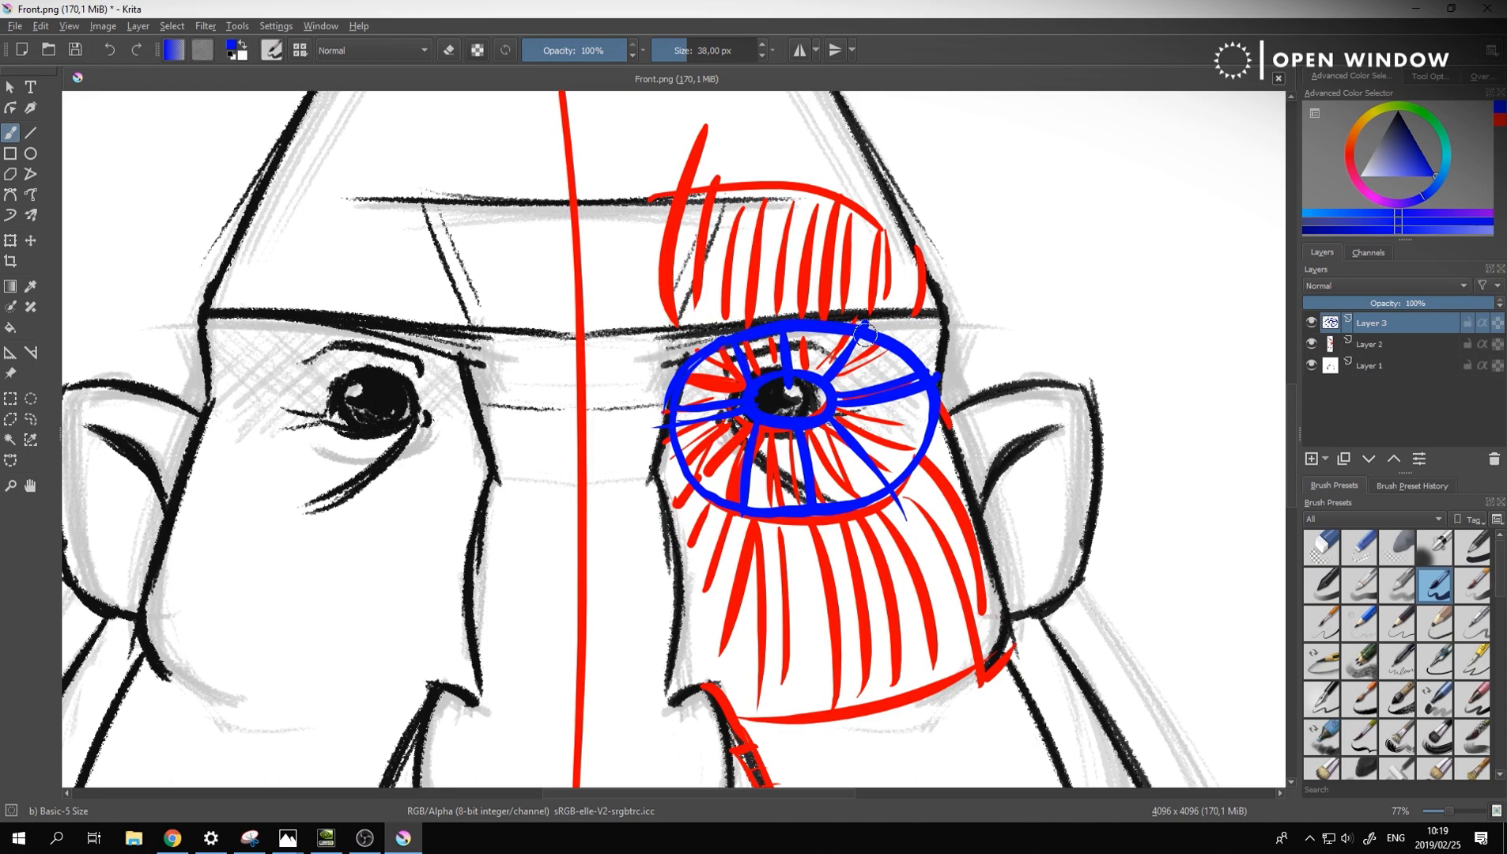
In the blank area beside the head, sketch a blue almond-shaped open eye with corner strokes and three dots on its upper lid
{"action": "middle_click_drag", "start_coordinate": [719, 614], "coordinate": [680, 605]}
{"action": "middle_click_drag", "start_coordinate": [841, 396], "coordinate": [666, 456]}
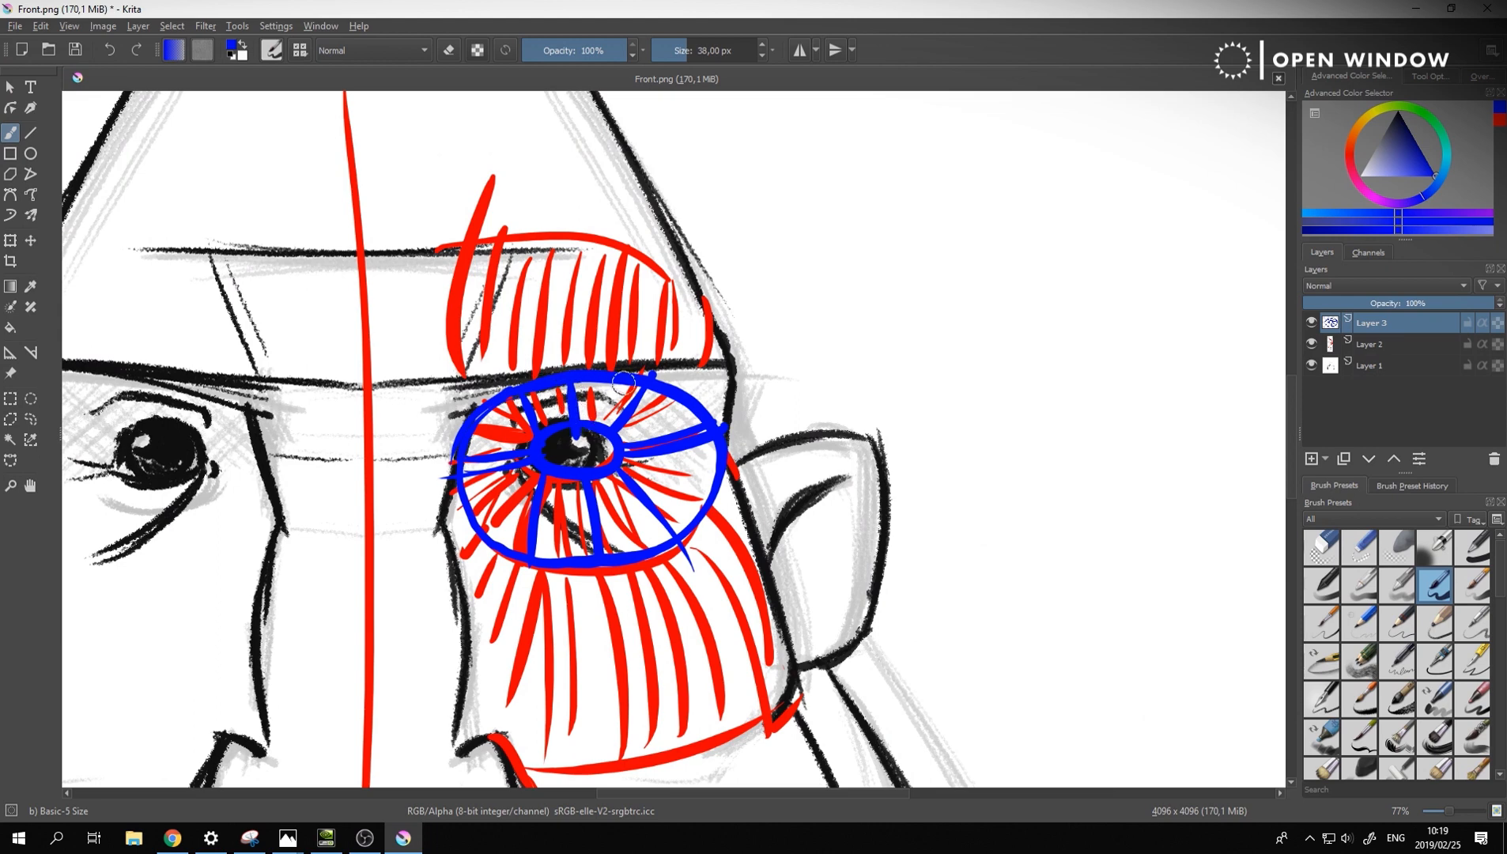
{"action": "mouse_move", "coordinate": [950, 296]}
{"action": "left_mouse_down"}
{"action": "mouse_move", "coordinate": [1062, 215]}
{"action": "mouse_move", "coordinate": [1135, 248]}
{"action": "left_mouse_up"}
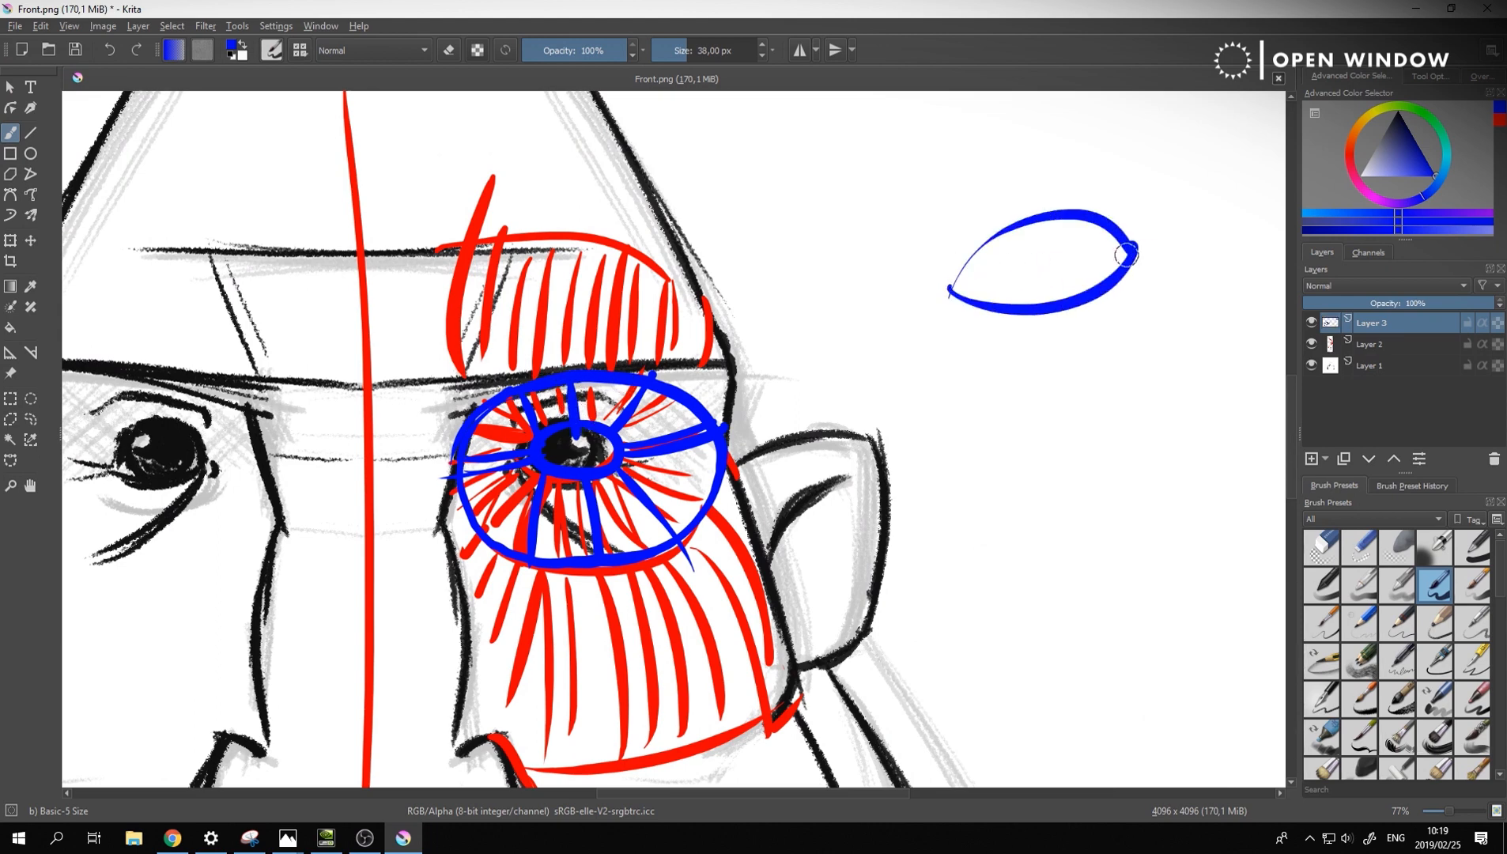
{"action": "mouse_move", "coordinate": [1016, 214]}
{"action": "left_mouse_down"}
{"action": "mouse_move", "coordinate": [946, 306]}
{"action": "mouse_move", "coordinate": [891, 313]}
{"action": "left_mouse_up"}
{"action": "left_click_drag", "start_coordinate": [955, 297], "coordinate": [908, 324]}
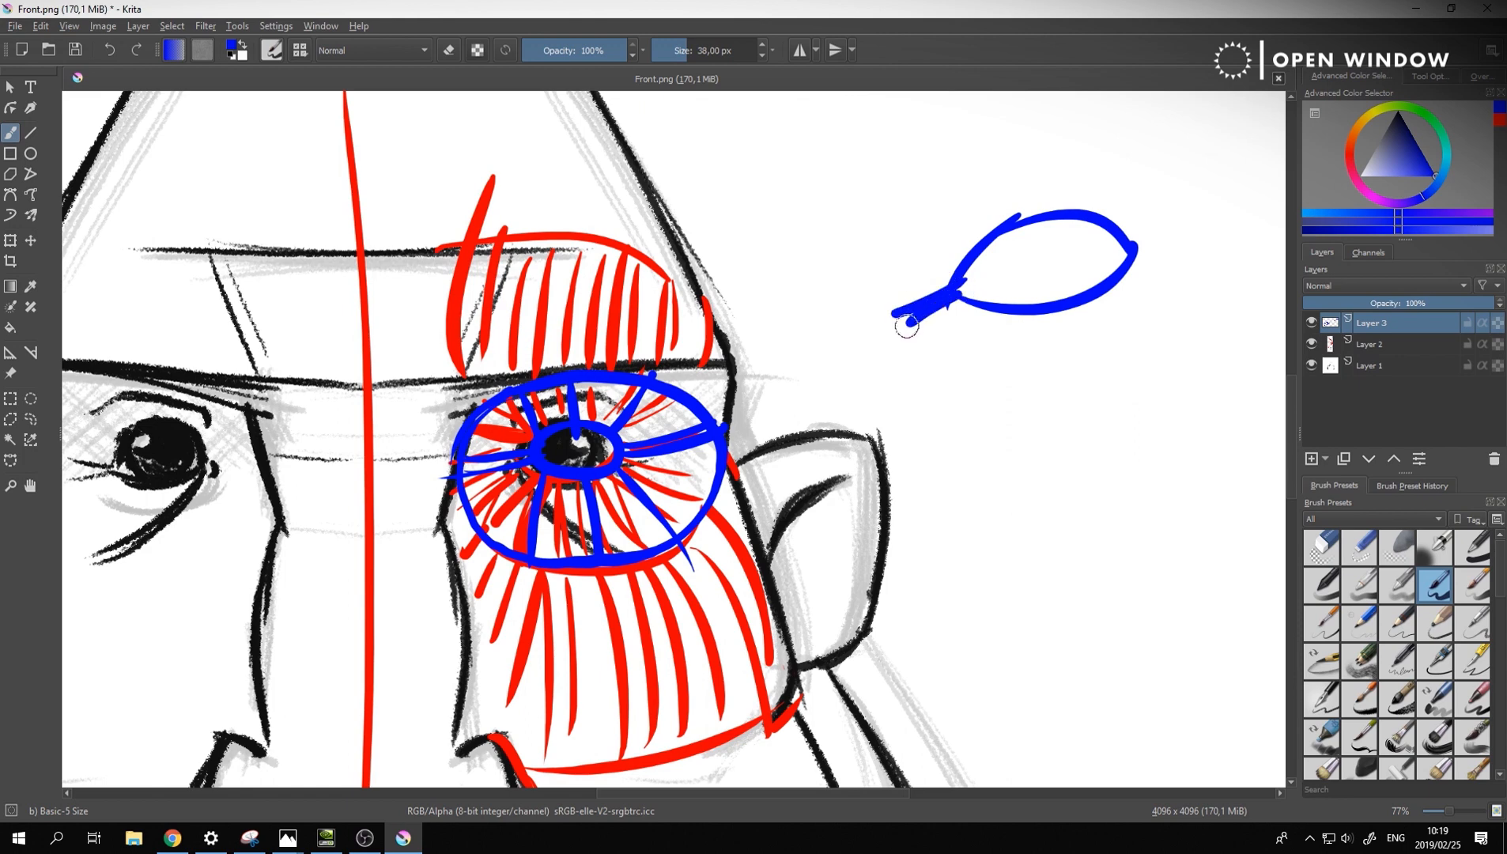
{"action": "mouse_move", "coordinate": [1131, 252]}
{"action": "left_mouse_down"}
{"action": "mouse_move", "coordinate": [1179, 217]}
{"action": "mouse_move", "coordinate": [1203, 238]}
{"action": "left_mouse_up"}
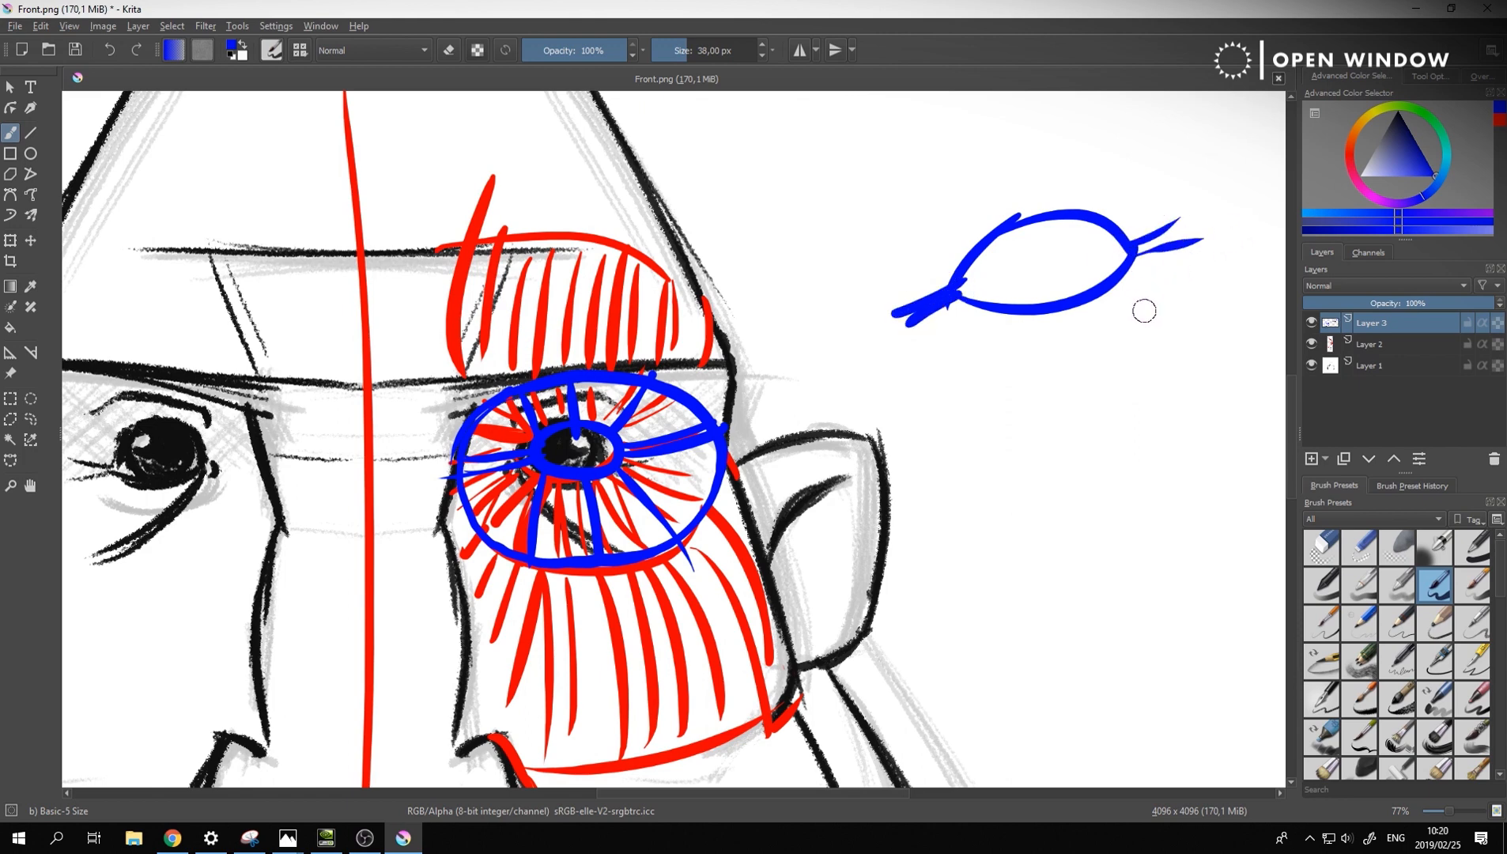
{"action": "left_click", "coordinate": [1031, 215]}
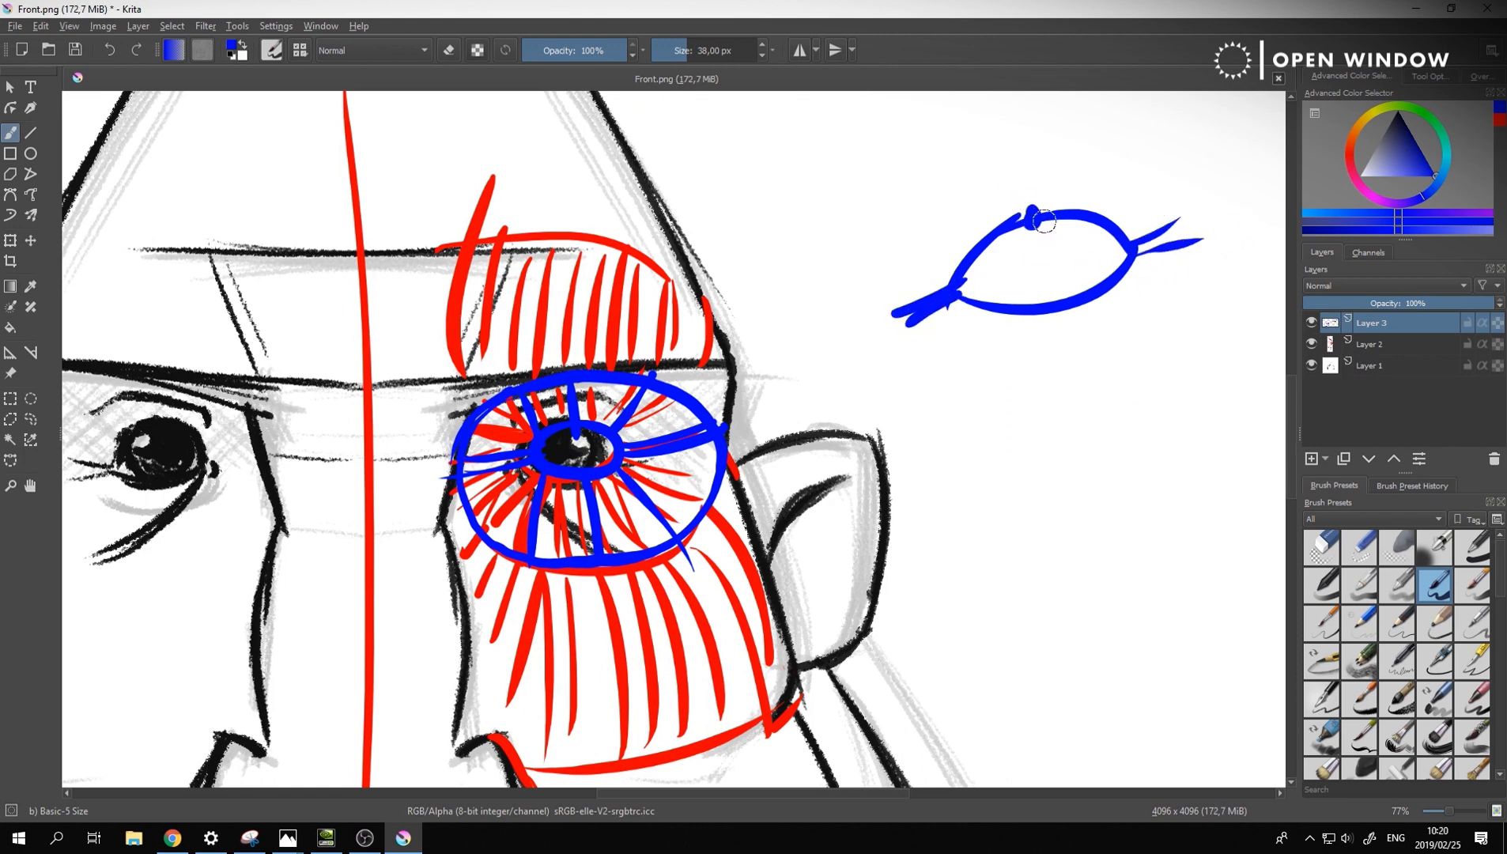
{"action": "left_click", "coordinate": [1105, 220]}
{"action": "left_click", "coordinate": [977, 249]}
Below the open eye, sketch a narrower eye shape with a slanted upper lid, three dots and an upward line from each
{"action": "mouse_move", "coordinate": [1037, 472]}
{"action": "left_mouse_down"}
{"action": "mouse_move", "coordinate": [1206, 467]}
{"action": "mouse_move", "coordinate": [1183, 423]}
{"action": "mouse_move", "coordinate": [1209, 457]}
{"action": "left_mouse_up"}
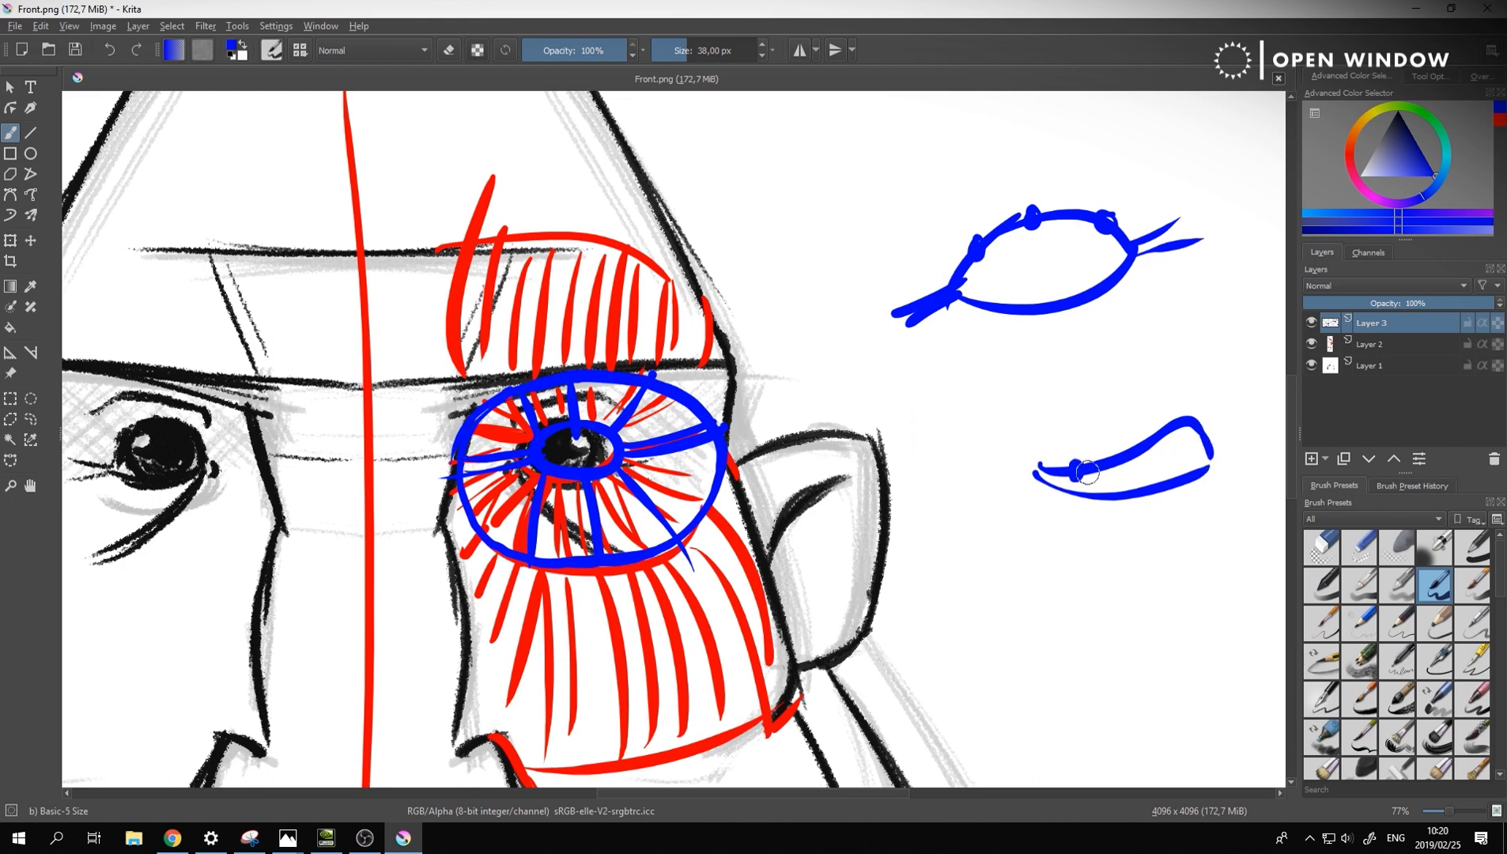
{"action": "left_click", "coordinate": [1131, 451]}
{"action": "left_click", "coordinate": [1181, 417]}
{"action": "left_click_drag", "start_coordinate": [1077, 465], "coordinate": [1072, 407]}
{"action": "mouse_move", "coordinate": [1132, 449]}
{"action": "left_mouse_down"}
{"action": "mouse_move", "coordinate": [1136, 390]}
{"action": "mouse_move", "coordinate": [1191, 377]}
{"action": "left_mouse_up"}
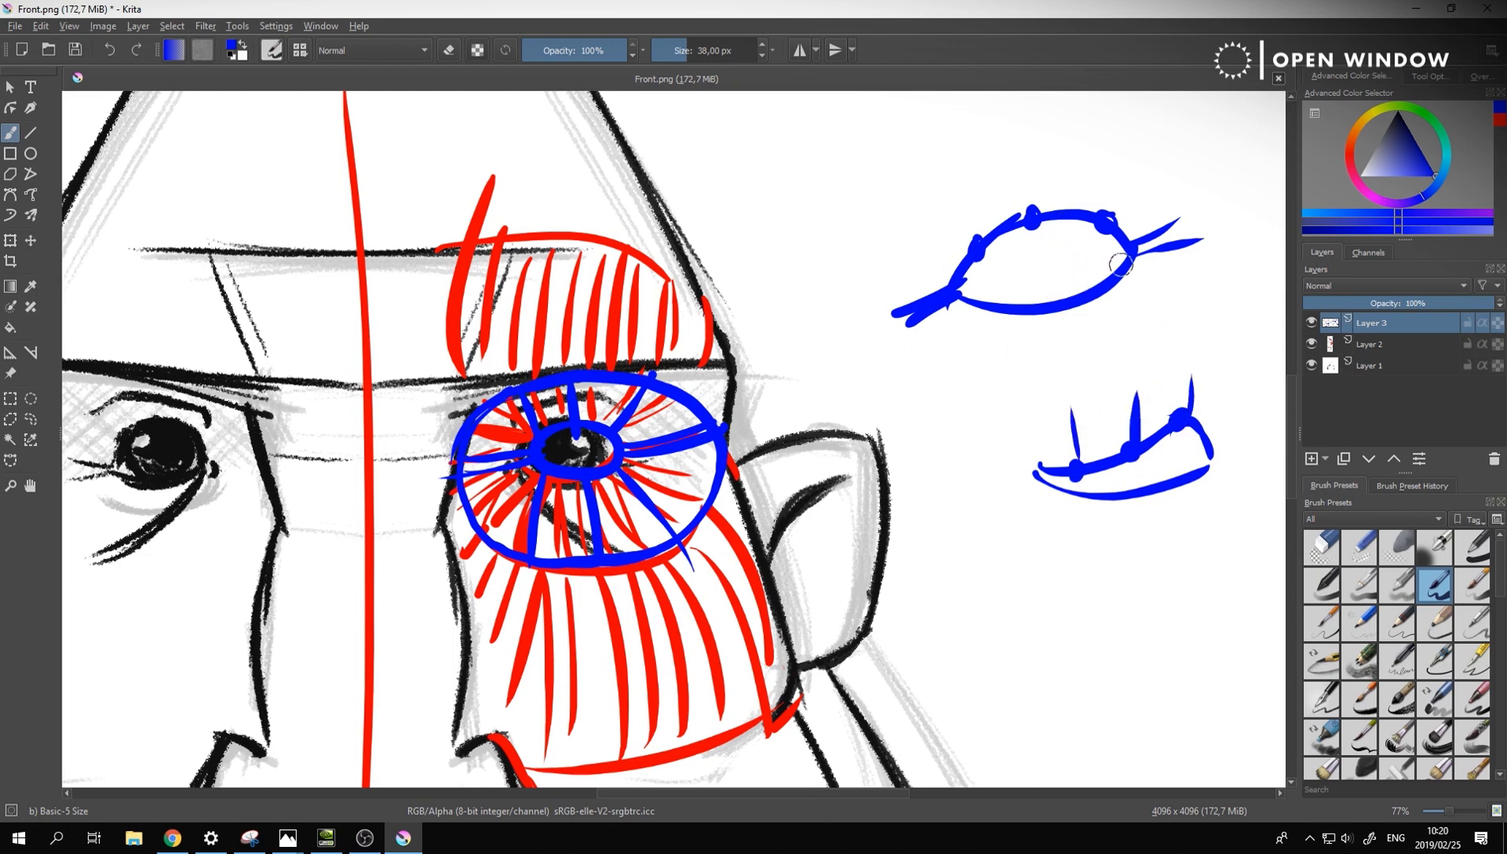
Sketch a third, downward-sloping lid shape below the other two and fill it with flowing blue strokes and dots along its upper edge
{"action": "left_click_drag", "start_coordinate": [1099, 369], "coordinate": [1013, 263]}
{"action": "mouse_move", "coordinate": [1010, 490]}
{"action": "left_mouse_down"}
{"action": "mouse_move", "coordinate": [1082, 457]}
{"action": "mouse_move", "coordinate": [1186, 498]}
{"action": "left_mouse_up"}
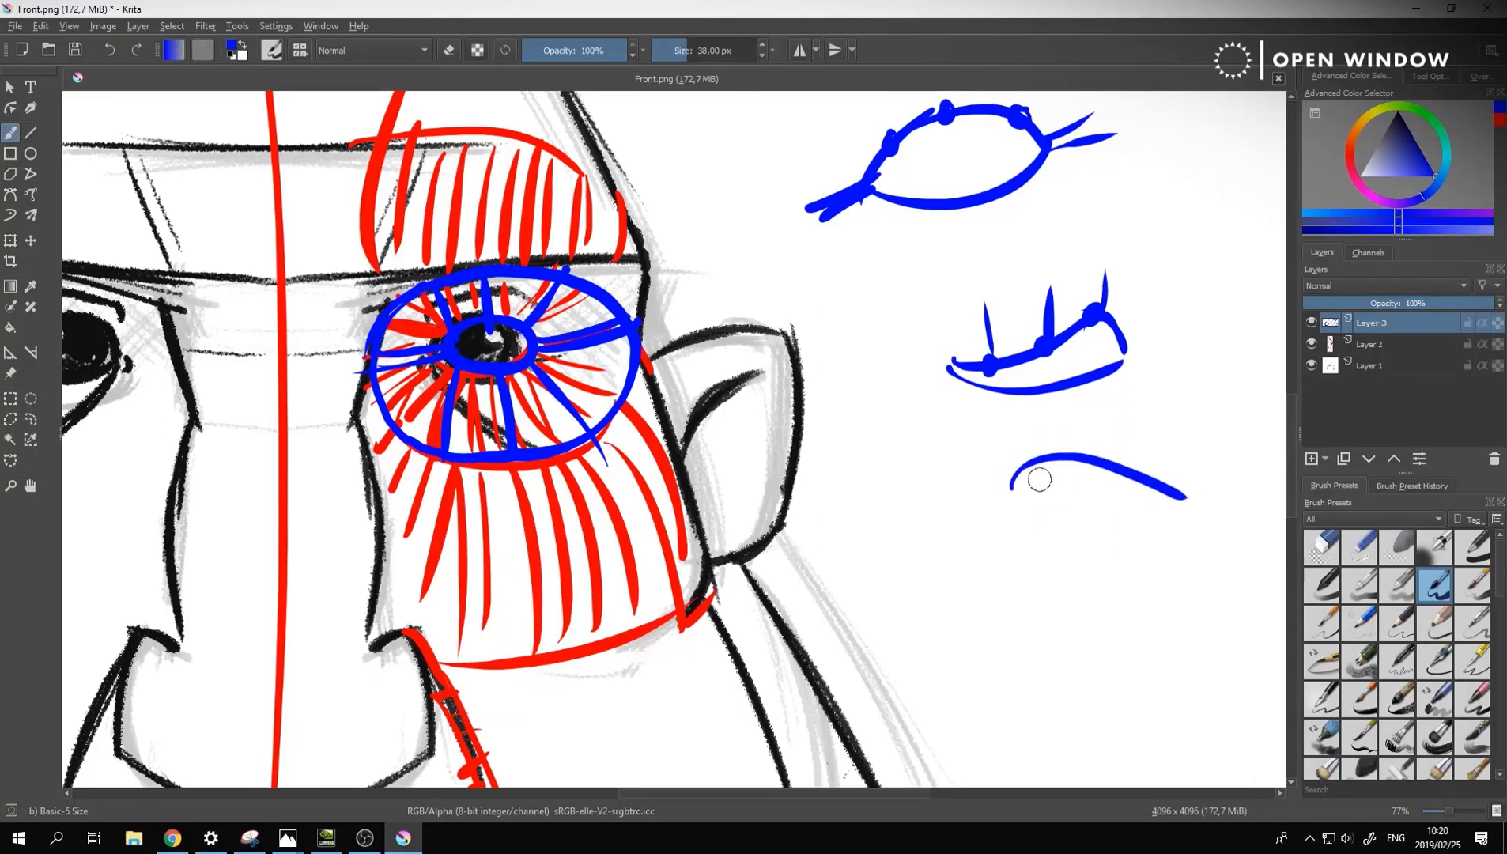
{"action": "key", "text": "ctrl+z"}
{"action": "left_click_drag", "start_coordinate": [1000, 488], "coordinate": [1162, 498]}
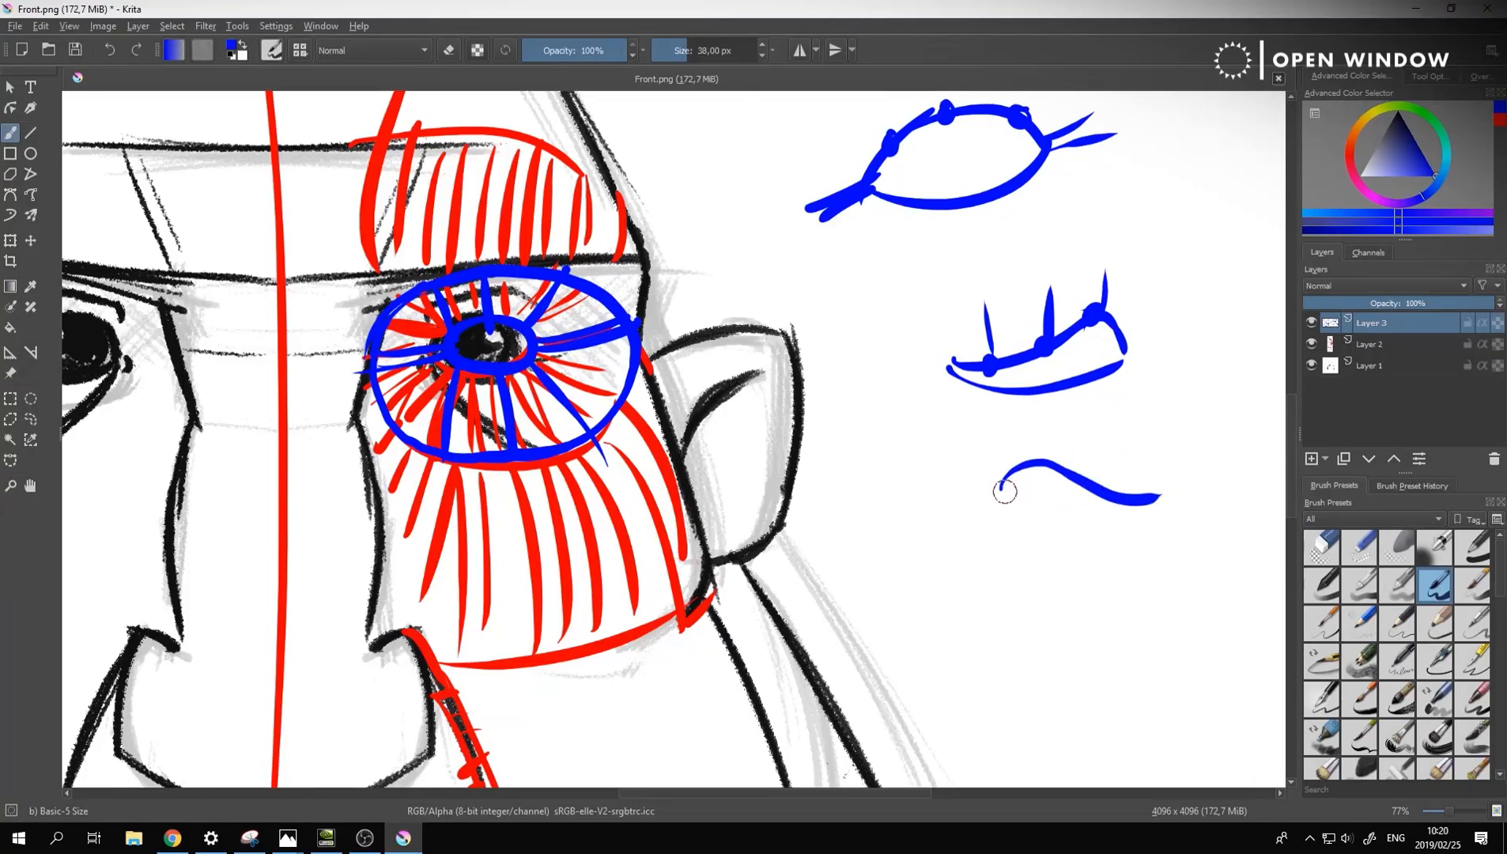
{"action": "mouse_move", "coordinate": [999, 496]}
{"action": "left_mouse_down"}
{"action": "mouse_move", "coordinate": [1108, 524]}
{"action": "mouse_move", "coordinate": [1176, 515]}
{"action": "left_mouse_up"}
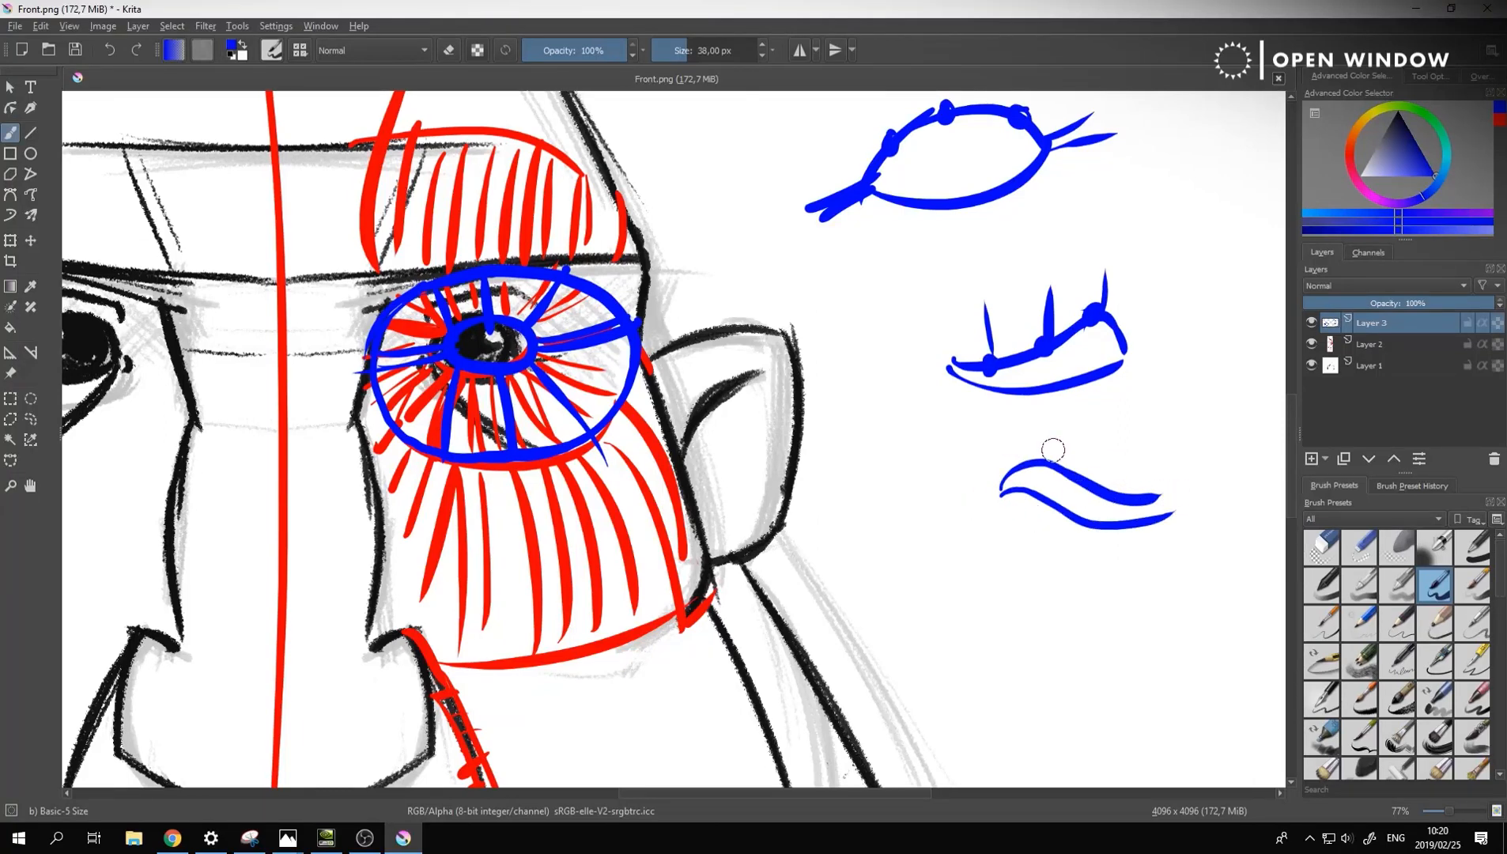
{"action": "mouse_move", "coordinate": [998, 484]}
{"action": "left_mouse_down"}
{"action": "mouse_move", "coordinate": [1039, 459]}
{"action": "mouse_move", "coordinate": [1171, 483]}
{"action": "left_mouse_up"}
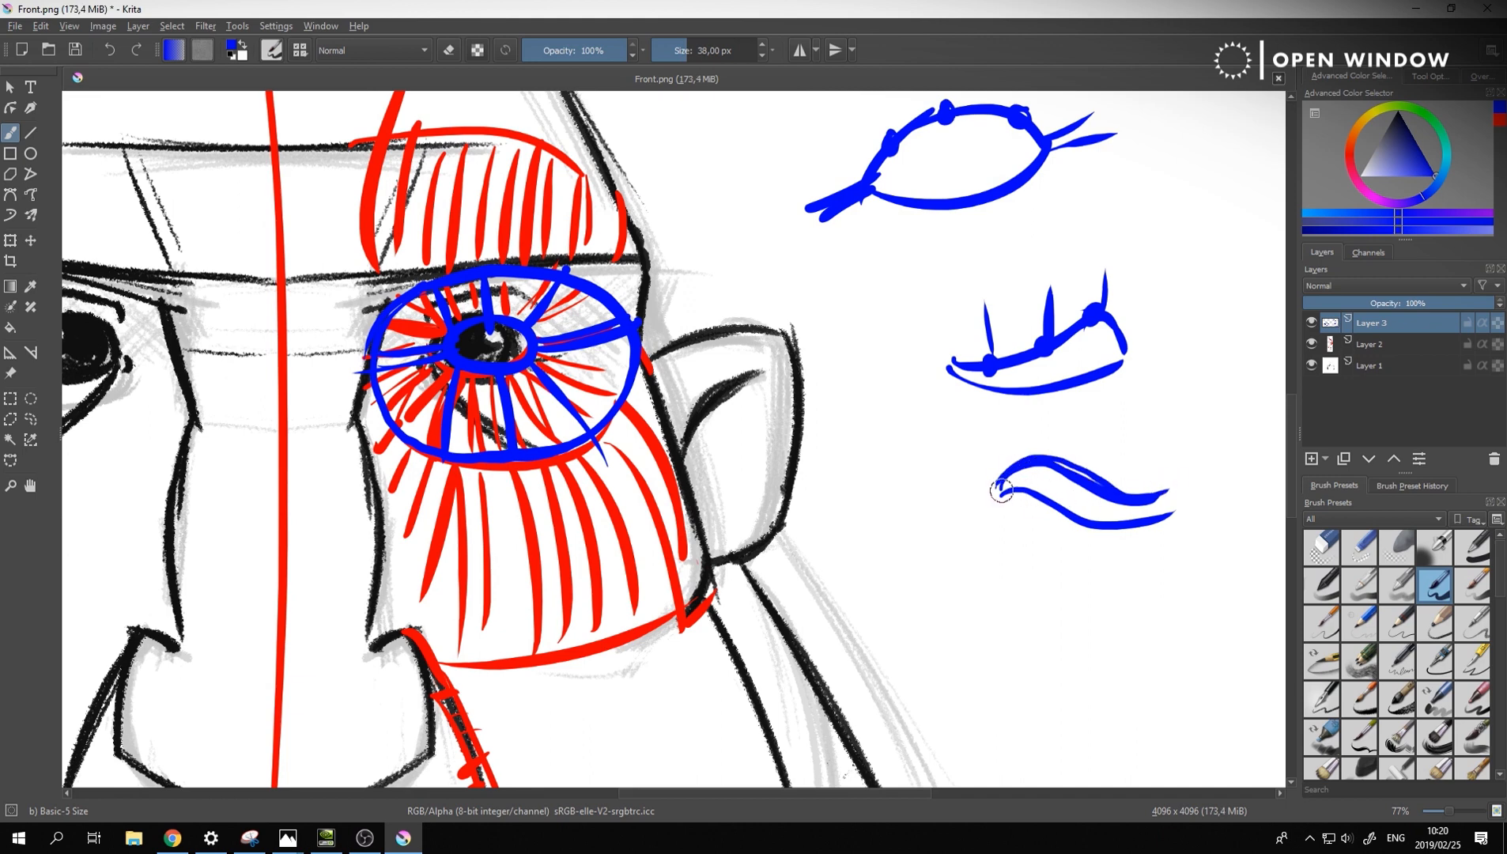
{"action": "mouse_move", "coordinate": [1002, 491]}
{"action": "left_mouse_down"}
{"action": "mouse_move", "coordinate": [1113, 507]}
{"action": "mouse_move", "coordinate": [1157, 484]}
{"action": "mouse_move", "coordinate": [1117, 501]}
{"action": "left_mouse_up"}
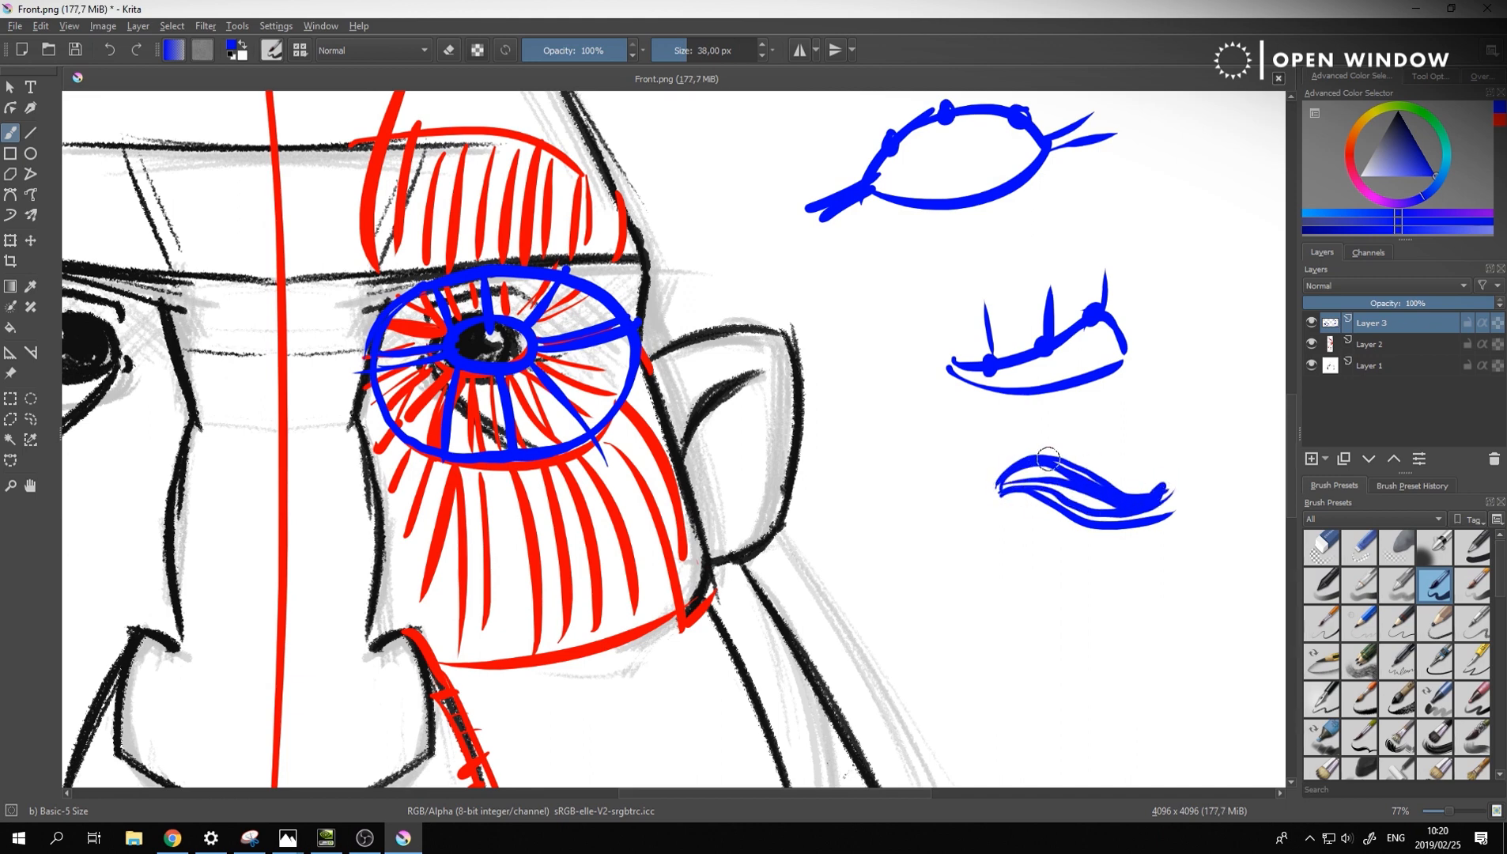
{"action": "left_click_drag", "start_coordinate": [1032, 442], "coordinate": [1045, 451]}
Add outward spokes to the upper and lower lids of the almond-shaped eye and mark dots along its lower lid
{"action": "middle_click_drag", "start_coordinate": [1034, 461], "coordinate": [1079, 568]}
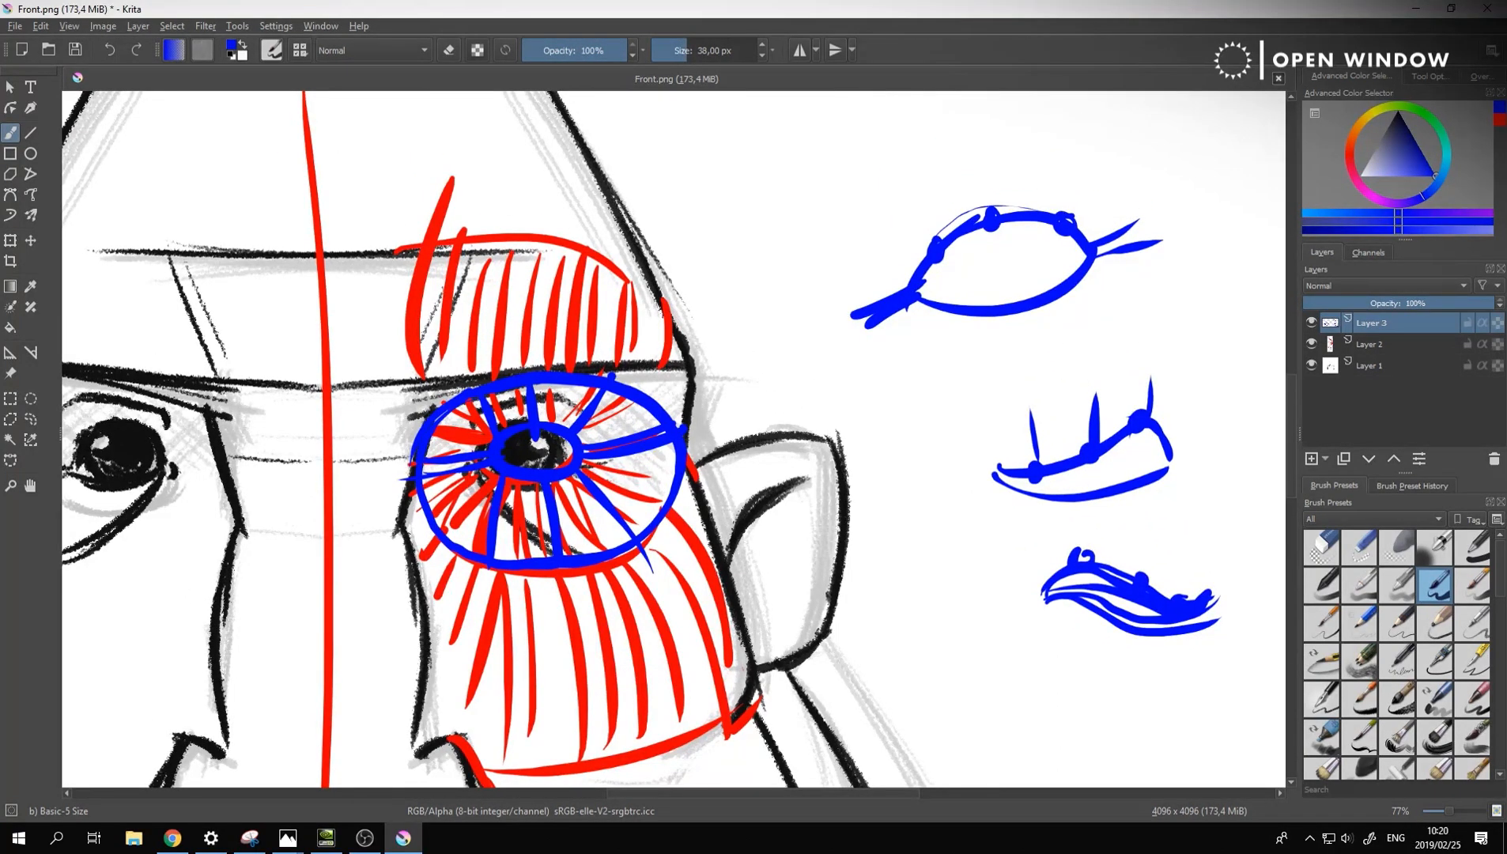
{"action": "left_click_drag", "start_coordinate": [988, 224], "coordinate": [981, 148]}
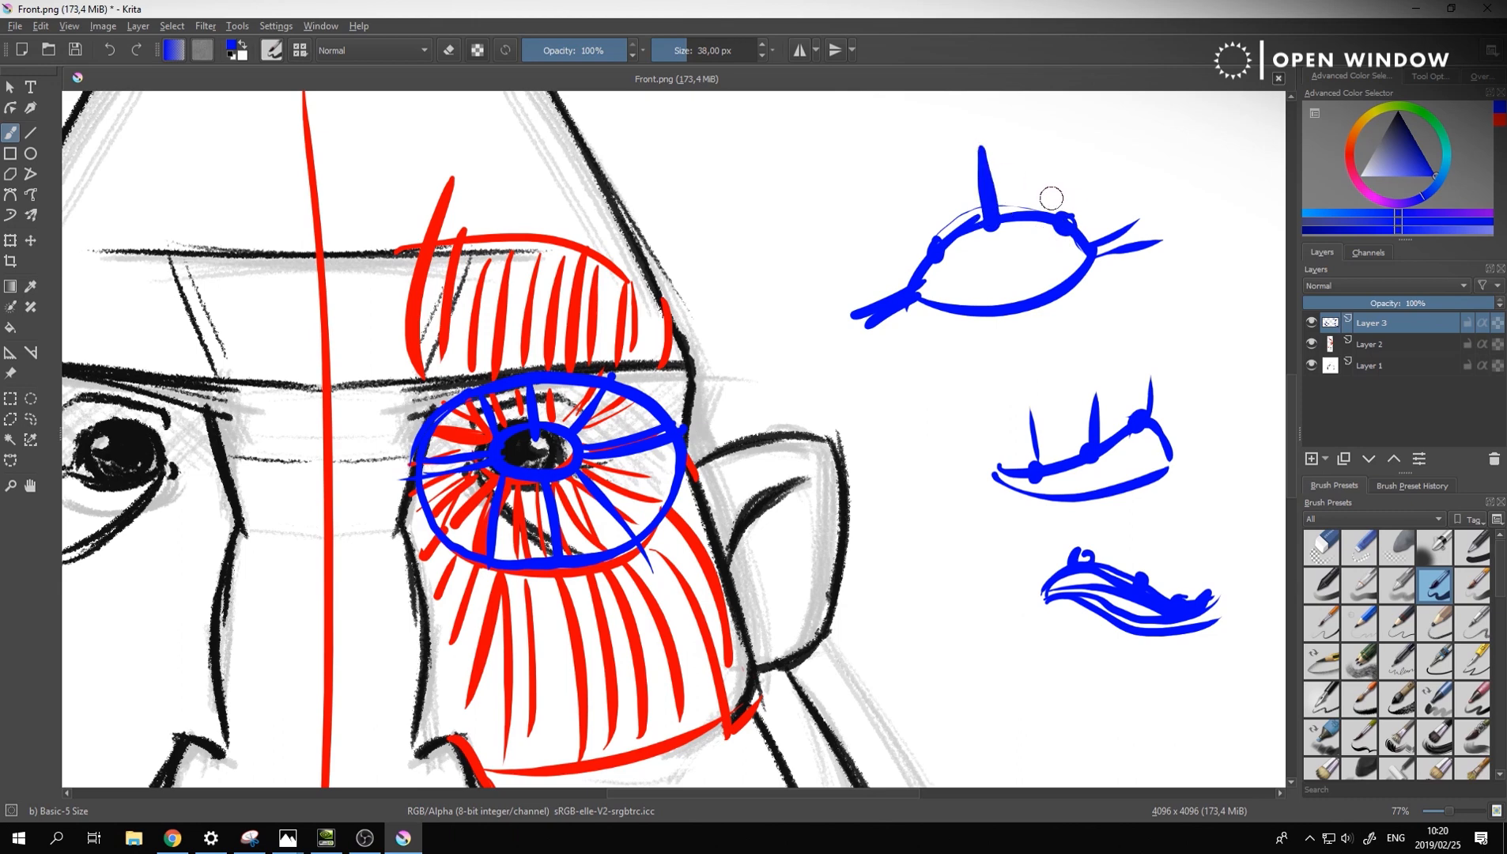
{"action": "left_click_drag", "start_coordinate": [1067, 226], "coordinate": [1078, 177]}
{"action": "left_click_drag", "start_coordinate": [937, 242], "coordinate": [890, 201]}
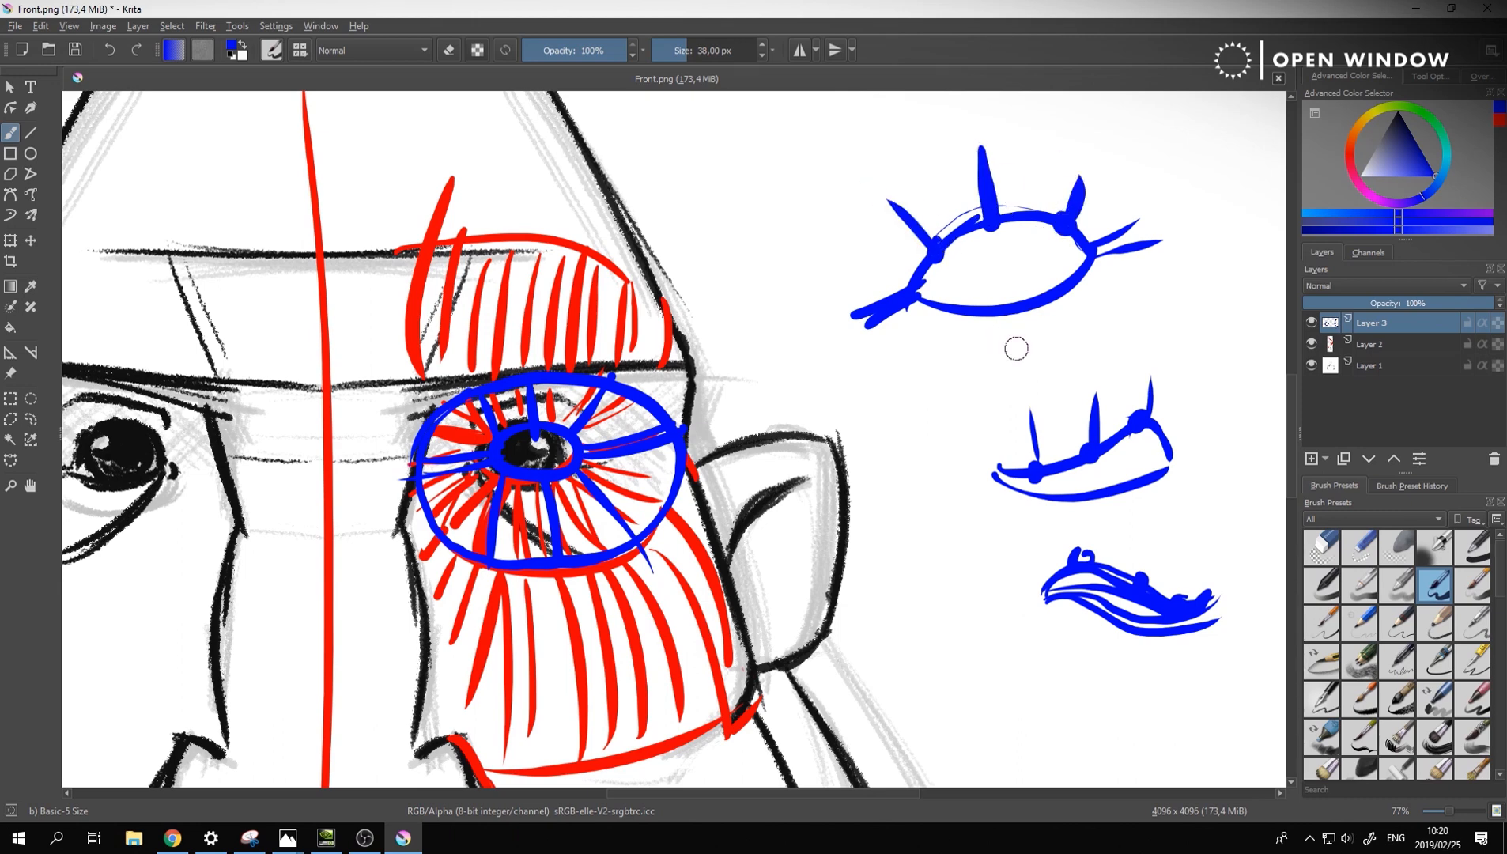
{"action": "left_click_drag", "start_coordinate": [966, 315], "coordinate": [969, 384]}
{"action": "left_click_drag", "start_coordinate": [1028, 315], "coordinate": [1040, 354]}
{"action": "left_click_drag", "start_coordinate": [1075, 292], "coordinate": [1108, 328]}
{"action": "left_click", "coordinate": [969, 311]}
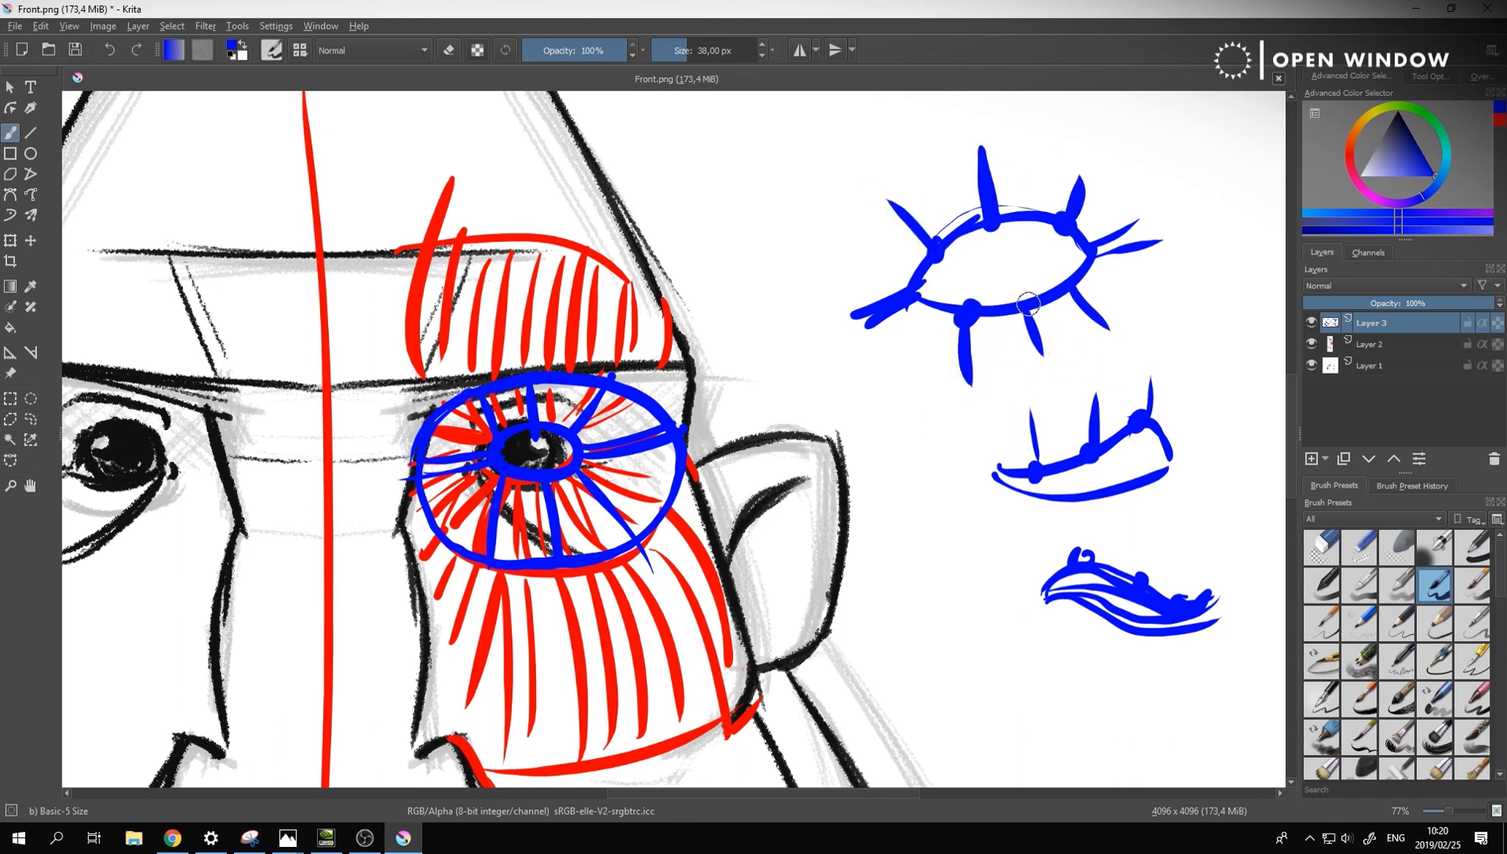
{"action": "left_click", "coordinate": [1071, 283]}
Add in-between strokes and dots above the almond eye's upper lid and thicken its existing upper spokes
{"action": "left_click_drag", "start_coordinate": [937, 179], "coordinate": [961, 219]}
{"action": "left_click", "coordinate": [1042, 172]}
{"action": "left_click_drag", "start_coordinate": [1039, 152], "coordinate": [1030, 235]}
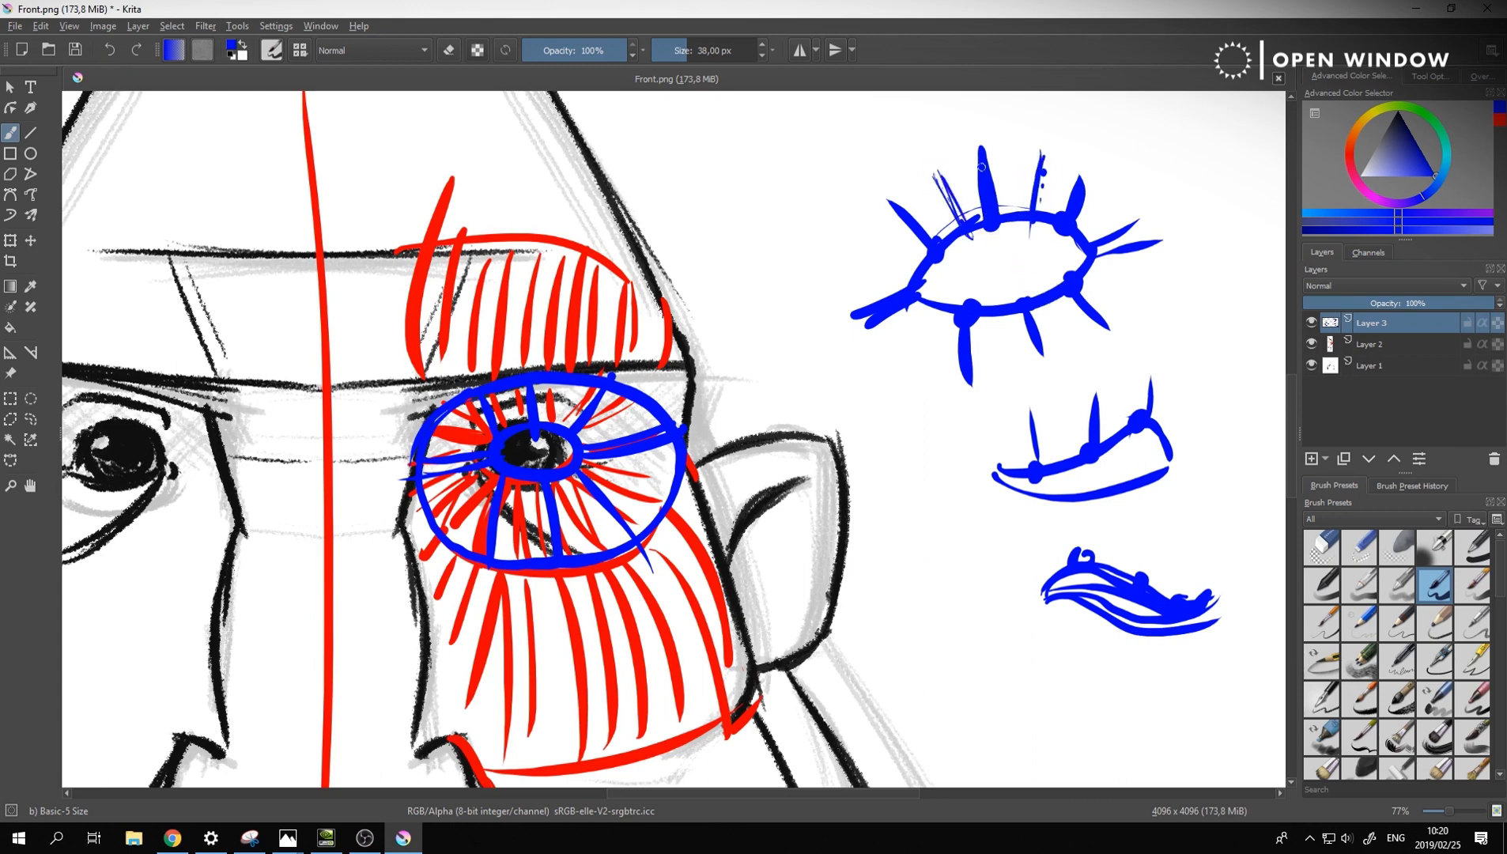
{"action": "left_click_drag", "start_coordinate": [990, 228], "coordinate": [974, 141]}
{"action": "mouse_move", "coordinate": [1067, 225]}
{"action": "left_mouse_down"}
{"action": "mouse_move", "coordinate": [1104, 164]}
{"action": "mouse_move", "coordinate": [1022, 218]}
{"action": "left_mouse_up"}
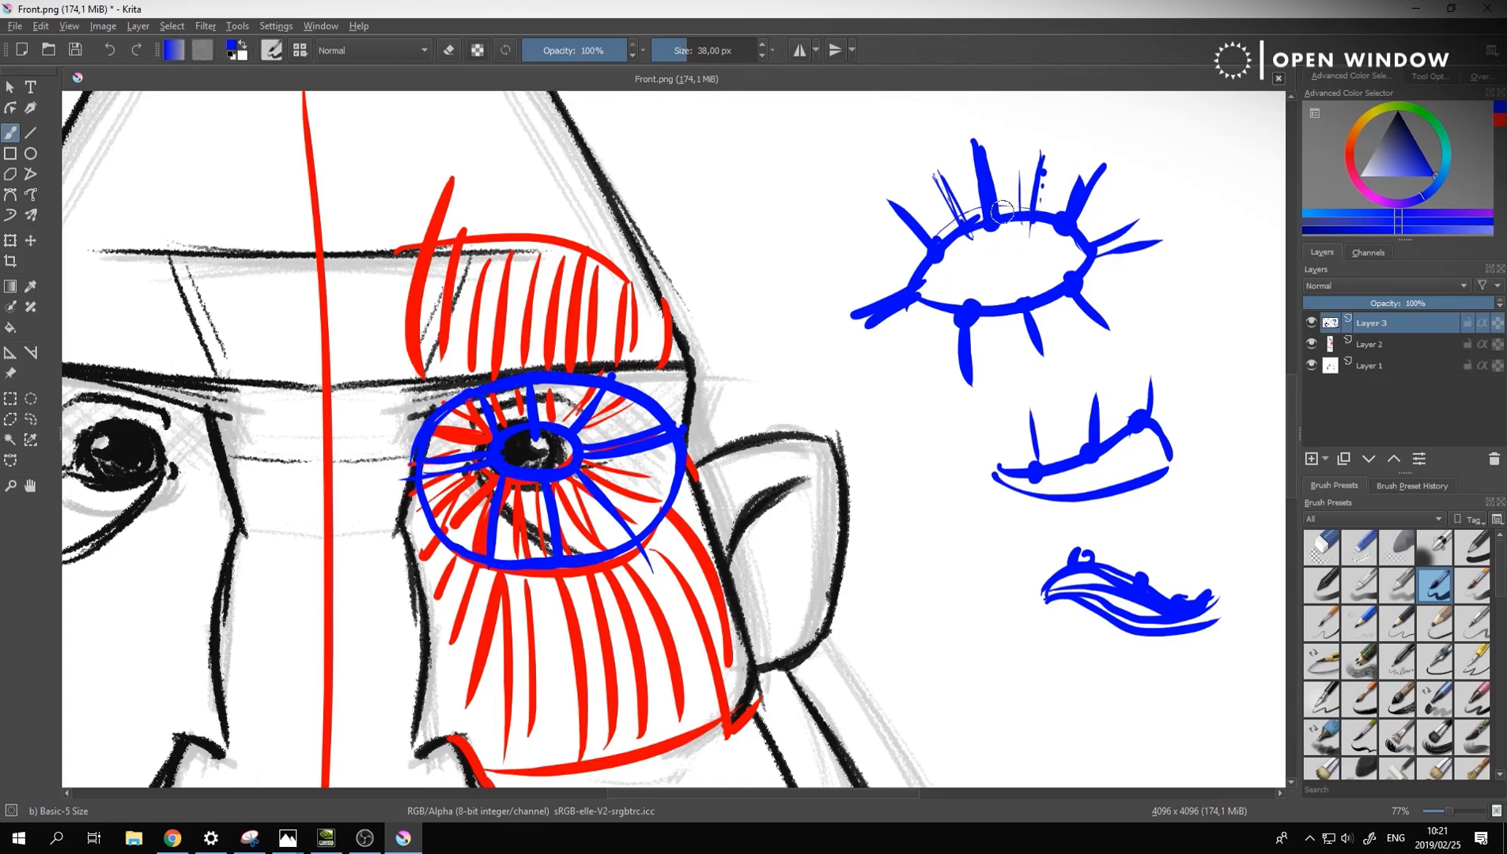
{"action": "left_click_drag", "start_coordinate": [1020, 170], "coordinate": [1035, 210]}
{"action": "mouse_move", "coordinate": [940, 176]}
{"action": "left_mouse_down"}
{"action": "mouse_move", "coordinate": [969, 223]}
{"action": "mouse_move", "coordinate": [984, 118]}
{"action": "left_mouse_up"}
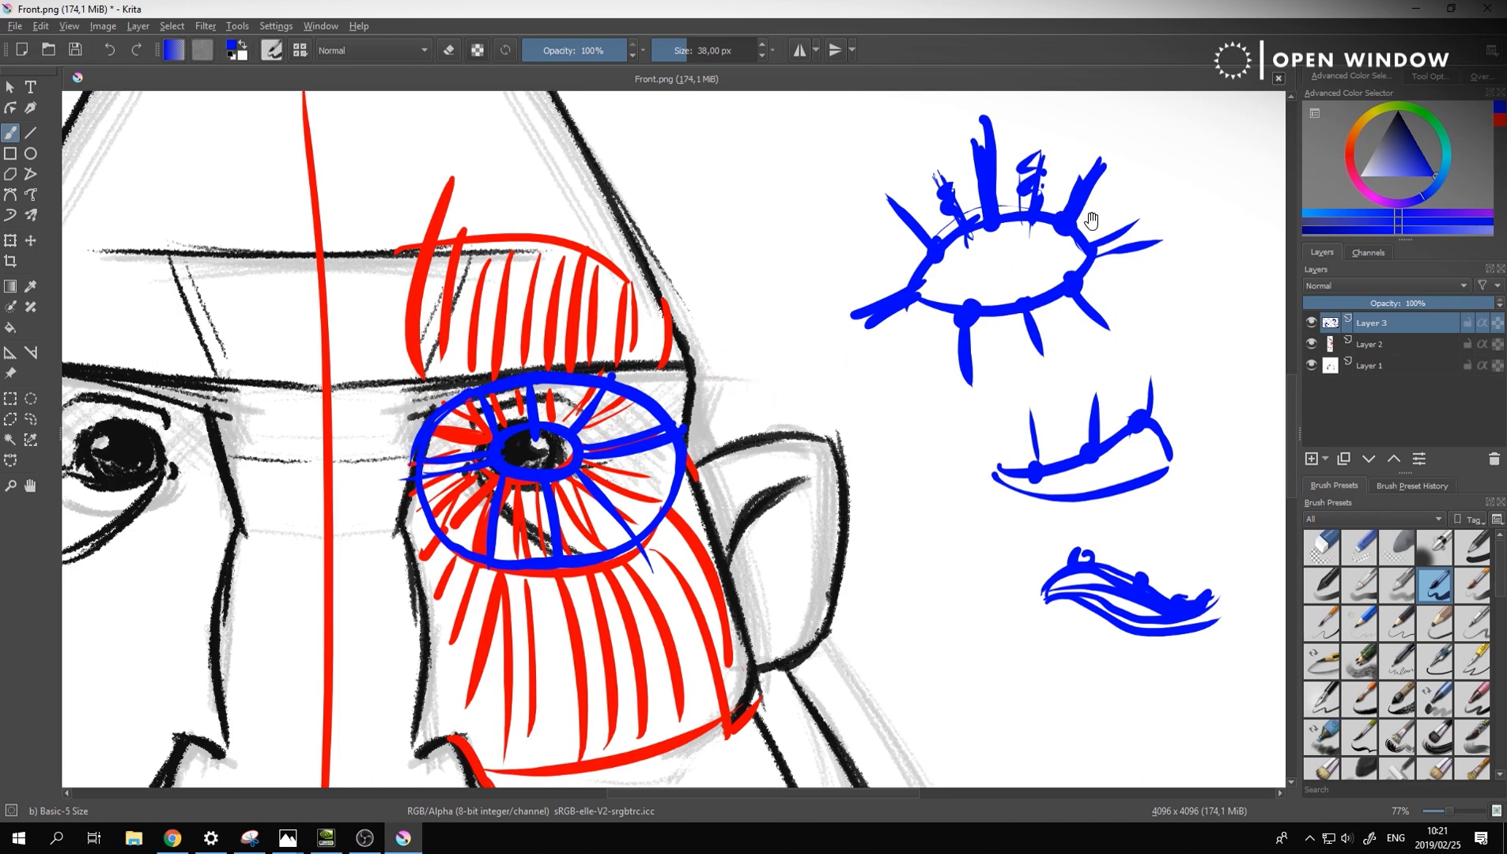
Draw a large blue loop from the red centre line over the brow muscle, down the outer face and back across the cheek
{"action": "left_click_drag", "start_coordinate": [774, 340], "coordinate": [925, 244]}
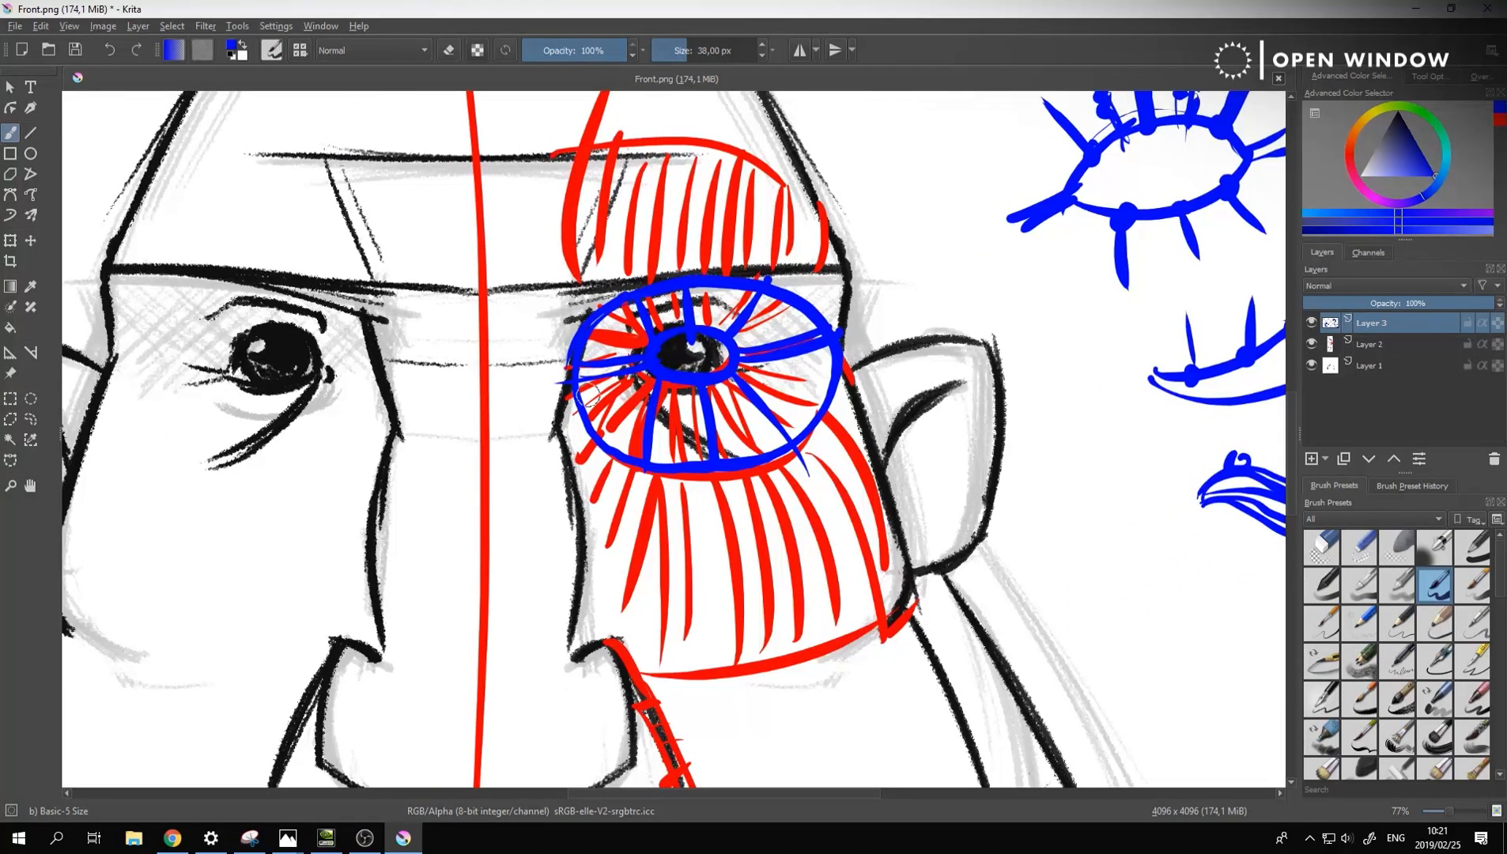
{"action": "left_click_drag", "start_coordinate": [862, 543], "coordinate": [870, 577]}
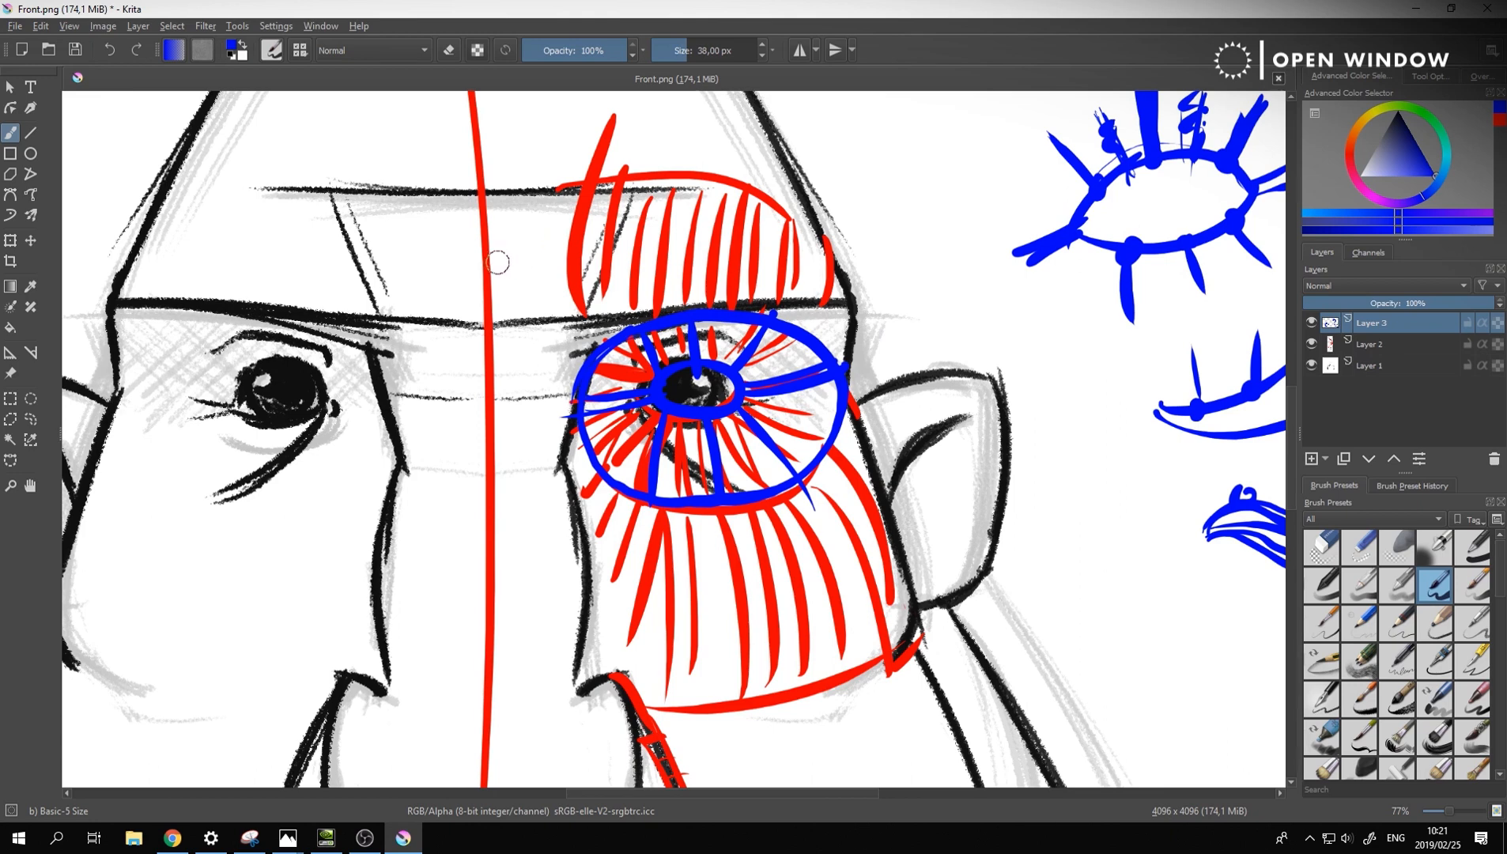
{"action": "mouse_move", "coordinate": [485, 260]}
{"action": "left_mouse_down"}
{"action": "mouse_move", "coordinate": [650, 225]}
{"action": "mouse_move", "coordinate": [755, 230]}
{"action": "mouse_move", "coordinate": [838, 270]}
{"action": "left_mouse_up"}
{"action": "key", "text": "ctrl+z"}
{"action": "mouse_move", "coordinate": [487, 192]}
{"action": "left_mouse_down"}
{"action": "mouse_move", "coordinate": [714, 167]}
{"action": "mouse_move", "coordinate": [843, 250]}
{"action": "left_mouse_up"}
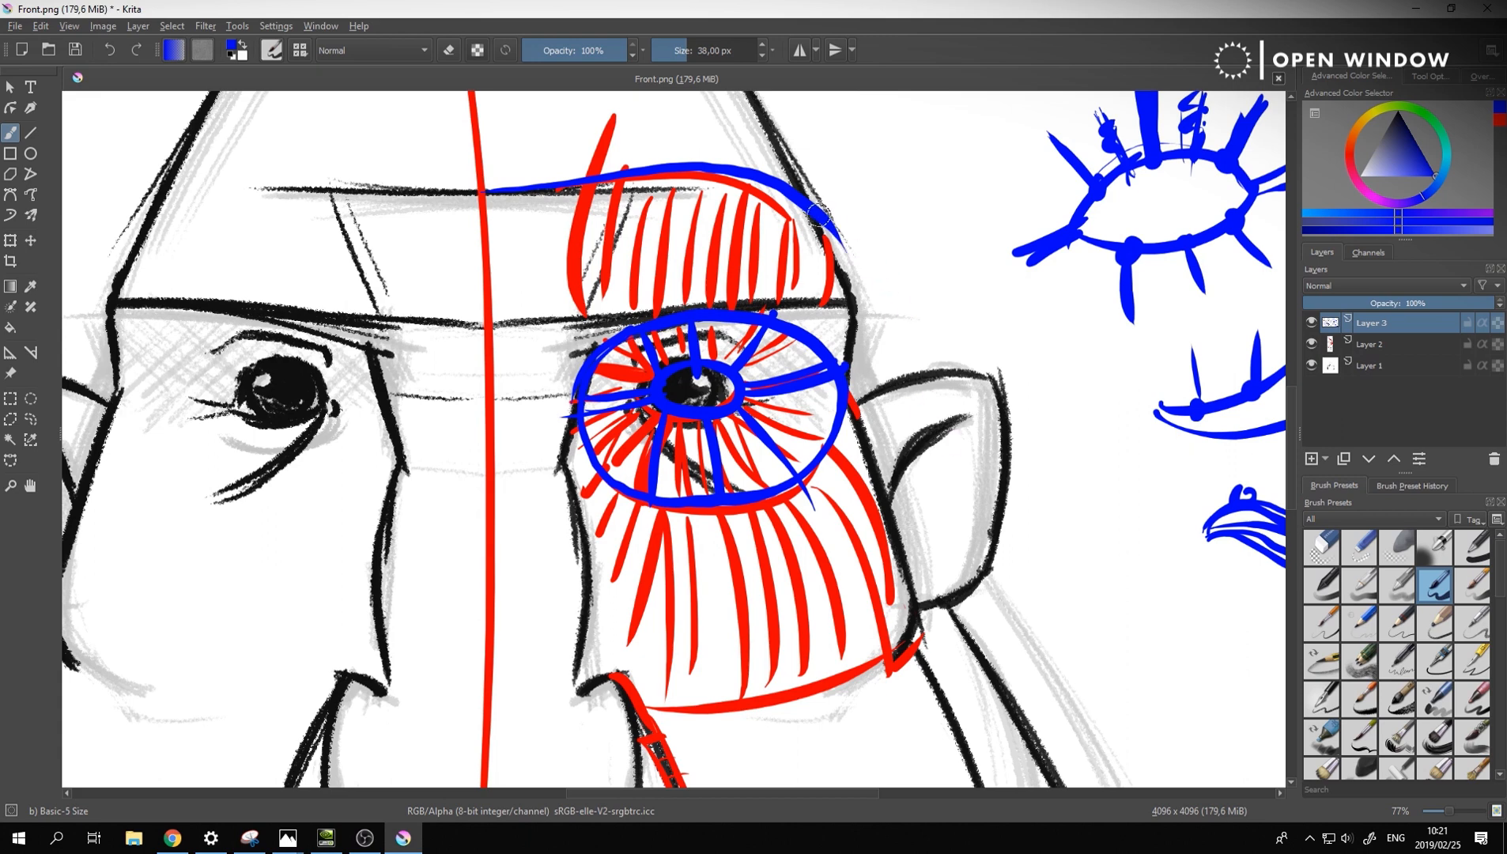
{"action": "mouse_move", "coordinate": [862, 322]}
{"action": "left_mouse_down"}
{"action": "mouse_move", "coordinate": [869, 498]}
{"action": "mouse_move", "coordinate": [824, 563]}
{"action": "mouse_move", "coordinate": [736, 583]}
{"action": "mouse_move", "coordinate": [580, 536]}
{"action": "left_mouse_up"}
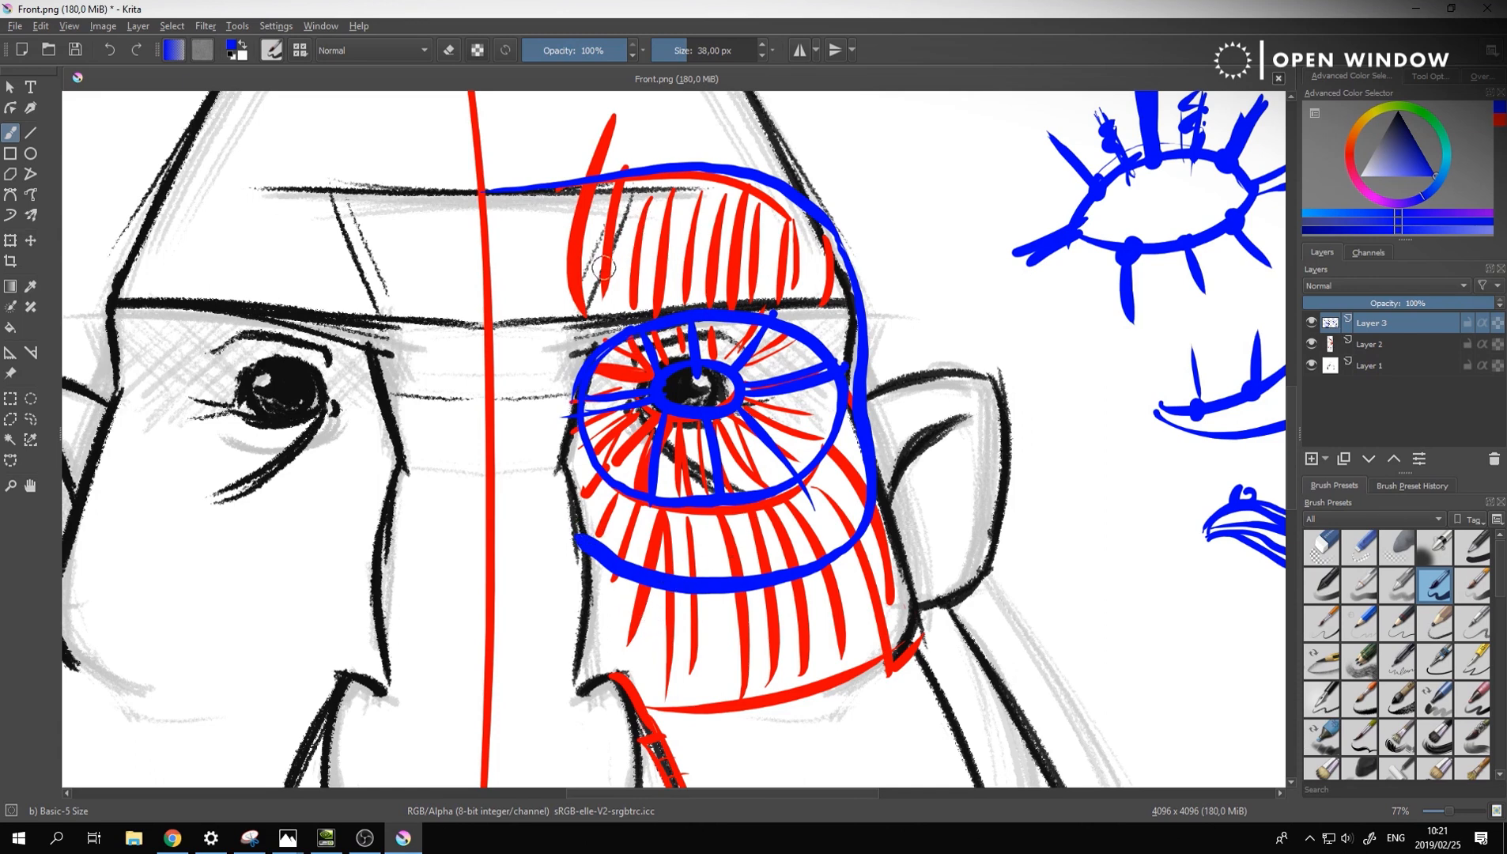
Draw a thin blue brow line and a lower cheek curve, and extend the under-eye and eye loops to the red centre line
{"action": "mouse_move", "coordinate": [550, 248]}
{"action": "left_mouse_down"}
{"action": "mouse_move", "coordinate": [715, 229]}
{"action": "mouse_move", "coordinate": [826, 282]}
{"action": "left_mouse_up"}
{"action": "mouse_move", "coordinate": [871, 463]}
{"action": "left_mouse_down"}
{"action": "mouse_move", "coordinate": [879, 501]}
{"action": "mouse_move", "coordinate": [771, 650]}
{"action": "mouse_move", "coordinate": [602, 631]}
{"action": "left_mouse_up"}
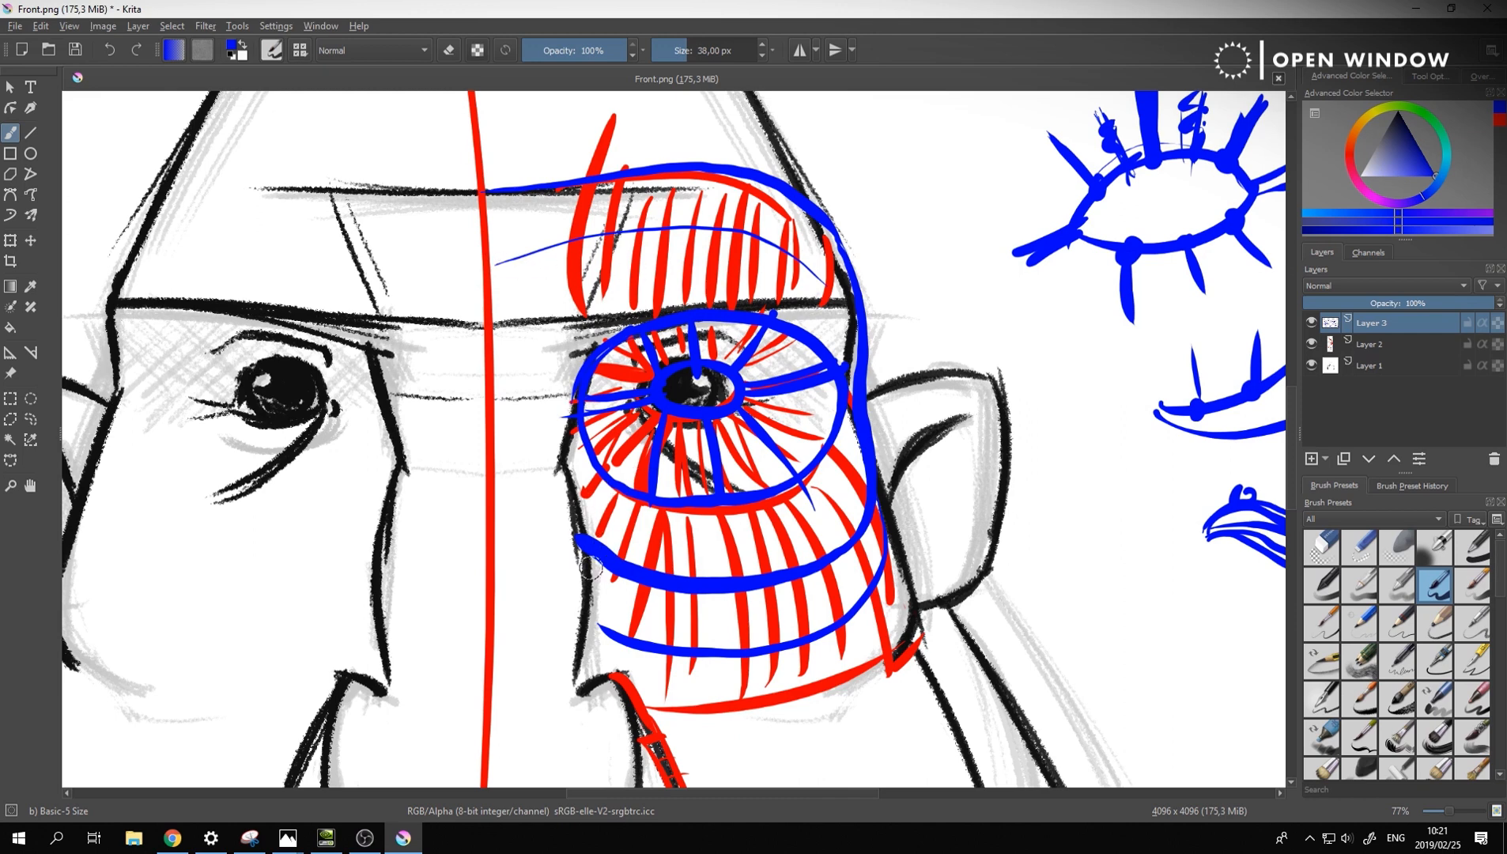
{"action": "left_click_drag", "start_coordinate": [575, 540], "coordinate": [500, 519]}
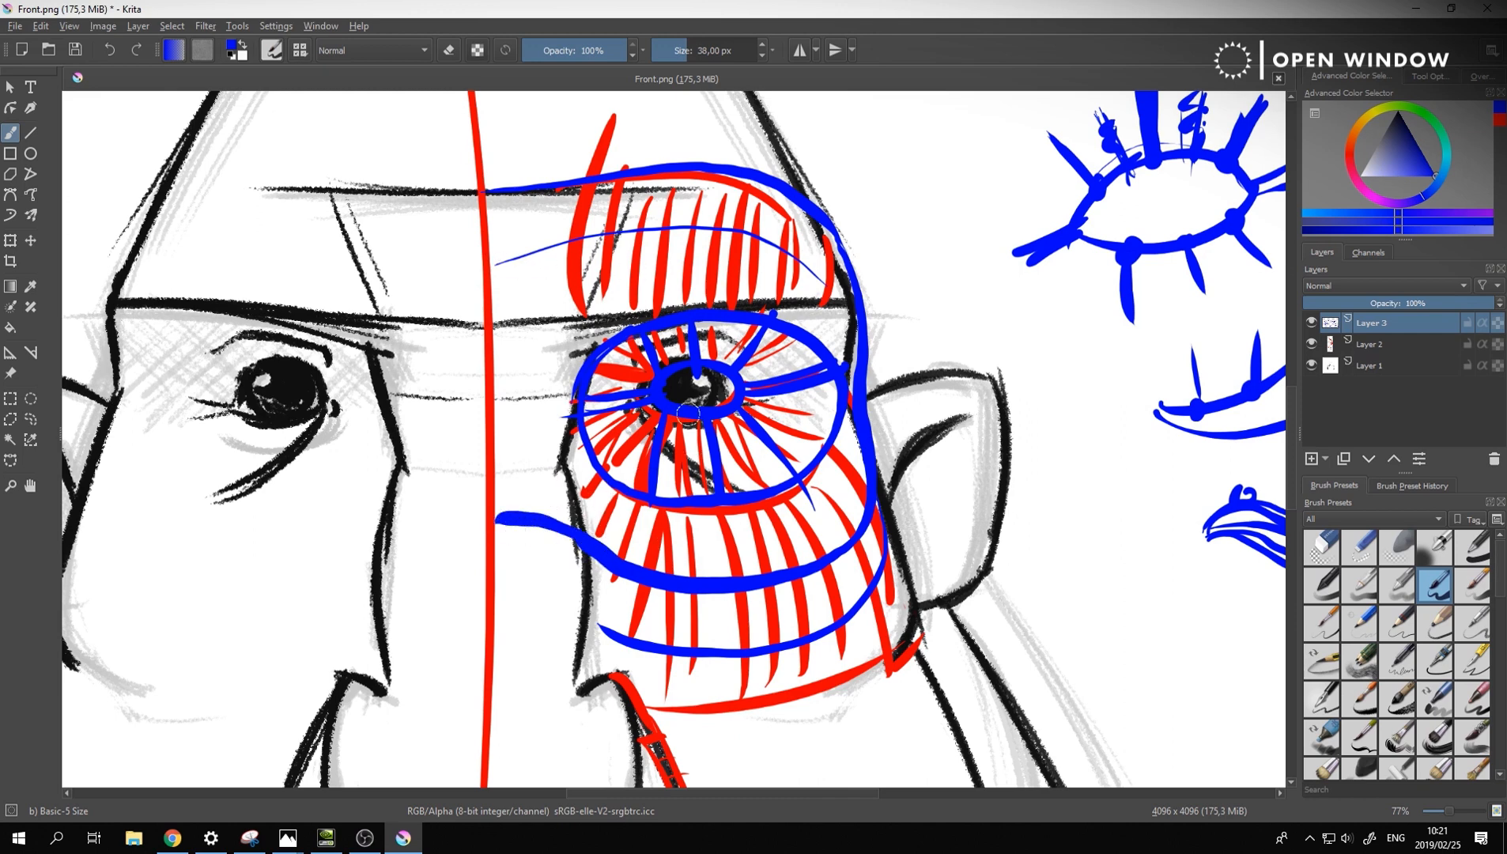
{"action": "left_click_drag", "start_coordinate": [489, 190], "coordinate": [554, 175]}
{"action": "left_click_drag", "start_coordinate": [586, 353], "coordinate": [490, 355]}
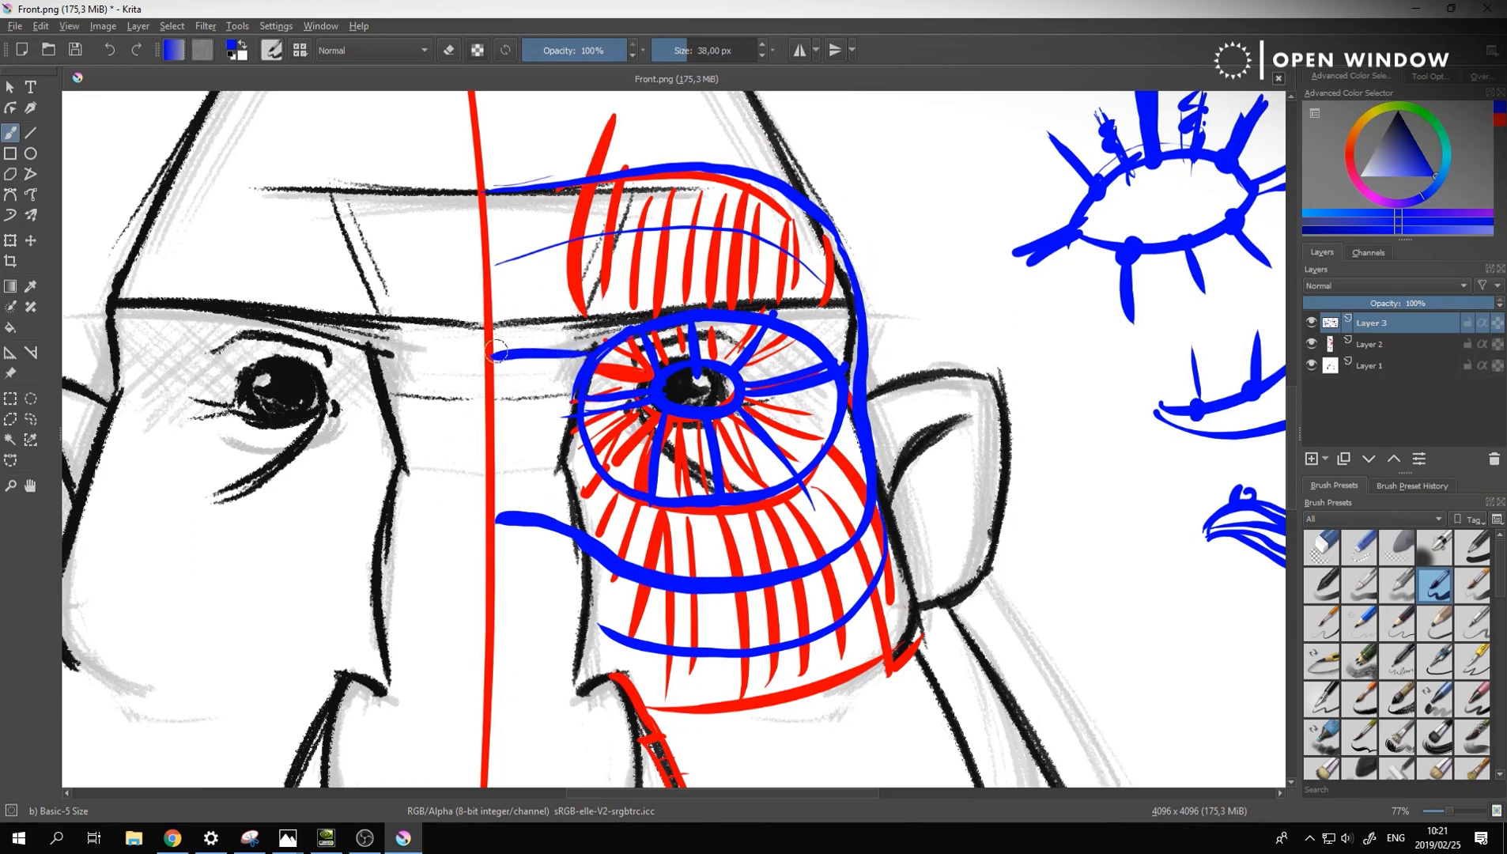
Add another blue line across the nose bridge, a long vertical crossing the bridge lines, and four lines from the eye loop up through the brow
{"action": "left_click_drag", "start_coordinate": [597, 347], "coordinate": [568, 170]}
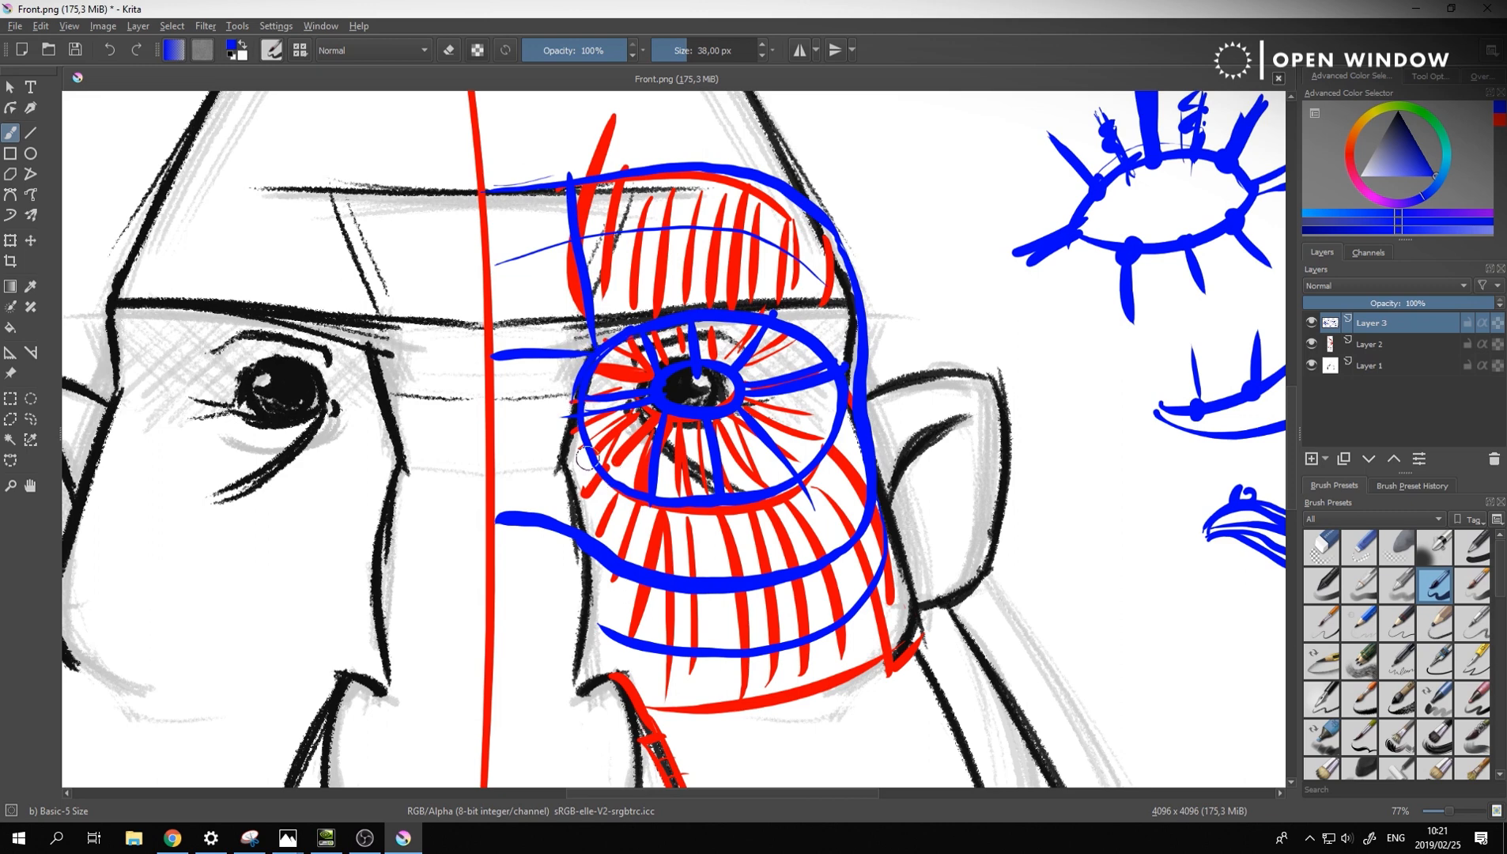
{"action": "left_click_drag", "start_coordinate": [599, 445], "coordinate": [479, 435]}
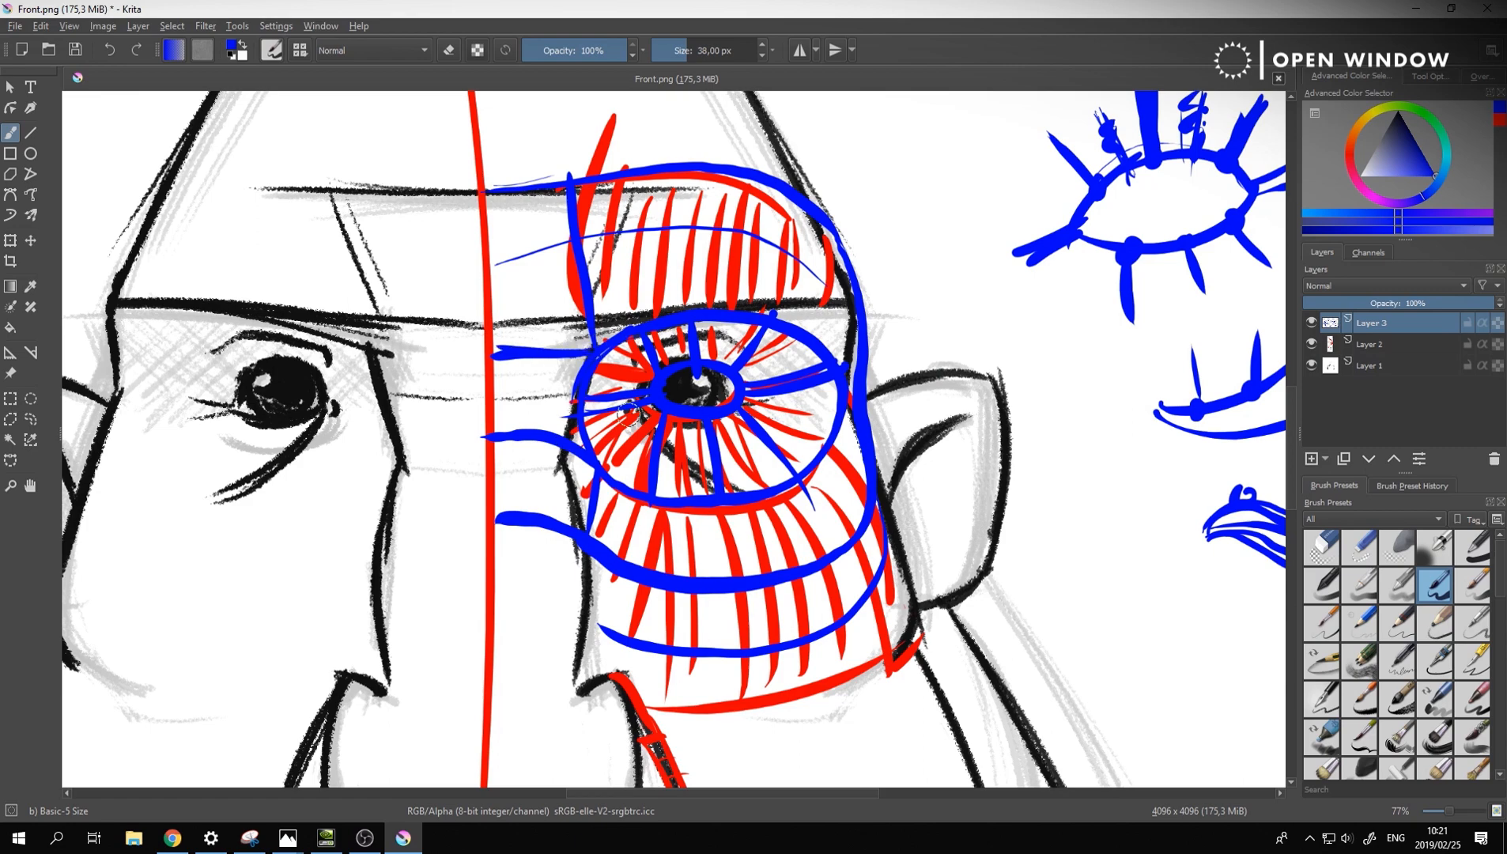
{"action": "left_click_drag", "start_coordinate": [542, 190], "coordinate": [542, 599]}
{"action": "mouse_move", "coordinate": [747, 534]}
{"action": "middle_mouse_down"}
{"action": "mouse_move", "coordinate": [724, 387]}
{"action": "mouse_move", "coordinate": [725, 527]}
{"action": "middle_mouse_up"}
{"action": "left_click_drag", "start_coordinate": [613, 307], "coordinate": [583, 154]}
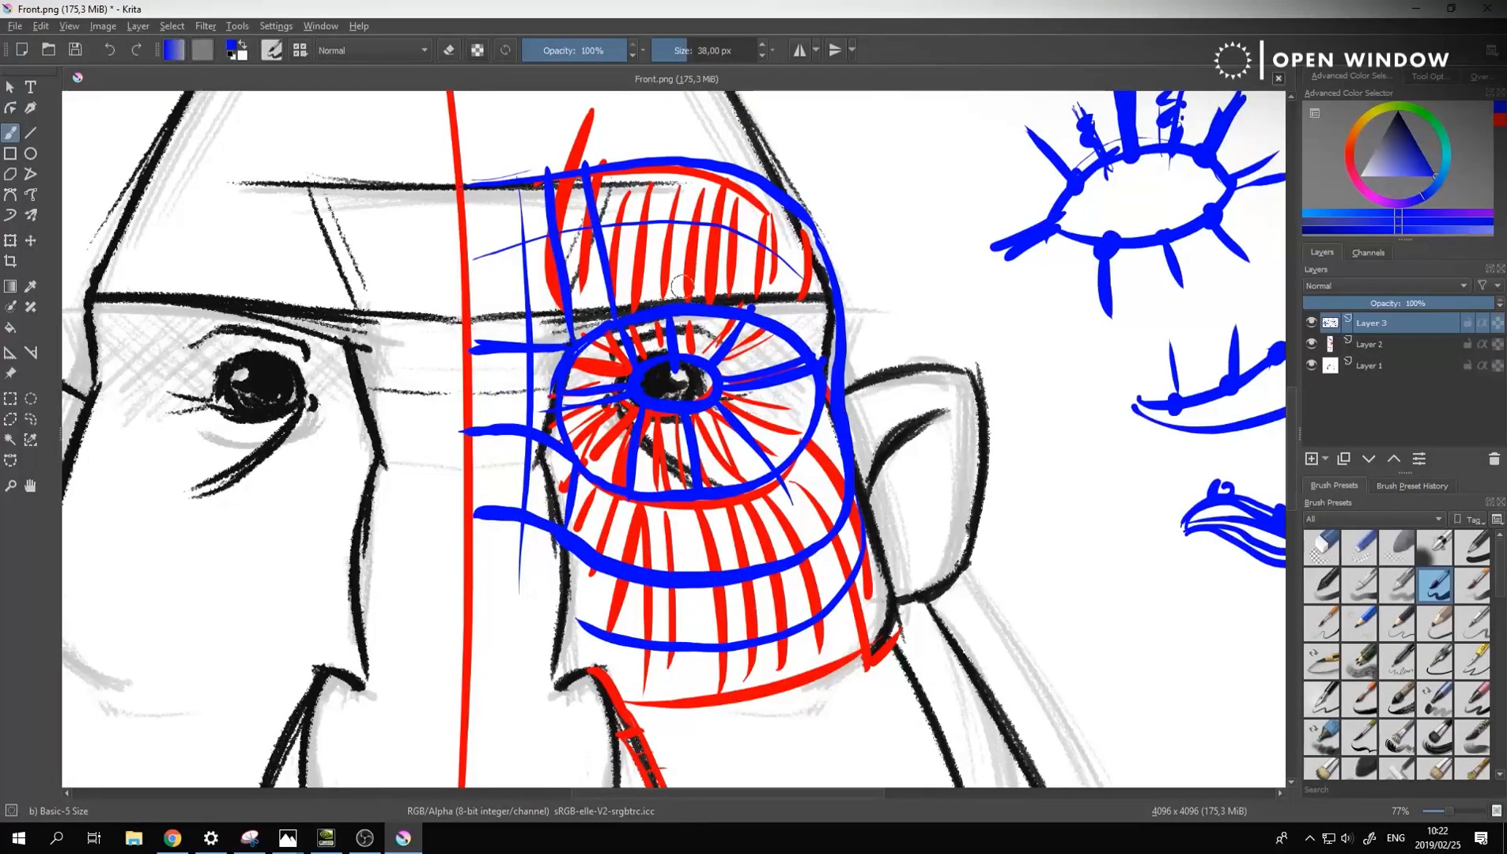
{"action": "left_click_drag", "start_coordinate": [677, 328], "coordinate": [666, 165]}
{"action": "left_click_drag", "start_coordinate": [751, 328], "coordinate": [768, 194]}
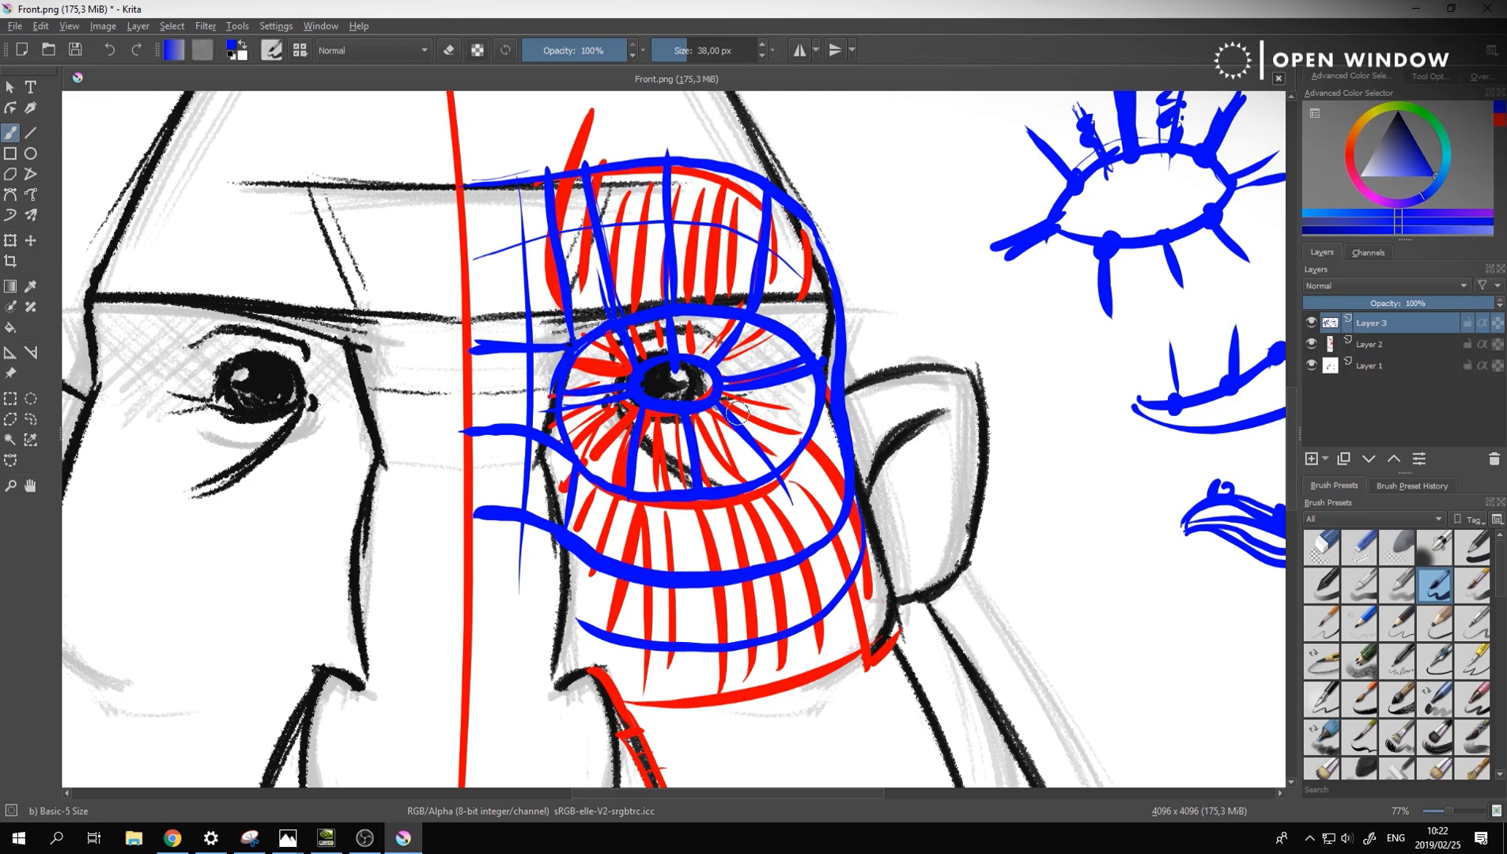
Extend three blue edges from the outer eye loop down through the cheek loops over the red cheek muscle
{"action": "left_click_drag", "start_coordinate": [625, 488], "coordinate": [630, 637]}
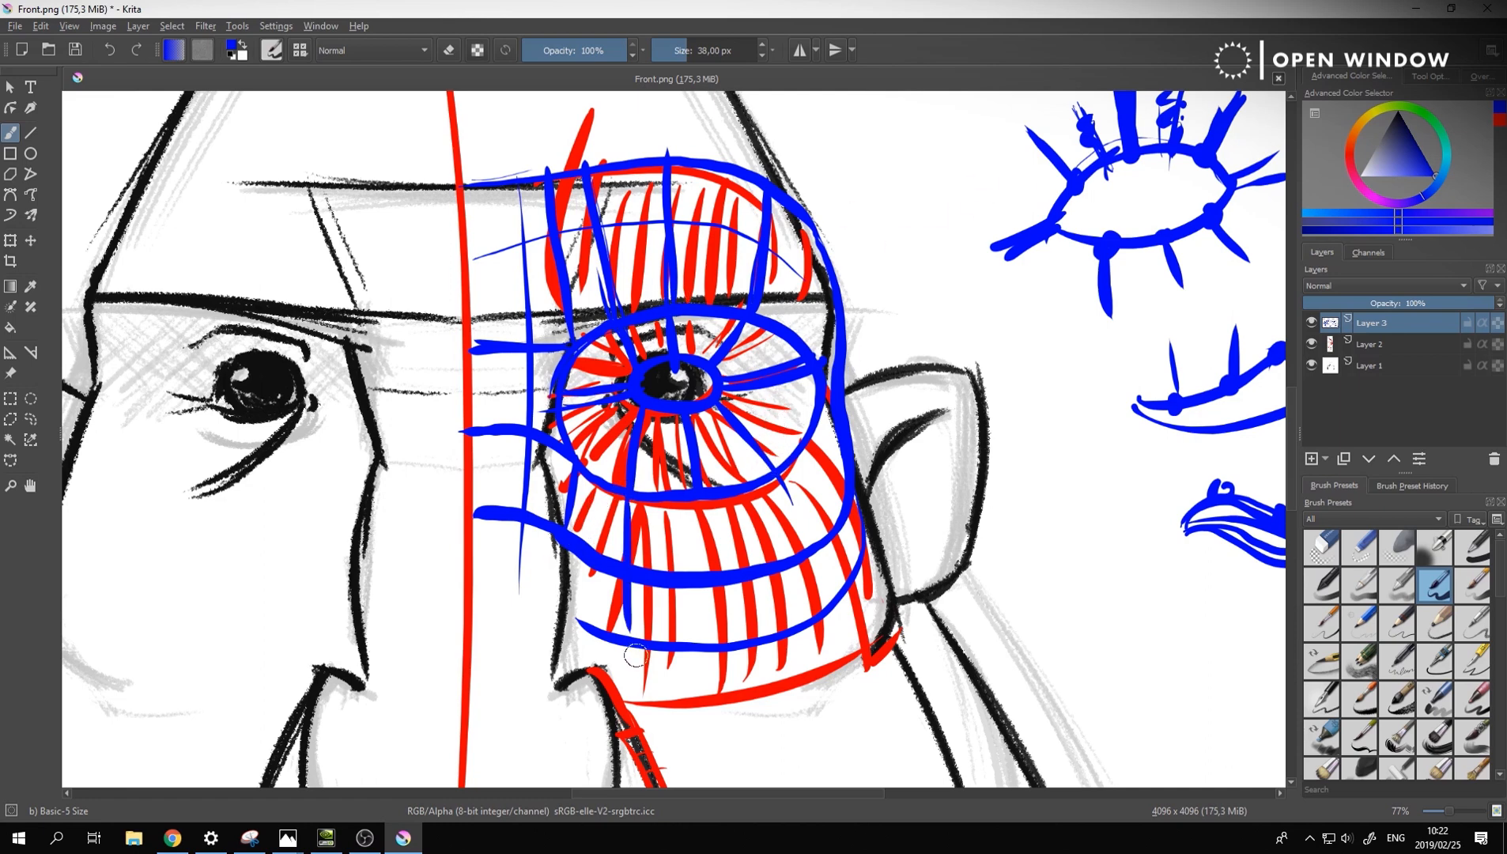
{"action": "left_click_drag", "start_coordinate": [707, 491], "coordinate": [714, 634]}
{"action": "left_click_drag", "start_coordinate": [773, 484], "coordinate": [816, 594]}
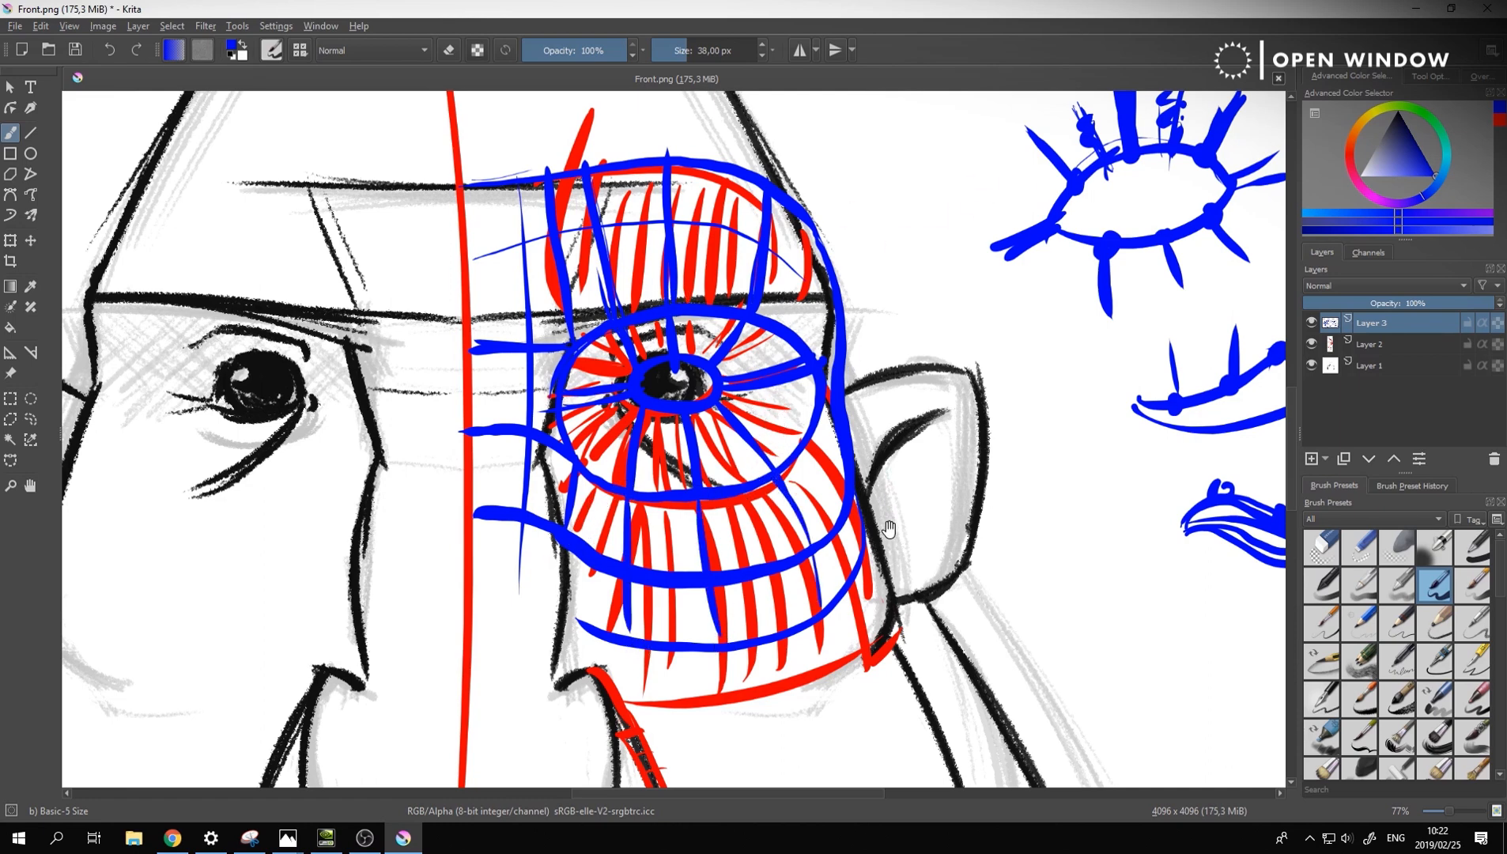
Draw a blue loop around the red mouth muscle from the centre line, with a mouth-corner edge and short vertical edges crossing the lips
{"action": "middle_click_drag", "start_coordinate": [863, 479], "coordinate": [917, 247]}
{"action": "mouse_move", "coordinate": [846, 499]}
{"action": "middle_mouse_down"}
{"action": "mouse_move", "coordinate": [858, 342]}
{"action": "mouse_move", "coordinate": [895, 287]}
{"action": "middle_mouse_up"}
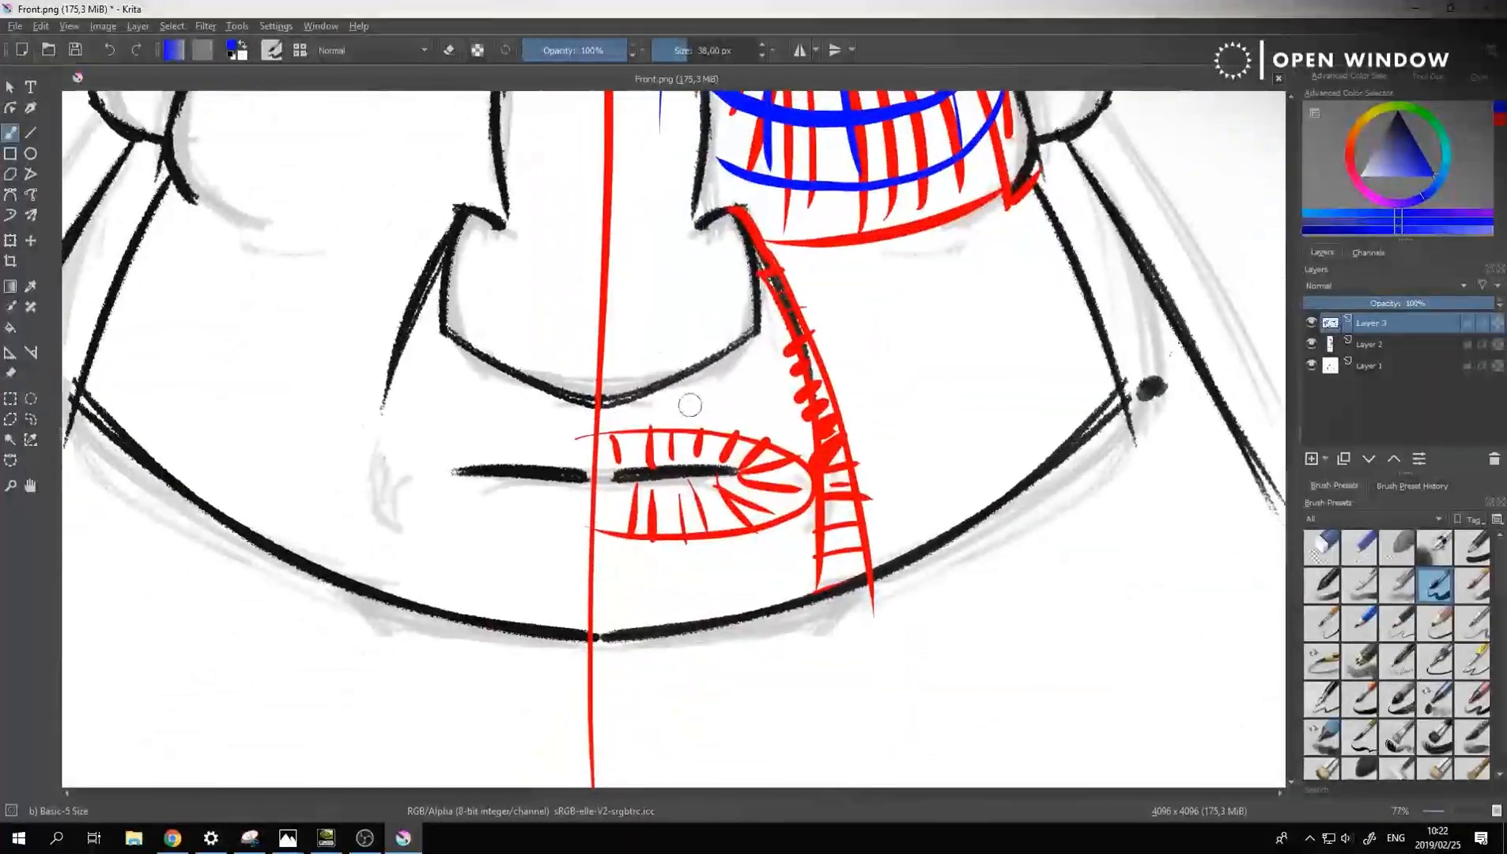
{"action": "mouse_move", "coordinate": [595, 425]}
{"action": "left_mouse_down"}
{"action": "mouse_move", "coordinate": [705, 426]}
{"action": "mouse_move", "coordinate": [797, 471]}
{"action": "mouse_move", "coordinate": [733, 534]}
{"action": "mouse_move", "coordinate": [572, 541]}
{"action": "left_mouse_up"}
{"action": "mouse_move", "coordinate": [735, 470]}
{"action": "left_mouse_down"}
{"action": "mouse_move", "coordinate": [779, 456]}
{"action": "mouse_move", "coordinate": [792, 470]}
{"action": "left_mouse_up"}
{"action": "mouse_move", "coordinate": [722, 435]}
{"action": "left_mouse_down"}
{"action": "mouse_move", "coordinate": [724, 467]}
{"action": "mouse_move", "coordinate": [643, 467]}
{"action": "mouse_move", "coordinate": [642, 528]}
{"action": "left_mouse_up"}
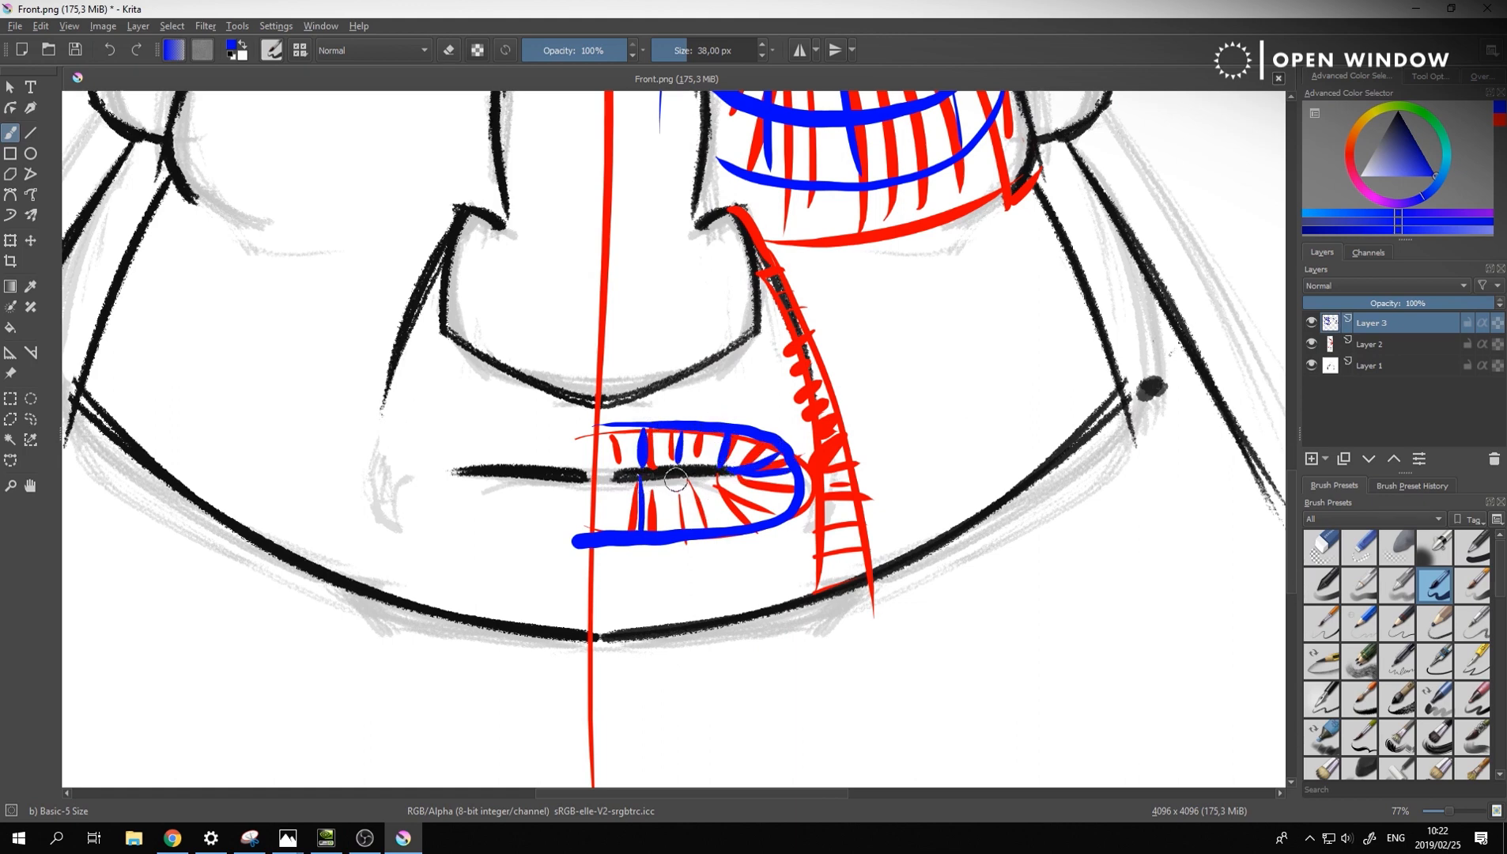
{"action": "left_click_drag", "start_coordinate": [678, 471], "coordinate": [677, 522]}
{"action": "left_click_drag", "start_coordinate": [724, 471], "coordinate": [726, 514]}
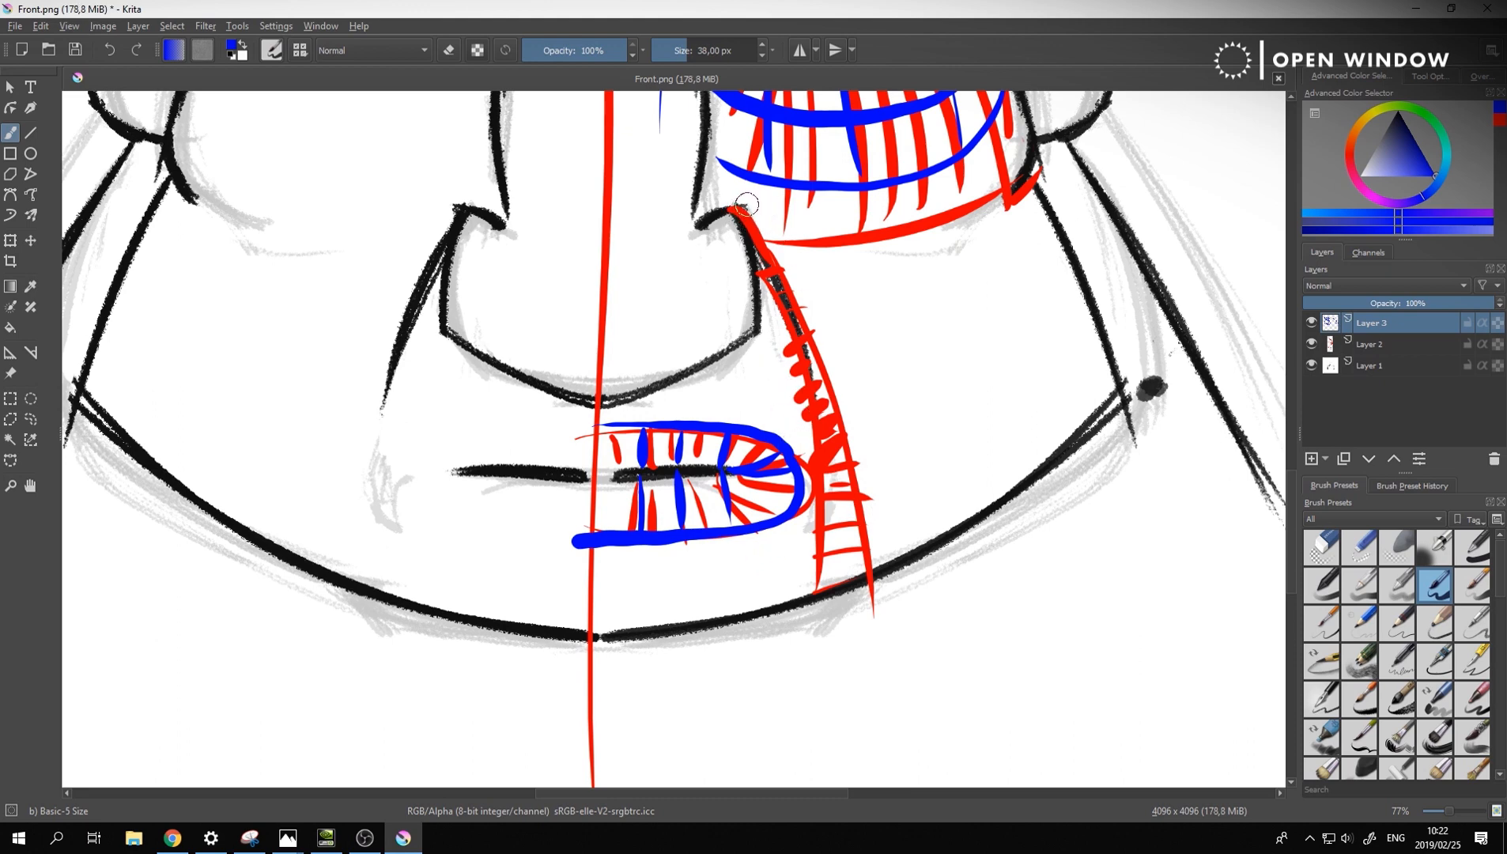
Draw blue outer and inner lines along the red smile-line muscle down to the jaw, and curve a line over the nostril
{"action": "mouse_move", "coordinate": [759, 222]}
{"action": "left_mouse_down"}
{"action": "mouse_move", "coordinate": [863, 467]}
{"action": "mouse_move", "coordinate": [893, 587]}
{"action": "left_mouse_up"}
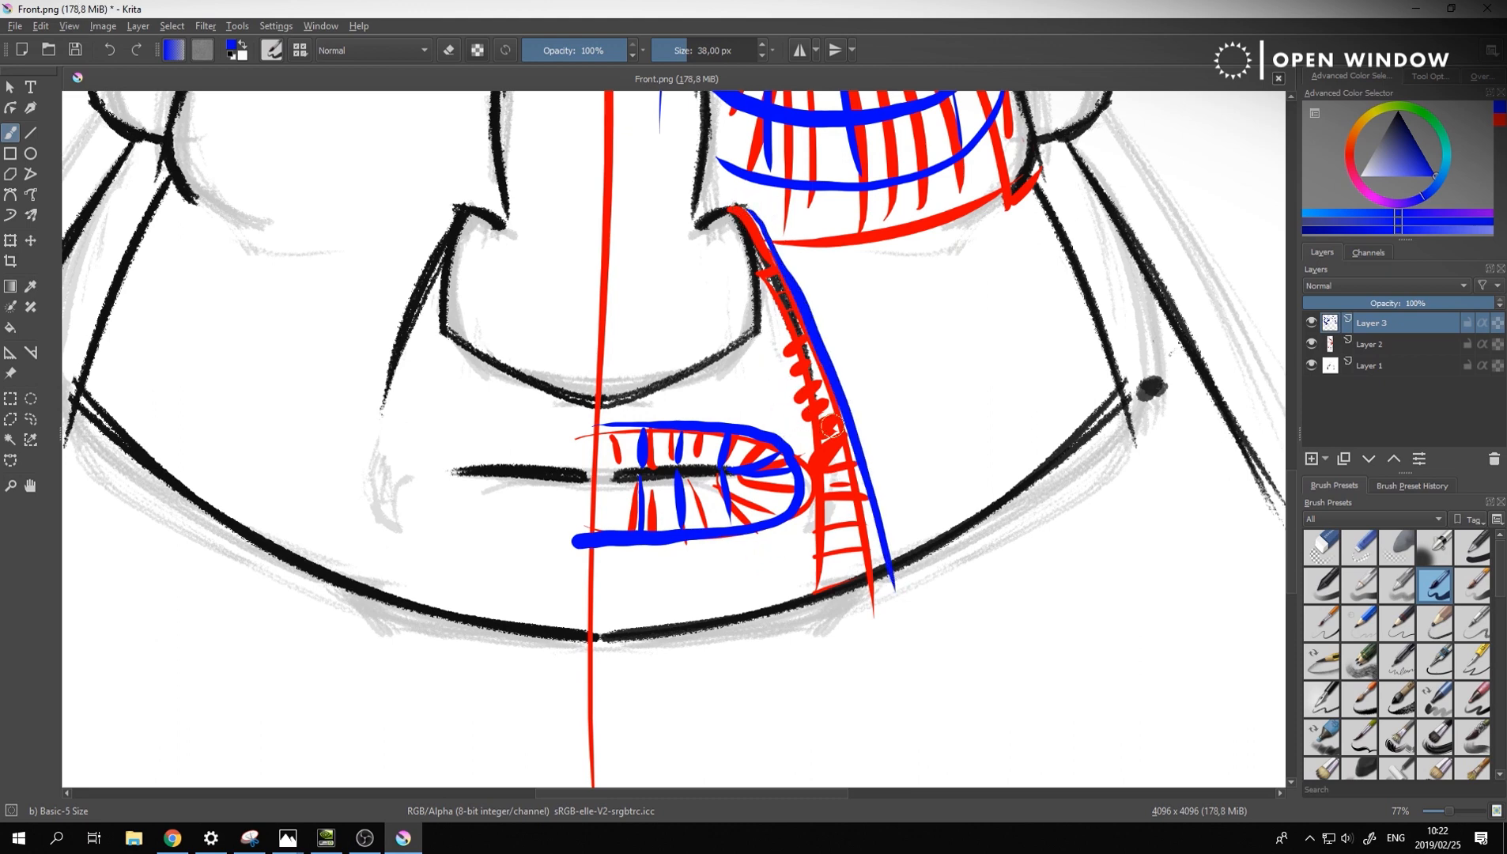
{"action": "mouse_move", "coordinate": [761, 309]}
{"action": "left_mouse_down"}
{"action": "mouse_move", "coordinate": [807, 426]}
{"action": "mouse_move", "coordinate": [827, 606]}
{"action": "left_mouse_up"}
{"action": "mouse_move", "coordinate": [747, 211]}
{"action": "left_mouse_down"}
{"action": "mouse_move", "coordinate": [684, 238]}
{"action": "mouse_move", "coordinate": [745, 210]}
{"action": "mouse_move", "coordinate": [682, 234]}
{"action": "mouse_move", "coordinate": [606, 212]}
{"action": "left_mouse_up"}
{"action": "key", "text": "ctrl+z"}
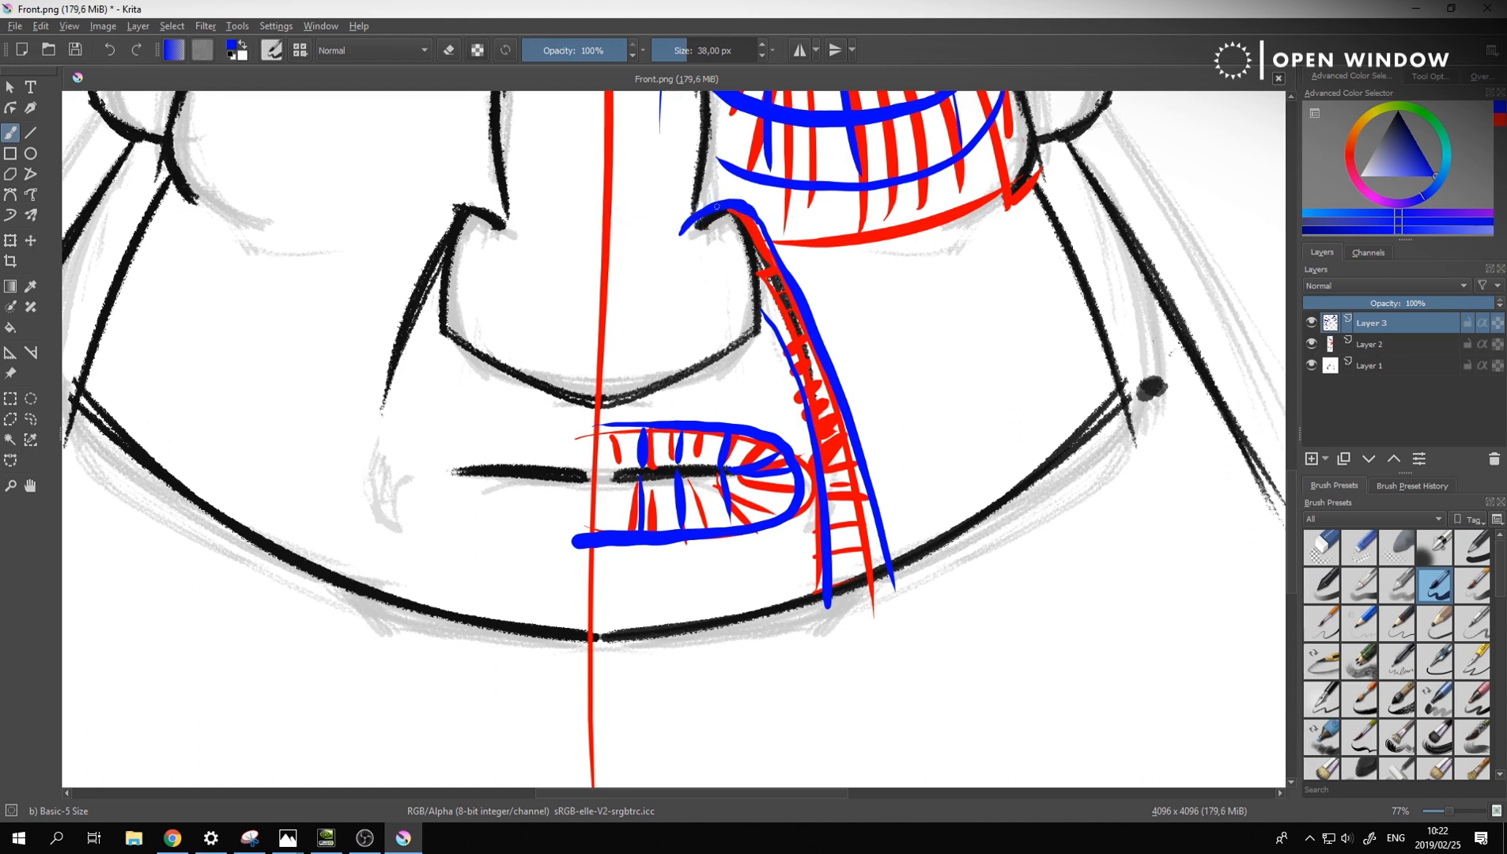
{"action": "left_click_drag", "start_coordinate": [716, 206], "coordinate": [674, 311]}
{"action": "mouse_move", "coordinate": [703, 219]}
{"action": "left_mouse_down"}
{"action": "mouse_move", "coordinate": [671, 313]}
{"action": "mouse_move", "coordinate": [720, 218]}
{"action": "mouse_move", "coordinate": [786, 353]}
{"action": "left_mouse_up"}
{"action": "key", "text": "ctrl+z"}
{"action": "key", "text": "ctrl+z"}
{"action": "key", "text": "ctrl+z"}
{"action": "left_click_drag", "start_coordinate": [749, 264], "coordinate": [819, 457]}
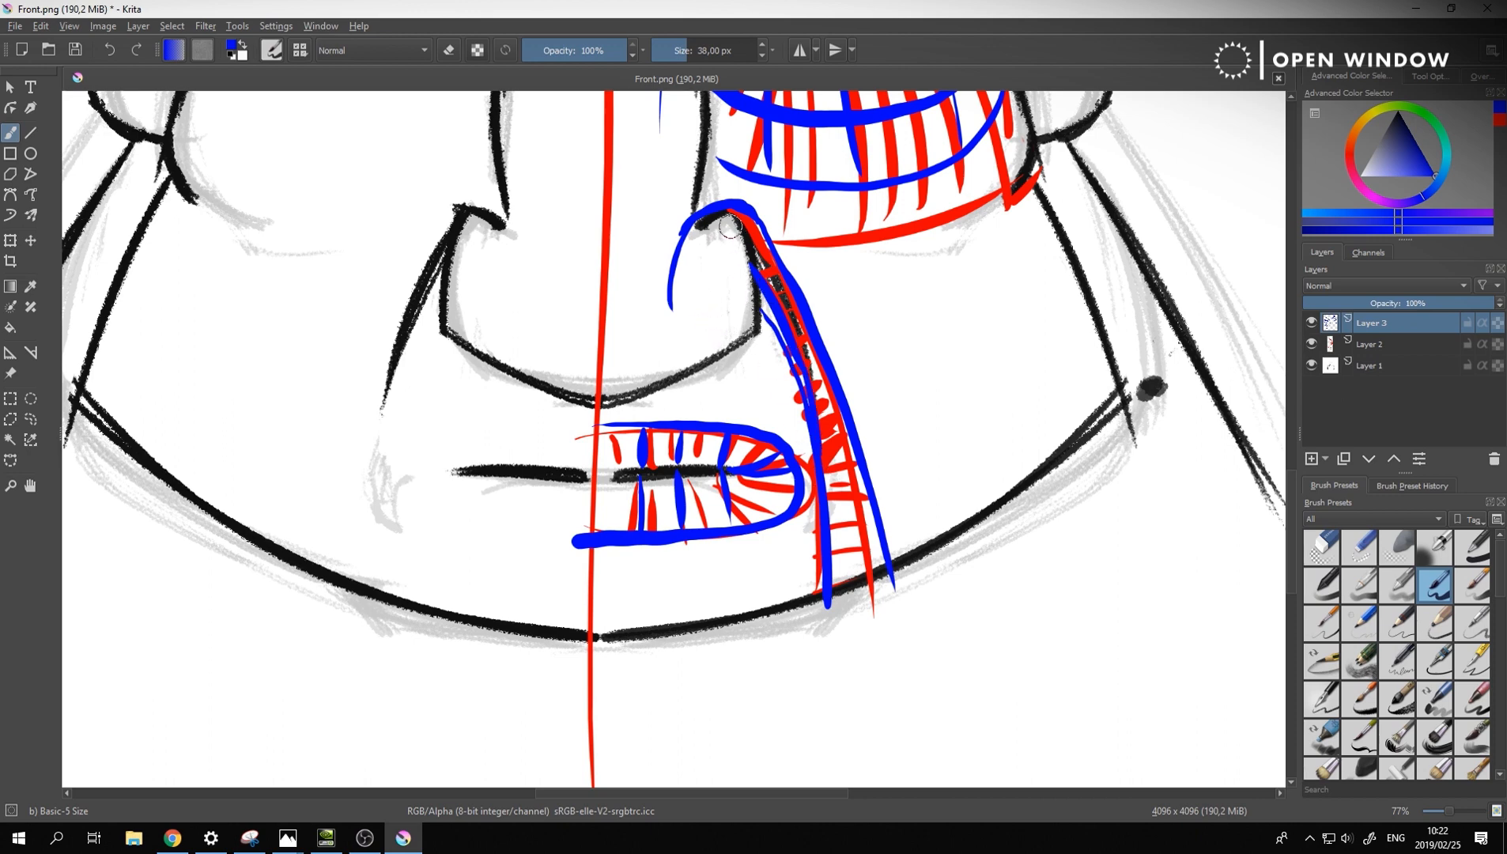
Connect the nostril top to the centre line with blue lines and add rungs down the smile-line strip
{"action": "mouse_move", "coordinate": [621, 237]}
{"action": "left_mouse_down"}
{"action": "mouse_move", "coordinate": [710, 212]}
{"action": "mouse_move", "coordinate": [617, 236]}
{"action": "mouse_move", "coordinate": [718, 223]}
{"action": "left_mouse_up"}
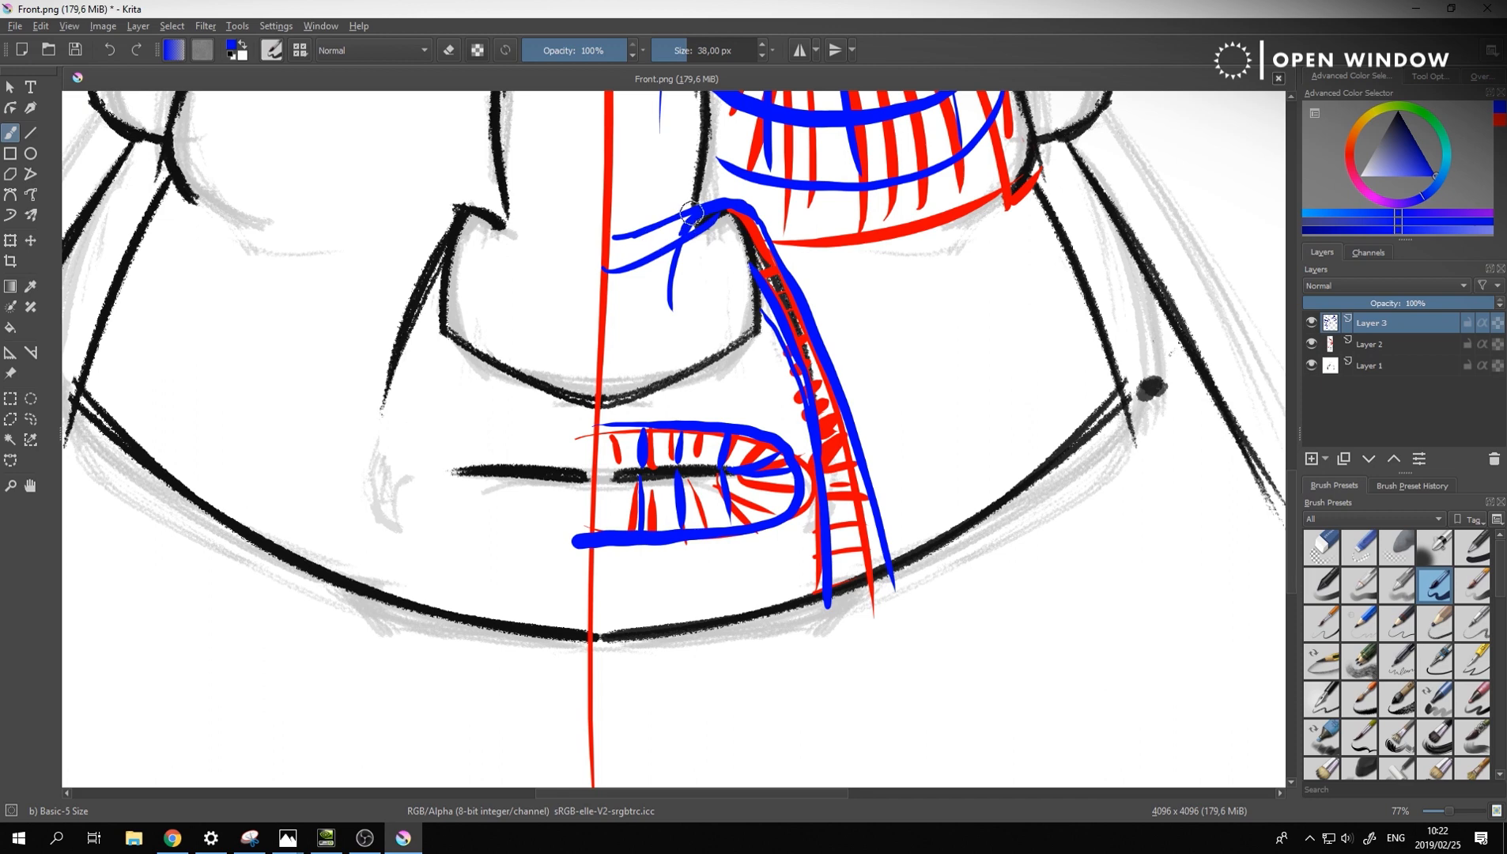
{"action": "left_click_drag", "start_coordinate": [674, 297], "coordinate": [718, 210]}
{"action": "mouse_move", "coordinate": [755, 264]}
{"action": "left_mouse_down"}
{"action": "mouse_move", "coordinate": [789, 254]}
{"action": "mouse_move", "coordinate": [807, 282]}
{"action": "left_mouse_up"}
{"action": "left_click_drag", "start_coordinate": [799, 389], "coordinate": [849, 383]}
{"action": "left_click_drag", "start_coordinate": [808, 451], "coordinate": [859, 439]}
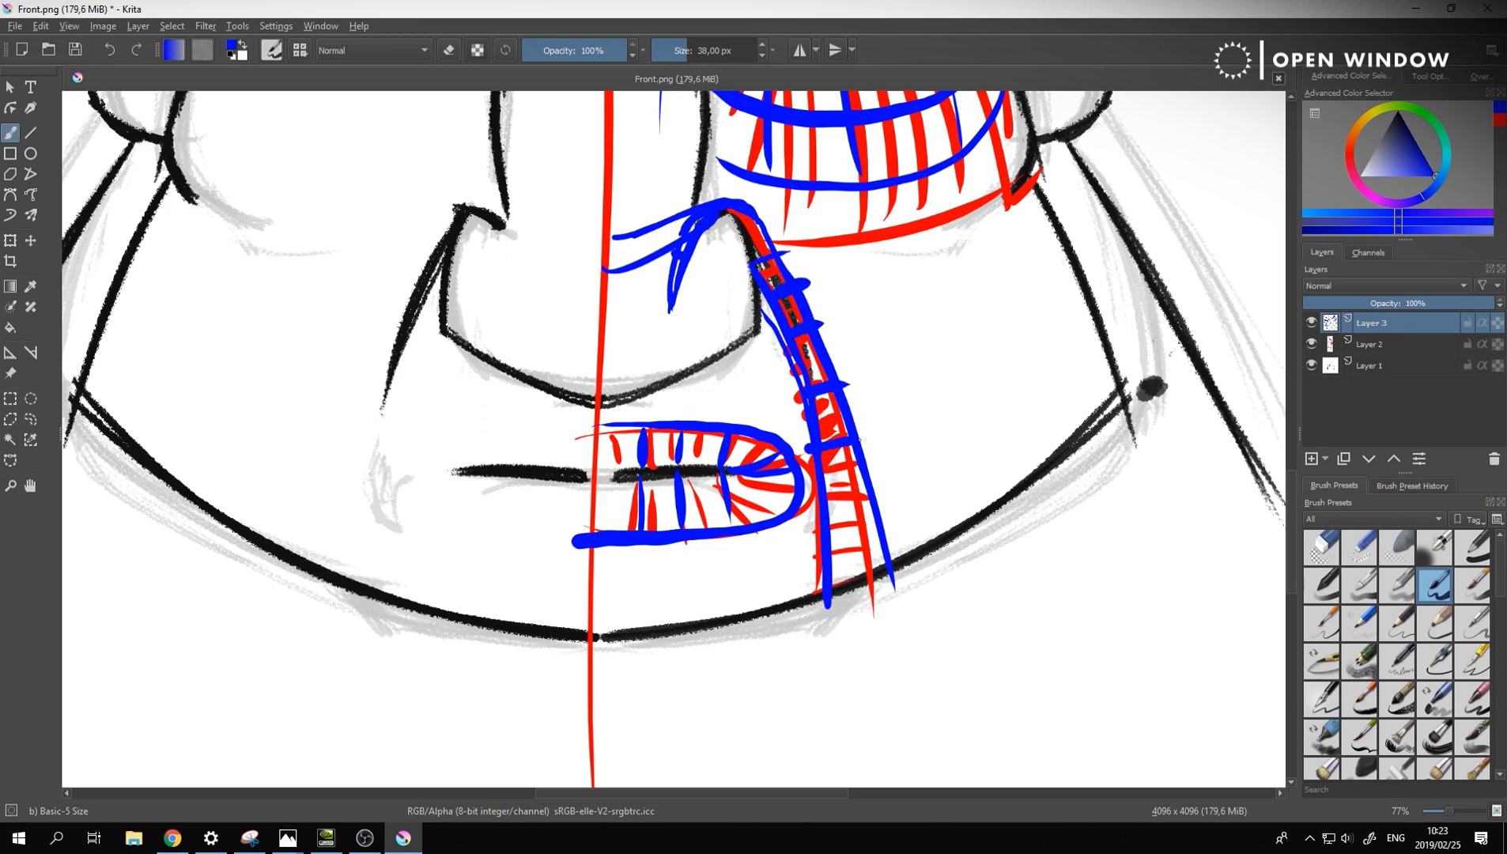
{"action": "left_click_drag", "start_coordinate": [851, 495], "coordinate": [881, 489]}
{"action": "left_click_drag", "start_coordinate": [821, 544], "coordinate": [892, 537]}
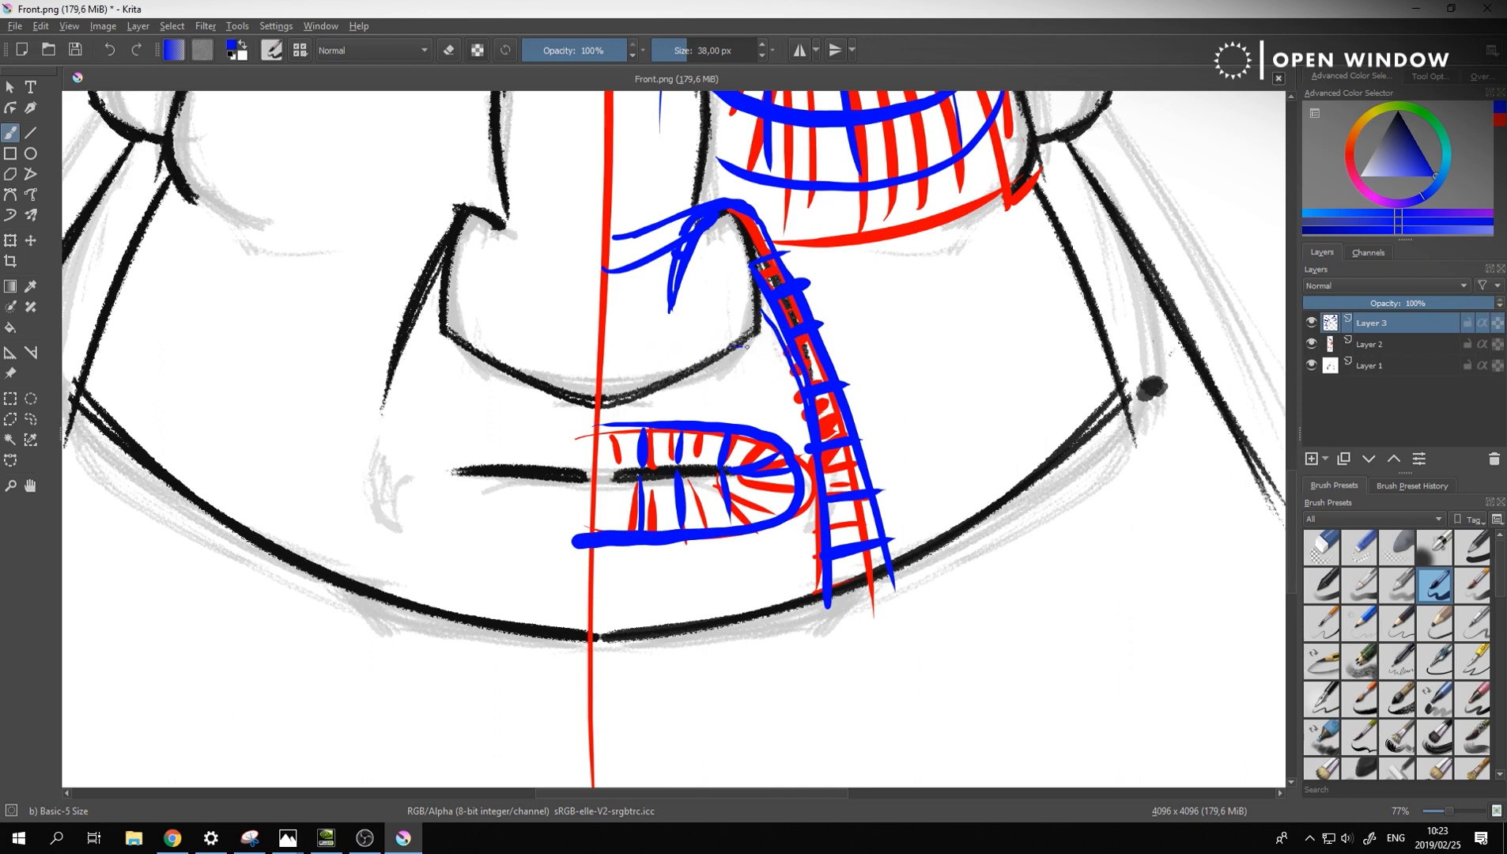
Link the nose's lower corner to the smile-line strip and draw a double chin loop to the centre line with short cross edges
{"action": "left_click_drag", "start_coordinate": [736, 347], "coordinate": [804, 378]}
{"action": "mouse_move", "coordinate": [781, 621]}
{"action": "left_mouse_down"}
{"action": "mouse_move", "coordinate": [823, 599]}
{"action": "mouse_move", "coordinate": [823, 551]}
{"action": "mouse_move", "coordinate": [595, 696]}
{"action": "left_mouse_up"}
{"action": "left_click_drag", "start_coordinate": [829, 585], "coordinate": [680, 670]}
{"action": "mouse_move", "coordinate": [728, 610]}
{"action": "left_mouse_down"}
{"action": "mouse_move", "coordinate": [741, 642]}
{"action": "mouse_move", "coordinate": [871, 608]}
{"action": "left_mouse_up"}
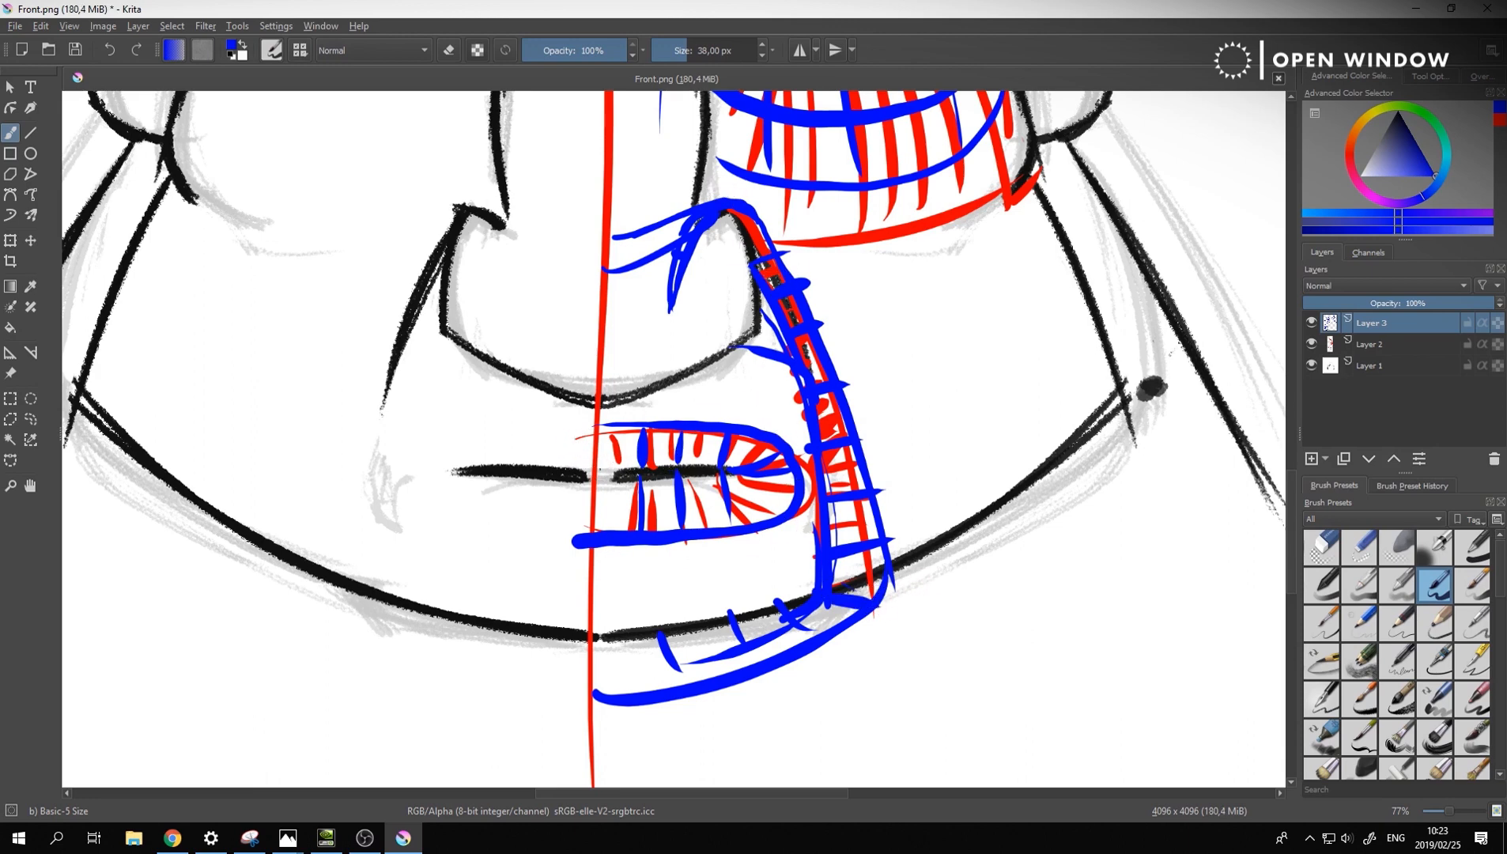
Trace the two inner lip lines, and add edges from the nose base to the upper lip and from the lower lip to the chin loop
{"action": "left_click_drag", "start_coordinate": [598, 470], "coordinate": [720, 473]}
{"action": "left_click_drag", "start_coordinate": [721, 486], "coordinate": [597, 493]}
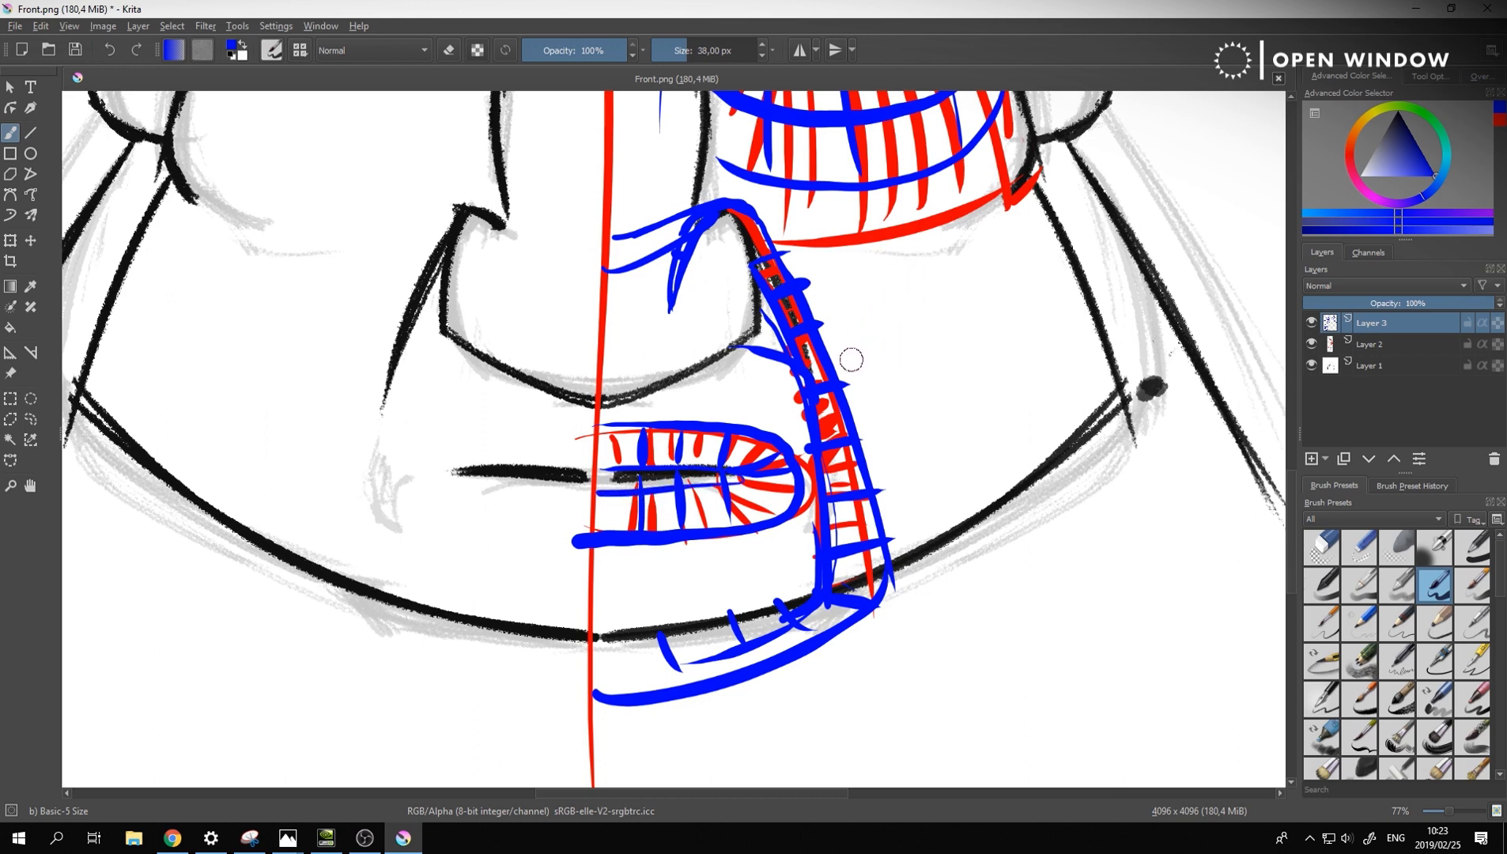
{"action": "left_click_drag", "start_coordinate": [727, 348], "coordinate": [725, 431]}
{"action": "mouse_move", "coordinate": [673, 374]}
{"action": "left_mouse_down"}
{"action": "mouse_move", "coordinate": [673, 459]}
{"action": "mouse_move", "coordinate": [650, 462]}
{"action": "left_mouse_up"}
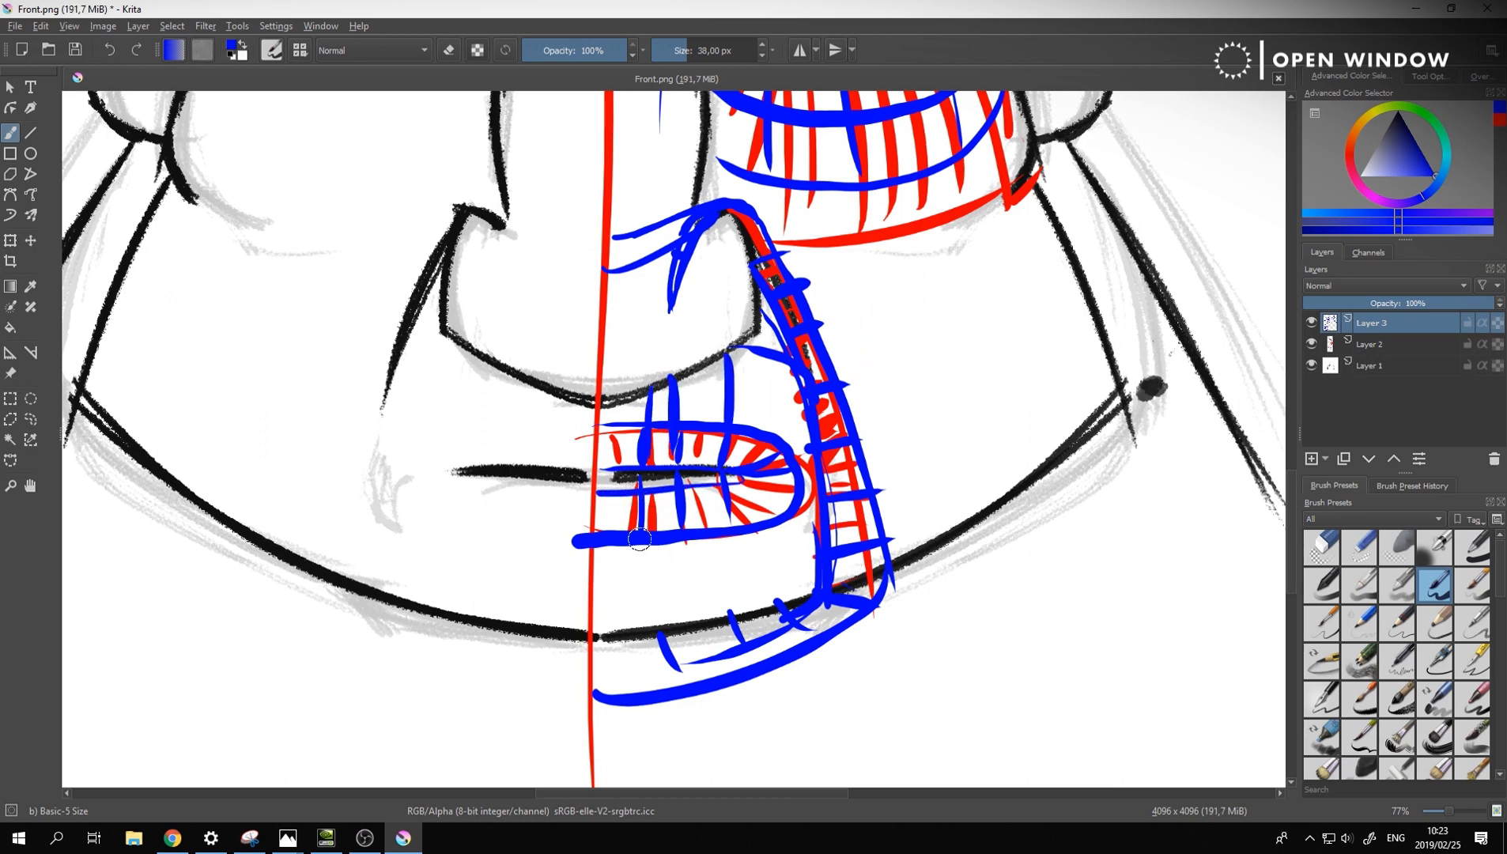
{"action": "left_click_drag", "start_coordinate": [639, 539], "coordinate": [660, 658]}
{"action": "left_click_drag", "start_coordinate": [690, 539], "coordinate": [731, 644]}
{"action": "left_click_drag", "start_coordinate": [747, 525], "coordinate": [792, 599]}
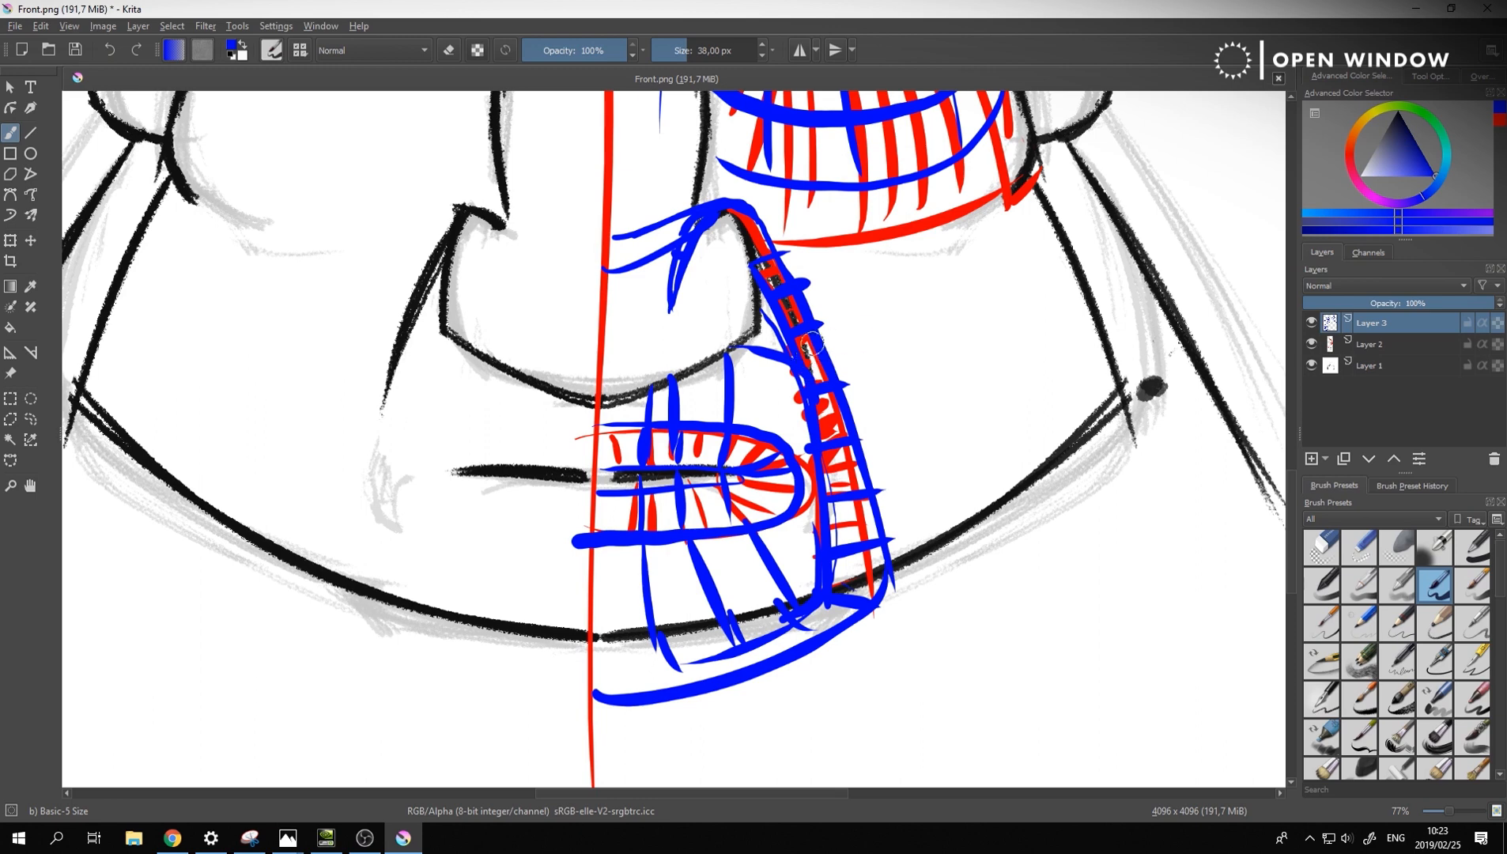
Try a blue grid over the lower cheek with slanted lines from the smile line to the jaw and two long downward lines
{"action": "left_click_drag", "start_coordinate": [826, 349], "coordinate": [1105, 197]}
{"action": "left_click_drag", "start_coordinate": [838, 445], "coordinate": [1116, 268]}
{"action": "left_click_drag", "start_coordinate": [874, 531], "coordinate": [1119, 380]}
{"action": "left_click_drag", "start_coordinate": [861, 190], "coordinate": [956, 534]}
{"action": "left_click_drag", "start_coordinate": [958, 158], "coordinate": [1067, 467]}
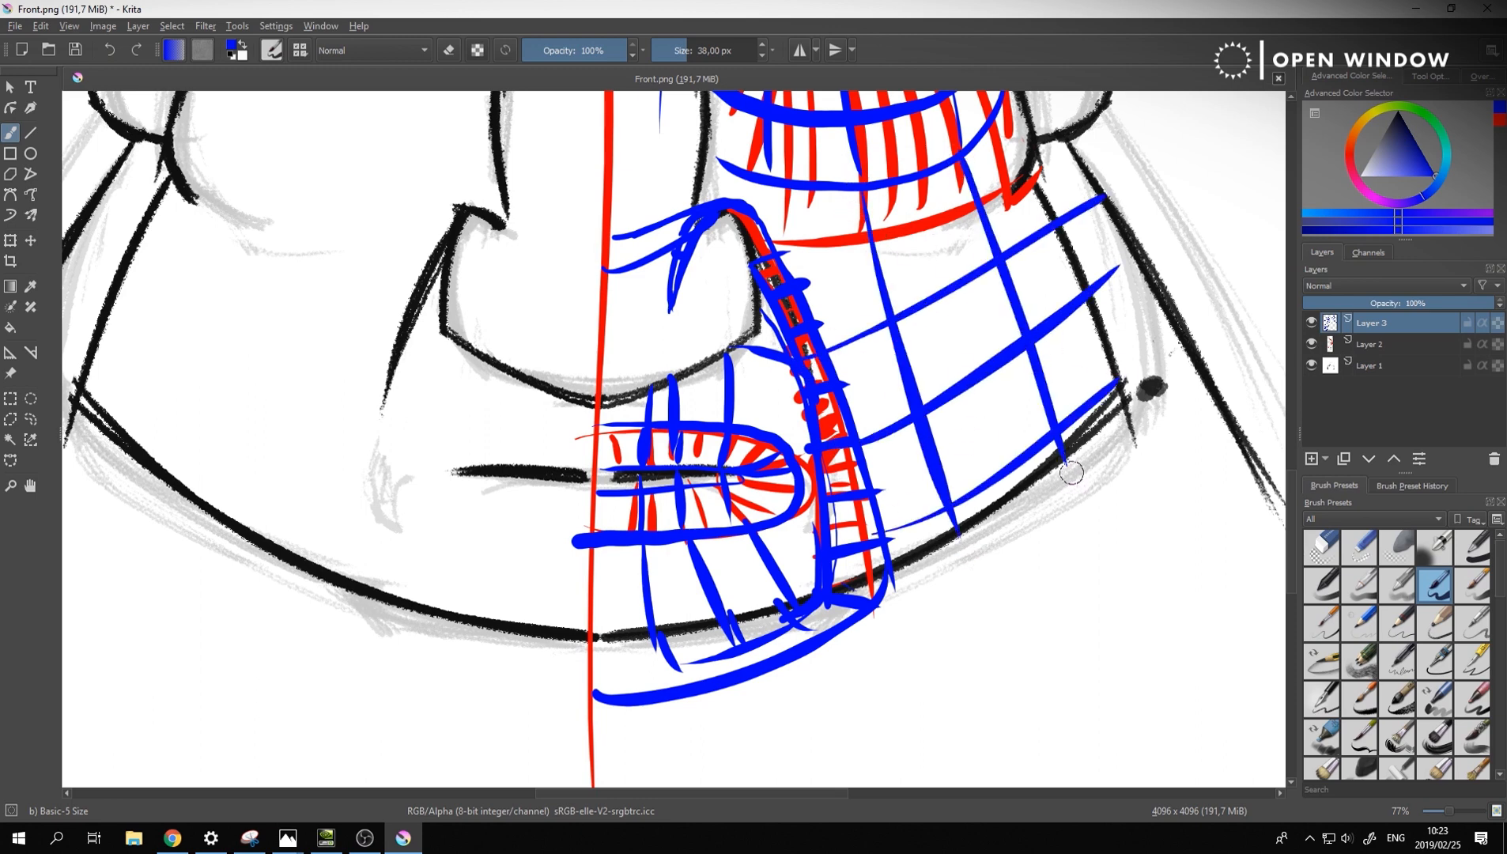
{"action": "mouse_move", "coordinate": [1079, 374]}
{"action": "middle_mouse_down"}
{"action": "mouse_move", "coordinate": [1046, 407]}
{"action": "mouse_move", "coordinate": [882, 457]}
{"action": "middle_mouse_up"}
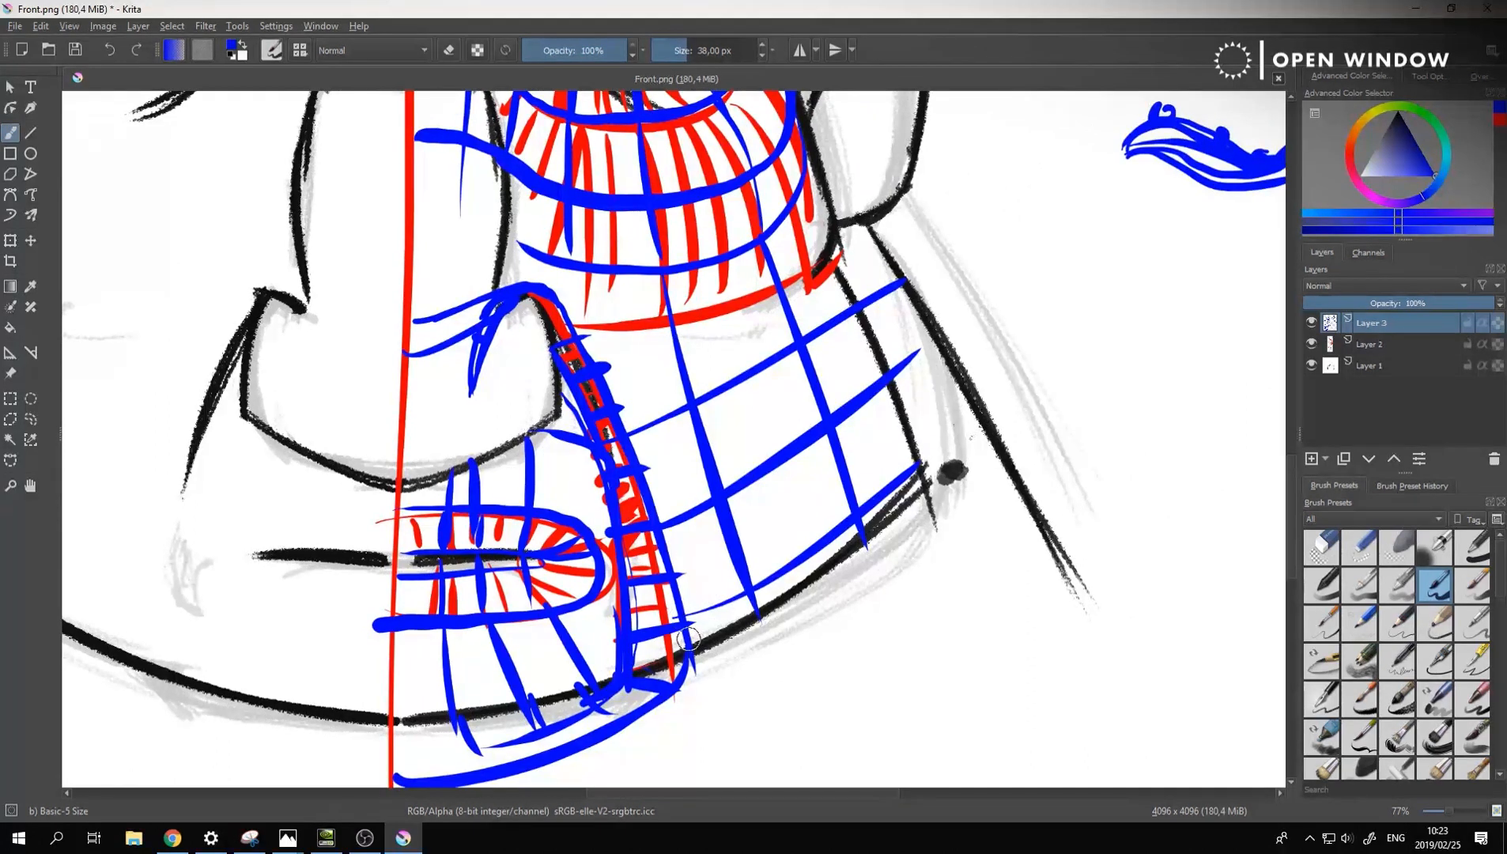
{"action": "left_click_drag", "start_coordinate": [697, 643], "coordinate": [926, 432]}
Undo the grid strokes on the lower cheek
{"action": "key", "text": "ctrl+z"}
{"action": "key", "text": "ctrl+z"}
{"action": "key", "text": "ctrl+z"}
{"action": "key", "text": "ctrl+z"}
{"action": "key", "text": "ctrl+z"}
{"action": "key", "text": "ctrl+z"}
{"action": "key", "text": "ctrl+z"}
{"action": "key", "text": "ctrl+z"}
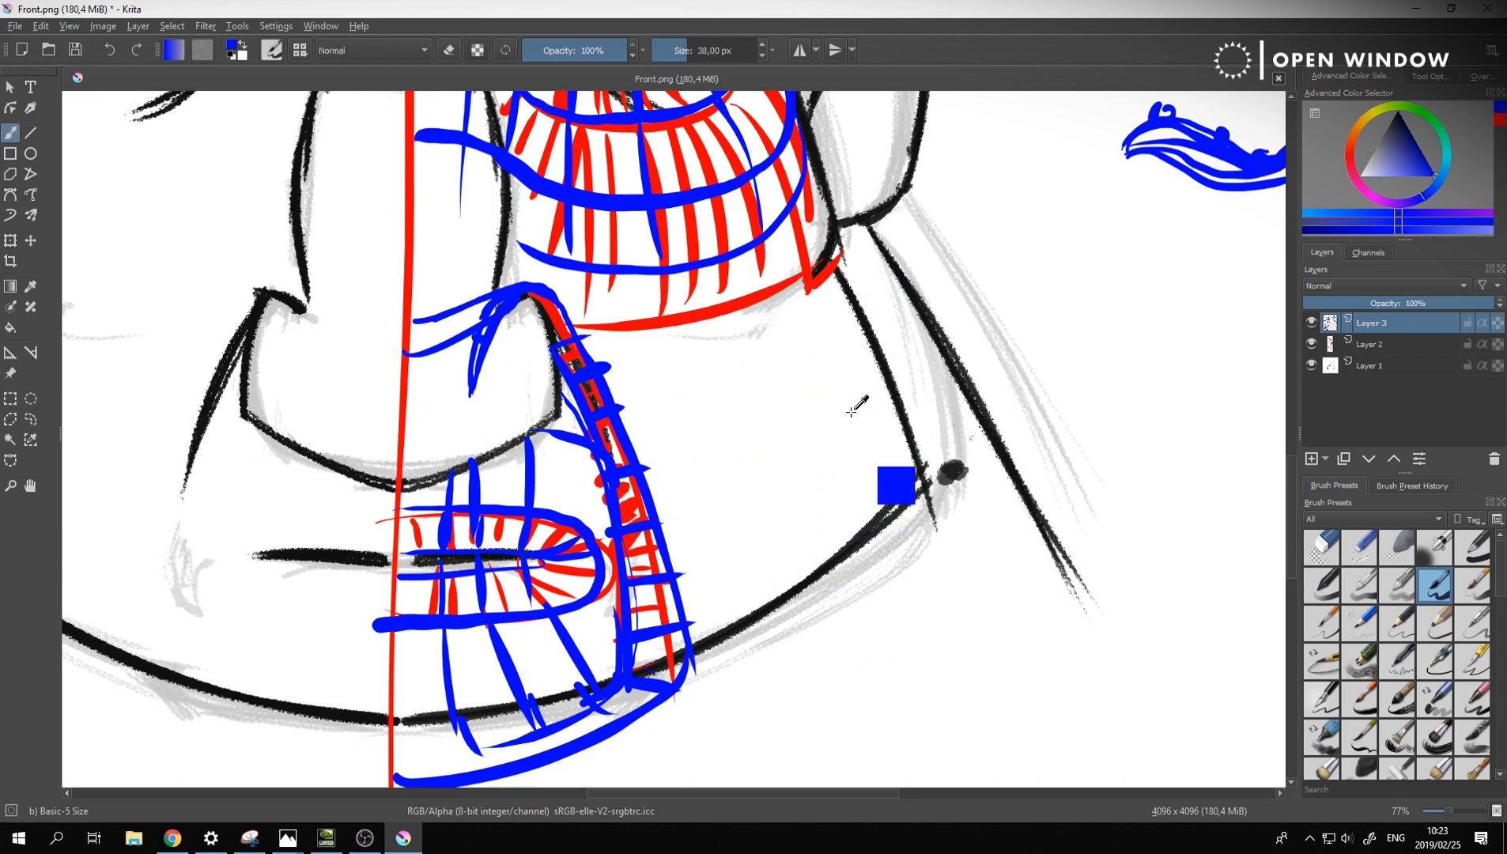
Draw two parallel blue loops from below the ear around the jaw to the smile-line strip, joined by five rungs
{"action": "mouse_move", "coordinate": [828, 258]}
{"action": "left_mouse_down"}
{"action": "mouse_move", "coordinate": [885, 342]}
{"action": "mouse_move", "coordinate": [907, 488]}
{"action": "mouse_move", "coordinate": [732, 658]}
{"action": "mouse_move", "coordinate": [668, 692]}
{"action": "left_mouse_up"}
{"action": "mouse_move", "coordinate": [690, 611]}
{"action": "left_mouse_down"}
{"action": "mouse_move", "coordinate": [834, 364]}
{"action": "mouse_move", "coordinate": [799, 274]}
{"action": "left_mouse_up"}
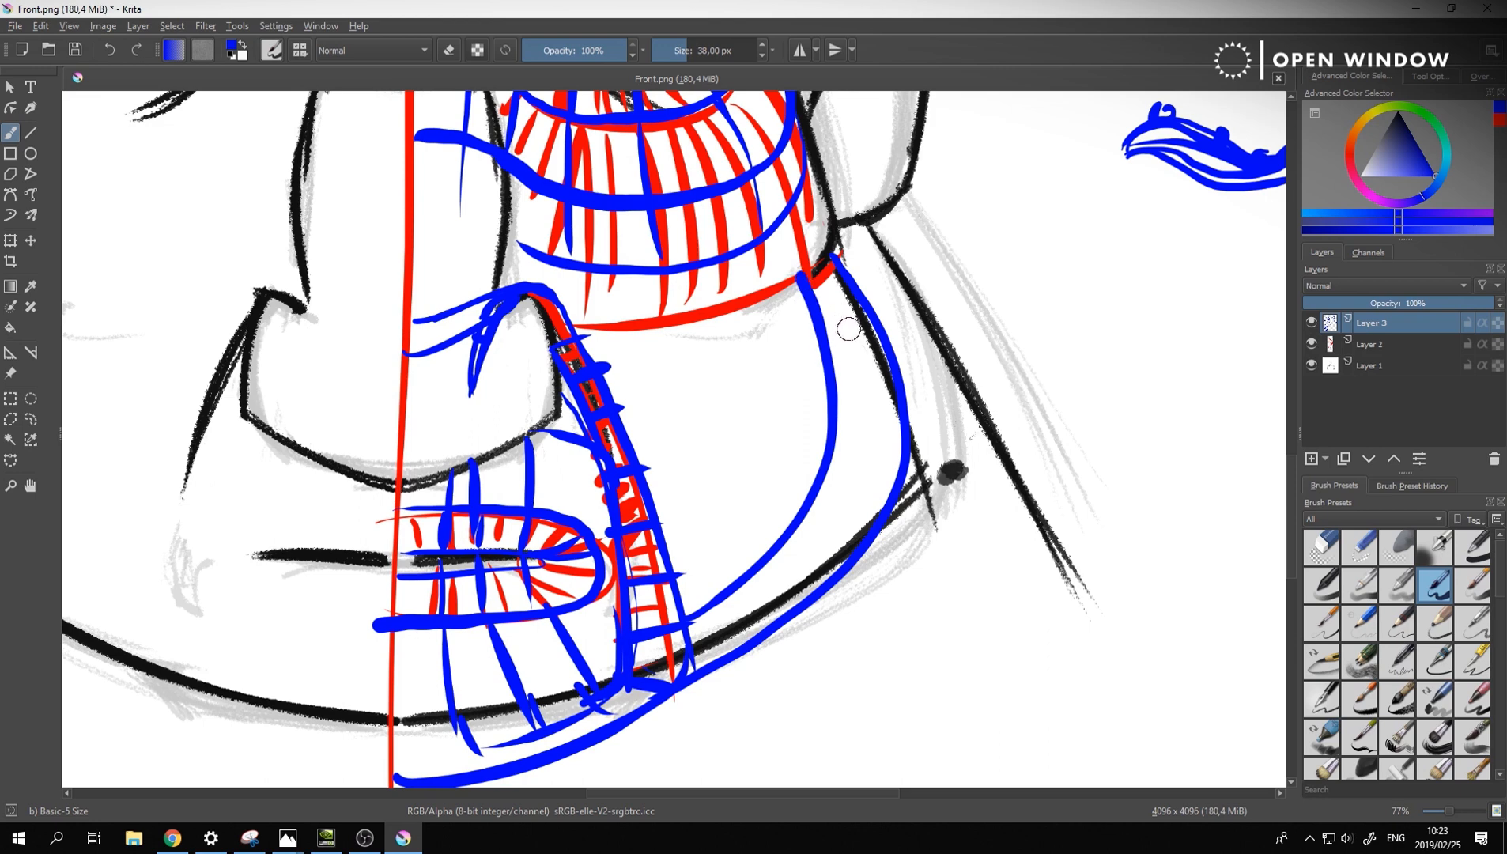
{"action": "left_click_drag", "start_coordinate": [826, 323], "coordinate": [900, 316]}
{"action": "left_click_drag", "start_coordinate": [832, 394], "coordinate": [894, 400]}
{"action": "left_click_drag", "start_coordinate": [826, 479], "coordinate": [885, 503]}
{"action": "left_click_drag", "start_coordinate": [798, 522], "coordinate": [830, 566]}
{"action": "left_click_drag", "start_coordinate": [729, 581], "coordinate": [747, 637]}
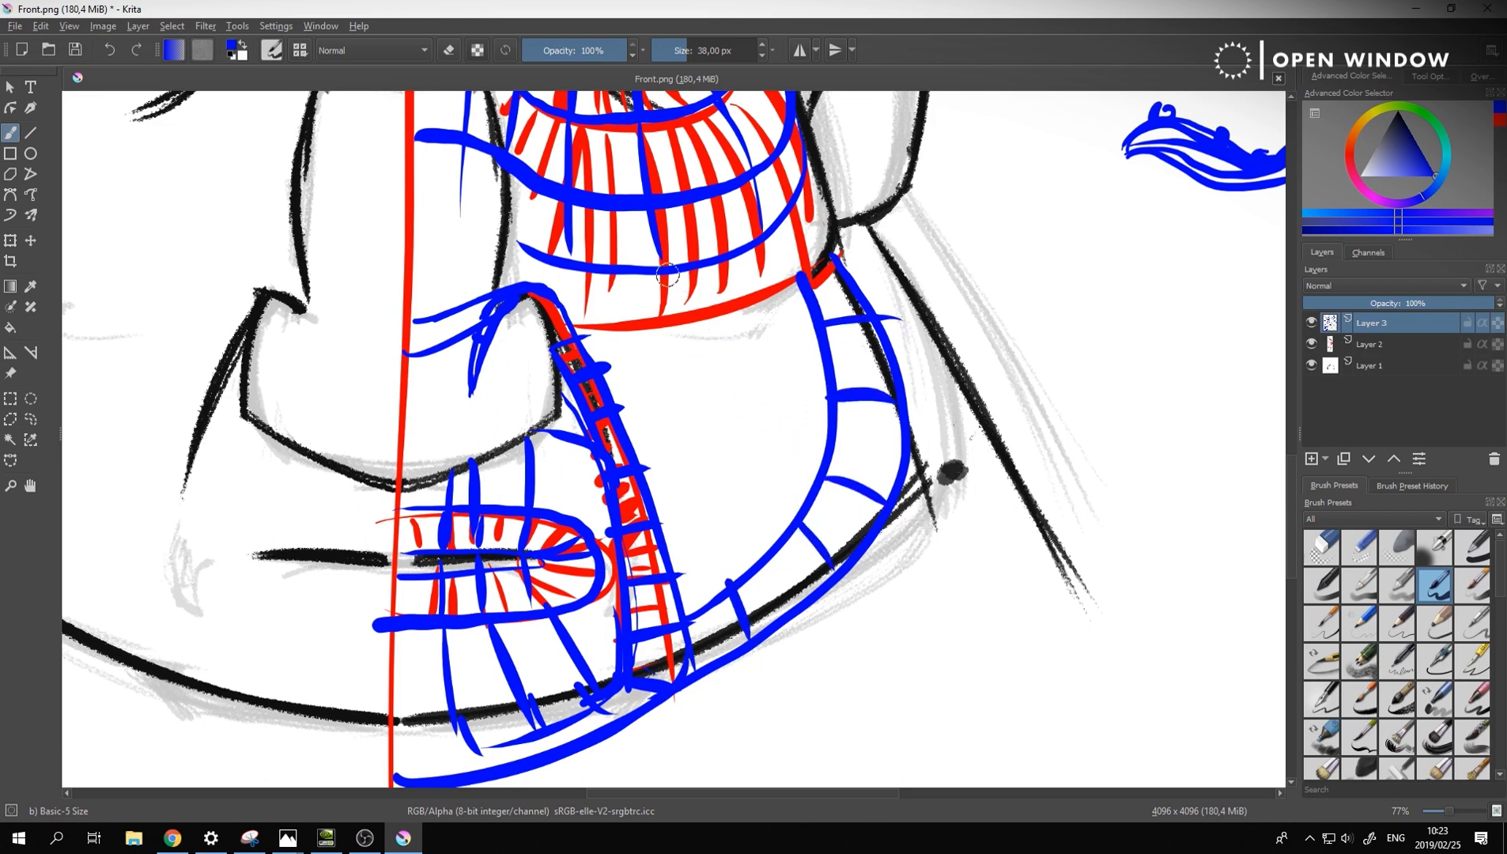
Fill the cheek with two blue edges running down to the jaw loop and two crossing edges towards the smile-line strip
{"action": "left_click_drag", "start_coordinate": [665, 268], "coordinate": [729, 579]}
{"action": "left_click_drag", "start_coordinate": [752, 273], "coordinate": [792, 526]}
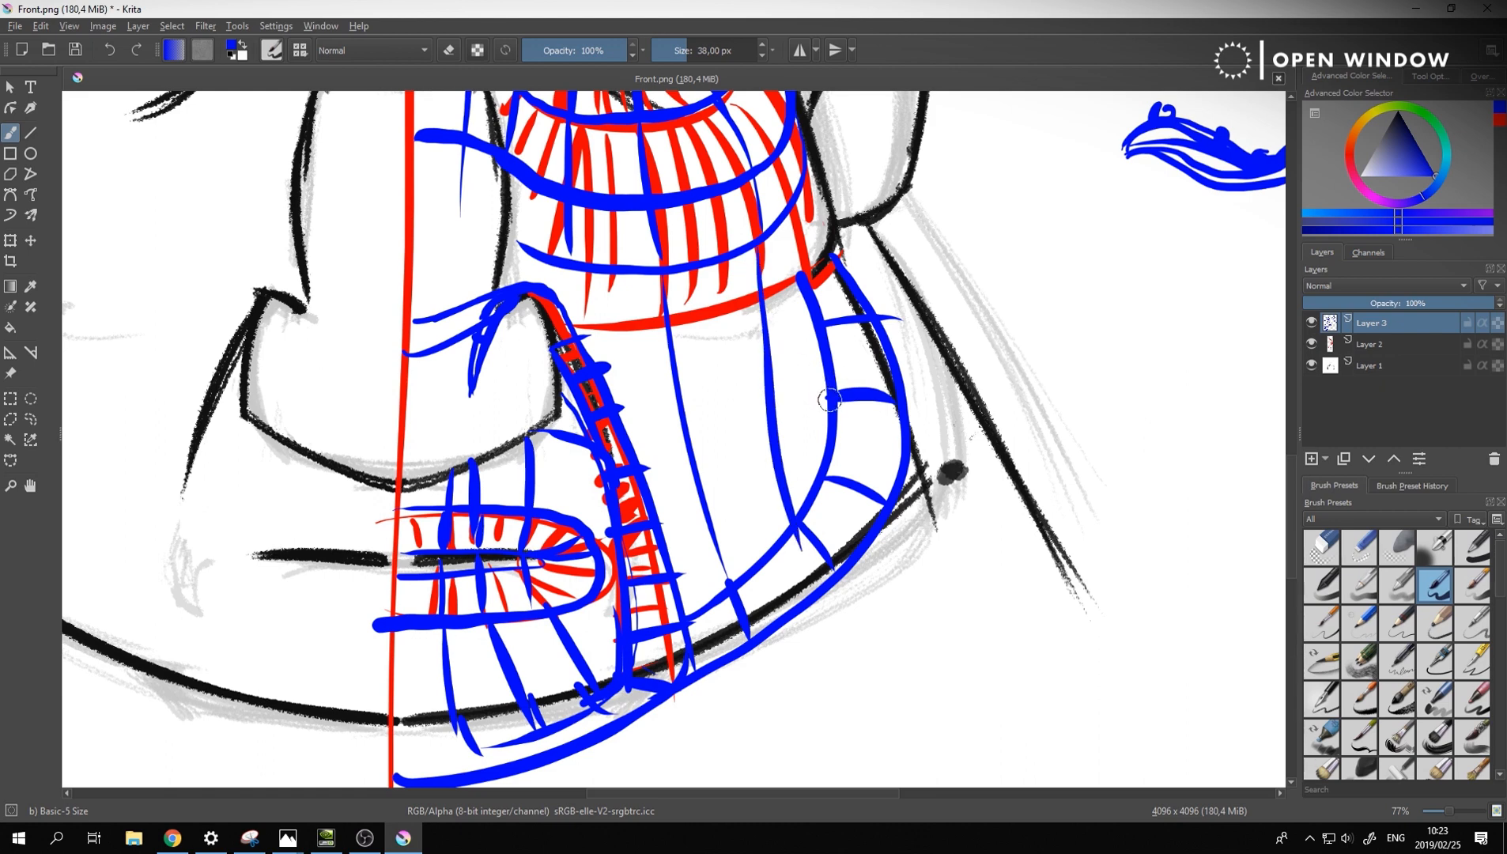
{"action": "left_click_drag", "start_coordinate": [836, 395], "coordinate": [650, 537]}
{"action": "key", "text": "ctrl+z"}
{"action": "left_click_drag", "start_coordinate": [846, 385], "coordinate": [656, 474]}
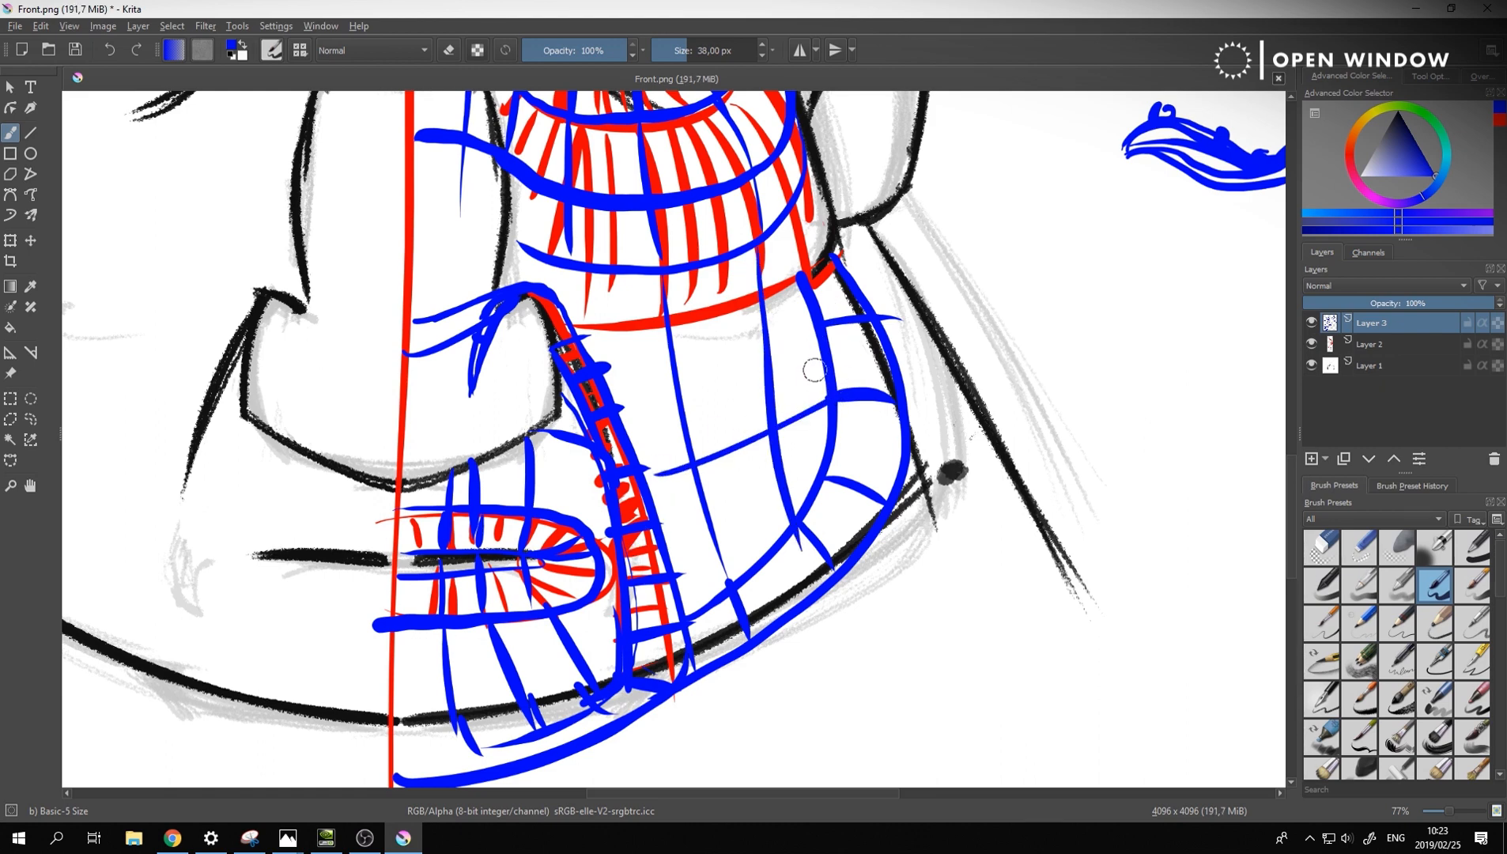
{"action": "left_click_drag", "start_coordinate": [897, 317], "coordinate": [618, 404]}
Sketch a blue grid over the forehead up to the top of the head, and add an edge around the nostril wing towards the mouth
{"action": "key", "text": "ctrl+minus"}
{"action": "key", "text": "ctrl+minus"}
{"action": "key", "text": "ctrl+minus"}
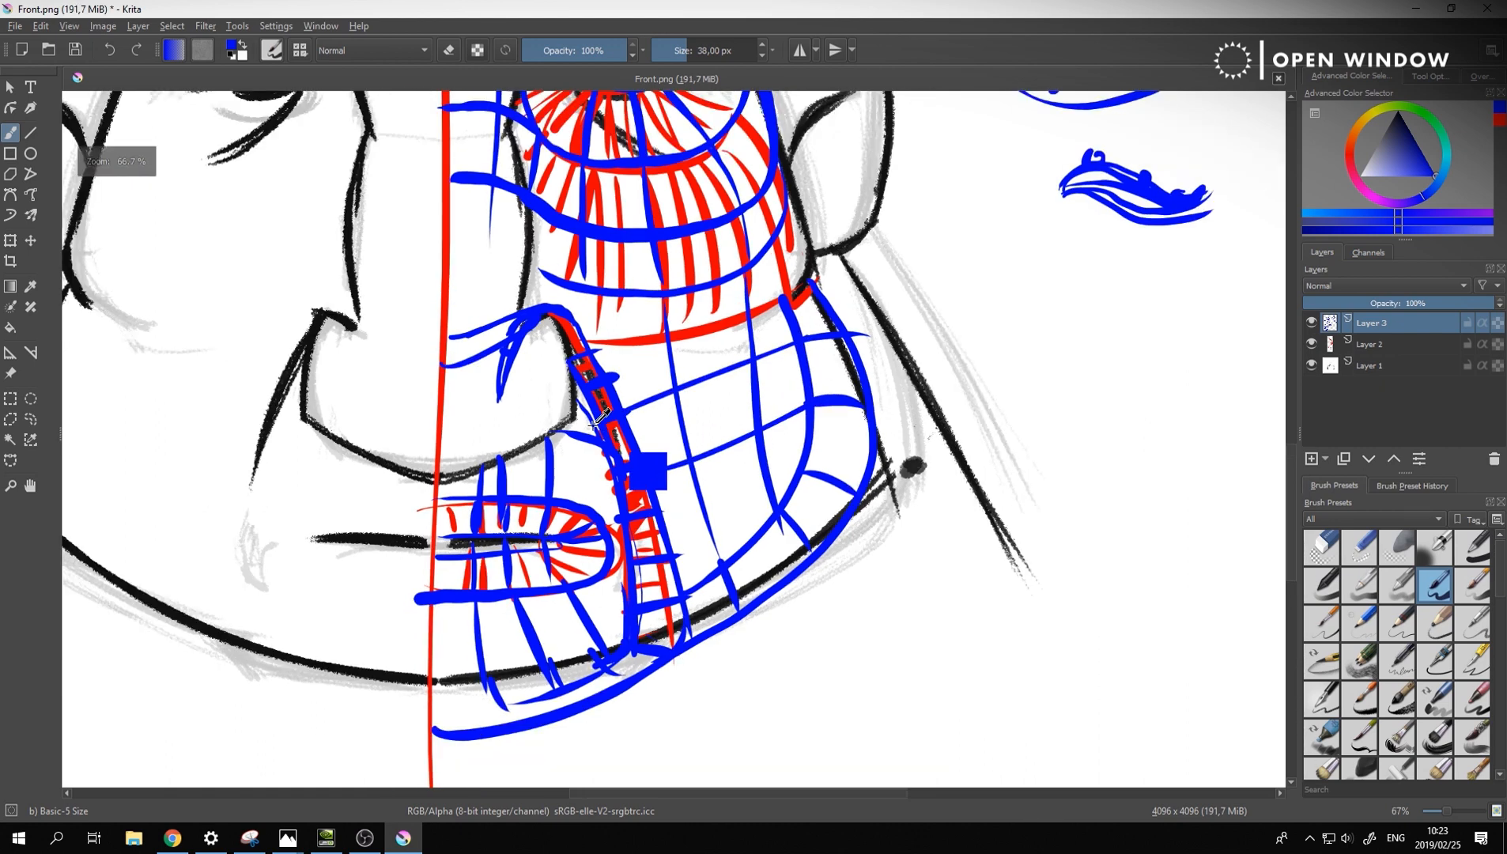
{"action": "middle_click_drag", "start_coordinate": [857, 342], "coordinate": [861, 525]}
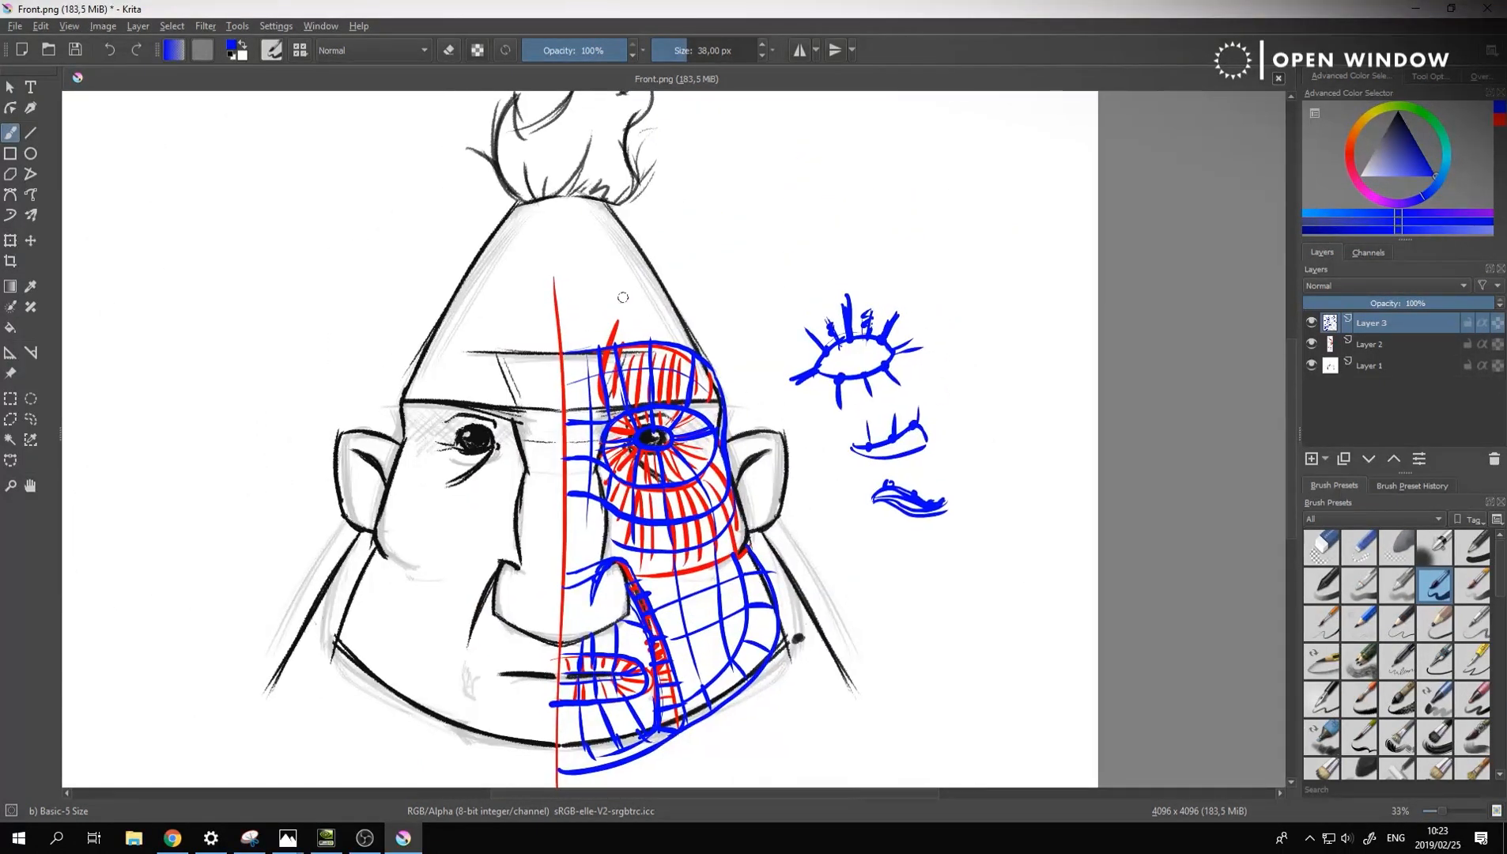
{"action": "mouse_move", "coordinate": [608, 335]}
{"action": "left_mouse_down"}
{"action": "mouse_move", "coordinate": [589, 202]}
{"action": "mouse_move", "coordinate": [598, 345]}
{"action": "mouse_move", "coordinate": [670, 317]}
{"action": "left_mouse_up"}
{"action": "left_click_drag", "start_coordinate": [554, 288], "coordinate": [656, 279]}
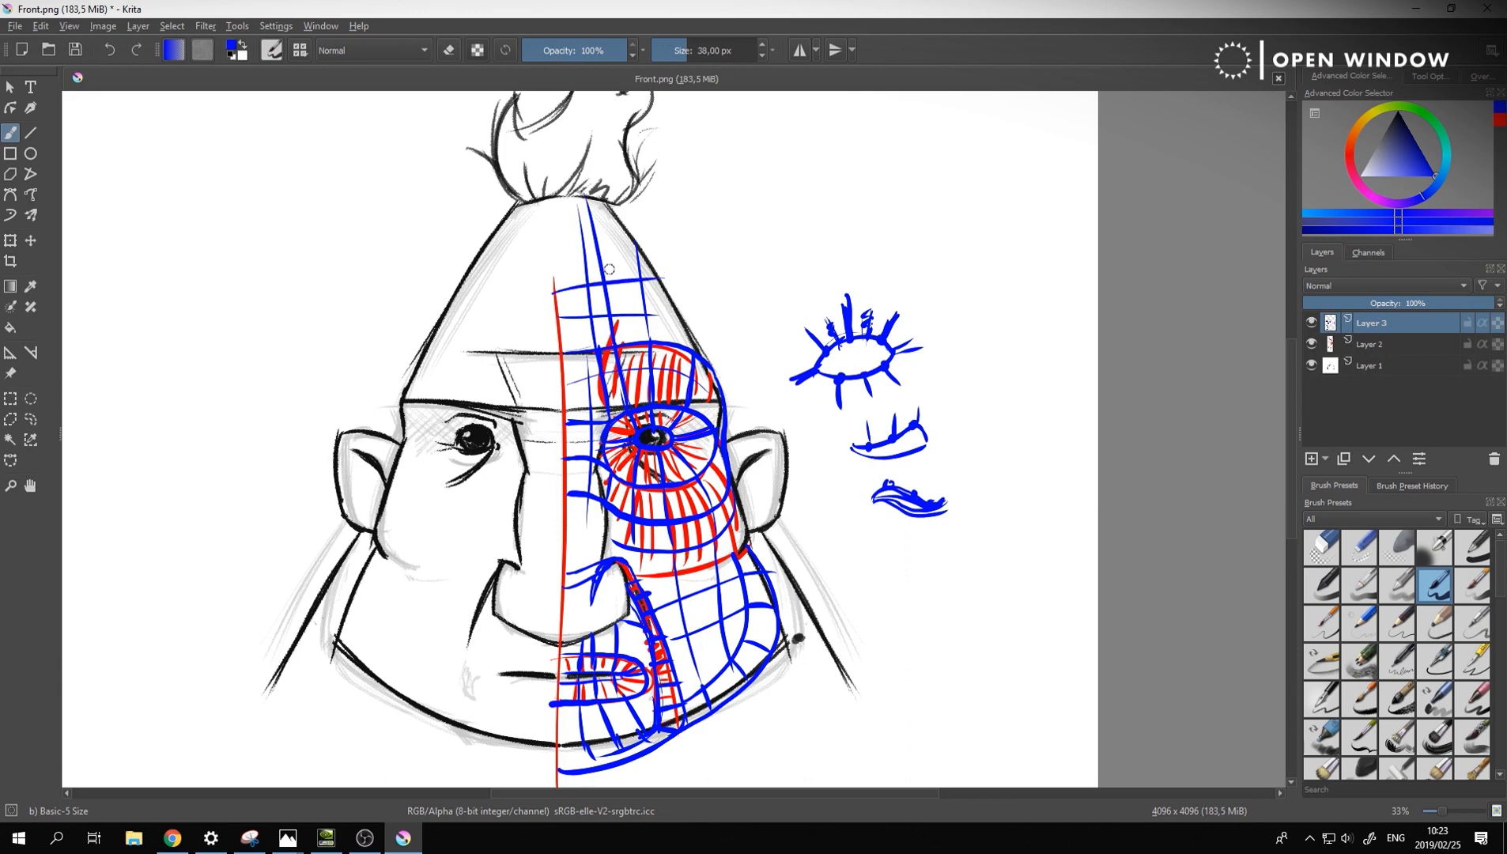
{"action": "left_click_drag", "start_coordinate": [546, 245], "coordinate": [622, 240]}
{"action": "mouse_move", "coordinate": [616, 541]}
{"action": "left_mouse_down"}
{"action": "mouse_move", "coordinate": [574, 540]}
{"action": "mouse_move", "coordinate": [594, 647]}
{"action": "left_mouse_up"}
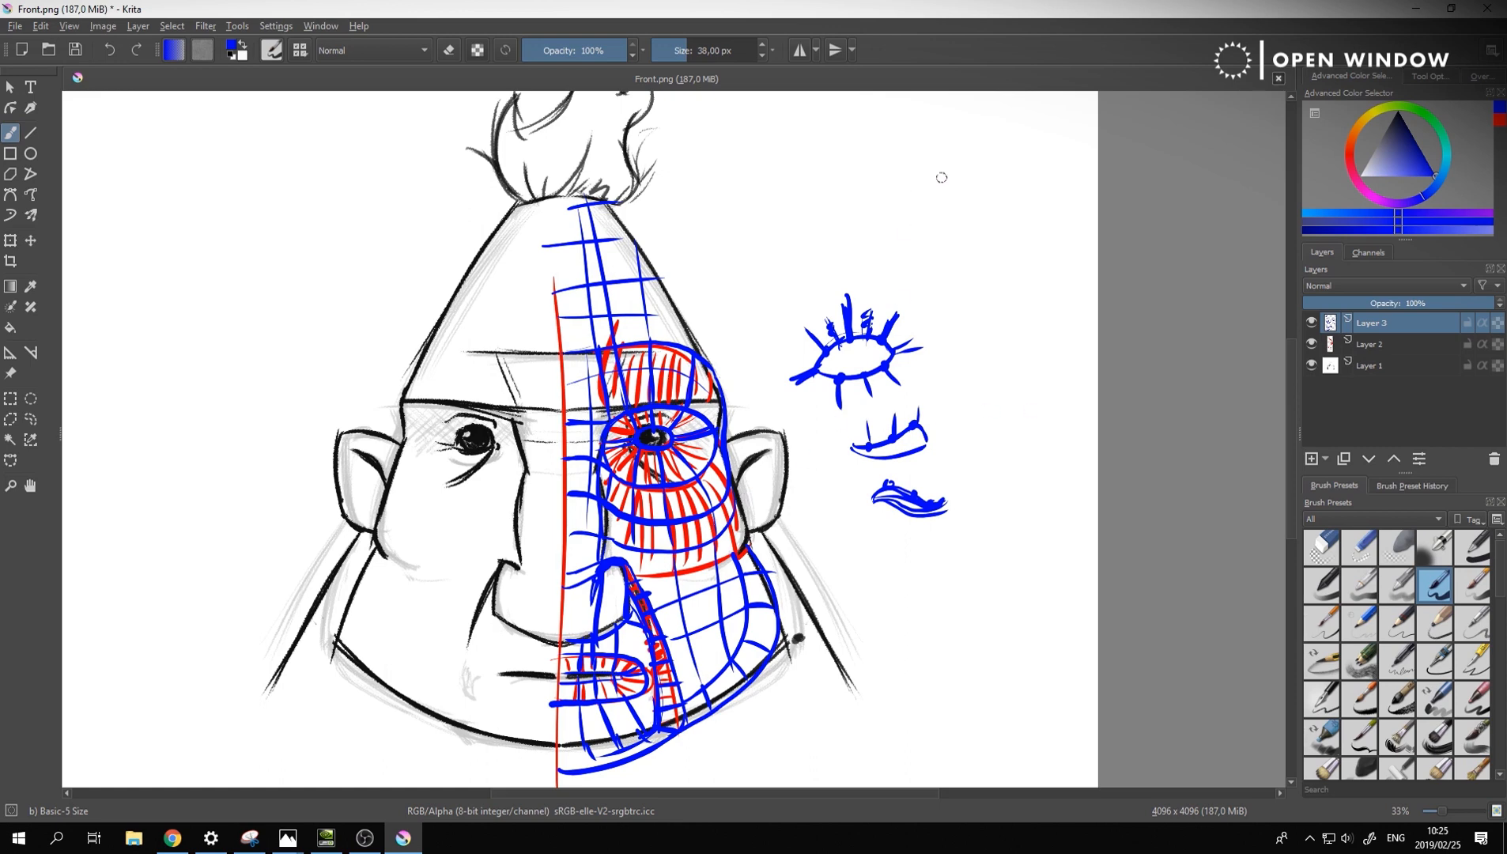
Sketch a blue side-view head outline with an ear and neck lines on the blank canvas above the eye sketches
{"action": "mouse_move", "coordinate": [983, 117]}
{"action": "left_mouse_down"}
{"action": "mouse_move", "coordinate": [901, 213]}
{"action": "mouse_move", "coordinate": [983, 342]}
{"action": "left_mouse_up"}
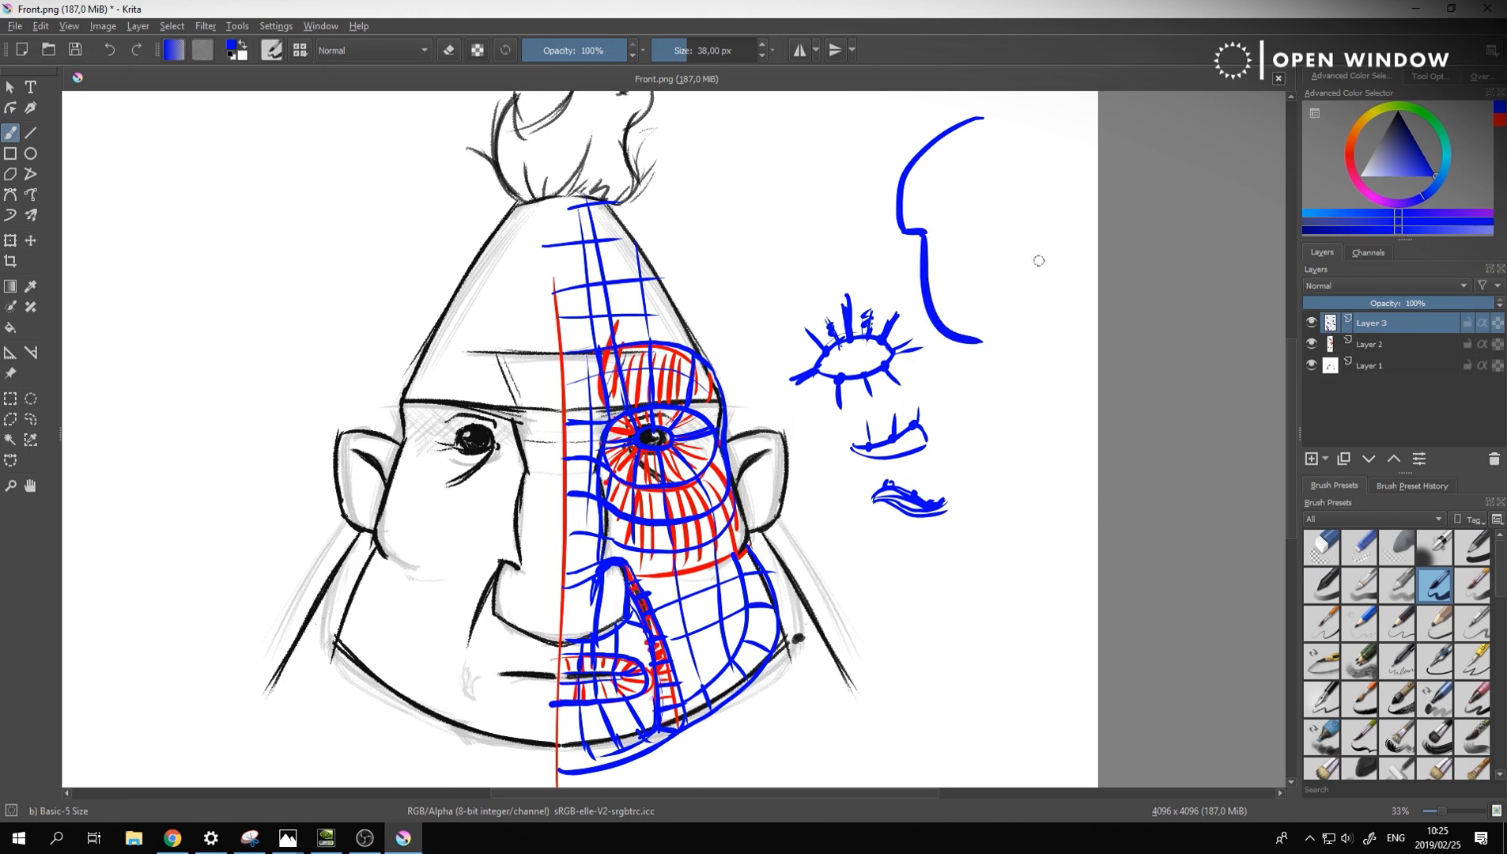
{"action": "left_click_drag", "start_coordinate": [1009, 212], "coordinate": [1015, 213]}
{"action": "mouse_move", "coordinate": [980, 117]}
{"action": "left_mouse_down"}
{"action": "mouse_move", "coordinate": [1044, 124]}
{"action": "mouse_move", "coordinate": [1046, 391]}
{"action": "left_mouse_up"}
{"action": "left_click_drag", "start_coordinate": [973, 340], "coordinate": [971, 405]}
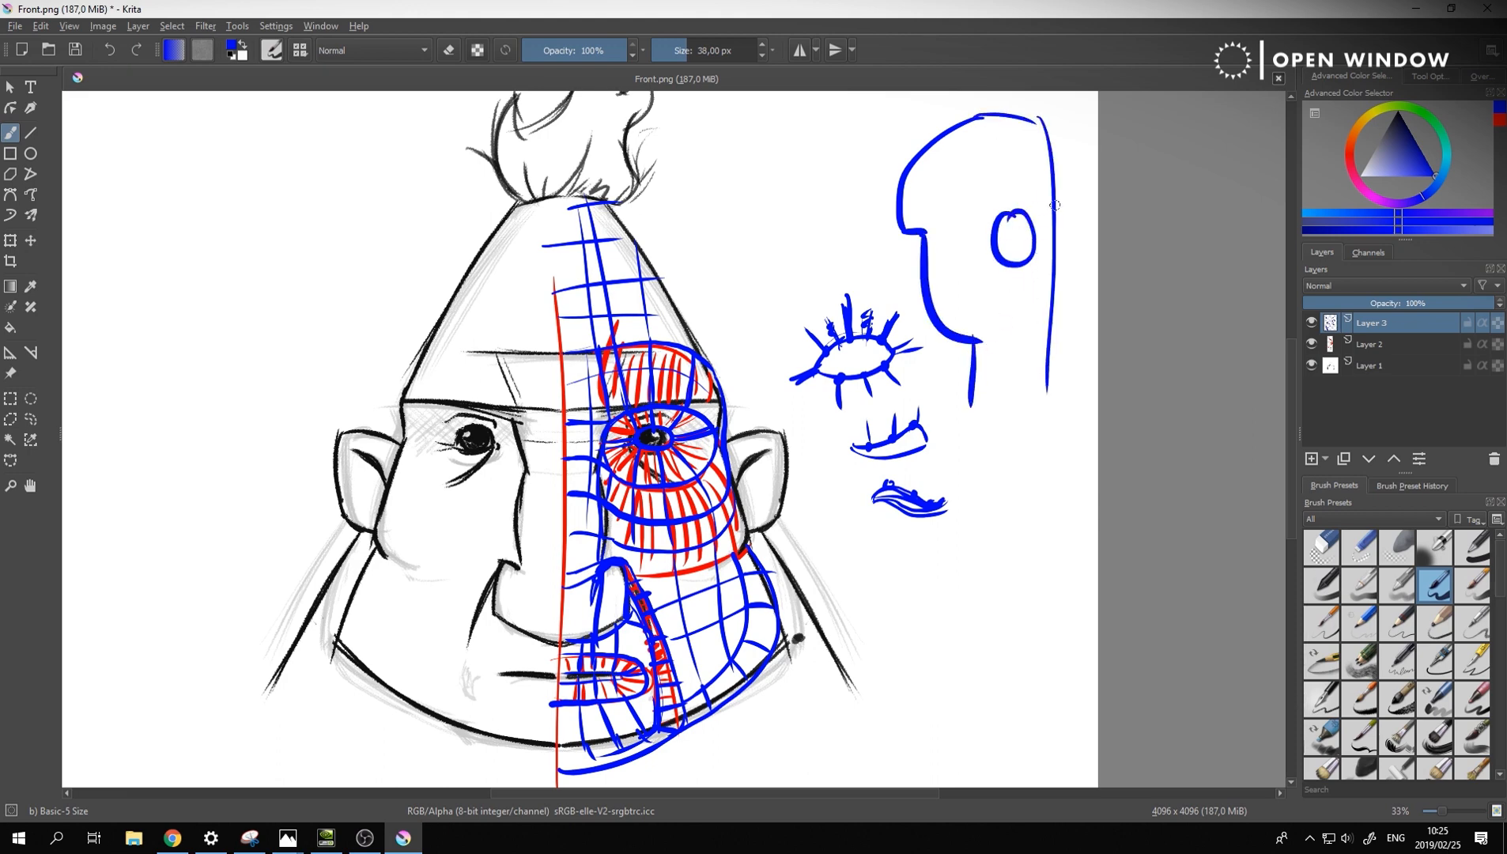
Add short blue strokes radiating from the side-view ear towards the face and skull, and two strokes running down the neck
{"action": "mouse_move", "coordinate": [1012, 195]}
{"action": "left_mouse_down"}
{"action": "mouse_move", "coordinate": [1039, 194]}
{"action": "mouse_move", "coordinate": [1040, 229]}
{"action": "mouse_move", "coordinate": [1013, 270]}
{"action": "mouse_move", "coordinate": [987, 189]}
{"action": "left_mouse_up"}
{"action": "left_click_drag", "start_coordinate": [992, 218], "coordinate": [959, 239]}
{"action": "left_click_drag", "start_coordinate": [993, 257], "coordinate": [961, 275]}
{"action": "mouse_move", "coordinate": [988, 273]}
{"action": "left_mouse_down"}
{"action": "mouse_move", "coordinate": [953, 288]}
{"action": "mouse_move", "coordinate": [932, 255]}
{"action": "left_mouse_up"}
{"action": "mouse_move", "coordinate": [991, 234]}
{"action": "left_mouse_down"}
{"action": "mouse_move", "coordinate": [956, 242]}
{"action": "mouse_move", "coordinate": [1003, 175]}
{"action": "left_mouse_up"}
{"action": "mouse_move", "coordinate": [1021, 209]}
{"action": "left_mouse_down"}
{"action": "mouse_move", "coordinate": [1019, 157]}
{"action": "mouse_move", "coordinate": [1037, 162]}
{"action": "left_mouse_up"}
{"action": "mouse_move", "coordinate": [1030, 223]}
{"action": "left_mouse_down"}
{"action": "mouse_move", "coordinate": [1051, 214]}
{"action": "mouse_move", "coordinate": [1021, 274]}
{"action": "left_mouse_up"}
{"action": "left_click_drag", "start_coordinate": [1035, 266], "coordinate": [1024, 311]}
{"action": "left_click_drag", "start_coordinate": [1008, 281], "coordinate": [1004, 382]}
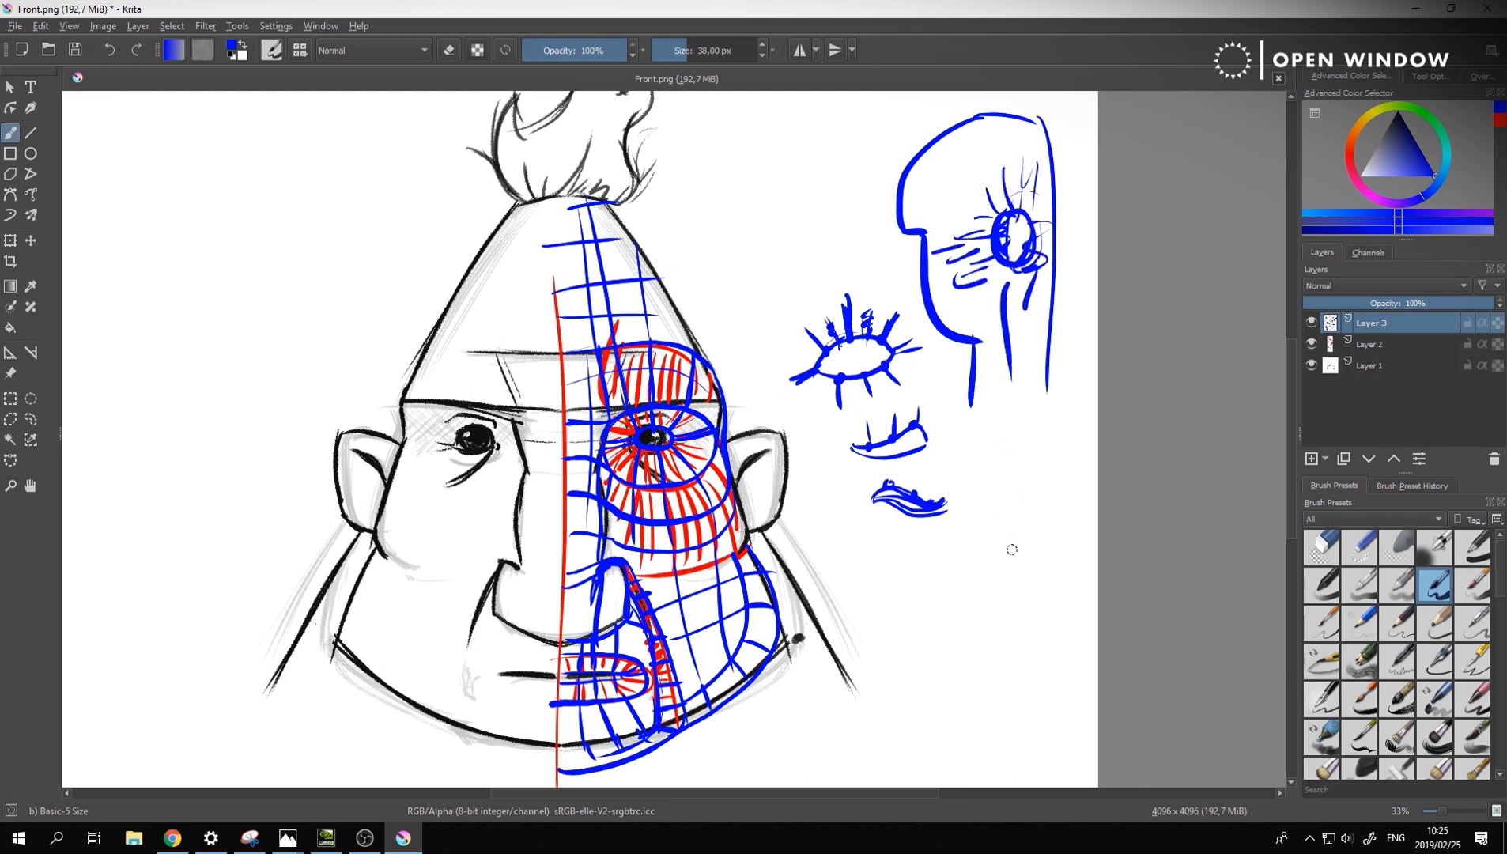
Switch to Blender by launching Blender 2.8 from the desktop, and dismiss its splash screen
{"action": "key", "text": "alt+Tab"}
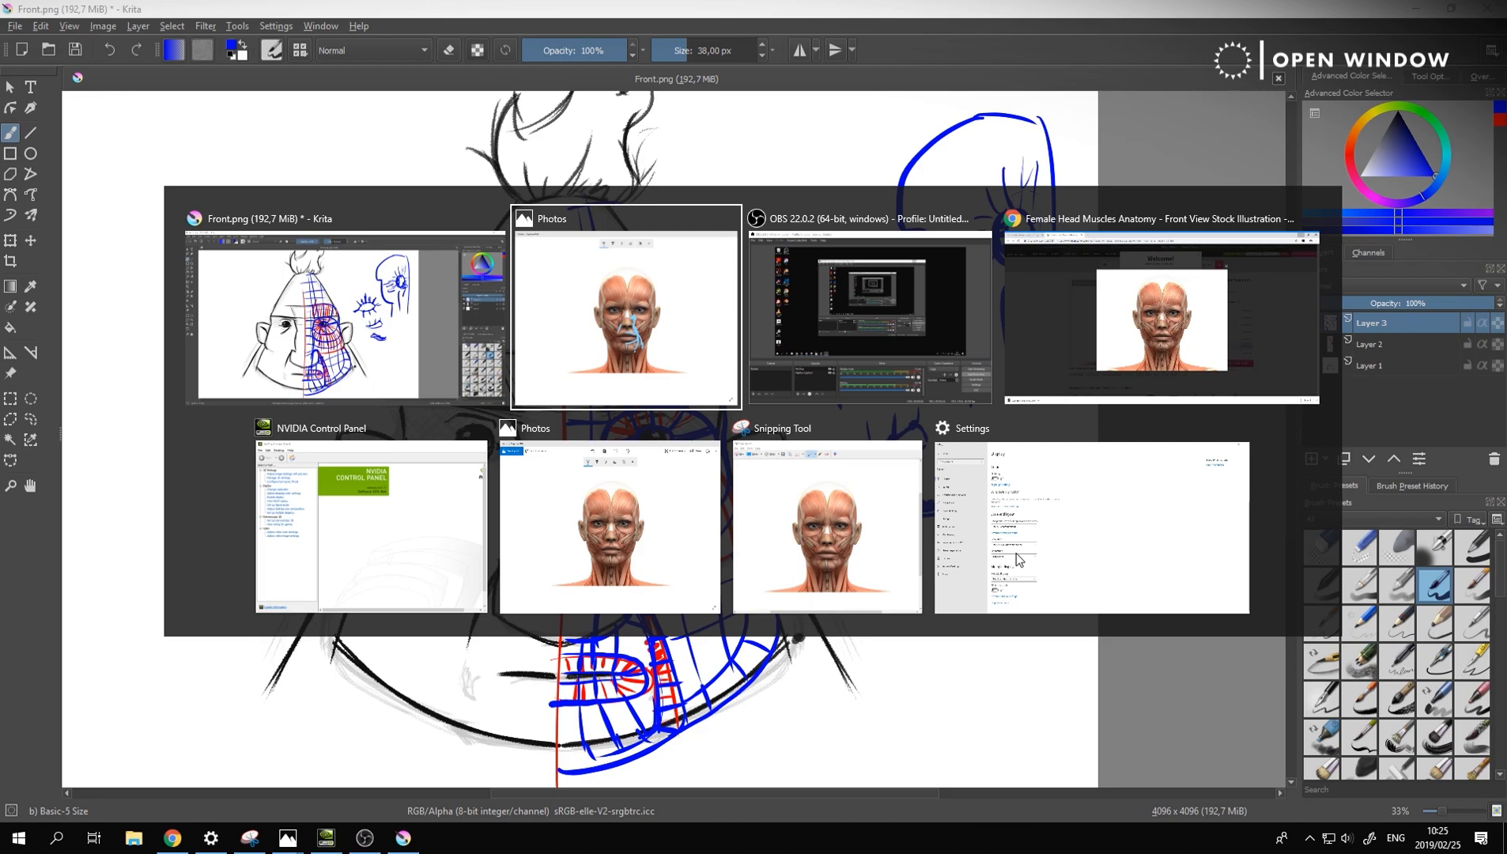
{"action": "key", "text": "super+d"}
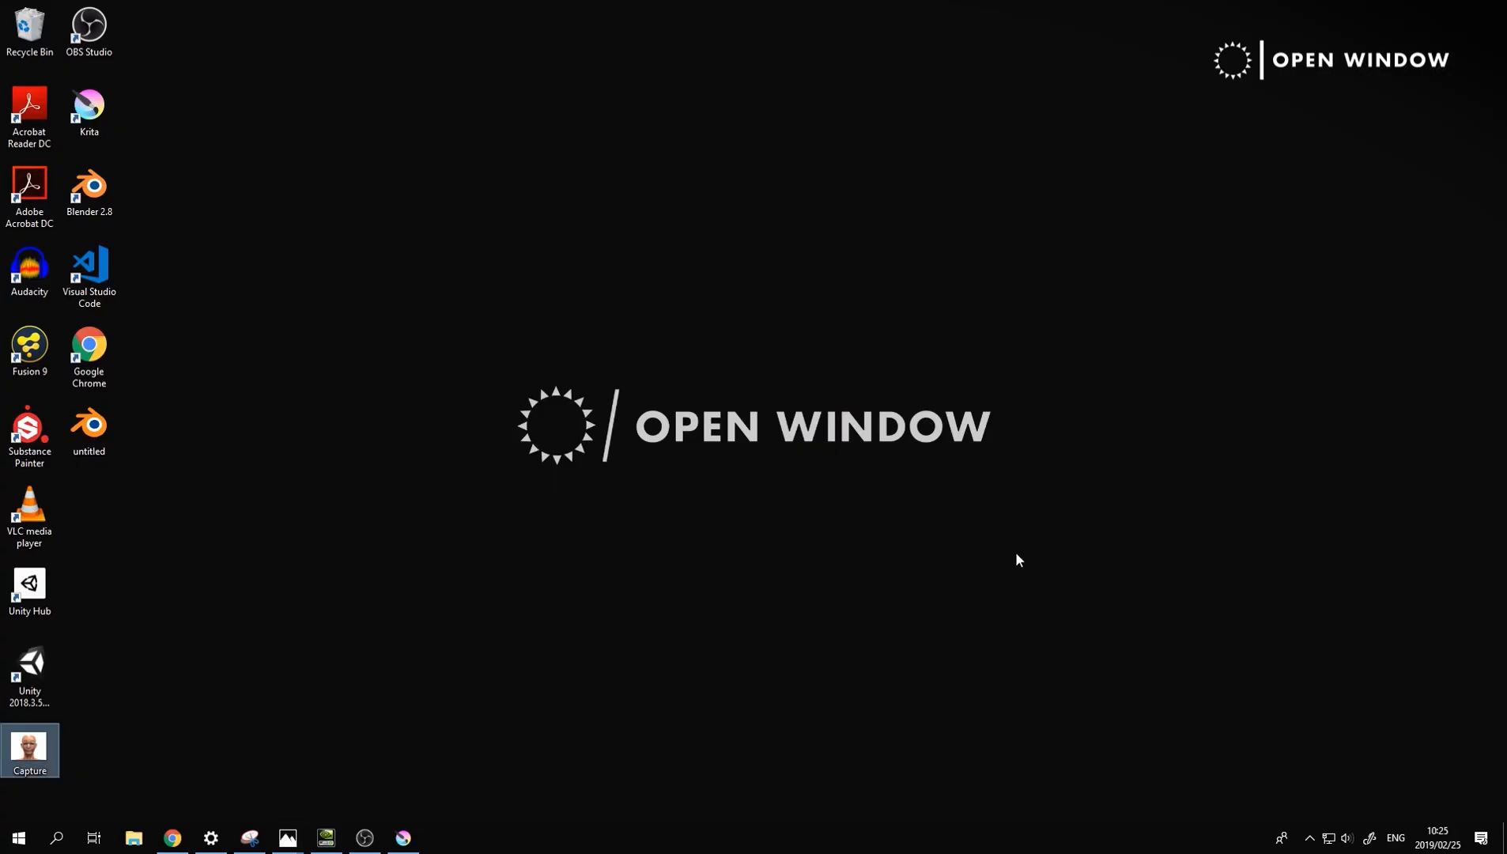
{"action": "left_click", "coordinate": [414, 414]}
{"action": "double_click", "coordinate": [89, 190]}
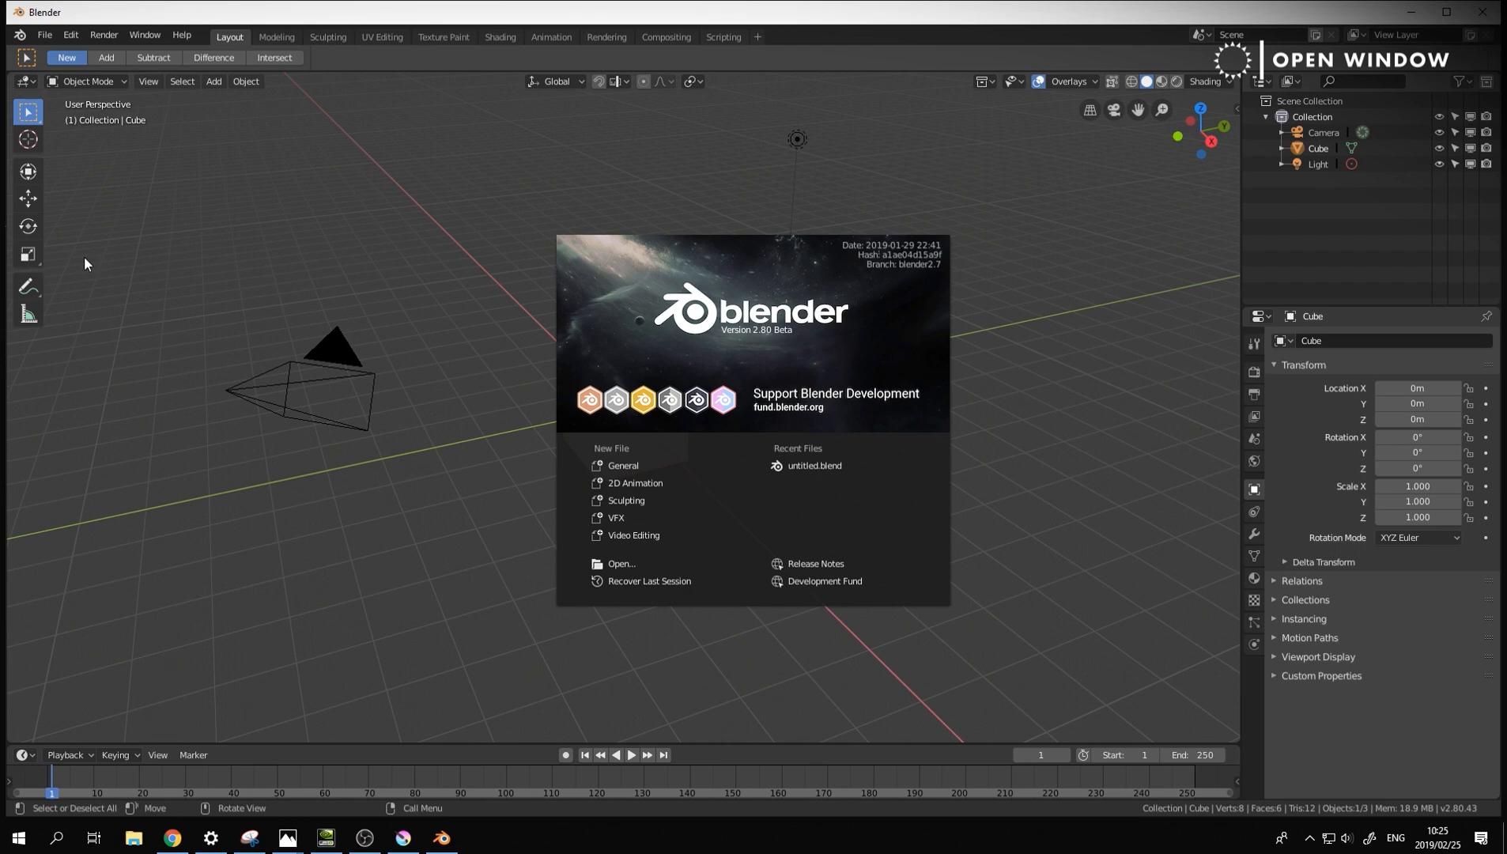
{"action": "left_click", "coordinate": [455, 207]}
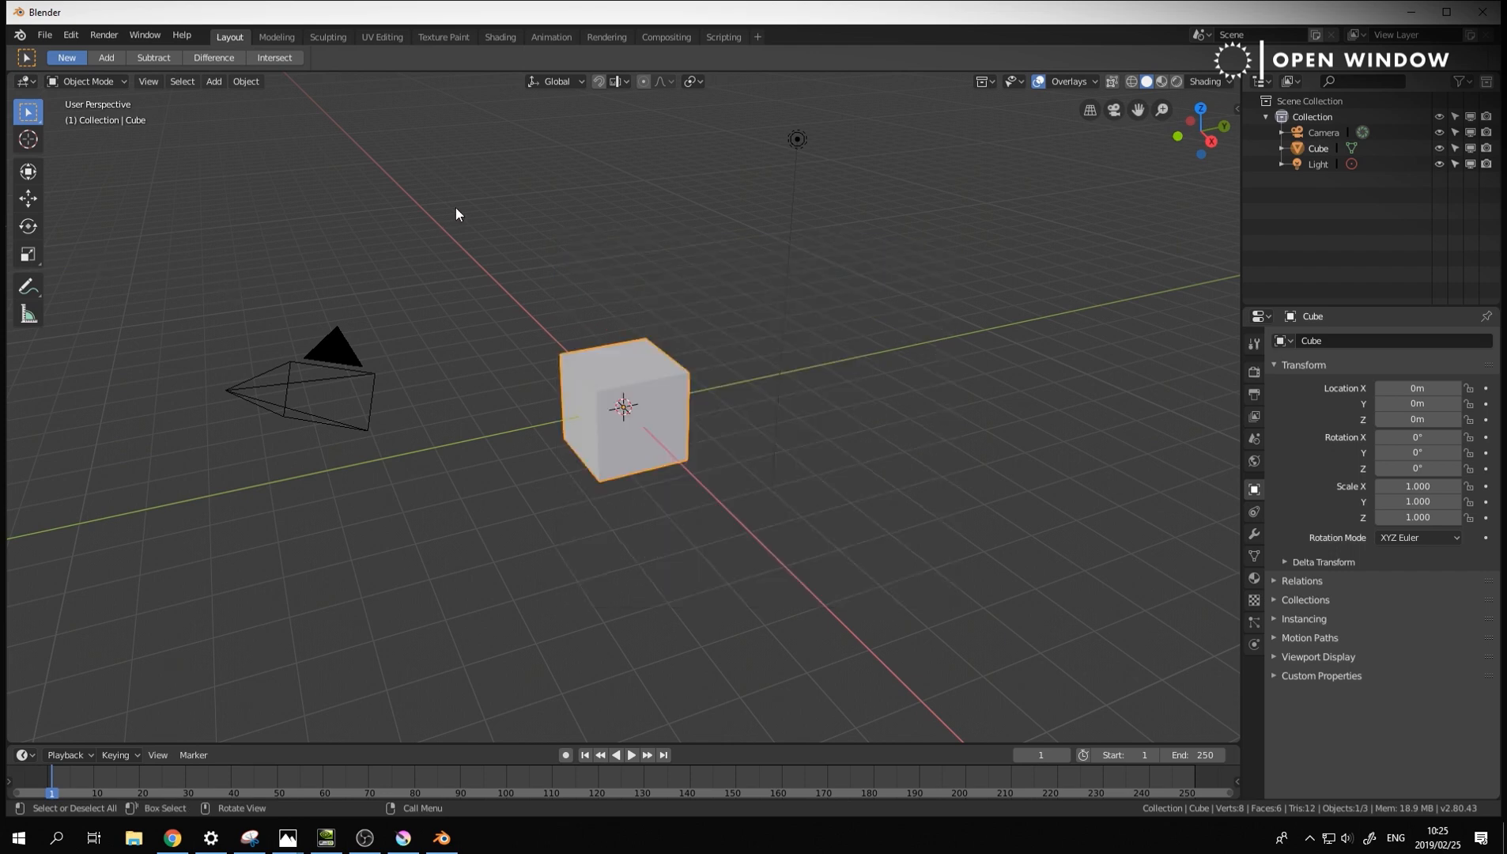
Delete all default objects from the scene: the cube, camera and light
{"action": "key", "text": "a"}
{"action": "key", "text": "x"}
{"action": "left_click", "coordinate": [456, 207]}
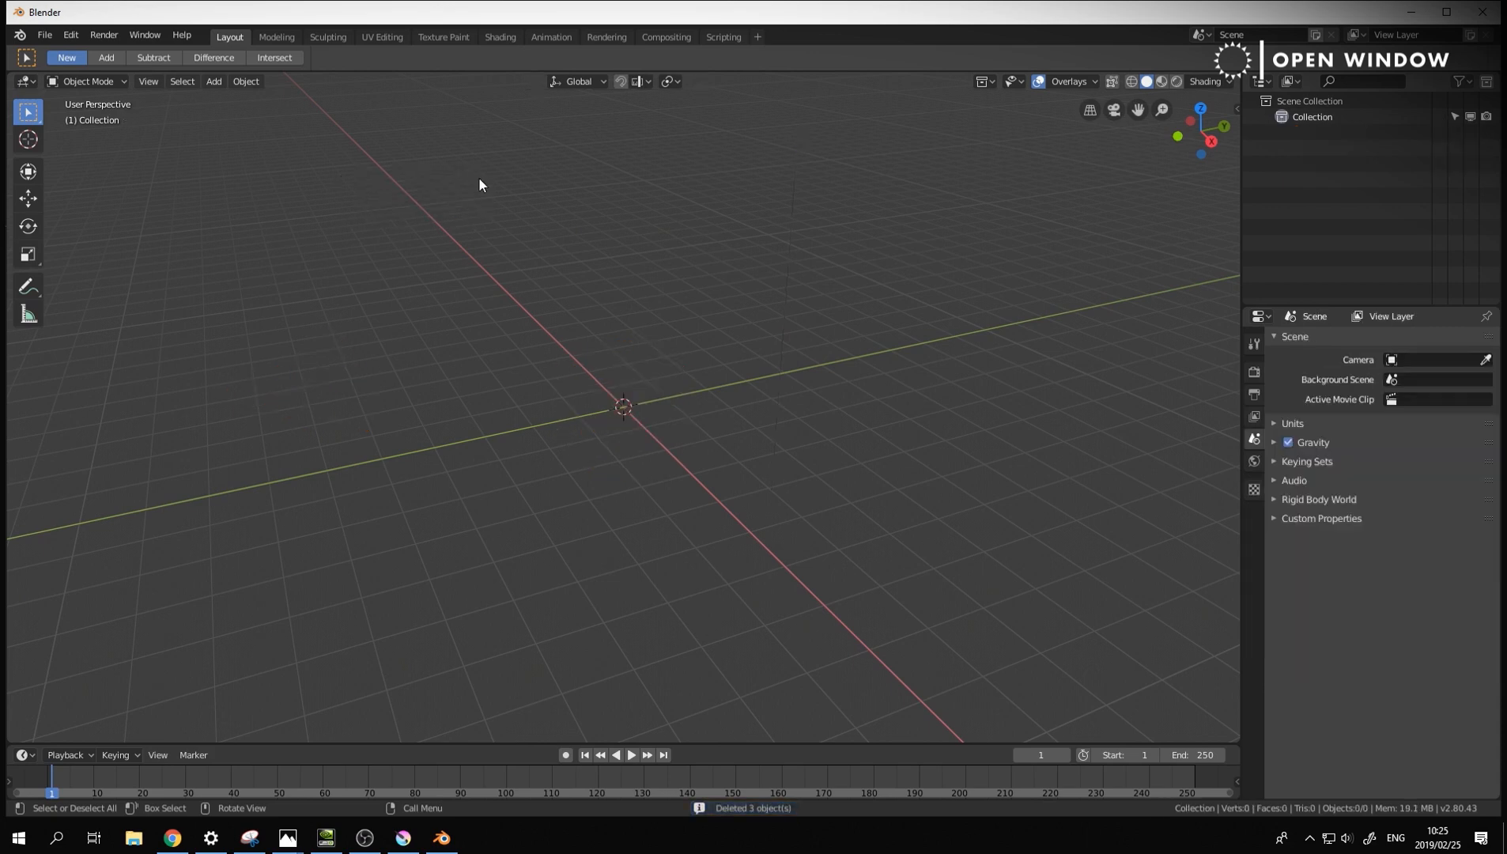
Add a mesh cube at the world origin
{"action": "key", "text": "shift+a"}
{"action": "mouse_move", "coordinate": [754, 263]}
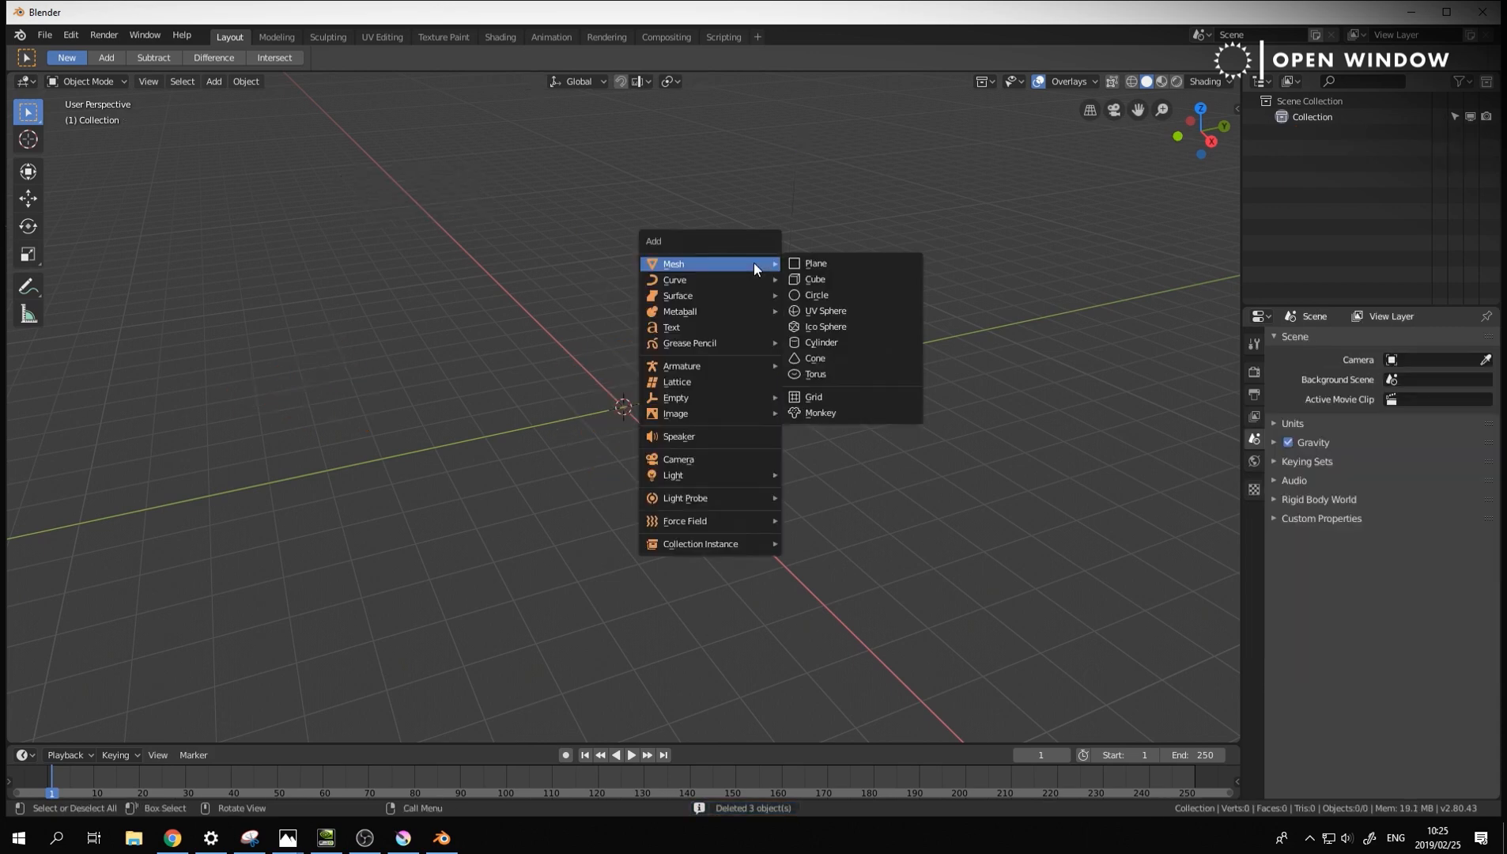
{"action": "left_click", "coordinate": [852, 280]}
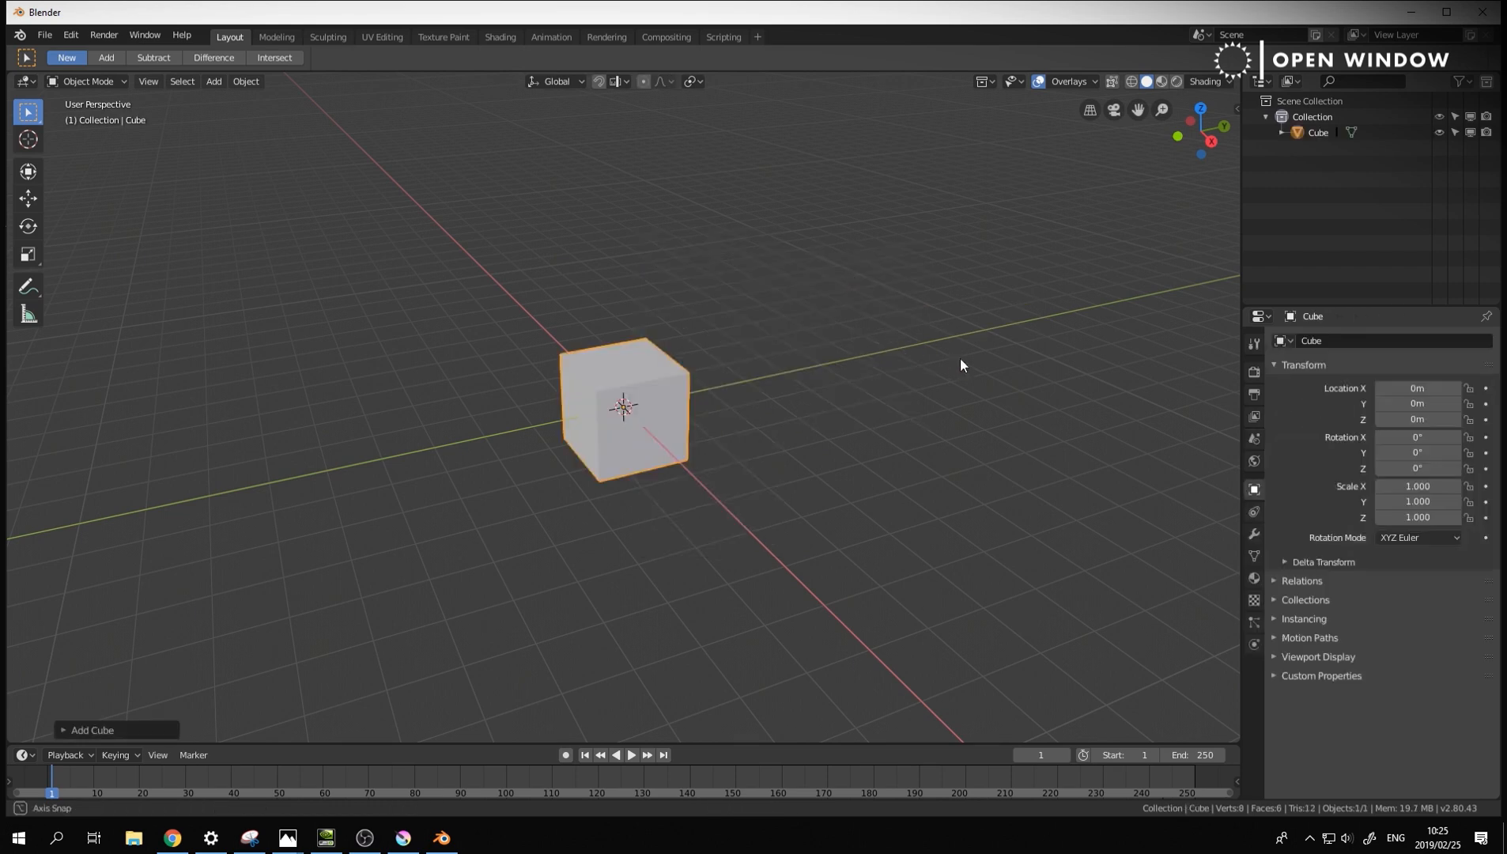
{"action": "middle_click_drag", "start_coordinate": [872, 326], "coordinate": [882, 367]}
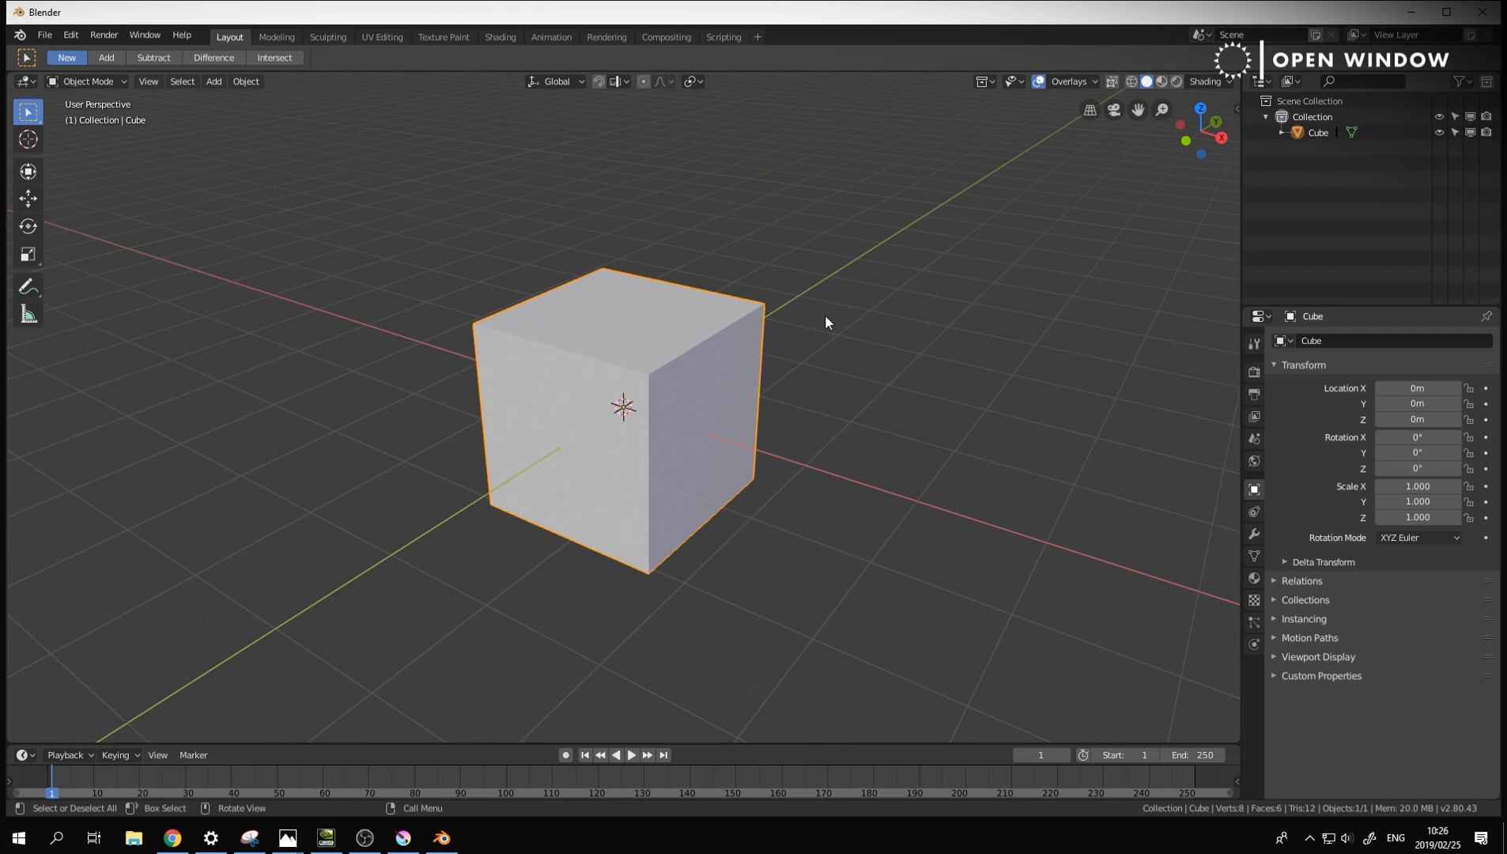
{"action": "middle_click_drag", "start_coordinate": [824, 319], "coordinate": [604, 392]}
Cut a centred vertical edge loop around the cube, splitting it into two halves along X
{"action": "key", "text": "Tab"}
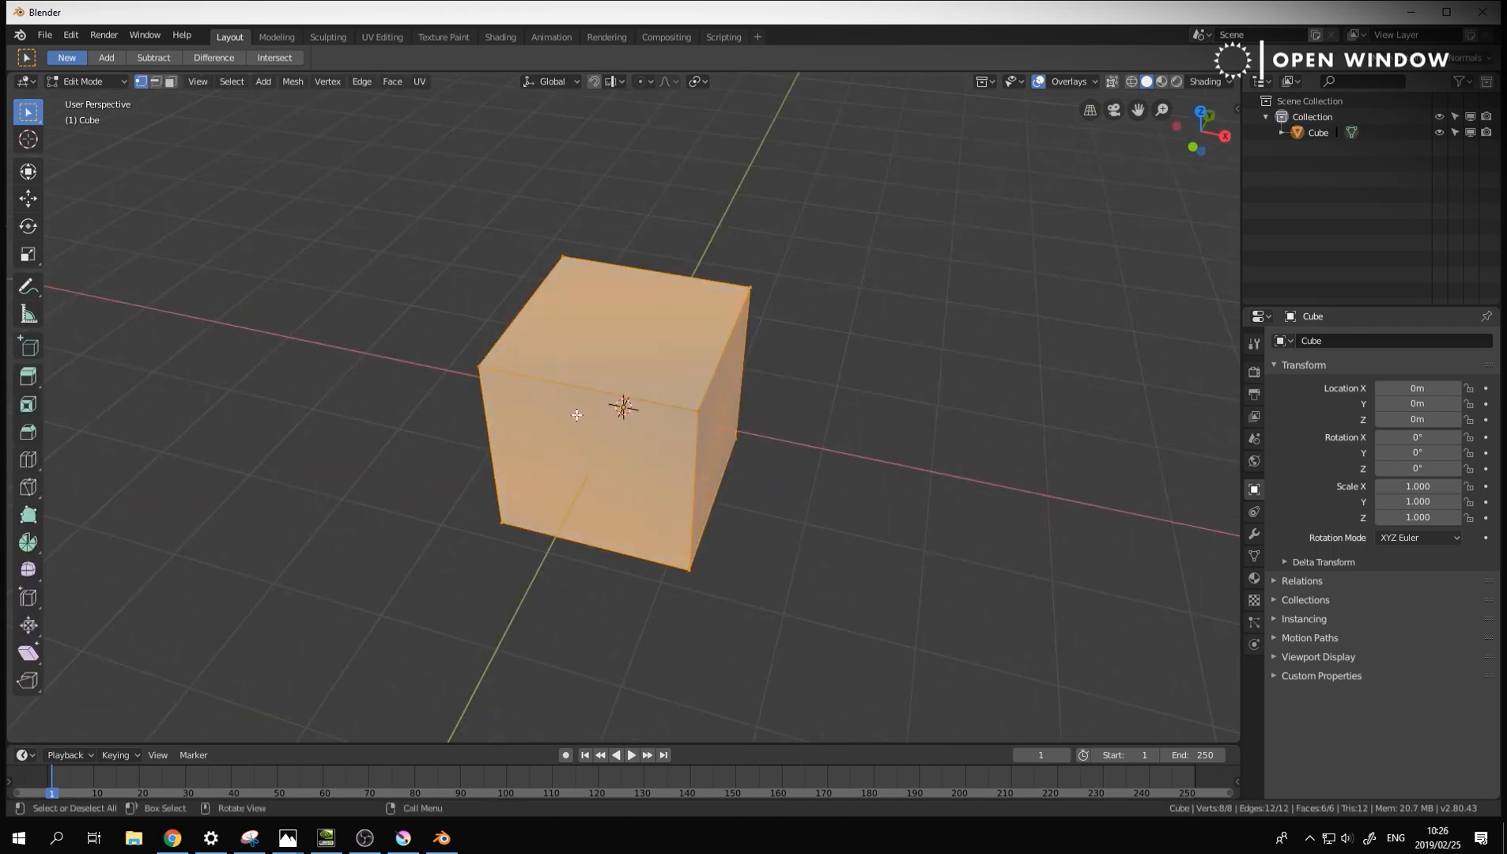
{"action": "key", "text": "ctrl+r"}
{"action": "left_click", "coordinate": [548, 372]}
{"action": "right_click", "coordinate": [548, 372]}
Delete all faces on the negative X half of the cube, then return to Object Mode
{"action": "key", "text": "3"}
{"action": "left_click", "coordinate": [548, 372]}
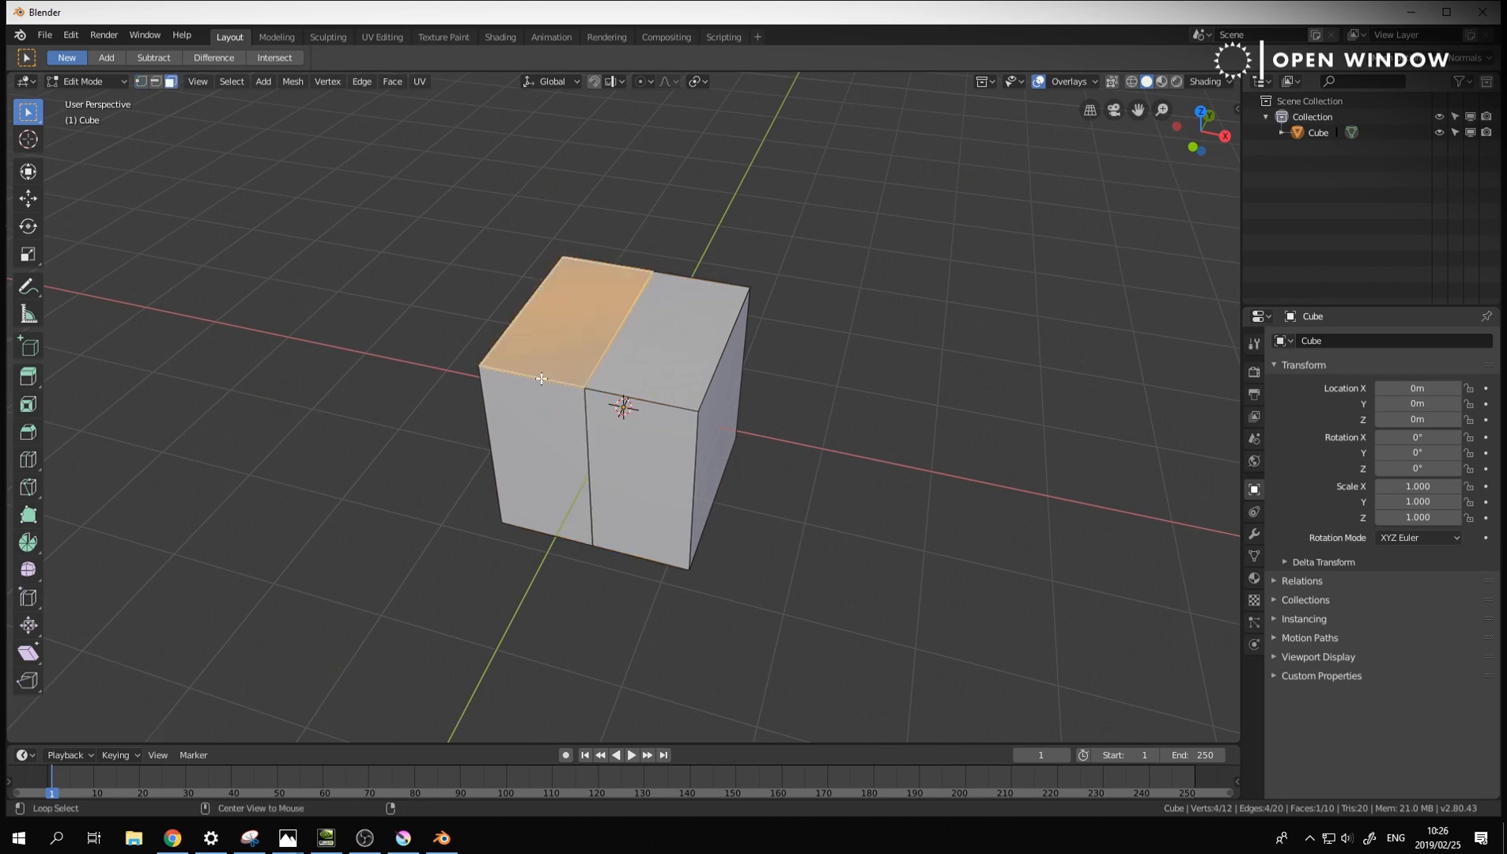
{"action": "left_click", "coordinate": [543, 386], "text": "shift"}
{"action": "key", "text": "x"}
{"action": "left_click", "coordinate": [522, 420]}
{"action": "left_click", "coordinate": [538, 402]}
{"action": "key", "text": "x"}
{"action": "left_click", "coordinate": [538, 425]}
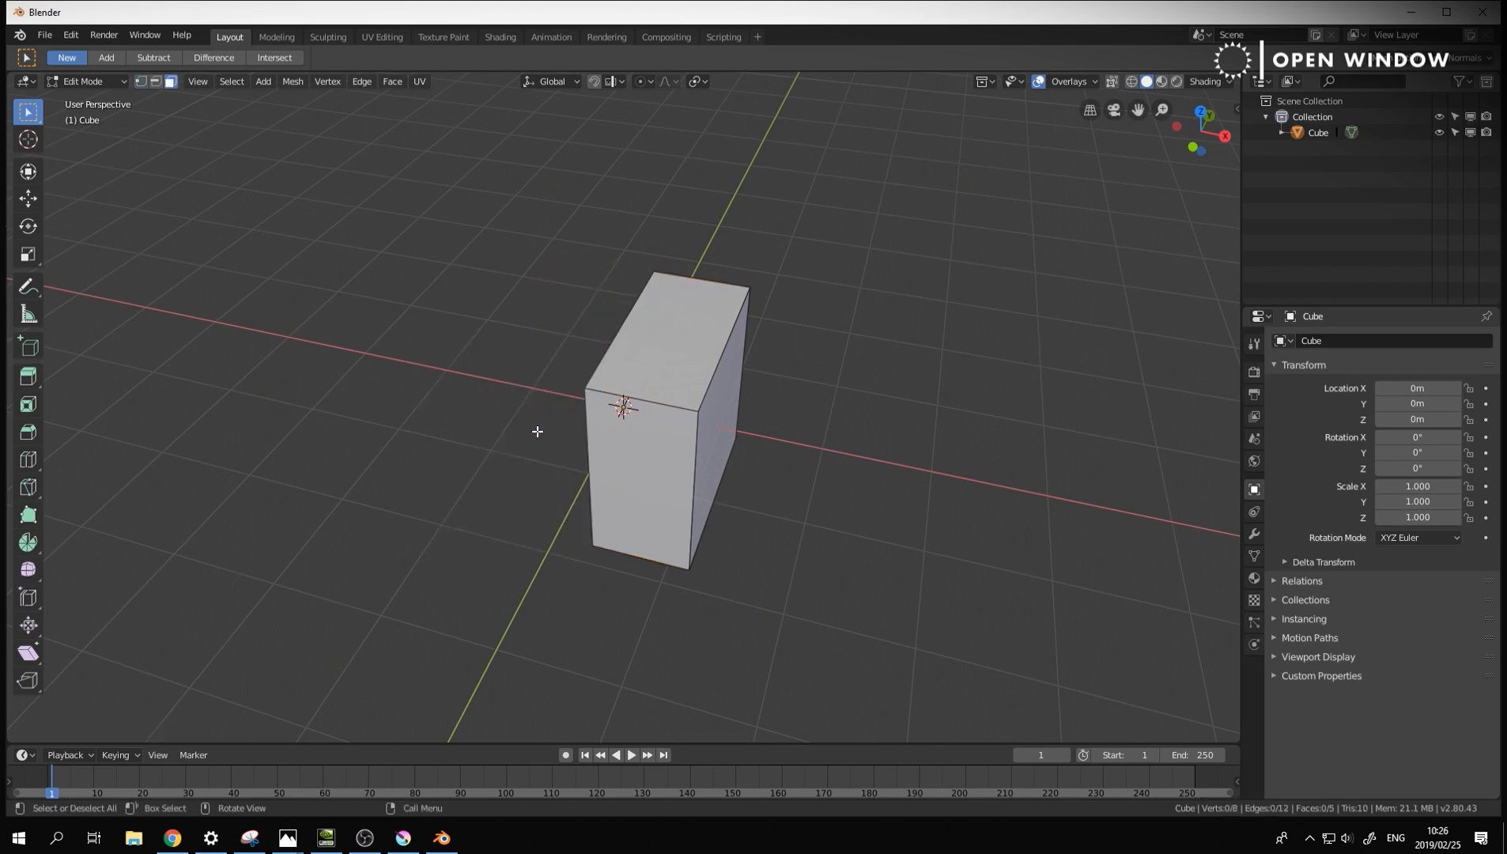
{"action": "key", "text": "Tab"}
Add a Mirror modifier on the X axis to the half cube and enable Clipping
{"action": "middle_click_drag", "start_coordinate": [639, 421], "coordinate": [738, 418]}
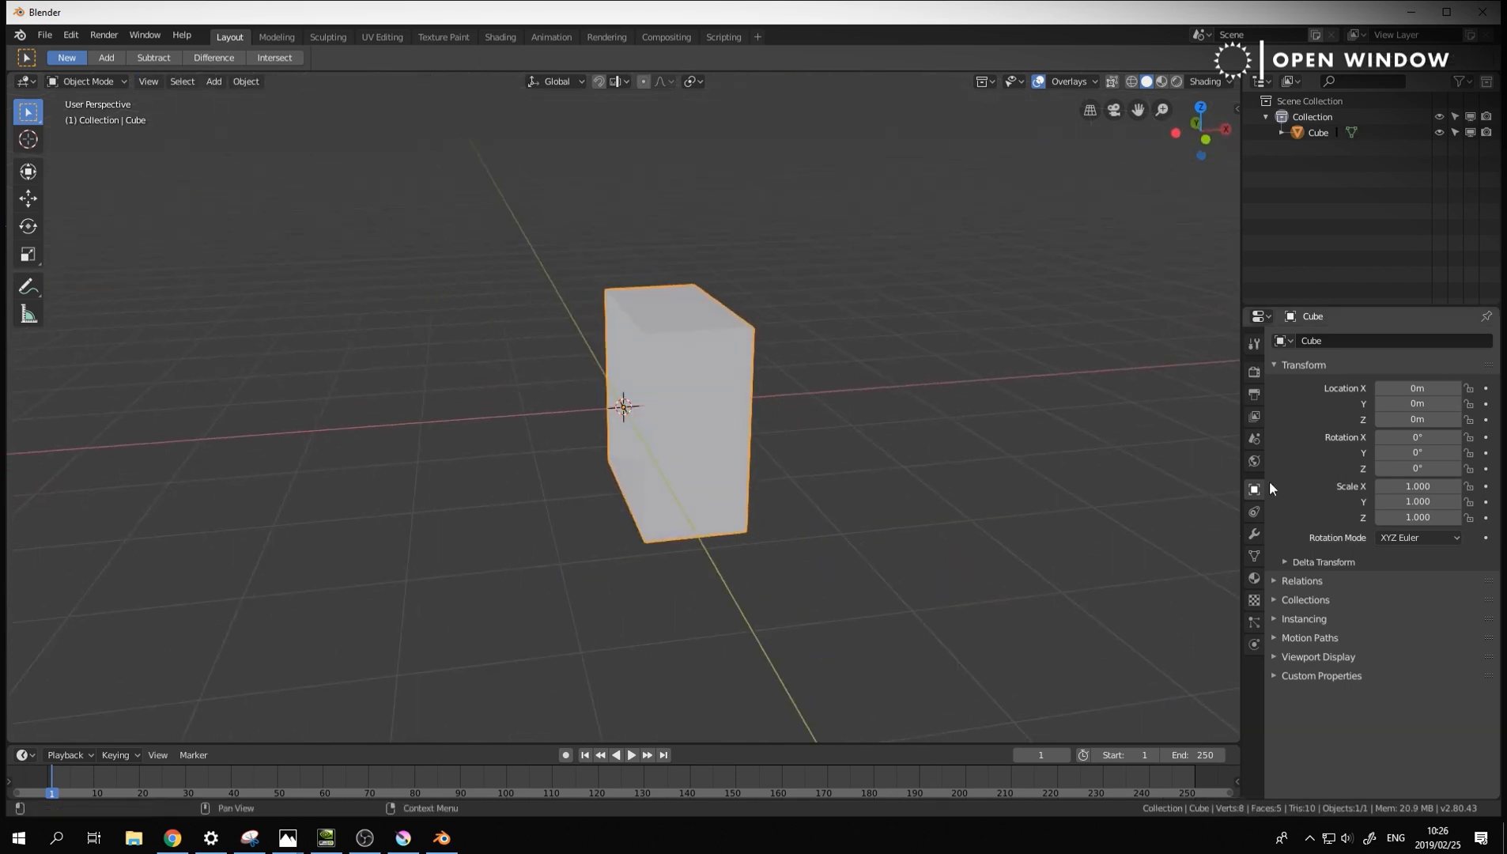
{"action": "left_click", "coordinate": [1253, 534]}
{"action": "left_click", "coordinate": [1343, 340]}
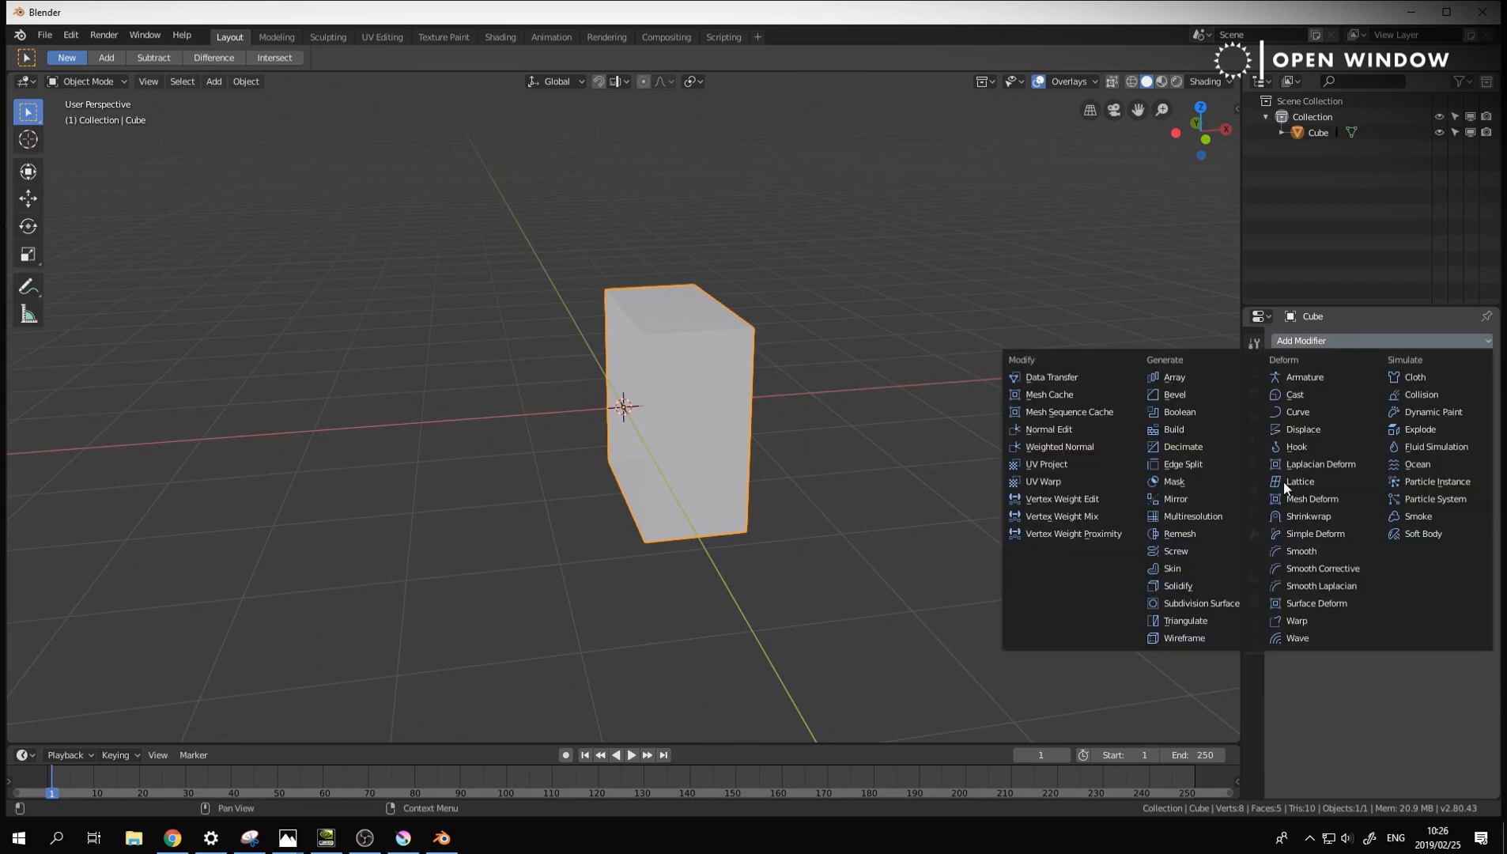
{"action": "left_click", "coordinate": [1199, 484]}
{"action": "middle_click_drag", "start_coordinate": [989, 503], "coordinate": [781, 445]}
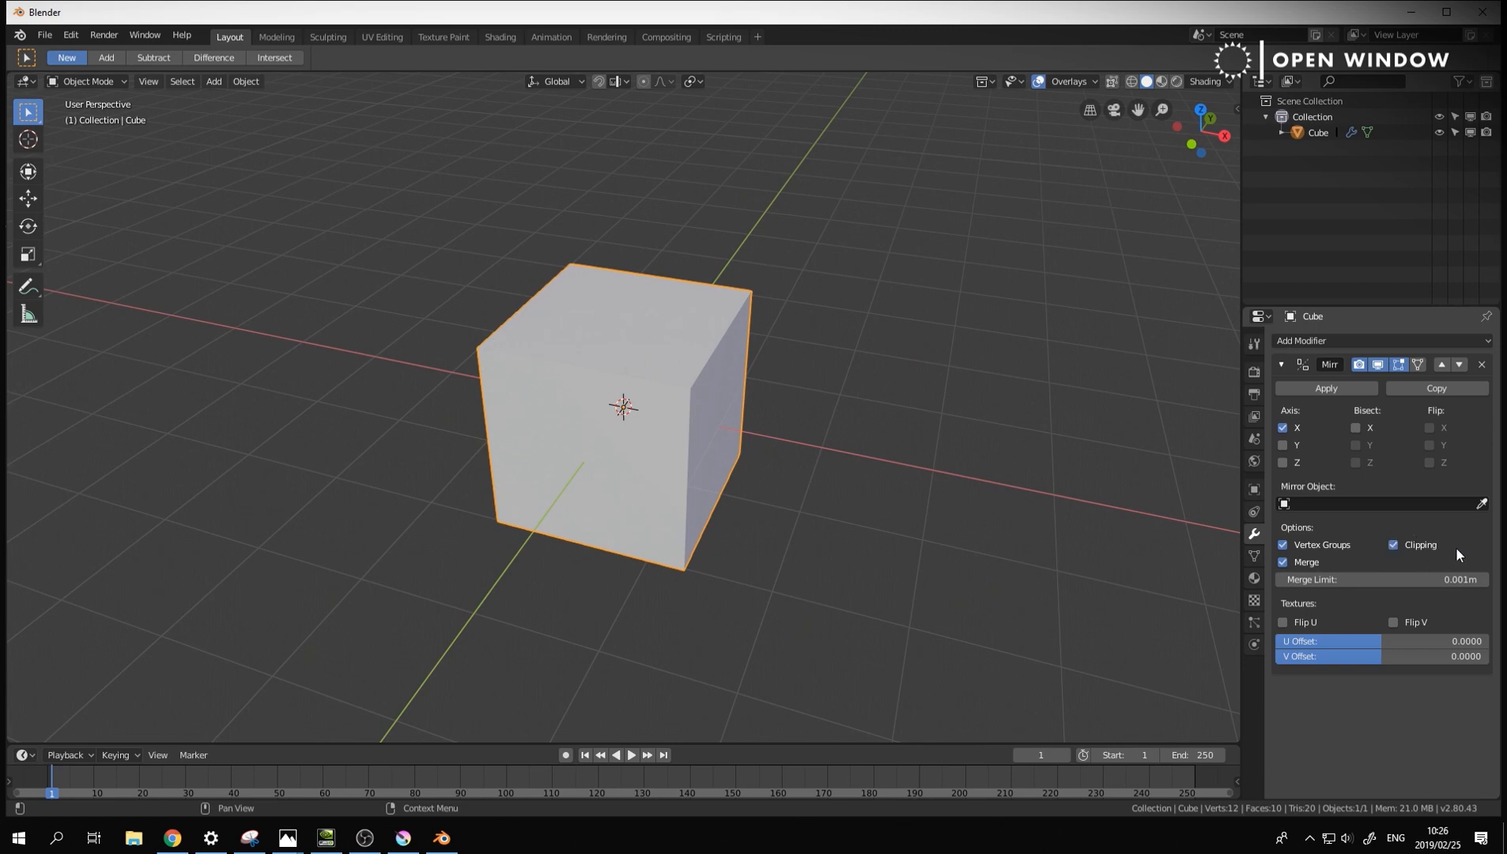
Try moving the upper front vertex on the cube's centre seam to test the mirror clipping
{"action": "middle_click_drag", "start_coordinate": [577, 425], "coordinate": [686, 413]}
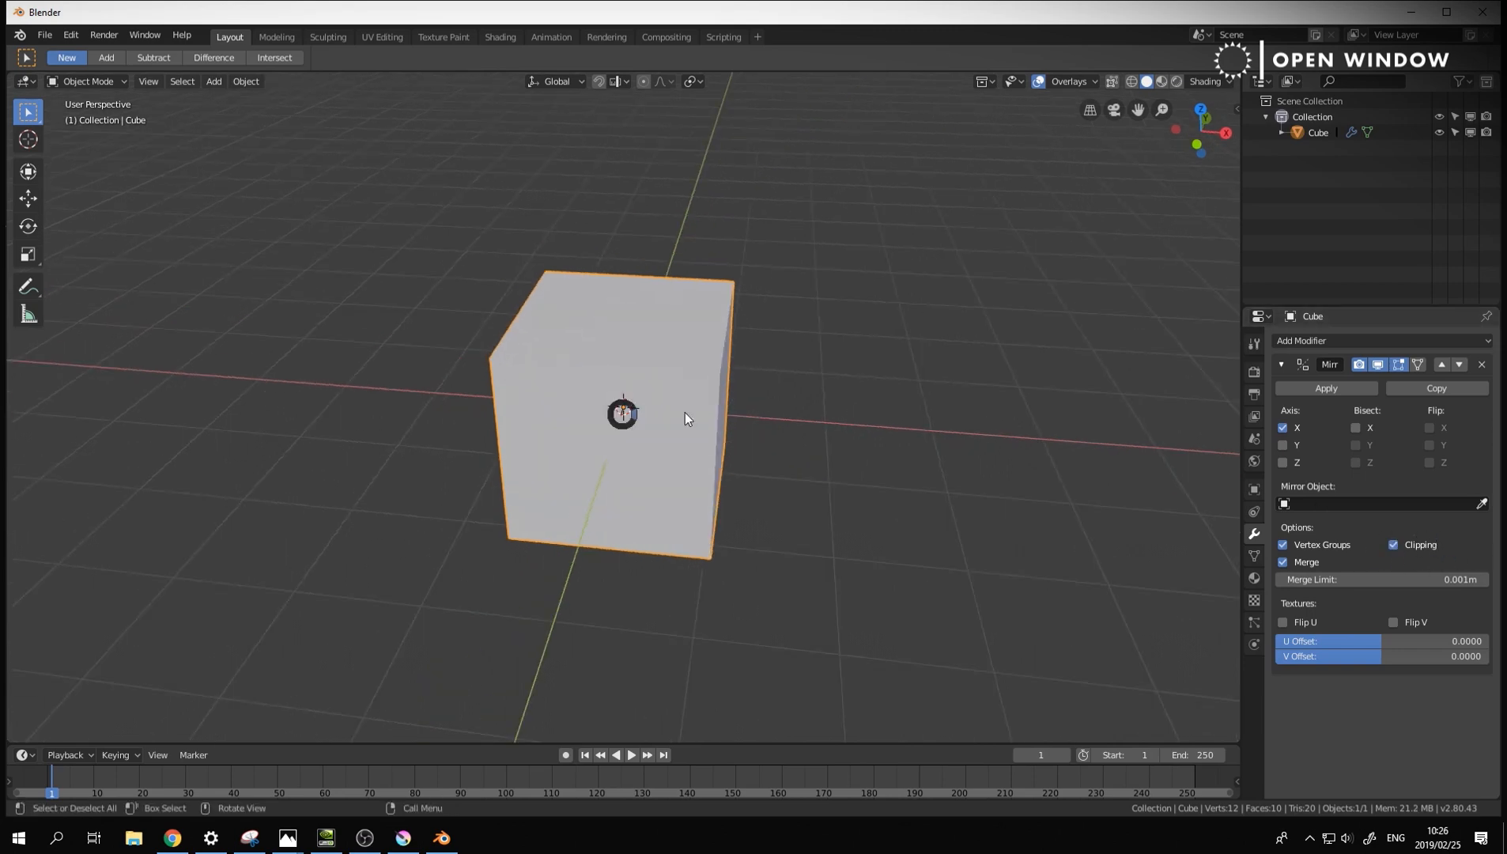
{"action": "key", "text": "Tab"}
{"action": "key", "text": "g"}
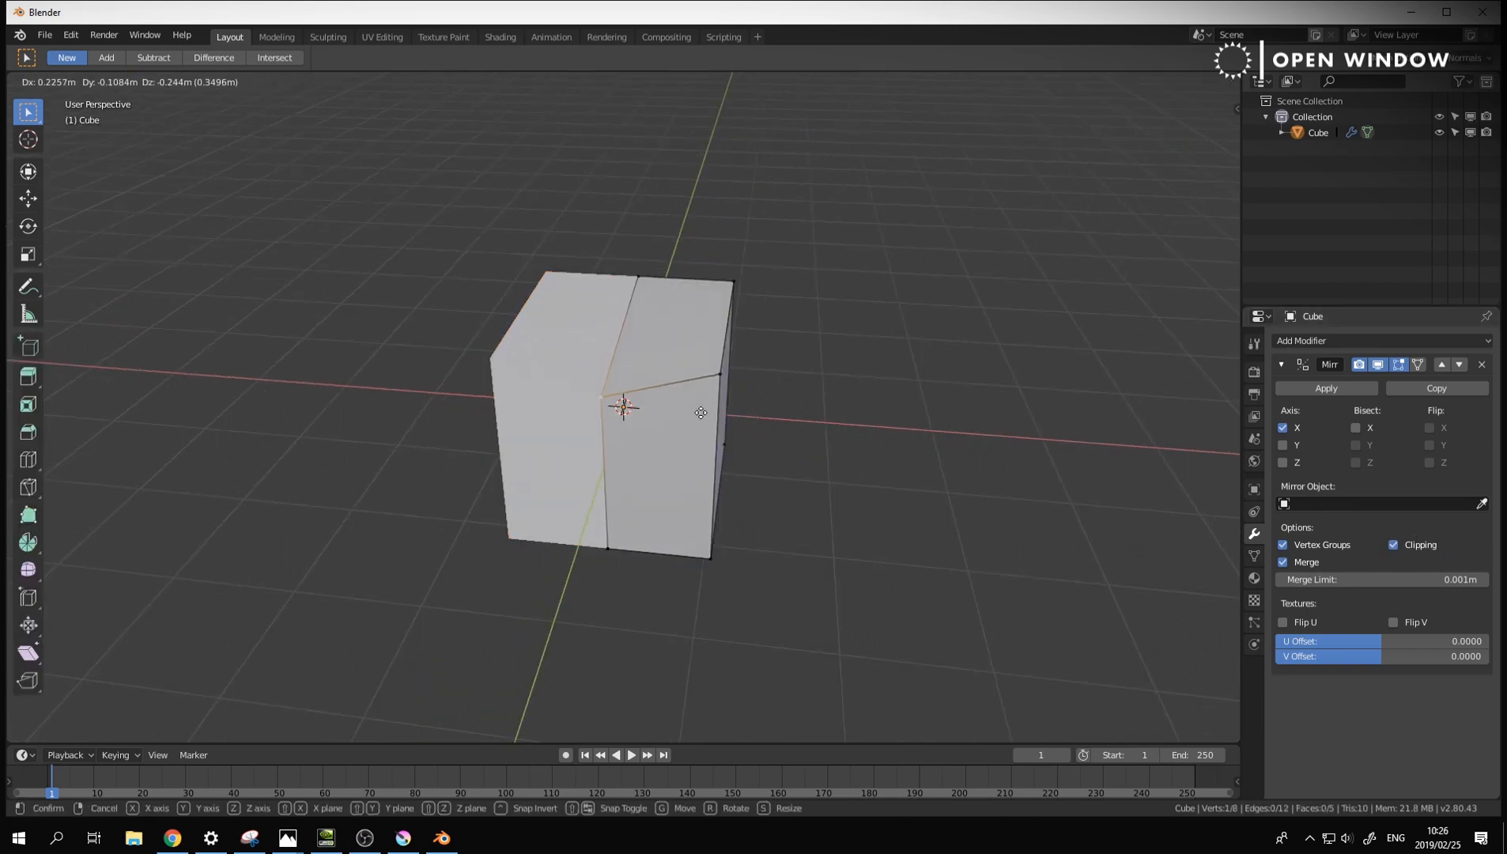
{"action": "right_click", "coordinate": [701, 306]}
{"action": "key", "text": "Tab"}
{"action": "middle_click_drag", "start_coordinate": [792, 554], "coordinate": [797, 501]}
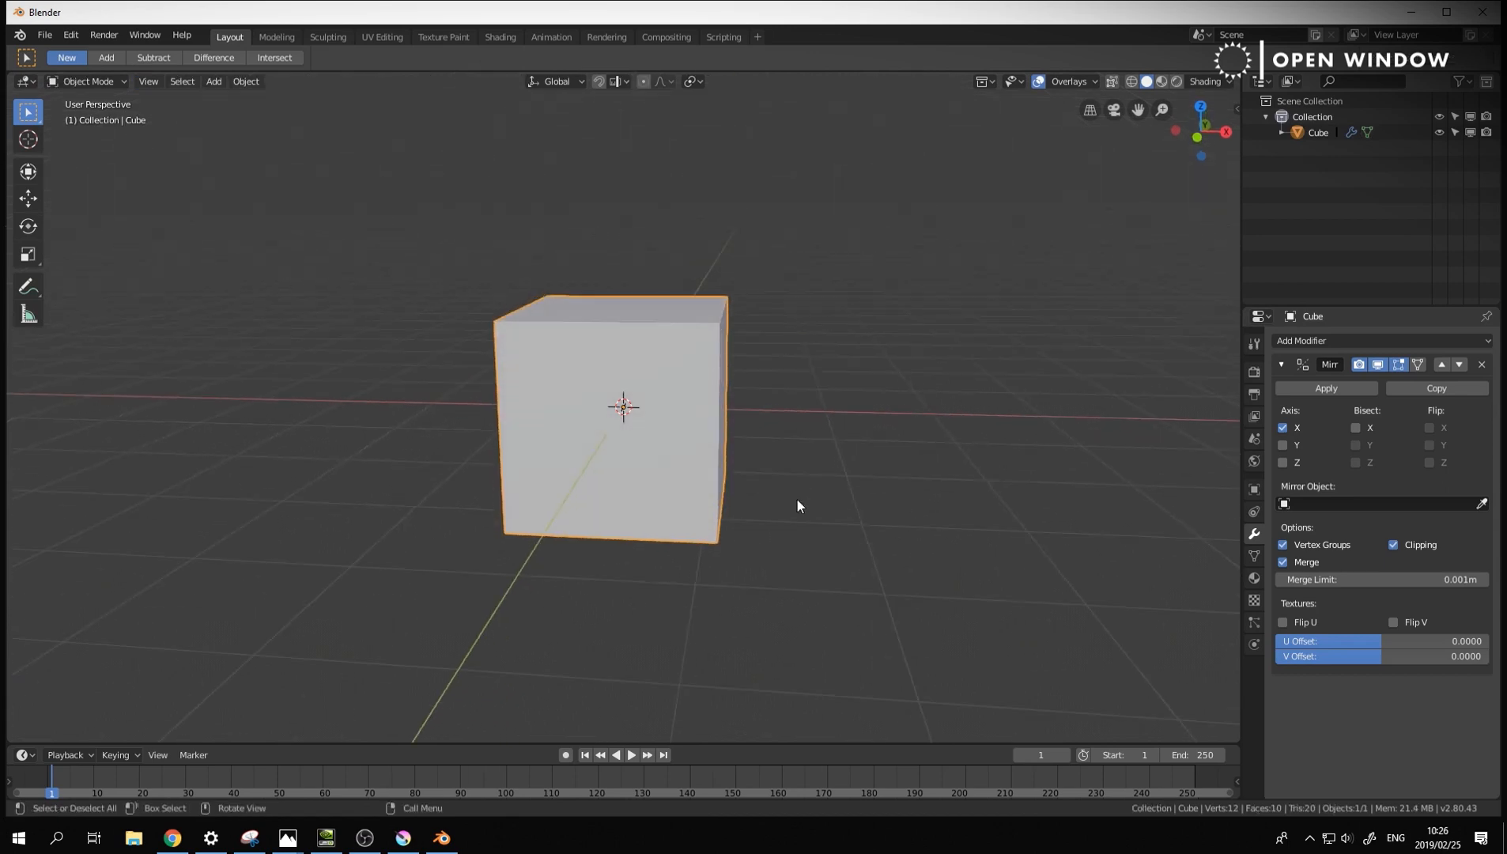
Move the cube's whole mesh straight up in front view so it sits above the world origin, then leave Edit Mode
{"action": "key", "text": "Tab"}
{"action": "key", "text": "a"}
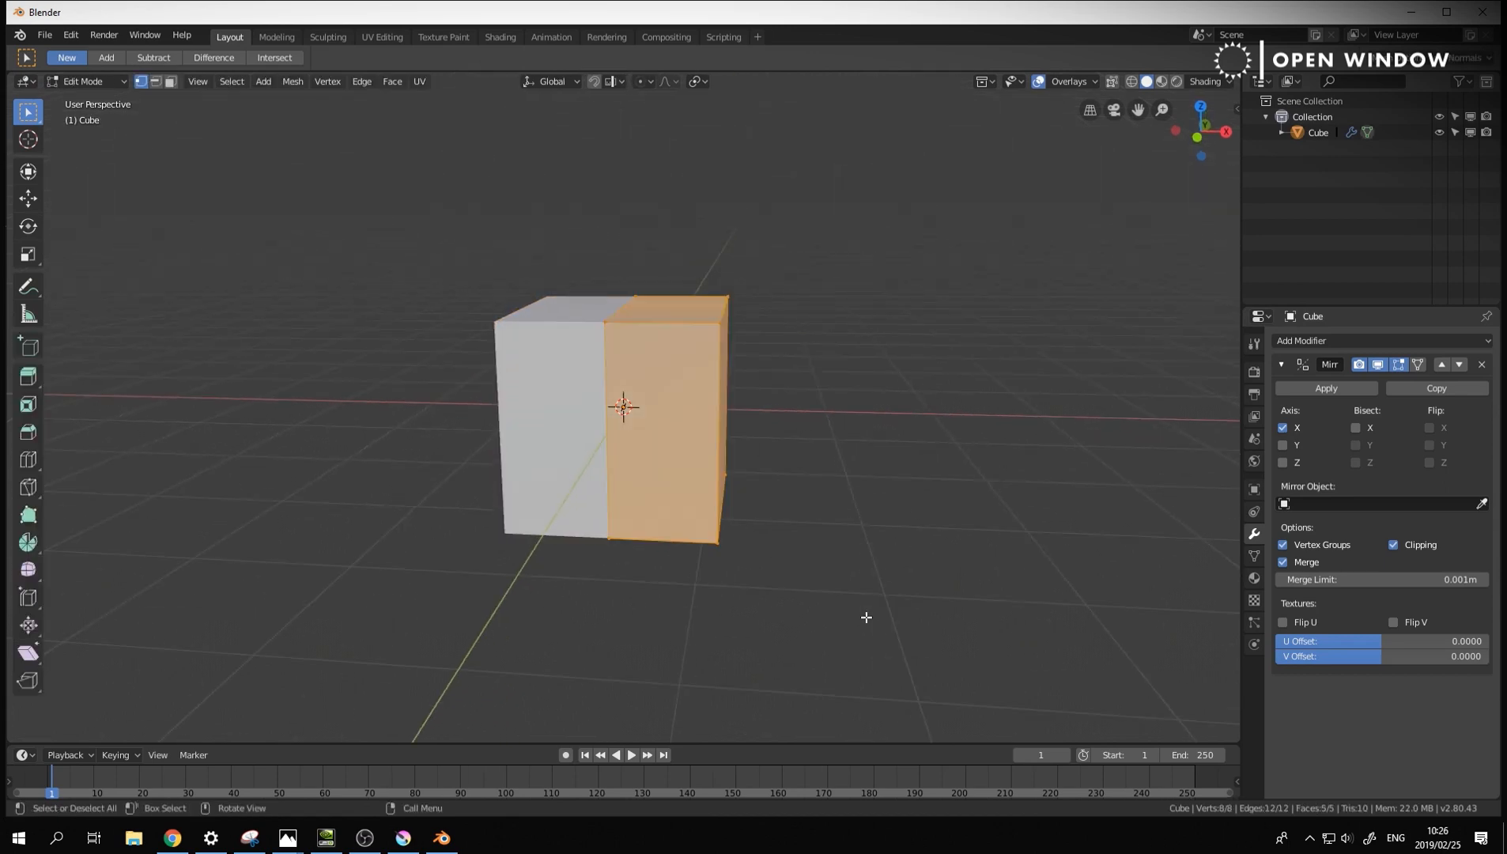
{"action": "key", "text": "g"}
{"action": "right_click", "coordinate": [743, 580]}
{"action": "key", "text": "KP_1"}
{"action": "key", "text": "g"}
{"action": "left_click", "coordinate": [762, 359]}
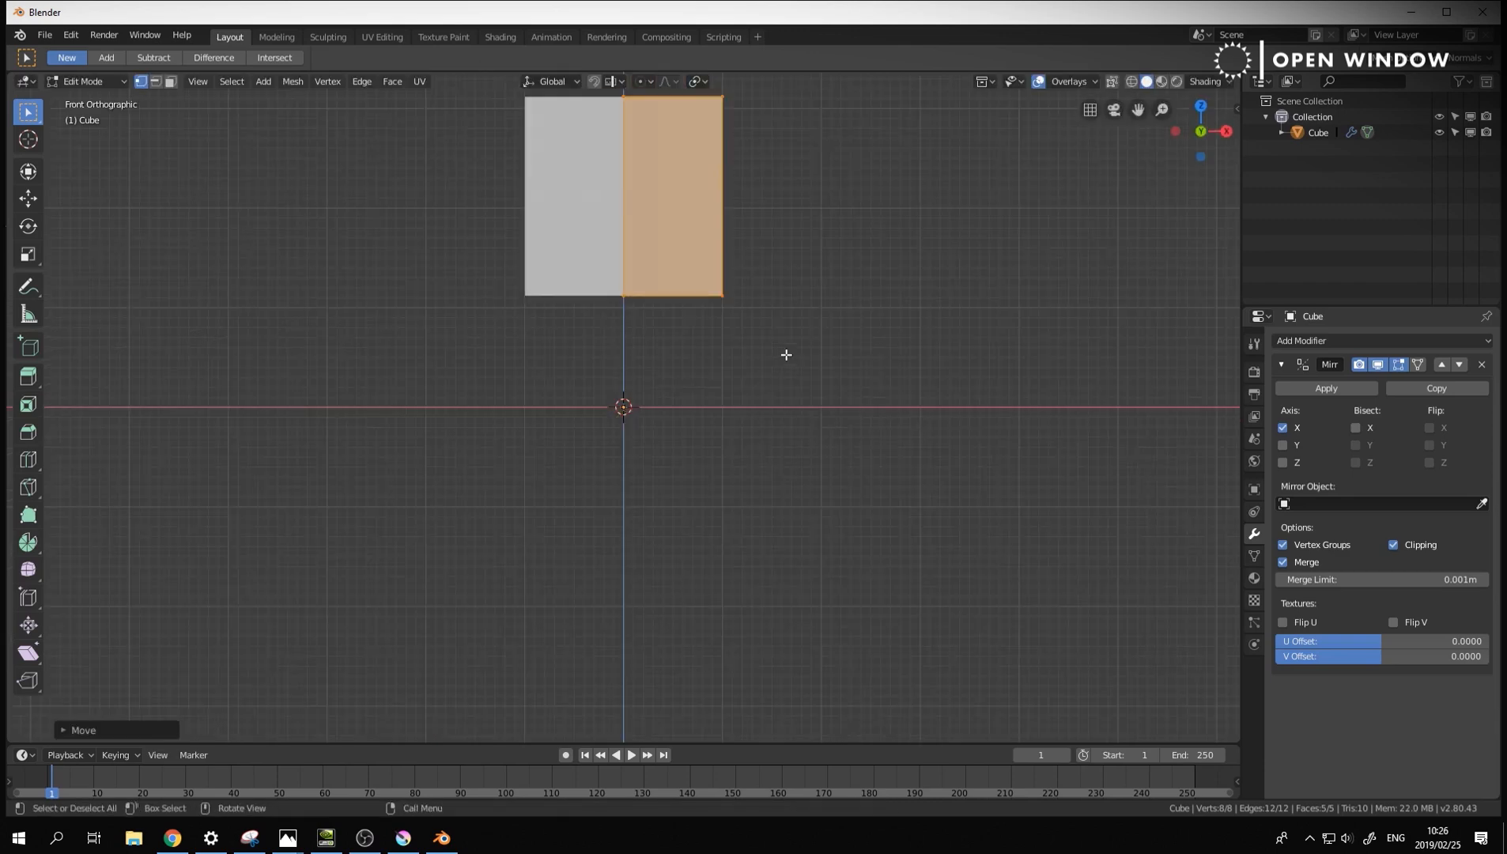
{"action": "middle_click_drag", "start_coordinate": [831, 311], "coordinate": [831, 474], "text": "shift"}
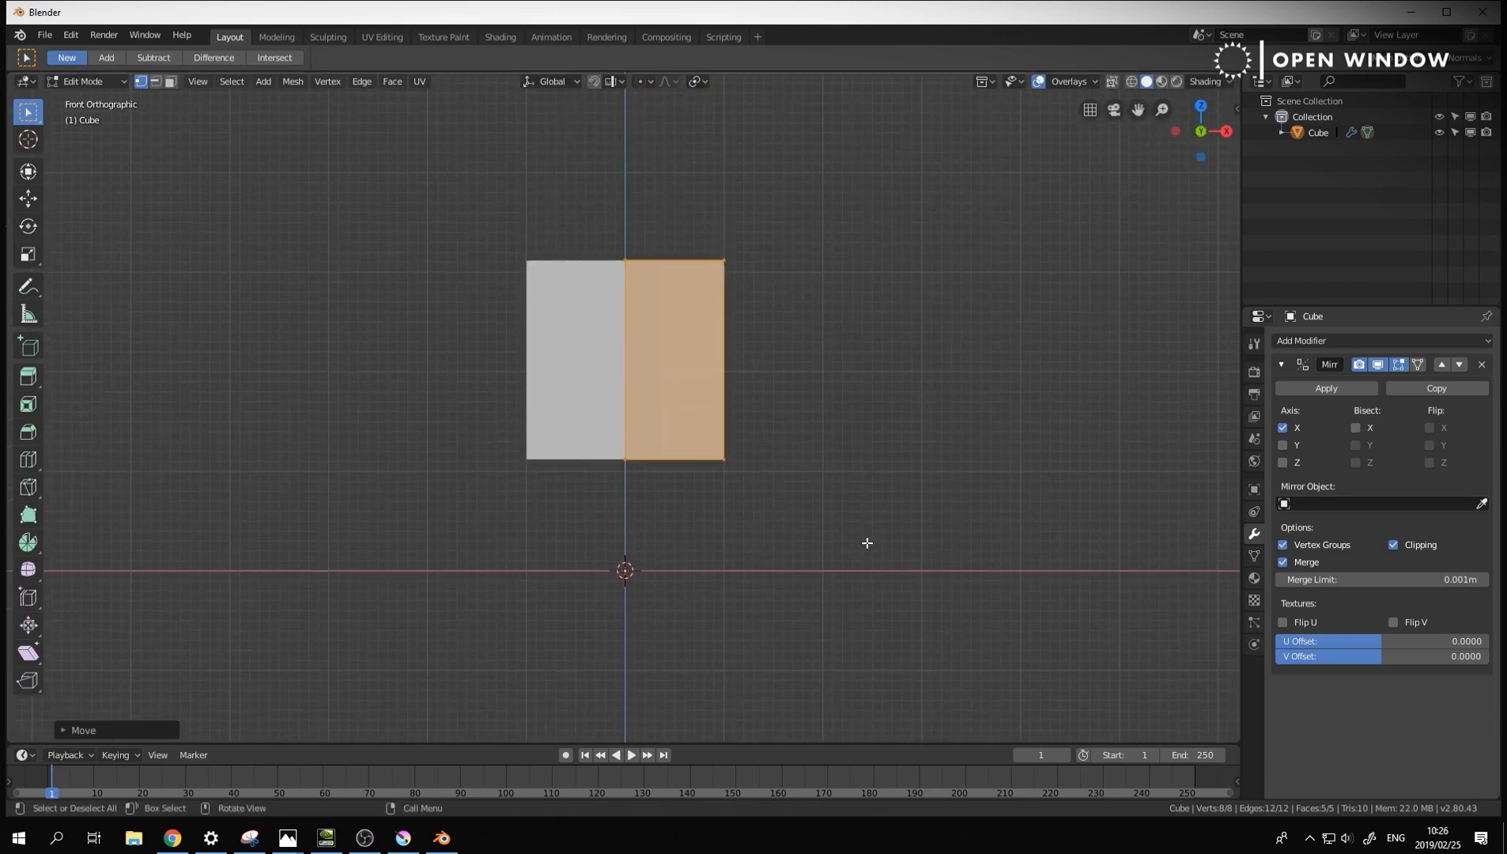
{"action": "key", "text": "Tab"}
Load Front.png from the D: drive as a background image aligned to the front view
{"action": "middle_click_drag", "start_coordinate": [982, 481], "coordinate": [904, 451]}
{"action": "key", "text": "shift+a"}
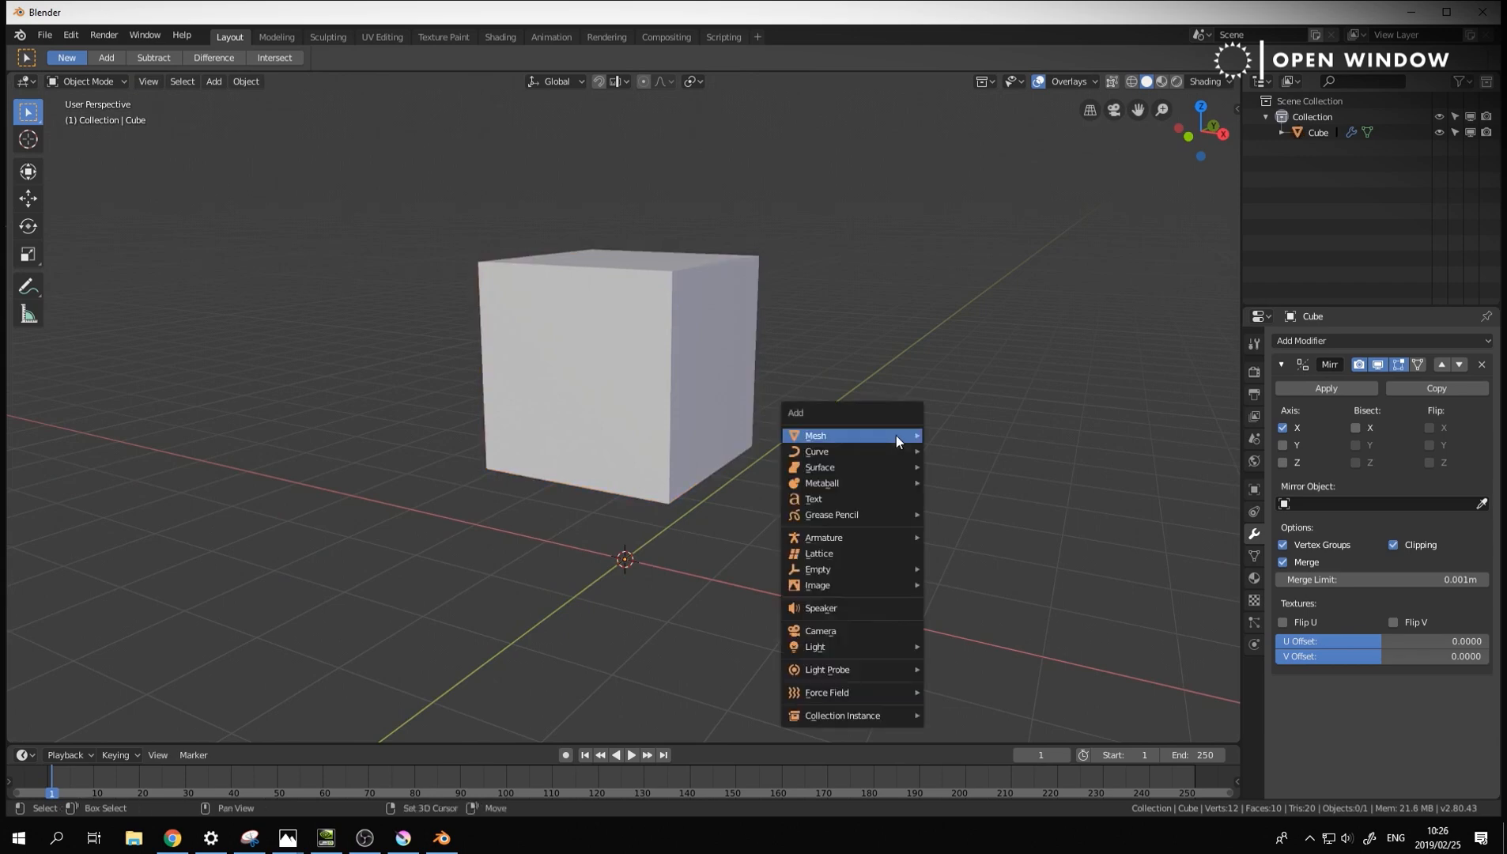
{"action": "mouse_move", "coordinate": [895, 433]}
{"action": "key", "text": "KP_3"}
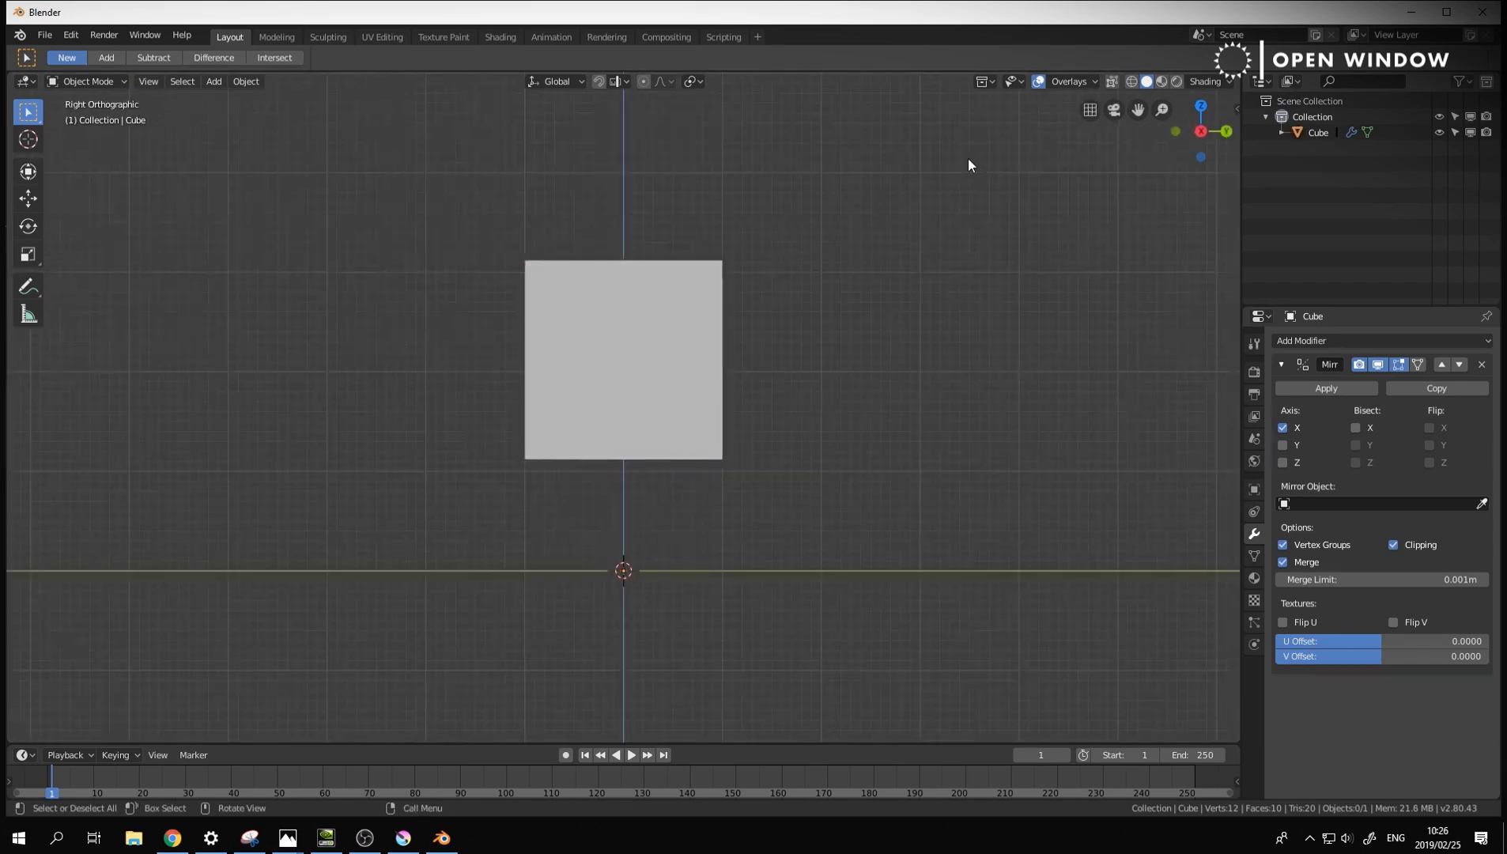
{"action": "key", "text": "KP_1"}
{"action": "key", "text": "shift+a"}
{"action": "mouse_move", "coordinate": [864, 412]}
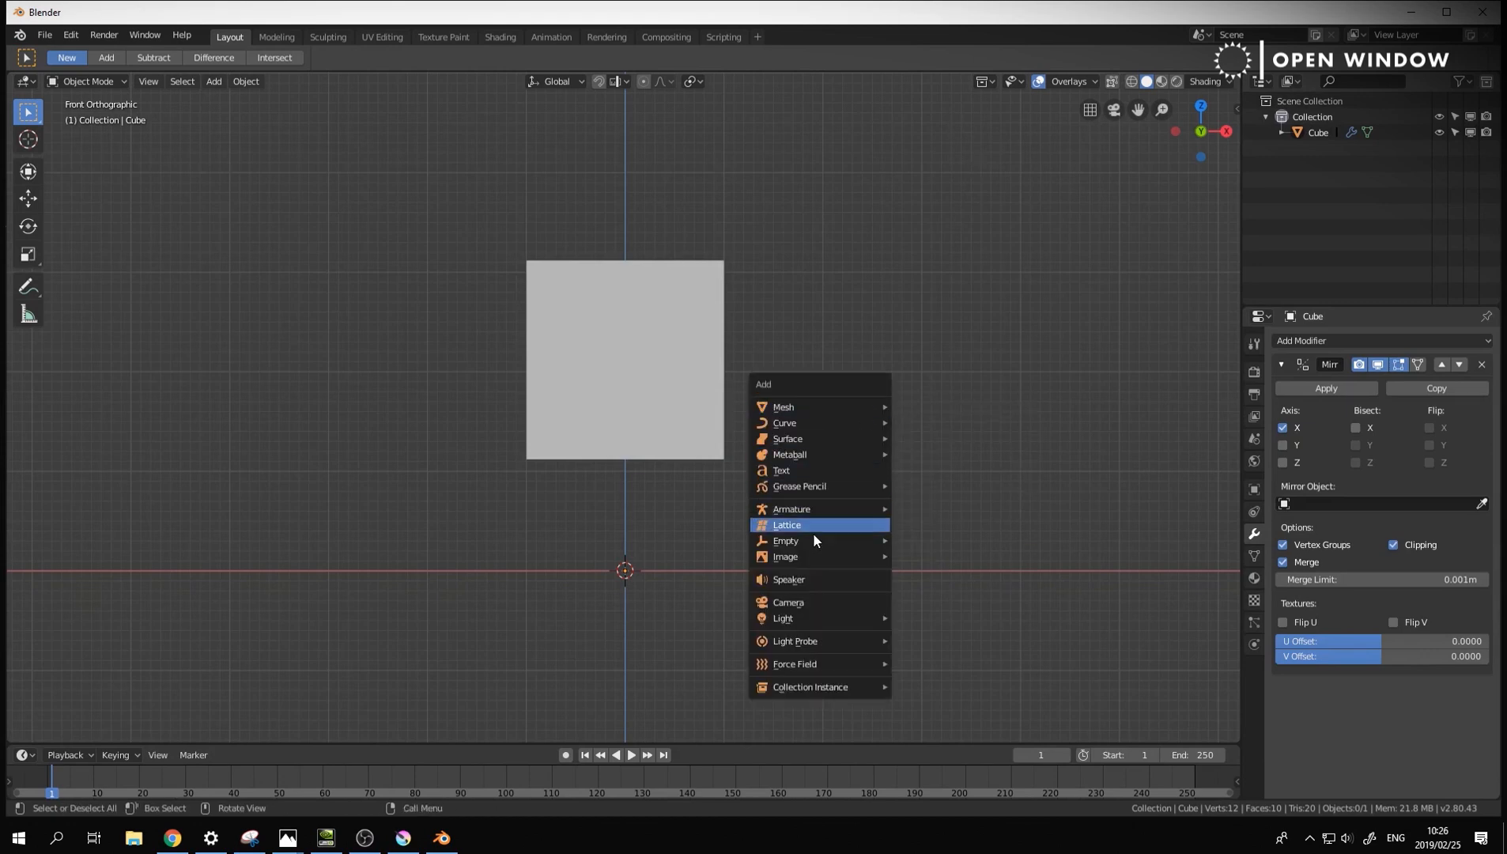
{"action": "mouse_move", "coordinate": [869, 555]}
{"action": "left_click", "coordinate": [907, 571]}
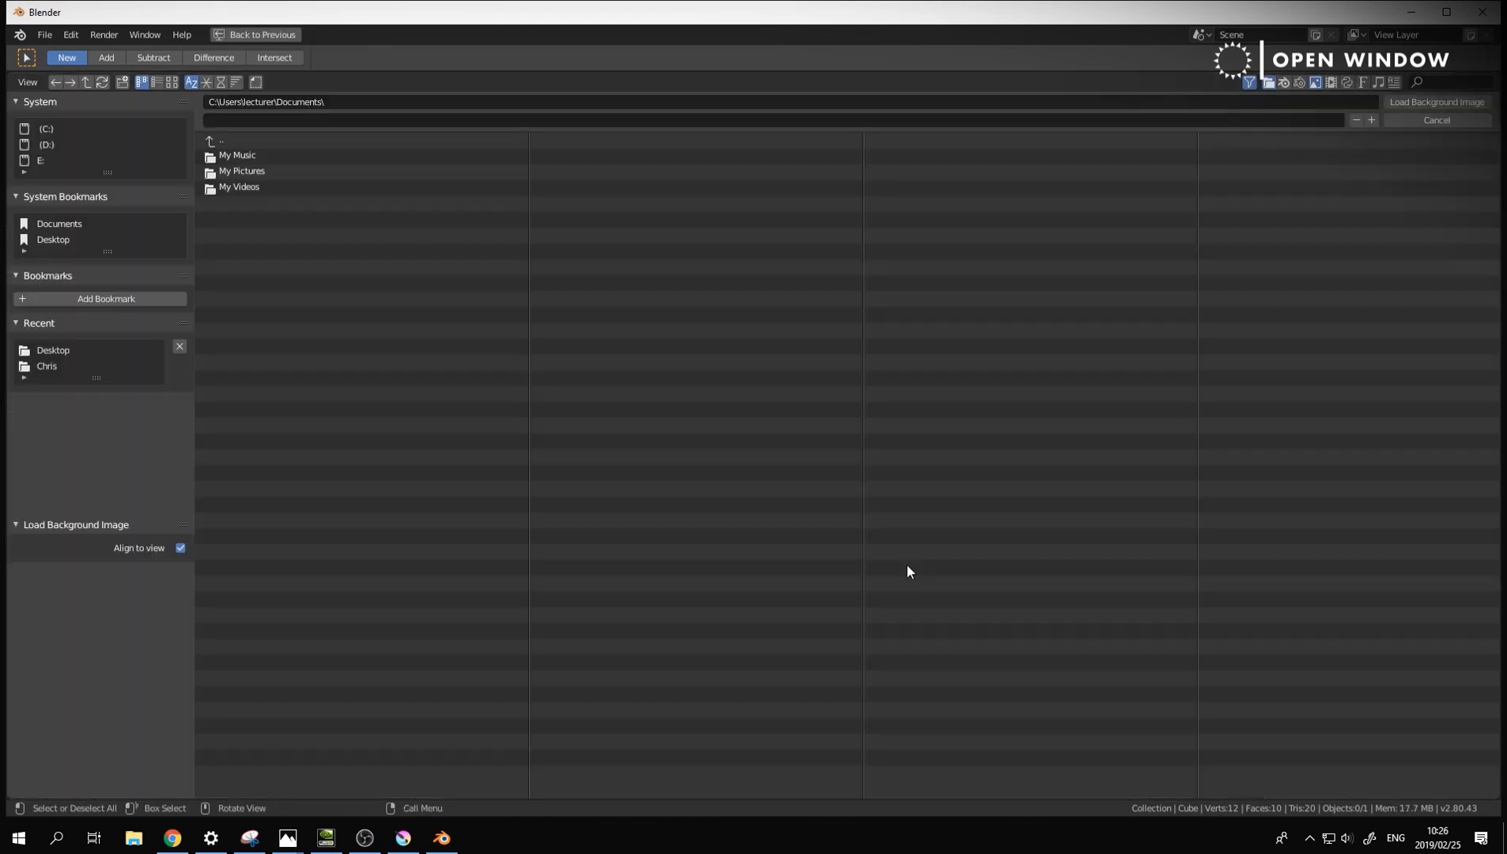
{"action": "left_click", "coordinate": [45, 144]}
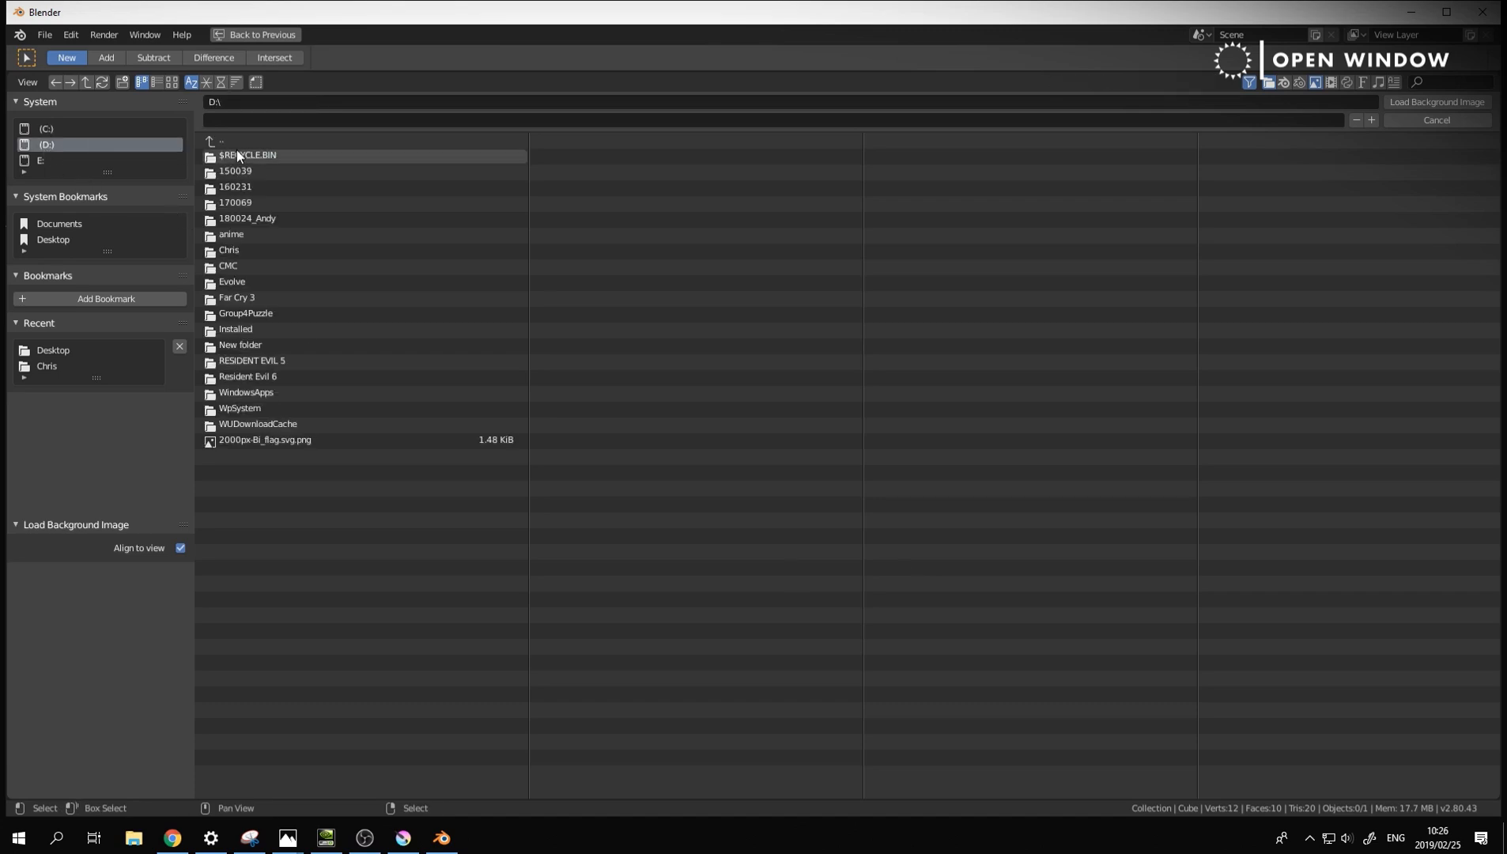
{"action": "left_click", "coordinate": [247, 261]}
{"action": "left_click", "coordinate": [170, 82]}
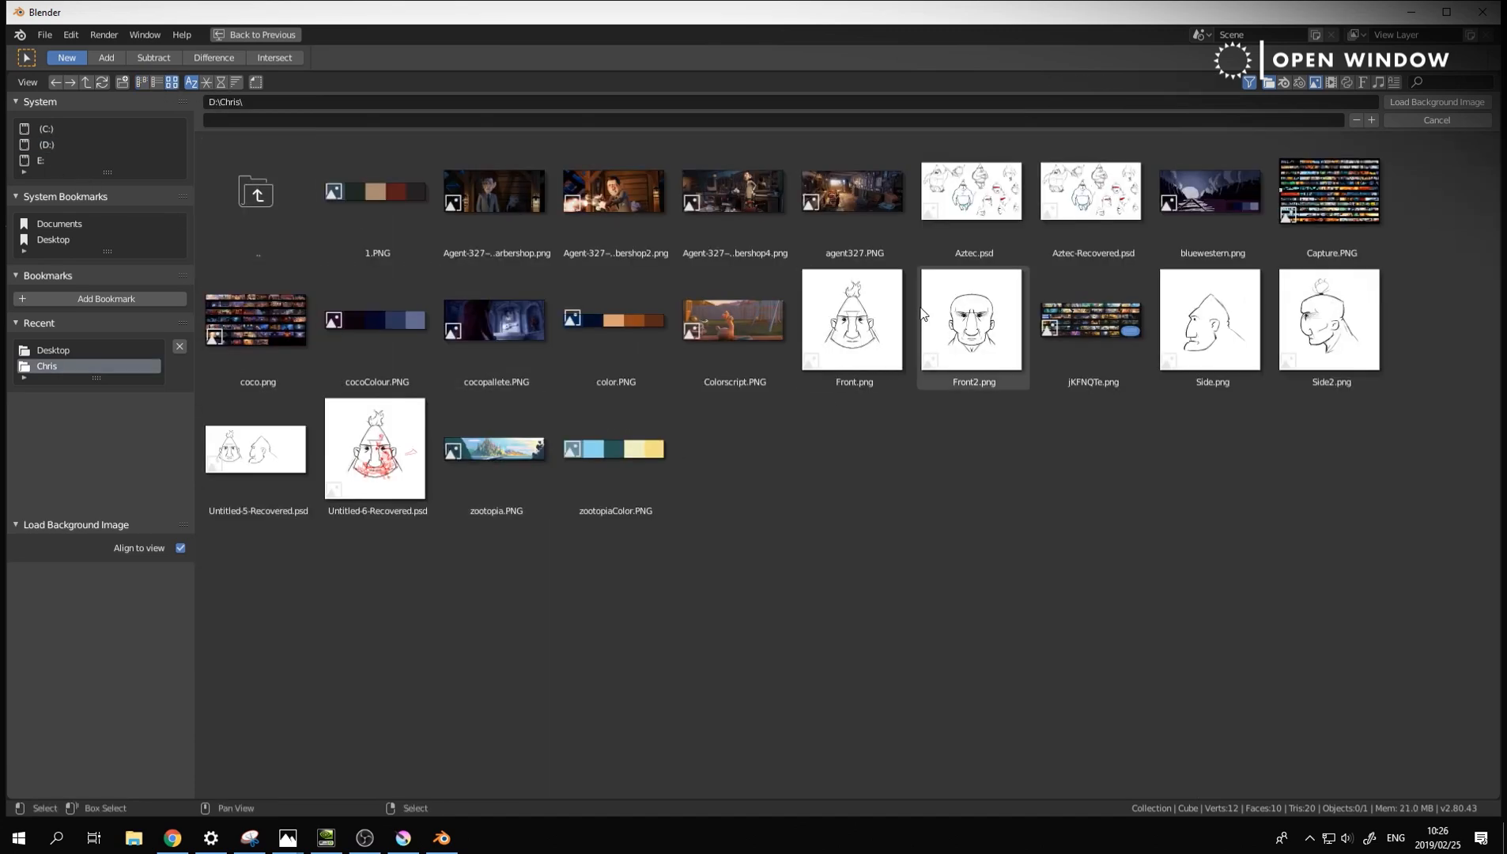
{"action": "left_click", "coordinate": [834, 326]}
{"action": "double_click", "coordinate": [834, 326]}
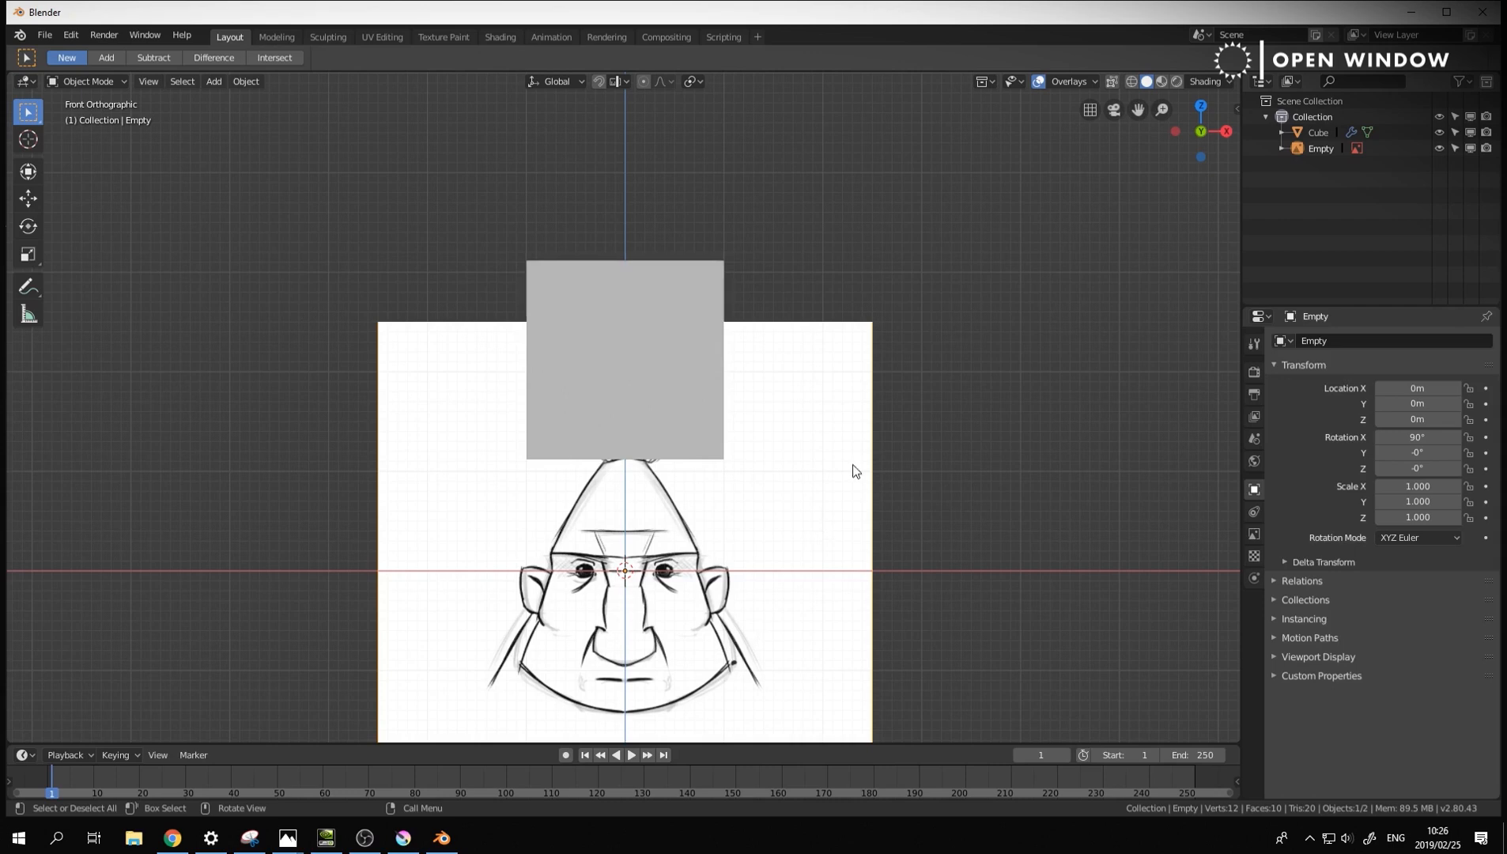
Move the front background image up along Z to 2.5 m
{"action": "middle_click_drag", "start_coordinate": [948, 491], "coordinate": [936, 436], "text": "shift"}
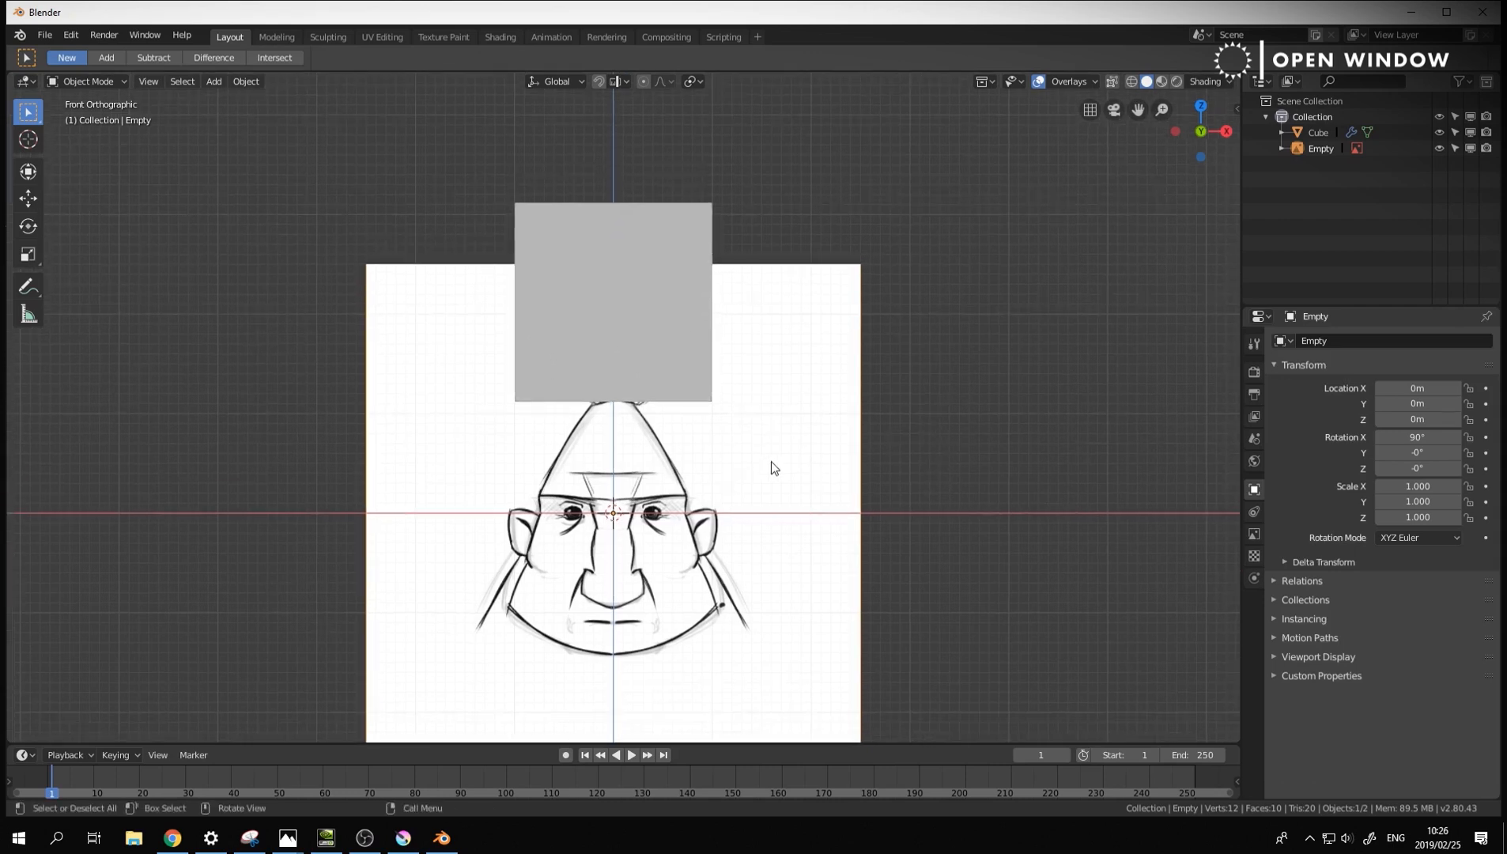
{"action": "key", "text": "g"}
{"action": "key", "text": "z"}
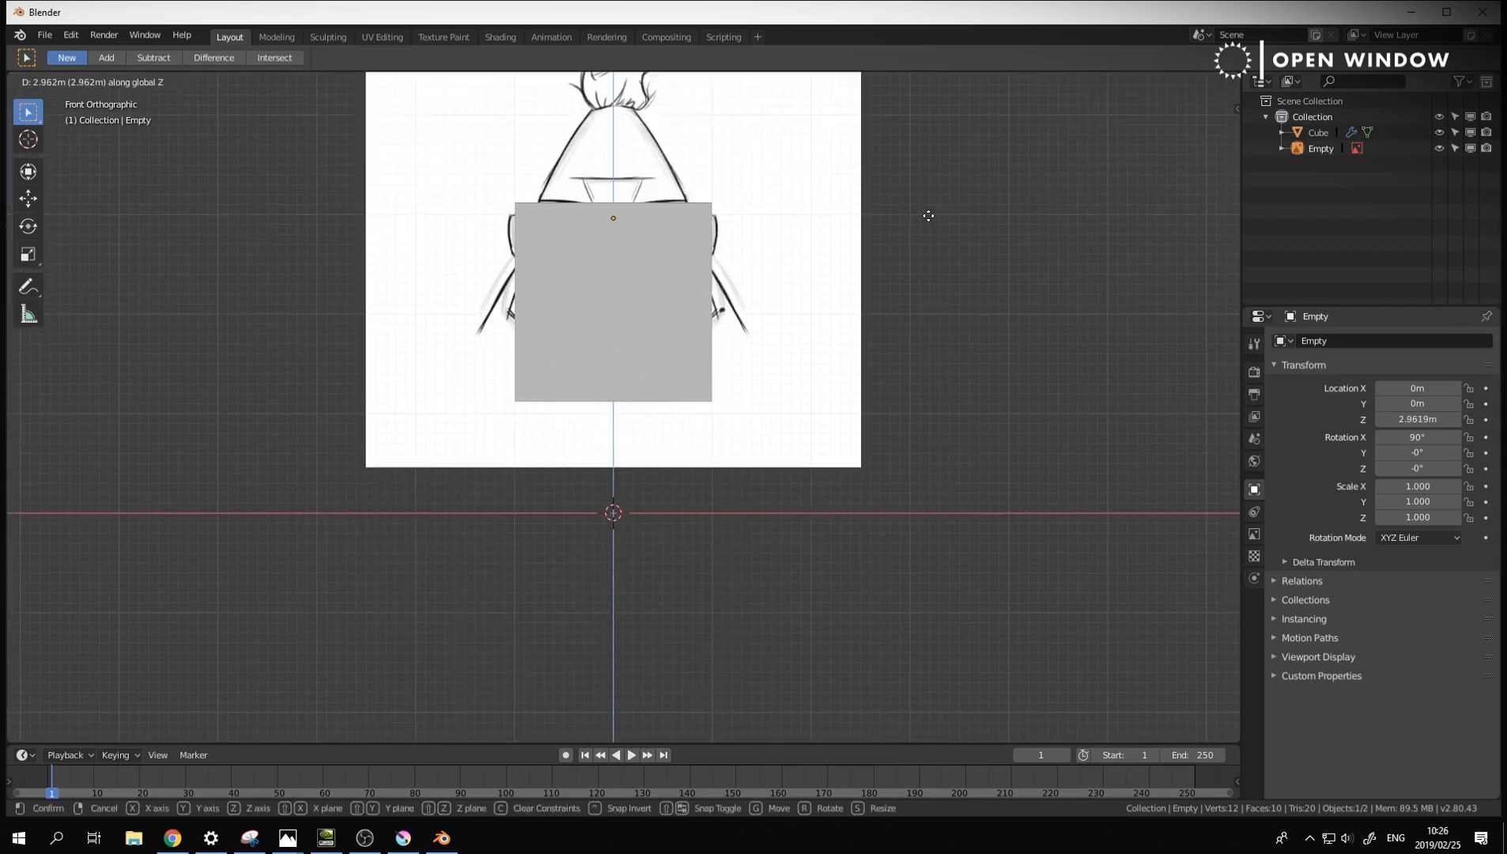
{"action": "left_click", "coordinate": [937, 260]}
{"action": "middle_click_drag", "start_coordinate": [1015, 244], "coordinate": [1015, 310], "text": "shift"}
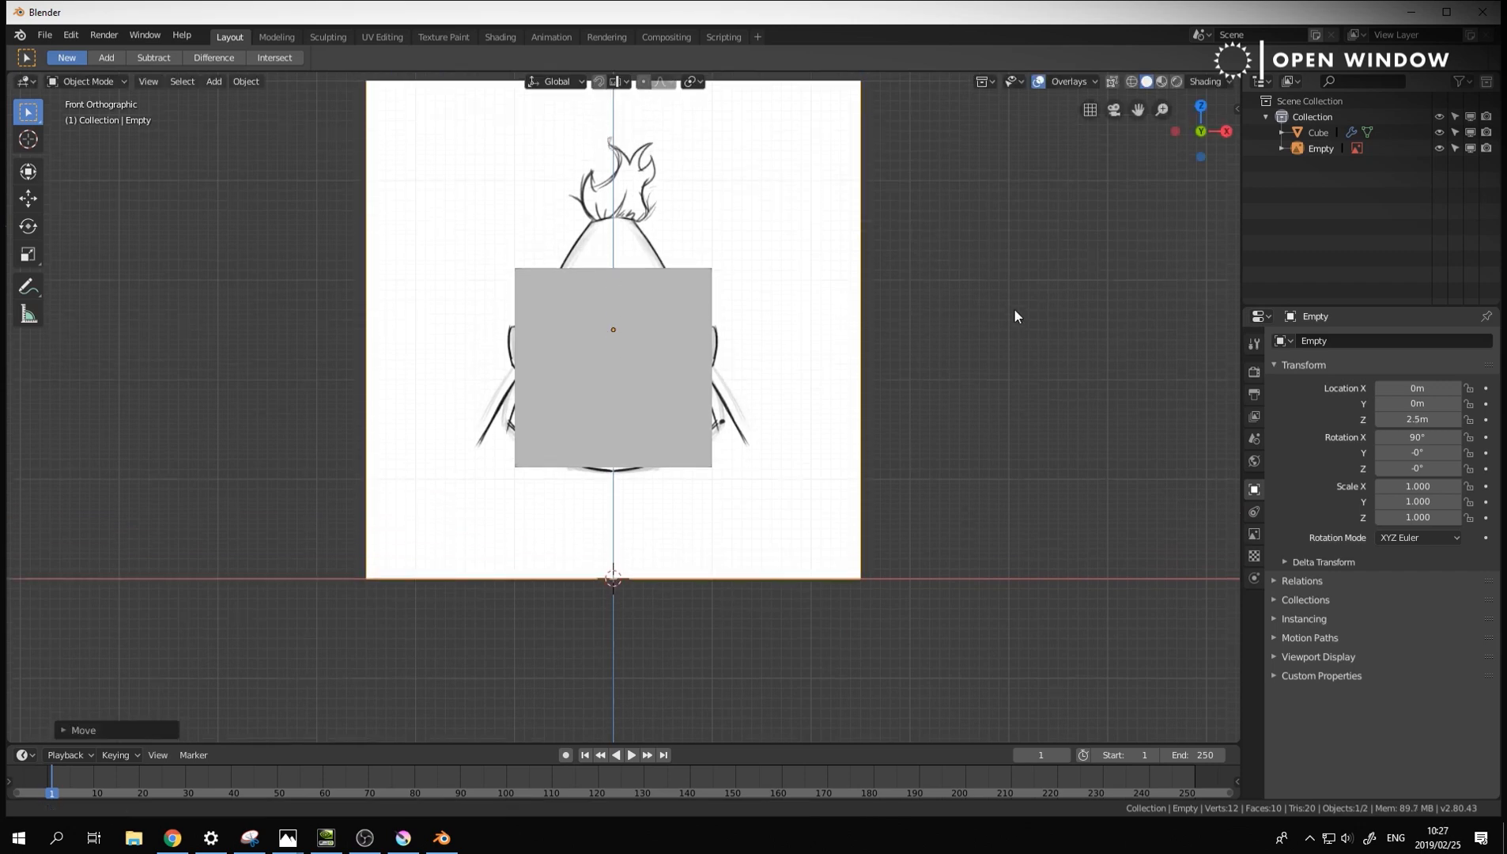
{"action": "middle_click_drag", "start_coordinate": [1024, 436], "coordinate": [975, 480]}
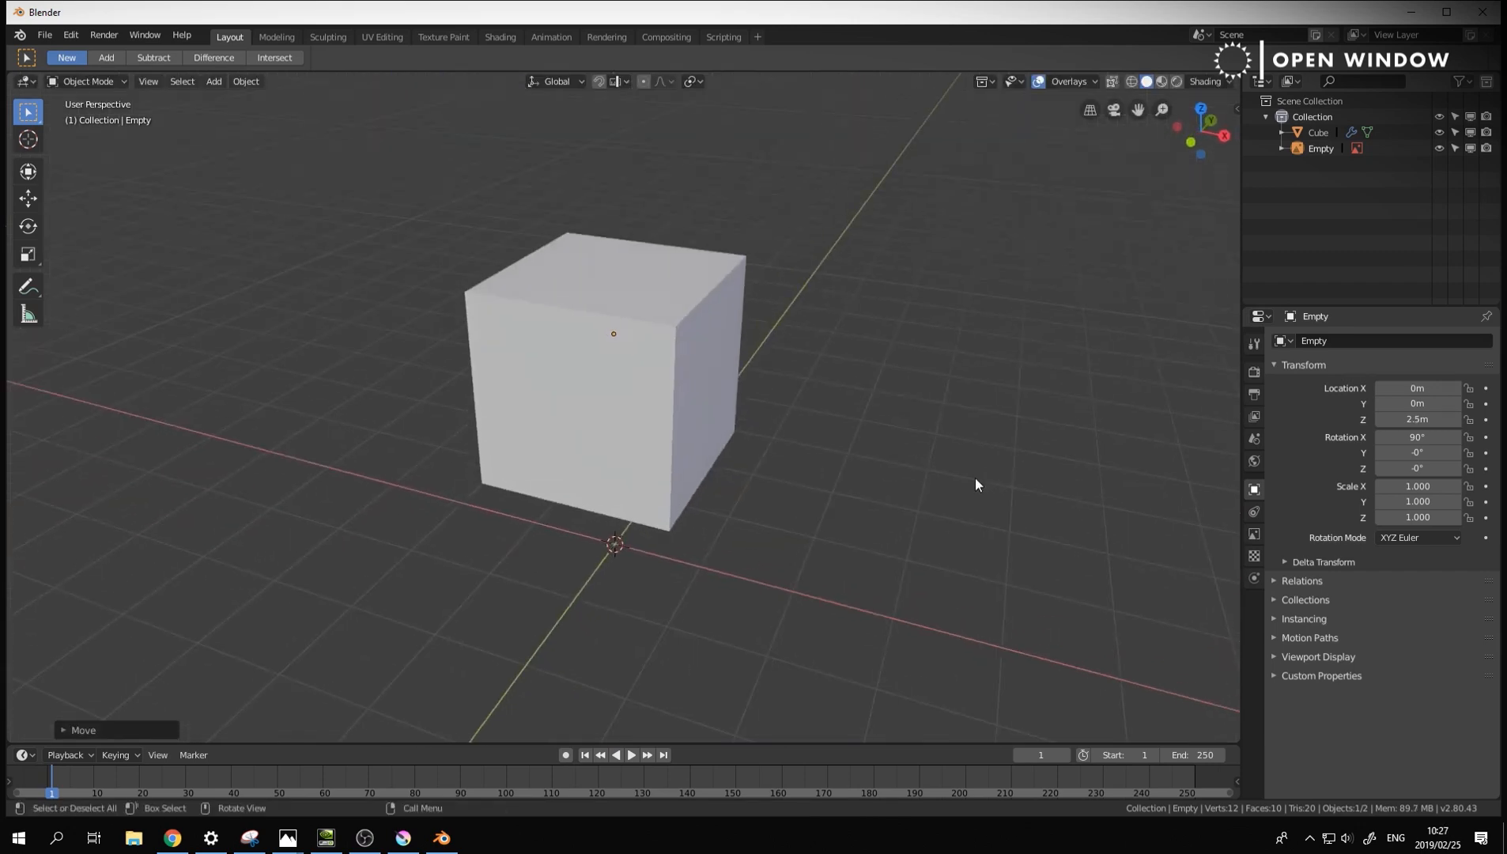
{"action": "key", "text": "KP_1"}
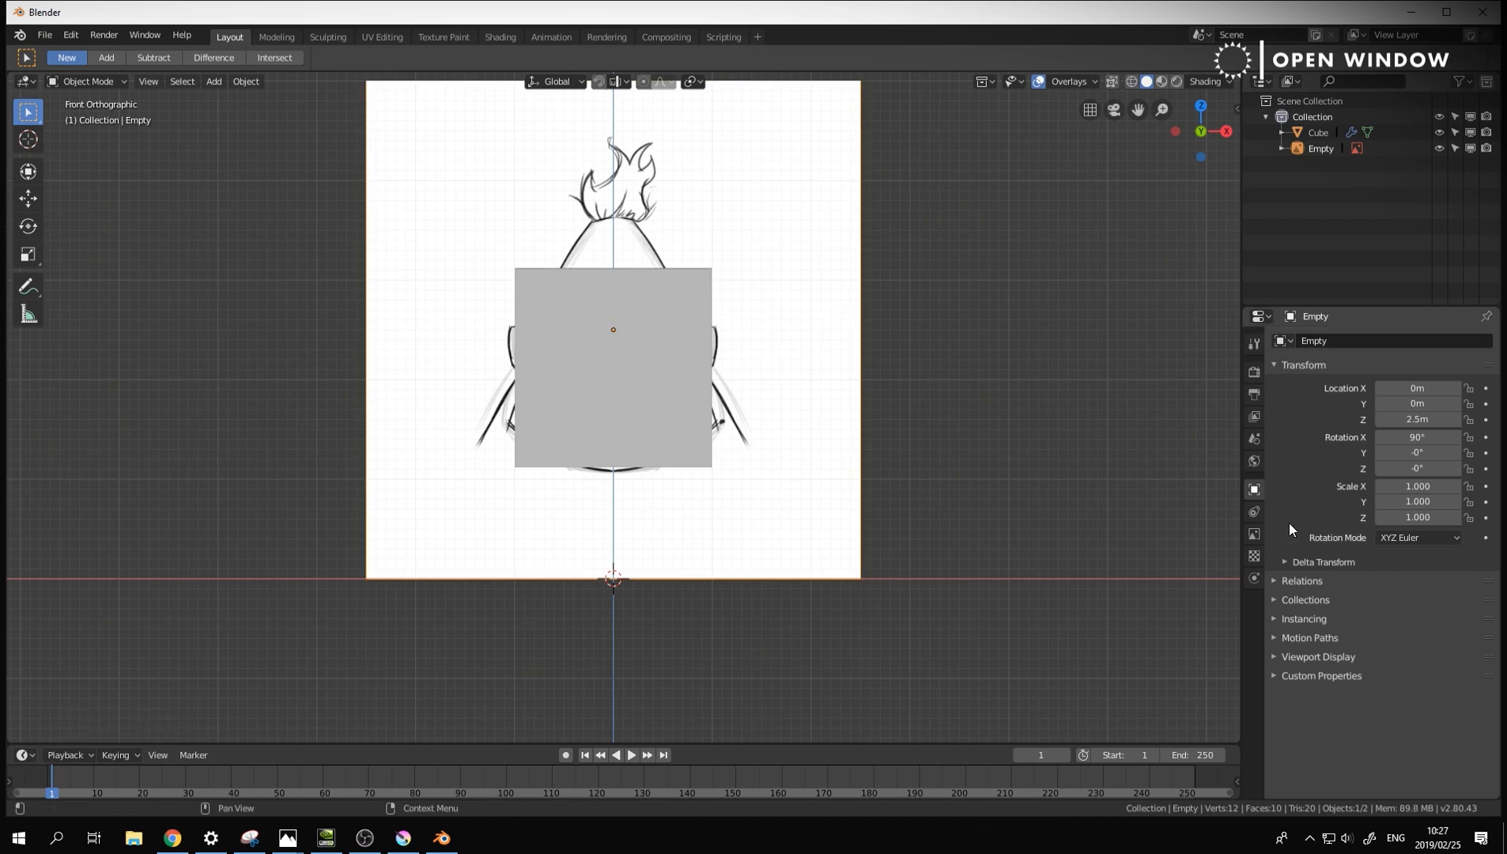
Set the front image's transparency to 0.3 and its depth to Front so the drawing overlays the cube
{"action": "left_click", "coordinate": [1254, 534]}
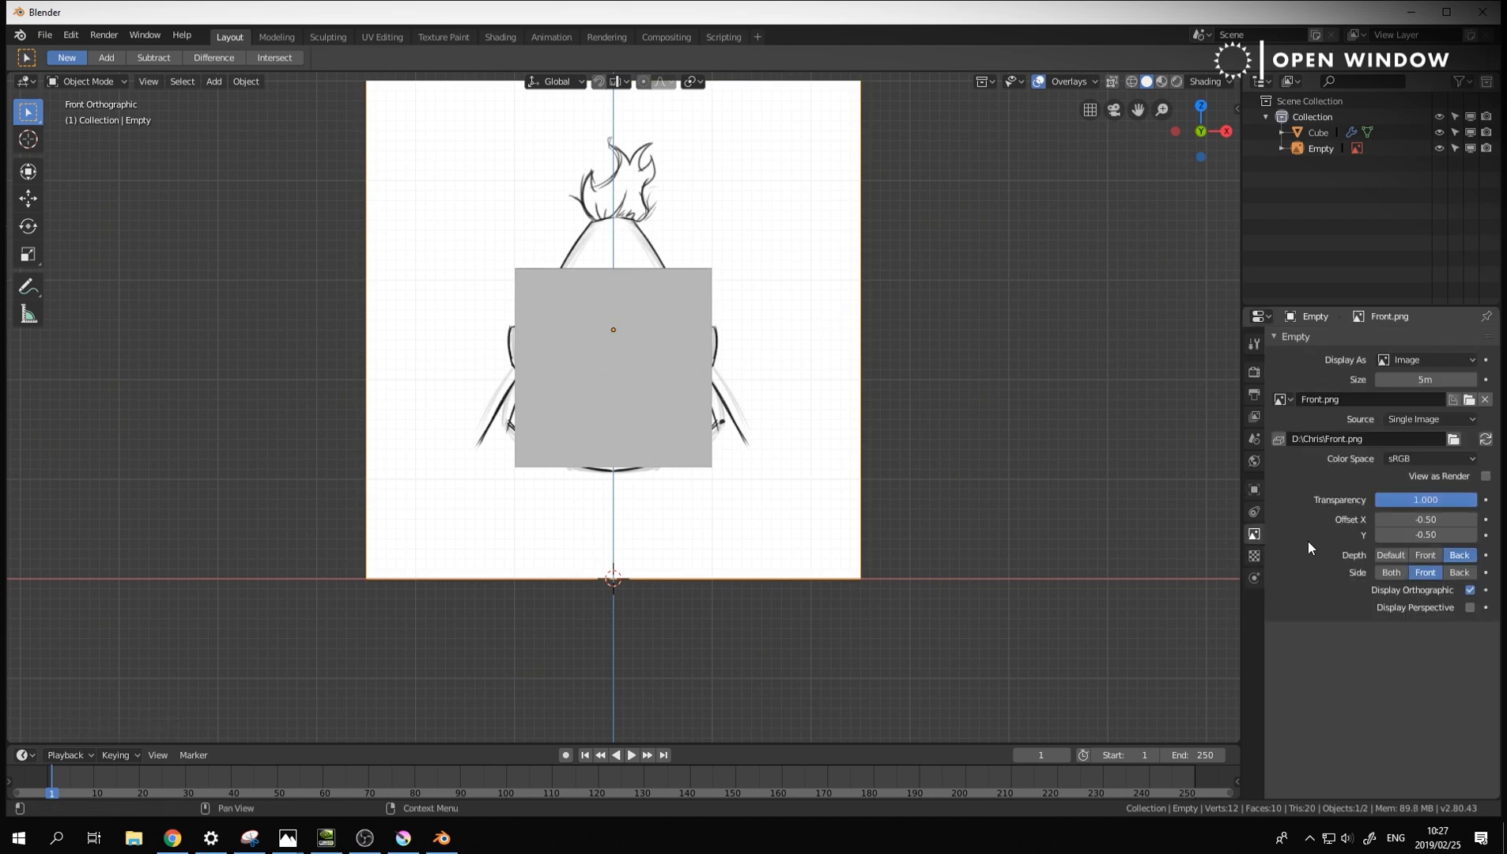
{"action": "left_click", "coordinate": [1399, 503]}
{"action": "type", "text": "0.3"}
{"action": "key", "text": "Return"}
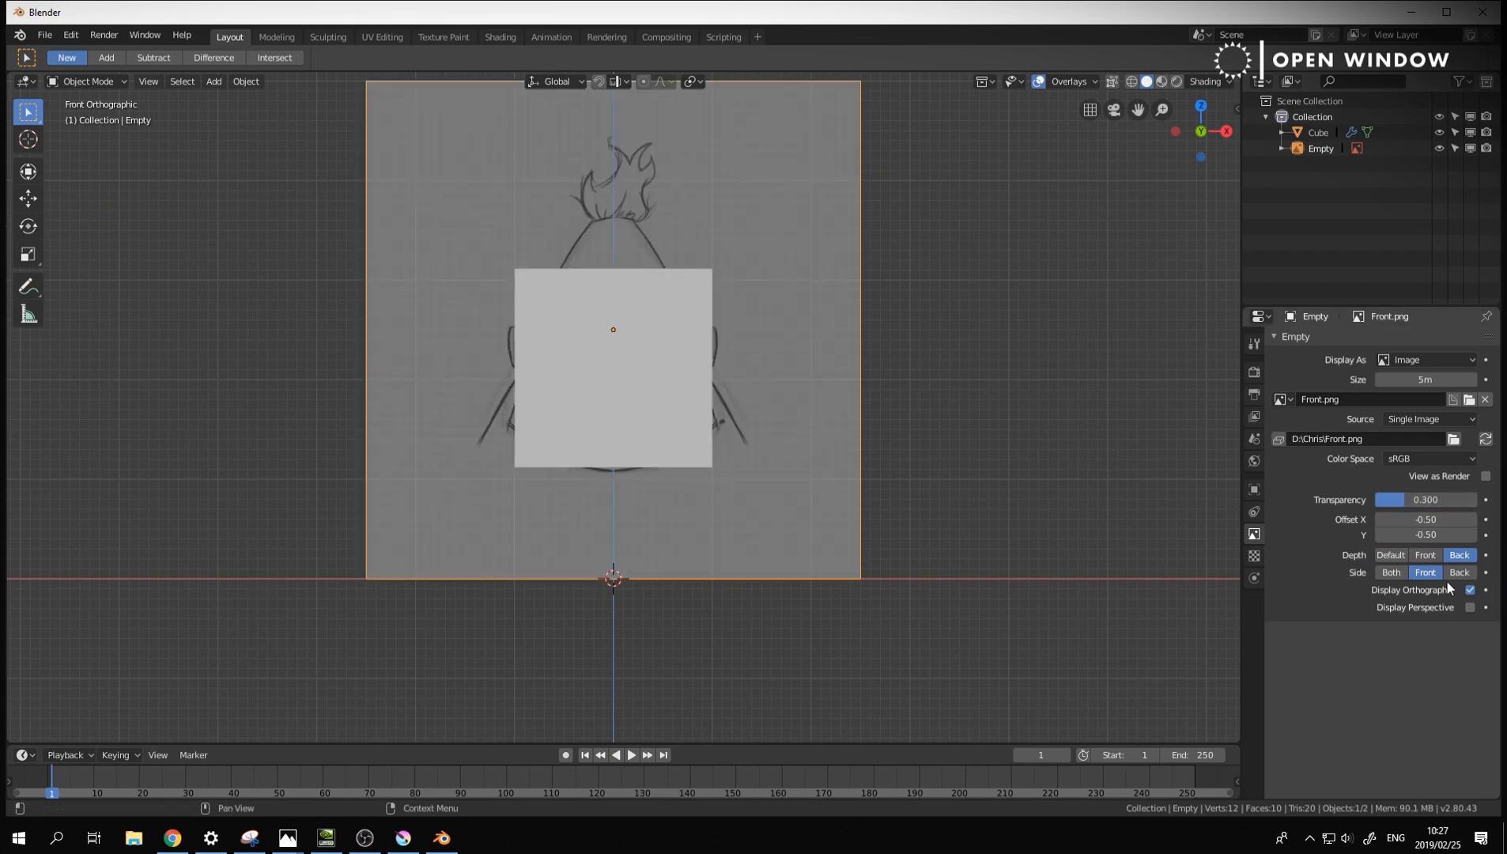
{"action": "left_click", "coordinate": [1425, 555]}
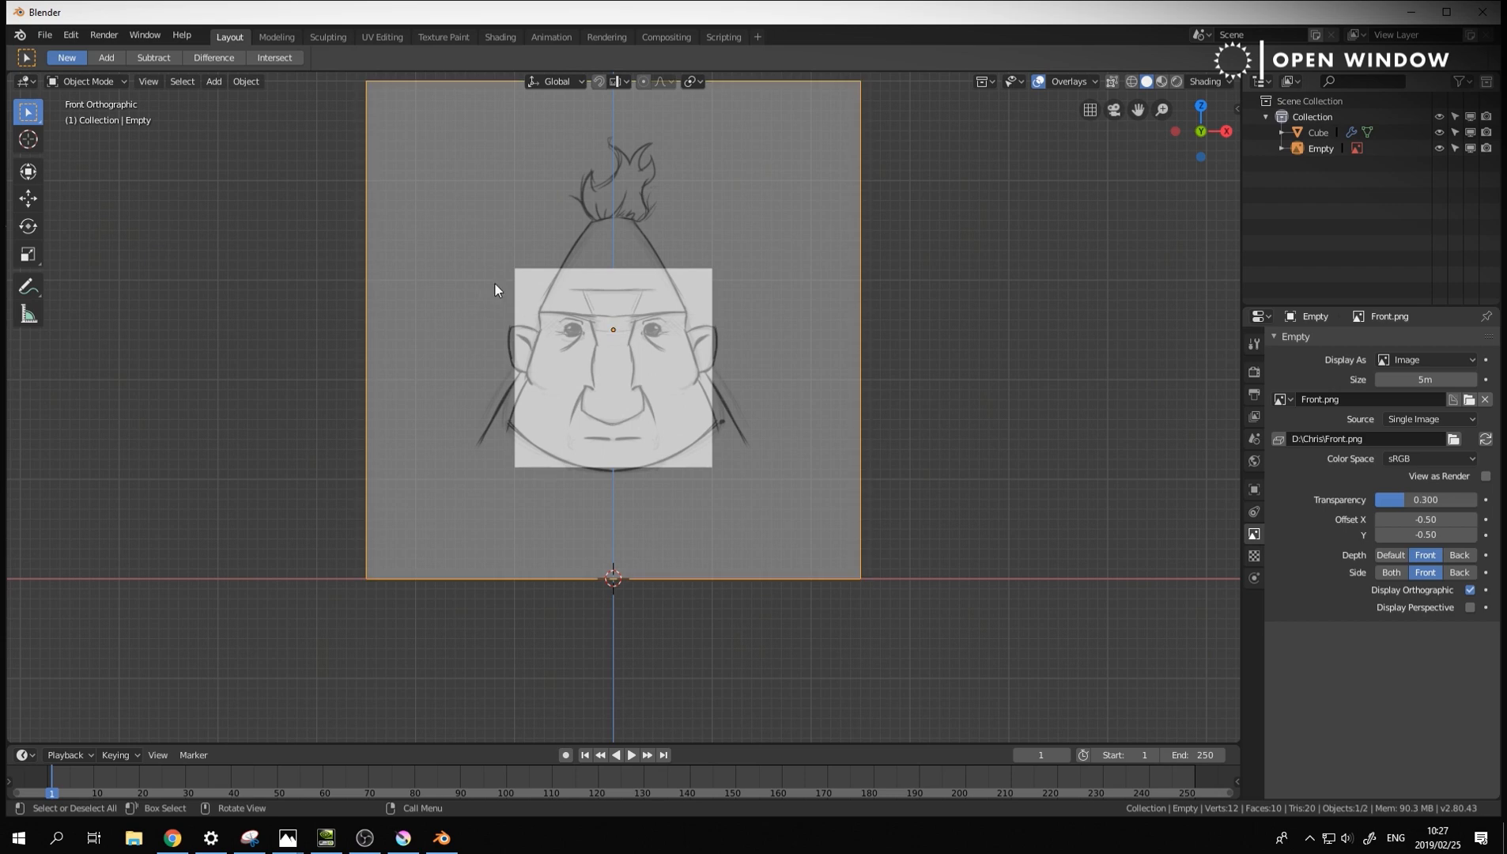
{"action": "left_click", "coordinate": [985, 347]}
Load Side.png as a background image aligned to the right side view
{"action": "key", "text": "KP_3"}
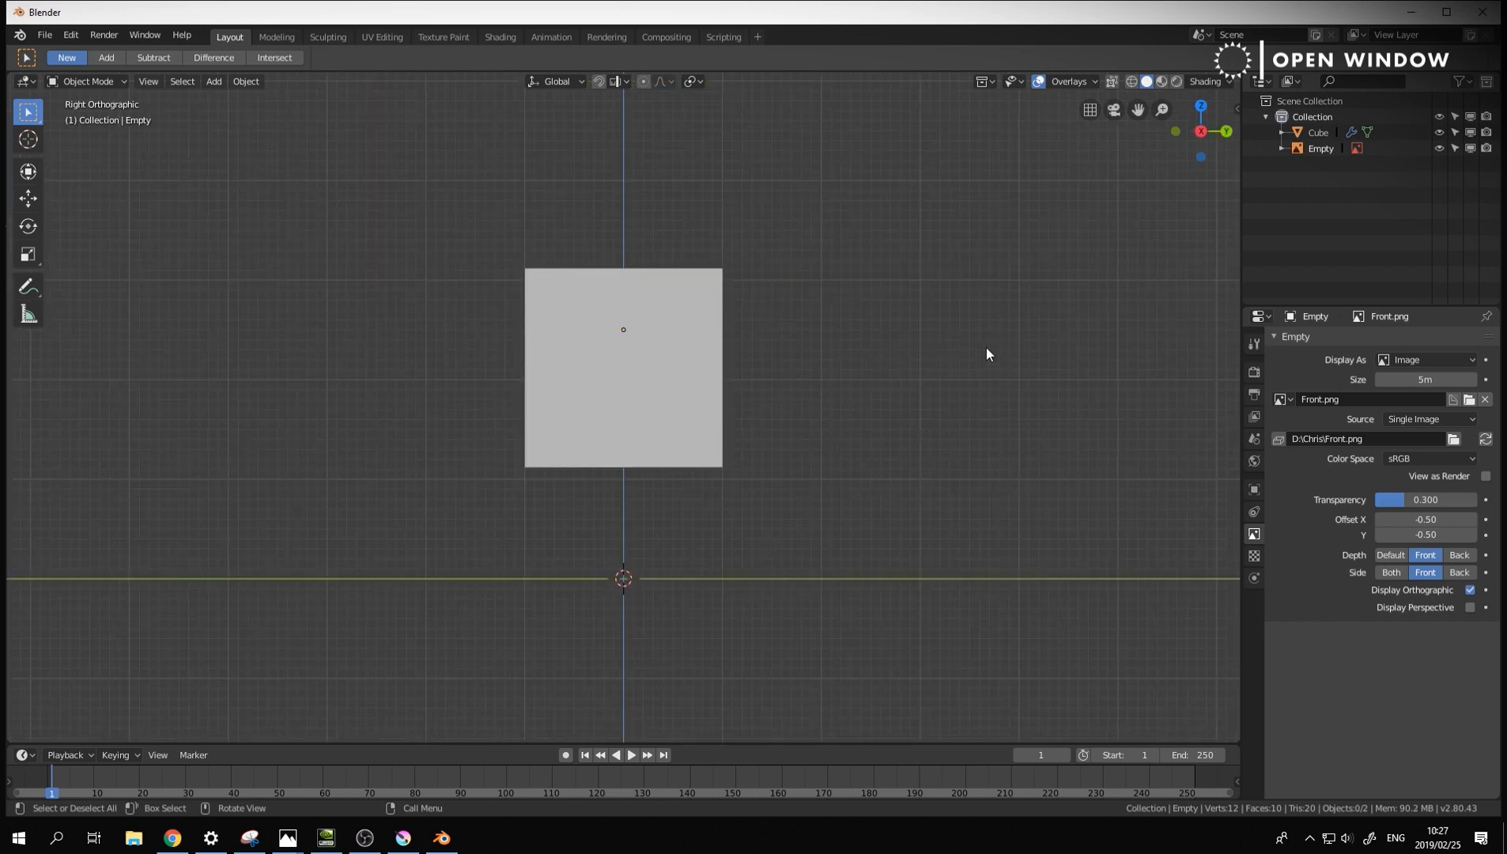
{"action": "key", "text": "shift+a"}
{"action": "mouse_move", "coordinate": [985, 347]}
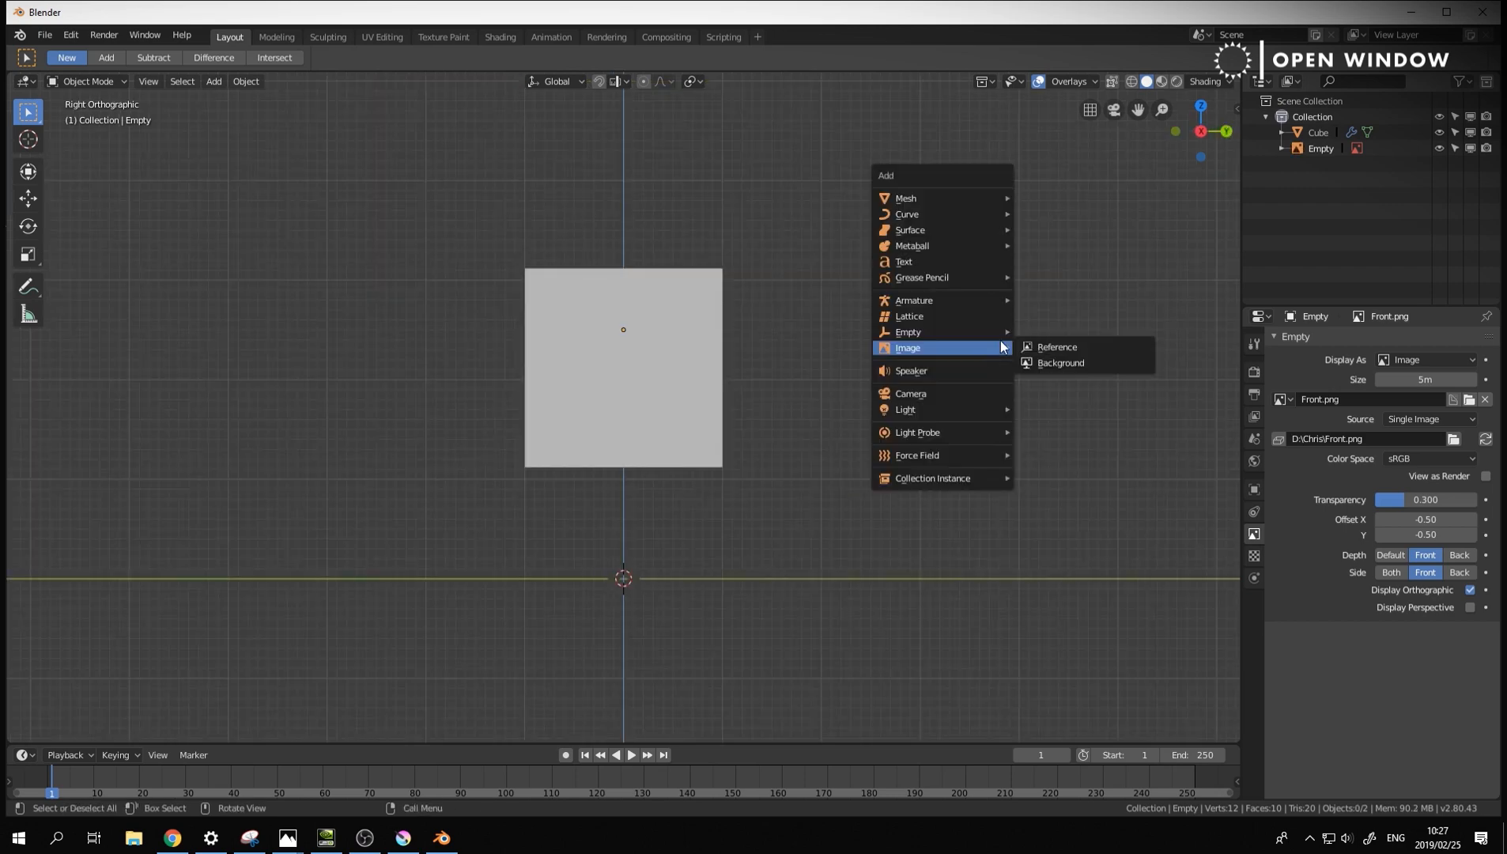
{"action": "left_click", "coordinate": [1042, 363]}
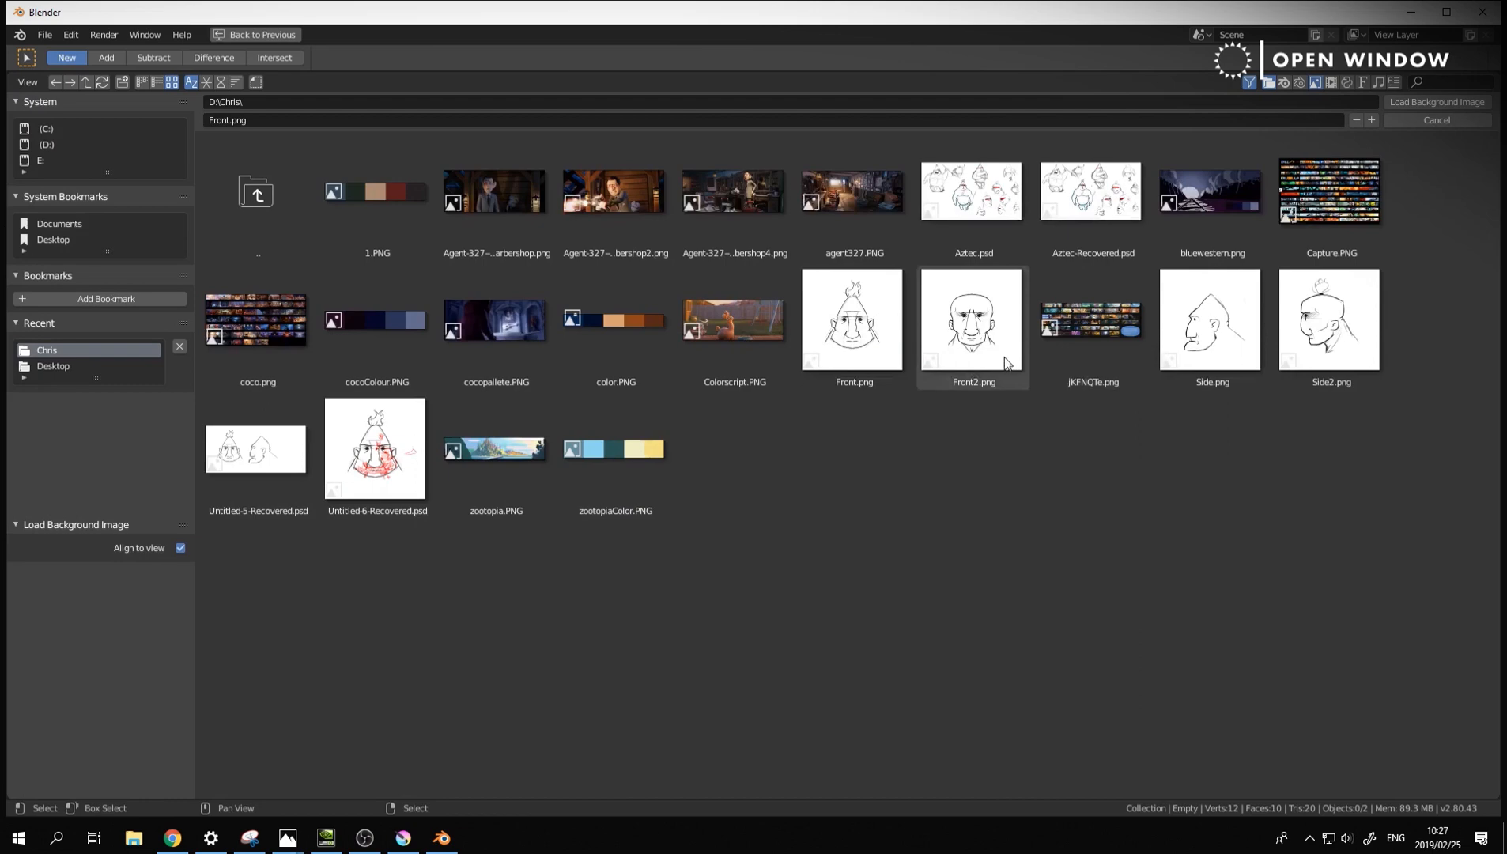
{"action": "double_click", "coordinate": [1199, 335]}
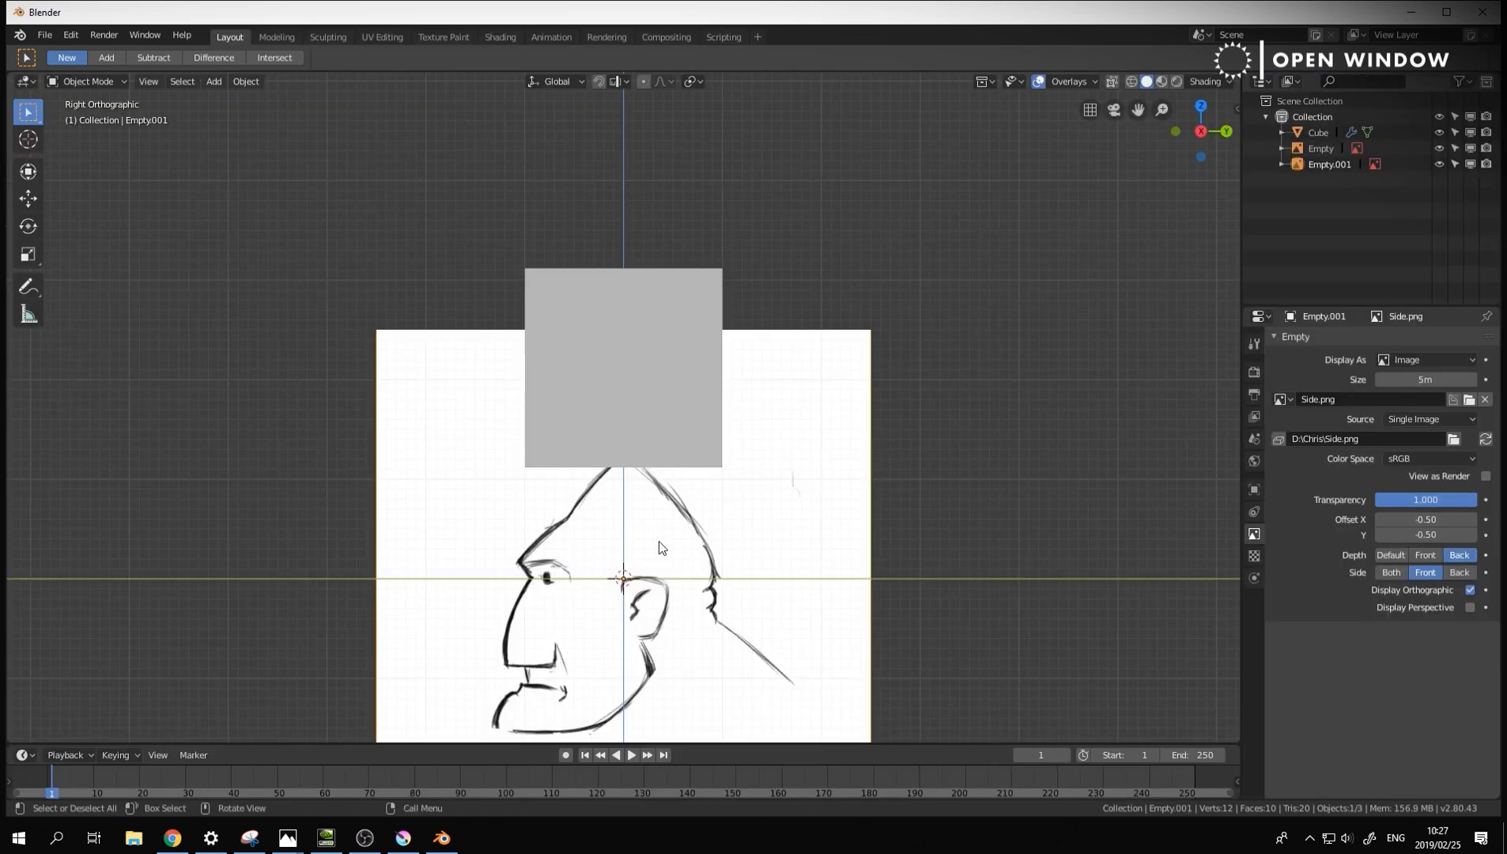
Move the side background image up along Z until its lower edge rests on the ground line
{"action": "key", "text": "g"}
{"action": "key", "text": "z"}
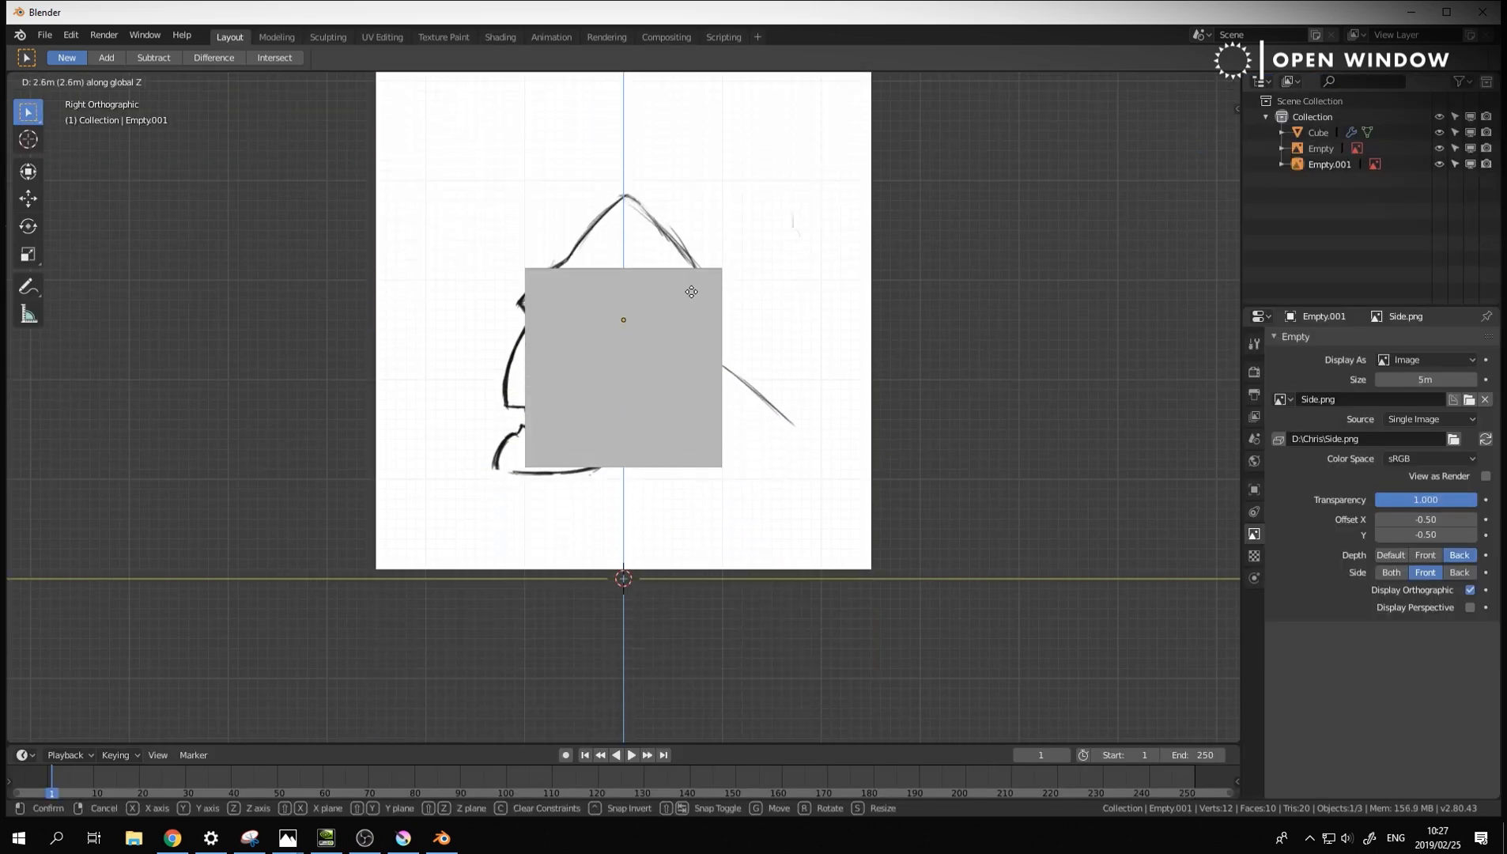
{"action": "left_click", "coordinate": [692, 300]}
{"action": "key", "text": "g"}
{"action": "key", "text": "z"}
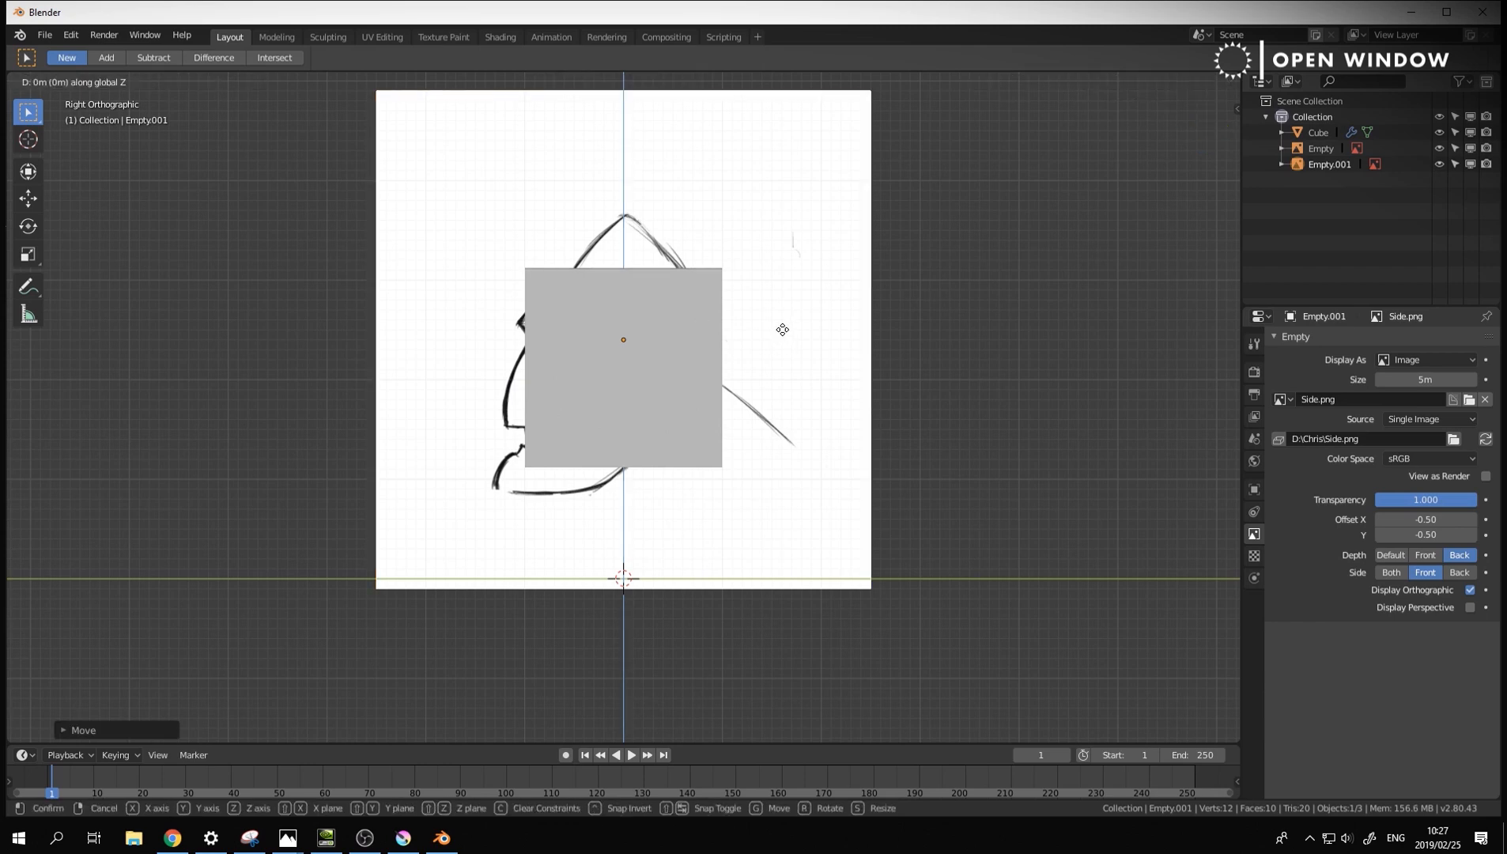
{"action": "left_click", "coordinate": [783, 329]}
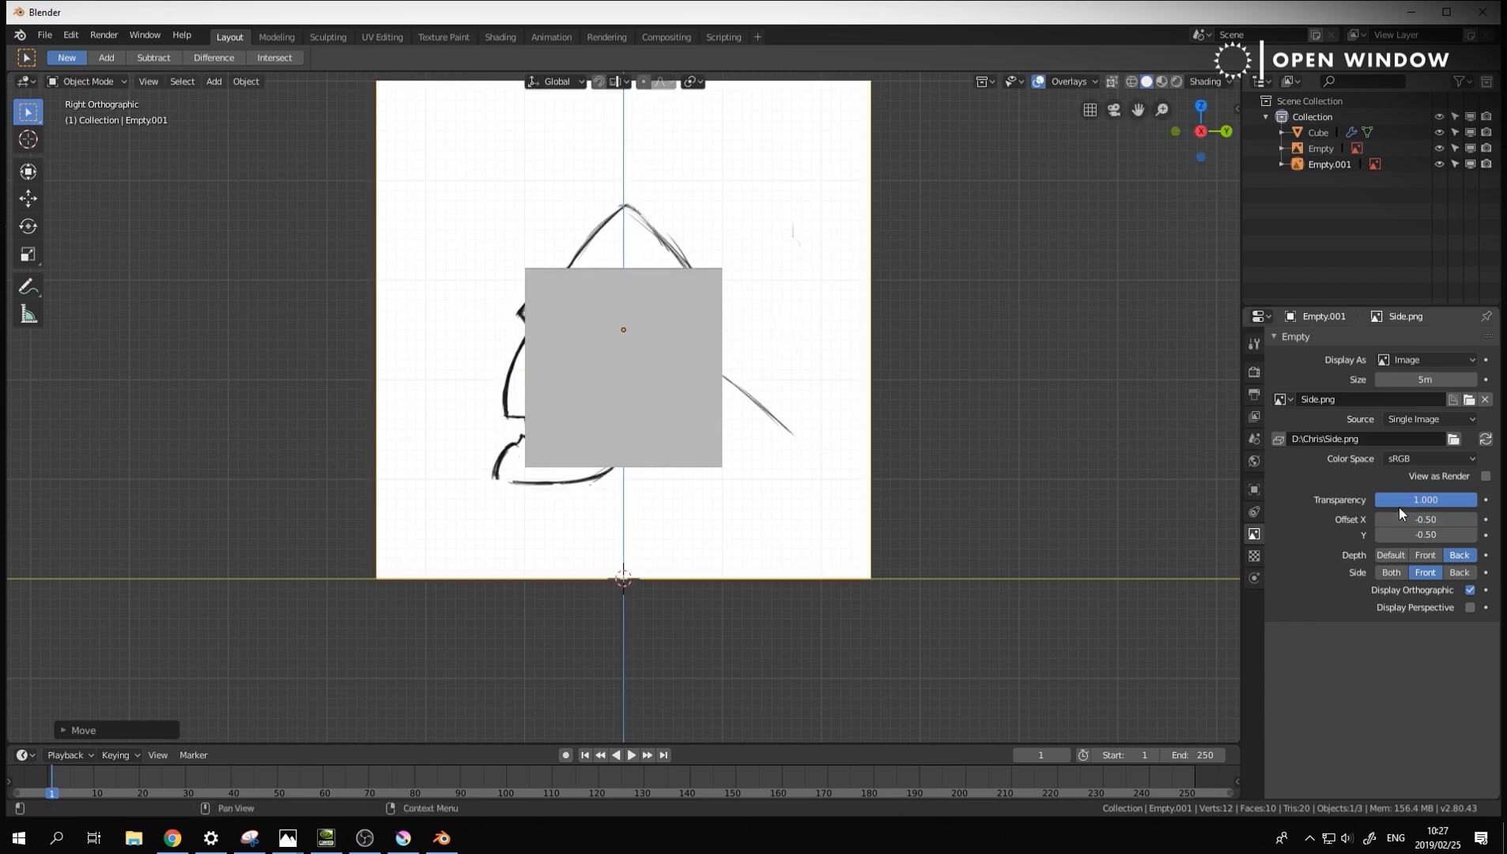
Set the side image's transparency to 0.3 and its depth to Front, then deselect it
{"action": "left_click", "coordinate": [1419, 499]}
{"action": "type", "text": "0.3"}
{"action": "key", "text": "Return"}
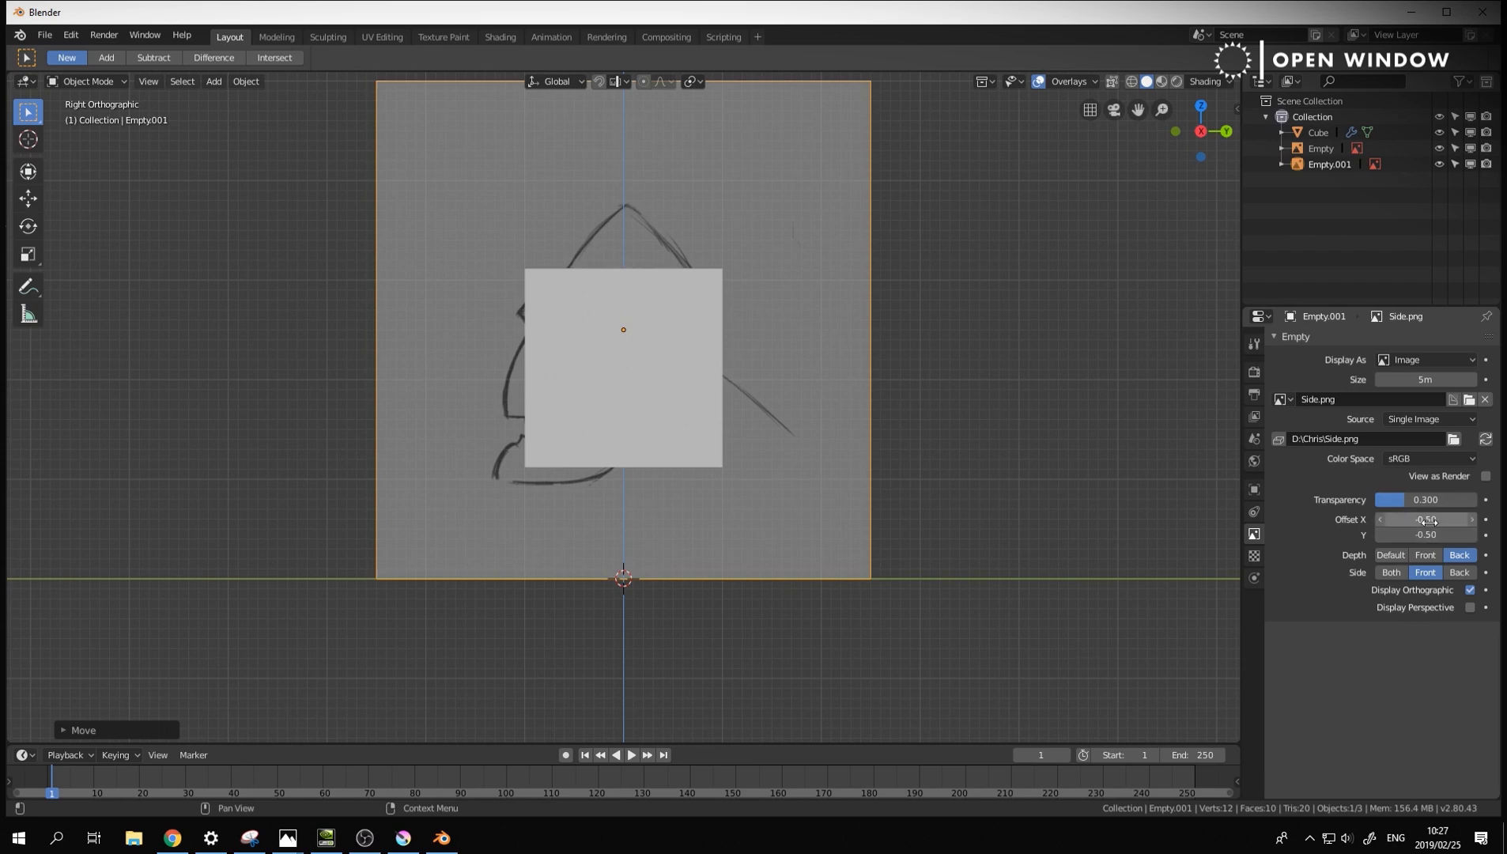
{"action": "left_click", "coordinate": [1425, 555]}
{"action": "left_click", "coordinate": [997, 380]}
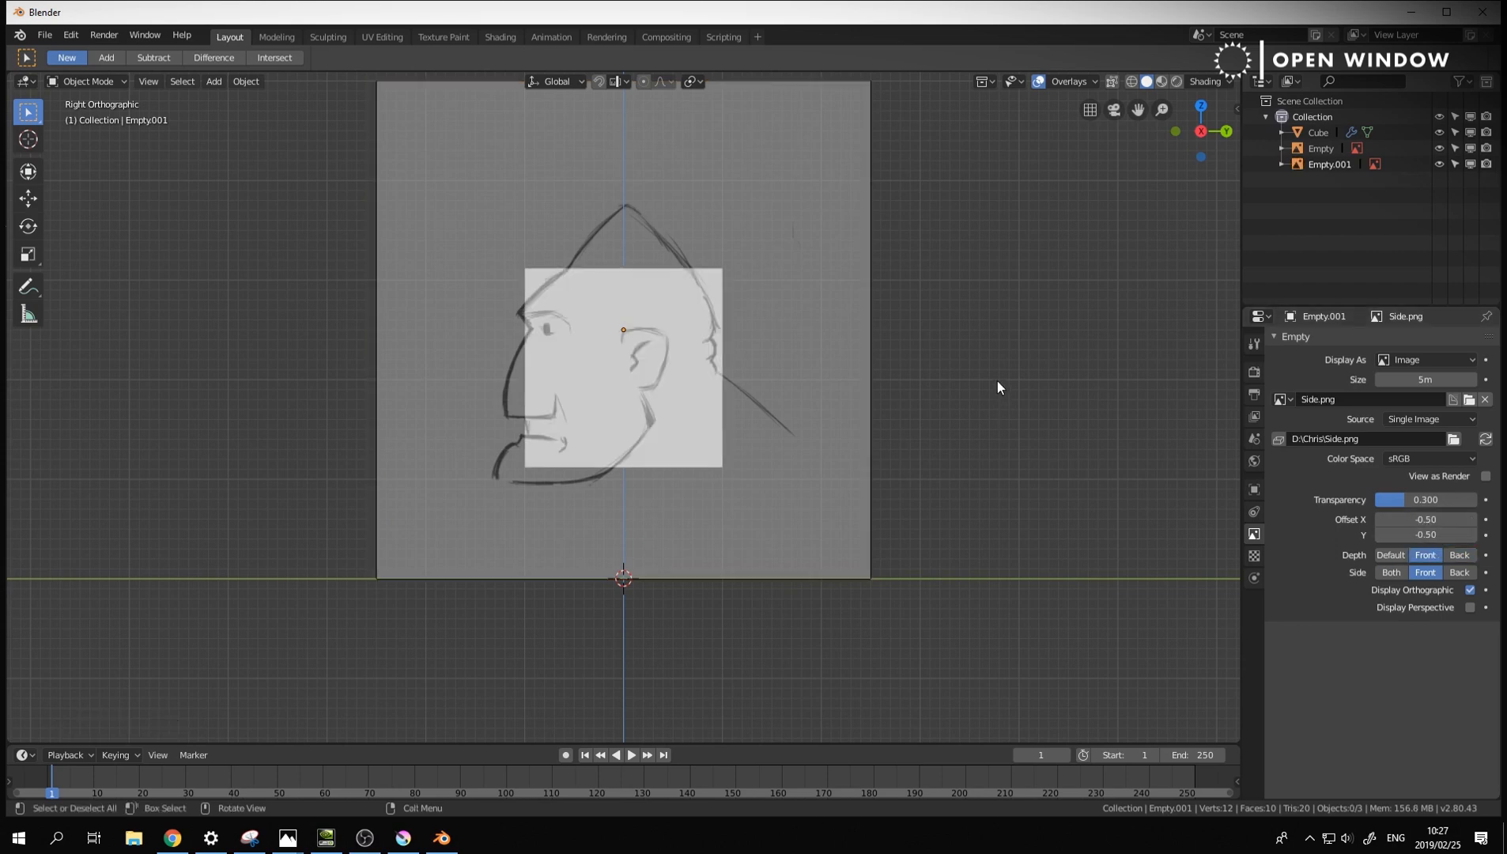
Enable perspective display for both the side and front reference images
{"action": "middle_click_drag", "start_coordinate": [917, 361], "coordinate": [996, 404]}
{"action": "left_click", "coordinate": [1328, 164]}
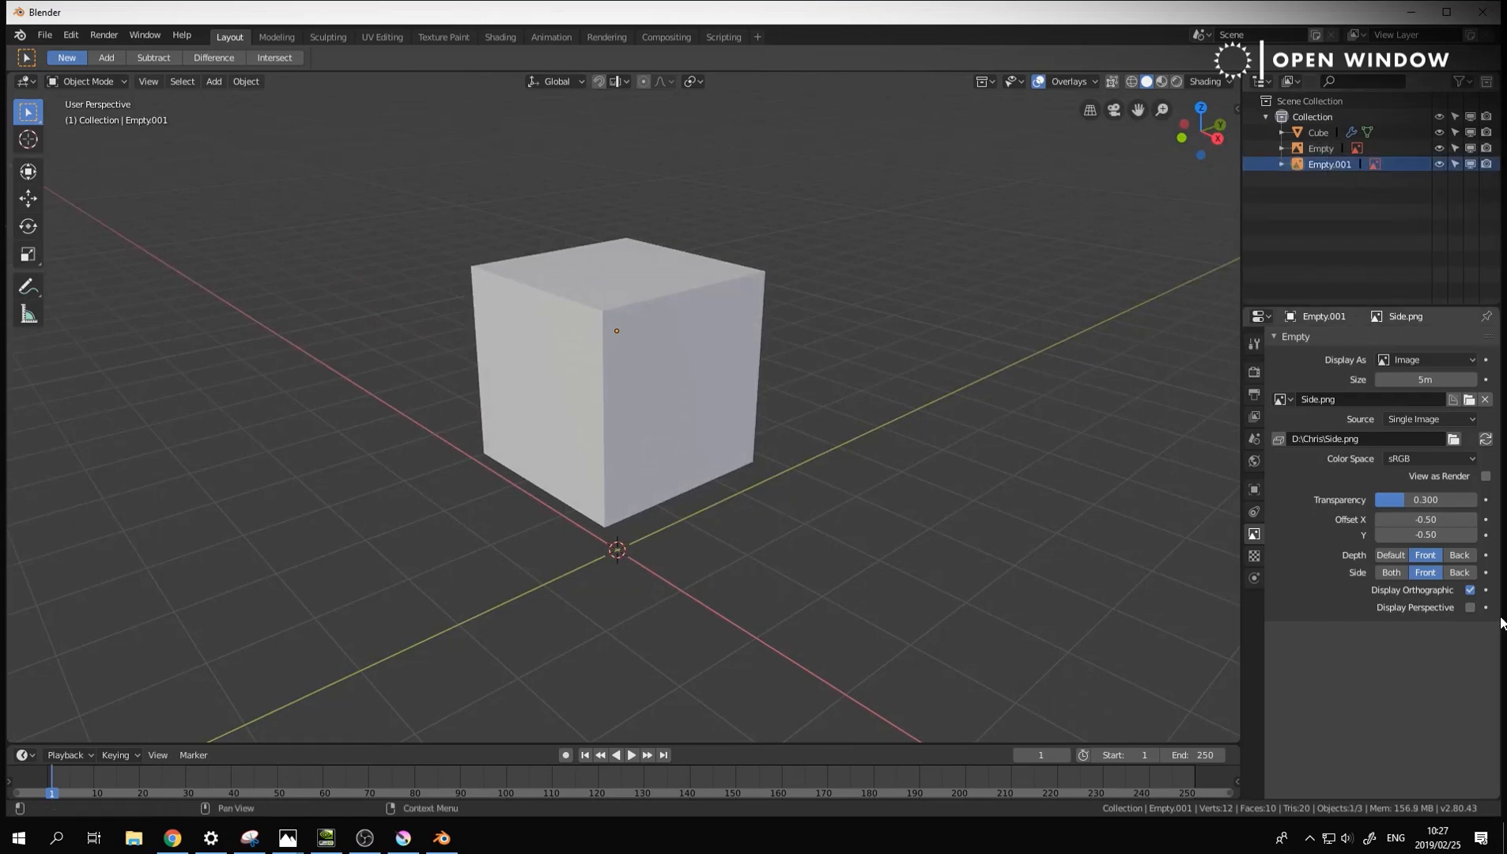
{"action": "left_click", "coordinate": [1468, 607]}
{"action": "left_click", "coordinate": [1312, 149]}
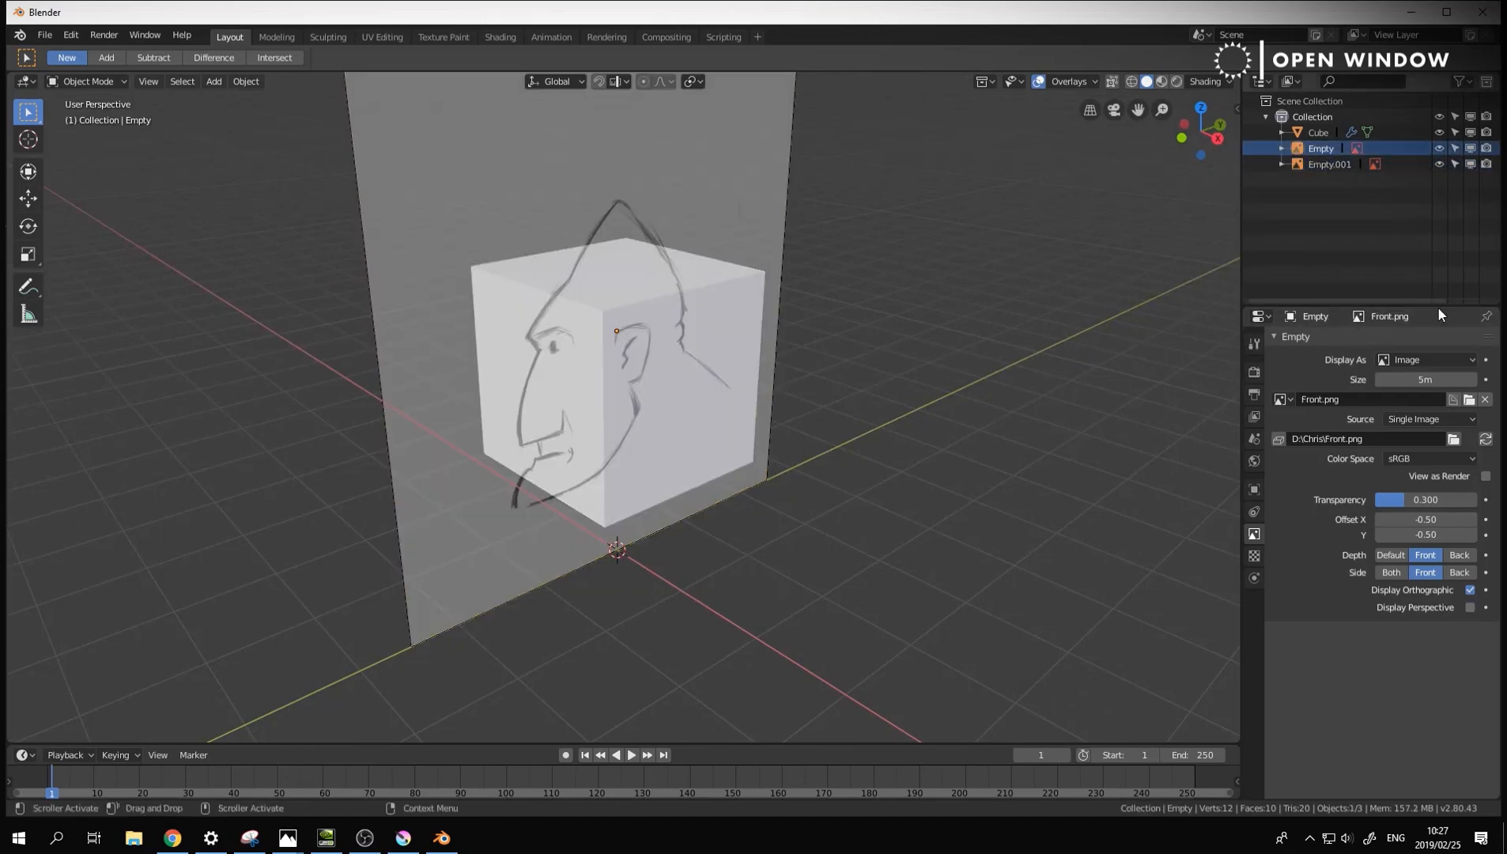
{"action": "left_click", "coordinate": [1469, 607]}
Turn off perspective display for the front and side reference images
{"action": "mouse_move", "coordinate": [759, 395]}
{"action": "middle_mouse_down"}
{"action": "mouse_move", "coordinate": [542, 402]}
{"action": "mouse_move", "coordinate": [763, 401]}
{"action": "mouse_move", "coordinate": [829, 438]}
{"action": "mouse_move", "coordinate": [536, 447]}
{"action": "mouse_move", "coordinate": [1131, 511]}
{"action": "middle_mouse_up"}
{"action": "left_click", "coordinate": [1469, 607]}
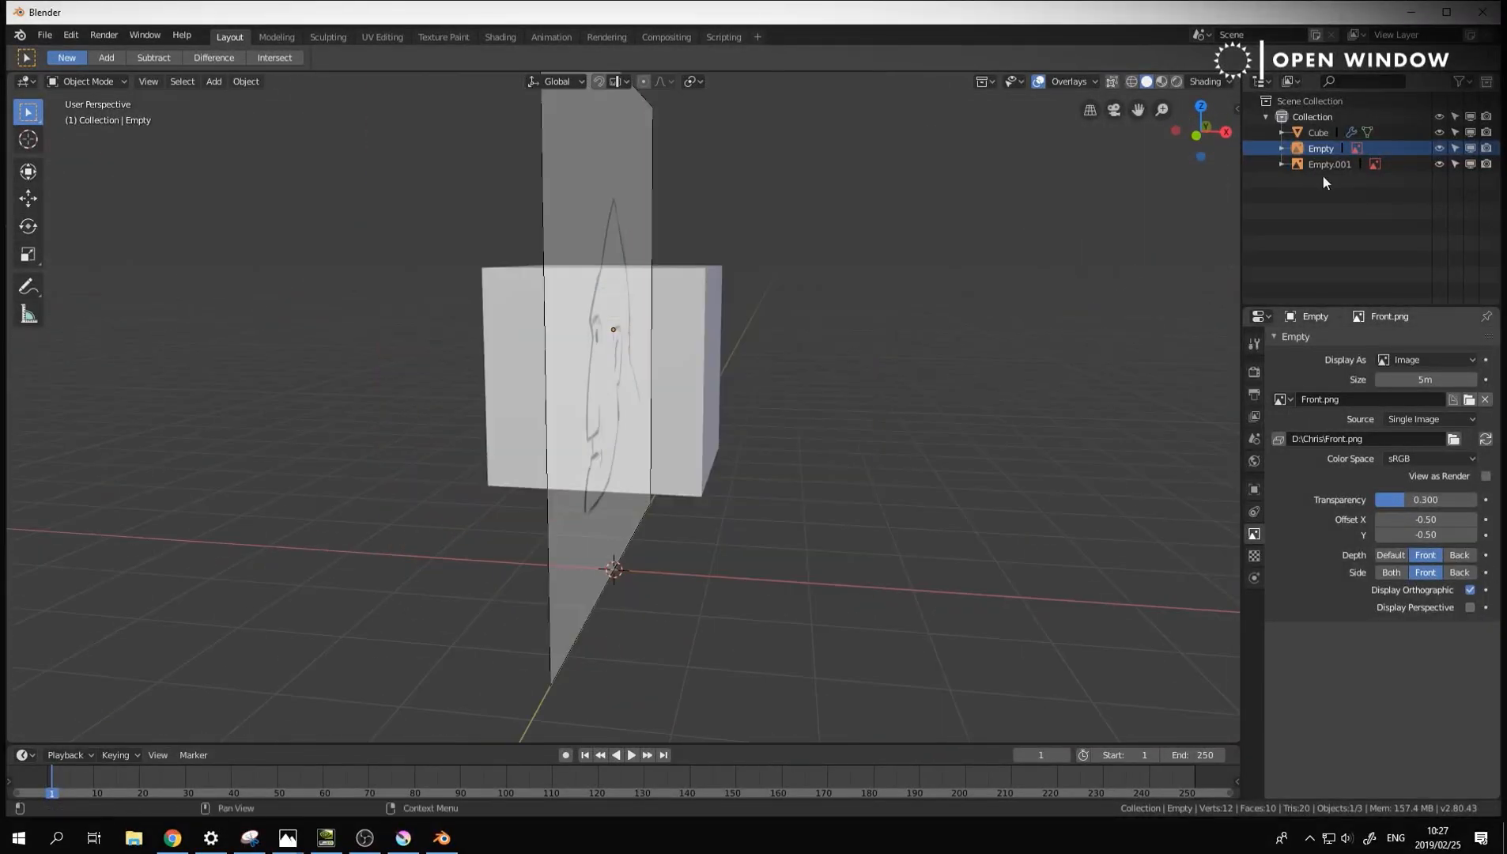
{"action": "left_click", "coordinate": [1329, 165]}
{"action": "left_click", "coordinate": [1469, 607]}
{"action": "middle_click_drag", "start_coordinate": [1028, 435], "coordinate": [841, 370]}
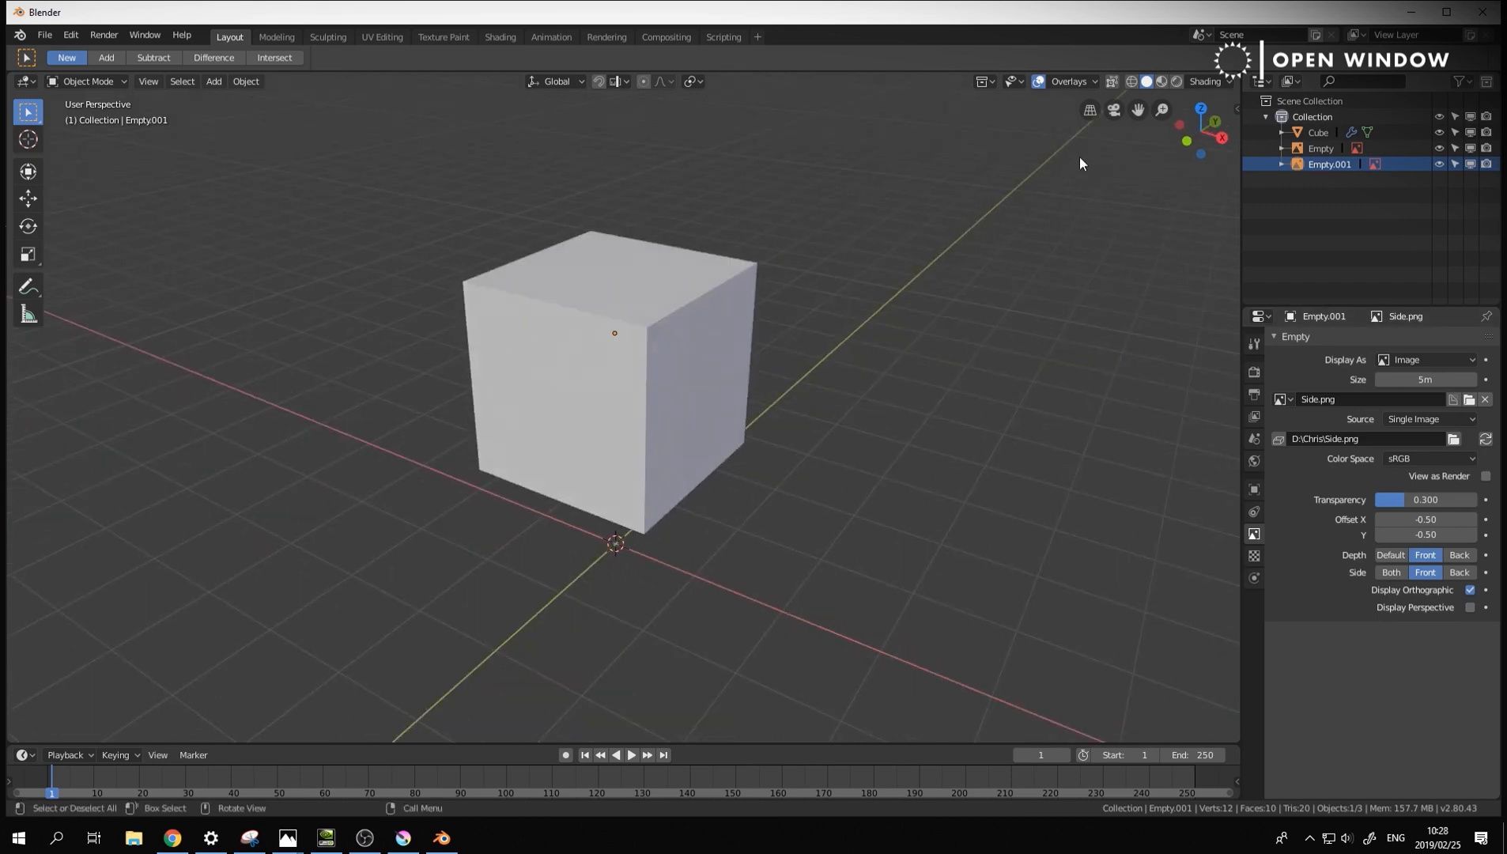
Compare the cube with the drawings in the front and right orthographic views, ending in the front view
{"action": "middle_click_drag", "start_coordinate": [937, 453], "coordinate": [795, 345]}
{"action": "key", "text": "KP_1"}
{"action": "key", "text": "KP_3"}
{"action": "key", "text": "KP_1"}
{"action": "key", "text": "KP_3"}
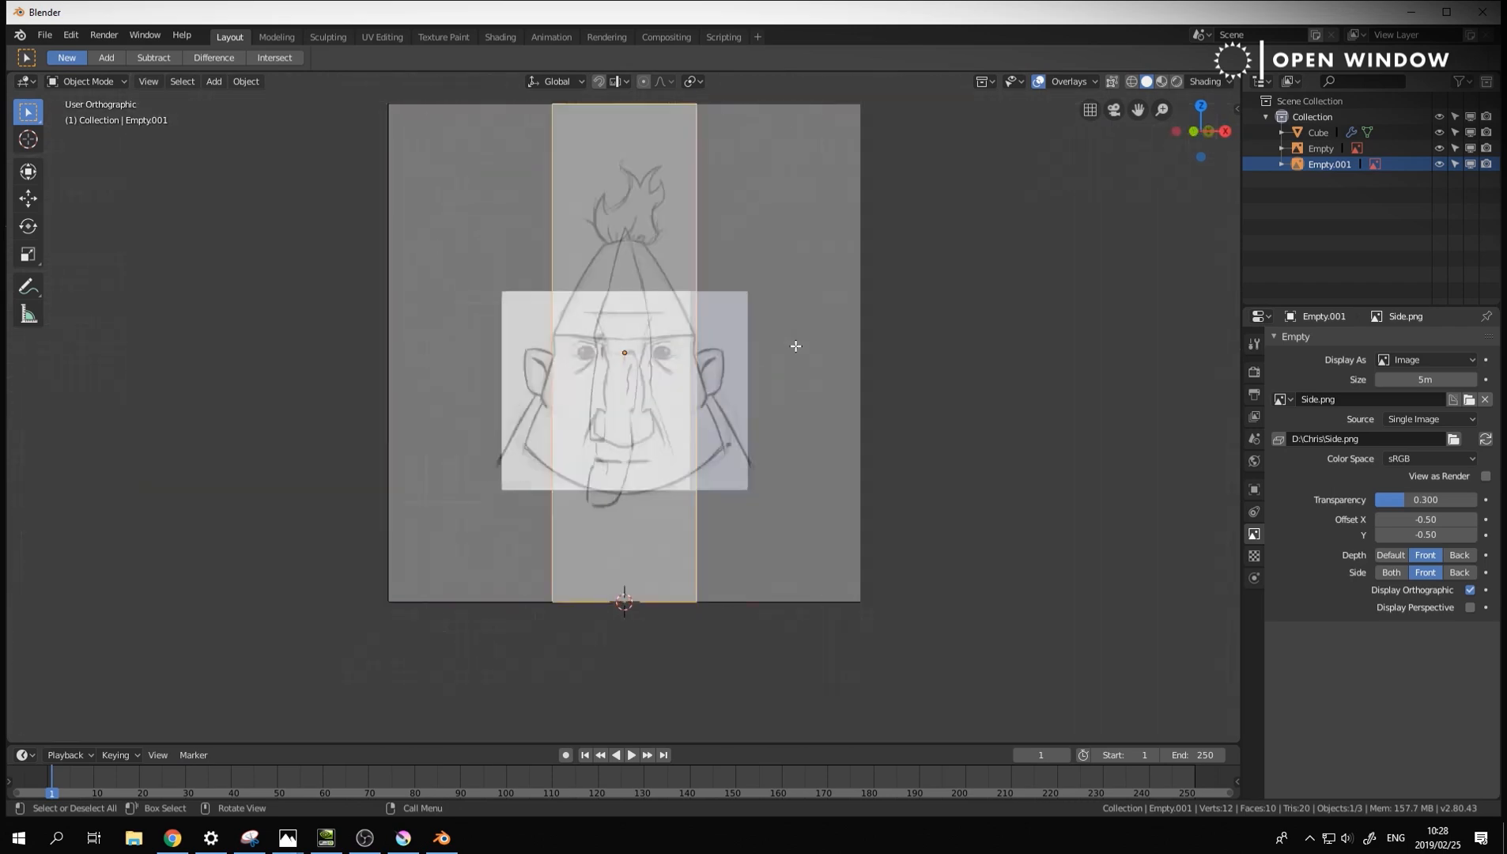
{"action": "key", "text": "KP_1"}
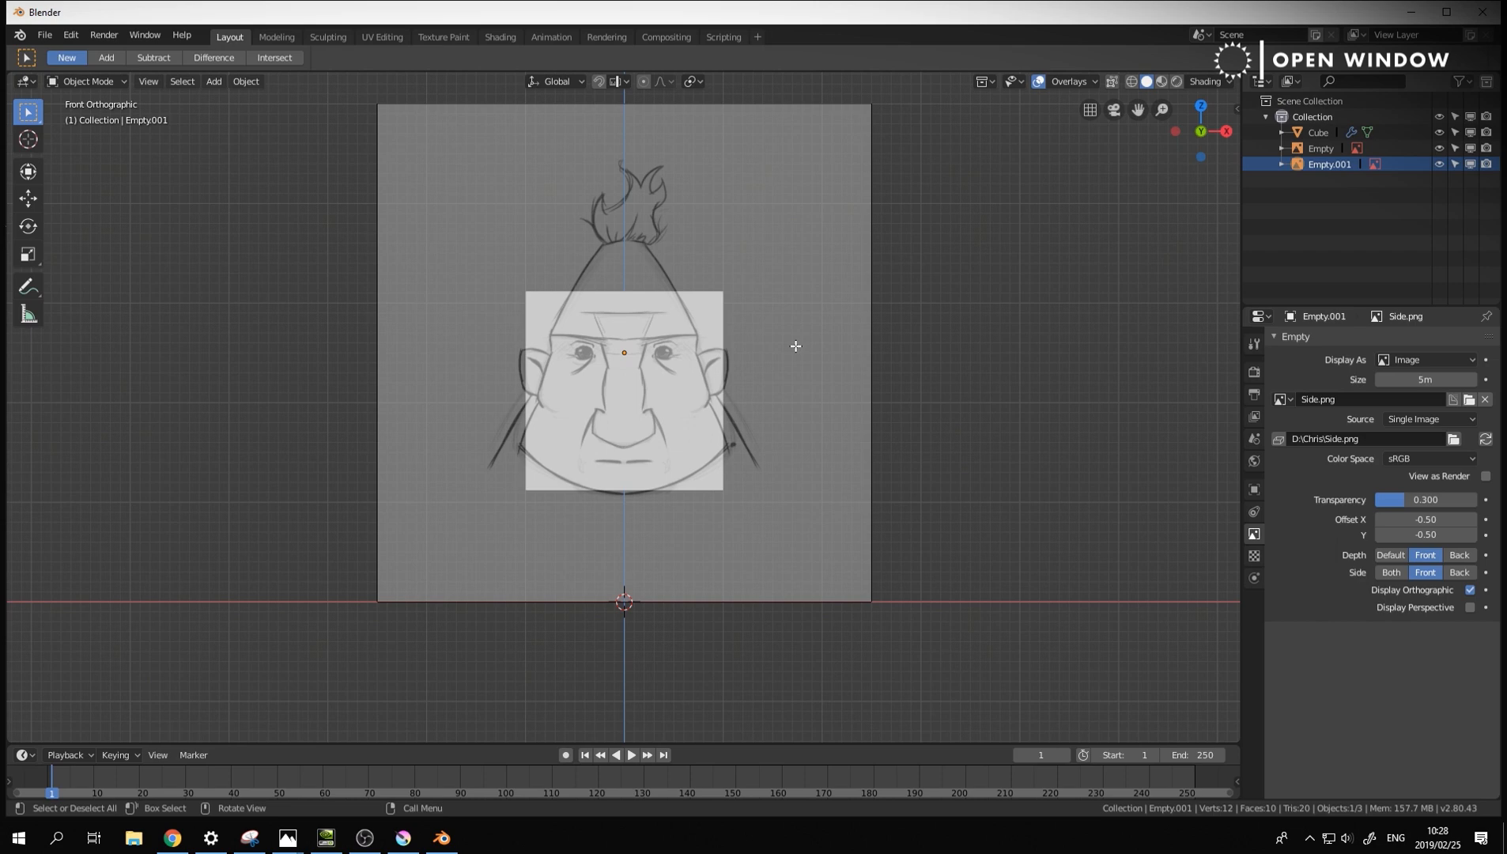
Switch to Krita and draw three blue points joined by thin straight lines left of the front-view head
{"action": "key", "text": "alt+Tab"}
{"action": "key", "text": "alt+Tab"}
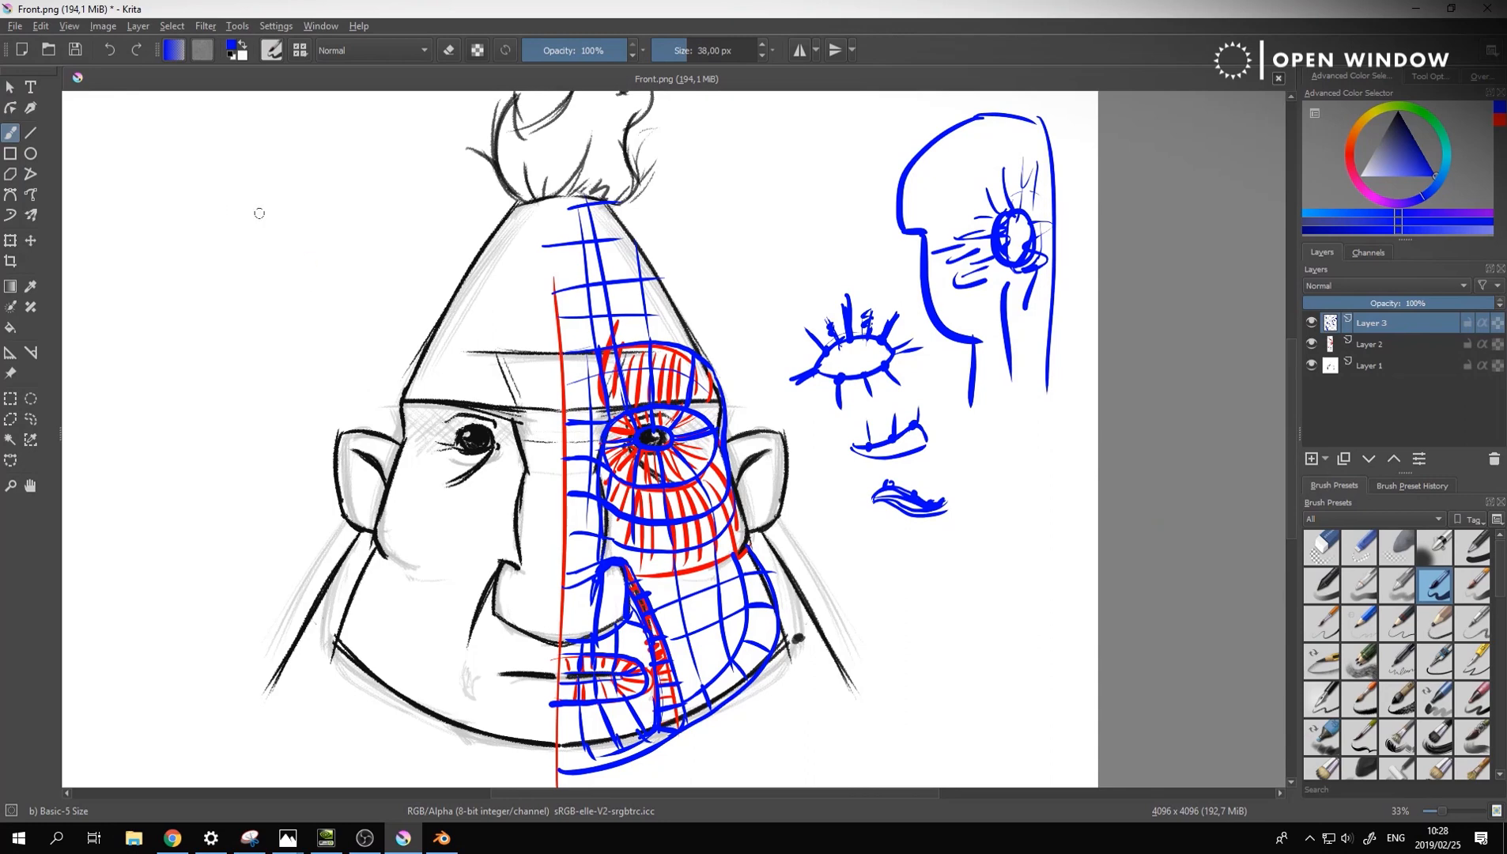
{"action": "left_click", "coordinate": [256, 212]}
{"action": "left_click", "coordinate": [185, 329]}
{"action": "left_click", "coordinate": [205, 473]}
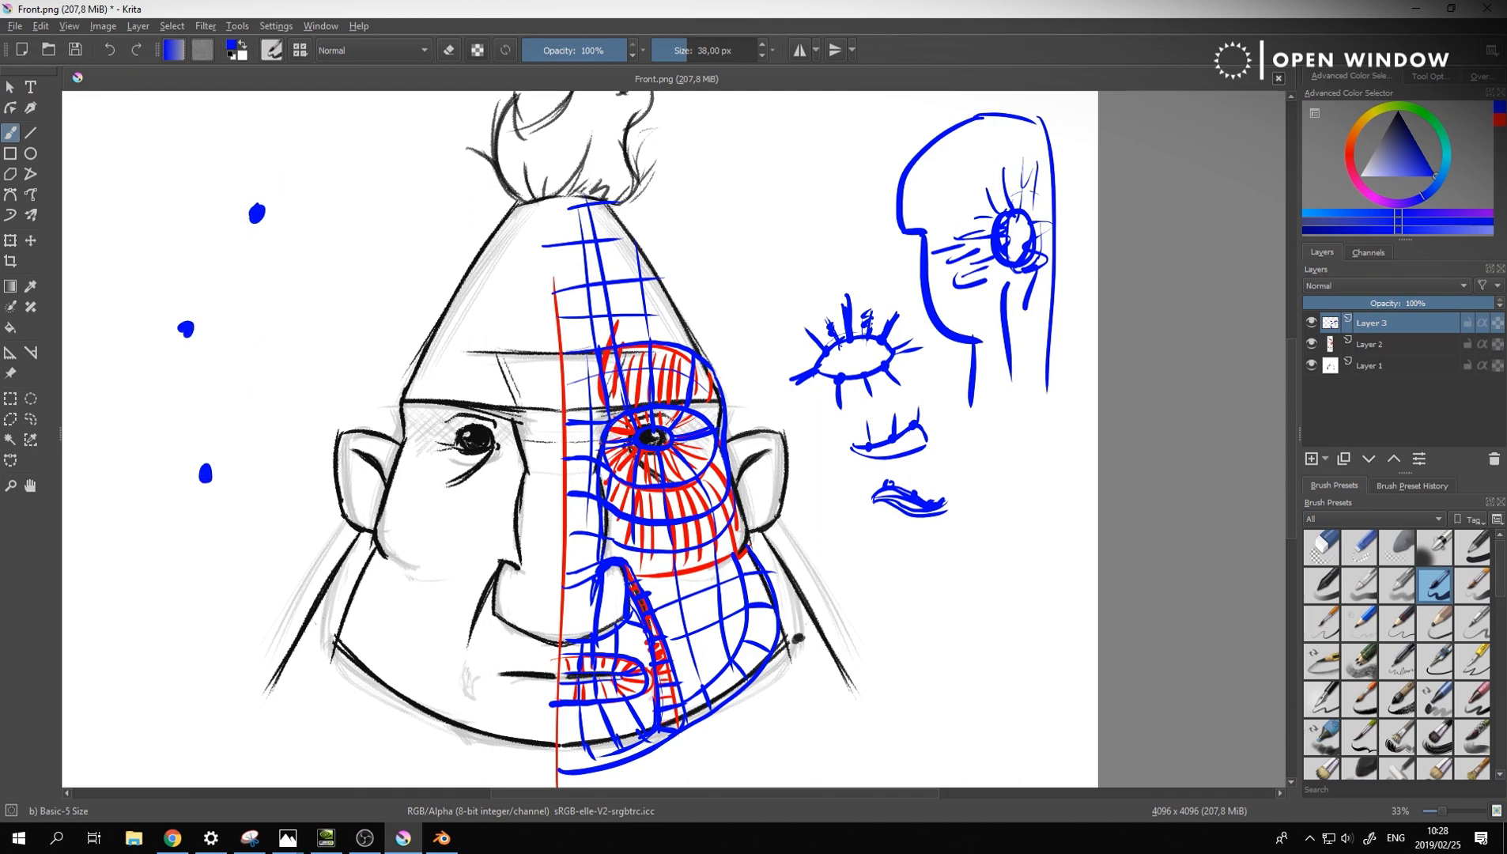
{"action": "left_click", "coordinate": [183, 331]}
{"action": "left_click_drag", "start_coordinate": [187, 338], "coordinate": [205, 468]}
{"action": "left_click_drag", "start_coordinate": [256, 215], "coordinate": [187, 326]}
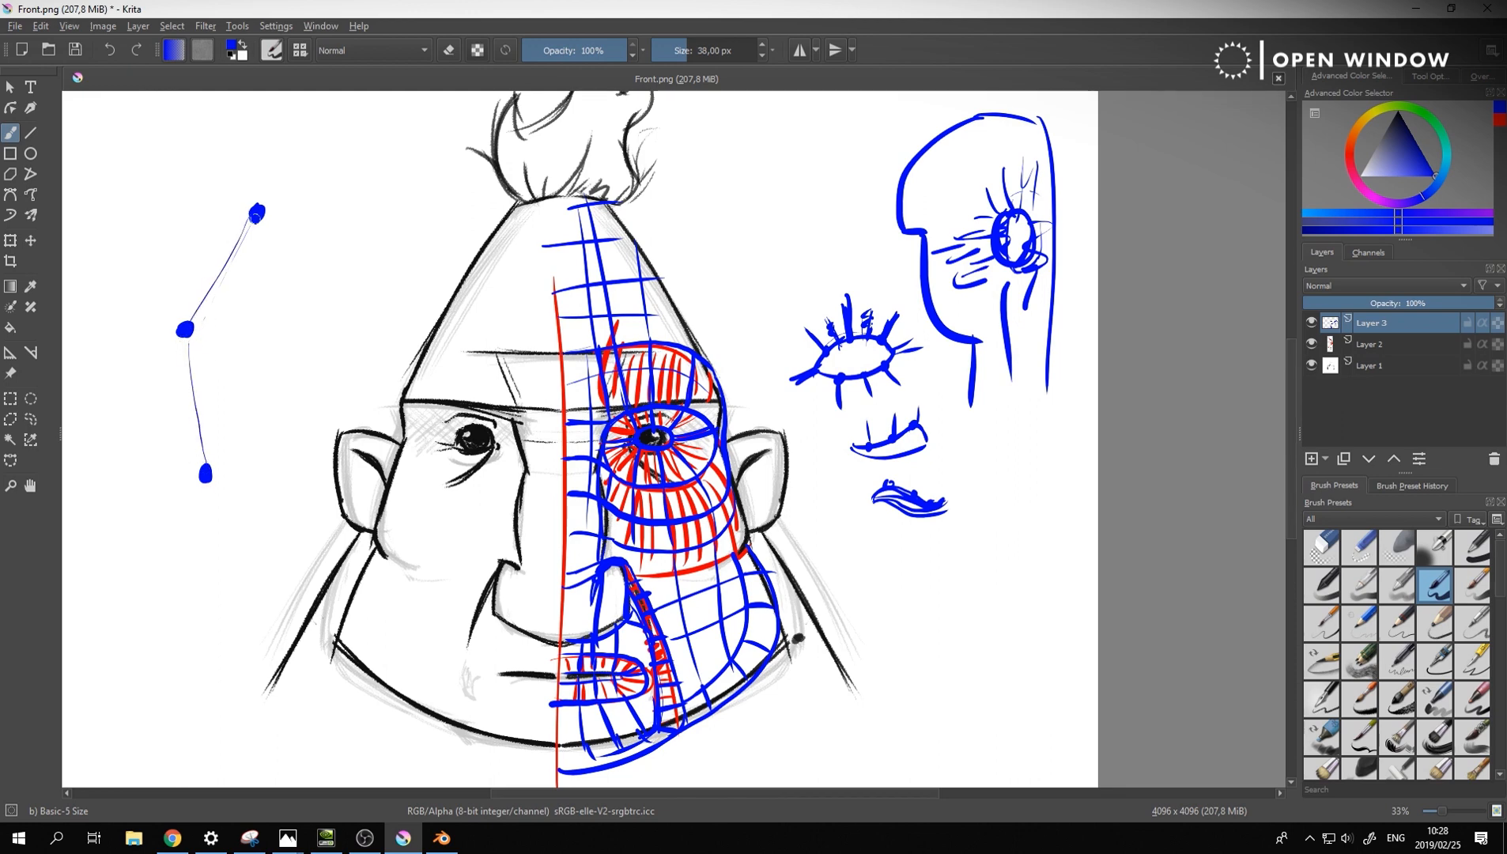
Draw a smooth orange curve bending past the three blue points, redoing the first stroke
{"action": "left_click", "coordinate": [1350, 143]}
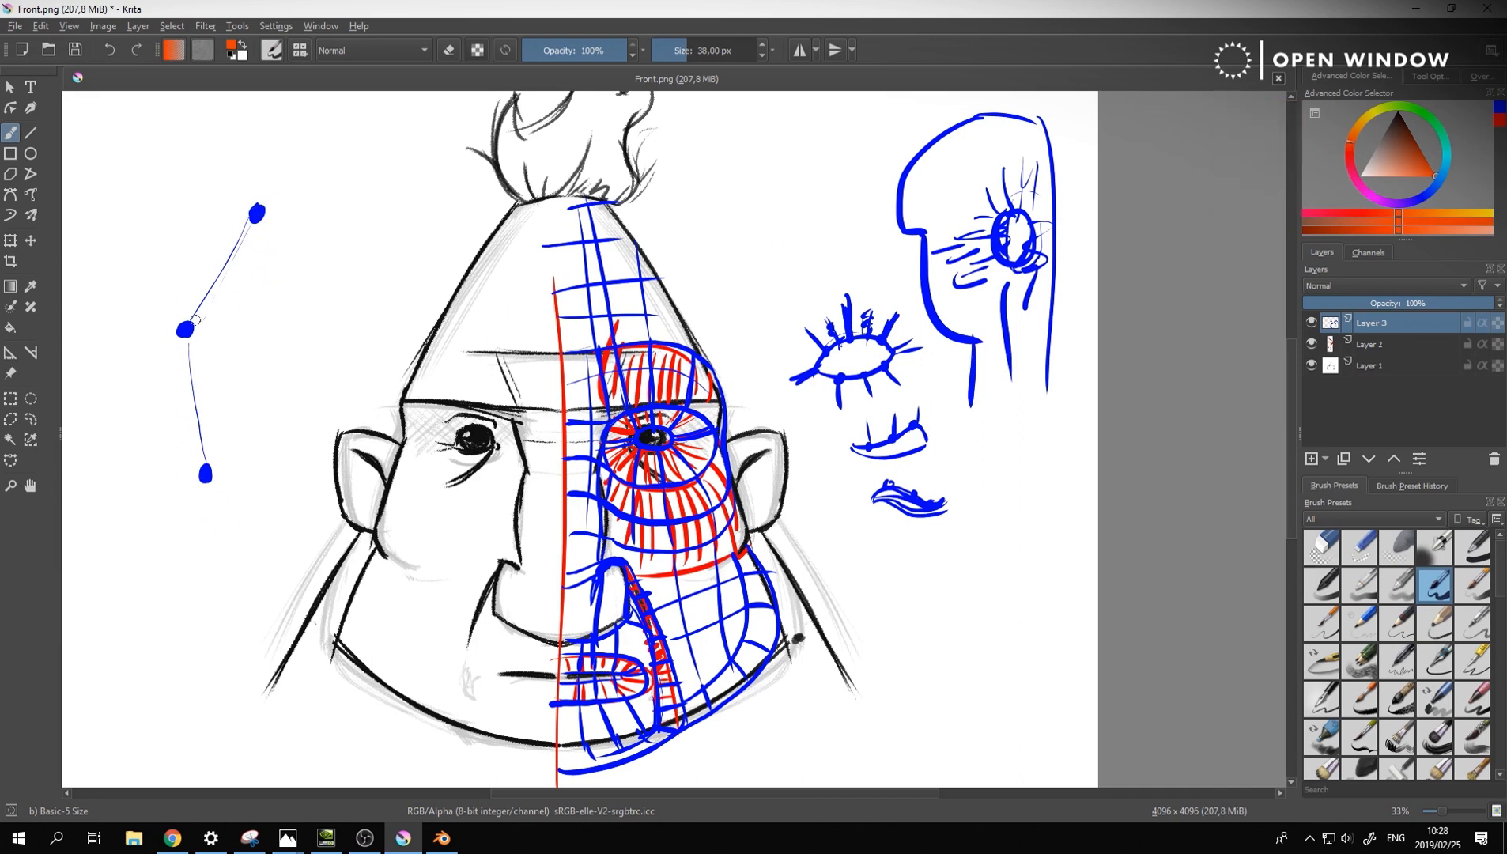
{"action": "mouse_move", "coordinate": [263, 203]}
{"action": "left_mouse_down"}
{"action": "mouse_move", "coordinate": [226, 261]}
{"action": "mouse_move", "coordinate": [246, 479]}
{"action": "mouse_move", "coordinate": [255, 210]}
{"action": "mouse_move", "coordinate": [236, 552]}
{"action": "left_mouse_up"}
{"action": "key", "text": "ctrl+z"}
{"action": "key", "text": "ctrl+z"}
{"action": "left_click_drag", "start_coordinate": [268, 197], "coordinate": [236, 542]}
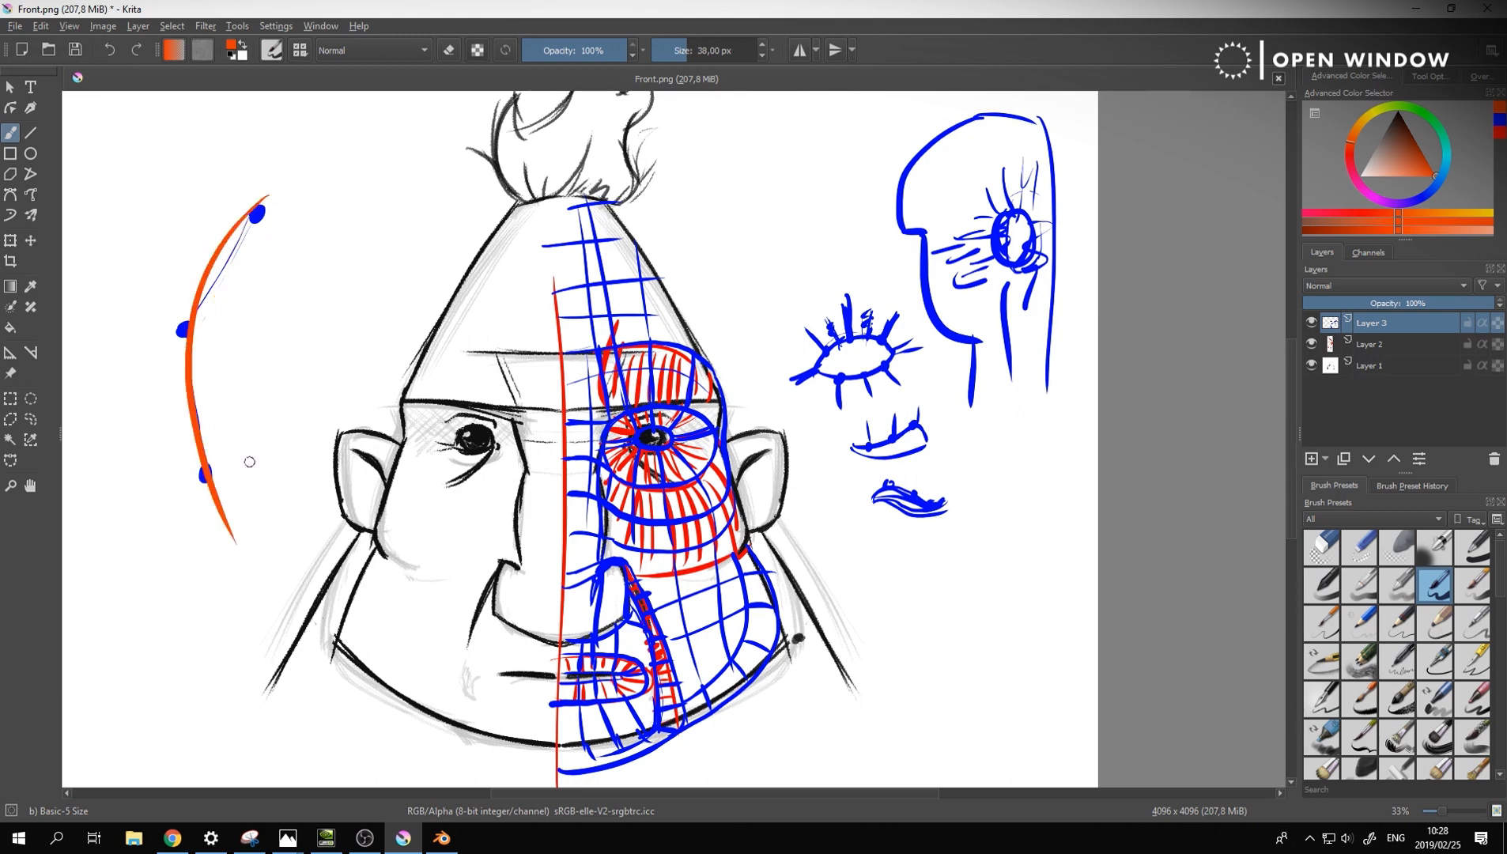
In purple, trace the straight segments, add a point midway along the upper one, and draw an outward arrow beside it
{"action": "left_click", "coordinate": [1427, 202]}
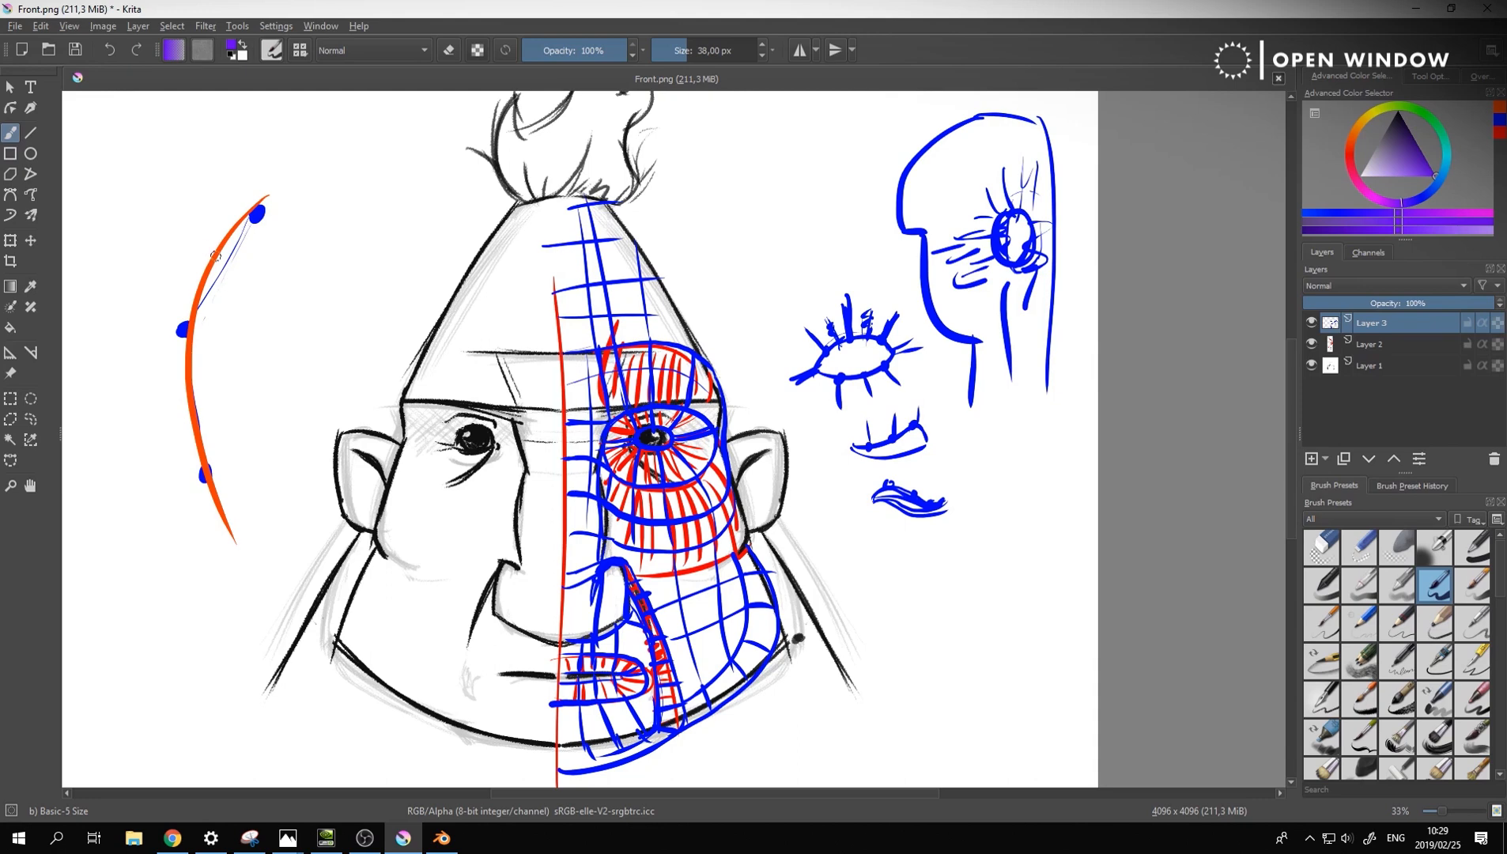
{"action": "mouse_move", "coordinate": [256, 218]}
{"action": "left_mouse_down"}
{"action": "mouse_move", "coordinate": [200, 314]}
{"action": "mouse_move", "coordinate": [207, 479]}
{"action": "left_mouse_up"}
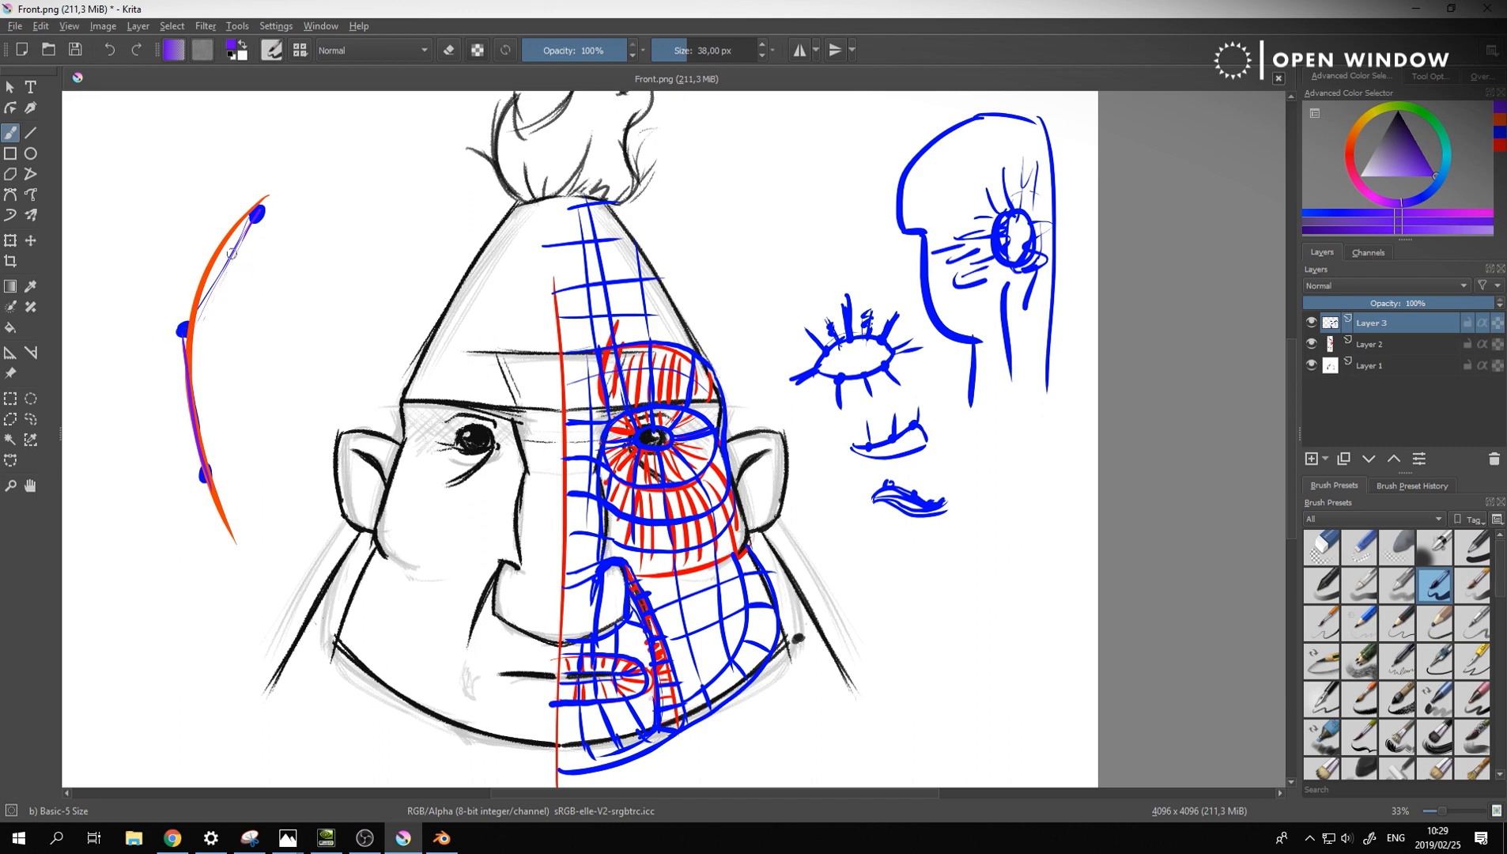
{"action": "left_click", "coordinate": [223, 272]}
{"action": "left_click_drag", "start_coordinate": [189, 253], "coordinate": [175, 258]}
Draw orange strokes through the added purple point and down along the curve to its lower end
{"action": "left_click", "coordinate": [1352, 133]}
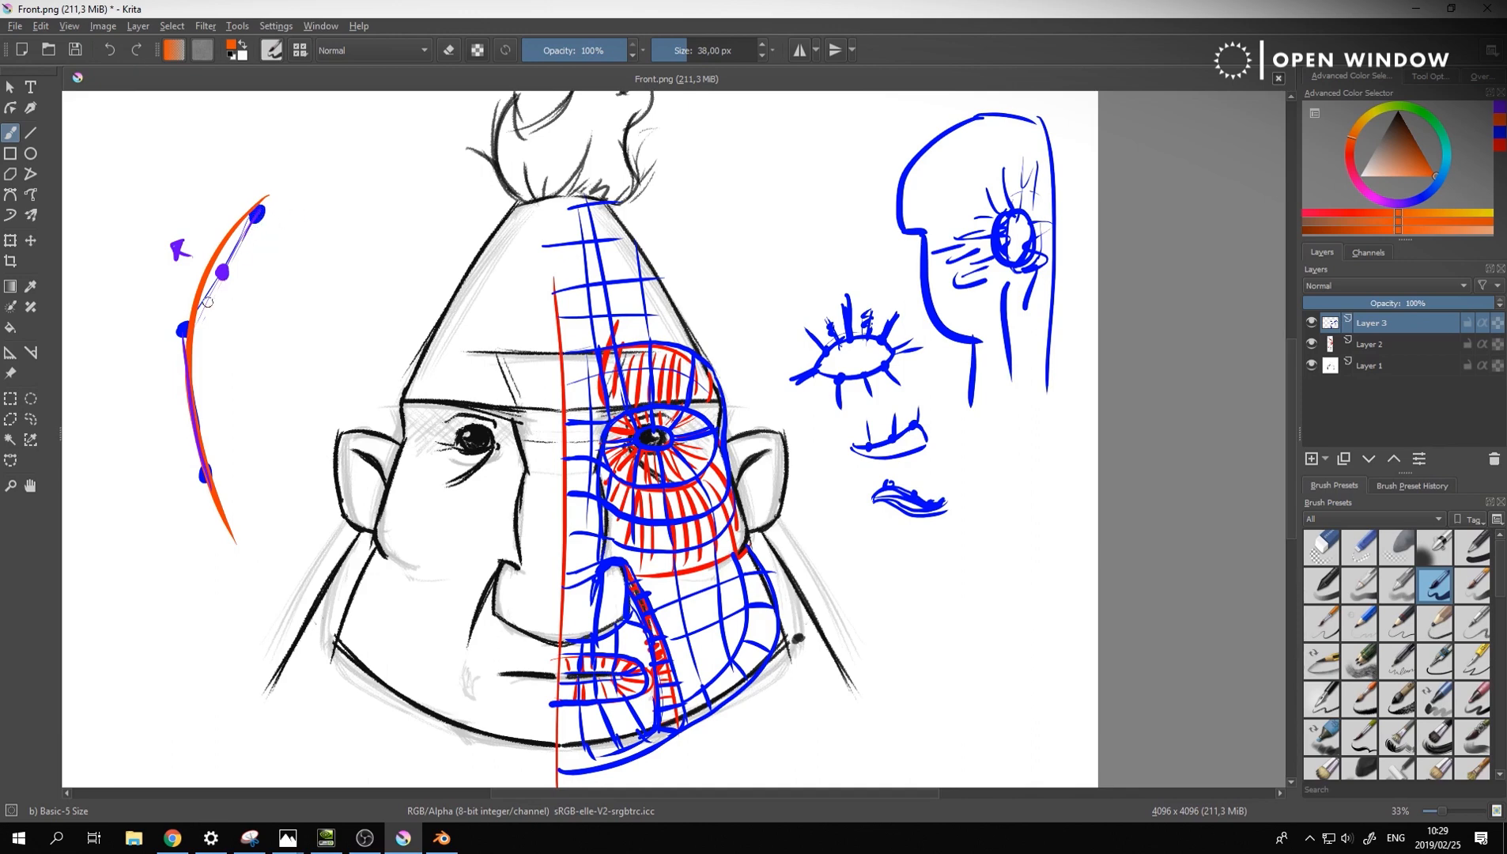
{"action": "mouse_move", "coordinate": [242, 242]}
{"action": "left_mouse_down"}
{"action": "mouse_move", "coordinate": [190, 323]}
{"action": "mouse_move", "coordinate": [184, 383]}
{"action": "mouse_move", "coordinate": [227, 494]}
{"action": "left_mouse_up"}
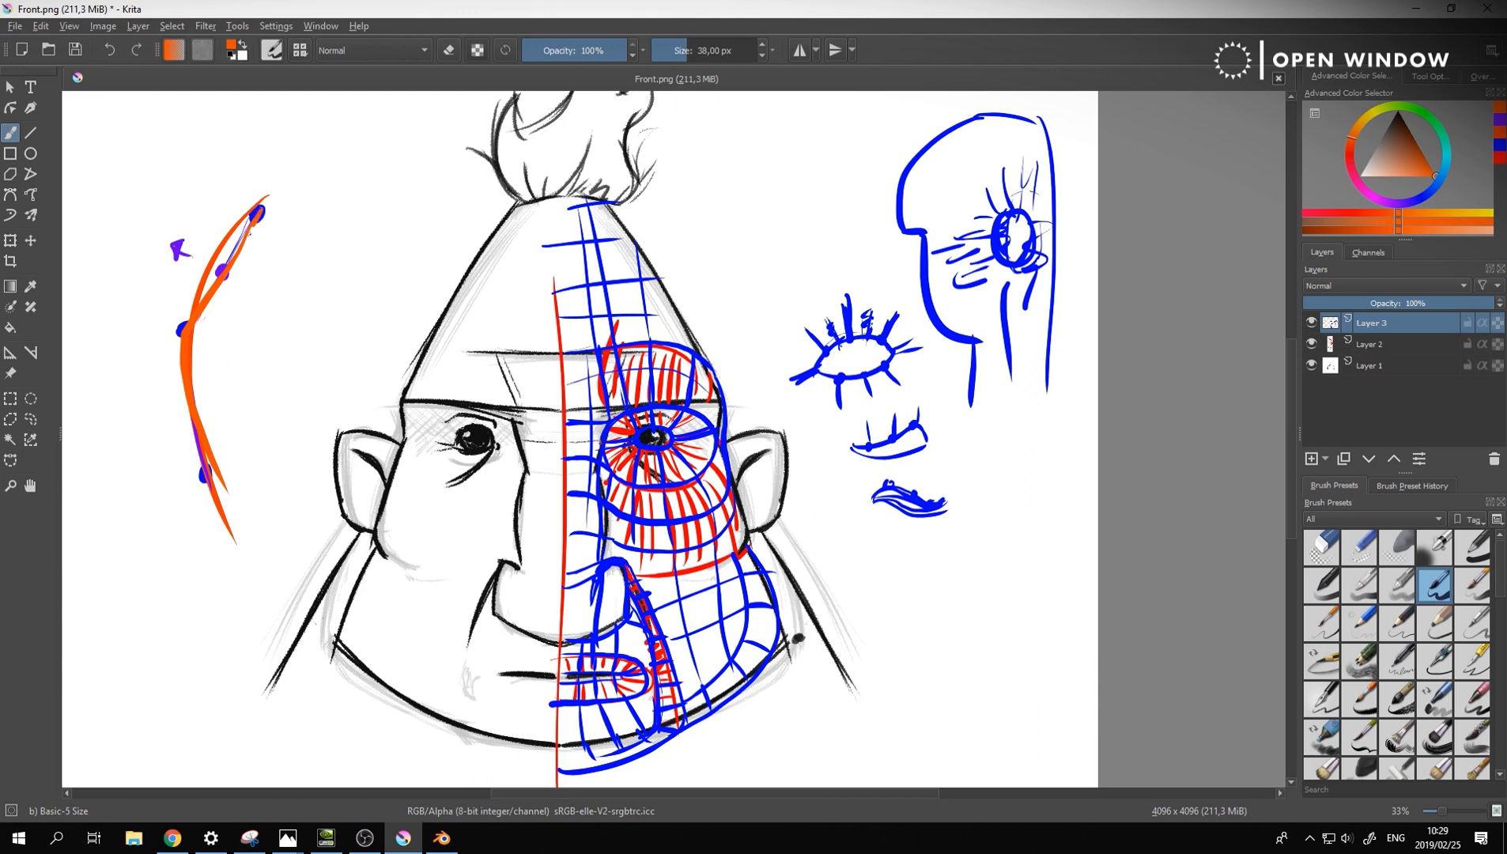
{"action": "mouse_move", "coordinate": [252, 230]}
{"action": "left_mouse_down"}
{"action": "mouse_move", "coordinate": [195, 340]}
{"action": "mouse_move", "coordinate": [208, 288]}
{"action": "left_mouse_up"}
{"action": "left_click_drag", "start_coordinate": [203, 453], "coordinate": [240, 510]}
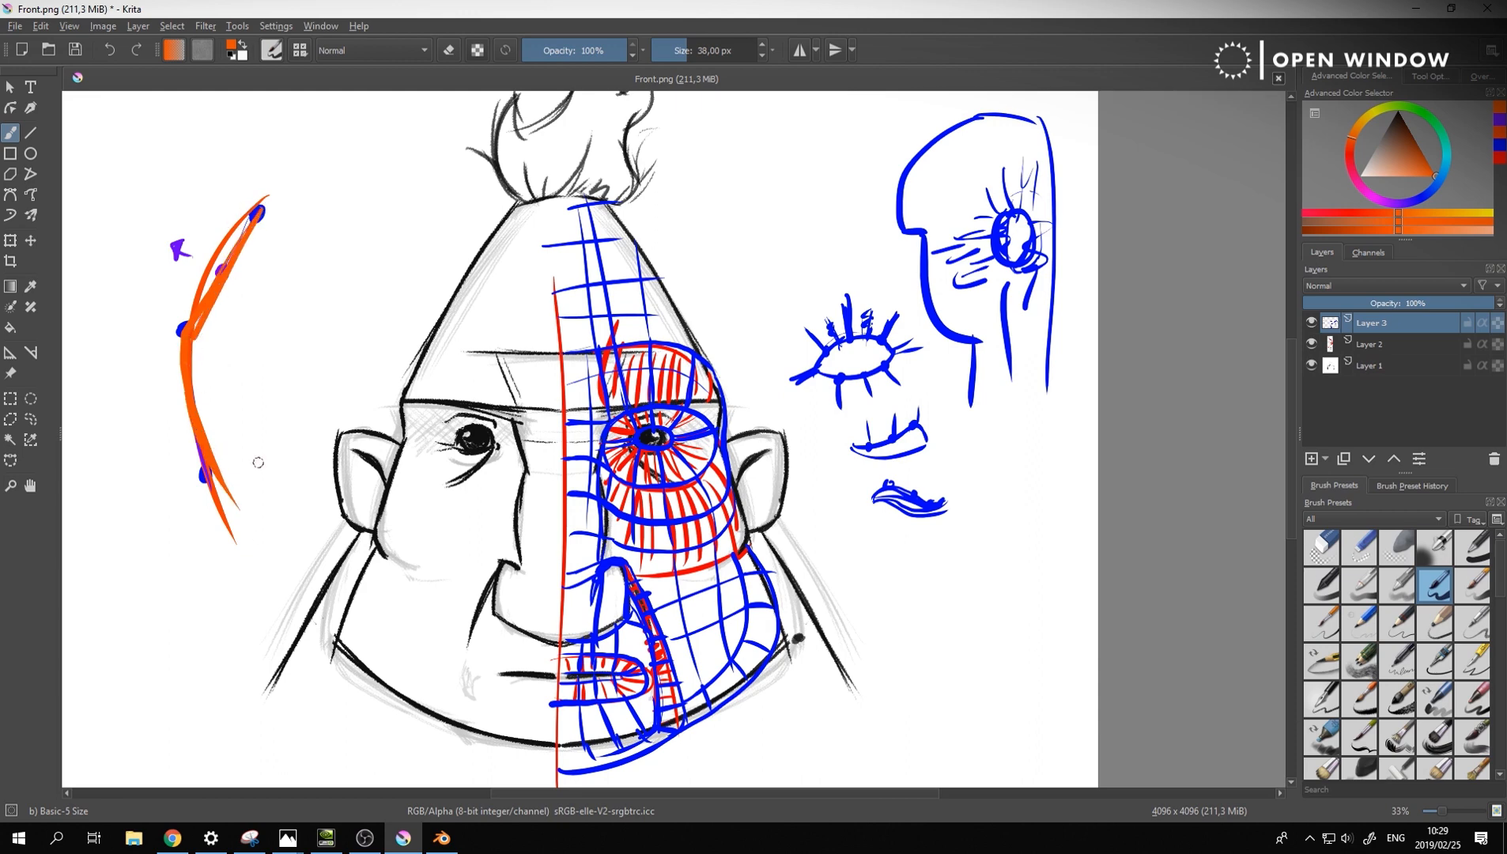
Add a blue-violet point shifted outward onto the upper curve and trace the curve again in red-orange
{"action": "left_click", "coordinate": [1408, 203]}
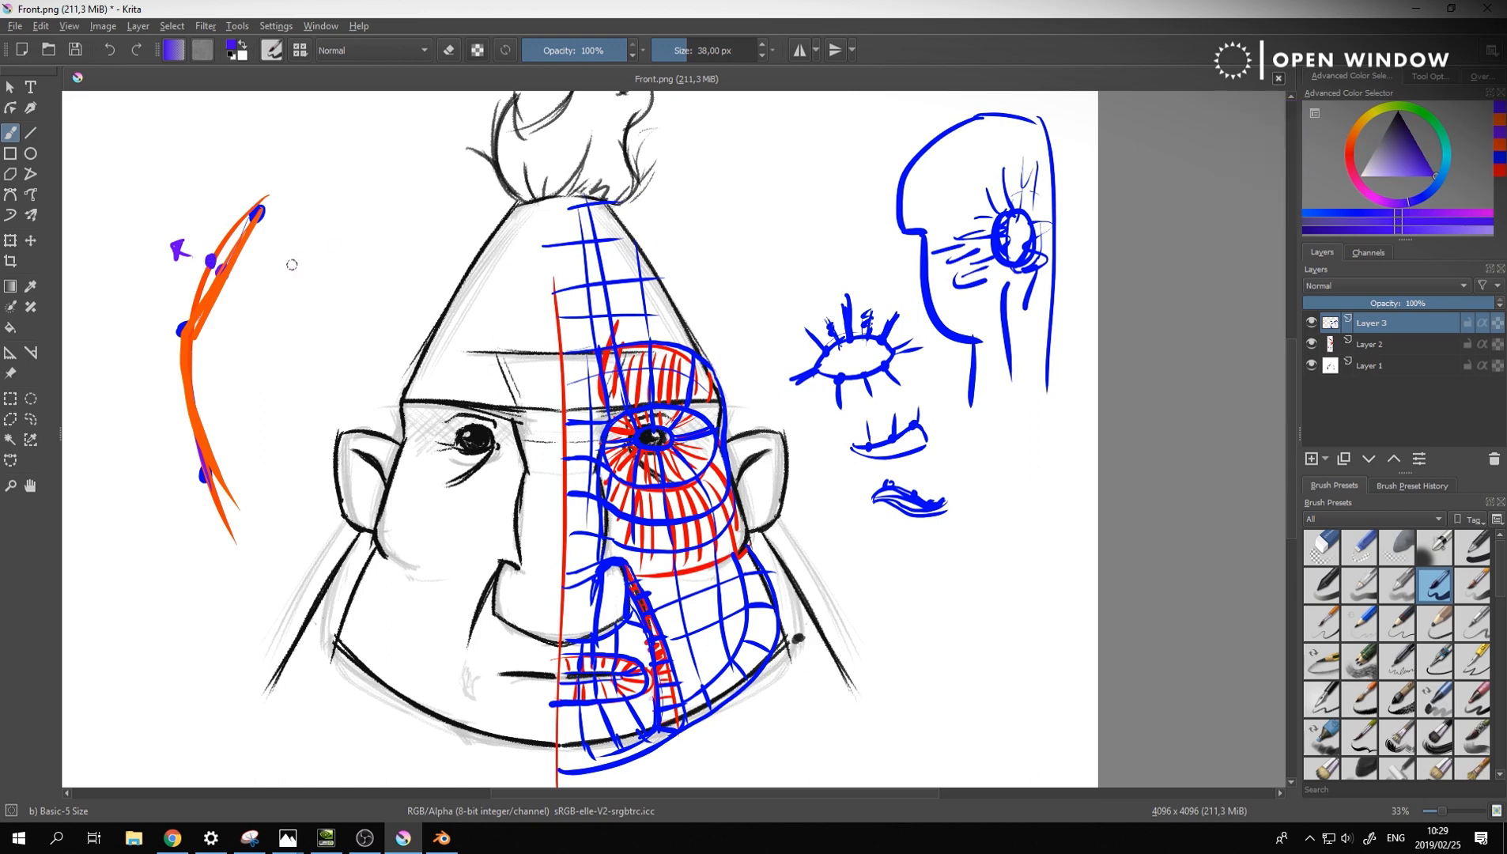
{"action": "left_click", "coordinate": [1350, 146]}
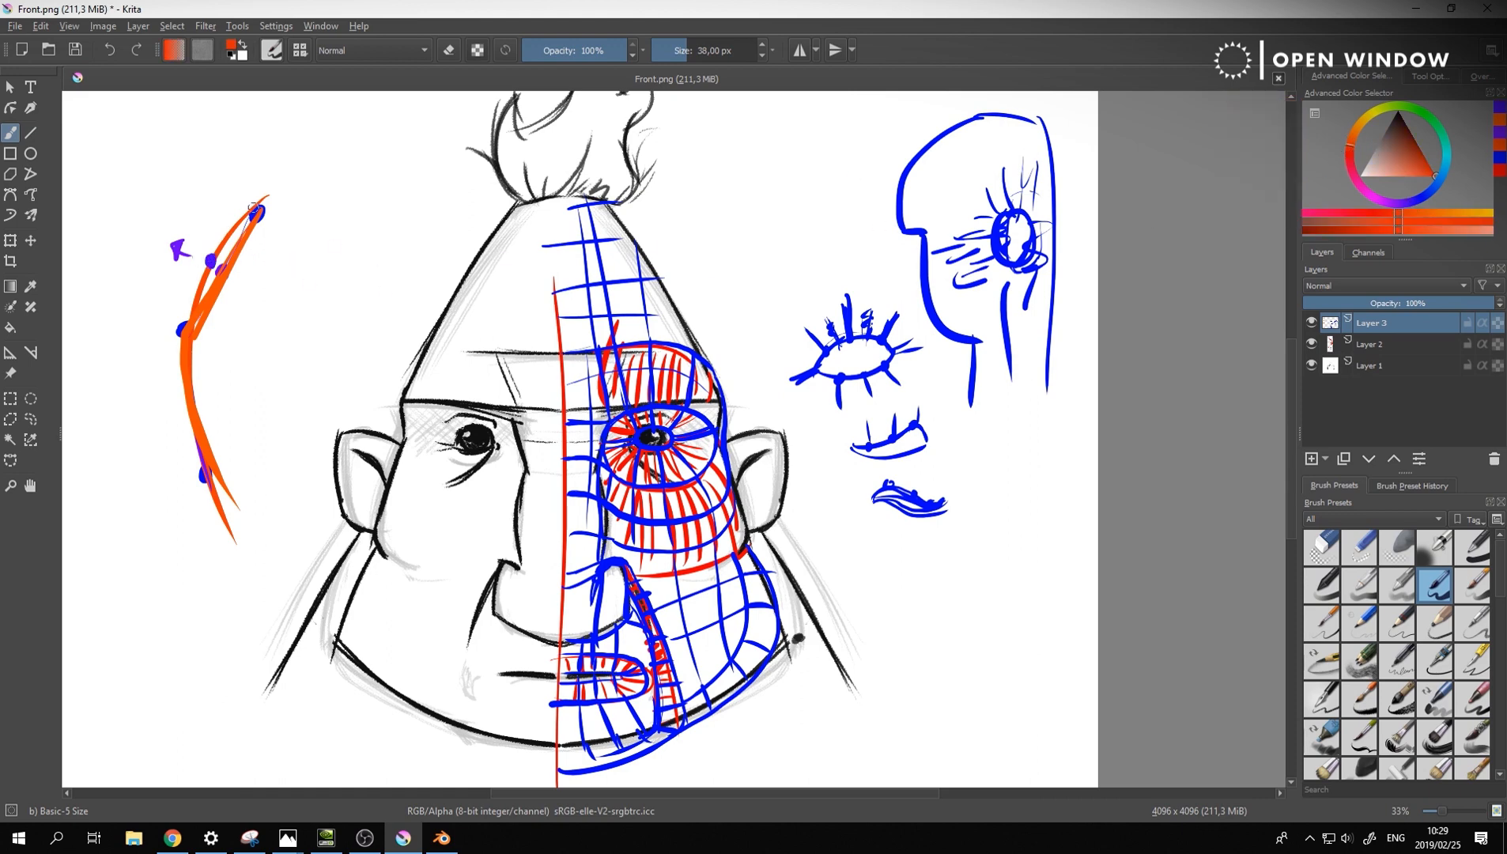
{"action": "left_click_drag", "start_coordinate": [254, 207], "coordinate": [215, 496]}
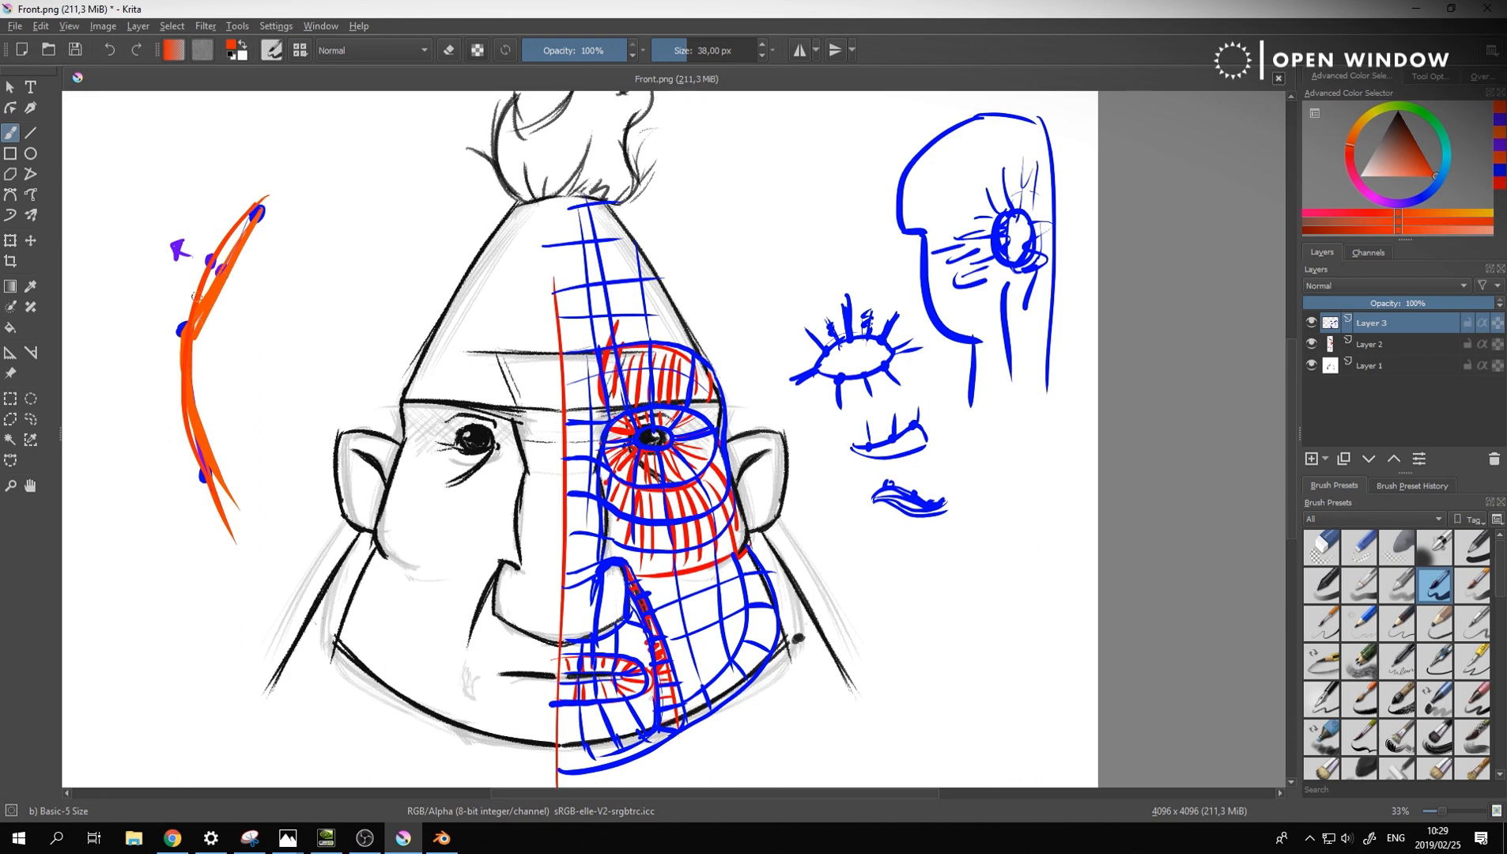
Switch to Blender and make both reference image empties unselectable in the viewport
{"action": "key", "text": "alt+Tab"}
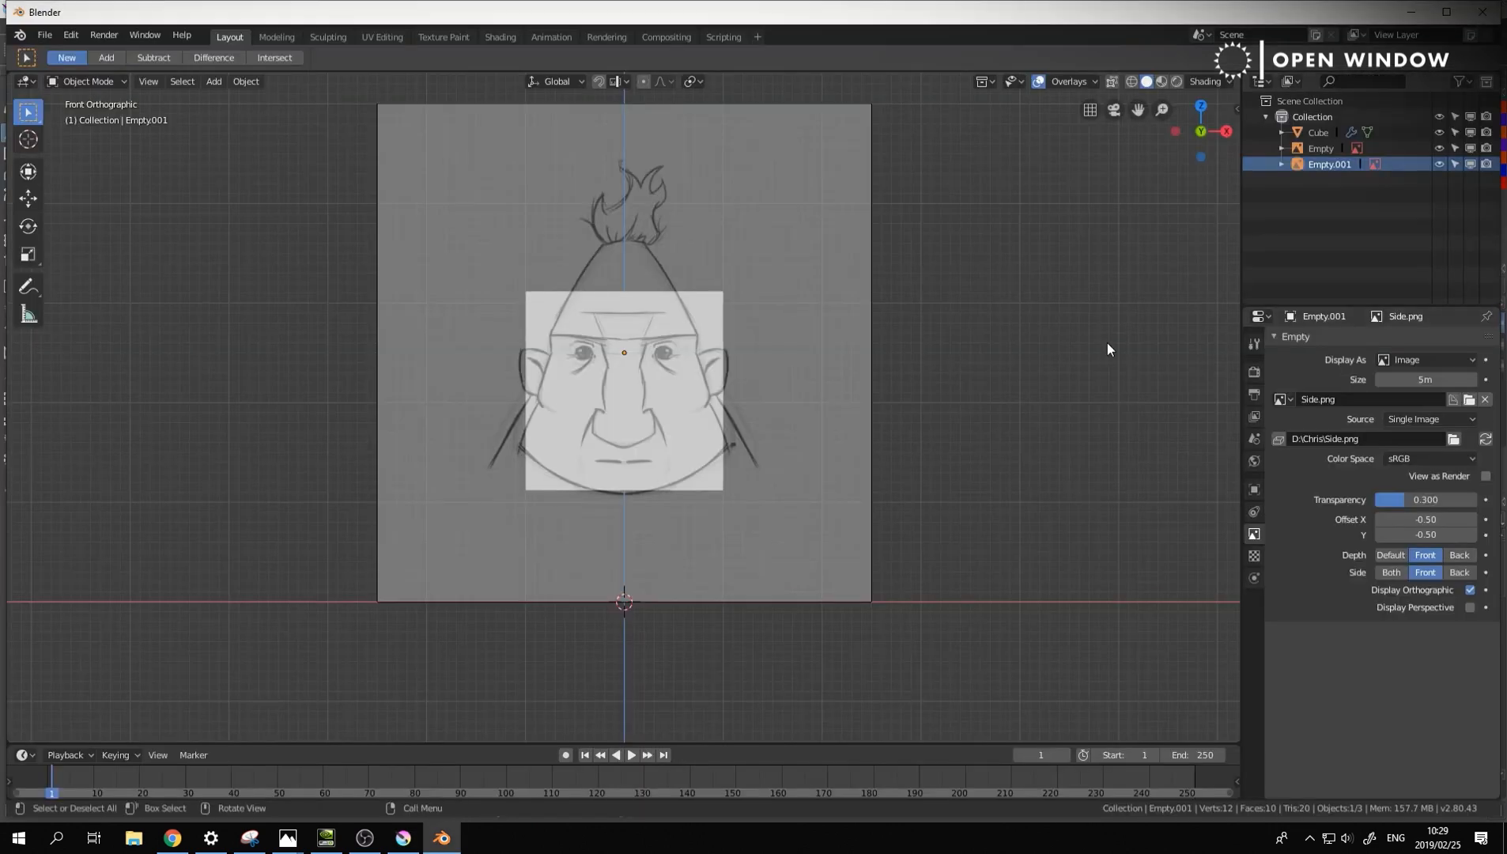
{"action": "left_click", "coordinate": [710, 301]}
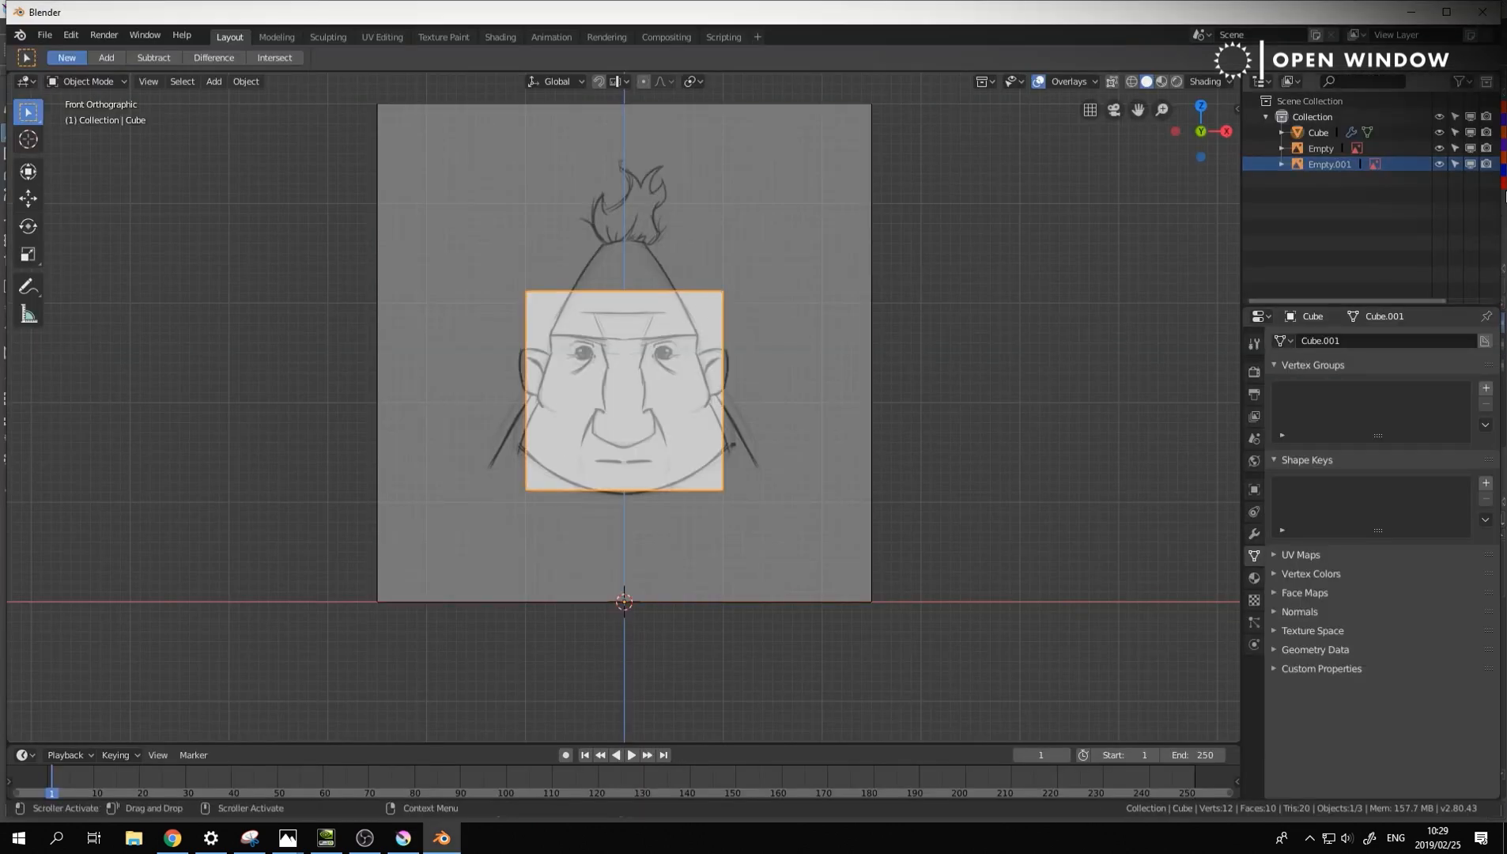
{"action": "left_click_drag", "start_coordinate": [1454, 165], "coordinate": [1455, 149]}
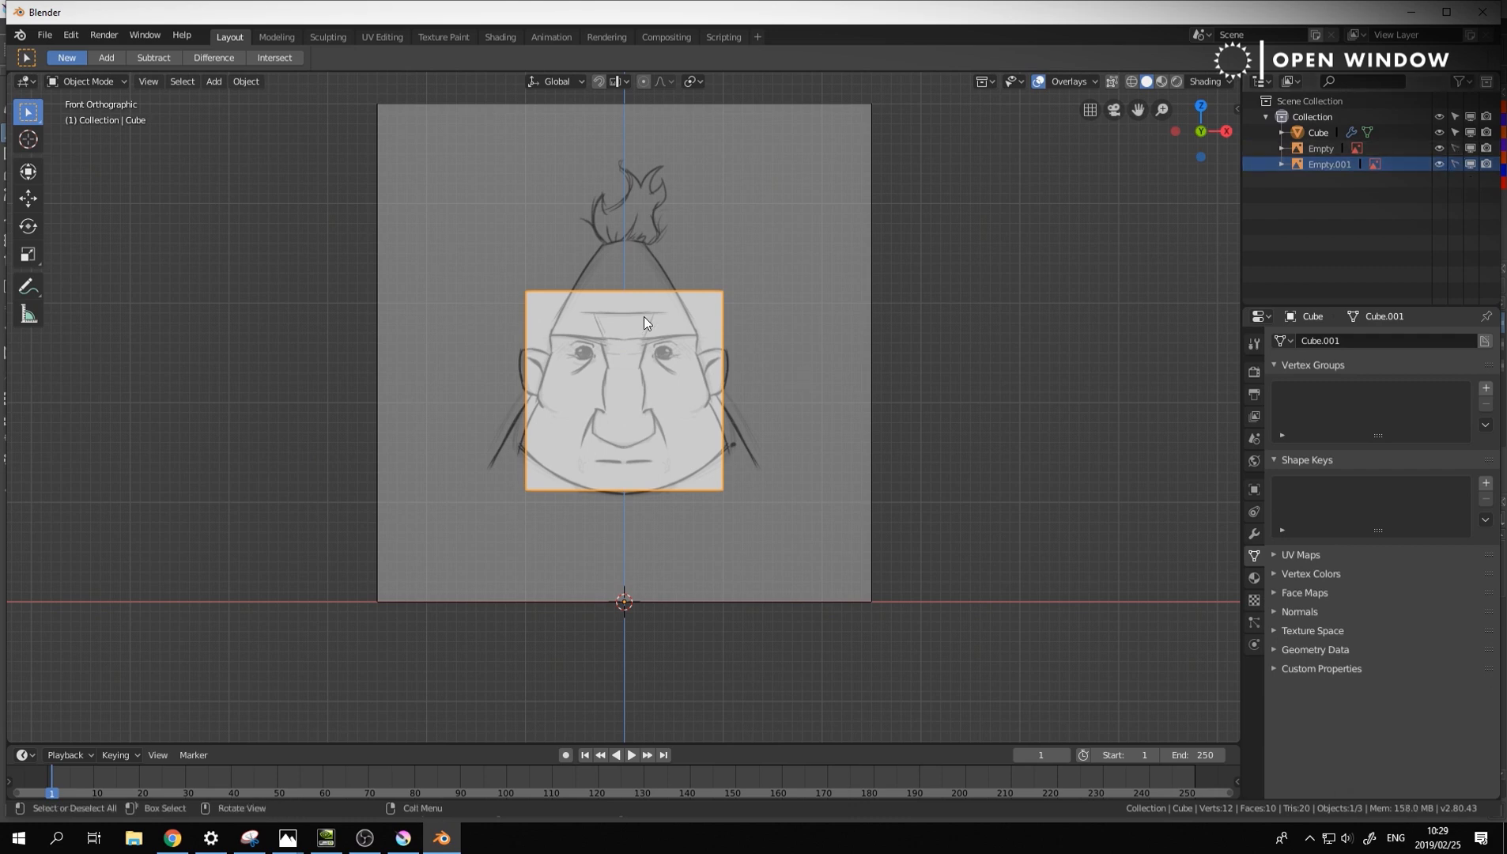
Rename the empty holding Front.png as FRONT_REF
{"action": "double_click", "coordinate": [1322, 147]}
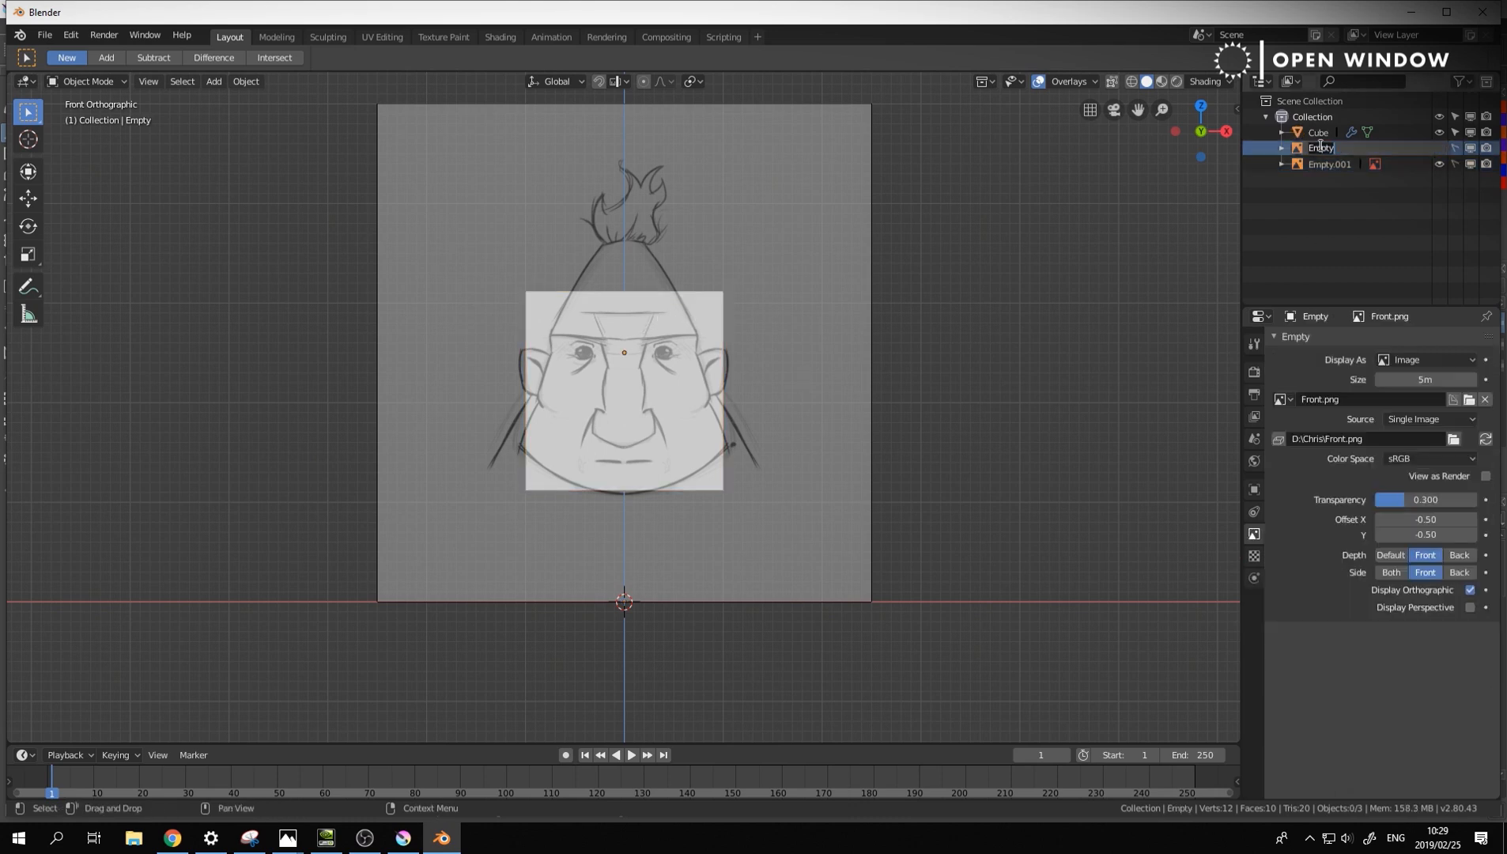
{"action": "type", "text": "FRONT_REF"}
{"action": "key", "text": "Return"}
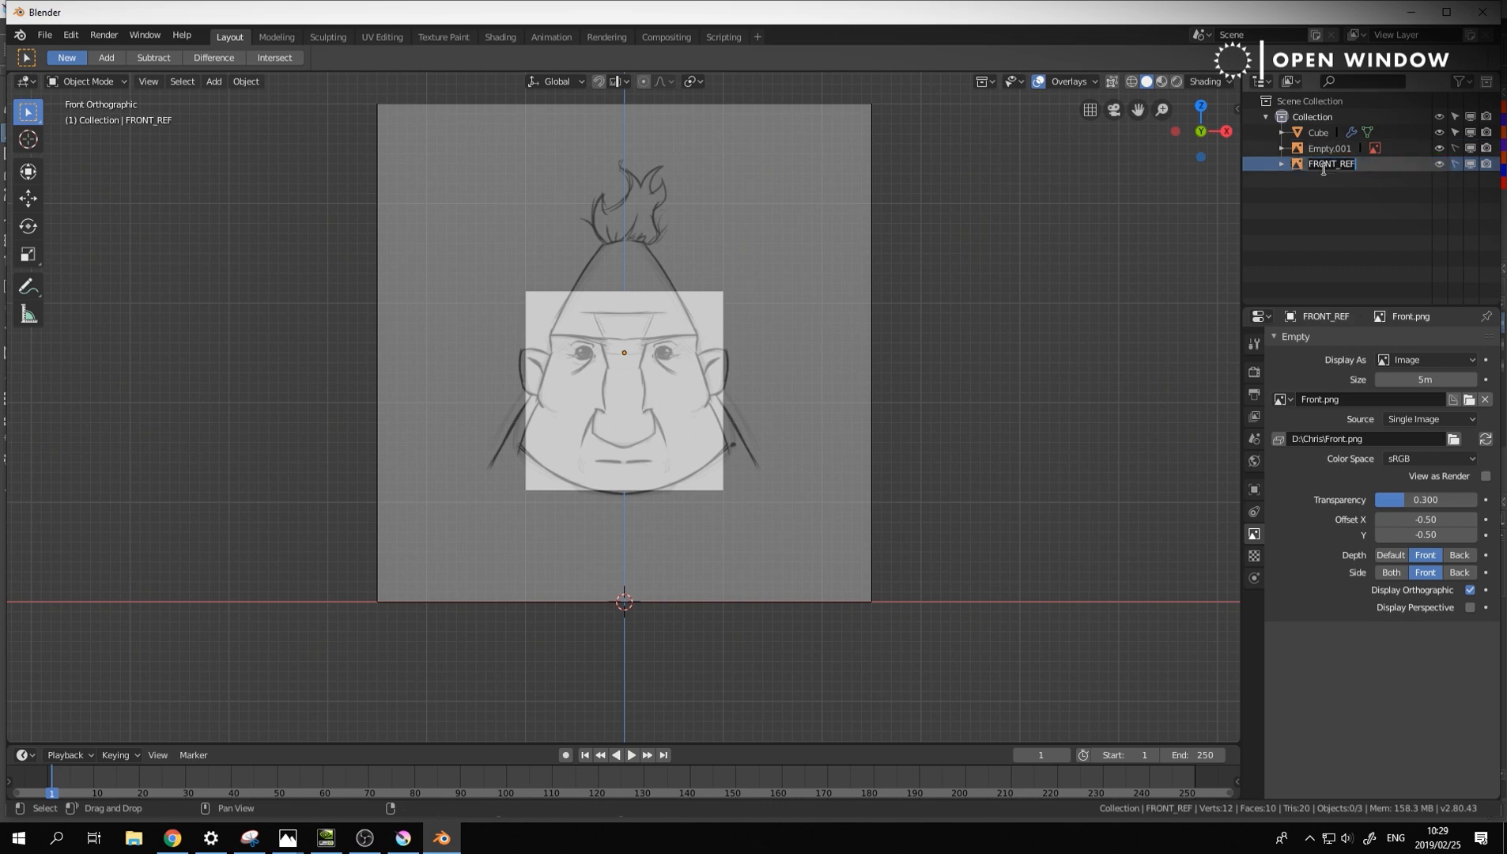
Rename the FRONT_REF empty as SIDE_REF
{"action": "double_click", "coordinate": [1324, 164]}
{"action": "type", "text": "SIDE"}
{"action": "key", "text": "BackSpace"}
{"action": "key", "text": "BackSpace"}
{"action": "key", "text": "BackSpace"}
{"action": "type", "text": "I"}
{"action": "key", "text": "Return"}
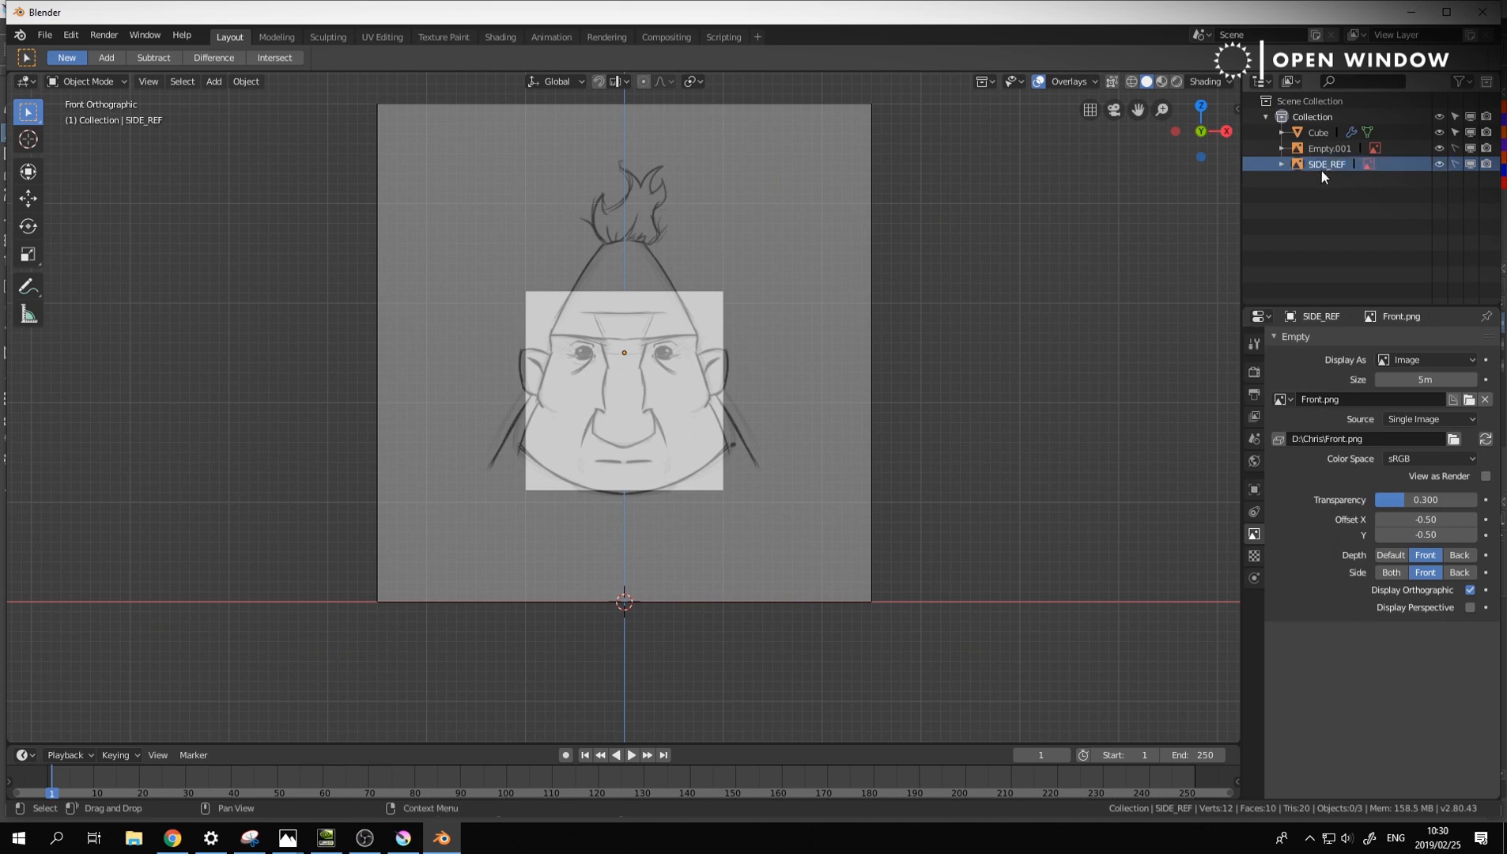
Hide the SIDE_REF image and show it again to check which drawing it holds
{"action": "left_click", "coordinate": [1326, 148]}
{"action": "left_click", "coordinate": [1440, 165]}
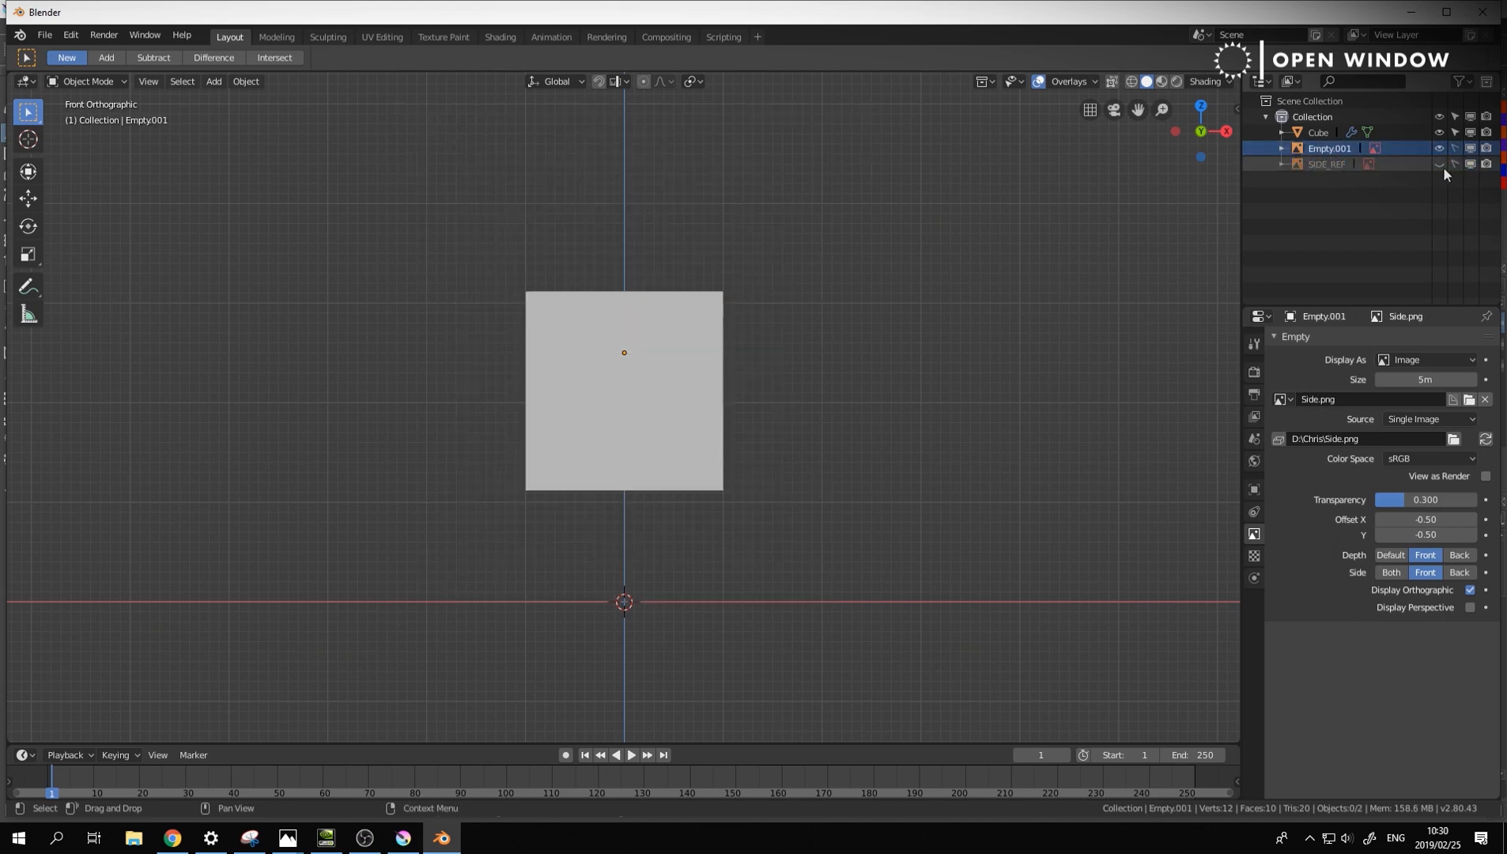
{"action": "left_click", "coordinate": [1441, 165]}
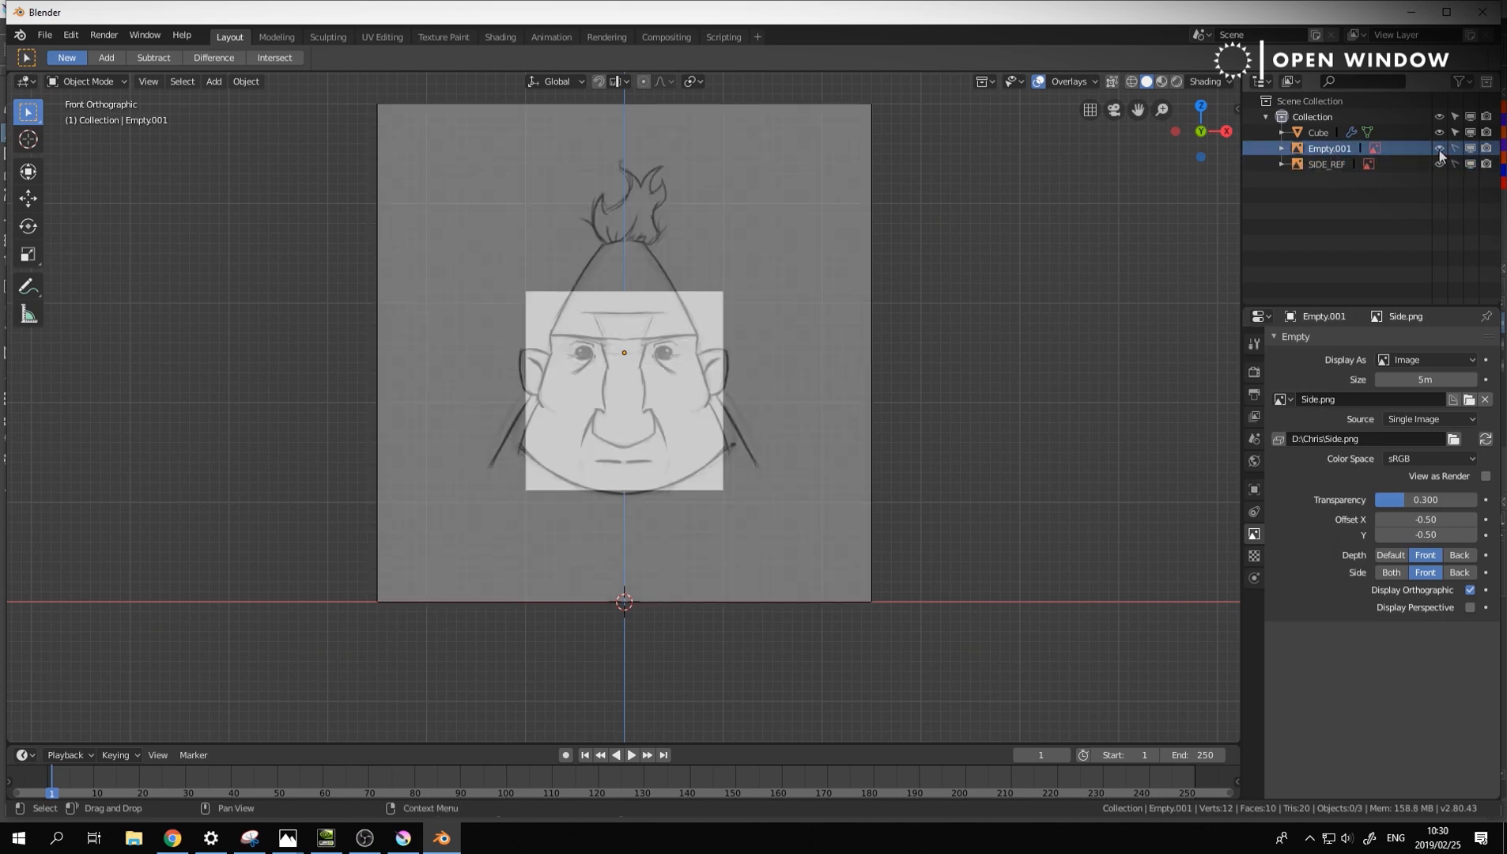
{"action": "double_click", "coordinate": [1330, 149]}
{"action": "left_click", "coordinate": [1340, 203]}
Enable perspective display for the Side.png reference image, then select the SIDE_REF empty
{"action": "middle_click_drag", "start_coordinate": [1005, 304], "coordinate": [958, 323]}
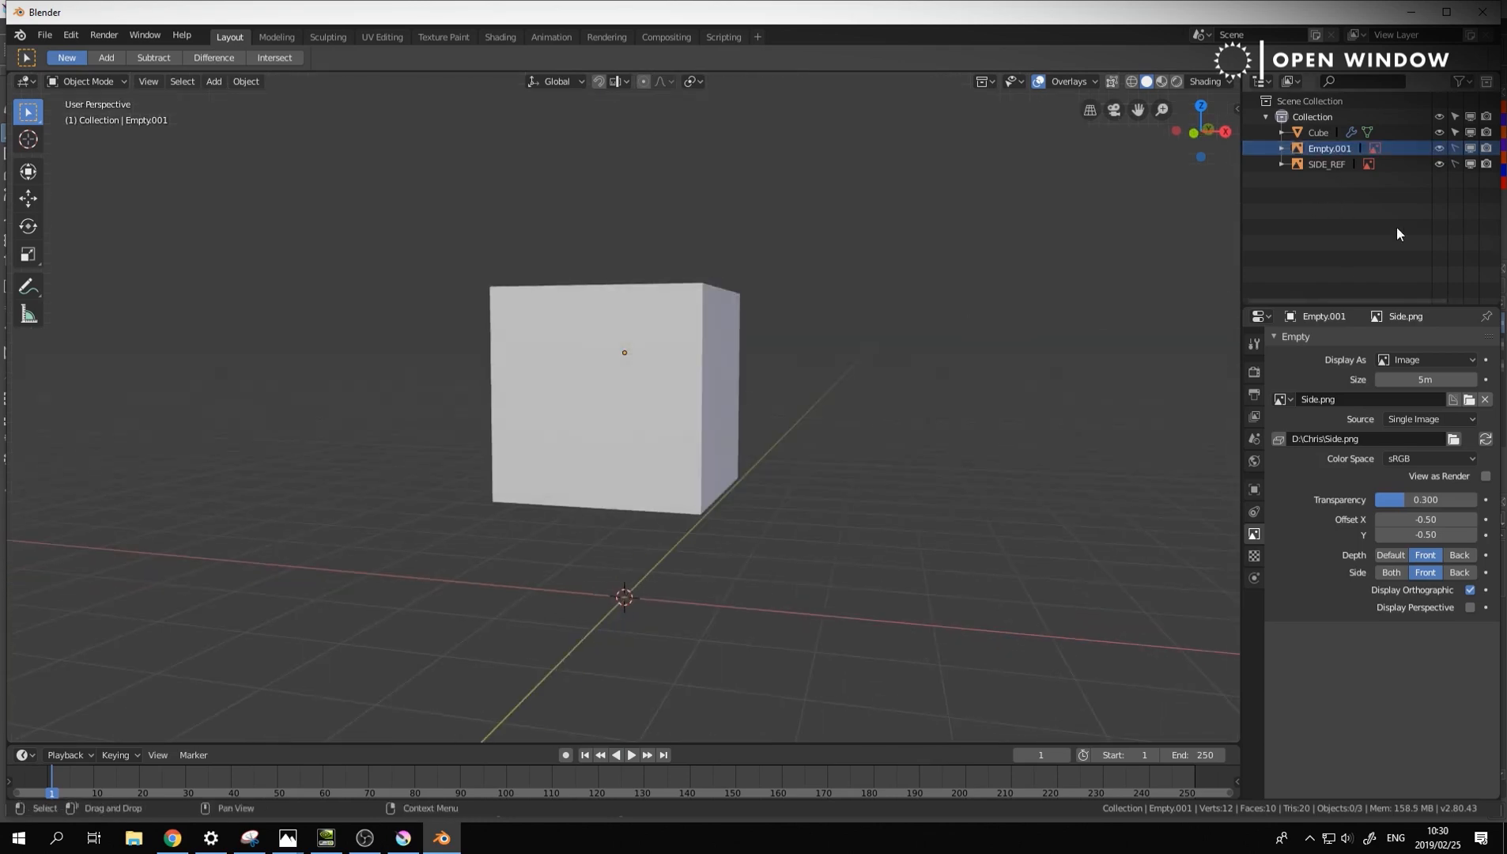
{"action": "middle_click_drag", "start_coordinate": [1170, 237], "coordinate": [1127, 280]}
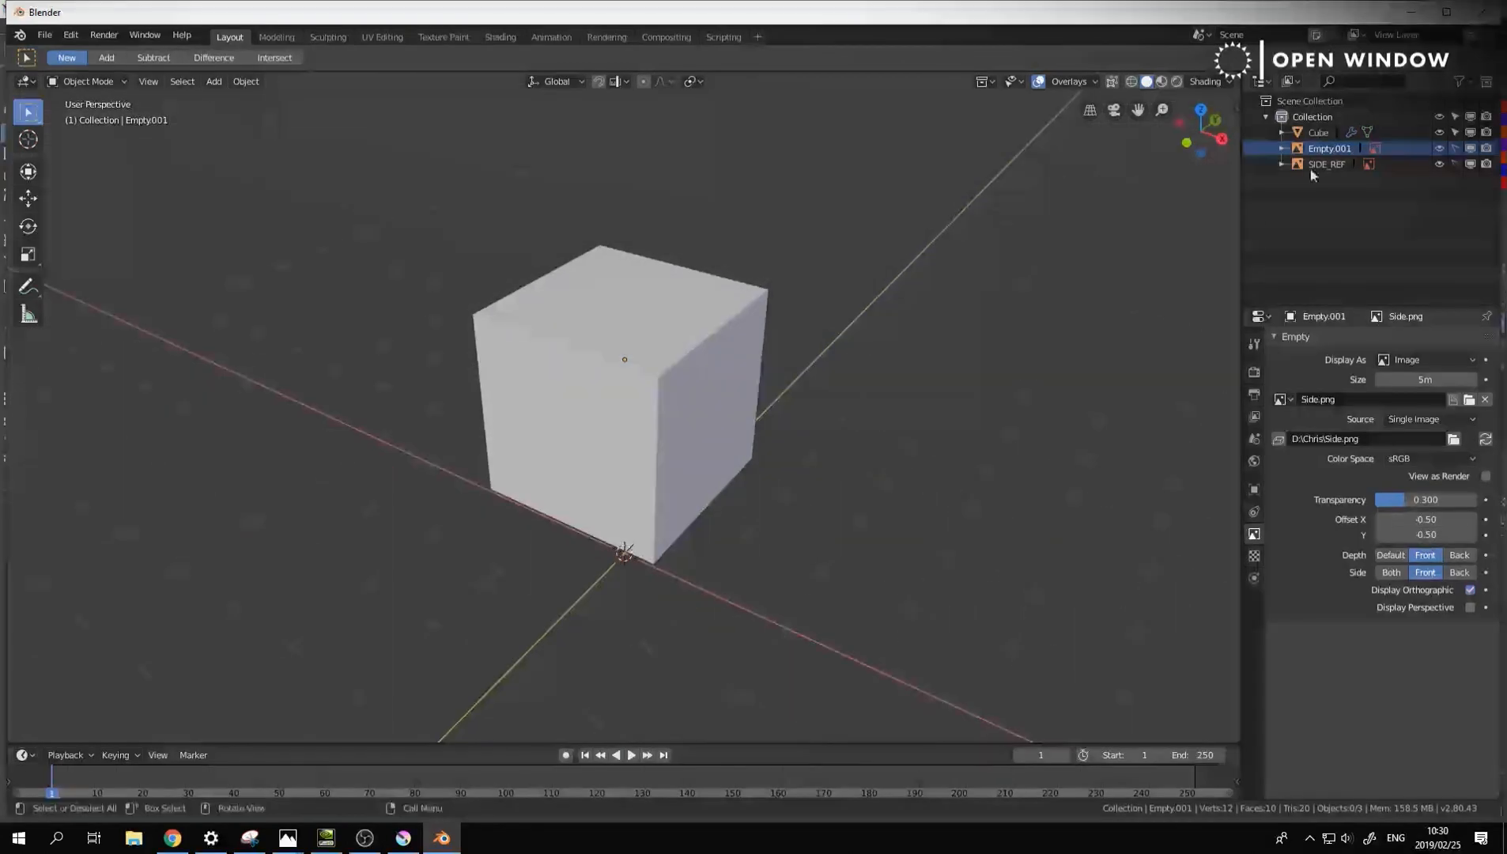
{"action": "left_click", "coordinate": [1468, 607]}
{"action": "left_click", "coordinate": [1324, 161]}
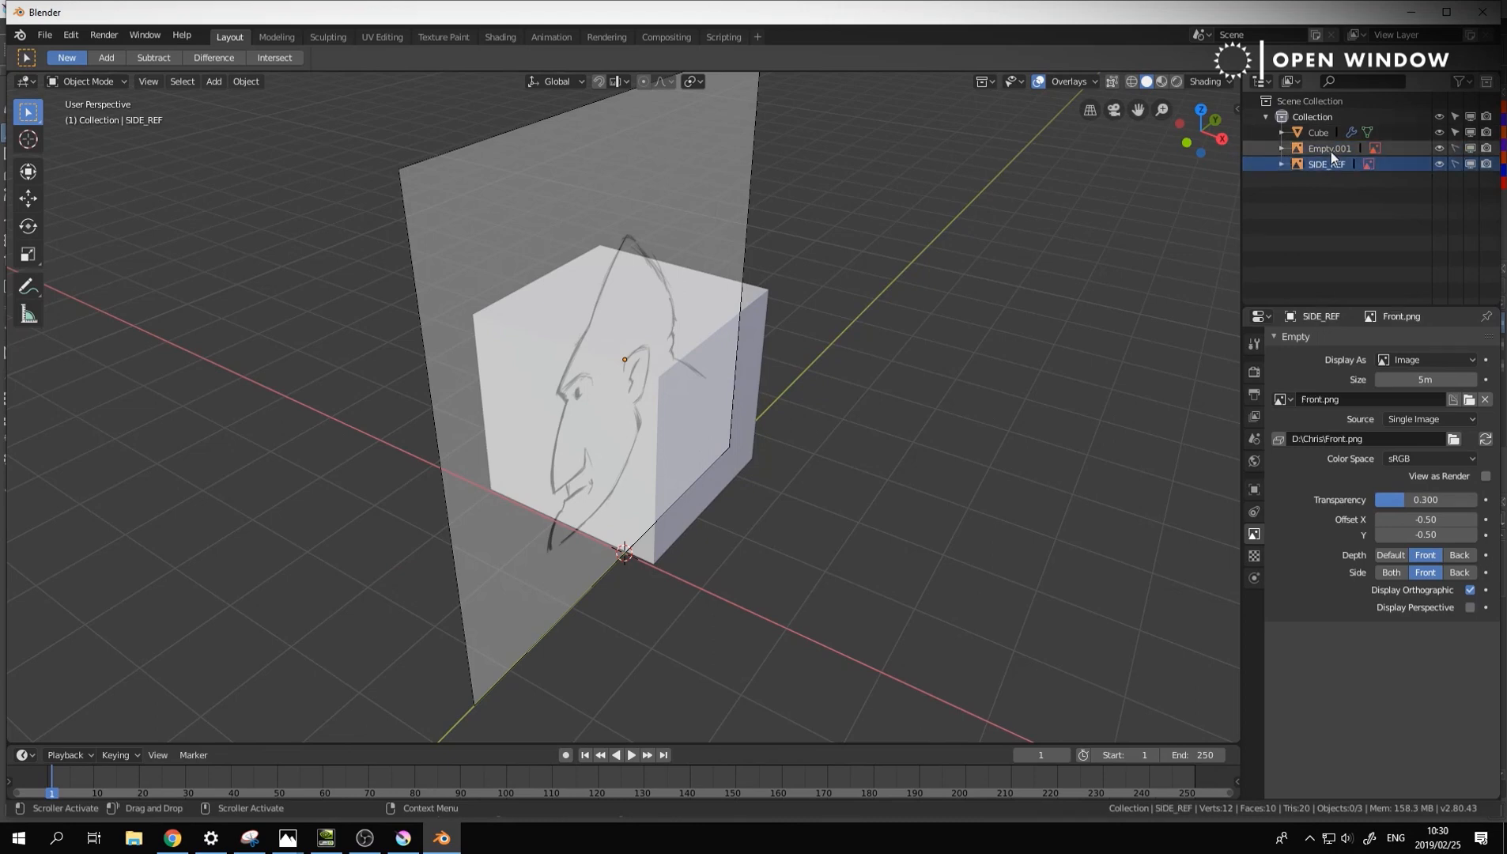
Enable perspective display for the Front.png reference image and select each reference plane to check which drawing it holds
{"action": "left_click", "coordinate": [1324, 148]}
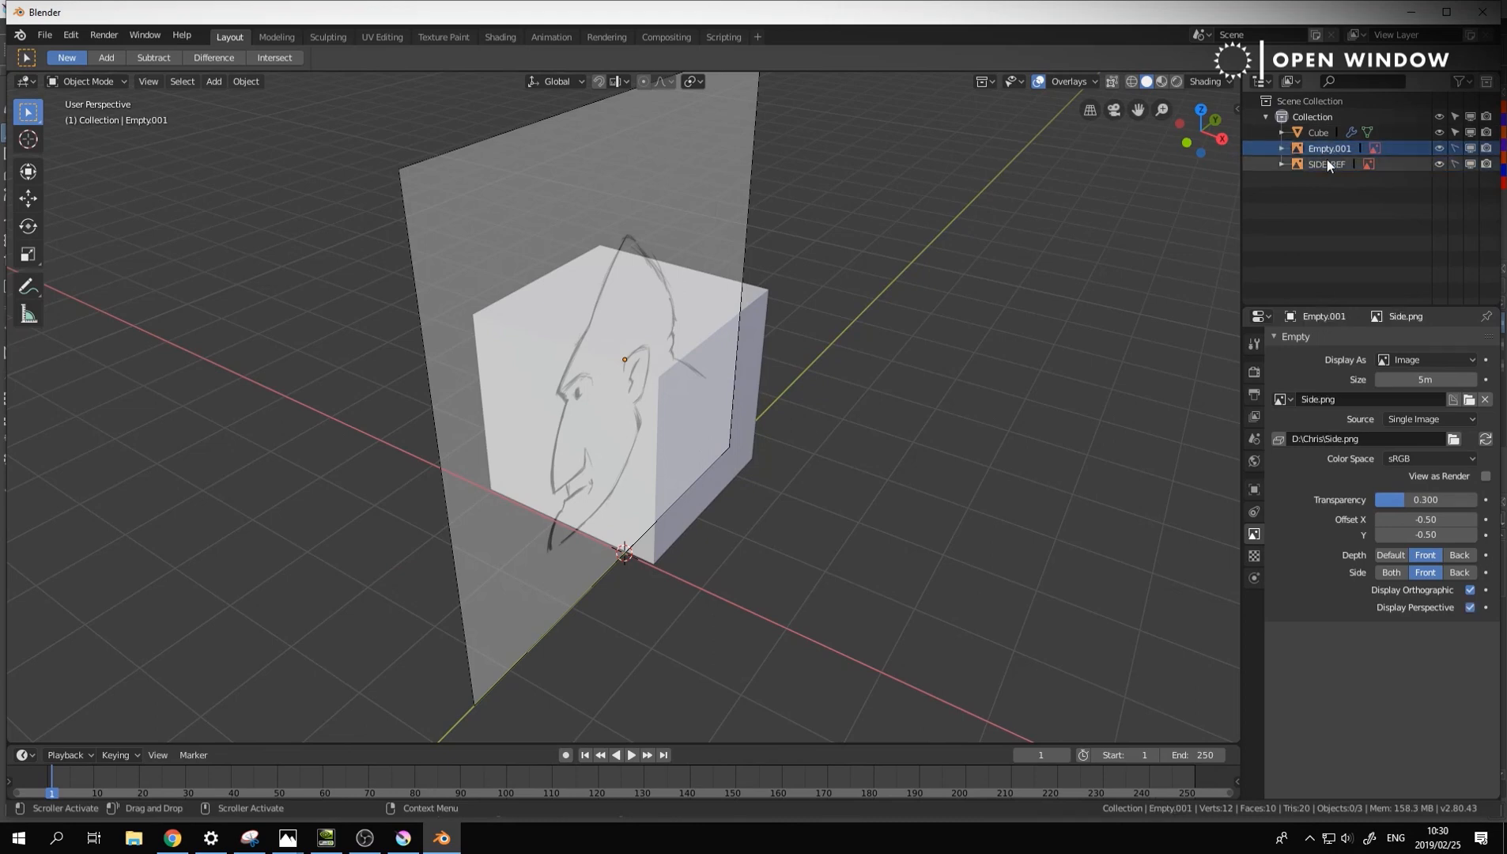
{"action": "left_click", "coordinate": [1327, 161]}
{"action": "left_click", "coordinate": [1470, 607]}
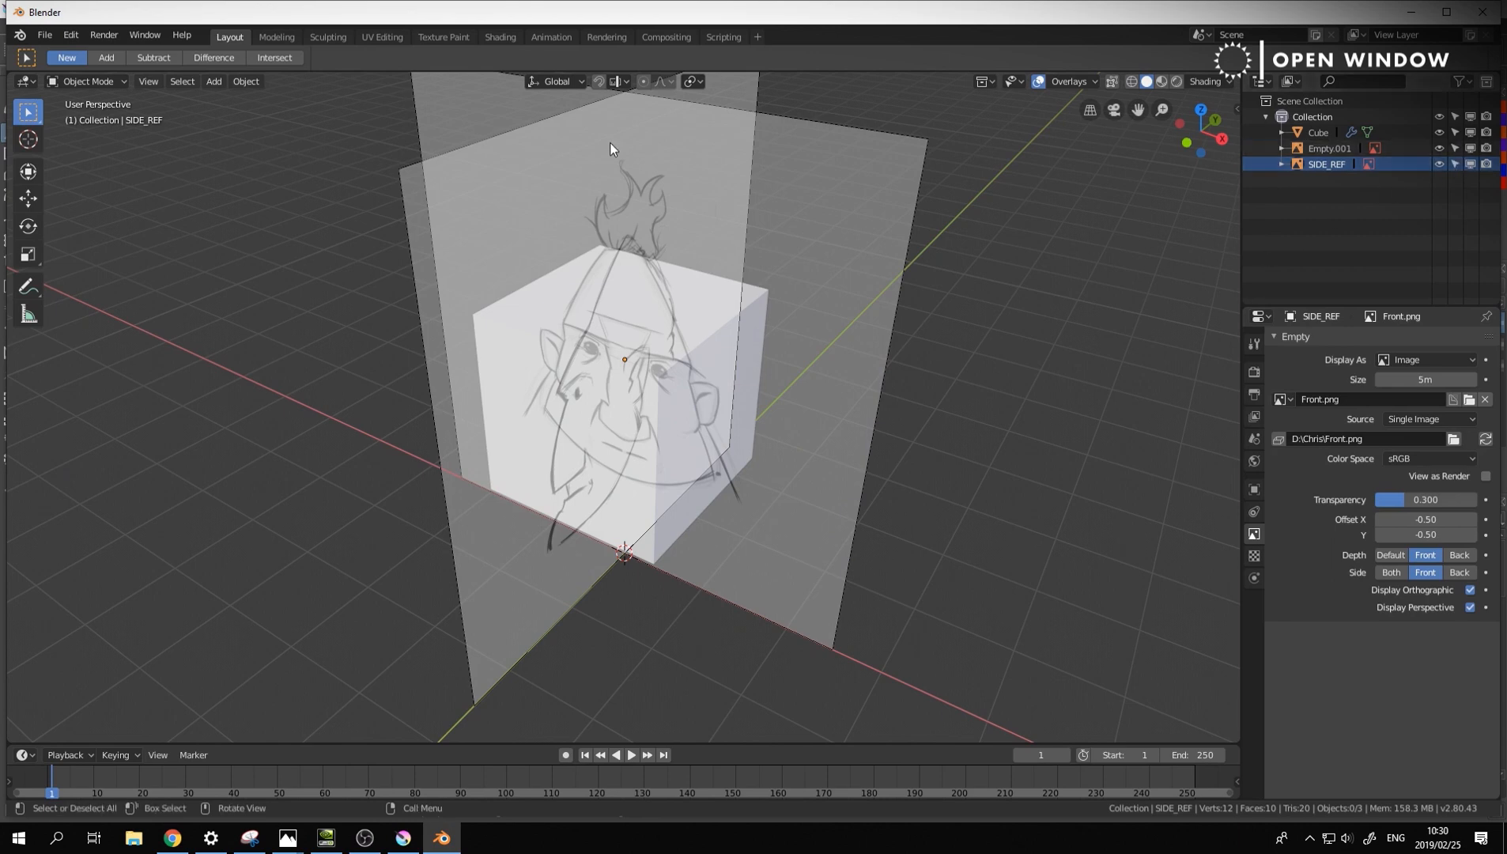
{"action": "left_click", "coordinate": [406, 171]}
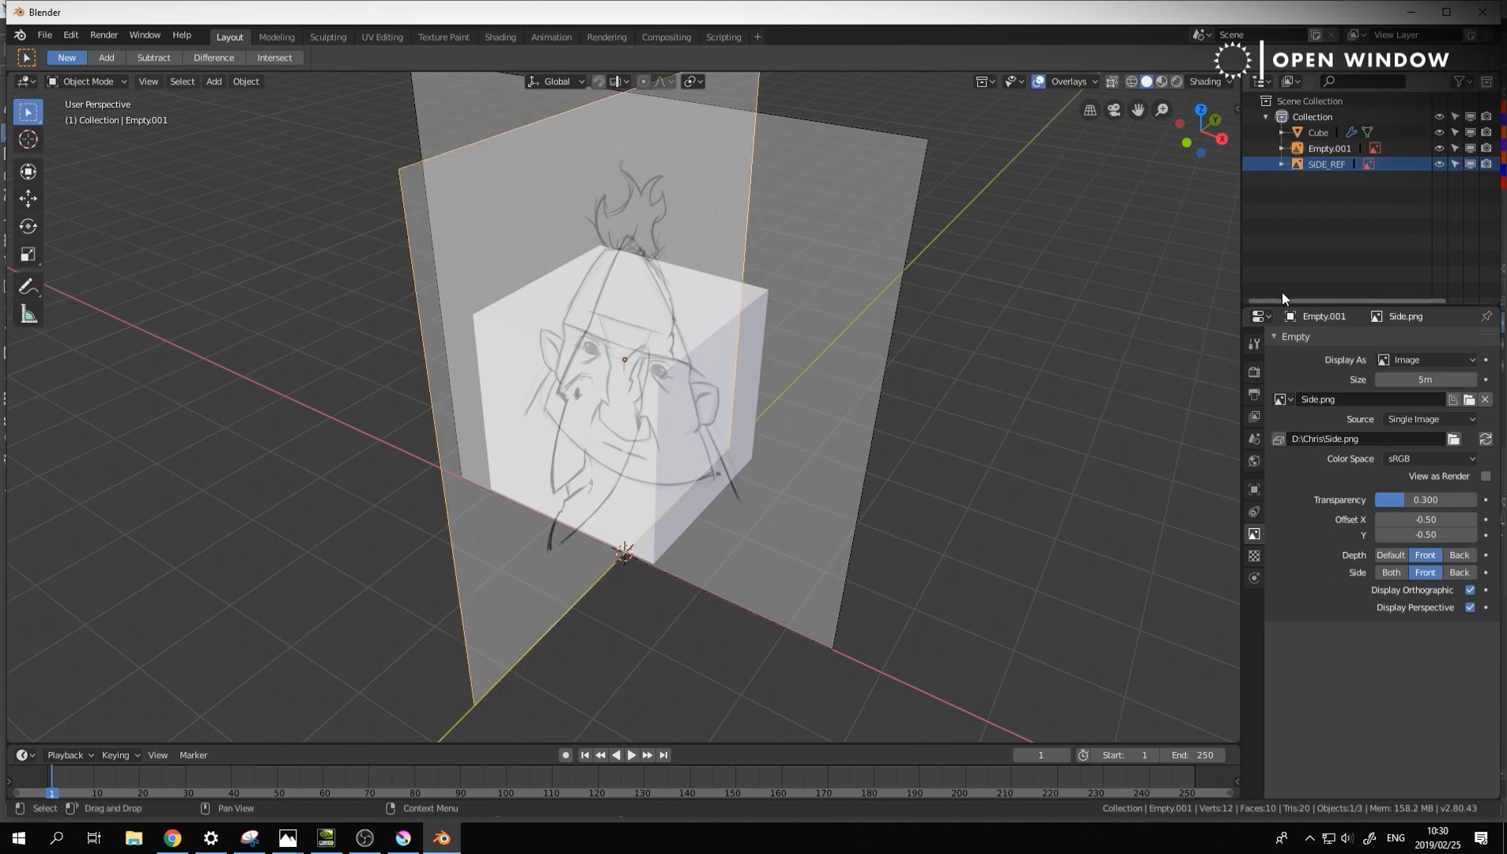
{"action": "left_click", "coordinate": [1332, 163]}
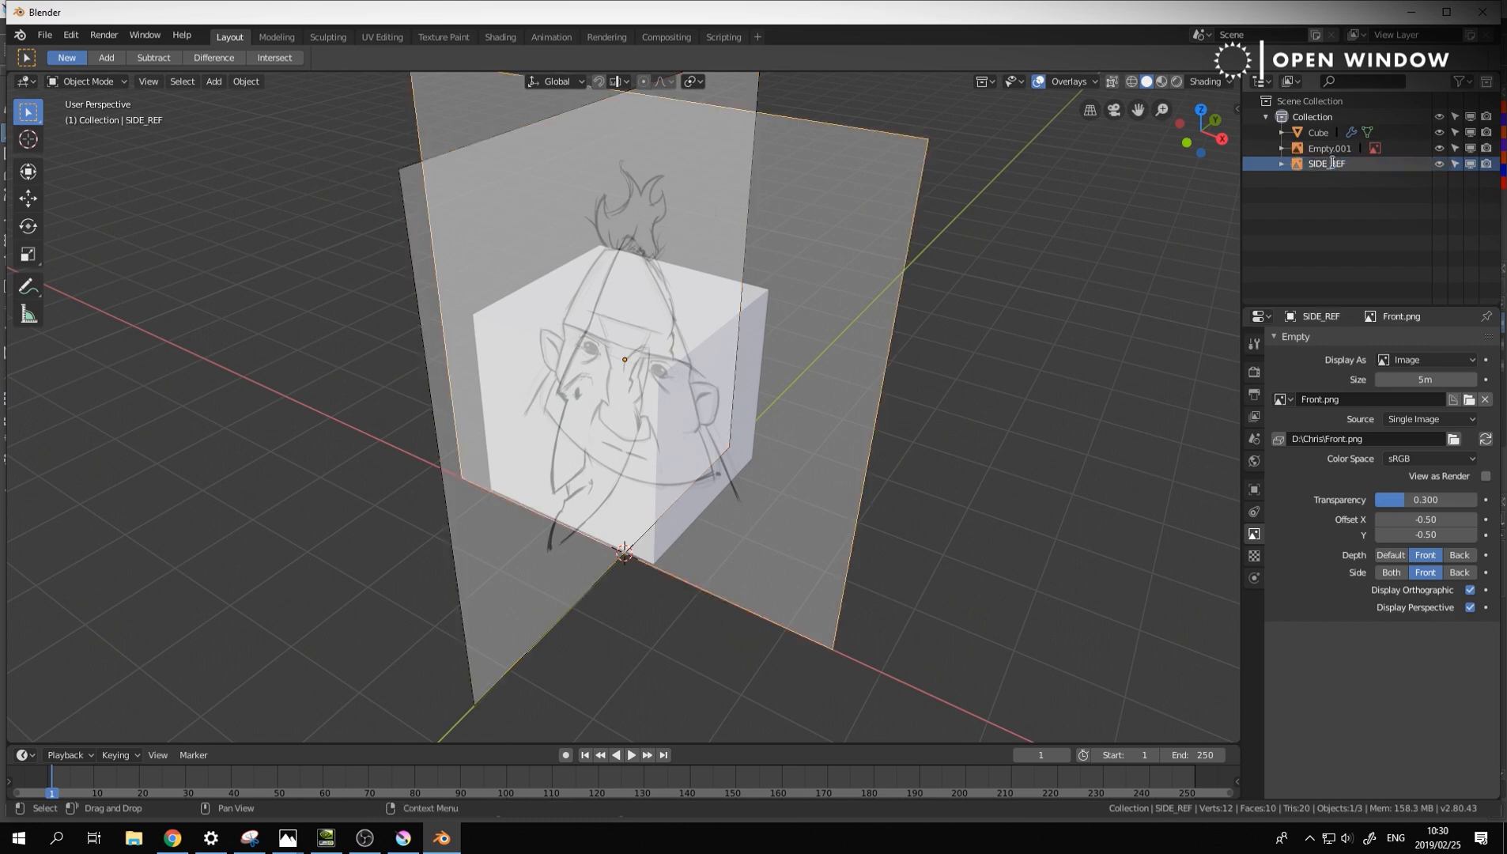
Rename the Front.png empty as FRONT_REF and the Side.png empty as SIDE_REF
{"action": "double_click", "coordinate": [1332, 162]}
{"action": "type", "text": "FRONT_REF"}
{"action": "key", "text": "Return"}
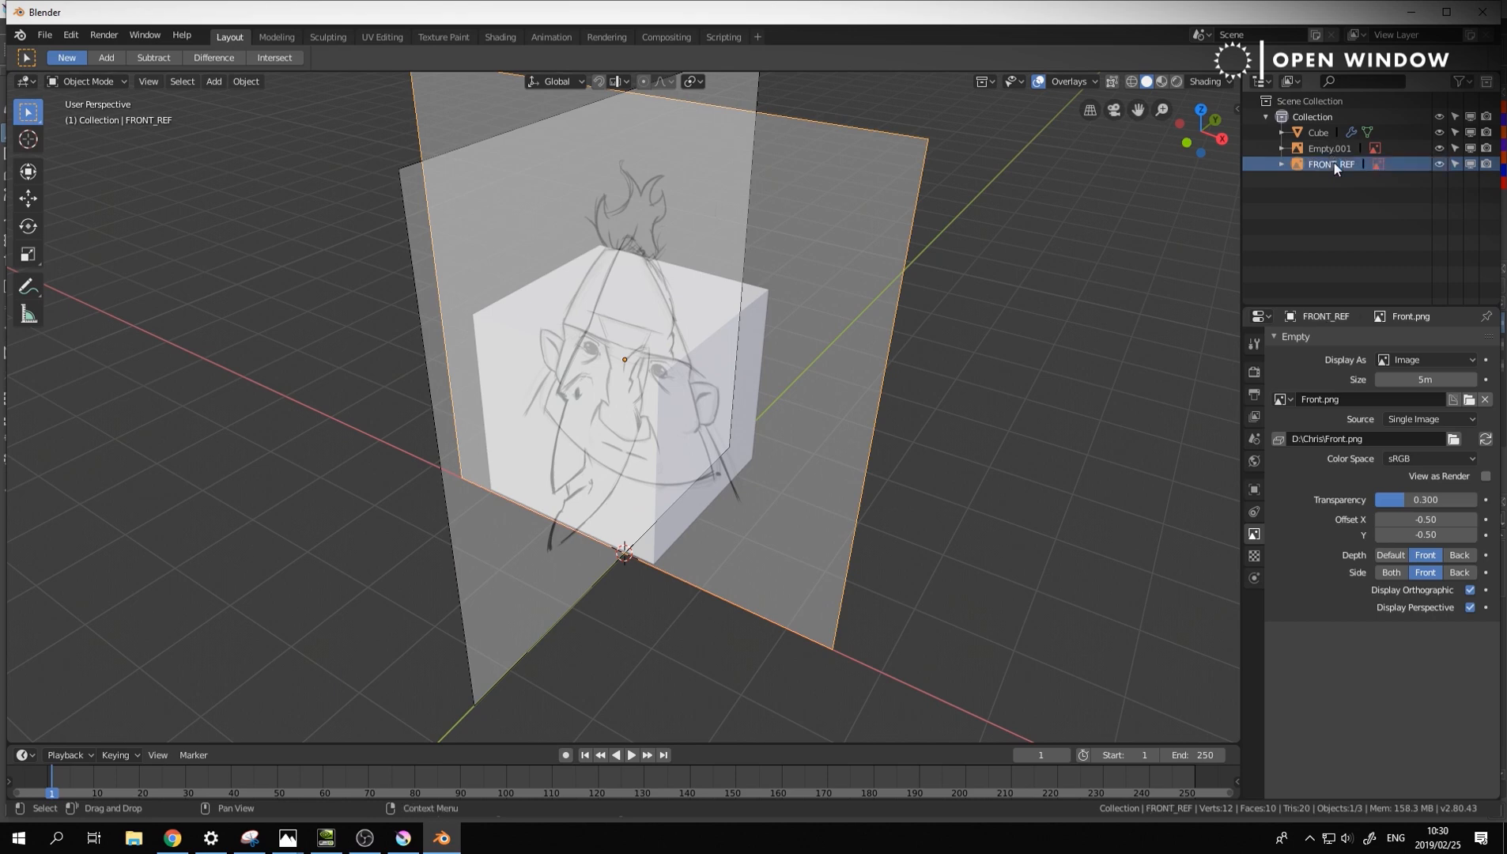
{"action": "double_click", "coordinate": [1336, 148]}
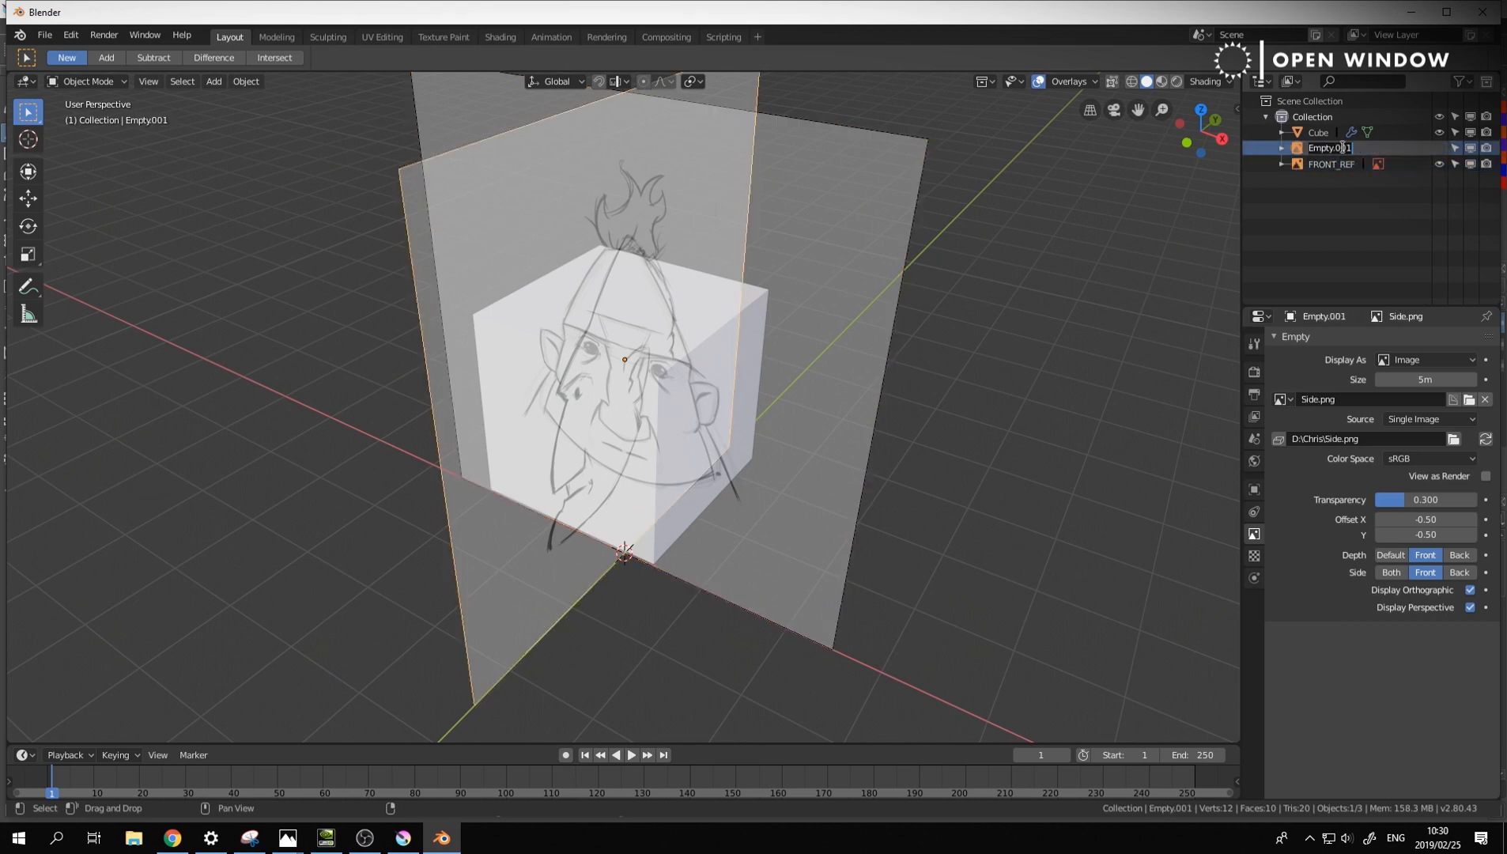
{"action": "type", "text": "SIDE_REF"}
{"action": "key", "text": "Return"}
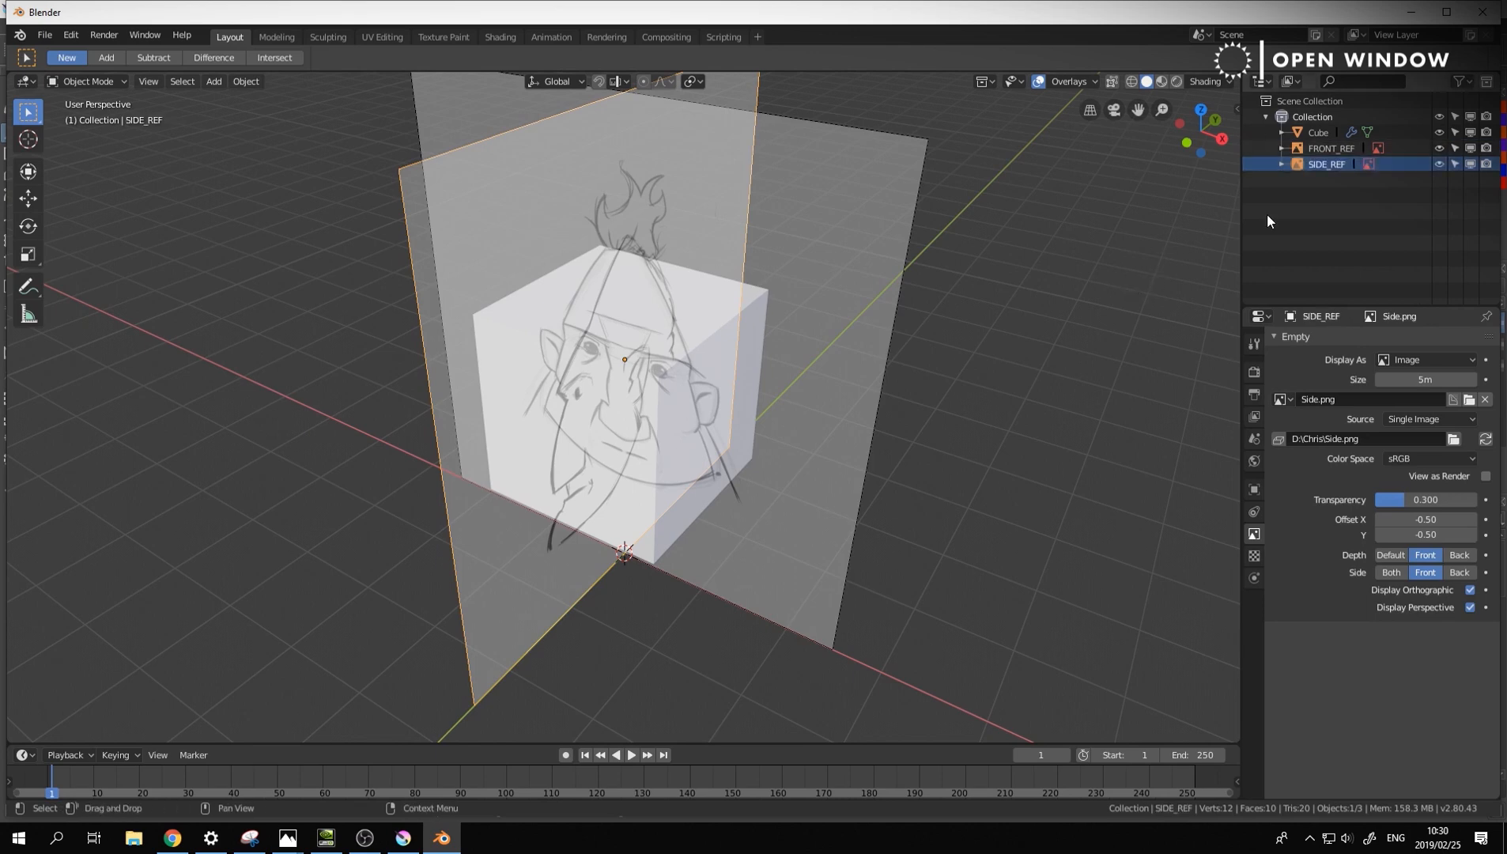
Disable perspective display for both reference images and make FRONT_REF and SIDE_REF unselectable
{"action": "left_click", "coordinate": [1469, 607]}
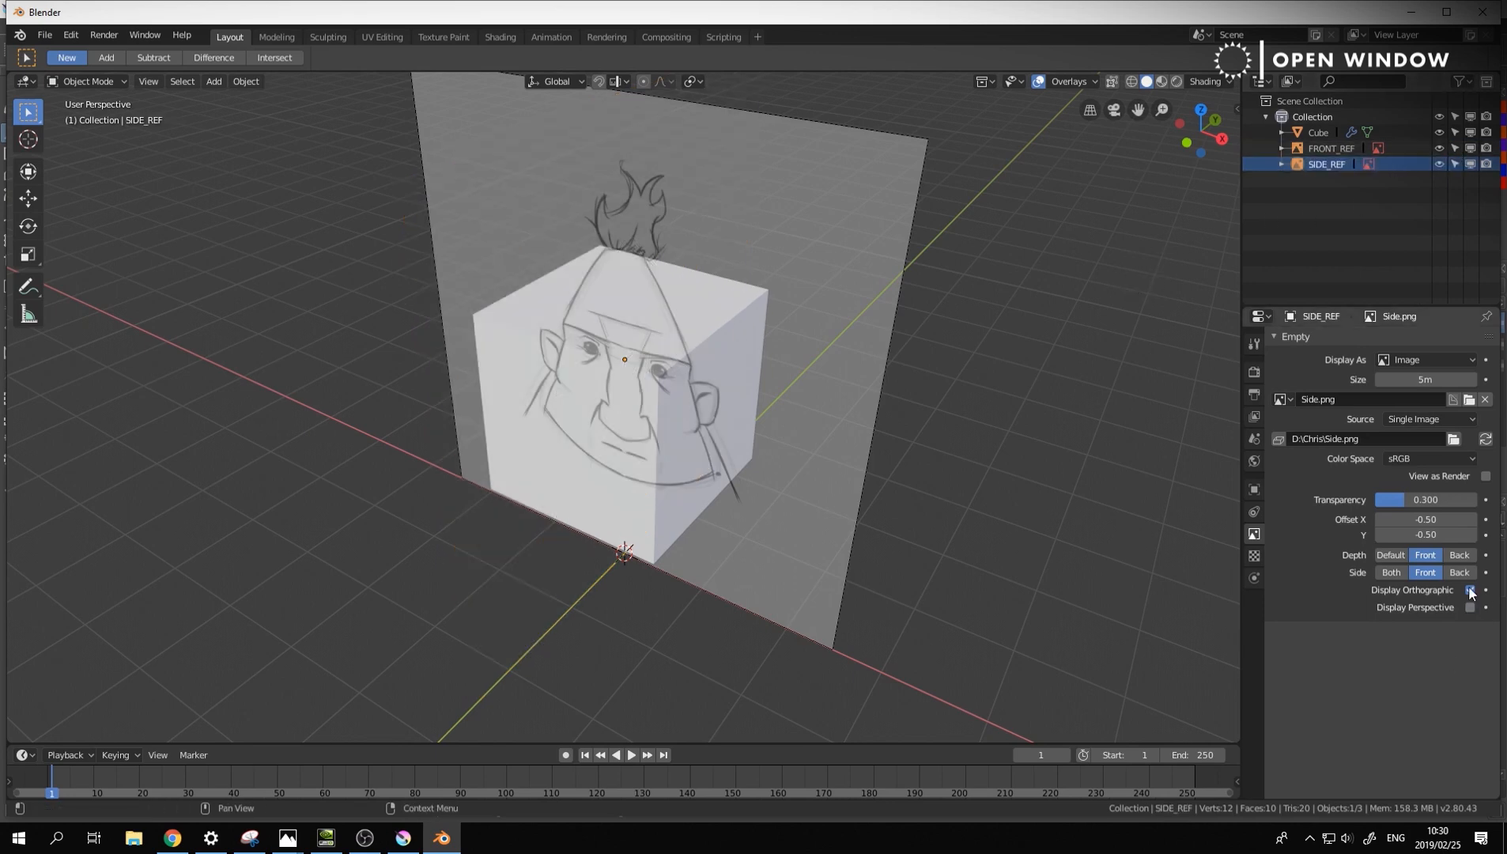
{"action": "left_click", "coordinate": [1331, 148]}
{"action": "left_click", "coordinate": [1469, 607]}
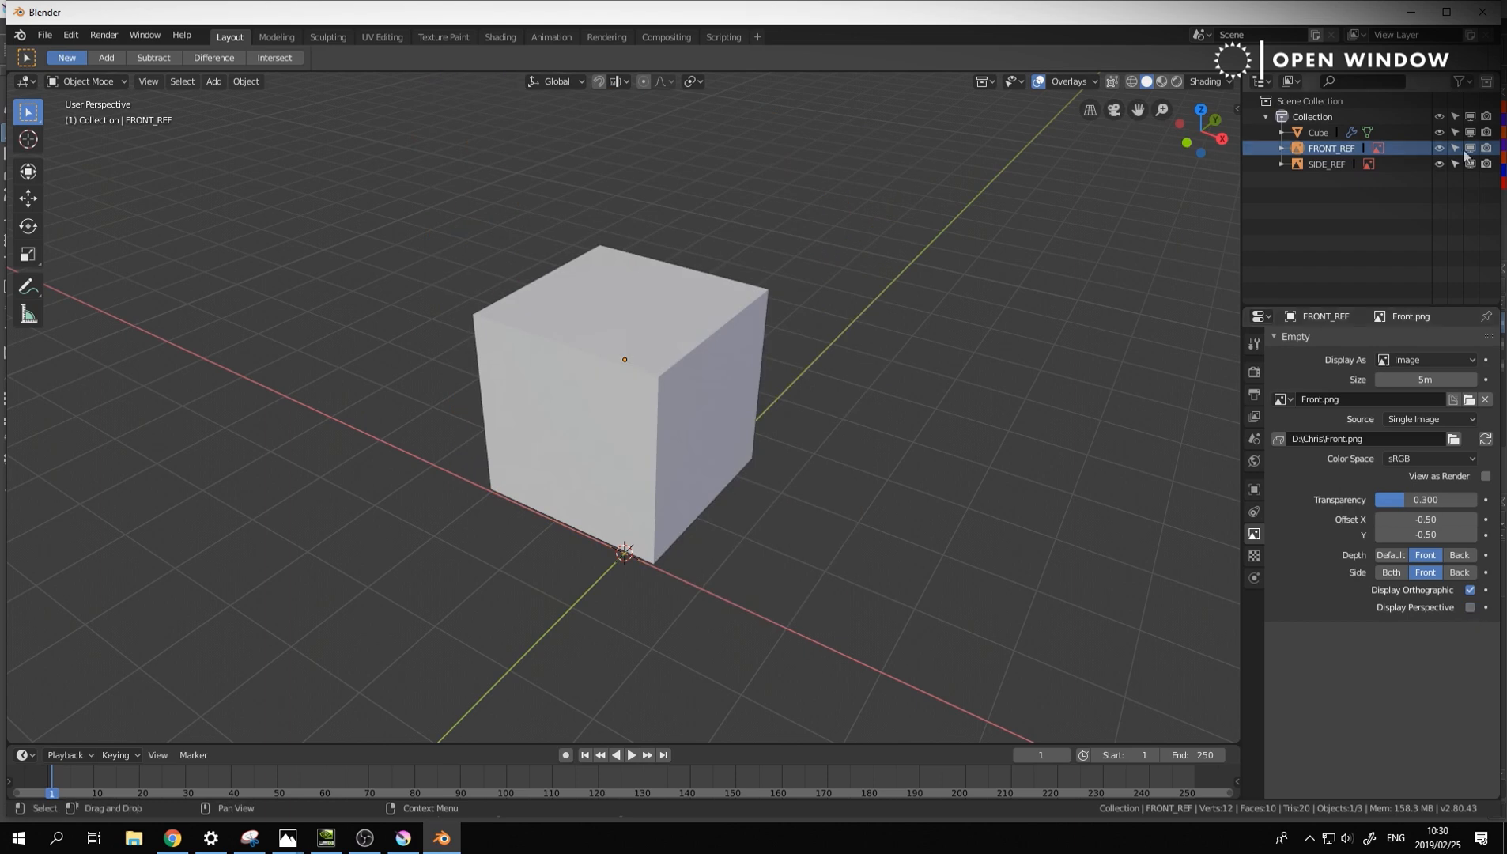
{"action": "left_click_drag", "start_coordinate": [1456, 149], "coordinate": [1456, 164]}
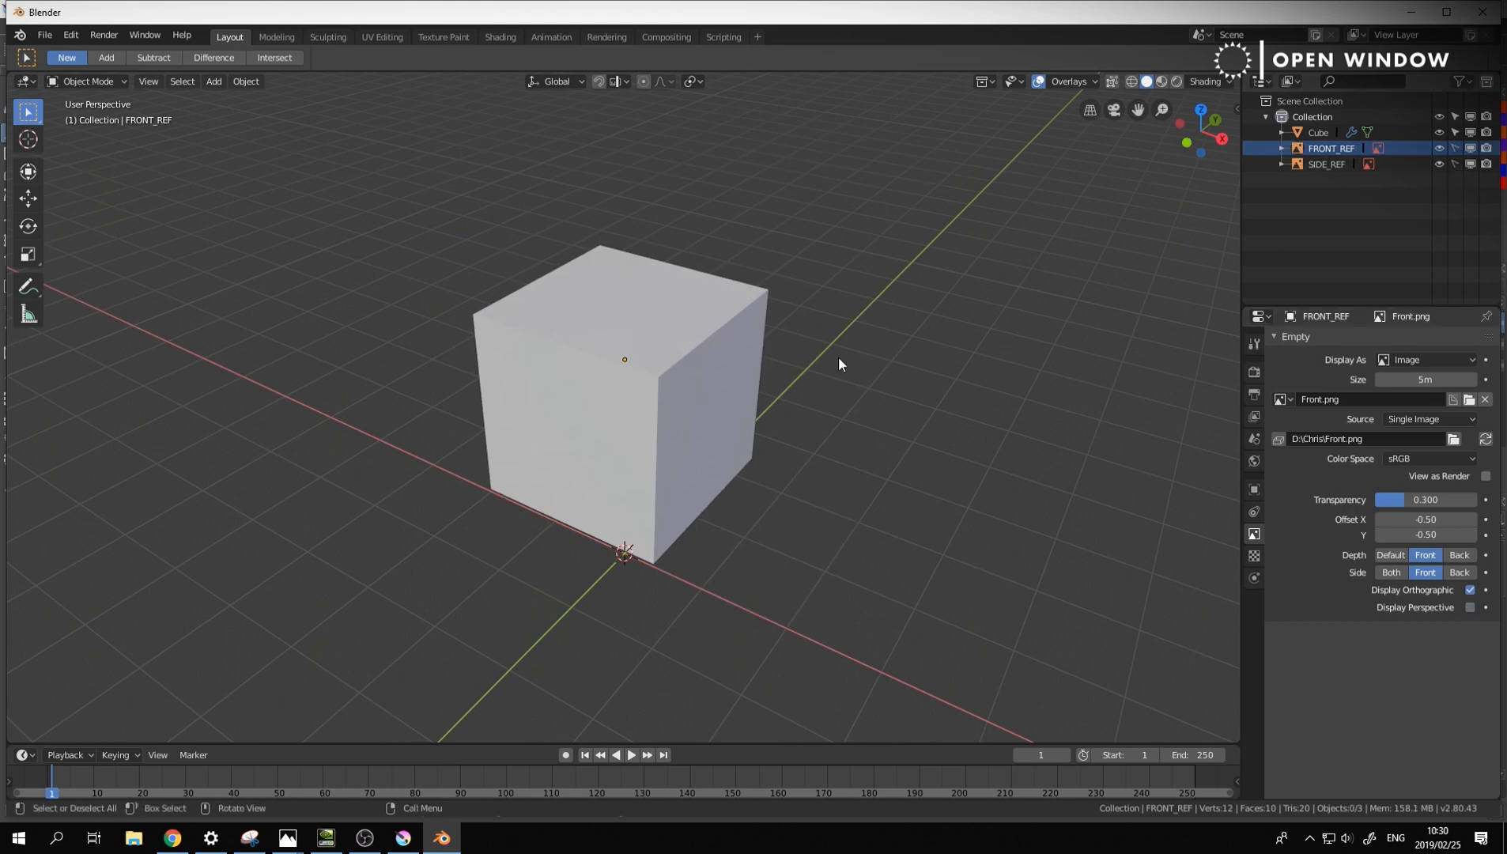
Select the cube in the front orthographic view and enter Edit Mode
{"action": "key", "text": "KP_1"}
{"action": "left_click", "coordinate": [703, 313]}
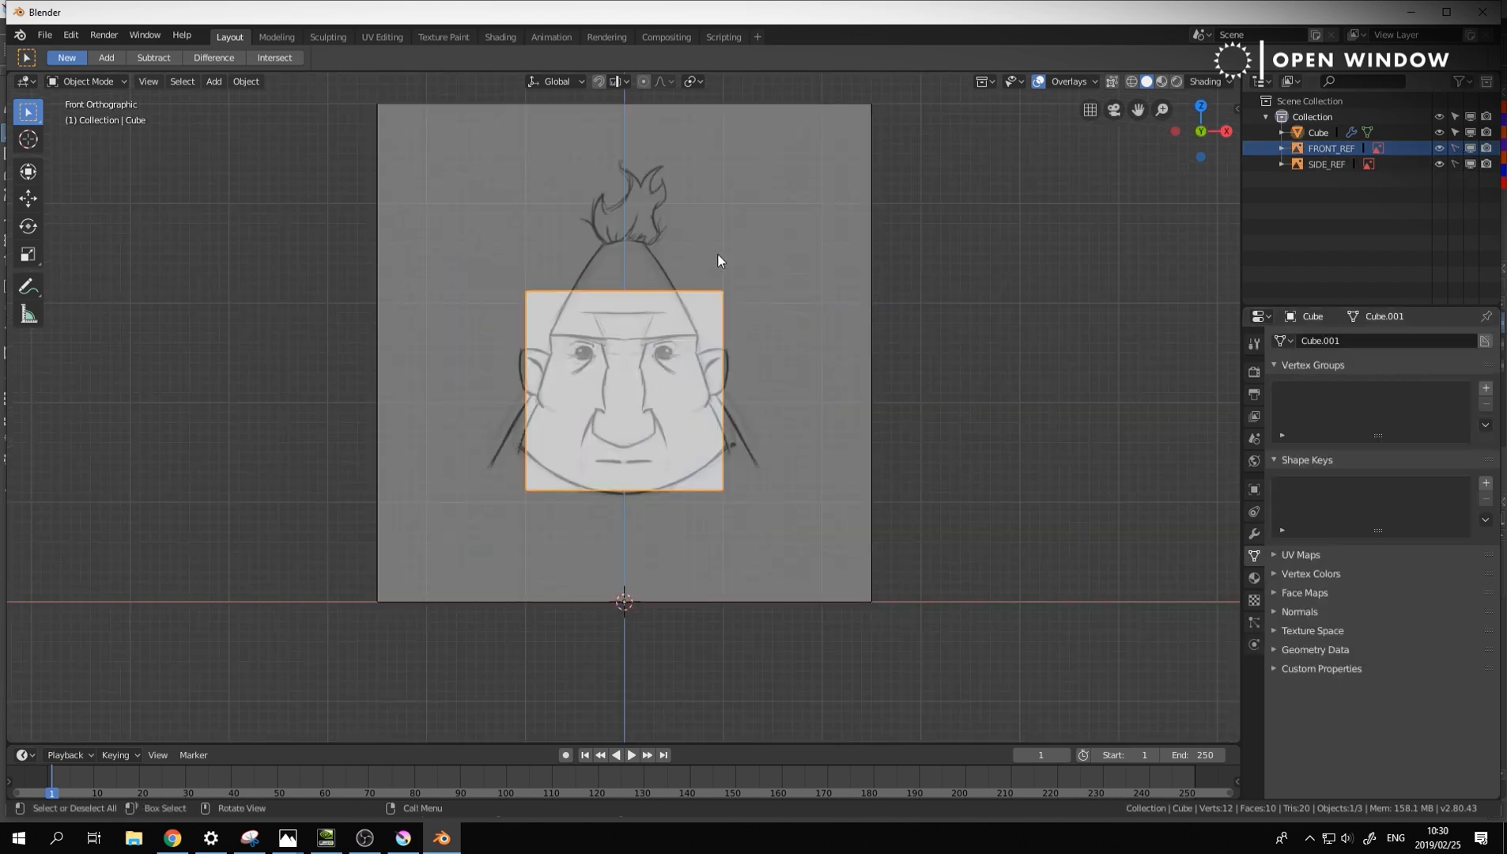
{"action": "middle_click_drag", "start_coordinate": [910, 305], "coordinate": [901, 378], "text": "shift"}
{"action": "scroll", "coordinate": [668, 489], "scroll_direction": "up", "scroll_amount": 1}
{"action": "scroll", "coordinate": [669, 490], "scroll_direction": "down", "scroll_amount": 4, "text": "shift"}
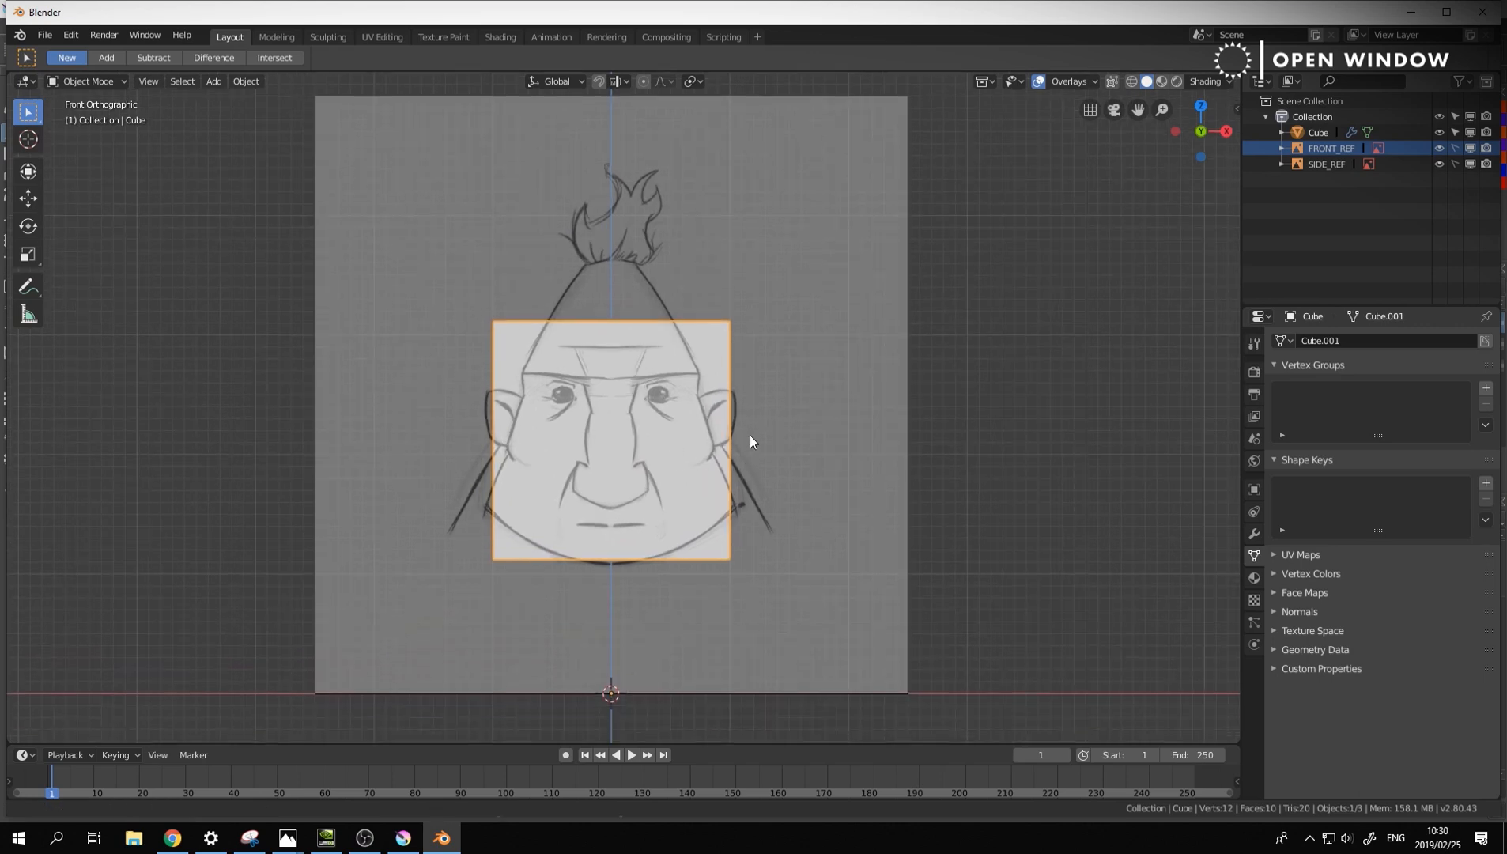
{"action": "key", "text": "Tab"}
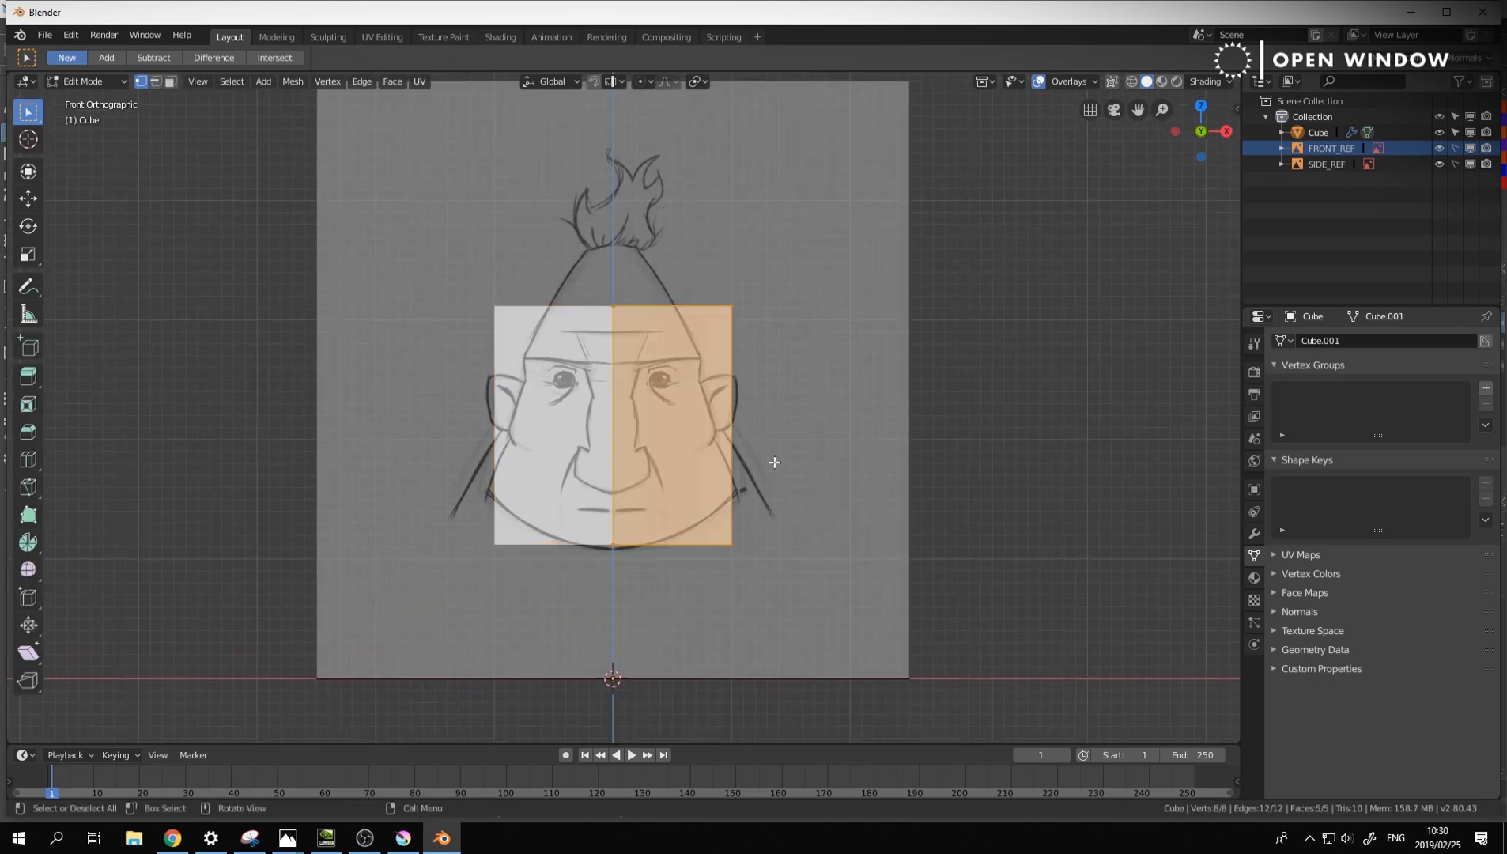
Delete the bottom face of the mirrored cube
{"action": "left_click", "coordinate": [733, 306]}
{"action": "middle_click_drag", "start_coordinate": [811, 408], "coordinate": [831, 380]}
{"action": "key", "text": "3"}
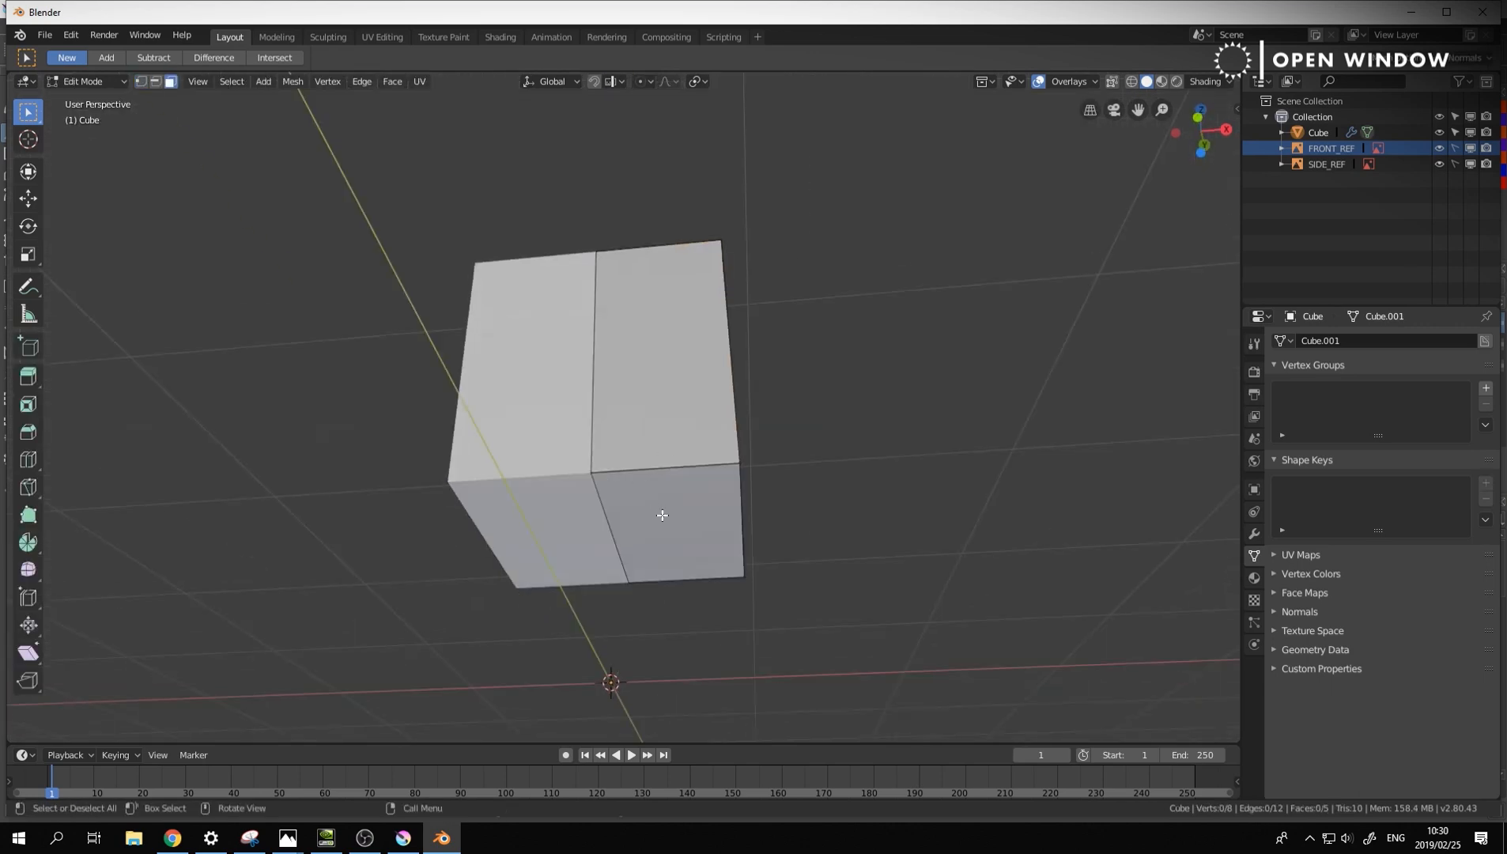
{"action": "left_click", "coordinate": [709, 532]}
{"action": "key", "text": "x"}
{"action": "left_click", "coordinate": [708, 532]}
{"action": "middle_click_drag", "start_coordinate": [891, 501], "coordinate": [862, 462]}
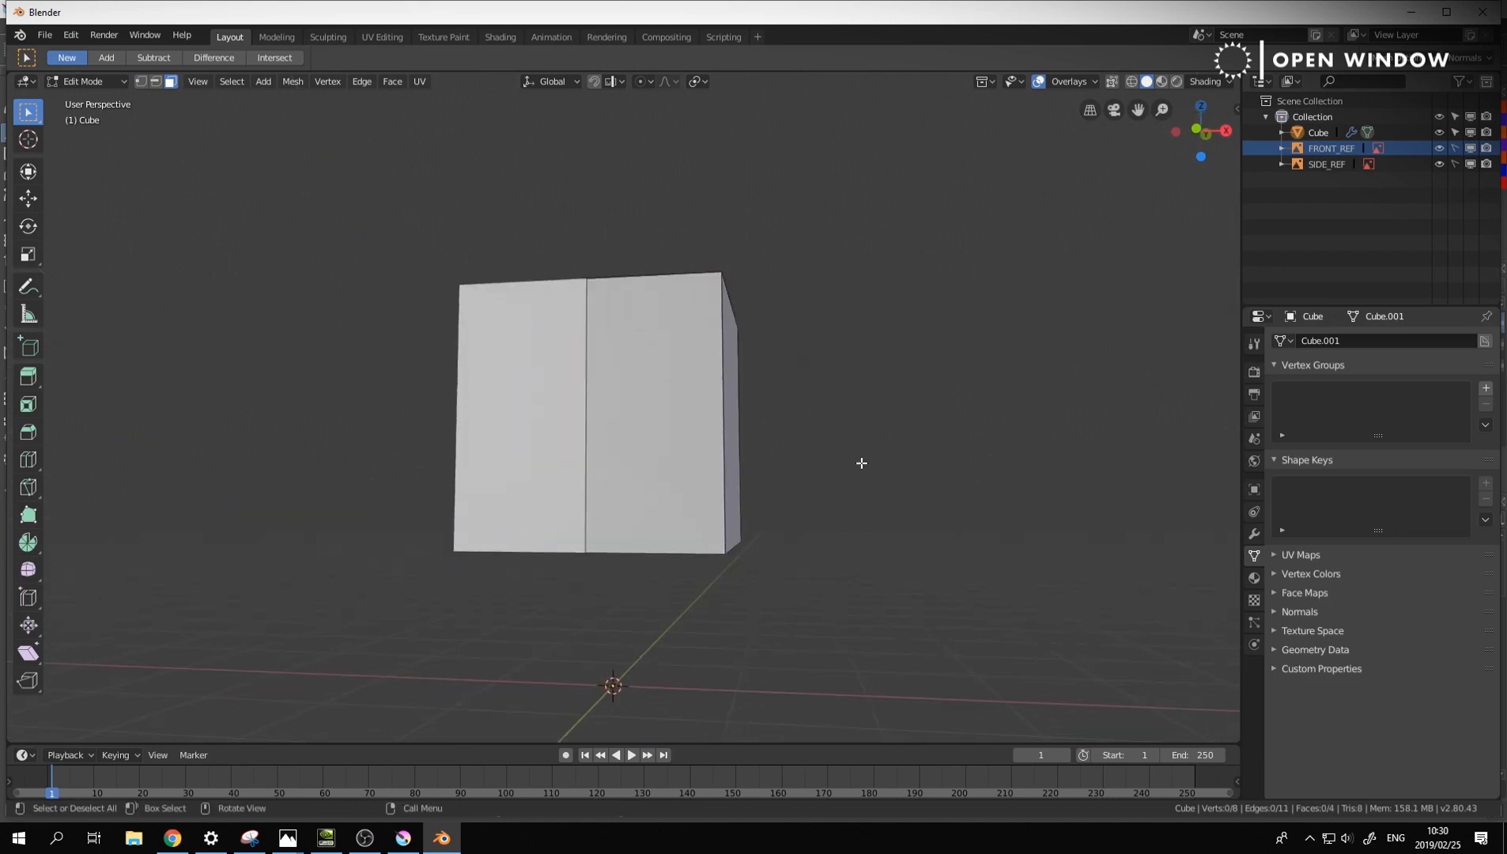
In front view, move the upper front and rear corner vertices inward and the front top centre vertex up to the drawn crown
{"action": "key", "text": "KP_1"}
{"action": "key", "text": "1"}
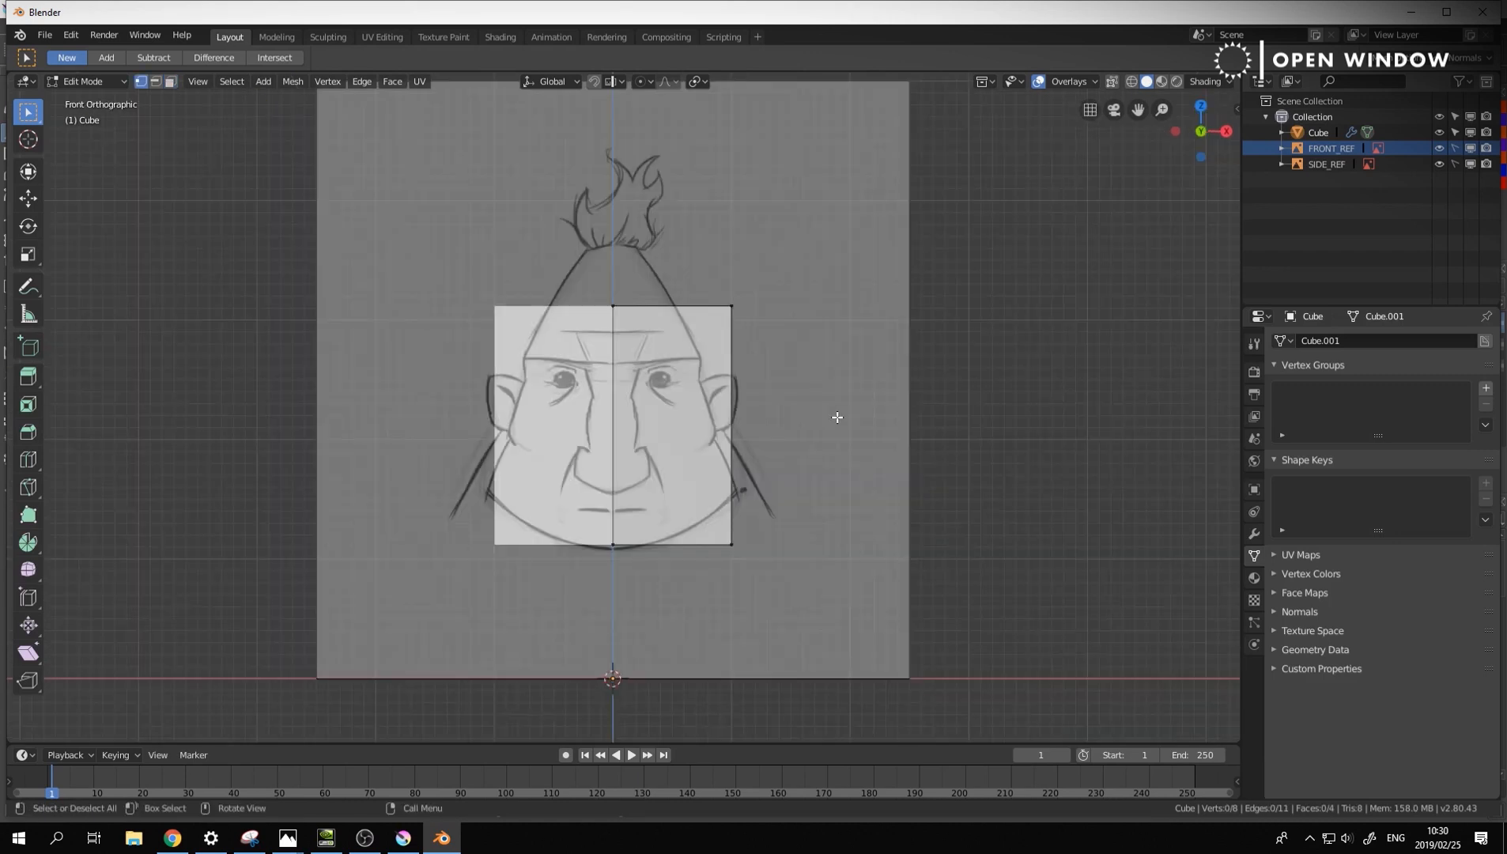
{"action": "left_click", "coordinate": [733, 308]}
{"action": "key", "text": "g"}
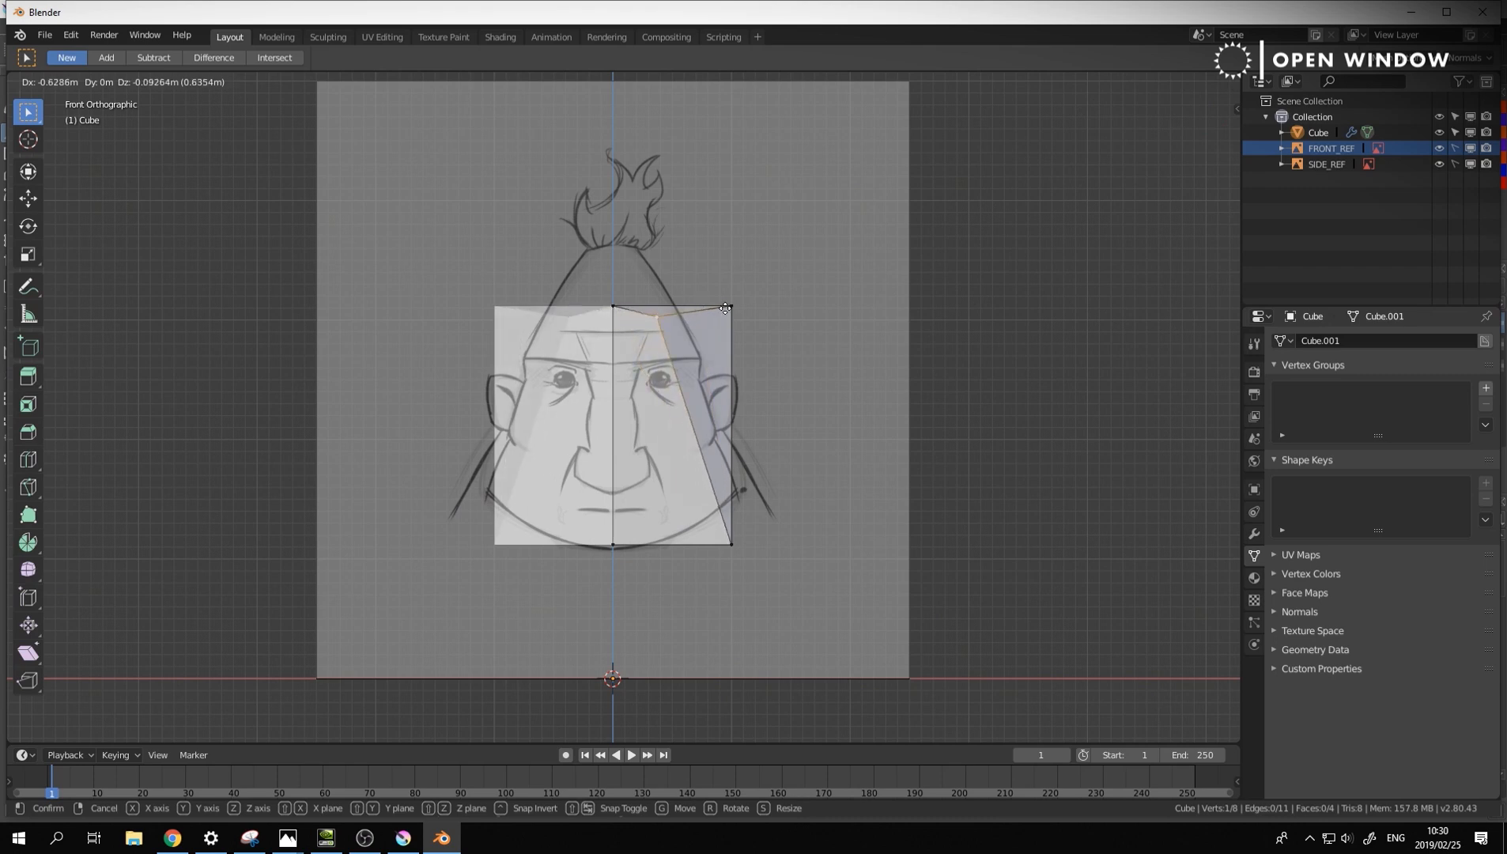
{"action": "left_click", "coordinate": [732, 310]}
{"action": "left_click", "coordinate": [614, 304]}
{"action": "key", "text": "g"}
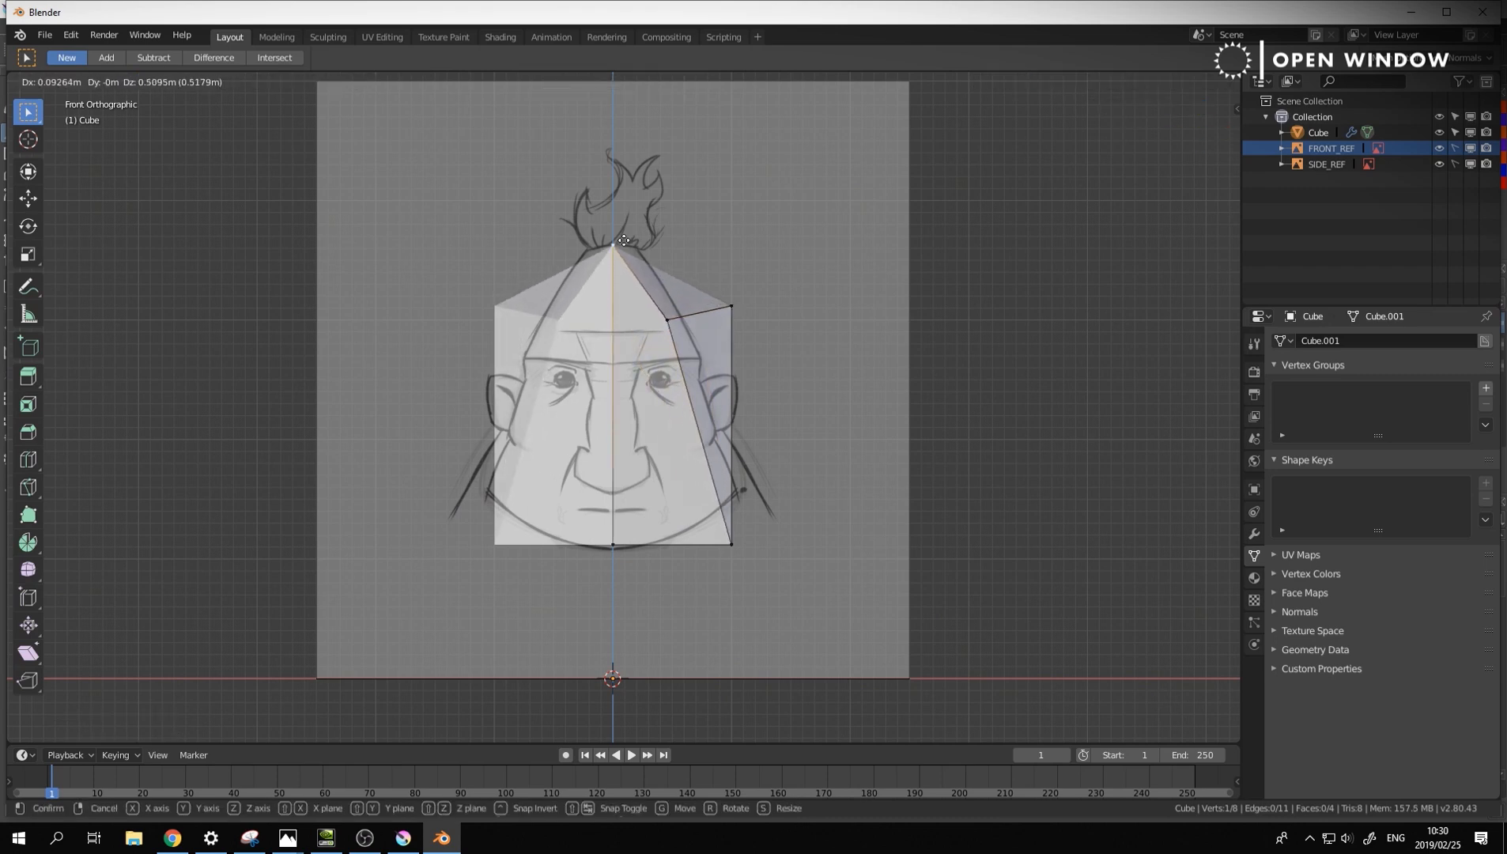
{"action": "left_click", "coordinate": [625, 241]}
{"action": "left_click", "coordinate": [735, 309]}
{"action": "key", "text": "g"}
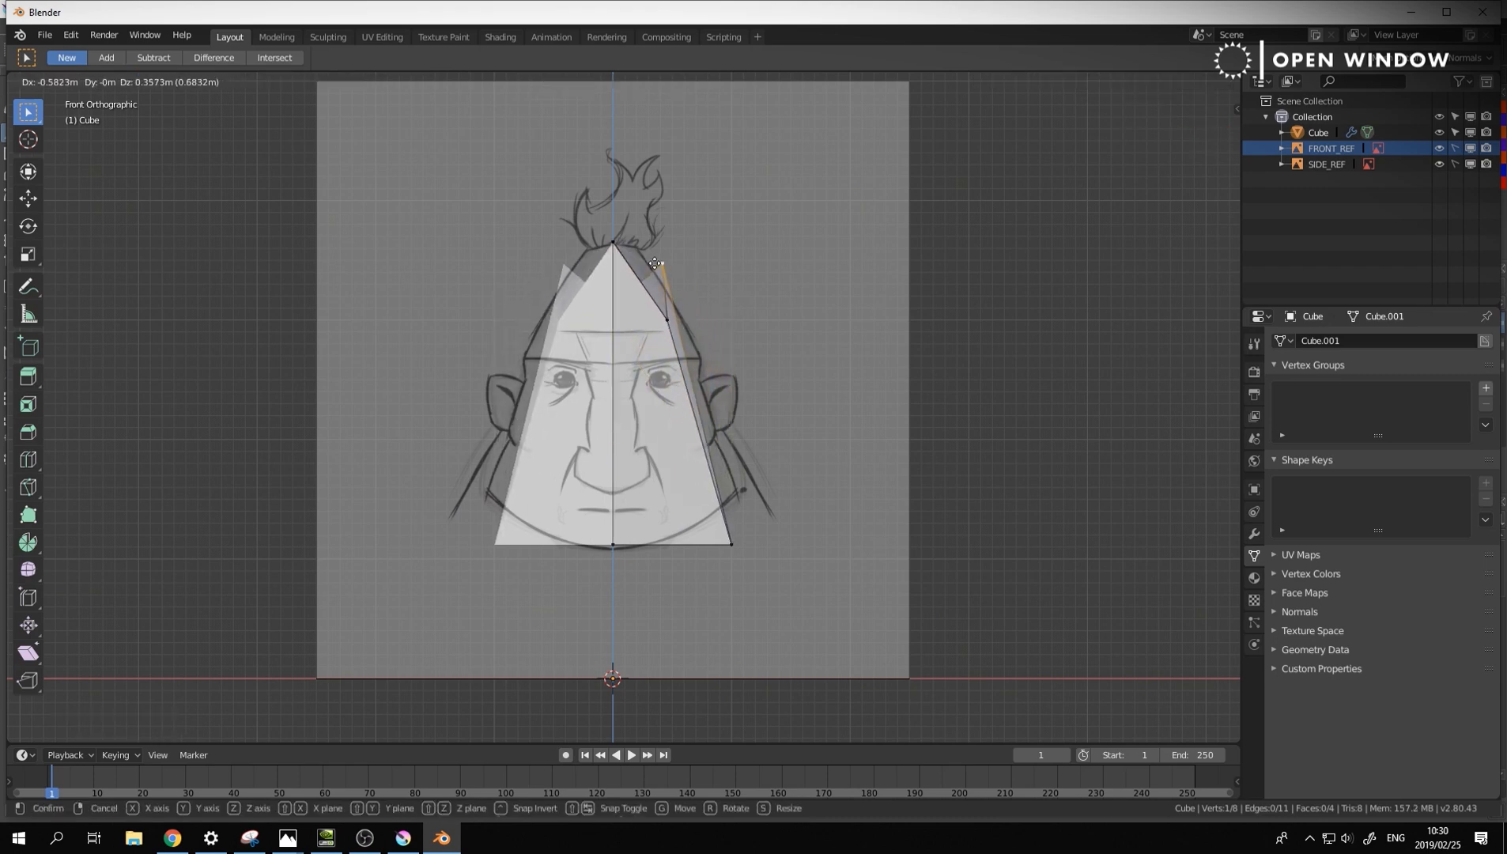
{"action": "left_click", "coordinate": [677, 304]}
In right side view, move the rear top centre vertex onto the back of the drawn crown and turn on X-ray
{"action": "middle_click_drag", "start_coordinate": [786, 331], "coordinate": [736, 368]}
{"action": "key", "text": "KP_3"}
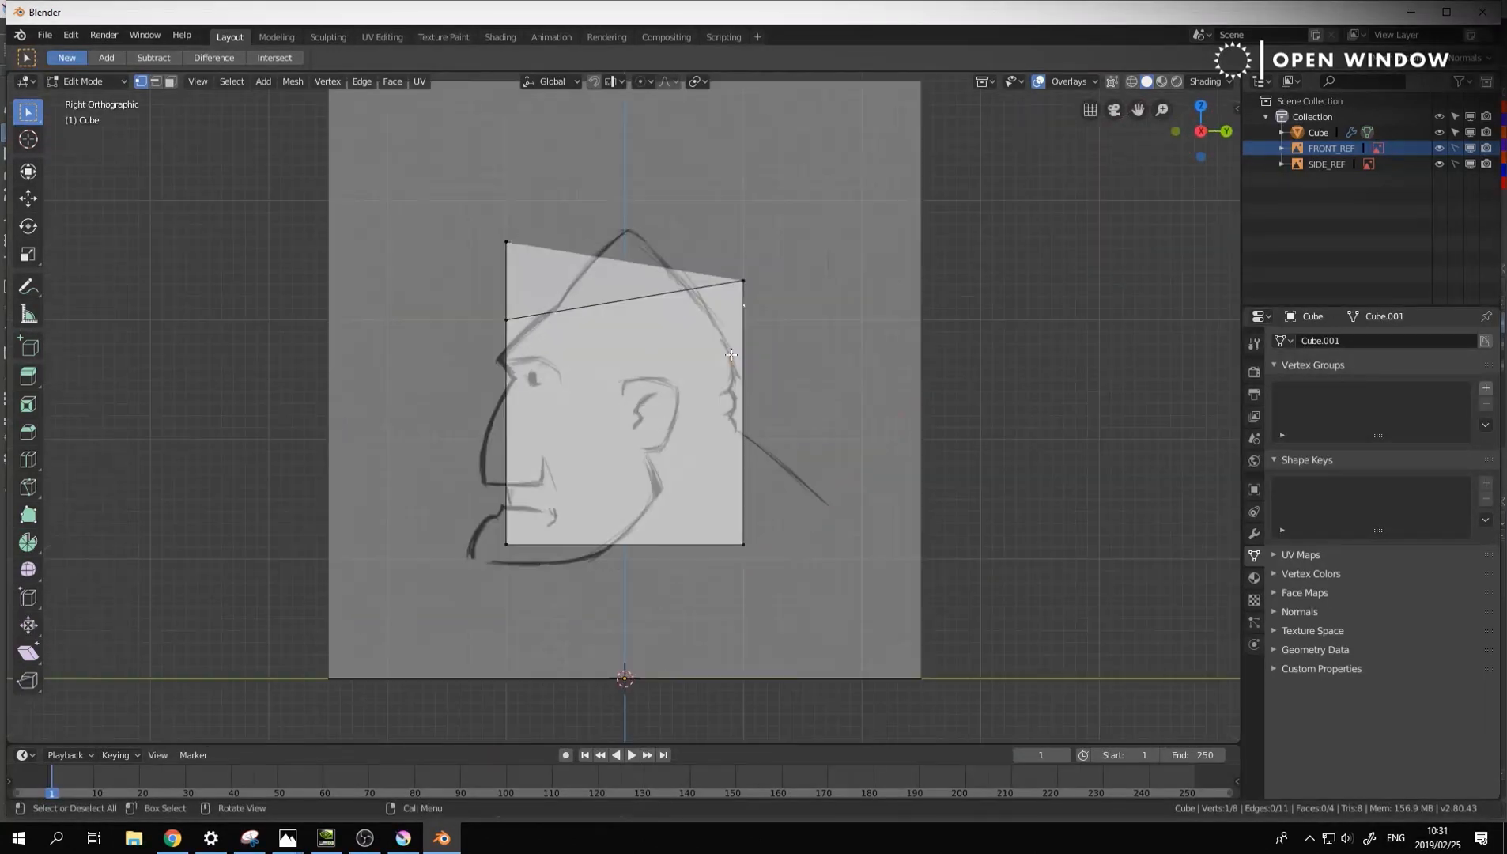
{"action": "key", "text": "g"}
{"action": "left_click", "coordinate": [766, 268]}
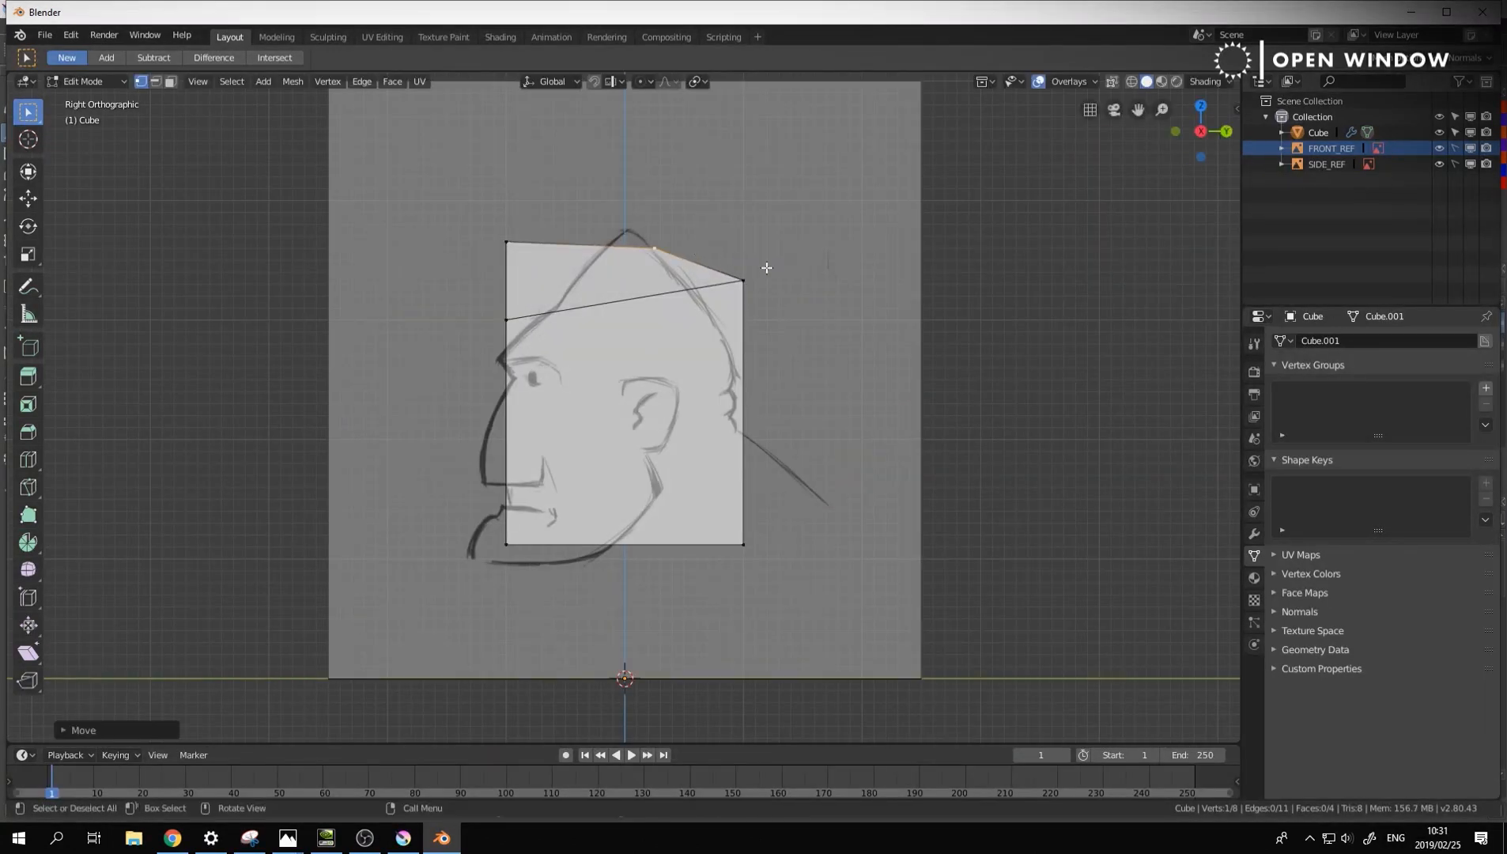
{"action": "left_click", "coordinate": [1116, 84]}
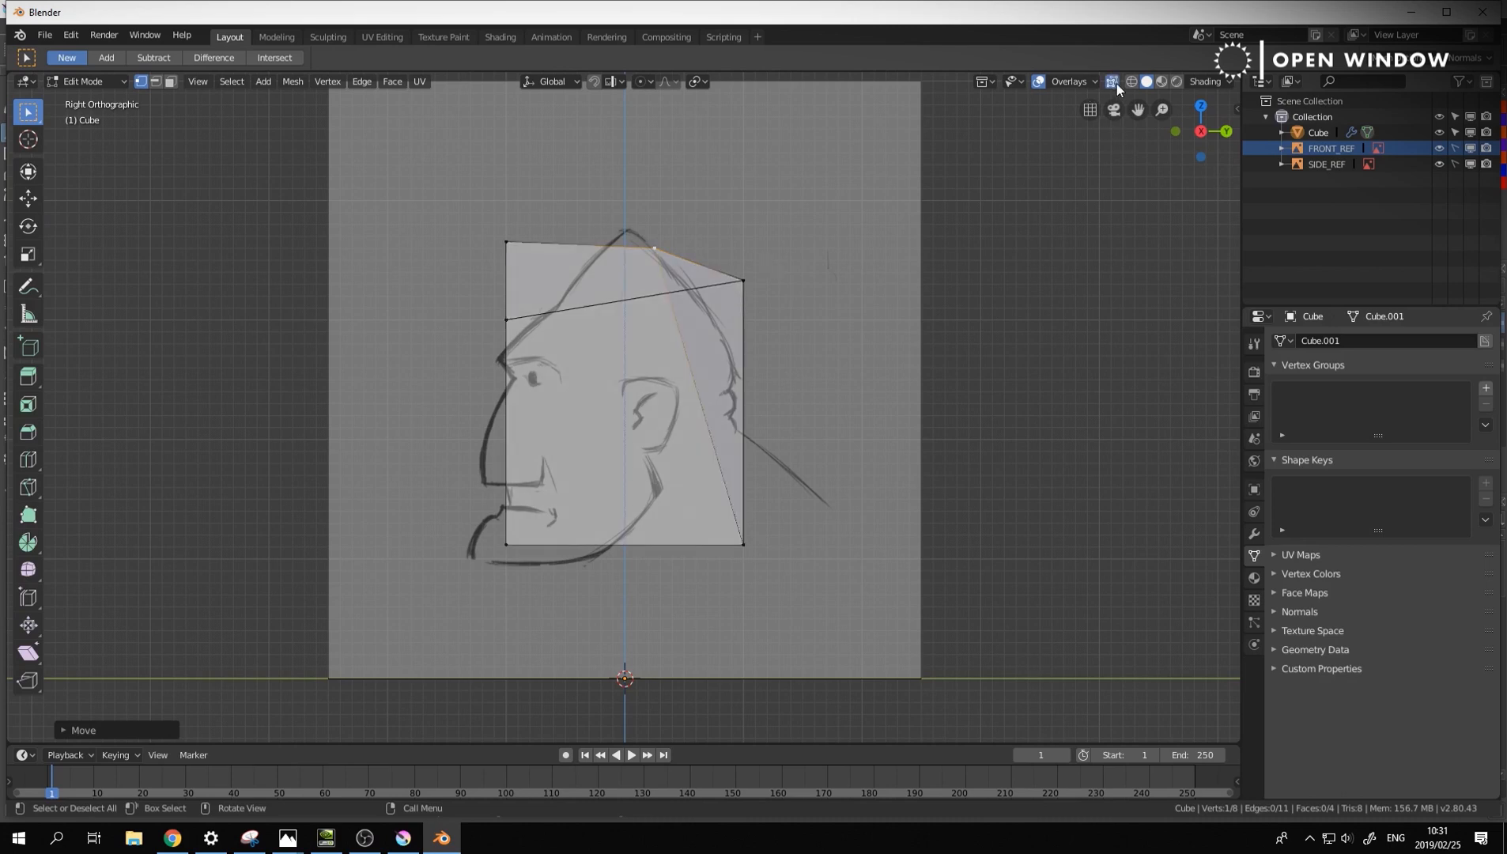
Move the two rear bottom vertices back and slightly up towards the drawn back of the neck in side view
{"action": "left_click", "coordinate": [745, 543]}
{"action": "key", "text": "g"}
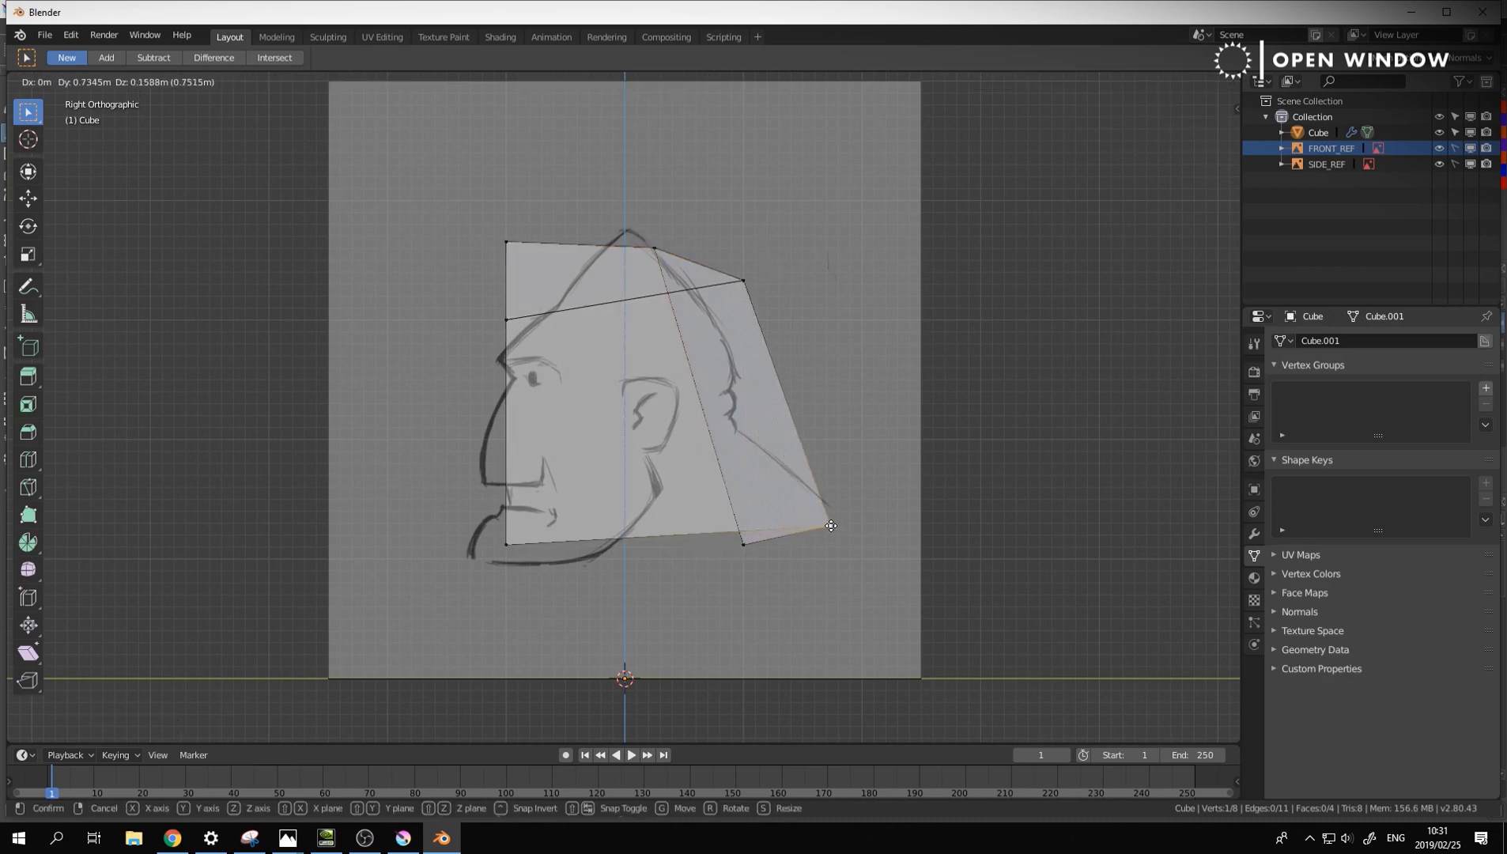
{"action": "left_click", "coordinate": [831, 525]}
{"action": "left_click", "coordinate": [745, 543]}
{"action": "key", "text": "g"}
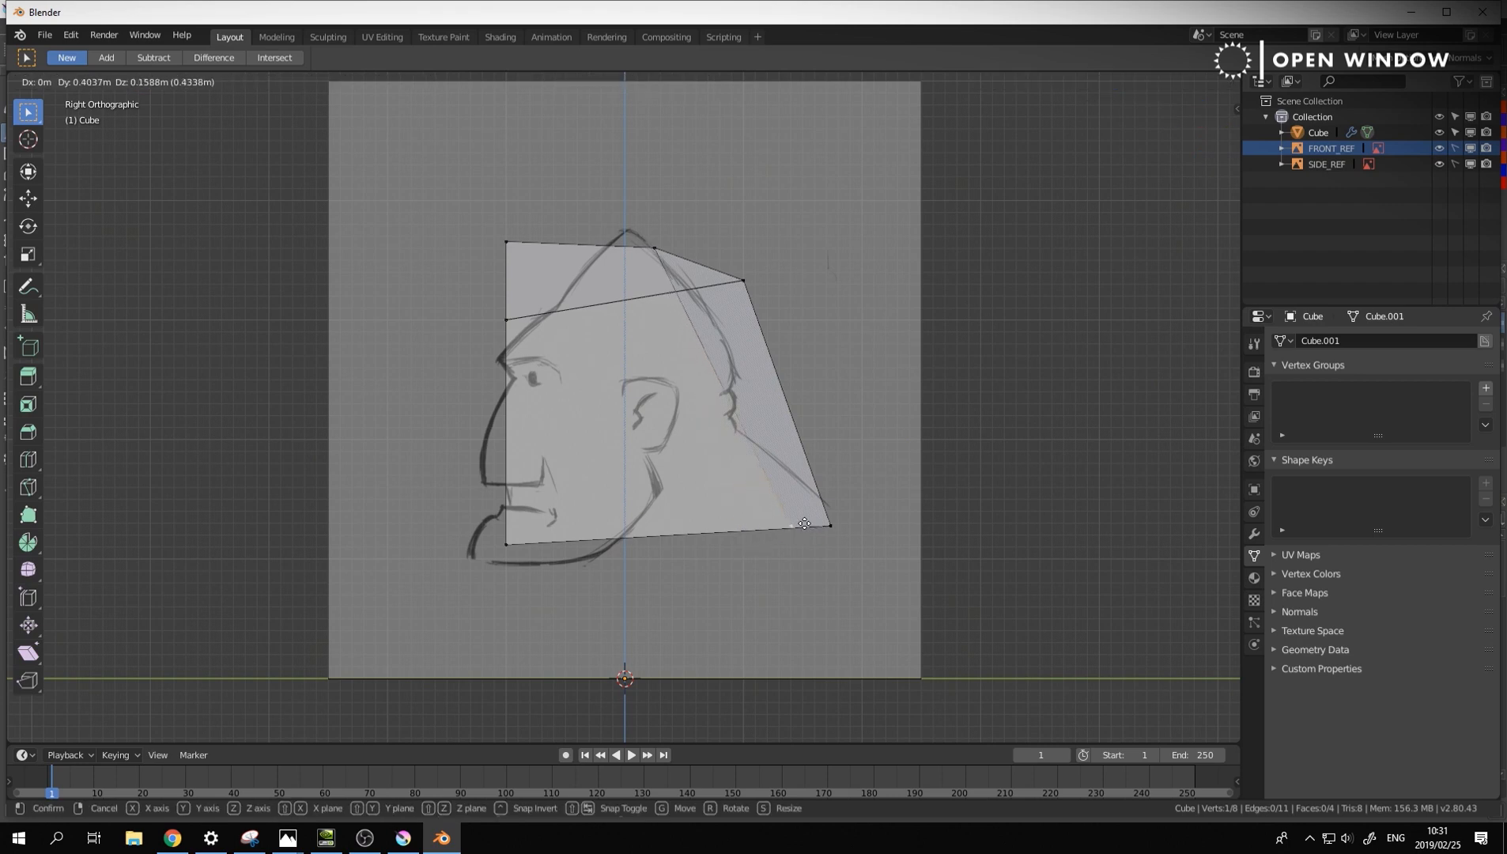
{"action": "left_click", "coordinate": [818, 517]}
{"action": "left_click", "coordinate": [828, 527]}
{"action": "key", "text": "g"}
{"action": "left_click", "coordinate": [764, 525]}
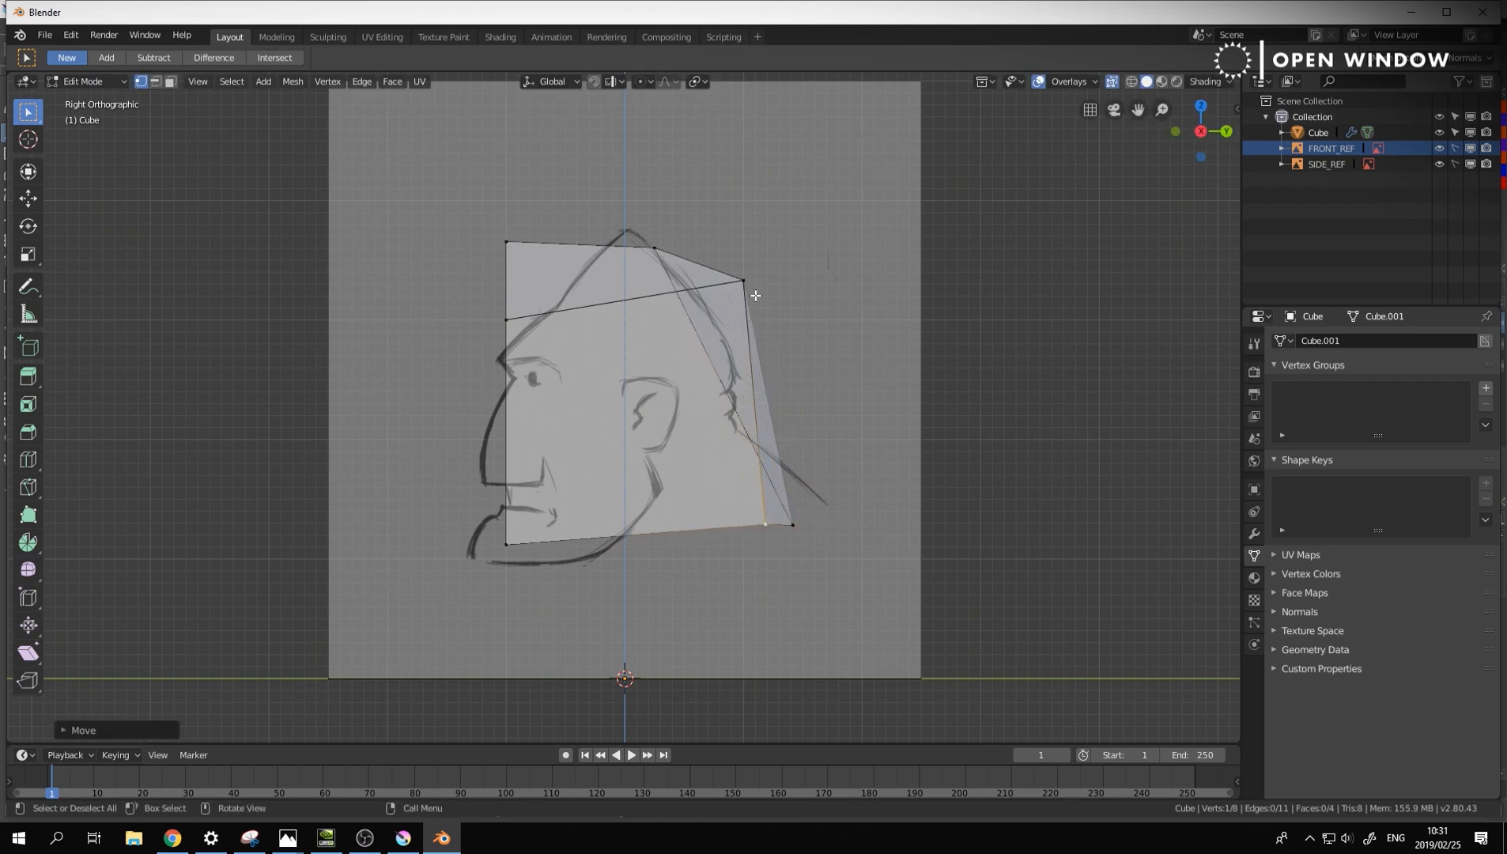
Move the rear upper corner vertex forward so that it sits just below the rear crown vertex
{"action": "left_click", "coordinate": [746, 281]}
{"action": "key", "text": "g"}
{"action": "left_click", "coordinate": [659, 303]}
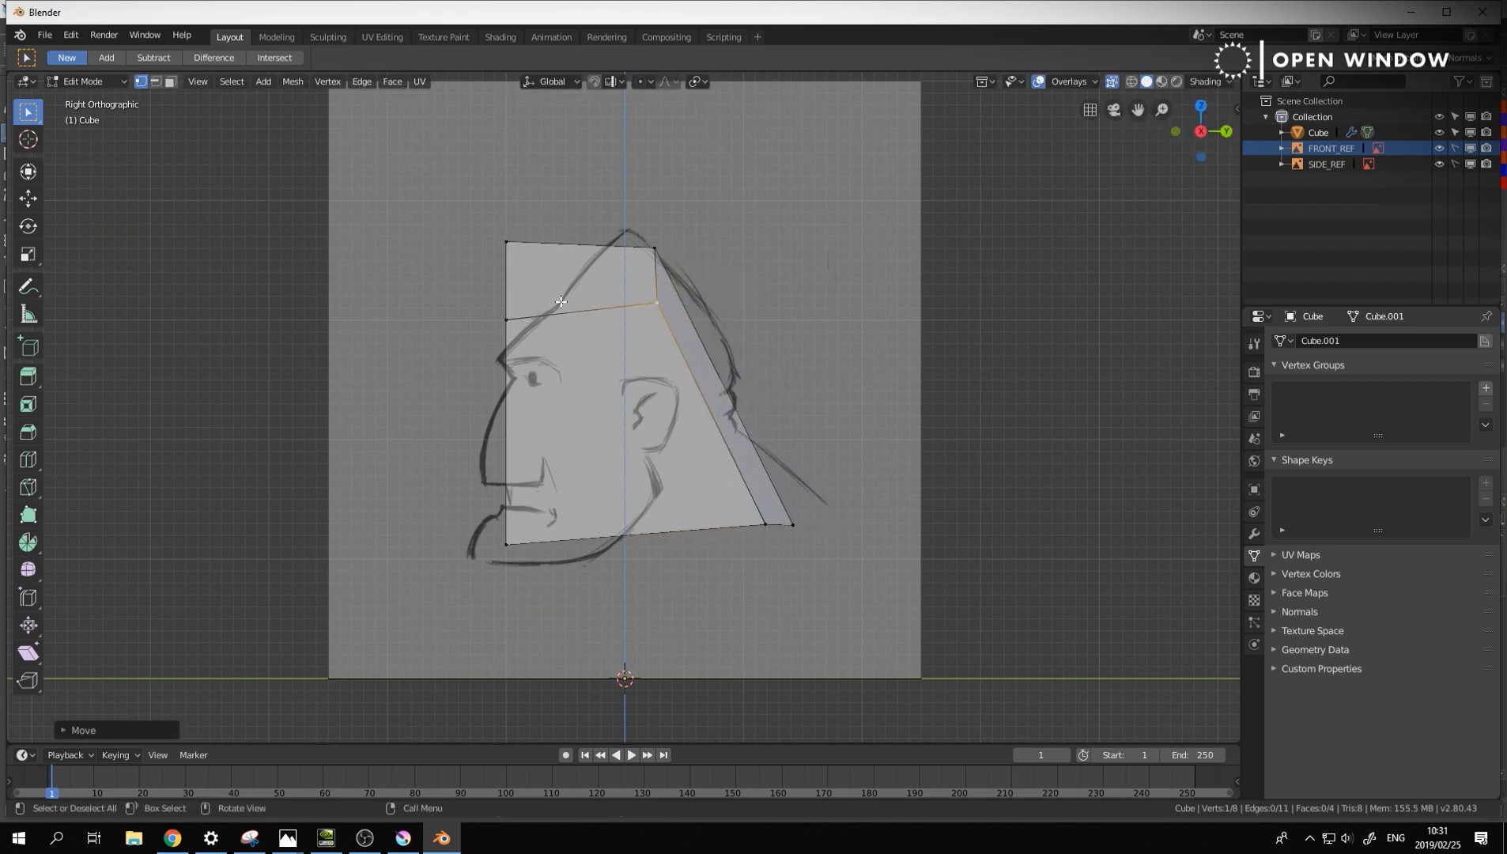
Switch the viewport shading to Wireframe
{"action": "key", "text": "ctrl+Tab"}
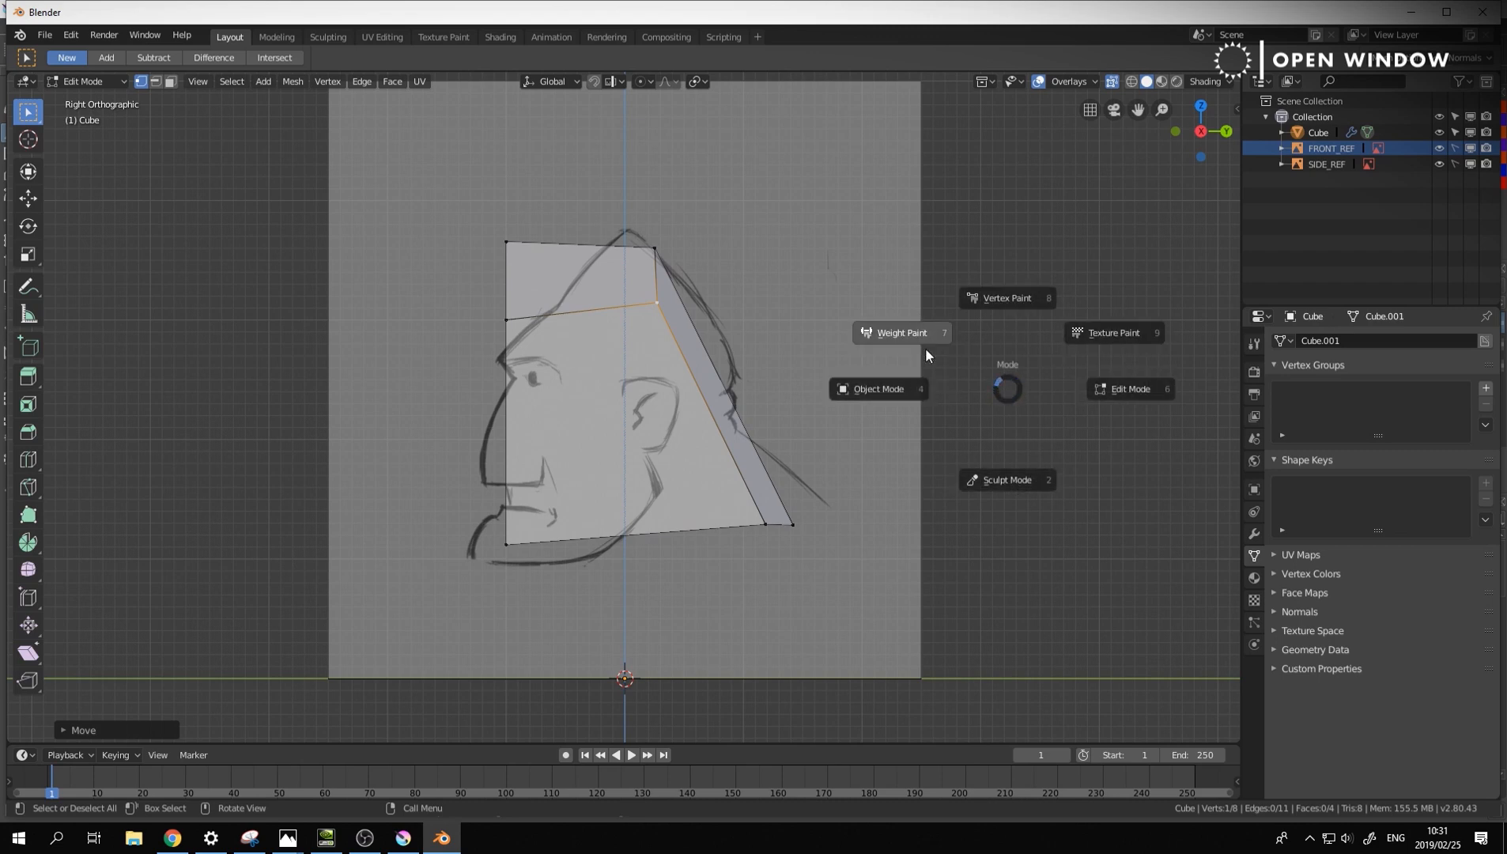
{"action": "left_click", "coordinate": [994, 392]}
{"action": "key", "text": "z"}
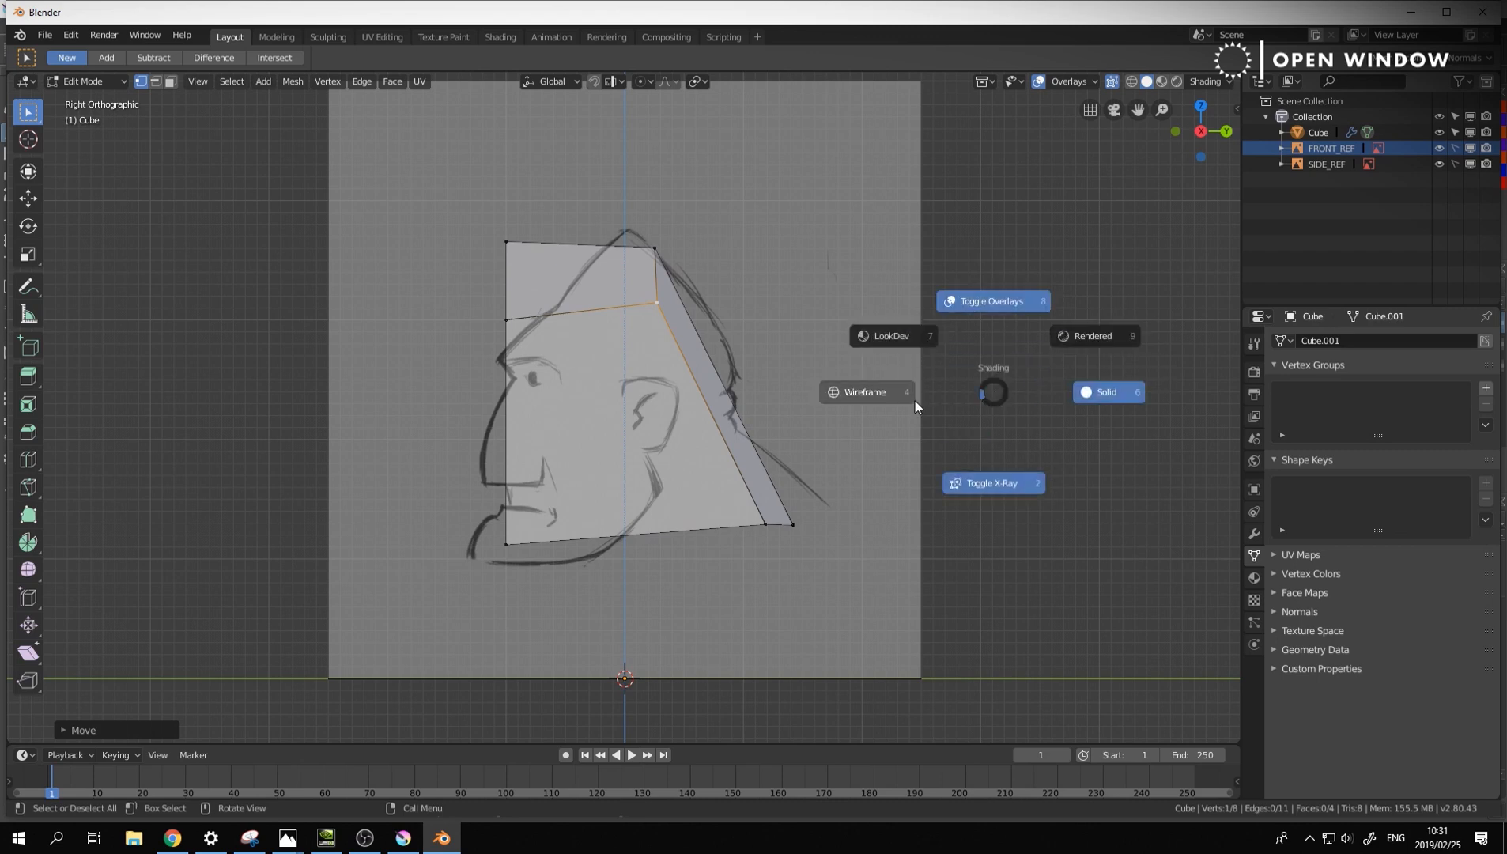
{"action": "left_click", "coordinate": [862, 403]}
Gather the front top centre vertex and both upper corner vertices around the drawn crown in side view
{"action": "key", "text": "g"}
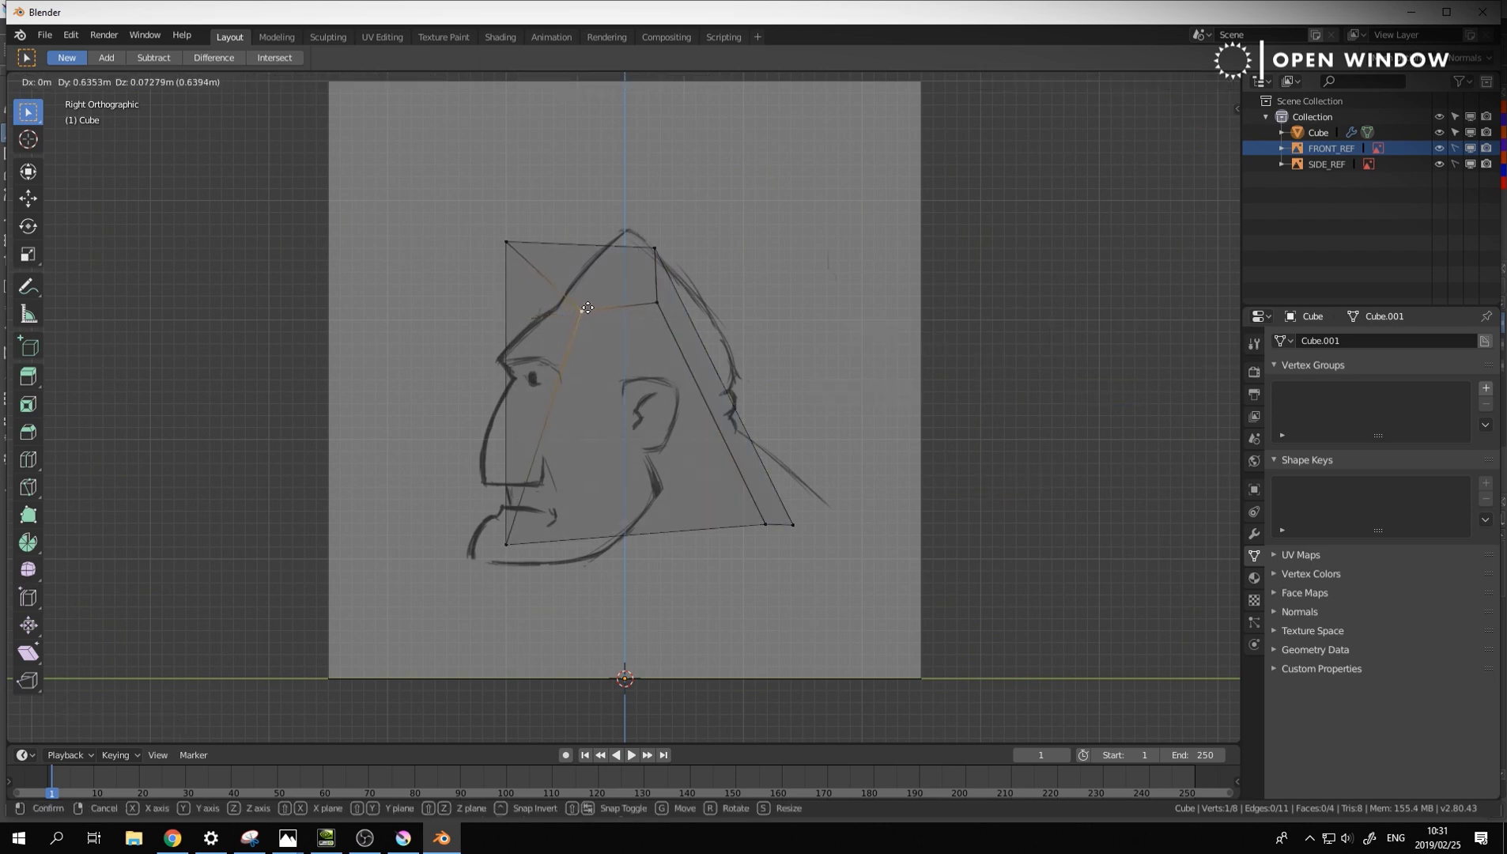
{"action": "left_click", "coordinate": [589, 307]}
{"action": "left_click", "coordinate": [505, 241]}
{"action": "key", "text": "g"}
{"action": "left_click", "coordinate": [602, 250]}
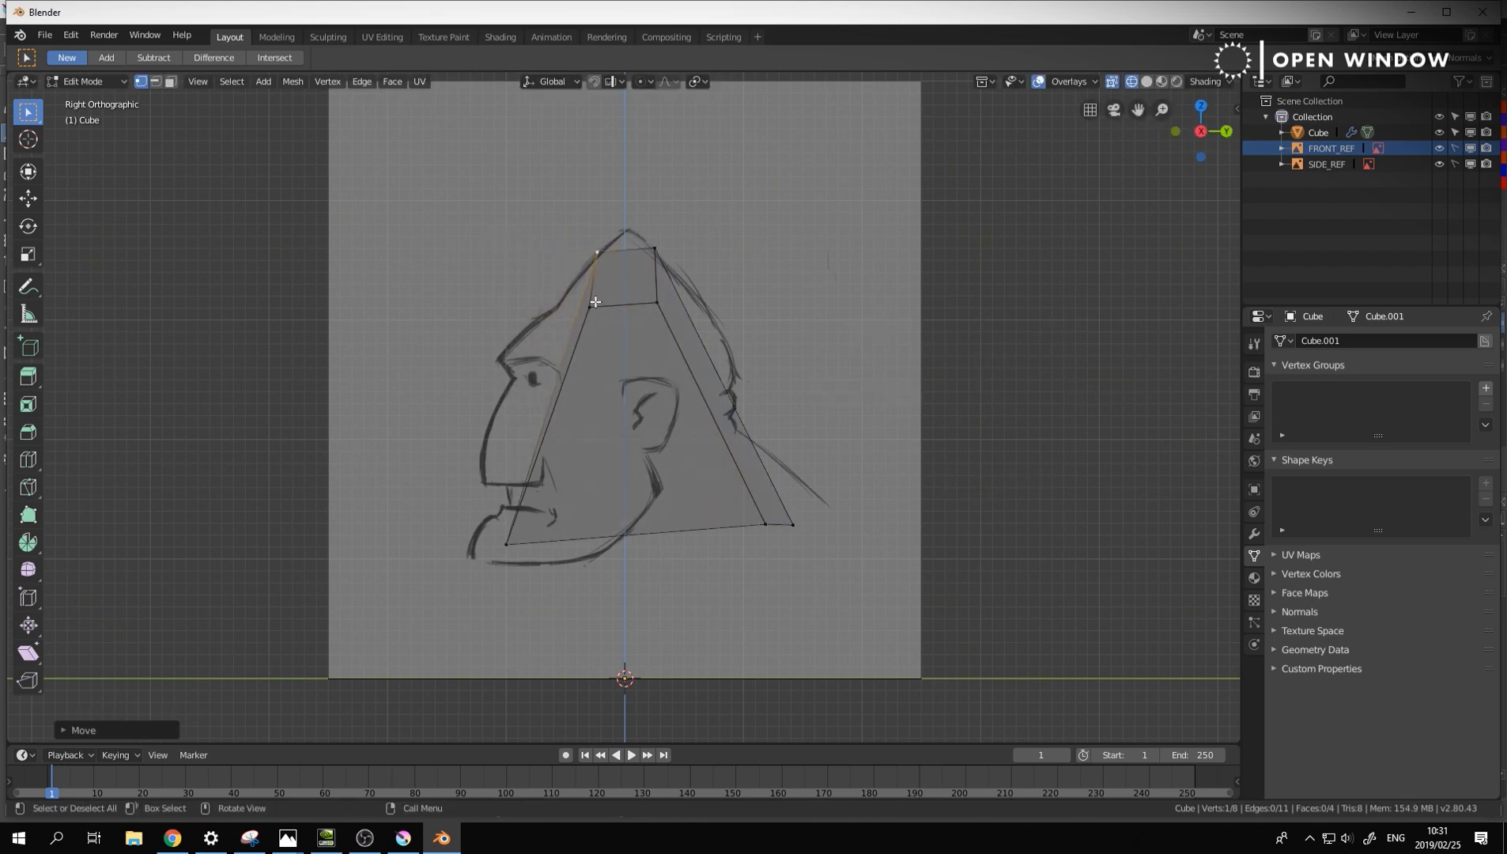
{"action": "key", "text": "g"}
{"action": "left_click", "coordinate": [605, 279]}
{"action": "left_click", "coordinate": [655, 300]}
{"action": "key", "text": "g"}
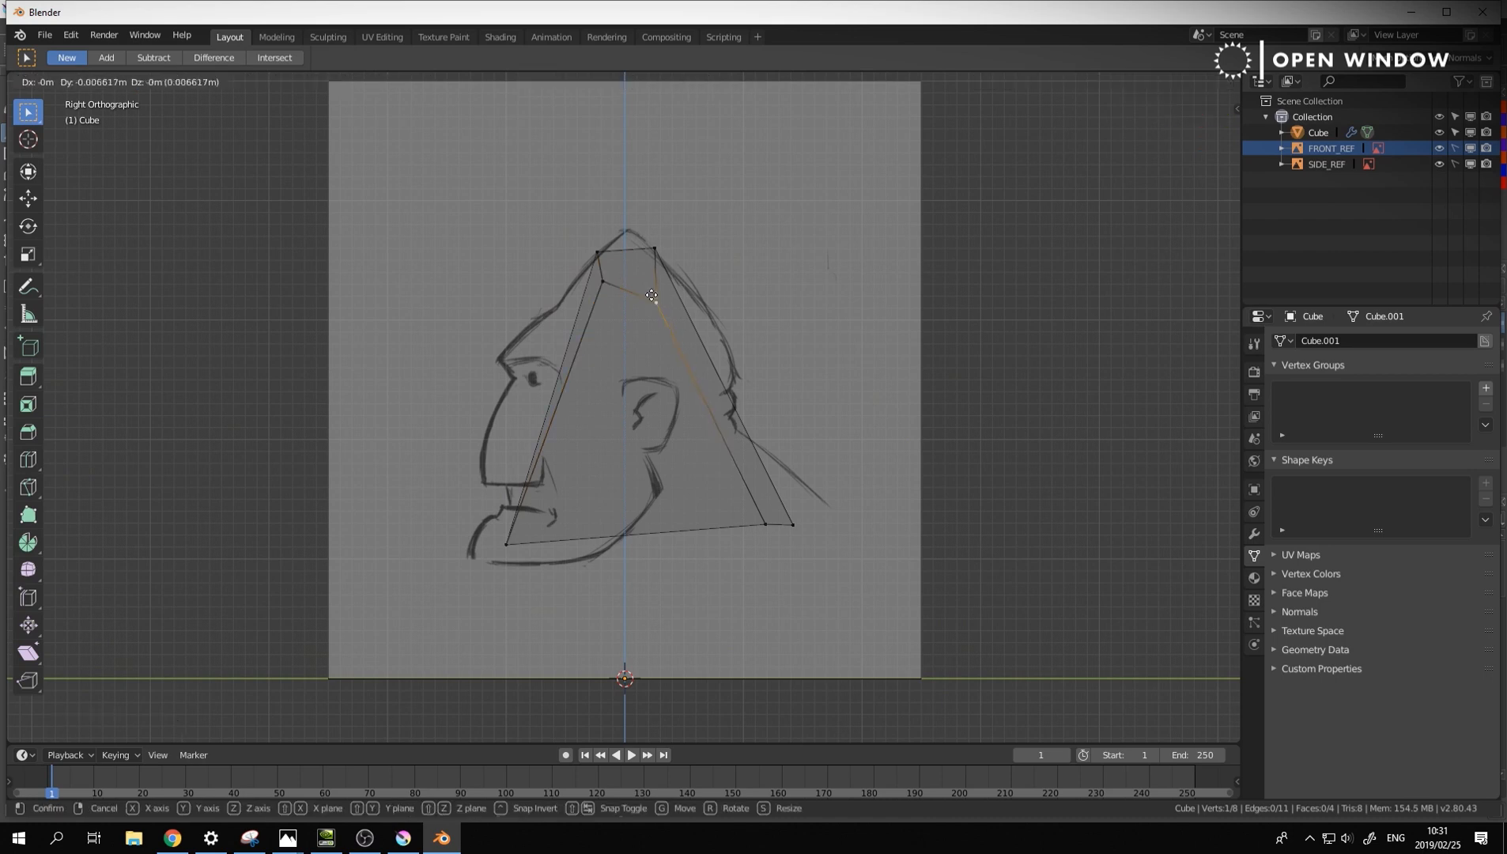
{"action": "left_click", "coordinate": [652, 264]}
Move the outer front bottom vertex back below the ear and the centre front bottom vertex slightly back along the drawn jaw
{"action": "left_click", "coordinate": [510, 543]}
{"action": "key", "text": "g"}
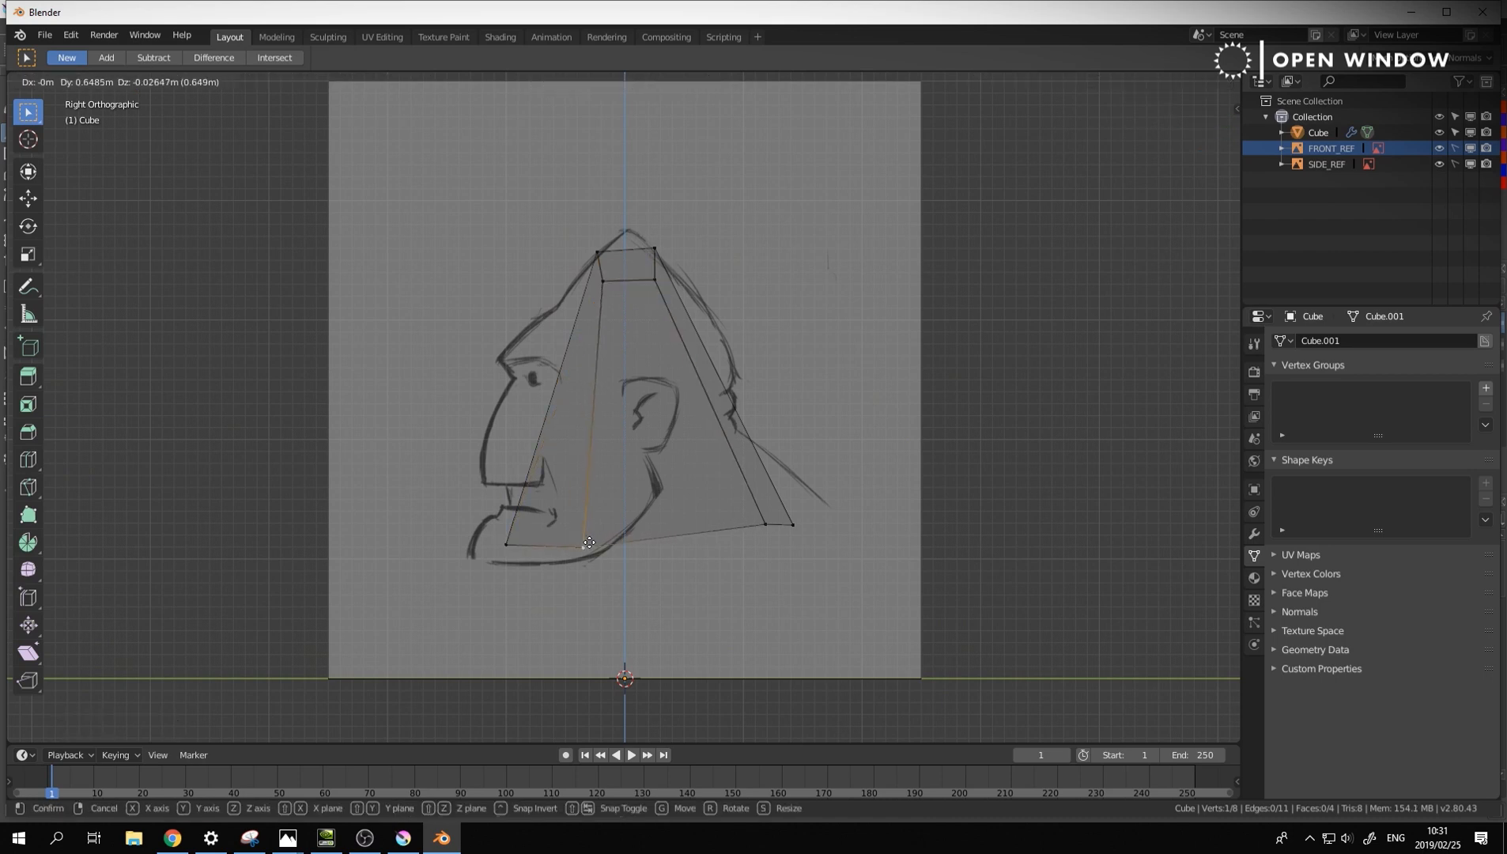
{"action": "left_click", "coordinate": [592, 537]}
{"action": "left_click", "coordinate": [508, 547]}
{"action": "key", "text": "g"}
{"action": "left_click", "coordinate": [527, 553]}
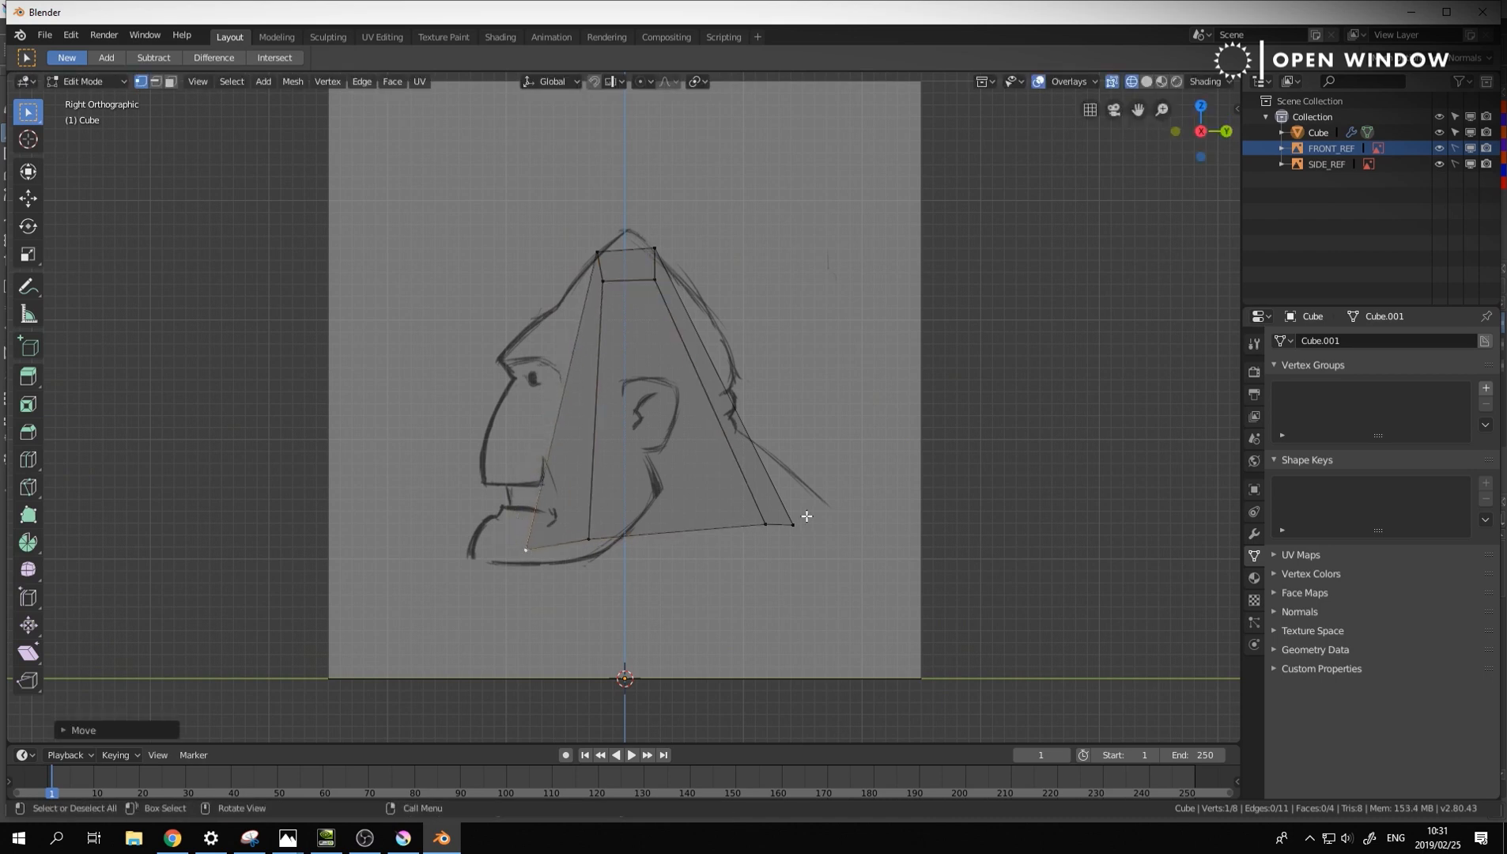
In front view, move both upper corner vertices inward and up, and raise the top centre vertices slightly onto the drawn crown
{"action": "key", "text": "ctrl+1"}
{"action": "scroll", "coordinate": [754, 278], "scroll_direction": "up", "scroll_amount": 1}
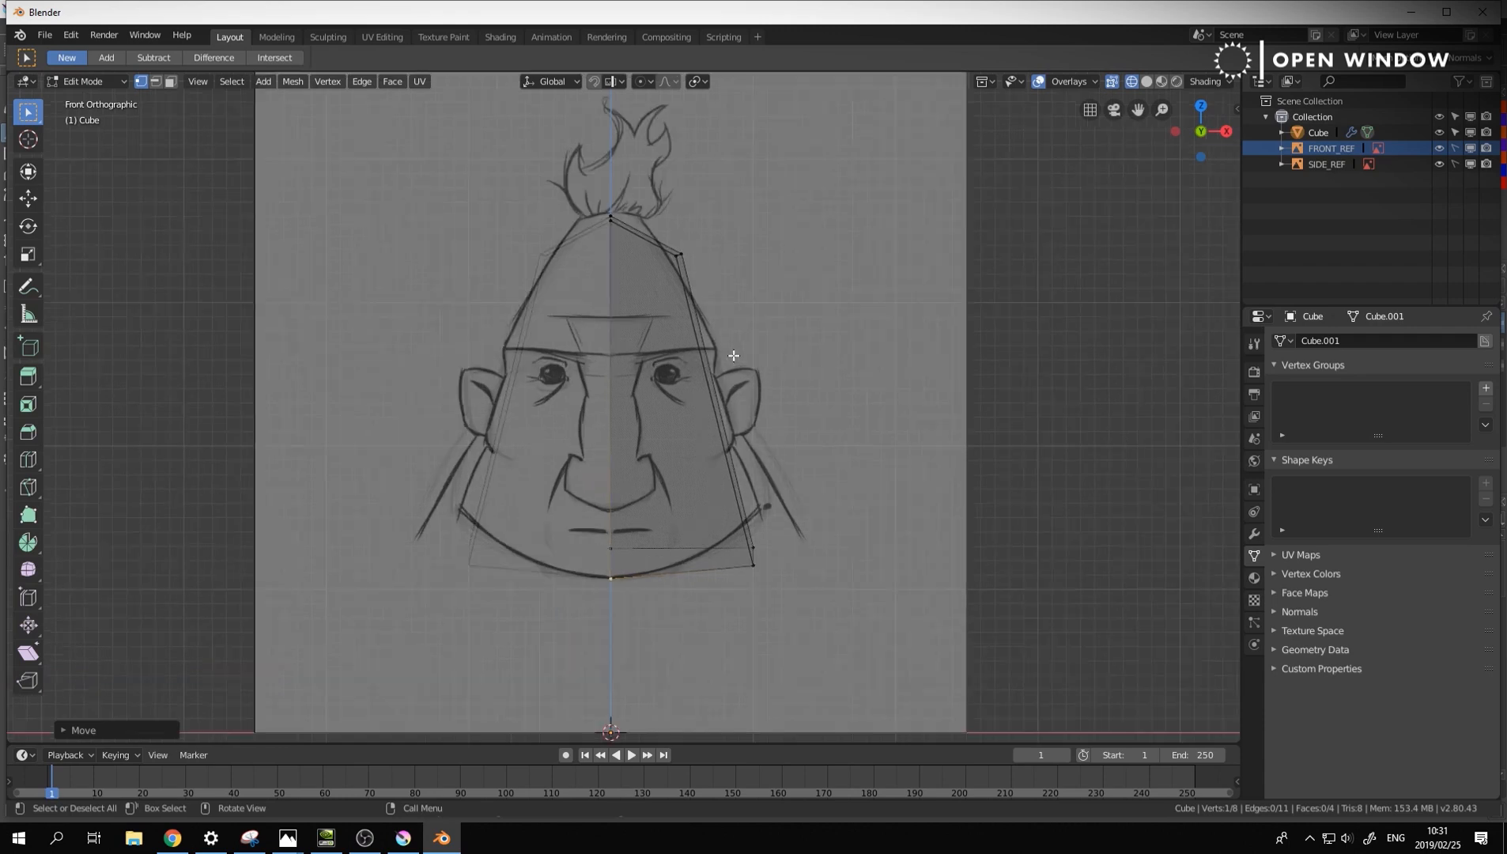
{"action": "left_click", "coordinate": [670, 280]}
{"action": "key", "text": "g"}
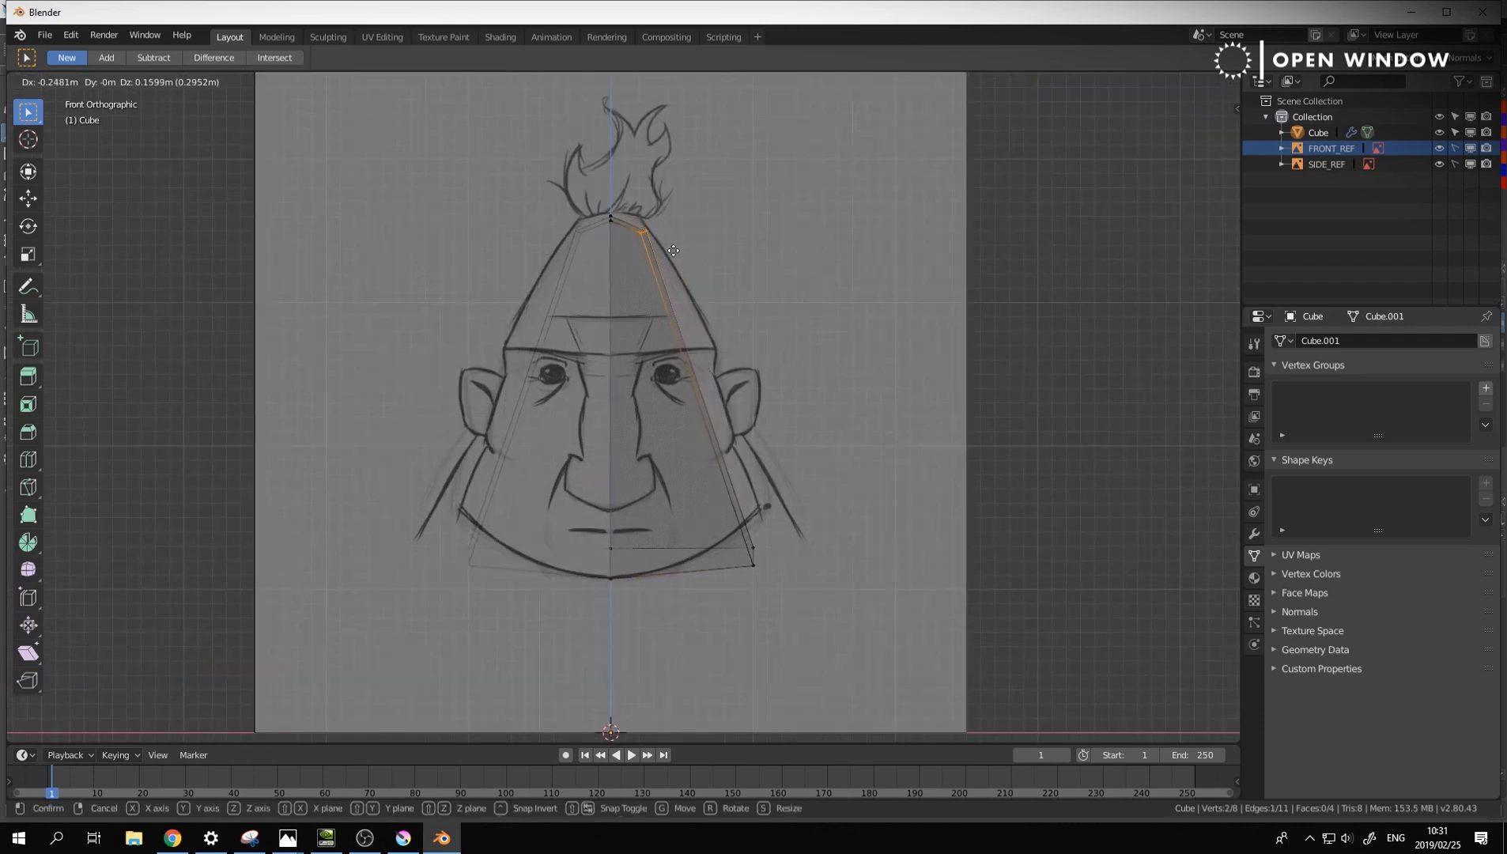
{"action": "left_click", "coordinate": [670, 238]}
{"action": "left_click_drag", "start_coordinate": [600, 205], "coordinate": [622, 230]}
{"action": "key", "text": "g"}
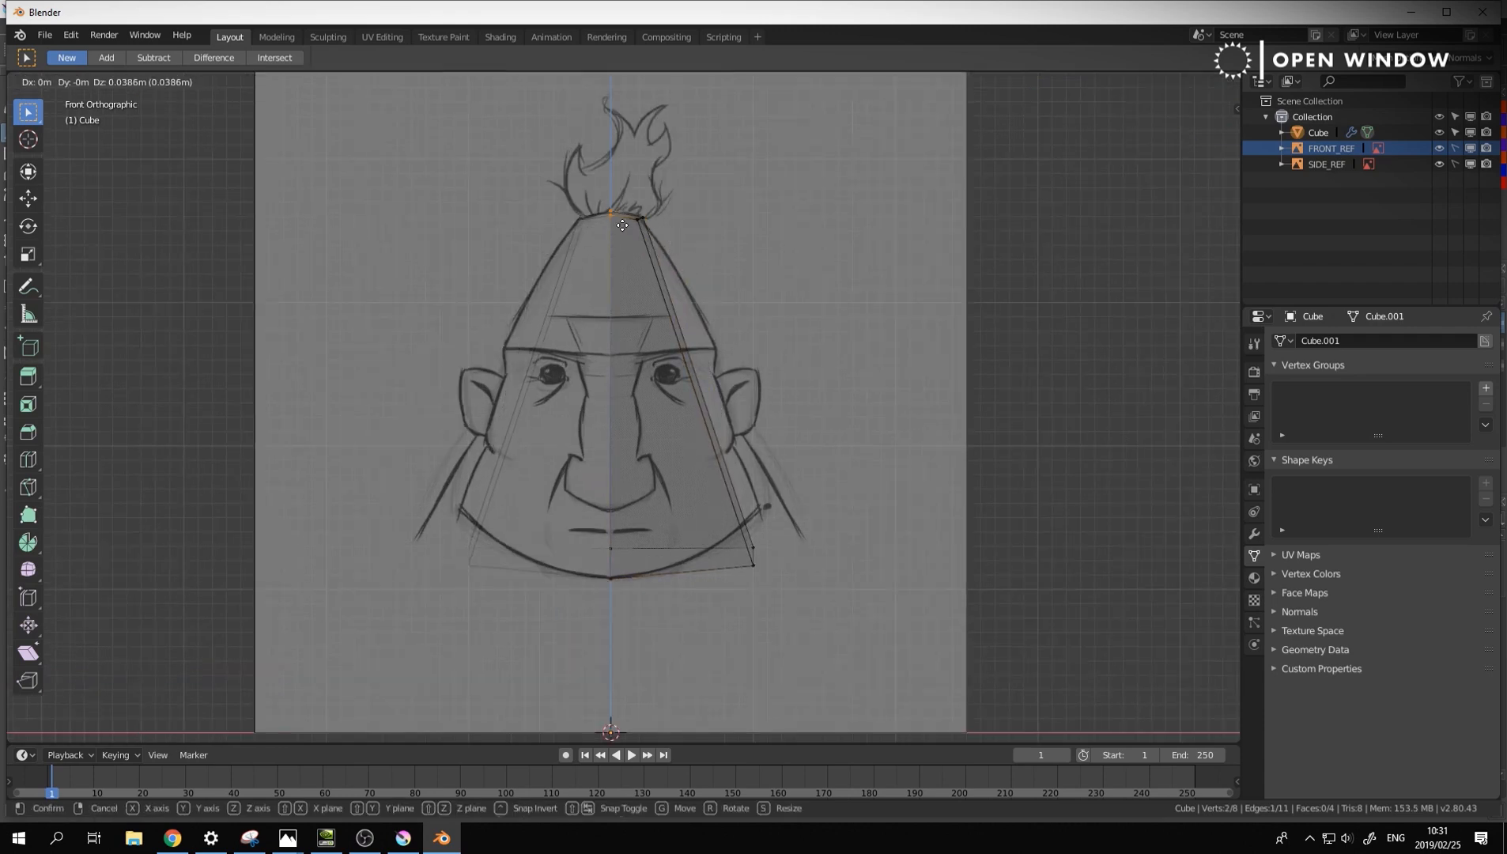
{"action": "left_click", "coordinate": [622, 226]}
Move the outer bottom vertices outward and slightly up toward the width of the drawn jaw in front view
{"action": "left_click_drag", "start_coordinate": [795, 524], "coordinate": [745, 615]}
{"action": "key", "text": "g"}
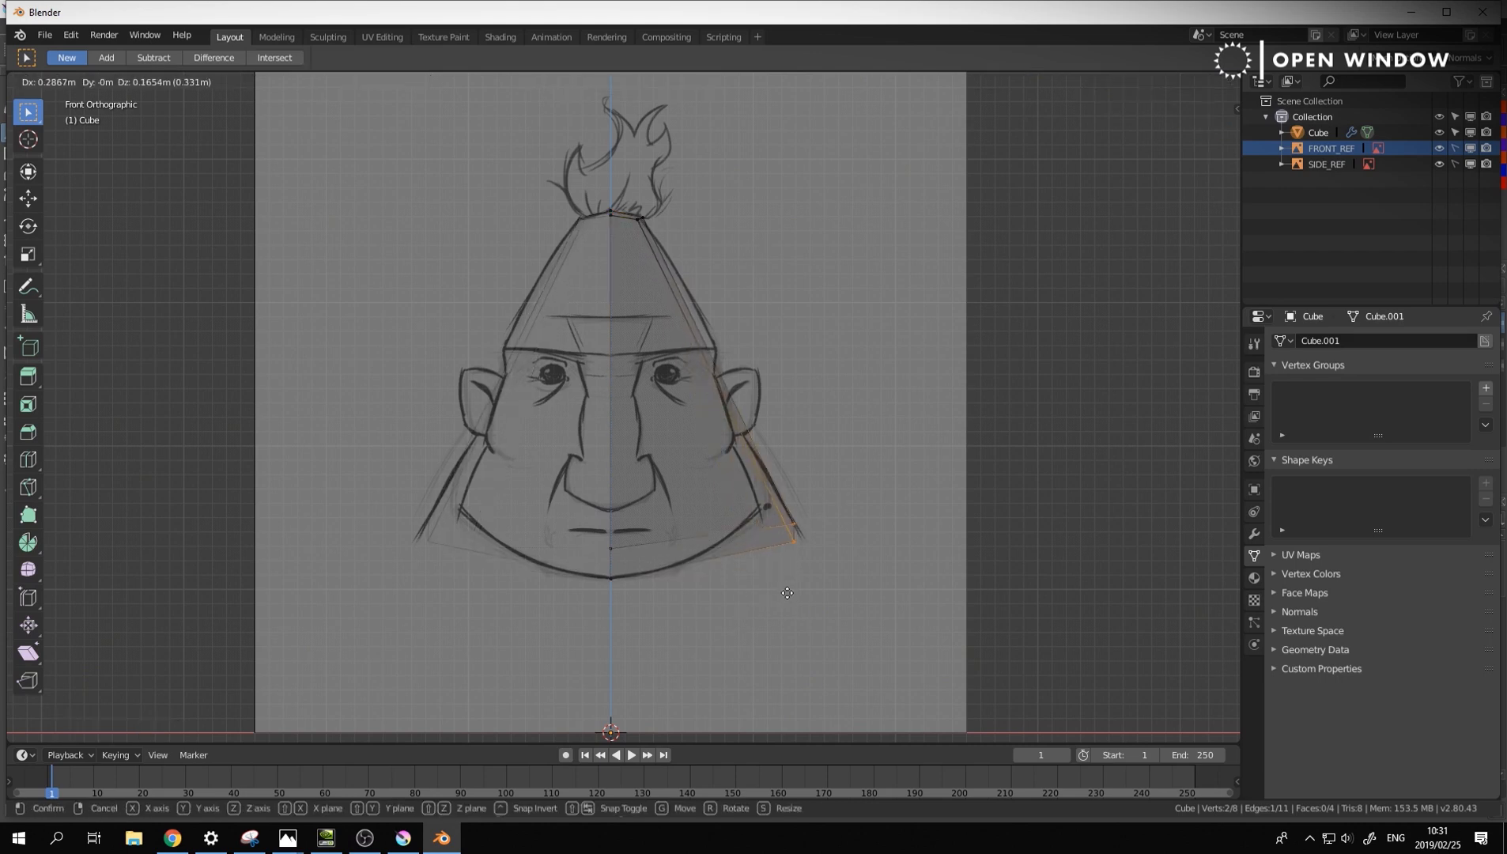
{"action": "left_click", "coordinate": [766, 597]}
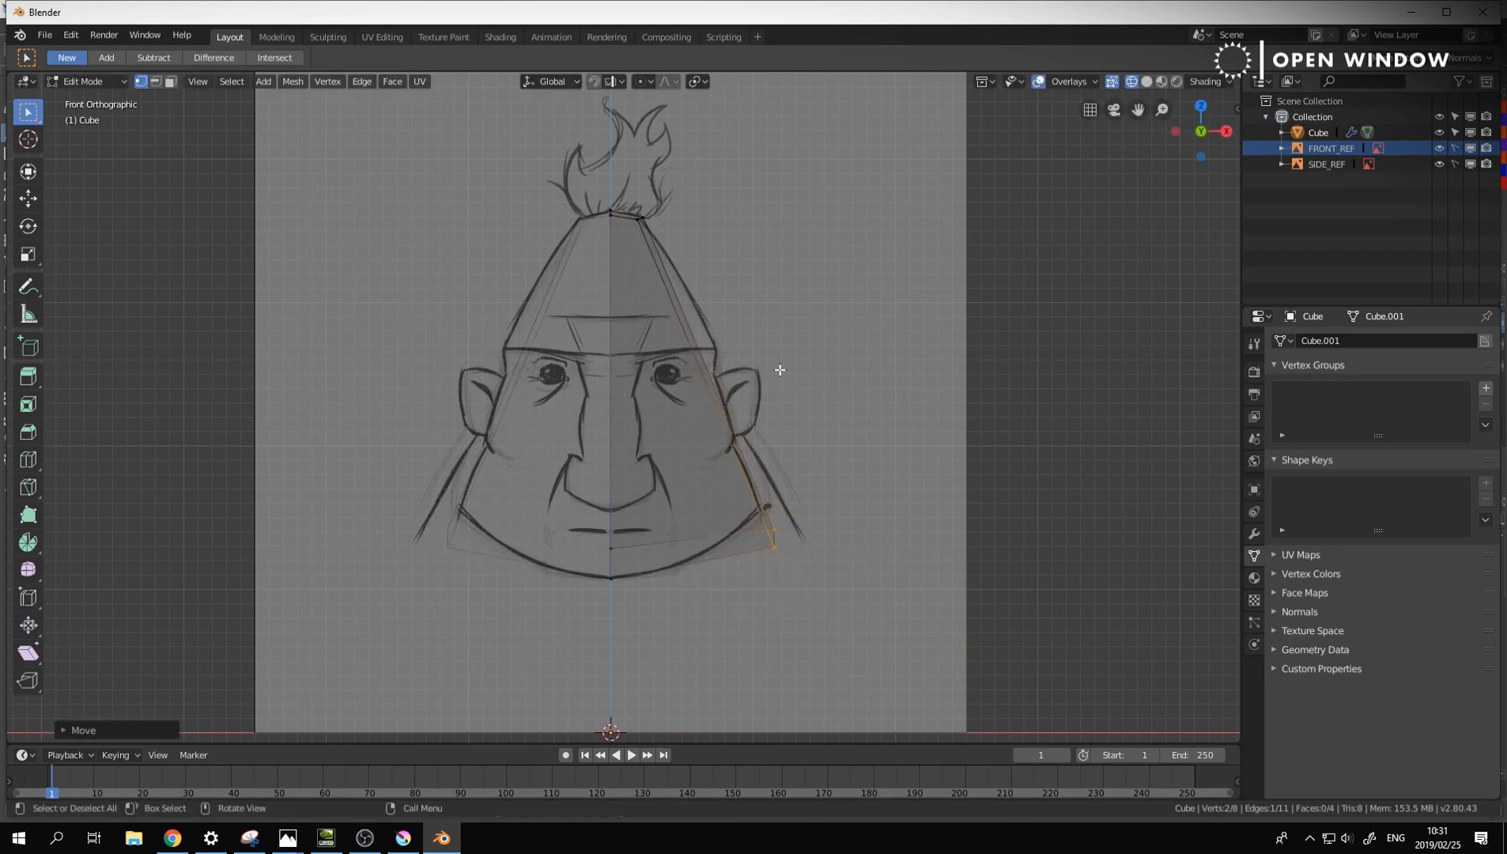
In side view, move the front crown centre and corner vertices slightly back to follow the drawn forehead slope
{"action": "key", "text": "KP_3"}
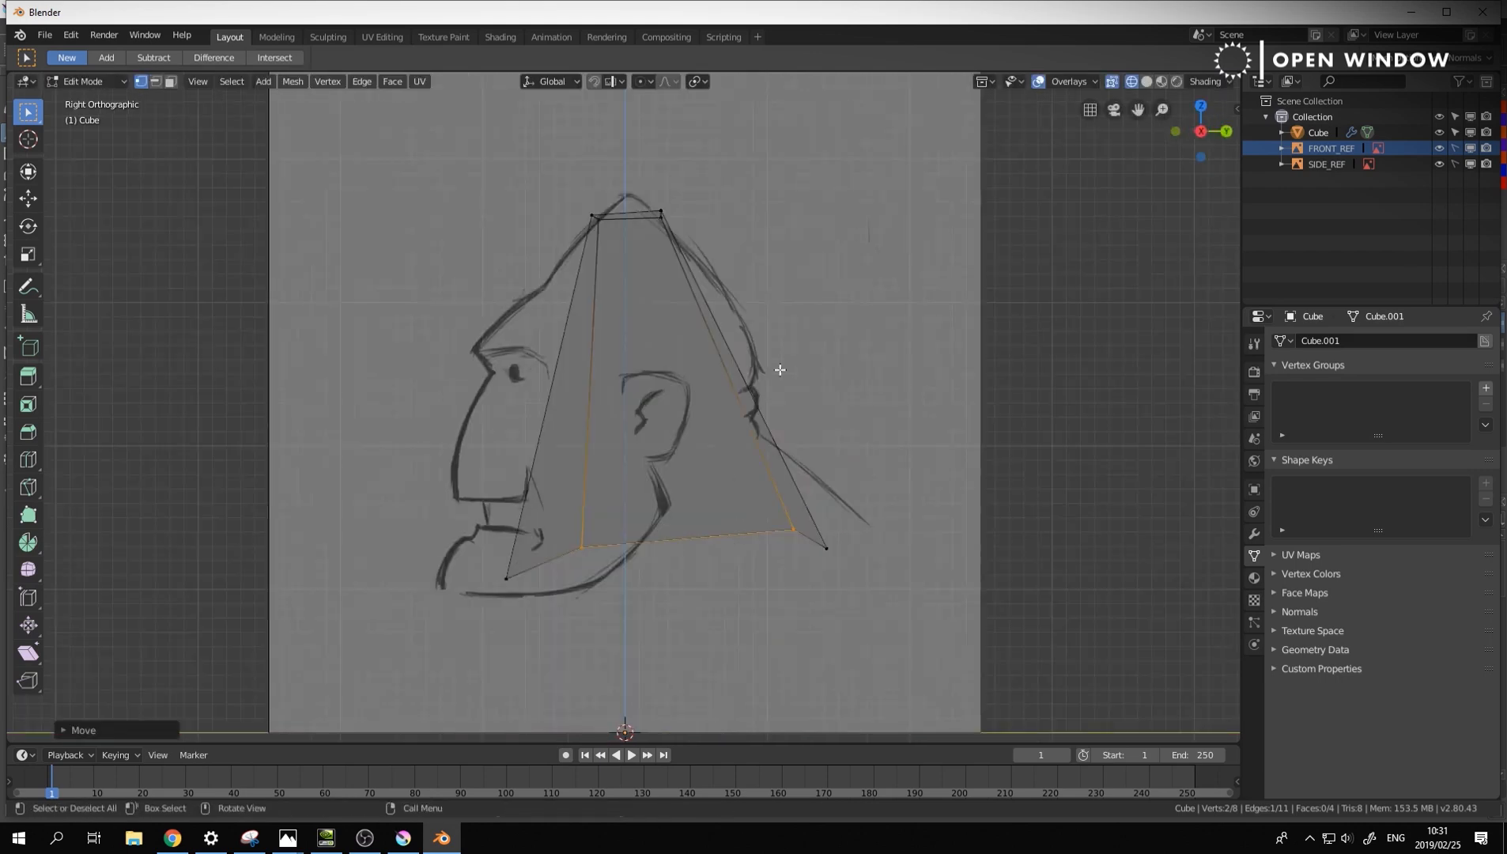
{"action": "left_click", "coordinate": [593, 215]}
{"action": "key", "text": "g"}
{"action": "left_click", "coordinate": [602, 211]}
{"action": "left_click", "coordinate": [599, 219]}
{"action": "key", "text": "g"}
{"action": "left_click", "coordinate": [610, 218]}
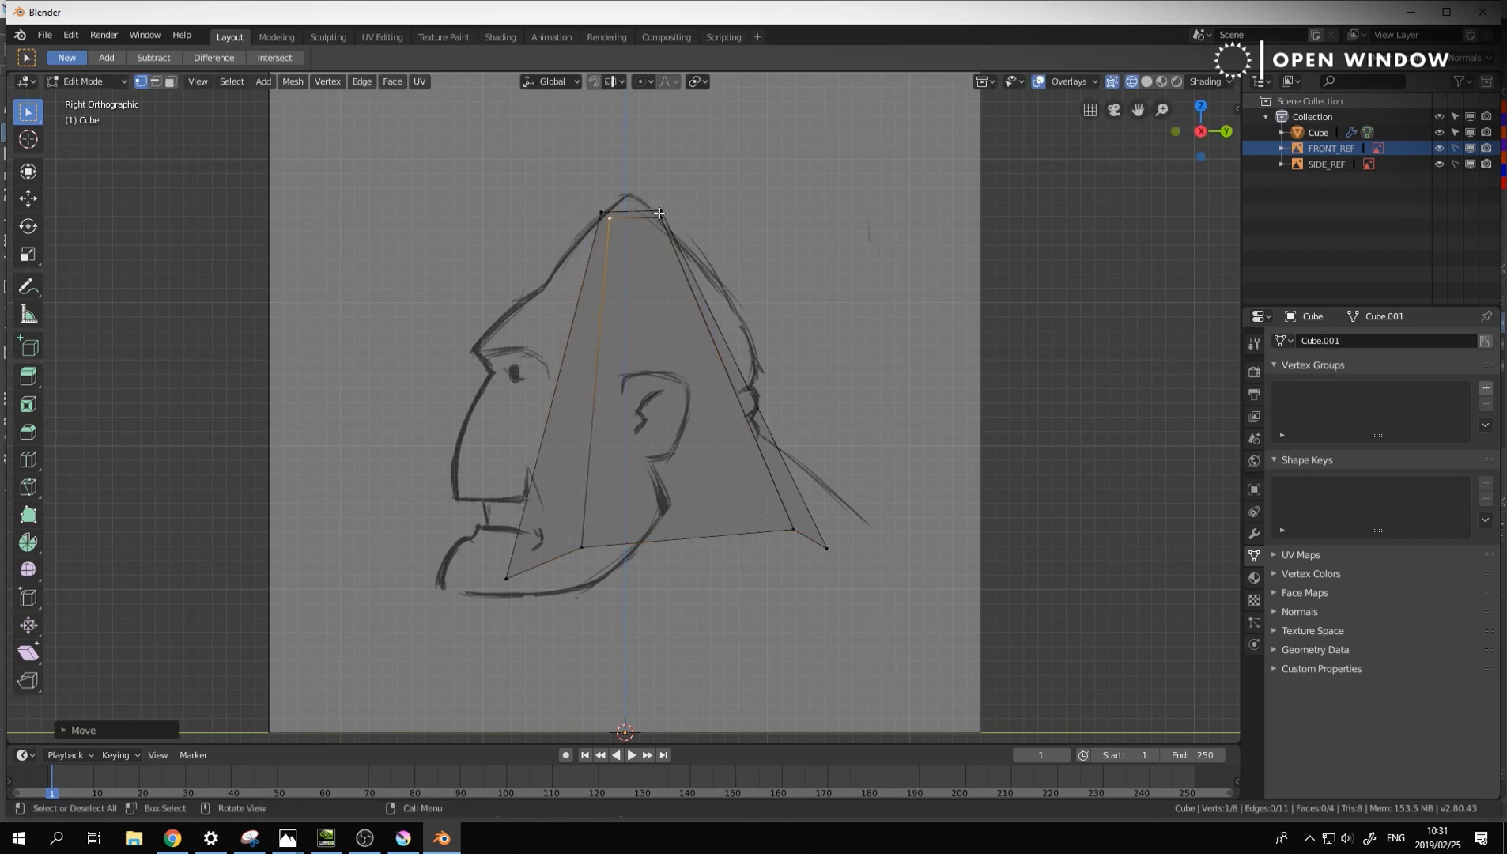
Move the rear crown centre and corner vertices slightly forward onto the drawn back of the crown
{"action": "left_click", "coordinate": [660, 211]}
{"action": "key", "text": "g"}
{"action": "left_click", "coordinate": [656, 211]}
{"action": "left_click", "coordinate": [661, 219]}
{"action": "key", "text": "g"}
{"action": "left_click", "coordinate": [652, 220]}
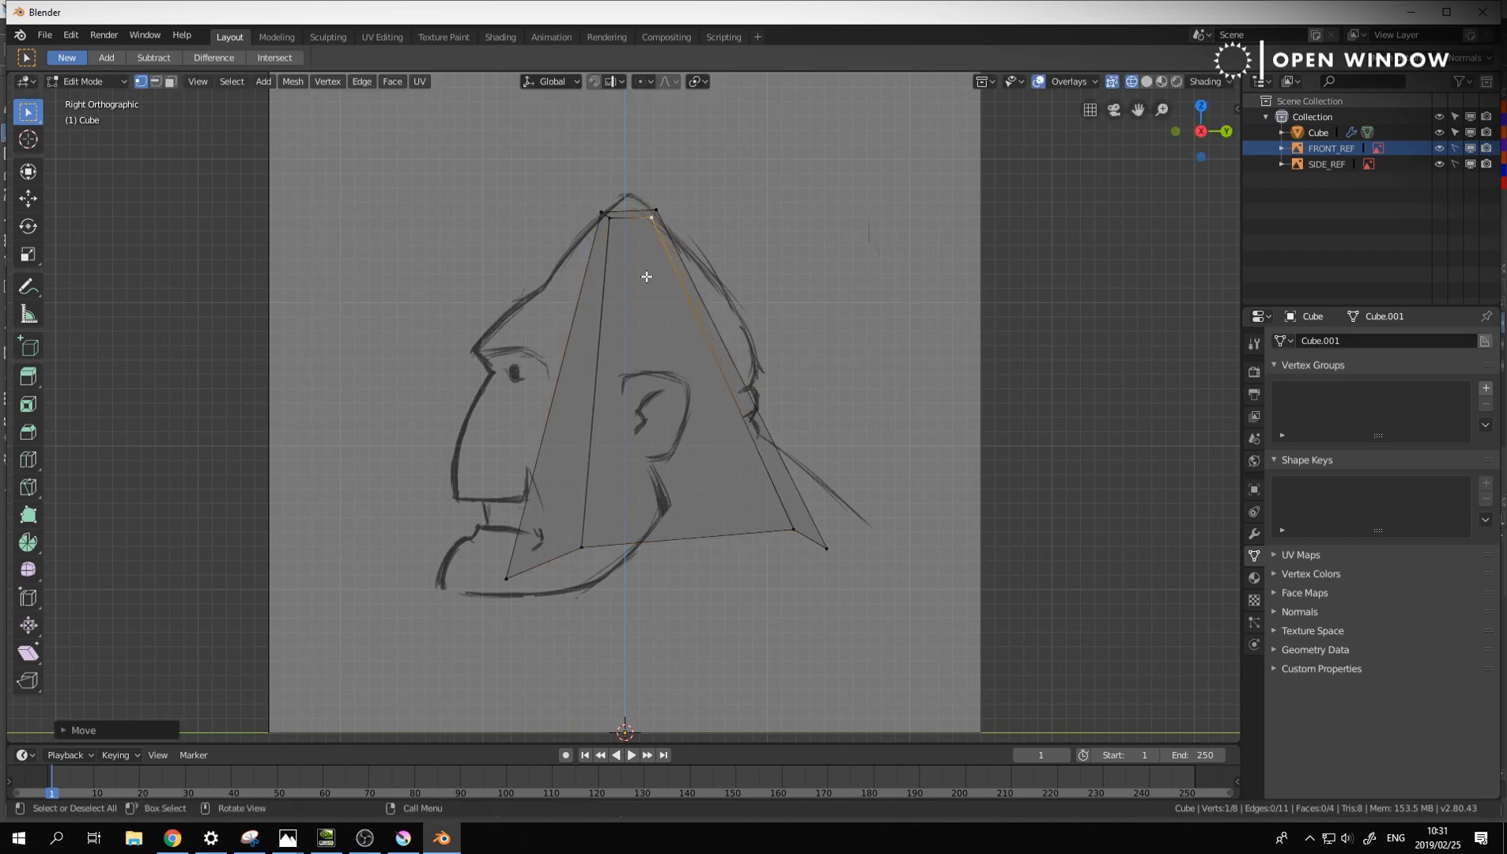
Move the outer rear bottom vertex down and forward, and raise the centre rear bottom vertex onto the drawn neck line
{"action": "left_click", "coordinate": [793, 525]}
{"action": "key", "text": "g"}
{"action": "left_click", "coordinate": [781, 548]}
{"action": "left_click", "coordinate": [826, 548]}
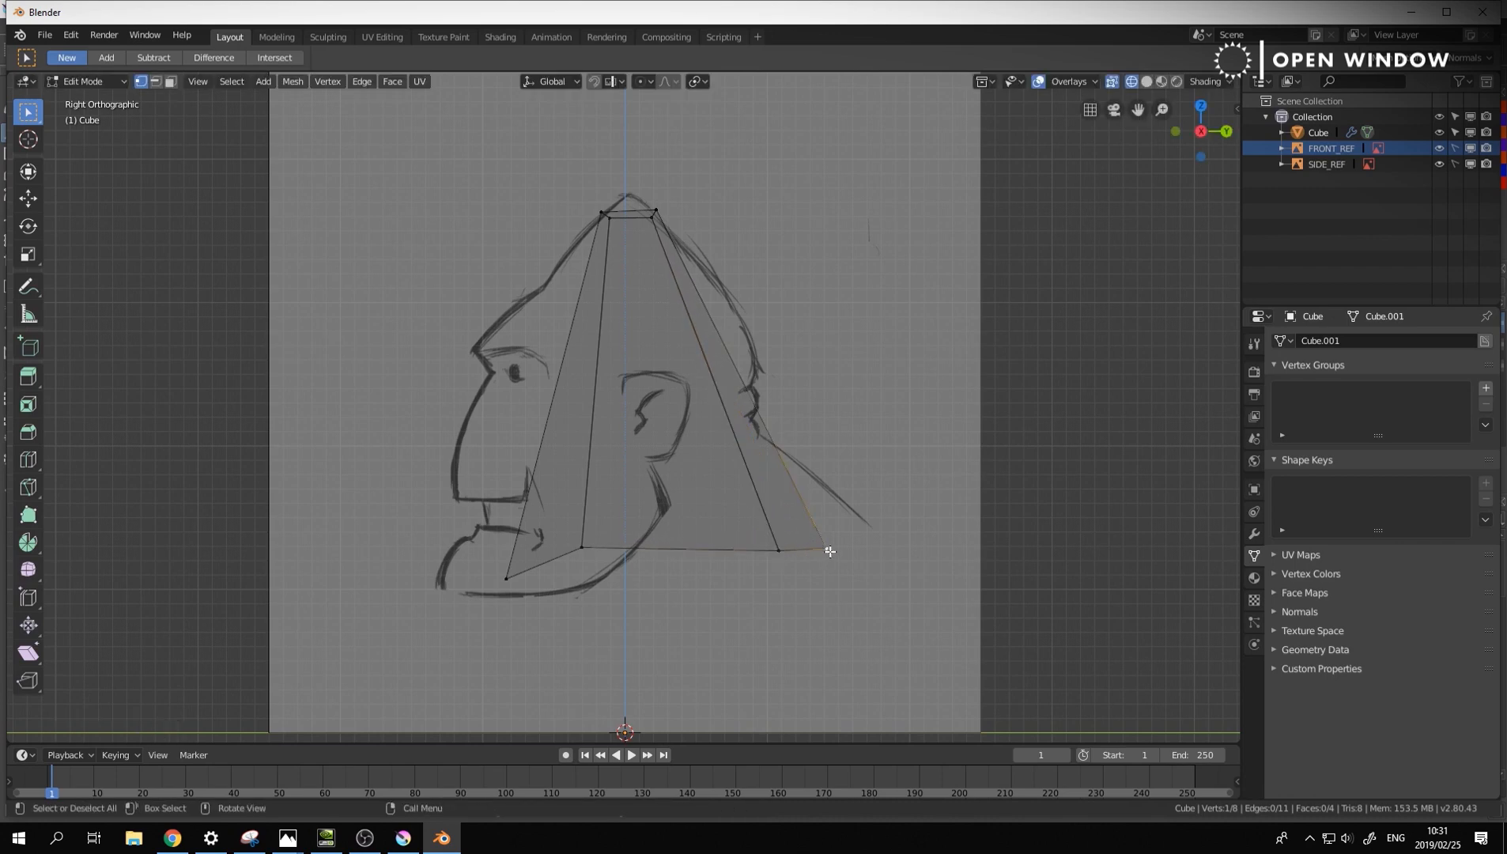
{"action": "key", "text": "g"}
{"action": "left_click", "coordinate": [841, 518]}
Lower the outer front bottom vertex onto the drawn jaw, and lower the centre rear bottom vertex slightly in front view
{"action": "left_click", "coordinate": [582, 547]}
{"action": "key", "text": "g"}
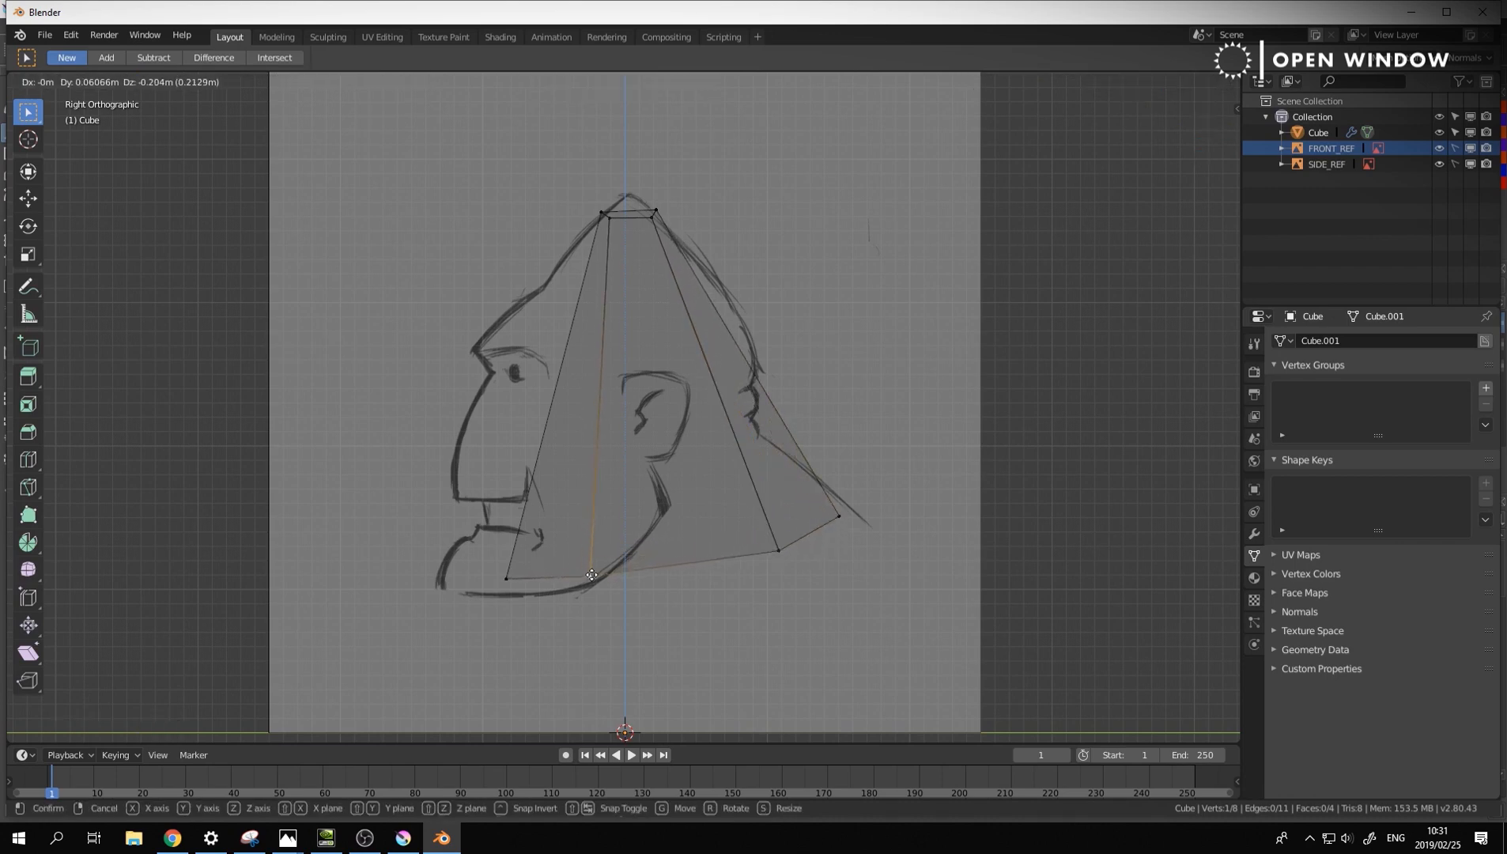
{"action": "left_click", "coordinate": [592, 574]}
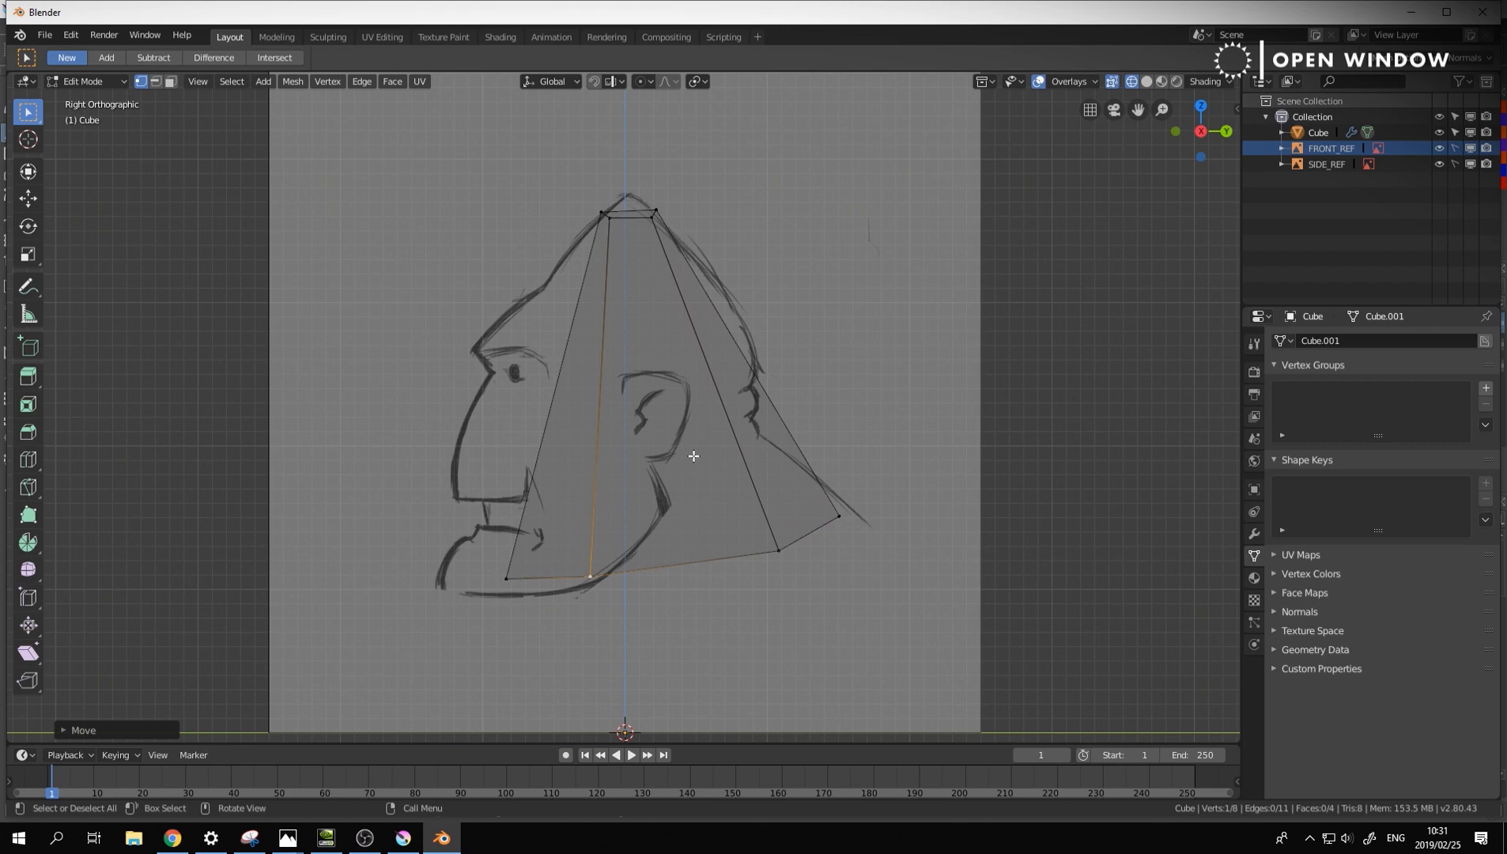
{"action": "key", "text": "KP_1"}
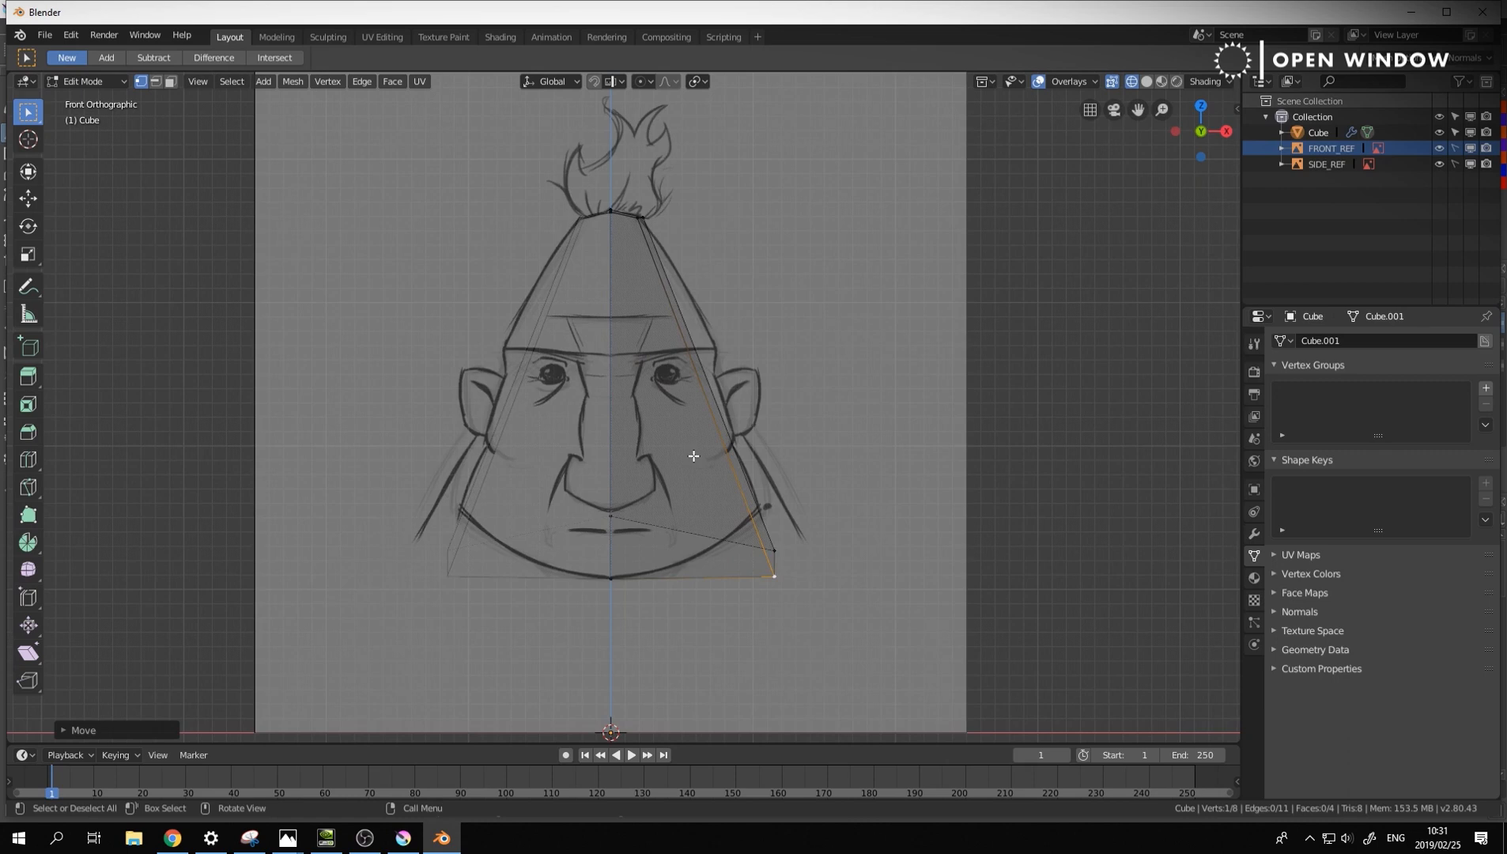
{"action": "key", "text": "KP_3"}
{"action": "key", "text": "KP_1"}
Add a horizontal loop cut at eyebrow height and raise its front centre vertex onto the drawn brow line
{"action": "key", "text": "ctrl+r"}
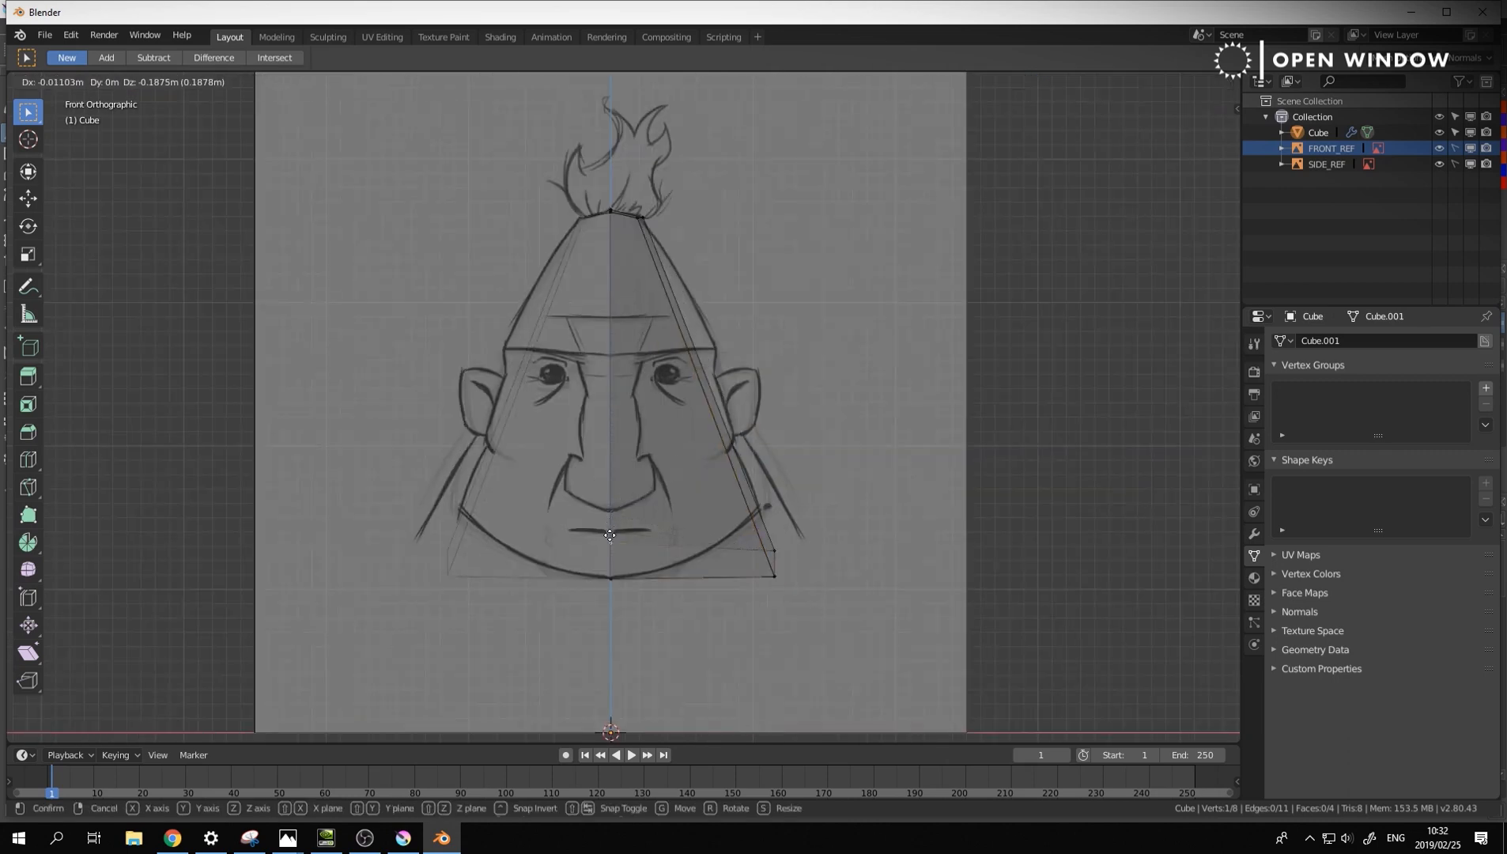
{"action": "left_click", "coordinate": [683, 411]}
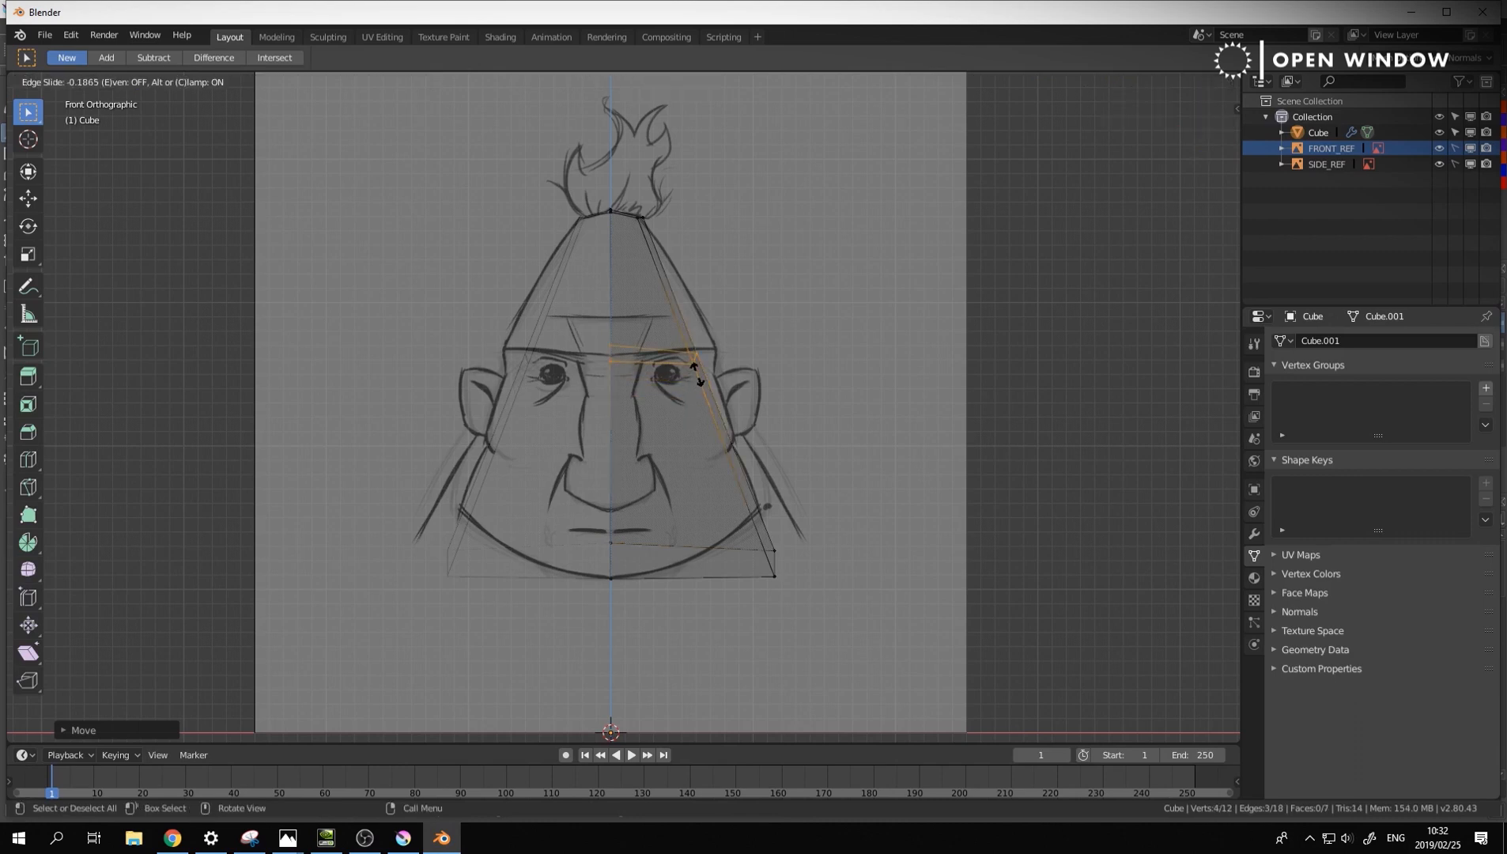
{"action": "left_click", "coordinate": [698, 373]}
{"action": "left_click", "coordinate": [616, 364]}
{"action": "key", "text": "g"}
{"action": "left_click", "coordinate": [616, 359]}
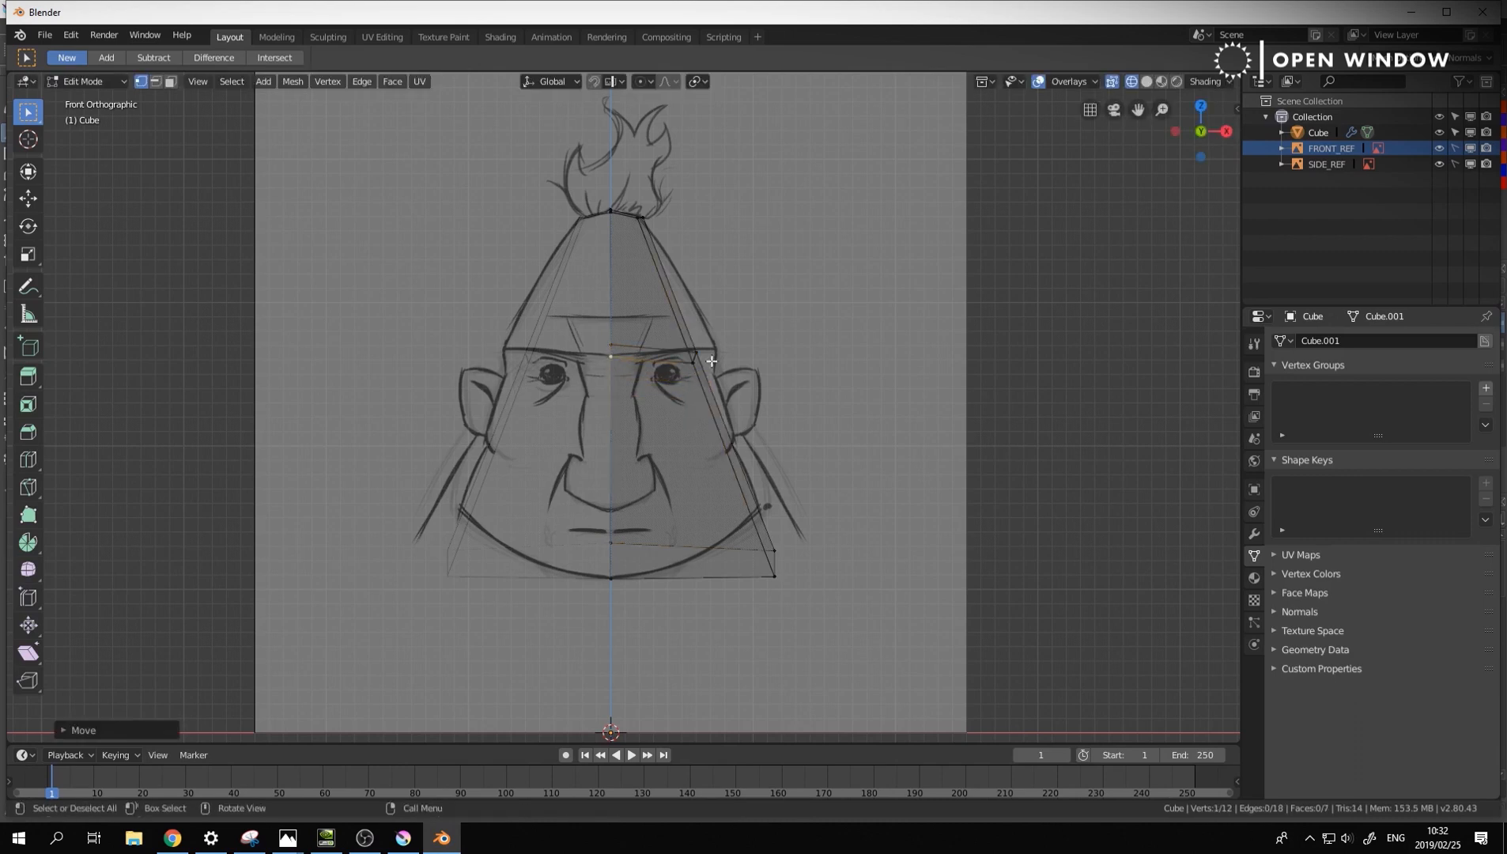
Move the loop's outer front and rear vertices outward onto the drawn head outline at the end of the brow
{"action": "left_click_drag", "start_coordinate": [735, 340], "coordinate": [673, 376]}
{"action": "key", "text": "g"}
{"action": "left_click", "coordinate": [695, 366]}
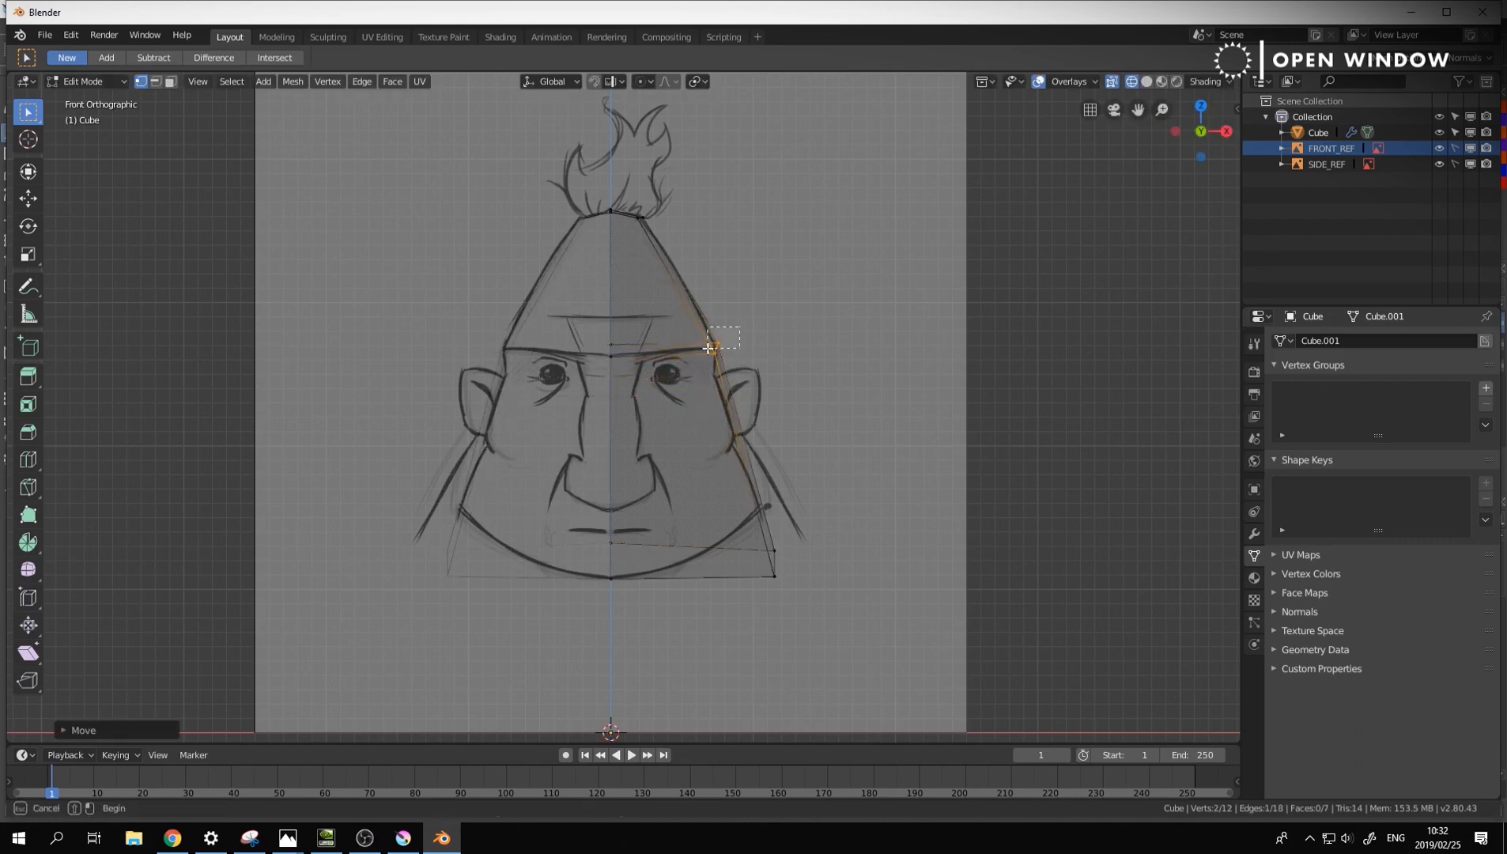
{"action": "left_click", "coordinate": [718, 347]}
{"action": "key", "text": "g"}
{"action": "left_click", "coordinate": [722, 362]}
{"action": "left_click", "coordinate": [715, 355]}
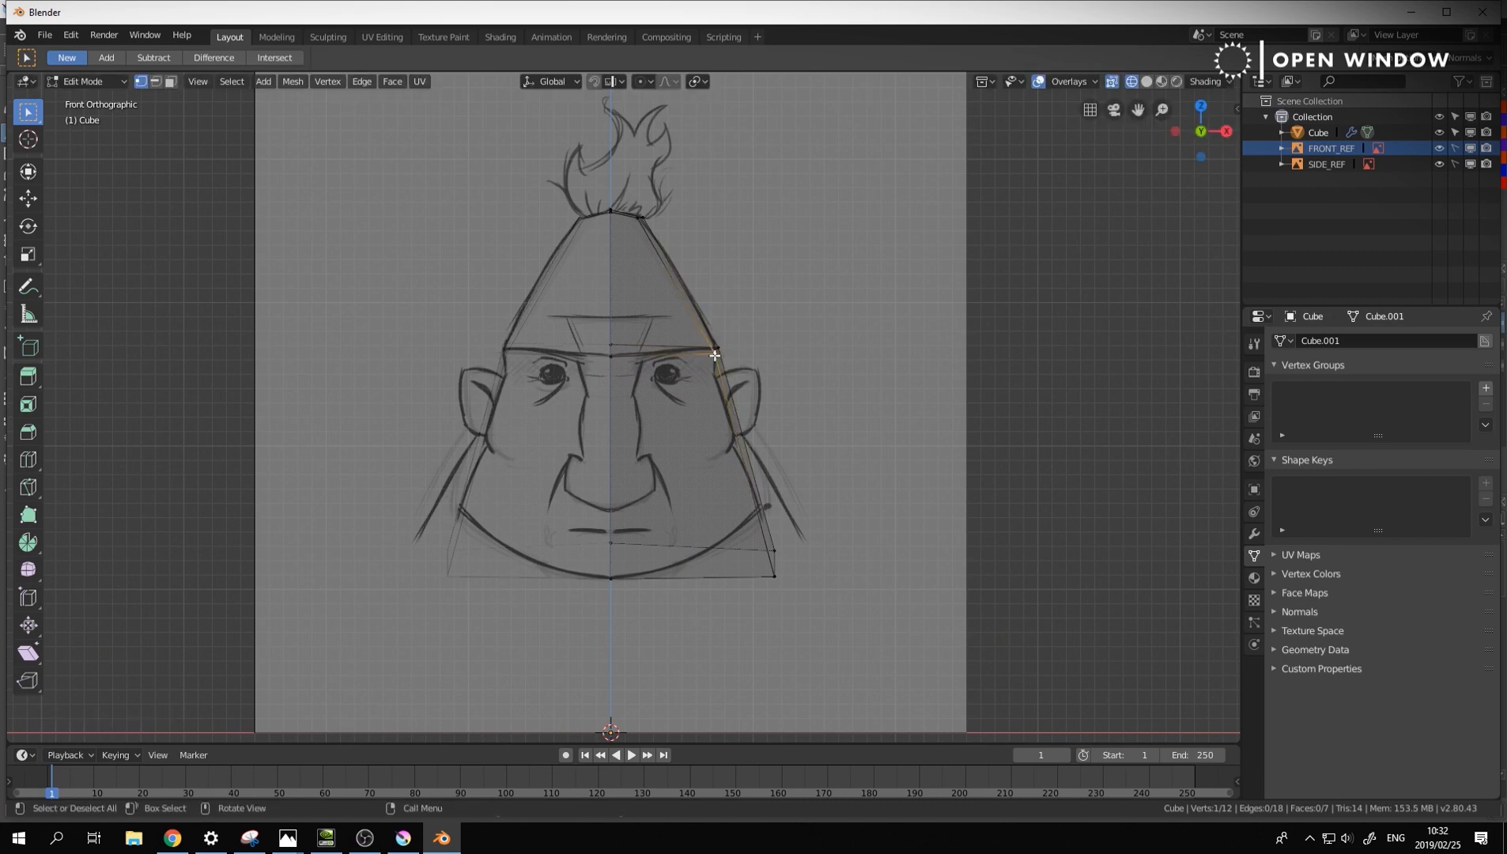
{"action": "key", "text": "g"}
{"action": "left_click", "coordinate": [716, 353]}
In side view, move the loop's two front vertices forward so the centre one meets the drawn brow ridge
{"action": "key", "text": "KP_3"}
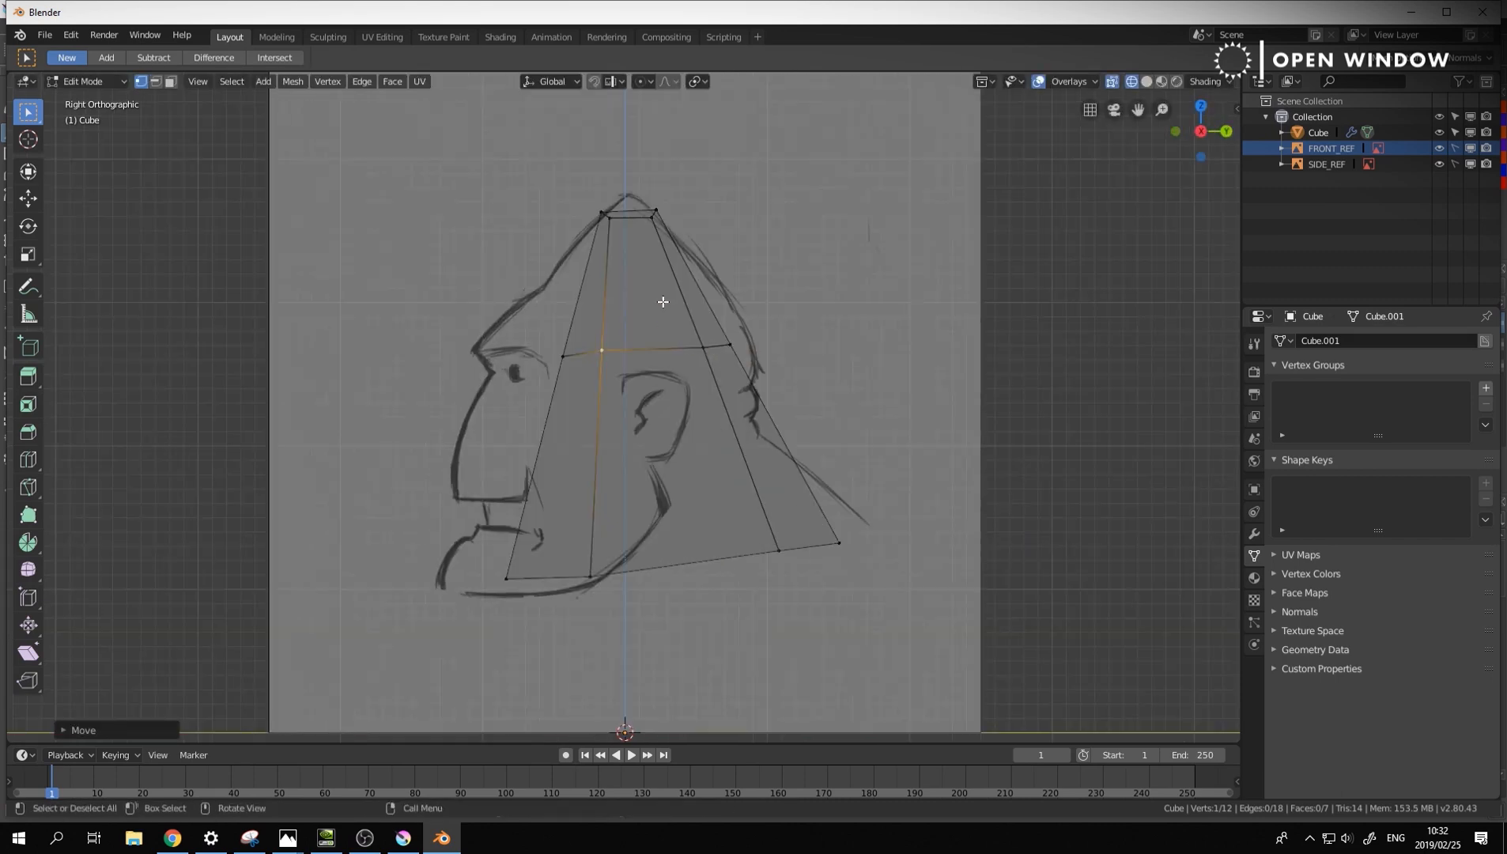
{"action": "left_click_drag", "start_coordinate": [542, 324], "coordinate": [648, 375]}
{"action": "key", "text": "g"}
{"action": "left_click", "coordinate": [565, 364]}
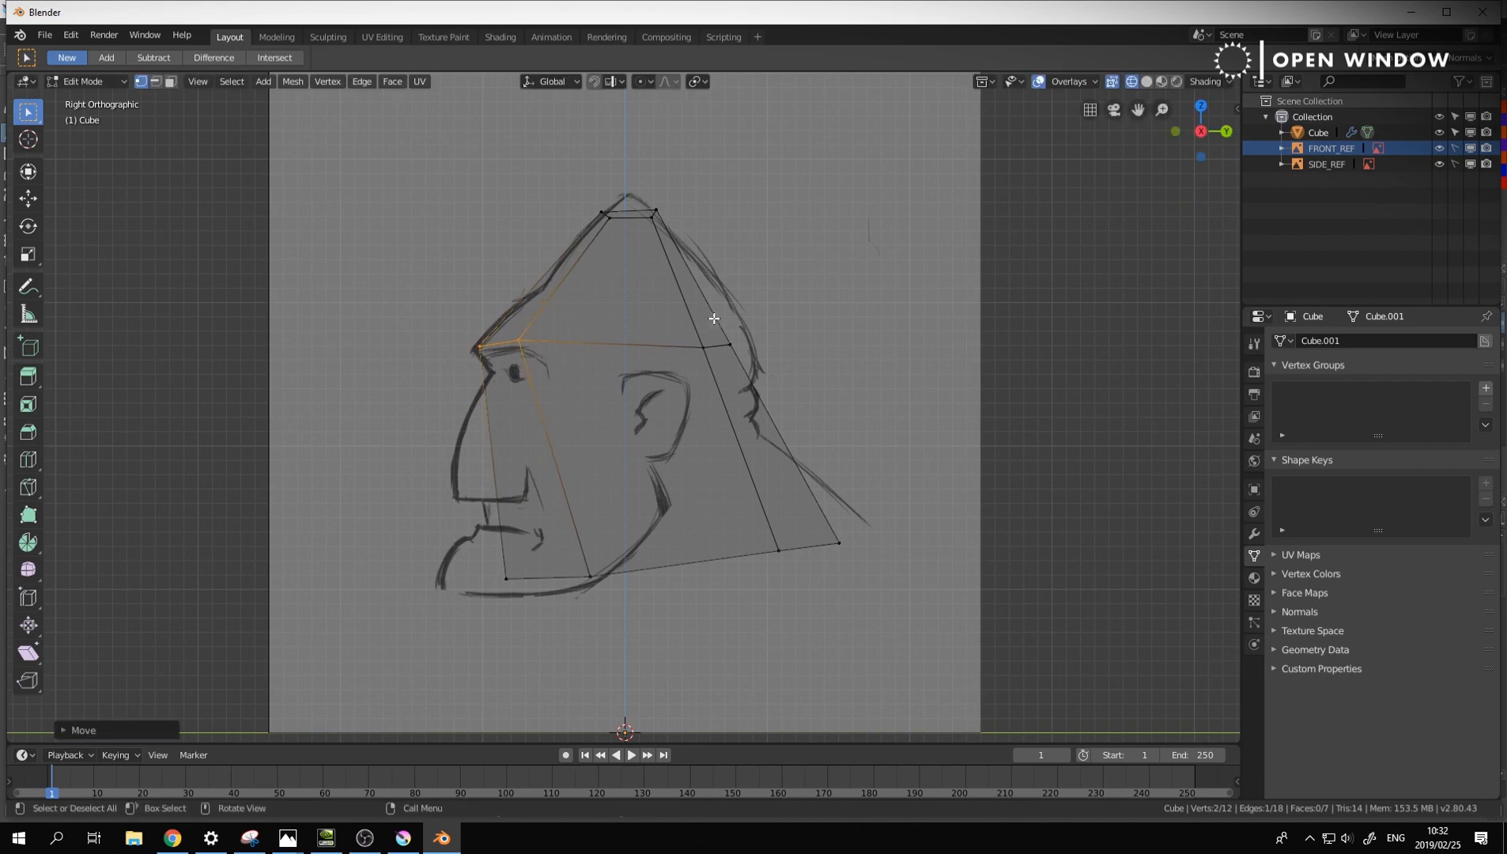
Raise the loop's outer rear vertex slightly and move its centre rear vertex back onto the drawn back of the head
{"action": "left_click_drag", "start_coordinate": [713, 319], "coordinate": [672, 392]}
{"action": "key", "text": "g"}
{"action": "left_click", "coordinate": [668, 383]}
{"action": "left_click_drag", "start_coordinate": [745, 325], "coordinate": [710, 360]}
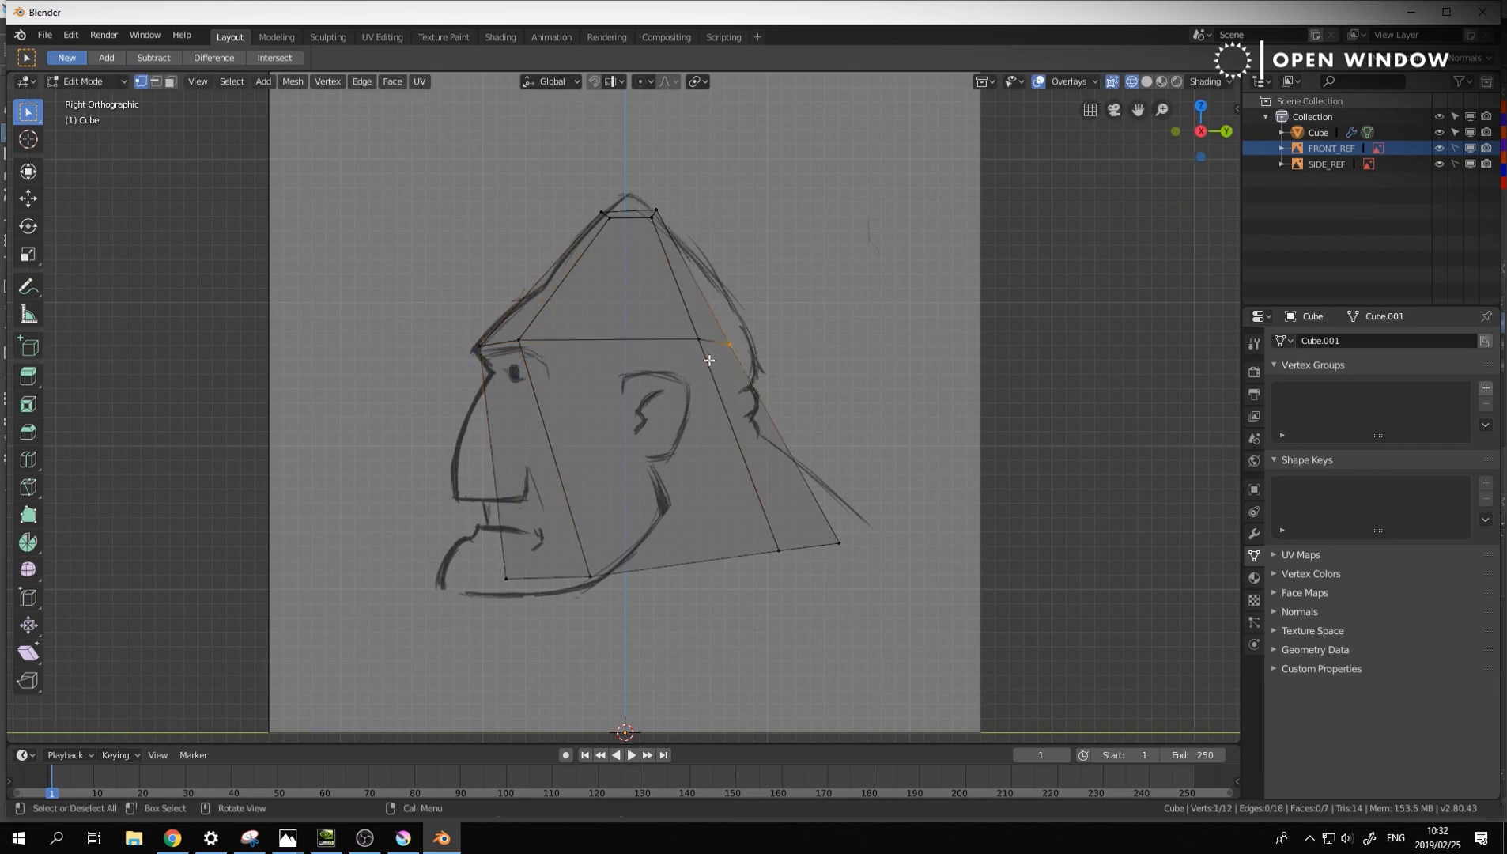
{"action": "key", "text": "g"}
{"action": "left_click", "coordinate": [723, 345]}
Move the centre and outer front bottom vertices down and forward along the underside of the drawn jaw
{"action": "left_click", "coordinate": [505, 577]}
{"action": "key", "text": "g"}
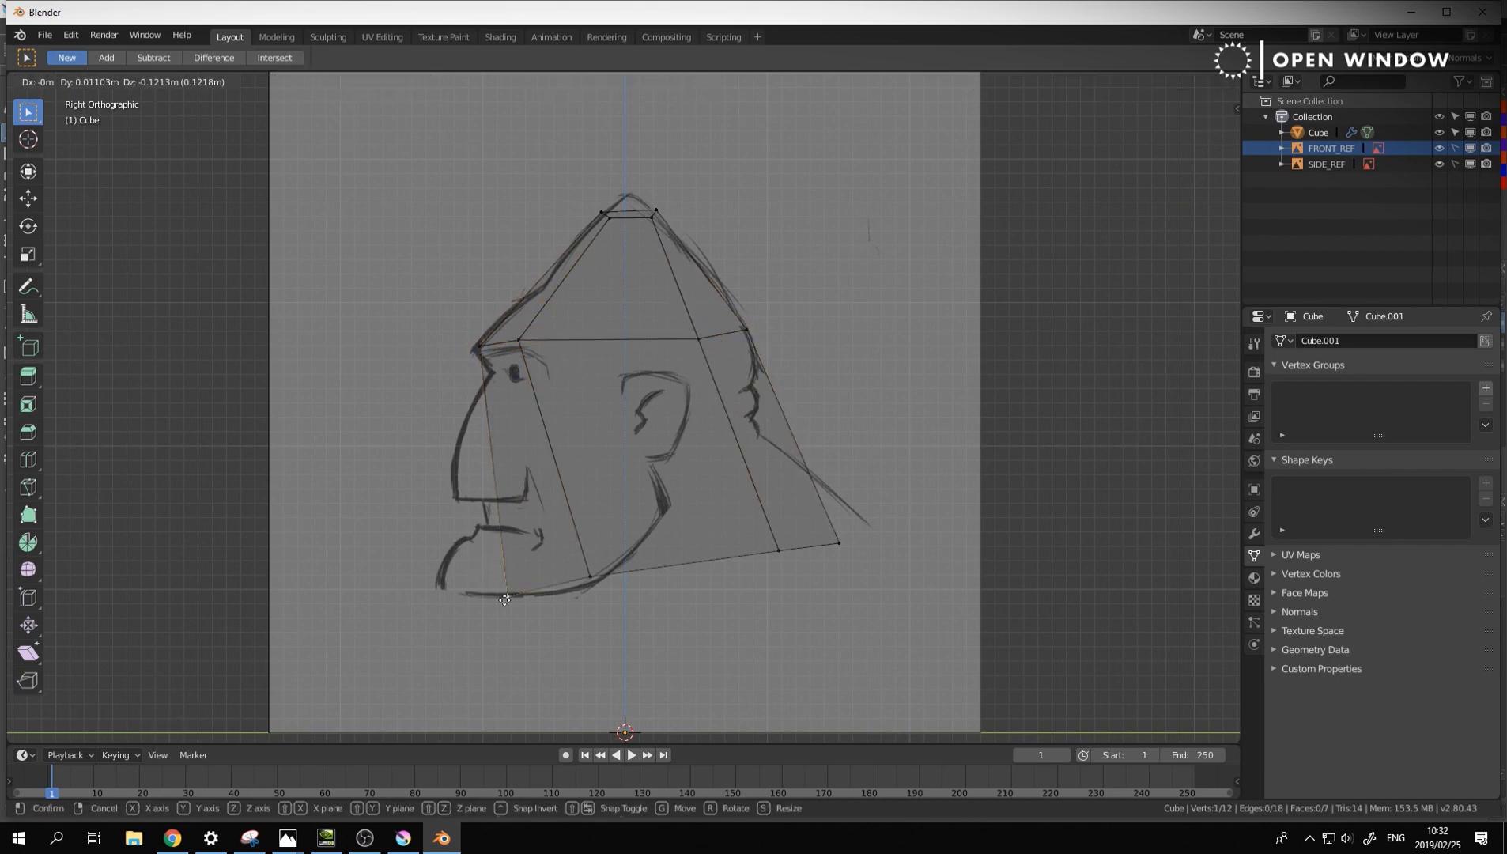
{"action": "left_click", "coordinate": [486, 603]}
{"action": "left_click", "coordinate": [588, 575]}
{"action": "key", "text": "g"}
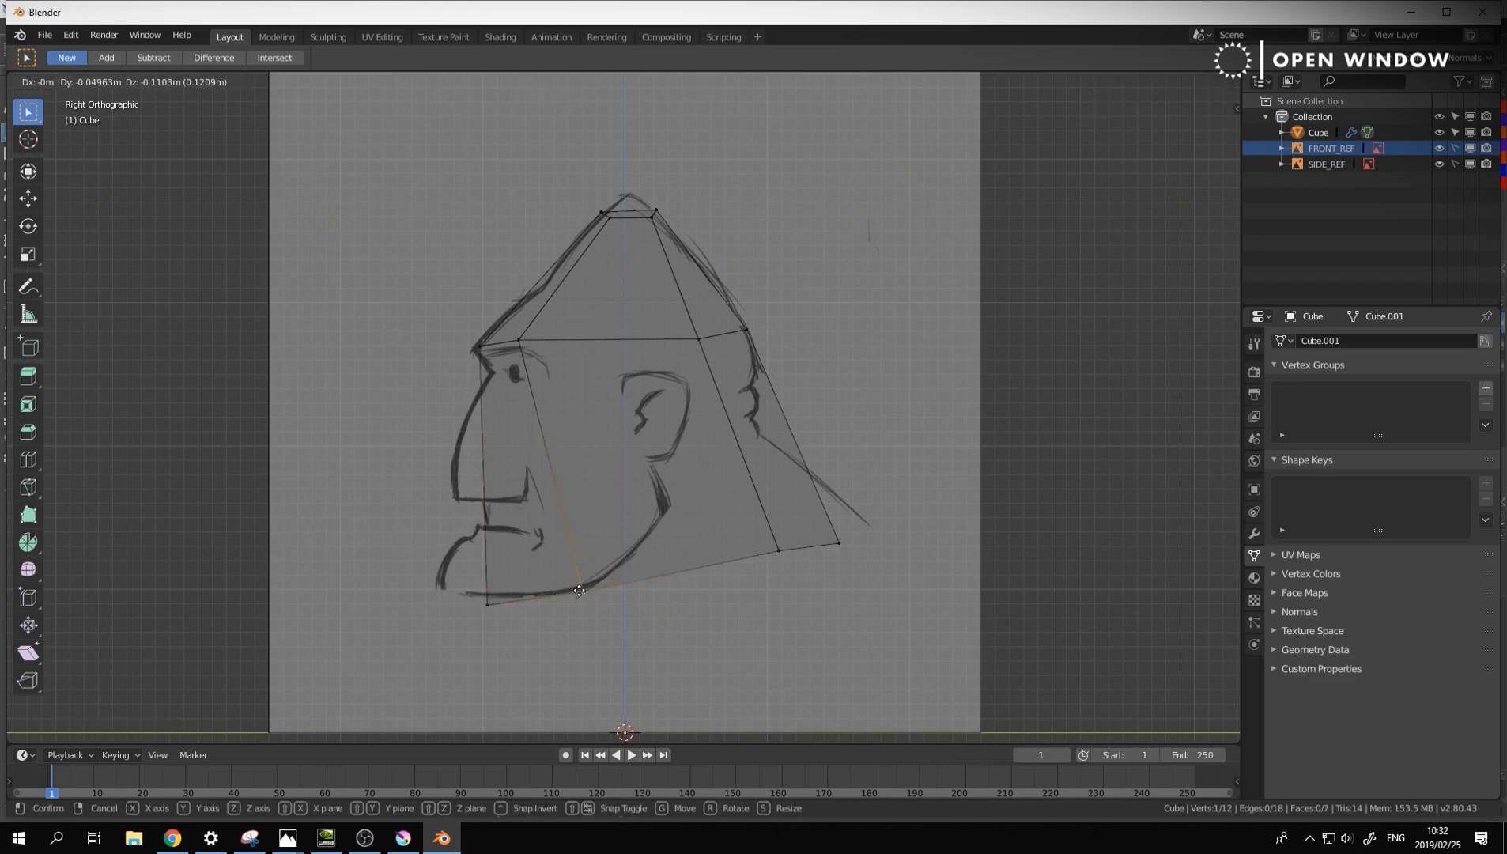
{"action": "left_click", "coordinate": [580, 593]}
Add a vertical loop cut through the middle of the head in side view and raise its crown vertices to the drawn peak
{"action": "key", "text": "KP_1"}
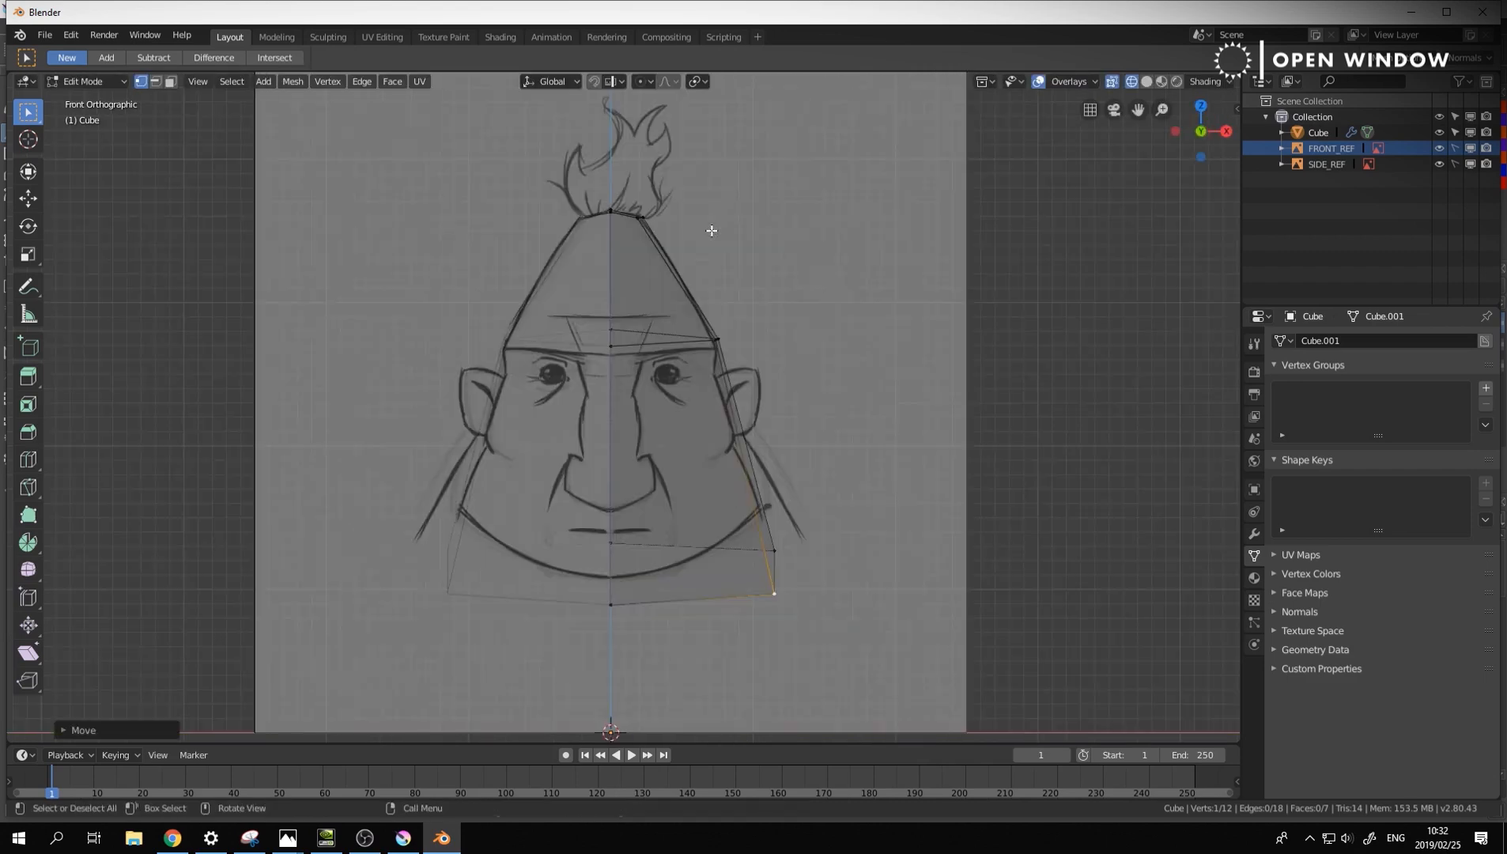
{"action": "key", "text": "KP_3"}
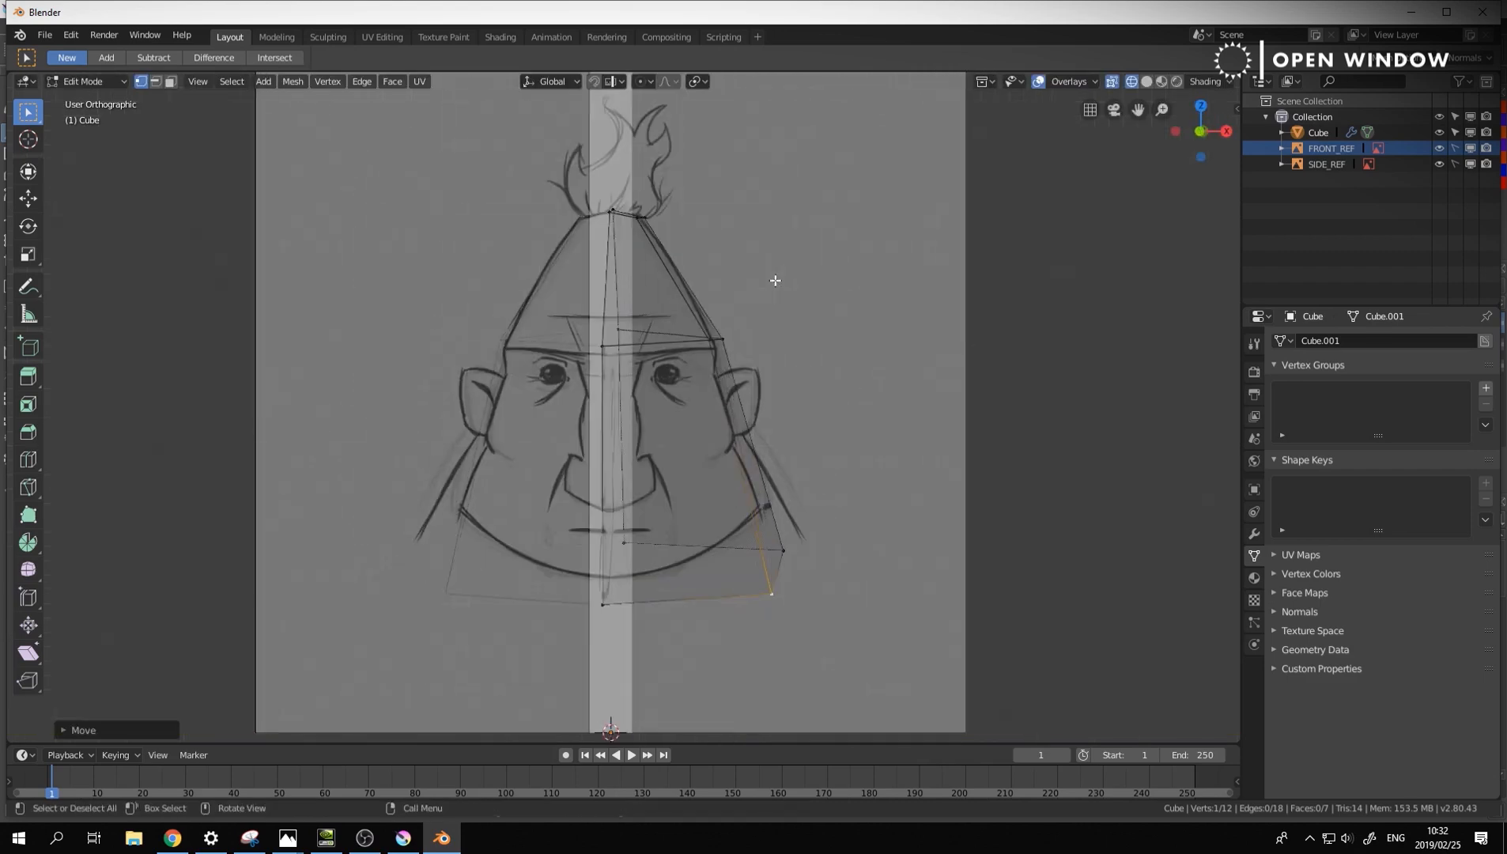
{"action": "key", "text": "ctrl+r"}
{"action": "double_click", "coordinate": [635, 223]}
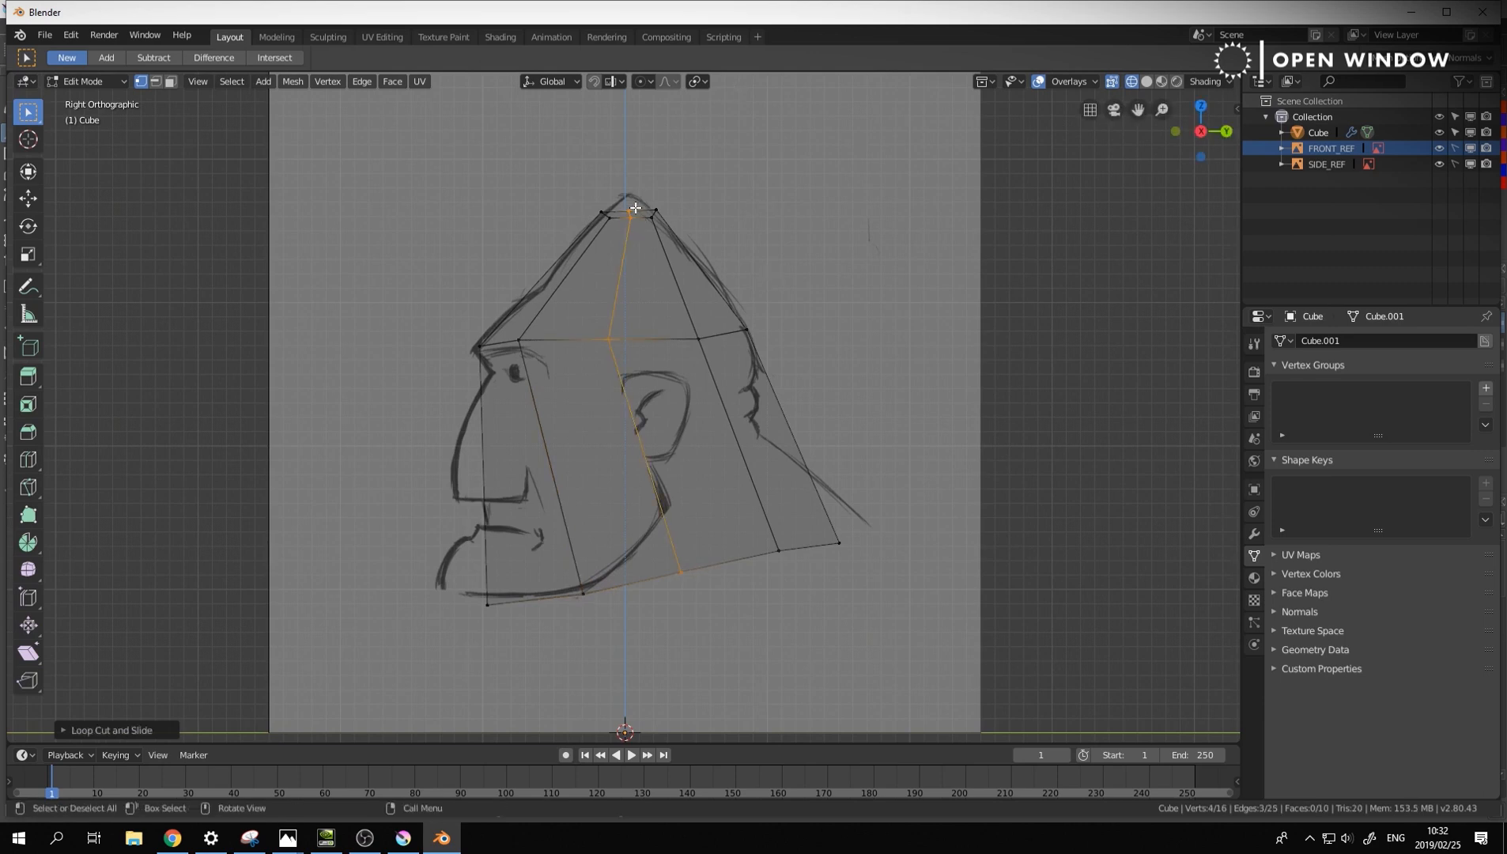
{"action": "left_click_drag", "start_coordinate": [643, 200], "coordinate": [622, 234]}
{"action": "key", "text": "g"}
{"action": "left_click", "coordinate": [624, 217]}
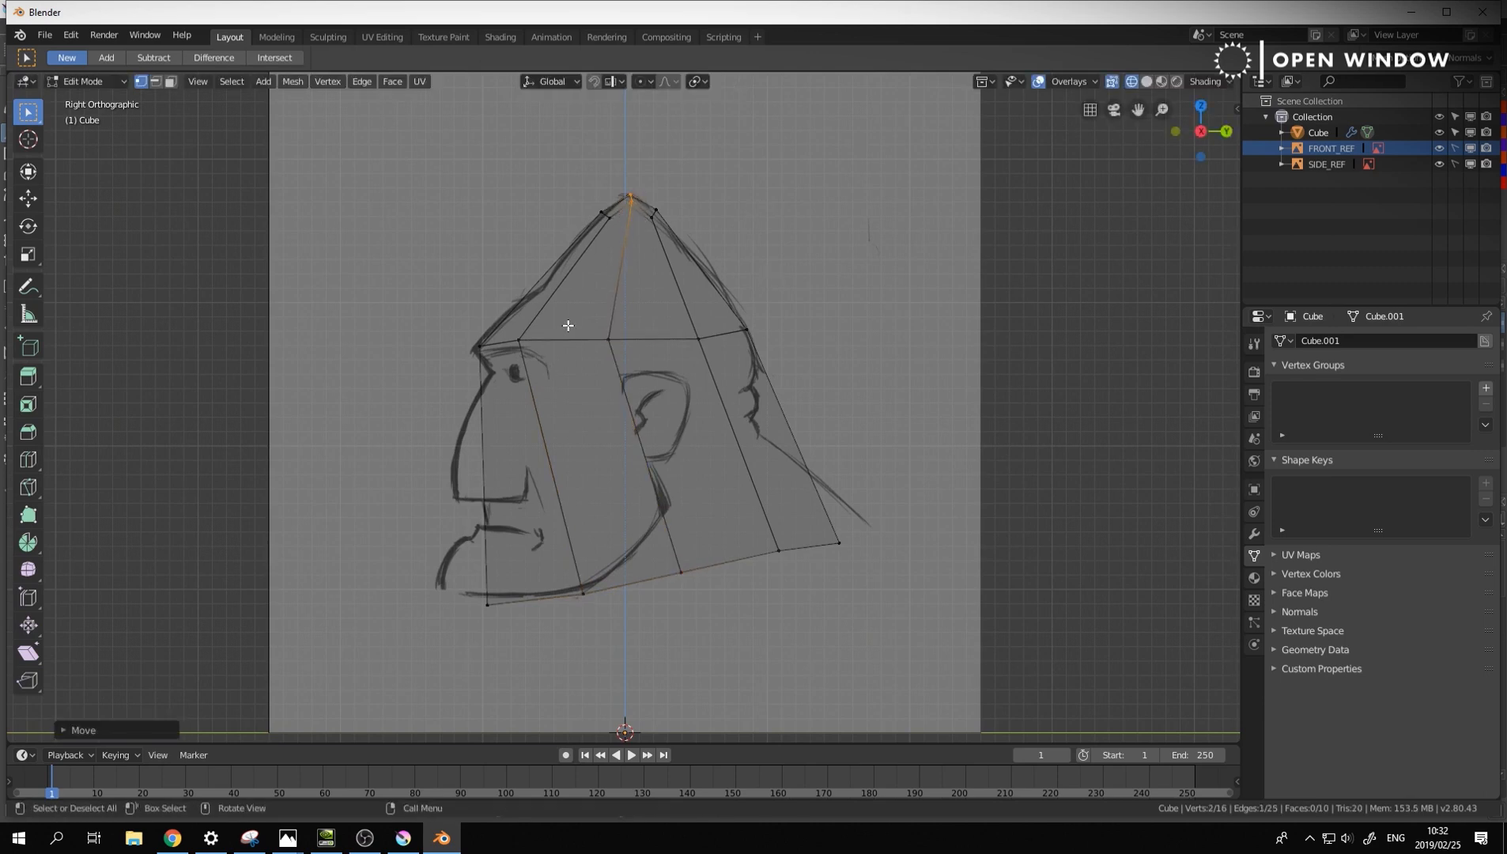
Move the vertical loop's brow-height vertex back above the ear and its bottom vertex forward and down below the jaw
{"action": "left_click_drag", "start_coordinate": [575, 319], "coordinate": [630, 359]}
{"action": "key", "text": "g"}
{"action": "left_click", "coordinate": [651, 354]}
{"action": "key", "text": "g"}
{"action": "left_click_drag", "start_coordinate": [720, 553], "coordinate": [563, 612]}
{"action": "left_click", "coordinate": [624, 614]}
Move the outer front bottom vertex forward along the jaw, and the outer rear brow-height vertex slightly up and back
{"action": "key", "text": "g"}
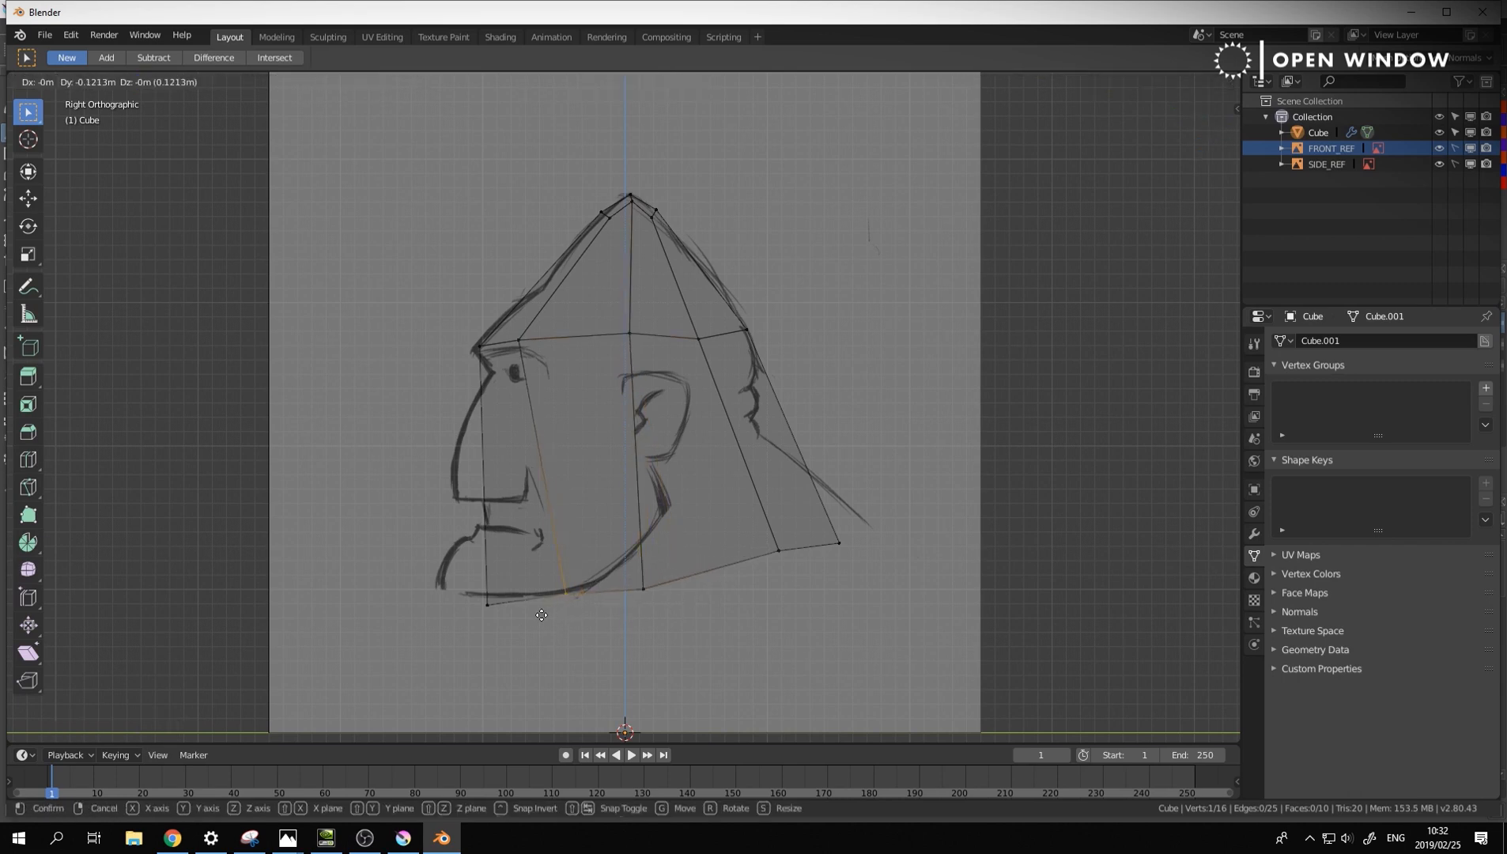
{"action": "left_click", "coordinate": [533, 618]}
{"action": "left_click_drag", "start_coordinate": [683, 333], "coordinate": [708, 358]}
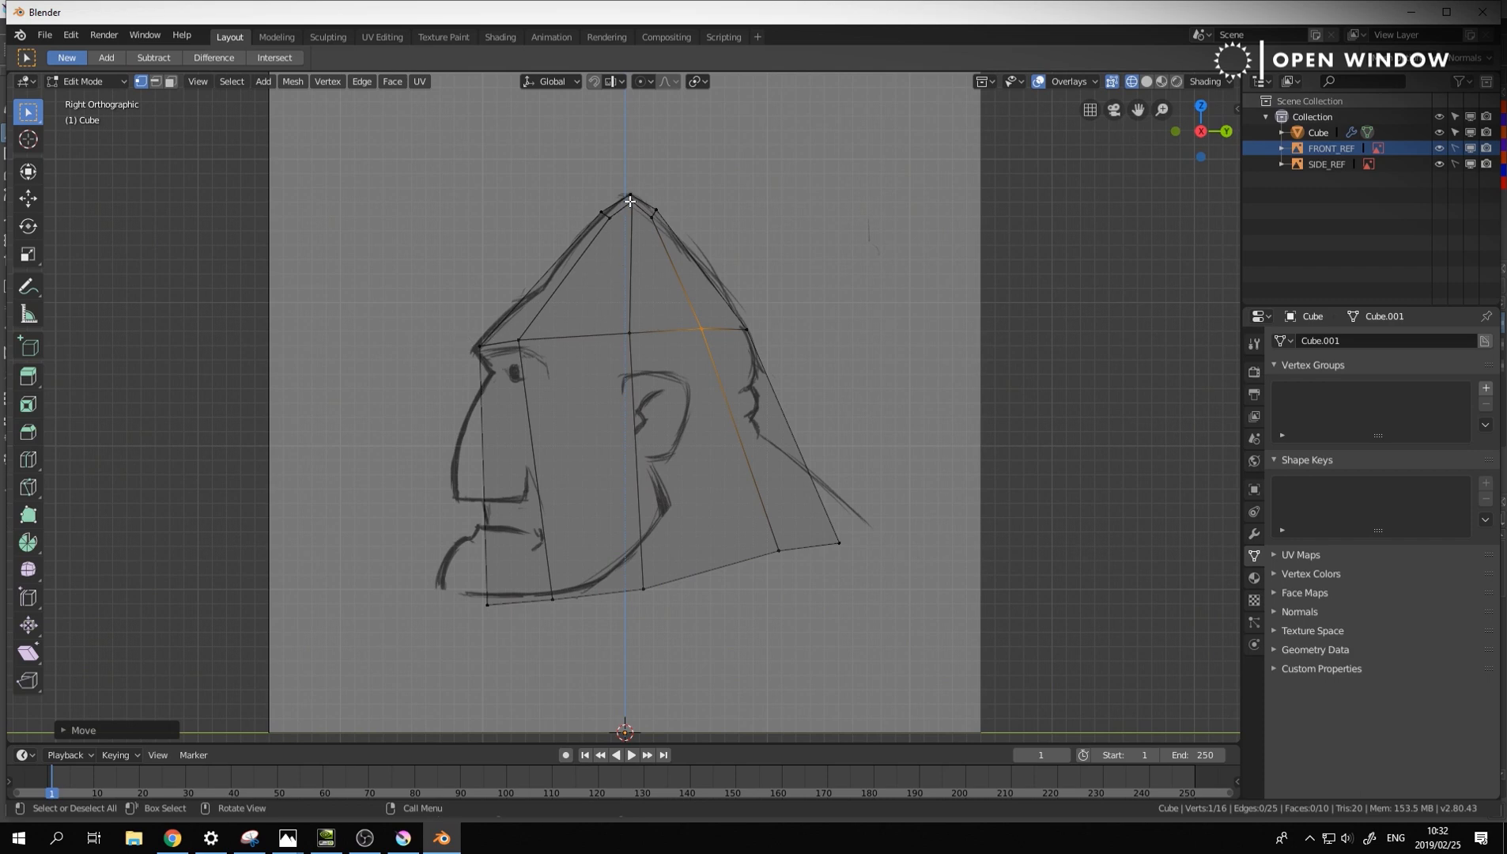
{"action": "left_click_drag", "start_coordinate": [613, 172], "coordinate": [634, 215], "text": "shift"}
In front view, move the outer front brow-height vertex slightly inward and down
{"action": "key", "text": "KP_1"}
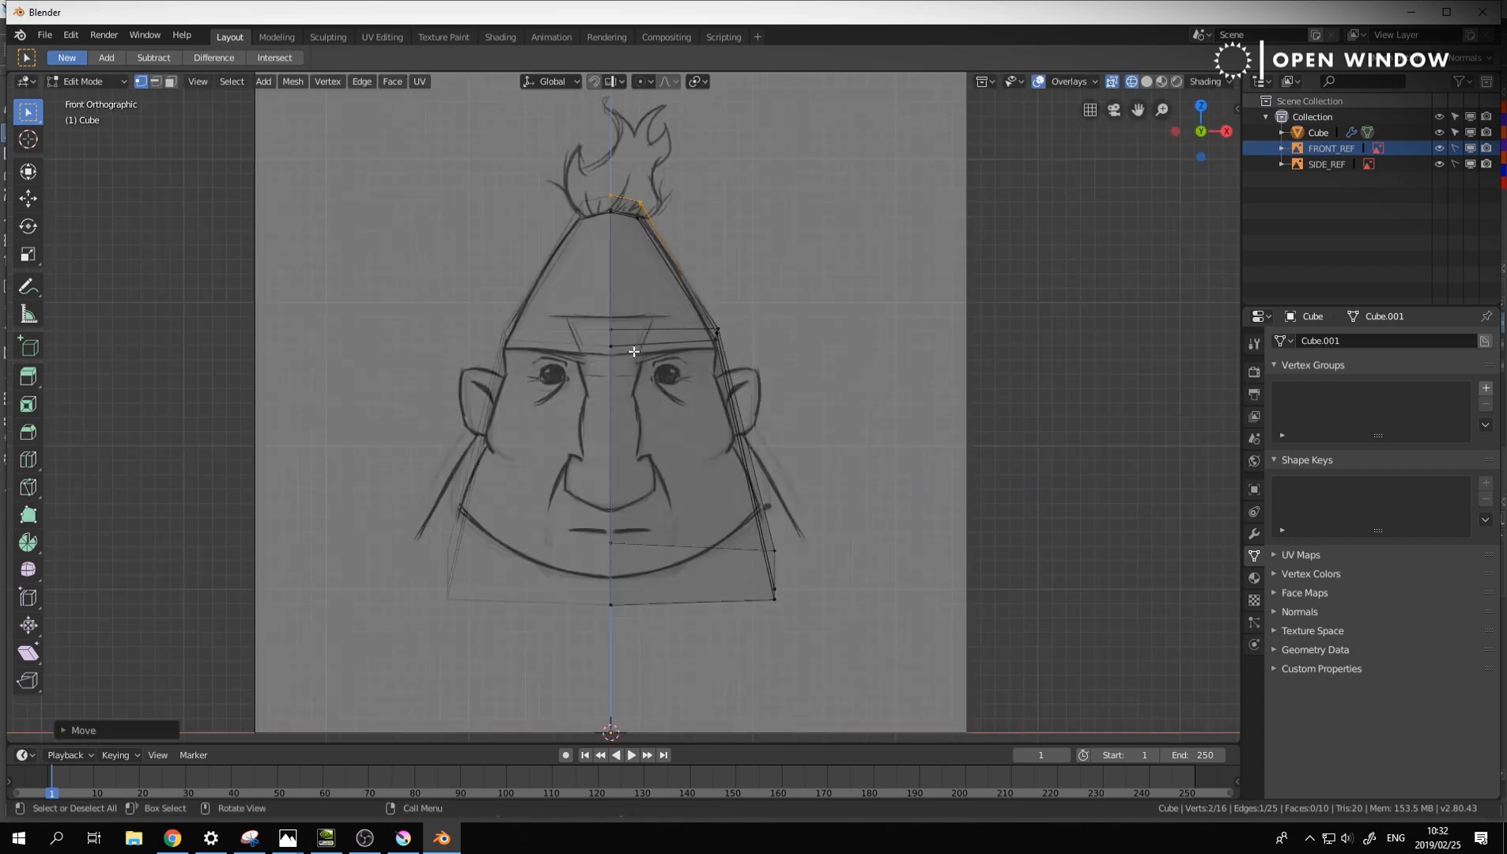
{"action": "left_click", "coordinate": [724, 337]}
{"action": "middle_click_drag", "start_coordinate": [841, 347], "coordinate": [827, 447]}
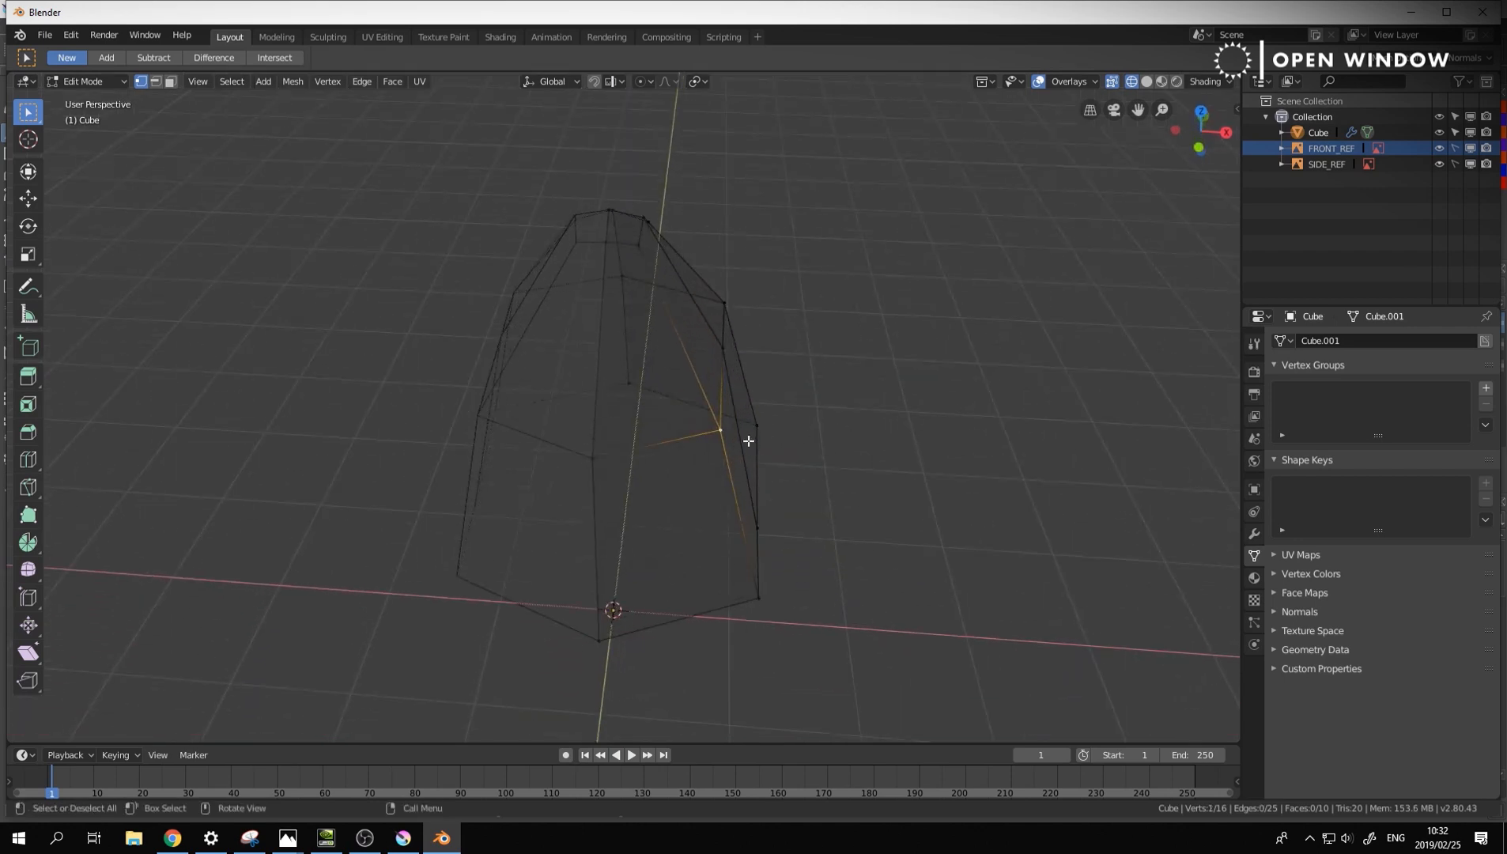
{"action": "key", "text": "KP_1"}
{"action": "key", "text": "g"}
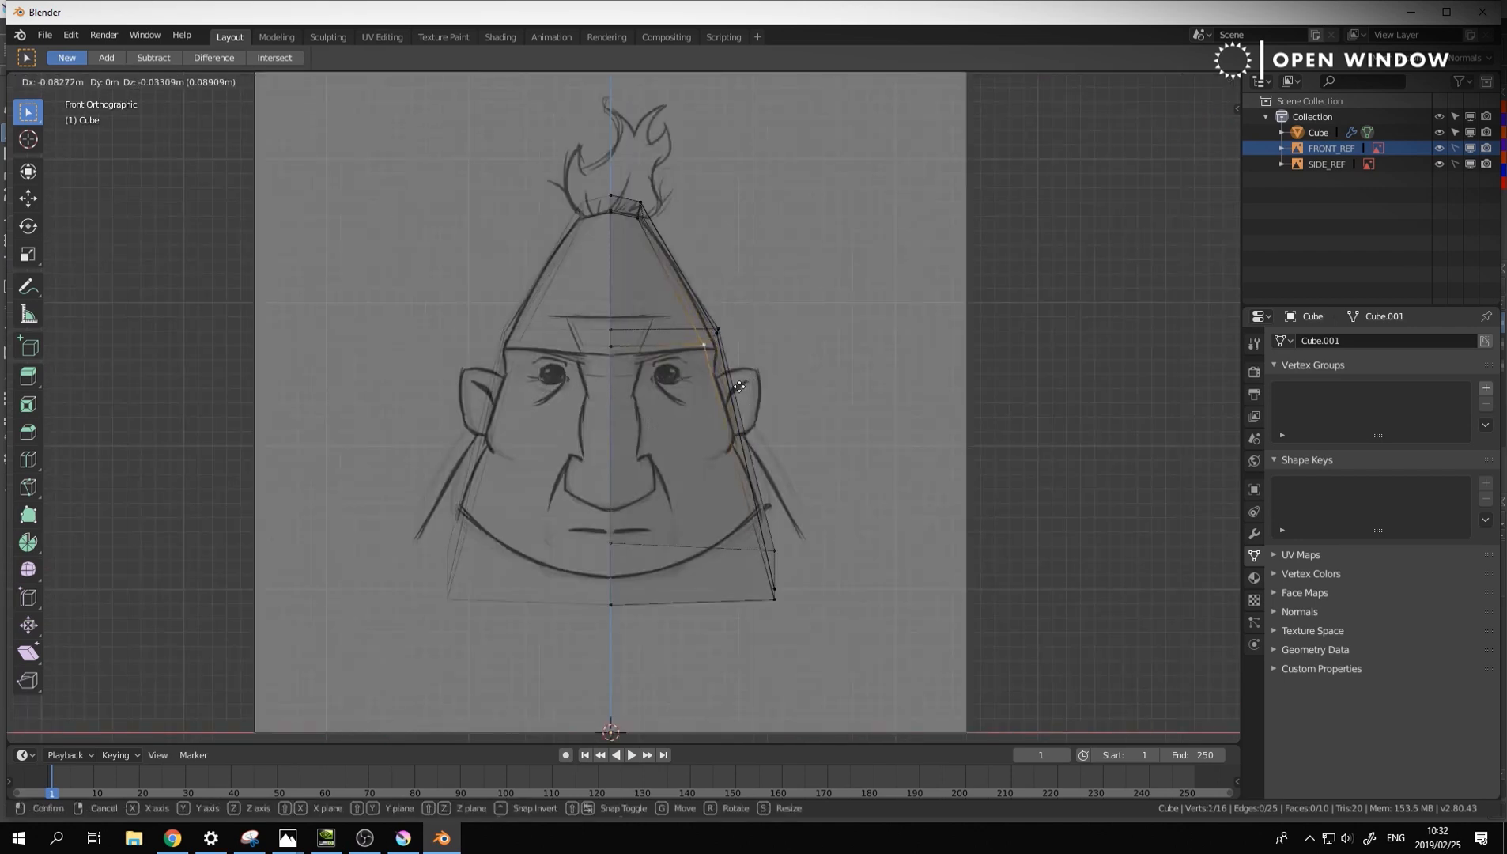
{"action": "left_click", "coordinate": [739, 387]}
Move the outer rear vertices at brow height and at the bottom inward to round the back of the head
{"action": "mouse_move", "coordinate": [723, 325]}
{"action": "middle_mouse_down"}
{"action": "mouse_move", "coordinate": [786, 309]}
{"action": "mouse_move", "coordinate": [797, 414]}
{"action": "middle_mouse_up"}
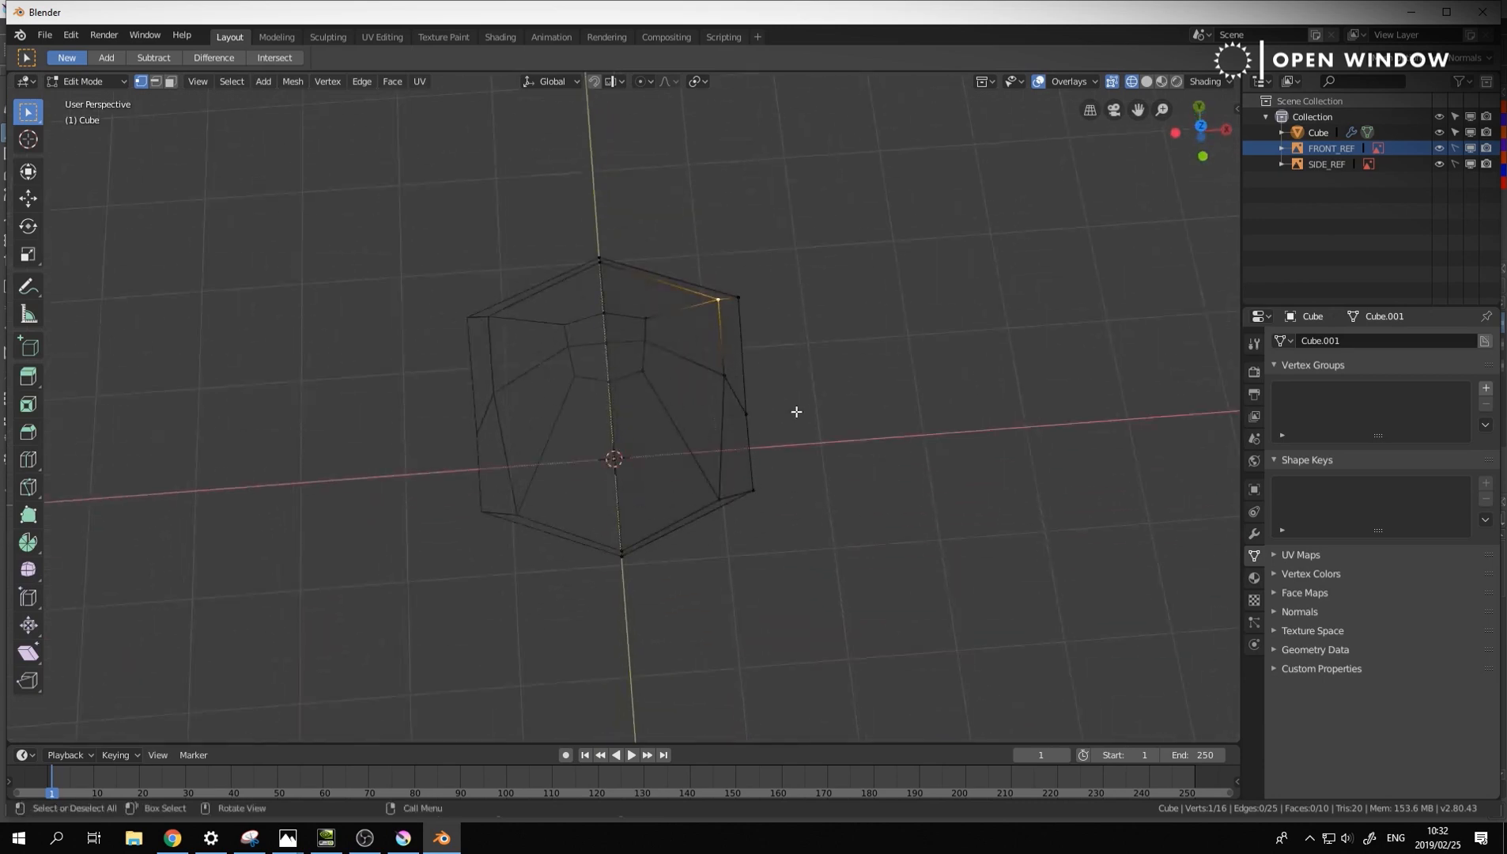
{"action": "key", "text": "g"}
{"action": "left_click", "coordinate": [742, 328]}
{"action": "middle_click_drag", "start_coordinate": [739, 301], "coordinate": [791, 313]}
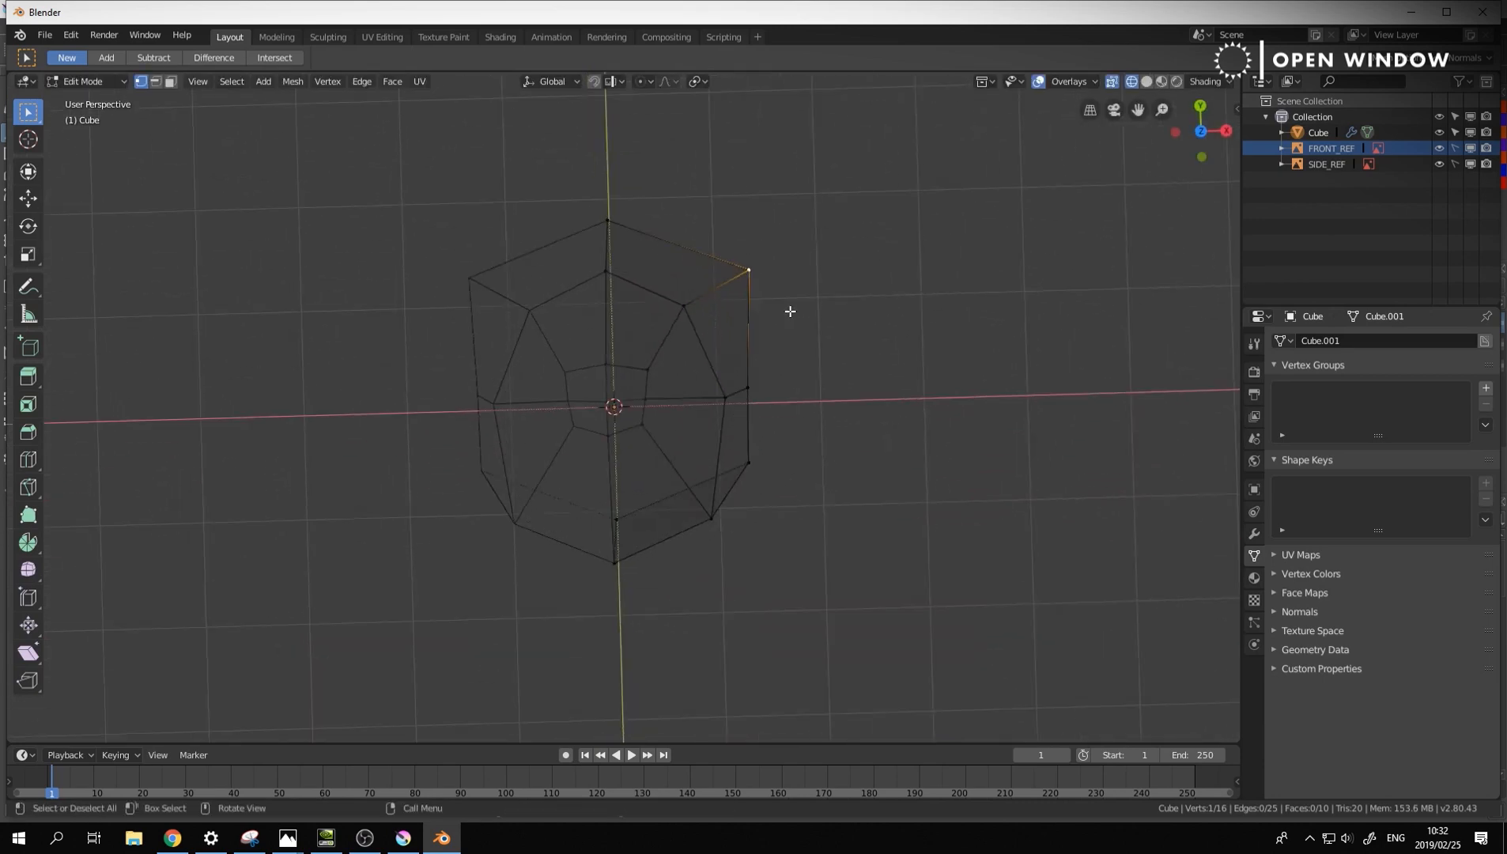
{"action": "key", "text": "g"}
{"action": "left_click", "coordinate": [793, 313]}
{"action": "middle_click_drag", "start_coordinate": [755, 380], "coordinate": [695, 411]}
In front view, move the side brow-height vertex slightly inward and down onto the head's outline in the drawing
{"action": "key", "text": "KP_1"}
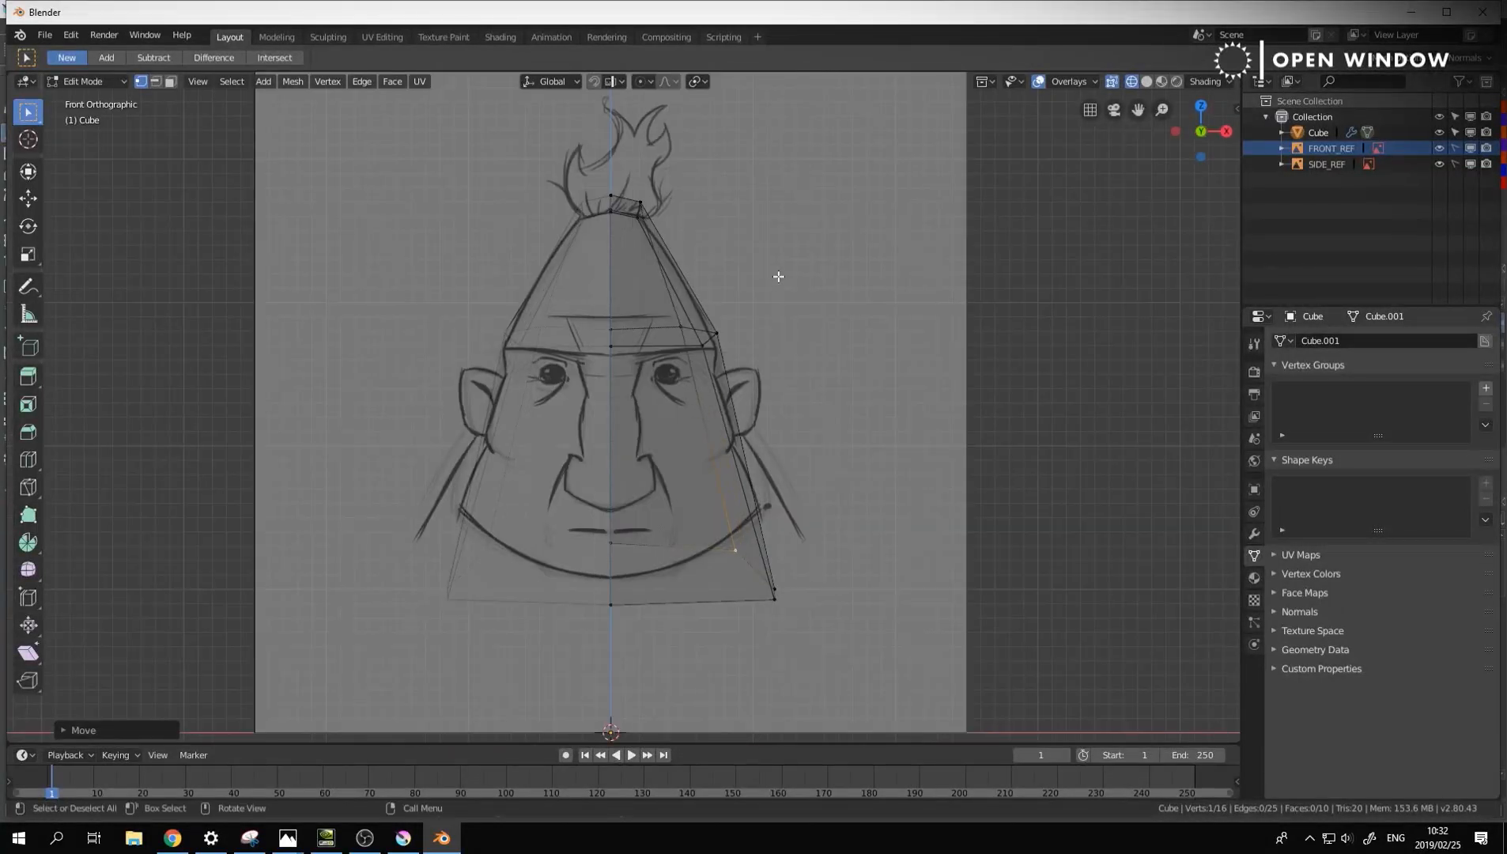
{"action": "scroll", "coordinate": [778, 275], "scroll_direction": "up", "scroll_amount": 2}
{"action": "left_click", "coordinate": [751, 299]}
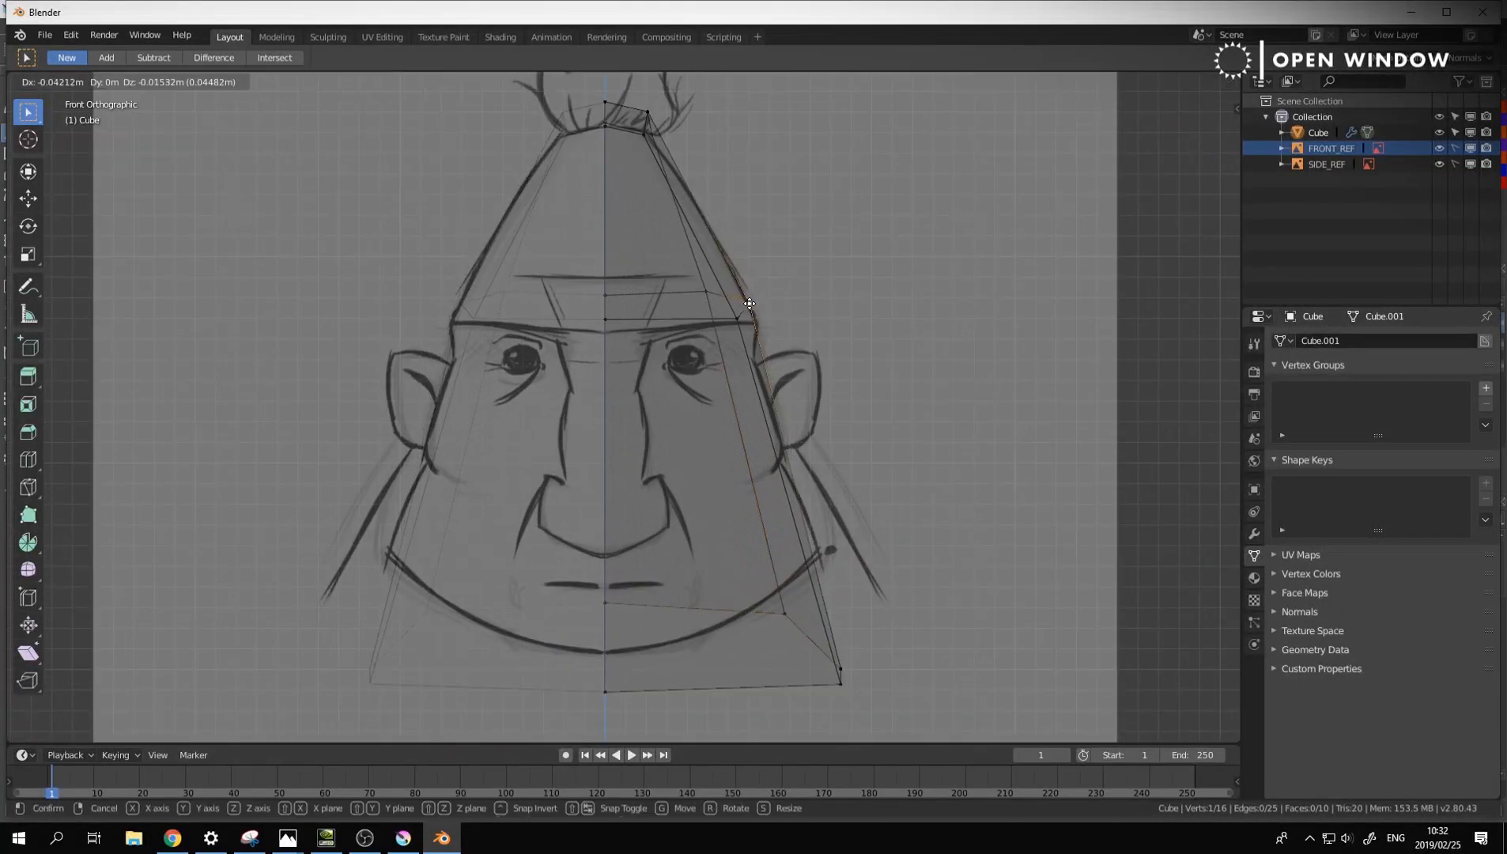
{"action": "key", "text": "g"}
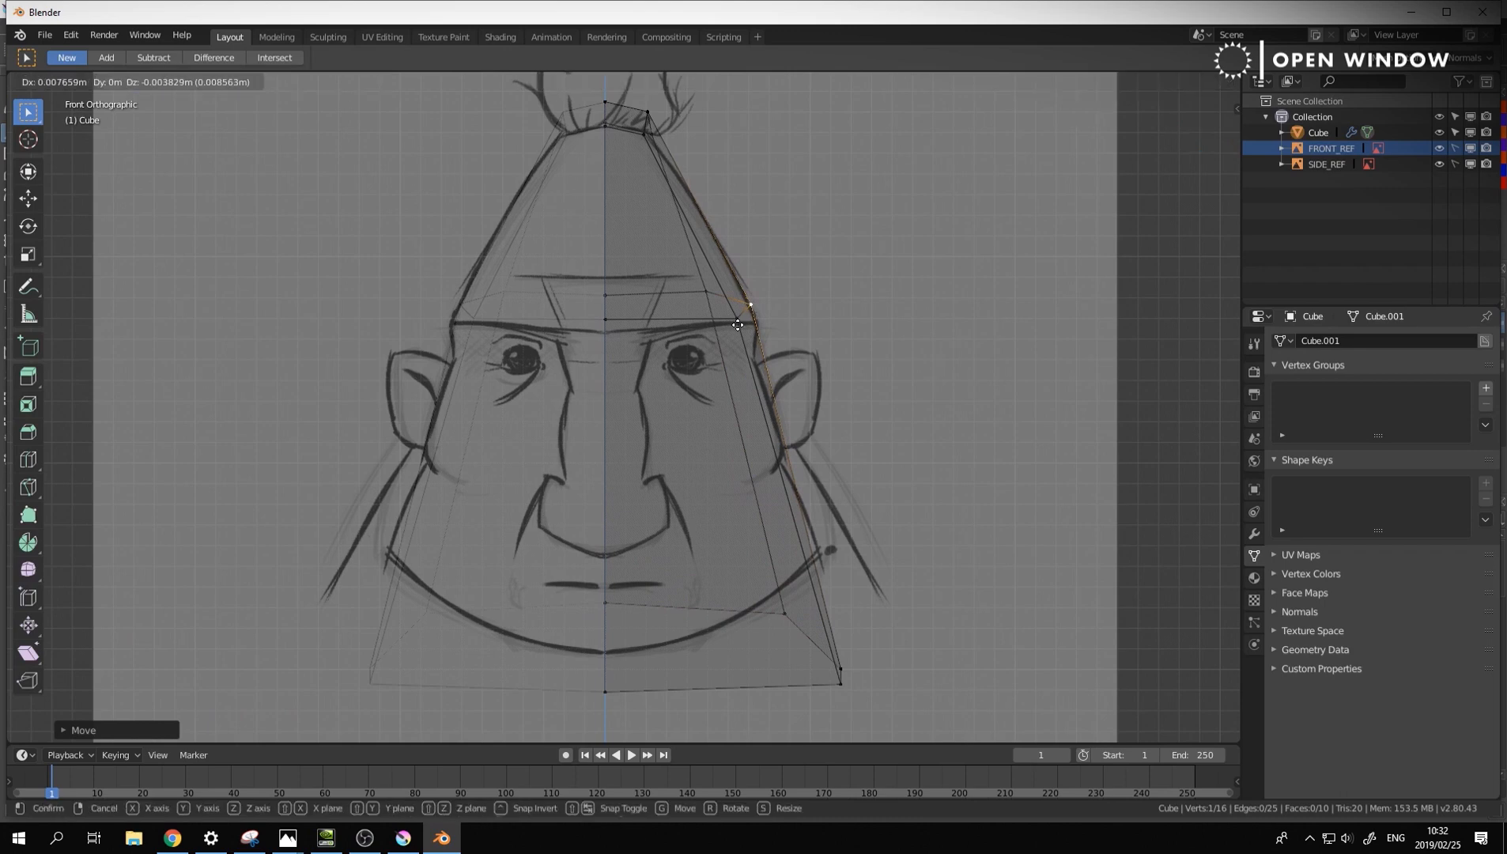
{"action": "left_click", "coordinate": [744, 339]}
Lower the outer rear and centre rear brow-height vertices slightly, and adjust the outer front one to the brow line
{"action": "left_click", "coordinate": [704, 284]}
{"action": "key", "text": "g"}
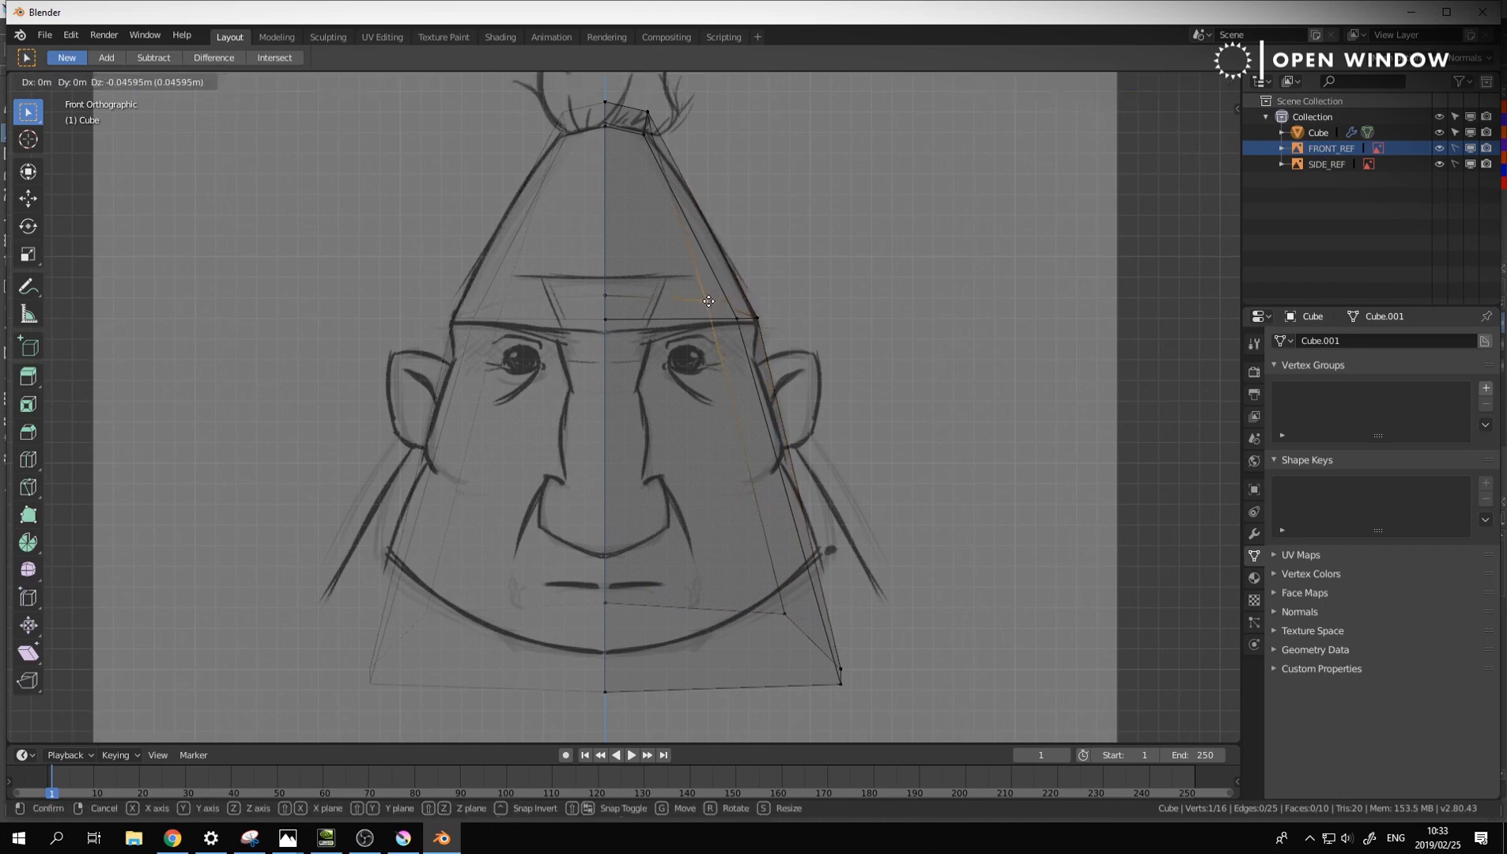
{"action": "left_click", "coordinate": [705, 297]}
{"action": "left_click", "coordinate": [606, 295]}
{"action": "key", "text": "g"}
{"action": "left_click", "coordinate": [606, 299]}
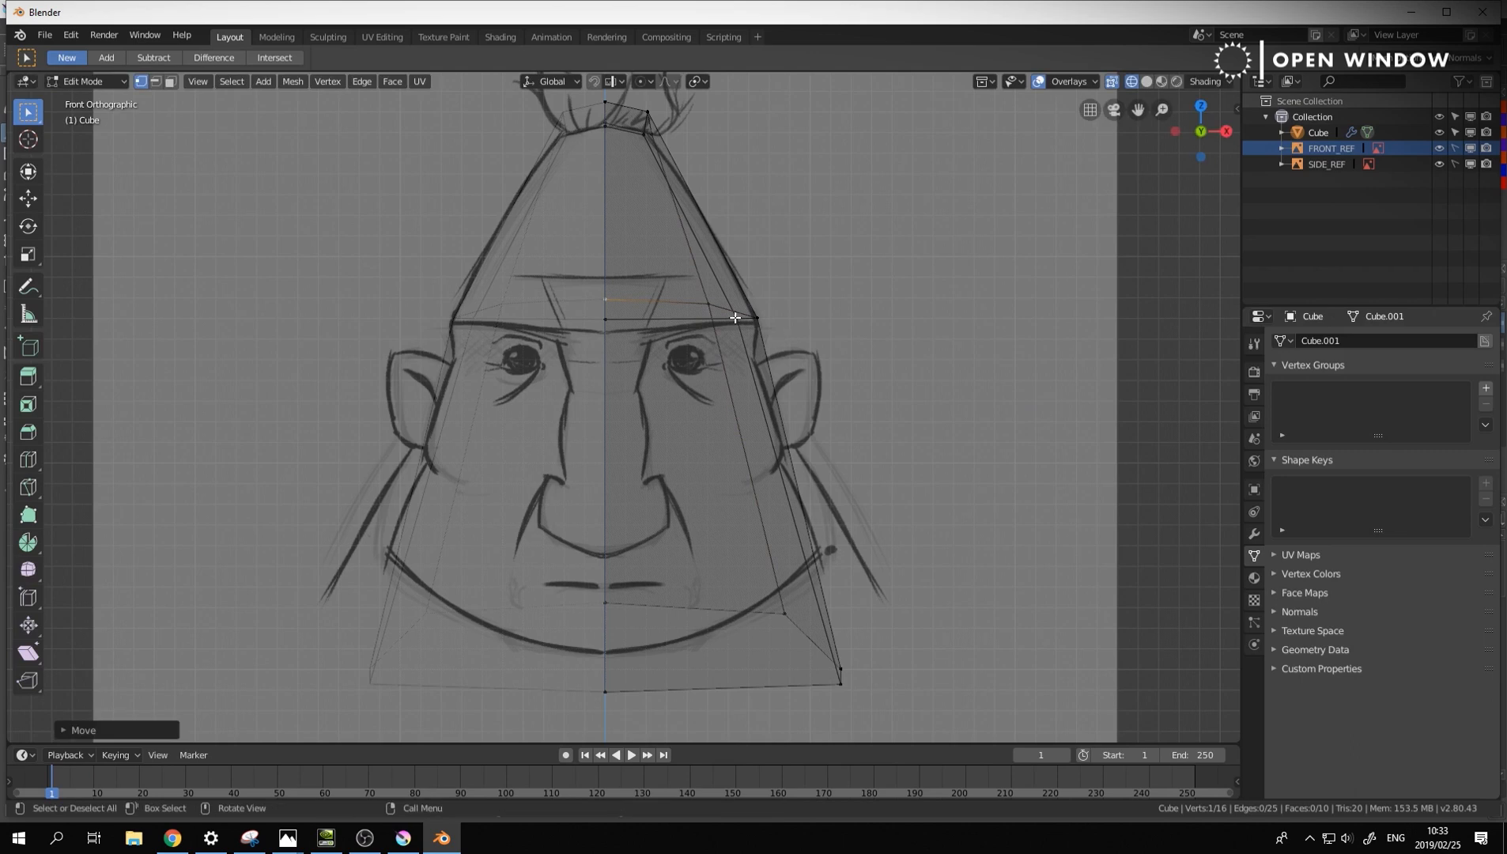
{"action": "left_click", "coordinate": [736, 319]}
{"action": "key", "text": "g"}
{"action": "left_click", "coordinate": [738, 321]}
Add a vertical loop cut between the centre line and the outer front edge, sliding it to the inner side of the eye
{"action": "key", "text": "ctrl+r"}
{"action": "left_click", "coordinate": [676, 345]}
{"action": "right_click", "coordinate": [677, 344]}
{"action": "key", "text": "g"}
{"action": "key", "text": "g"}
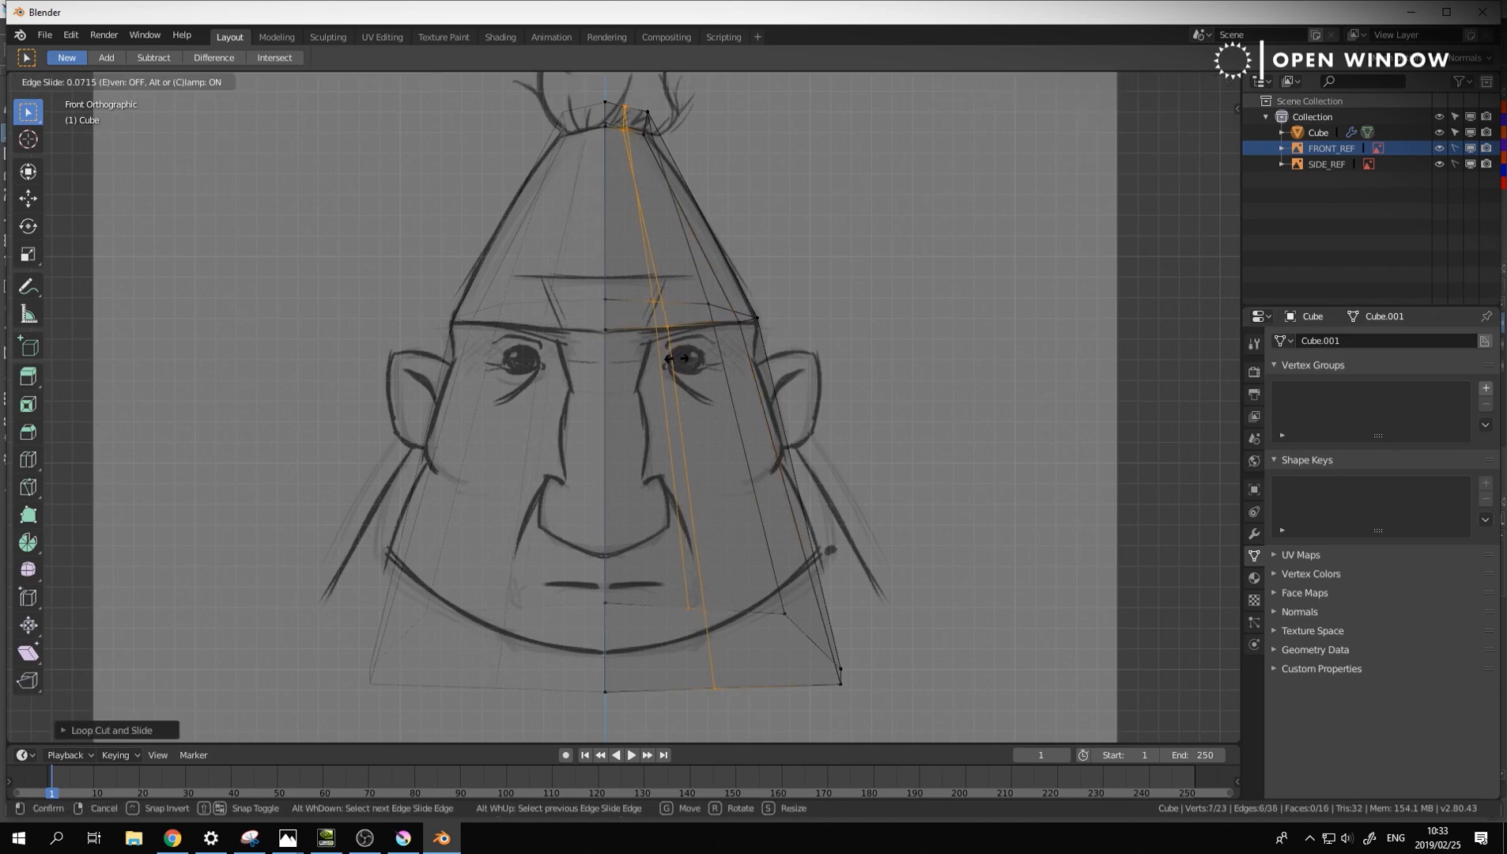
{"action": "left_click", "coordinate": [670, 360]}
Move the new vertical loop's front vertices at brow height and at the bottom inward toward the centre line in front view
{"action": "middle_click_drag", "start_coordinate": [737, 501], "coordinate": [696, 504]}
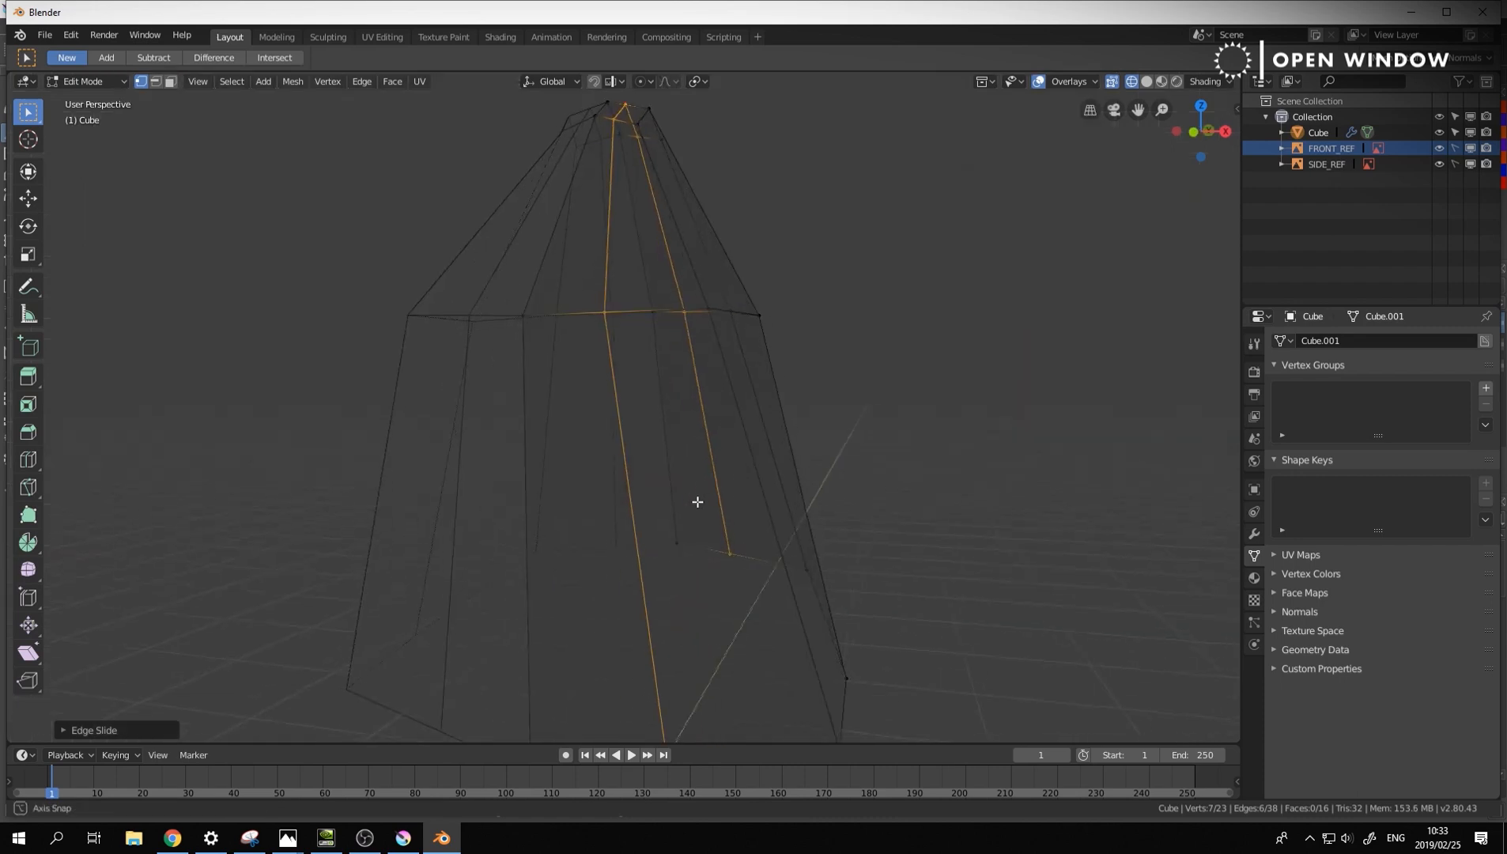
{"action": "left_click", "coordinate": [594, 314]}
{"action": "key", "text": "KP_1"}
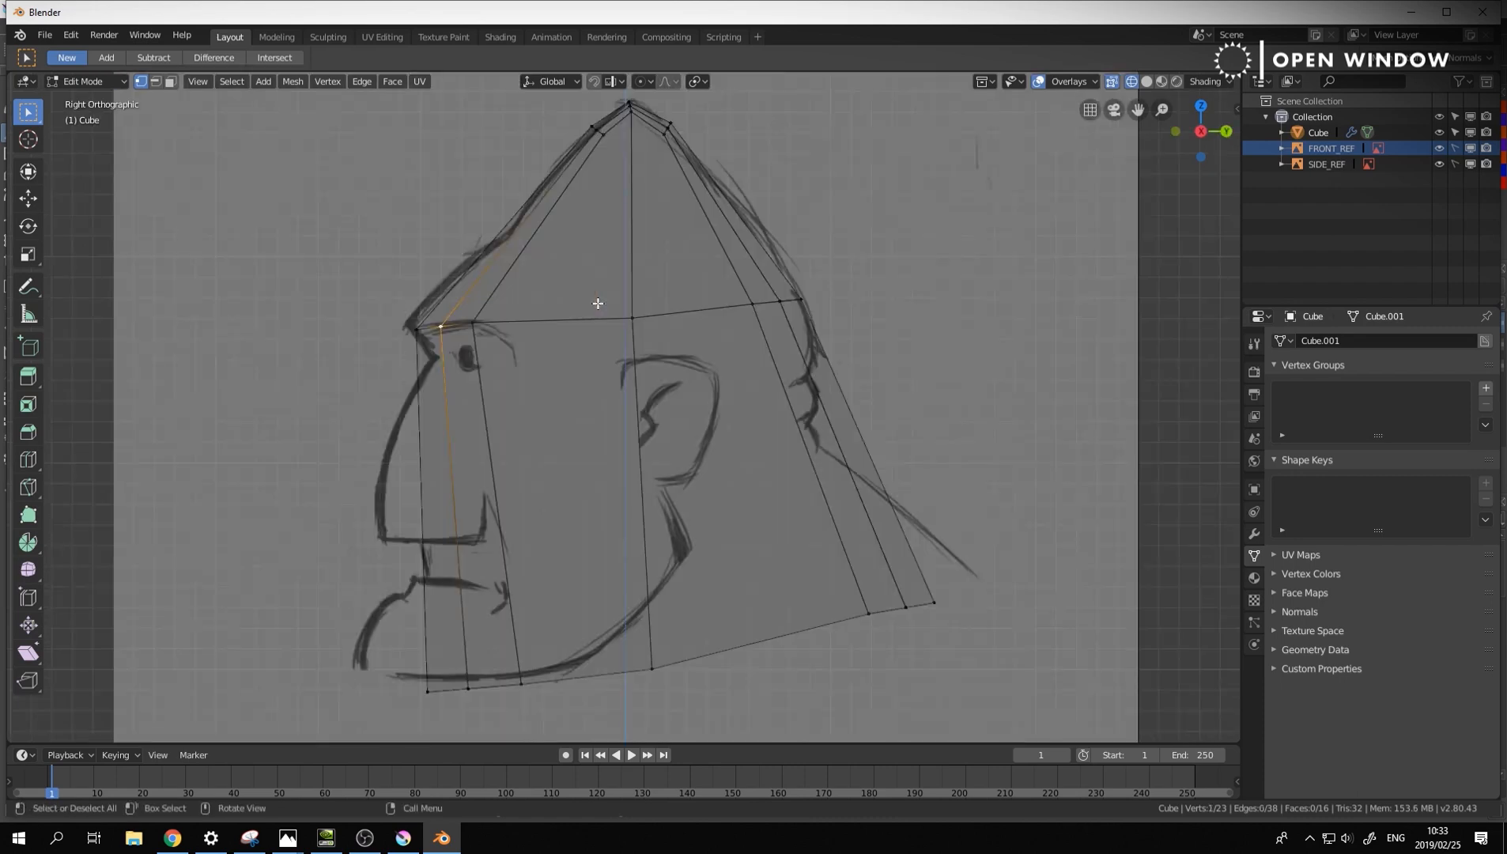
{"action": "key", "text": "g"}
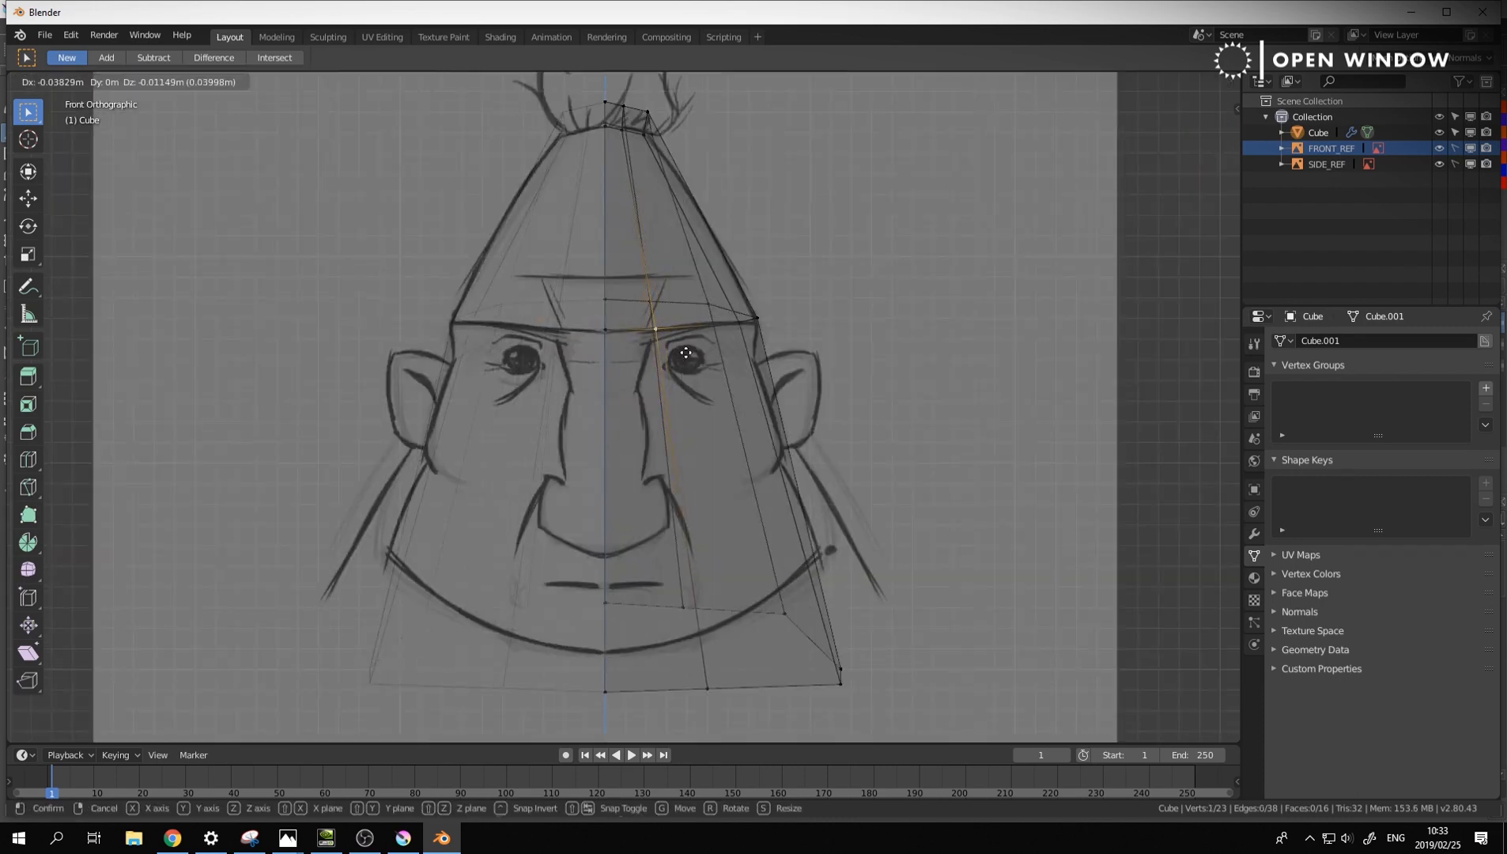
{"action": "left_click", "coordinate": [686, 364]}
{"action": "left_click", "coordinate": [714, 689]}
{"action": "key", "text": "g"}
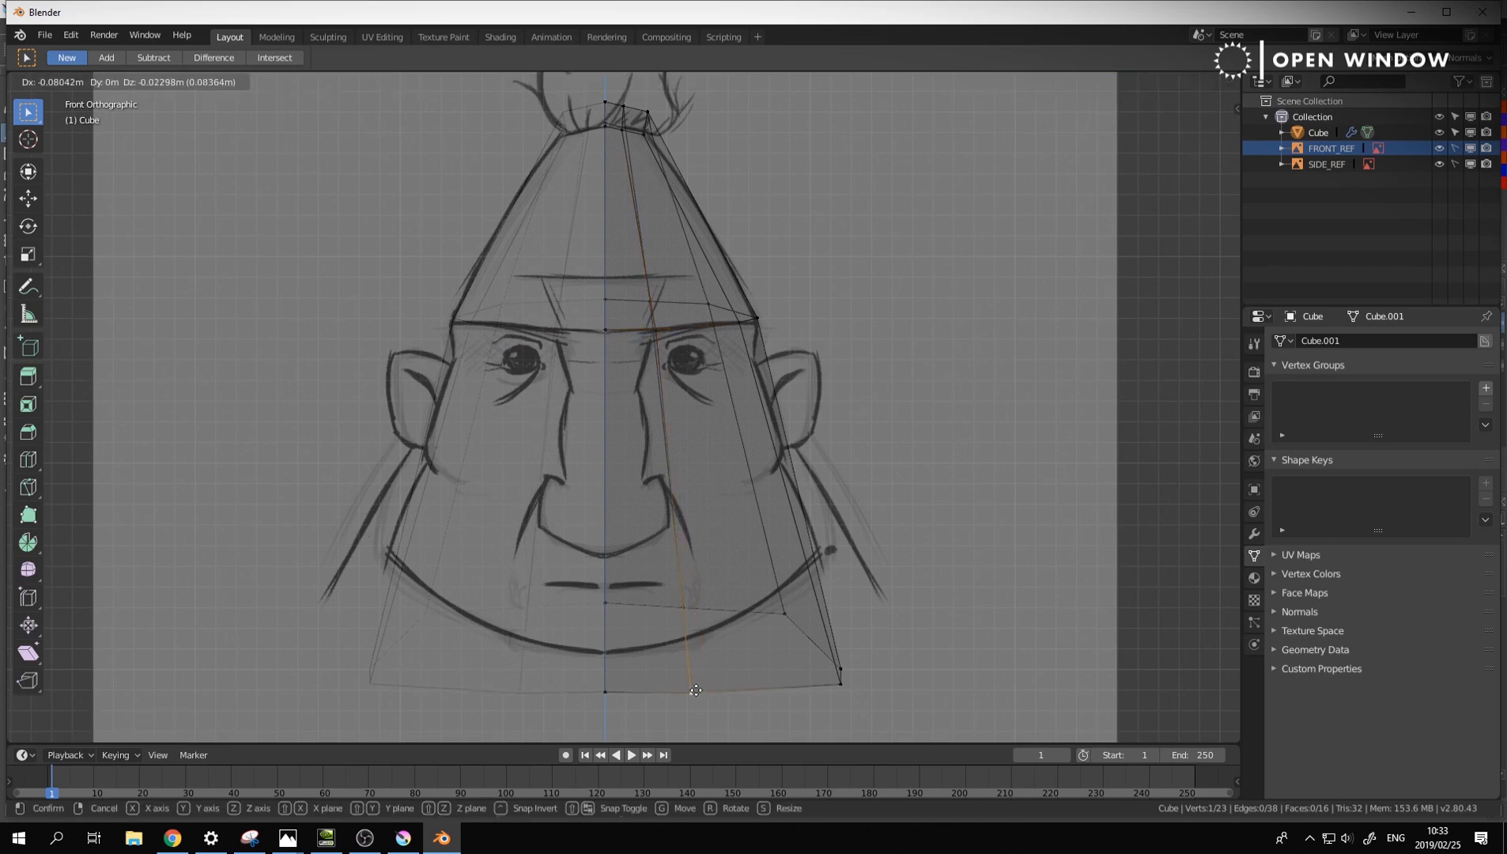
{"action": "left_click", "coordinate": [691, 691]}
From above, move the new loop's front vertices at brow height and at the bottom forward to round the face
{"action": "middle_click_drag", "start_coordinate": [906, 429], "coordinate": [781, 440]}
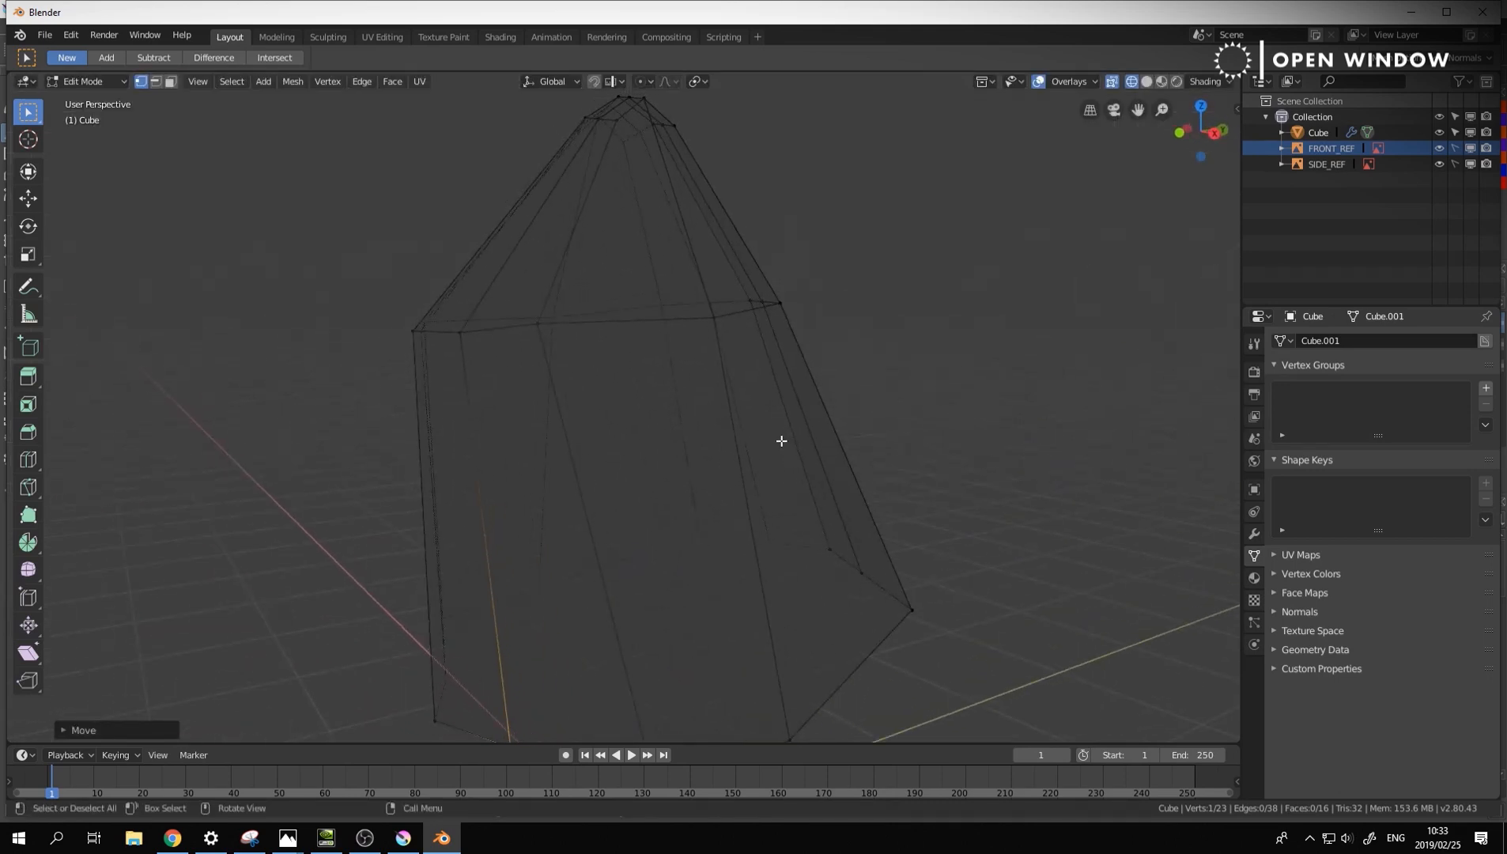
{"action": "middle_click_drag", "start_coordinate": [913, 501], "coordinate": [830, 423]}
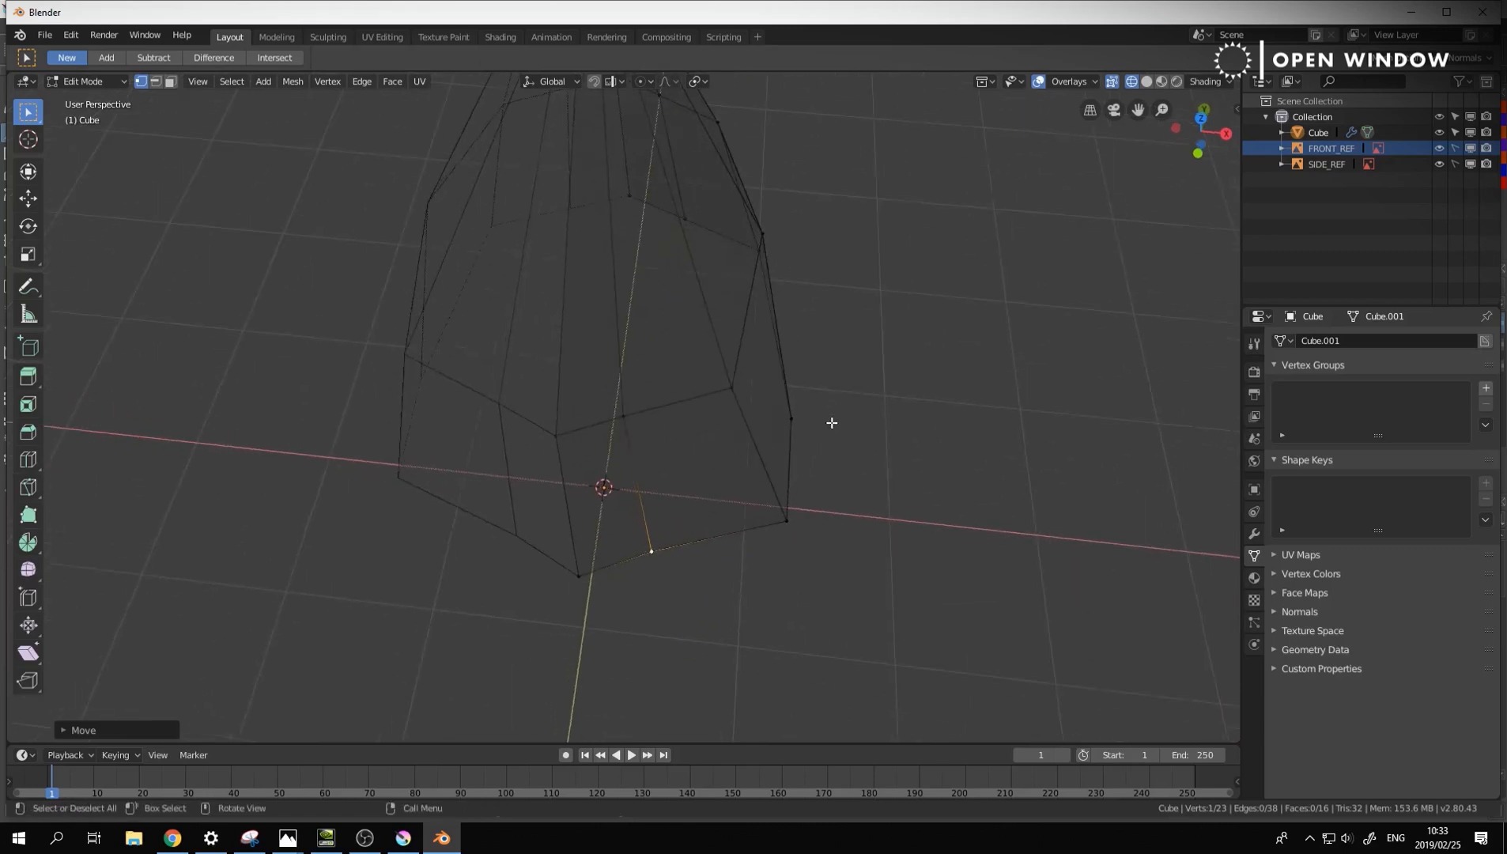
{"action": "middle_click_drag", "start_coordinate": [579, 444], "coordinate": [703, 504]}
{"action": "left_click", "coordinate": [640, 452]}
{"action": "key", "text": "g"}
{"action": "left_click", "coordinate": [709, 528]}
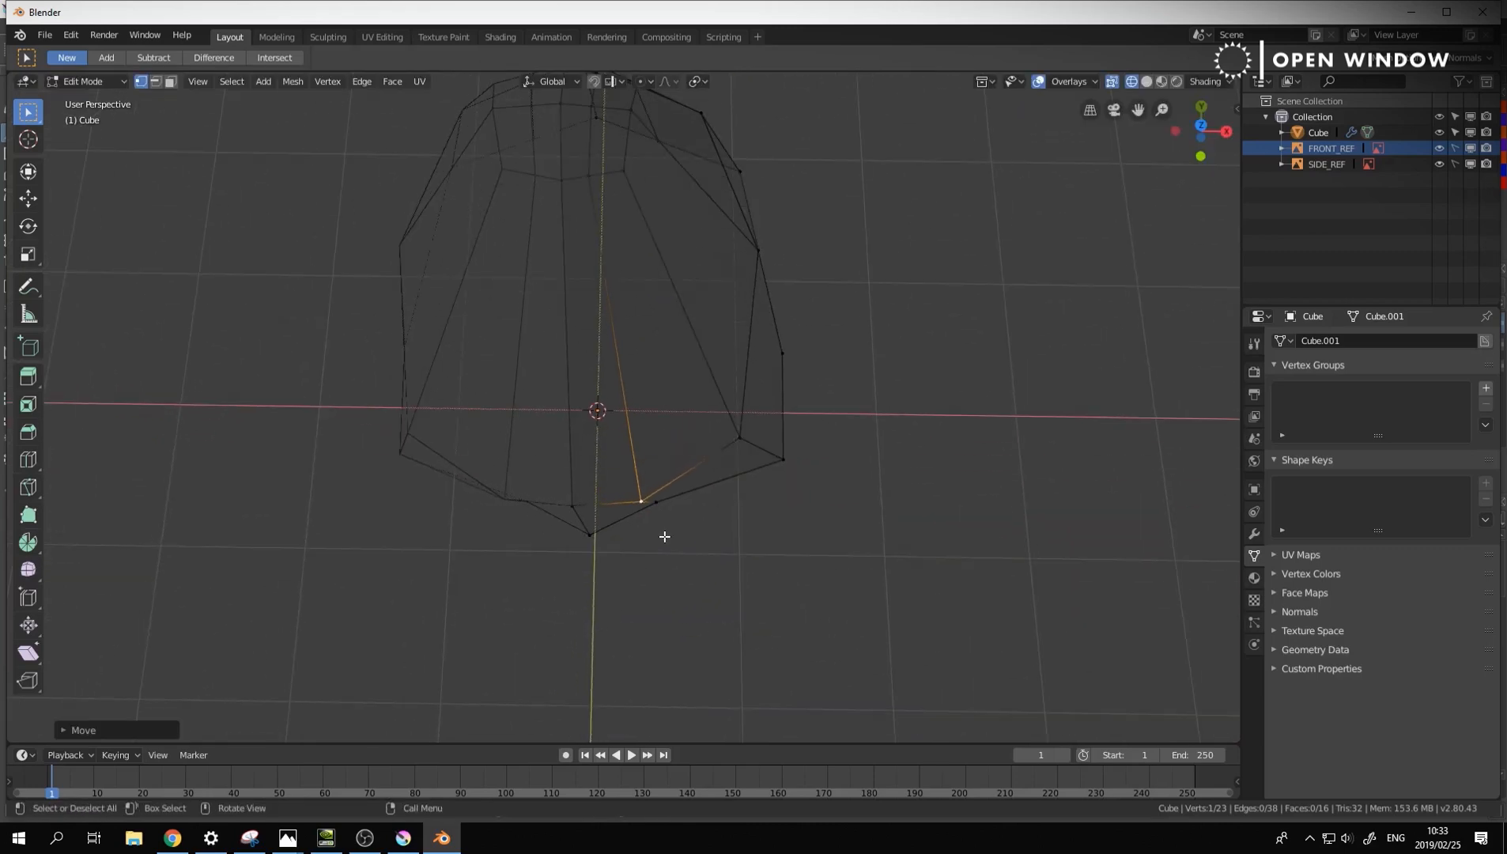
{"action": "left_click", "coordinate": [657, 500]}
{"action": "key", "text": "g"}
{"action": "left_click", "coordinate": [667, 538]}
{"action": "middle_click_drag", "start_coordinate": [667, 538], "coordinate": [664, 282]}
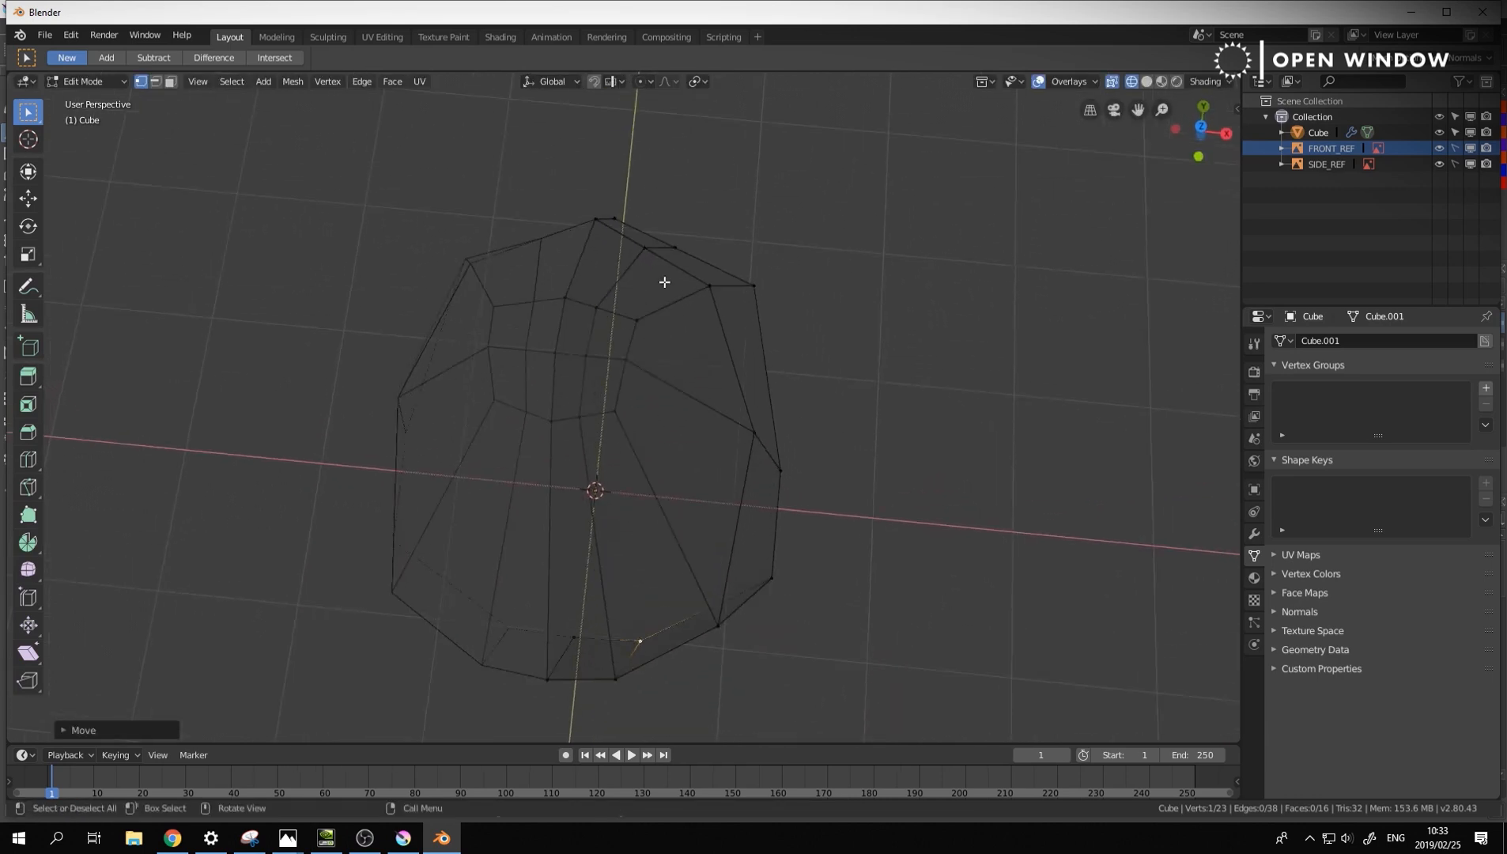
In Object Mode, give the head a level 2 subdivision and inspect its roundness from above
{"action": "key", "text": "Tab"}
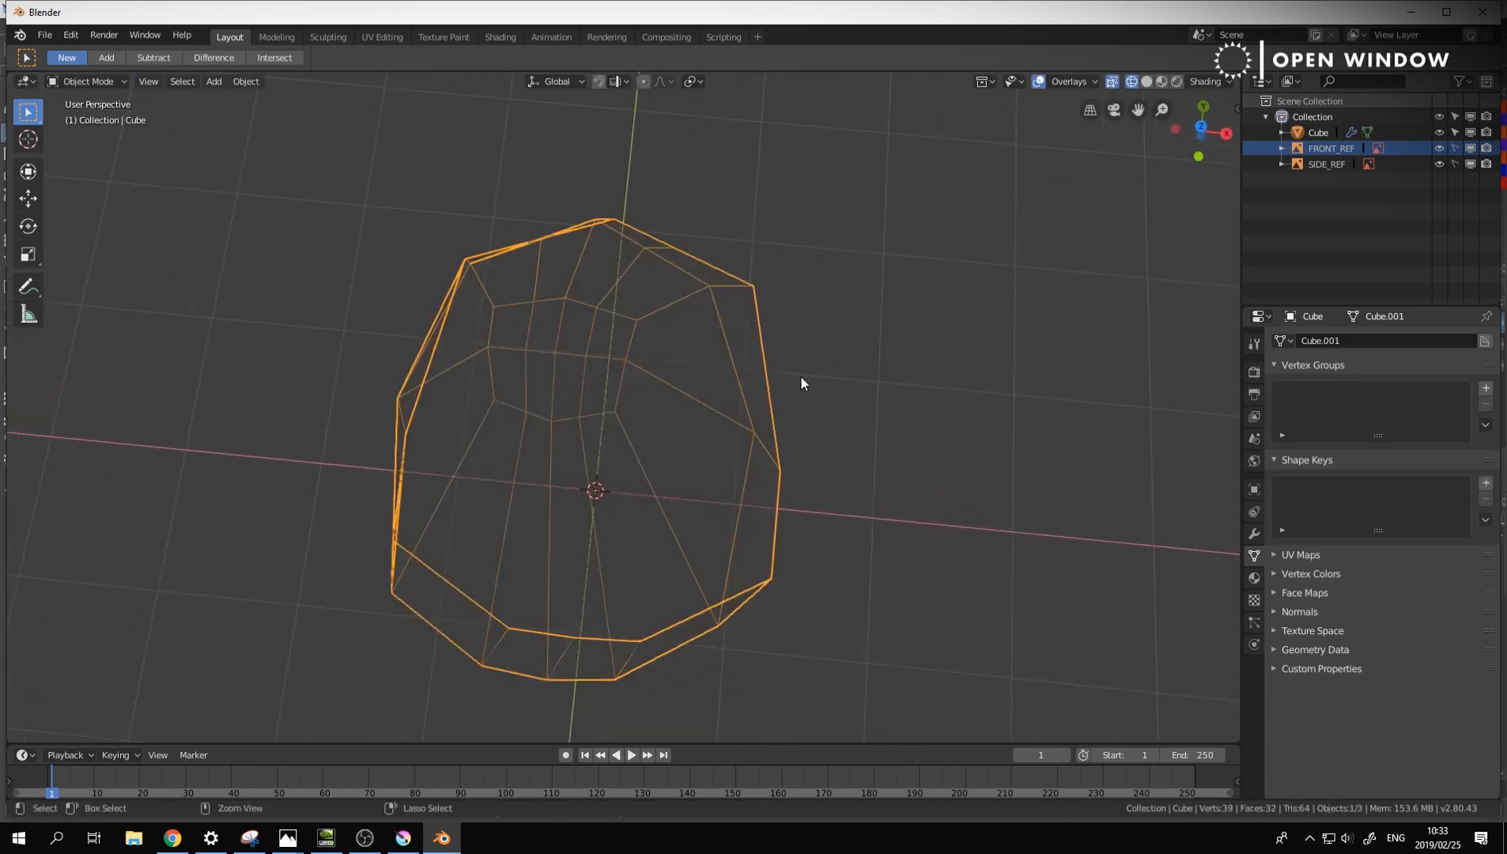
{"action": "key", "text": "ctrl+2"}
{"action": "middle_click_drag", "start_coordinate": [690, 332], "coordinate": [658, 245]}
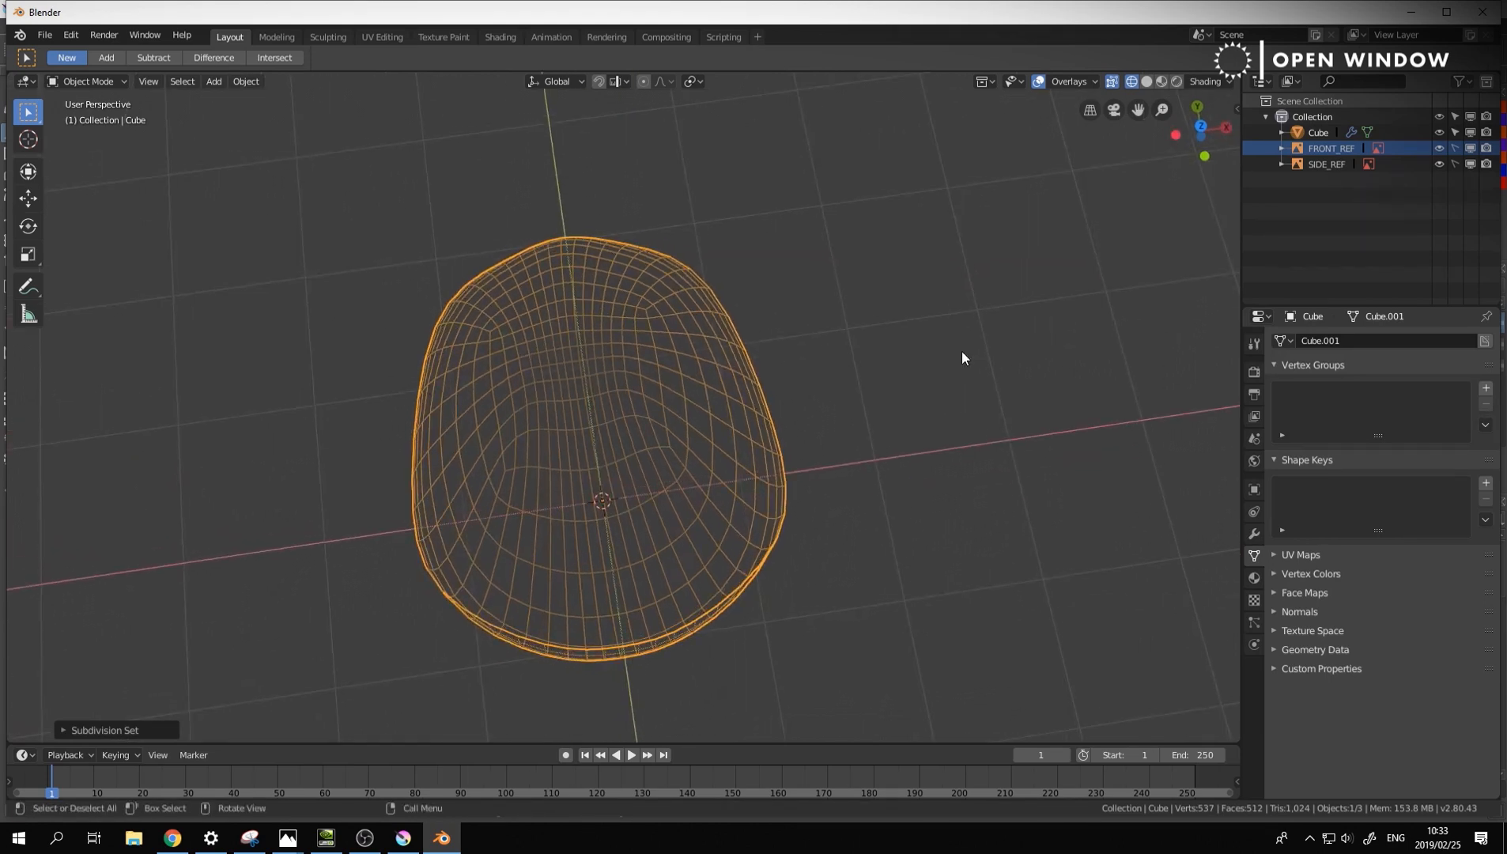
Move the new loop's two rear vertices outward and back to round off the back of the head
{"action": "key", "text": "Tab"}
{"action": "left_click", "coordinate": [617, 247]}
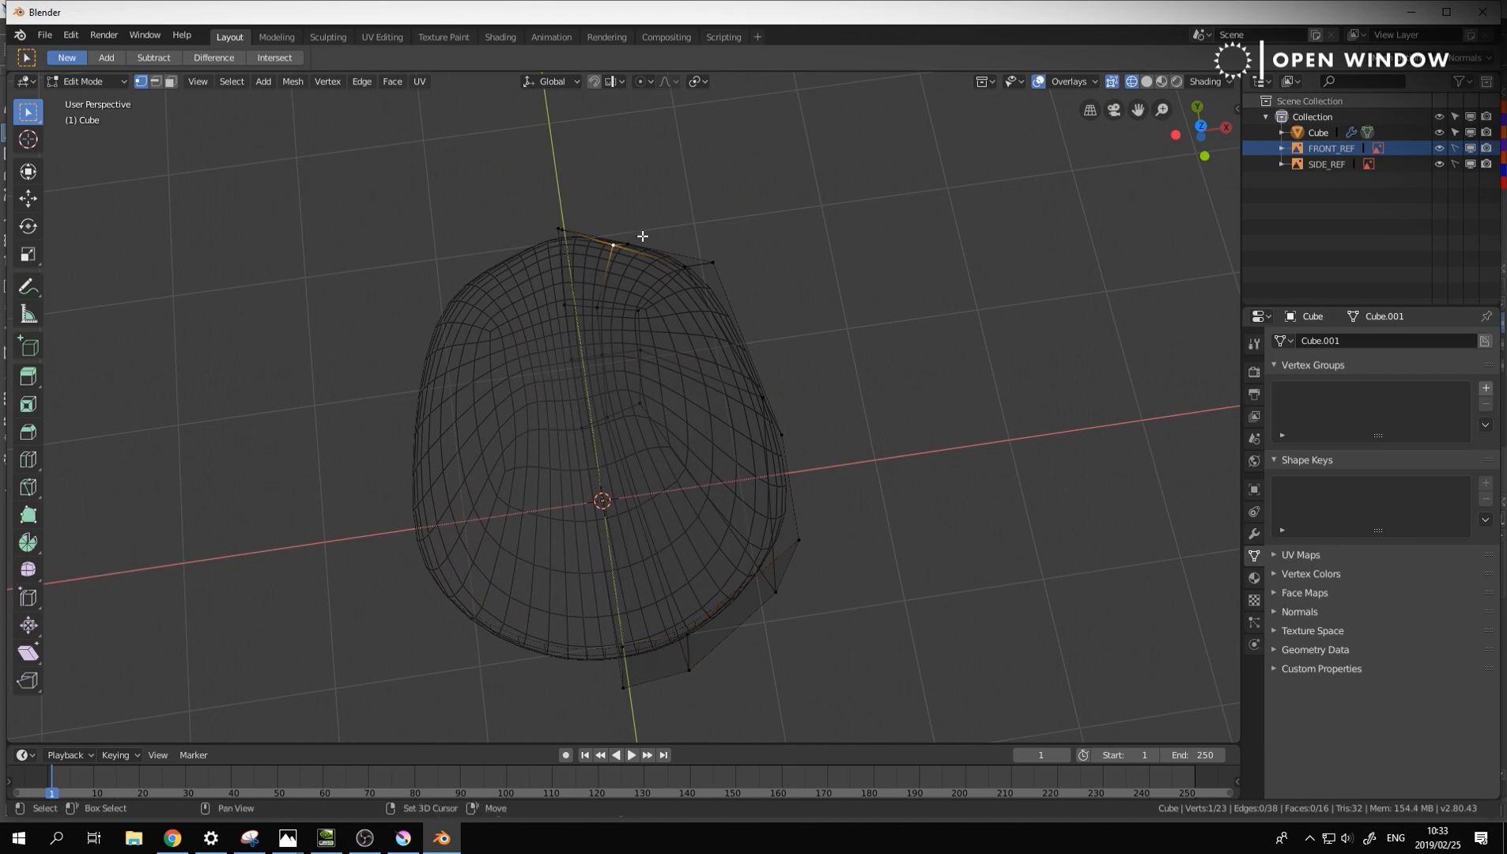
{"action": "middle_click_drag", "start_coordinate": [617, 247], "coordinate": [662, 225]}
{"action": "key", "text": "g"}
{"action": "left_click", "coordinate": [668, 214]}
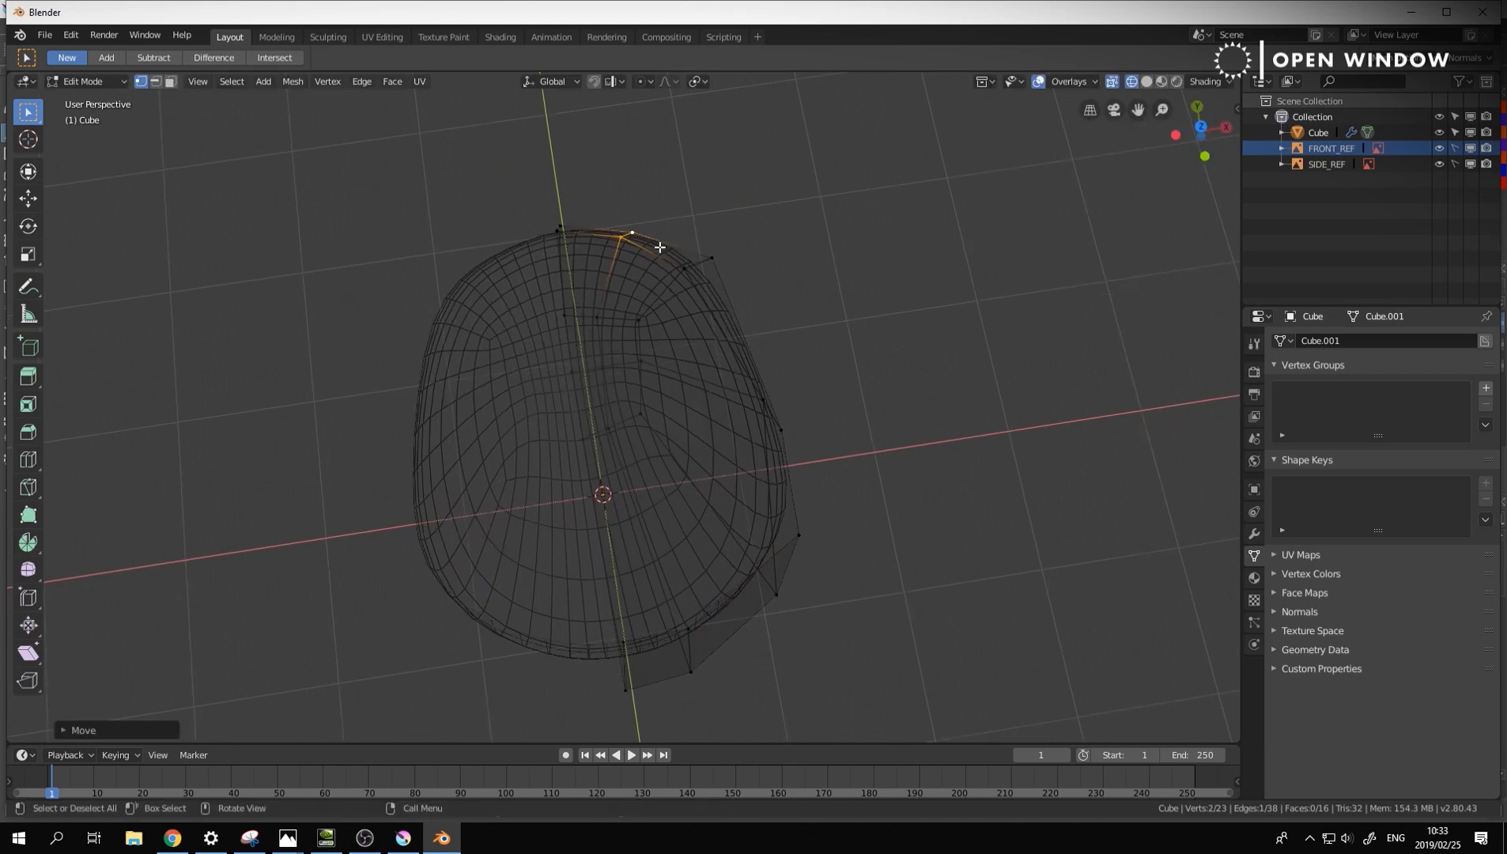
Leave Edit Mode, inspect the smoothed head, and set its subdivision level to 0 for work in front view
{"action": "key", "text": "Tab"}
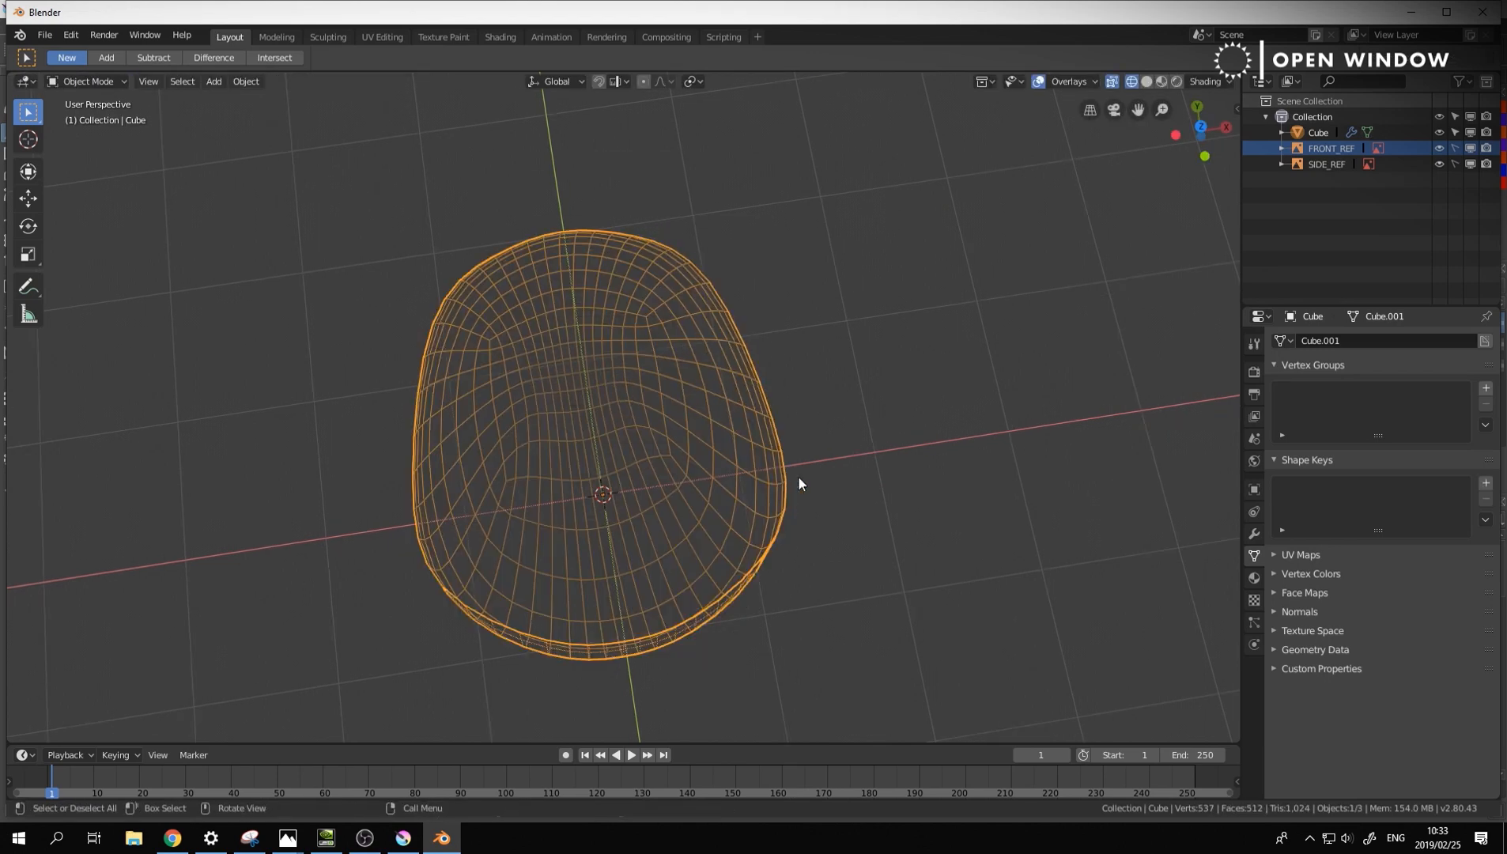
{"action": "middle_click_drag", "start_coordinate": [800, 481], "coordinate": [716, 416]}
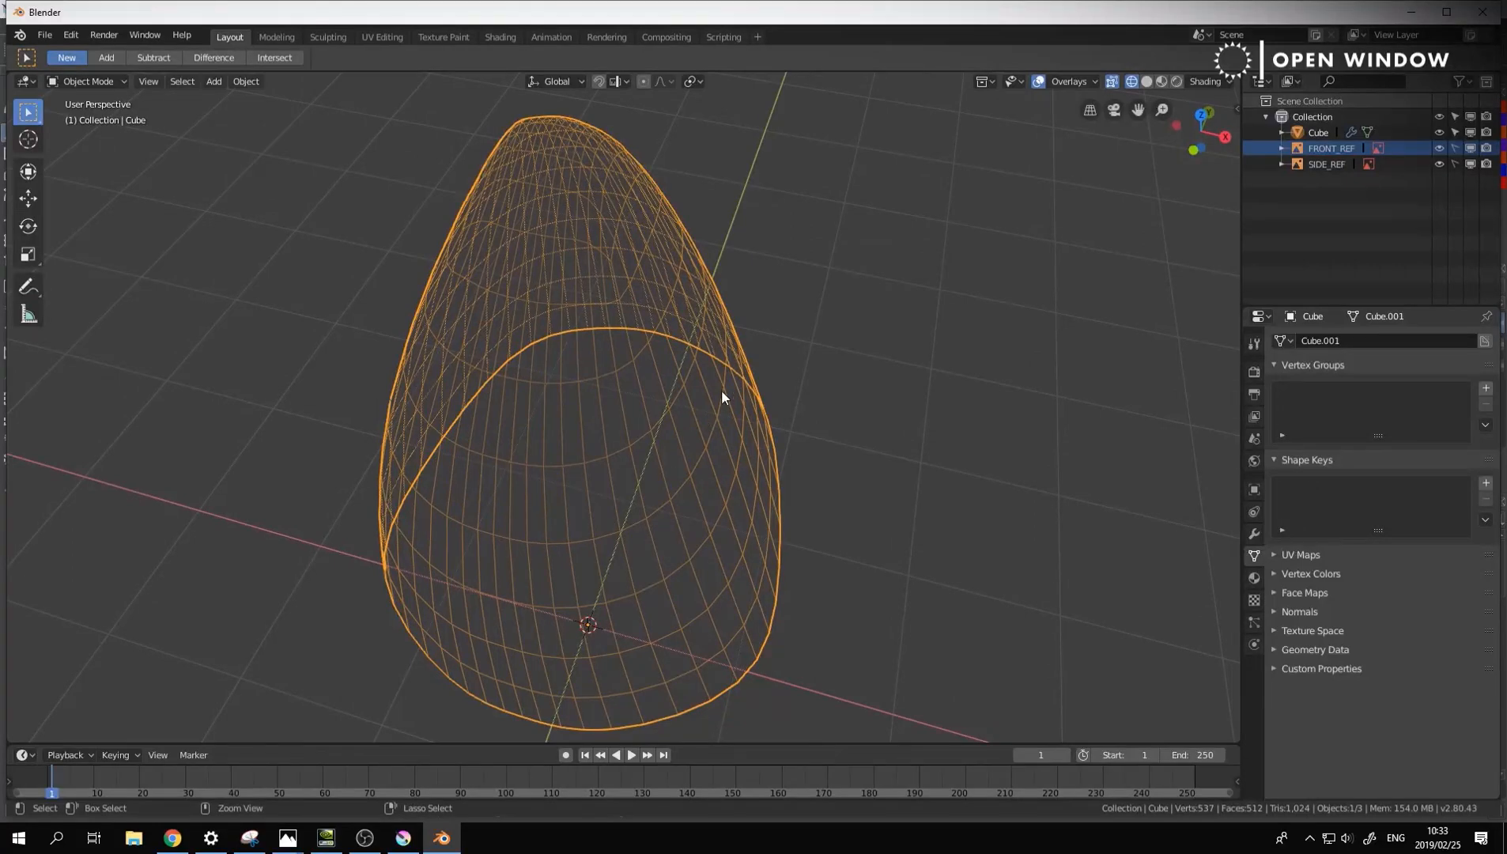
{"action": "key", "text": "ctrl+0"}
{"action": "scroll", "coordinate": [743, 267], "scroll_direction": "up", "scroll_amount": 3}
{"action": "middle_click_drag", "start_coordinate": [743, 275], "coordinate": [782, 338]}
{"action": "key", "text": "KP_1"}
{"action": "key", "text": "ctrl+Tab"}
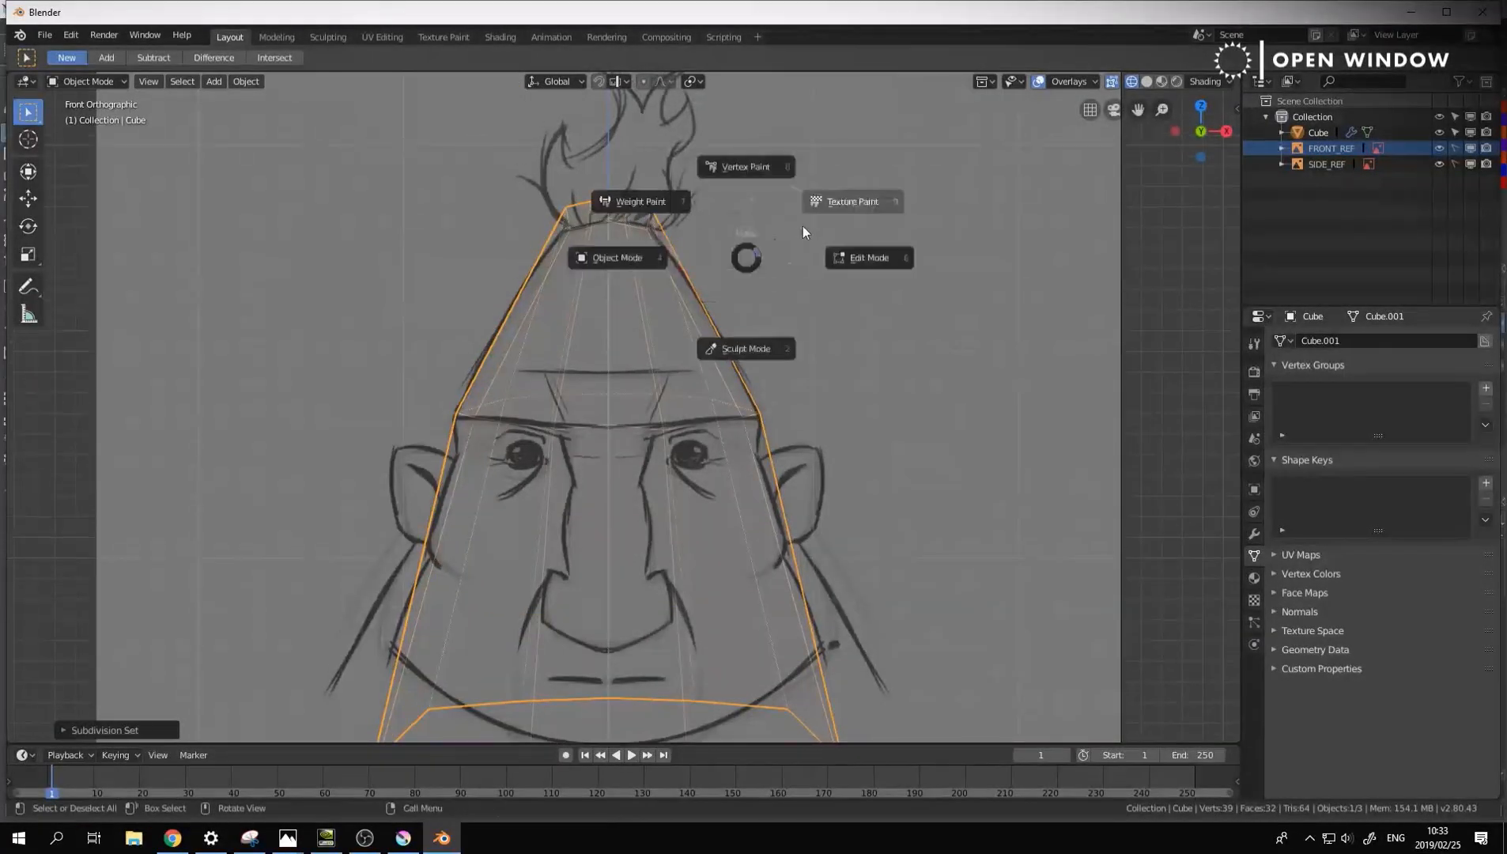
{"action": "left_click", "coordinate": [830, 204]}
{"action": "key", "text": "ctrl+Tab"}
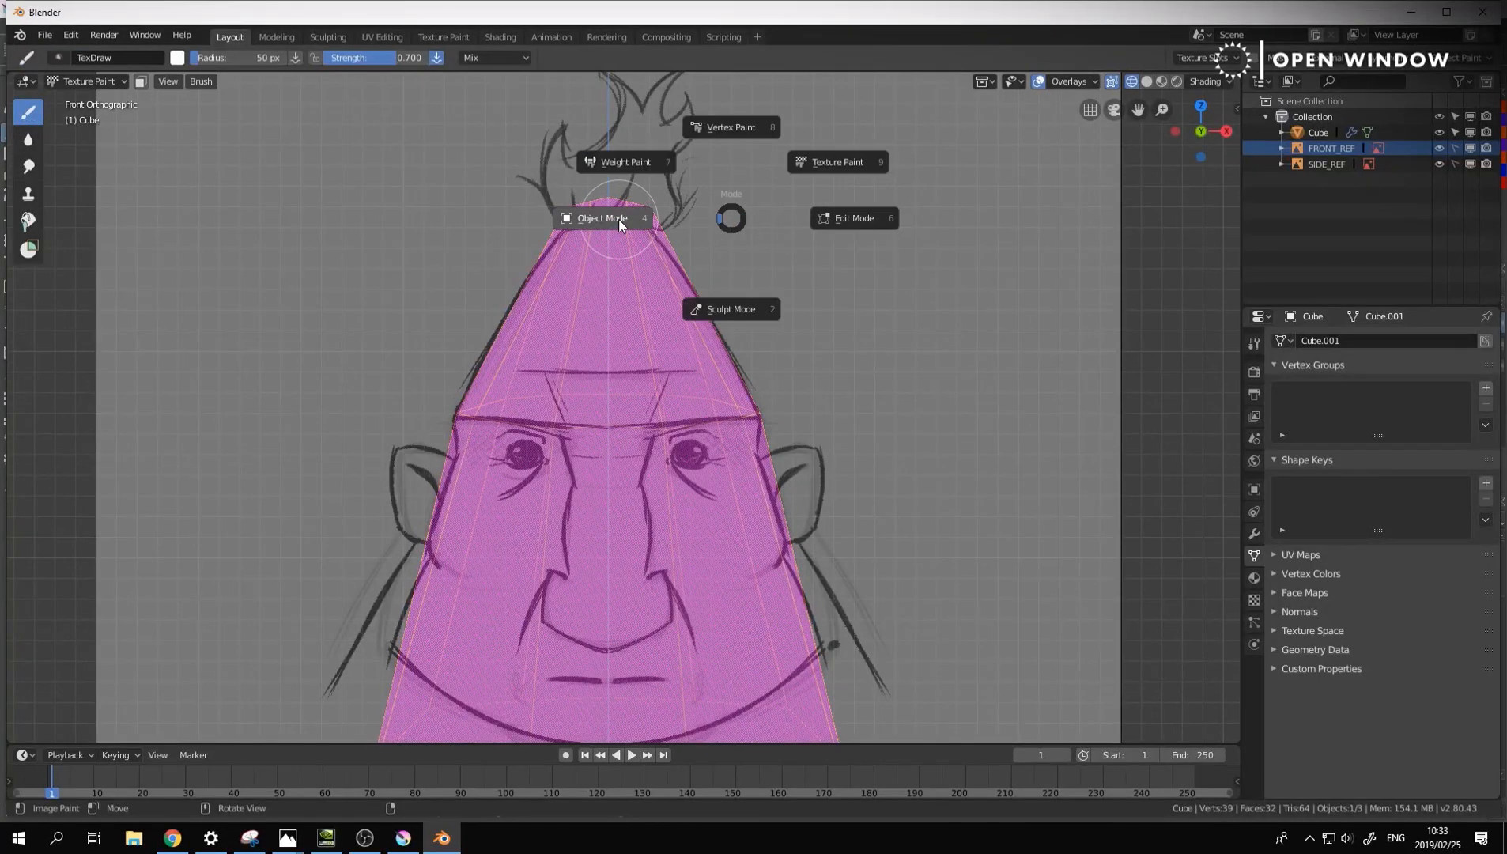
{"action": "left_click", "coordinate": [618, 219]}
In Edit Mode, lower the vertices at the head's tip slightly to the base of the hair tuft in the drawing
{"action": "key", "text": "ctrl+Tab"}
{"action": "left_click", "coordinate": [809, 217]}
{"action": "left_click_drag", "start_coordinate": [675, 200], "coordinate": [644, 256]}
{"action": "key", "text": "g"}
{"action": "left_click", "coordinate": [645, 260]}
{"action": "left_click_drag", "start_coordinate": [599, 177], "coordinate": [694, 257]}
{"action": "key", "text": "ctrl+Tab"}
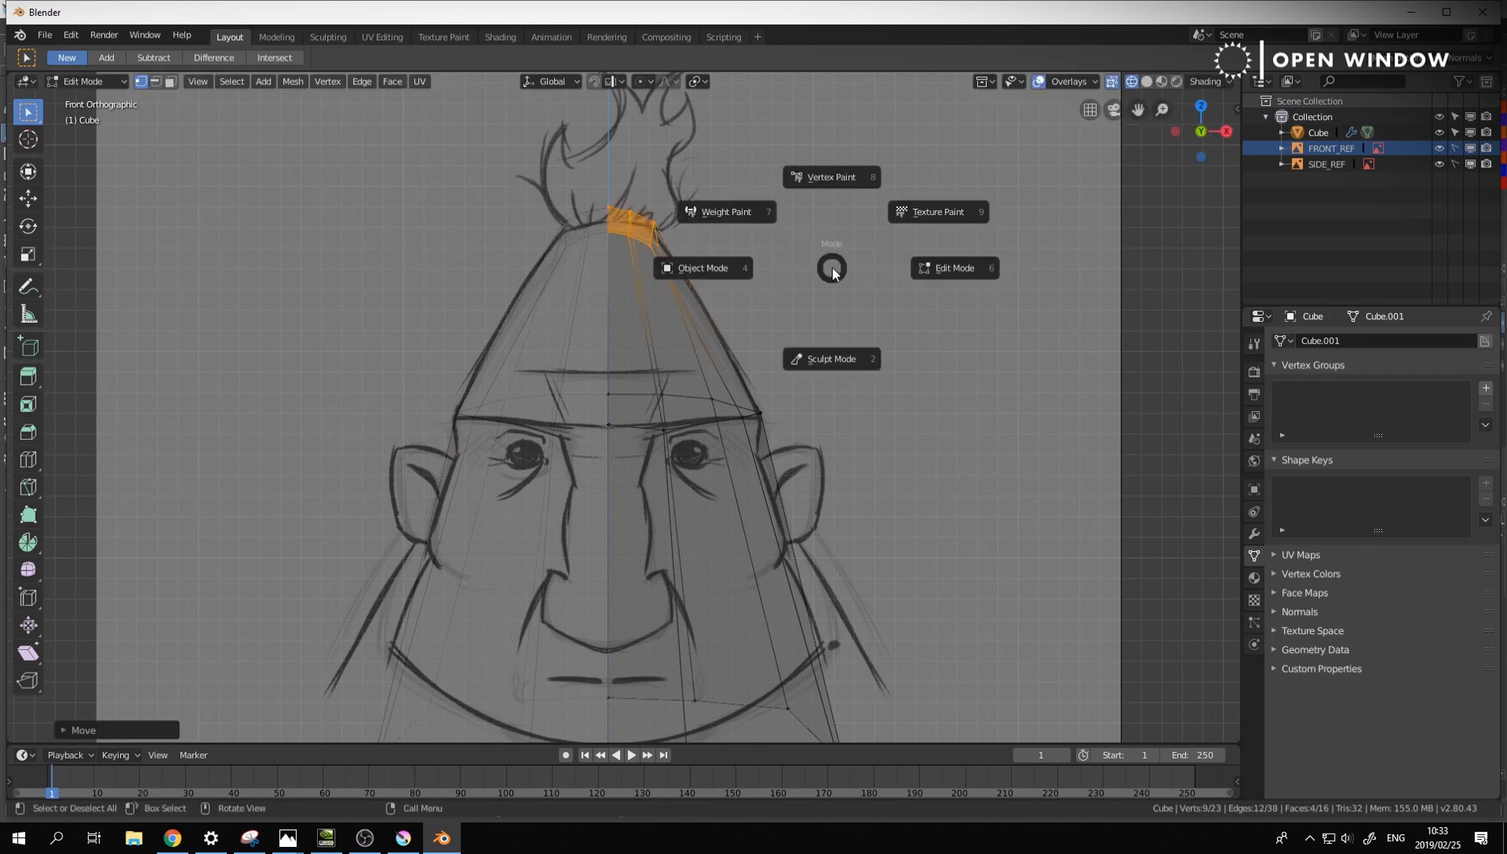
{"action": "middle_click_drag", "start_coordinate": [943, 458], "coordinate": [954, 376], "text": "shift"}
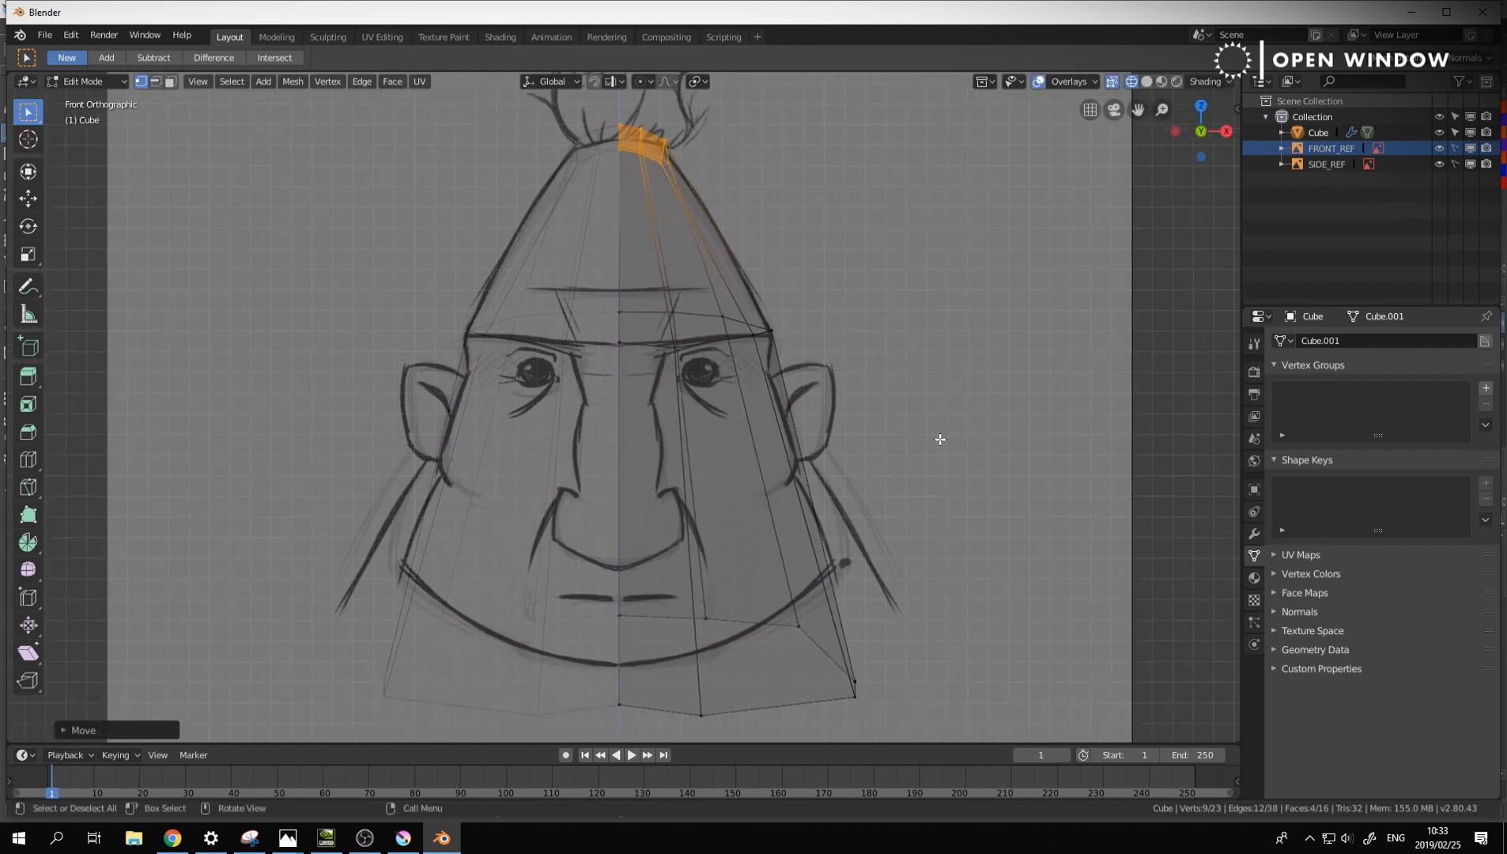
Add a horizontal loop cut around the head at nose height and rotate it about -9.5° in front view
{"action": "key", "text": "ctrl+r"}
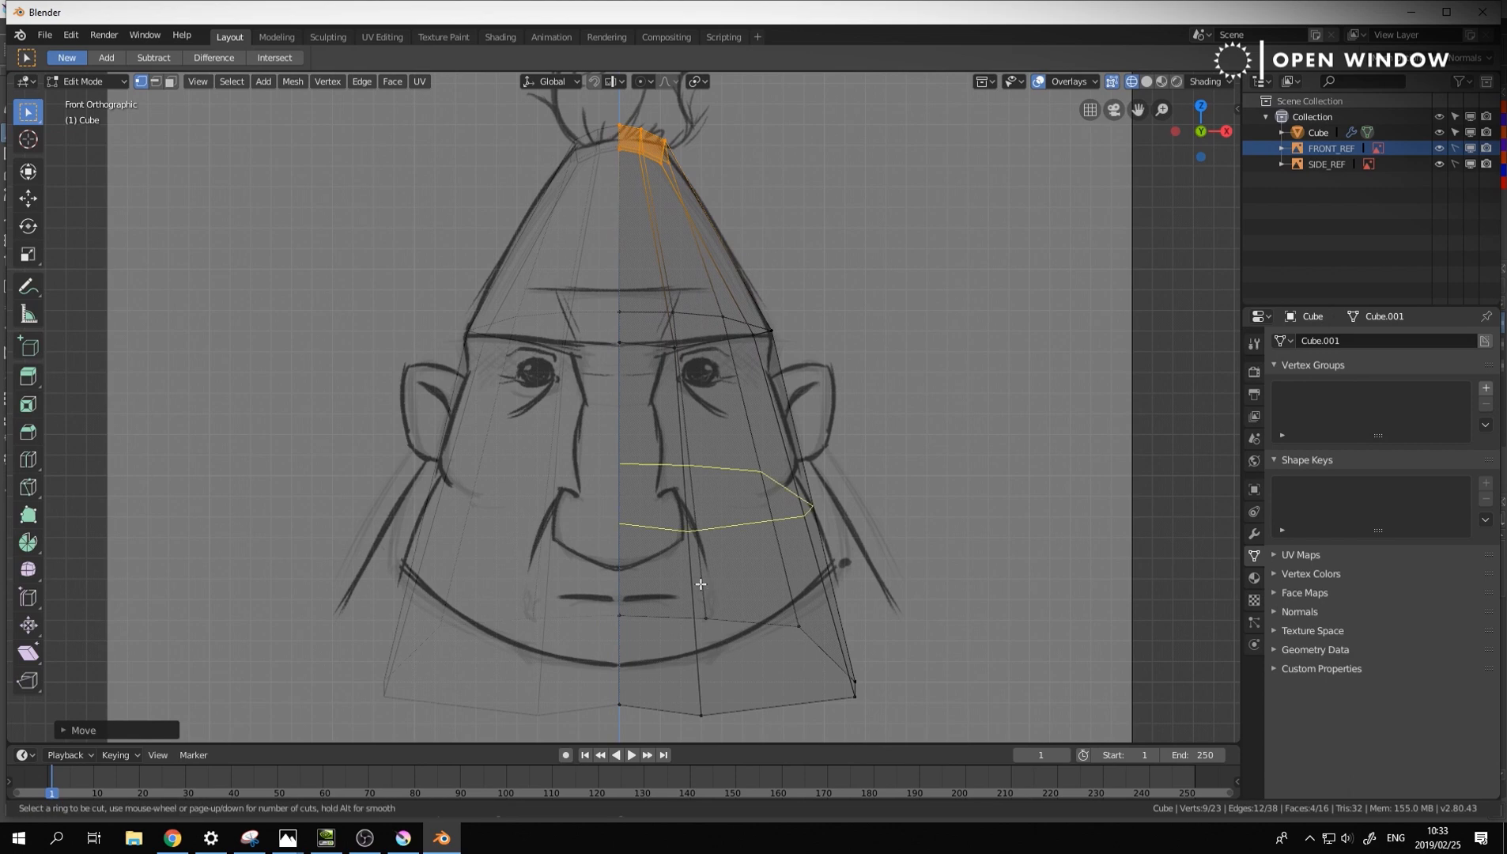
{"action": "left_click", "coordinate": [700, 583]}
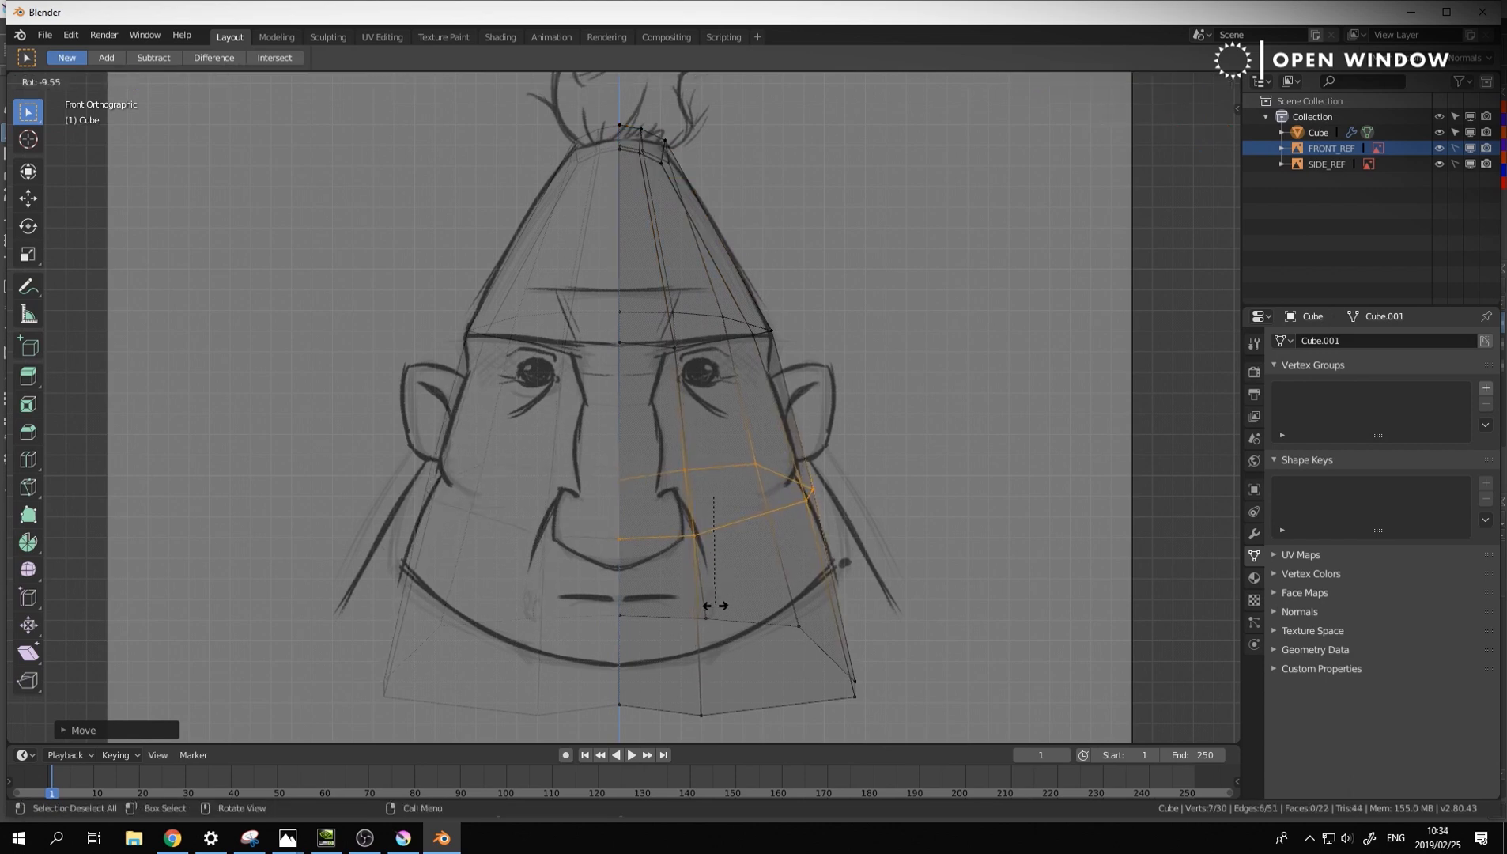
{"action": "left_click", "coordinate": [714, 605]}
Move the nose-height loop's front centre vertex down to the nose tip and its neighbouring vertex onto the nostril's outer edge
{"action": "left_click", "coordinate": [622, 537]}
{"action": "key", "text": "g"}
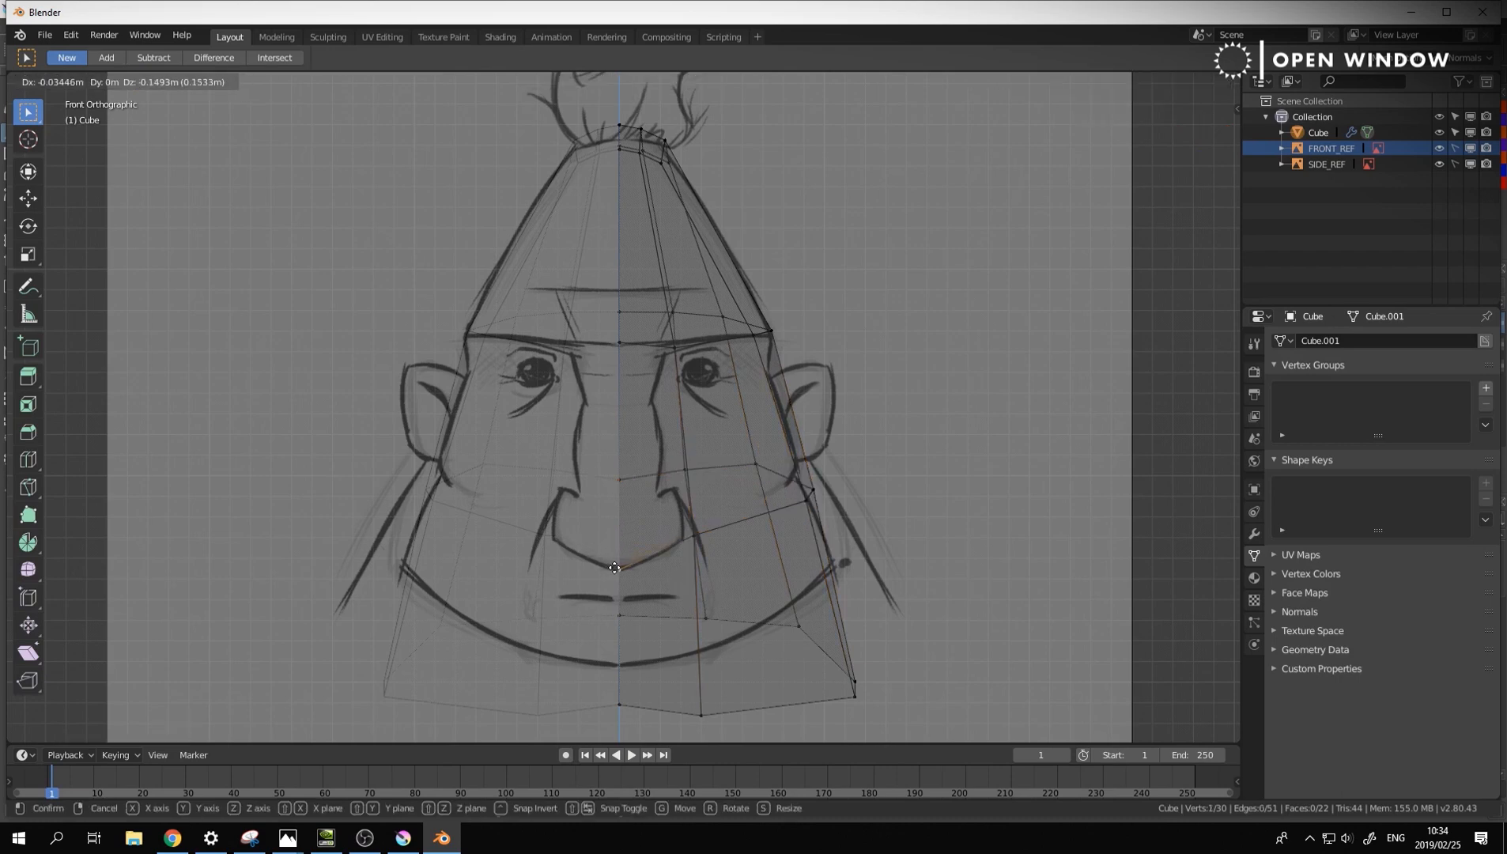
{"action": "left_click", "coordinate": [621, 567]}
{"action": "left_click", "coordinate": [689, 536]}
{"action": "key", "text": "g"}
{"action": "left_click", "coordinate": [683, 536]}
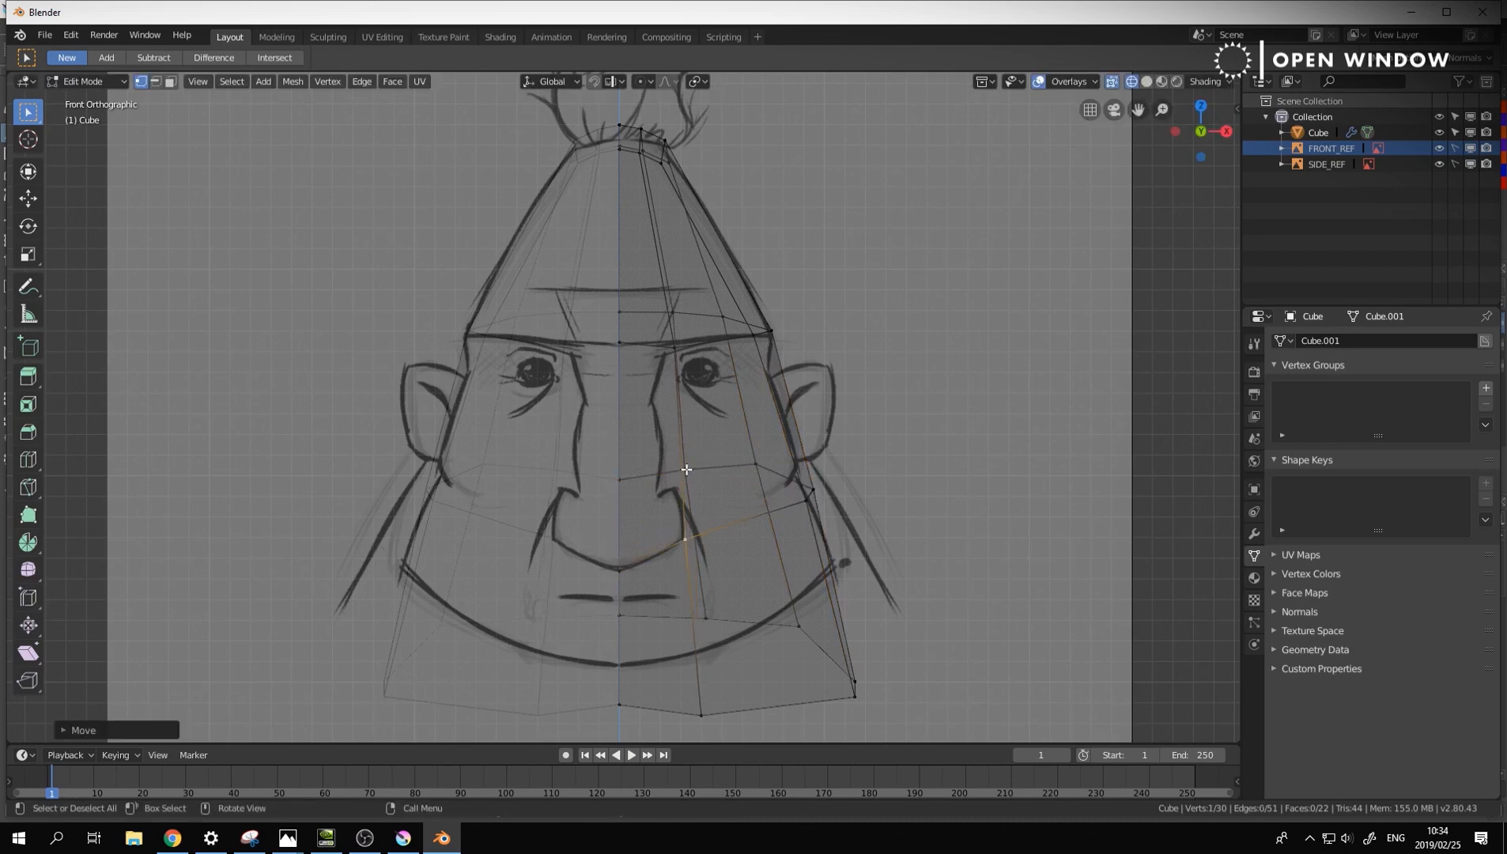
Move the nose-height loop's side vertex and outer front vertex inward and up onto the cheek outline below the ear
{"action": "key", "text": "g"}
{"action": "left_click", "coordinate": [792, 501]}
{"action": "left_click", "coordinate": [815, 488]}
{"action": "key", "text": "g"}
{"action": "left_click", "coordinate": [796, 476]}
{"action": "key", "text": "g"}
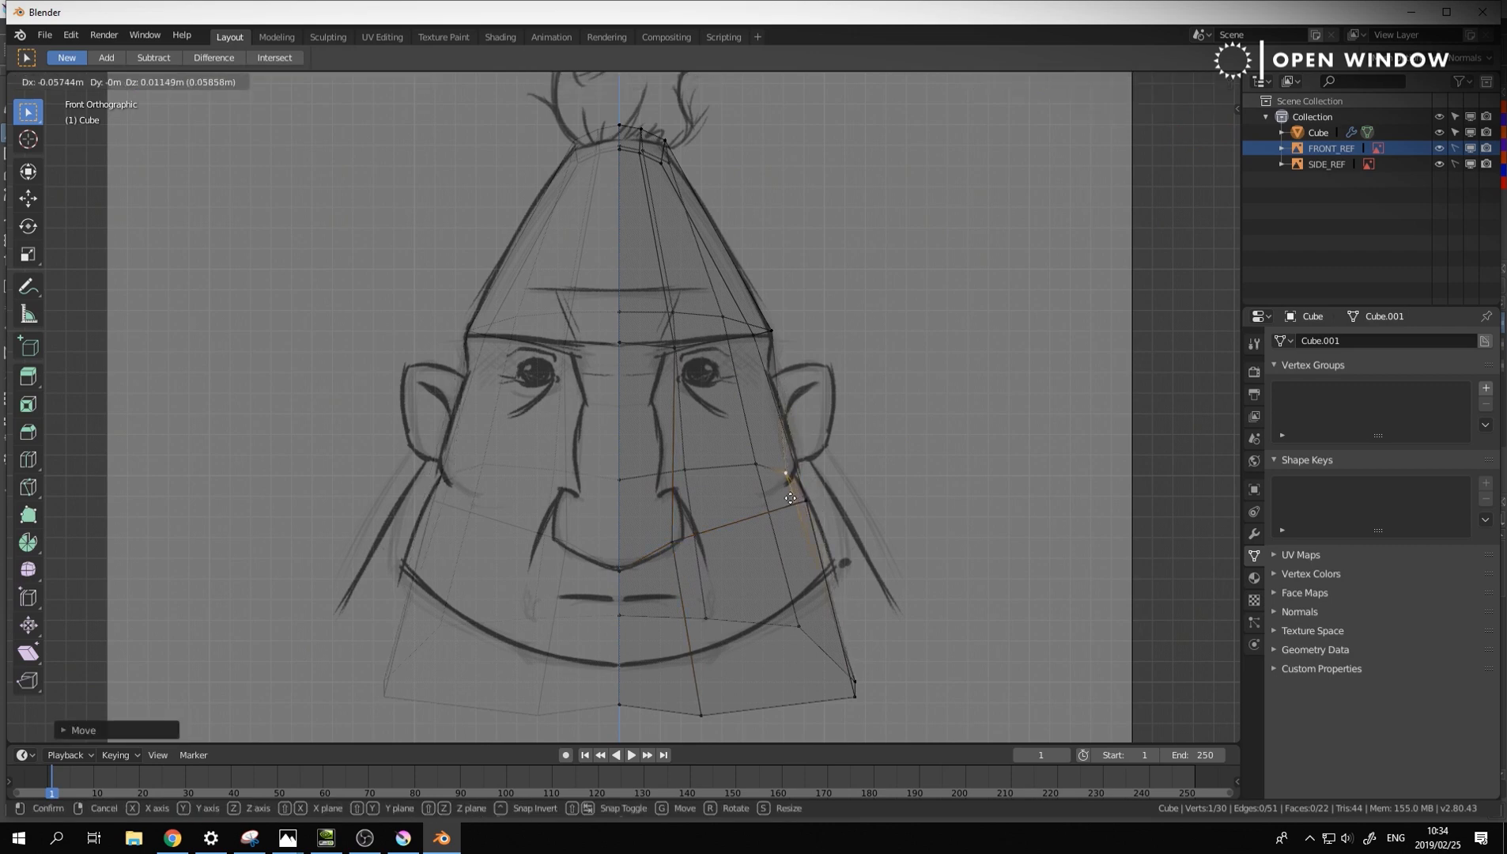
{"action": "left_click", "coordinate": [802, 489]}
{"action": "left_click", "coordinate": [808, 501]}
{"action": "key", "text": "g"}
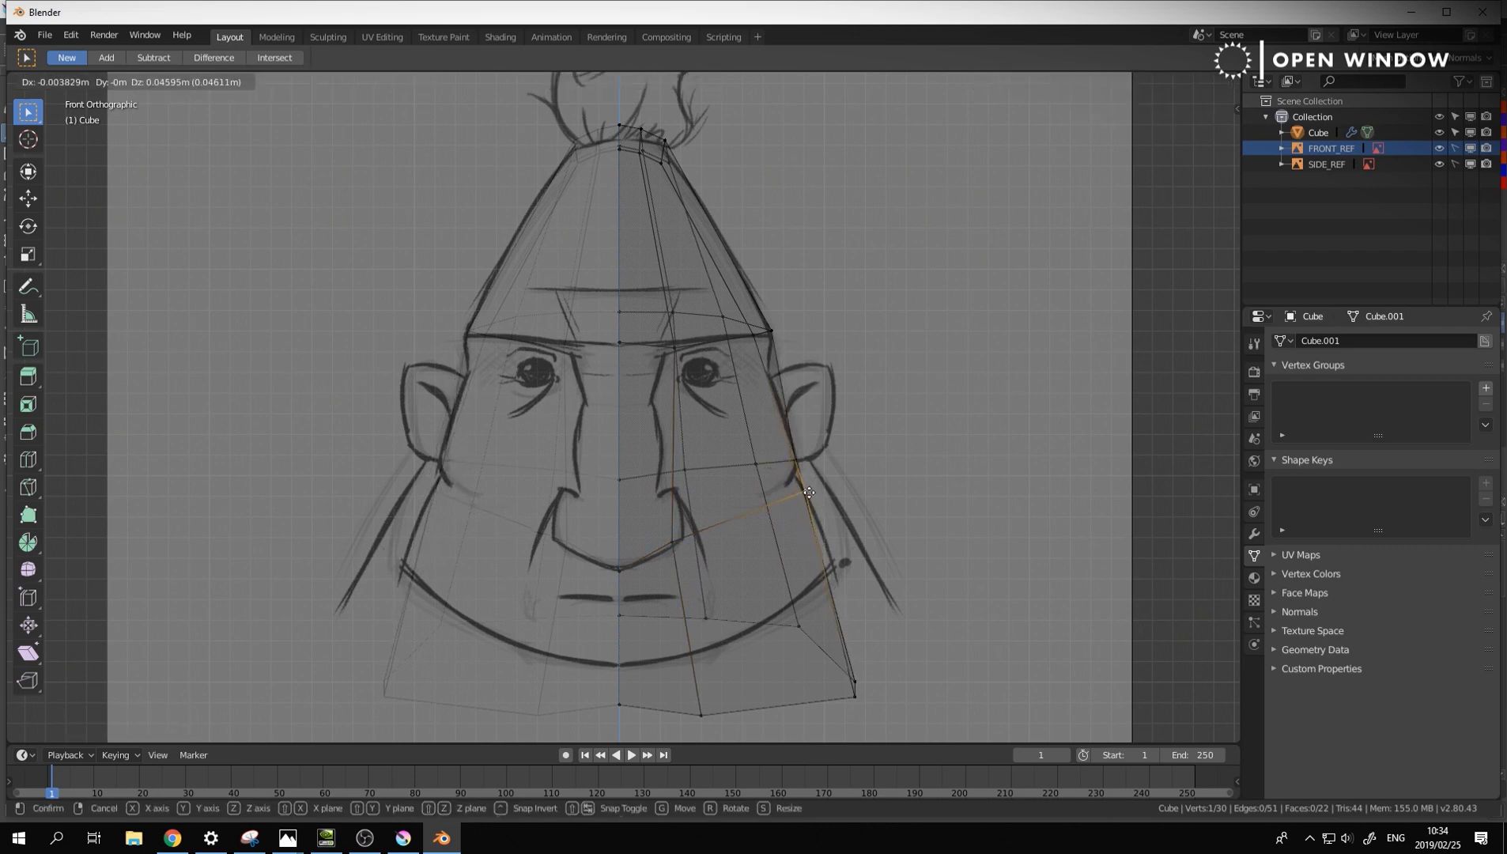
{"action": "left_click", "coordinate": [794, 490]}
Level the nose-height loop's rear vertices from the centre outward, and nudge its side vertex into line with them
{"action": "left_click", "coordinate": [617, 479]}
{"action": "key", "text": "g"}
{"action": "left_click", "coordinate": [699, 461]}
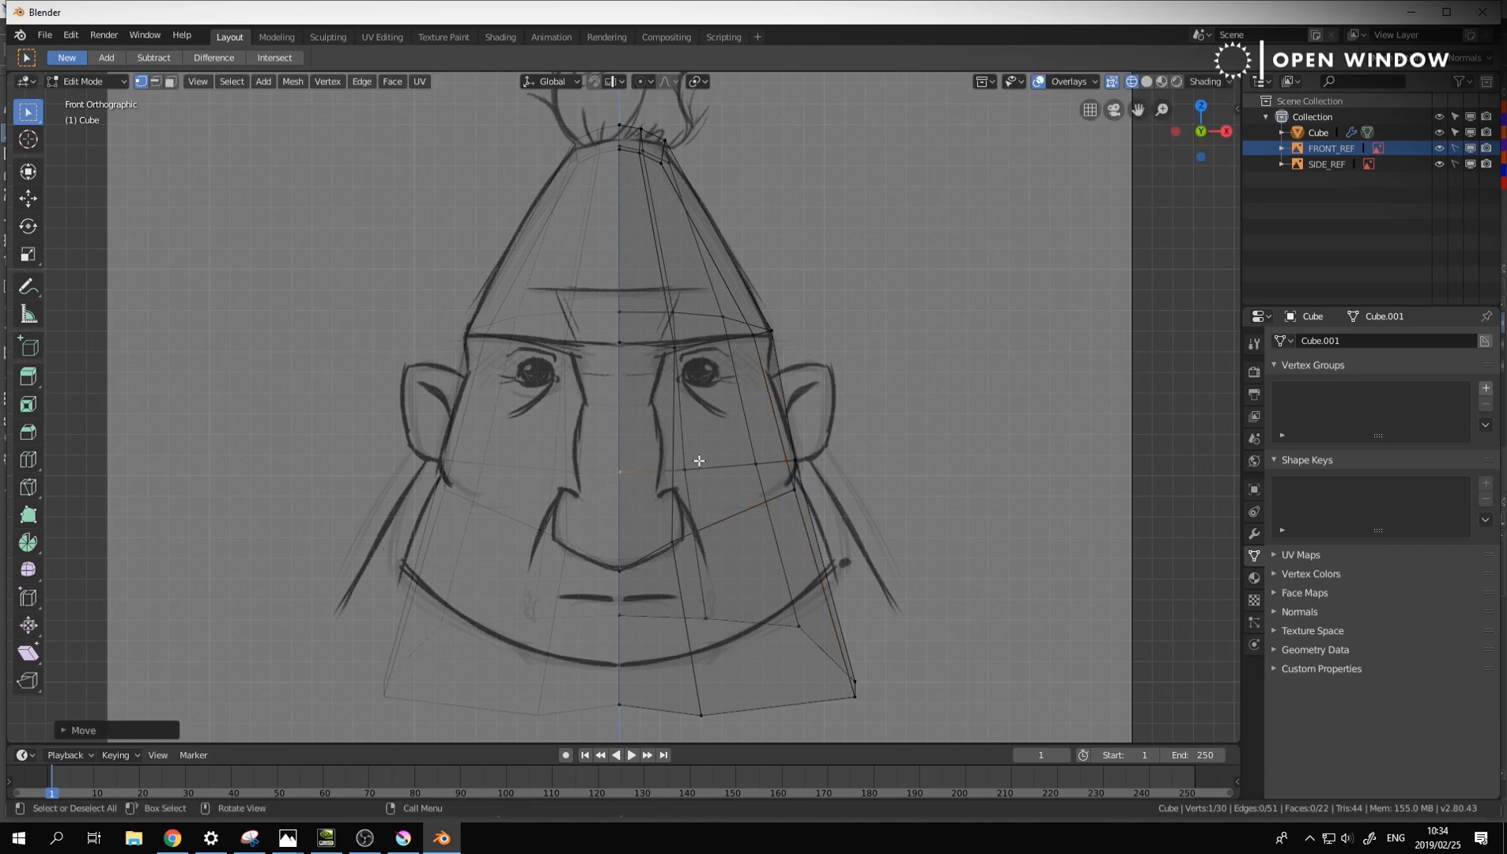
{"action": "left_click", "coordinate": [689, 469]}
{"action": "key", "text": "g"}
{"action": "left_click", "coordinate": [688, 472]}
{"action": "left_click", "coordinate": [760, 465]}
{"action": "key", "text": "g"}
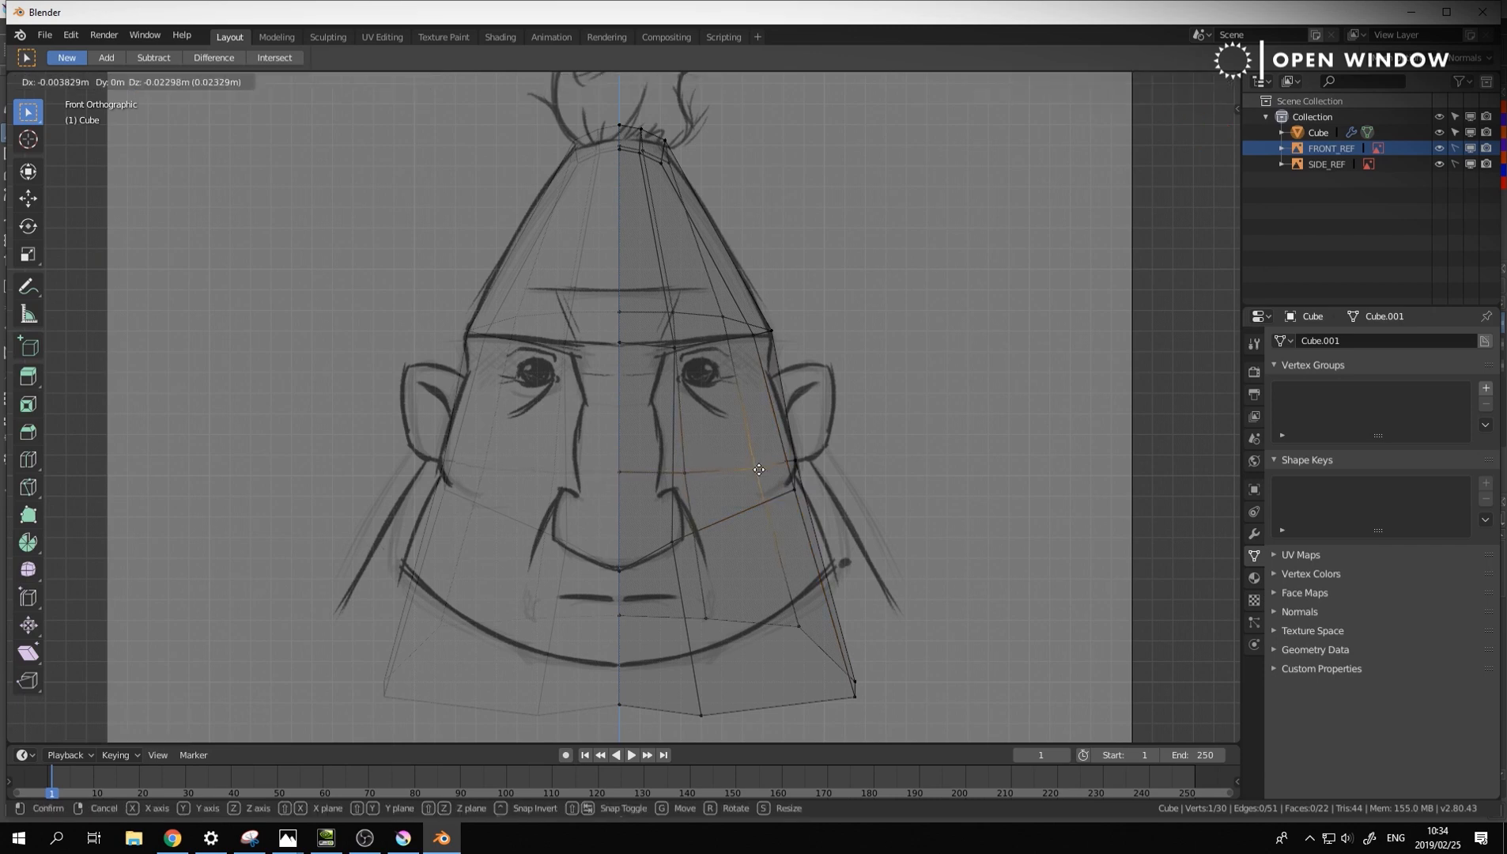
{"action": "left_click", "coordinate": [756, 470]}
{"action": "left_click", "coordinate": [795, 461]}
{"action": "key", "text": "g"}
{"action": "left_click", "coordinate": [799, 463]}
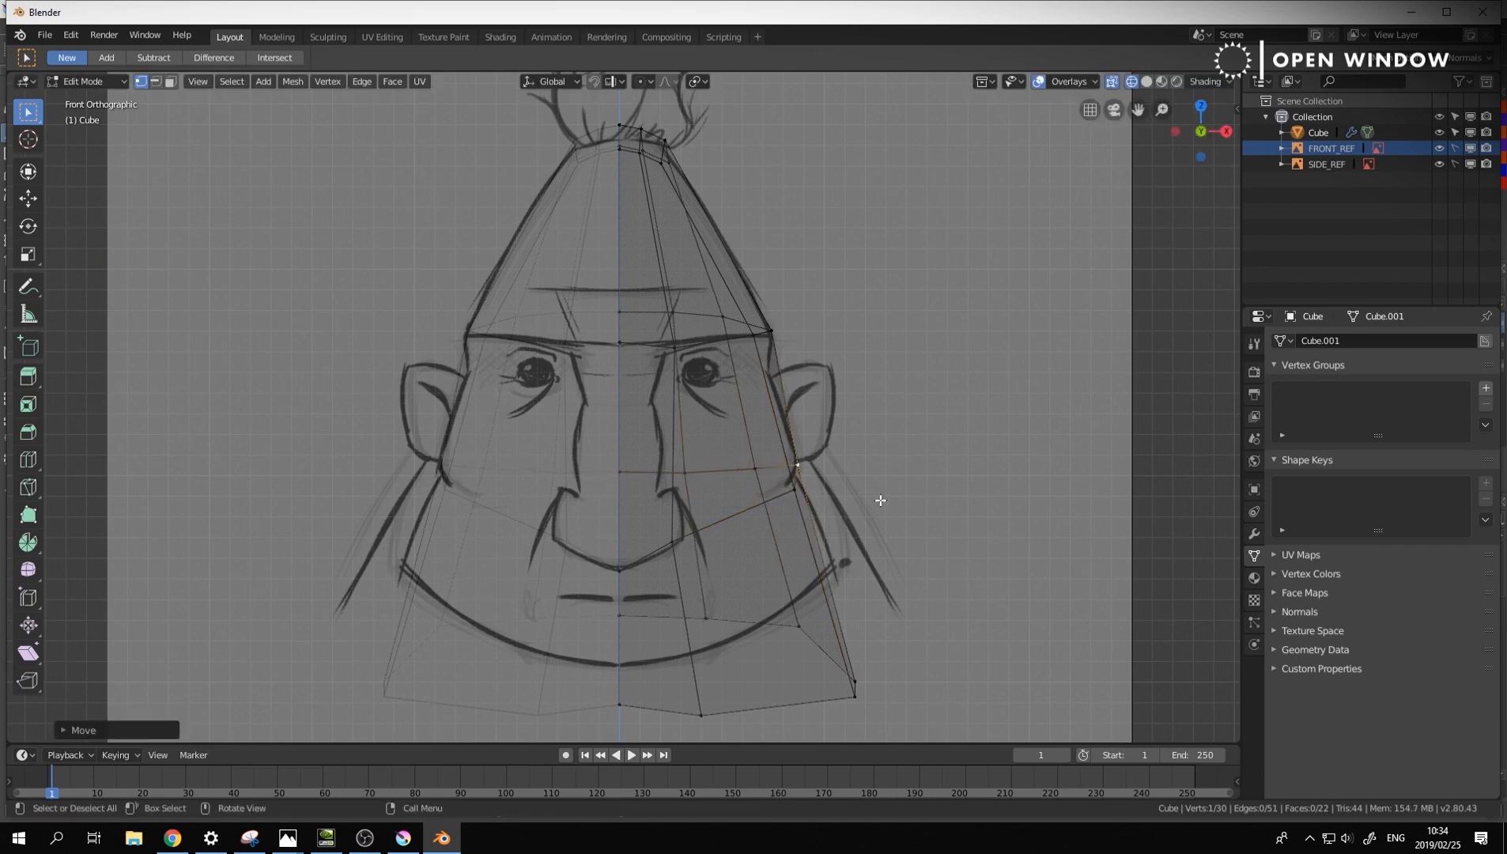
In side view, move the nose-height loop's outer front vertex down to the height of the nostril
{"action": "key", "text": "KP_3"}
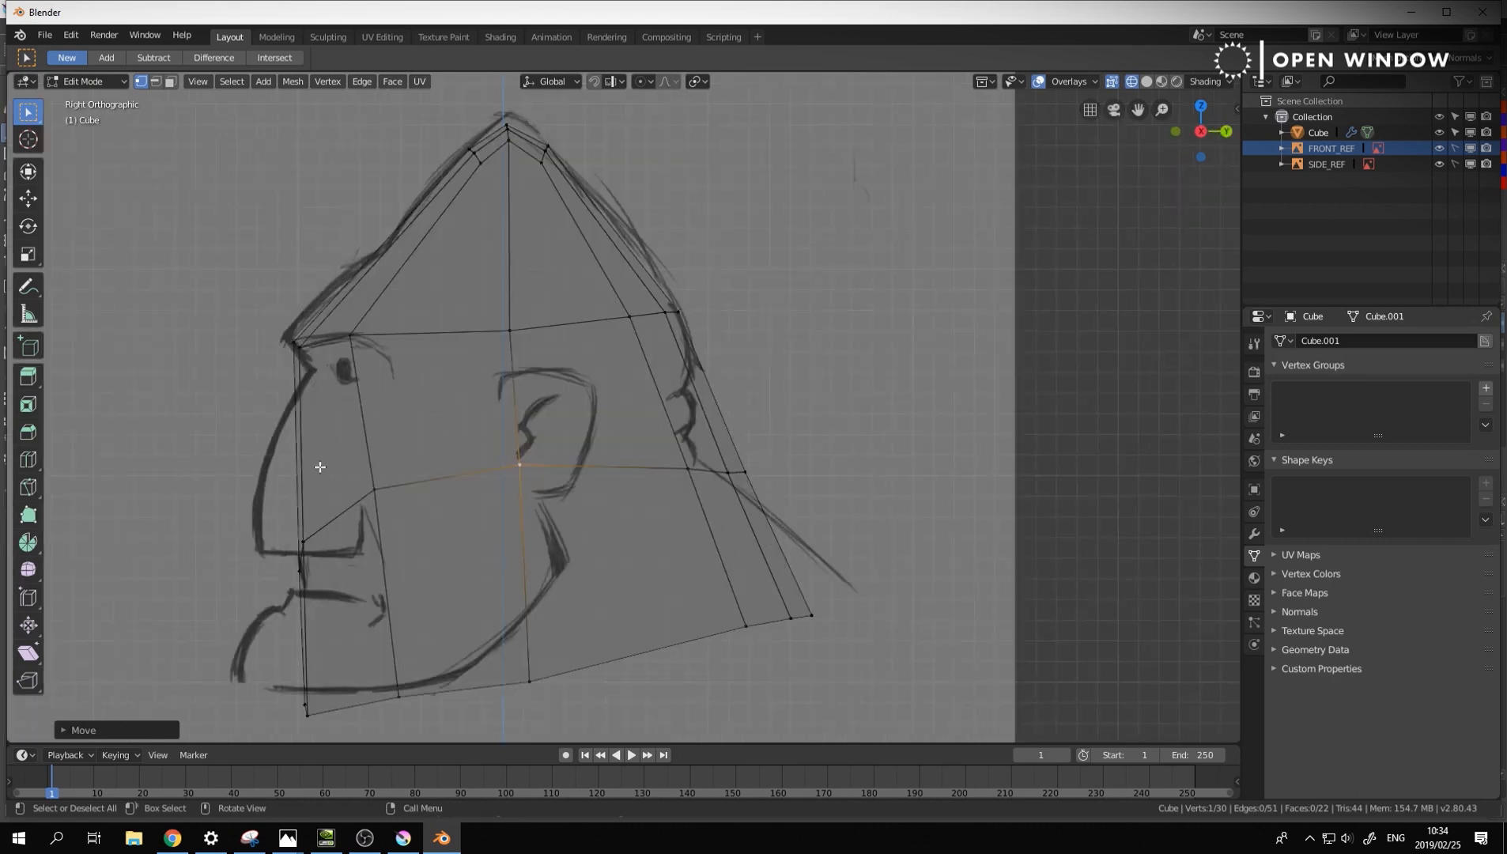
{"action": "left_click", "coordinate": [375, 491]}
{"action": "key", "text": "g"}
{"action": "left_click", "coordinate": [375, 523]}
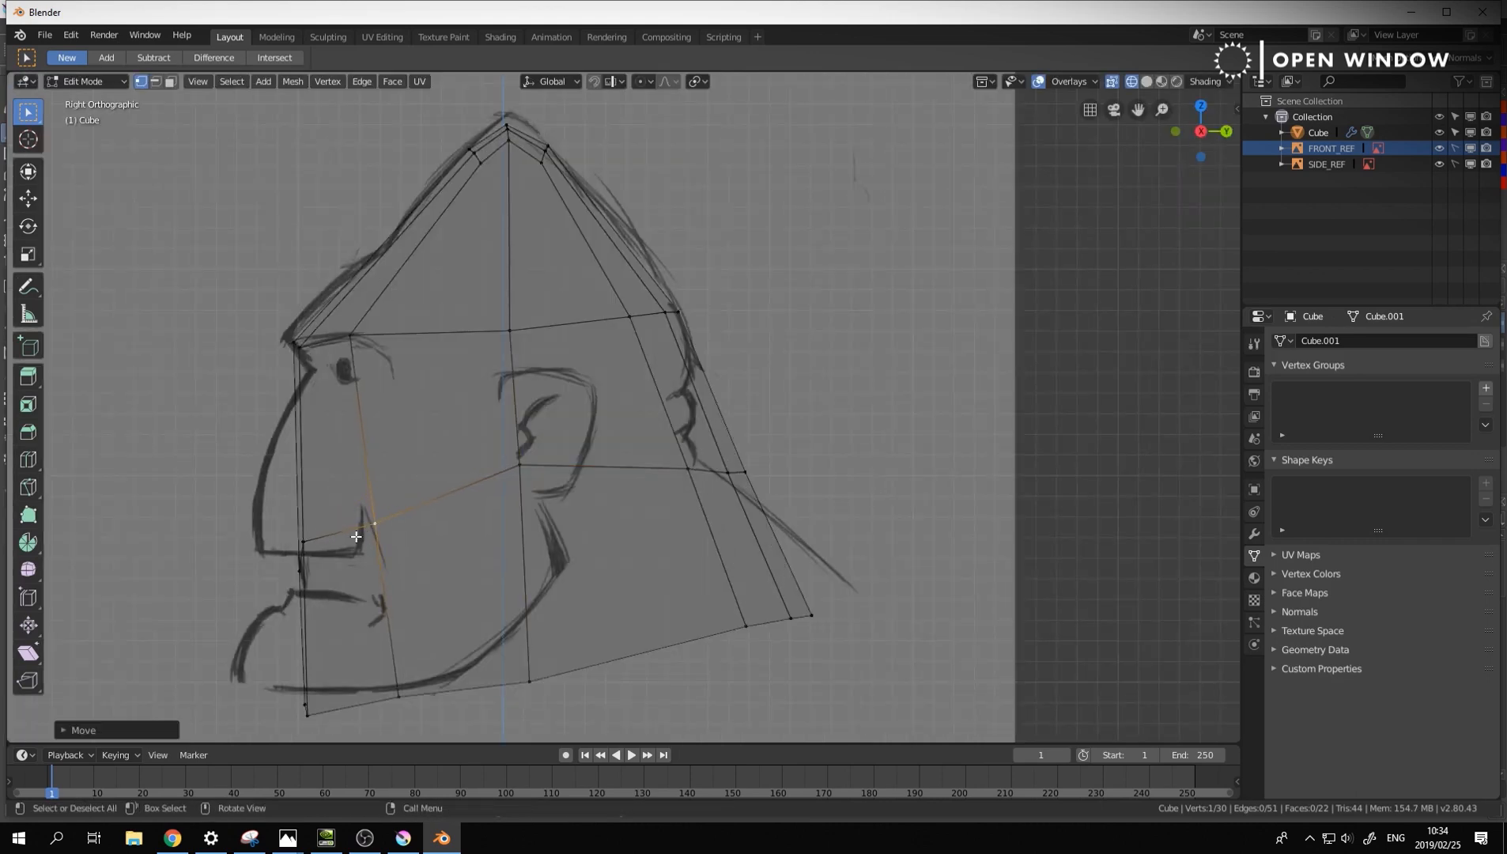
Even out the nose-height loop in side view, moving its outer front vertex to the nostril and its side vertex down below the ear
{"action": "key", "text": "g"}
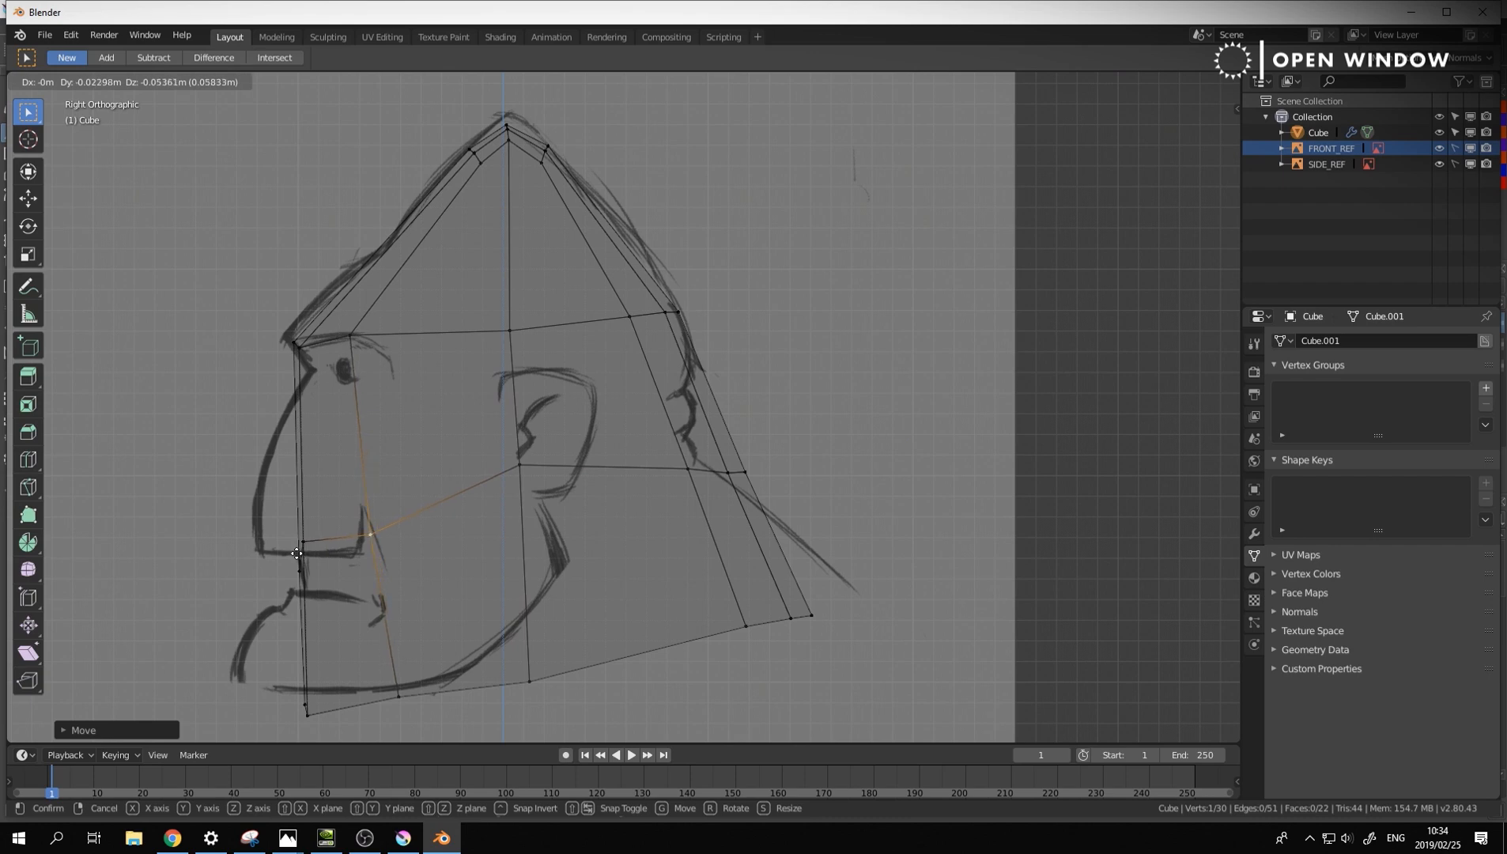
{"action": "left_click", "coordinate": [297, 555]}
{"action": "left_click", "coordinate": [528, 461]}
{"action": "key", "text": "g"}
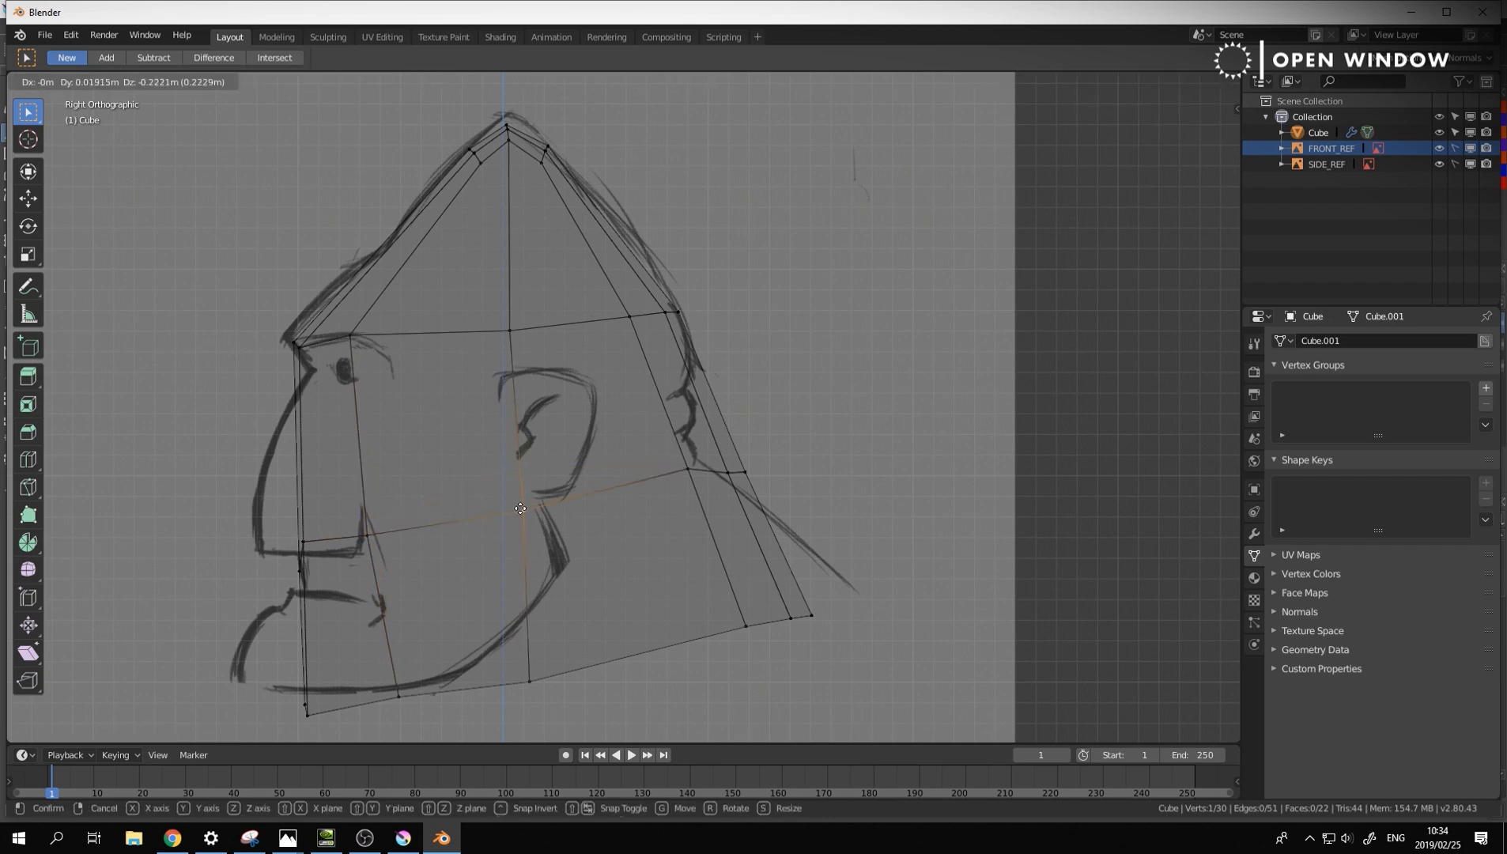
{"action": "left_click", "coordinate": [529, 507]}
{"action": "left_click", "coordinate": [688, 469]}
{"action": "key", "text": "g"}
{"action": "left_click", "coordinate": [694, 478]}
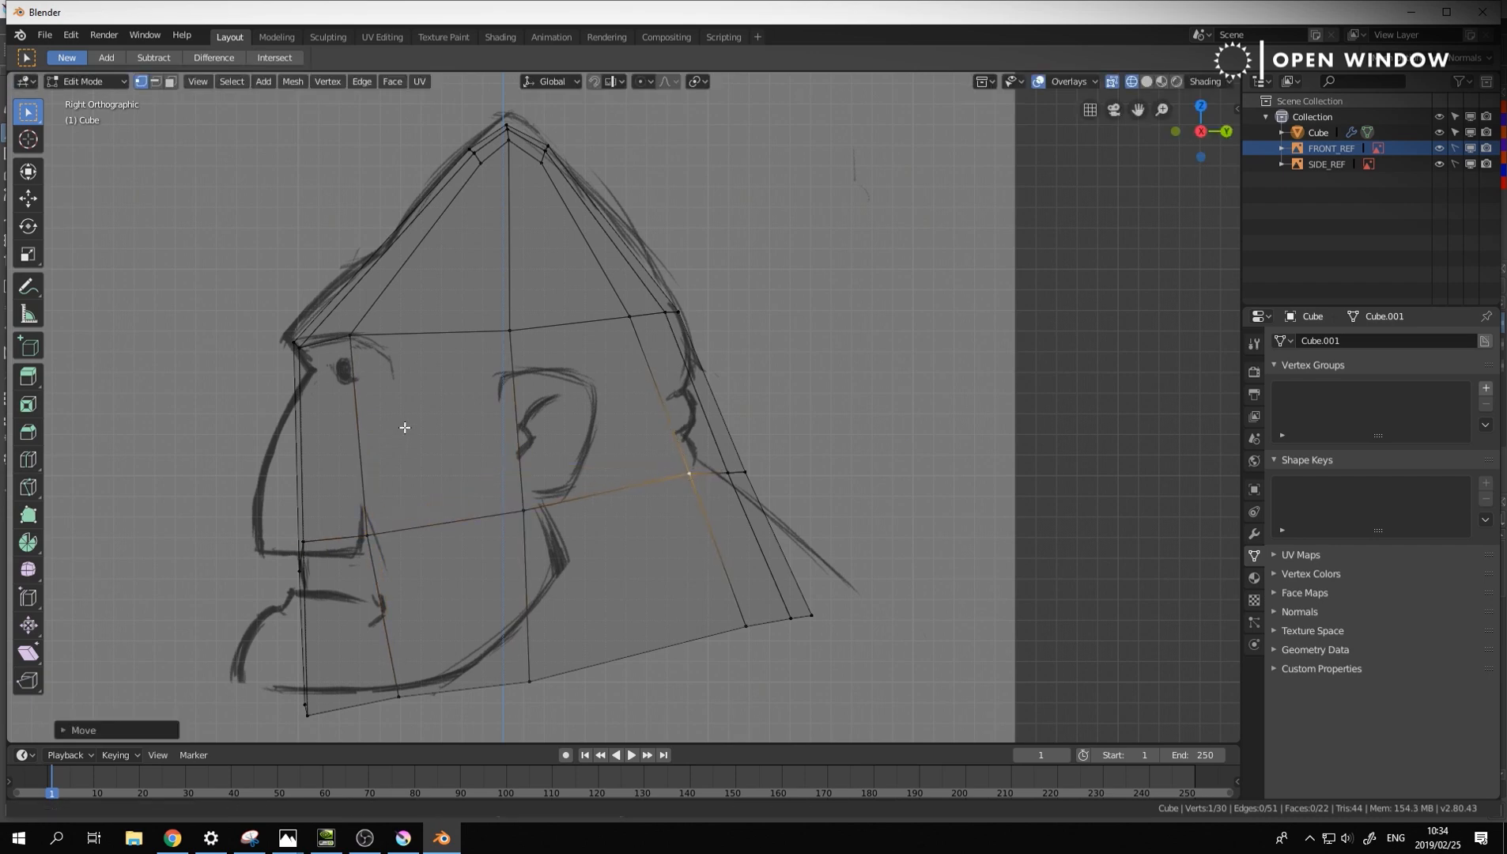
Add a horizontal loop cut just below the brow and move its front vertices back into the notch at the nose bridge
{"action": "mouse_move", "coordinate": [403, 427]}
{"action": "middle_mouse_down"}
{"action": "mouse_move", "coordinate": [373, 414]}
{"action": "mouse_move", "coordinate": [386, 411]}
{"action": "middle_mouse_up"}
{"action": "key", "text": "KP_3"}
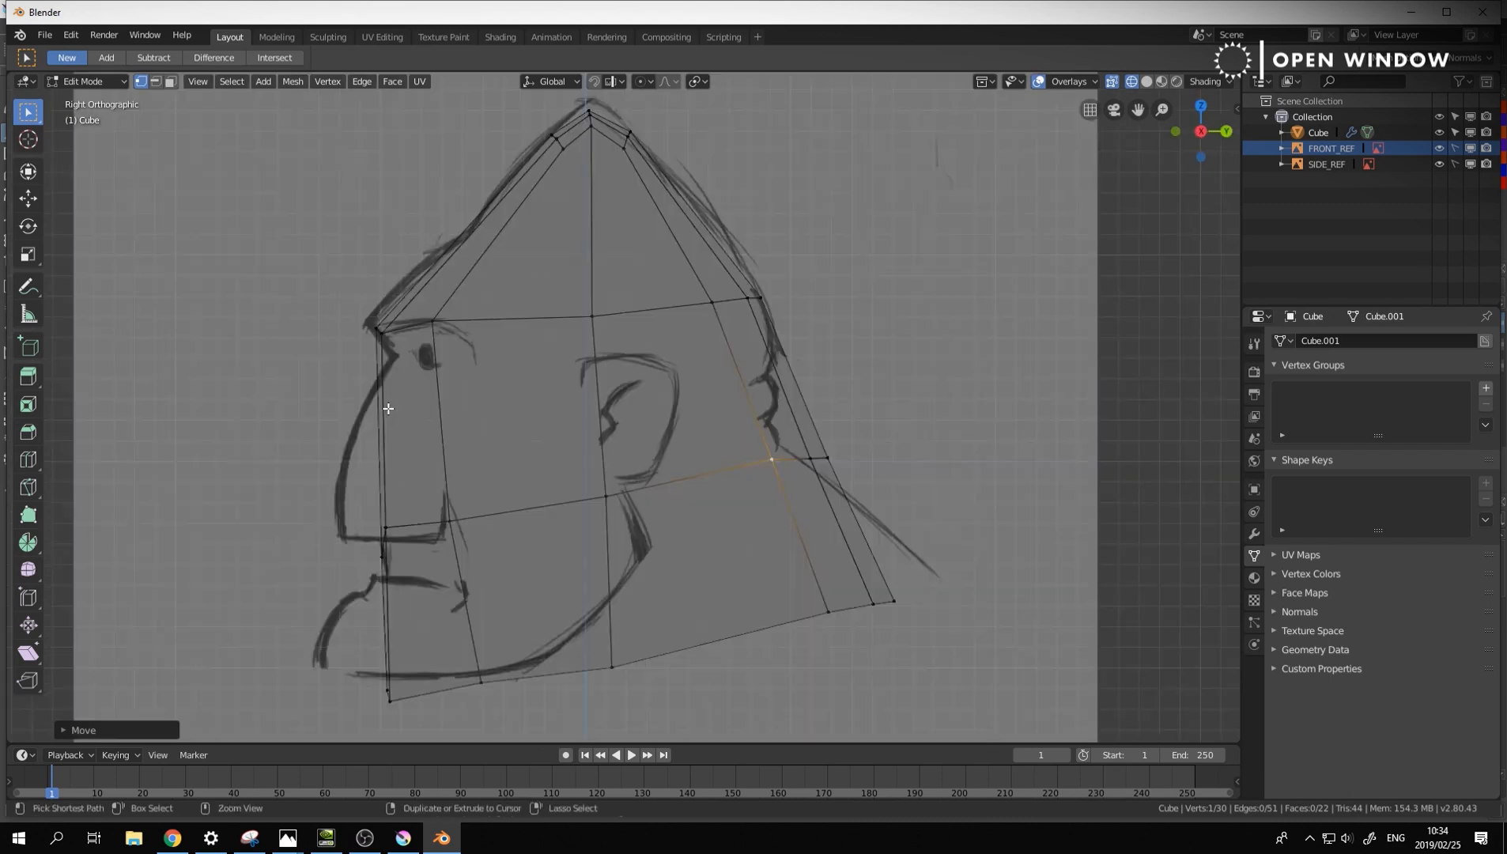
{"action": "key", "text": "ctrl+r"}
{"action": "left_click", "coordinate": [385, 419]}
{"action": "left_click", "coordinate": [457, 311]}
{"action": "left_click_drag", "start_coordinate": [363, 352], "coordinate": [400, 369]}
{"action": "key", "text": "g"}
{"action": "left_click", "coordinate": [412, 364]}
Pull the brow loop's front vertices forward onto the brow tip and raise its outer front and side vertices slightly
{"action": "left_click_drag", "start_coordinate": [364, 316], "coordinate": [402, 337]}
{"action": "key", "text": "g"}
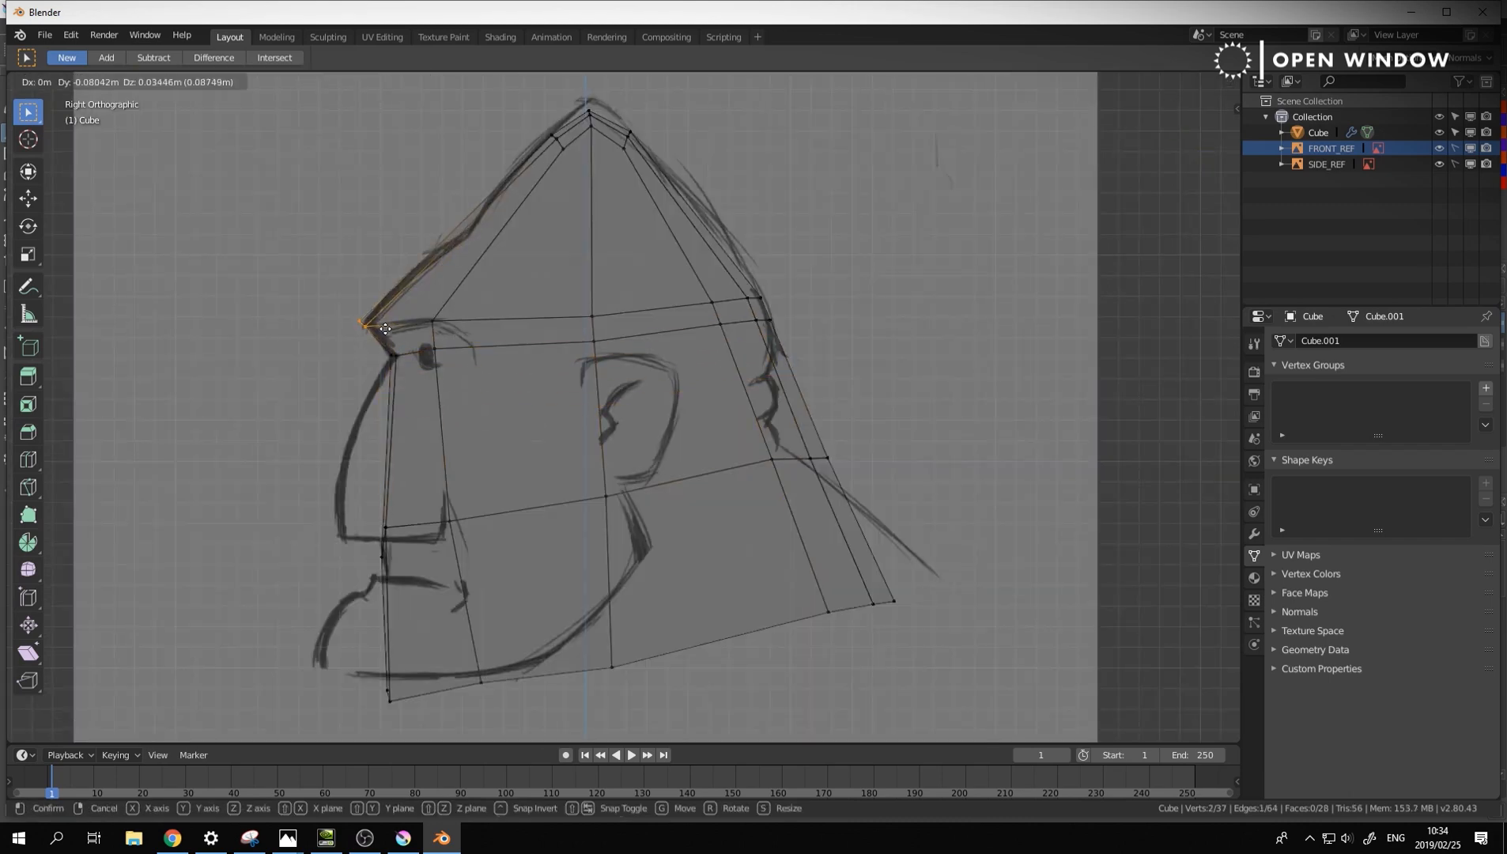
{"action": "left_click", "coordinate": [391, 330]}
{"action": "left_click", "coordinate": [375, 328]}
{"action": "key", "text": "g"}
{"action": "left_click", "coordinate": [379, 322]}
{"action": "left_click", "coordinate": [433, 319]}
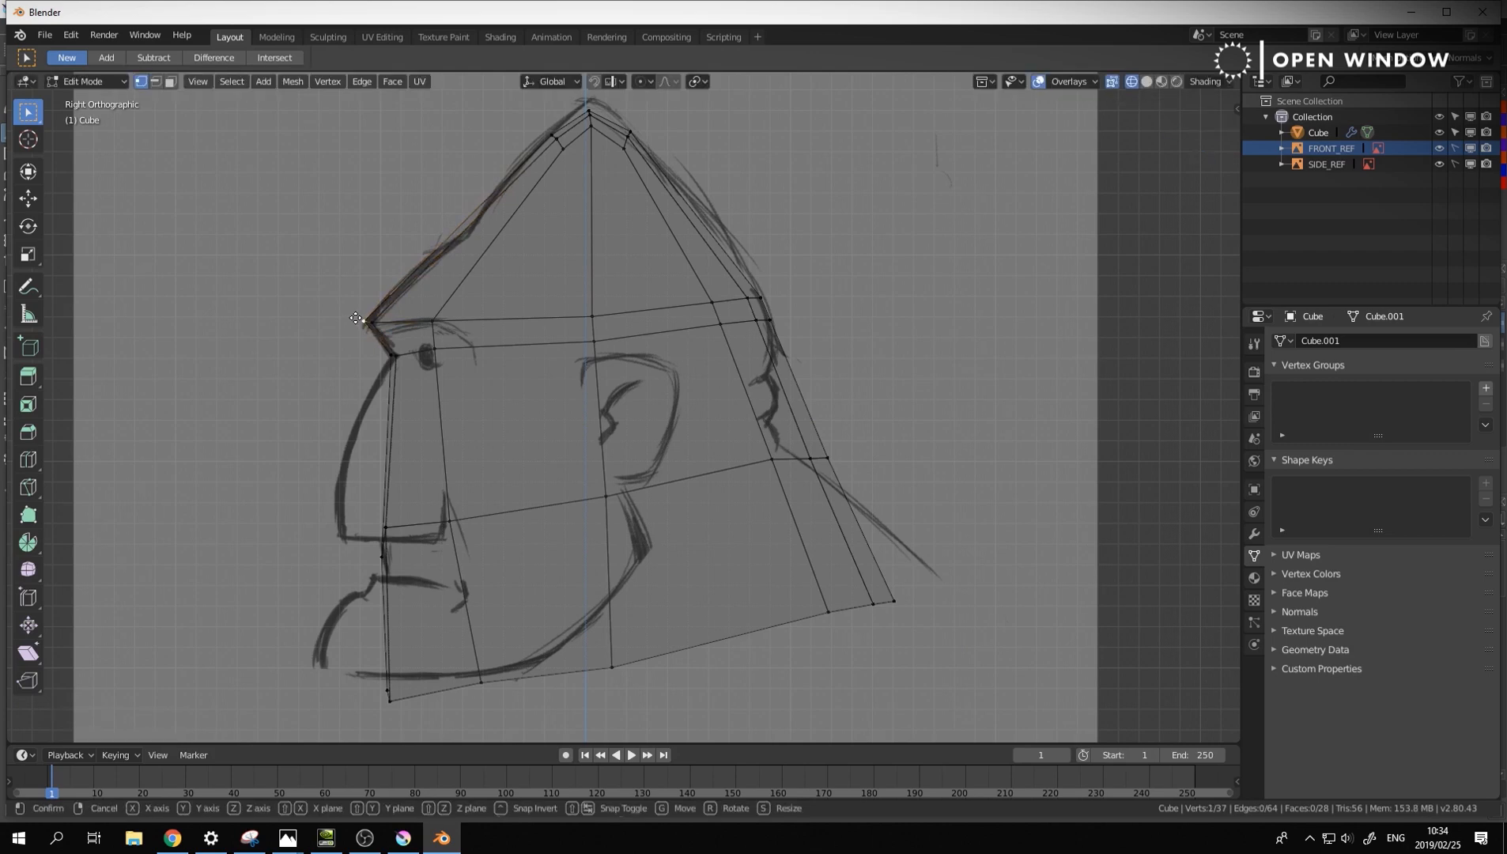
{"action": "left_click", "coordinate": [596, 318]}
{"action": "key", "text": "g"}
{"action": "left_click", "coordinate": [598, 312]}
Lower the new loop's side and rear vertices to the upper ear and its outer front vertex to just below the eye
{"action": "left_click_drag", "start_coordinate": [791, 307], "coordinate": [546, 368]}
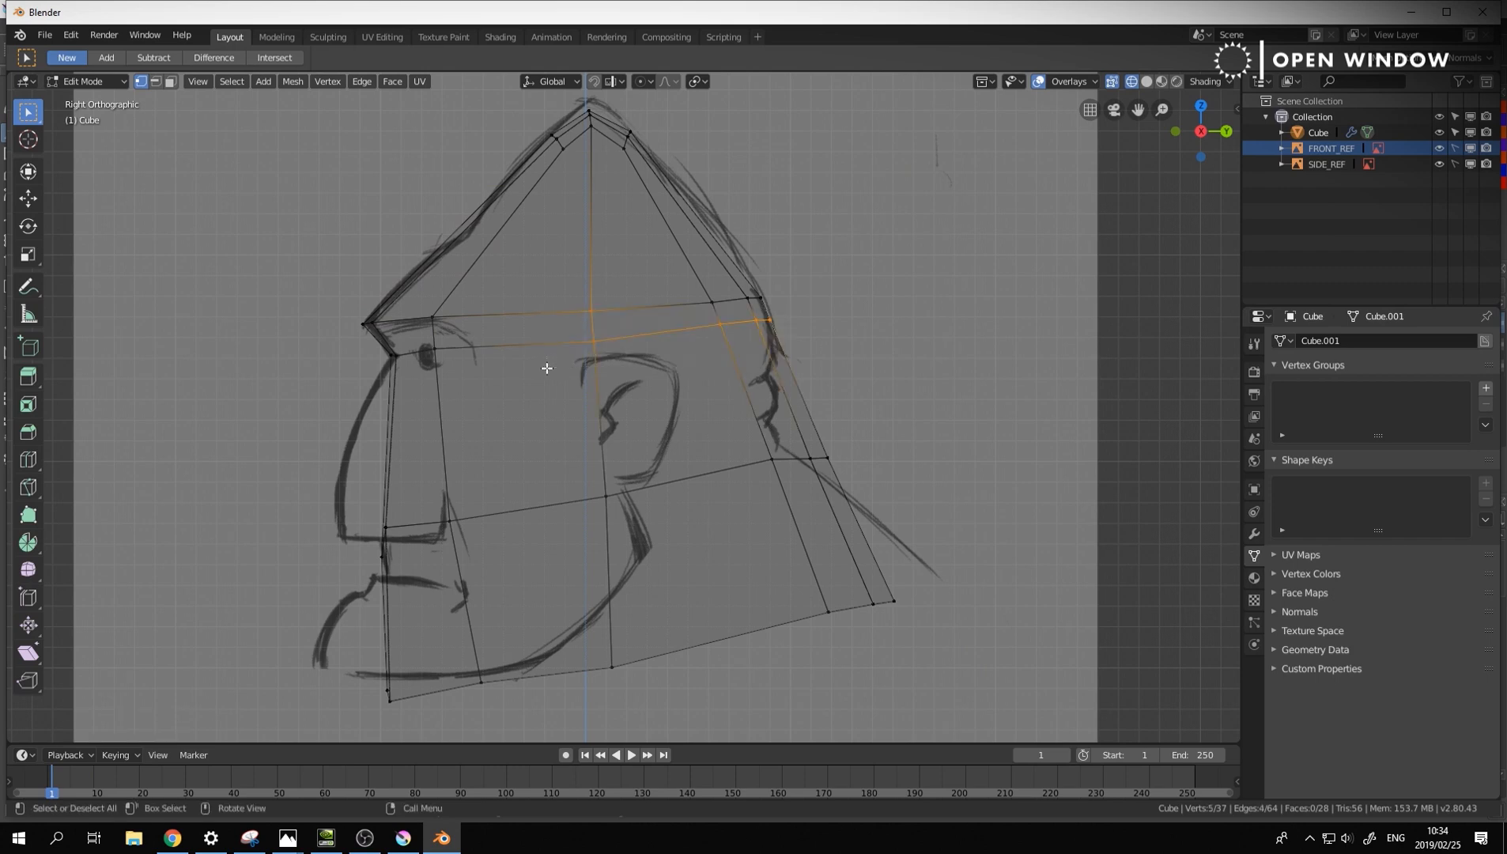
{"action": "left_click", "coordinate": [591, 311], "text": "shift"}
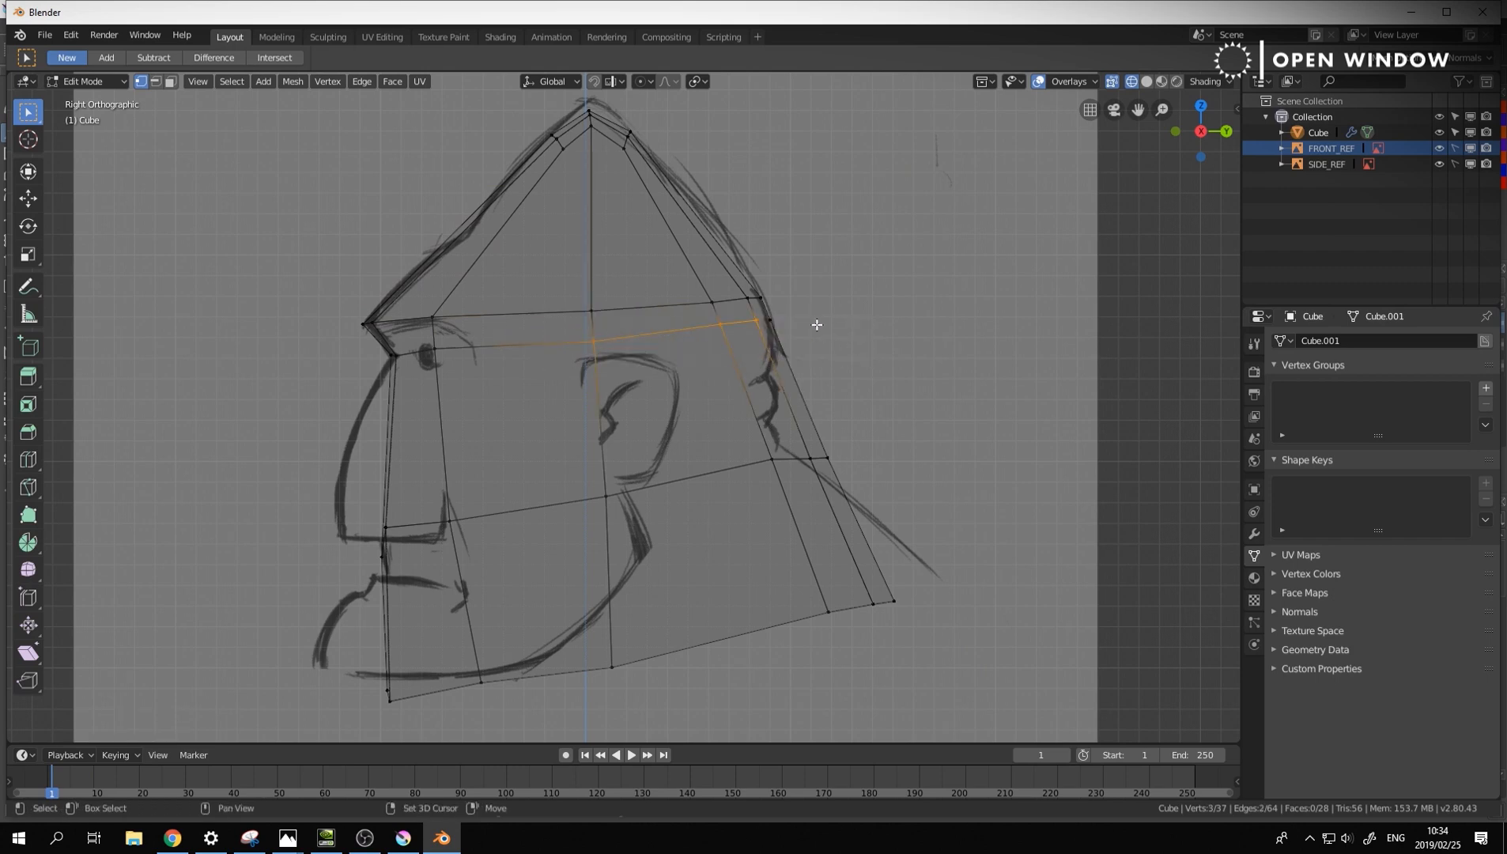
{"action": "key", "text": "g"}
{"action": "left_click", "coordinate": [794, 377]}
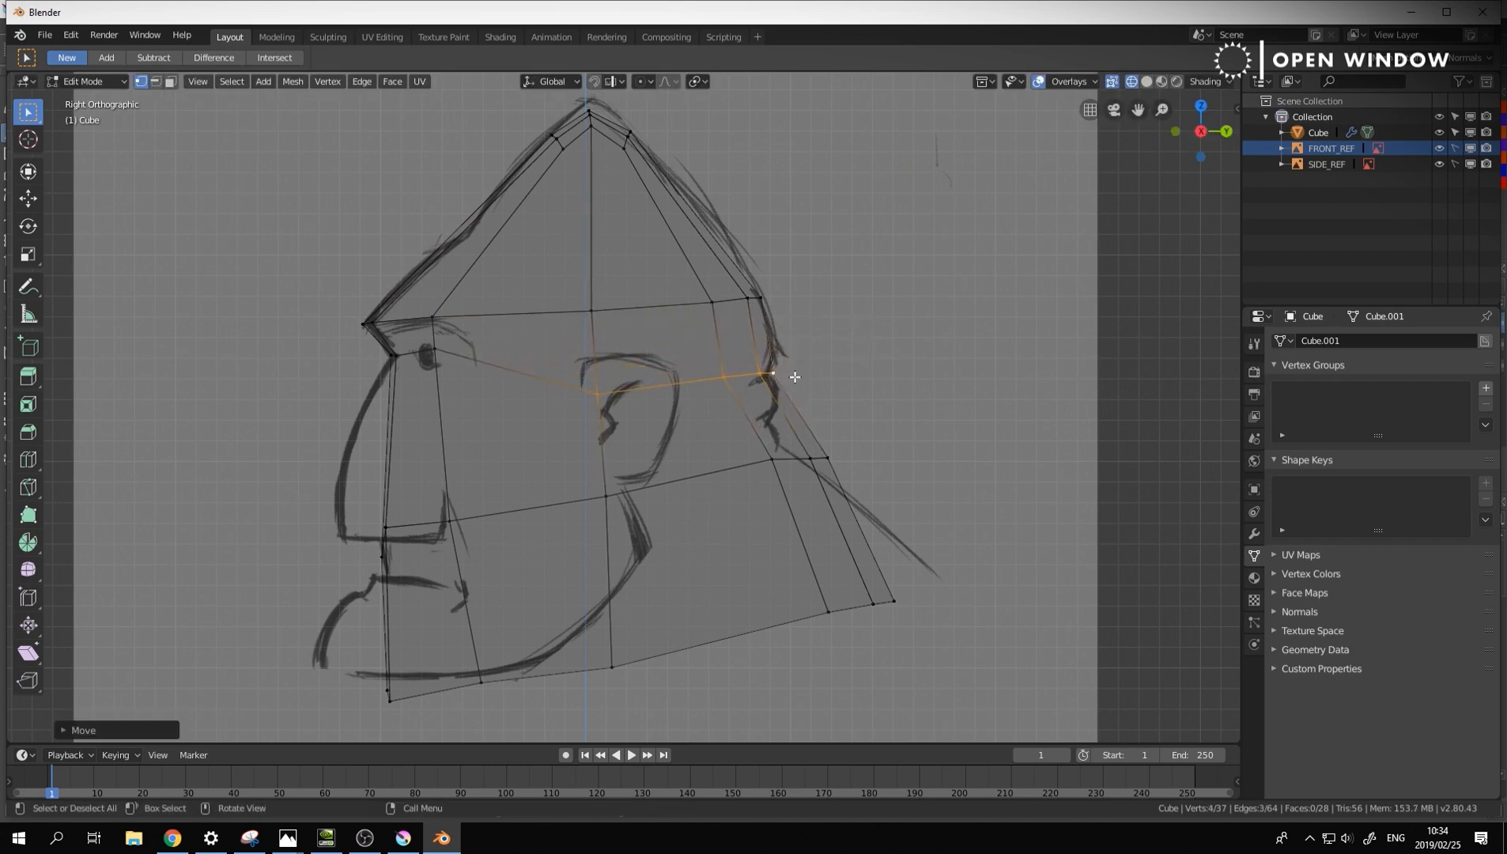
{"action": "left_click", "coordinate": [436, 348]}
{"action": "key", "text": "g"}
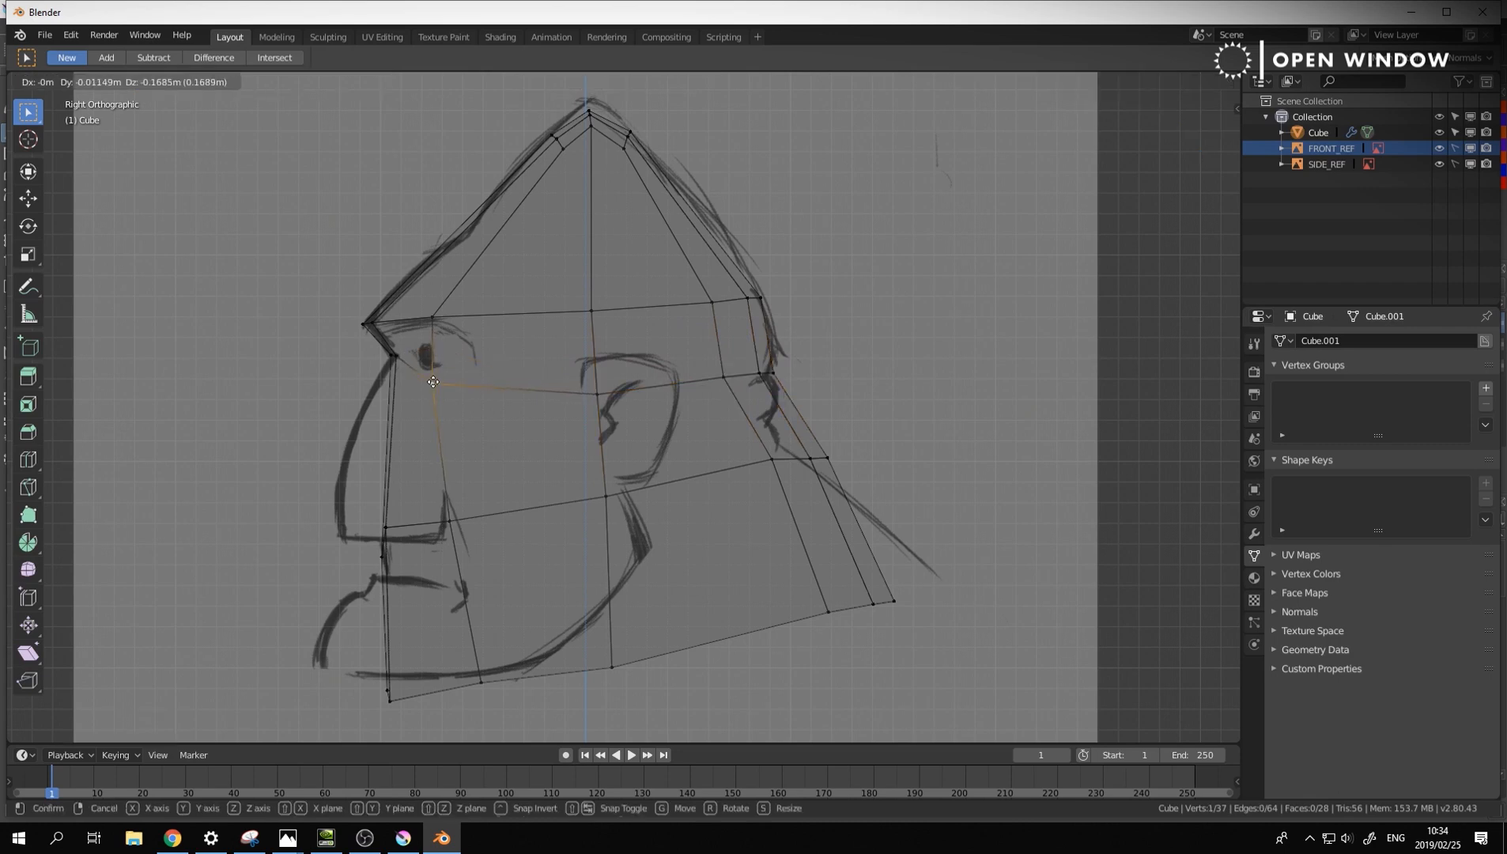
{"action": "left_click", "coordinate": [438, 374]}
In front view, move the eye-level loop's inner front vertex inward onto the edge of the nose bridge
{"action": "key", "text": "KP_1"}
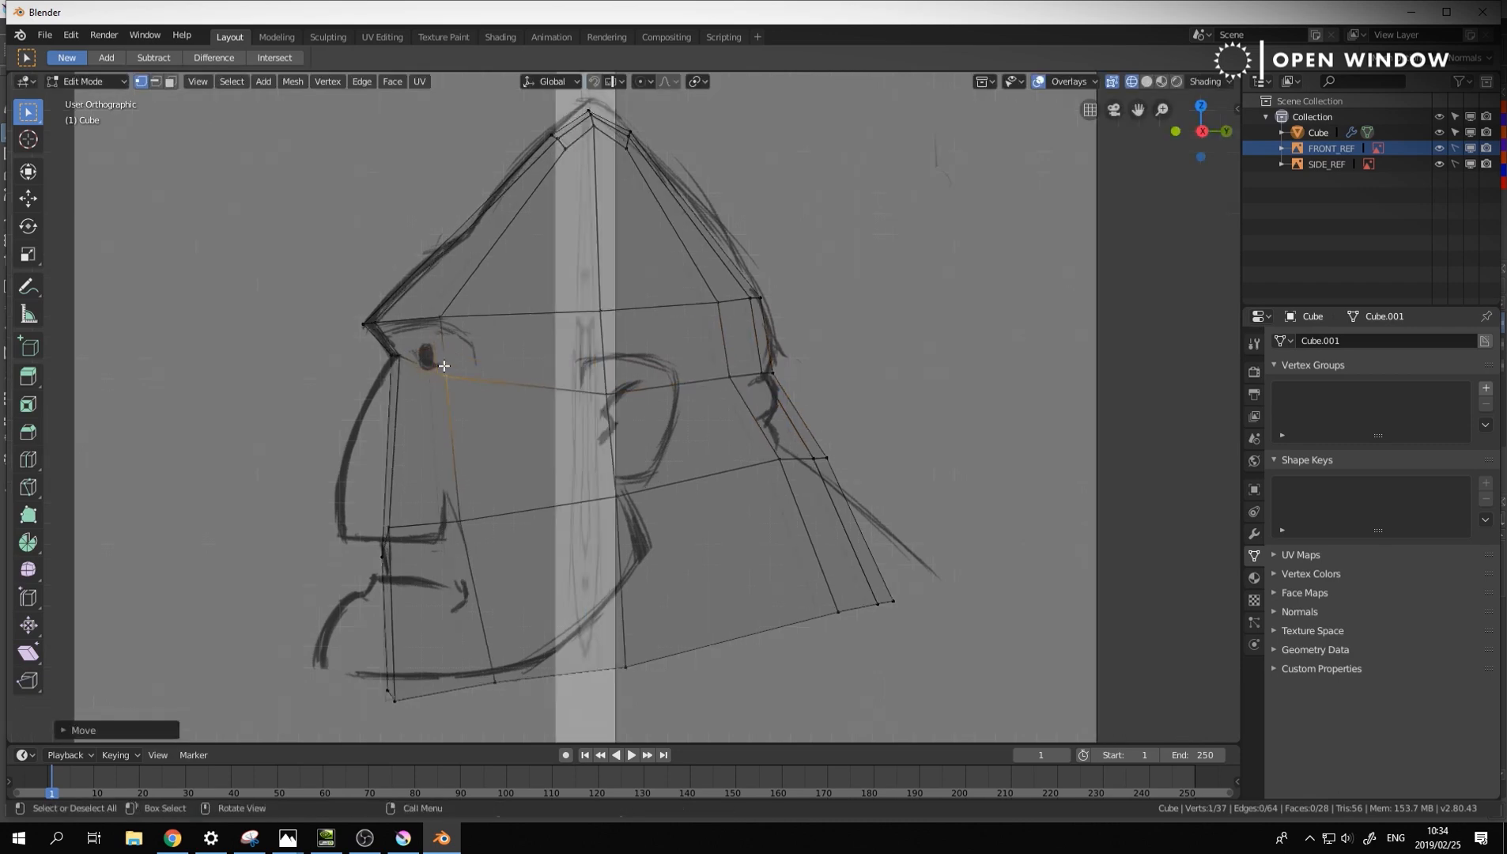
{"action": "left_click", "coordinate": [680, 372]}
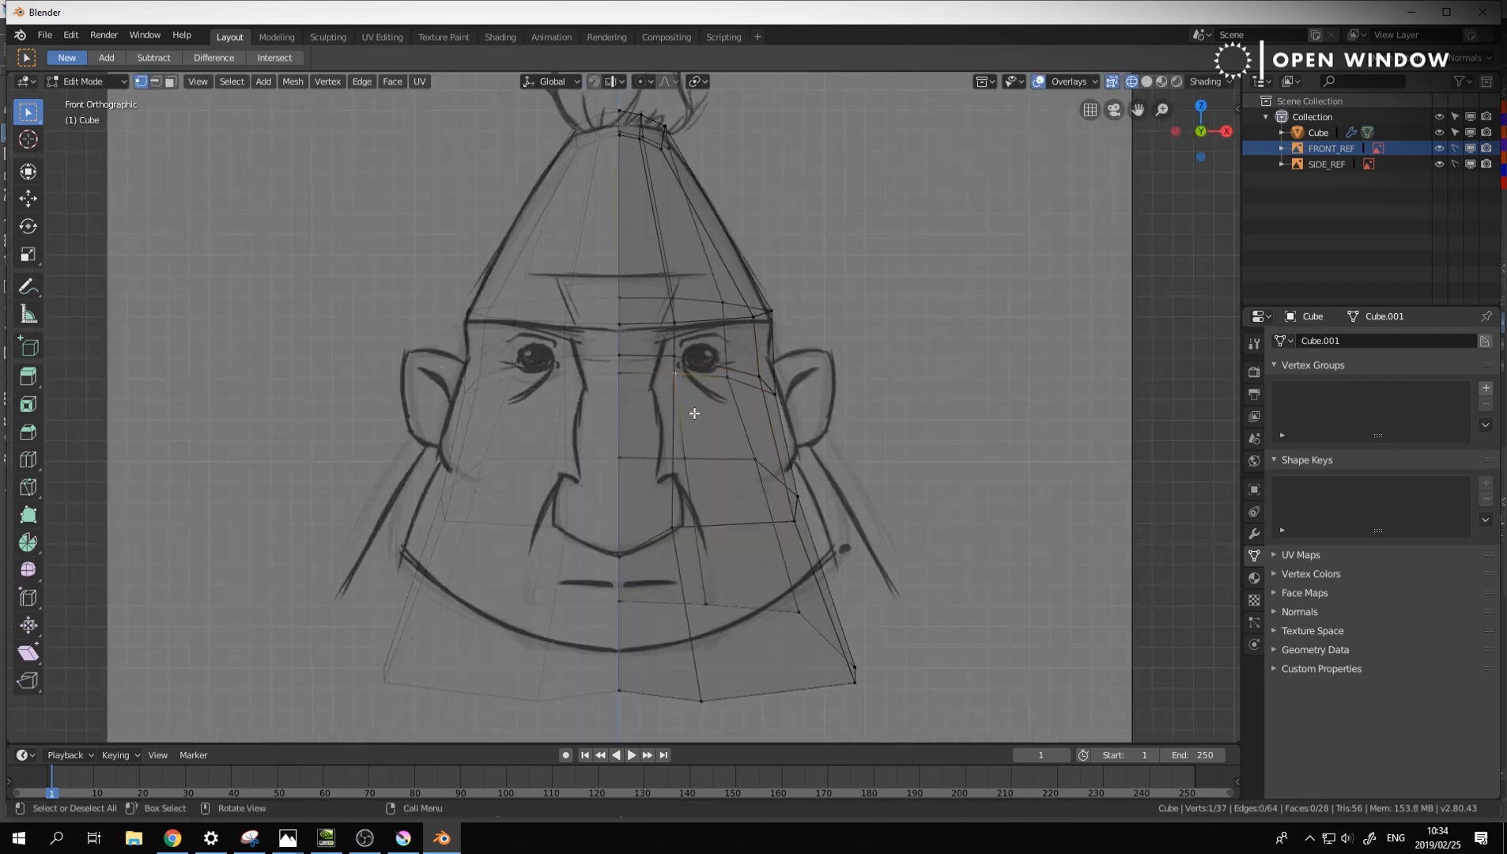
{"action": "left_click", "coordinate": [677, 528]}
{"action": "left_click", "coordinate": [672, 367]}
{"action": "key", "text": "g"}
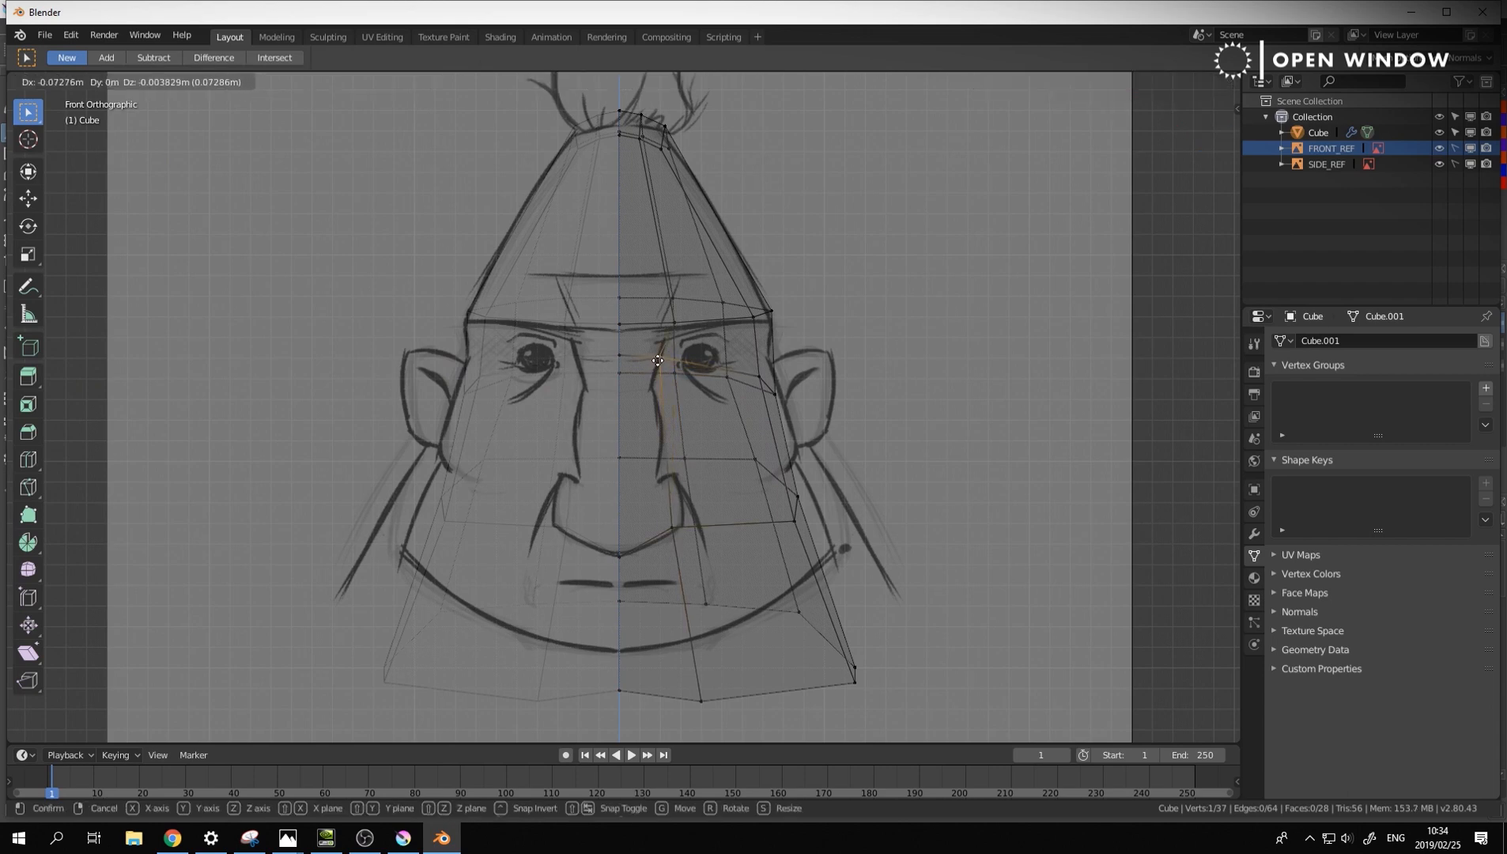
{"action": "left_click", "coordinate": [655, 362]}
Select the front face between the nose bridge and nose tip and extrude it forward in side view to form the nose
{"action": "middle_click_drag", "start_coordinate": [656, 362], "coordinate": [693, 385]}
{"action": "key", "text": "3"}
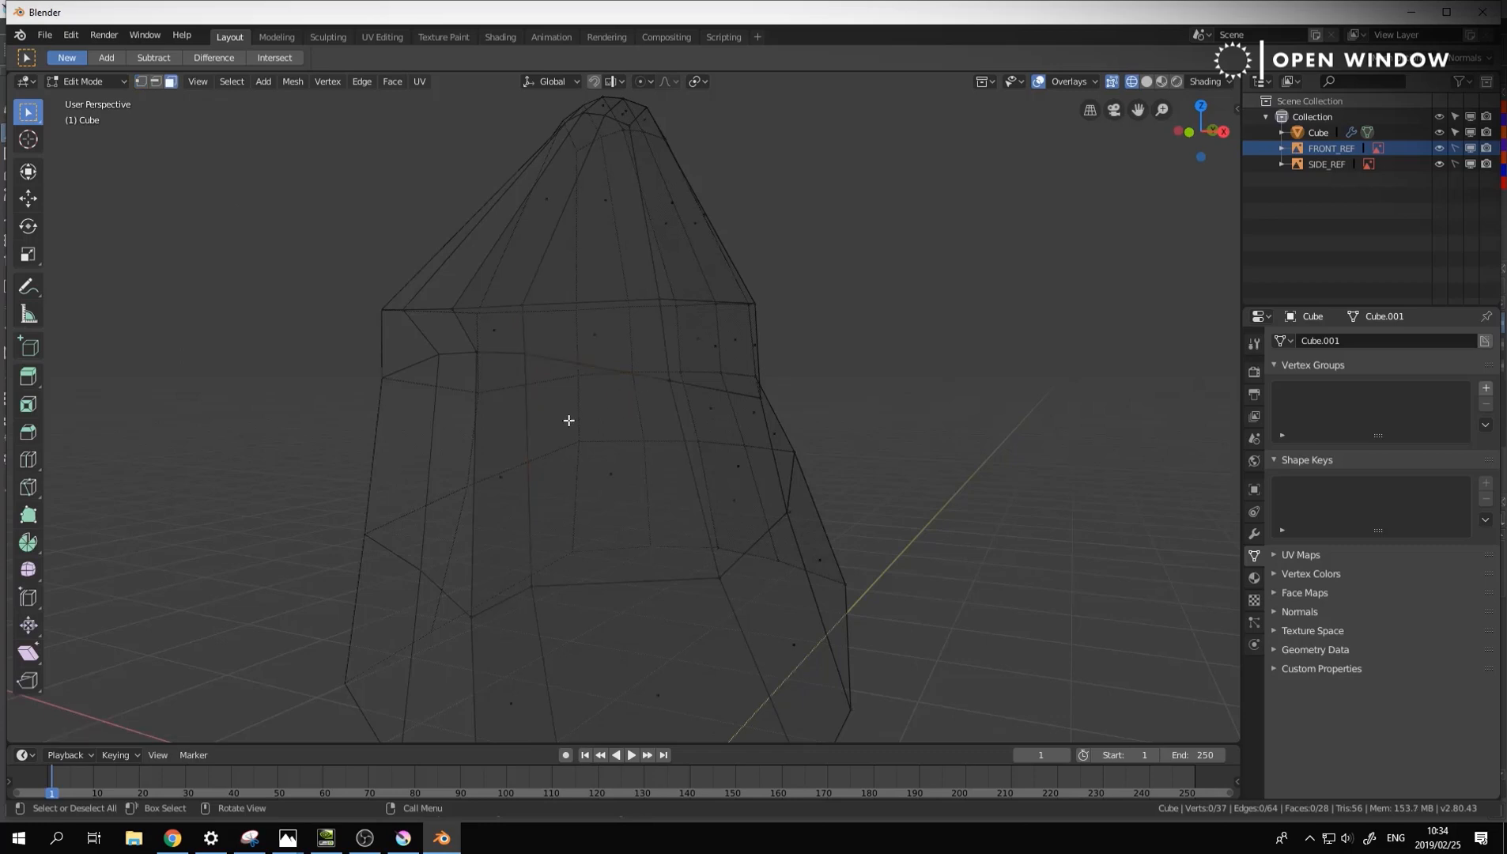
{"action": "key", "text": "KP_3"}
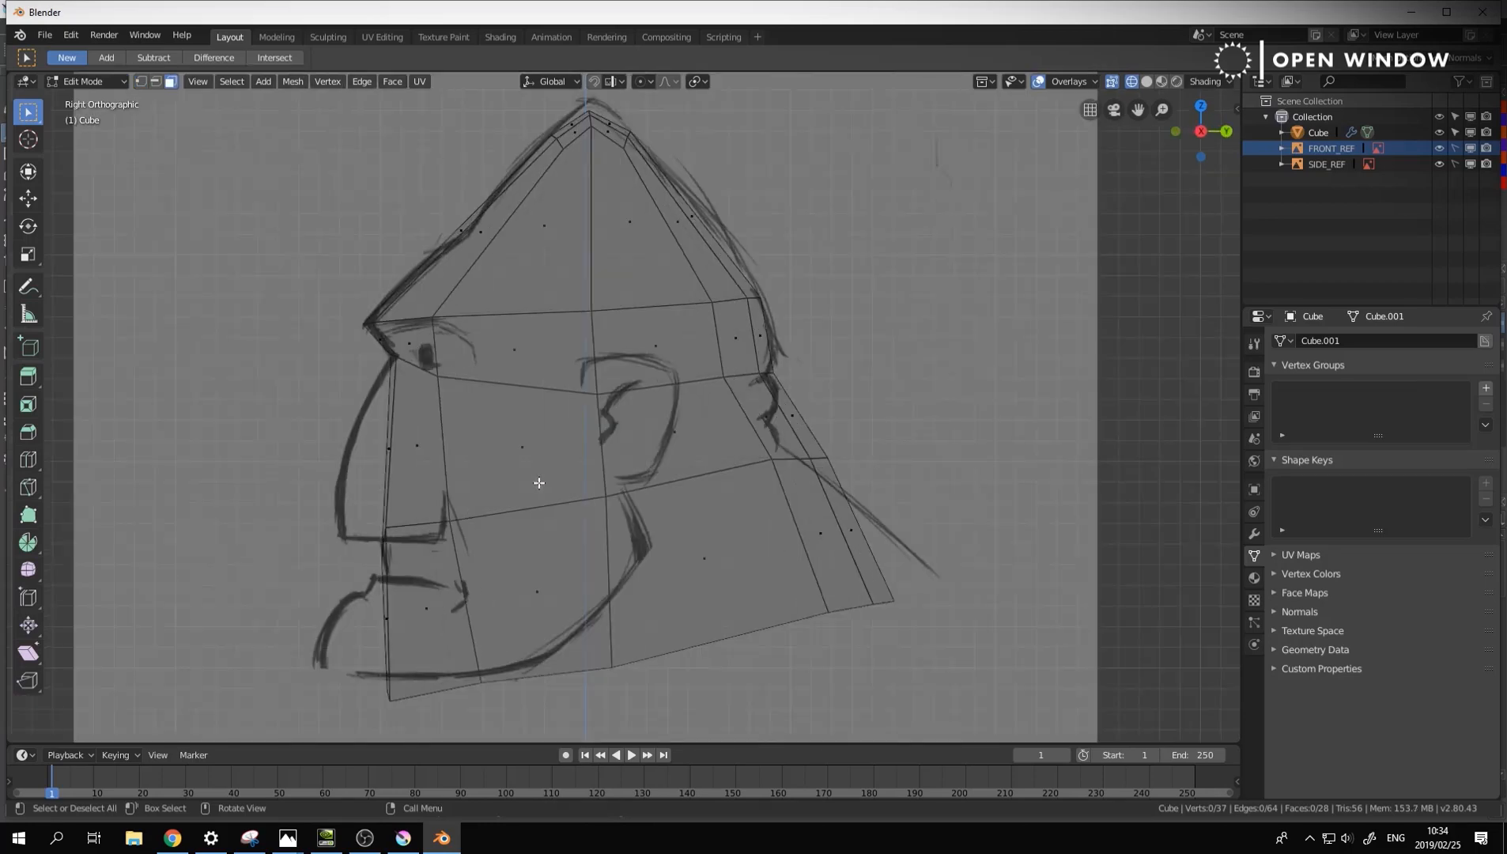
{"action": "middle_click_drag", "start_coordinate": [406, 481], "coordinate": [487, 479]}
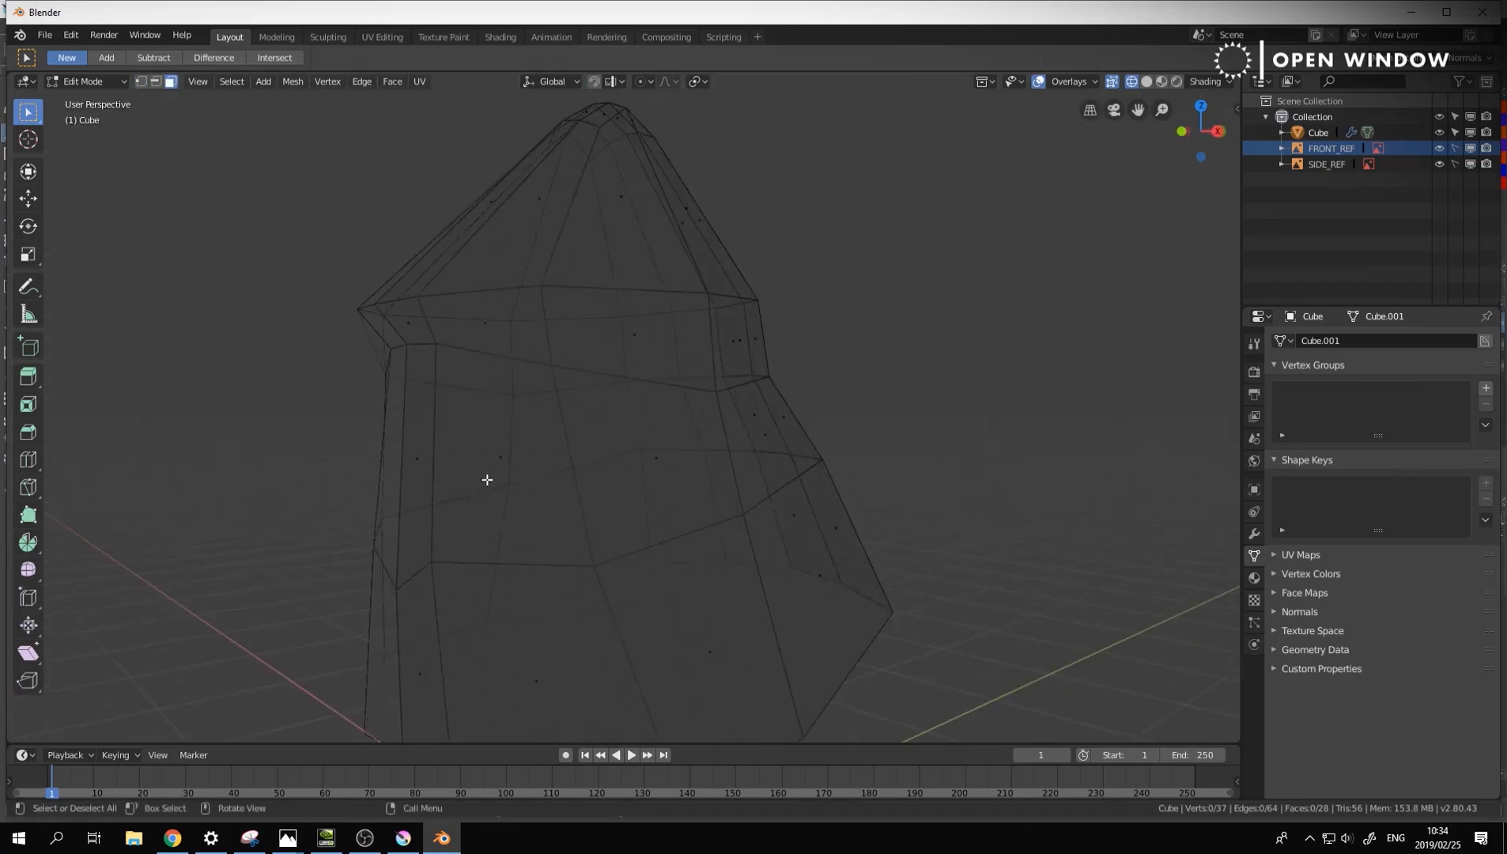
{"action": "left_click", "coordinate": [418, 464]}
{"action": "key", "text": "KP_3"}
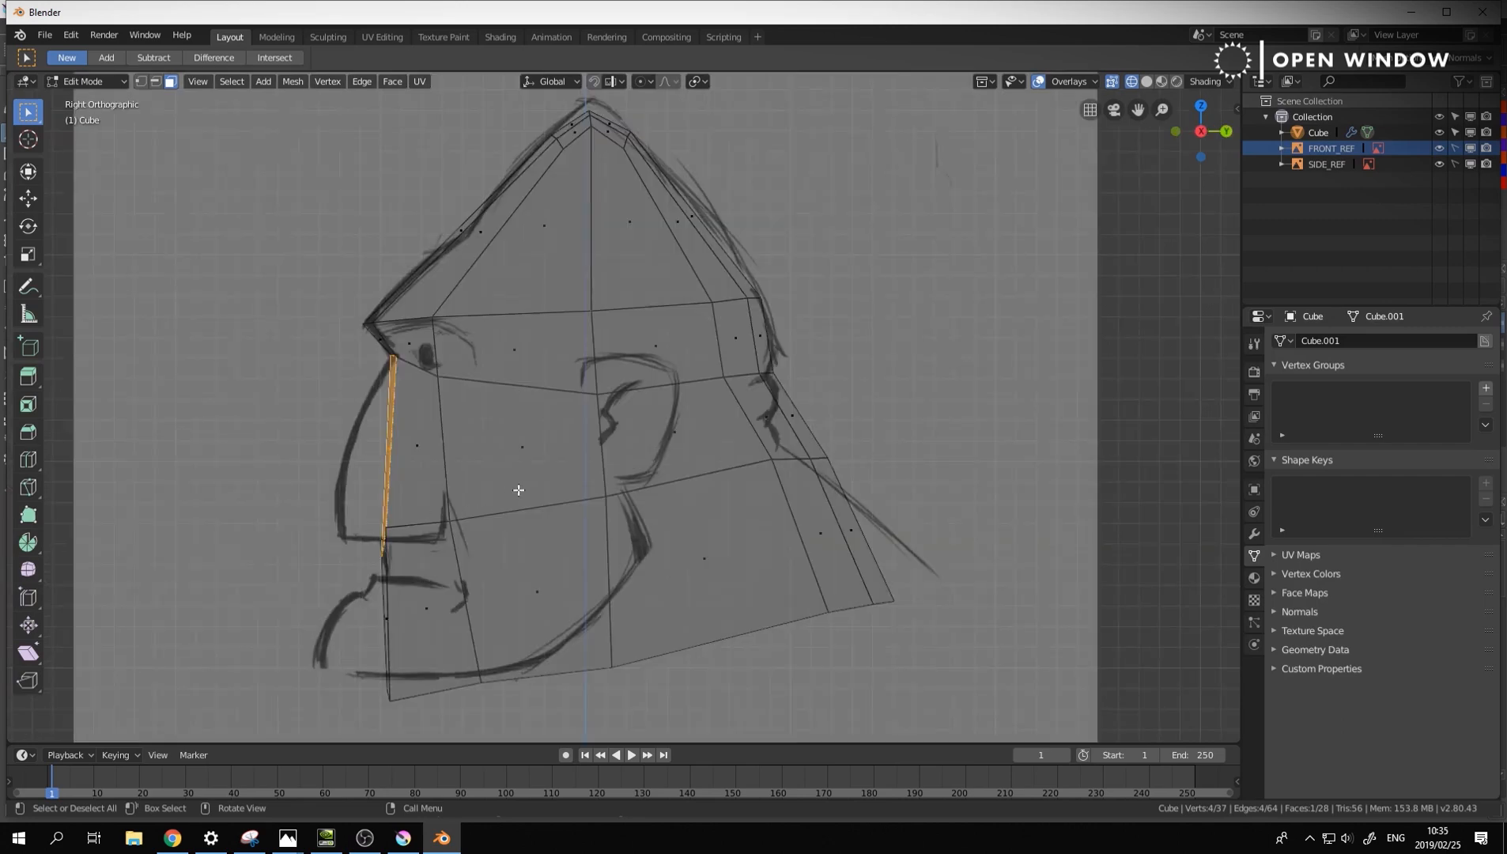
{"action": "key", "text": "e"}
{"action": "left_click", "coordinate": [460, 507]}
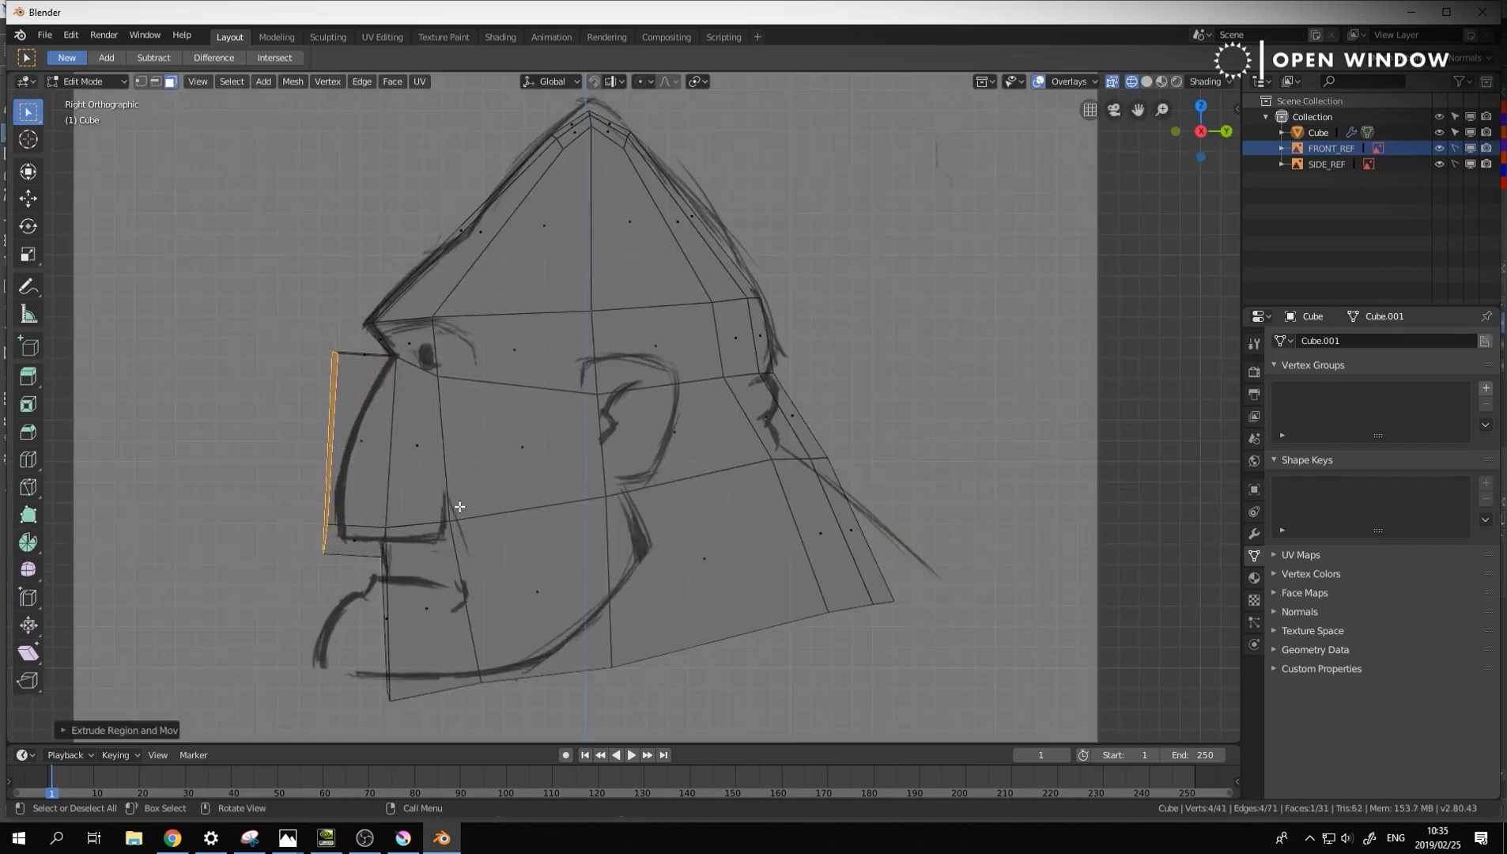
Move the extruded nose's upper vertices back and down onto the nose profile in the side reference
{"action": "key", "text": "1"}
{"action": "left_click_drag", "start_coordinate": [309, 329], "coordinate": [346, 379]}
{"action": "key", "text": "g"}
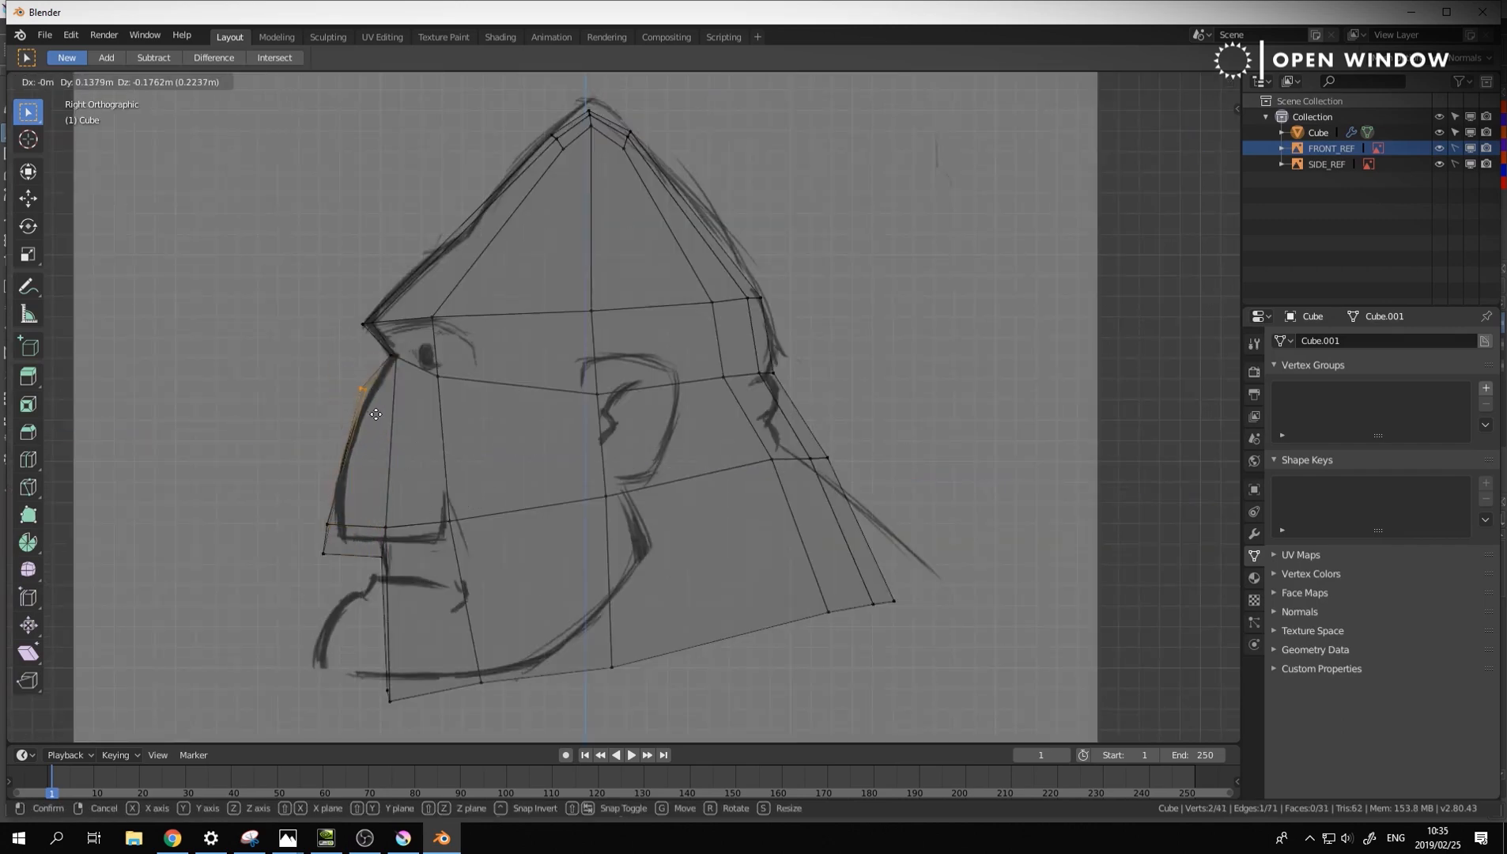
{"action": "left_click", "coordinate": [376, 415]}
In front view, move the extruded nose's lower outer vertex inward along the underside of the nose
{"action": "key", "text": "KP_1"}
{"action": "scroll", "coordinate": [585, 456], "scroll_direction": "up", "scroll_amount": 1}
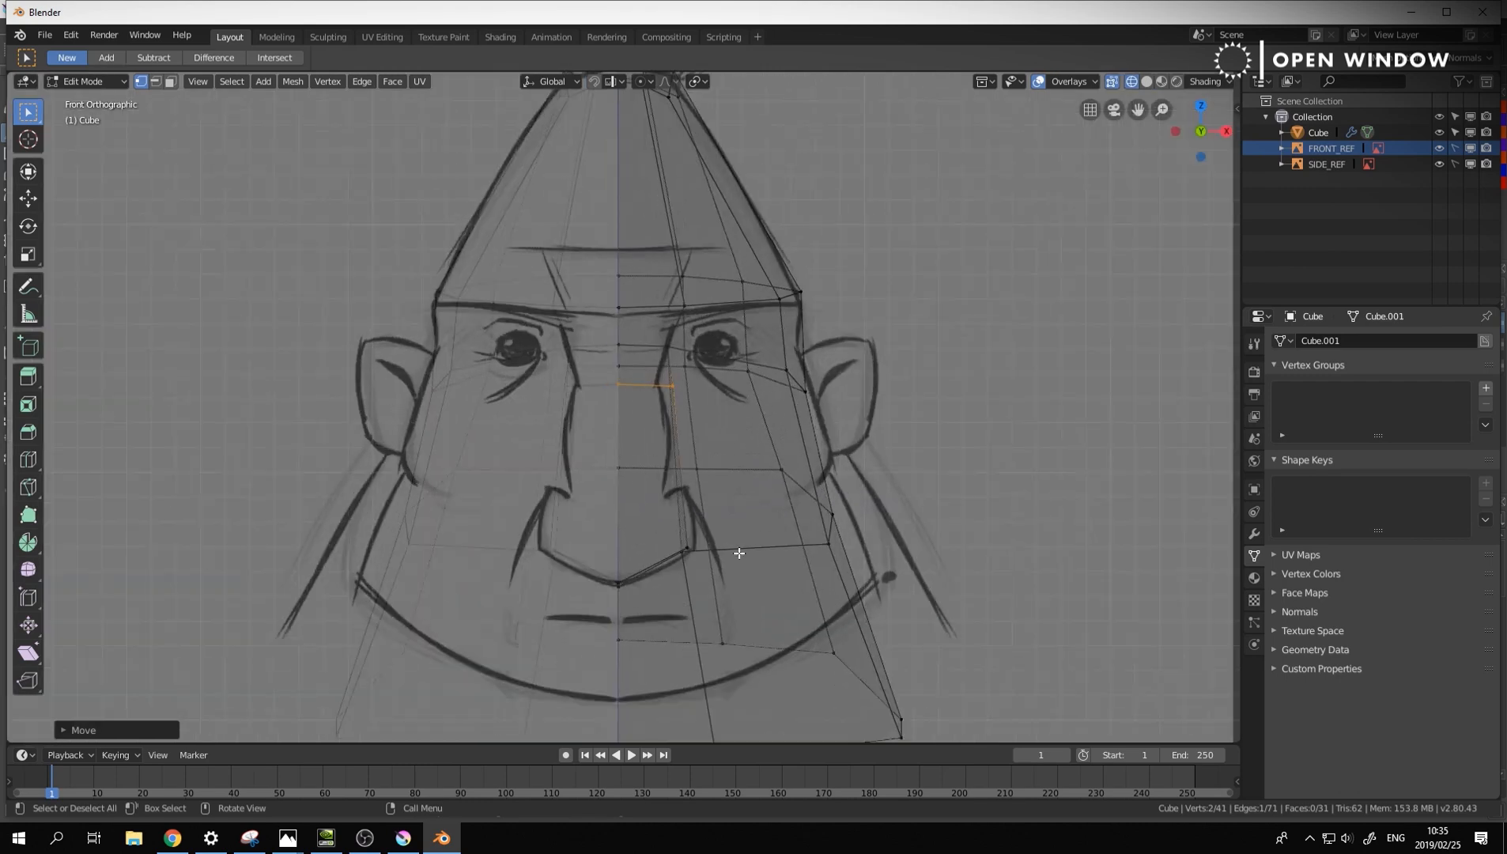
{"action": "left_click", "coordinate": [687, 548]}
{"action": "key", "text": "g"}
{"action": "left_click", "coordinate": [666, 551]}
{"action": "key", "text": "g"}
{"action": "left_click", "coordinate": [682, 555]}
Move the nose base's outer vertex inward onto the nose's underside outline and line up the extruded vertex in front with it
{"action": "left_click", "coordinate": [685, 548]}
{"action": "key", "text": "g"}
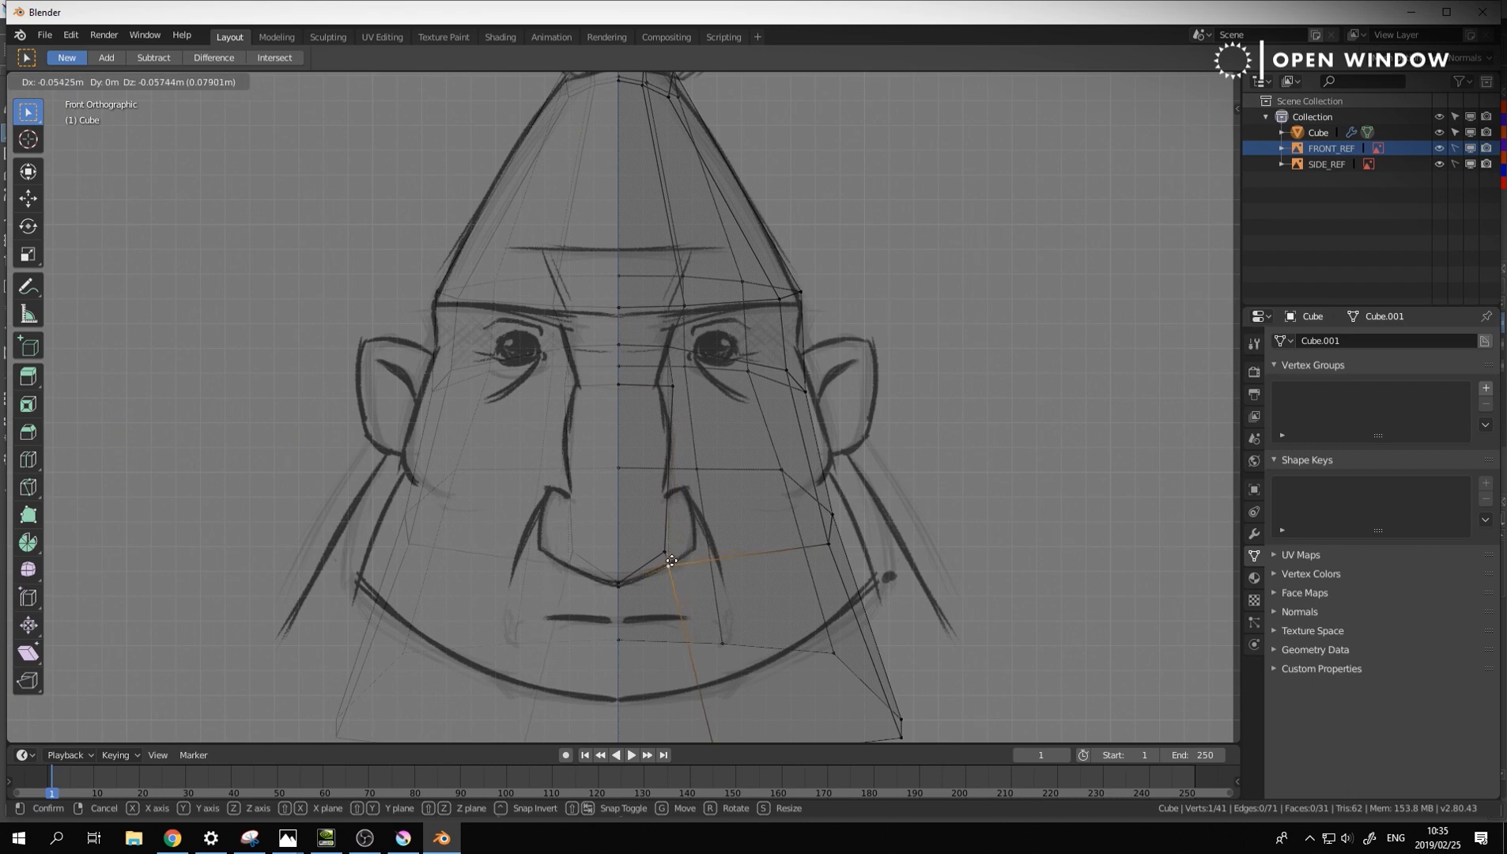
{"action": "left_click", "coordinate": [672, 552]}
{"action": "key", "text": "g"}
{"action": "left_click", "coordinate": [668, 553]}
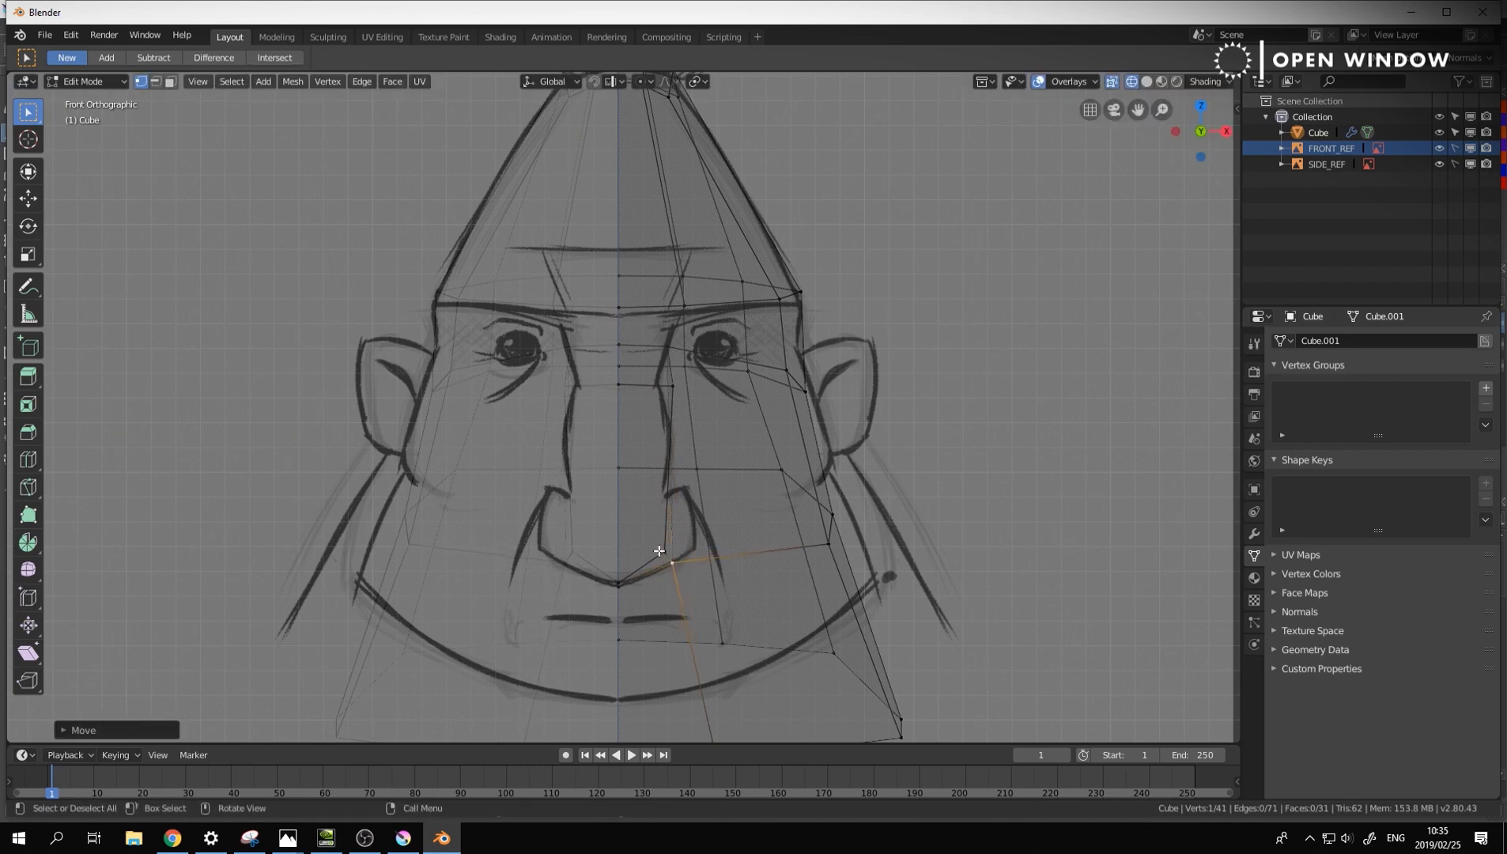
{"action": "left_click", "coordinate": [663, 551]}
{"action": "key", "text": "g"}
{"action": "left_click", "coordinate": [669, 555]}
Align the extruded nose's upper outer vertex and the bridge vertex with the drawn nose edge, and nudge the mid-nose vertex outward
{"action": "left_click", "coordinate": [662, 386]}
{"action": "key", "text": "g"}
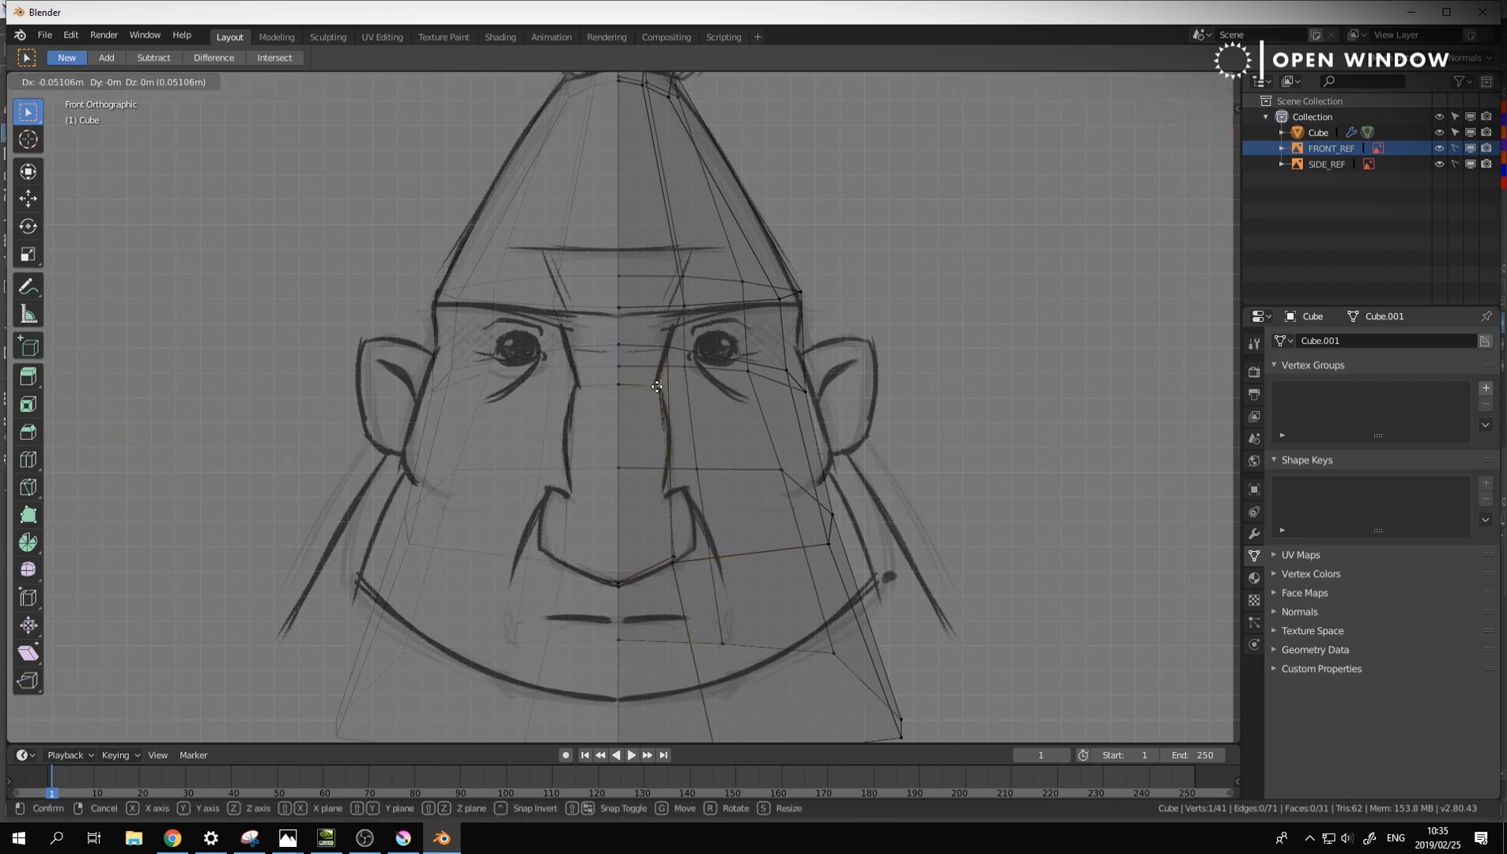
{"action": "left_click", "coordinate": [669, 356]}
{"action": "key", "text": "g"}
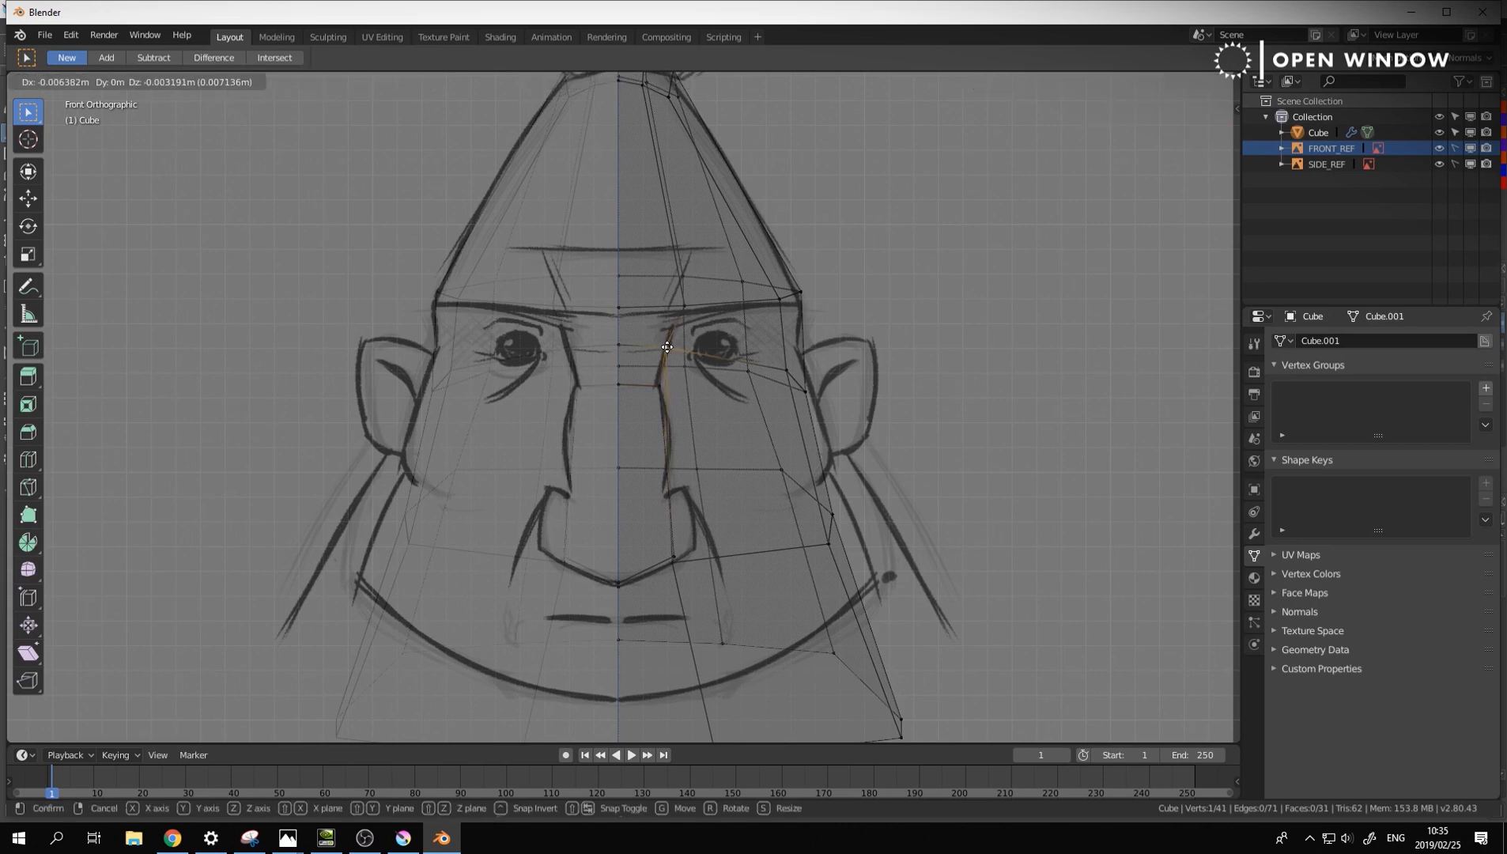
{"action": "left_click", "coordinate": [669, 349]}
{"action": "left_click", "coordinate": [661, 469]}
{"action": "key", "text": "g"}
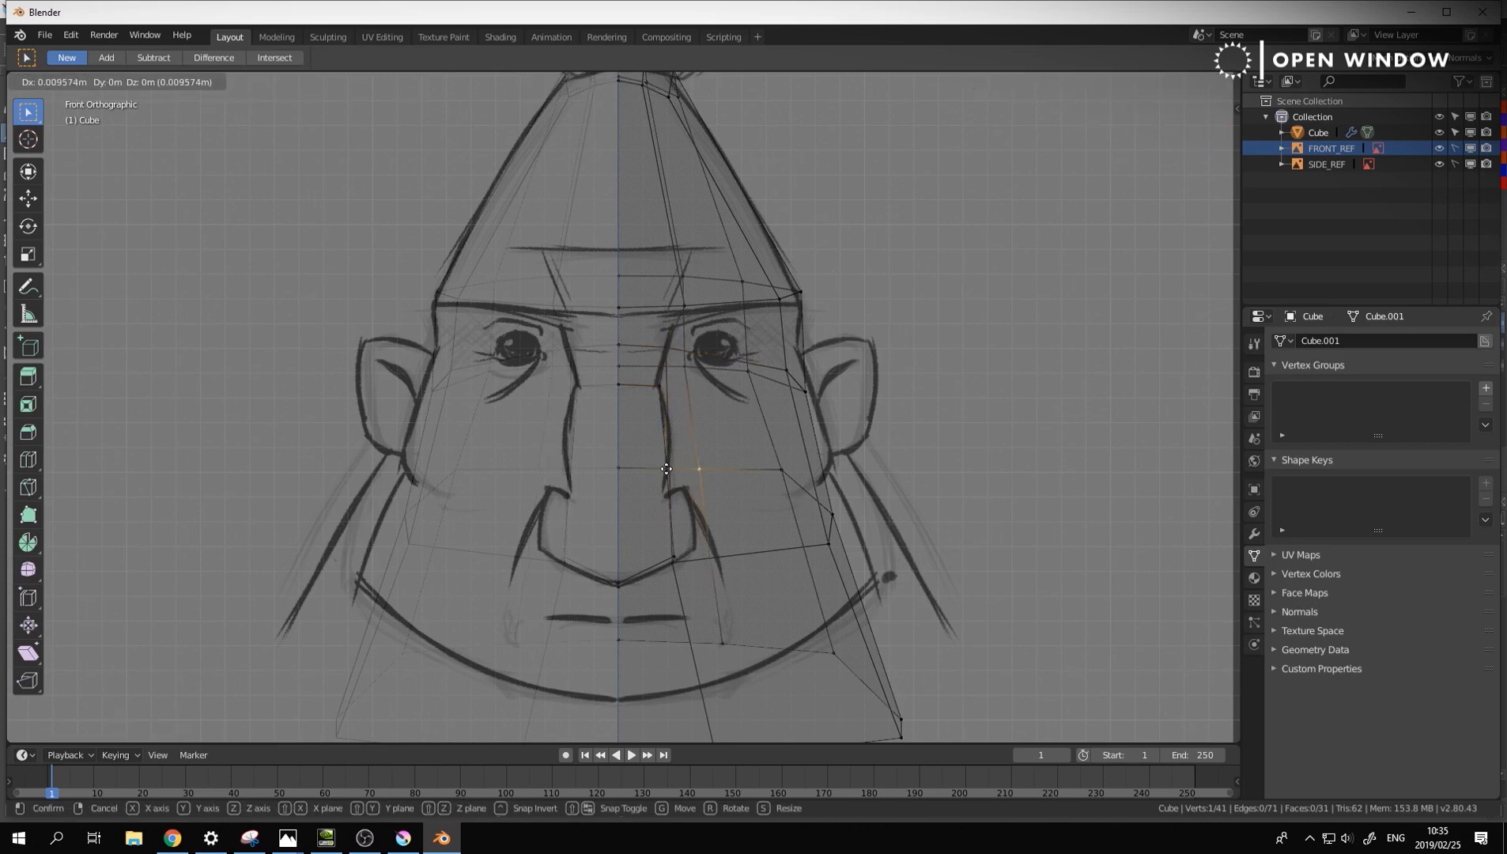
{"action": "left_click", "coordinate": [668, 469]}
Add a horizontal loop cut across the nose and cheek, slid up to just below the eyes
{"action": "middle_click_drag", "start_coordinate": [668, 469], "coordinate": [697, 458]}
{"action": "key", "text": "Tab"}
{"action": "scroll", "coordinate": [595, 461], "scroll_direction": "down", "scroll_amount": 4}
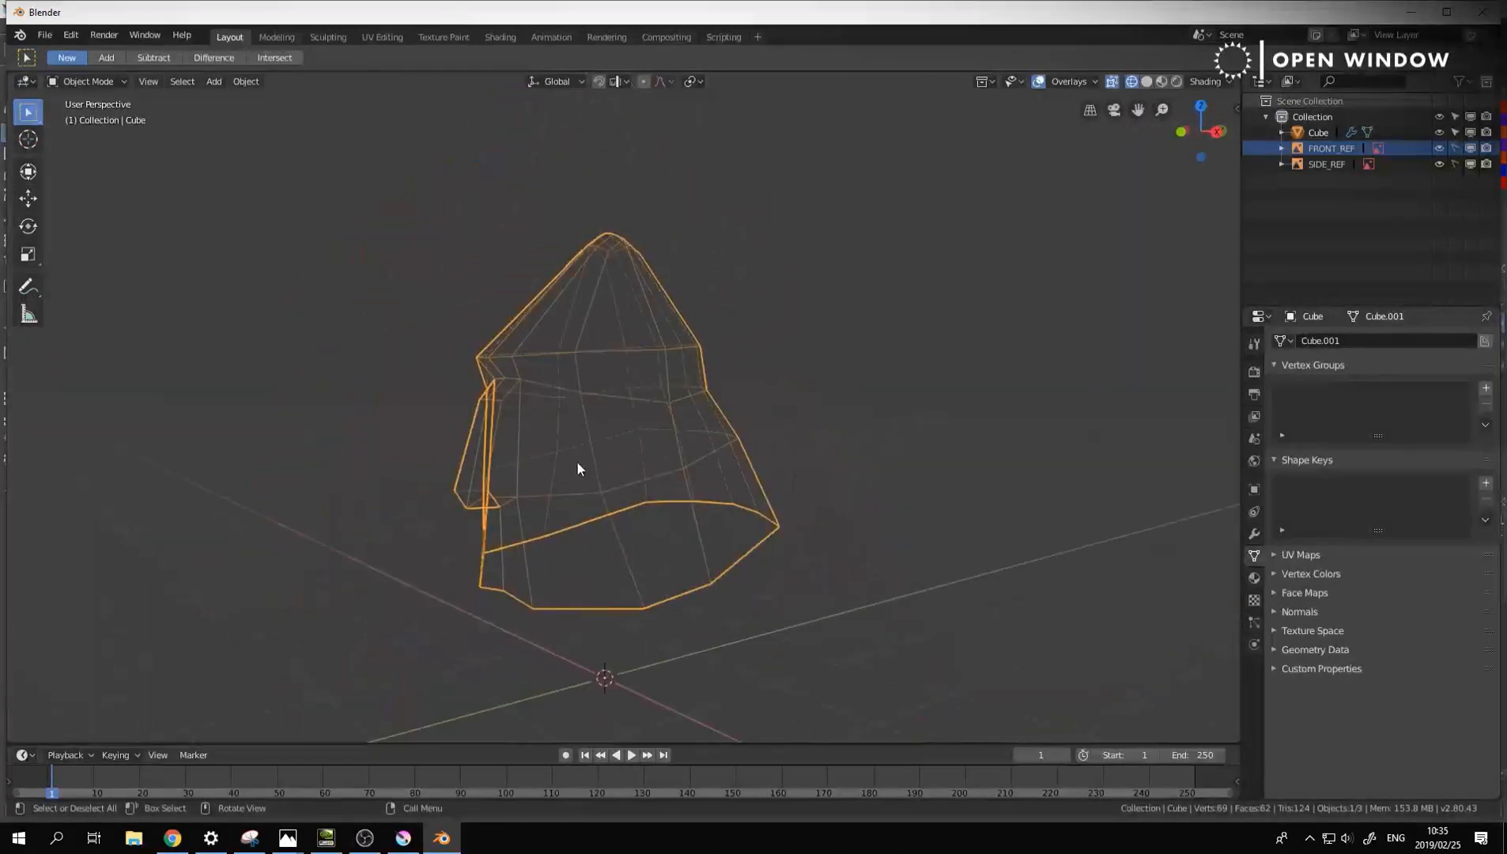
{"action": "middle_click_drag", "start_coordinate": [578, 471], "coordinate": [634, 460]}
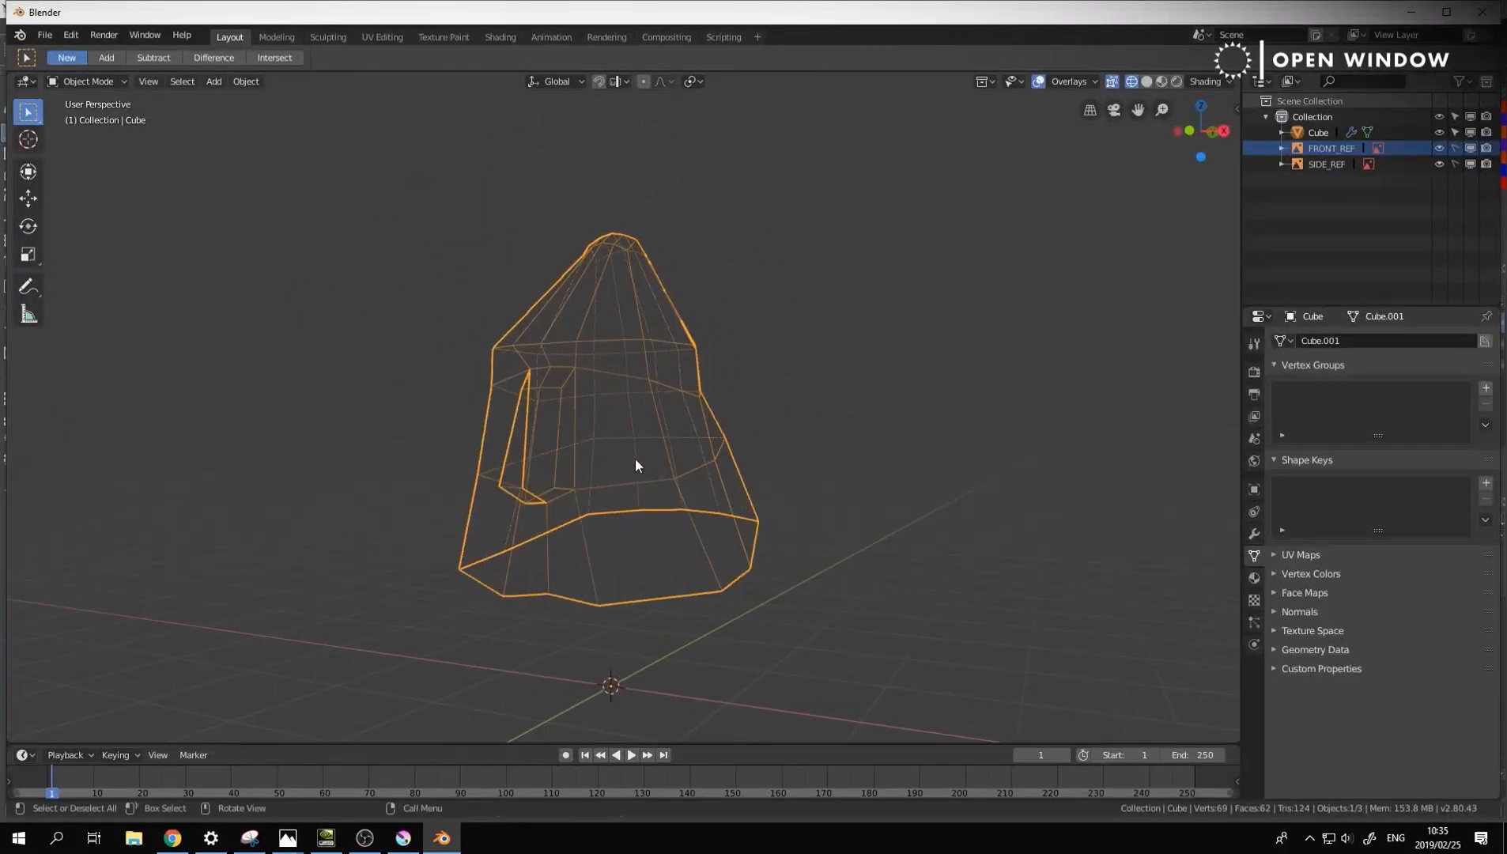
{"action": "key", "text": "KP_1"}
{"action": "scroll", "coordinate": [635, 459], "scroll_direction": "up", "scroll_amount": 4}
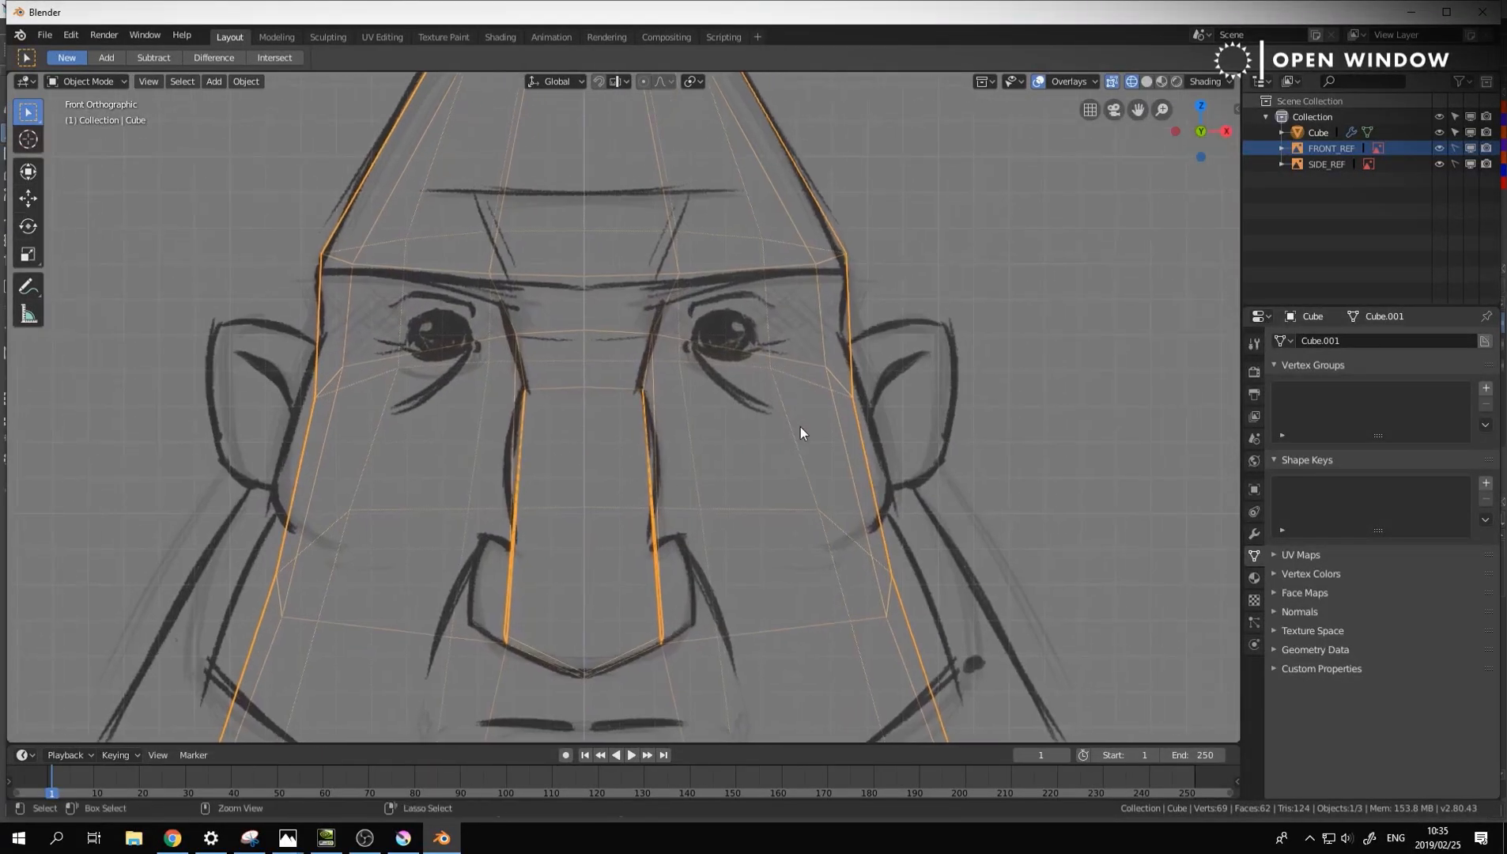
{"action": "key", "text": "Tab"}
{"action": "key", "text": "ctrl+r"}
{"action": "left_click", "coordinate": [820, 467]}
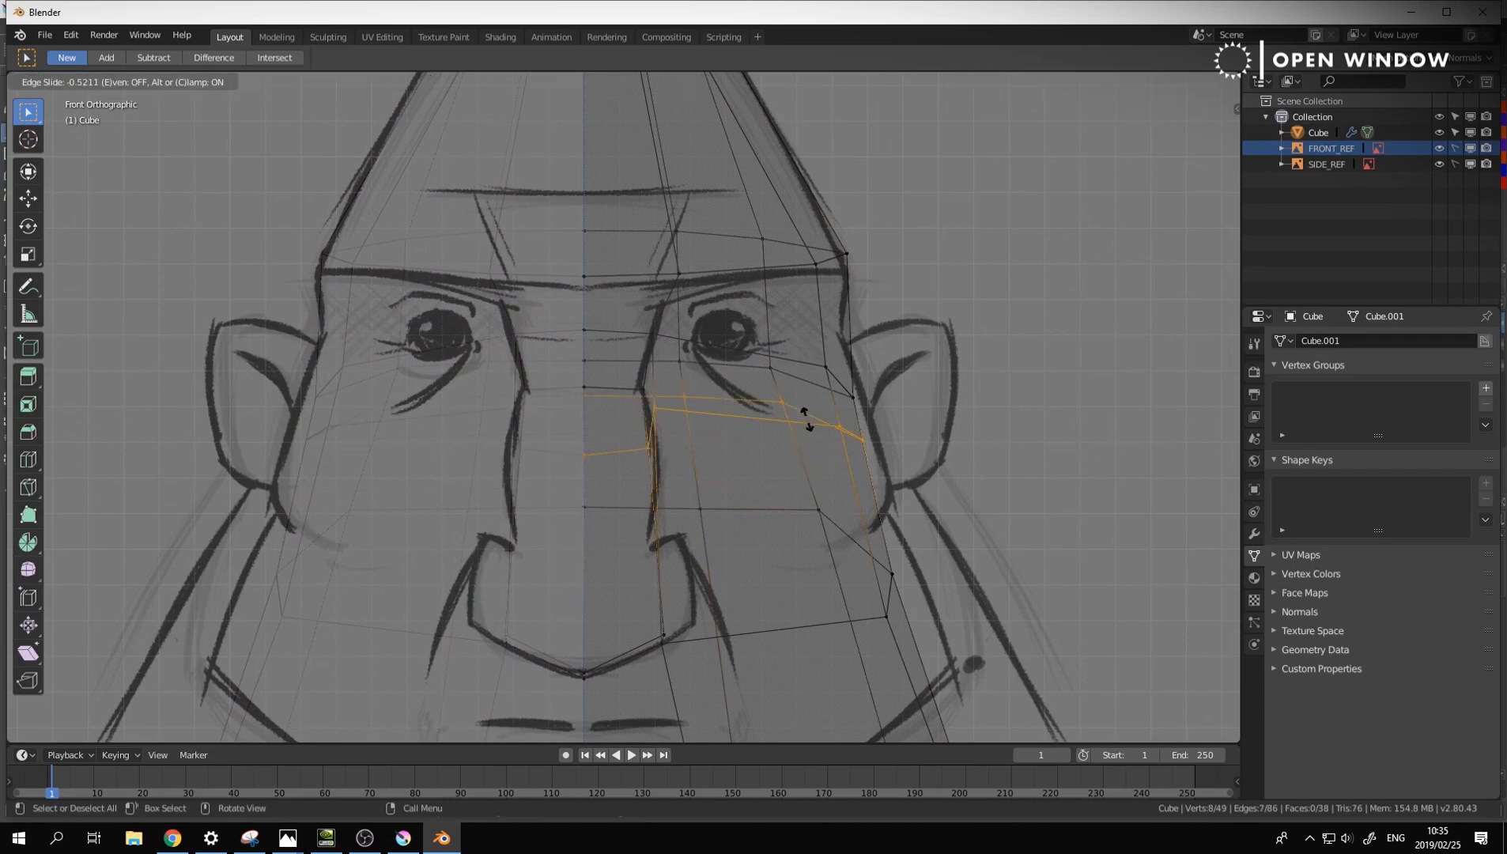
{"action": "left_click", "coordinate": [730, 440]}
{"action": "middle_click_drag", "start_coordinate": [730, 440], "coordinate": [535, 439]}
{"action": "key", "text": "KP_1"}
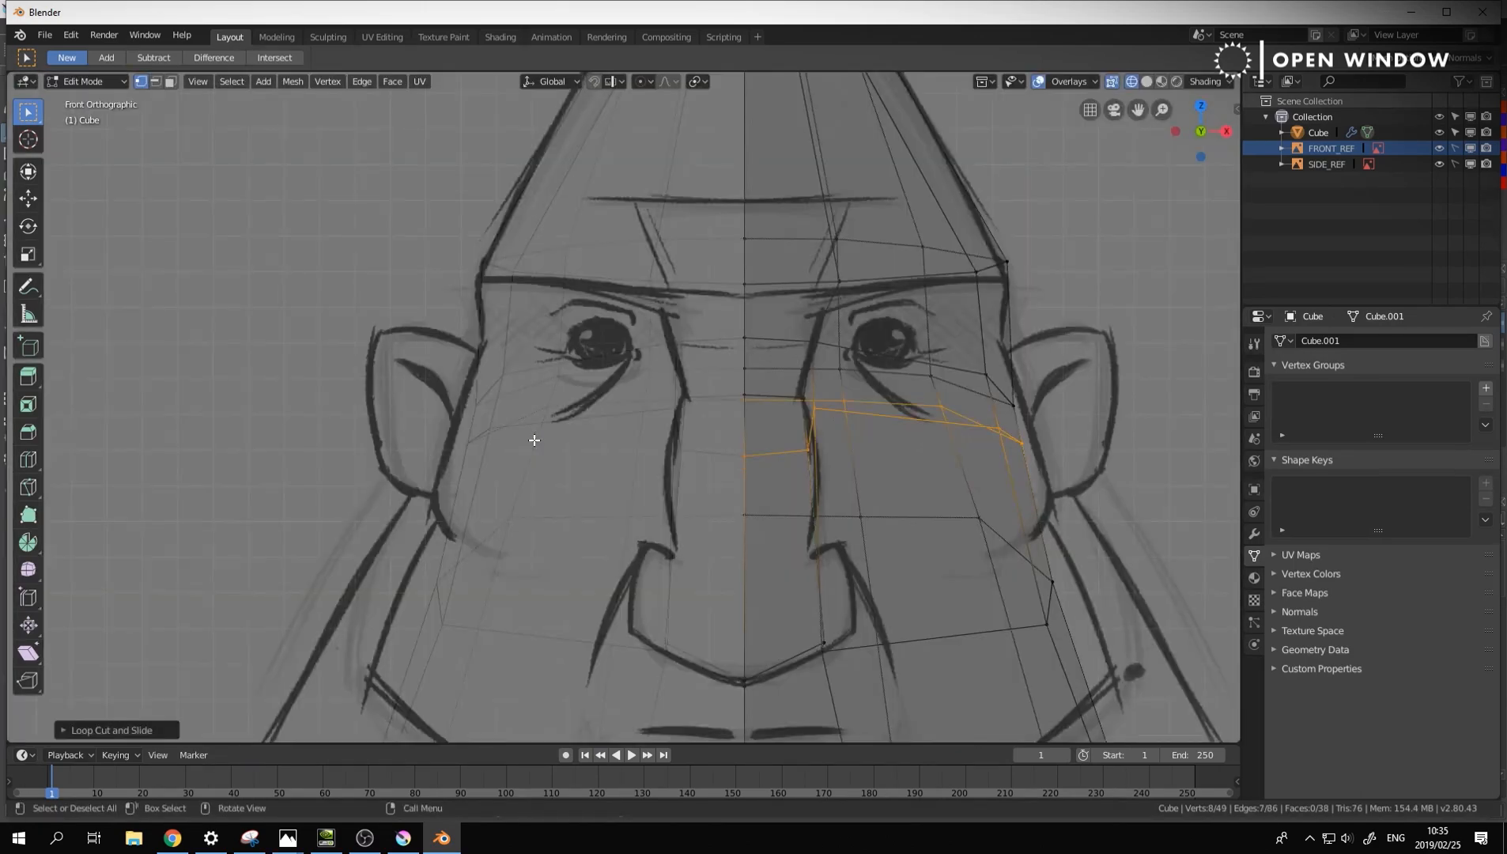
Raise the eye-level loop's side vertex onto the head outline at the ear's top and the vertex beside the eye's outer corner
{"action": "left_click", "coordinate": [1013, 402]}
{"action": "key", "text": "g"}
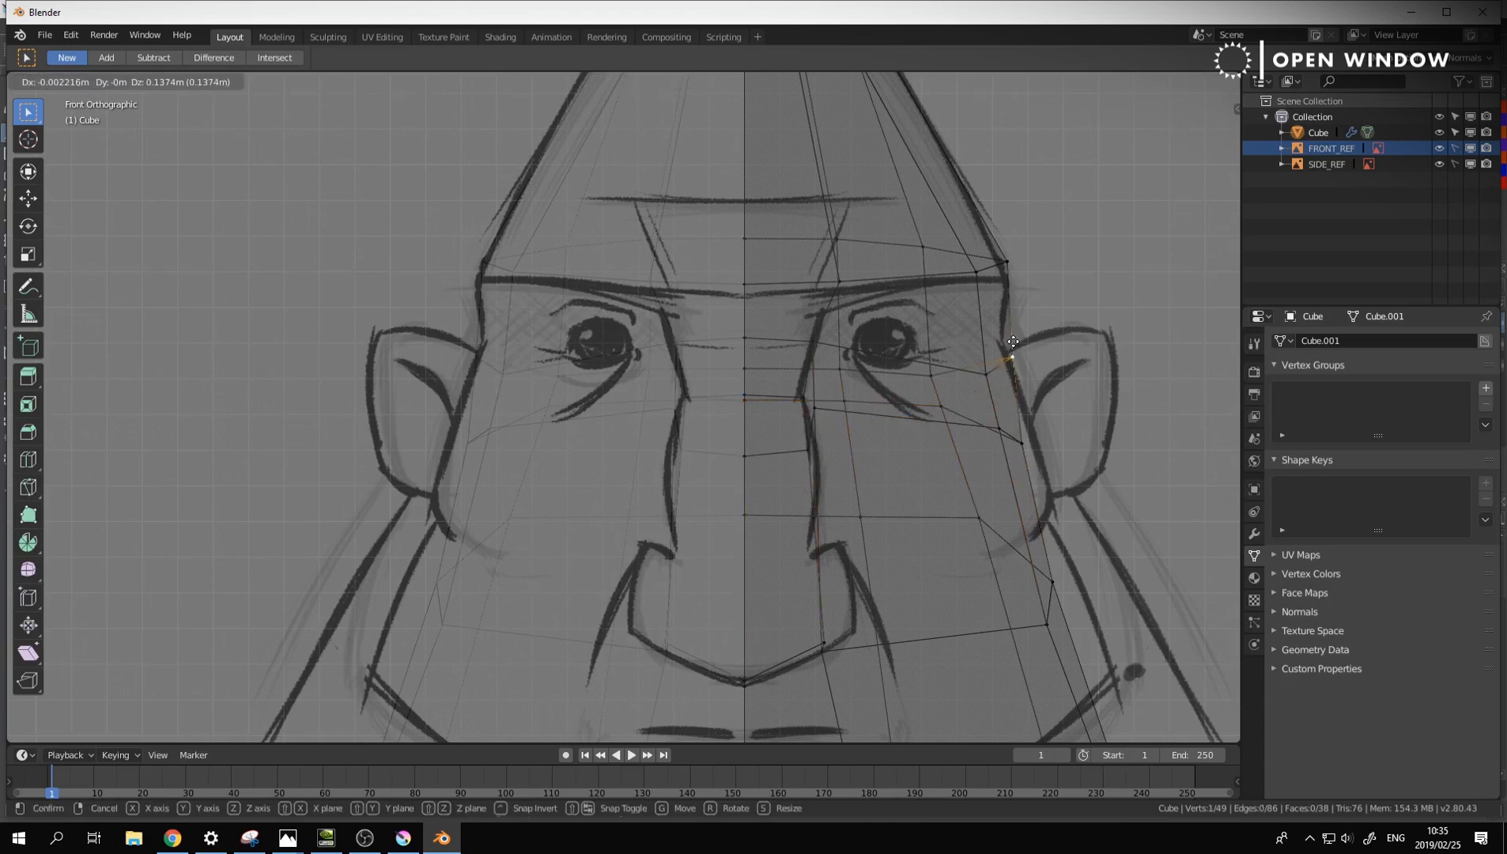
{"action": "left_click", "coordinate": [991, 369]}
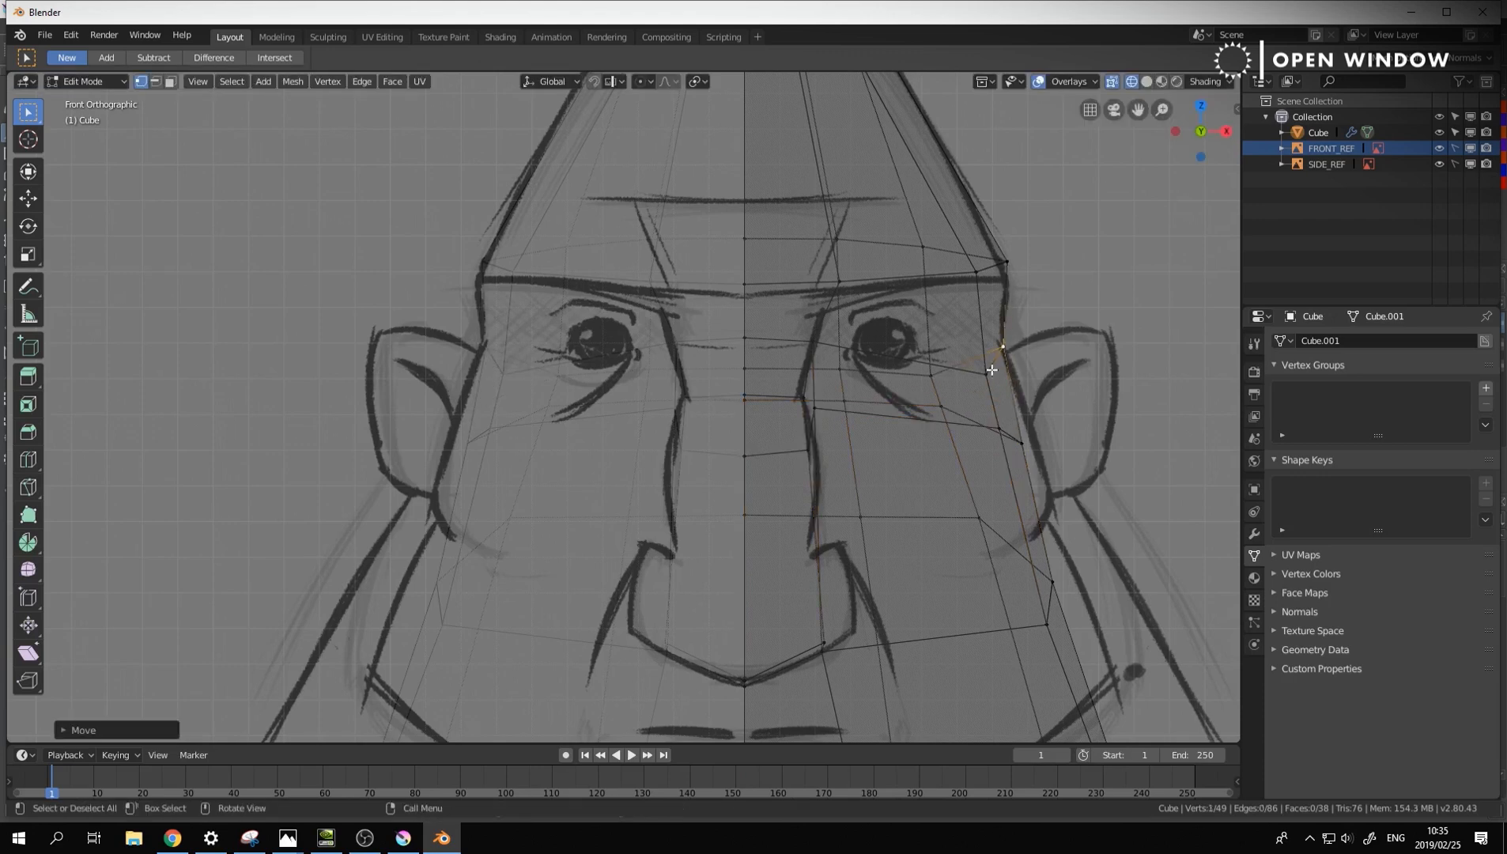
{"action": "left_click", "coordinate": [930, 377]}
{"action": "key", "text": "g"}
{"action": "left_click", "coordinate": [930, 352]}
{"action": "key", "text": "g"}
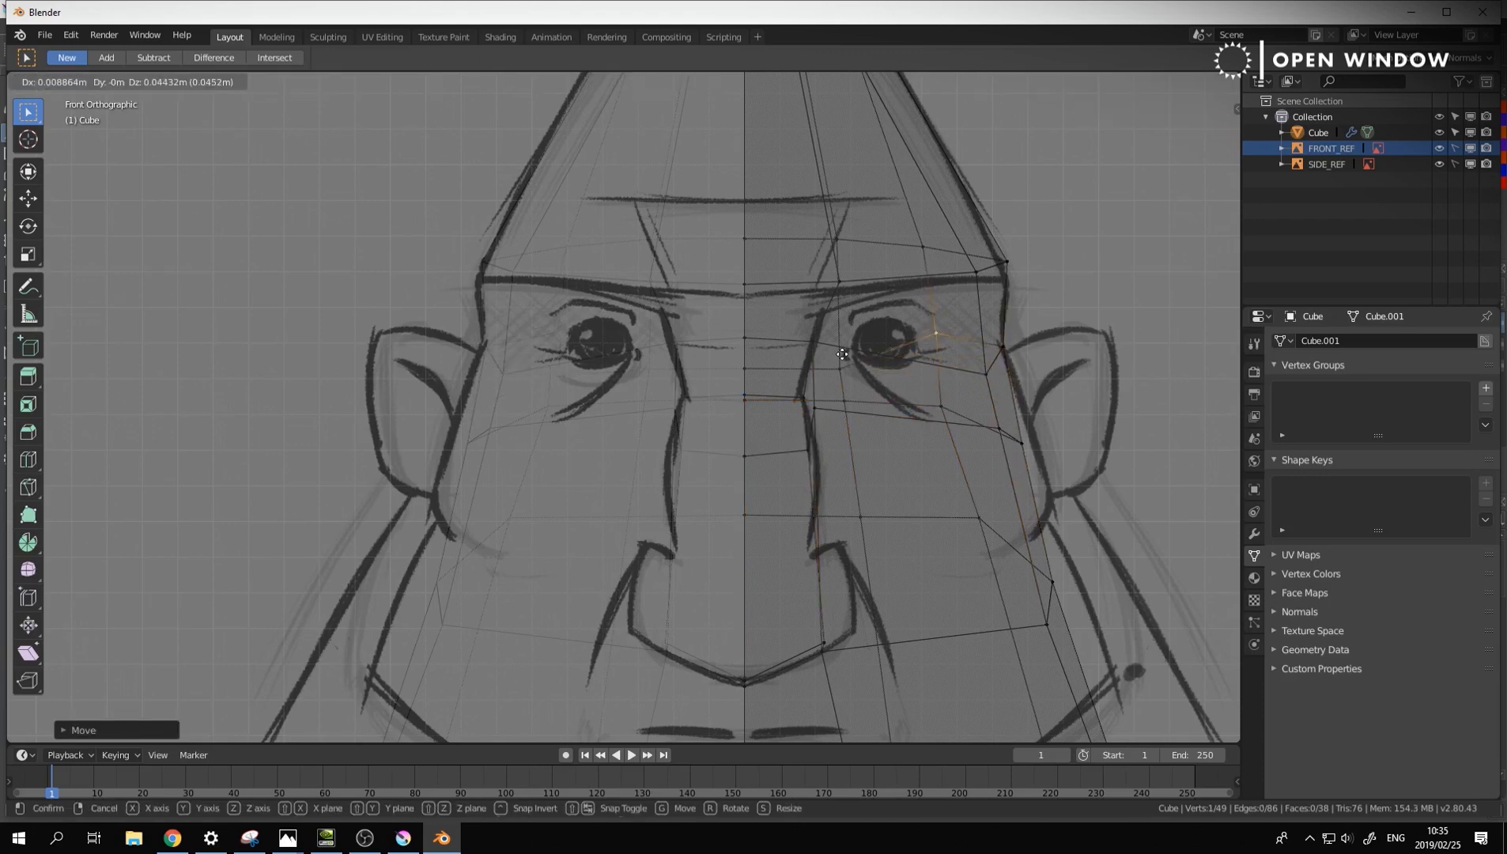
{"action": "left_click", "coordinate": [842, 354]}
Raise the eye-level loop's vertices at the inner eye corner and near the temple, and nudge its side vertex up the head outline
{"action": "left_click", "coordinate": [835, 370]}
{"action": "key", "text": "g"}
{"action": "left_click", "coordinate": [838, 345]}
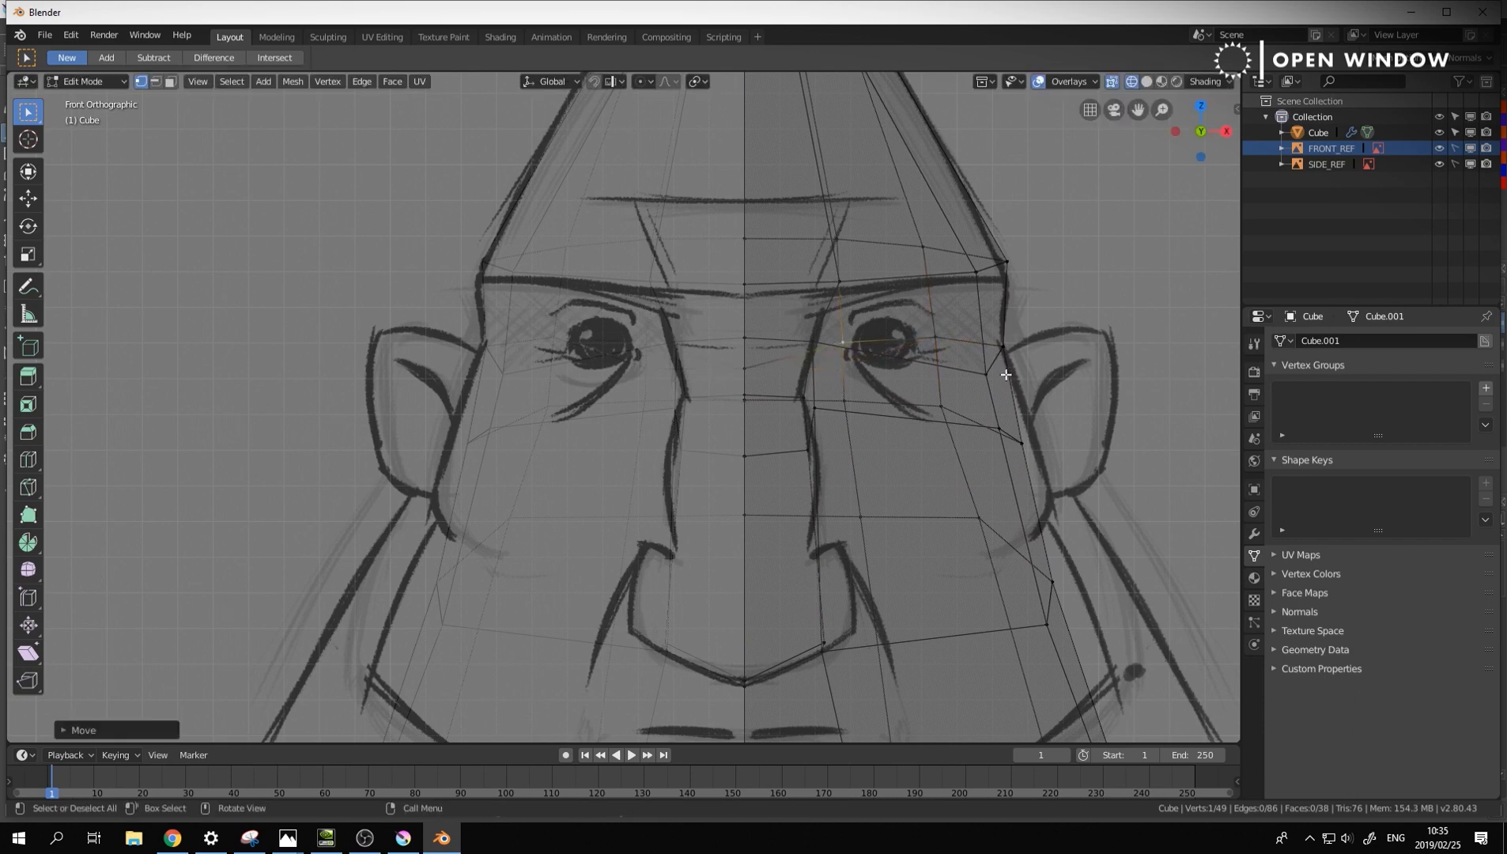
{"action": "left_click", "coordinate": [987, 373]}
{"action": "key", "text": "g"}
{"action": "left_click", "coordinate": [980, 354]}
{"action": "left_click", "coordinate": [1003, 346]}
{"action": "key", "text": "g"}
{"action": "left_click", "coordinate": [1005, 338]}
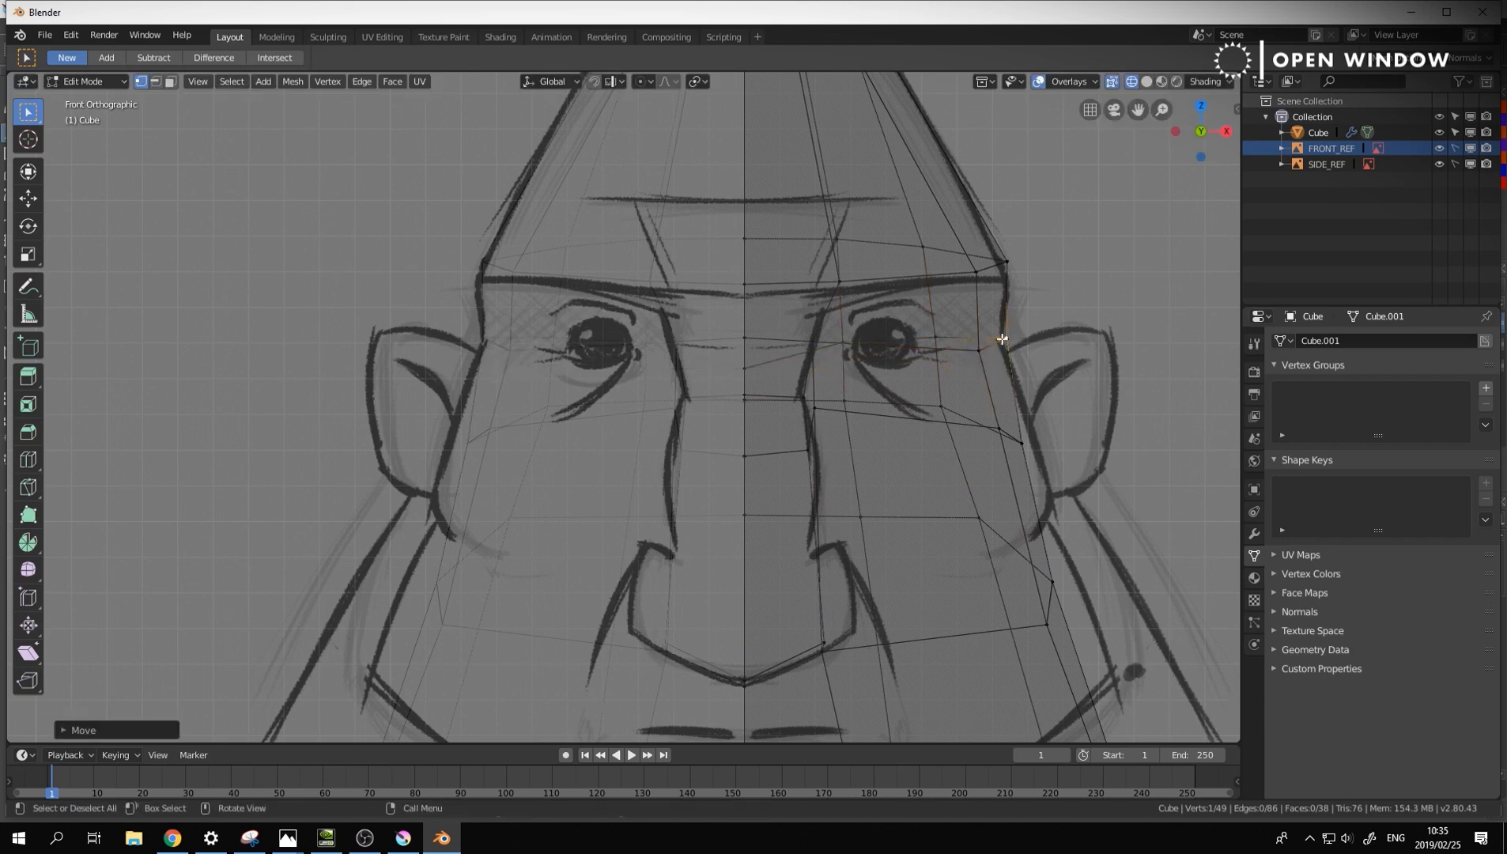
Reposition the eye-level loop's vertex near the temple so that it lines up with the neighbouring side vertex in the front view
{"action": "left_click", "coordinate": [980, 355]}
{"action": "key", "text": "g"}
{"action": "left_click", "coordinate": [979, 348]}
{"action": "middle_click_drag", "start_coordinate": [782, 374], "coordinate": [580, 365], "text": "shift"}
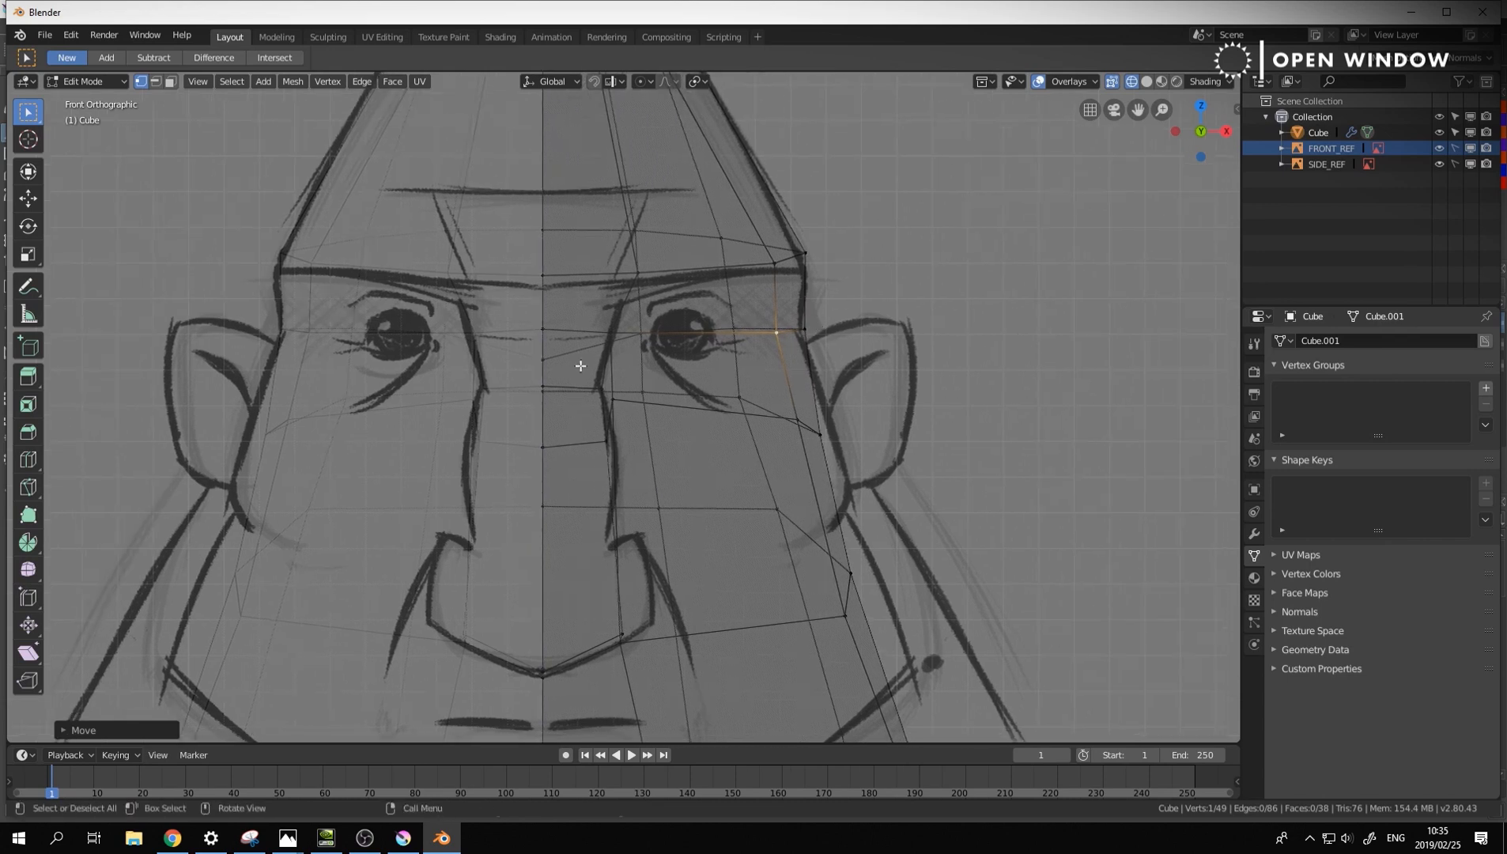
{"action": "key", "text": "g"}
{"action": "left_click", "coordinate": [539, 354]}
{"action": "key", "text": "g"}
{"action": "left_click", "coordinate": [537, 340]}
{"action": "key", "text": "a"}
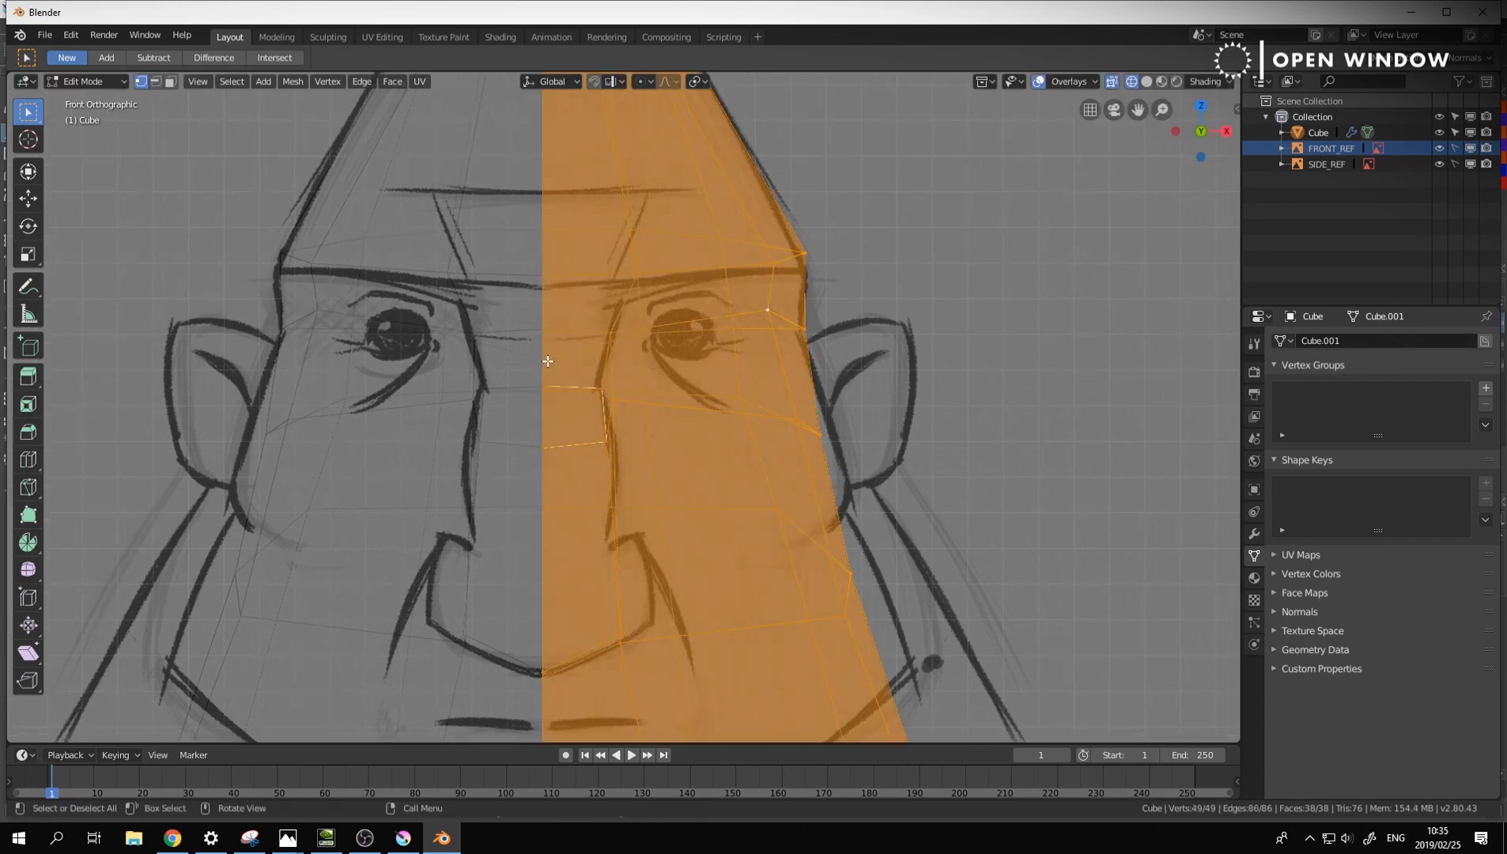
{"action": "left_click", "coordinate": [766, 306]}
{"action": "key", "text": "g"}
{"action": "left_click", "coordinate": [769, 324]}
Raise the centre-line vertex between the eyes to the height of the eye-level loop
{"action": "key", "text": "g"}
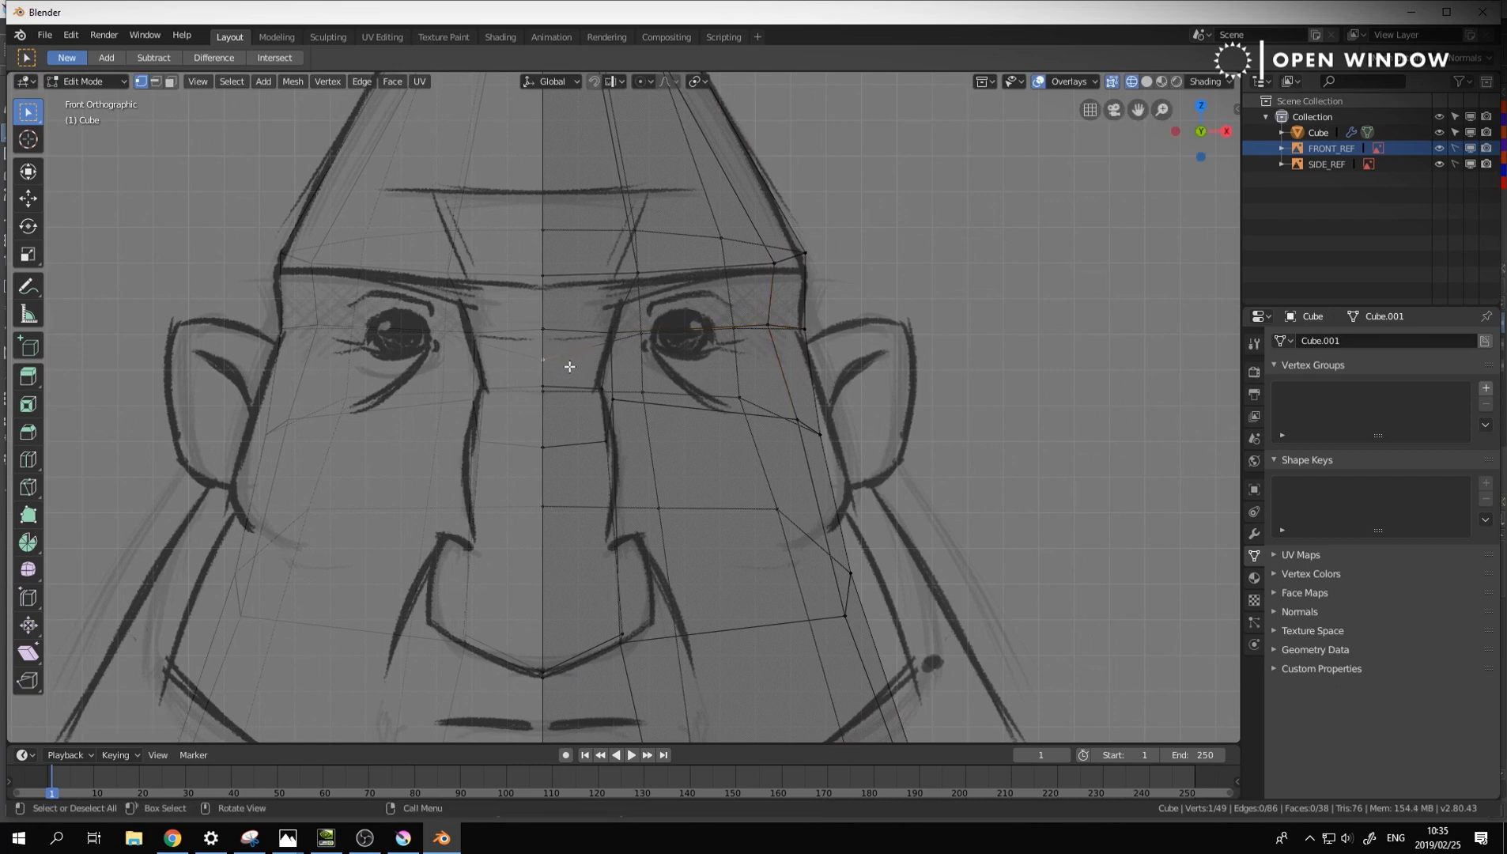
{"action": "left_click", "coordinate": [553, 330]}
{"action": "key", "text": "g"}
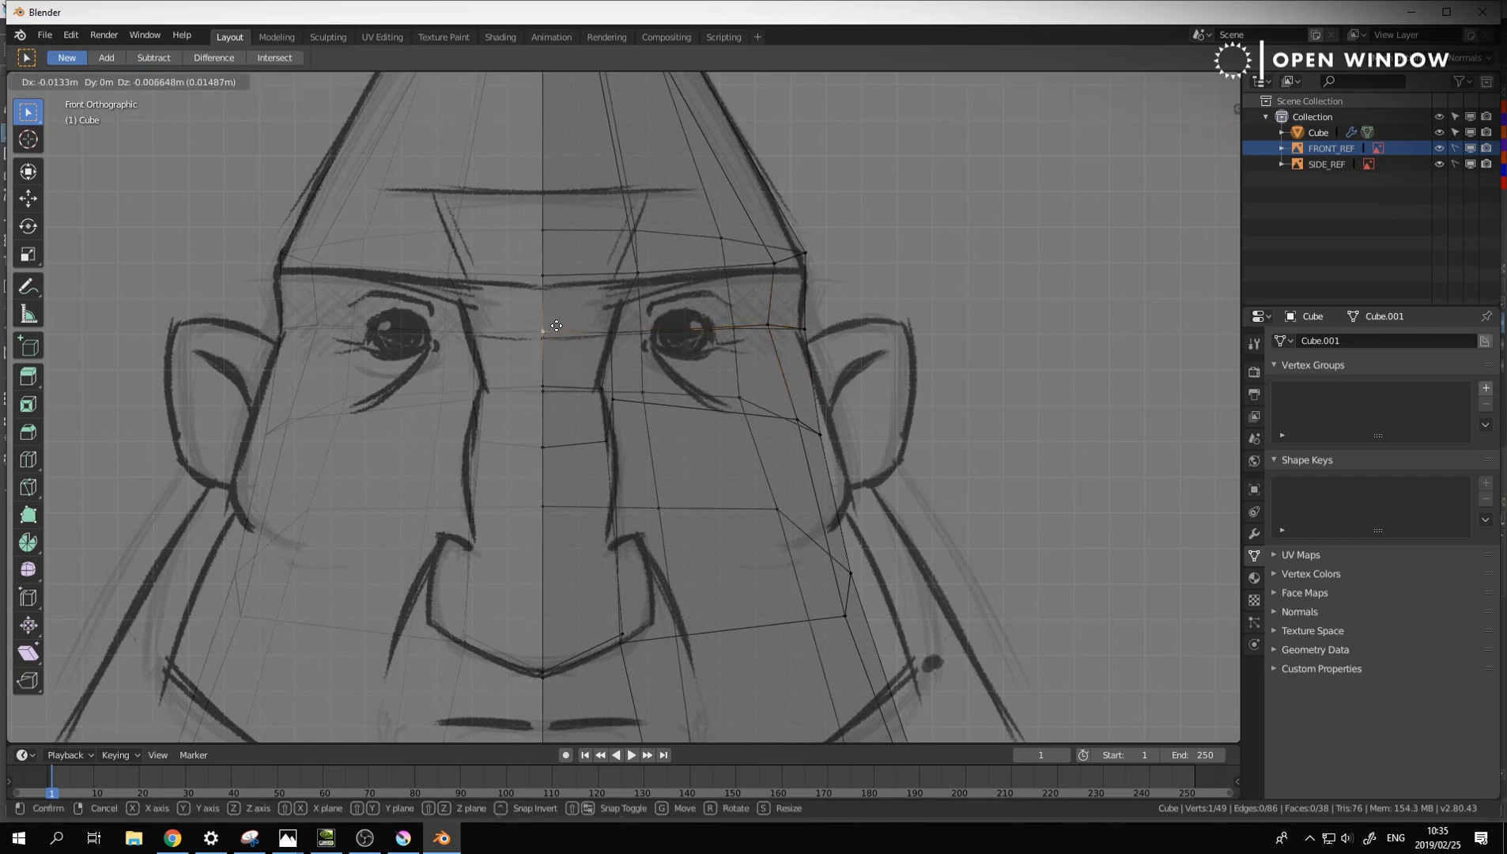
{"action": "left_click", "coordinate": [587, 340]}
In the side view, raise the pair of vertices on the nose ridge below the bridge along the drawn nose profile
{"action": "middle_click_drag", "start_coordinate": [680, 400], "coordinate": [653, 402]}
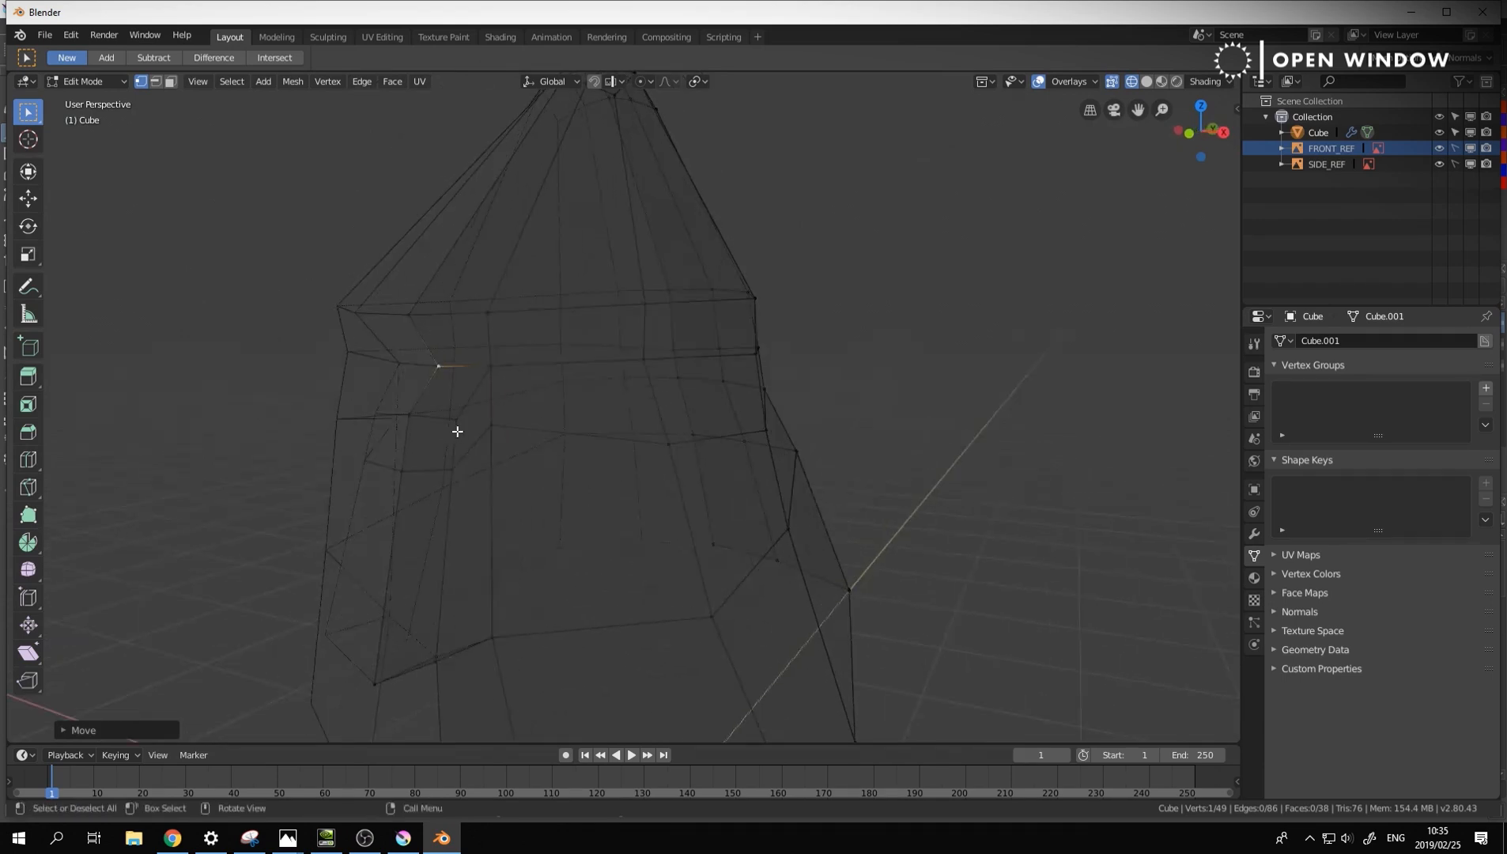
{"action": "middle_click_drag", "start_coordinate": [447, 461], "coordinate": [298, 427]}
{"action": "key", "text": "KP_Decimal"}
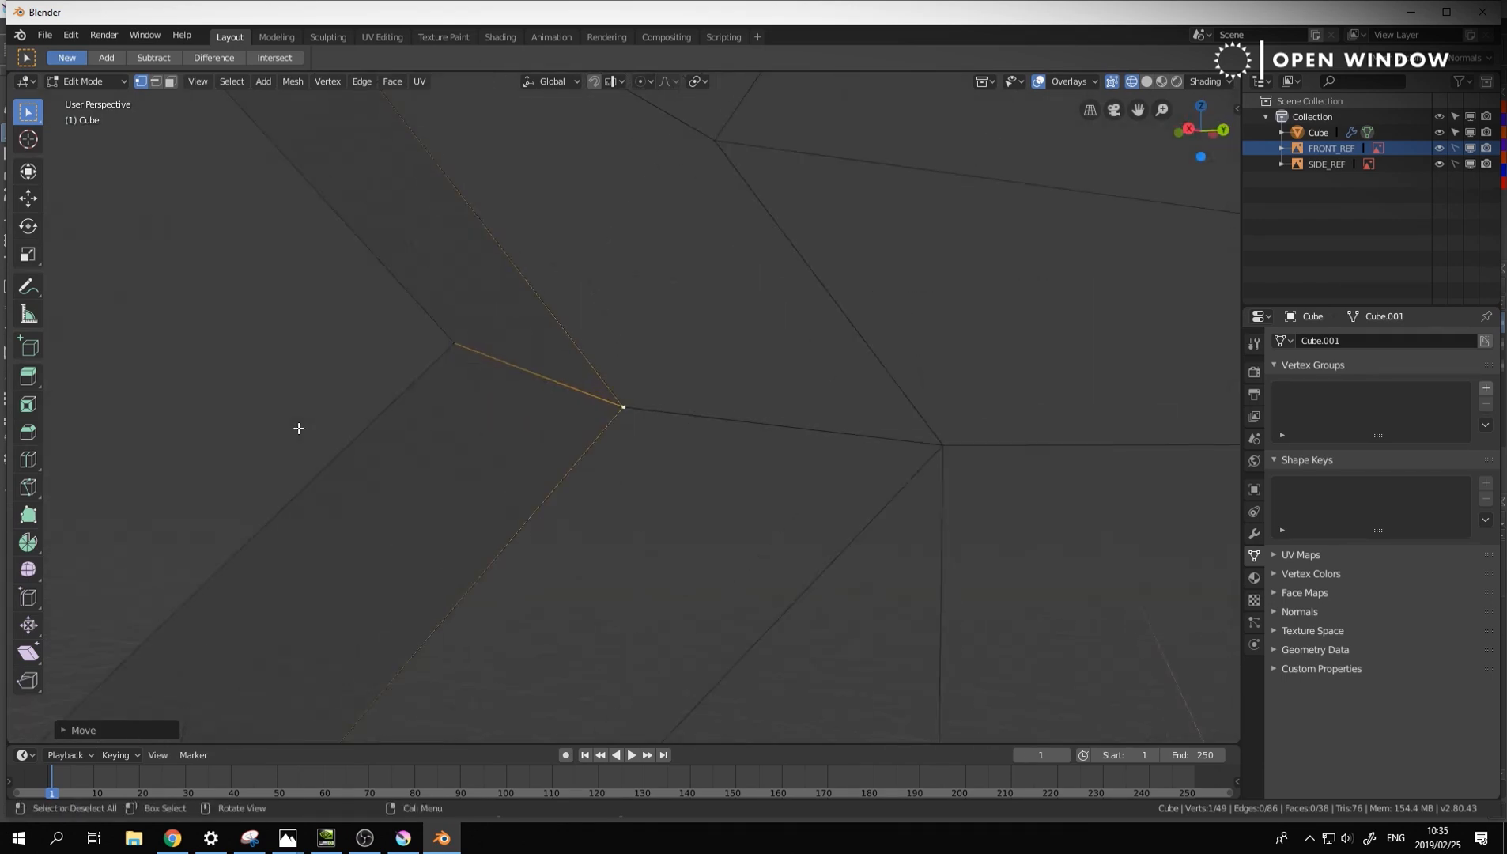
{"action": "key", "text": "KP_3"}
{"action": "scroll", "coordinate": [299, 428], "scroll_direction": "down", "scroll_amount": 8}
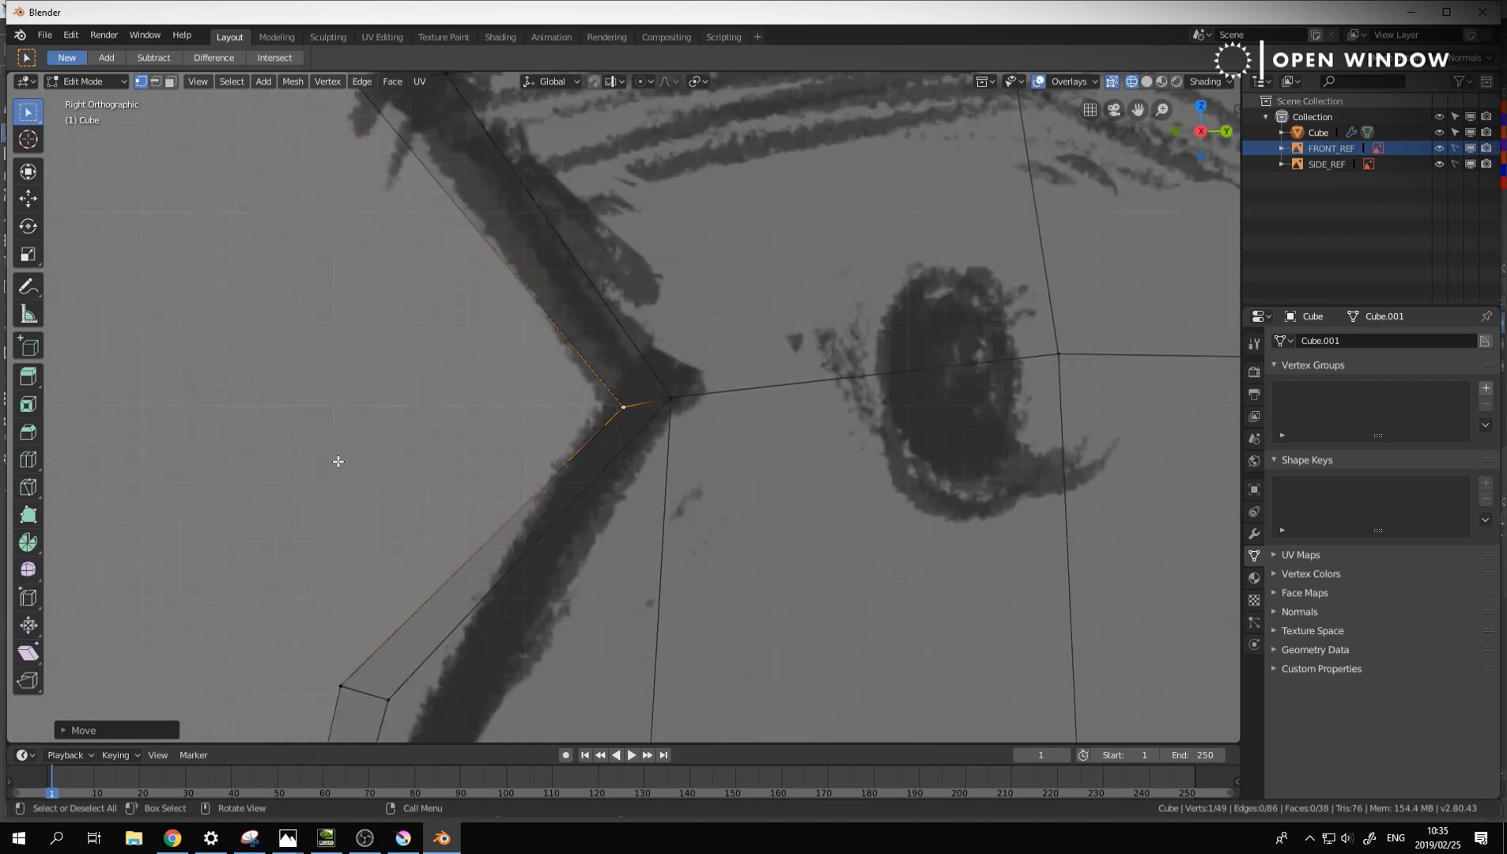
{"action": "key", "text": "b"}
{"action": "left_click_drag", "start_coordinate": [489, 483], "coordinate": [523, 486]}
{"action": "key", "text": "g"}
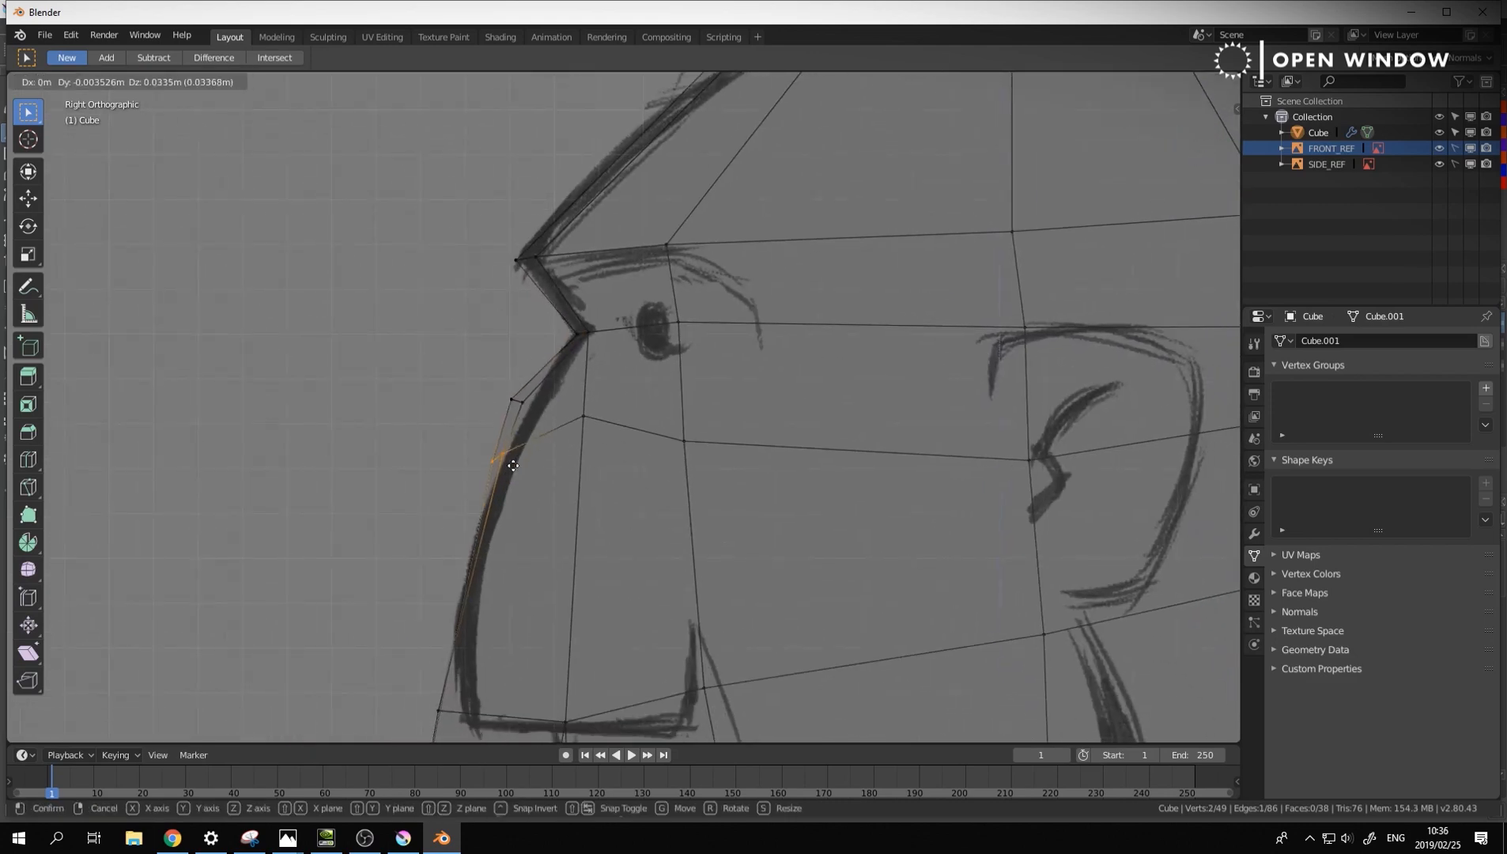
{"action": "left_click", "coordinate": [528, 448]}
Raise the nose's top vertex pair toward the bridge and move the pair beneath it further up the profile
{"action": "left_click_drag", "start_coordinate": [499, 389], "coordinate": [573, 478]}
{"action": "key", "text": "g"}
{"action": "left_click", "coordinate": [567, 363]}
{"action": "key", "text": "g"}
{"action": "left_click", "coordinate": [572, 466]}
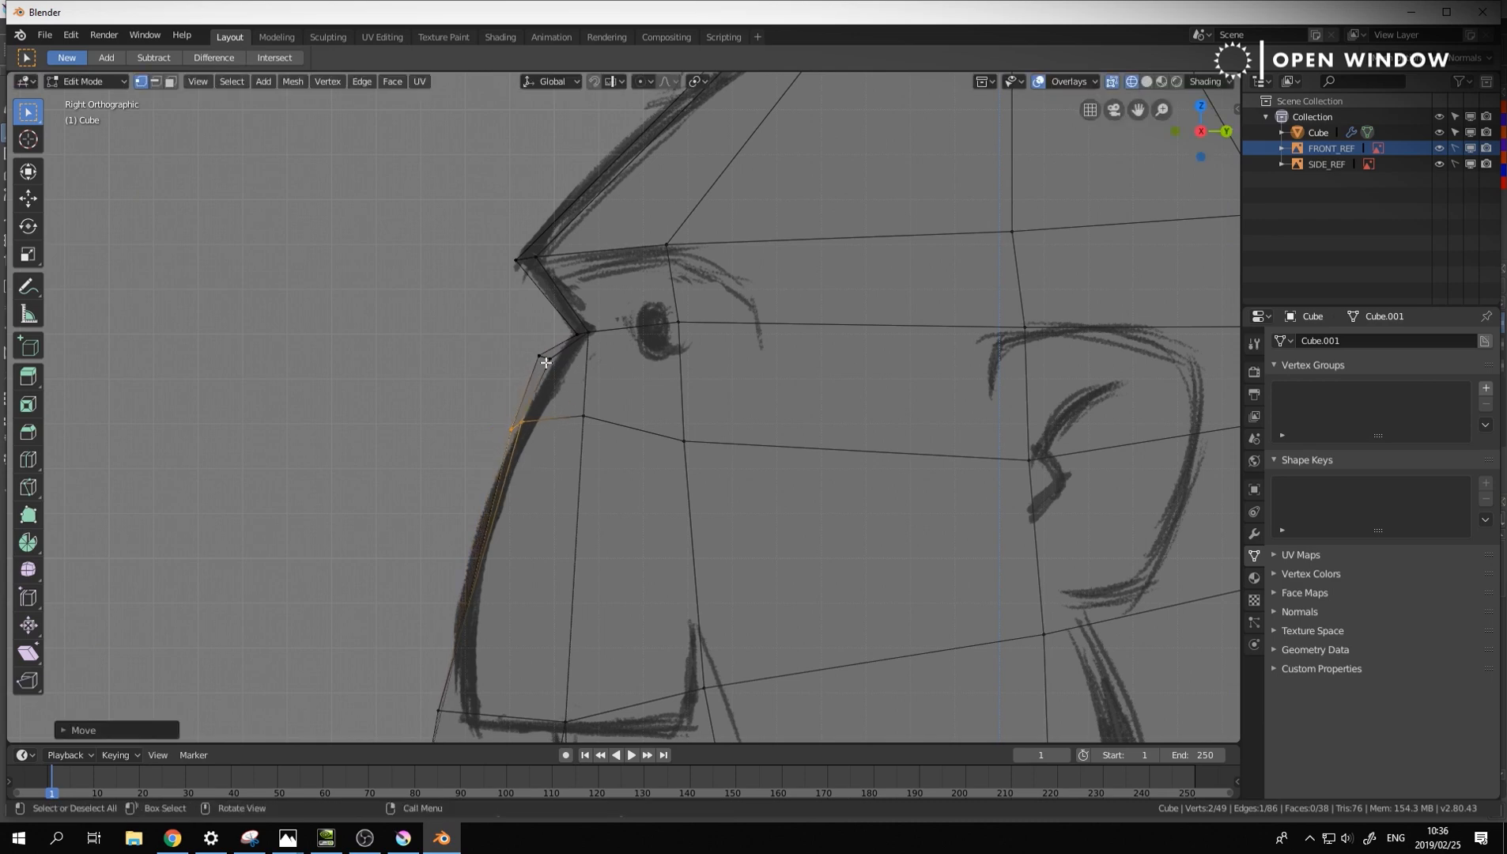
Adjust the nose-ridge vertex below the bridge and lower the nose-base vertex behind it to bring their row level in the side view
{"action": "left_click", "coordinate": [528, 421]}
{"action": "key", "text": "g"}
{"action": "left_click", "coordinate": [590, 420]}
{"action": "key", "text": "g"}
{"action": "left_click", "coordinate": [585, 413]}
{"action": "key", "text": "a"}
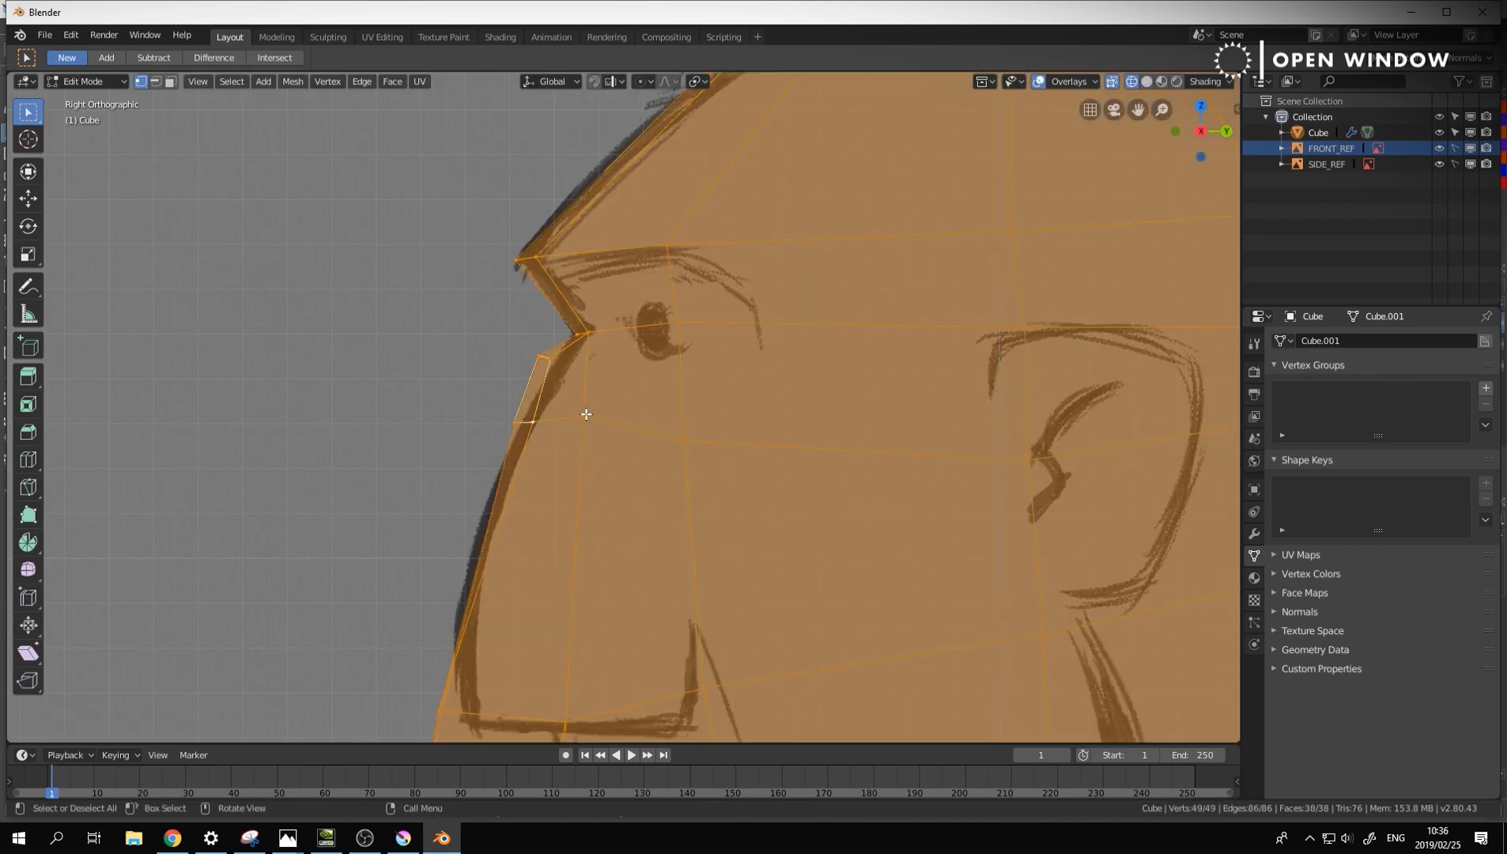
{"action": "key", "text": "a"}
{"action": "left_click", "coordinate": [588, 416]}
{"action": "key", "text": "g"}
{"action": "left_click", "coordinate": [585, 425]}
Examine the nose and the selected face covering the eye from the side, the front and in perspective
{"action": "scroll", "coordinate": [696, 431], "scroll_direction": "down", "scroll_amount": 4}
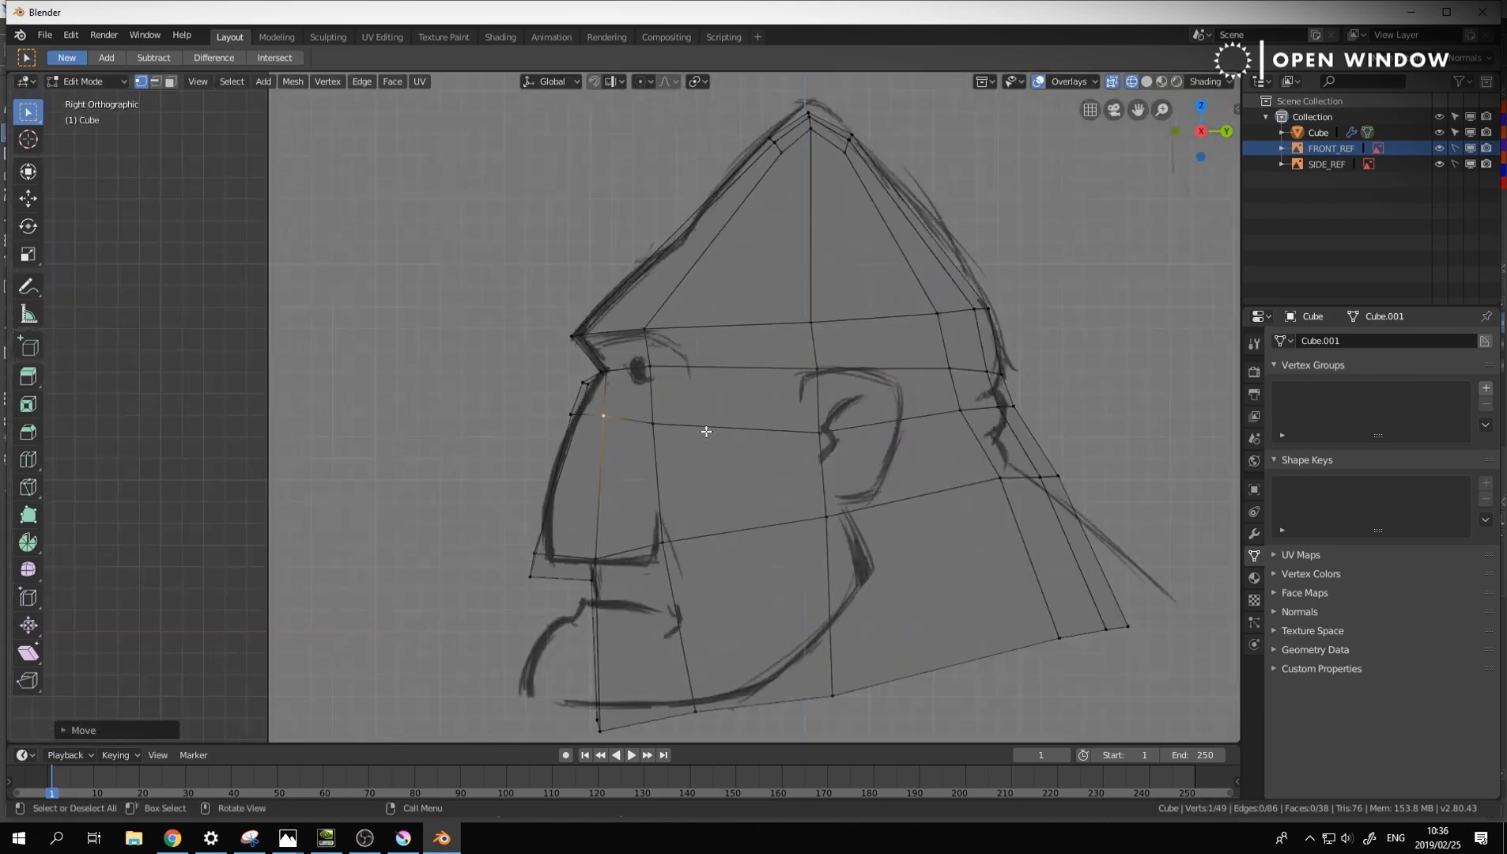
{"action": "scroll", "coordinate": [706, 431], "scroll_direction": "up", "scroll_amount": 2}
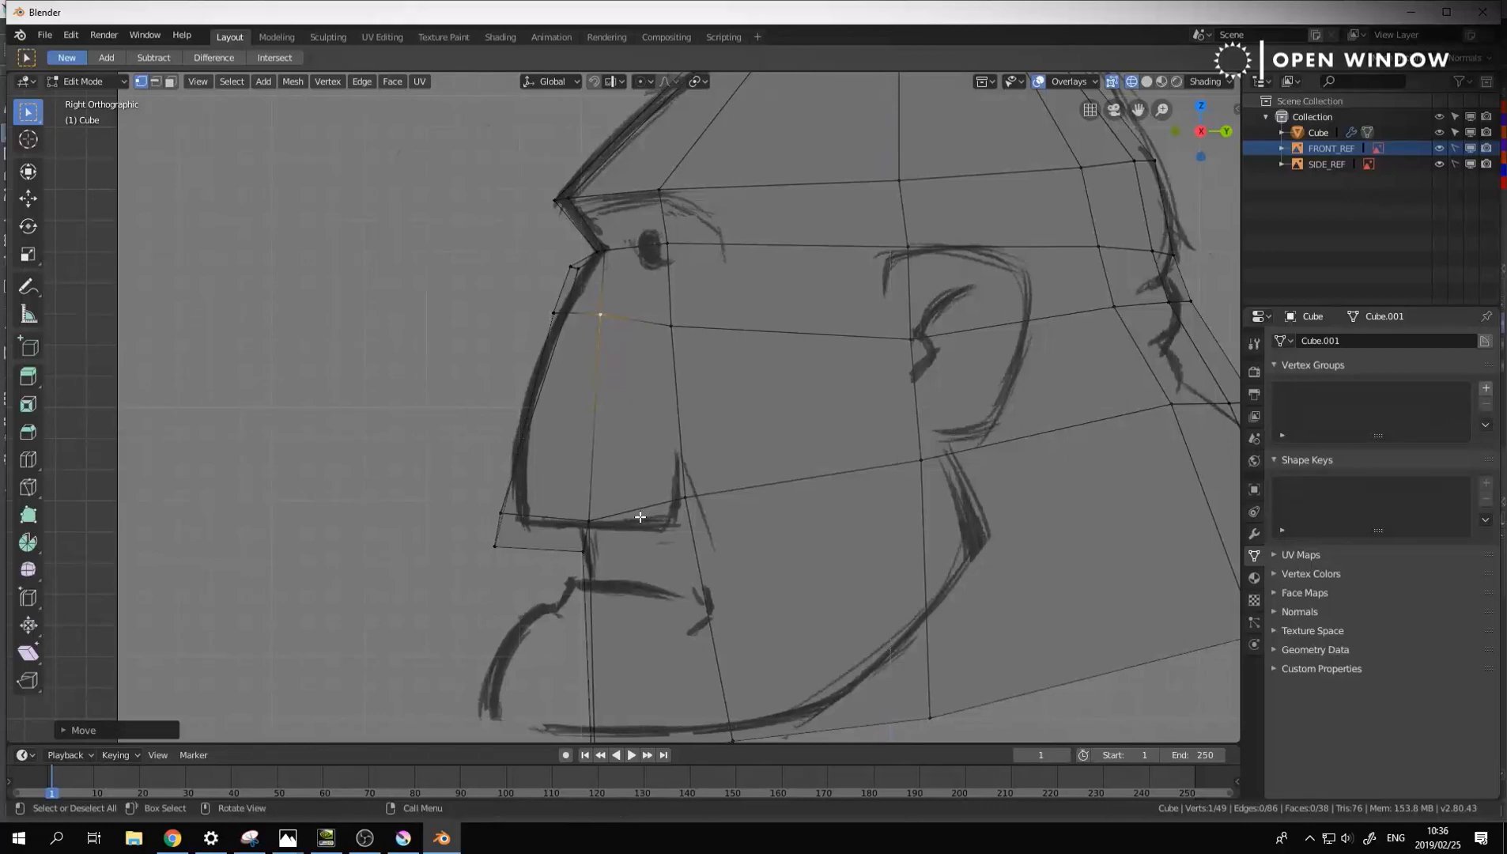
{"action": "key", "text": "KP_1"}
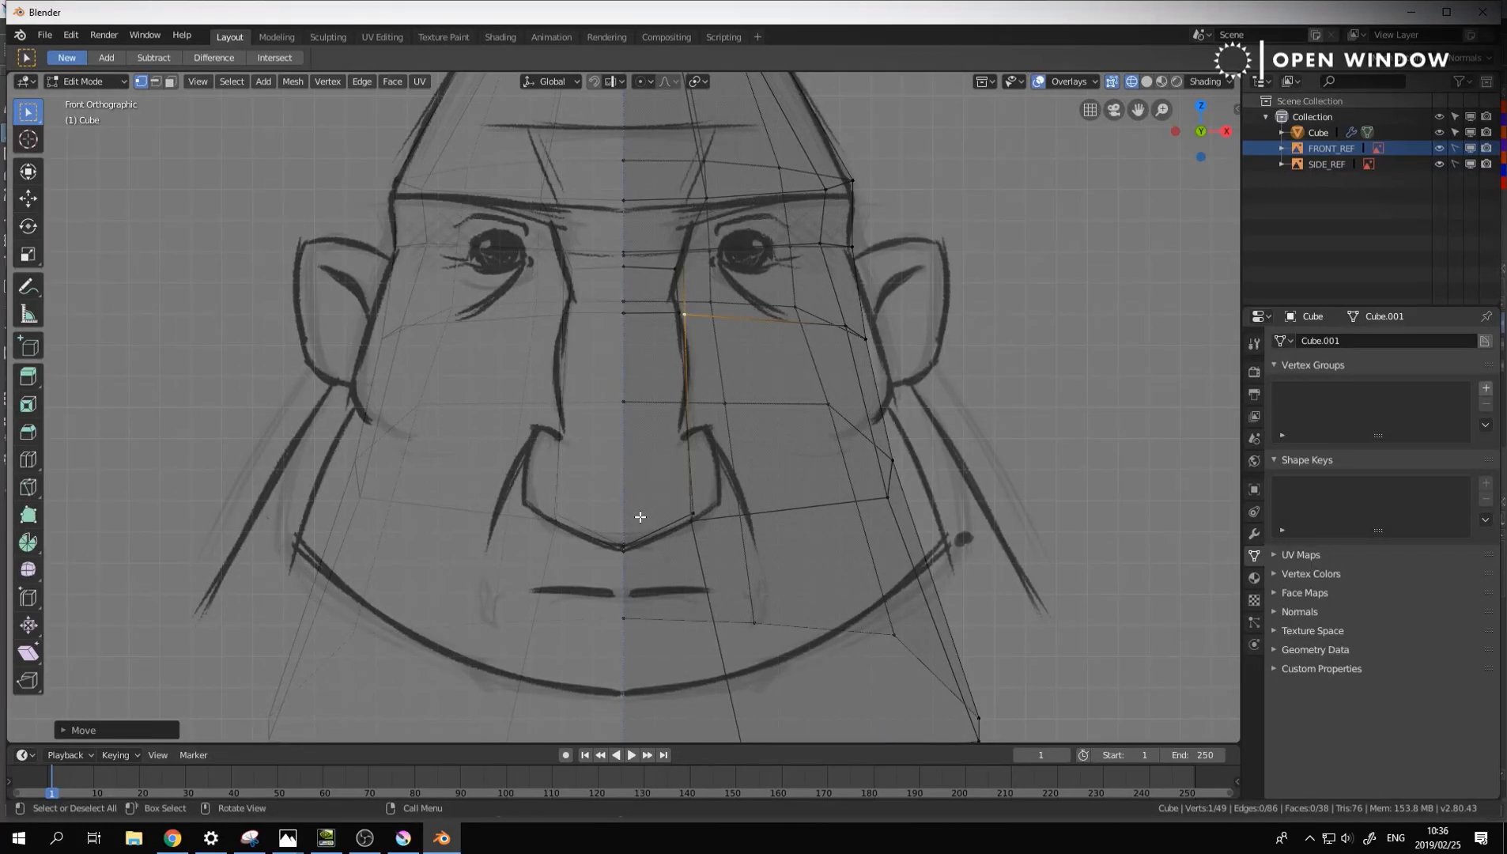
{"action": "middle_click_drag", "start_coordinate": [924, 396], "coordinate": [773, 366]}
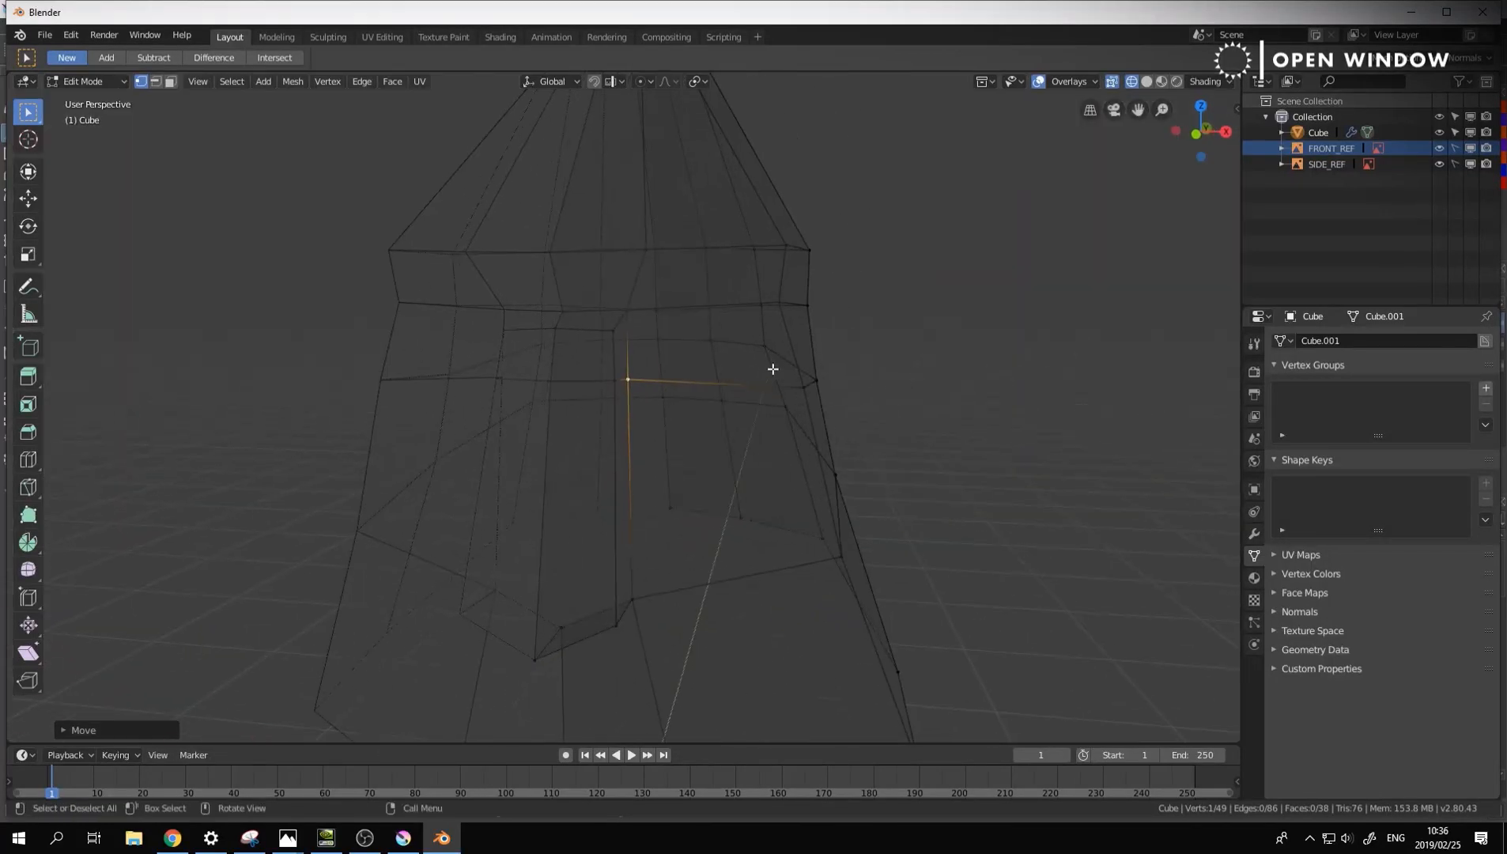
{"action": "key", "text": "KP_1"}
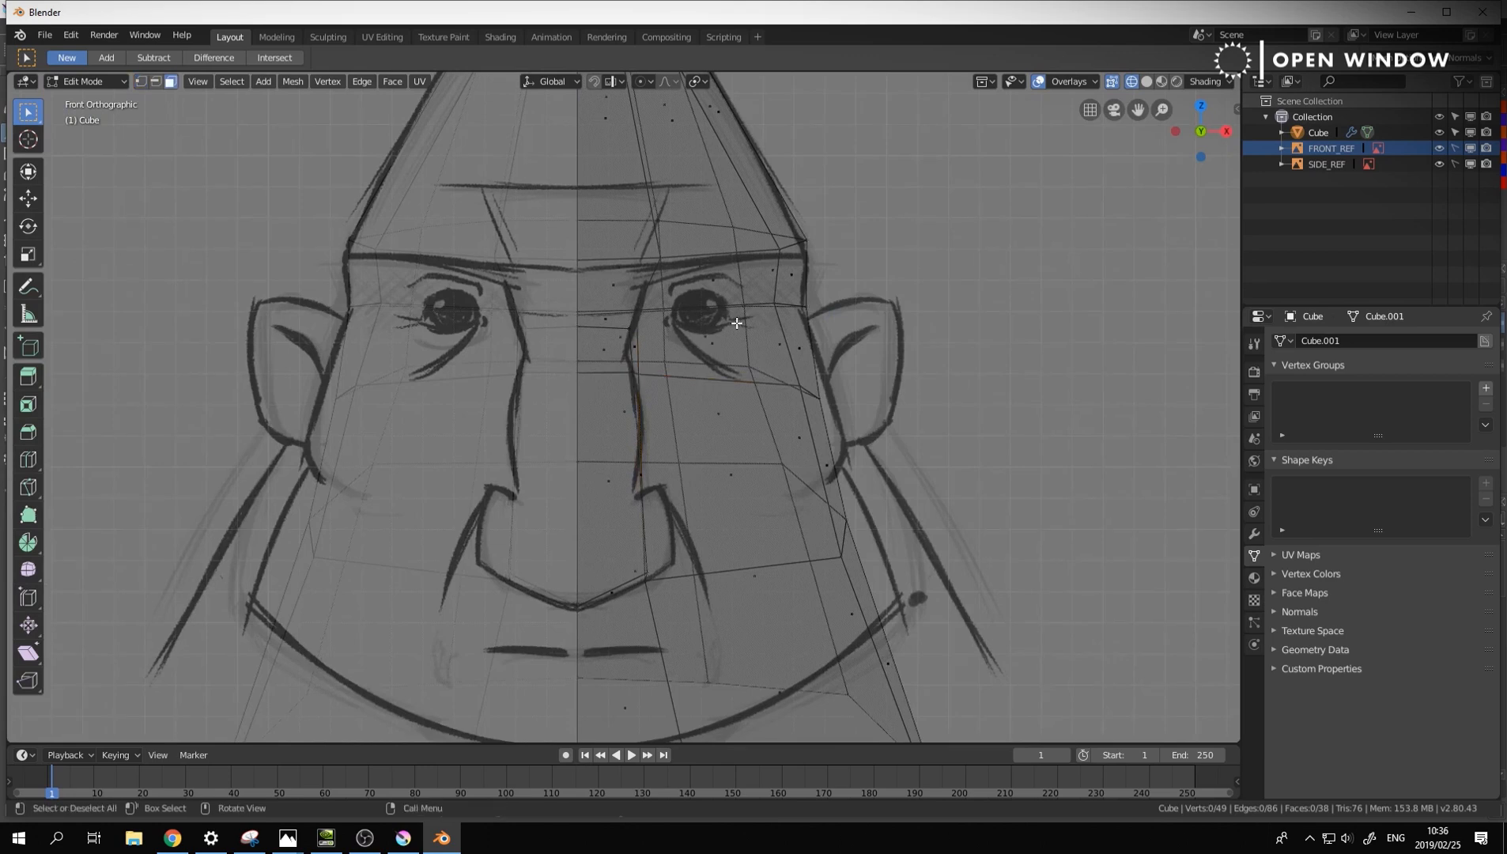
{"action": "key", "text": "alt+a"}
{"action": "left_click", "coordinate": [713, 327]}
{"action": "middle_click_drag", "start_coordinate": [713, 327], "coordinate": [732, 357]}
{"action": "left_click", "coordinate": [692, 357]}
{"action": "key", "text": "KP_1"}
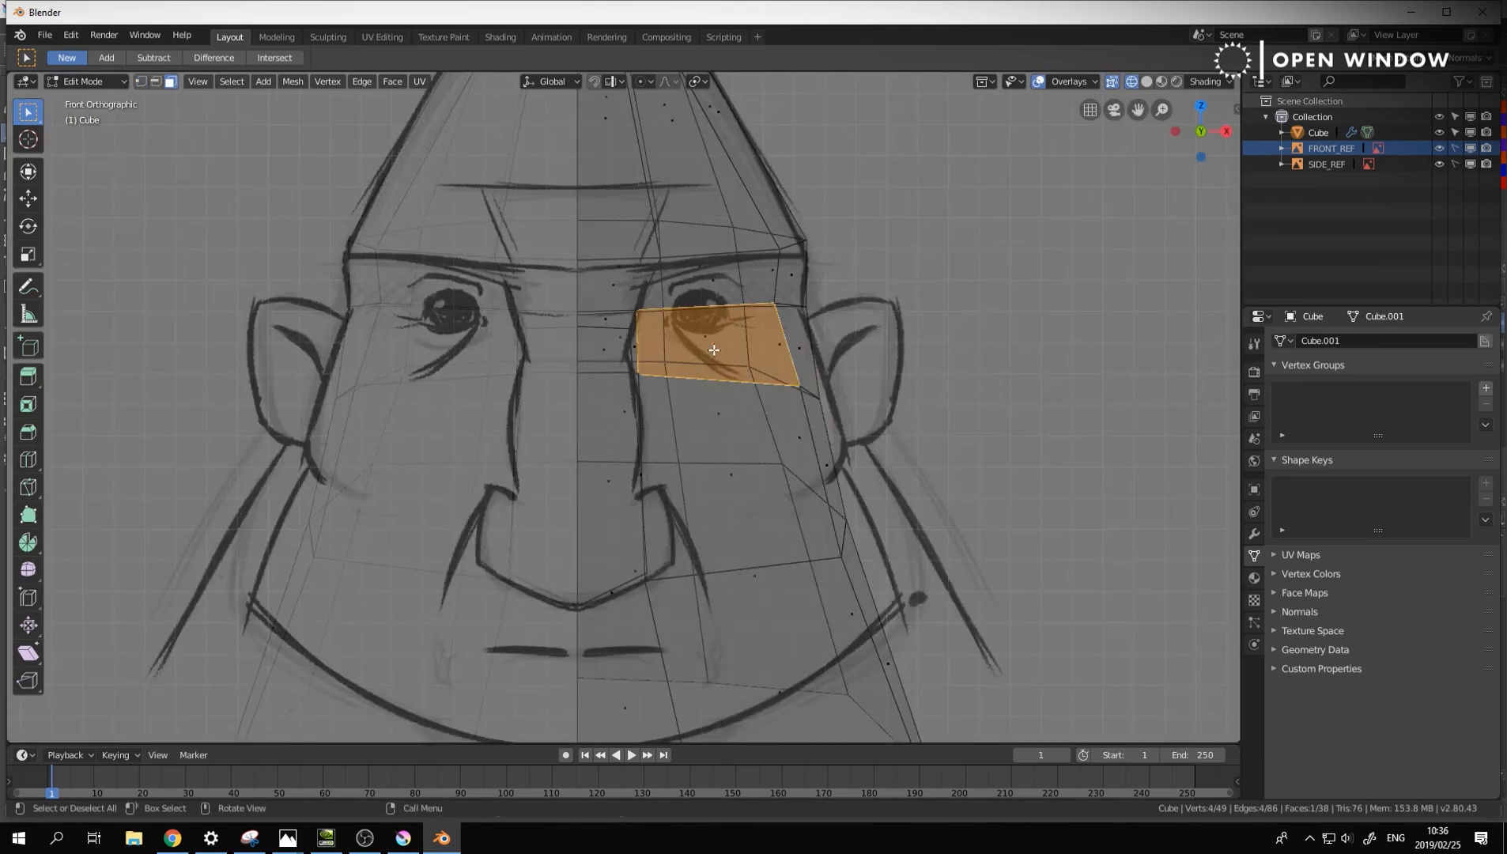
{"action": "scroll", "coordinate": [969, 283], "scroll_direction": "up", "scroll_amount": 4}
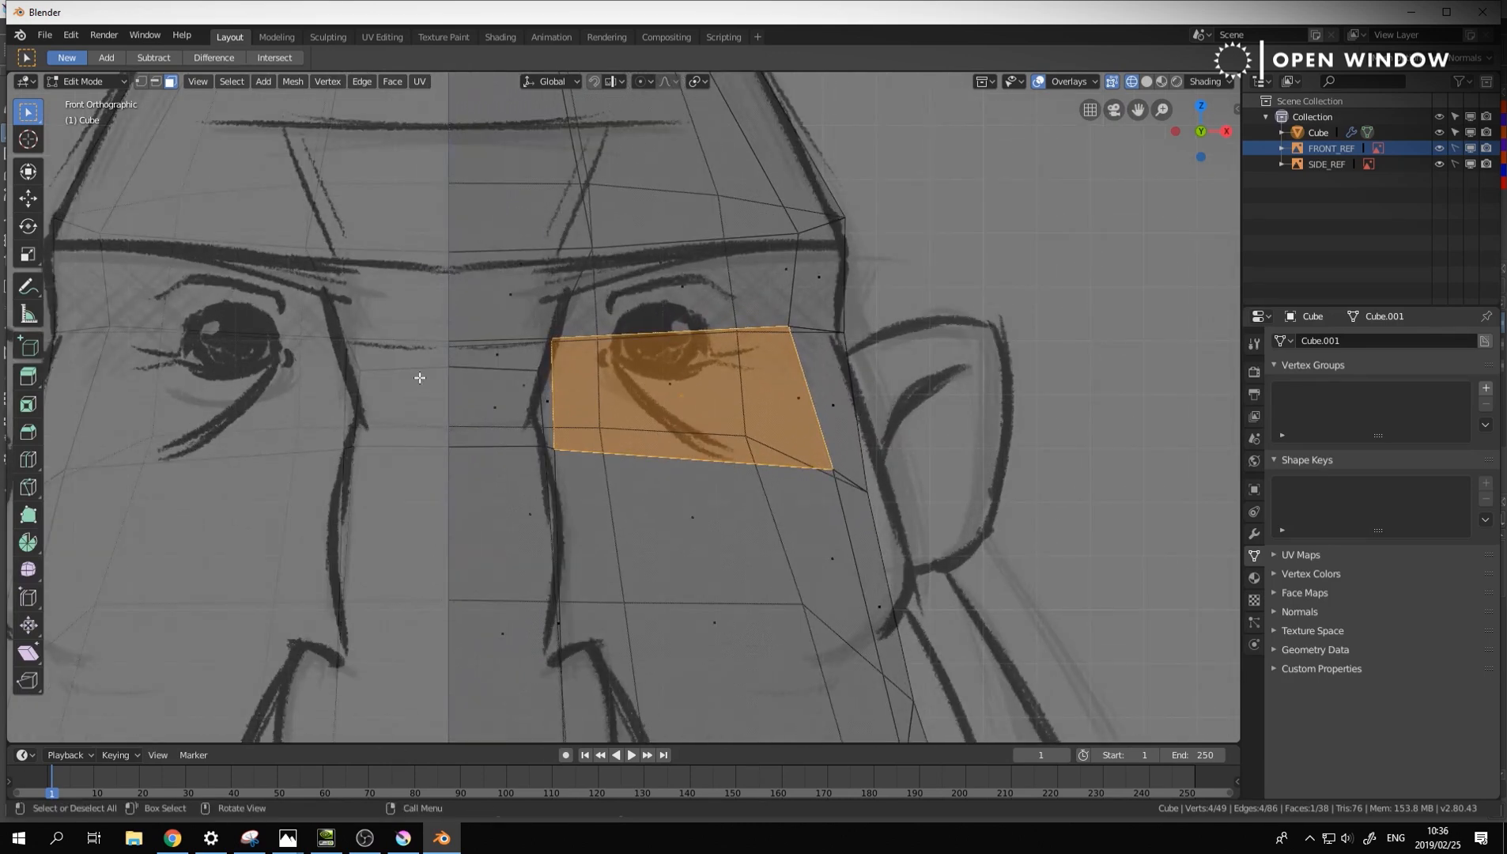
{"action": "middle_click_drag", "start_coordinate": [712, 351], "coordinate": [685, 357]}
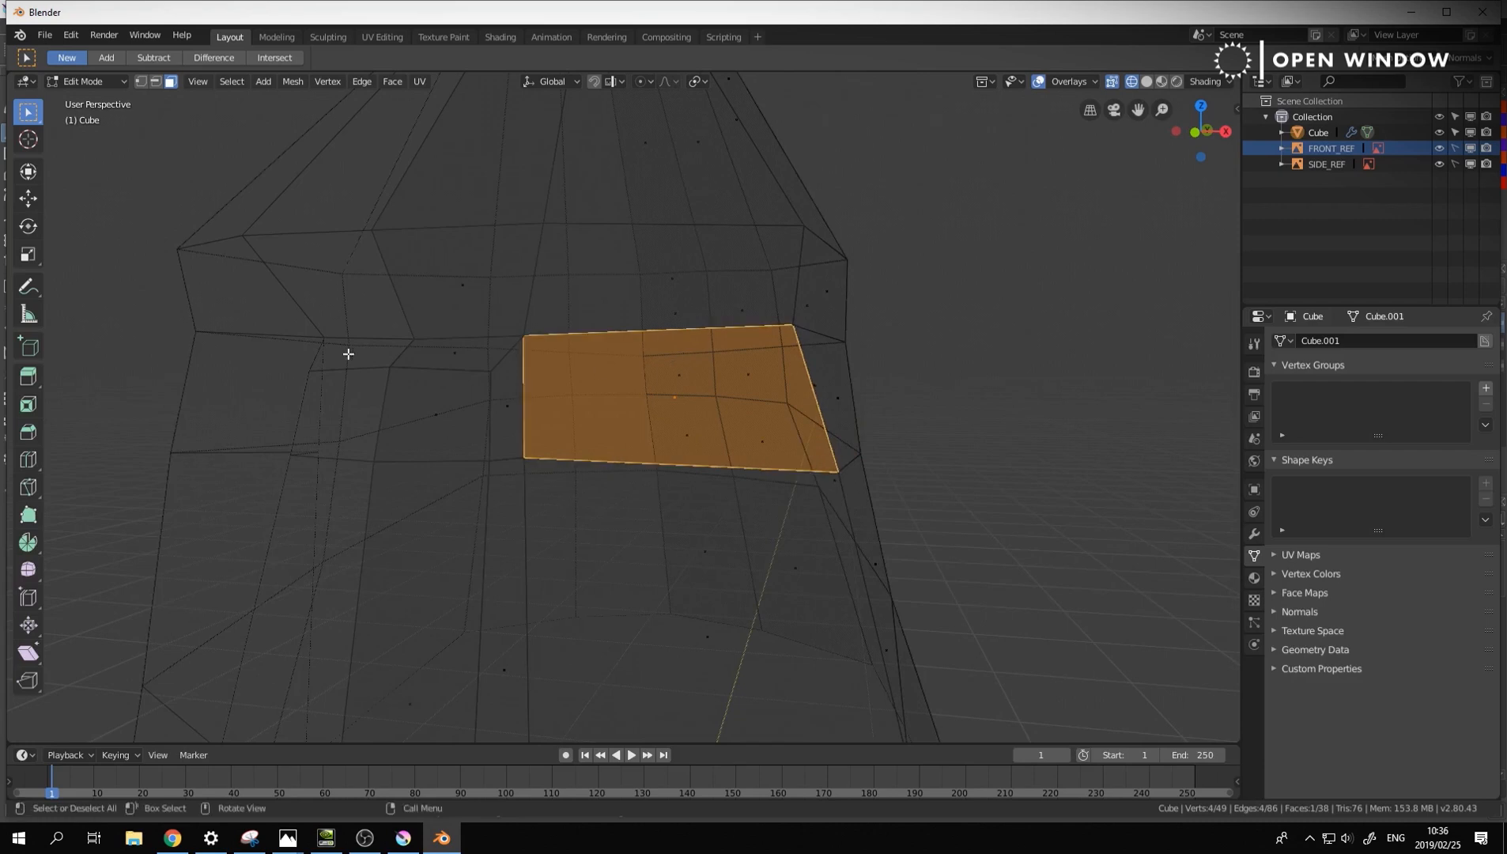
Select the edge path from the nose bridge to the eye's outer corner and move it up and forward above the eye in side view
{"action": "key", "text": "1"}
{"action": "left_click", "coordinate": [413, 338]}
{"action": "left_click", "coordinate": [793, 328], "text": "ctrl"}
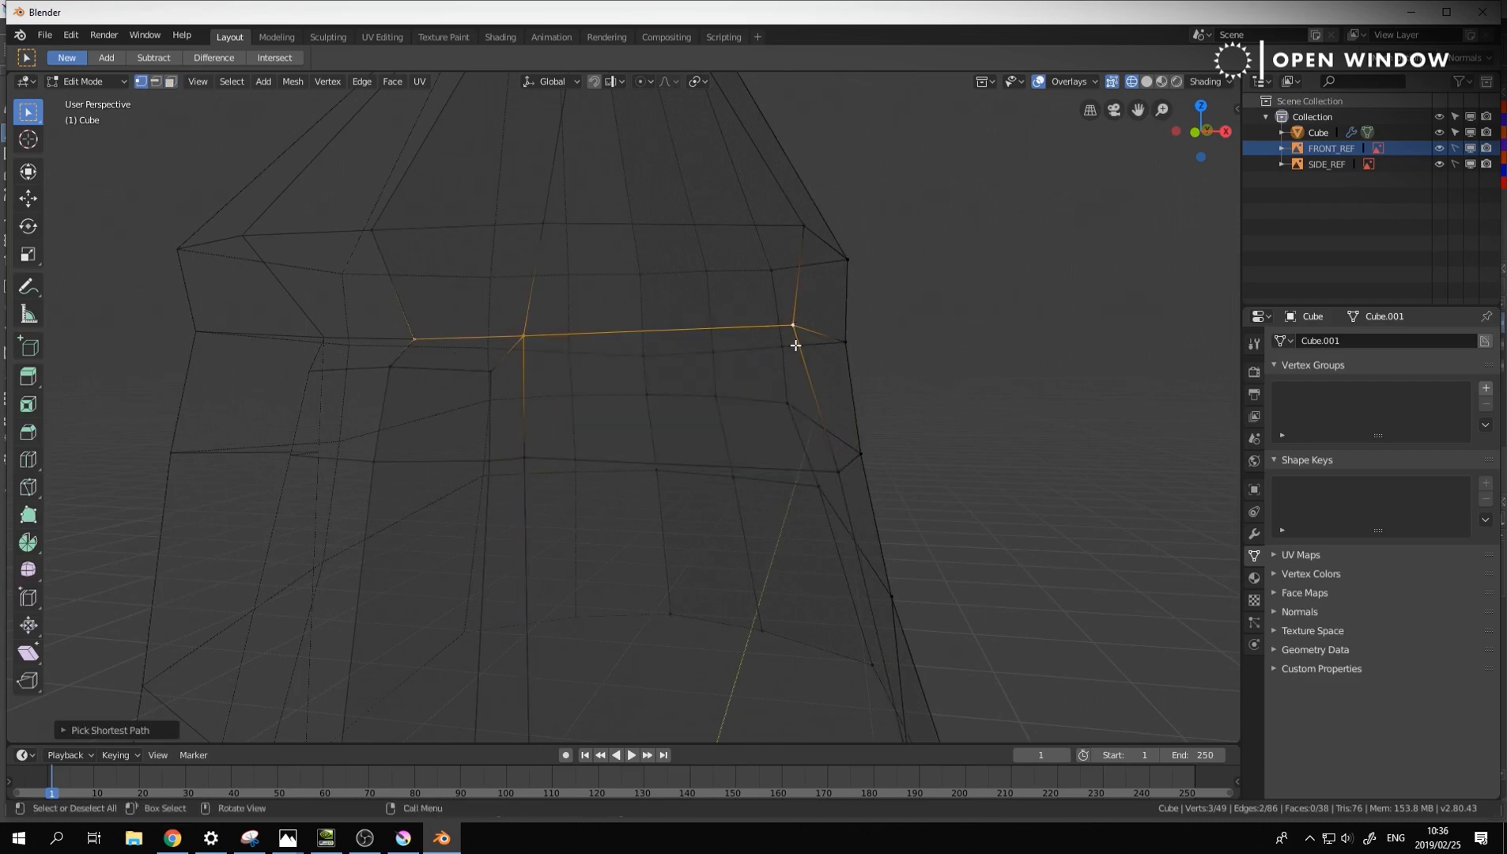
{"action": "key", "text": "KP_3"}
{"action": "key", "text": "g"}
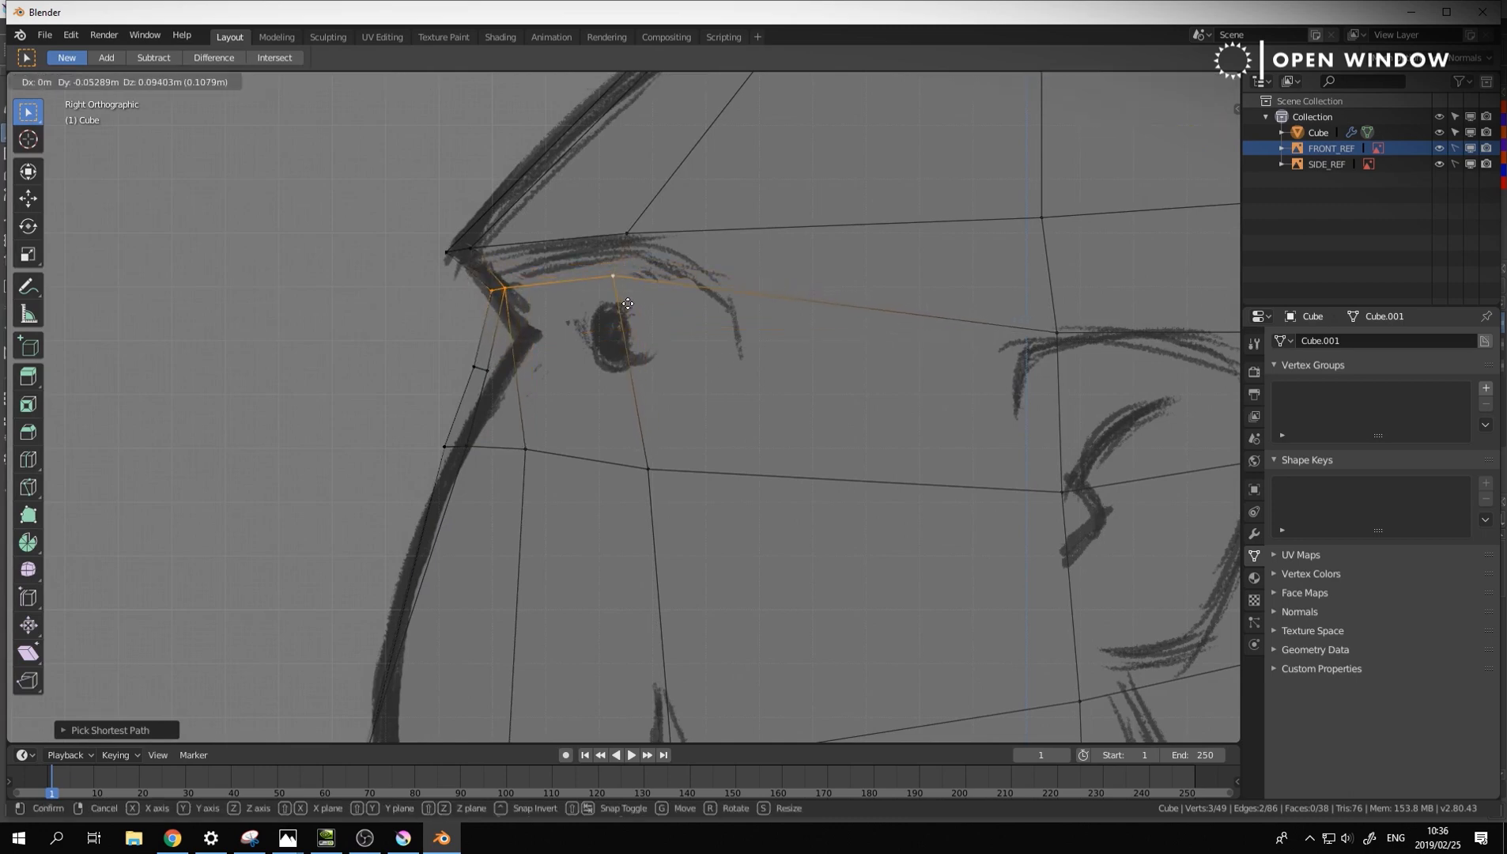
{"action": "left_click", "coordinate": [631, 305]}
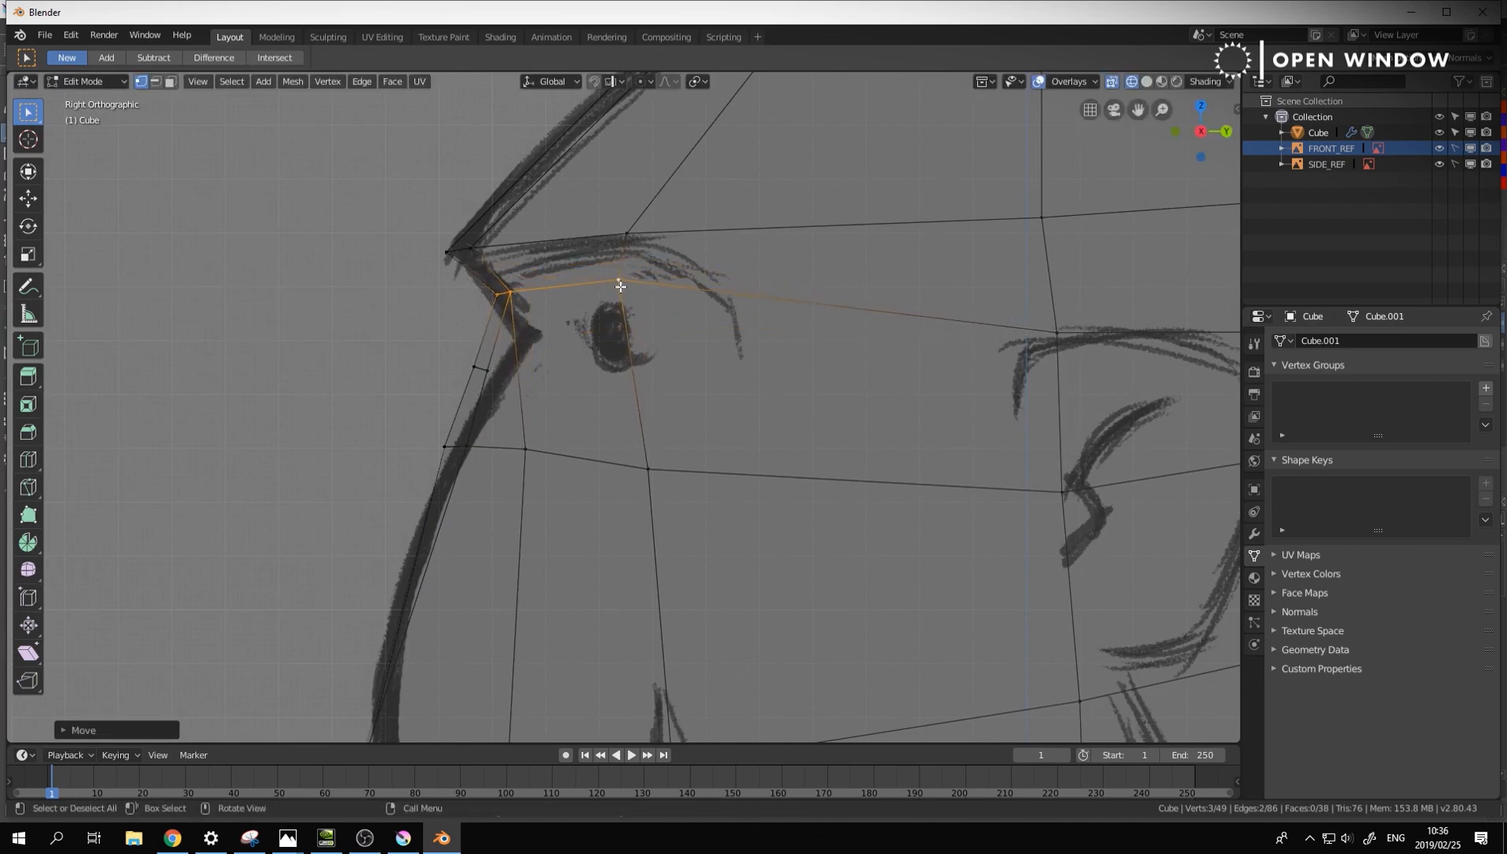
In the side view, move the upper and lower vertices below the eye's position back until they line up vertically behind the eye
{"action": "left_click", "coordinate": [620, 283]}
{"action": "key", "text": "g"}
{"action": "left_click", "coordinate": [677, 289]}
{"action": "key", "text": "g"}
{"action": "left_click", "coordinate": [649, 456]}
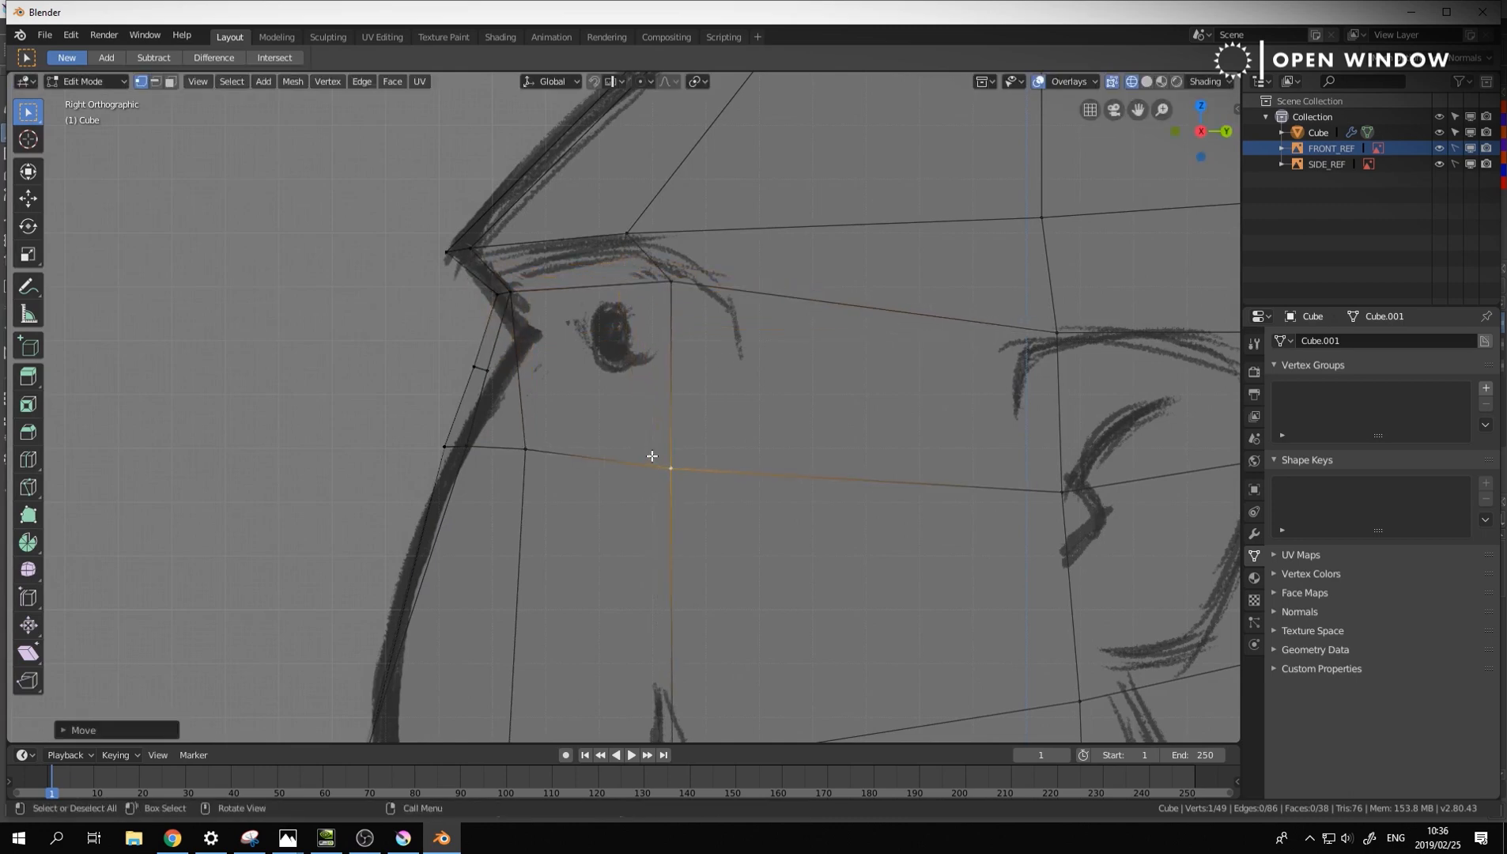
In the front view, move the upper and lower outer vertices around the eye inward, raising the lower one to beneath the eye crease
{"action": "key", "text": "KP_1"}
{"action": "left_click", "coordinate": [790, 282]}
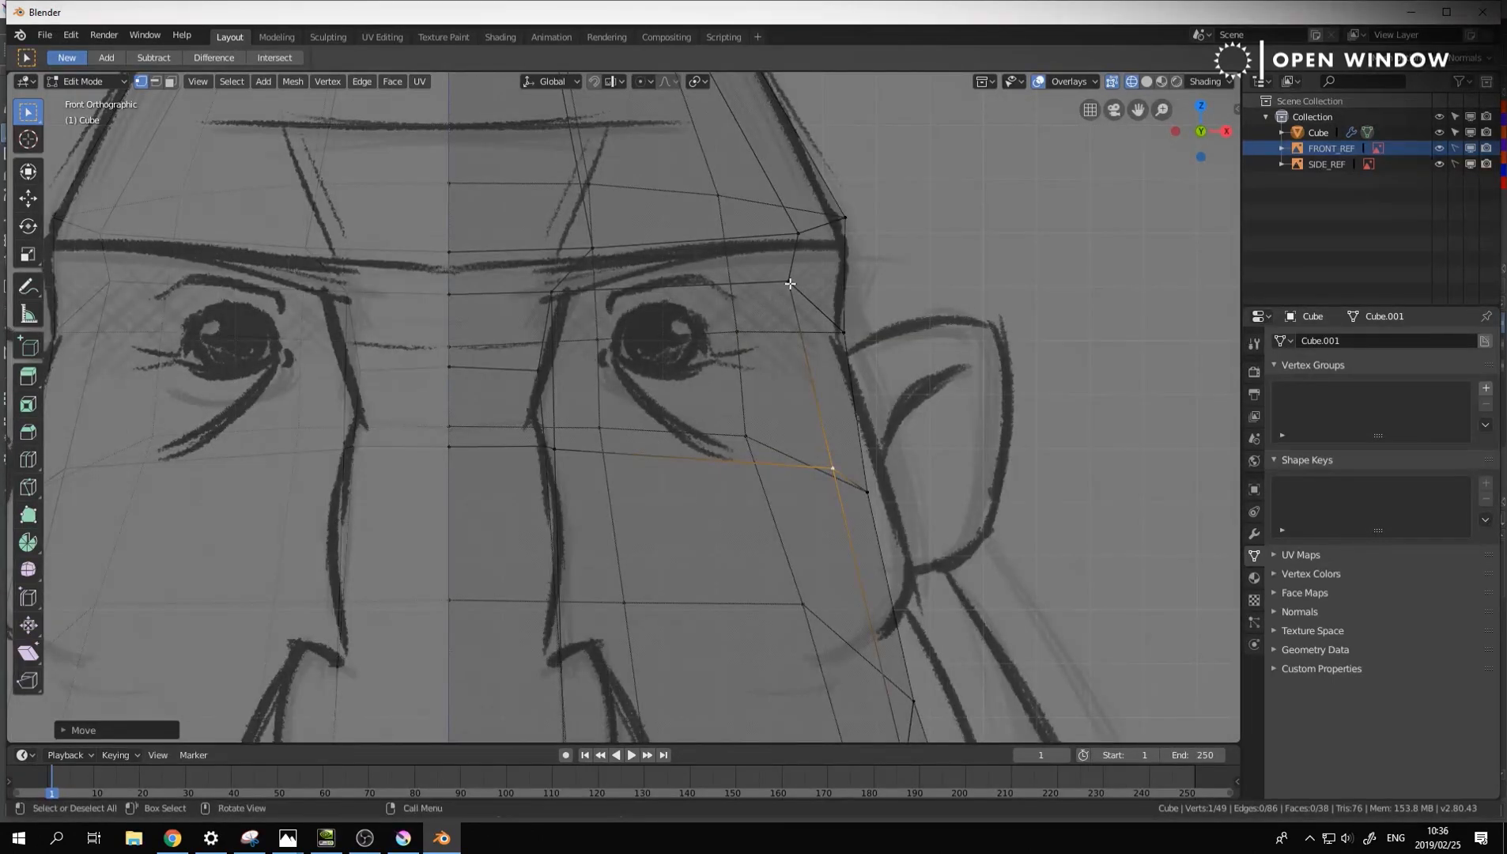
{"action": "key", "text": "g"}
{"action": "left_click", "coordinate": [757, 283]}
{"action": "left_click", "coordinate": [832, 469]}
{"action": "key", "text": "g"}
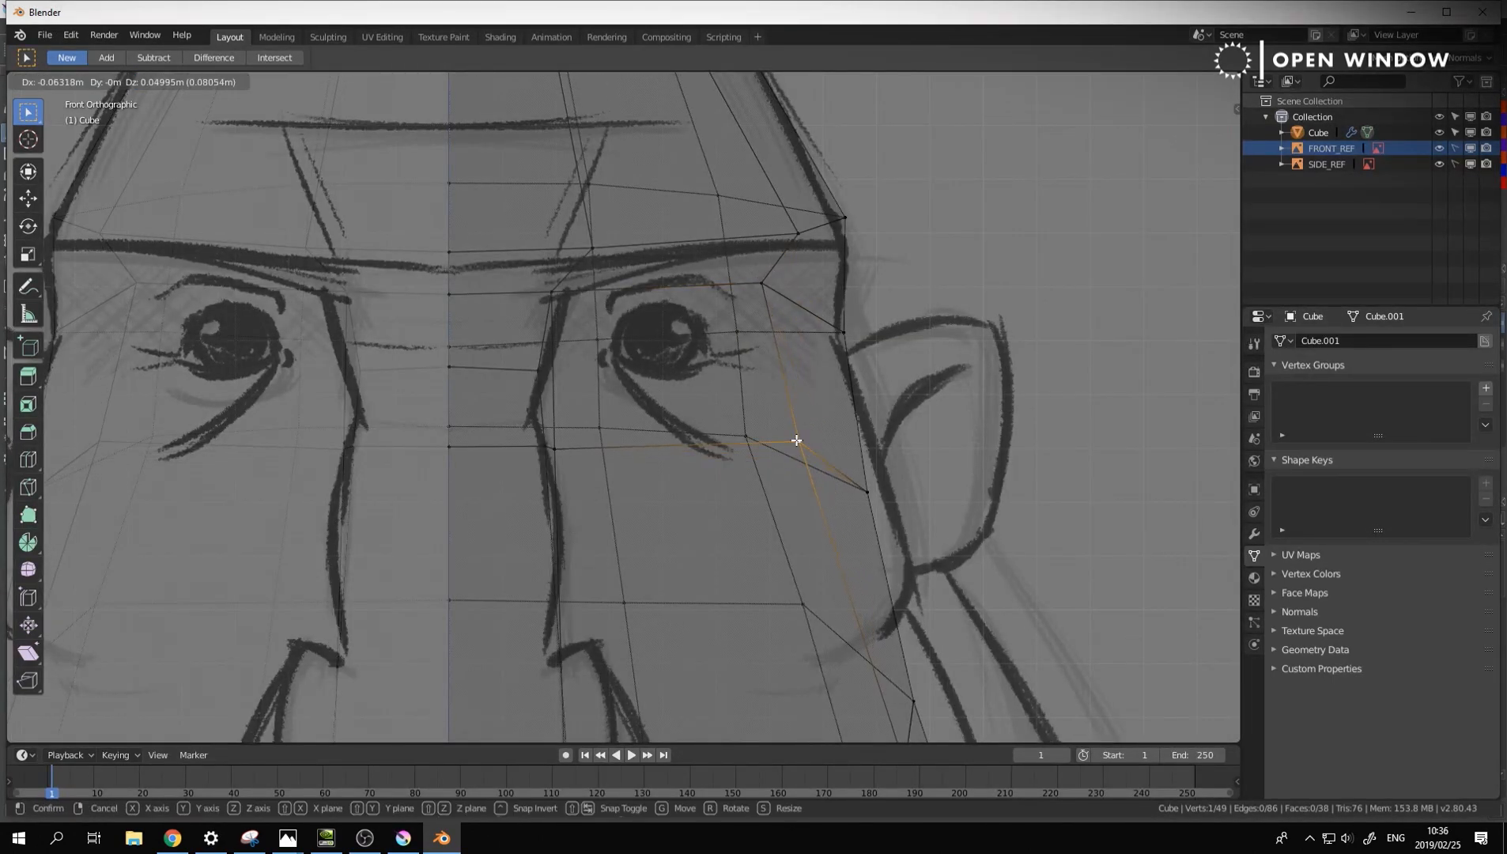
{"action": "left_click", "coordinate": [795, 438]}
Move the lower and upper nose-side vertices outward and slightly up so they frame the inner side of the eye
{"action": "left_click", "coordinate": [555, 448]}
{"action": "key", "text": "g"}
{"action": "left_click", "coordinate": [586, 427]}
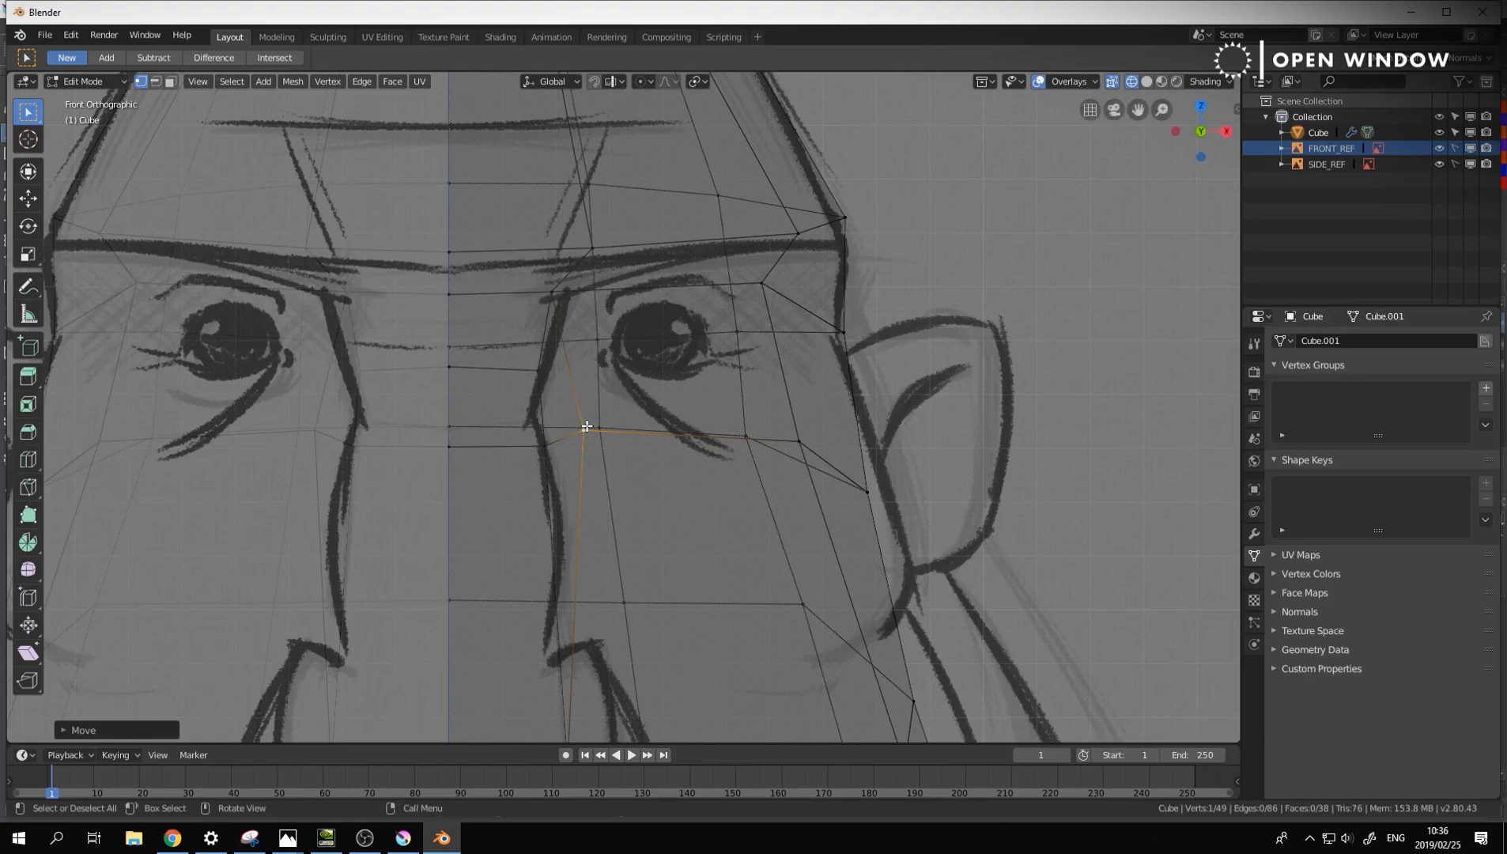
{"action": "left_click", "coordinate": [556, 292]}
{"action": "key", "text": "g"}
{"action": "left_click", "coordinate": [570, 286]}
Select the face covering the eye and compare it with the topology sketch in Krita
{"action": "key", "text": "3"}
{"action": "left_click", "coordinate": [678, 357]}
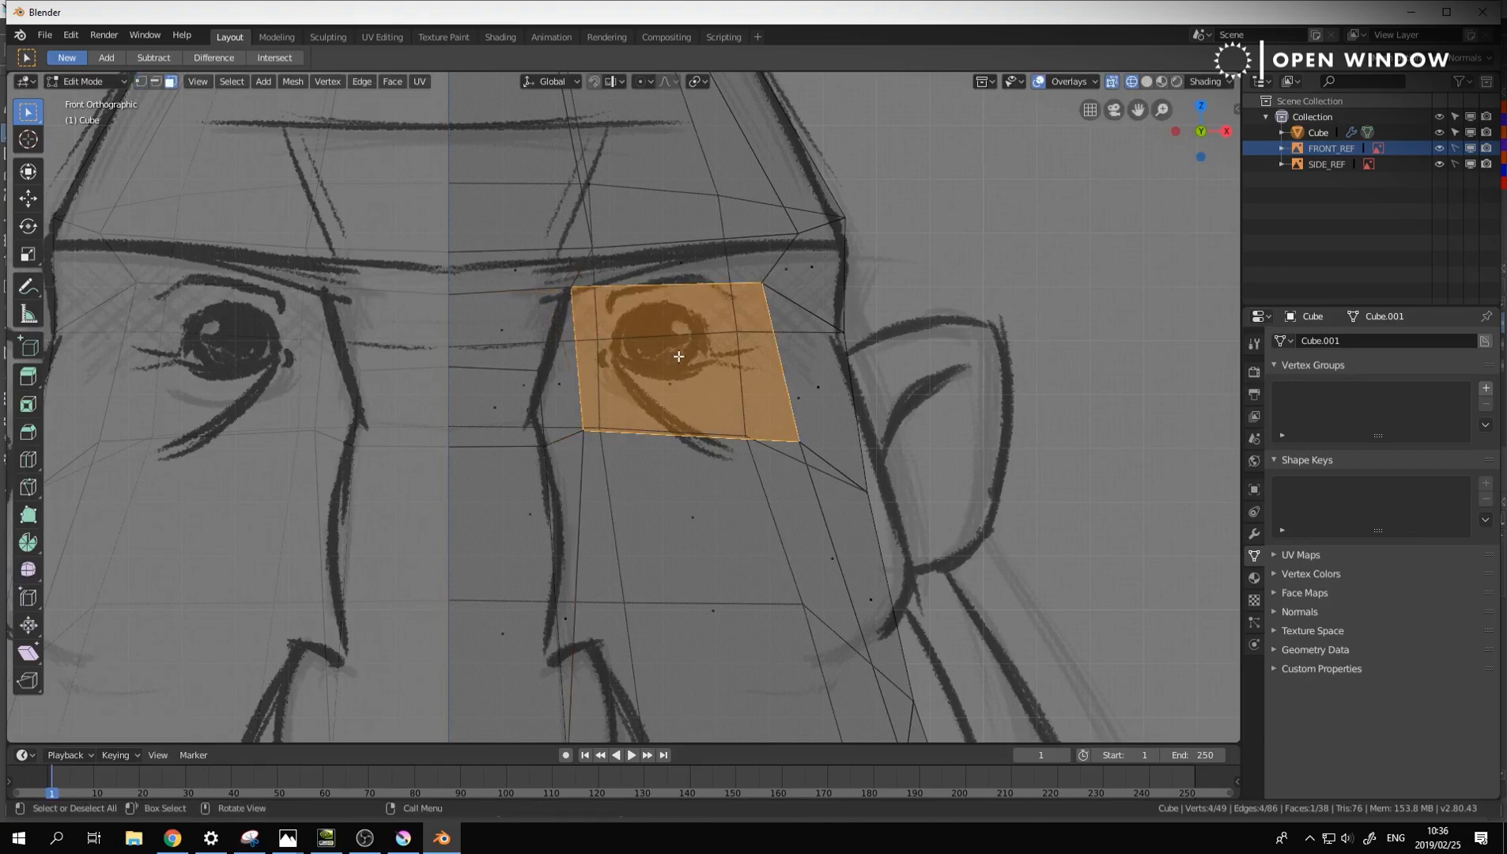
{"action": "scroll", "coordinate": [1043, 427], "scroll_direction": "down", "scroll_amount": 4}
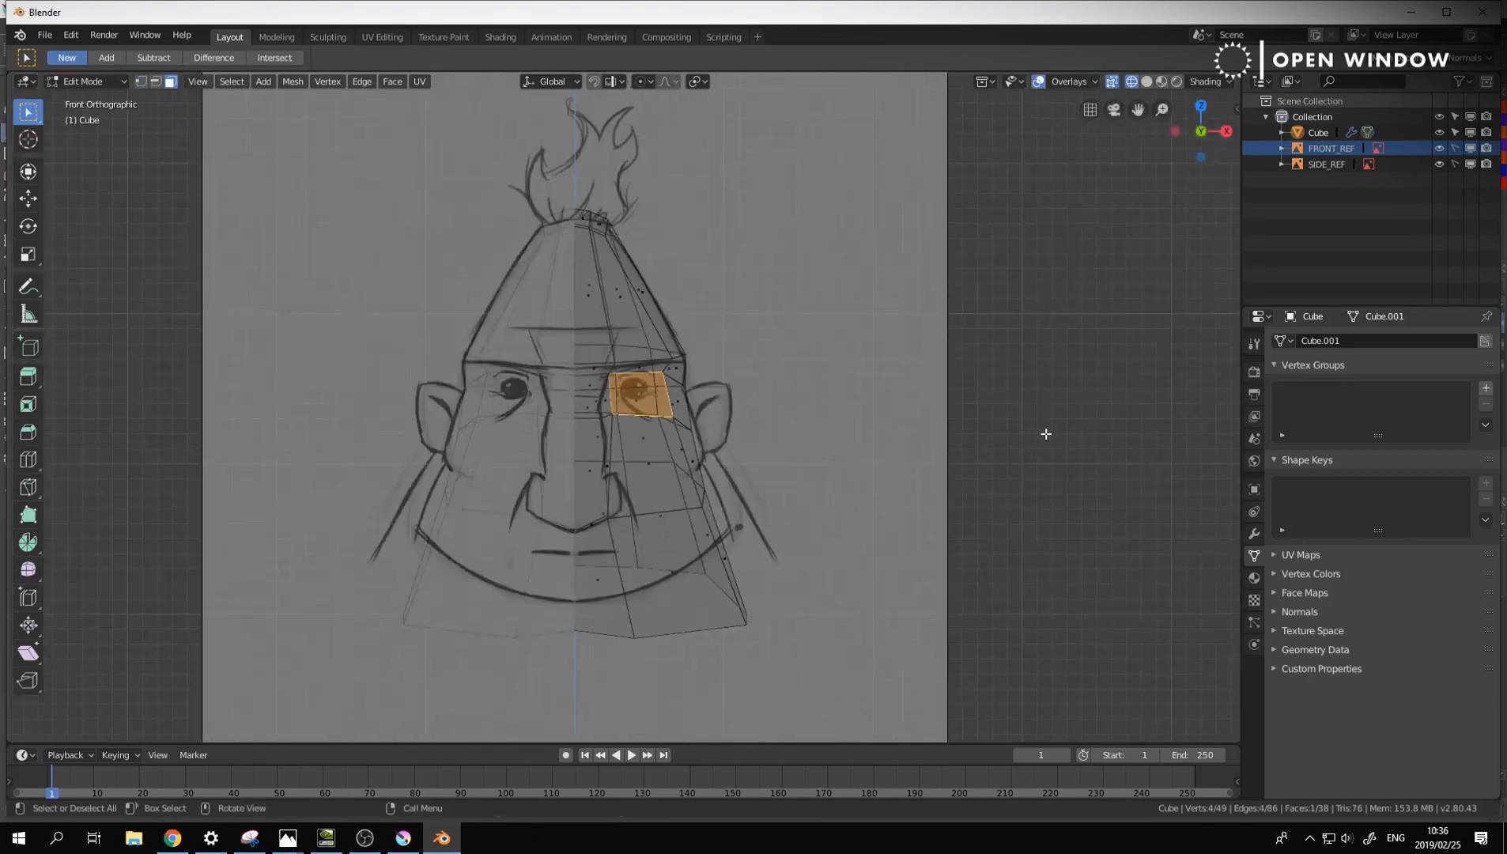
{"action": "scroll", "coordinate": [1032, 336], "scroll_direction": "up", "scroll_amount": 5}
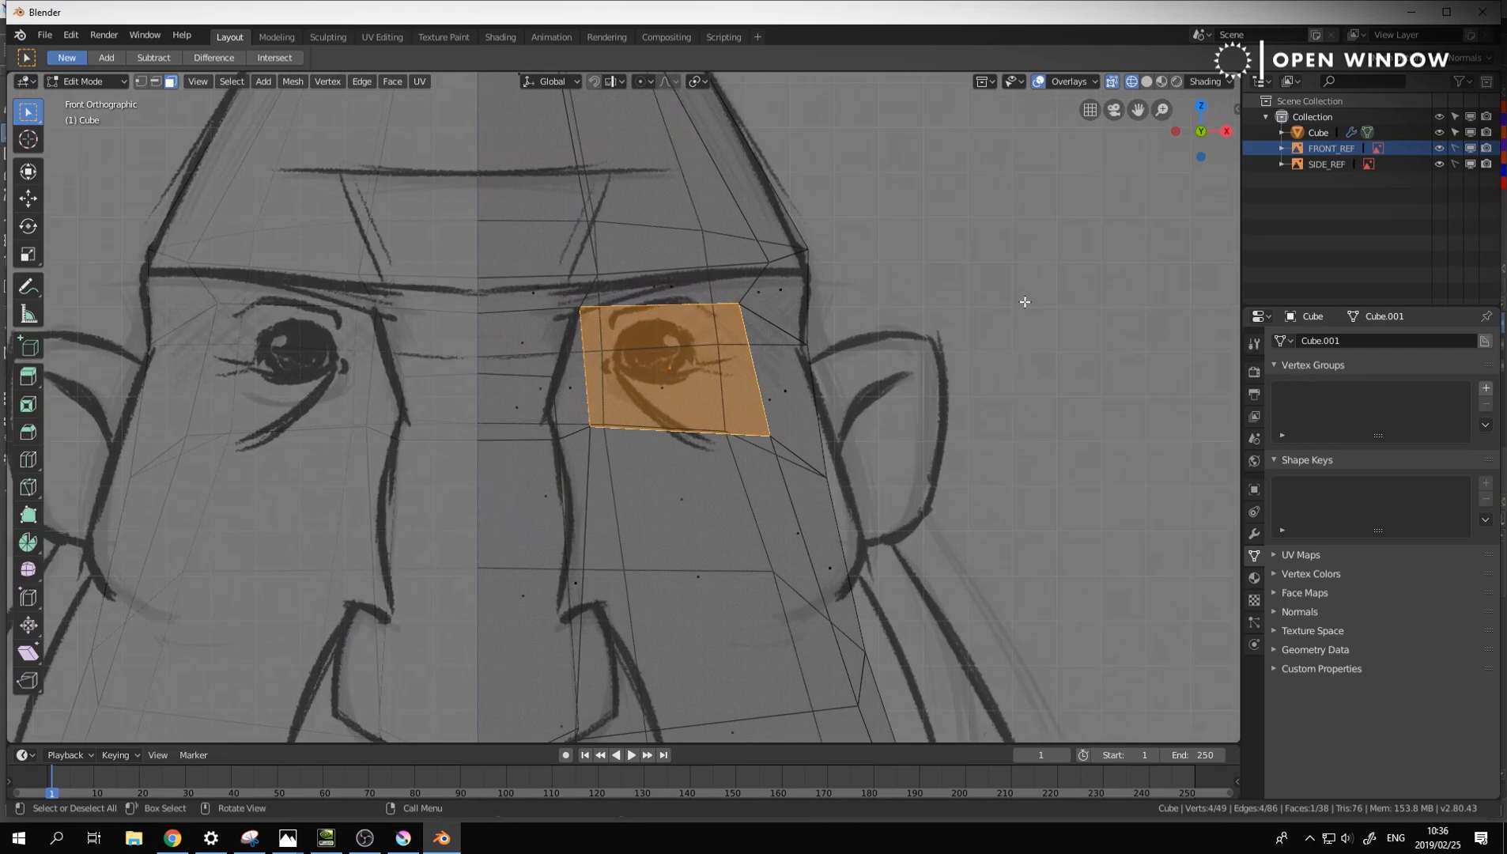
{"action": "key", "text": "alt+Tab"}
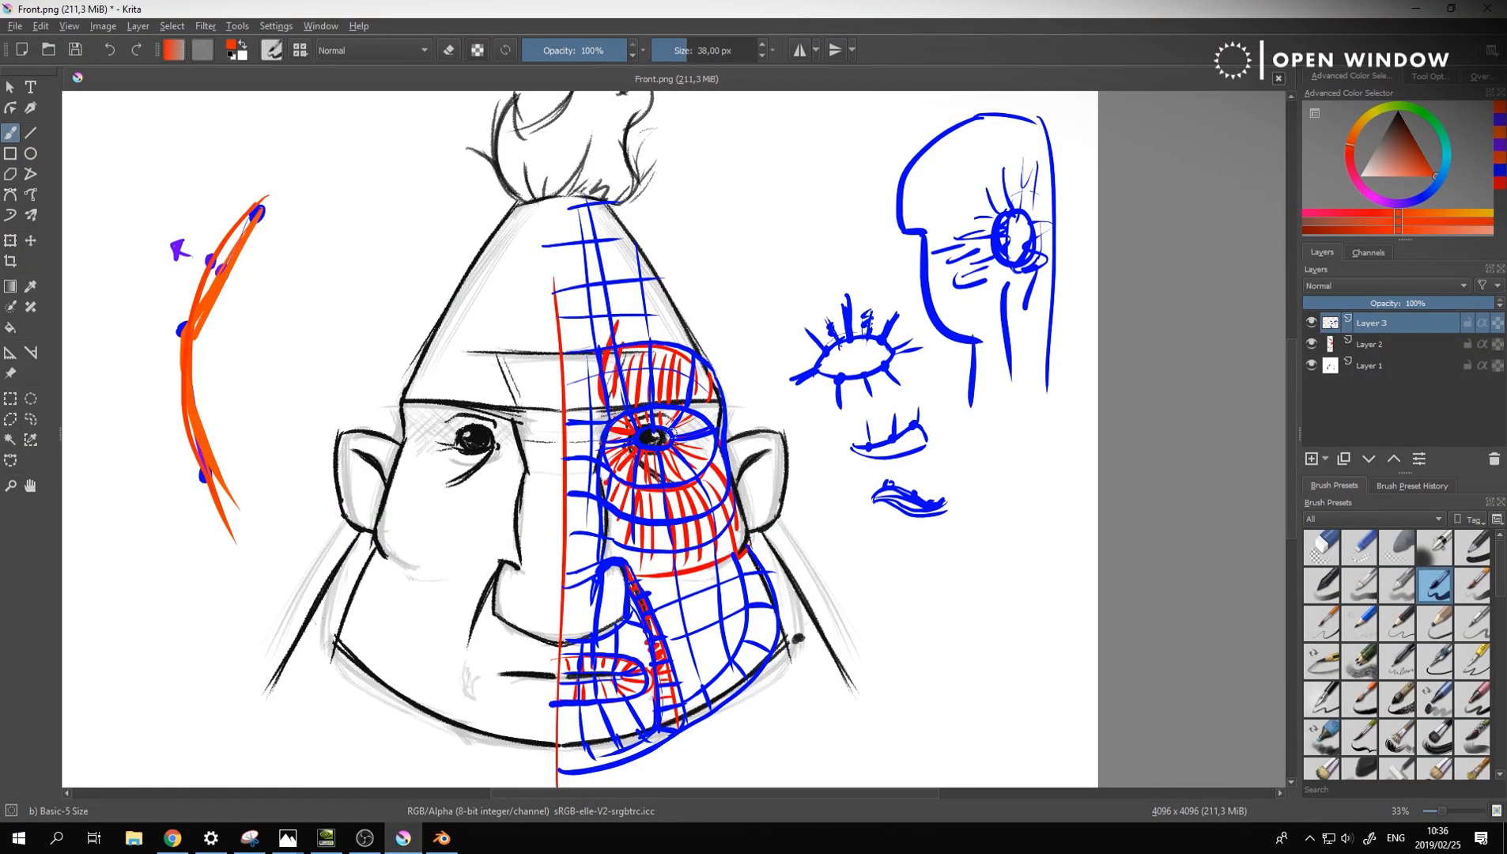
{"action": "key", "text": "alt+Tab"}
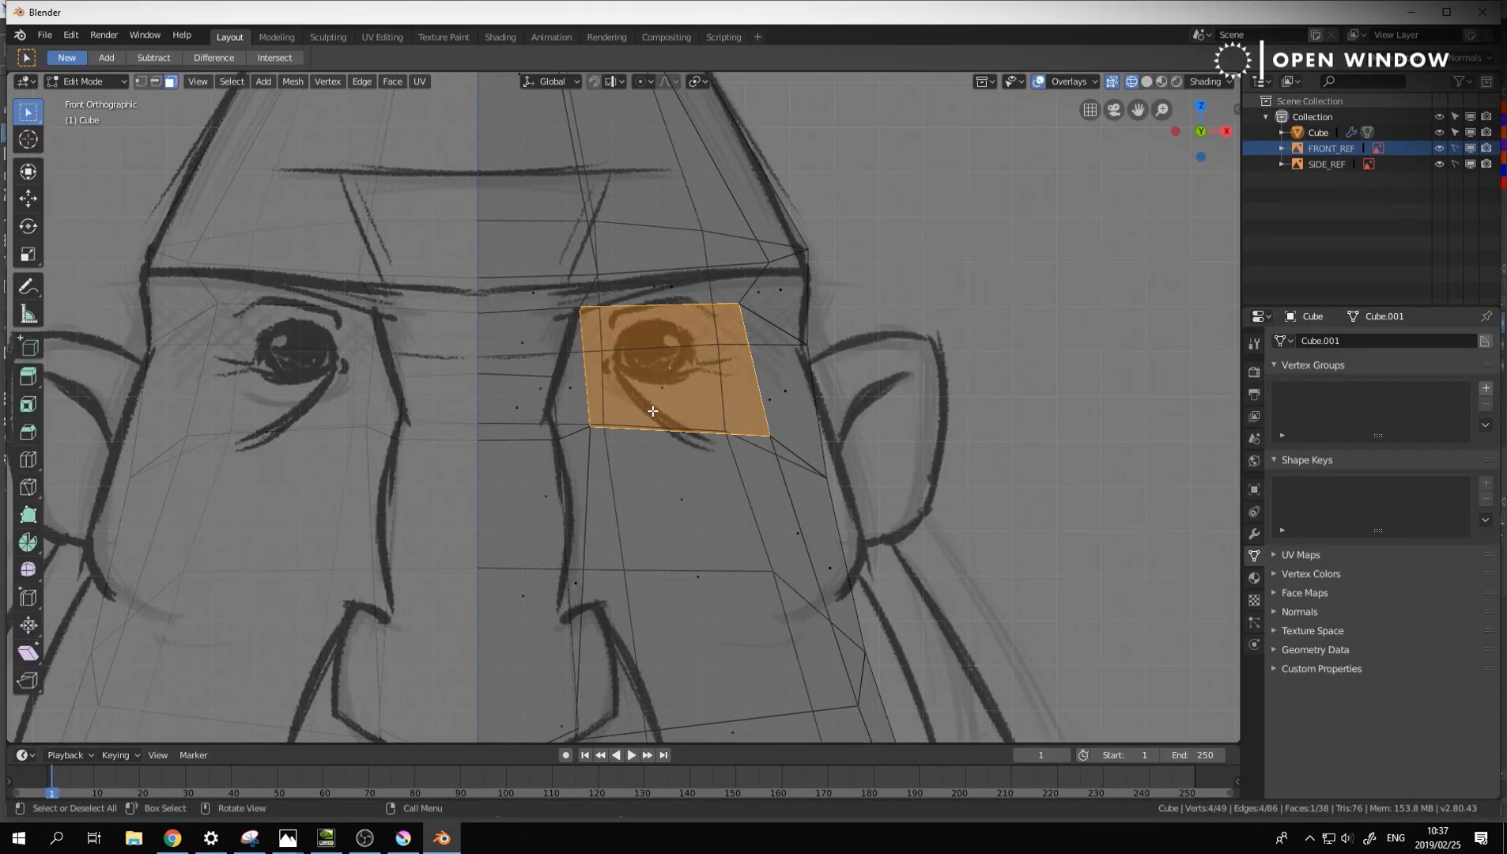
Nudge the lower outer corner vertex of the eye face slightly up and inward, and reselect that face
{"action": "left_click", "coordinate": [770, 432]}
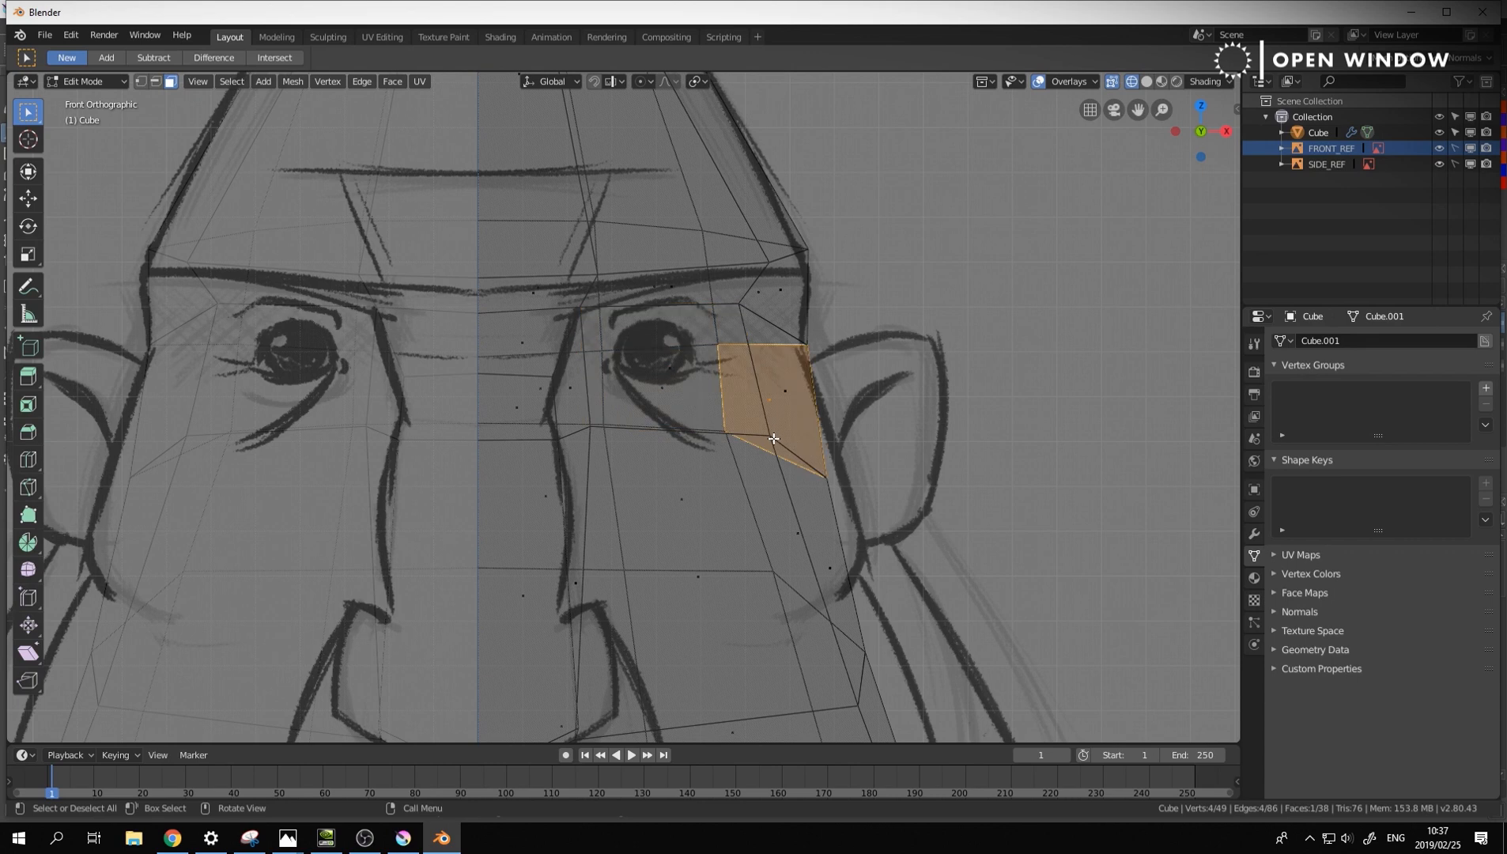
{"action": "key", "text": "q"}
{"action": "key", "text": "1"}
{"action": "left_click", "coordinate": [765, 434]}
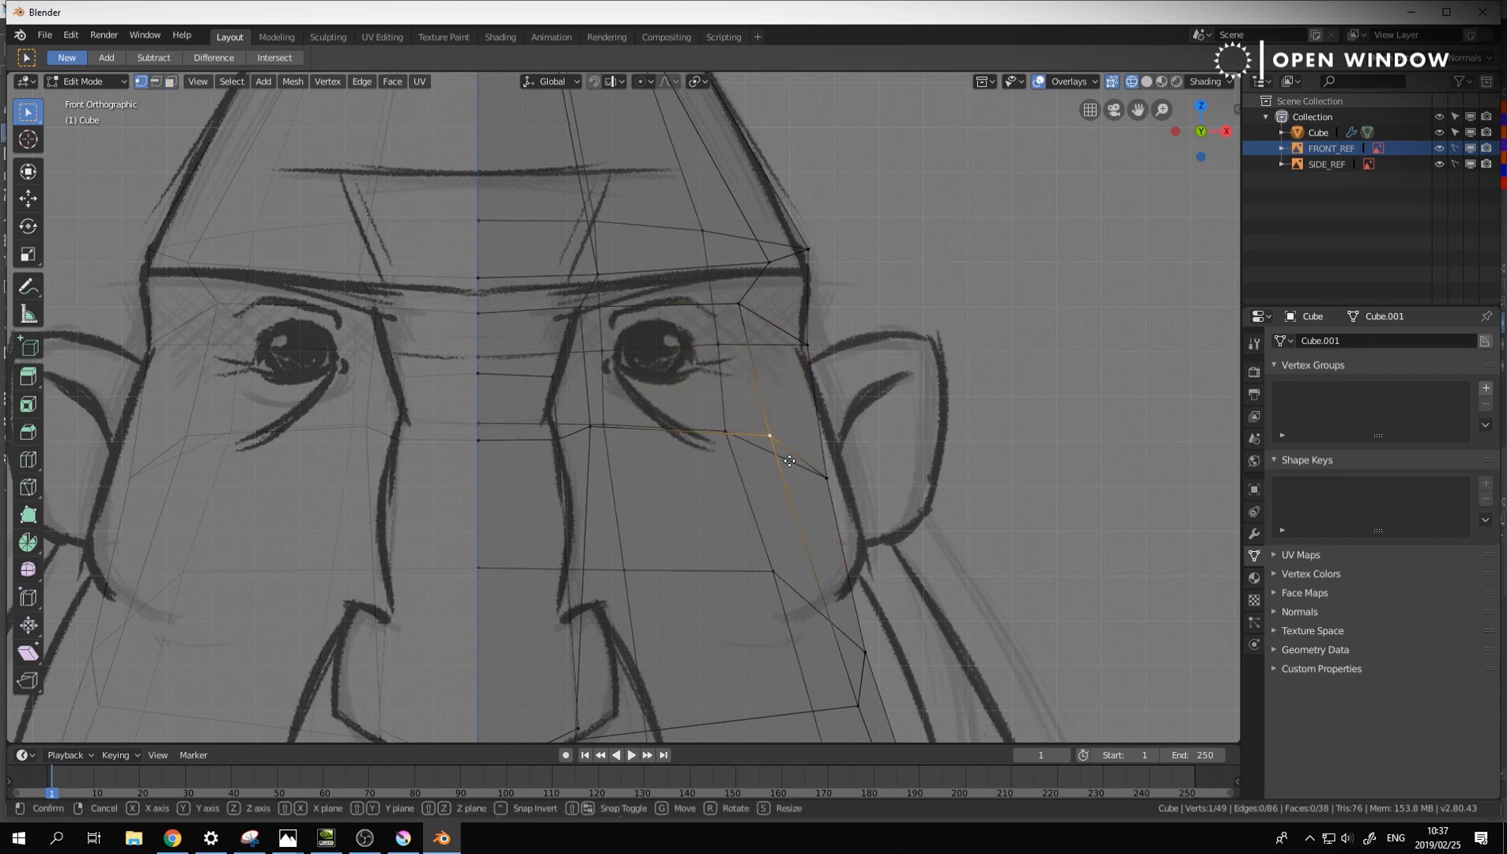
{"action": "key", "text": "ctrl+z"}
{"action": "key", "text": "ctrl+z"}
{"action": "key", "text": "ctrl+z"}
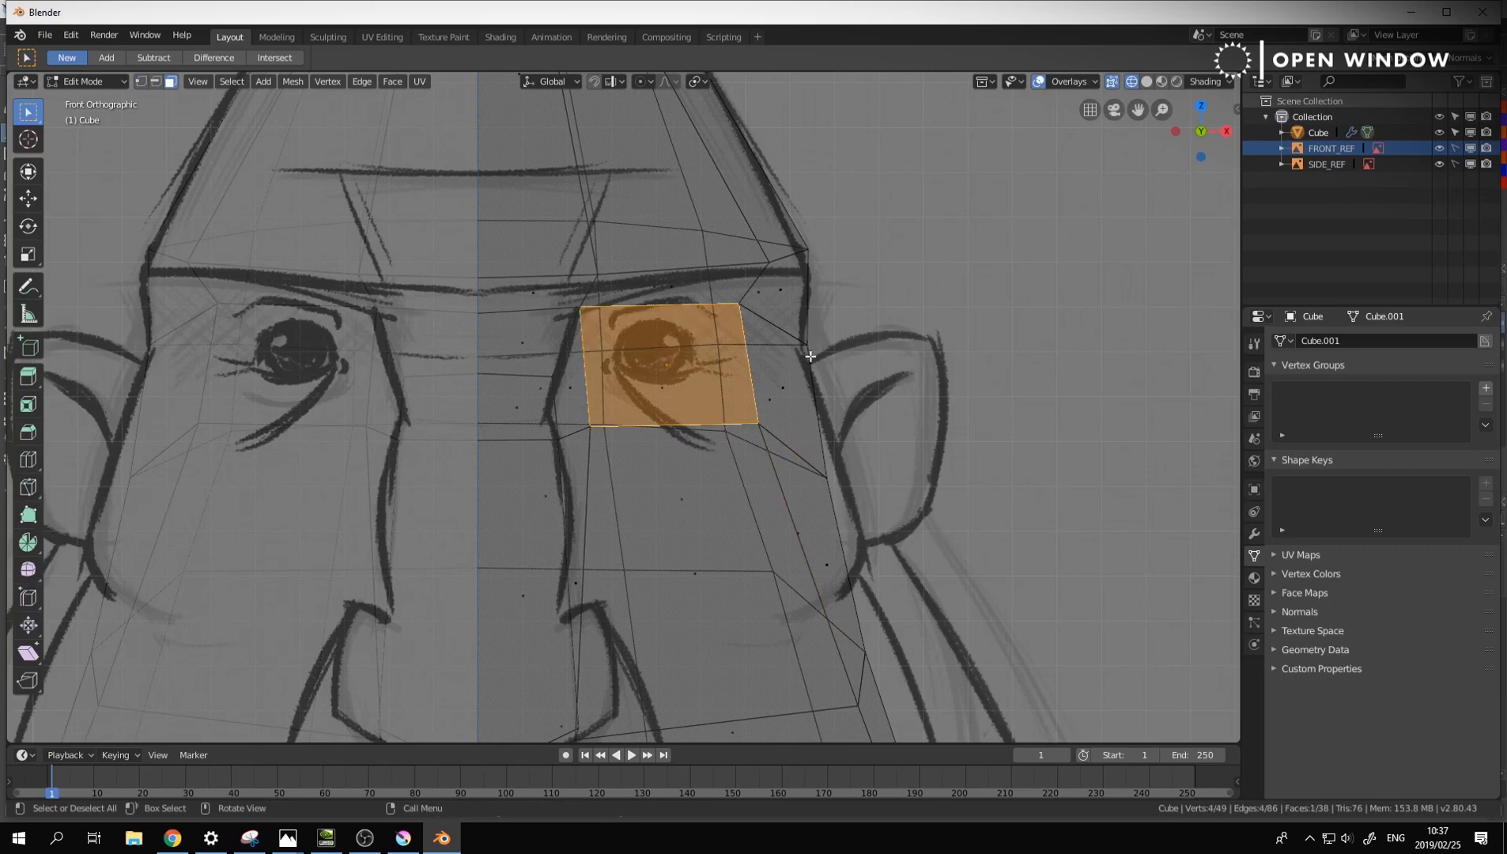
Inset the eye face by about 0.05 m and pull the new loop's two outer vertices in to the eye's outer edge
{"action": "key", "text": "i"}
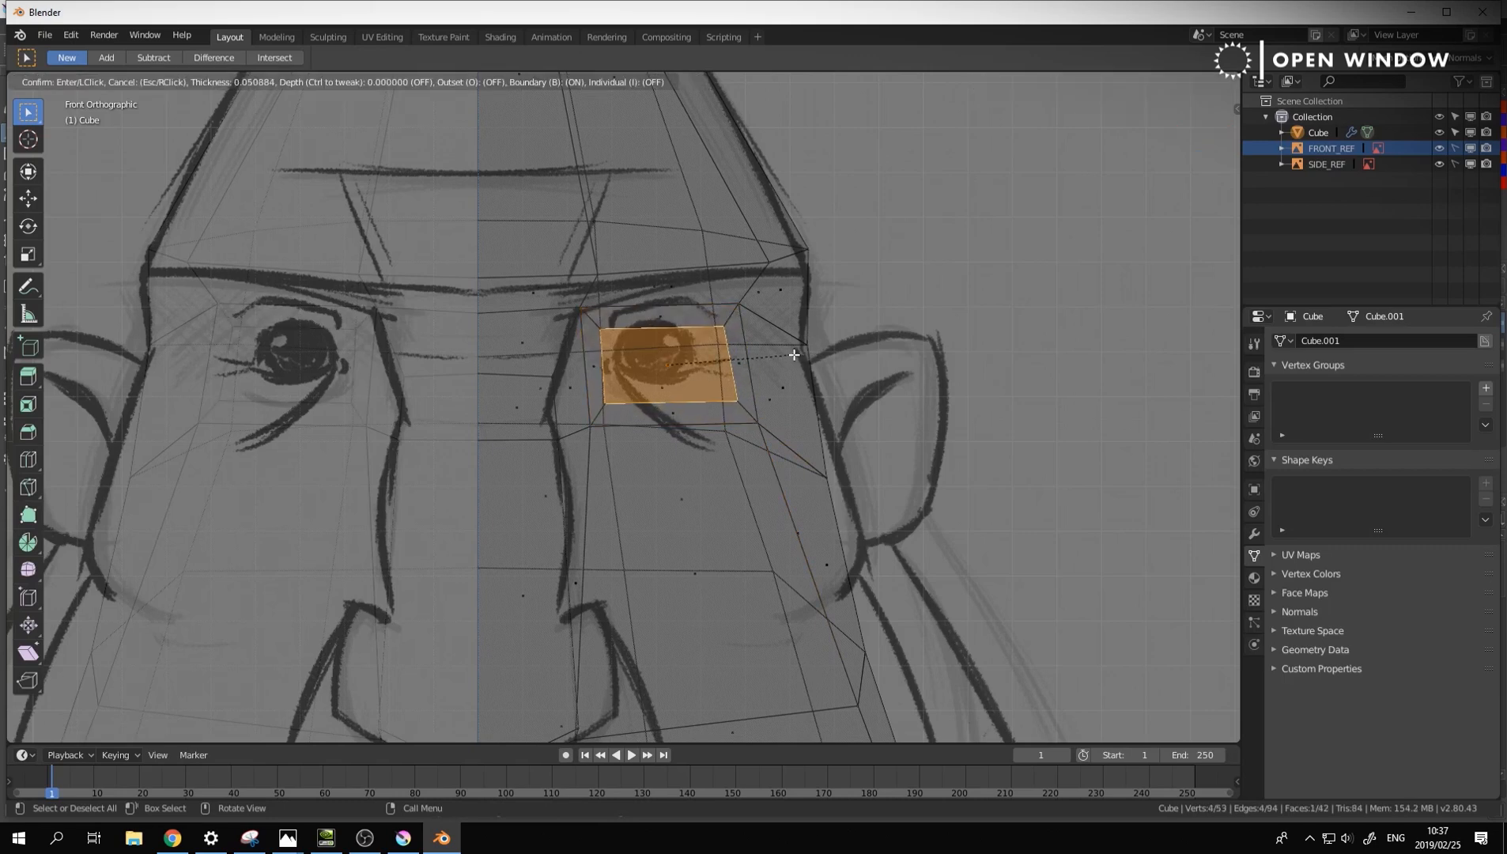
{"action": "left_click", "coordinate": [792, 355]}
{"action": "scroll", "coordinate": [735, 355], "scroll_direction": "up", "scroll_amount": 1}
{"action": "key", "text": "1"}
{"action": "left_click", "coordinate": [742, 310]}
{"action": "key", "text": "g"}
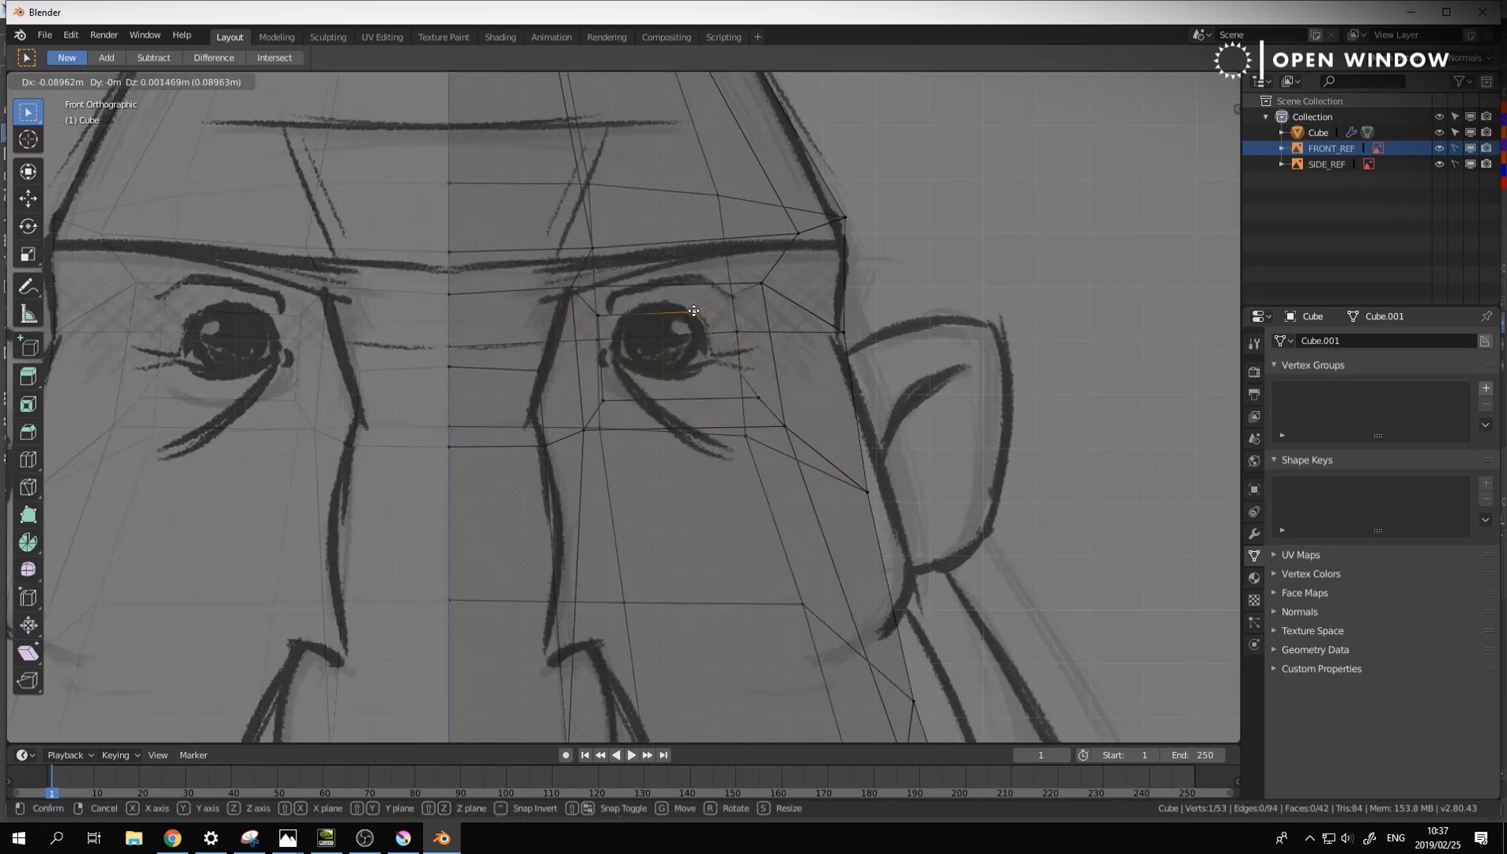
{"action": "left_click", "coordinate": [694, 311]}
{"action": "left_click", "coordinate": [755, 393]}
{"action": "key", "text": "g"}
{"action": "left_click", "coordinate": [720, 362]}
{"action": "key", "text": "g"}
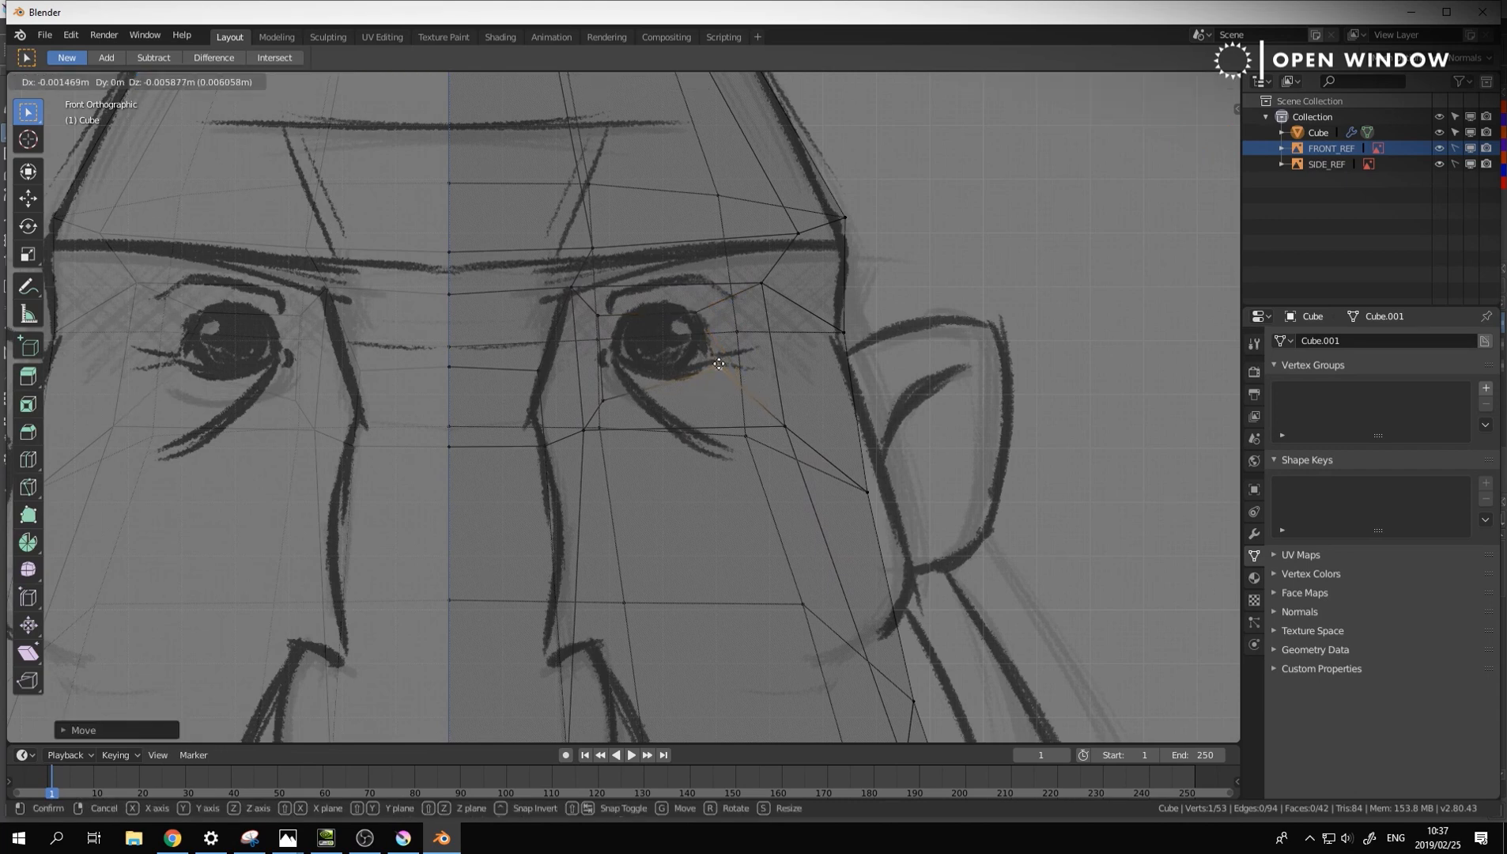
{"action": "left_click", "coordinate": [711, 372]}
Move the two nose-side vertices of the inset loop onto the inner edge of the drawn eye
{"action": "left_click", "coordinate": [605, 401]}
{"action": "key", "text": "g"}
{"action": "left_click", "coordinate": [614, 377]}
{"action": "left_click", "coordinate": [603, 325]}
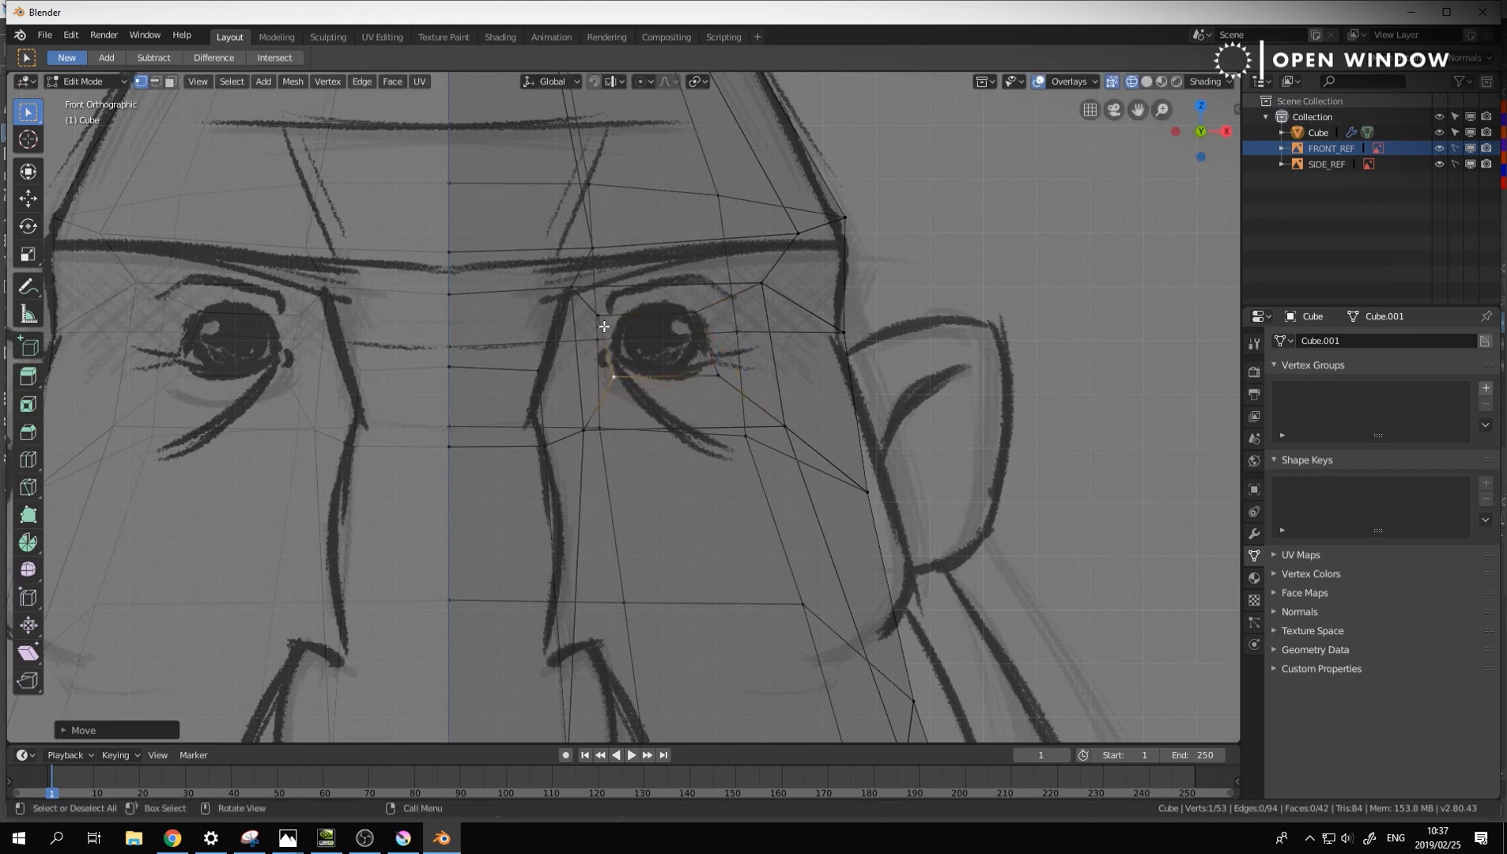
{"action": "key", "text": "g"}
{"action": "left_click", "coordinate": [626, 314]}
{"action": "scroll", "coordinate": [678, 342], "scroll_direction": "up", "scroll_amount": 2}
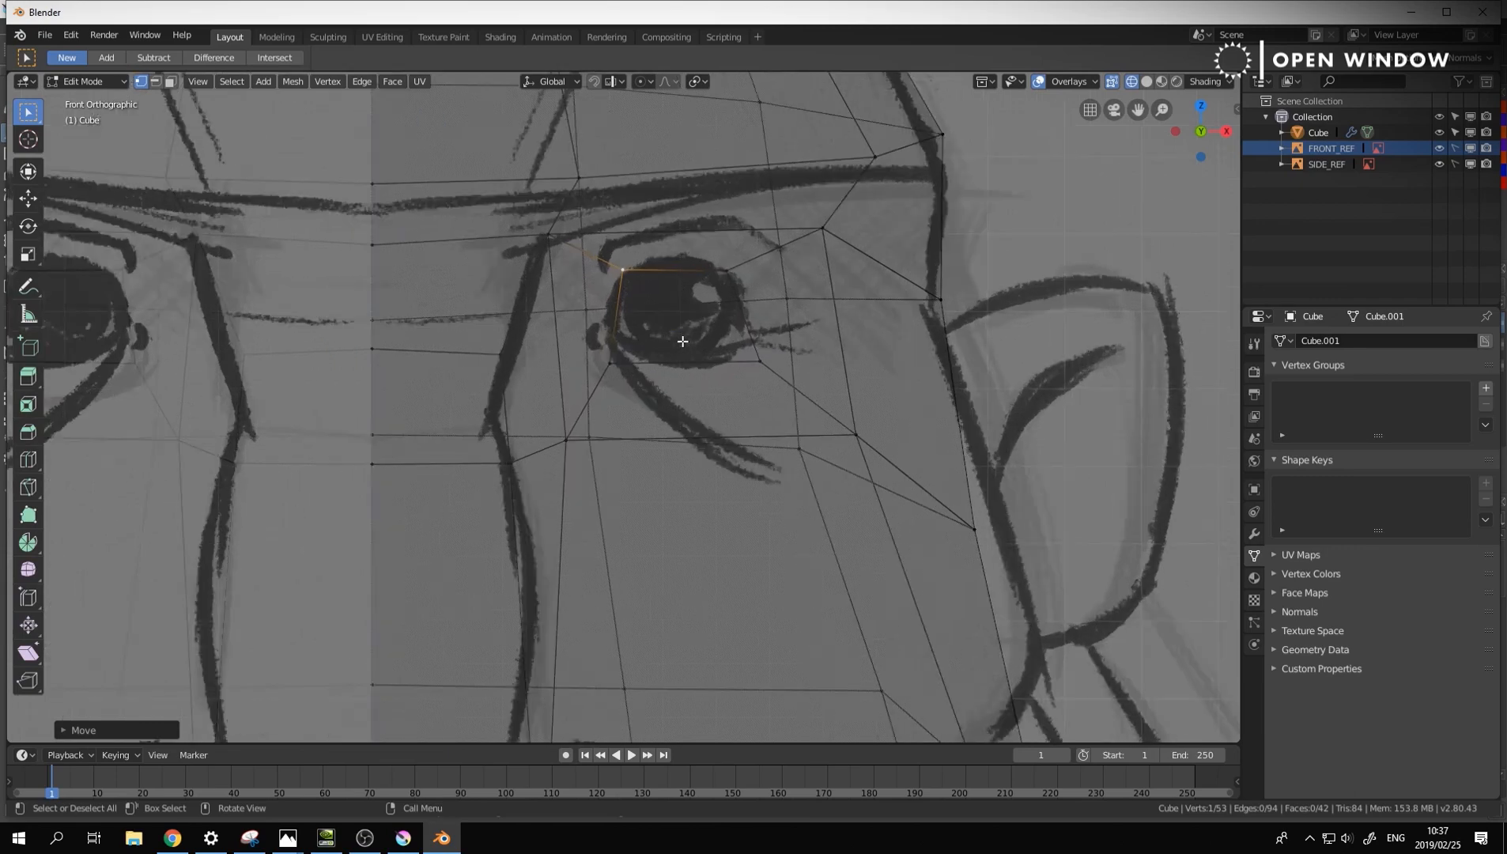
Shift the outer loop's lower inner vertex slightly up and toward the nose
{"action": "scroll", "coordinate": [680, 342], "scroll_direction": "down", "scroll_amount": 1}
{"action": "left_click", "coordinate": [577, 437]}
{"action": "key", "text": "g"}
{"action": "left_click", "coordinate": [564, 422]}
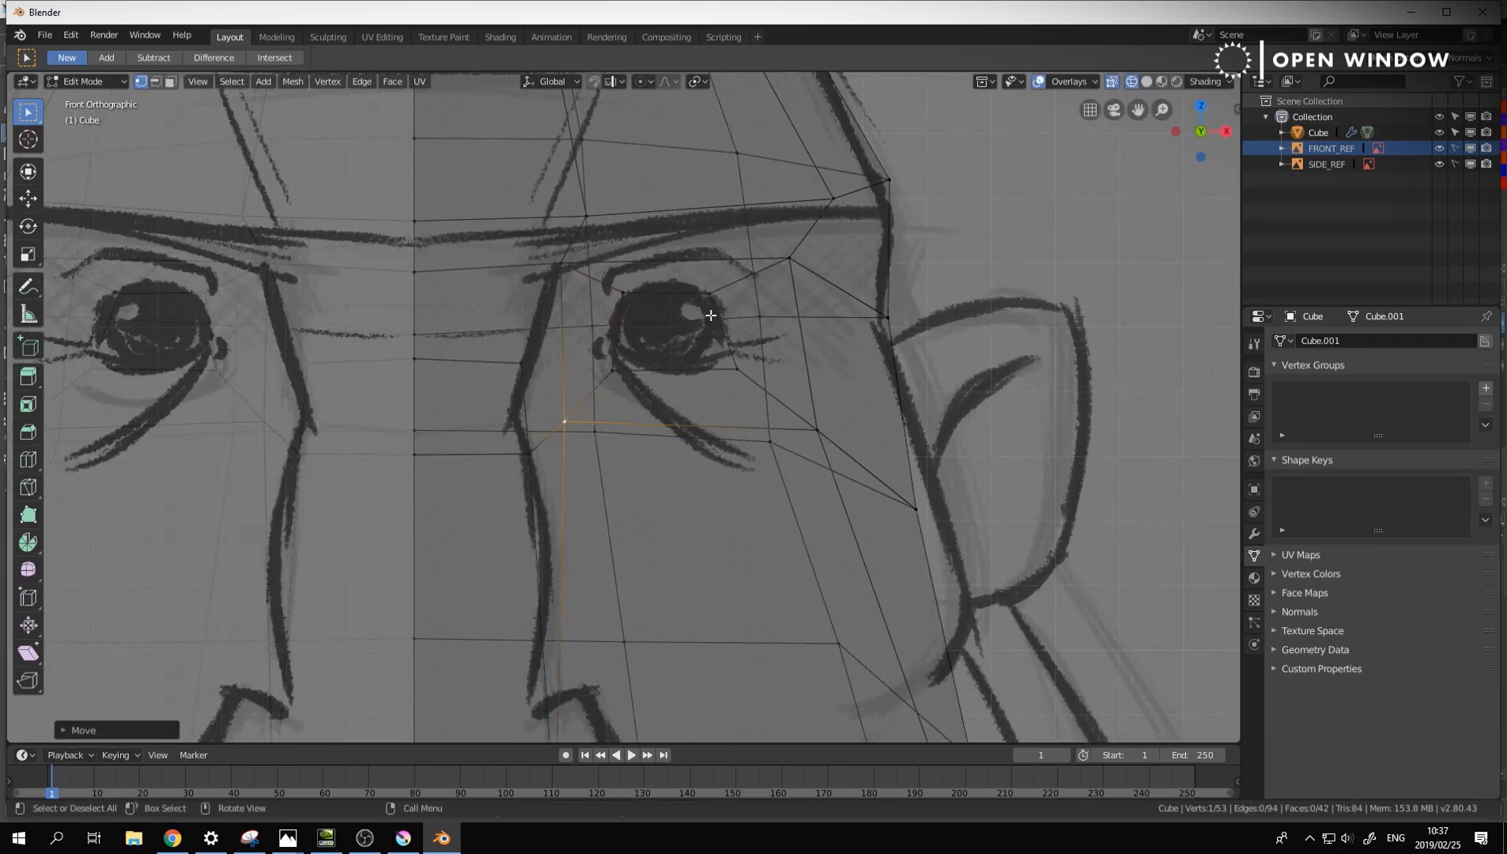
Move the outer brow-line vertex slightly inward and lower the temple vertex onto the drawn corner of the brow
{"action": "scroll", "coordinate": [817, 302], "scroll_direction": "up", "scroll_amount": 2, "text": "shift"}
{"action": "left_click", "coordinate": [816, 303]}
{"action": "key", "text": "g"}
{"action": "left_click", "coordinate": [797, 304]}
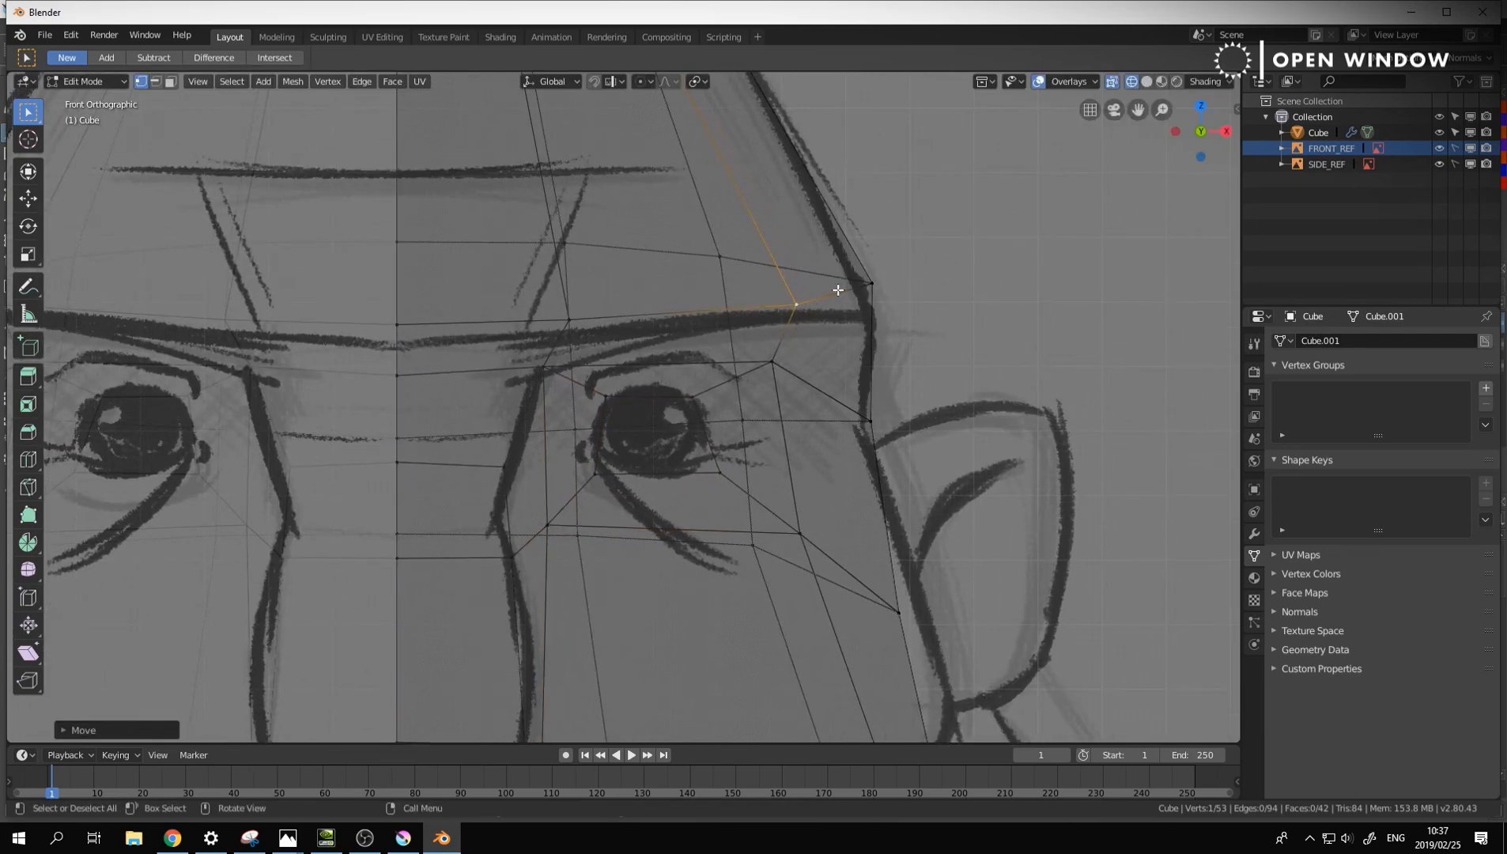
{"action": "left_click", "coordinate": [874, 283]}
{"action": "key", "text": "g"}
{"action": "left_click", "coordinate": [878, 309]}
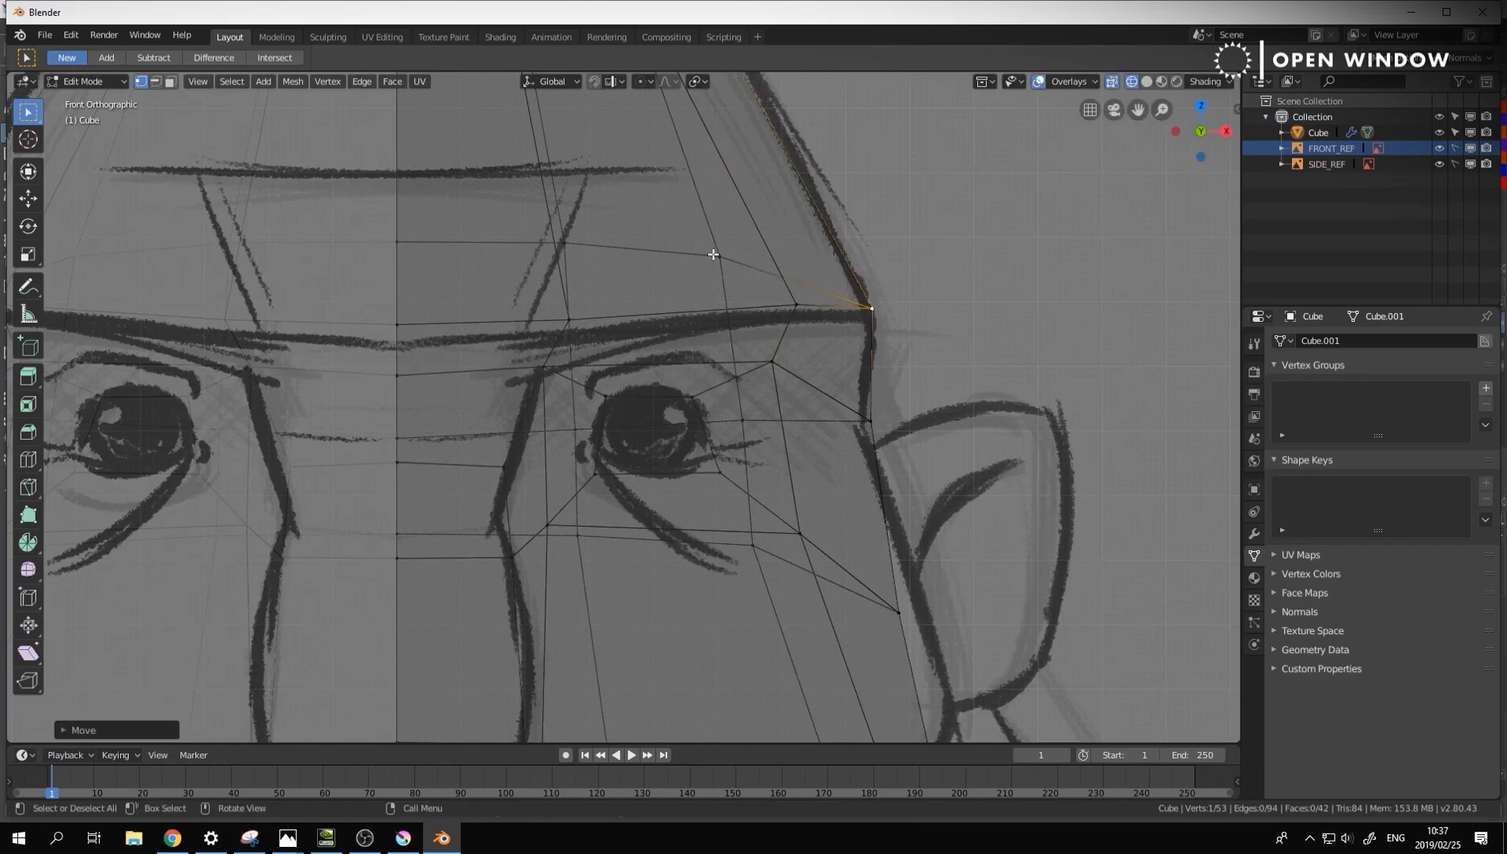
Lower the row of three vertices above the brow by about 0.03 m and slide the inner brow-line vertex toward the nose
{"action": "left_click", "coordinate": [716, 255]}
{"action": "left_click", "coordinate": [396, 241], "text": "ctrl"}
{"action": "key", "text": "g"}
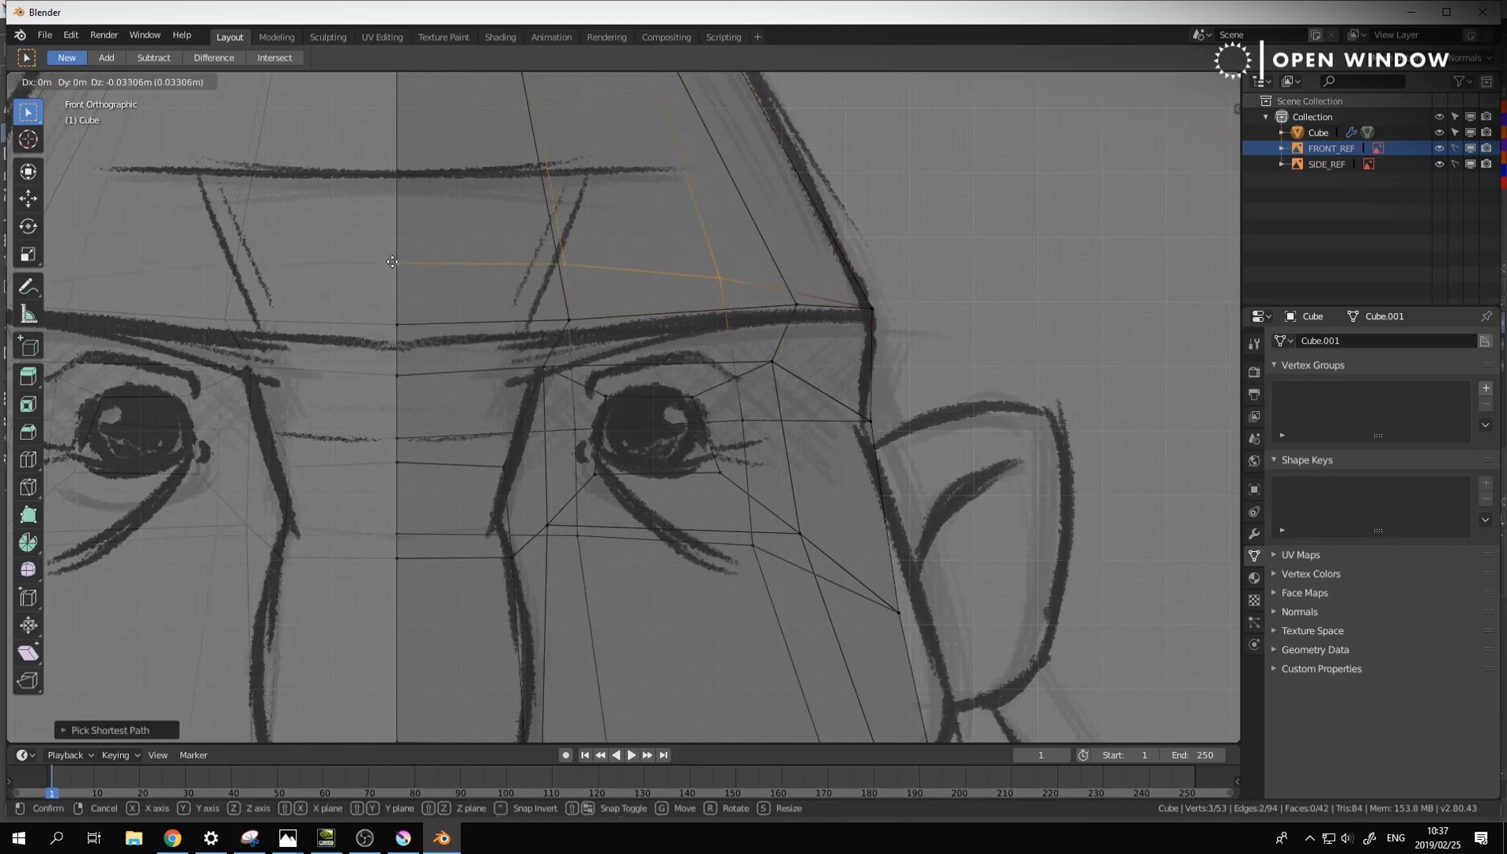
{"action": "left_click", "coordinate": [404, 264]}
{"action": "left_click", "coordinate": [574, 321]}
{"action": "key", "text": "g"}
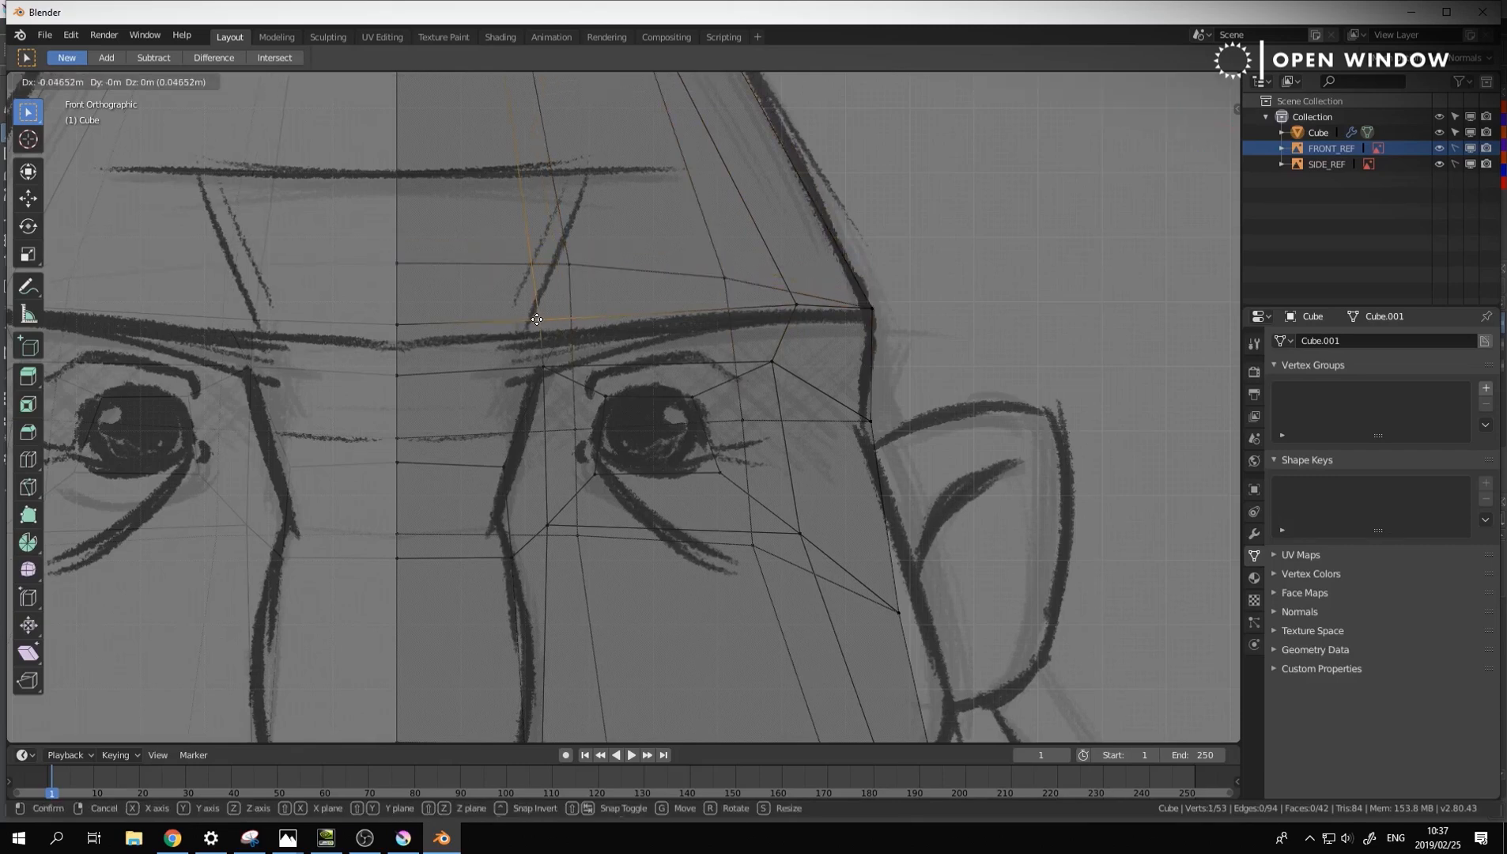
{"action": "left_click", "coordinate": [547, 318]}
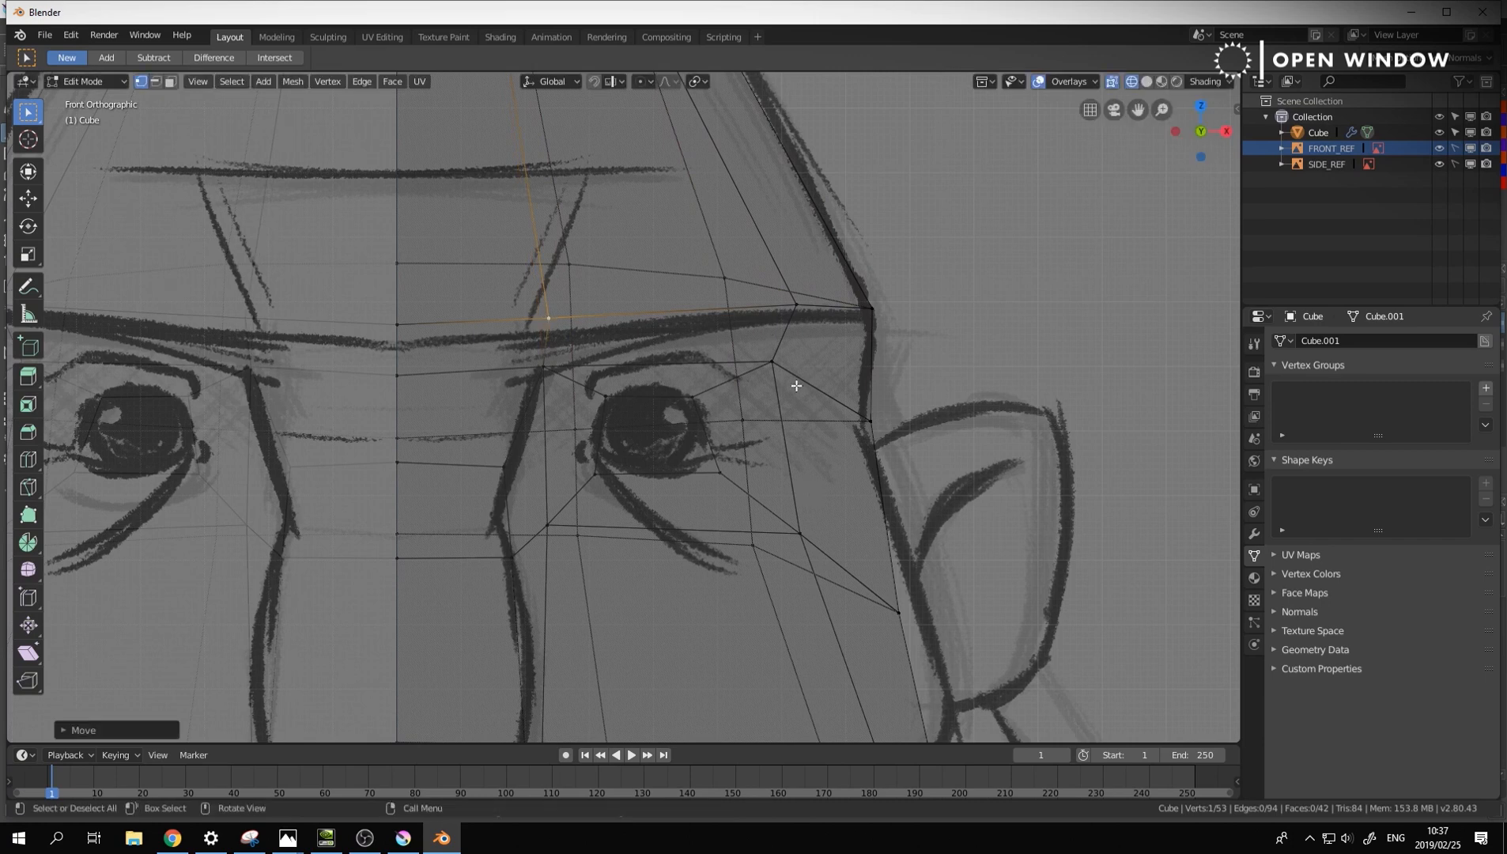
Raise the two head-side vertices near the ear so they follow the drawn head outline
{"action": "left_click", "coordinate": [870, 418]}
{"action": "key", "text": "g"}
{"action": "left_click", "coordinate": [869, 380]}
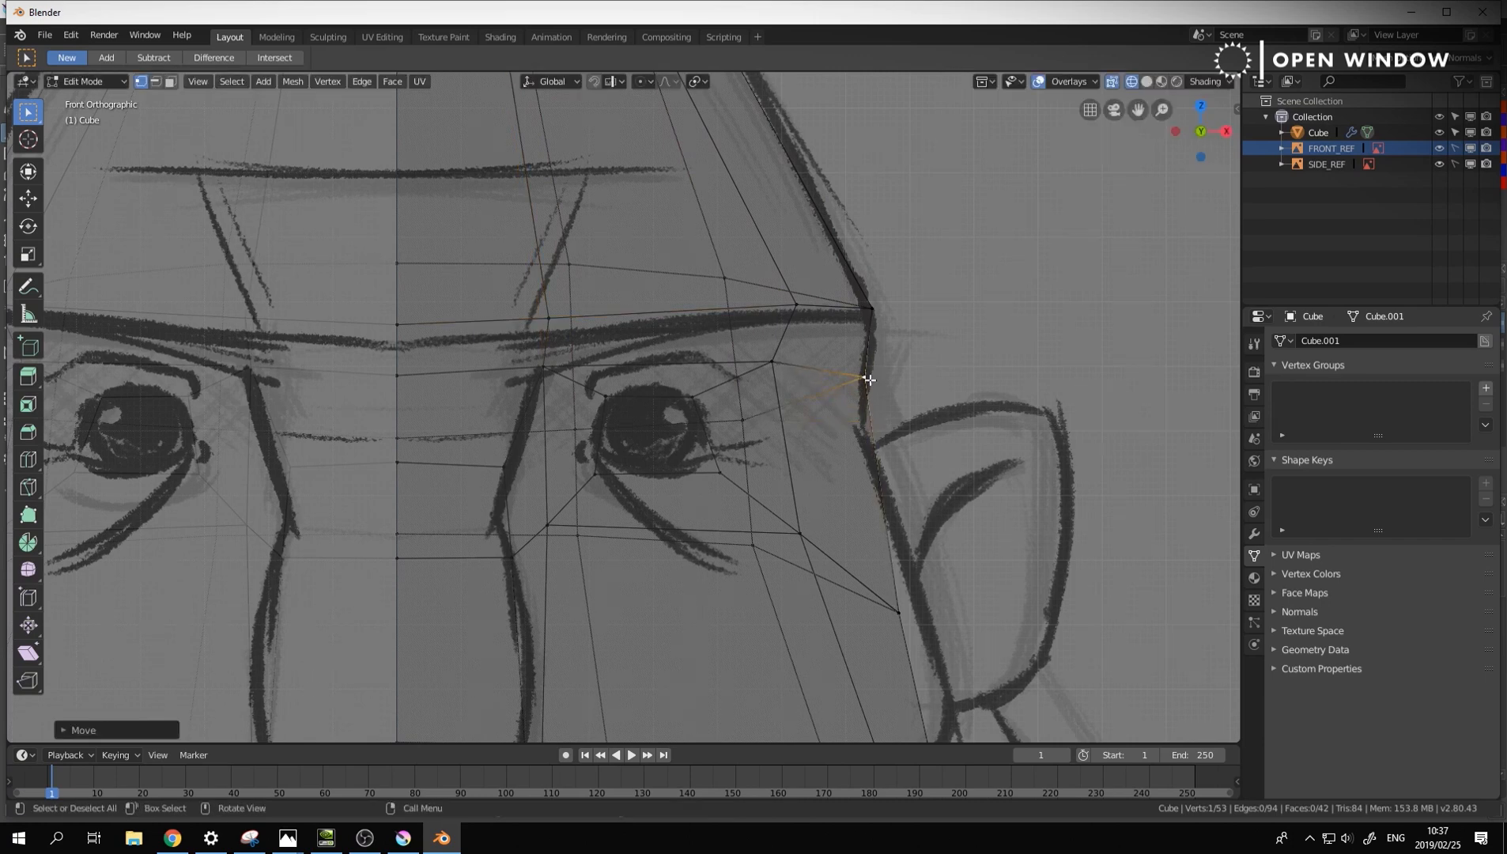
{"action": "left_click", "coordinate": [901, 610]}
{"action": "key", "text": "g"}
{"action": "left_click", "coordinate": [910, 551]}
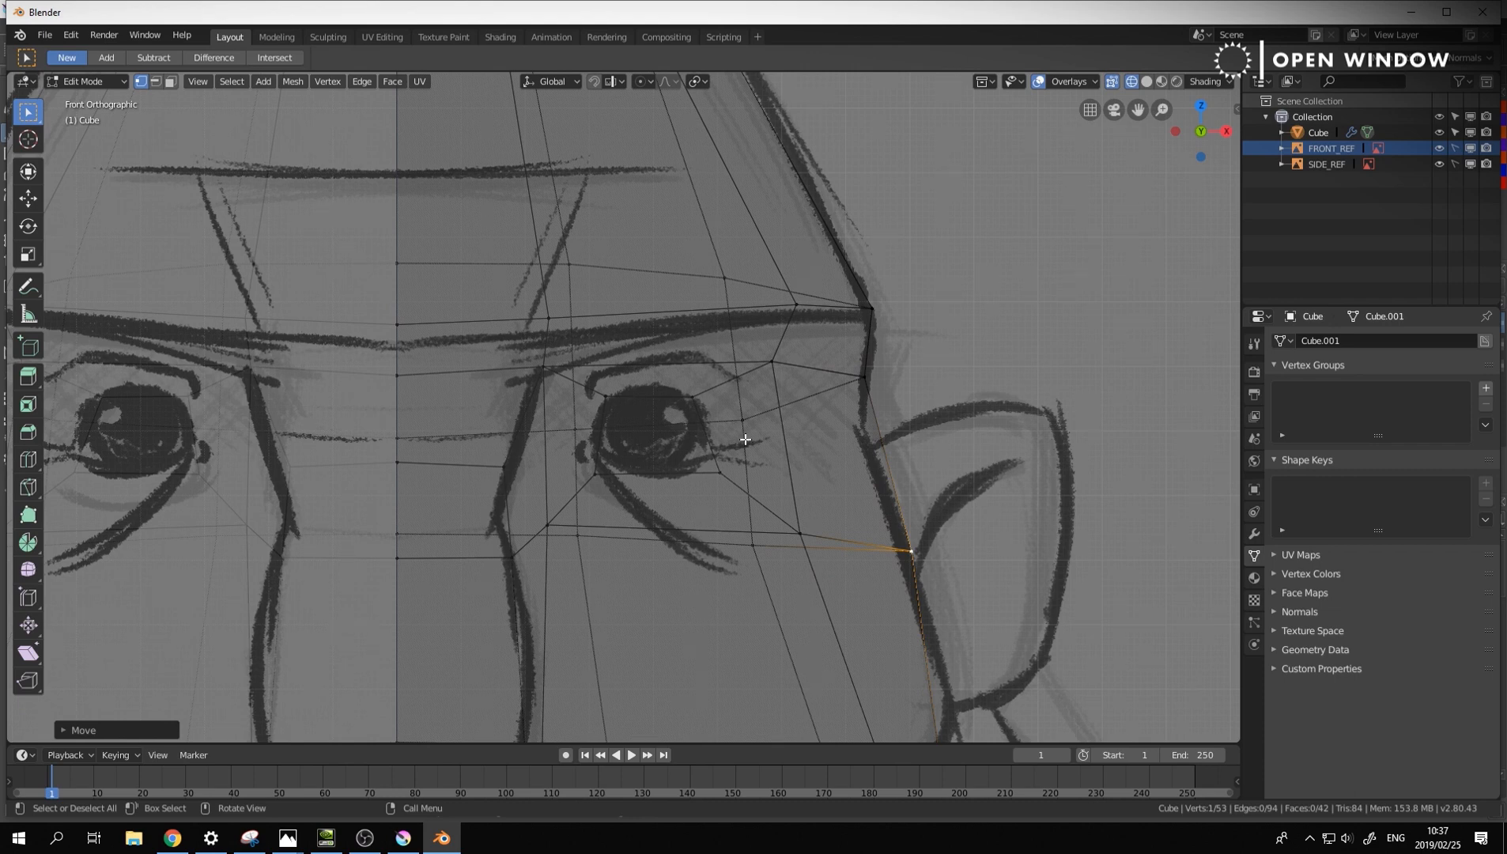
In the side view, move the inset eye loop's two front vertices back to the front edge of the drawn eye
{"action": "middle_click_drag", "start_coordinate": [806, 420], "coordinate": [481, 409]}
{"action": "left_click", "coordinate": [518, 395]}
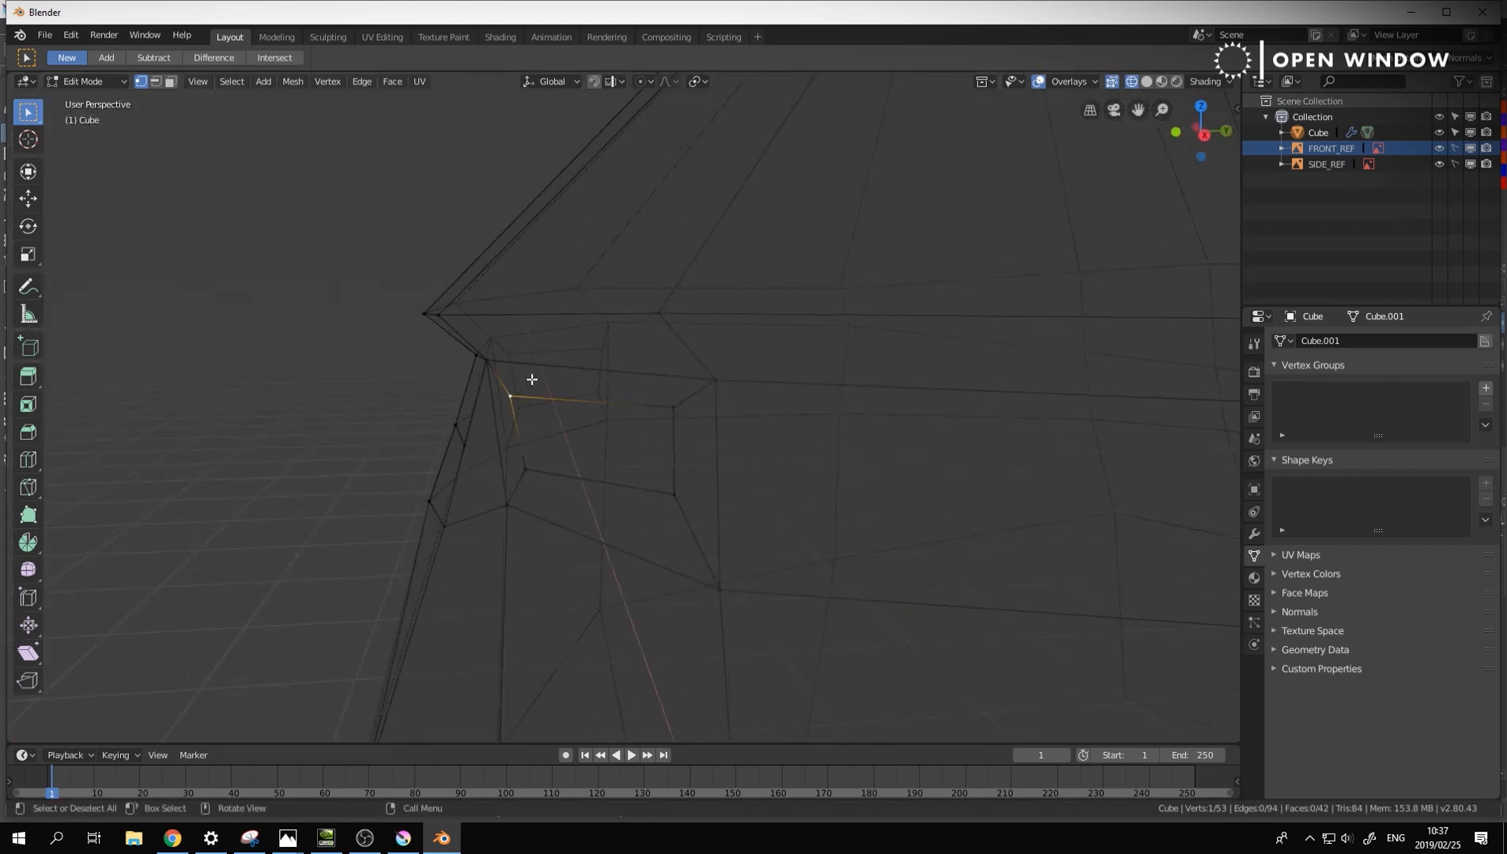
{"action": "key", "text": "KP_3"}
{"action": "key", "text": "g"}
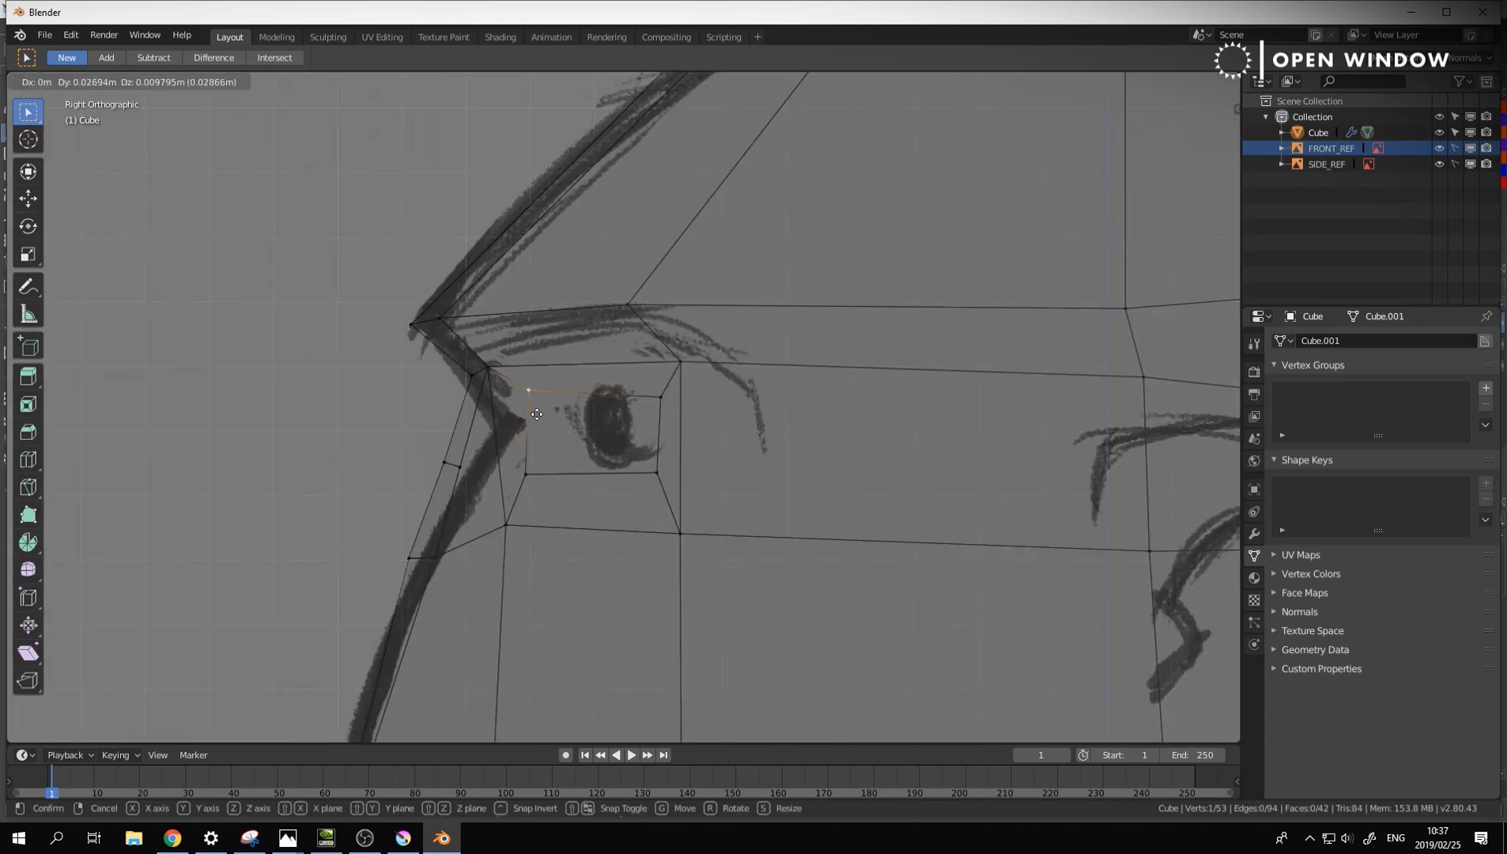
{"action": "left_click", "coordinate": [575, 429]}
{"action": "left_click", "coordinate": [528, 475]}
{"action": "key", "text": "g"}
{"action": "left_click", "coordinate": [572, 468]}
Move the inset eye loop's two rear vertices forward to the back edge of the drawn eye
{"action": "left_click", "coordinate": [664, 395]}
{"action": "key", "text": "g"}
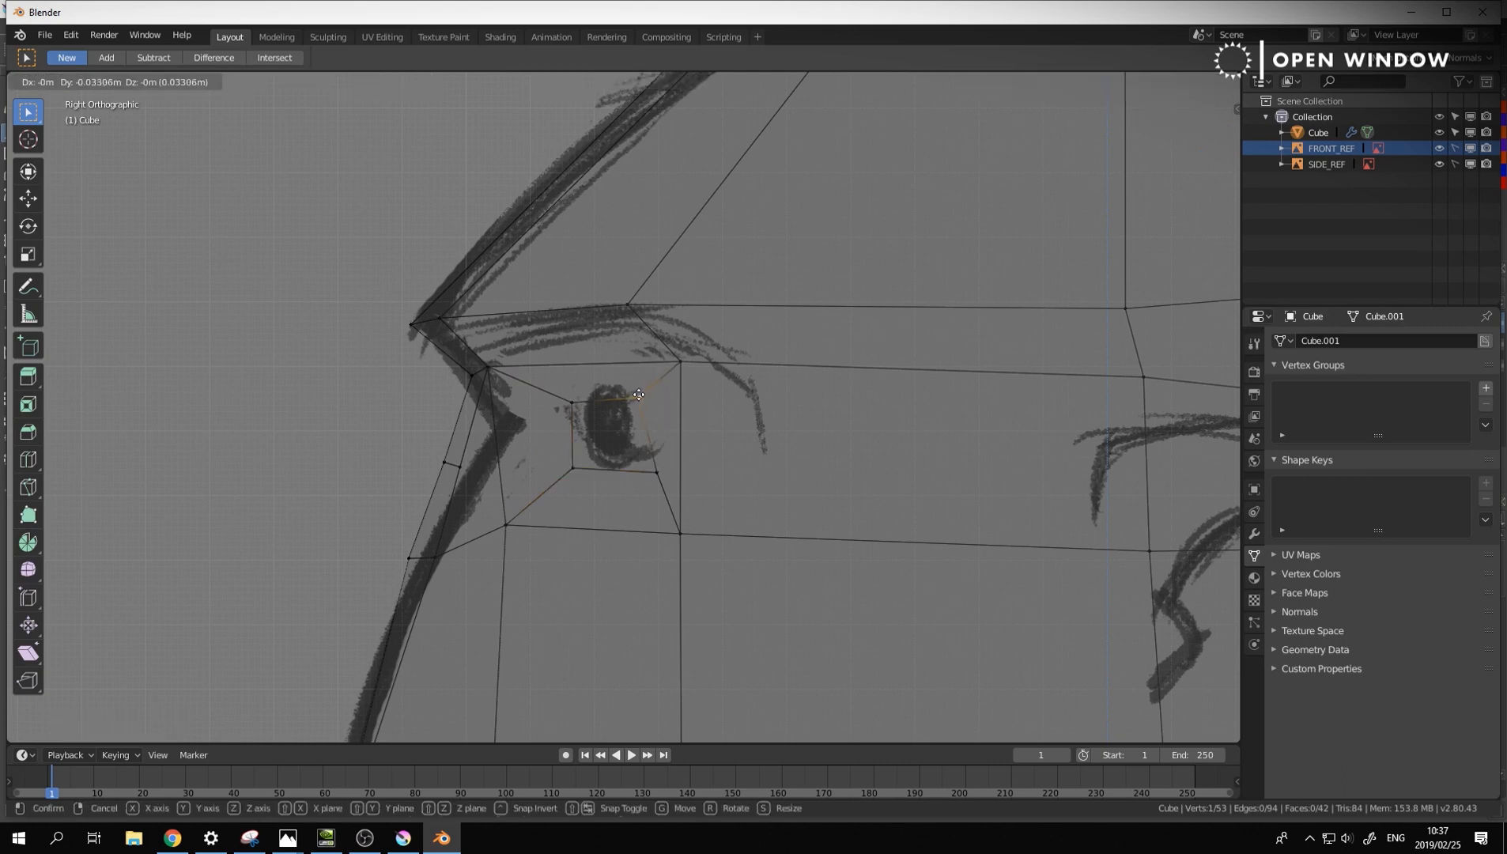
{"action": "left_click", "coordinate": [637, 397]}
{"action": "left_click", "coordinate": [657, 471]}
{"action": "key", "text": "g"}
{"action": "left_click", "coordinate": [648, 468]}
Adjust the upper vertices of the inset loop to the eye outline in the front view
{"action": "key", "text": "KP_1"}
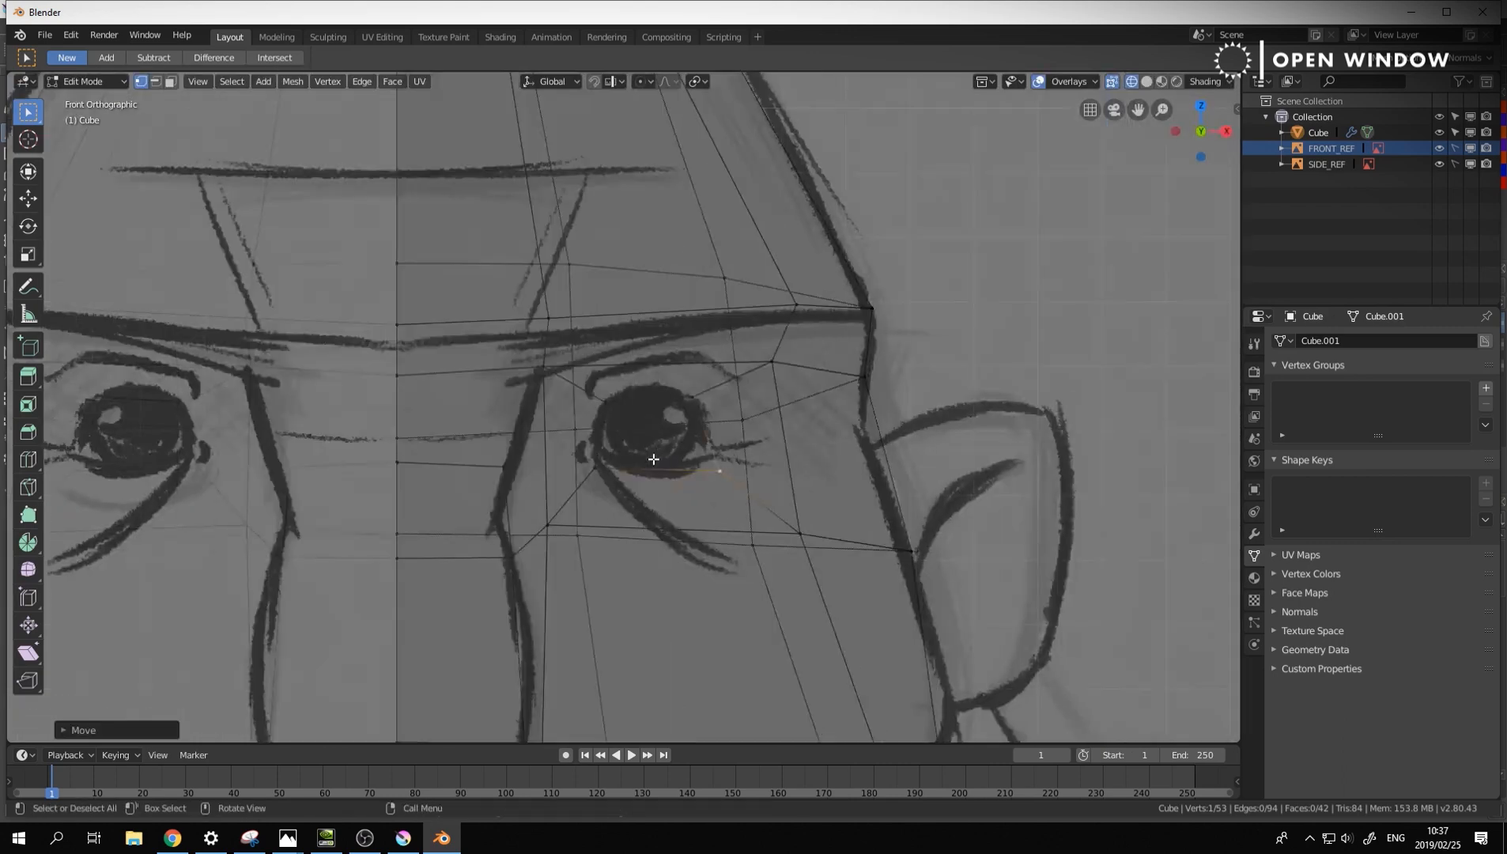
{"action": "left_click", "coordinate": [696, 398]}
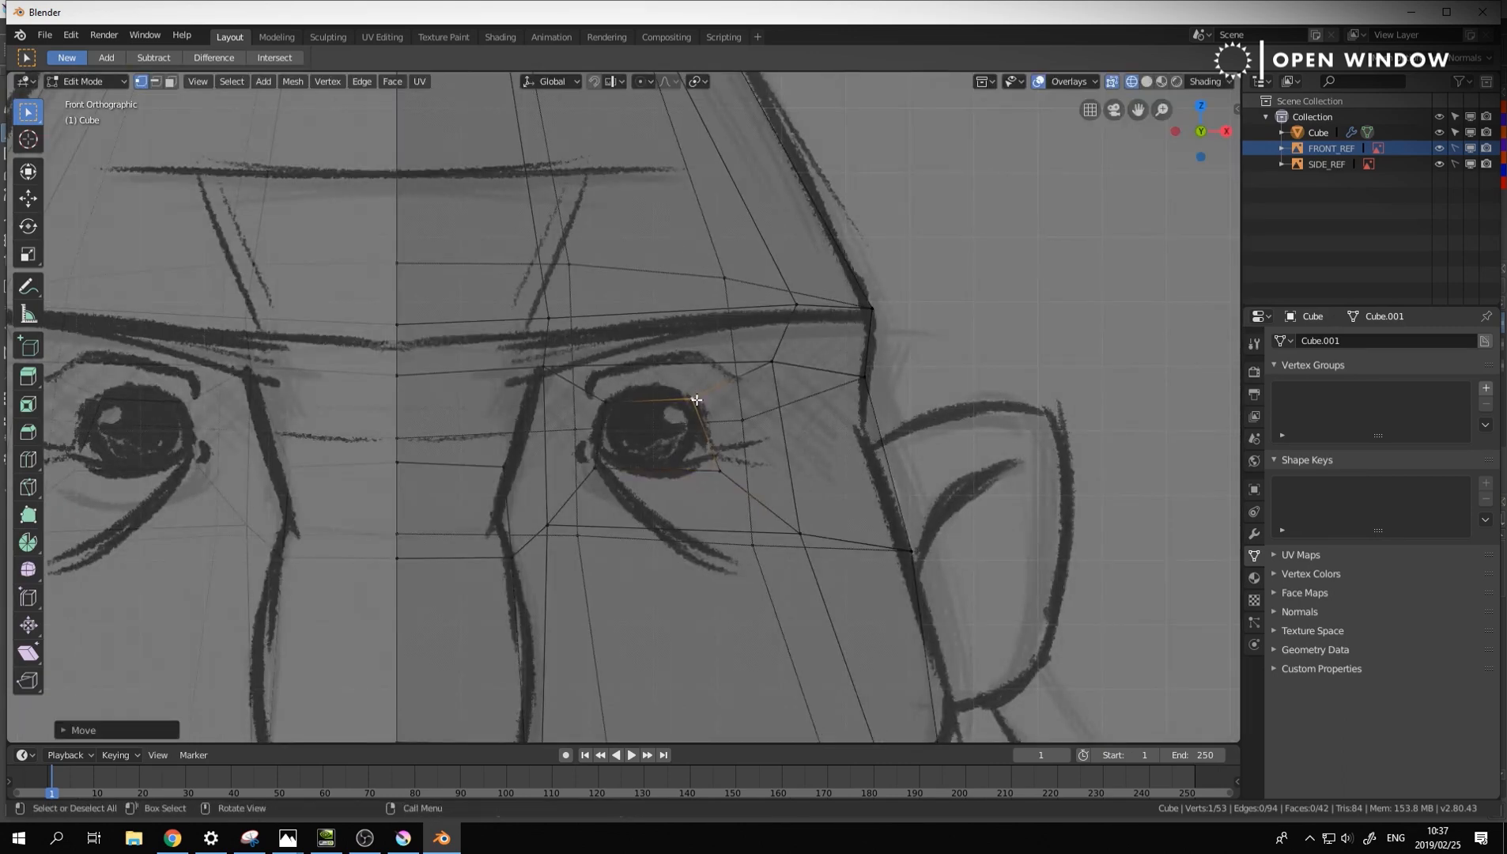
{"action": "key", "text": "g"}
{"action": "left_click", "coordinate": [621, 400]}
Add a vertical loop cut through the middle of the eye and shift its upper eye vertex slightly outward
{"action": "key", "text": "ctrl+r"}
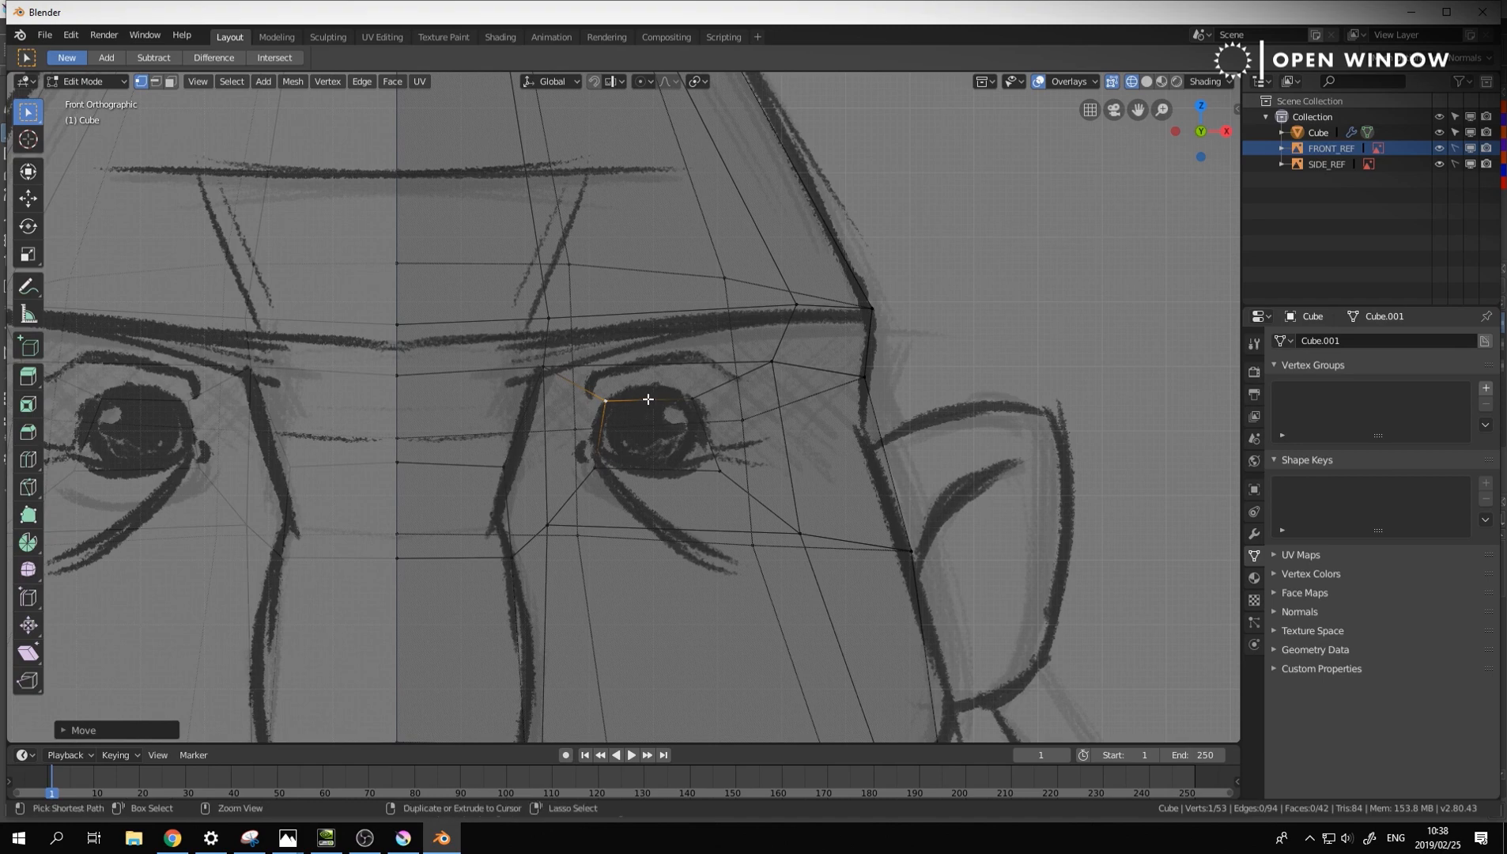
{"action": "left_click", "coordinate": [670, 407]}
{"action": "left_click", "coordinate": [648, 401]}
{"action": "key", "text": "g"}
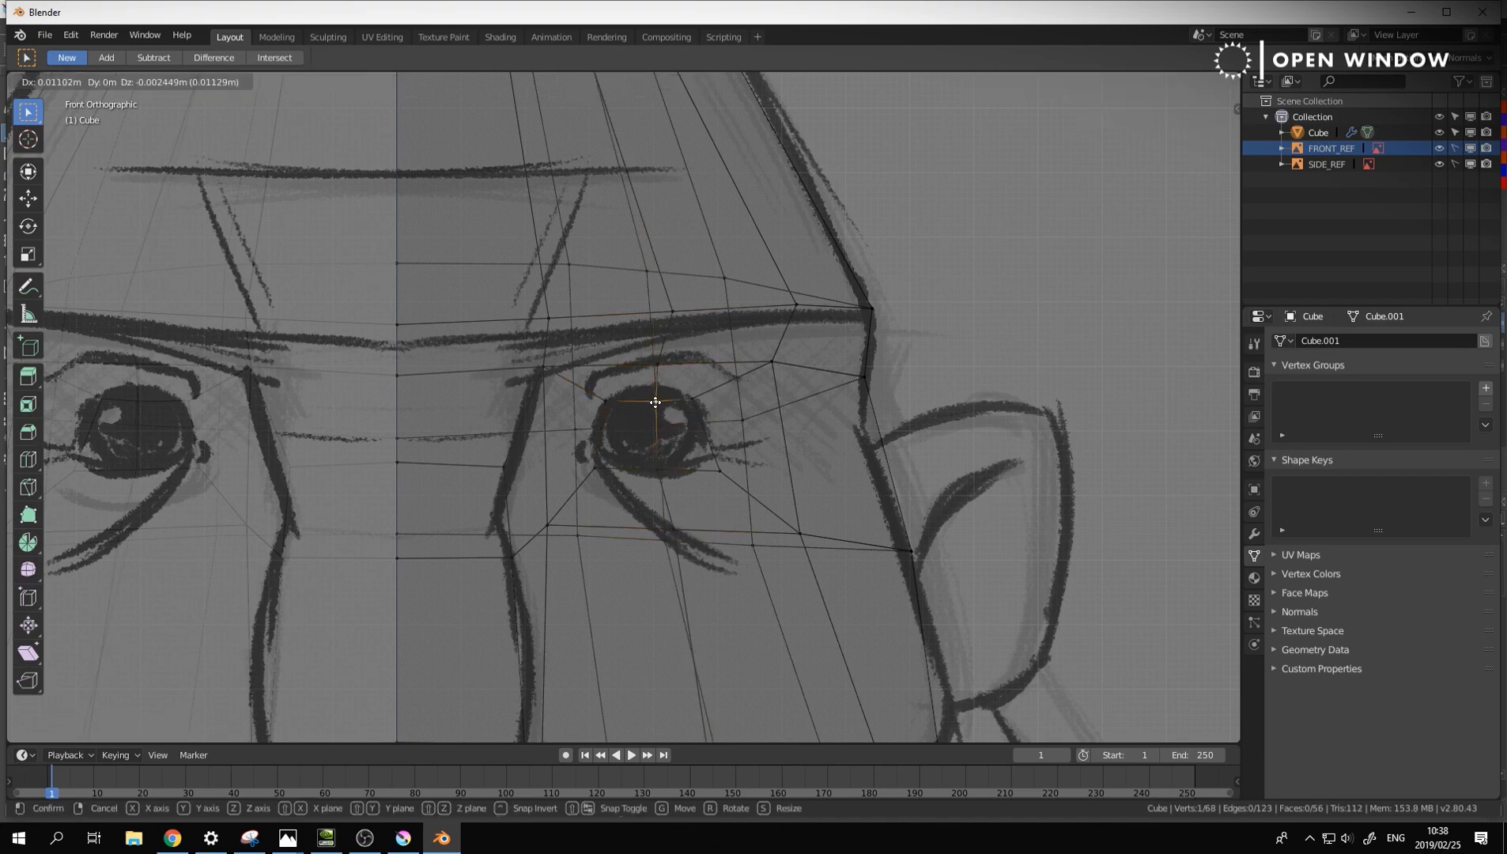
{"action": "left_click", "coordinate": [656, 400]}
Move the new loop's brow-line vertex slightly toward the nose and check the head shape in perspective
{"action": "left_click", "coordinate": [674, 311]}
{"action": "key", "text": "g"}
{"action": "left_click", "coordinate": [659, 313]}
{"action": "scroll", "coordinate": [751, 371], "scroll_direction": "down", "scroll_amount": 5}
{"action": "mouse_move", "coordinate": [750, 372]}
{"action": "middle_mouse_down"}
{"action": "mouse_move", "coordinate": [750, 407]}
{"action": "mouse_move", "coordinate": [706, 386]}
{"action": "mouse_move", "coordinate": [723, 364]}
{"action": "middle_mouse_up"}
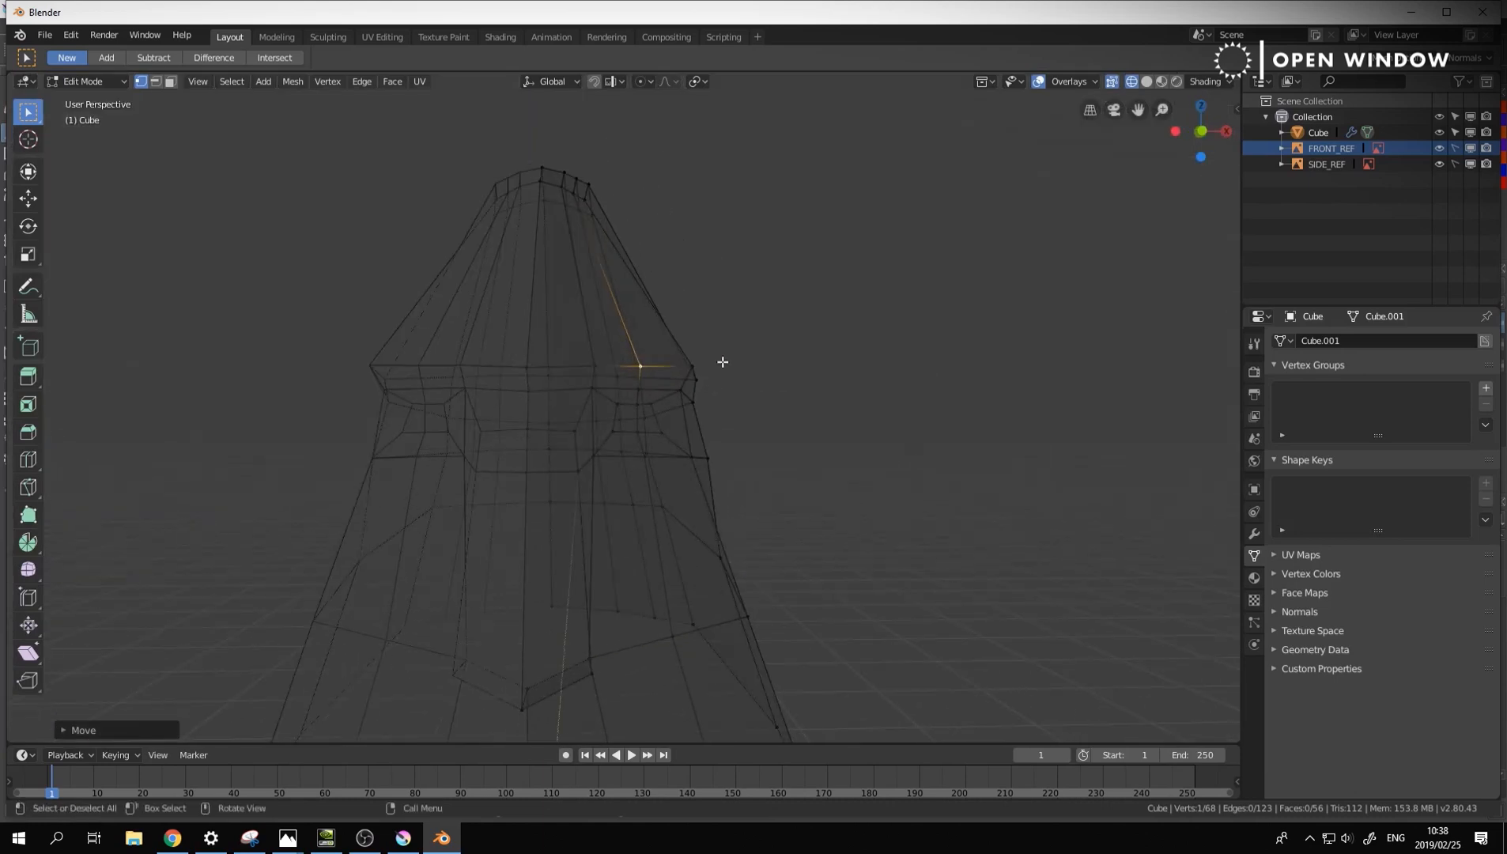
Adjust the corner vertices of the inset eye loop to the drawn eye outline in the front view
{"action": "key", "text": "KP_1"}
{"action": "scroll", "coordinate": [582, 386], "scroll_direction": "up", "scroll_amount": 8}
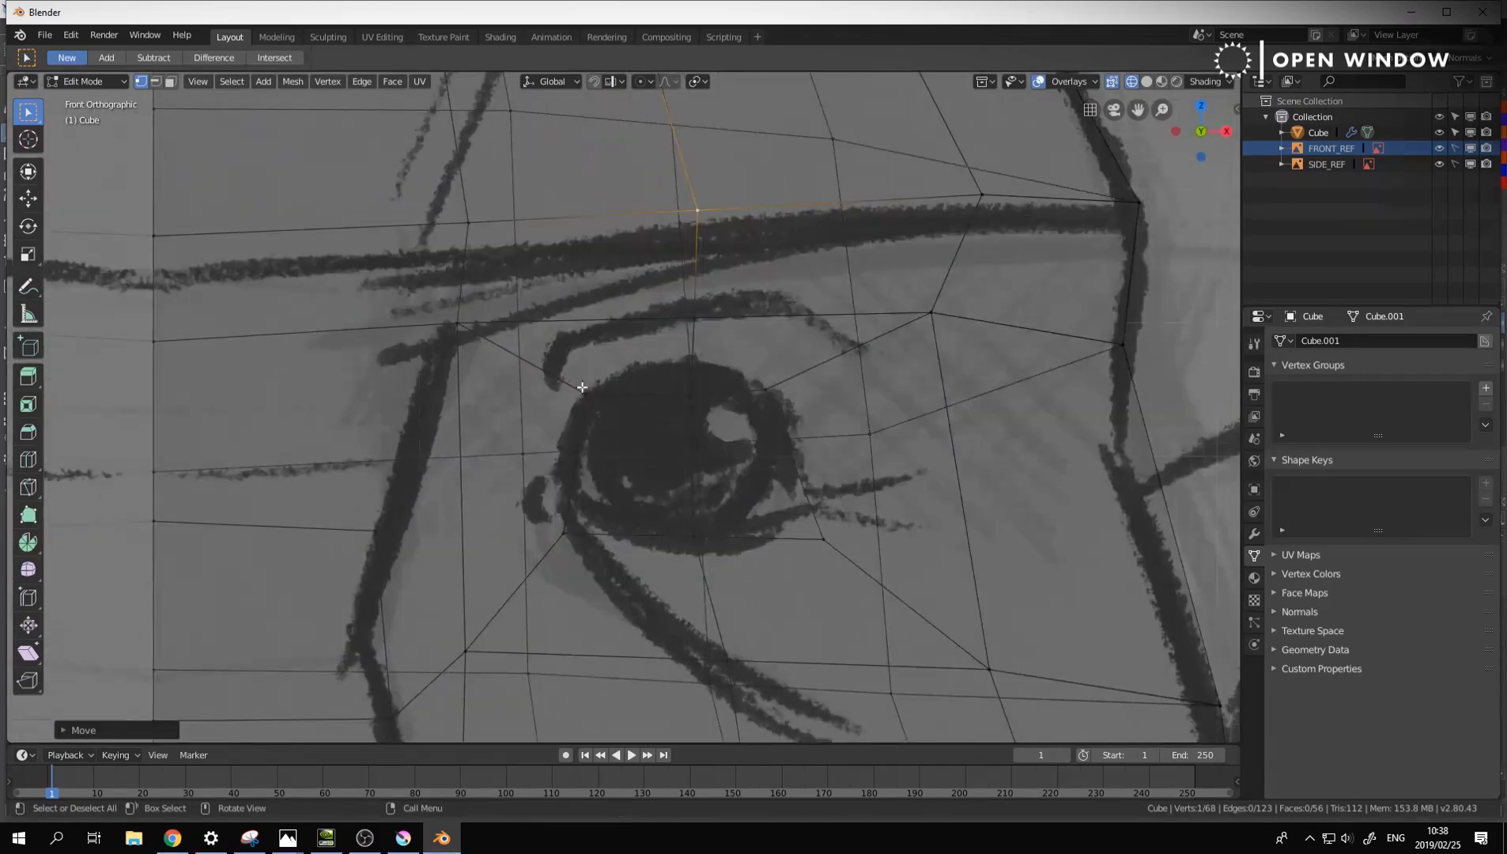
{"action": "left_click", "coordinate": [776, 397]}
{"action": "key", "text": "g"}
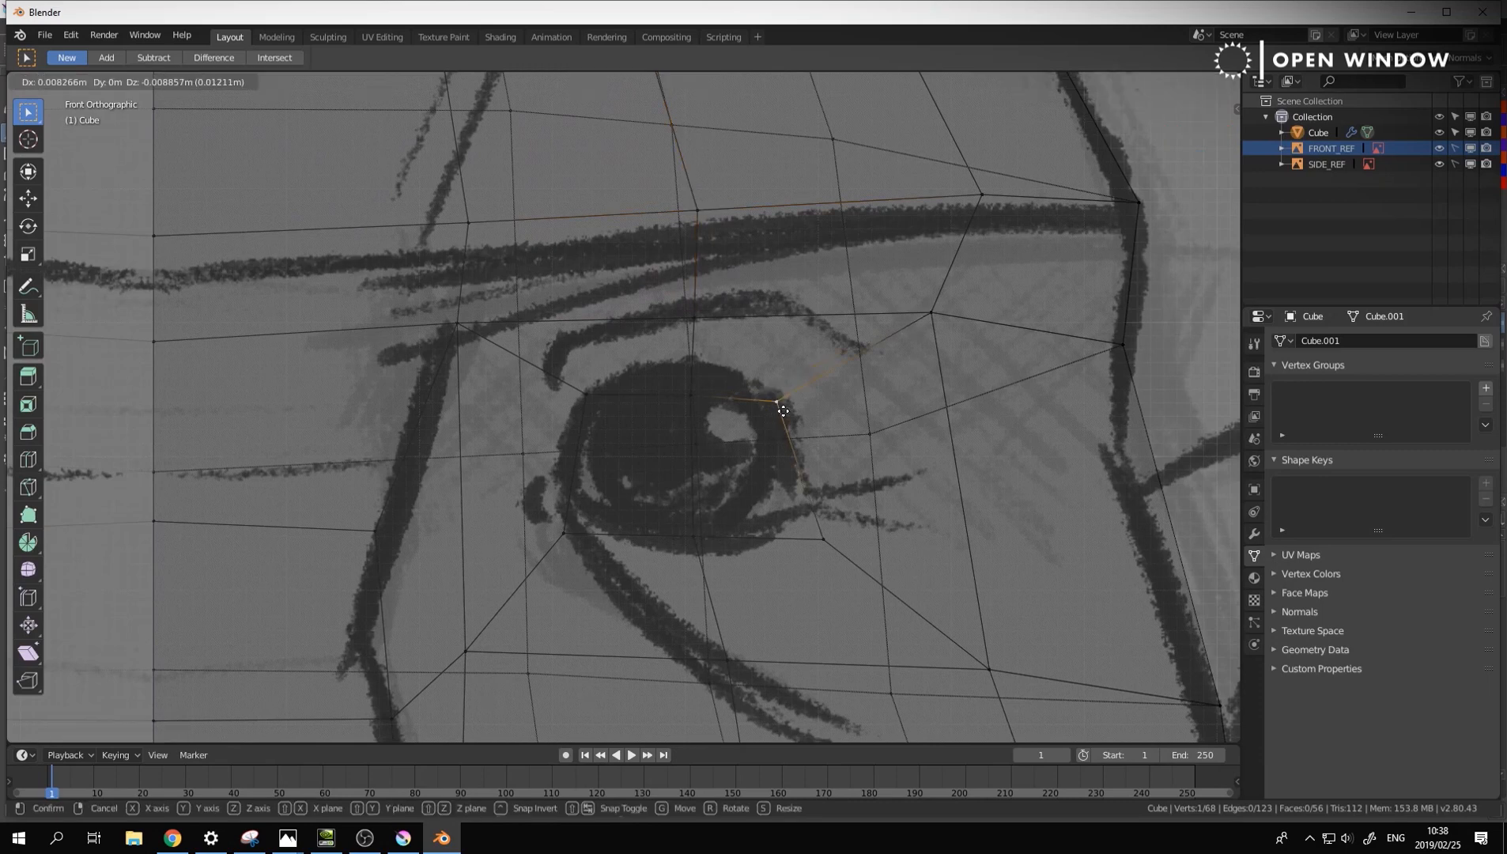
{"action": "left_click", "coordinate": [762, 418]}
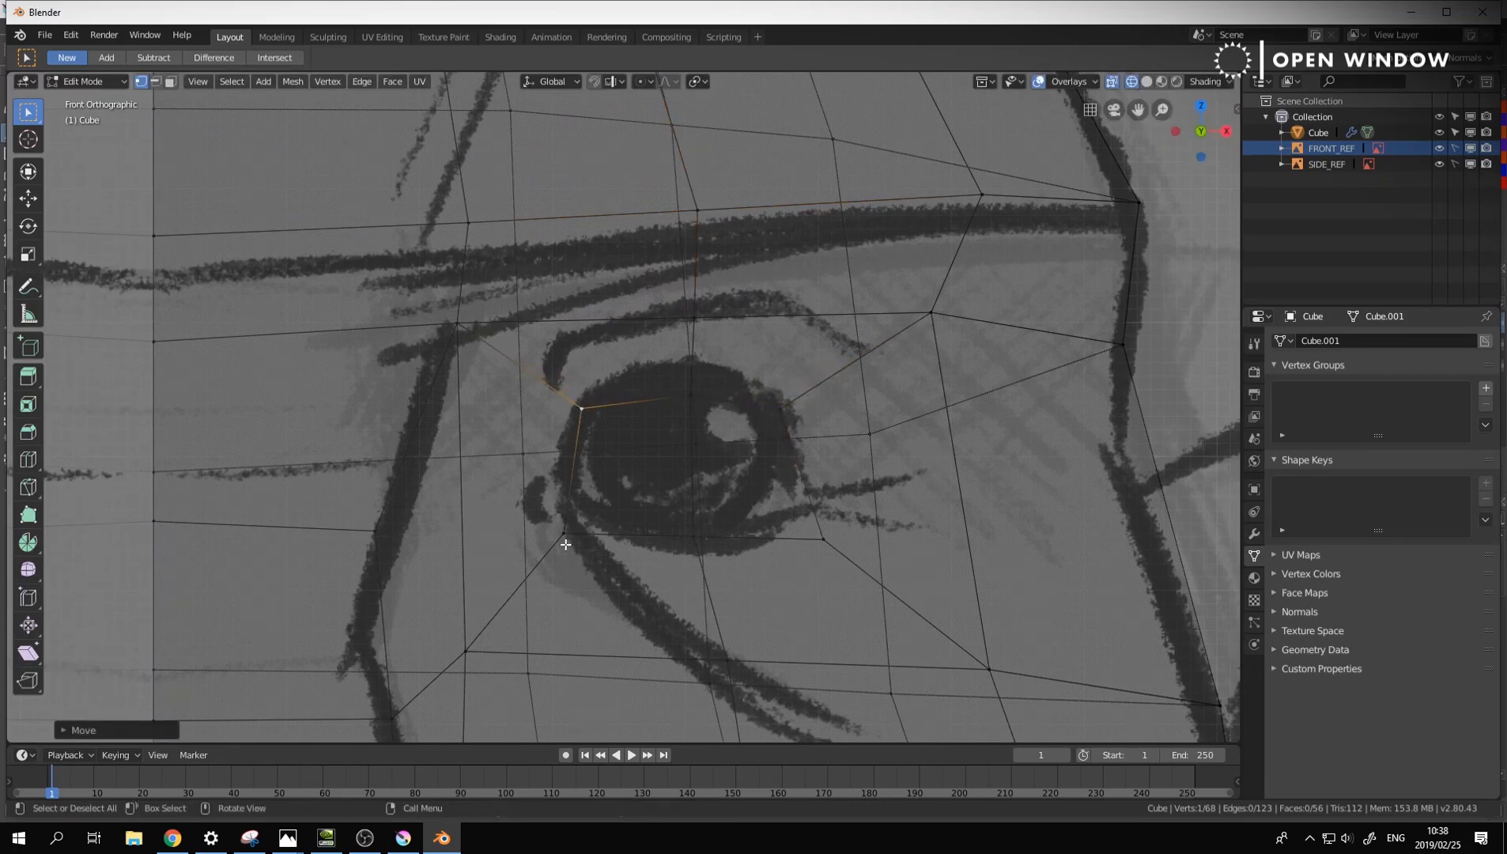
{"action": "left_click", "coordinate": [570, 503]}
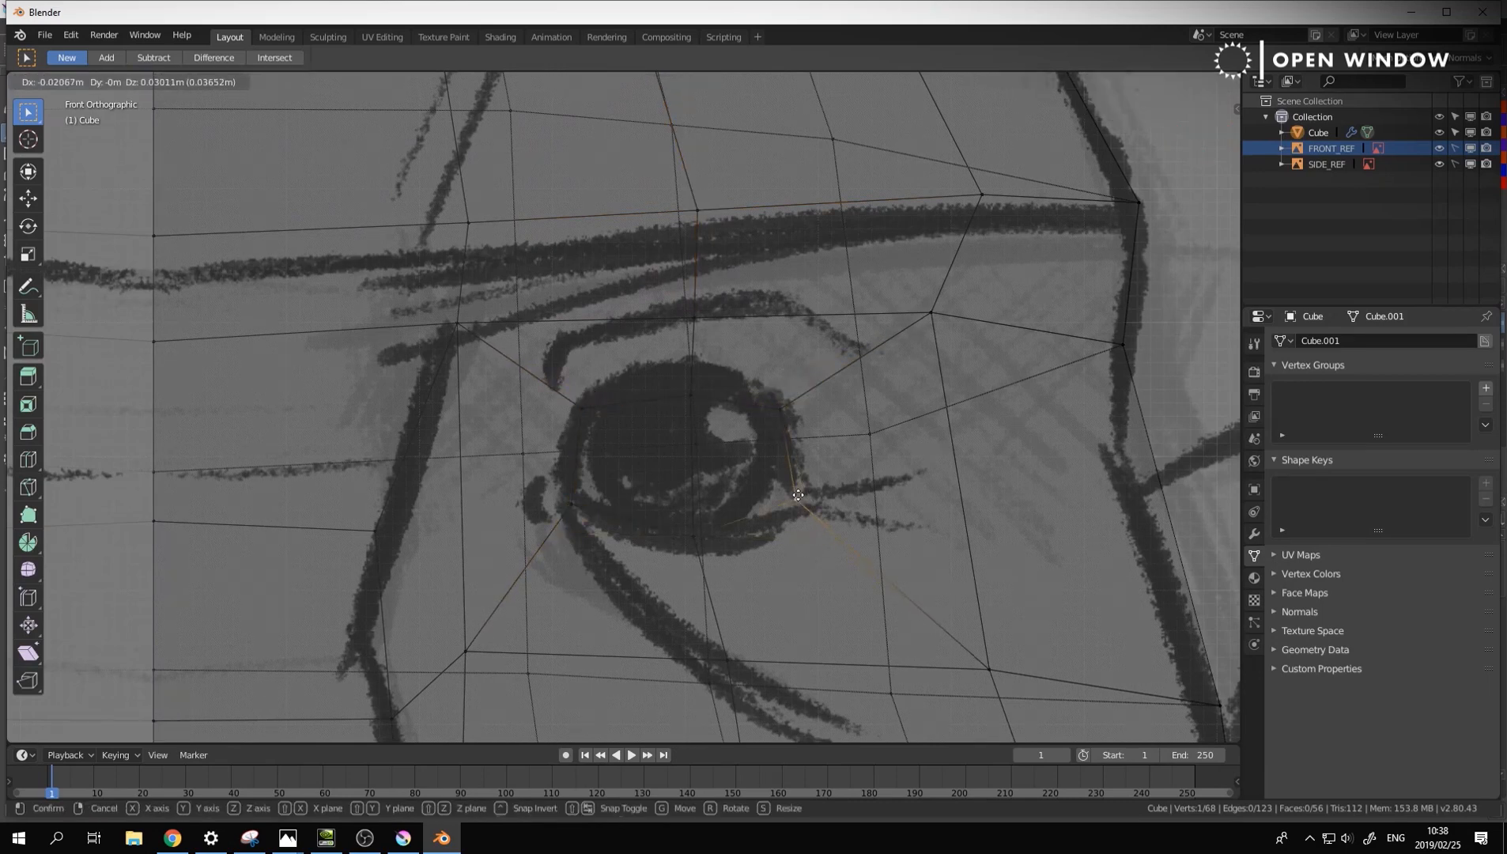
Add a horizontal loop cut through the middle of the eye and move its inner and outer eye vertices outward to the drawn outline
{"action": "key", "text": "ctrl+r"}
{"action": "left_click", "coordinate": [784, 459]}
{"action": "right_click", "coordinate": [638, 457]}
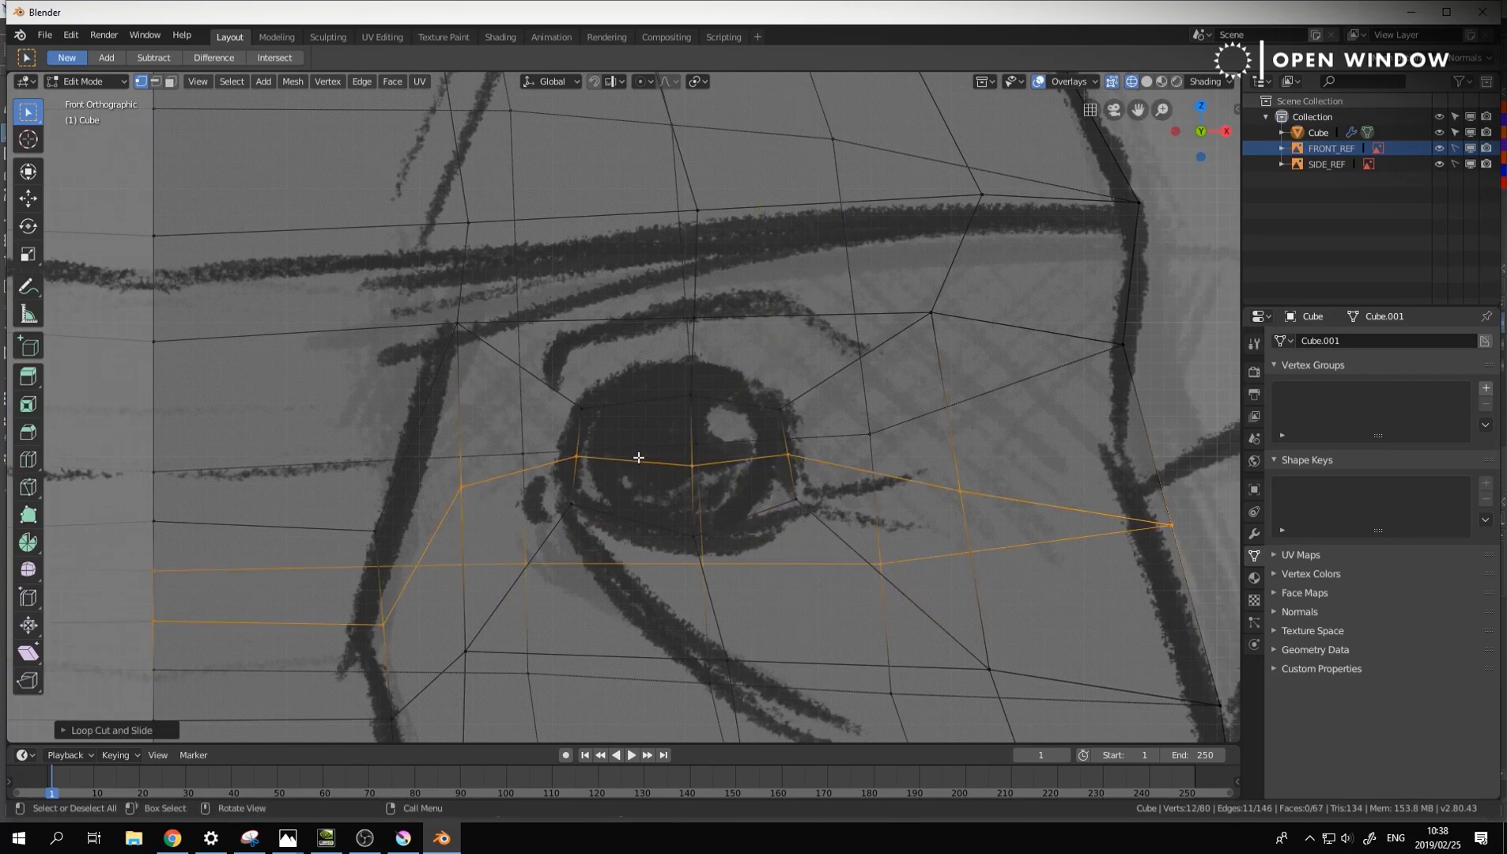
{"action": "left_click", "coordinate": [573, 458]}
{"action": "key", "text": "g"}
{"action": "left_click", "coordinate": [559, 462]}
{"action": "left_click", "coordinate": [783, 455]}
{"action": "key", "text": "g"}
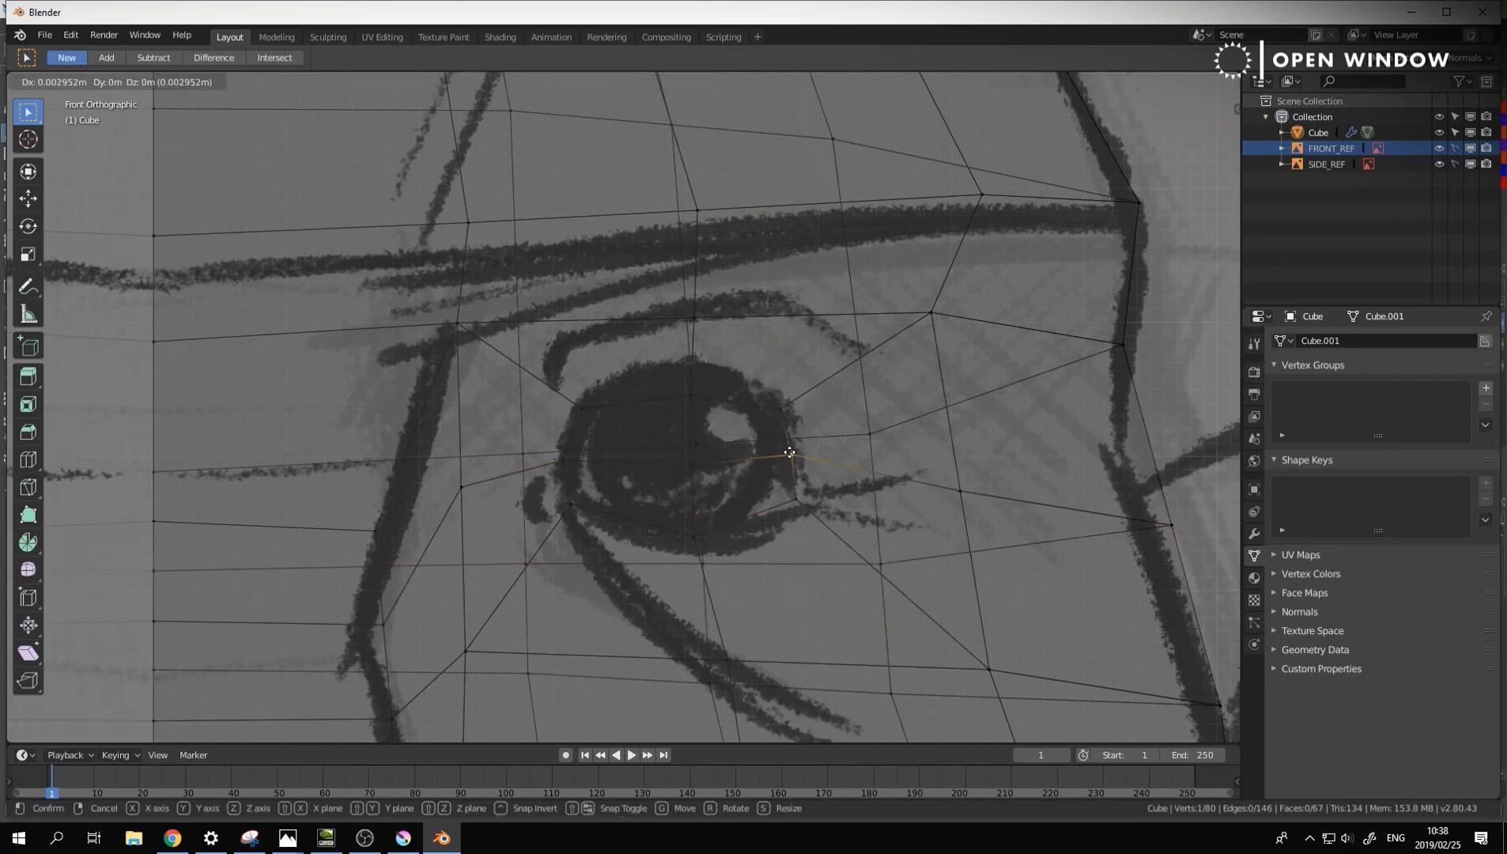
{"action": "left_click", "coordinate": [794, 456]}
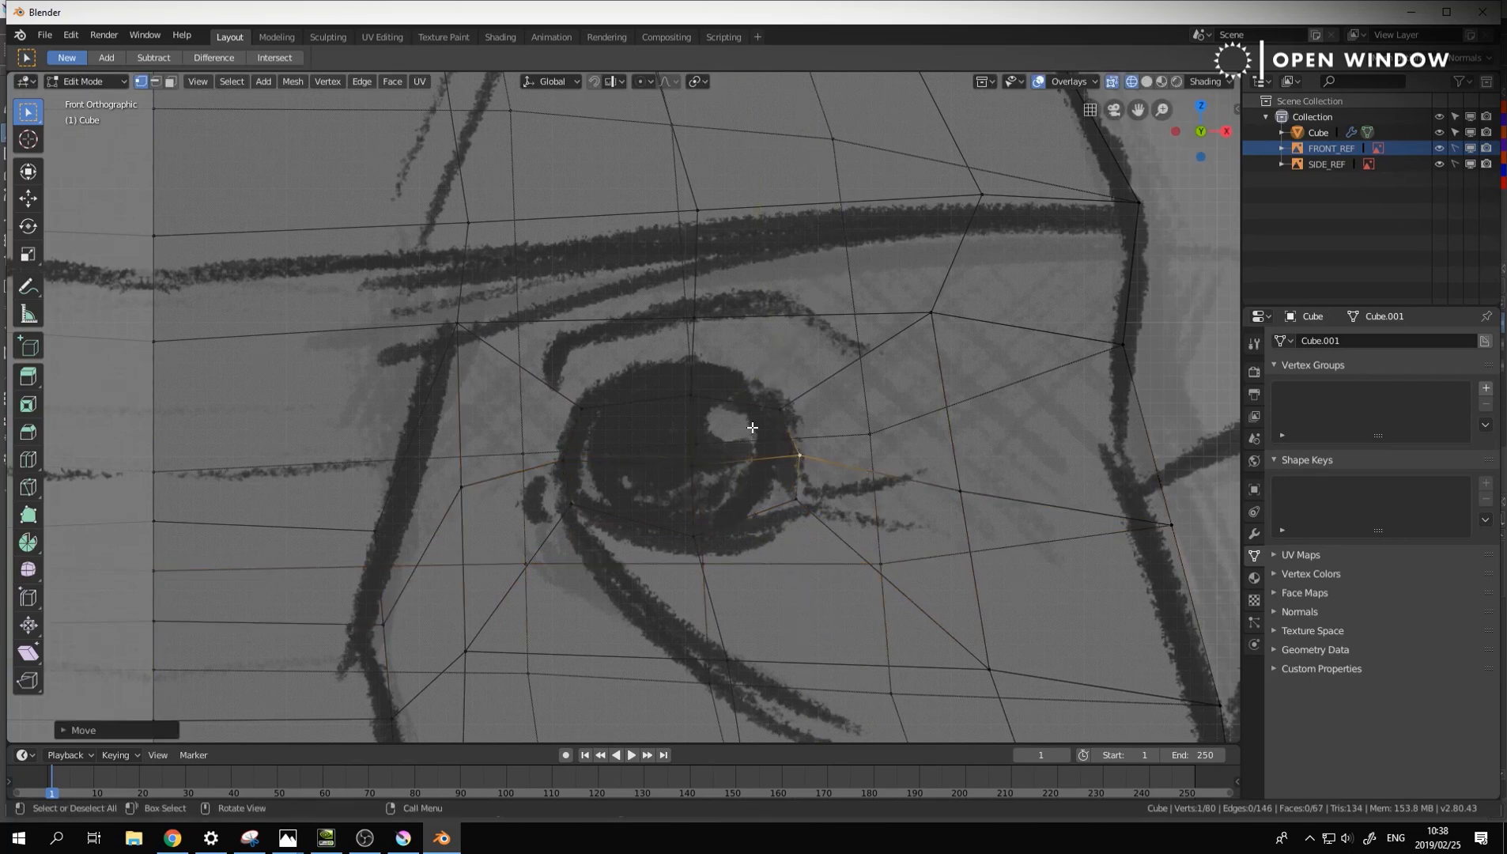
Raise the new loop's vertex between the eye and the nose slightly and check the mesh in perspective
{"action": "left_click", "coordinate": [462, 488]}
{"action": "key", "text": "g"}
{"action": "left_click", "coordinate": [461, 468]}
{"action": "scroll", "coordinate": [457, 478], "scroll_direction": "down", "scroll_amount": 2}
{"action": "scroll", "coordinate": [467, 555], "scroll_direction": "down", "scroll_amount": 2}
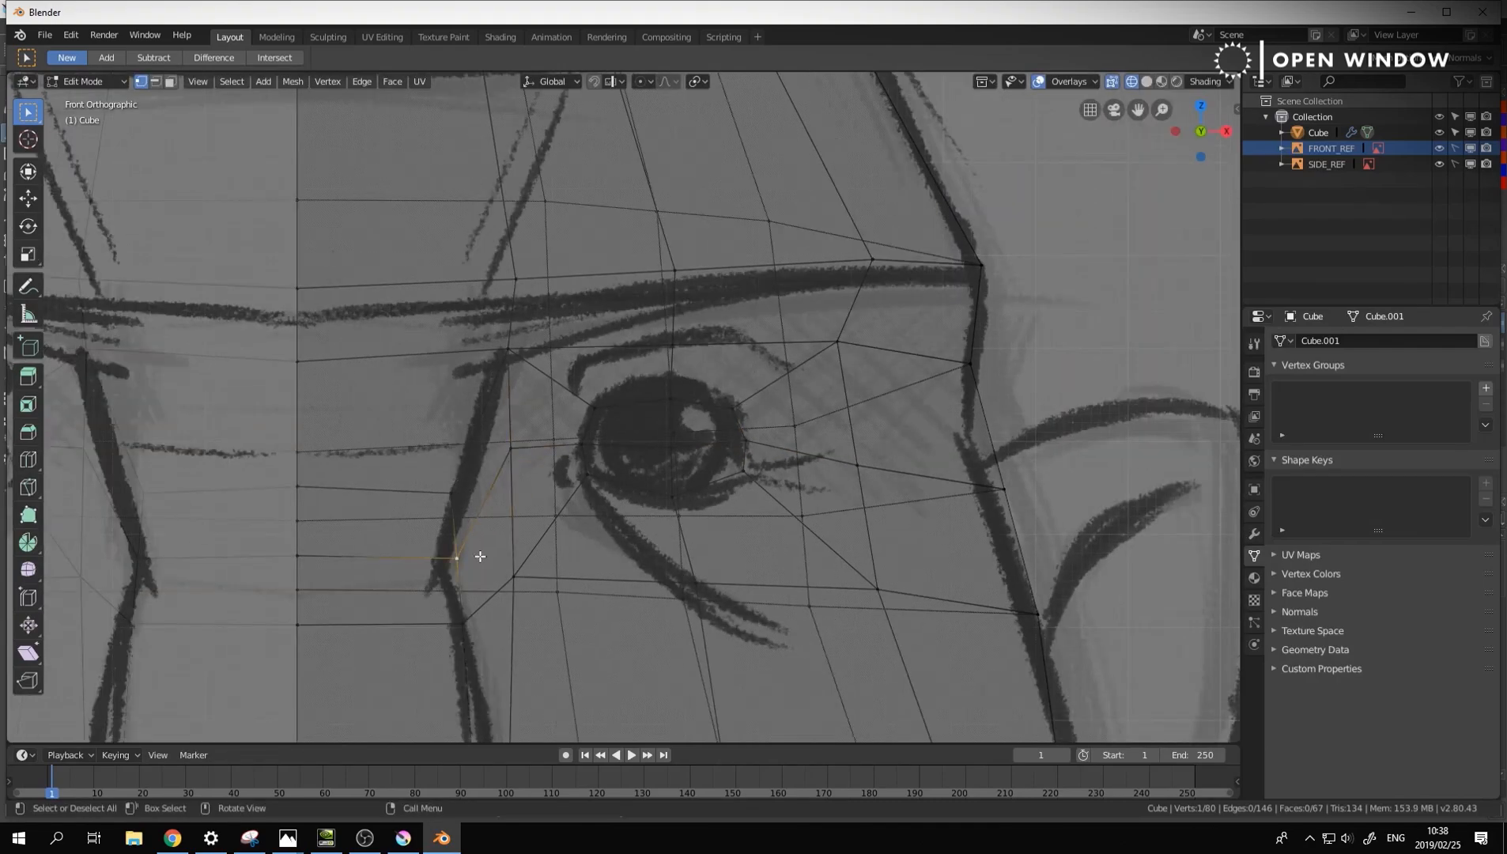
{"action": "middle_click_drag", "start_coordinate": [478, 555], "coordinate": [528, 545]}
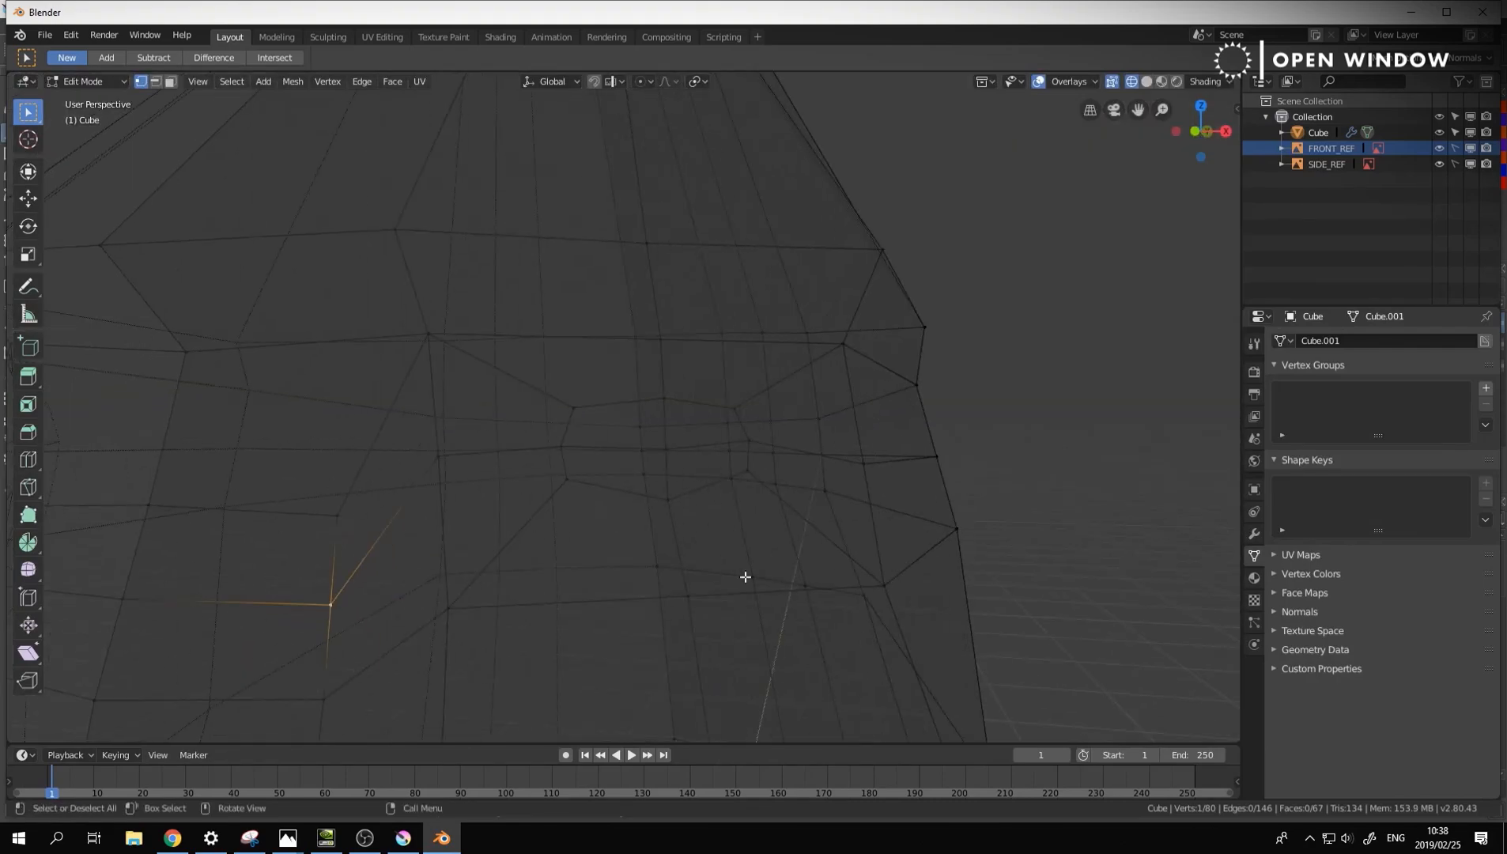
{"action": "key", "text": "KP_1"}
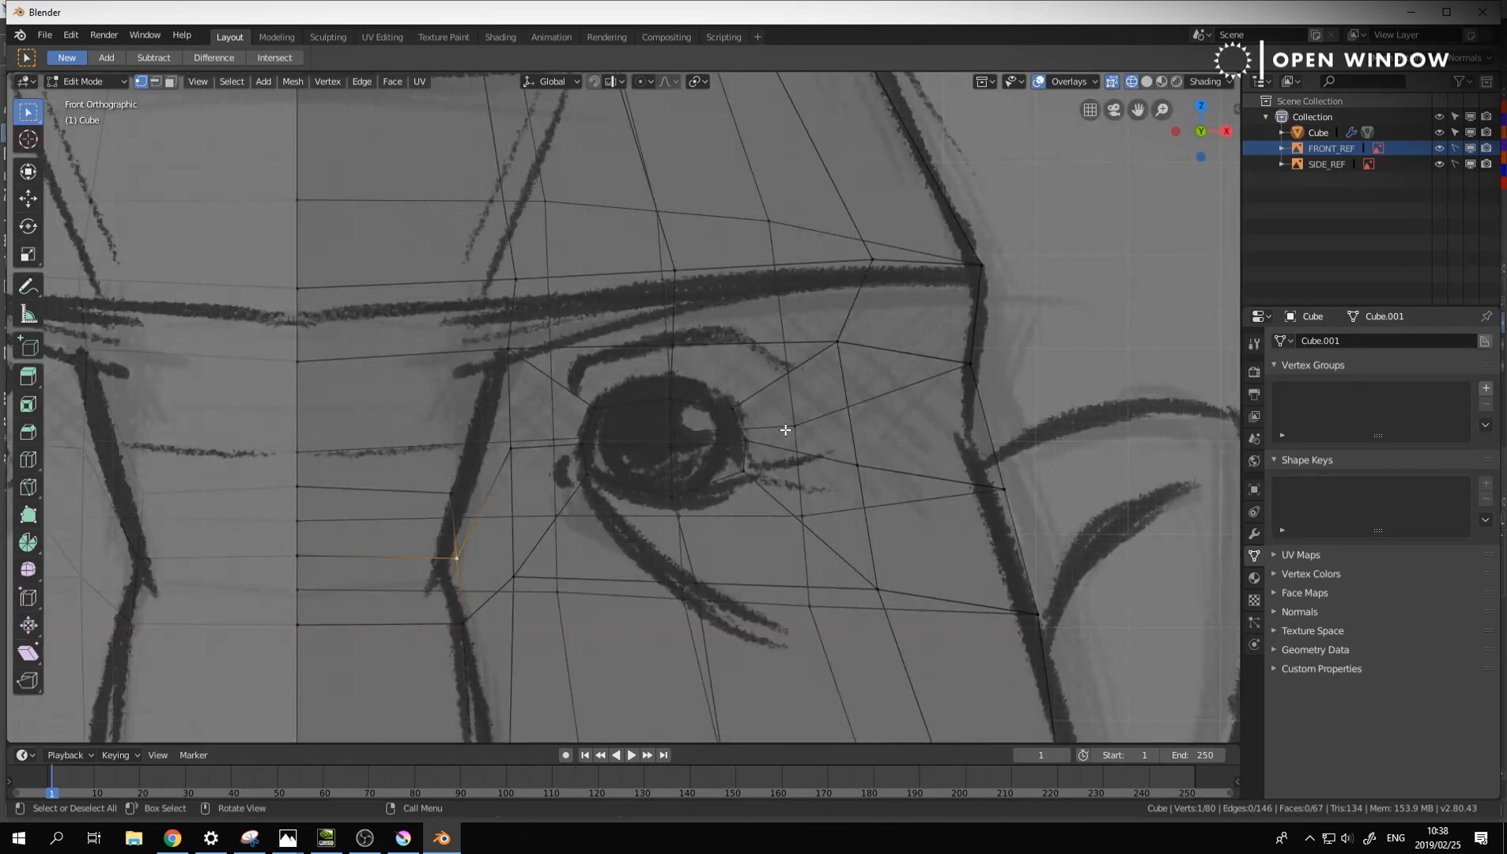
Lower the horizontal loop's three vertices inside the eye toward the lower part of the drawn eye in the front view
{"action": "scroll", "coordinate": [785, 429], "scroll_direction": "up", "scroll_amount": 2}
{"action": "scroll", "coordinate": [783, 451], "scroll_direction": "up", "scroll_amount": 1}
{"action": "left_click", "coordinate": [834, 467]}
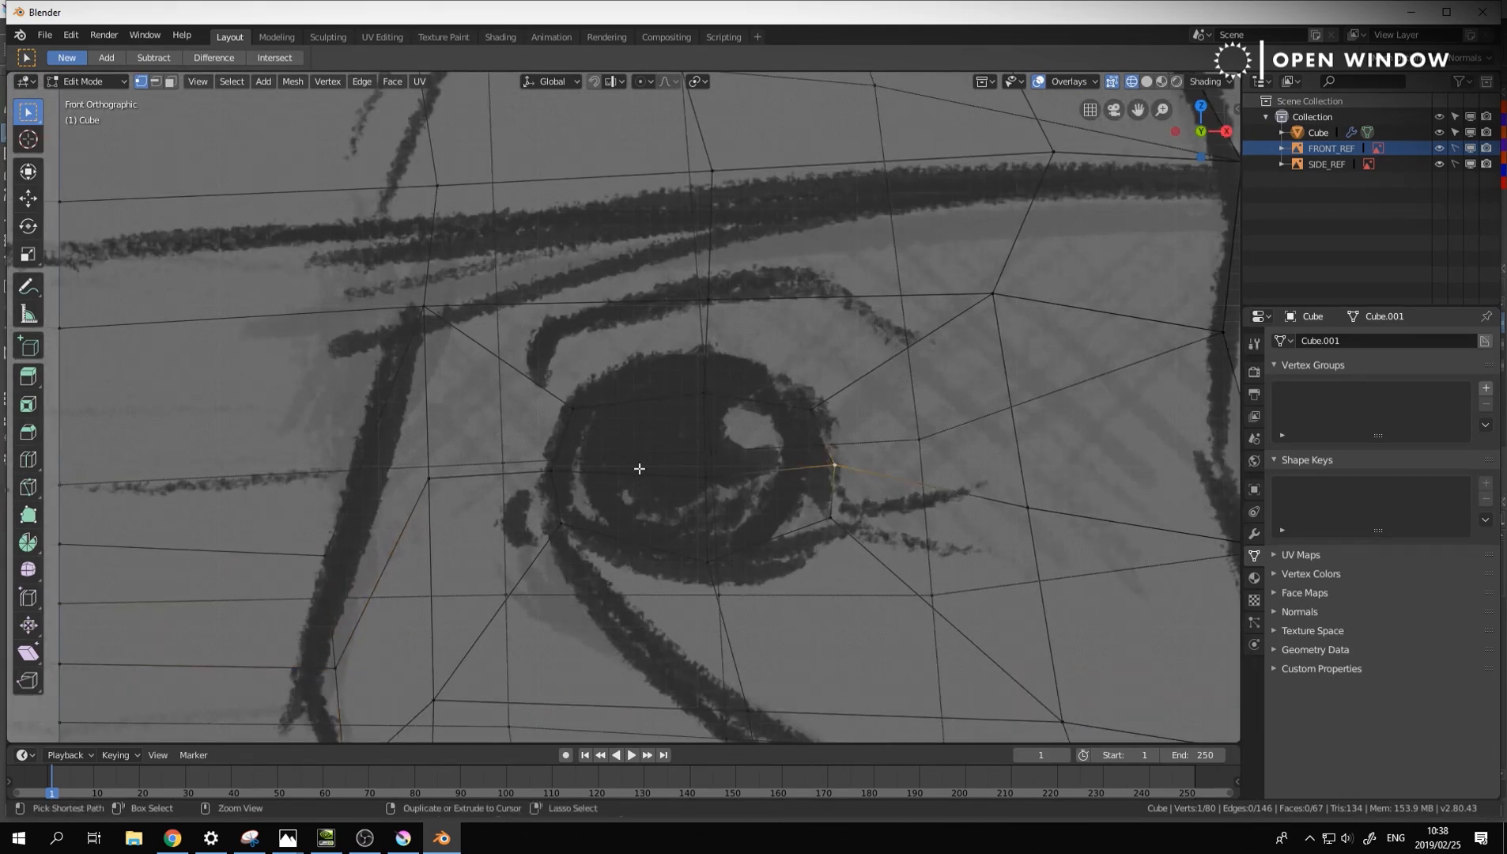
{"action": "left_click", "coordinate": [551, 471], "text": "ctrl"}
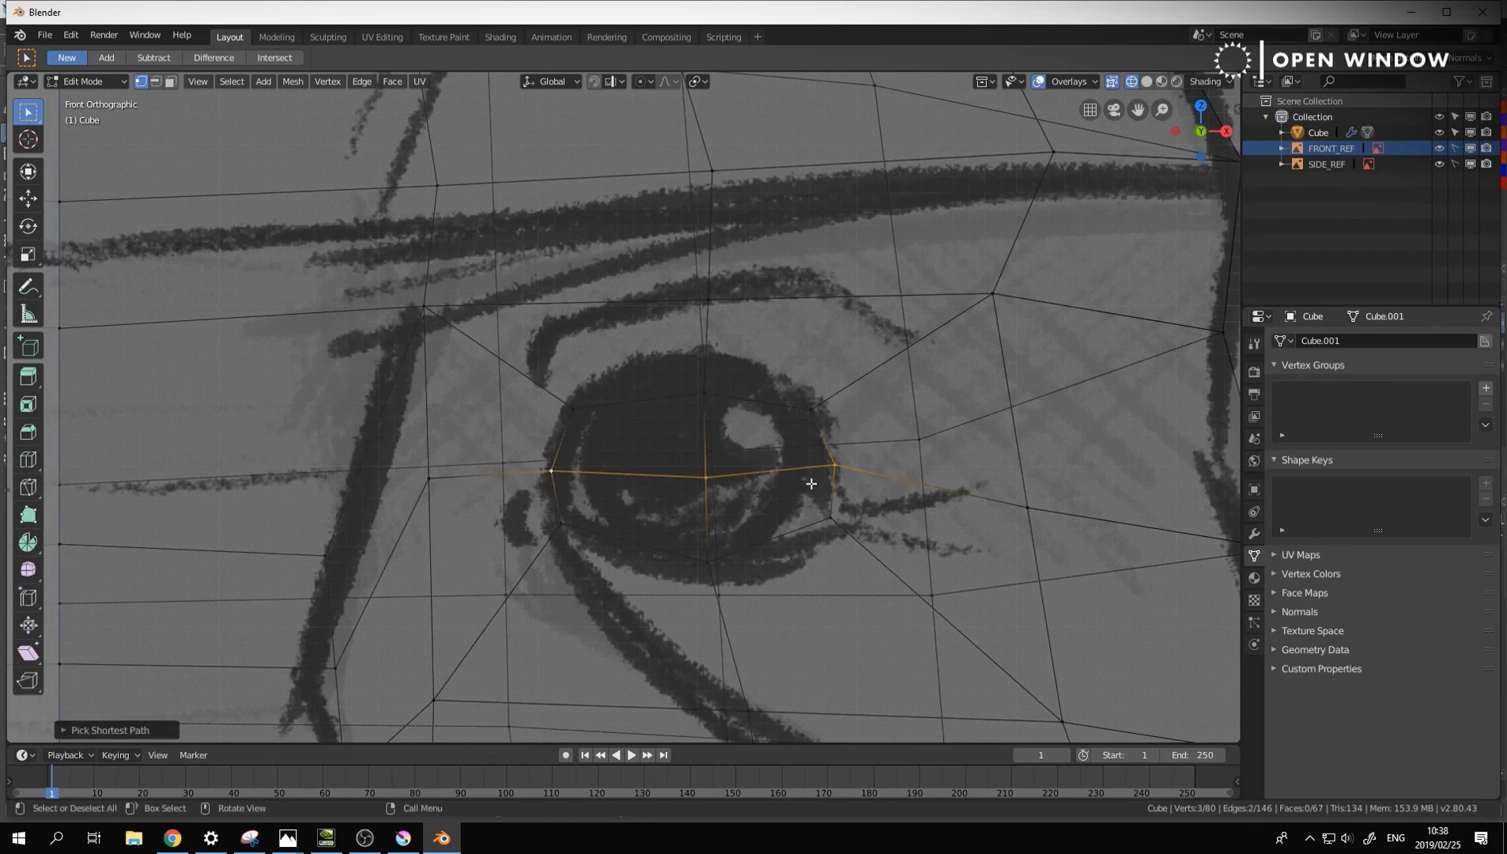
{"action": "key", "text": "g"}
{"action": "left_click", "coordinate": [832, 503]}
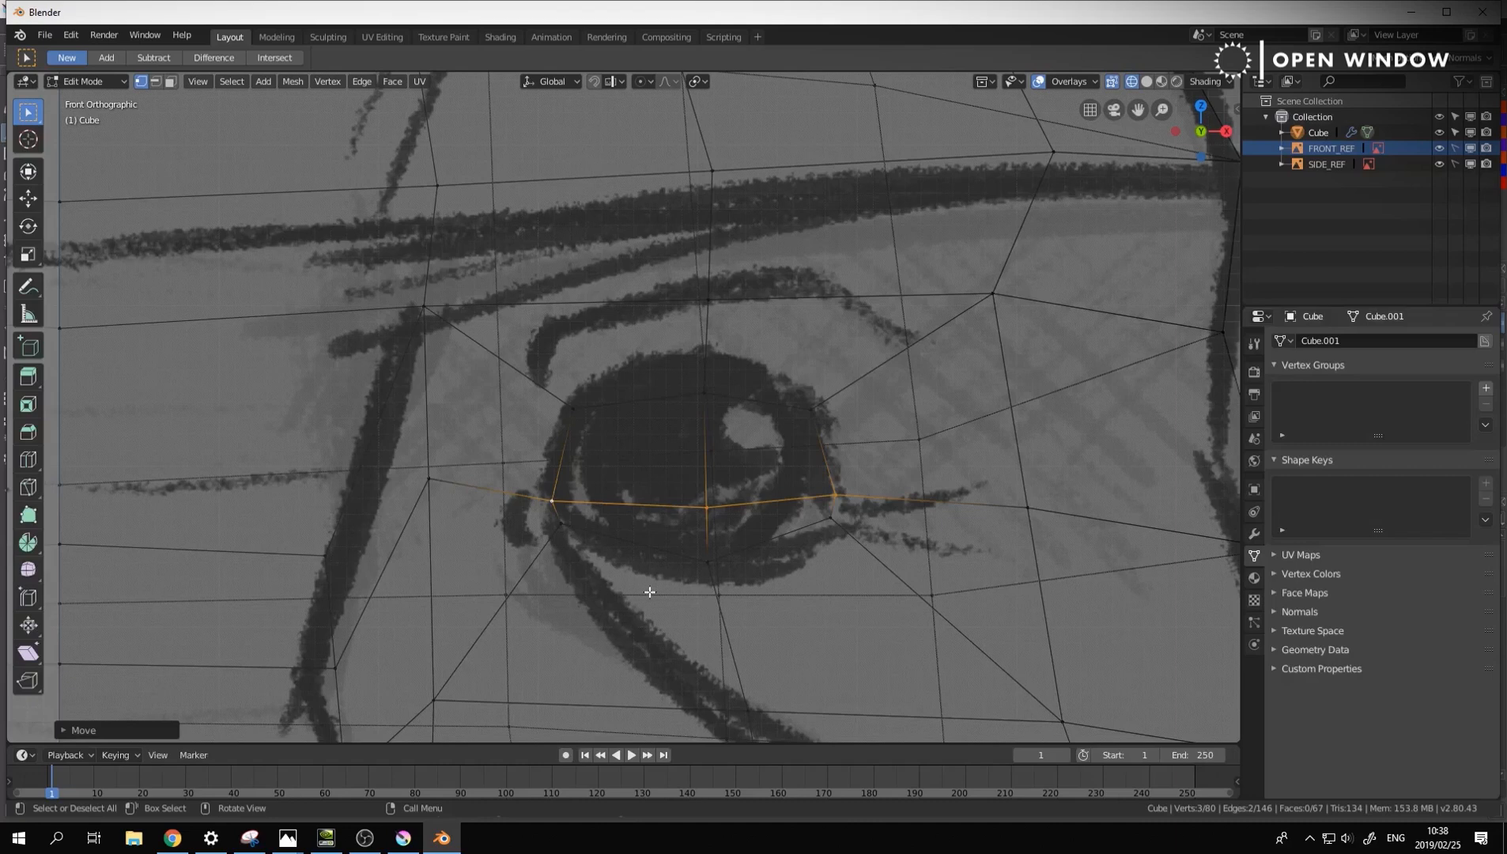
{"action": "left_click", "coordinate": [571, 407]}
{"action": "key", "text": "ctrl+r"}
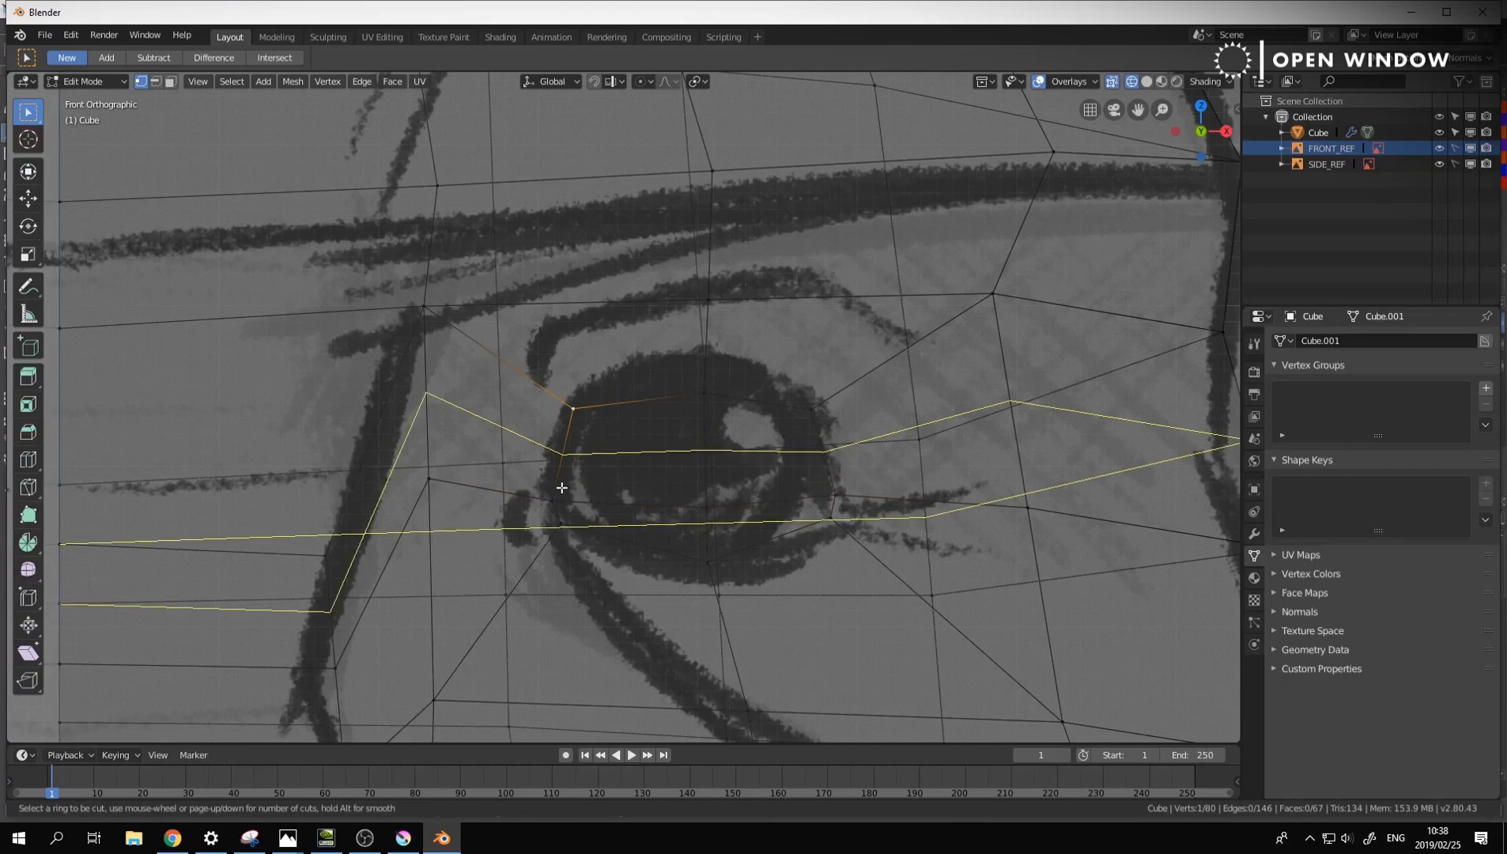
{"action": "key", "text": "Escape"}
Add a second horizontal loop cut across the eye and slide it to just above the existing horizontal loop
{"action": "key", "text": "2"}
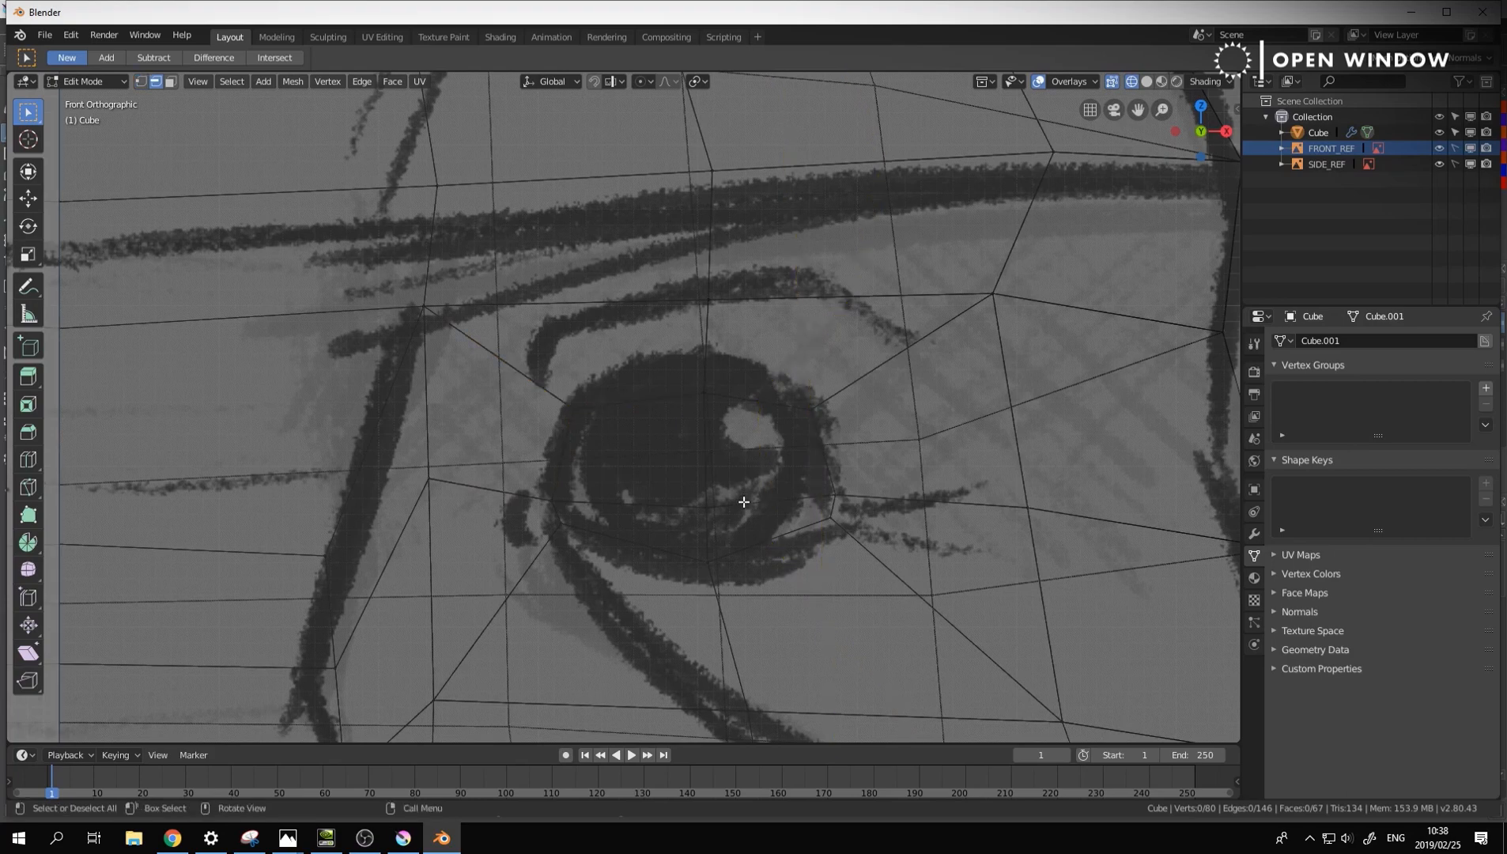
{"action": "left_click", "coordinate": [716, 505]}
{"action": "left_click", "coordinate": [672, 505], "text": "shift"}
{"action": "scroll", "coordinate": [836, 496], "scroll_direction": "down", "scroll_amount": 1}
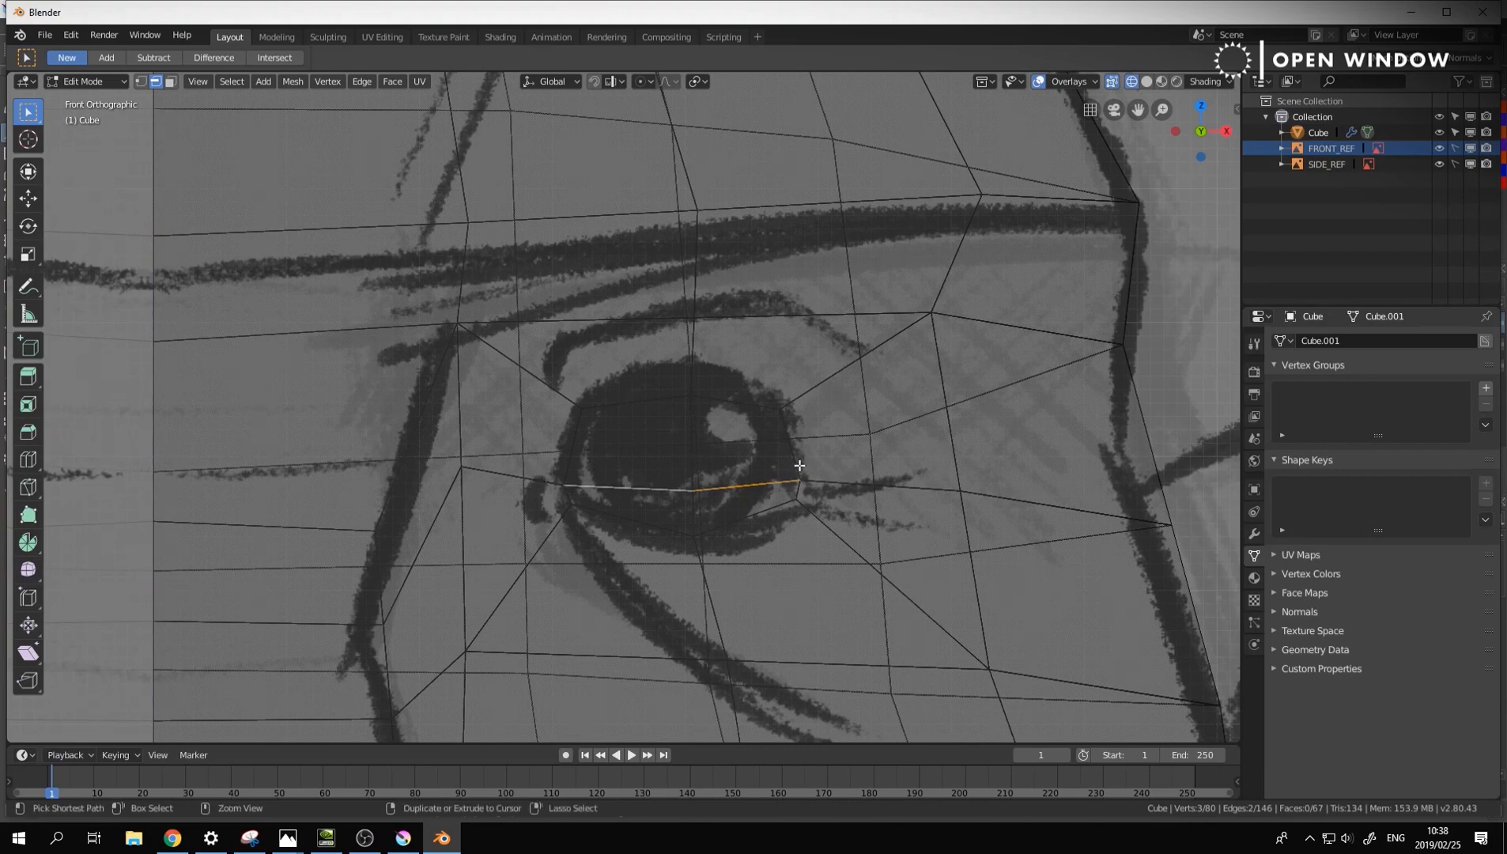
{"action": "key", "text": "ctrl+r"}
{"action": "left_click", "coordinate": [909, 468]}
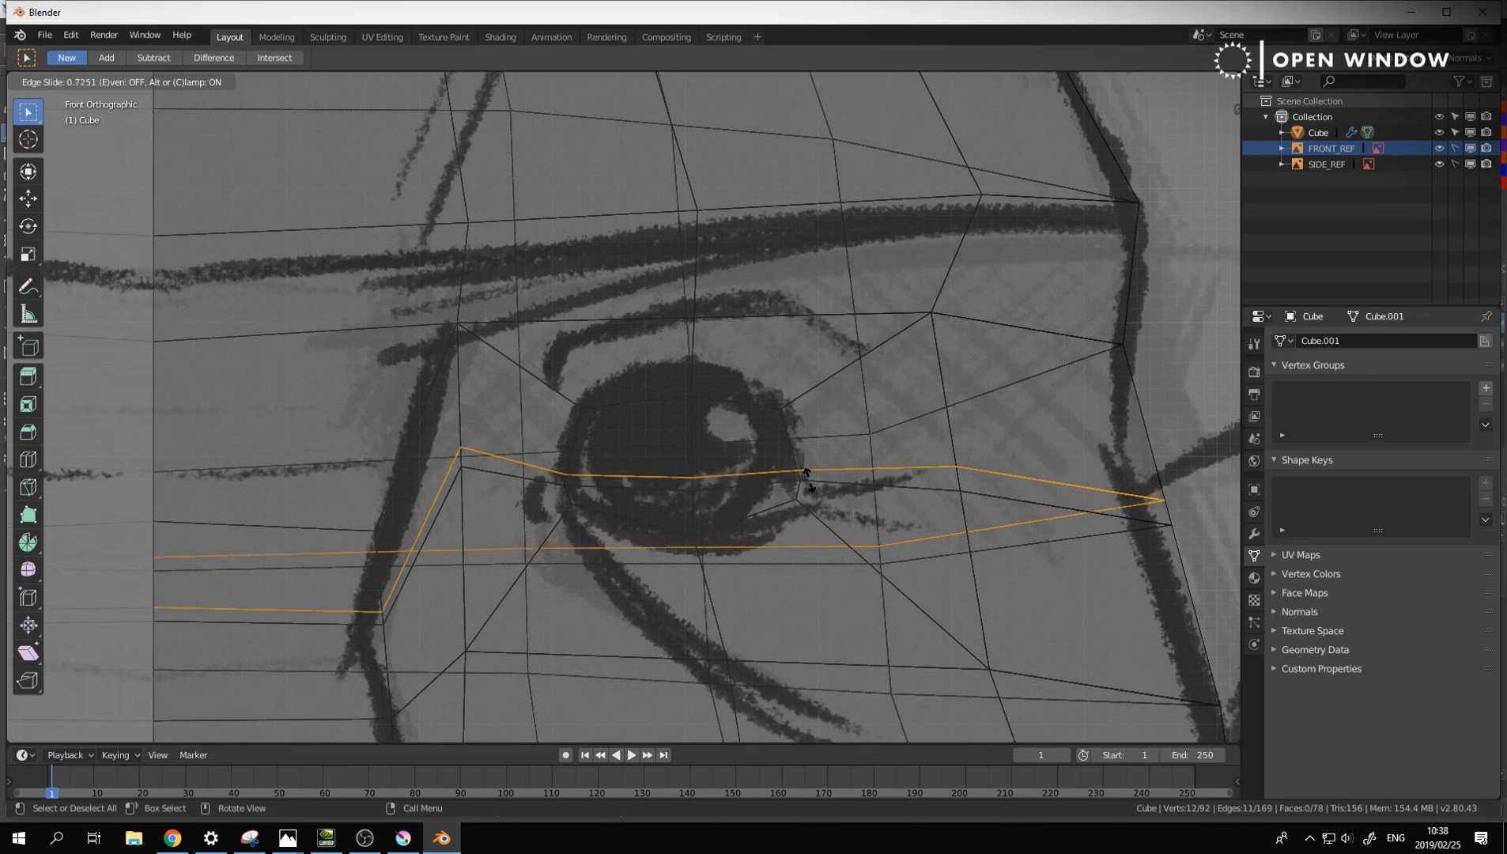
{"action": "left_click", "coordinate": [937, 470]}
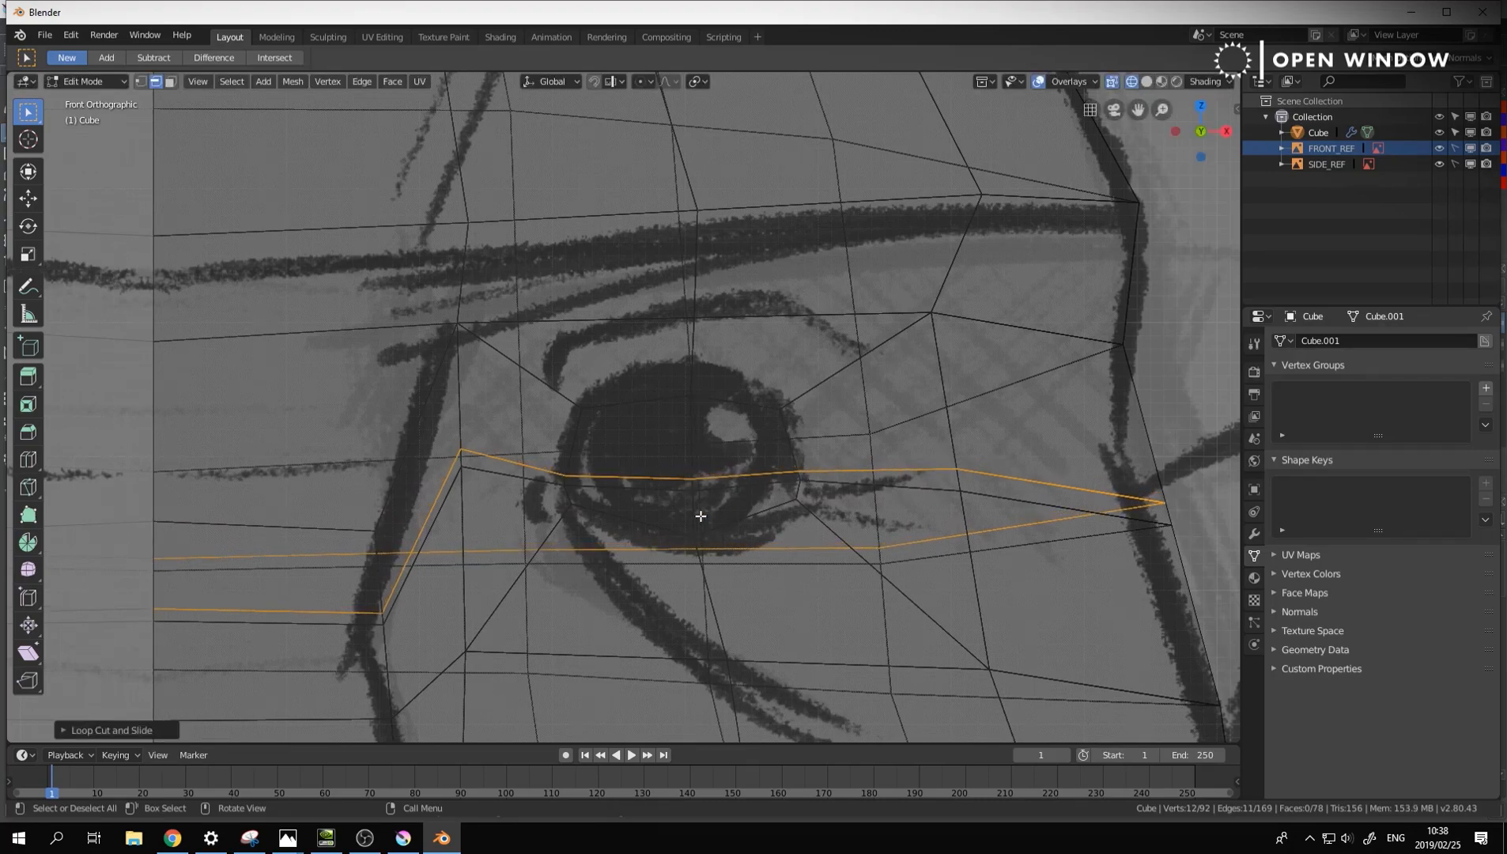
Move the new loop's two vertices between the eye and the ear upward and slightly inward
{"action": "scroll", "coordinate": [701, 515], "scroll_direction": "up", "scroll_amount": 1}
{"action": "key", "text": "1"}
{"action": "scroll", "coordinate": [968, 474], "scroll_direction": "down", "scroll_amount": 2}
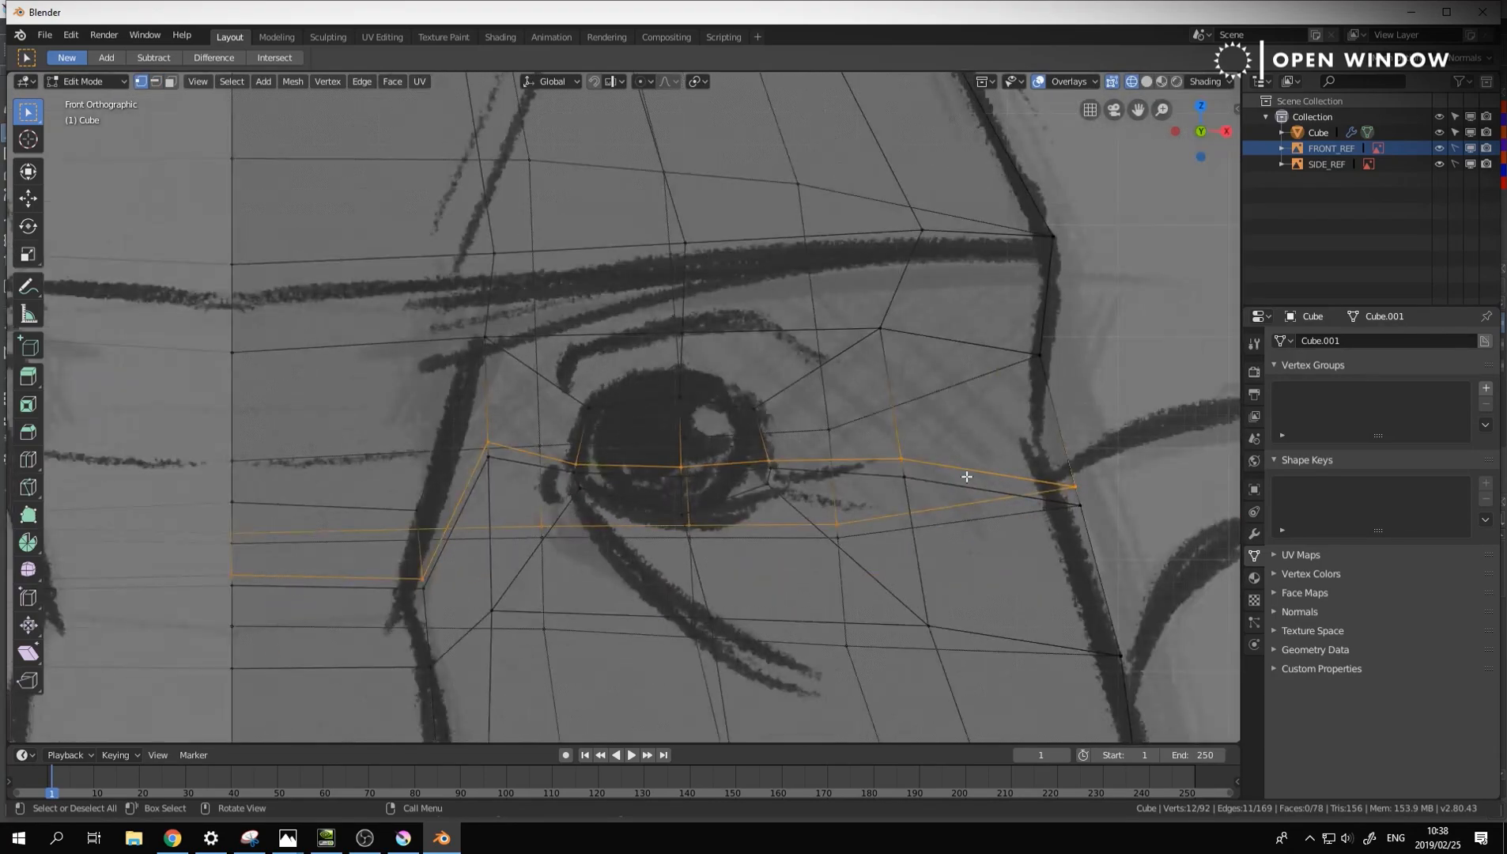
{"action": "left_click", "coordinate": [937, 462]}
{"action": "left_click", "coordinate": [816, 443], "text": "ctrl"}
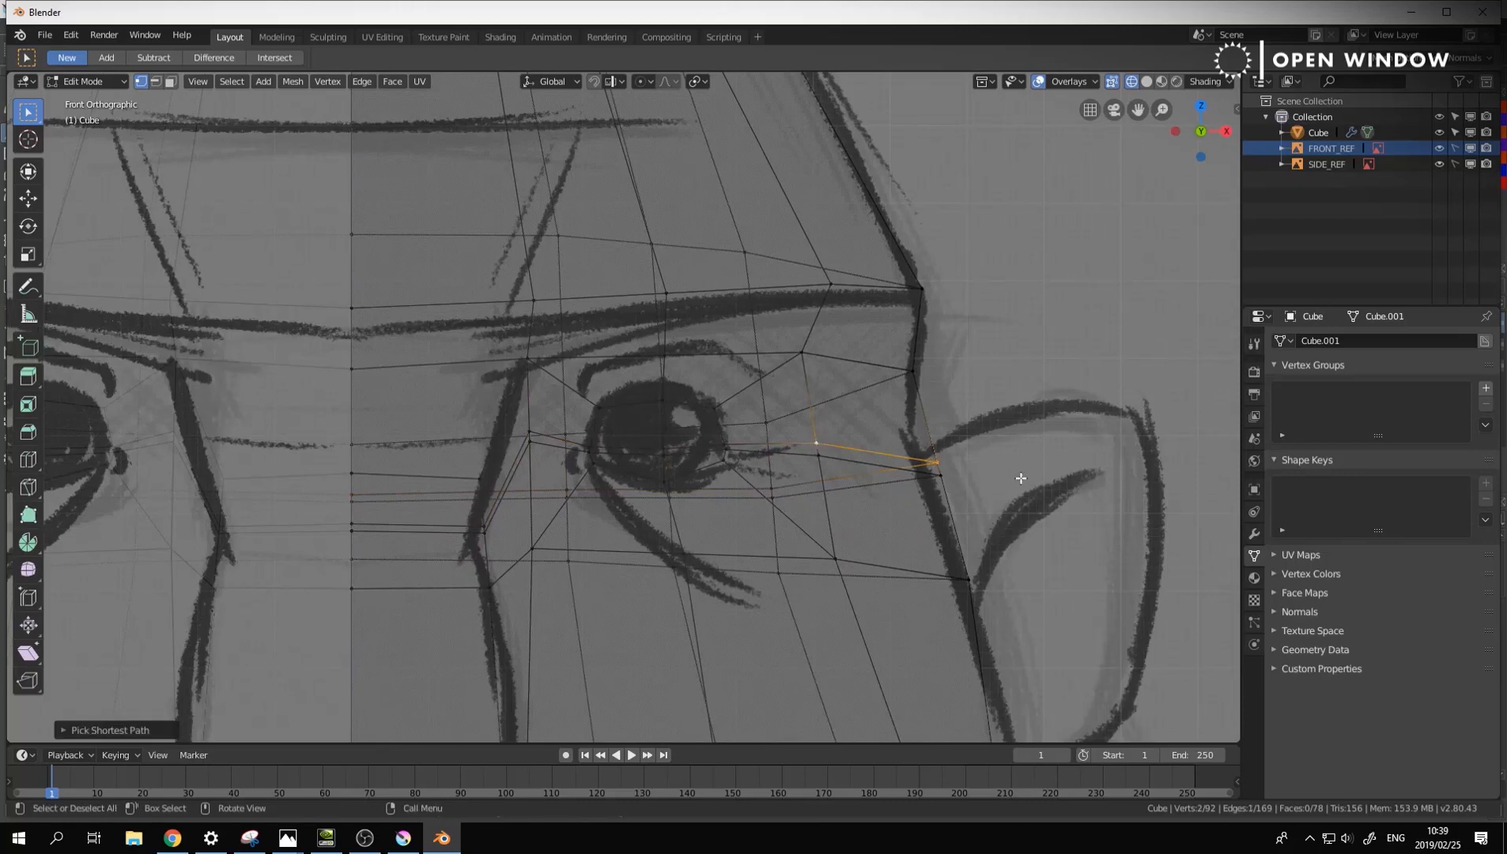
{"action": "key", "text": "g"}
{"action": "left_click", "coordinate": [1003, 446]}
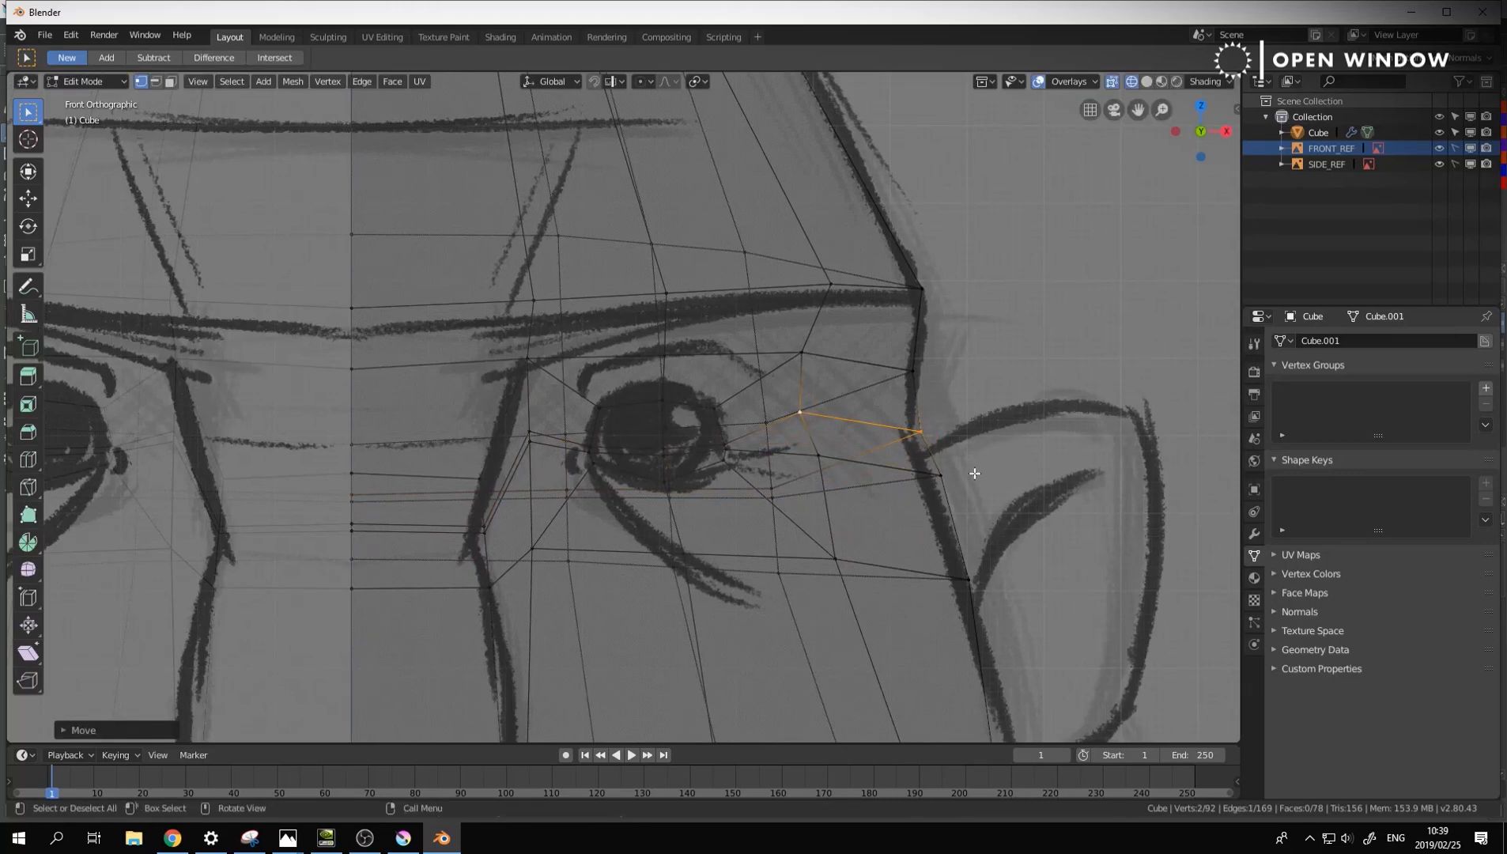
Move the lower loop's two vertices near the ear slightly inward and align the upper loop's outermost vertex with the head outline
{"action": "left_click", "coordinate": [946, 476]}
{"action": "left_click", "coordinate": [823, 458], "text": "ctrl"}
{"action": "key", "text": "g"}
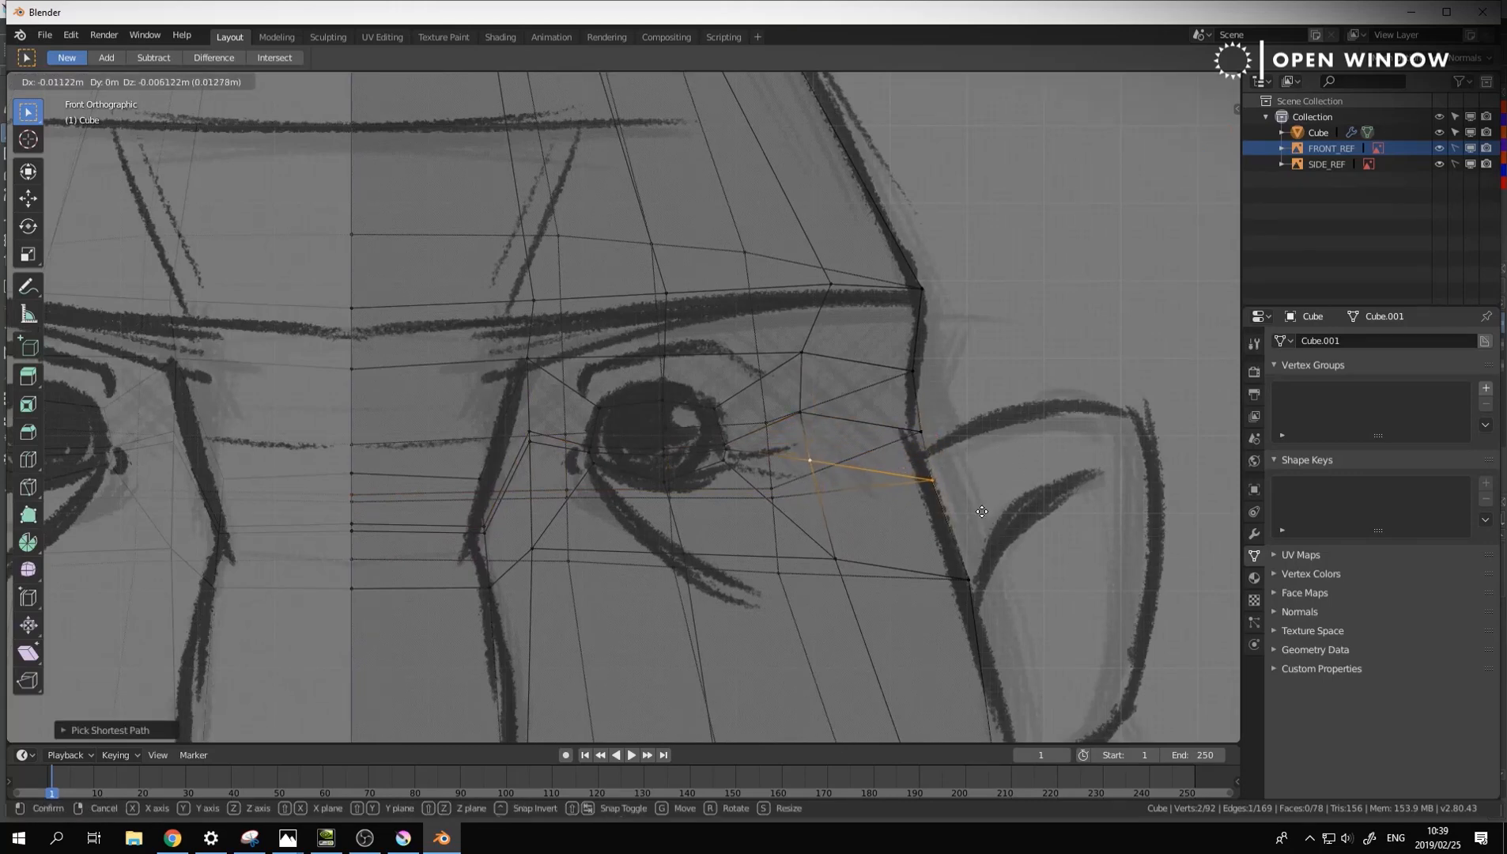
{"action": "left_click", "coordinate": [970, 494]}
{"action": "left_click", "coordinate": [924, 439]}
{"action": "key", "text": "g"}
{"action": "left_click", "coordinate": [888, 432]}
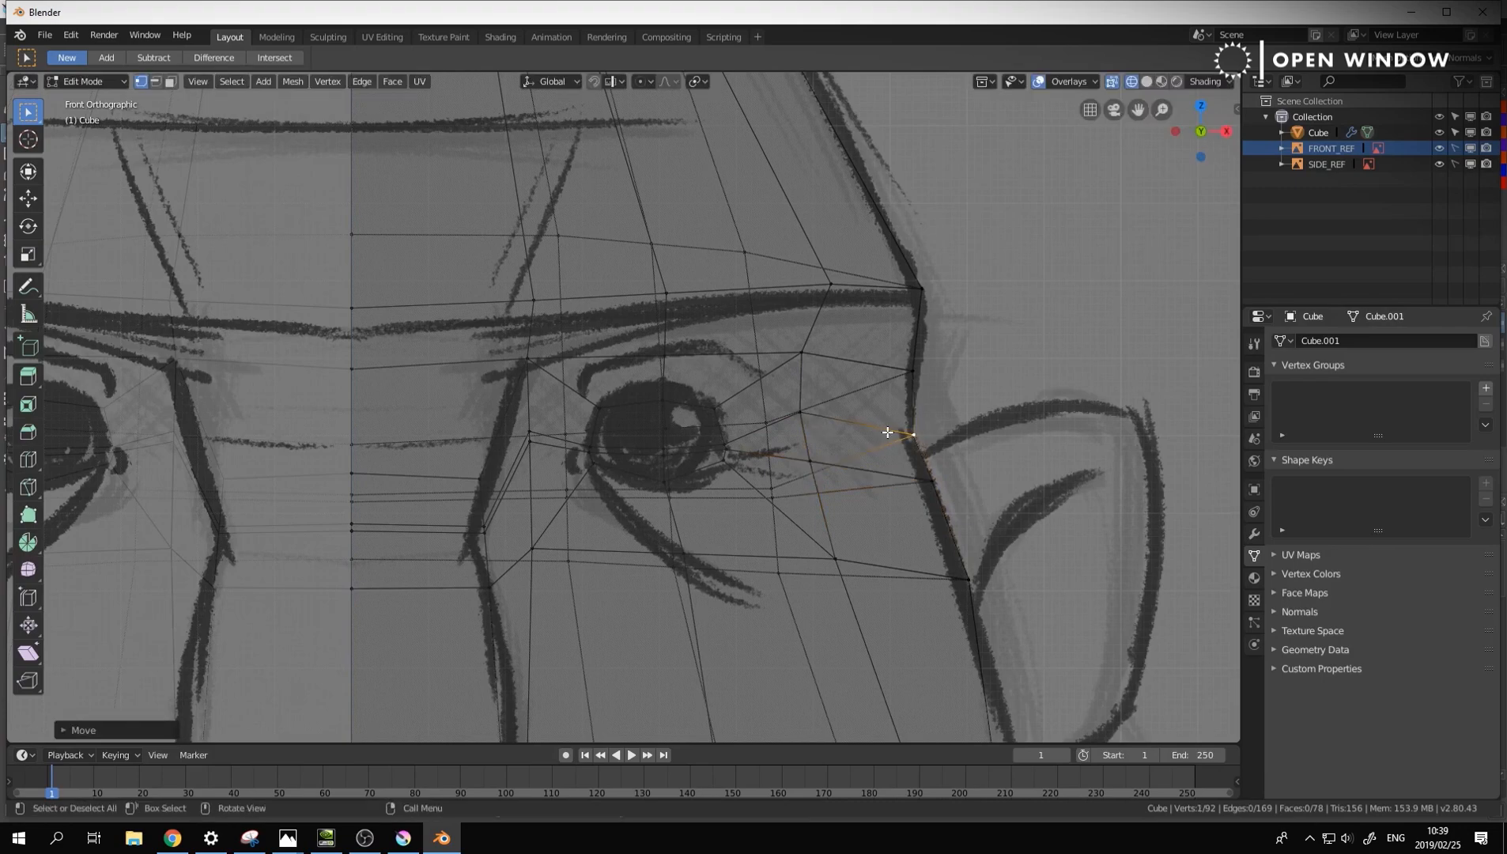
Select the narrow faces between the two horizontal eye loops, followed by the upper loop's two edges inside the eye
{"action": "scroll", "coordinate": [777, 449], "scroll_direction": "up", "scroll_amount": 3}
{"action": "scroll", "coordinate": [778, 449], "scroll_direction": "up", "scroll_amount": 1}
{"action": "key", "text": "3"}
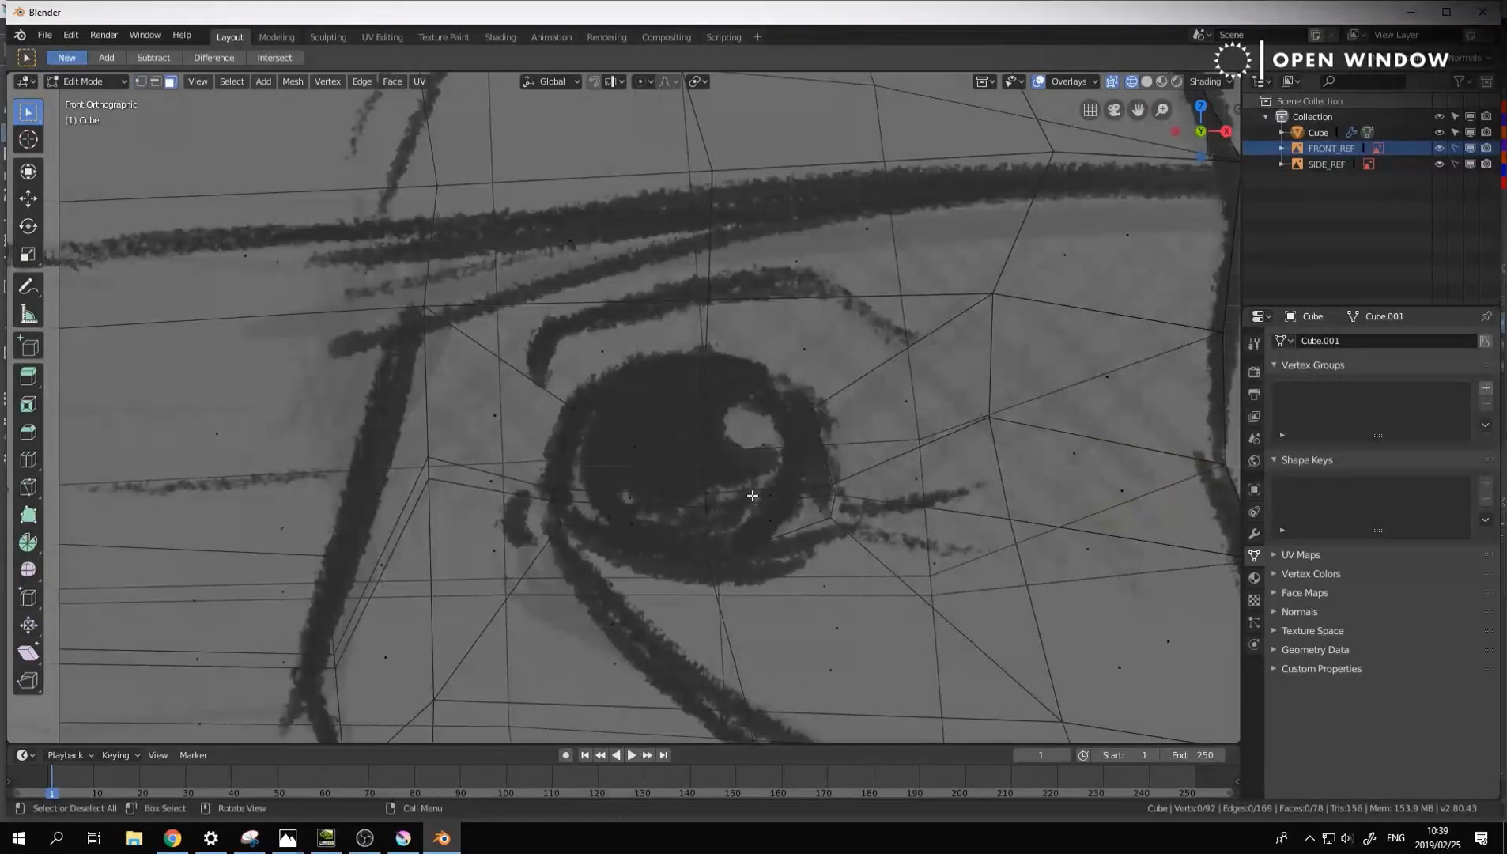
{"action": "left_click", "coordinate": [756, 497]}
{"action": "left_click", "coordinate": [630, 495], "text": "shift"}
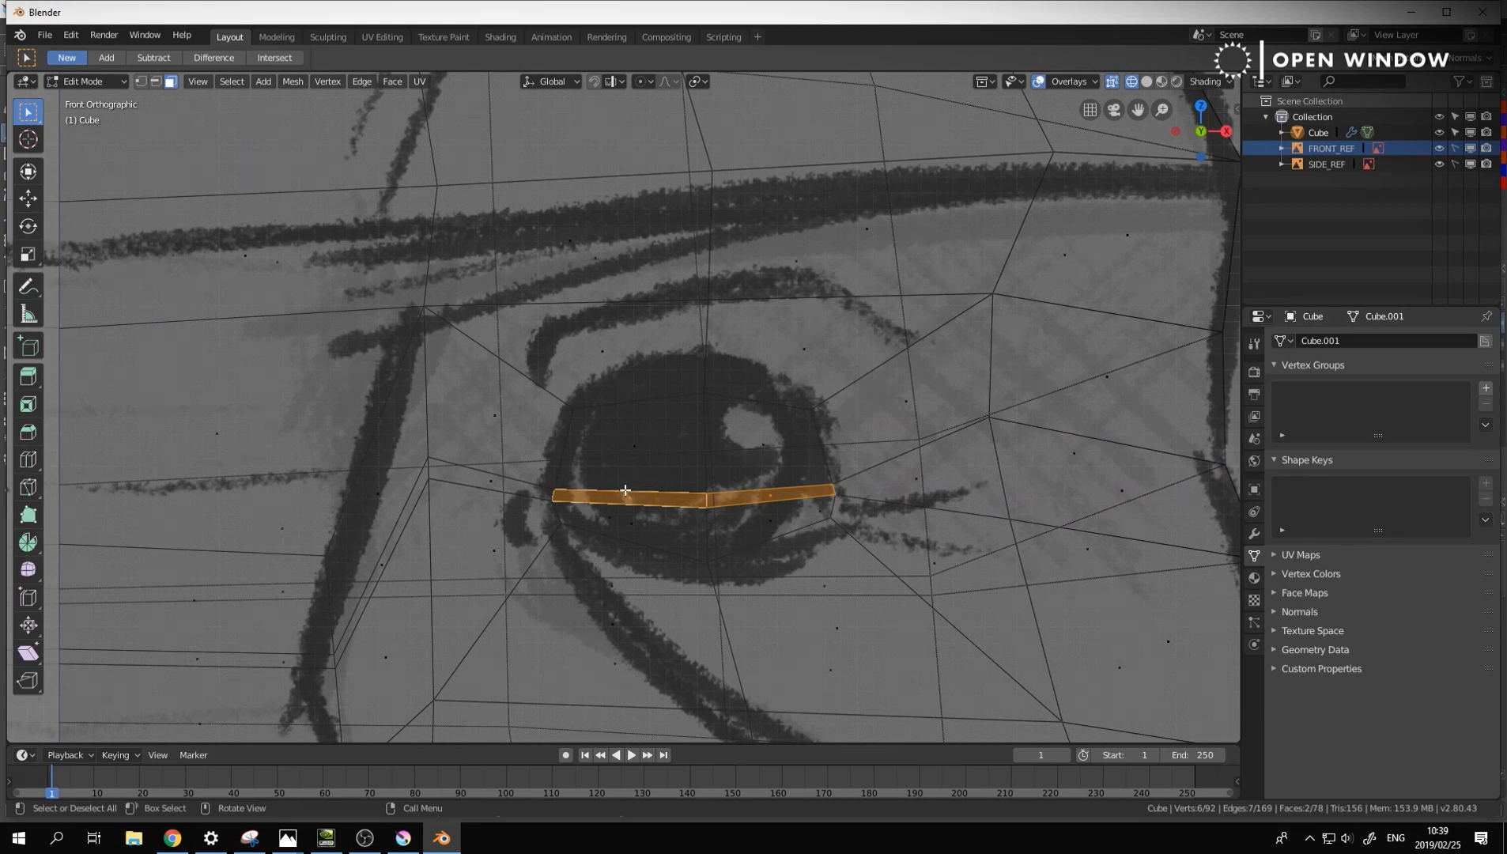
{"action": "left_click", "coordinate": [732, 486], "text": "shift"}
{"action": "key", "text": "2"}
{"action": "left_click", "coordinate": [751, 486]}
{"action": "left_click", "coordinate": [695, 491], "text": "shift"}
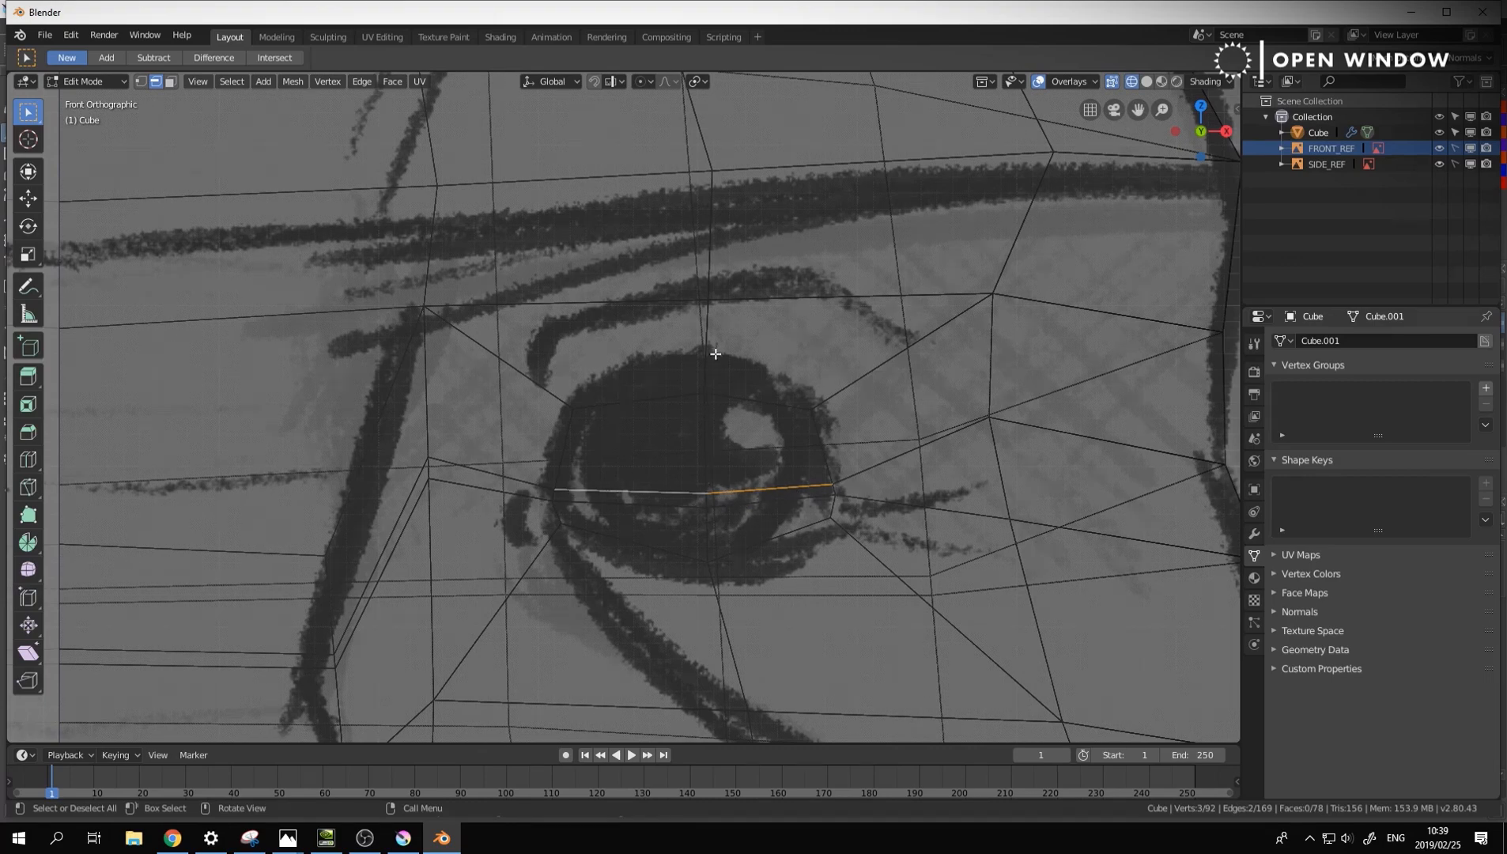
Examine the edge loops around the eye from the front and at an angle in perspective and orthographic views
{"action": "scroll", "coordinate": [703, 682], "scroll_direction": "down", "scroll_amount": 2}
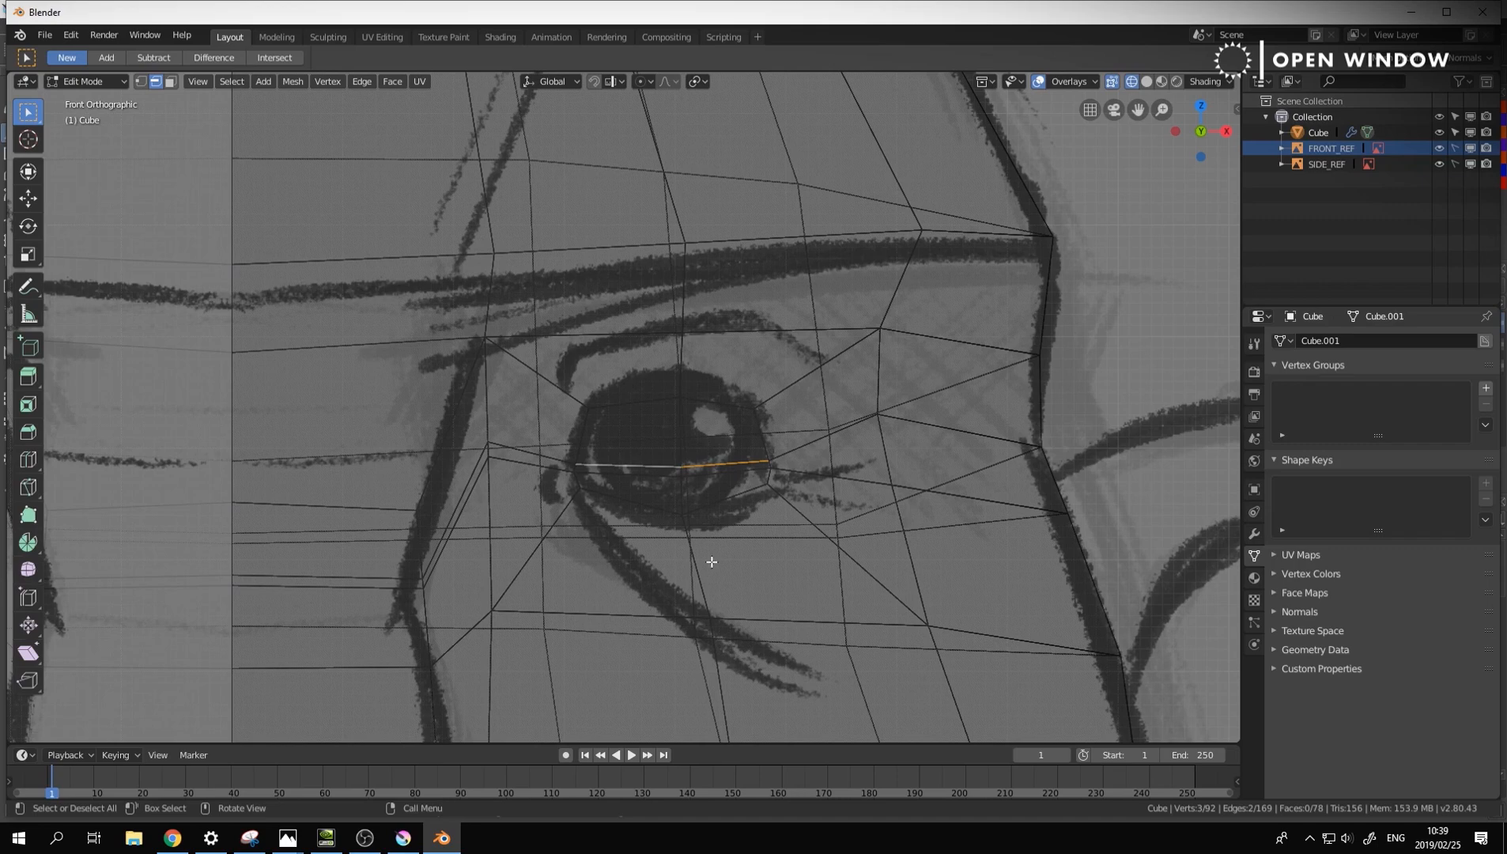
{"action": "scroll", "coordinate": [711, 562], "scroll_direction": "down", "scroll_amount": 3}
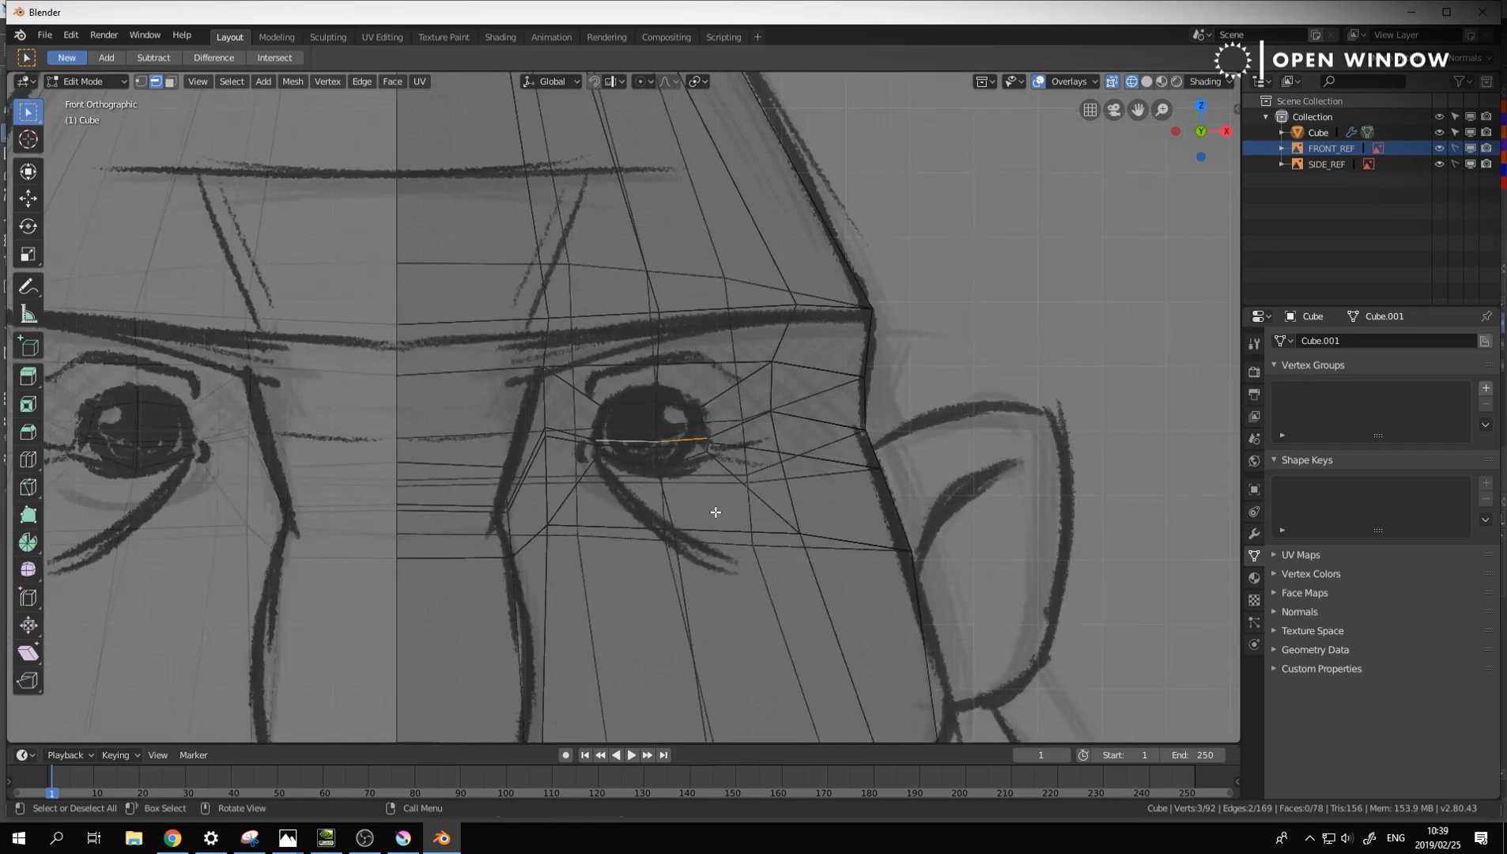
{"action": "scroll", "coordinate": [712, 502], "scroll_direction": "up", "scroll_amount": 1}
{"action": "scroll", "coordinate": [770, 494], "scroll_direction": "down", "scroll_amount": 1}
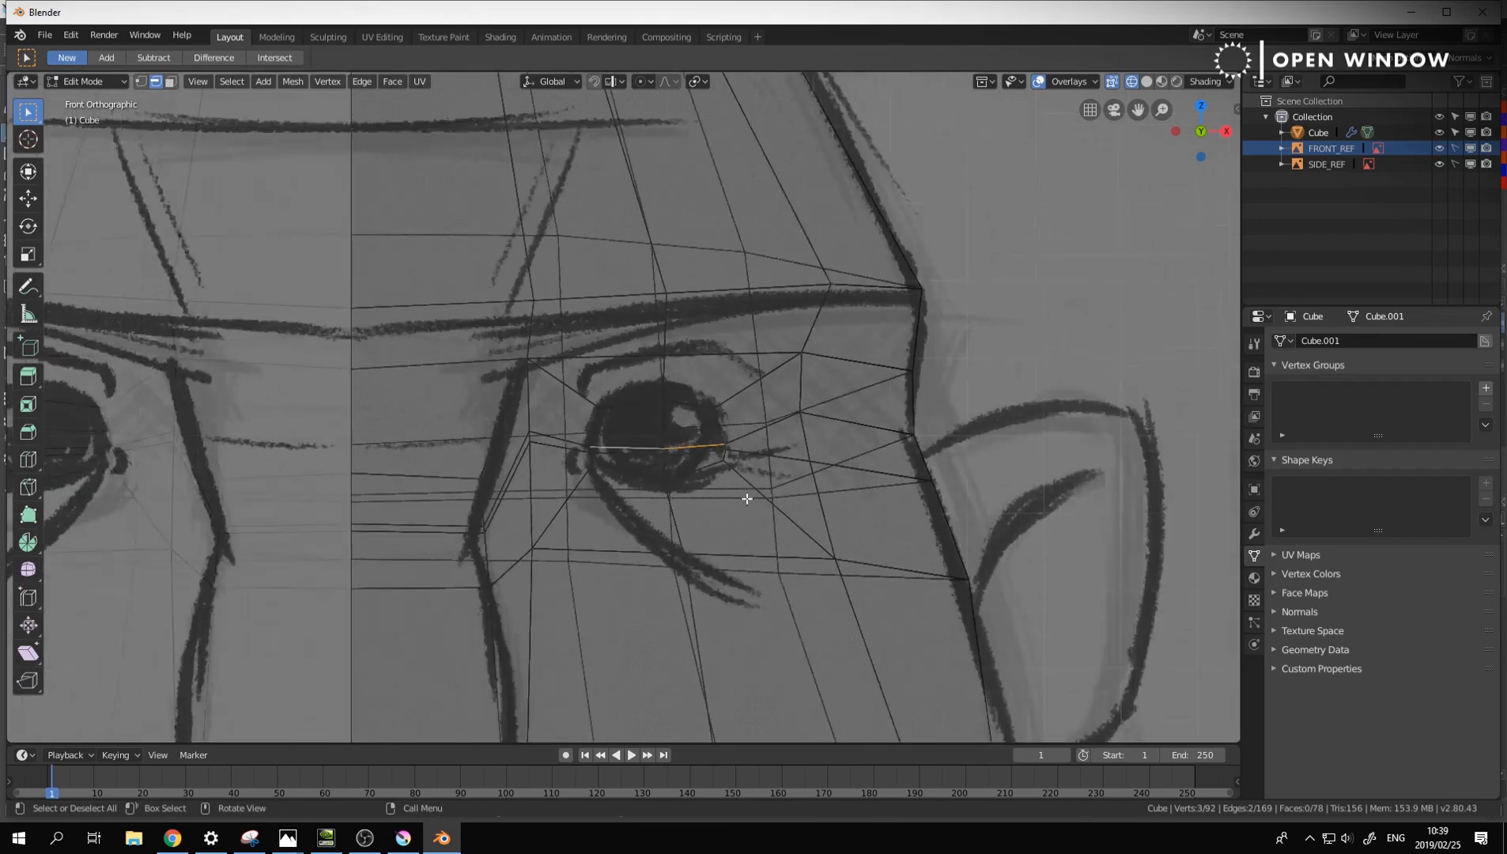
{"action": "middle_click_drag", "start_coordinate": [746, 497], "coordinate": [601, 464]}
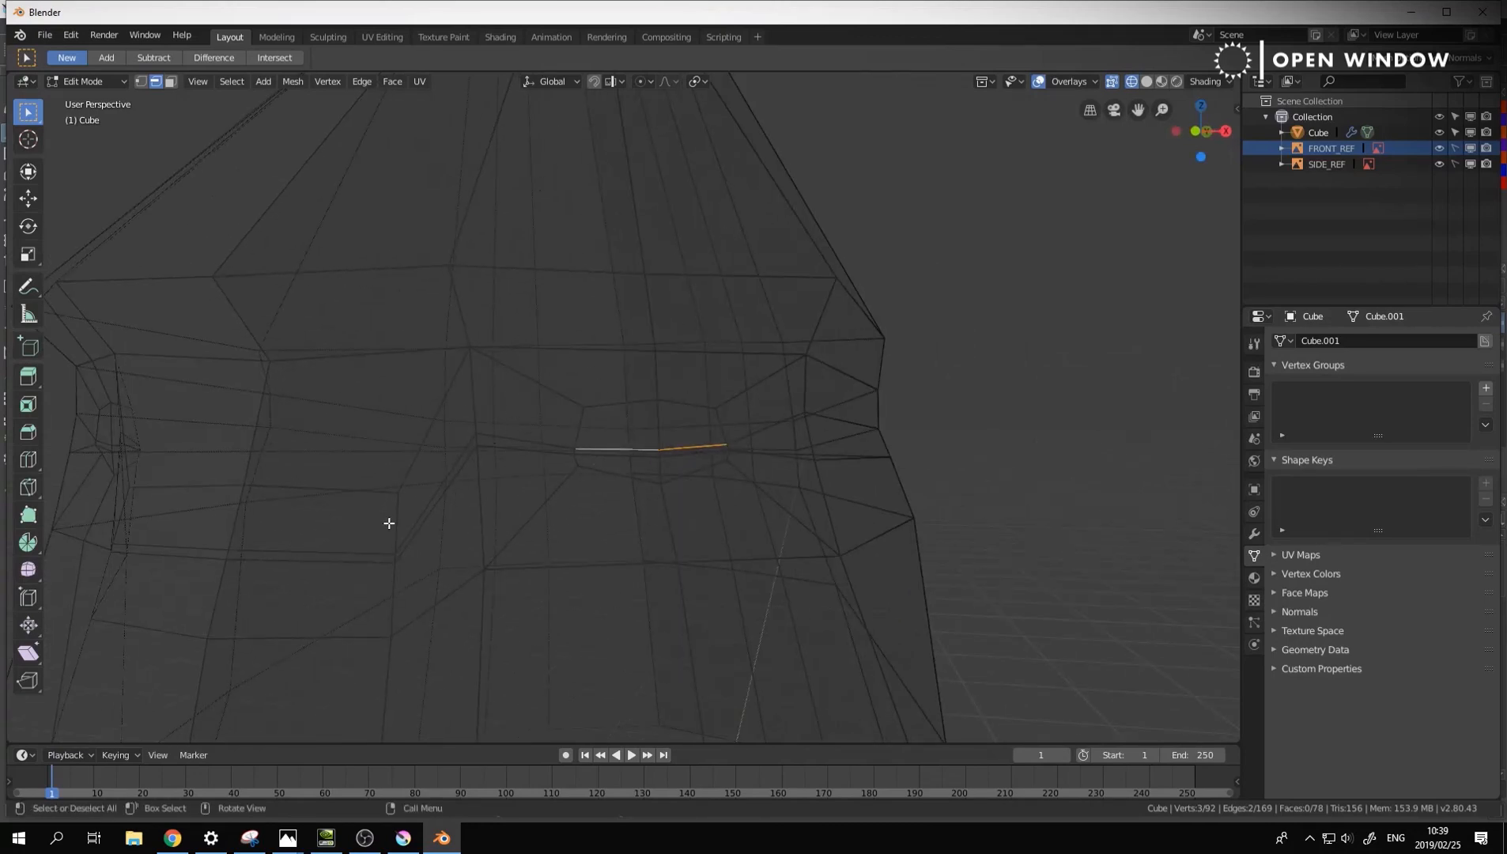
{"action": "middle_click_drag", "start_coordinate": [387, 521], "coordinate": [410, 467]}
{"action": "scroll", "coordinate": [670, 457], "scroll_direction": "down", "scroll_amount": 6}
{"action": "mouse_move", "coordinate": [670, 457]}
{"action": "middle_mouse_down"}
{"action": "mouse_move", "coordinate": [767, 458]}
{"action": "mouse_move", "coordinate": [668, 470]}
{"action": "middle_mouse_up"}
{"action": "scroll", "coordinate": [665, 471], "scroll_direction": "up", "scroll_amount": 6}
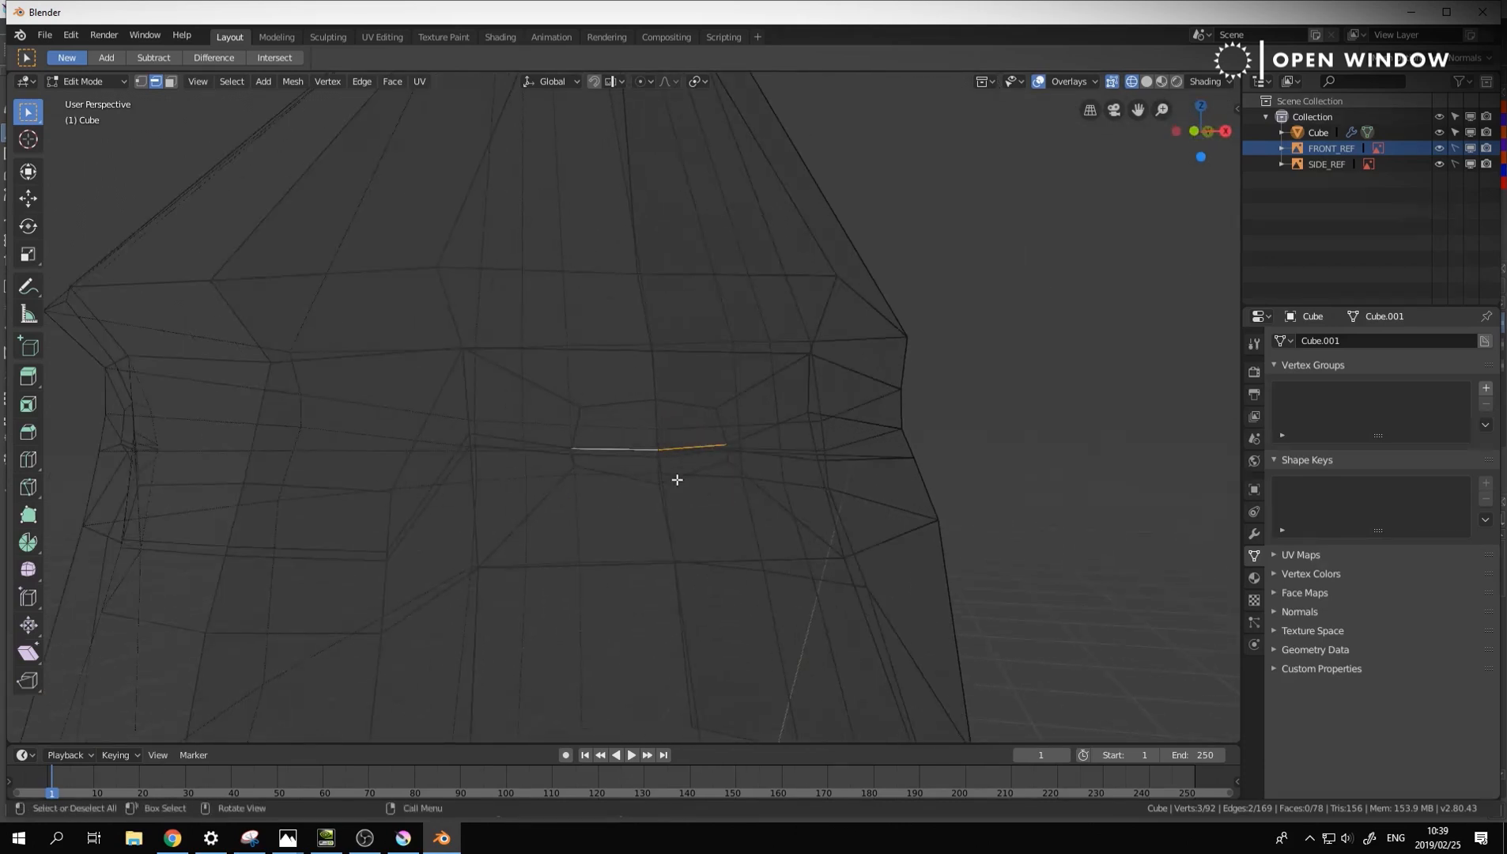
{"action": "scroll", "coordinate": [677, 480], "scroll_direction": "up", "scroll_amount": 3}
{"action": "key", "text": "KP_5"}
{"action": "key", "text": "KP_6"}
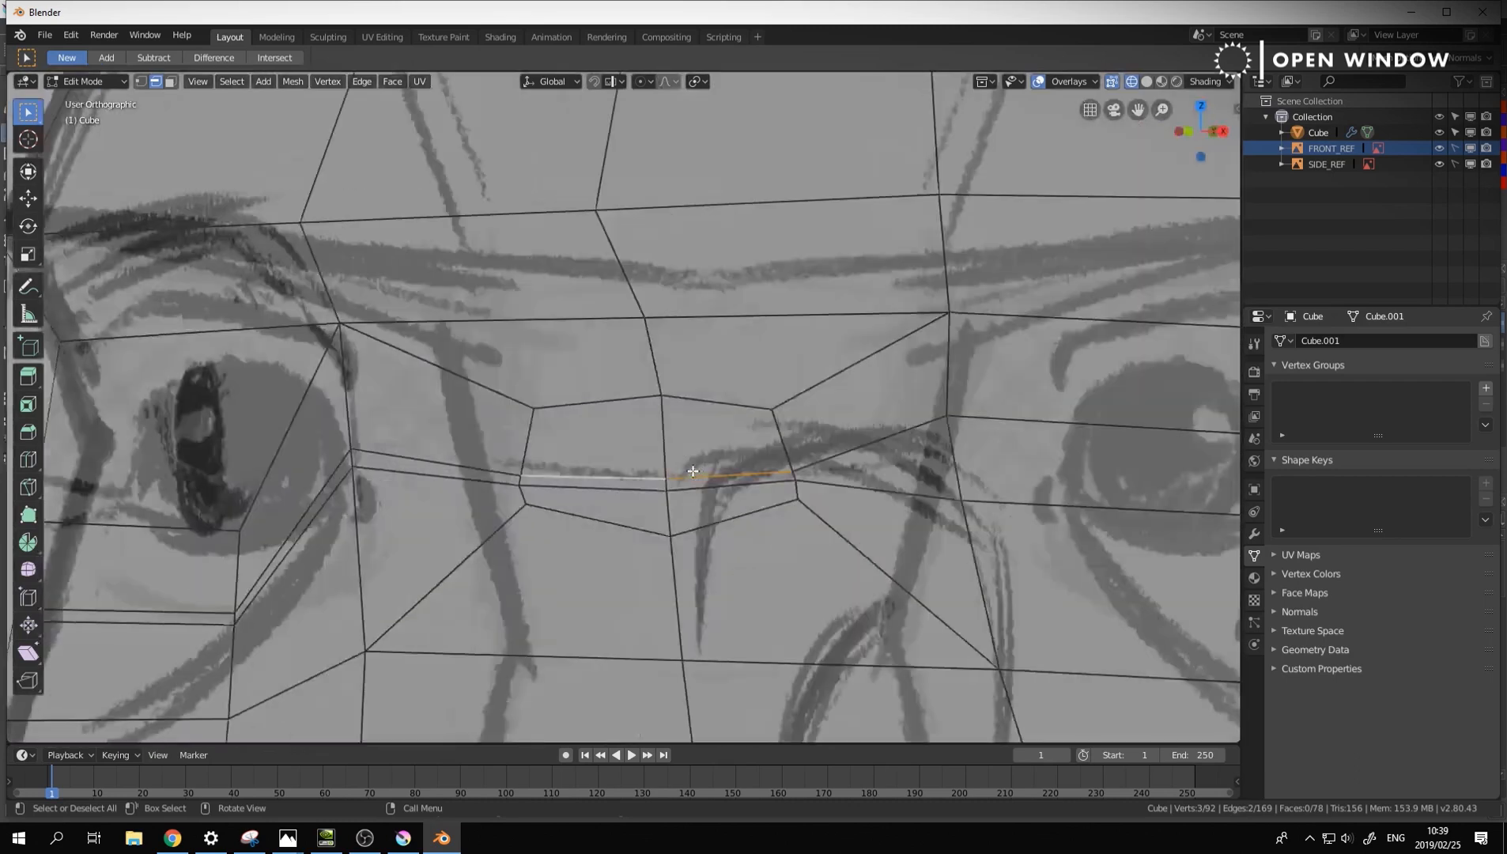
Adjust the eye loop's upper corner vertices and raise its upper middle vertex to the top of the drawn eye in the front view
{"action": "key", "text": "KP_1"}
{"action": "key", "text": "1"}
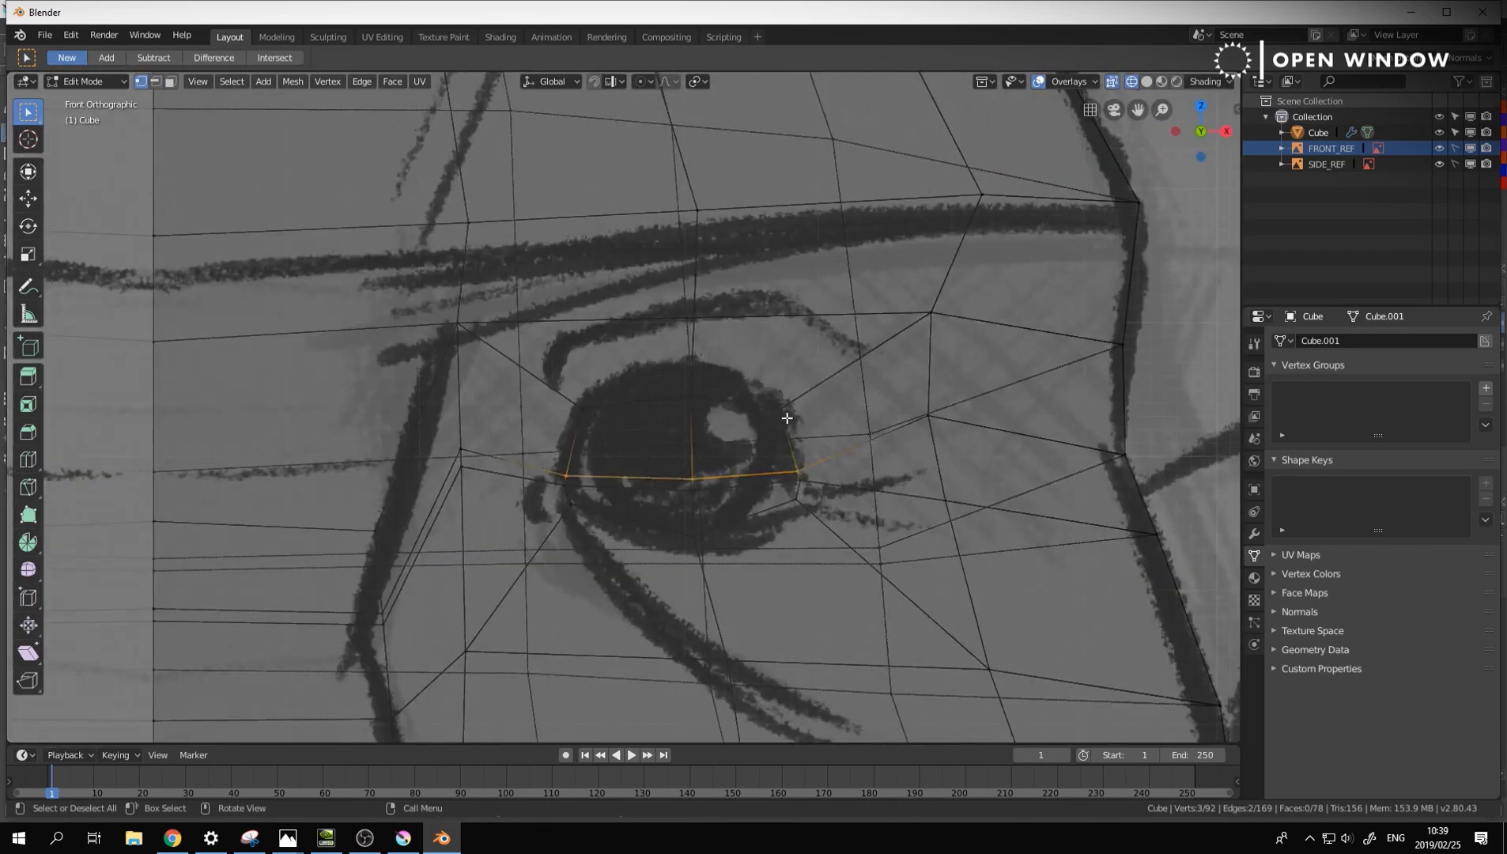
{"action": "left_click", "coordinate": [782, 415]}
{"action": "key", "text": "g"}
{"action": "left_click", "coordinate": [777, 408]}
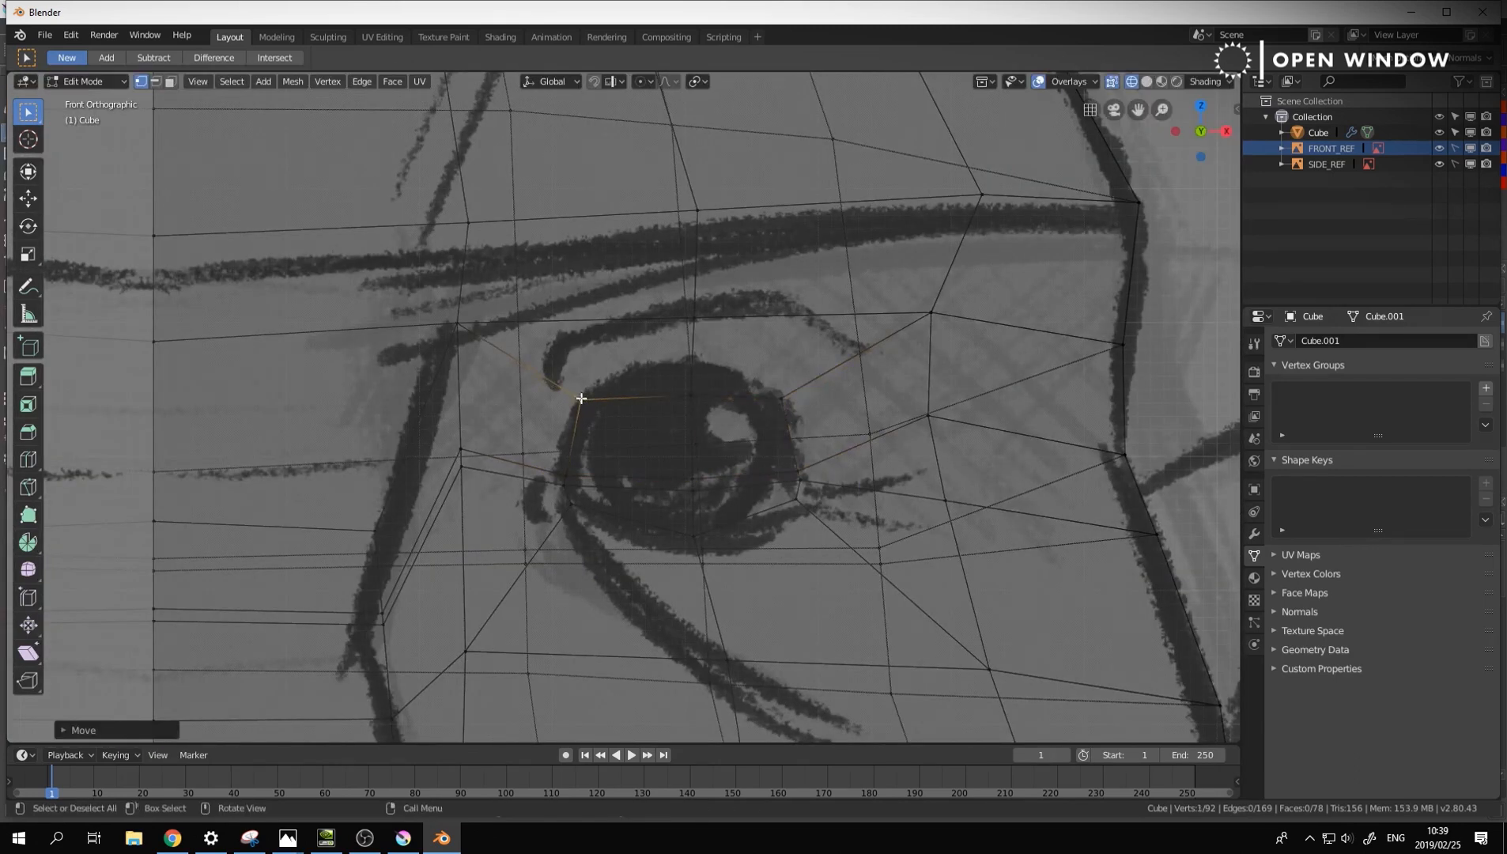
{"action": "left_click", "coordinate": [690, 395]}
{"action": "key", "text": "g"}
{"action": "left_click", "coordinate": [693, 359]}
Add two vertical loop cuts through the eye, one on either side of its middle edge
{"action": "key", "text": "ctrl+r"}
{"action": "left_click", "coordinate": [634, 369]}
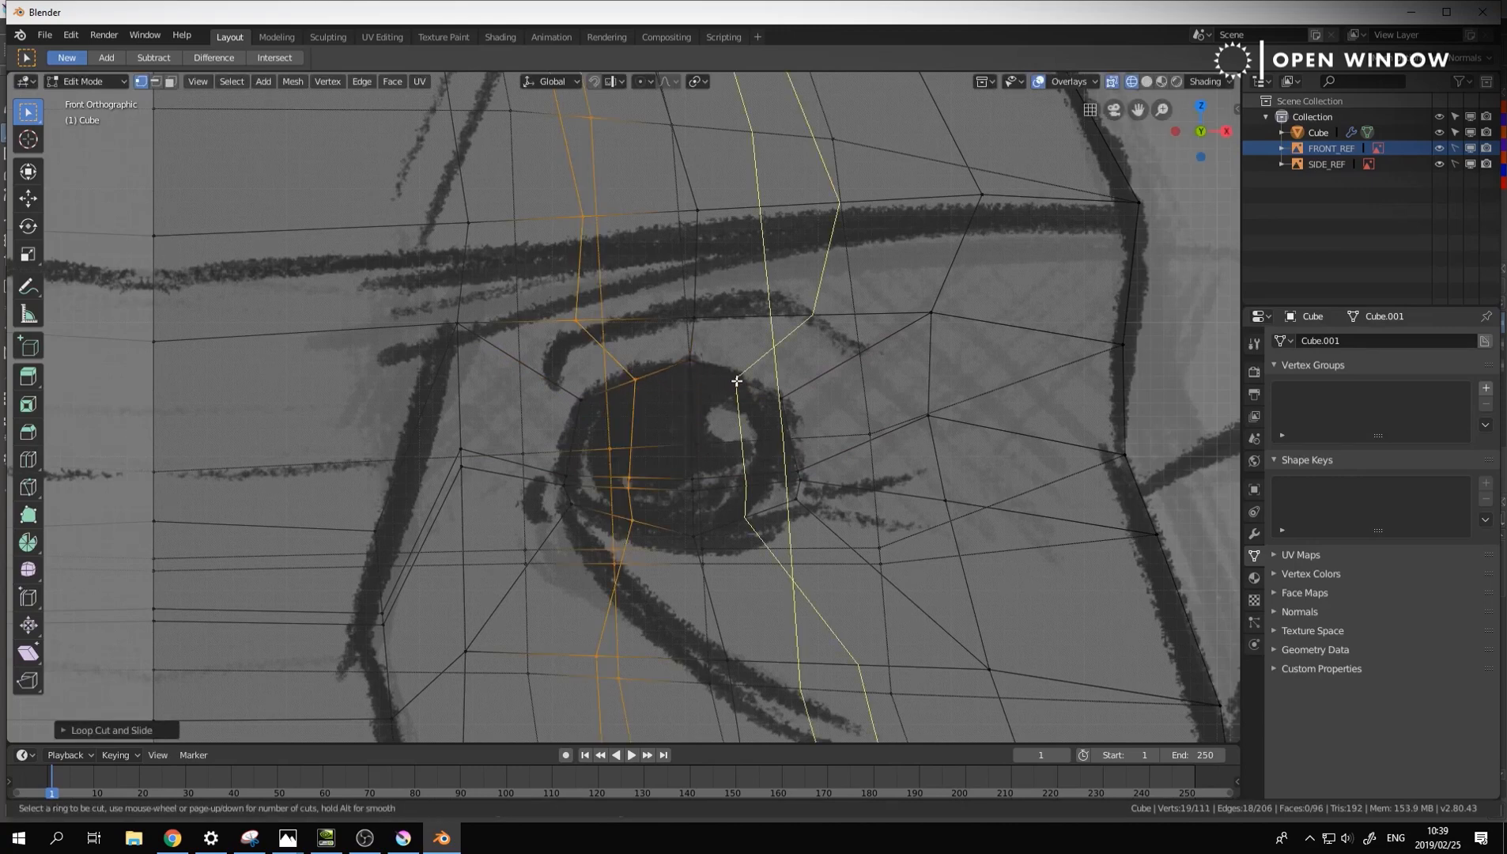
{"action": "left_click", "coordinate": [739, 463]}
Move the new vertices on the eye loop's upper edge onto the top outline of the drawn eye
{"action": "left_click", "coordinate": [642, 379]}
{"action": "key", "text": "g"}
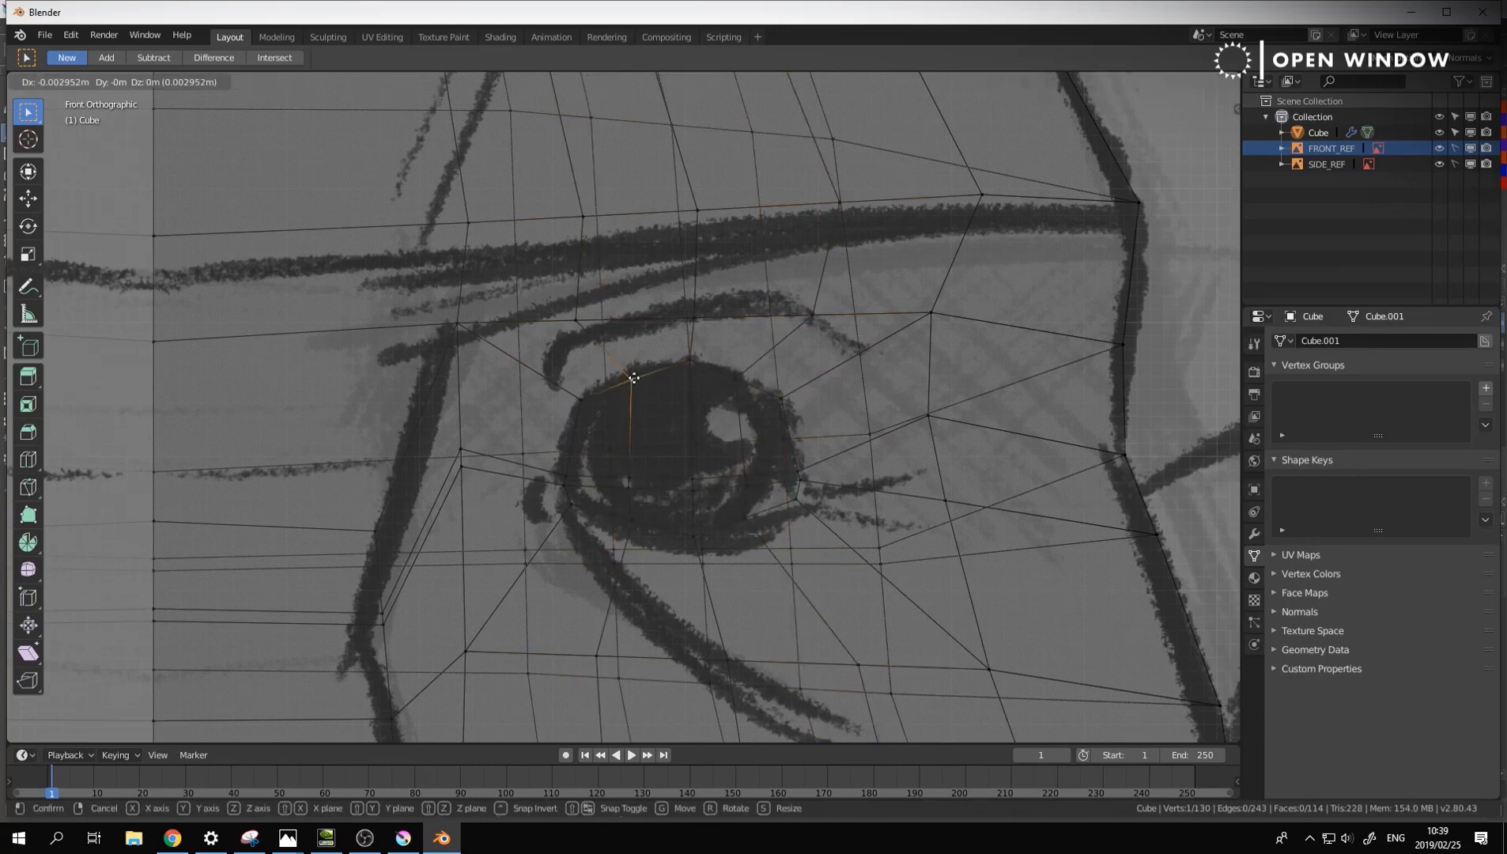
{"action": "left_click", "coordinate": [630, 374]}
{"action": "left_click", "coordinate": [742, 378]}
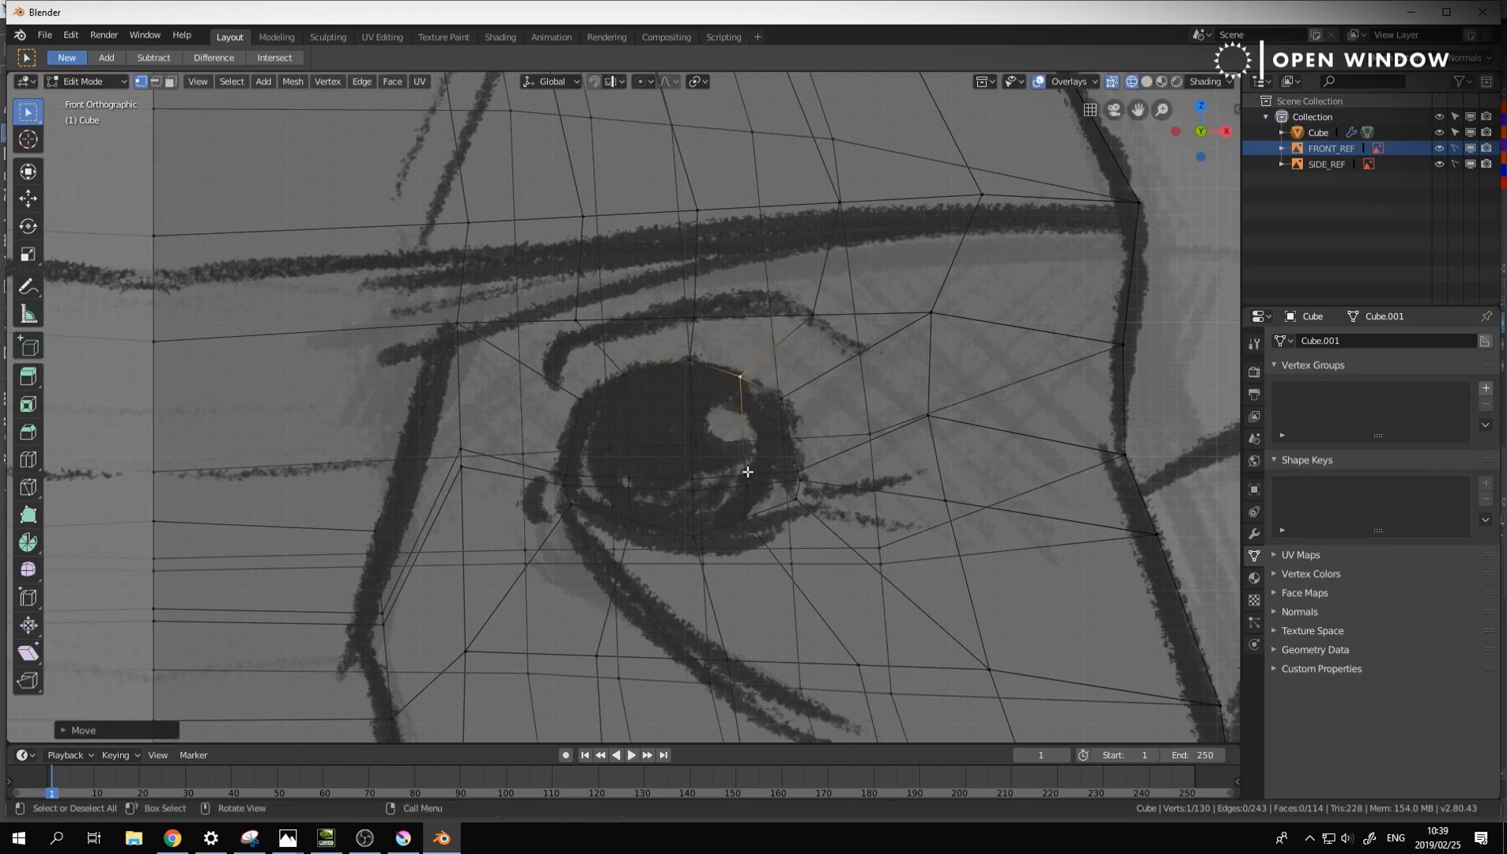
Trace the upper and lower vertex rows of the narrow strip across the eye by selecting each row in turn
{"action": "left_click", "coordinate": [687, 468], "text": "ctrl"}
{"action": "left_click", "coordinate": [637, 476], "text": "ctrl"}
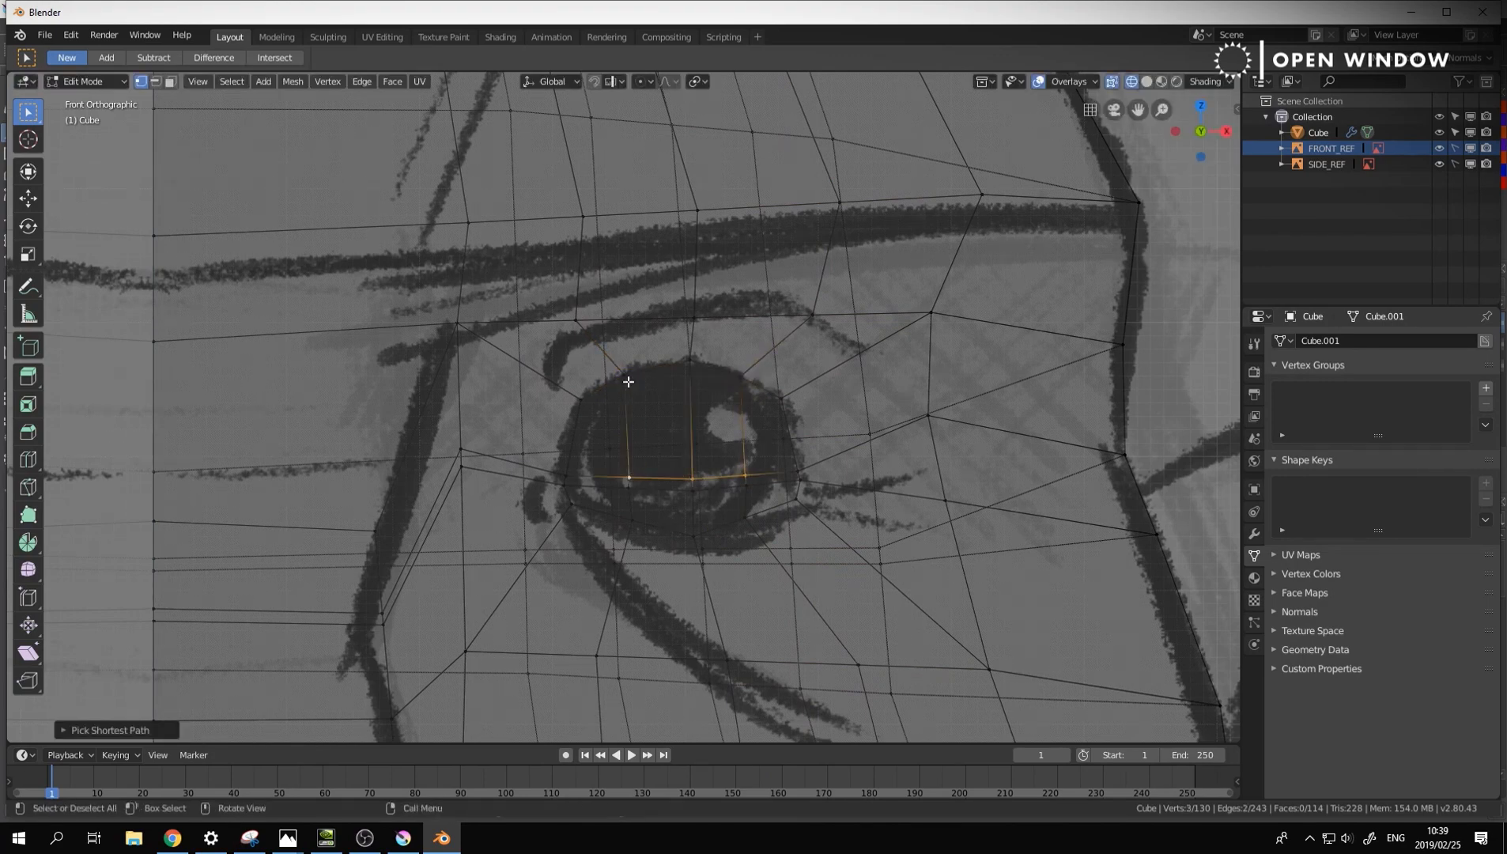
{"action": "left_click", "coordinate": [628, 492]}
{"action": "left_click", "coordinate": [690, 491], "text": "ctrl"}
{"action": "left_click", "coordinate": [744, 494], "text": "ctrl"}
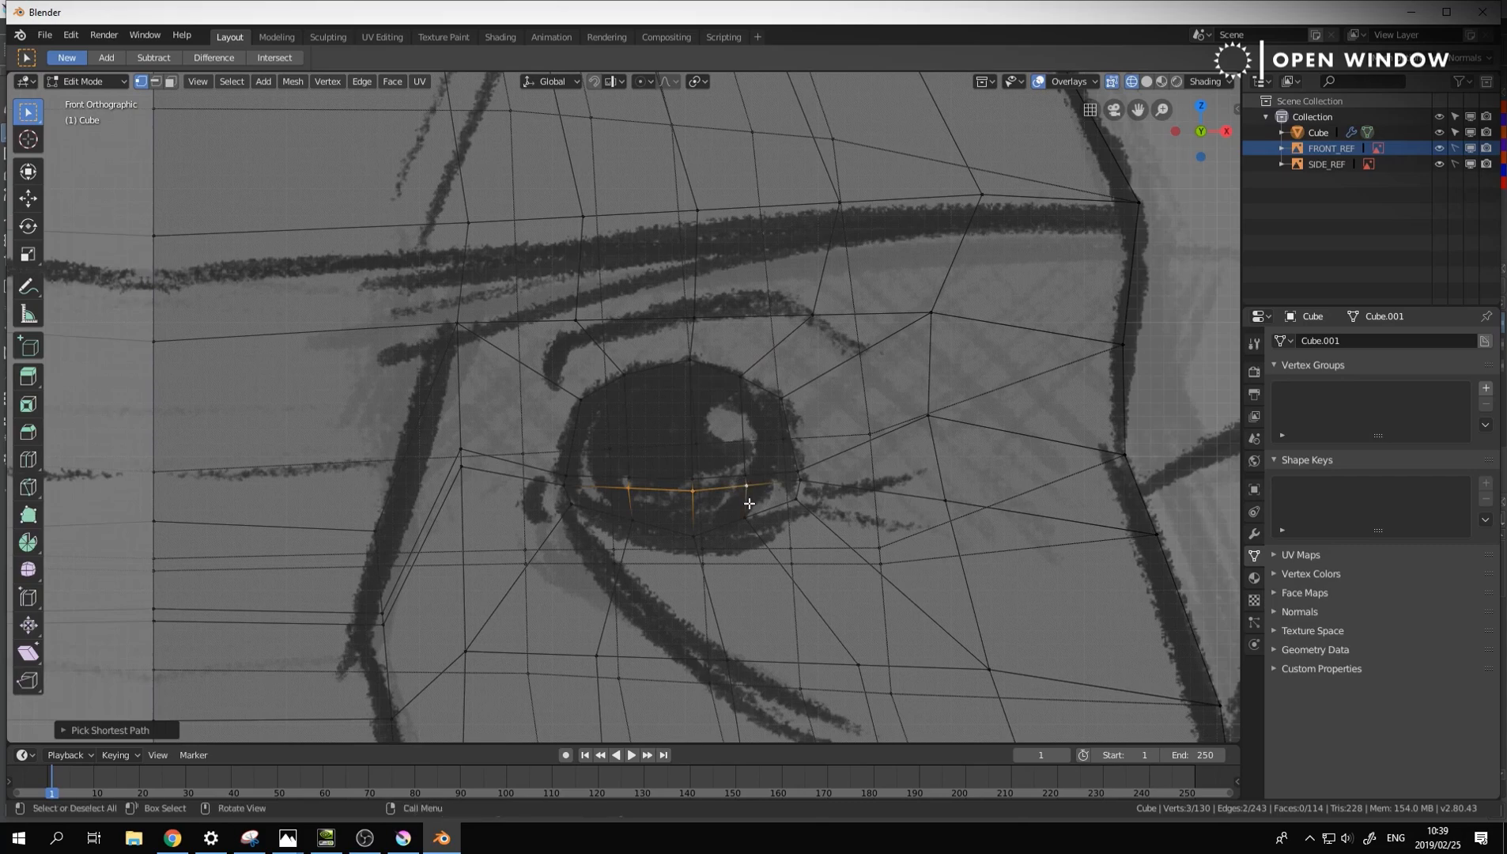
Lower the eye loop's bottom vertices and its lower outer corner onto the lower edge of the drawn eye
{"action": "left_click", "coordinate": [627, 495]}
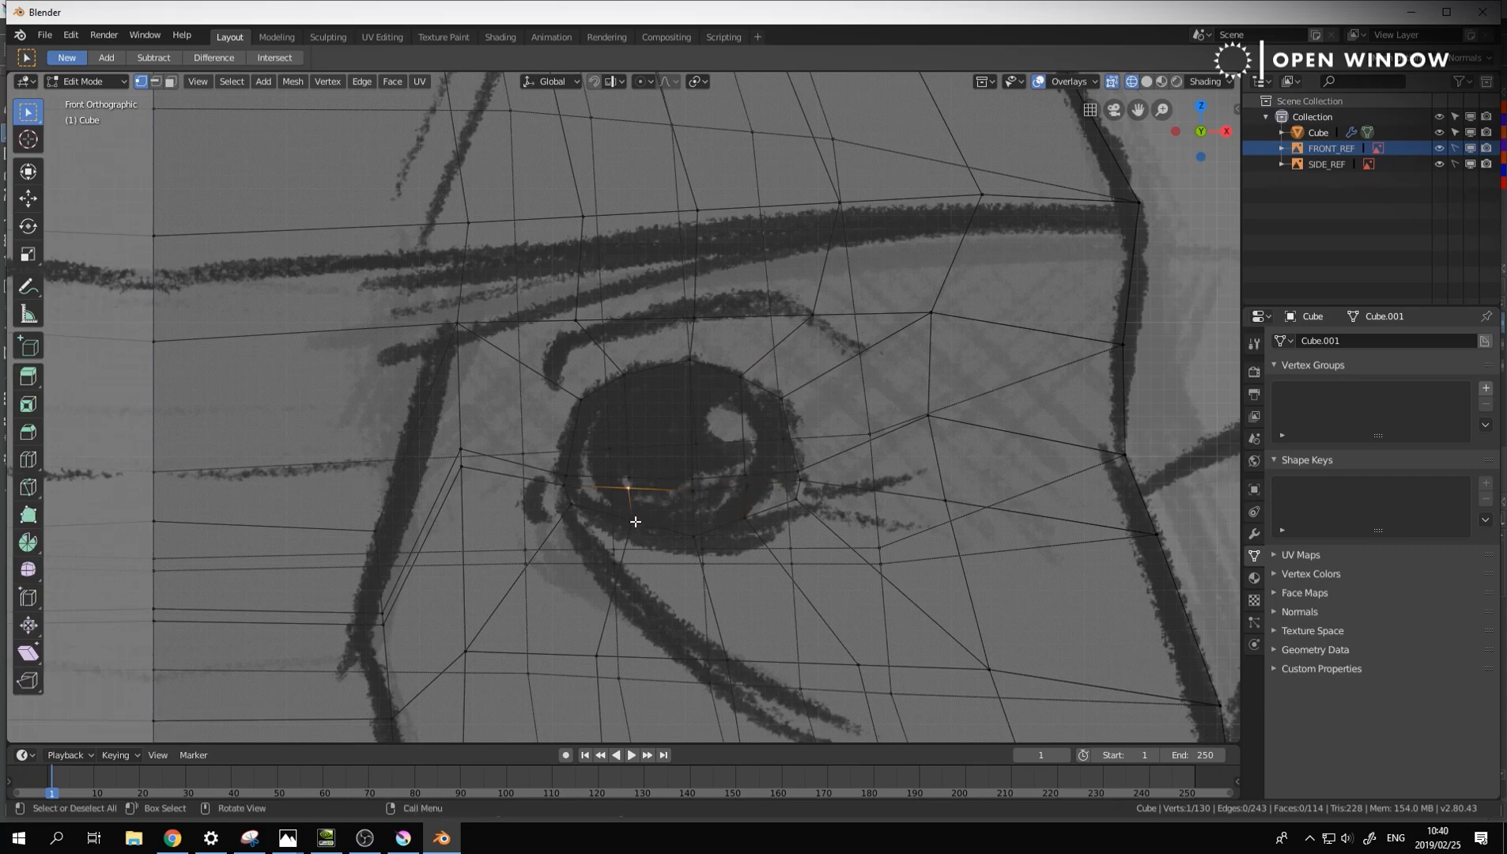
{"action": "left_click", "coordinate": [635, 525]}
{"action": "key", "text": "g"}
{"action": "left_click", "coordinate": [629, 538]}
{"action": "left_click", "coordinate": [698, 535]}
{"action": "key", "text": "g"}
{"action": "left_click", "coordinate": [701, 551]}
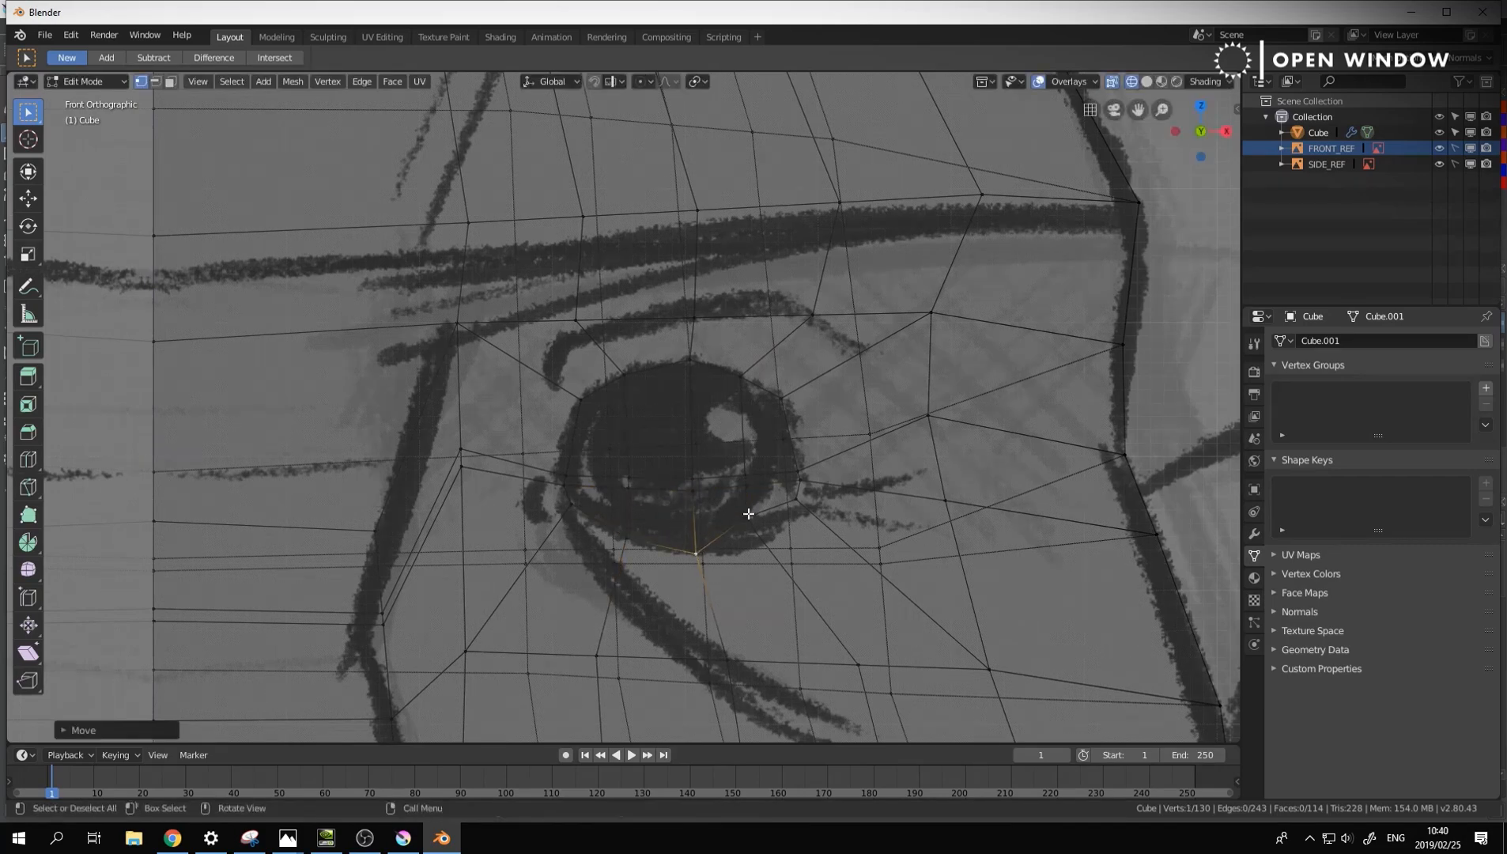
{"action": "left_click", "coordinate": [797, 499]}
{"action": "key", "text": "g"}
{"action": "left_click", "coordinate": [799, 513]}
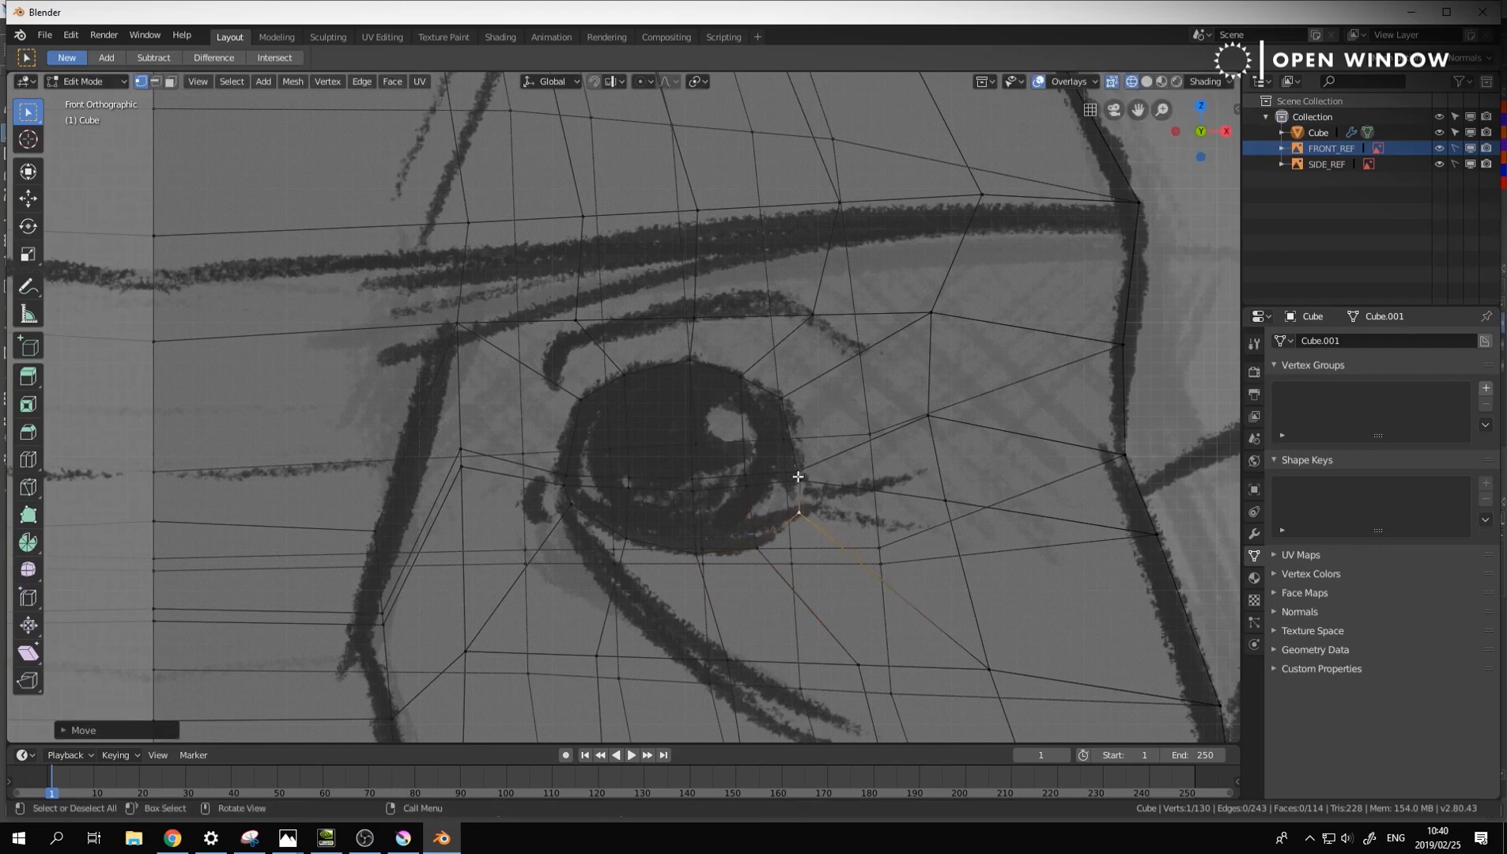
Move the narrow strip's outer end vertex slightly outward and down at the drawn eye's outer corner
{"action": "key", "text": "g"}
{"action": "left_click", "coordinate": [800, 479]}
{"action": "key", "text": "g"}
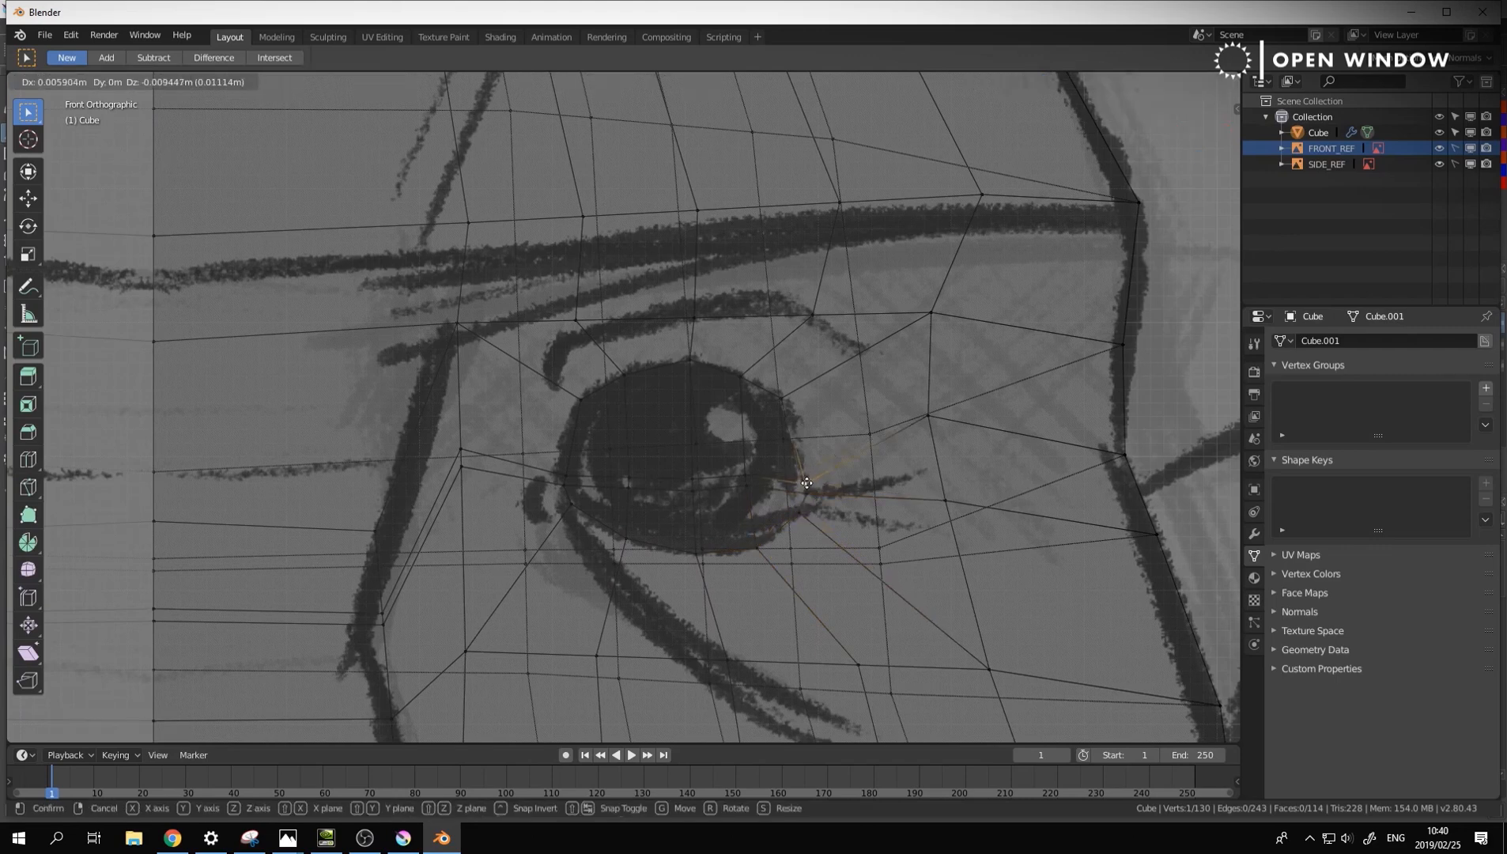
{"action": "left_click", "coordinate": [806, 483]}
Lower the narrow strip's vertex pairs inside the eye and the matching pair beside the nose in the front view
{"action": "left_click_drag", "start_coordinate": [733, 465], "coordinate": [775, 509]}
{"action": "key", "text": "g"}
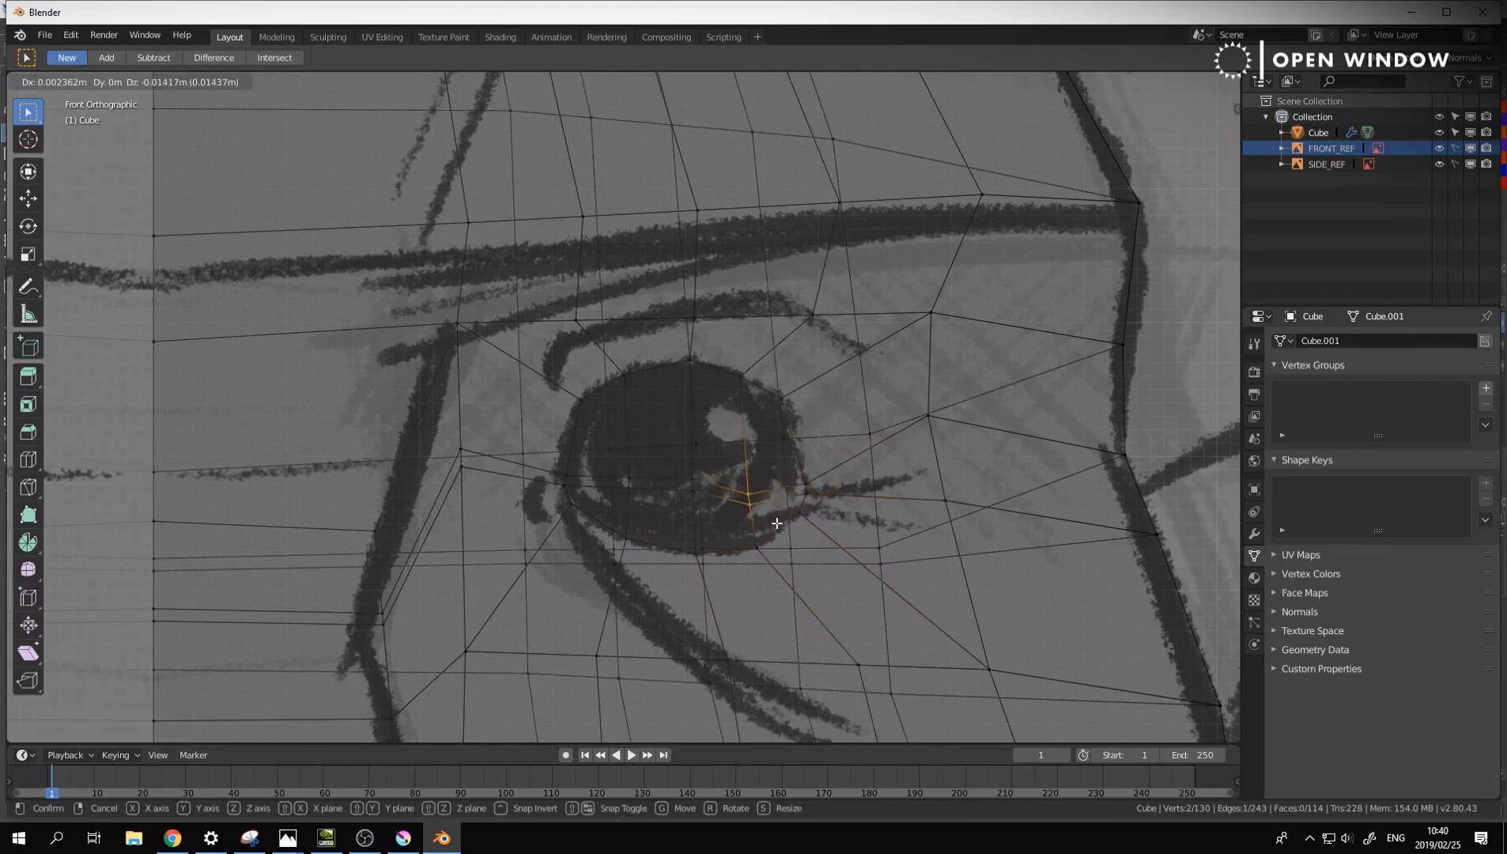
{"action": "left_click", "coordinate": [776, 522]}
{"action": "key", "text": "g"}
{"action": "left_click", "coordinate": [668, 513]}
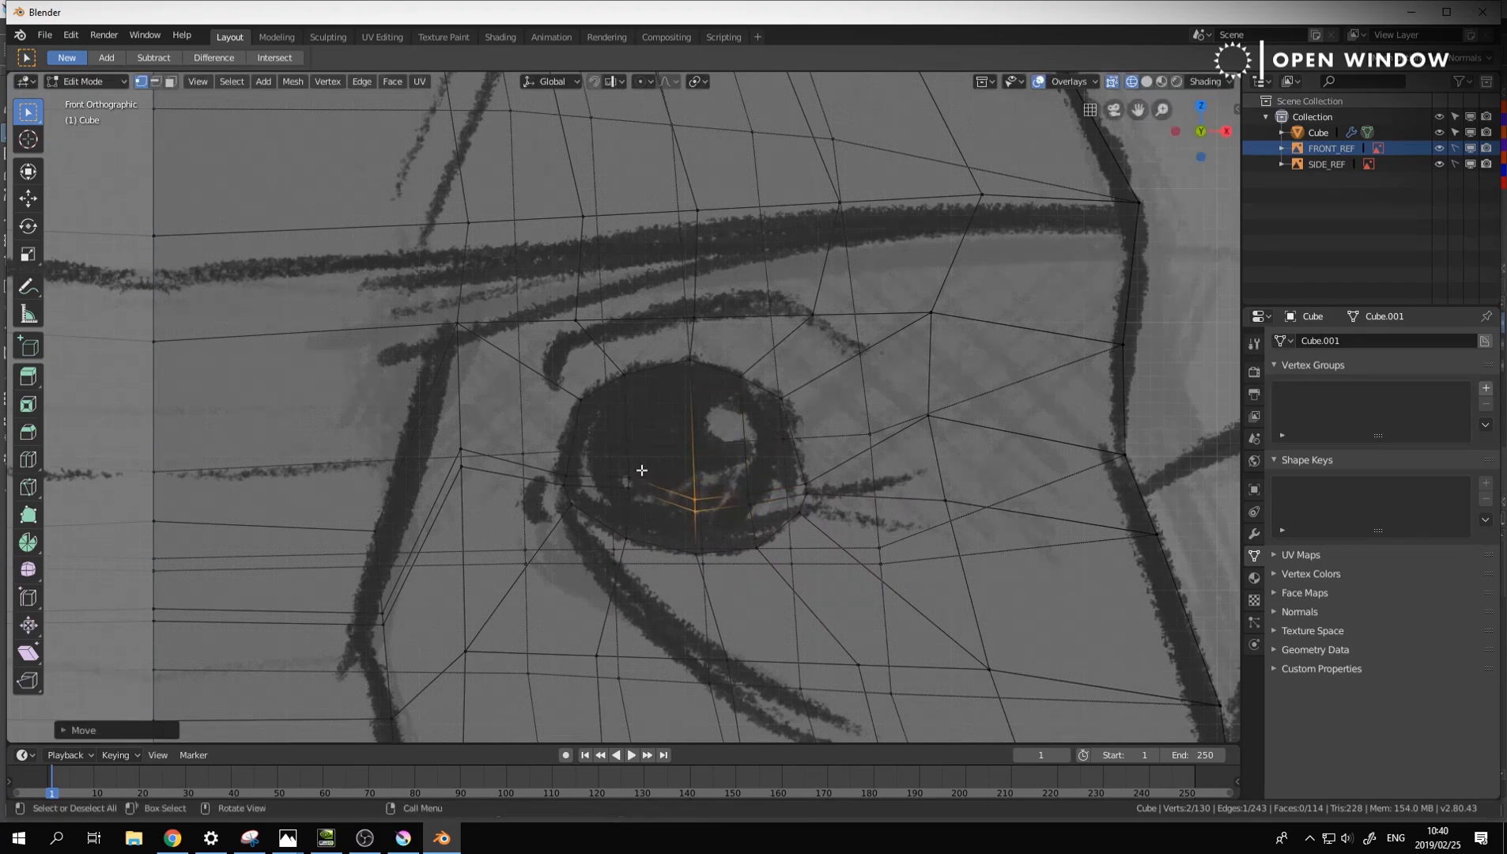
{"action": "key", "text": "g"}
{"action": "left_click", "coordinate": [605, 499]}
{"action": "key", "text": "g"}
{"action": "left_click", "coordinate": [474, 494]}
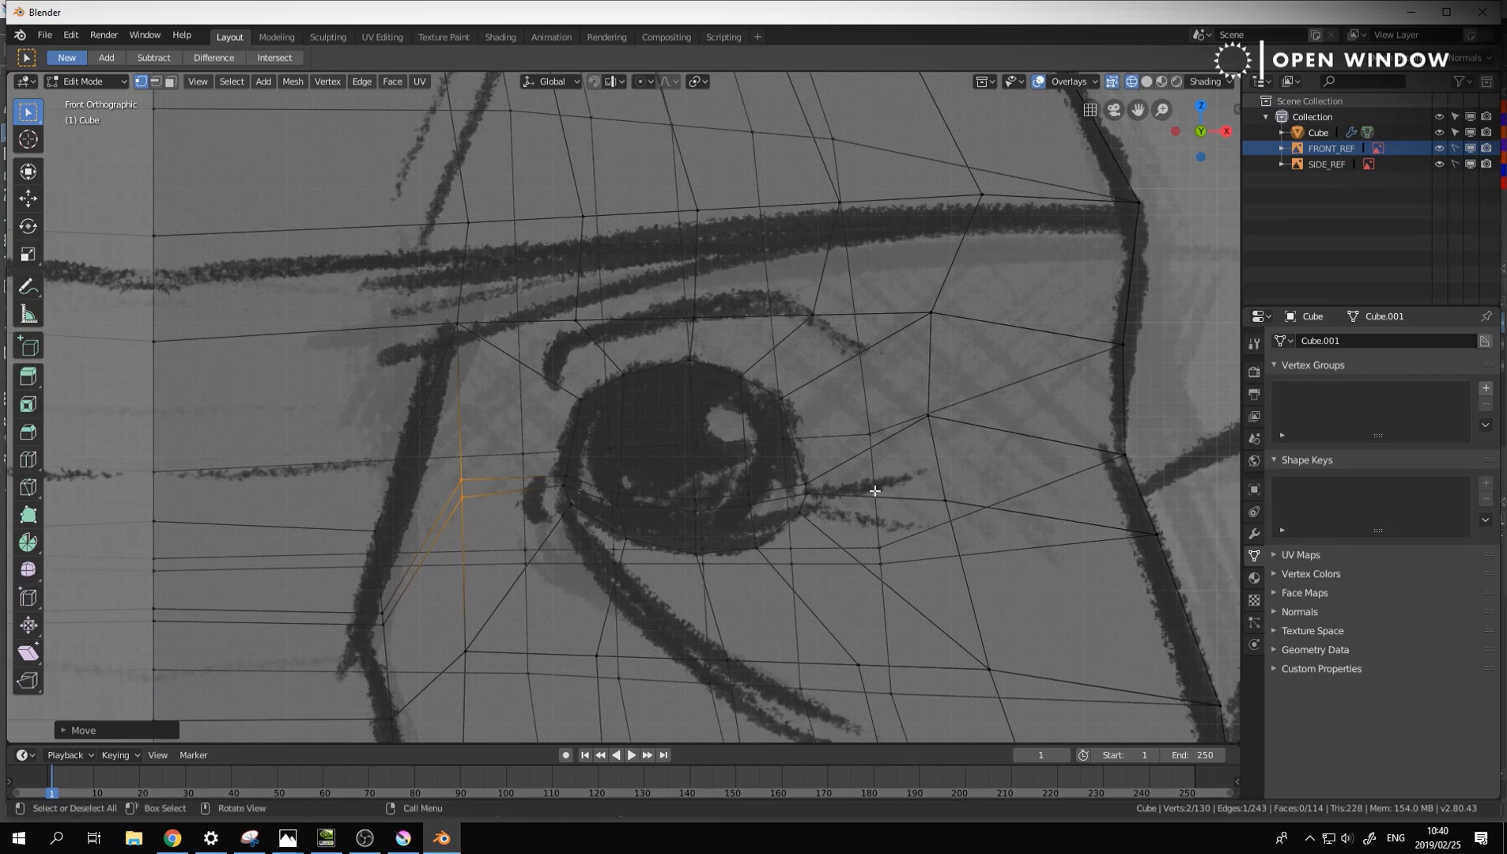
Move the three vertices at the eye's inner corner back to the drawn eye's front edge in the right side view
{"action": "middle_click_drag", "start_coordinate": [644, 464], "coordinate": [690, 504]}
{"action": "left_click", "coordinate": [556, 494]}
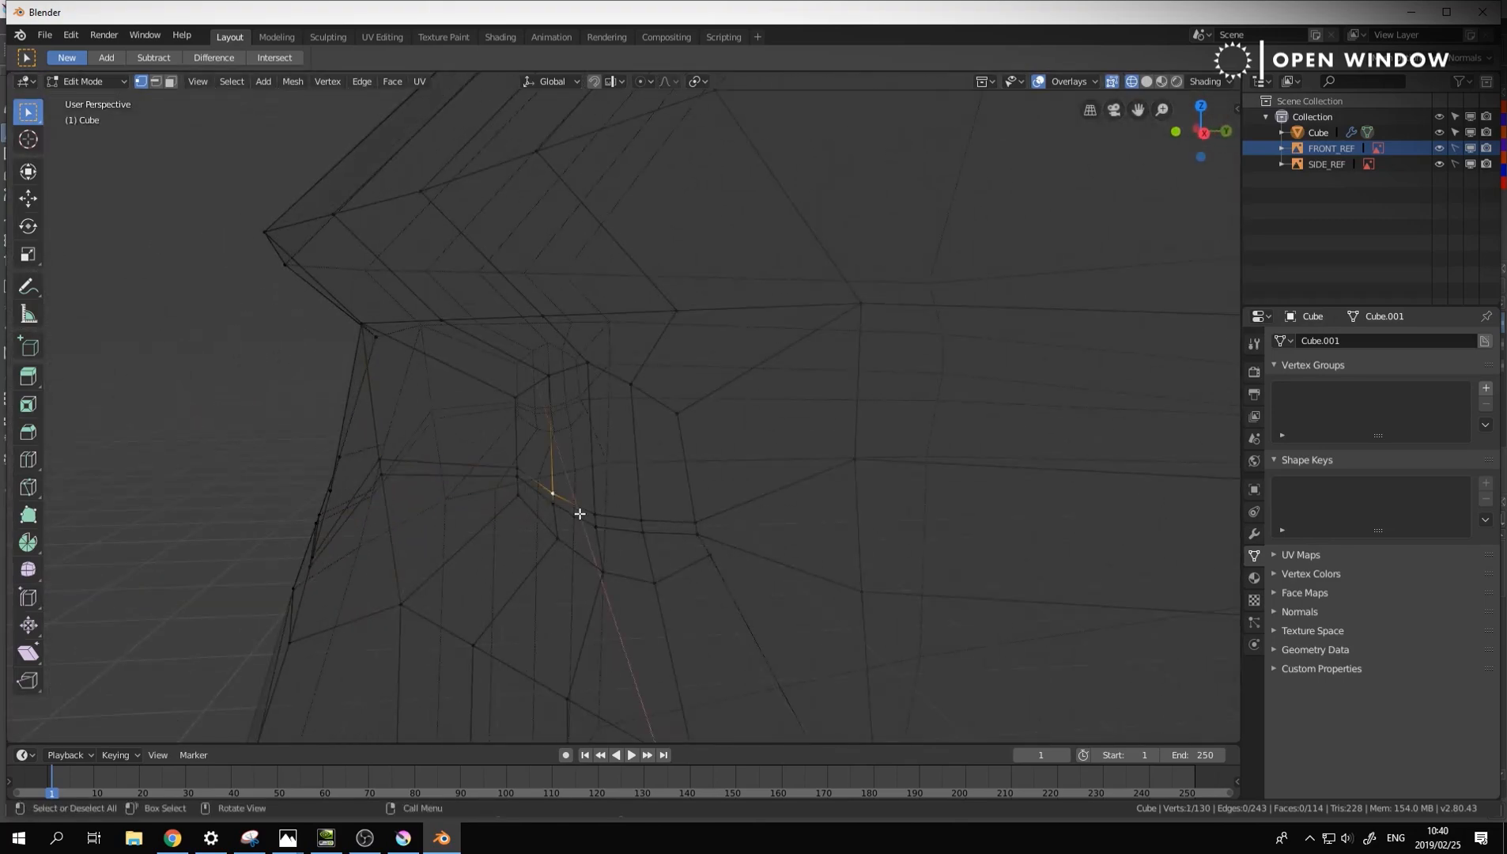
{"action": "left_click", "coordinate": [551, 504], "text": "ctrl"}
{"action": "key", "text": "KP_3"}
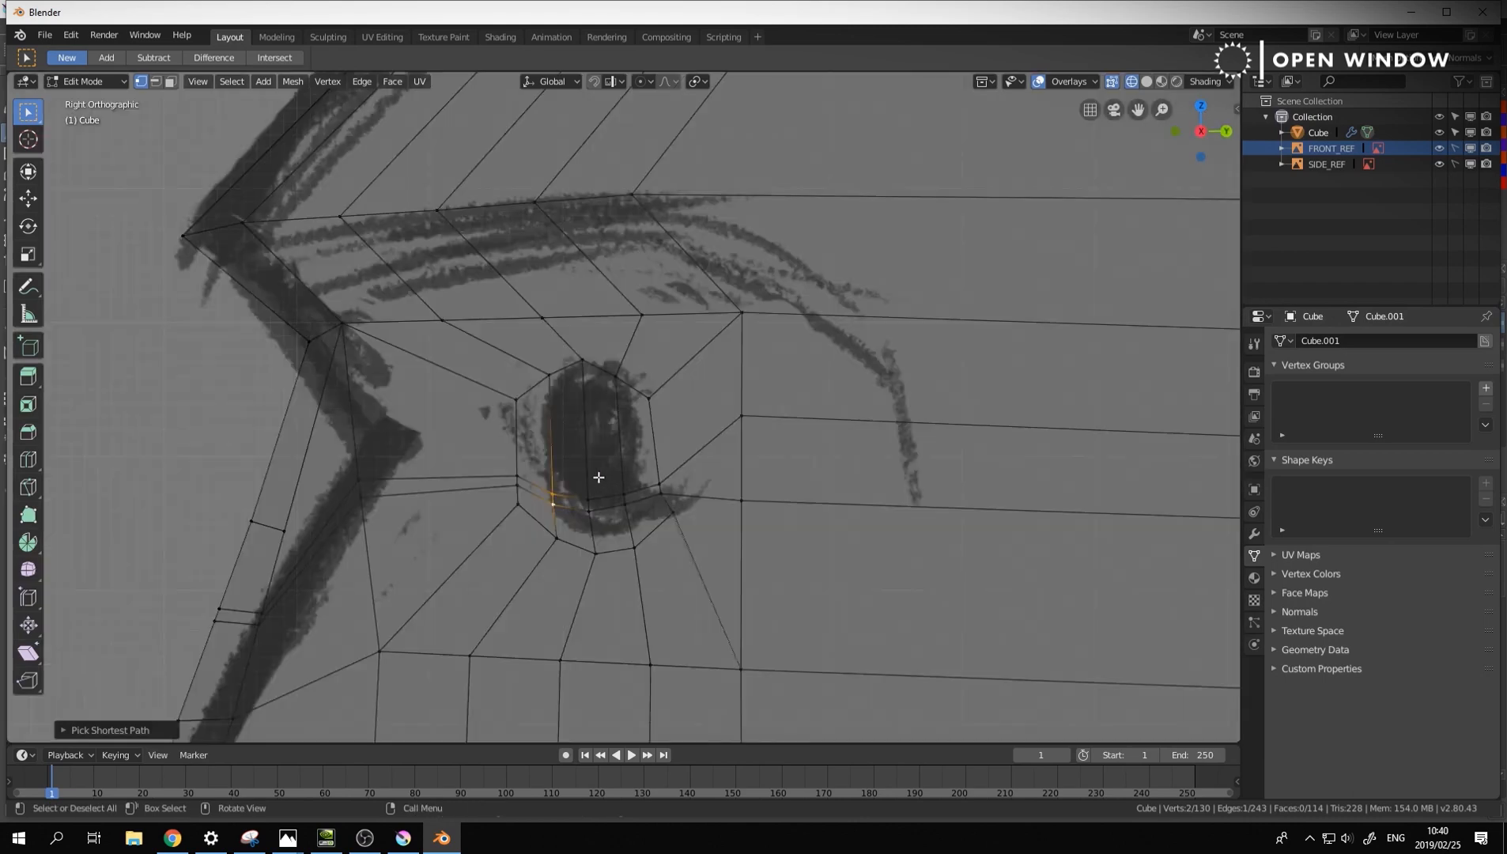
{"action": "left_click", "coordinate": [479, 379]}
{"action": "left_click_drag", "start_coordinate": [476, 439], "coordinate": [532, 529]}
{"action": "key", "text": "g"}
{"action": "left_click", "coordinate": [558, 528]}
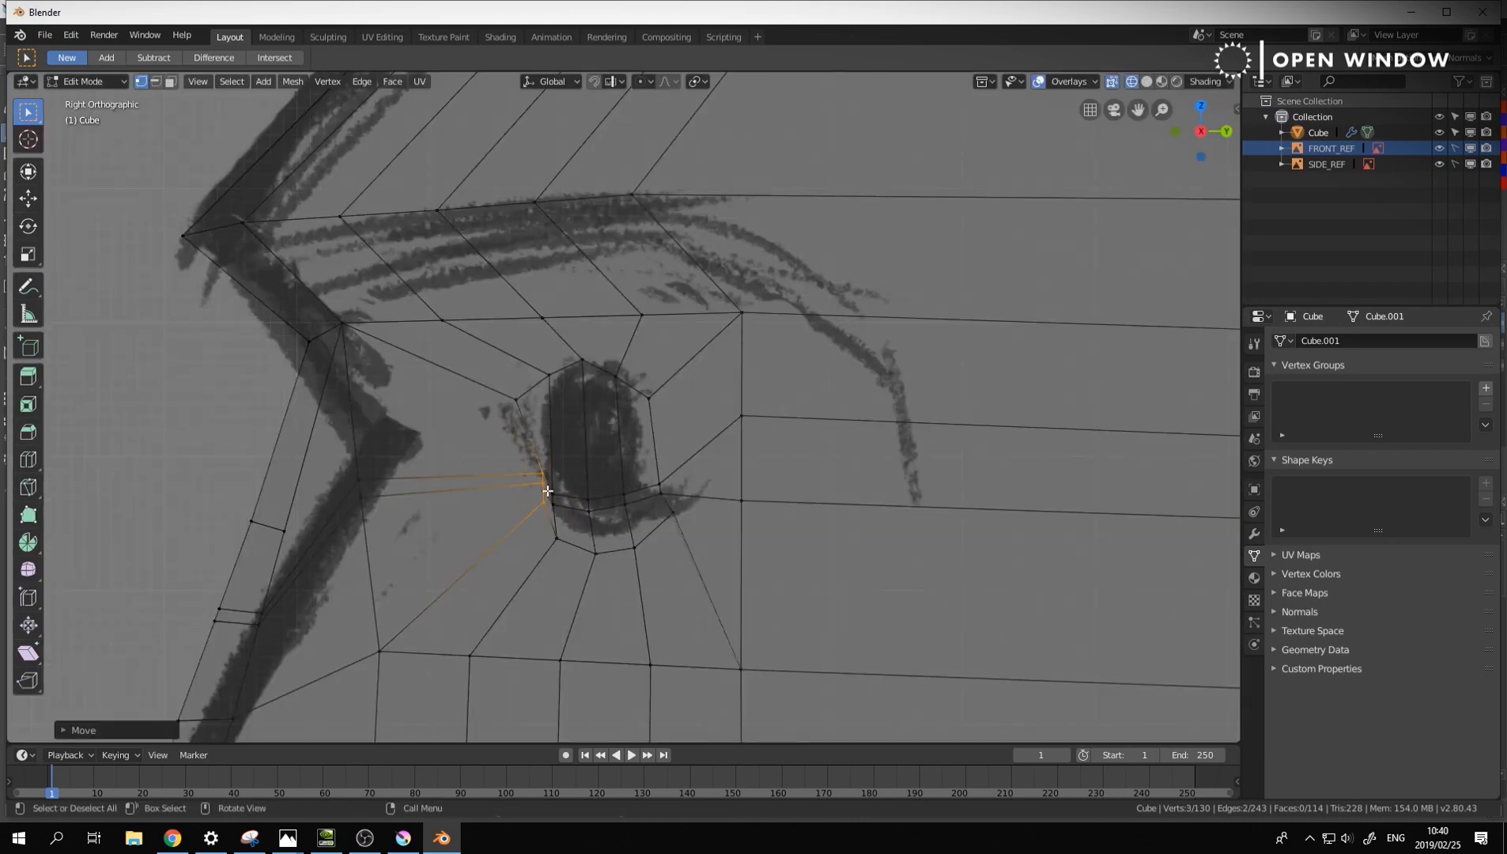
Nudge the eye loop's upper front vertex and its top middle vertex onto the drawn eye's outline in the side view
{"action": "left_click", "coordinate": [554, 492]}
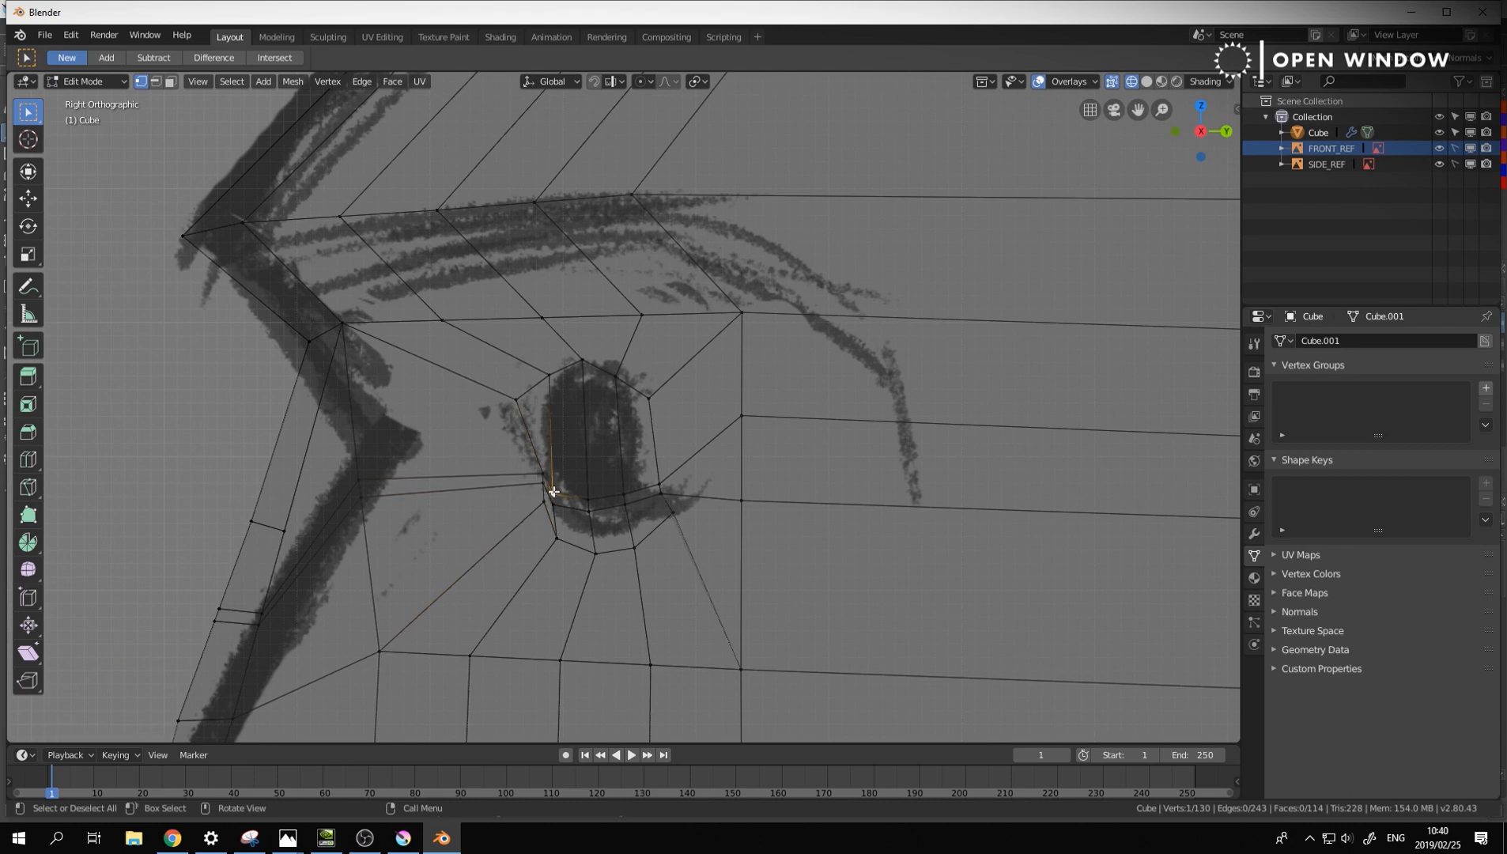
{"action": "key", "text": "g"}
{"action": "left_click", "coordinate": [563, 372]}
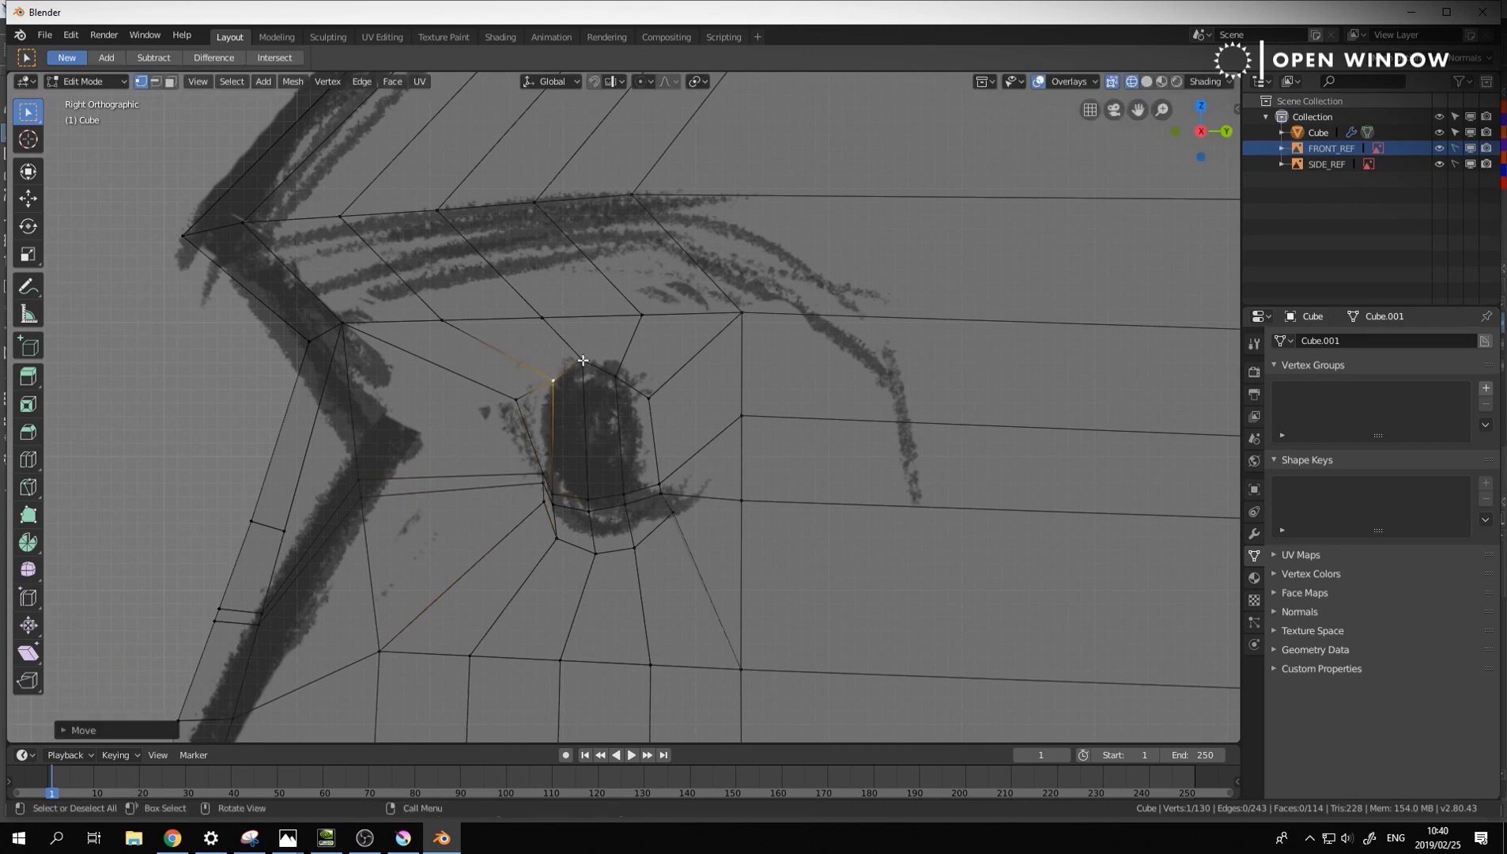
{"action": "left_click", "coordinate": [584, 361]}
{"action": "key", "text": "g"}
{"action": "left_click", "coordinate": [584, 368]}
Shift the strip's six vertices inside the eye forward and move the loop's three bottom vertices slightly up and back
{"action": "left_click_drag", "start_coordinate": [546, 486], "coordinate": [648, 517]}
{"action": "key", "text": "g"}
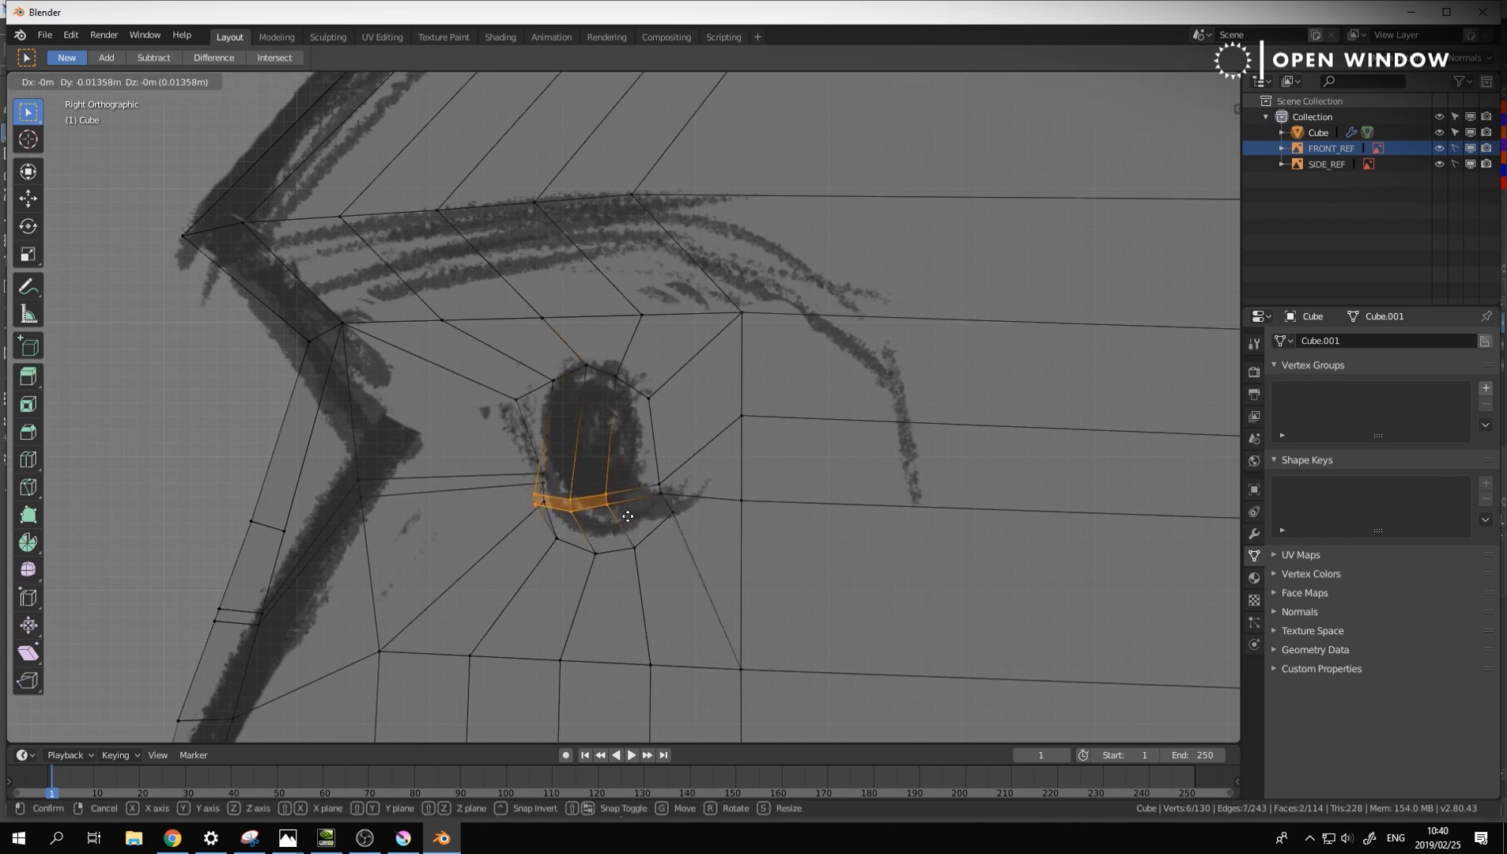
{"action": "left_click", "coordinate": [628, 521]}
{"action": "left_click", "coordinate": [636, 549]}
{"action": "left_click", "coordinate": [557, 543], "text": "ctrl"}
{"action": "key", "text": "g"}
{"action": "left_click", "coordinate": [562, 537]}
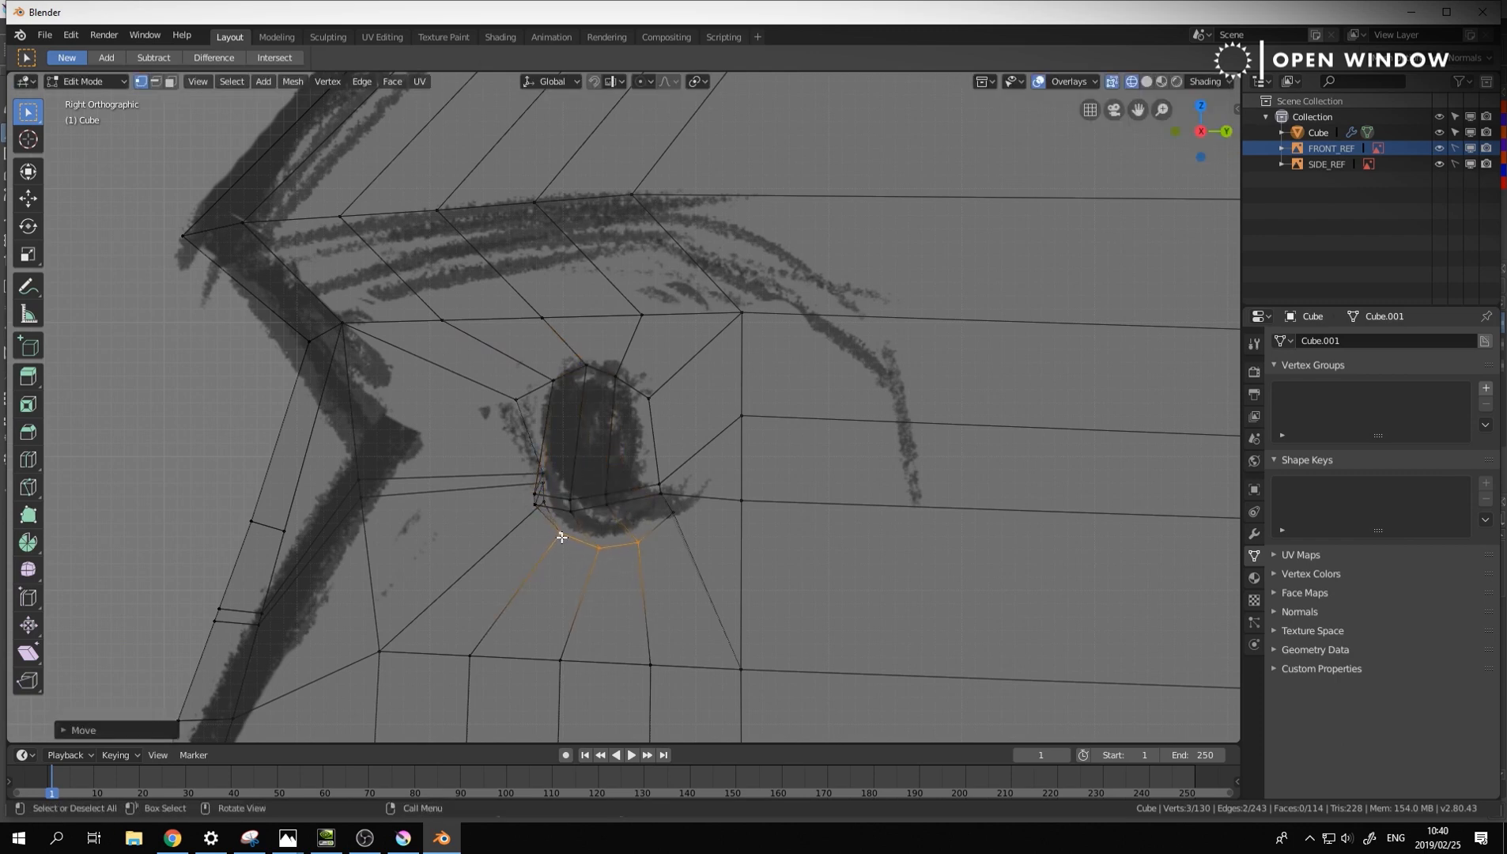
Pull the eye loop's lower rear corner vertex forward and its upper front corner vertex back to the drawn eye
{"action": "left_click", "coordinate": [656, 486]}
{"action": "key", "text": "g"}
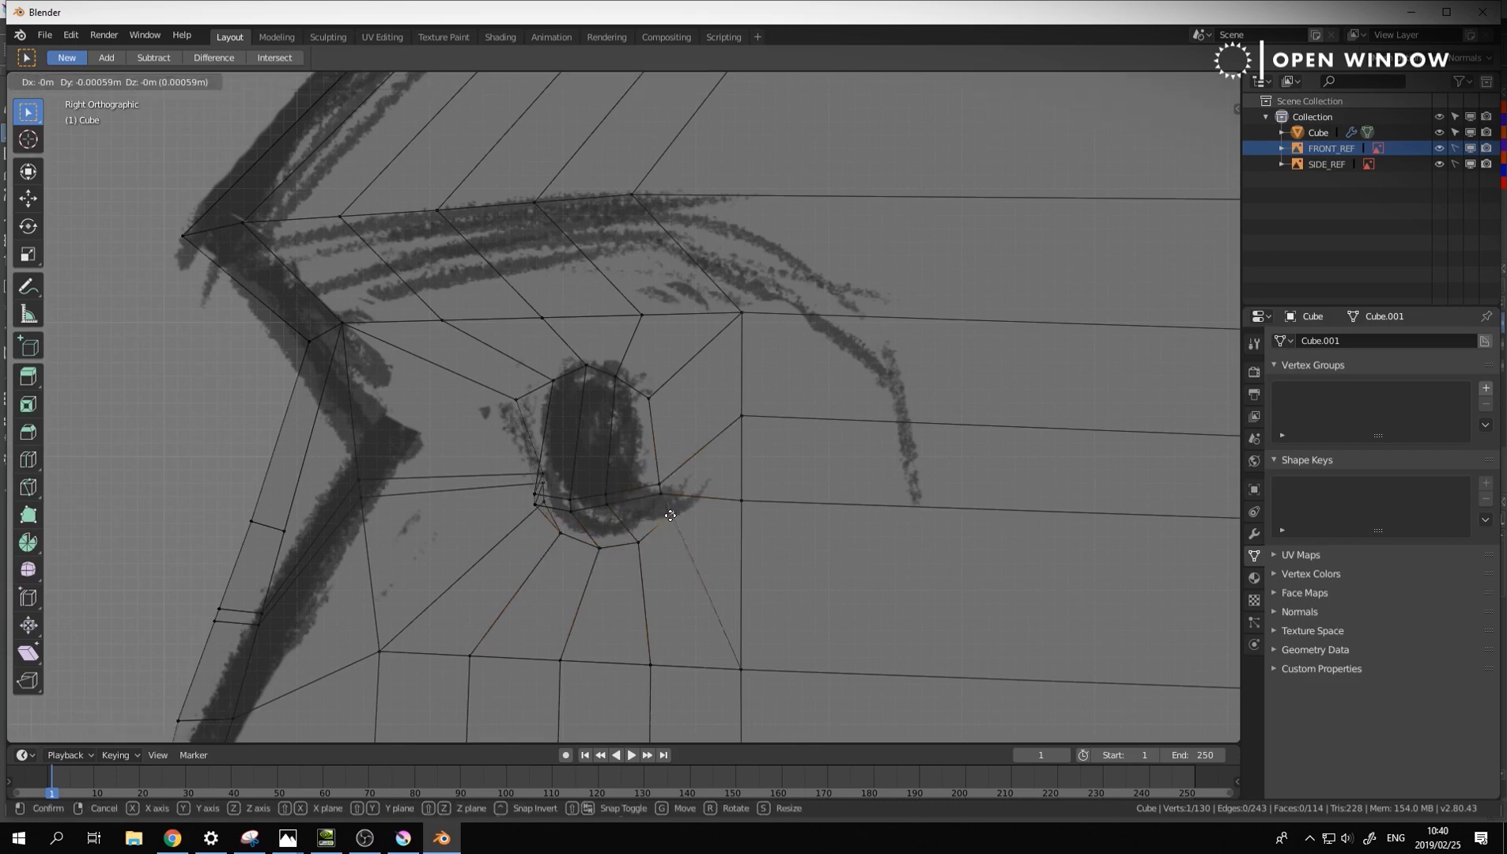
{"action": "left_click", "coordinate": [656, 517]}
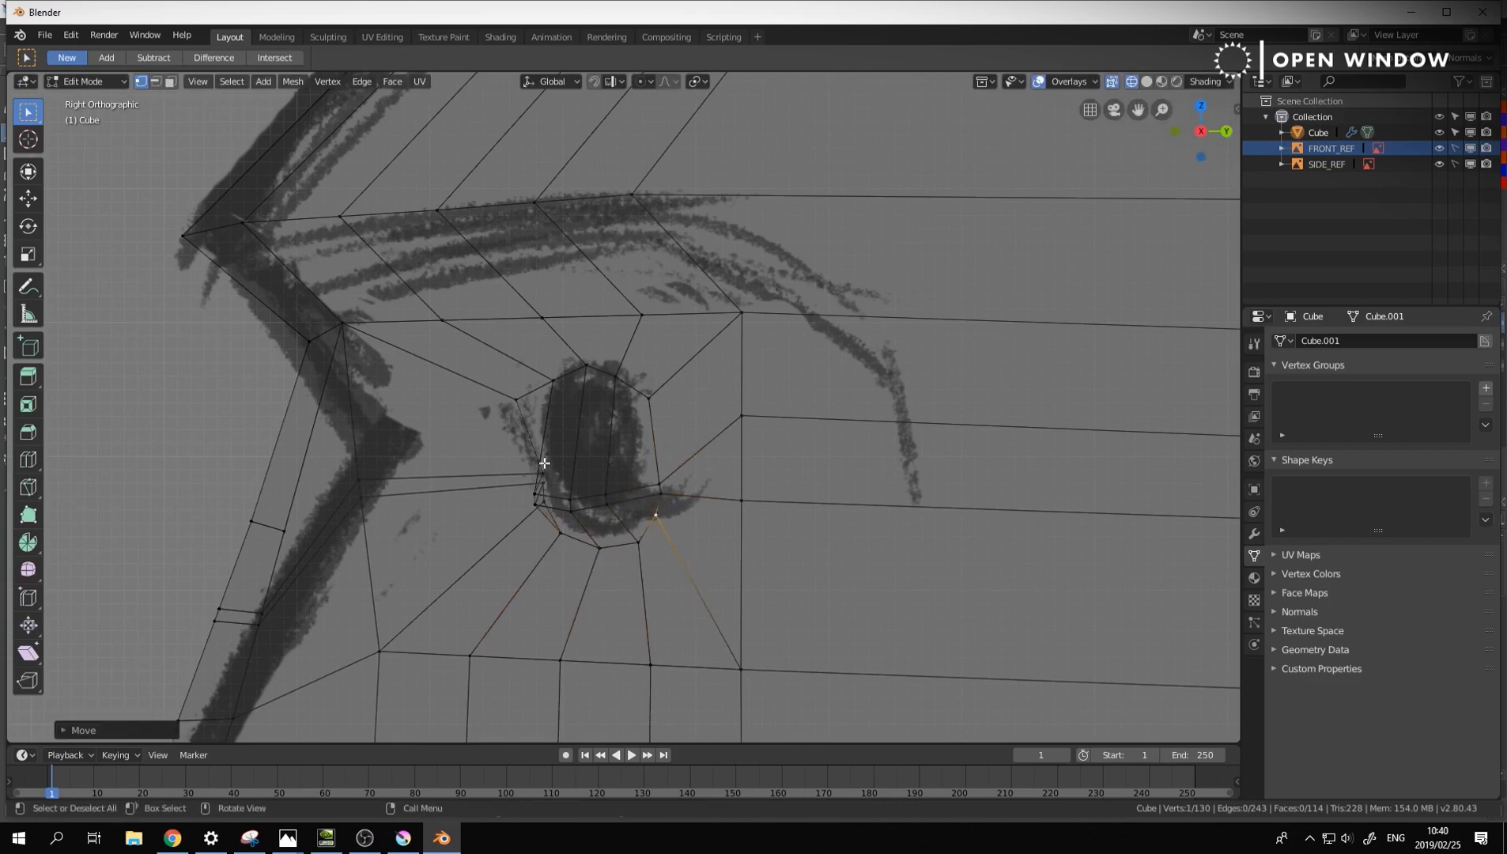
{"action": "left_click", "coordinate": [513, 394]}
{"action": "key", "text": "g"}
{"action": "left_click", "coordinate": [538, 393]}
Add two horizontal loop cuts, one through the upper part of the eye and one just below the narrow strip
{"action": "key", "text": "ctrl+r"}
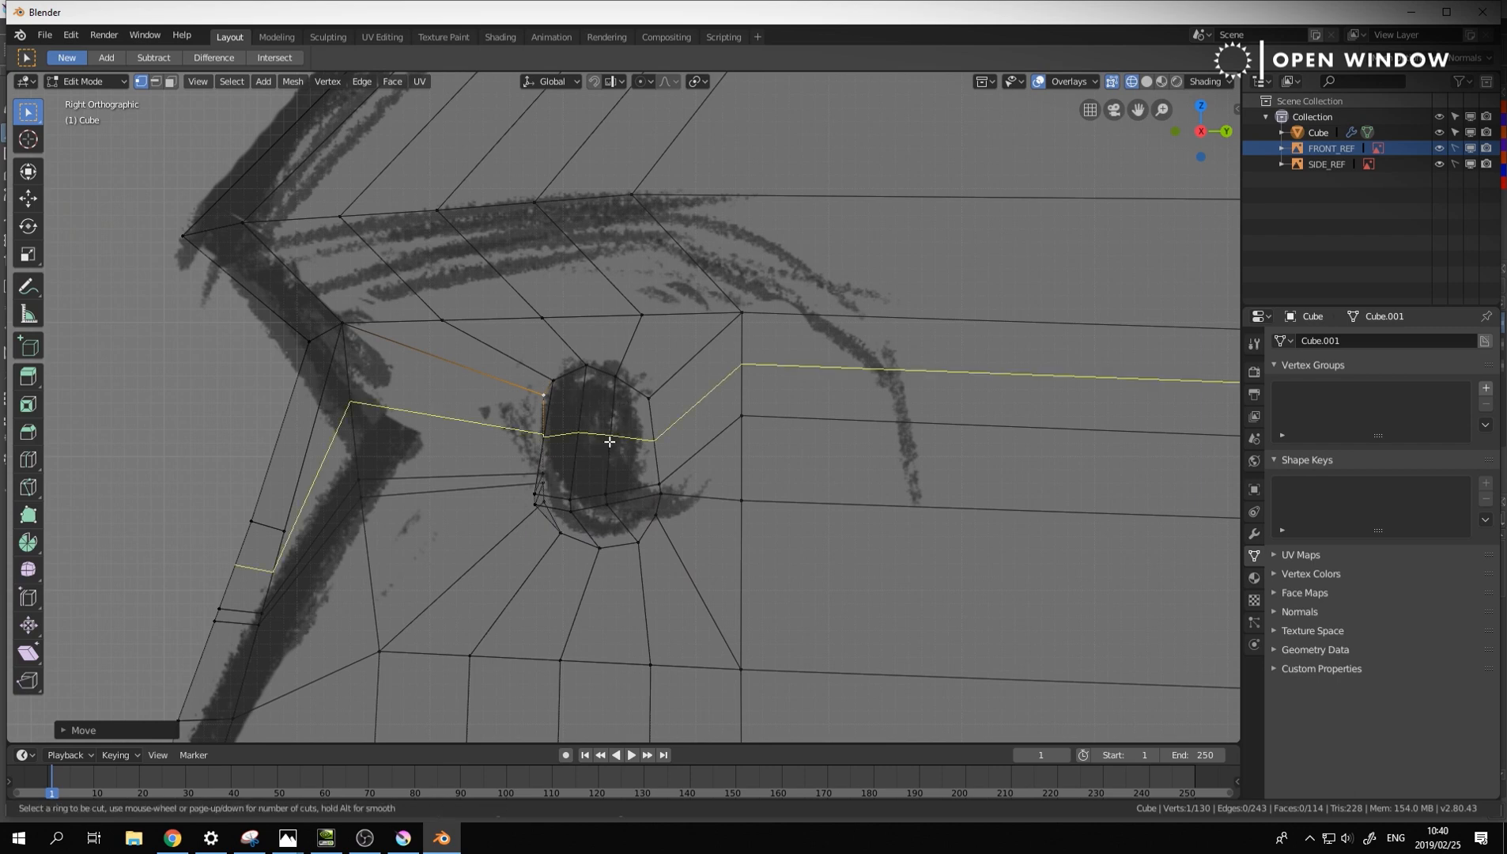
{"action": "left_click", "coordinate": [609, 441]}
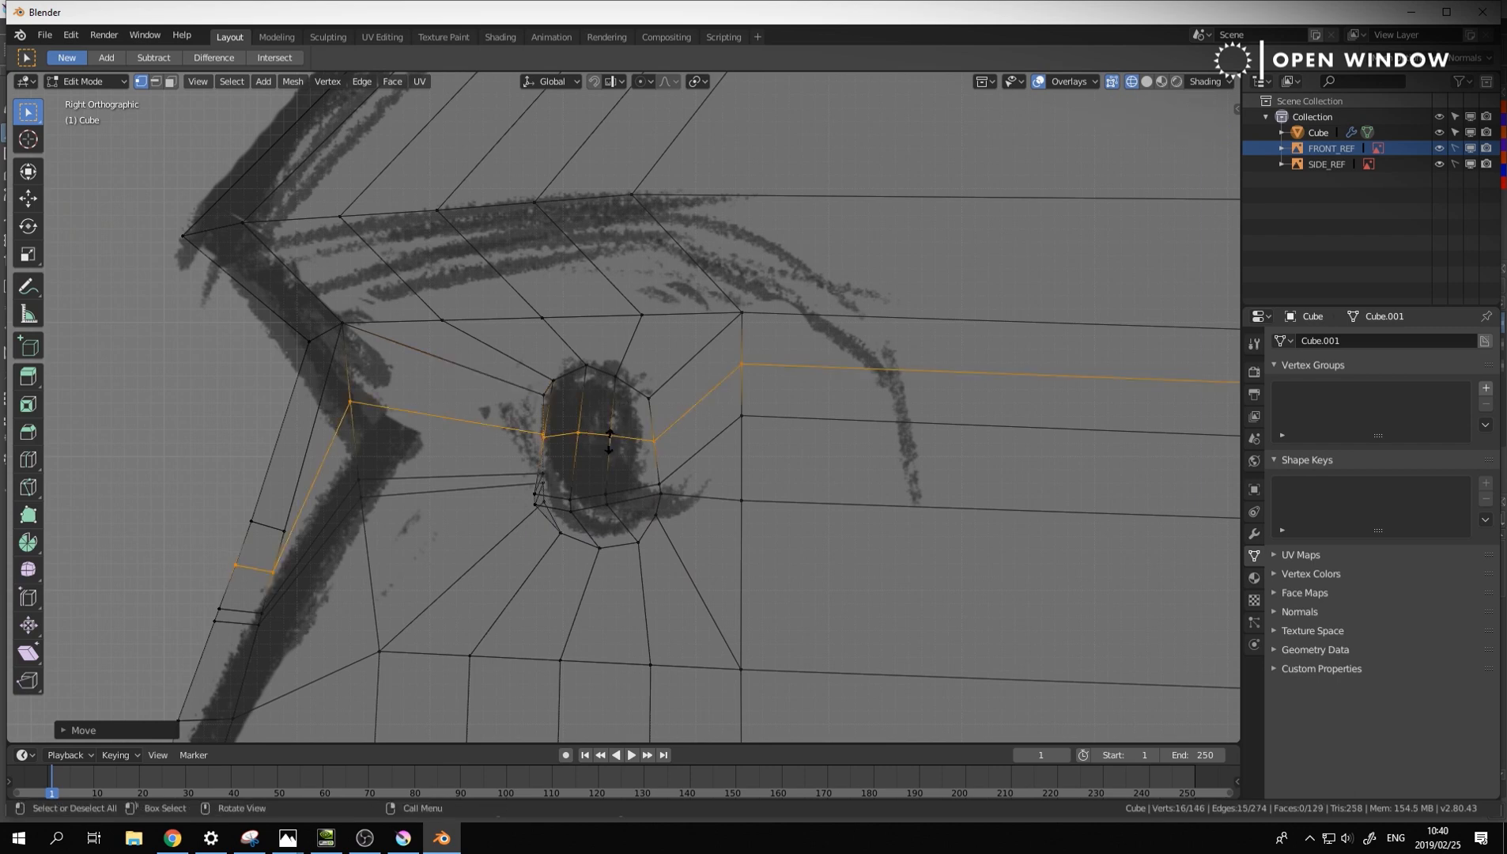
{"action": "left_click", "coordinate": [623, 521]}
Shift the upper cut's three vertices inside the eye forward in the side view to round the eyelid
{"action": "left_click", "coordinate": [544, 437]}
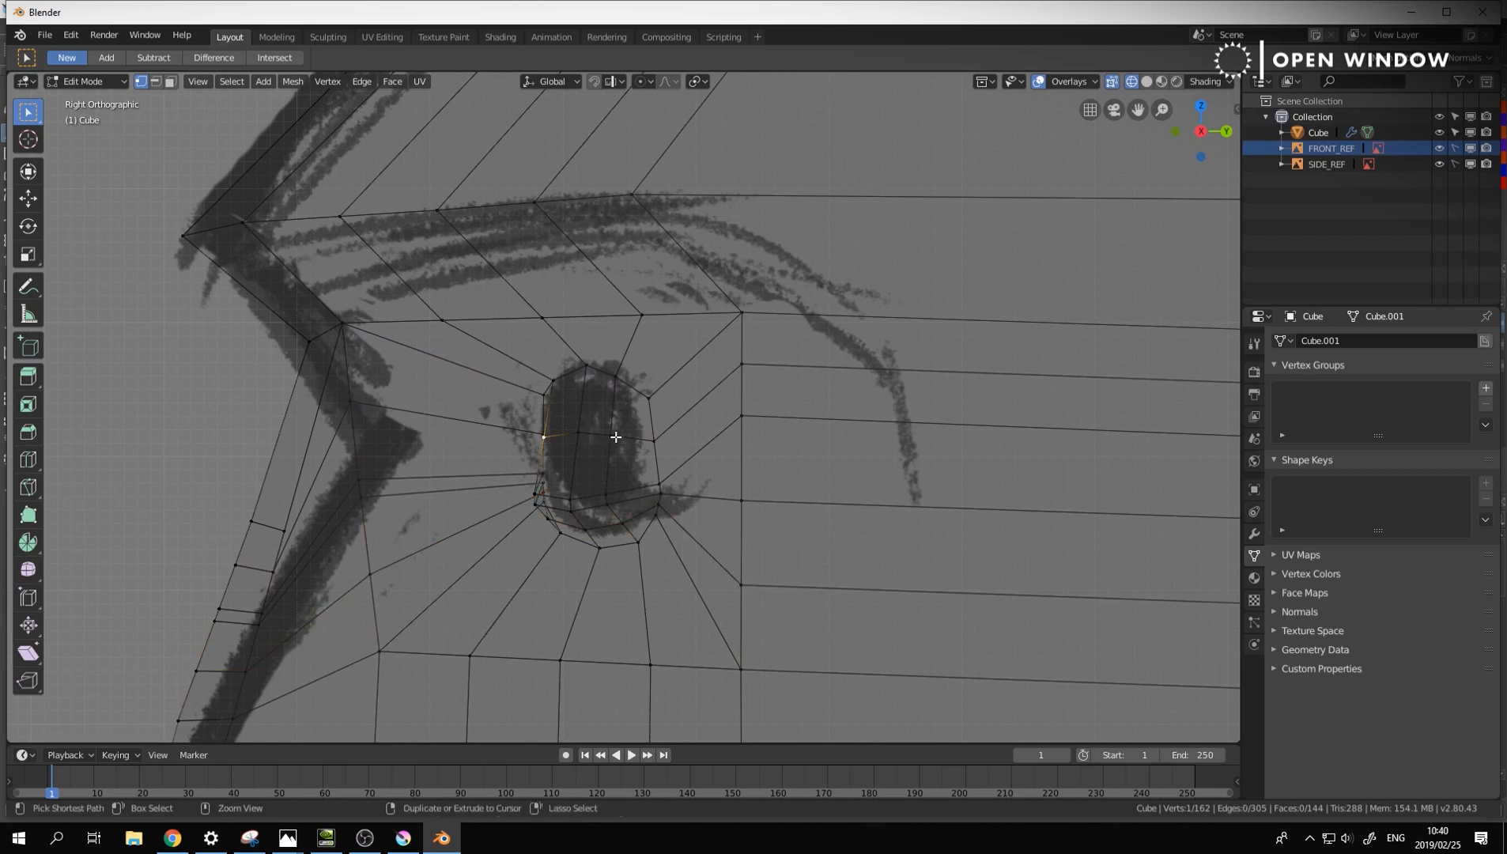
{"action": "left_click", "coordinate": [614, 437], "text": "ctrl"}
{"action": "key", "text": "g"}
{"action": "left_click", "coordinate": [603, 445]}
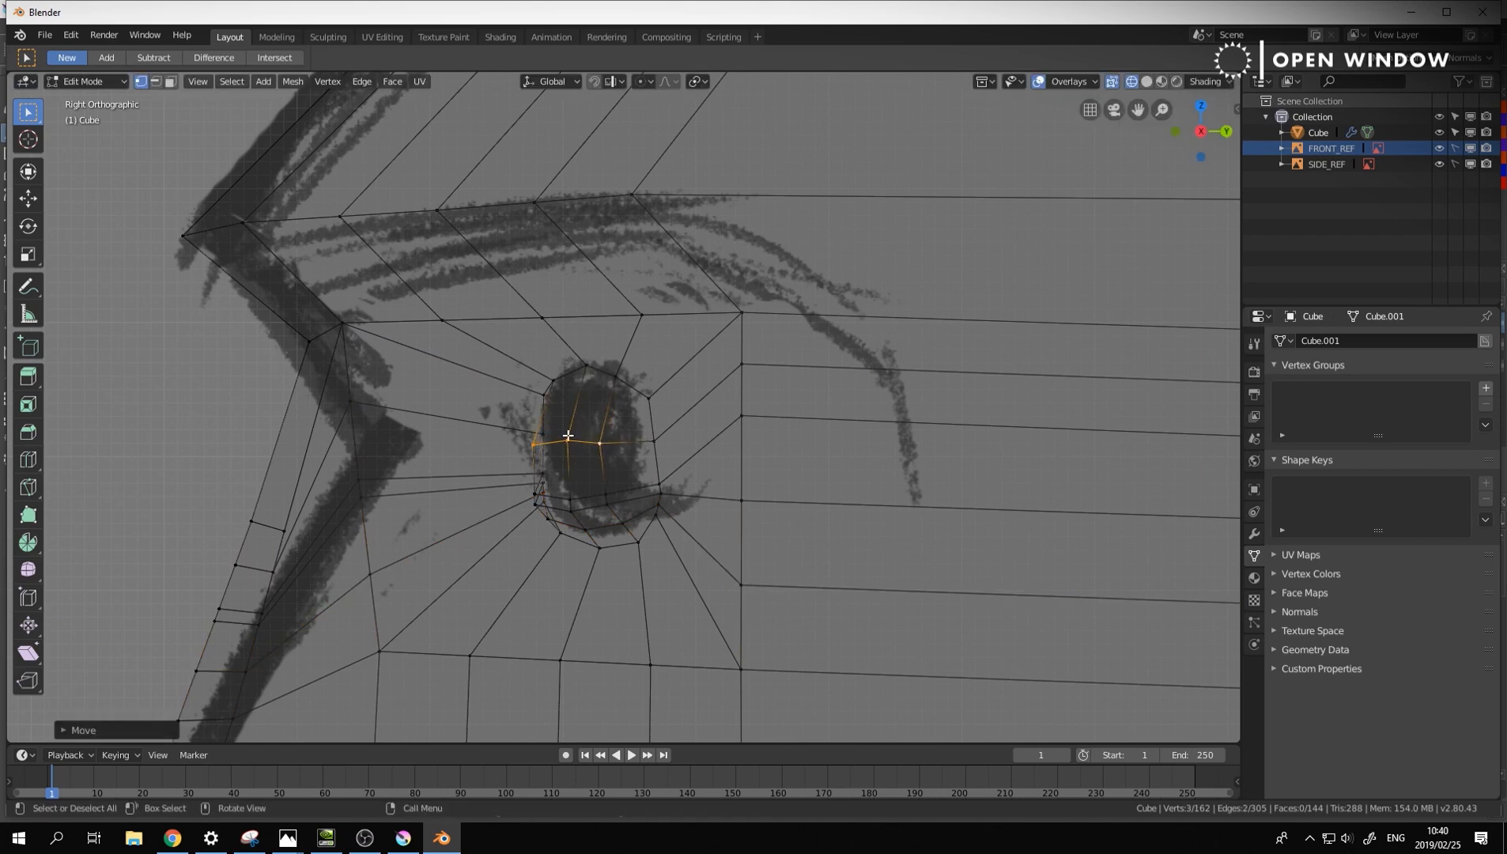
Move the lower cut's three eye vertices and the eye loop's three bottom vertices forward in the side view
{"action": "left_click", "coordinate": [629, 535]}
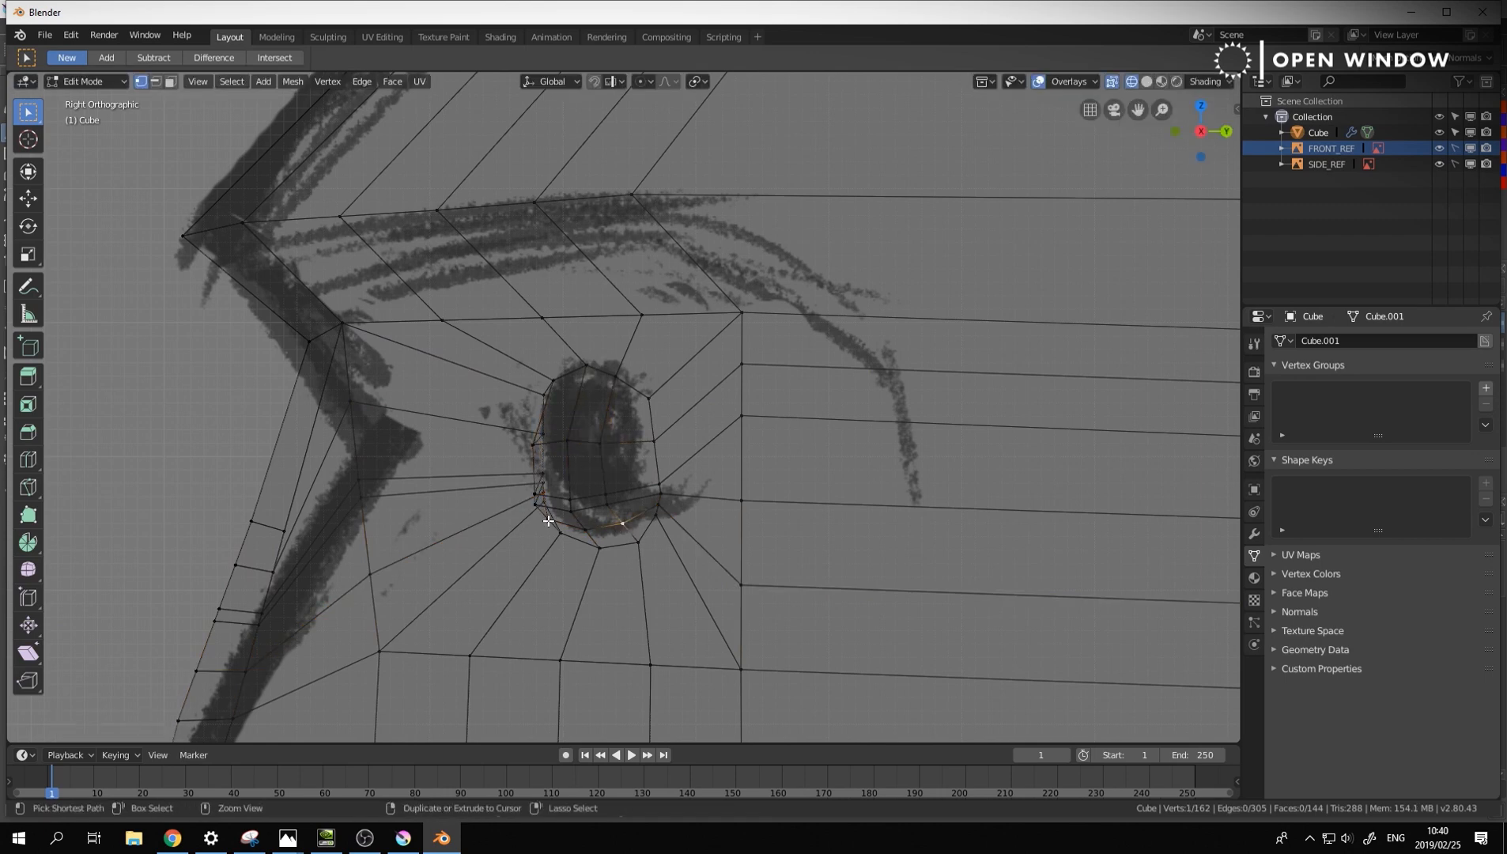
{"action": "left_click", "coordinate": [548, 521], "text": "ctrl"}
{"action": "key", "text": "g"}
{"action": "left_click", "coordinate": [664, 543]}
{"action": "left_click", "coordinate": [636, 541]}
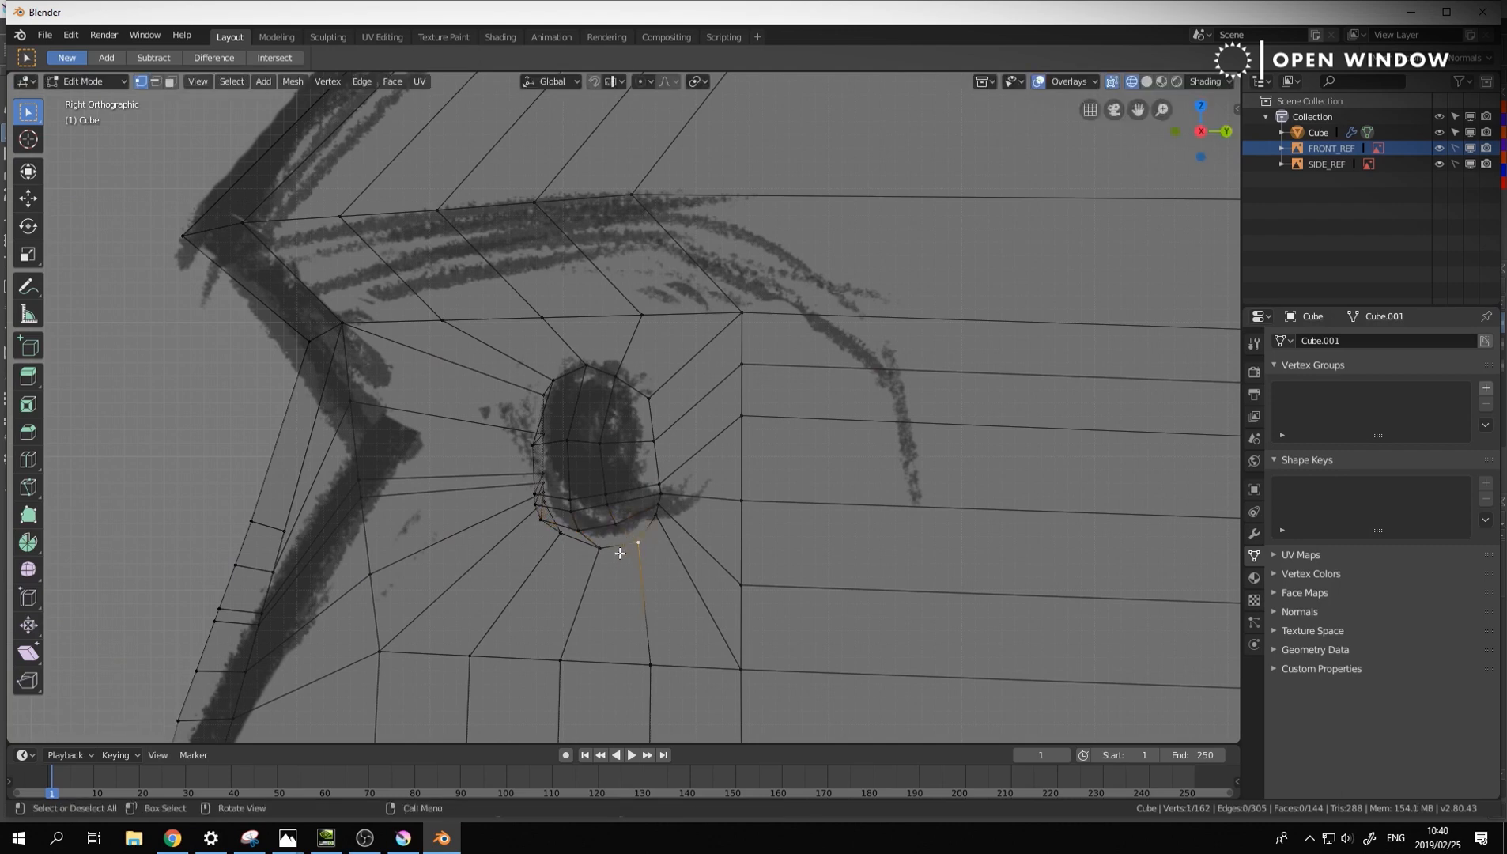
{"action": "left_click", "coordinate": [560, 533], "text": "ctrl"}
{"action": "key", "text": "g"}
{"action": "left_click", "coordinate": [588, 551]}
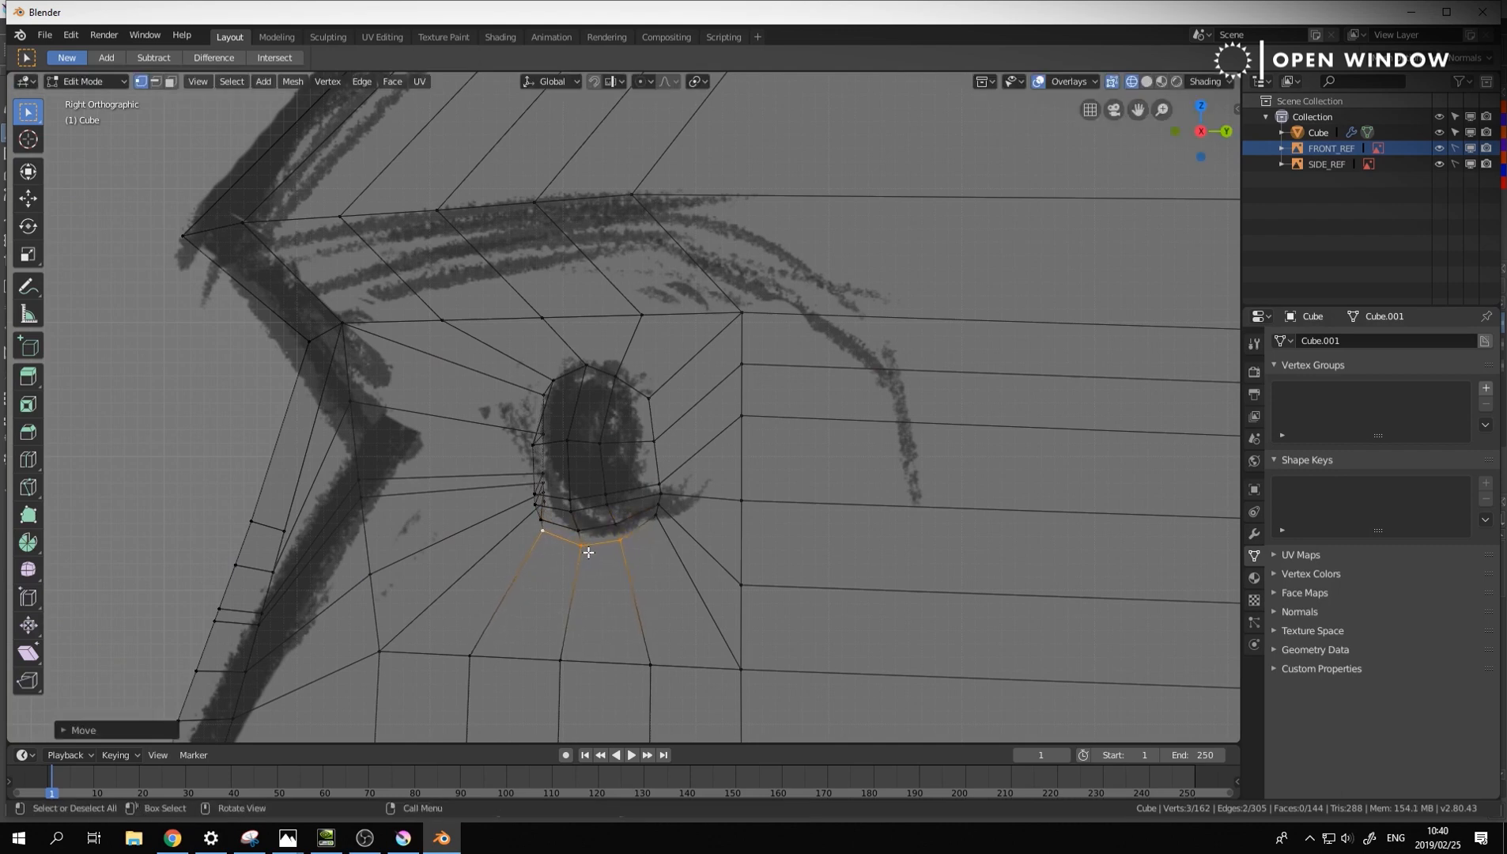
Delete the row of four narrow faces between the eyelids to create the eye opening
{"action": "middle_click_drag", "start_coordinate": [588, 551], "coordinate": [690, 494]}
{"action": "left_click", "coordinate": [598, 513]}
{"action": "left_click", "coordinate": [580, 514]}
{"action": "middle_click_drag", "start_coordinate": [580, 514], "coordinate": [612, 528]}
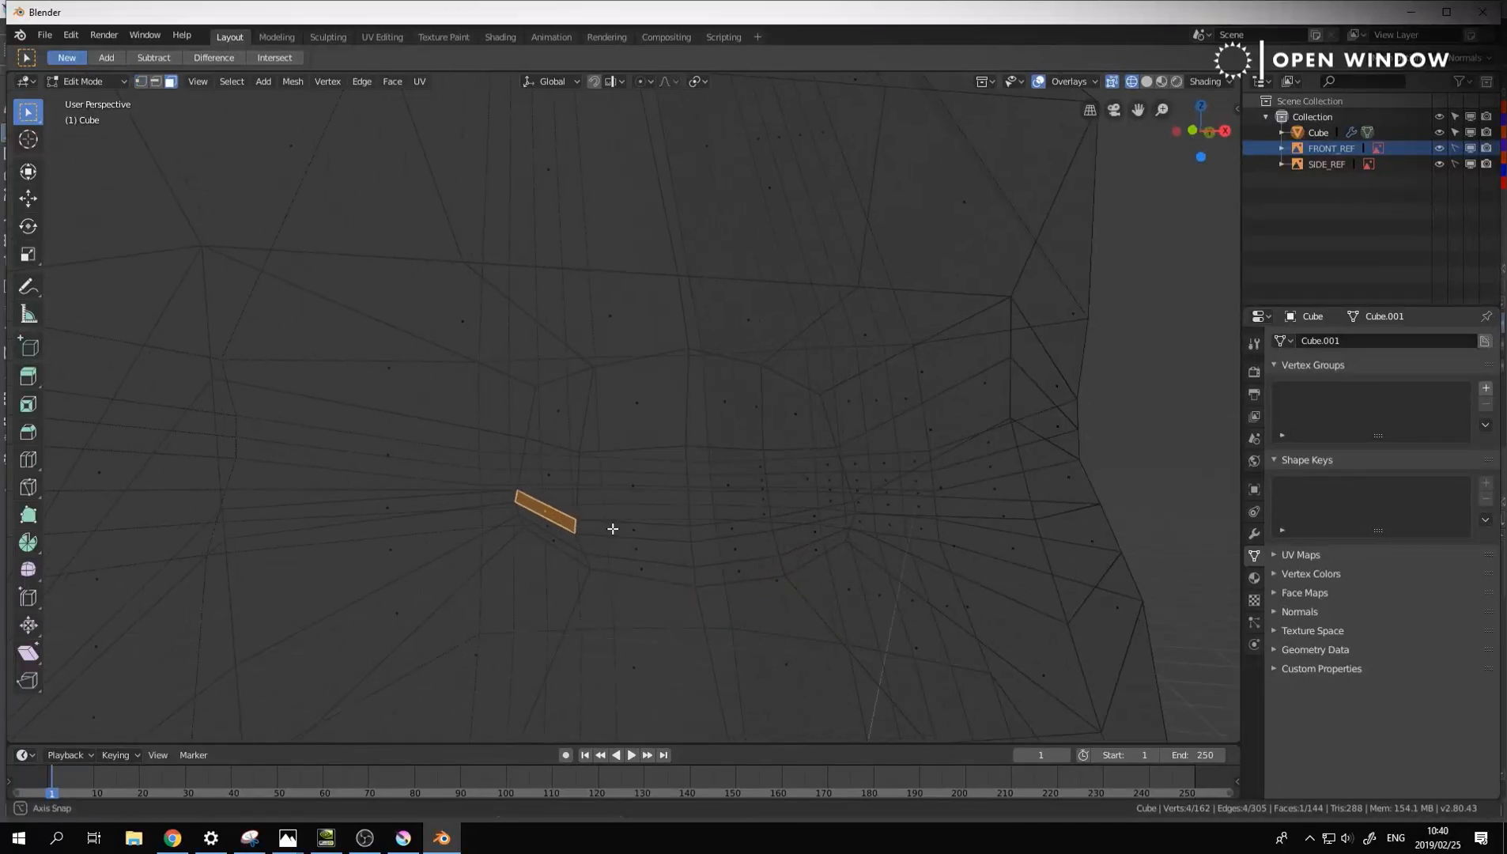
{"action": "left_click", "coordinate": [810, 514], "text": "ctrl"}
{"action": "key", "text": "x"}
{"action": "left_click", "coordinate": [811, 514]}
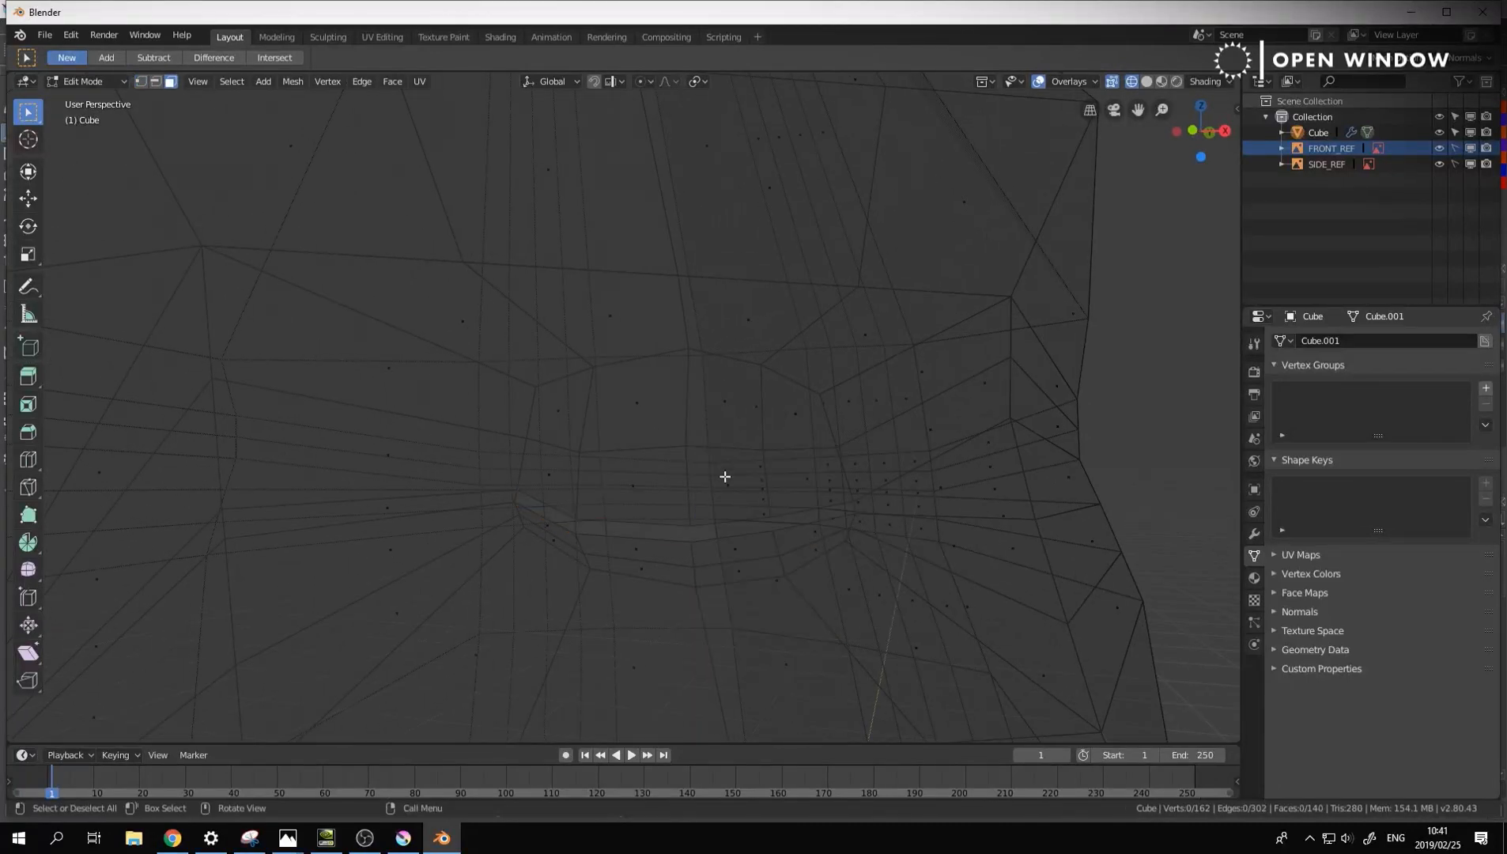
Leave mesh editing for Object Mode and display the head in solid shading
{"action": "middle_click_drag", "start_coordinate": [724, 477], "coordinate": [634, 479]}
{"action": "key", "text": "ctrl+Tab"}
{"action": "left_click", "coordinate": [634, 486]}
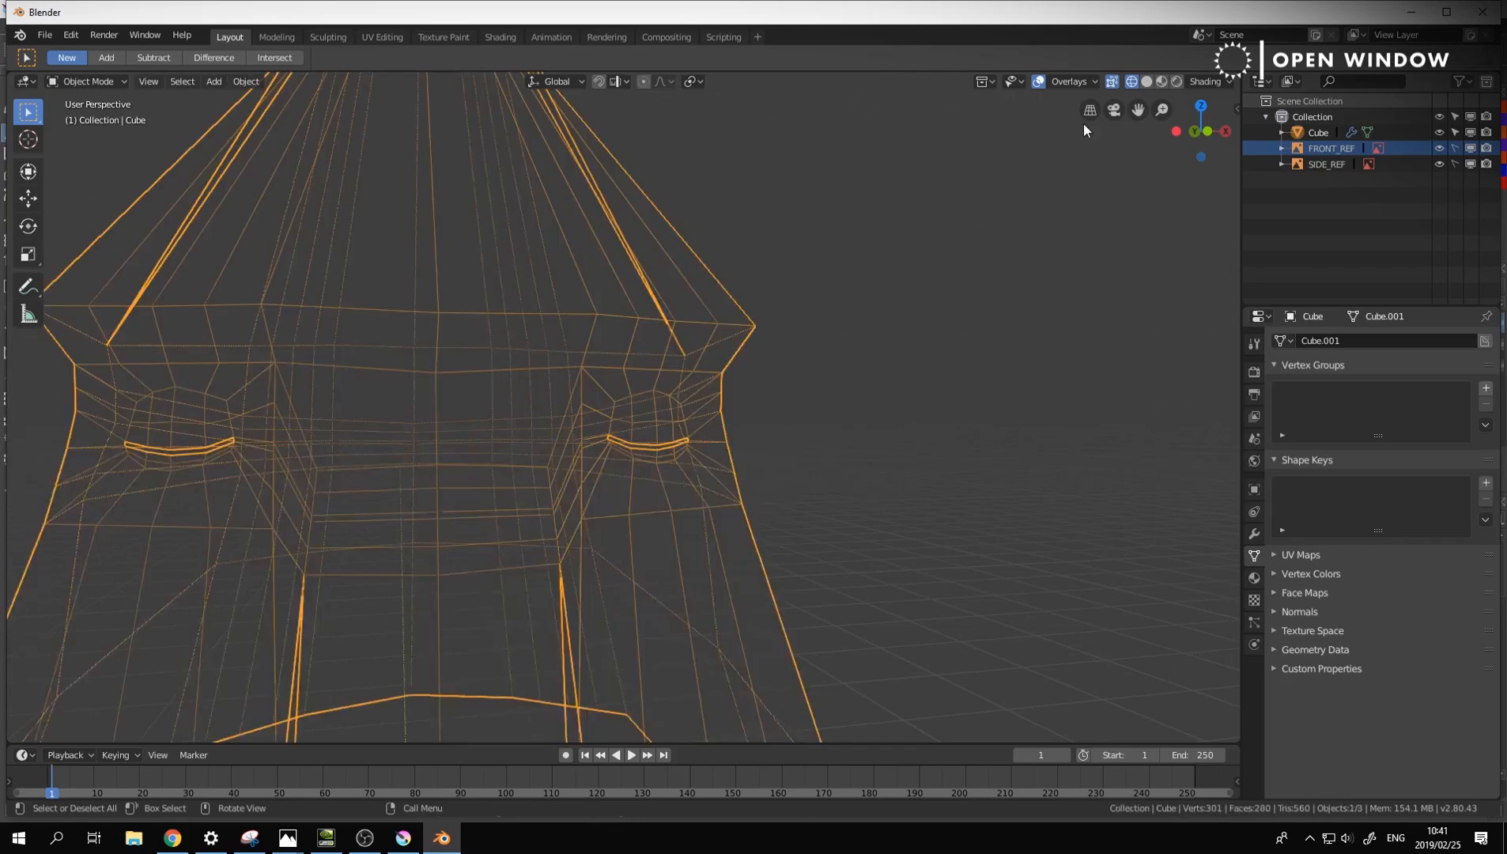
{"action": "left_click", "coordinate": [1207, 82]}
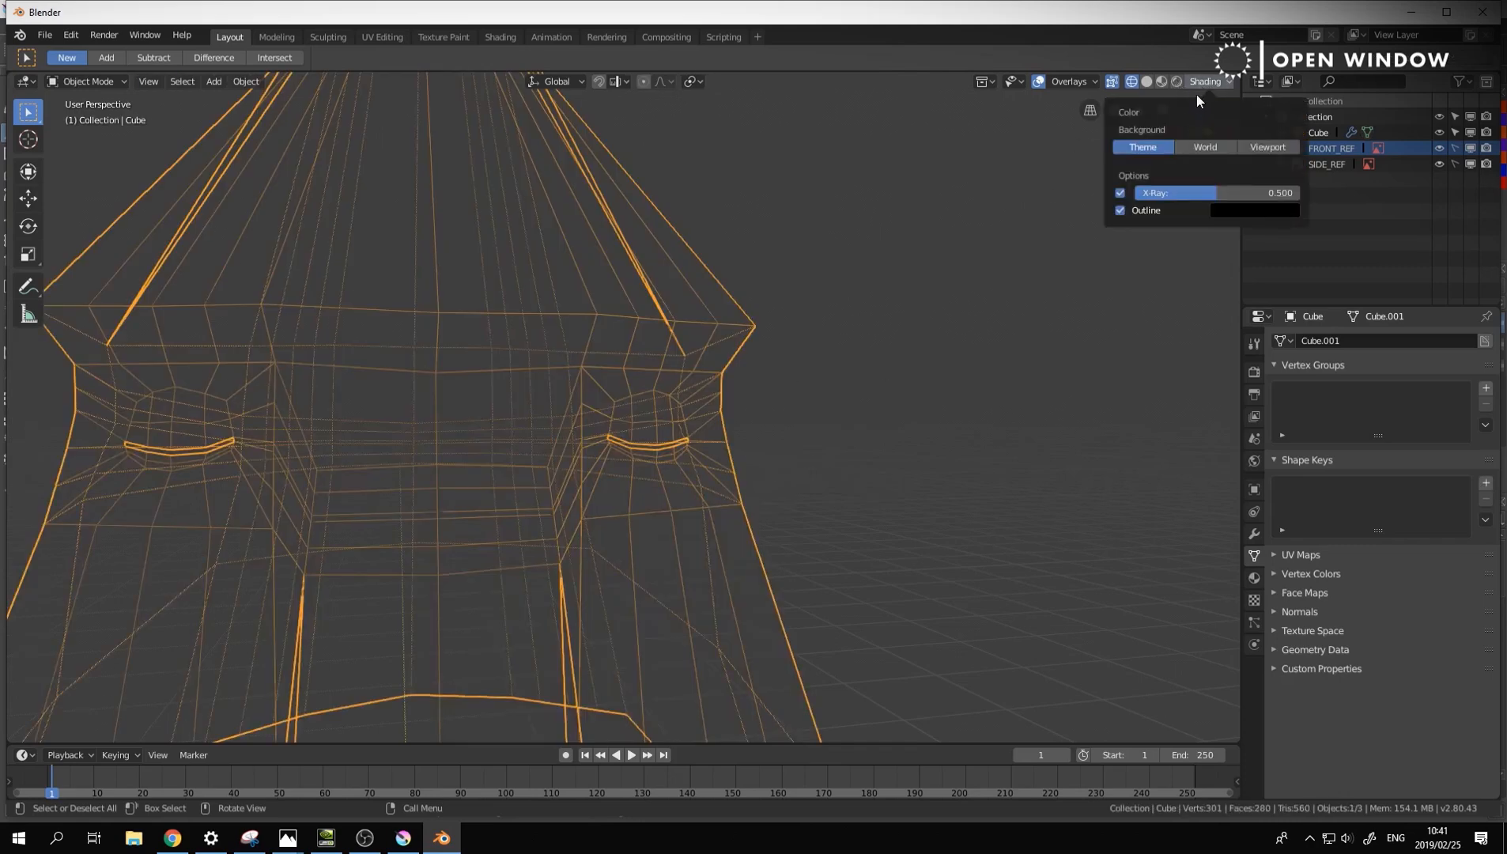
{"action": "left_click", "coordinate": [1204, 81]}
{"action": "left_click", "coordinate": [1147, 81]}
Set the viewport lighting to the red clay MatCap and inspect the eye opening on the shaded head
{"action": "left_click", "coordinate": [1206, 80]}
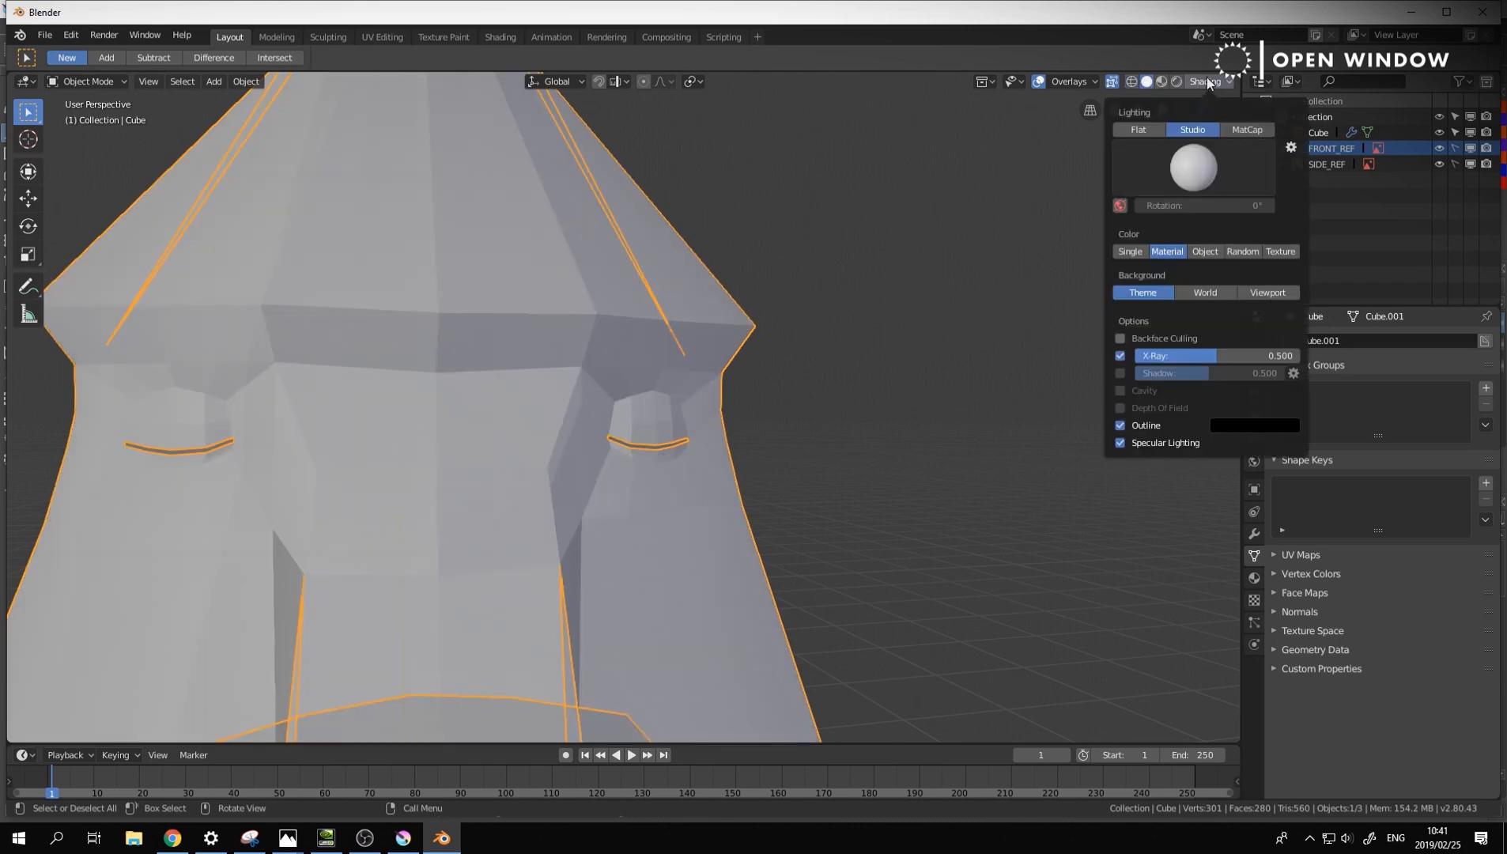
{"action": "left_click", "coordinate": [1257, 131]}
{"action": "left_click", "coordinate": [1195, 164]}
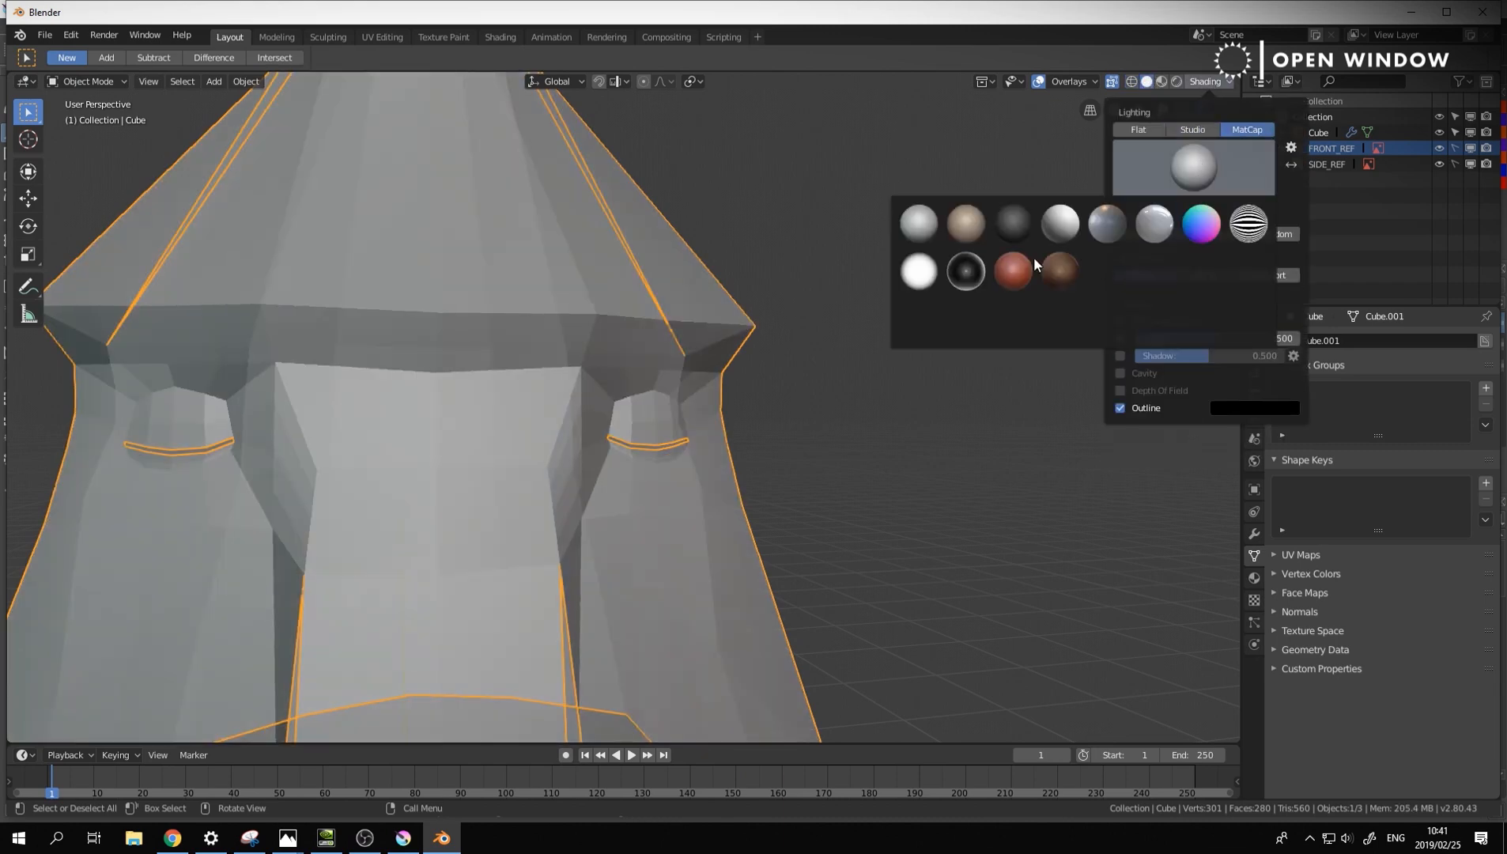
{"action": "left_click", "coordinate": [1029, 274]}
{"action": "scroll", "coordinate": [936, 440], "scroll_direction": "down", "scroll_amount": 5}
{"action": "middle_click_drag", "start_coordinate": [1033, 459], "coordinate": [954, 429]}
{"action": "scroll", "coordinate": [877, 439], "scroll_direction": "up", "scroll_amount": 6}
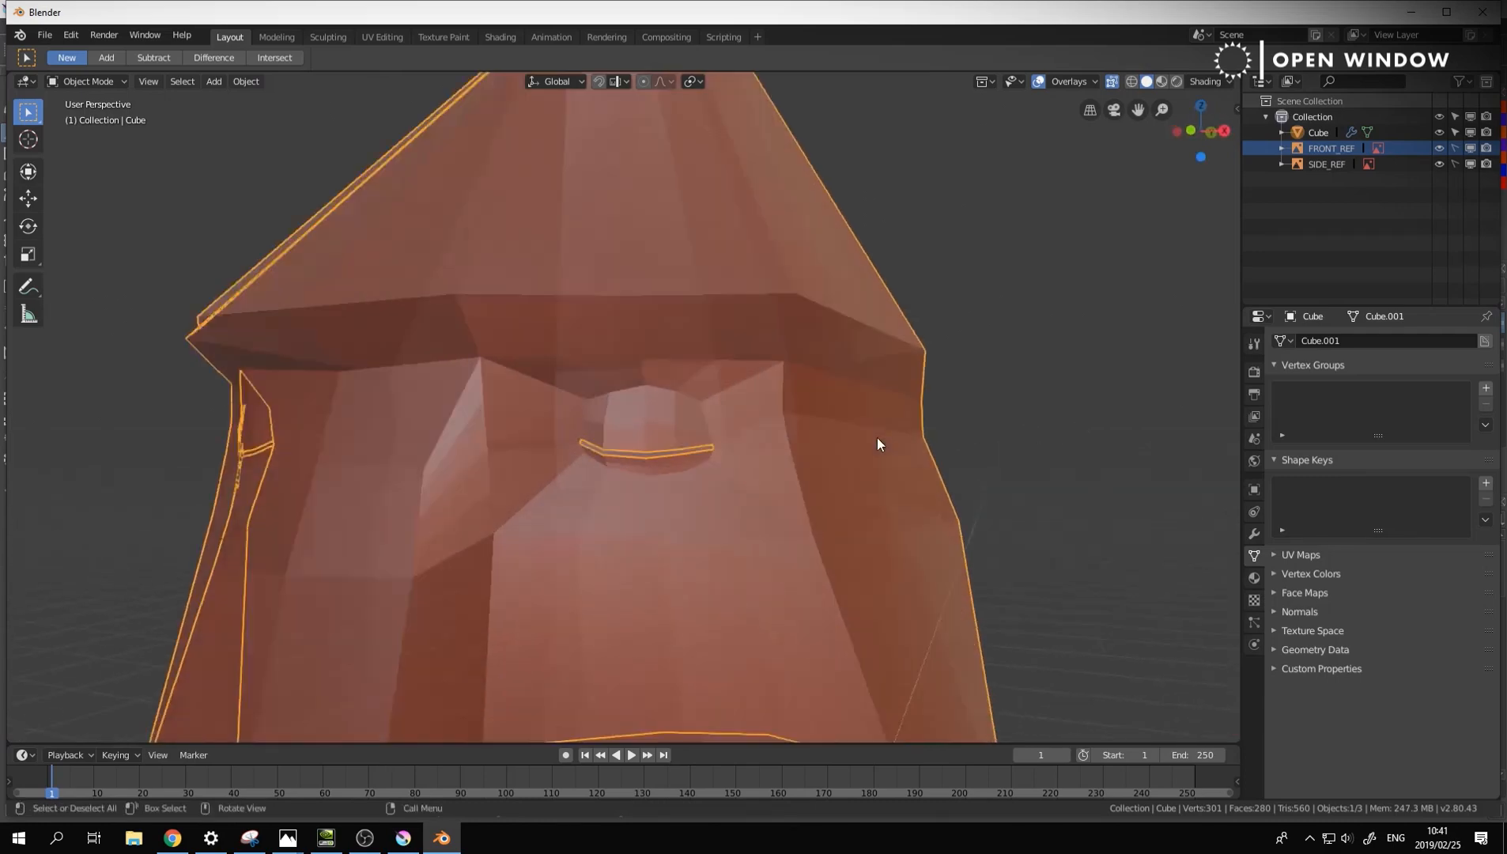
Return to mesh editing and add a centred edge loop around the eye, midway between the eyelids and the outer eye-surround outline
{"action": "key", "text": "Tab"}
{"action": "middle_click_drag", "start_coordinate": [721, 553], "coordinate": [448, 503]}
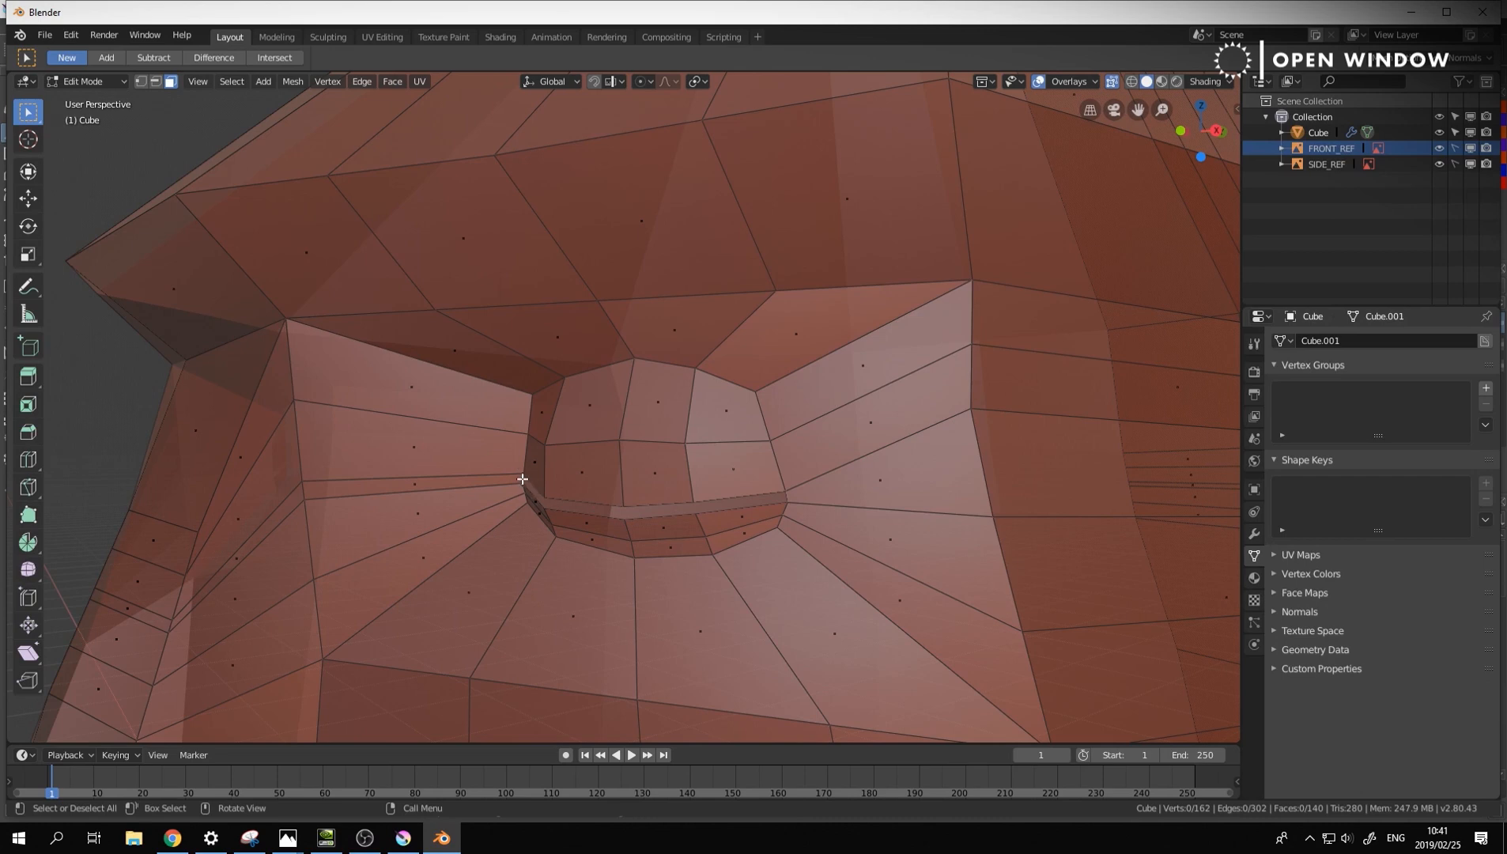
{"action": "scroll", "coordinate": [651, 503], "scroll_direction": "down", "scroll_amount": 2}
{"action": "key", "text": "ctrl+r"}
{"action": "left_click", "coordinate": [768, 451]}
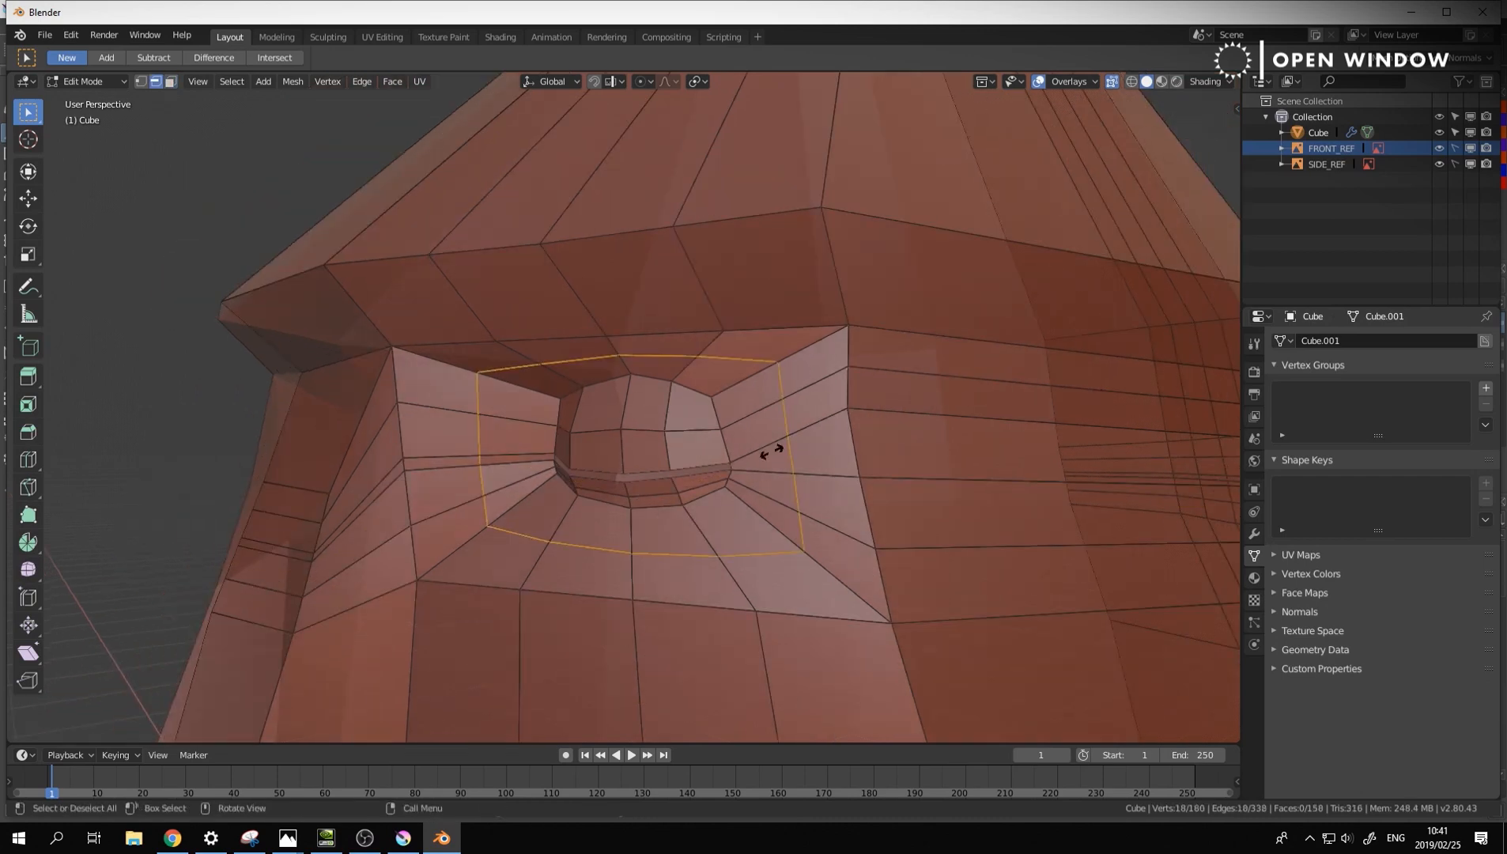
{"action": "right_click", "coordinate": [768, 451]}
{"action": "middle_click_drag", "start_coordinate": [619, 464], "coordinate": [621, 510]}
{"action": "scroll", "coordinate": [697, 464], "scroll_direction": "down", "scroll_amount": 3}
{"action": "scroll", "coordinate": [669, 486], "scroll_direction": "down", "scroll_amount": 2}
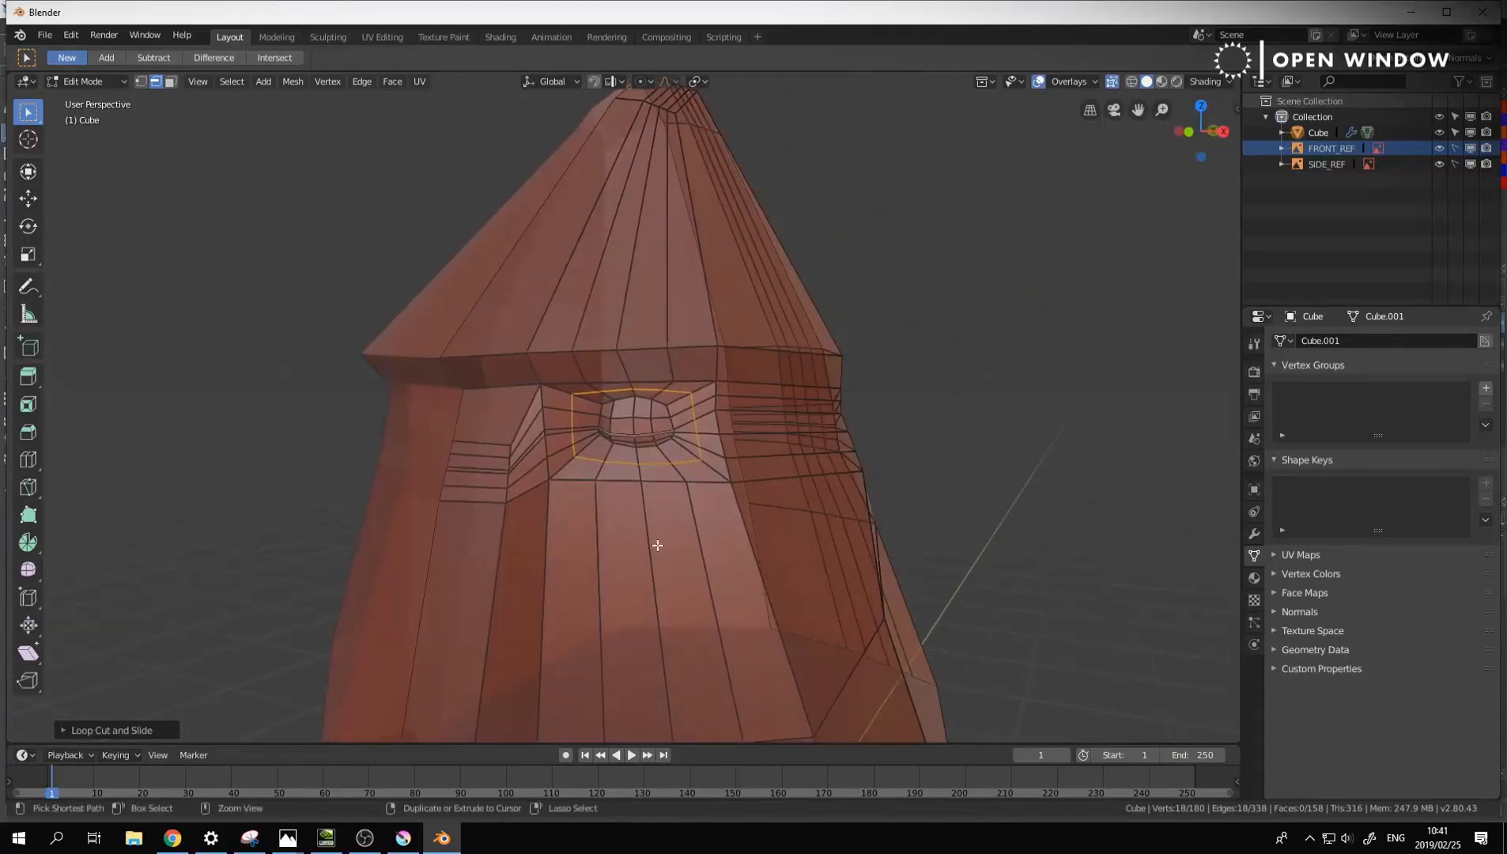
Cut a horizontal edge loop around the head at cheek height, between the eye area and the nose tip
{"action": "key", "text": "ctrl+r"}
{"action": "right_click", "coordinate": [971, 411]}
{"action": "middle_click_drag", "start_coordinate": [971, 410], "coordinate": [509, 338]}
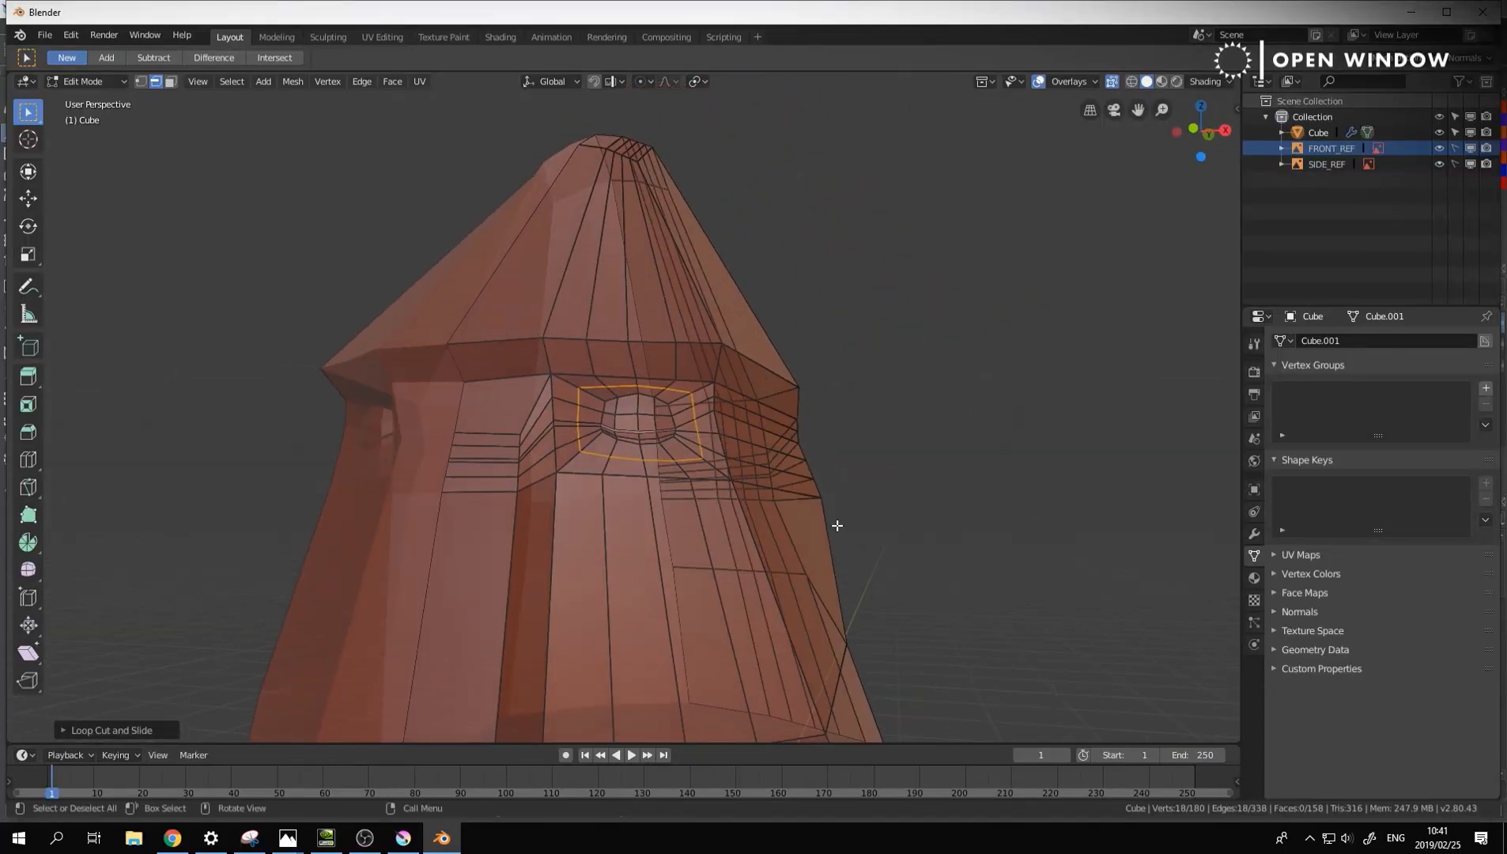
{"action": "middle_click_drag", "start_coordinate": [837, 524], "coordinate": [645, 337]}
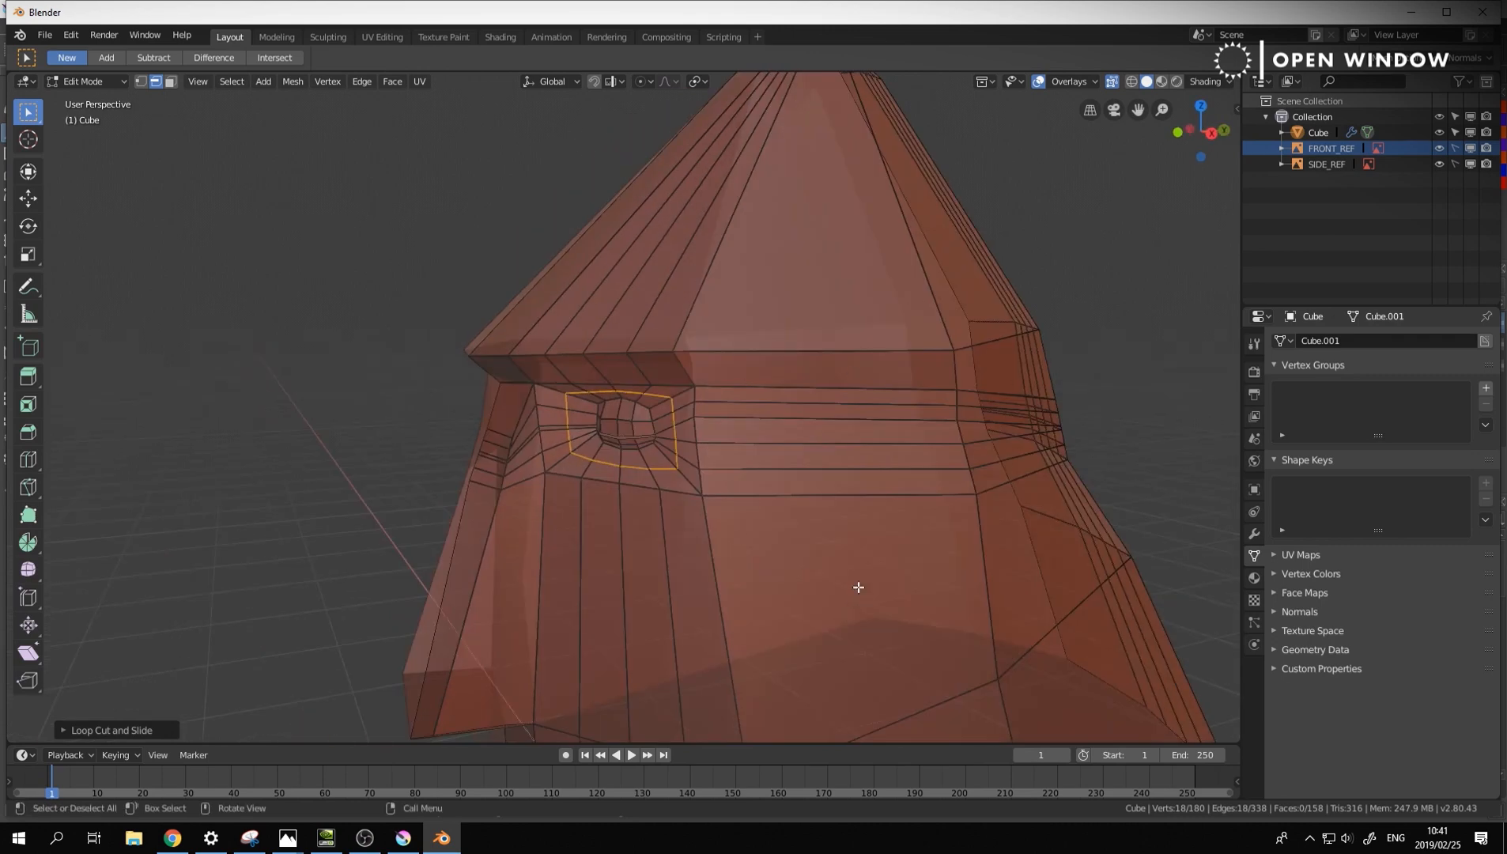
{"action": "key", "text": "KP_3"}
{"action": "key", "text": "KP_1"}
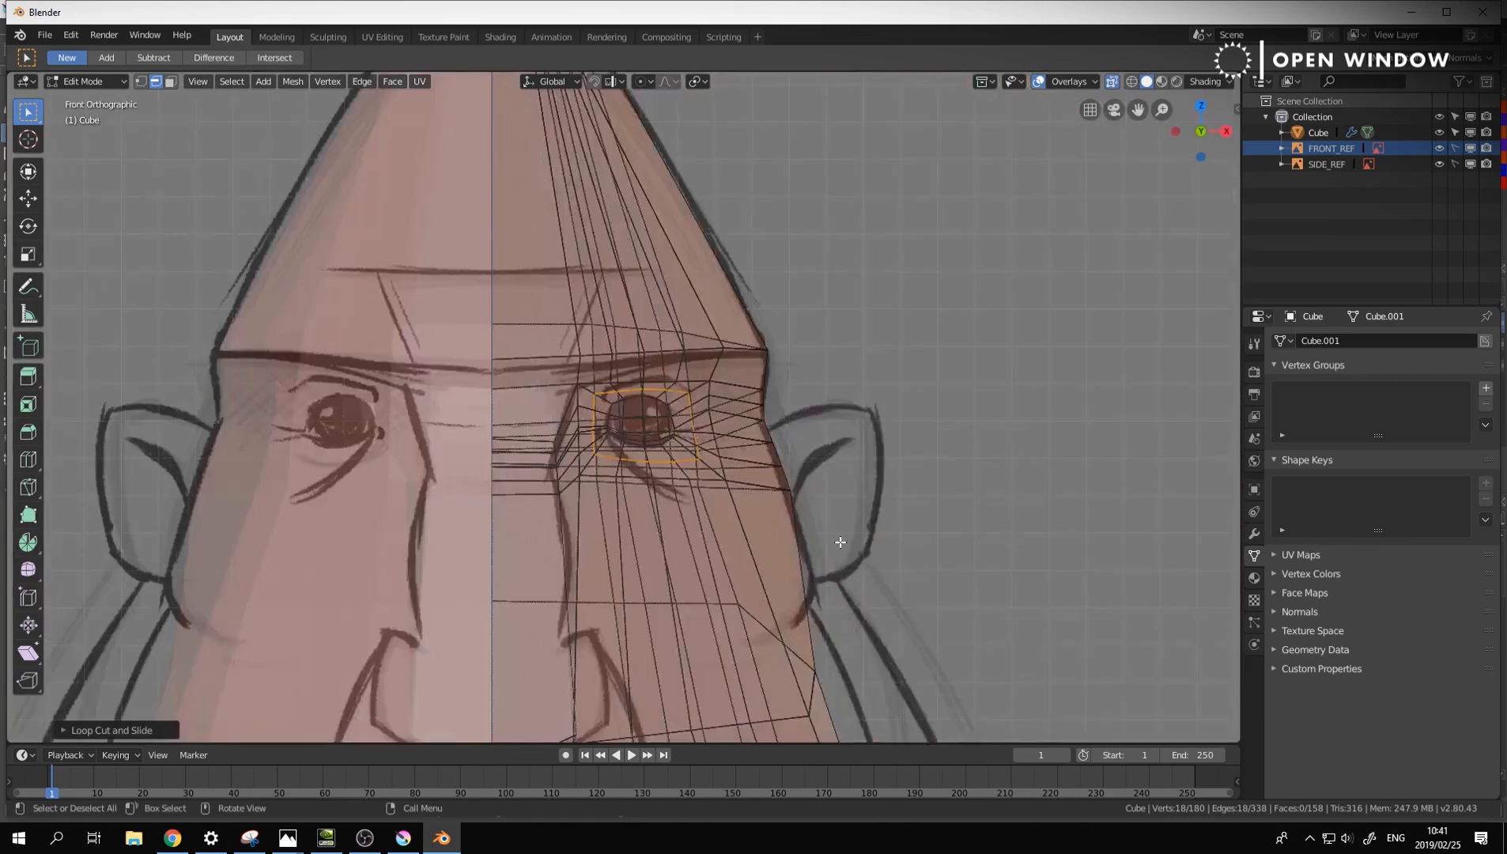
{"action": "middle_click_drag", "start_coordinate": [818, 586], "coordinate": [818, 528], "text": "shift"}
{"action": "scroll", "coordinate": [815, 564], "scroll_direction": "down", "scroll_amount": 3}
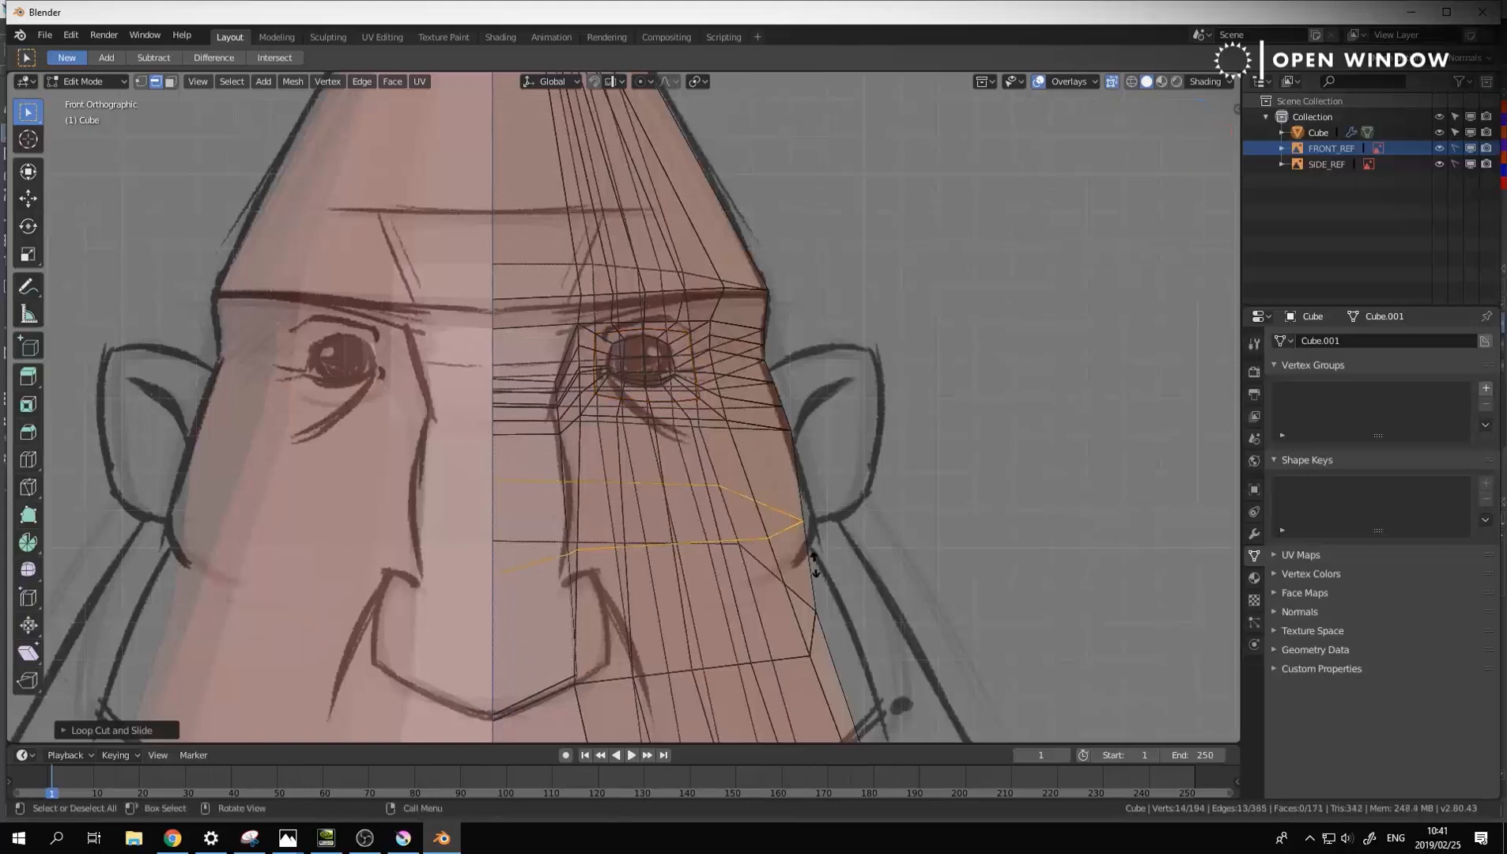
{"action": "scroll", "coordinate": [814, 564], "scroll_direction": "down", "scroll_amount": 3}
{"action": "middle_click_drag", "start_coordinate": [881, 545], "coordinate": [800, 545]}
{"action": "scroll", "coordinate": [836, 546], "scroll_direction": "down", "scroll_amount": 1}
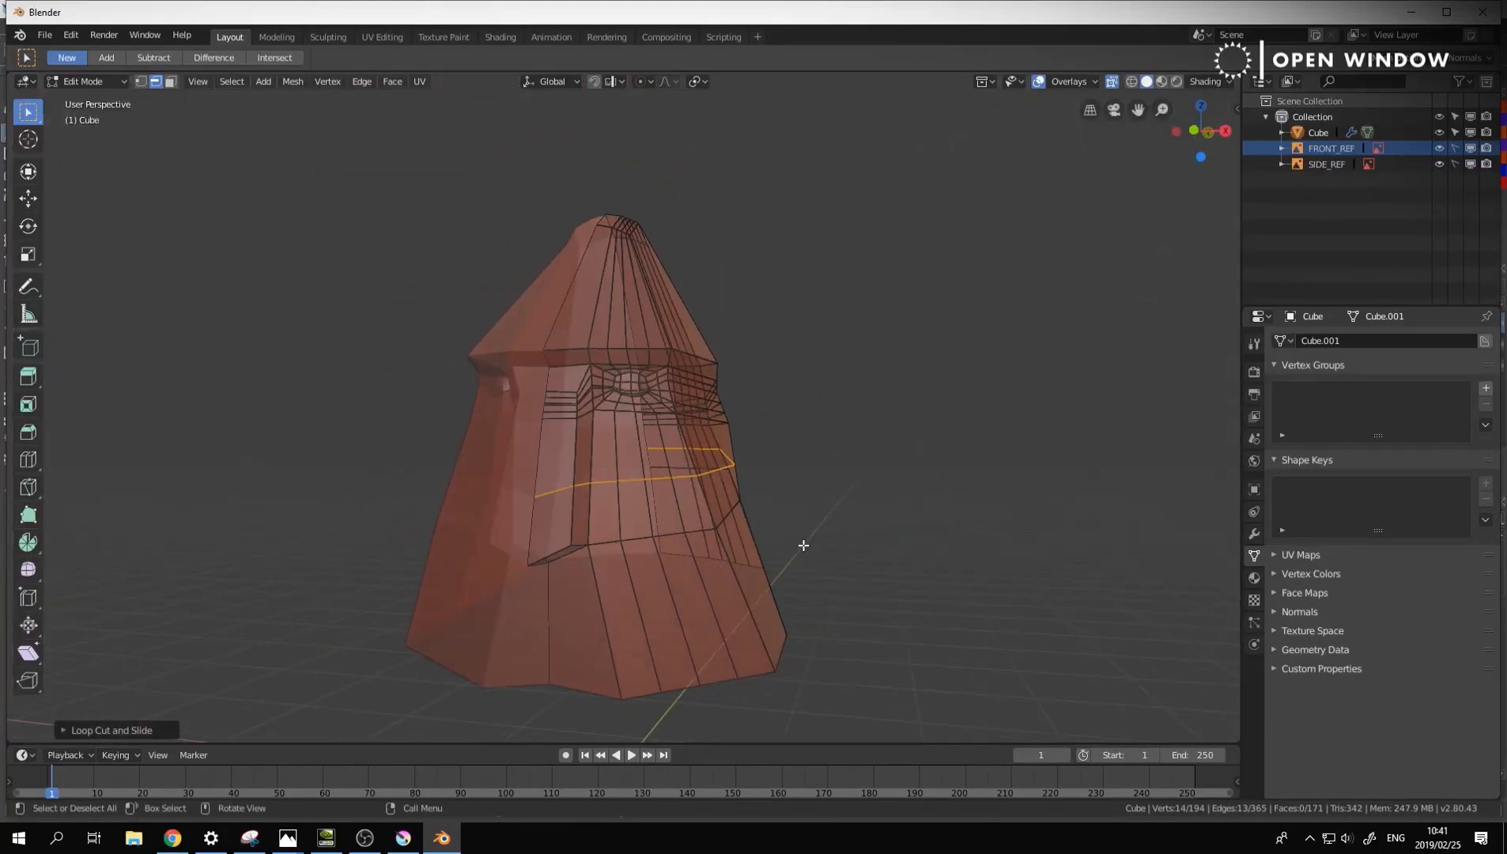
Move the new cheek loop slightly outward and up in the front view to follow the reference outline, and clear the selection
{"action": "key", "text": "KP_1"}
{"action": "scroll", "coordinate": [814, 533], "scroll_direction": "up", "scroll_amount": 4}
{"action": "key", "text": "g"}
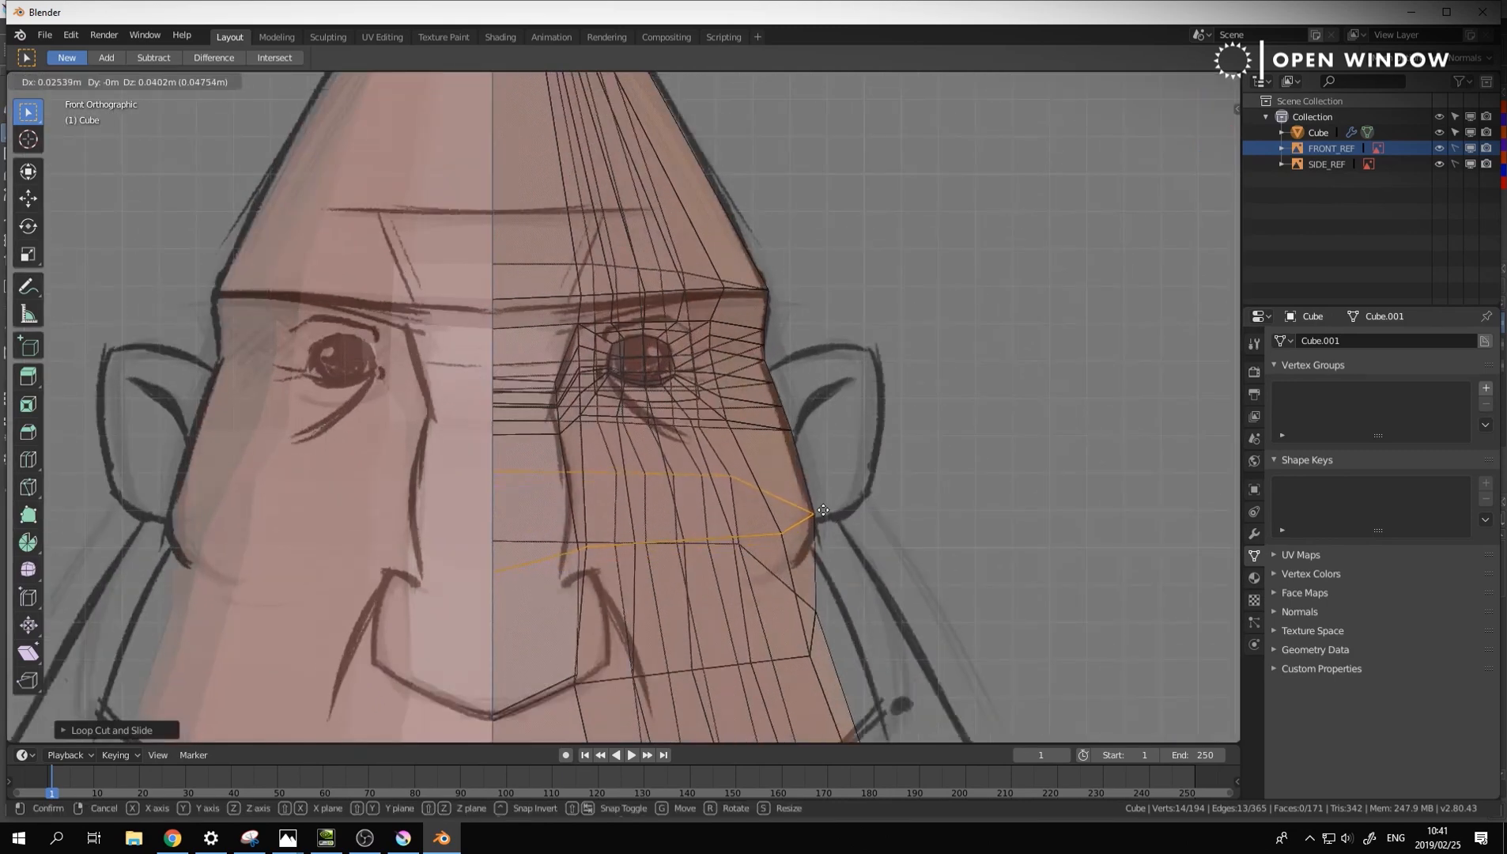
{"action": "left_click", "coordinate": [822, 522]}
{"action": "key", "text": "a"}
{"action": "scroll", "coordinate": [840, 540], "scroll_direction": "down", "scroll_amount": 1}
{"action": "key", "text": "alt+a"}
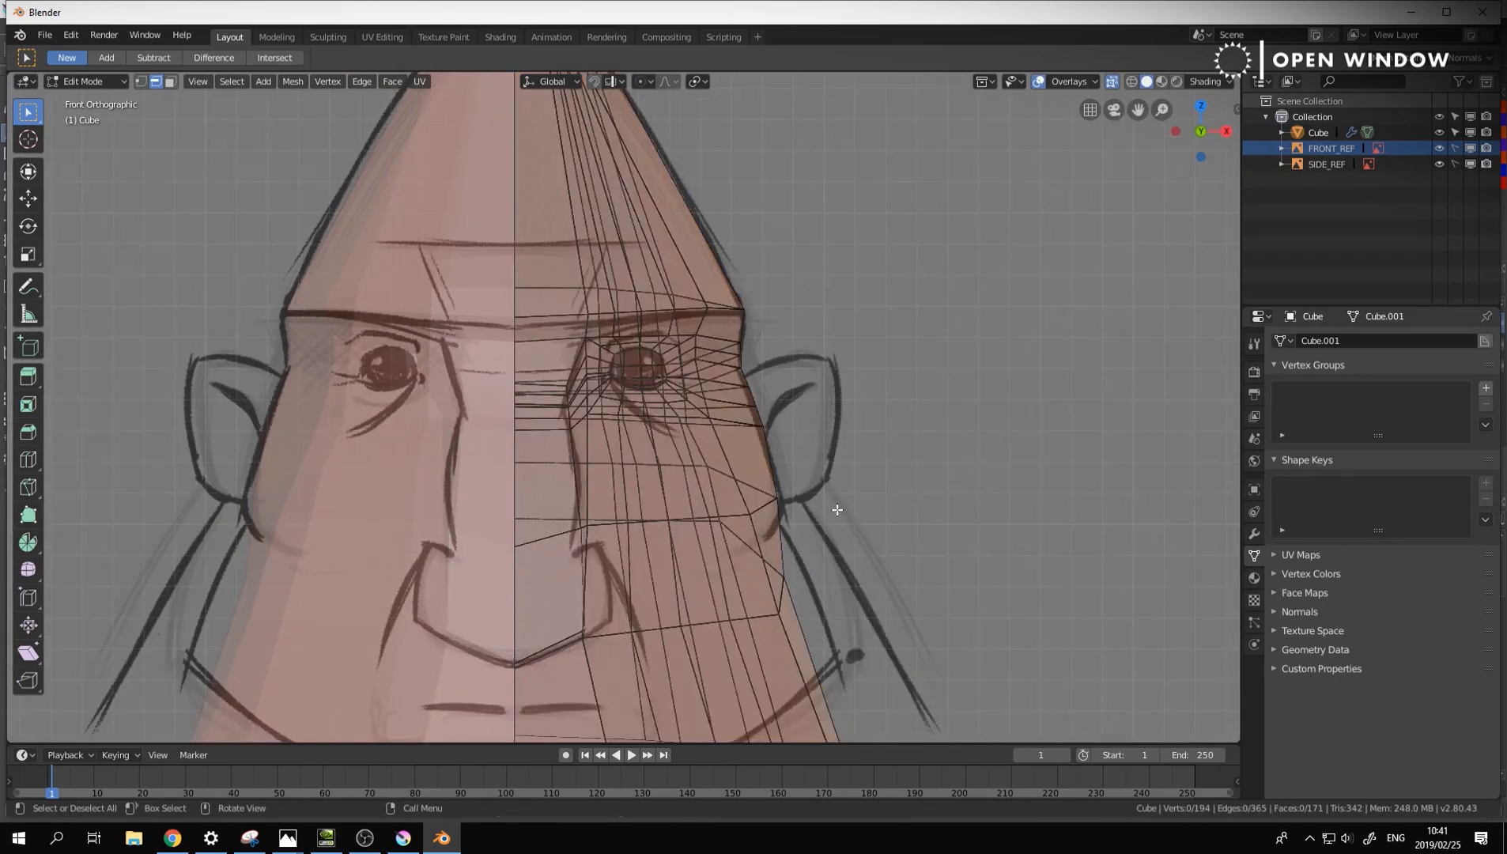
Switch to vertex selection and select the inner vertex under the brow, beside the nose bridge
{"action": "middle_click_drag", "start_coordinate": [892, 405], "coordinate": [696, 420]}
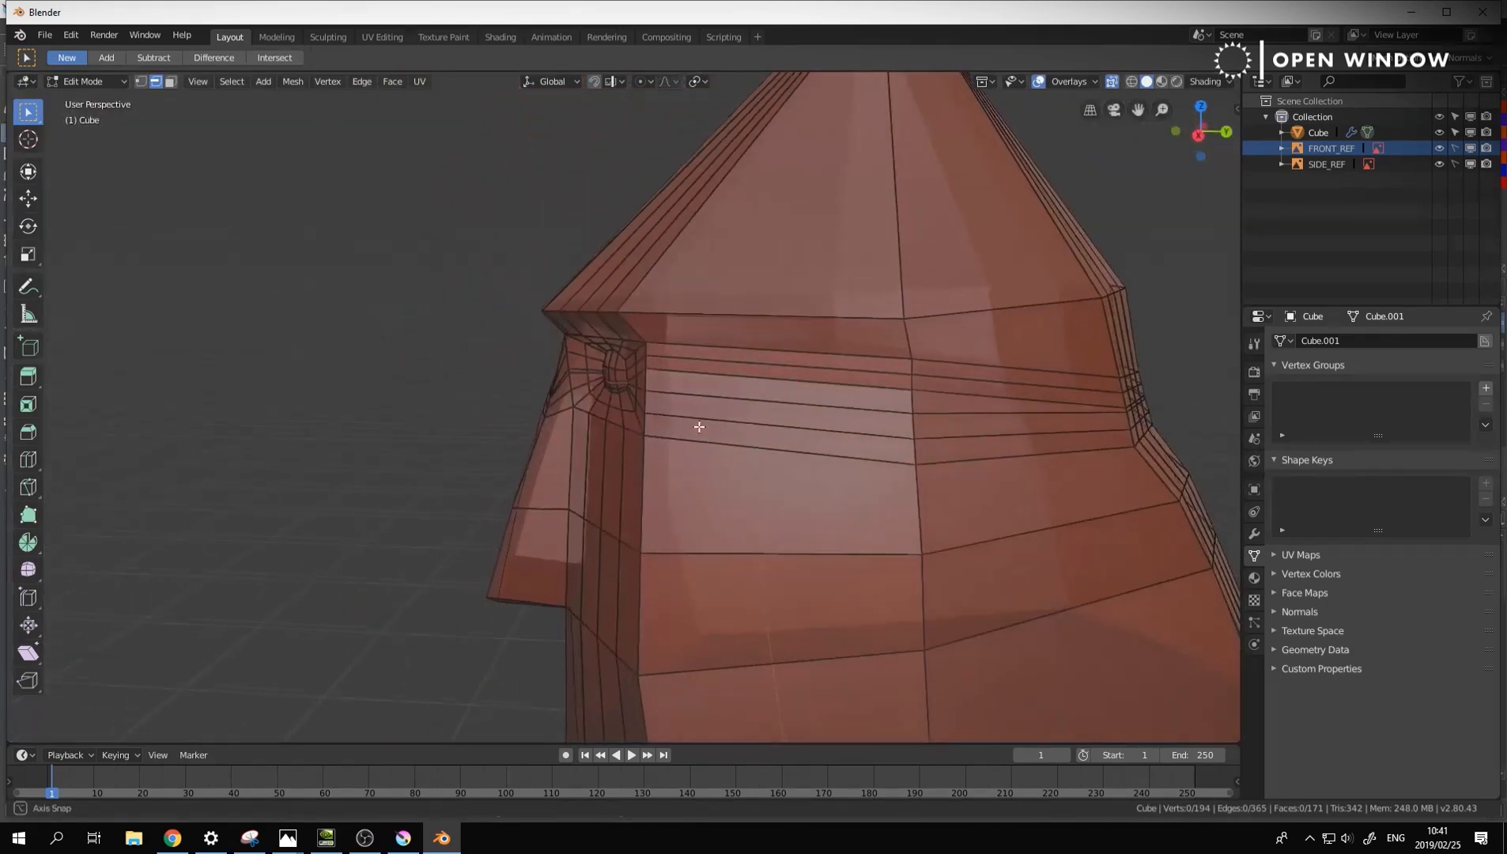
{"action": "scroll", "coordinate": [647, 489], "scroll_direction": "up", "scroll_amount": 2}
{"action": "scroll", "coordinate": [589, 400], "scroll_direction": "down", "scroll_amount": 1}
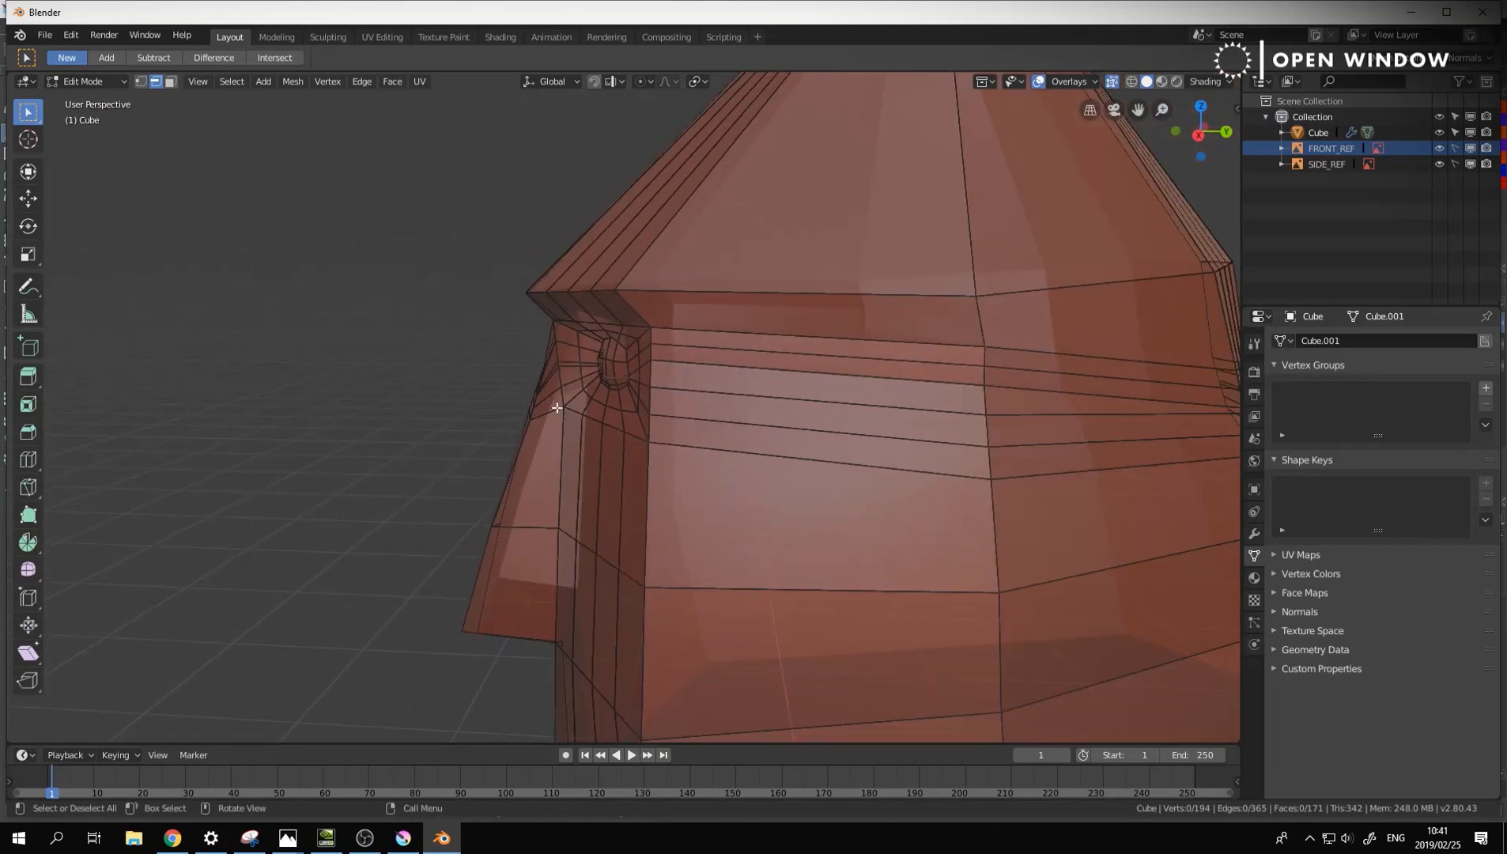
{"action": "scroll", "coordinate": [582, 396], "scroll_direction": "up", "scroll_amount": 2}
{"action": "middle_click_drag", "start_coordinate": [558, 407], "coordinate": [620, 437]}
{"action": "key", "text": "1"}
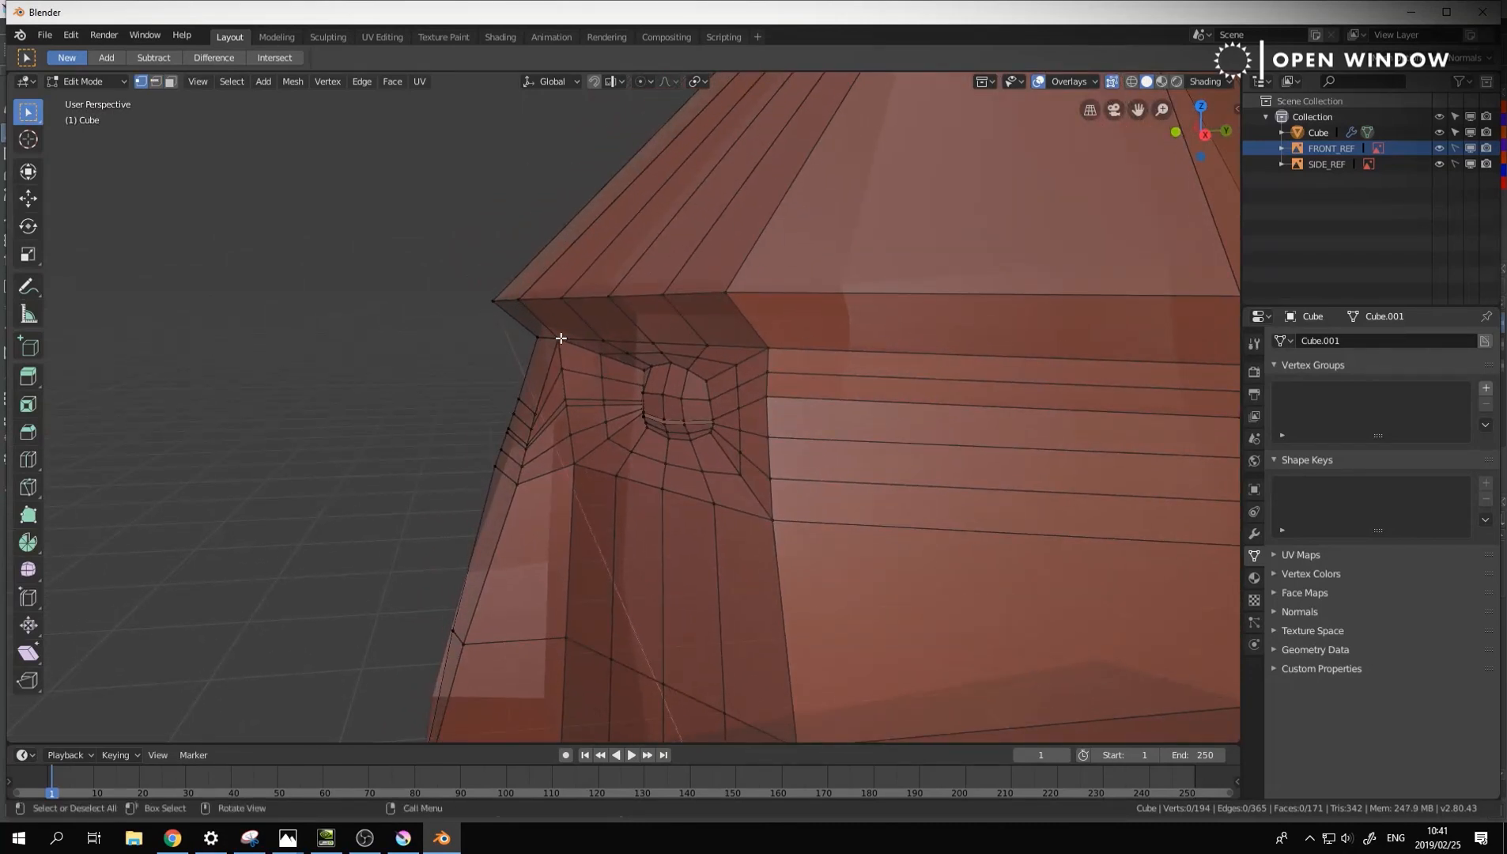
{"action": "left_click", "coordinate": [558, 339]}
{"action": "middle_click_drag", "start_coordinate": [600, 419], "coordinate": [574, 376]}
Enter Sculpt Mode on the head and choose the Grab brush with a 71 px radius
{"action": "key", "text": "ctrl+Tab"}
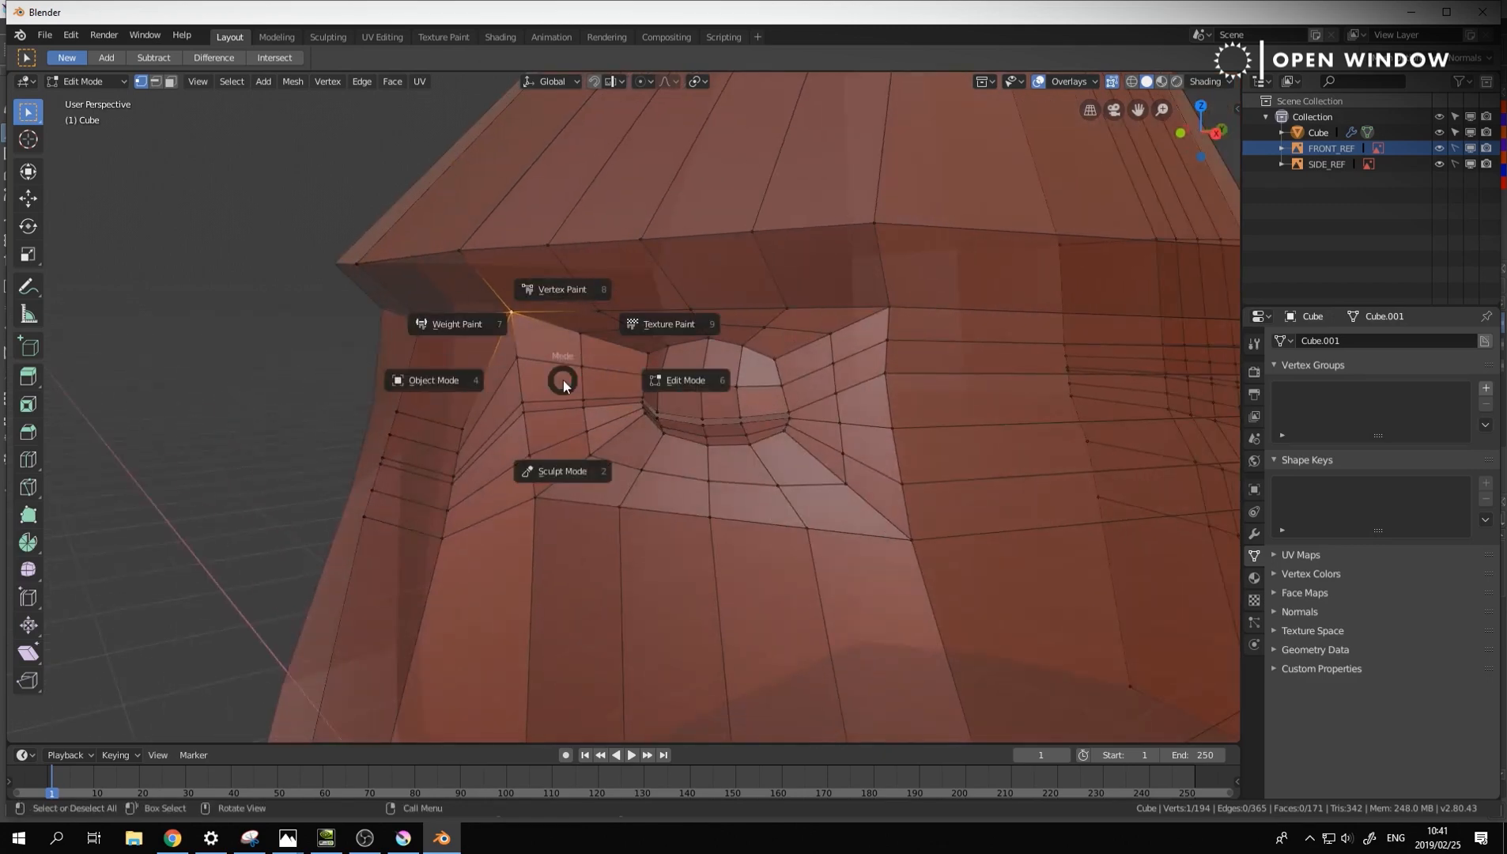
{"action": "left_click", "coordinate": [563, 470]}
{"action": "middle_click_drag", "start_coordinate": [580, 411], "coordinate": [555, 399]}
{"action": "key", "text": "g"}
{"action": "key", "text": "f"}
{"action": "left_click", "coordinate": [576, 418]}
Grab-sculpt the inner brow area beside the nose and the outer corner of the eye socket
{"action": "mouse_move", "coordinate": [549, 355]}
{"action": "left_mouse_down"}
{"action": "mouse_move", "coordinate": [566, 356]}
{"action": "mouse_move", "coordinate": [576, 477]}
{"action": "mouse_move", "coordinate": [515, 431]}
{"action": "mouse_move", "coordinate": [508, 494]}
{"action": "left_mouse_up"}
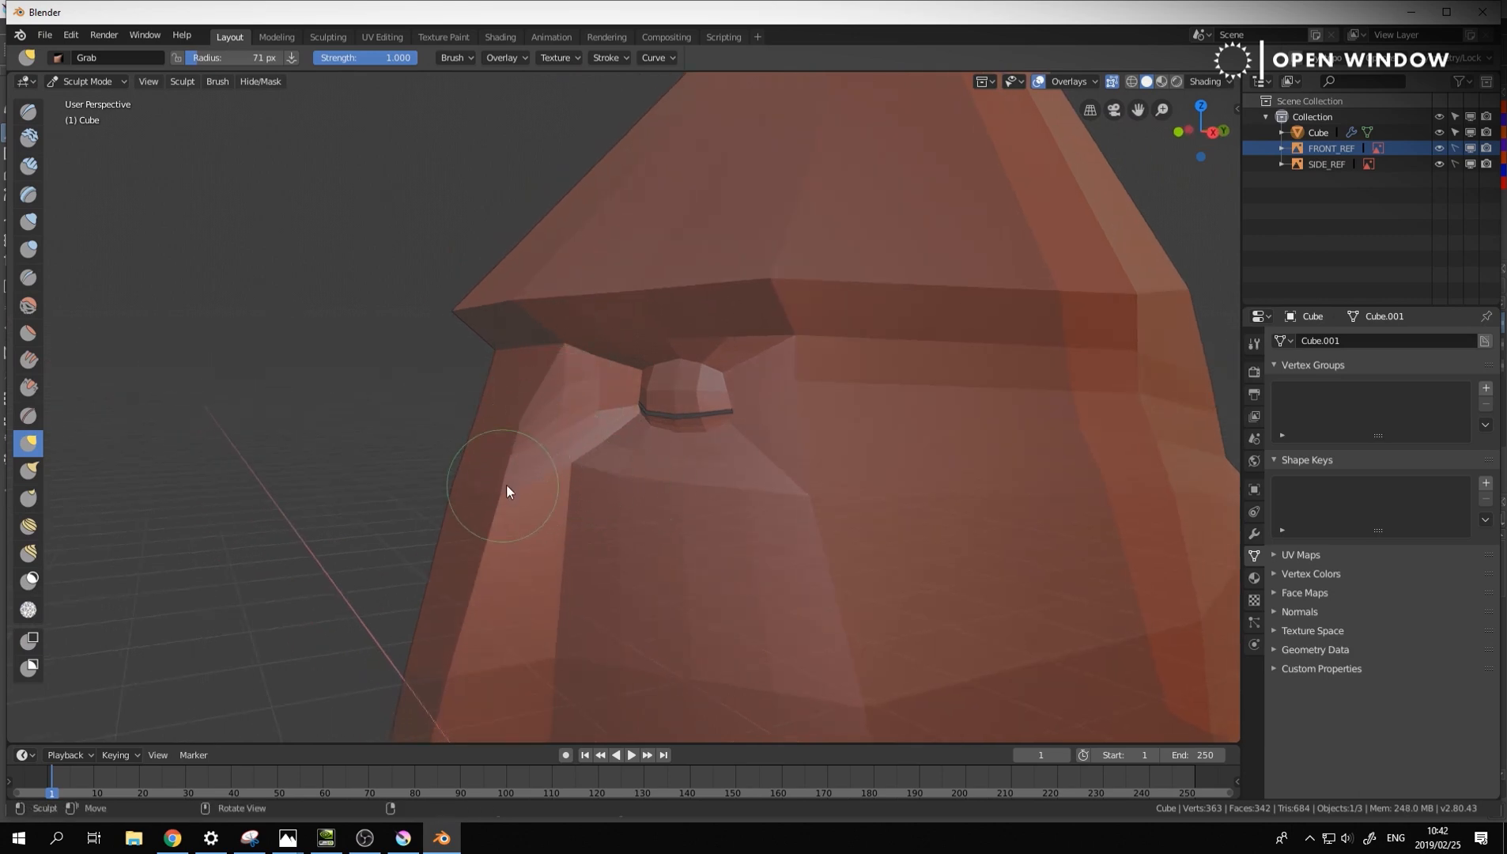
{"action": "mouse_move", "coordinate": [507, 494]}
{"action": "middle_mouse_down"}
{"action": "mouse_move", "coordinate": [625, 481]}
{"action": "mouse_move", "coordinate": [755, 389]}
{"action": "middle_mouse_up"}
{"action": "mouse_move", "coordinate": [756, 385]}
{"action": "left_mouse_down"}
{"action": "mouse_move", "coordinate": [765, 365]}
{"action": "mouse_move", "coordinate": [789, 436]}
{"action": "left_mouse_up"}
{"action": "left_click_drag", "start_coordinate": [812, 385], "coordinate": [808, 370]}
{"action": "middle_click_drag", "start_coordinate": [858, 444], "coordinate": [719, 455]}
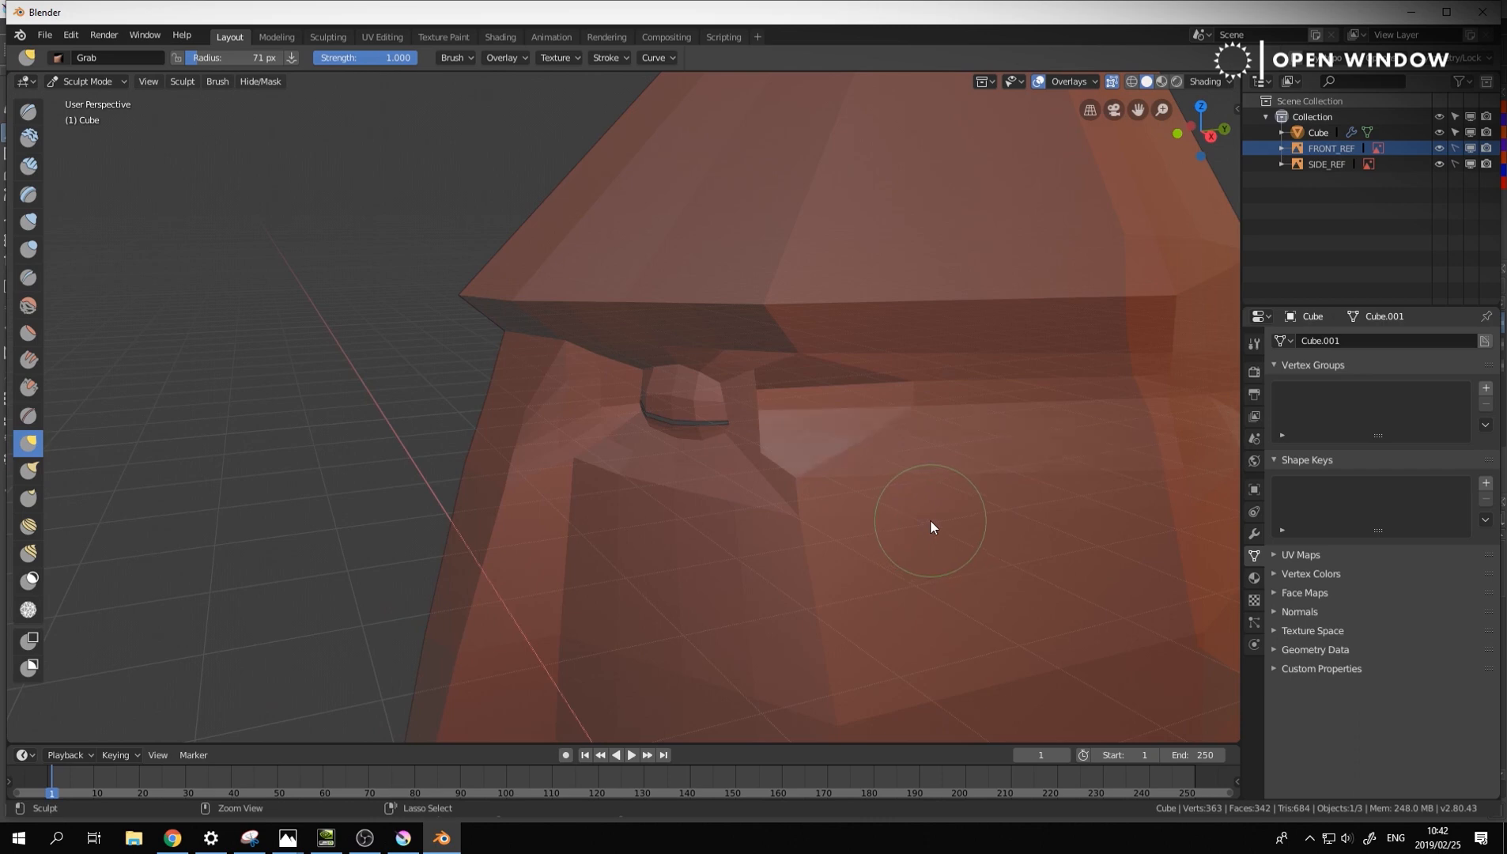
{"action": "mouse_move", "coordinate": [929, 516]}
{"action": "middle_mouse_down"}
{"action": "mouse_move", "coordinate": [740, 496]}
{"action": "mouse_move", "coordinate": [686, 525]}
{"action": "middle_mouse_up"}
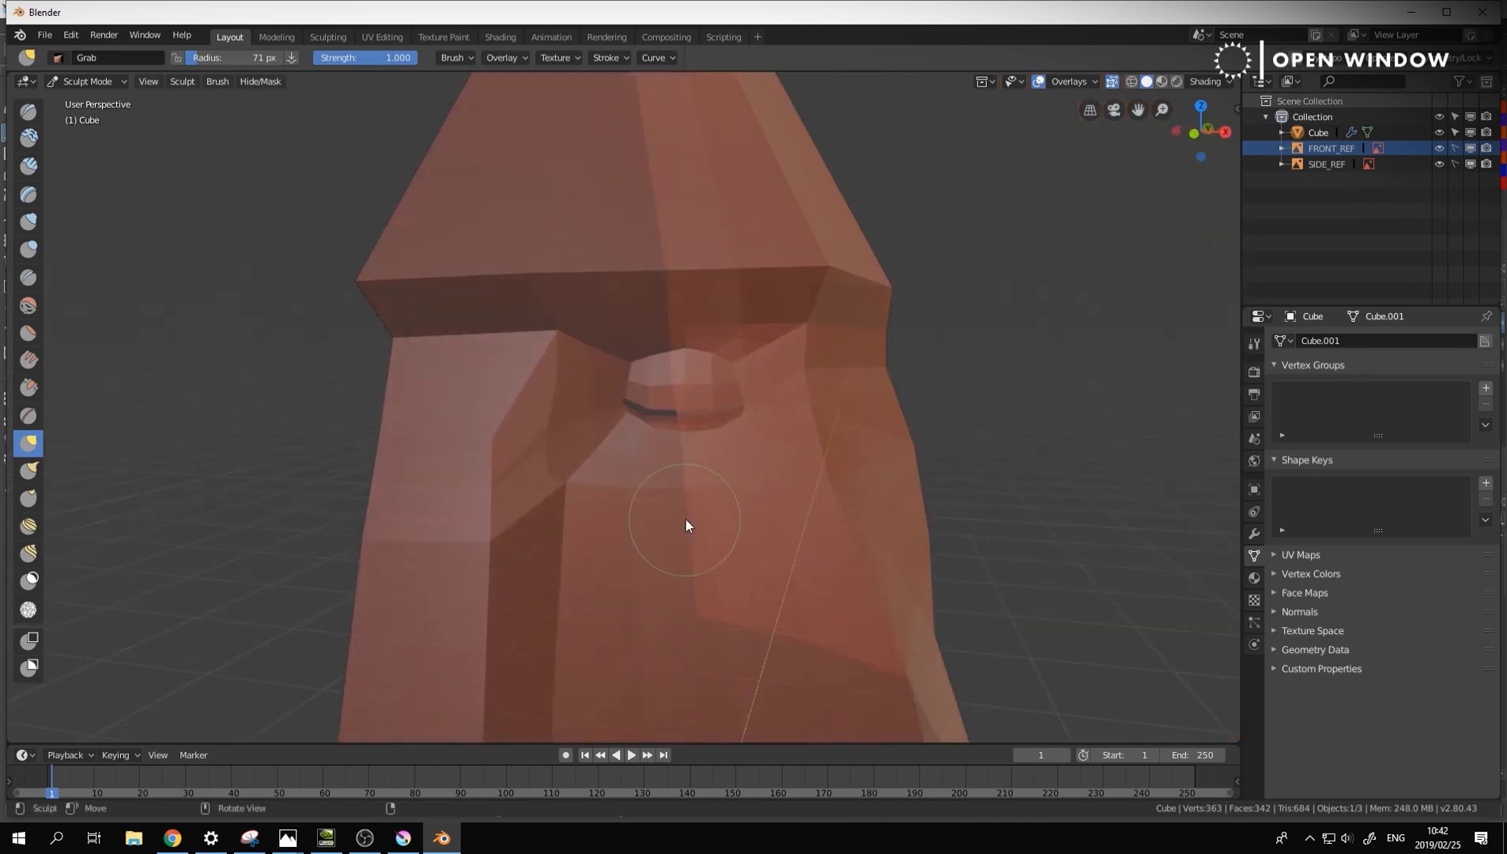
Return to mesh editing, select the vertex below the eye, and set proportional editing to Connected
{"action": "key", "text": "Tab"}
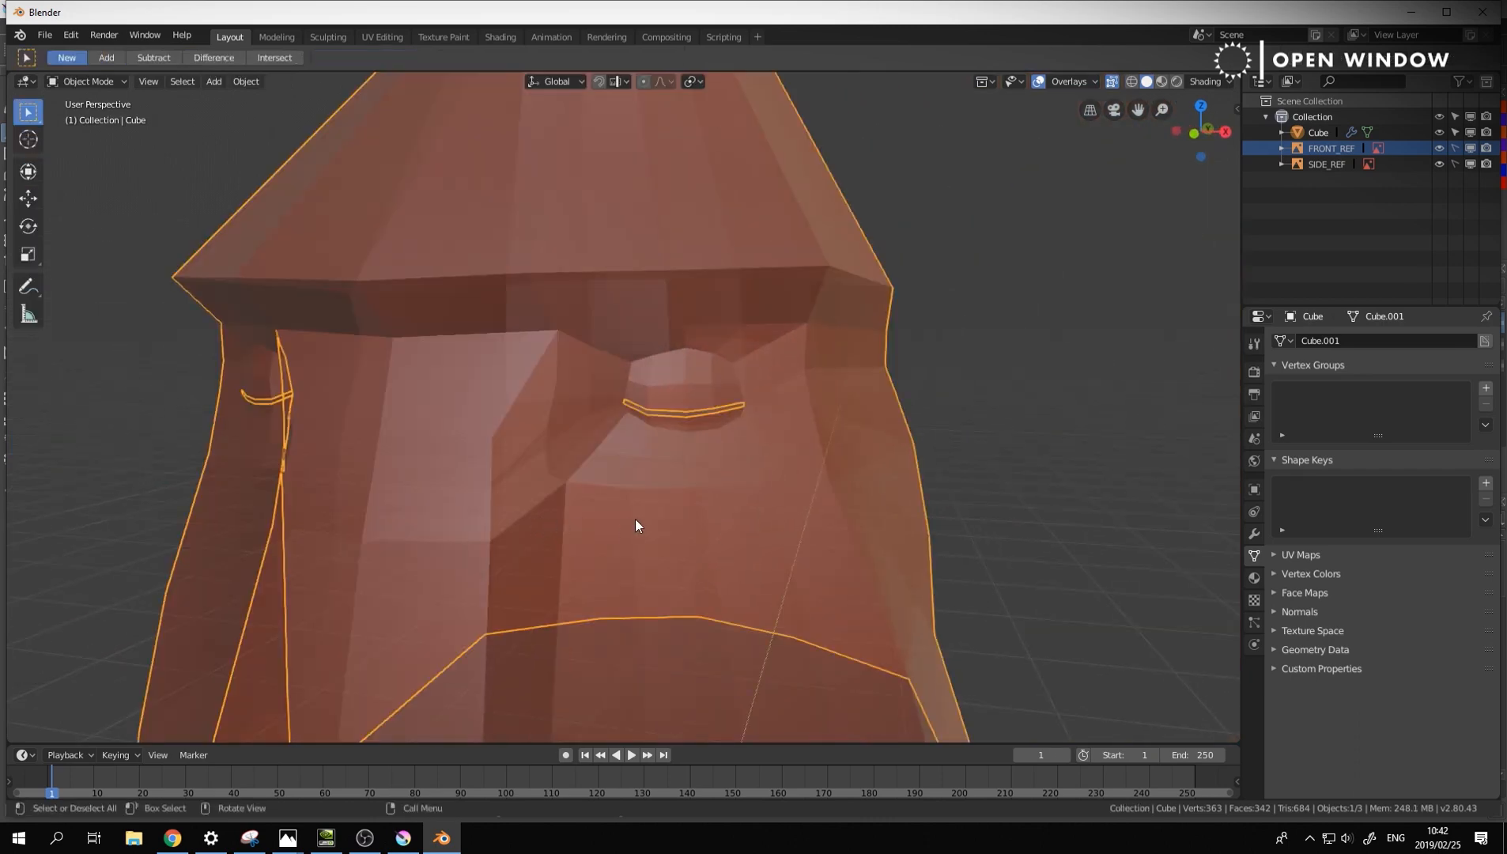
{"action": "left_click", "coordinate": [697, 492]}
{"action": "middle_click_drag", "start_coordinate": [697, 494], "coordinate": [733, 521]}
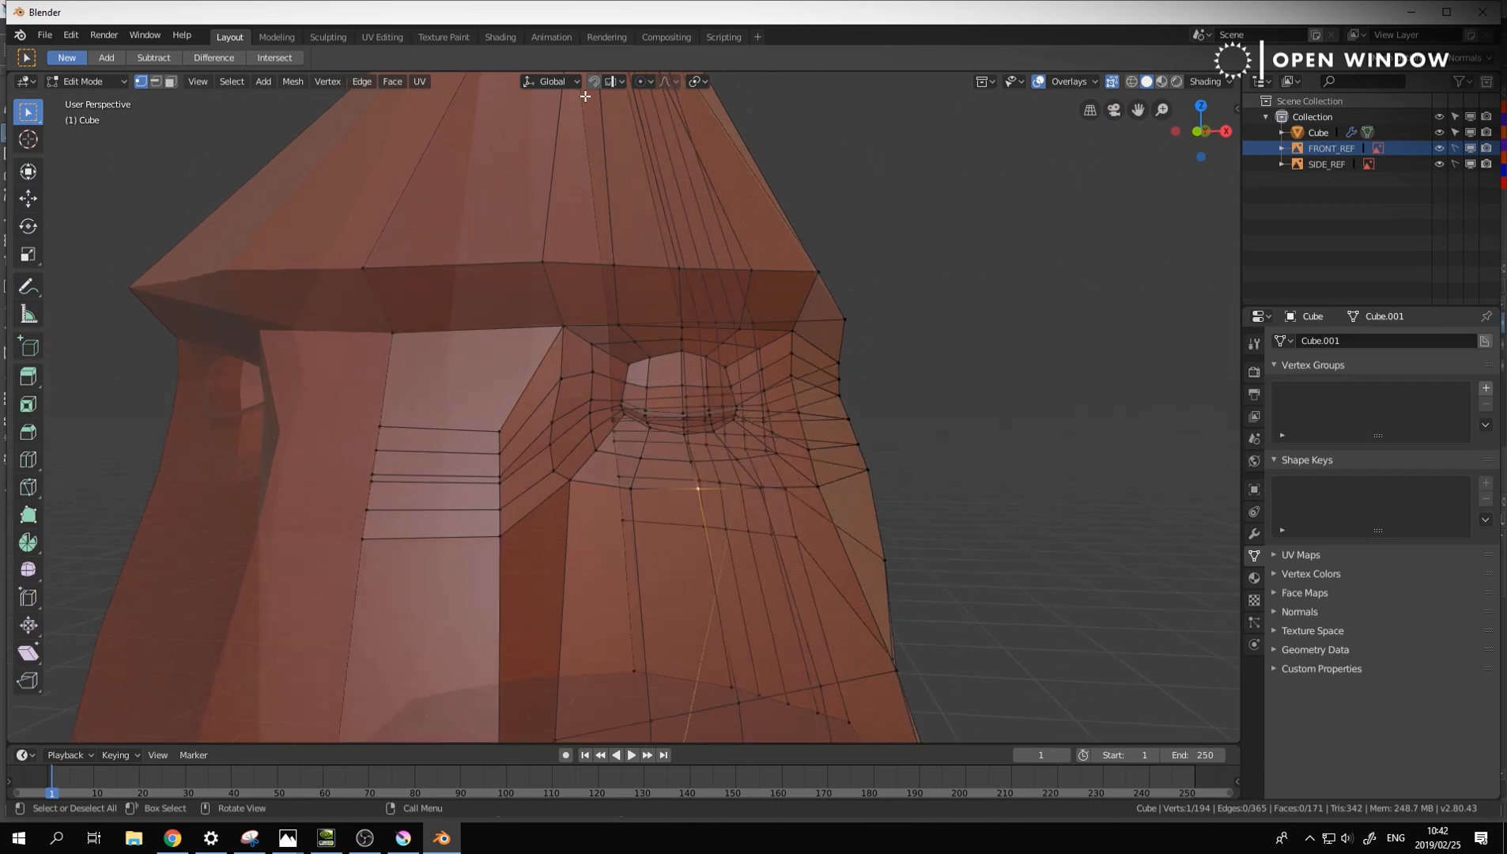
{"action": "left_click", "coordinate": [650, 80]}
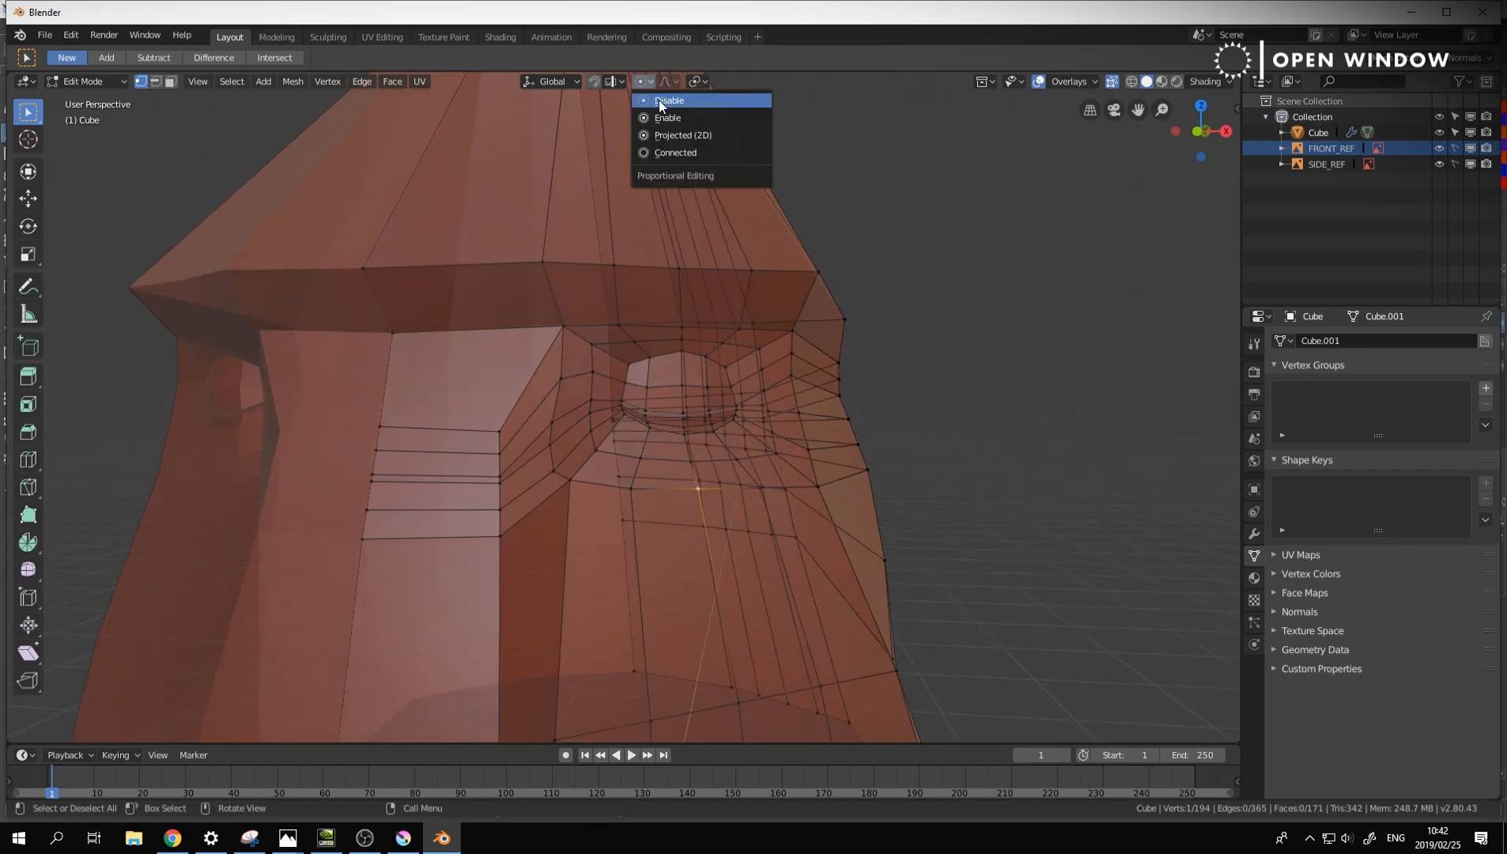
{"action": "left_click", "coordinate": [695, 151]}
Try moving the vertex below the eye with the proportional size reduced to about 0.12
{"action": "key", "text": "g"}
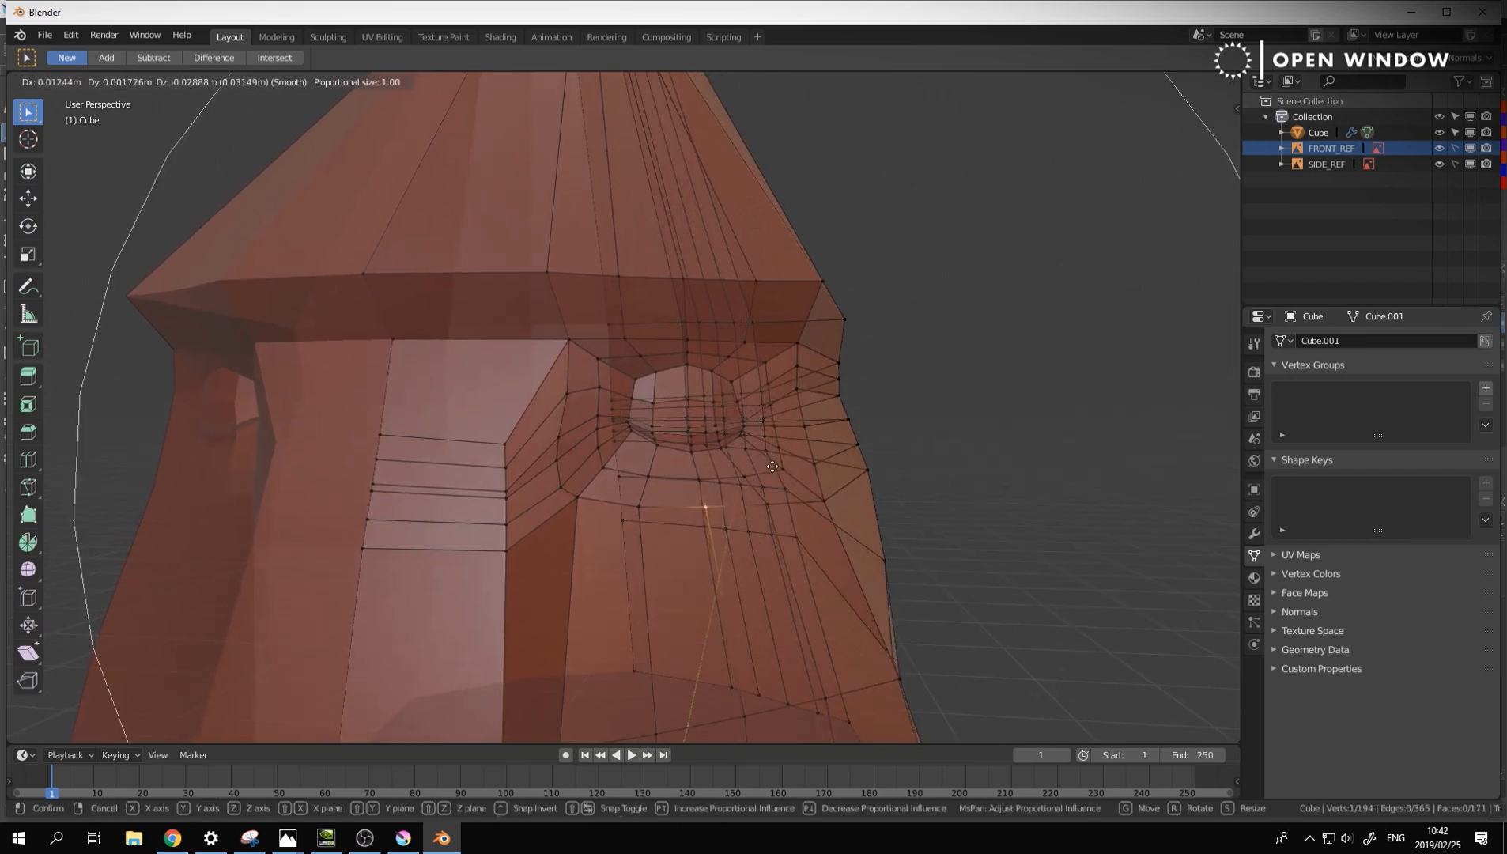
{"action": "scroll", "coordinate": [753, 464], "scroll_direction": "down", "scroll_amount": 20}
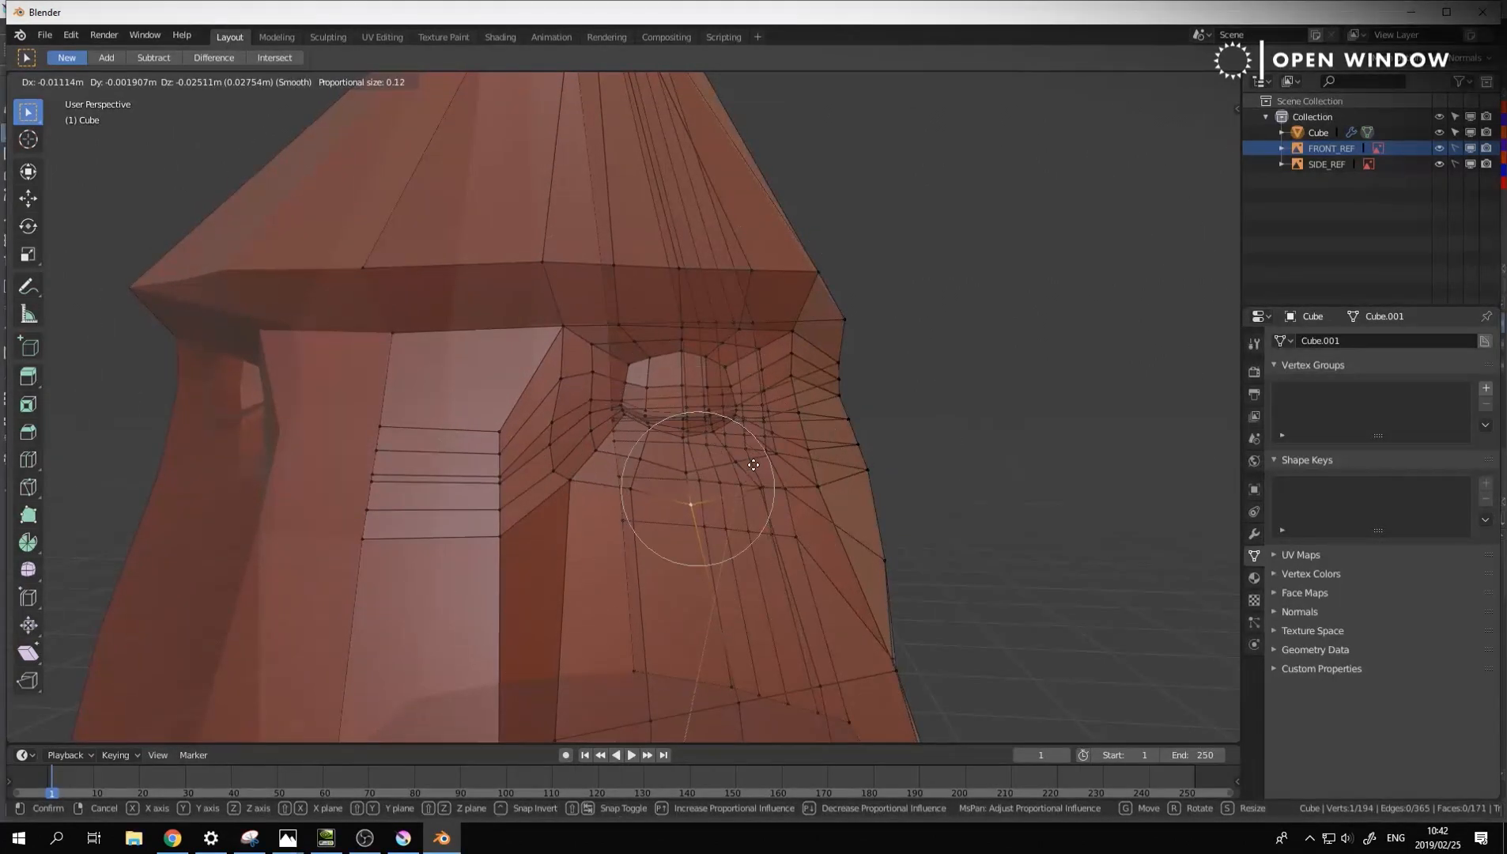
{"action": "left_click", "coordinate": [751, 449]}
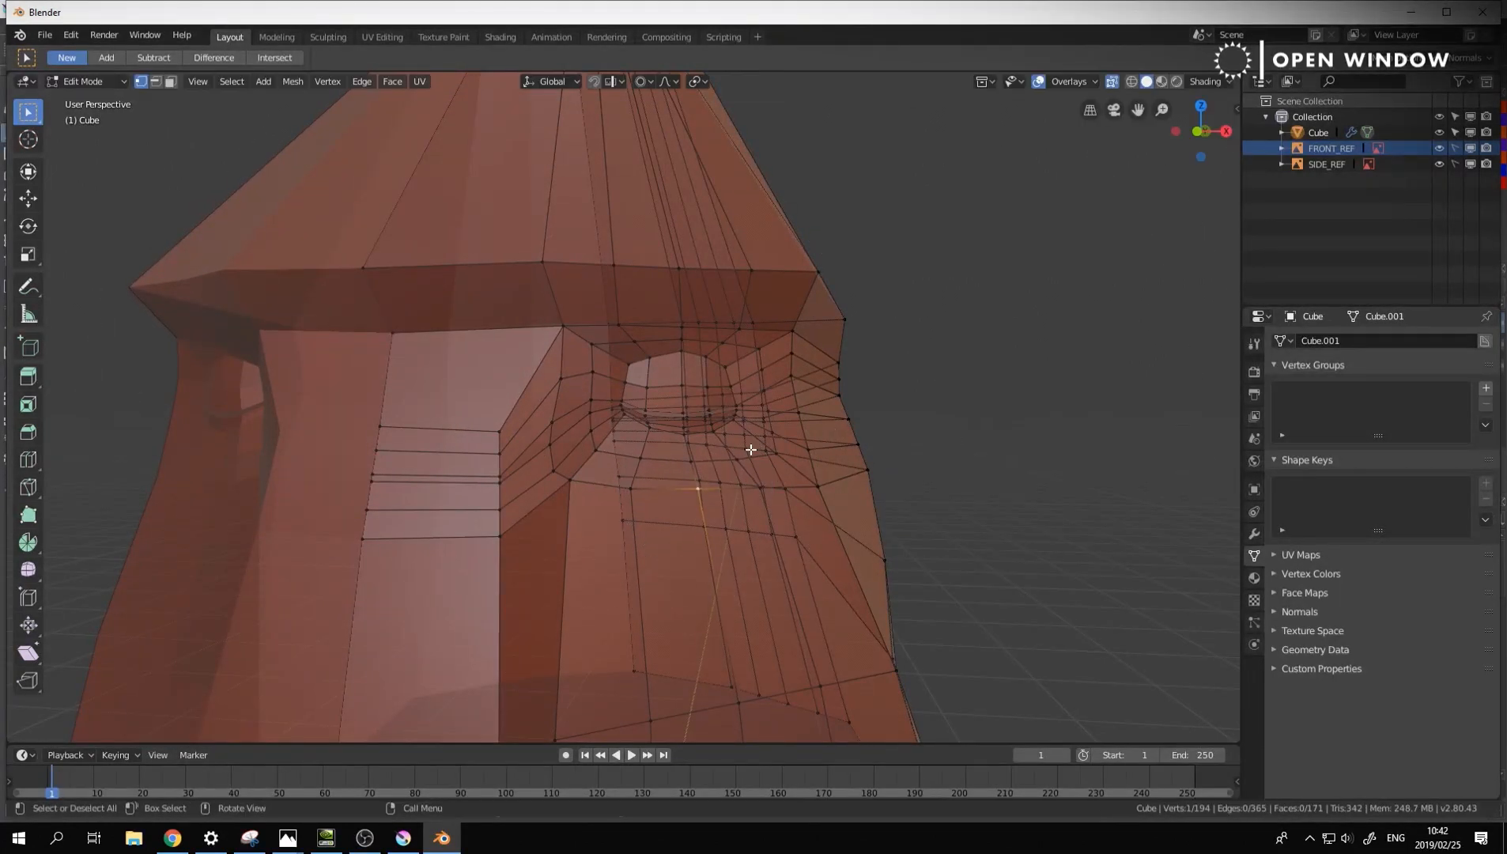
{"action": "middle_click_drag", "start_coordinate": [758, 348], "coordinate": [800, 385]}
{"action": "scroll", "coordinate": [830, 333], "scroll_direction": "down", "scroll_amount": 5}
{"action": "right_click", "coordinate": [902, 360]}
{"action": "key", "text": "ctrl+r"}
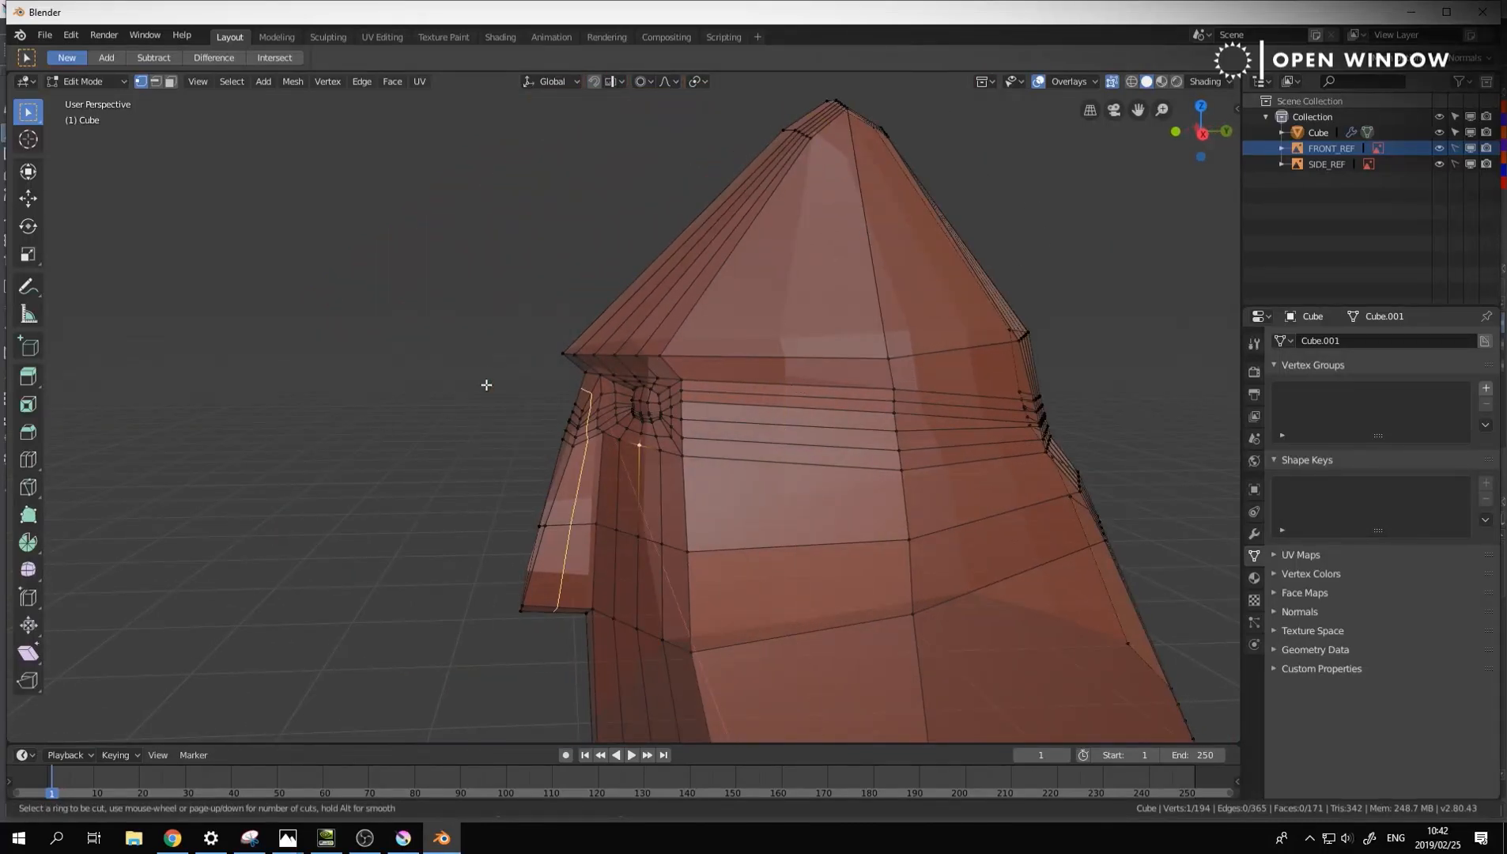
{"action": "key", "text": "Escape"}
{"action": "mouse_move", "coordinate": [765, 434]}
{"action": "middle_mouse_down"}
{"action": "mouse_move", "coordinate": [847, 426]}
{"action": "mouse_move", "coordinate": [851, 443]}
{"action": "mouse_move", "coordinate": [723, 430]}
{"action": "mouse_move", "coordinate": [758, 435]}
{"action": "mouse_move", "coordinate": [679, 457]}
{"action": "mouse_move", "coordinate": [770, 510]}
{"action": "mouse_move", "coordinate": [734, 455]}
{"action": "mouse_move", "coordinate": [753, 421]}
{"action": "middle_mouse_up"}
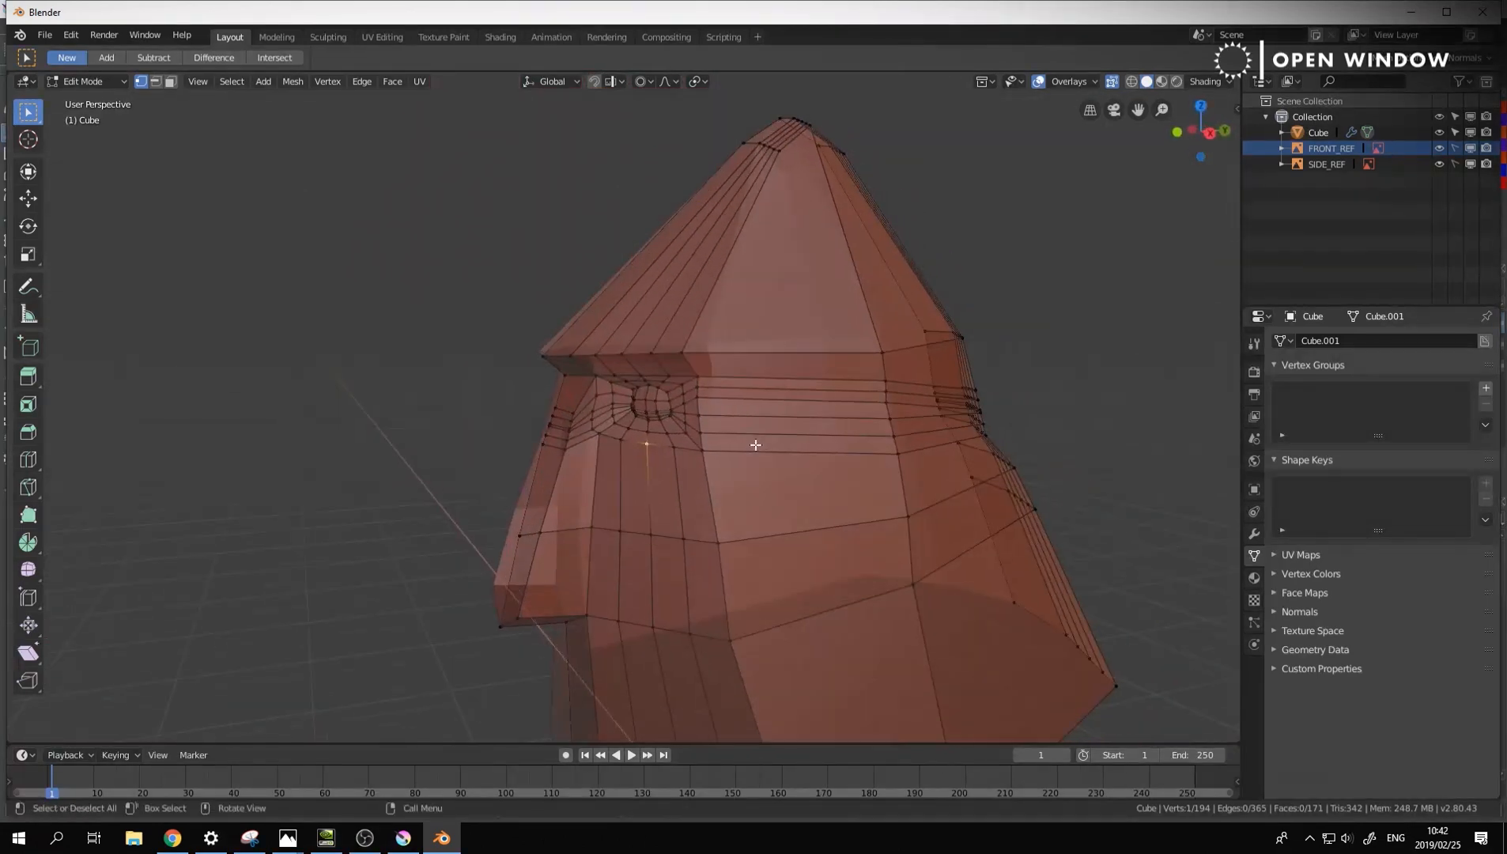
{"action": "key", "text": "ctrl+Tab"}
{"action": "left_click", "coordinate": [800, 511]}
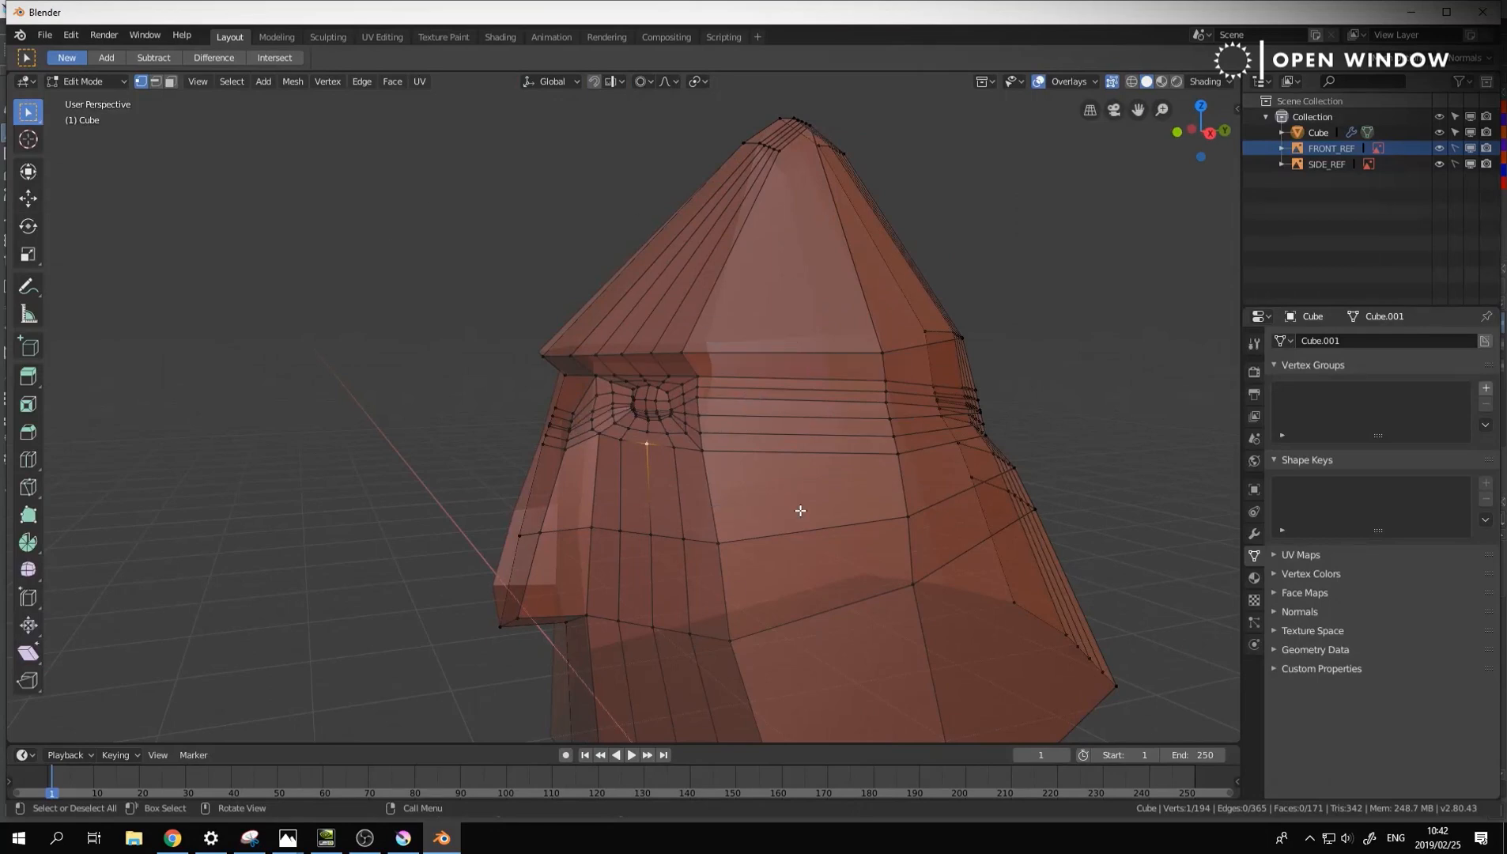
Add a vertical edge loop through the wide faces on the side of the head behind the eye
{"action": "key", "text": "ctrl+r"}
{"action": "left_click", "coordinate": [772, 395]}
{"action": "left_click", "coordinate": [770, 395]}
{"action": "middle_click_drag", "start_coordinate": [721, 421], "coordinate": [645, 359]}
{"action": "scroll", "coordinate": [762, 423], "scroll_direction": "up", "scroll_amount": 2}
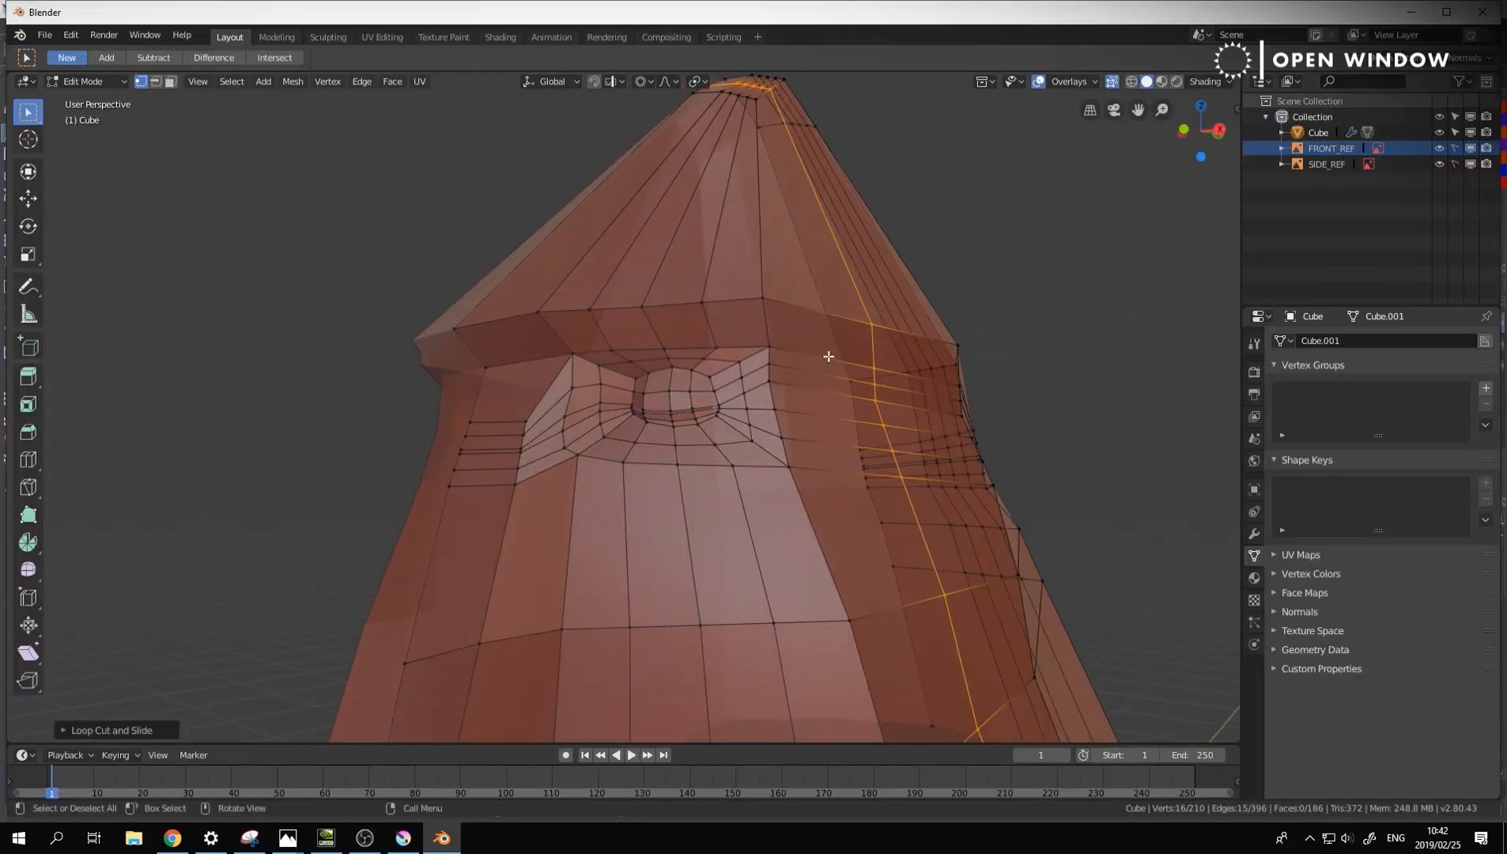
Examine the strip beneath the brow by selecting its faces above the eye one at a time, ending with the outer corner edge
{"action": "middle_click_drag", "start_coordinate": [657, 539], "coordinate": [782, 536]}
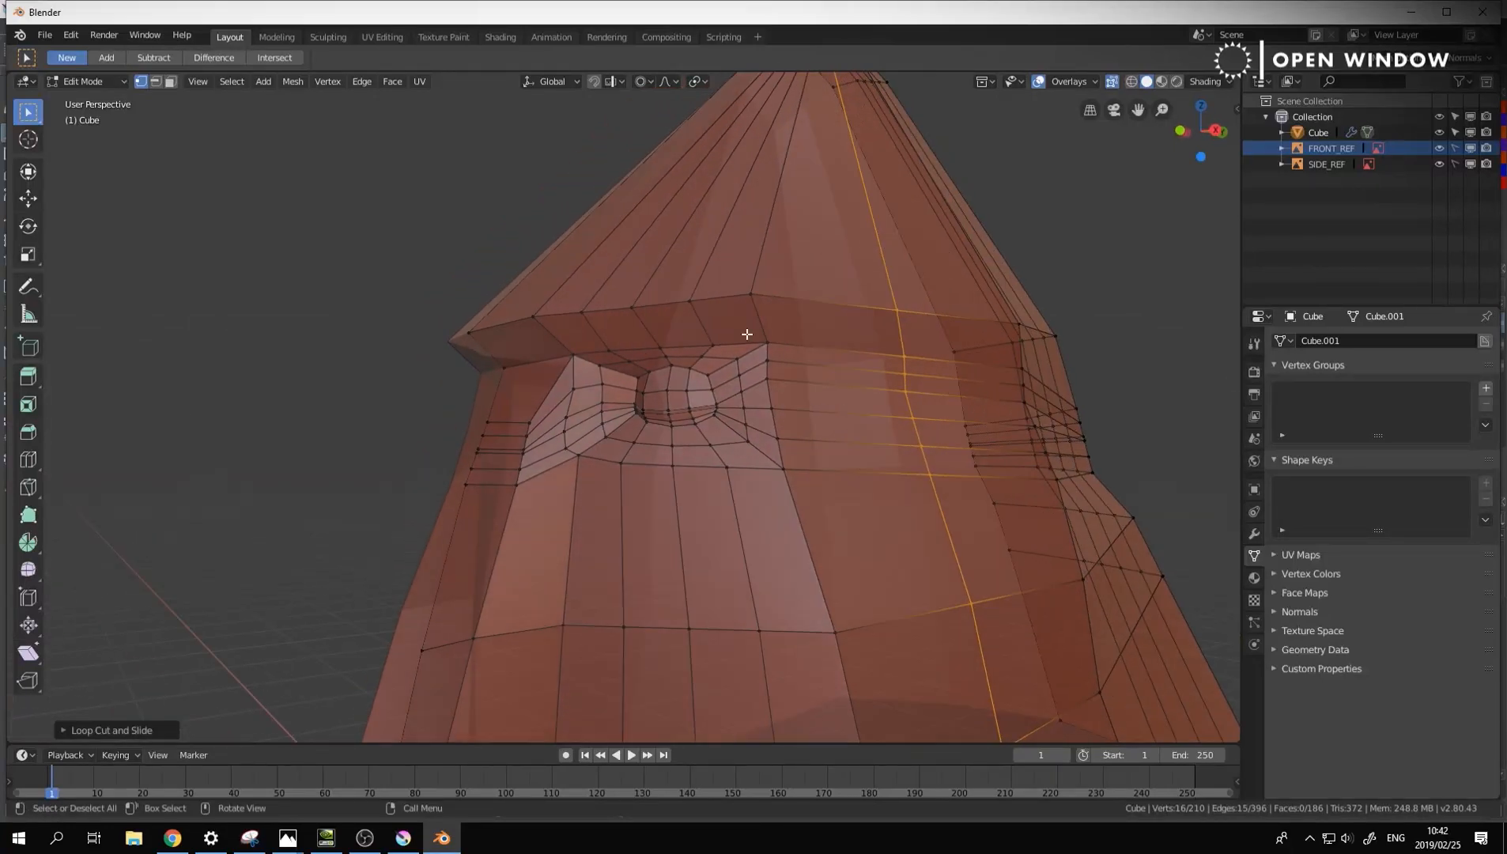
{"action": "left_click", "coordinate": [758, 300]}
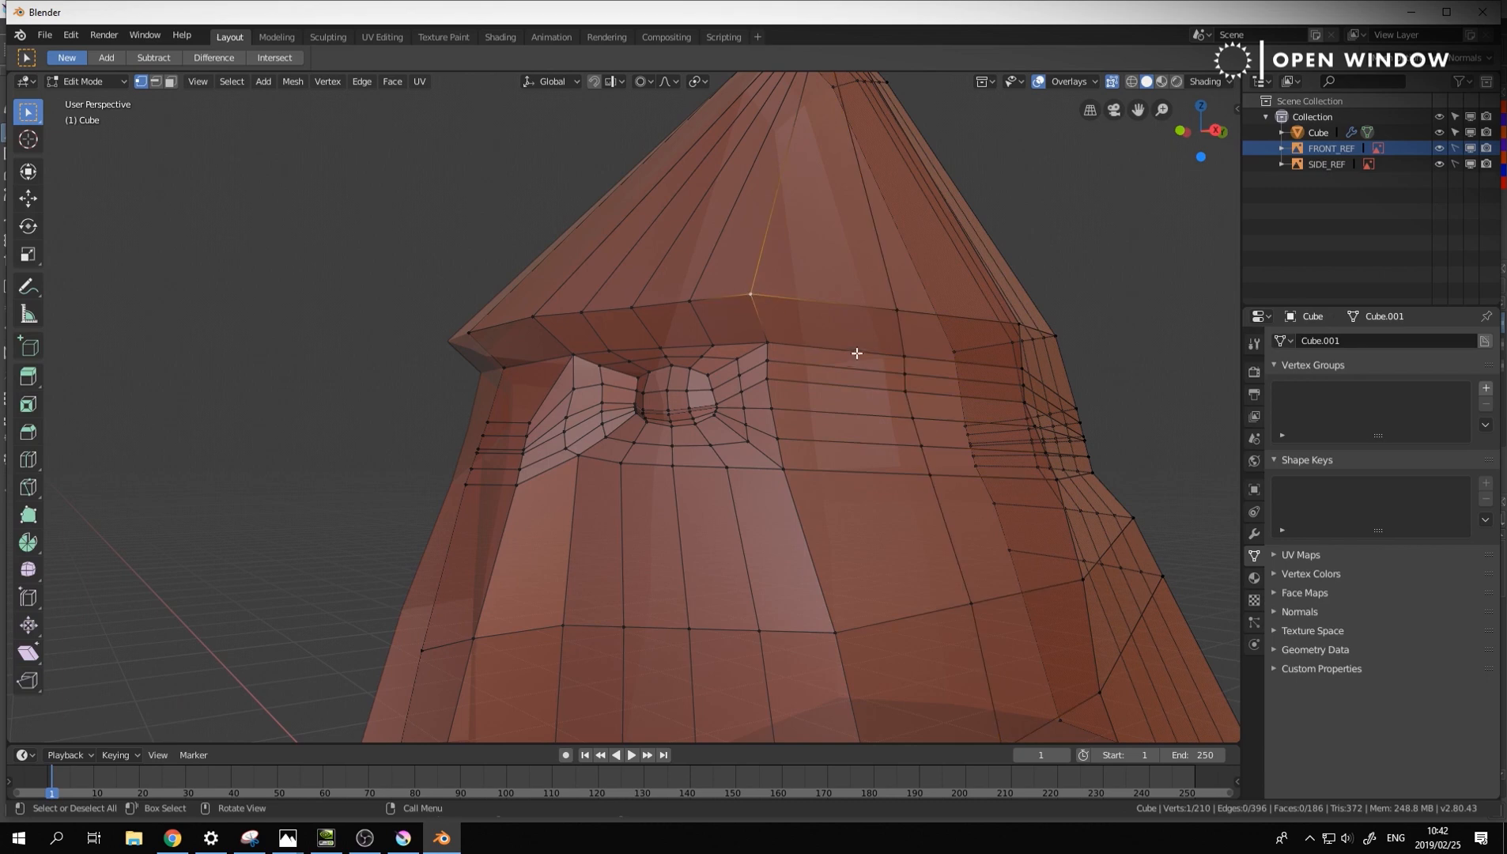
{"action": "left_click", "coordinate": [515, 346]}
{"action": "key", "text": "3"}
{"action": "left_click", "coordinate": [518, 343]}
{"action": "left_click", "coordinate": [589, 335]}
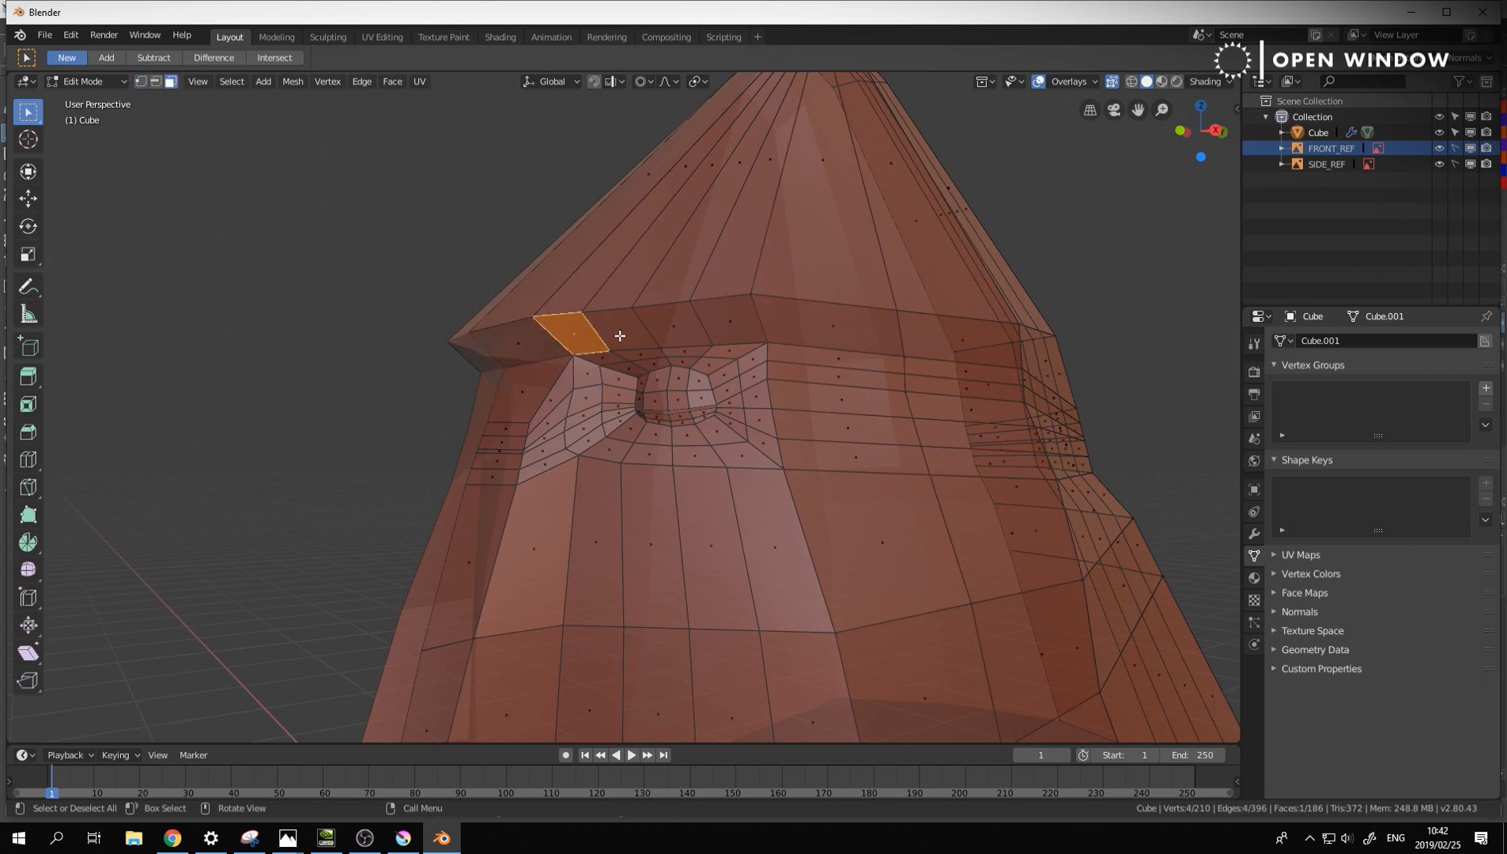
{"action": "left_click", "coordinate": [619, 336]}
{"action": "left_click", "coordinate": [675, 326]}
{"action": "left_click", "coordinate": [735, 327]}
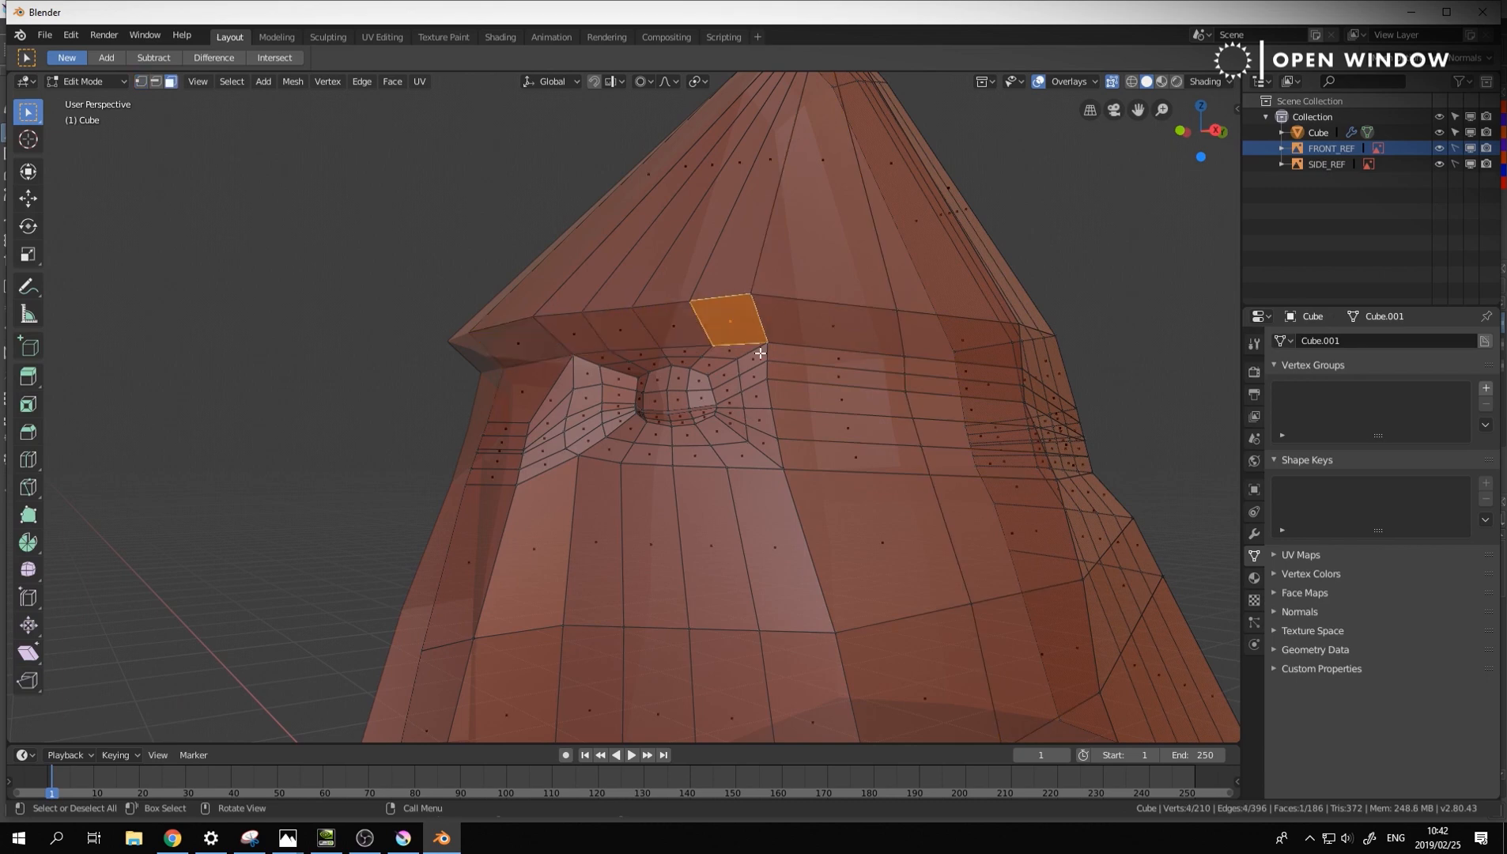
{"action": "left_click", "coordinate": [754, 310]}
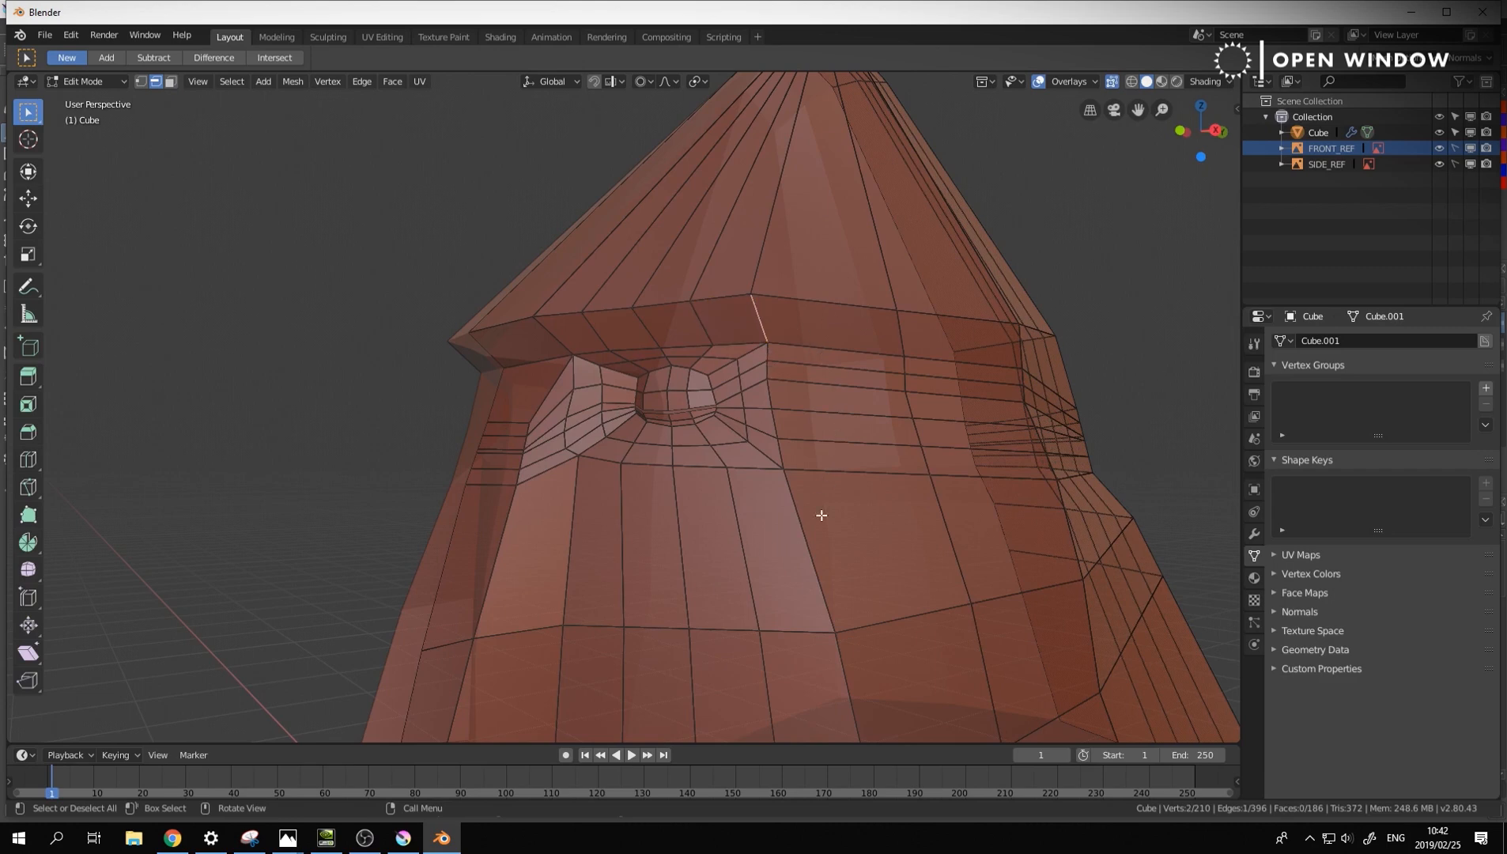
Add another vertical edge loop on the side of the head, between the outer eye surround and the previous side loop
{"action": "middle_click_drag", "start_coordinate": [825, 502], "coordinate": [773, 504]}
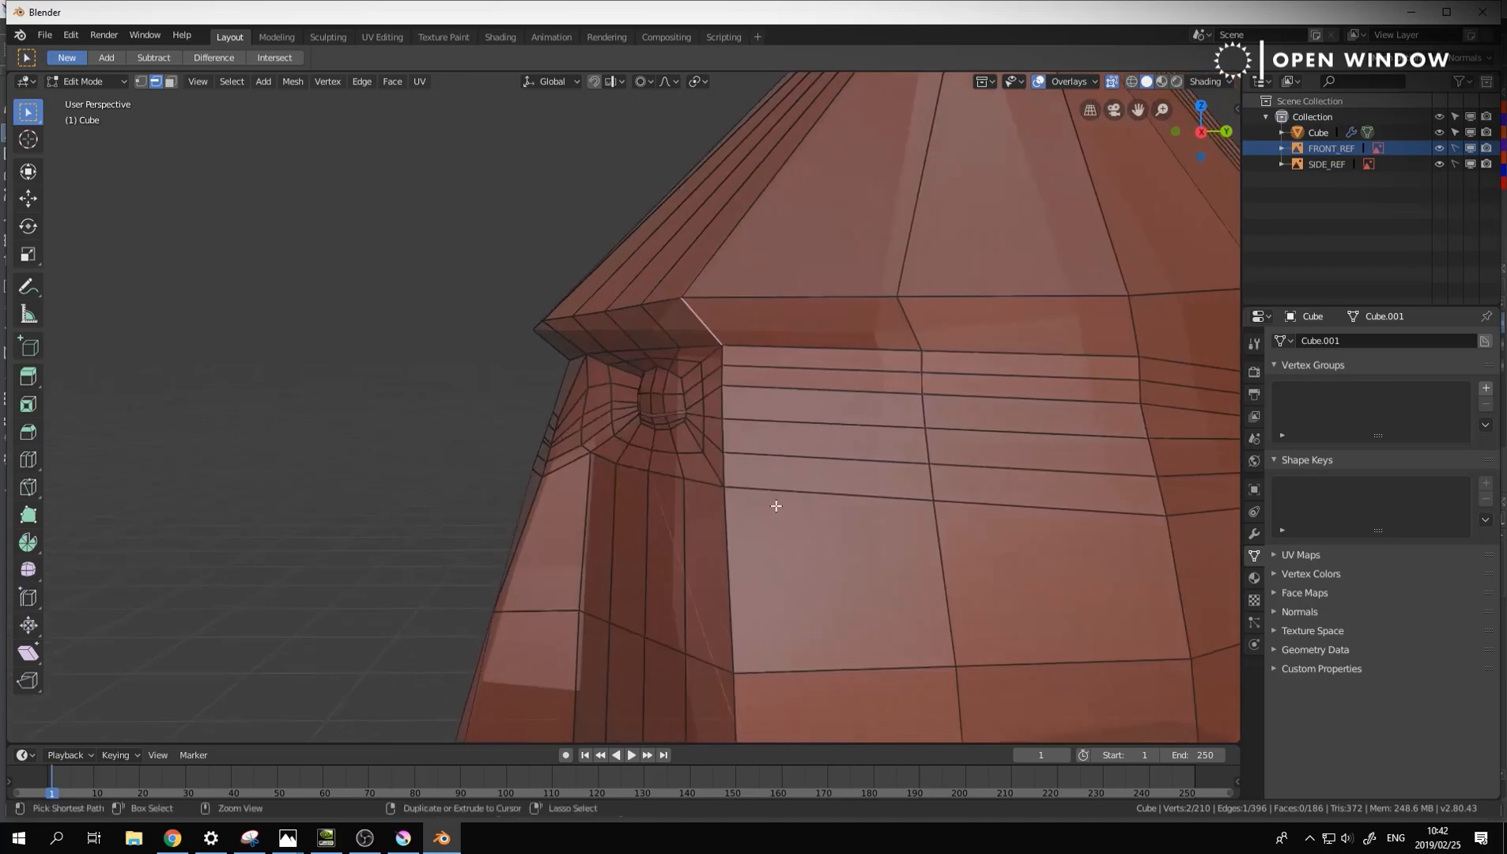
{"action": "key", "text": "ctrl+r"}
{"action": "left_click", "coordinate": [816, 481]}
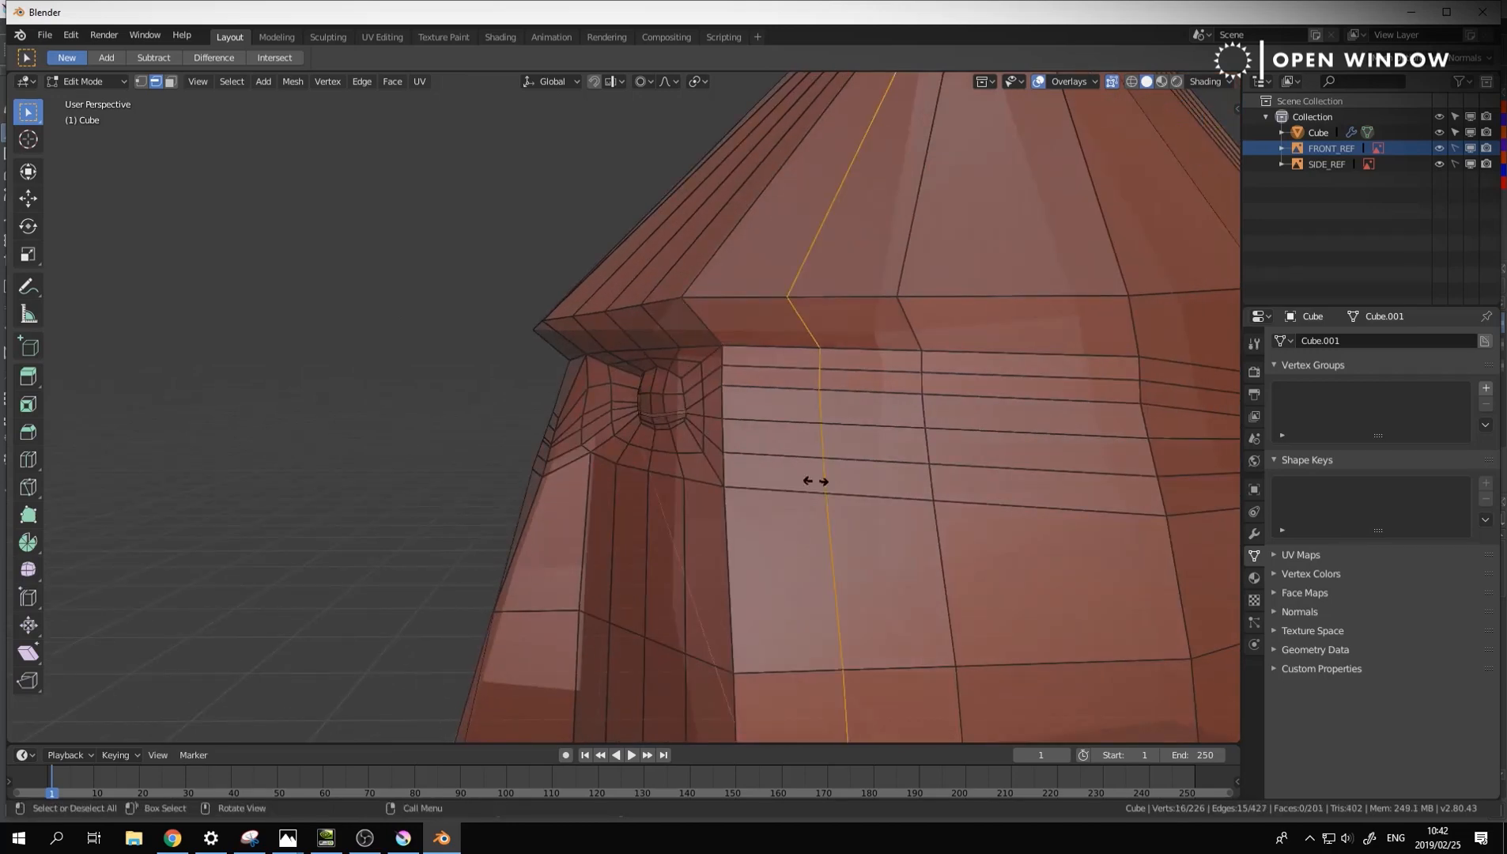
{"action": "left_click", "coordinate": [810, 481]}
{"action": "middle_click_drag", "start_coordinate": [608, 467], "coordinate": [767, 321]}
{"action": "key", "text": "1"}
{"action": "key", "text": "2"}
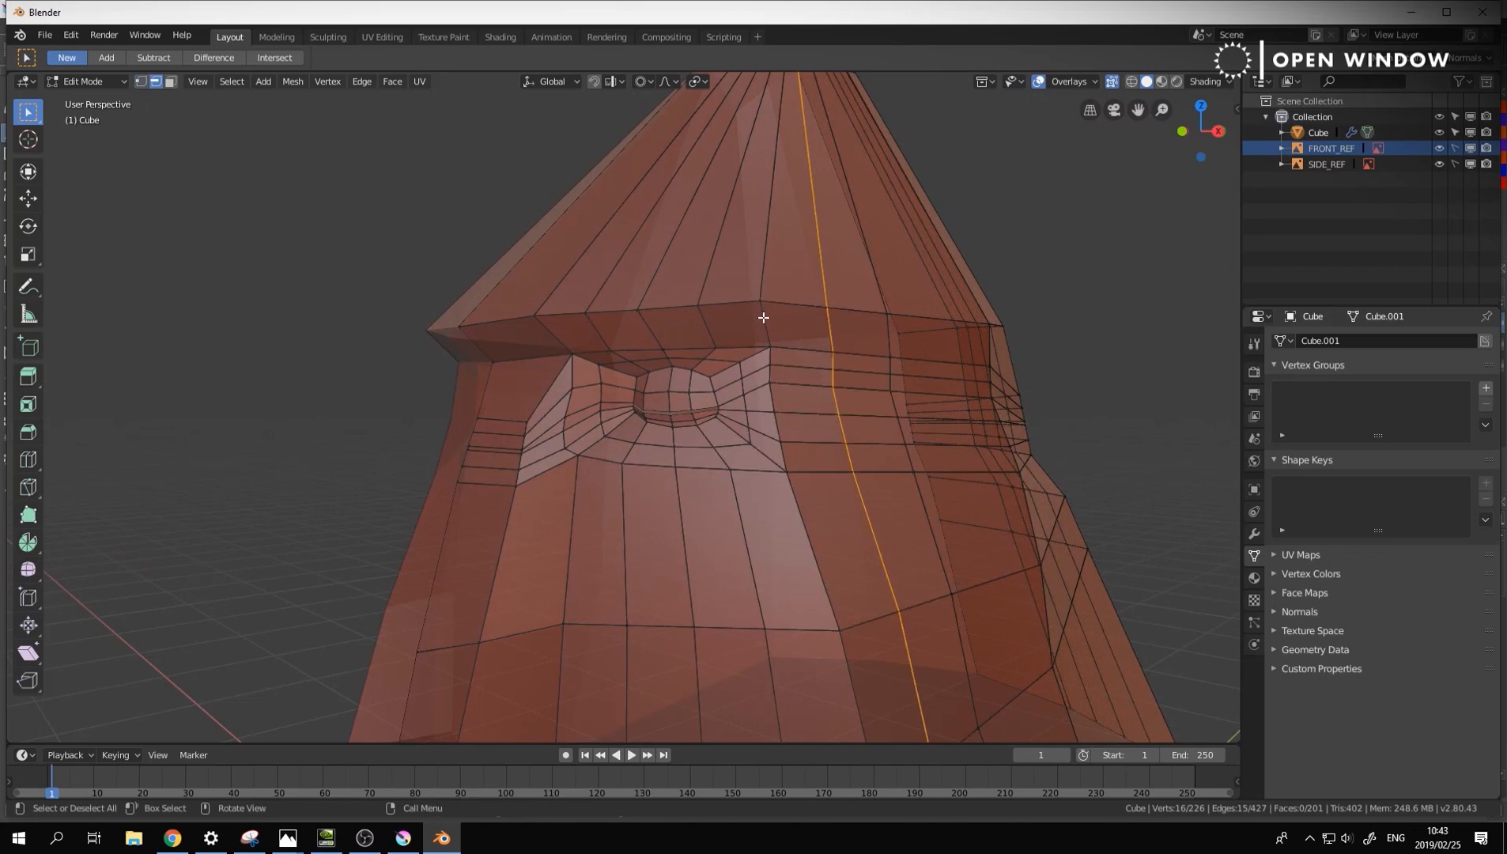
Merge the brow ridge's outer vertex and the vertex diagonally below it, behind the eye surround's upper corner, at their center
{"action": "left_click", "coordinate": [763, 320]}
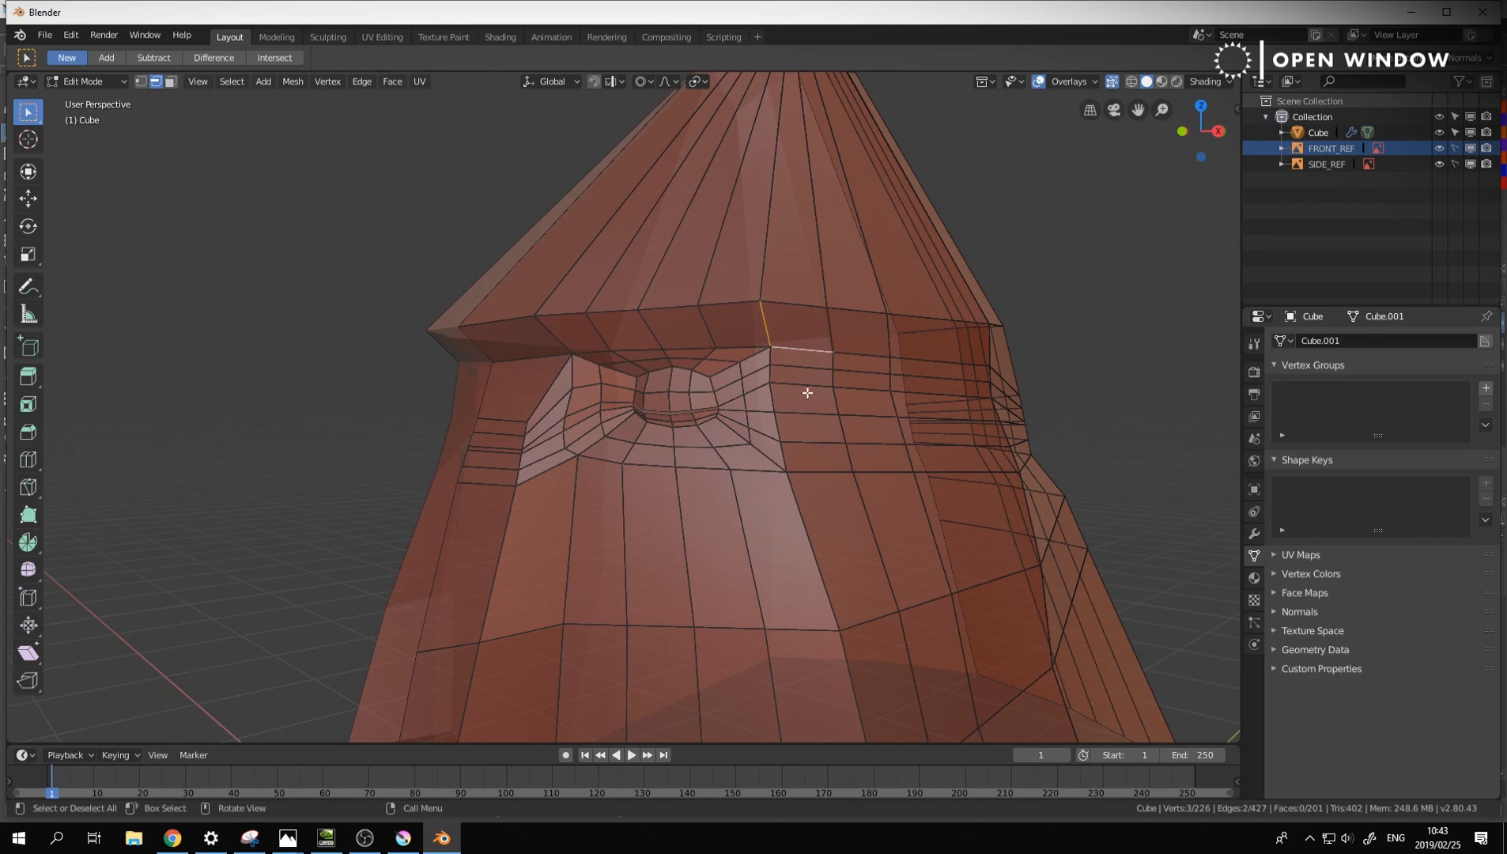
{"action": "key", "text": "1"}
{"action": "left_click", "coordinate": [759, 300]}
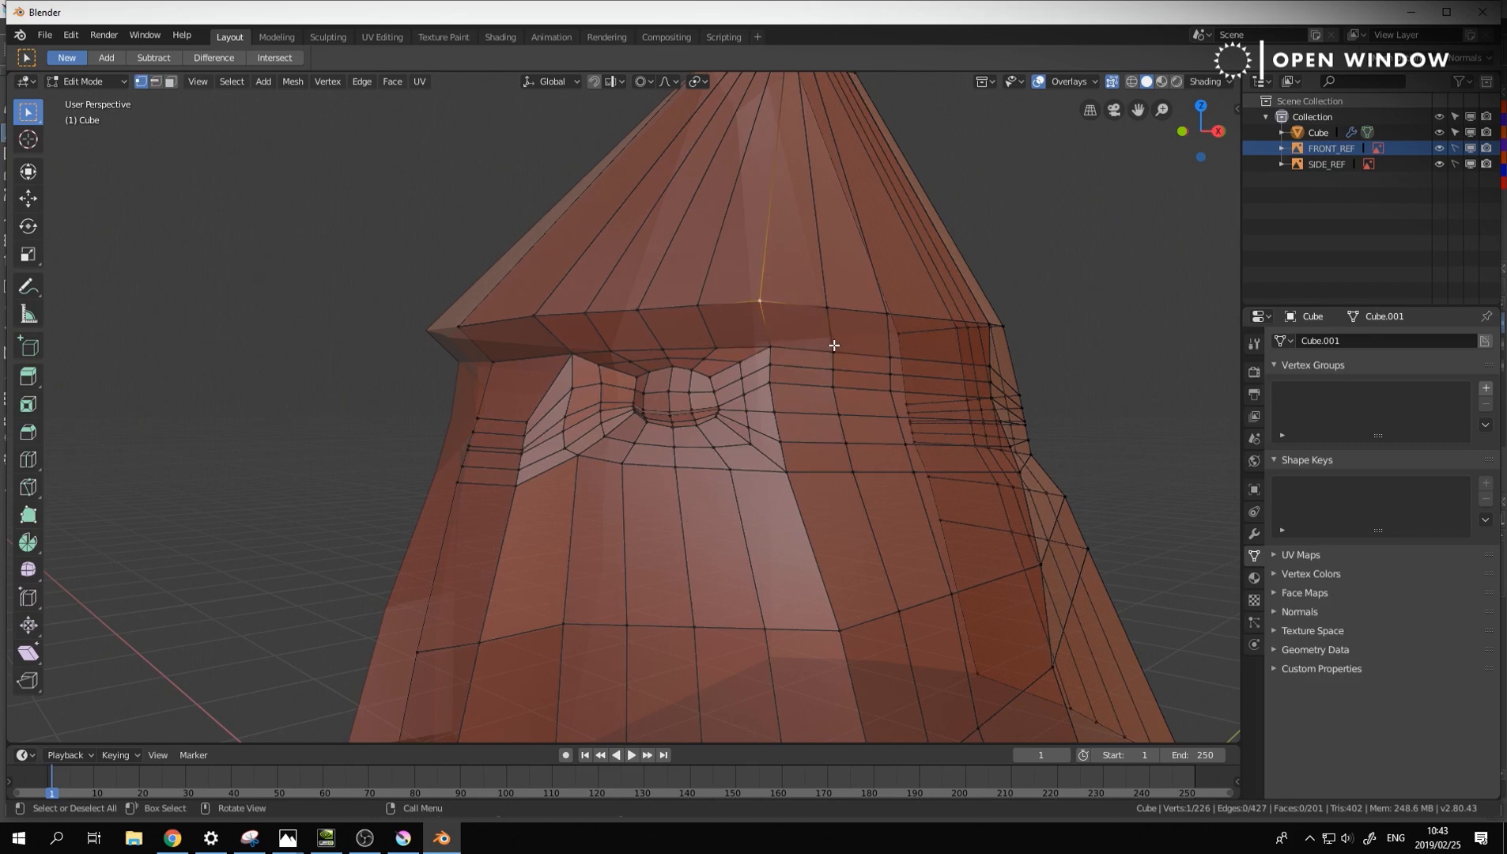
{"action": "left_click", "coordinate": [832, 352], "text": "shift"}
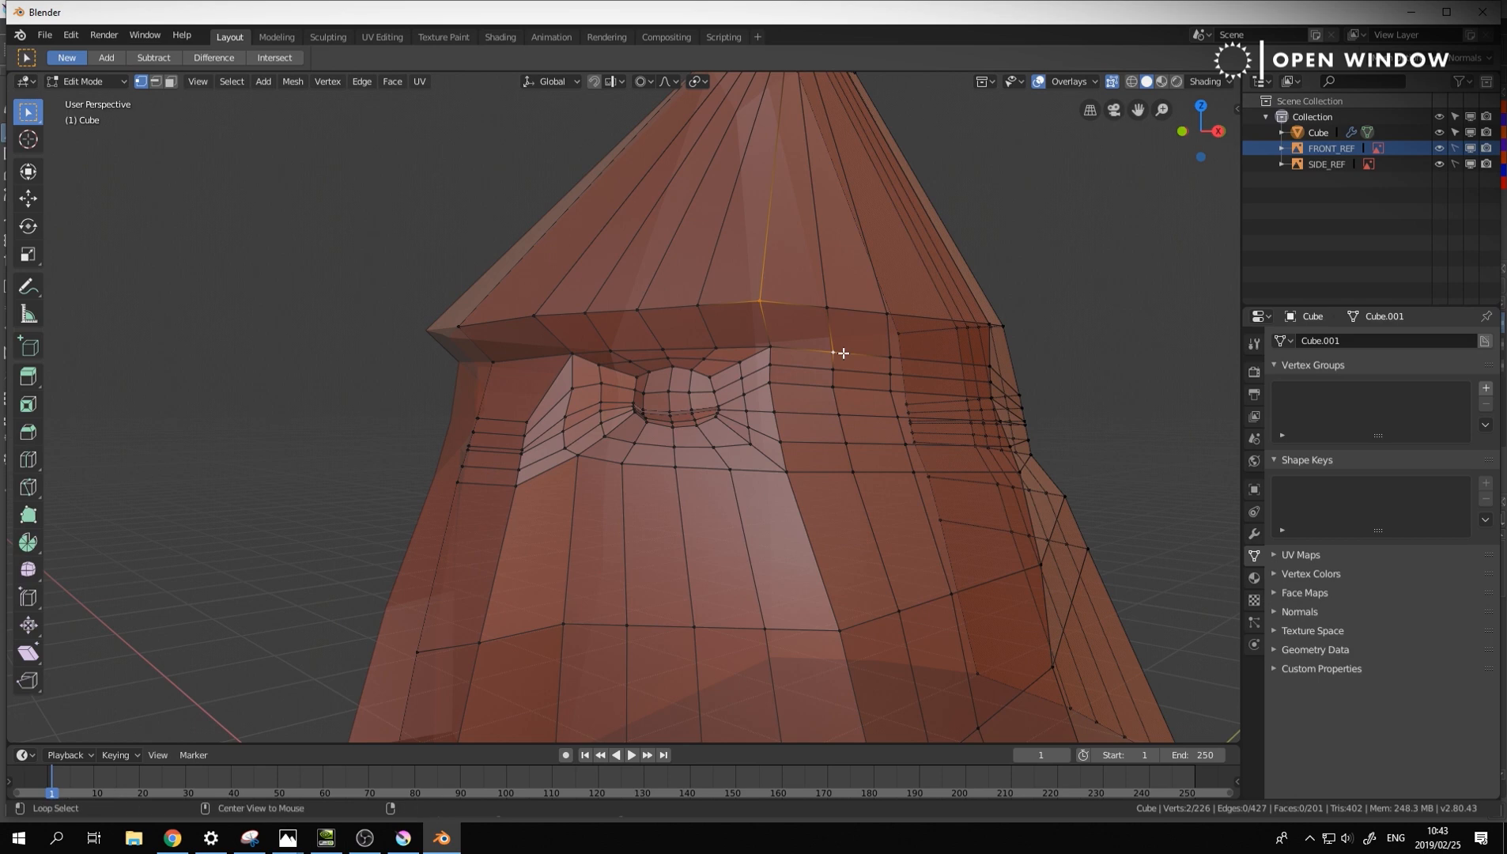
{"action": "key", "text": "alt+m"}
{"action": "left_click", "coordinate": [833, 385]}
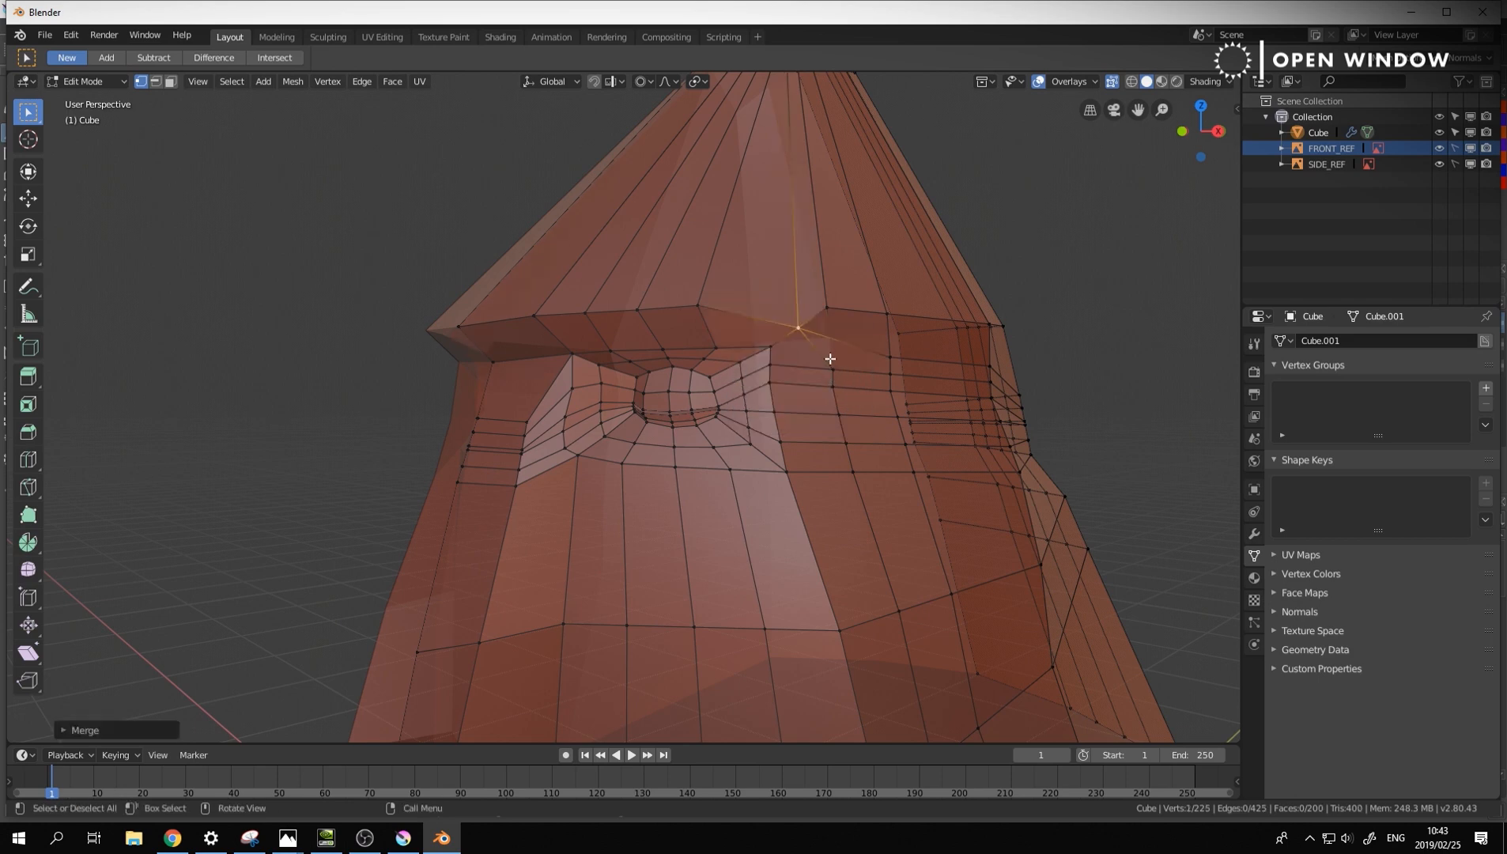
Nudge the merged brow vertex slightly up and shift the eye surround's upper outer corner inward, then turn off proportional editing
{"action": "left_click", "coordinate": [799, 325]}
{"action": "key", "text": "g"}
{"action": "left_click", "coordinate": [804, 319]}
{"action": "key", "text": "g"}
{"action": "left_click", "coordinate": [730, 312]}
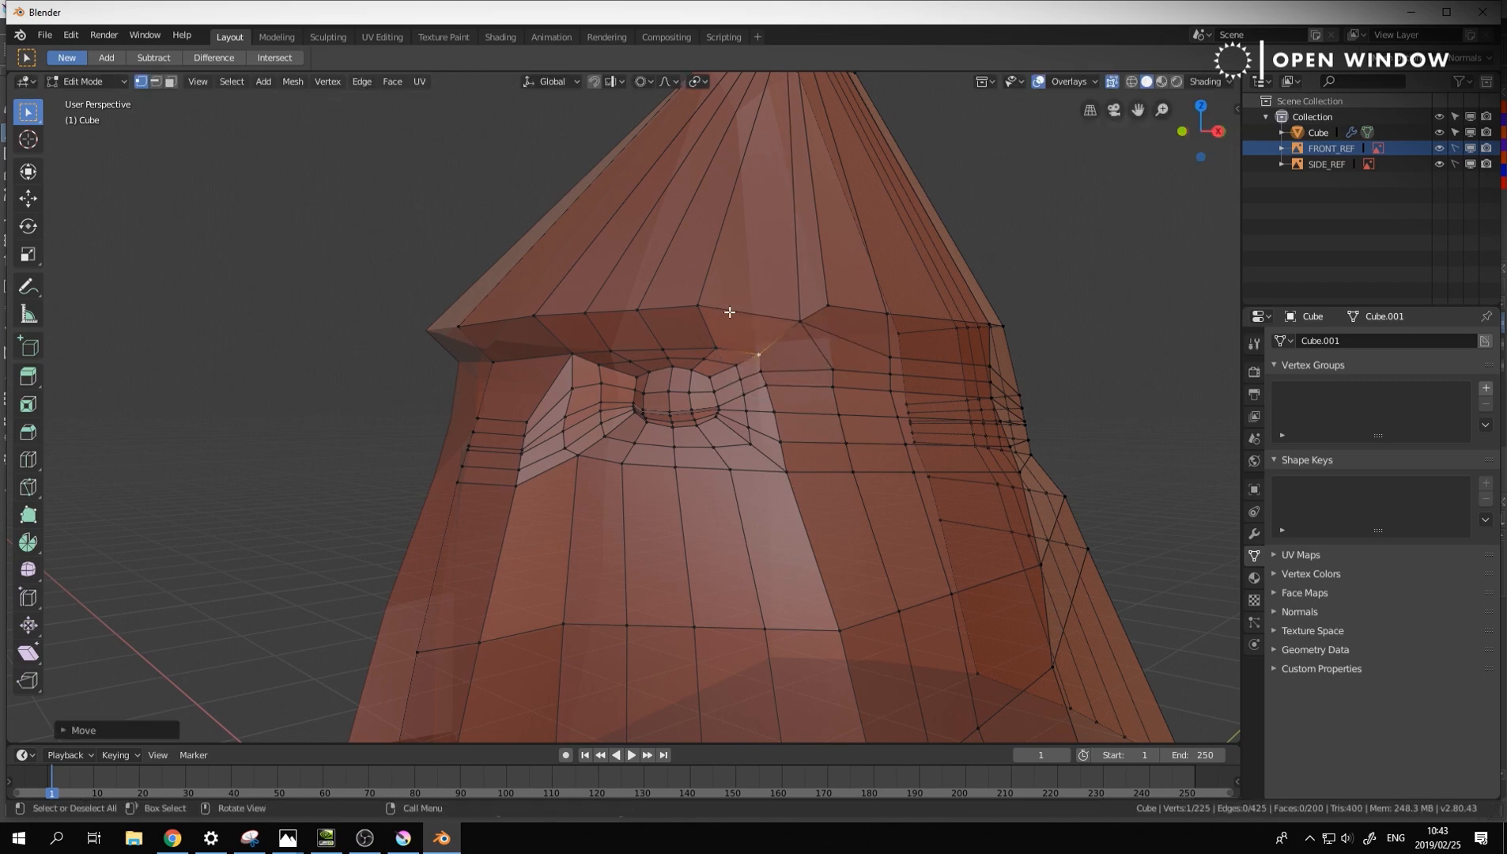
{"action": "left_click", "coordinate": [650, 80]}
{"action": "left_click", "coordinate": [664, 118]}
{"action": "scroll", "coordinate": [801, 442], "scroll_direction": "up", "scroll_amount": 3}
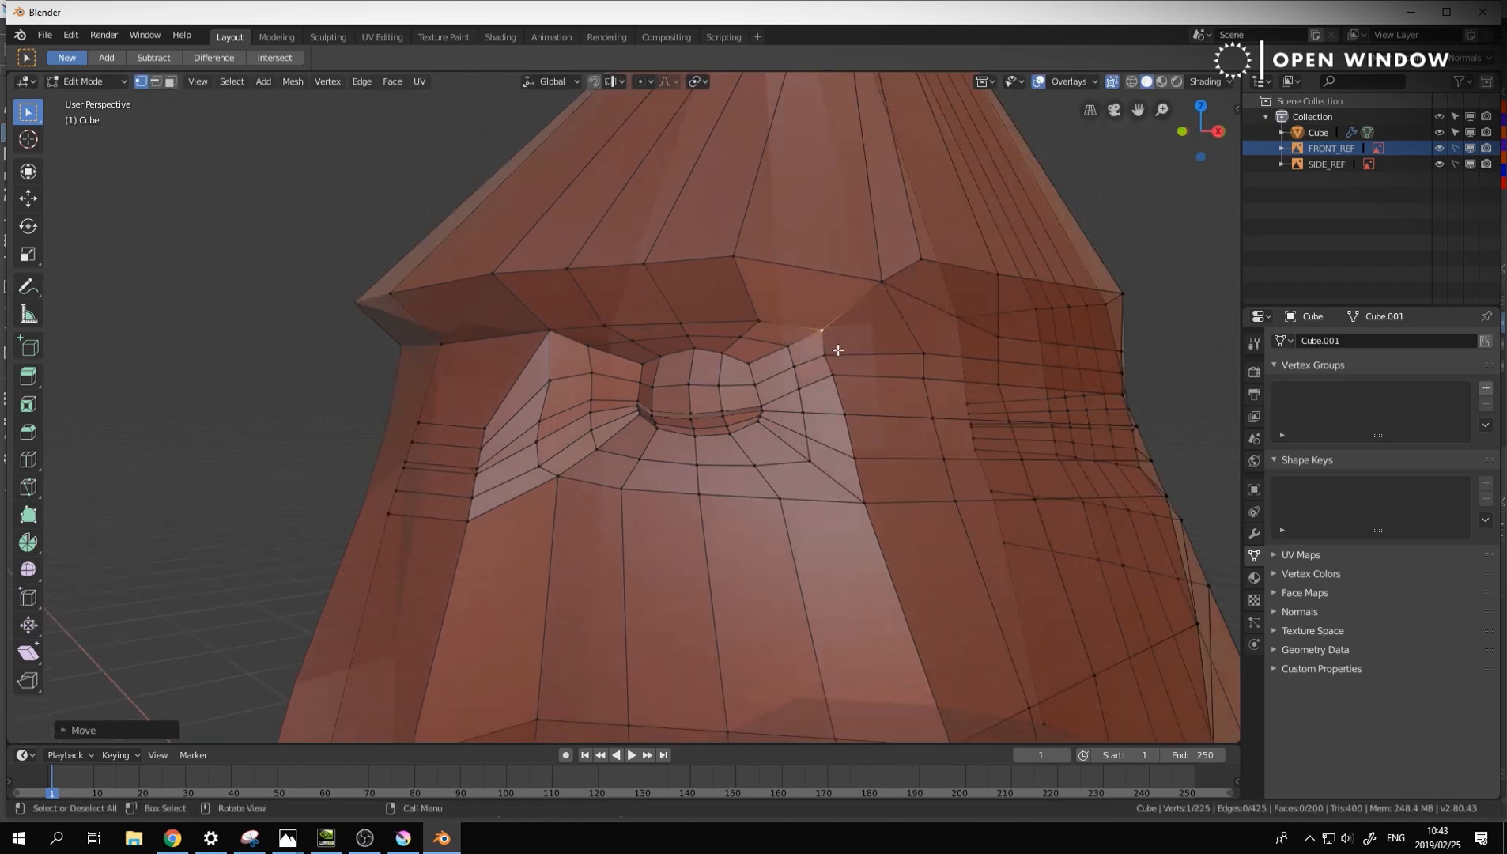
Add a centered horizontal edge loop across the cheek below the eye, running around the side of the head
{"action": "scroll", "coordinate": [970, 568], "scroll_direction": "down", "scroll_amount": 2}
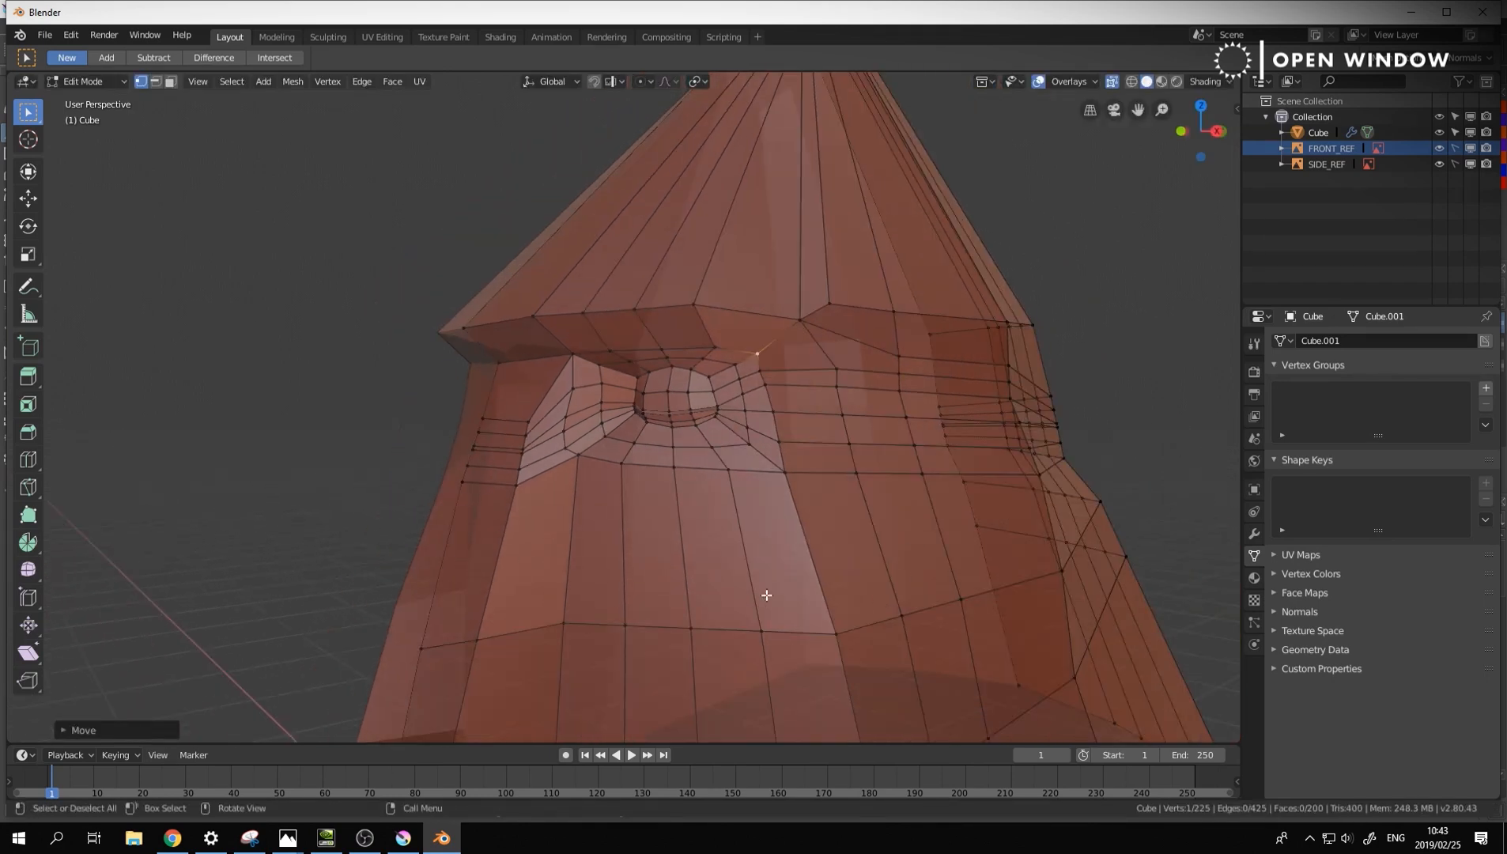
{"action": "mouse_move", "coordinate": [619, 545]}
{"action": "middle_mouse_down"}
{"action": "mouse_move", "coordinate": [663, 534]}
{"action": "mouse_move", "coordinate": [623, 538]}
{"action": "middle_mouse_up"}
{"action": "key", "text": "ctrl+r"}
{"action": "left_click", "coordinate": [840, 563]}
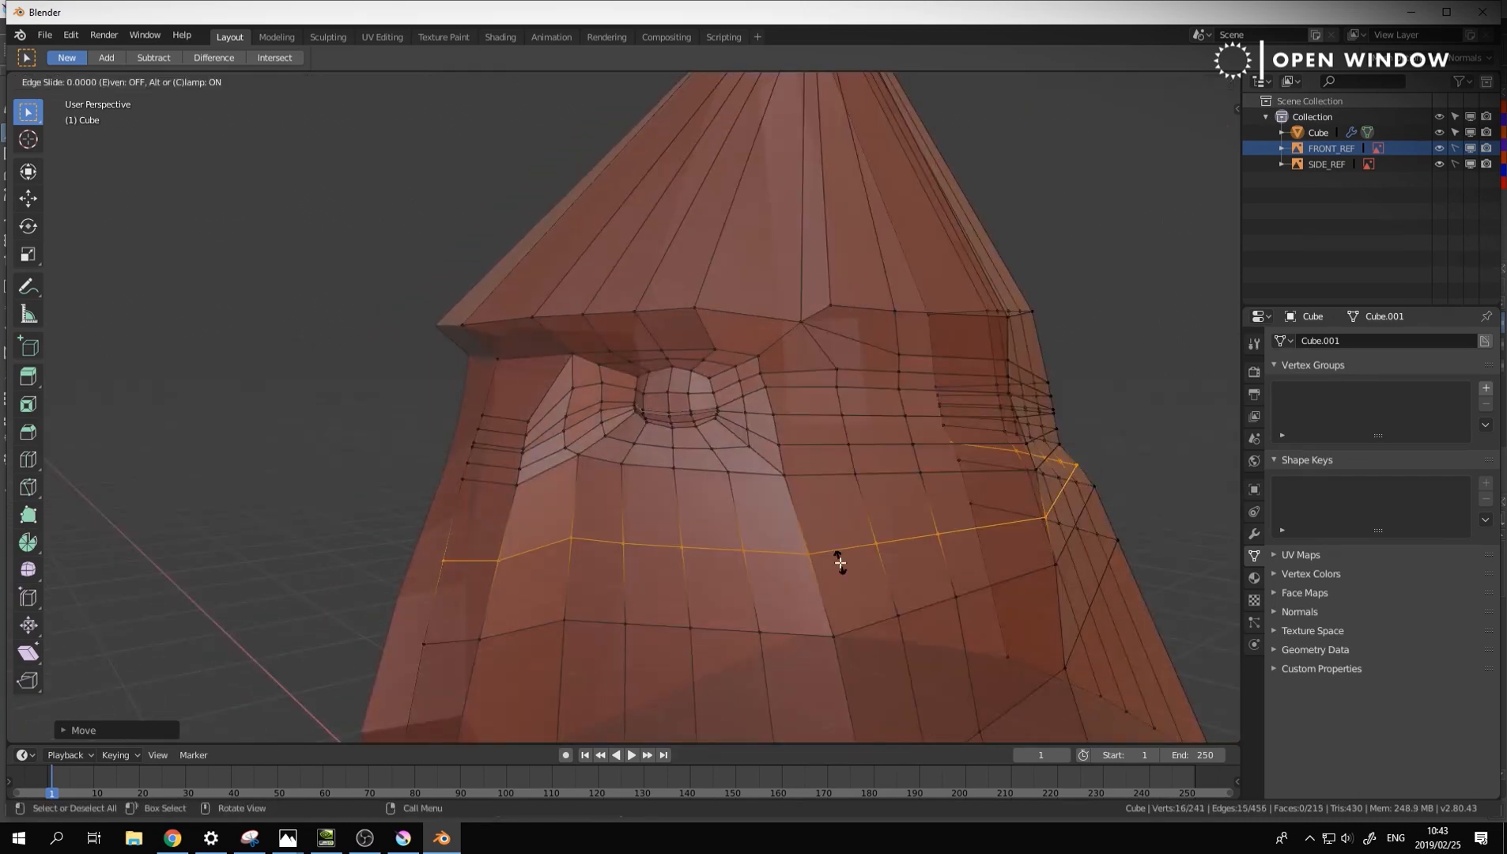
{"action": "left_click", "coordinate": [841, 563]}
Merge two diagonal vertices below the eye surround's lower outer corner, one of them on the new cheek loop, at their center
{"action": "left_click", "coordinate": [855, 476]}
{"action": "left_click", "coordinate": [812, 554], "text": "shift"}
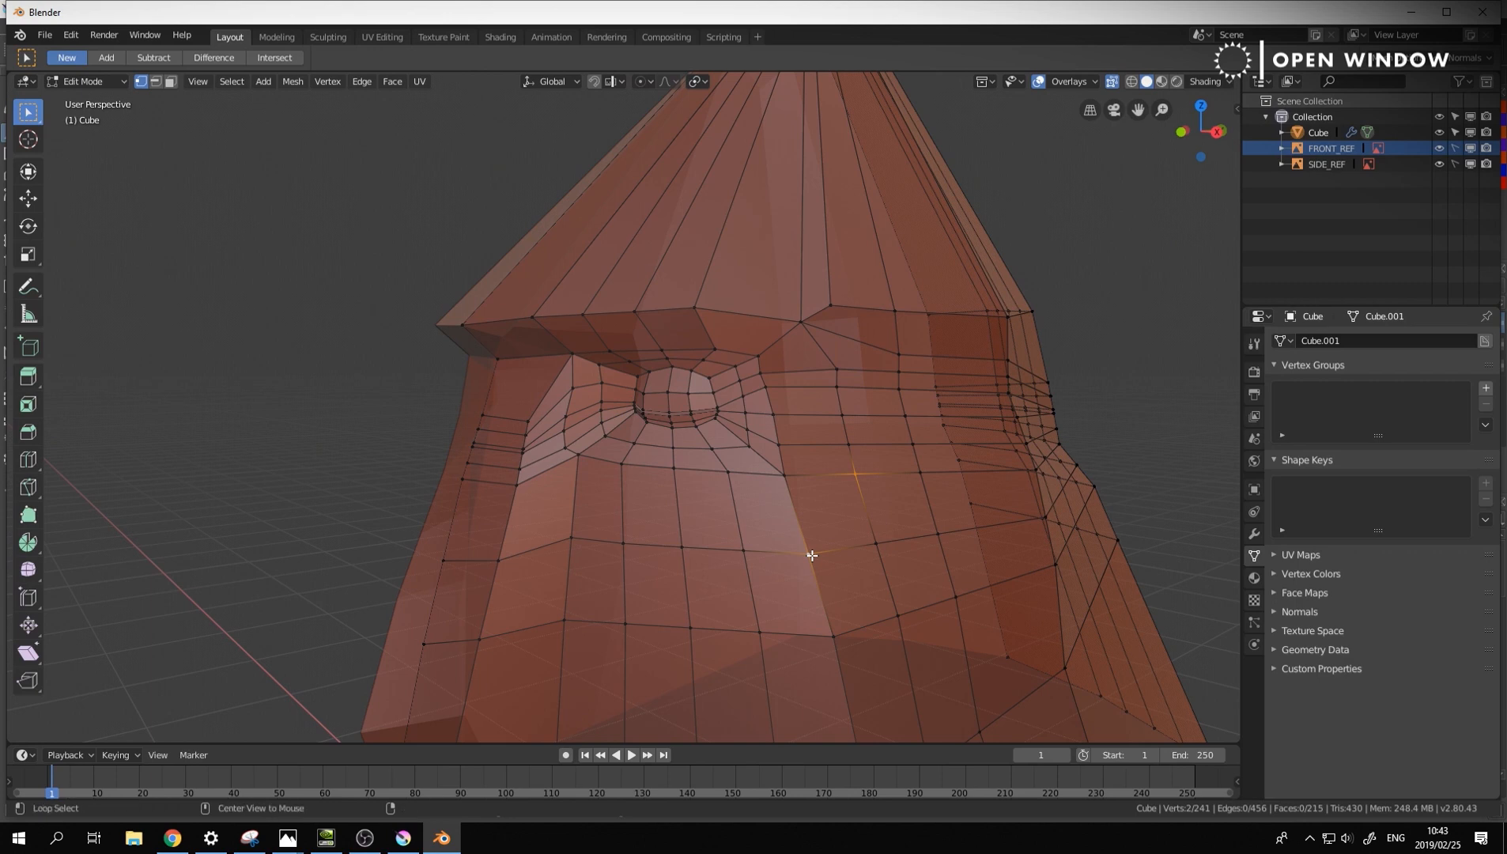
{"action": "key", "text": "alt+m"}
{"action": "left_click", "coordinate": [811, 554]}
{"action": "middle_click_drag", "start_coordinate": [811, 554], "coordinate": [788, 420]}
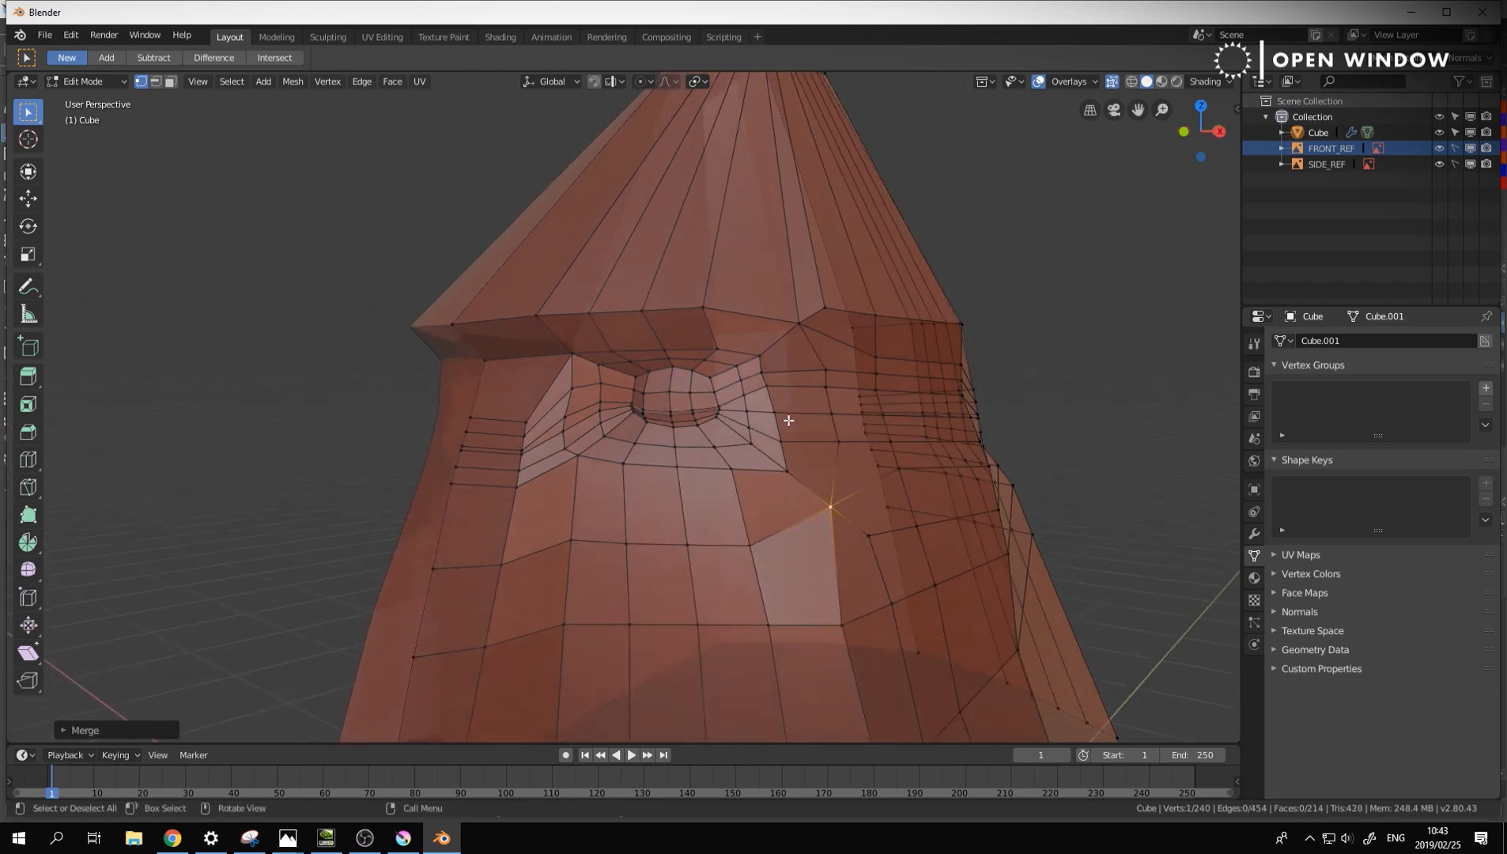
{"action": "scroll", "coordinate": [762, 507], "scroll_direction": "up", "scroll_amount": 2}
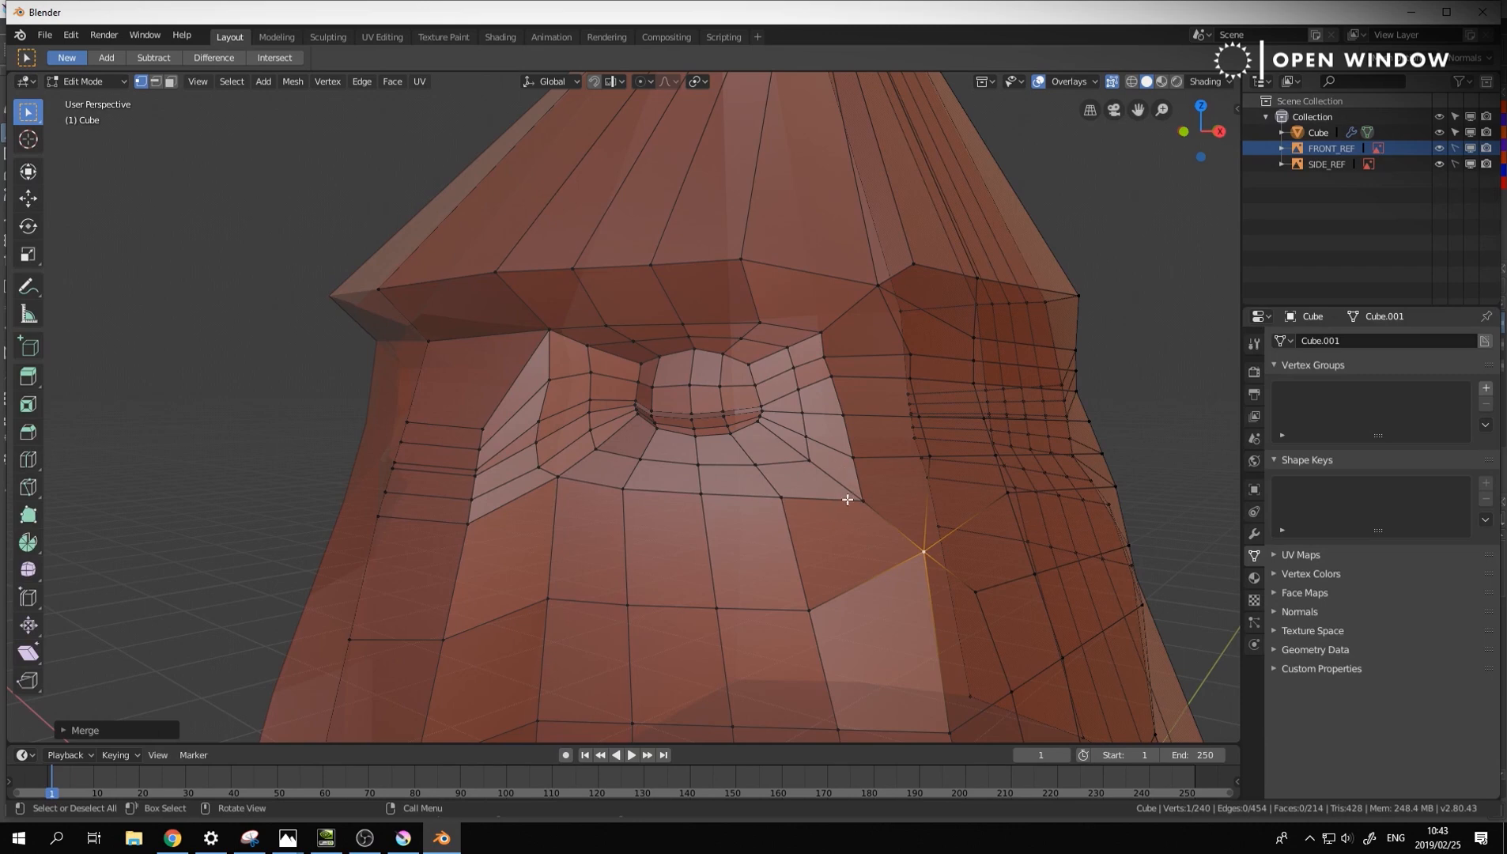
Sculpt around the eye with the Grab brush and smoothing strokes to even out the outer corner, cheek and nose-side topology
{"action": "key", "text": "ctrl+Tab"}
{"action": "left_click", "coordinate": [852, 581]}
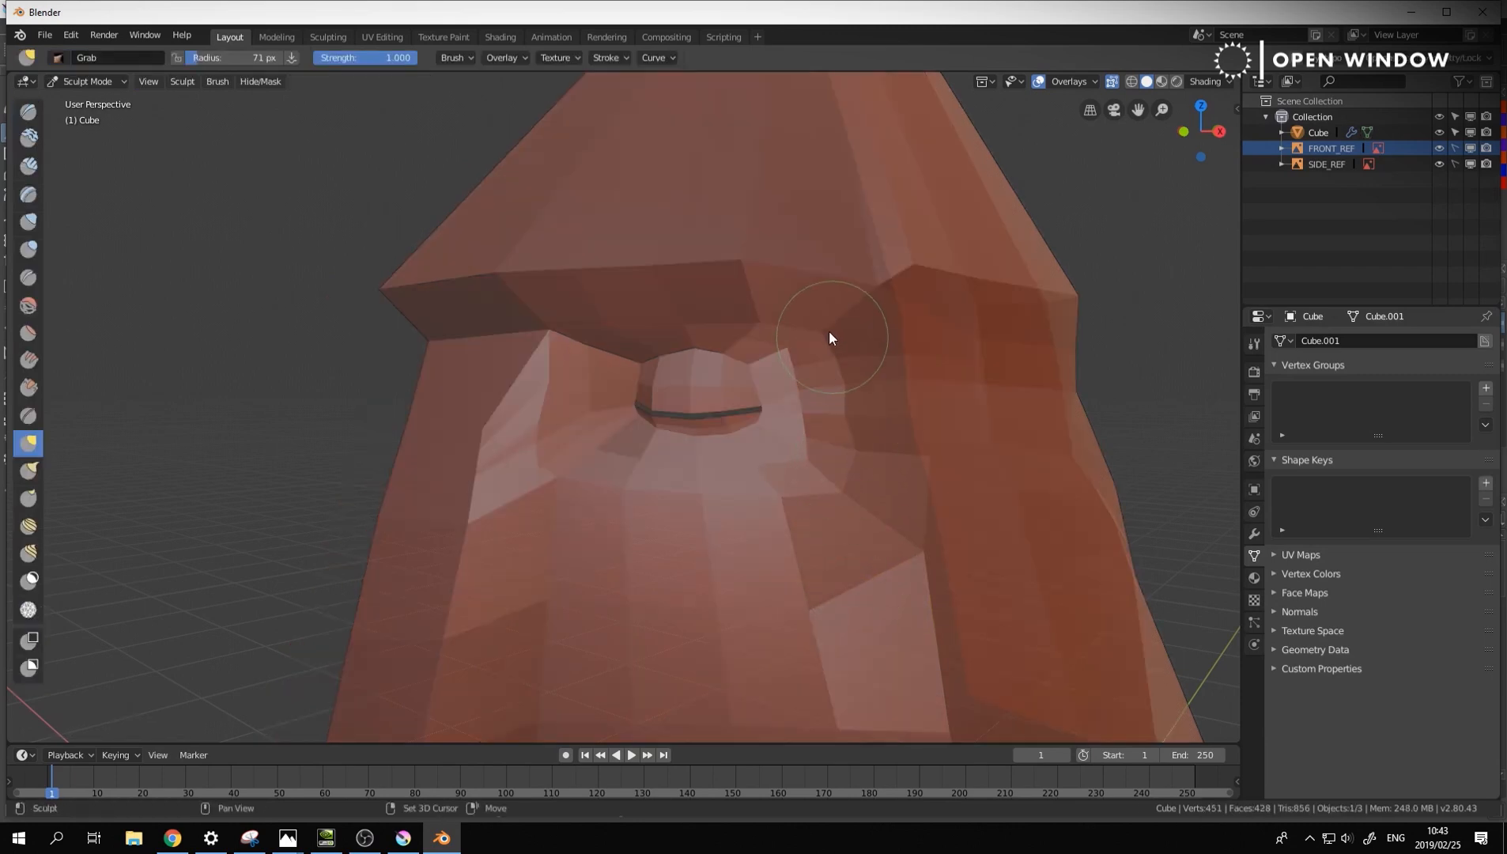
{"action": "left_click_drag", "start_coordinate": [829, 338], "coordinate": [858, 378]}
{"action": "left_click_drag", "start_coordinate": [864, 460], "coordinate": [862, 451]}
{"action": "mouse_move", "coordinate": [794, 348]}
{"action": "left_mouse_down"}
{"action": "mouse_move", "coordinate": [881, 445]}
{"action": "mouse_move", "coordinate": [856, 514]}
{"action": "left_mouse_up"}
{"action": "left_click_drag", "start_coordinate": [707, 498], "coordinate": [702, 520]}
{"action": "mouse_move", "coordinate": [597, 522]}
{"action": "left_mouse_down", "text": "shift"}
{"action": "mouse_move", "coordinate": [791, 506]}
{"action": "mouse_move", "coordinate": [789, 531]}
{"action": "mouse_move", "coordinate": [885, 483]}
{"action": "left_mouse_up", "text": "shift"}
{"action": "left_click_drag", "start_coordinate": [873, 407], "coordinate": [900, 494], "text": "shift"}
{"action": "middle_click_drag", "start_coordinate": [902, 501], "coordinate": [910, 501]}
{"action": "mouse_move", "coordinate": [540, 421]}
{"action": "left_mouse_down", "text": "shift"}
{"action": "mouse_move", "coordinate": [482, 444]}
{"action": "mouse_move", "coordinate": [462, 434]}
{"action": "mouse_move", "coordinate": [480, 498]}
{"action": "left_mouse_up", "text": "shift"}
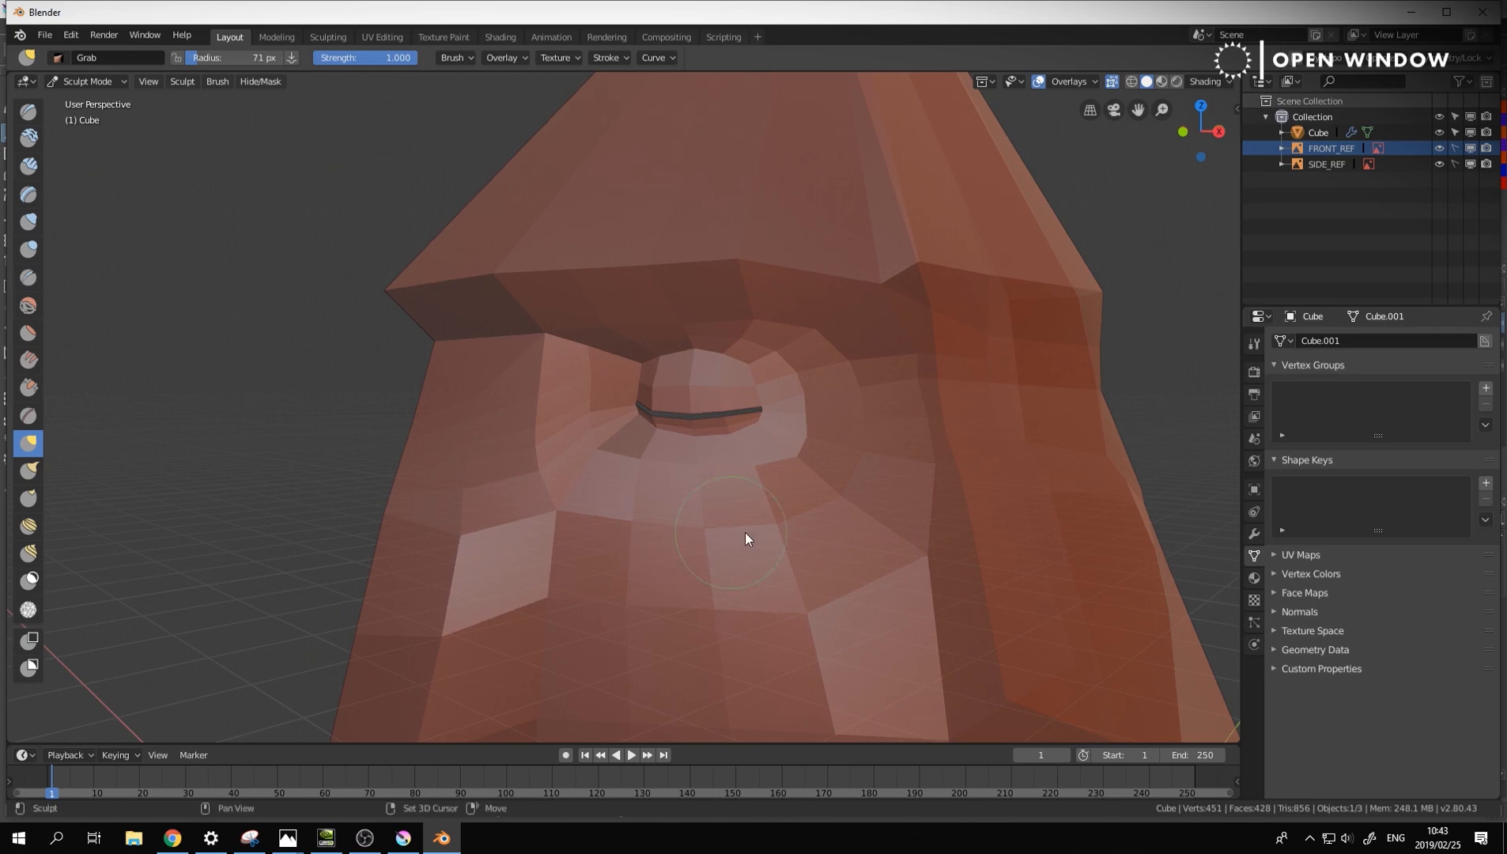
Return to Edit Mode and examine the face loops turning at the merged corners above and below the eye by selecting both
{"action": "mouse_move", "coordinate": [746, 538]}
{"action": "middle_mouse_down"}
{"action": "mouse_move", "coordinate": [871, 528]}
{"action": "mouse_move", "coordinate": [759, 524]}
{"action": "mouse_move", "coordinate": [773, 501]}
{"action": "mouse_move", "coordinate": [715, 508]}
{"action": "mouse_move", "coordinate": [941, 495]}
{"action": "mouse_move", "coordinate": [821, 474]}
{"action": "middle_mouse_up"}
{"action": "key", "text": "Tab"}
{"action": "scroll", "coordinate": [925, 494], "scroll_direction": "down", "scroll_amount": 1}
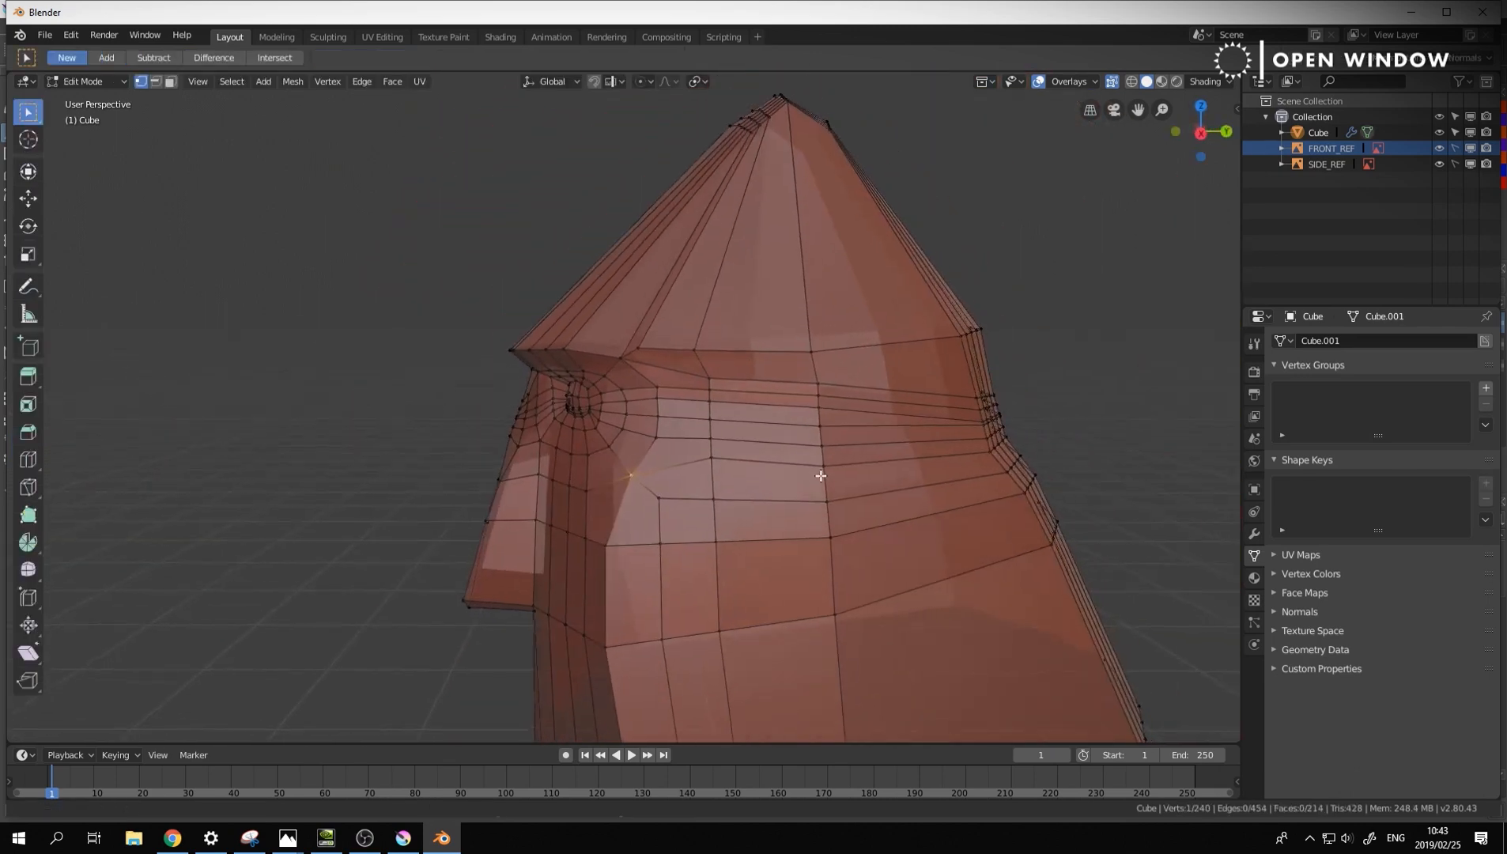
{"action": "scroll", "coordinate": [810, 494], "scroll_direction": "up", "scroll_amount": 1}
{"action": "scroll", "coordinate": [694, 490], "scroll_direction": "down", "scroll_amount": 3}
{"action": "middle_click_drag", "start_coordinate": [695, 490], "coordinate": [747, 475]}
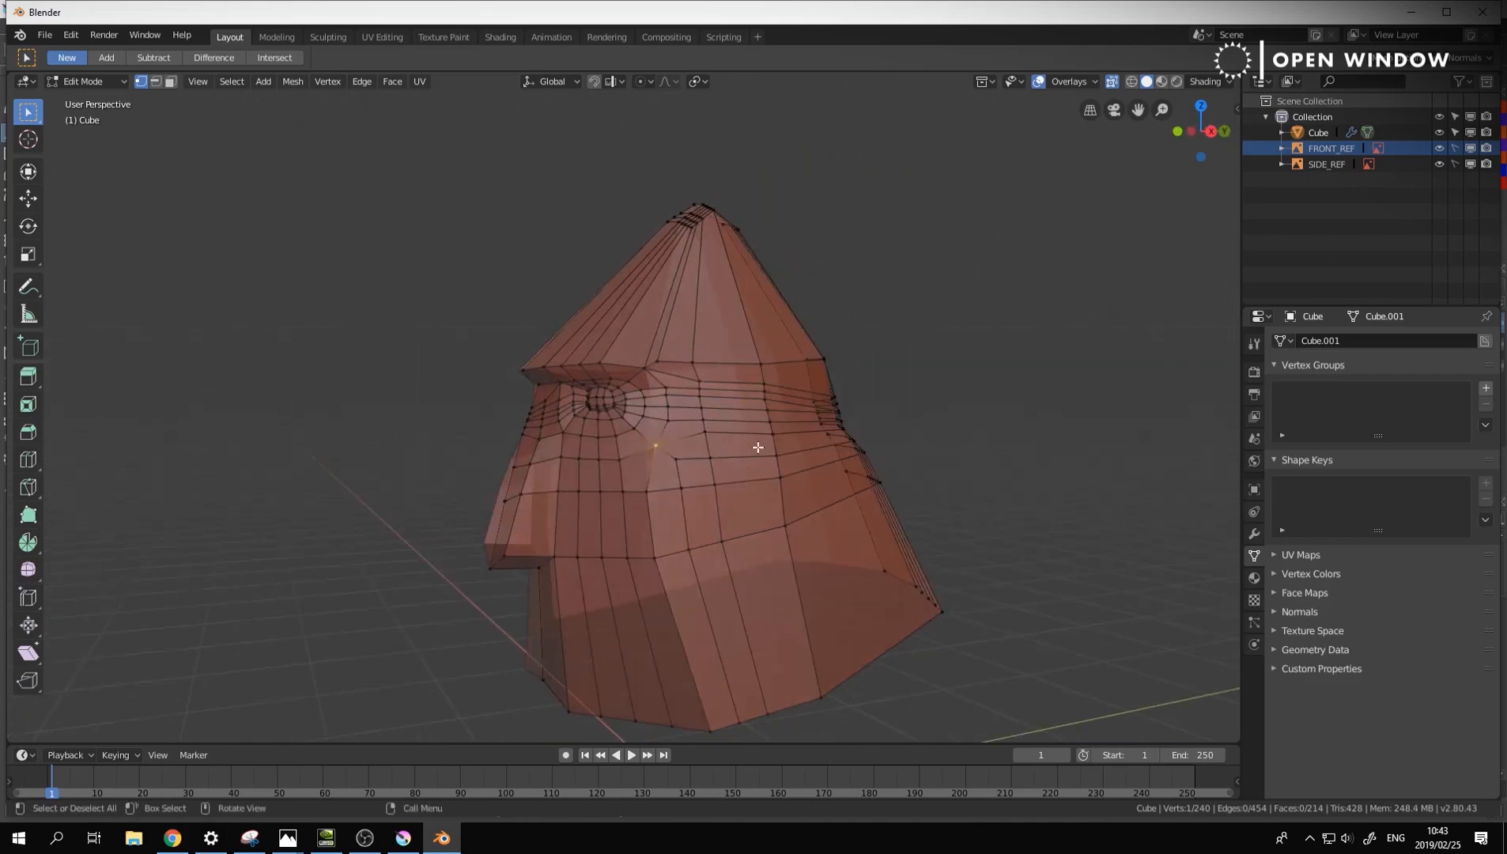
{"action": "key", "text": "3"}
{"action": "left_click", "coordinate": [781, 426], "text": "alt"}
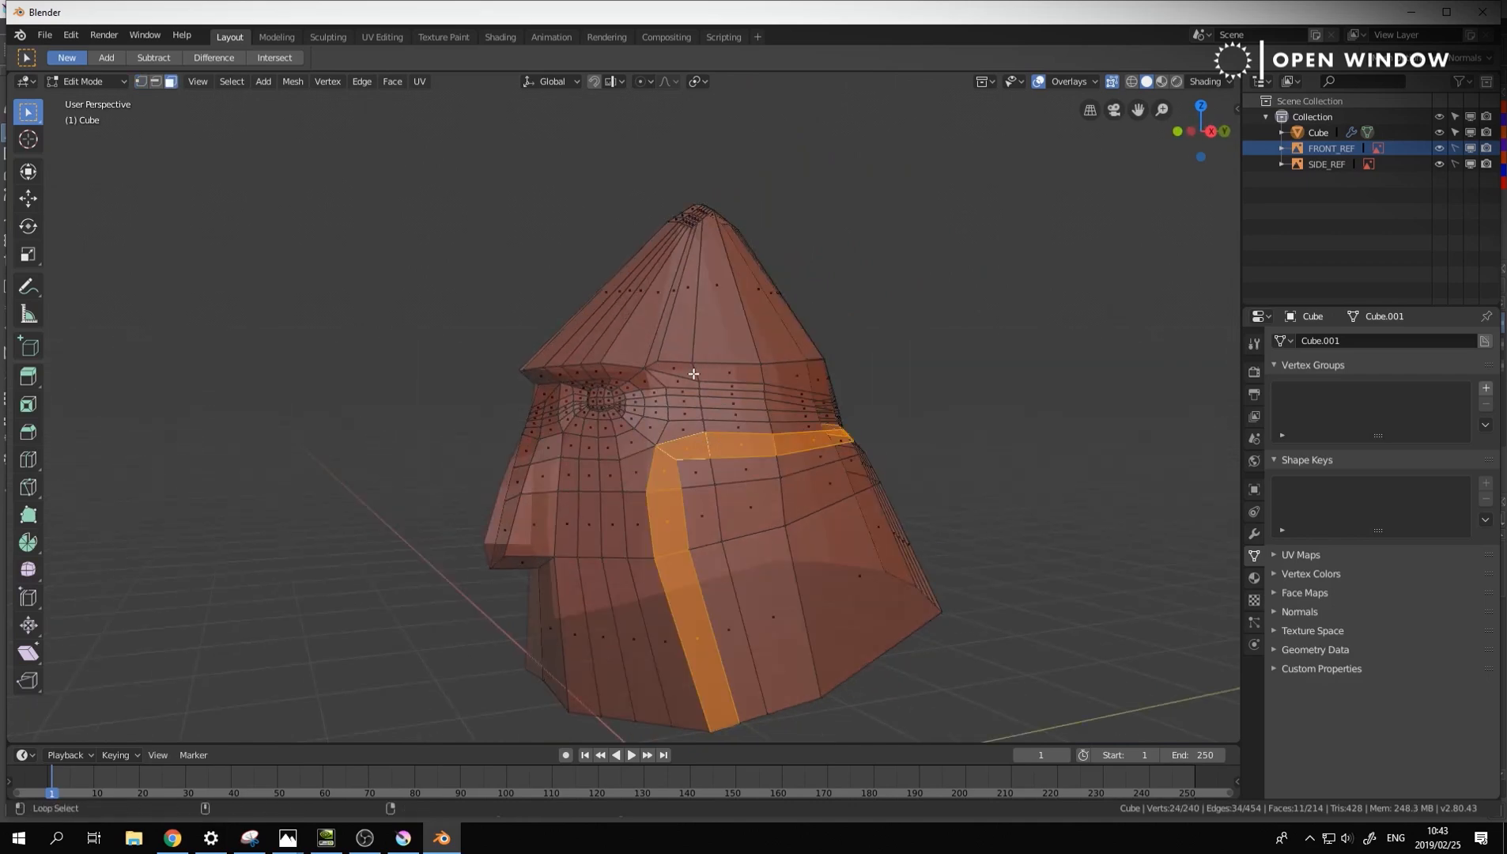
{"action": "left_click", "coordinate": [791, 372], "text": "alt+shift"}
{"action": "middle_click_drag", "start_coordinate": [785, 535], "coordinate": [675, 545]}
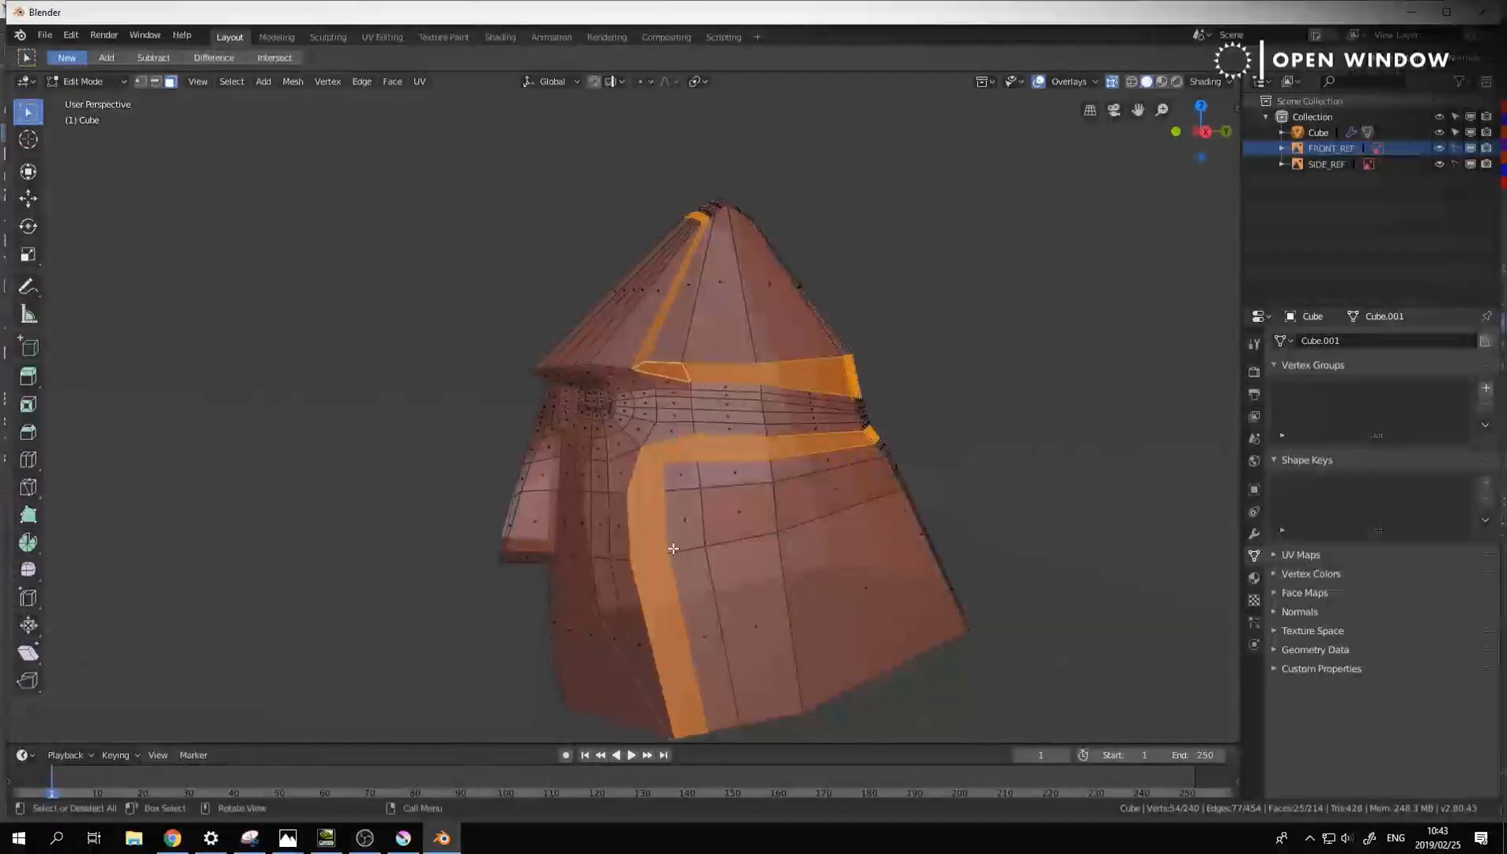
{"action": "scroll", "coordinate": [662, 528], "scroll_direction": "up", "scroll_amount": 1}
{"action": "scroll", "coordinate": [699, 528], "scroll_direction": "down", "scroll_amount": 1}
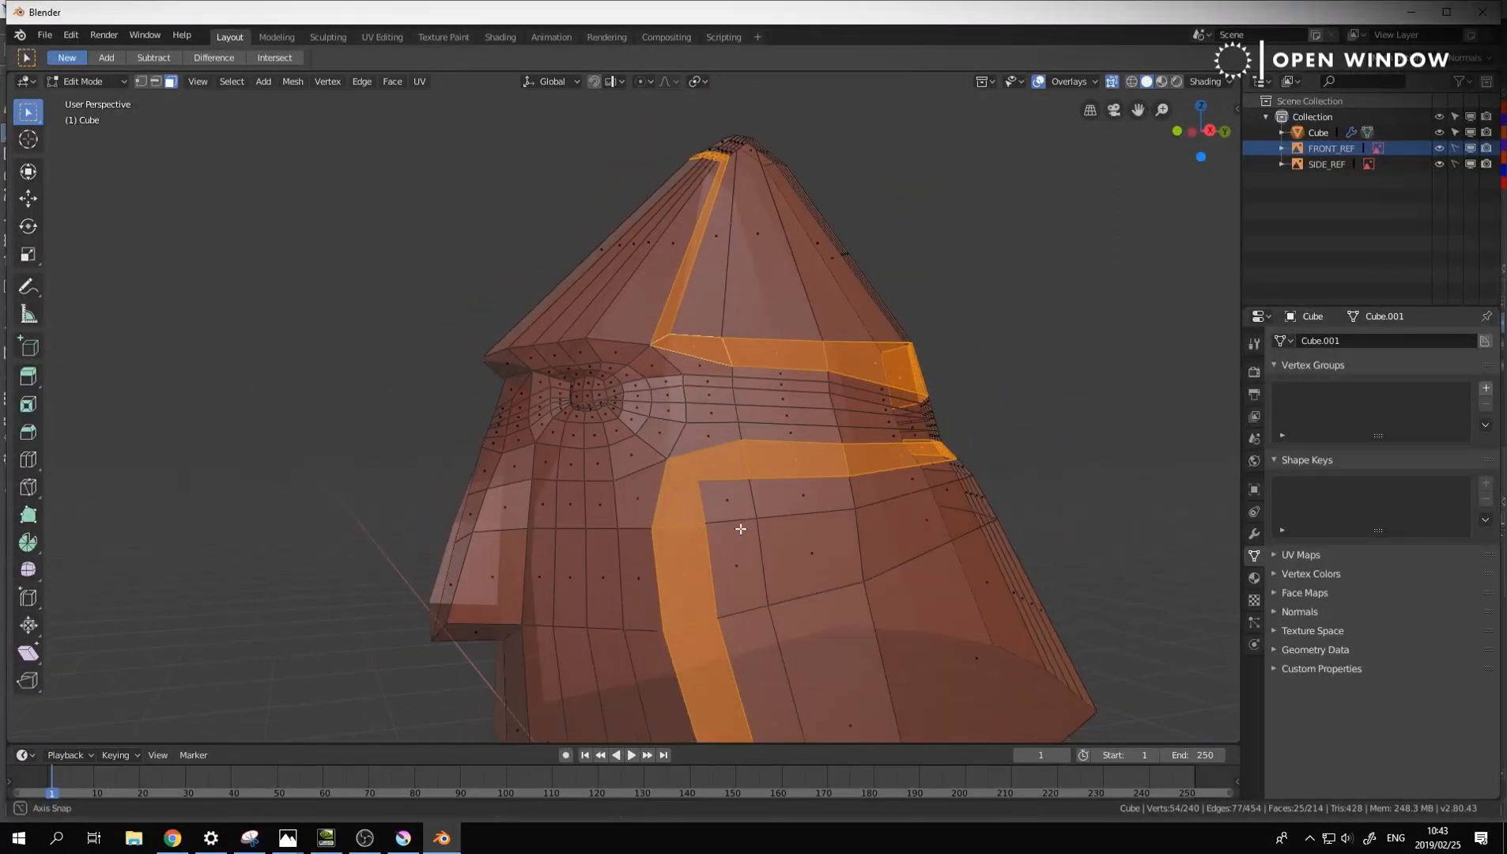
{"action": "scroll", "coordinate": [740, 528], "scroll_direction": "up", "scroll_amount": 1}
{"action": "middle_click_drag", "start_coordinate": [715, 522], "coordinate": [724, 423]}
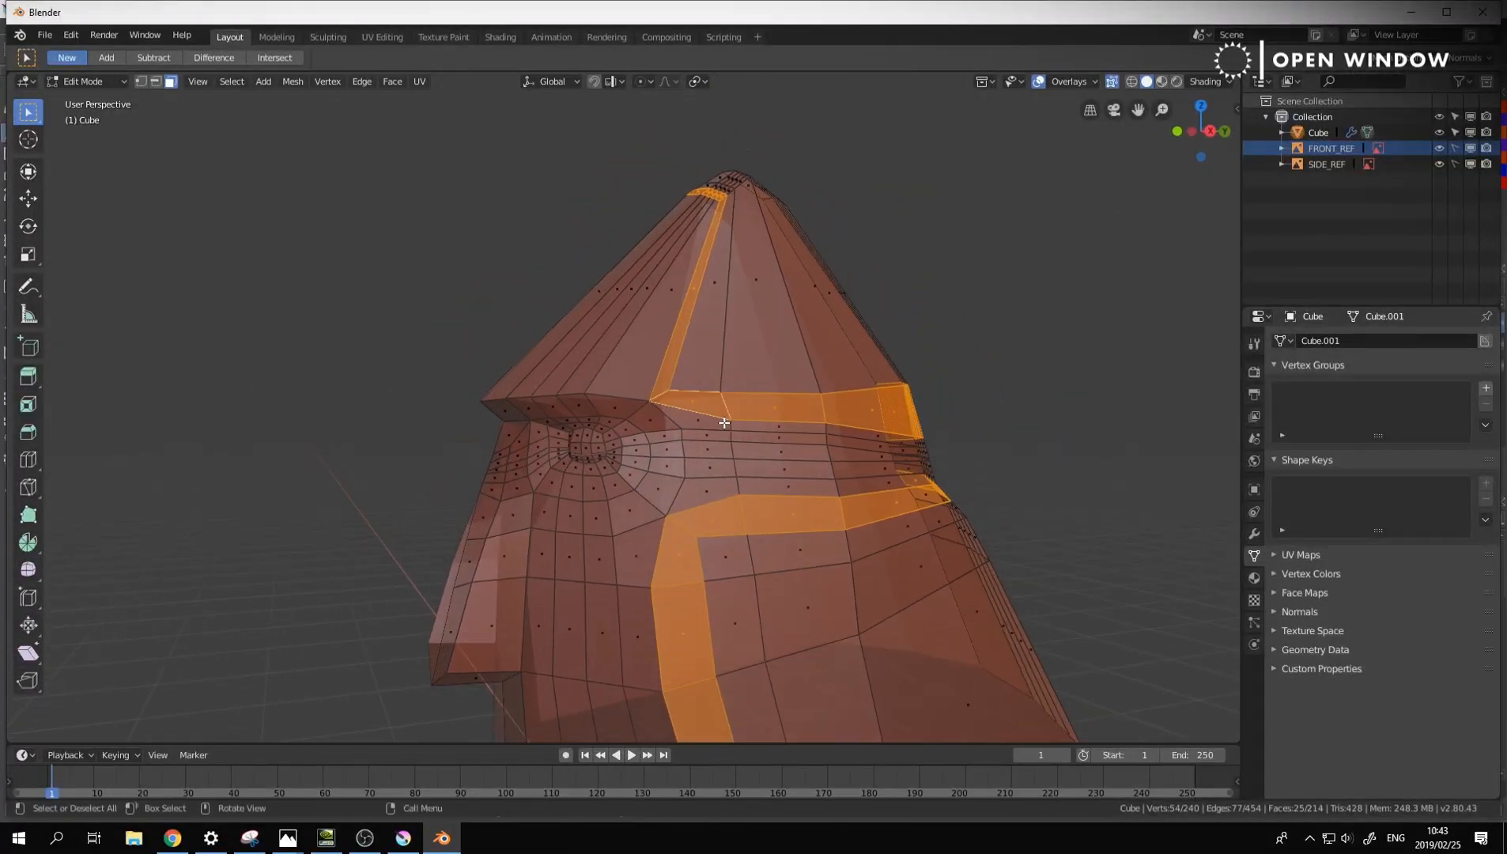
Delete the edge loop running from the top of the head down to the brow corner and back around the head
{"action": "key", "text": "2"}
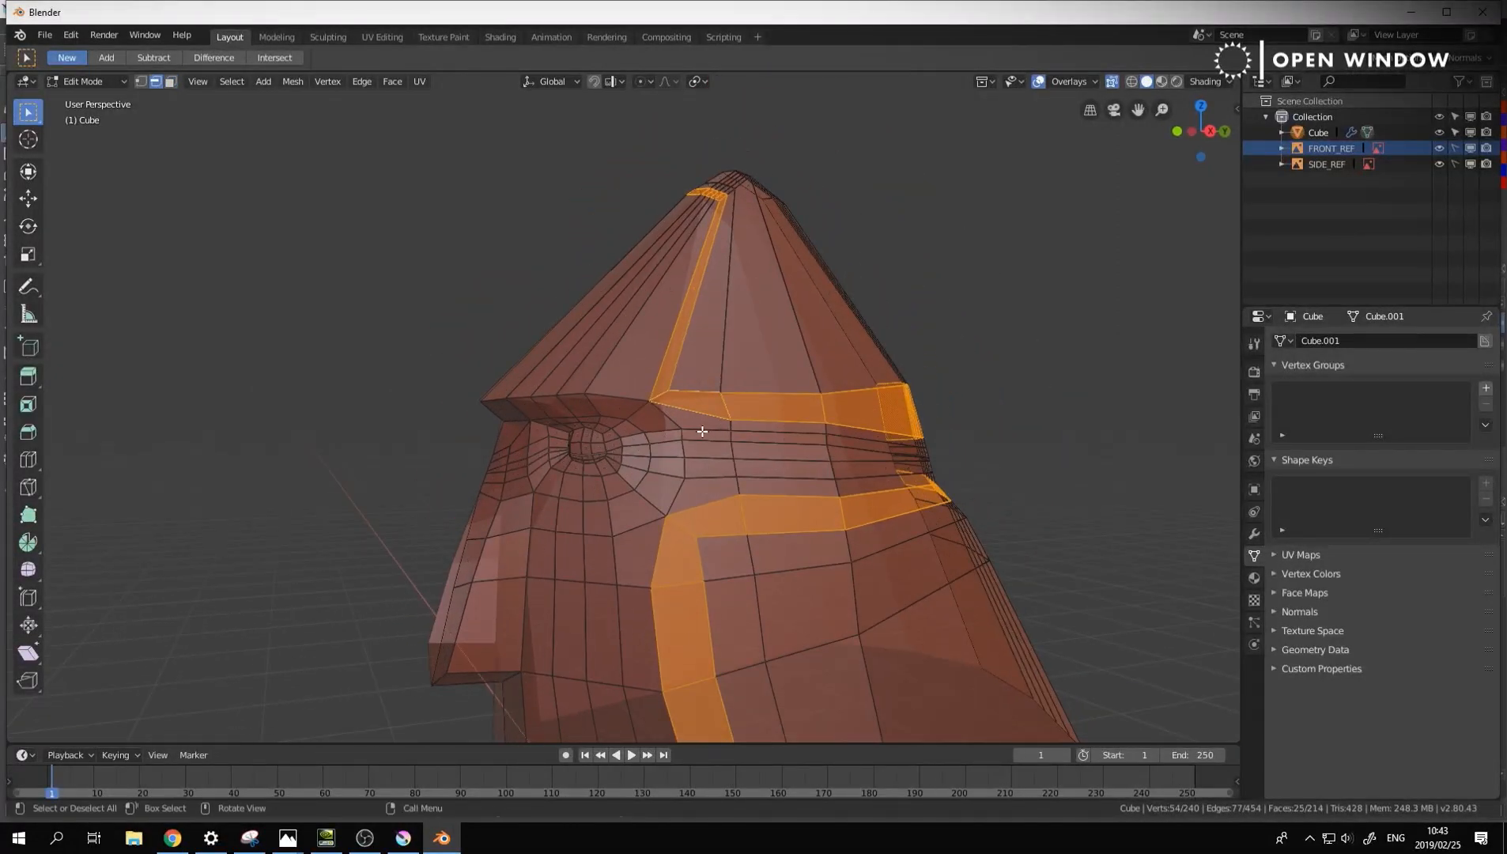
{"action": "left_click", "coordinate": [687, 362]}
{"action": "left_click", "coordinate": [676, 362]}
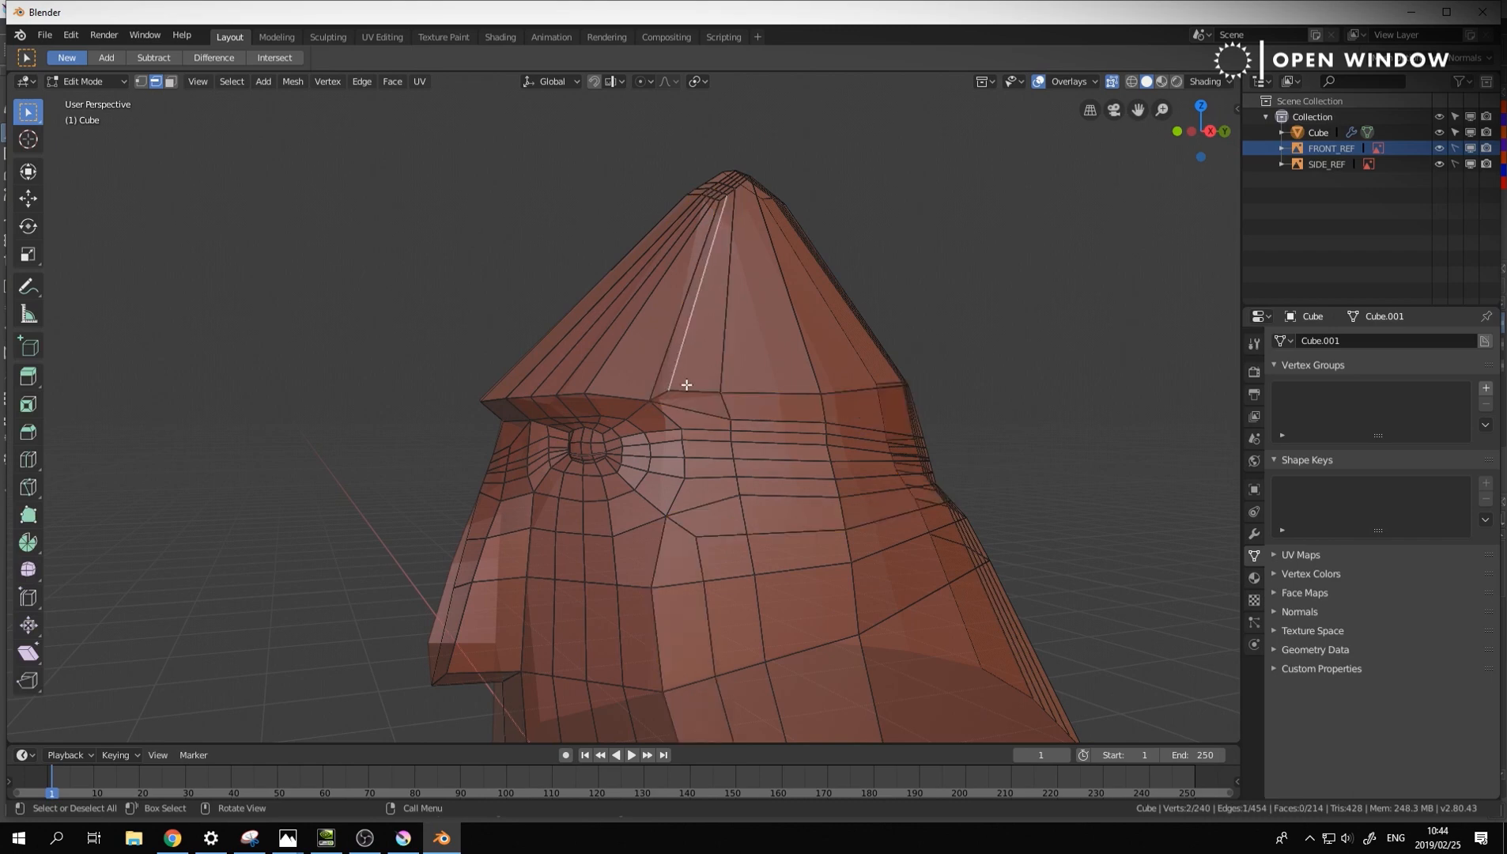
{"action": "left_click", "coordinate": [689, 389], "text": "alt+shift"}
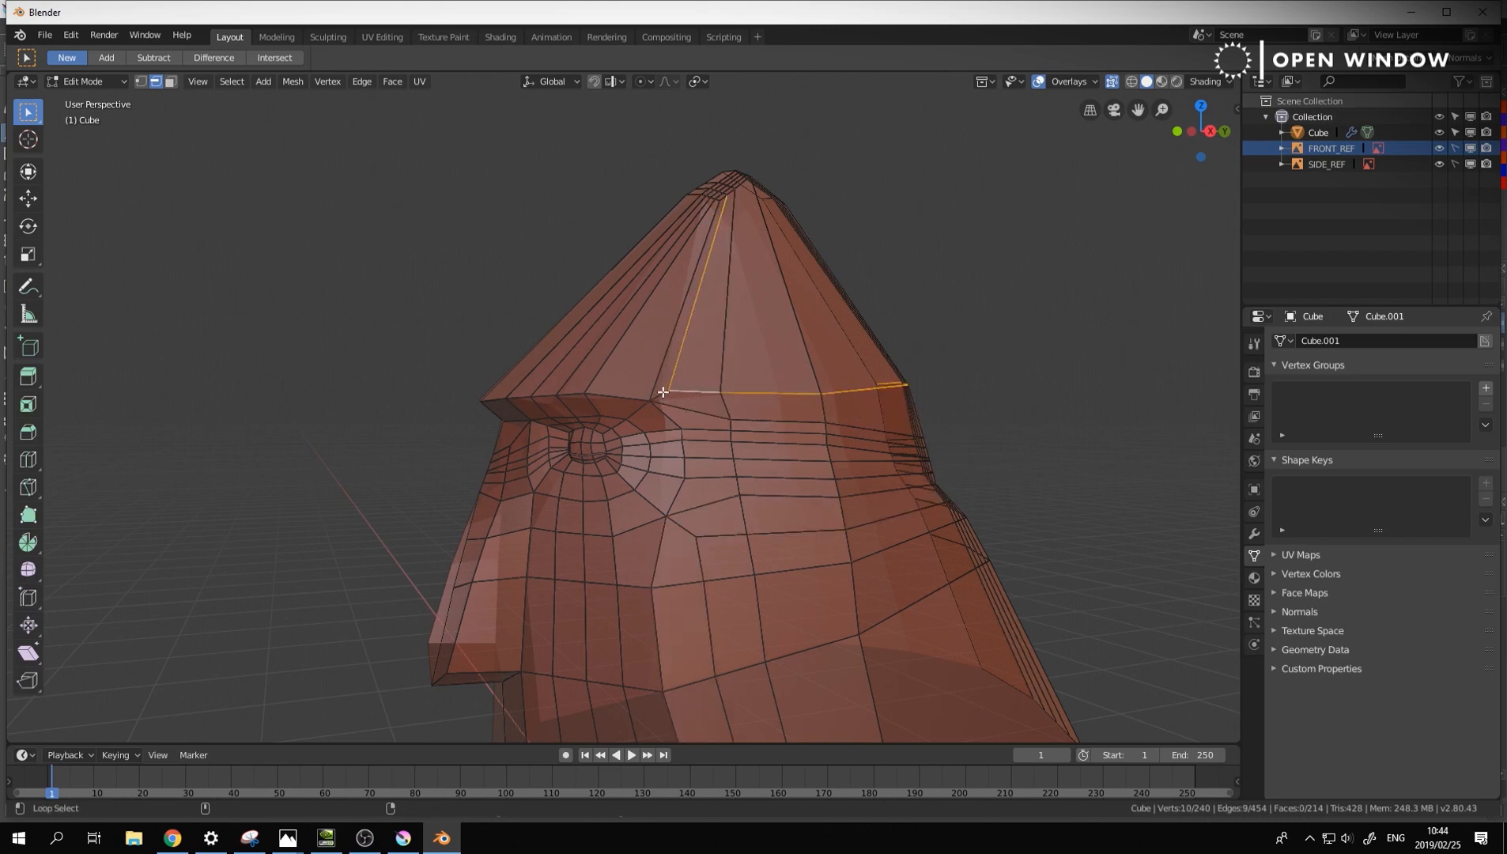
{"action": "left_click", "coordinate": [662, 391], "text": "shift"}
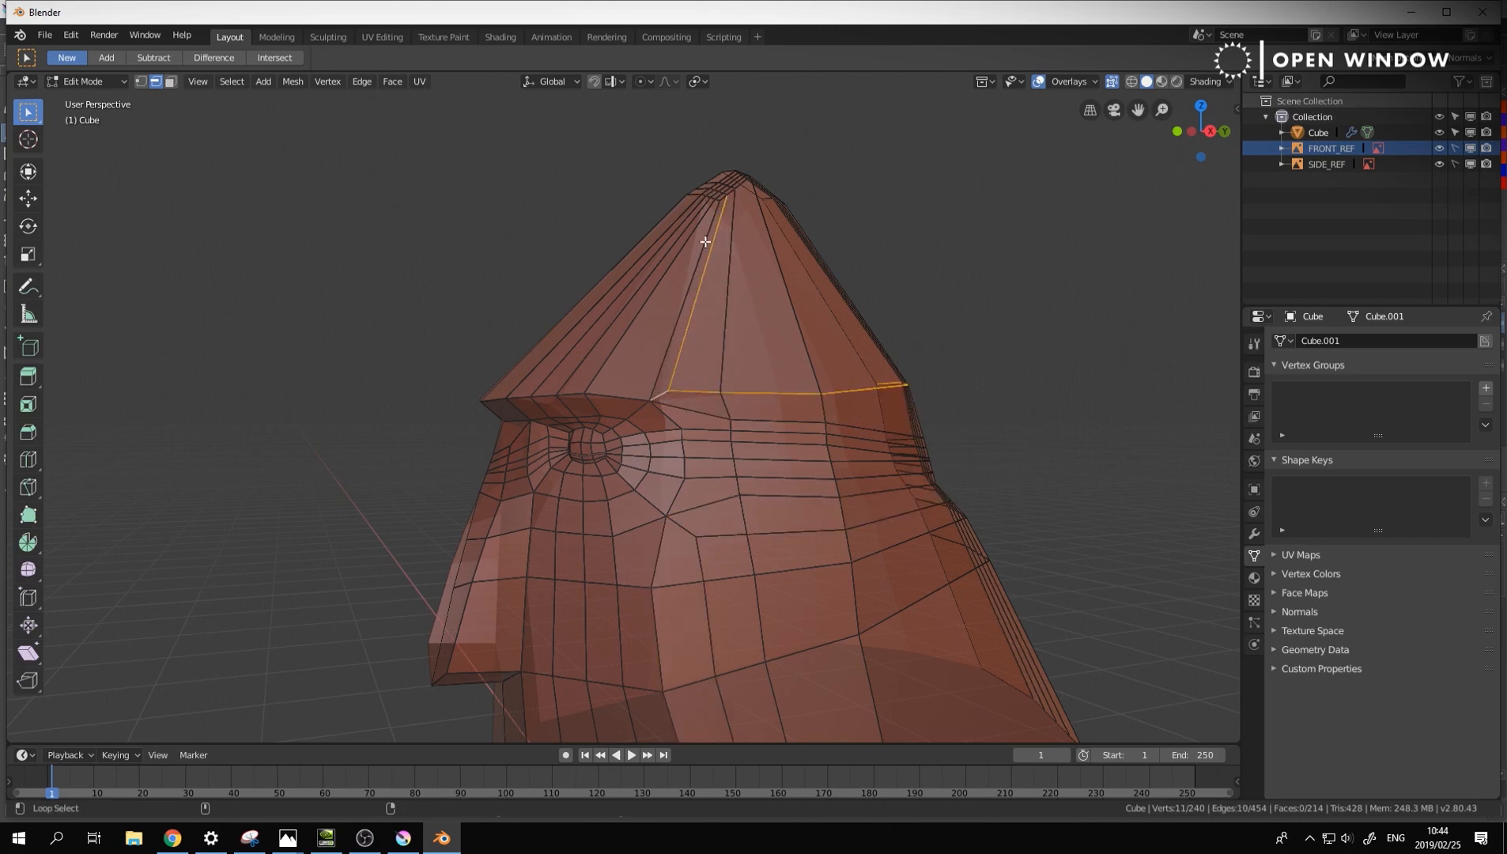
{"action": "left_click", "coordinate": [703, 188], "text": "alt+shift"}
{"action": "mouse_move", "coordinate": [749, 336]}
{"action": "middle_mouse_down"}
{"action": "mouse_move", "coordinate": [730, 340]}
{"action": "mouse_move", "coordinate": [777, 340]}
{"action": "middle_mouse_up"}
{"action": "key", "text": "x"}
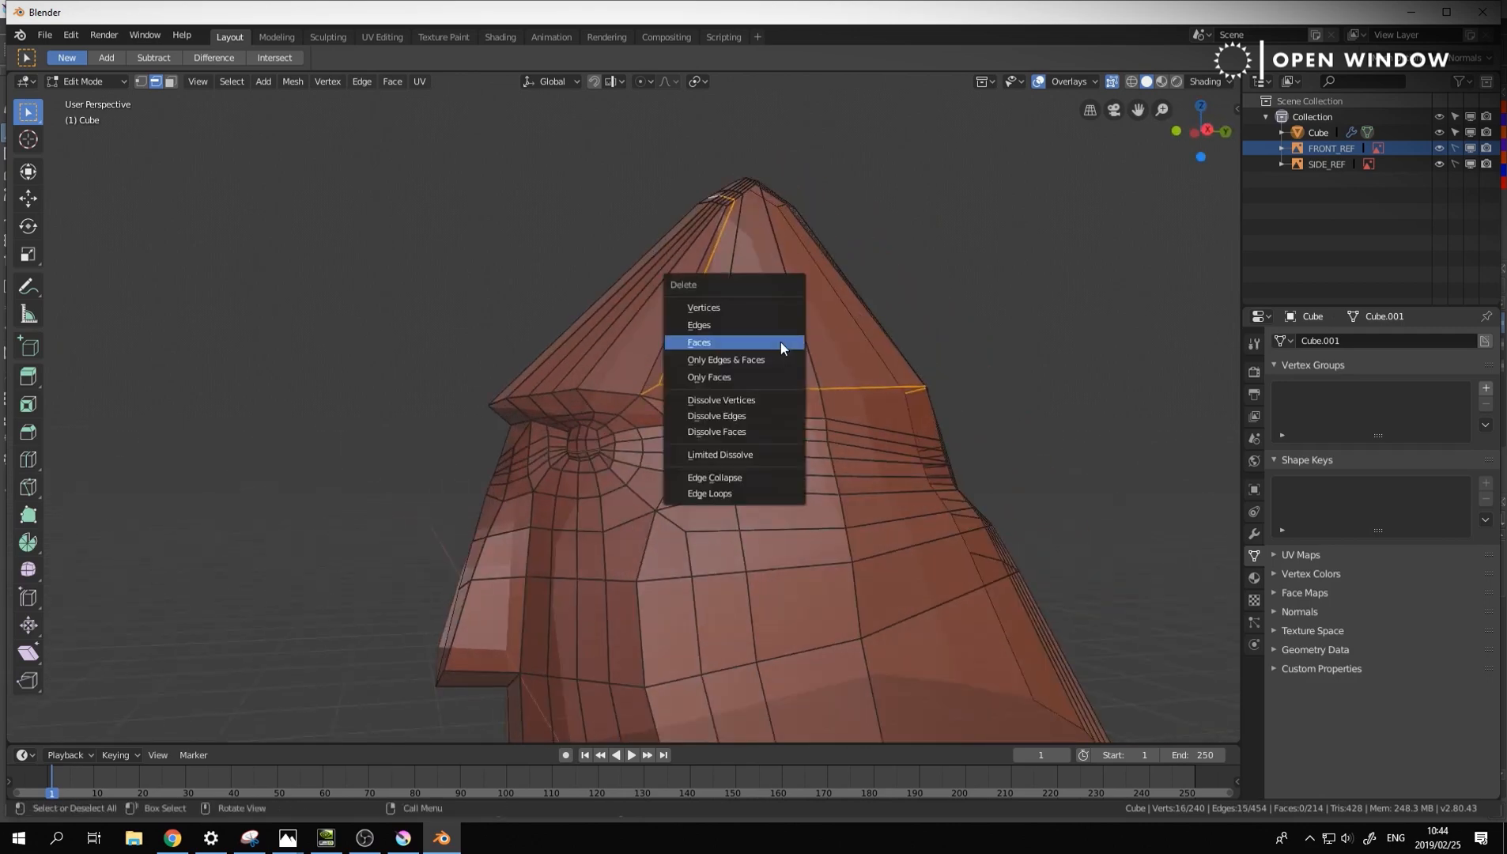
{"action": "left_click", "coordinate": [761, 493]}
{"action": "key", "text": "a"}
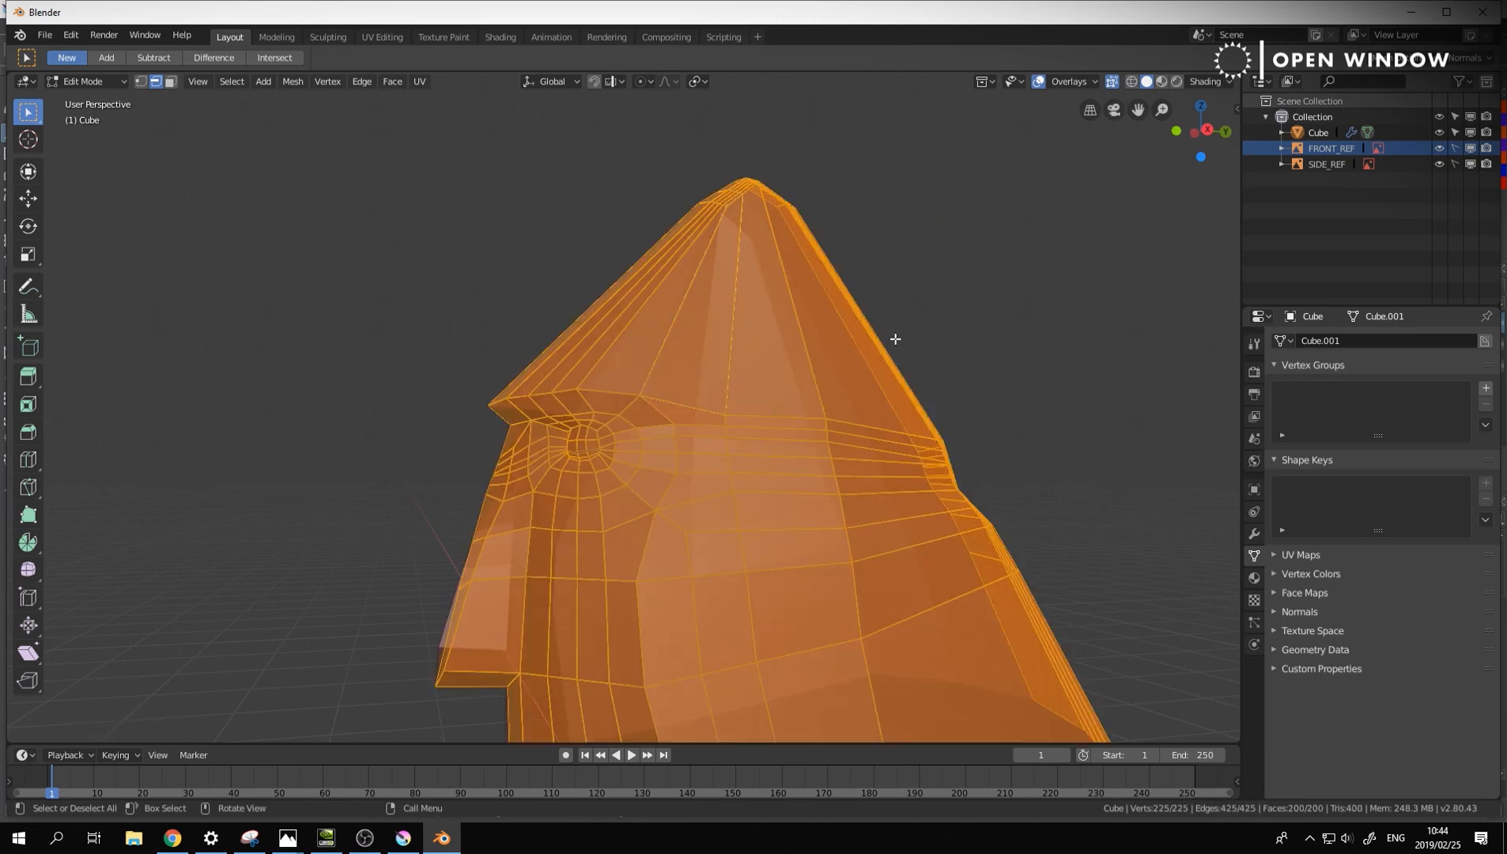
{"action": "key", "text": "alt+a"}
Delete the edge loop that runs along the side of the head below eye level and turns down the cheek
{"action": "middle_click_drag", "start_coordinate": [984, 456], "coordinate": [777, 414]}
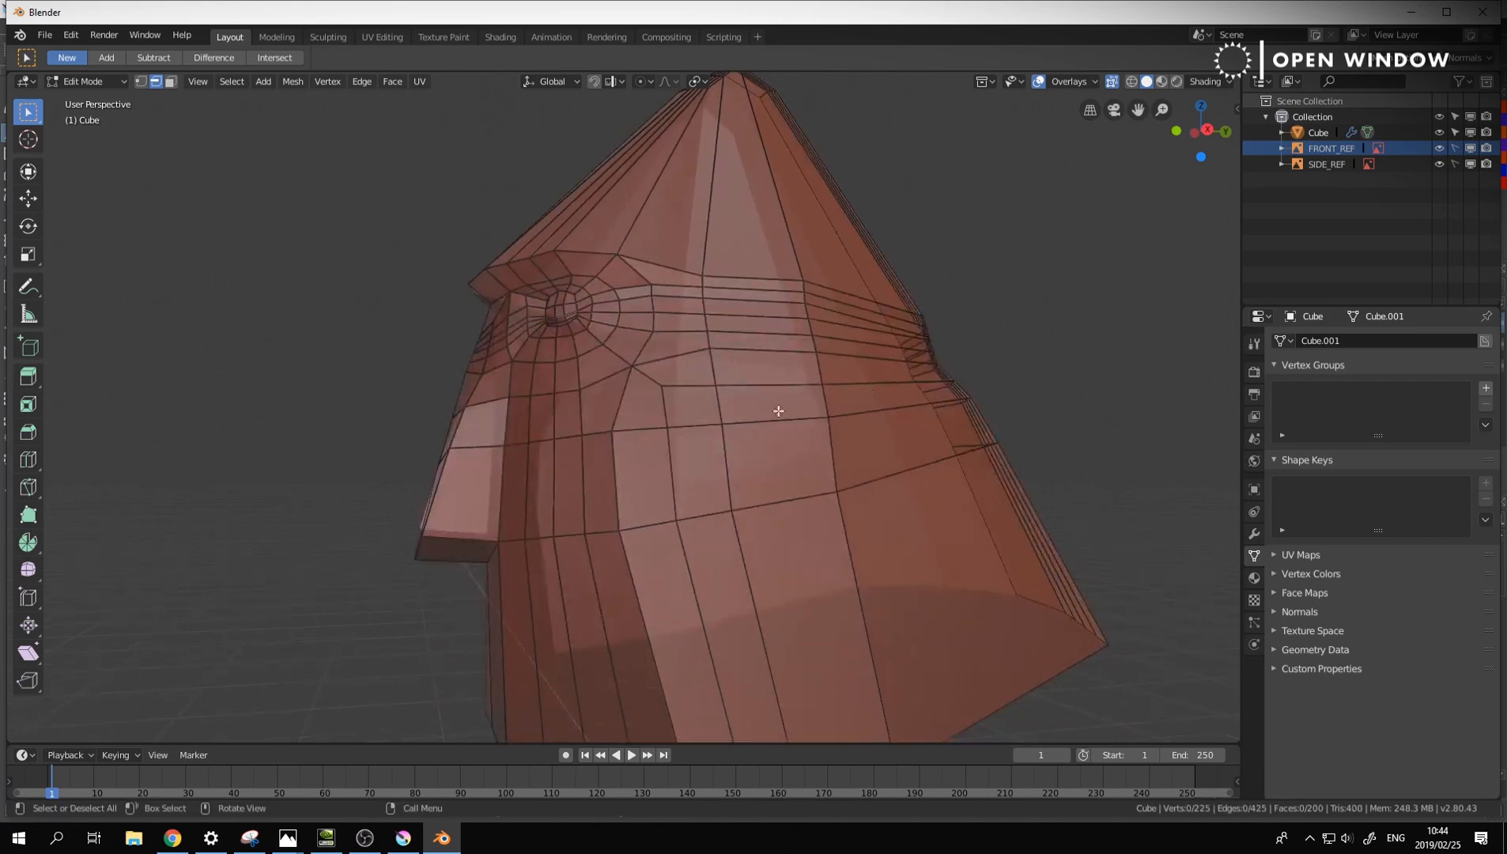
{"action": "left_click", "coordinate": [693, 384], "text": "alt"}
{"action": "left_click", "coordinate": [668, 406], "text": "alt+shift"}
{"action": "key", "text": "x"}
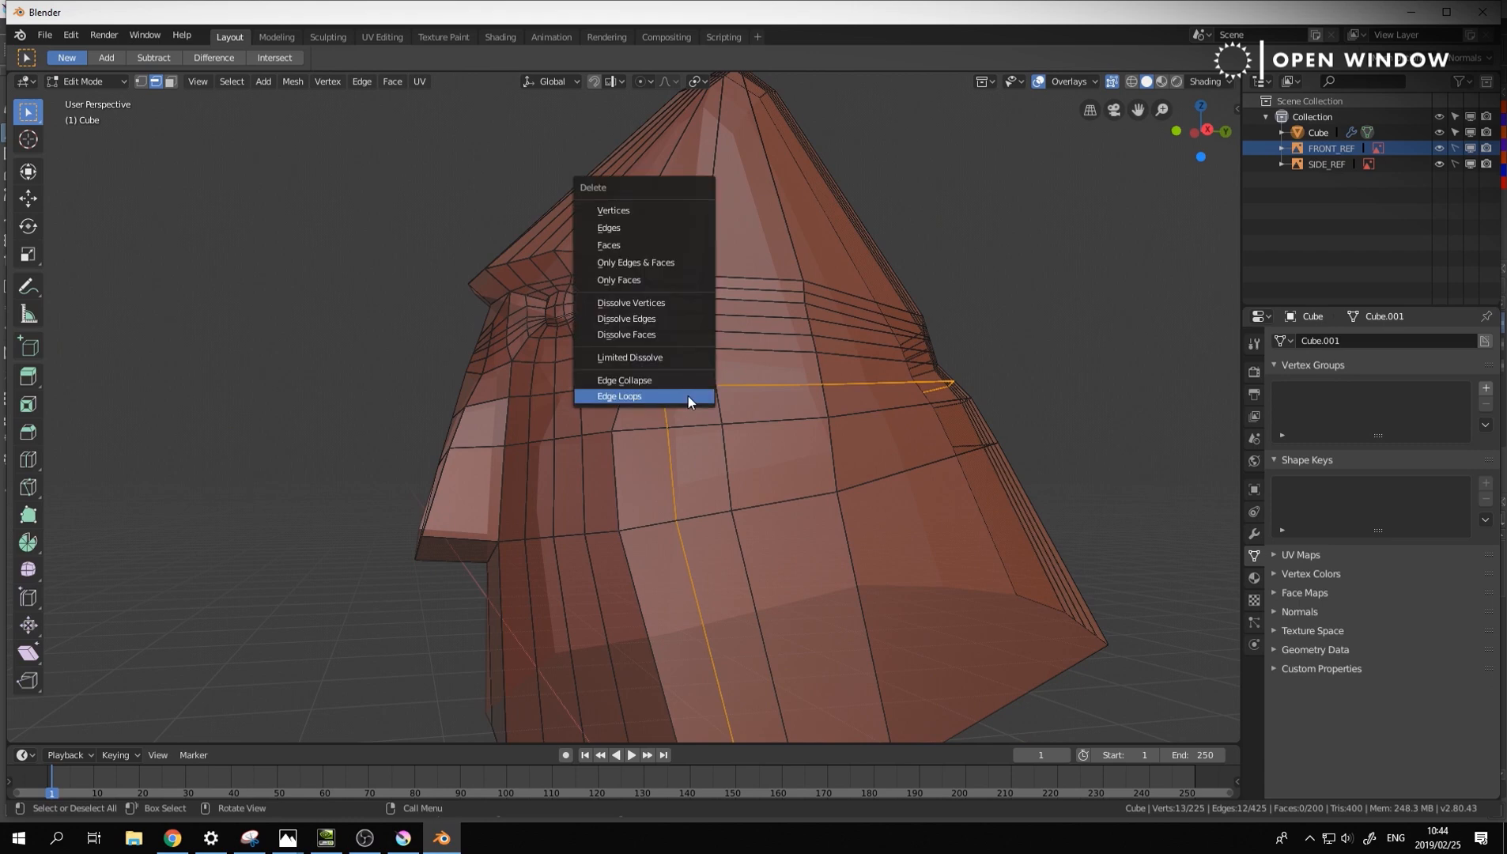
{"action": "left_click", "coordinate": [688, 395]}
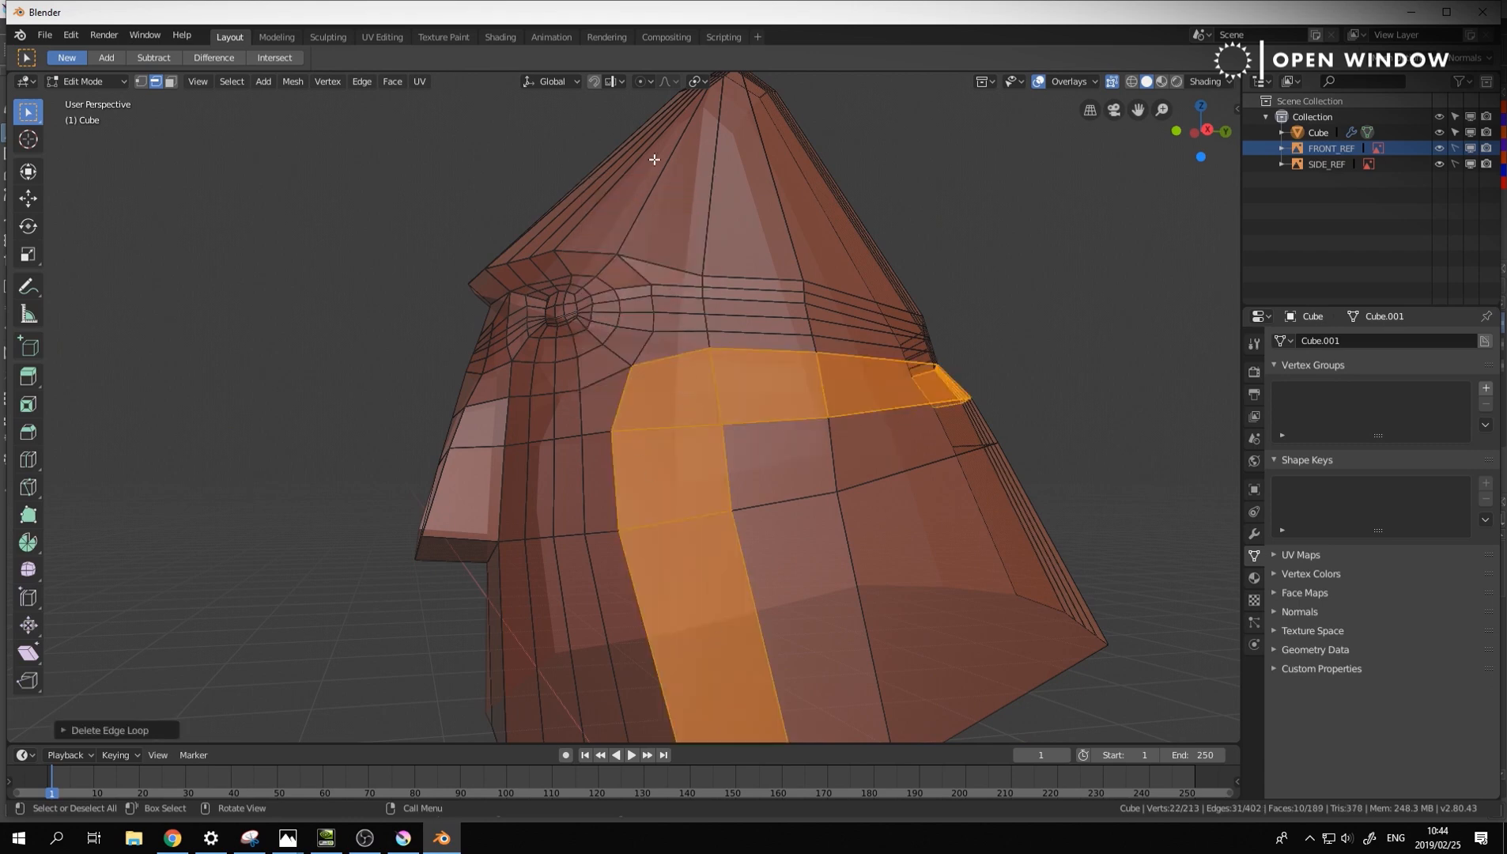
Sculpt the side of the head behind the eye to even out its faces, undoing the last stroke
{"action": "middle_click_drag", "start_coordinate": [643, 275], "coordinate": [729, 363]}
{"action": "key", "text": "ctrl+Tab"}
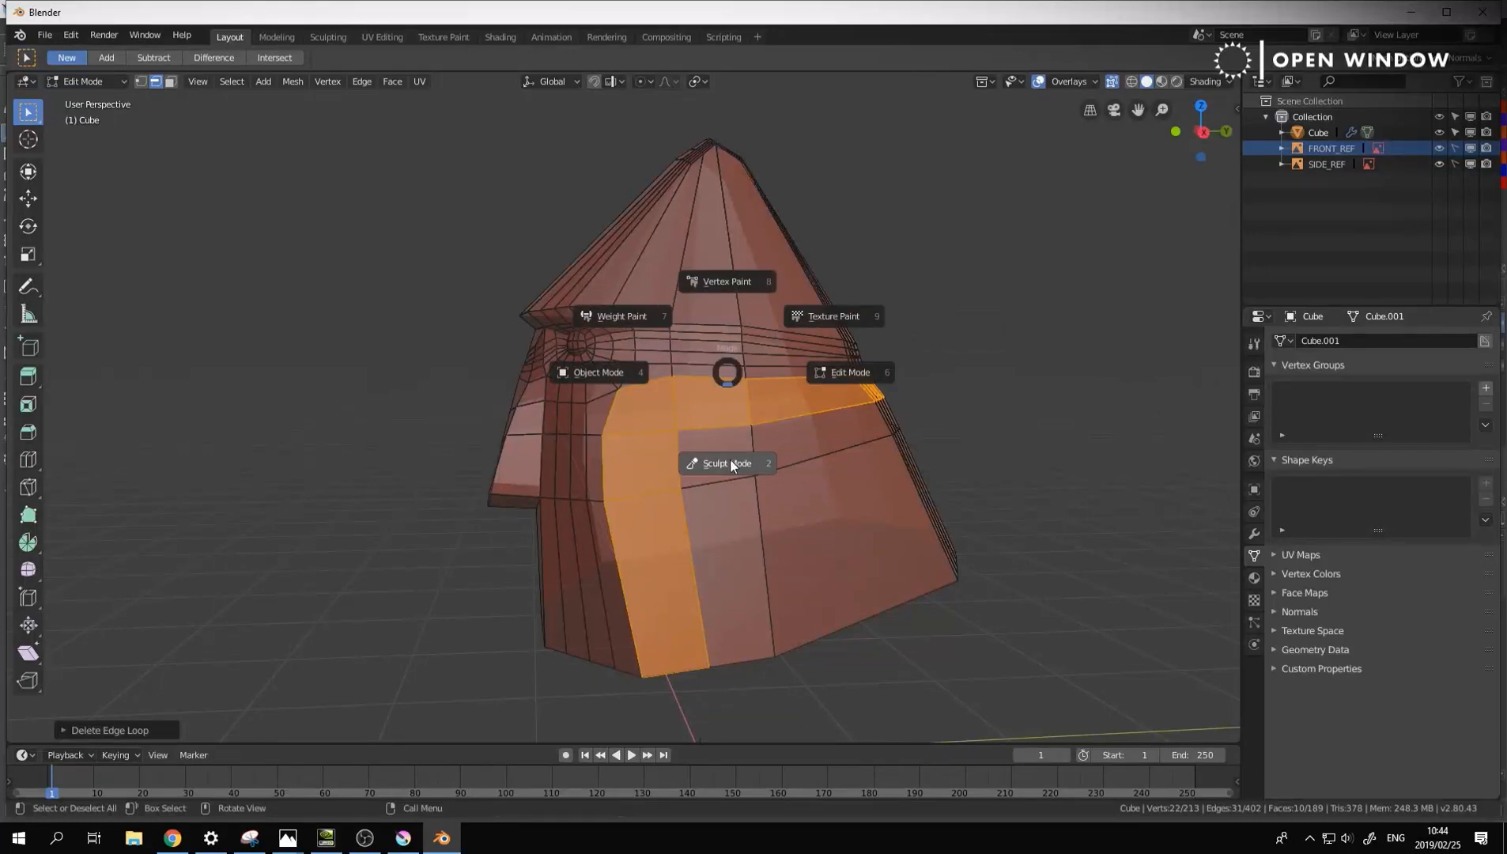
{"action": "left_click", "coordinate": [730, 459]}
{"action": "mouse_move", "coordinate": [703, 340]}
{"action": "left_mouse_down"}
{"action": "mouse_move", "coordinate": [757, 373]}
{"action": "mouse_move", "coordinate": [706, 346]}
{"action": "mouse_move", "coordinate": [845, 357]}
{"action": "left_mouse_up"}
{"action": "middle_click_drag", "start_coordinate": [878, 359], "coordinate": [819, 387]}
{"action": "key", "text": "ctrl+z"}
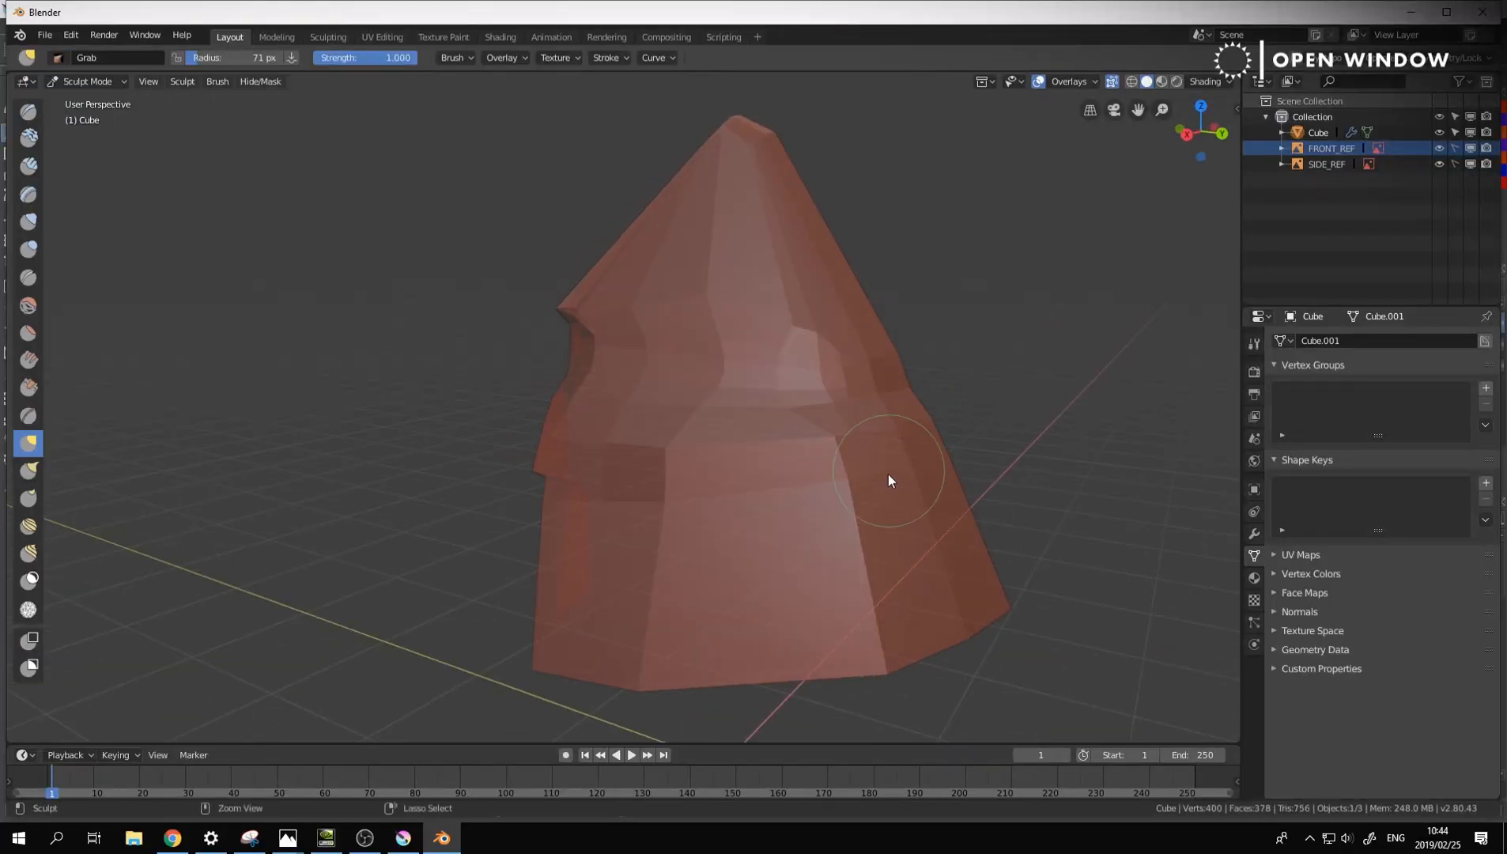
In Edit Mode, select the vertical edge path behind the eye and move it about 0.076 m outward along X toward the front reference
{"action": "mouse_move", "coordinate": [538, 404]}
{"action": "middle_mouse_down"}
{"action": "mouse_move", "coordinate": [760, 397]}
{"action": "mouse_move", "coordinate": [632, 408]}
{"action": "middle_mouse_up"}
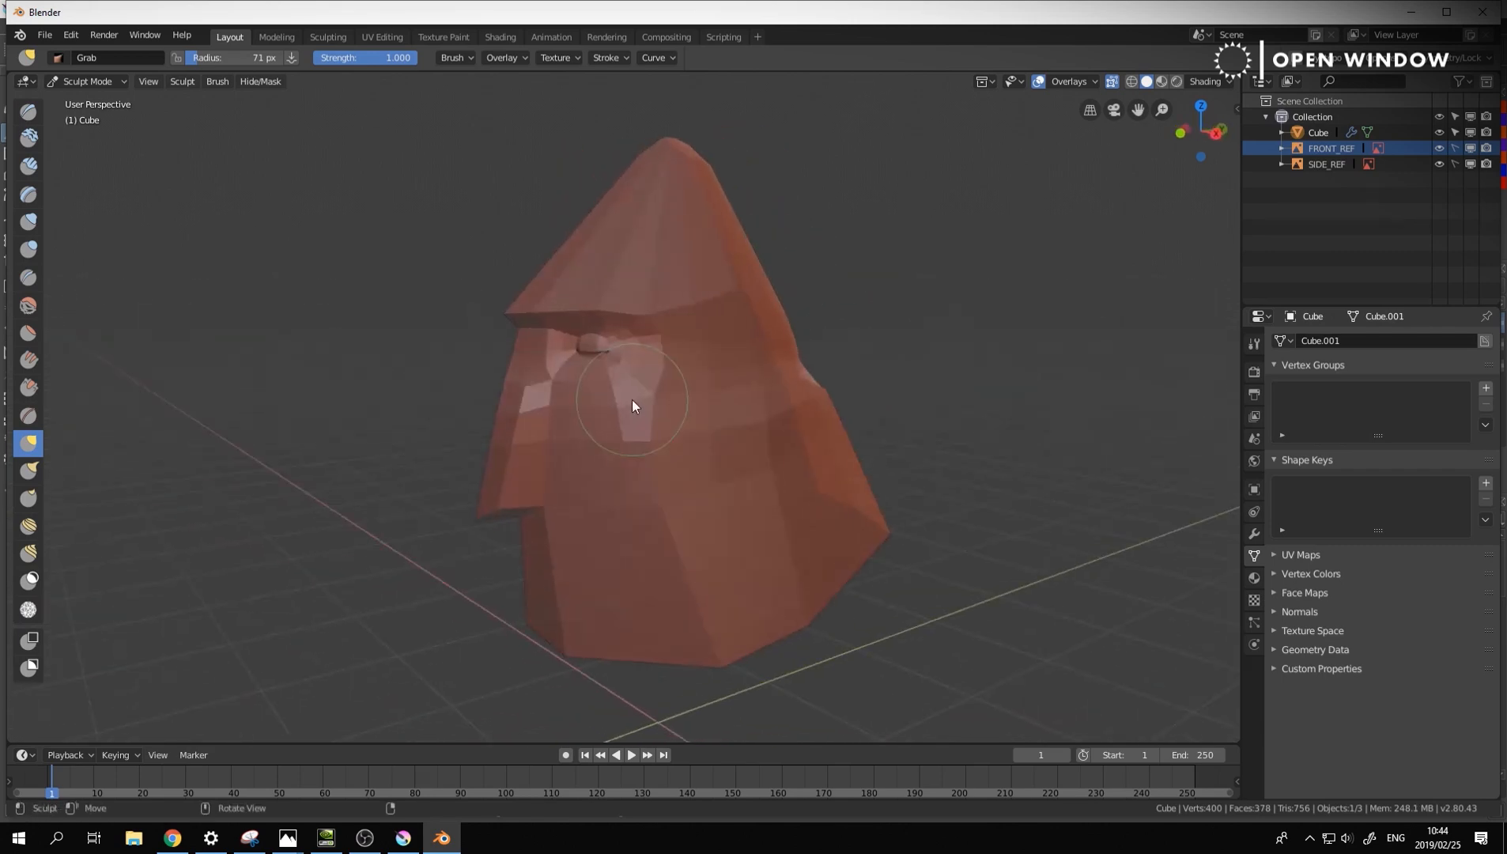
{"action": "key", "text": "Tab"}
{"action": "key", "text": "KP_1"}
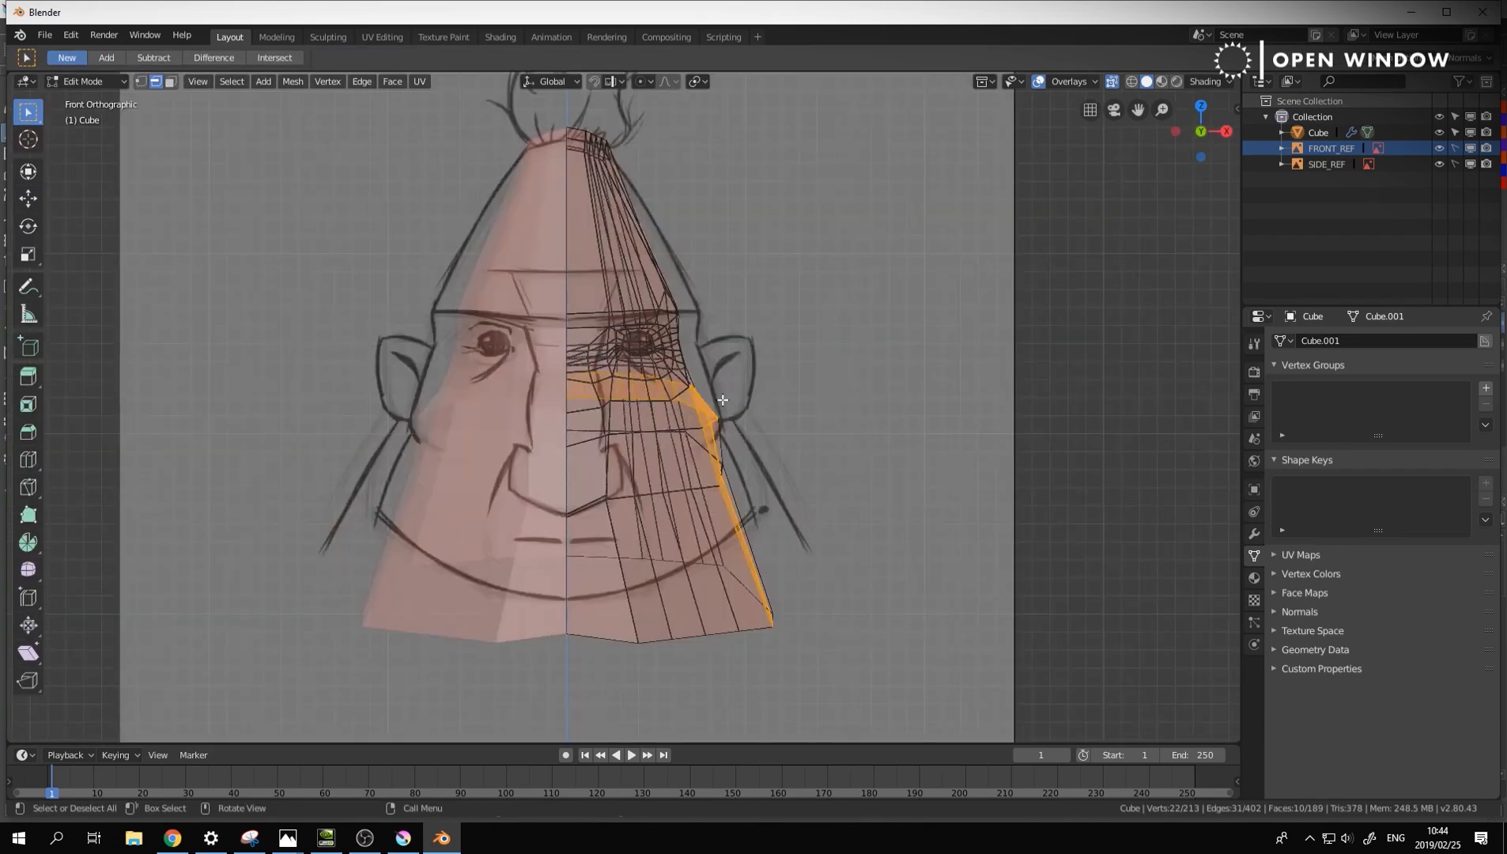
{"action": "scroll", "coordinate": [723, 400], "scroll_direction": "up", "scroll_amount": 6}
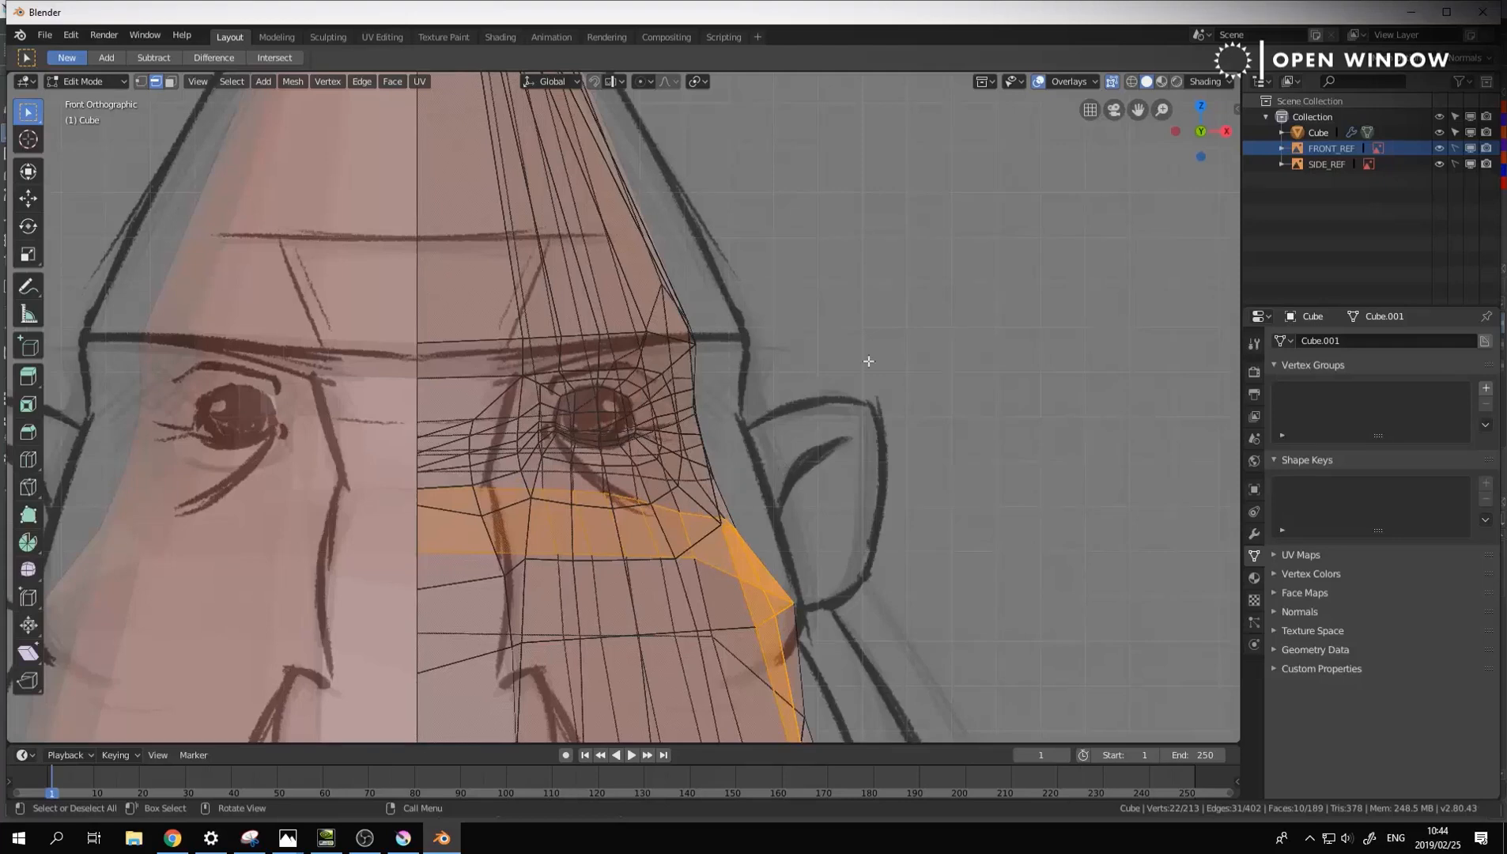
{"action": "middle_click_drag", "start_coordinate": [866, 402], "coordinate": [723, 349]}
{"action": "left_click", "coordinate": [723, 353]}
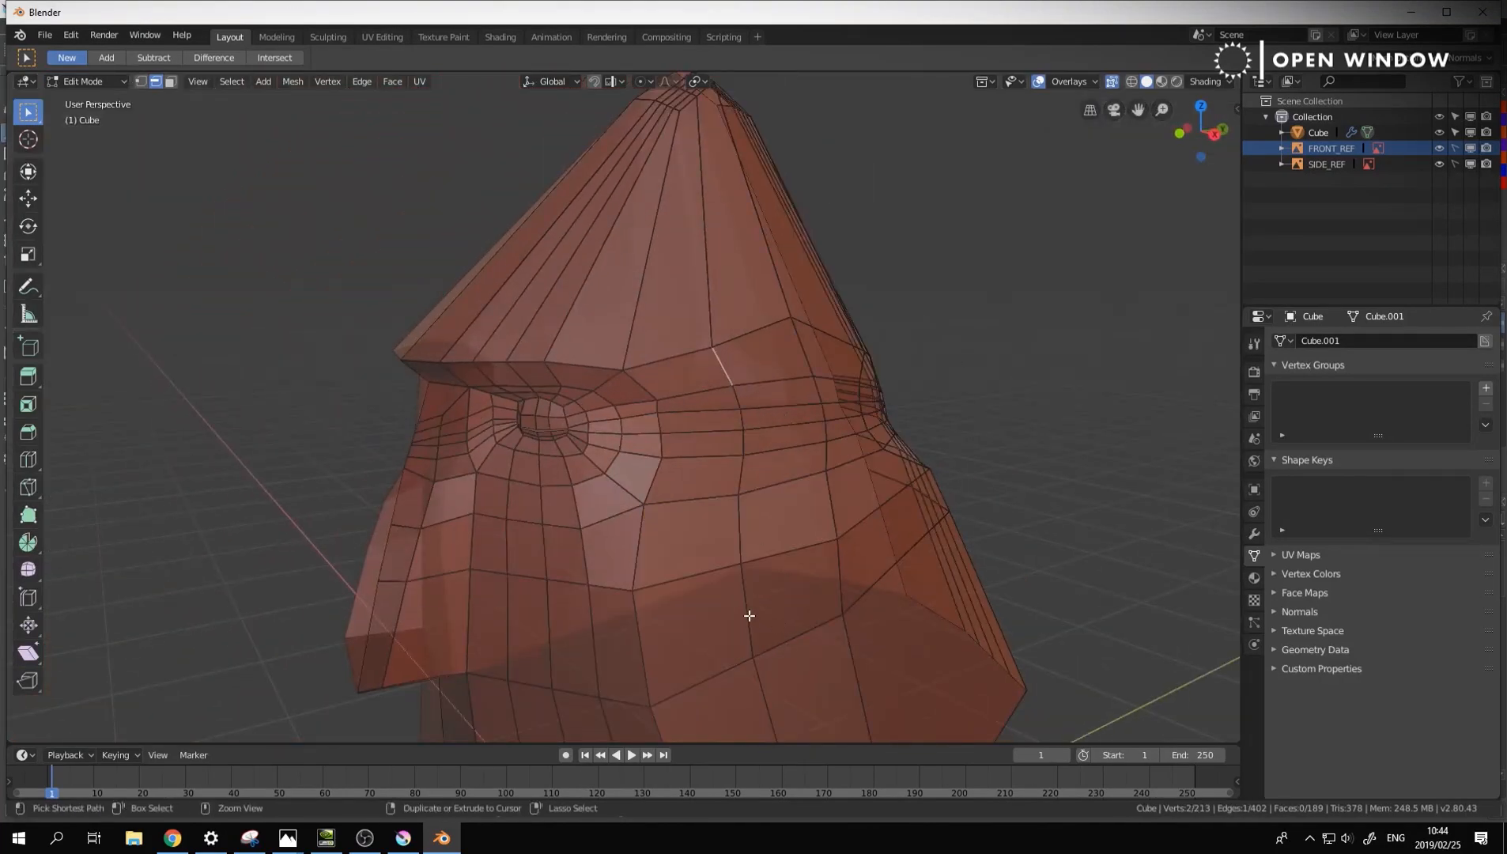
{"action": "left_click", "coordinate": [749, 615], "text": "ctrl"}
{"action": "key", "text": "KP_1"}
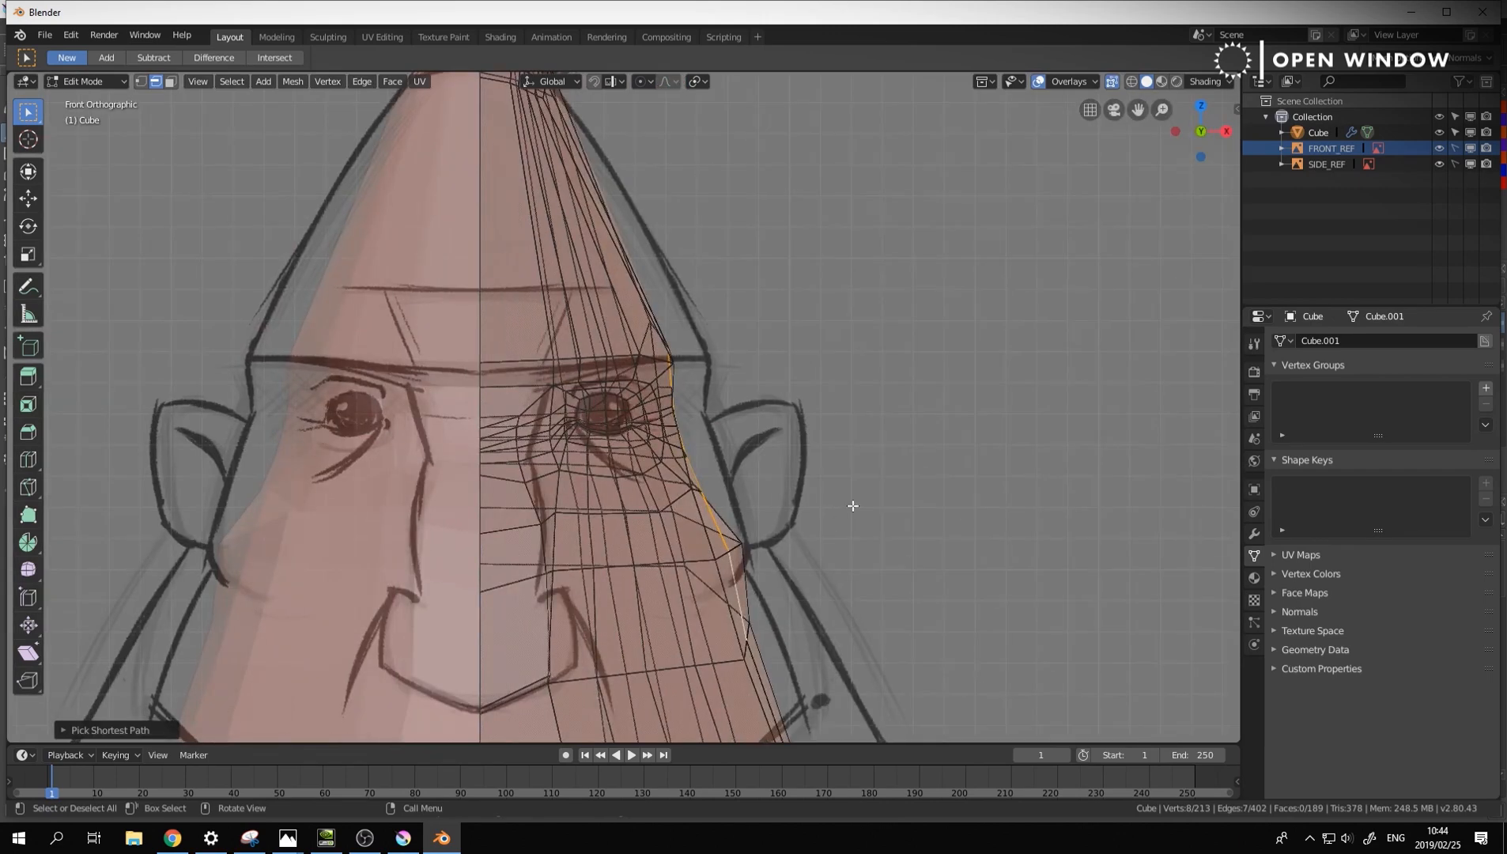
{"action": "key", "text": "g"}
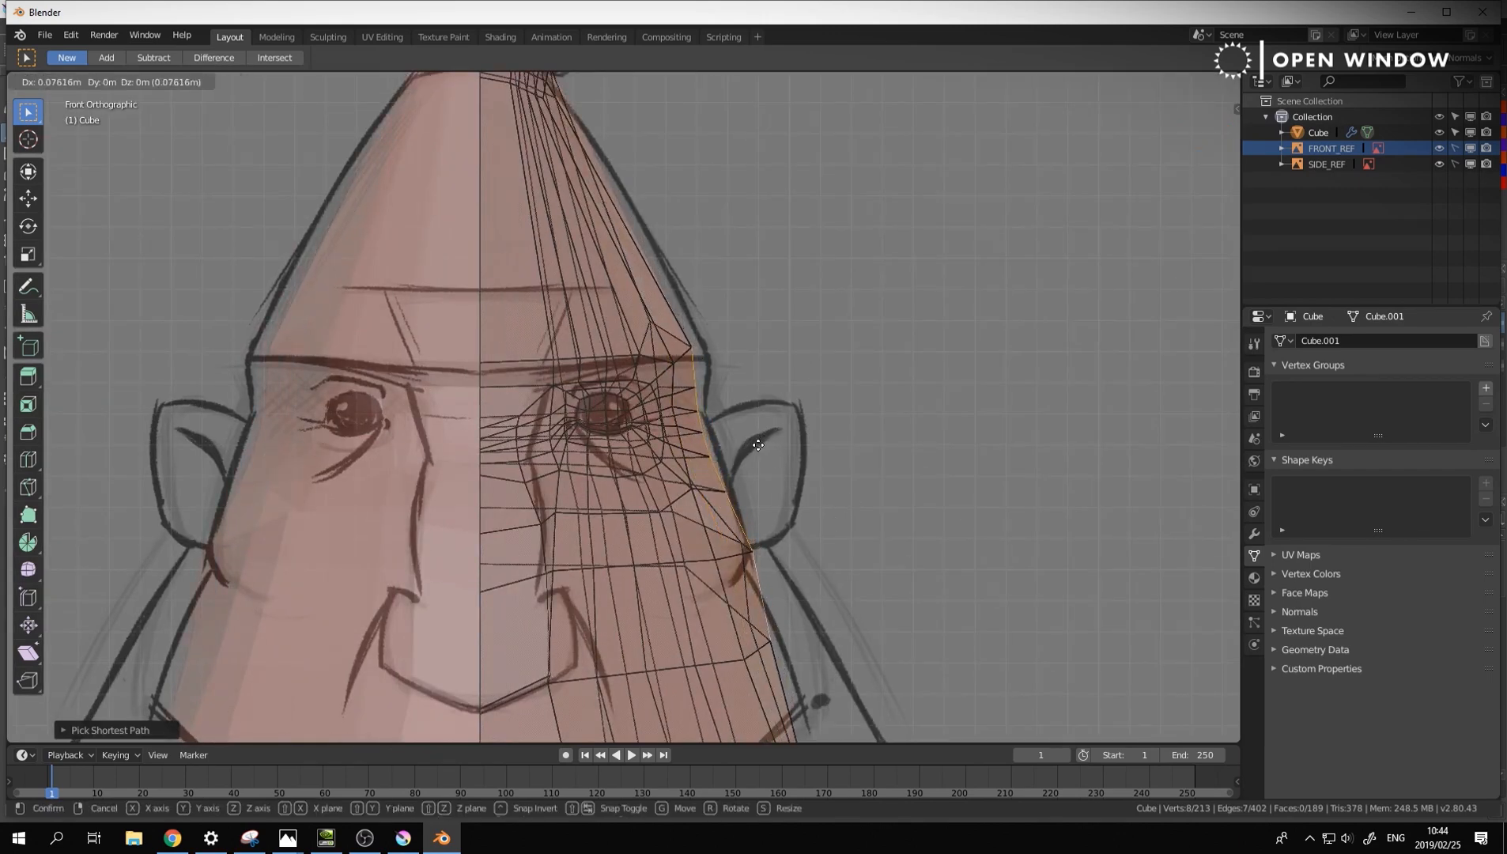
{"action": "left_click", "coordinate": [700, 374]}
Move the vertex on the upper side of the head, one column behind the adjusted edge path, slightly downward
{"action": "middle_click_drag", "start_coordinate": [700, 374], "coordinate": [695, 442]}
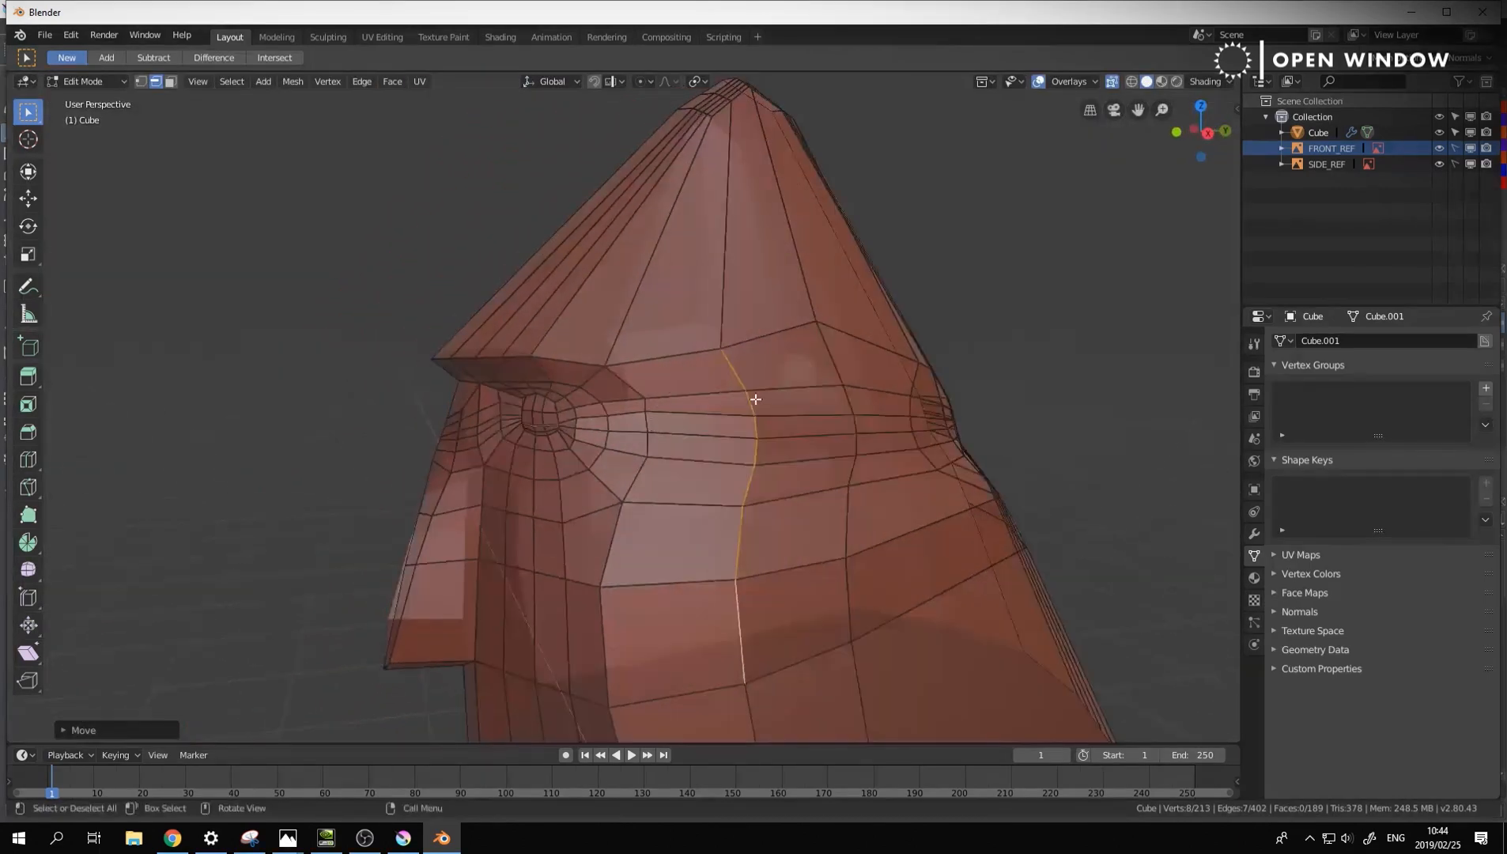
{"action": "middle_click_drag", "start_coordinate": [754, 399], "coordinate": [719, 406]}
{"action": "key", "text": "1"}
{"action": "left_click", "coordinate": [832, 322]}
{"action": "key", "text": "g"}
{"action": "left_click", "coordinate": [836, 338]}
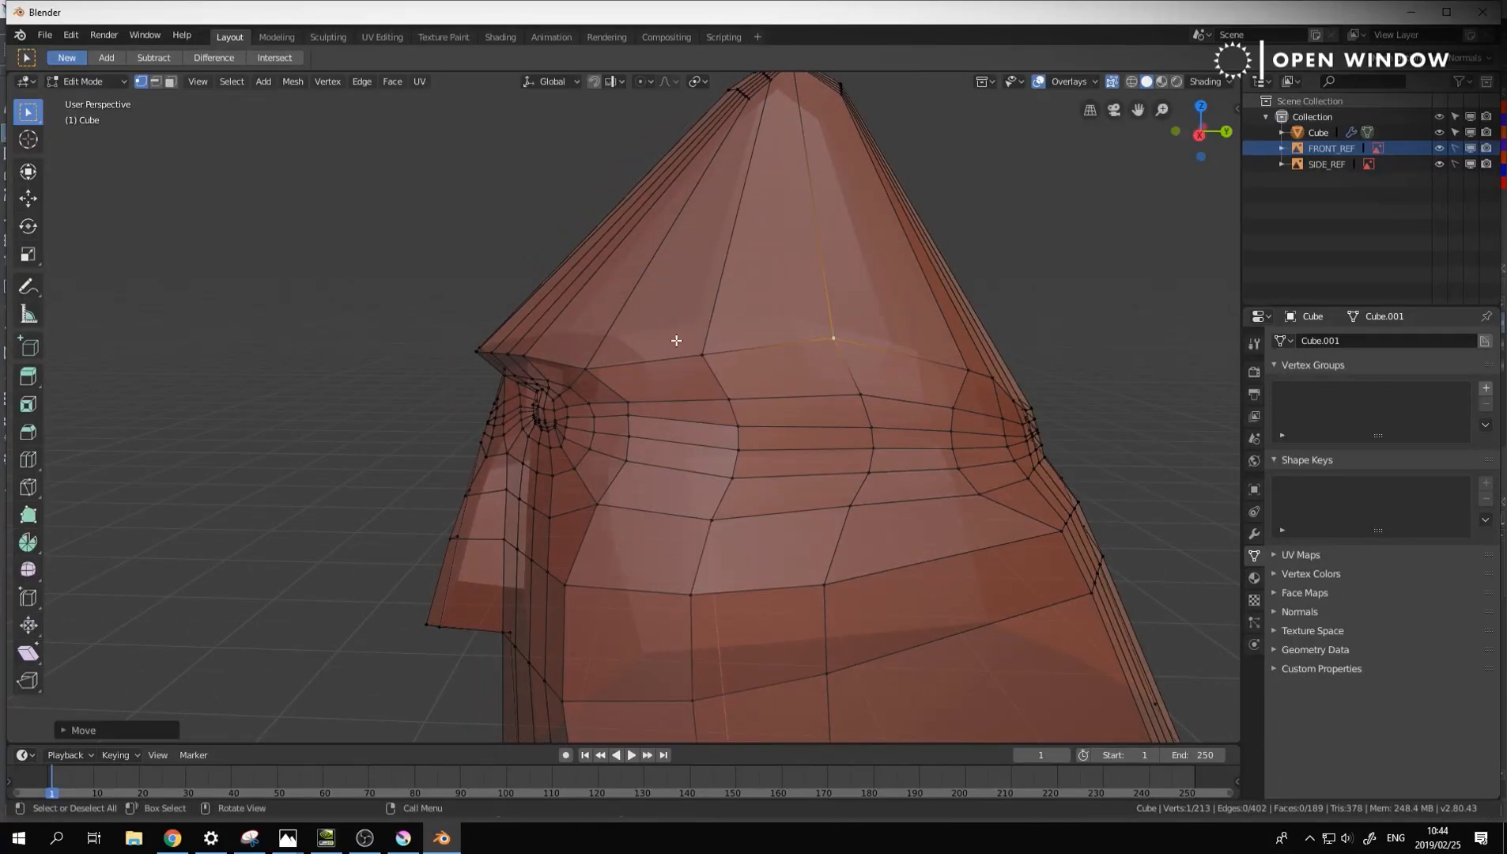
Add a loop cut around the head above the brow and slide it down toward the brow
{"action": "key", "text": "ctrl+r"}
{"action": "left_click", "coordinate": [678, 332]}
{"action": "left_click", "coordinate": [590, 386]}
{"action": "mouse_move", "coordinate": [589, 386]}
{"action": "middle_mouse_down"}
{"action": "mouse_move", "coordinate": [729, 363]}
{"action": "mouse_move", "coordinate": [588, 362]}
{"action": "middle_mouse_up"}
{"action": "middle_click_drag", "start_coordinate": [683, 444], "coordinate": [592, 323]}
Merge the diagonal vertex pair above the outer eye and the matching pair below it, each at center
{"action": "left_click", "coordinate": [626, 309]}
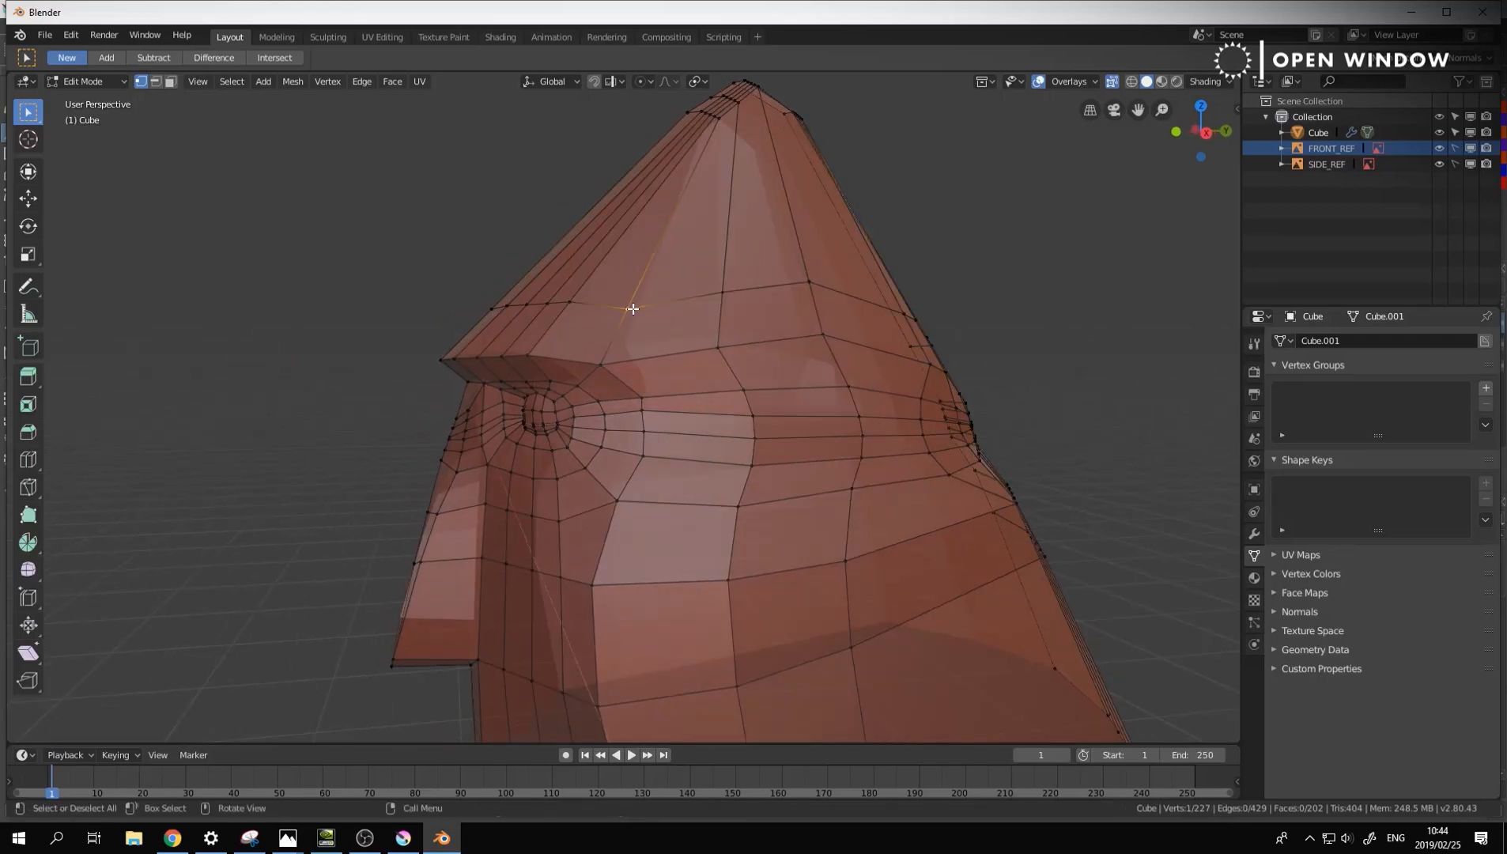
{"action": "key", "text": "alt+m"}
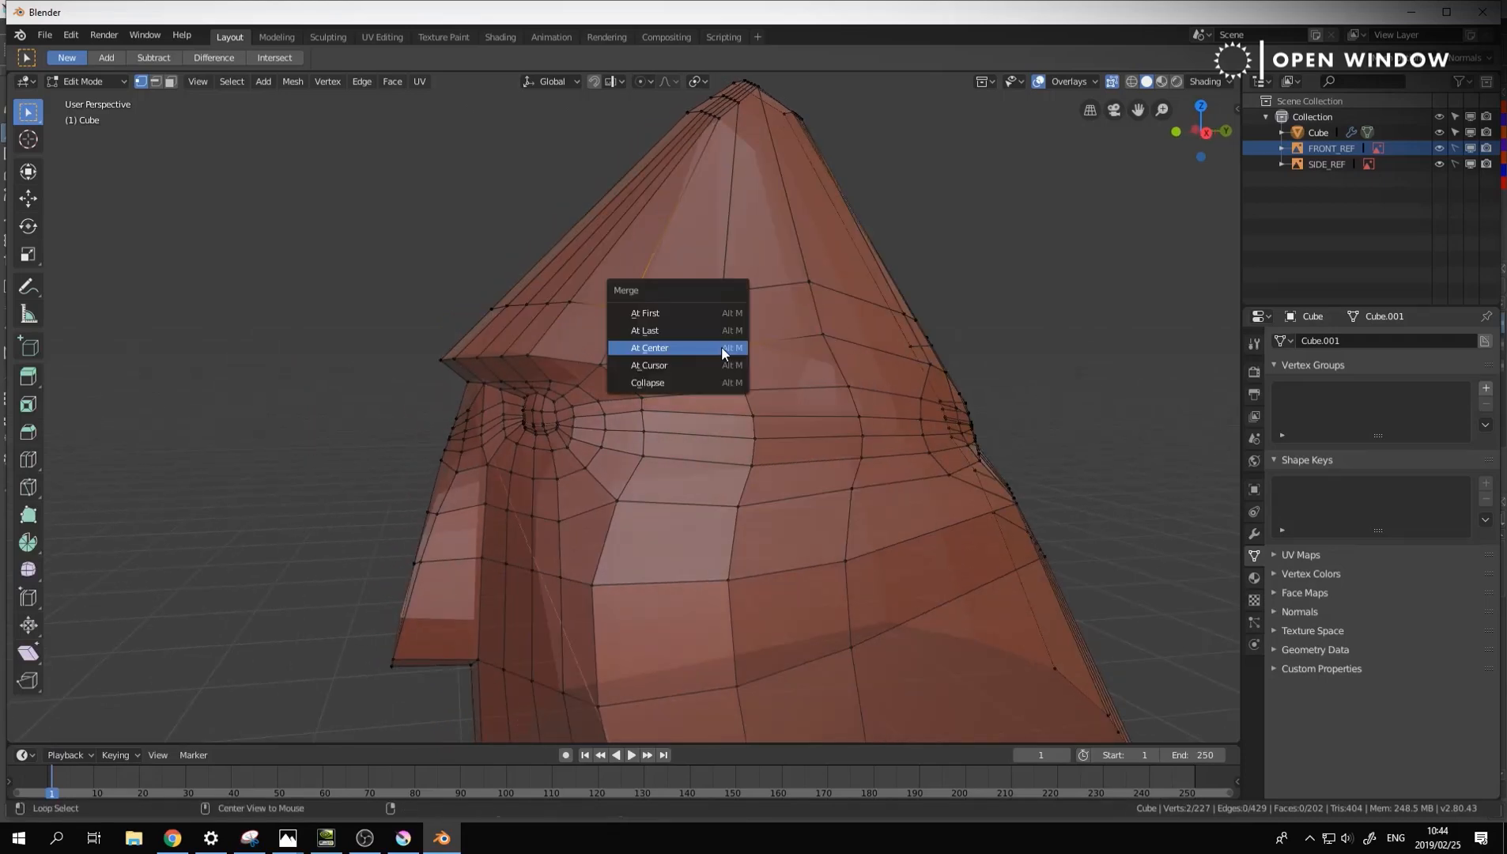
{"action": "left_click", "coordinate": [720, 347]}
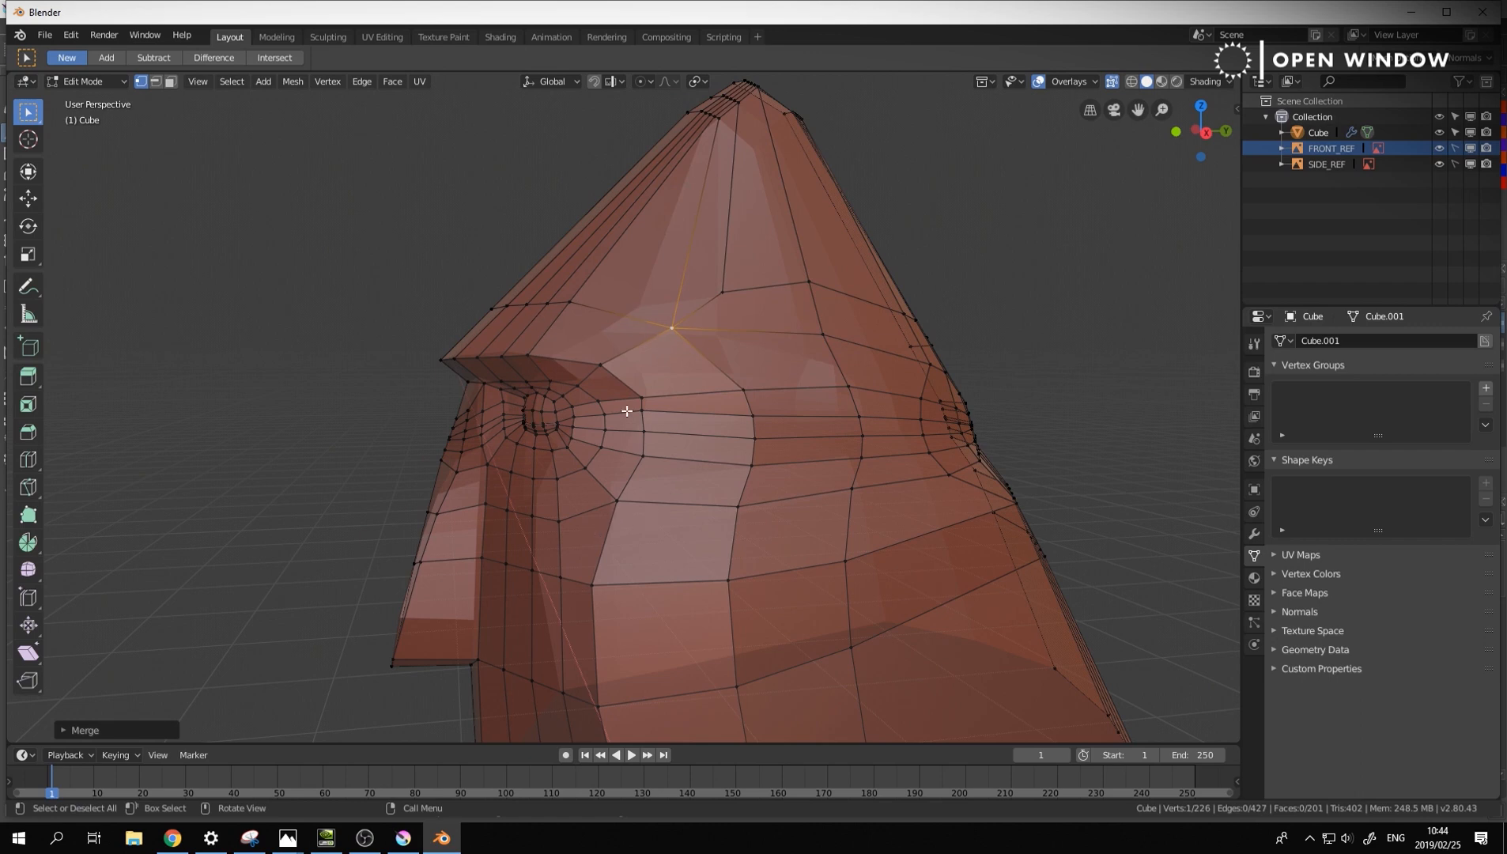
{"action": "left_click", "coordinate": [738, 503]}
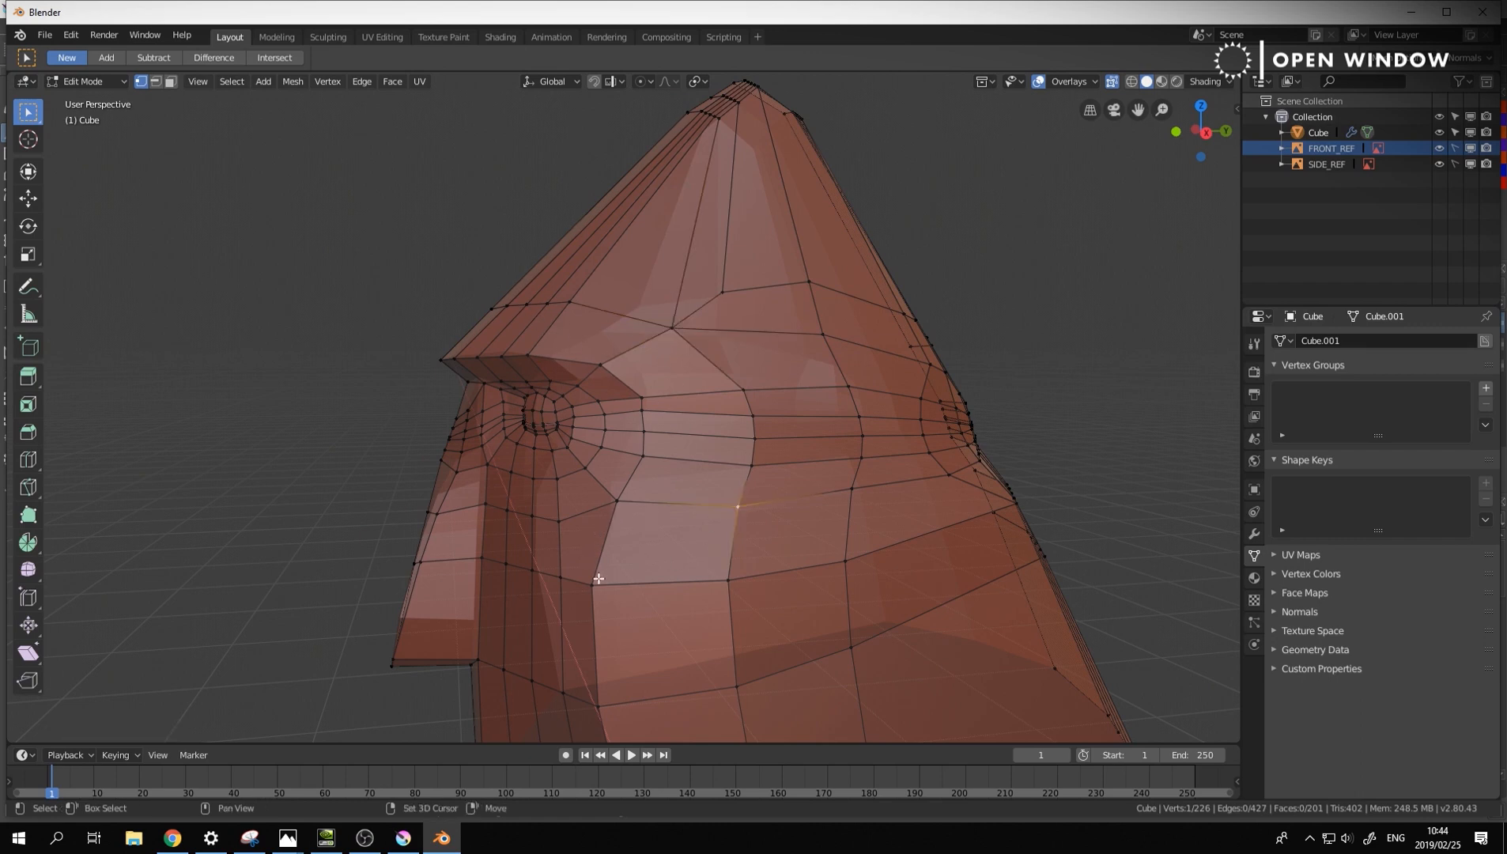
{"action": "left_click", "coordinate": [593, 583], "text": "shift"}
{"action": "key", "text": "alt+m"}
{"action": "left_click", "coordinate": [594, 581]}
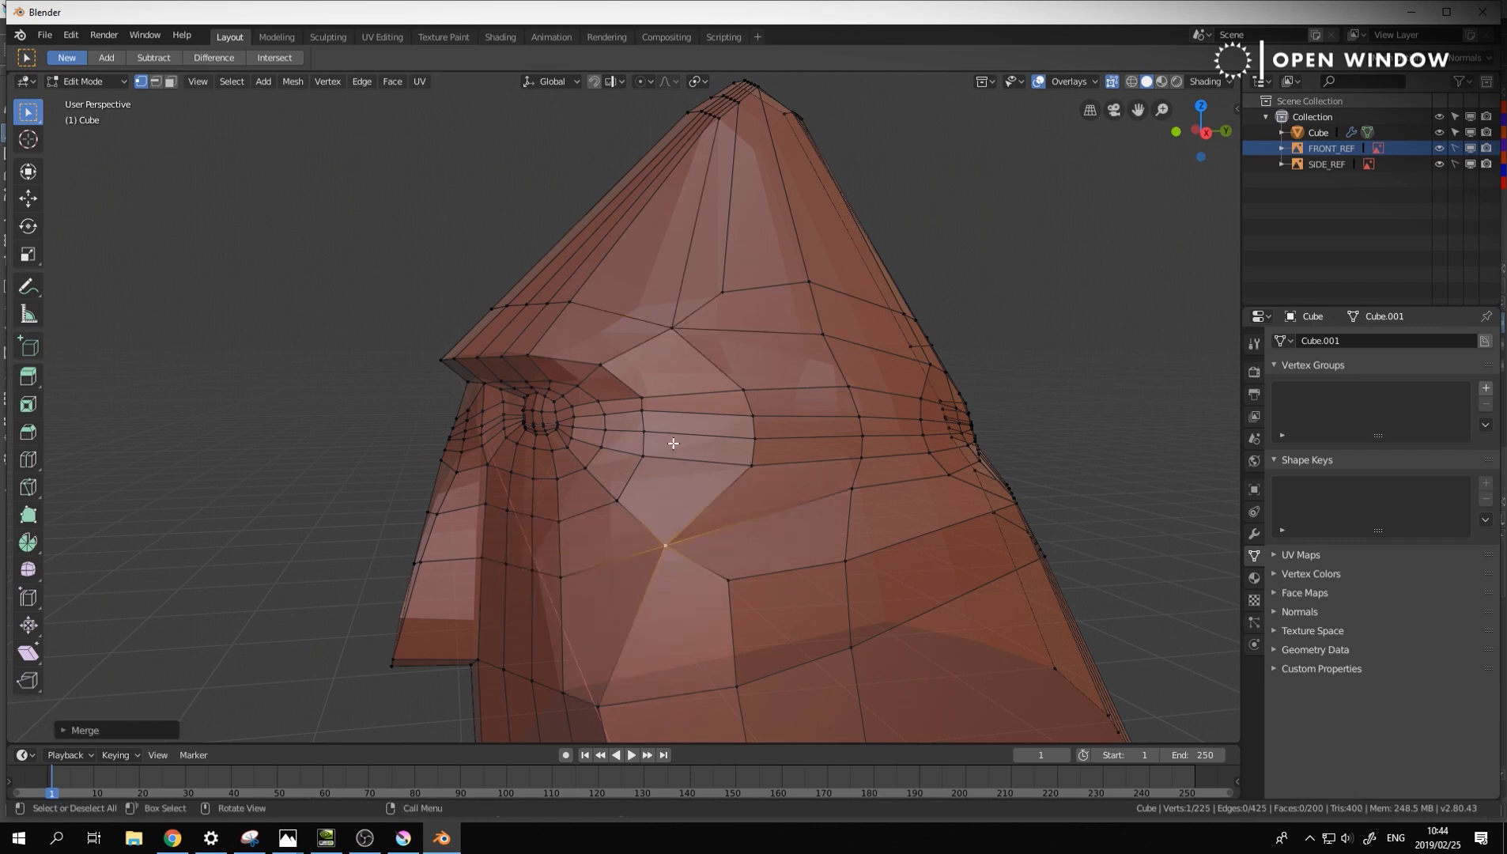
{"action": "middle_click_drag", "start_coordinate": [749, 553], "coordinate": [739, 544]}
Delete the edge loop that descends from the top of the head and turns backward at the merged corner above the eye
{"action": "scroll", "coordinate": [728, 537], "scroll_direction": "down", "scroll_amount": 2}
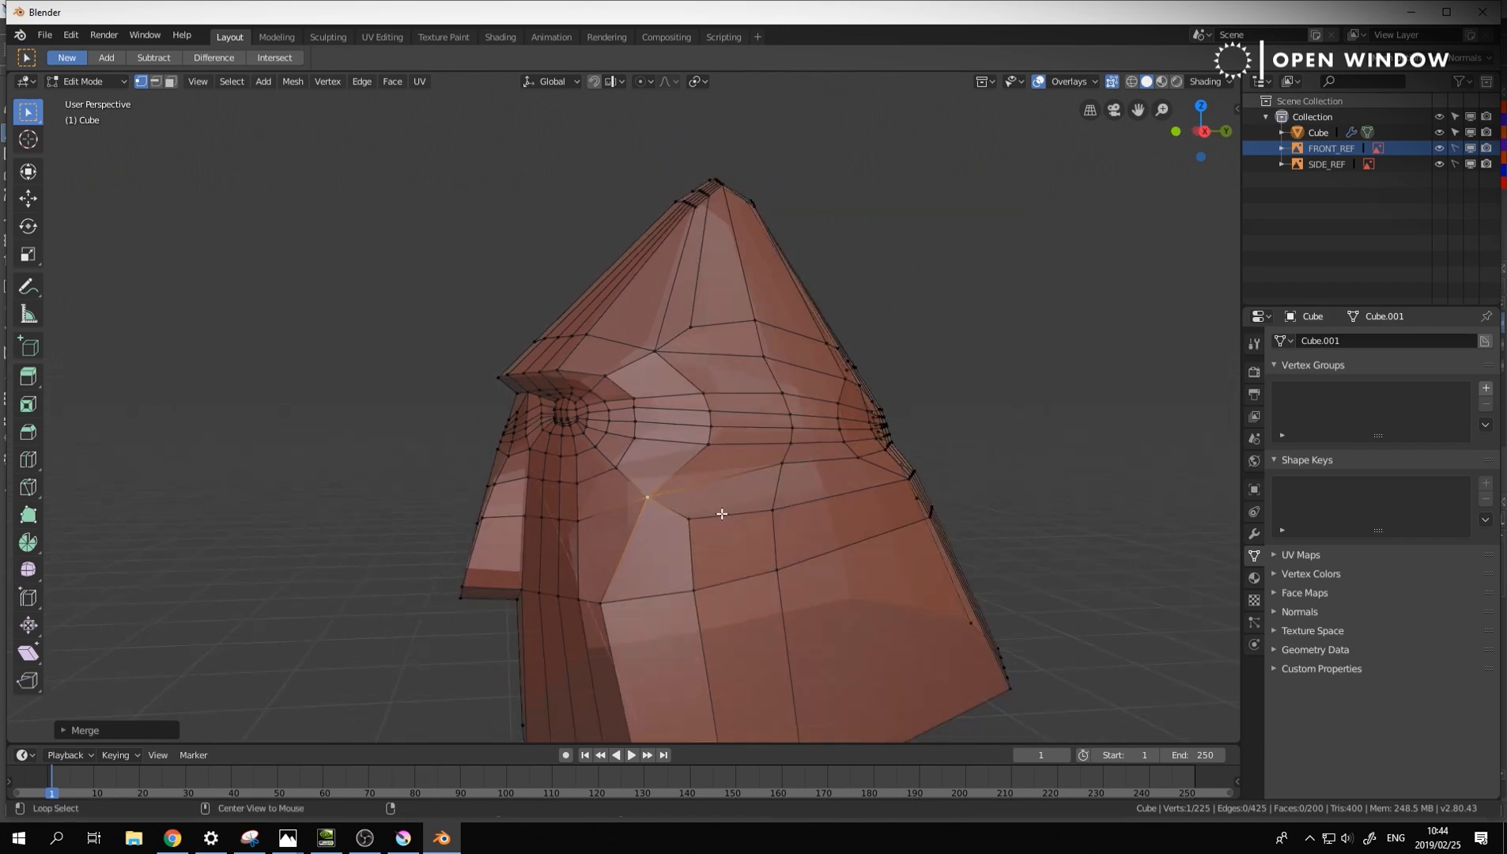
{"action": "left_click", "coordinate": [722, 514], "text": "alt"}
{"action": "key", "text": "3"}
{"action": "left_click", "coordinate": [706, 326], "text": "alt"}
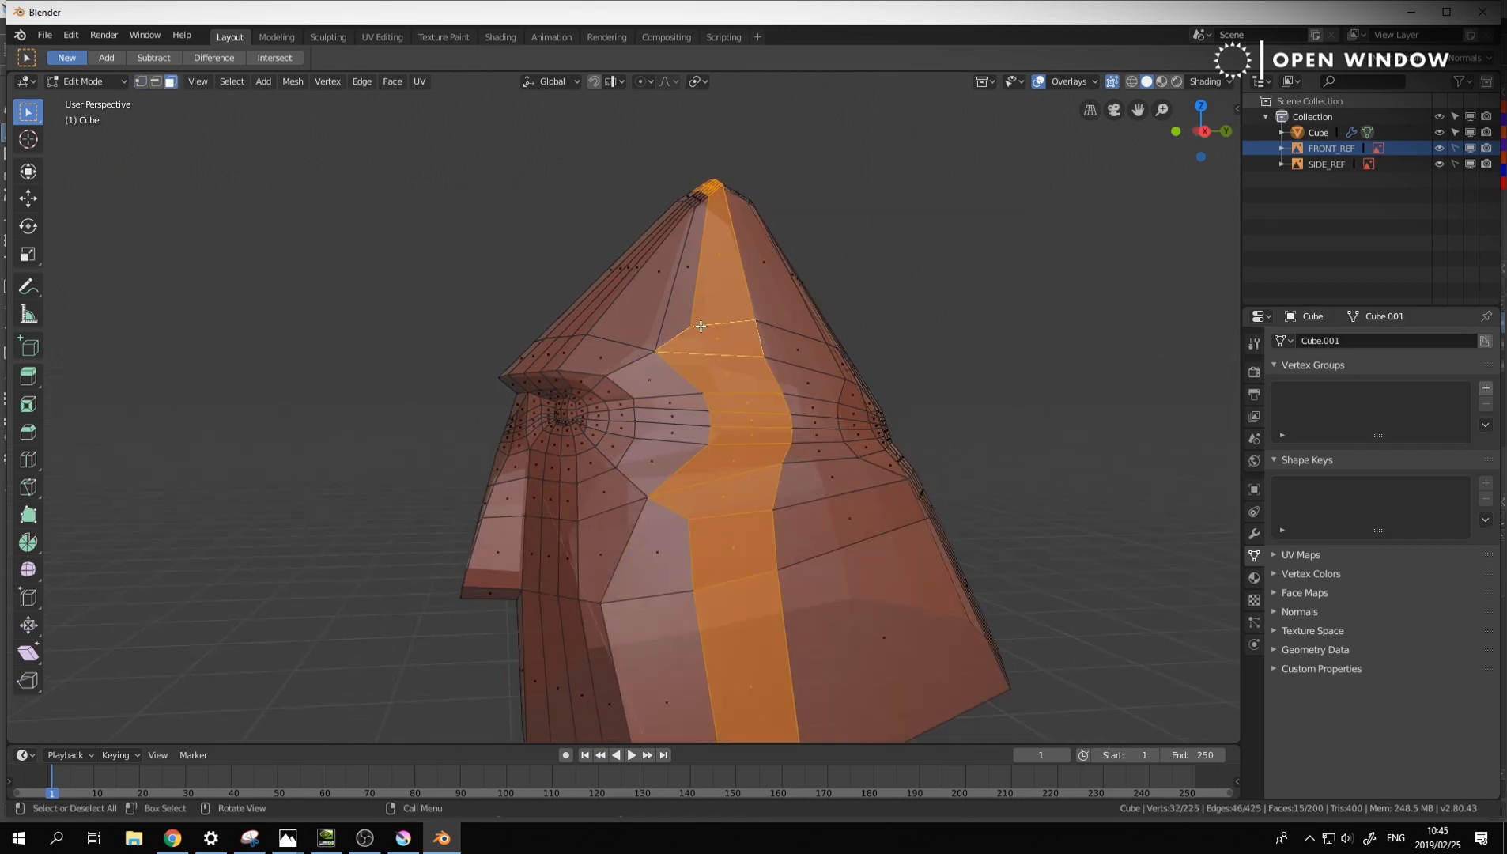
{"action": "key", "text": "alt+a"}
{"action": "key", "text": "2"}
{"action": "left_click", "coordinate": [711, 324], "text": "alt"}
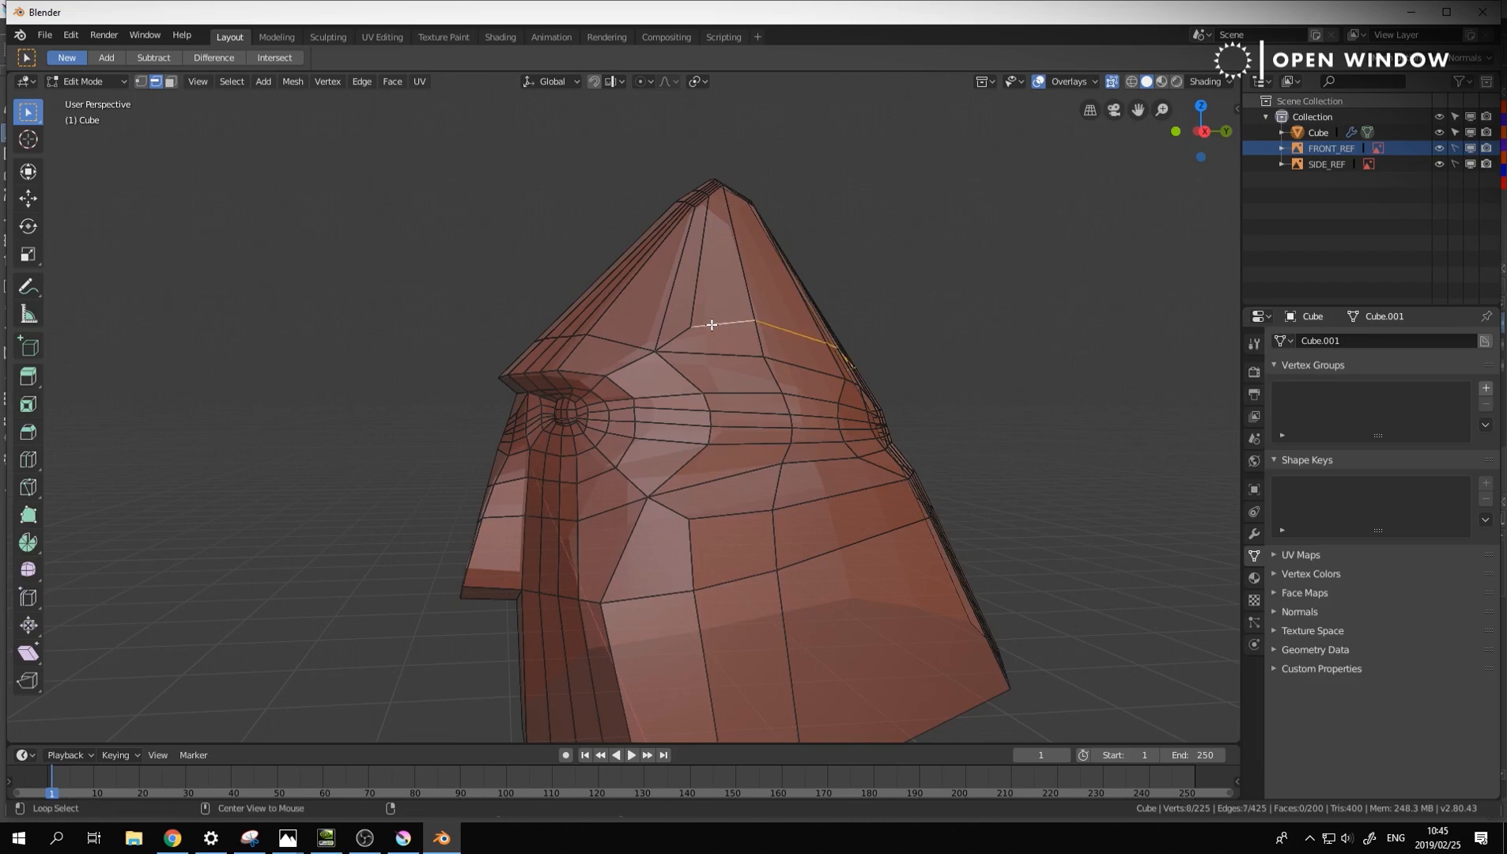
{"action": "key", "text": "x"}
{"action": "left_click", "coordinate": [680, 328]}
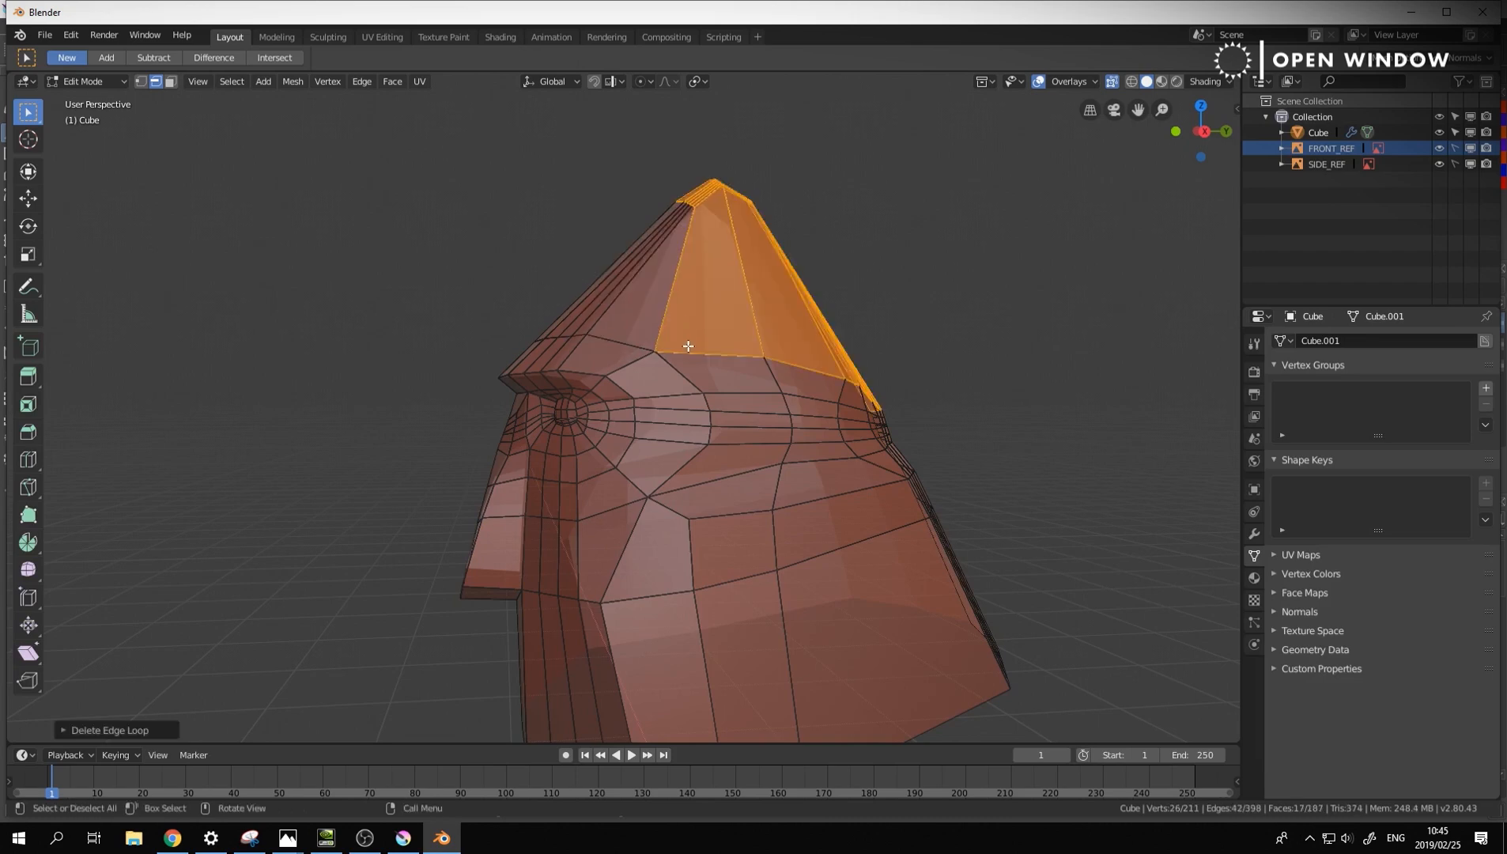
Delete the edge loop that turns below the merged lower corner, running toward the back of the head and down the cheek
{"action": "left_click", "coordinate": [728, 518], "text": "alt"}
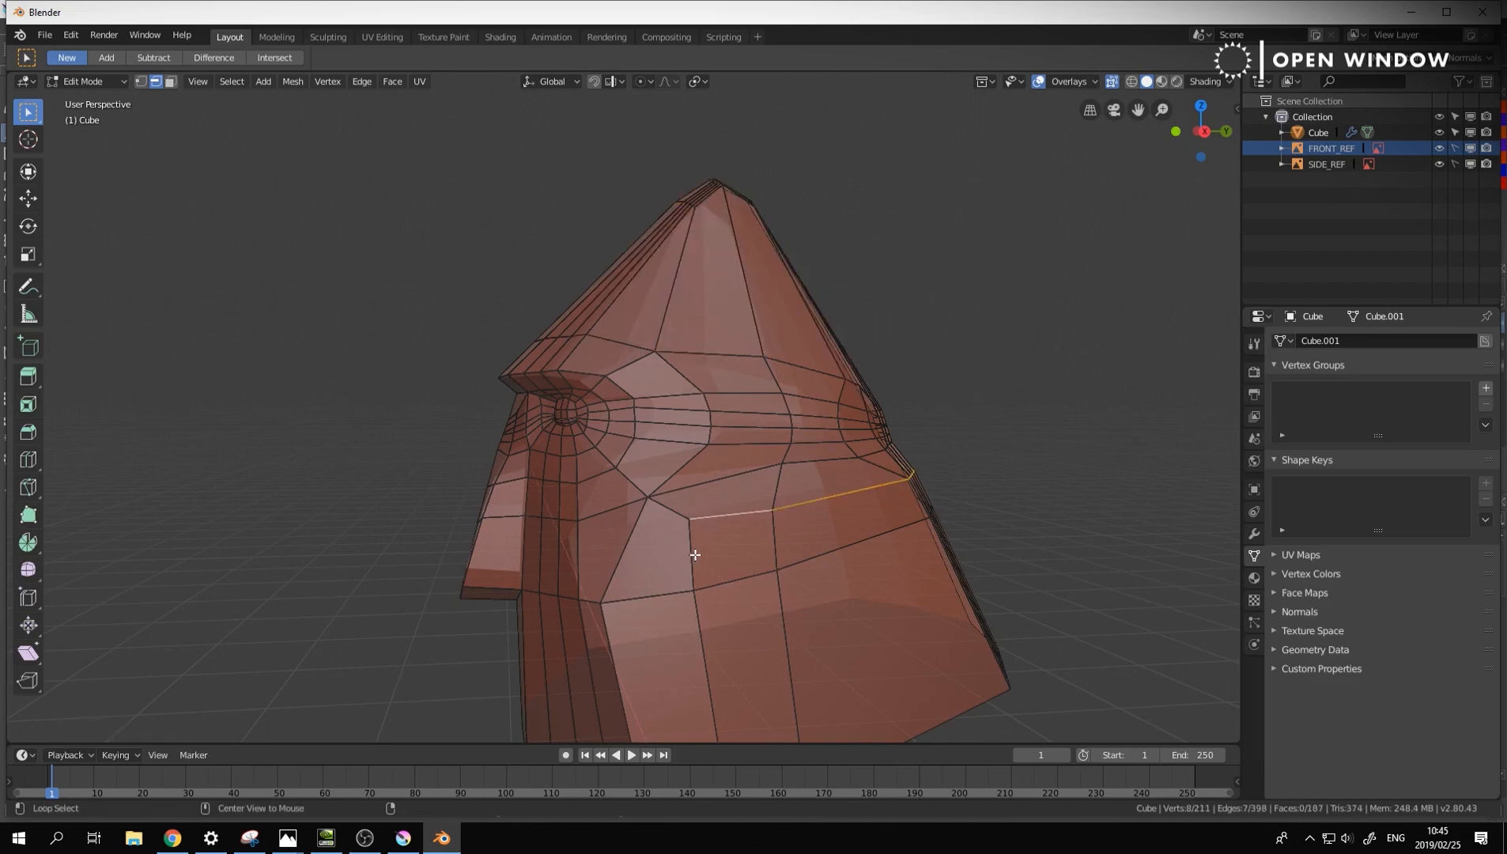
{"action": "left_click", "coordinate": [692, 555], "text": "alt+shift"}
{"action": "left_click", "coordinate": [679, 518], "text": "alt+shift"}
{"action": "key", "text": "x"}
{"action": "left_click", "coordinate": [680, 519]}
Add a loop cut around the upper head between the brow and the top, sliding it down toward the brow
{"action": "middle_click_drag", "start_coordinate": [687, 458], "coordinate": [581, 375]}
{"action": "middle_click_drag", "start_coordinate": [693, 407], "coordinate": [613, 368]}
{"action": "key", "text": "ctrl+r"}
{"action": "left_click", "coordinate": [673, 288]}
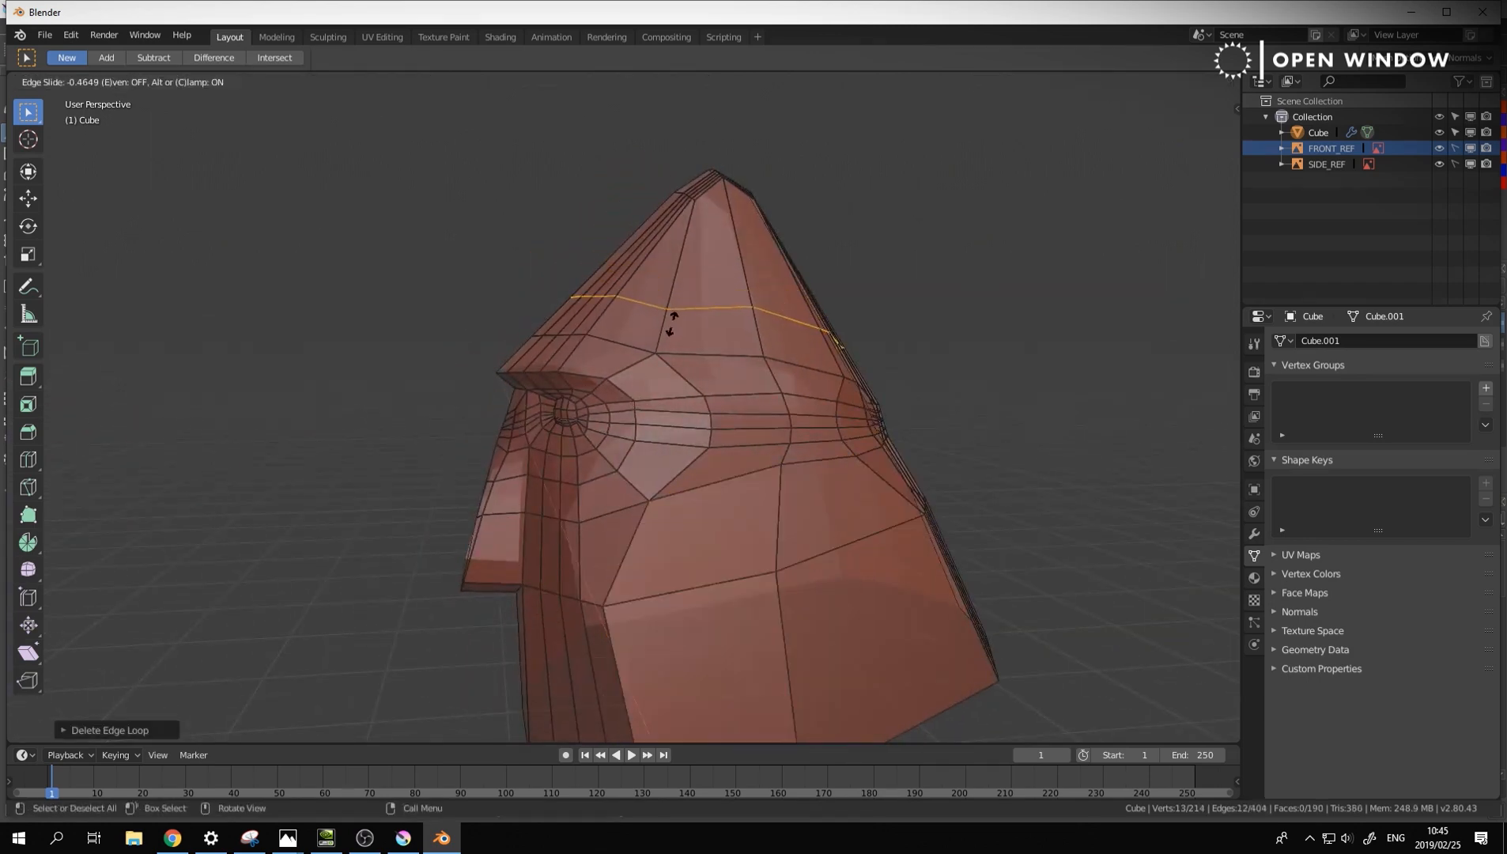
{"action": "left_click", "coordinate": [672, 316]}
Move the cheek vertex beside the base of the nose toward the back of the head
{"action": "middle_click_drag", "start_coordinate": [672, 319], "coordinate": [686, 548]}
{"action": "left_click", "coordinate": [567, 601]}
{"action": "key", "text": "g"}
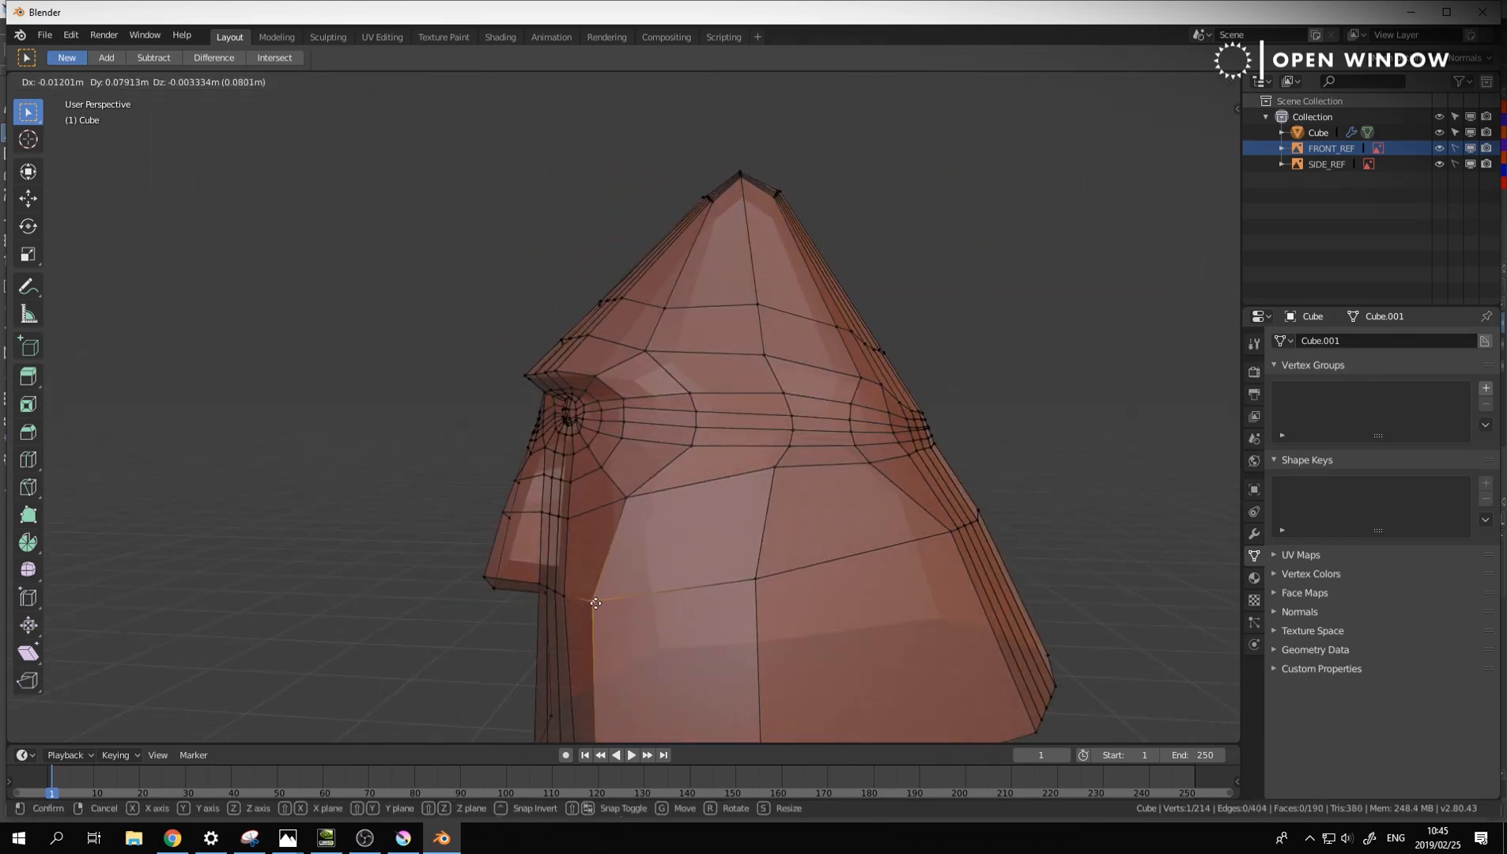
{"action": "left_click", "coordinate": [622, 606]}
Select the faces across the side and back of the head at eye level and even them out with the Smooth tool
{"action": "middle_click_drag", "start_coordinate": [622, 606], "coordinate": [732, 489]}
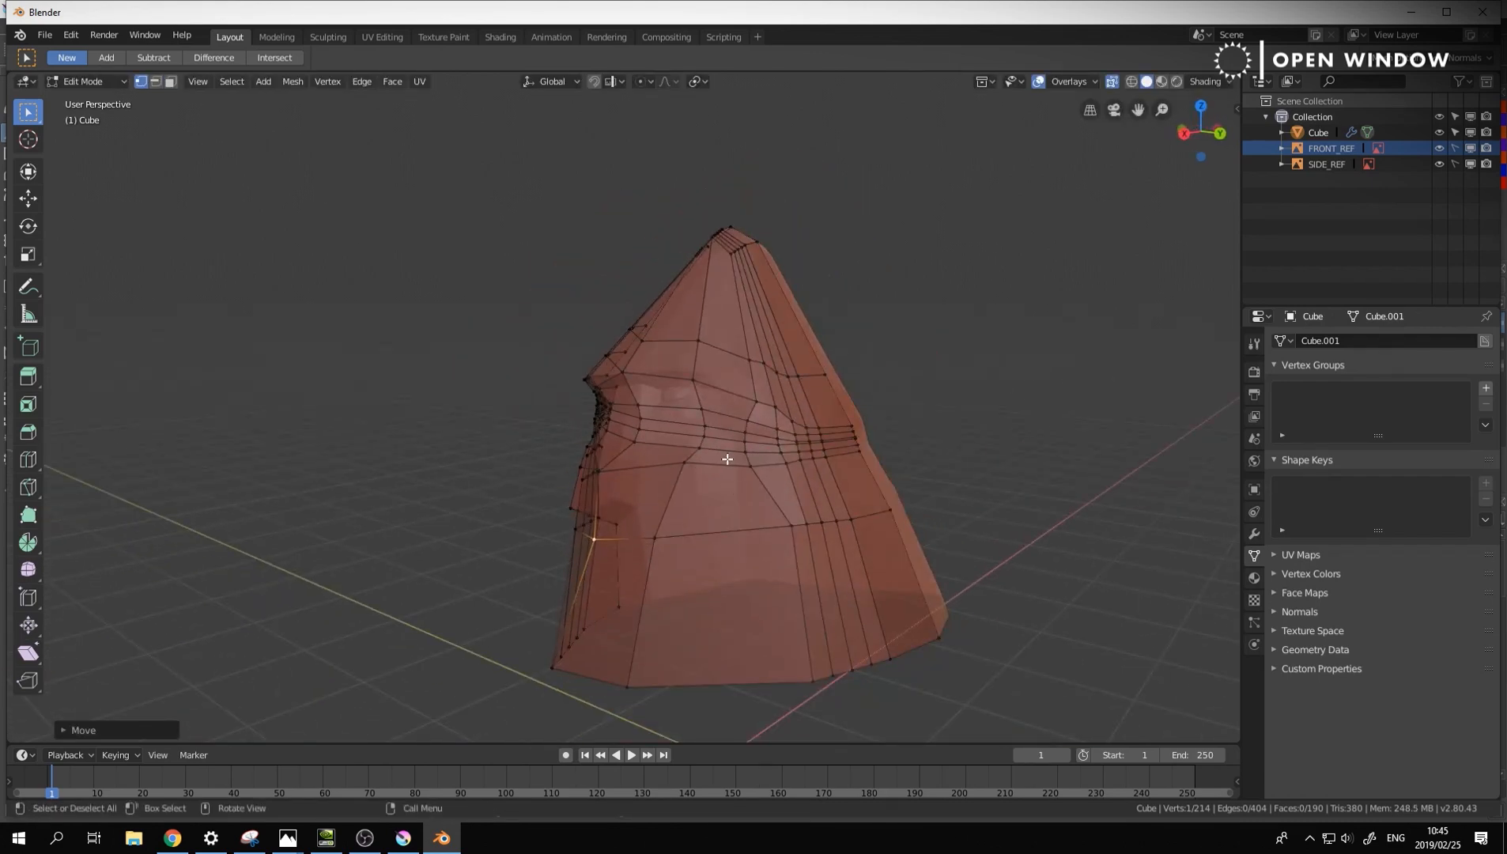
{"action": "key", "text": "3"}
{"action": "left_click_drag", "start_coordinate": [910, 347], "coordinate": [667, 545]}
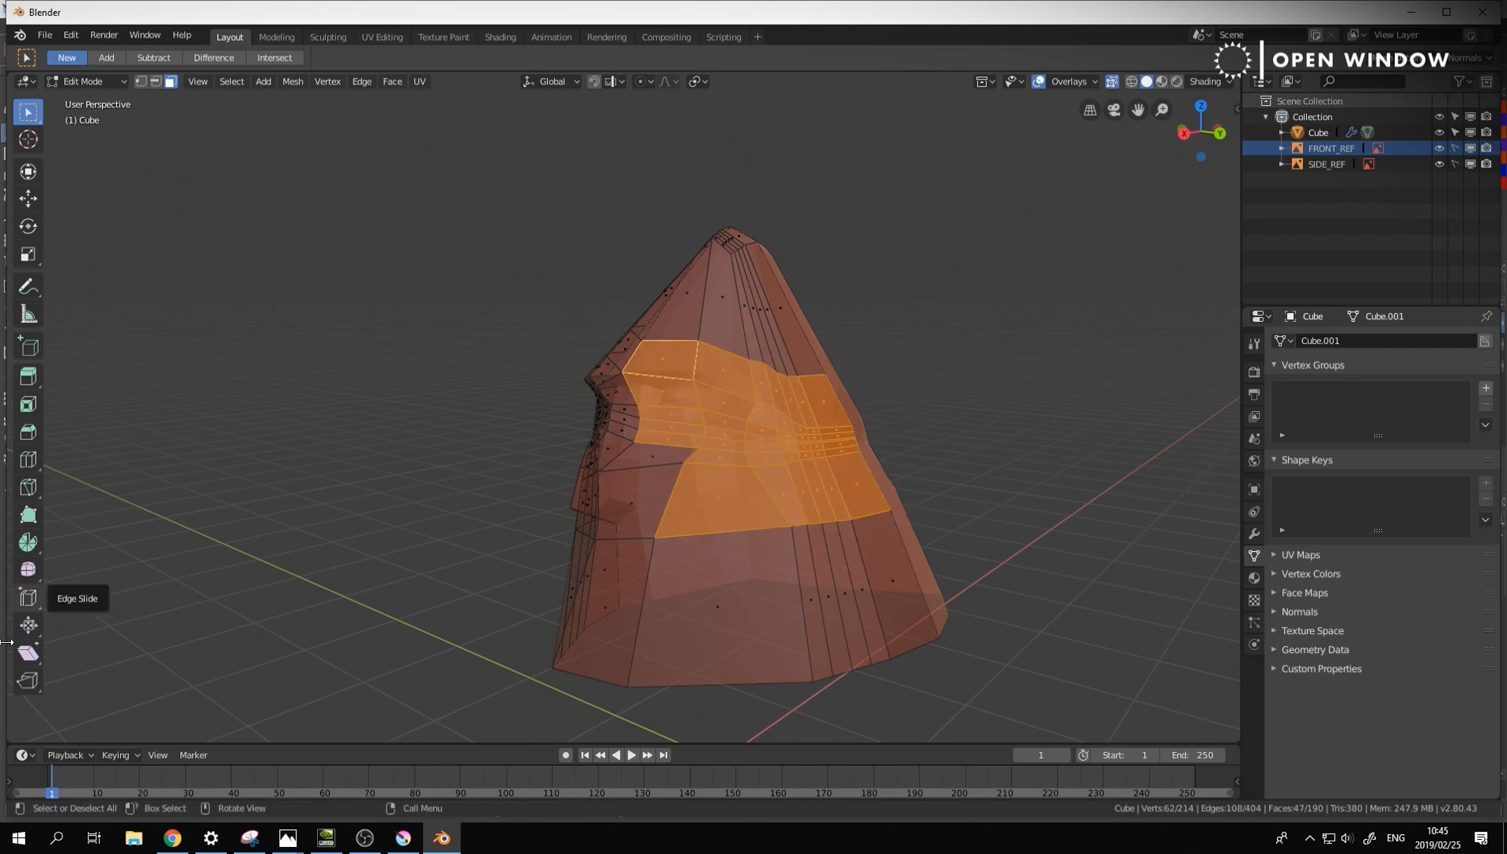
{"action": "left_click", "coordinate": [28, 571]}
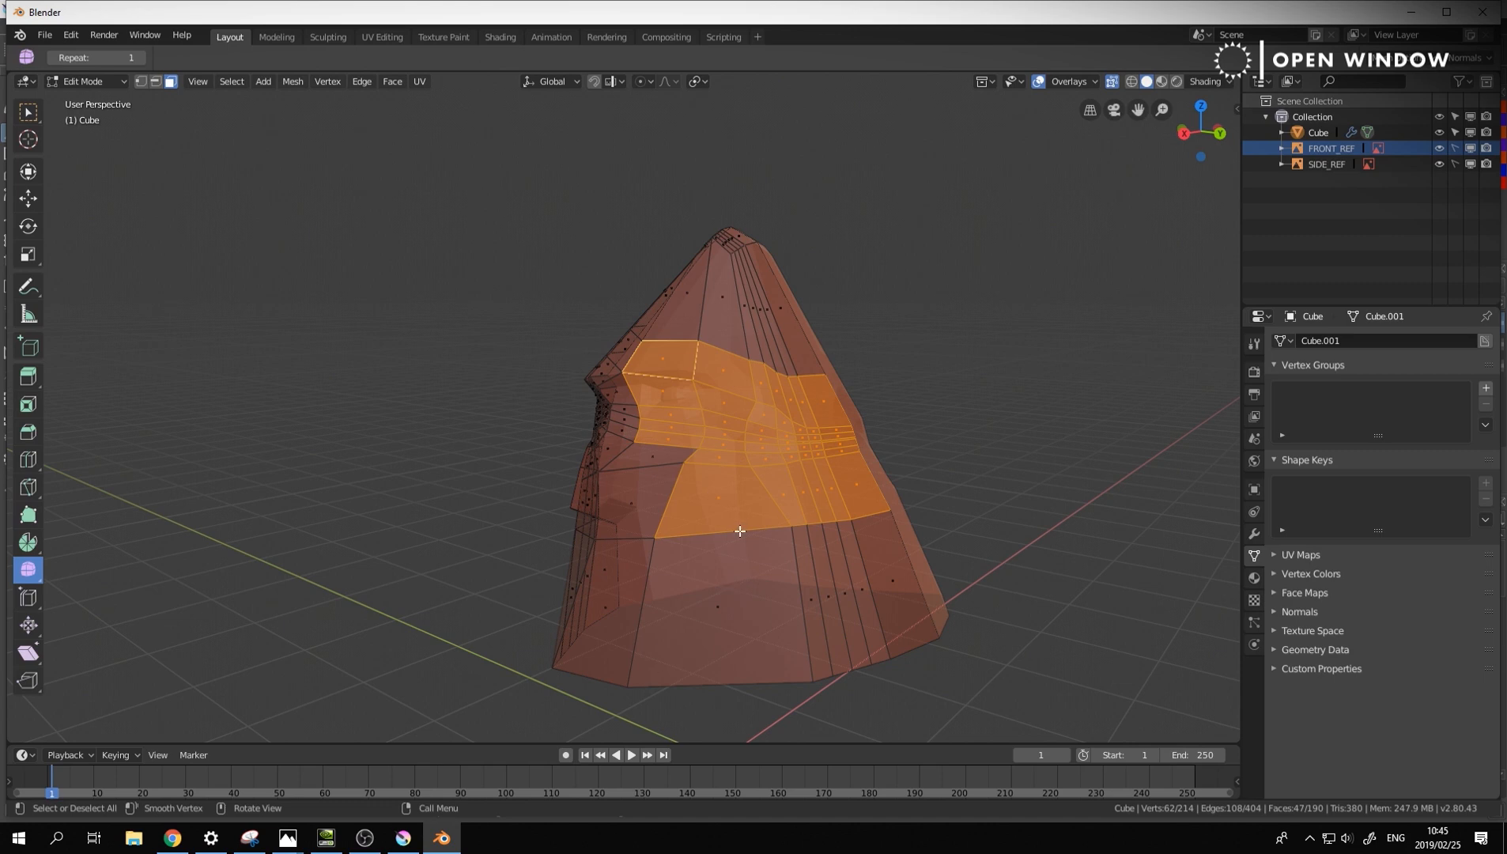
{"action": "left_click_drag", "start_coordinate": [740, 531], "coordinate": [952, 449]}
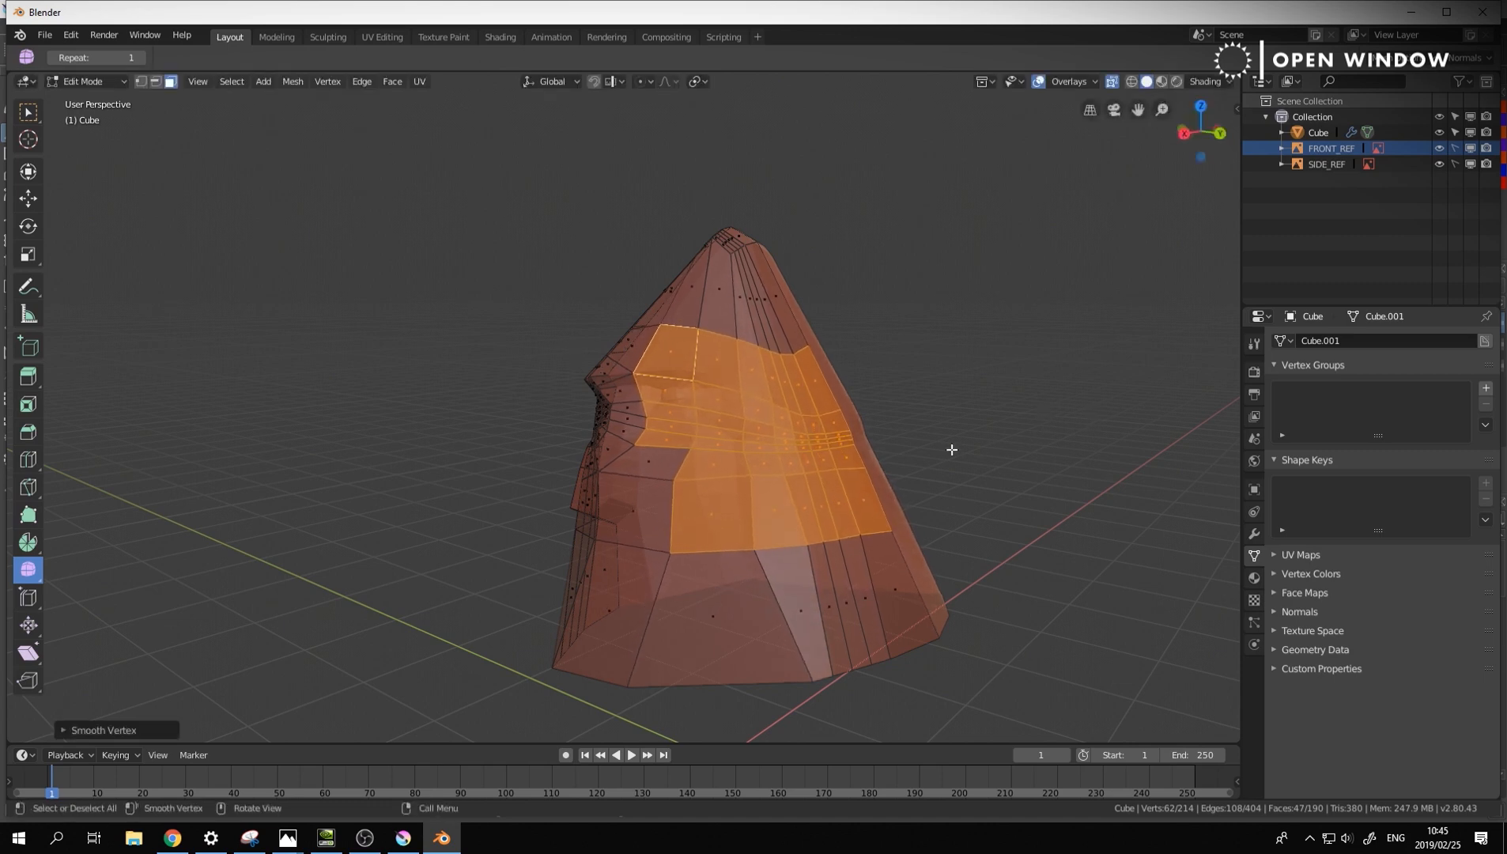
Switch to Sculpt Mode and reshape the side of the head and lower cheek with the Grab brush
{"action": "middle_click_drag", "start_coordinate": [760, 473], "coordinate": [828, 540]}
{"action": "key", "text": "ctrl+Tab"}
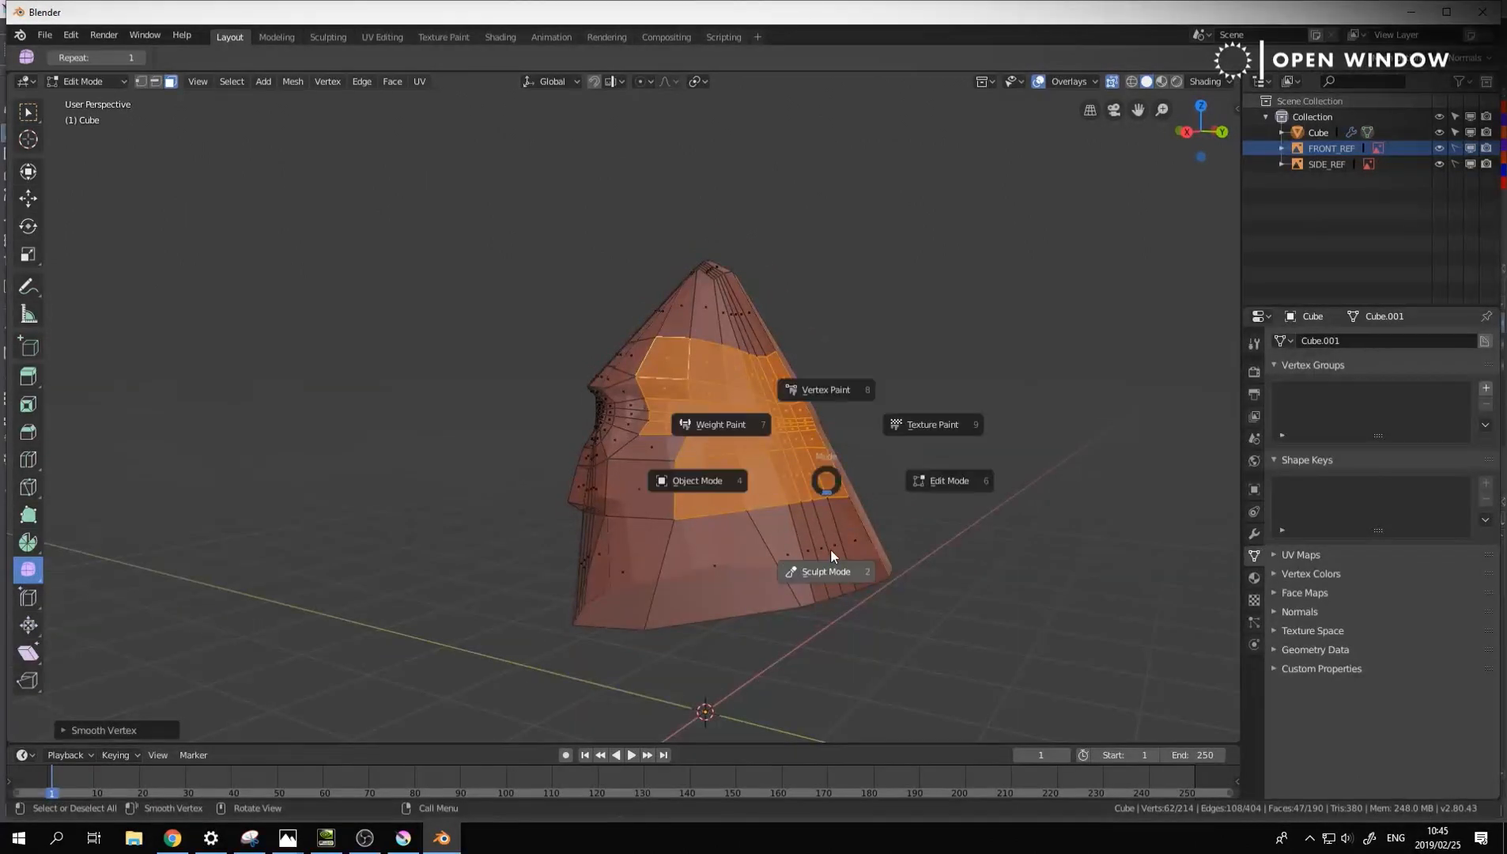
{"action": "left_click", "coordinate": [827, 561]}
{"action": "mouse_move", "coordinate": [828, 467]}
{"action": "middle_mouse_down"}
{"action": "mouse_move", "coordinate": [733, 498]}
{"action": "mouse_move", "coordinate": [736, 439]}
{"action": "middle_mouse_up"}
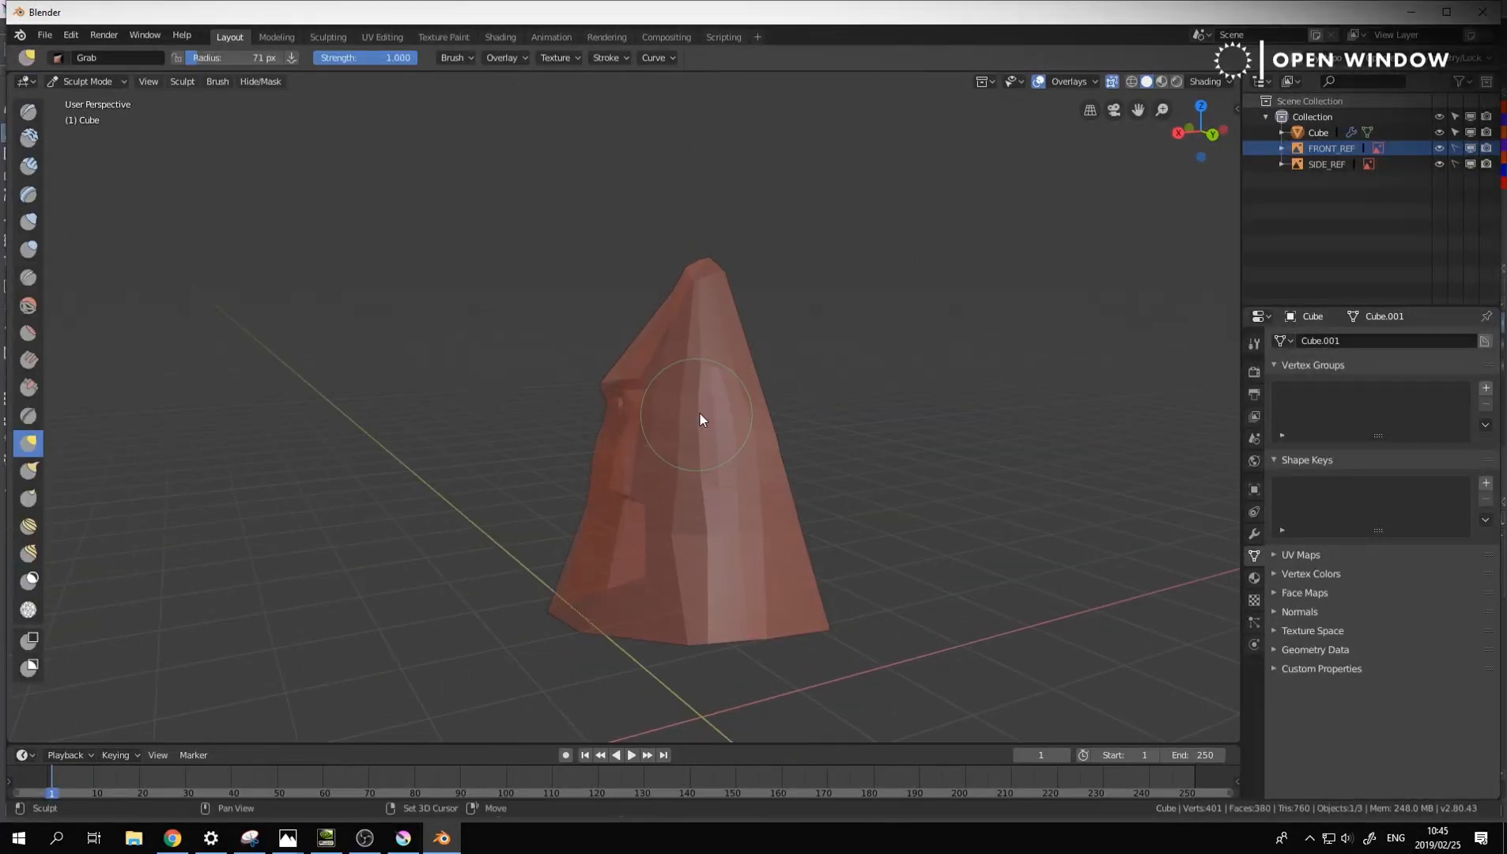
{"action": "left_click_drag", "start_coordinate": [703, 423], "coordinate": [725, 484]}
{"action": "left_click_drag", "start_coordinate": [731, 499], "coordinate": [762, 539]}
{"action": "left_click_drag", "start_coordinate": [667, 583], "coordinate": [664, 595]}
{"action": "middle_click_drag", "start_coordinate": [716, 498], "coordinate": [770, 416]}
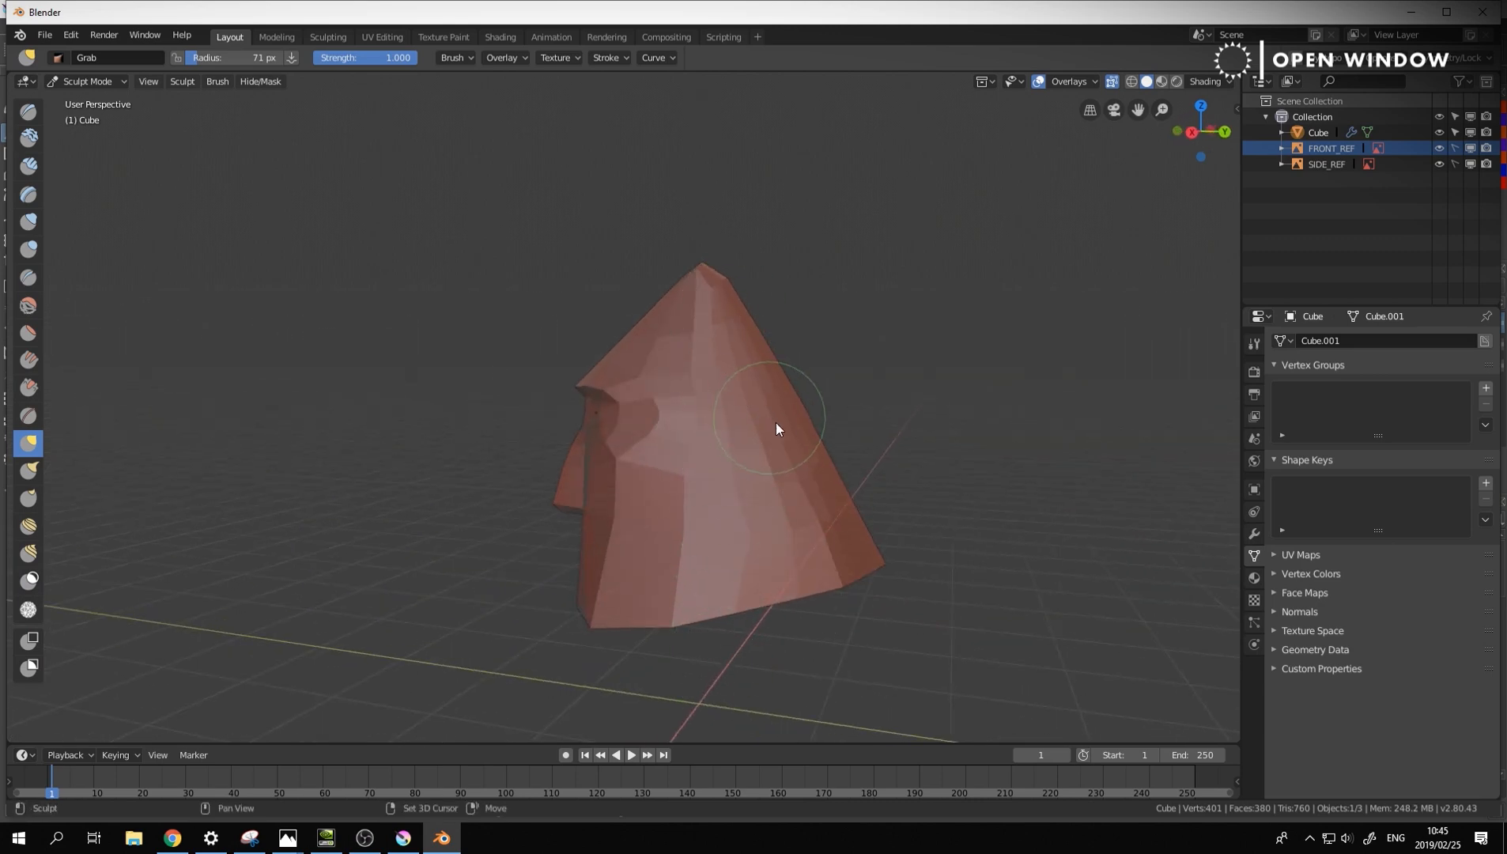
In Edit Mode, select the nose-bridge vertices below the brow and move them back onto the side reference's profile line
{"action": "middle_click_drag", "start_coordinate": [776, 423], "coordinate": [645, 568]}
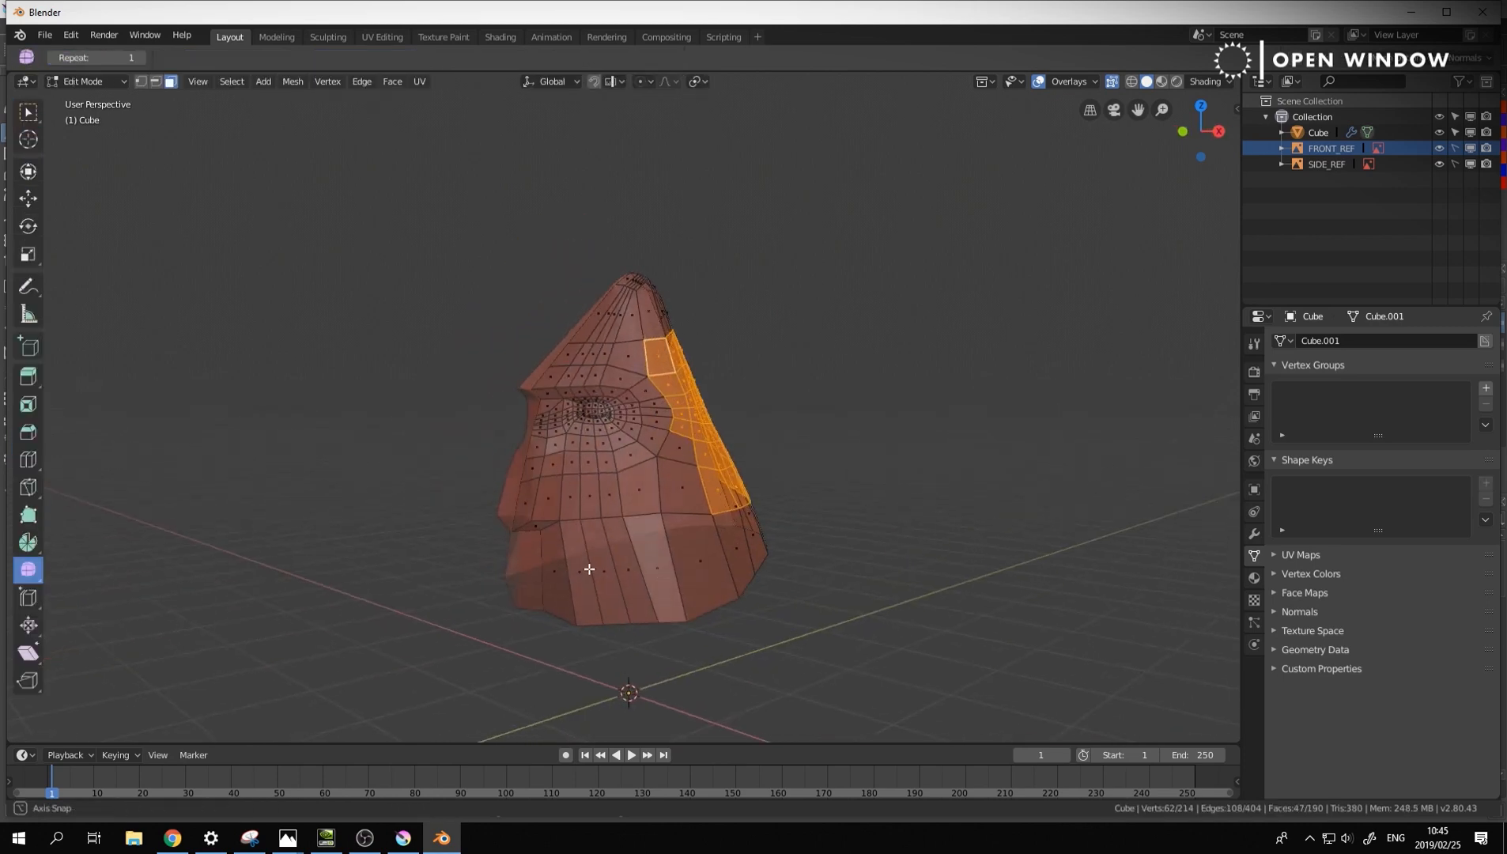
{"action": "scroll", "coordinate": [598, 561], "scroll_direction": "up", "scroll_amount": 4}
{"action": "scroll", "coordinate": [598, 561], "scroll_direction": "up", "scroll_amount": 3}
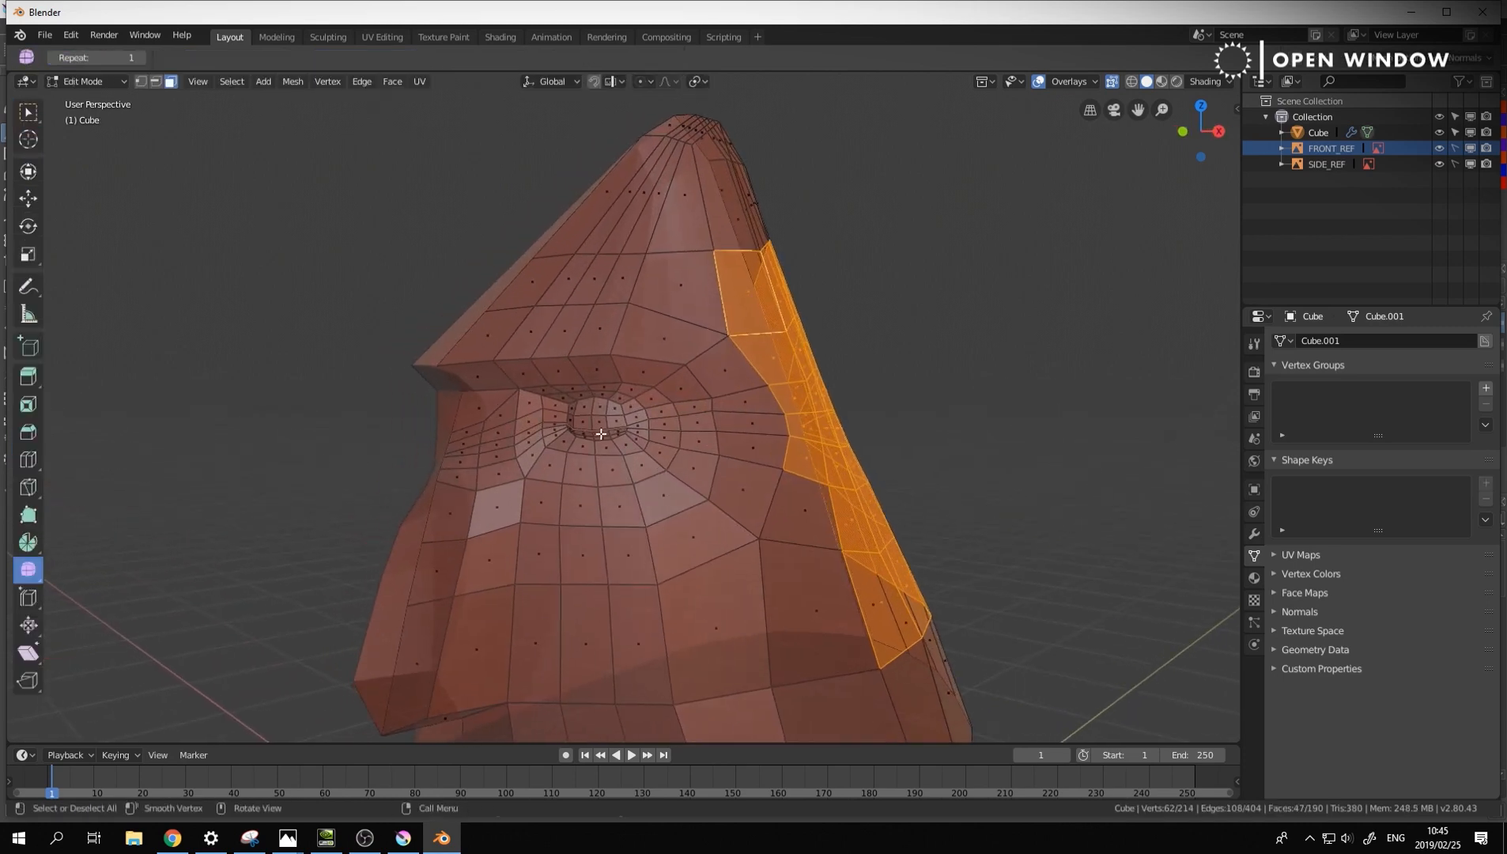
{"action": "middle_click_drag", "start_coordinate": [453, 503], "coordinate": [498, 530]}
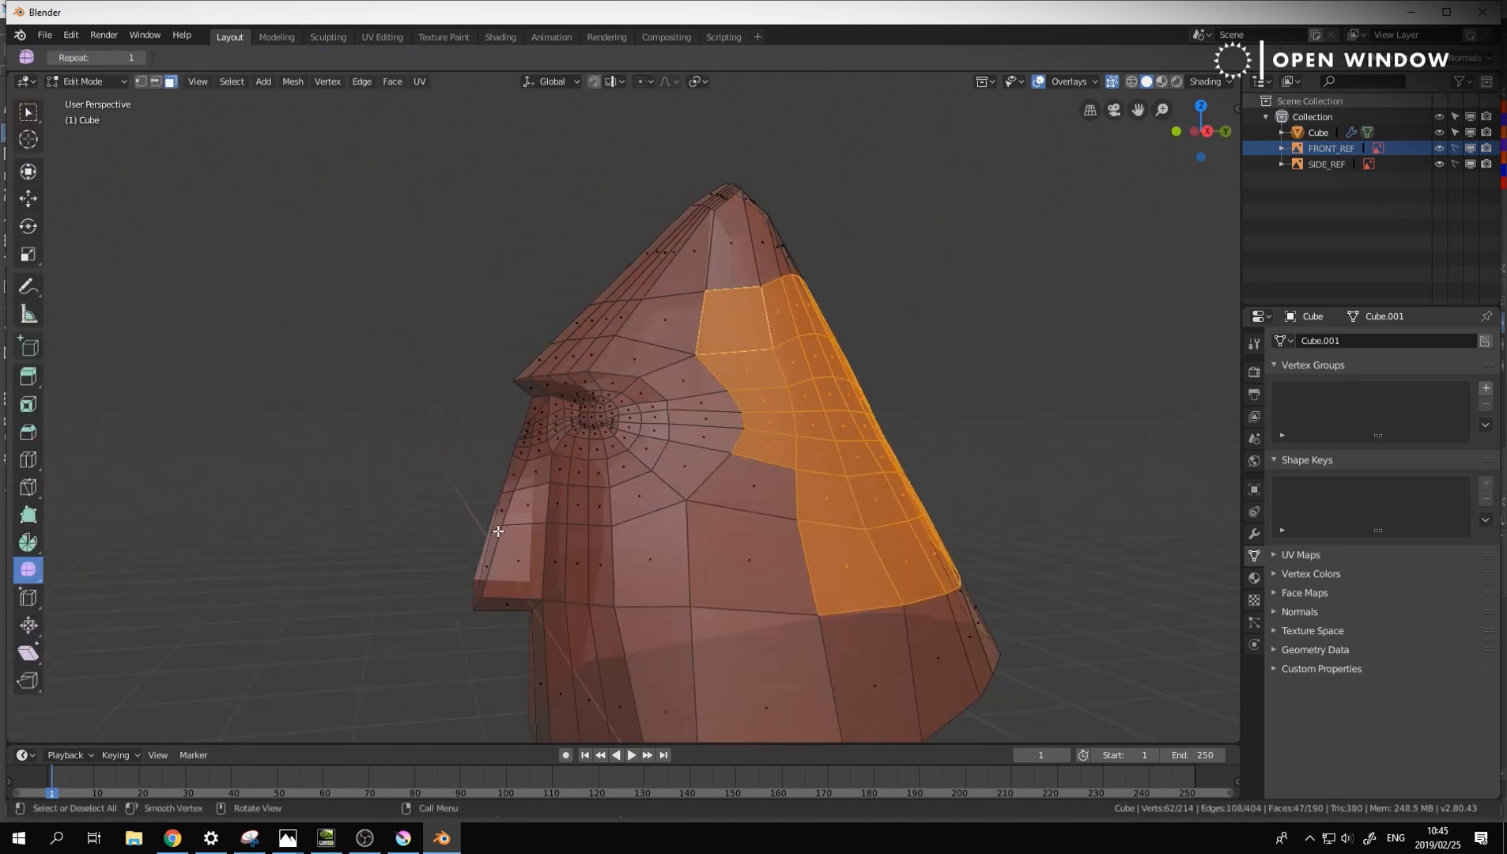
{"action": "key", "text": "KP_3"}
{"action": "scroll", "coordinate": [486, 488], "scroll_direction": "up", "scroll_amount": 5}
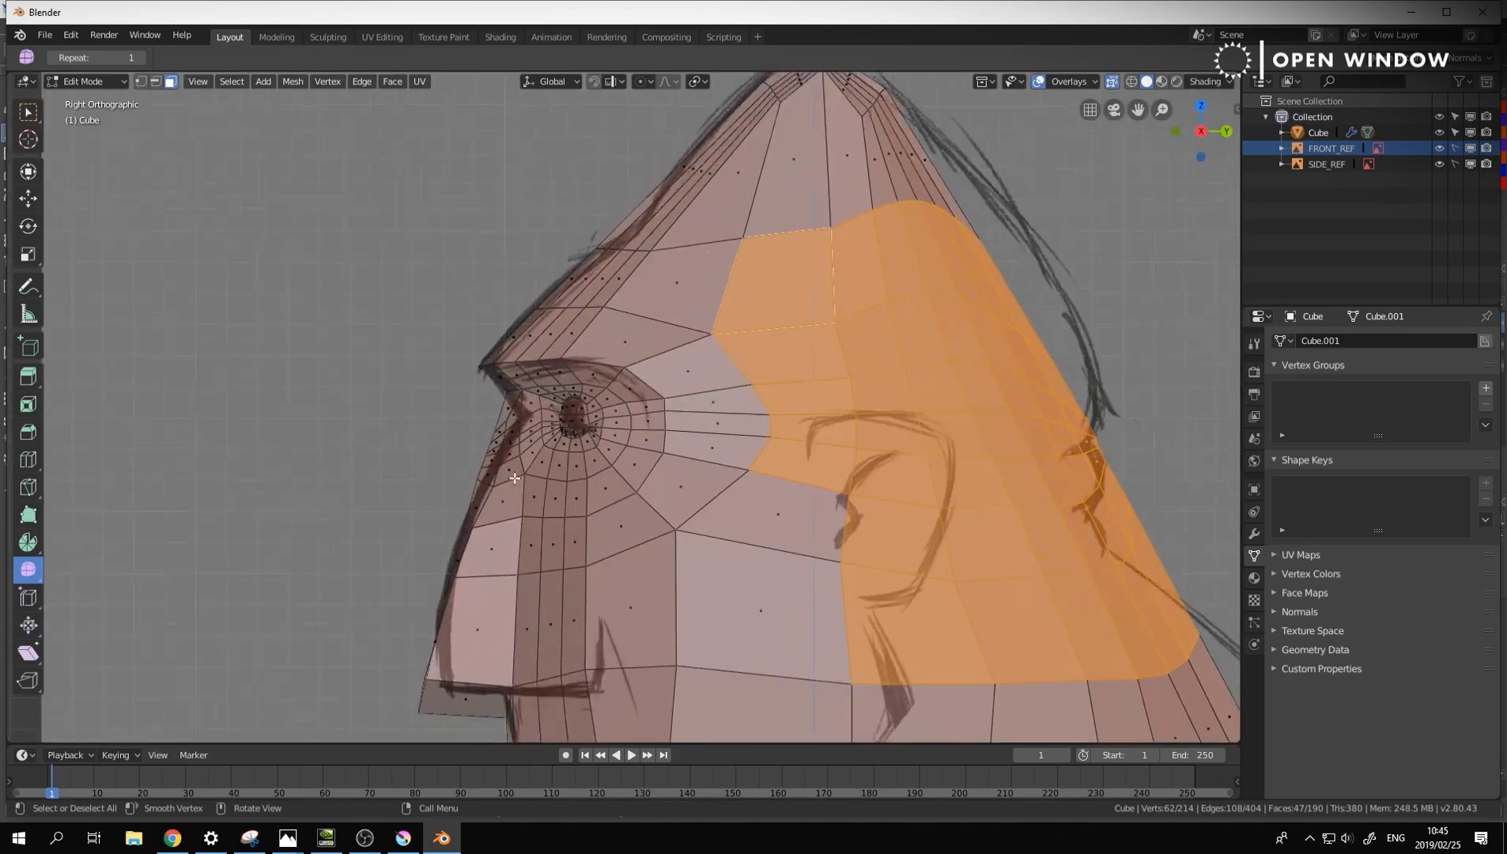
{"action": "scroll", "coordinate": [492, 455], "scroll_direction": "up", "scroll_amount": 2}
{"action": "key", "text": "1"}
{"action": "left_click", "coordinate": [529, 430]}
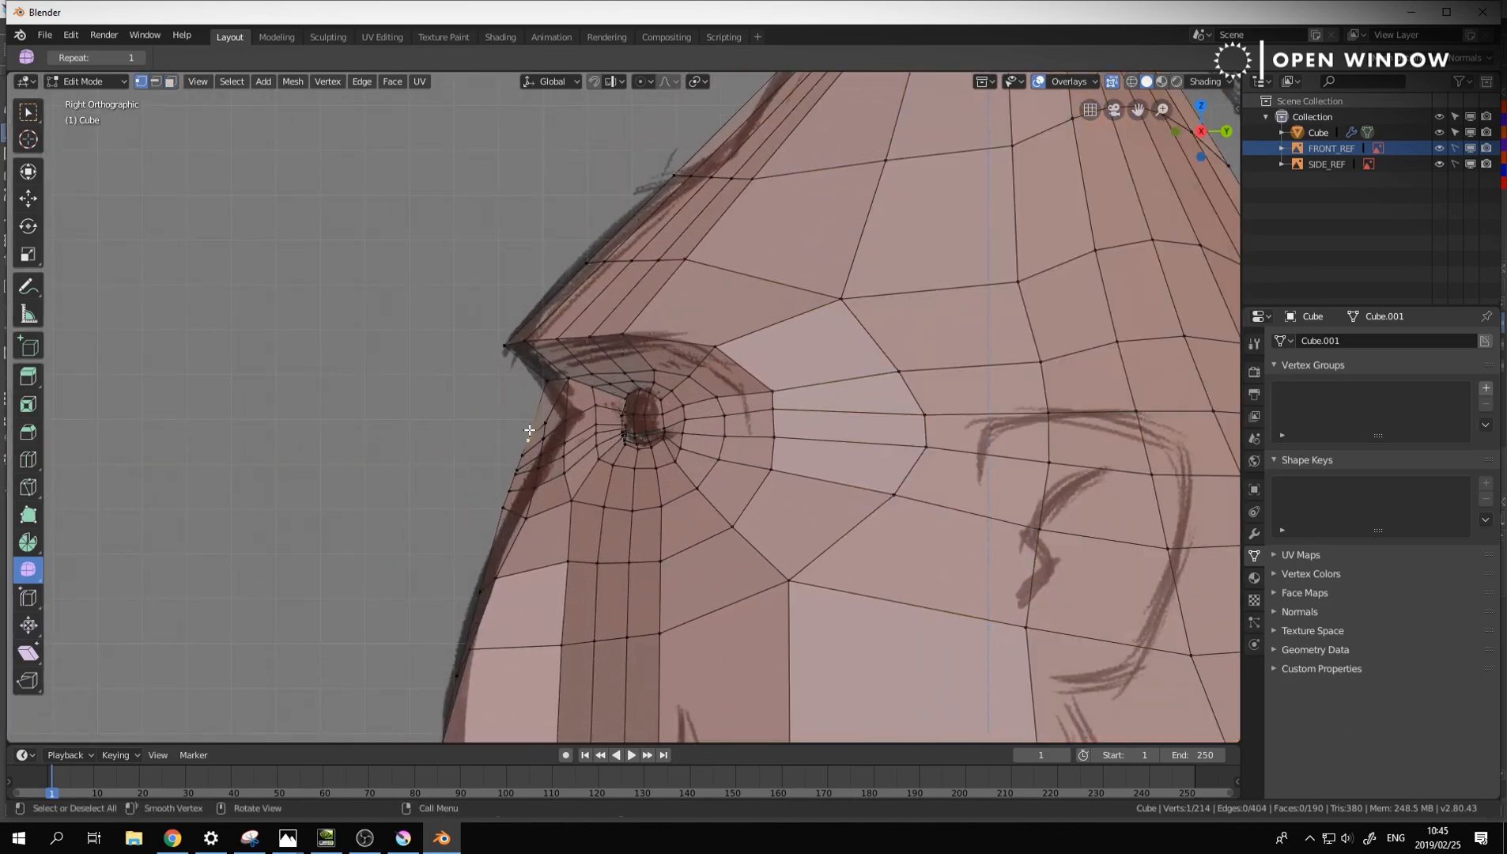
{"action": "left_click", "coordinate": [506, 492], "text": "shift"}
{"action": "left_click", "coordinate": [521, 456], "text": "ctrl"}
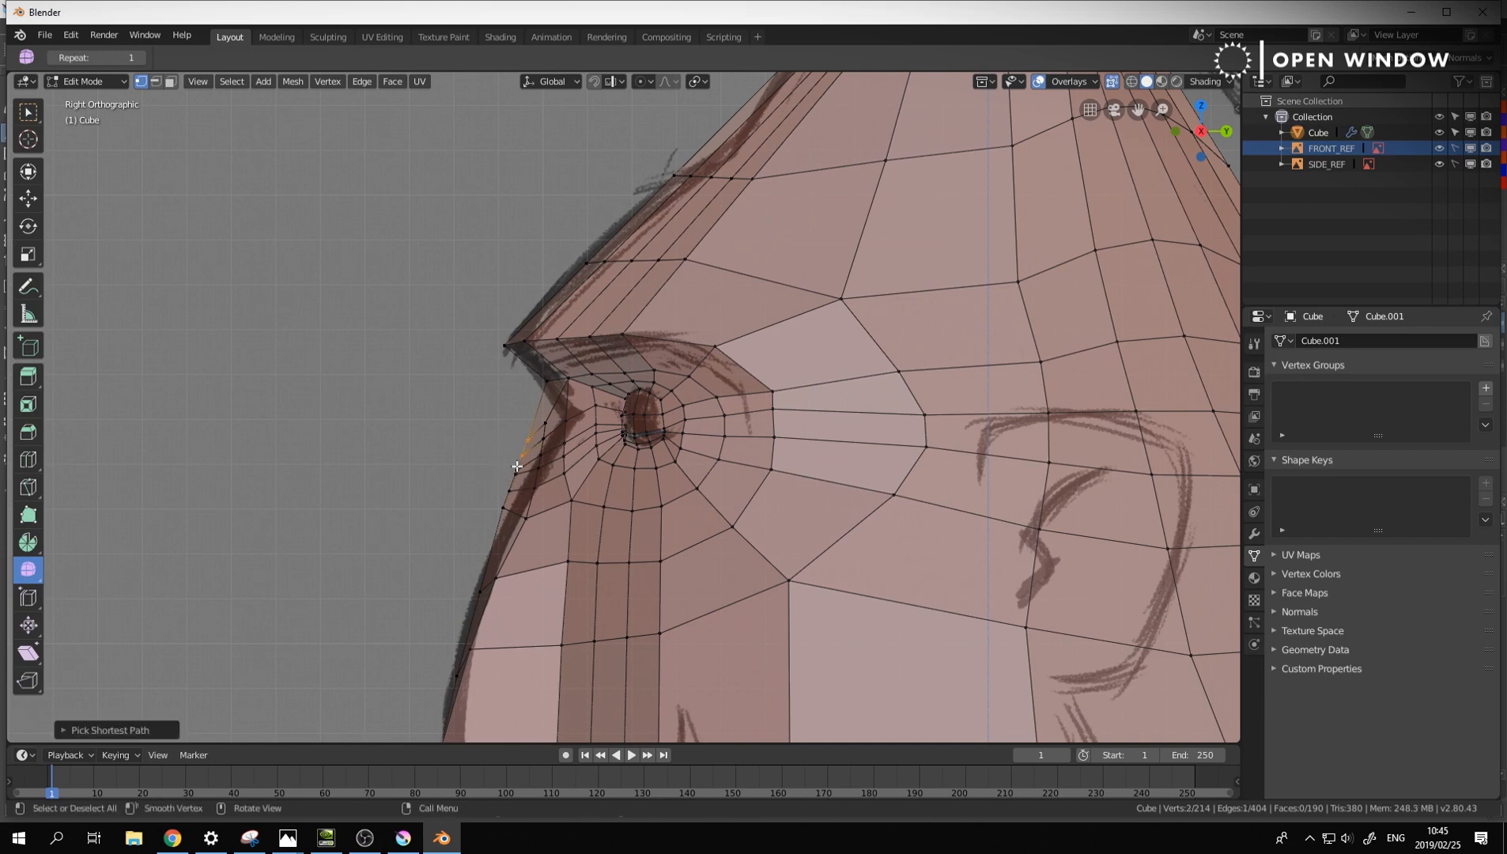
{"action": "left_click", "coordinate": [522, 465], "text": "shift"}
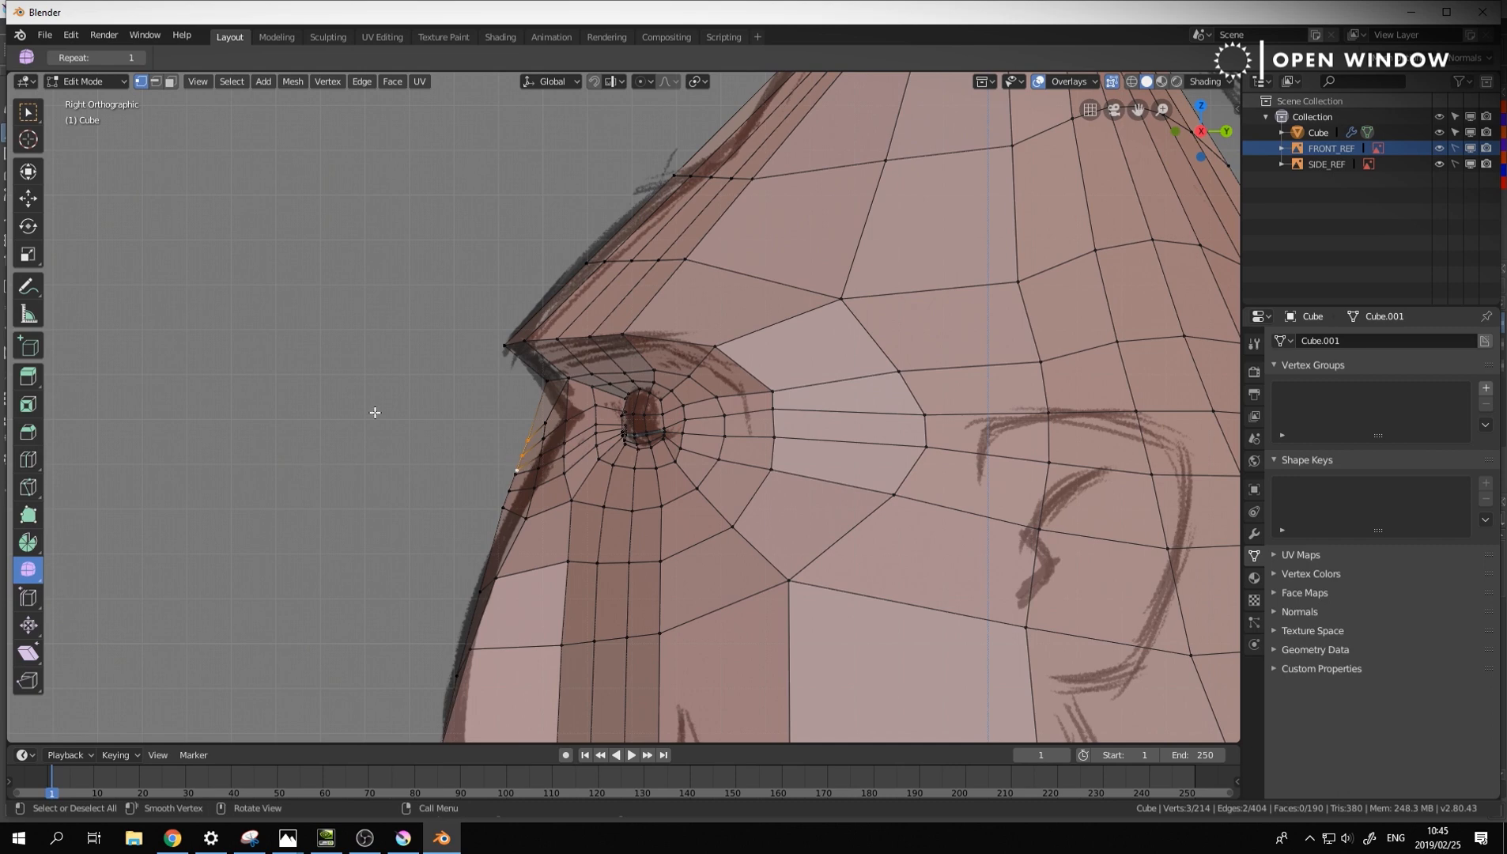
{"action": "left_click", "coordinate": [520, 461], "text": "shift"}
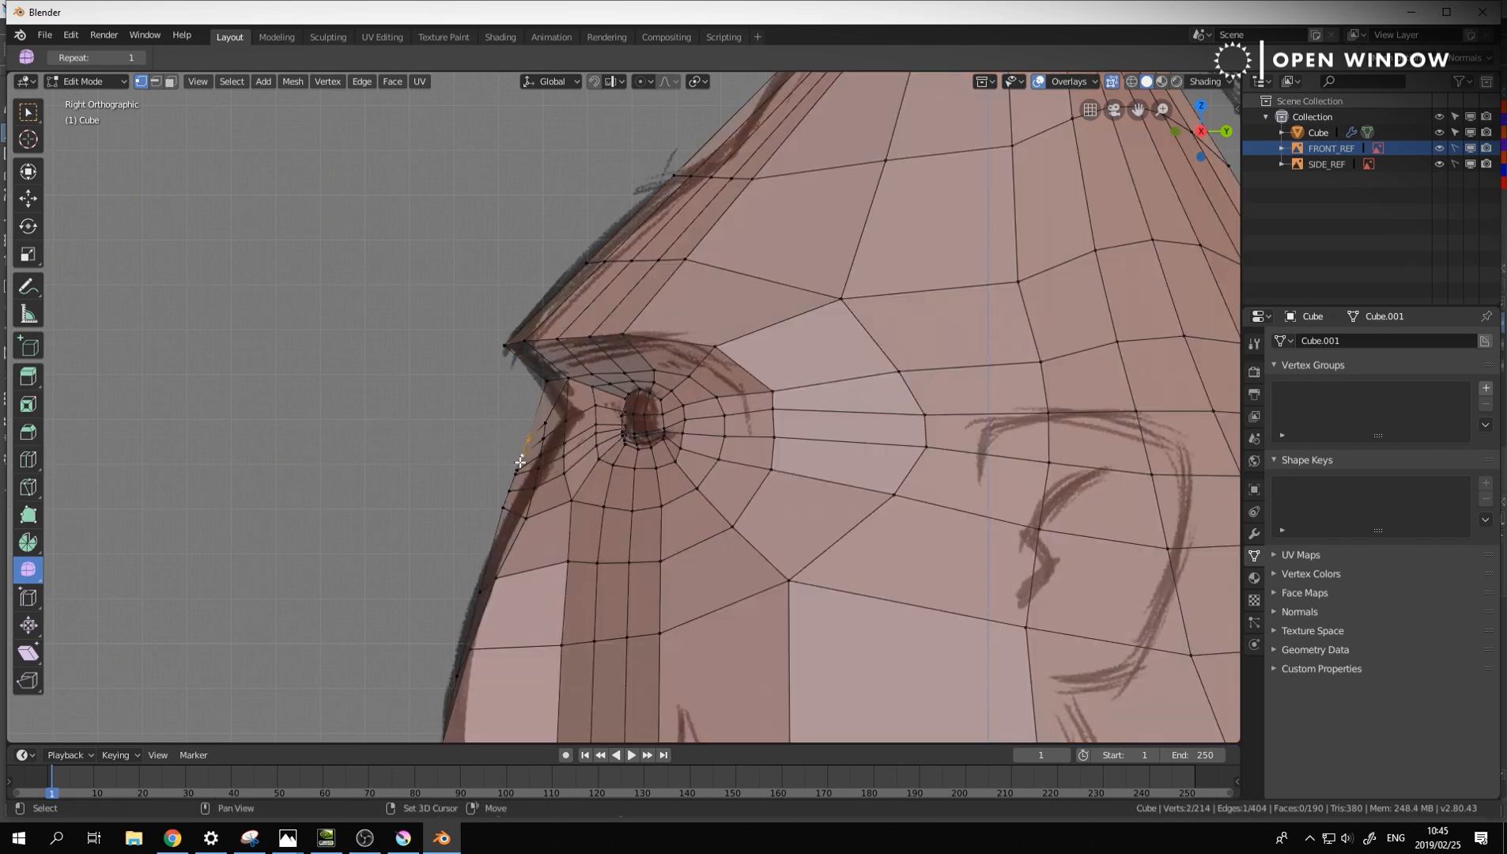
{"action": "key", "text": "g"}
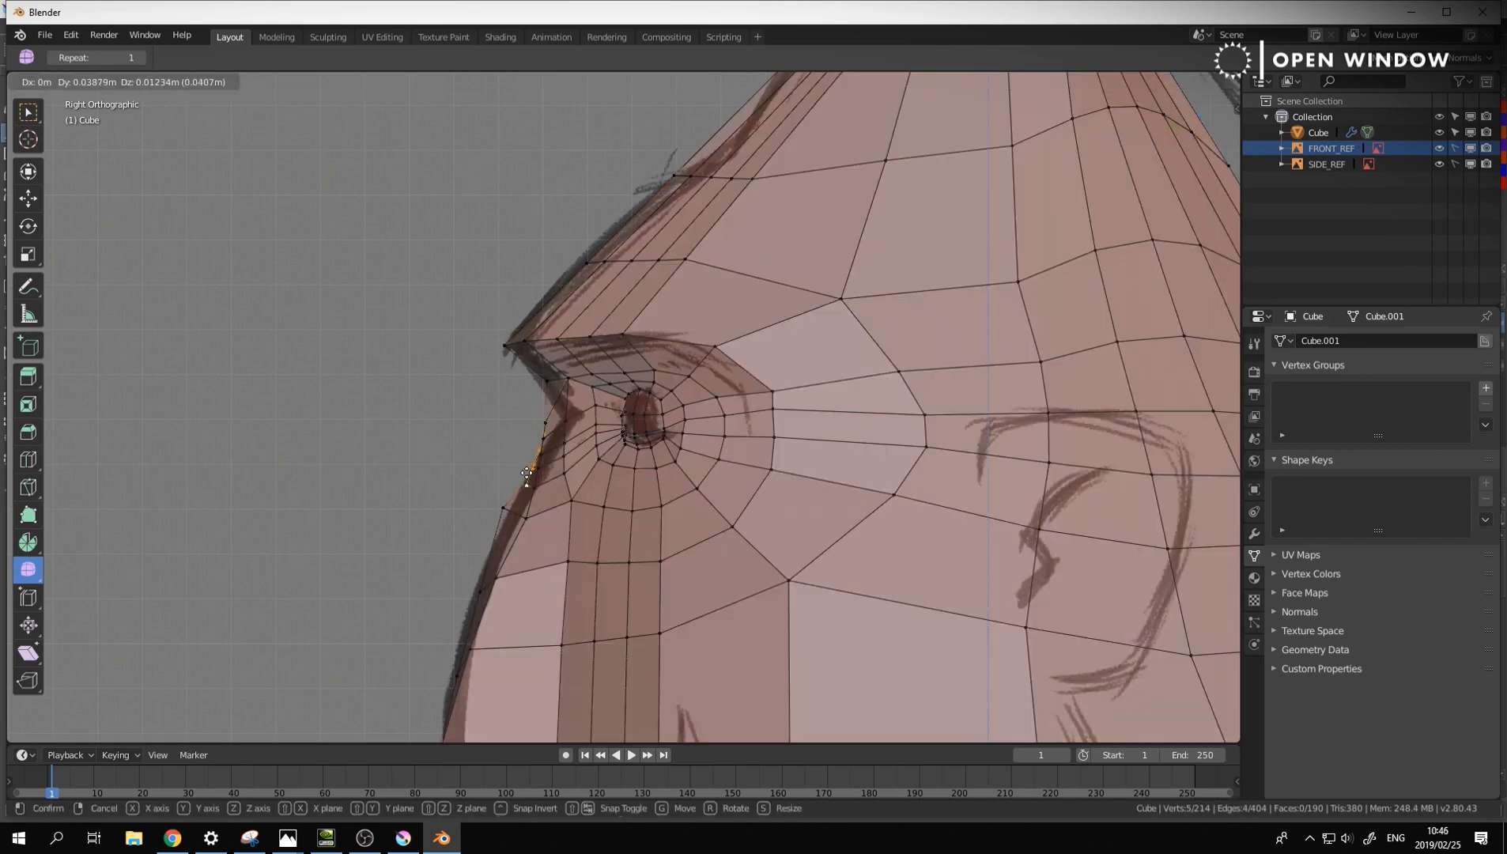
{"action": "left_click", "coordinate": [546, 433]}
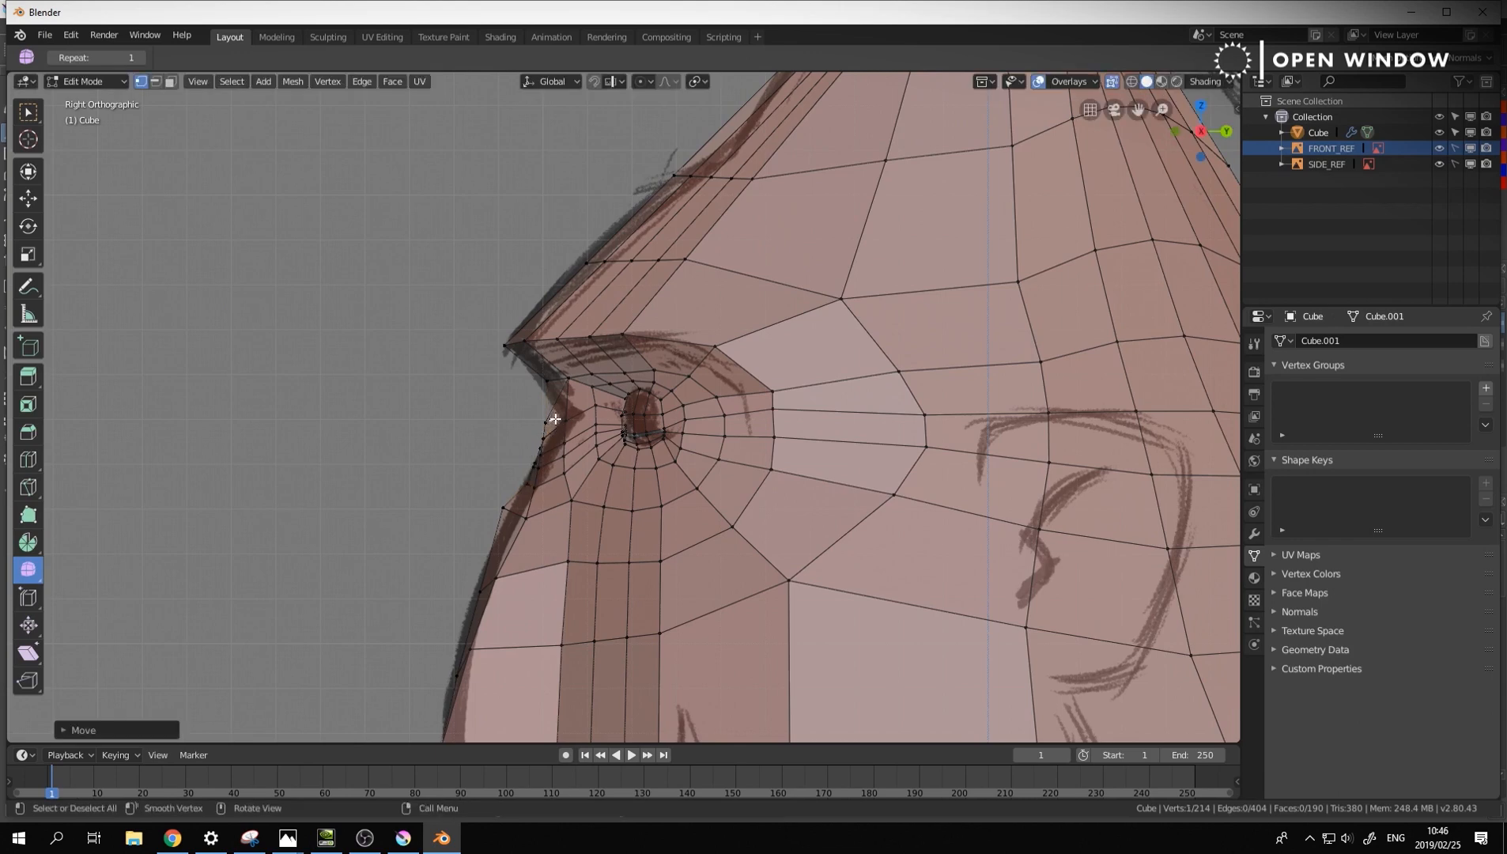
Inspect the nose bridge and eye area in perspective and compare the head's outline with the front reference
{"action": "left_click", "coordinate": [548, 423]}
{"action": "mouse_move", "coordinate": [496, 459]}
{"action": "middle_mouse_down"}
{"action": "mouse_move", "coordinate": [625, 460]}
{"action": "mouse_move", "coordinate": [534, 490]}
{"action": "mouse_move", "coordinate": [565, 484]}
{"action": "mouse_move", "coordinate": [512, 481]}
{"action": "middle_mouse_up"}
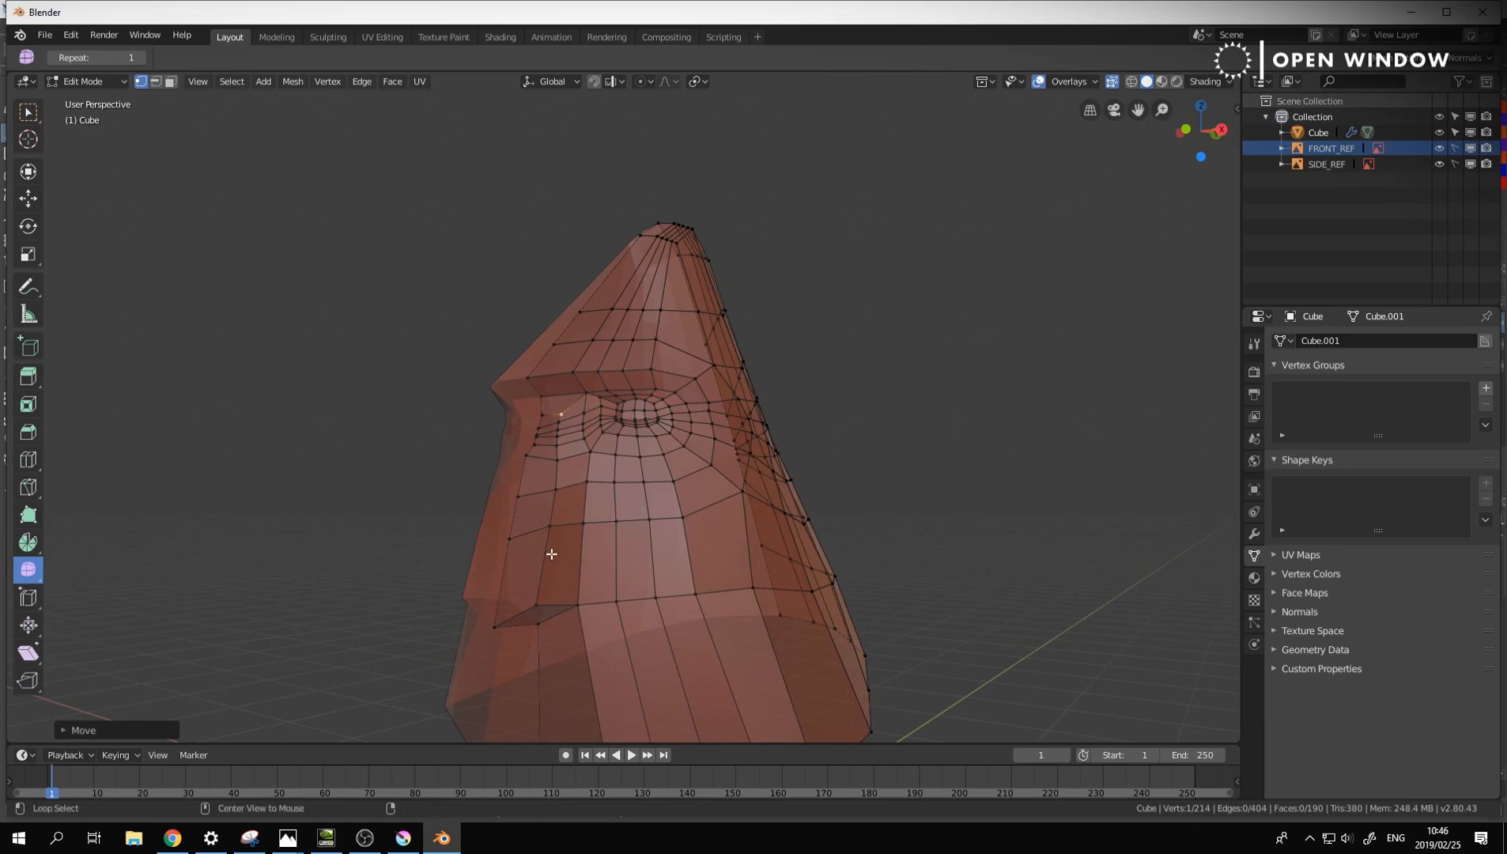
{"action": "scroll", "coordinate": [492, 450], "scroll_direction": "up", "scroll_amount": 3}
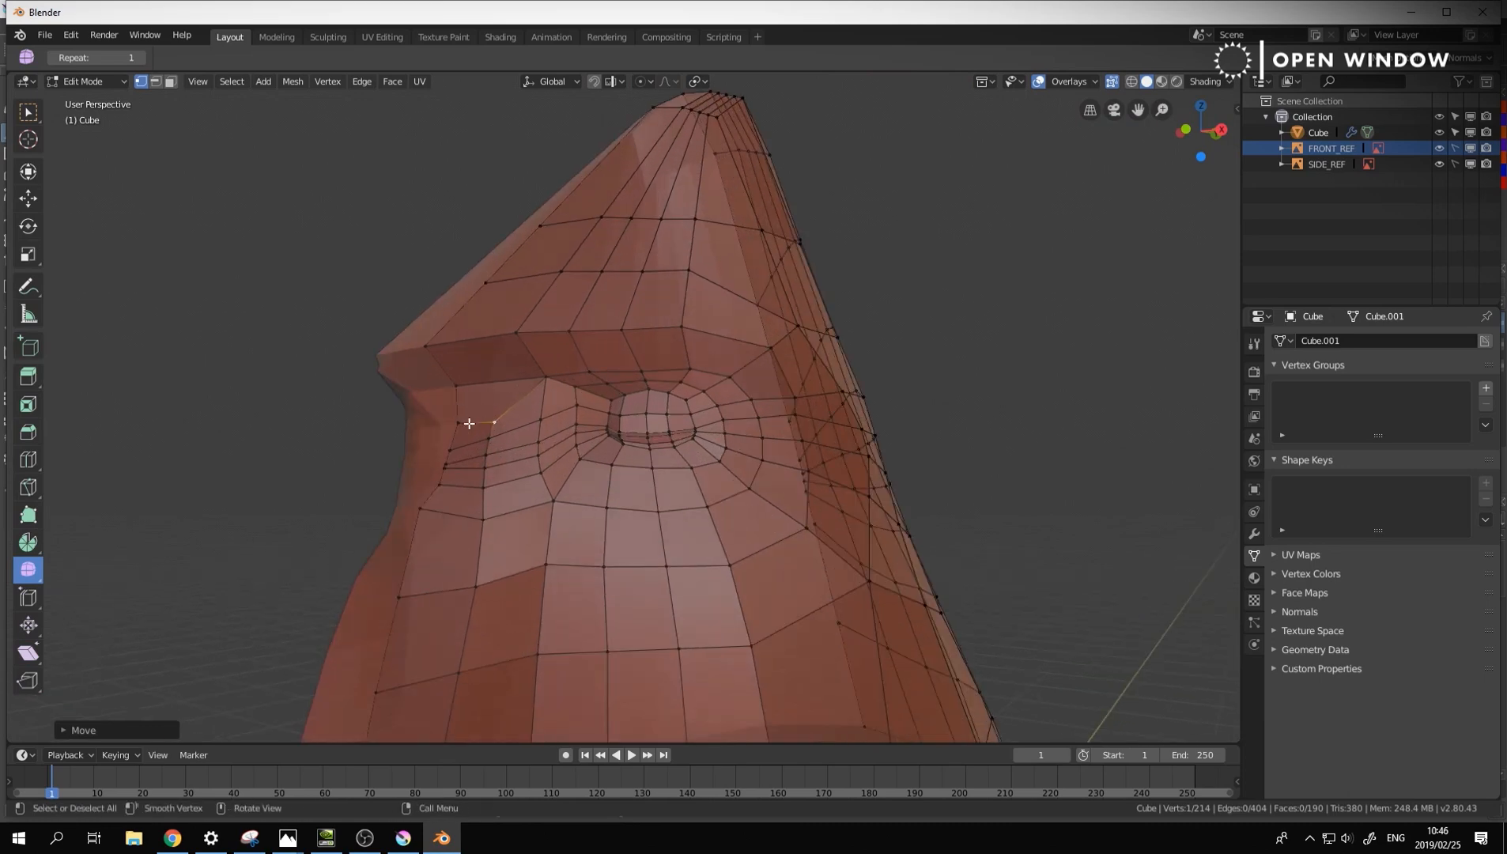
{"action": "middle_click_drag", "start_coordinate": [469, 424], "coordinate": [669, 520]}
{"action": "scroll", "coordinate": [661, 507], "scroll_direction": "up", "scroll_amount": 1}
{"action": "scroll", "coordinate": [669, 520], "scroll_direction": "up", "scroll_amount": 1}
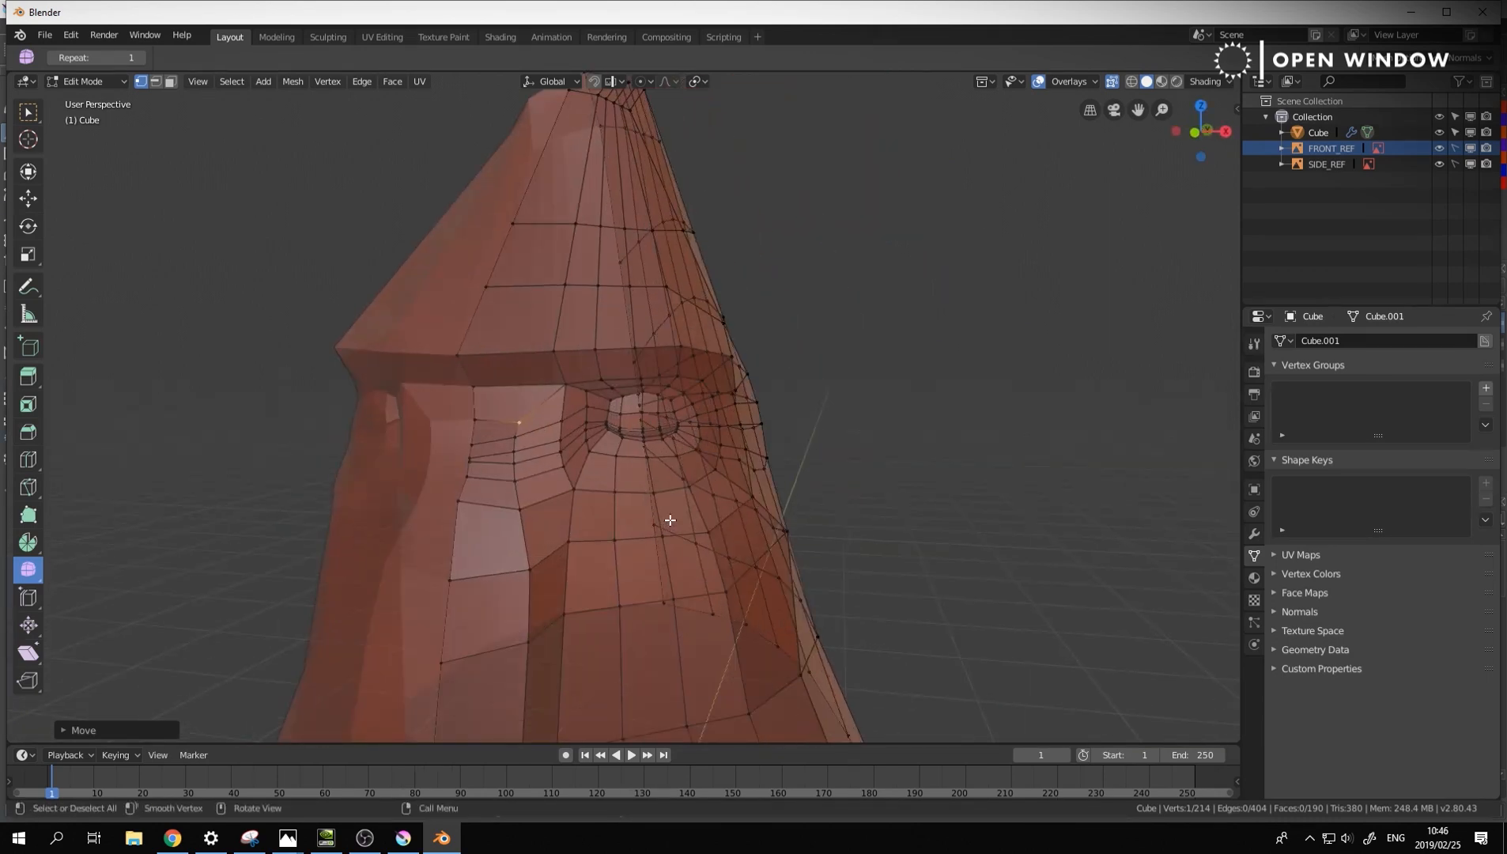
{"action": "key", "text": "KP_1"}
{"action": "scroll", "coordinate": [738, 415], "scroll_direction": "down", "scroll_amount": 2}
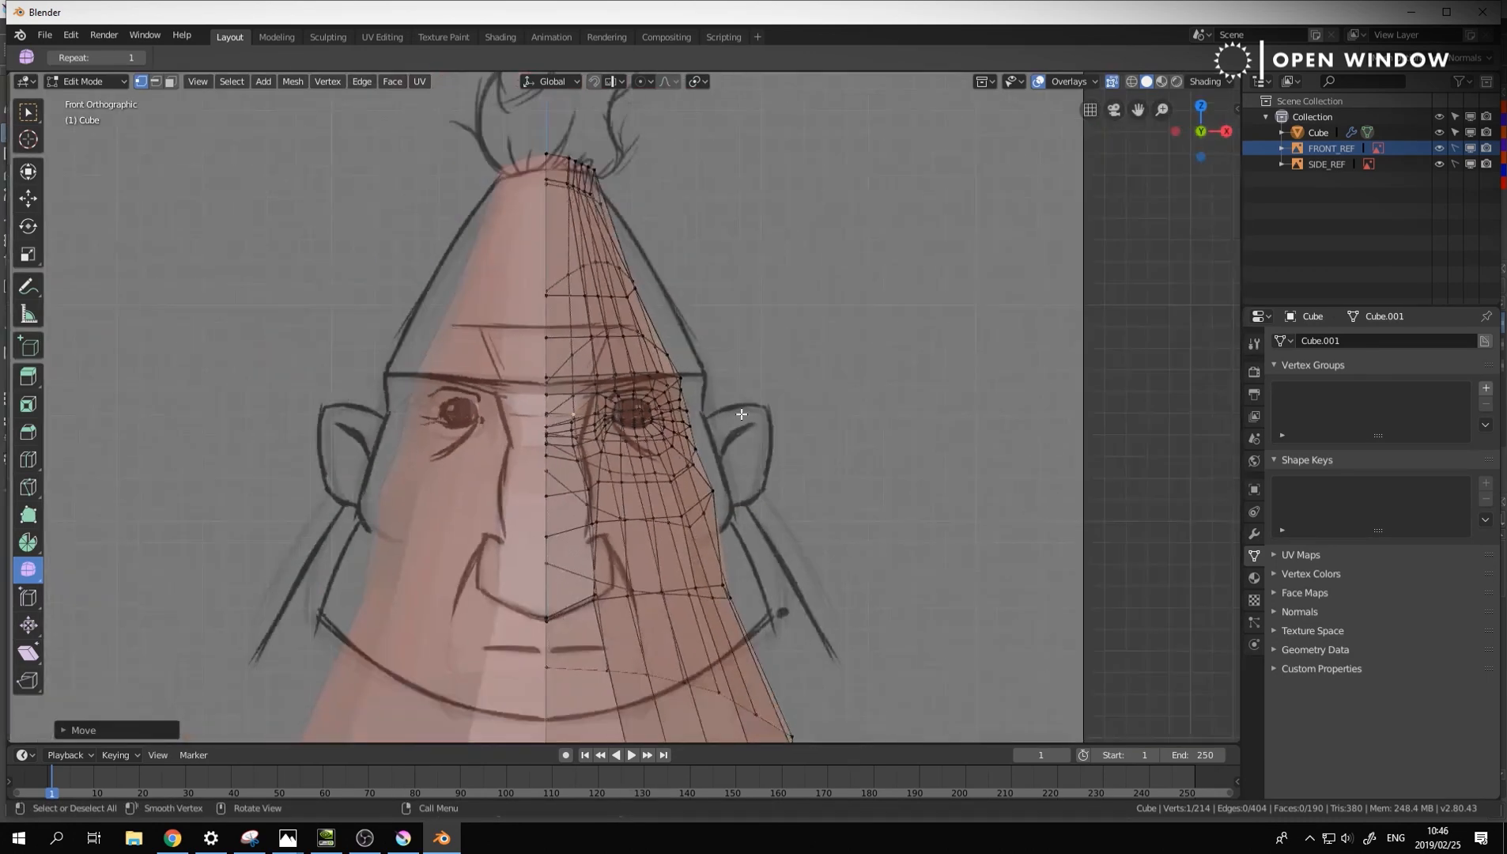
{"action": "middle_click_drag", "start_coordinate": [733, 417], "coordinate": [767, 378]}
Select a path of faces around the temple and, with proportional editing enabled, move them outward to the front reference's head outline
{"action": "left_click", "coordinate": [731, 346]}
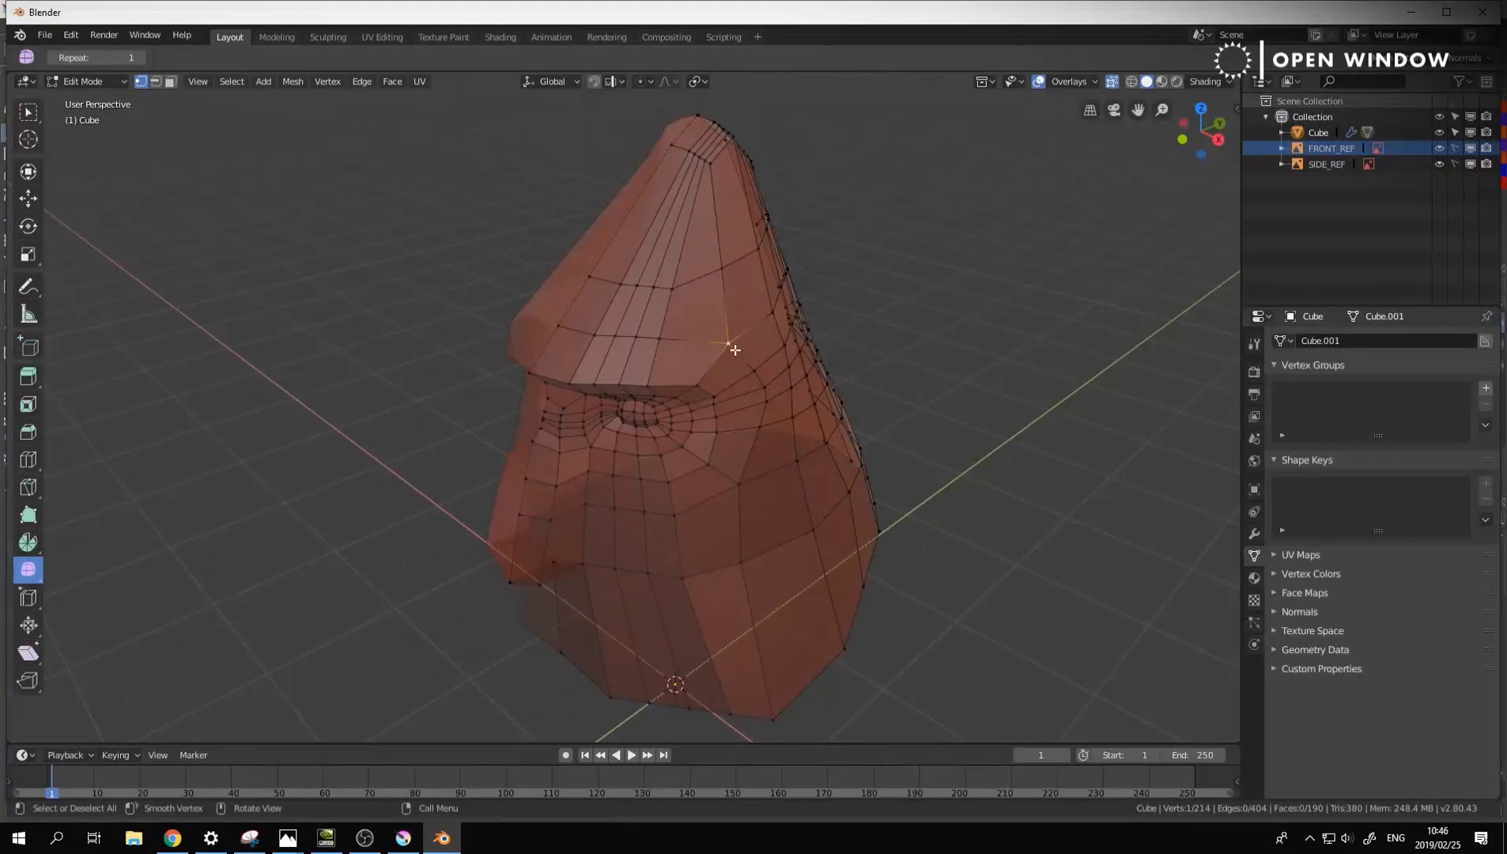
{"action": "key", "text": "3"}
{"action": "left_click", "coordinate": [759, 338]}
{"action": "left_click", "coordinate": [805, 435], "text": "ctrl"}
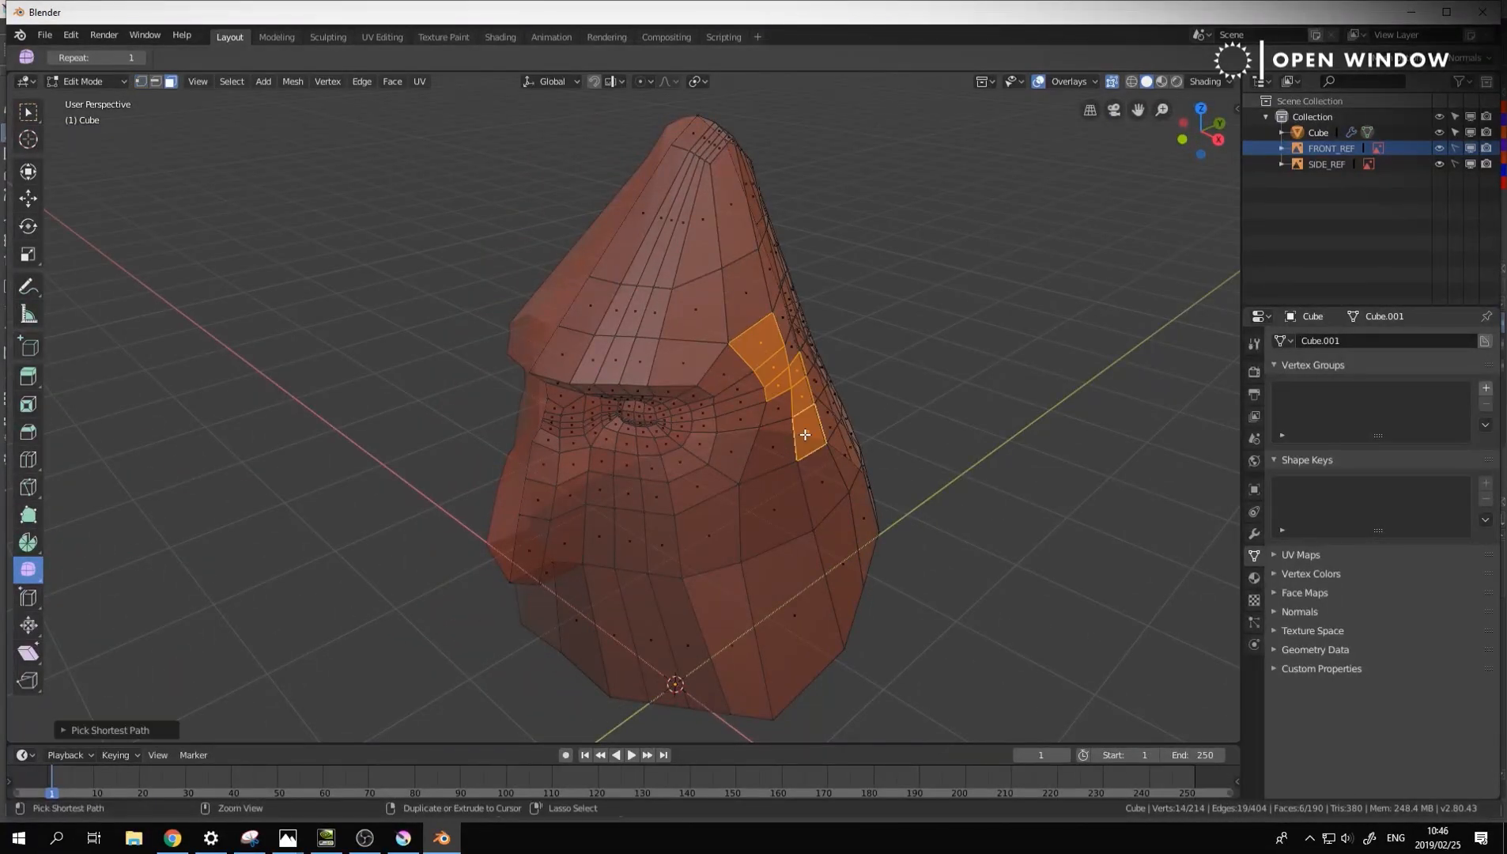
{"action": "left_click", "coordinate": [780, 440], "text": "ctrl"}
{"action": "key", "text": "KP_3"}
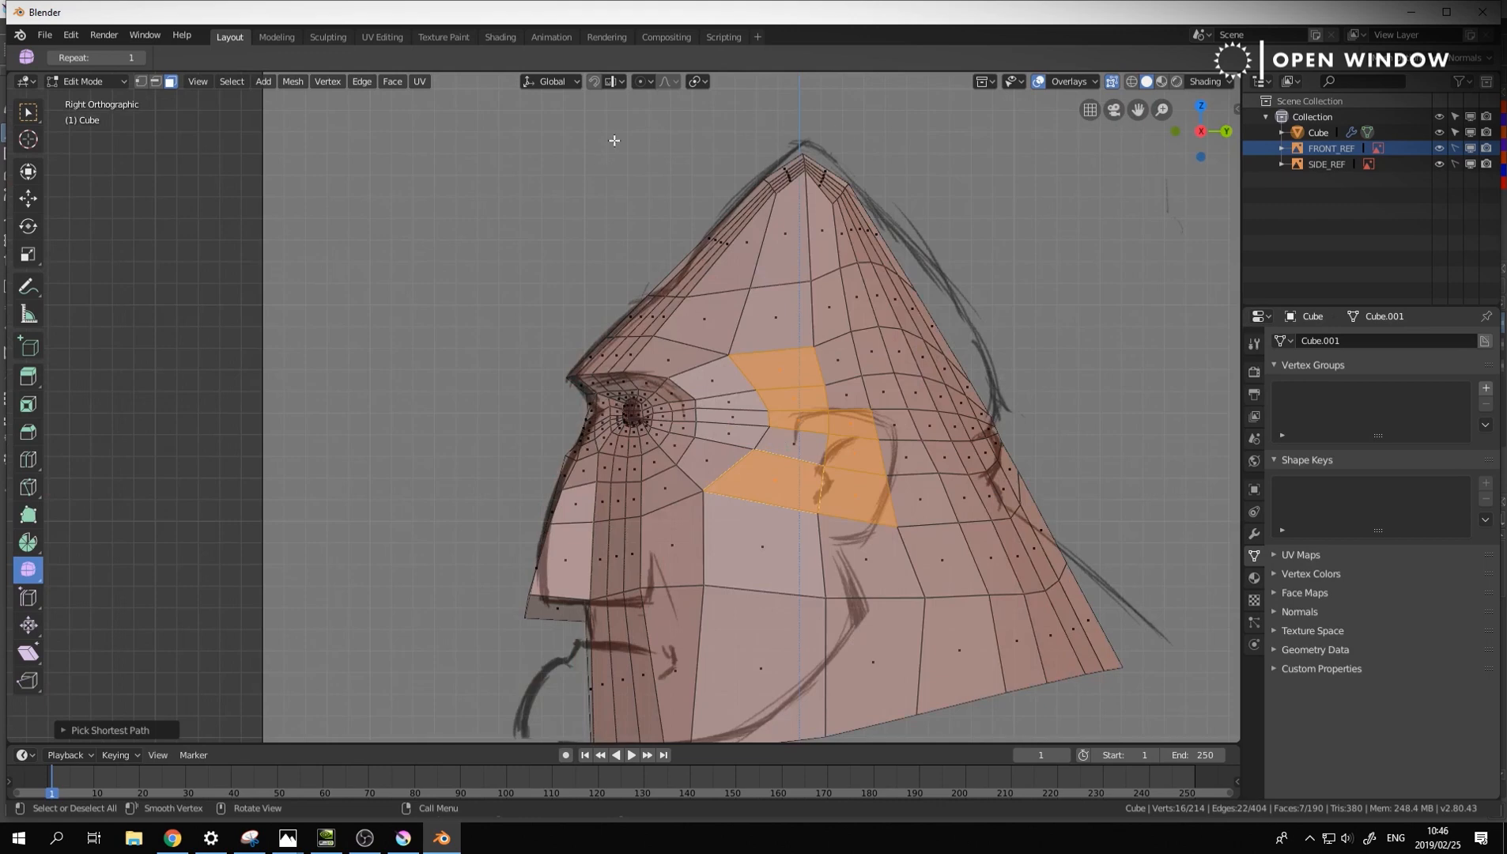
{"action": "left_click", "coordinate": [648, 80]}
{"action": "left_click", "coordinate": [650, 158]}
{"action": "key", "text": "KP_1"}
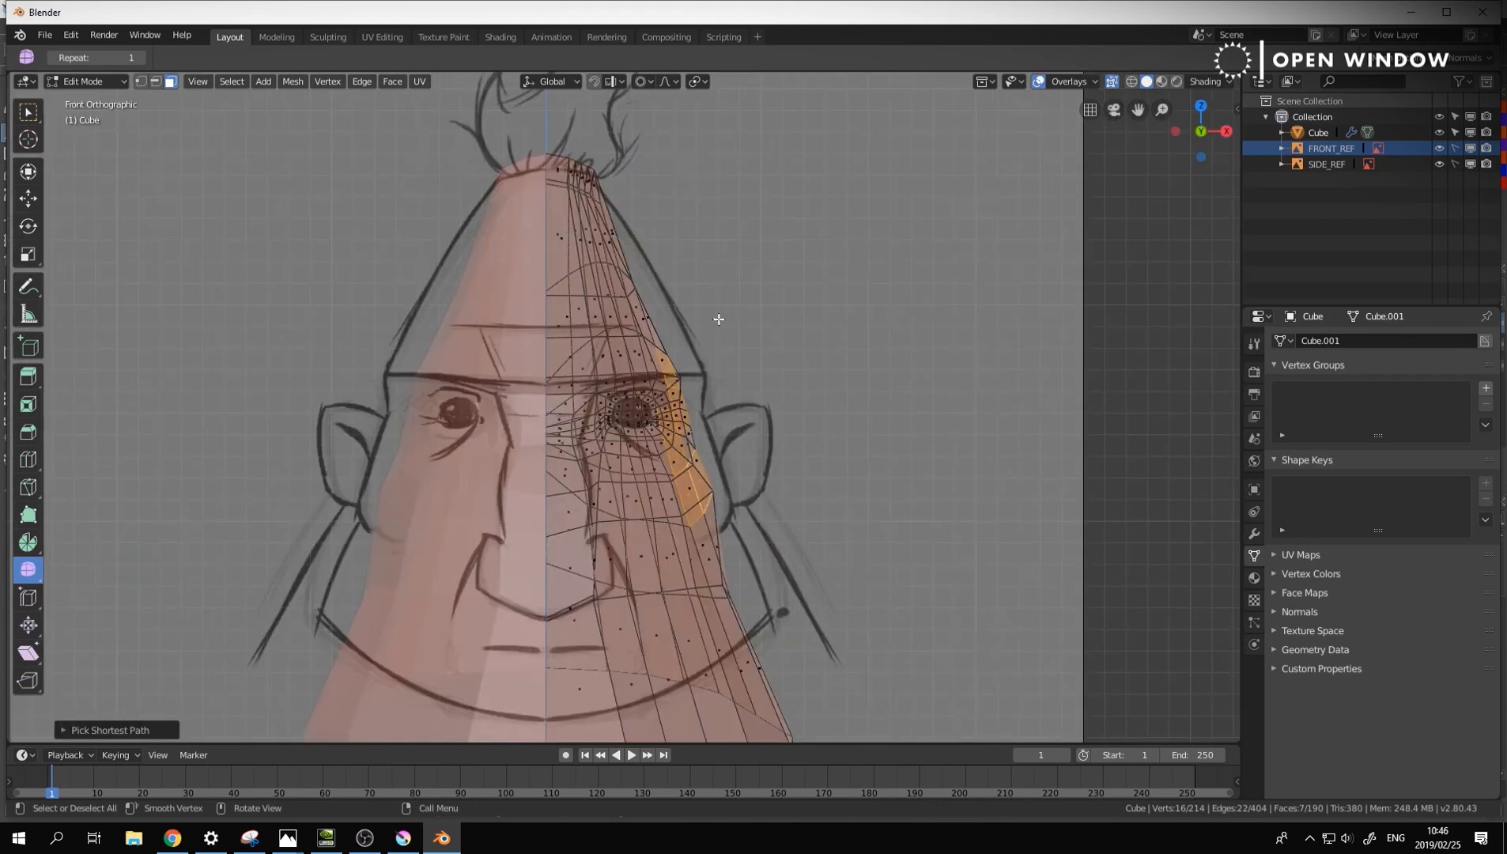
{"action": "key", "text": "g"}
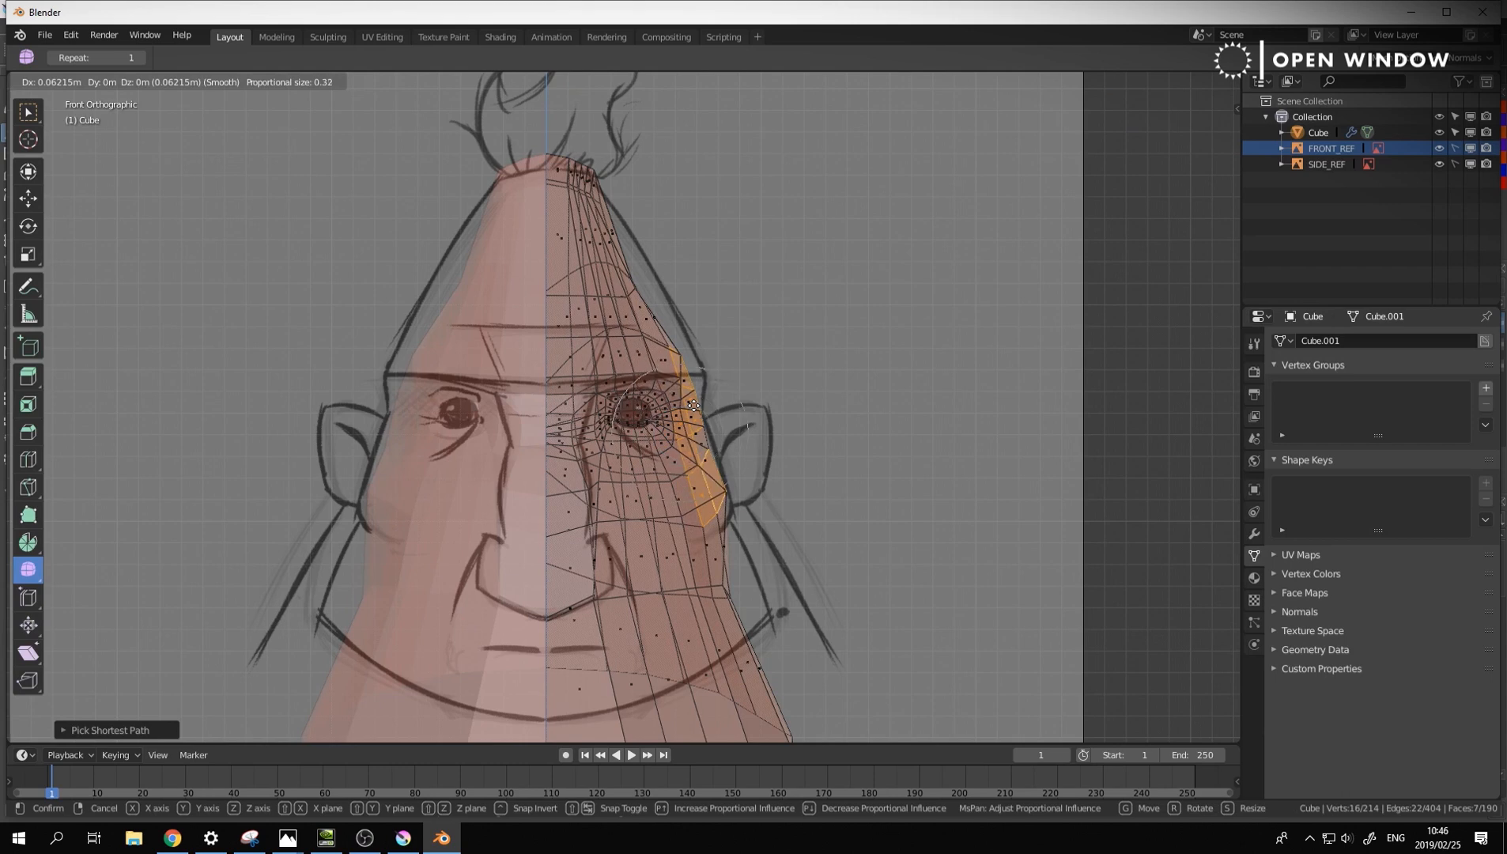
{"action": "scroll", "coordinate": [694, 406], "scroll_direction": "down", "scroll_amount": 14}
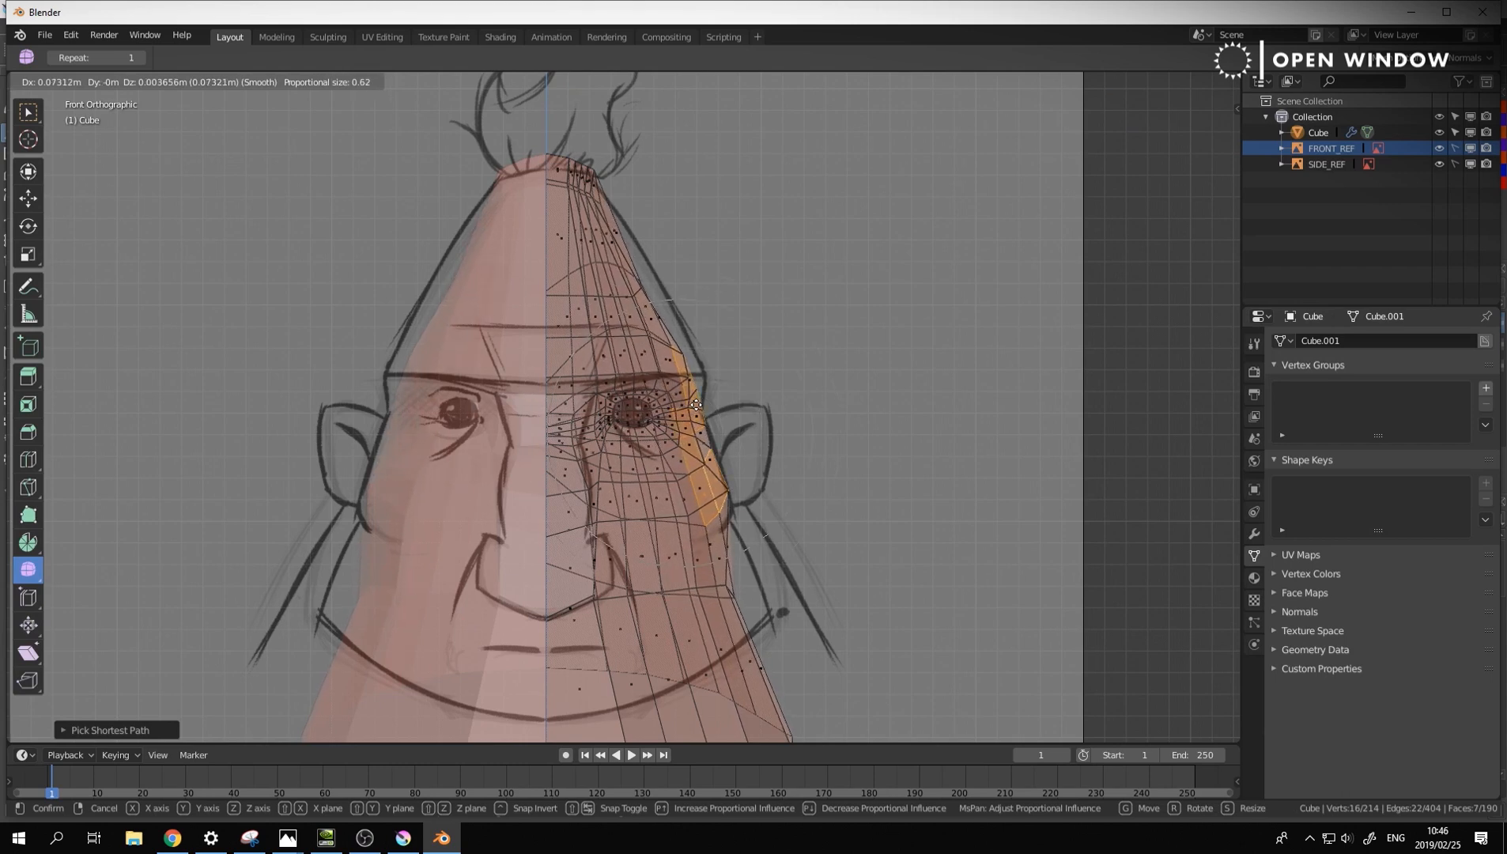
{"action": "scroll", "coordinate": [699, 405], "scroll_direction": "up", "scroll_amount": 2}
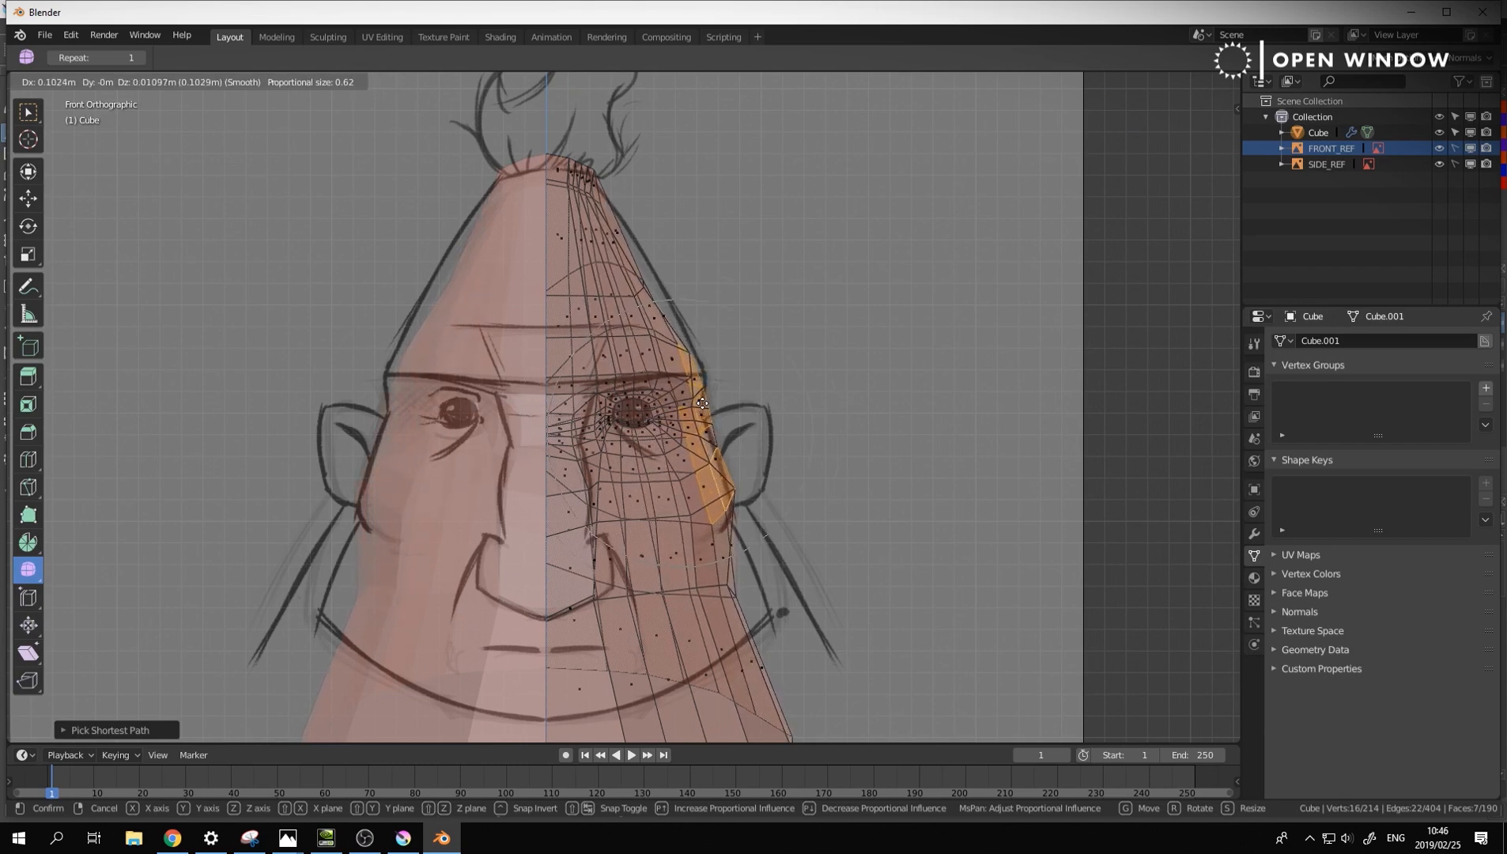
{"action": "left_click", "coordinate": [703, 403]}
Move the outer brow vertex and the outer vertex of the upper head onto the front reference's outline
{"action": "key", "text": "a"}
{"action": "left_click", "coordinate": [686, 366]}
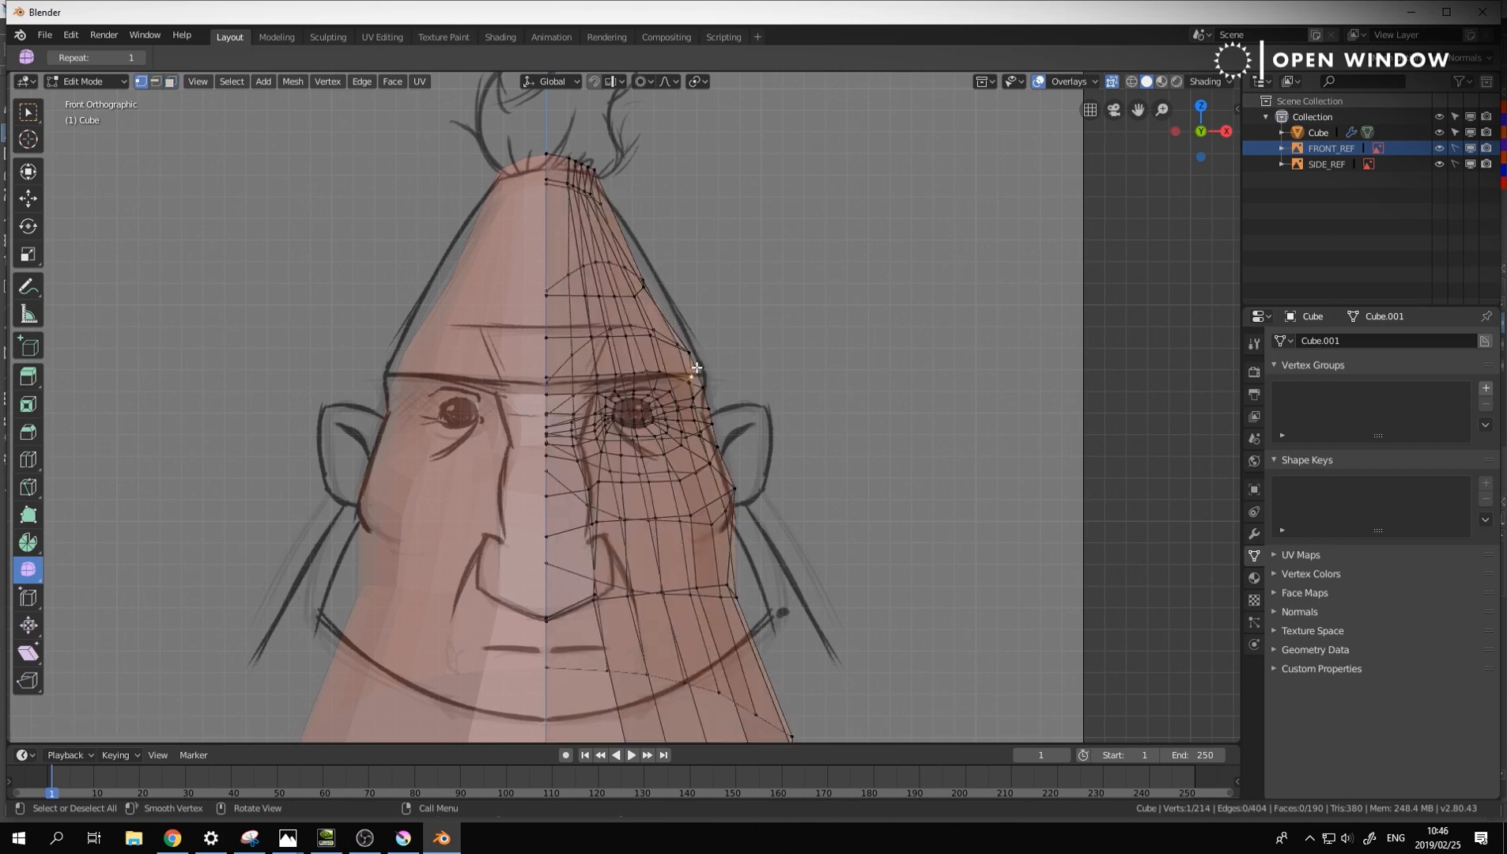
{"action": "key", "text": "g"}
{"action": "left_click", "coordinate": [671, 319]}
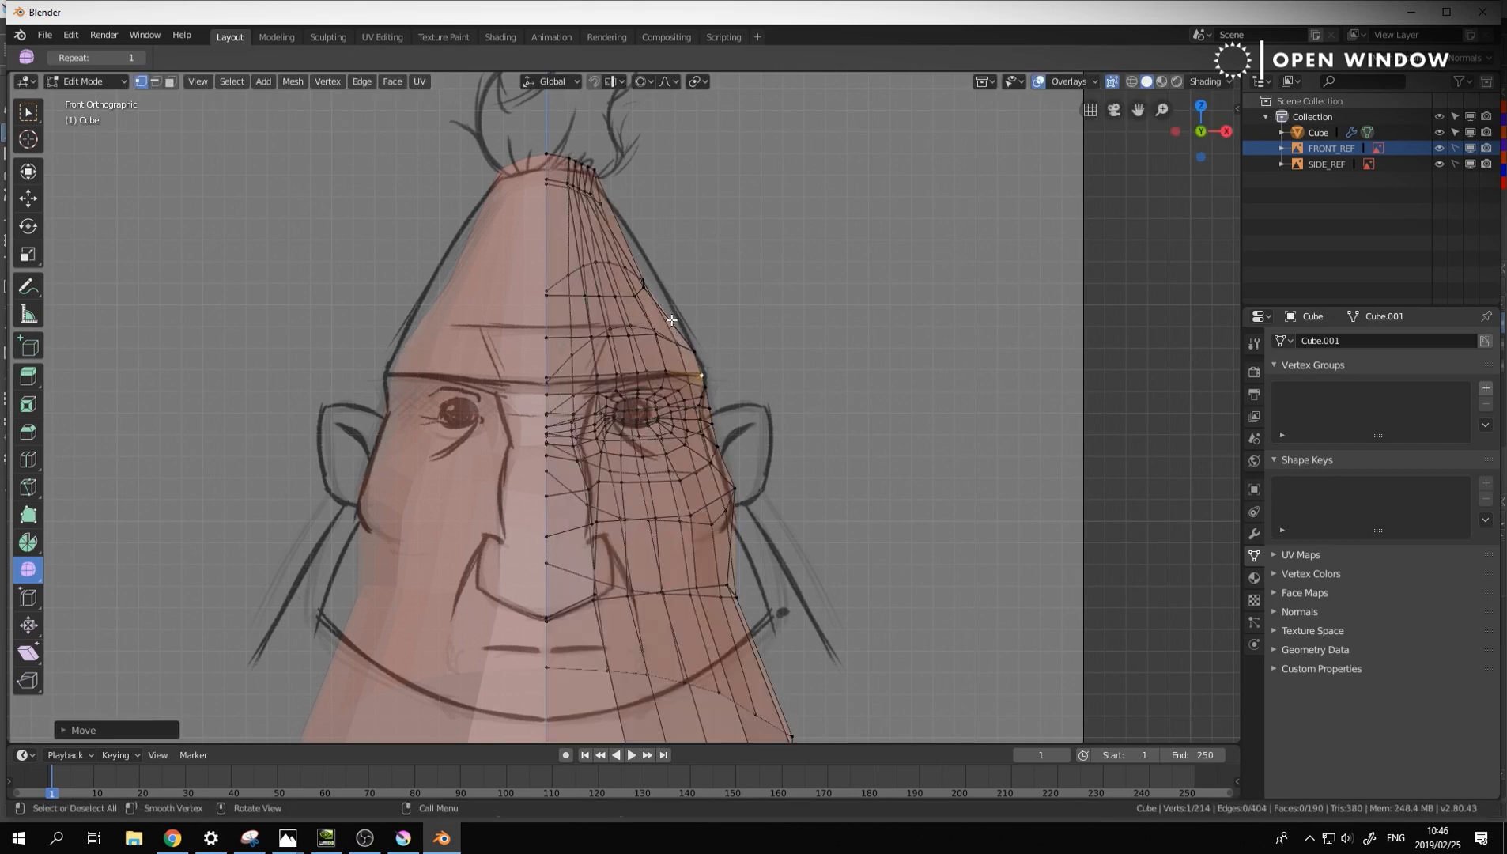
{"action": "left_click", "coordinate": [642, 285]}
{"action": "key", "text": "g"}
{"action": "left_click", "coordinate": [654, 277]}
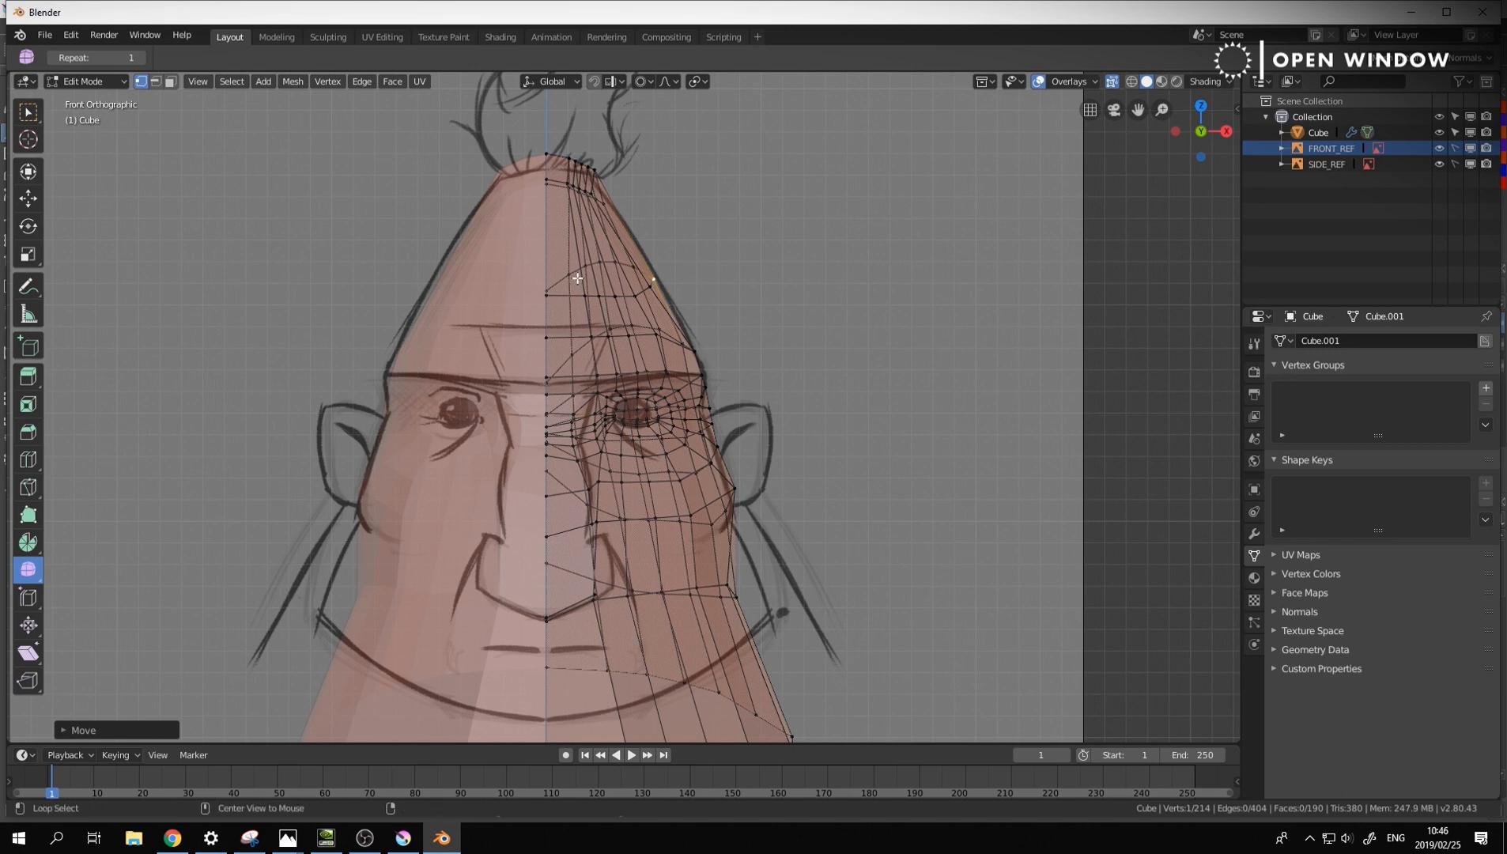
Flatten the edge loop around the upper head by scaling it along the Z axis
{"action": "key", "text": "2"}
{"action": "left_click", "coordinate": [604, 298], "text": "alt"}
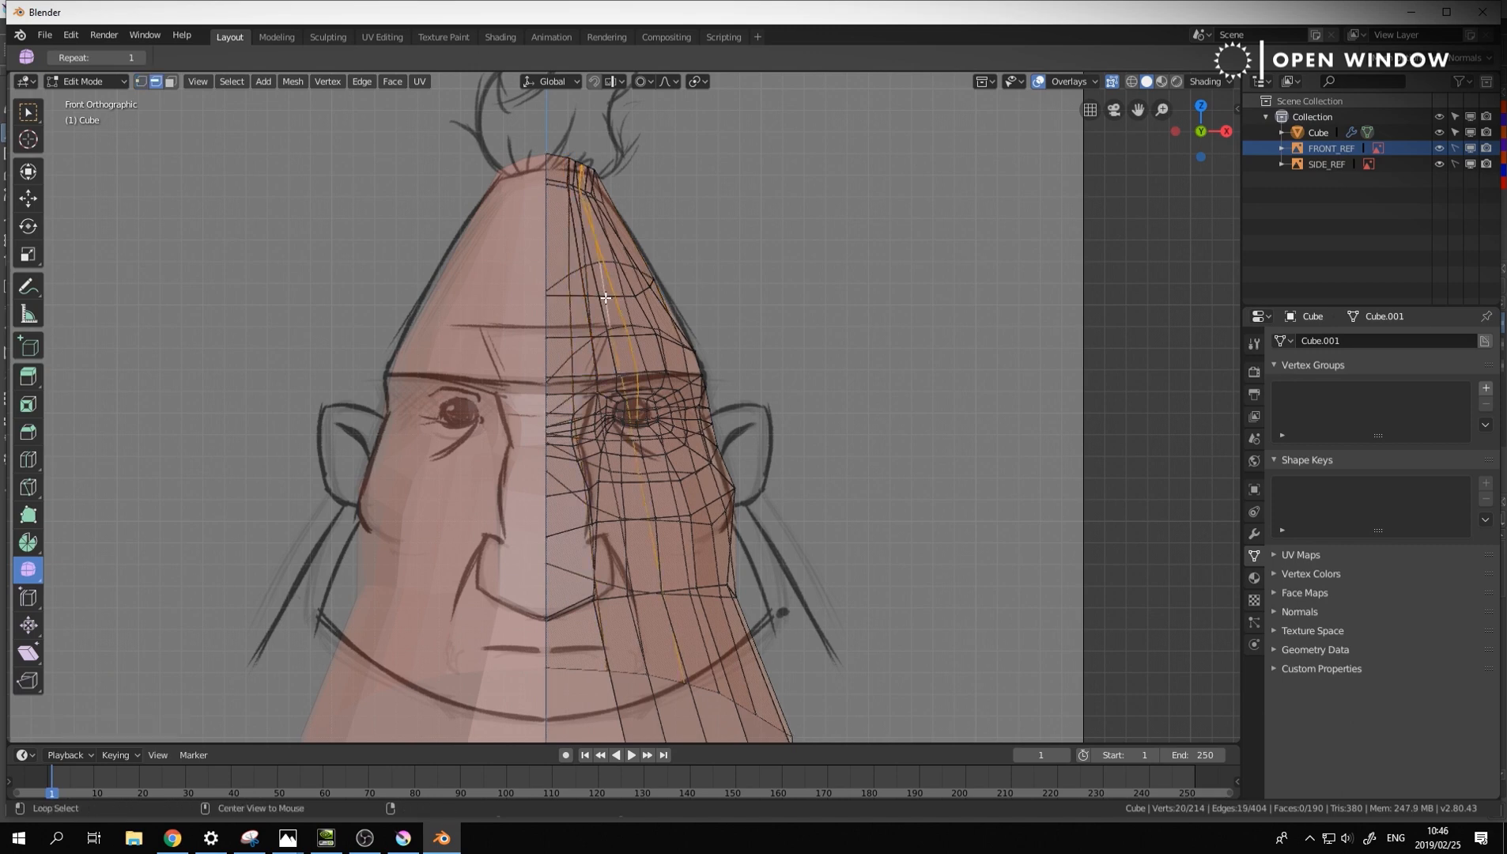
{"action": "left_click", "coordinate": [615, 296], "text": "alt"}
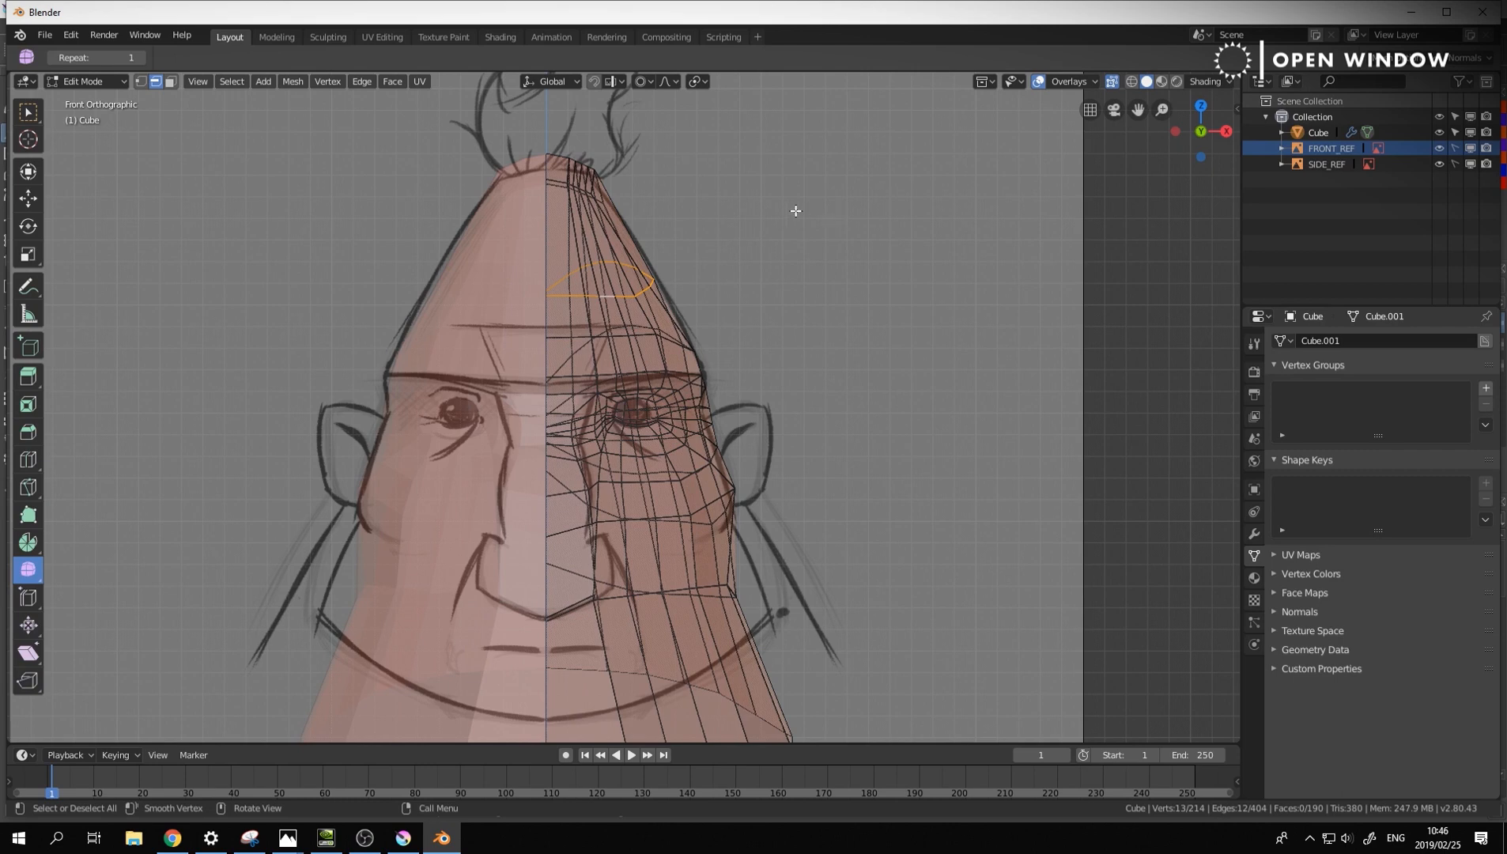
{"action": "key", "text": "s"}
{"action": "key", "text": "z"}
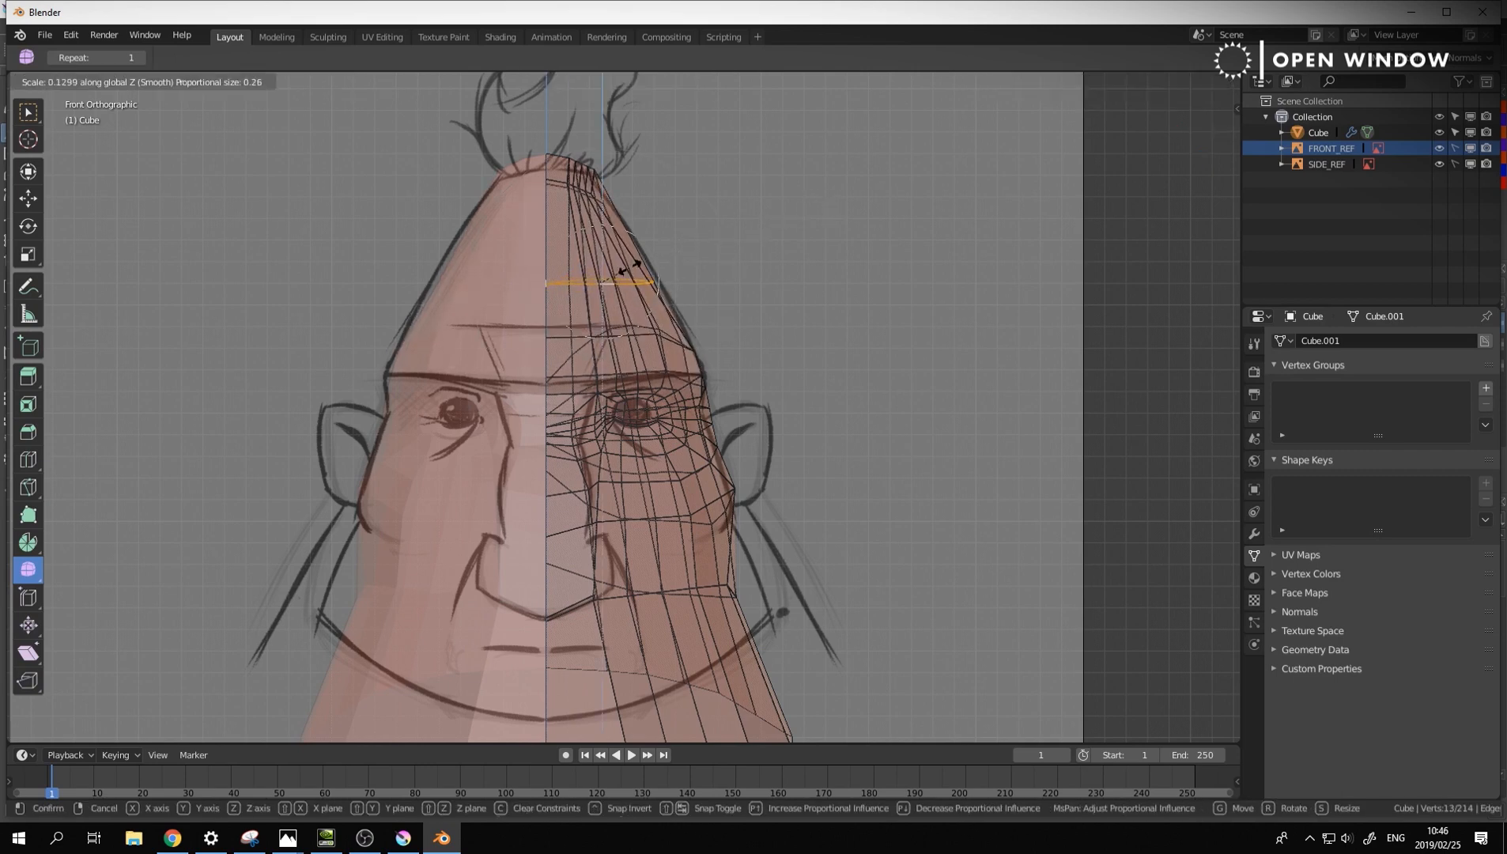
{"action": "left_click", "coordinate": [690, 237]}
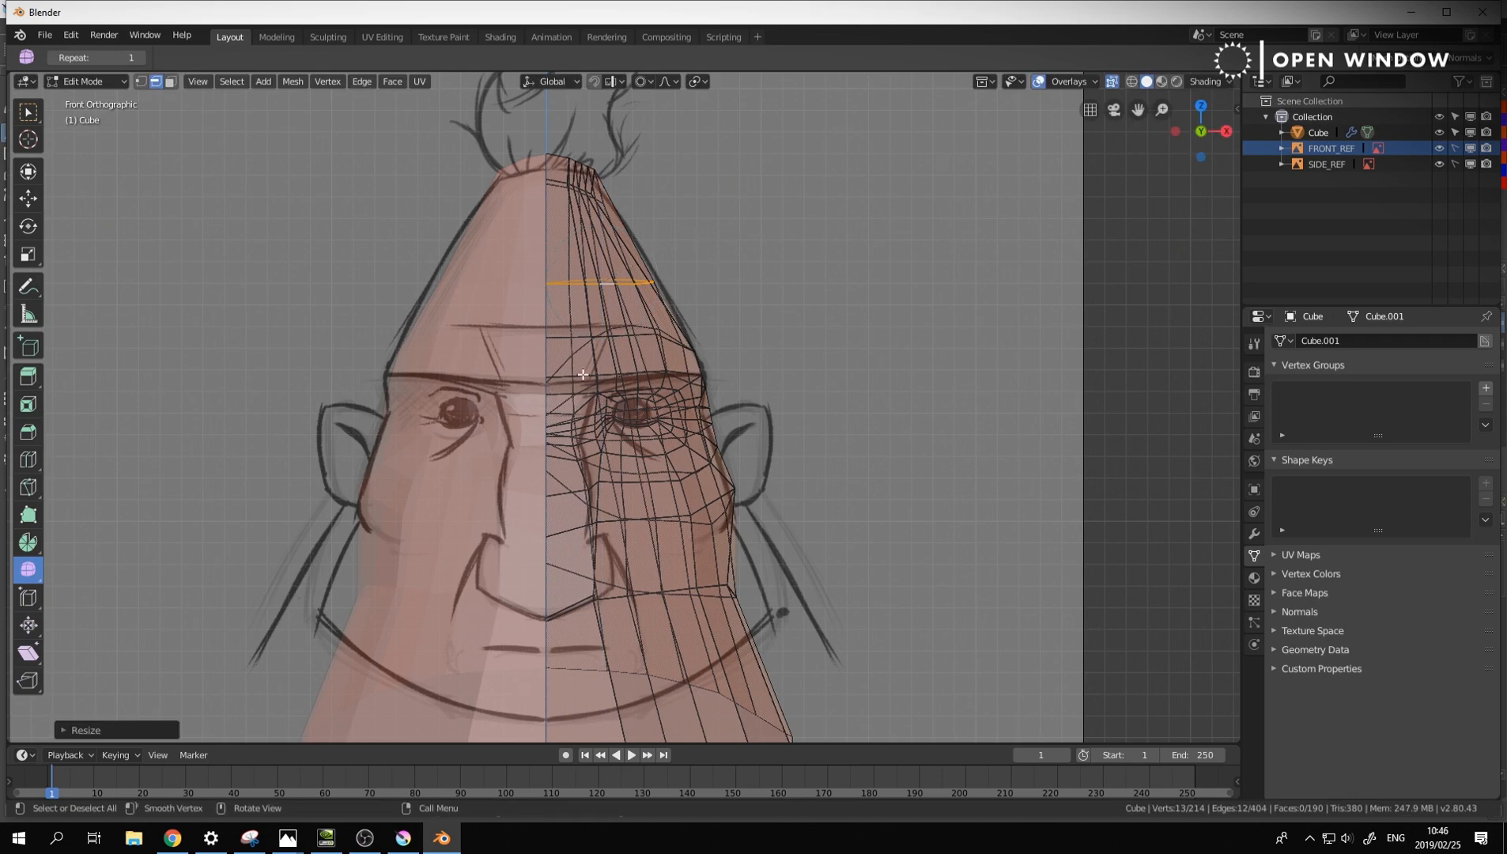
Flatten the edge path running from behind the brow to the back of the head by scaling it along Z
{"action": "middle_click_drag", "start_coordinate": [766, 364], "coordinate": [726, 361]}
{"action": "left_click", "coordinate": [755, 348]}
{"action": "middle_click_drag", "start_coordinate": [830, 372], "coordinate": [867, 371]}
{"action": "left_click", "coordinate": [882, 389], "text": "ctrl"}
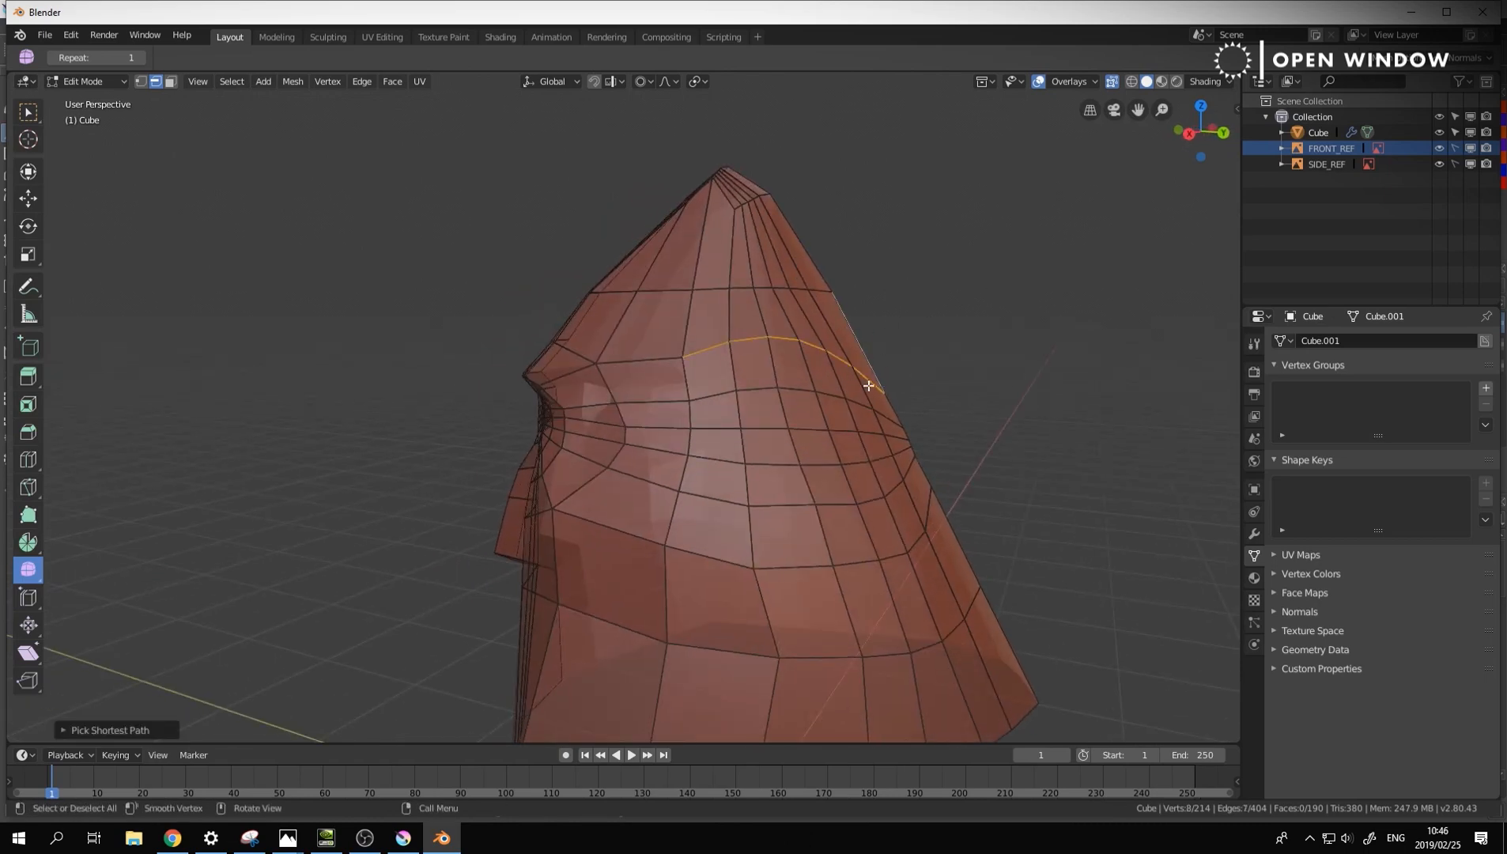
{"action": "left_click", "coordinate": [869, 385]}
{"action": "left_click", "coordinate": [711, 348], "text": "ctrl"}
{"action": "key", "text": "s"}
{"action": "key", "text": "z"}
{"action": "key", "text": "0"}
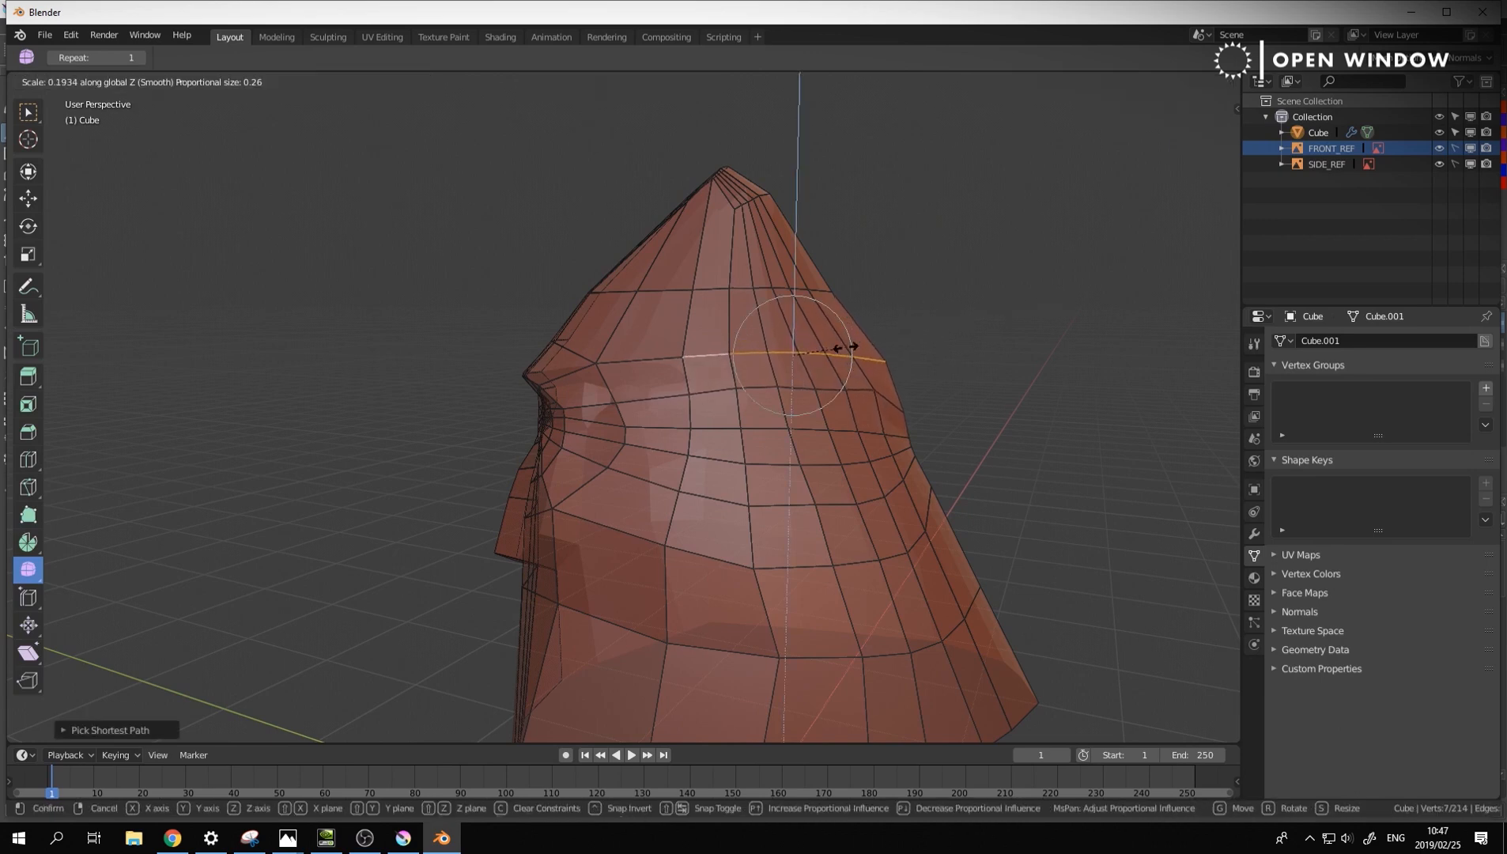
{"action": "key", "text": "Return"}
Select the edge path from the cheek to the back of the head and partly level it by scaling along Z
{"action": "left_click", "coordinate": [928, 503]}
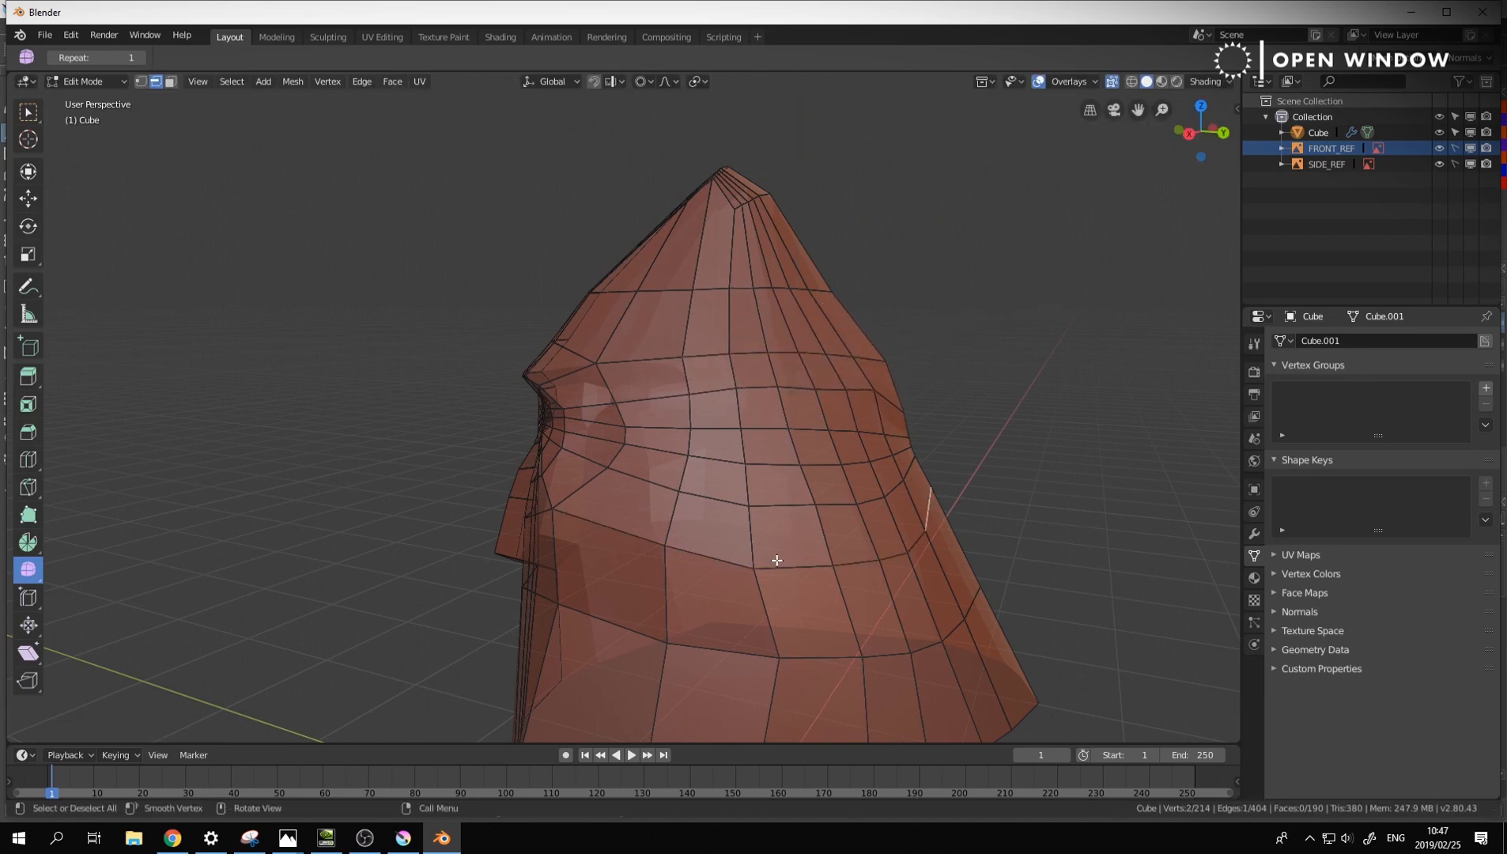
{"action": "left_click", "coordinate": [928, 510], "text": "ctrl"}
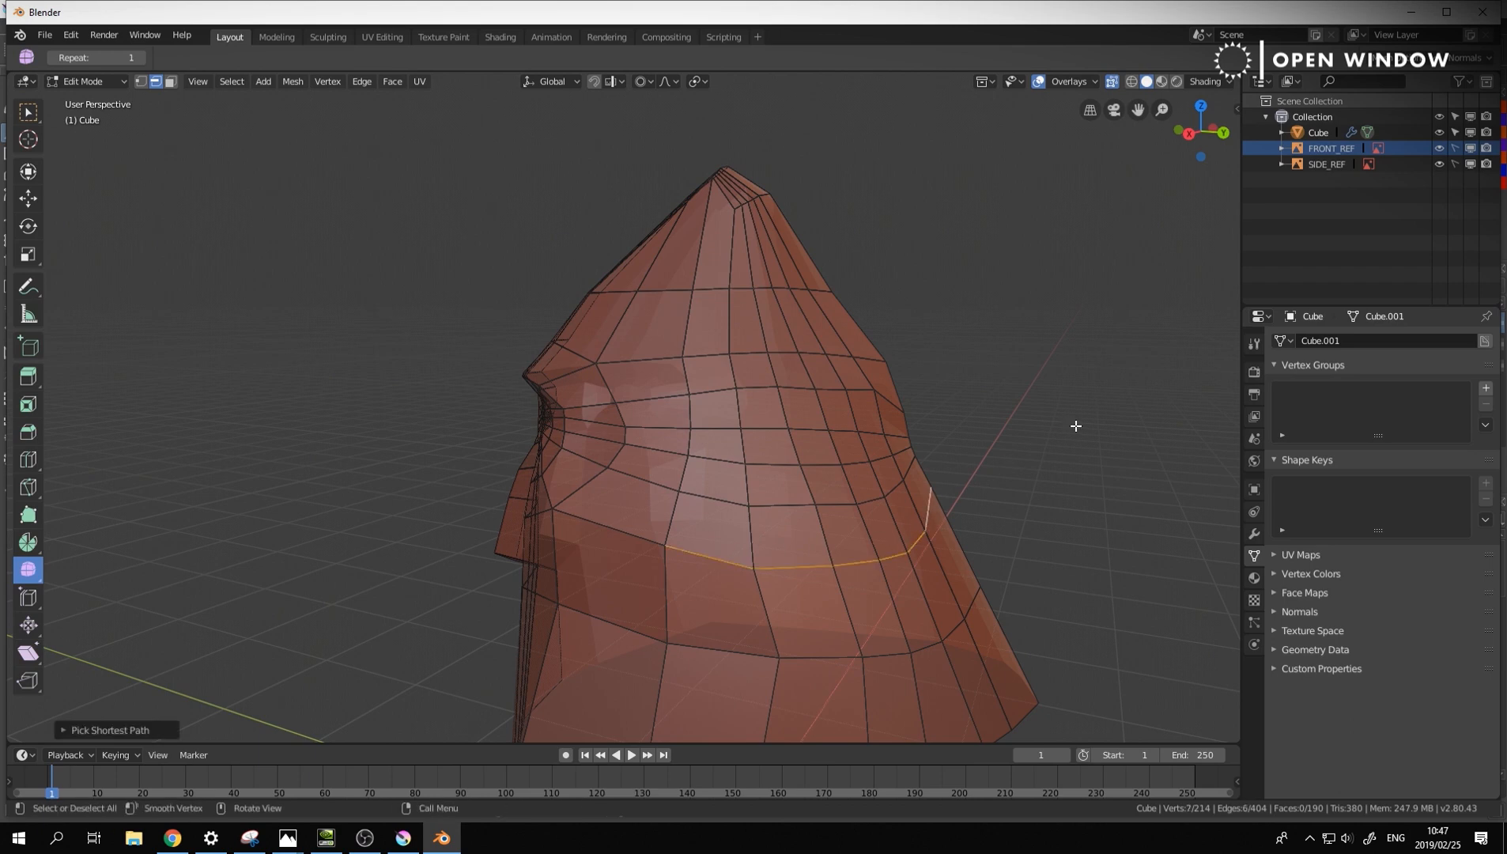
{"action": "key", "text": "s"}
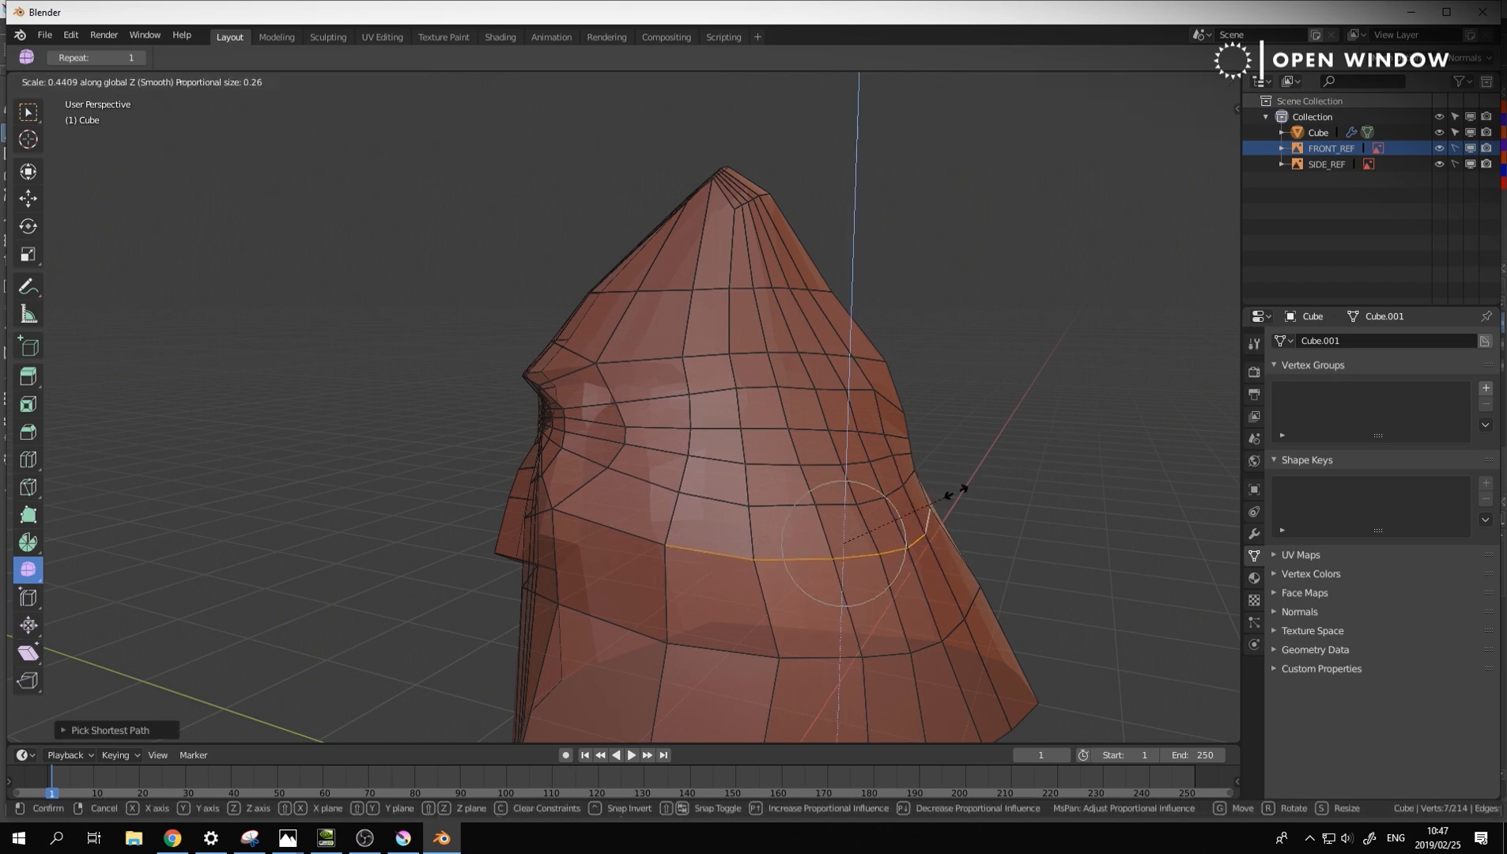
{"action": "left_click", "coordinate": [952, 494]}
Reposition two vertices on the centre line at the back of the head to even out the row spacing
{"action": "middle_click_drag", "start_coordinate": [952, 494], "coordinate": [888, 484]}
{"action": "key", "text": "1"}
{"action": "left_click", "coordinate": [821, 445]}
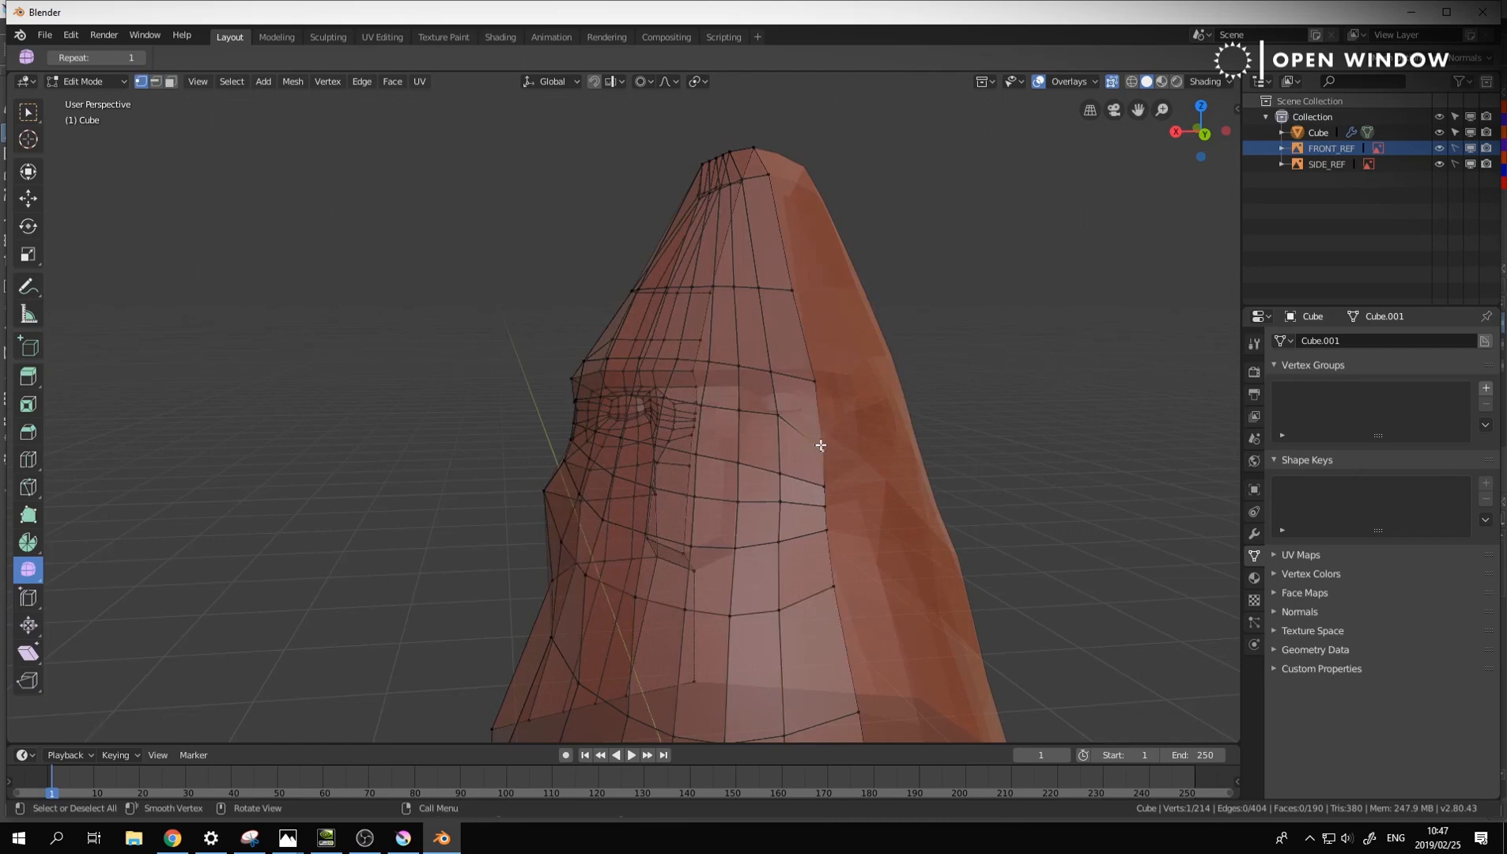
{"action": "key", "text": "g"}
{"action": "left_click", "coordinate": [822, 408]}
{"action": "left_click", "coordinate": [825, 535]}
{"action": "key", "text": "g"}
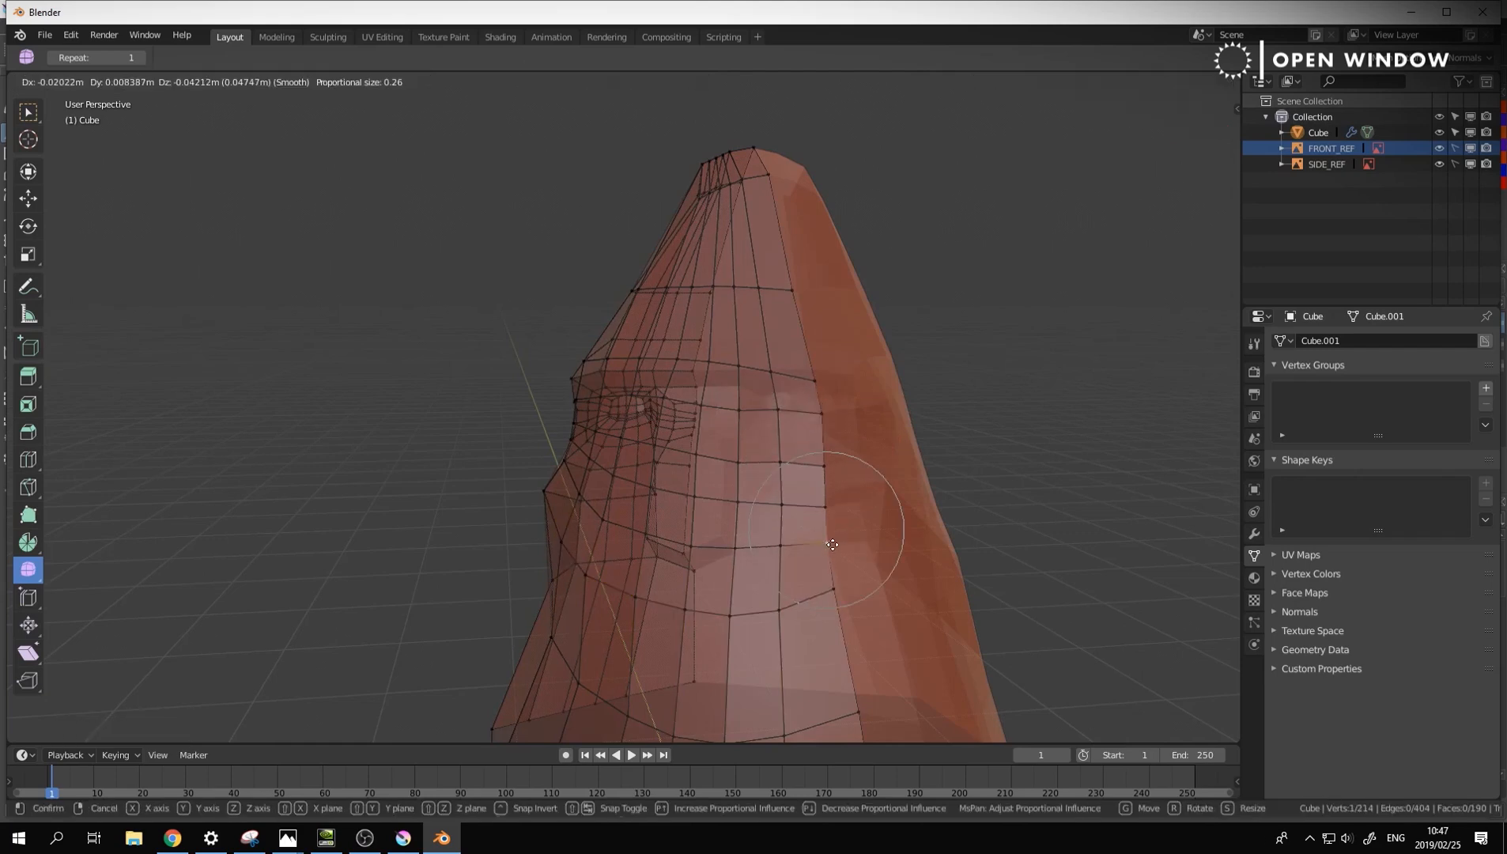
{"action": "left_click", "coordinate": [822, 518]}
{"action": "middle_click_drag", "start_coordinate": [690, 528], "coordinate": [861, 528]}
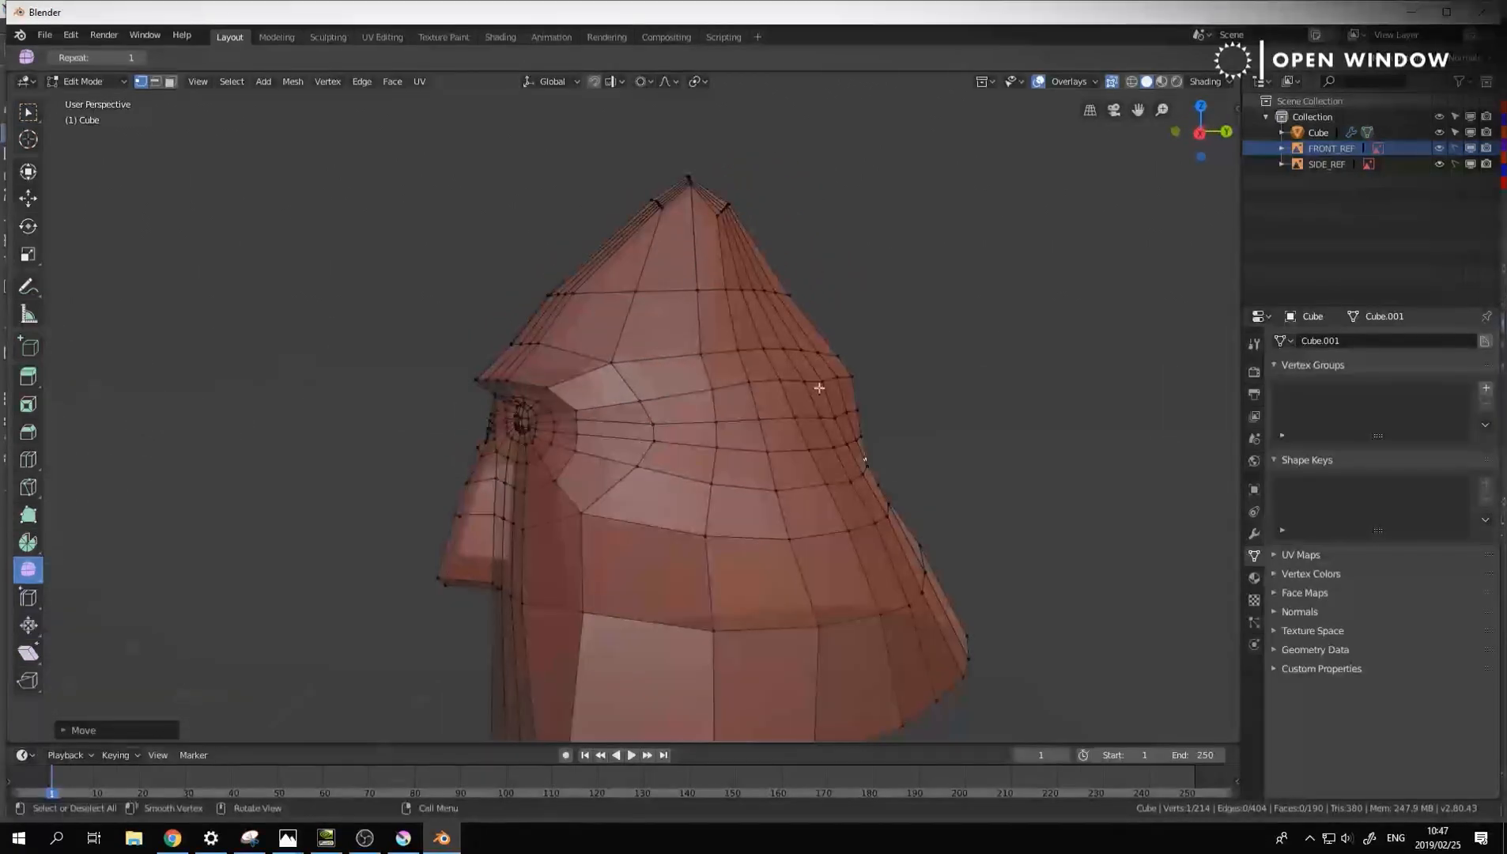
Return to Object Mode, set the head's subdivision level to 2 and check the smoothed shape from the front
{"action": "middle_click_drag", "start_coordinate": [819, 388], "coordinate": [625, 426]}
{"action": "scroll", "coordinate": [642, 461], "scroll_direction": "up", "scroll_amount": 4}
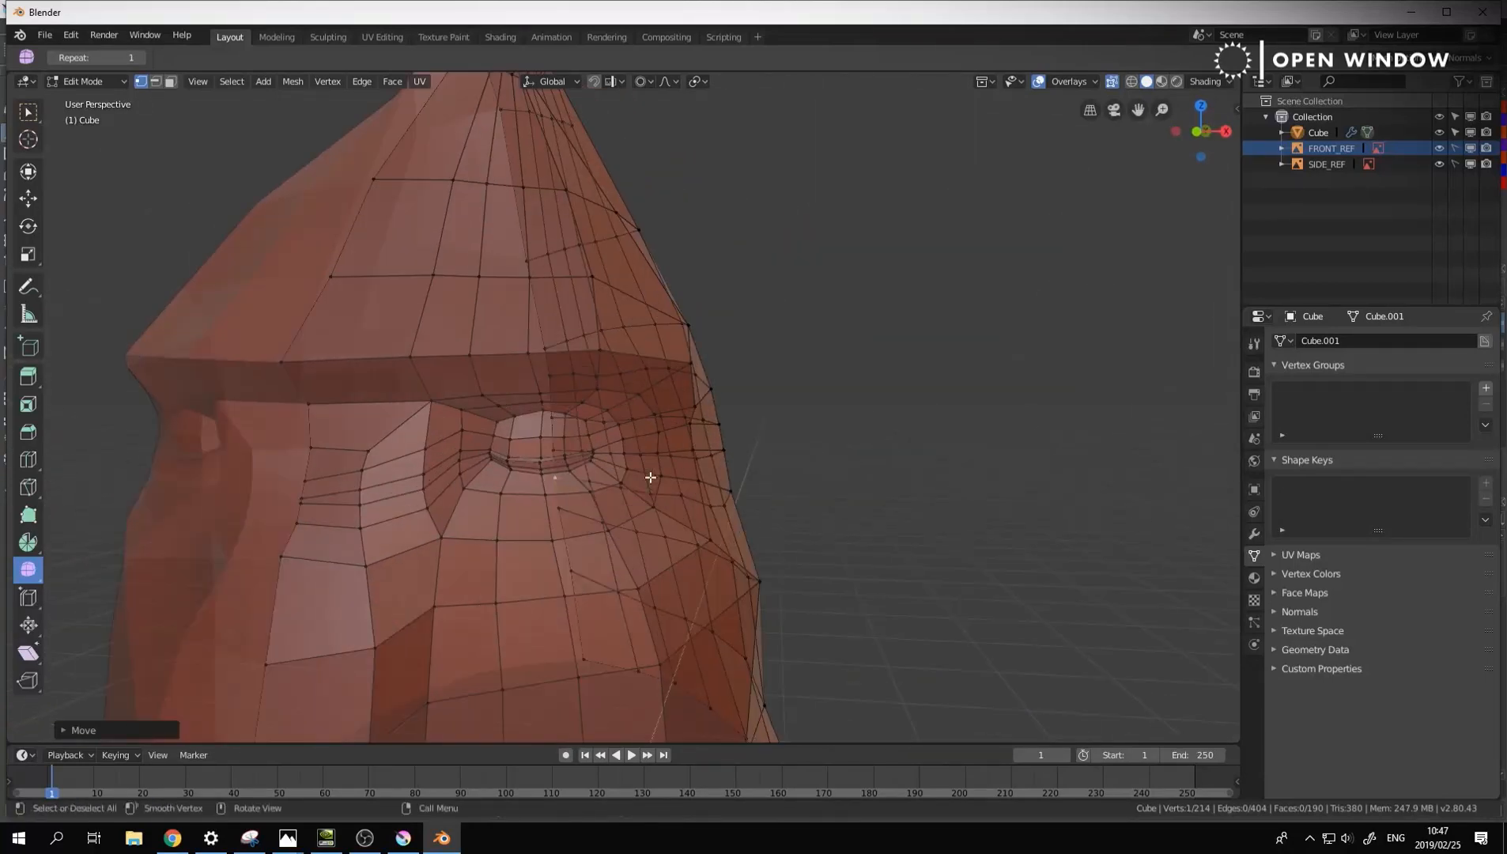
{"action": "key", "text": "Tab"}
{"action": "key", "text": "ctrl+2"}
{"action": "scroll", "coordinate": [459, 521], "scroll_direction": "down", "scroll_amount": 2}
{"action": "middle_click_drag", "start_coordinate": [459, 522], "coordinate": [599, 496]}
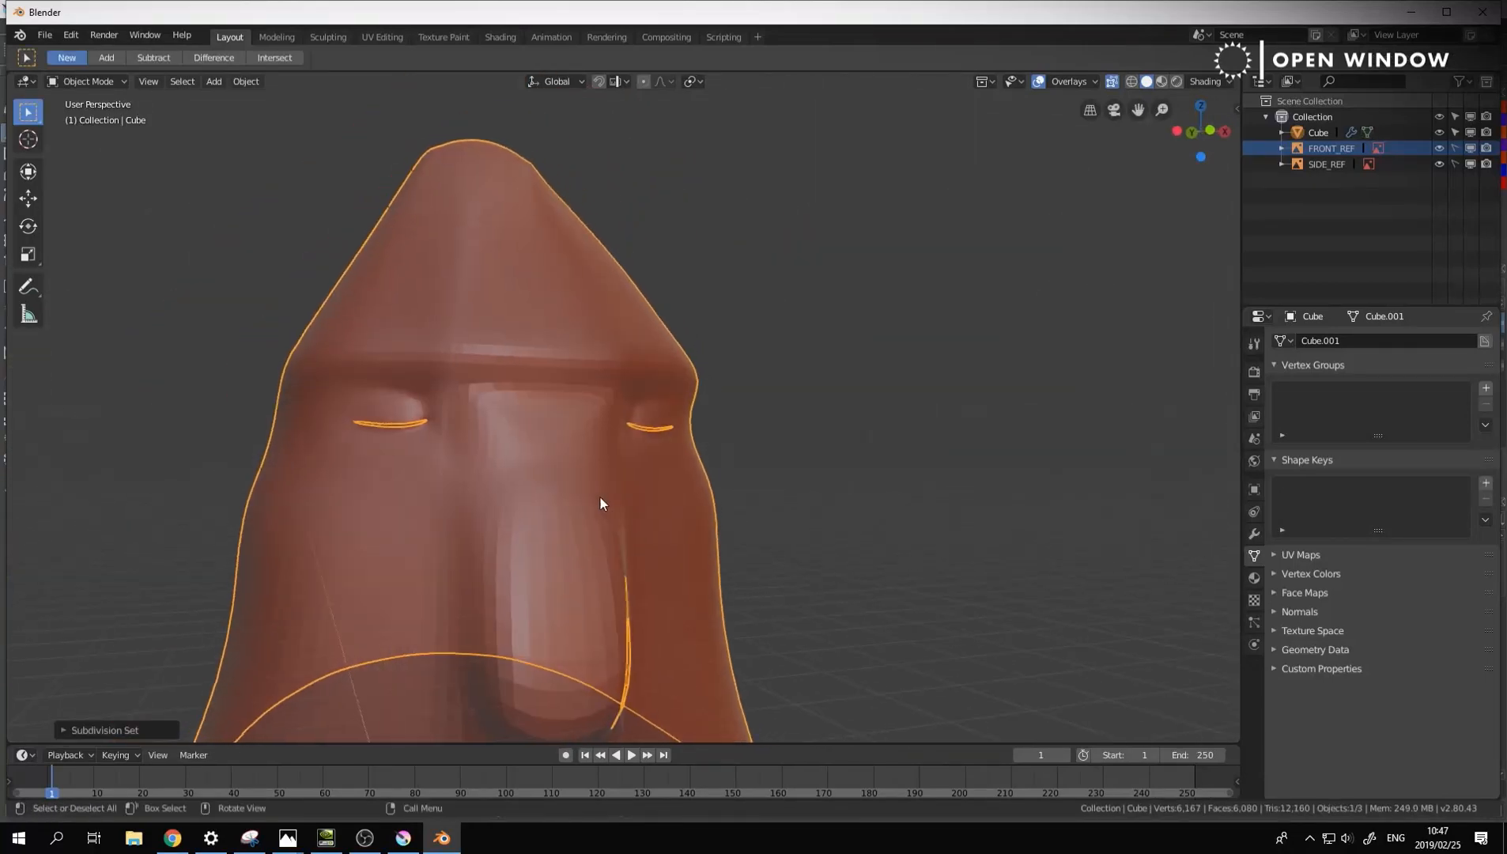
{"action": "scroll", "coordinate": [770, 503], "scroll_direction": "down", "scroll_amount": 2}
{"action": "middle_click_drag", "start_coordinate": [770, 502], "coordinate": [681, 512]}
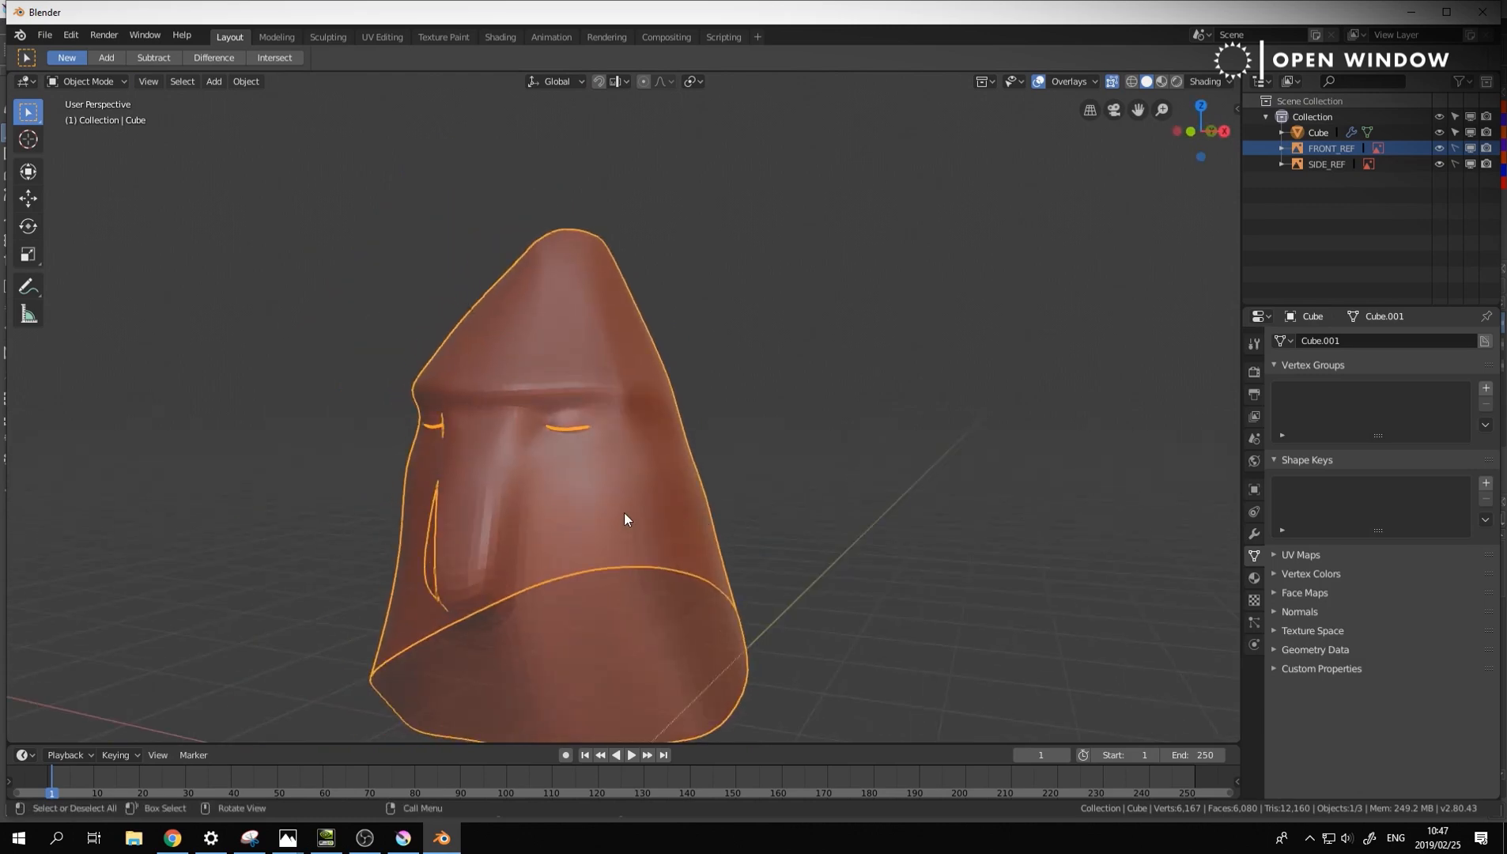
In the right side view, edit the mesh and move the vertices beside the nose bridge and inner eye with proportional editing
{"action": "key", "text": "KP_3"}
{"action": "key", "text": "Tab"}
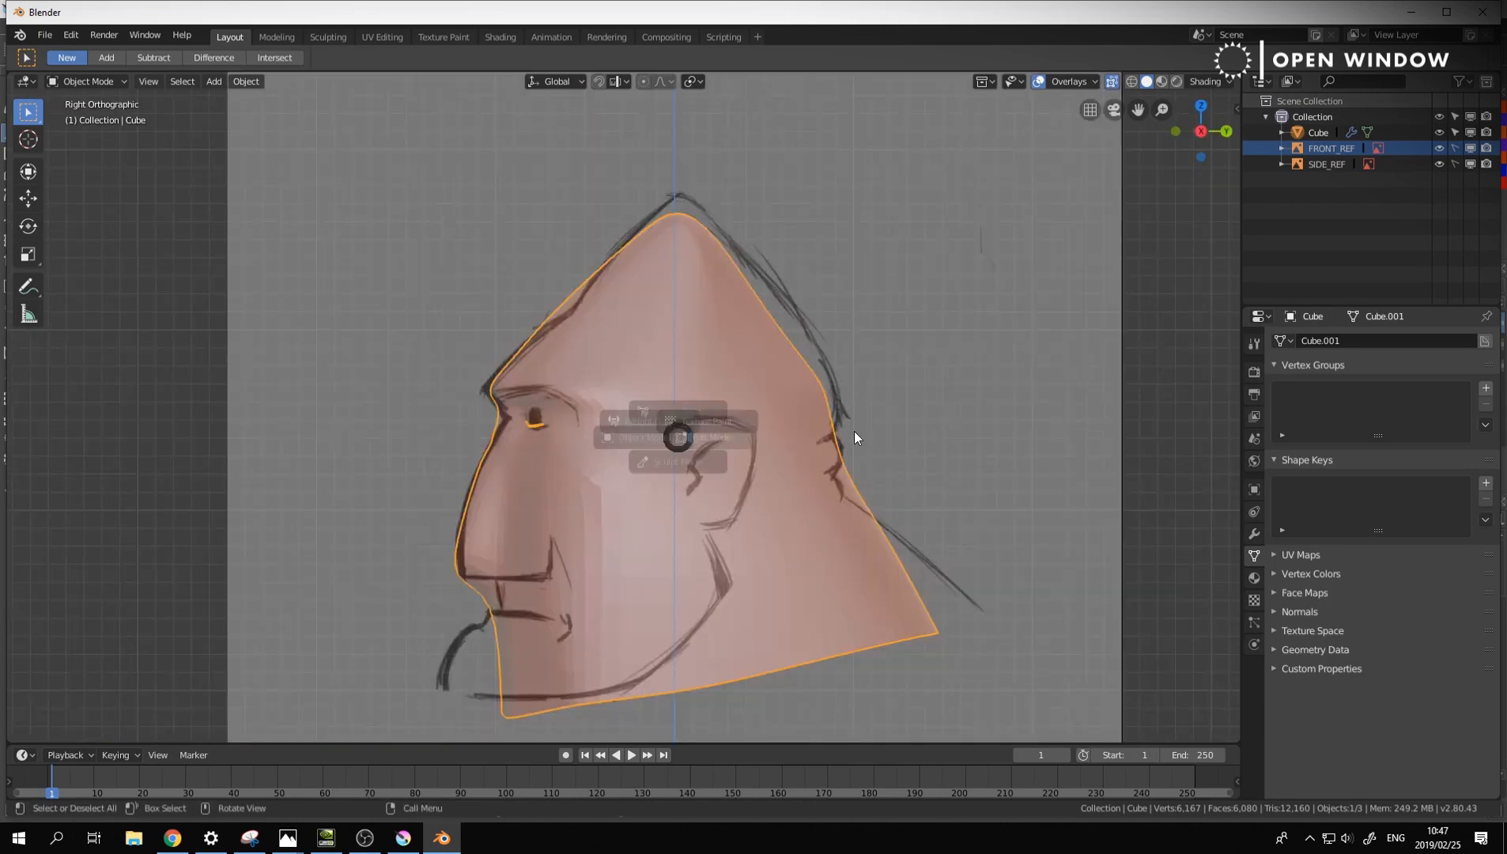
{"action": "scroll", "coordinate": [577, 435], "scroll_direction": "up", "scroll_amount": 8}
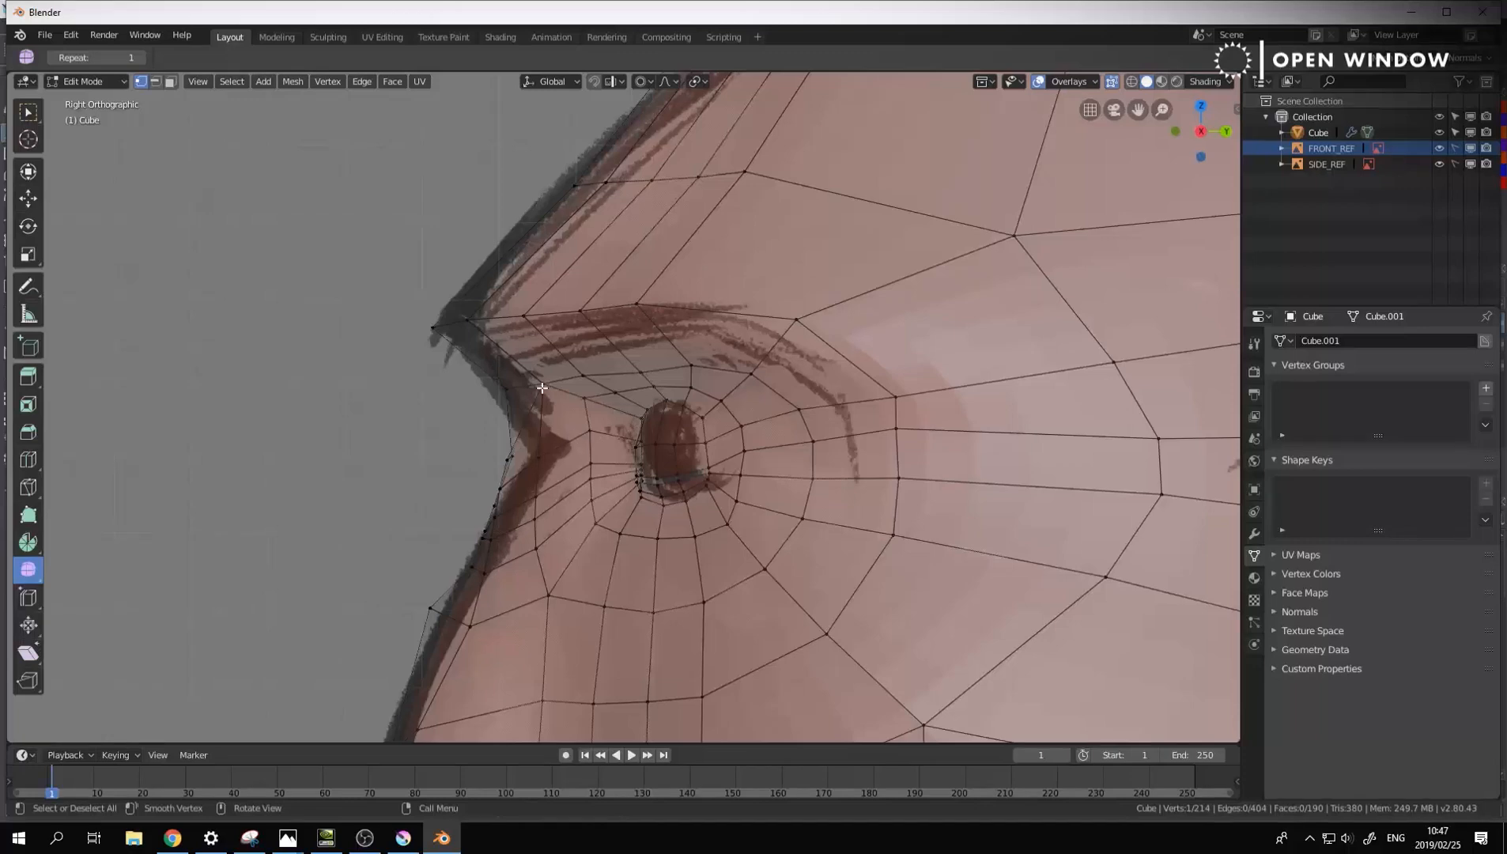
{"action": "key", "text": "g"}
{"action": "left_click", "coordinate": [564, 395]}
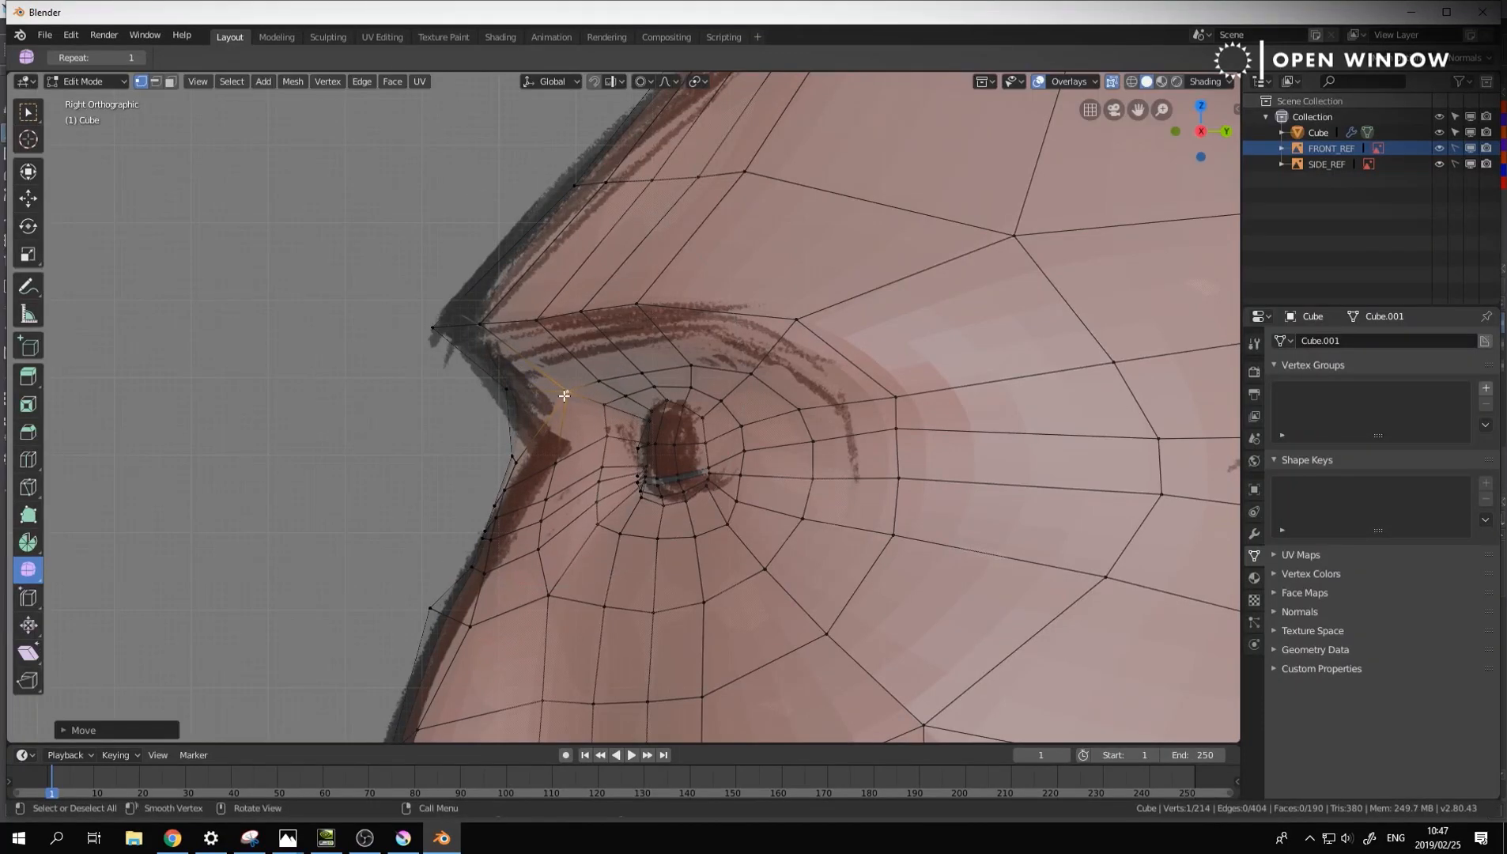
{"action": "key", "text": "g"}
{"action": "left_click", "coordinate": [562, 535]}
{"action": "left_click", "coordinate": [566, 593]}
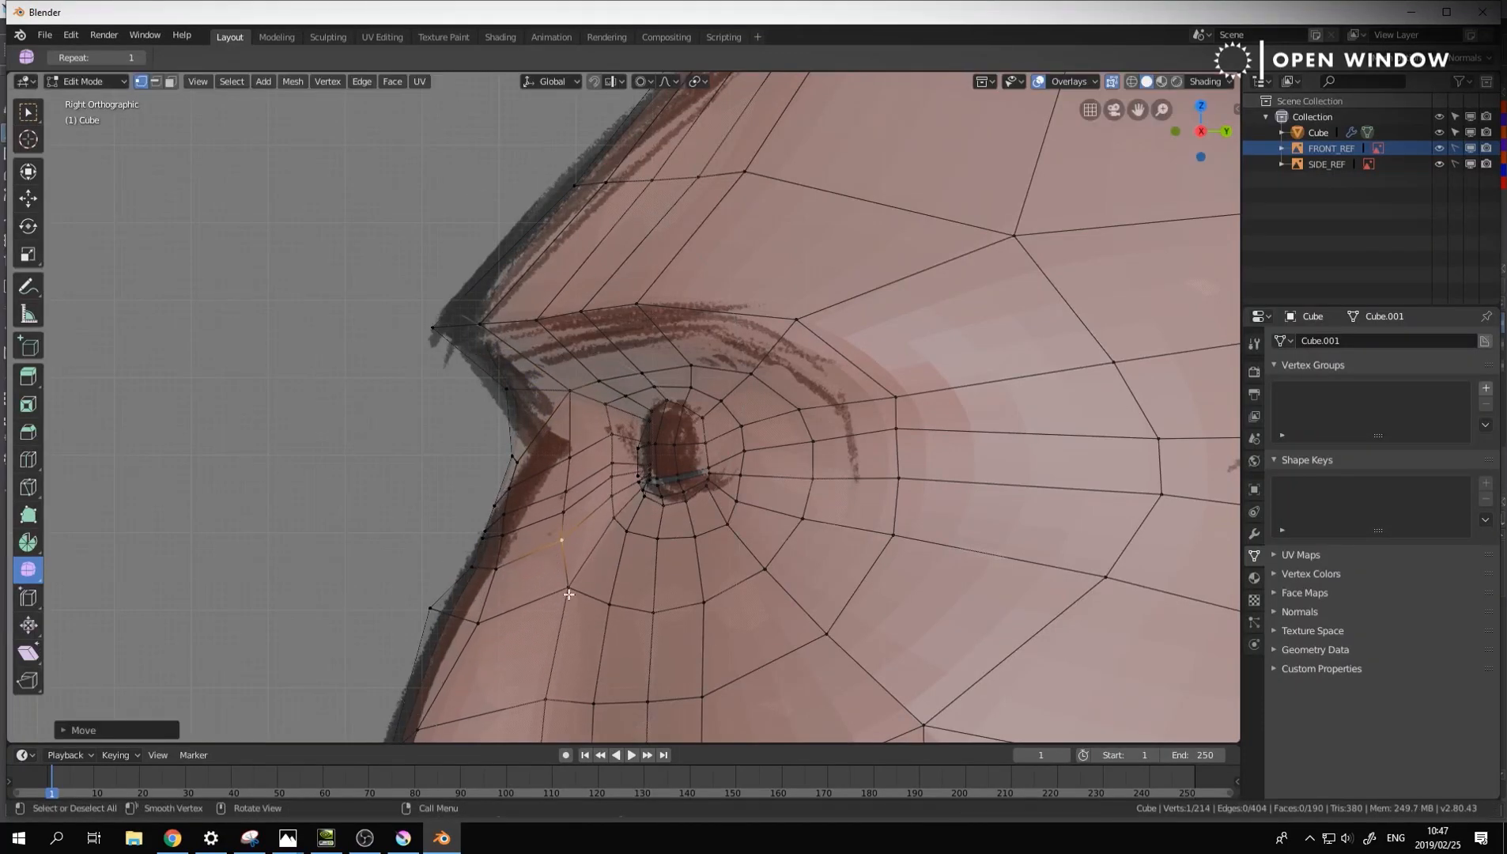
{"action": "key", "text": "g"}
{"action": "left_click", "coordinate": [564, 590]}
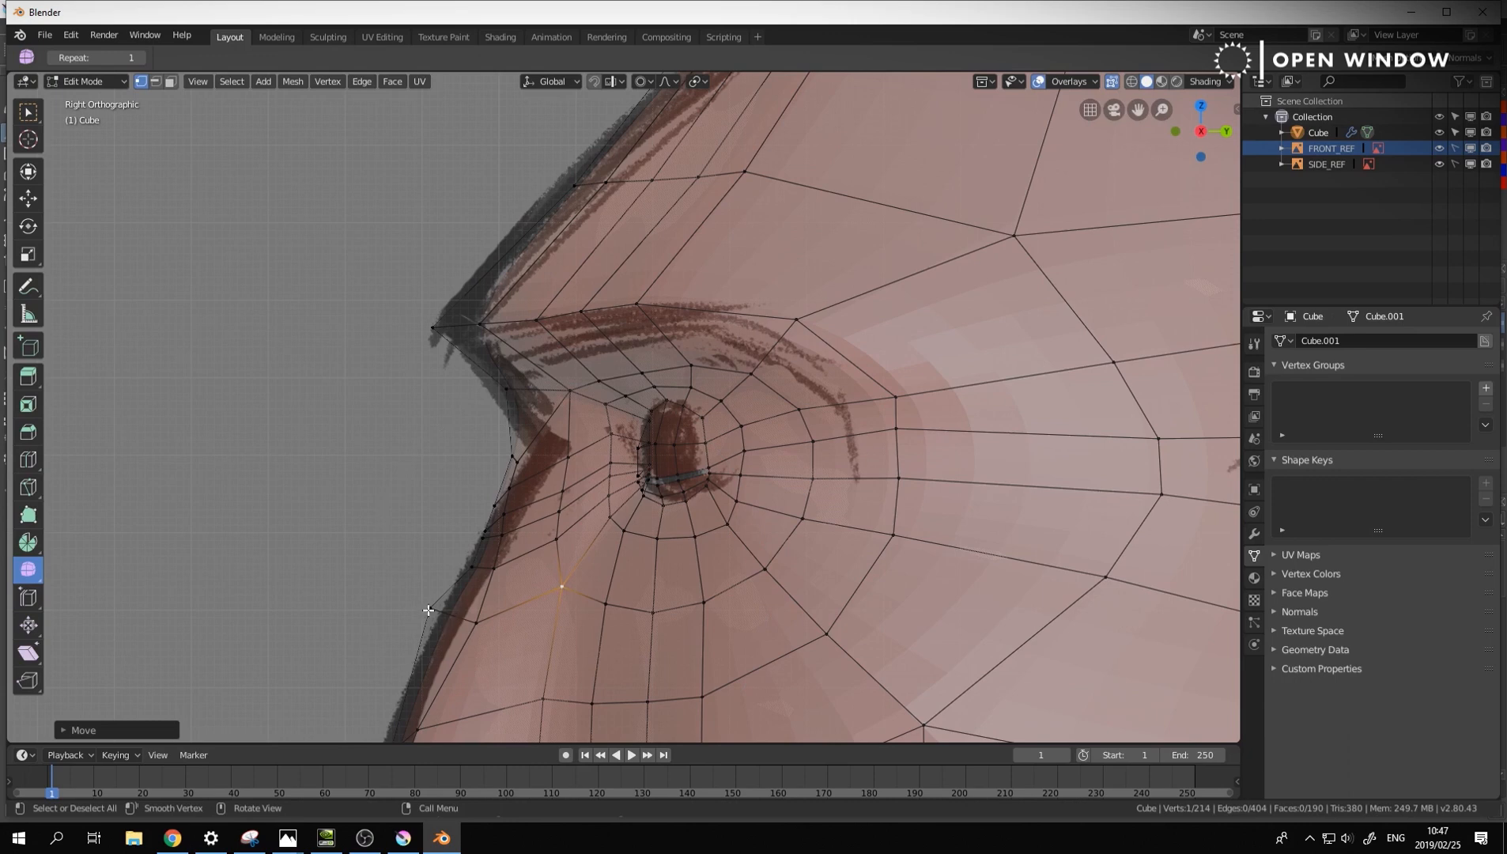
Select the protruding nose ridge vertex, keep the pivot at Median Point and turn off proportional editing
{"action": "left_click", "coordinate": [428, 609]}
{"action": "key", "text": "g"}
{"action": "right_click", "coordinate": [434, 608]}
{"action": "left_click", "coordinate": [704, 82]}
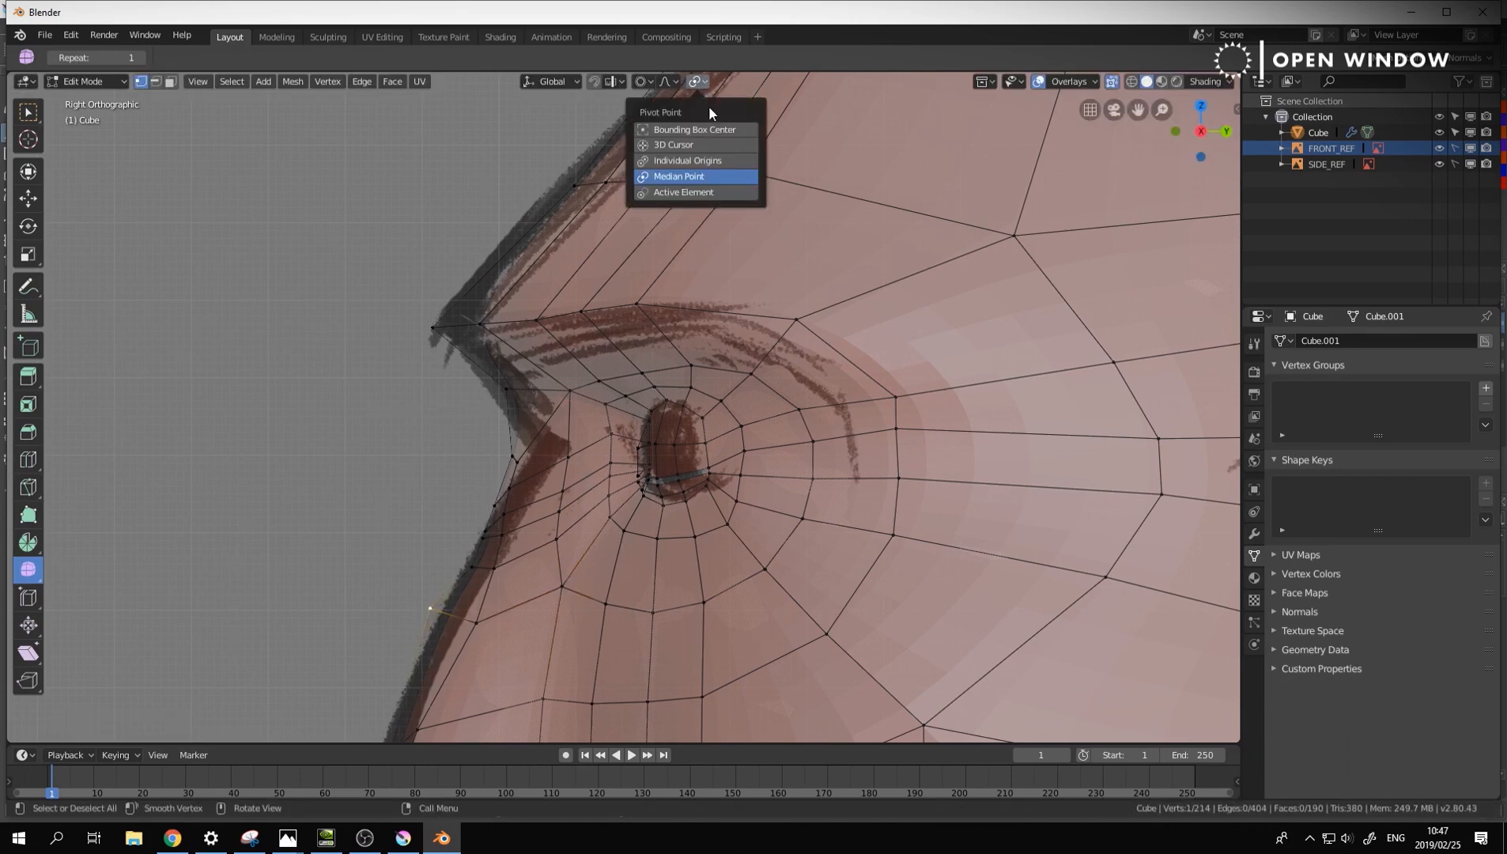
{"action": "left_click", "coordinate": [701, 174]}
{"action": "left_click", "coordinate": [642, 81]}
{"action": "left_click", "coordinate": [653, 100]}
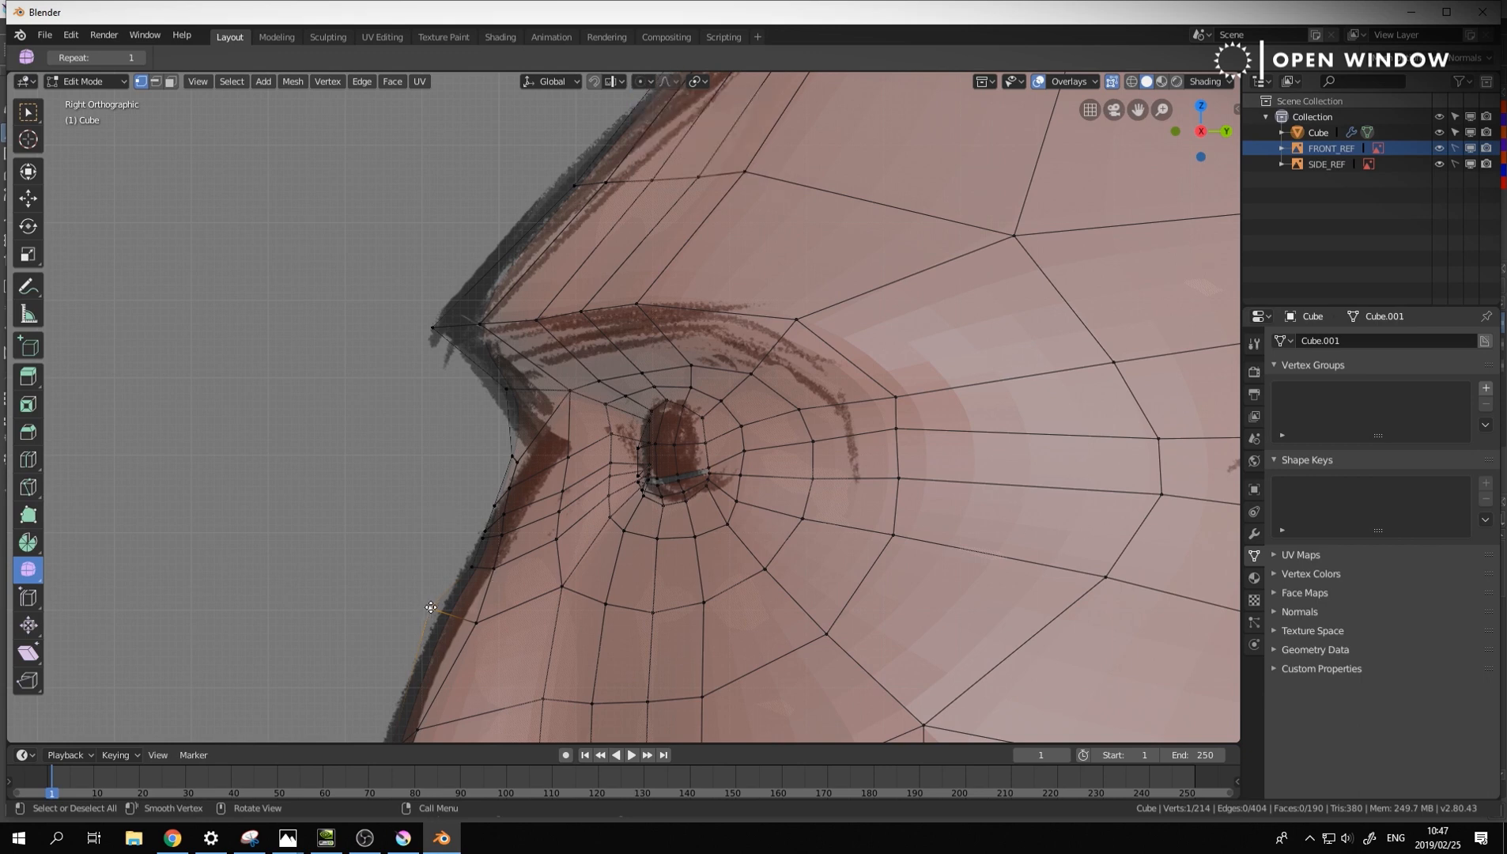
Move the upper nose ridge vertices onto the side reference's profile line
{"action": "left_click", "coordinate": [449, 612]}
{"action": "left_click", "coordinate": [472, 622]}
{"action": "key", "text": "g"}
{"action": "left_click", "coordinate": [448, 616]}
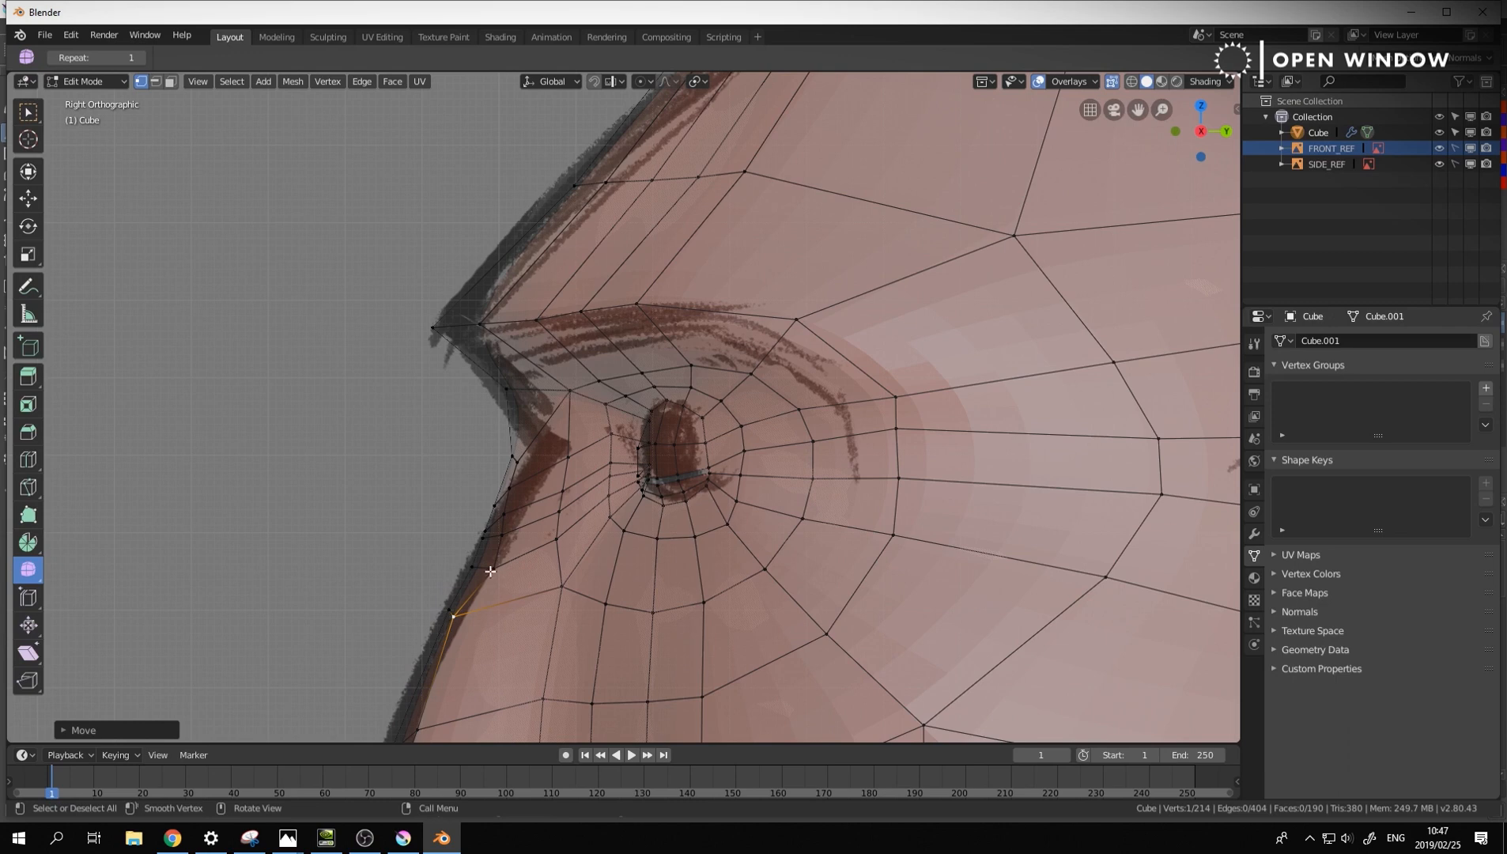
{"action": "left_click", "coordinate": [478, 566]}
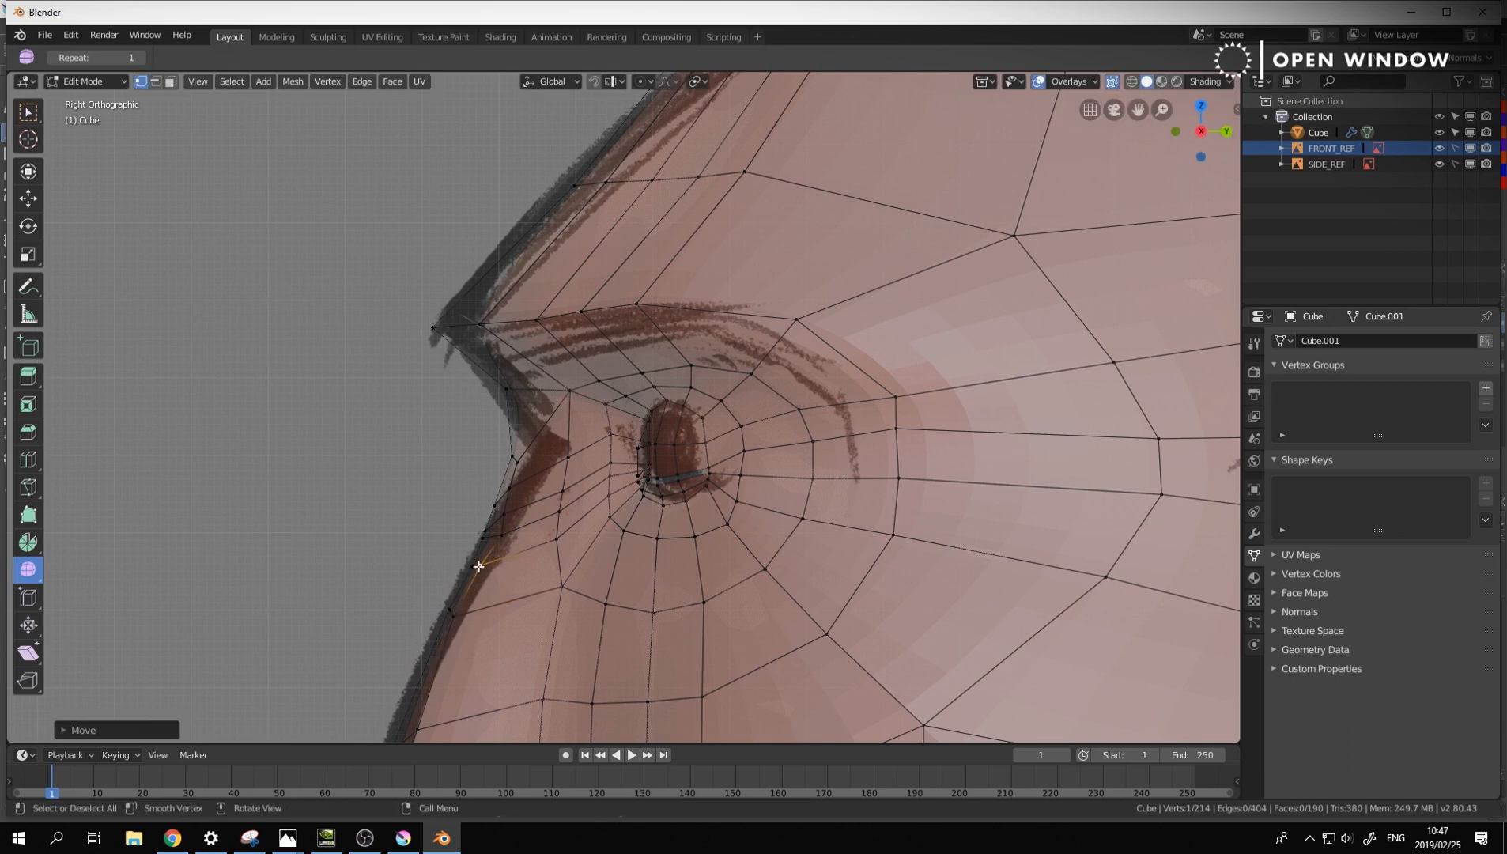
{"action": "key", "text": "g"}
Move the nose bridge vertices up and back into the crease beneath the brow on the side reference
{"action": "left_click", "coordinate": [505, 454]}
{"action": "left_click", "coordinate": [514, 463]}
{"action": "key", "text": "g"}
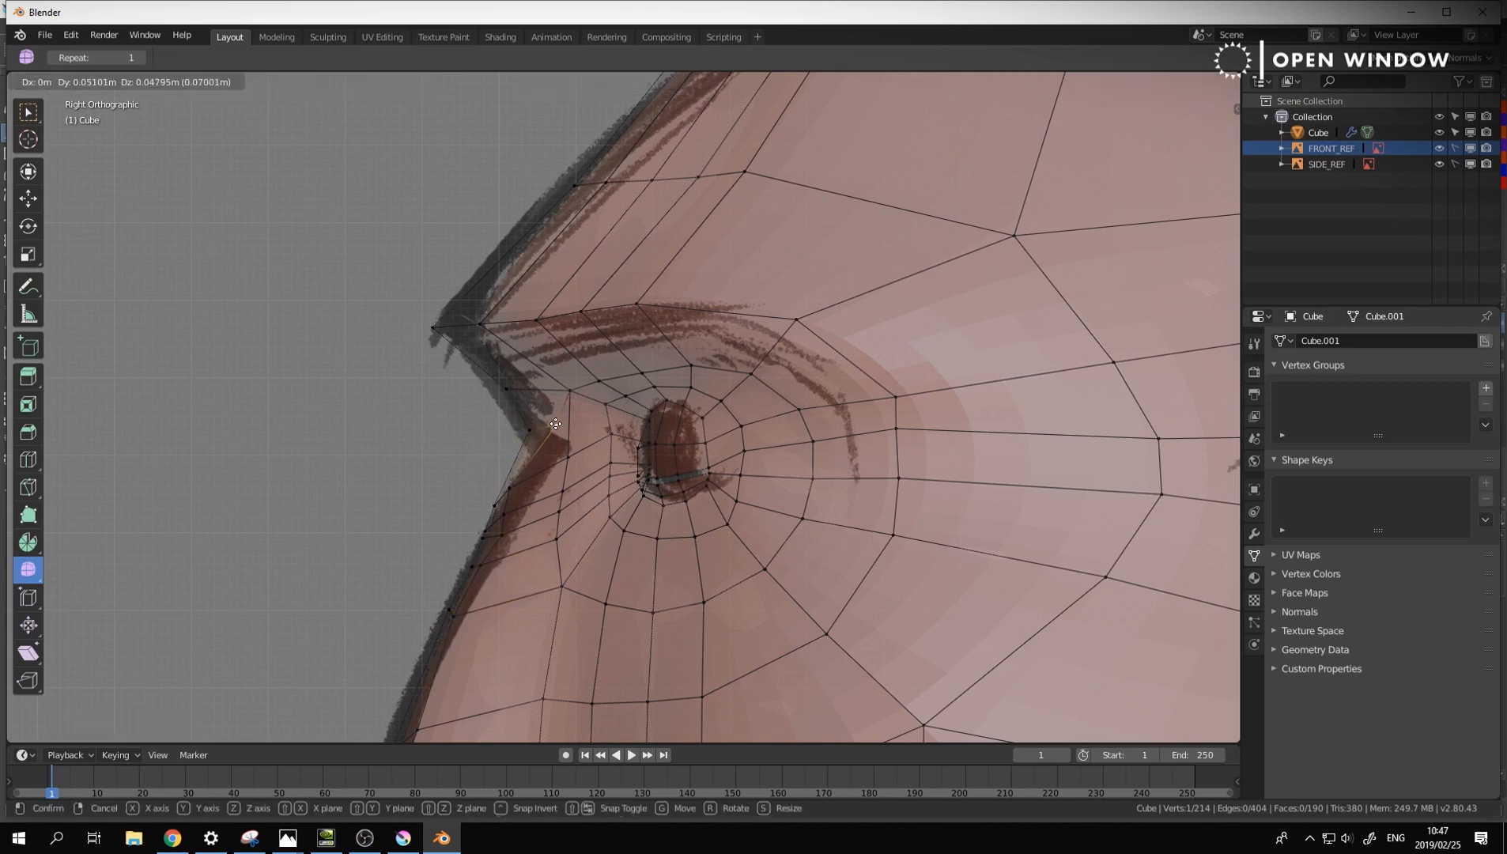
{"action": "left_click", "coordinate": [545, 427]}
{"action": "left_click", "coordinate": [519, 484]}
{"action": "key", "text": "g"}
{"action": "left_click", "coordinate": [510, 491]}
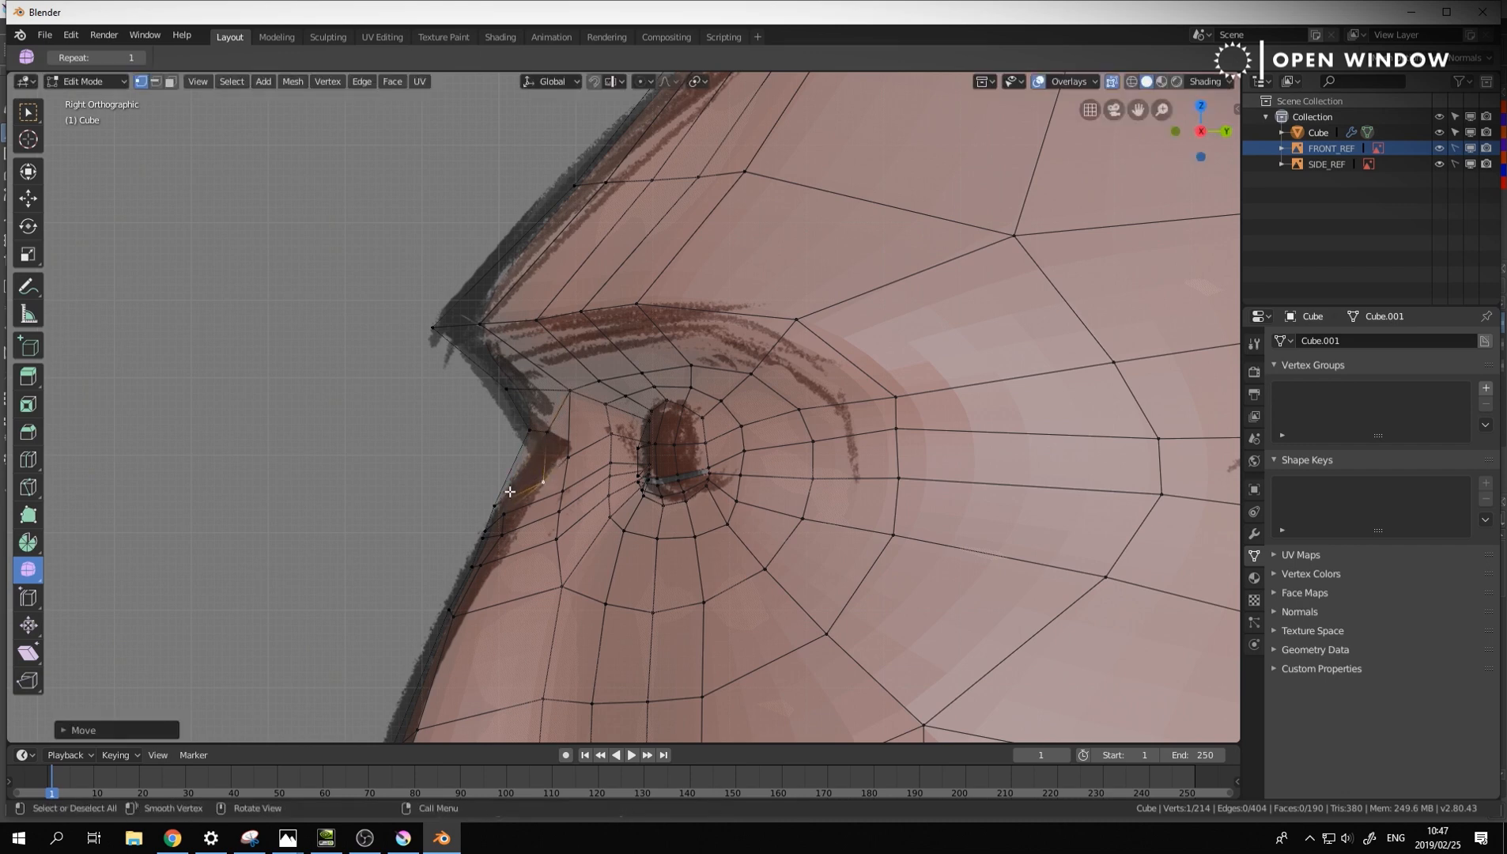
{"action": "key", "text": "g"}
{"action": "left_click", "coordinate": [499, 511]}
Place the pair of vertices just below the brow crease along the nose bridge outline
{"action": "left_click", "coordinate": [509, 472]}
{"action": "key", "text": "g"}
{"action": "left_click", "coordinate": [512, 475]}
{"action": "left_click", "coordinate": [548, 476]}
{"action": "key", "text": "g"}
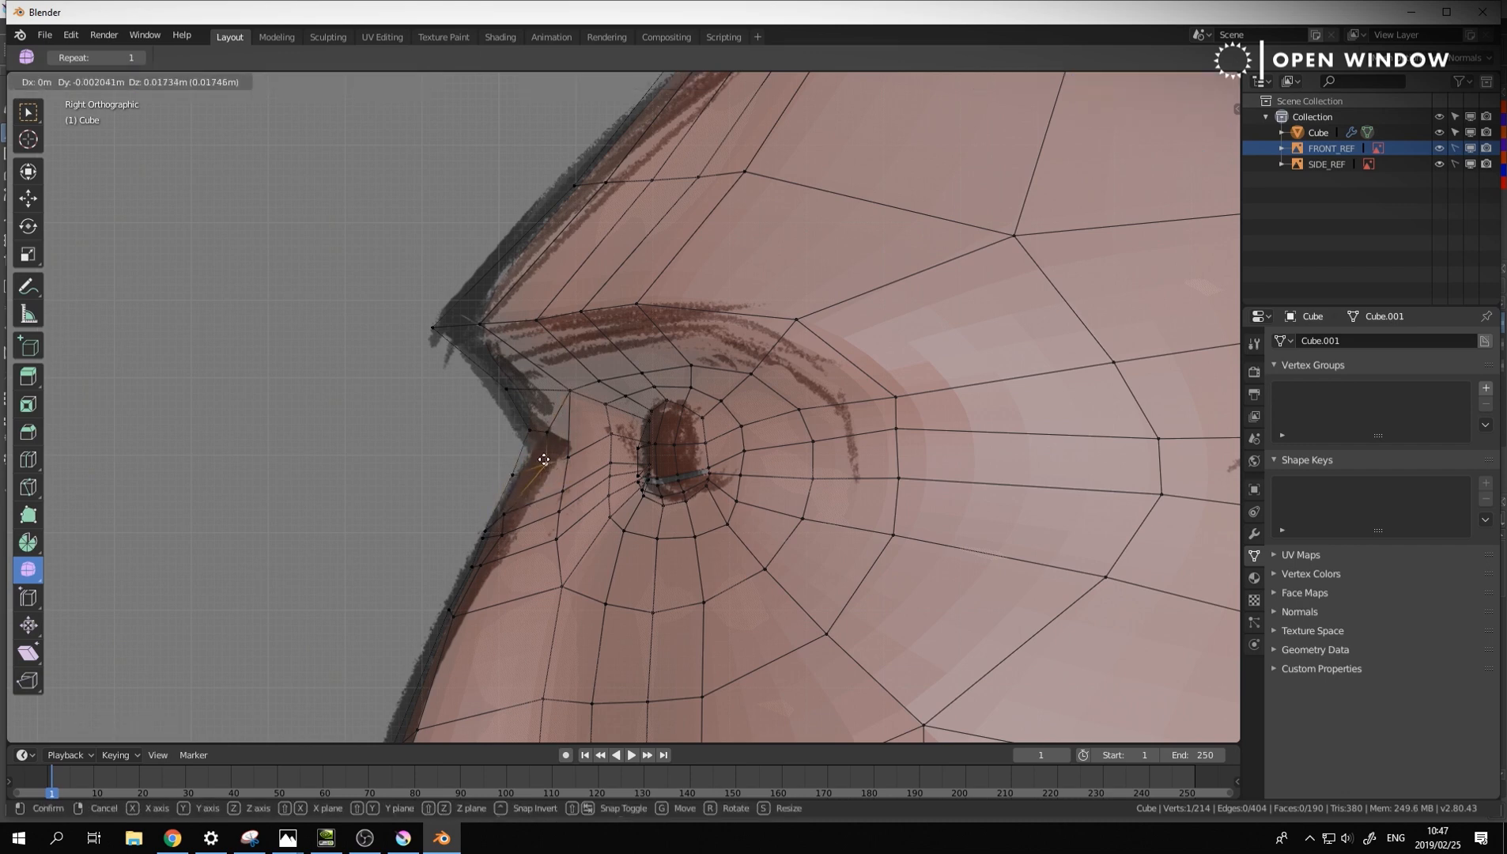
{"action": "left_click", "coordinate": [545, 463]}
{"action": "left_click", "coordinate": [518, 474]}
{"action": "key", "text": "g"}
{"action": "left_click", "coordinate": [528, 459]}
Shift the next vertices down the nose bridge onto the reference outline, spacing them evenly
{"action": "left_click", "coordinate": [504, 520]}
{"action": "key", "text": "g"}
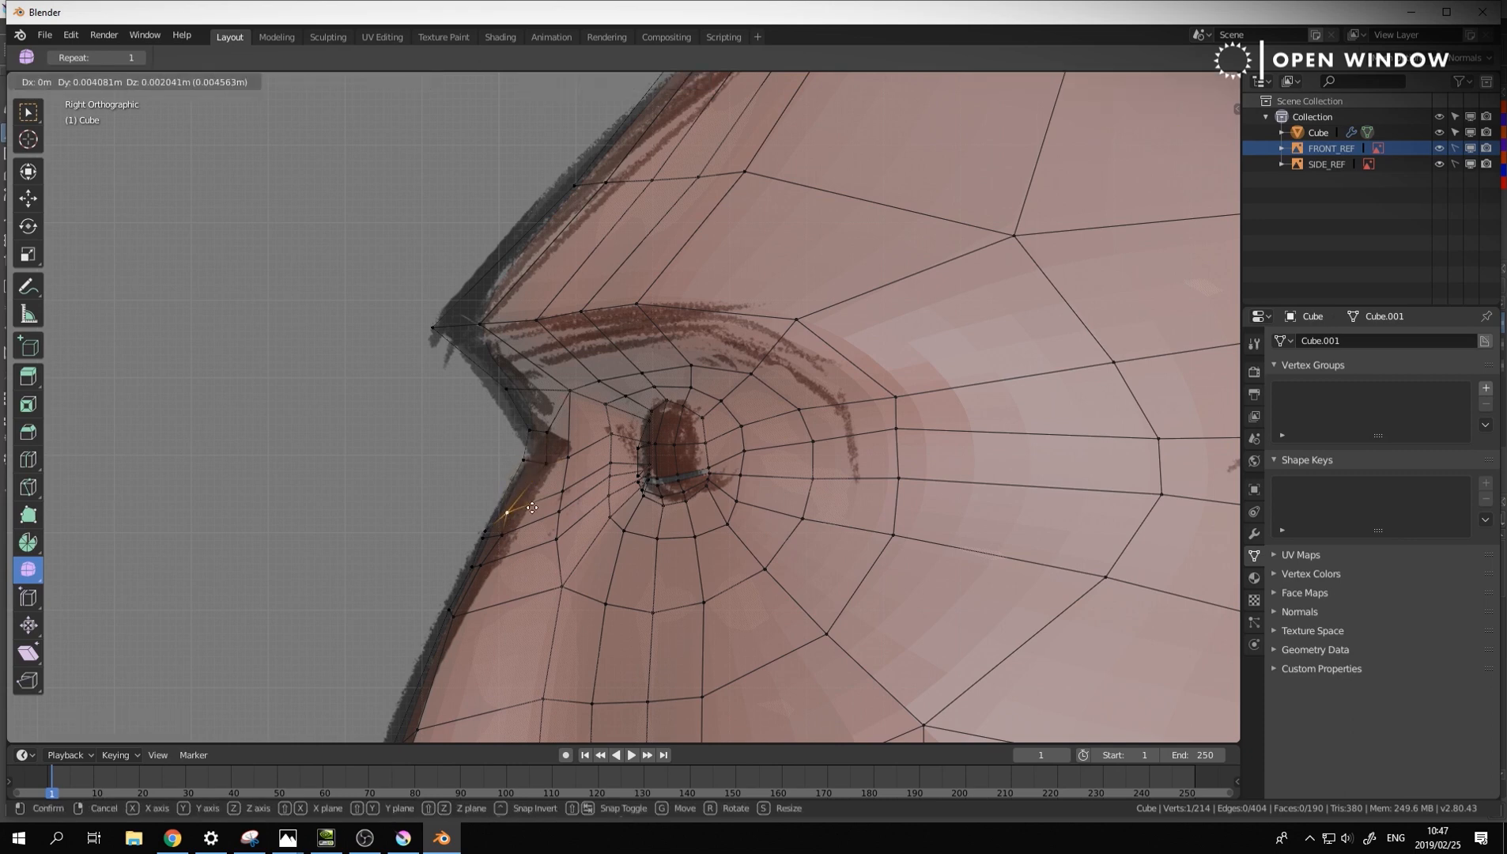
{"action": "left_click", "coordinate": [537, 493]}
{"action": "left_click", "coordinate": [486, 528]}
{"action": "key", "text": "g"}
{"action": "left_click", "coordinate": [504, 524]}
{"action": "key", "text": "g"}
{"action": "left_click", "coordinate": [497, 528]}
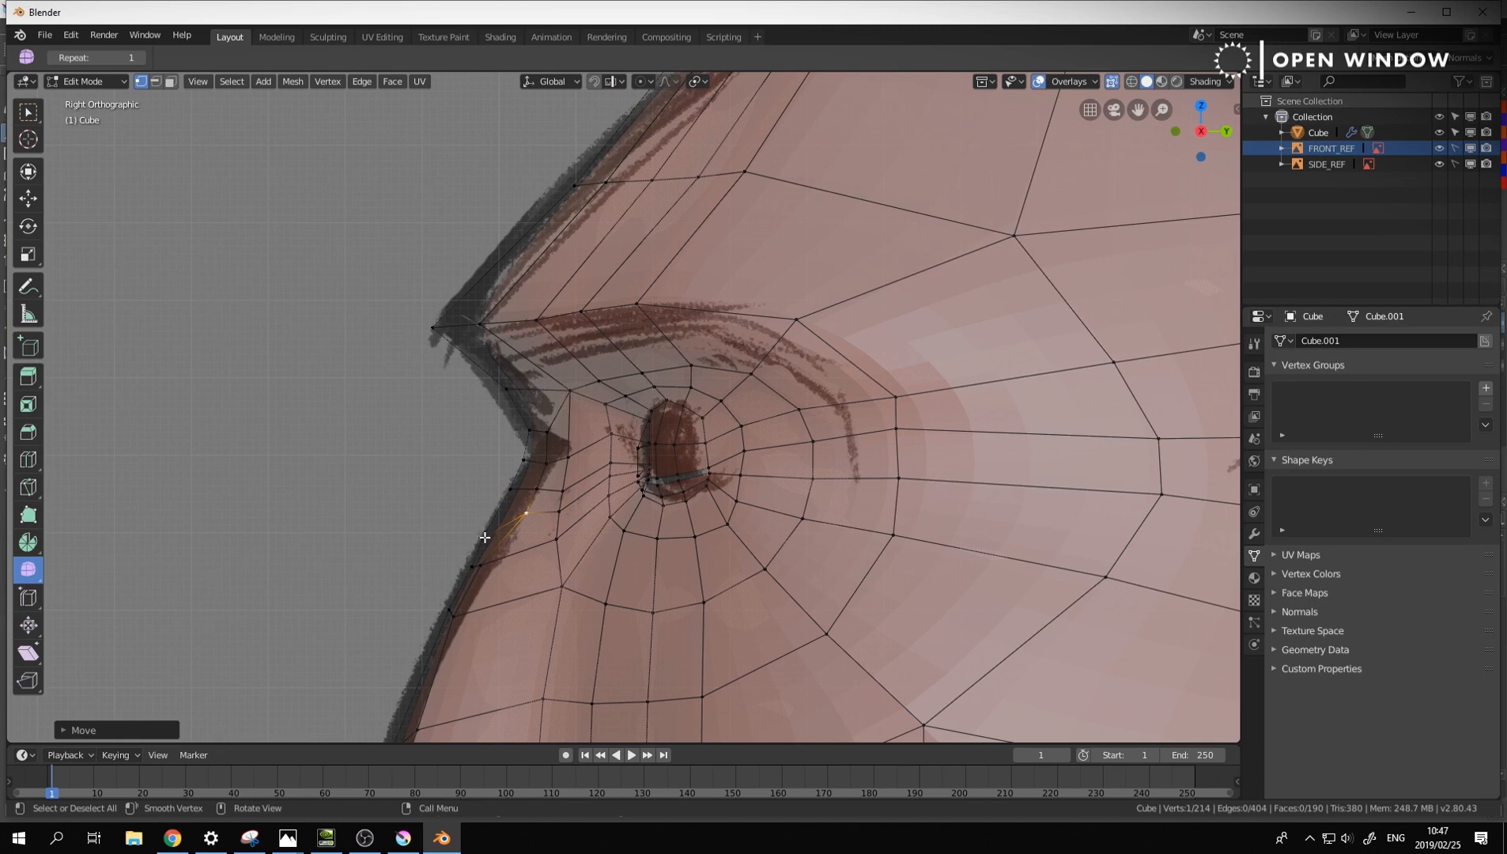
{"action": "key", "text": "g"}
{"action": "left_click", "coordinate": [514, 505]}
{"action": "left_click", "coordinate": [527, 512]}
{"action": "key", "text": "g"}
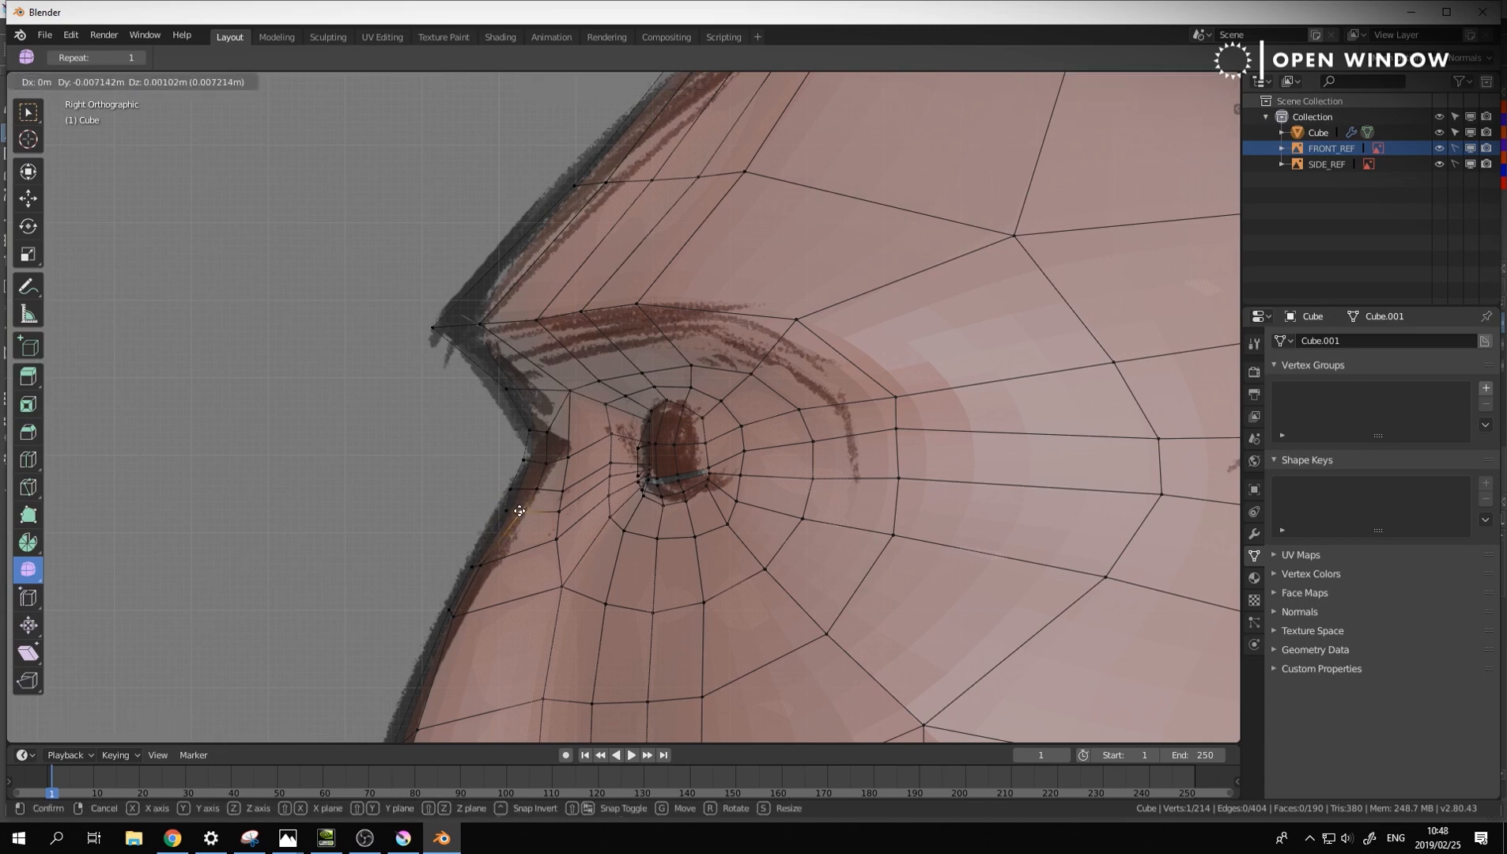
{"action": "left_click", "coordinate": [522, 512]}
Nudge the inner vertices beside the nose bridge slightly forward, closer to the profile edge
{"action": "left_click", "coordinate": [542, 485]}
{"action": "key", "text": "g"}
{"action": "left_click", "coordinate": [536, 484]}
{"action": "left_click", "coordinate": [546, 467]}
{"action": "key", "text": "g"}
{"action": "left_click", "coordinate": [539, 465]}
{"action": "left_click", "coordinate": [521, 512]}
{"action": "key", "text": "g"}
{"action": "left_click", "coordinate": [516, 512]}
Adjust the vertices at the eye's inner corner to smooth the loop around the eye
{"action": "left_click", "coordinate": [612, 440]}
{"action": "key", "text": "g"}
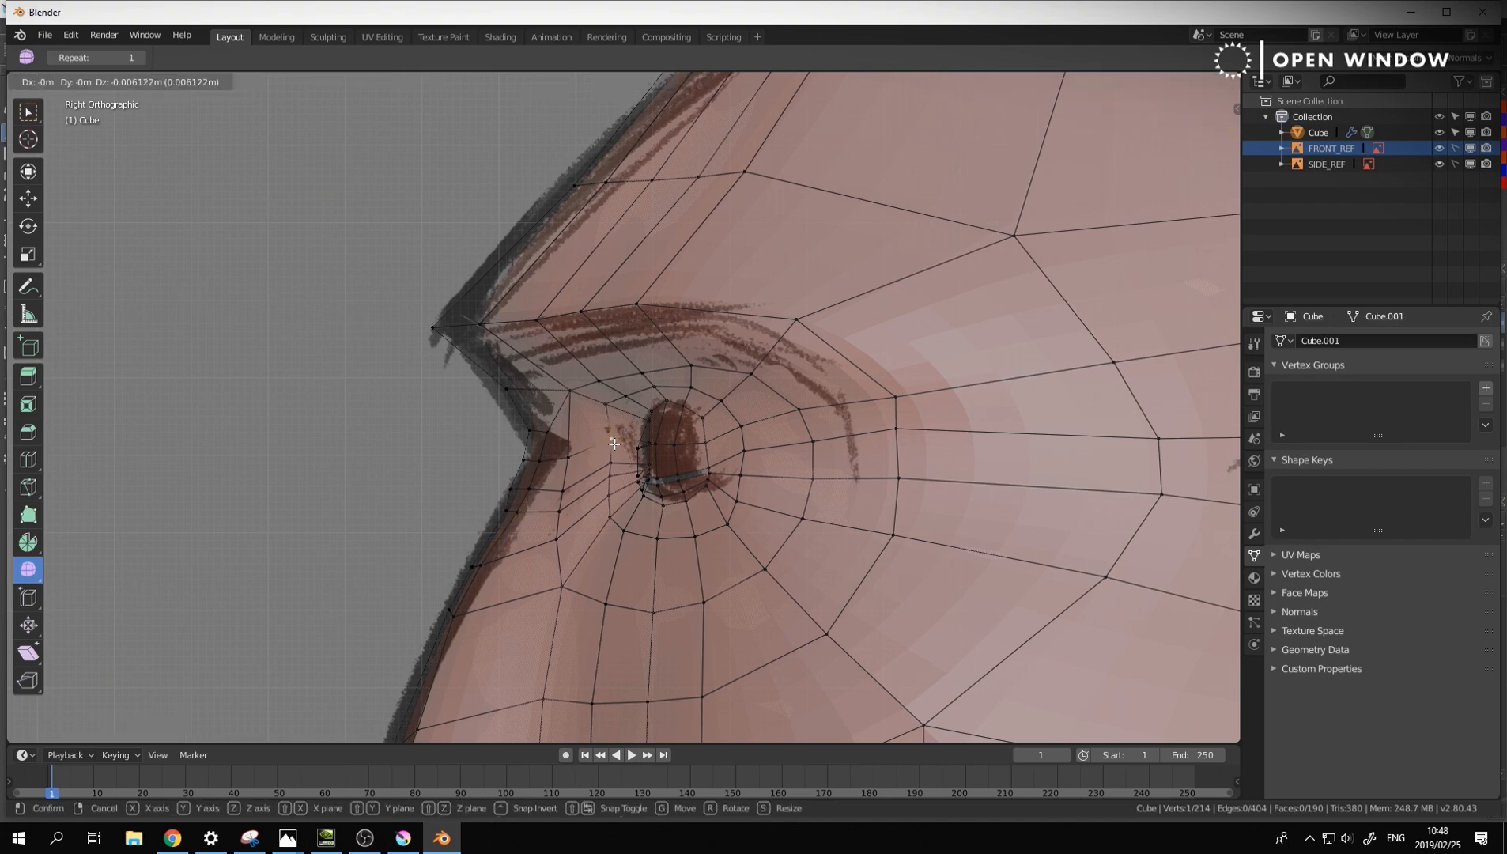
{"action": "left_click", "coordinate": [611, 445]}
{"action": "key", "text": "g"}
{"action": "left_click", "coordinate": [615, 414]}
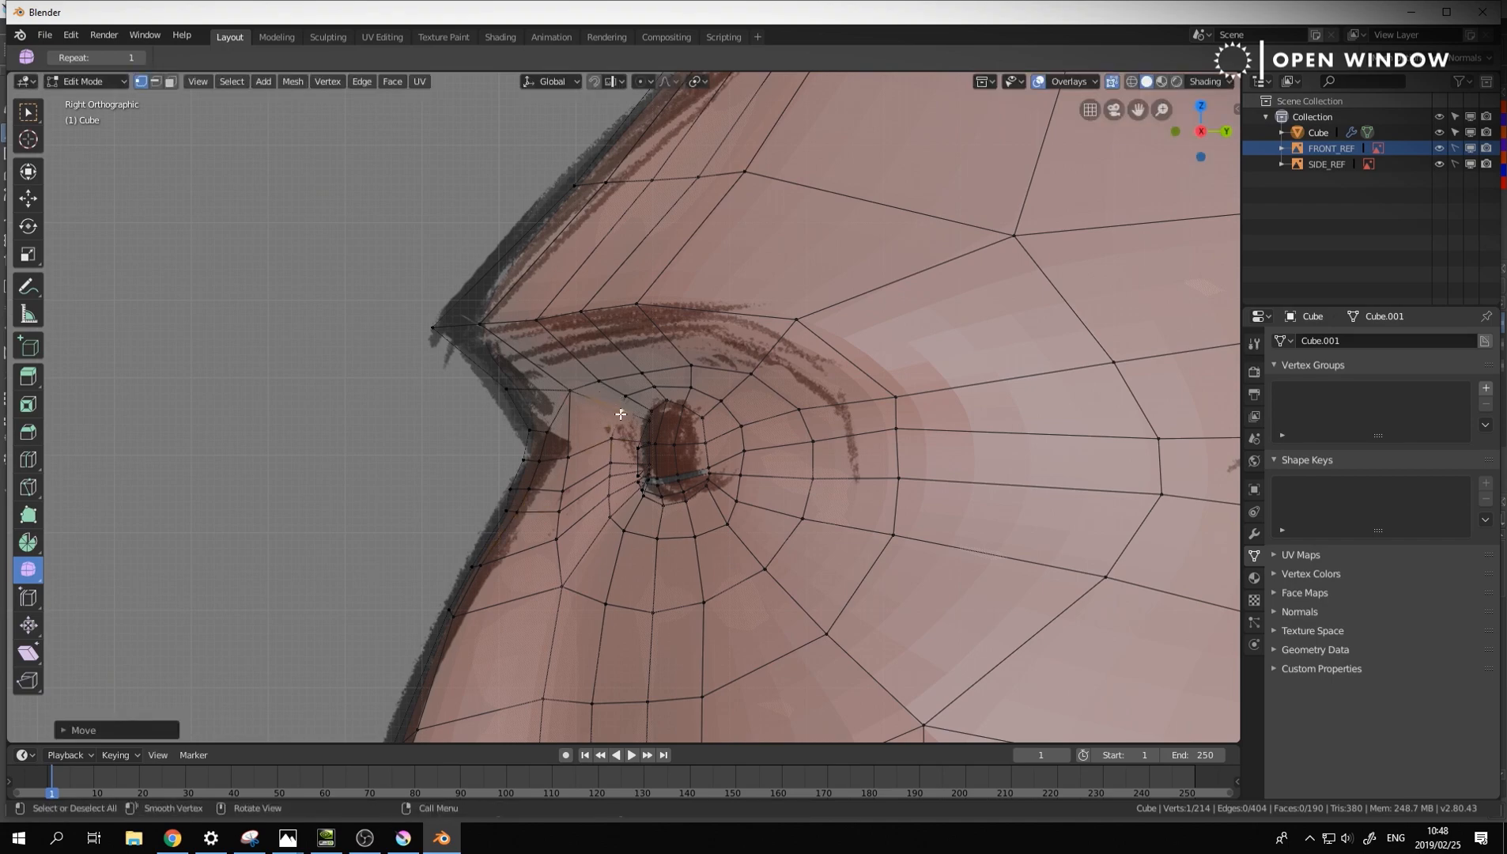
Examine the edge flow around the eye, nose and cheek in perspective, front and side views
{"action": "middle_click_drag", "start_coordinate": [615, 414], "coordinate": [645, 506]}
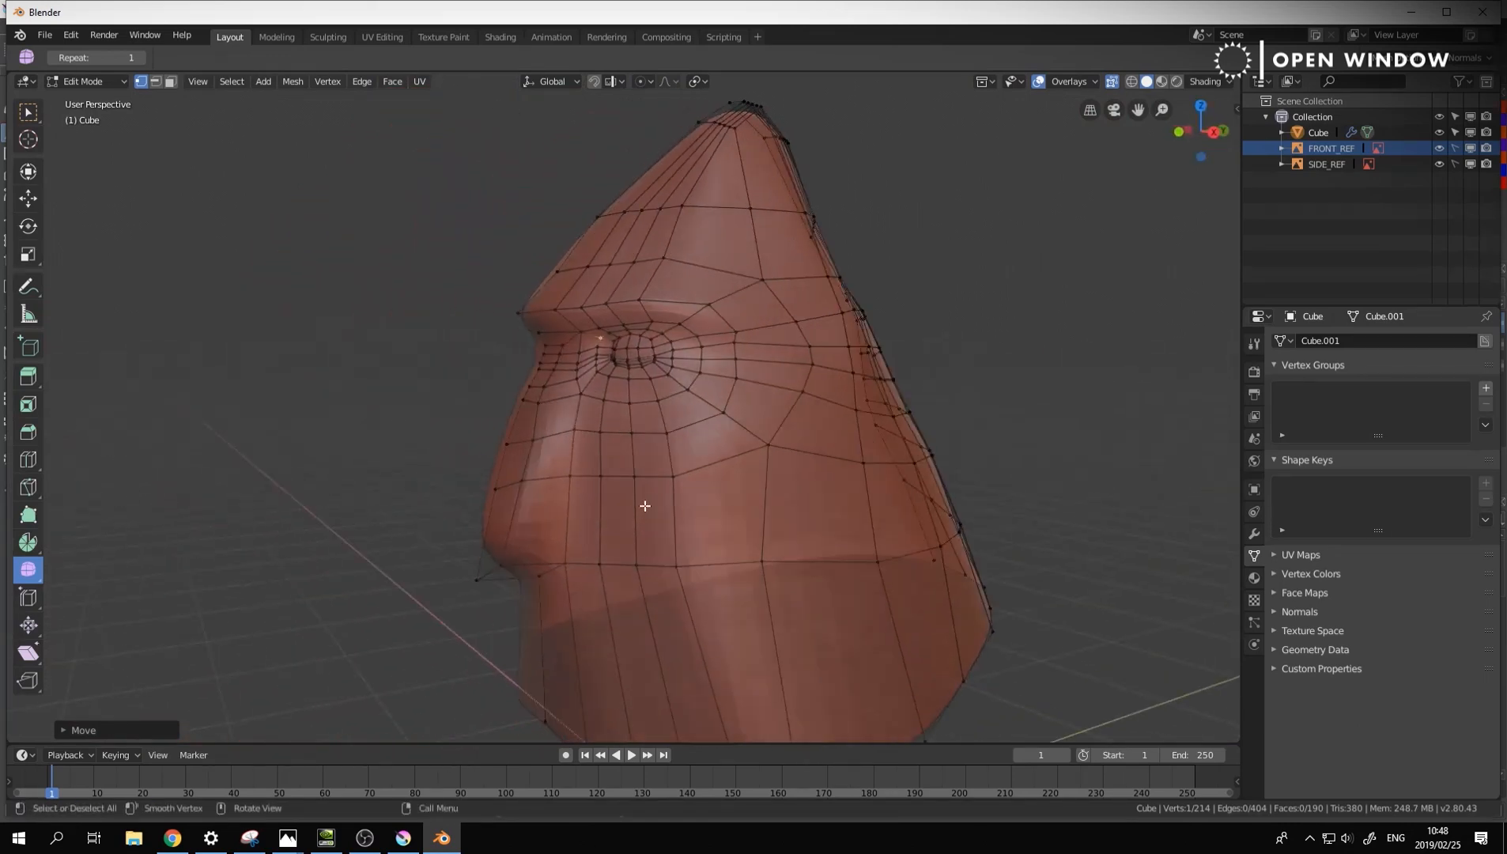
{"action": "key", "text": "KP_3"}
{"action": "scroll", "coordinate": [635, 493], "scroll_direction": "up", "scroll_amount": 2}
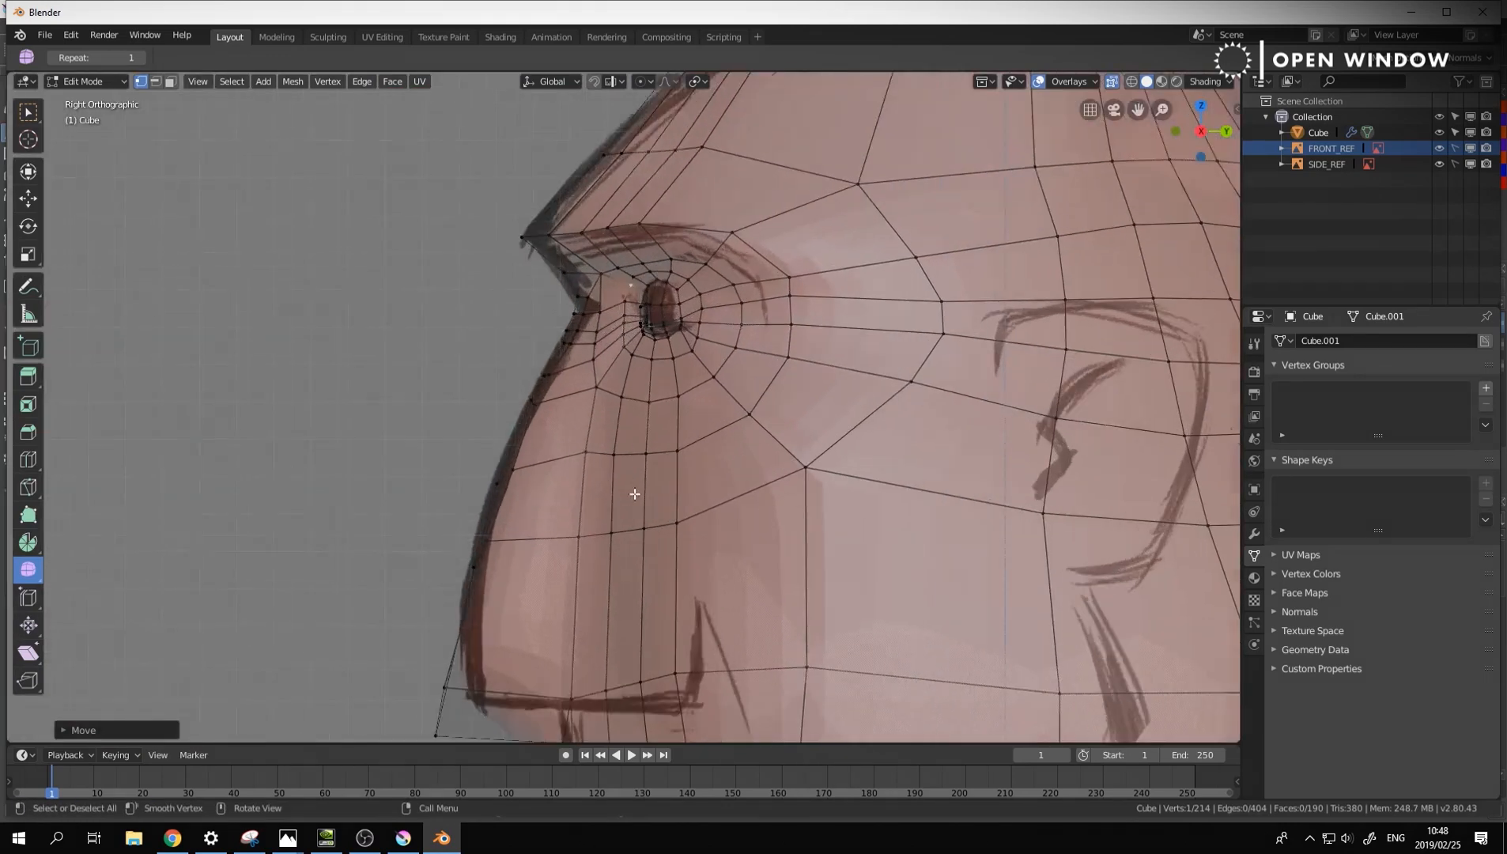
{"action": "left_click", "coordinate": [611, 535]}
{"action": "left_click", "coordinate": [641, 529], "text": "ctrl"}
{"action": "scroll", "coordinate": [663, 526], "scroll_direction": "down", "scroll_amount": 5}
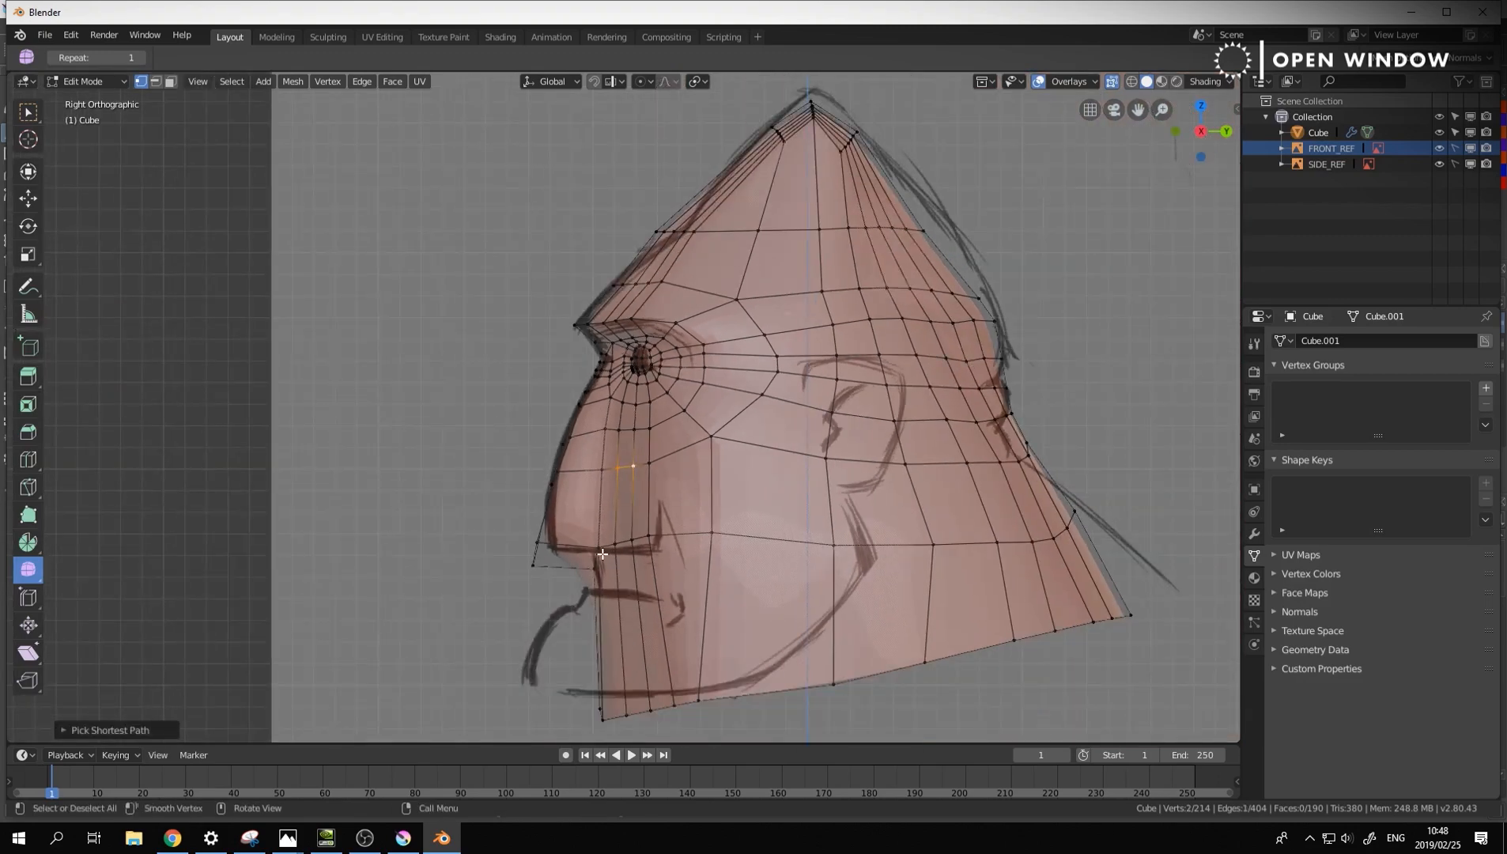
{"action": "mouse_move", "coordinate": [602, 554]}
{"action": "middle_mouse_down"}
{"action": "mouse_move", "coordinate": [638, 531]}
{"action": "mouse_move", "coordinate": [750, 531]}
{"action": "mouse_move", "coordinate": [627, 544]}
{"action": "middle_mouse_up"}
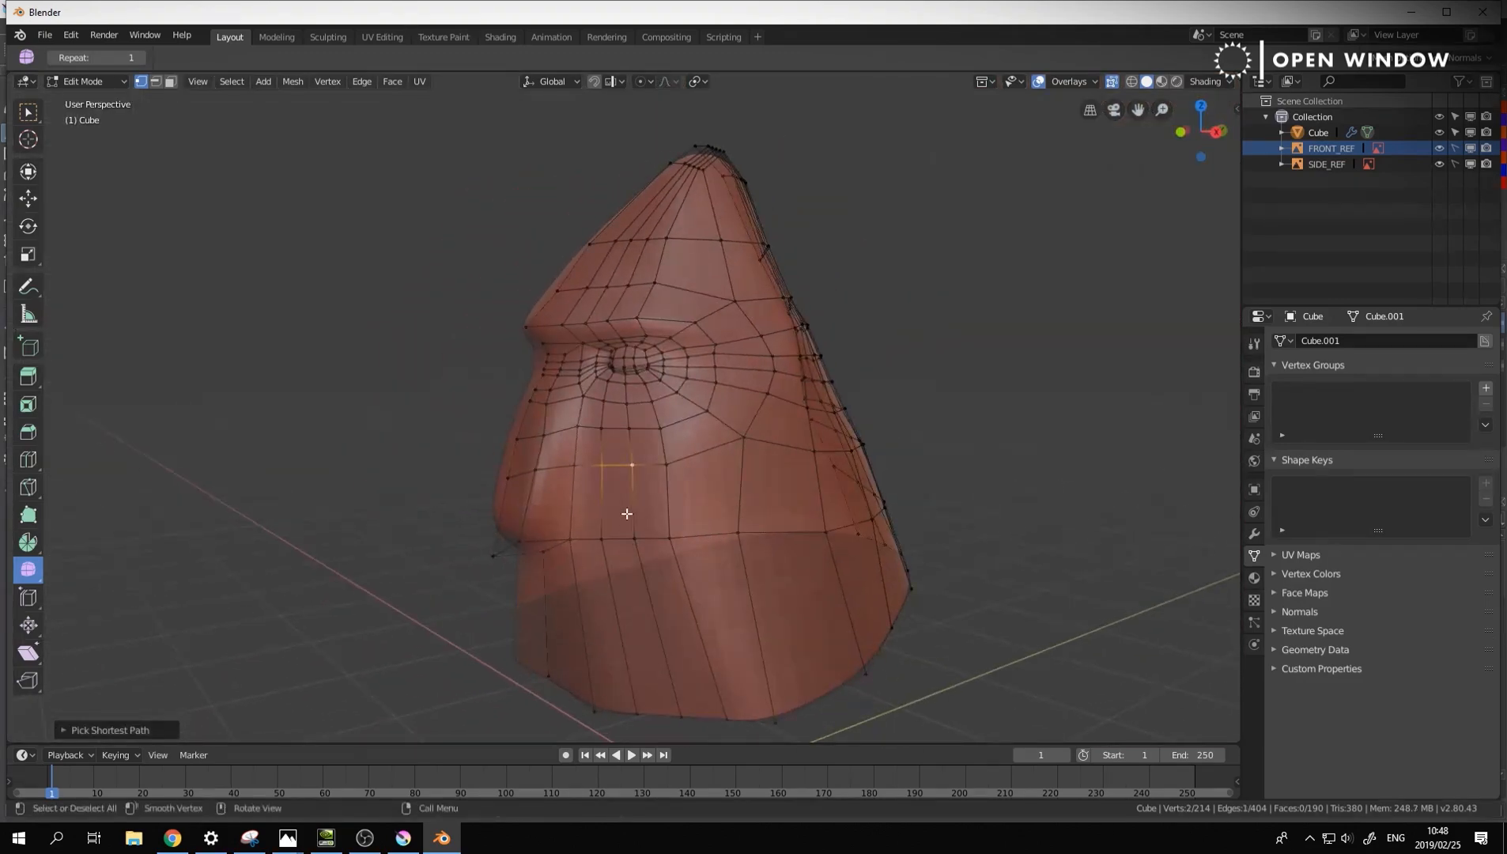
{"action": "key", "text": "KP_1"}
{"action": "key", "text": "KP_3"}
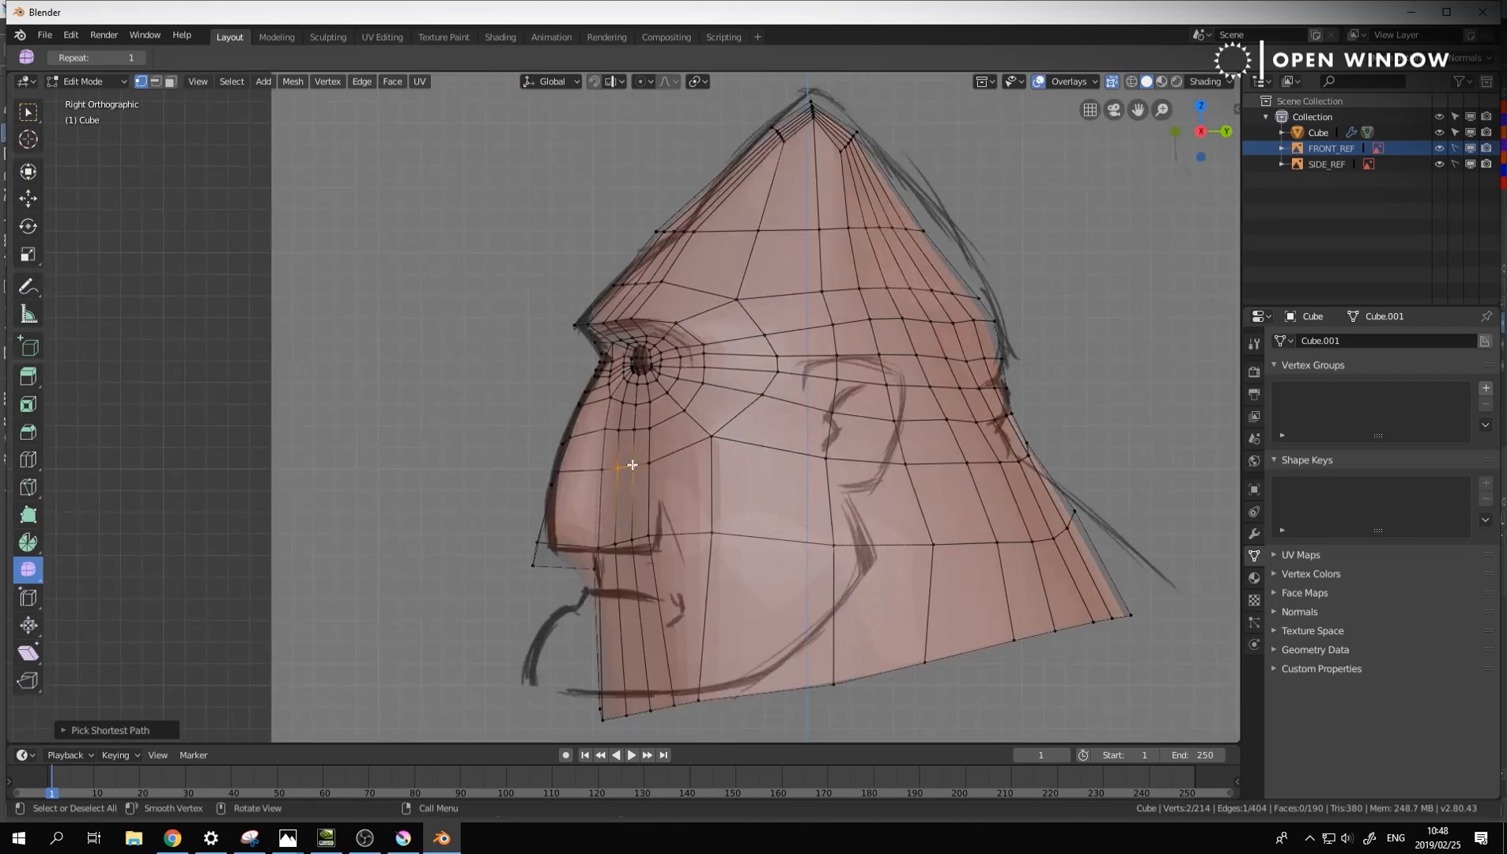
Select the three-vertex path on the outer loop below the eye and move it up and slightly forward
{"action": "scroll", "coordinate": [637, 425], "scroll_direction": "up", "scroll_amount": 4}
{"action": "left_click", "coordinate": [633, 396]}
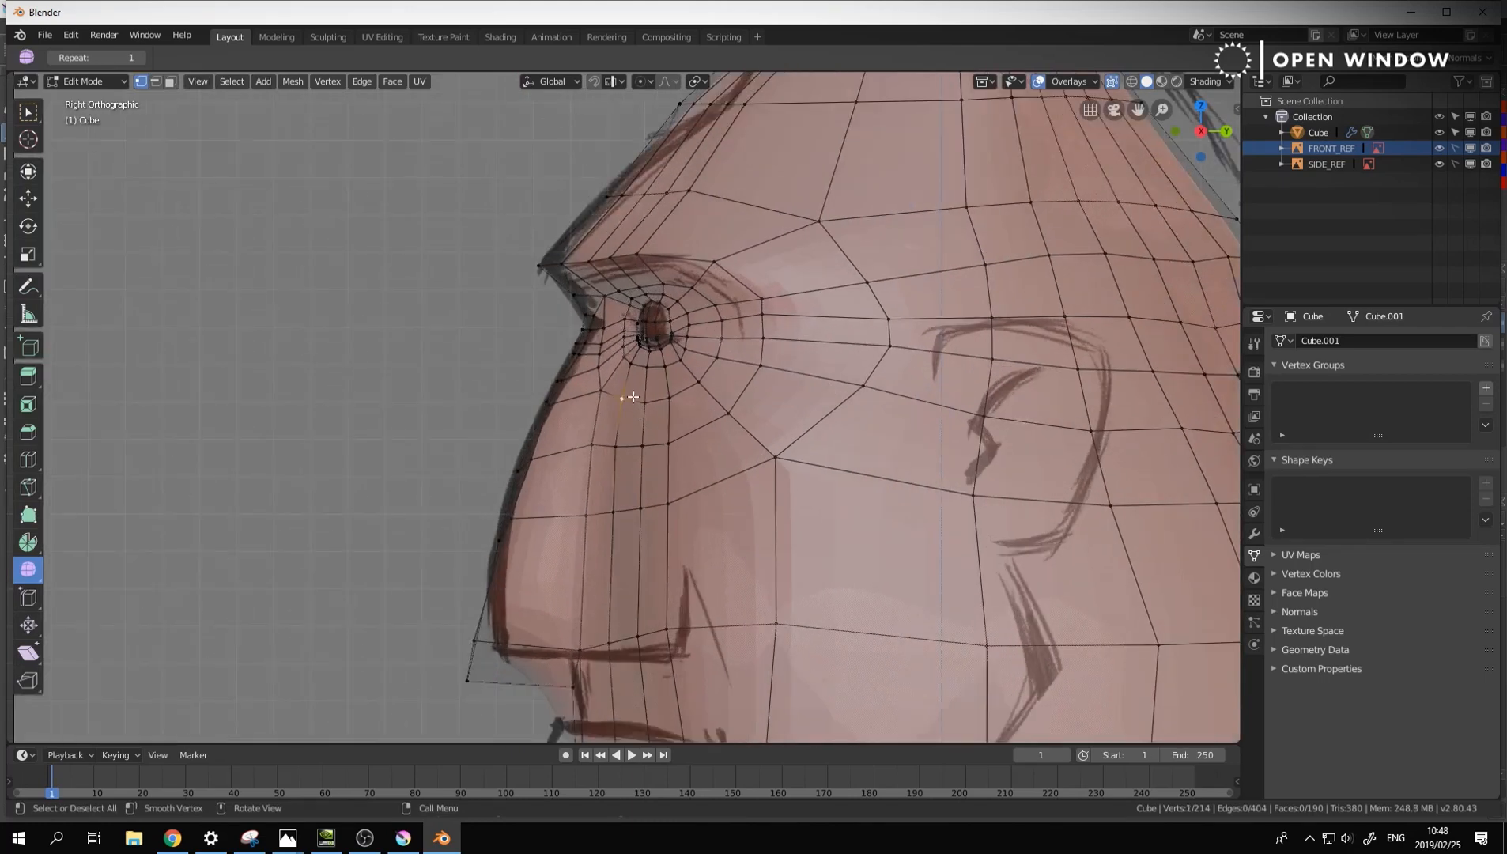
{"action": "left_click", "coordinate": [668, 399], "text": "ctrl"}
{"action": "key", "text": "g"}
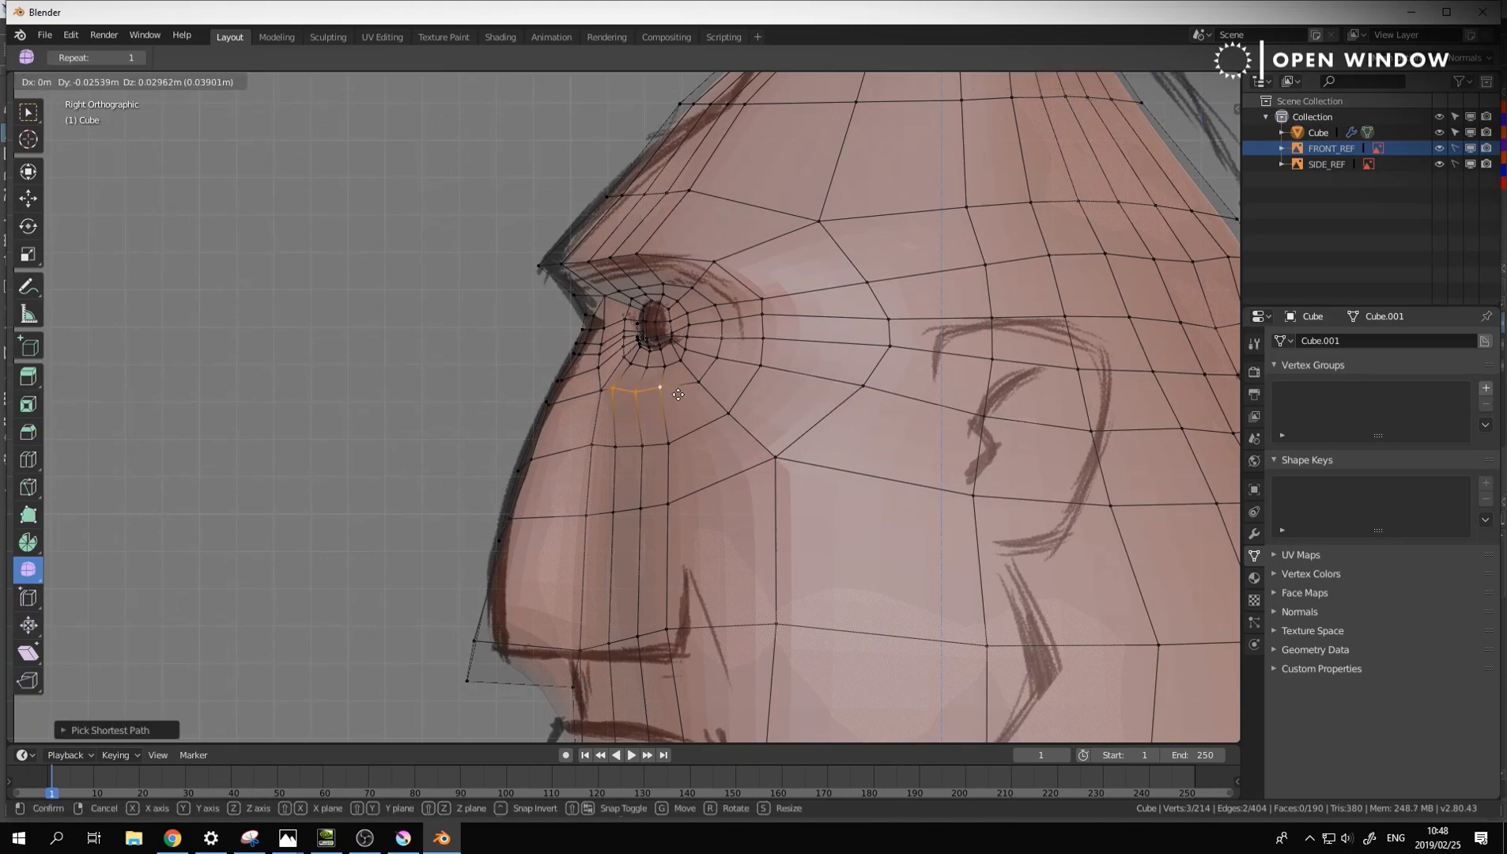
{"action": "left_click", "coordinate": [678, 396]}
Select the three-vertex path closer beneath the eye and shift it slightly forward
{"action": "left_click", "coordinate": [664, 368]}
{"action": "left_click", "coordinate": [625, 365], "text": "ctrl"}
{"action": "key", "text": "g"}
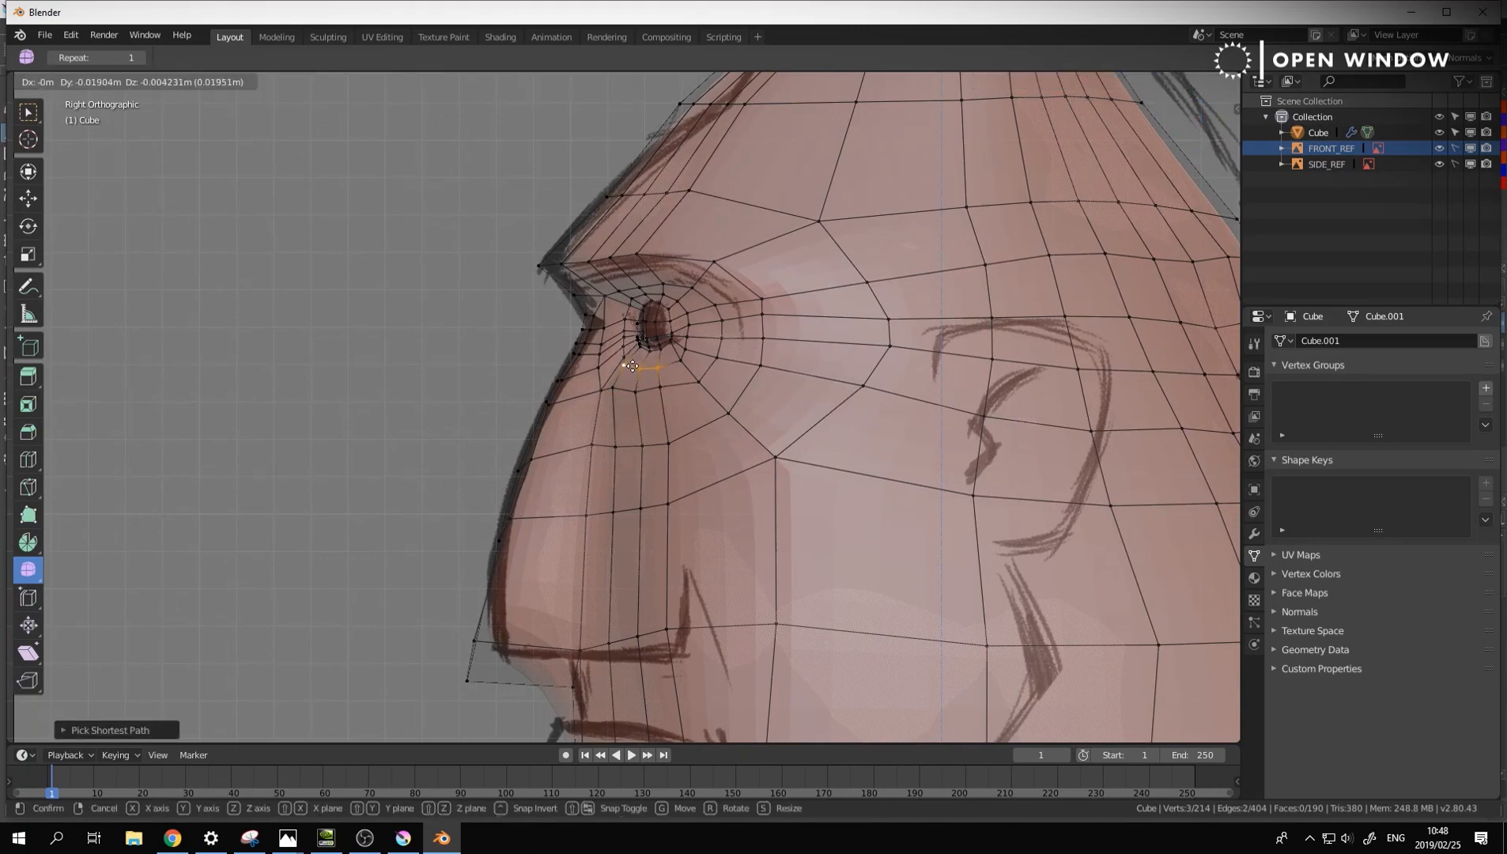
{"action": "left_click", "coordinate": [633, 367]}
Reposition the front and rear vertices of the loops below the eye to round them out
{"action": "left_click", "coordinate": [603, 386]}
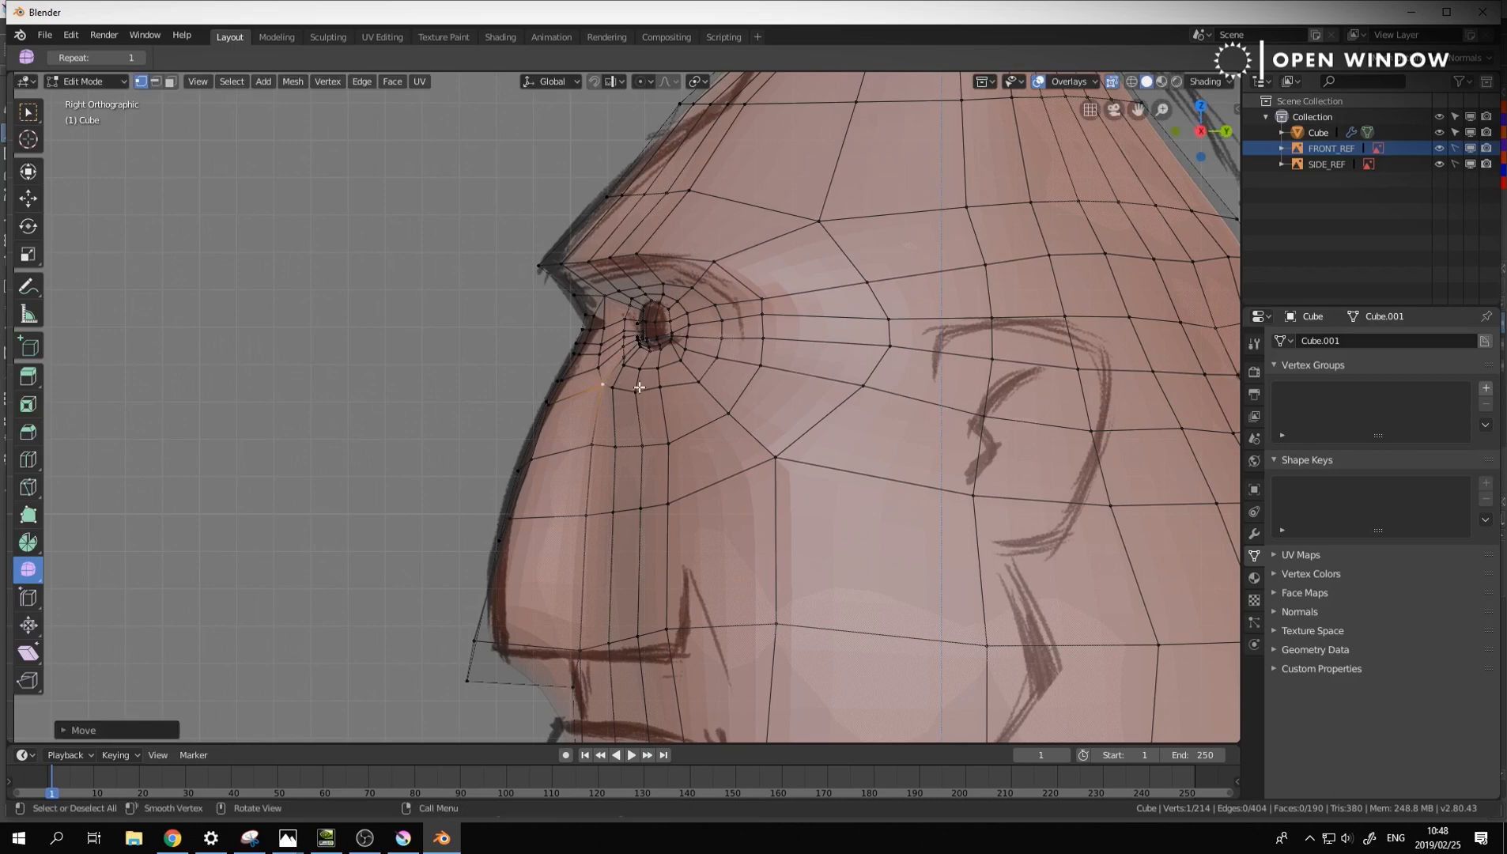
{"action": "key", "text": "g"}
{"action": "left_click", "coordinate": [709, 368]}
{"action": "left_click", "coordinate": [719, 359]}
{"action": "key", "text": "g"}
{"action": "left_click", "coordinate": [716, 359]}
Select the six-vertex path from the cheek across the nose, scale it slightly and move it up and backward
{"action": "left_click", "coordinate": [668, 444]}
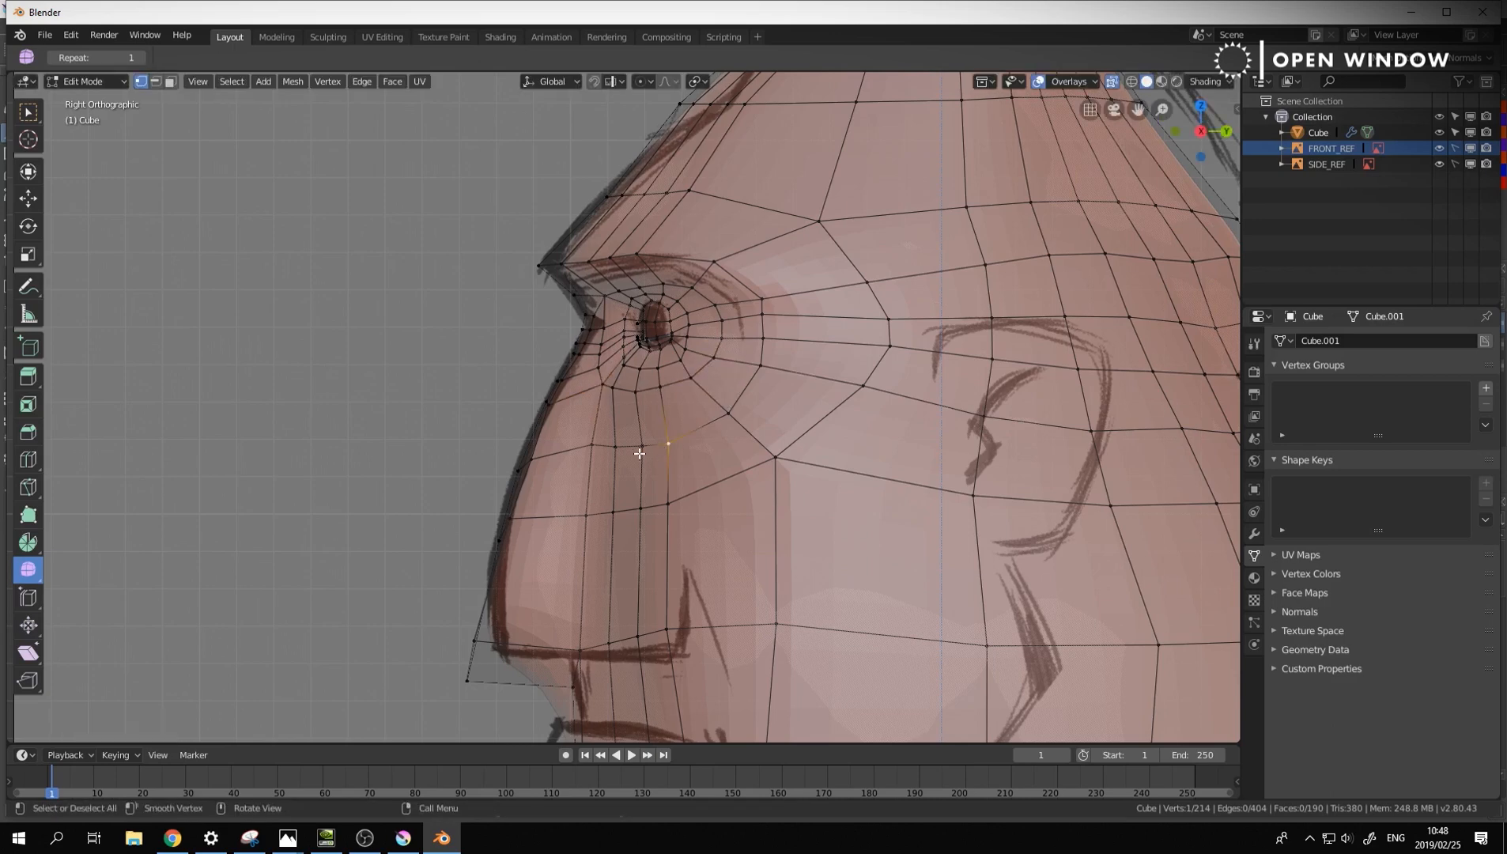
{"action": "left_click", "coordinate": [517, 471], "text": "ctrl"}
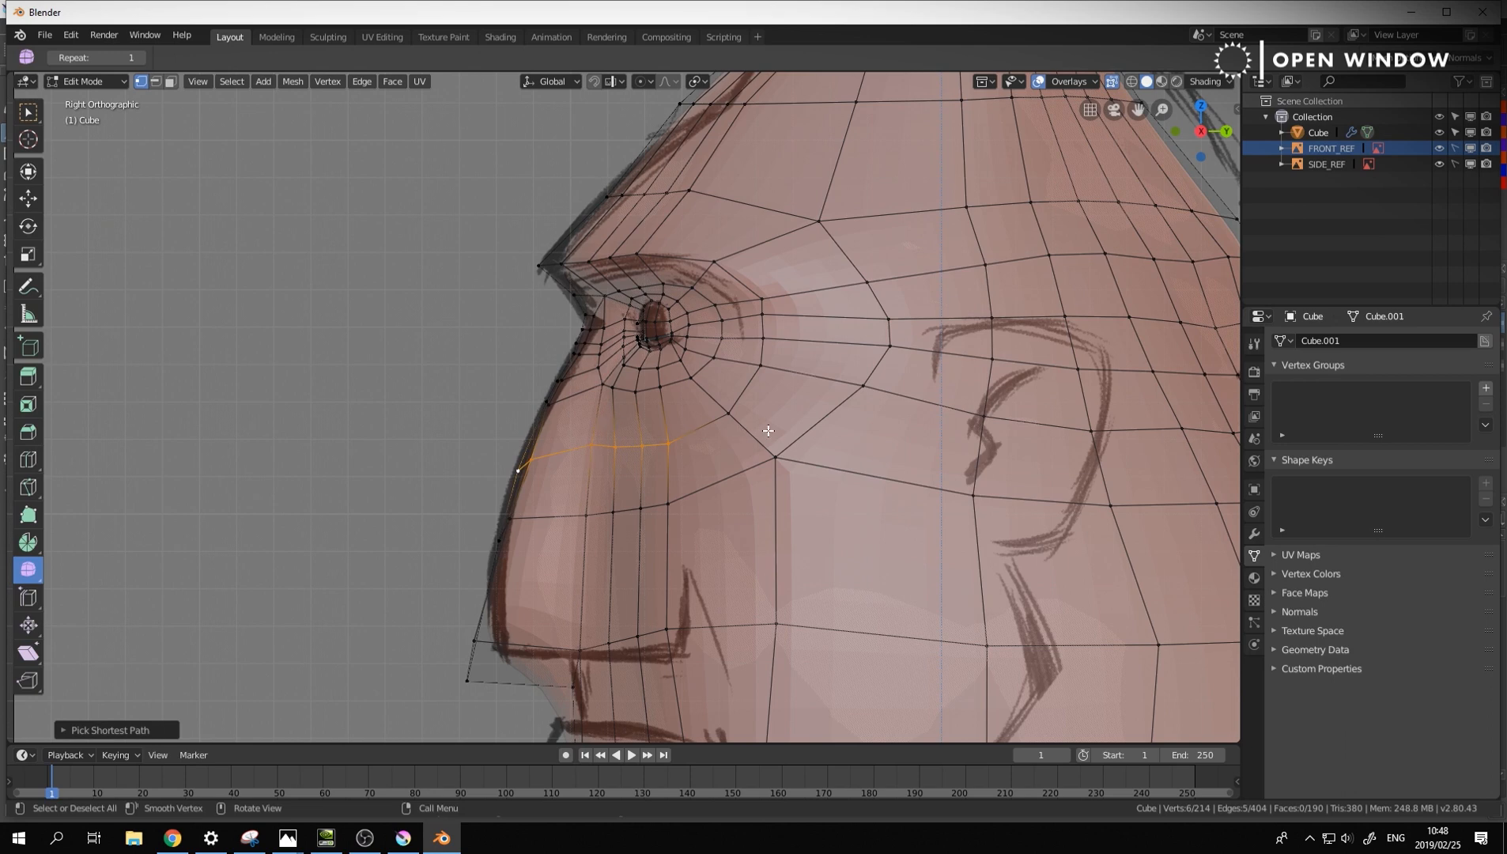
{"action": "key", "text": "s"}
{"action": "left_click", "coordinate": [664, 433]}
{"action": "key", "text": "g"}
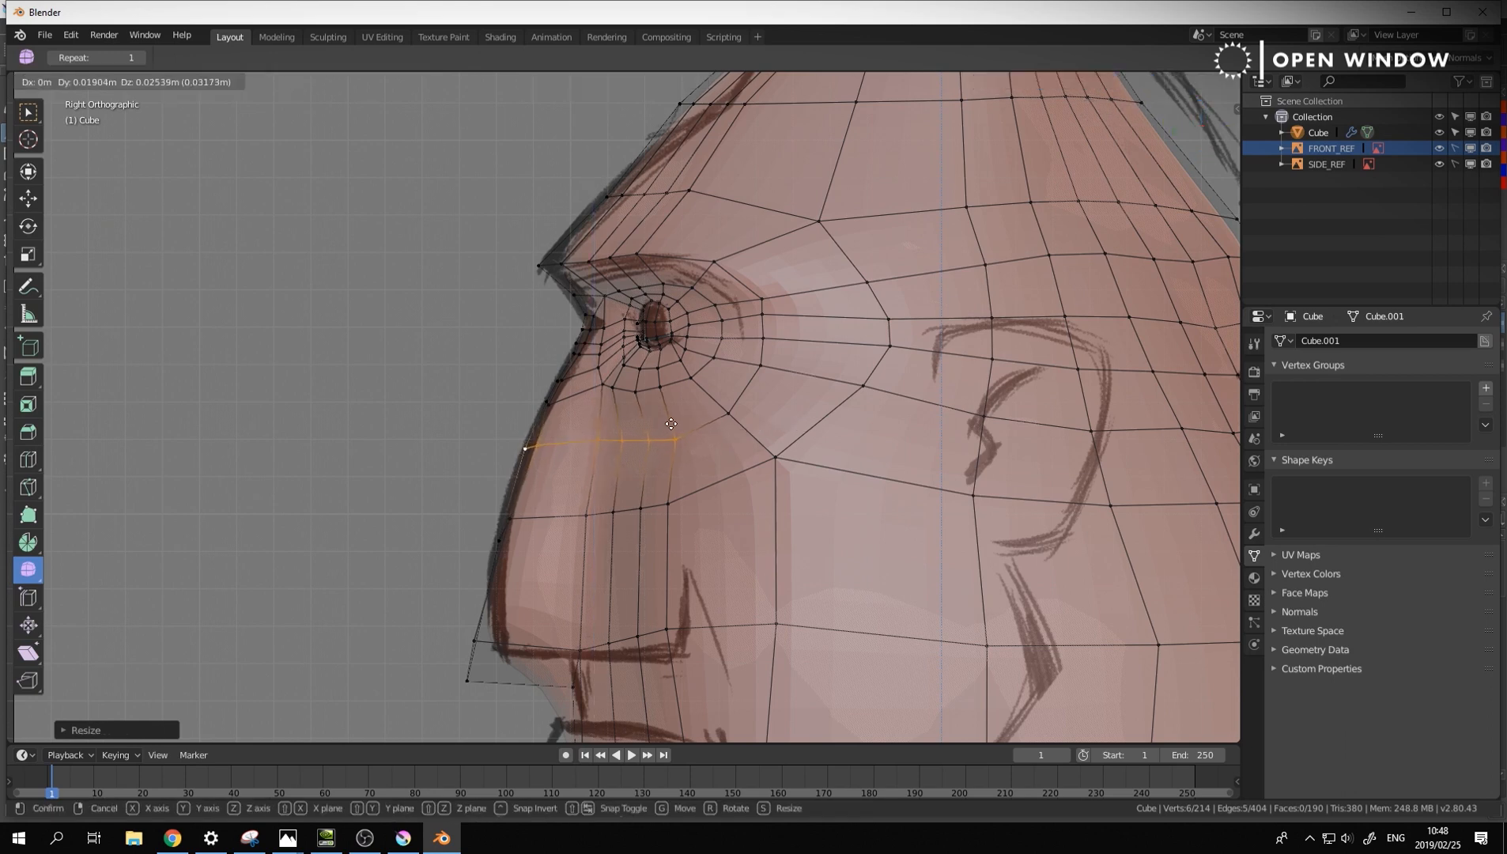
{"action": "left_click", "coordinate": [670, 420]}
Select the four cheek vertices of that row and move them slightly forward
{"action": "left_click", "coordinate": [597, 435]}
{"action": "left_click", "coordinate": [675, 435], "text": "ctrl"}
{"action": "key", "text": "g"}
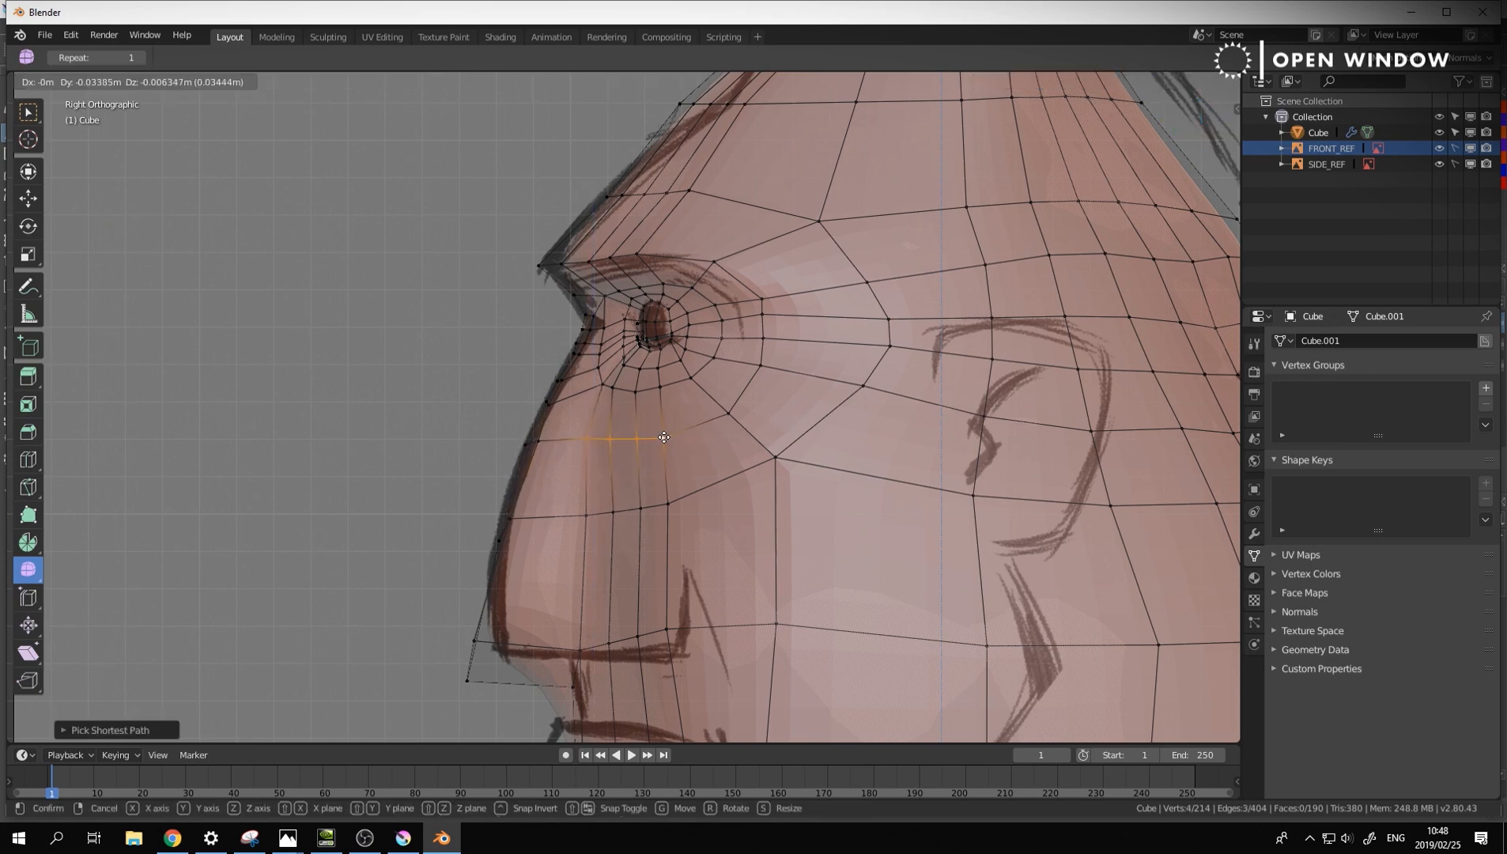
{"action": "left_click", "coordinate": [666, 437]}
Move the protruding vertex at the side of the head beside the ear inward to match the front reference outline
{"action": "middle_click_drag", "start_coordinate": [665, 437], "coordinate": [760, 447]}
{"action": "scroll", "coordinate": [760, 447], "scroll_direction": "down", "scroll_amount": 4}
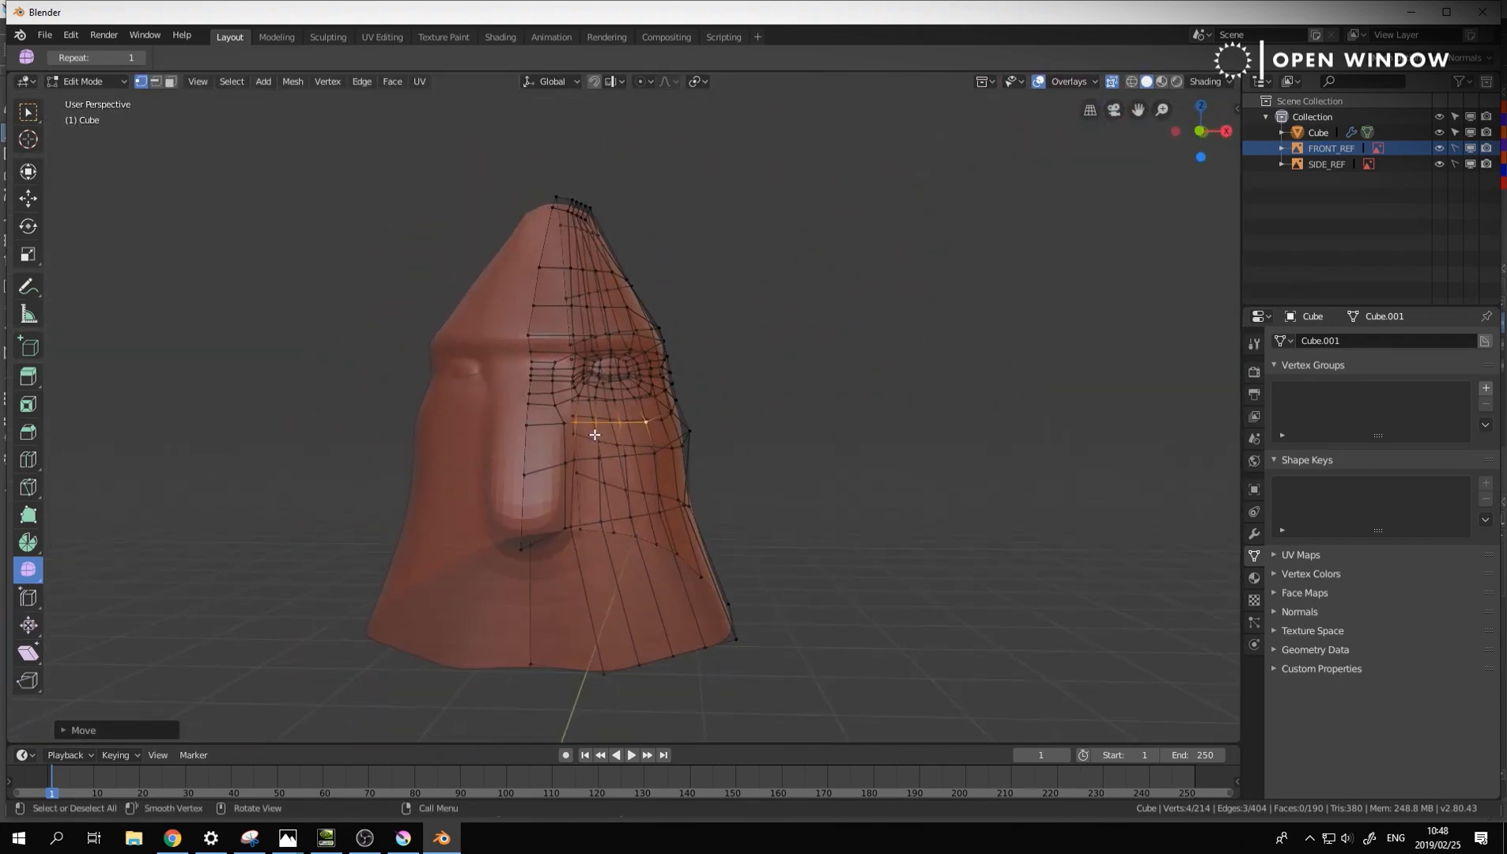
{"action": "key", "text": "KP_1"}
{"action": "scroll", "coordinate": [693, 359], "scroll_direction": "up", "scroll_amount": 4}
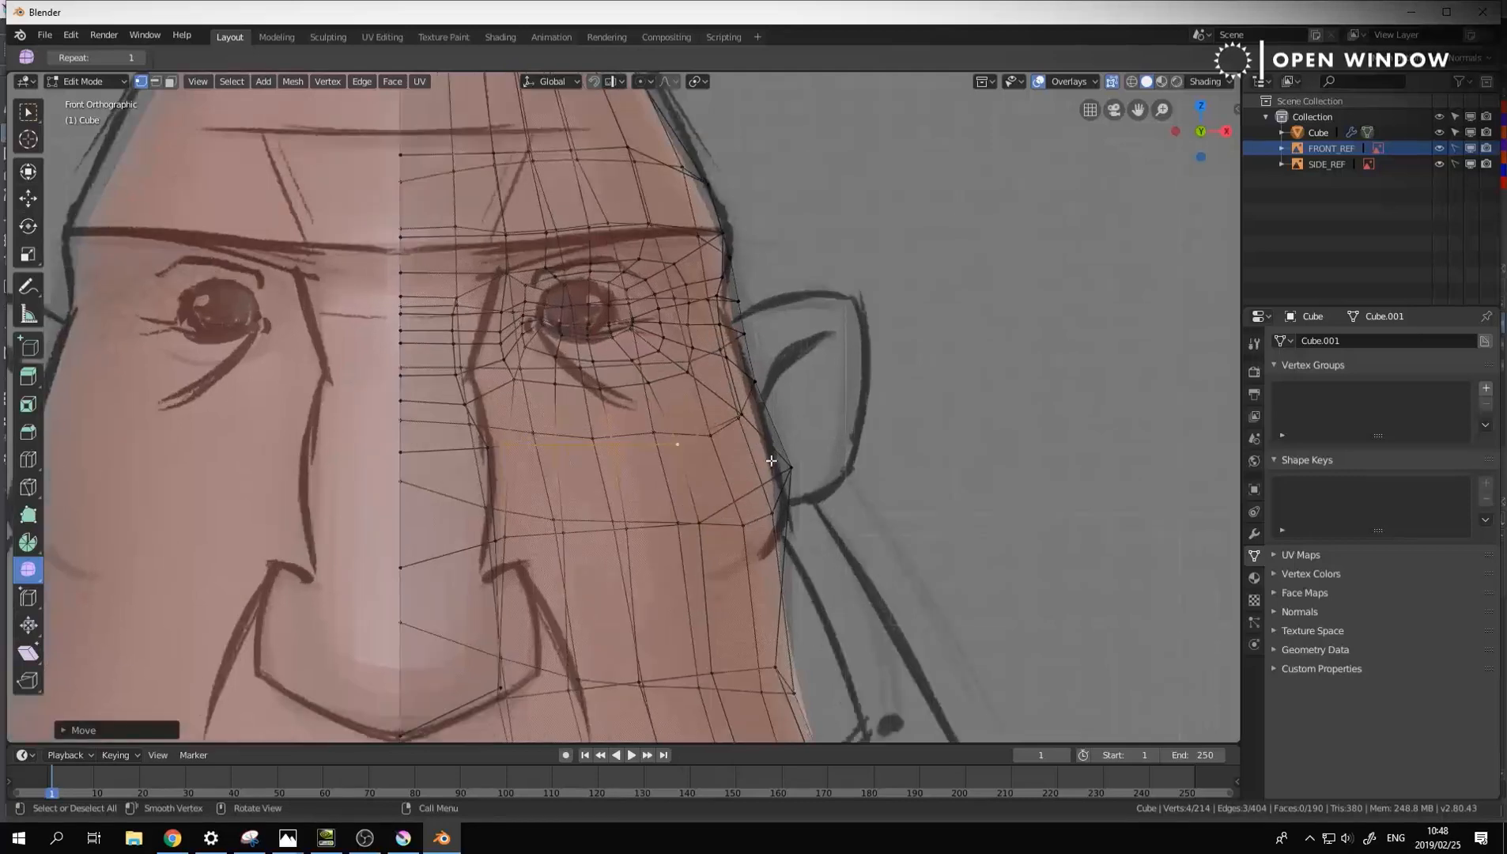
{"action": "left_click", "coordinate": [794, 468]}
{"action": "key", "text": "g"}
{"action": "left_click", "coordinate": [783, 472]}
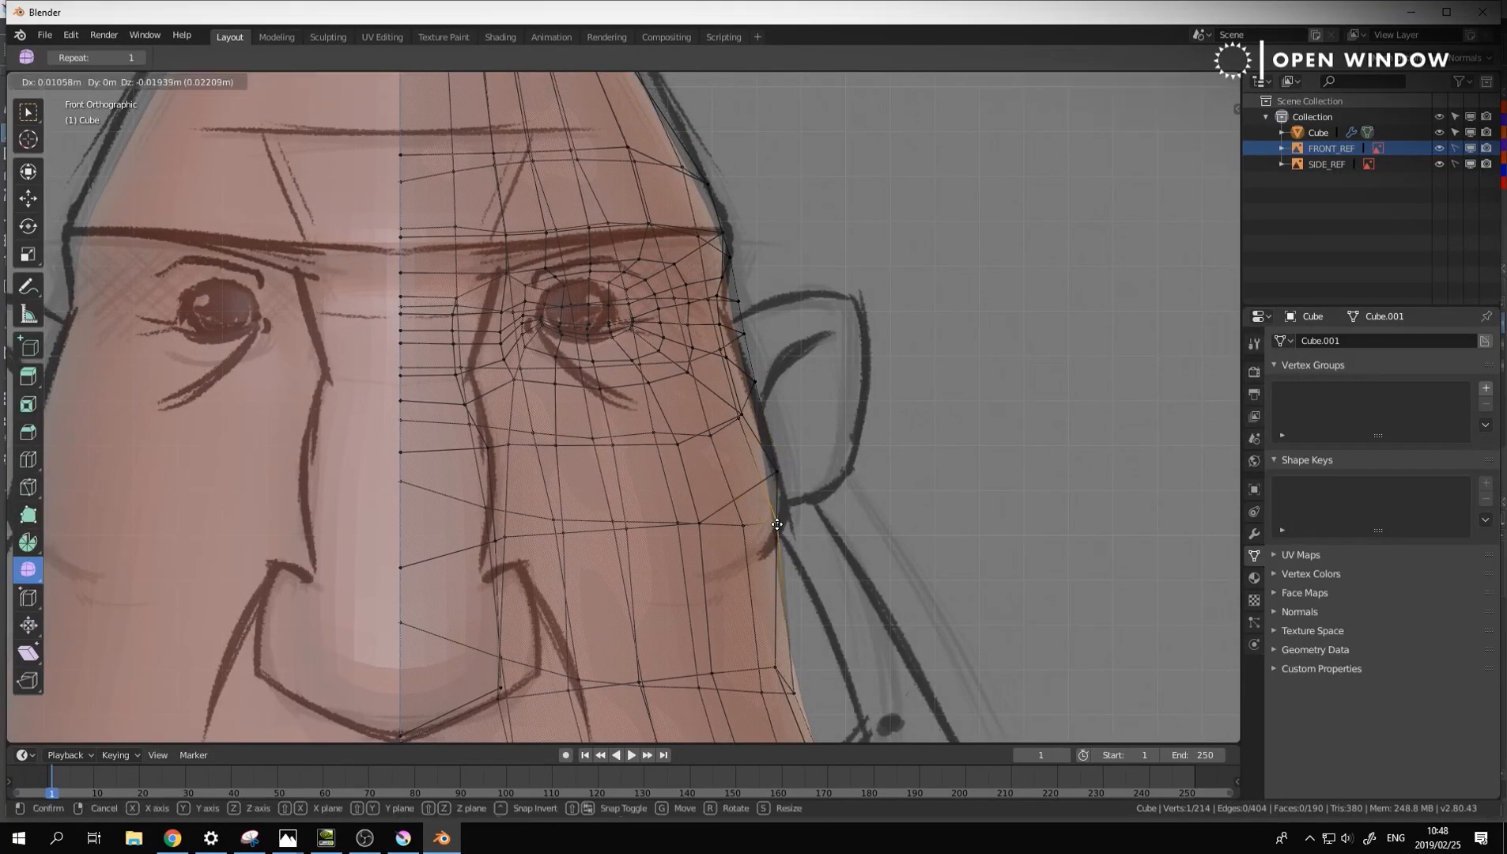
Select the three-vertex path across the lower cheek and move it down in front view
{"action": "mouse_move", "coordinate": [777, 522]}
{"action": "middle_mouse_down"}
{"action": "mouse_move", "coordinate": [816, 530]}
{"action": "mouse_move", "coordinate": [737, 532]}
{"action": "middle_mouse_up"}
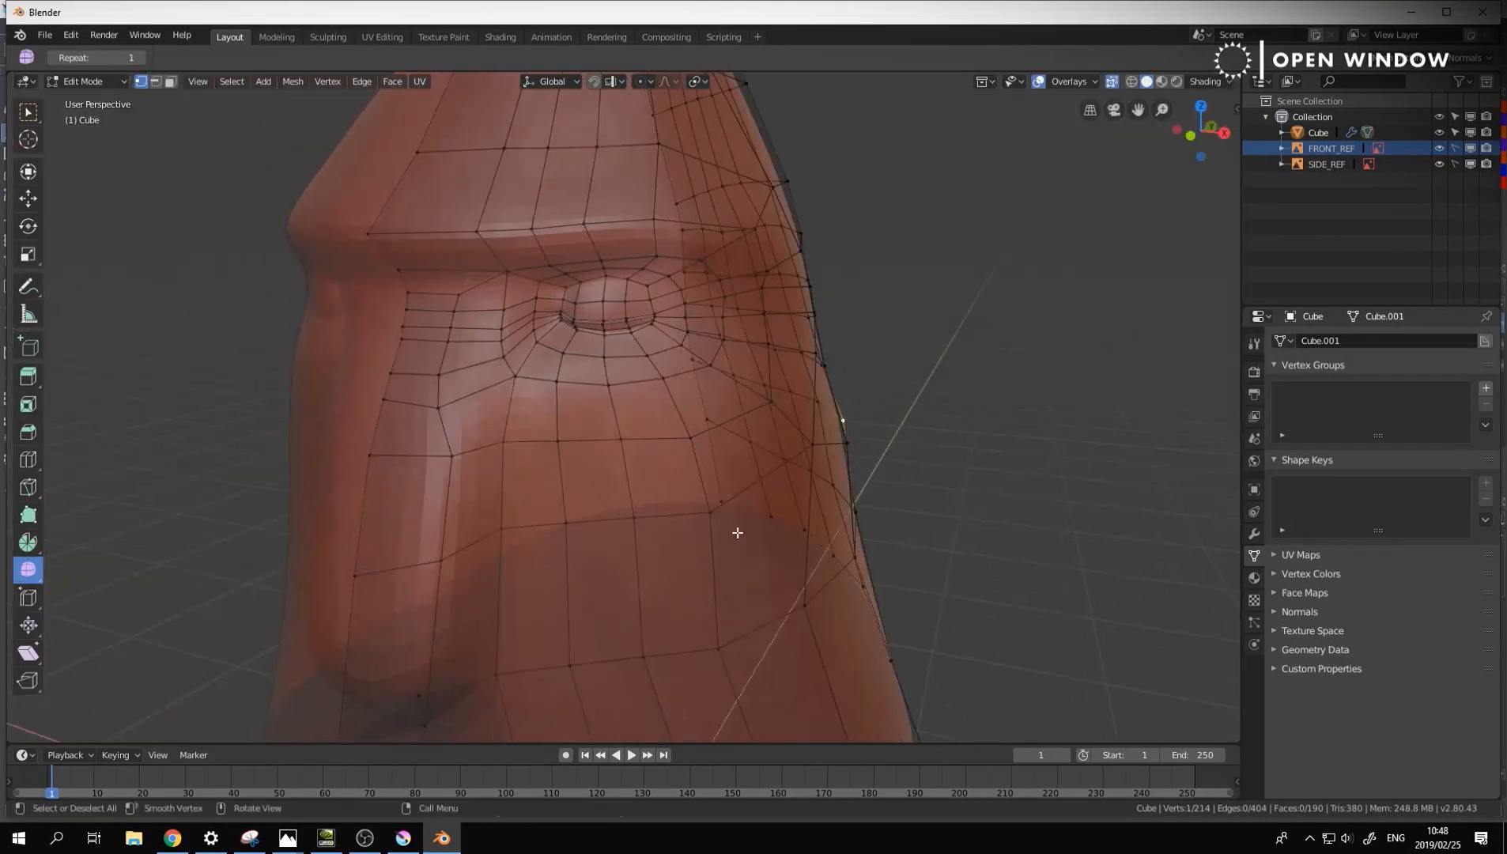
{"action": "left_click", "coordinate": [705, 508]}
{"action": "left_click", "coordinate": [563, 526], "text": "ctrl"}
{"action": "key", "text": "KP_1"}
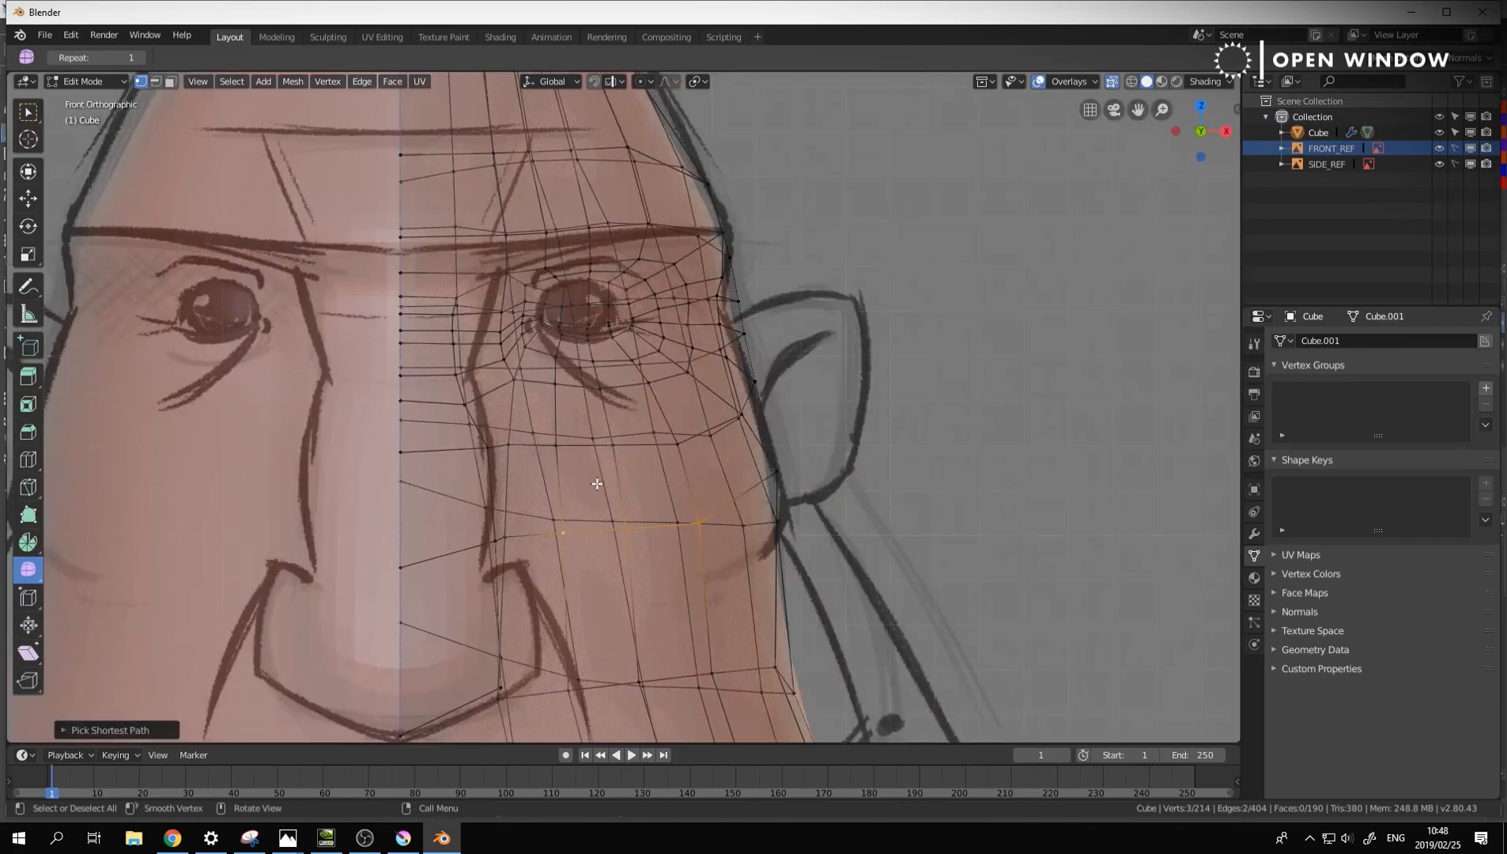
{"action": "key", "text": "g"}
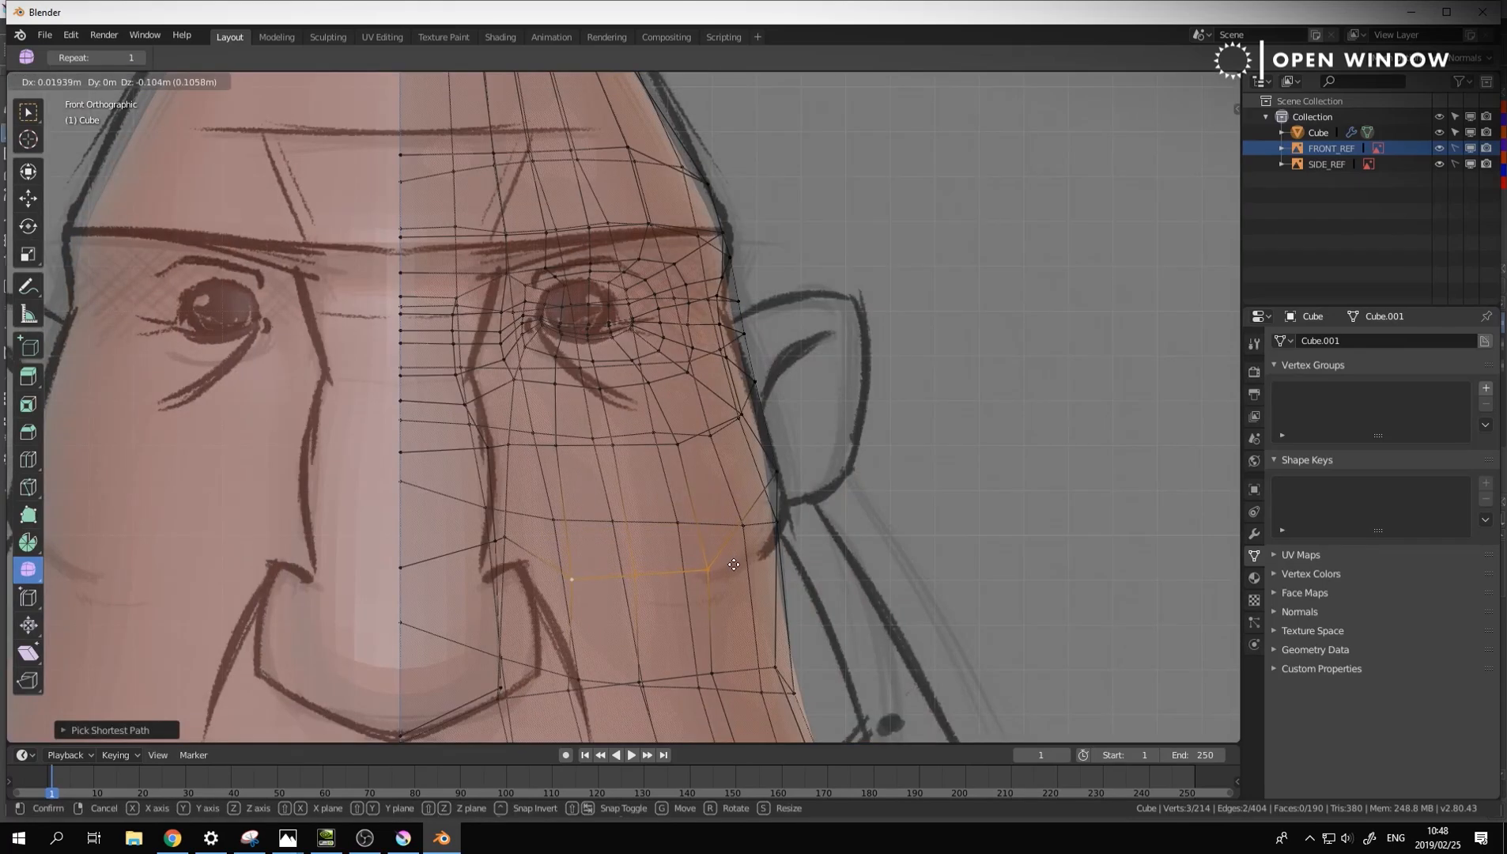
{"action": "left_click", "coordinate": [721, 511]}
Reposition individual cheek vertices beneath the eye to even out the spacing of the edge rows
{"action": "middle_click_drag", "start_coordinate": [679, 446], "coordinate": [753, 449]}
{"action": "left_click", "coordinate": [625, 446]}
{"action": "key", "text": "g"}
{"action": "left_click", "coordinate": [709, 508]}
{"action": "key", "text": "g"}
{"action": "left_click", "coordinate": [581, 449]}
Select the six-vertex path down the side of the nose bridge, move it outward and scale it along X
{"action": "key", "text": "KP_1"}
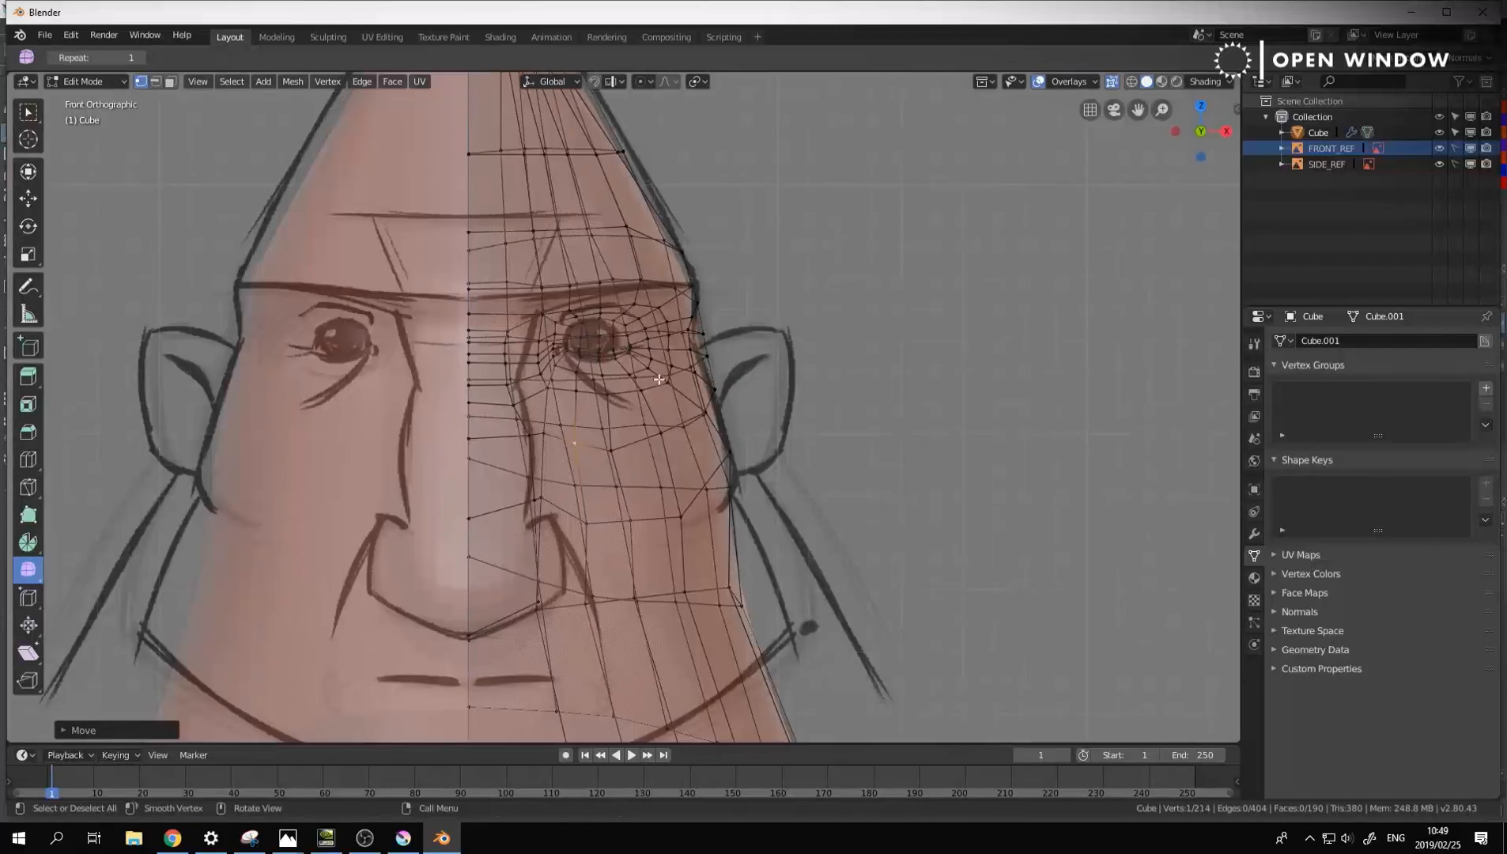
{"action": "scroll", "coordinate": [553, 346], "scroll_direction": "up", "scroll_amount": 2}
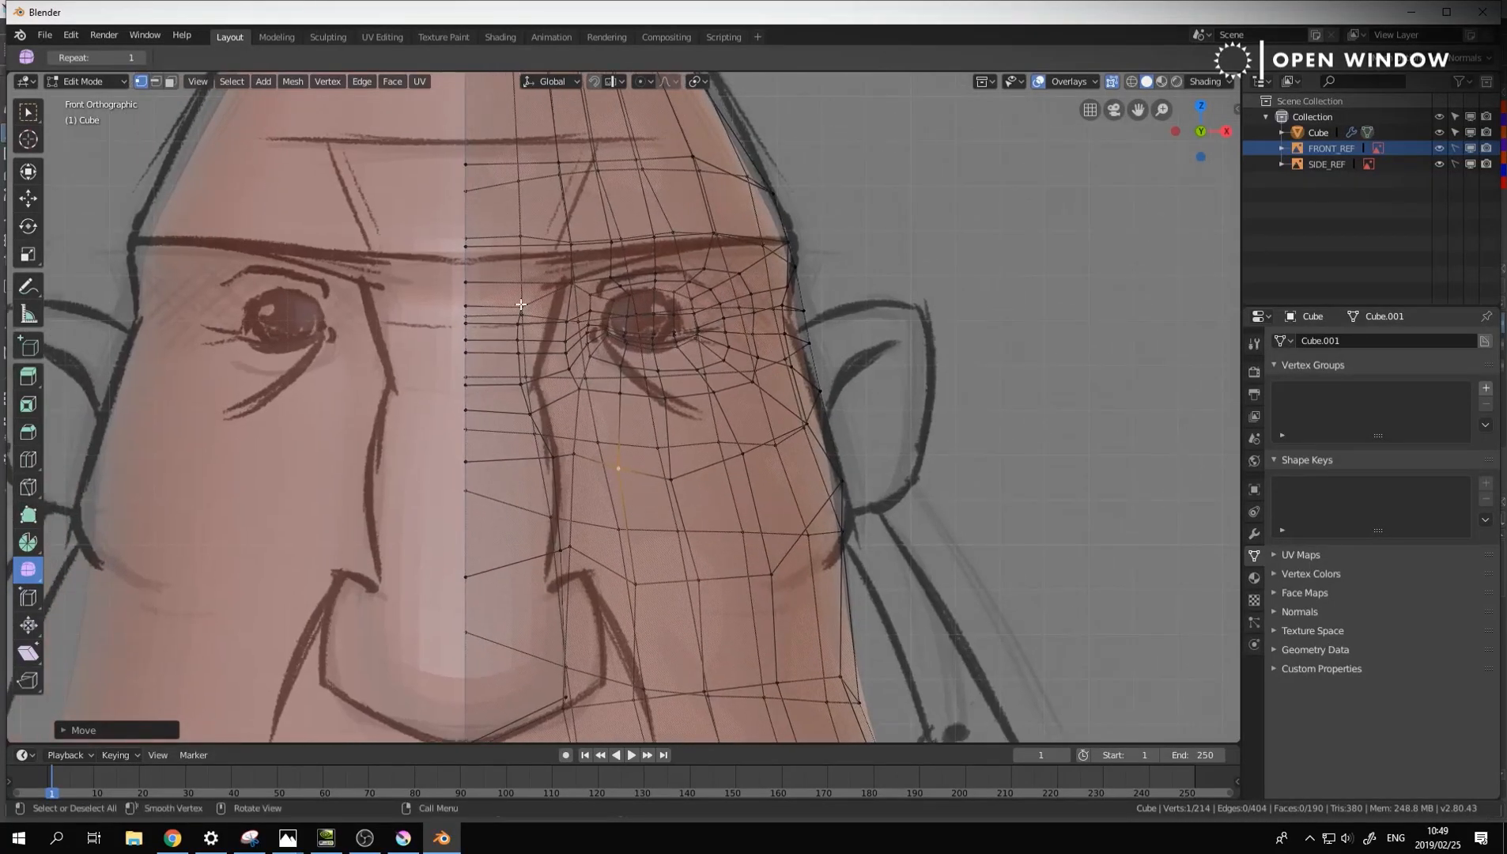
{"action": "middle_click_drag", "start_coordinate": [527, 413], "coordinate": [575, 411]}
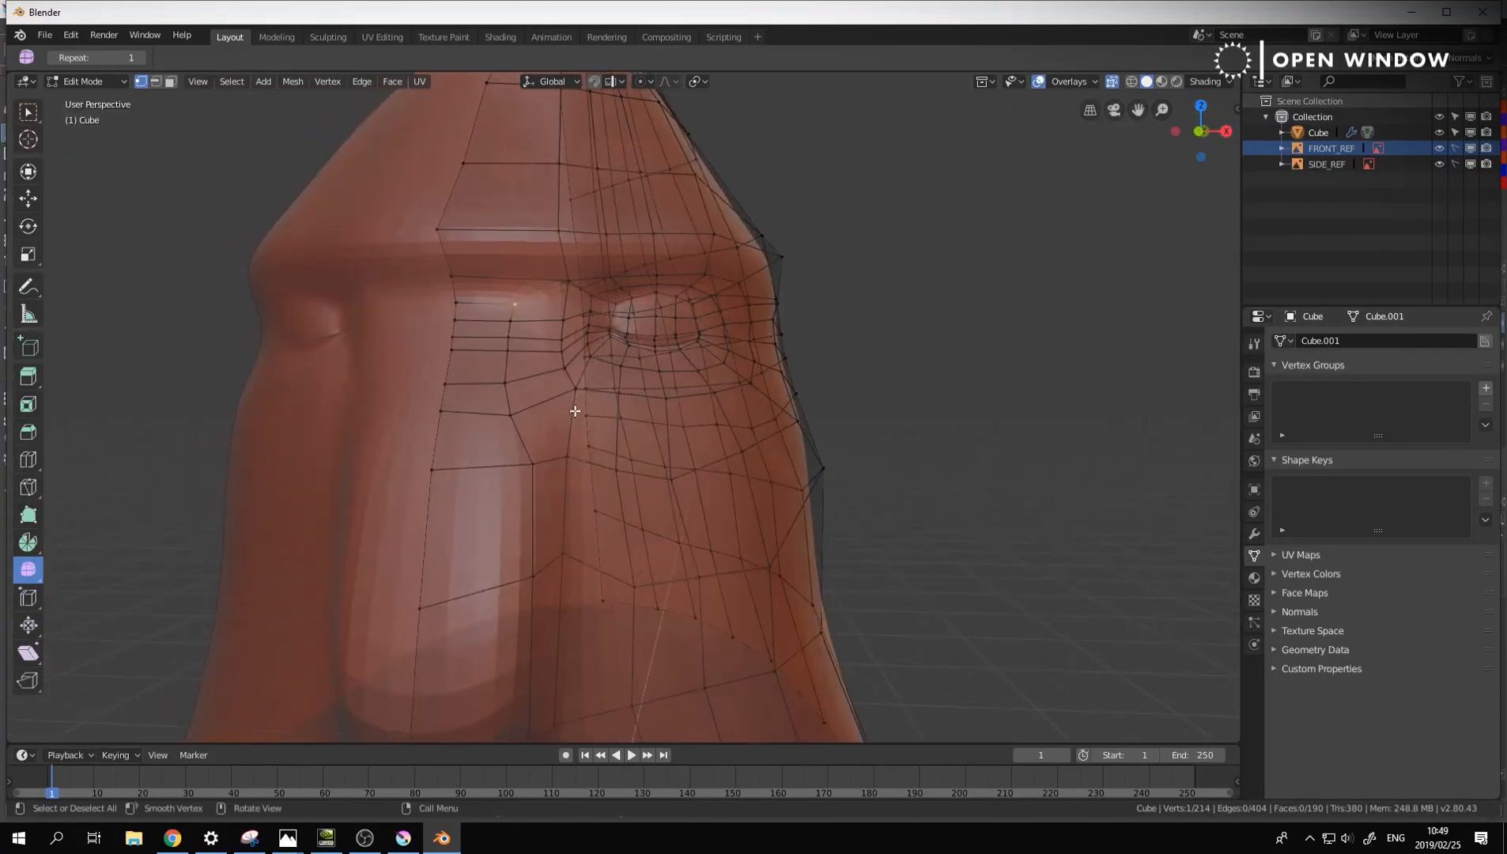
{"action": "left_click", "coordinate": [512, 412], "text": "ctrl"}
{"action": "key", "text": "KP_1"}
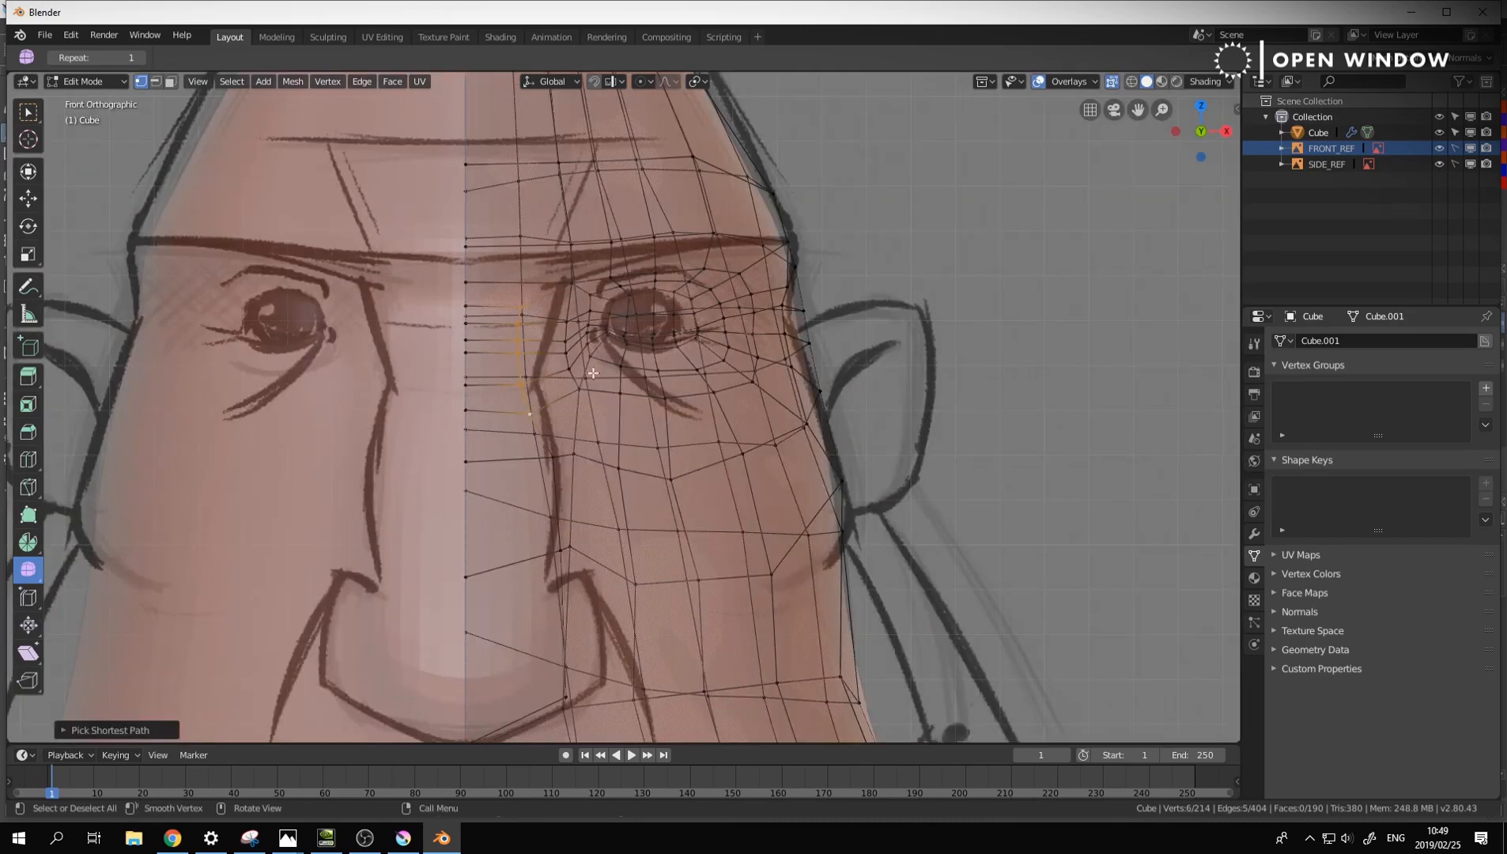
{"action": "key", "text": "g"}
{"action": "left_click", "coordinate": [600, 342]}
{"action": "key", "text": "s"}
{"action": "key", "text": "x"}
{"action": "left_click", "coordinate": [578, 354]}
Shift the lowest vertex of the nose bridge path to fit the line of the nose
{"action": "middle_click_drag", "start_coordinate": [577, 354], "coordinate": [524, 411]}
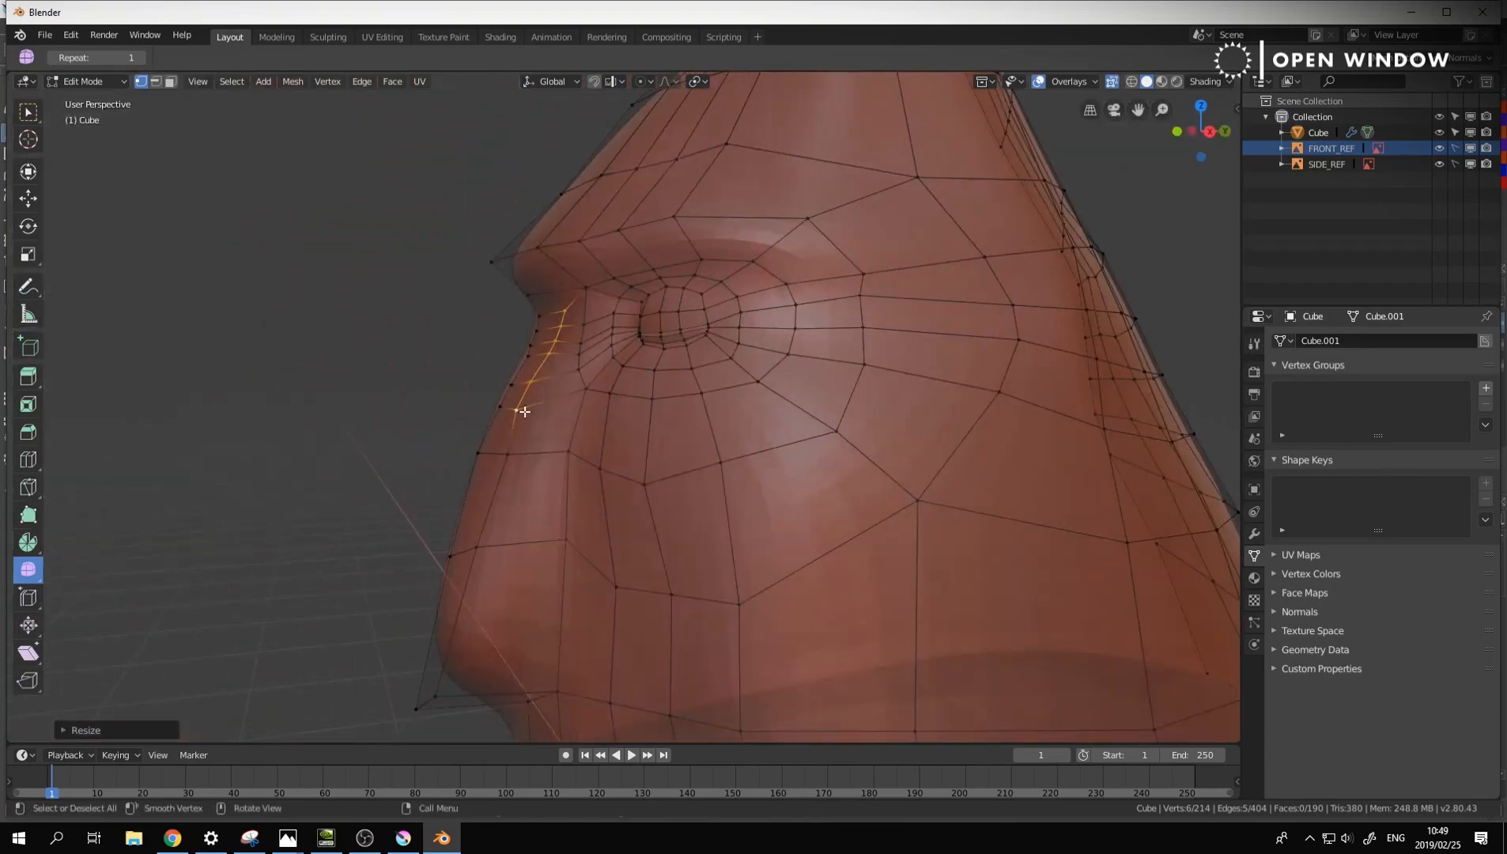
{"action": "left_click", "coordinate": [521, 411]}
{"action": "key", "text": "g"}
{"action": "left_click", "coordinate": [566, 400]}
{"action": "key", "text": "KP_3"}
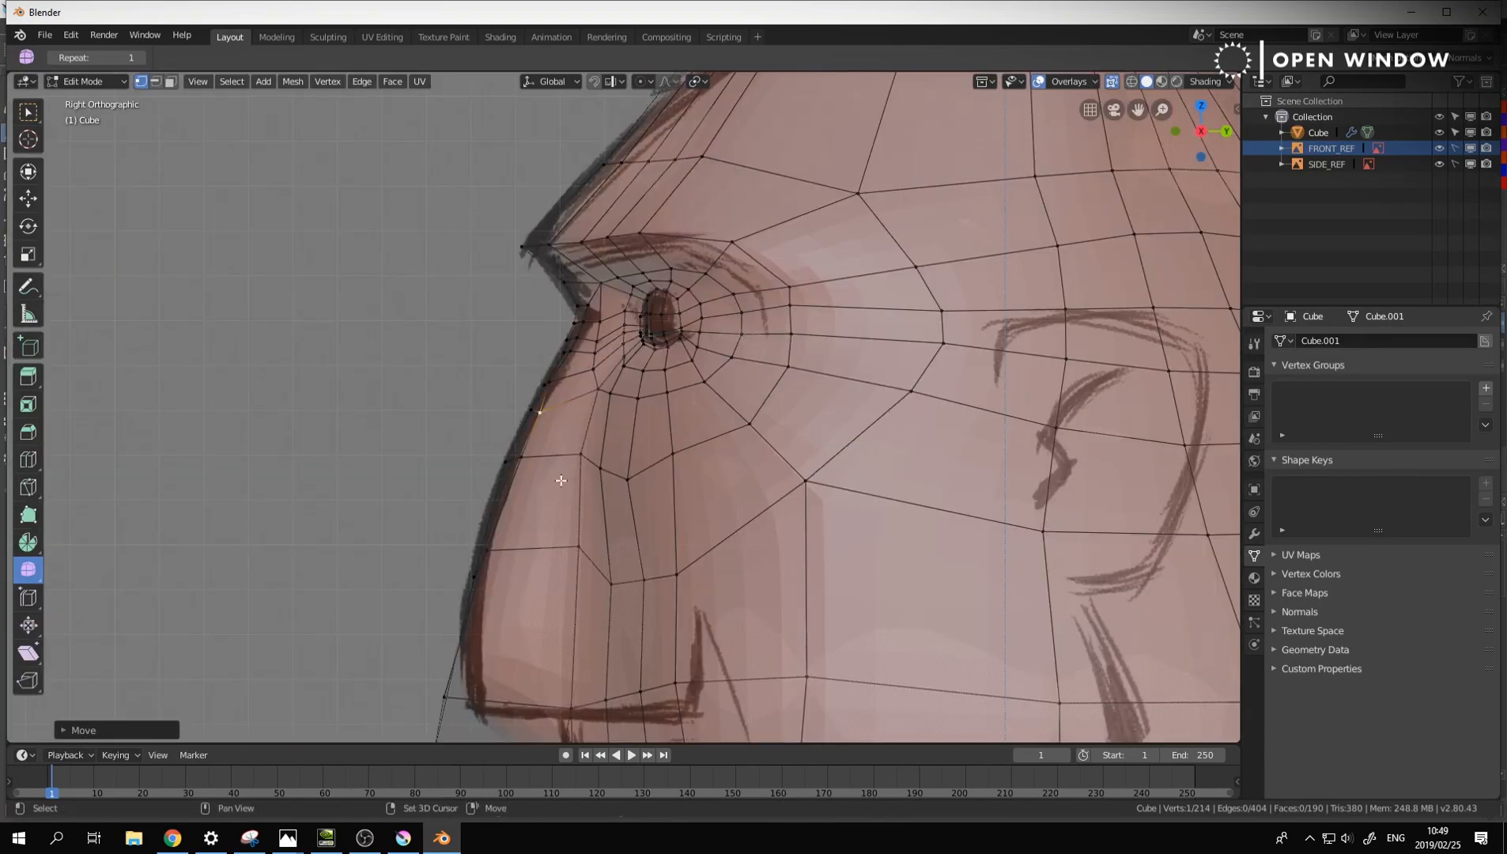
Move the vertex where the nose side meets the cheek down to the inner corner of the nostril on the front reference
{"action": "middle_click_drag", "start_coordinate": [560, 480], "coordinate": [551, 530]}
{"action": "key", "text": "KP_1"}
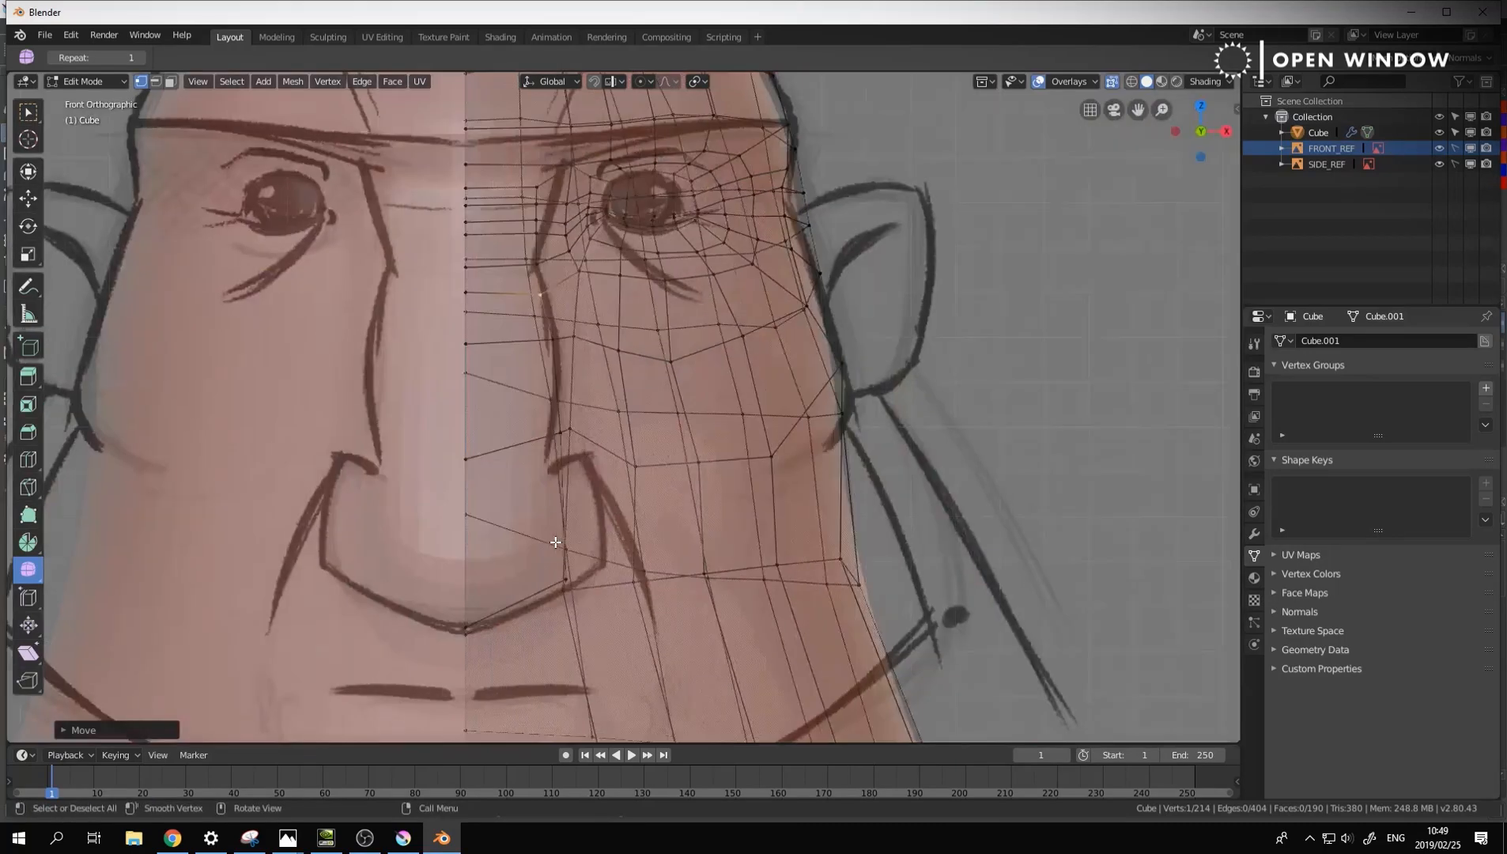
{"action": "middle_click_drag", "start_coordinate": [581, 429], "coordinate": [562, 426]}
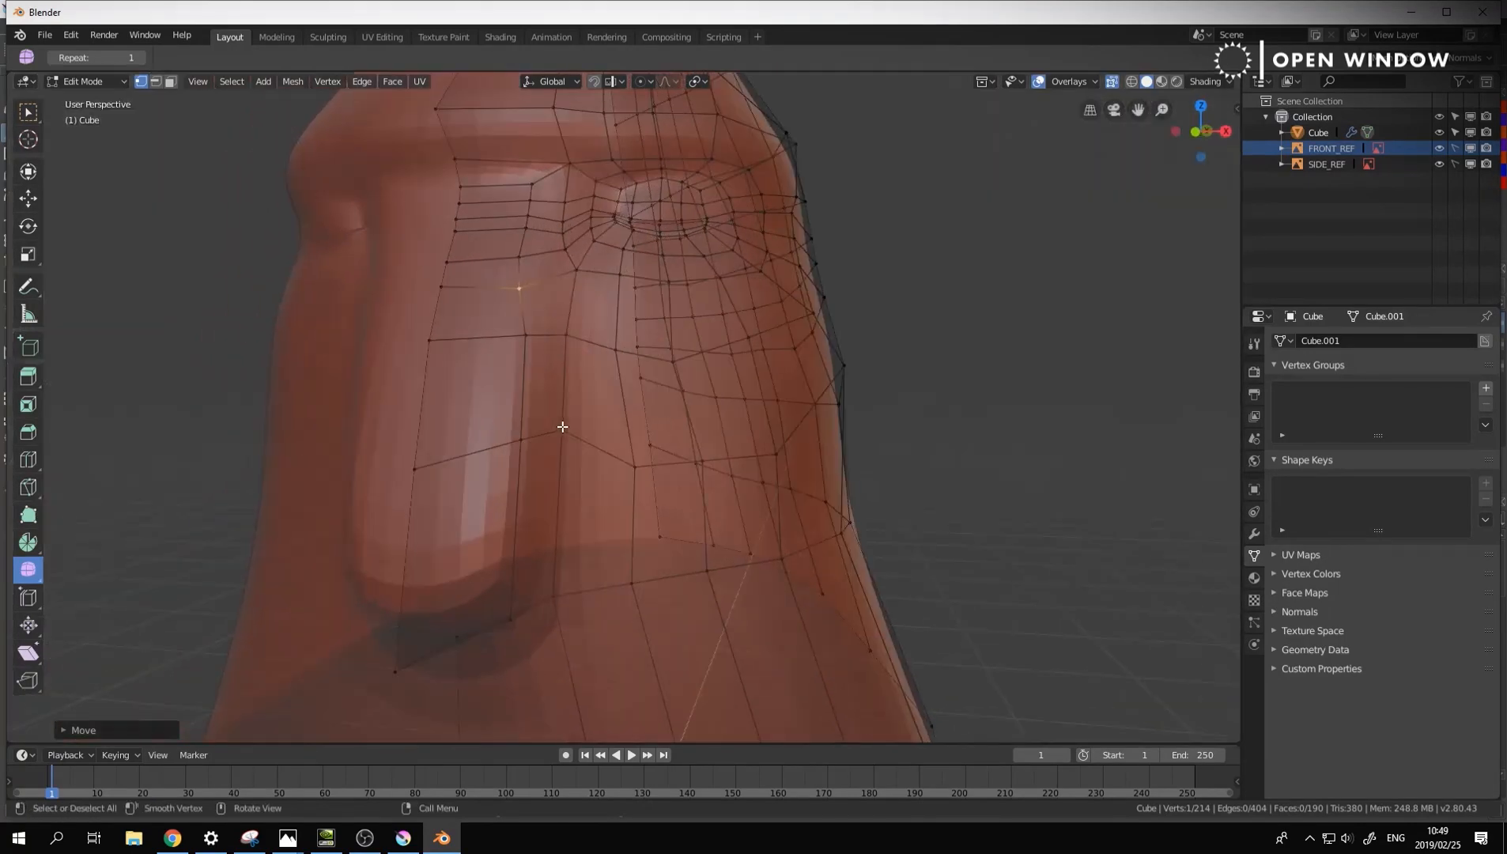
{"action": "left_click", "coordinate": [562, 425]}
{"action": "key", "text": "KP_1"}
{"action": "key", "text": "g"}
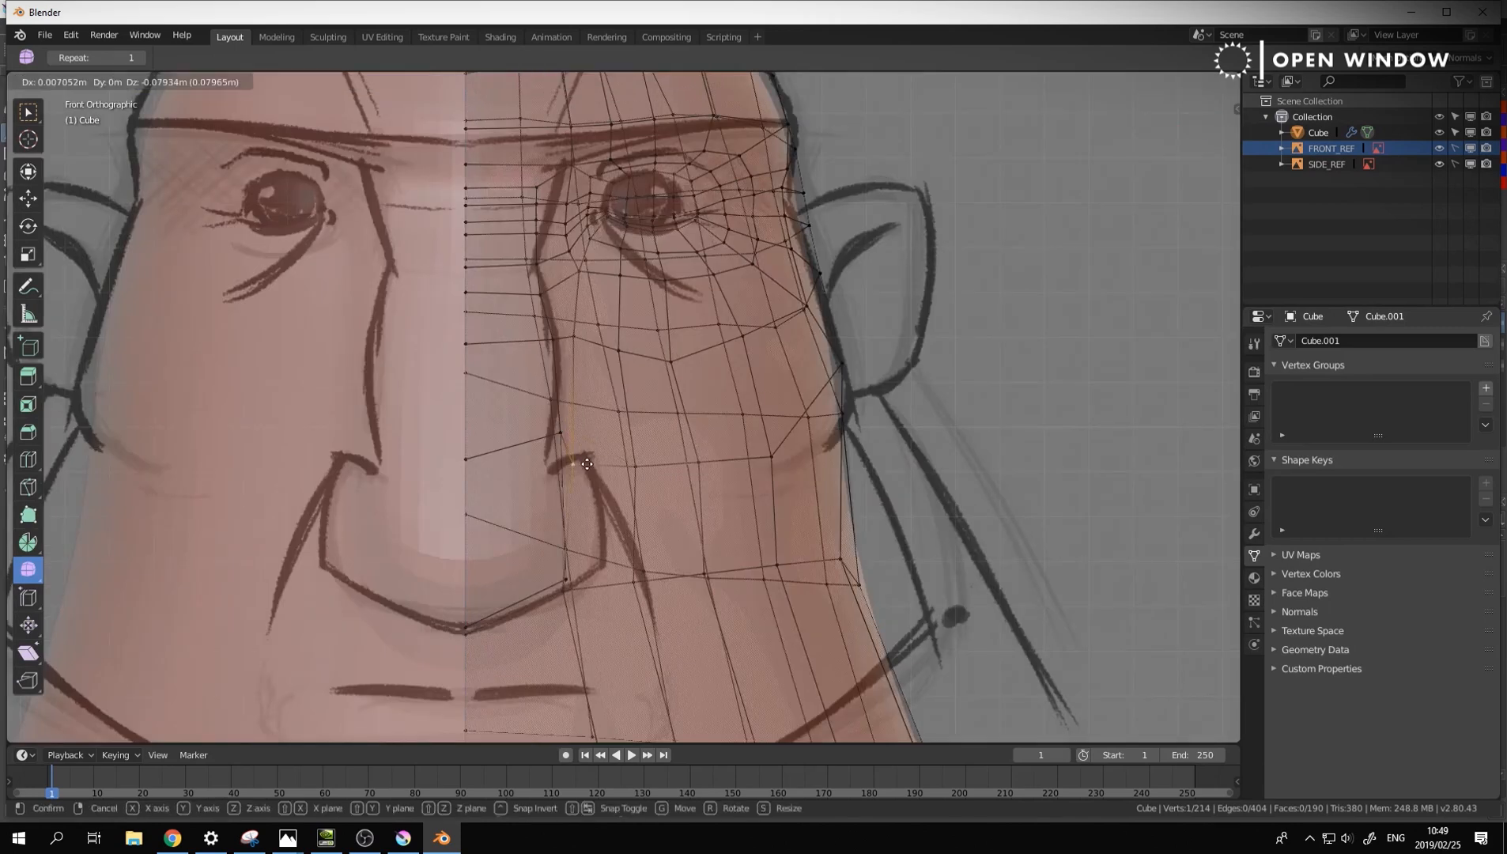
{"action": "left_click", "coordinate": [589, 466]}
{"action": "scroll", "coordinate": [558, 436], "scroll_direction": "up", "scroll_amount": 1}
{"action": "key", "text": "g"}
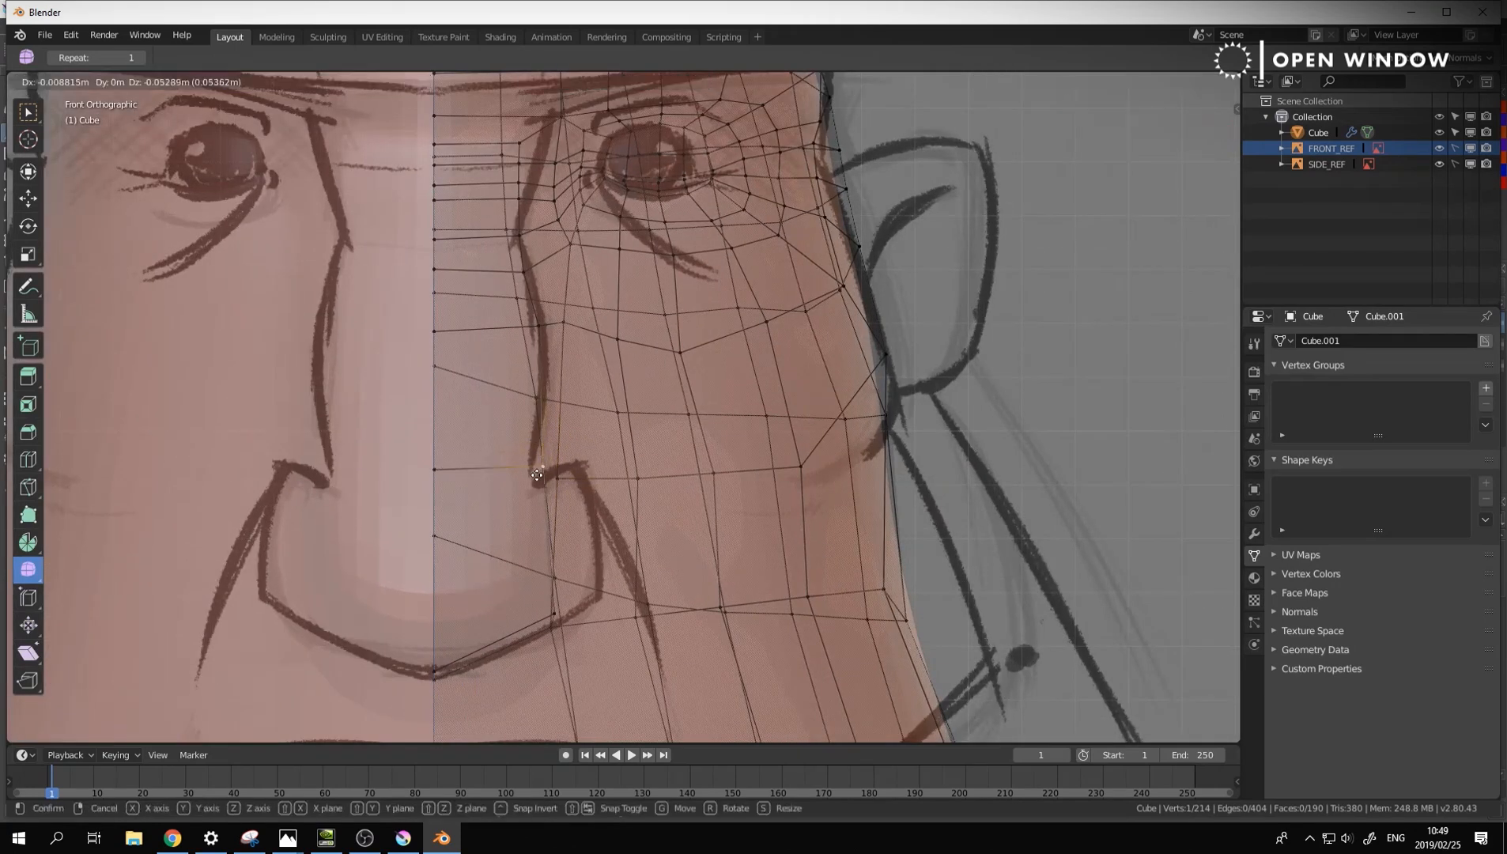
{"action": "left_click", "coordinate": [553, 479]}
{"action": "key", "text": "g"}
{"action": "left_click", "coordinate": [545, 477]}
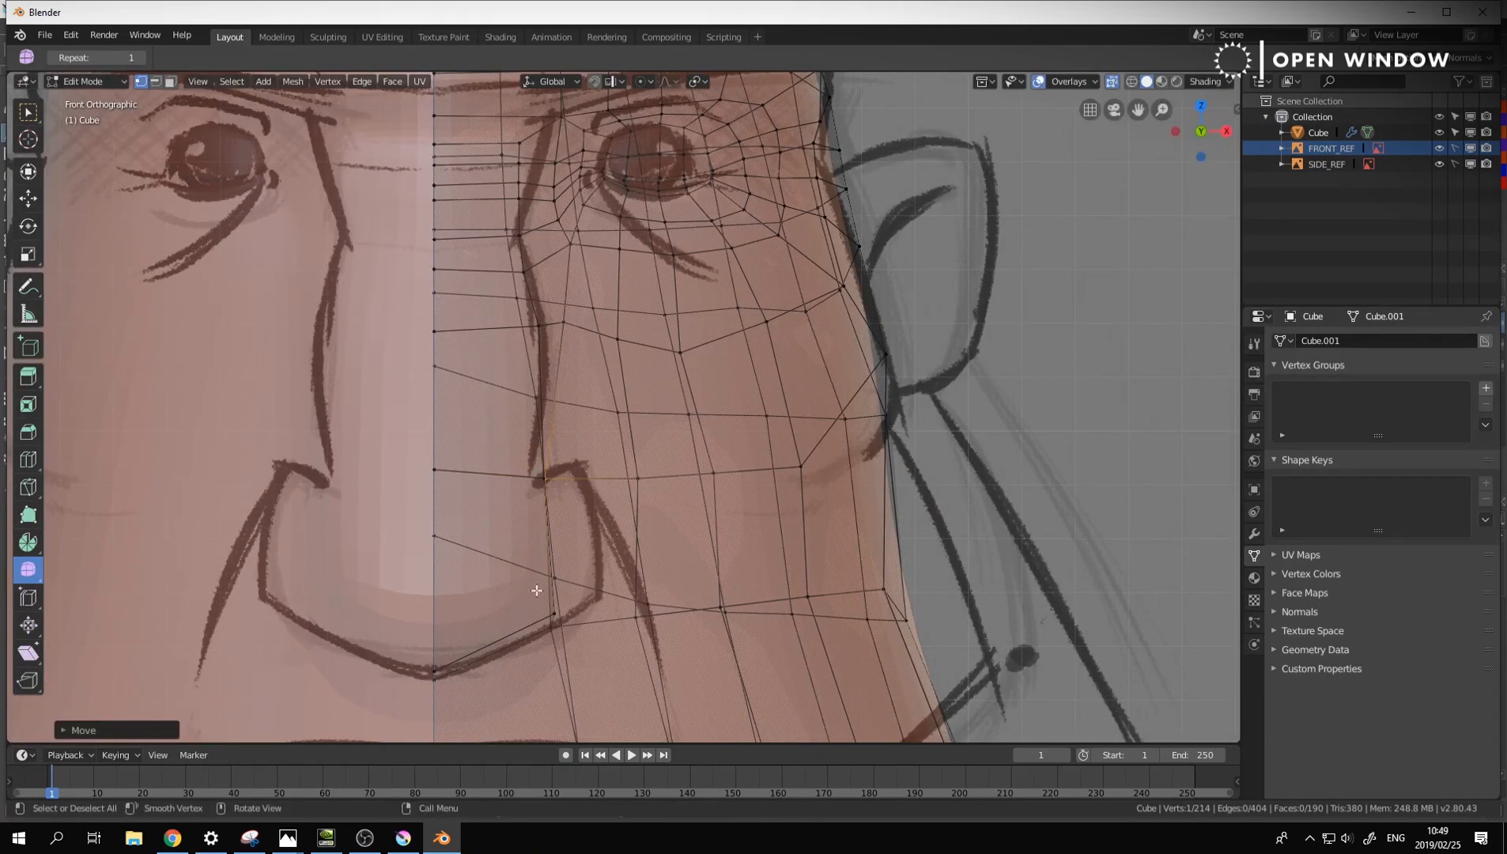
Move the lower corner vertex of the nose onto the reference's lower nose outline
{"action": "left_click", "coordinate": [553, 611]}
{"action": "key", "text": "g"}
{"action": "left_click", "coordinate": [545, 620]}
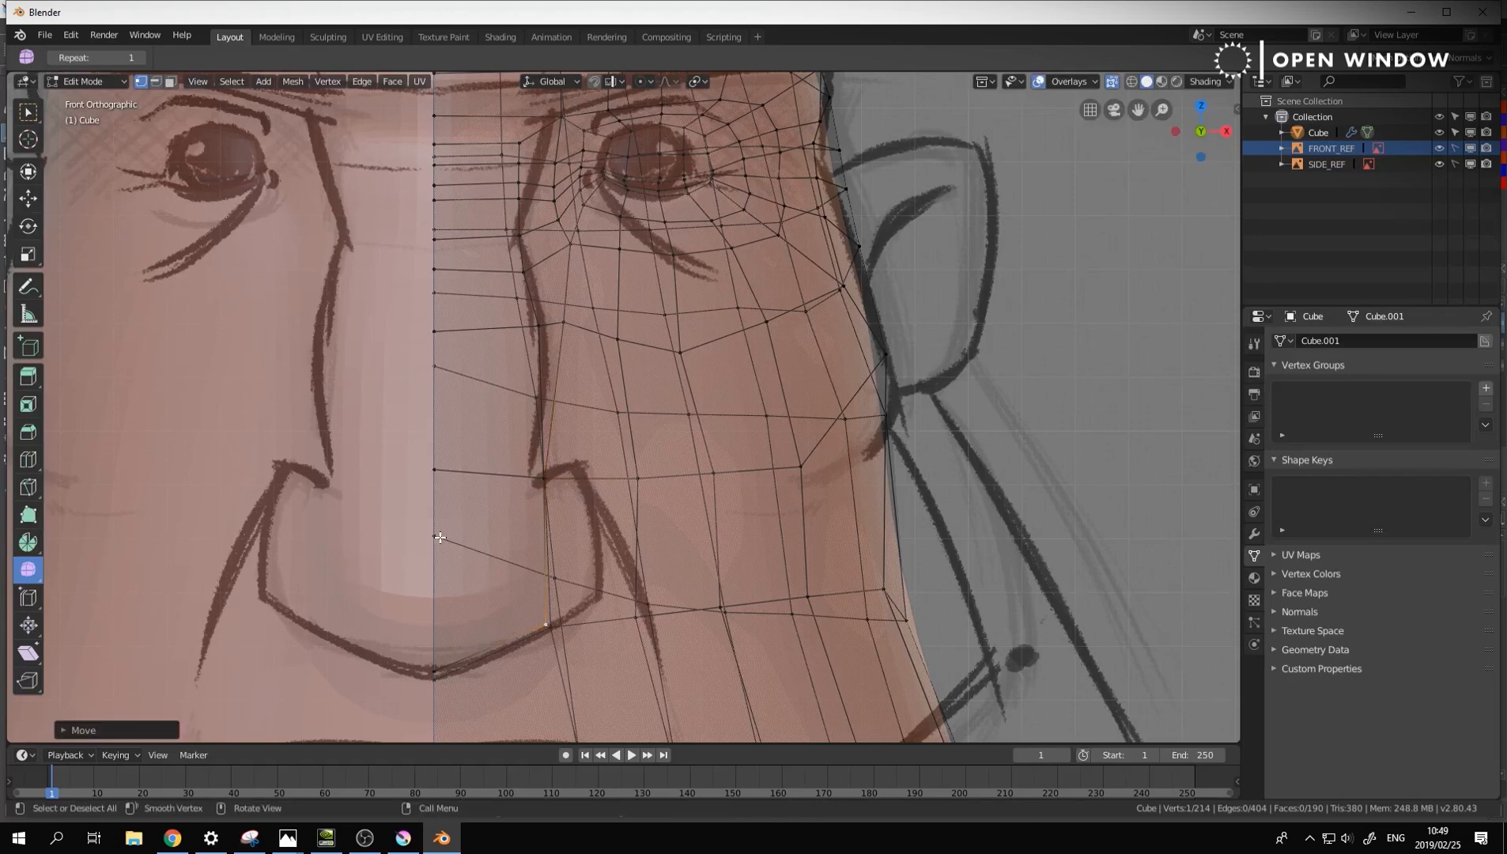
{"action": "key", "text": "g"}
{"action": "key", "text": "Escape"}
Select the six-vertex path across the back of the head, flatten it along Z and move it down
{"action": "left_click", "coordinate": [867, 619], "text": "ctrl"}
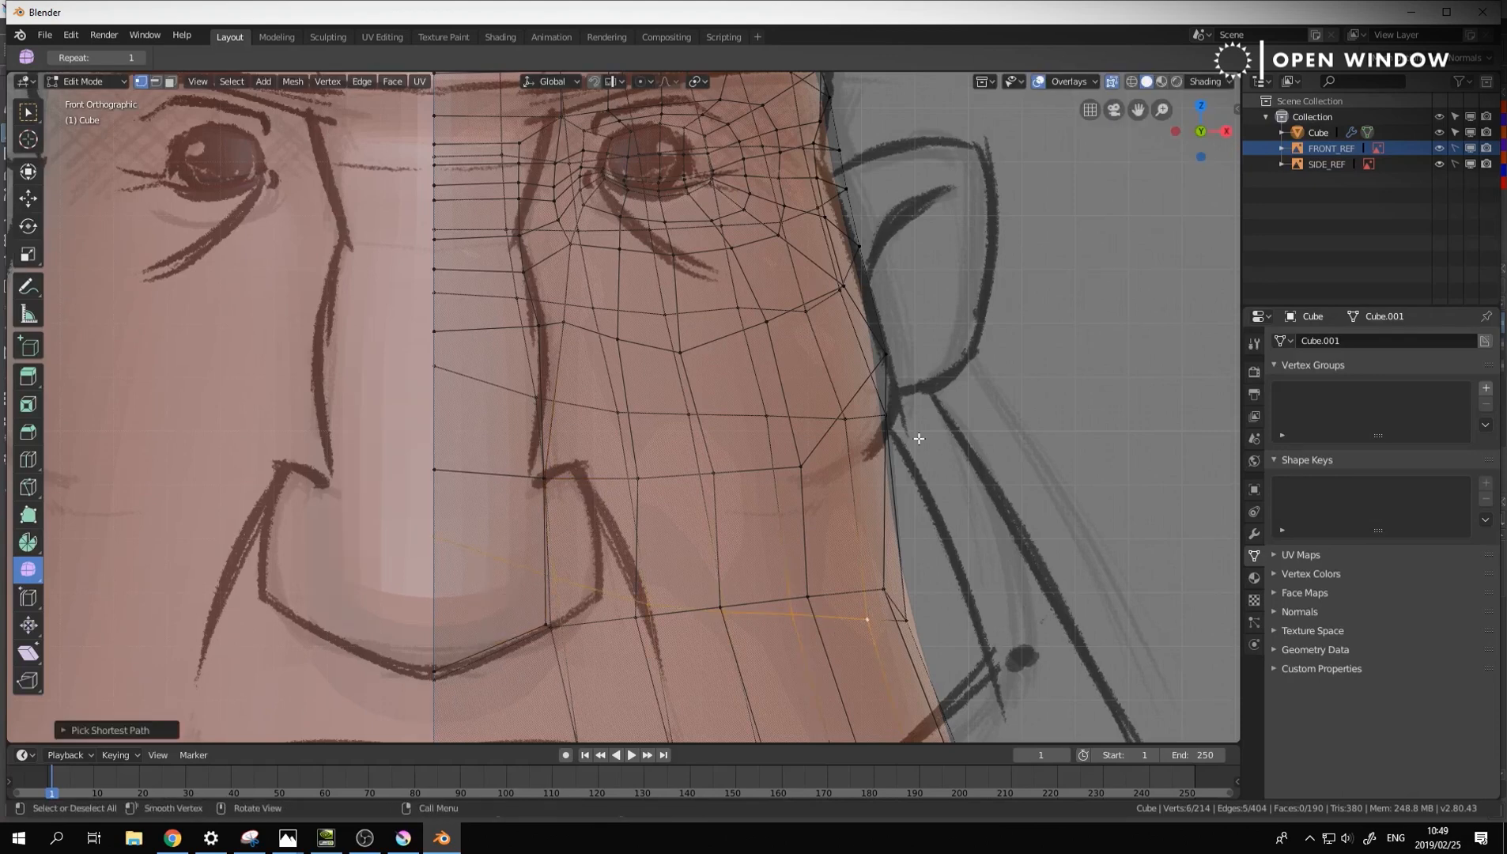
{"action": "key", "text": "s"}
{"action": "key", "text": "z"}
{"action": "key", "text": "0"}
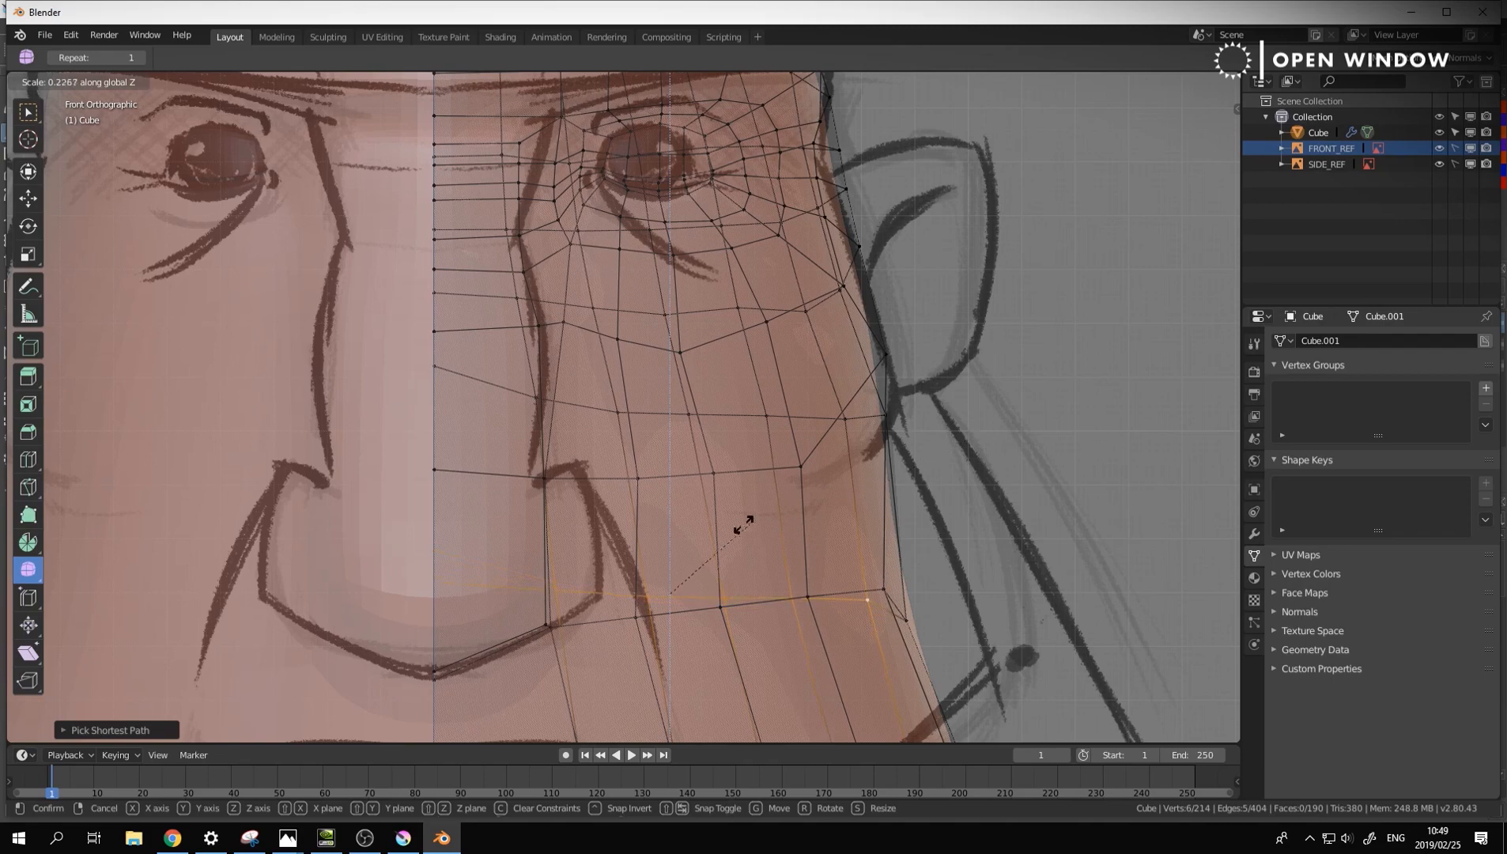
{"action": "left_click", "coordinate": [690, 548]}
{"action": "key", "text": "g"}
{"action": "left_click", "coordinate": [692, 549]}
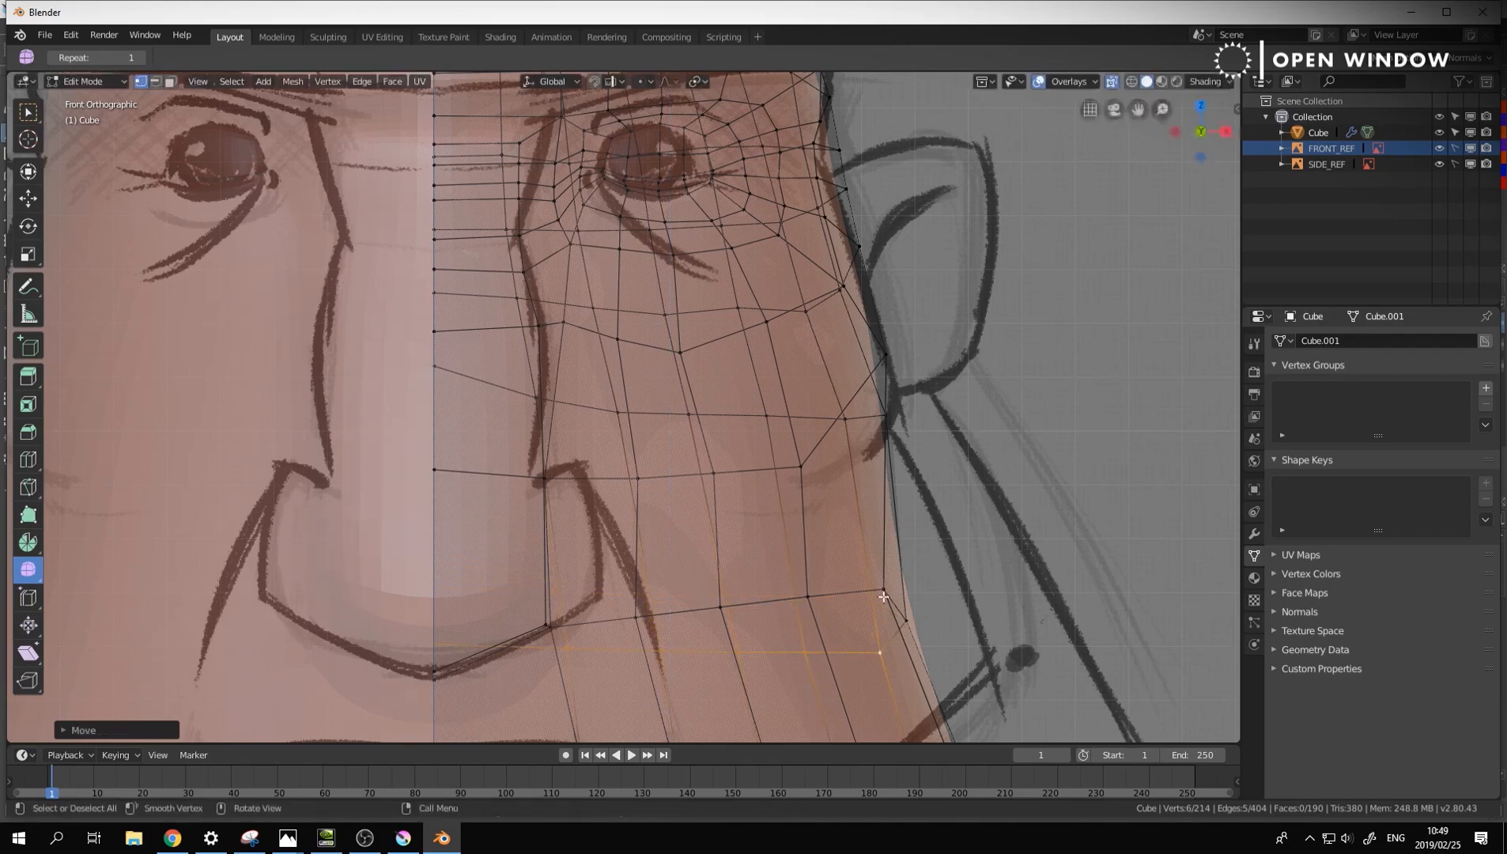
Pull the protruding nose tip vertices back toward the nose outline in side view
{"action": "middle_click_drag", "start_coordinate": [692, 550], "coordinate": [567, 472]}
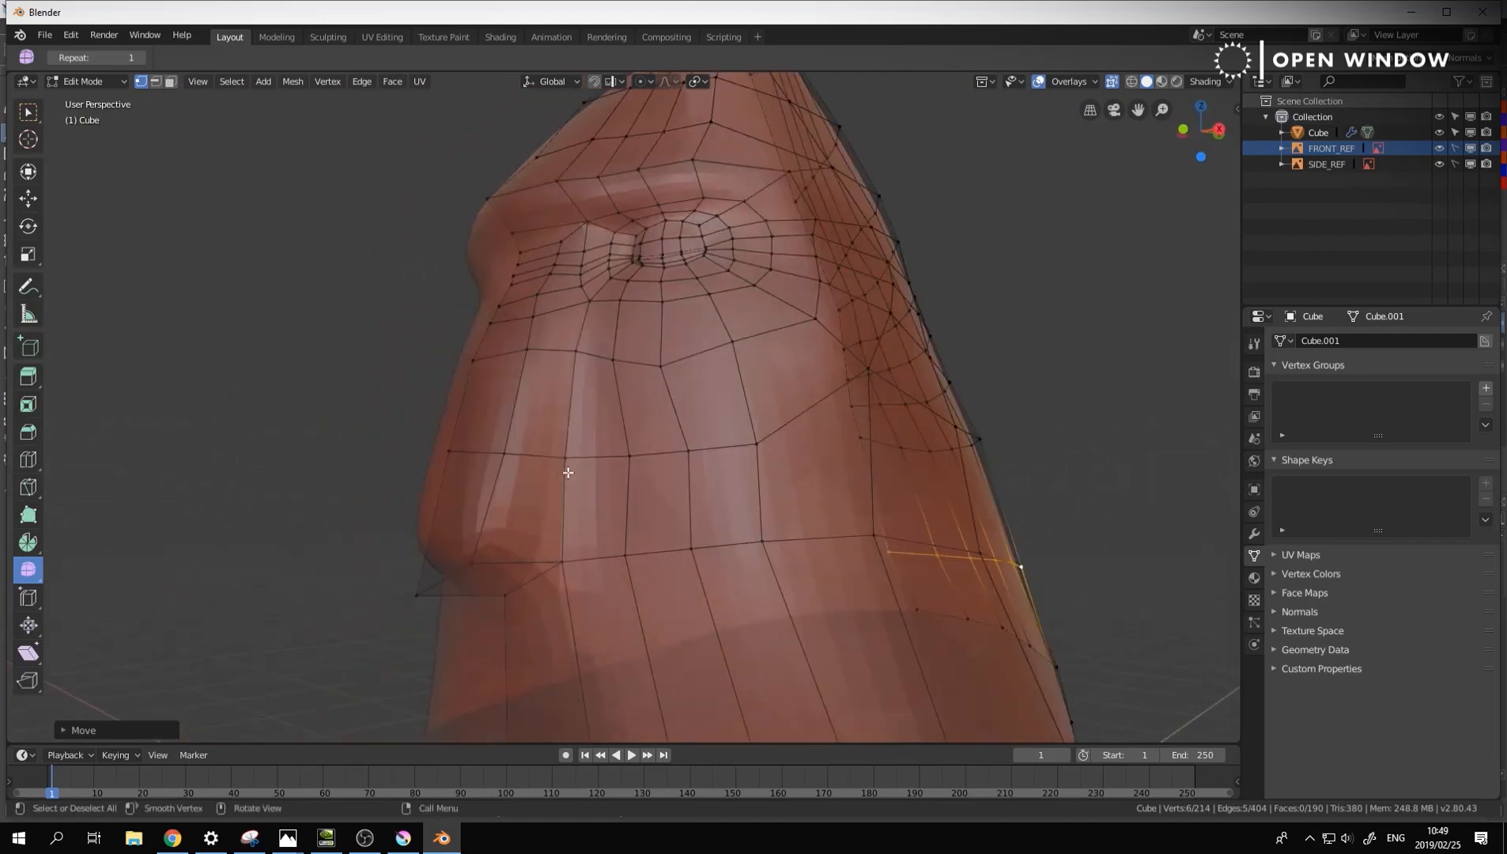
{"action": "key", "text": "KP_3"}
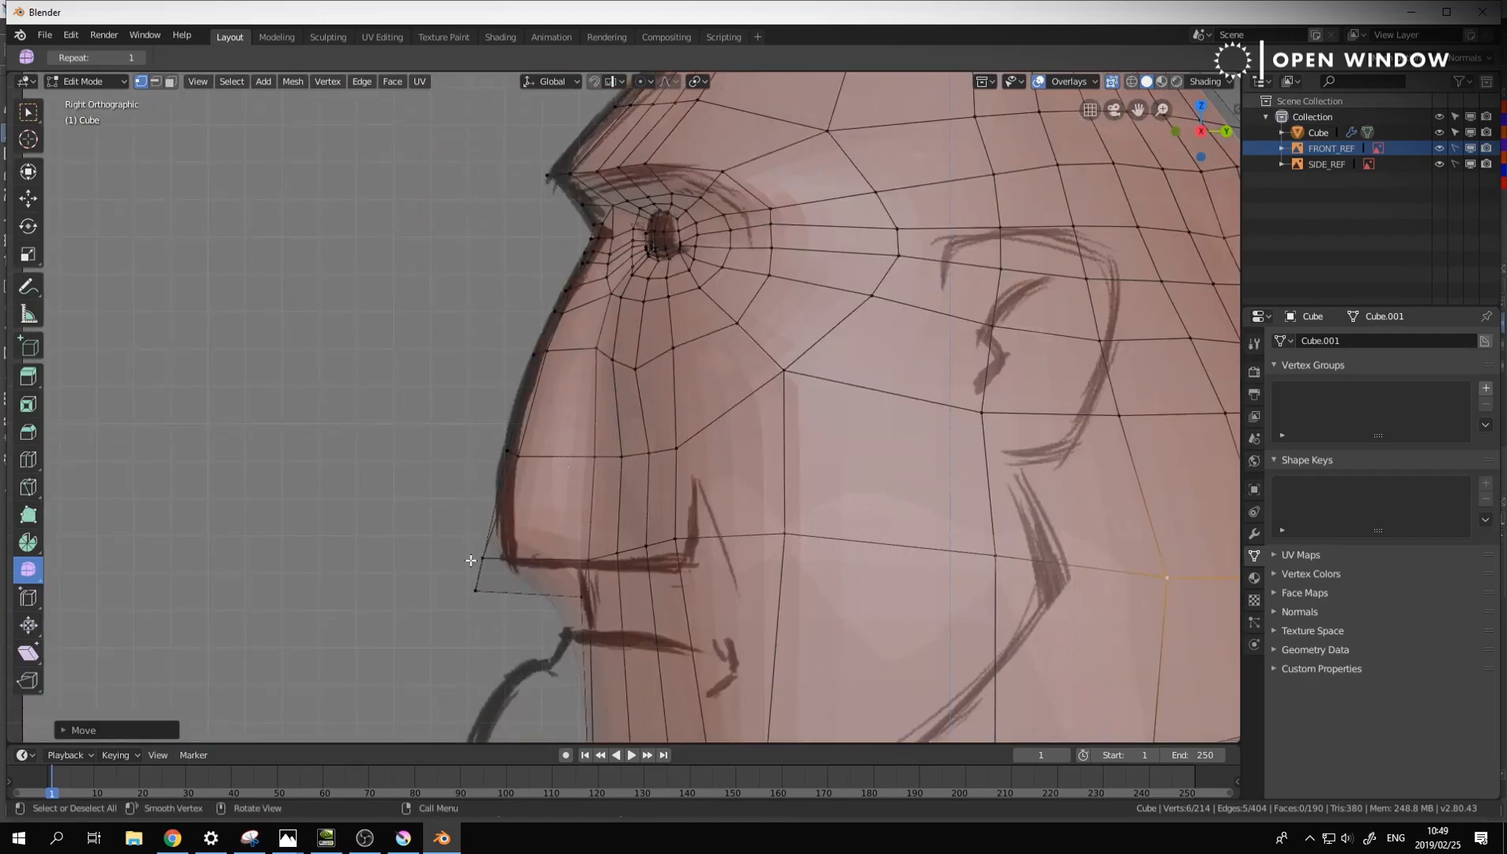
{"action": "left_click", "coordinate": [530, 559]}
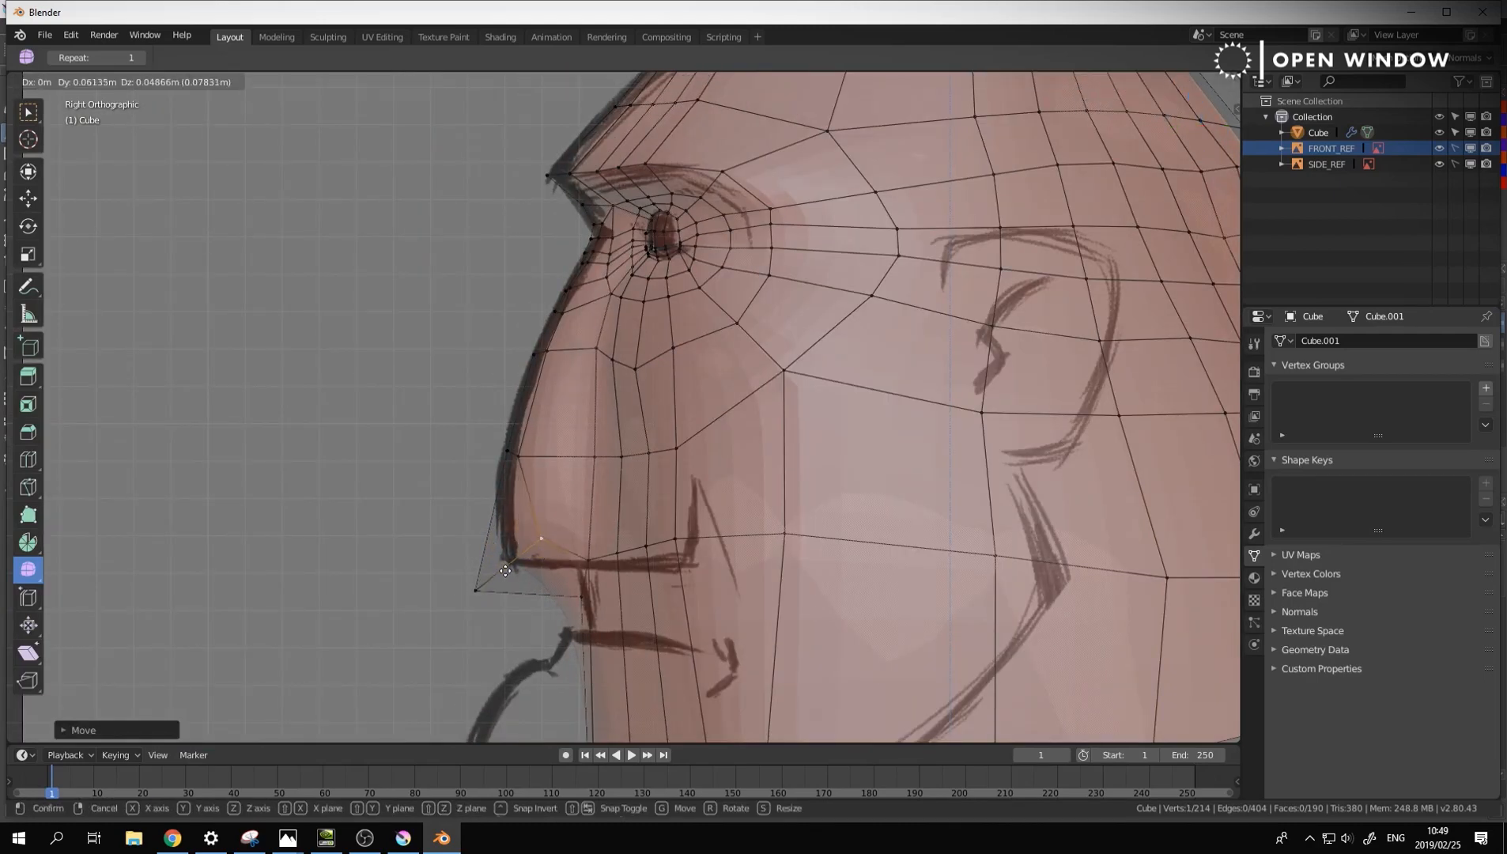
{"action": "key", "text": "g"}
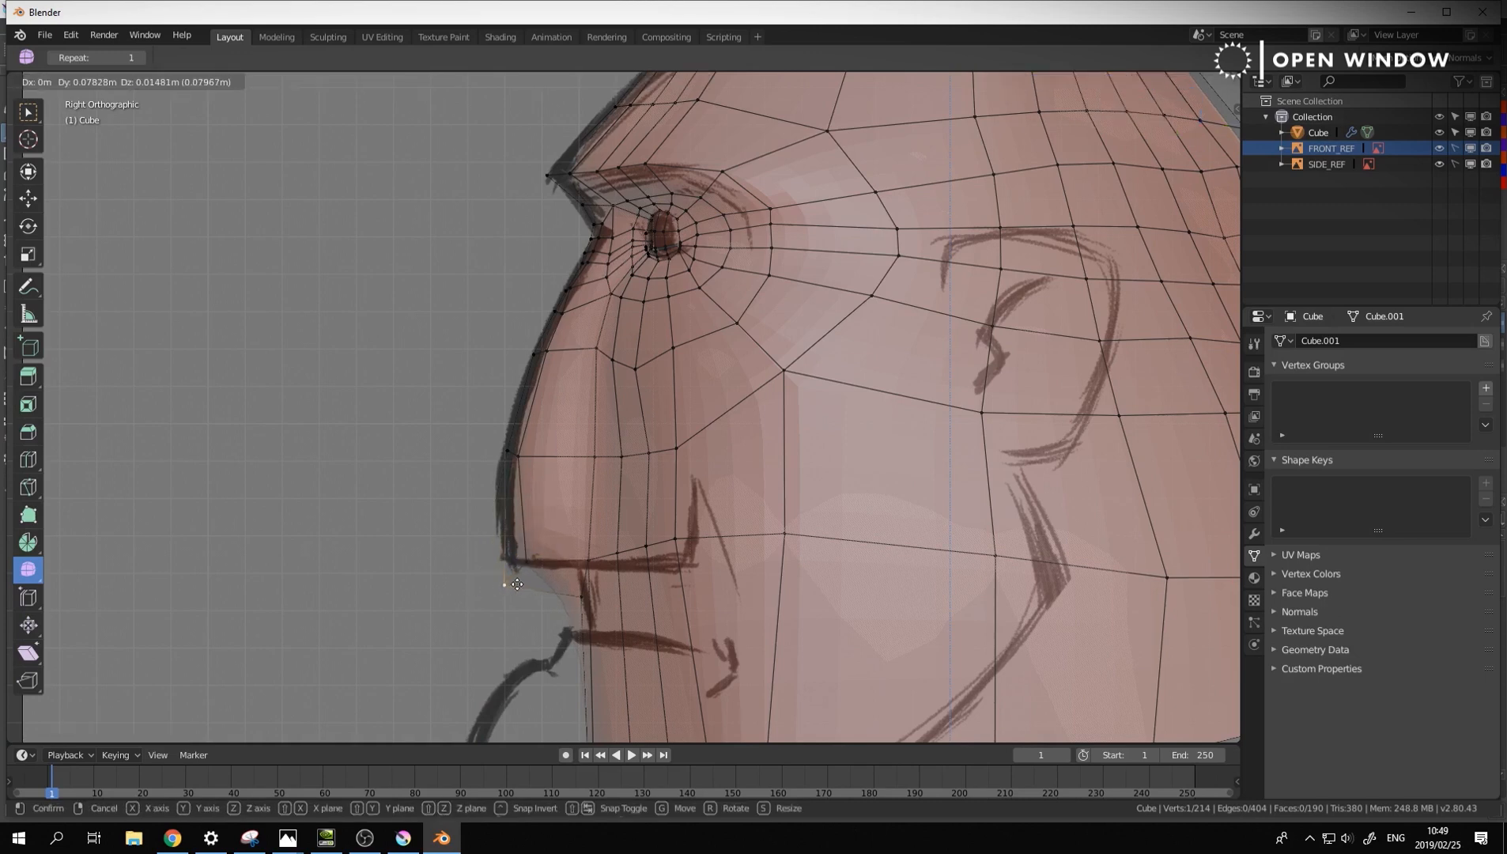
{"action": "left_click", "coordinate": [514, 586]}
Extrude the face at the lower side of the nose out to the reference's nostril width and move it slightly up
{"action": "key", "text": "KP_1"}
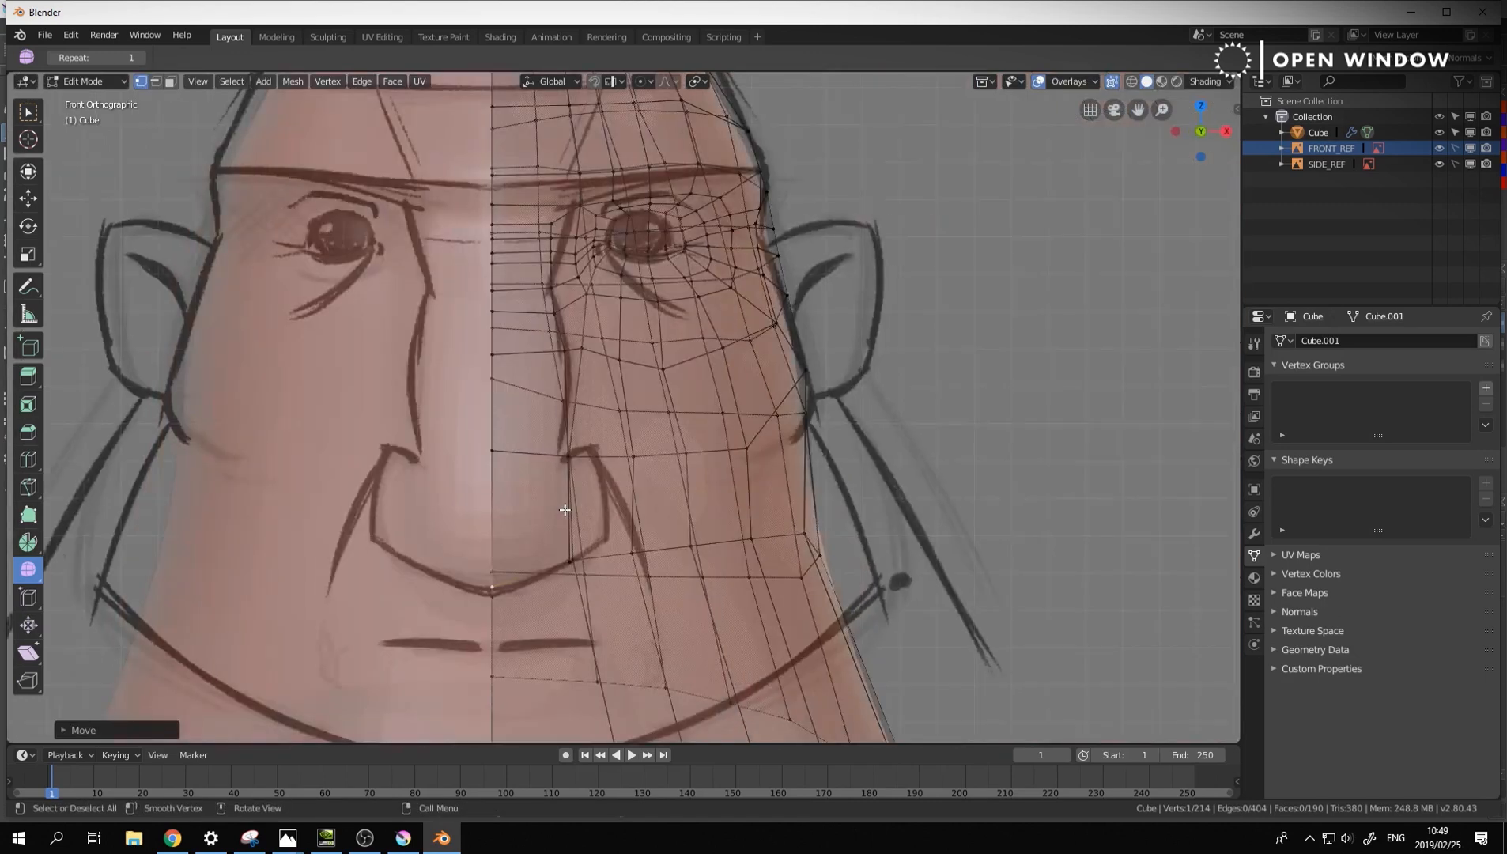
{"action": "middle_click_drag", "start_coordinate": [693, 566], "coordinate": [666, 566]}
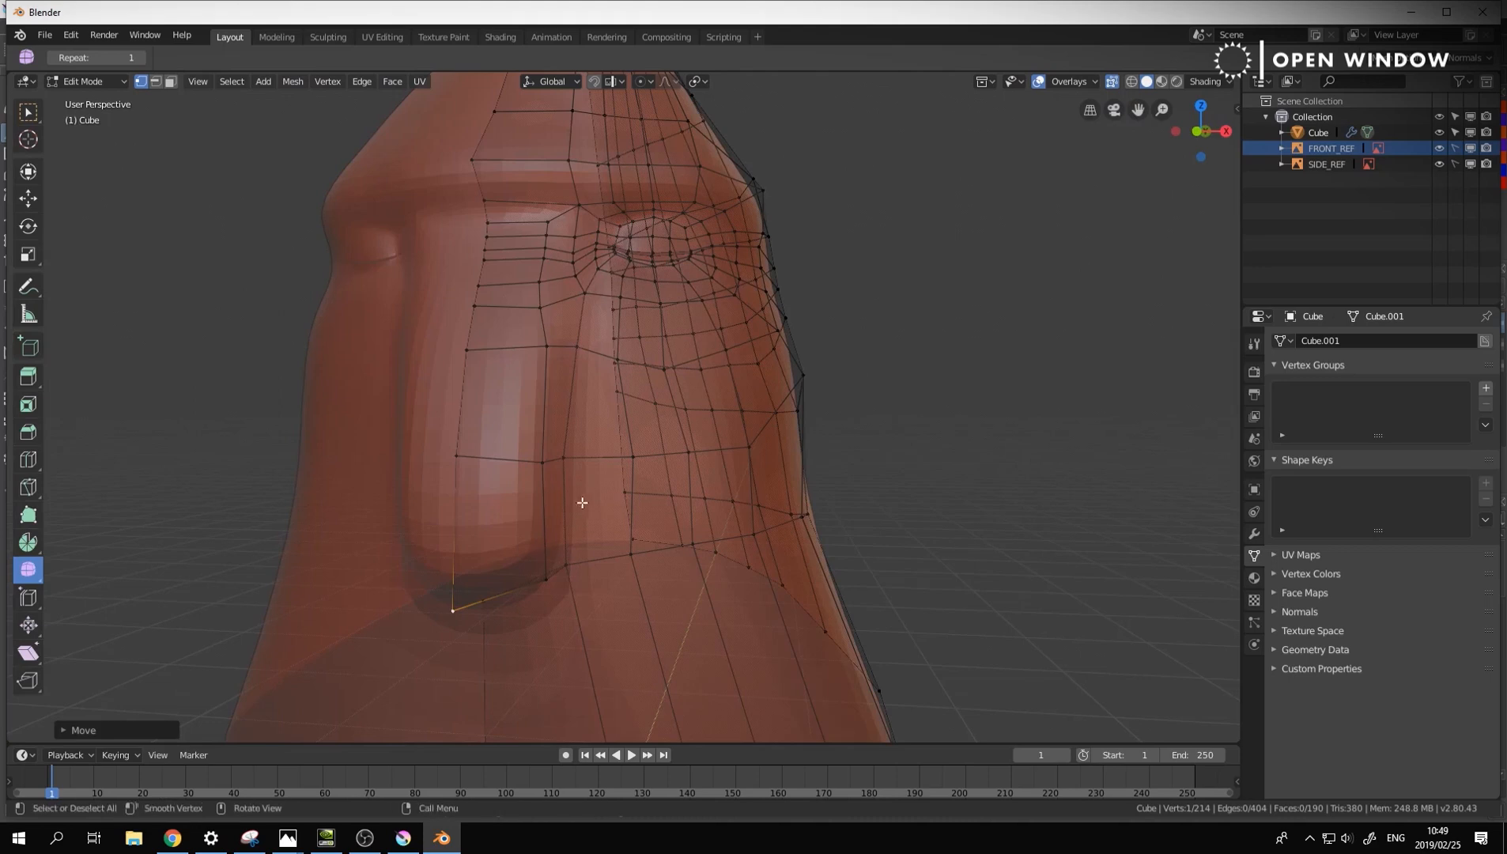
{"action": "middle_click_drag", "start_coordinate": [578, 505], "coordinate": [612, 528]}
{"action": "key", "text": "3"}
{"action": "left_click", "coordinate": [545, 505]}
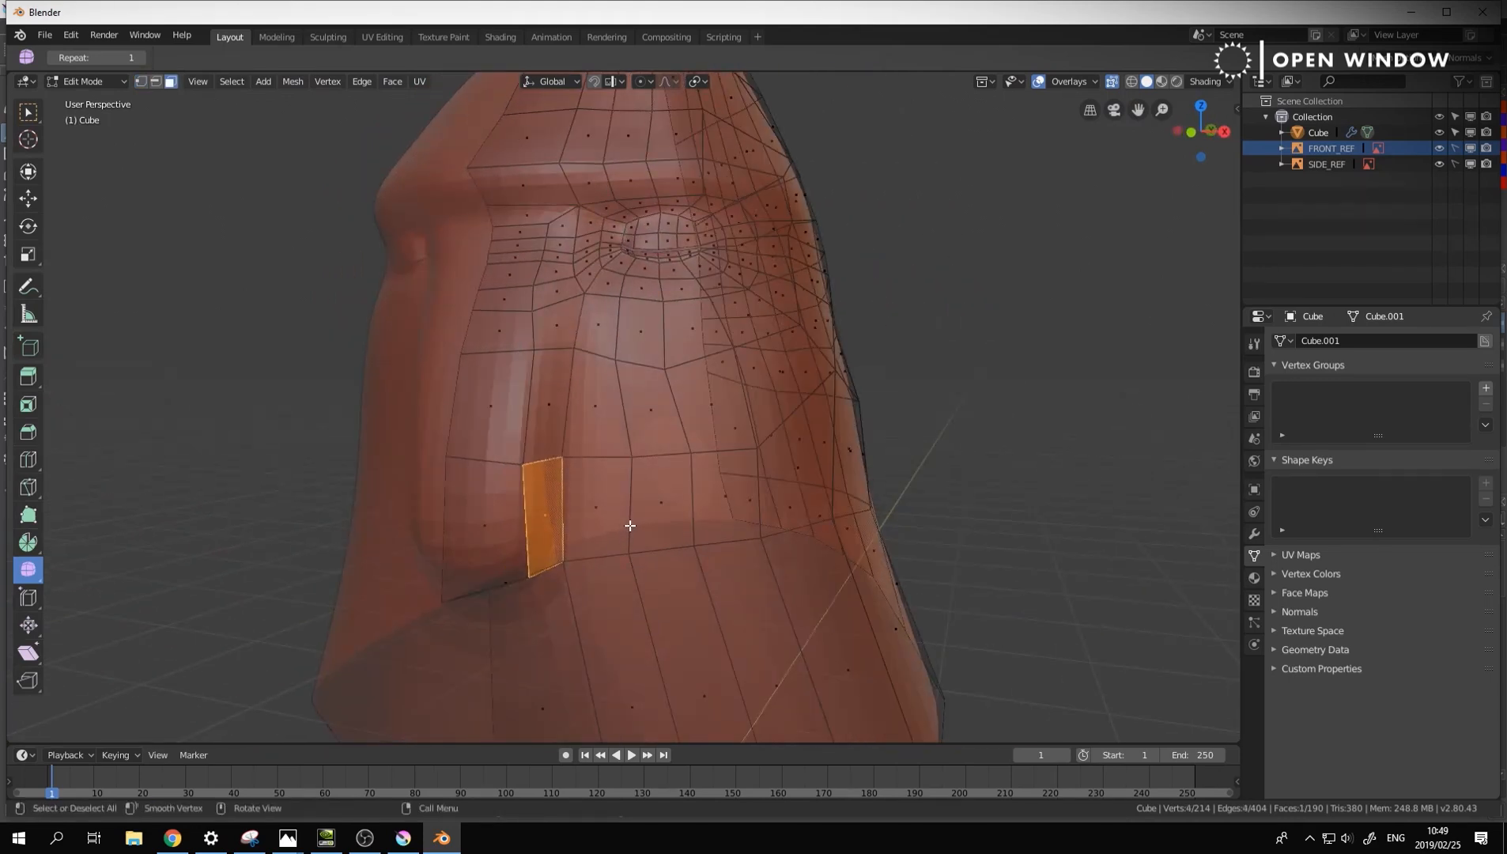
{"action": "key", "text": "KP_1"}
{"action": "key", "text": "e"}
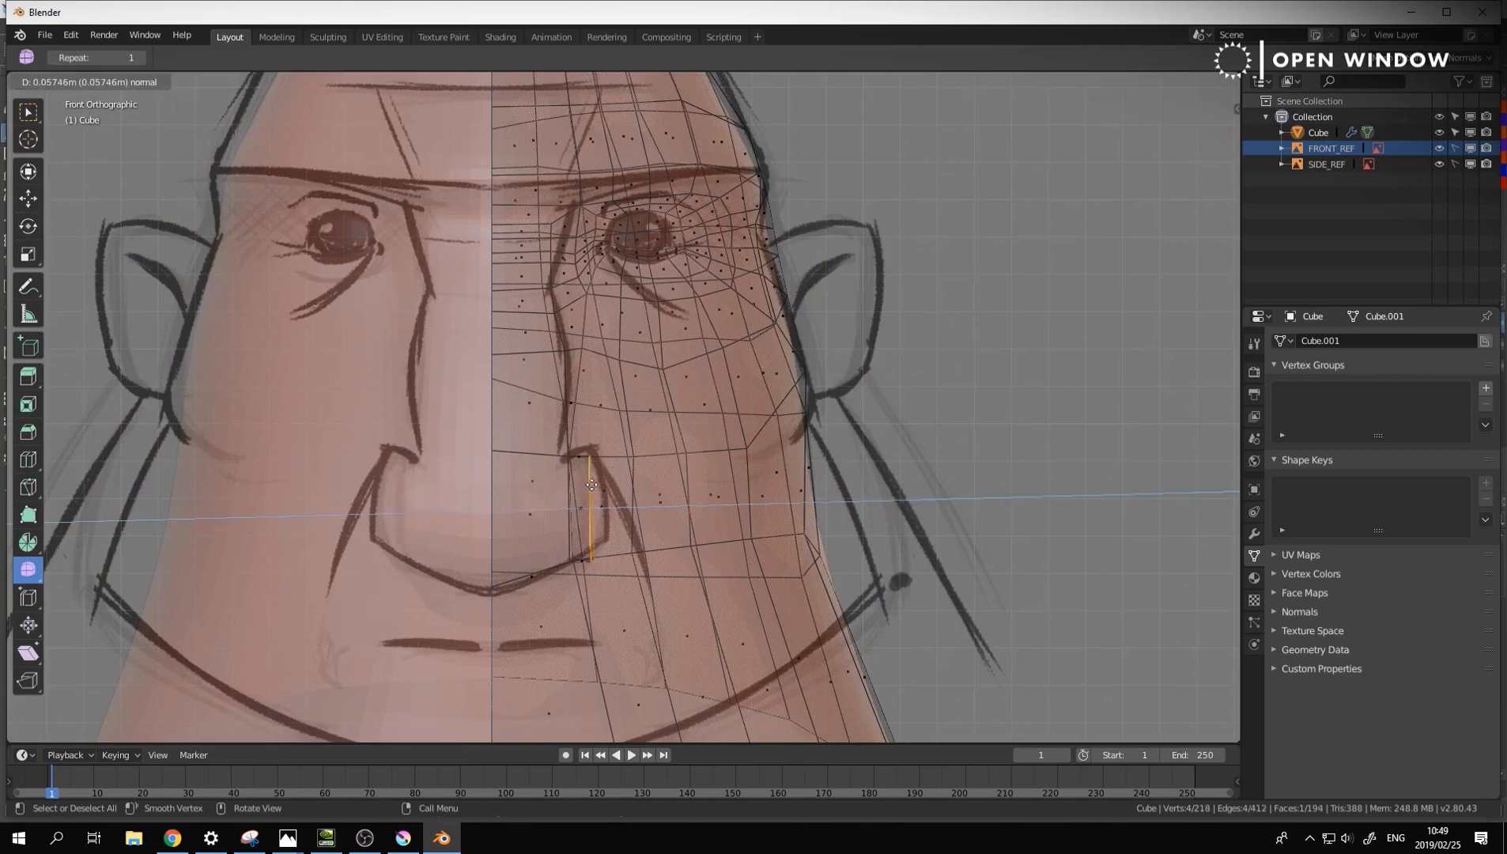
{"action": "left_click", "coordinate": [611, 483]}
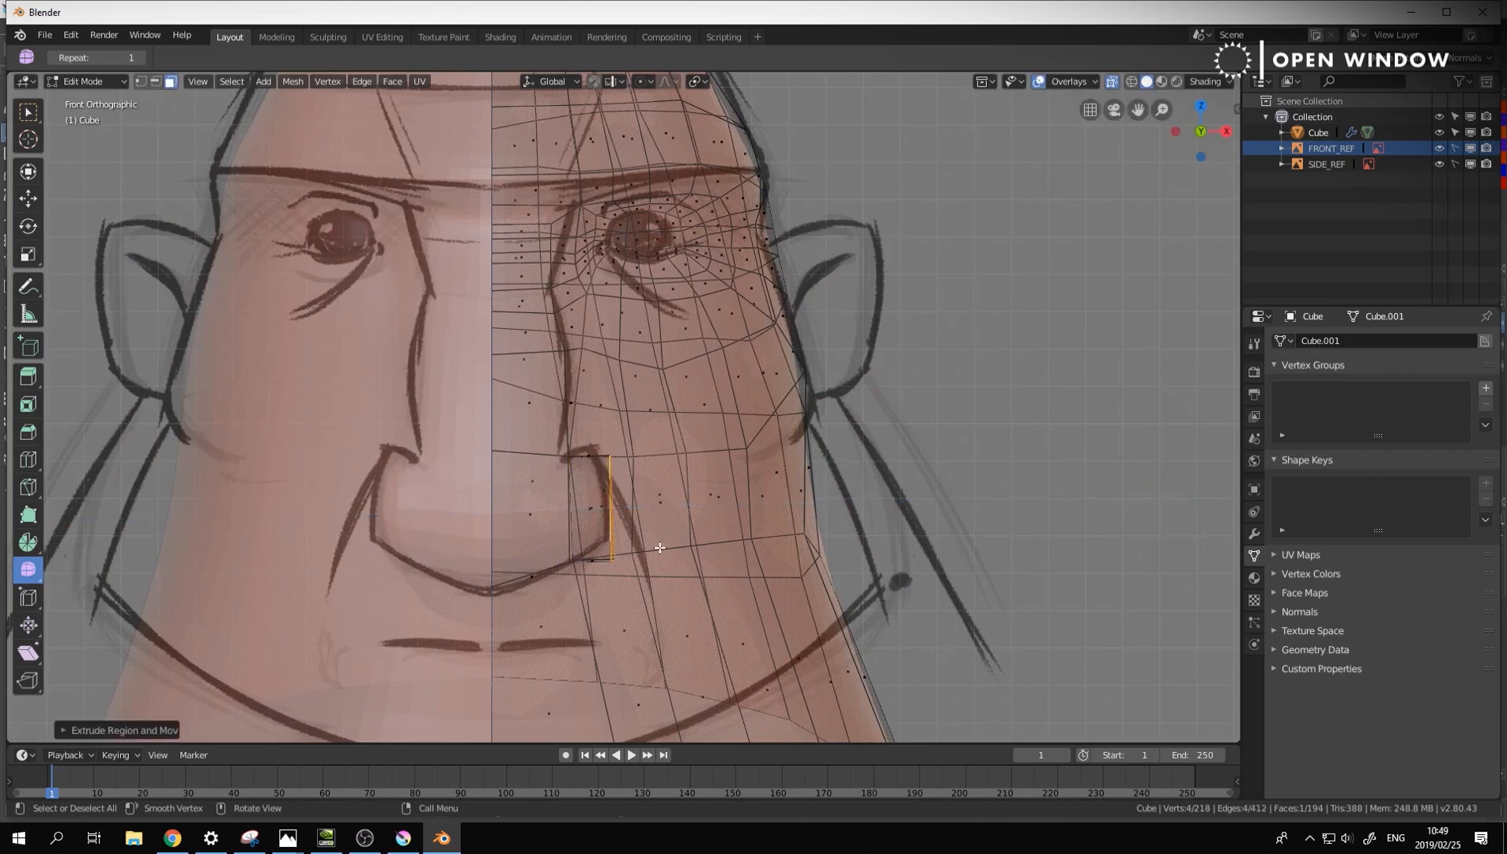
{"action": "key", "text": "g"}
{"action": "left_click", "coordinate": [675, 496]}
{"action": "scroll", "coordinate": [668, 479], "scroll_direction": "up", "scroll_amount": 1}
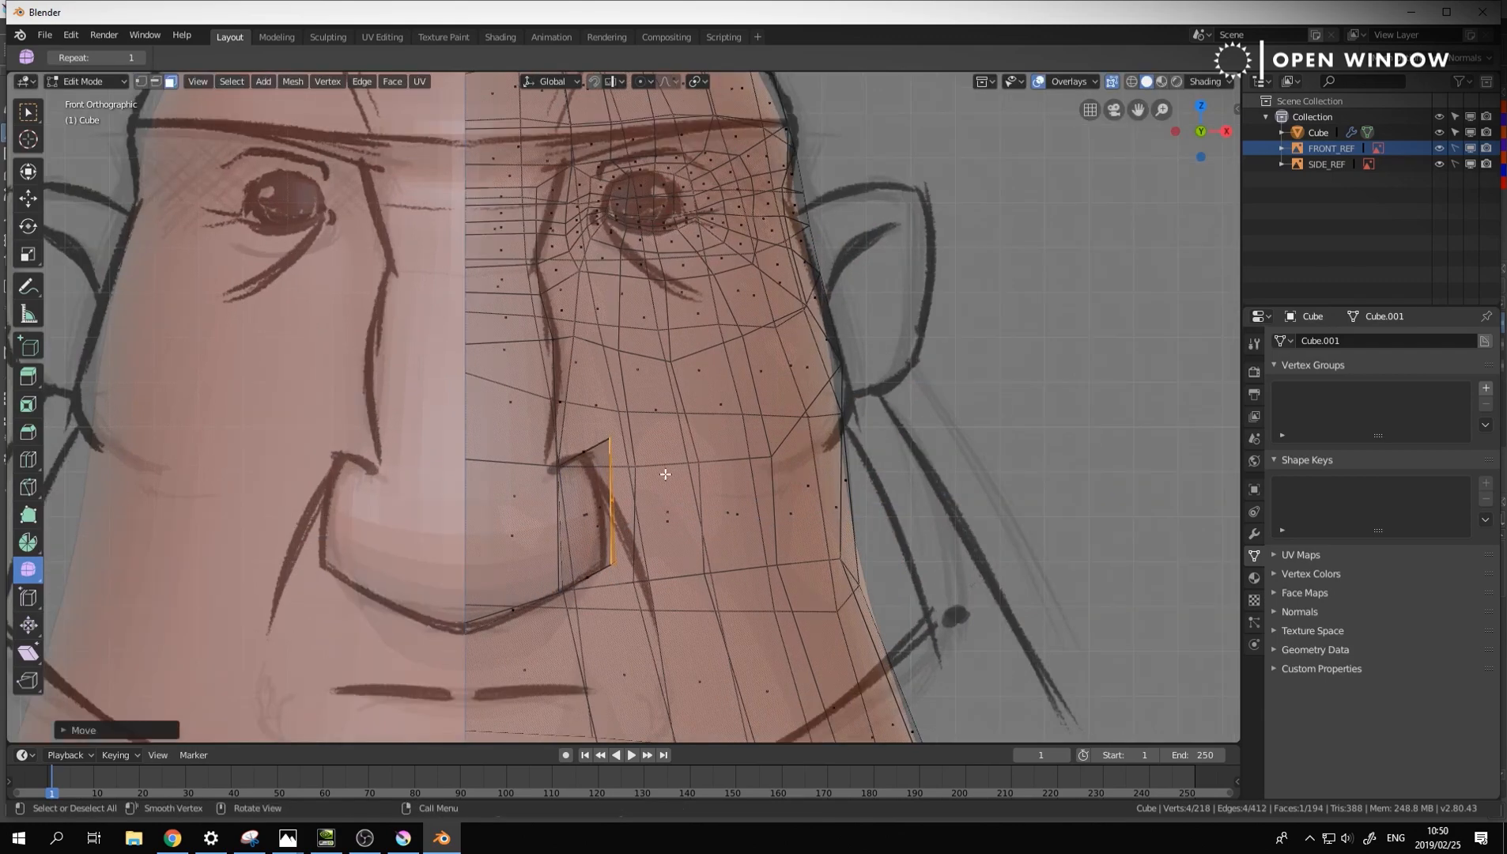
Move the two upper vertices at the rear of the nostril inward and down onto the reference's upper nostril outline
{"action": "key", "text": "1"}
{"action": "middle_click_drag", "start_coordinate": [662, 475], "coordinate": [555, 479]}
{"action": "left_click", "coordinate": [575, 456]}
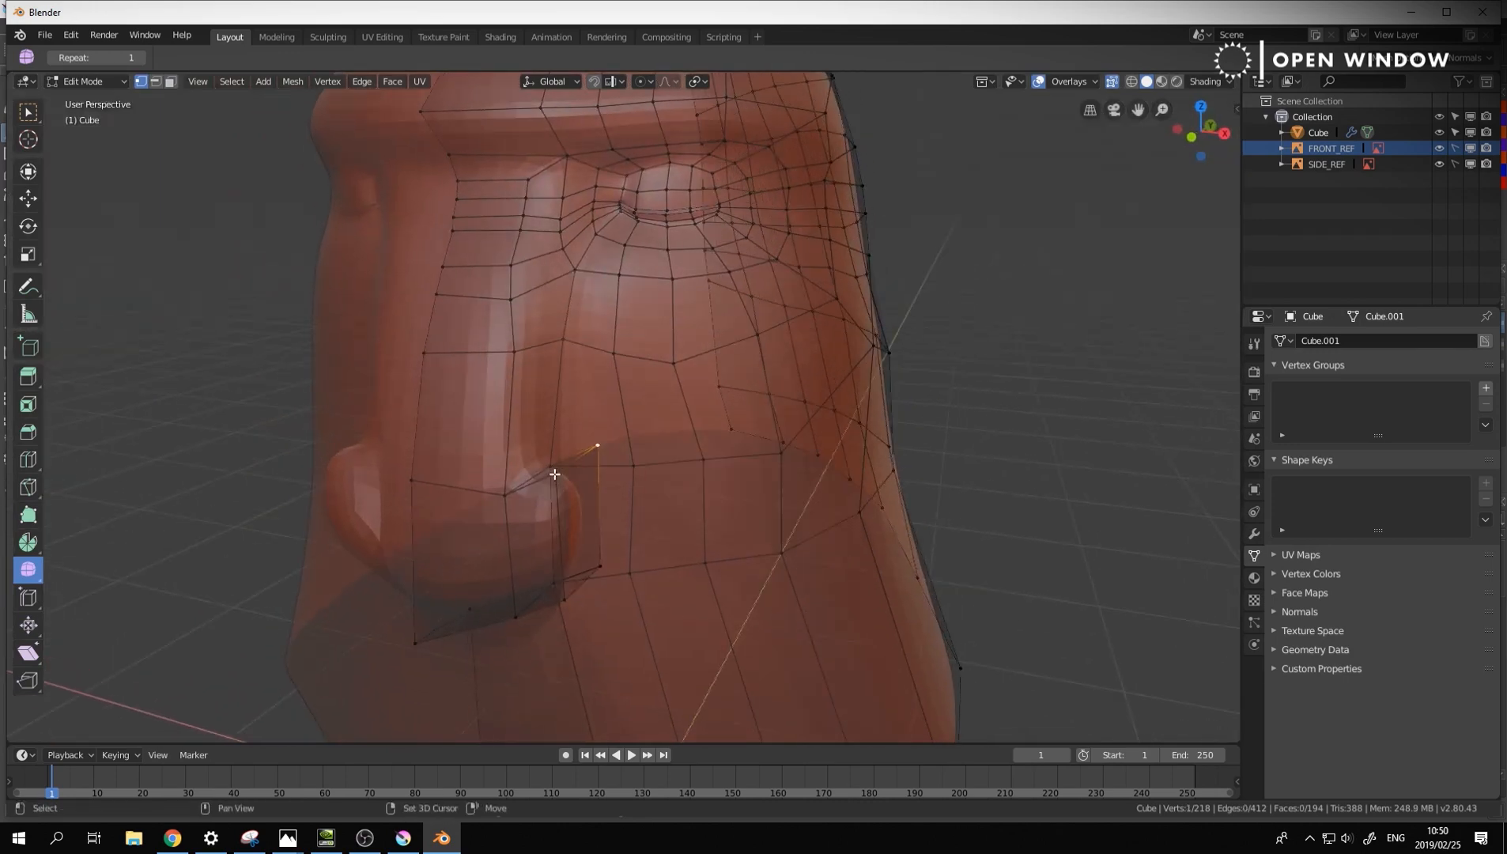
{"action": "left_click", "coordinate": [555, 477], "text": "shift"}
{"action": "key", "text": "KP_1"}
{"action": "key", "text": "g"}
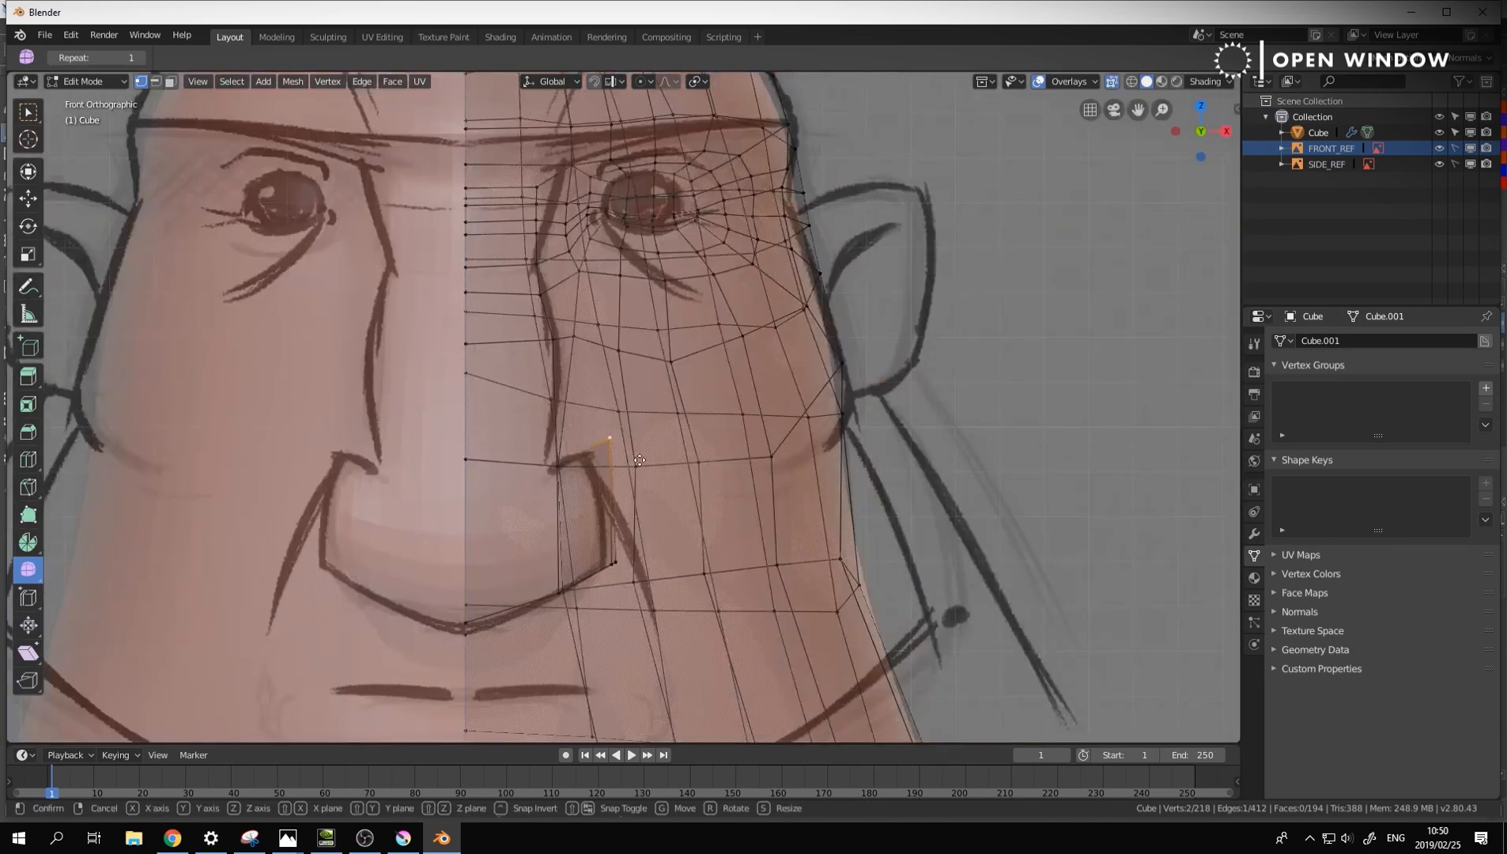
{"action": "left_click", "coordinate": [605, 471]}
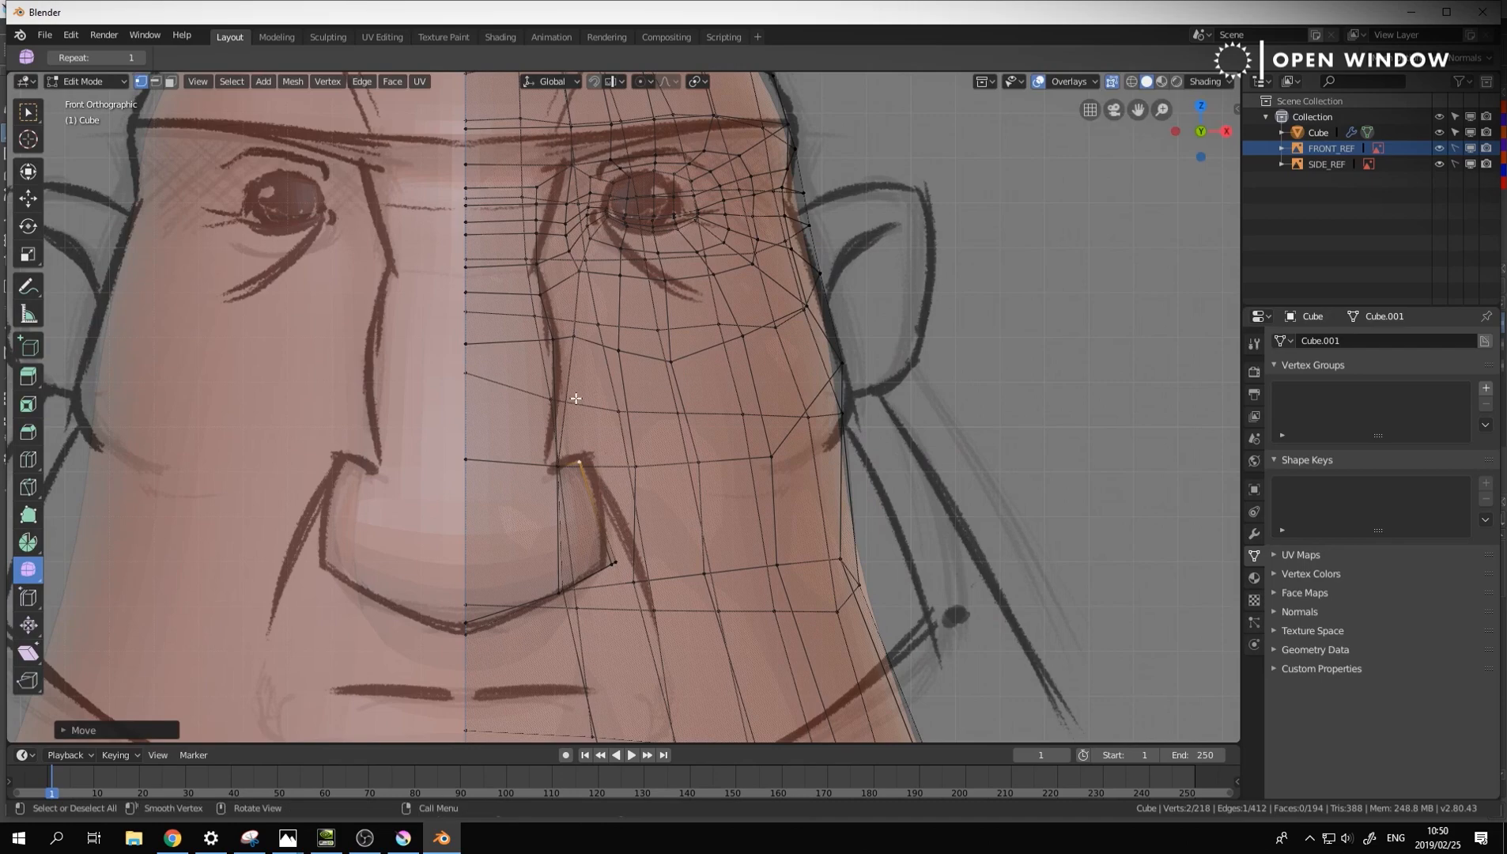
Move the side vertex midway down the nose onto the reference's nose side line in front view
{"action": "middle_click_drag", "start_coordinate": [571, 397], "coordinate": [555, 393]}
{"action": "left_click", "coordinate": [529, 344]}
{"action": "key", "text": "KP_1"}
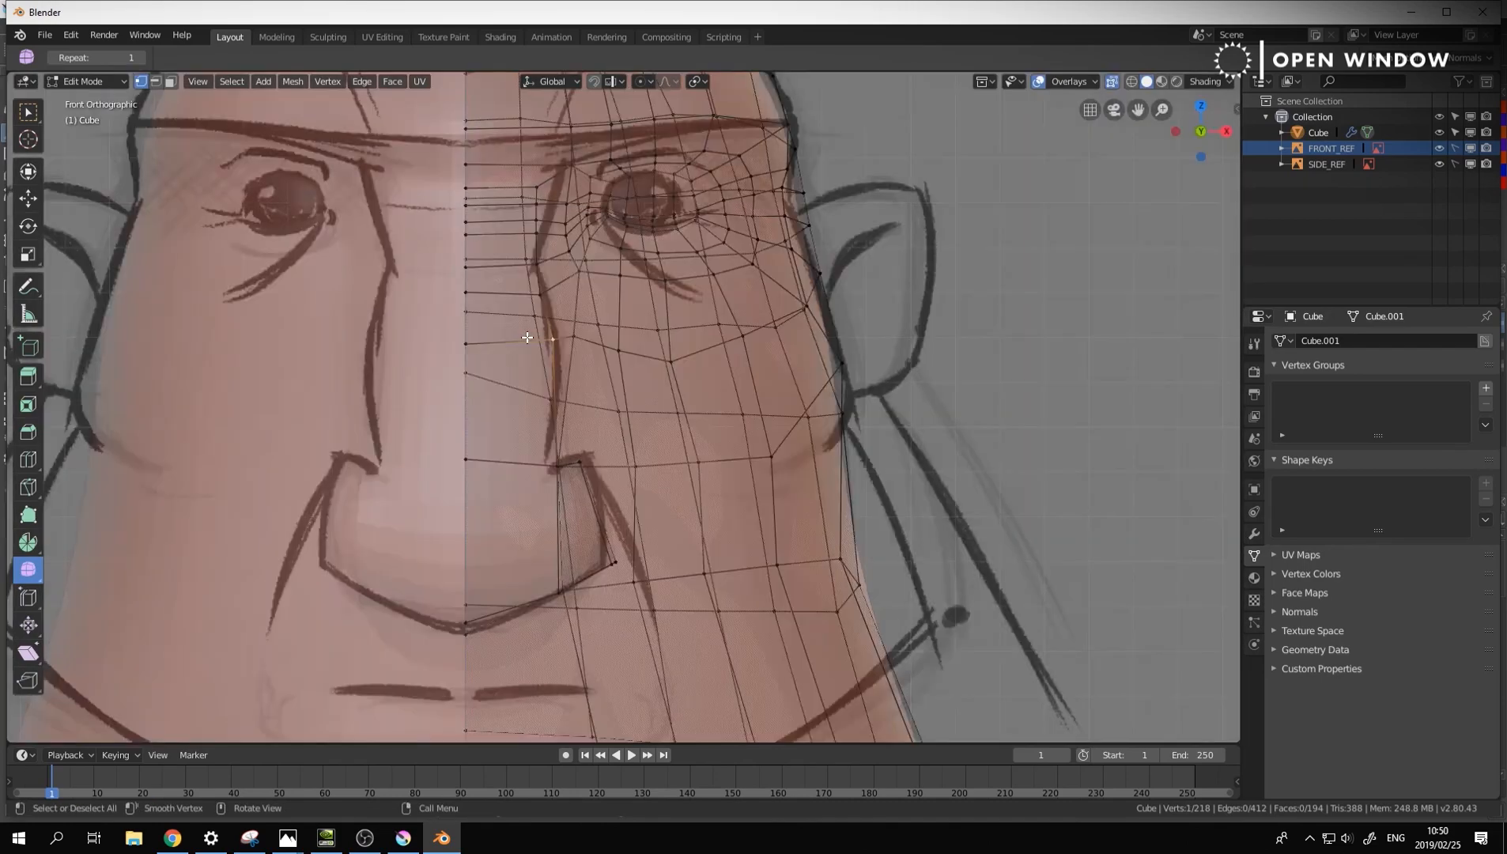
{"action": "key", "text": "g"}
{"action": "left_click", "coordinate": [552, 383]}
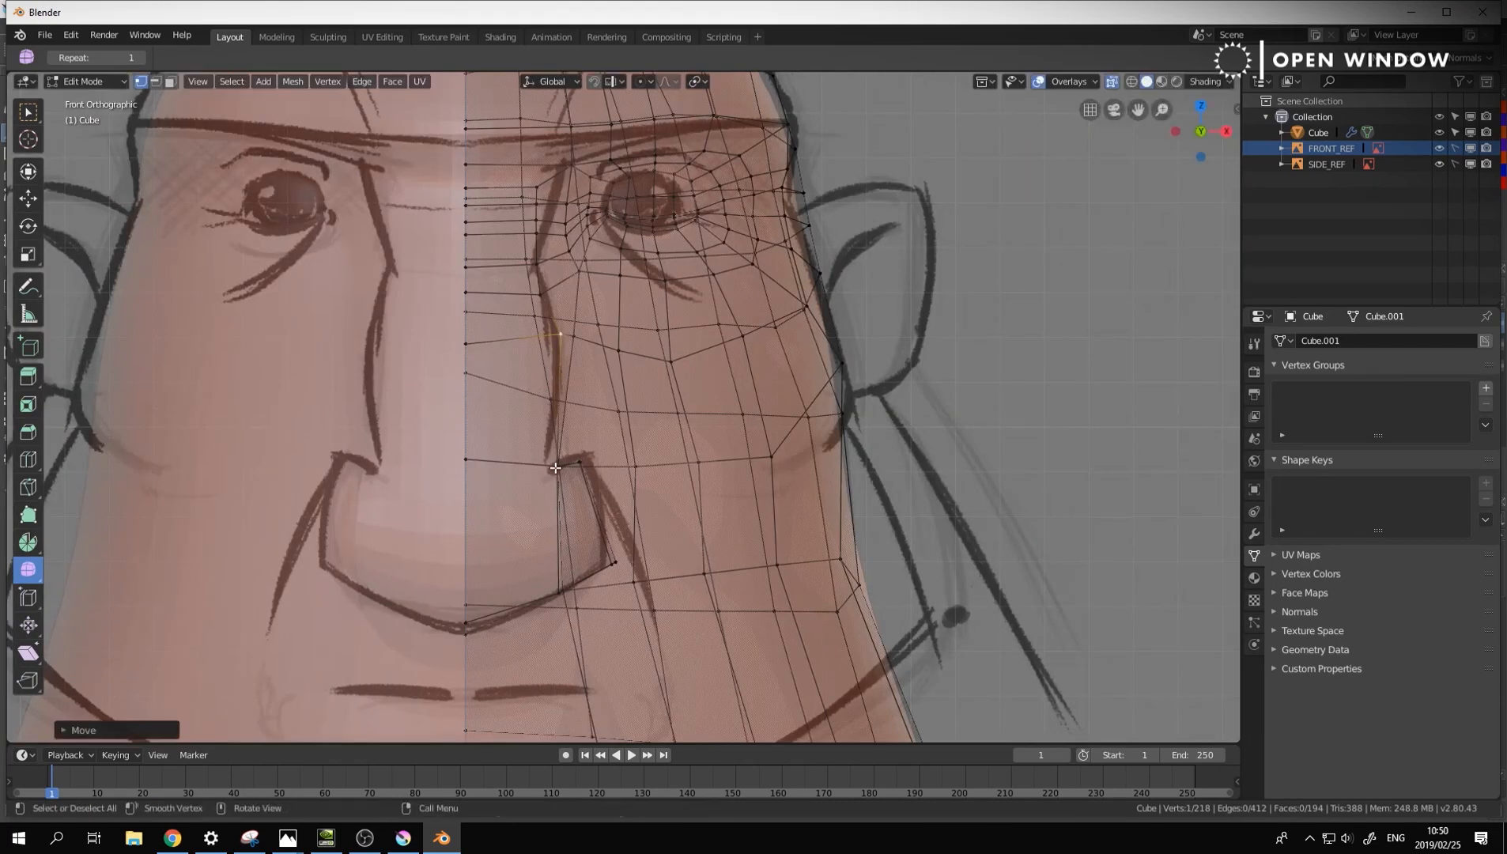
Place the corner vertex above the nostril on the reference outline and fine-tune the side vertex midway down the nose
{"action": "left_click", "coordinate": [555, 467]}
{"action": "key", "text": "g"}
{"action": "left_click", "coordinate": [545, 470]}
{"action": "left_click", "coordinate": [557, 470]}
{"action": "key", "text": "g"}
{"action": "left_click", "coordinate": [546, 470]}
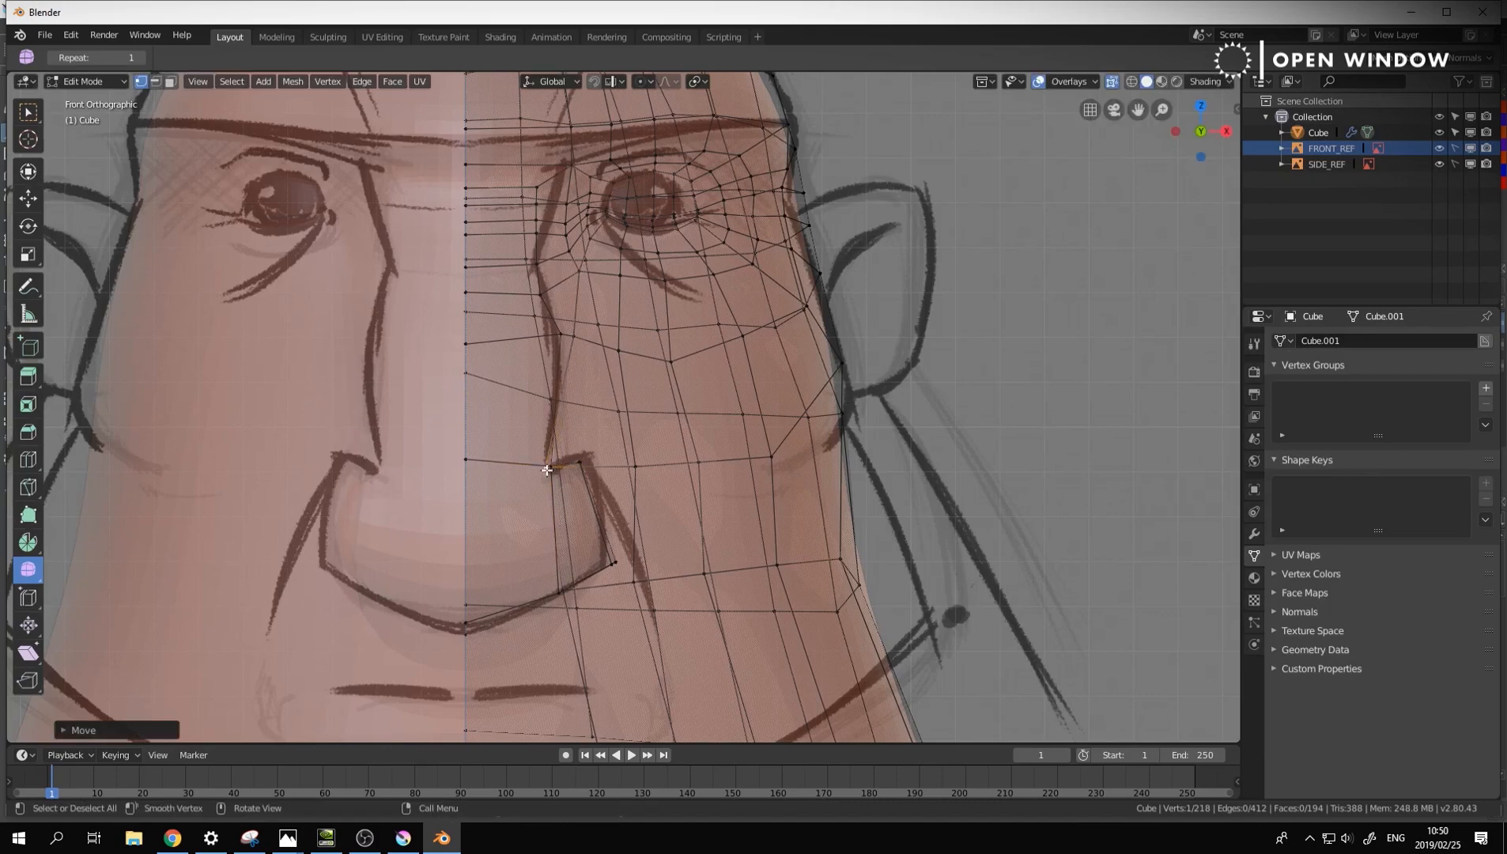
{"action": "left_click", "coordinate": [558, 338]}
{"action": "key", "text": "g"}
{"action": "left_click", "coordinate": [558, 341]}
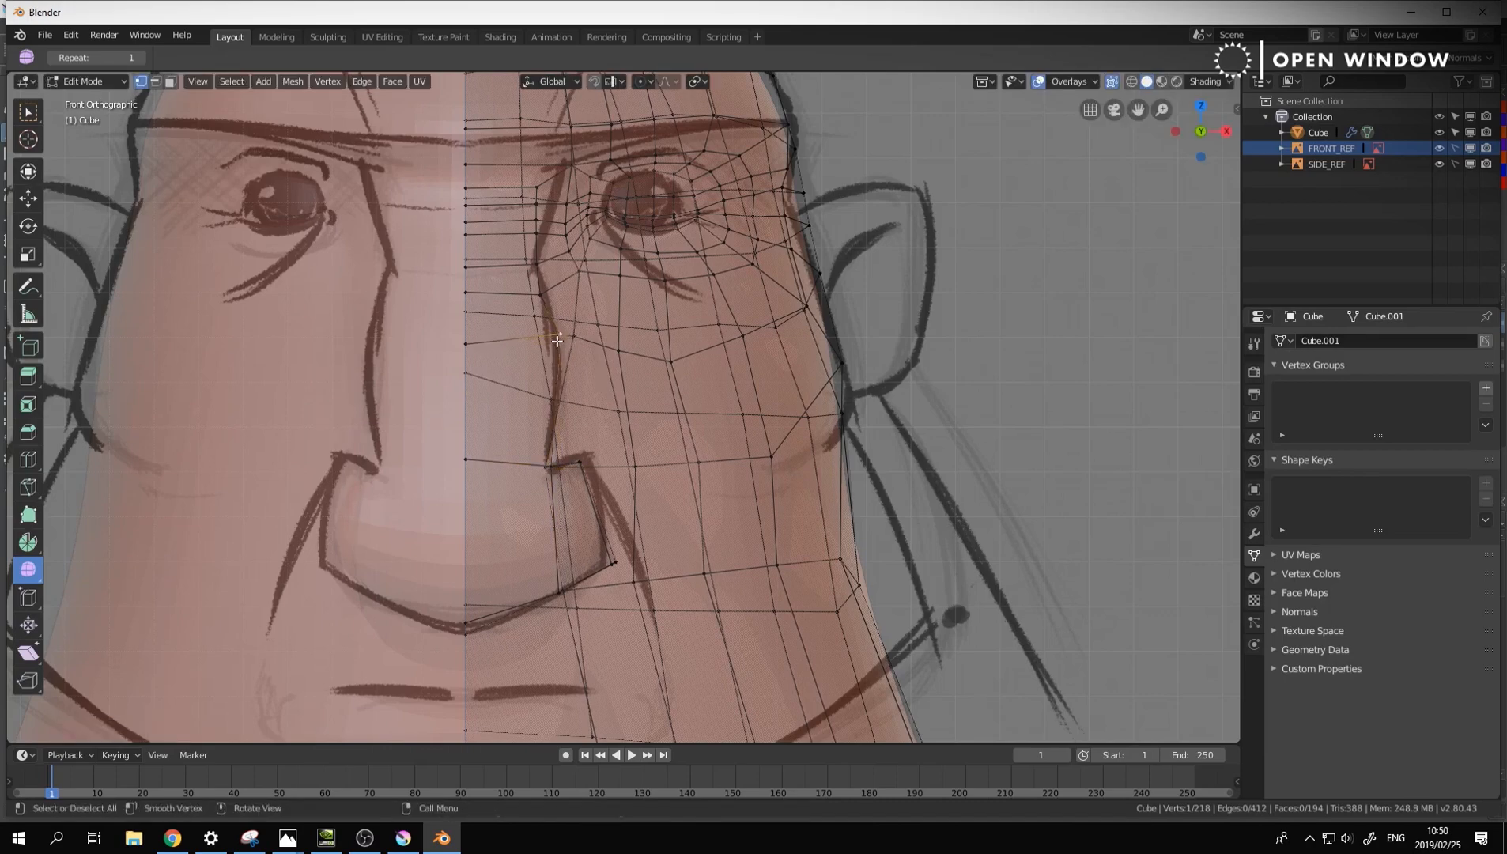
Turn on backface culling for the viewport and switch off X-ray display
{"action": "middle_click_drag", "start_coordinate": [705, 363], "coordinate": [585, 367]}
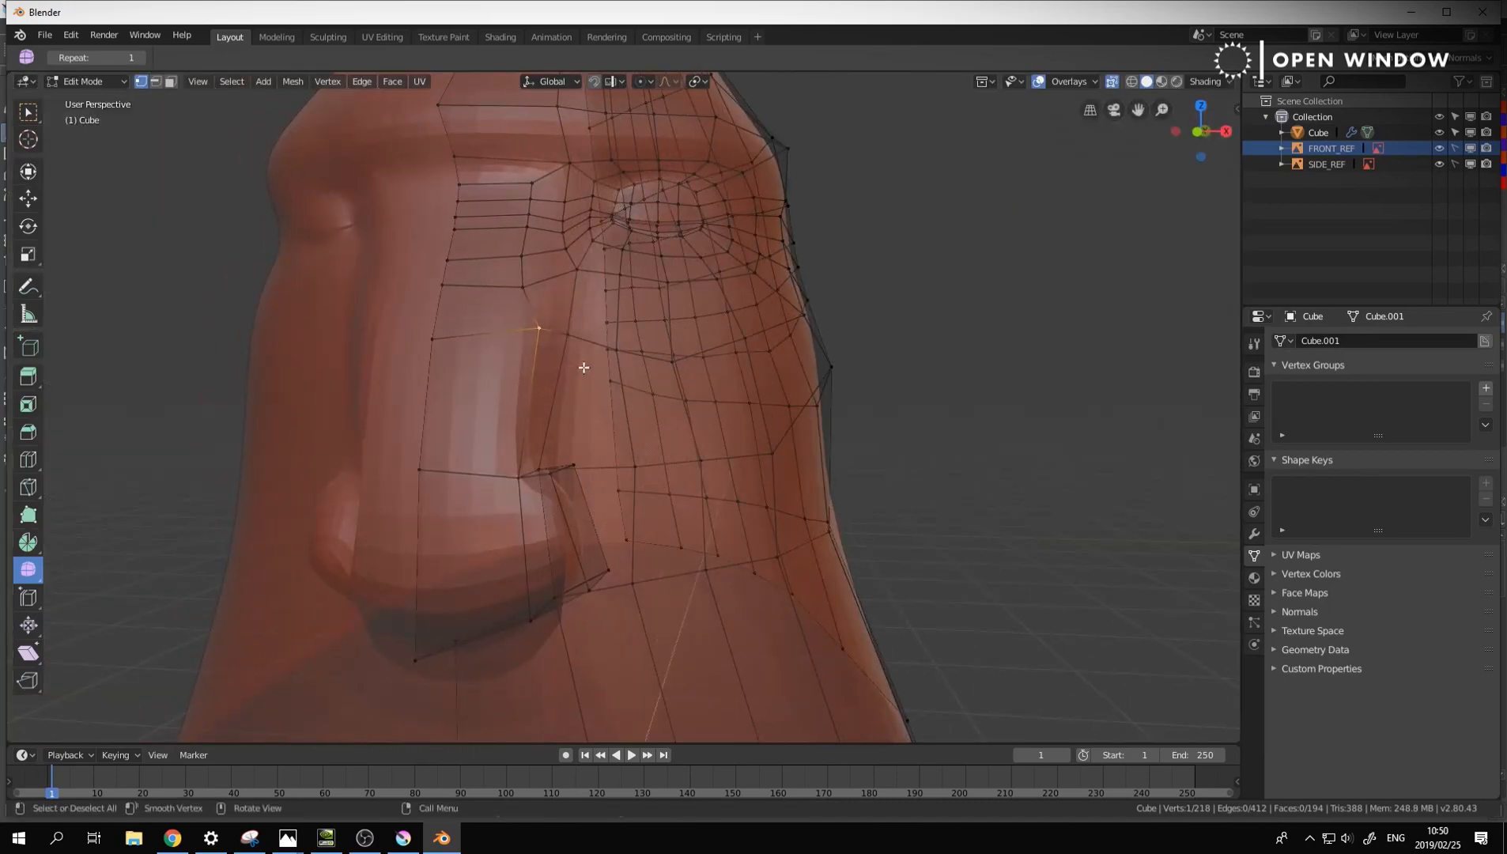
{"action": "key", "text": "KP_1"}
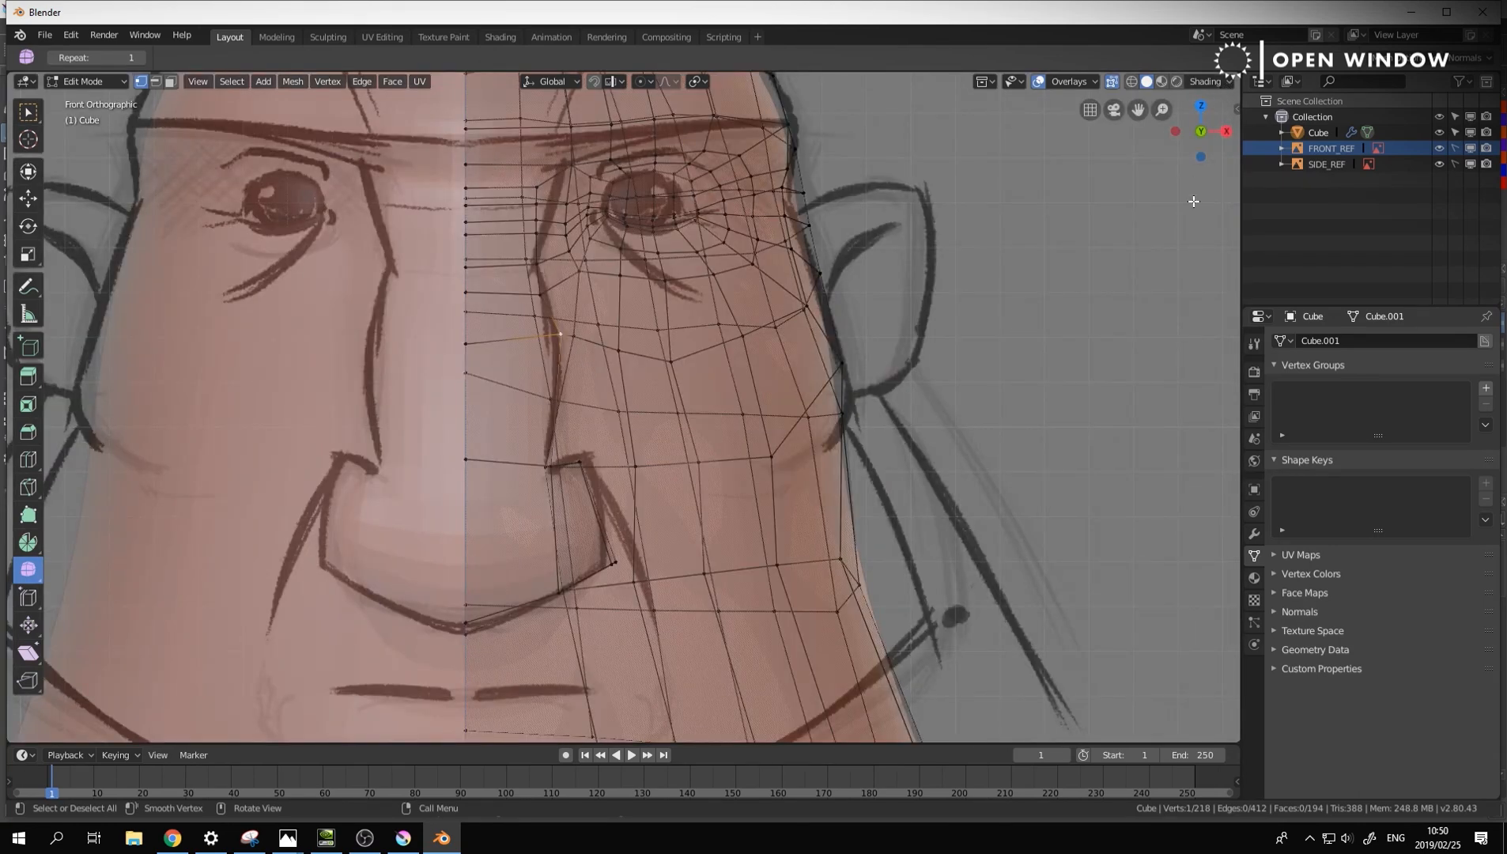
{"action": "left_click", "coordinate": [1229, 82]}
{"action": "left_click", "coordinate": [1120, 321]}
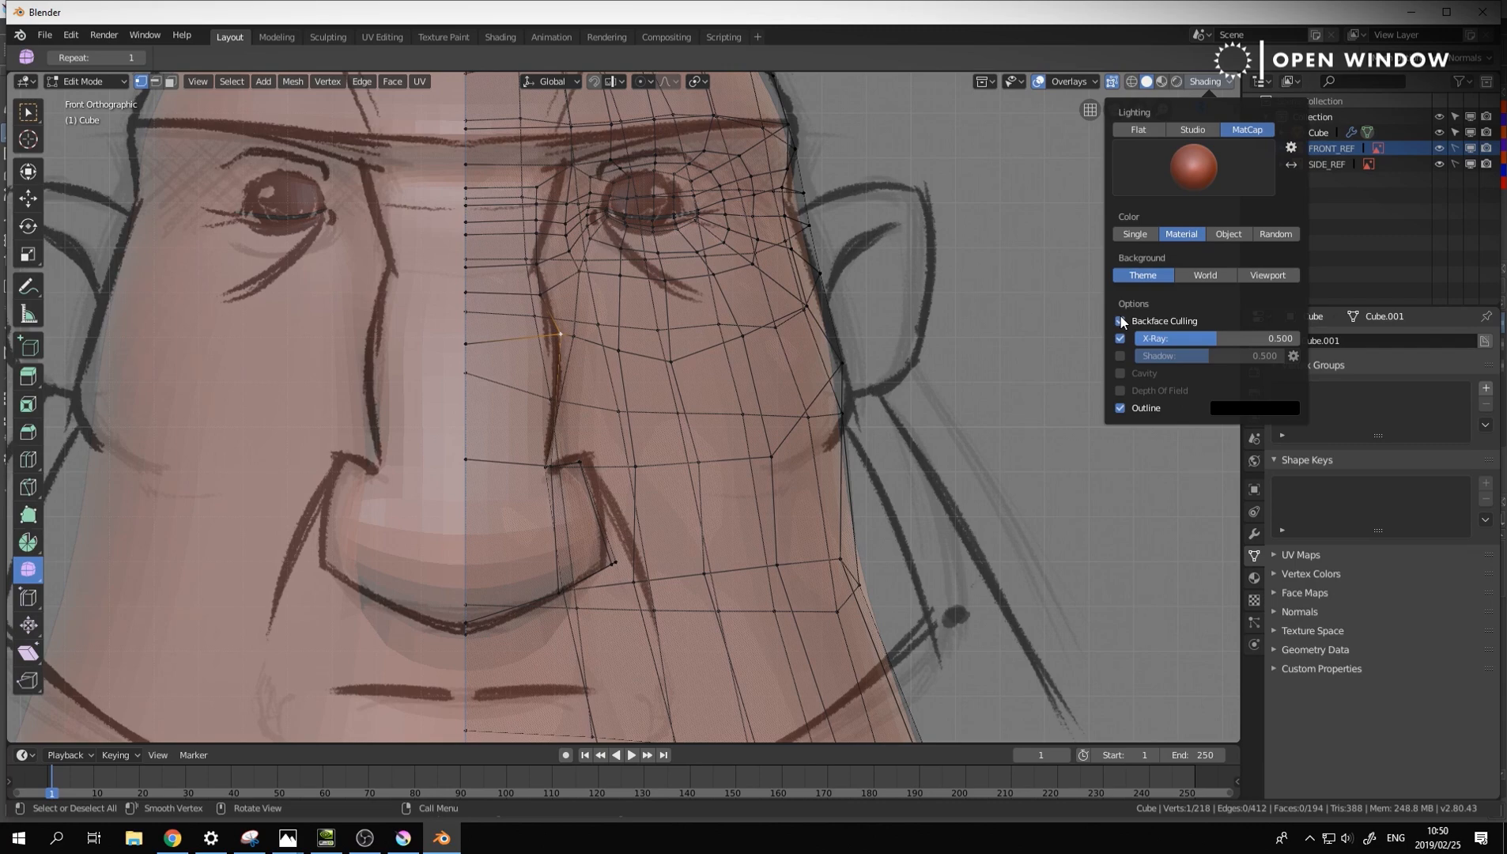
{"action": "key", "text": "alt+z"}
{"action": "middle_click_drag", "start_coordinate": [710, 377], "coordinate": [750, 378]}
{"action": "left_click", "coordinate": [1112, 83]}
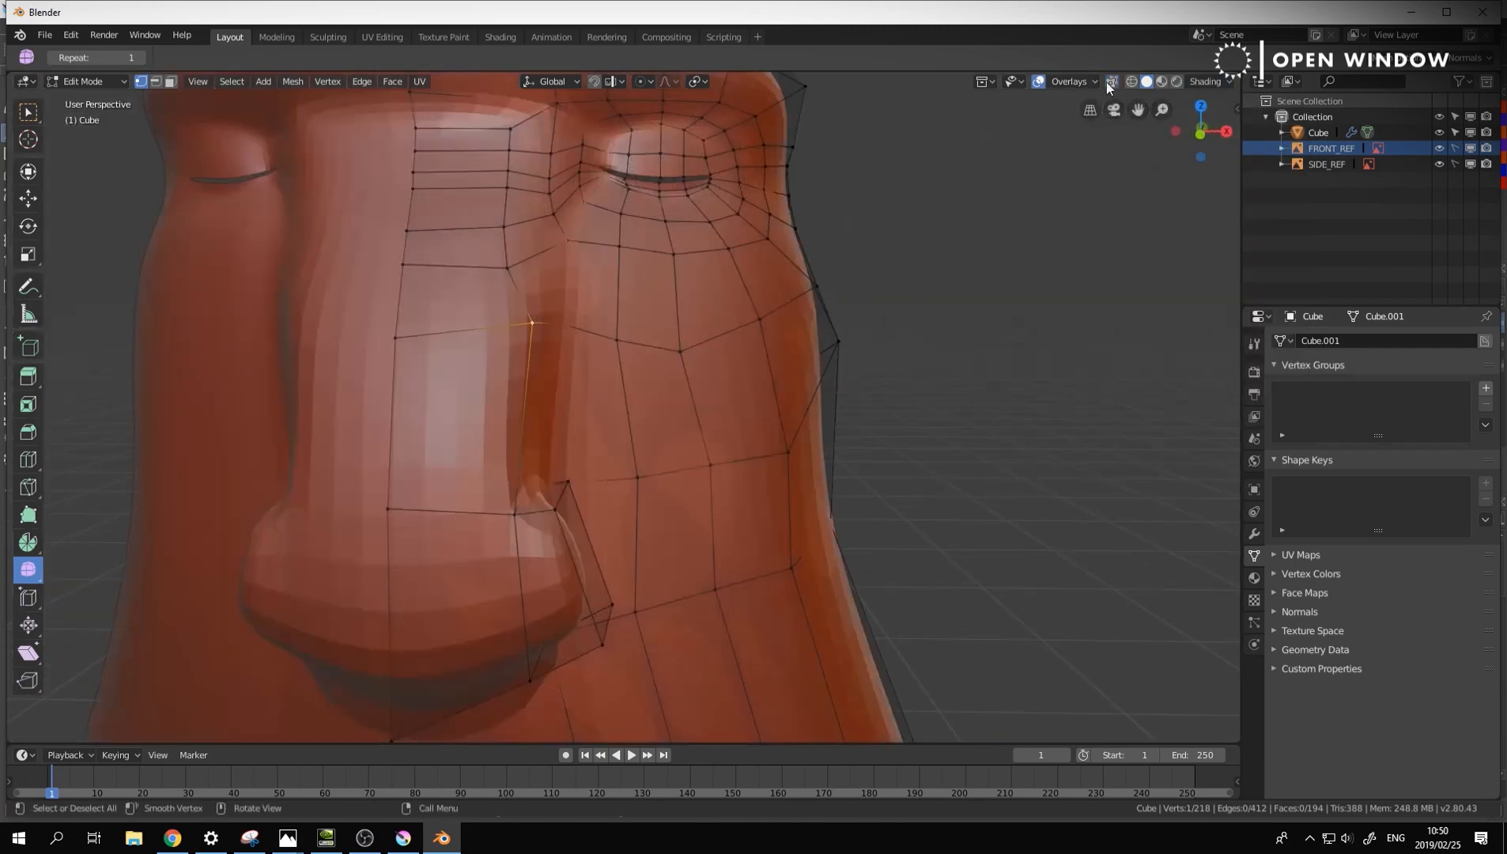
Nudge the side vertex midway down the nose slightly inward in front view
{"action": "key", "text": "KP_1"}
{"action": "scroll", "coordinate": [629, 367], "scroll_direction": "down", "scroll_amount": 2}
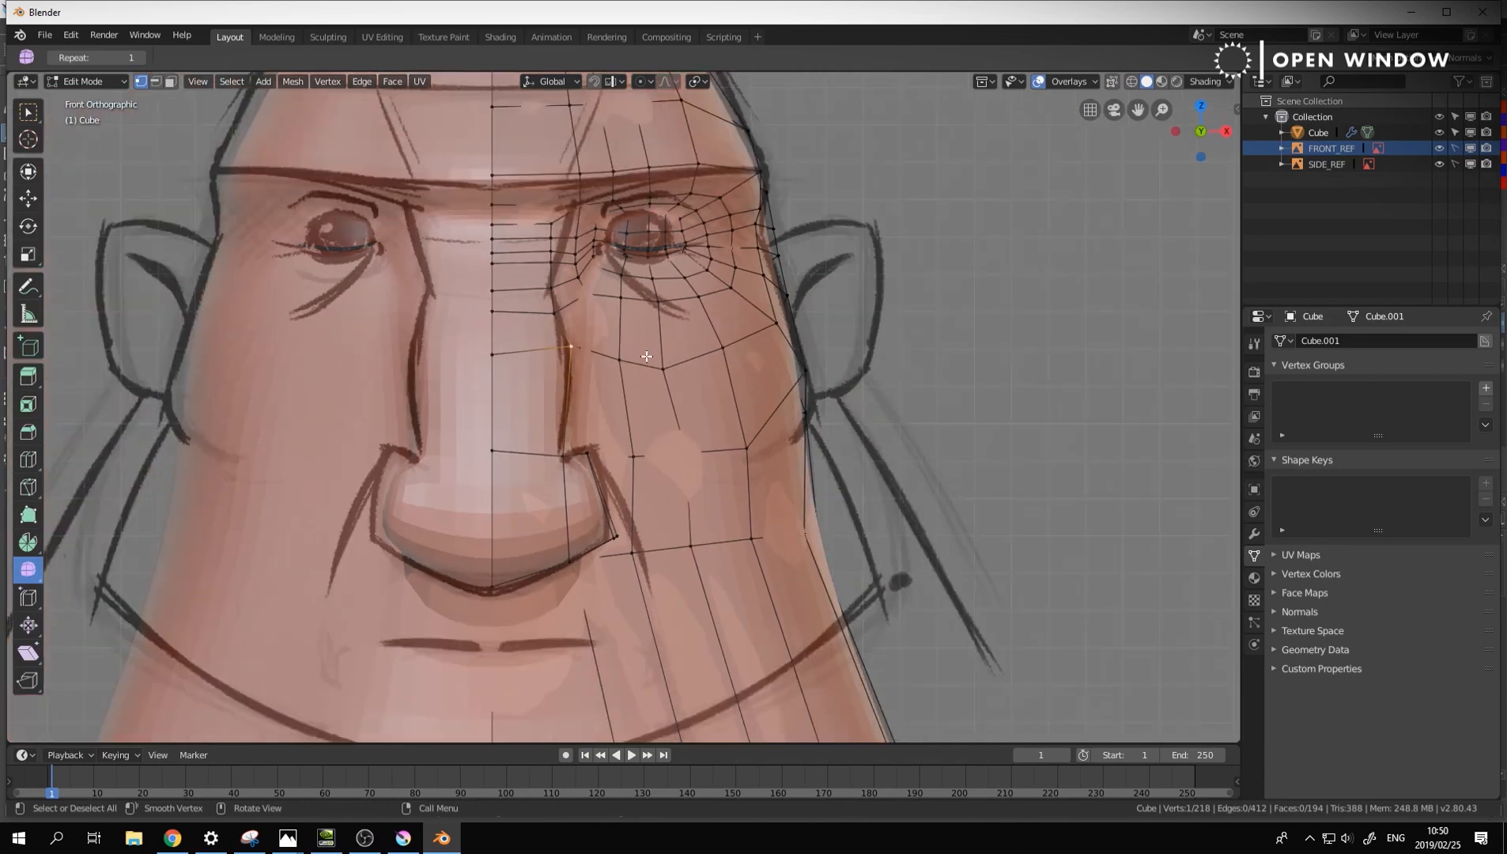
{"action": "middle_click_drag", "start_coordinate": [648, 358], "coordinate": [650, 406], "text": "shift"}
{"action": "left_click_drag", "start_coordinate": [579, 393], "coordinate": [569, 400]}
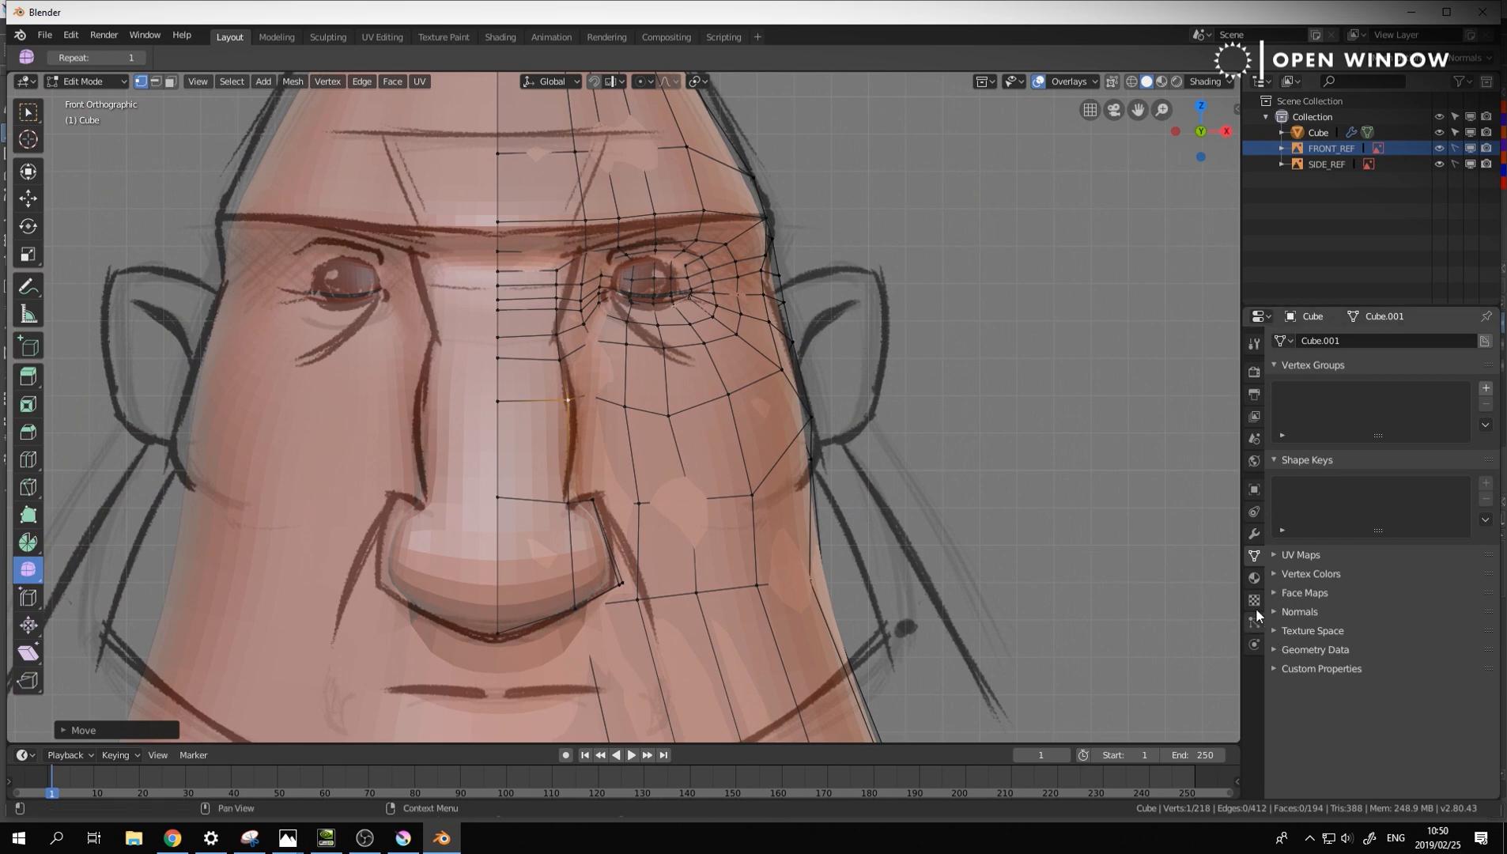
Turn off the Subdivision modifier's display in Edit Mode
{"action": "left_click", "coordinate": [1254, 534]}
{"action": "scroll", "coordinate": [1387, 633], "scroll_direction": "down", "scroll_amount": 1}
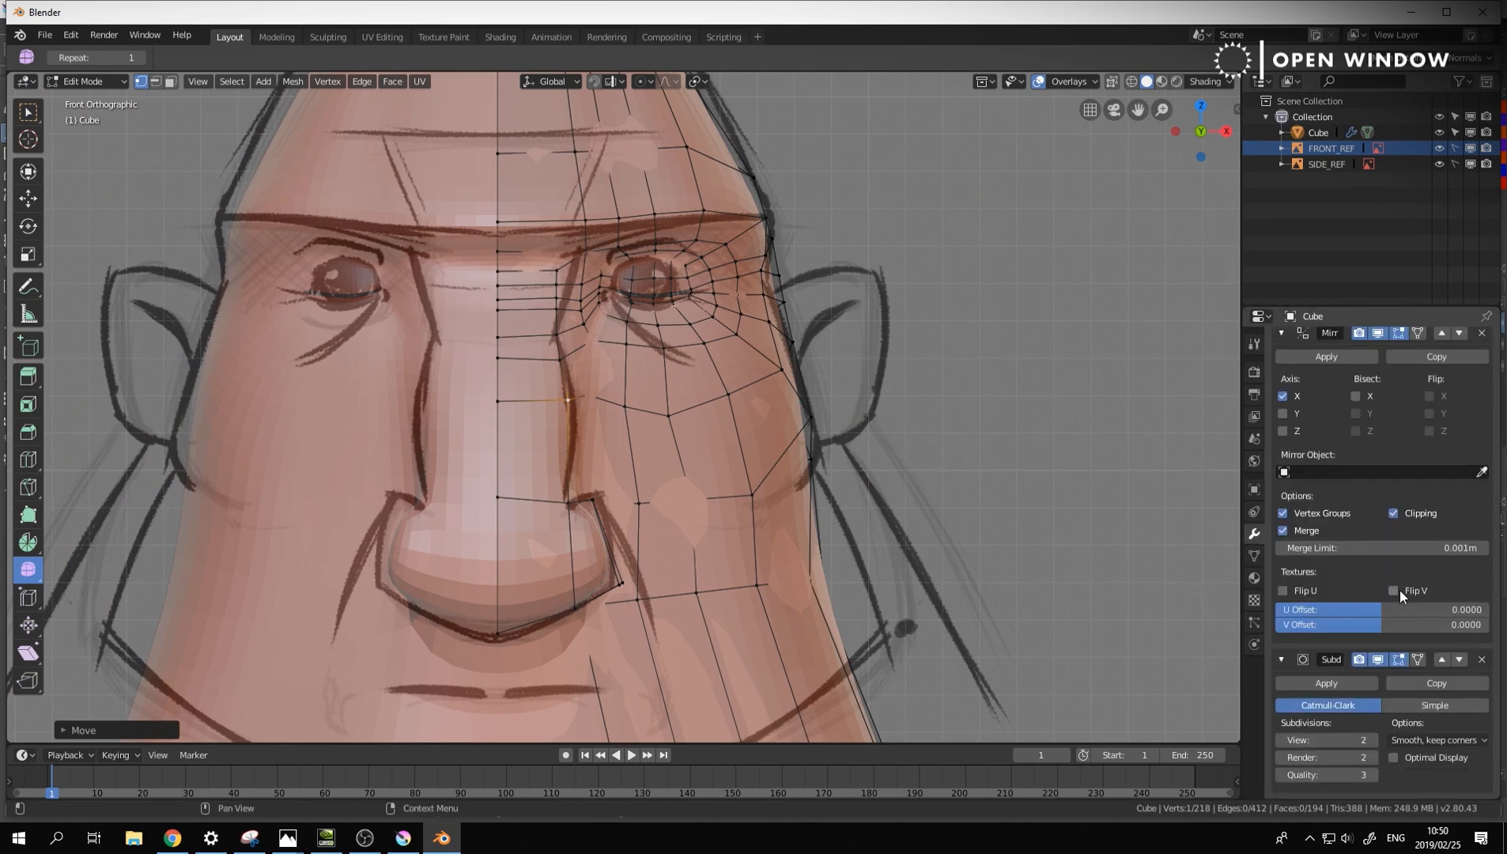
{"action": "left_click", "coordinate": [1398, 659]}
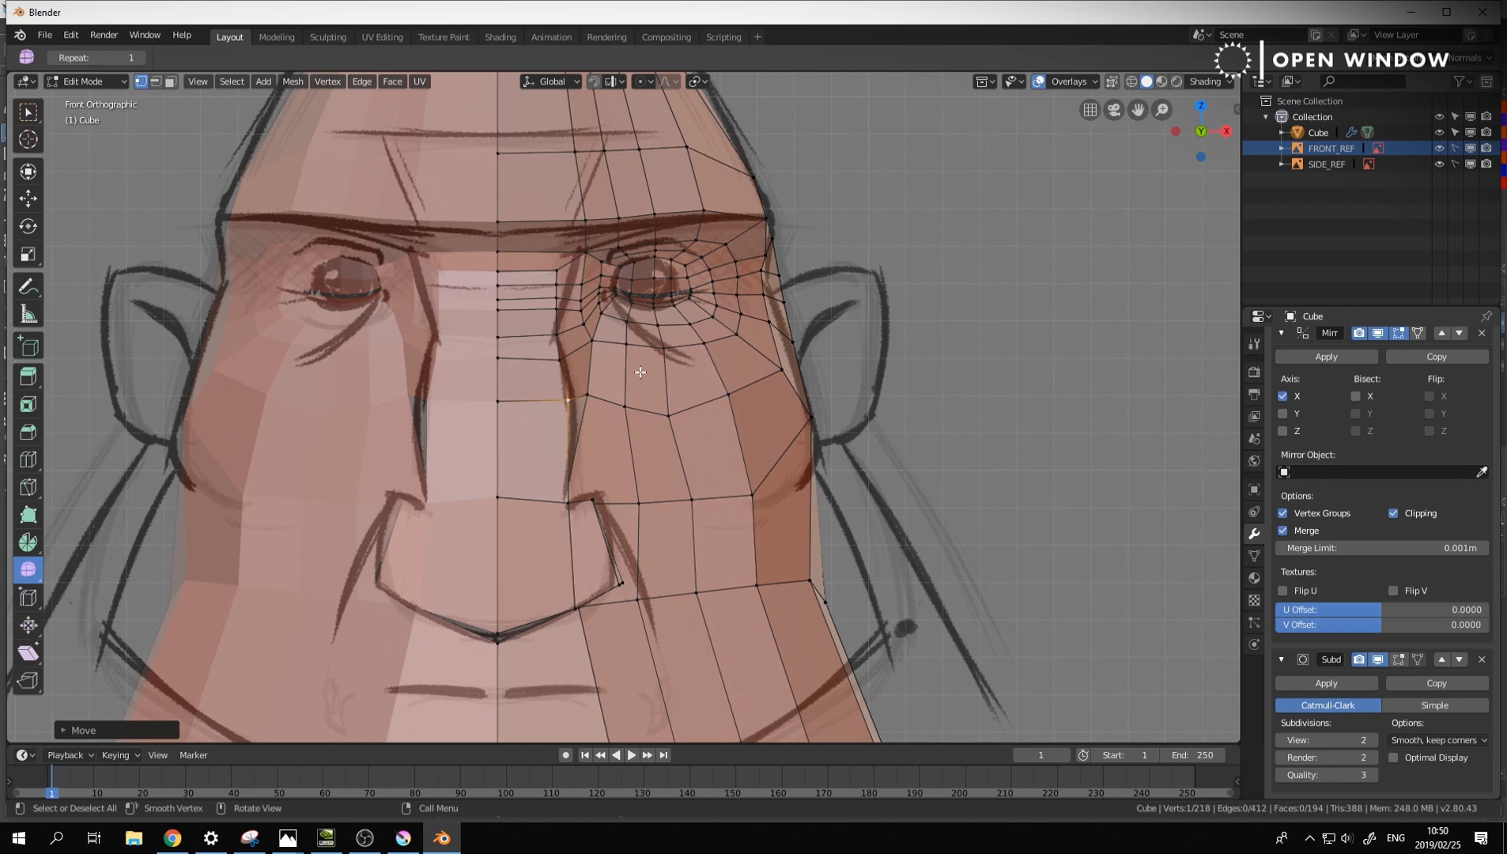
Move the side vertex midway down the unsmoothed nose inward to the inner side of the reference line
{"action": "scroll", "coordinate": [550, 396], "scroll_direction": "up", "scroll_amount": 2}
{"action": "left_click", "coordinate": [571, 390]}
{"action": "key", "text": "g"}
{"action": "left_click", "coordinate": [558, 398]}
{"action": "left_click", "coordinate": [543, 397]}
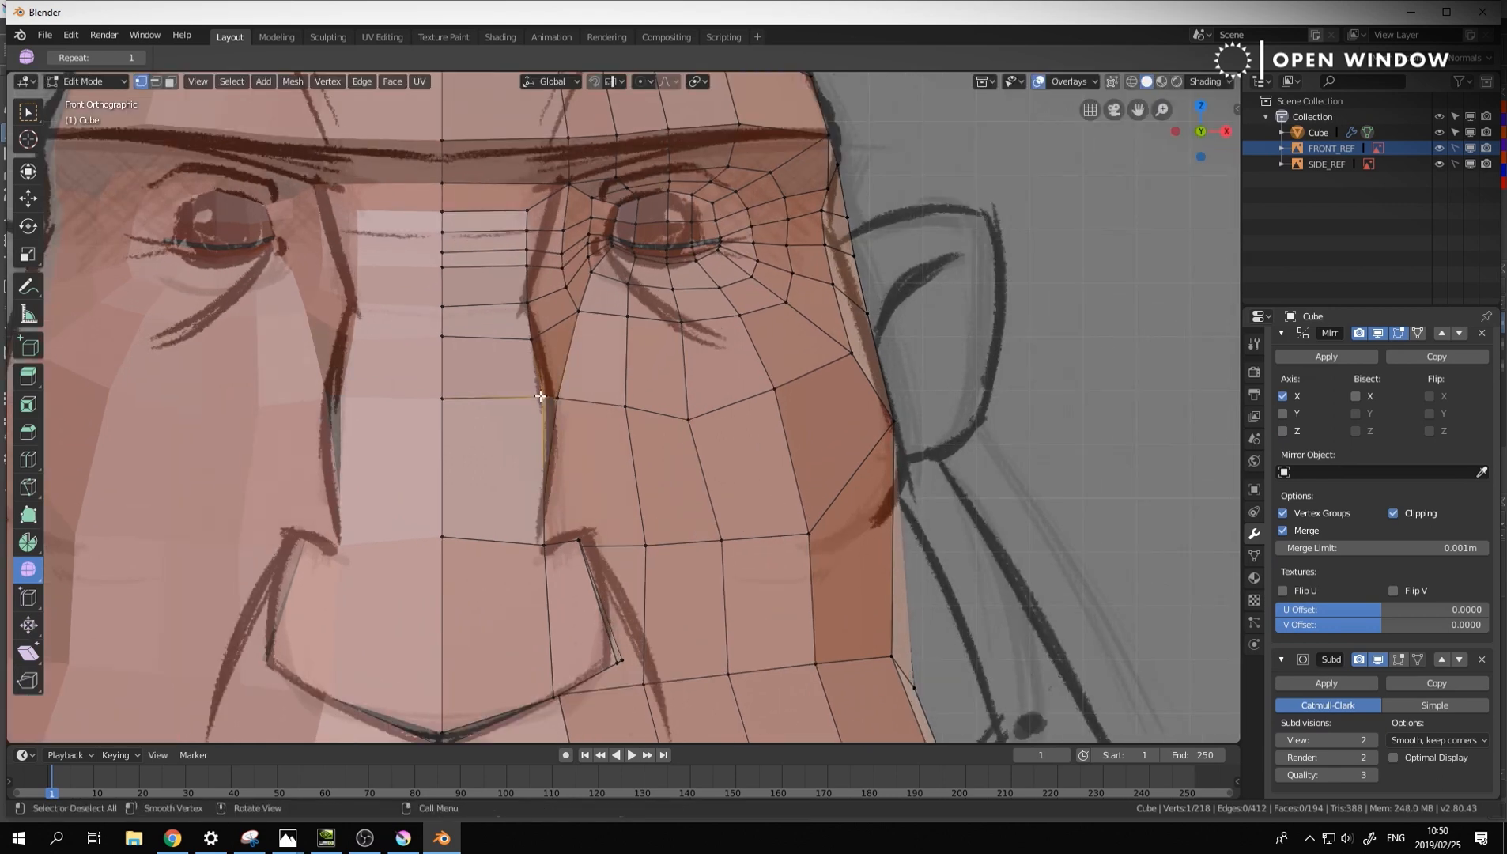
{"action": "key", "text": "g"}
{"action": "left_click", "coordinate": [539, 398]}
Reposition the corner vertex above the nostril and the two vertices beside it along the reference's upper nostril outline
{"action": "left_click", "coordinate": [544, 540]}
{"action": "key", "text": "g"}
{"action": "left_click", "coordinate": [539, 556]}
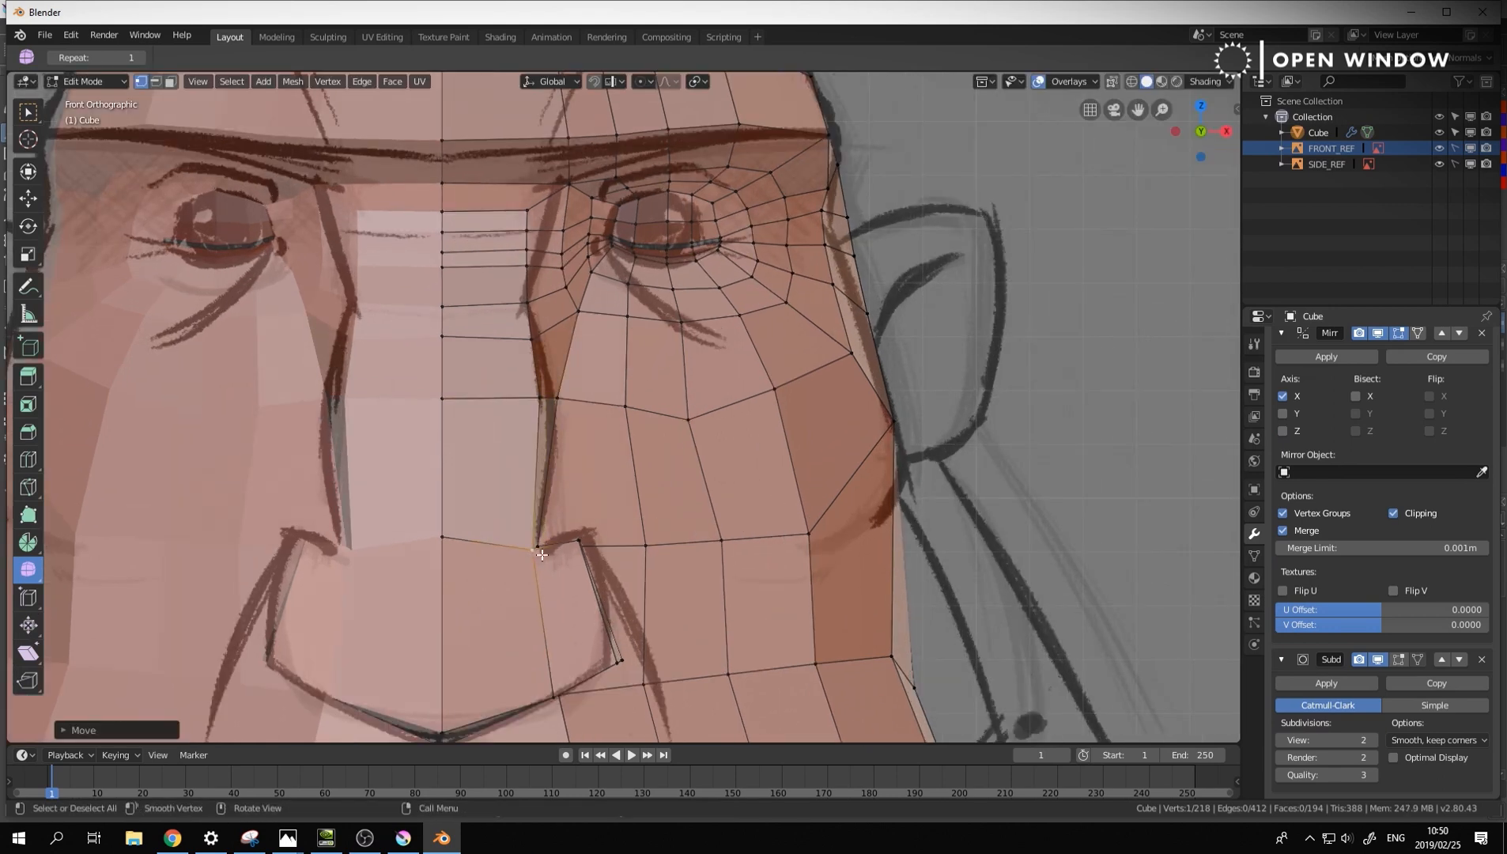
{"action": "left_click", "coordinate": [581, 545]}
{"action": "key", "text": "g"}
{"action": "left_click", "coordinate": [569, 559]}
{"action": "left_click", "coordinate": [580, 545]}
{"action": "key", "text": "g"}
{"action": "left_click", "coordinate": [601, 619]}
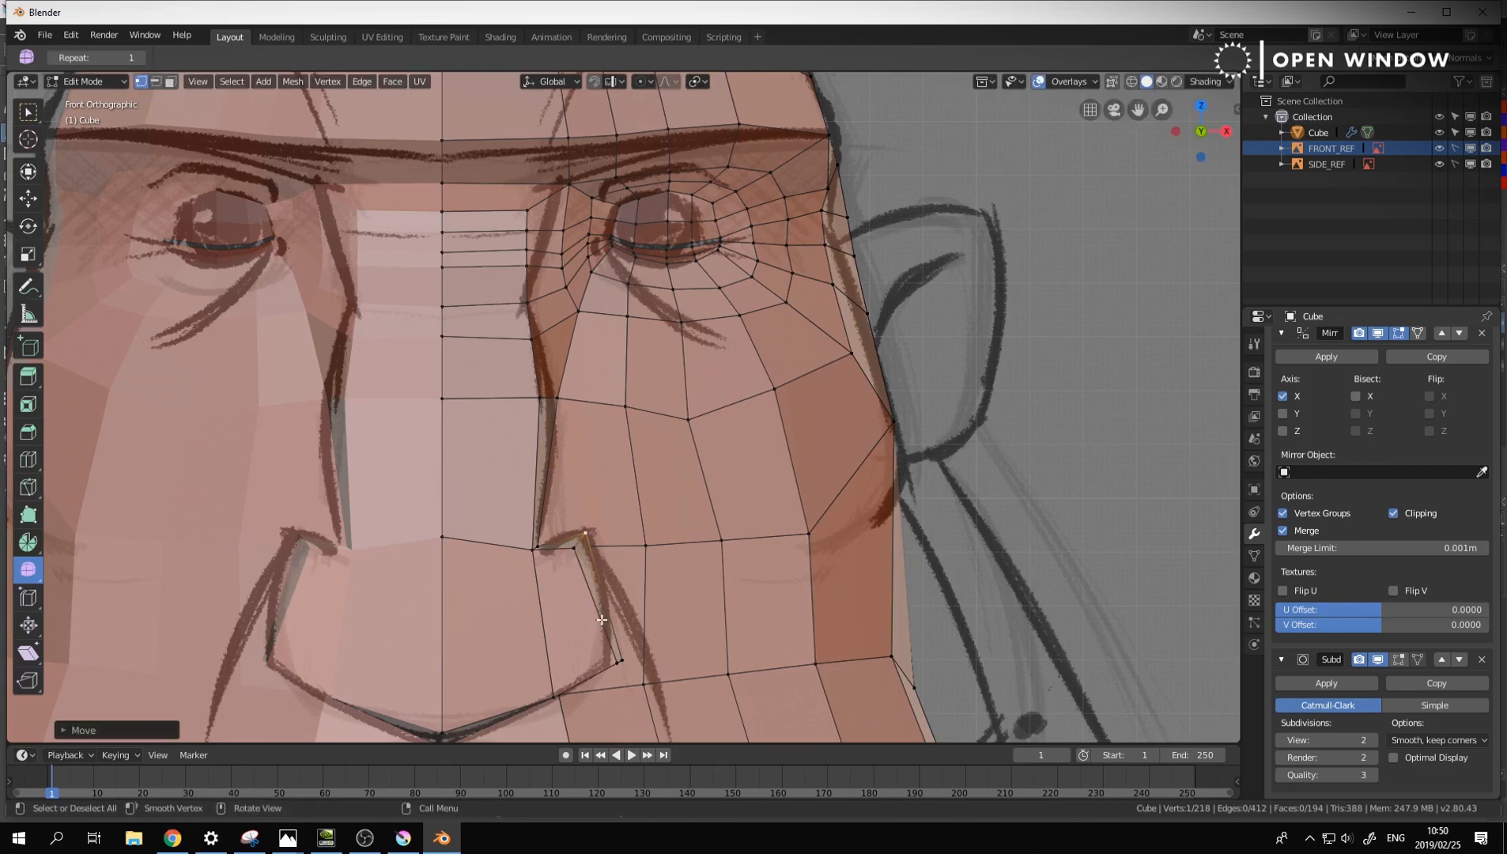
Align the nostril's lower outer corner with the reference and fine-tune the upper outer vertex and the nose-side corner vertex
{"action": "left_click", "coordinate": [616, 658]}
{"action": "key", "text": "g"}
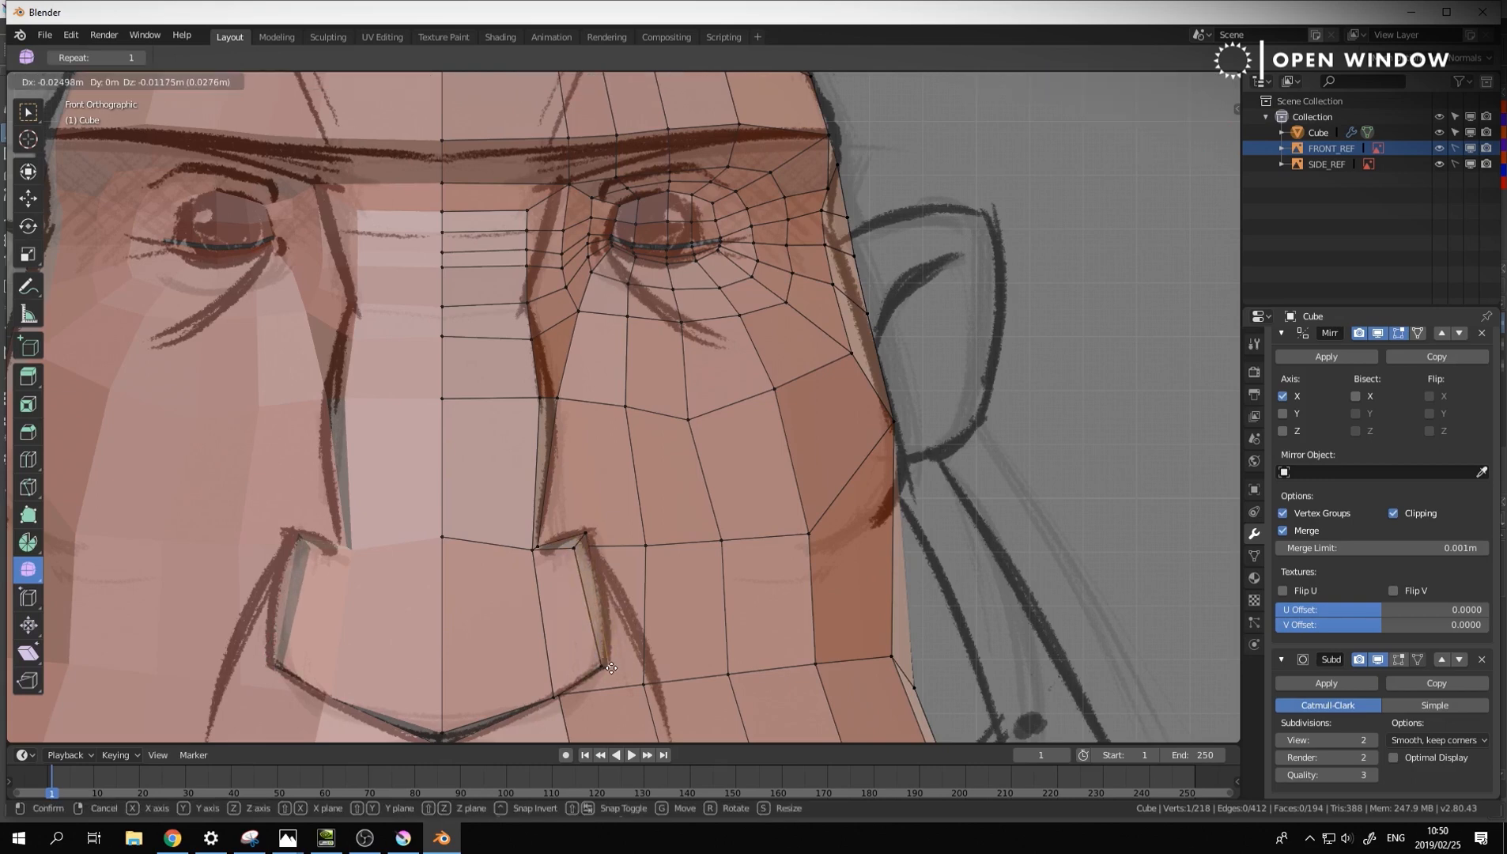
{"action": "left_click", "coordinate": [610, 663]}
{"action": "left_click", "coordinate": [585, 532]}
{"action": "key", "text": "g"}
{"action": "left_click", "coordinate": [590, 535]}
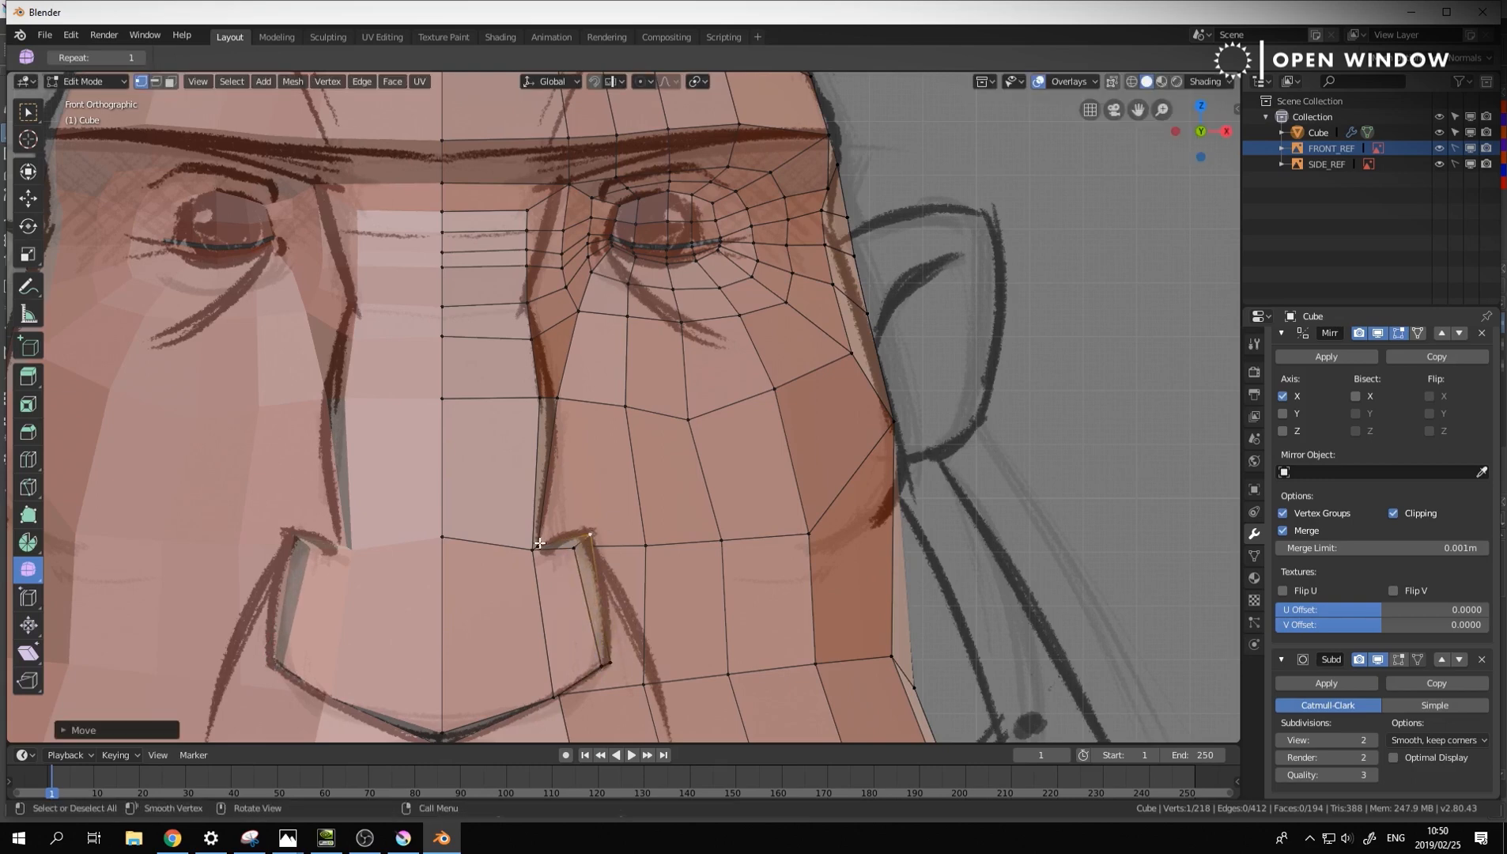
{"action": "left_click", "coordinate": [538, 545]}
{"action": "key", "text": "g"}
{"action": "left_click", "coordinate": [545, 537]}
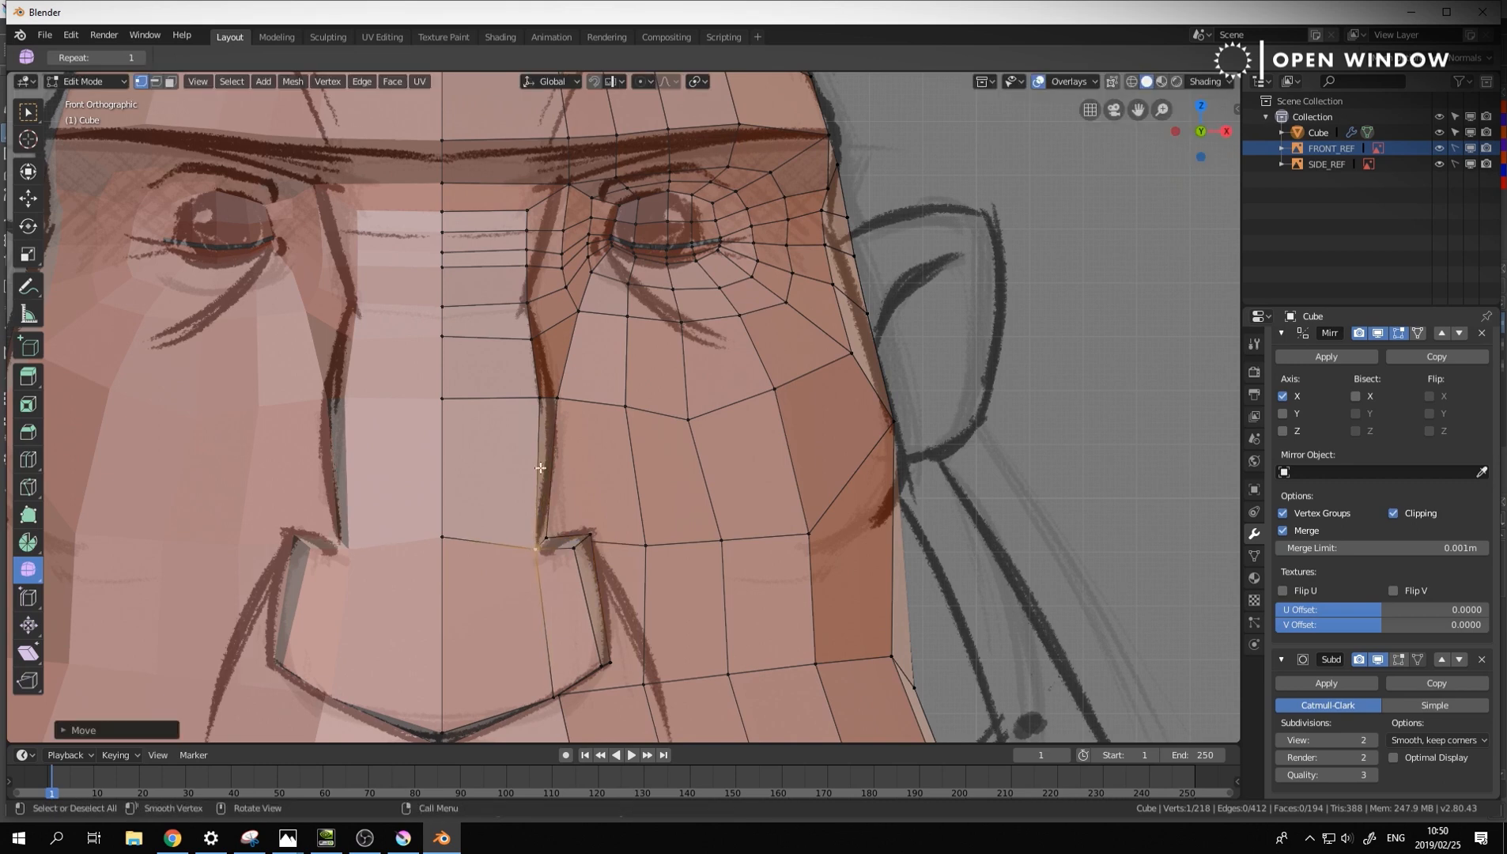
Move the six-vertex path along the side of the nose bridge toward the centre, along with the vertex below it
{"action": "left_click", "coordinate": [533, 339], "text": "alt"}
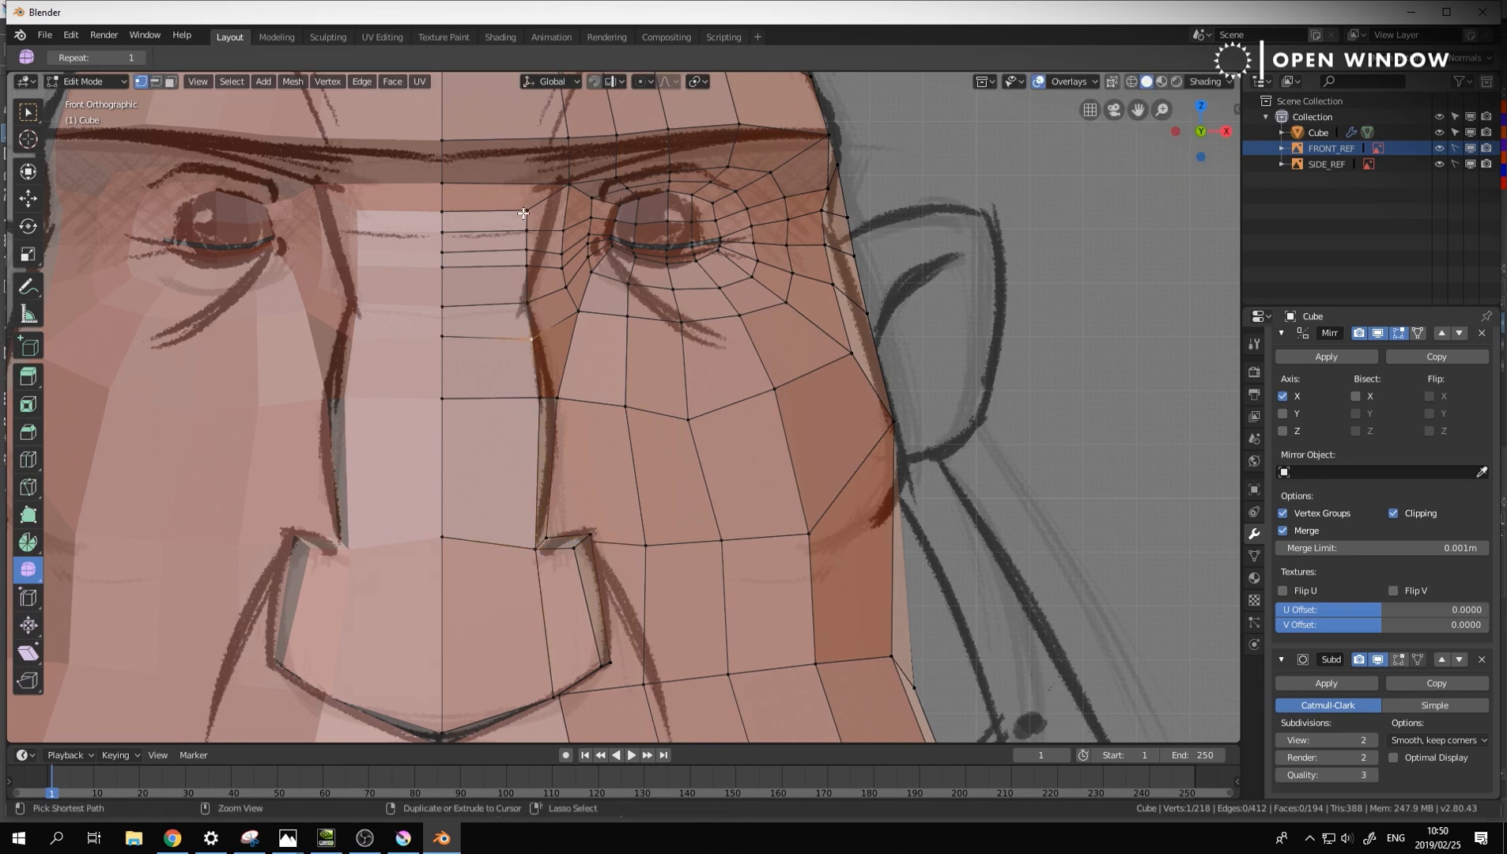
{"action": "key", "text": "g"}
{"action": "key", "text": "g"}
{"action": "left_click", "coordinate": [539, 383]}
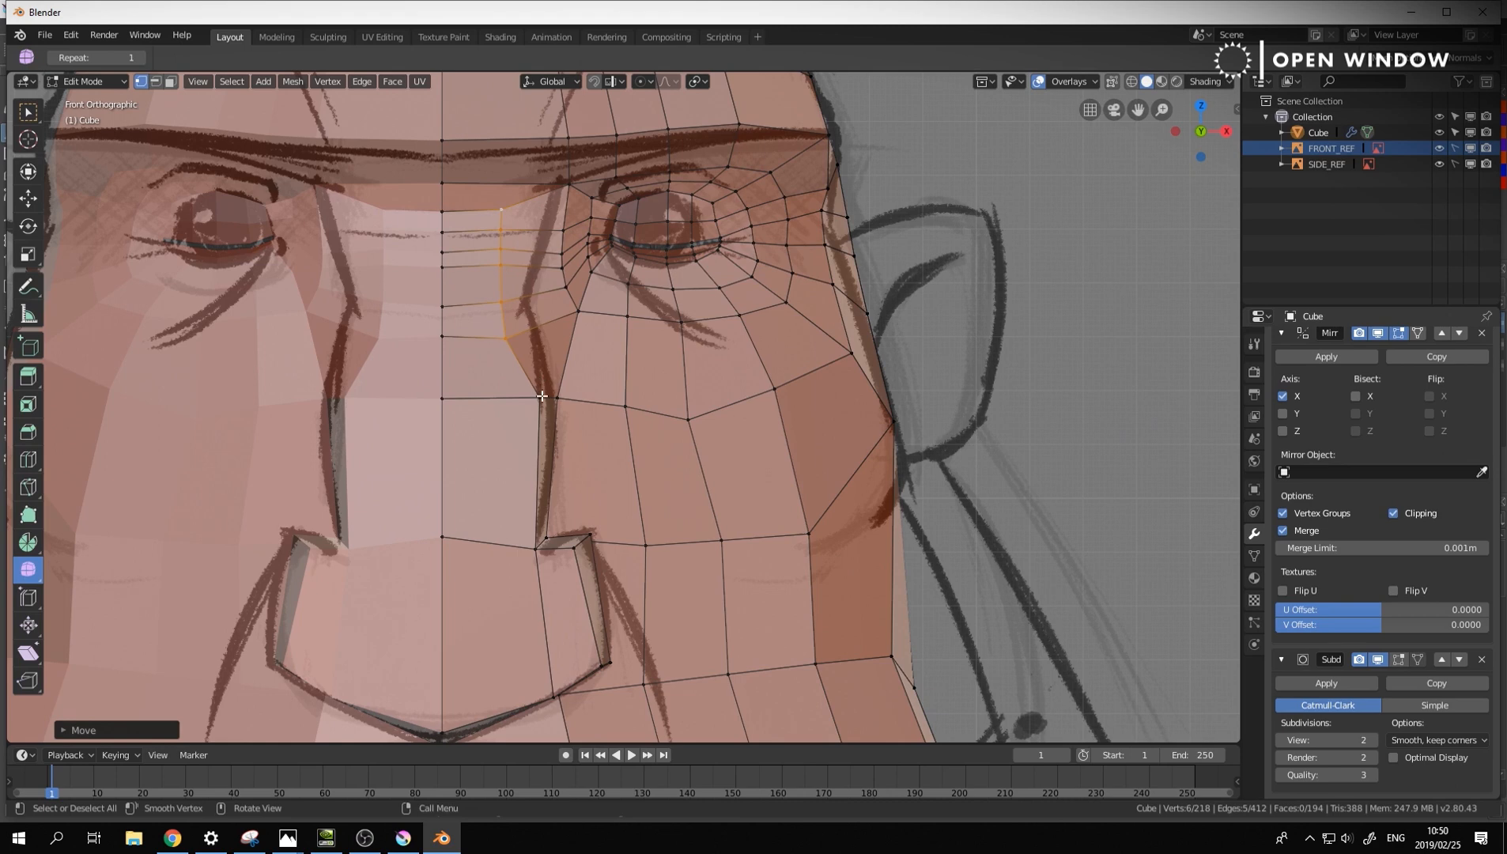
{"action": "left_click", "coordinate": [541, 396]}
{"action": "key", "text": "g"}
{"action": "left_click", "coordinate": [514, 397]}
Reselect the six-vertex path along the side of the nose bridge and move it up and slightly outward
{"action": "left_click", "coordinate": [571, 185]}
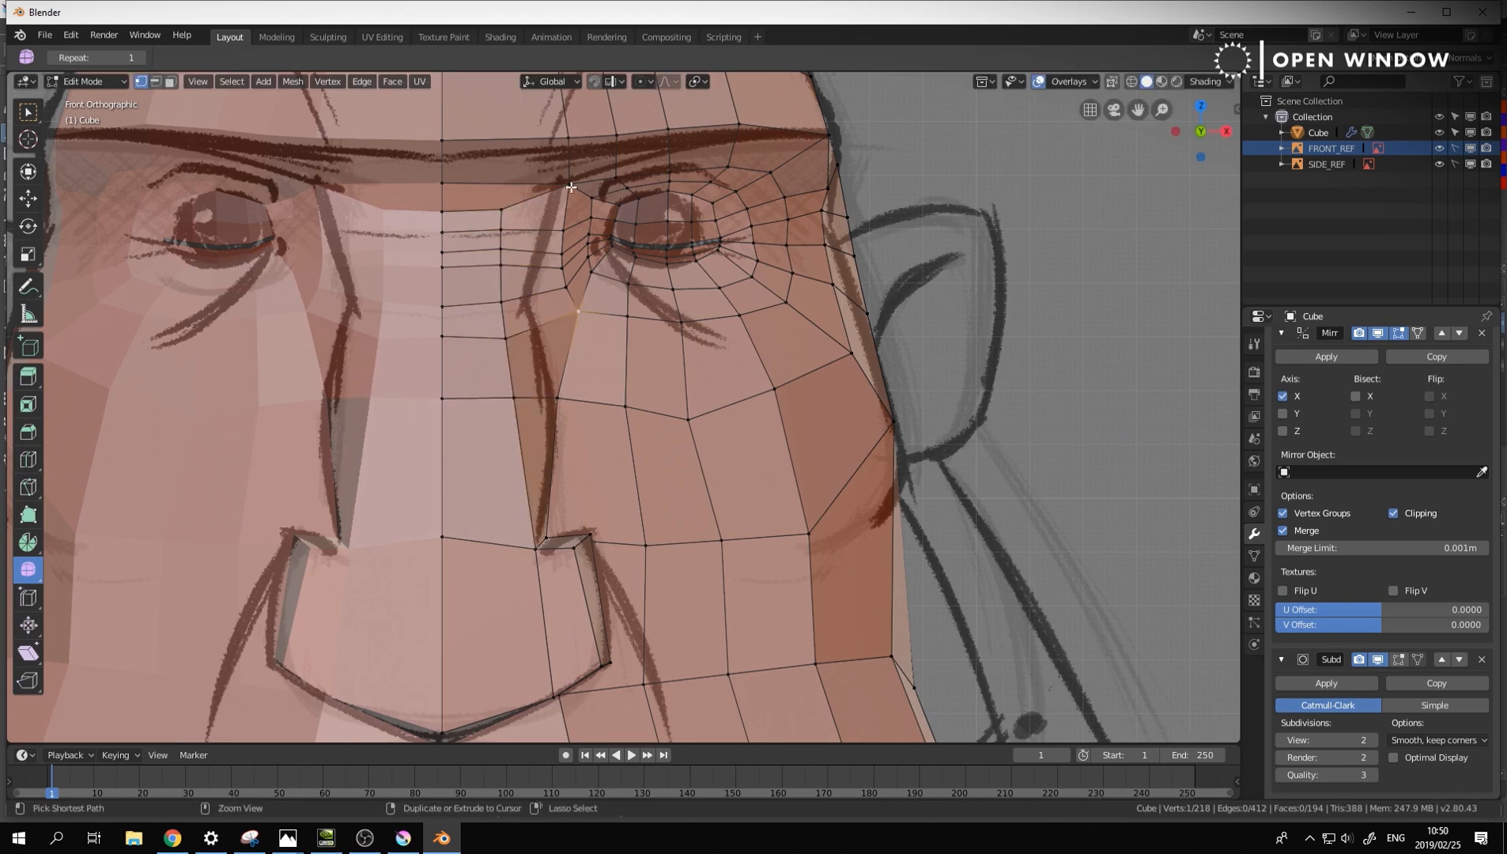
{"action": "middle_click_drag", "start_coordinate": [589, 314], "coordinate": [551, 314]}
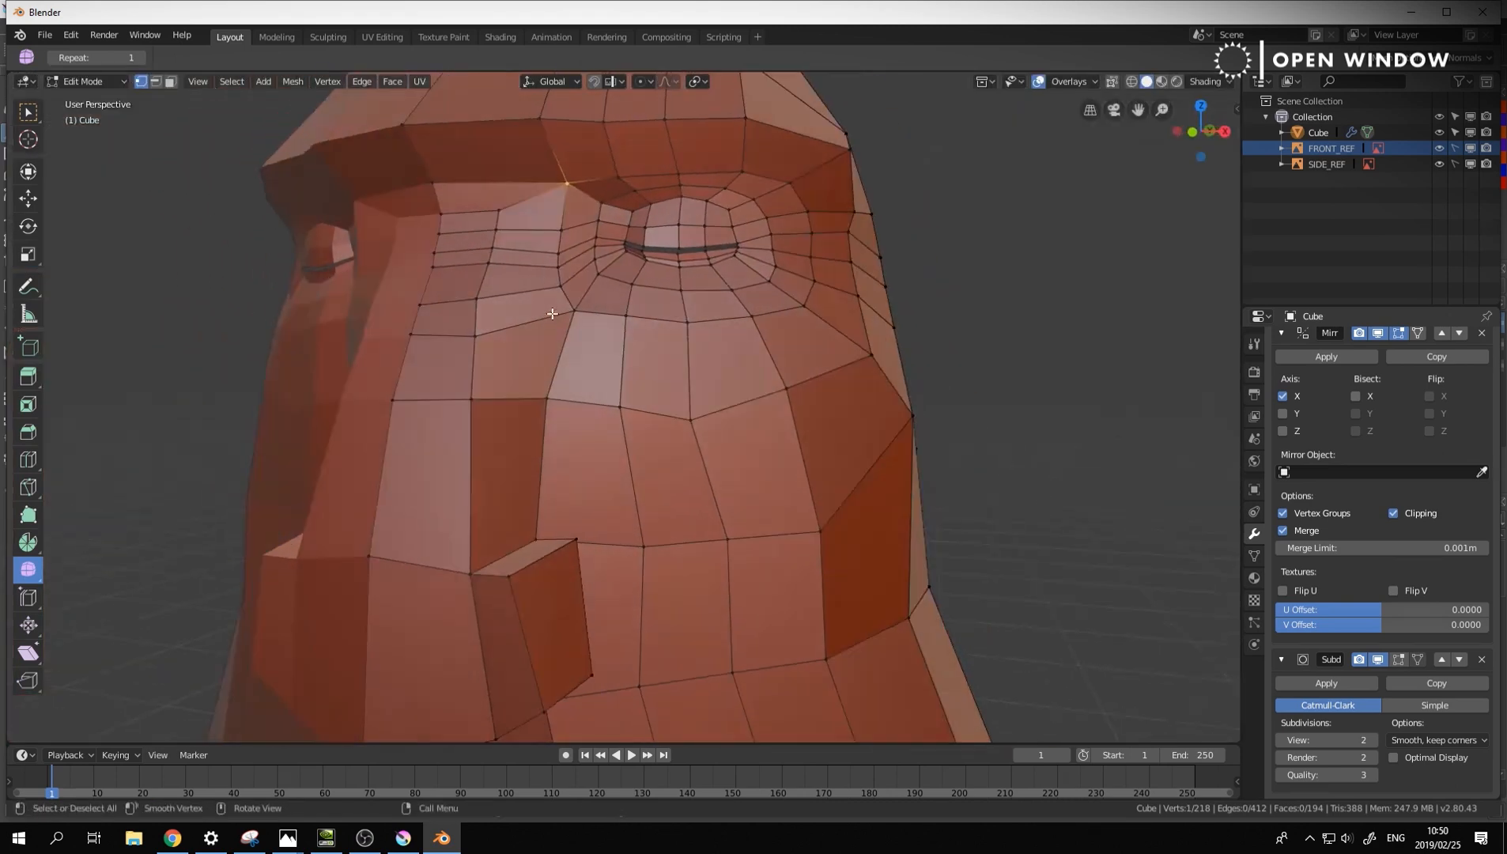
{"action": "key", "text": "KP_1"}
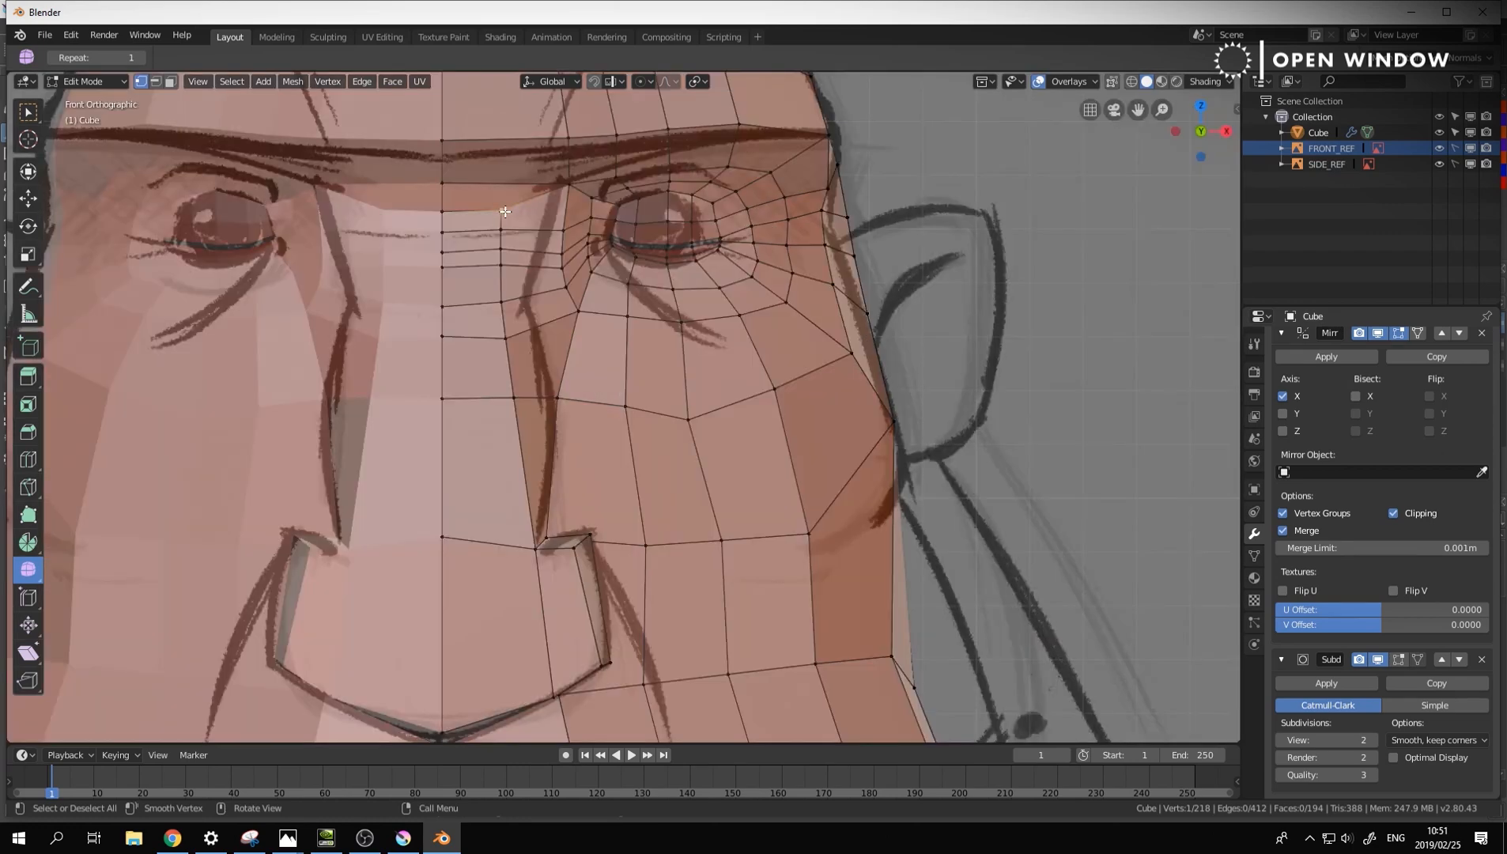
{"action": "left_click", "coordinate": [503, 326], "text": "alt"}
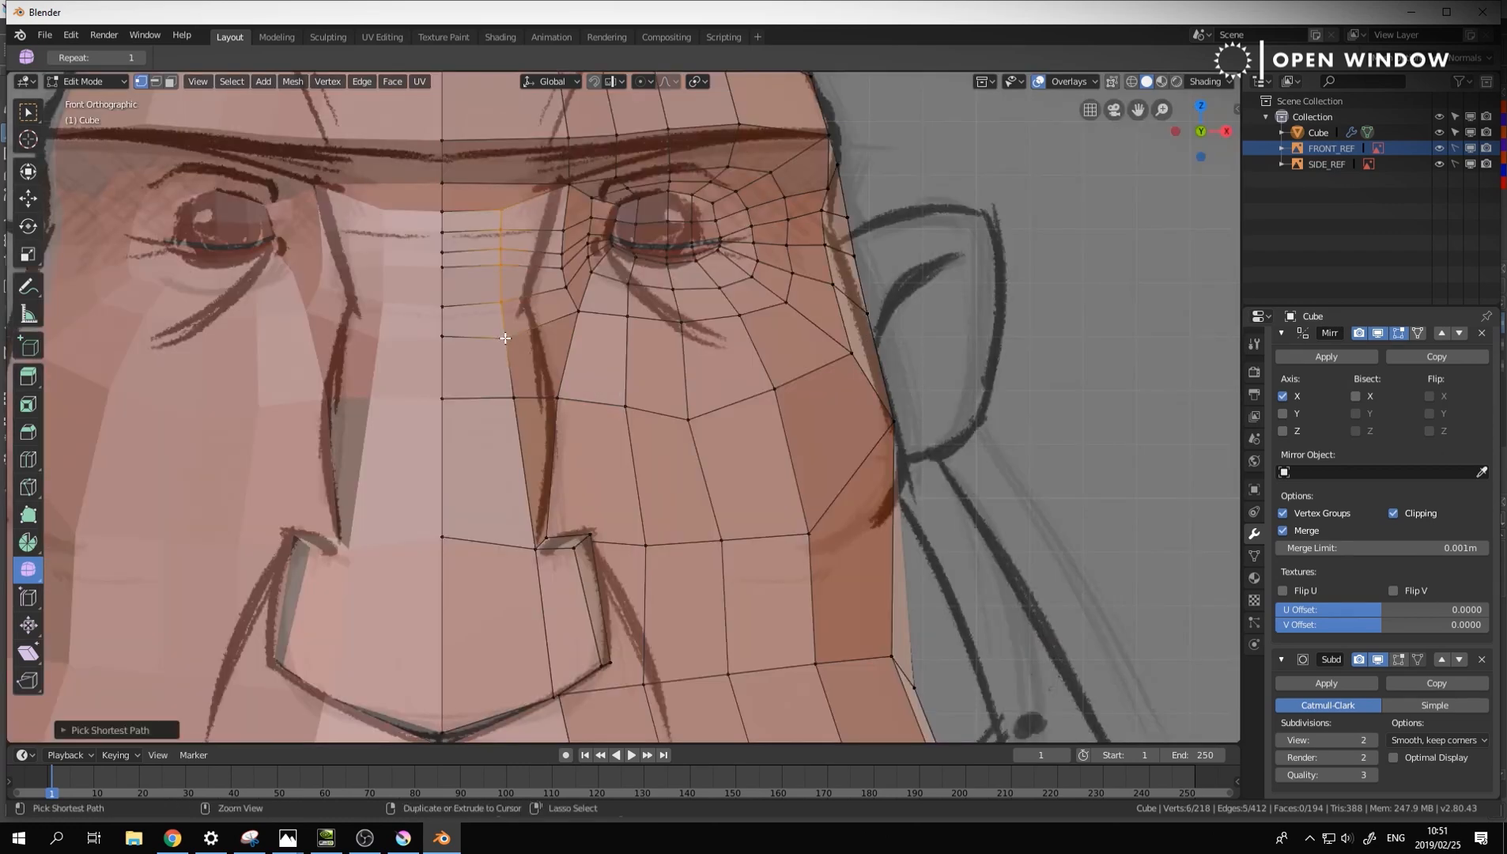
{"action": "key", "text": "g"}
{"action": "left_click", "coordinate": [522, 329]}
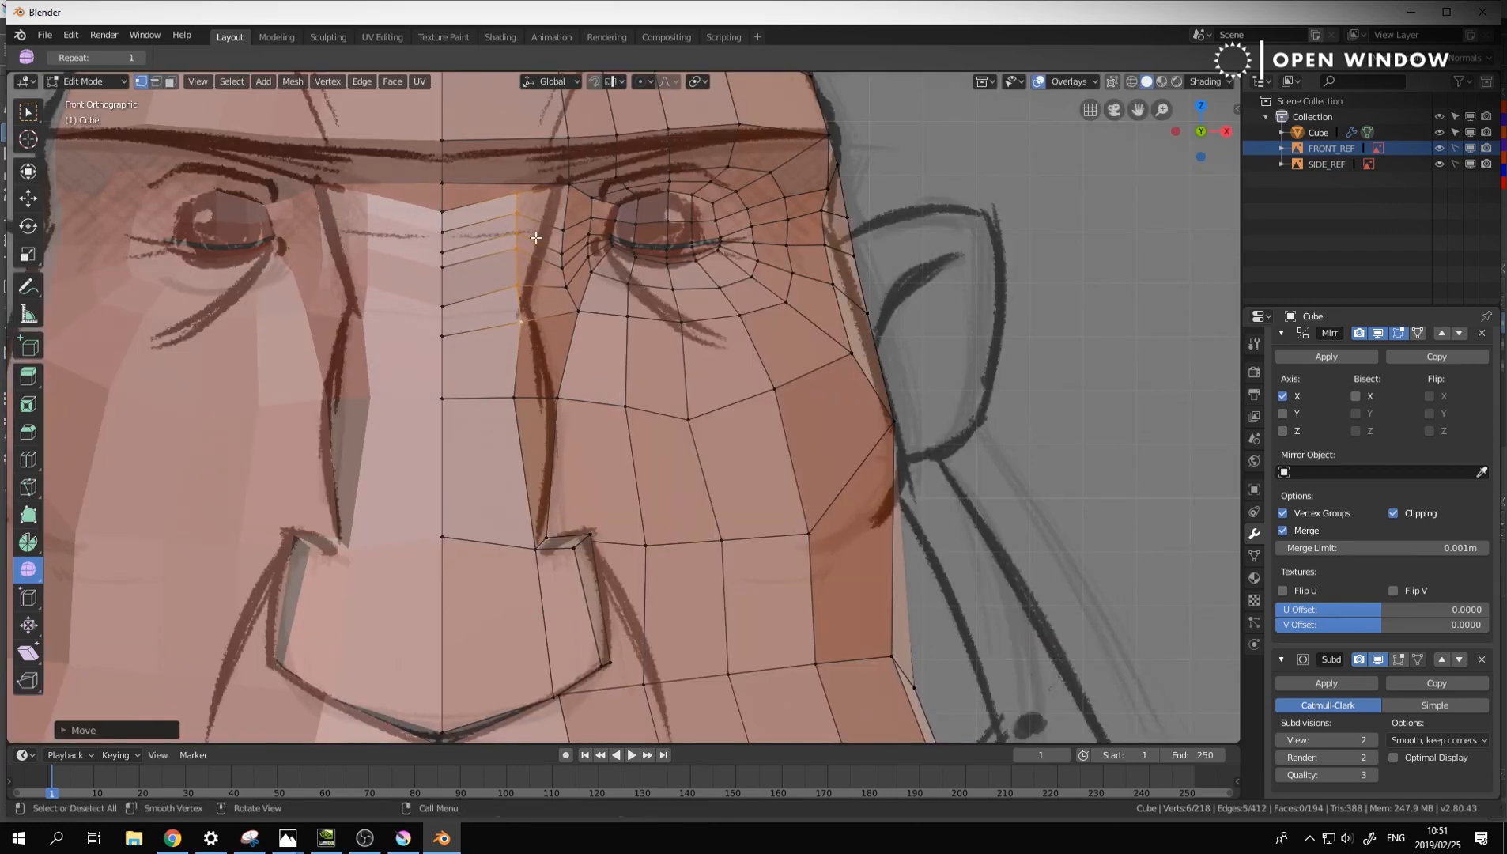
Adjust the upper nose bridge vertices below the brow, using the Grab brush in Sculpt Mode before returning to Edit Mode
{"action": "left_click", "coordinate": [538, 195]}
{"action": "middle_click_drag", "start_coordinate": [611, 285], "coordinate": [621, 332], "text": "shift"}
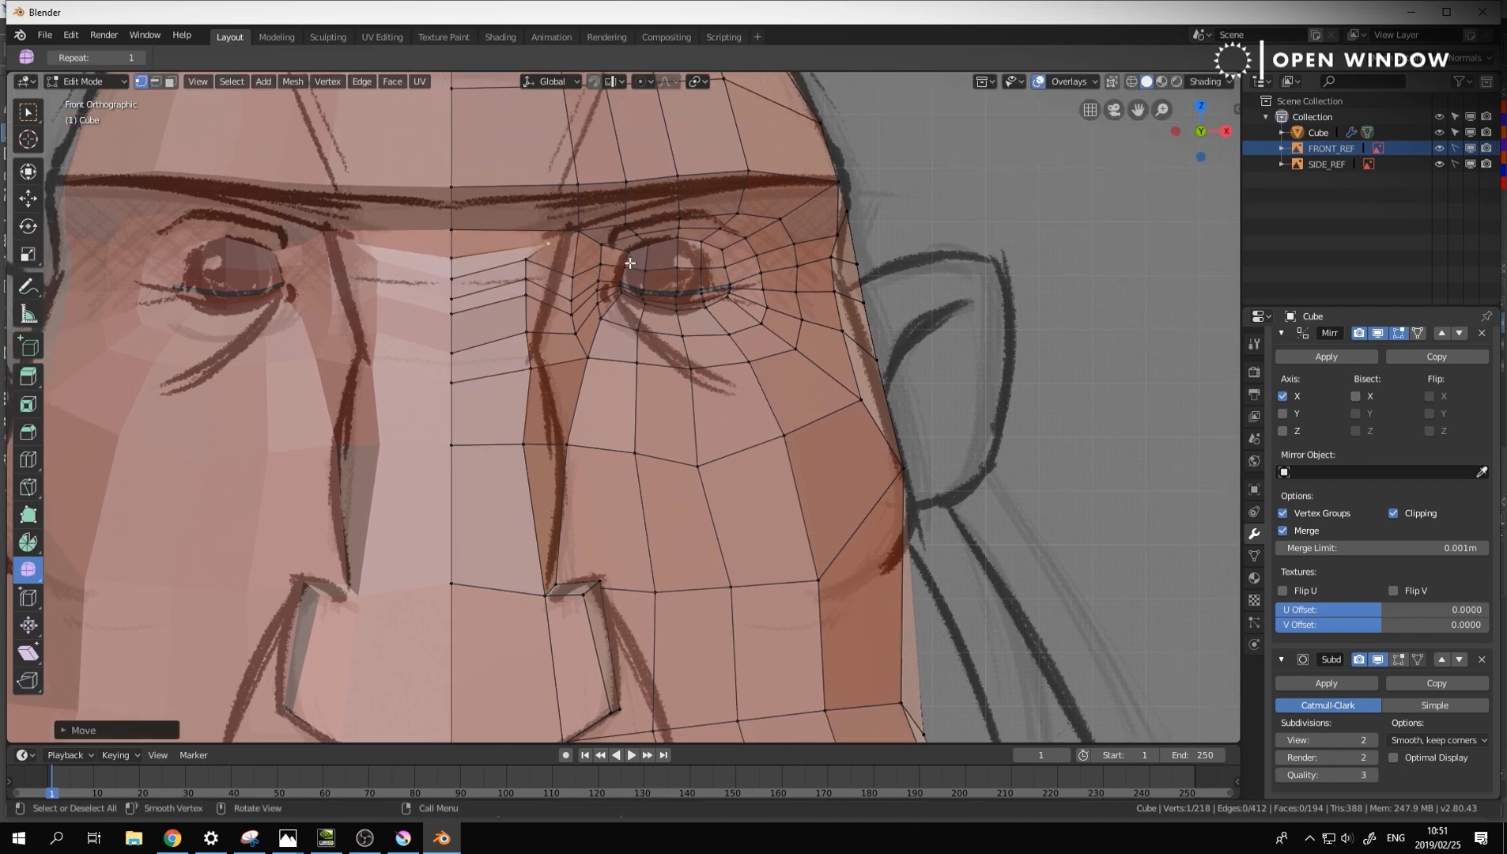
{"action": "key", "text": "ctrl+Tab"}
{"action": "left_click", "coordinate": [624, 419]}
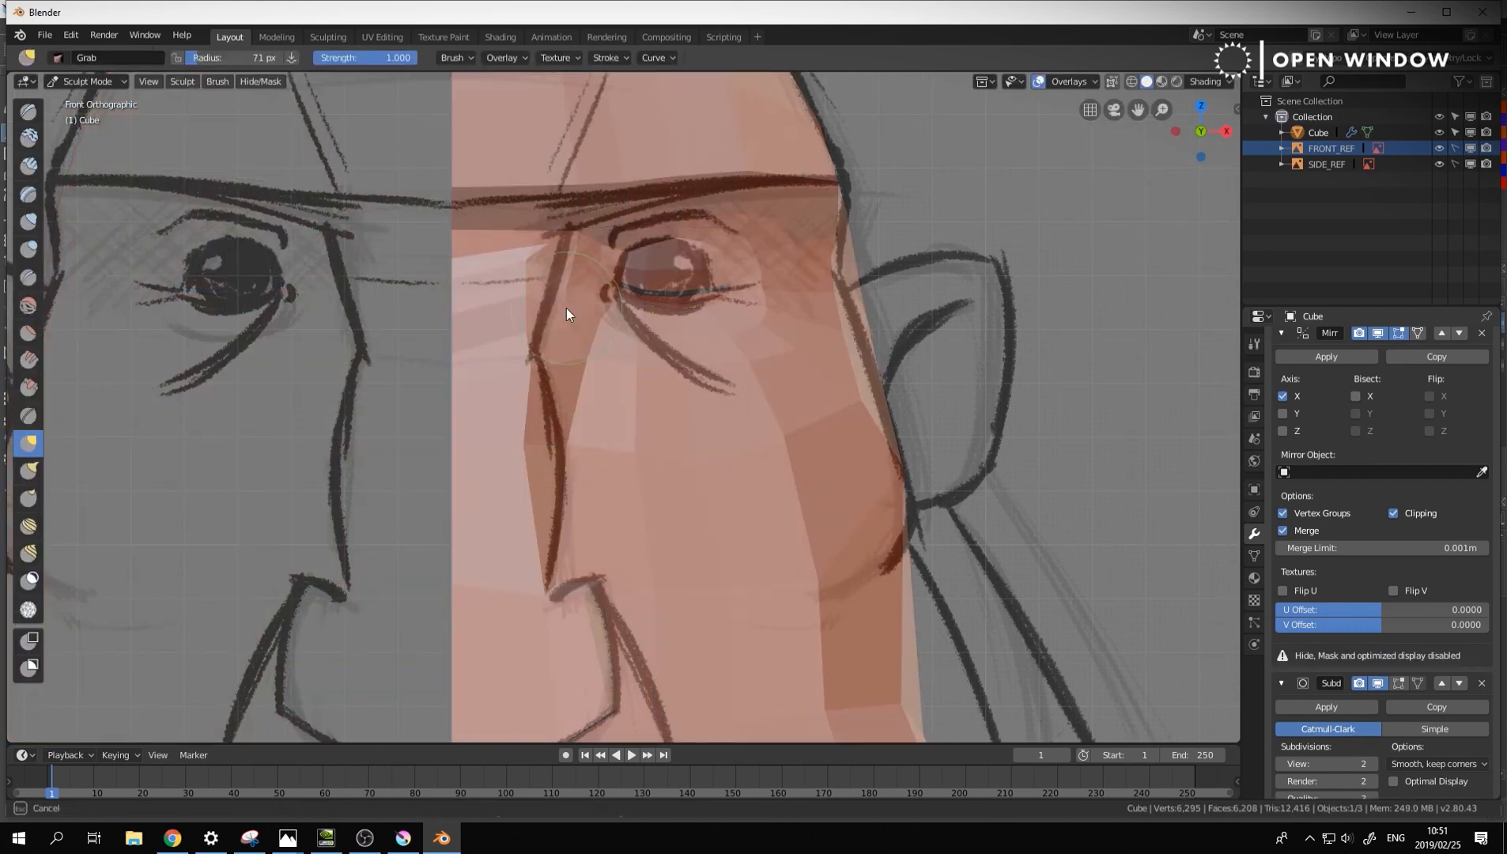
{"action": "key", "text": "Tab"}
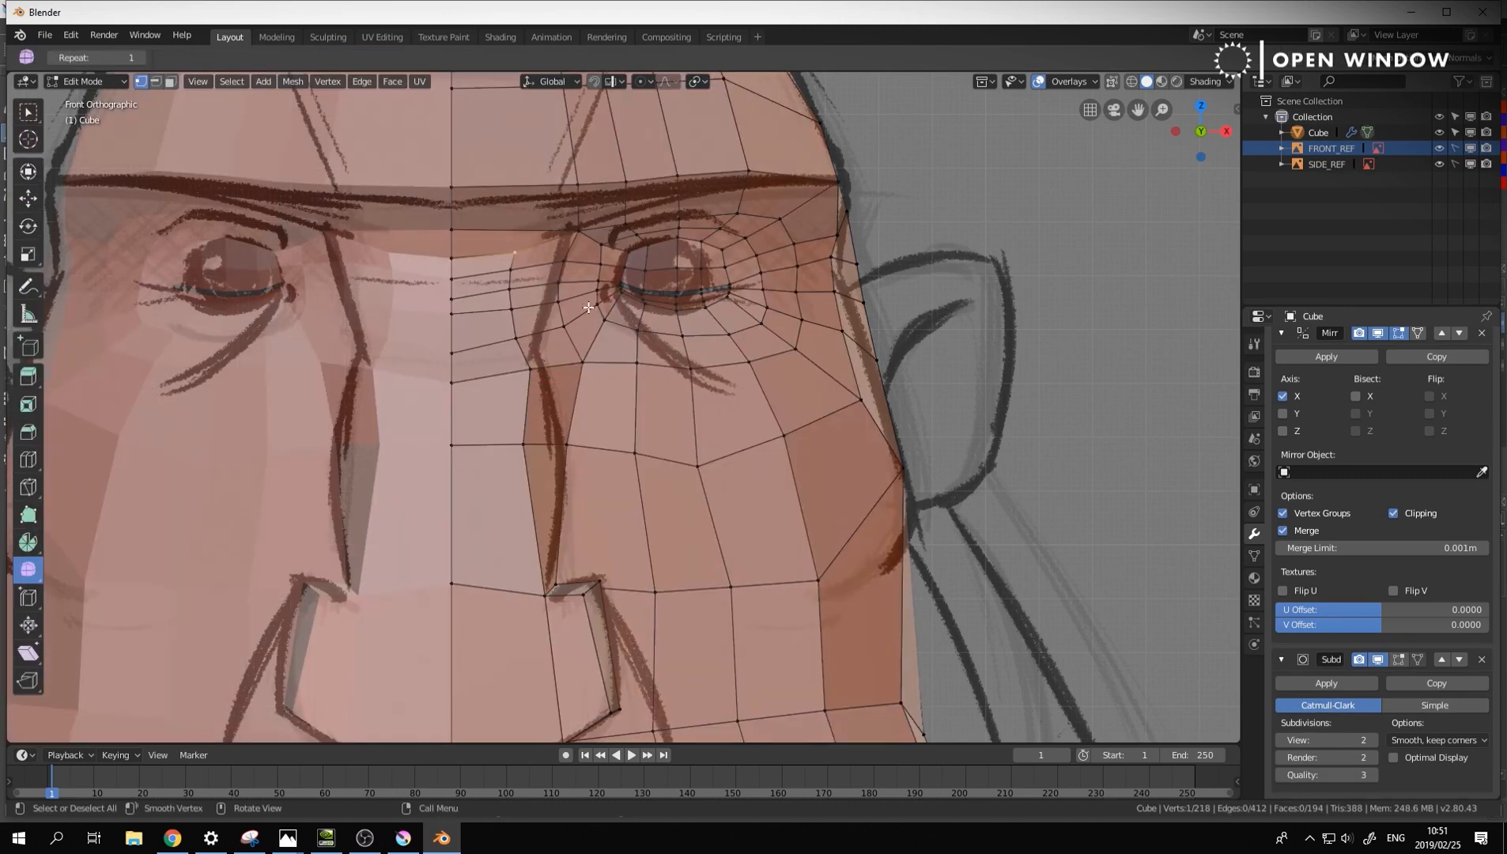
Reposition the vertices between the nose bridge and the inner eye corner to space the edge loops more evenly
{"action": "left_click", "coordinate": [606, 248]}
{"action": "key", "text": "g"}
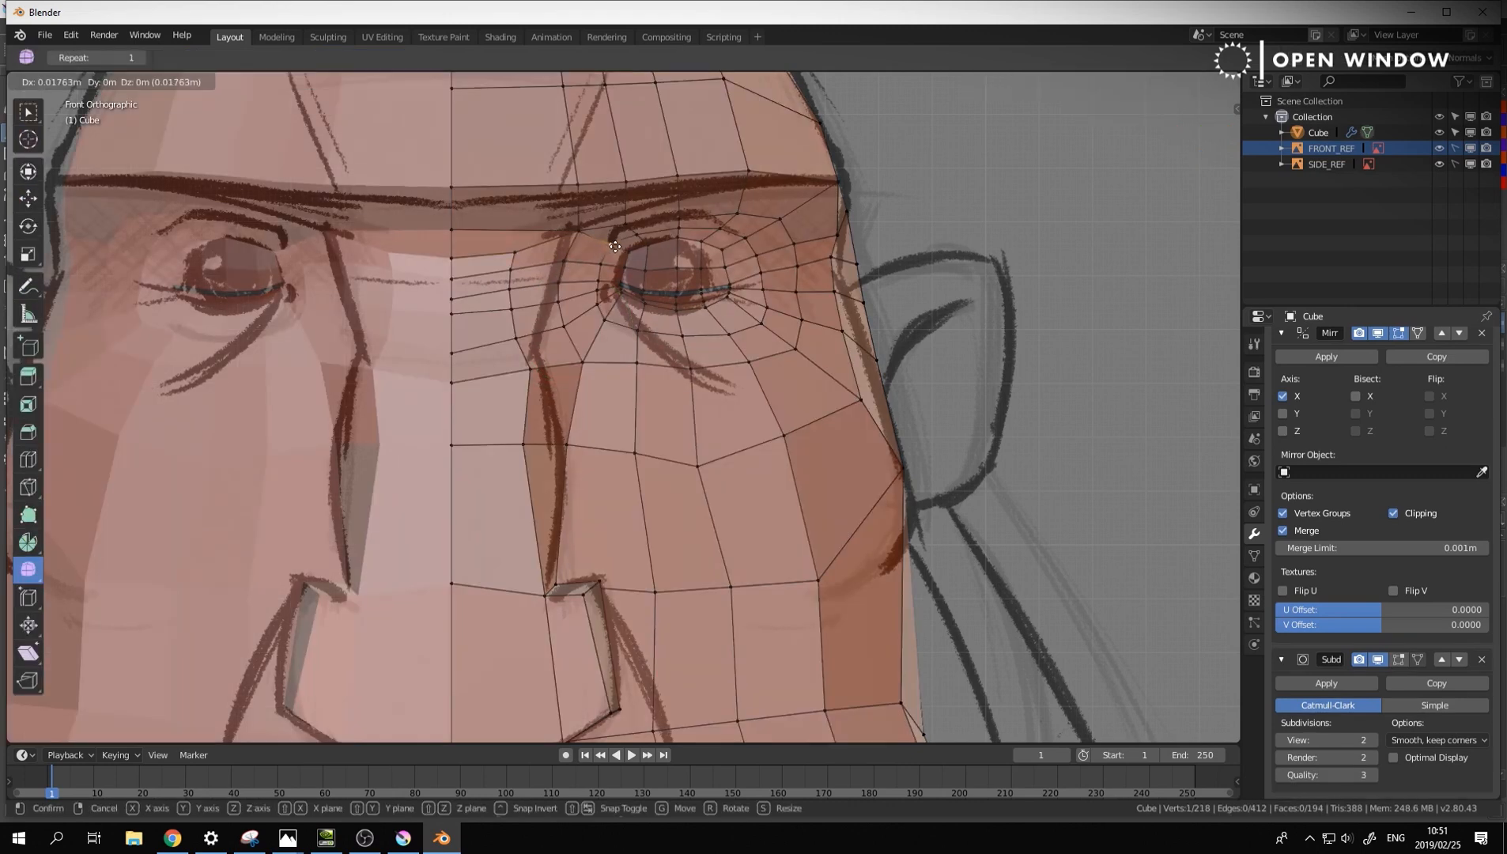
{"action": "left_click", "coordinate": [614, 248]}
{"action": "left_click", "coordinate": [600, 267]}
{"action": "key", "text": "g"}
{"action": "left_click", "coordinate": [597, 272]}
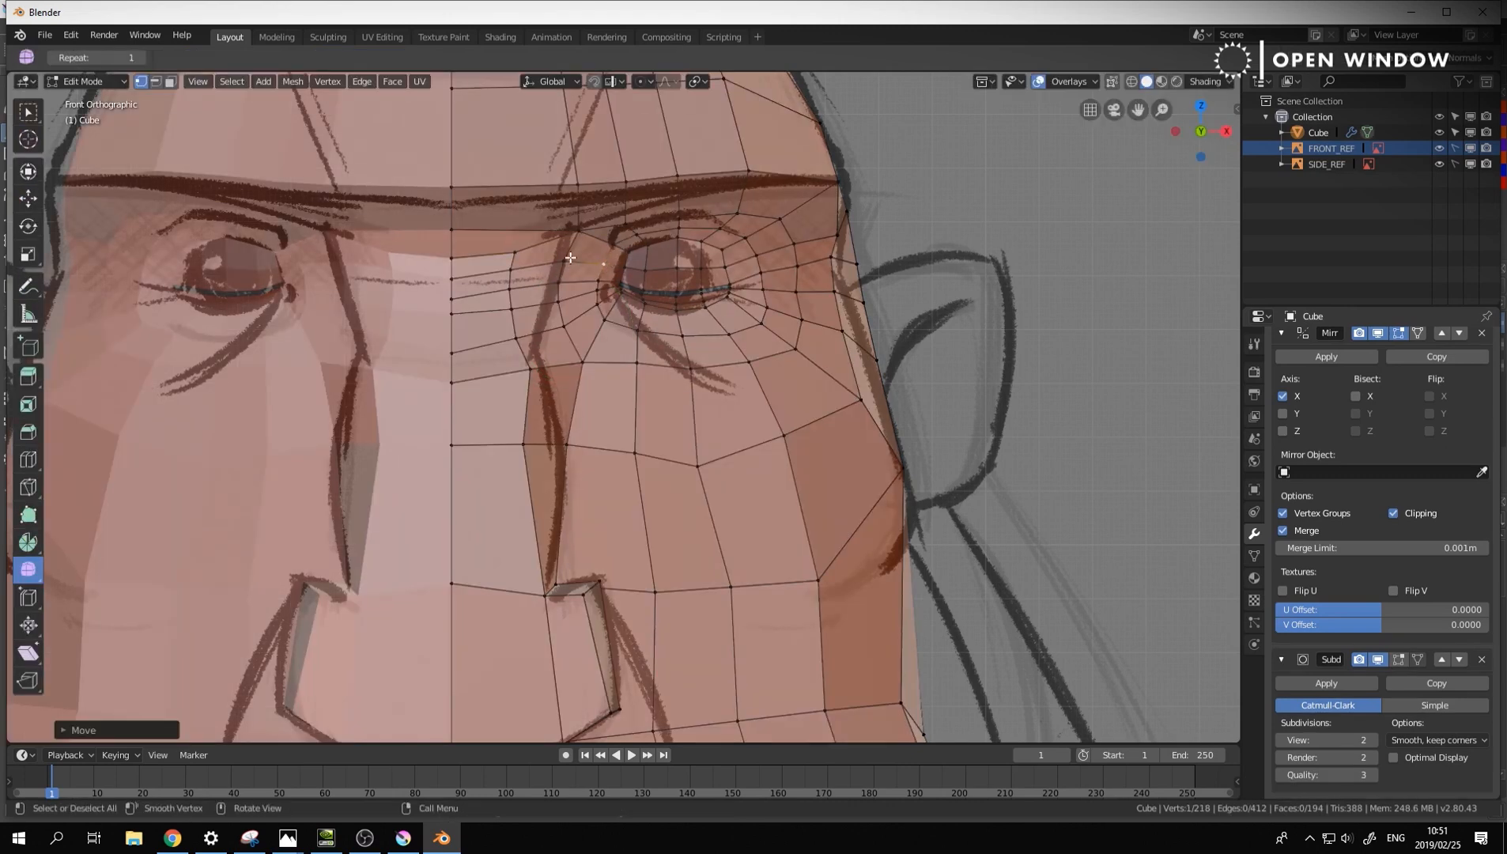
{"action": "left_click", "coordinate": [583, 317], "text": "alt"}
{"action": "left_click", "coordinate": [637, 233]}
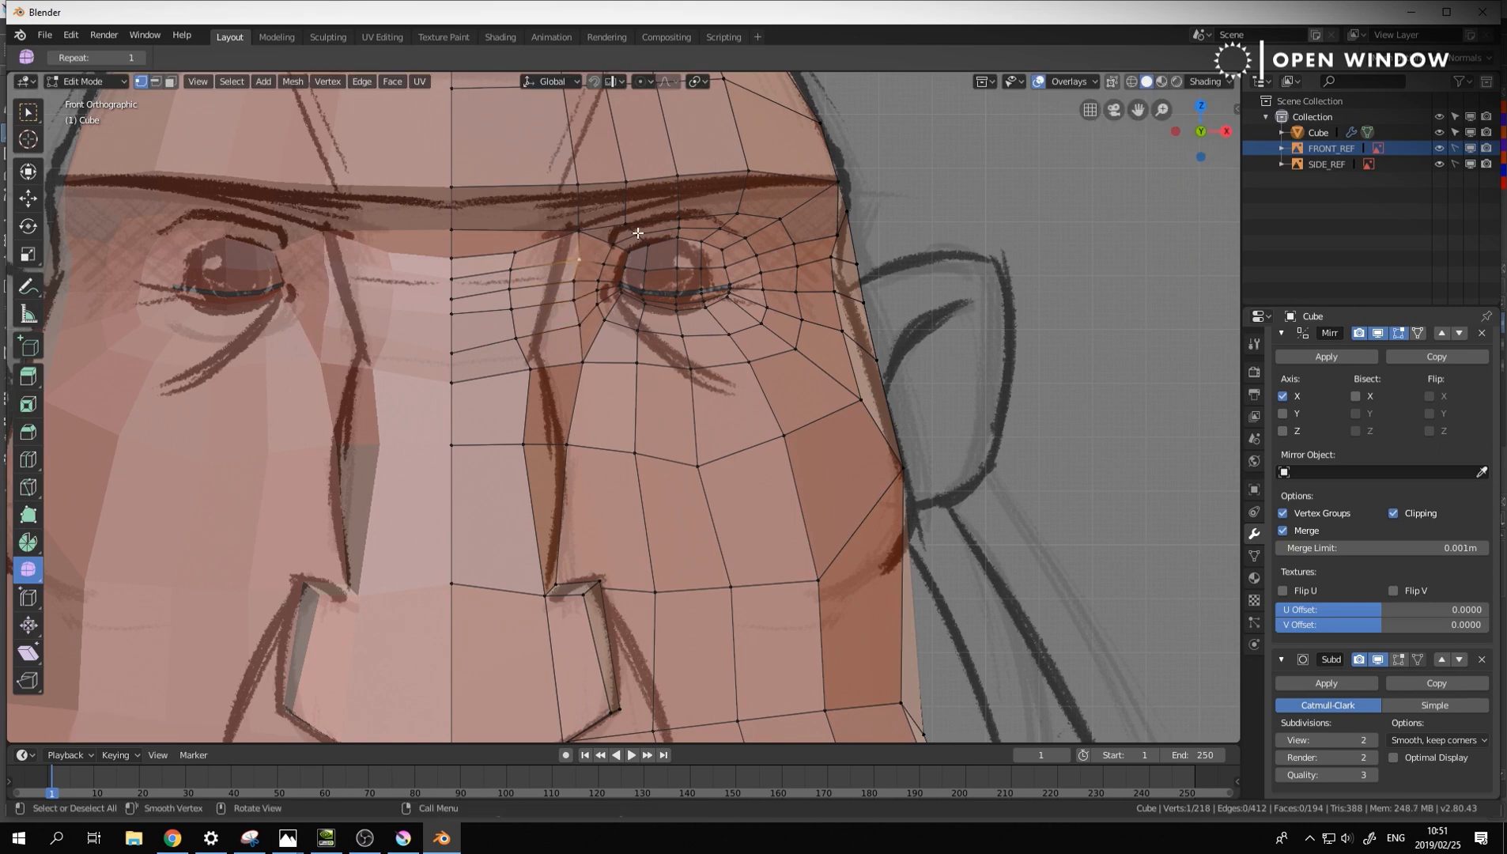
Nudge the vertex path beside the inner eye corner upward and move the vertex above it toward the brow's inner end
{"action": "left_click", "coordinate": [580, 324], "text": "ctrl"}
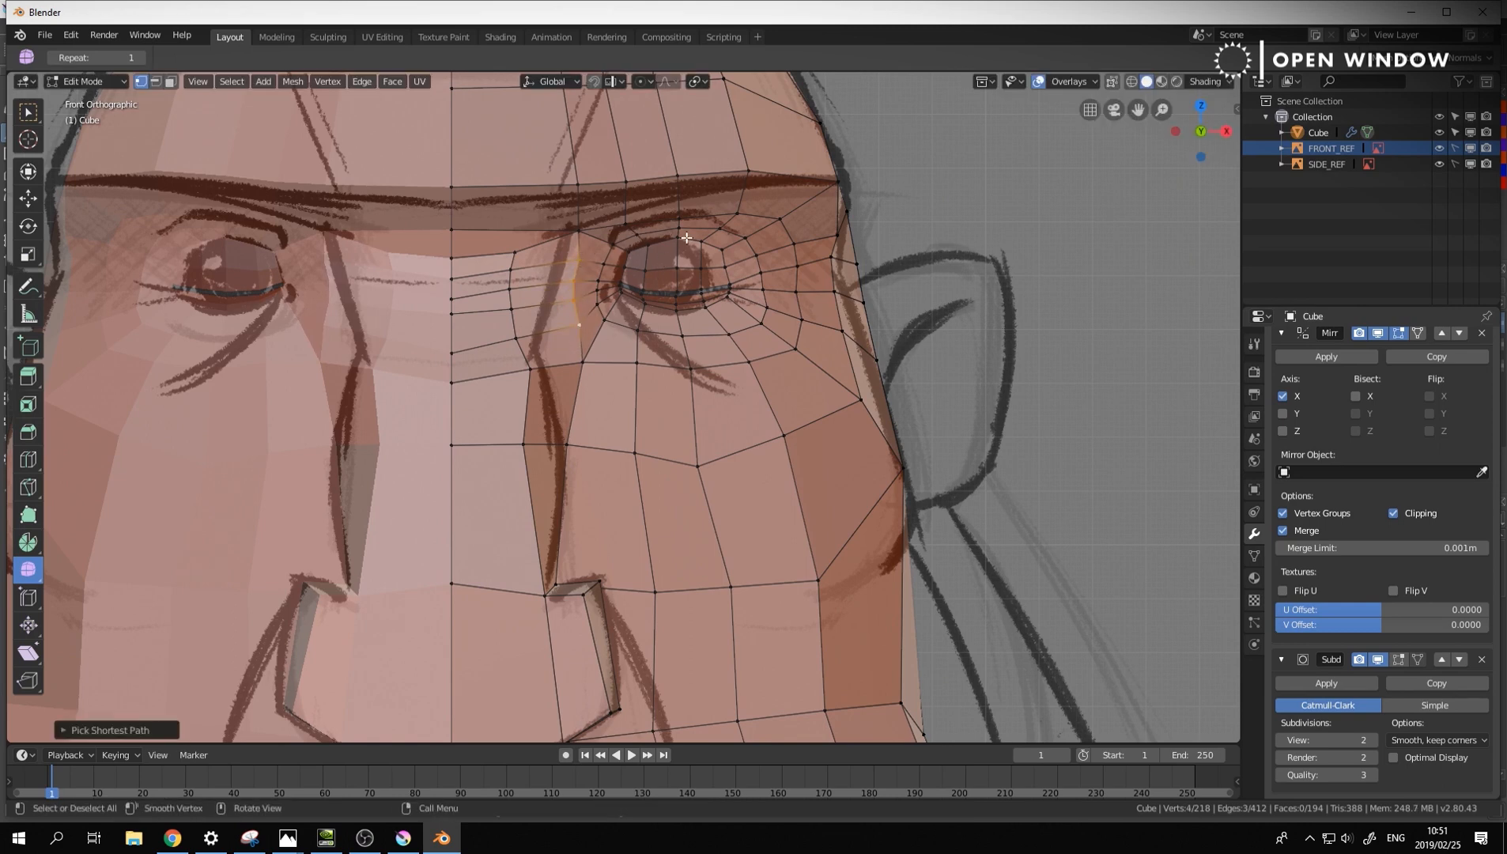
{"action": "key", "text": "g"}
{"action": "left_click", "coordinate": [707, 229]}
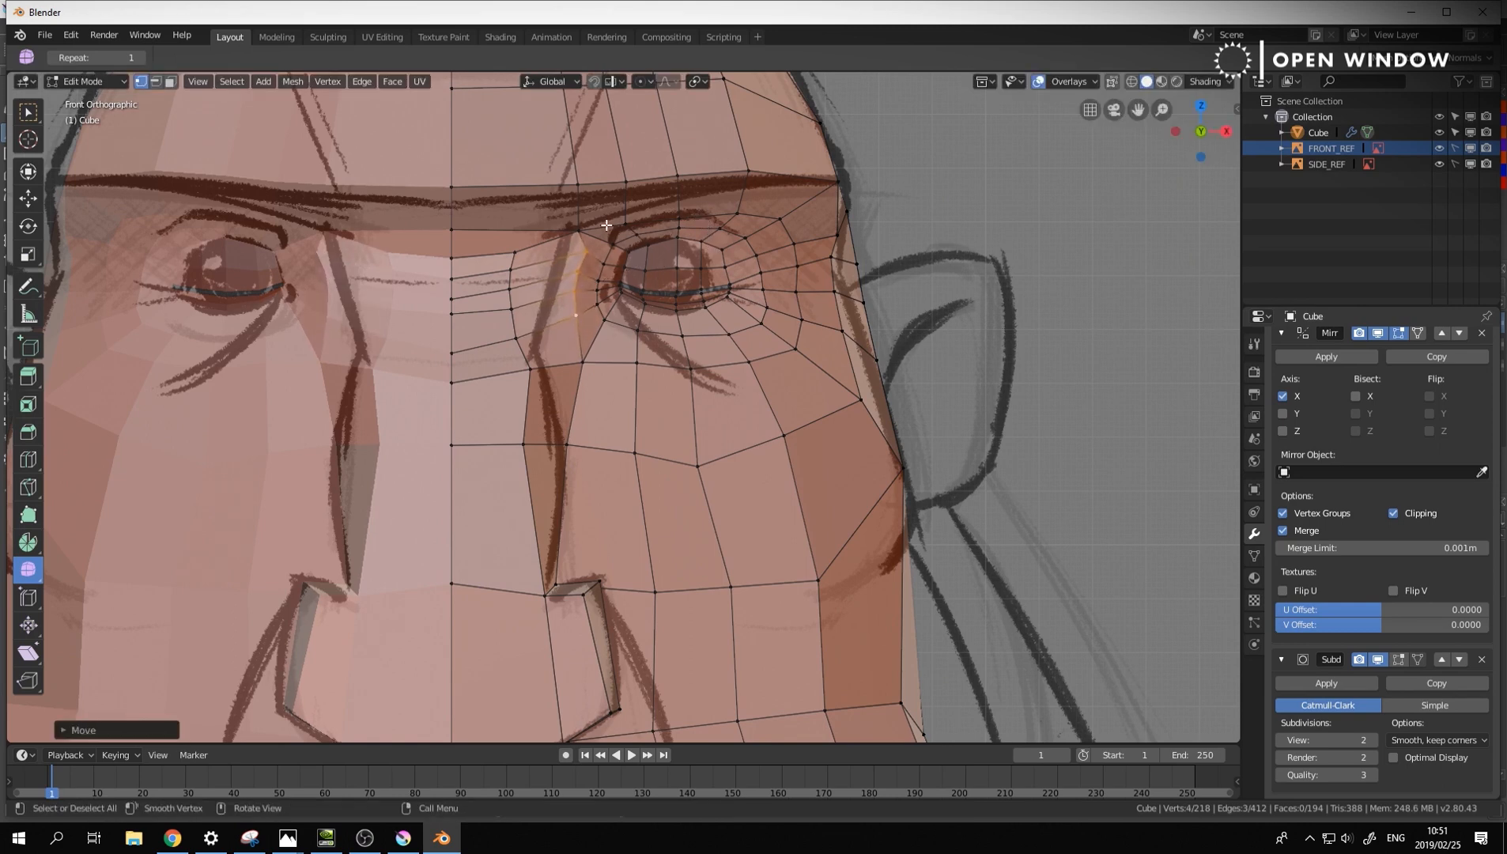
{"action": "left_click", "coordinate": [579, 232]}
{"action": "key", "text": "g"}
{"action": "left_click", "coordinate": [630, 224]}
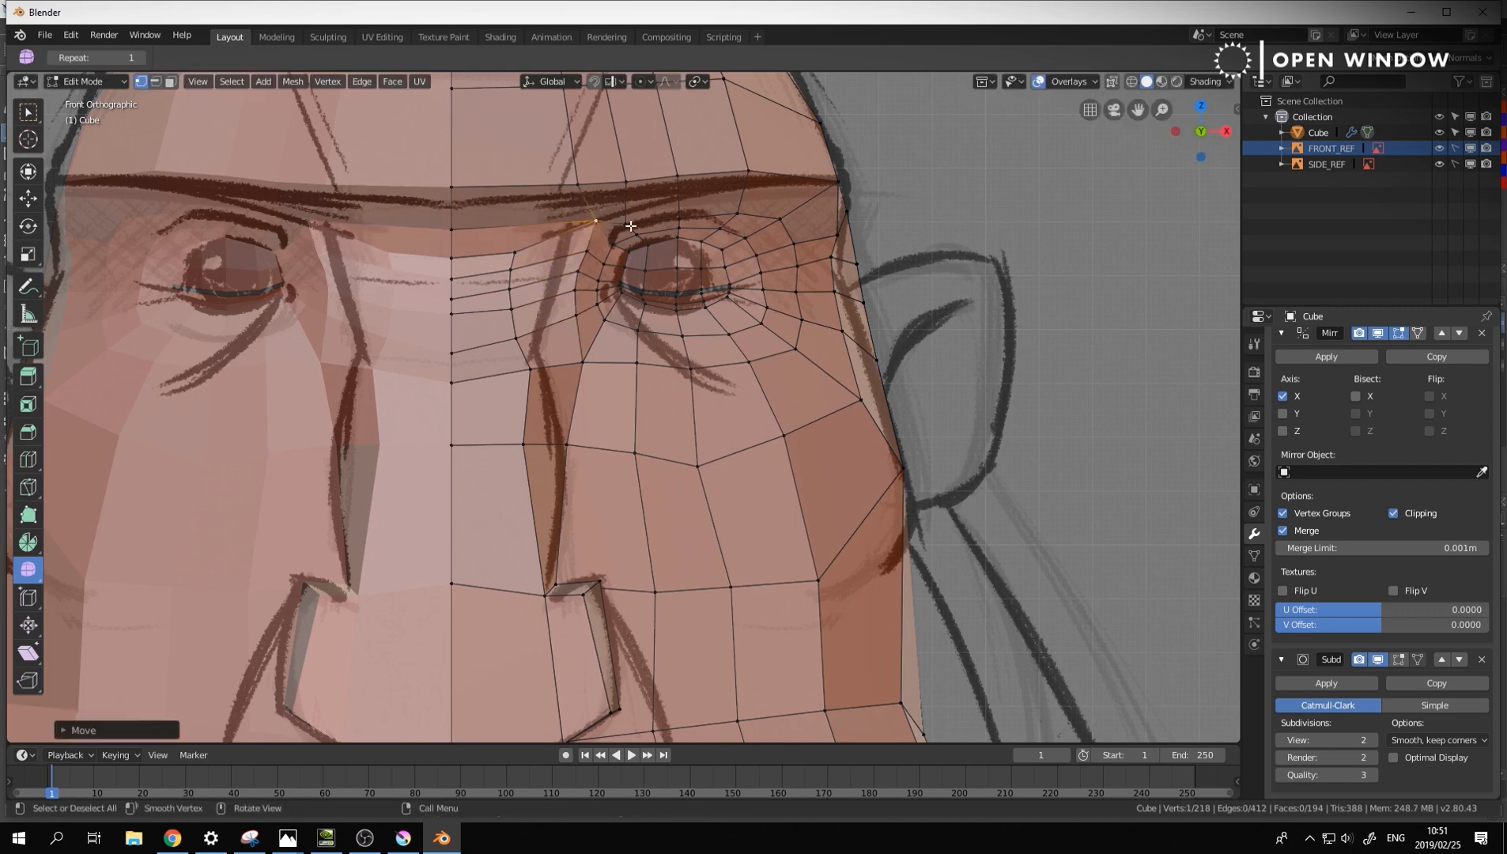
Raise the vertices above the eye so the upper edge of the eye socket follows the sketched brow line
{"action": "key", "text": "g"}
{"action": "left_click", "coordinate": [634, 206]}
{"action": "key", "text": "g"}
{"action": "left_click", "coordinate": [716, 203]}
{"action": "key", "text": "g"}
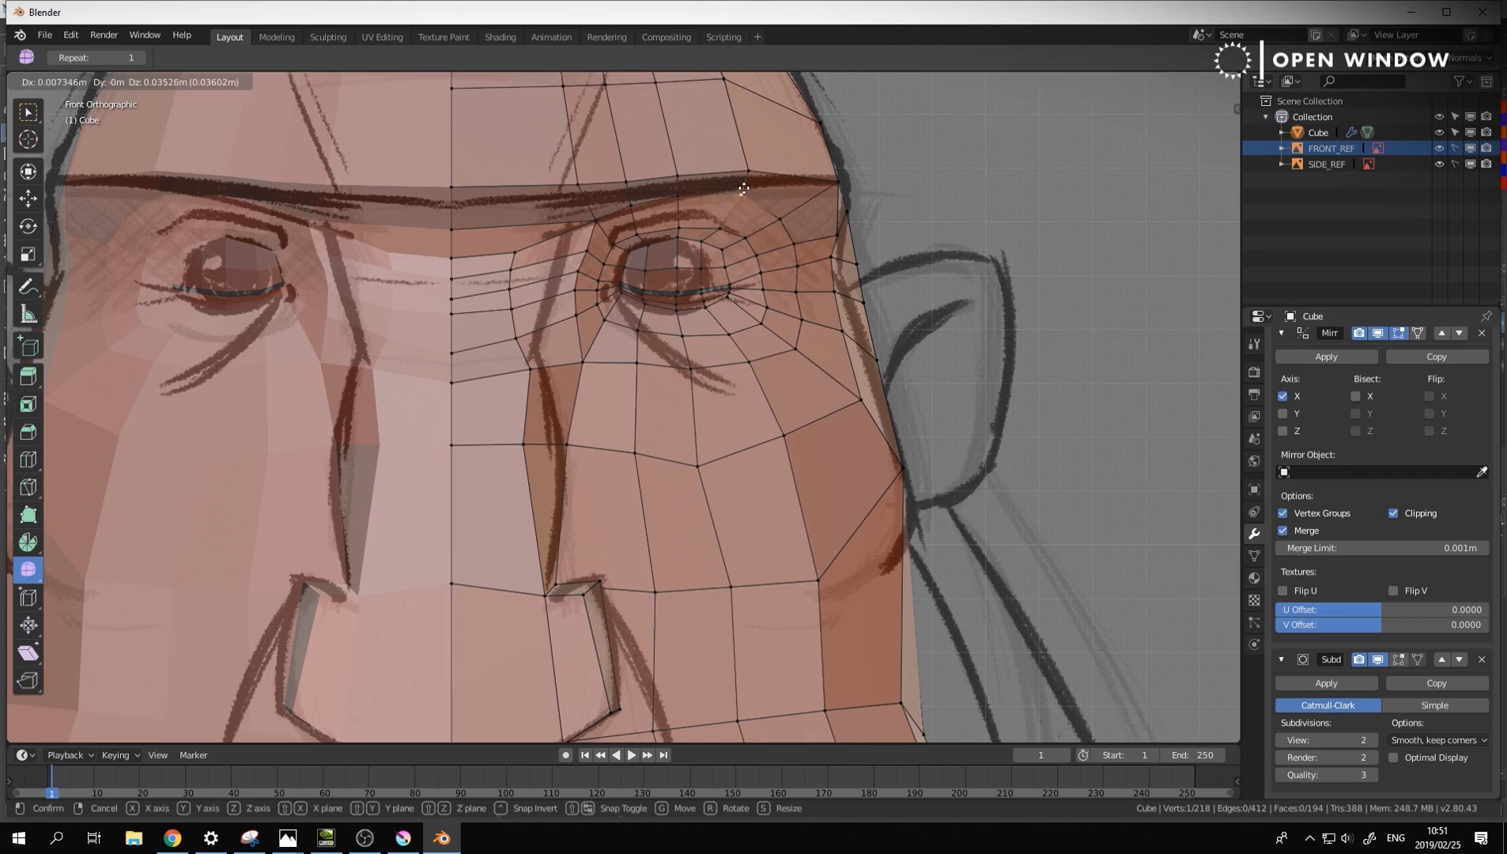
{"action": "left_click", "coordinate": [781, 209]}
{"action": "key", "text": "g"}
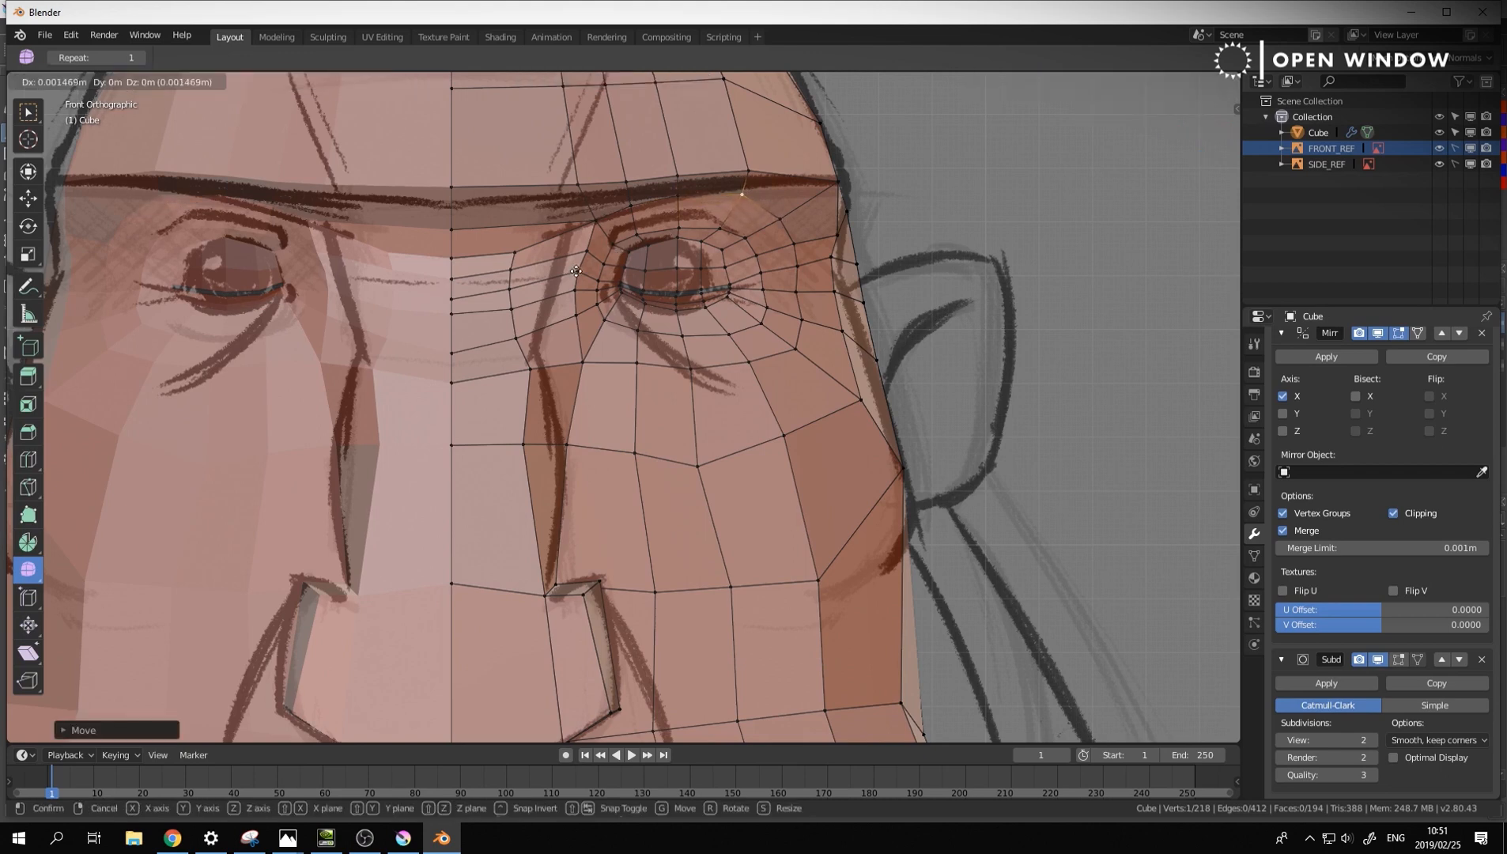
{"action": "left_click", "coordinate": [579, 271]}
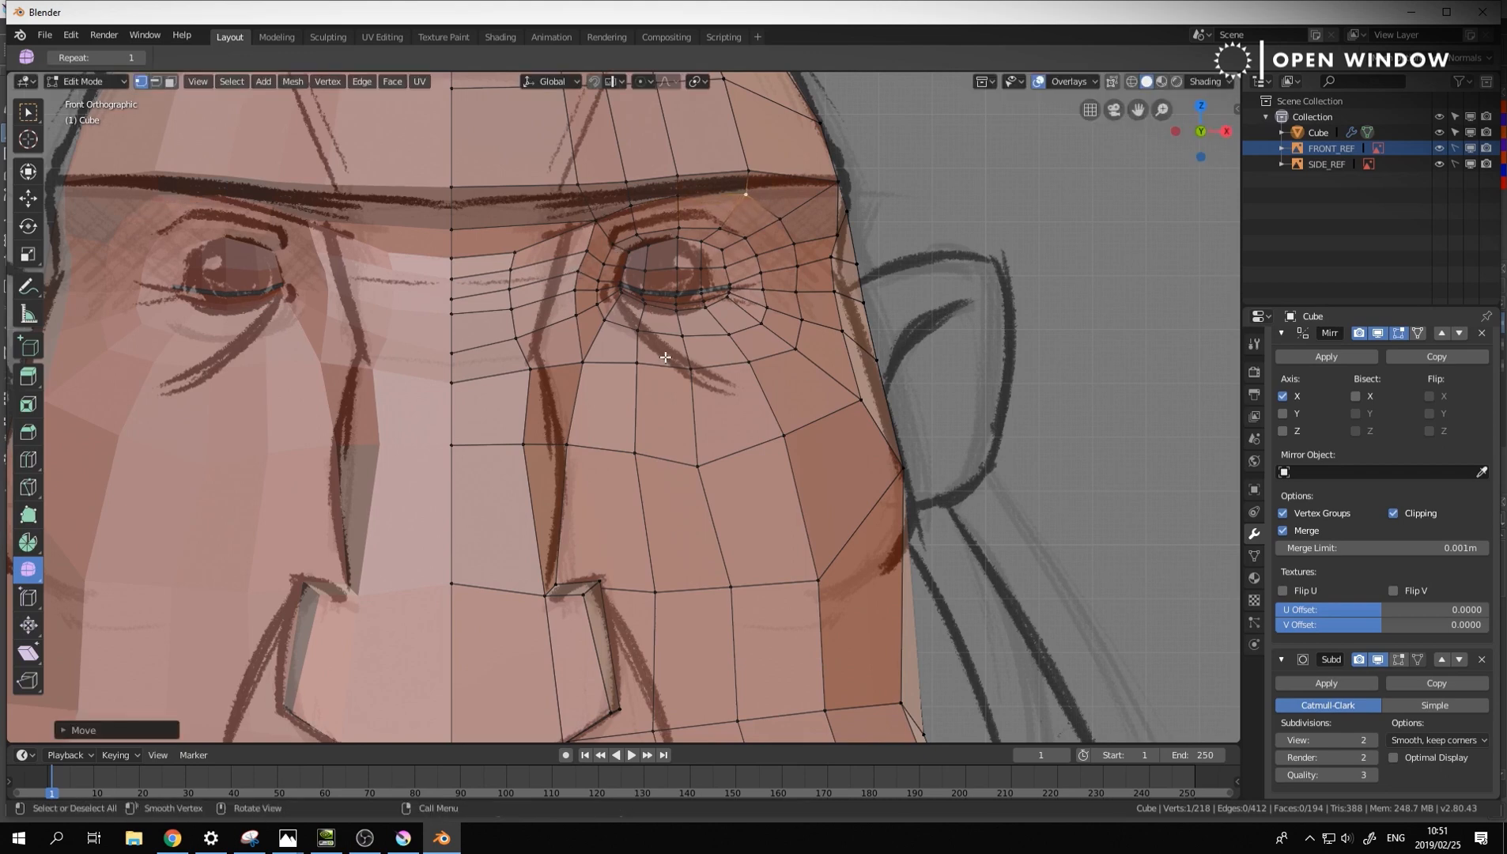
Move the vertex below the inner eye corner slightly up and lower the cheek vertex beneath it
{"action": "left_click", "coordinate": [610, 322]}
{"action": "key", "text": "shift+v"}
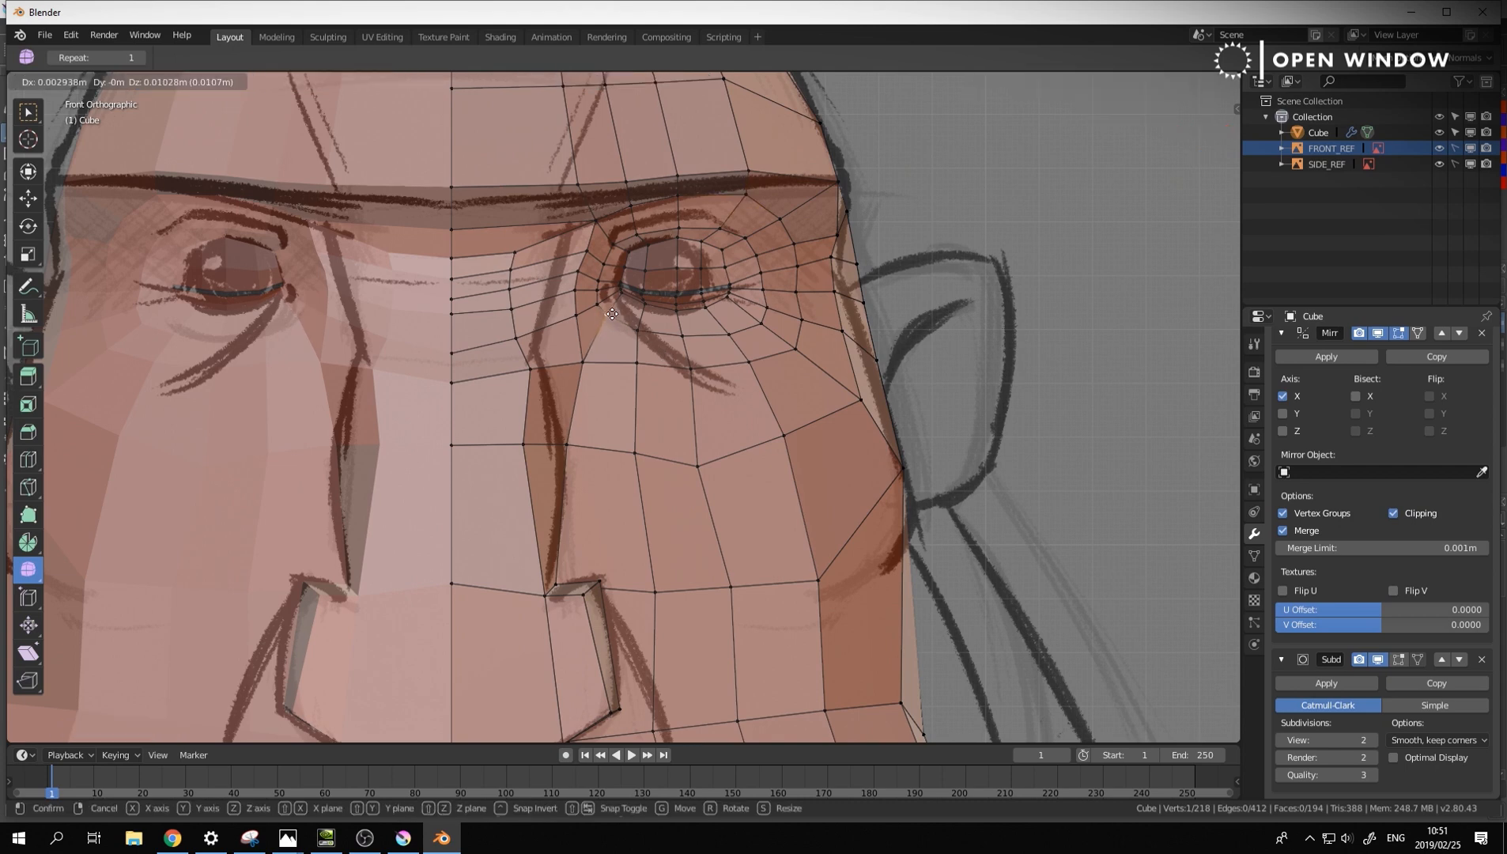
{"action": "left_click", "coordinate": [622, 303]}
{"action": "key", "text": "g"}
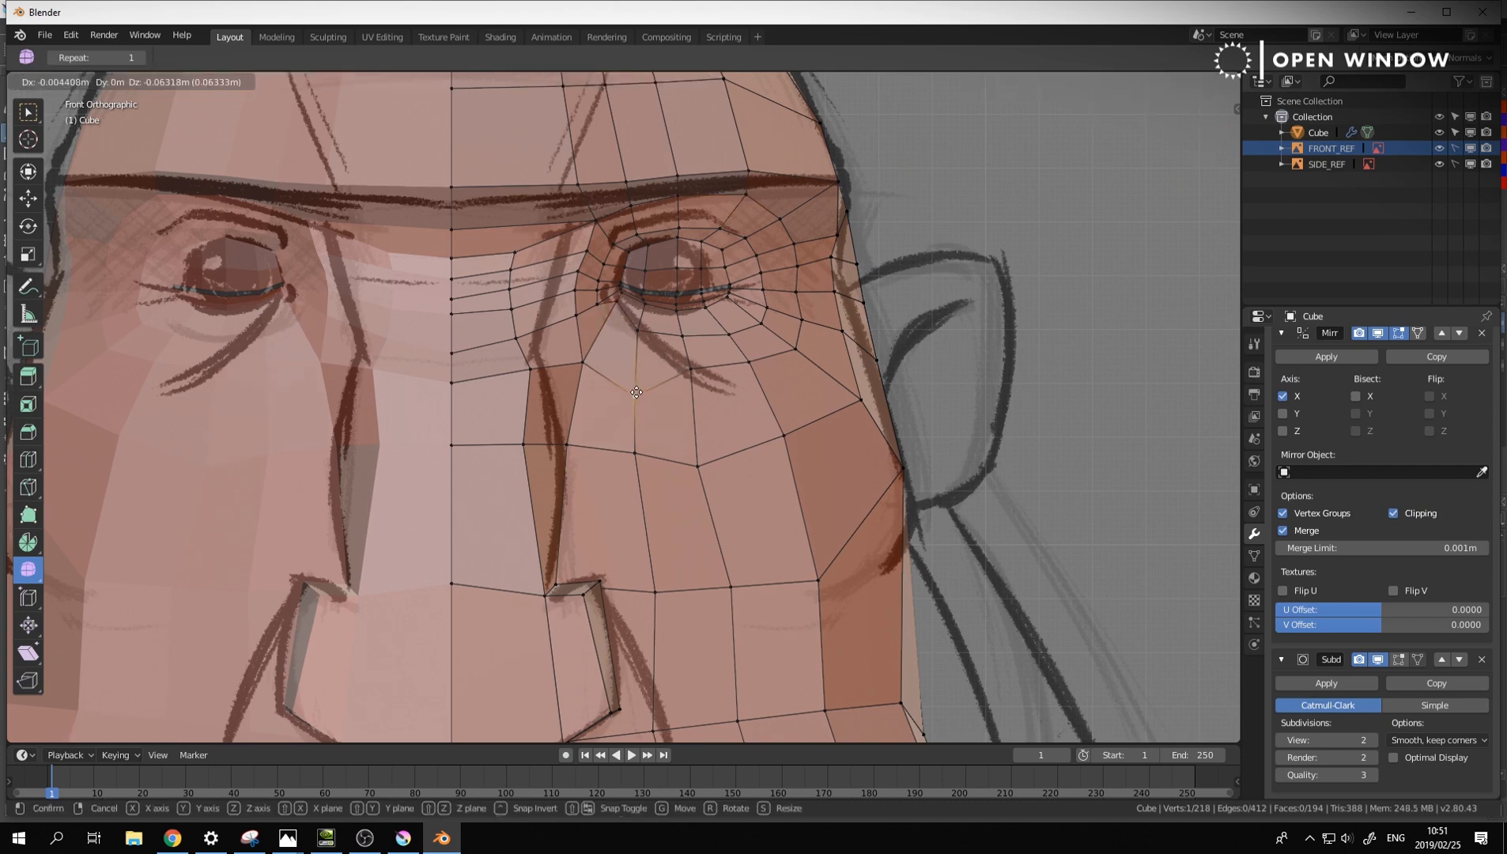
{"action": "left_click", "coordinate": [624, 404]}
Lower the two vertices under the middle of the eye to widen the rings of faces below the eyelid
{"action": "left_click", "coordinate": [681, 340]}
{"action": "key", "text": "g"}
{"action": "left_click", "coordinate": [684, 372]}
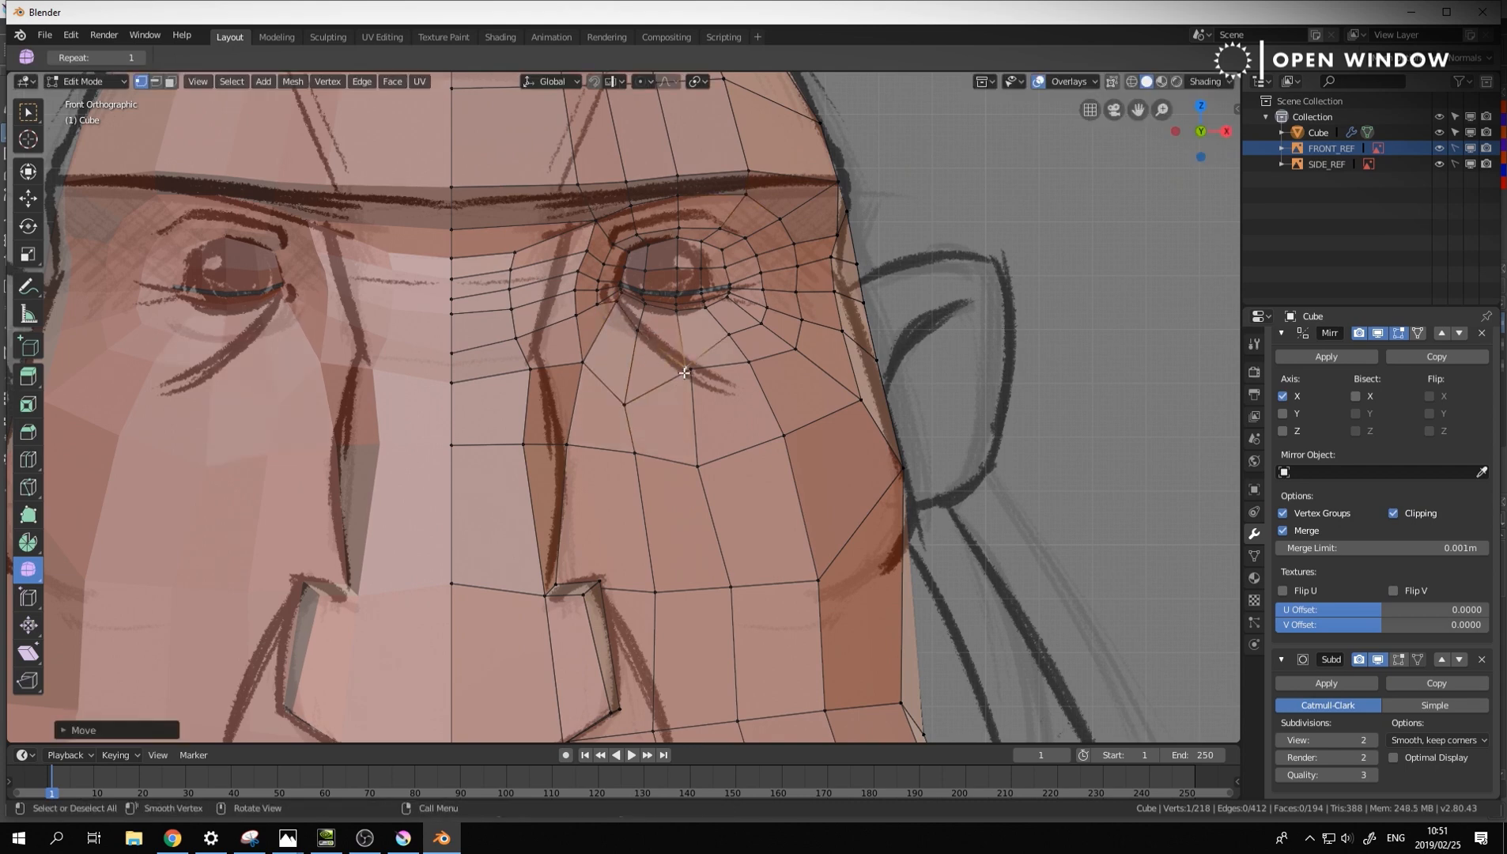
{"action": "left_click", "coordinate": [692, 373]}
{"action": "key", "text": "g"}
{"action": "left_click", "coordinate": [695, 415]}
{"action": "left_click", "coordinate": [687, 367]}
{"action": "key", "text": "g"}
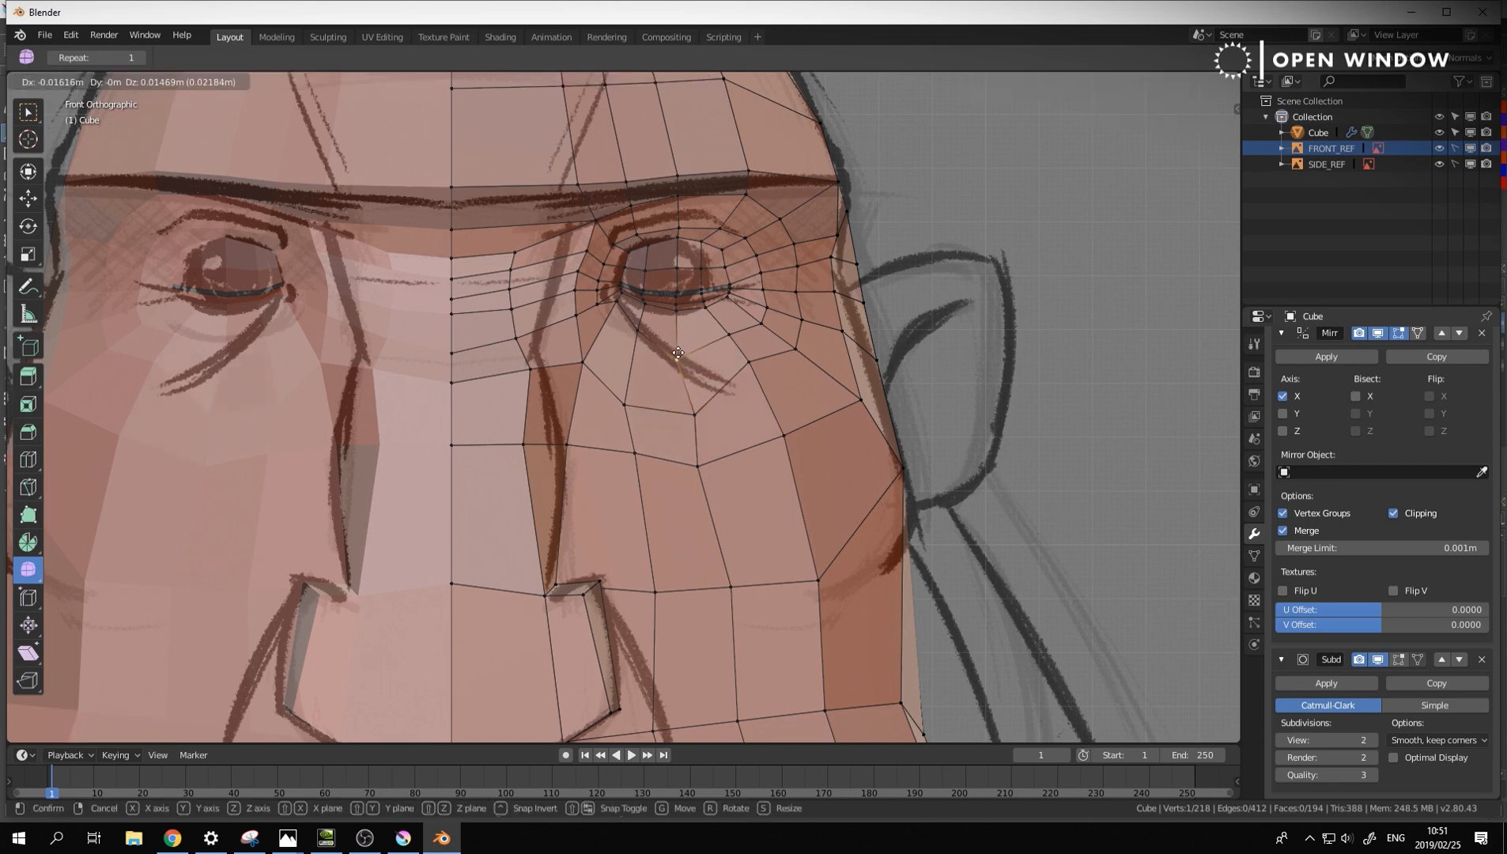
{"action": "left_click", "coordinate": [681, 353]}
Move the vertices below the outer half of the eye down and outward to round the under-eye loops
{"action": "left_click", "coordinate": [751, 359]}
{"action": "key", "text": "g"}
{"action": "left_click", "coordinate": [770, 381]}
{"action": "left_click", "coordinate": [799, 350]}
{"action": "key", "text": "g"}
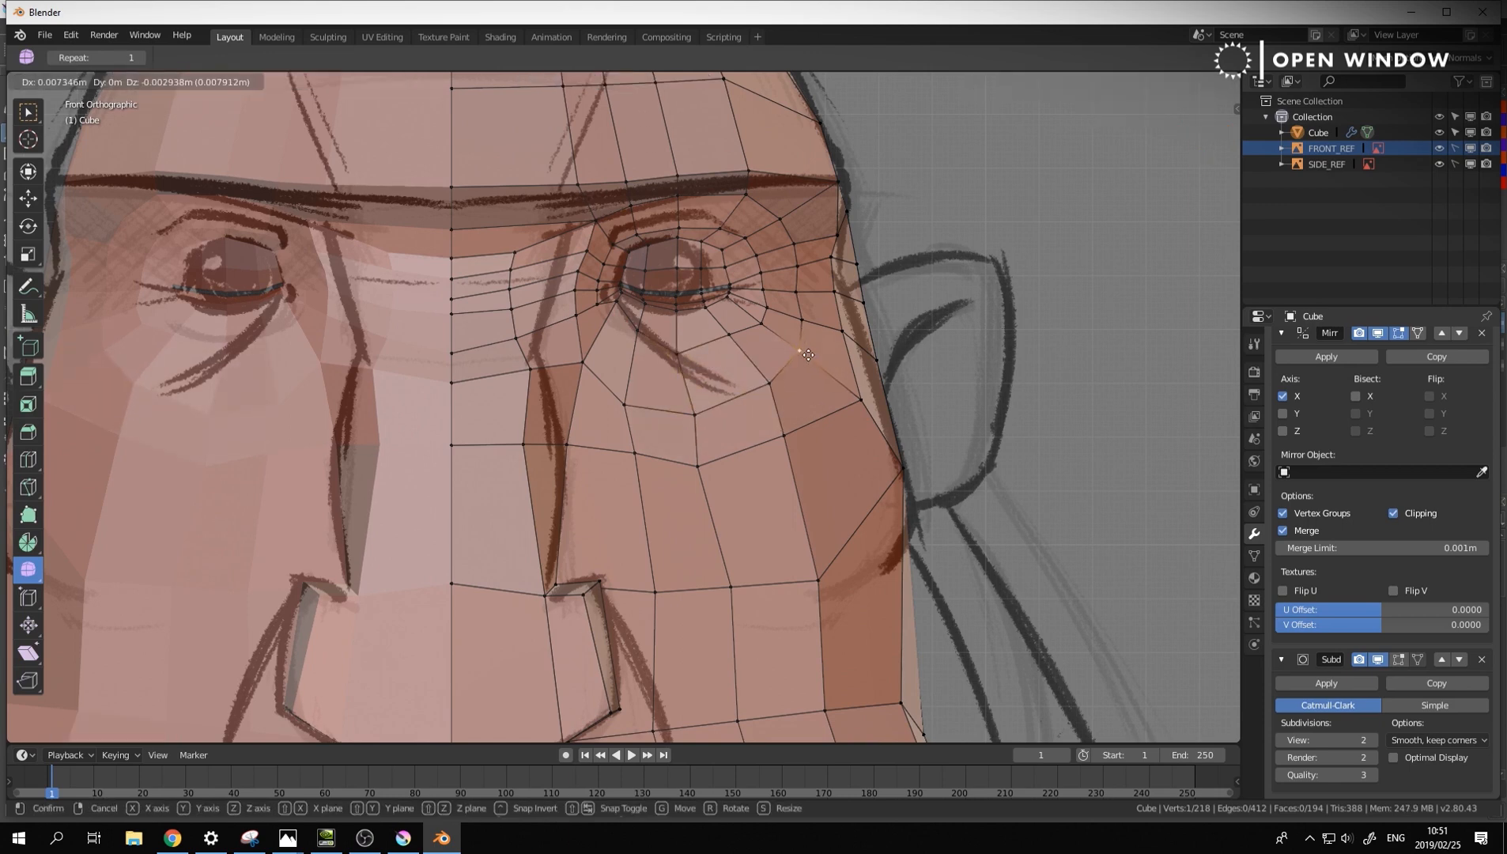
{"action": "left_click", "coordinate": [818, 360]}
{"action": "left_click", "coordinate": [736, 338]}
{"action": "key", "text": "g"}
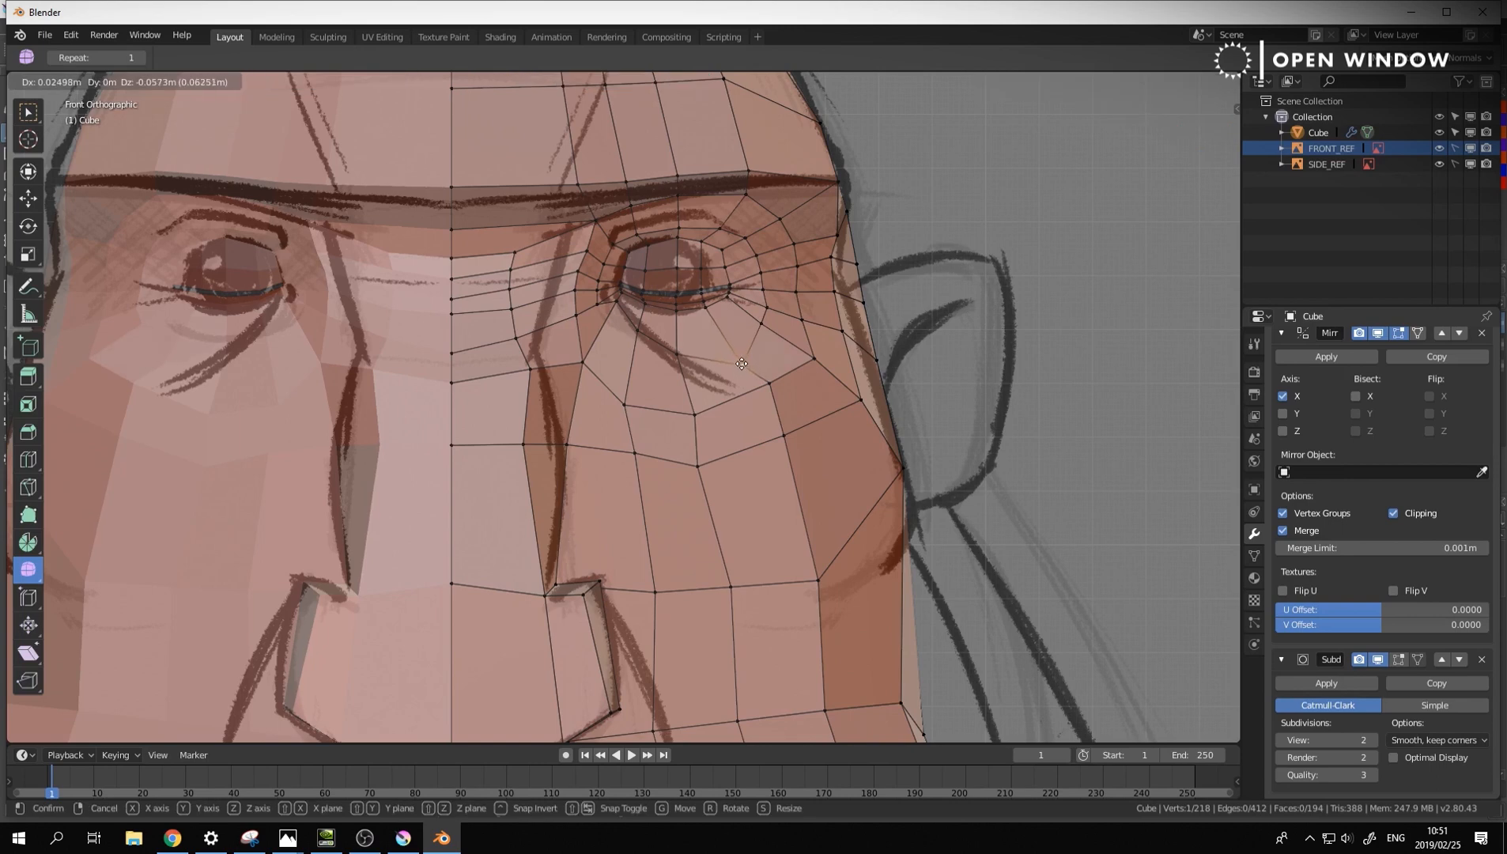
{"action": "left_click", "coordinate": [742, 360]}
Slide the two outer-ring vertices under the eye back up along their edges and shift the neighbouring cheek vertex slightly inward
{"action": "left_click", "coordinate": [630, 405]}
{"action": "key", "text": "g"}
{"action": "key", "text": "g"}
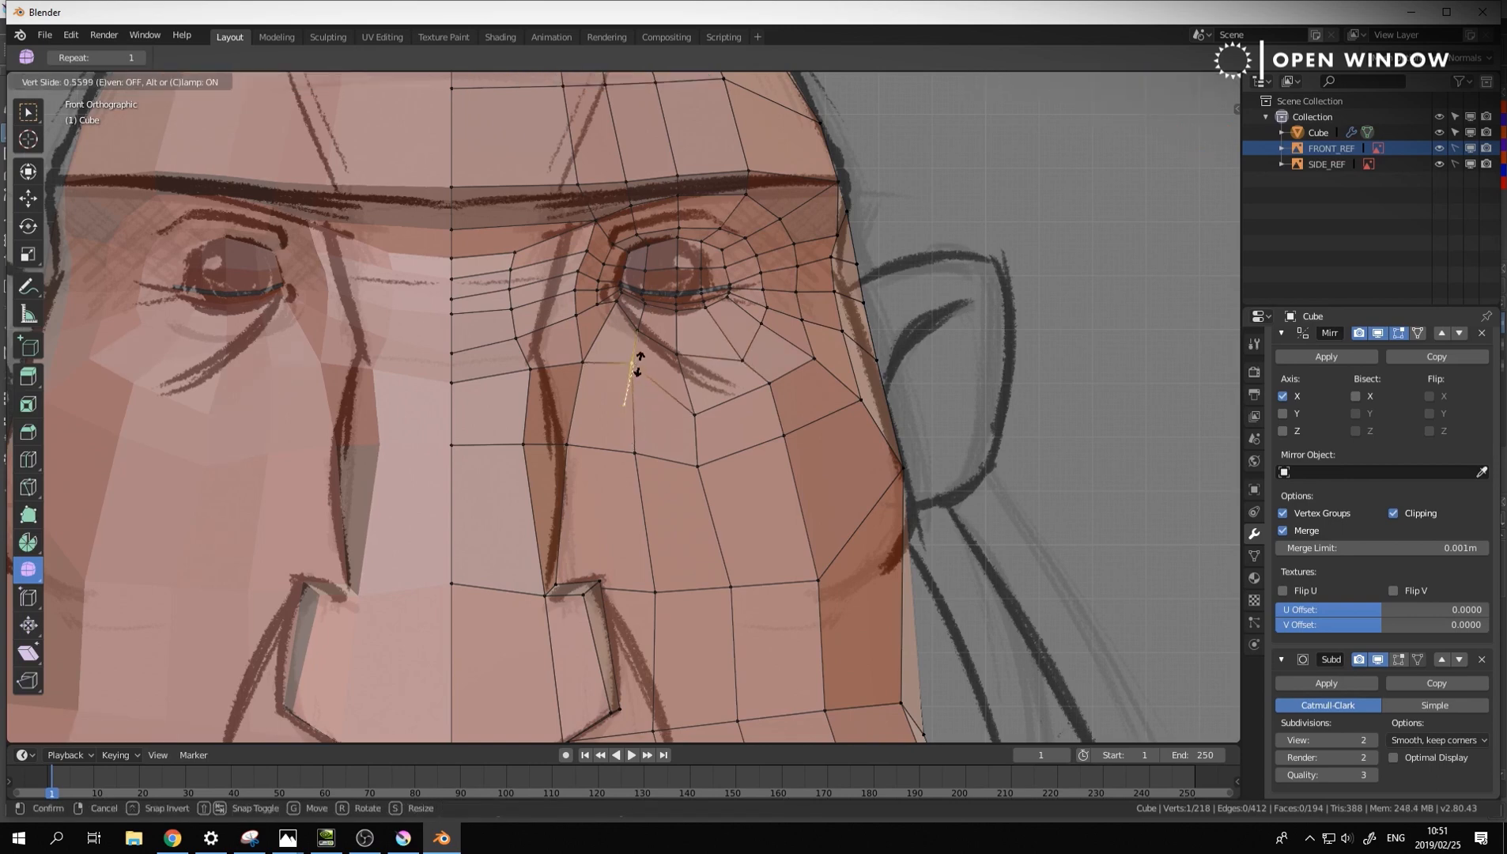
{"action": "left_click", "coordinate": [640, 349]}
{"action": "left_click", "coordinate": [692, 416]}
{"action": "key", "text": "g"}
{"action": "key", "text": "g"}
{"action": "left_click", "coordinate": [674, 377]}
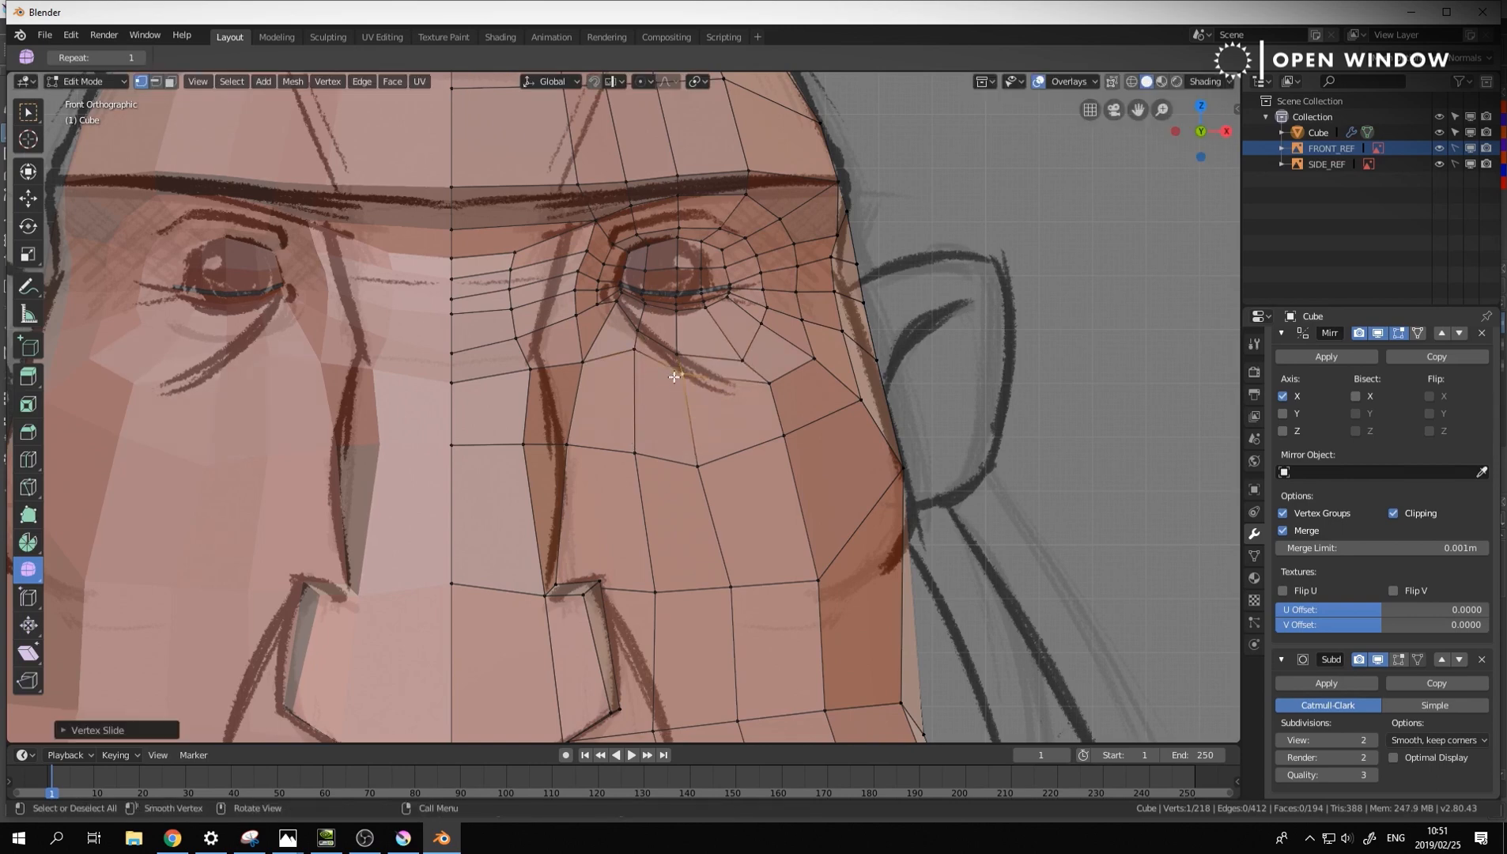
{"action": "left_click", "coordinate": [768, 382]}
{"action": "key", "text": "g"}
{"action": "left_click", "coordinate": [756, 386]}
Slide the vertex beside the nose up to the inner eye corner and edge-slide the vertex path along that corner
{"action": "left_click", "coordinate": [588, 357]}
{"action": "key", "text": "g"}
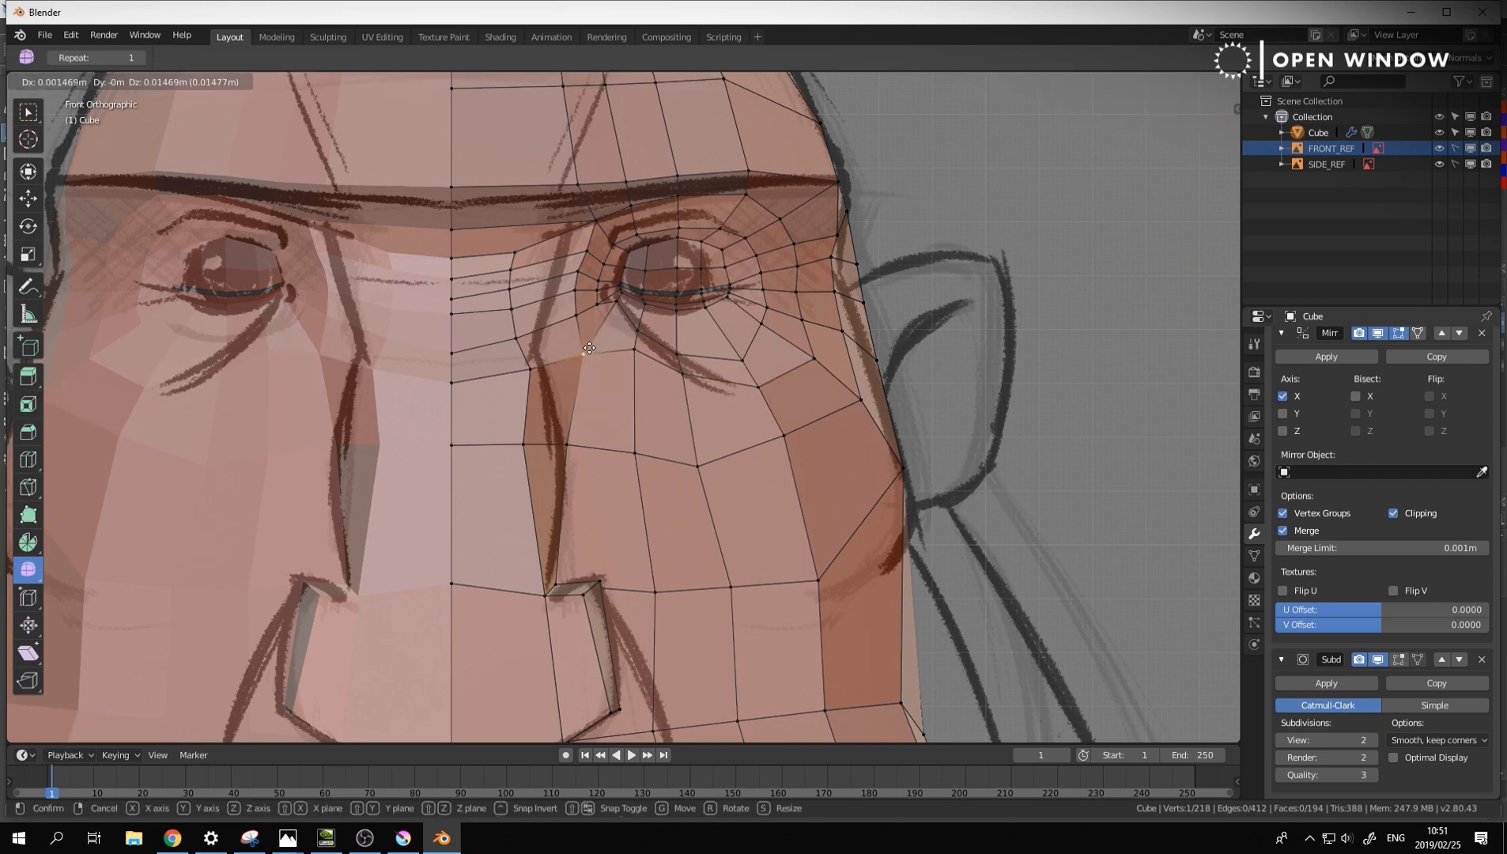
{"action": "left_click", "coordinate": [591, 312]}
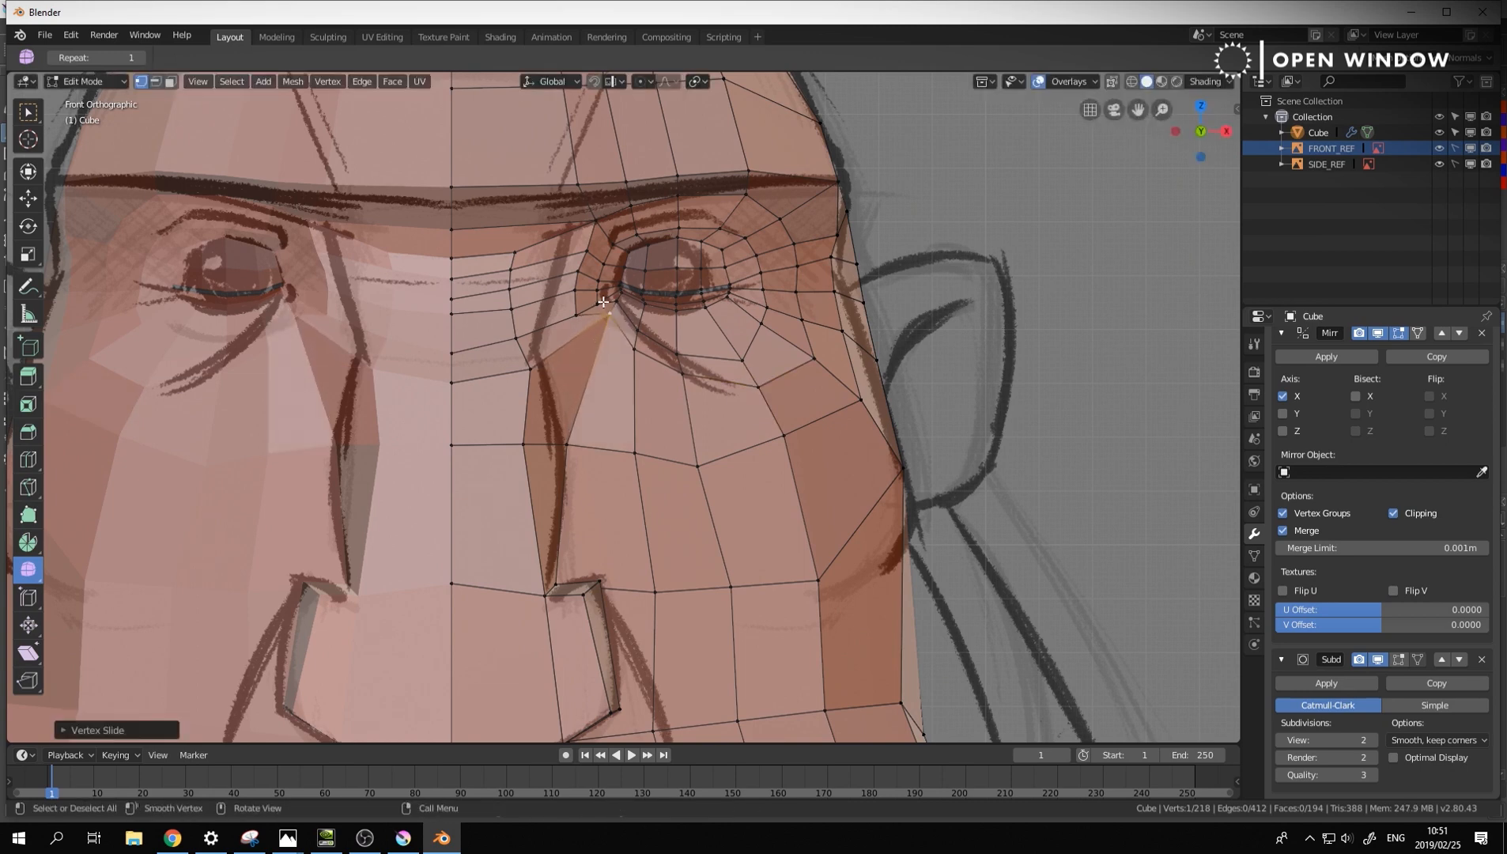
{"action": "left_click", "coordinate": [603, 301]}
{"action": "left_click", "coordinate": [615, 246], "text": "ctrl"}
{"action": "scroll", "coordinate": [605, 273], "scroll_direction": "up", "scroll_amount": 2}
{"action": "key", "text": "g"}
{"action": "key", "text": "g"}
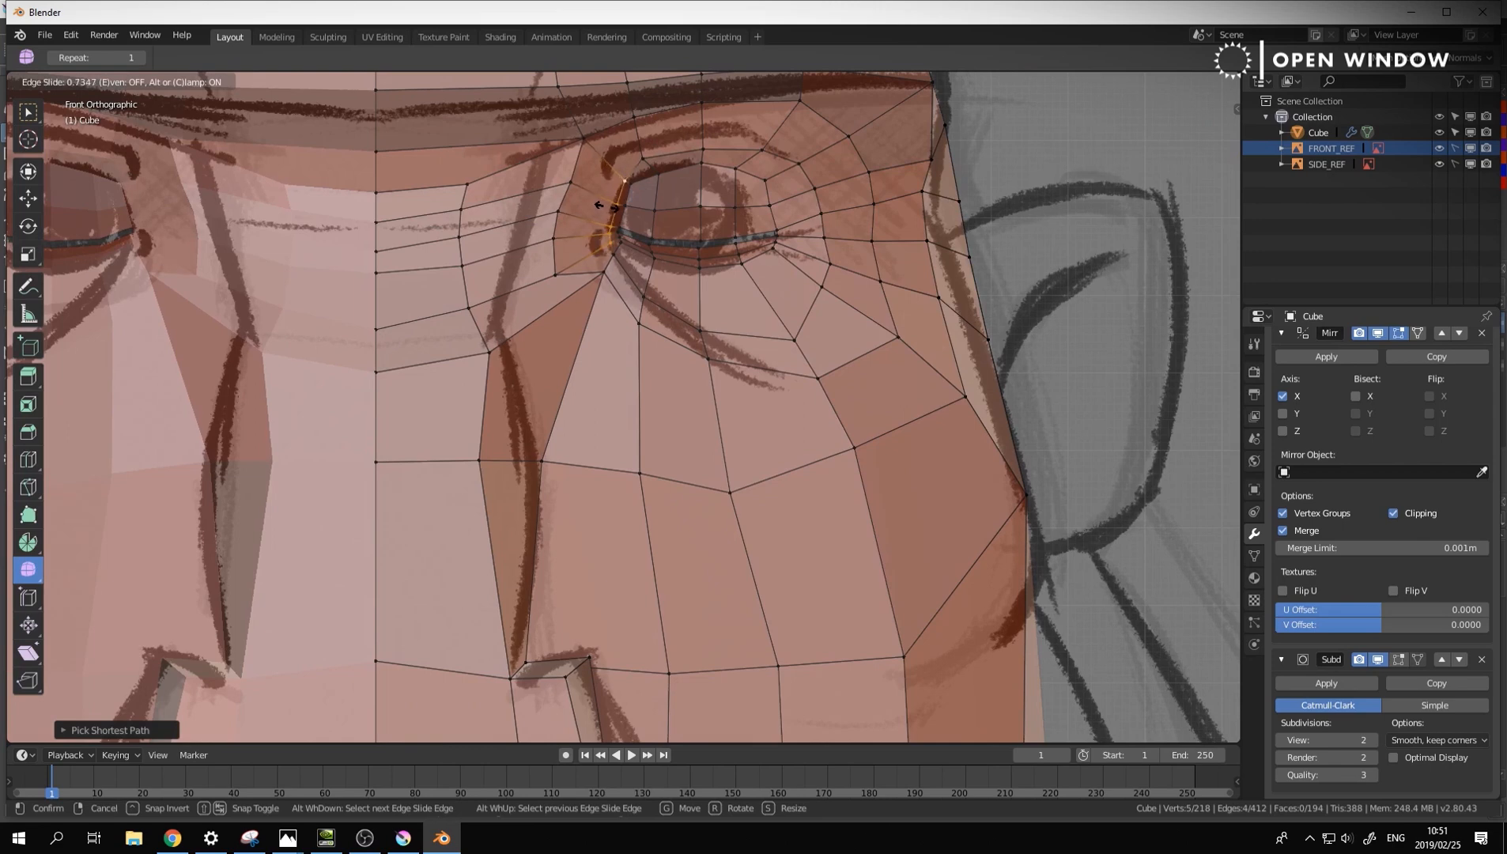
{"action": "left_click", "coordinate": [607, 206]}
{"action": "left_click", "coordinate": [626, 178]}
{"action": "key", "text": "g"}
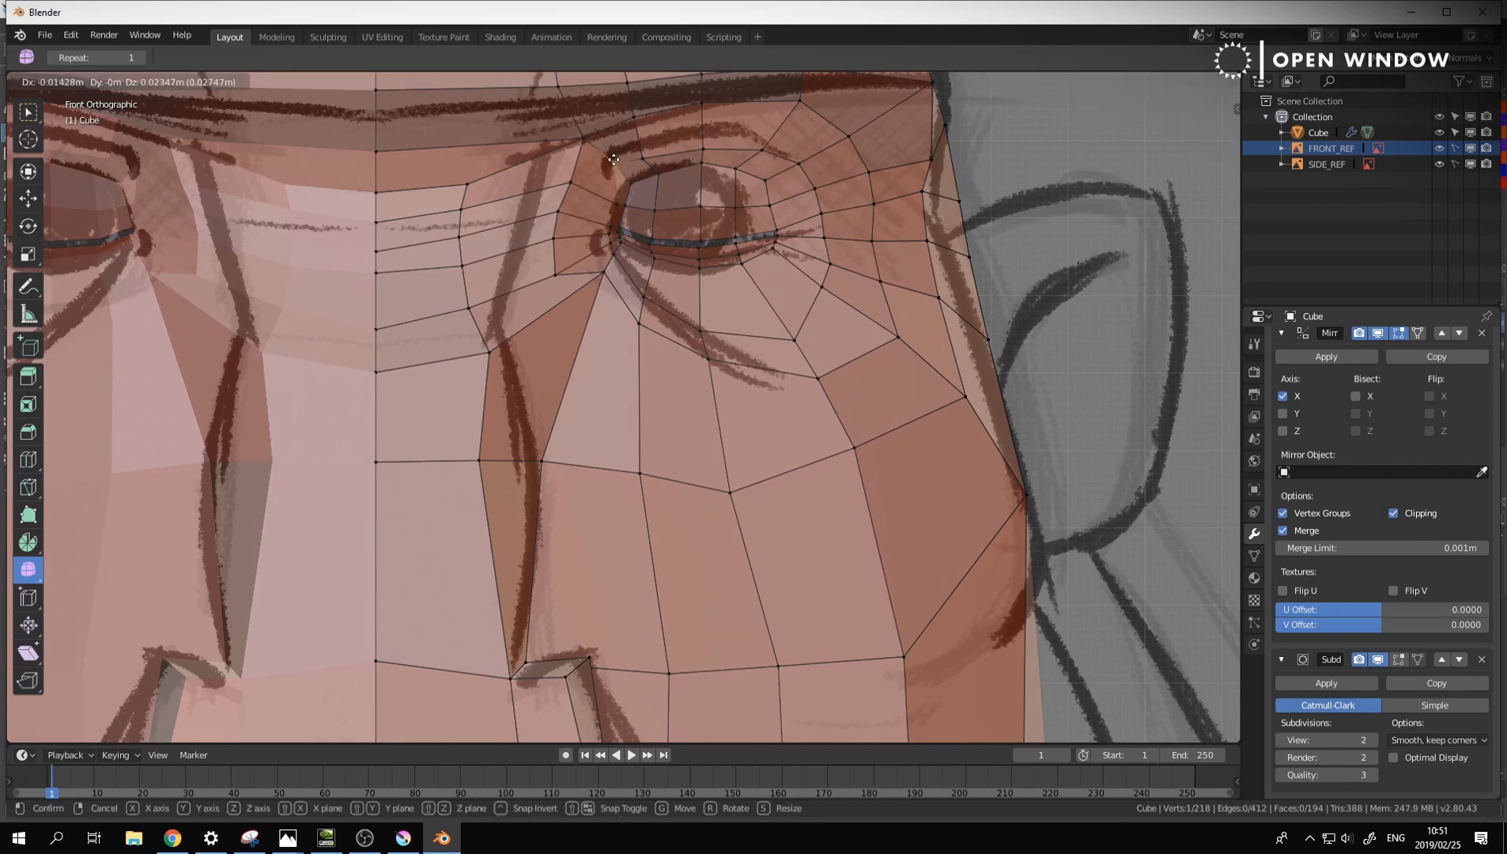
{"action": "right_click", "coordinate": [614, 160]}
Edge-slide the vertex path beside the inner eye corner toward the eye and move the top nose-bridge vertex outward to the brow
{"action": "left_click", "coordinate": [554, 237], "text": "ctrl"}
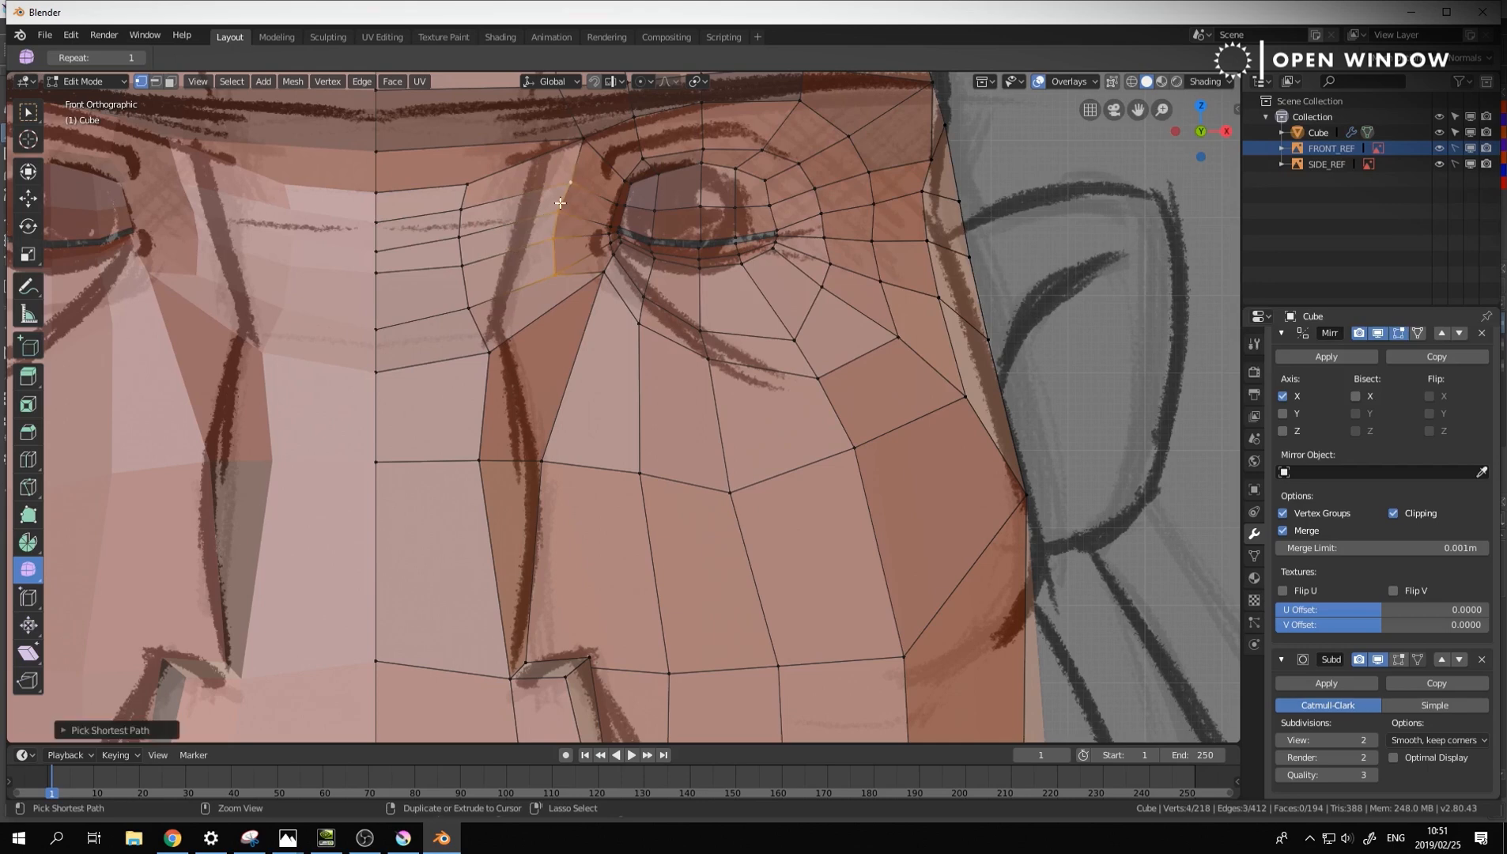
{"action": "key", "text": "g"}
{"action": "key", "text": "g"}
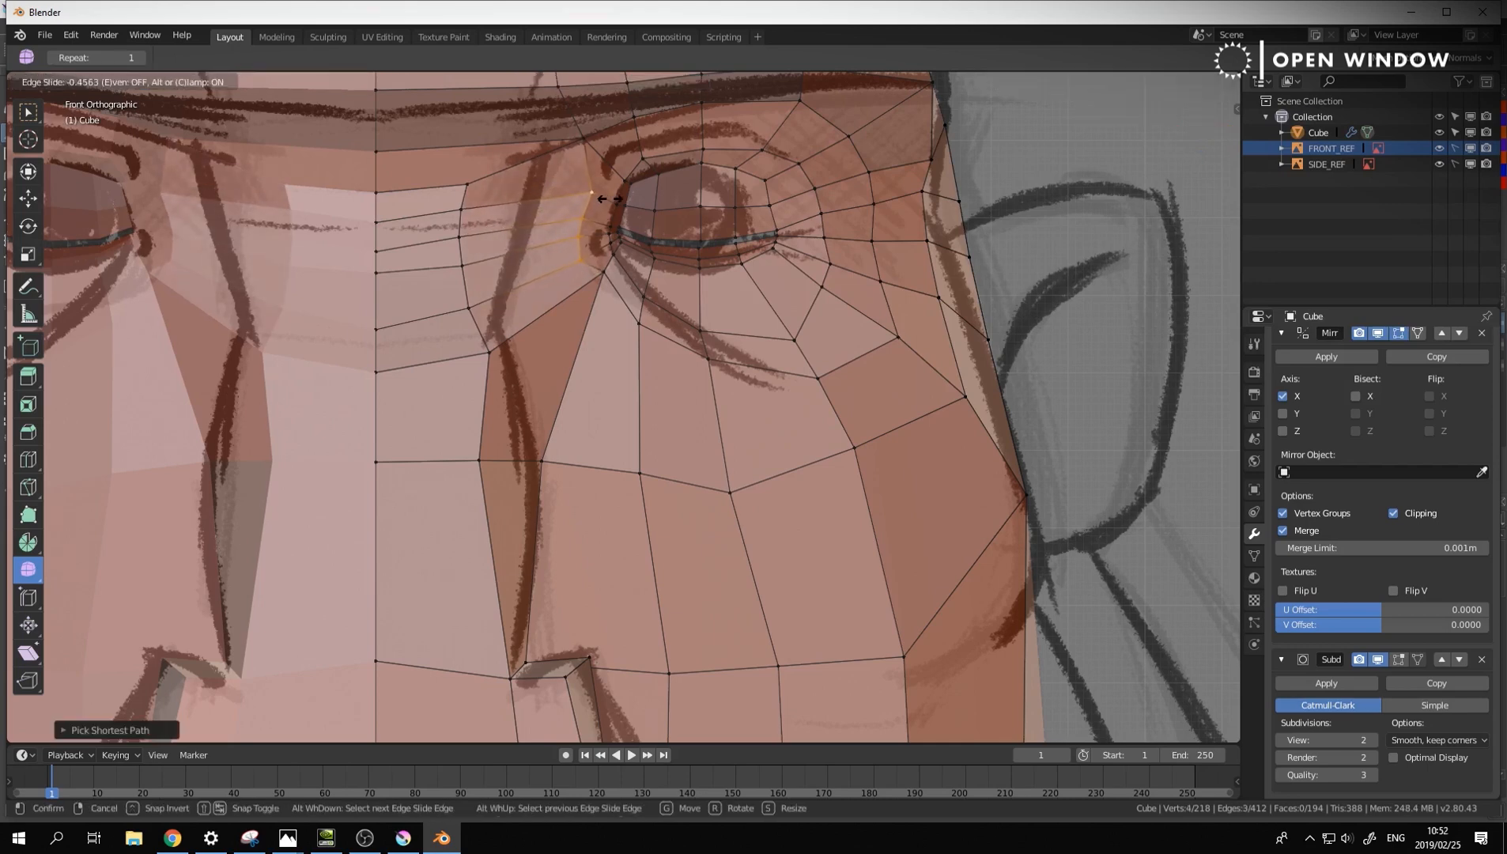
{"action": "left_click", "coordinate": [563, 204]}
{"action": "left_click_drag", "start_coordinate": [470, 183], "coordinate": [537, 154]}
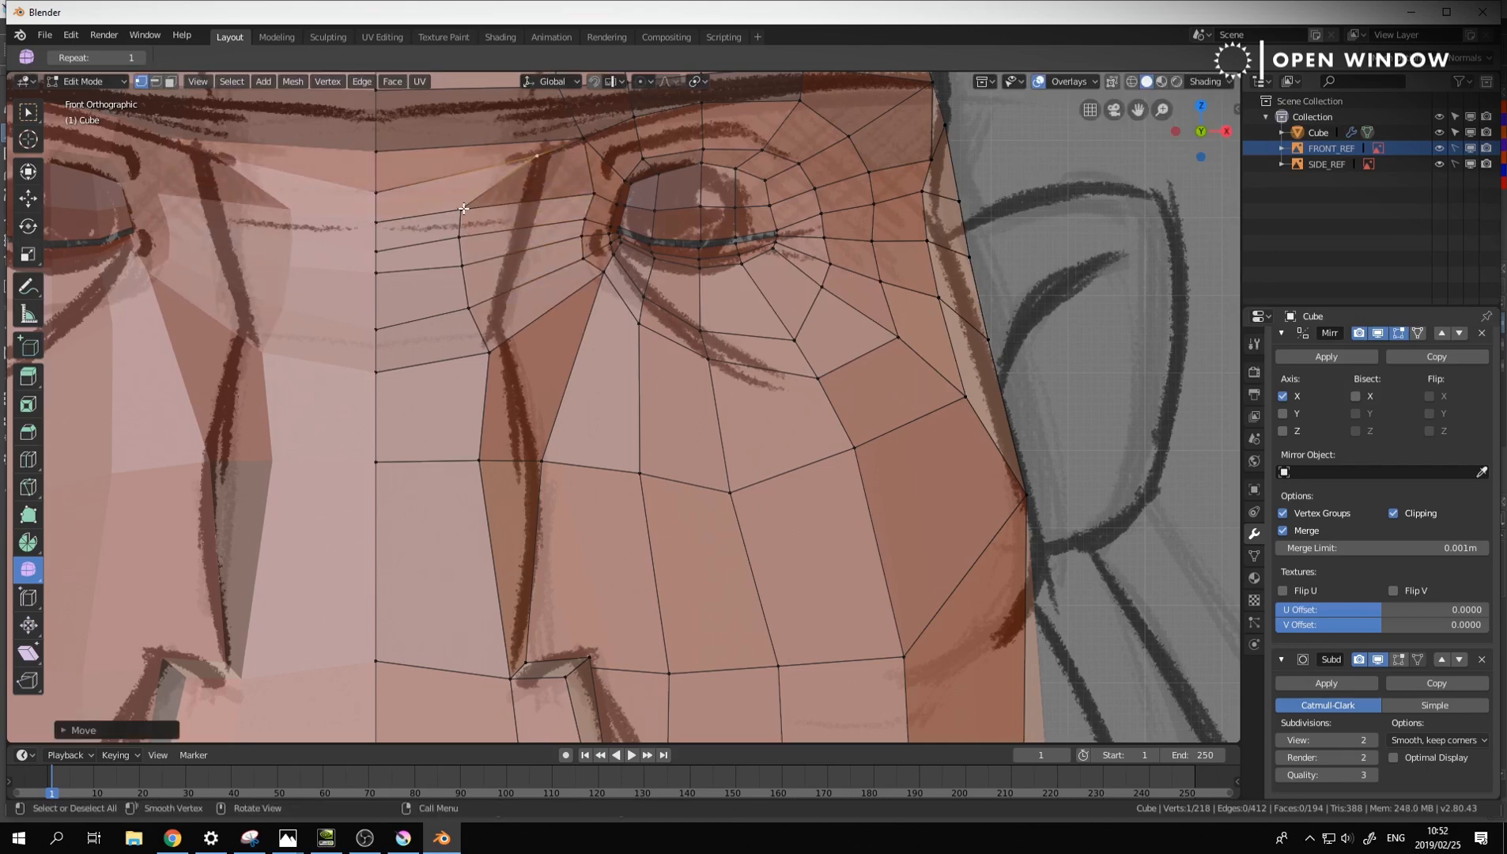
{"action": "left_click_drag", "start_coordinate": [463, 208], "coordinate": [467, 207]}
{"action": "key", "text": "g"}
{"action": "left_click", "coordinate": [497, 206]}
{"action": "key", "text": "a"}
{"action": "key", "text": "g"}
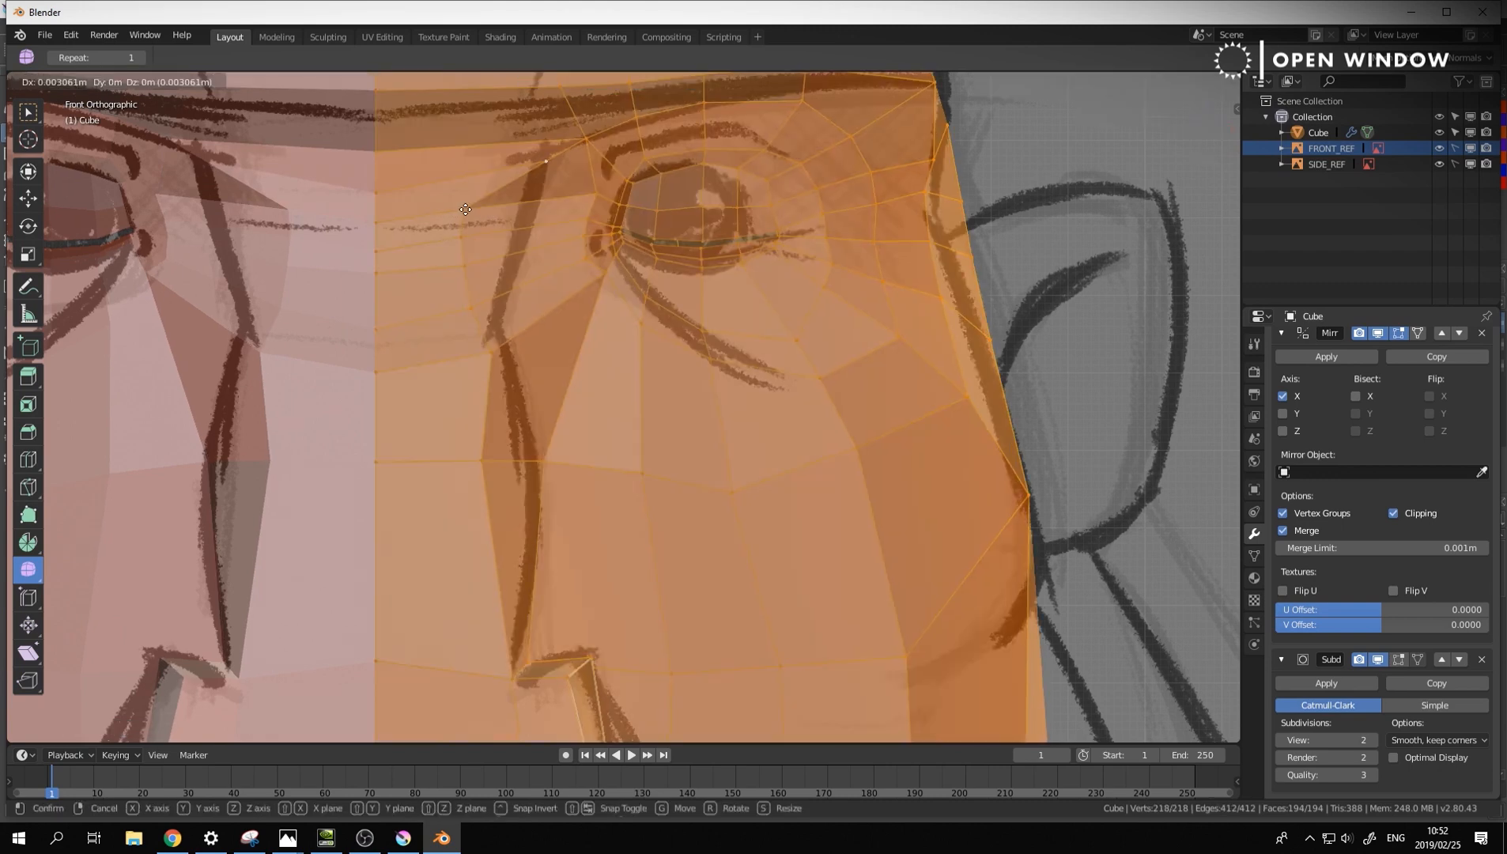
{"action": "right_click", "coordinate": [465, 209]}
Move the remaining vertices along the side of the nose bridge outward onto the sketched nose line
{"action": "left_click", "coordinate": [467, 209]}
{"action": "key", "text": "g"}
{"action": "left_click", "coordinate": [541, 199]}
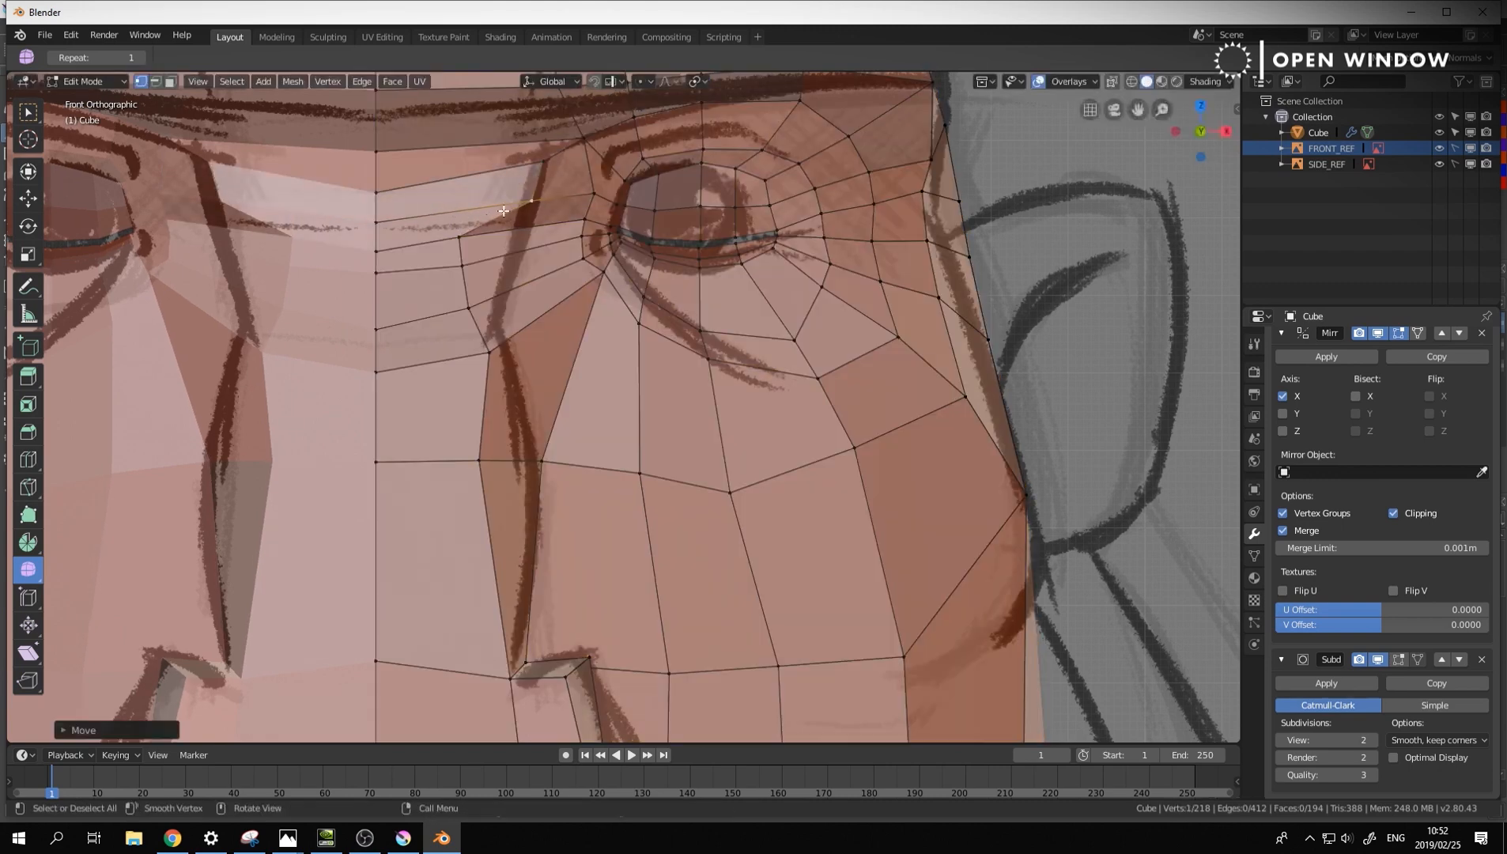
{"action": "left_click", "coordinate": [456, 239]}
{"action": "key", "text": "g"}
{"action": "left_click", "coordinate": [513, 233]}
{"action": "left_click", "coordinate": [464, 264]}
{"action": "key", "text": "g"}
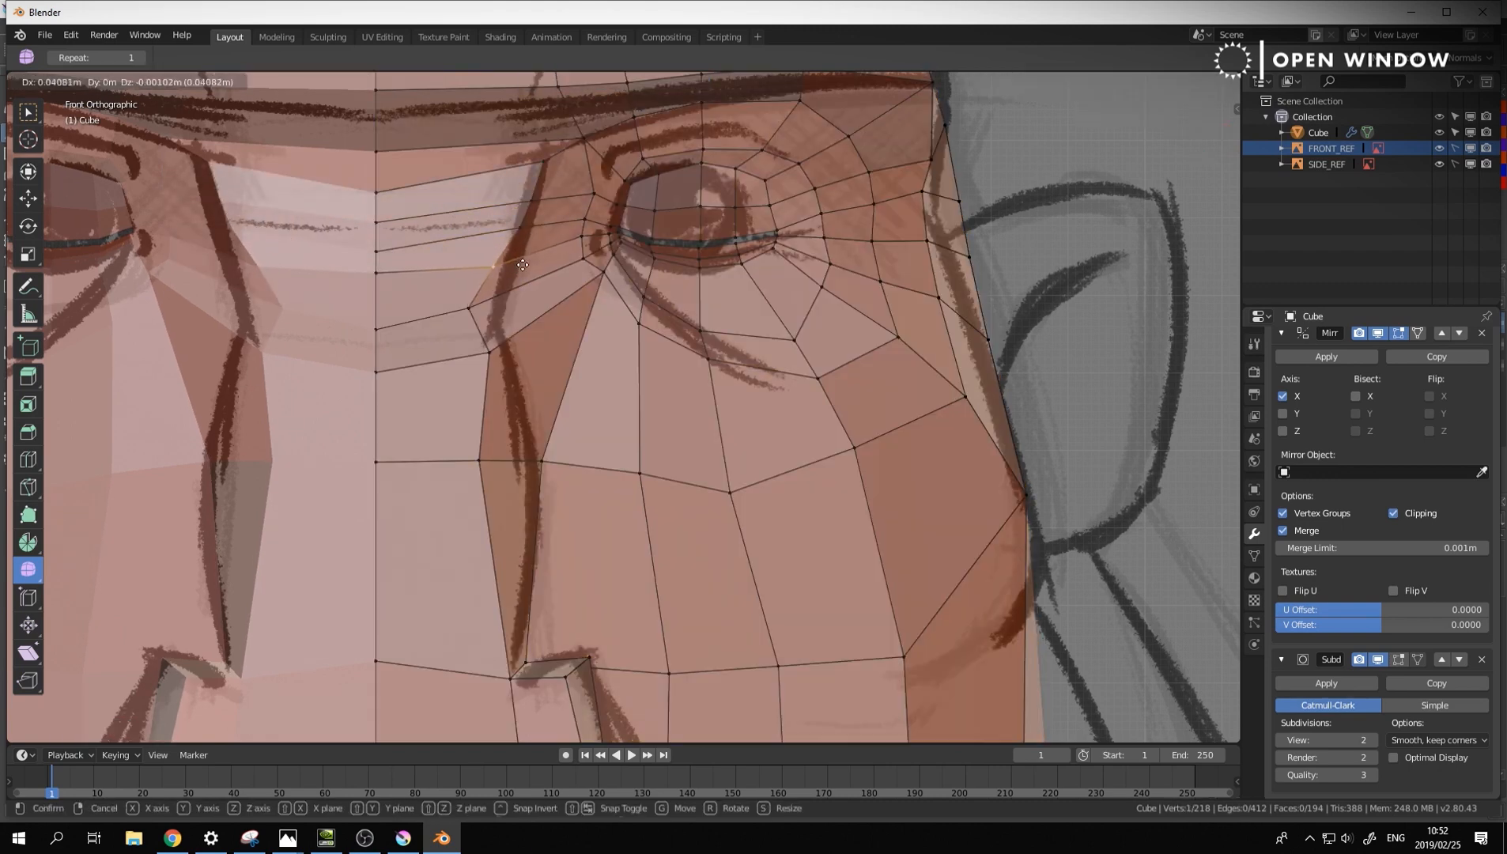
{"action": "left_click", "coordinate": [530, 266]}
{"action": "left_click", "coordinate": [468, 309]}
{"action": "key", "text": "g"}
{"action": "left_click", "coordinate": [507, 308]}
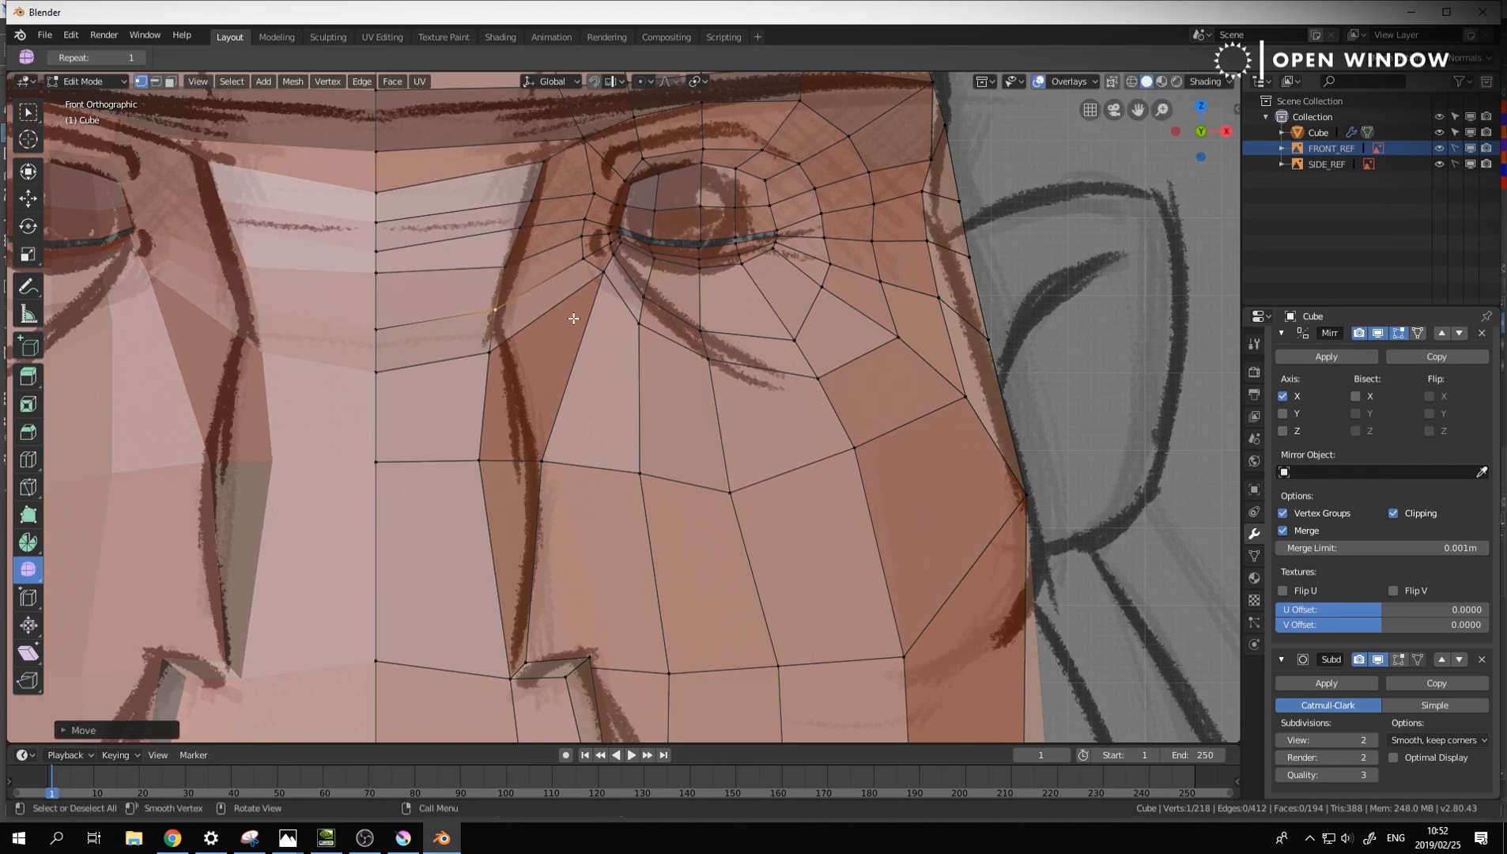
In the right side view, move the vertices at the notch between brow and nose back toward the sketched profile
{"action": "scroll", "coordinate": [571, 313], "scroll_direction": "down", "scroll_amount": 5}
{"action": "middle_click_drag", "start_coordinate": [606, 339], "coordinate": [638, 402]}
{"action": "key", "text": "KP_3"}
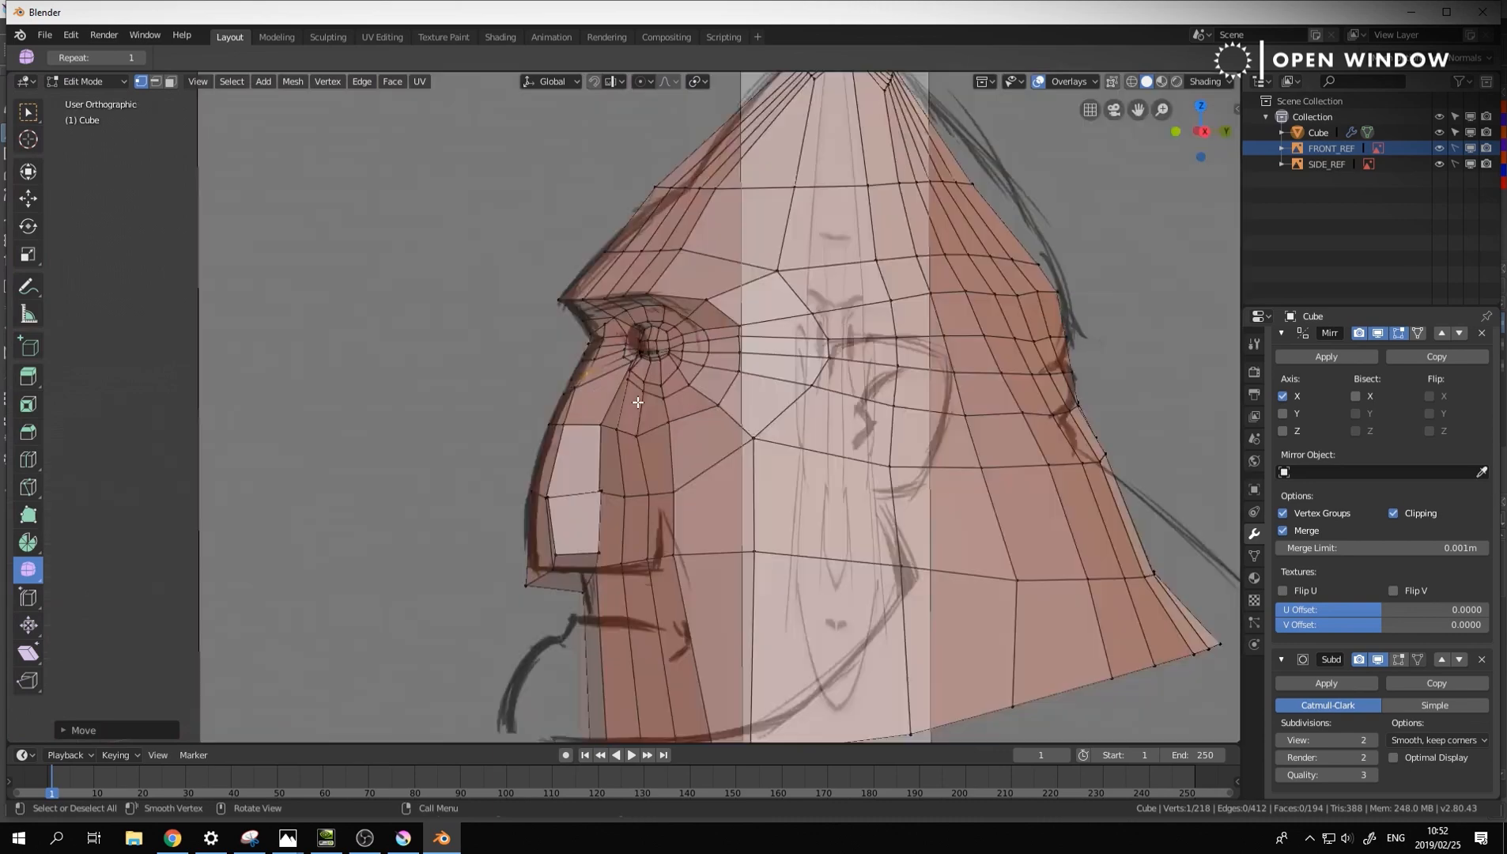
{"action": "scroll", "coordinate": [644, 371], "scroll_direction": "up", "scroll_amount": 7}
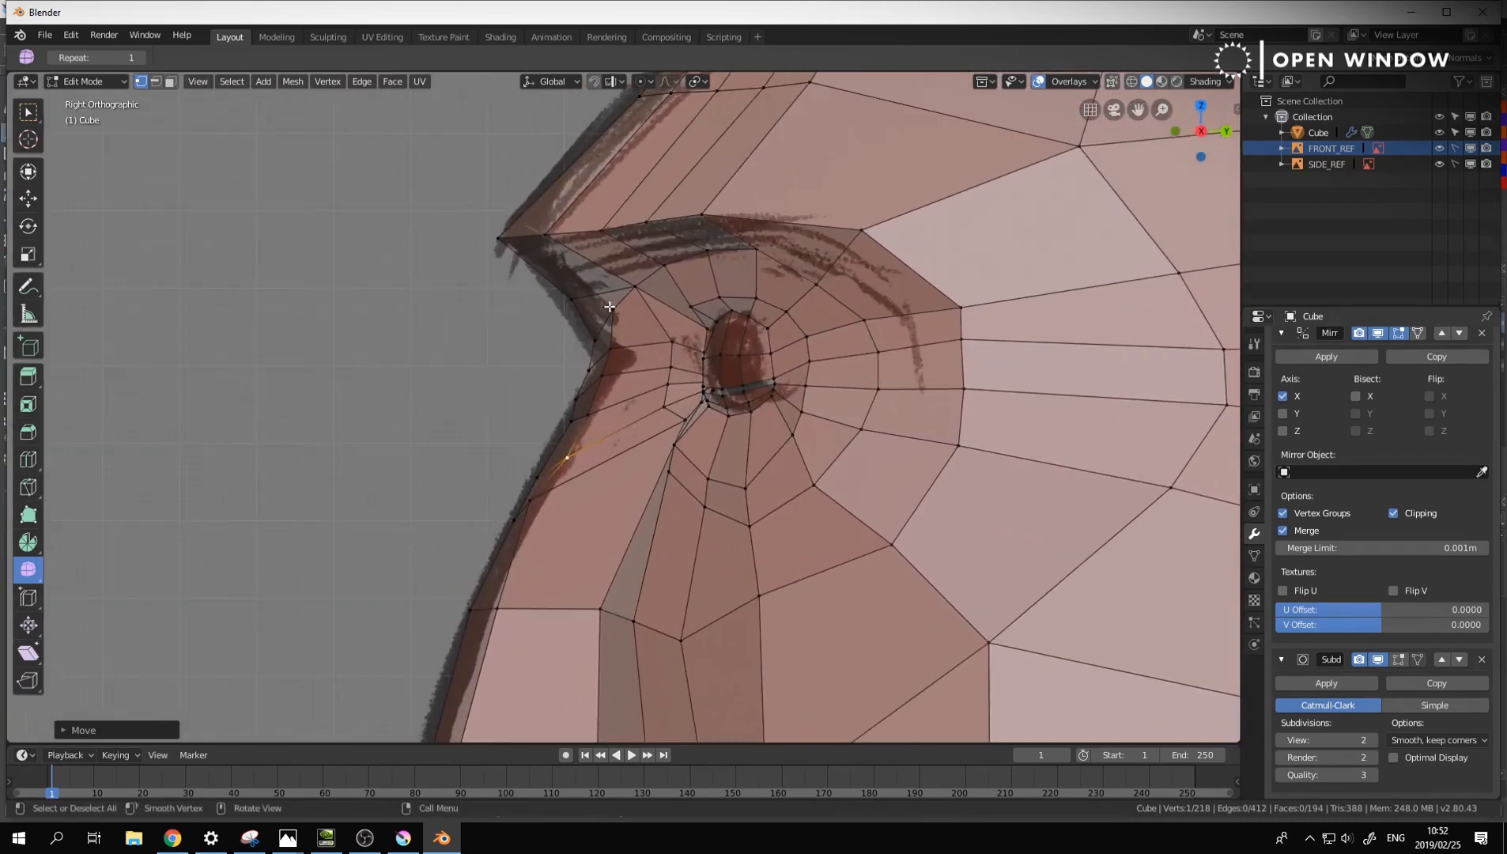
{"action": "left_click", "coordinate": [610, 307]}
{"action": "key", "text": "g"}
{"action": "left_click", "coordinate": [620, 338]}
{"action": "left_click", "coordinate": [615, 349]}
{"action": "key", "text": "g"}
{"action": "left_click", "coordinate": [628, 360]}
{"action": "key", "text": "g"}
{"action": "left_click", "coordinate": [626, 346]}
Adjust the vertices just below the brow notch to tighten the top of the nose bridge against the side sketch
{"action": "left_click", "coordinate": [592, 372]}
{"action": "key", "text": "g"}
{"action": "left_click", "coordinate": [602, 362]}
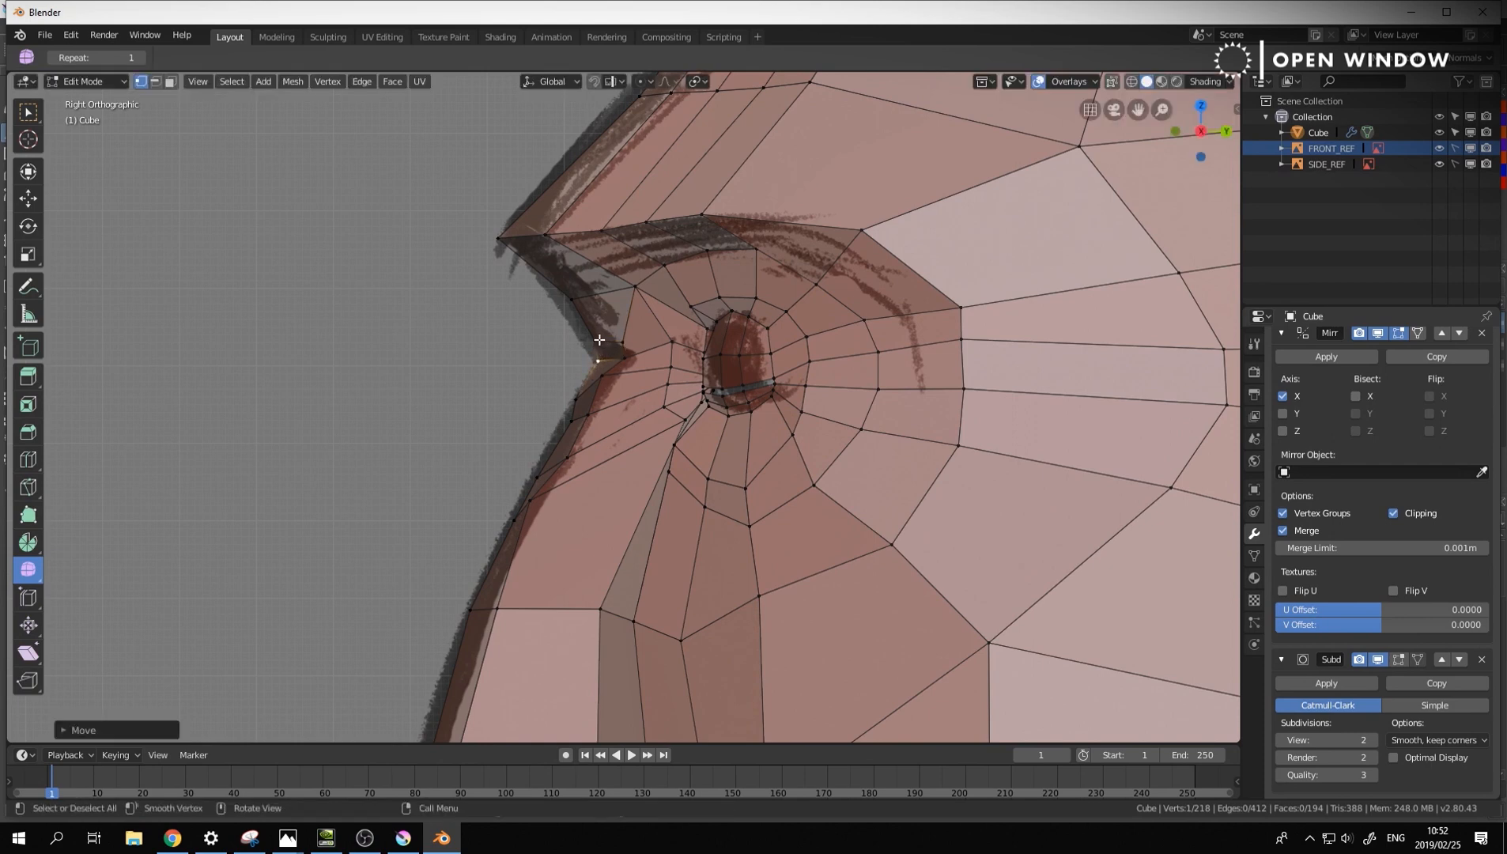
{"action": "left_click", "coordinate": [599, 341]}
{"action": "key", "text": "g"}
{"action": "left_click", "coordinate": [601, 348]}
{"action": "left_click", "coordinate": [602, 376]}
{"action": "key", "text": "g"}
{"action": "left_click", "coordinate": [614, 387]}
{"action": "key", "text": "g"}
Shift the next two vertices down the nose bridge slightly so they follow the sketched nose profile
{"action": "left_click", "coordinate": [577, 393]}
{"action": "key", "text": "g"}
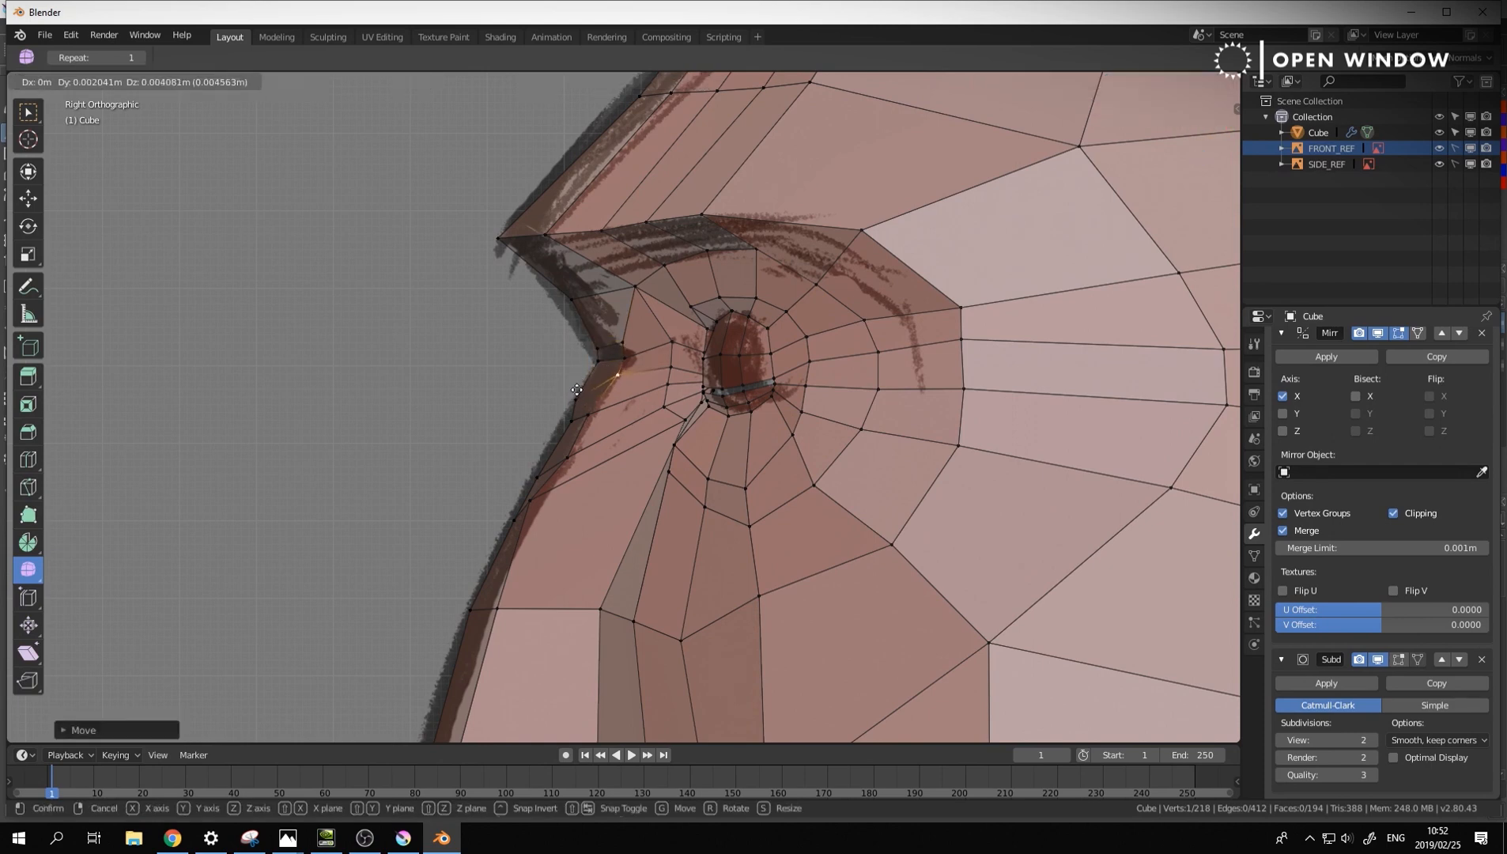
{"action": "left_click", "coordinate": [576, 401]}
{"action": "left_click", "coordinate": [571, 402]}
{"action": "key", "text": "g"}
{"action": "left_click", "coordinate": [578, 407]}
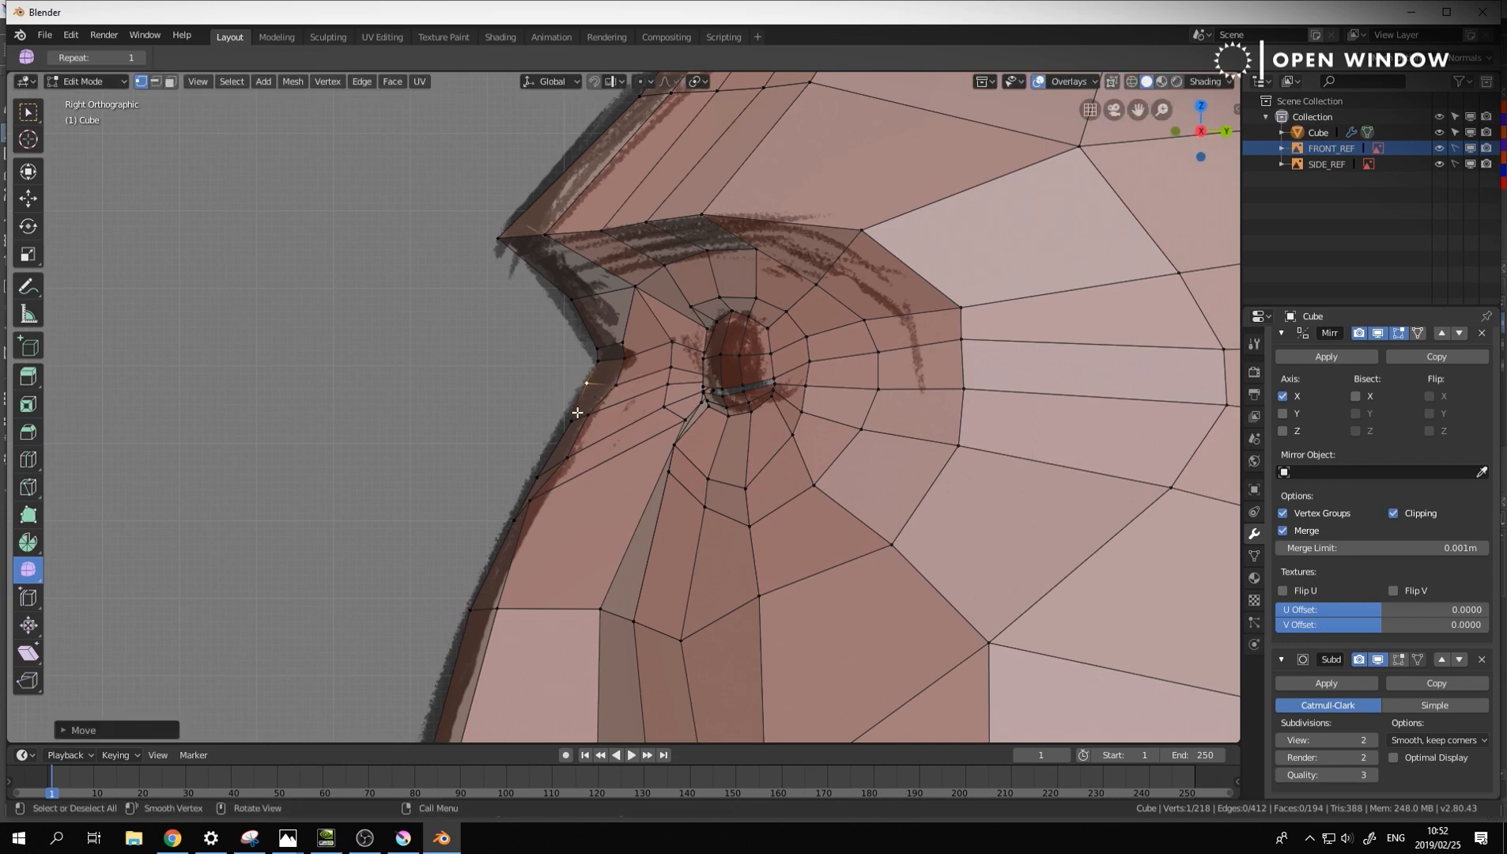
{"action": "key", "text": "g"}
{"action": "left_click", "coordinate": [595, 414]}
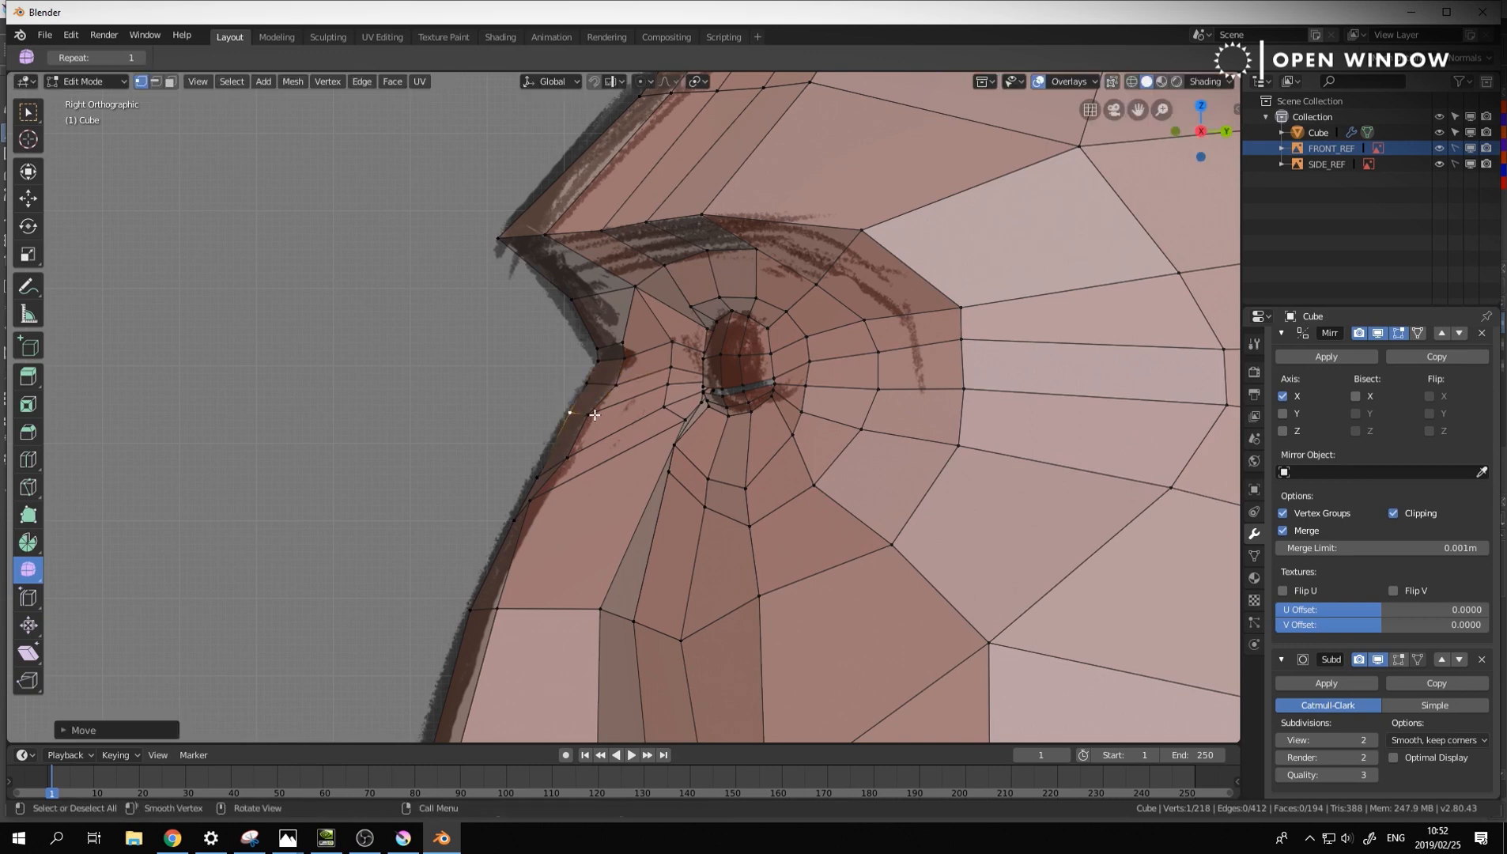
Select the vertex path in front of the inner eye corner in side view and edge-slide it toward the eye
{"action": "left_click", "coordinate": [664, 407]}
{"action": "left_click", "coordinate": [674, 346], "text": "ctrl"}
{"action": "key", "text": "g"}
{"action": "key", "text": "g"}
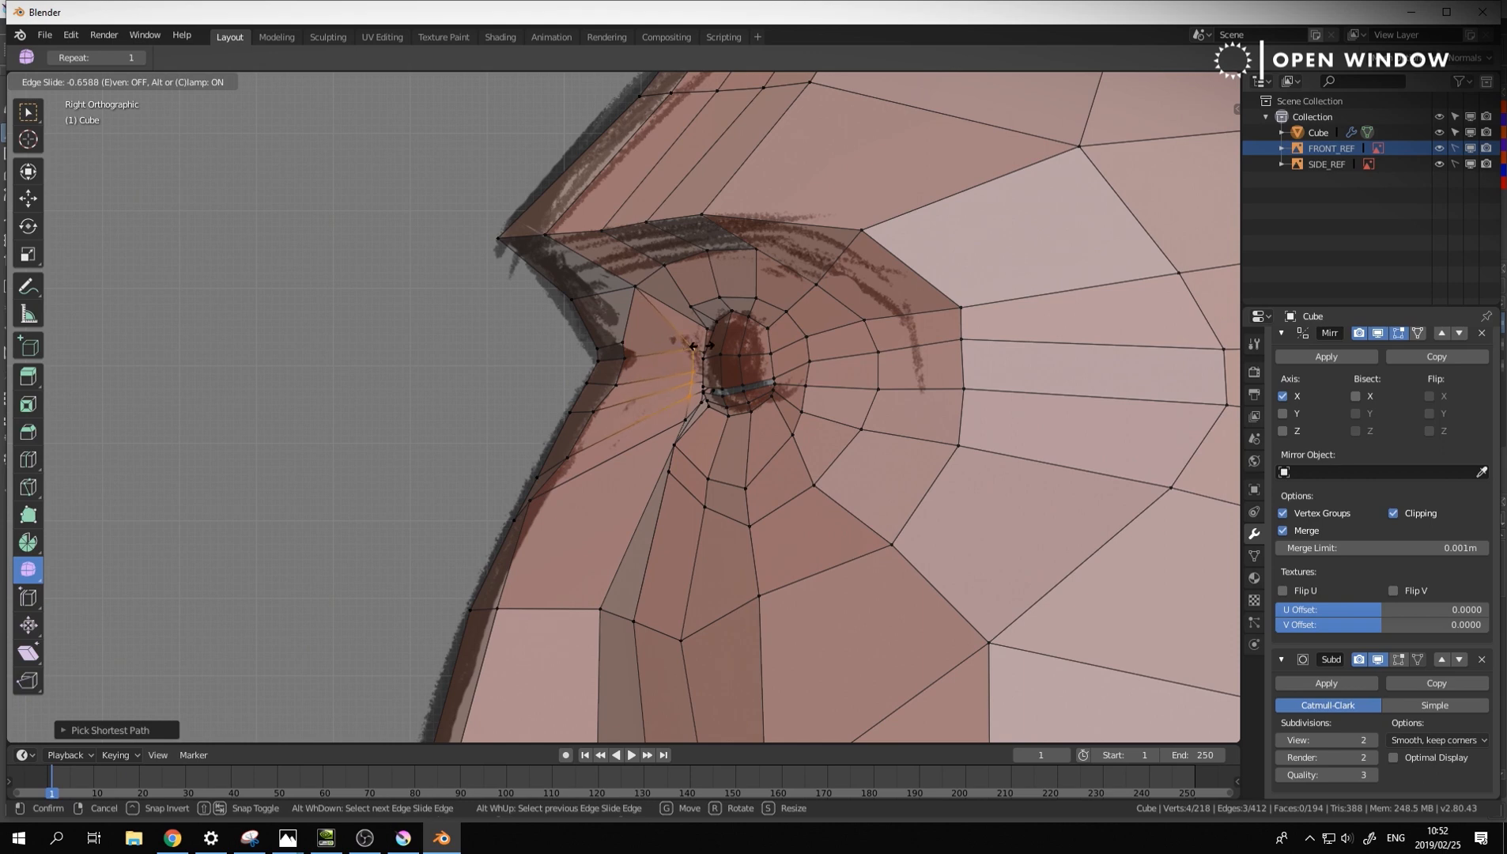
{"action": "left_click", "coordinate": [694, 345]}
In a perspective view of the eye, edge-slide the selected path back toward the nose, then select the whole mesh
{"action": "middle_click_drag", "start_coordinate": [703, 338], "coordinate": [671, 352]}
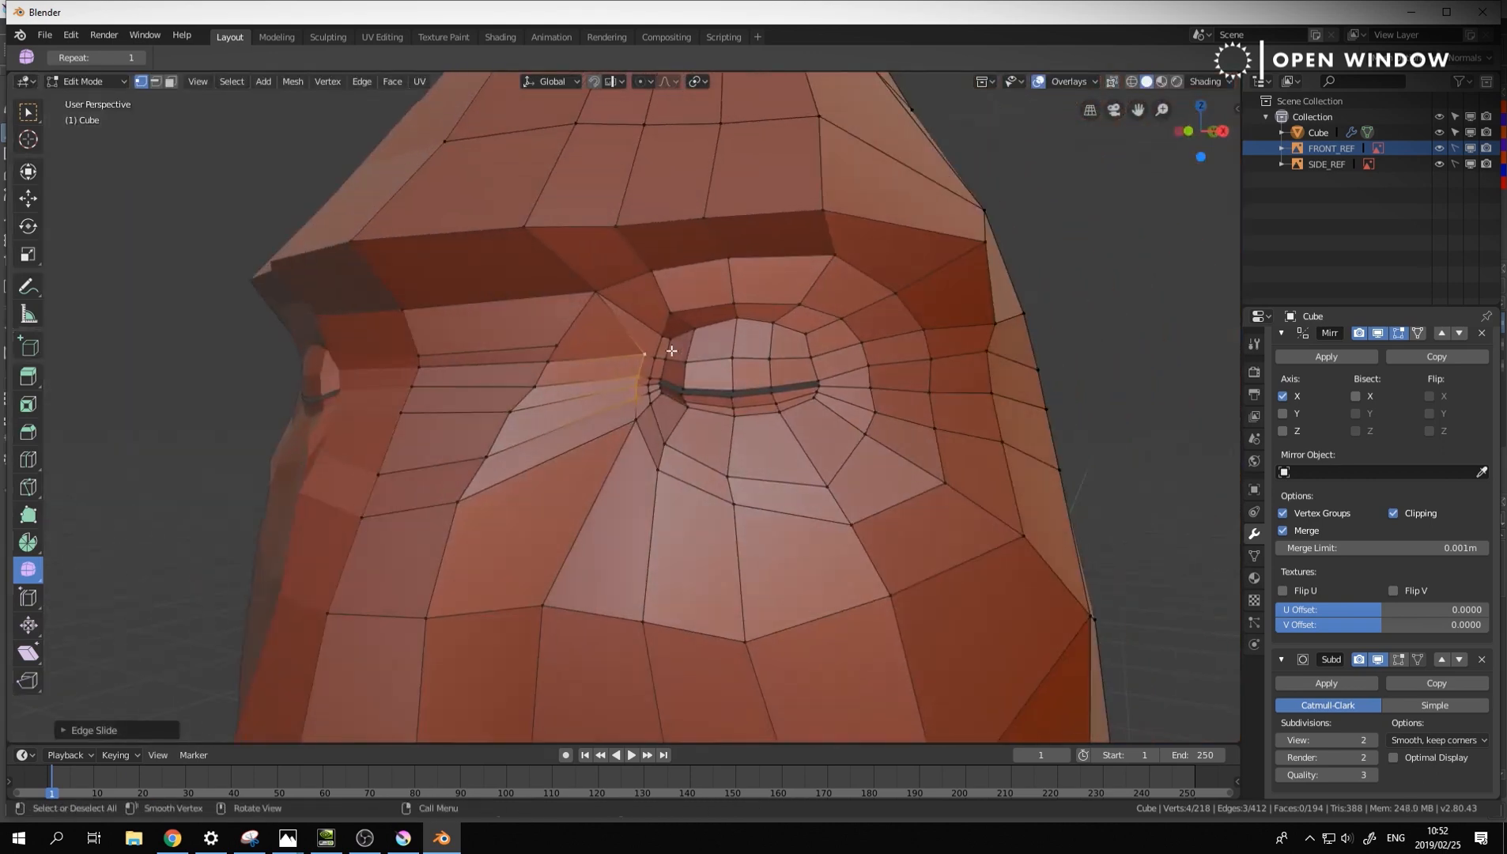
{"action": "scroll", "coordinate": [701, 353], "scroll_direction": "up", "scroll_amount": 2}
{"action": "scroll", "coordinate": [701, 354], "scroll_direction": "up", "scroll_amount": 1}
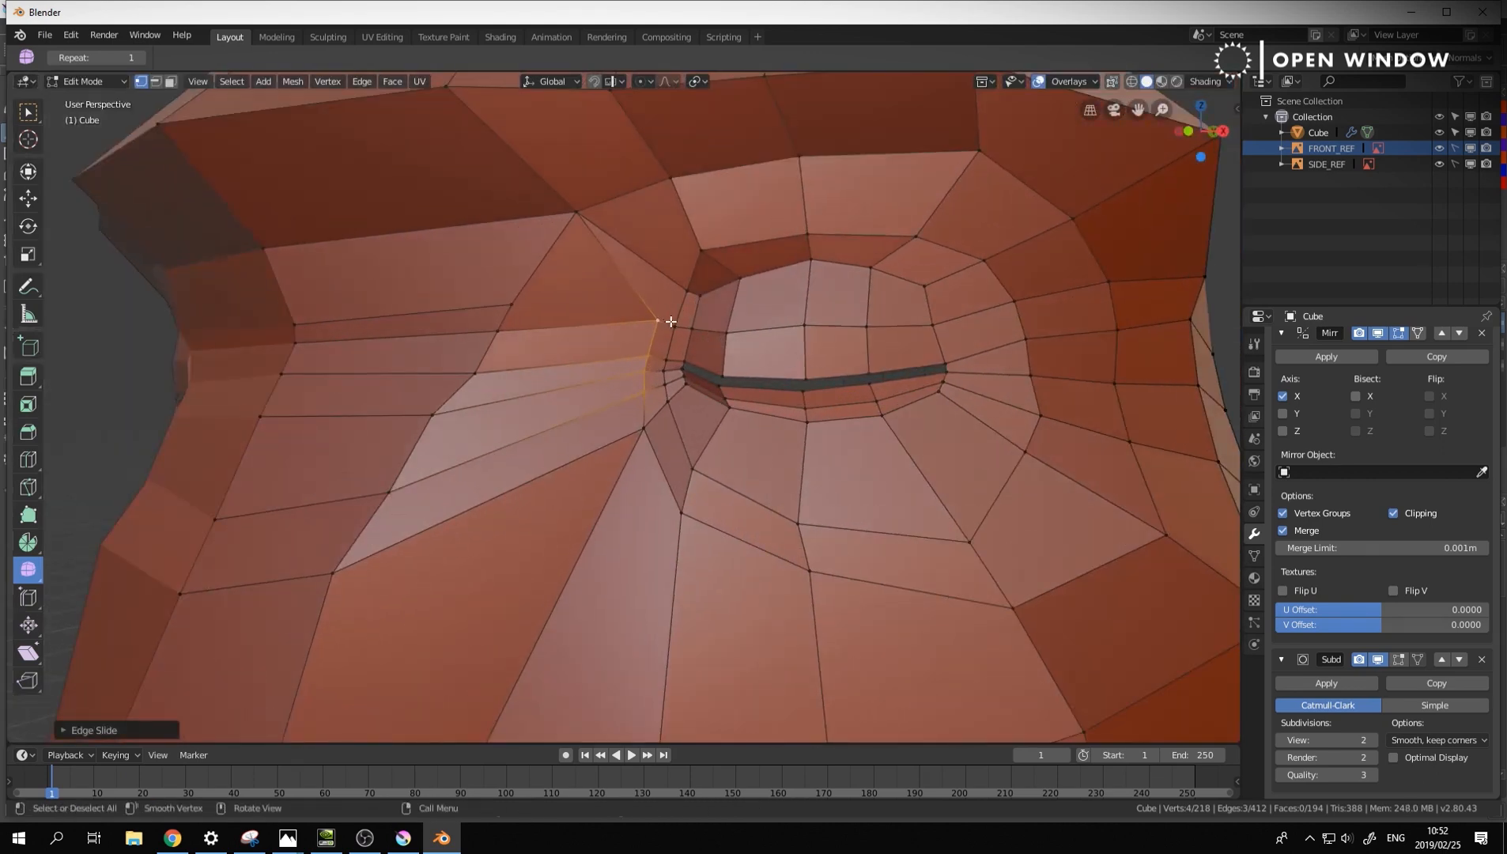
{"action": "key", "text": "g"}
{"action": "key", "text": "g"}
{"action": "left_click", "coordinate": [652, 411]}
{"action": "key", "text": "a"}
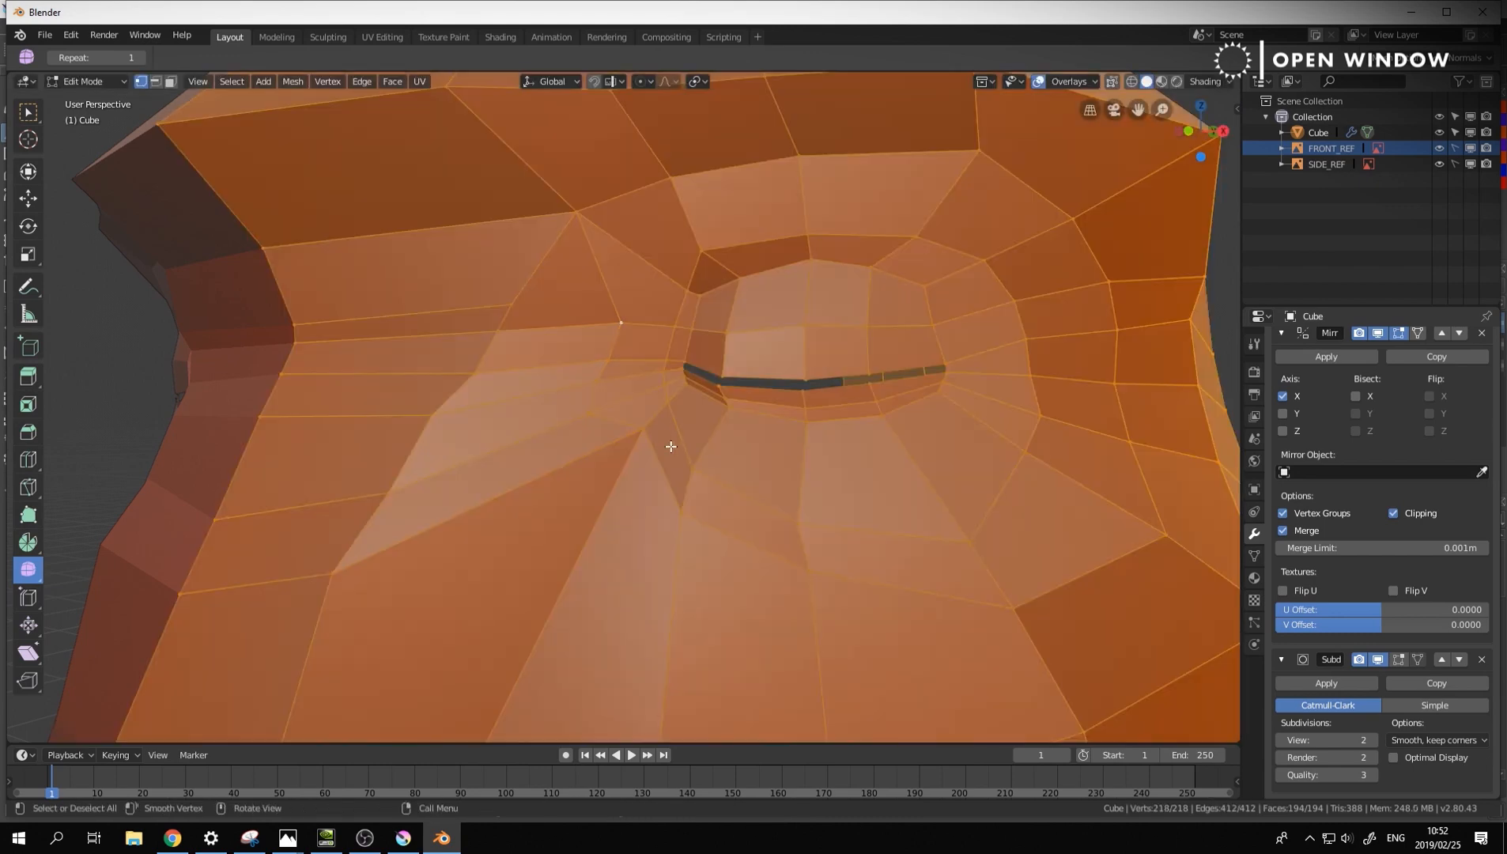
Move the two outer-ring vertices above and below the inner eye corner slightly away from the eye
{"action": "key", "text": "alt+a"}
{"action": "mouse_move", "coordinate": [671, 448]}
{"action": "middle_mouse_down"}
{"action": "mouse_move", "coordinate": [632, 474]}
{"action": "mouse_move", "coordinate": [656, 470]}
{"action": "middle_mouse_up"}
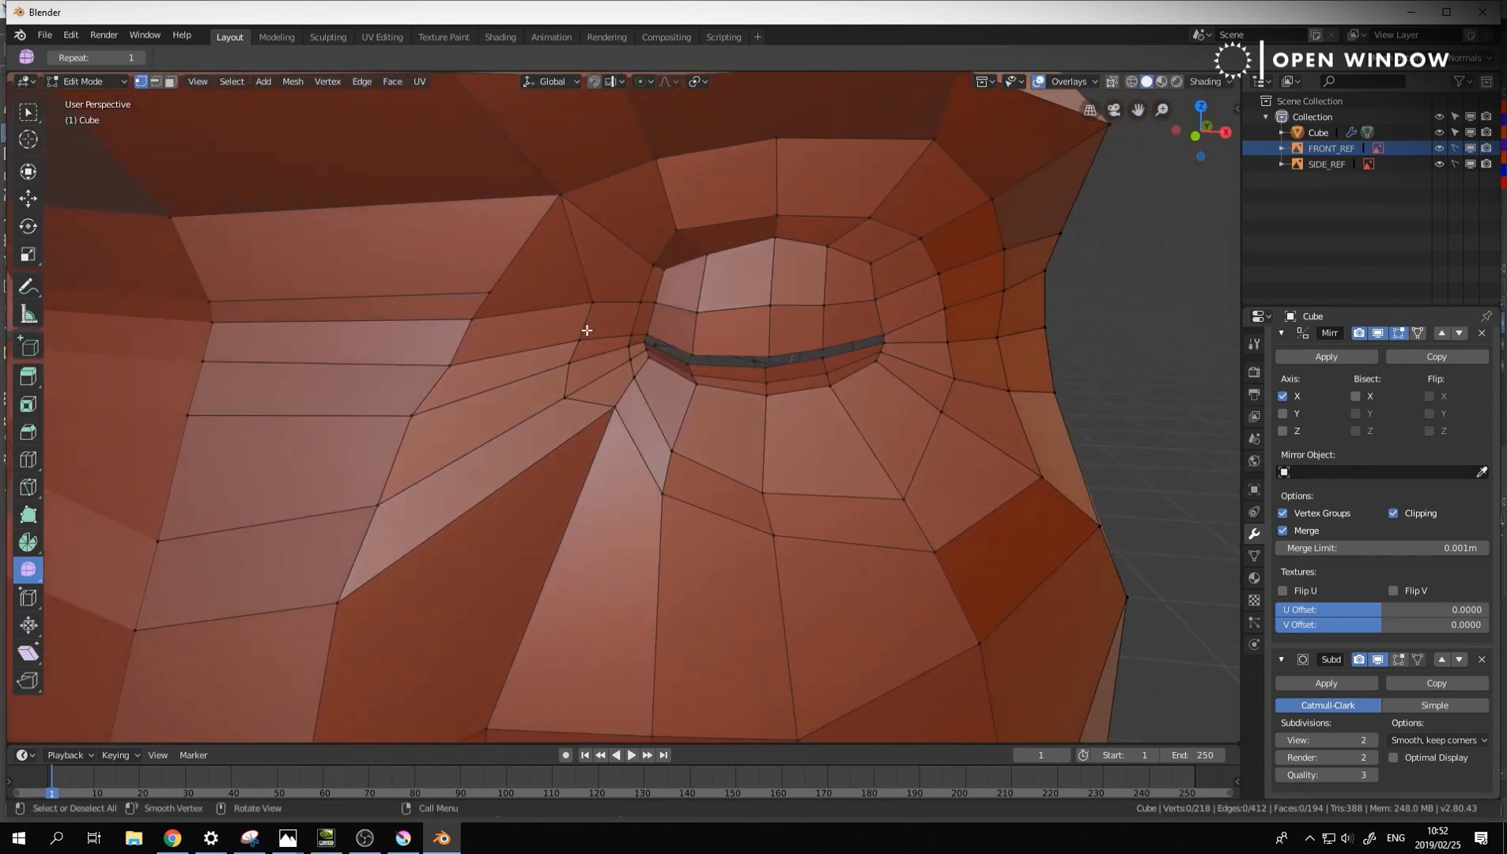
{"action": "key", "text": "a"}
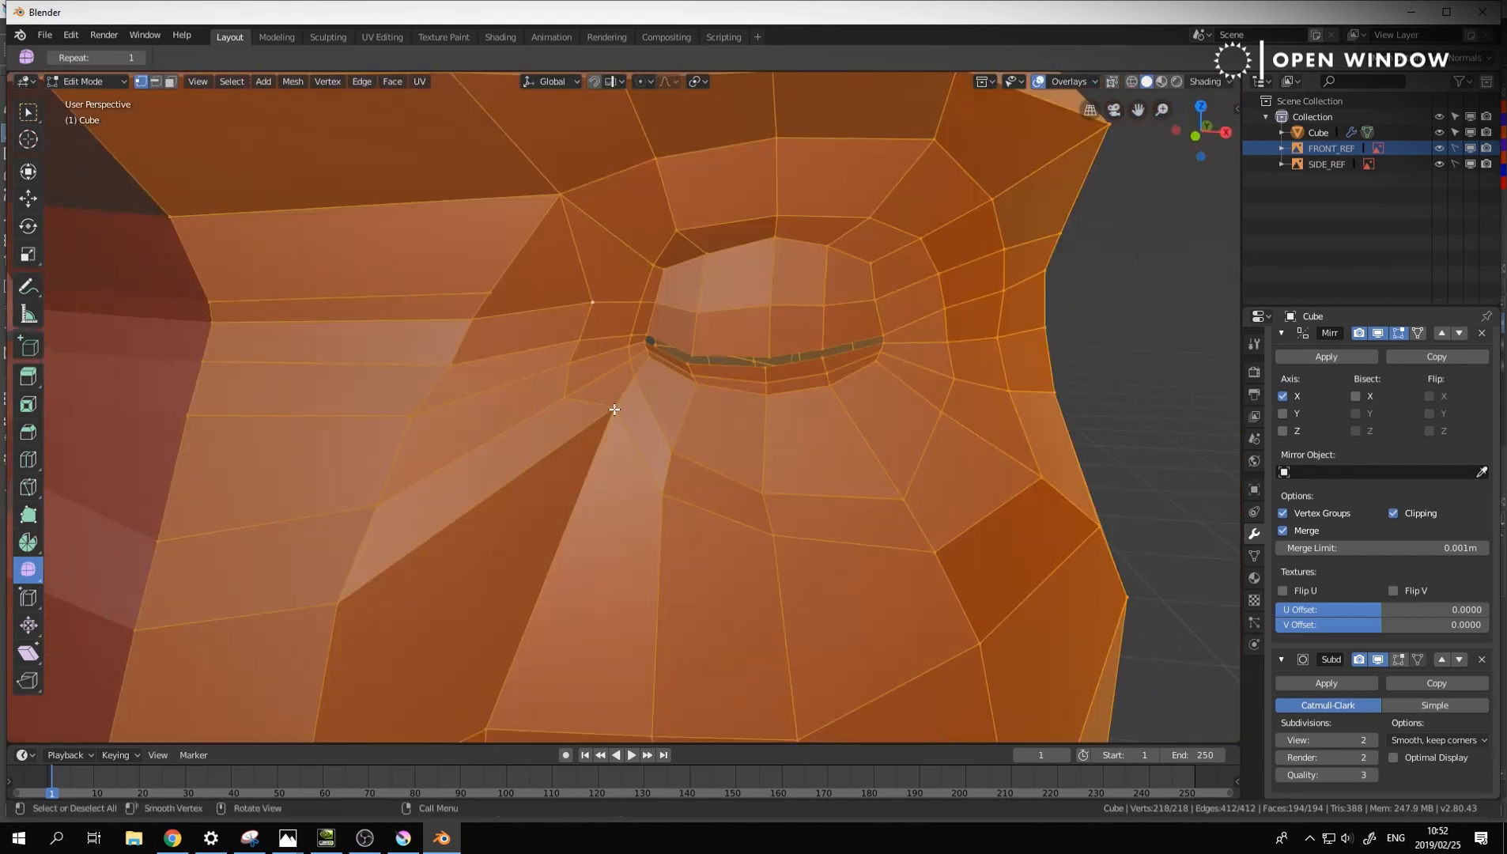
{"action": "key", "text": "alt+a"}
{"action": "left_click", "coordinate": [592, 303]}
{"action": "key", "text": "g"}
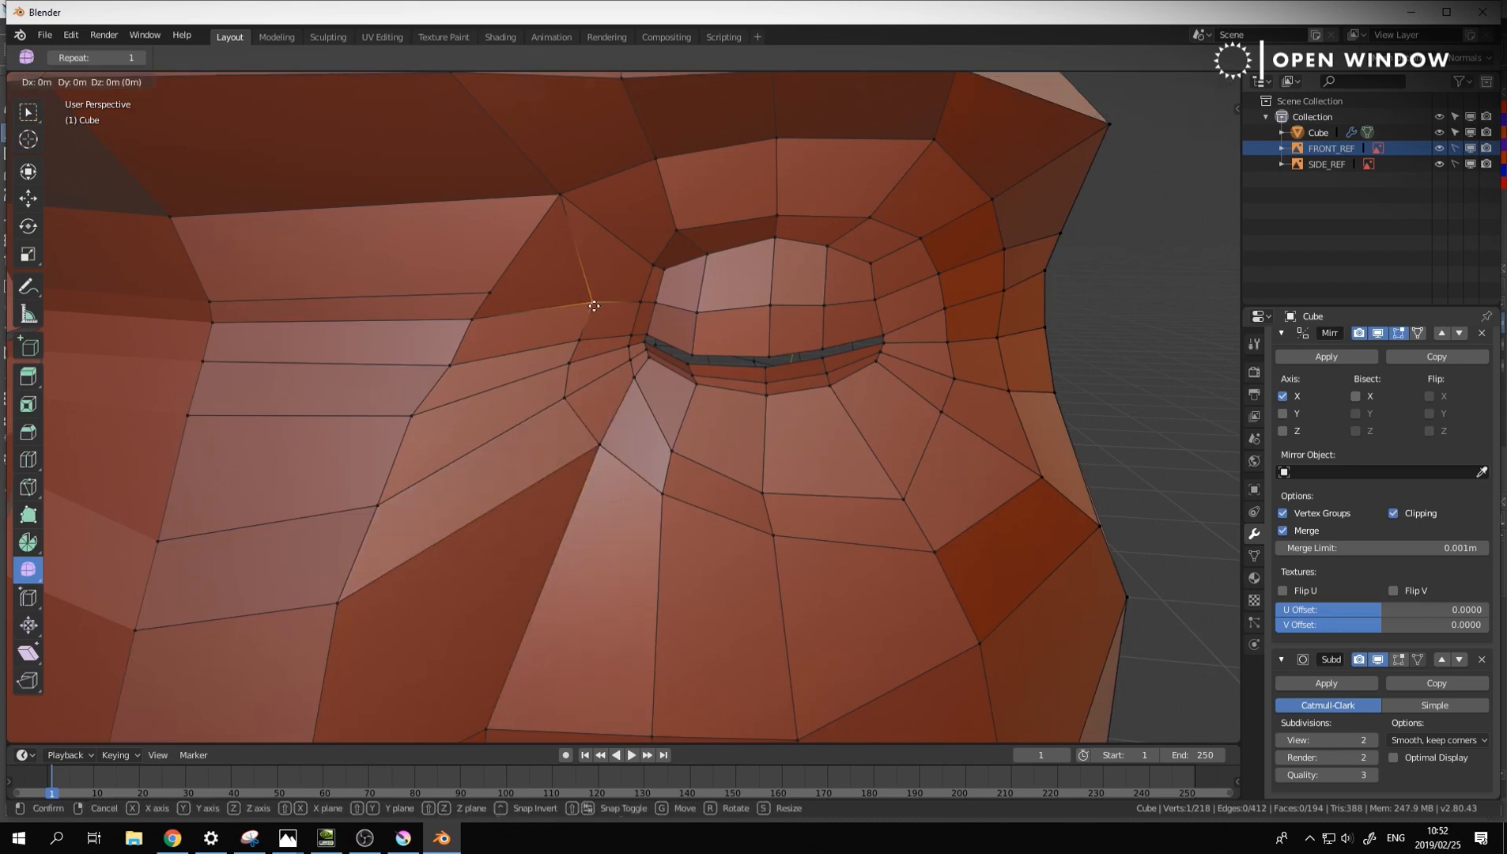
{"action": "left_click", "coordinate": [582, 293]}
{"action": "middle_click_drag", "start_coordinate": [579, 346], "coordinate": [676, 428]}
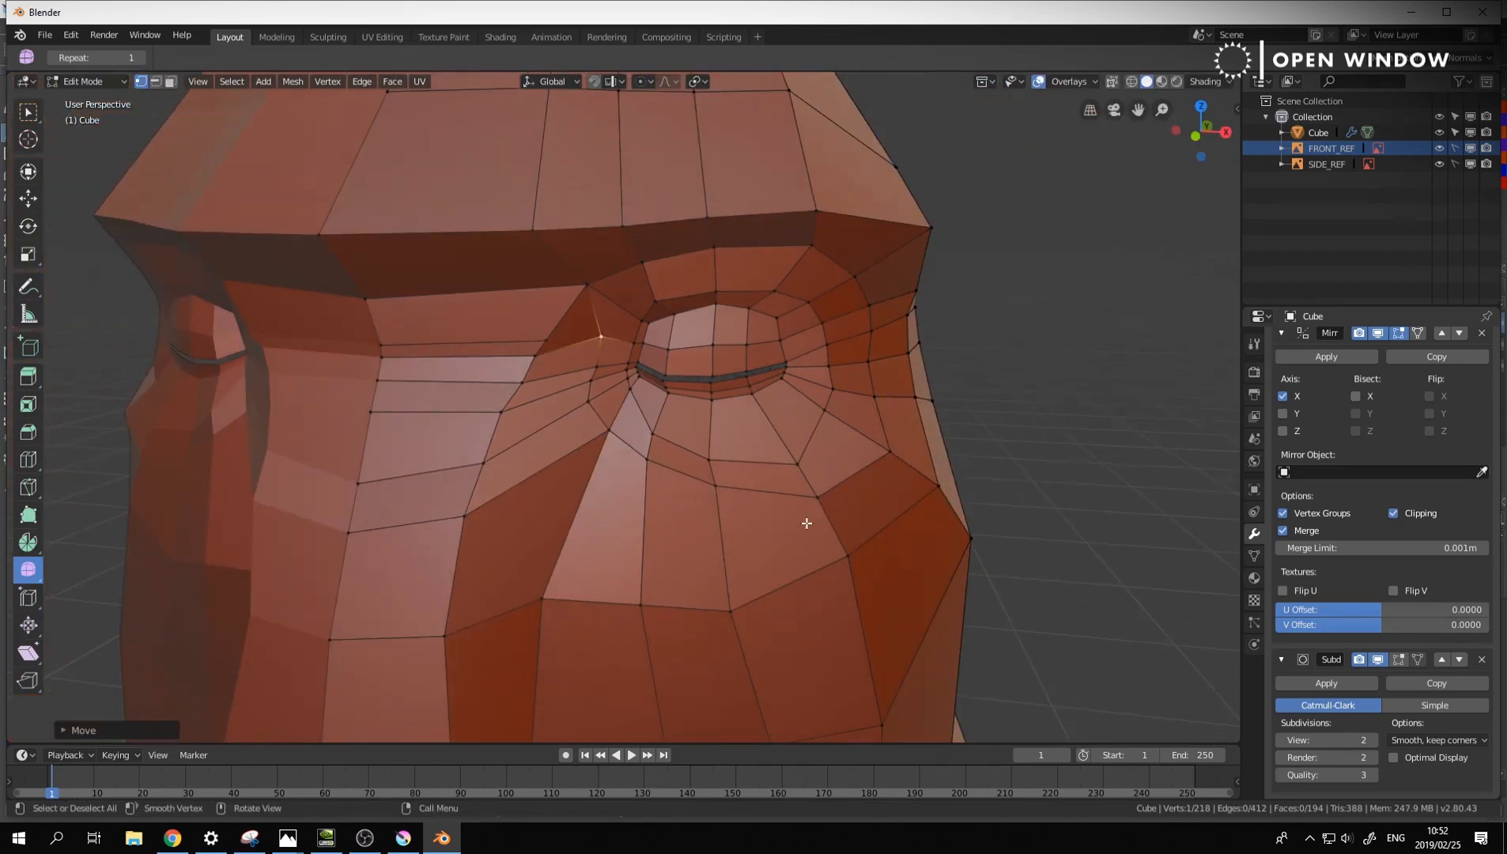
Raise two brow ridge vertices above the inner half of the eye, then nudge their nose-side neighbour toward the eye
{"action": "middle_click_drag", "start_coordinate": [806, 522], "coordinate": [743, 467]}
{"action": "middle_click_drag", "start_coordinate": [608, 336], "coordinate": [619, 382]}
{"action": "left_click", "coordinate": [623, 309]}
{"action": "left_click", "coordinate": [696, 315], "text": "shift"}
{"action": "key", "text": "g"}
{"action": "left_click", "coordinate": [711, 300]}
{"action": "left_click", "coordinate": [560, 273]}
{"action": "key", "text": "g"}
{"action": "left_click", "coordinate": [588, 279]}
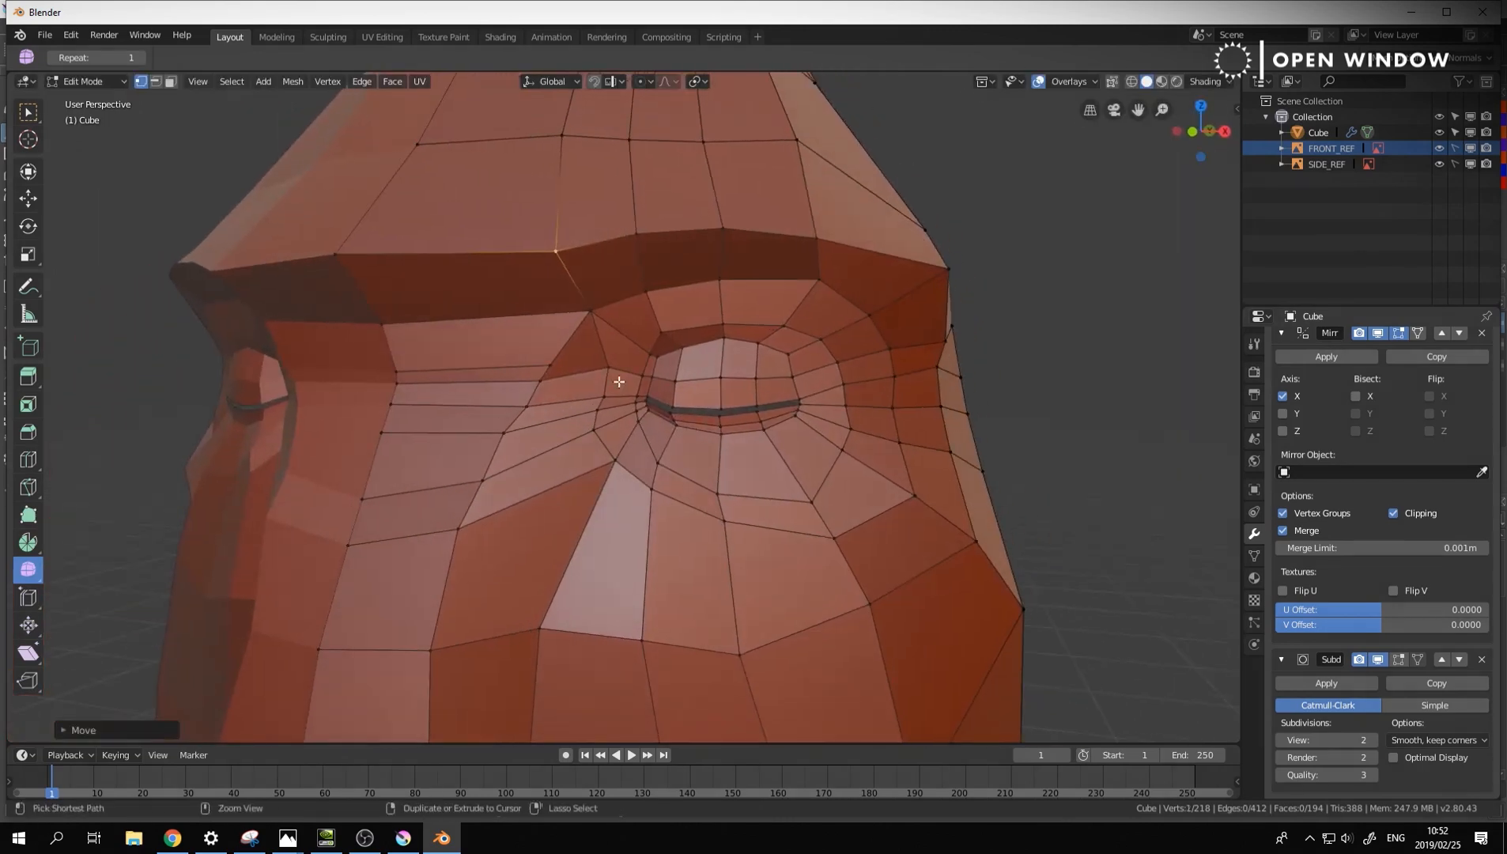
Raise the top vertex on the side of the nose bridge toward the underside of the brow
{"action": "middle_click_drag", "start_coordinate": [861, 391], "coordinate": [747, 316]}
{"action": "scroll", "coordinate": [754, 370], "scroll_direction": "up", "scroll_amount": 2}
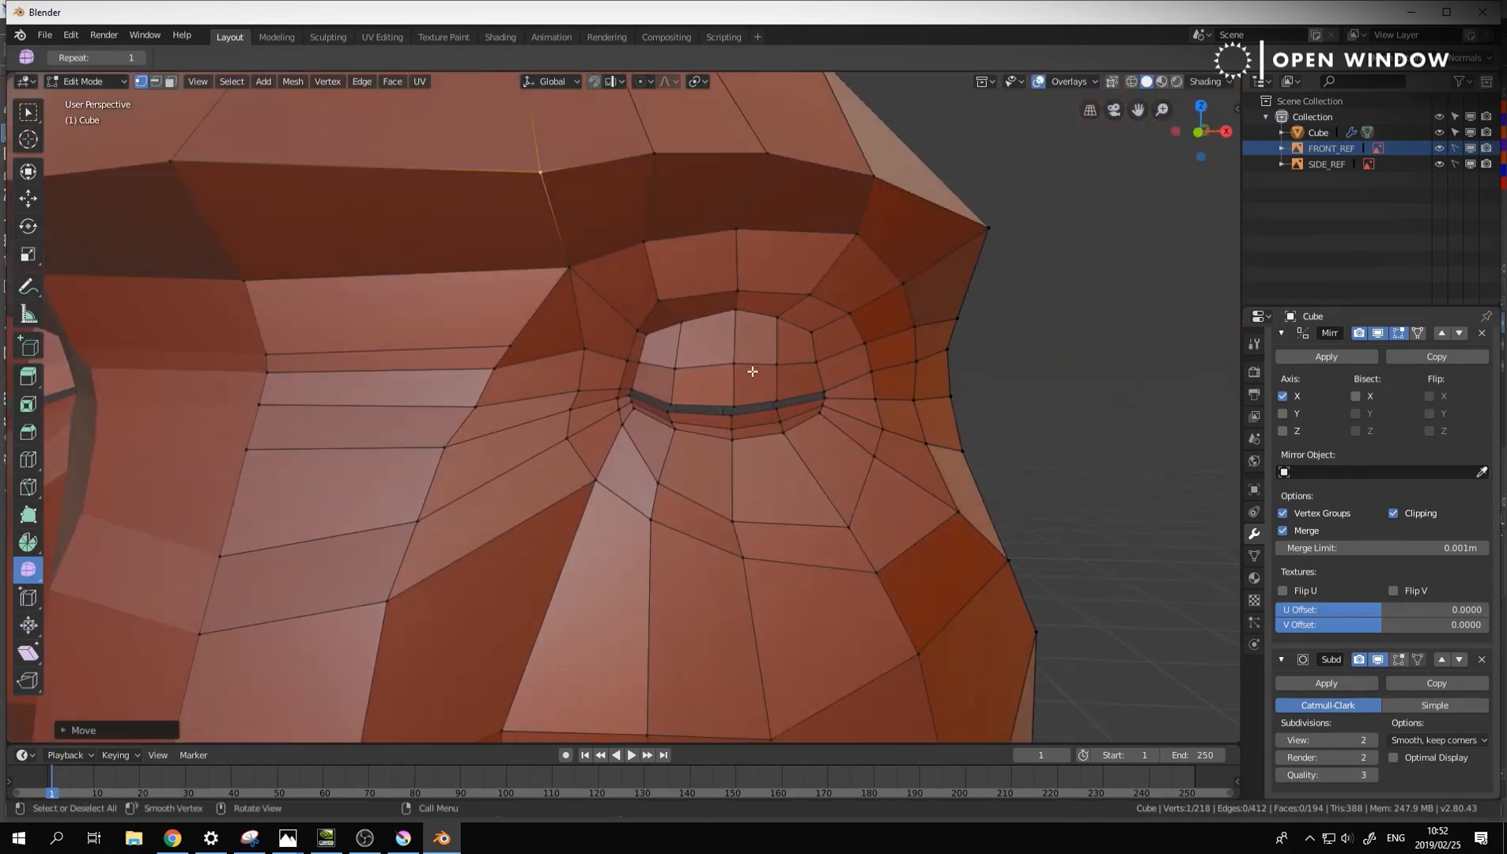
{"action": "middle_click_drag", "start_coordinate": [700, 615], "coordinate": [565, 430]}
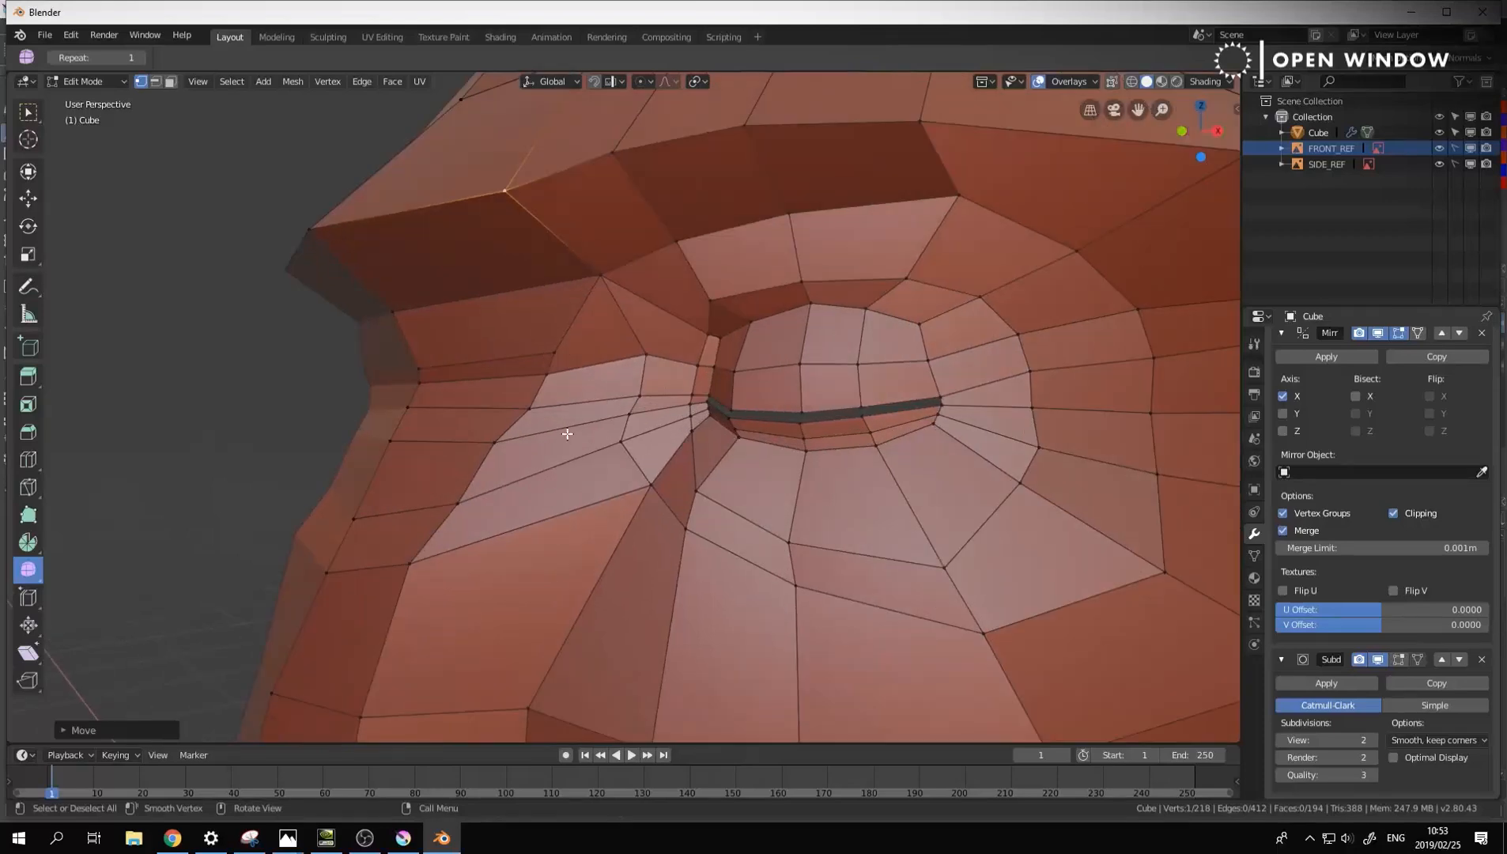
{"action": "middle_click_drag", "start_coordinate": [598, 330], "coordinate": [561, 370]}
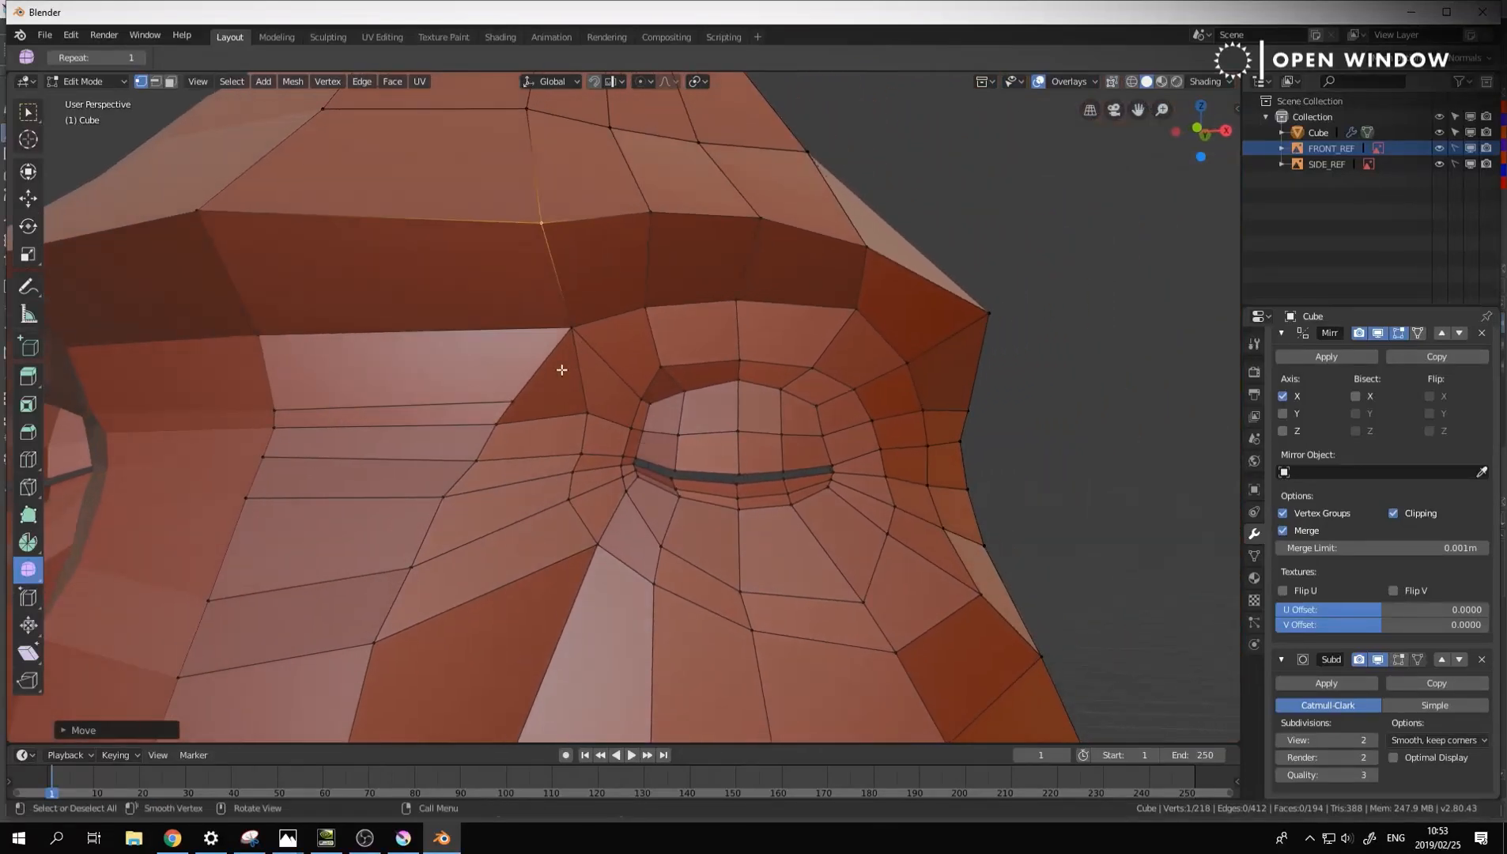
{"action": "left_click", "coordinate": [509, 400]}
{"action": "key", "text": "g"}
{"action": "left_click", "coordinate": [501, 376]}
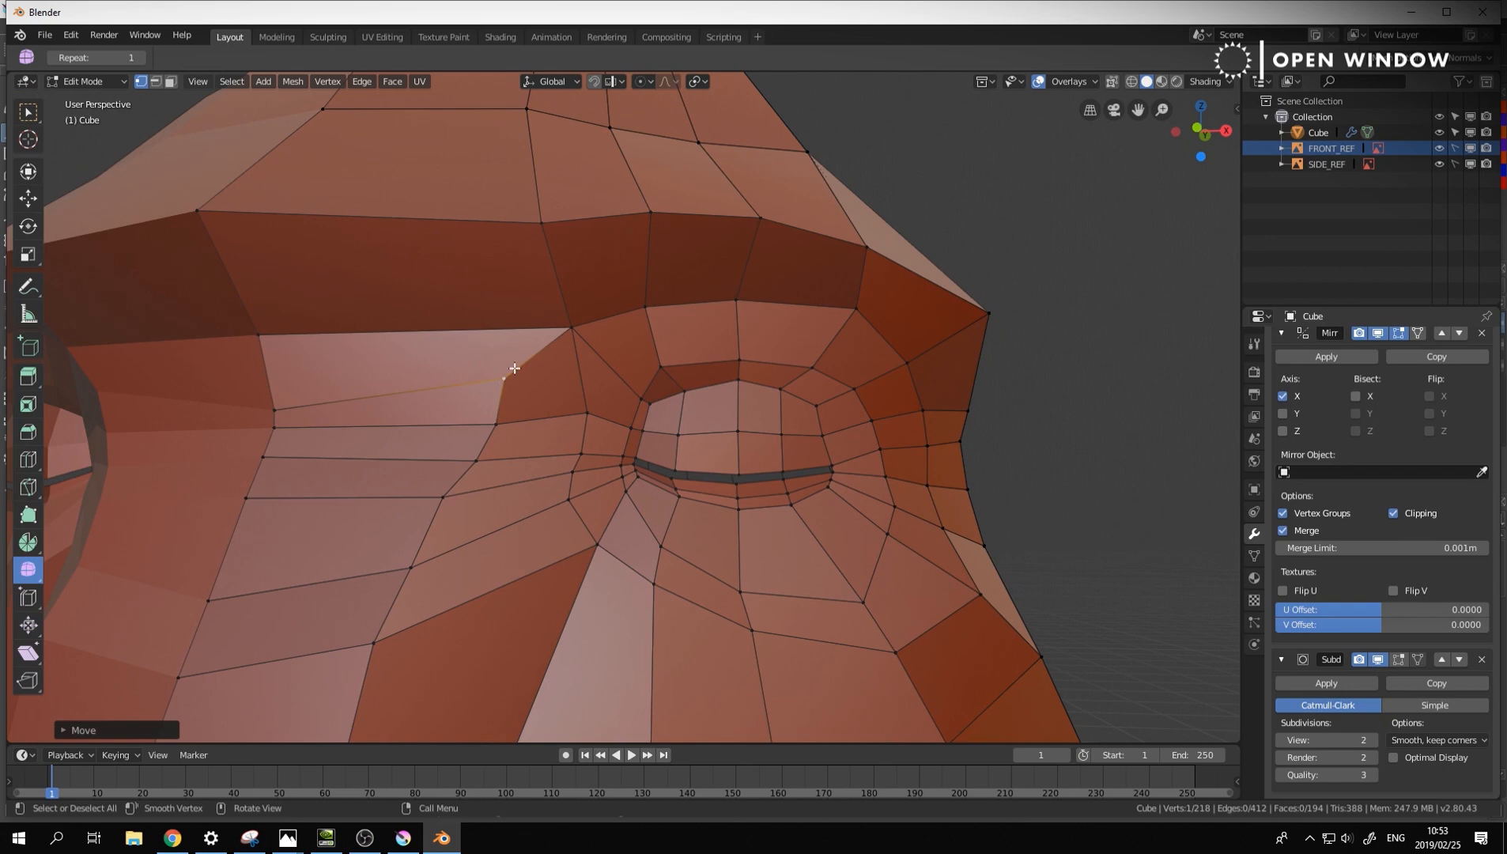
Knife-cut an edge from the raised nose bridge vertex up across the underside of the brow to the brow ridge
{"action": "middle_click_drag", "start_coordinate": [589, 397], "coordinate": [500, 277]}
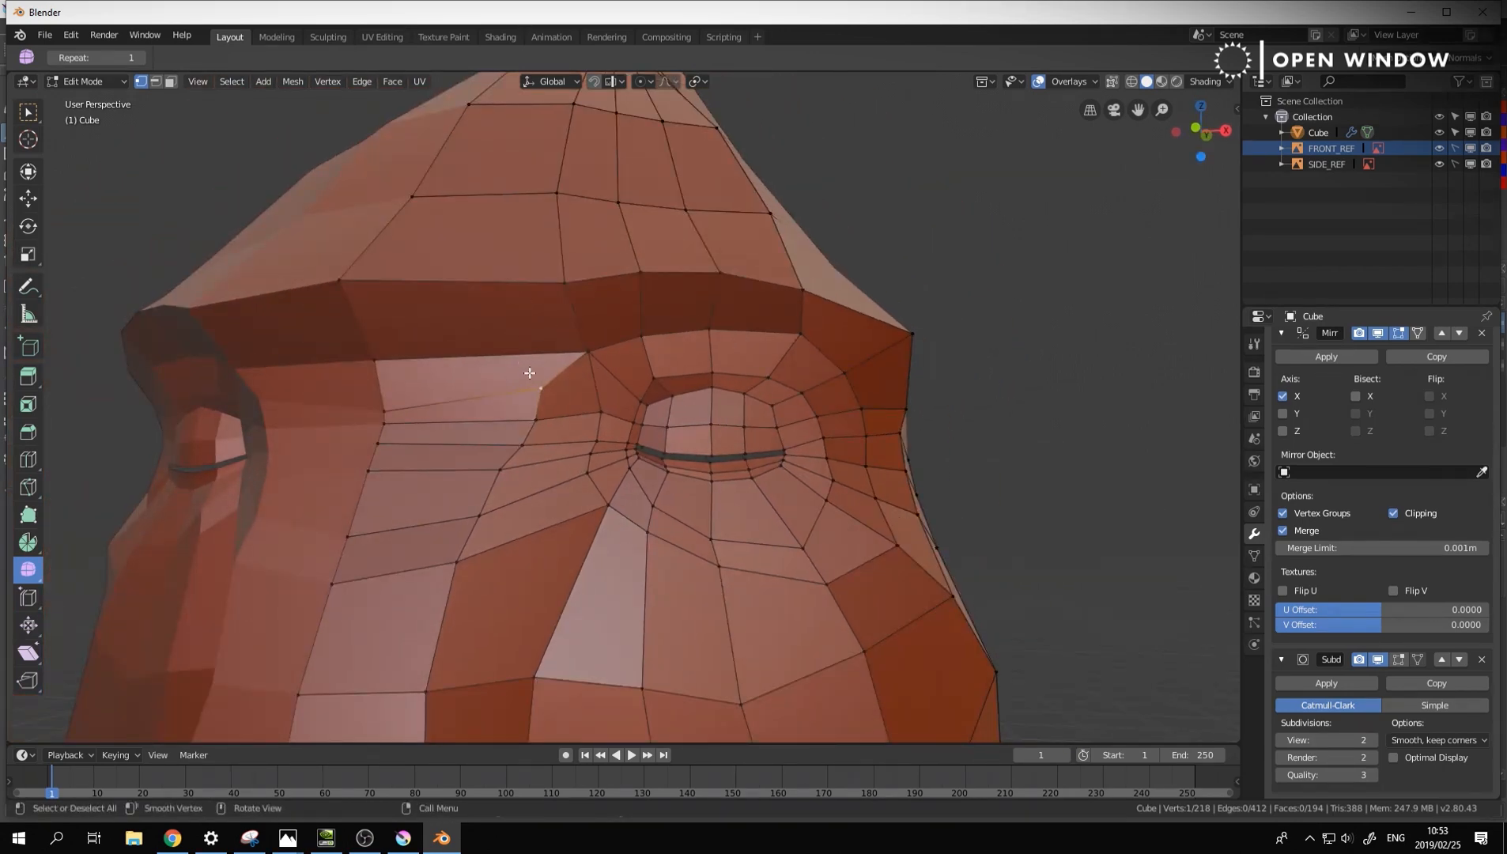
{"action": "key", "text": "k"}
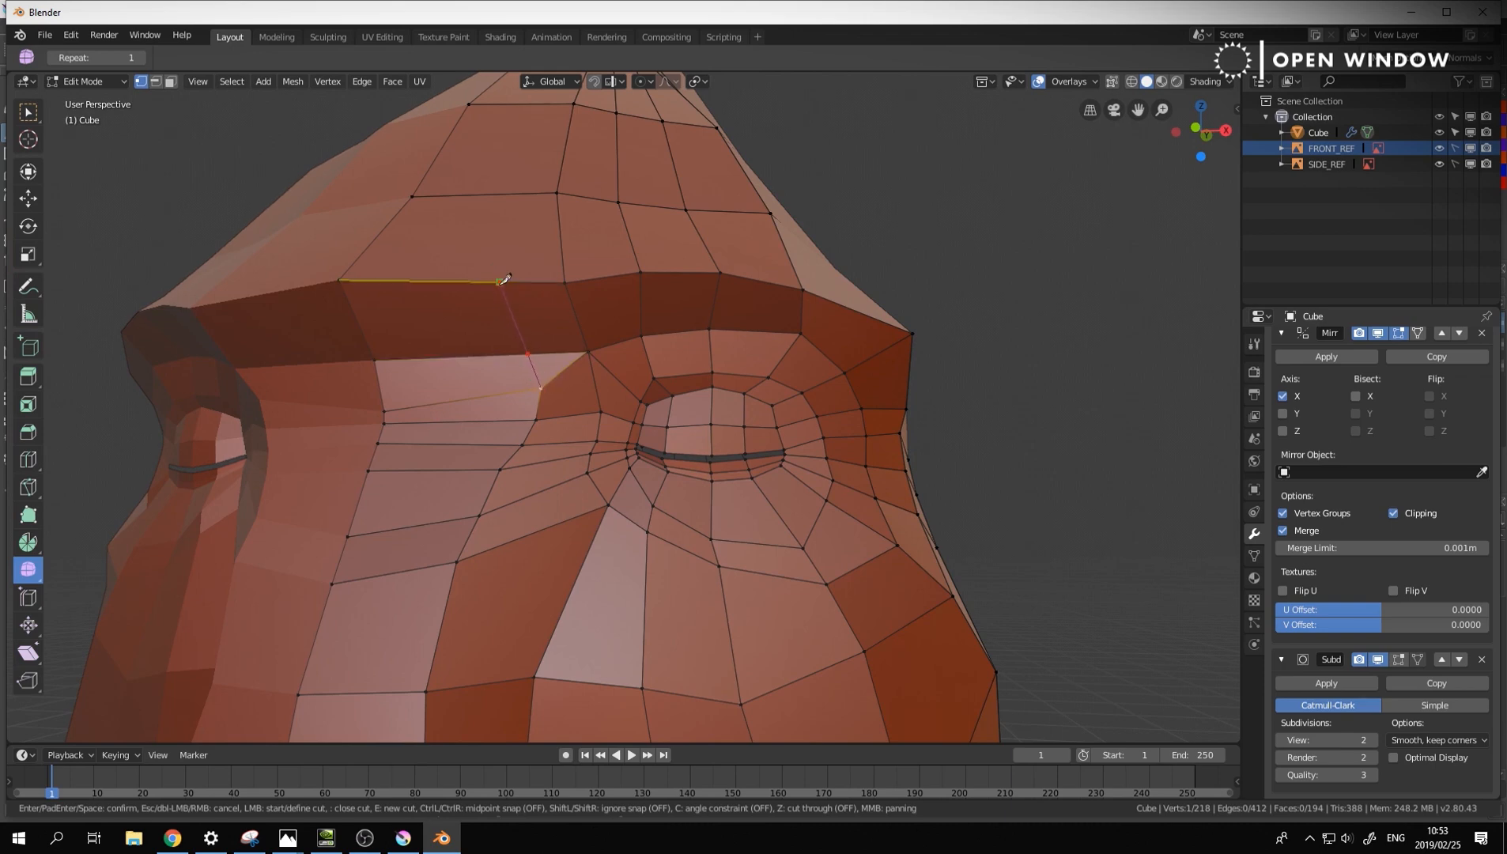
{"action": "key", "text": "space"}
Merge the two vertices at each end of the strip under the brow, beside the new cut and at the centreline, at their centers
{"action": "left_click", "coordinate": [543, 387]}
{"action": "left_click", "coordinate": [529, 355], "text": "shift"}
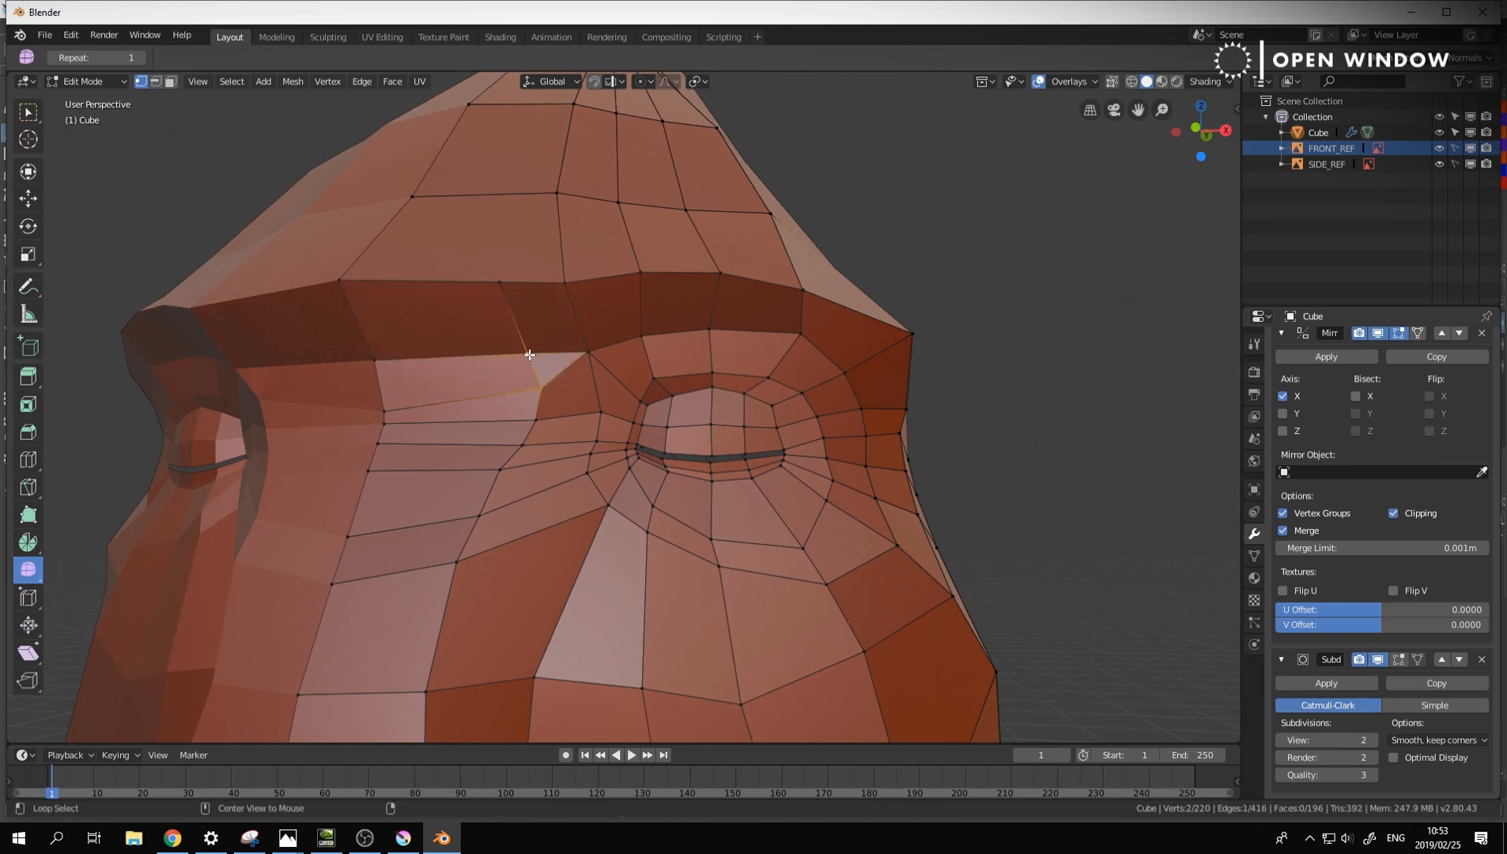
{"action": "key", "text": "alt+m"}
{"action": "left_click", "coordinate": [528, 356]}
{"action": "left_click", "coordinate": [383, 410]}
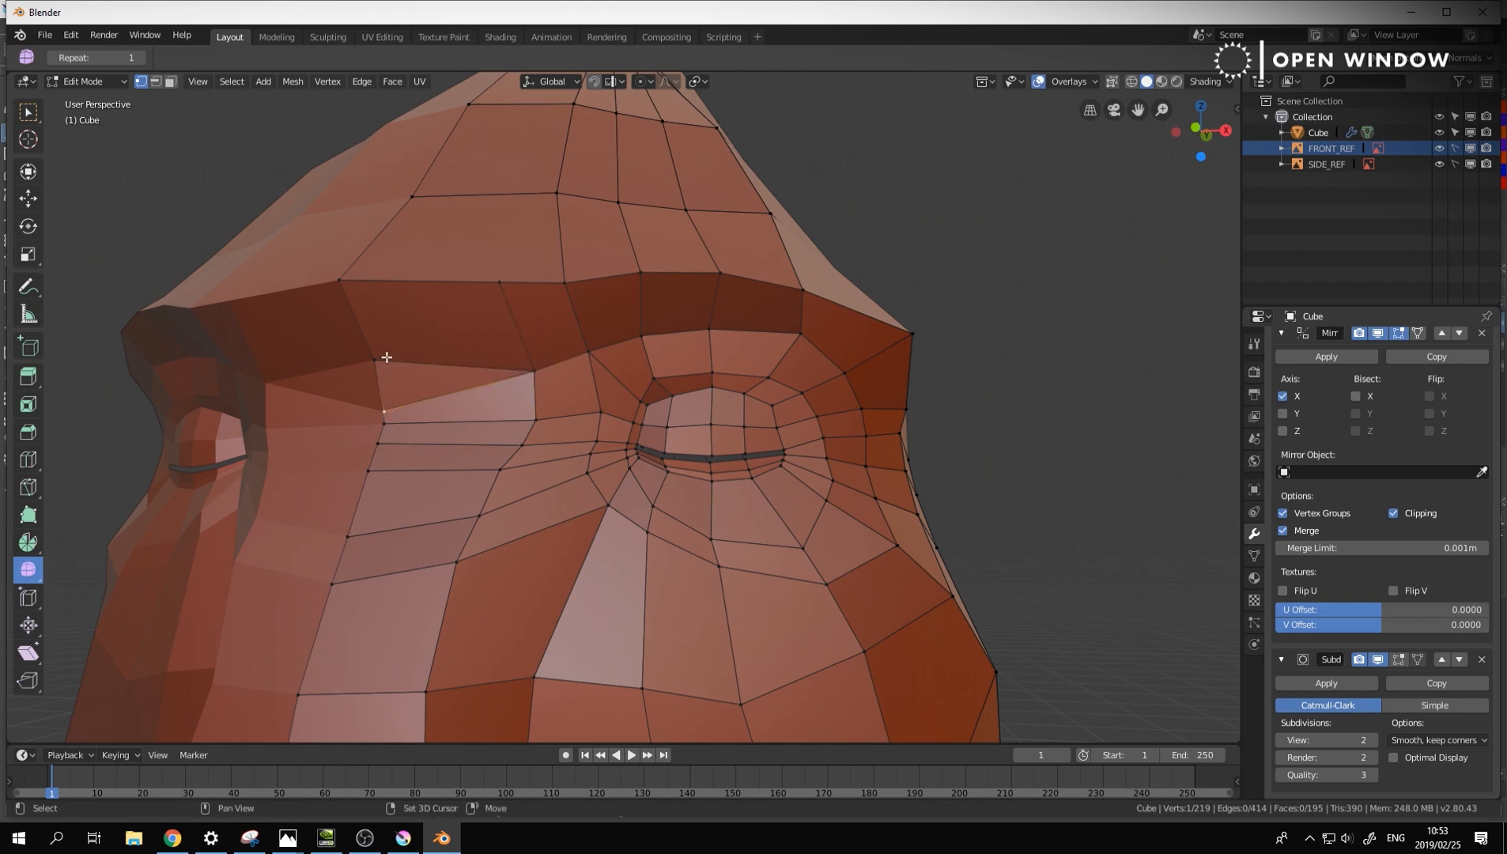
{"action": "key", "text": "alt+m"}
{"action": "left_click", "coordinate": [397, 354]}
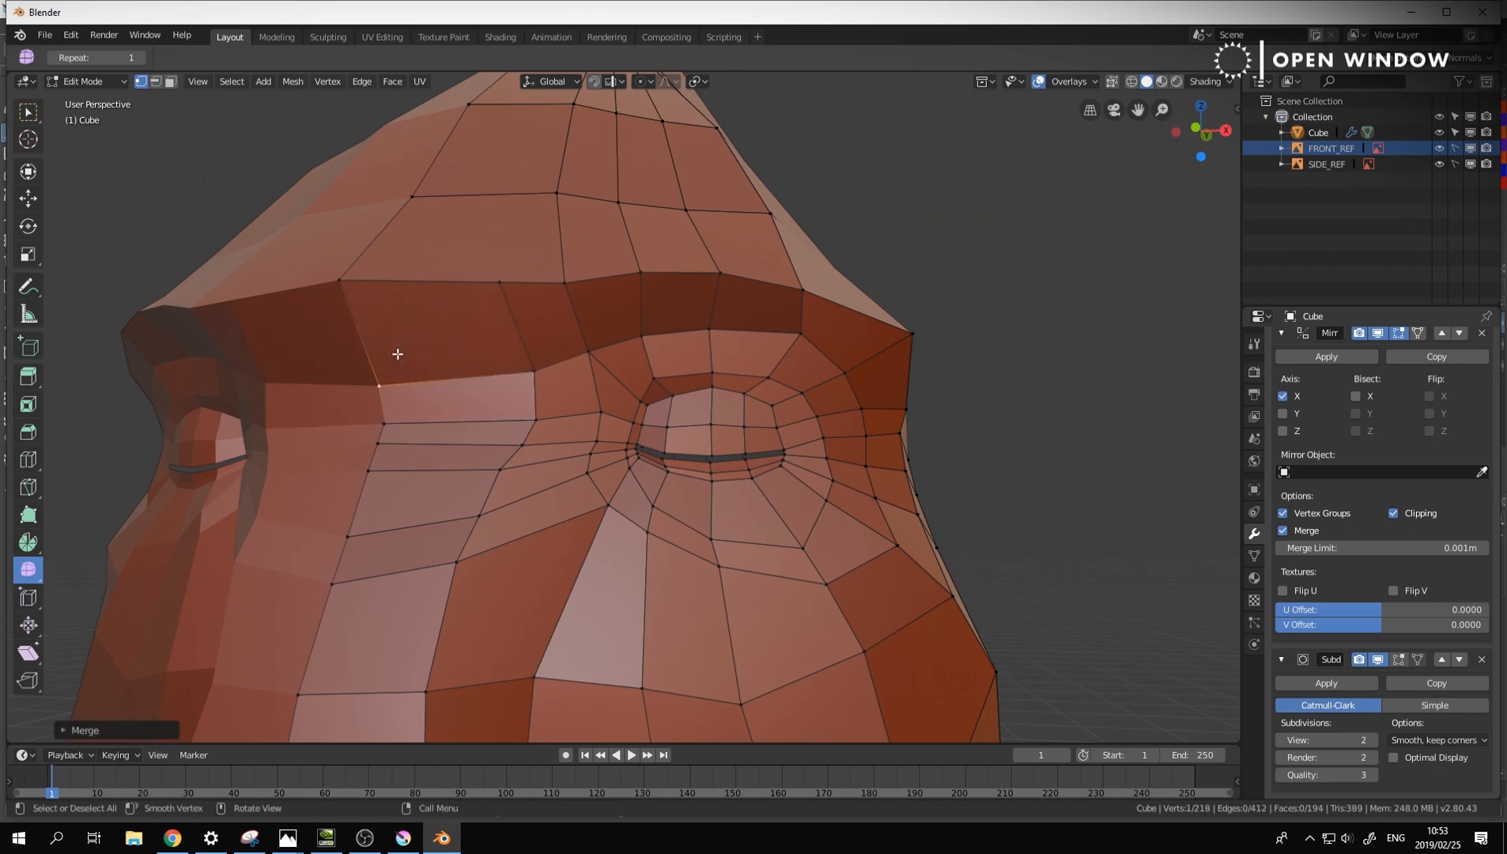
Raise the two uppermost horizontal edges across the nose bridge toward the underside of the brow, edge-sliding the second one
{"action": "mouse_move", "coordinate": [557, 368]}
{"action": "middle_mouse_down"}
{"action": "mouse_move", "coordinate": [598, 362]}
{"action": "mouse_move", "coordinate": [561, 370]}
{"action": "middle_mouse_up"}
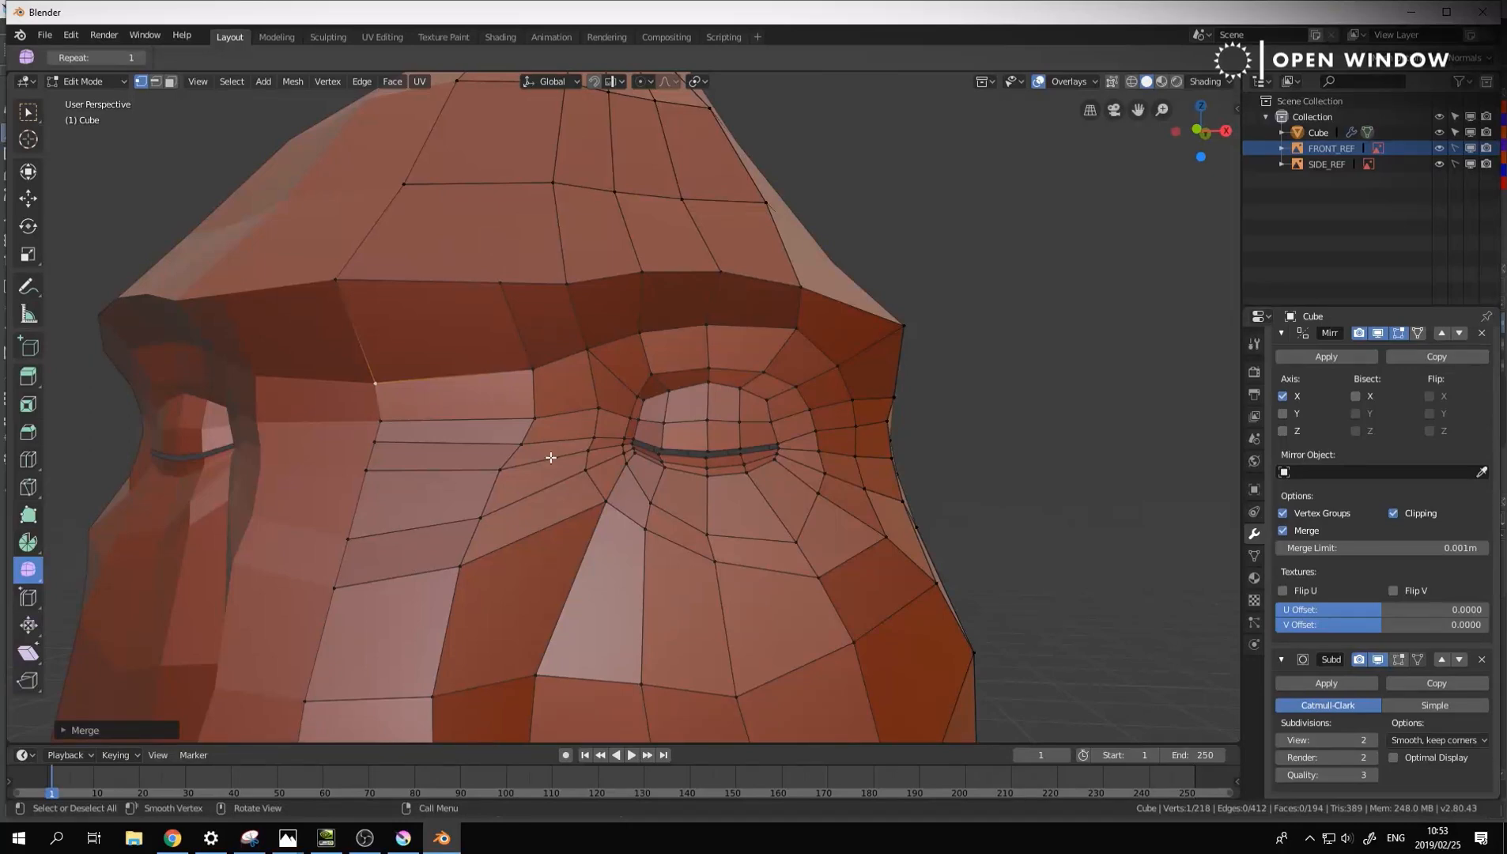
{"action": "left_click", "coordinate": [438, 429]}
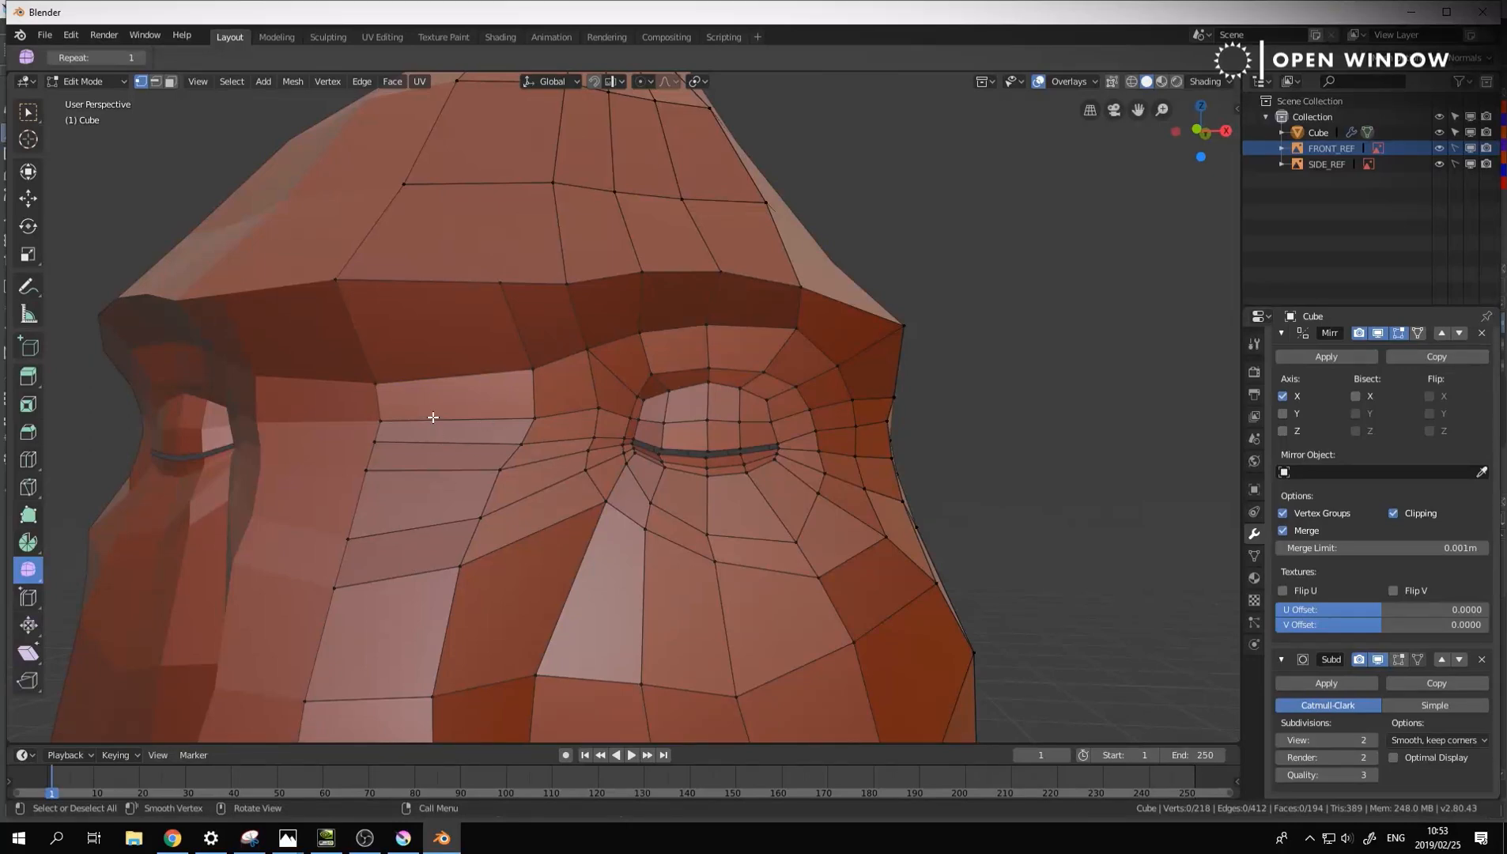
{"action": "key", "text": "g"}
{"action": "left_click", "coordinate": [440, 404]}
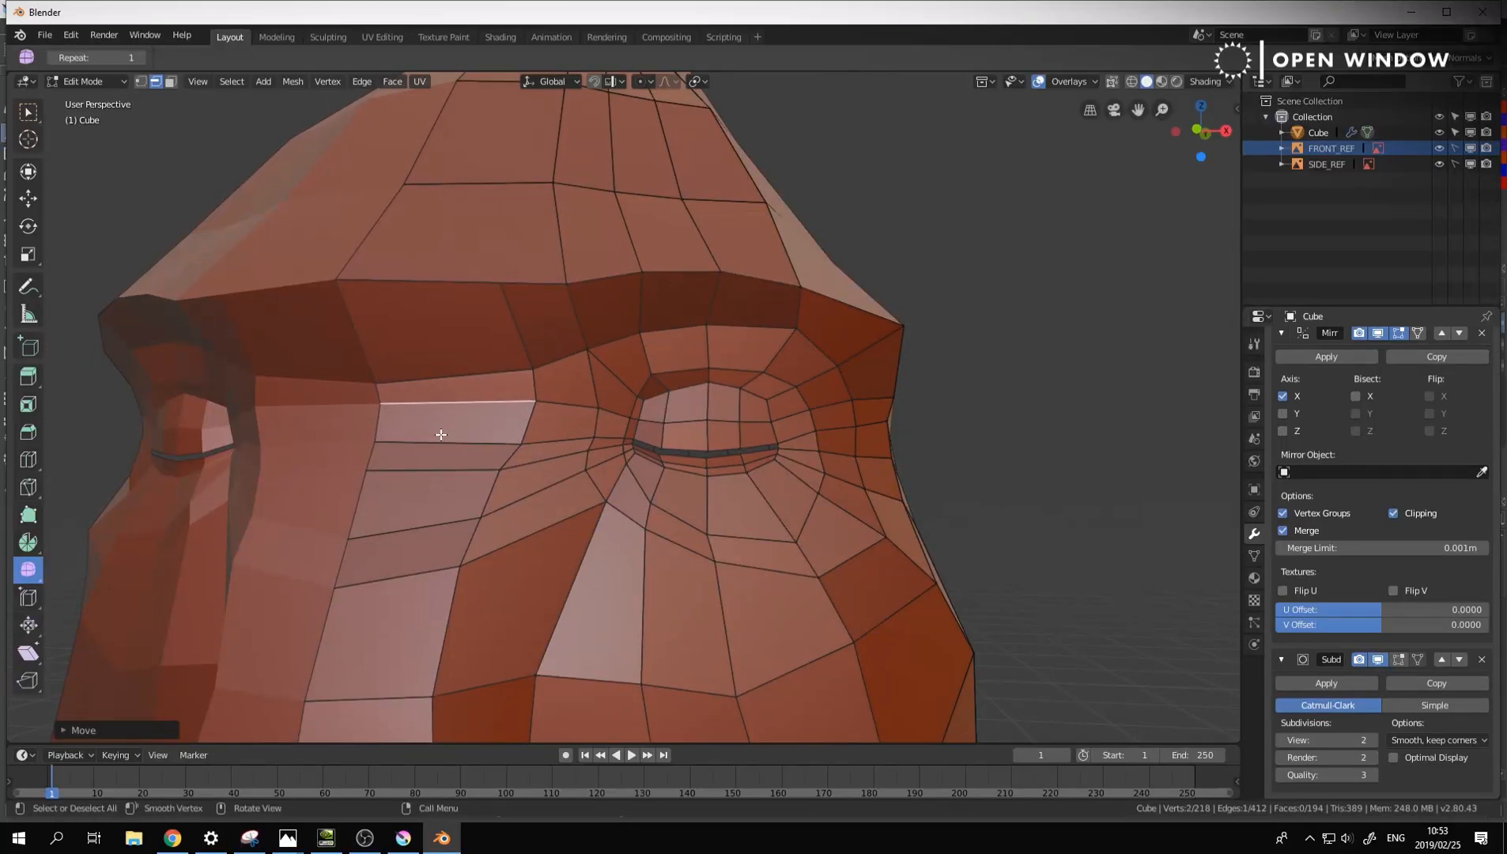
{"action": "left_click", "coordinate": [440, 444]}
{"action": "key", "text": "g"}
{"action": "key", "text": "g"}
{"action": "left_click", "coordinate": [459, 402]}
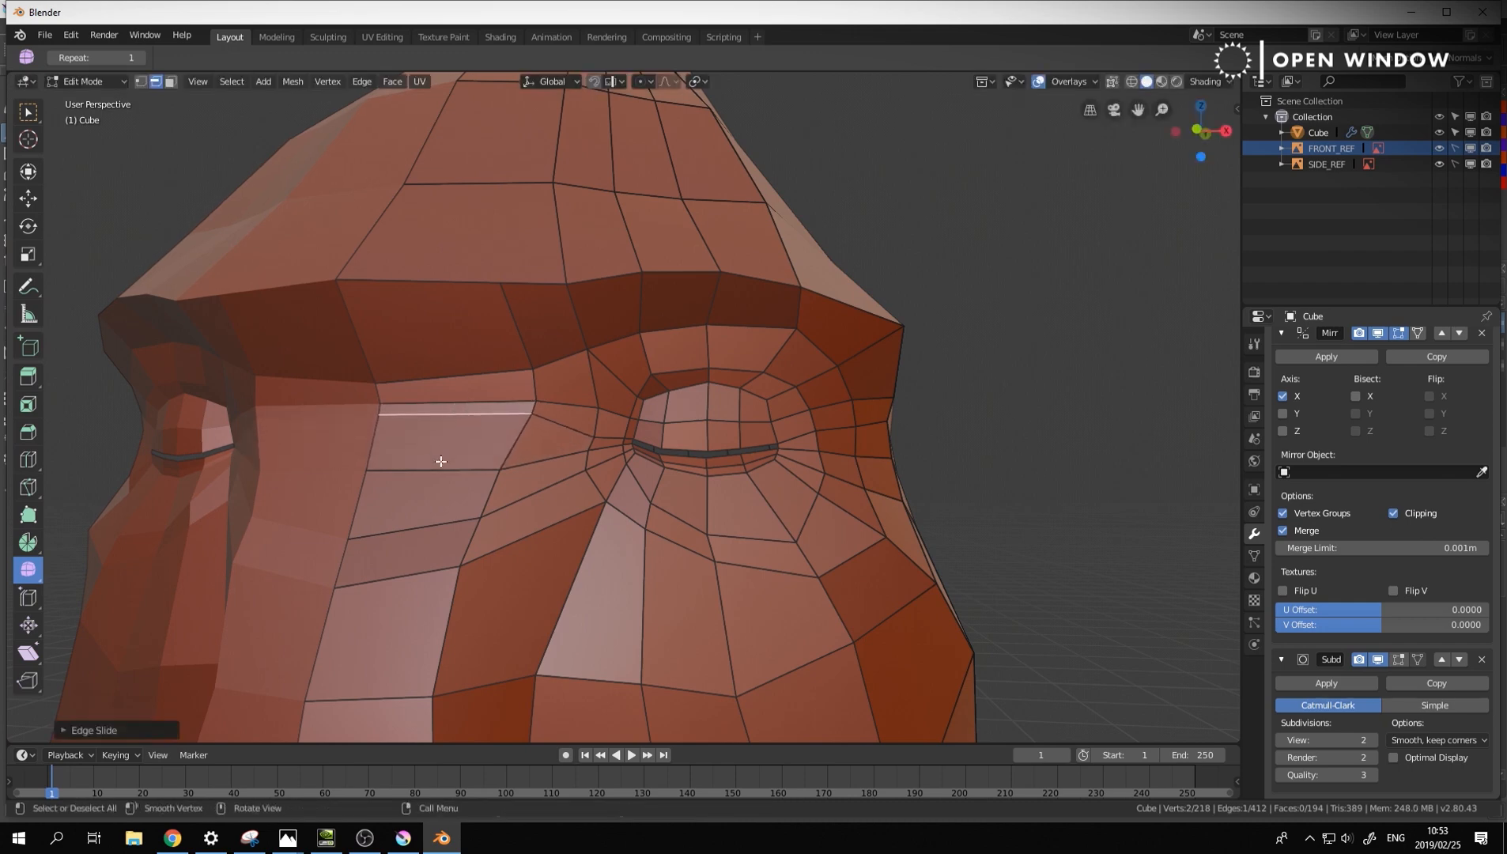
Move the next three horizontal nose bridge edges up so they stack closely beneath the raised ones
{"action": "left_click", "coordinate": [443, 468]}
{"action": "key", "text": "g"}
{"action": "left_click", "coordinate": [452, 437]}
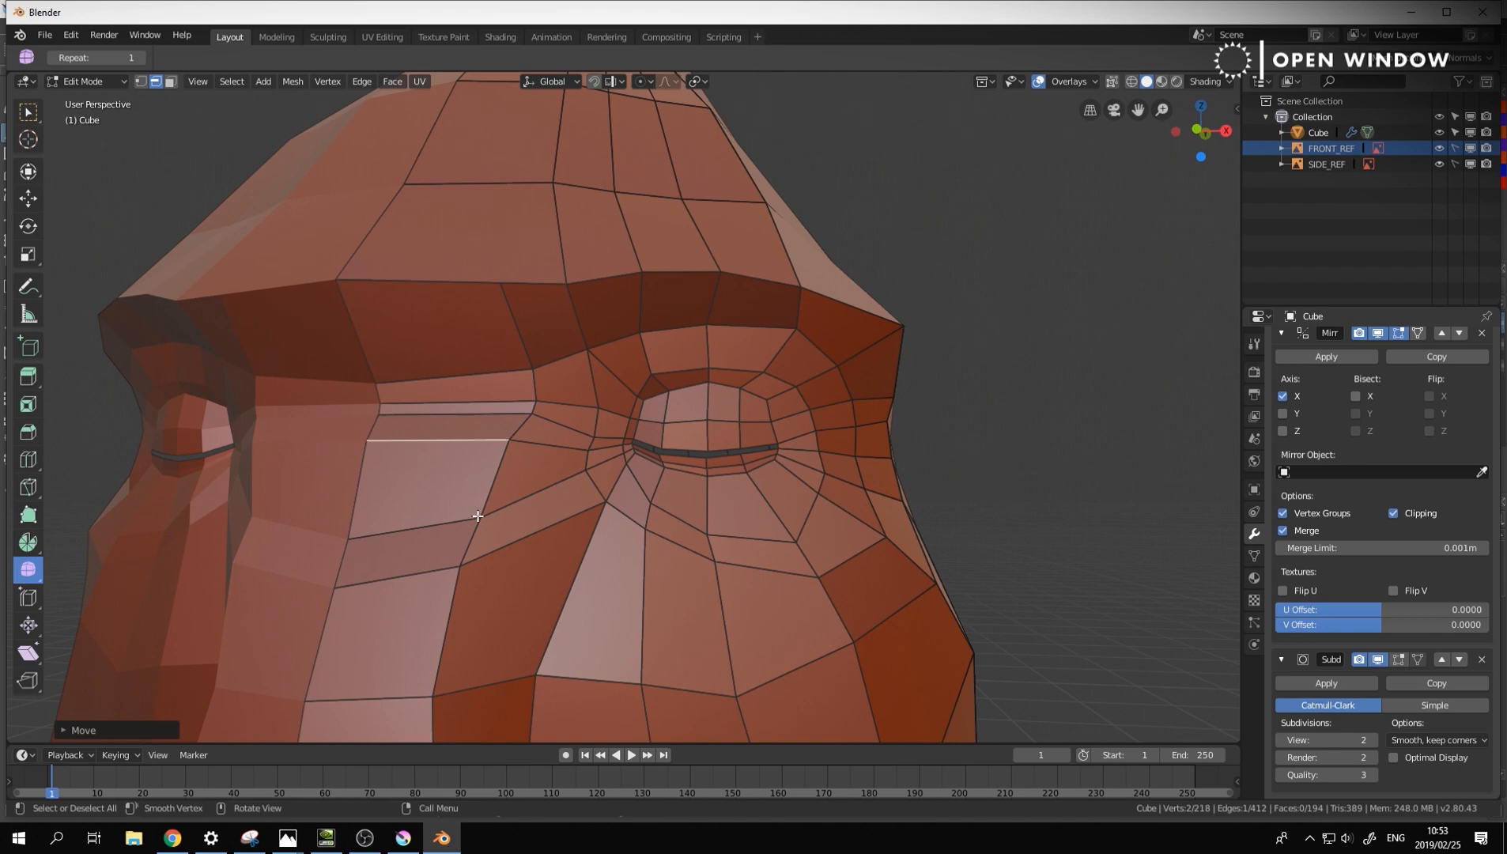
{"action": "left_click", "coordinate": [447, 522]}
{"action": "key", "text": "g"}
{"action": "left_click", "coordinate": [445, 512]}
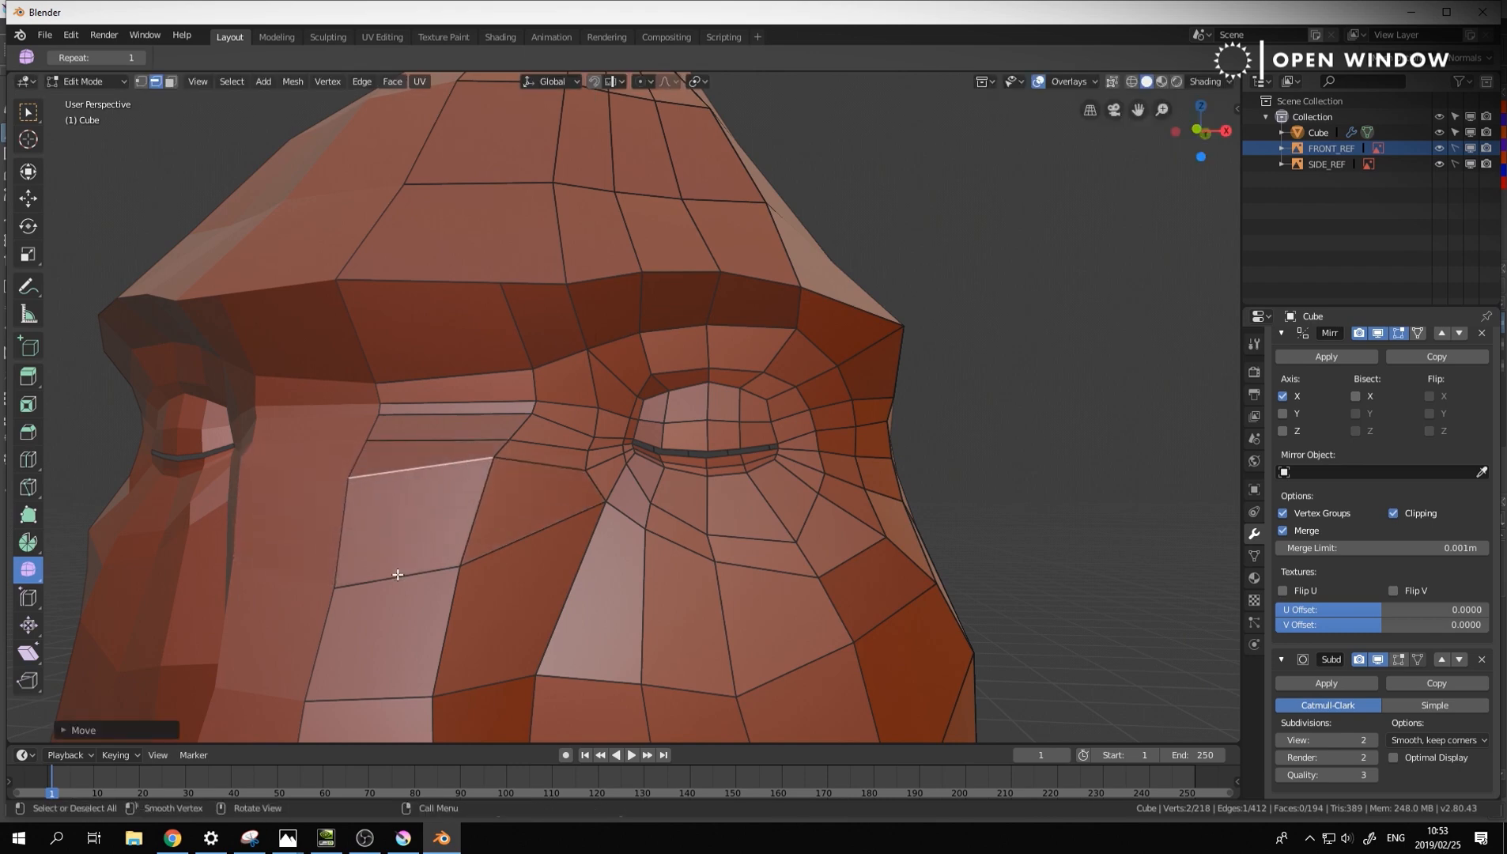
{"action": "left_click", "coordinate": [398, 574]}
{"action": "key", "text": "g"}
{"action": "left_click", "coordinate": [439, 495]}
In side view, pull the protruding lower nose bridge edges back to the sketched profile below the brow notch
{"action": "mouse_move", "coordinate": [496, 503]}
{"action": "middle_mouse_down"}
{"action": "mouse_move", "coordinate": [553, 500]}
{"action": "mouse_move", "coordinate": [521, 513]}
{"action": "middle_mouse_up"}
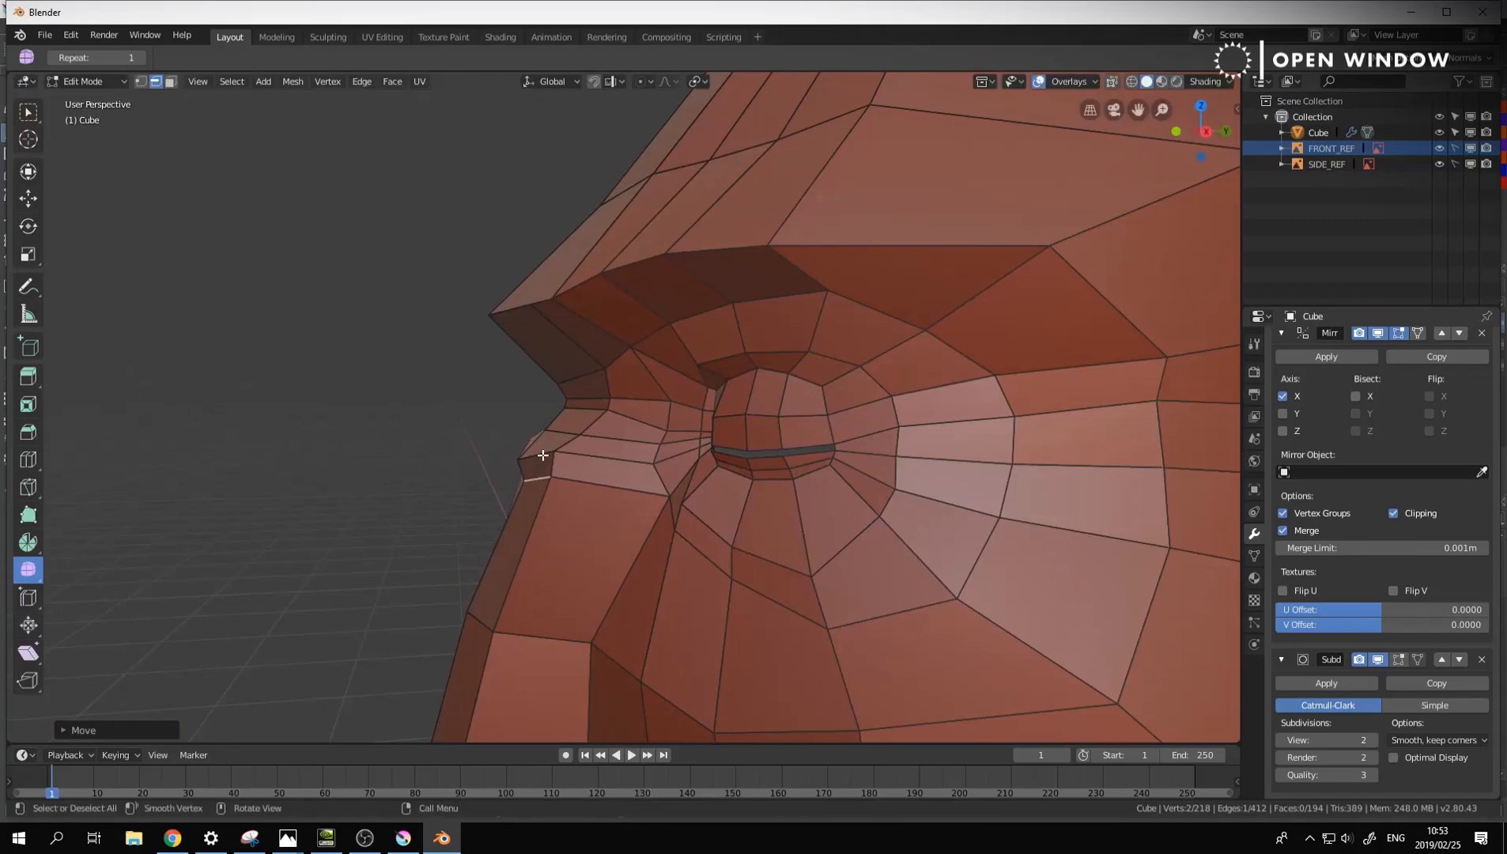
{"action": "key", "text": "g"}
{"action": "left_click", "coordinate": [544, 456]}
{"action": "key", "text": "KP_3"}
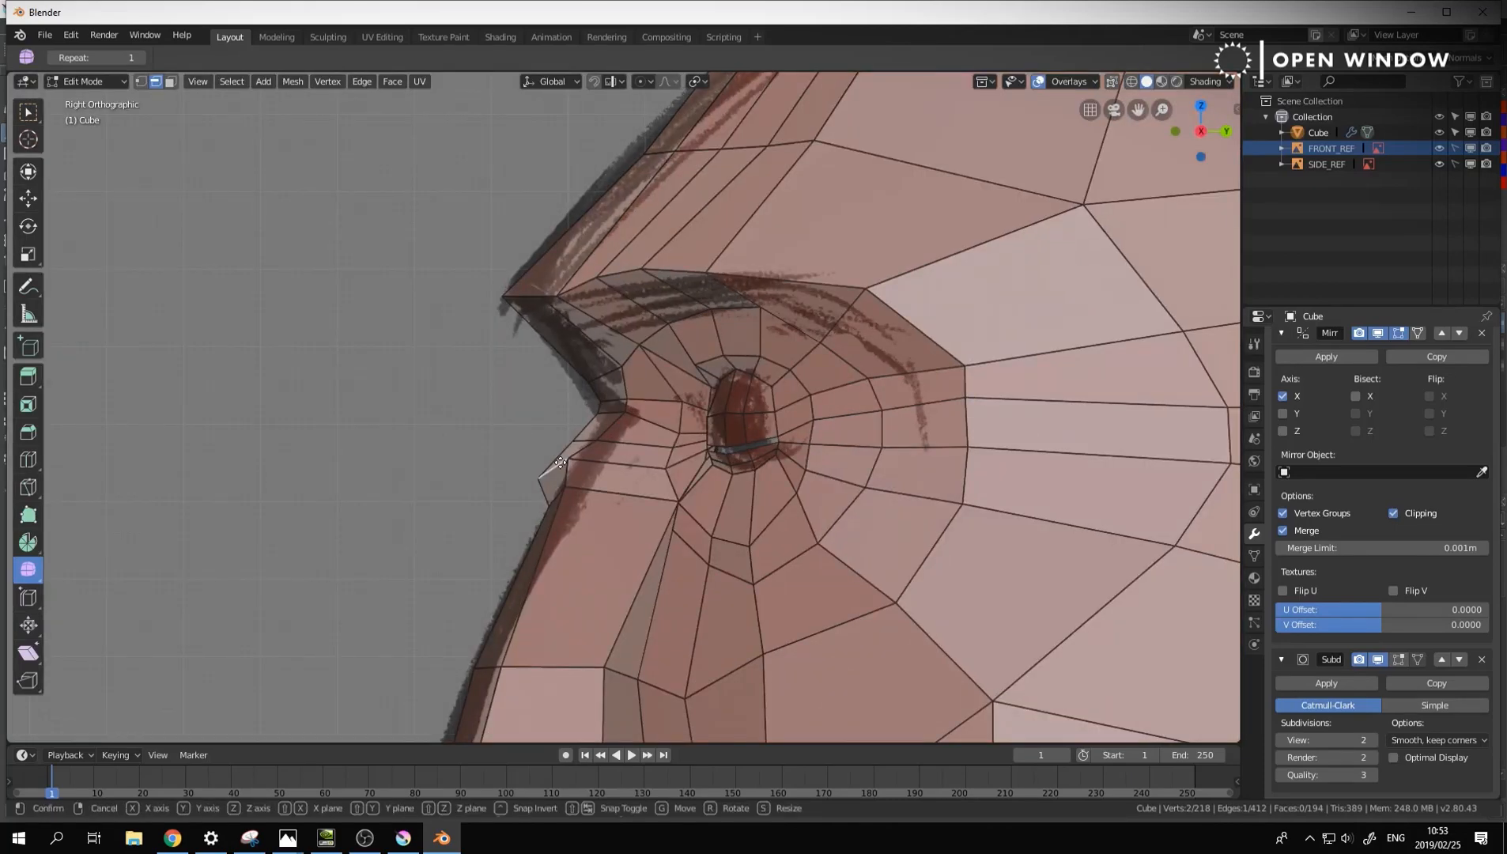
{"action": "key", "text": "g"}
{"action": "left_click", "coordinate": [585, 439]}
{"action": "key", "text": "g"}
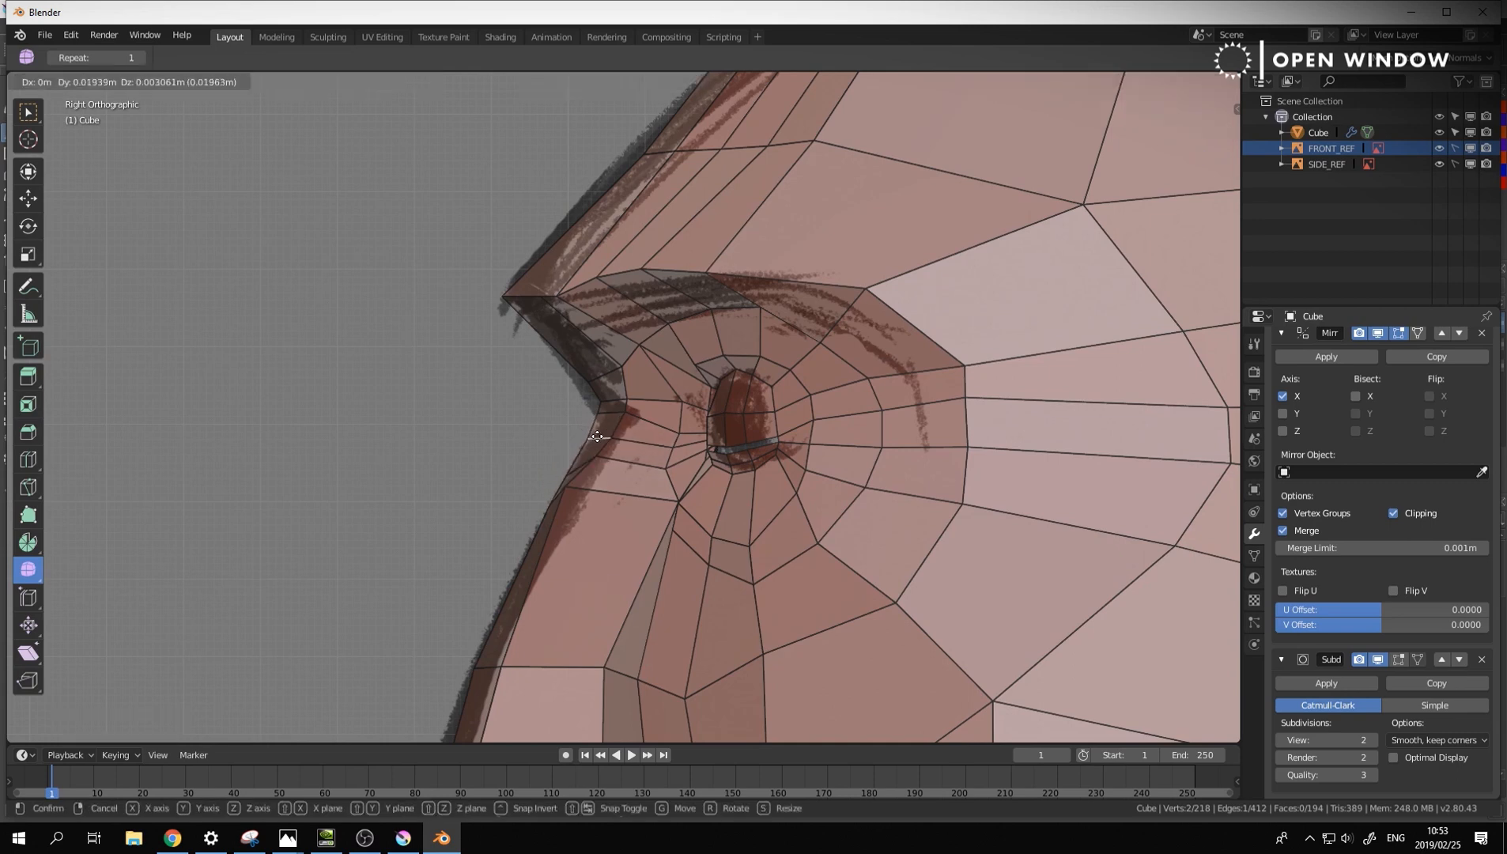
{"action": "left_click", "coordinate": [596, 437]}
Reposition individual vertices on the upper nose in side view so they follow the sketched nose profile with tighter spacing
{"action": "key", "text": "1"}
{"action": "left_click", "coordinate": [576, 492]}
{"action": "key", "text": "g"}
{"action": "left_click", "coordinate": [596, 487]}
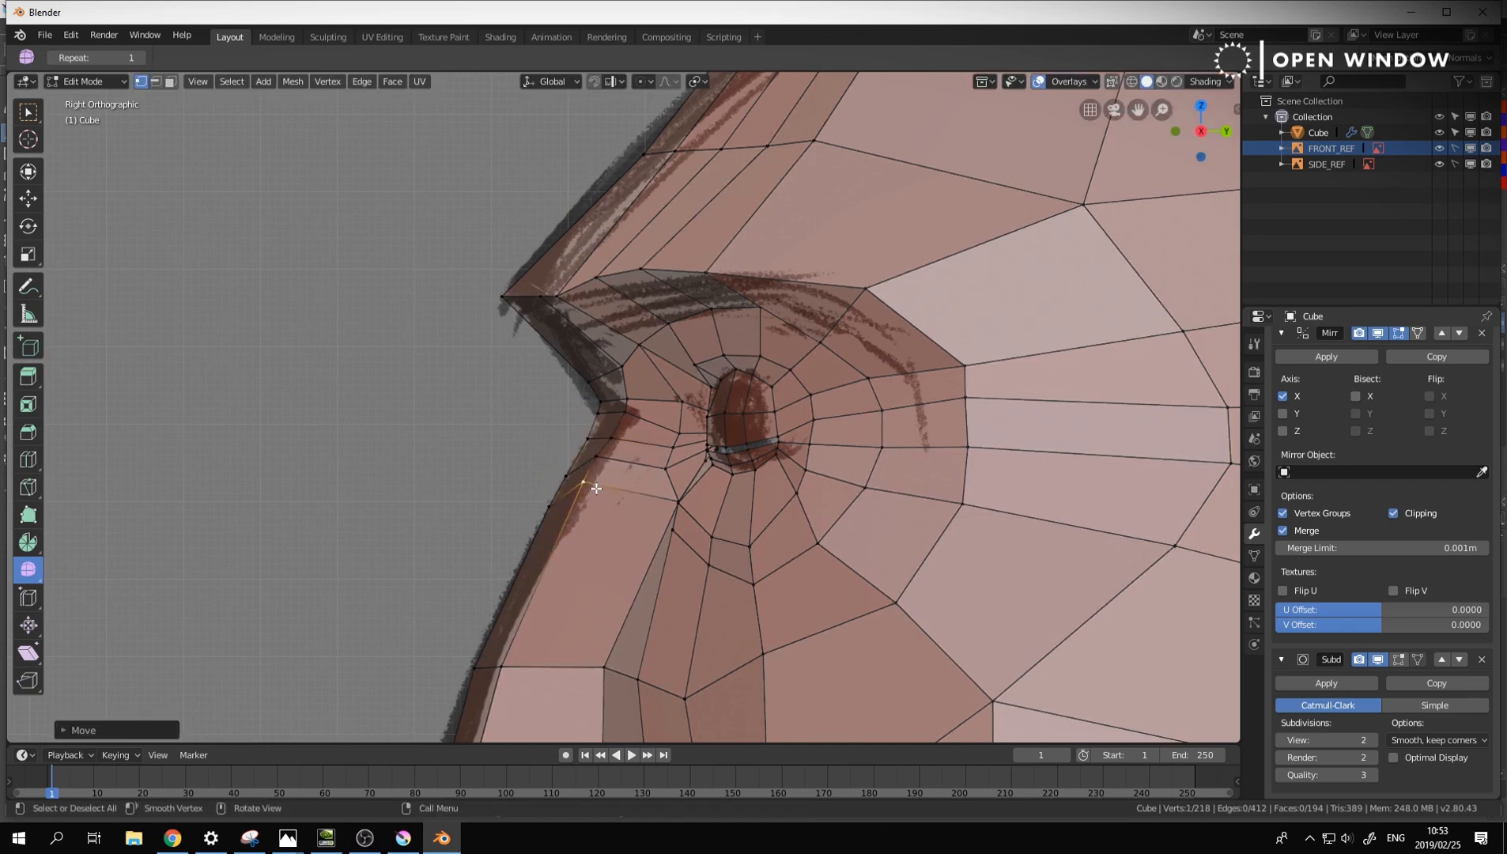
{"action": "left_click", "coordinate": [595, 459]}
{"action": "key", "text": "g"}
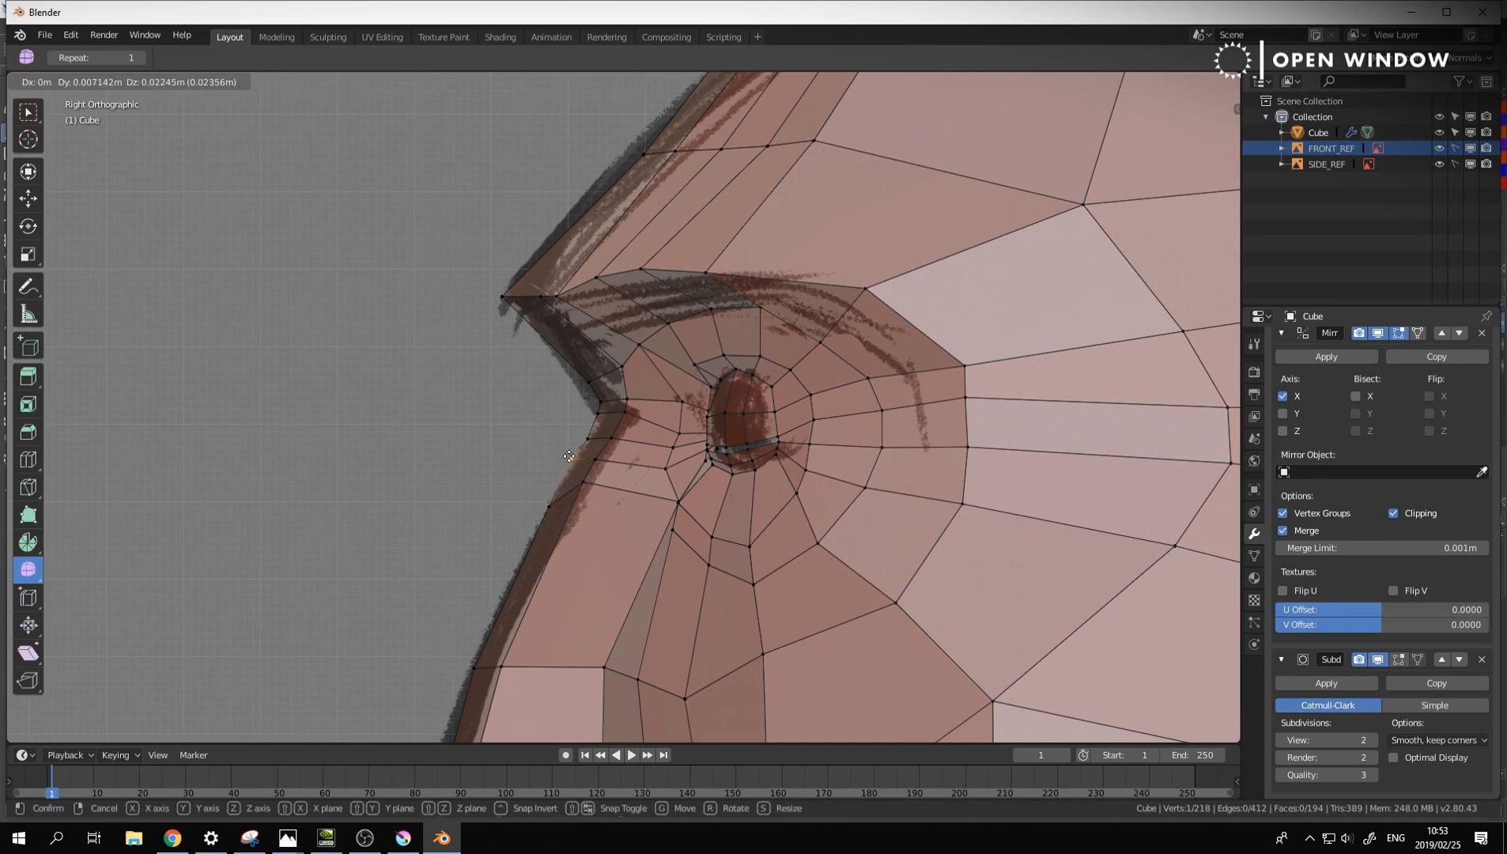
{"action": "left_click", "coordinate": [559, 483]}
{"action": "left_click", "coordinate": [550, 504]}
{"action": "key", "text": "g"}
{"action": "left_click", "coordinate": [563, 482]}
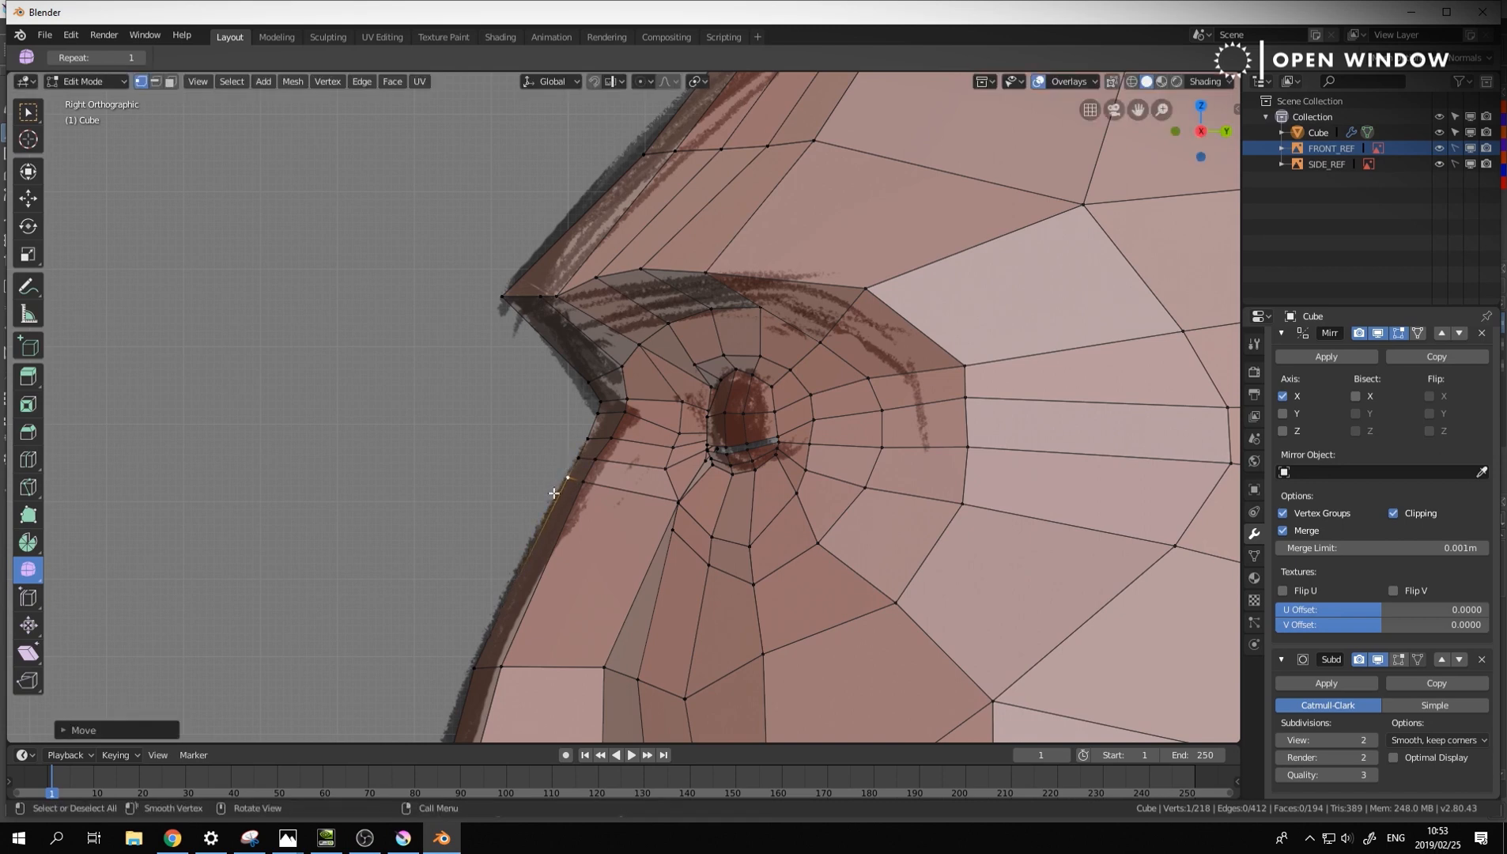
In perspective, nudge two inner-ring vertices beneath the eye upward and shift the vertex below the inner eye corner toward the nose
{"action": "middle_click_drag", "start_coordinate": [558, 489], "coordinate": [662, 505]}
{"action": "left_click", "coordinate": [669, 487]}
{"action": "key", "text": "g"}
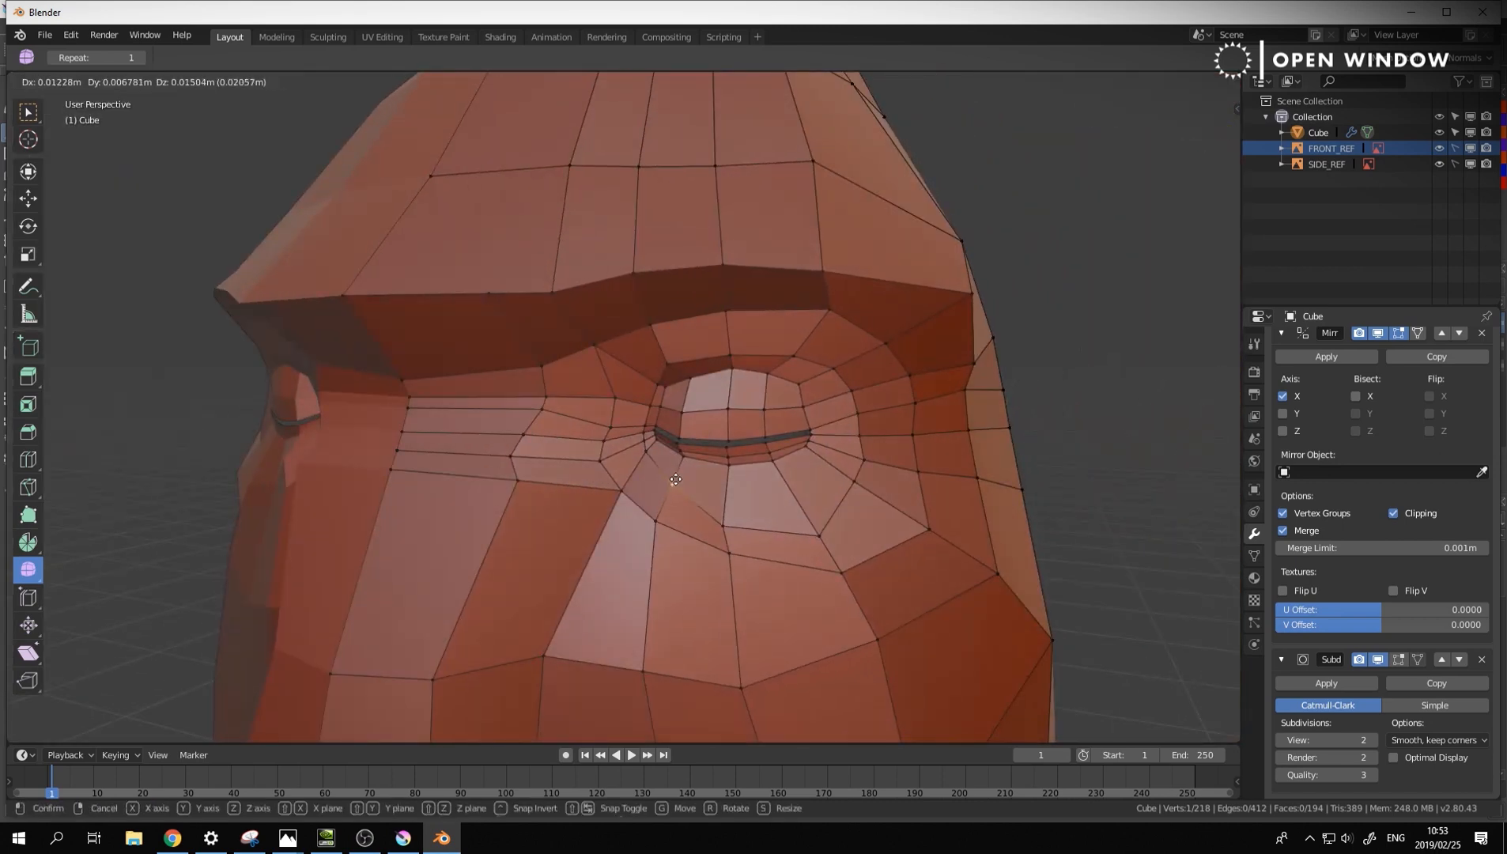
{"action": "left_click", "coordinate": [675, 479]}
{"action": "left_click", "coordinate": [723, 524]}
{"action": "key", "text": "g"}
{"action": "left_click", "coordinate": [639, 509]}
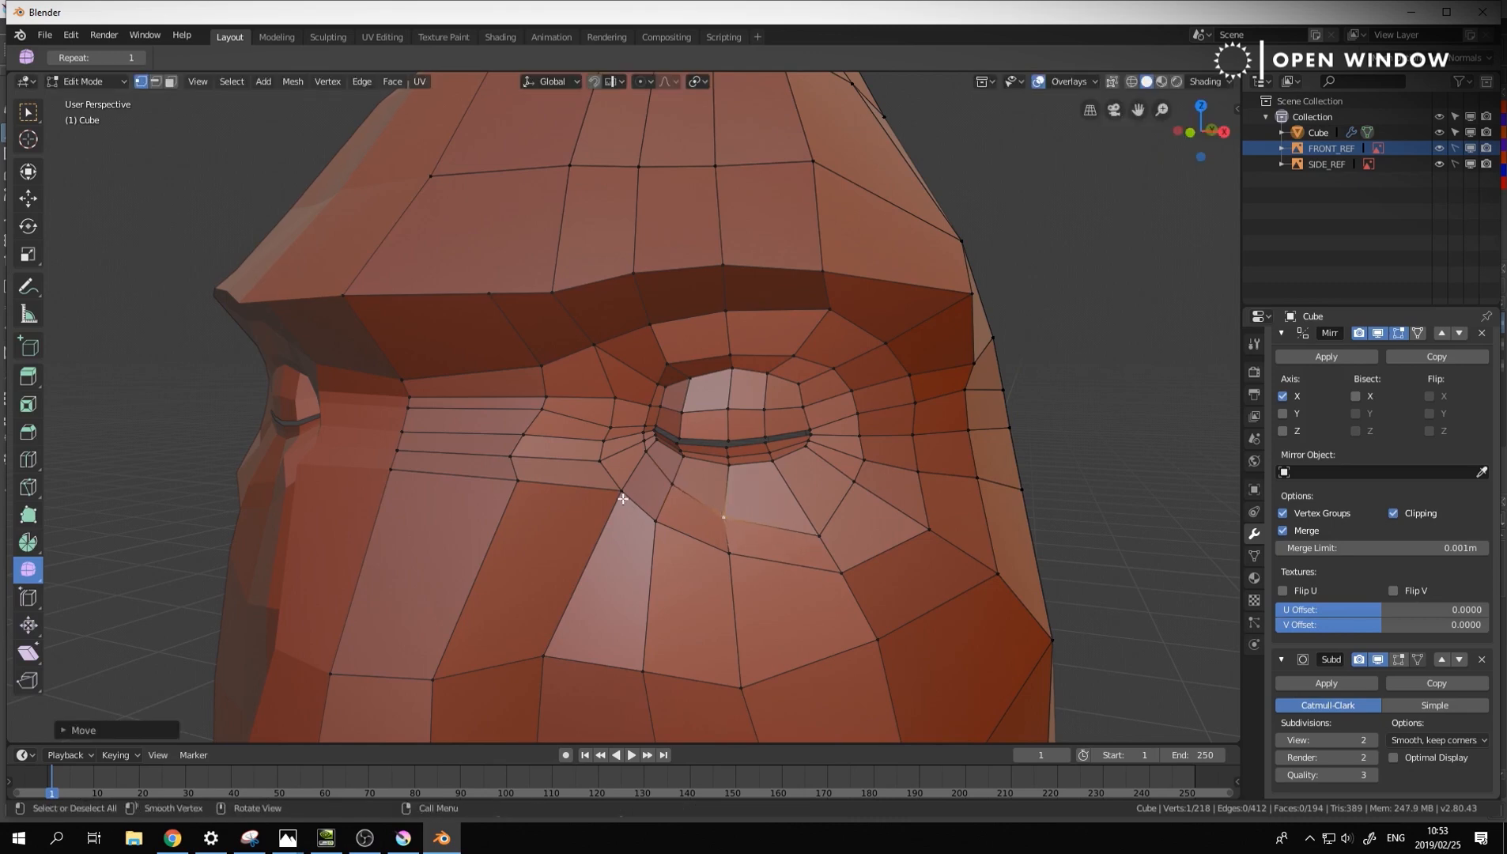
{"action": "left_click", "coordinate": [622, 491]}
{"action": "key", "text": "g"}
{"action": "left_click", "coordinate": [615, 490]}
In front view, align the lowest and the two uppermost vertices along the side of the nose bridge with the sketched line
{"action": "middle_click_drag", "start_coordinate": [525, 485], "coordinate": [527, 475]}
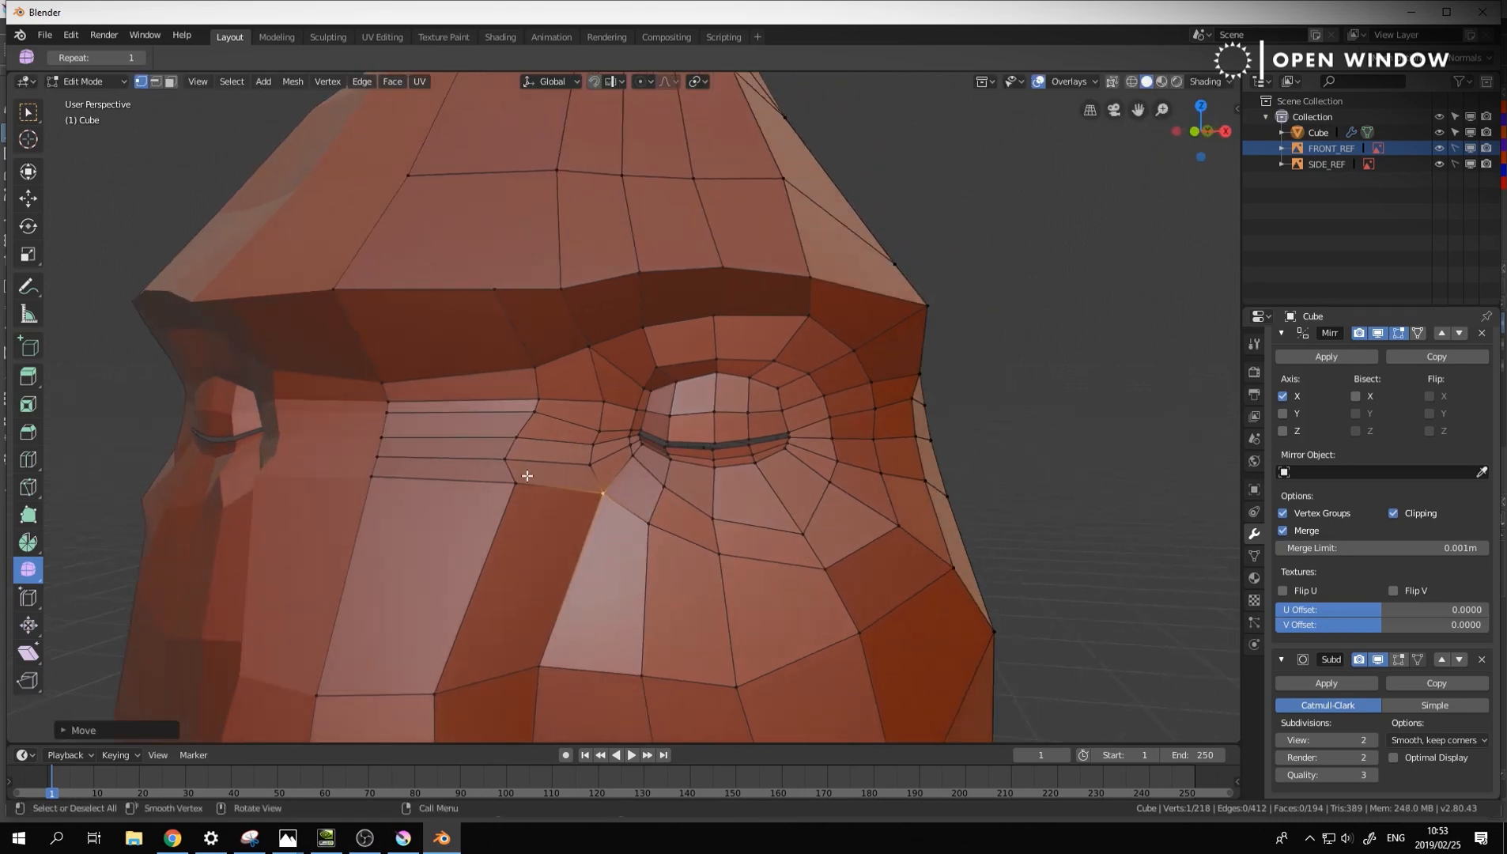
{"action": "key", "text": "KP_1"}
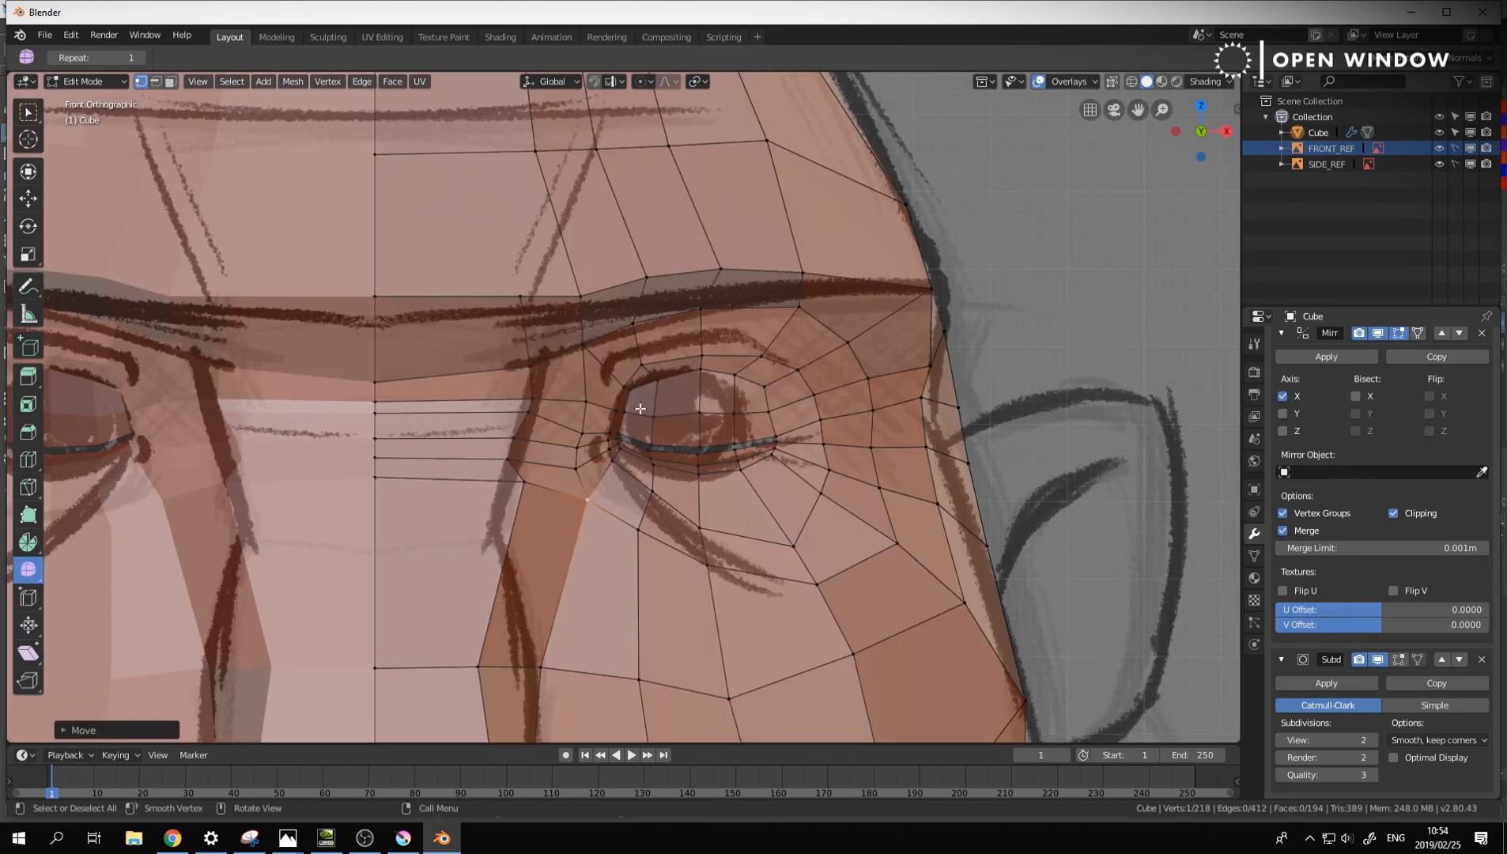
{"action": "left_click", "coordinate": [525, 480]}
{"action": "key", "text": "g"}
{"action": "left_click", "coordinate": [499, 483]}
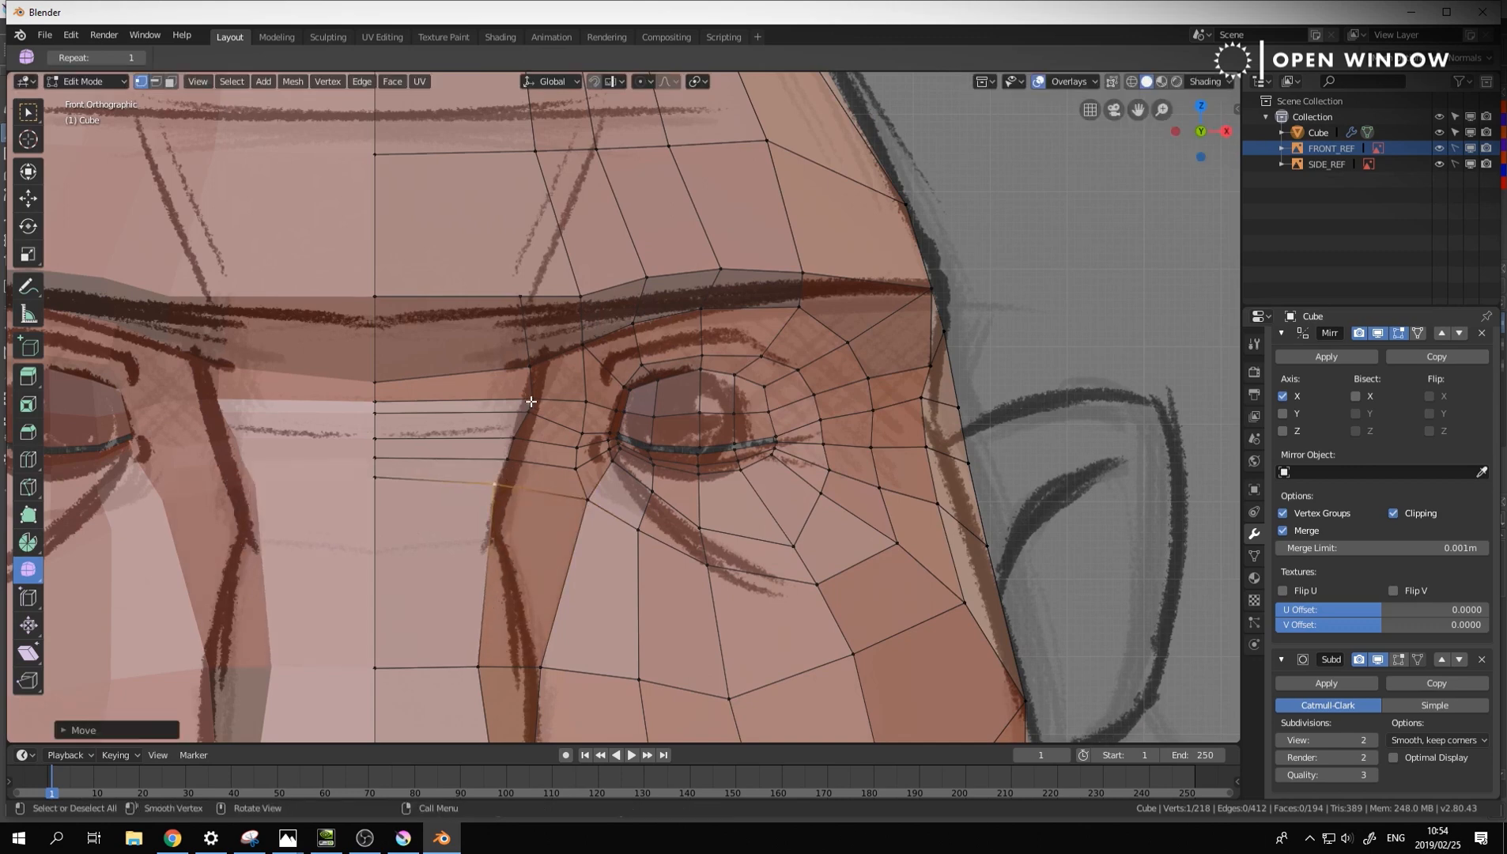
{"action": "left_click", "coordinate": [531, 401]}
{"action": "key", "text": "g"}
{"action": "left_click", "coordinate": [531, 397]}
{"action": "left_click", "coordinate": [532, 363]}
{"action": "key", "text": "g"}
{"action": "left_click", "coordinate": [536, 361]}
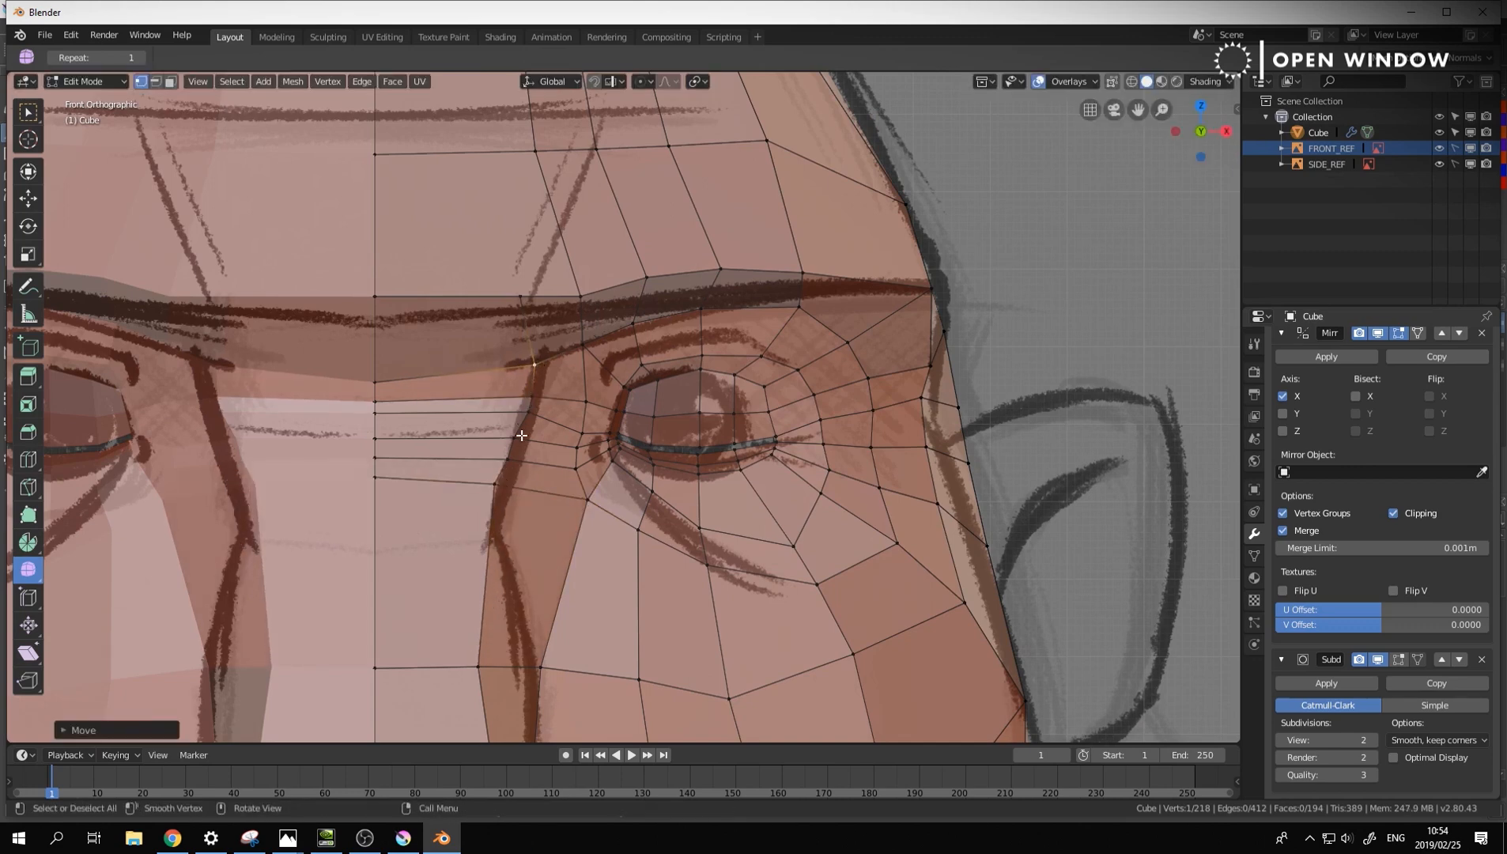
Fine-tune the middle and lower vertices on the side of the nose bridge to the front sketch, and lower the matching centreline vertex
{"action": "left_click", "coordinate": [521, 435]}
{"action": "key", "text": "g"}
{"action": "left_click", "coordinate": [526, 435]}
{"action": "left_click", "coordinate": [500, 471]}
{"action": "key", "text": "g"}
{"action": "left_click", "coordinate": [504, 472]}
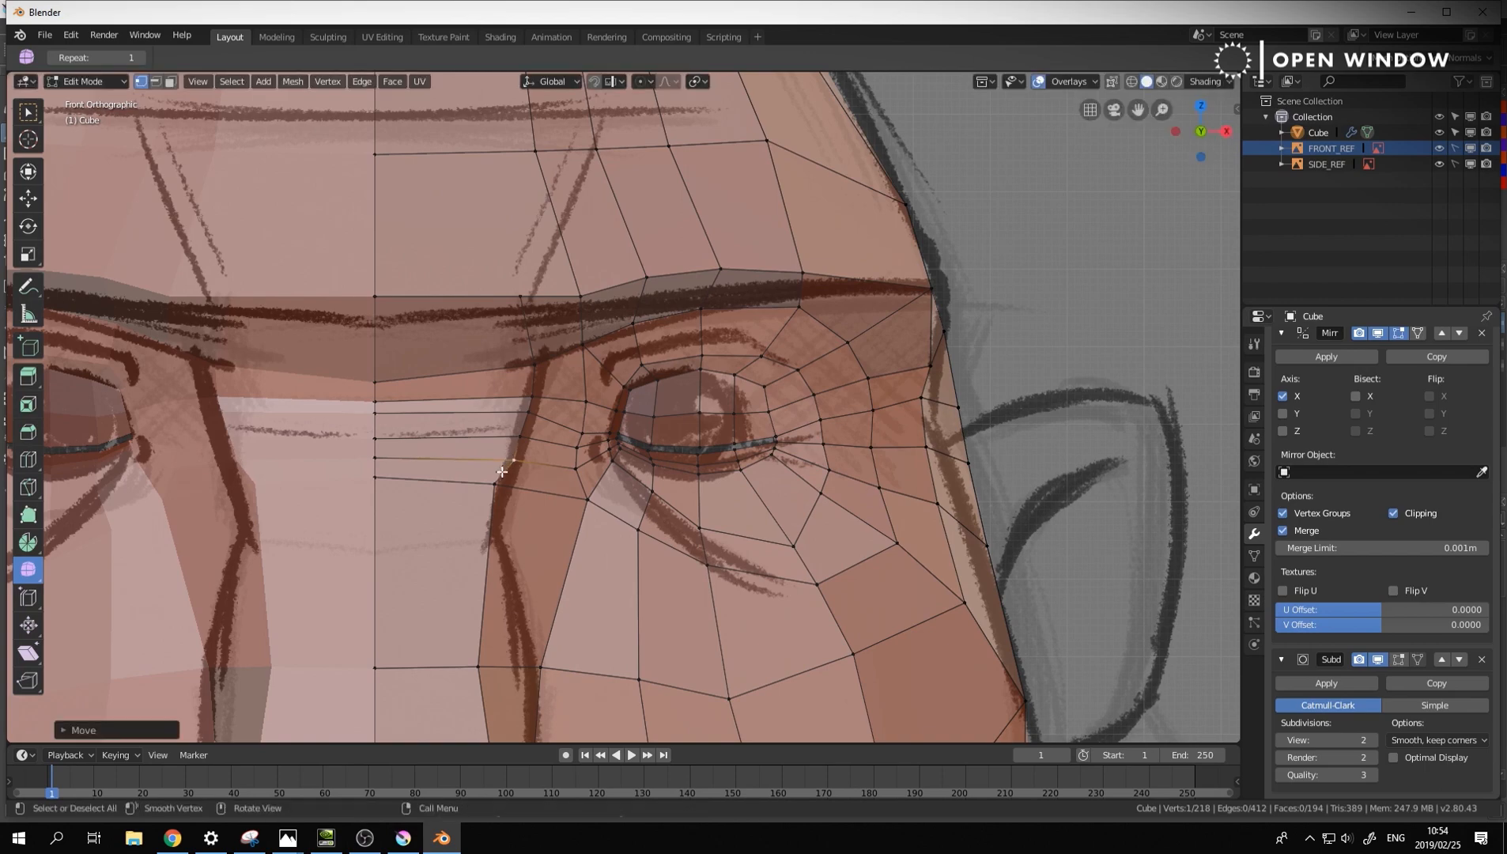
{"action": "left_click", "coordinate": [492, 483]}
{"action": "key", "text": "g"}
{"action": "left_click", "coordinate": [503, 492]}
{"action": "left_click", "coordinate": [374, 478]}
{"action": "key", "text": "g"}
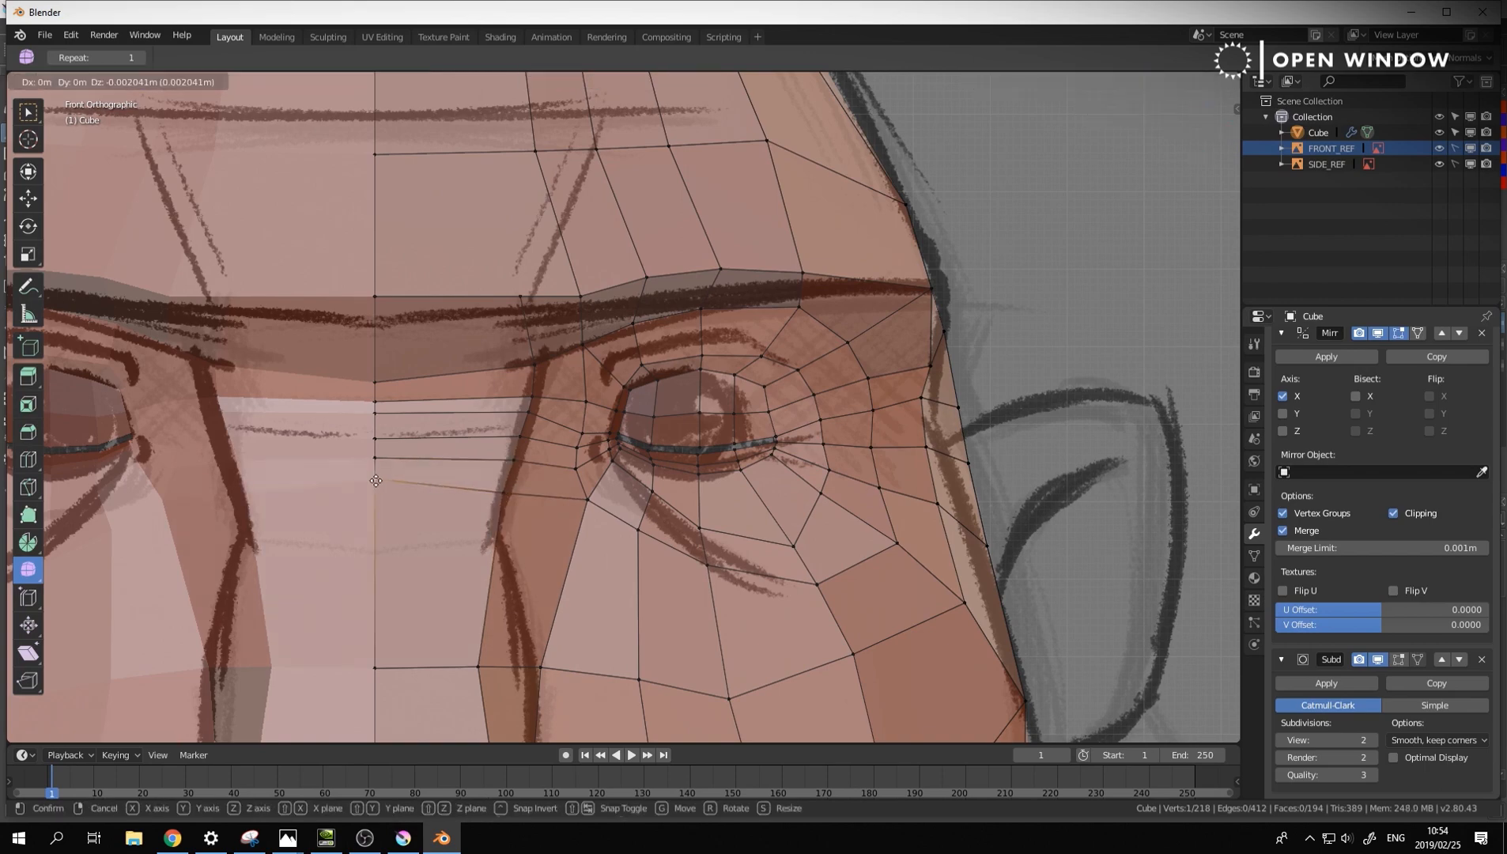
{"action": "left_click", "coordinate": [377, 488]}
In perspective, reposition two vertices between the inner brow and the inner eye corner to even out the socket's surface
{"action": "scroll", "coordinate": [377, 488], "scroll_direction": "down", "scroll_amount": 5}
{"action": "middle_click_drag", "start_coordinate": [377, 488], "coordinate": [742, 462]}
{"action": "scroll", "coordinate": [679, 477], "scroll_direction": "up", "scroll_amount": 3}
{"action": "left_click", "coordinate": [636, 451]}
{"action": "key", "text": "g"}
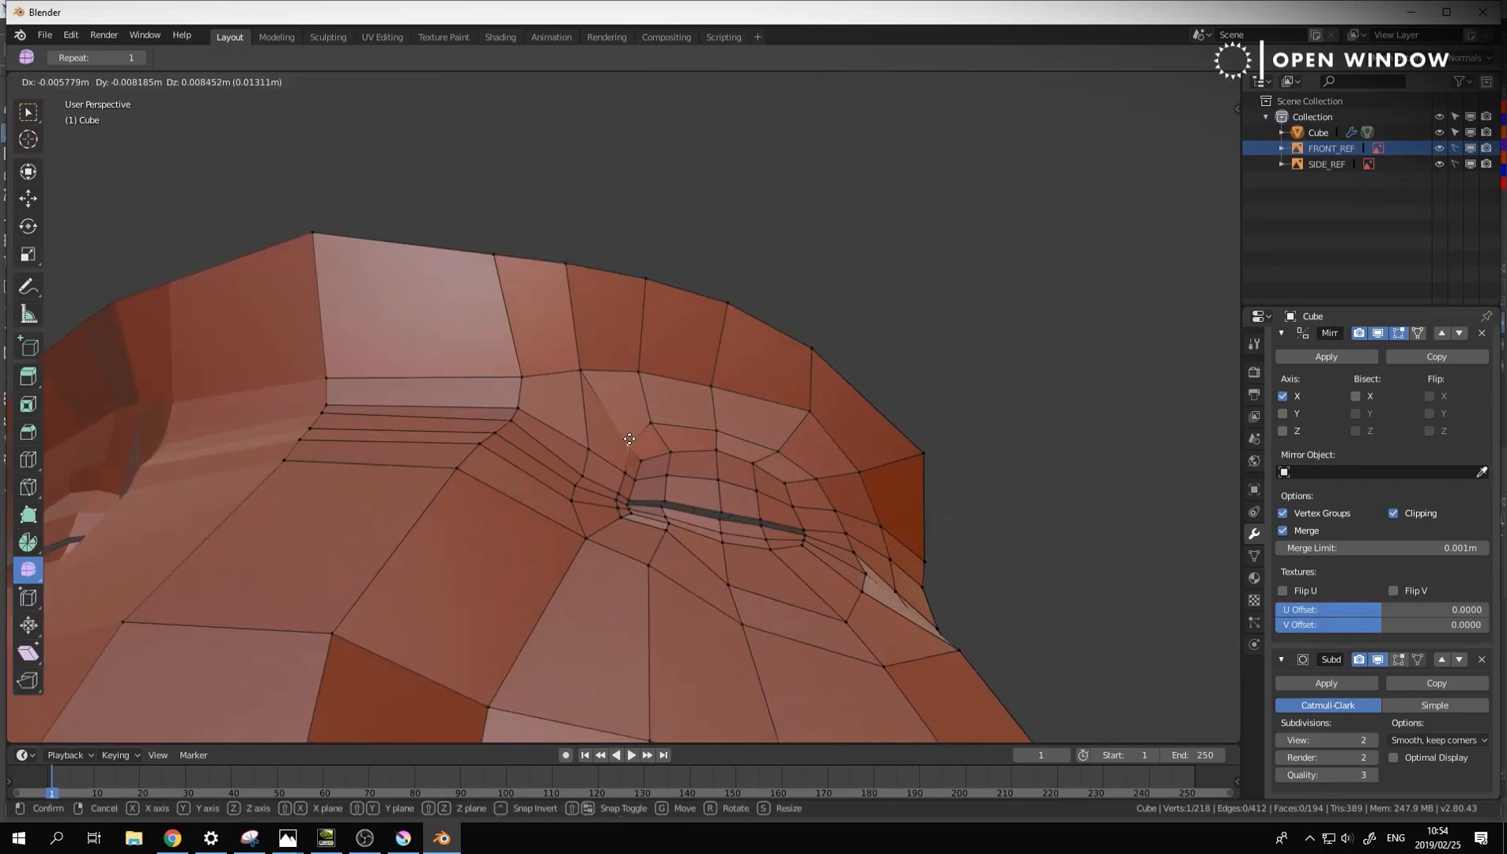
{"action": "left_click", "coordinate": [632, 432]}
{"action": "mouse_move", "coordinate": [631, 432]}
{"action": "middle_mouse_down"}
{"action": "mouse_move", "coordinate": [514, 531]}
{"action": "mouse_move", "coordinate": [659, 431]}
{"action": "middle_mouse_up"}
{"action": "left_click", "coordinate": [707, 387]}
{"action": "key", "text": "g"}
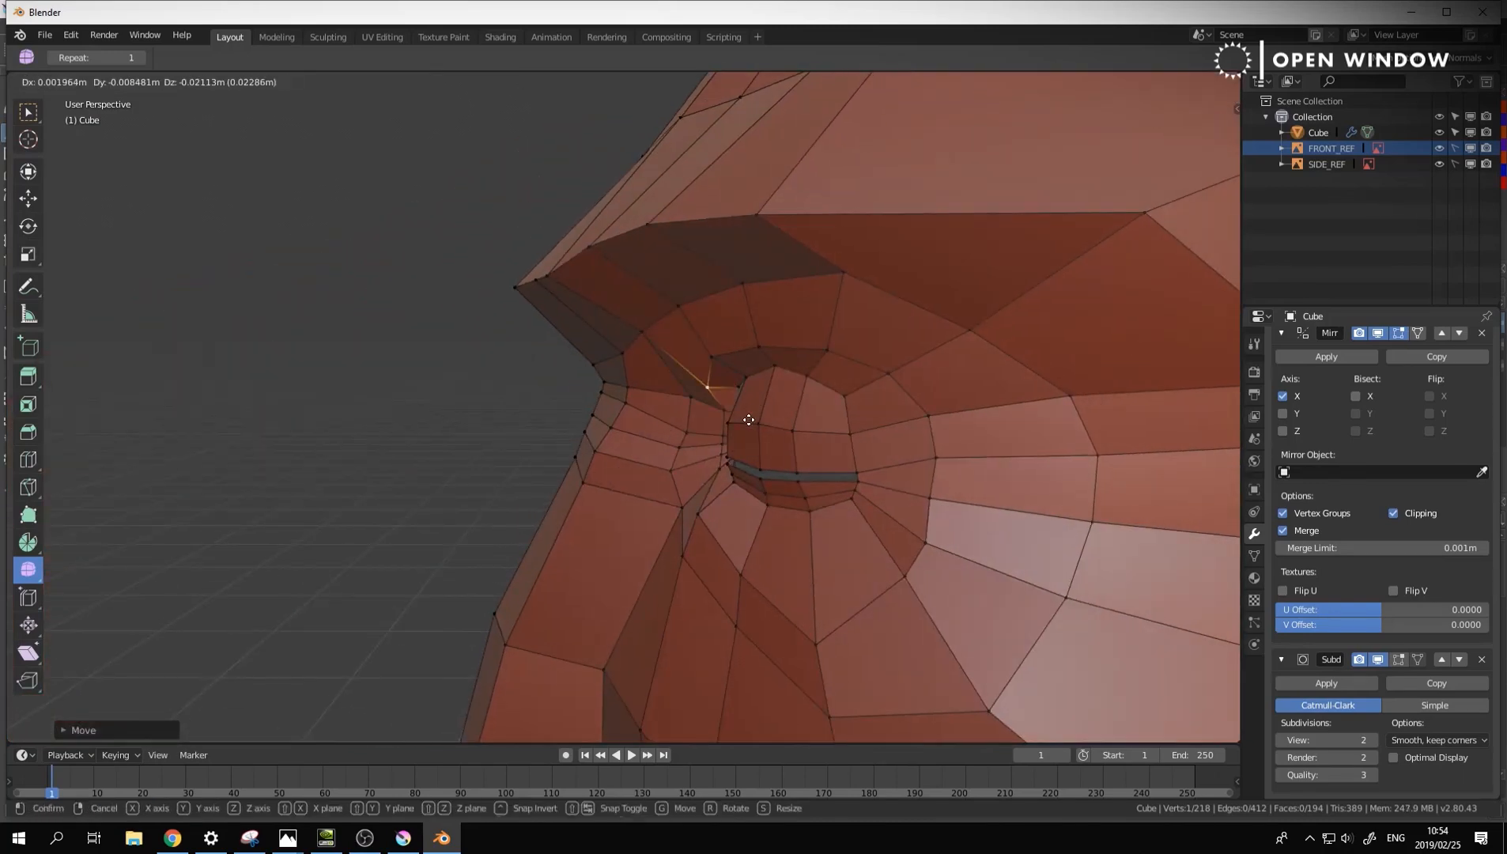
{"action": "left_click", "coordinate": [756, 418]}
Shift the vertices of the ring beside the inner eye corner slightly toward the nose, working down to the corner
{"action": "left_click", "coordinate": [720, 408]}
{"action": "key", "text": "g"}
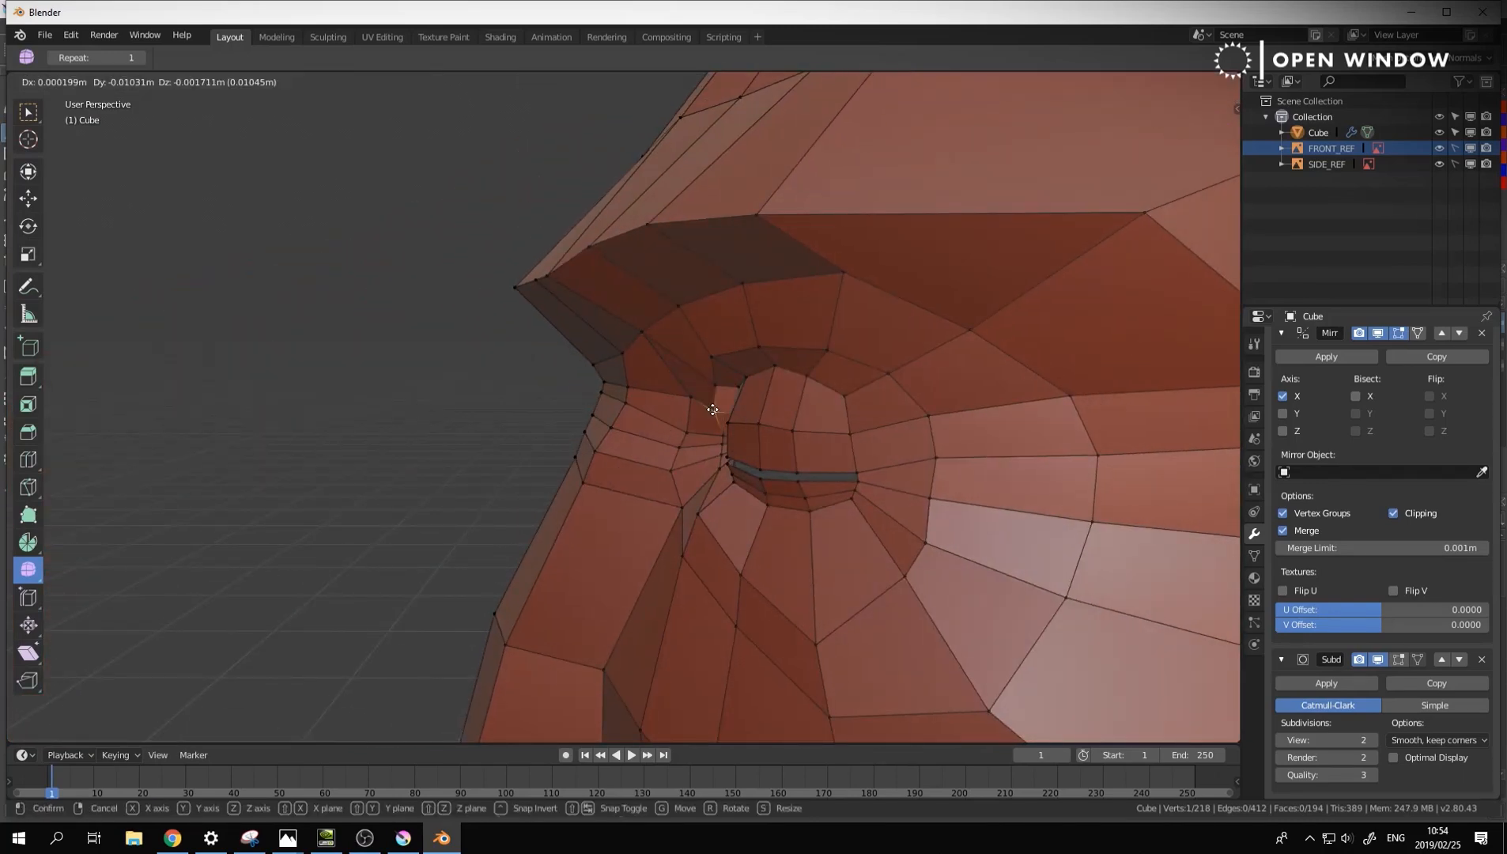
{"action": "left_click", "coordinate": [711, 413]}
{"action": "left_click", "coordinate": [719, 433]}
{"action": "key", "text": "g"}
{"action": "left_click", "coordinate": [715, 435]}
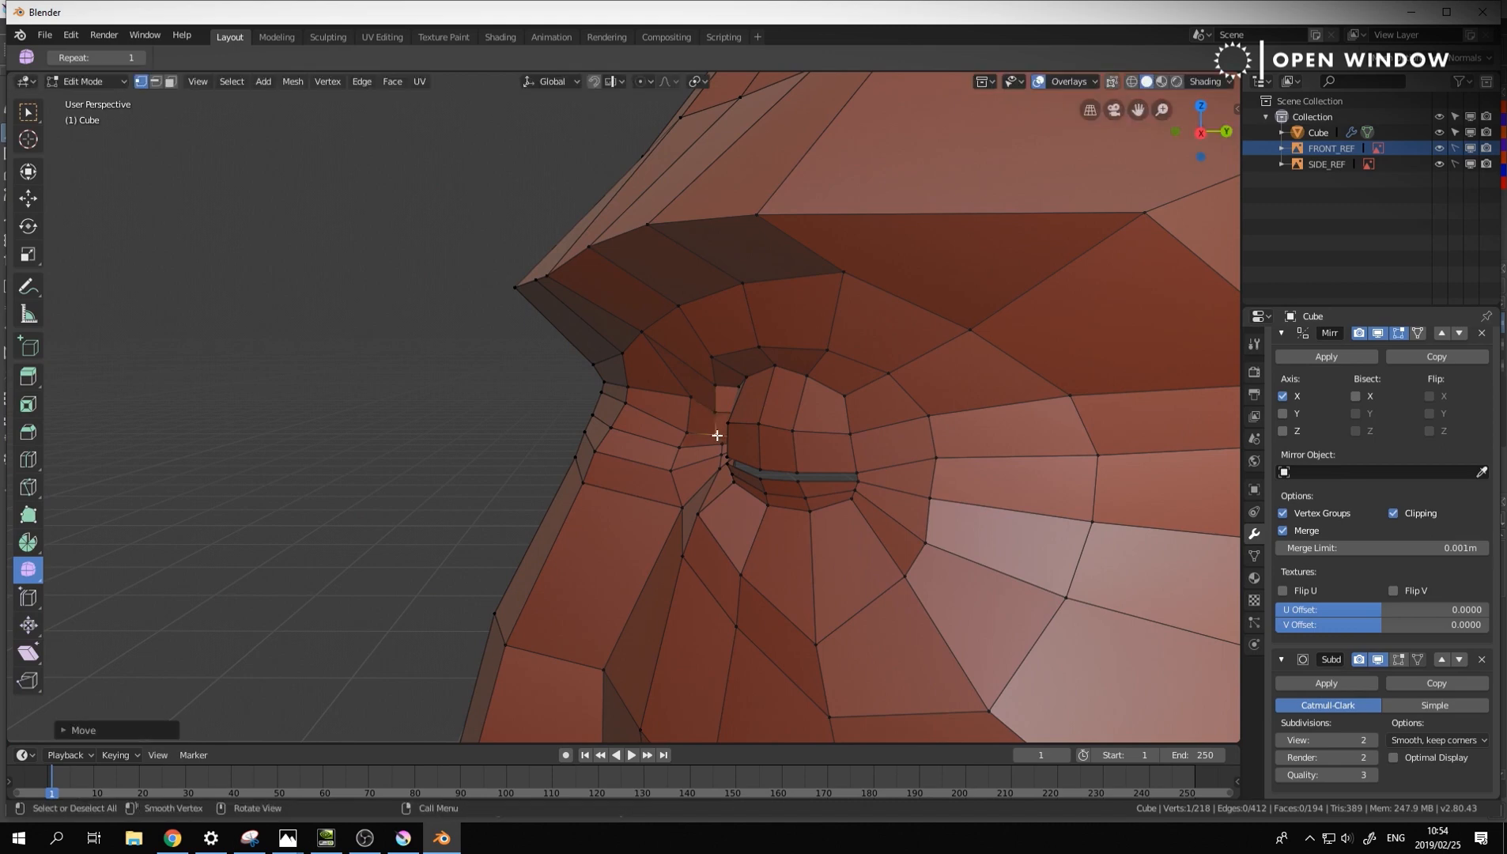
{"action": "left_click", "coordinate": [717, 446]}
{"action": "key", "text": "g"}
{"action": "left_click", "coordinate": [711, 449]}
{"action": "mouse_move", "coordinate": [710, 453]}
{"action": "middle_mouse_down"}
{"action": "mouse_move", "coordinate": [615, 471]}
{"action": "mouse_move", "coordinate": [741, 456]}
{"action": "mouse_move", "coordinate": [684, 456]}
{"action": "middle_mouse_up"}
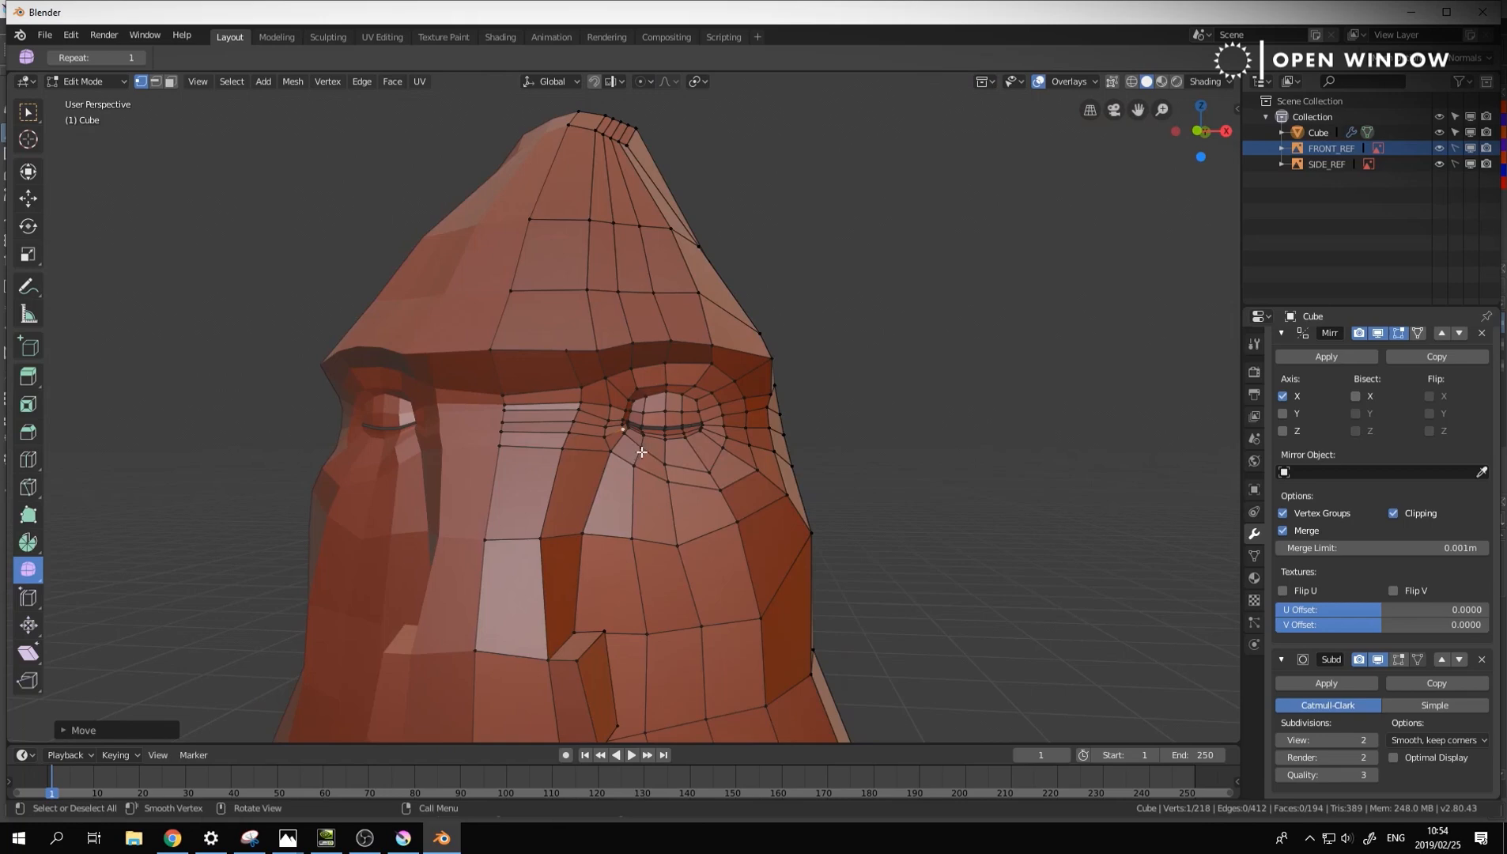
Reposition the ring vertex just below the inner eye corner closer to the lower lid
{"action": "scroll", "coordinate": [641, 451], "scroll_direction": "down", "scroll_amount": 5}
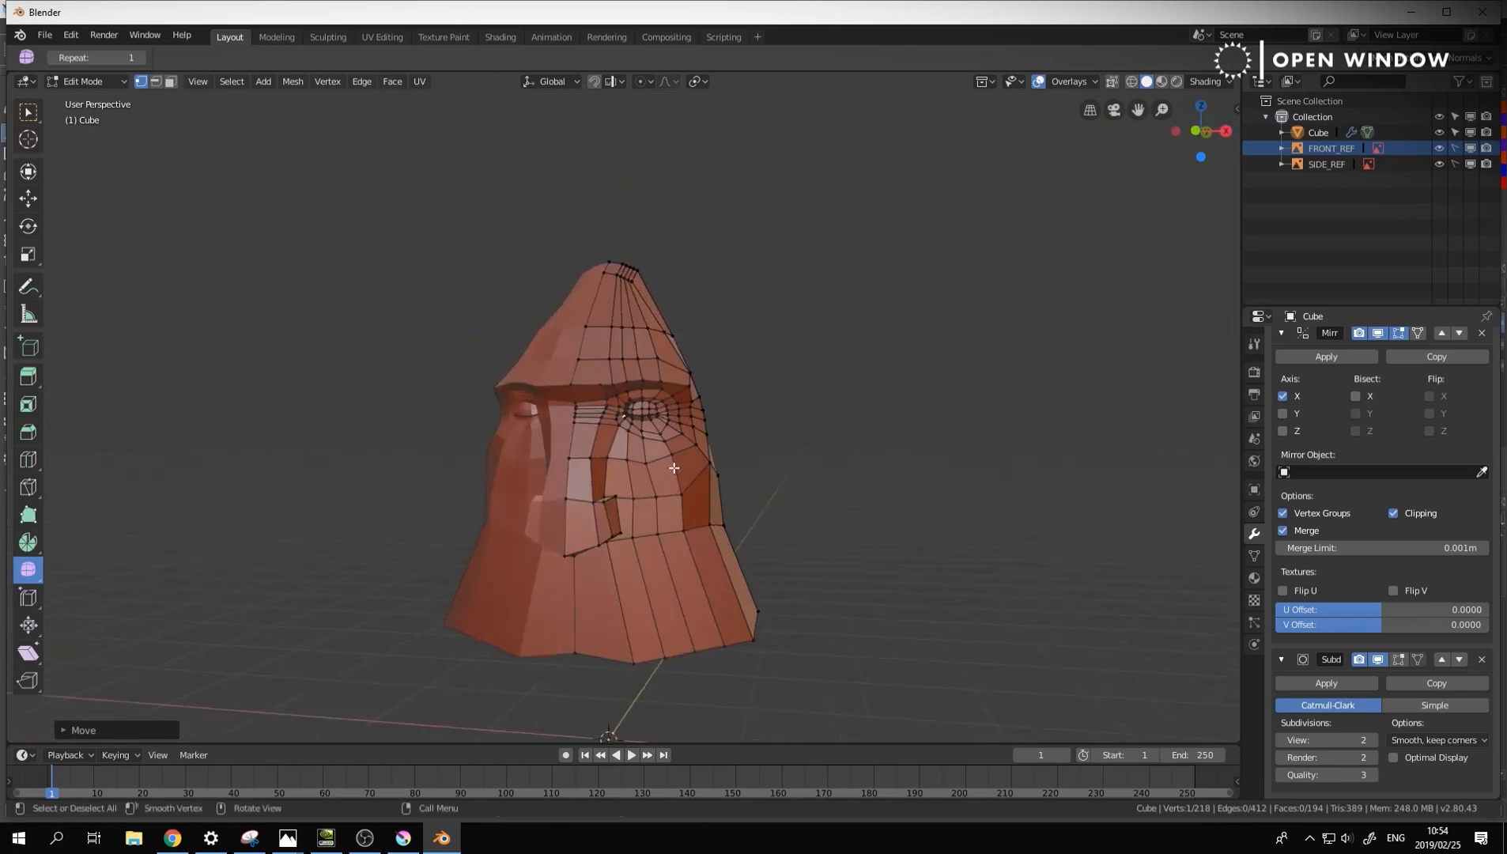
{"action": "scroll", "coordinate": [673, 468], "scroll_direction": "up", "scroll_amount": 5}
{"action": "left_click", "coordinate": [646, 514]}
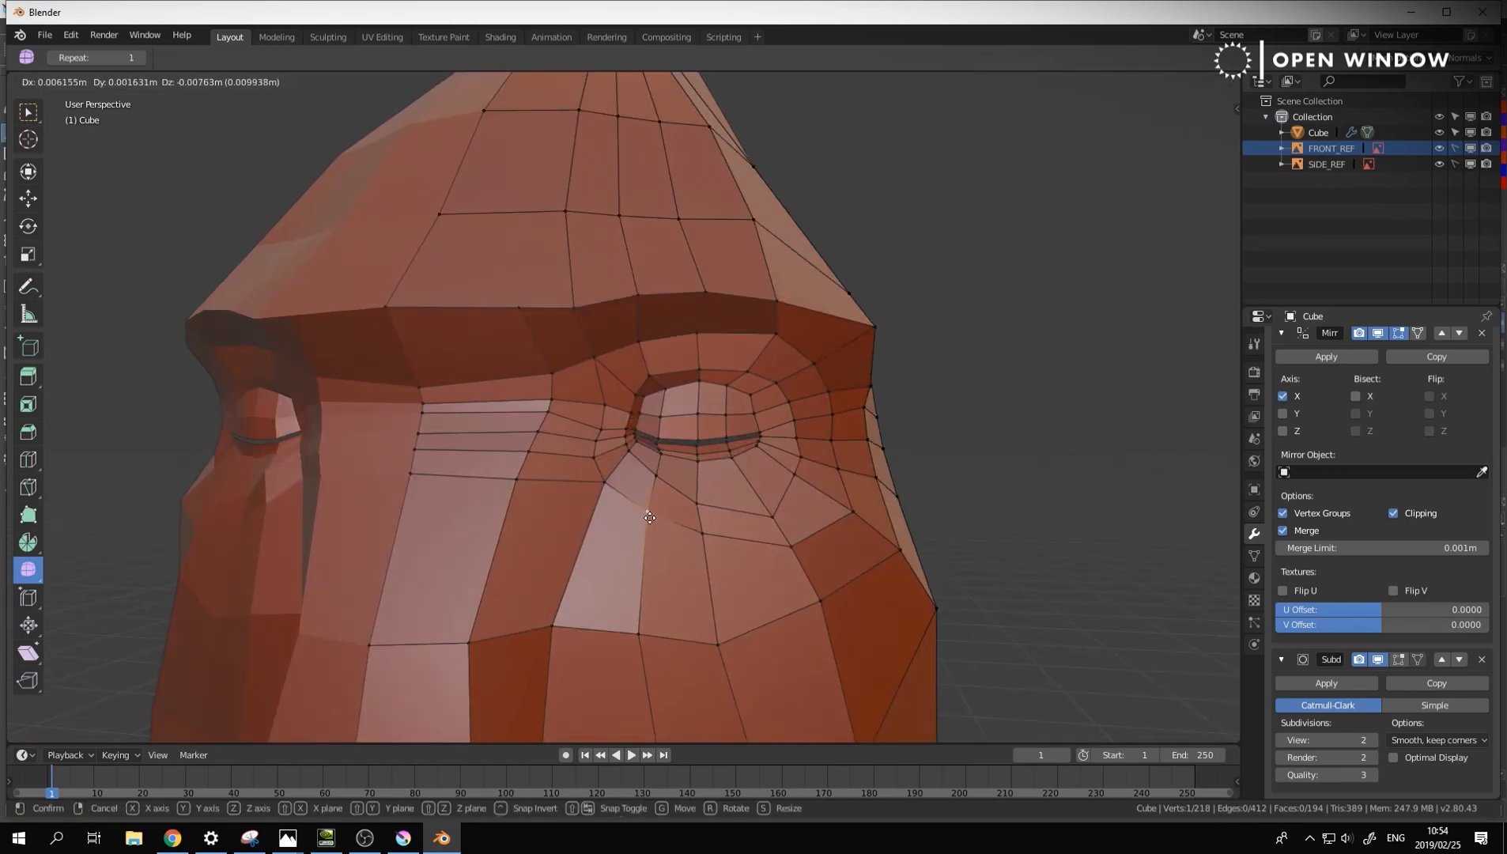
{"action": "middle_click_drag", "start_coordinate": [654, 477], "coordinate": [651, 456]}
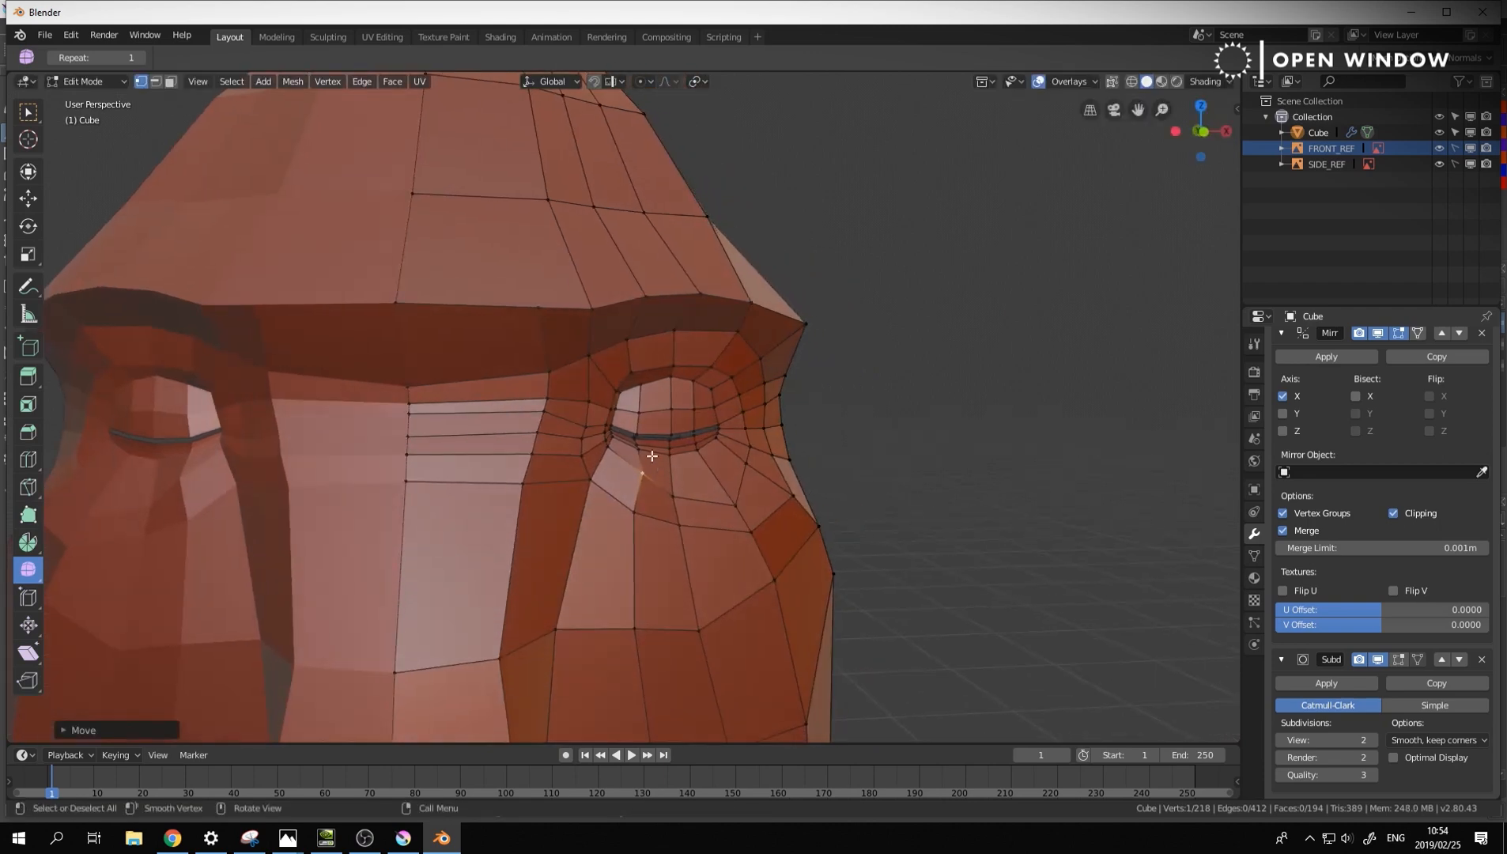
In front view, align the ring vertices above the eye with the sketched upper eyelid crease
{"action": "key", "text": "KP_1"}
{"action": "scroll", "coordinate": [601, 378], "scroll_direction": "up", "scroll_amount": 4}
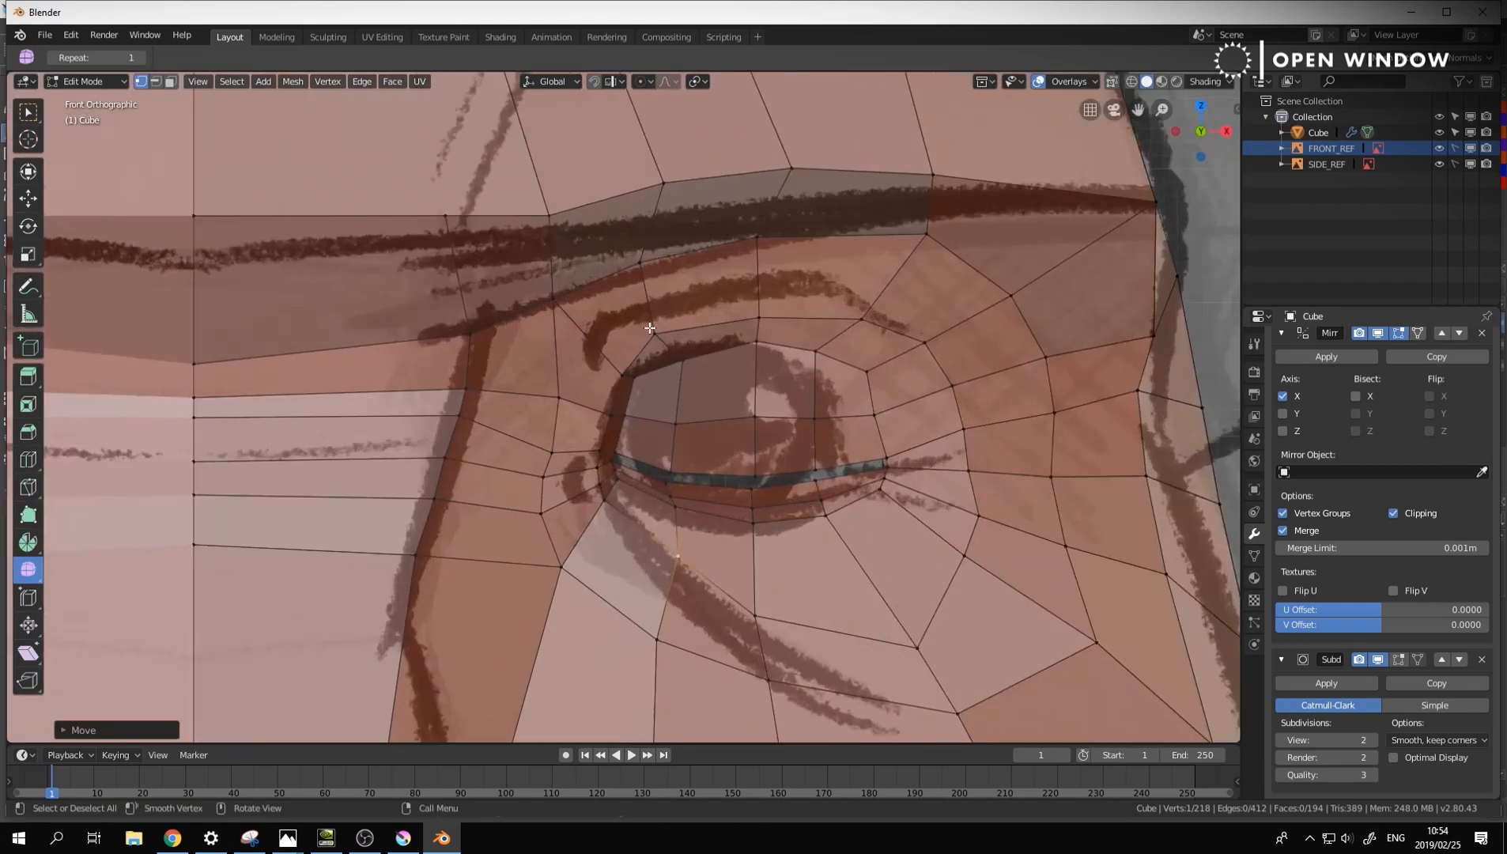
{"action": "left_click", "coordinate": [664, 321]}
{"action": "left_click", "coordinate": [861, 309]}
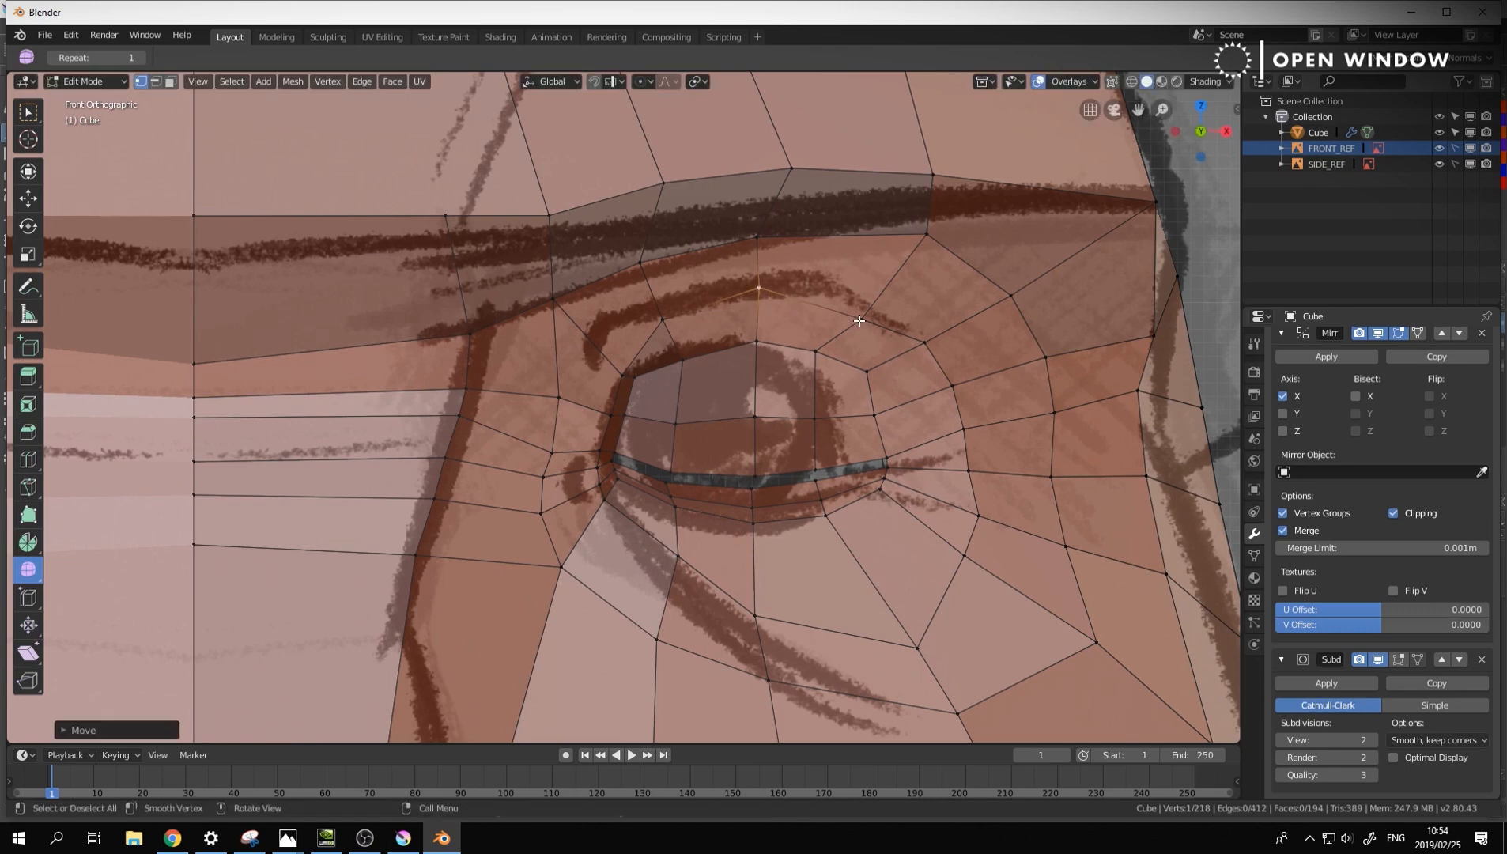
{"action": "key", "text": "g"}
{"action": "left_click", "coordinate": [765, 289]}
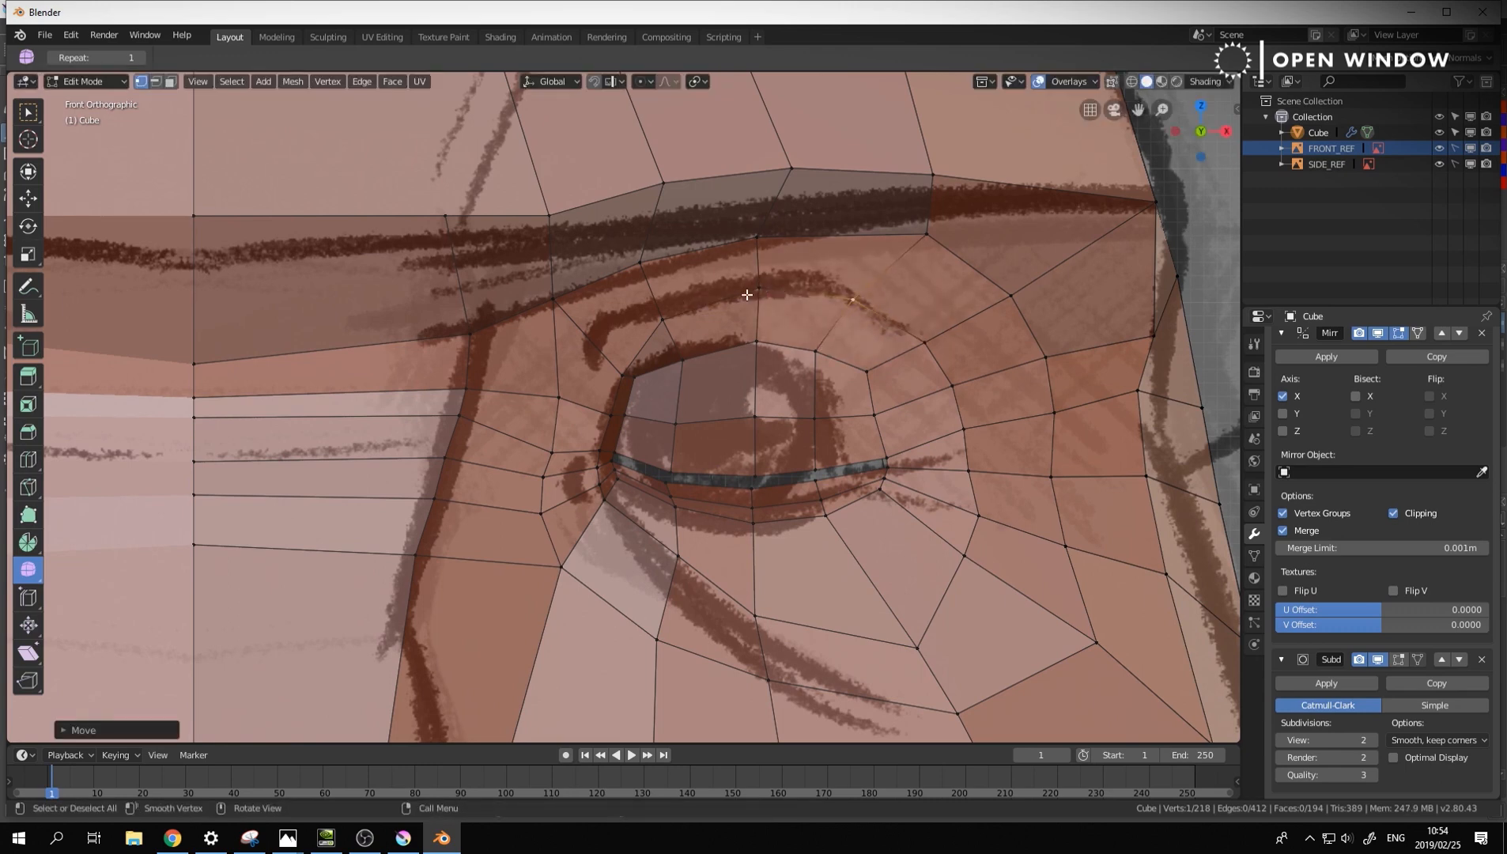
Add a horizontal edge loop around the lower face and slide it down to the sketched chin line
{"action": "scroll", "coordinate": [648, 327], "scroll_direction": "down", "scroll_amount": 7}
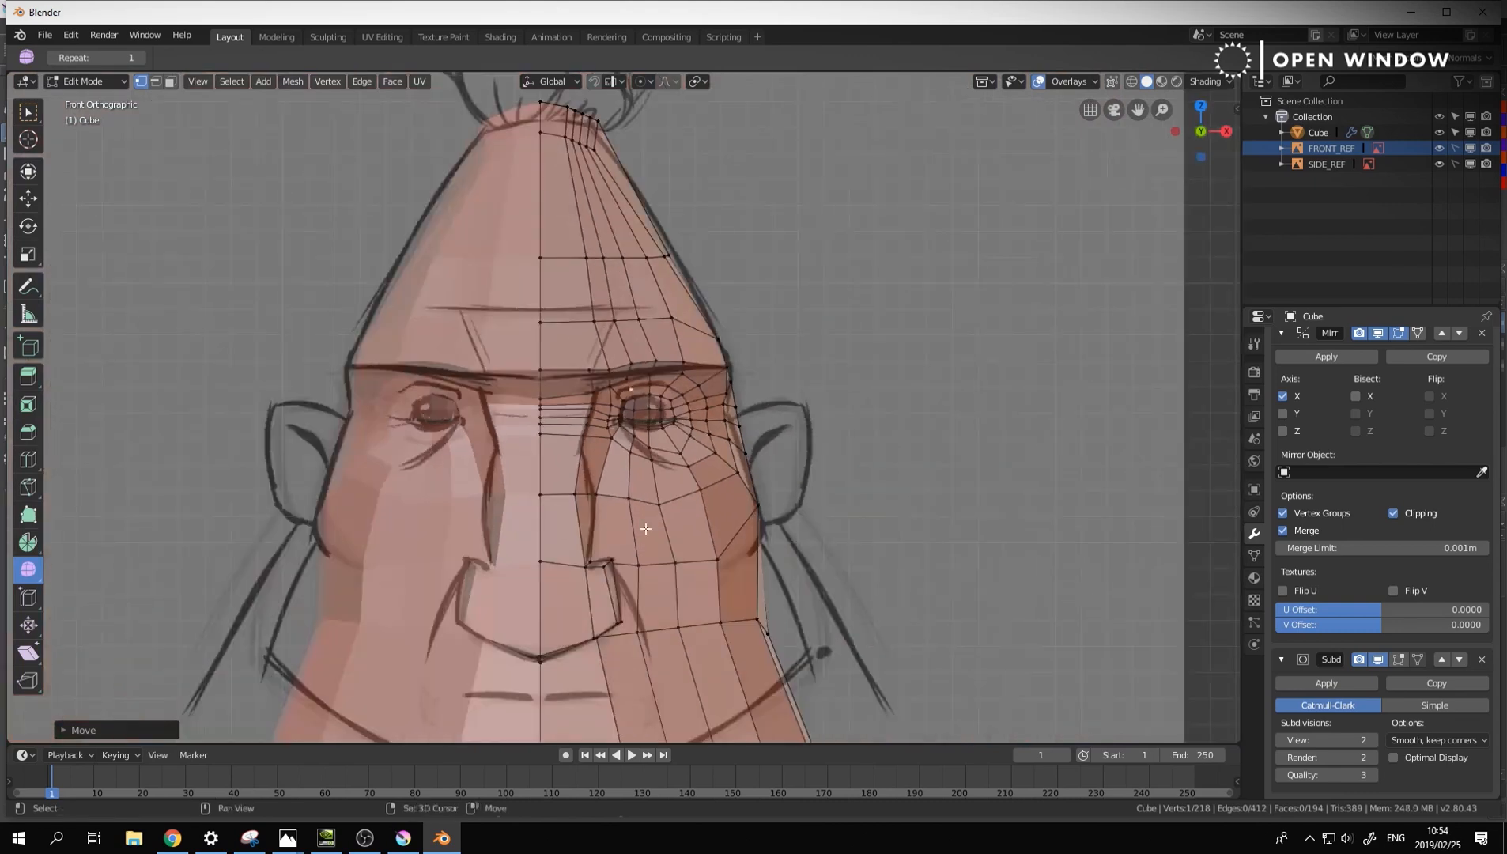
{"action": "scroll", "coordinate": [665, 502], "scroll_direction": "up", "scroll_amount": 1}
{"action": "middle_click_drag", "start_coordinate": [716, 539], "coordinate": [746, 565]}
{"action": "key", "text": "ctrl+r"}
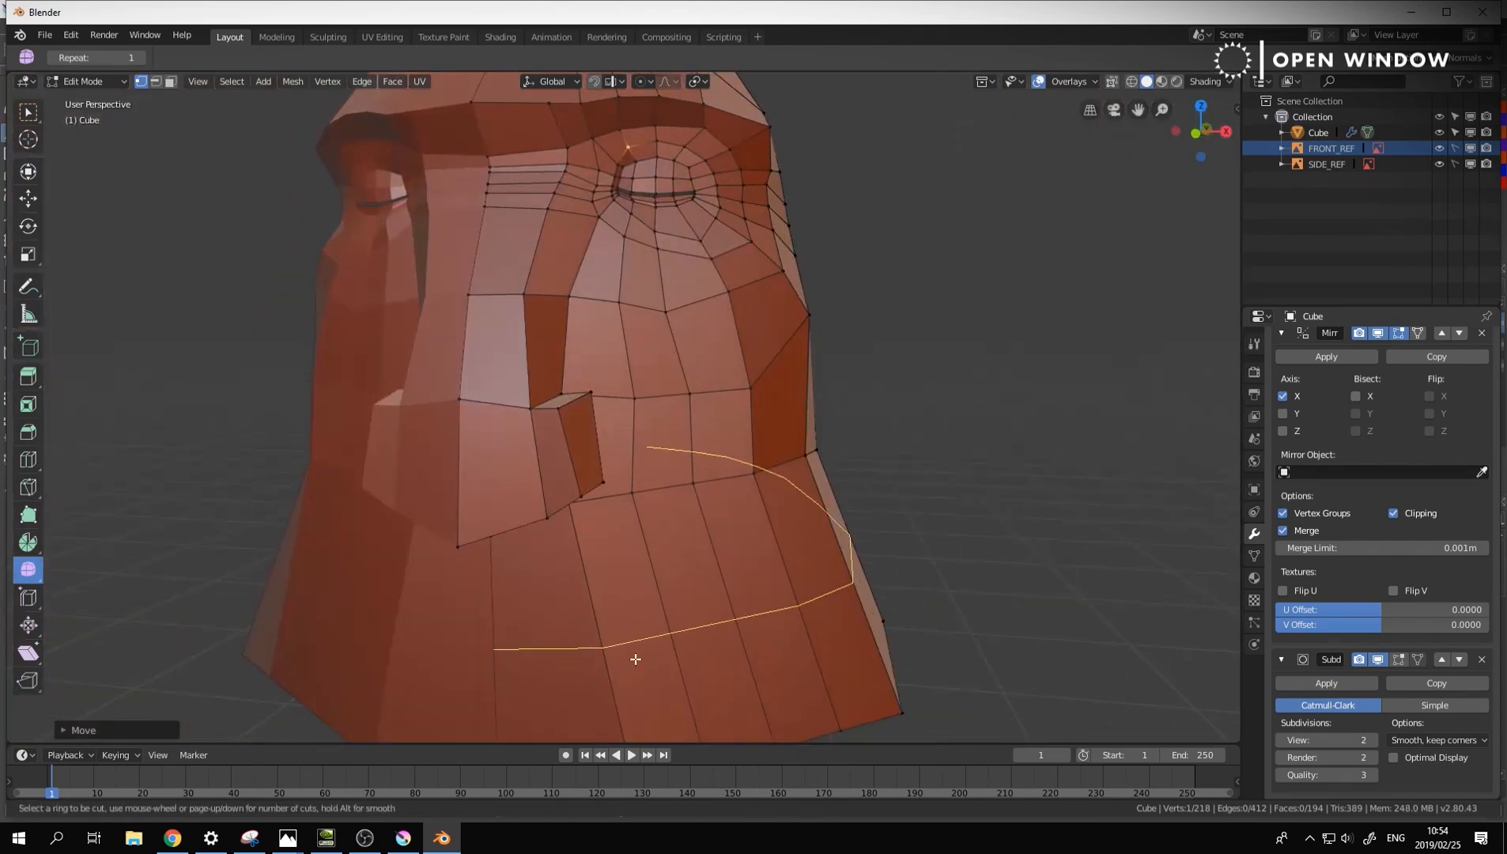
{"action": "left_click", "coordinate": [632, 659]}
{"action": "left_click", "coordinate": [655, 716]}
{"action": "middle_click_drag", "start_coordinate": [655, 716], "coordinate": [594, 639]}
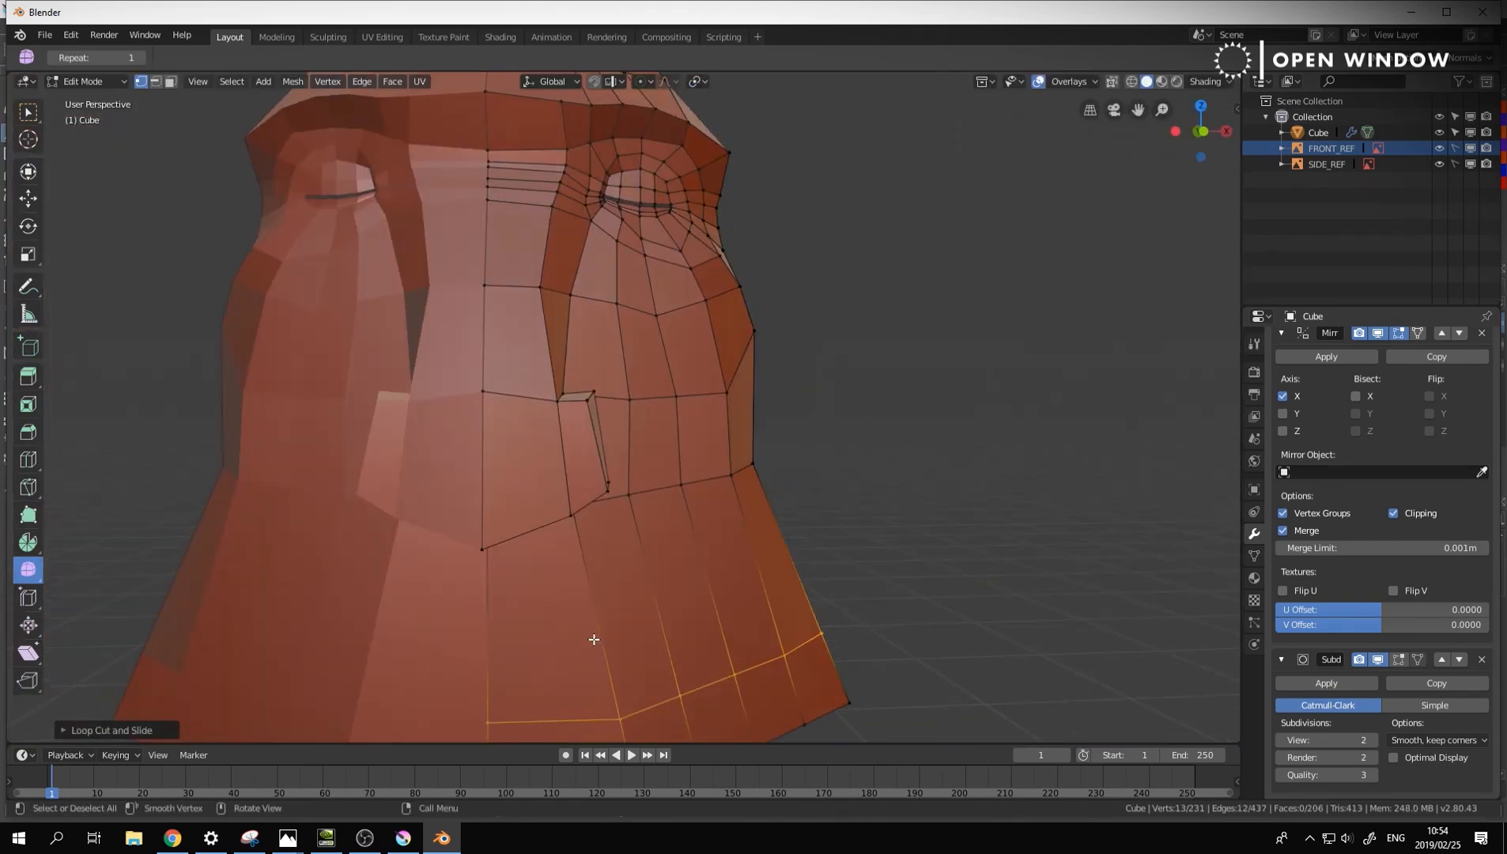
Inset the two faces beside the centreline beneath the nose, leaving the inset open along the mirror line
{"action": "key", "text": "3"}
{"action": "left_click", "coordinate": [679, 592]}
{"action": "left_click", "coordinate": [629, 596], "text": "shift"}
{"action": "left_click", "coordinate": [568, 613], "text": "shift"}
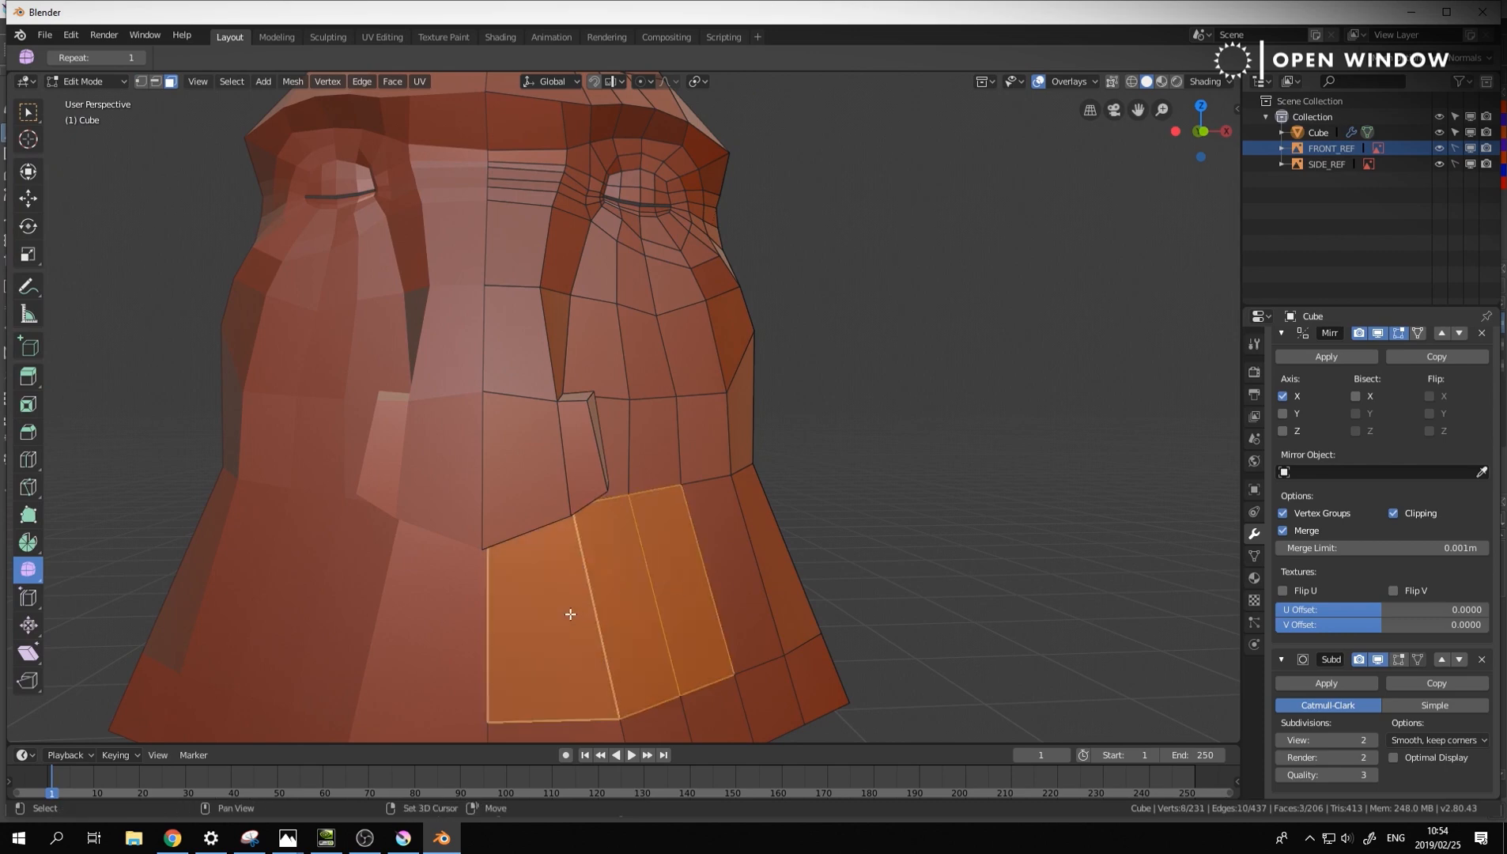
{"action": "key", "text": "KP_1"}
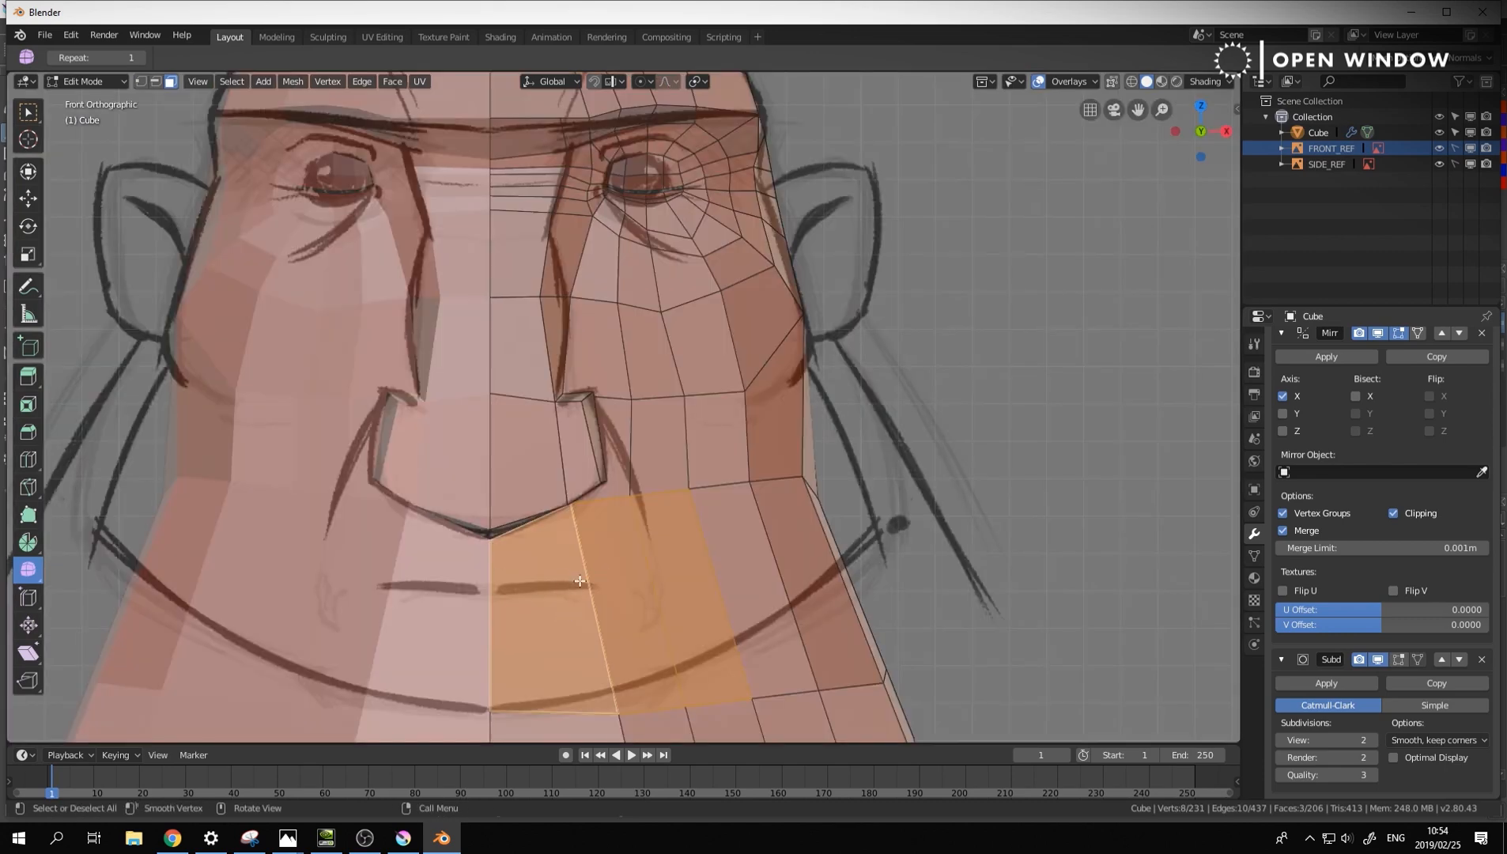
{"action": "left_click", "coordinate": [634, 590]}
{"action": "left_click", "coordinate": [518, 607], "text": "shift"}
{"action": "middle_click_drag", "start_coordinate": [744, 516], "coordinate": [774, 434], "text": "shift"}
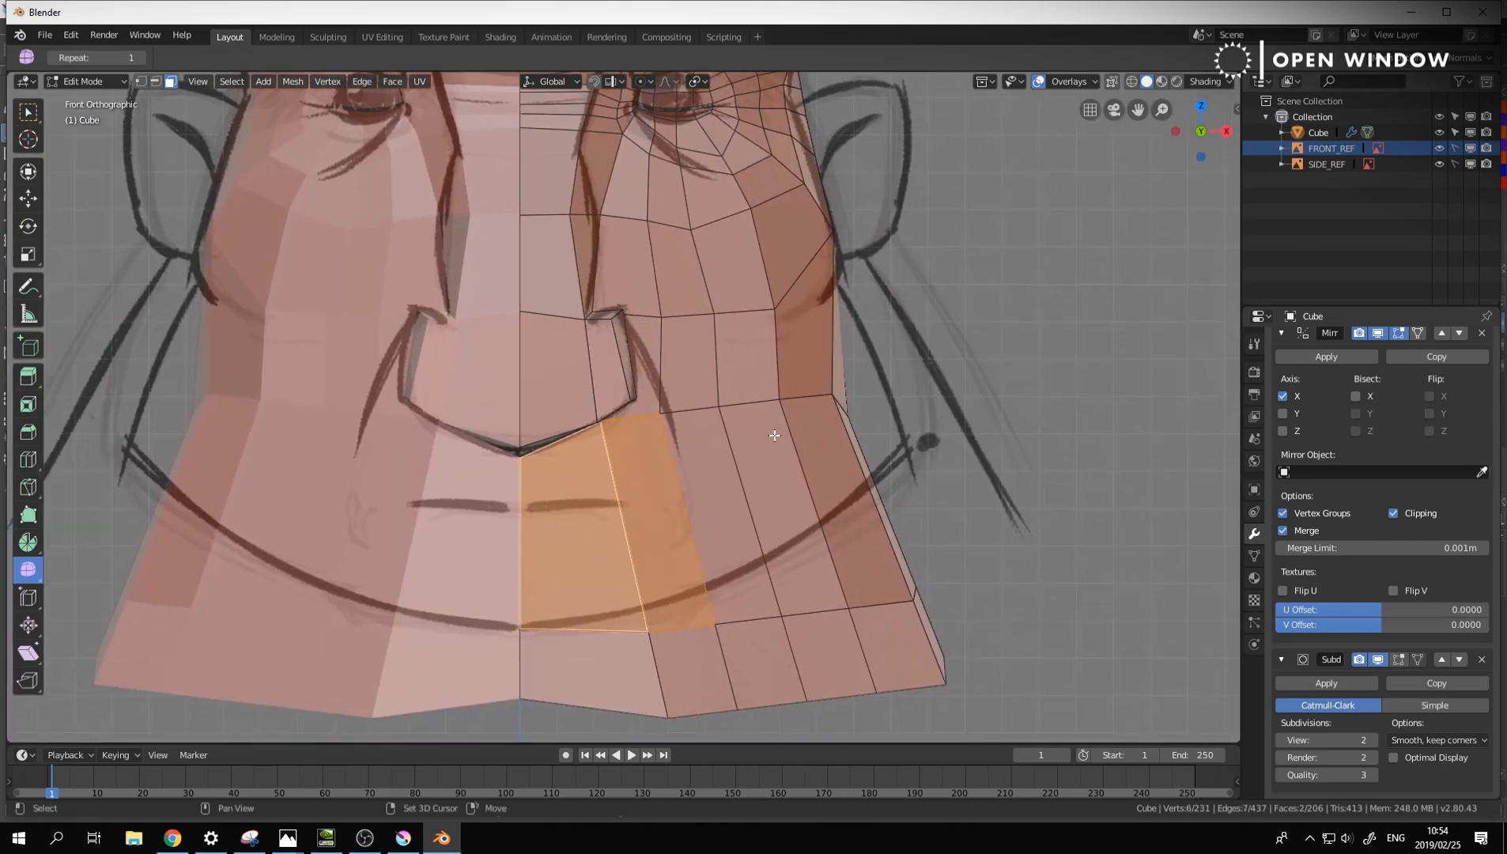
{"action": "key", "text": "i"}
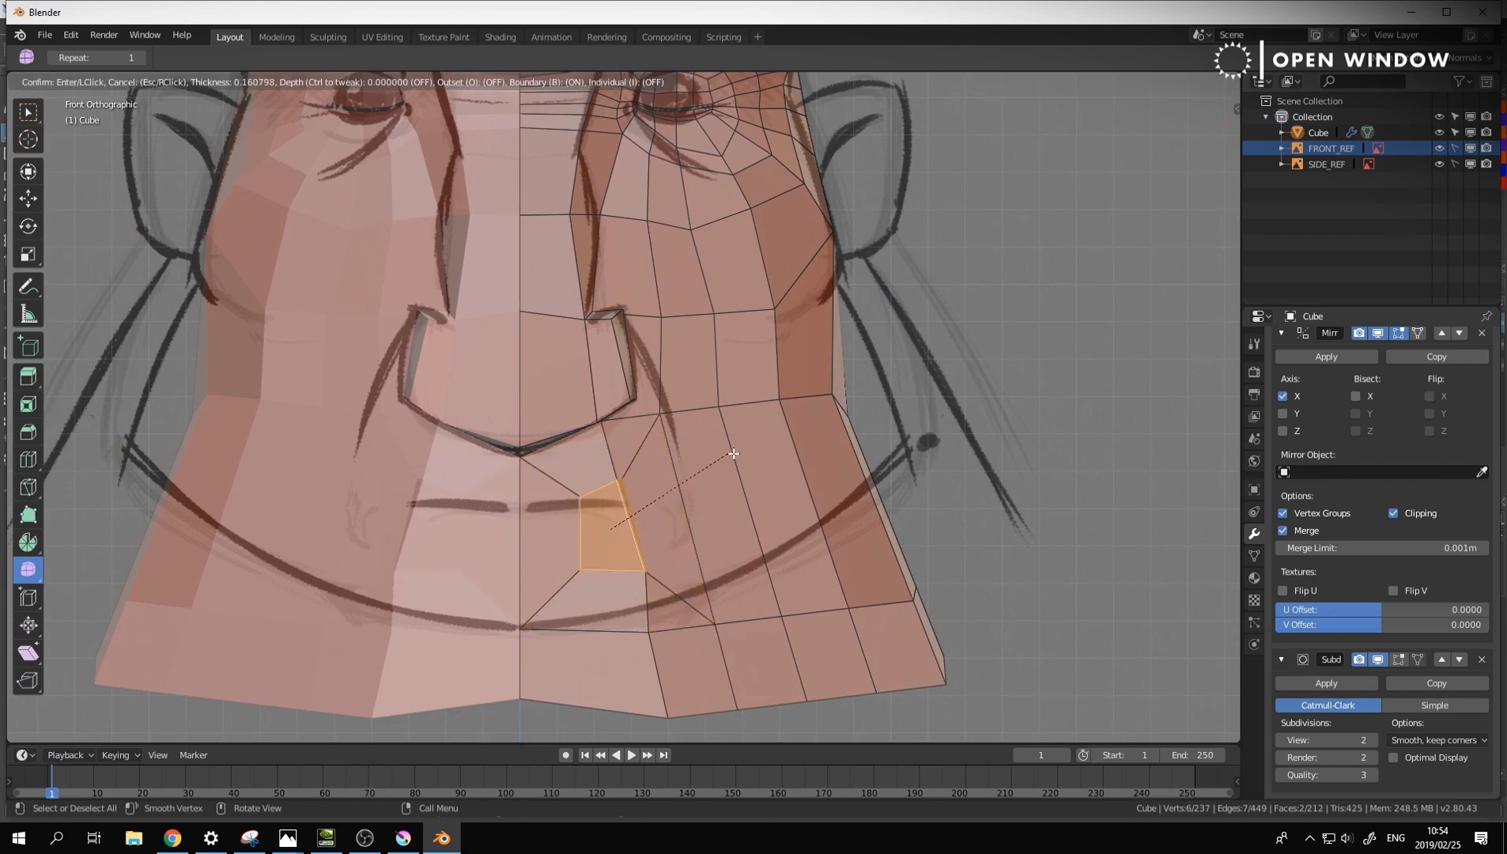
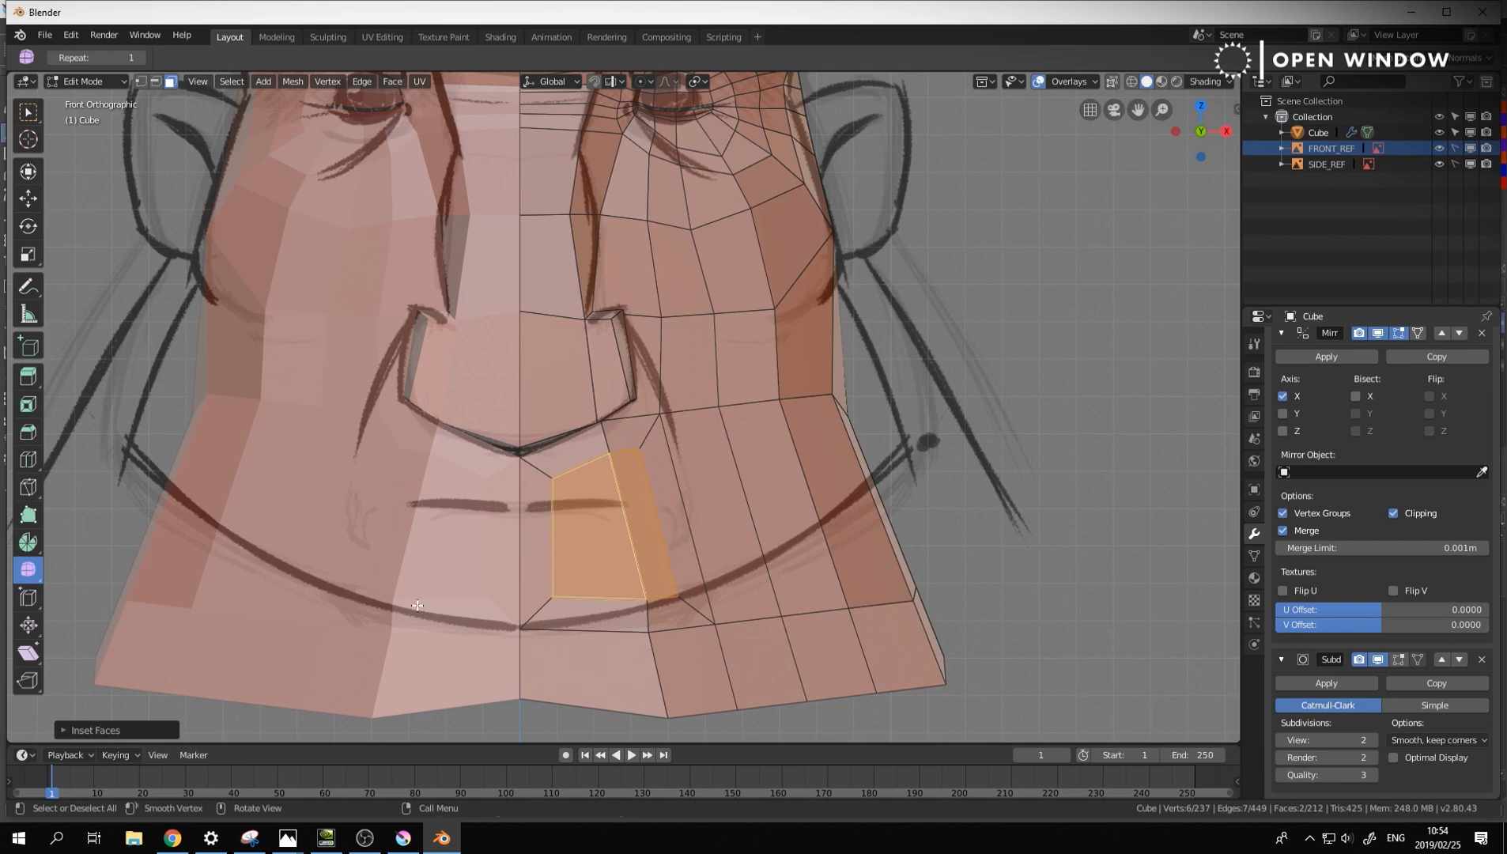
{"action": "key", "text": "ctrl+z"}
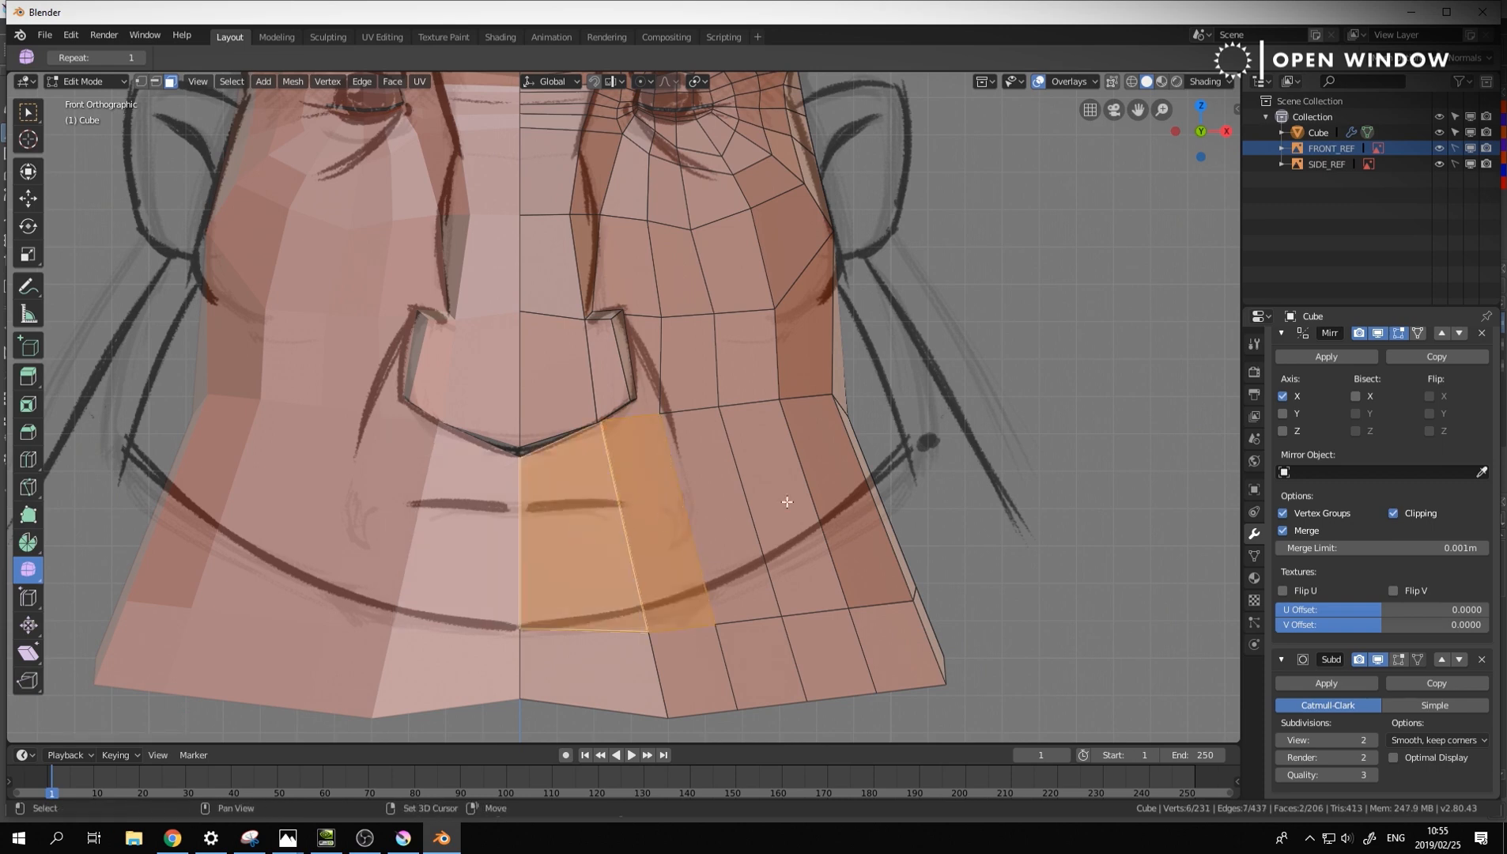
{"action": "key", "text": "i"}
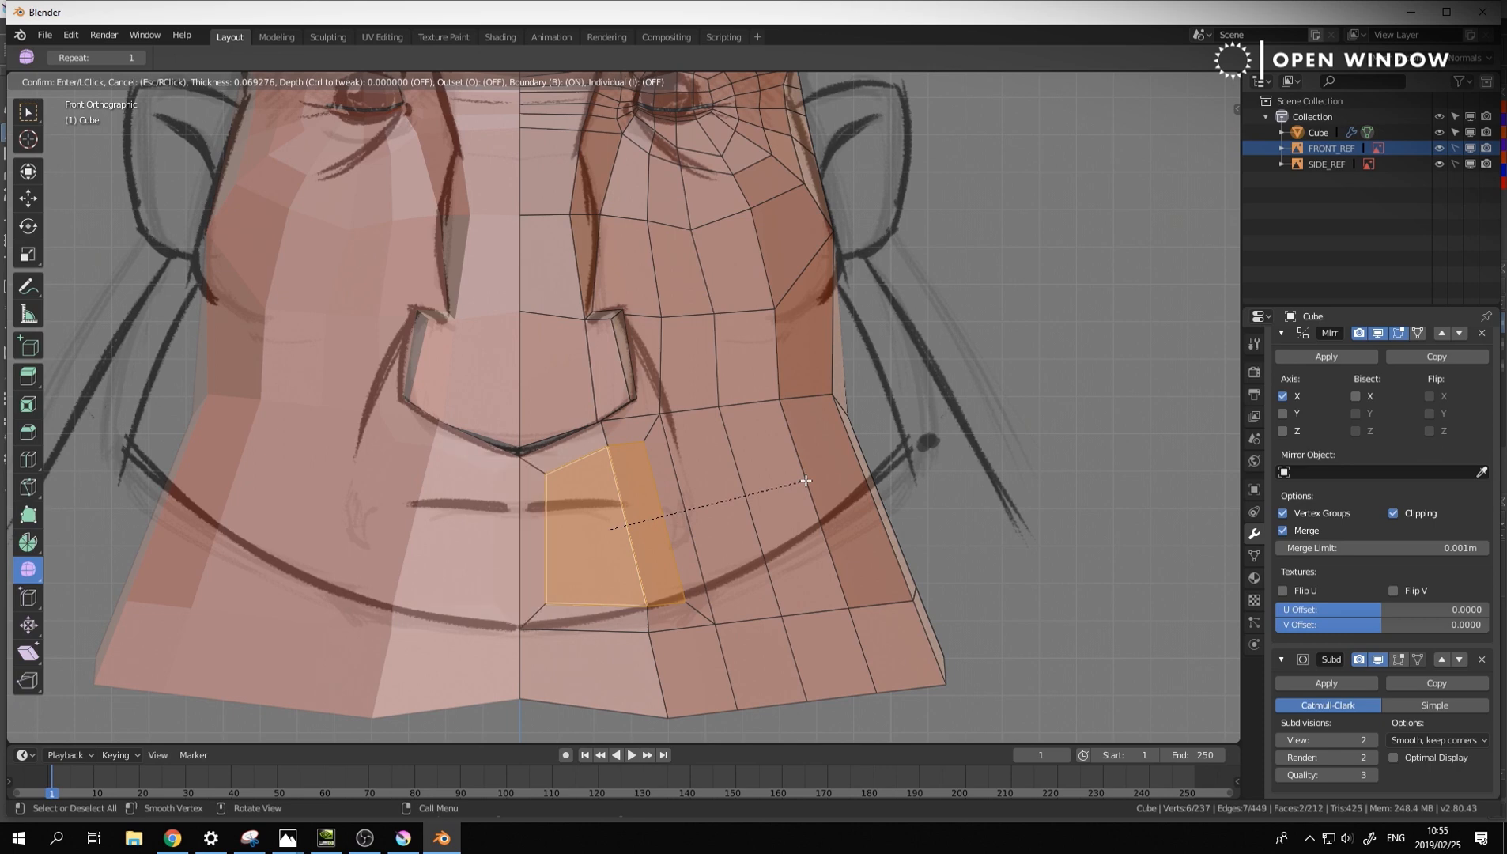
{"action": "left_click", "coordinate": [771, 489]}
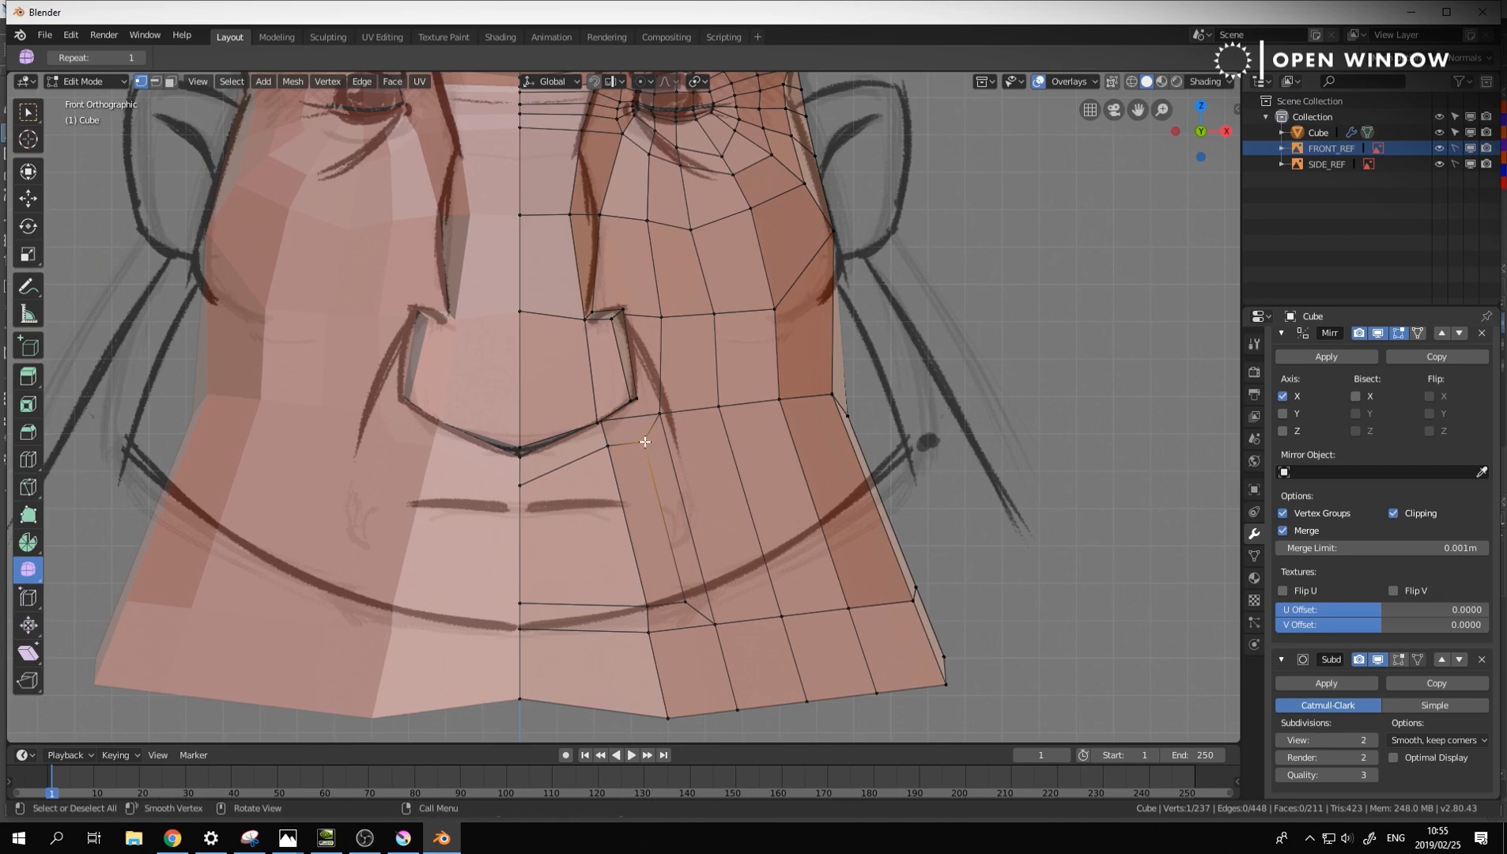
Move the inset's upper and lower vertices onto the sketched mouth line so they form a narrow horizontal strip
{"action": "key", "text": "g"}
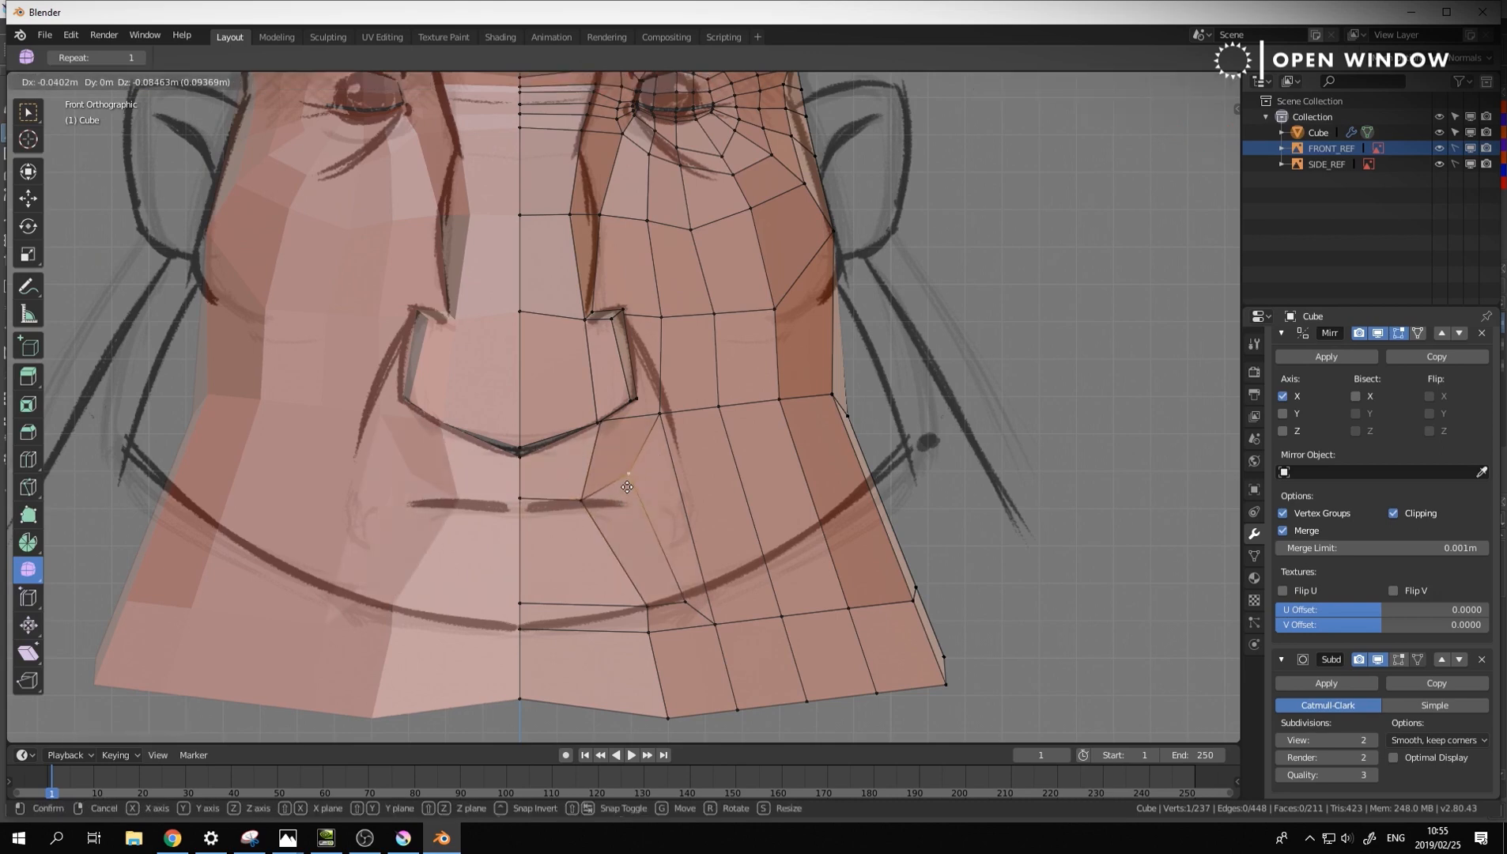
{"action": "left_click", "coordinate": [625, 513]}
{"action": "left_click", "coordinate": [648, 610]}
{"action": "key", "text": "g"}
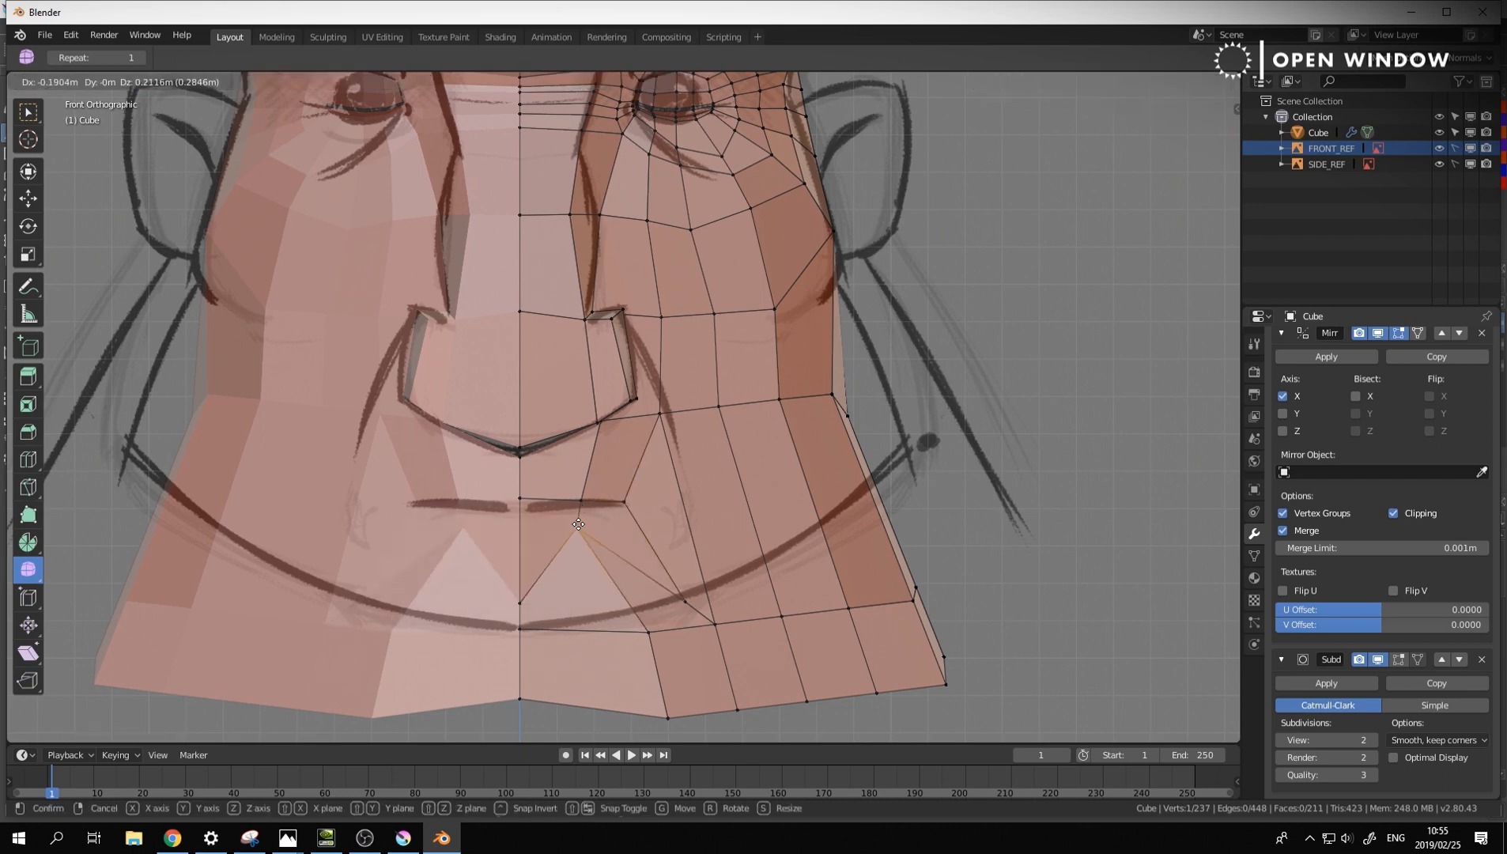
{"action": "left_click", "coordinate": [583, 516]}
{"action": "left_click", "coordinate": [687, 604]}
{"action": "key", "text": "g"}
{"action": "left_click", "coordinate": [623, 514]}
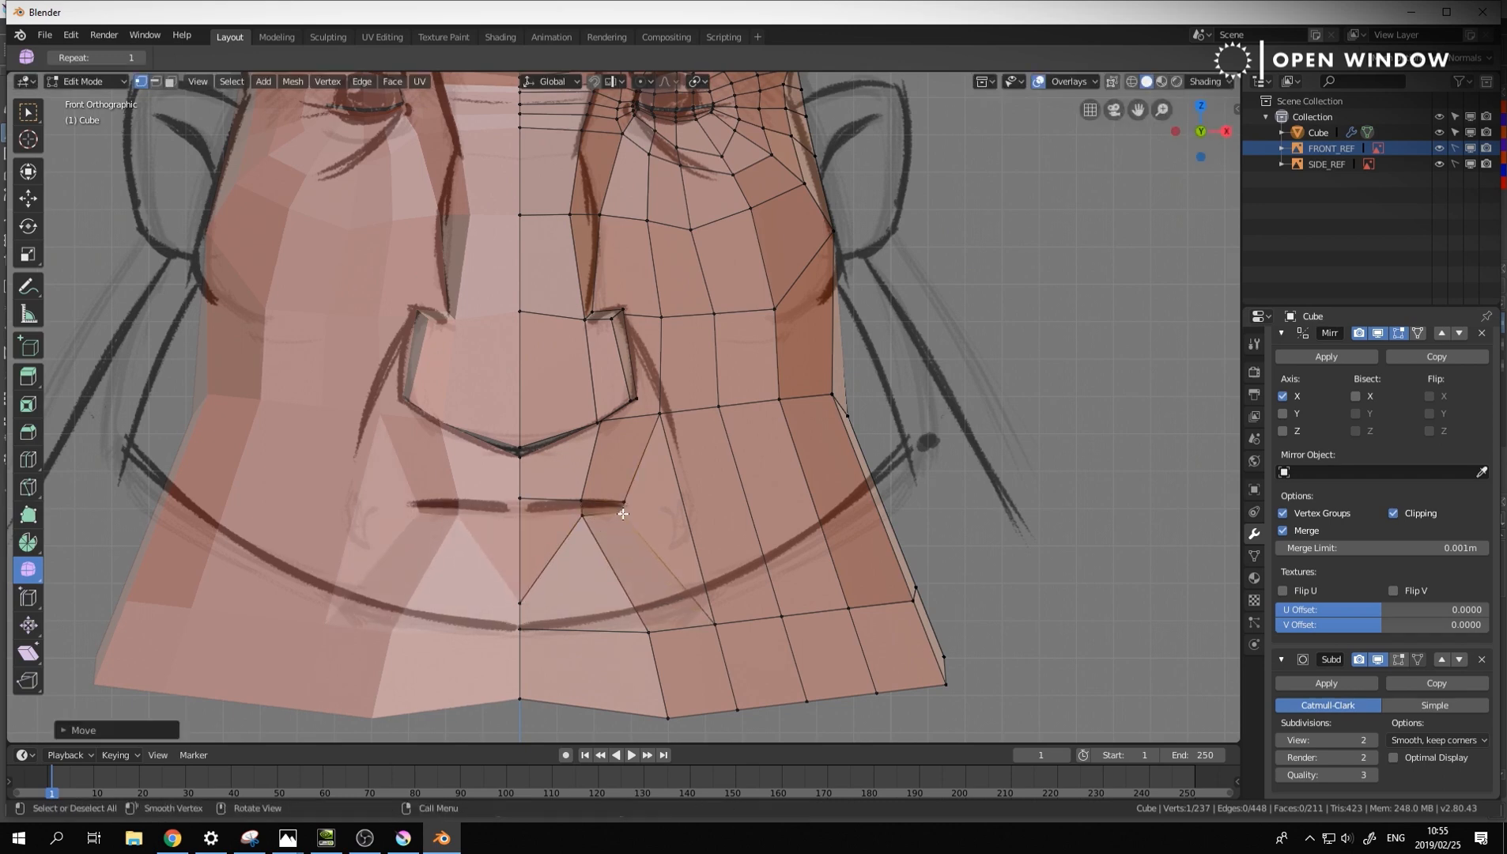
{"action": "left_click", "coordinate": [524, 597]}
{"action": "key", "text": "g"}
{"action": "left_click", "coordinate": [522, 507]}
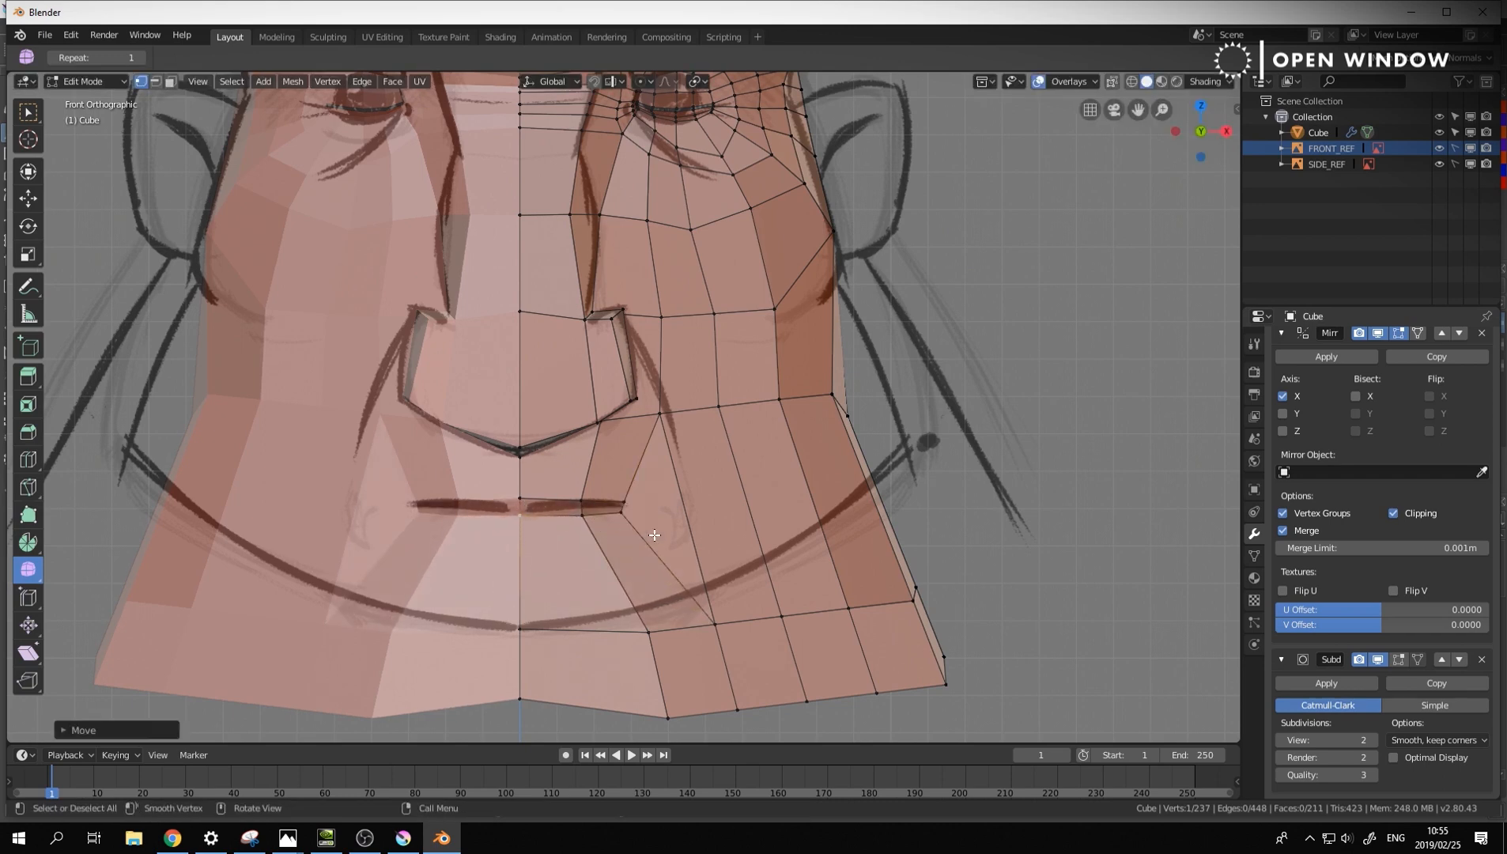
Delete the two narrow faces along the mouth line to open the mouth
{"action": "middle_click_drag", "start_coordinate": [653, 537], "coordinate": [704, 526]}
{"action": "scroll", "coordinate": [594, 519], "scroll_direction": "up", "scroll_amount": 3}
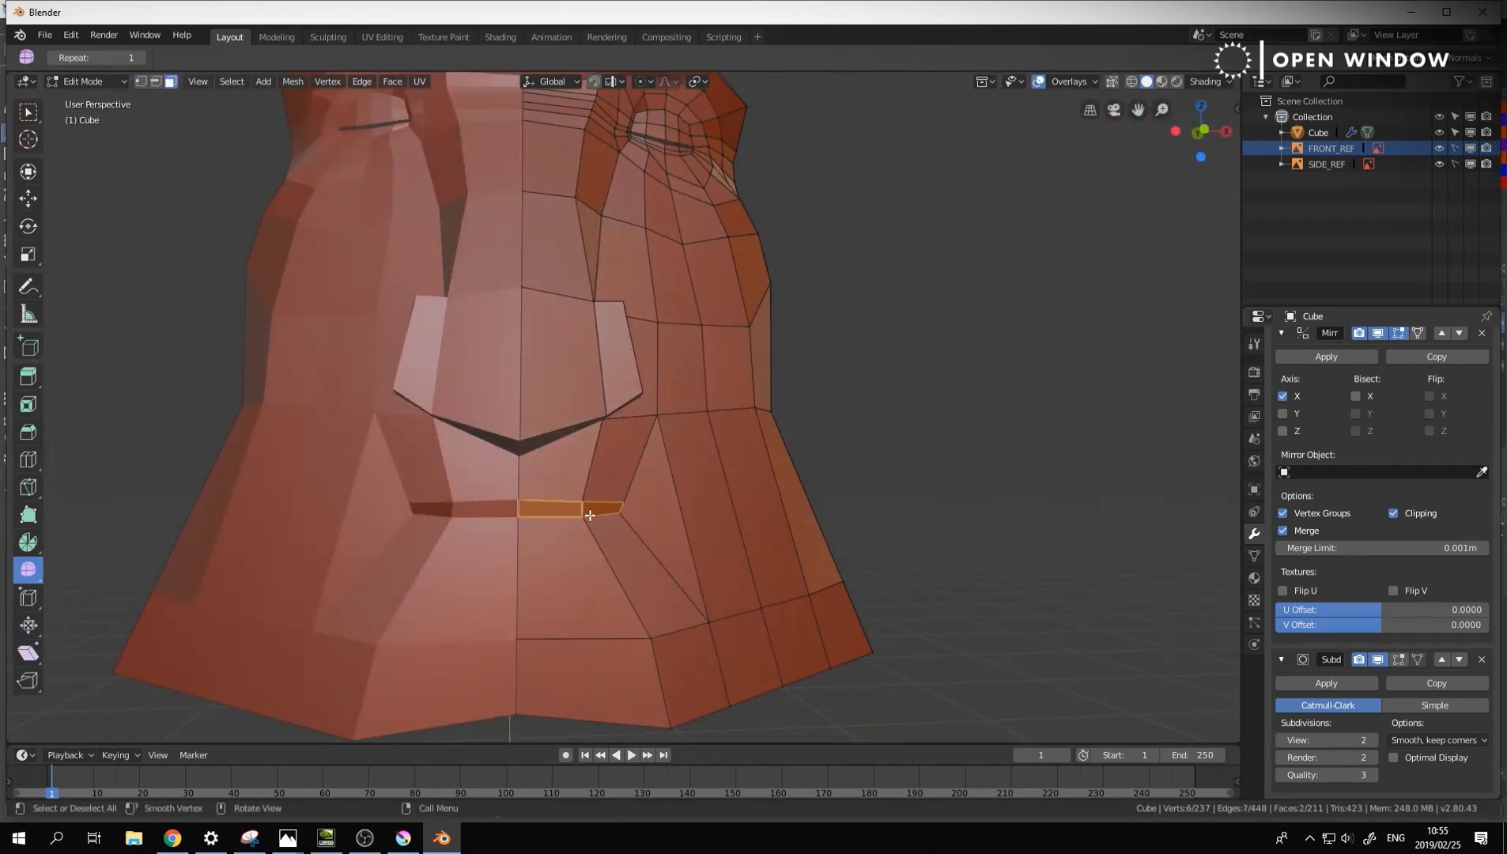
{"action": "key", "text": "x"}
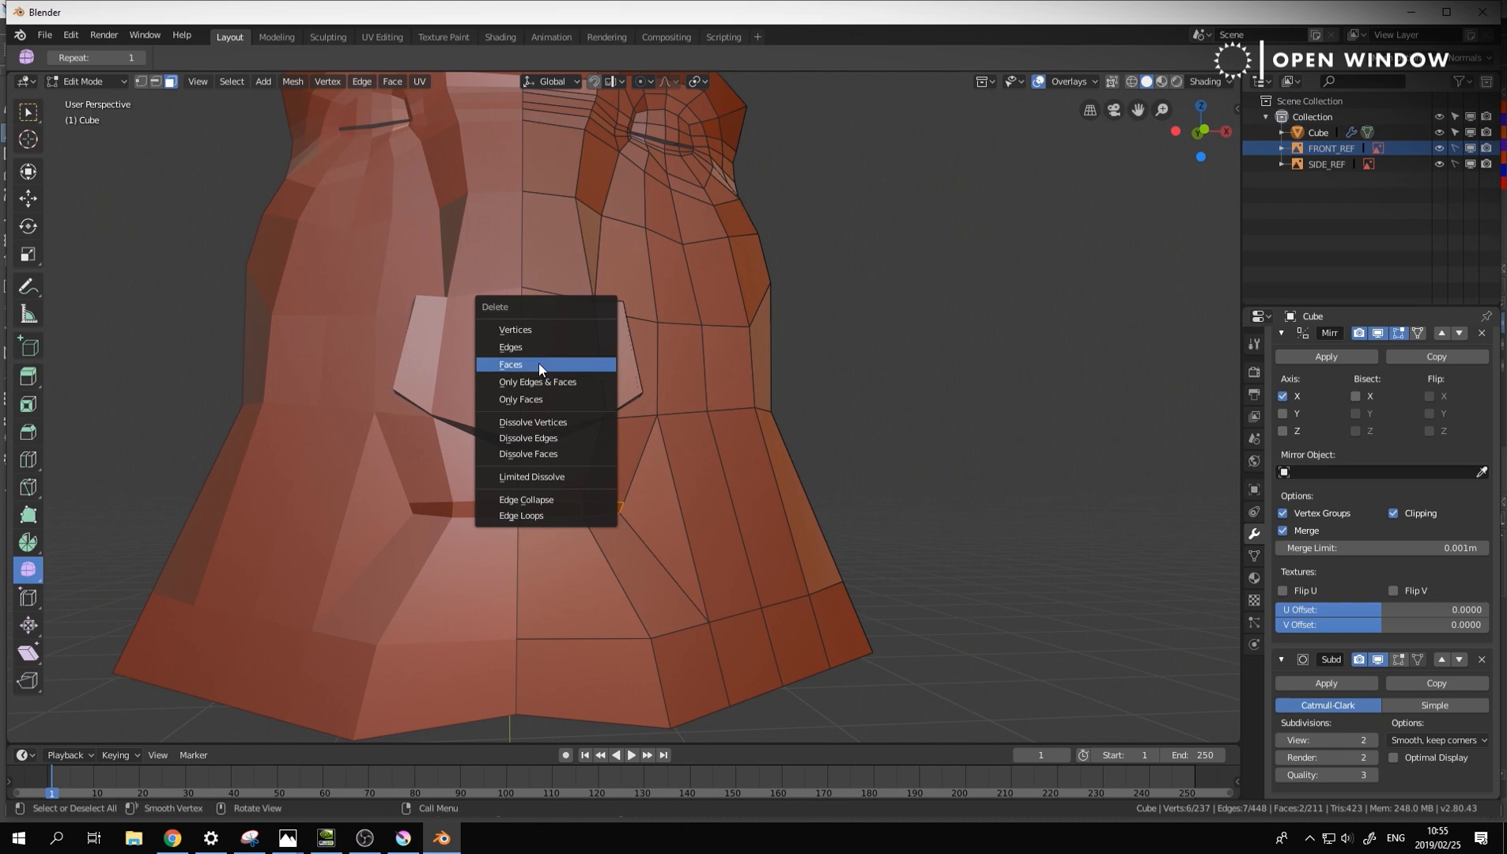
{"action": "left_click", "coordinate": [511, 364]}
Examine the overall head shape and the mouth opening from several angles
{"action": "middle_click_drag", "start_coordinate": [538, 365], "coordinate": [636, 355]}
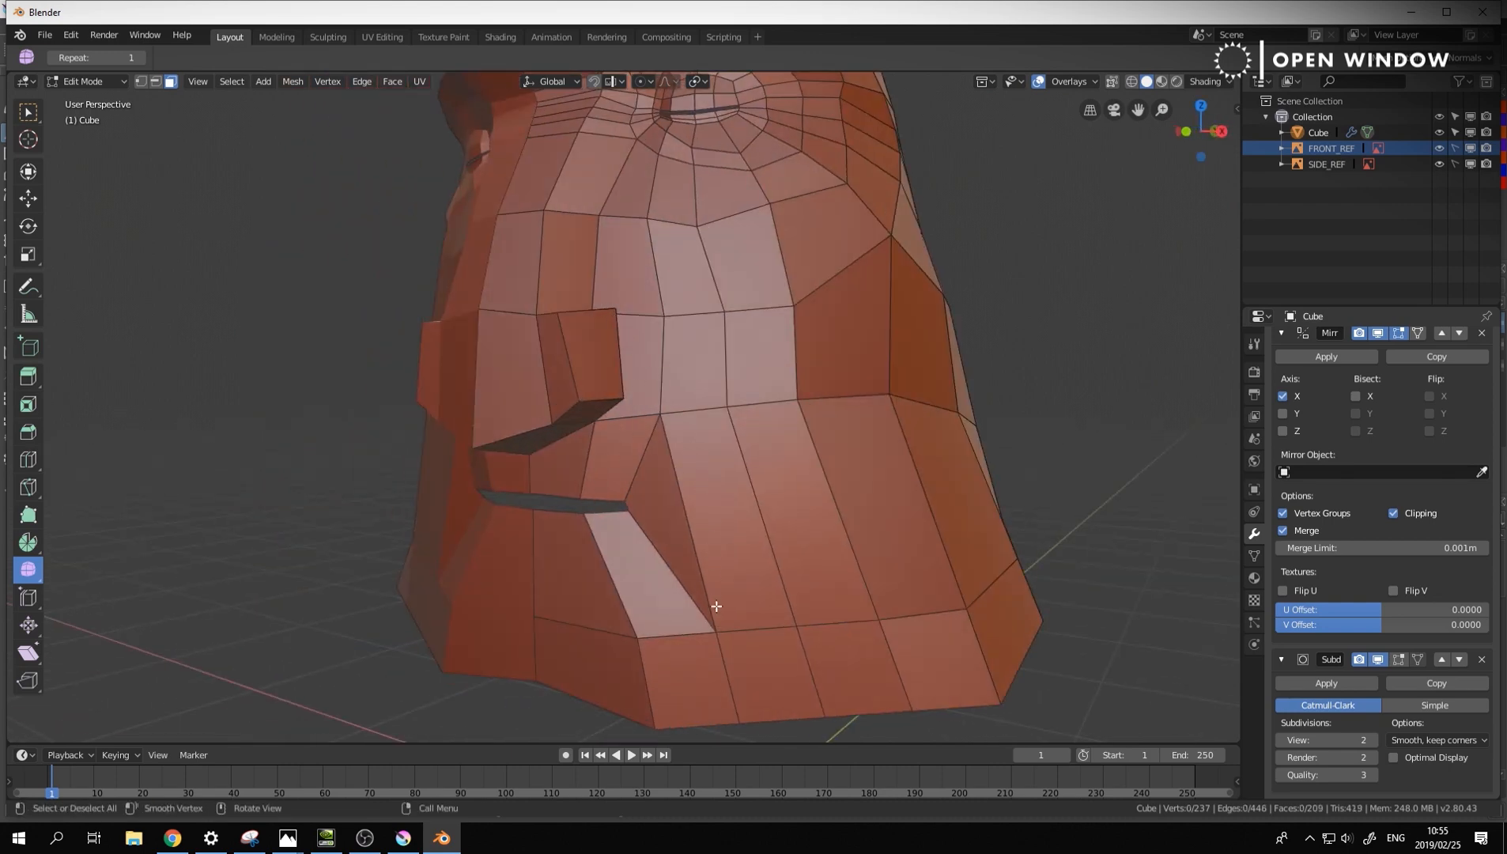
{"action": "scroll", "coordinate": [780, 410], "scroll_direction": "down", "scroll_amount": 8}
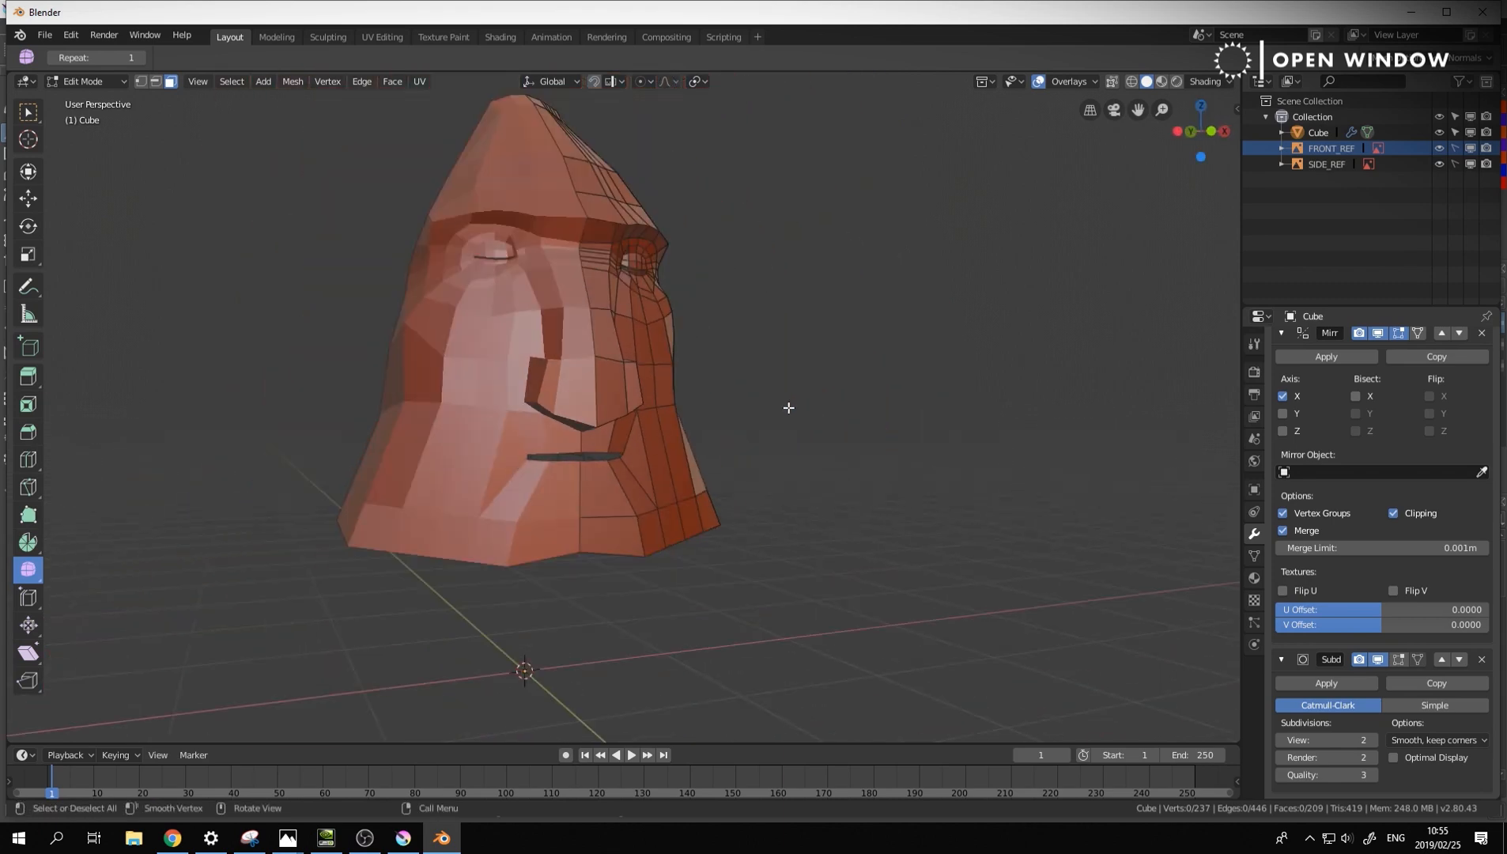
{"action": "middle_click_drag", "start_coordinate": [921, 423], "coordinate": [906, 460]}
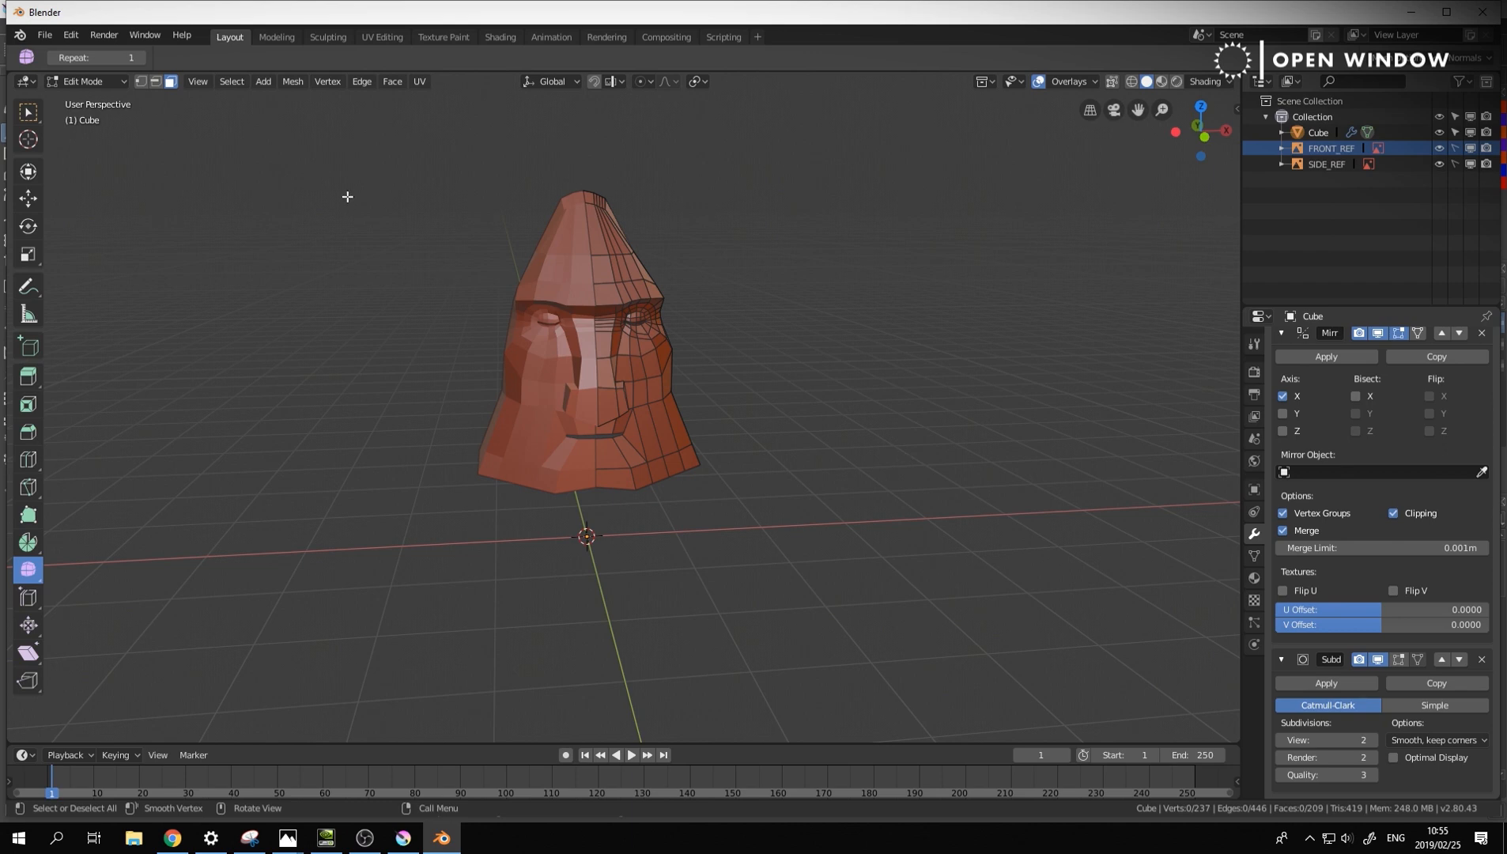
{"action": "middle_click_drag", "start_coordinate": [826, 338], "coordinate": [681, 345]}
{"action": "scroll", "coordinate": [890, 370], "scroll_direction": "up", "scroll_amount": 2}
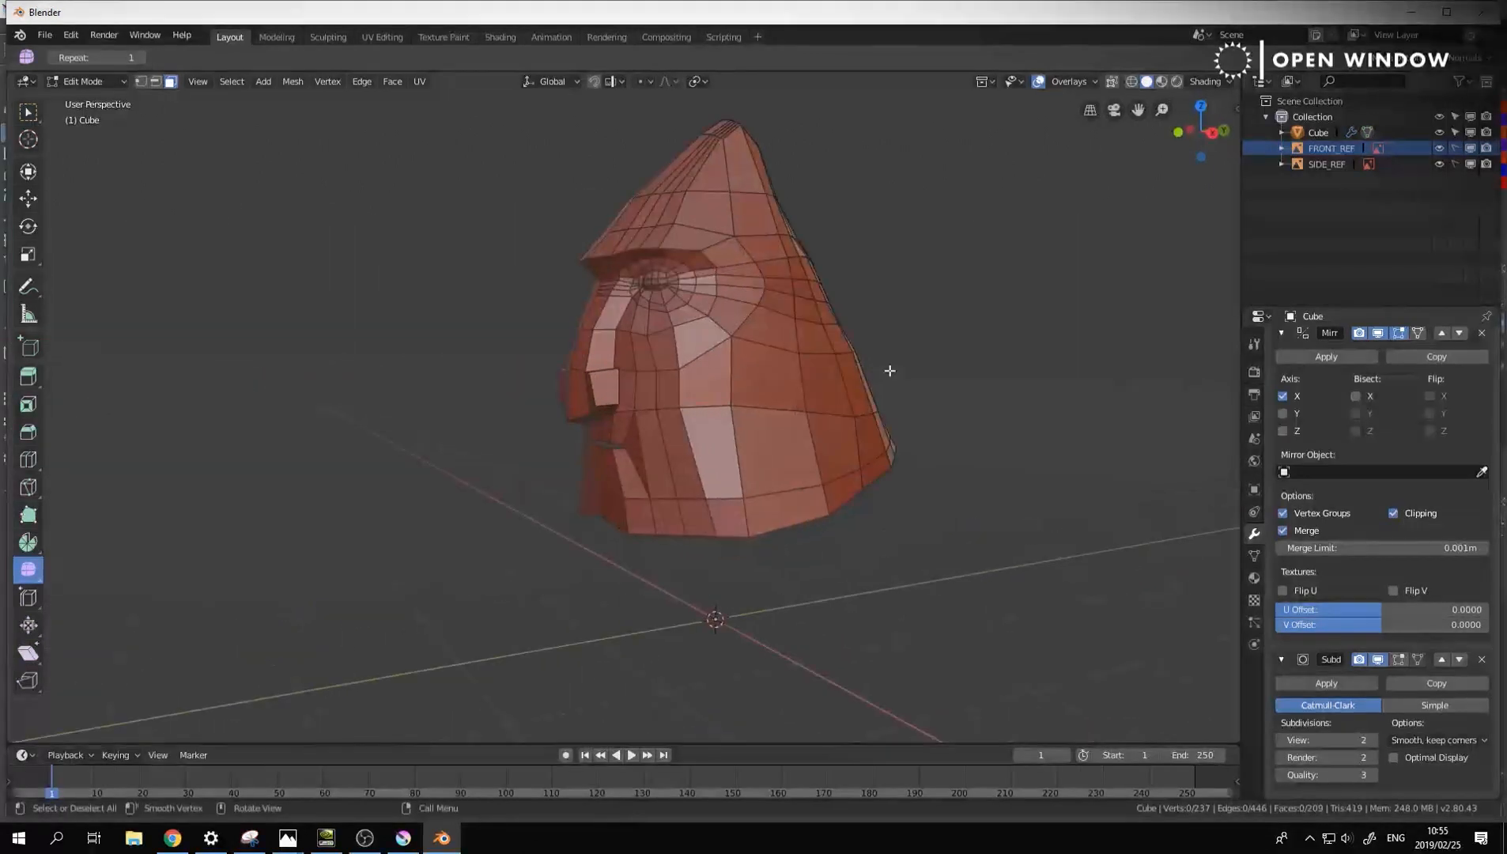
{"action": "middle_click_drag", "start_coordinate": [488, 450], "coordinate": [695, 482]}
{"action": "scroll", "coordinate": [755, 451], "scroll_direction": "up", "scroll_amount": 3}
{"action": "middle_click_drag", "start_coordinate": [696, 482], "coordinate": [717, 386], "text": "shift"}
{"action": "middle_click_drag", "start_coordinate": [648, 486], "coordinate": [624, 364], "text": "shift"}
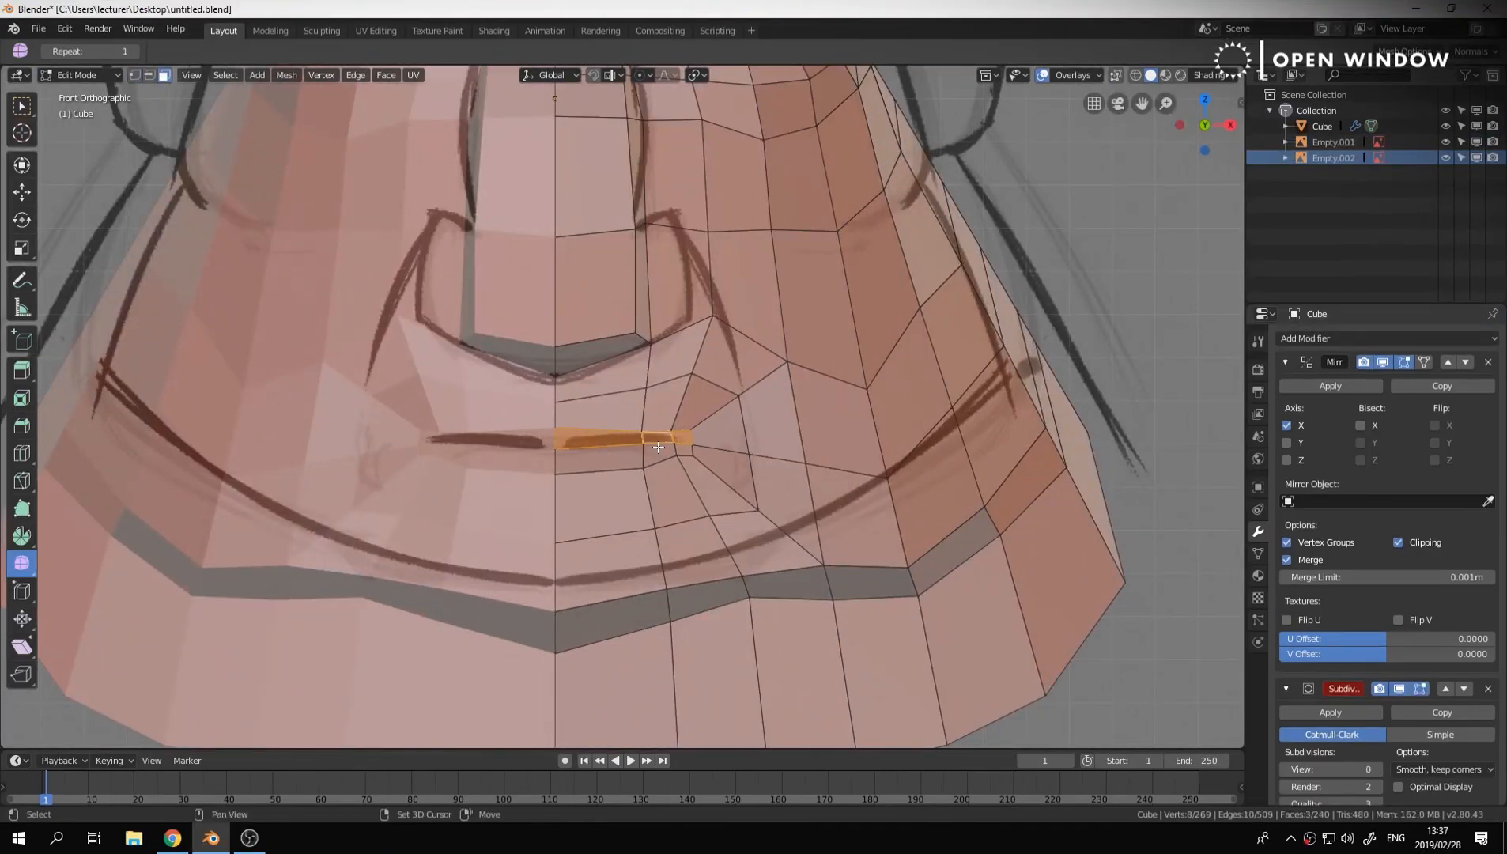
Add the lower row of mouth faces to the selection and delete all selected faces along the sketched mouth line
{"action": "left_click", "coordinate": [660, 454], "text": "shift"}
{"action": "left_click", "coordinate": [683, 449], "text": "shift"}
{"action": "left_click", "coordinate": [605, 459], "text": "shift"}
{"action": "key", "text": "x"}
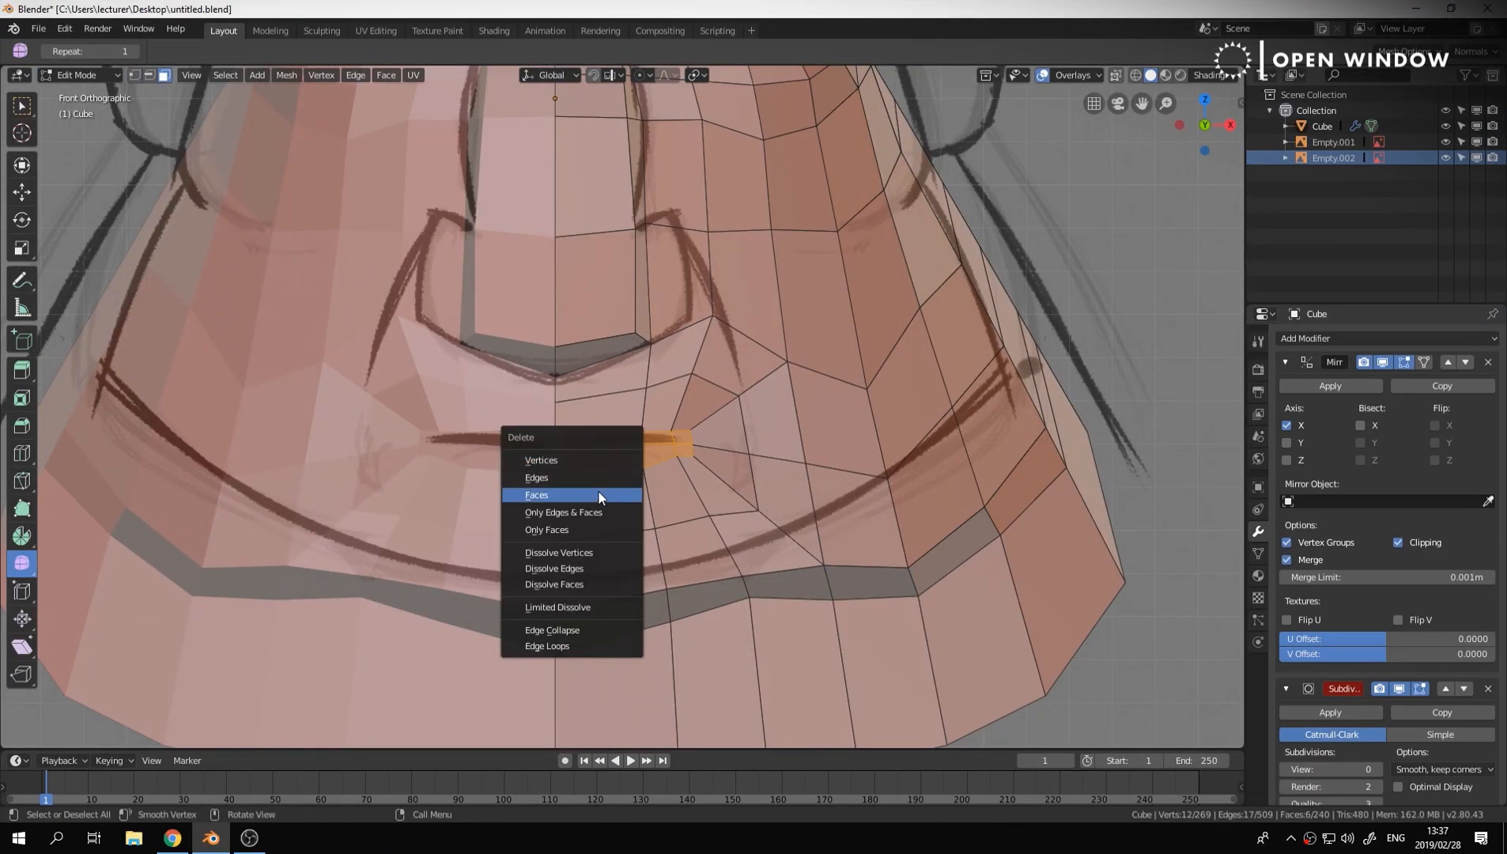
{"action": "left_click", "coordinate": [599, 497]}
Raise the vertices along the lower edge of the mouth opening to the sketched mouth line
{"action": "key", "text": "1"}
{"action": "left_click", "coordinate": [568, 474]}
{"action": "key", "text": "g"}
{"action": "left_click", "coordinate": [670, 446]}
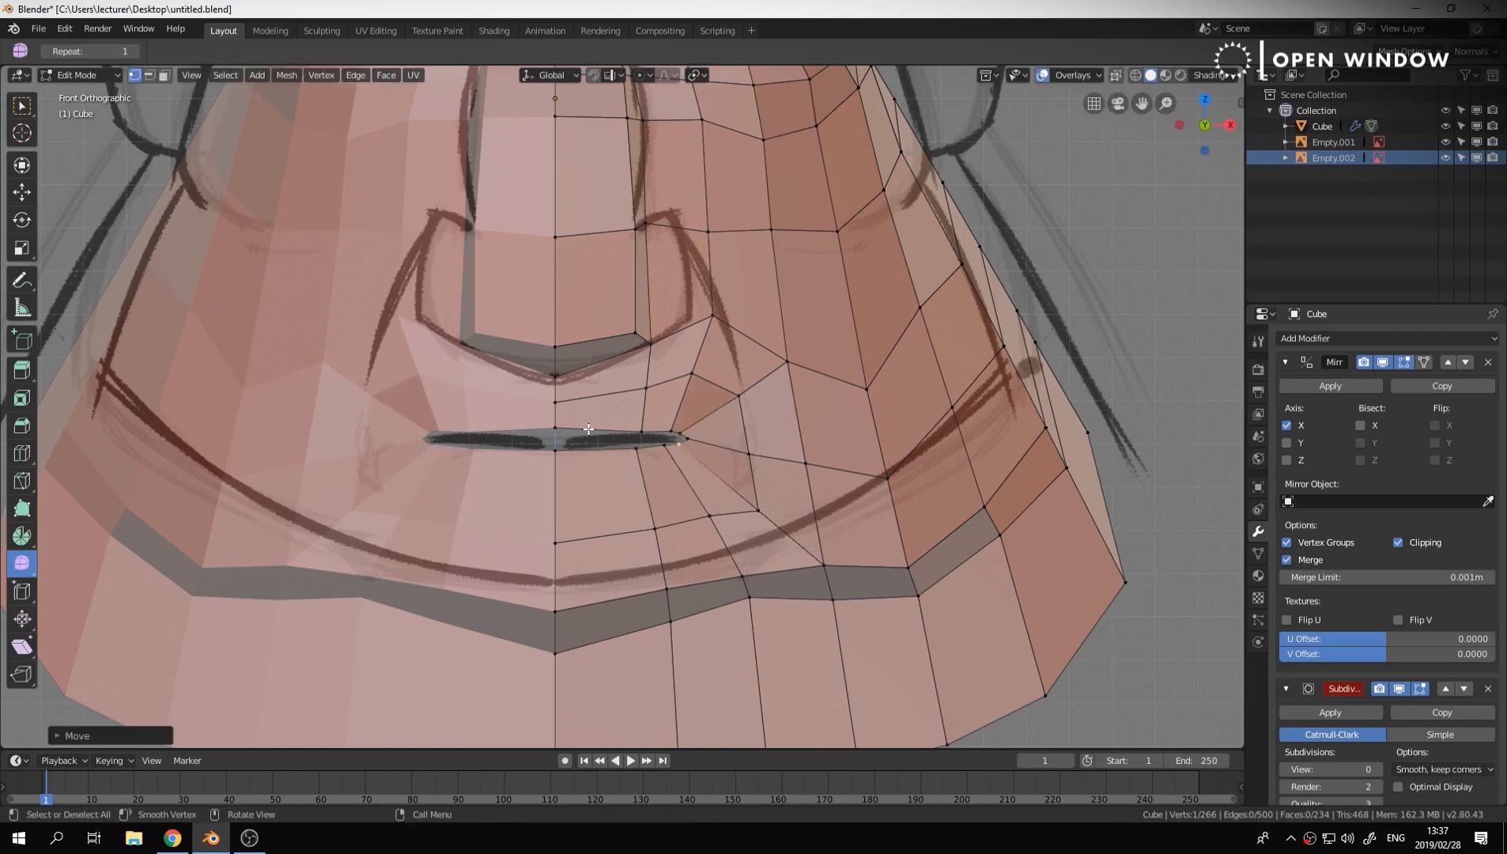
Move a cheek vertex beside the mouth to even out the surrounding edge flow
{"action": "key", "text": "Escape"}
{"action": "left_click", "coordinate": [867, 389]}
{"action": "key", "text": "g"}
{"action": "scroll", "coordinate": [882, 279], "scroll_direction": "down", "scroll_amount": 3}
Select runs of faces around the outer brow and temple and reposition them against the front sketch
{"action": "key", "text": "3"}
{"action": "middle_click_drag", "start_coordinate": [881, 279], "coordinate": [718, 215]}
{"action": "left_click", "coordinate": [735, 178]}
{"action": "left_click", "coordinate": [743, 379], "text": "ctrl"}
{"action": "key", "text": "KP_1"}
{"action": "key", "text": "g"}
{"action": "left_click", "coordinate": [800, 381]}
{"action": "left_click", "coordinate": [733, 221]}
{"action": "left_click", "coordinate": [747, 309], "text": "ctrl"}
{"action": "key", "text": "g"}
{"action": "left_click", "coordinate": [764, 300]}
{"action": "left_click_drag", "start_coordinate": [719, 215], "coordinate": [686, 222]}
Move the vertex at the outer end of the brow to the sketched head outline in the front view
{"action": "key", "text": "1"}
{"action": "left_click", "coordinate": [731, 225]}
{"action": "key", "text": "KP_1"}
{"action": "key", "text": "g"}
{"action": "left_click", "coordinate": [800, 256]}
Select the connected vertices along the brow and move them to smooth the ridge
{"action": "key", "text": "ctrl+Tab"}
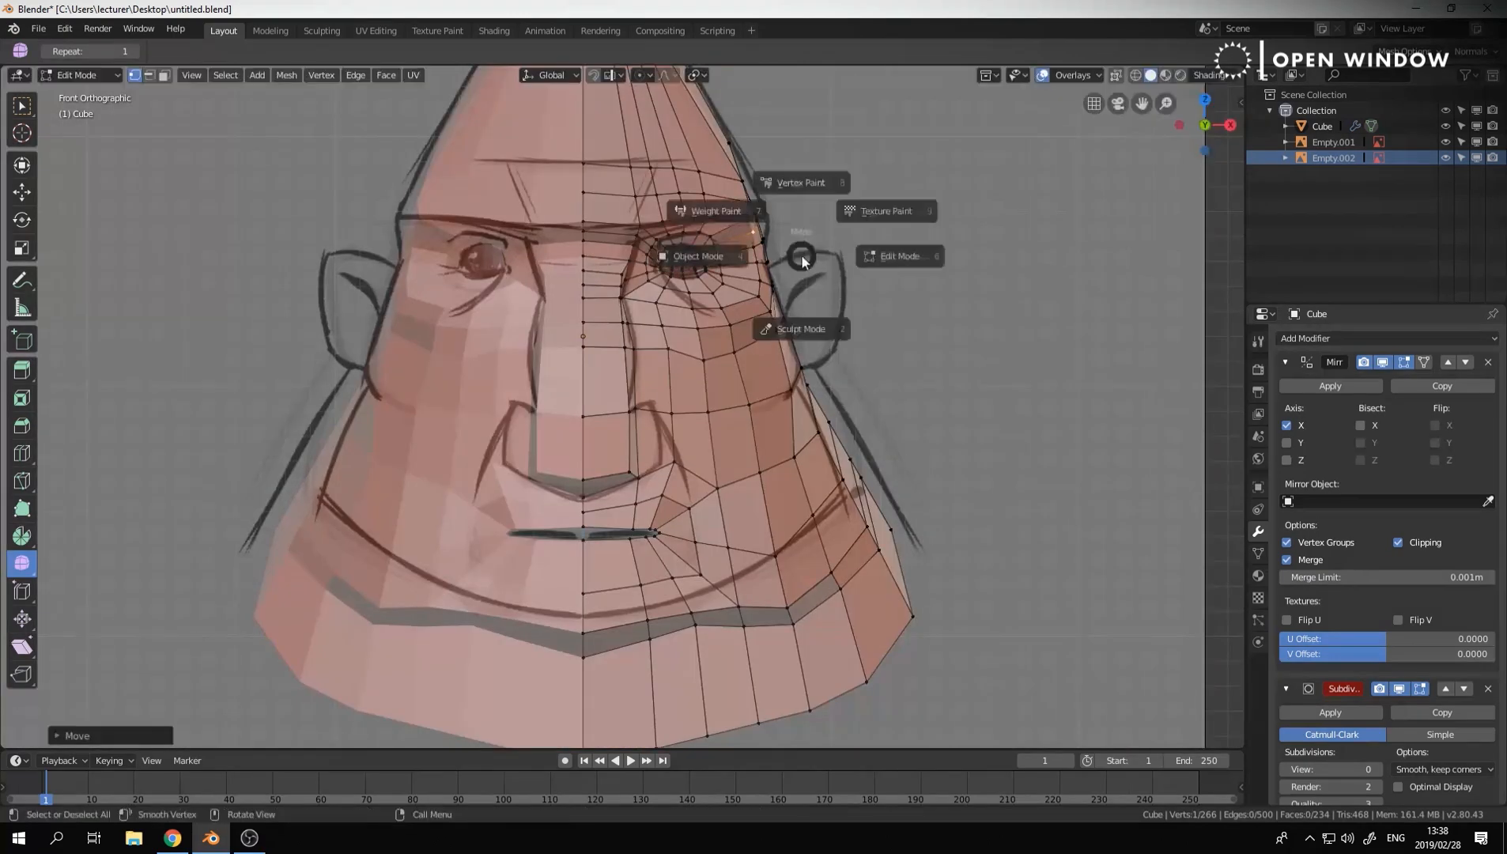
{"action": "left_click", "coordinate": [800, 326]}
{"action": "key", "text": "g"}
{"action": "mouse_move", "coordinate": [877, 273]}
{"action": "middle_mouse_down"}
{"action": "mouse_move", "coordinate": [780, 296]}
{"action": "mouse_move", "coordinate": [862, 395]}
{"action": "middle_mouse_up"}
{"action": "key", "text": "Tab"}
{"action": "left_click", "coordinate": [757, 472]}
{"action": "left_click", "coordinate": [728, 500], "text": "ctrl"}
{"action": "key", "text": "g"}
{"action": "left_click", "coordinate": [663, 544]}
Compare the brow and head profile with the side and front reference sketches
{"action": "key", "text": "KP_3"}
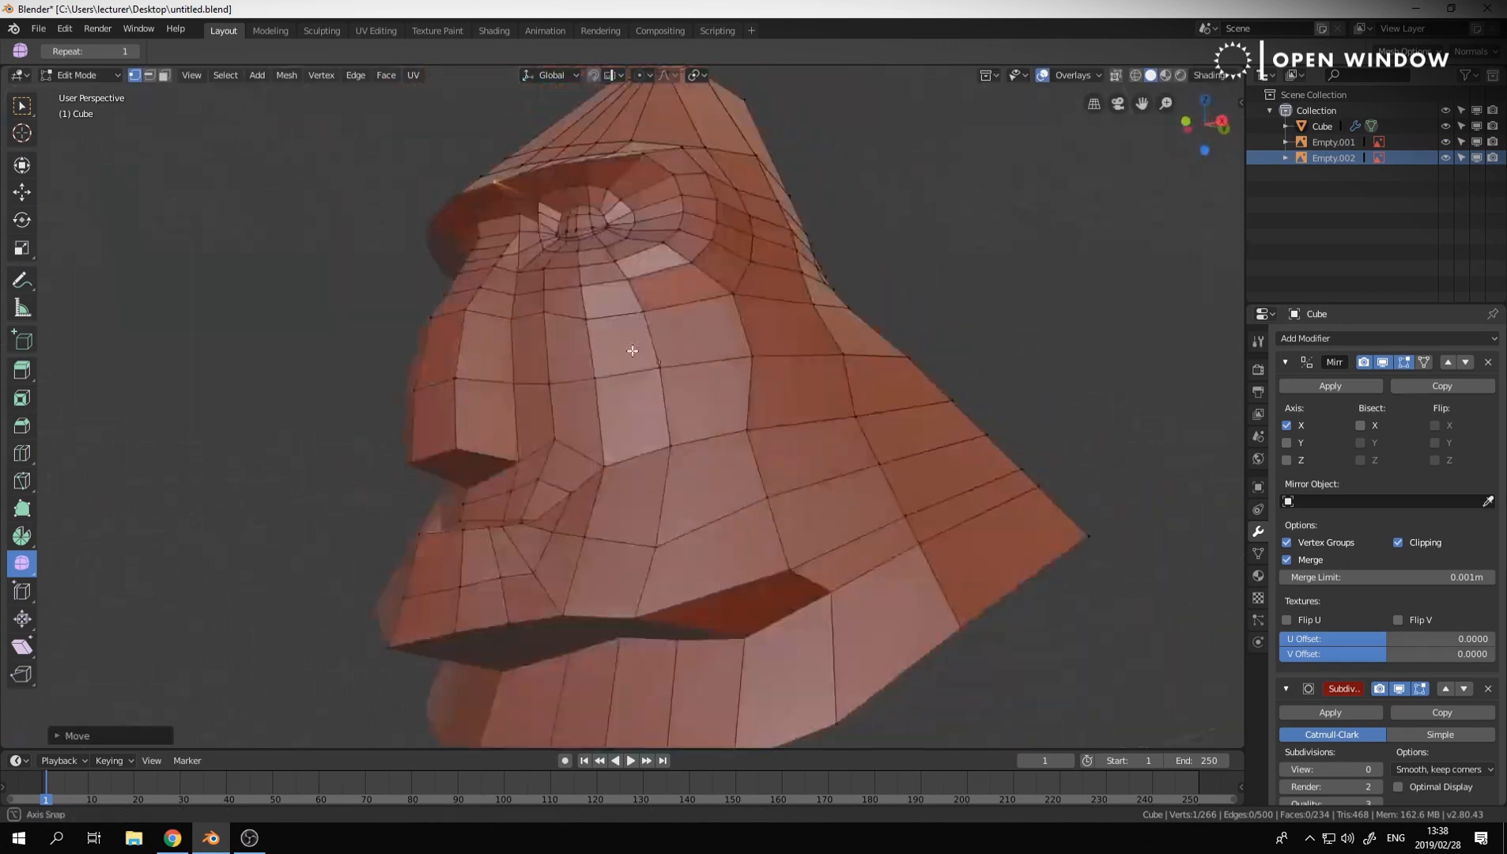
{"action": "key", "text": "Tab"}
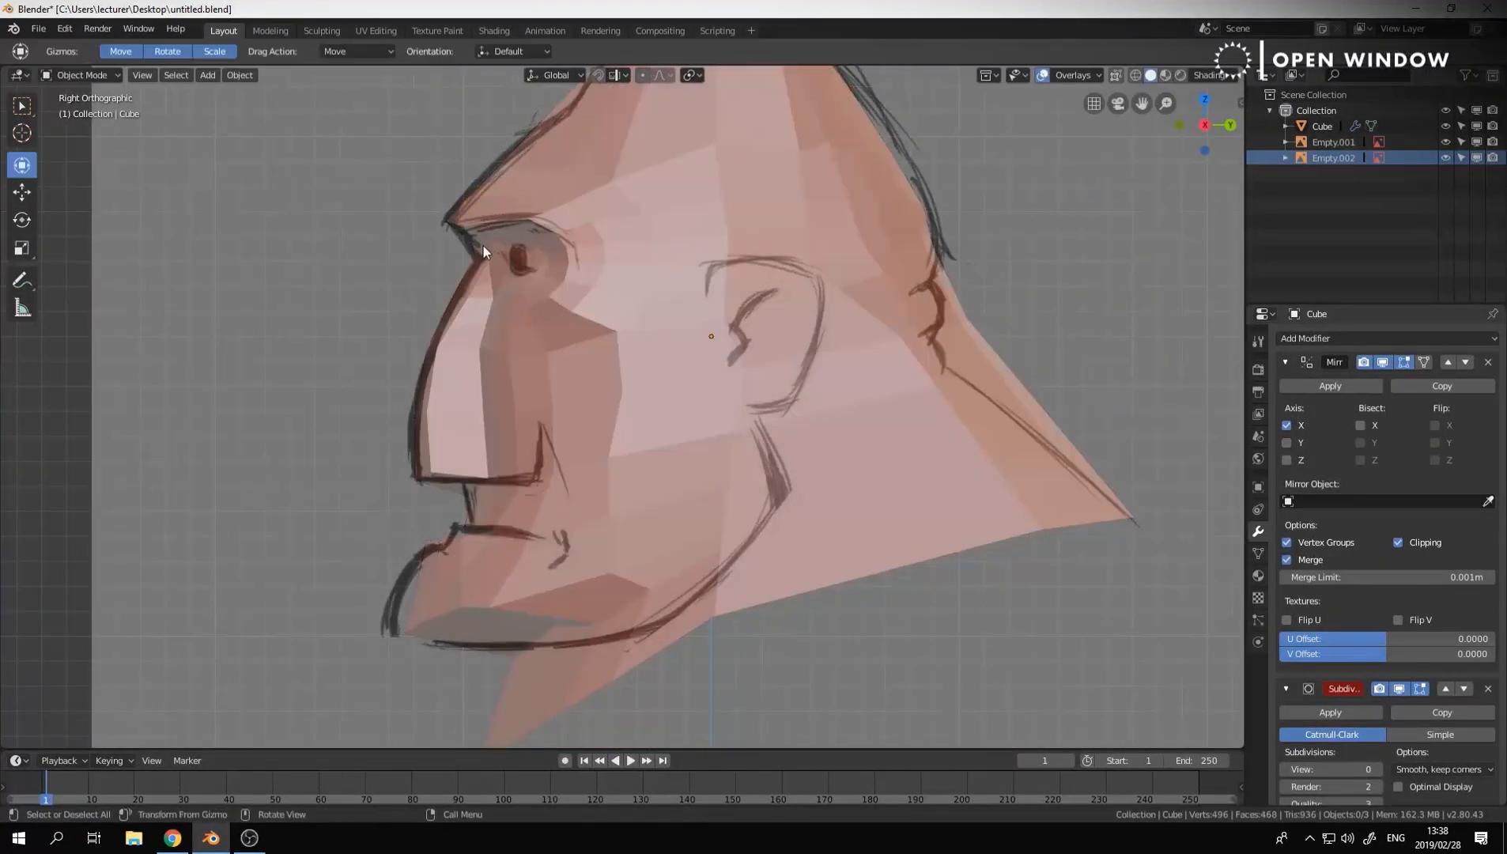
{"action": "middle_click_drag", "start_coordinate": [483, 246], "coordinate": [508, 261]}
{"action": "key", "text": "KP_1"}
{"action": "key", "text": "Tab"}
{"action": "scroll", "coordinate": [506, 262], "scroll_direction": "up", "scroll_amount": 5}
{"action": "key", "text": "ctrl+r"}
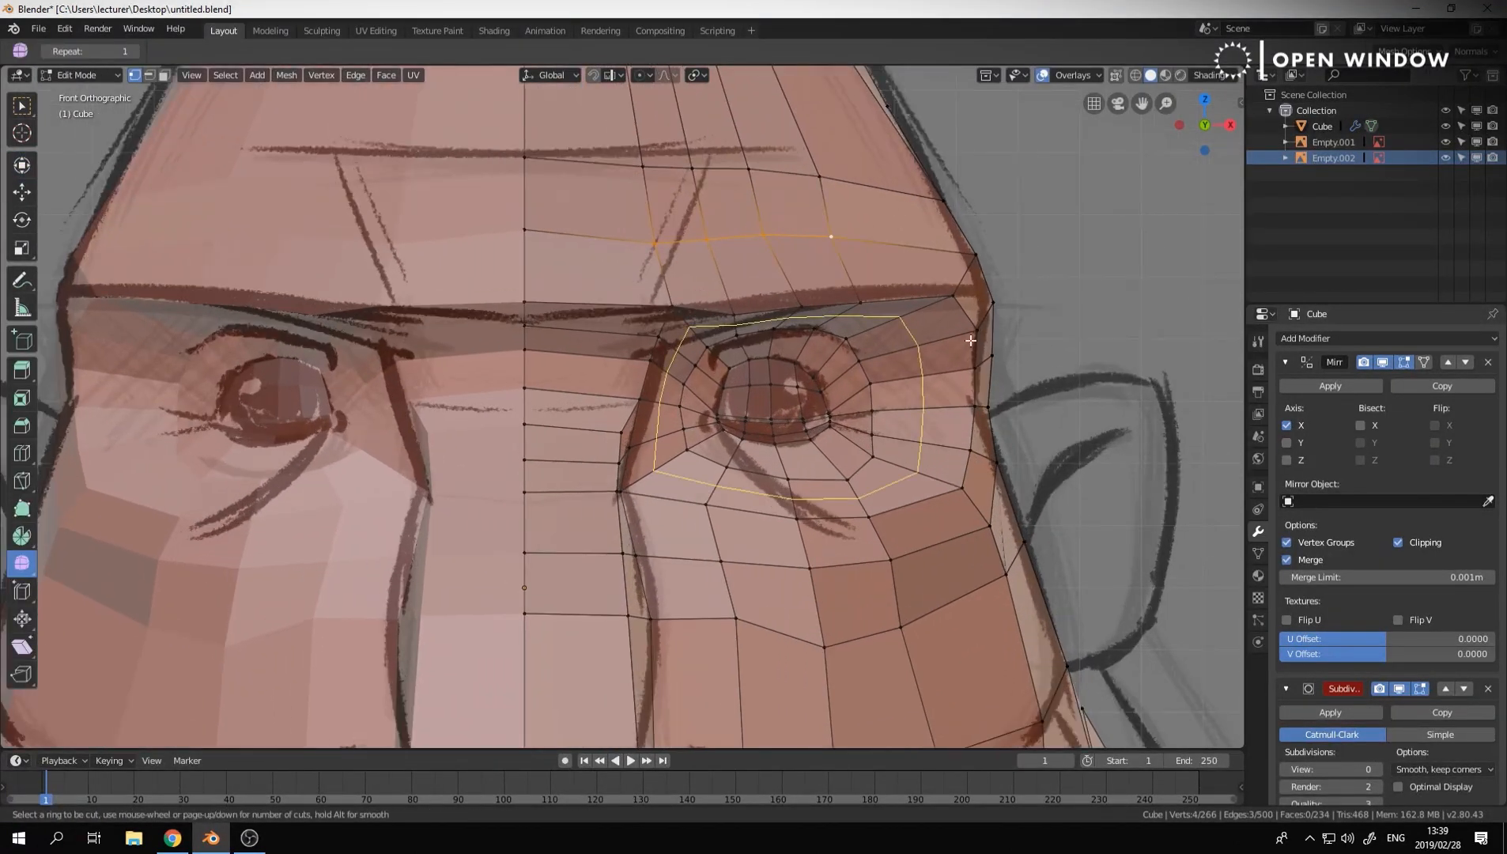
{"action": "key", "text": "Escape"}
Move the brow ridge's centre and outer-end vertices to the sketched brow line in the front view
{"action": "middle_click_drag", "start_coordinate": [968, 328], "coordinate": [807, 413]}
{"action": "middle_click_drag", "start_coordinate": [672, 411], "coordinate": [767, 340]}
{"action": "left_click", "coordinate": [628, 335]}
{"action": "key", "text": "KP_1"}
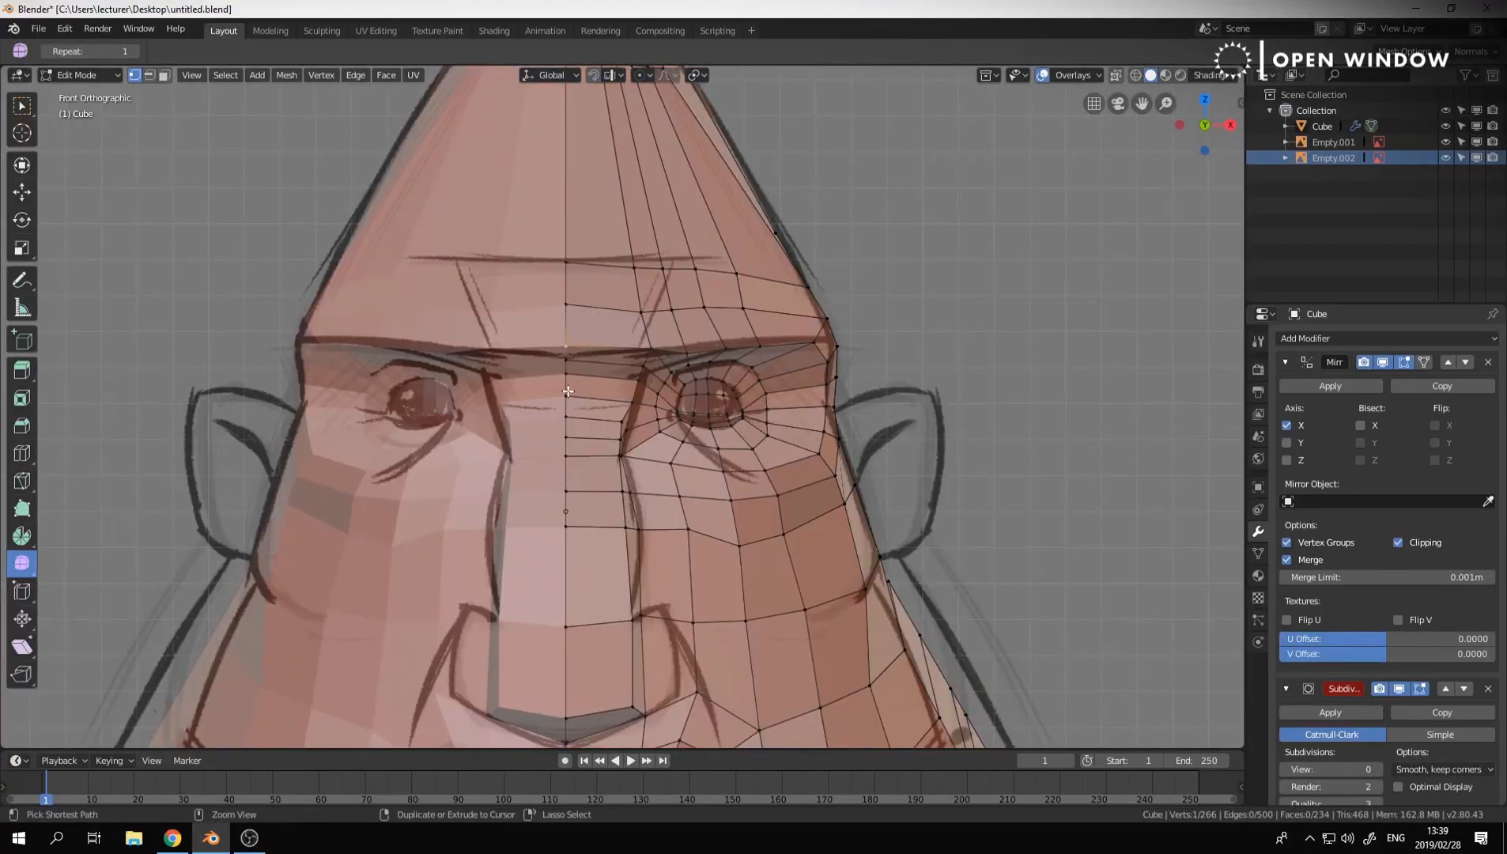
{"action": "key", "text": "g"}
{"action": "left_click", "coordinate": [761, 341]}
{"action": "left_click", "coordinate": [814, 342]}
{"action": "key", "text": "g"}
{"action": "left_click", "coordinate": [814, 338]}
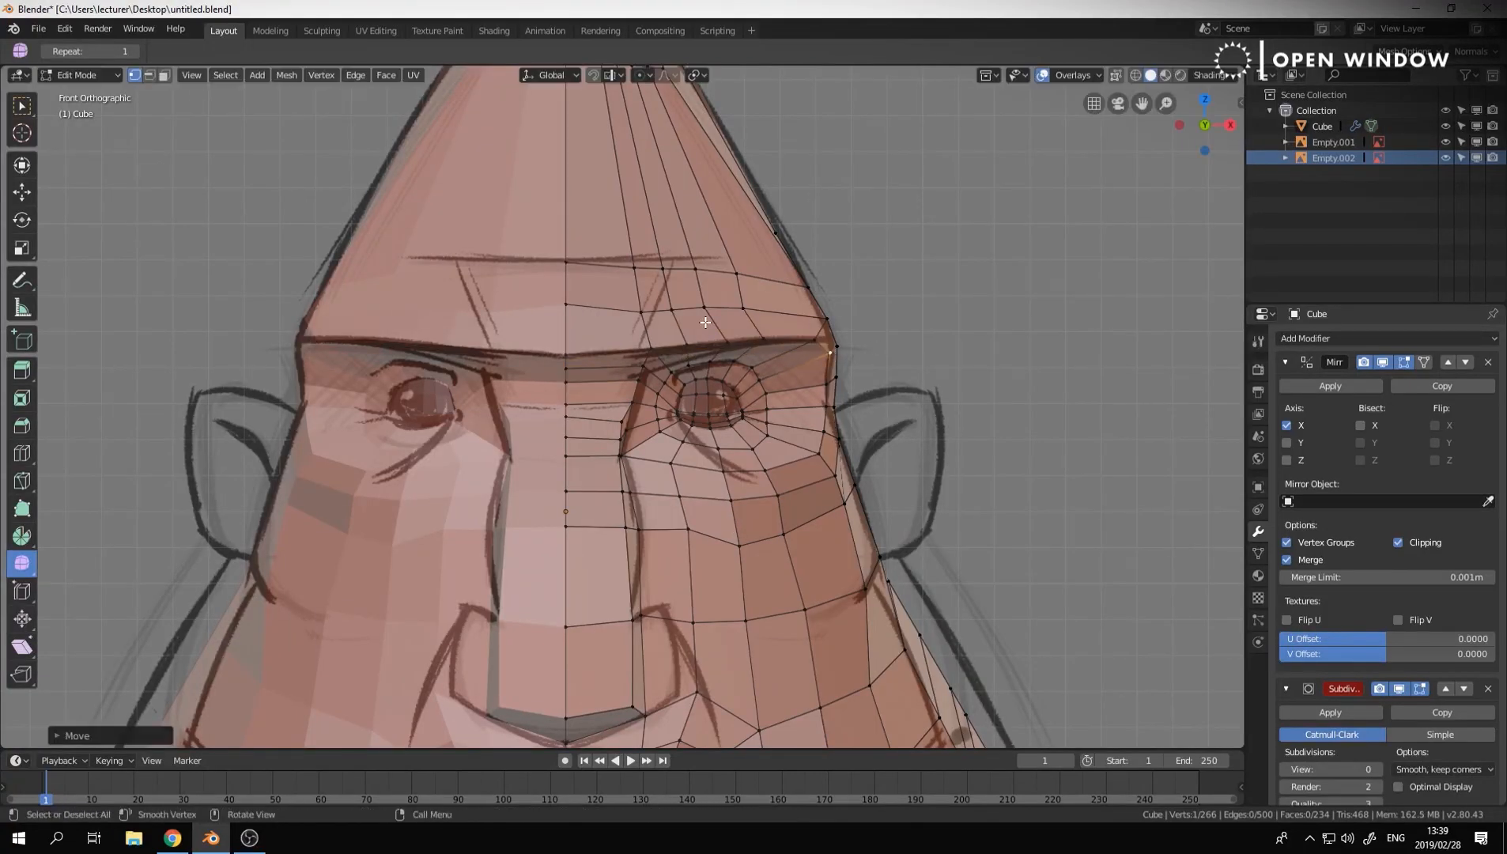
Slide the forehead vertices above the brow along their edges to even out the rows
{"action": "left_click", "coordinate": [735, 276]}
{"action": "left_click", "coordinate": [743, 307], "text": "ctrl"}
{"action": "key", "text": "g"}
{"action": "key", "text": "g"}
{"action": "middle_click_drag", "start_coordinate": [757, 348], "coordinate": [686, 506]}
{"action": "left_click", "coordinate": [649, 518]}
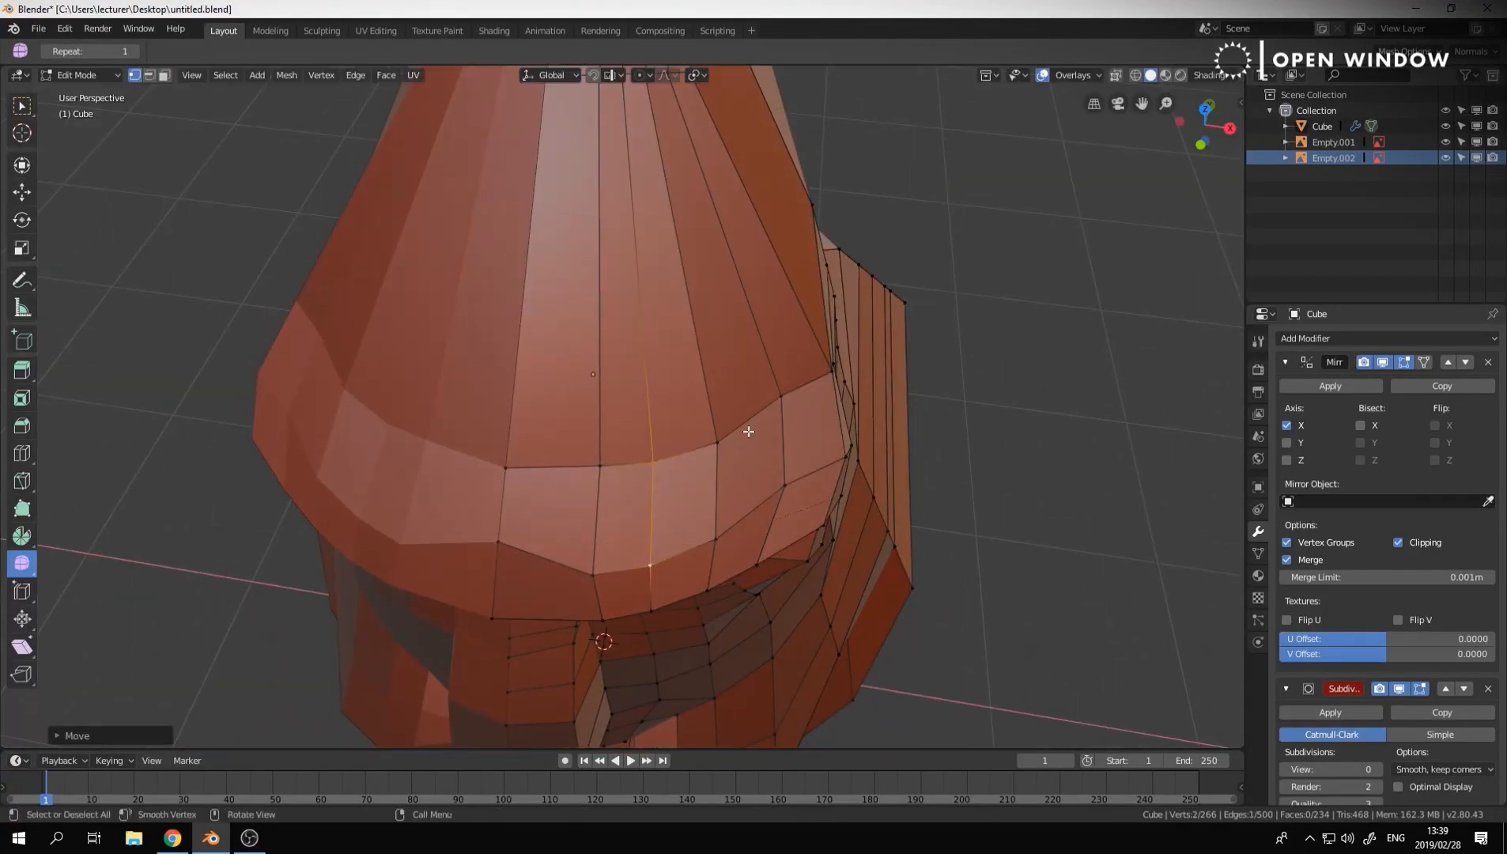
{"action": "middle_click_drag", "start_coordinate": [746, 431], "coordinate": [703, 529]}
{"action": "key", "text": "g"}
{"action": "left_click", "coordinate": [782, 376]}
{"action": "key", "text": "g"}
{"action": "left_click", "coordinate": [712, 468]}
Move the vertices below the outer corner of the eye to round out the cheekbone
{"action": "key", "text": "KP_1"}
{"action": "key", "text": "g"}
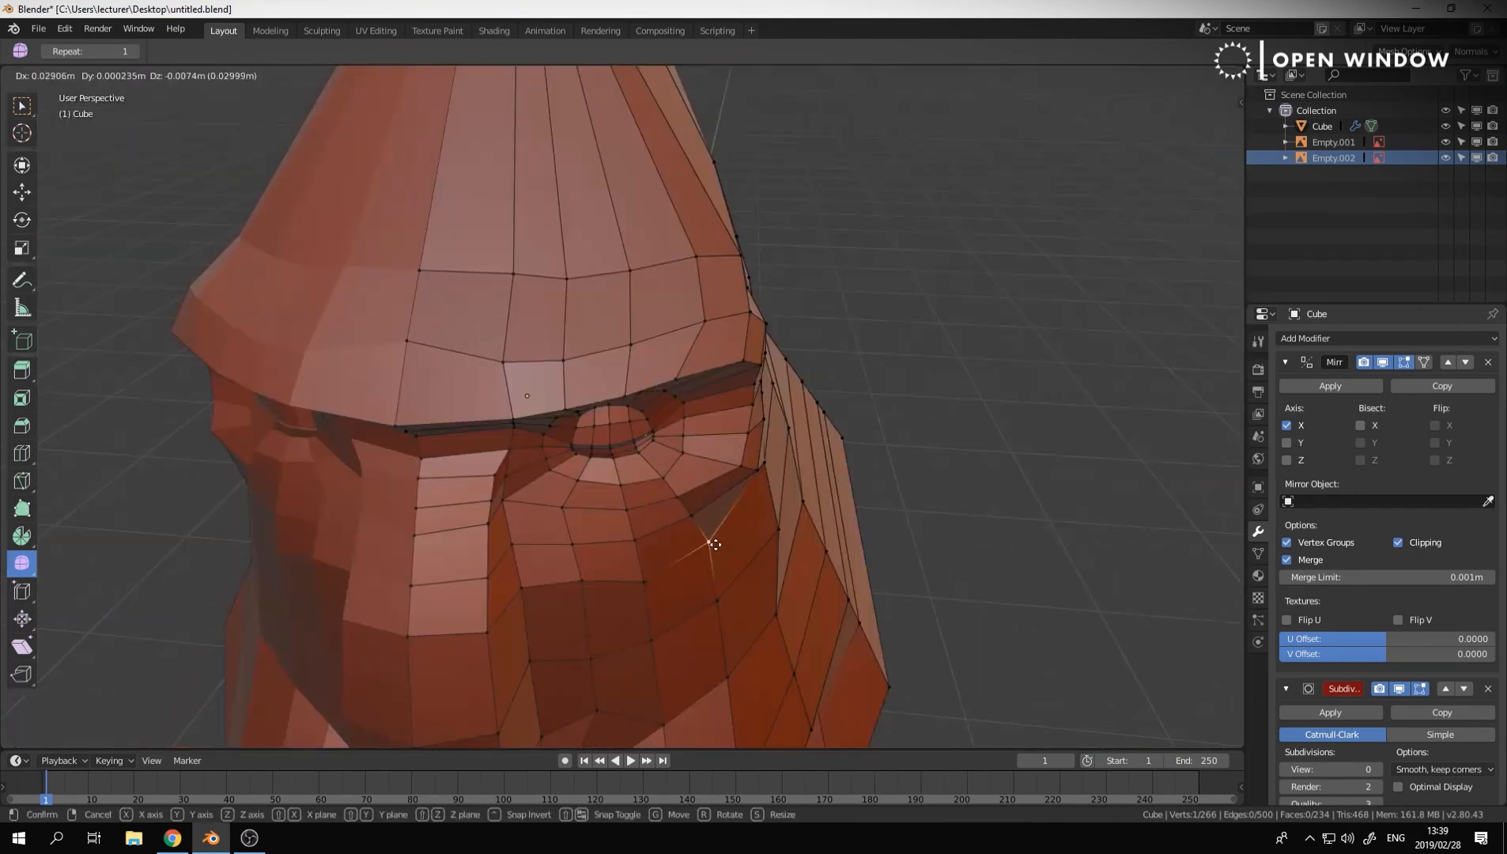
{"action": "left_click", "coordinate": [713, 545]}
{"action": "left_click", "coordinate": [778, 494]}
{"action": "key", "text": "g"}
{"action": "left_click", "coordinate": [784, 491]}
{"action": "middle_click_drag", "start_coordinate": [778, 491], "coordinate": [775, 457]}
{"action": "key", "text": "KP_3"}
Reposition the vertices around the eye socket and upper cheek in the side view to follow the sketched profile
{"action": "left_click", "coordinate": [532, 505]}
{"action": "key", "text": "g"}
{"action": "left_click", "coordinate": [525, 506]}
{"action": "key", "text": "g"}
{"action": "left_click", "coordinate": [483, 470]}
{"action": "left_click", "coordinate": [565, 452]}
{"action": "scroll", "coordinate": [775, 457], "scroll_direction": "up", "scroll_amount": 3}
{"action": "key", "text": "g"}
{"action": "left_click", "coordinate": [768, 405]}
Check the cheek from an angle and move its vertices below the outer eye corner in the front view
{"action": "key", "text": "ctrl+Tab"}
{"action": "mouse_move", "coordinate": [768, 405]}
{"action": "middle_mouse_down"}
{"action": "mouse_move", "coordinate": [801, 448]}
{"action": "mouse_move", "coordinate": [826, 443]}
{"action": "mouse_move", "coordinate": [489, 503]}
{"action": "mouse_move", "coordinate": [789, 494]}
{"action": "mouse_move", "coordinate": [616, 516]}
{"action": "middle_mouse_up"}
{"action": "scroll", "coordinate": [489, 503], "scroll_direction": "up", "scroll_amount": 3}
{"action": "scroll", "coordinate": [488, 503], "scroll_direction": "down", "scroll_amount": 4}
{"action": "key", "text": "ctrl+Tab"}
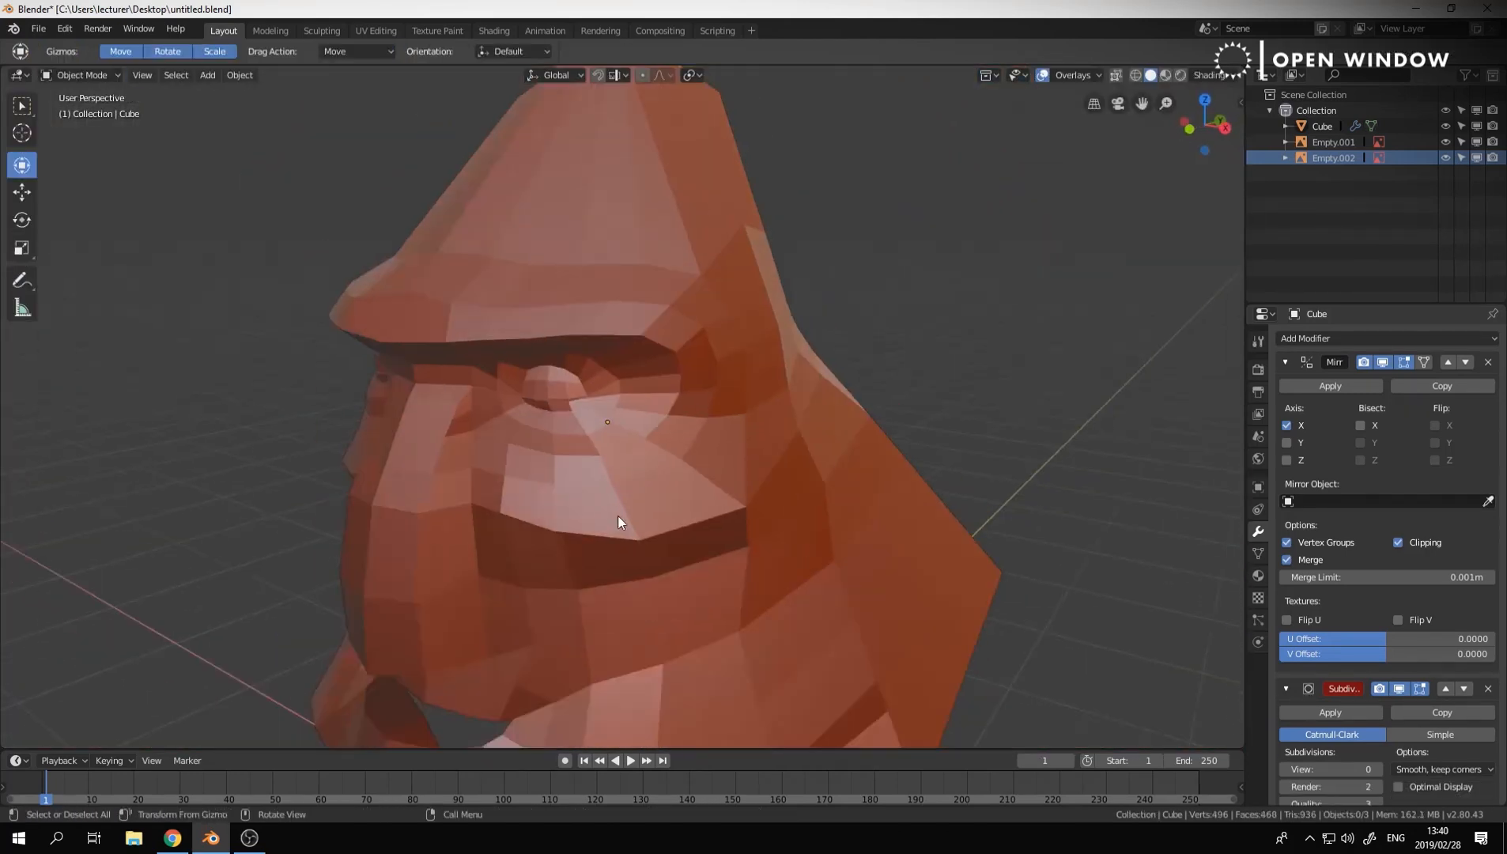
{"action": "key", "text": "KP_1"}
{"action": "key", "text": "Tab"}
{"action": "key", "text": "g"}
{"action": "left_click", "coordinate": [810, 522]}
{"action": "left_click", "coordinate": [804, 518]}
{"action": "key", "text": "g"}
{"action": "left_click", "coordinate": [797, 537]}
{"action": "scroll", "coordinate": [790, 522], "scroll_direction": "down", "scroll_amount": 1}
Space out the vertices beneath the eye to even the loops between the eye socket and cheekbone
{"action": "middle_click_drag", "start_coordinate": [791, 522], "coordinate": [548, 528]}
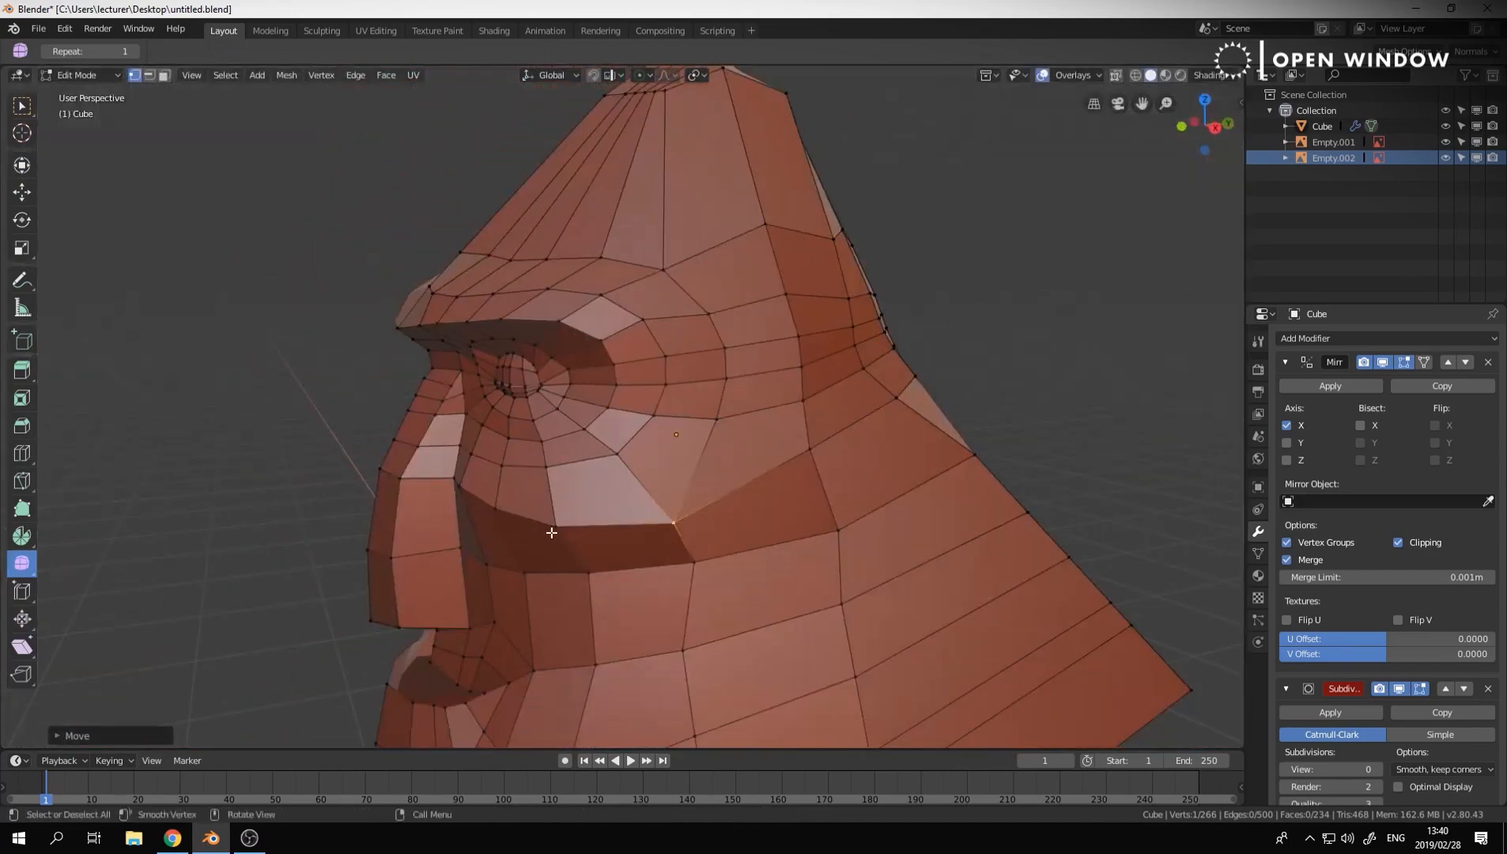
{"action": "left_click", "coordinate": [555, 498]}
{"action": "left_click", "coordinate": [550, 528], "text": "ctrl"}
{"action": "key", "text": "KP_1"}
{"action": "left_click", "coordinate": [688, 447]}
{"action": "key", "text": "g"}
{"action": "left_click", "coordinate": [703, 454]}
{"action": "left_click", "coordinate": [686, 428]}
{"action": "key", "text": "g"}
{"action": "left_click", "coordinate": [682, 426]}
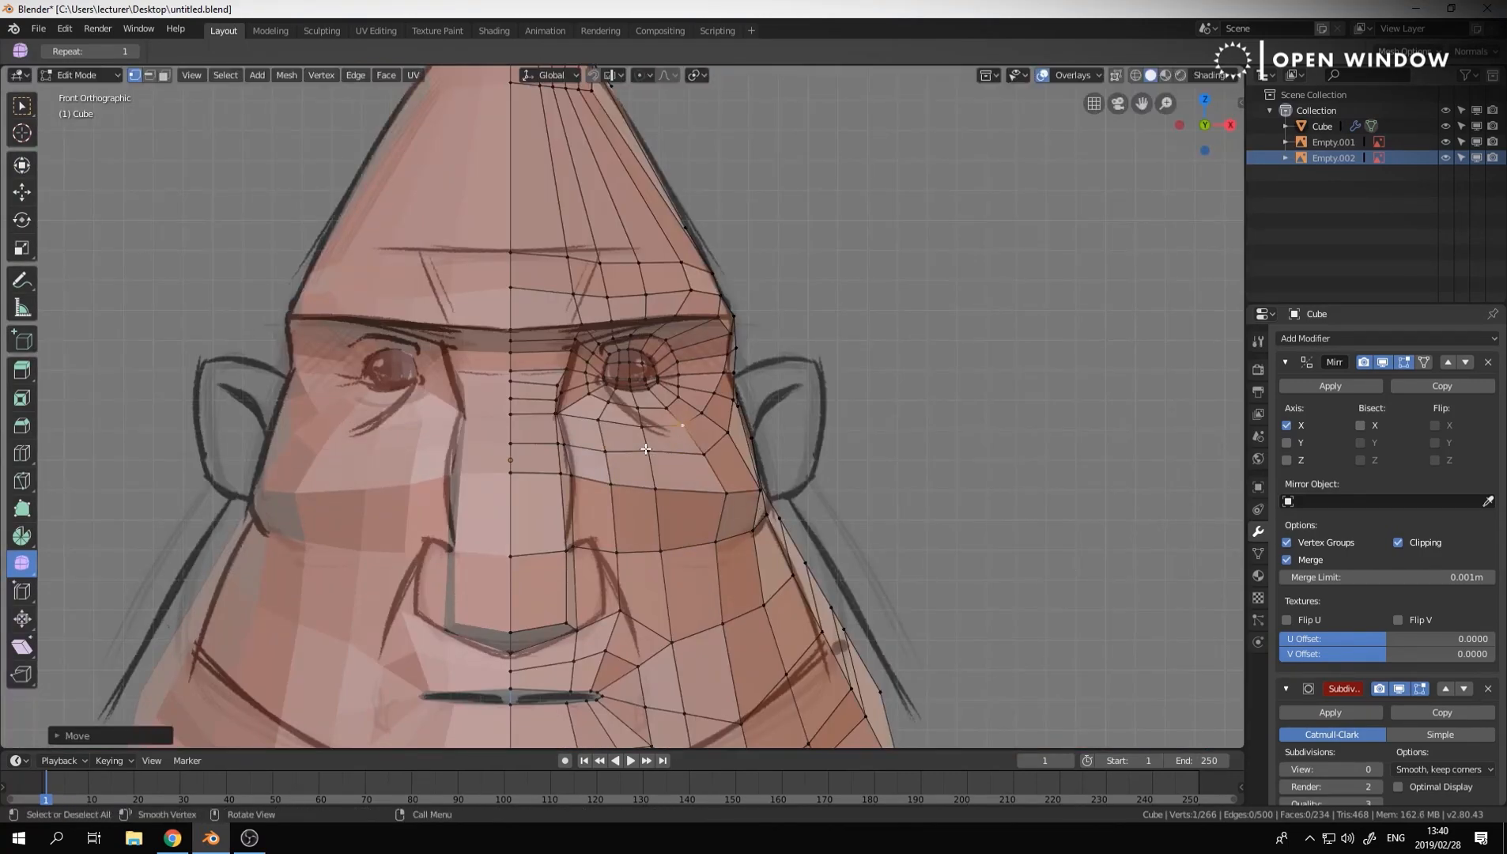
Pull the jaw's lower edge up to the sketched chin line with the sculpt Grab brush at a 187 px radius
{"action": "middle_click_drag", "start_coordinate": [739, 518], "coordinate": [759, 359], "text": "shift"}
{"action": "middle_click_drag", "start_coordinate": [1091, 443], "coordinate": [931, 497]}
{"action": "key", "text": "KP_1"}
{"action": "middle_click_drag", "start_coordinate": [830, 466], "coordinate": [845, 427], "text": "shift"}
{"action": "key", "text": "ctrl+Tab"}
{"action": "left_click_drag", "start_coordinate": [582, 630], "coordinate": [577, 623]}
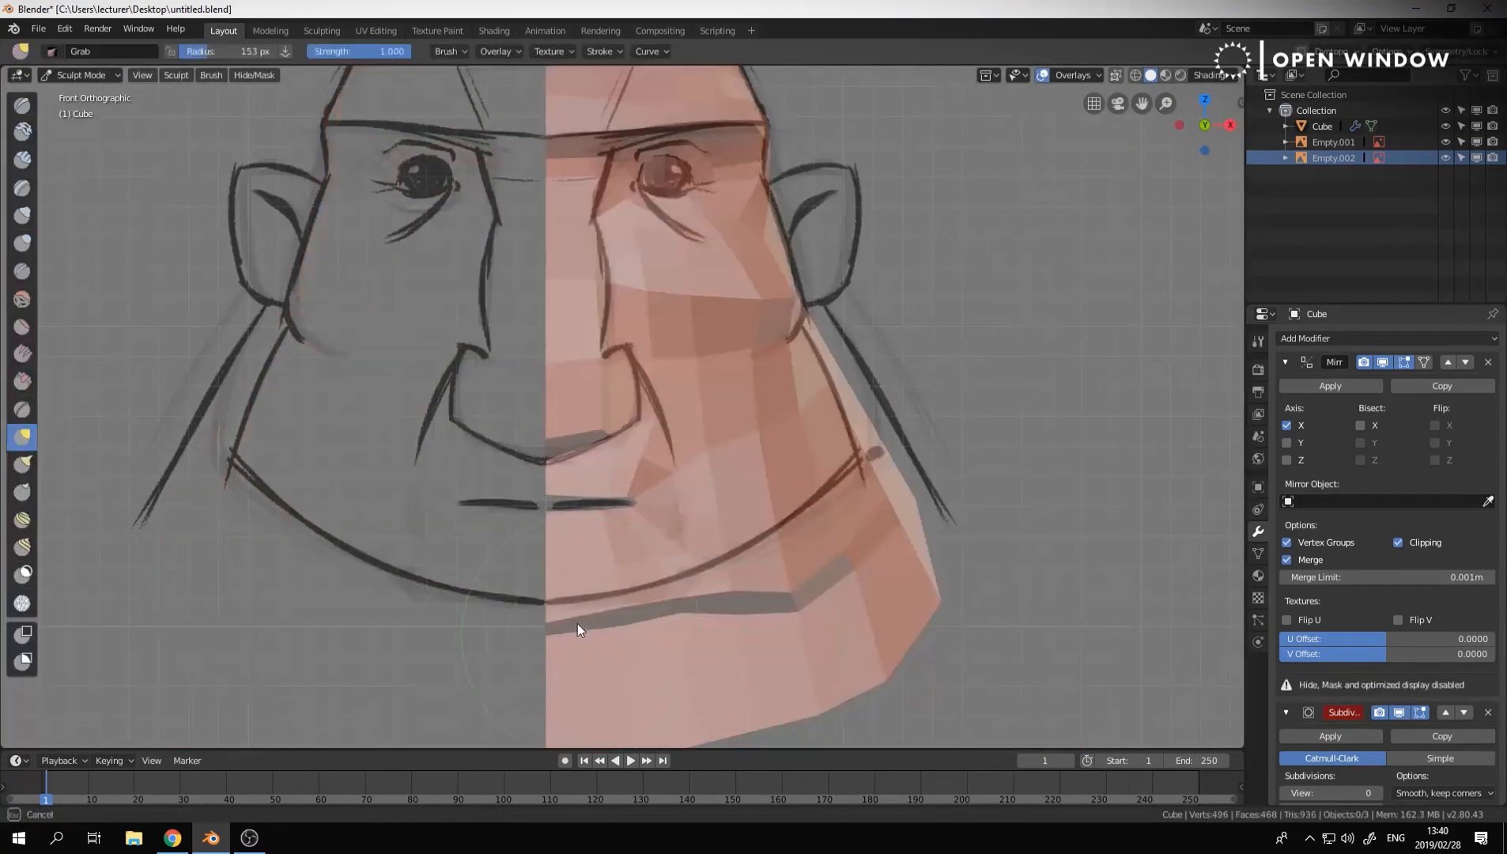
{"action": "key", "text": "f"}
{"action": "left_click", "coordinate": [846, 571]}
{"action": "left_click_drag", "start_coordinate": [838, 566], "coordinate": [823, 524]}
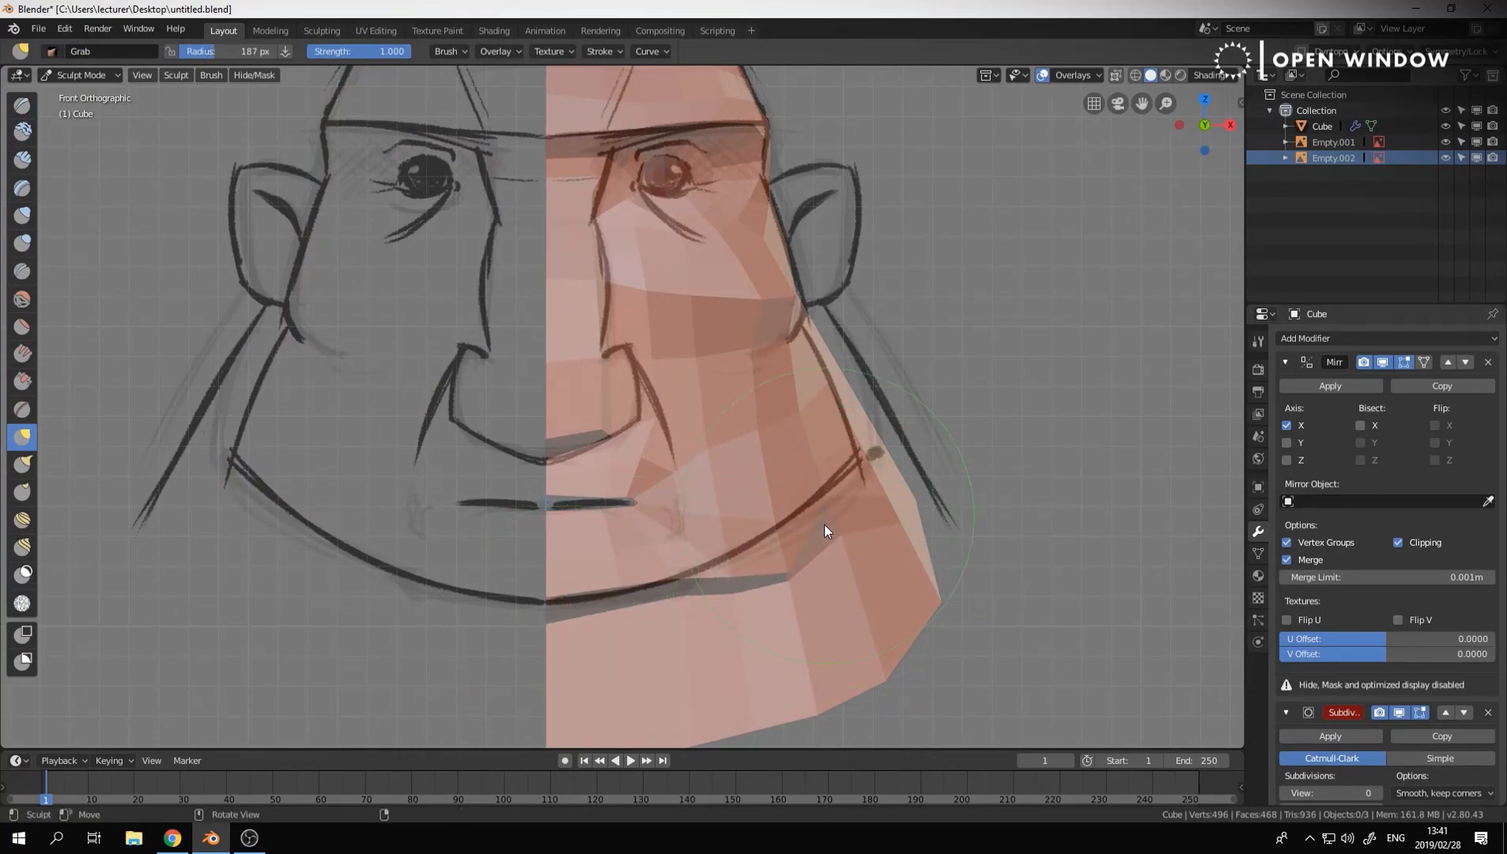
Move the vertices along the jaw's lower edge to the sketched jaw line in the front and side views
{"action": "key", "text": "Tab"}
{"action": "scroll", "coordinate": [794, 557], "scroll_direction": "down", "scroll_amount": 3}
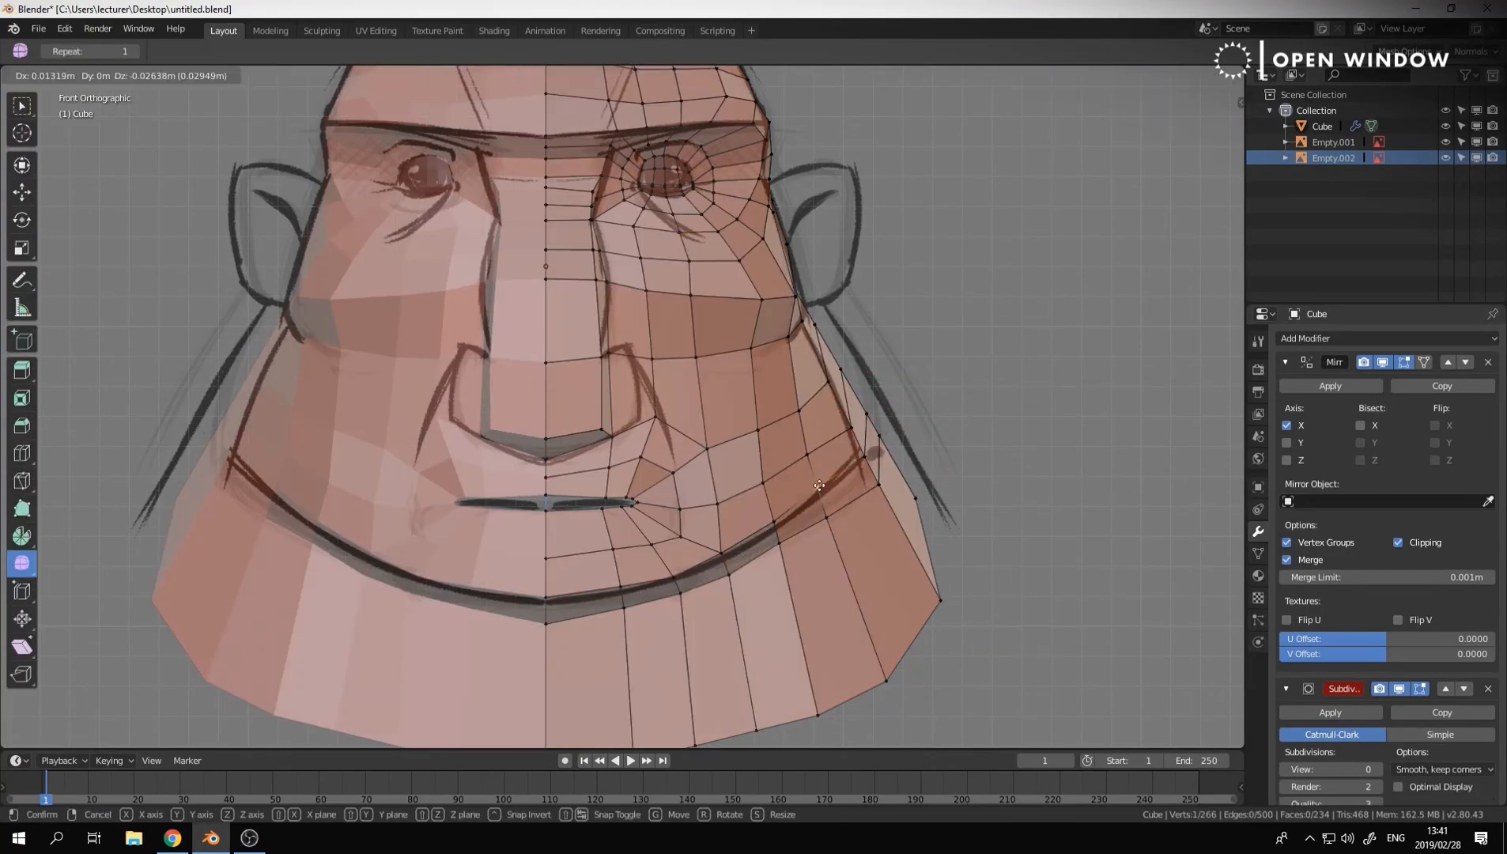
{"action": "mouse_move", "coordinate": [793, 557]}
{"action": "middle_mouse_down"}
{"action": "mouse_move", "coordinate": [629, 505]}
{"action": "mouse_move", "coordinate": [726, 493]}
{"action": "middle_mouse_up"}
{"action": "key", "text": "KP_3"}
{"action": "scroll", "coordinate": [601, 467], "scroll_direction": "up", "scroll_amount": 3}
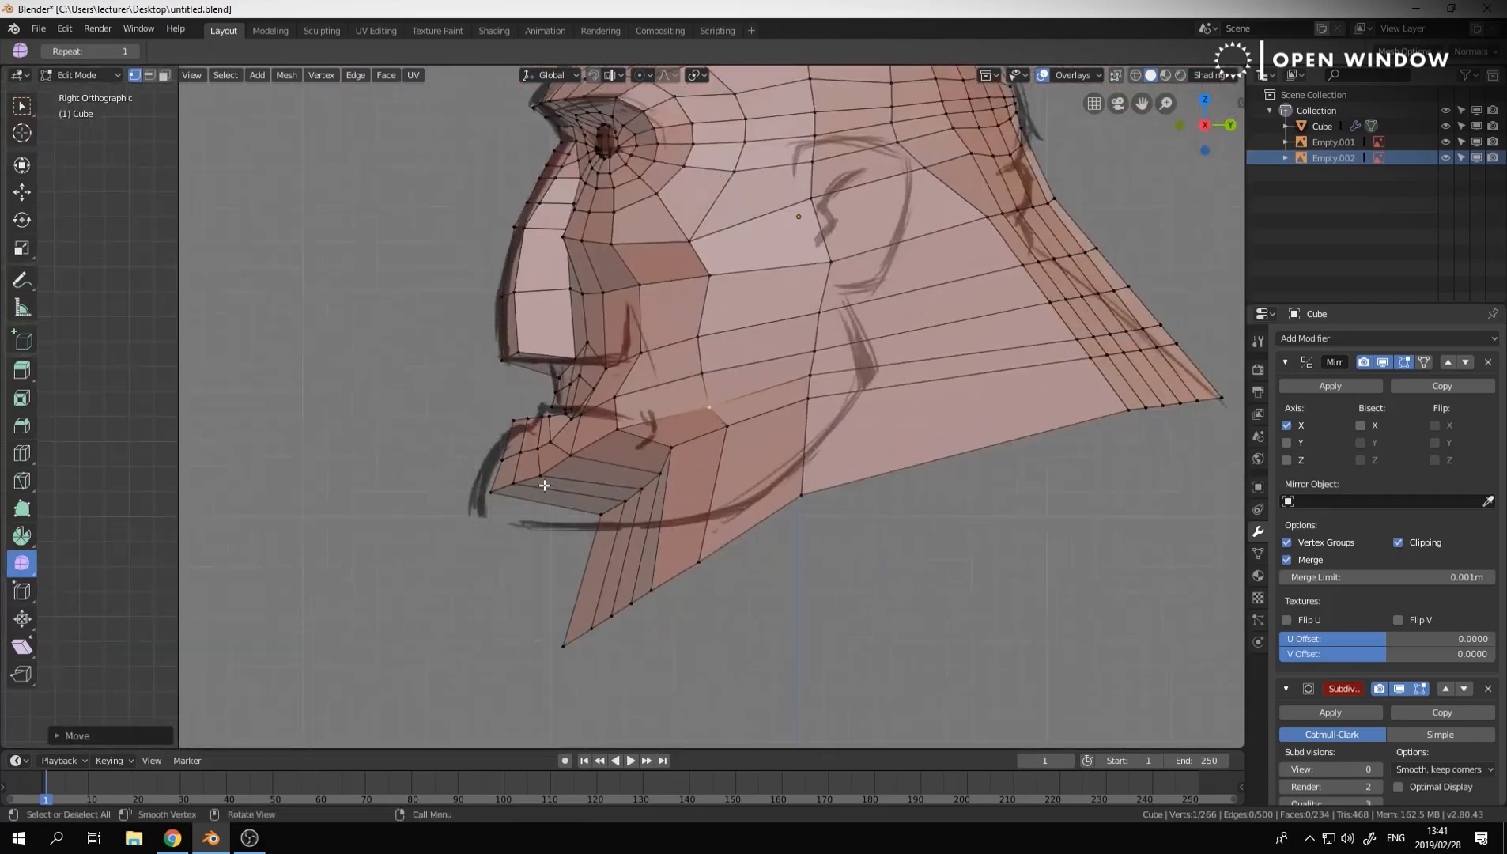
{"action": "key", "text": "g"}
{"action": "left_click", "coordinate": [622, 460]}
{"action": "left_click", "coordinate": [550, 479]}
{"action": "left_click", "coordinate": [622, 454]}
{"action": "scroll", "coordinate": [633, 454], "scroll_direction": "down", "scroll_amount": 3}
{"action": "key", "text": "KP_1"}
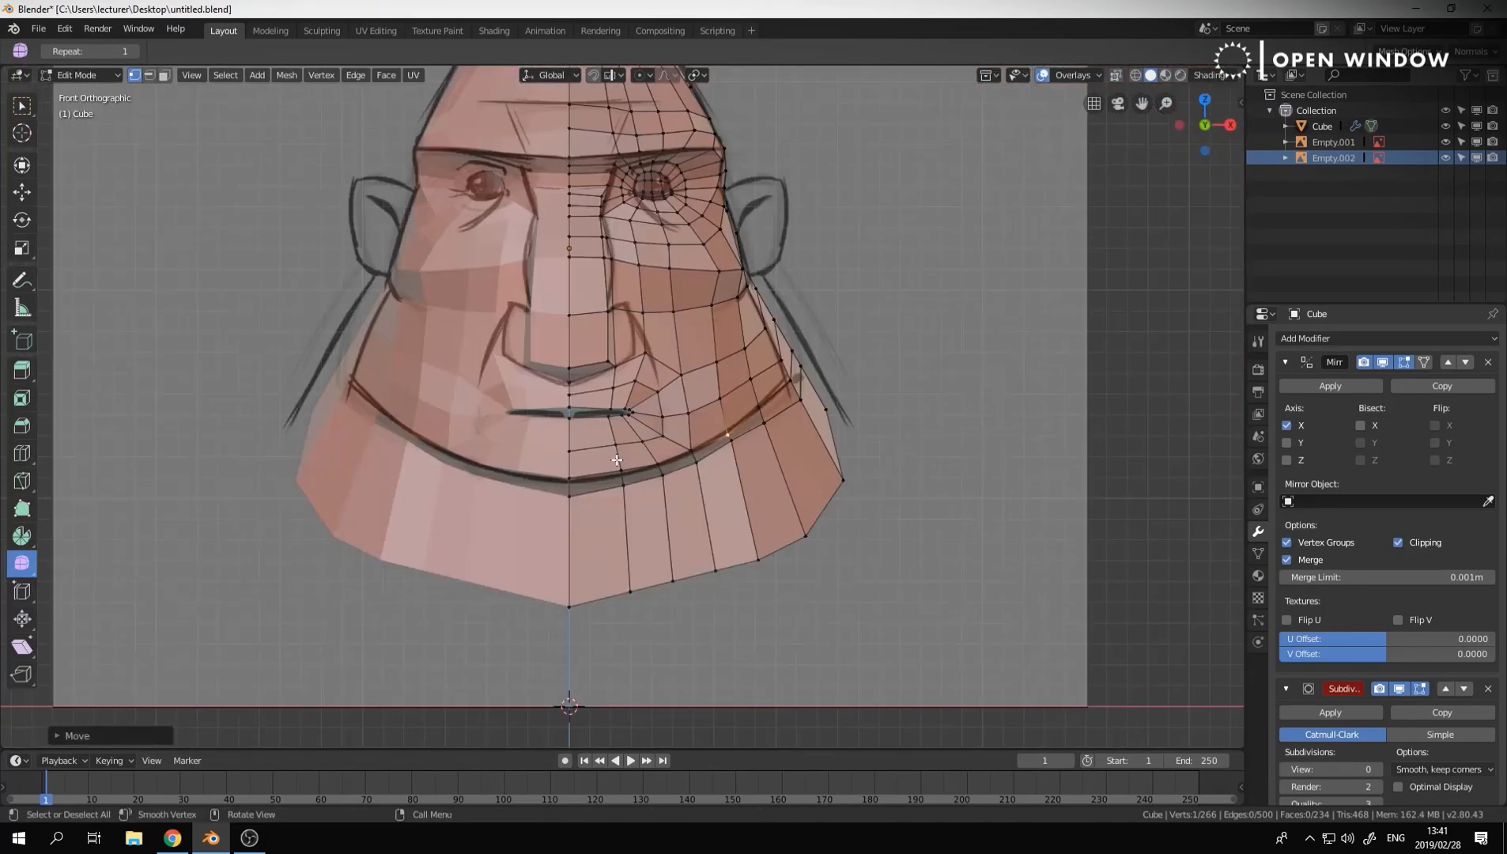
Add a vertical edge loop down the side of the head in front of the ear and adjust its position
{"action": "key", "text": "KP_3"}
{"action": "scroll", "coordinate": [703, 381], "scroll_direction": "up", "scroll_amount": 1}
{"action": "middle_click_drag", "start_coordinate": [740, 273], "coordinate": [807, 471], "text": "shift"}
{"action": "key", "text": "ctrl+r"}
{"action": "left_click", "coordinate": [703, 381]}
{"action": "key", "text": "g"}
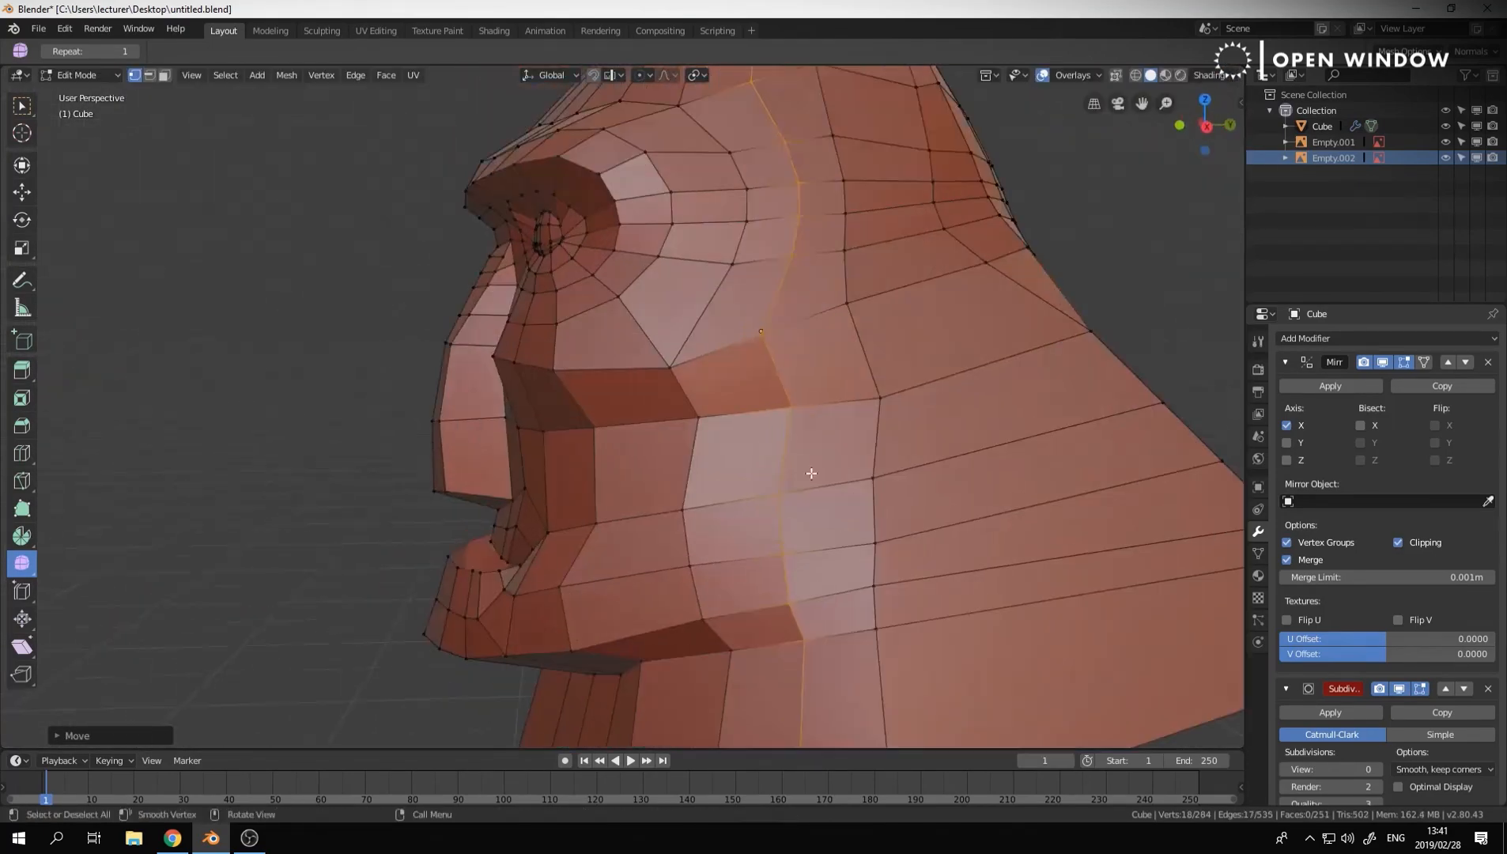
Merge the selected vertices on the side of the jaw to clean up the edge flow
{"action": "left_click", "coordinate": [824, 531], "text": "shift"}
{"action": "key", "text": "alt+m"}
{"action": "left_click", "coordinate": [824, 566]}
{"action": "scroll", "coordinate": [876, 561], "scroll_direction": "down", "scroll_amount": 2}
{"action": "key", "text": "a"}
{"action": "key", "text": "alt+a"}
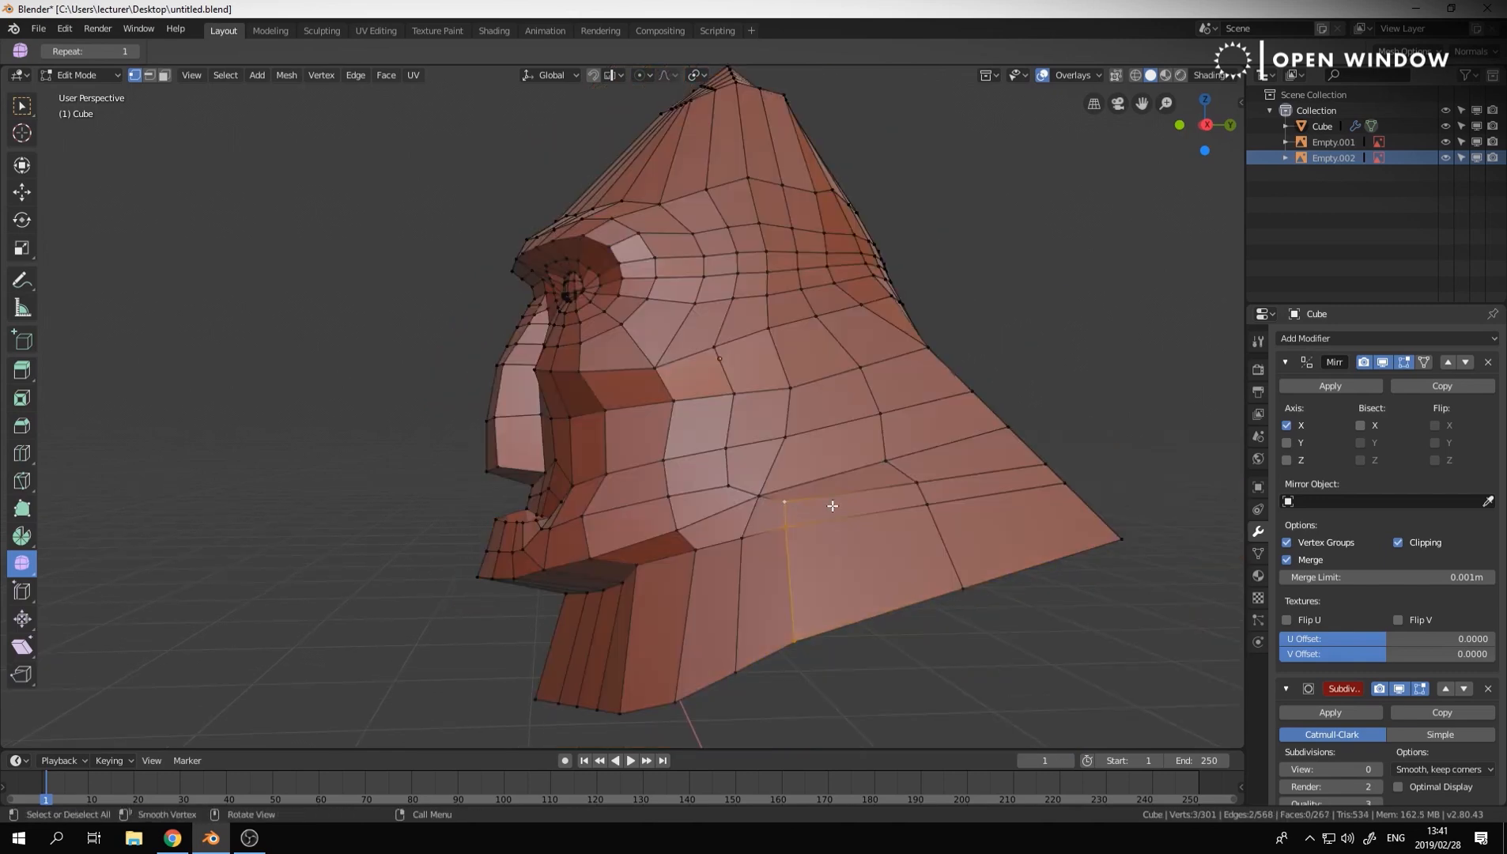
Delete the surplus edge loop across the side of the jaw and neck
{"action": "left_click", "coordinate": [831, 506], "text": "alt"}
{"action": "key", "text": "x"}
{"action": "left_click", "coordinate": [747, 578]}
{"action": "key", "text": "ctrl+r"}
{"action": "key", "text": "a"}
{"action": "key", "text": "alt+a"}
Reshape the side of the jaw and neck with the sculpt Grab brush
{"action": "middle_click_drag", "start_coordinate": [1012, 546], "coordinate": [915, 599]}
{"action": "key", "text": "ctrl+Tab"}
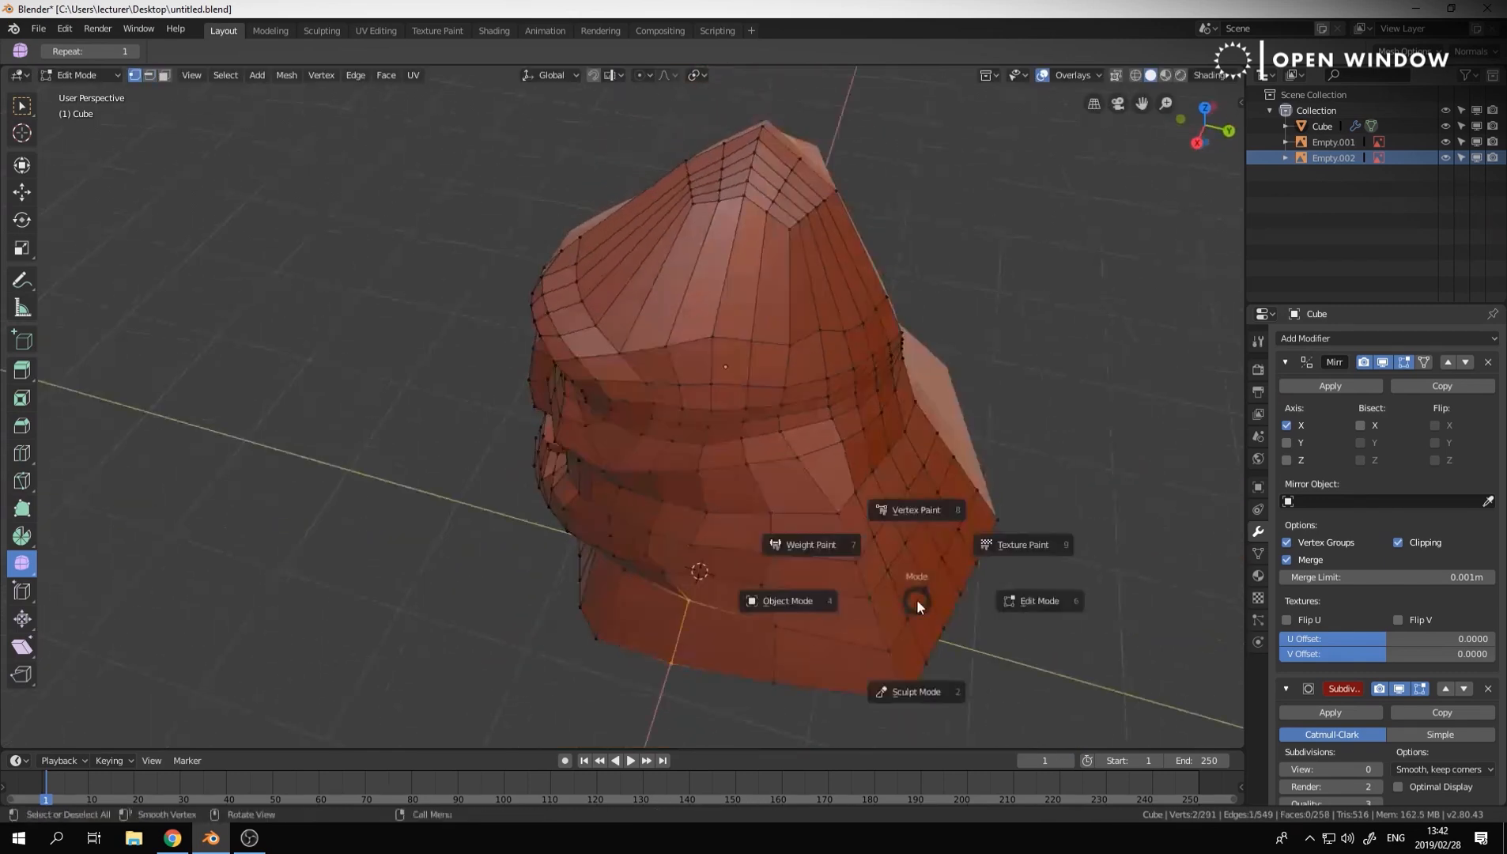
{"action": "left_click", "coordinate": [916, 686]}
{"action": "middle_click_drag", "start_coordinate": [909, 656], "coordinate": [849, 592]}
{"action": "left_click_drag", "start_coordinate": [850, 589], "coordinate": [837, 568]}
{"action": "key", "text": "Tab"}
{"action": "mouse_move", "coordinate": [712, 565]}
{"action": "middle_mouse_down"}
{"action": "mouse_move", "coordinate": [785, 526]}
{"action": "mouse_move", "coordinate": [976, 518]}
{"action": "middle_mouse_up"}
Move the vertices along the lower cheek and jaw in the side view so they follow the reference jawline
{"action": "key", "text": "Tab"}
{"action": "key", "text": "KP_1"}
{"action": "key", "text": "KP_3"}
{"action": "scroll", "coordinate": [870, 506], "scroll_direction": "up", "scroll_amount": 2}
{"action": "key", "text": "g"}
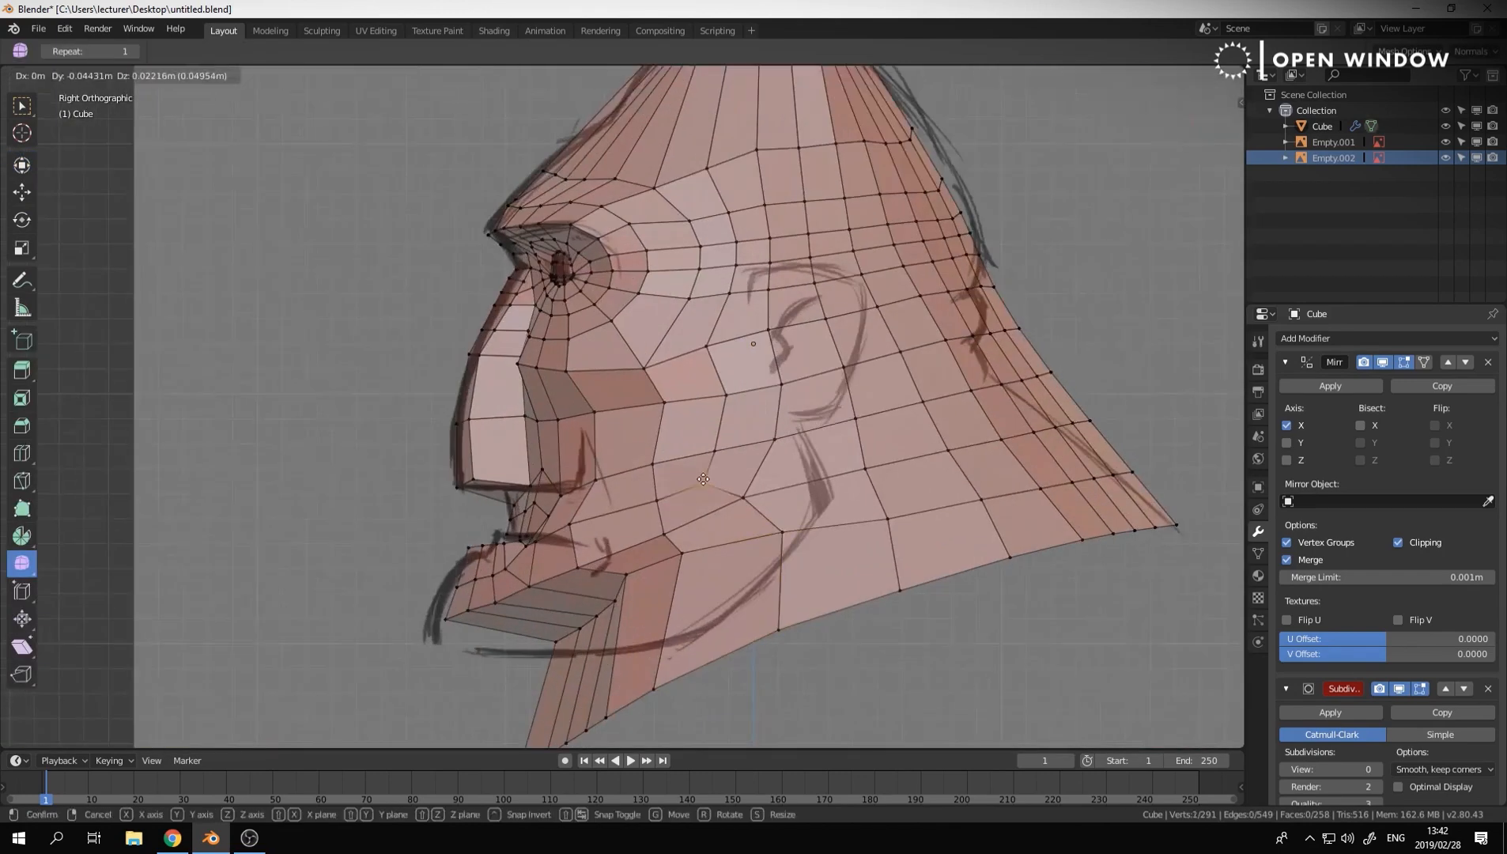
{"action": "left_click", "coordinate": [650, 582]}
{"action": "key", "text": "g"}
{"action": "left_click", "coordinate": [701, 554]}
{"action": "key", "text": "g"}
{"action": "left_click", "coordinate": [820, 468]}
Adjust the jaw-corner vertices in depth and align them with the jaw curve of the front sketch
{"action": "middle_click_drag", "start_coordinate": [820, 469], "coordinate": [933, 466]}
{"action": "left_click", "coordinate": [822, 460]}
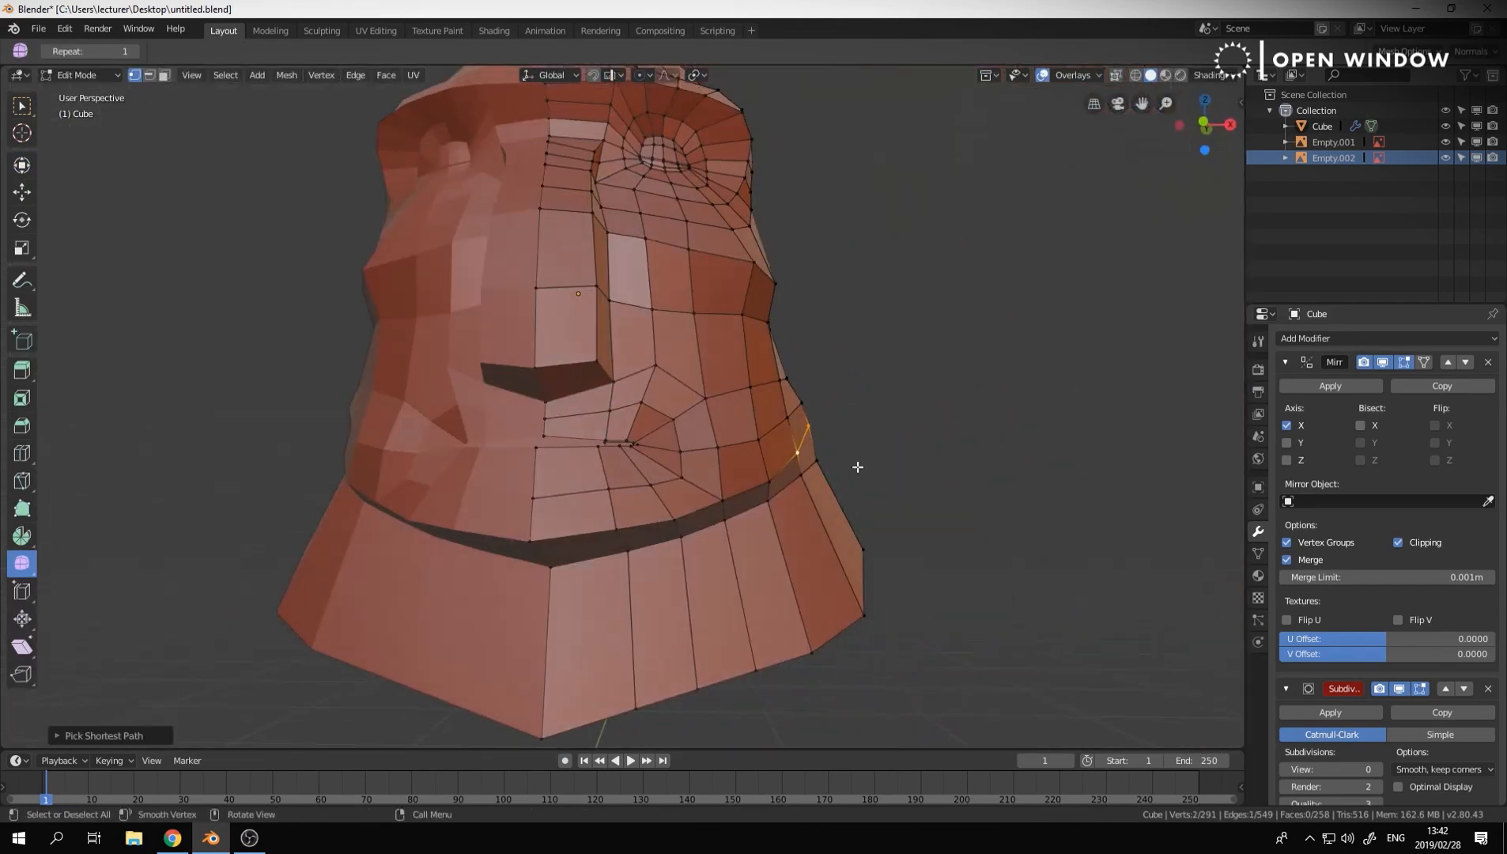
{"action": "key", "text": "g"}
{"action": "left_click", "coordinate": [847, 464]}
{"action": "key", "text": "KP_1"}
{"action": "left_click", "coordinate": [838, 463]}
{"action": "key", "text": "g"}
{"action": "left_click", "coordinate": [809, 463]}
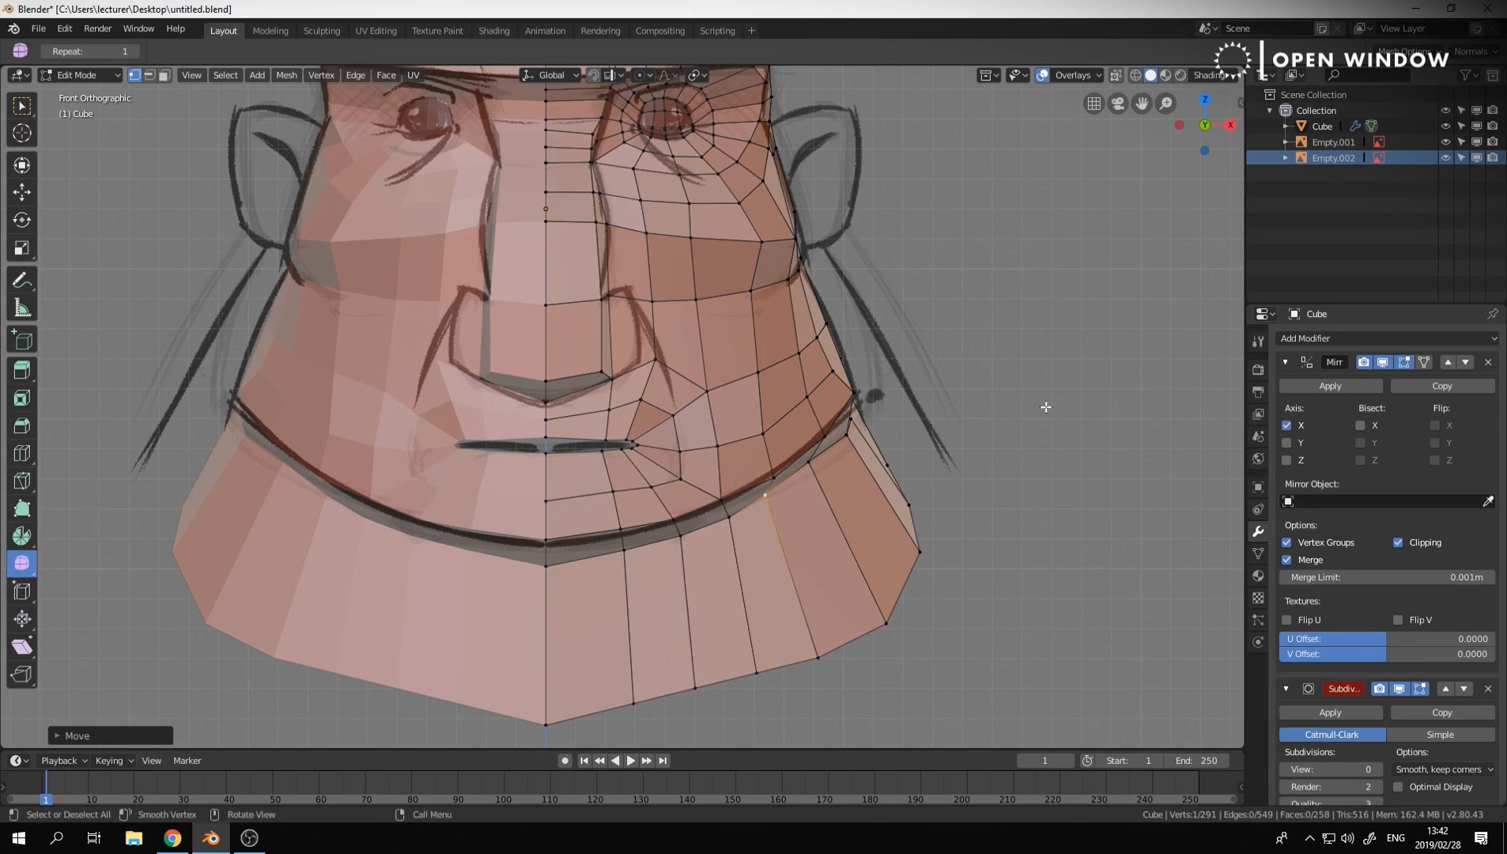
Merge the surplus vertices on the side of the neck behind the jaw corner and reposition the merged vertex
{"action": "middle_click_drag", "start_coordinate": [1046, 407], "coordinate": [893, 411]}
{"action": "left_click", "coordinate": [888, 508], "text": "alt"}
{"action": "left_click", "coordinate": [920, 457]}
{"action": "left_click", "coordinate": [849, 518], "text": "shift"}
{"action": "key", "text": "alt+m"}
{"action": "left_click", "coordinate": [845, 496]}
{"action": "key", "text": "g"}
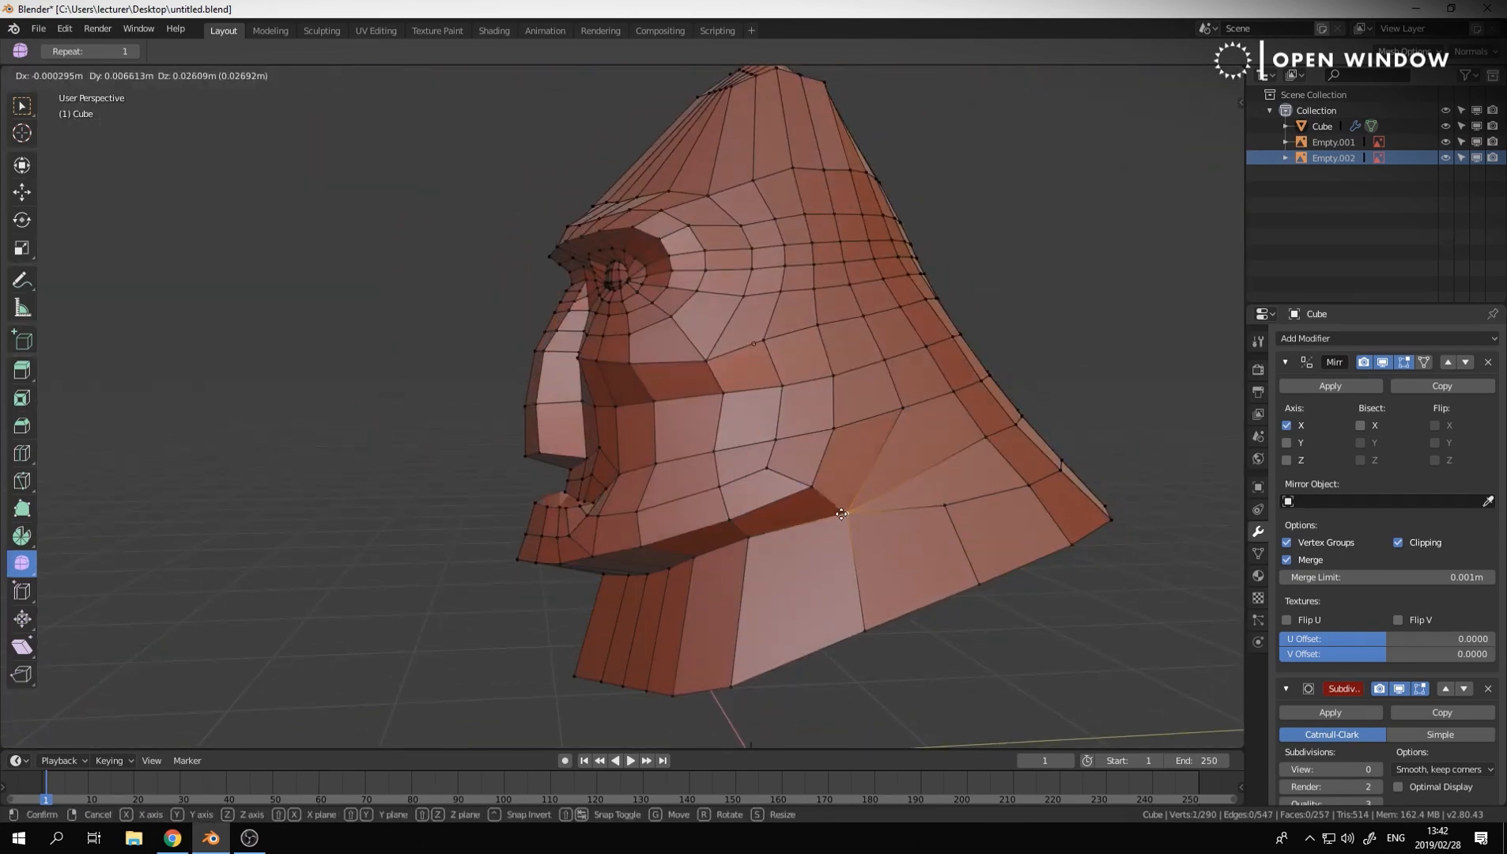
{"action": "left_click", "coordinate": [841, 514]}
Move the vertices between the jaw corner and the side of the head to even out the edge flow
{"action": "middle_click_drag", "start_coordinate": [841, 514], "coordinate": [900, 425]}
{"action": "key", "text": "g"}
{"action": "left_click", "coordinate": [798, 487]}
{"action": "middle_click_drag", "start_coordinate": [799, 487], "coordinate": [862, 510]}
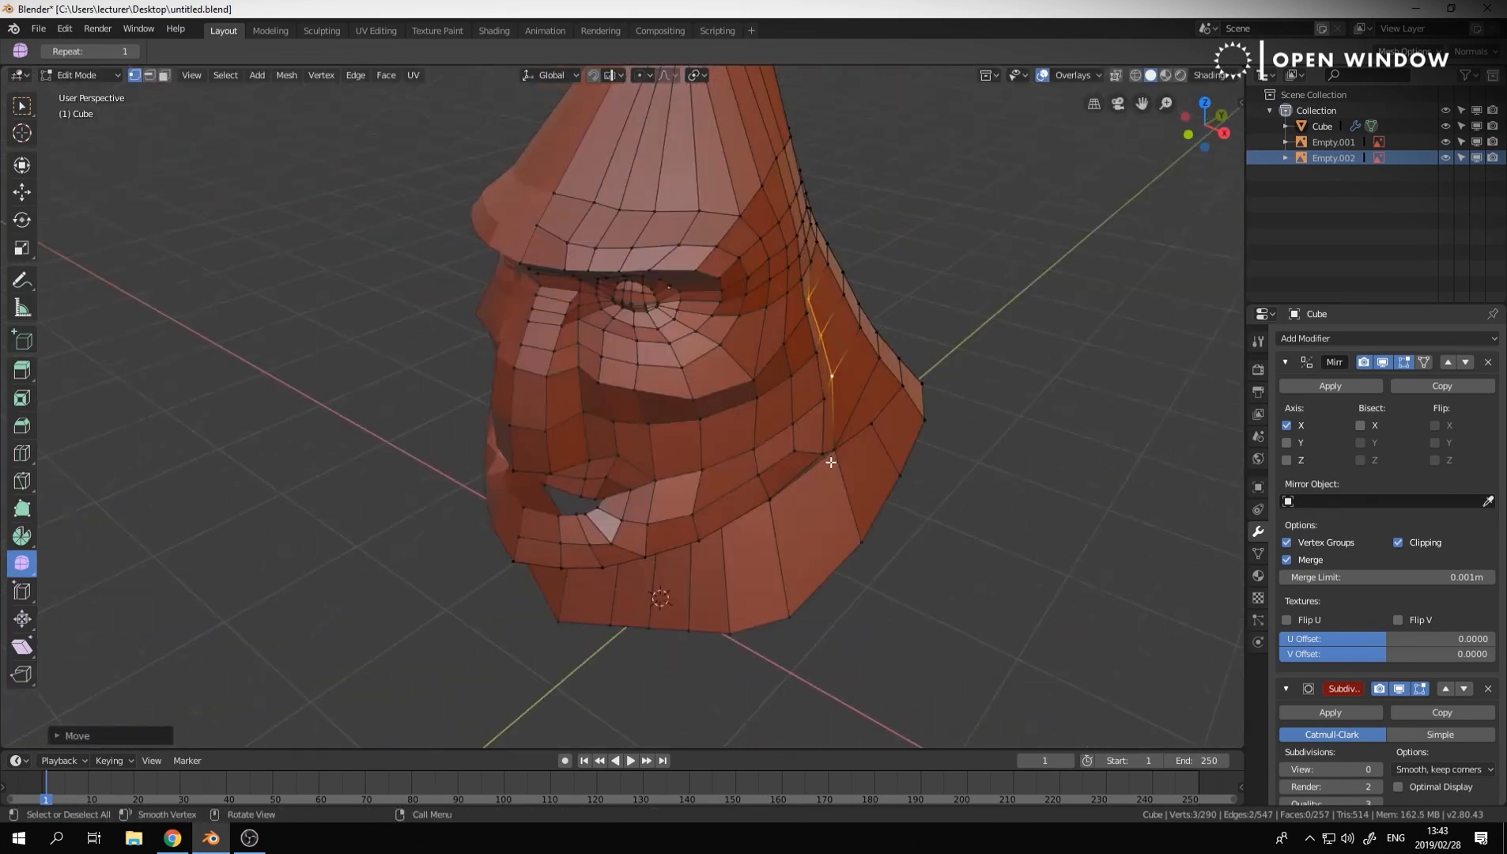
{"action": "left_click", "coordinate": [831, 460]}
{"action": "middle_click_drag", "start_coordinate": [830, 461], "coordinate": [840, 387]}
{"action": "key", "text": "g"}
{"action": "left_click", "coordinate": [788, 517]}
{"action": "middle_click_drag", "start_coordinate": [940, 537], "coordinate": [874, 448]}
Delete the surplus edge loop on the side of the neck below the jaw
{"action": "left_click", "coordinate": [863, 531], "text": "alt"}
{"action": "key", "text": "x"}
{"action": "key", "text": "Tab"}
{"action": "key", "text": "Tab"}
Add a horizontal edge loop around the upper head and move it down slightly above the forehead
{"action": "key", "text": "KP_3"}
{"action": "scroll", "coordinate": [689, 224], "scroll_direction": "up", "scroll_amount": 2}
{"action": "key", "text": "ctrl+r"}
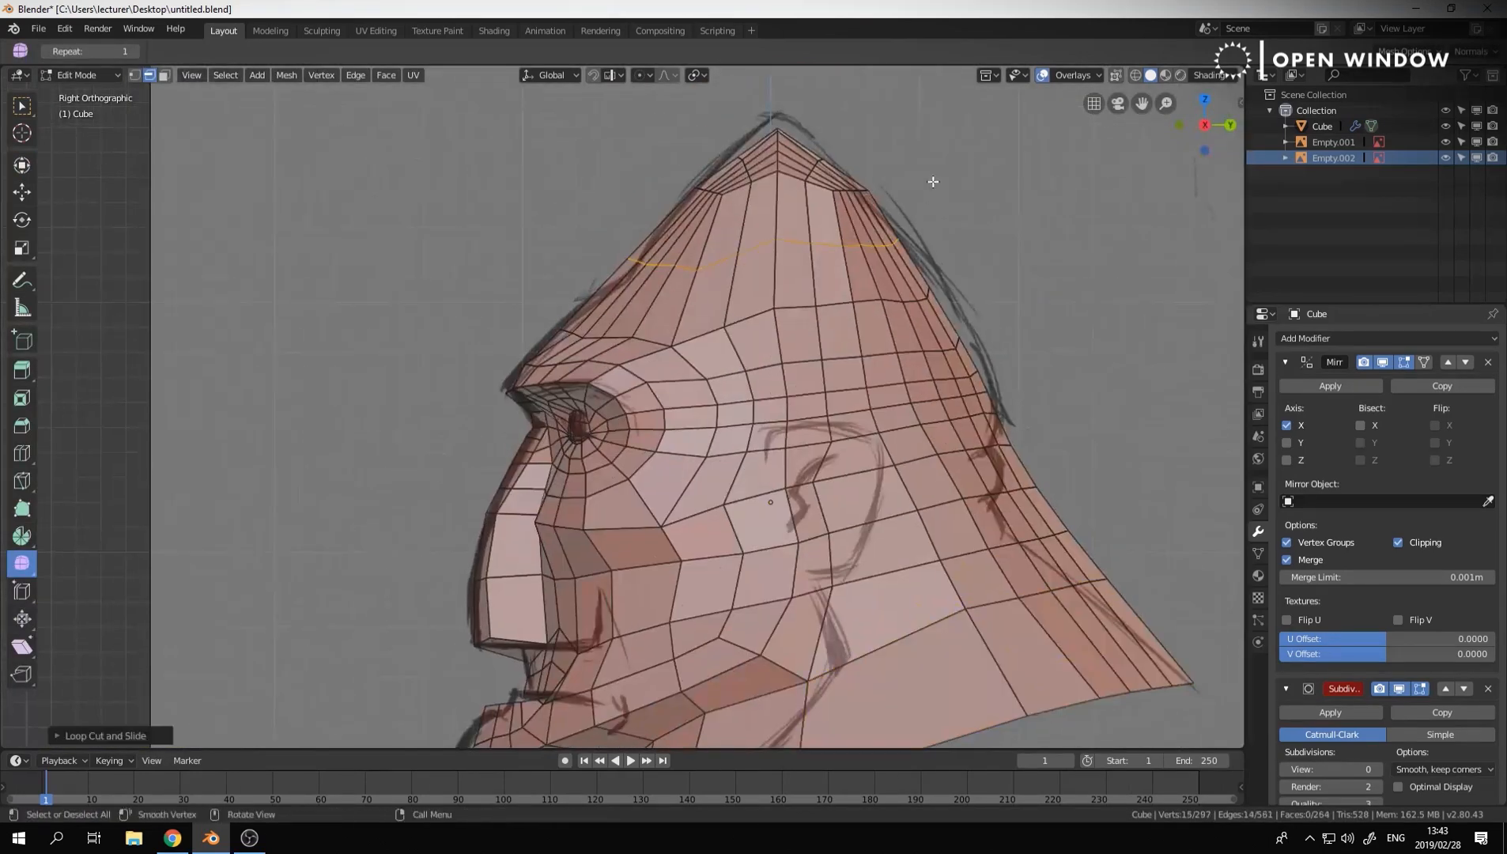
{"action": "right_click", "coordinate": [750, 241]}
{"action": "key", "text": "s"}
{"action": "left_click", "coordinate": [915, 243]}
{"action": "key", "text": "ctrl+z"}
{"action": "key", "text": "g"}
{"action": "left_click", "coordinate": [918, 260]}
Pull the upper side of the head onto the front sketch outline with the sculpt Grab brush
{"action": "key", "text": "ctrl+Tab"}
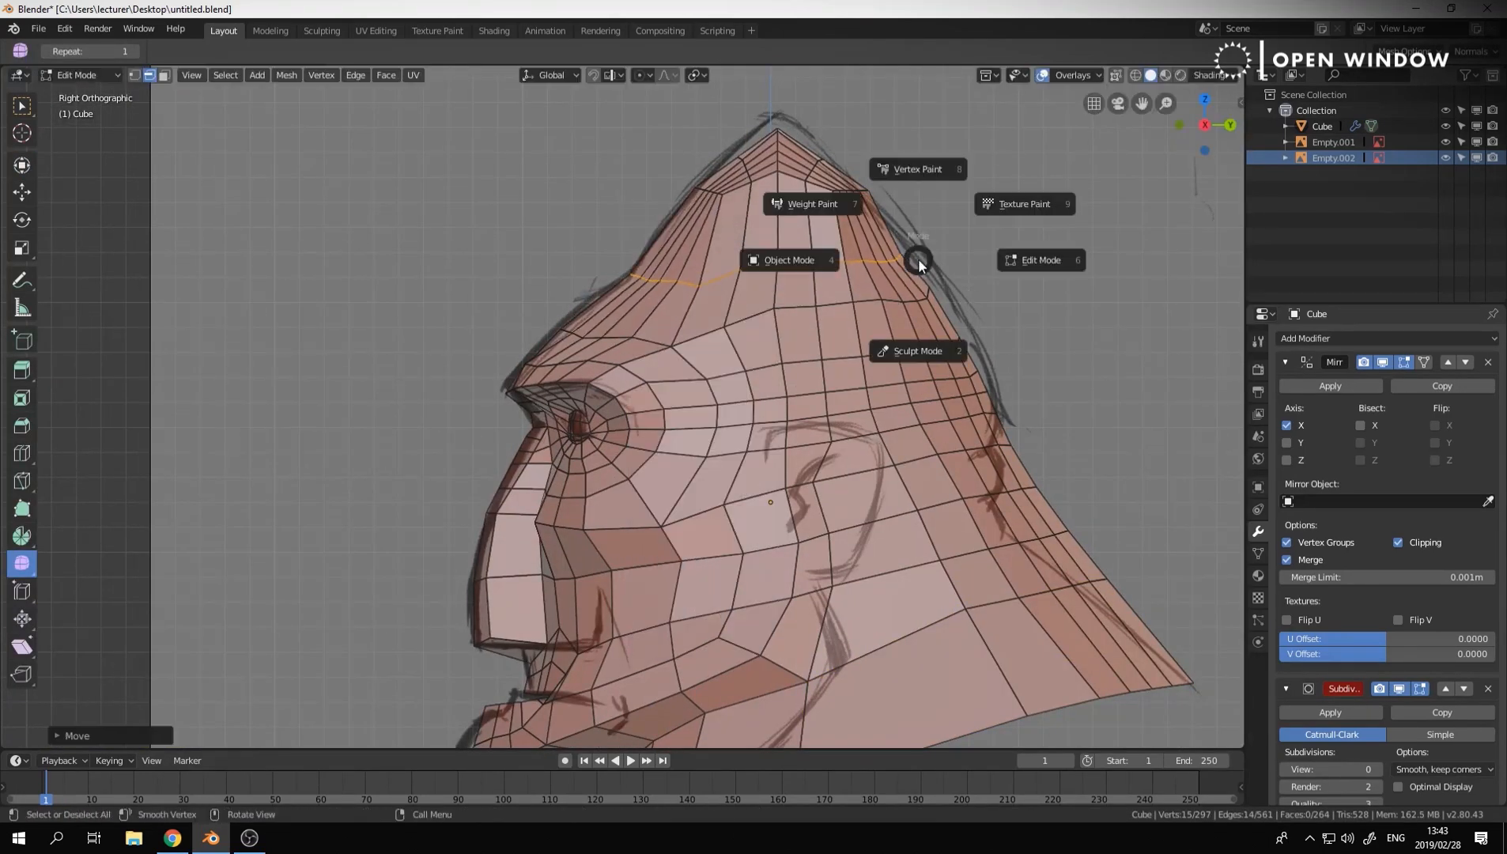
{"action": "key", "text": "2"}
{"action": "key", "text": "KP_1"}
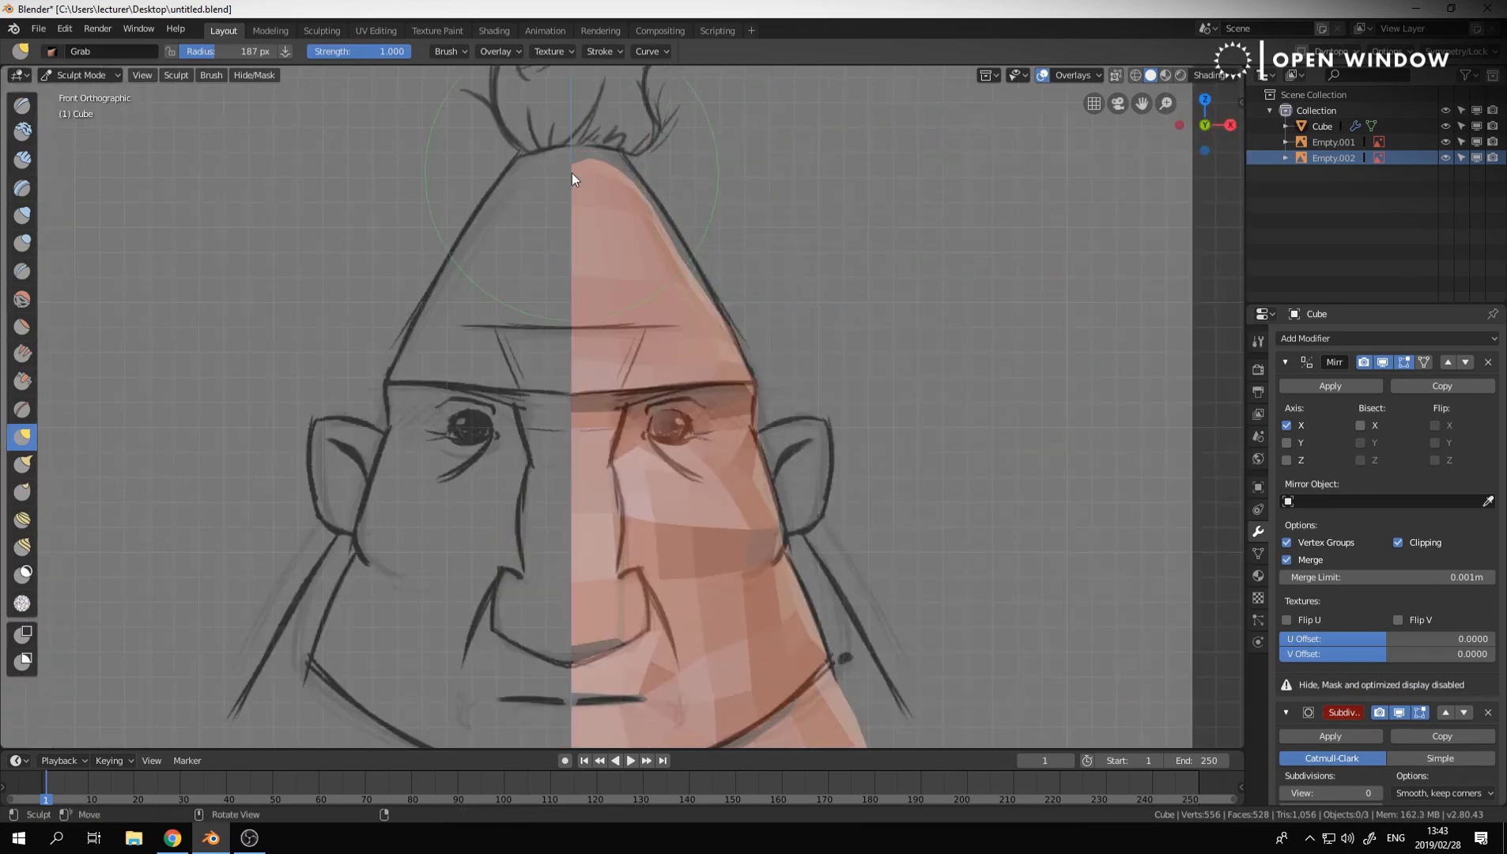
{"action": "left_click_drag", "start_coordinate": [697, 264], "coordinate": [703, 262]}
Reposition individual forehead vertices above the brow in Edit Mode to align them with the front sketch
{"action": "key", "text": "Tab"}
{"action": "scroll", "coordinate": [905, 236], "scroll_direction": "up", "scroll_amount": 4}
{"action": "left_click", "coordinate": [709, 252]}
{"action": "key", "text": "g"}
{"action": "left_click", "coordinate": [710, 255]}
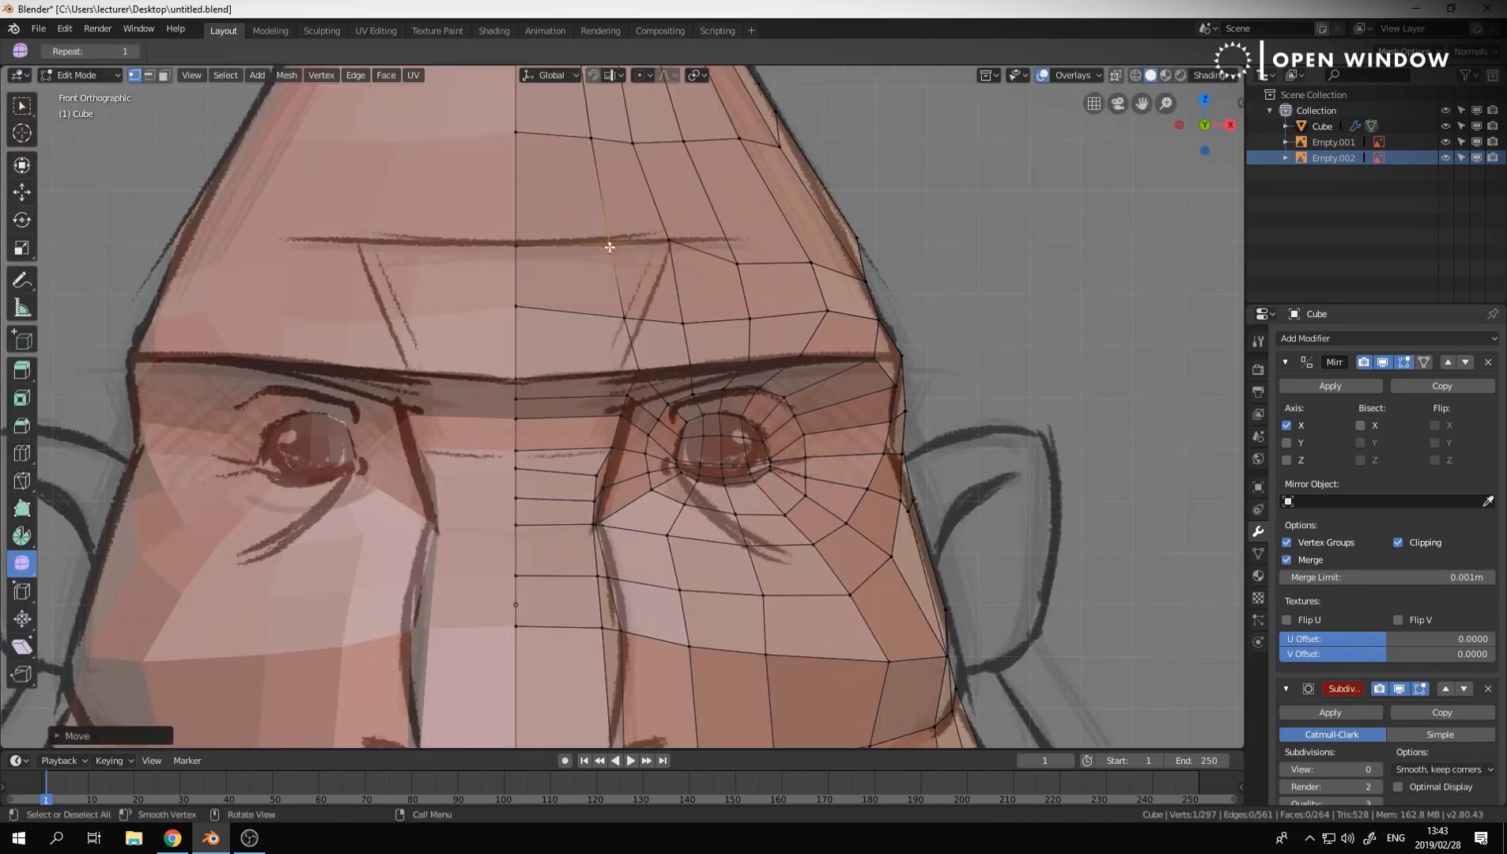
{"action": "key", "text": "g"}
Shape the crown and back of the head to the side sketch with the sculpt Grab brush
{"action": "key", "text": "KP_3"}
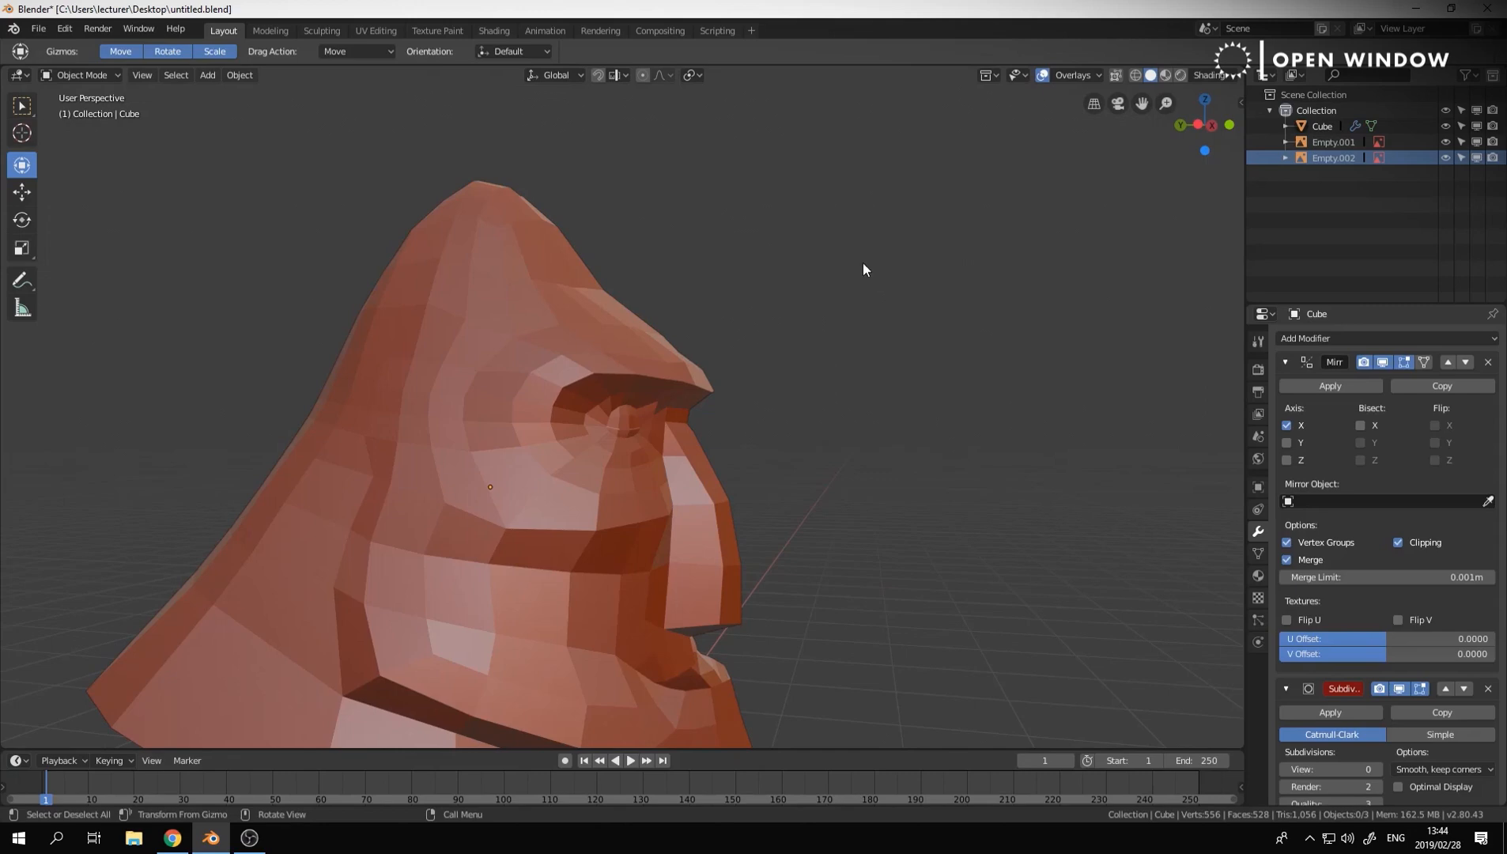
{"action": "key", "text": "KP_3"}
{"action": "scroll", "coordinate": [985, 362], "scroll_direction": "up", "scroll_amount": 1}
{"action": "scroll", "coordinate": [856, 288], "scroll_direction": "up", "scroll_amount": 2}
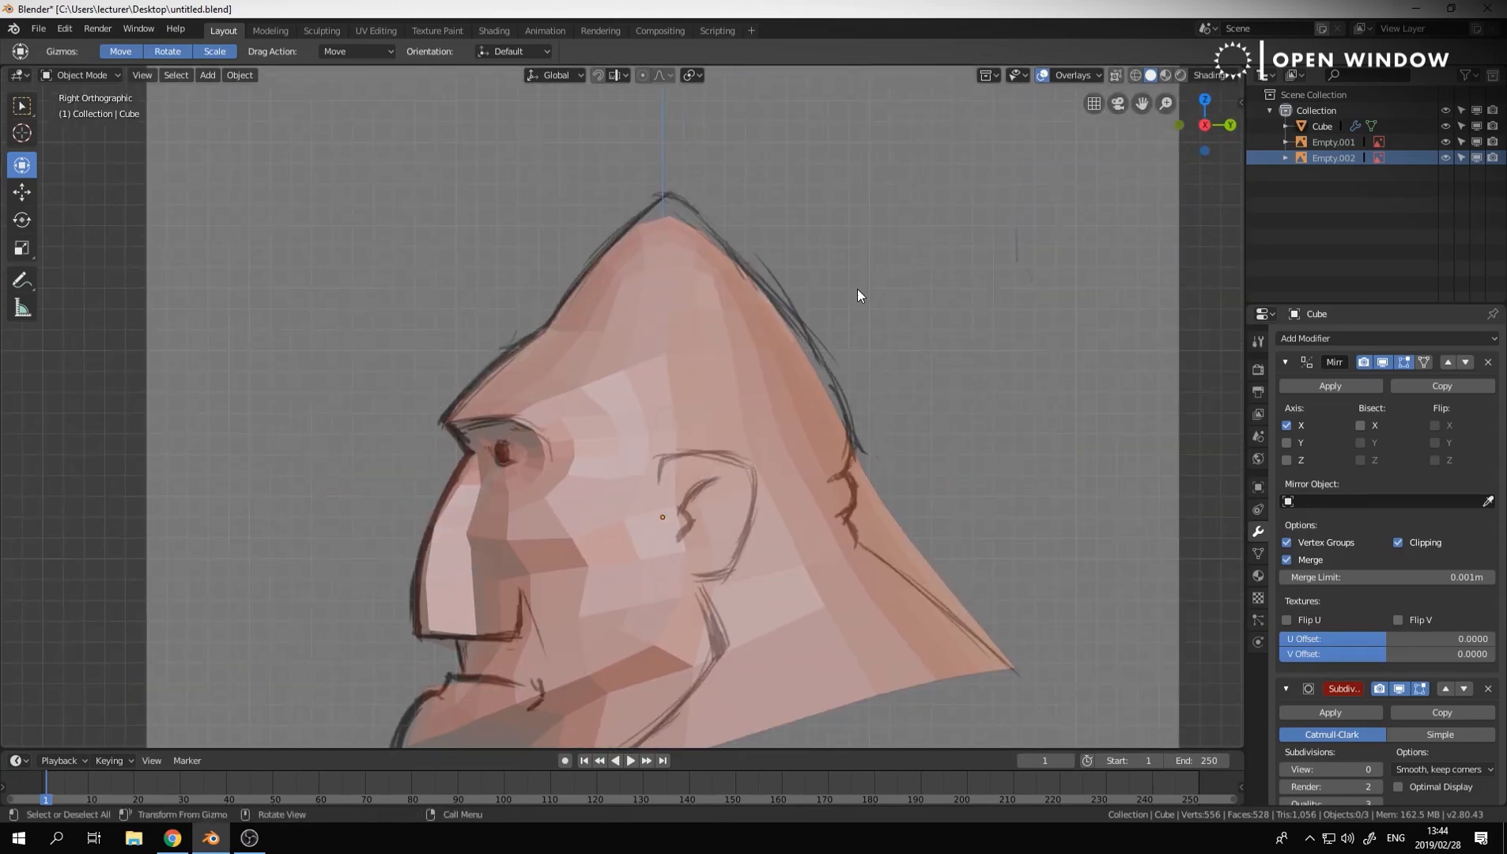
{"action": "key", "text": "ctrl+Tab"}
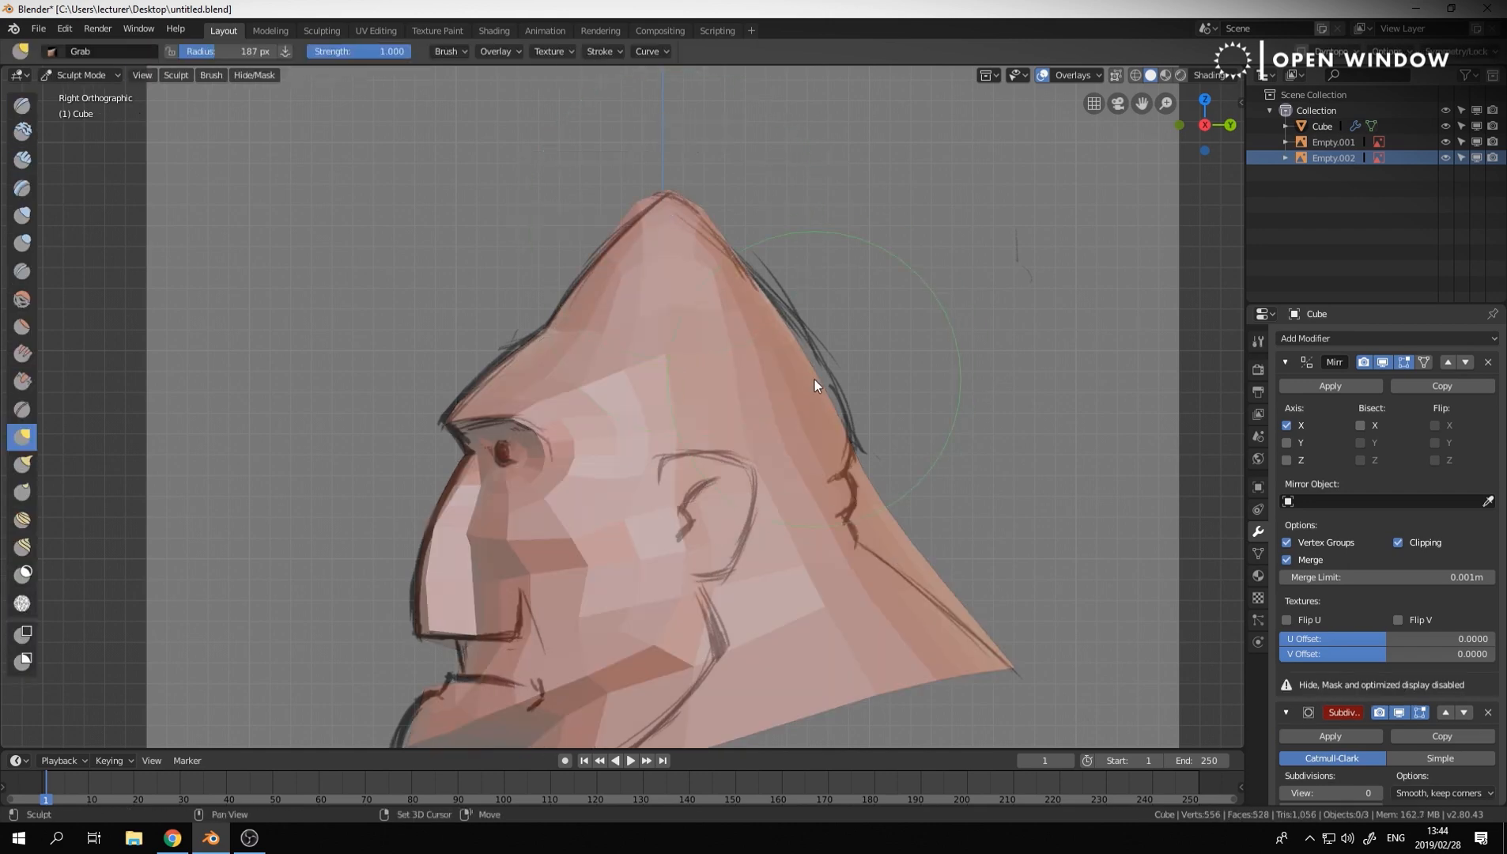
{"action": "key", "text": "ctrl+Tab"}
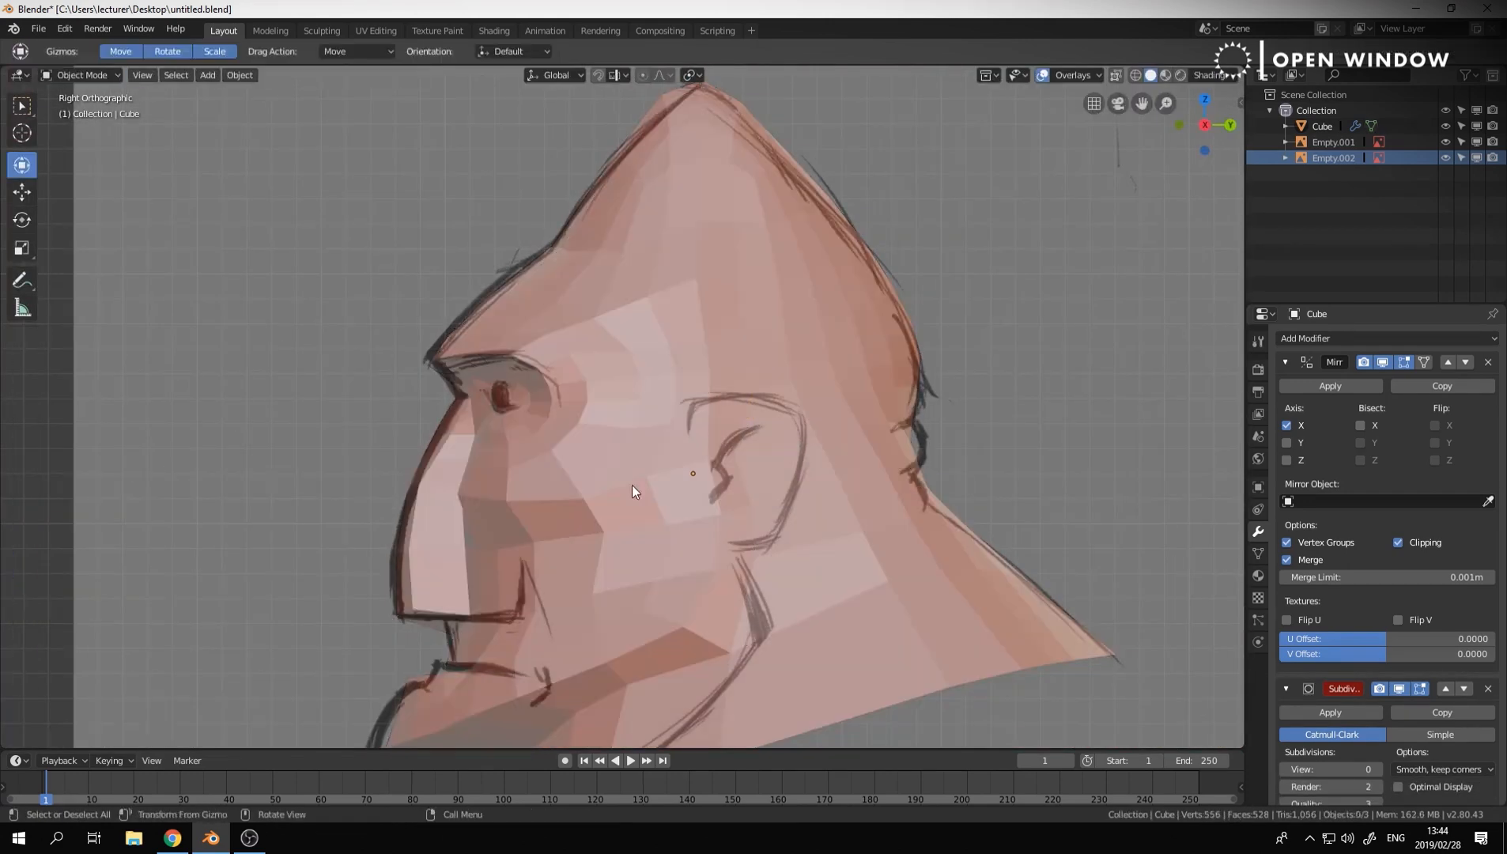
Merge the surplus vertices on the side of the forehead and move the merged vertex backward
{"action": "key", "text": "Tab"}
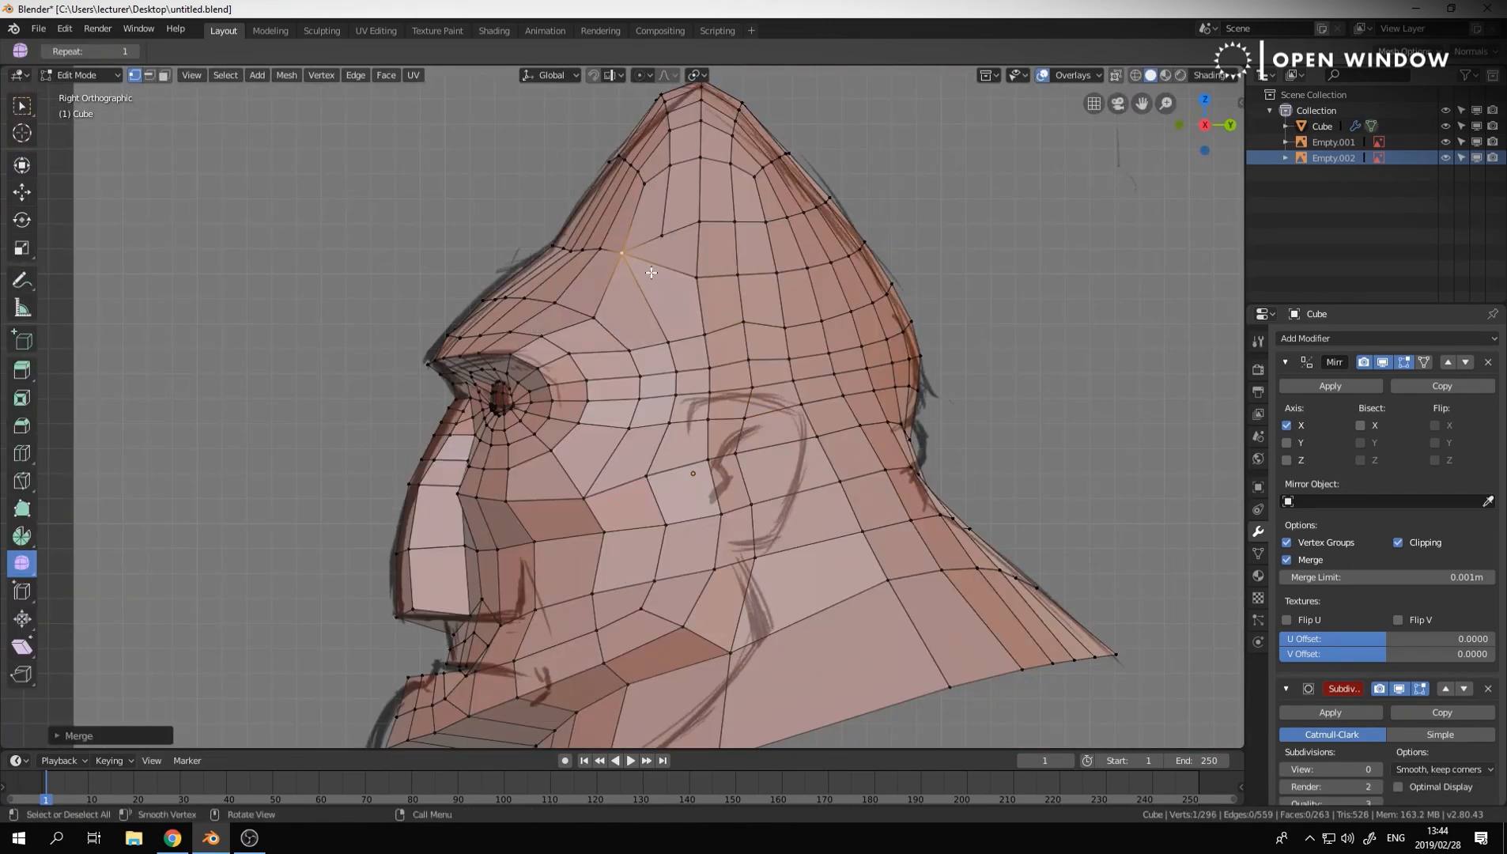
{"action": "key", "text": "g"}
{"action": "left_click", "coordinate": [681, 273]}
{"action": "middle_click_drag", "start_coordinate": [553, 277], "coordinate": [886, 269]}
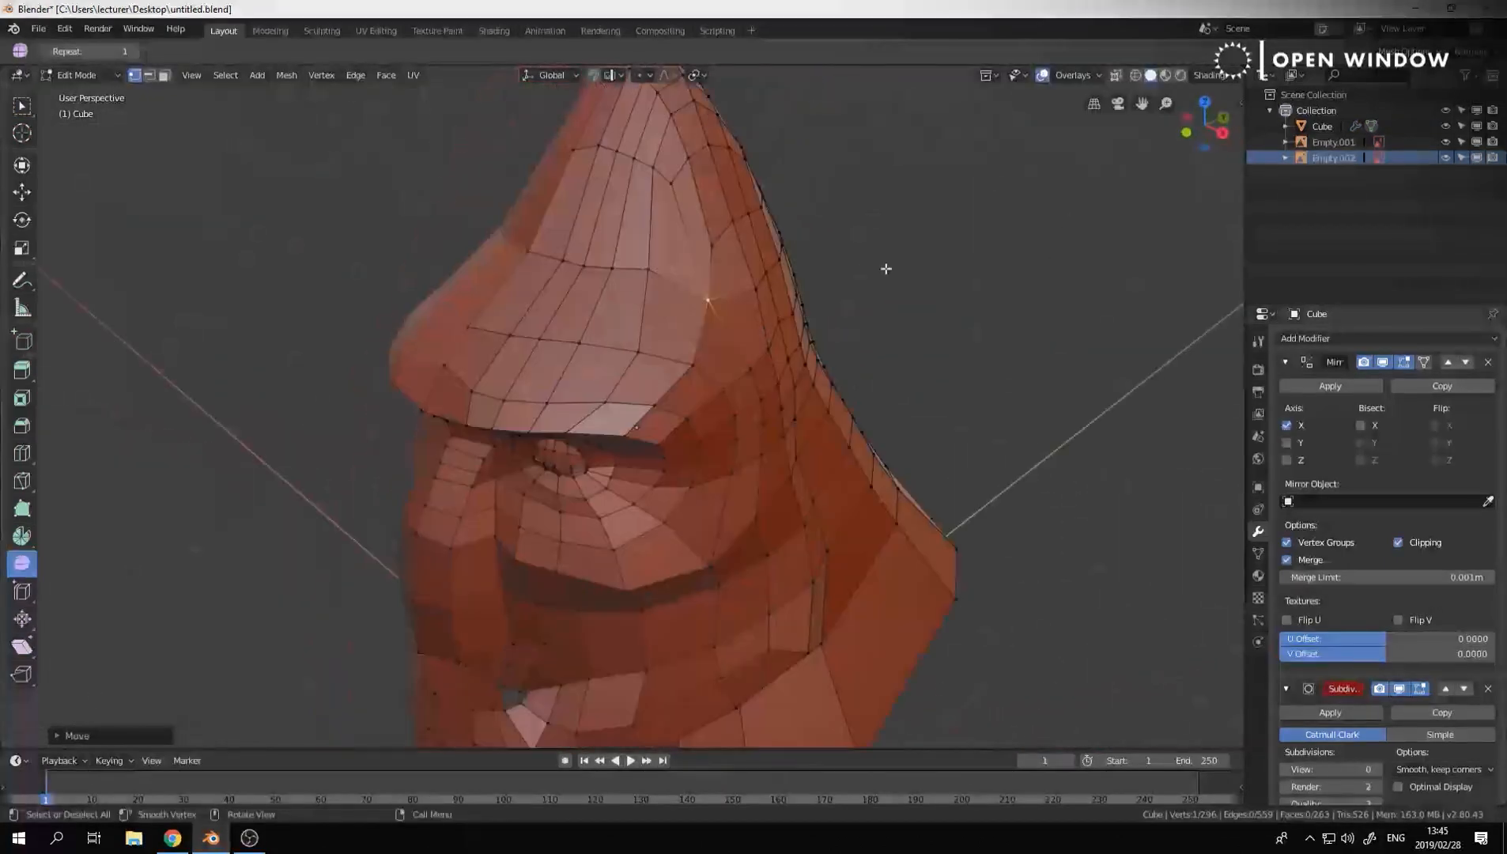
{"action": "key", "text": "grave"}
{"action": "left_click", "coordinate": [697, 305]}
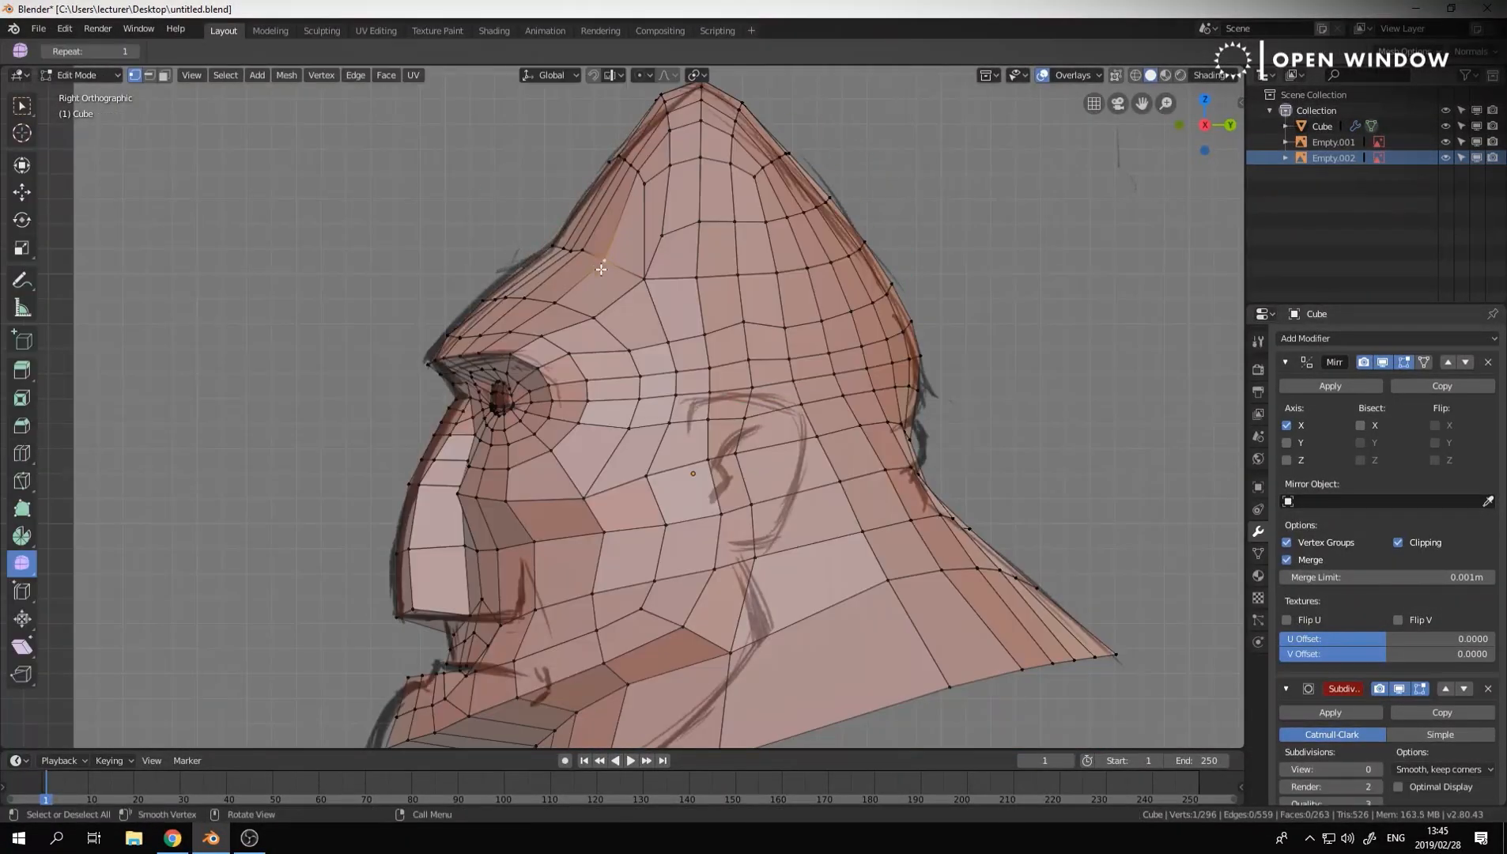
Delete the surplus horizontal edge loop around the upper head
{"action": "left_click", "coordinate": [769, 214], "text": "alt"}
{"action": "key", "text": "x"}
{"action": "left_click", "coordinate": [701, 232]}
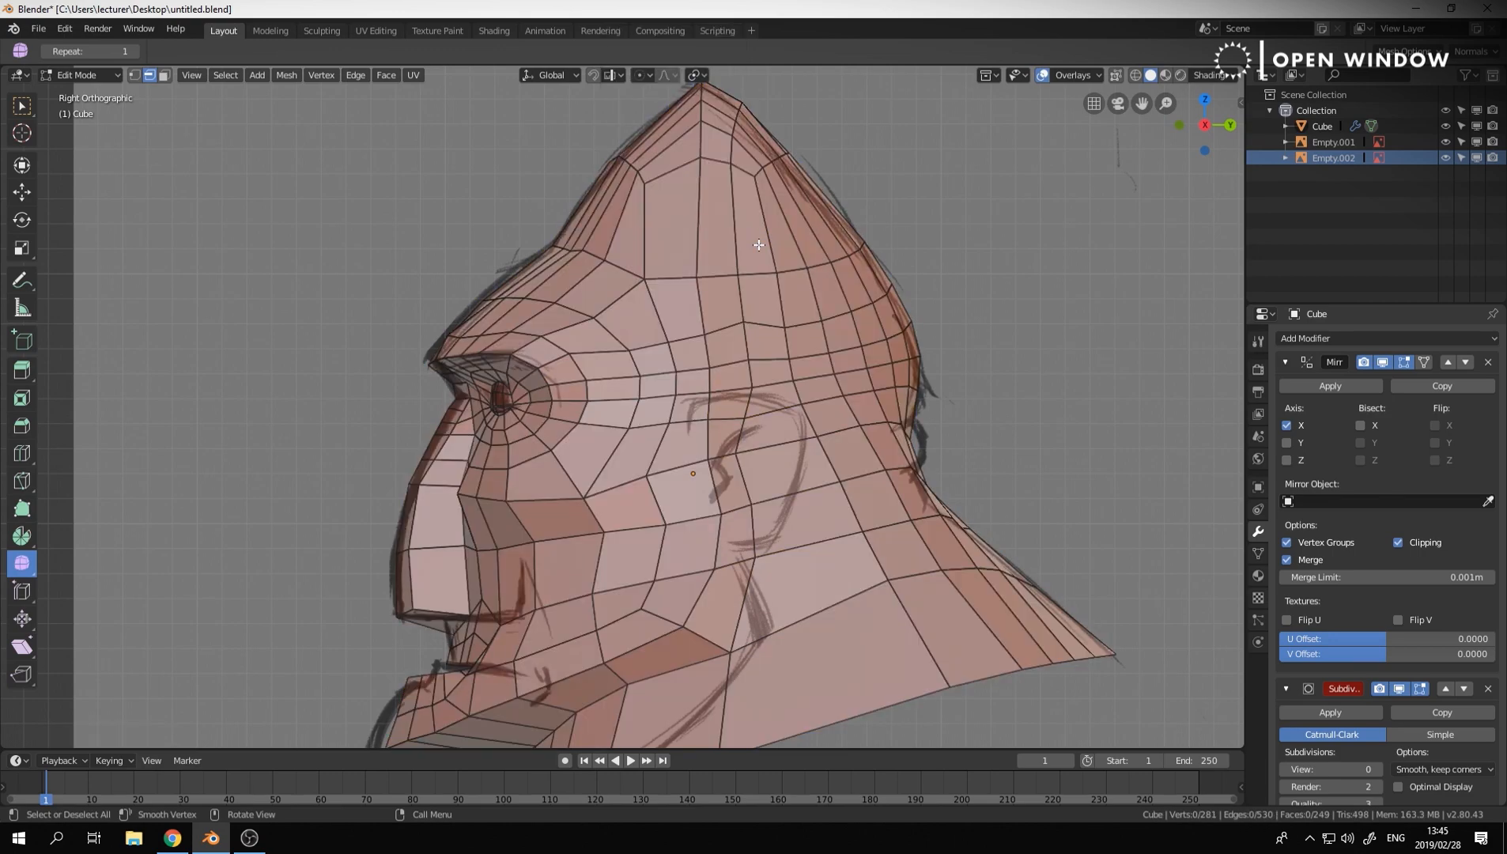
Preview the smoothed head in Object Mode with the subdivision level set to 2
{"action": "middle_click_drag", "start_coordinate": [829, 150], "coordinate": [827, 172], "text": "shift"}
{"action": "middle_click_drag", "start_coordinate": [553, 237], "coordinate": [734, 385]}
{"action": "scroll", "coordinate": [682, 286], "scroll_direction": "down", "scroll_amount": 3}
{"action": "key", "text": "Tab"}
{"action": "key", "text": "ctrl+2"}
{"action": "scroll", "coordinate": [733, 386], "scroll_direction": "up", "scroll_amount": 5}
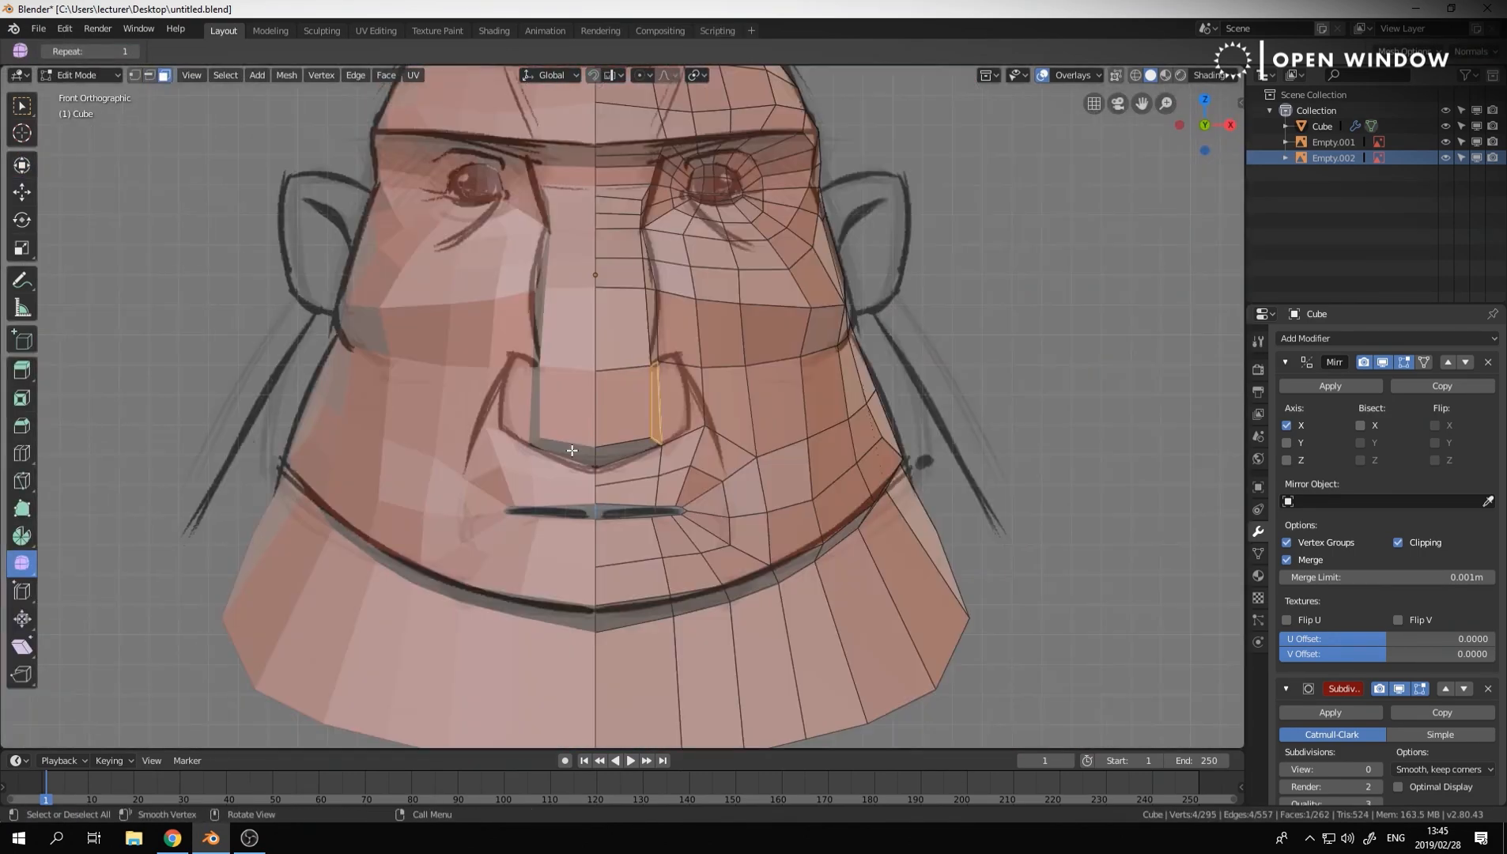
Move the vertices of the extruded nostril wing to match the nose in the front sketch and round its side
{"action": "scroll", "coordinate": [713, 314], "scroll_direction": "up", "scroll_amount": 4}
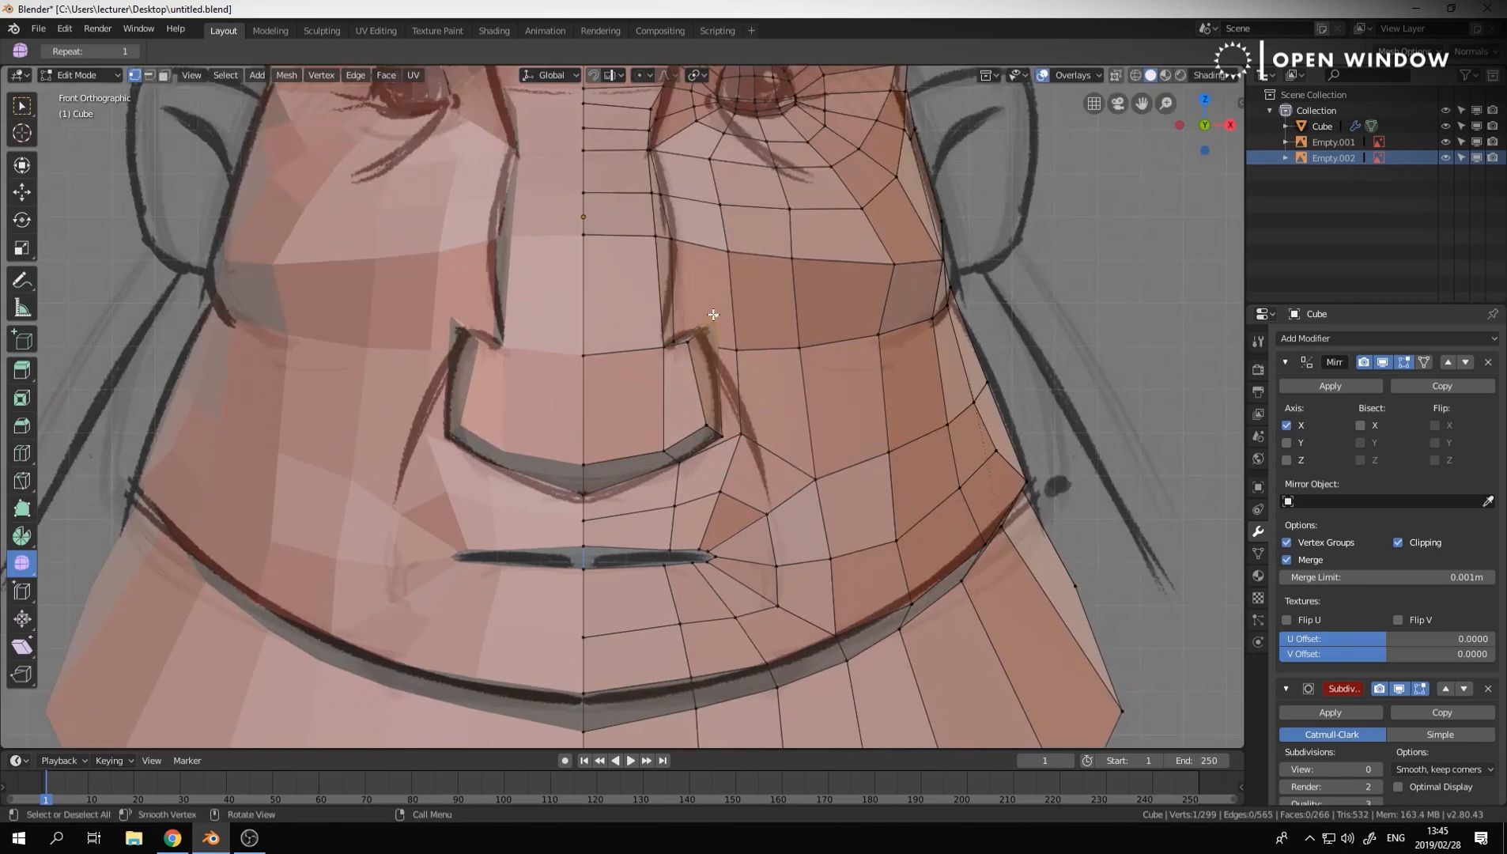
{"action": "key", "text": "g"}
{"action": "left_click", "coordinate": [710, 319]}
{"action": "middle_click_drag", "start_coordinate": [709, 320], "coordinate": [242, 390]}
{"action": "left_click", "coordinate": [308, 498]}
{"action": "key", "text": "g"}
{"action": "left_click", "coordinate": [316, 498]}
{"action": "middle_click_drag", "start_coordinate": [317, 498], "coordinate": [585, 586]}
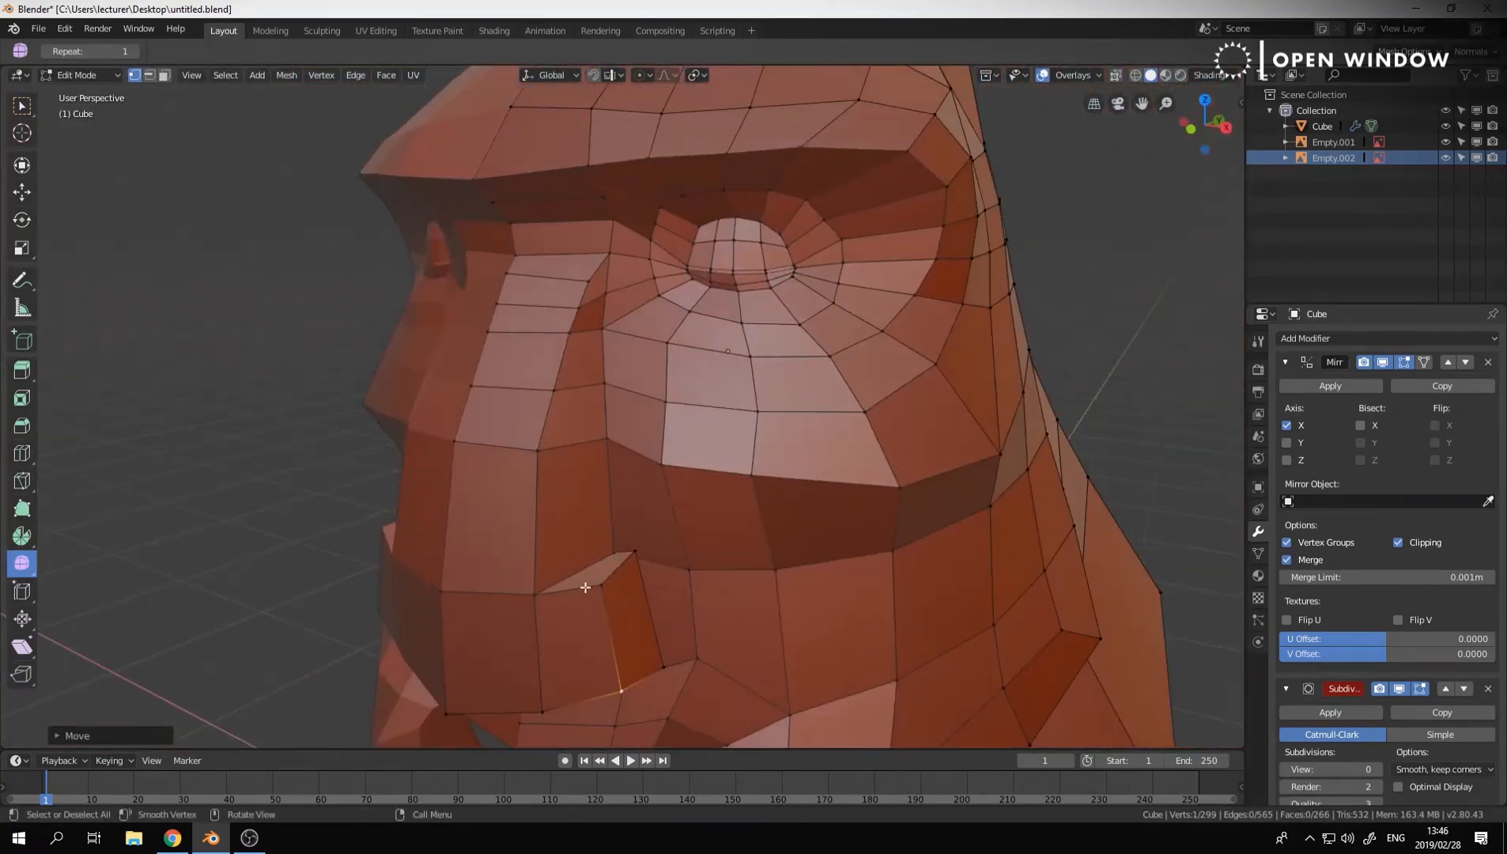
Raise the Subdivision modifier's viewport level in Object Mode and check the smoothed nose and face
{"action": "key", "text": "Tab"}
{"action": "scroll", "coordinate": [1373, 672], "scroll_direction": "down", "scroll_amount": 1}
{"action": "left_click", "coordinate": [1371, 744]}
{"action": "left_click", "coordinate": [1372, 744]}
{"action": "scroll", "coordinate": [616, 403], "scroll_direction": "down", "scroll_amount": 6}
{"action": "middle_click_drag", "start_coordinate": [605, 403], "coordinate": [652, 403]}
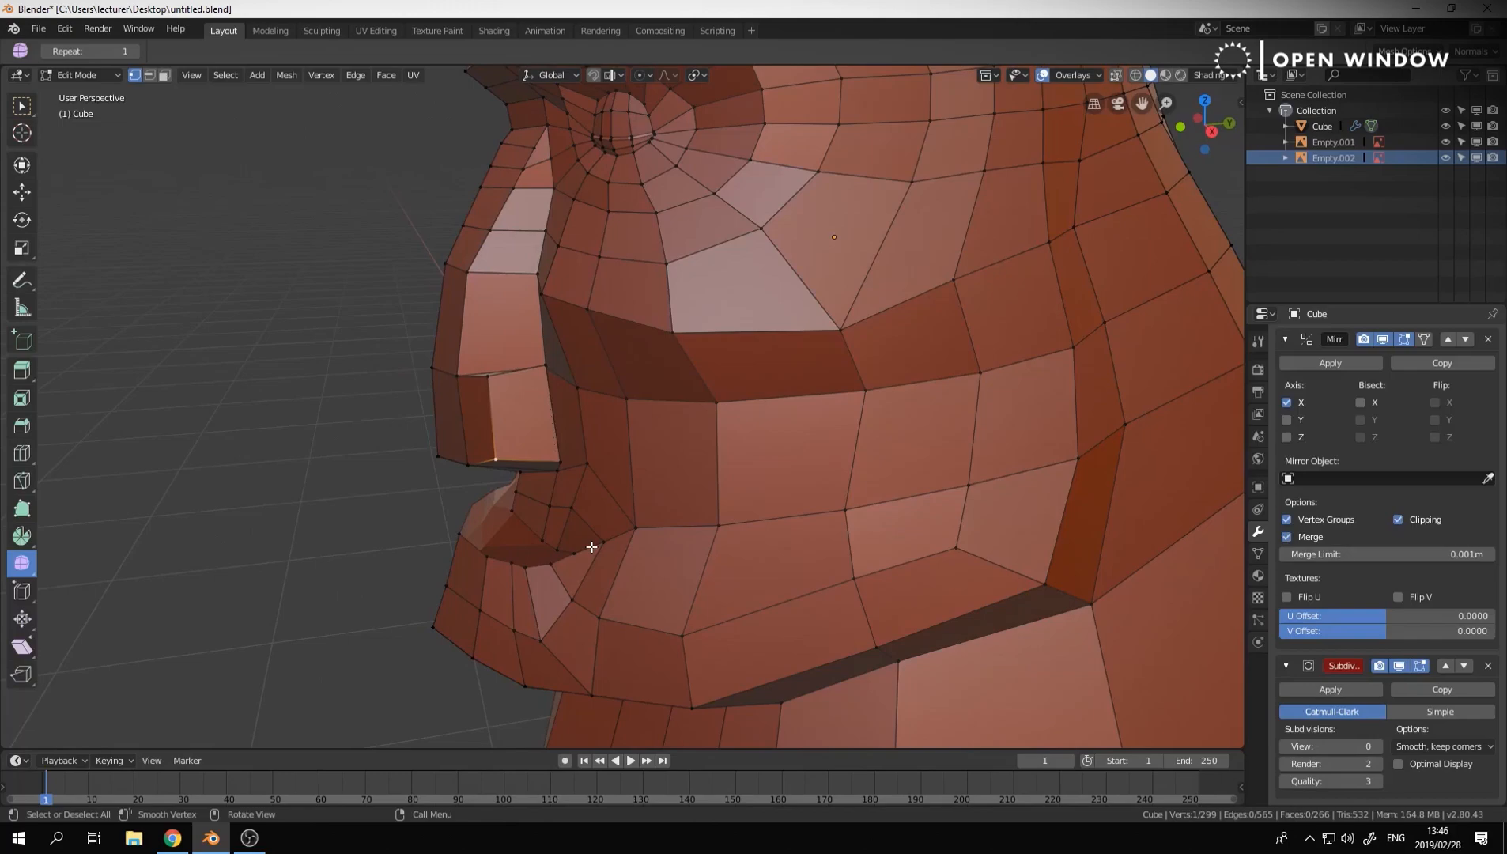
Move the selected edge at the corner of the mouth to refine the lip shape
{"action": "key", "text": "g"}
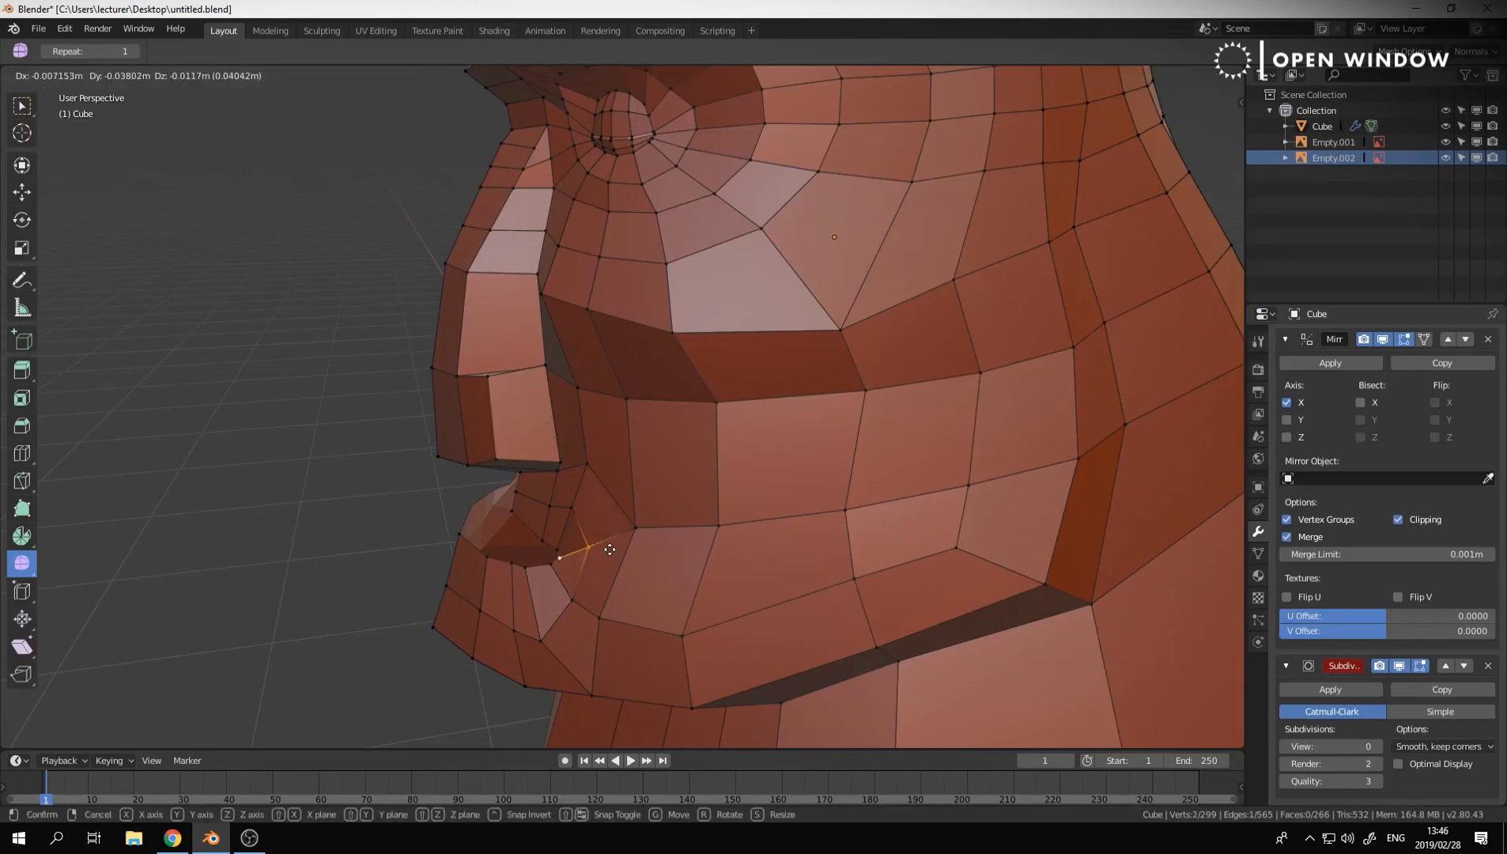
{"action": "left_click", "coordinate": [878, 468]}
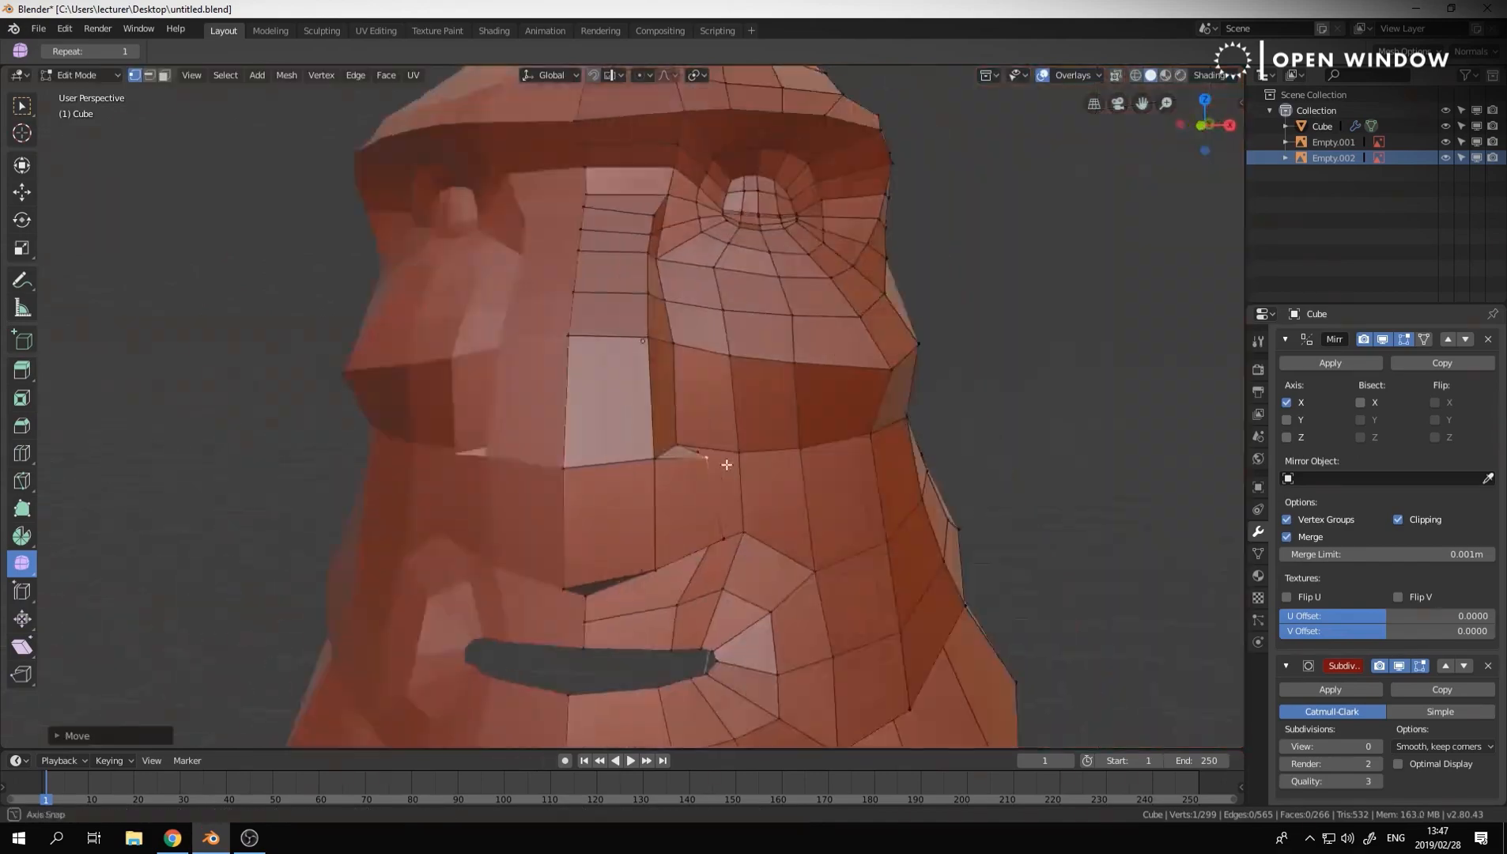
{"action": "middle_click_drag", "start_coordinate": [726, 465], "coordinate": [793, 493]}
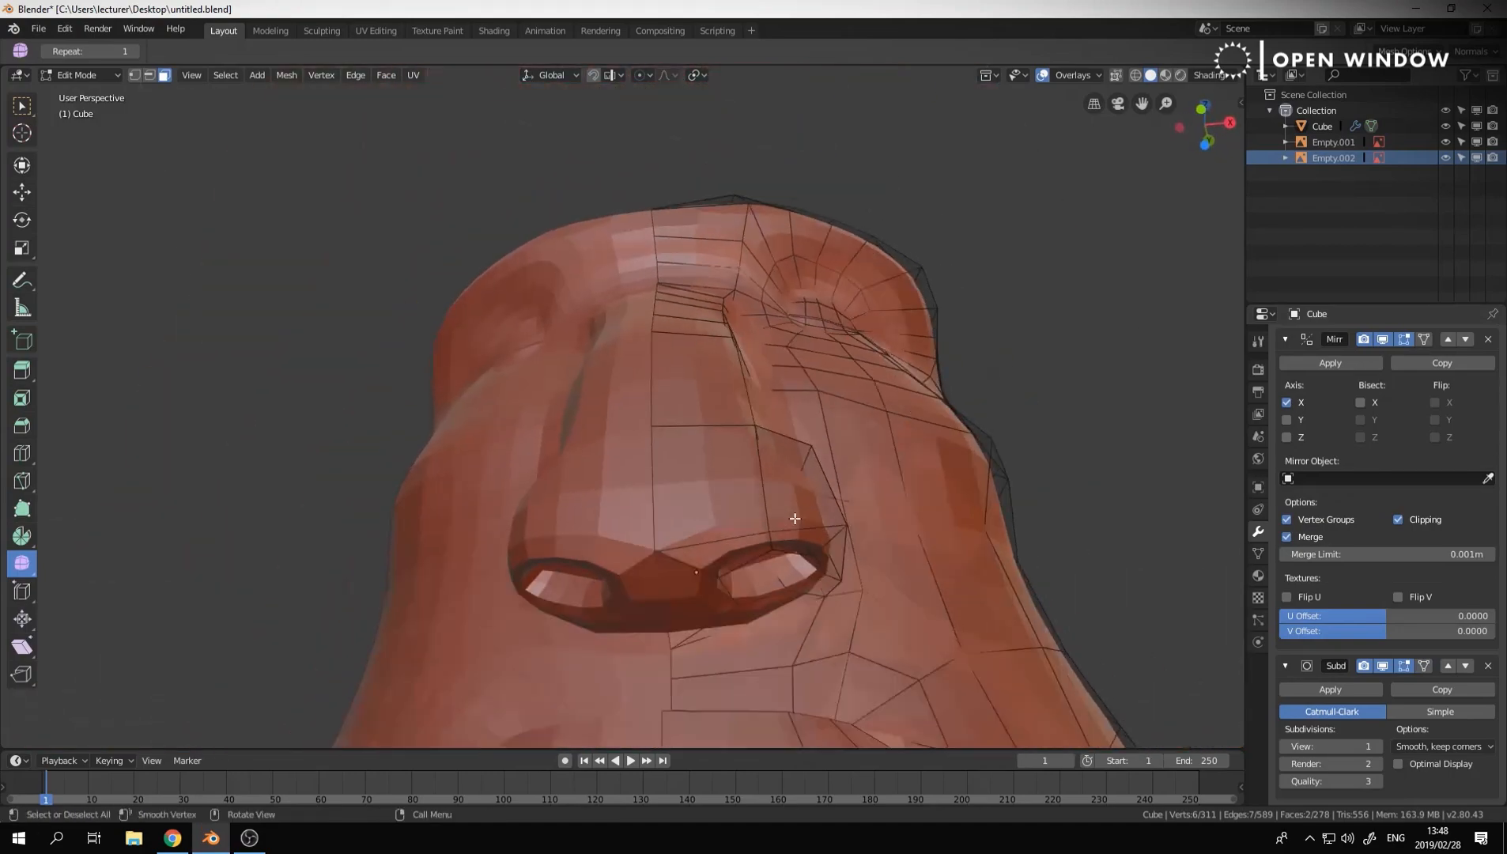
Move a vertex on the side of the head to fit the ear outline in the side sketch
{"action": "middle_click_drag", "start_coordinate": [748, 478], "coordinate": [634, 399]}
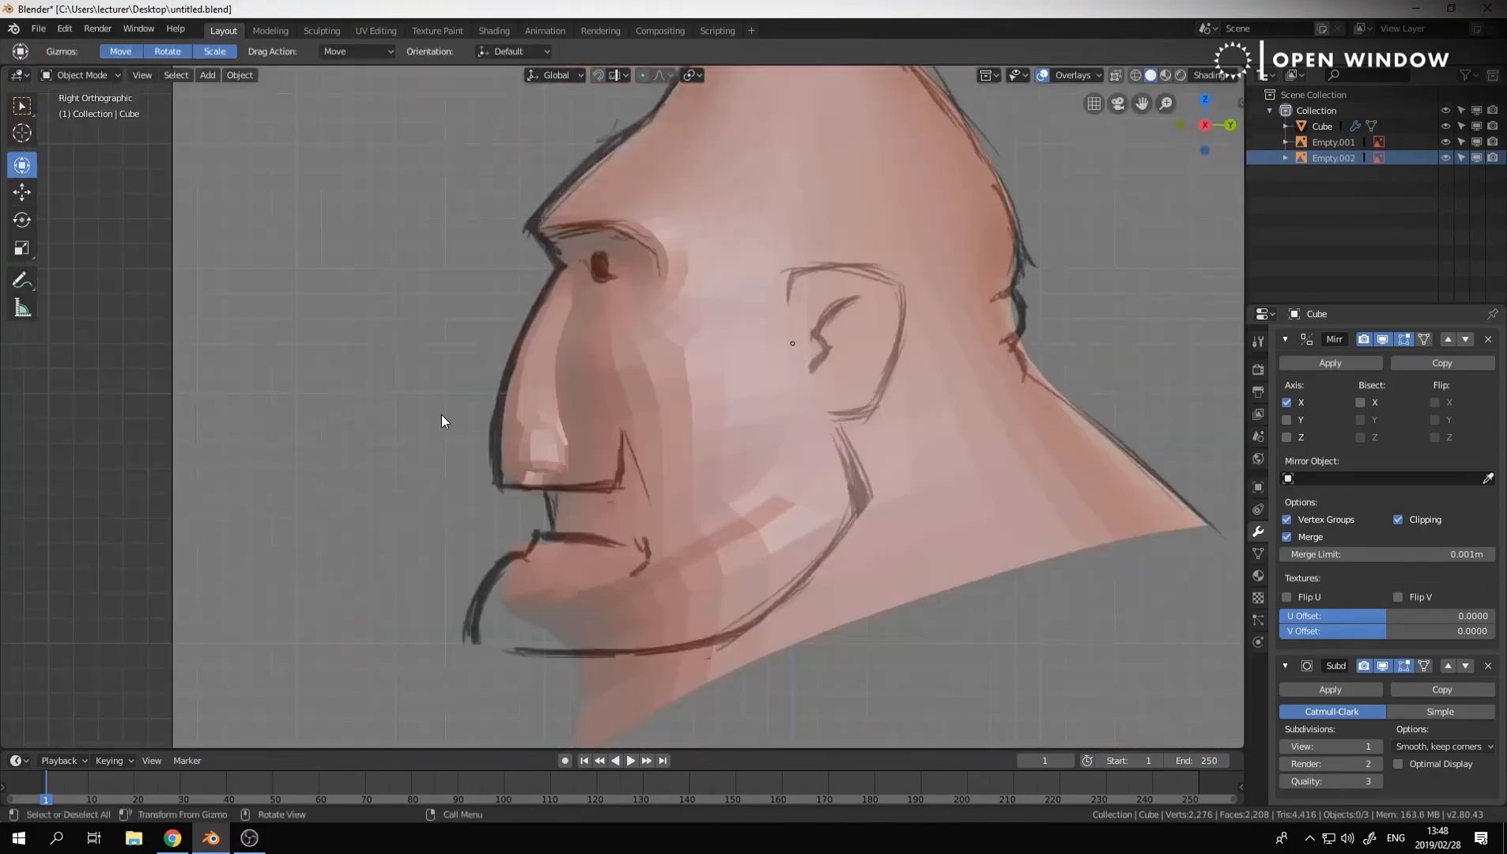
{"action": "key", "text": "KP_1"}
{"action": "middle_click_drag", "start_coordinate": [441, 414], "coordinate": [891, 410]}
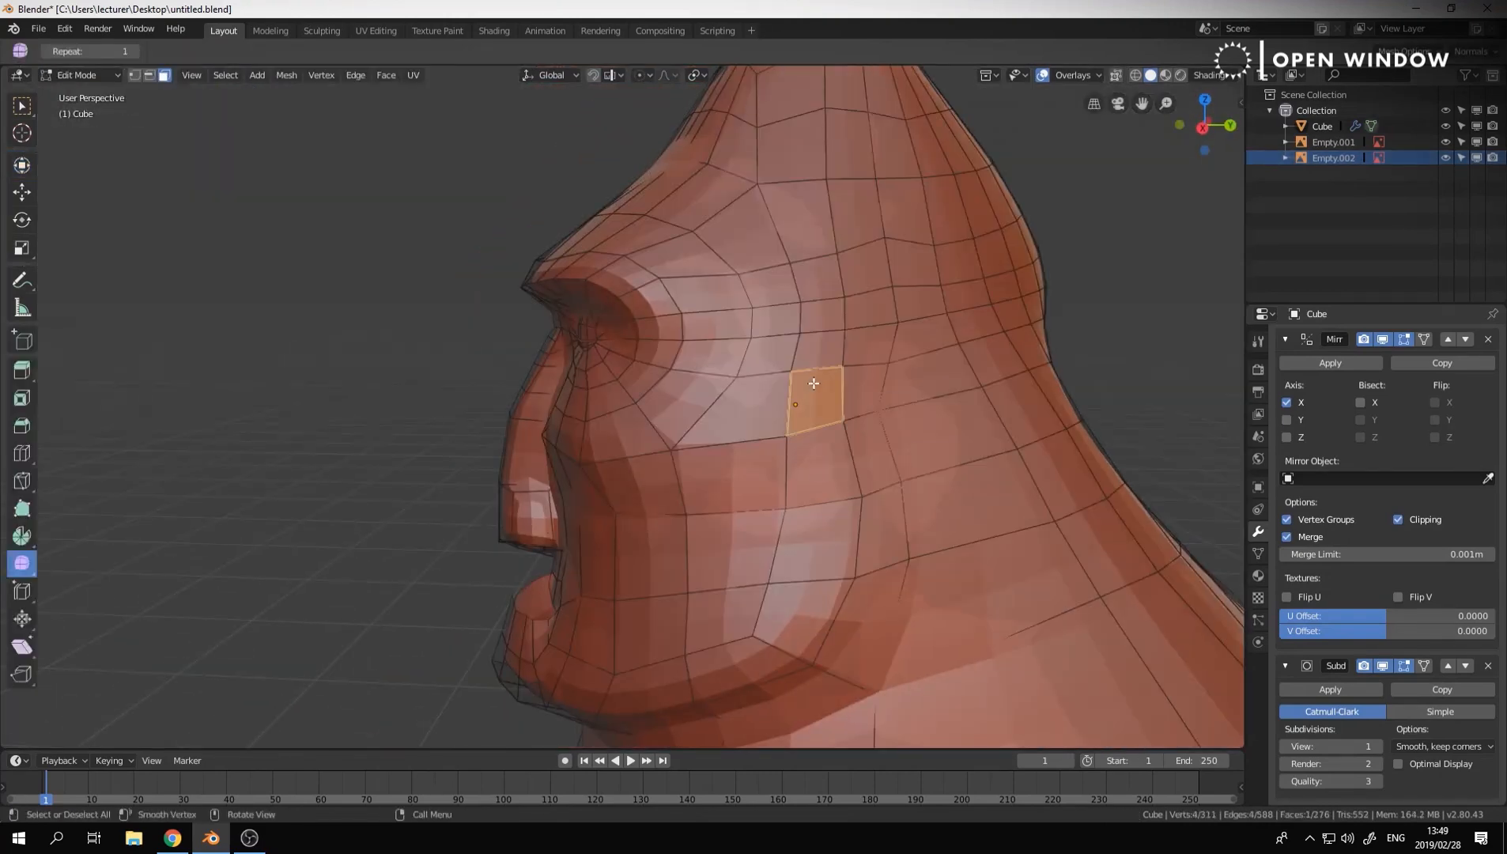
{"action": "key", "text": "KP_3"}
{"action": "key", "text": "1"}
{"action": "left_click", "coordinate": [805, 389]}
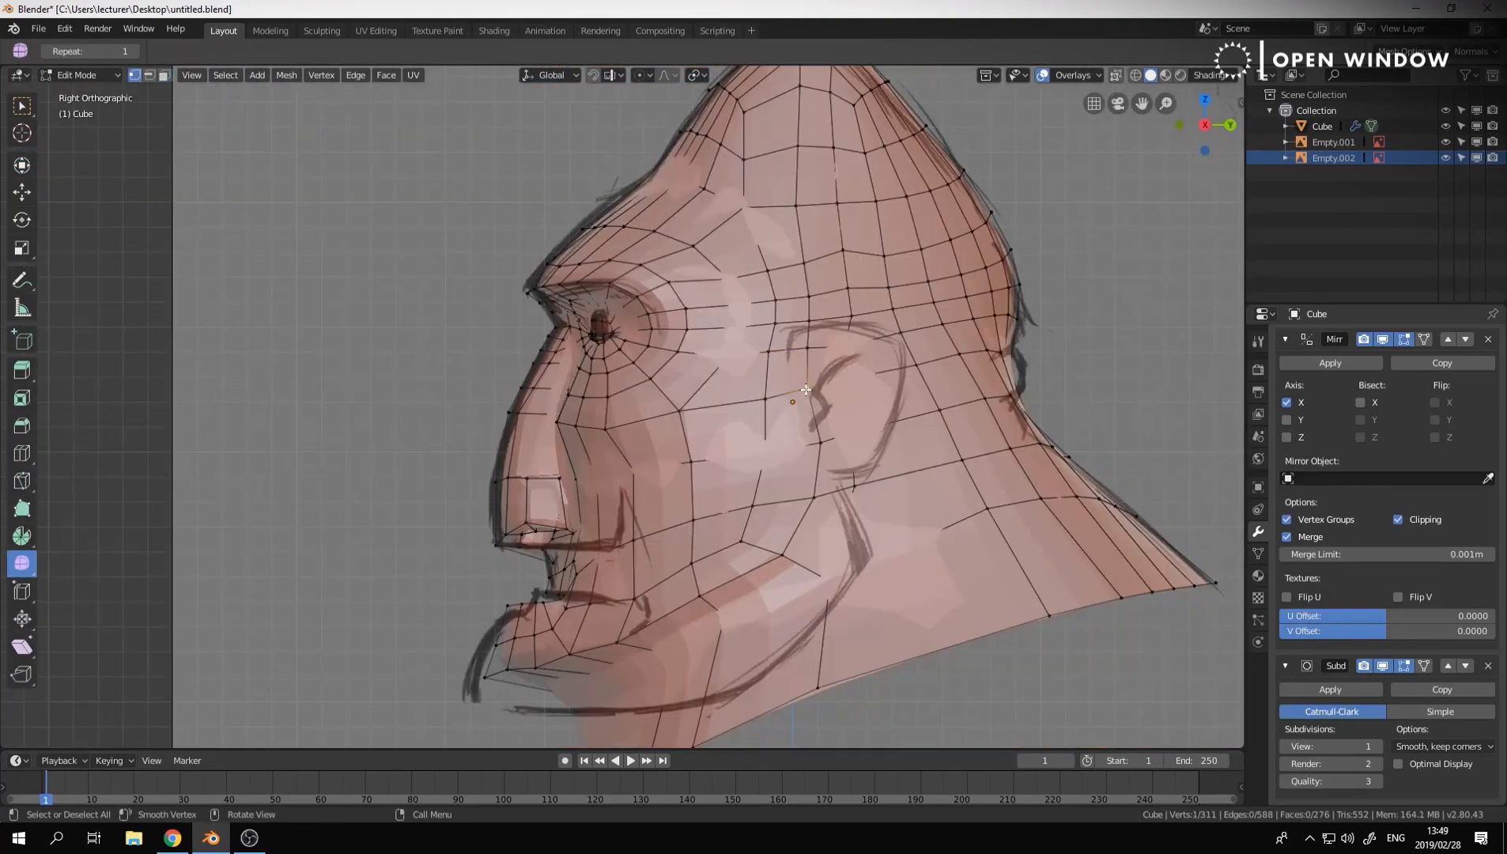
{"action": "key", "text": "g"}
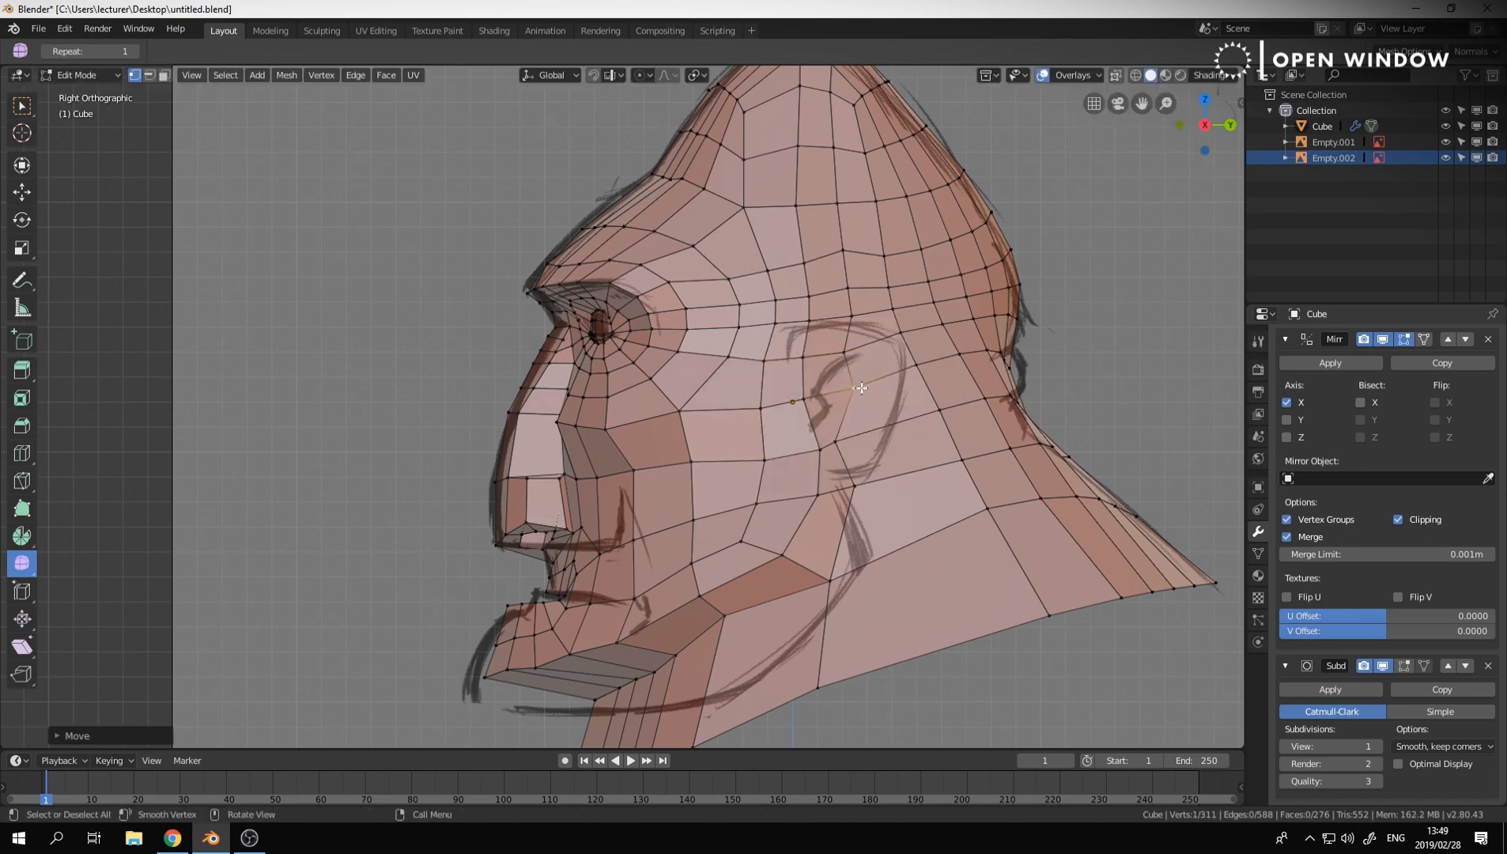
Extrude the two faces inside the ear outline outward to start the ear
{"action": "key", "text": "3"}
{"action": "left_click", "coordinate": [828, 379]}
{"action": "left_click", "coordinate": [827, 419], "text": "shift"}
{"action": "middle_click_drag", "start_coordinate": [827, 419], "coordinate": [945, 430]}
{"action": "key", "text": "e"}
{"action": "middle_click_drag", "start_coordinate": [1091, 411], "coordinate": [600, 396]}
Move the side edge of the nostril wing to adjust where it meets the cheek
{"action": "key", "text": "2"}
{"action": "left_click", "coordinate": [600, 395]}
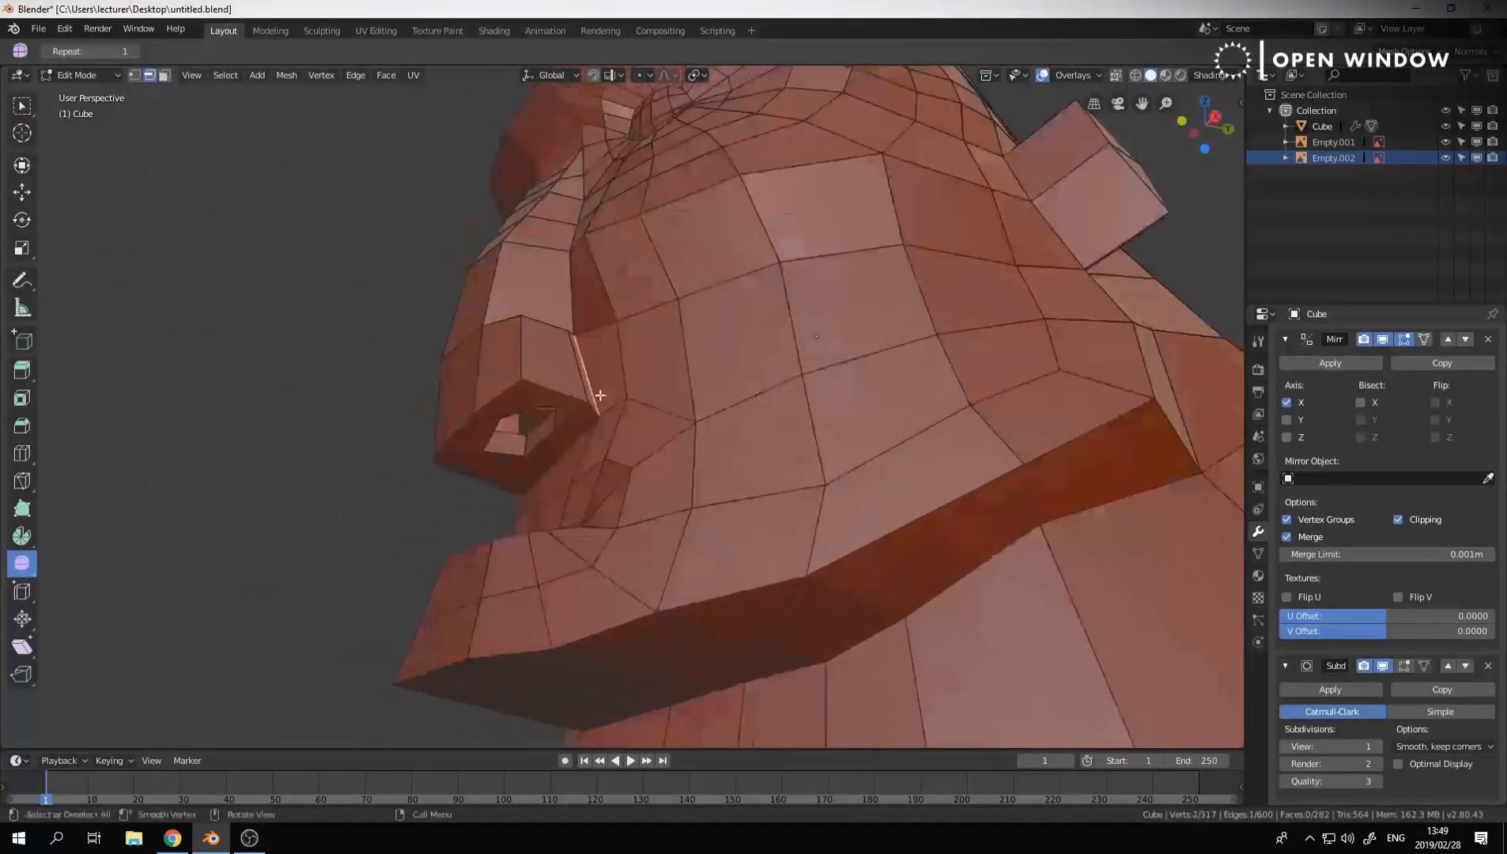
{"action": "key", "text": "g"}
{"action": "left_click", "coordinate": [844, 397]}
{"action": "middle_click_drag", "start_coordinate": [844, 397], "coordinate": [727, 451]}
{"action": "left_click", "coordinate": [776, 399]}
Cut a new edge with the Knife along the cheek beside the nostril wing
{"action": "scroll", "coordinate": [727, 451], "scroll_direction": "up", "scroll_amount": 2}
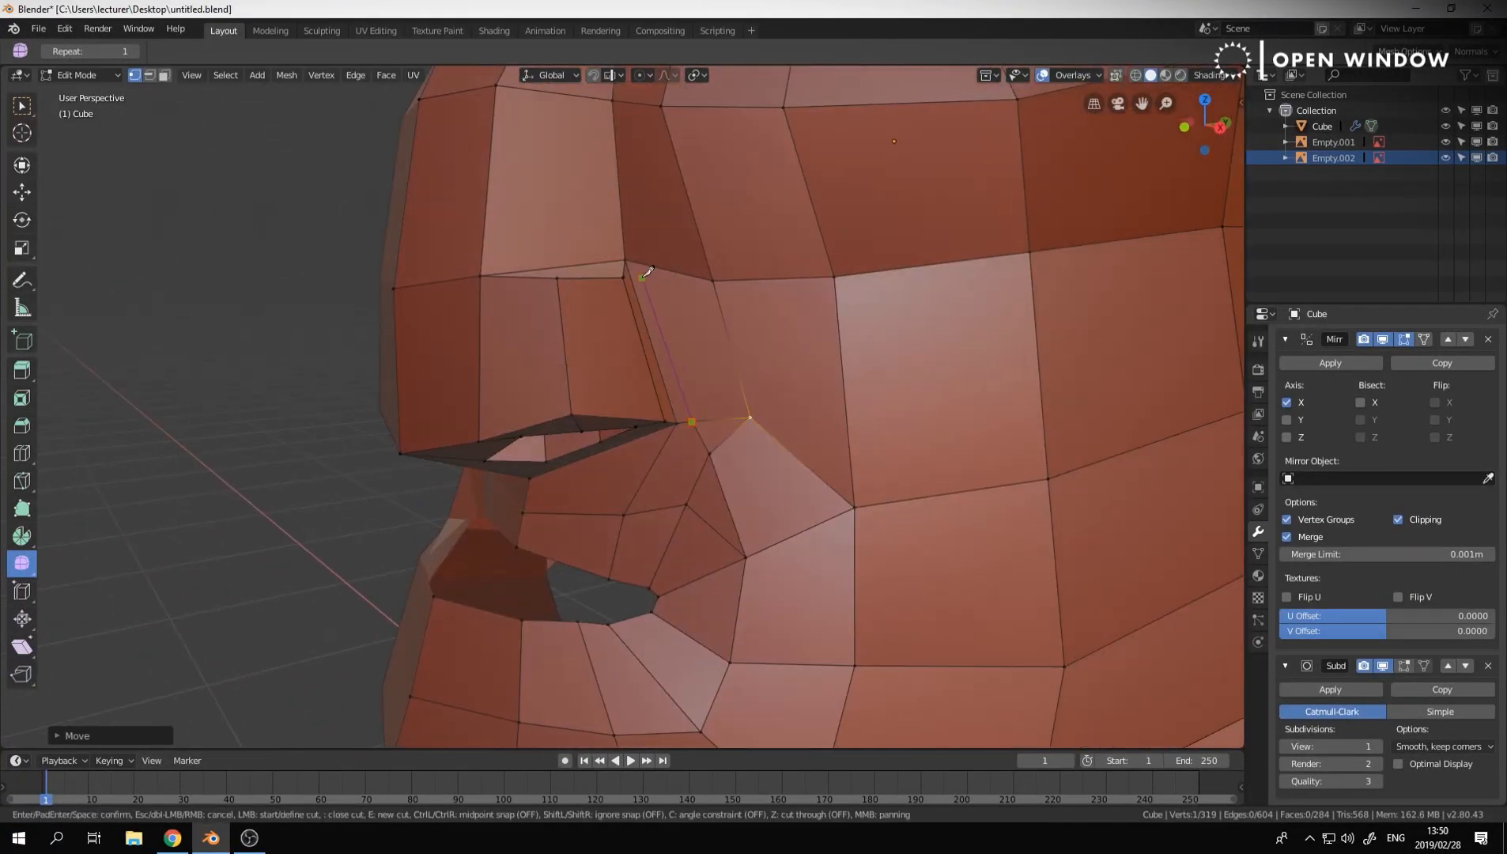
{"action": "left_click", "coordinate": [790, 429]}
{"action": "middle_click_drag", "start_coordinate": [708, 365], "coordinate": [797, 399]}
{"action": "left_click", "coordinate": [749, 405]}
Reposition the vertices beside the nostril wing to shape the crease between nose and cheek
{"action": "left_click", "coordinate": [789, 256]}
{"action": "key", "text": "g"}
{"action": "left_click", "coordinate": [823, 393]}
{"action": "key", "text": "g"}
{"action": "left_click", "coordinate": [834, 387]}
{"action": "middle_click_drag", "start_coordinate": [814, 285], "coordinate": [778, 348]}
Cut a new edge with the Knife across the top of the nostril wing to the side of the nose
{"action": "left_click", "coordinate": [570, 327]}
{"action": "key", "text": "Return"}
{"action": "scroll", "coordinate": [767, 356], "scroll_direction": "up", "scroll_amount": 1}
{"action": "key", "text": "k"}
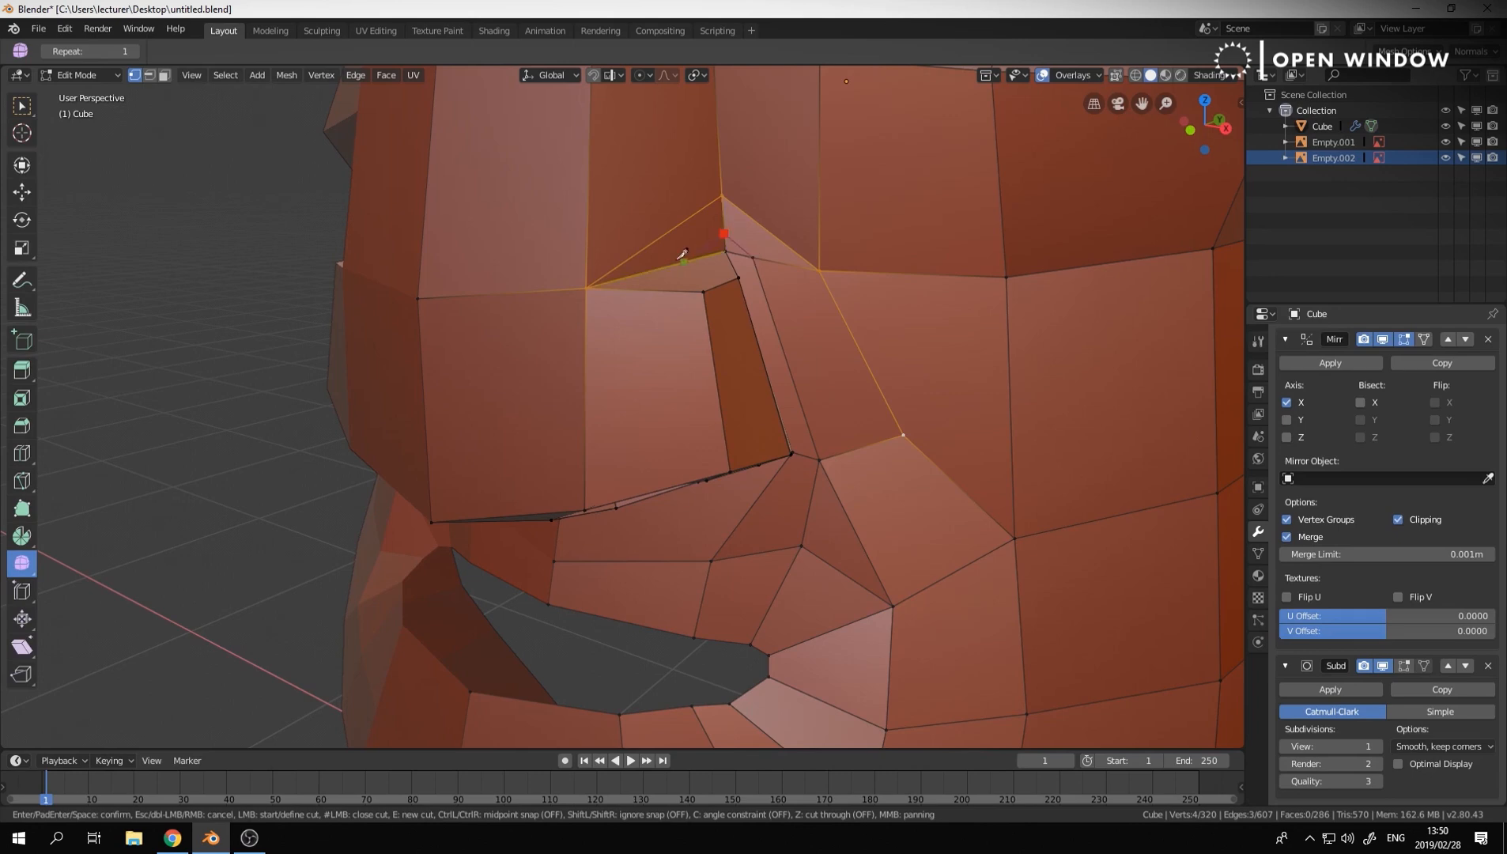
{"action": "left_click", "coordinate": [586, 288]}
{"action": "key", "text": "Return"}
Refine the topology at the nostril wing's upper corner with a Knife cut and delete the surplus edge loop there
{"action": "middle_click_drag", "start_coordinate": [690, 257], "coordinate": [656, 231]}
{"action": "scroll", "coordinate": [680, 247], "scroll_direction": "up", "scroll_amount": 1}
{"action": "key", "text": "k"}
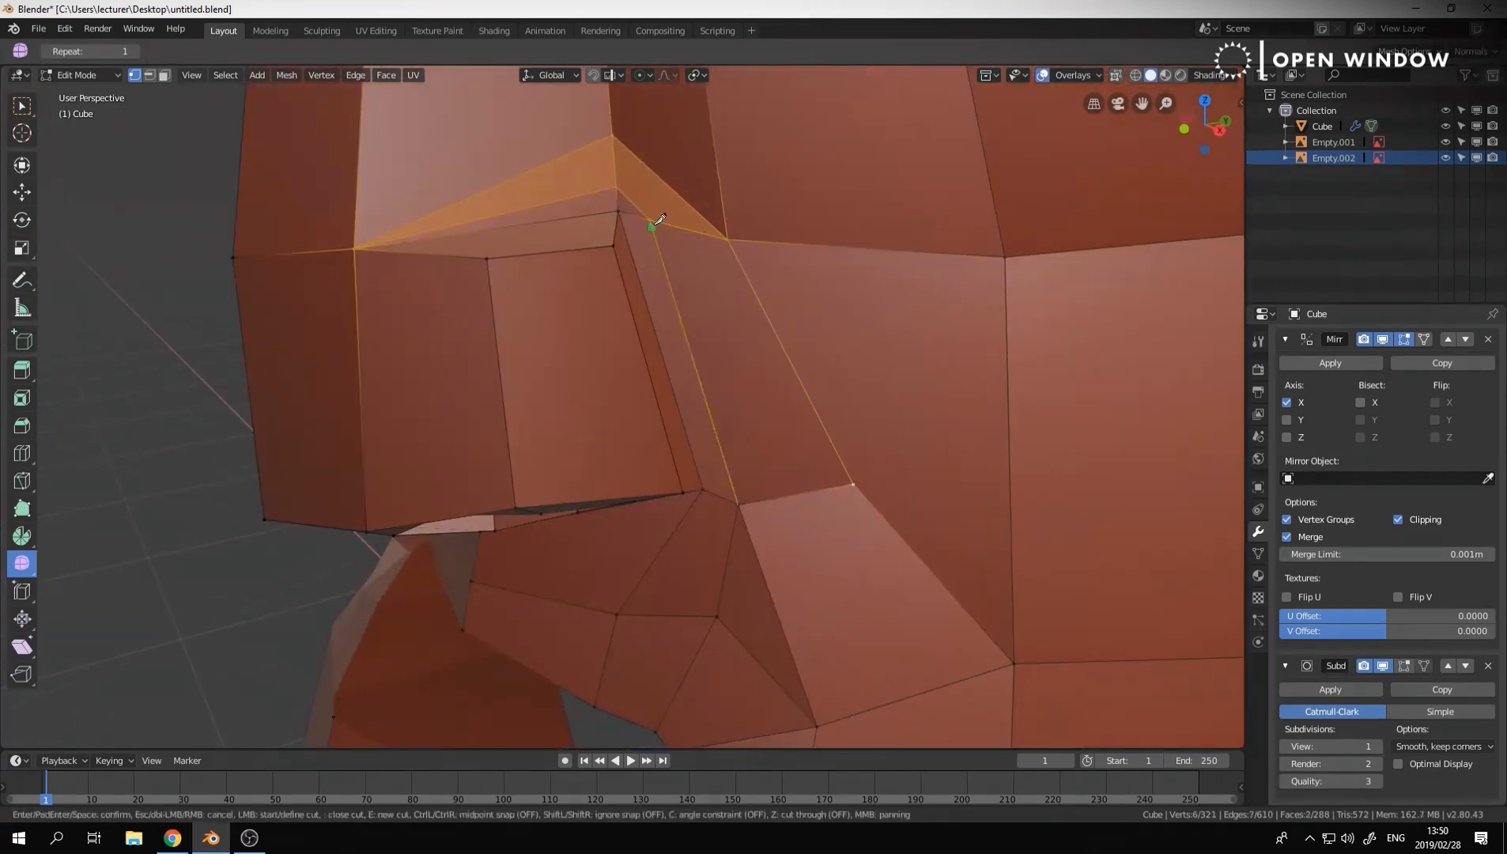
{"action": "left_click", "coordinate": [620, 212]}
{"action": "left_click", "coordinate": [648, 220], "text": "shift"}
{"action": "key", "text": "x"}
{"action": "left_click", "coordinate": [645, 311]}
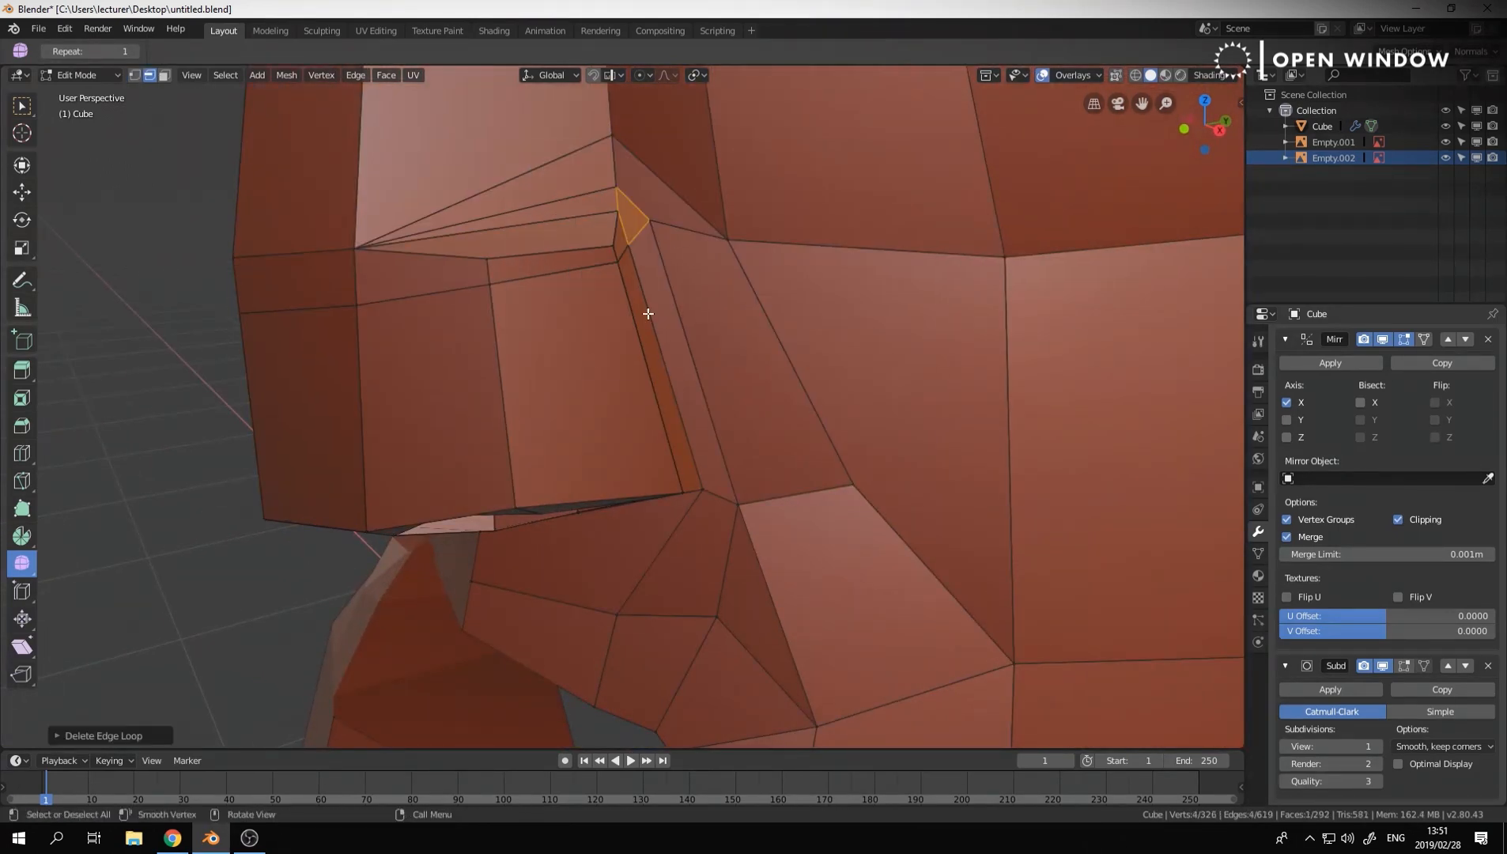
Move the vertices at the upper corner of the nostril wing to smooth the new edge flow
{"action": "middle_click_drag", "start_coordinate": [646, 311], "coordinate": [639, 295]}
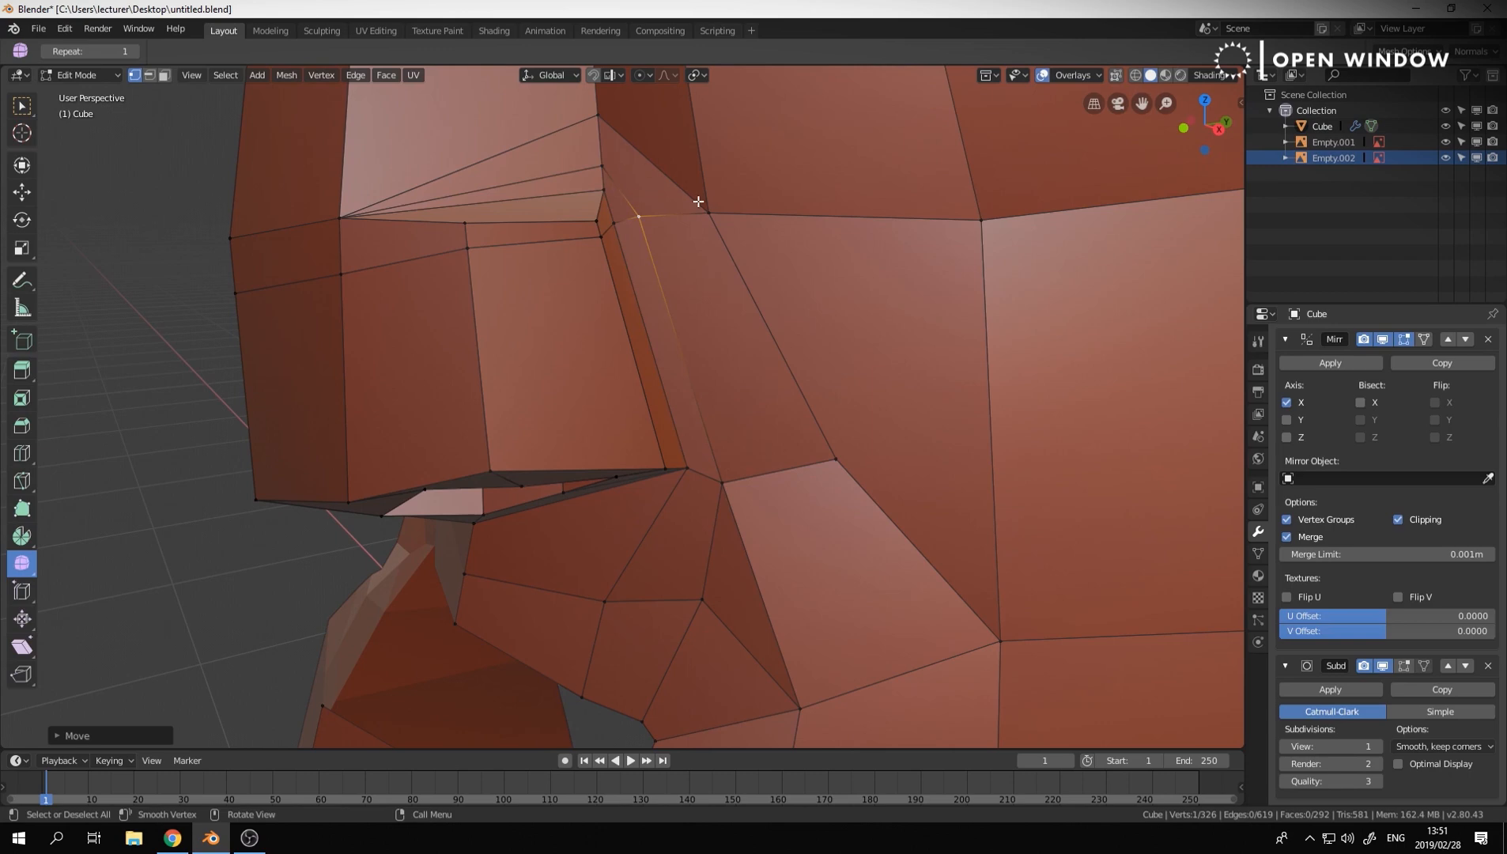
{"action": "middle_click_drag", "start_coordinate": [698, 201], "coordinate": [716, 194]}
{"action": "left_click", "coordinate": [625, 222]}
{"action": "key", "text": "g"}
{"action": "left_click", "coordinate": [630, 216]}
{"action": "scroll", "coordinate": [669, 269], "scroll_direction": "down", "scroll_amount": 4}
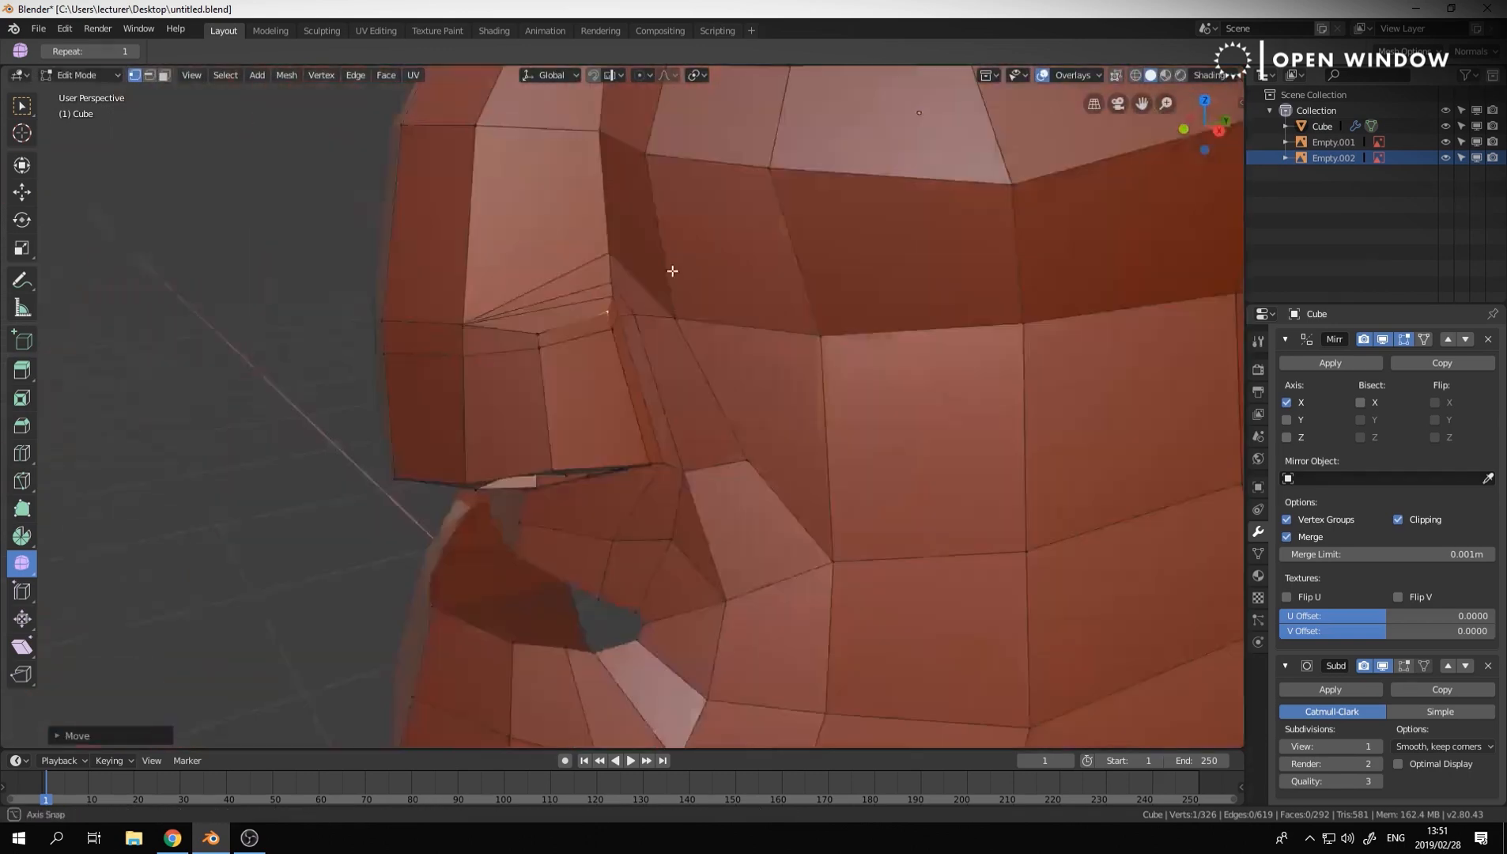
Cut a new edge with the Knife across the side of the nose above the nostril wing and delete the surplus edge there
{"action": "scroll", "coordinate": [669, 269], "scroll_direction": "up", "scroll_amount": 2}
{"action": "key", "text": "k"}
{"action": "left_click", "coordinate": [574, 200]}
{"action": "left_click", "coordinate": [308, 231]}
{"action": "key", "text": "Return"}
{"action": "key", "text": "2"}
{"action": "left_click", "coordinate": [505, 230]}
{"action": "key", "text": "x"}
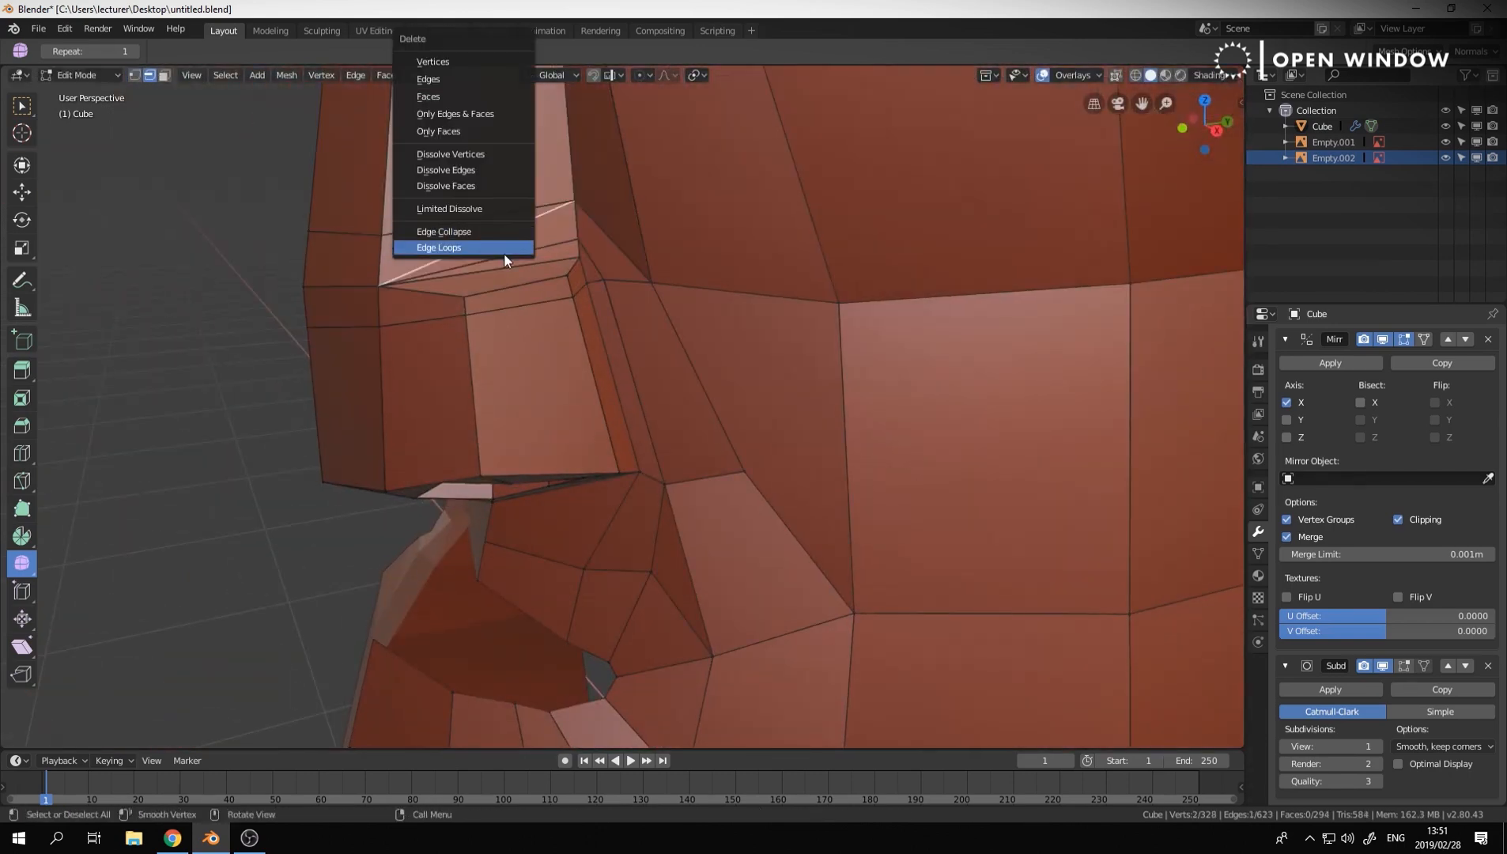
{"action": "left_click", "coordinate": [503, 249]}
Check the smoothed nose and move the cheek edge beside the nostril wing's lower corner to soften the crease
{"action": "middle_click_drag", "start_coordinate": [715, 267], "coordinate": [689, 282]}
{"action": "middle_click_drag", "start_coordinate": [583, 264], "coordinate": [764, 407]}
{"action": "key", "text": "Tab"}
{"action": "key", "text": "Tab"}
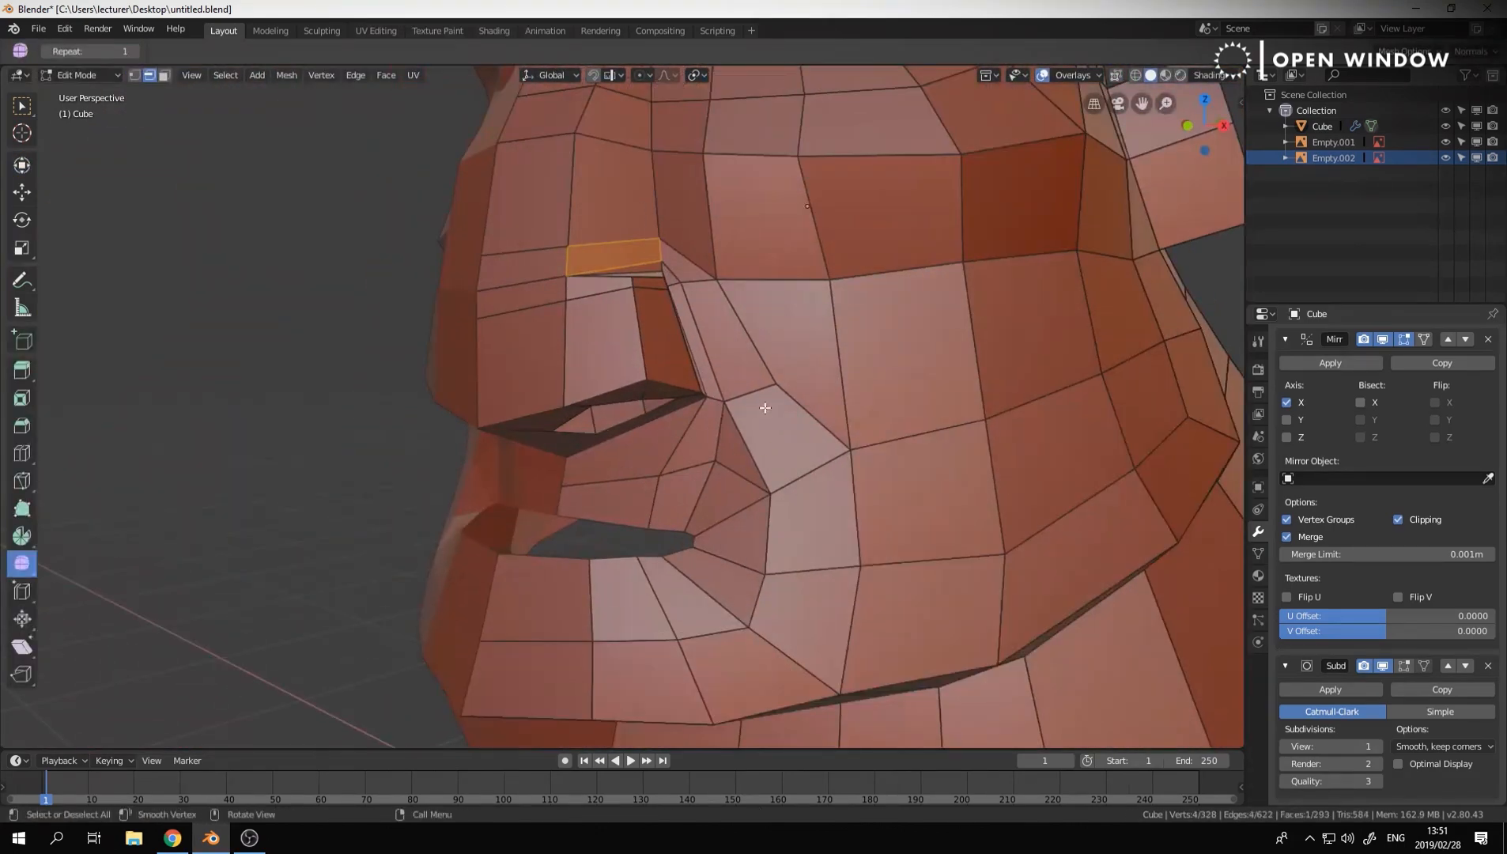
{"action": "left_click", "coordinate": [759, 407]}
{"action": "key", "text": "g"}
{"action": "left_click", "coordinate": [572, 390]}
Cut a new edge line with the Knife from the nostril's outer corner around the mouth corner to the chin's centreline
{"action": "middle_click_drag", "start_coordinate": [572, 390], "coordinate": [680, 402]}
{"action": "middle_click_drag", "start_coordinate": [716, 462], "coordinate": [766, 416]}
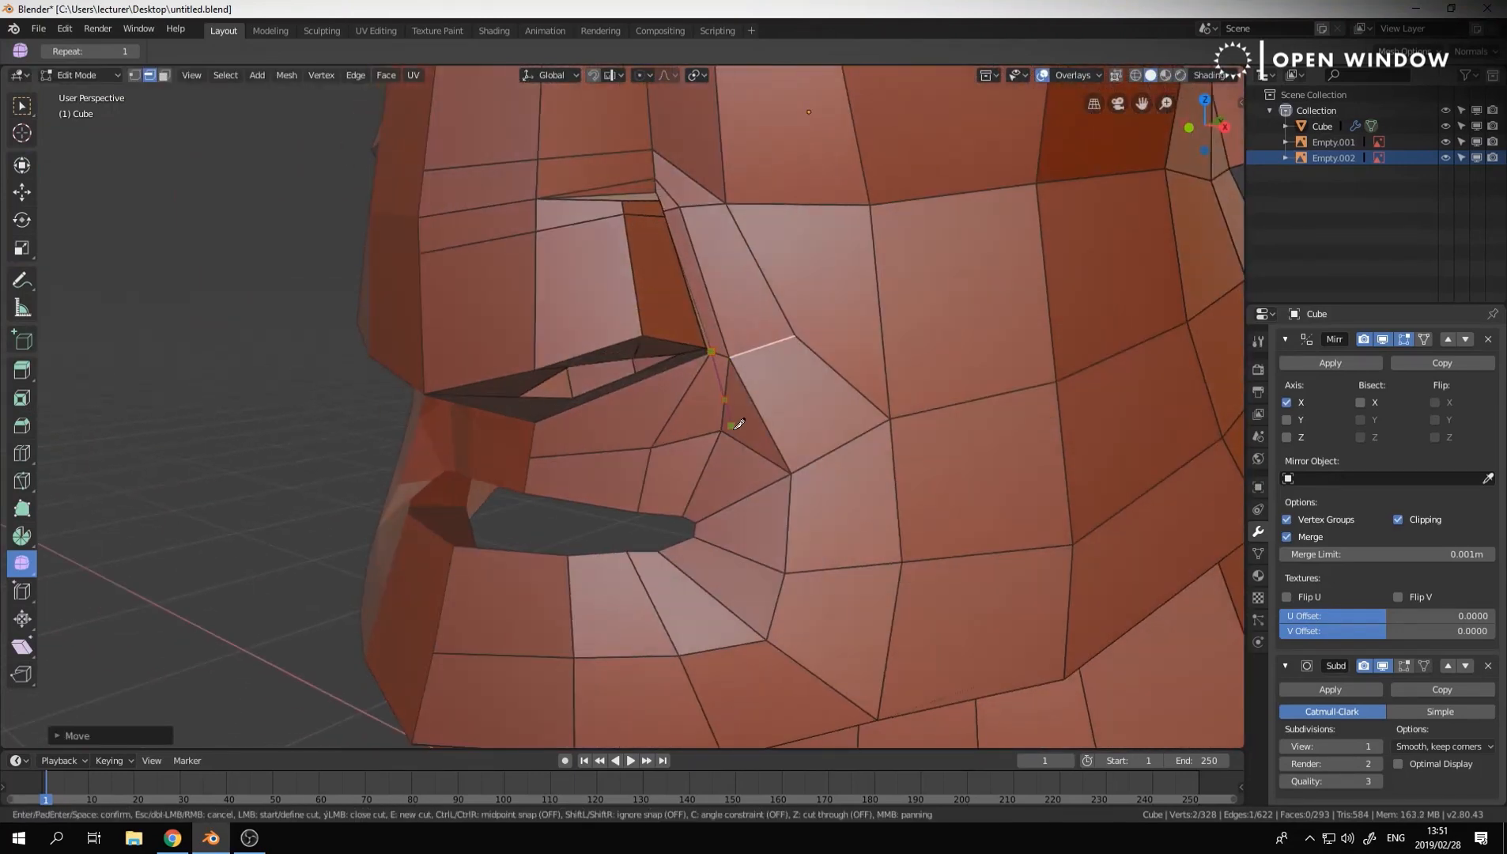
{"action": "left_click", "coordinate": [446, 612]}
{"action": "key", "text": "Return"}
{"action": "middle_click_drag", "start_coordinate": [451, 609], "coordinate": [808, 381]}
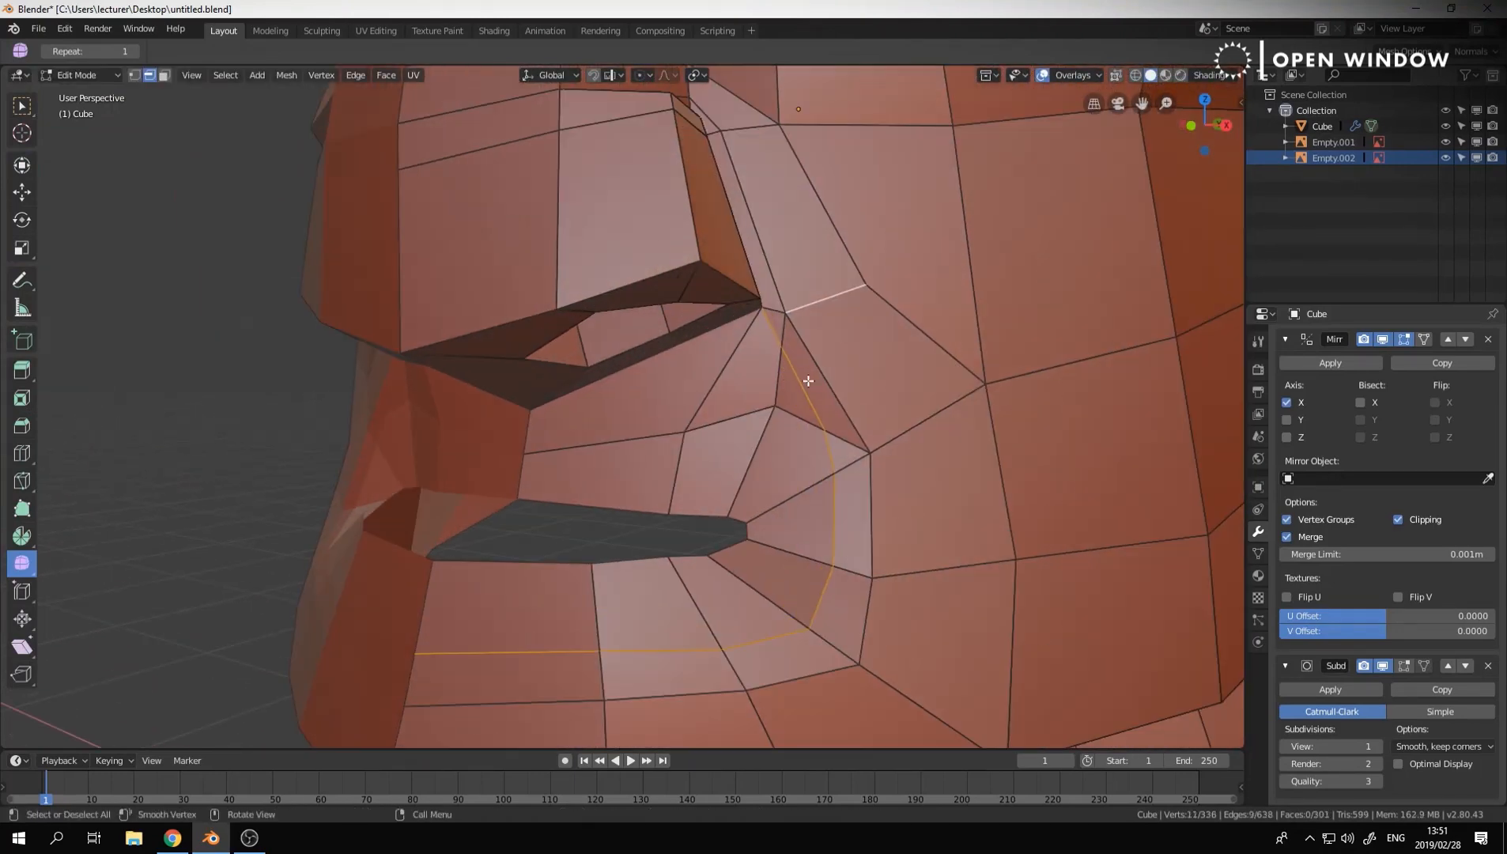
Add edges running from the upper lip across the nostril rim and the underside of the nose
{"action": "left_click", "coordinate": [845, 477]}
{"action": "middle_click_drag", "start_coordinate": [845, 478], "coordinate": [783, 391]}
{"action": "left_click", "coordinate": [739, 334]}
{"action": "key", "text": "alt+a"}
{"action": "right_click", "coordinate": [740, 461]}
{"action": "key", "text": "2"}
{"action": "left_click", "coordinate": [790, 373]}
{"action": "left_click", "coordinate": [703, 467]}
{"action": "middle_click_drag", "start_coordinate": [702, 467], "coordinate": [720, 240]}
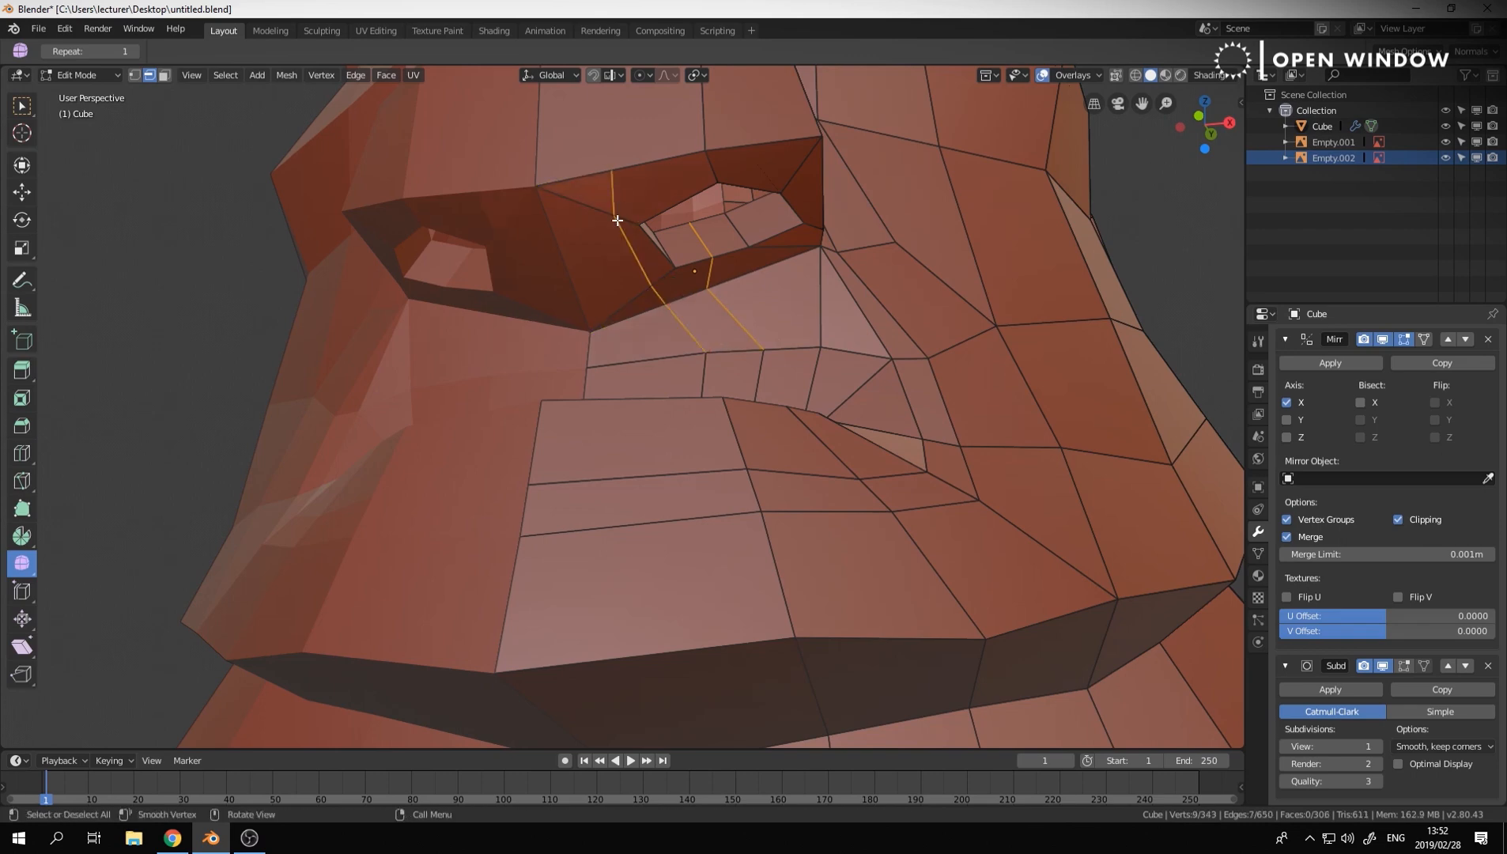
Merge the stray vertices at the front of the nose's underside
{"action": "left_click", "coordinate": [611, 173], "text": "shift"}
{"action": "key", "text": "alt+m"}
{"action": "left_click", "coordinate": [611, 173]}
{"action": "middle_click_drag", "start_coordinate": [611, 173], "coordinate": [649, 330]}
Add a vertical loop cut down the front of the nose and connect it to the edges on the nose's underside
{"action": "key", "text": "ctrl+r"}
{"action": "double_click", "coordinate": [631, 306]}
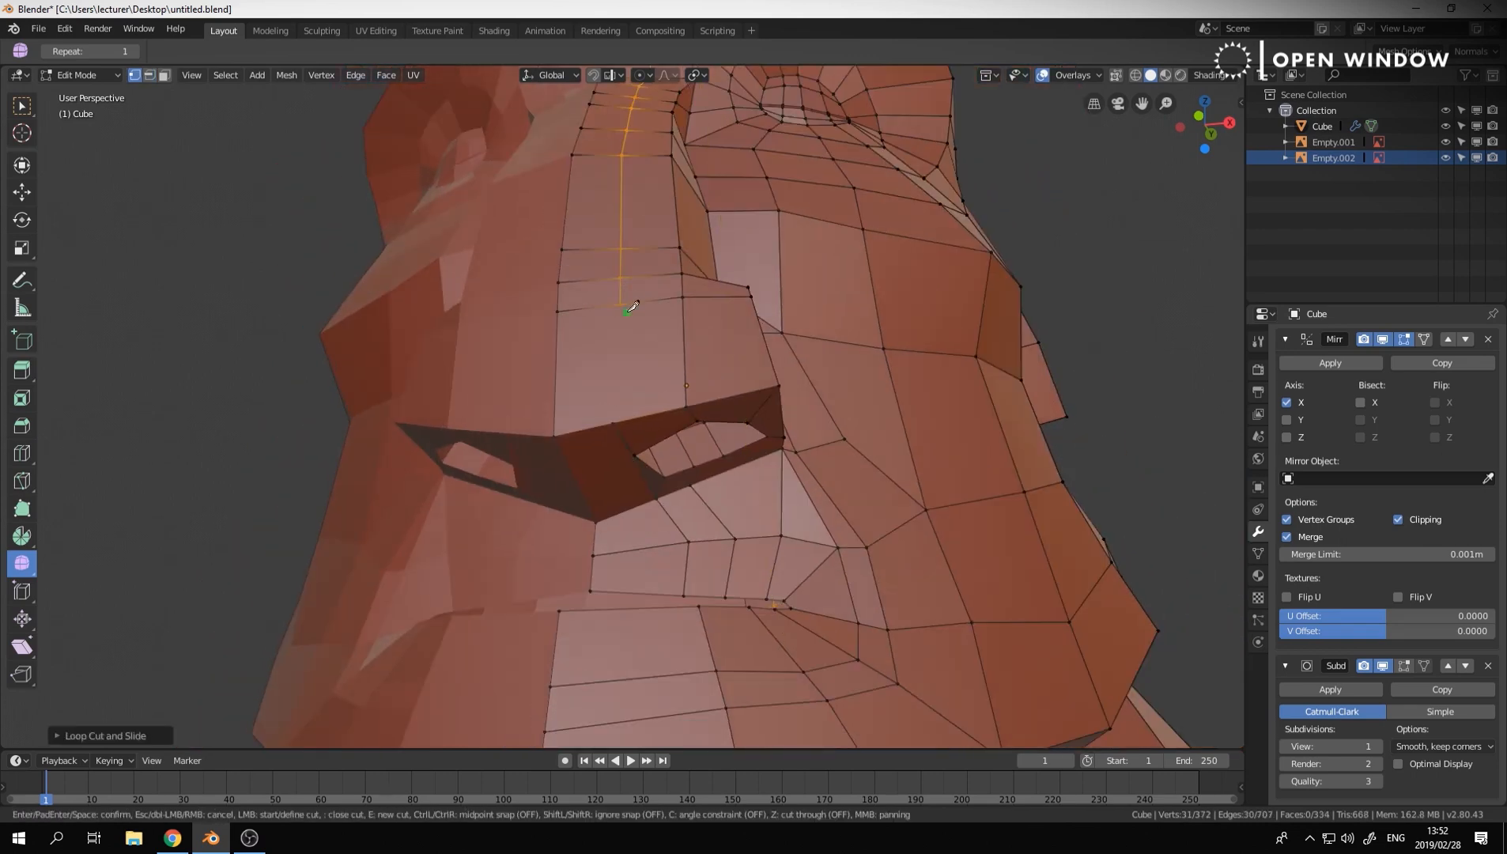
{"action": "left_click", "coordinate": [618, 403], "text": "shift"}
{"action": "key", "text": "j"}
{"action": "key", "text": "Tab"}
{"action": "middle_click_drag", "start_coordinate": [706, 426], "coordinate": [600, 395]}
Add a loop cut just above the nose's lower edge, running around the cheek, and check the smoothed shape
{"action": "key", "text": "Tab"}
{"action": "key", "text": "ctrl+r"}
{"action": "double_click", "coordinate": [672, 356]}
{"action": "key", "text": "Tab"}
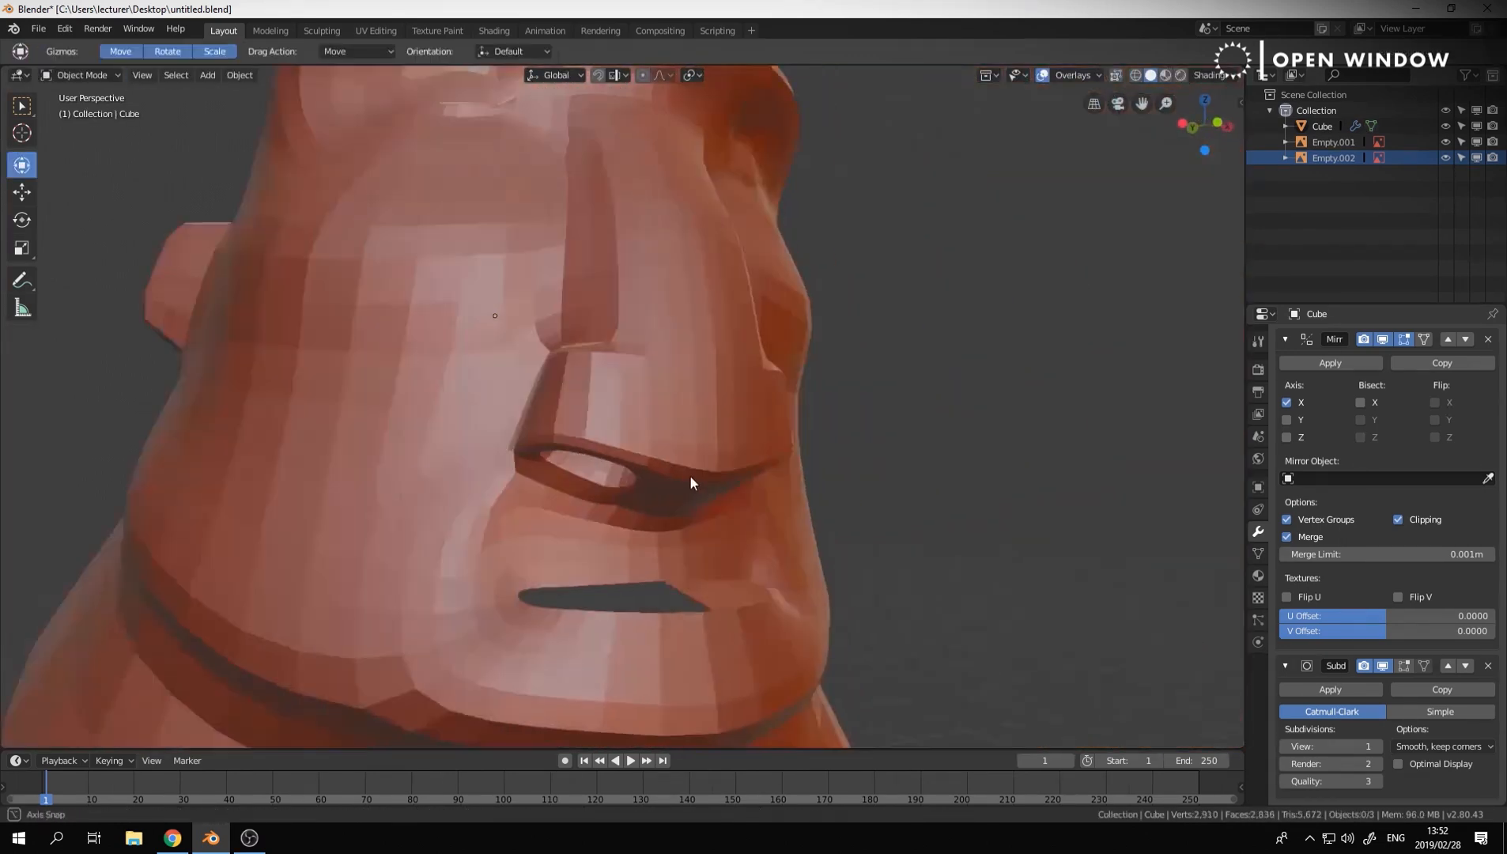
{"action": "middle_click_drag", "start_coordinate": [690, 474], "coordinate": [574, 431]}
Slide the vertical edge and vertices on the upper lip below the nose to even out their spacing
{"action": "key", "text": "Tab"}
{"action": "middle_click_drag", "start_coordinate": [744, 496], "coordinate": [667, 456]}
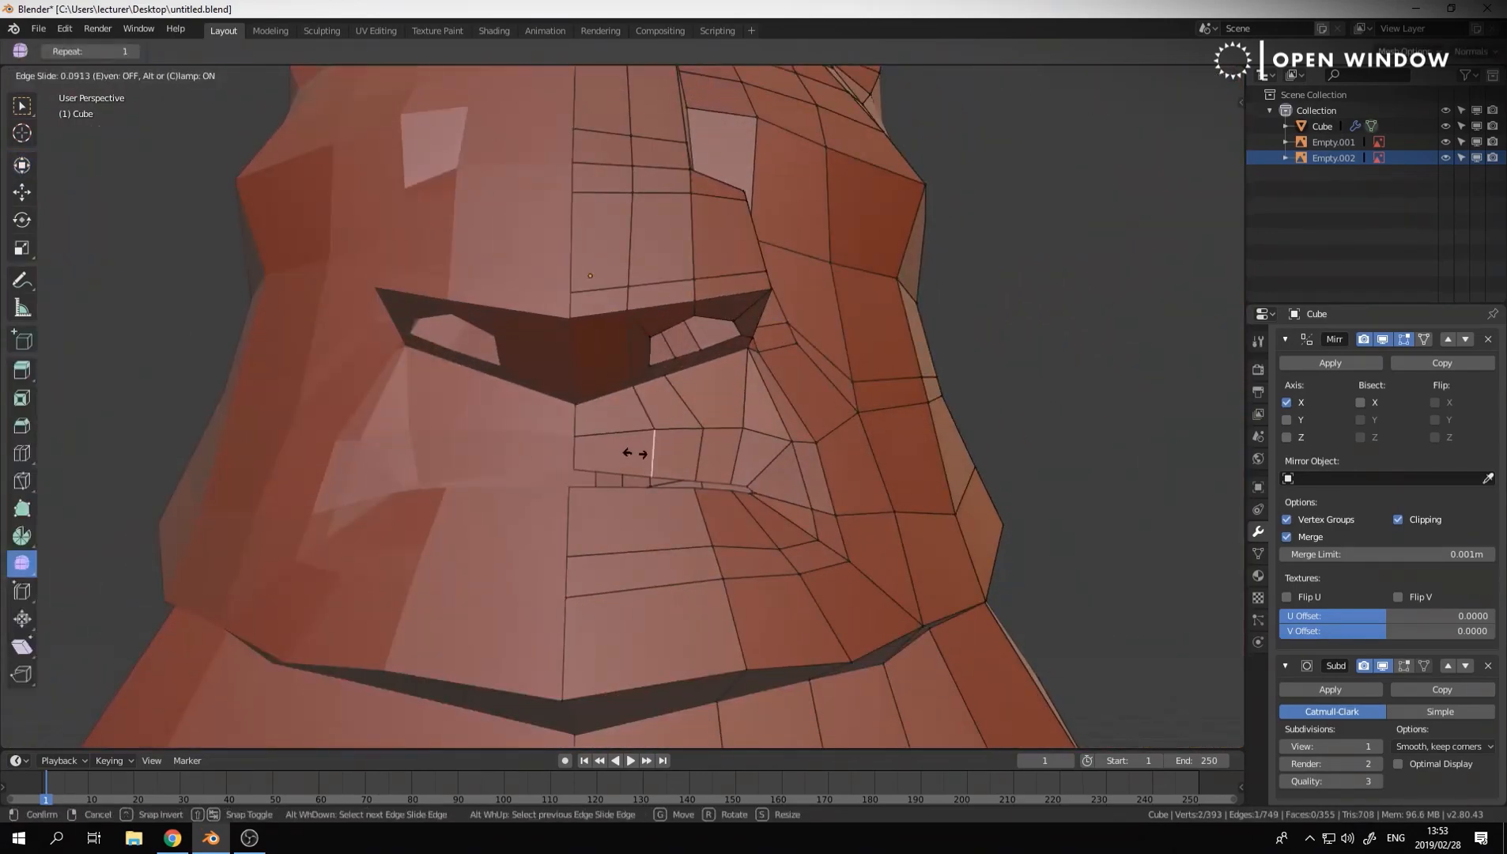
{"action": "key", "text": "g"}
{"action": "left_click", "coordinate": [680, 373]}
{"action": "middle_click_drag", "start_coordinate": [681, 373], "coordinate": [530, 358]}
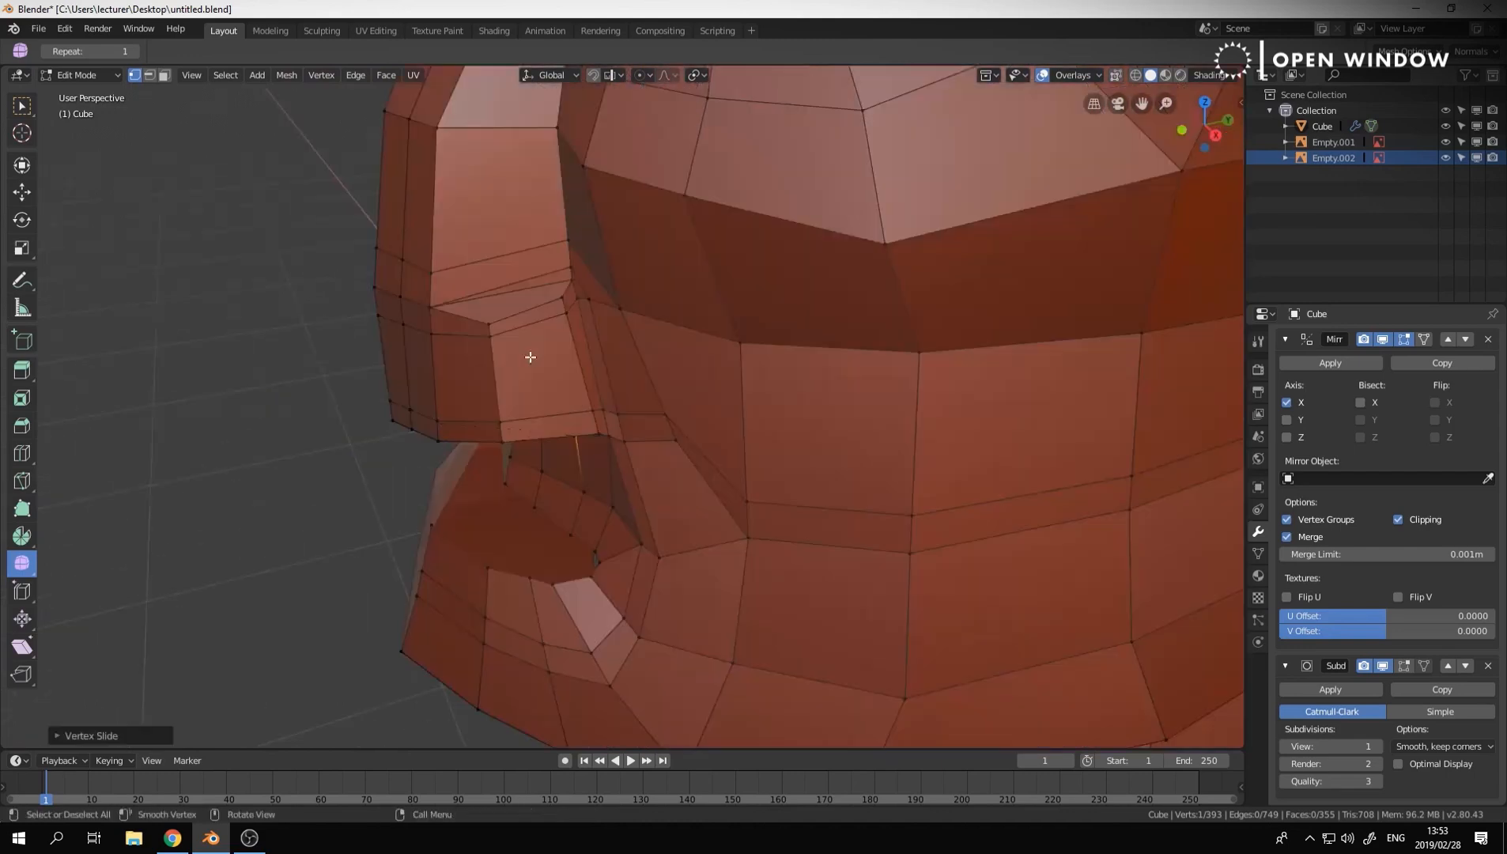
Select a row of vertices across the cheek and slide it along its edges to even out the faces
{"action": "scroll", "coordinate": [530, 357], "scroll_direction": "down", "scroll_amount": 5}
{"action": "left_click", "coordinate": [773, 342]}
{"action": "left_click", "coordinate": [926, 317], "text": "ctrl"}
{"action": "key", "text": "g"}
{"action": "key", "text": "g"}
{"action": "left_click", "coordinate": [847, 381]}
Move a single cheek vertex to even out the surrounding faces
{"action": "scroll", "coordinate": [790, 363], "scroll_direction": "up", "scroll_amount": 4}
{"action": "left_click", "coordinate": [759, 353]}
{"action": "key", "text": "g"}
{"action": "left_click", "coordinate": [771, 375]}
Cut a new edge line with the Knife down the cheek to the jawline and delete the surplus edges beside it
{"action": "mouse_move", "coordinate": [771, 375]}
{"action": "middle_mouse_down"}
{"action": "mouse_move", "coordinate": [796, 380]}
{"action": "mouse_move", "coordinate": [717, 259]}
{"action": "mouse_move", "coordinate": [777, 377]}
{"action": "middle_mouse_up"}
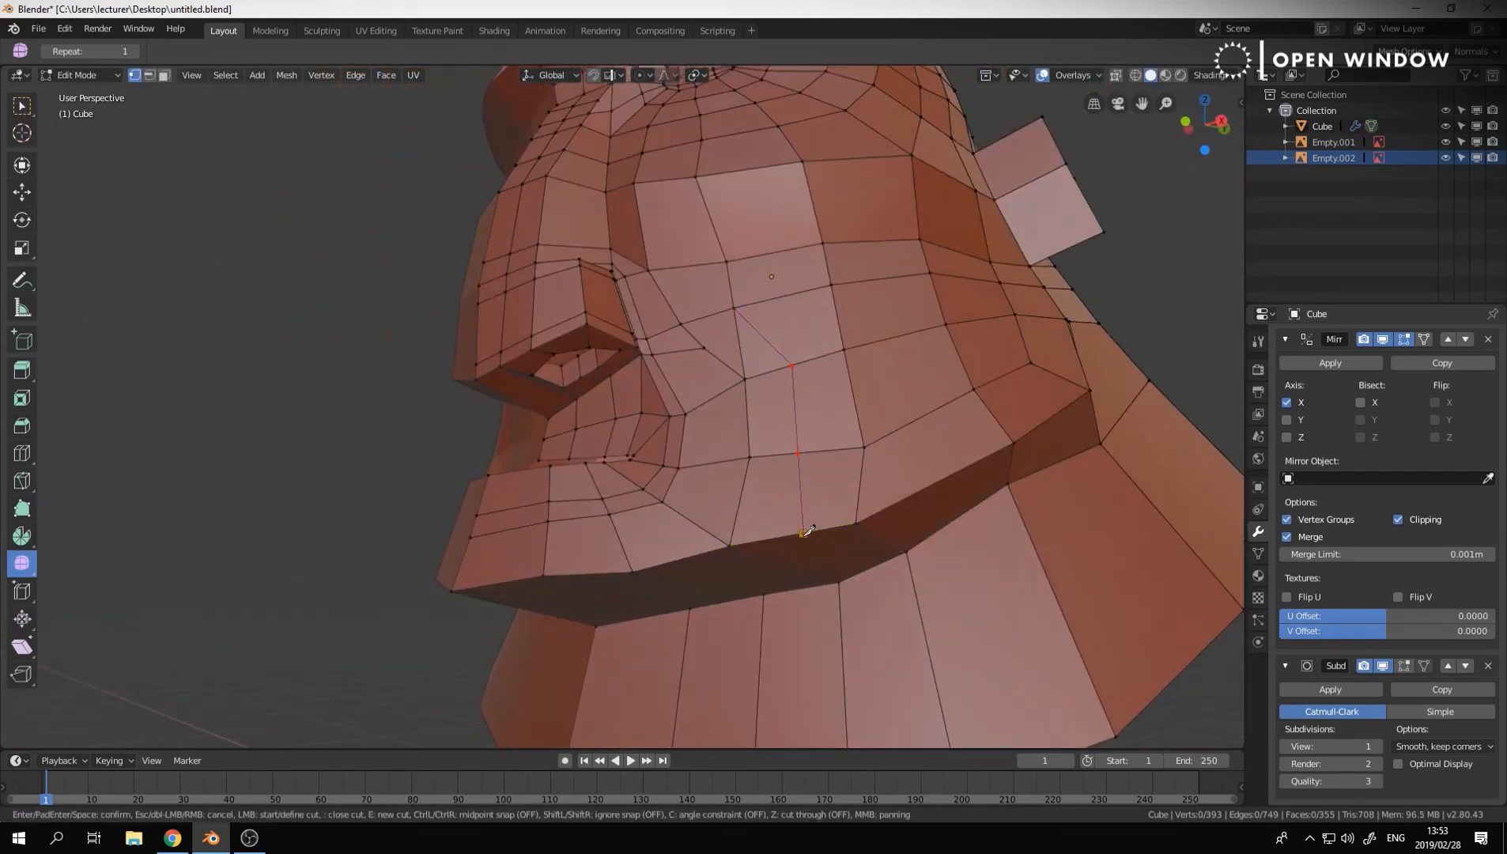
{"action": "left_click", "coordinate": [545, 612]}
{"action": "key", "text": "Return"}
{"action": "middle_click_drag", "start_coordinate": [545, 612], "coordinate": [773, 385]}
{"action": "key", "text": "x"}
{"action": "left_click", "coordinate": [773, 385]}
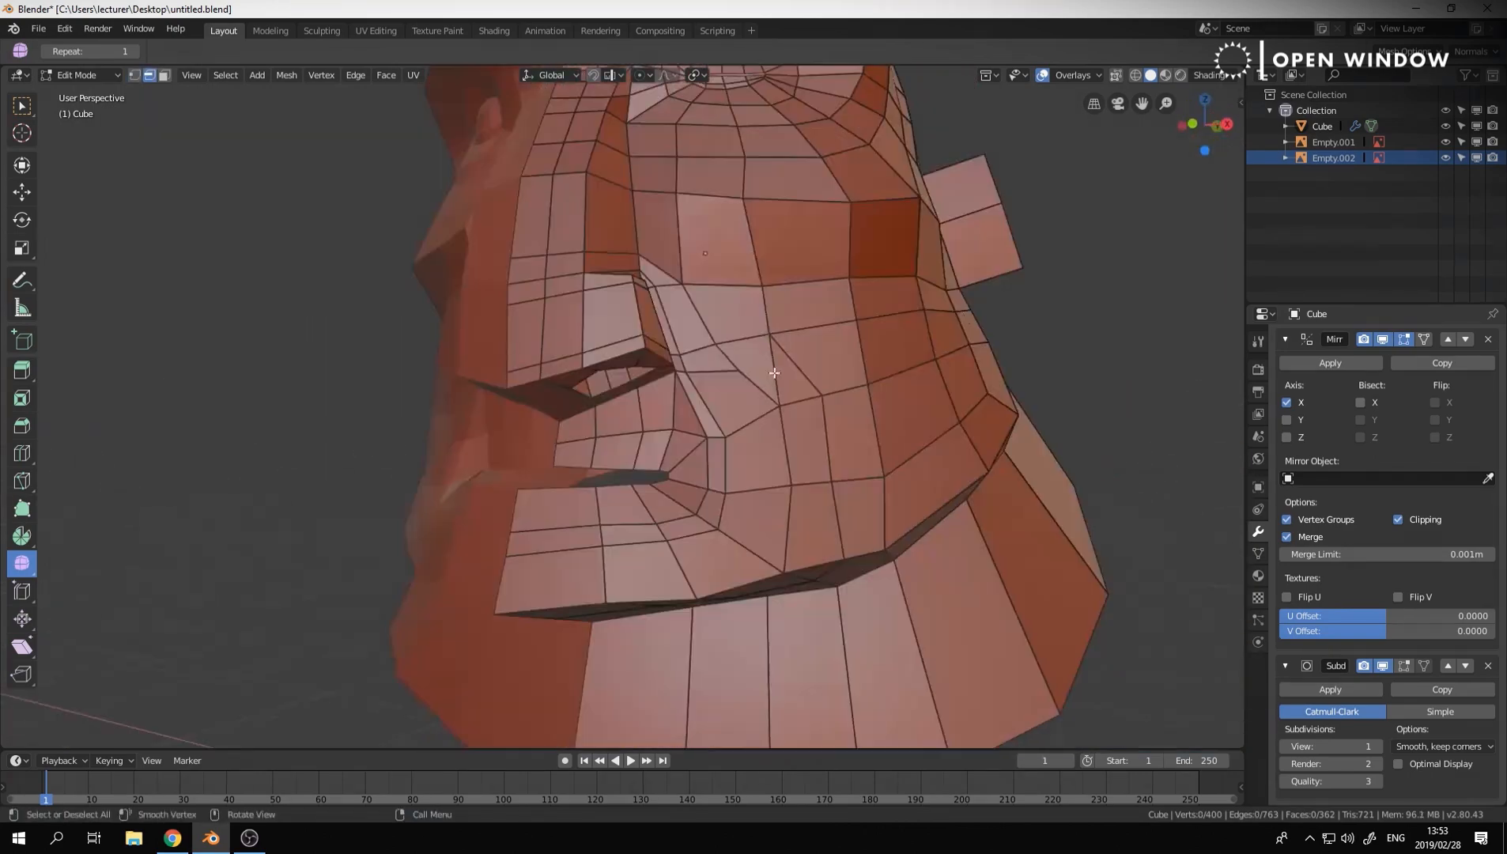
{"action": "key", "text": "x"}
{"action": "left_click", "coordinate": [773, 371]}
Add a loop cut across the cheek from beside the nostril towards the back of the jaw
{"action": "key", "text": "ctrl+r"}
{"action": "double_click", "coordinate": [812, 375]}
{"action": "middle_click_drag", "start_coordinate": [880, 381], "coordinate": [909, 393]}
Inspect the cheek in Sculpt Mode and Object Mode, and return to mesh editing
{"action": "key", "text": "ctrl+Tab"}
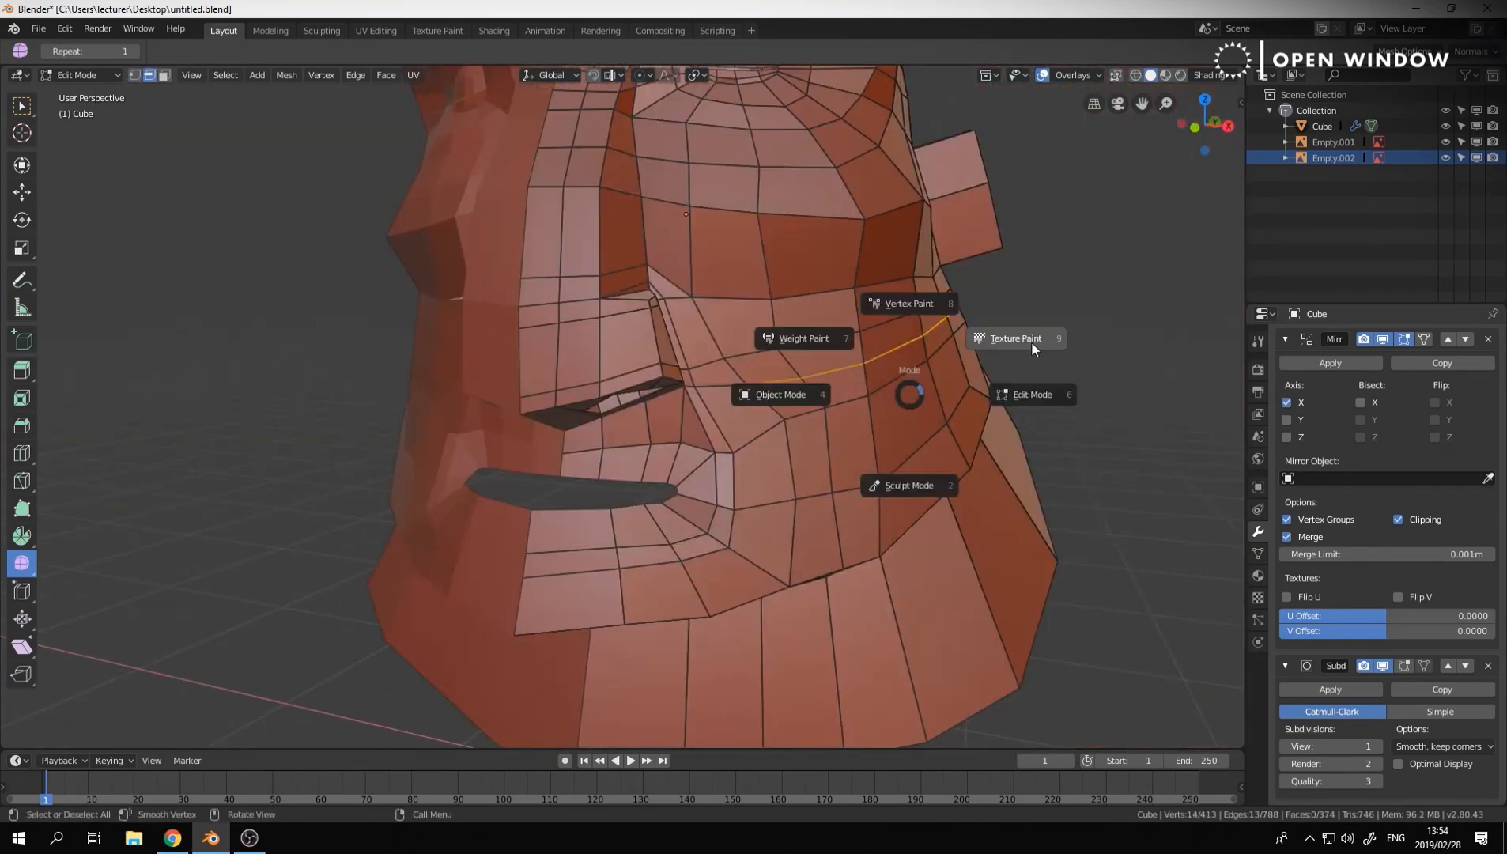
{"action": "left_click", "coordinate": [889, 442]}
{"action": "middle_click_drag", "start_coordinate": [799, 402], "coordinate": [914, 361]}
{"action": "key", "text": "ctrl+Tab"}
{"action": "left_click", "coordinate": [790, 368]}
{"action": "mouse_move", "coordinate": [790, 369]}
{"action": "middle_mouse_down"}
{"action": "mouse_move", "coordinate": [768, 384]}
{"action": "mouse_move", "coordinate": [696, 378]}
{"action": "mouse_move", "coordinate": [759, 387]}
{"action": "middle_mouse_up"}
{"action": "key", "text": "Tab"}
Slide the geometry beside the nostril wing along its edges to tidy the crease
{"action": "left_click", "coordinate": [648, 375]}
{"action": "key", "text": "g"}
{"action": "key", "text": "g"}
{"action": "left_click", "coordinate": [650, 368]}
Select the edge path running down the crease from the nostril wing past the mouth corner and adjust its position
{"action": "middle_click_drag", "start_coordinate": [650, 368], "coordinate": [602, 240]}
{"action": "middle_click_drag", "start_coordinate": [683, 367], "coordinate": [728, 541]}
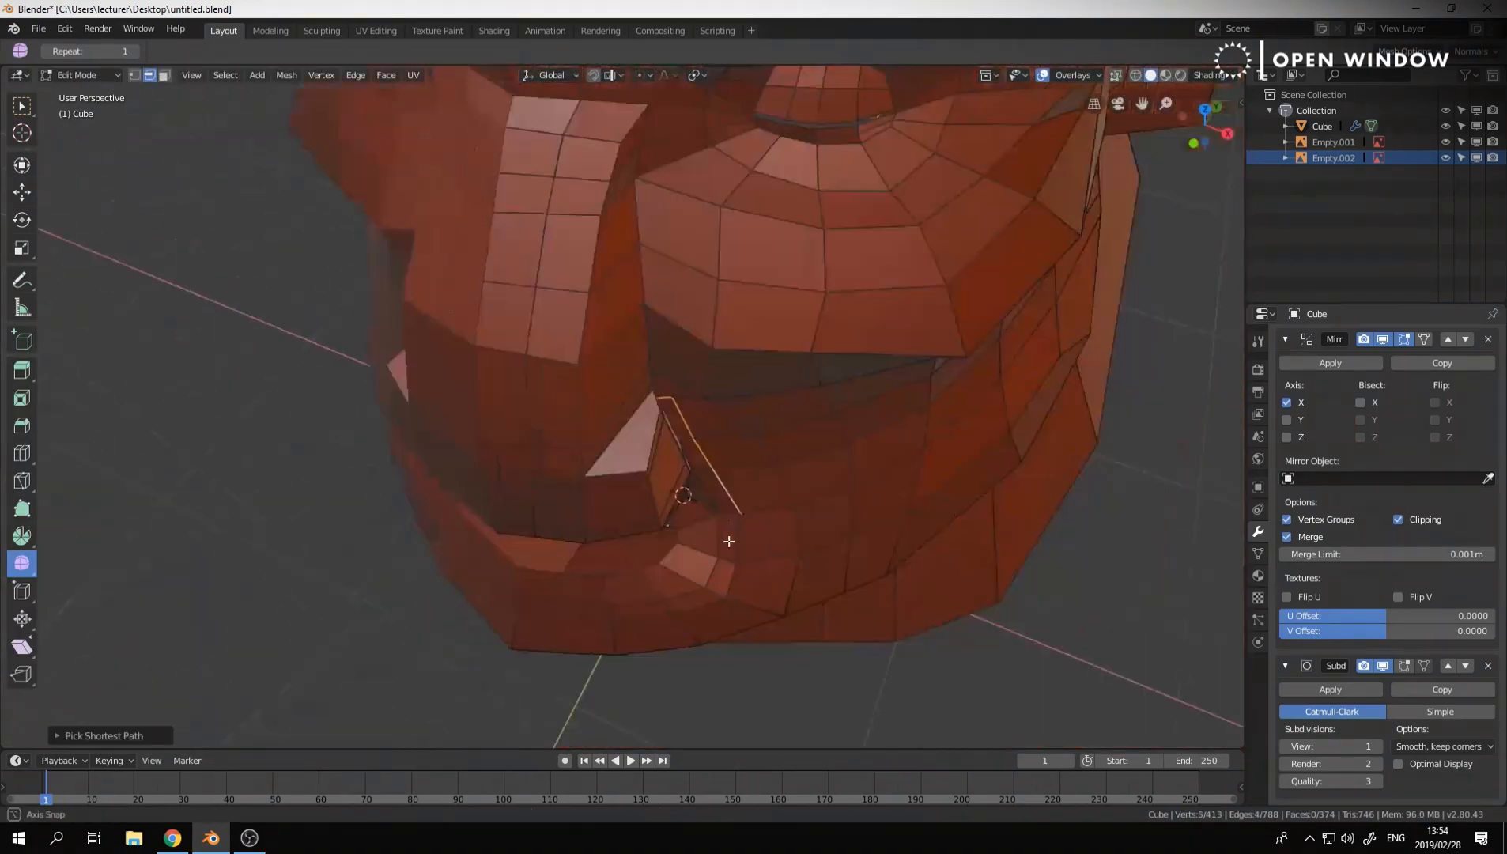
{"action": "left_click", "coordinate": [695, 440], "text": "ctrl"}
{"action": "middle_click_drag", "start_coordinate": [695, 440], "coordinate": [695, 407]}
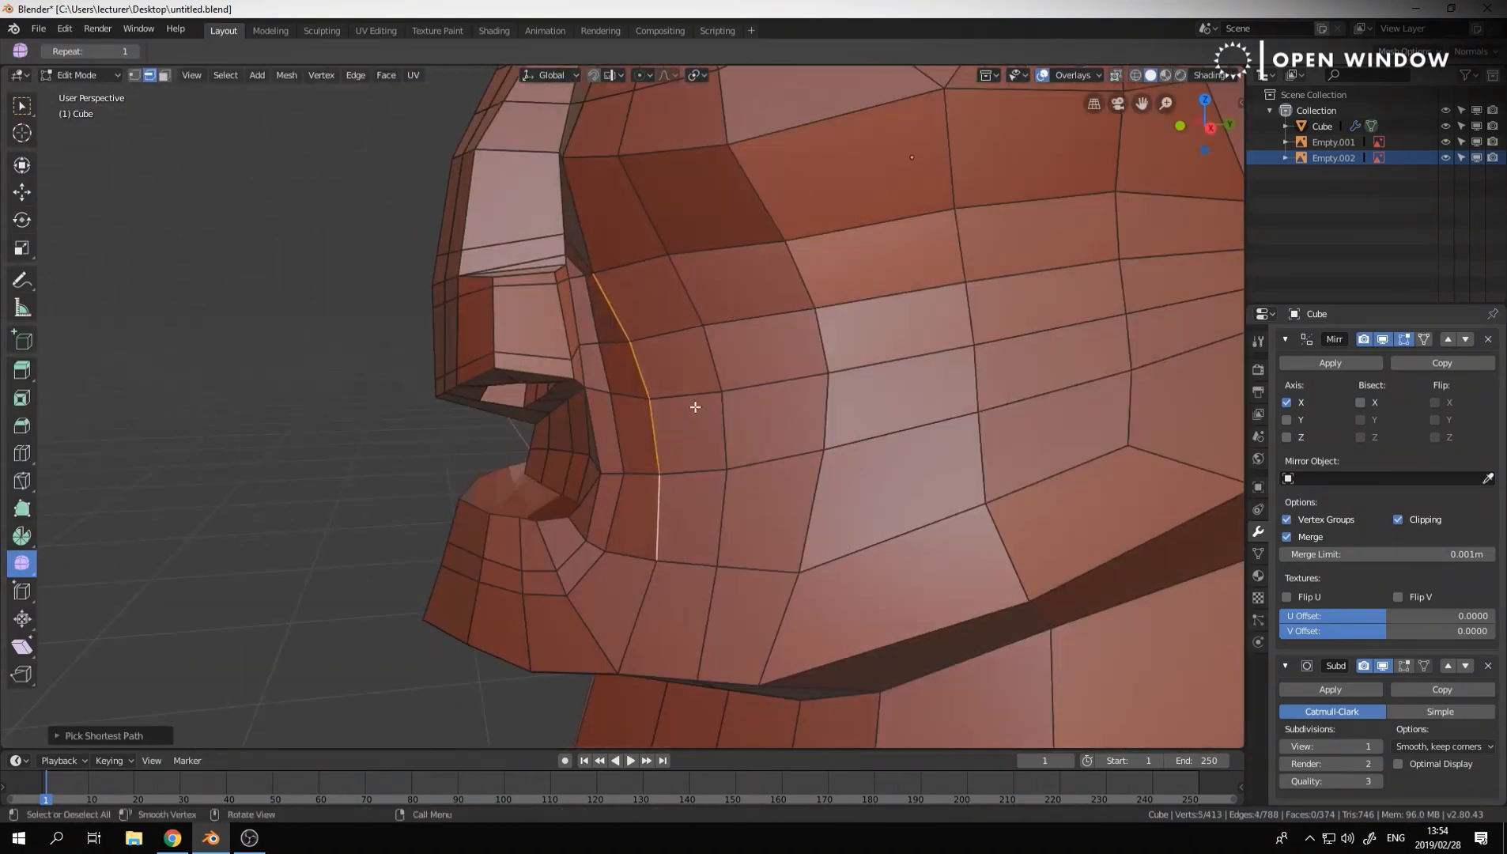
{"action": "left_click", "coordinate": [639, 478]}
{"action": "middle_click_drag", "start_coordinate": [639, 479], "coordinate": [510, 401]}
{"action": "left_click", "coordinate": [510, 401]}
Move the path of crease vertices from the nostril wing's upper corner down the cheek and check the smoothed result
{"action": "middle_click_drag", "start_coordinate": [736, 349], "coordinate": [788, 588]}
{"action": "left_click", "coordinate": [743, 380]}
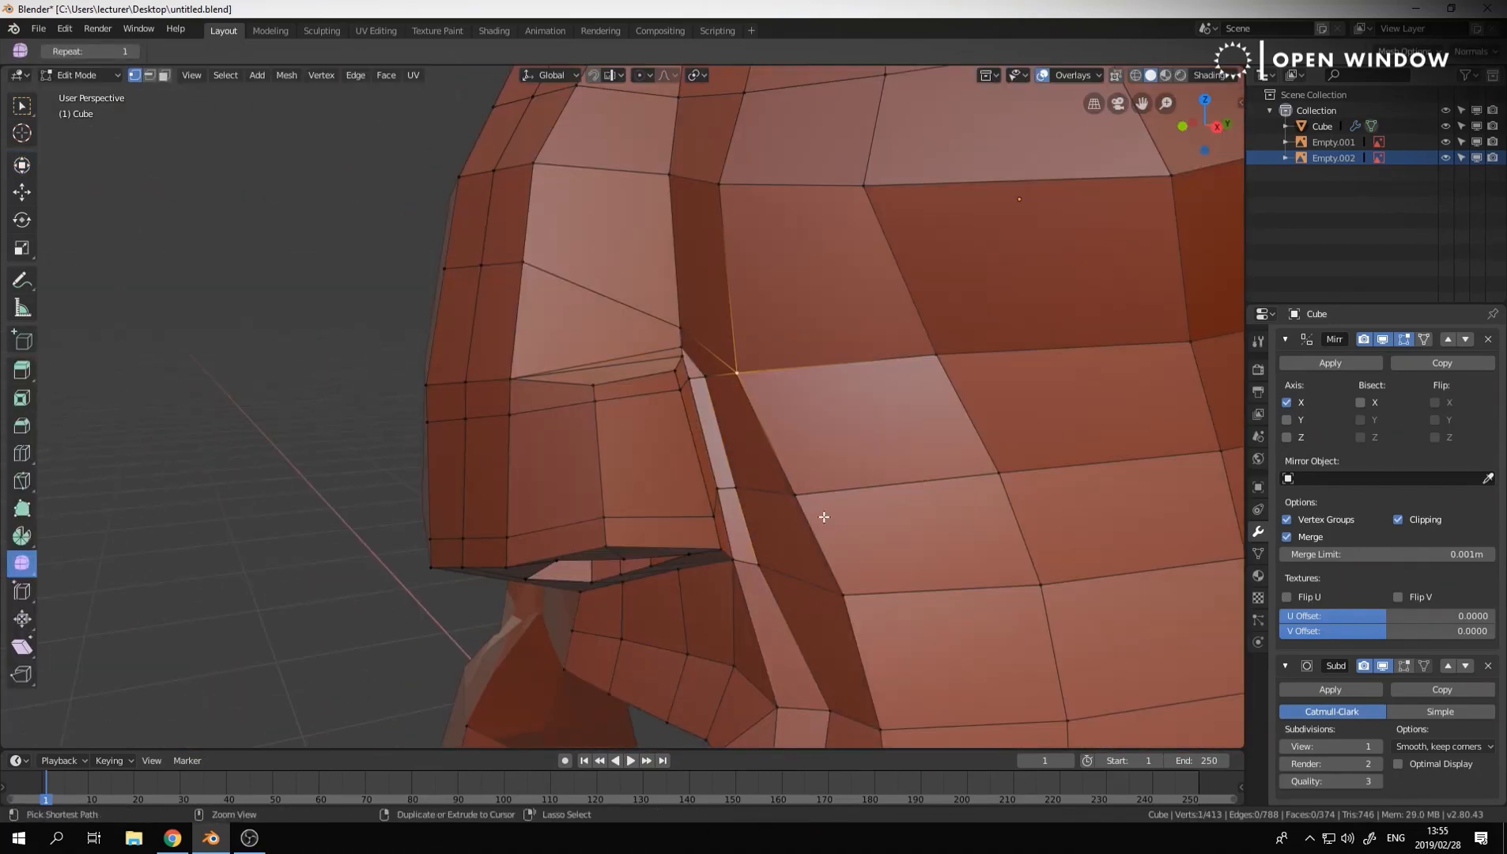
{"action": "left_click", "coordinate": [869, 704], "text": "ctrl"}
{"action": "key", "text": "g"}
{"action": "left_click", "coordinate": [719, 441]}
{"action": "key", "text": "Tab"}
{"action": "middle_click_drag", "start_coordinate": [514, 440], "coordinate": [627, 446]}
{"action": "key", "text": "Tab"}
In the front view, move the nostril wing's lower corner outward with proportional editing to fit the sketch
{"action": "key", "text": "KP_1"}
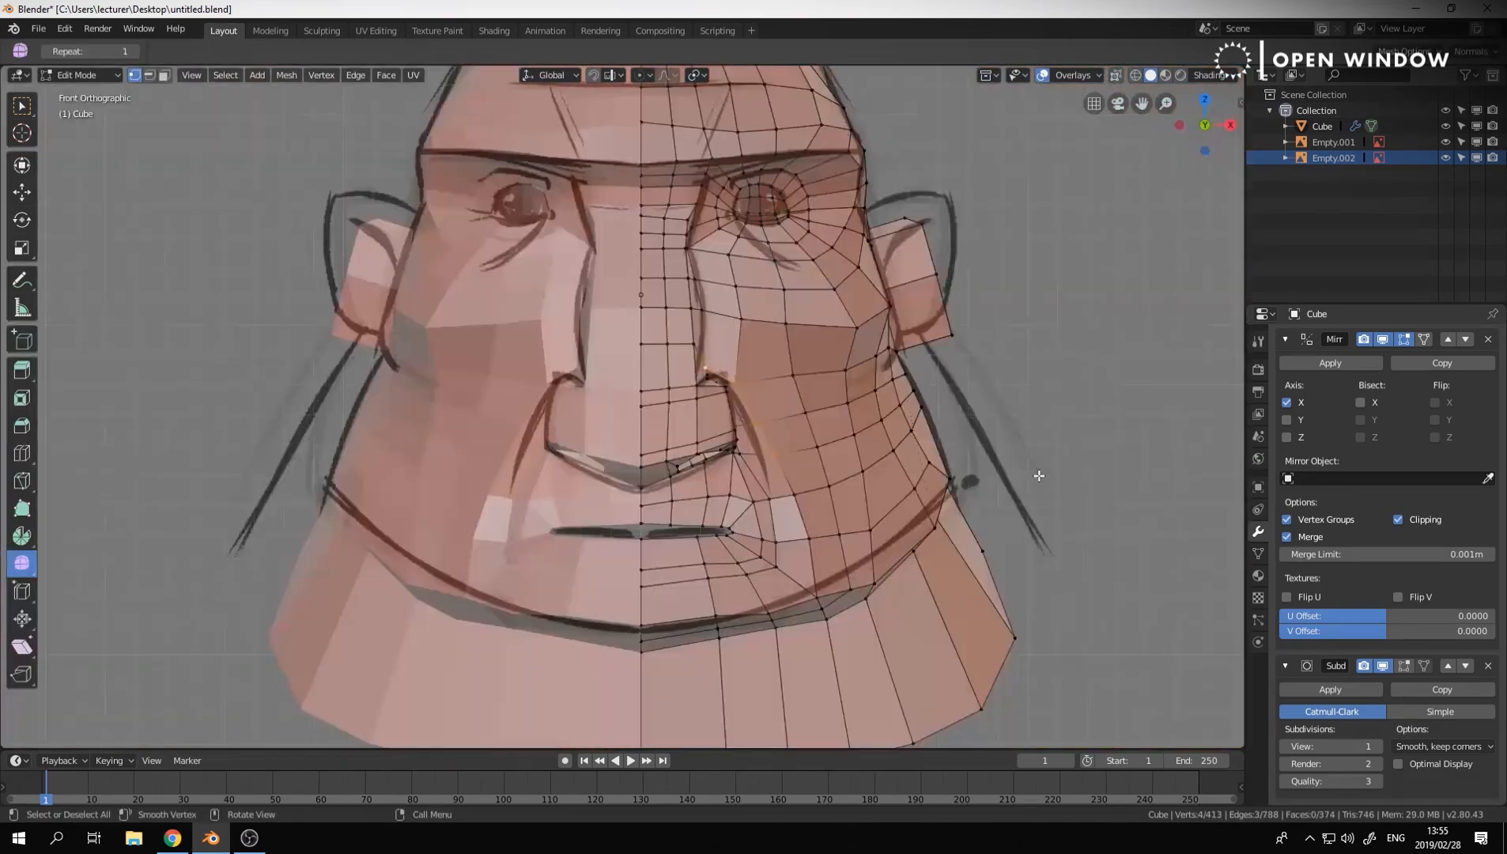
{"action": "scroll", "coordinate": [869, 443], "scroll_direction": "up", "scroll_amount": 3}
{"action": "left_click", "coordinate": [674, 148]}
{"action": "key", "text": "g"}
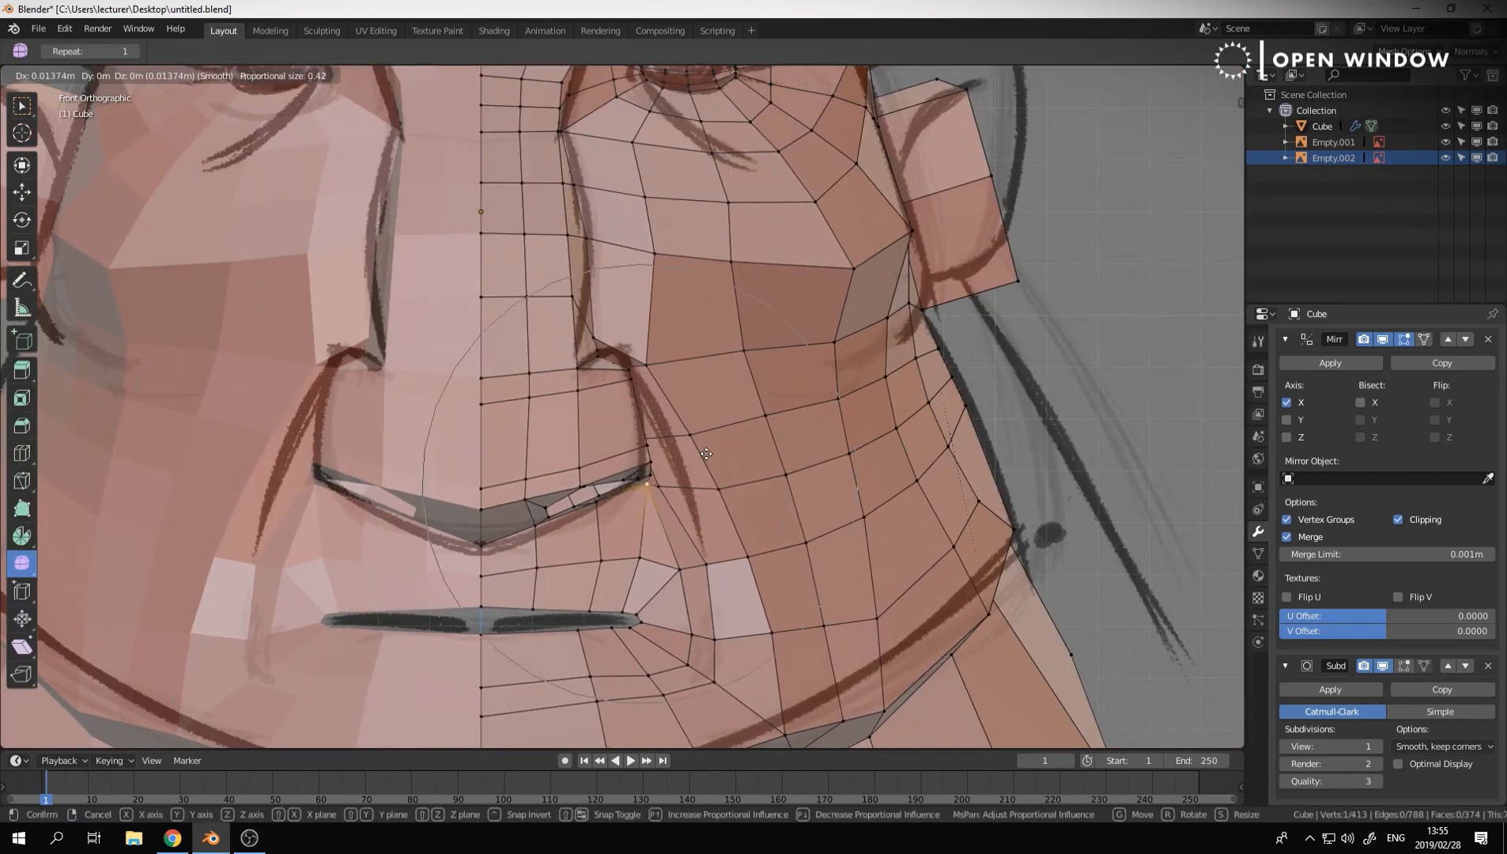
{"action": "left_click", "coordinate": [717, 453]}
{"action": "key", "text": "g"}
{"action": "left_click", "coordinate": [672, 457]}
{"action": "middle_click_drag", "start_coordinate": [672, 456], "coordinate": [653, 456]}
Align the vertices on the nostril wing's outer edge with the front sketch and check the smoothed surface
{"action": "key", "text": "KP_1"}
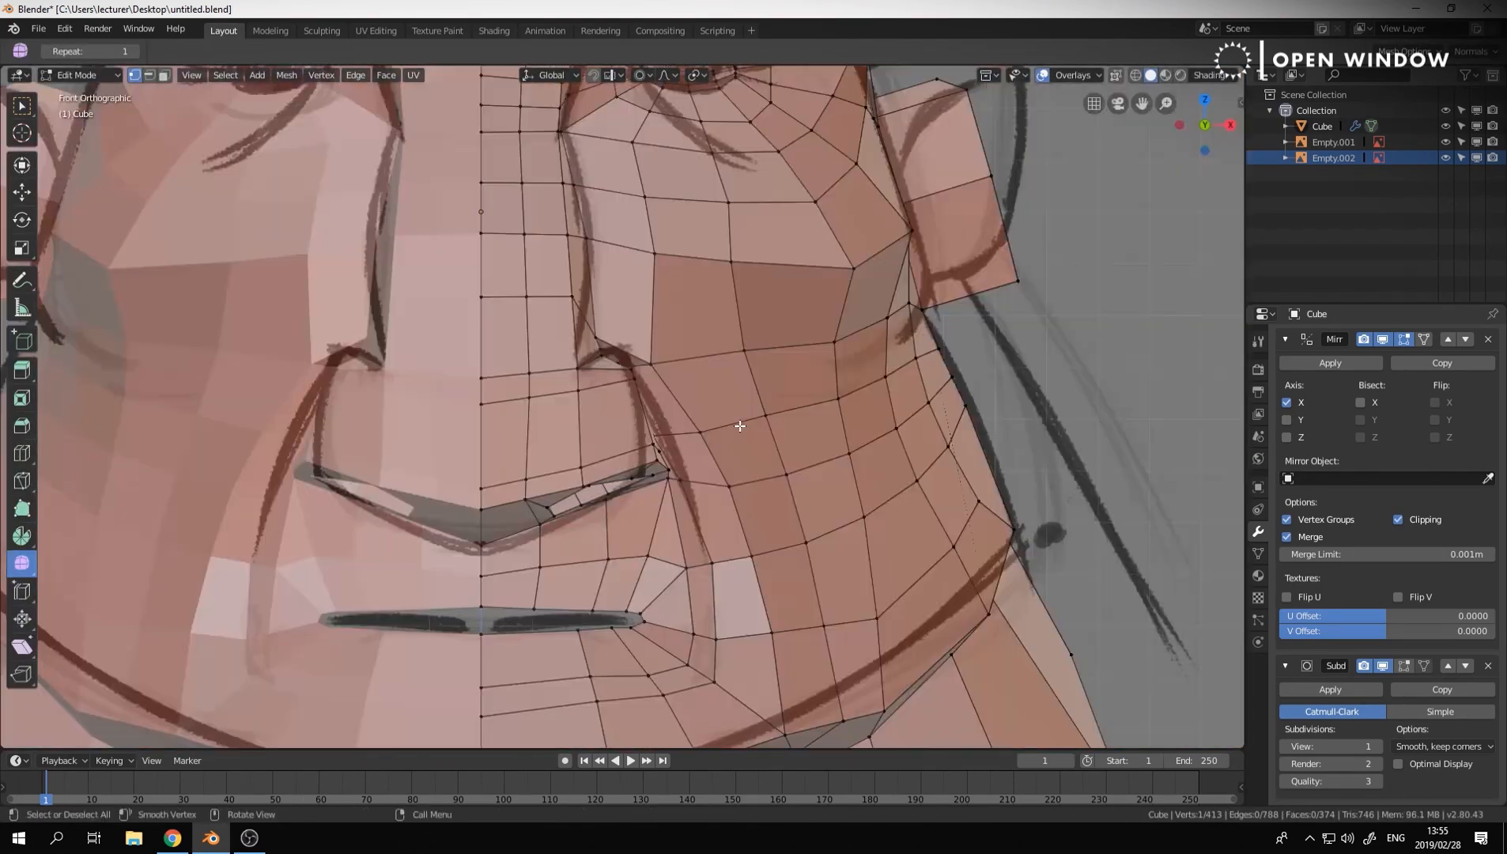
{"action": "left_click", "coordinate": [638, 354]}
{"action": "left_click", "coordinate": [653, 444]}
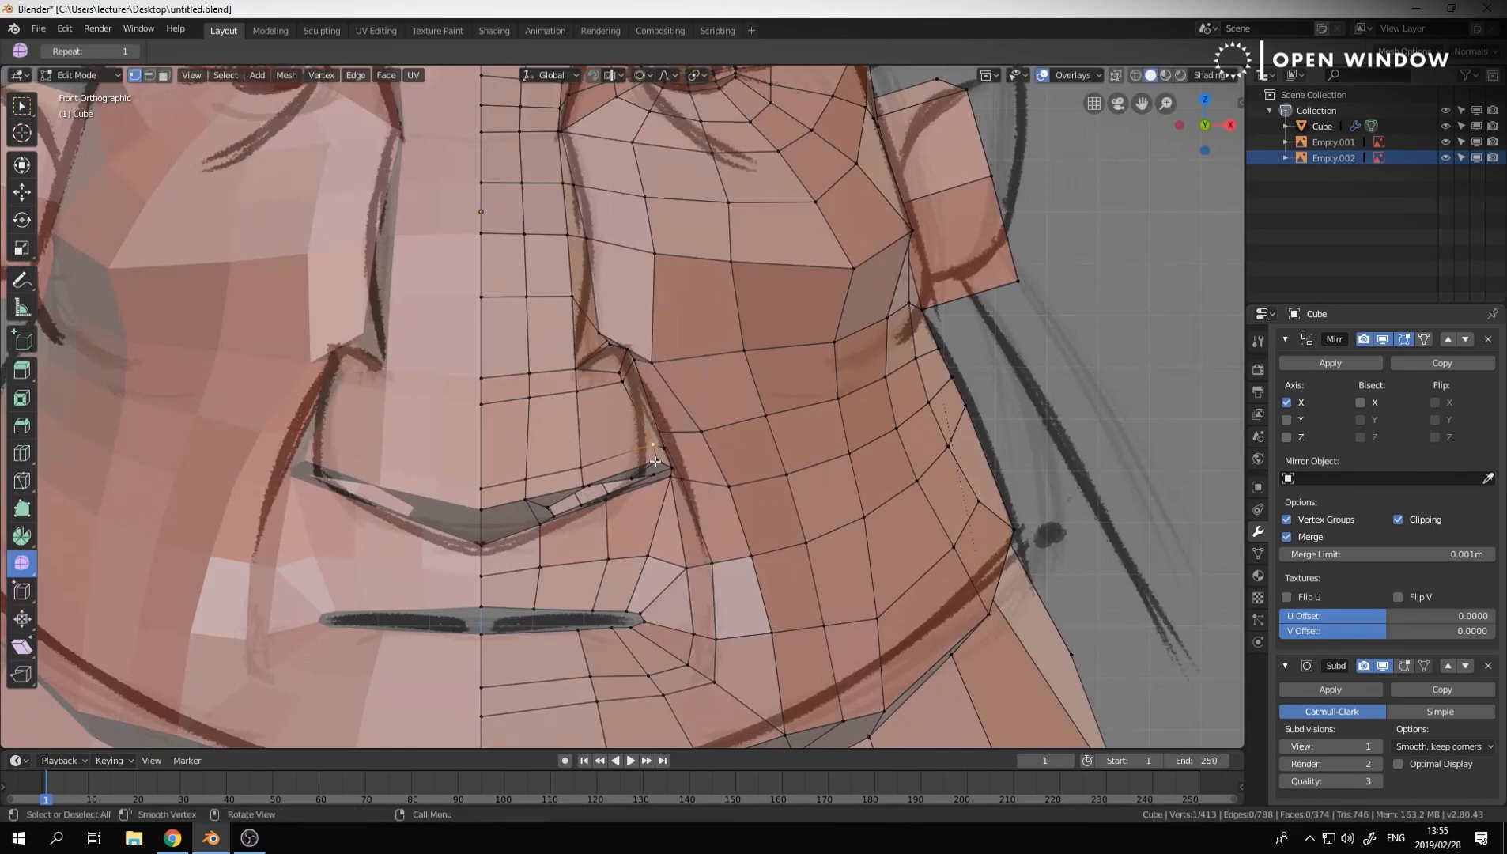
{"action": "key", "text": "g"}
{"action": "left_click", "coordinate": [645, 444]}
{"action": "key", "text": "Tab"}
{"action": "key", "text": "Tab"}
Move the vertex on the nose's lower edge up to shape the nostril's front rim
{"action": "left_click", "coordinate": [584, 485]}
{"action": "key", "text": "g"}
{"action": "left_click", "coordinate": [593, 470]}
Select the vertex path along the underside of the nose and slide it to refine the nostril rim
{"action": "middle_click_drag", "start_coordinate": [734, 542], "coordinate": [506, 529]}
{"action": "left_click", "coordinate": [565, 558]}
{"action": "left_click", "coordinate": [473, 578], "text": "ctrl"}
{"action": "key", "text": "g"}
{"action": "key", "text": "g"}
{"action": "left_click", "coordinate": [601, 529]}
Add a loop cut along the underside of the nose and compare the smoothed head with the front sketch
{"action": "mouse_move", "coordinate": [602, 530]}
{"action": "middle_mouse_down"}
{"action": "mouse_move", "coordinate": [518, 497]}
{"action": "mouse_move", "coordinate": [511, 548]}
{"action": "mouse_move", "coordinate": [665, 436]}
{"action": "middle_mouse_up"}
{"action": "key", "text": "ctrl+r"}
{"action": "left_click", "coordinate": [518, 497]}
{"action": "key", "text": "Tab"}
{"action": "scroll", "coordinate": [514, 541], "scroll_direction": "down", "scroll_amount": 5}
{"action": "key", "text": "KP_1"}
{"action": "scroll", "coordinate": [641, 553], "scroll_direction": "up", "scroll_amount": 3}
{"action": "key", "text": "Tab"}
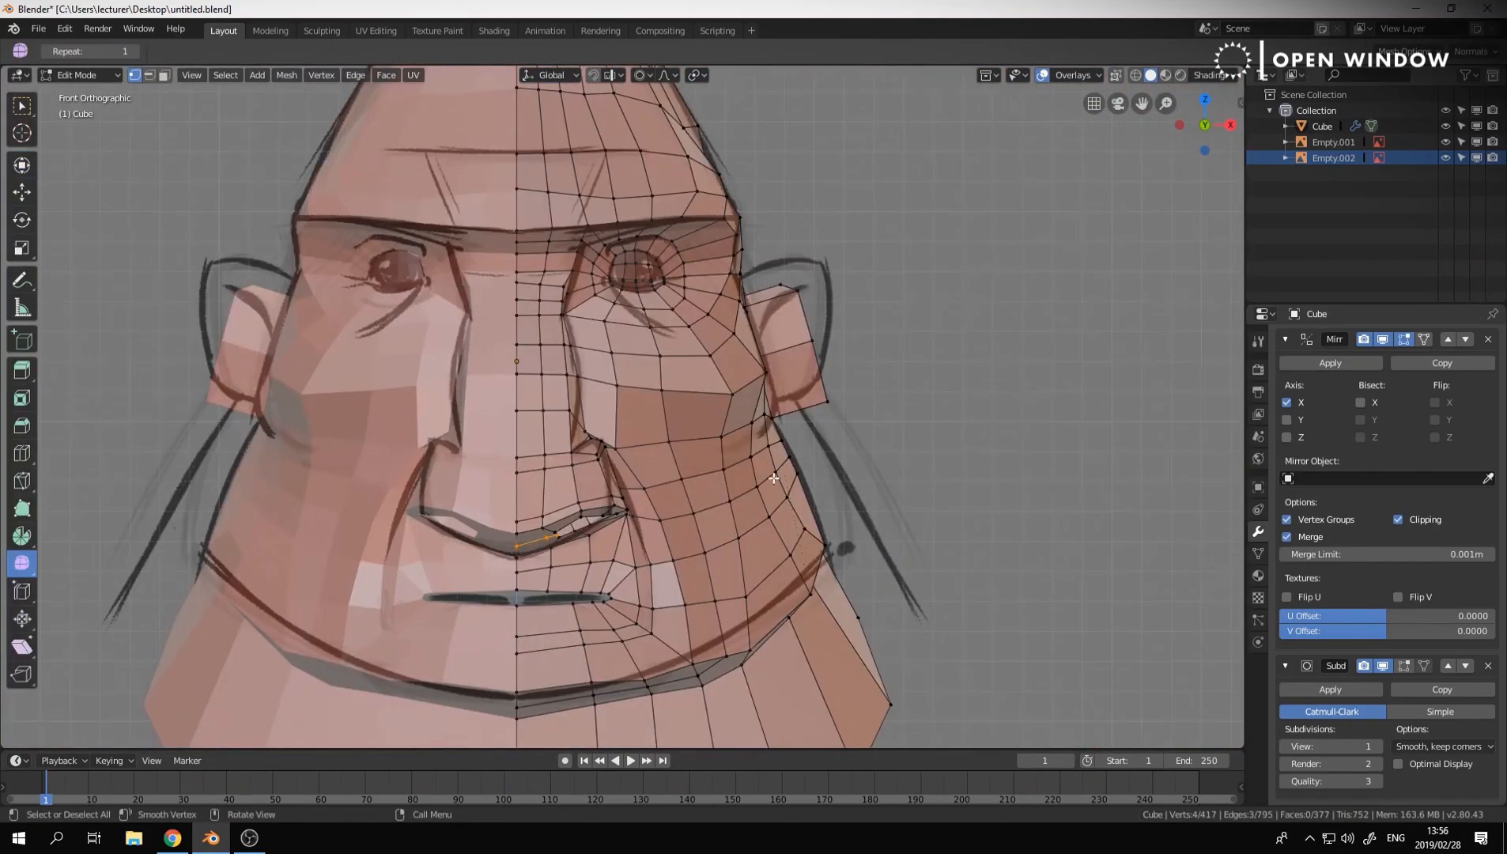
Select the row of faces along the lower cheek above the jawline and apply Shrink/Fatten to reshape it
{"action": "middle_click_drag", "start_coordinate": [857, 482], "coordinate": [720, 366]}
{"action": "key", "text": "3"}
{"action": "left_click", "coordinate": [800, 507]}
{"action": "left_click", "coordinate": [695, 525], "text": "ctrl"}
{"action": "middle_click_drag", "start_coordinate": [696, 524], "coordinate": [790, 672]}
{"action": "key", "text": "alt+s"}
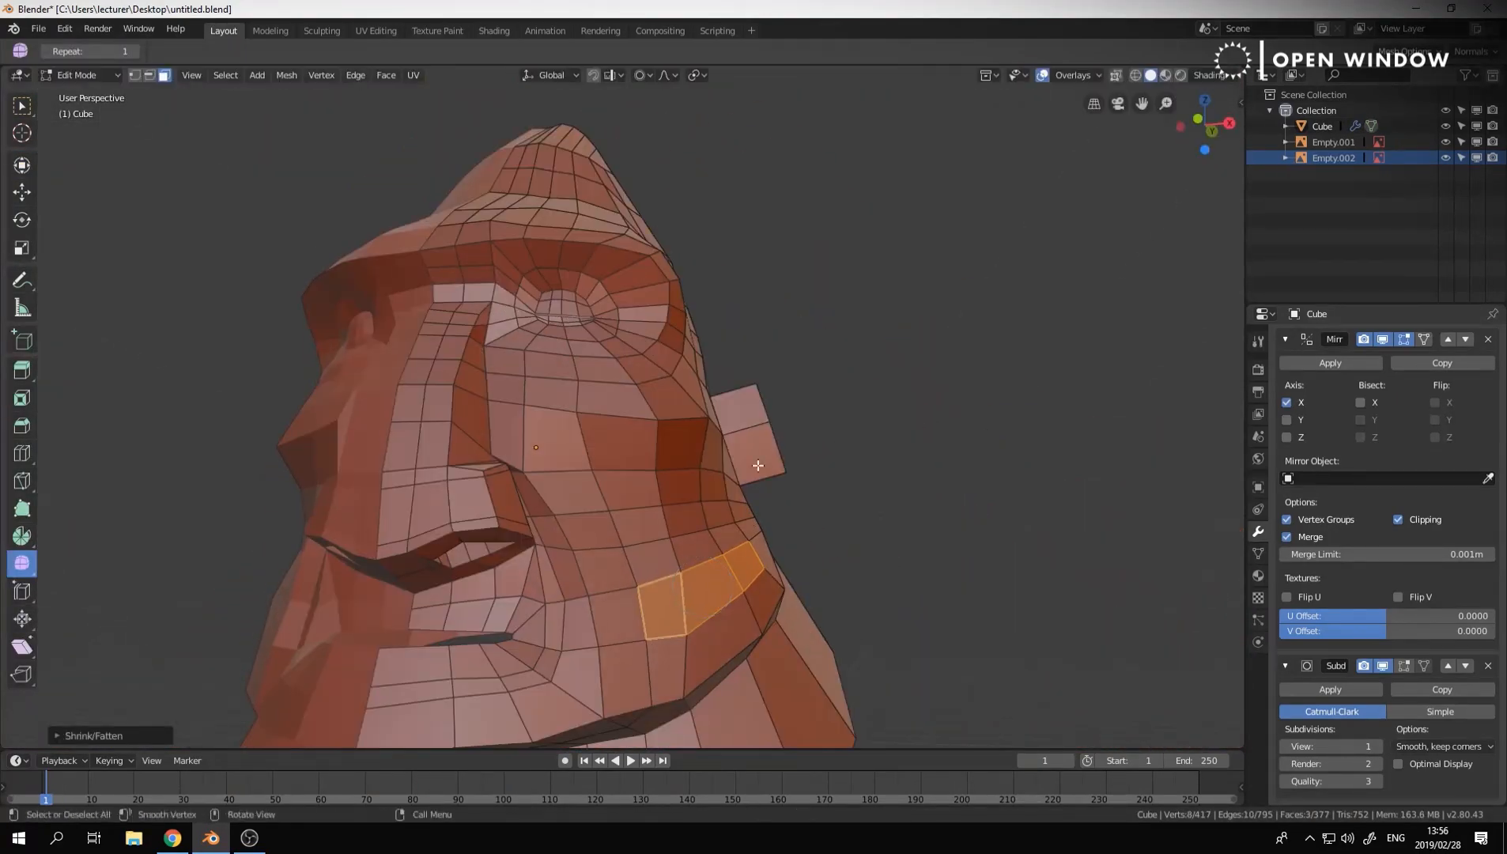
Move and slide individual vertices on the lower cheek to smooth the jaw's form
{"action": "middle_click_drag", "start_coordinate": [757, 465], "coordinate": [689, 605]}
{"action": "key", "text": "1"}
{"action": "key", "text": "g"}
{"action": "left_click", "coordinate": [639, 467]}
{"action": "middle_click_drag", "start_coordinate": [638, 467], "coordinate": [716, 483]}
{"action": "key", "text": "g"}
{"action": "key", "text": "g"}
{"action": "left_click", "coordinate": [666, 544]}
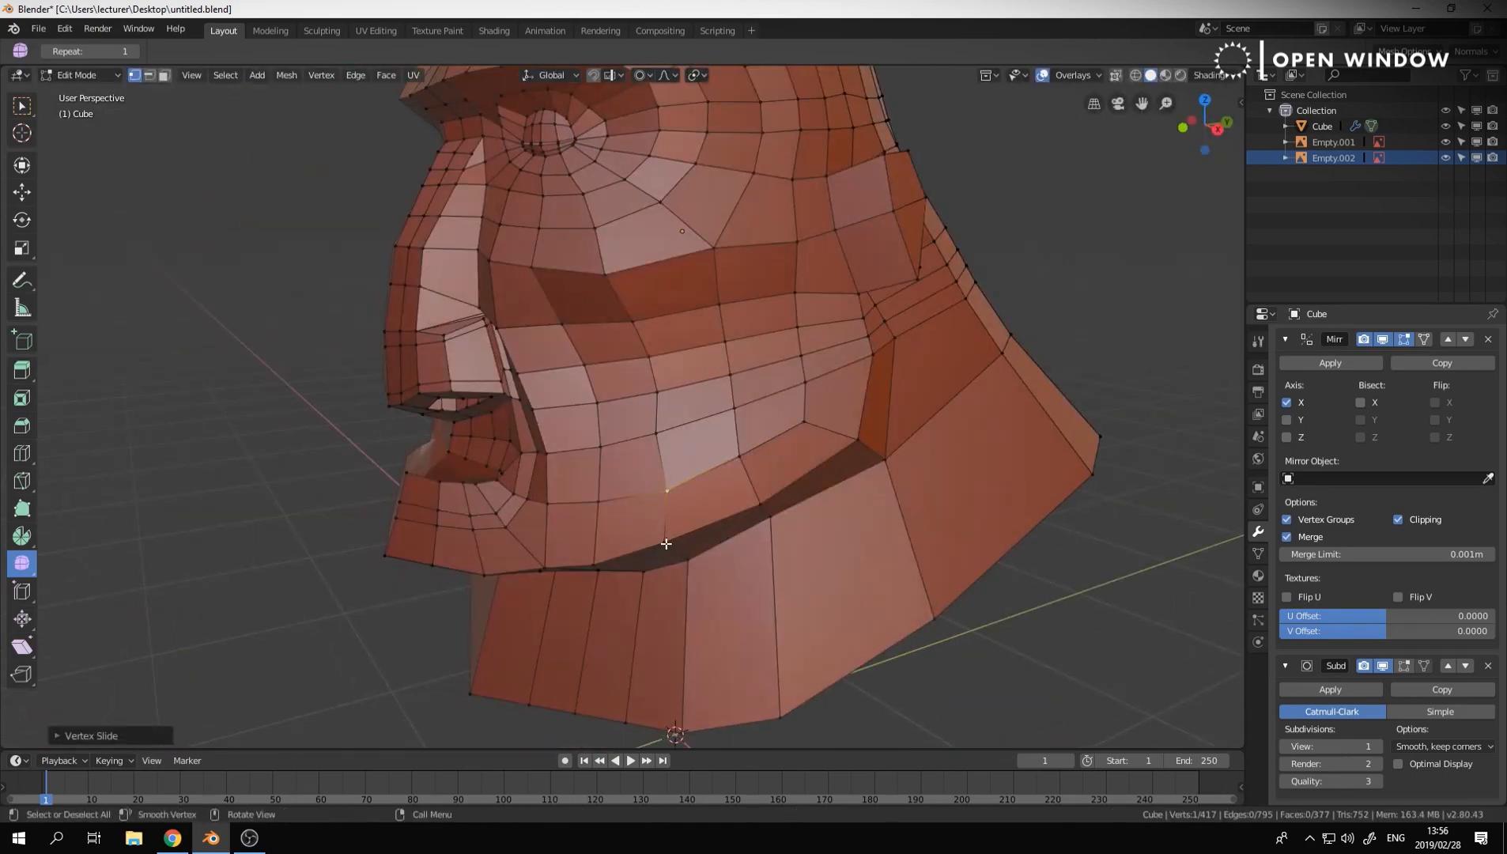
Reposition a vertex near the front of the jaw to smooth the transition from mouth to cheek
{"action": "mouse_move", "coordinate": [681, 542]}
{"action": "middle_mouse_down"}
{"action": "mouse_move", "coordinate": [665, 463]}
{"action": "mouse_move", "coordinate": [594, 518]}
{"action": "mouse_move", "coordinate": [629, 531]}
{"action": "mouse_move", "coordinate": [704, 491]}
{"action": "mouse_move", "coordinate": [565, 494]}
{"action": "mouse_move", "coordinate": [789, 402]}
{"action": "middle_mouse_up"}
{"action": "left_click", "coordinate": [533, 472]}
{"action": "key", "text": "g"}
{"action": "left_click", "coordinate": [548, 544]}
Switch to Sculpt Mode, resize the brush and sculpt over the side of the cheek and jaw
{"action": "scroll", "coordinate": [565, 494], "scroll_direction": "down", "scroll_amount": 2}
{"action": "key", "text": "ctrl+Tab"}
{"action": "left_click", "coordinate": [803, 498]}
{"action": "middle_click_drag", "start_coordinate": [798, 475], "coordinate": [672, 442]}
{"action": "scroll", "coordinate": [672, 443], "scroll_direction": "up", "scroll_amount": 1}
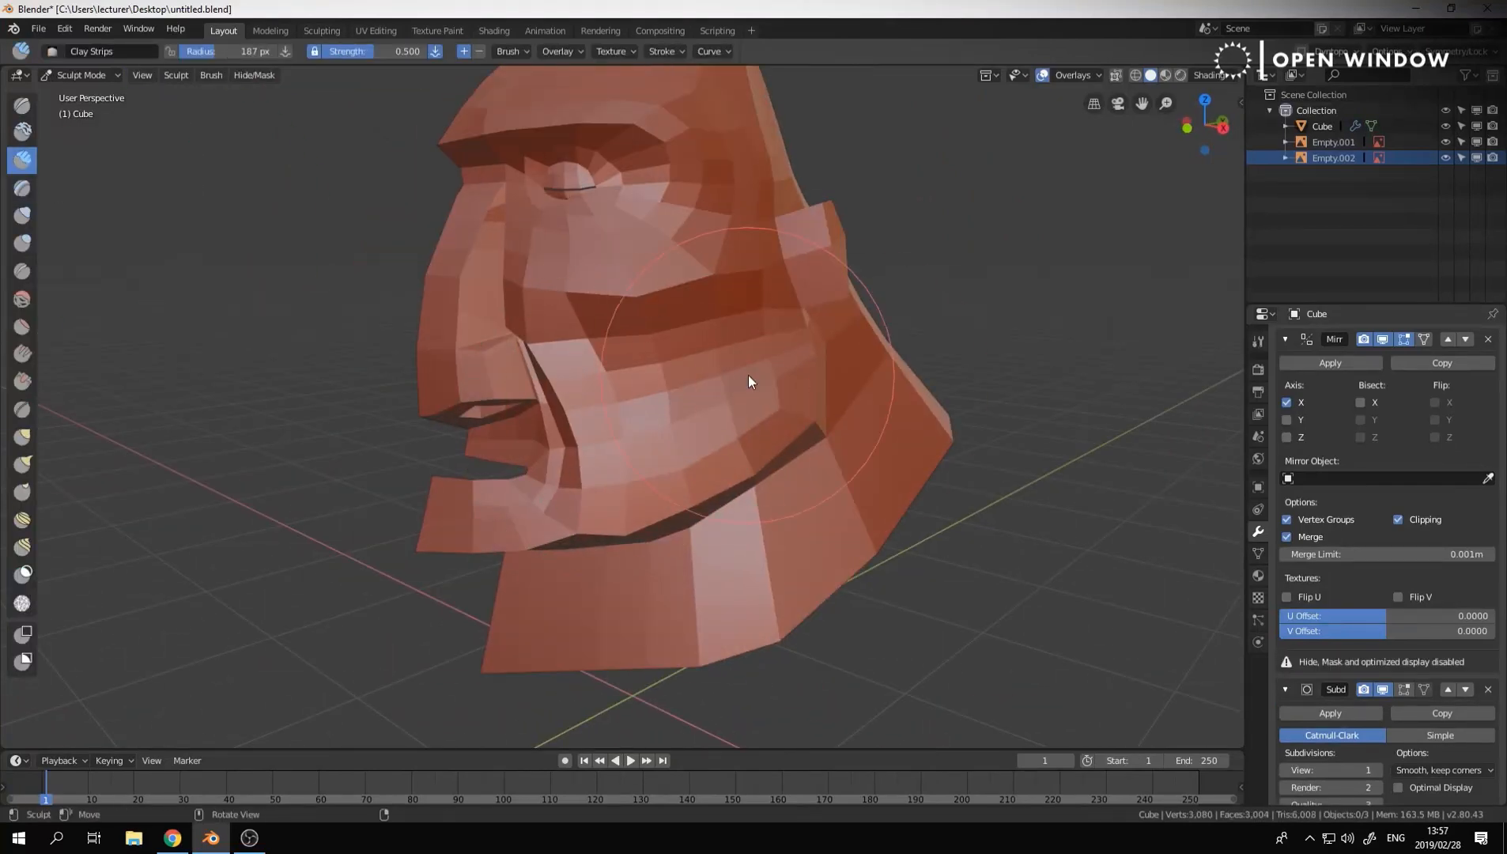
{"action": "key", "text": "f"}
{"action": "left_click", "coordinate": [692, 378]}
{"action": "left_click_drag", "start_coordinate": [642, 395], "coordinate": [763, 376]}
{"action": "mouse_move", "coordinate": [686, 419]}
{"action": "middle_mouse_down"}
{"action": "mouse_move", "coordinate": [850, 410]}
{"action": "mouse_move", "coordinate": [752, 421]}
{"action": "mouse_move", "coordinate": [704, 386]}
{"action": "mouse_move", "coordinate": [807, 406]}
{"action": "mouse_move", "coordinate": [760, 411]}
{"action": "mouse_move", "coordinate": [707, 491]}
{"action": "mouse_move", "coordinate": [809, 414]}
{"action": "mouse_move", "coordinate": [701, 464]}
{"action": "mouse_move", "coordinate": [715, 467]}
{"action": "middle_mouse_up"}
Return to Object Mode and compare the smoothed head's profile with the side reference sketch
{"action": "key", "text": "ctrl+Tab"}
{"action": "left_click", "coordinate": [704, 415]}
{"action": "scroll", "coordinate": [801, 443], "scroll_direction": "up", "scroll_amount": 3}
{"action": "key", "text": "KP_3"}
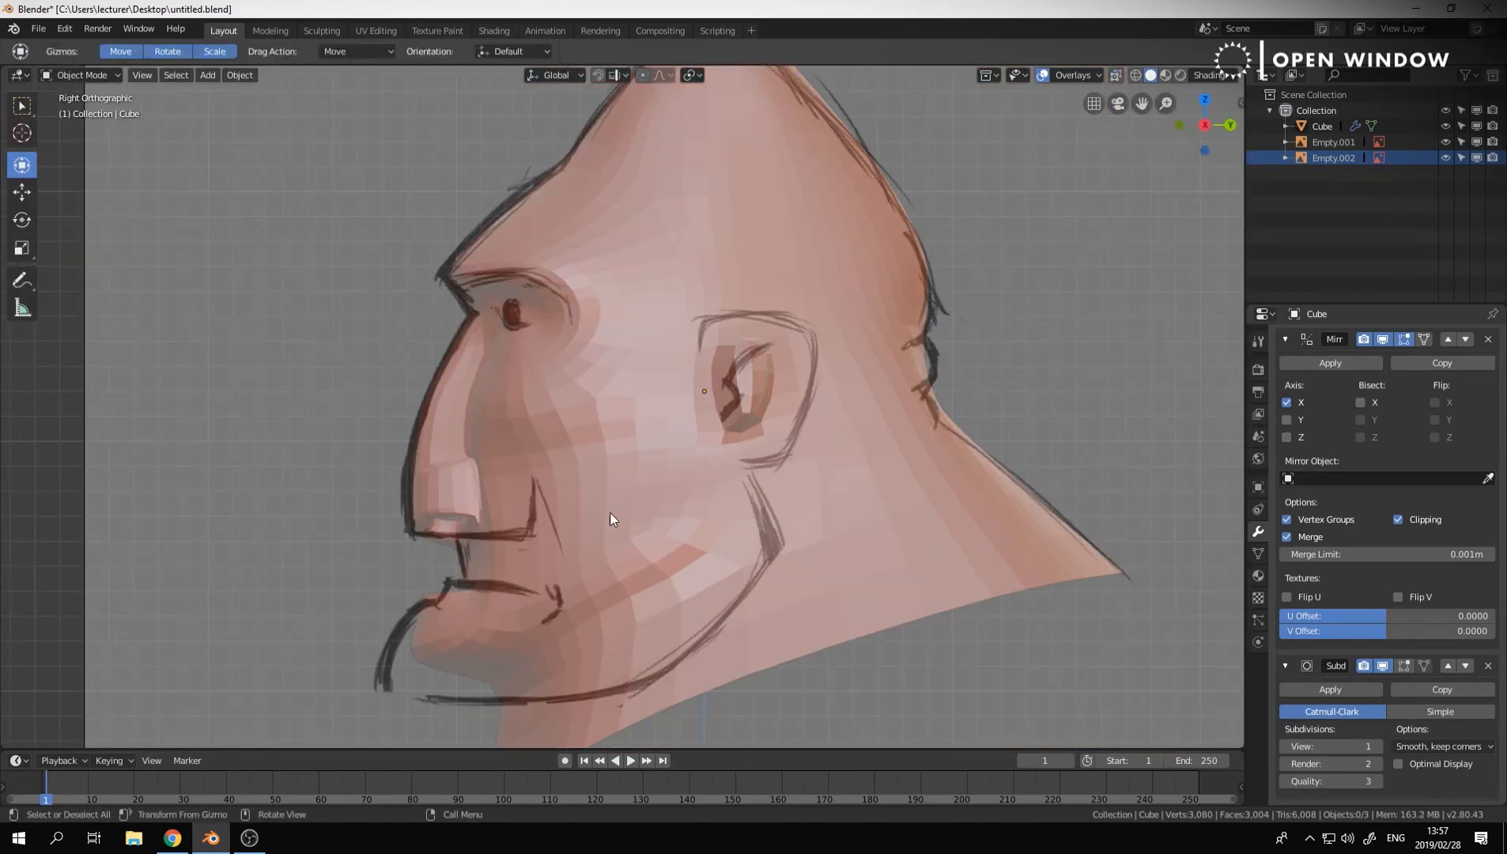
Enter Edit Mode and move a vertex on the side of the chin back along the lower jaw
{"action": "key", "text": "ctrl+Tab"}
{"action": "key", "text": "Tab"}
{"action": "left_click", "coordinate": [482, 642]}
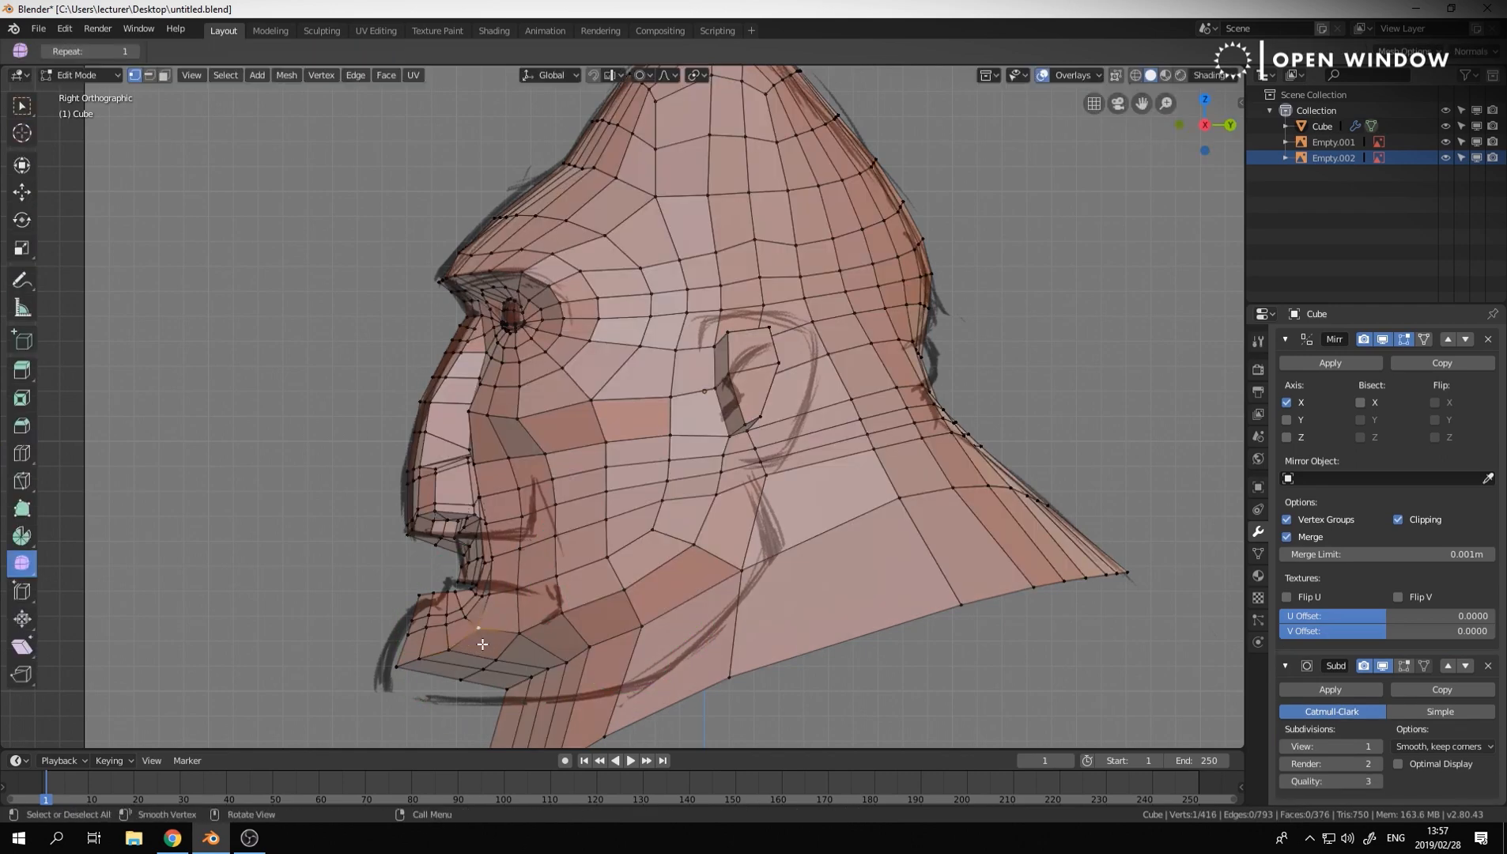
{"action": "key", "text": "g"}
{"action": "left_click", "coordinate": [523, 637]}
Cut new edges across the underside of the jaw, beside the chin, with the Knife tool
{"action": "middle_click_drag", "start_coordinate": [525, 635], "coordinate": [703, 486]}
{"action": "key", "text": "k"}
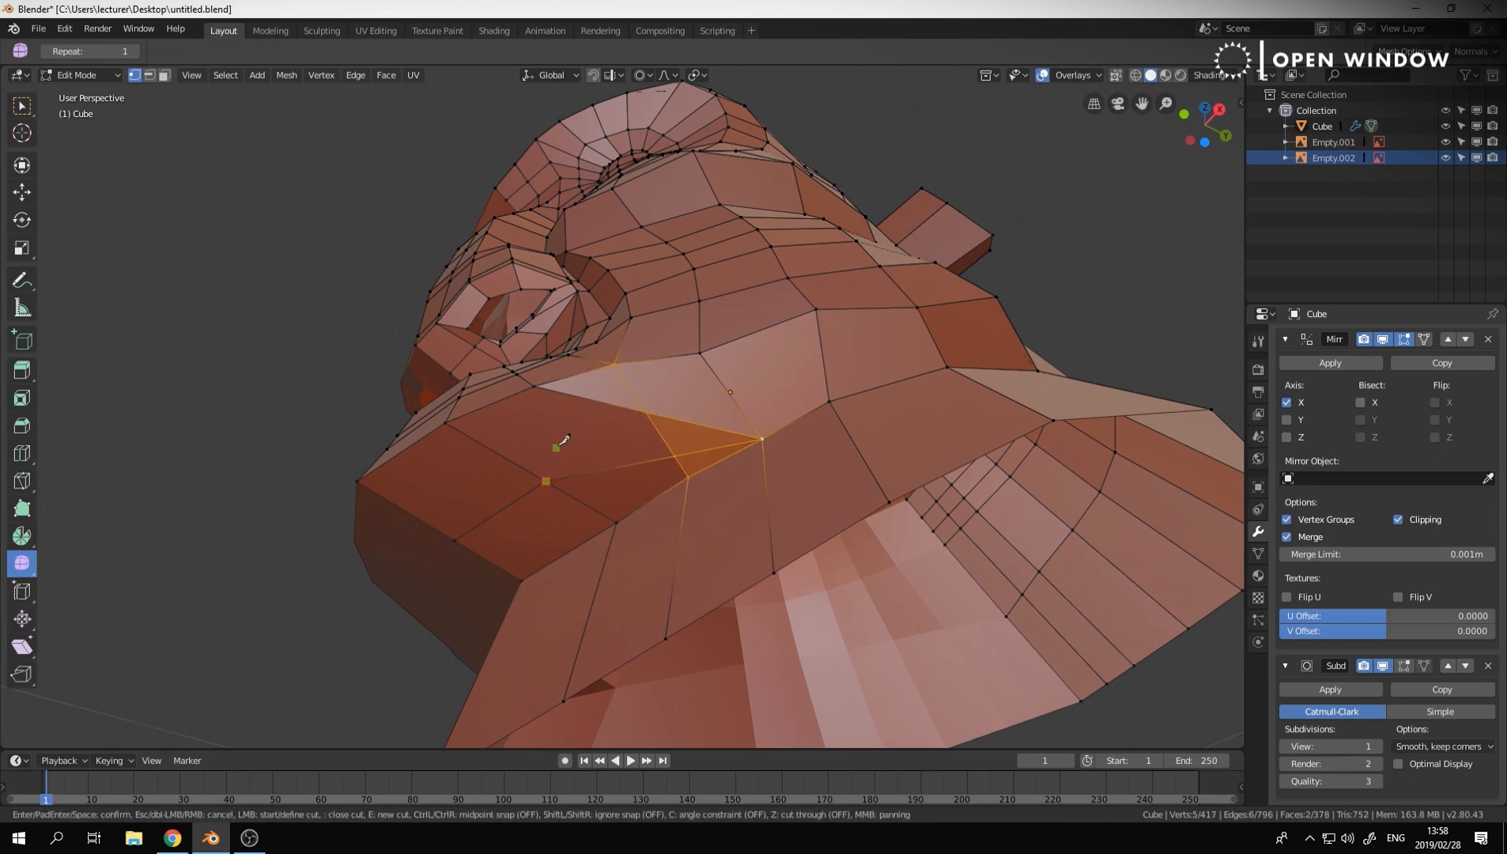
{"action": "left_click", "coordinate": [529, 400]}
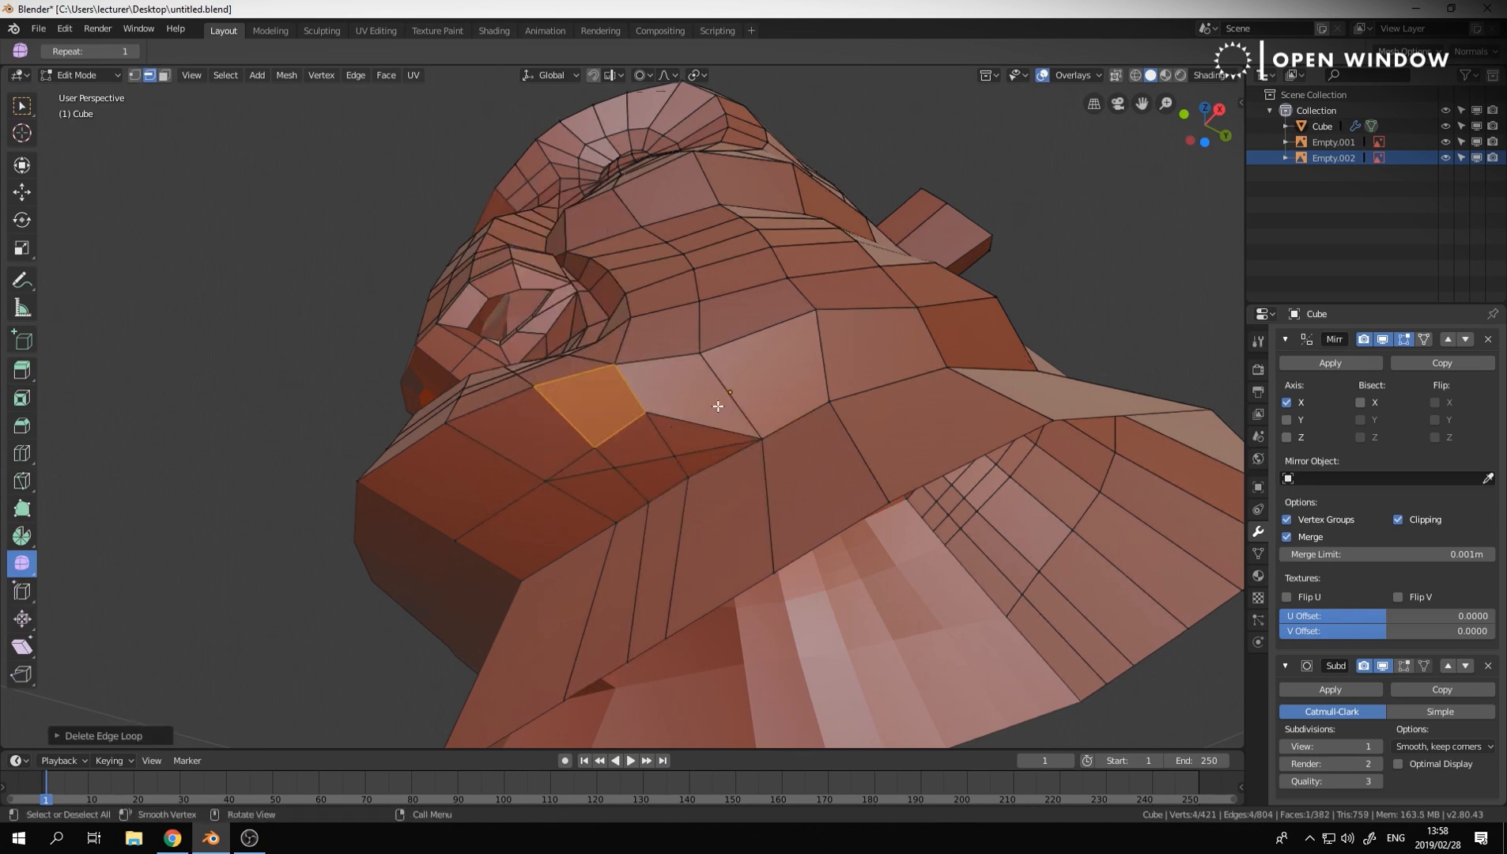
Move two vertices on the lower jaw, next to the new cut, to even out the surrounding faces
{"action": "key", "text": "1"}
{"action": "left_click", "coordinate": [650, 412]}
{"action": "key", "text": "g"}
{"action": "left_click", "coordinate": [665, 417]}
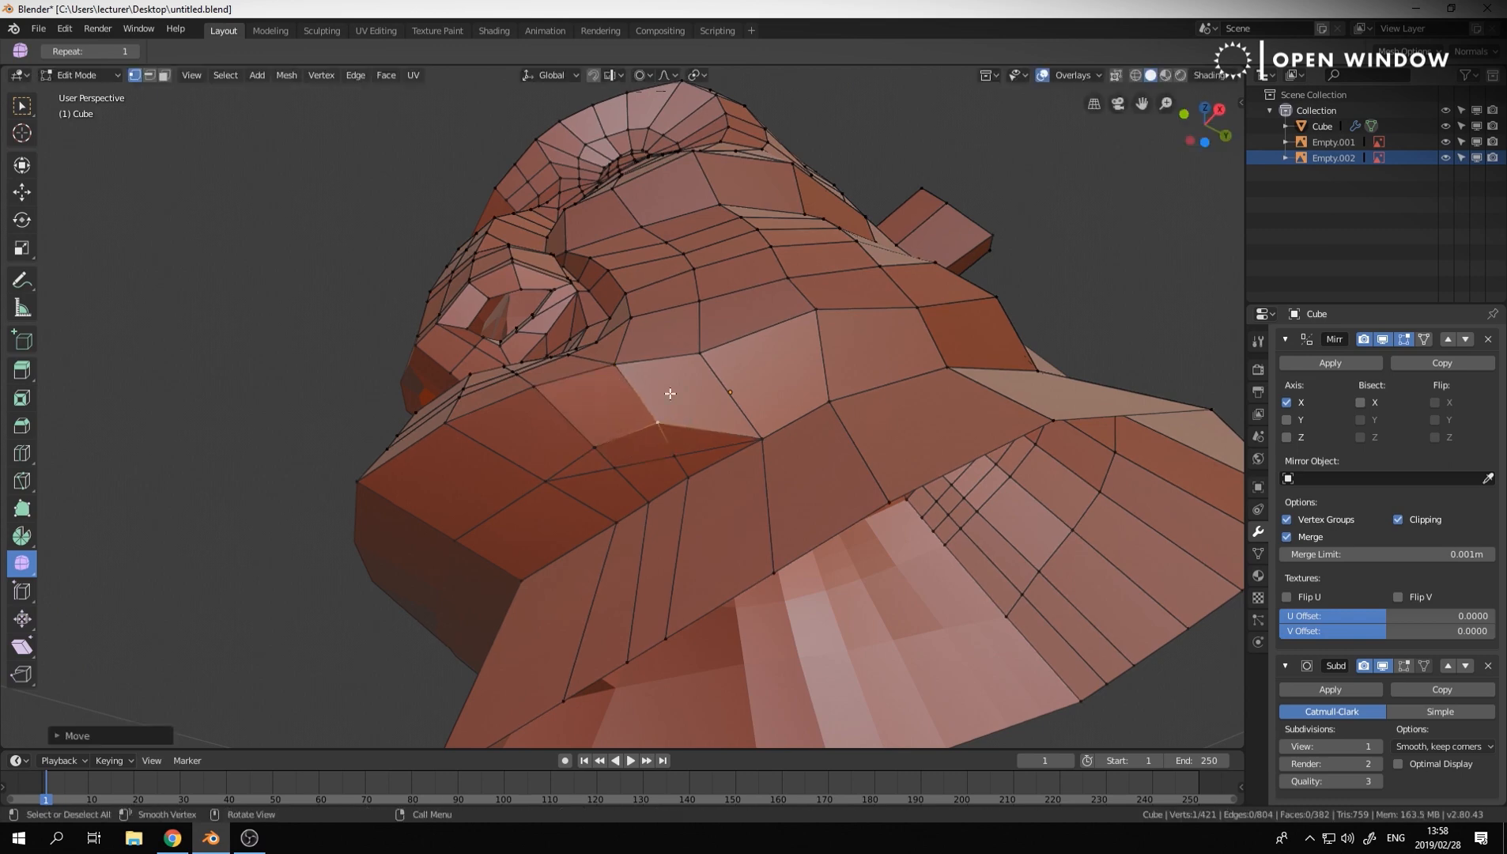
{"action": "left_click", "coordinate": [698, 356]}
{"action": "key", "text": "g"}
{"action": "left_click", "coordinate": [713, 359]}
Delete an unneeded element under the jaw and add a loop cut across the area
{"action": "middle_click_drag", "start_coordinate": [778, 427], "coordinate": [861, 416]}
{"action": "key", "text": "x"}
{"action": "left_click", "coordinate": [485, 540]}
{"action": "key", "text": "ctrl+r"}
{"action": "key", "text": "ctrl+r"}
{"action": "double_click", "coordinate": [847, 592]}
Return to Object Mode and compare the smoothed face with the front reference sketch
{"action": "scroll", "coordinate": [806, 549], "scroll_direction": "down", "scroll_amount": 3}
{"action": "key", "text": "1"}
{"action": "key", "text": "Tab"}
{"action": "key", "text": "KP_1"}
{"action": "scroll", "coordinate": [688, 300], "scroll_direction": "up", "scroll_amount": 6}
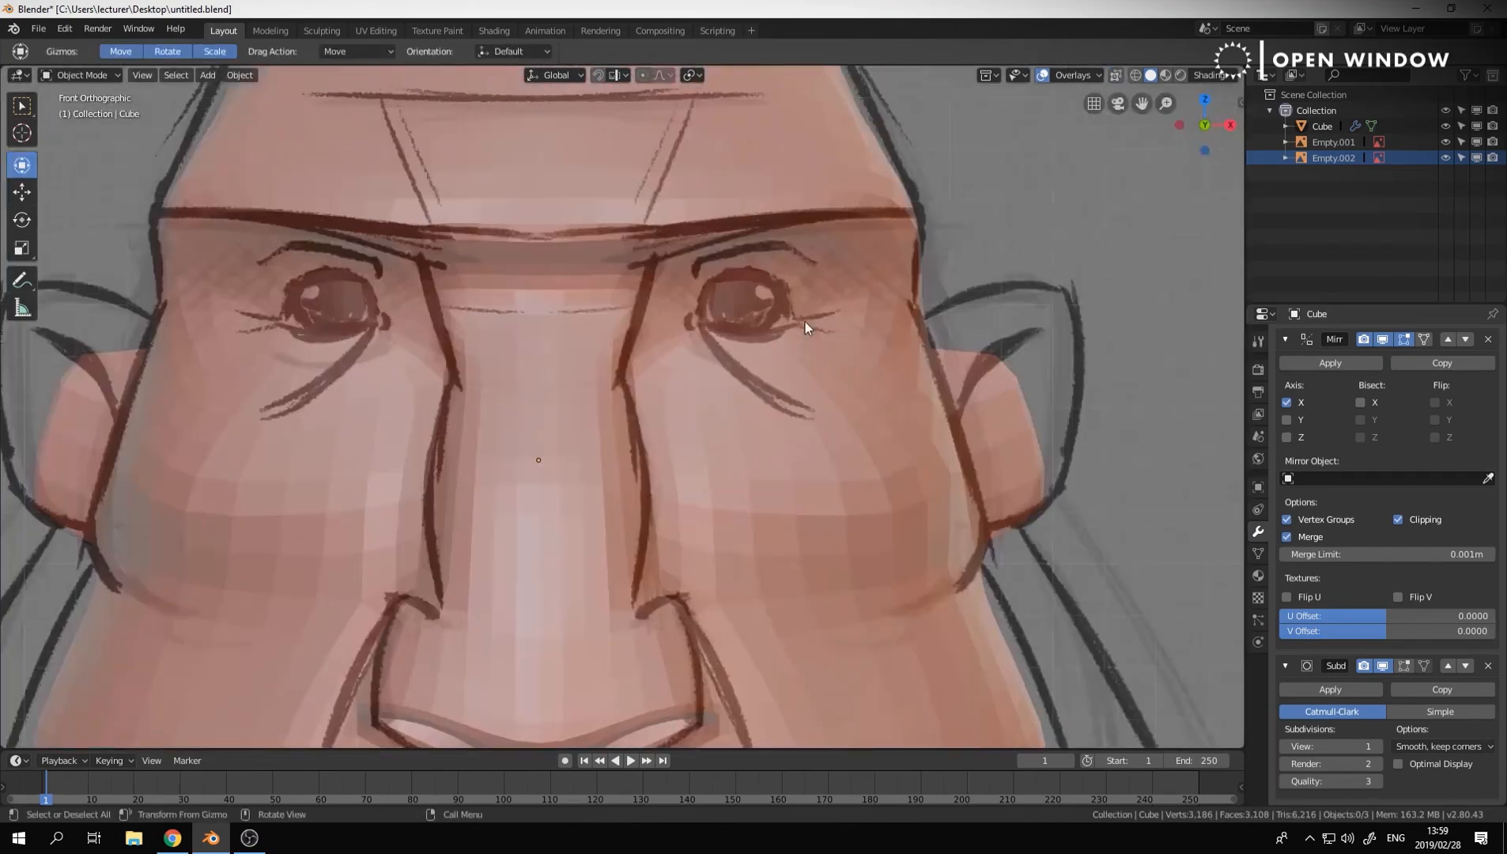
{"action": "left_click", "coordinate": [805, 322]}
{"action": "left_click", "coordinate": [922, 273]}
Switch to Sculpt Mode with the Grab brush, check the cheek and jaw outline, and return to Object Mode
{"action": "key", "text": "Tab"}
{"action": "scroll", "coordinate": [938, 408], "scroll_direction": "down", "scroll_amount": 3}
{"action": "middle_click_drag", "start_coordinate": [938, 407], "coordinate": [925, 300], "text": "shift"}
{"action": "key", "text": "ctrl+Tab"}
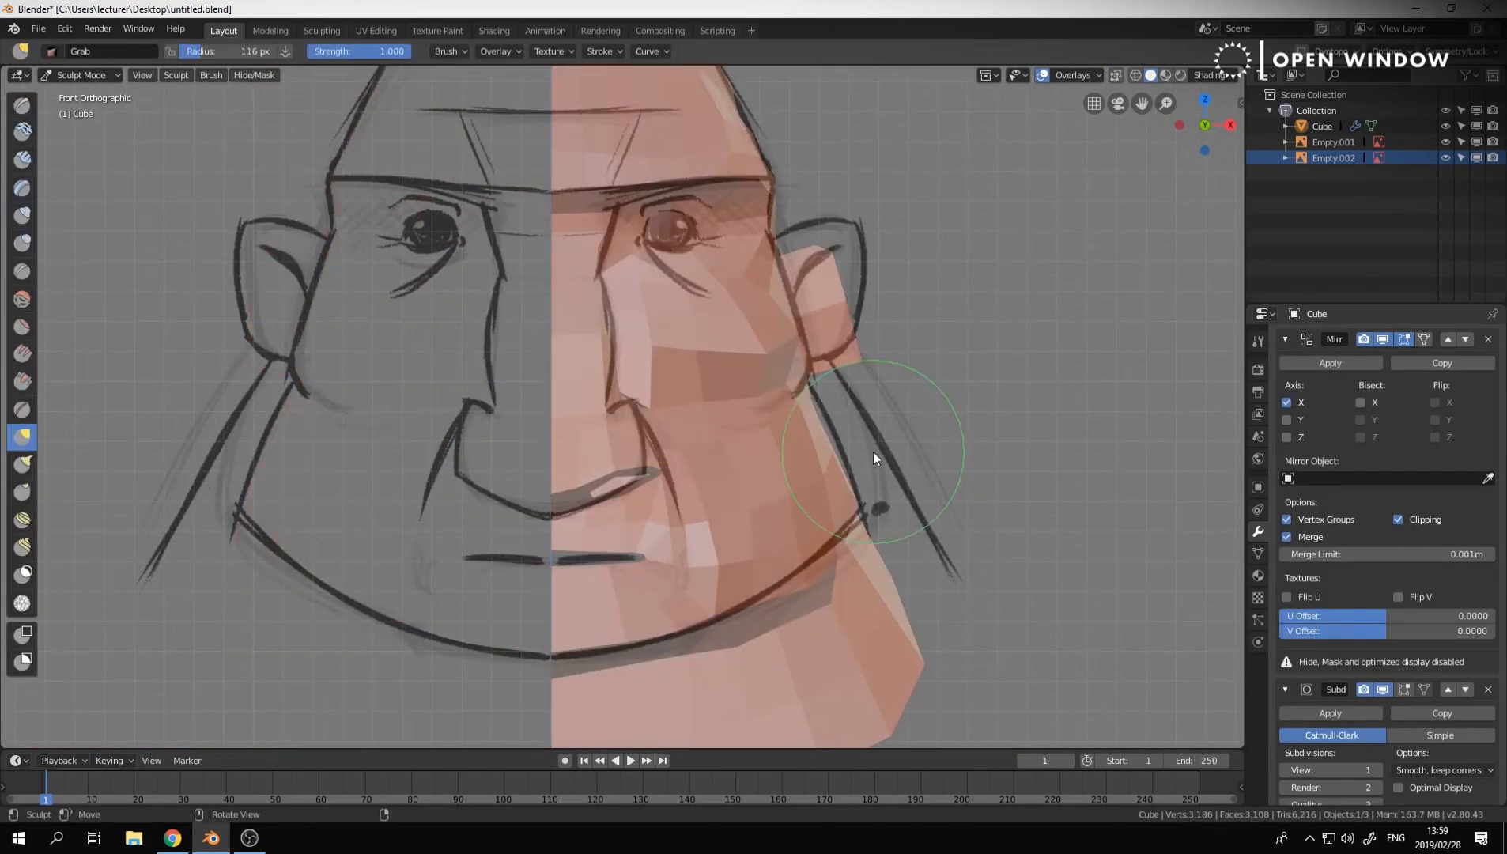
{"action": "mouse_move", "coordinate": [872, 450]}
{"action": "middle_mouse_down"}
{"action": "mouse_move", "coordinate": [840, 441]}
{"action": "mouse_move", "coordinate": [858, 424]}
{"action": "mouse_move", "coordinate": [850, 386]}
{"action": "mouse_move", "coordinate": [790, 437]}
{"action": "mouse_move", "coordinate": [739, 391]}
{"action": "mouse_move", "coordinate": [735, 507]}
{"action": "middle_mouse_up"}
{"action": "key", "text": "ctrl+Tab"}
{"action": "key", "text": "KP_1"}
{"action": "scroll", "coordinate": [739, 391], "scroll_direction": "down", "scroll_amount": 4}
{"action": "left_click", "coordinate": [734, 507]}
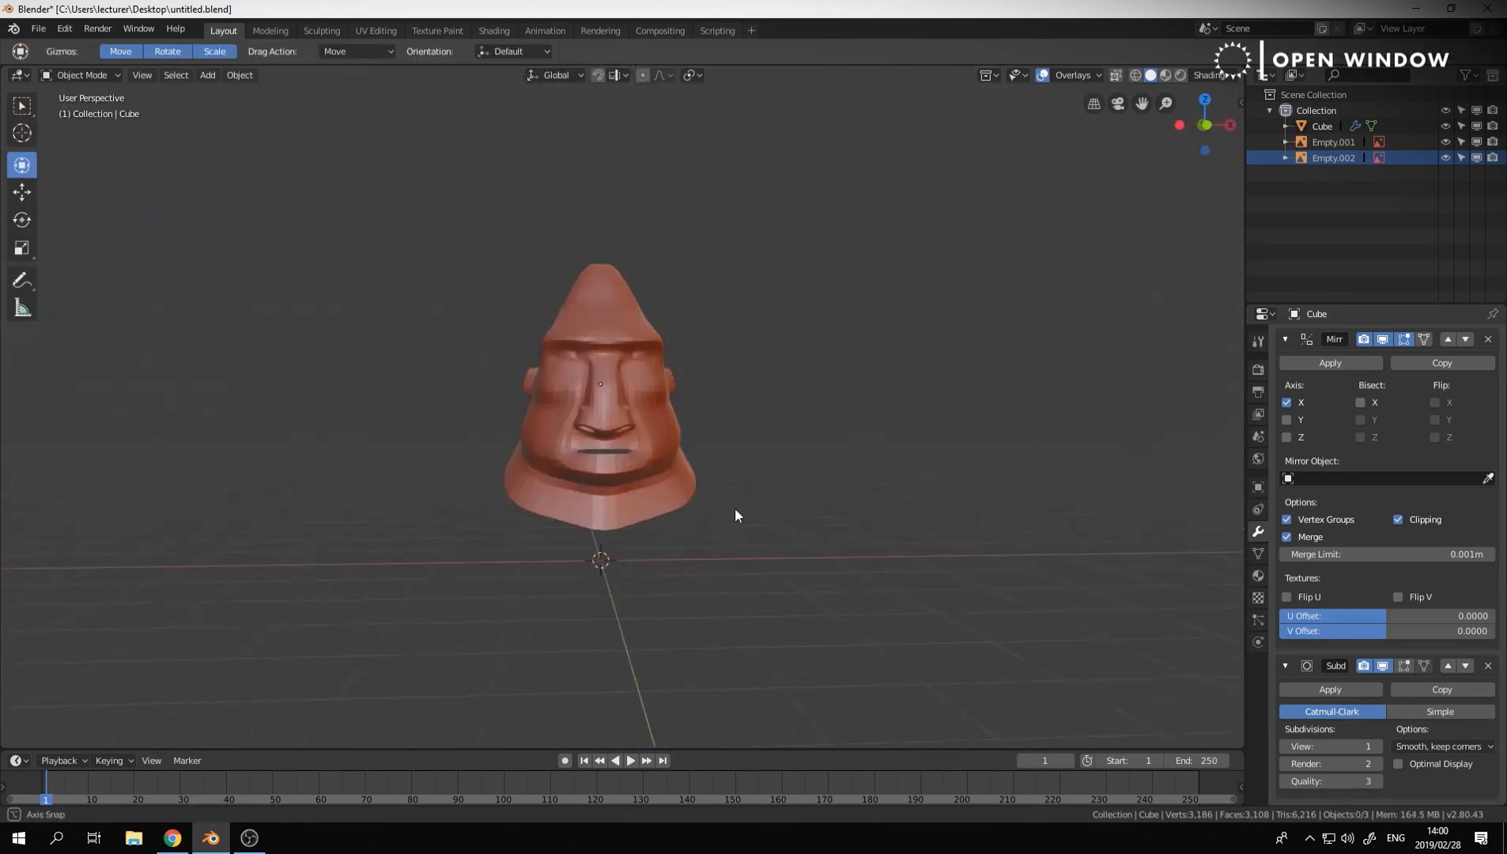
In Edit Mode, select the edge run beside the nose bridge, remove it, and return to Object Mode
{"action": "scroll", "coordinate": [739, 442], "scroll_direction": "up", "scroll_amount": 6}
{"action": "key", "text": "ctrl+Tab"}
{"action": "scroll", "coordinate": [743, 427], "scroll_direction": "up", "scroll_amount": 3}
{"action": "middle_click_drag", "start_coordinate": [723, 434], "coordinate": [639, 402]}
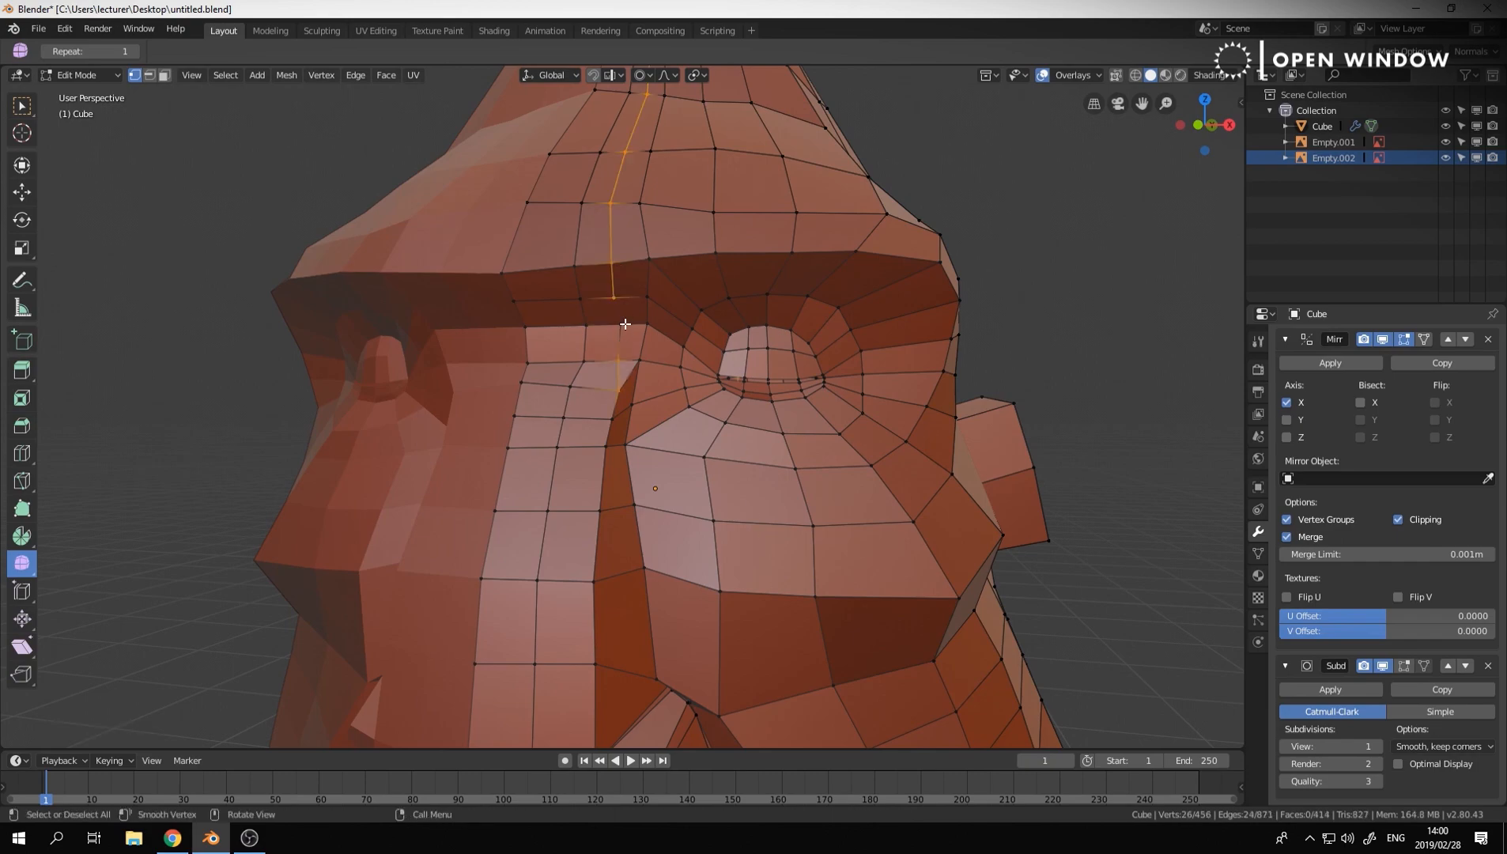
{"action": "left_click", "coordinate": [596, 388], "text": "alt"}
{"action": "key", "text": "x"}
{"action": "key", "text": "Tab"}
Select the edge path between the inner eye corner and the nose bridge and move it
{"action": "middle_click_drag", "start_coordinate": [739, 407], "coordinate": [655, 344]}
{"action": "key", "text": "Tab"}
{"action": "scroll", "coordinate": [553, 395], "scroll_direction": "up", "scroll_amount": 3}
{"action": "left_click", "coordinate": [732, 385], "text": "ctrl"}
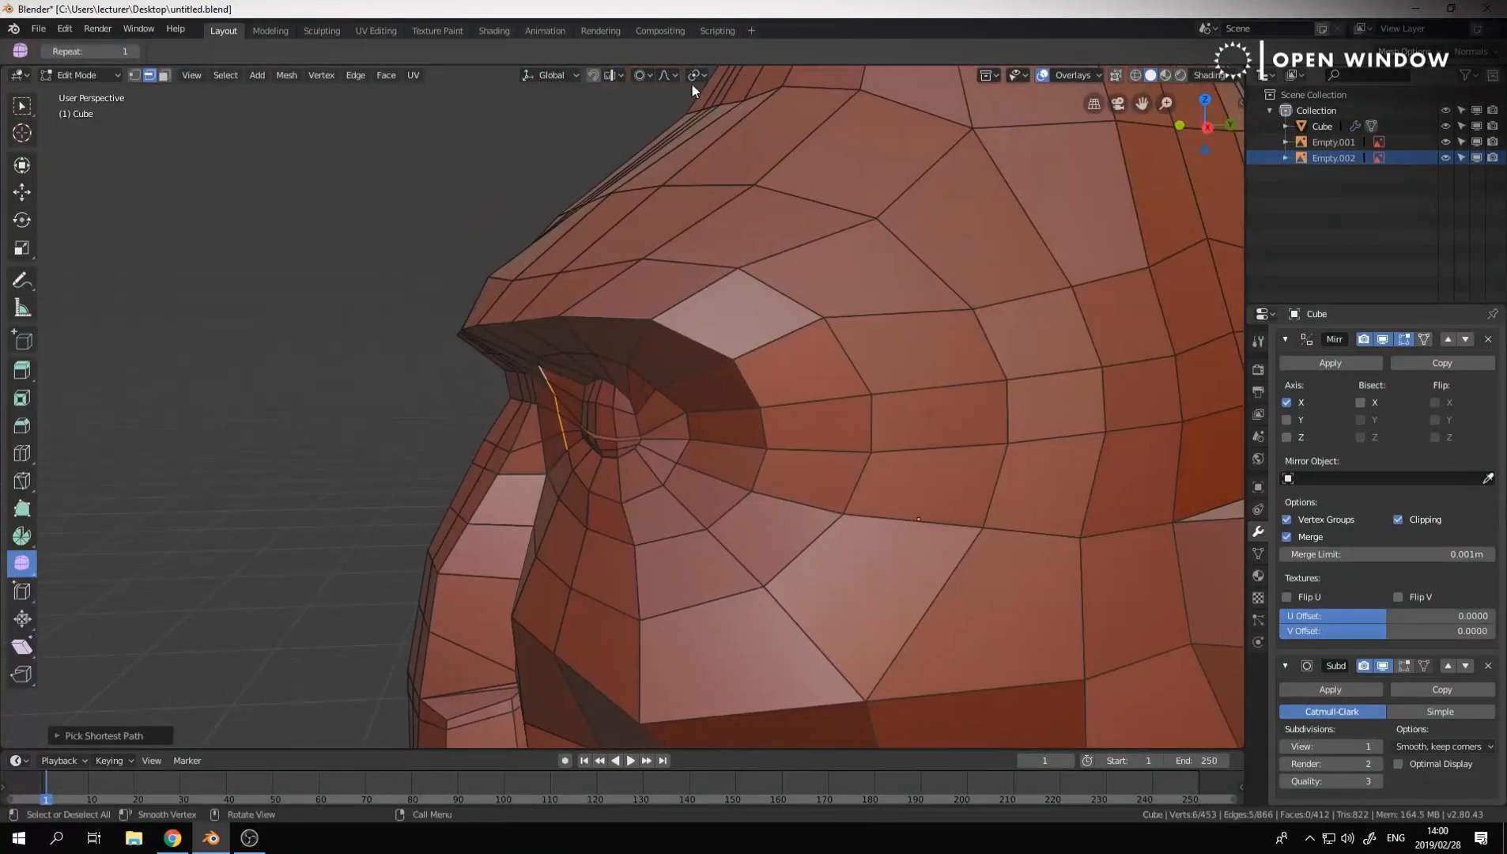
{"action": "key", "text": "g"}
{"action": "left_click", "coordinate": [710, 498]}
Select the edges under the inner end of the brow and reposition them beside the nose bridge
{"action": "middle_click_drag", "start_coordinate": [709, 498], "coordinate": [842, 484]}
{"action": "left_click", "coordinate": [731, 365]}
{"action": "left_click", "coordinate": [734, 384], "text": "shift"}
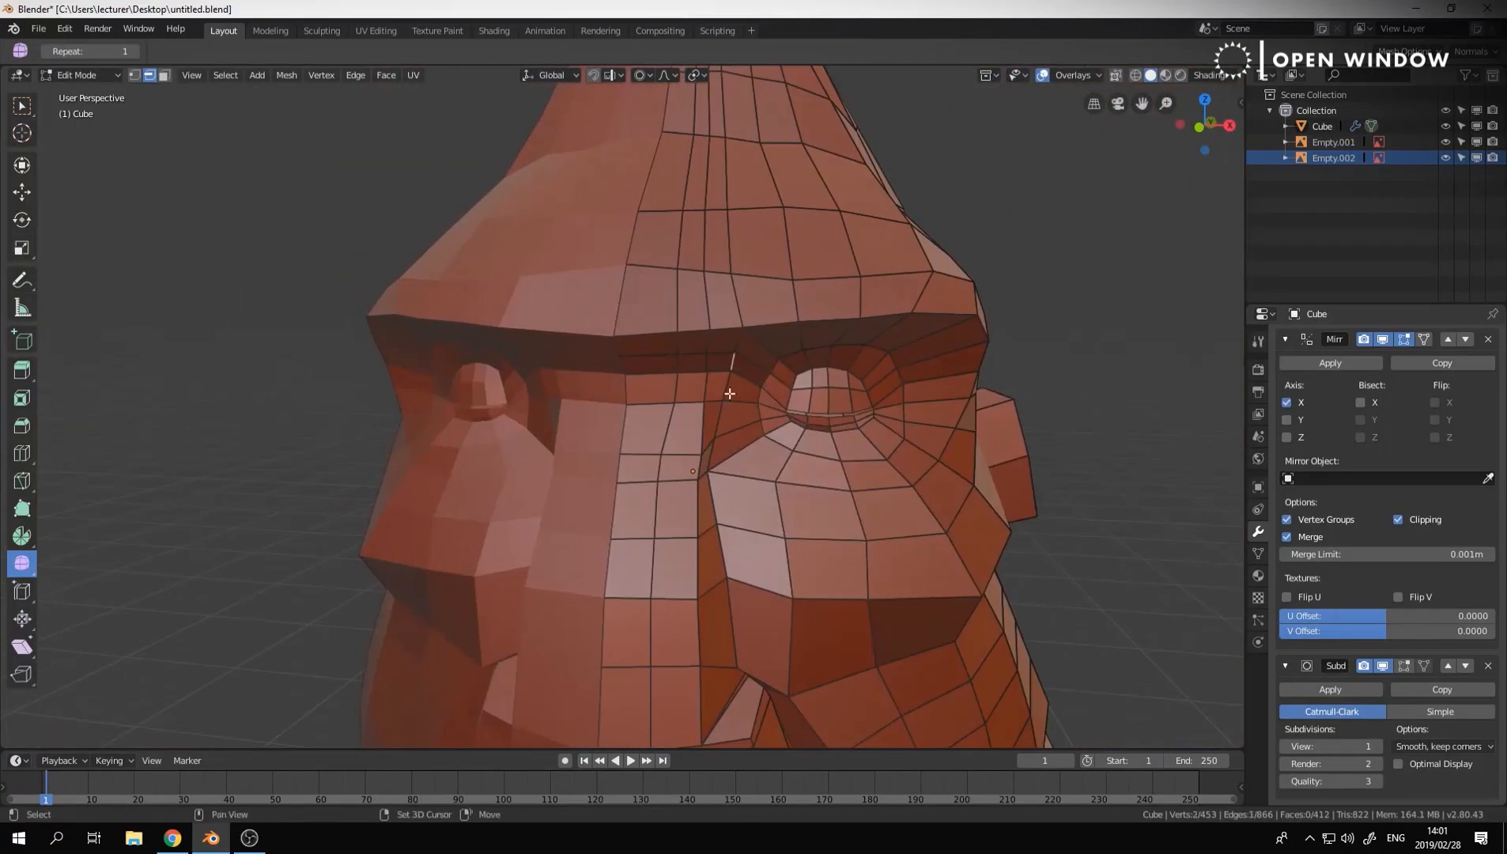
{"action": "key", "text": "g"}
{"action": "left_click", "coordinate": [556, 390]}
{"action": "mouse_move", "coordinate": [734, 384]}
{"action": "middle_mouse_down"}
{"action": "mouse_move", "coordinate": [583, 390]}
{"action": "mouse_move", "coordinate": [747, 411]}
{"action": "mouse_move", "coordinate": [686, 457]}
{"action": "mouse_move", "coordinate": [711, 473]}
{"action": "mouse_move", "coordinate": [769, 467]}
{"action": "mouse_move", "coordinate": [842, 377]}
{"action": "mouse_move", "coordinate": [625, 414]}
{"action": "mouse_move", "coordinate": [777, 423]}
{"action": "middle_mouse_up"}
{"action": "key", "text": "g"}
{"action": "left_click", "coordinate": [581, 395]}
Move the edge path running down from the inner eye corner beside the nose and check it in Object Mode
{"action": "left_click", "coordinate": [746, 411]}
{"action": "left_click", "coordinate": [686, 457], "text": "ctrl"}
{"action": "key", "text": "g"}
{"action": "left_click", "coordinate": [715, 473]}
{"action": "key", "text": "ctrl+Tab"}
{"action": "left_click", "coordinate": [608, 470]}
{"action": "key", "text": "ctrl+Tab"}
{"action": "middle_click_drag", "start_coordinate": [738, 346], "coordinate": [646, 403]}
{"action": "key", "text": "ctrl+Tab"}
{"action": "left_click", "coordinate": [778, 407]}
Box-select the crown of the head, shrink and grow the selection, and smooth its vertices
{"action": "middle_click_drag", "start_coordinate": [778, 407], "coordinate": [694, 182]}
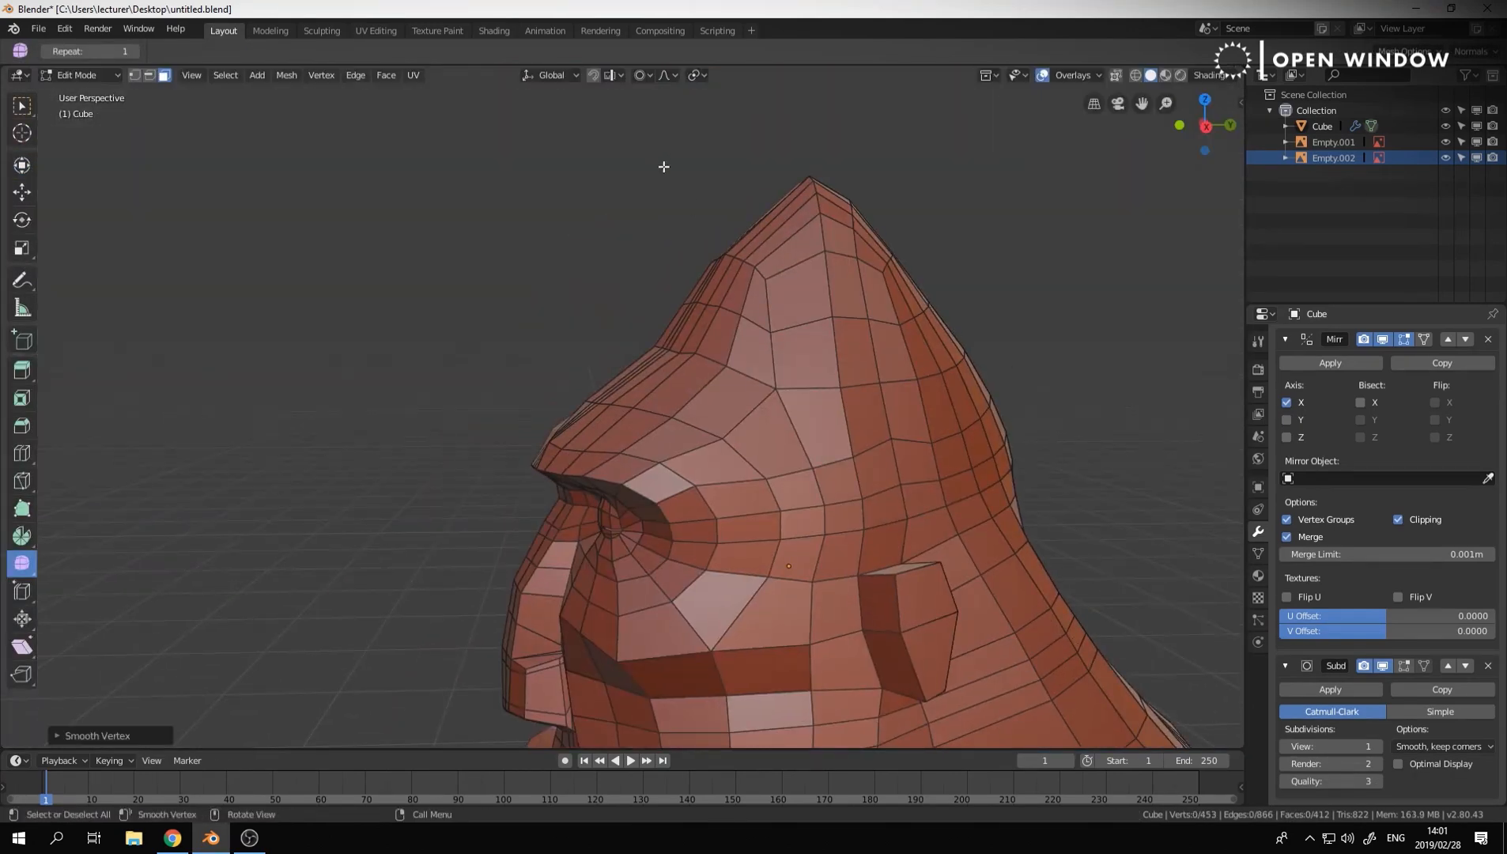
{"action": "key", "text": "b"}
{"action": "left_click_drag", "start_coordinate": [589, 210], "coordinate": [1044, 395]}
{"action": "middle_click_drag", "start_coordinate": [846, 324], "coordinate": [797, 353]}
{"action": "key", "text": "ctrl+KP_Subtract"}
{"action": "key", "text": "ctrl+KP_Subtract"}
{"action": "key", "text": "ctrl+KP_Add"}
{"action": "left_click_drag", "start_coordinate": [791, 545], "coordinate": [915, 558]}
Examine the smoothed crown and face in Object Mode
{"action": "mouse_move", "coordinate": [569, 542]}
{"action": "middle_mouse_down"}
{"action": "mouse_move", "coordinate": [684, 532]}
{"action": "mouse_move", "coordinate": [678, 508]}
{"action": "mouse_move", "coordinate": [604, 467]}
{"action": "mouse_move", "coordinate": [733, 369]}
{"action": "middle_mouse_up"}
{"action": "key", "text": "Tab"}
{"action": "key", "text": "ctrl+Tab"}
{"action": "left_click", "coordinate": [600, 522]}
{"action": "key", "text": "ctrl+Tab"}
{"action": "left_click", "coordinate": [632, 434]}
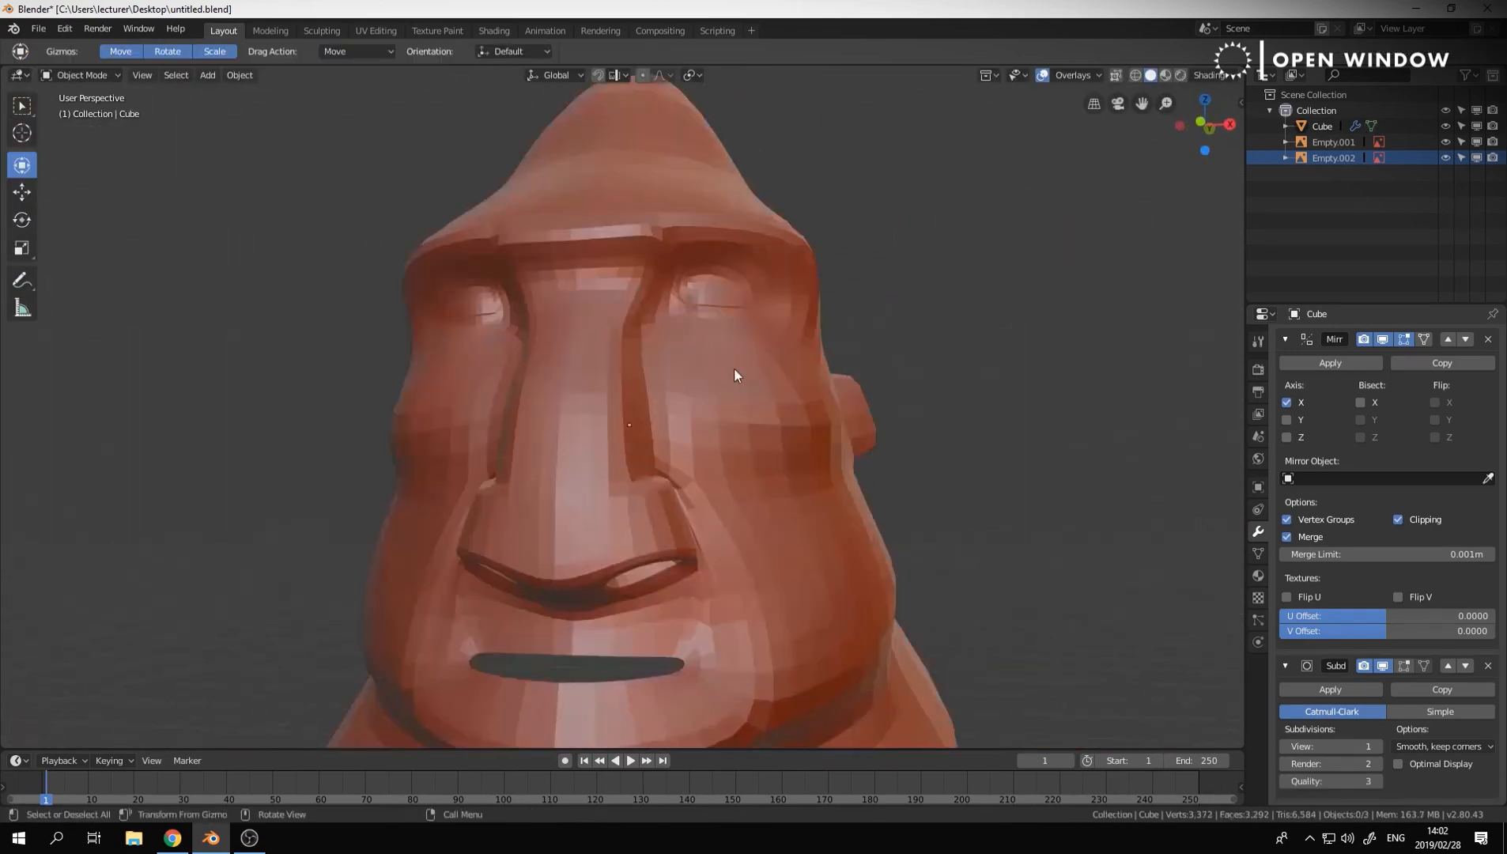
Add a loop cut around the eye opening and check the smoothed eyelid in Object Mode
{"action": "key", "text": "Tab"}
{"action": "scroll", "coordinate": [734, 376], "scroll_direction": "up", "scroll_amount": 5}
{"action": "key", "text": "ctrl+r"}
{"action": "left_click", "coordinate": [719, 470]}
{"action": "left_click", "coordinate": [706, 481]}
{"action": "key", "text": "Tab"}
{"action": "middle_click_drag", "start_coordinate": [706, 481], "coordinate": [570, 490]}
{"action": "key", "text": "Tab"}
{"action": "scroll", "coordinate": [474, 466], "scroll_direction": "up", "scroll_amount": 5}
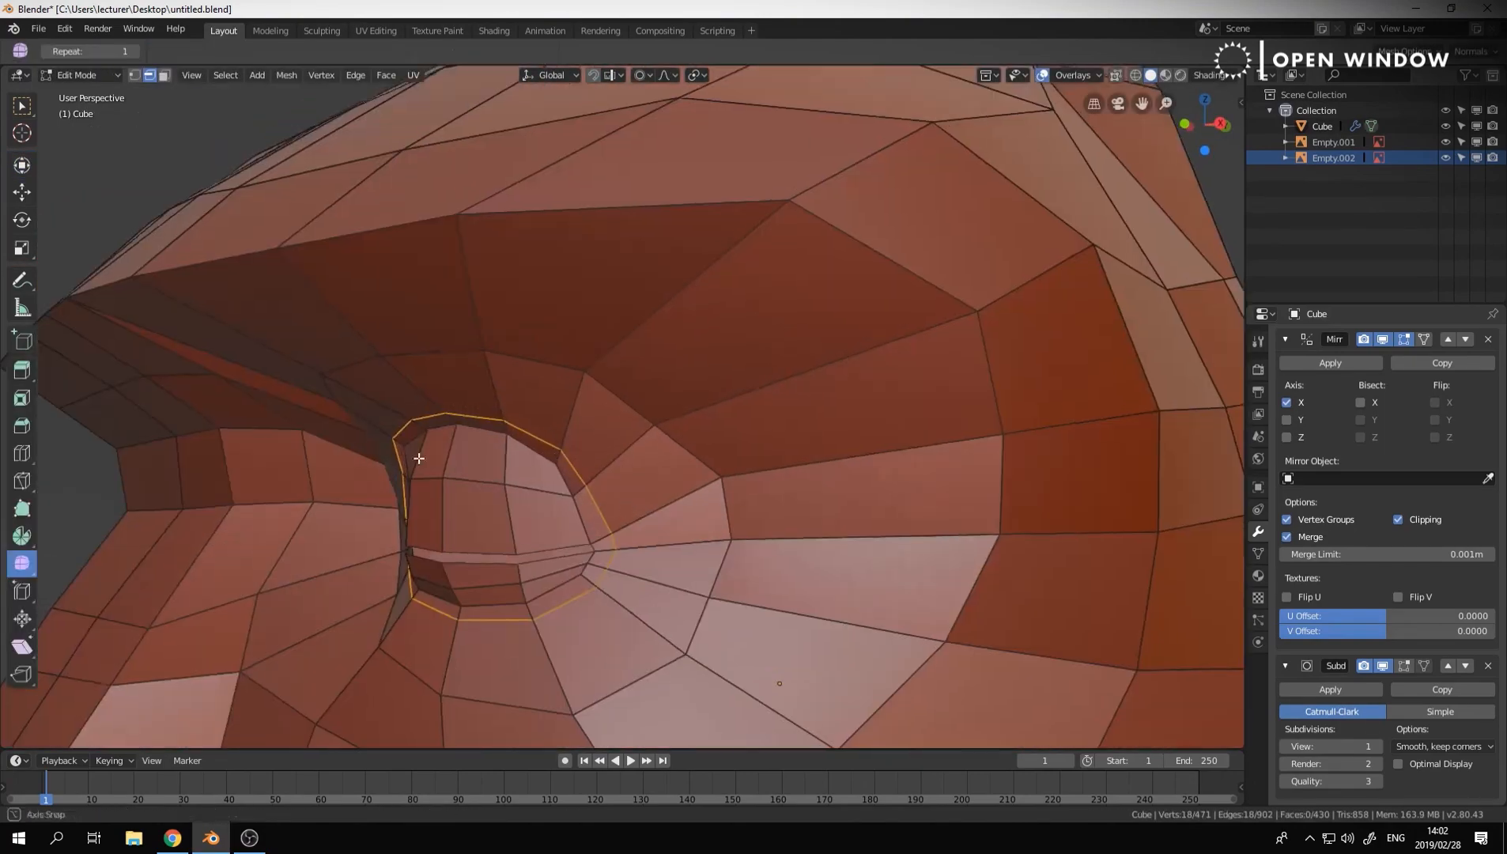
Select the edge path along the upper rim of the eye and move it to shape the upper eyelid
{"action": "middle_click_drag", "start_coordinate": [419, 457], "coordinate": [494, 454]}
{"action": "left_click", "coordinate": [506, 435]}
{"action": "left_click", "coordinate": [639, 426], "text": "ctrl"}
{"action": "middle_click_drag", "start_coordinate": [639, 427], "coordinate": [595, 481]}
{"action": "key", "text": "g"}
{"action": "left_click", "coordinate": [719, 355]}
Examine the smoothed eyelids, brow and nose bridge in Object Mode
{"action": "middle_click_drag", "start_coordinate": [715, 360], "coordinate": [790, 379]}
{"action": "key", "text": "Tab"}
{"action": "scroll", "coordinate": [573, 448], "scroll_direction": "down", "scroll_amount": 6}
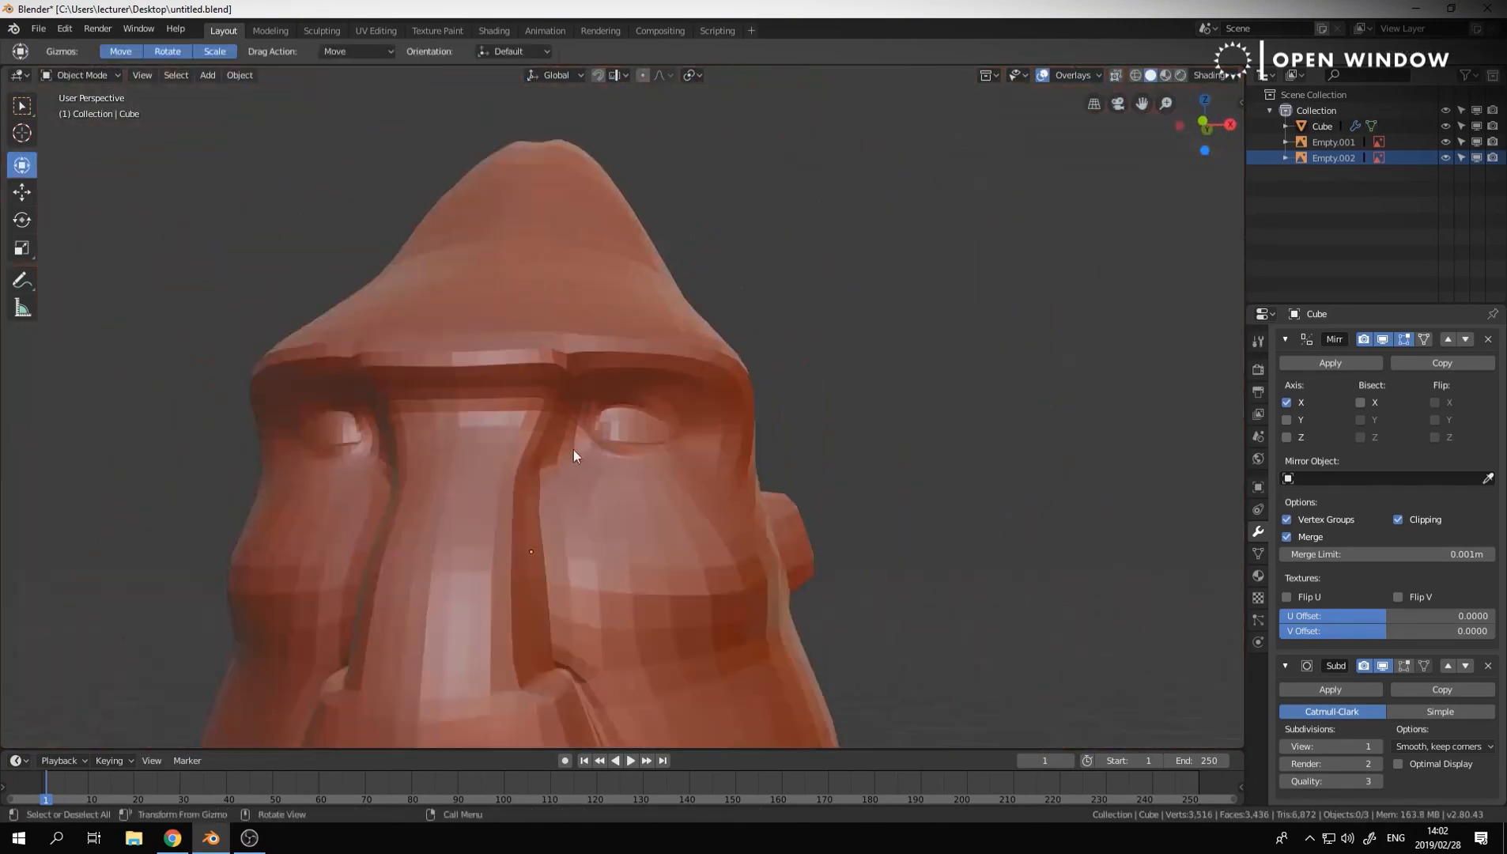
{"action": "middle_click_drag", "start_coordinate": [573, 449], "coordinate": [557, 488]}
{"action": "scroll", "coordinate": [557, 489], "scroll_direction": "up", "scroll_amount": 2}
{"action": "key", "text": "Tab"}
{"action": "scroll", "coordinate": [680, 528], "scroll_direction": "up", "scroll_amount": 3}
{"action": "left_click", "coordinate": [713, 554]}
{"action": "key", "text": "Tab"}
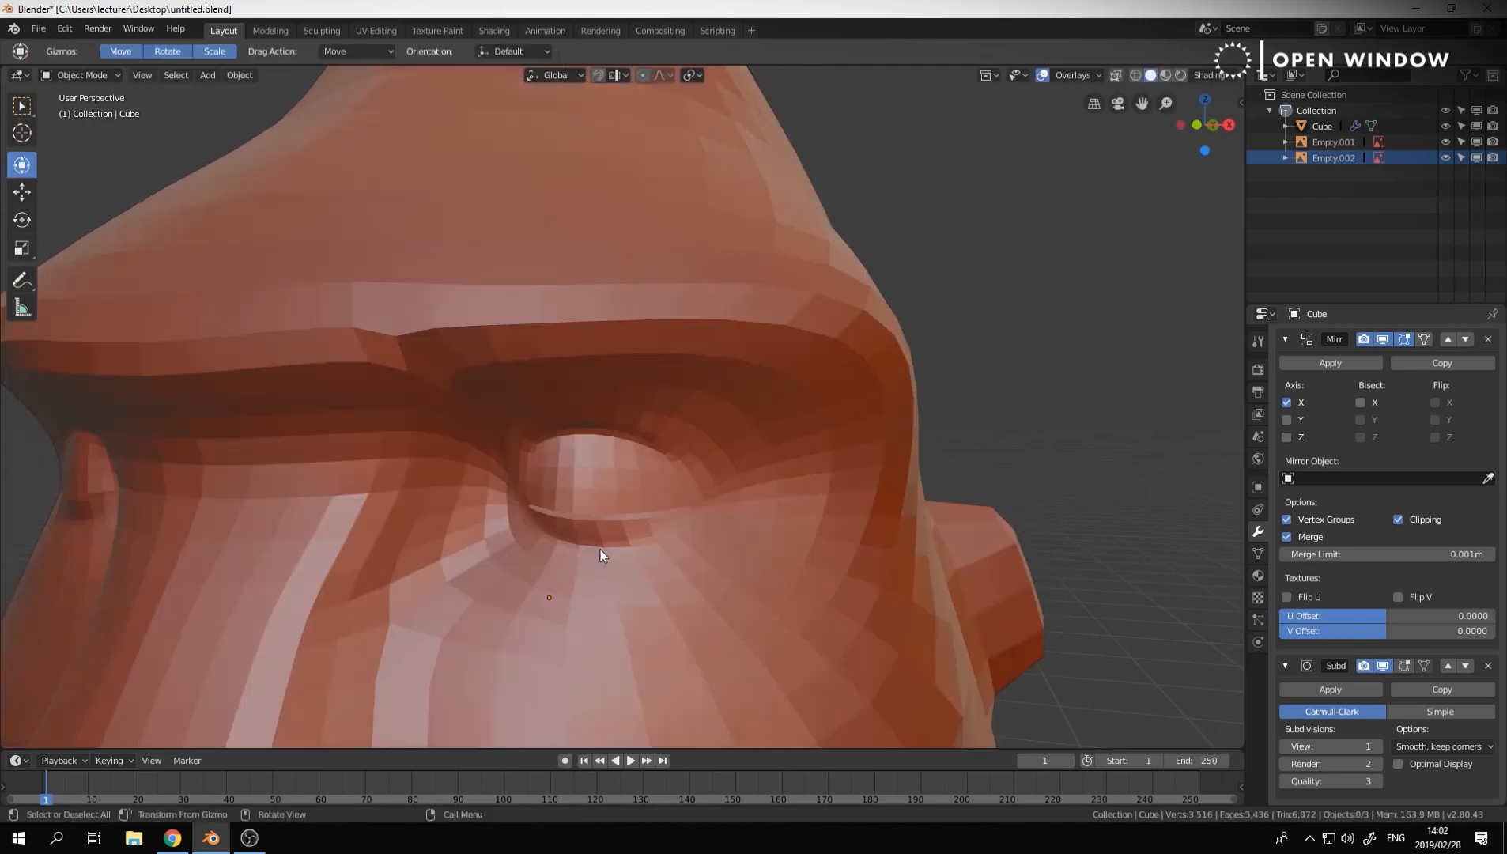
Select and adjust the two vertices where the brow meets the inner eye corner, and return to Object Mode
{"action": "key", "text": "Tab"}
{"action": "scroll", "coordinate": [693, 471], "scroll_direction": "up", "scroll_amount": 4}
{"action": "middle_click_drag", "start_coordinate": [600, 550], "coordinate": [681, 465]}
{"action": "key", "text": "1"}
{"action": "left_click", "coordinate": [516, 324]}
{"action": "left_click", "coordinate": [555, 223], "text": "shift"}
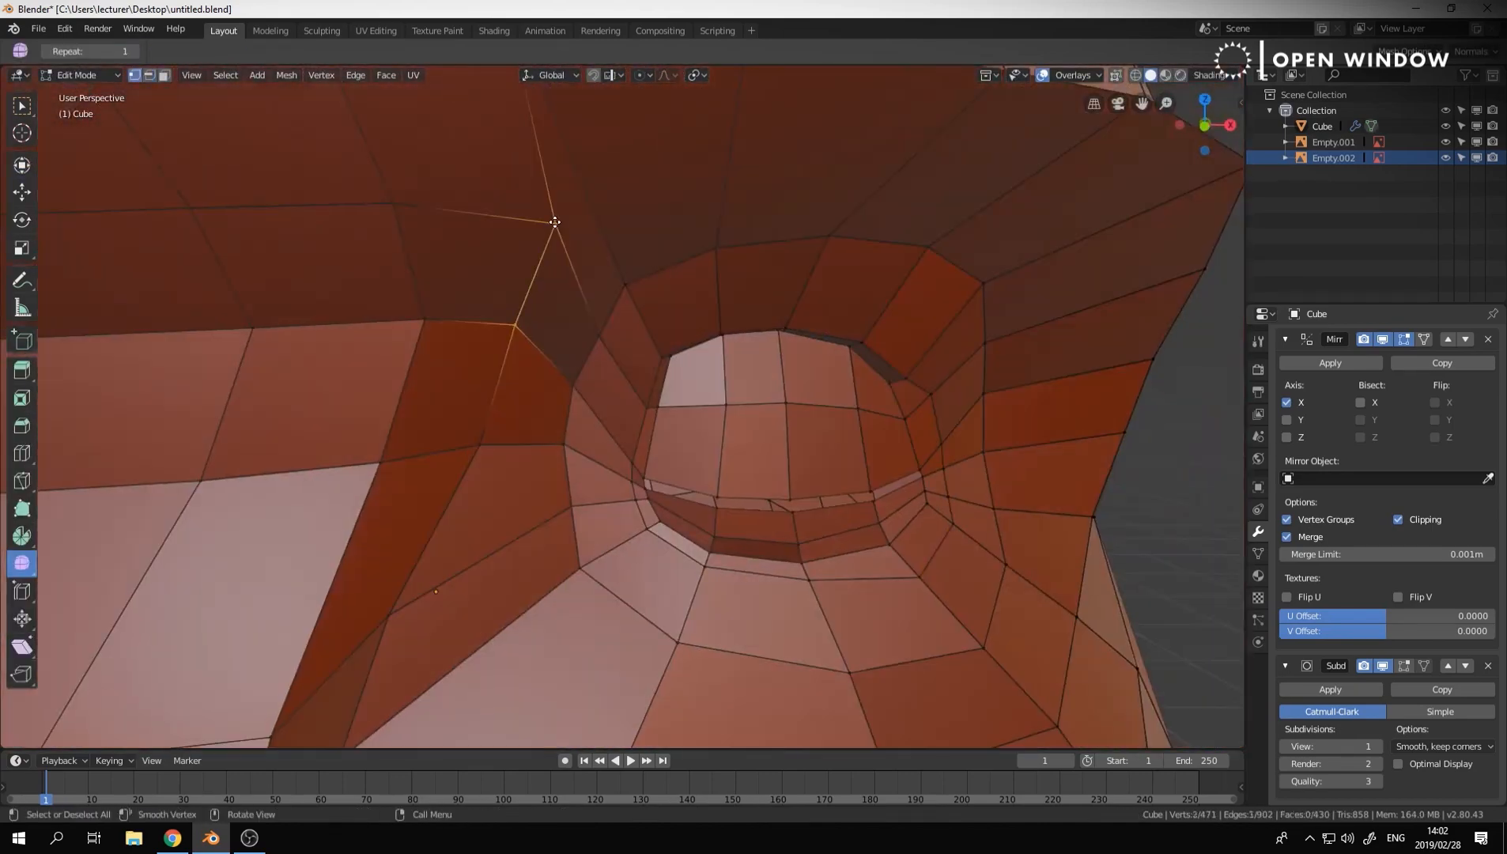
{"action": "scroll", "coordinate": [521, 483], "scroll_direction": "down", "scroll_amount": 7}
{"action": "left_click", "coordinate": [568, 413]}
{"action": "key", "text": "Tab"}
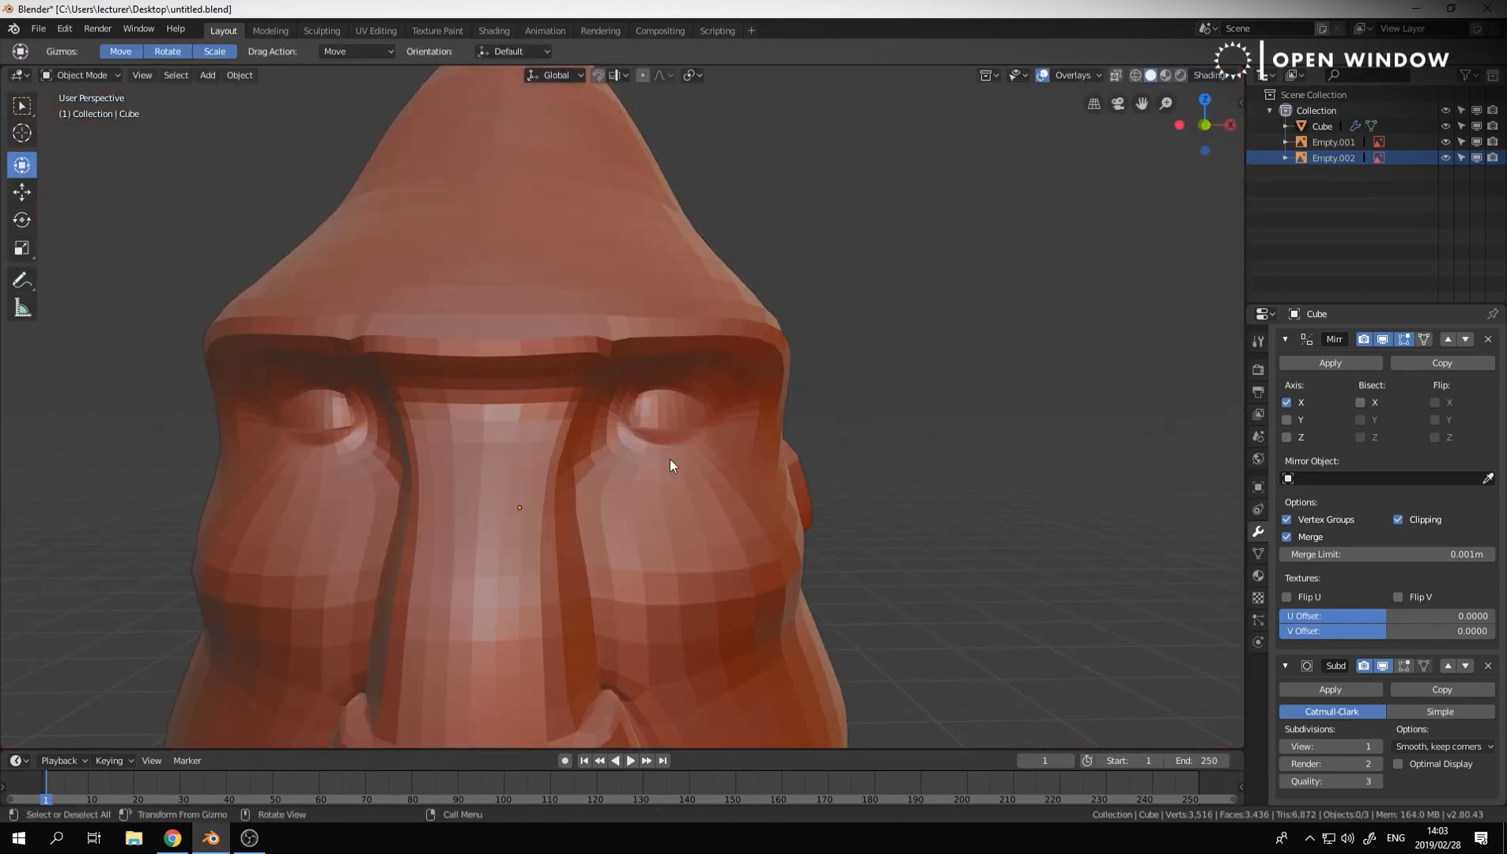
Select the head and apply Shade Smooth to it
{"action": "scroll", "coordinate": [585, 509], "scroll_direction": "down", "scroll_amount": 3}
{"action": "key", "text": "z"}
{"action": "left_click", "coordinate": [678, 496]}
{"action": "key", "text": "a"}
{"action": "right_click", "coordinate": [678, 496]}
{"action": "left_click", "coordinate": [678, 495]}
{"action": "scroll", "coordinate": [754, 509], "scroll_direction": "down", "scroll_amount": 2}
{"action": "middle_click_drag", "start_coordinate": [755, 508], "coordinate": [695, 530]}
{"action": "left_click", "coordinate": [819, 422]}
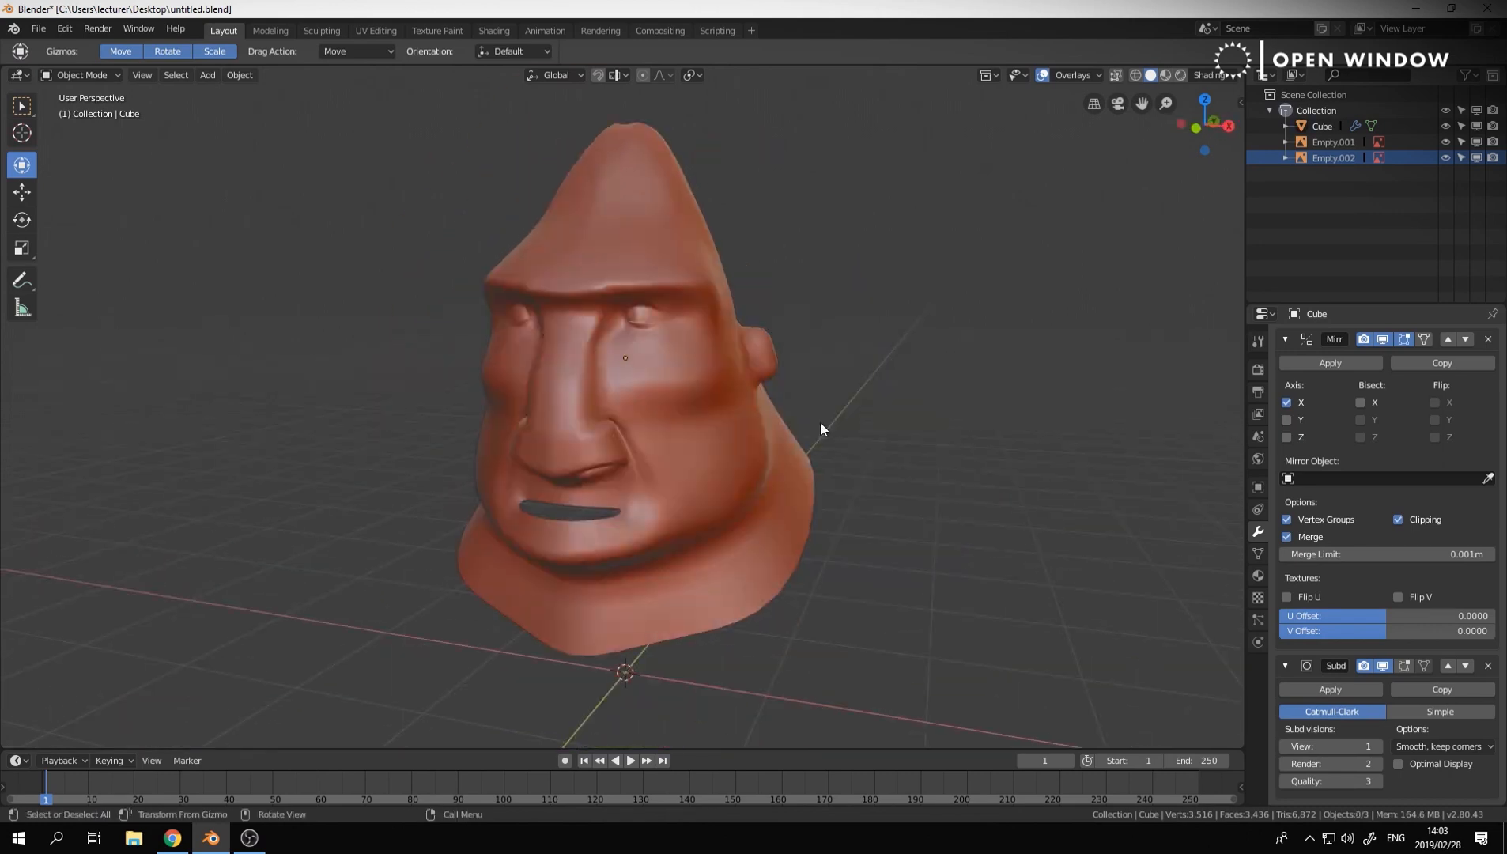
Enter Edit Mode and add a loop cut through the brow around the eye socket
{"action": "scroll", "coordinate": [697, 365], "scroll_direction": "up", "scroll_amount": 2}
{"action": "key", "text": "Tab"}
{"action": "scroll", "coordinate": [687, 356], "scroll_direction": "up", "scroll_amount": 4}
{"action": "mouse_move", "coordinate": [636, 340]}
{"action": "middle_mouse_down"}
{"action": "mouse_move", "coordinate": [676, 326]}
{"action": "mouse_move", "coordinate": [609, 336]}
{"action": "middle_mouse_up"}
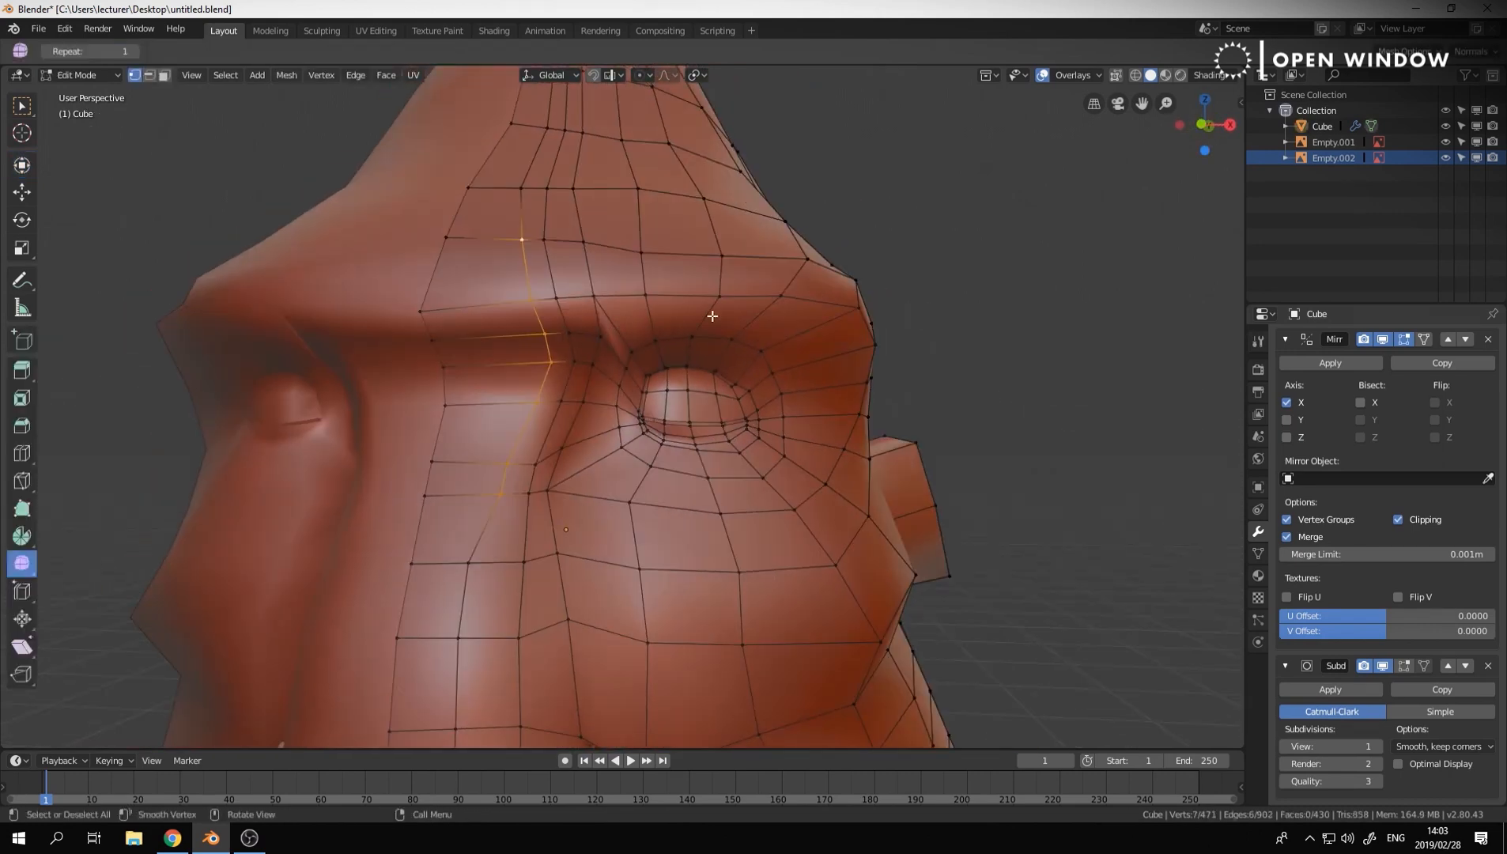
{"action": "mouse_move", "coordinate": [815, 360]}
{"action": "middle_mouse_down"}
{"action": "mouse_move", "coordinate": [767, 343]}
{"action": "mouse_move", "coordinate": [766, 322]}
{"action": "mouse_move", "coordinate": [656, 353]}
{"action": "mouse_move", "coordinate": [807, 362]}
{"action": "middle_mouse_up"}
{"action": "key", "text": "ctrl+r"}
{"action": "left_click", "coordinate": [749, 290]}
{"action": "left_click", "coordinate": [386, 339]}
Select the edge path along the brow above the eye and move it down toward the eye socket
{"action": "left_click", "coordinate": [713, 304], "text": "ctrl"}
{"action": "key", "text": "g"}
{"action": "left_click", "coordinate": [728, 336]}
{"action": "key", "text": "Tab"}
{"action": "key", "text": "Tab"}
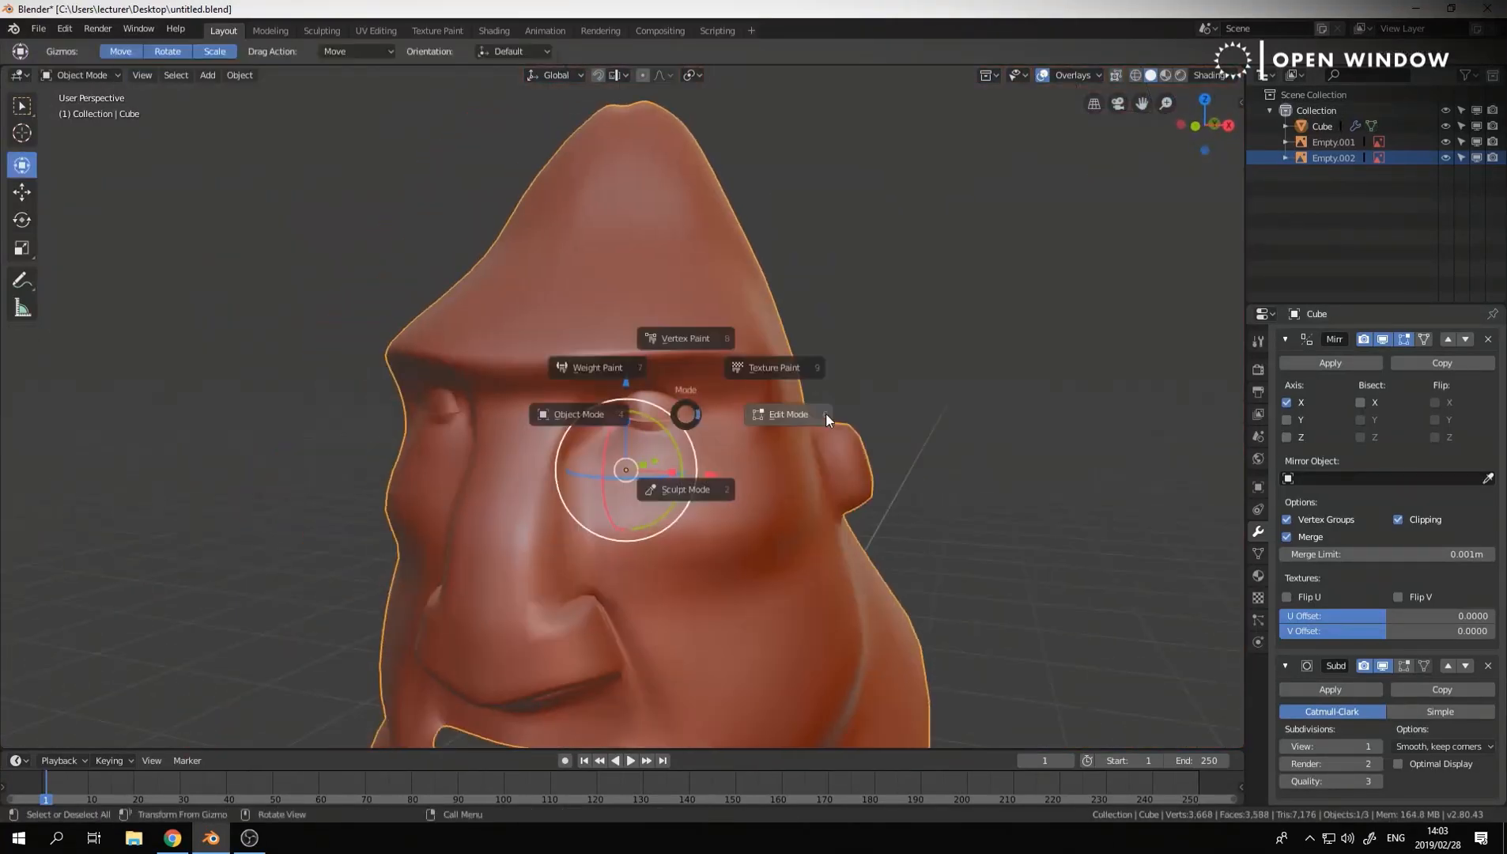
Return to Edit Mode and move a vertex below the eye to follow the eye-bag line in the front reference
{"action": "left_click", "coordinate": [827, 418]}
{"action": "left_click", "coordinate": [773, 354]}
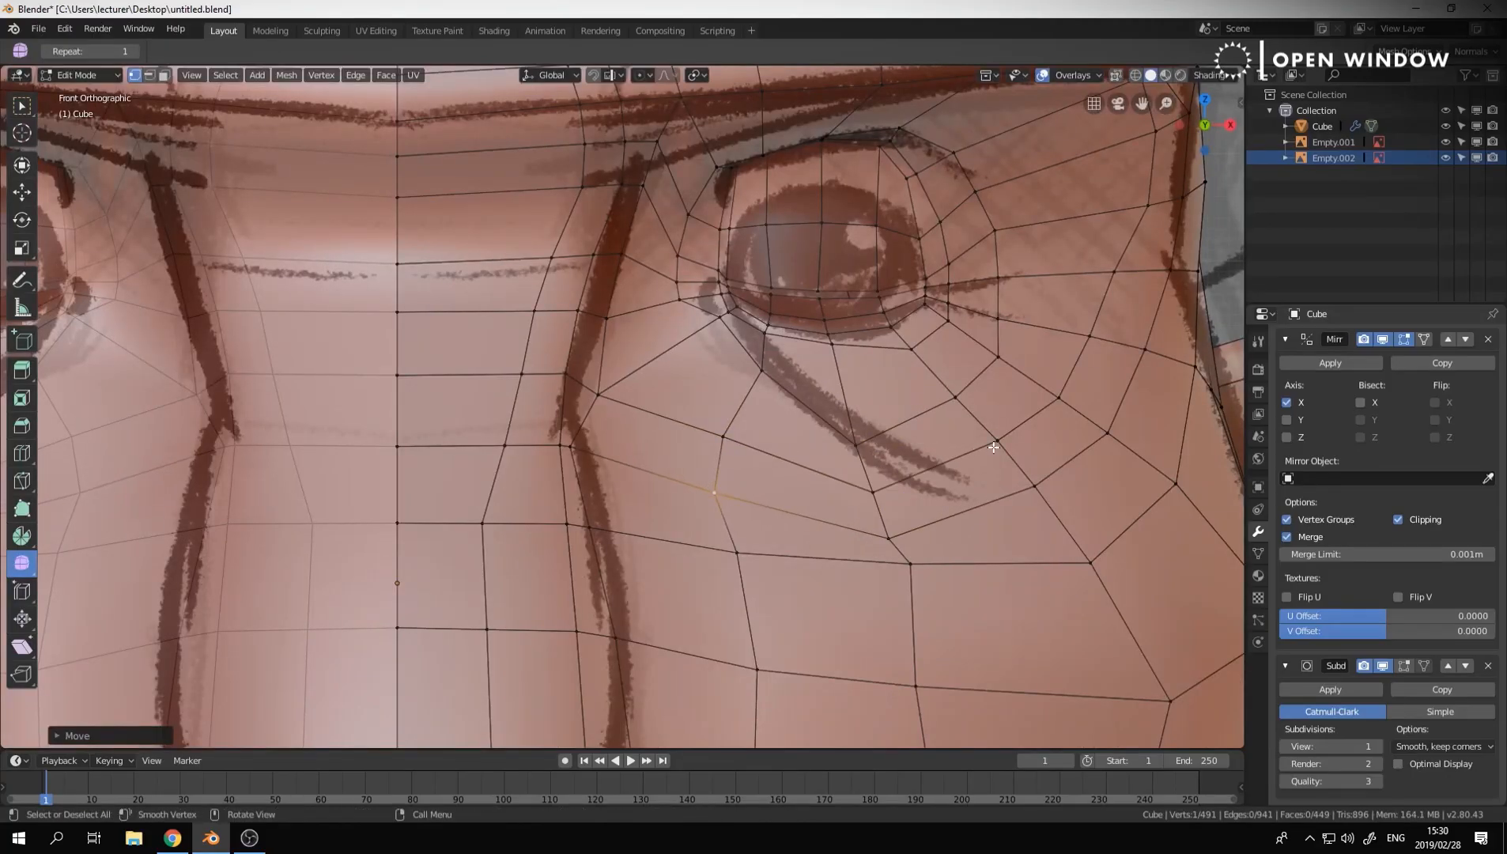
{"action": "left_click", "coordinate": [1006, 491]}
{"action": "scroll", "coordinate": [933, 506], "scroll_direction": "down", "scroll_amount": 2}
{"action": "left_click", "coordinate": [829, 524]}
{"action": "key", "text": "g"}
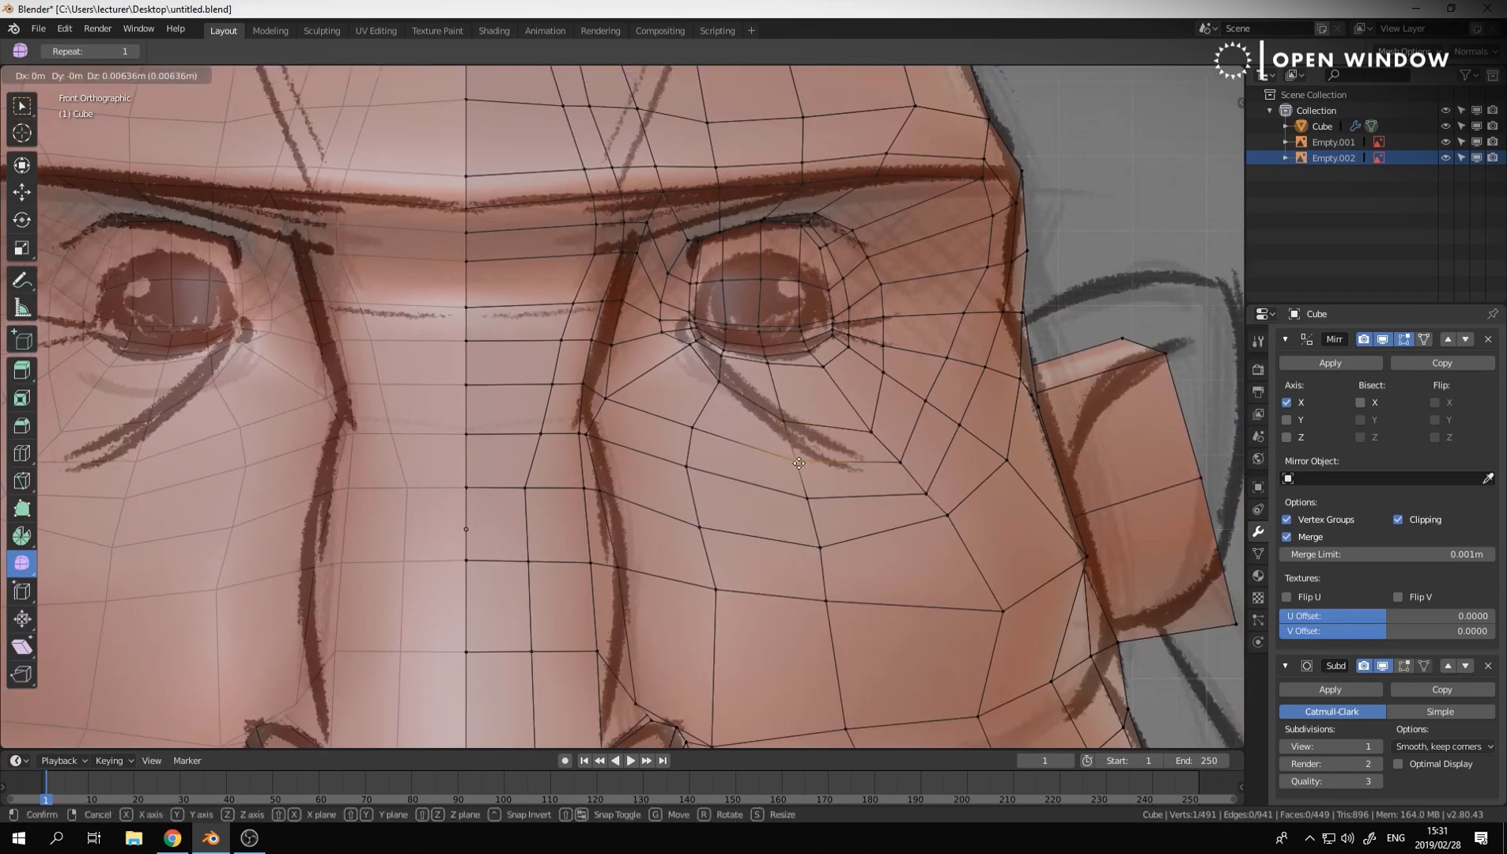
{"action": "left_click", "coordinate": [820, 535]}
Reposition a vertex on the upper cheek below the eye to even out the edge rings
{"action": "middle_click_drag", "start_coordinate": [820, 534], "coordinate": [646, 486]}
{"action": "left_click", "coordinate": [645, 486]}
{"action": "key", "text": "KP_Decimal"}
{"action": "scroll", "coordinate": [1127, 447], "scroll_direction": "down", "scroll_amount": 8}
{"action": "middle_click_drag", "start_coordinate": [1127, 447], "coordinate": [767, 425]}
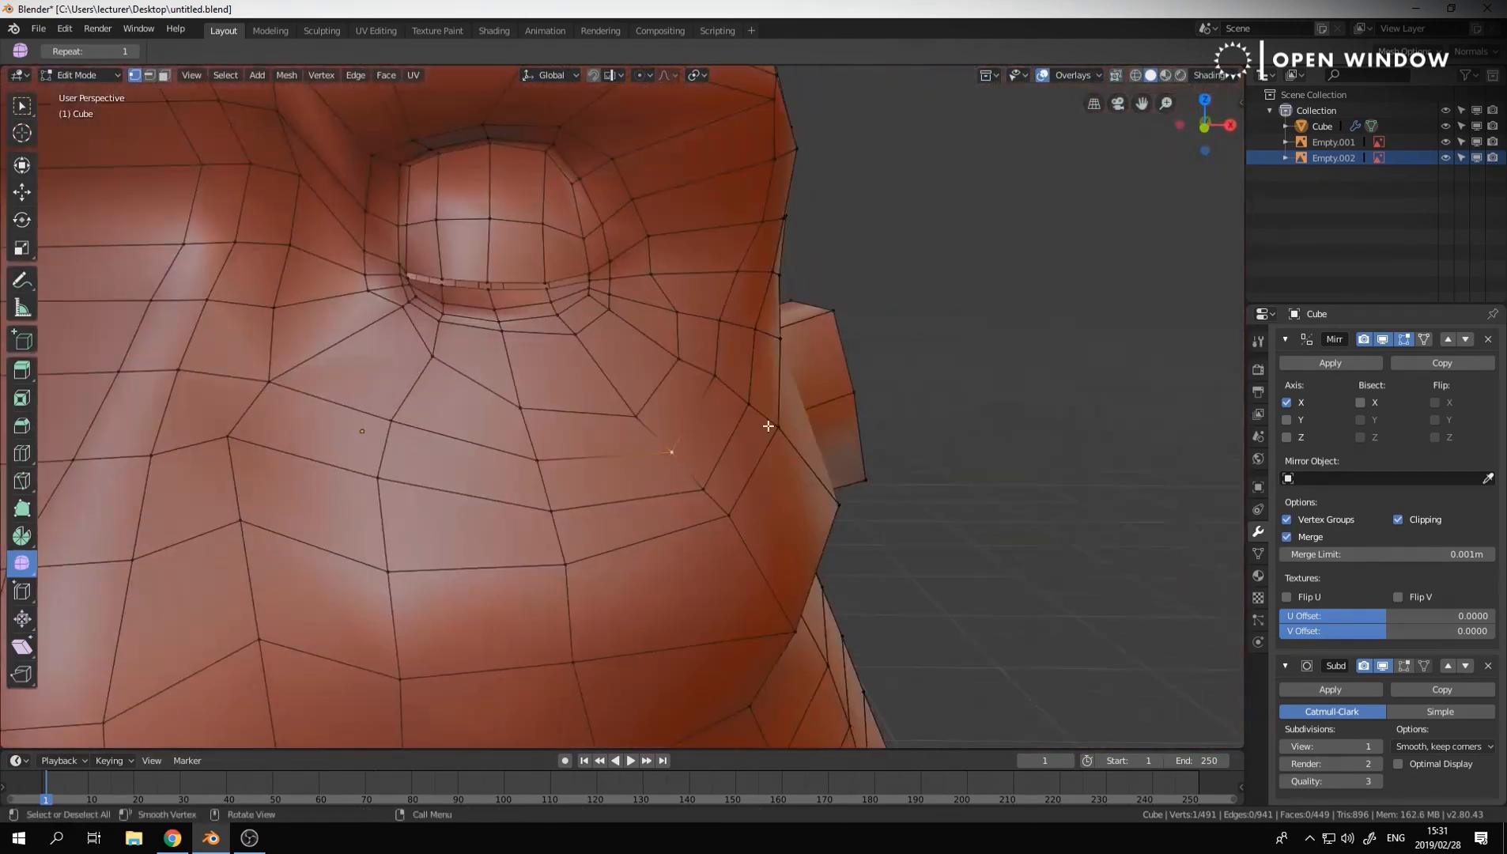
{"action": "left_click", "coordinate": [416, 370]}
{"action": "middle_click_drag", "start_coordinate": [417, 370], "coordinate": [606, 484]}
{"action": "left_click", "coordinate": [467, 440]}
{"action": "key", "text": "g"}
{"action": "left_click", "coordinate": [475, 444]}
Check the smoothed cheek in Object Mode, then compare the eye's edge rings with the front reference in Edit Mode
{"action": "scroll", "coordinate": [780, 494], "scroll_direction": "down", "scroll_amount": 4}
{"action": "key", "text": "Tab"}
{"action": "scroll", "coordinate": [606, 483], "scroll_direction": "down", "scroll_amount": 3}
{"action": "key", "text": "Tab"}
{"action": "key", "text": "KP_1"}
{"action": "scroll", "coordinate": [724, 360], "scroll_direction": "up", "scroll_amount": 4}
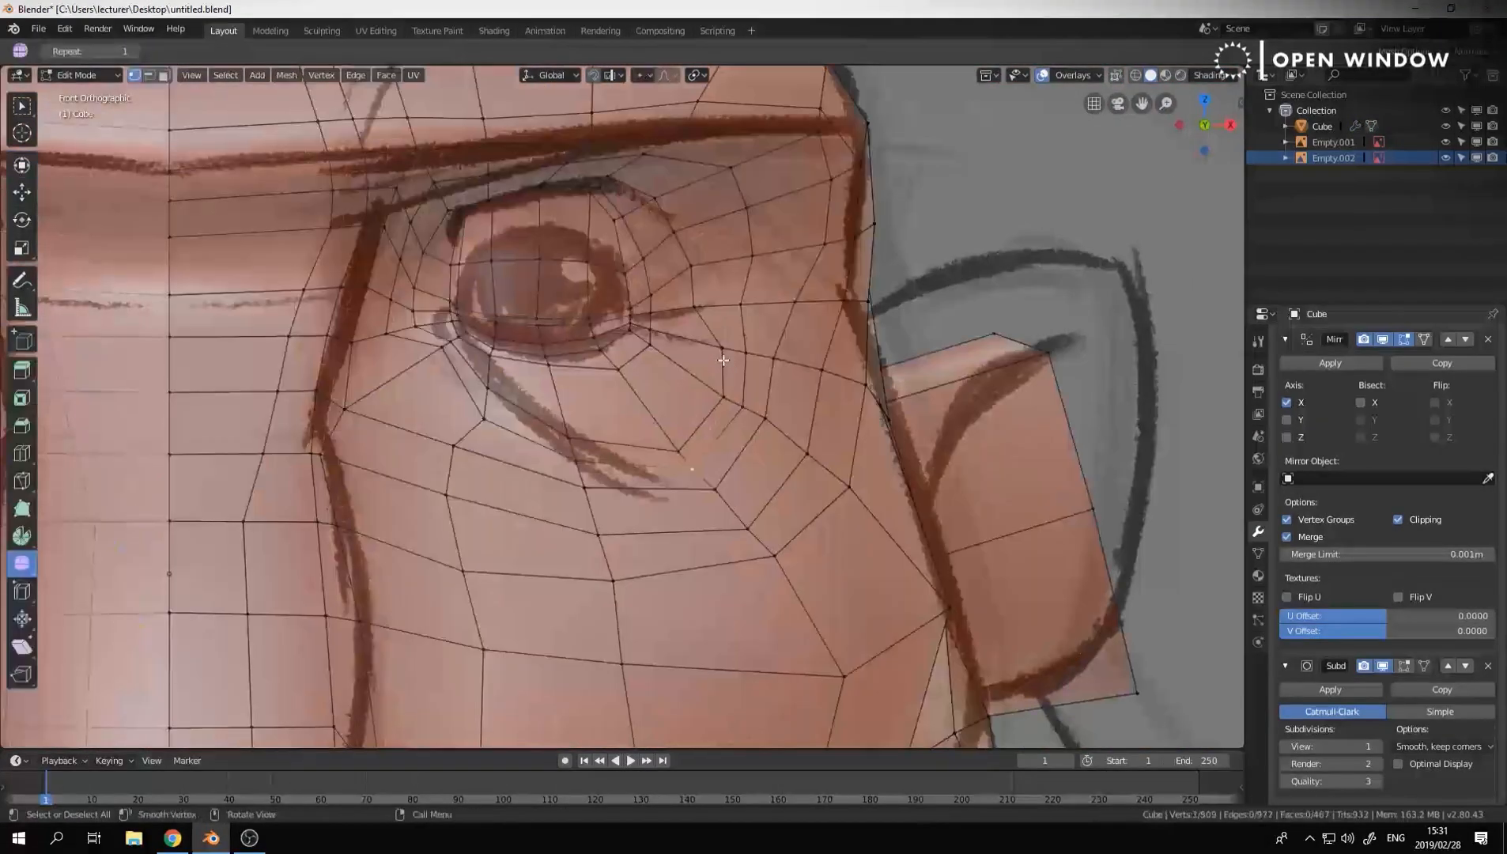
Move the vertices in the rings beside the outer eye corner to even out their spacing
{"action": "key", "text": "g"}
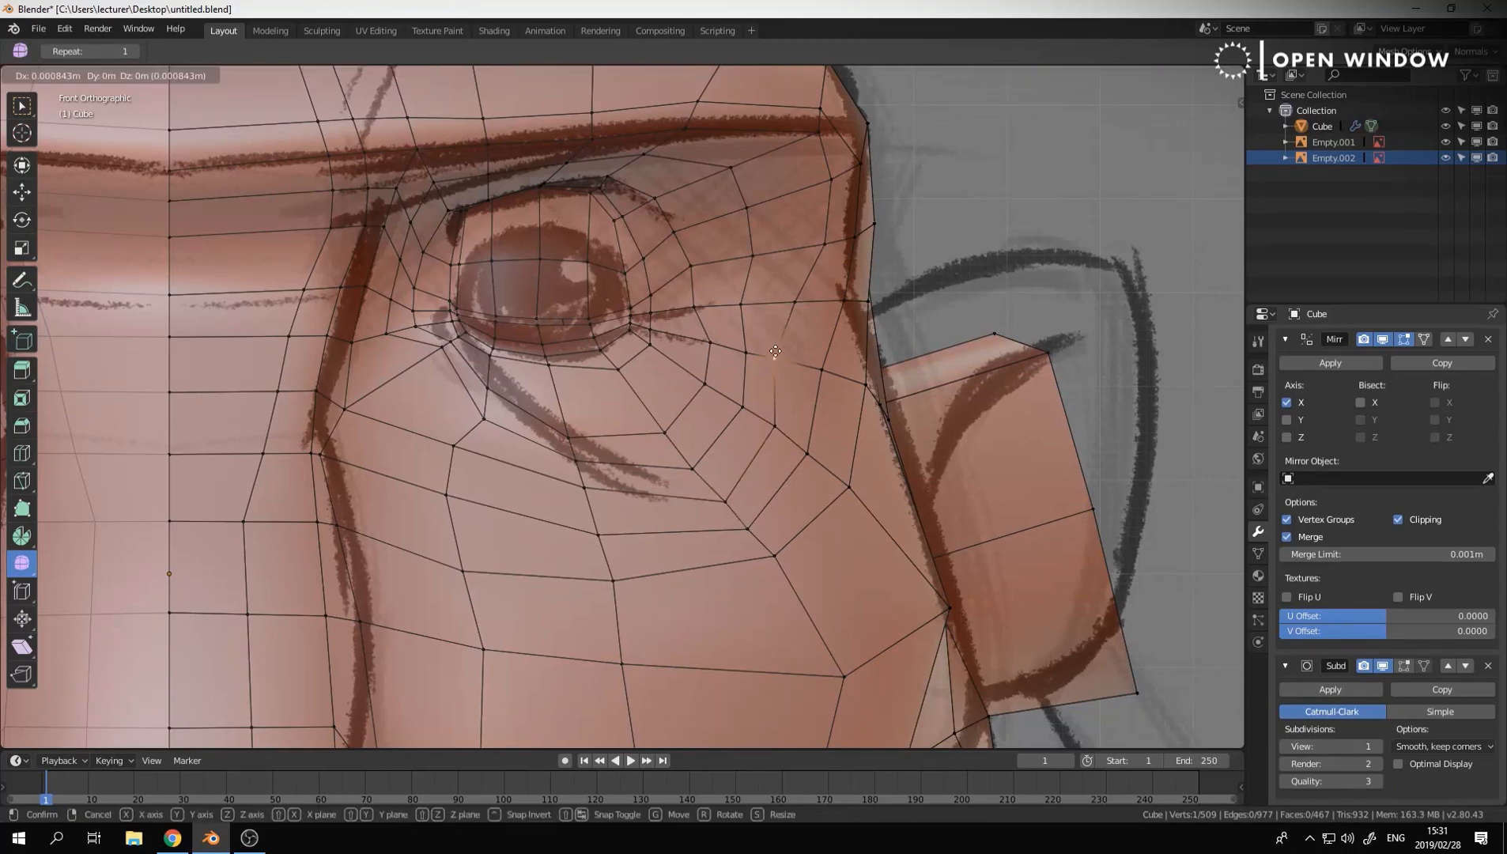
{"action": "left_click", "coordinate": [693, 278]}
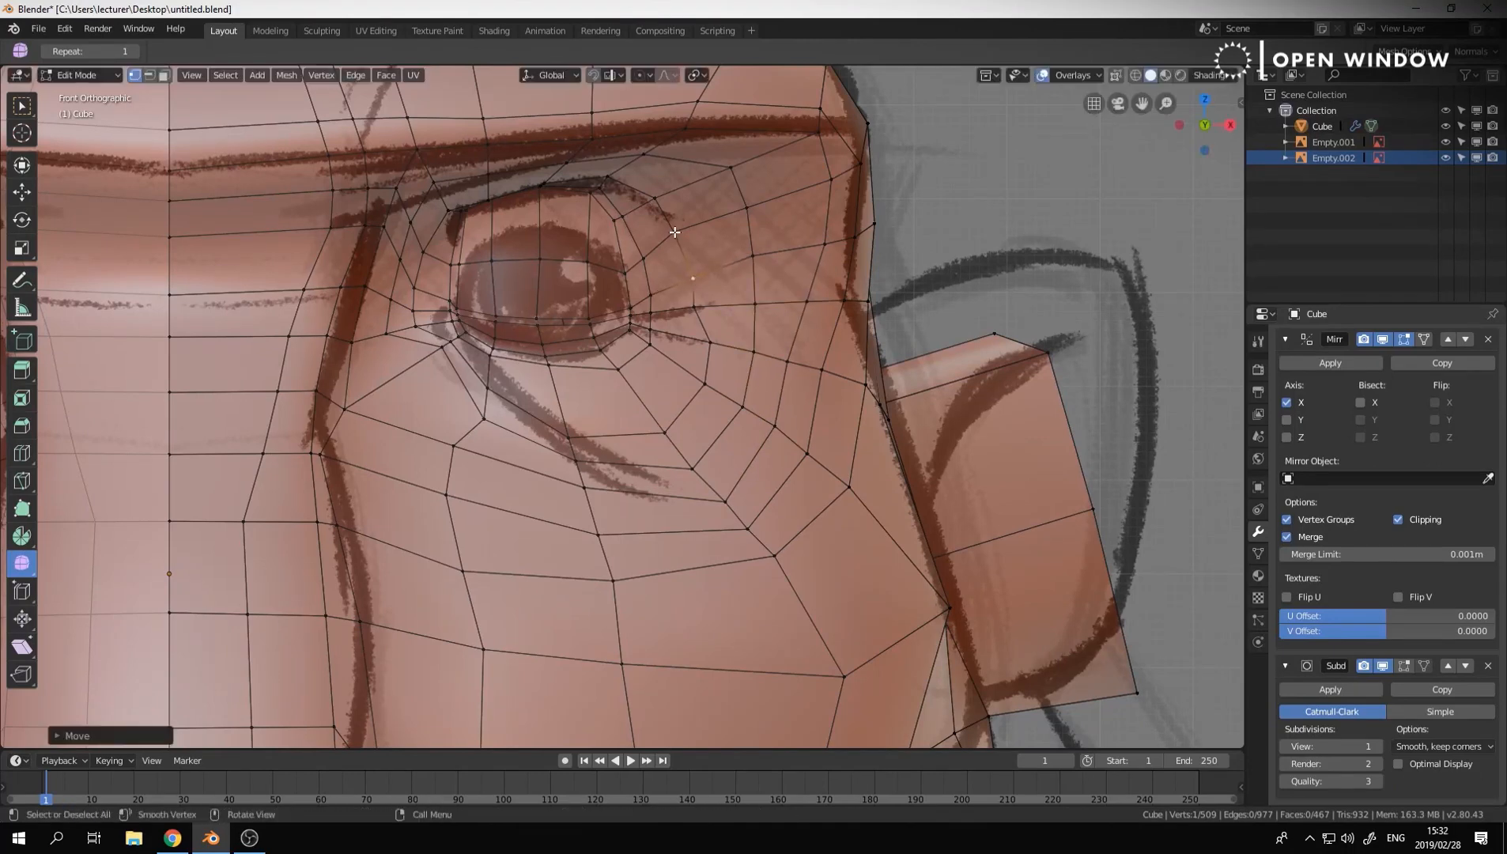
{"action": "key", "text": "g"}
{"action": "left_click", "coordinate": [694, 298]}
{"action": "key", "text": "g"}
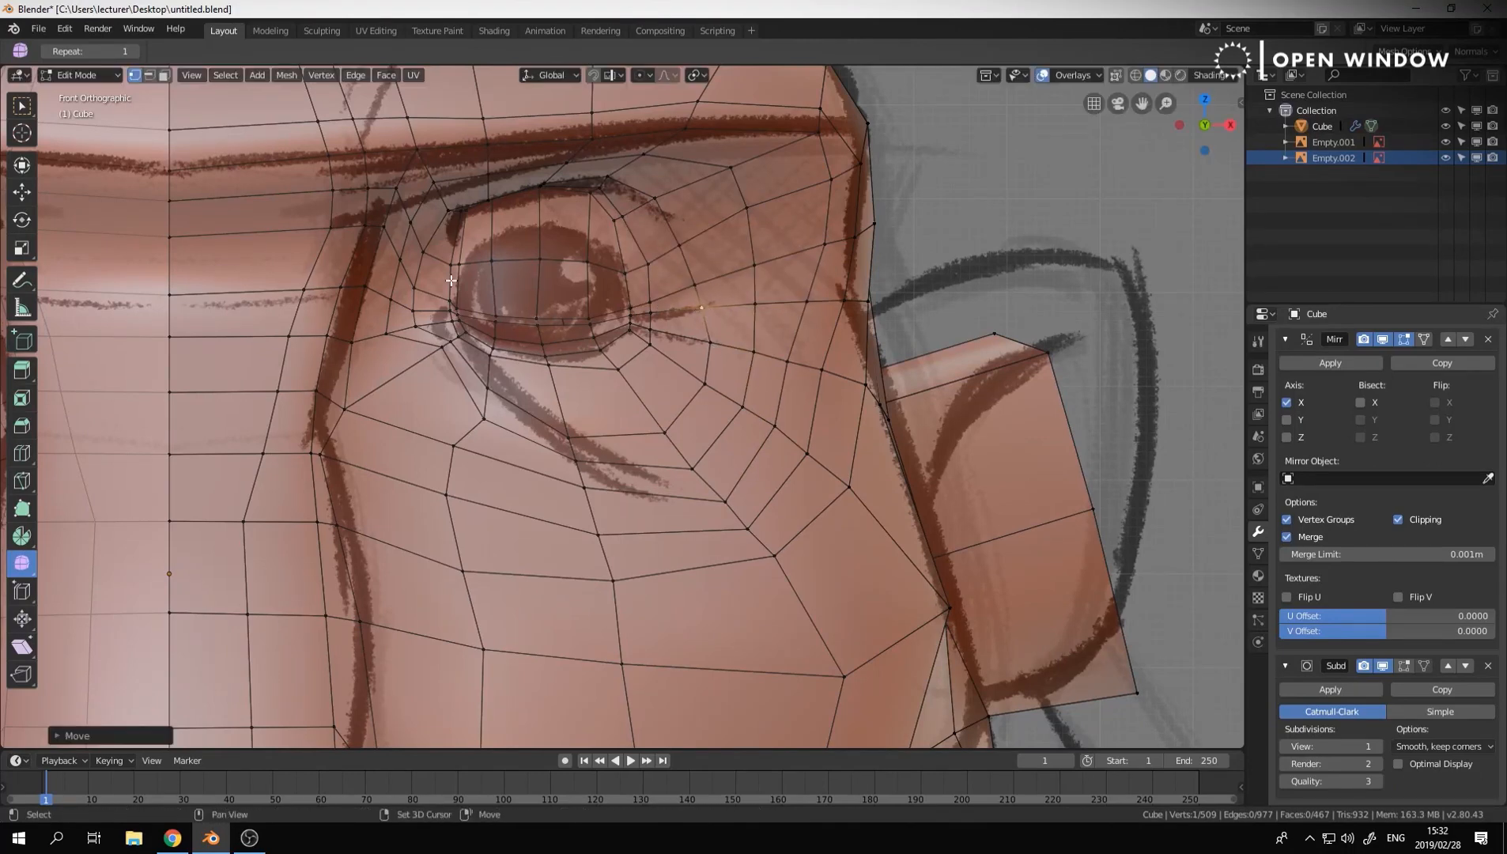
Slide and reposition the vertices beside the inner eye corner, then check the smoothed eye in Object Mode
{"action": "left_click", "coordinate": [493, 269], "text": "ctrl"}
{"action": "key", "text": "g"}
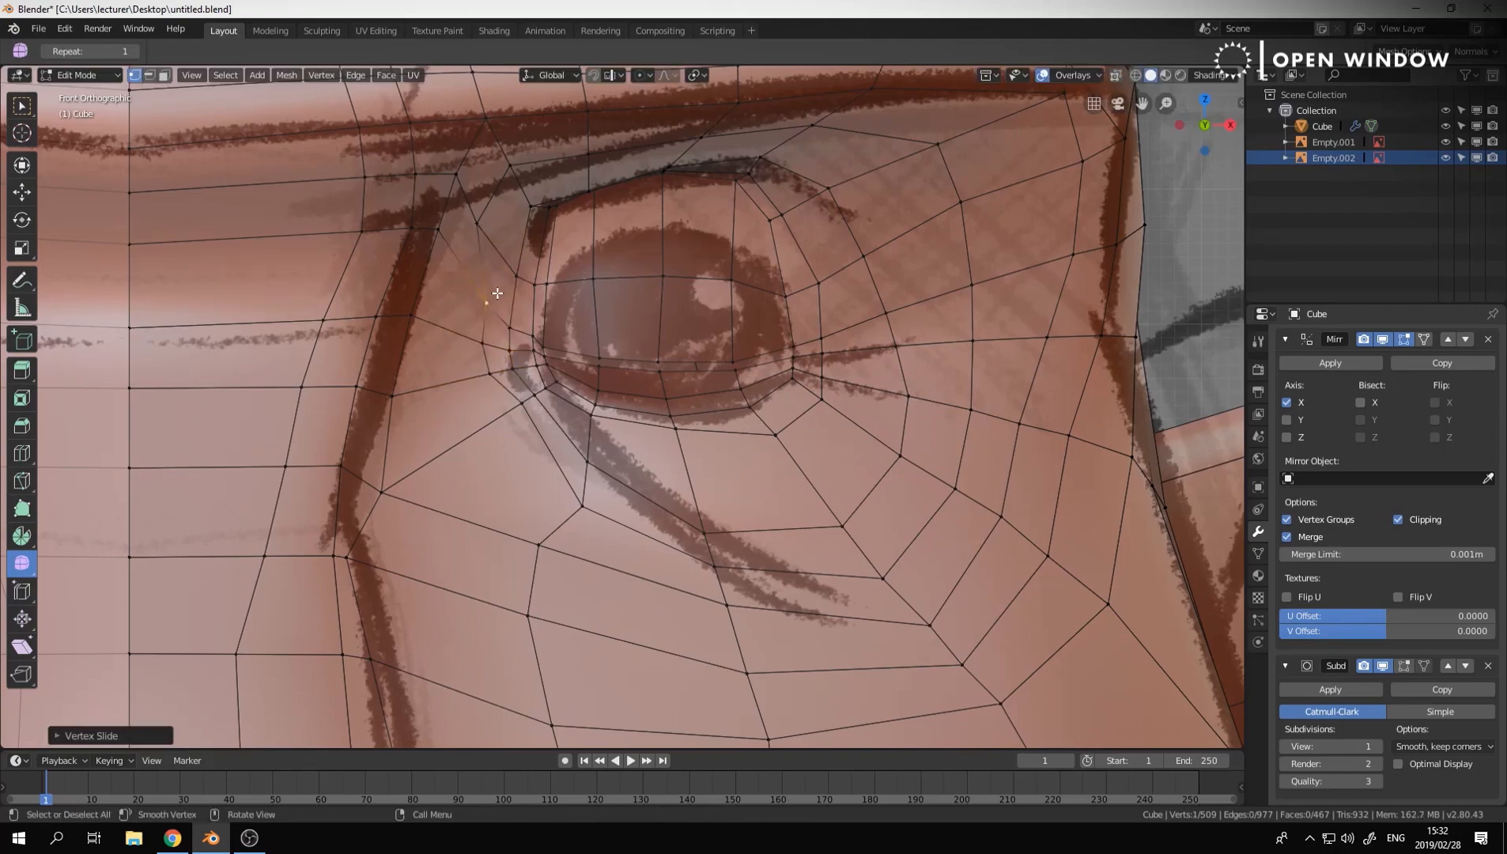
{"action": "left_click", "coordinate": [522, 187]}
{"action": "left_click", "coordinate": [521, 403]}
{"action": "key", "text": "g"}
{"action": "key", "text": "g"}
{"action": "left_click", "coordinate": [518, 409]}
{"action": "scroll", "coordinate": [632, 427], "scroll_direction": "down", "scroll_amount": 4}
{"action": "key", "text": "Tab"}
{"action": "scroll", "coordinate": [790, 411], "scroll_direction": "up", "scroll_amount": 5}
{"action": "key", "text": "Tab"}
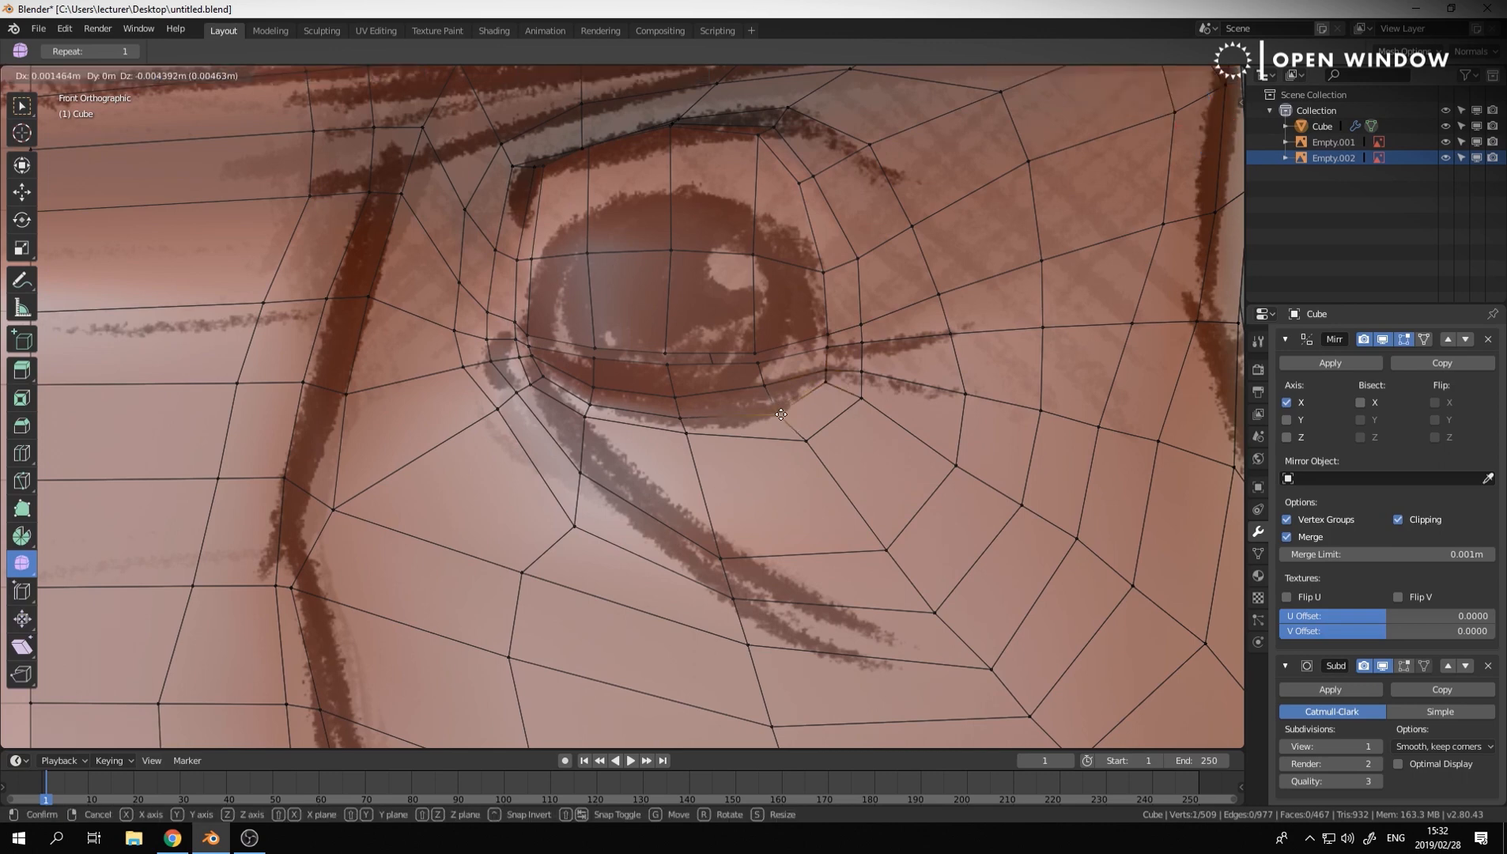
Move vertices at the lower eyelid and between the nose bridge and inner eye corner, then check the smoothed result
{"action": "left_click", "coordinate": [756, 347]}
{"action": "scroll", "coordinate": [672, 354], "scroll_direction": "up", "scroll_amount": 2}
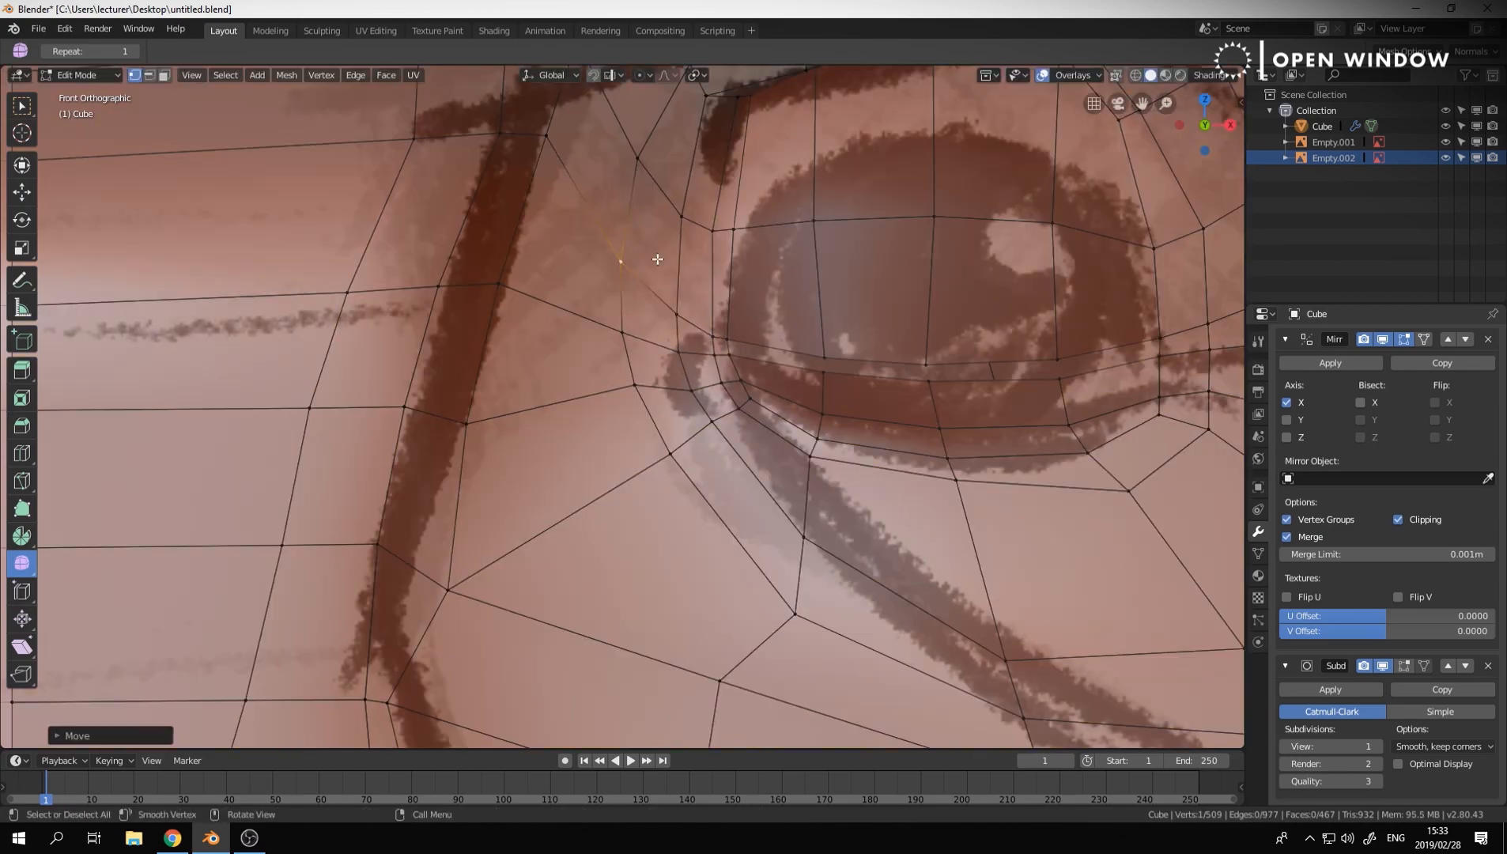
{"action": "middle_click_drag", "start_coordinate": [657, 259], "coordinate": [579, 382], "text": "shift"}
{"action": "left_click", "coordinate": [629, 219]}
{"action": "middle_click_drag", "start_coordinate": [630, 220], "coordinate": [589, 475]}
{"action": "scroll", "coordinate": [750, 209], "scroll_direction": "down", "scroll_amount": 9}
{"action": "key", "text": "Tab"}
{"action": "key", "text": "Tab"}
{"action": "scroll", "coordinate": [854, 316], "scroll_direction": "up", "scroll_amount": 5}
Adjust the vertices just below the inner eye corner and check the smoothed eye from another angle
{"action": "left_click", "coordinate": [609, 548]}
{"action": "left_click", "coordinate": [589, 456]}
{"action": "left_click", "coordinate": [609, 492], "text": "ctrl"}
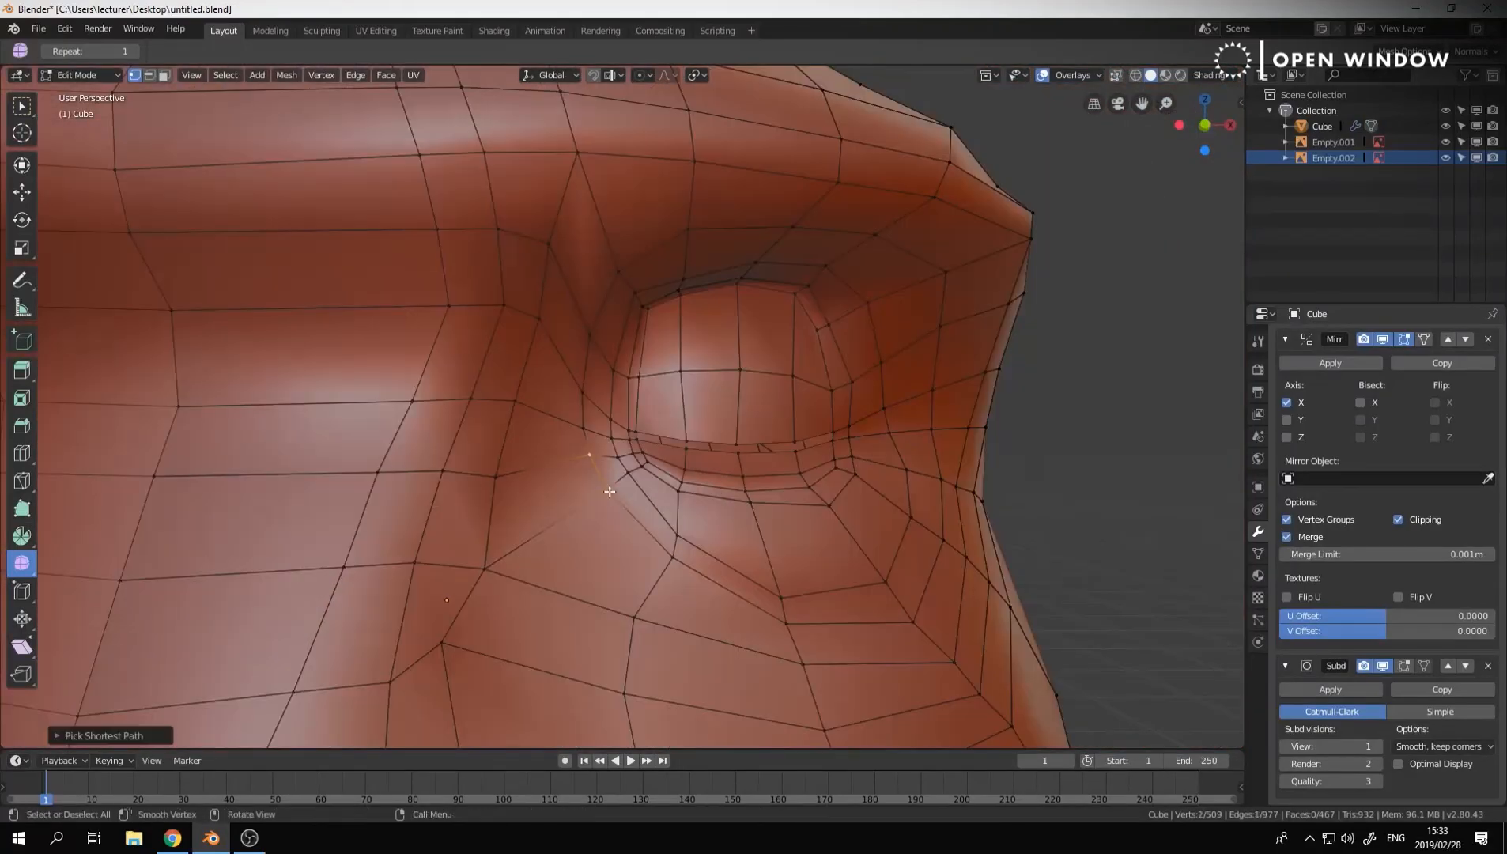
{"action": "left_click", "coordinate": [651, 465]}
{"action": "key", "text": "Tab"}
{"action": "scroll", "coordinate": [677, 483], "scroll_direction": "down", "scroll_amount": 3}
{"action": "middle_click_drag", "start_coordinate": [862, 481], "coordinate": [679, 485]}
{"action": "scroll", "coordinate": [759, 510], "scroll_direction": "up", "scroll_amount": 5}
Slide a vertex at the outer corner of the lower eyelid along its edge in the front view
{"action": "key", "text": "Tab"}
{"action": "scroll", "coordinate": [678, 485], "scroll_direction": "up", "scroll_amount": 3}
{"action": "key", "text": "KP_1"}
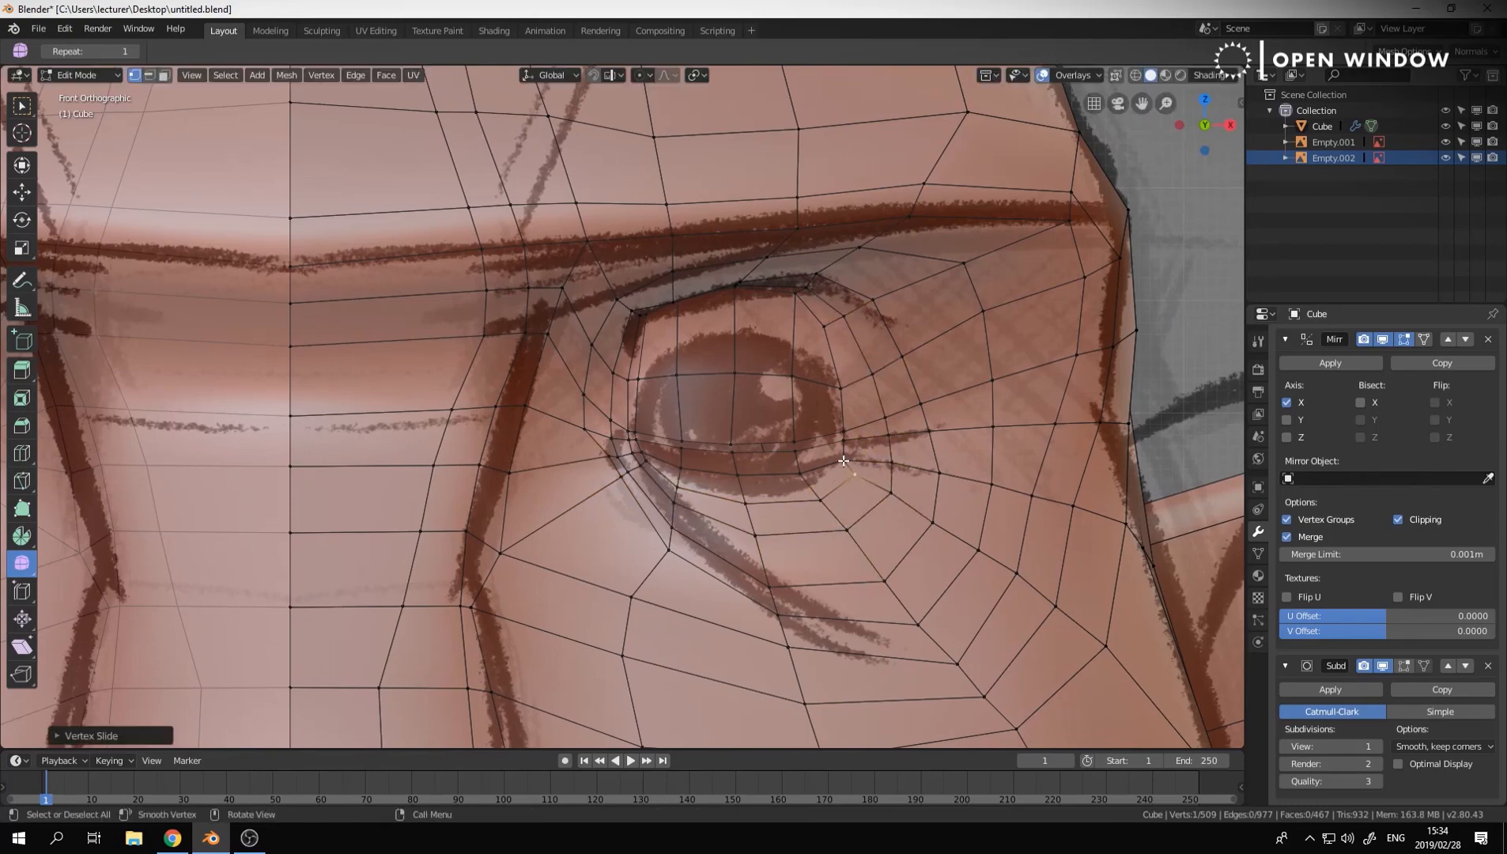
{"action": "left_click", "coordinate": [892, 492]}
{"action": "key", "text": "Tab"}
{"action": "scroll", "coordinate": [662, 525], "scroll_direction": "down", "scroll_amount": 4}
Smooth the vertex path running from the brow down beside the centre of the nose bridge
{"action": "middle_click_drag", "start_coordinate": [662, 525], "coordinate": [603, 338]}
{"action": "key", "text": "Tab"}
{"action": "left_click", "coordinate": [583, 208]}
{"action": "middle_click_drag", "start_coordinate": [583, 208], "coordinate": [624, 190]}
{"action": "left_click_drag", "start_coordinate": [155, 530], "coordinate": [233, 531]}
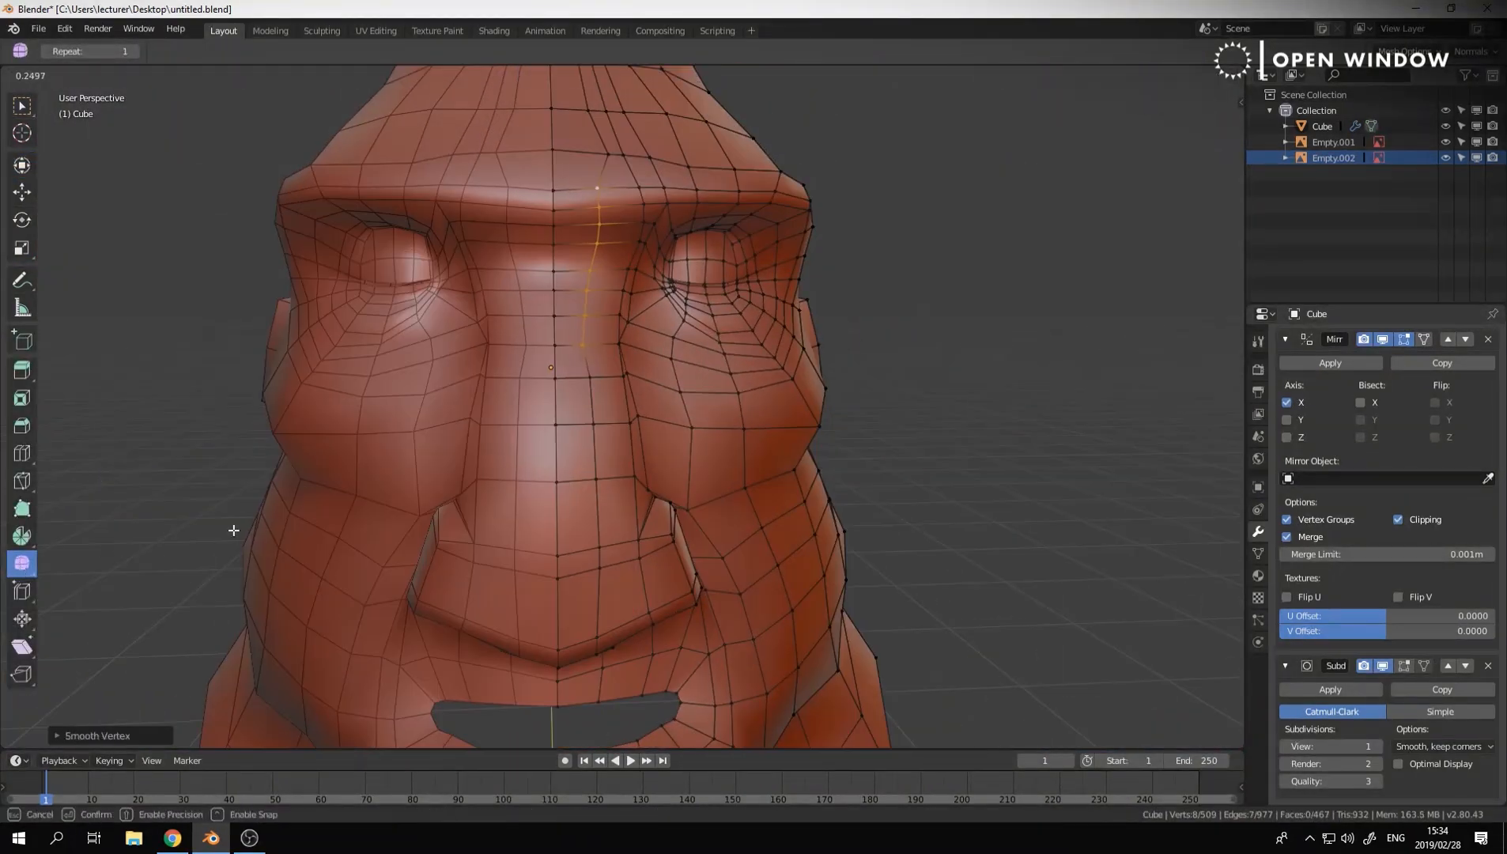
{"action": "left_click", "coordinate": [595, 152]}
Add a loop cut running lengthwise along the side of the nose and check the smoothed head
{"action": "middle_click_drag", "start_coordinate": [632, 505], "coordinate": [581, 505]}
{"action": "key", "text": "ctrl+r"}
{"action": "left_click", "coordinate": [588, 572]}
{"action": "key", "text": "Tab"}
{"action": "middle_click_drag", "start_coordinate": [506, 566], "coordinate": [455, 528]}
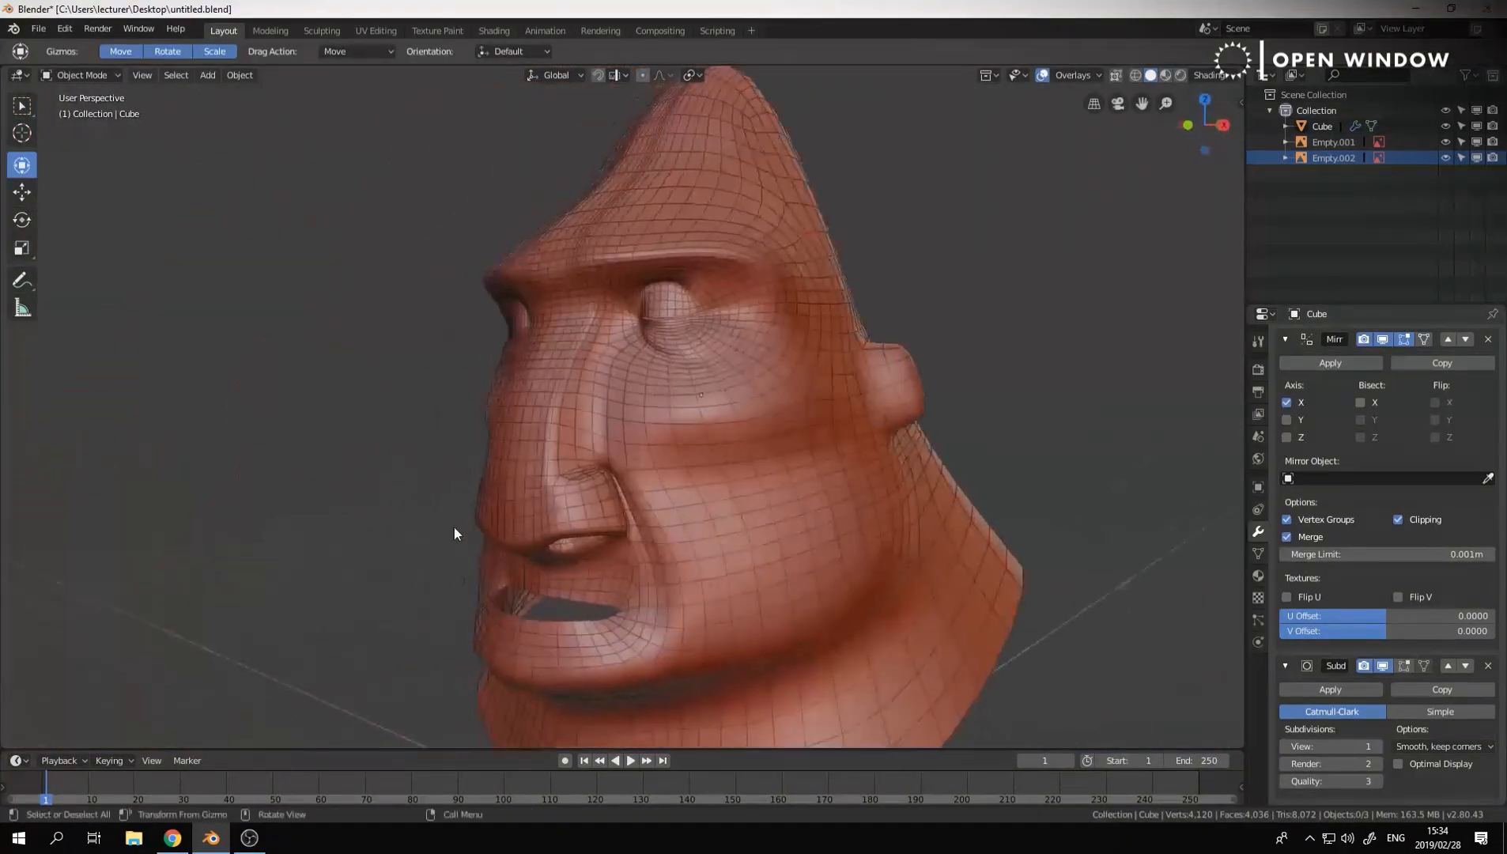
Add a second lengthwise loop cut beside the nose bridge to tighten the crease toward the cheek
{"action": "key", "text": "Tab"}
{"action": "middle_click_drag", "start_coordinate": [600, 494], "coordinate": [558, 427]}
{"action": "key", "text": "ctrl+r"}
{"action": "left_click", "coordinate": [582, 400]}
{"action": "key", "text": "Tab"}
{"action": "key", "text": "Tab"}
Move individual vertices along the crease between the nose bridge and the cheek to even out the new loops
{"action": "key", "text": "g"}
{"action": "left_click", "coordinate": [581, 386]}
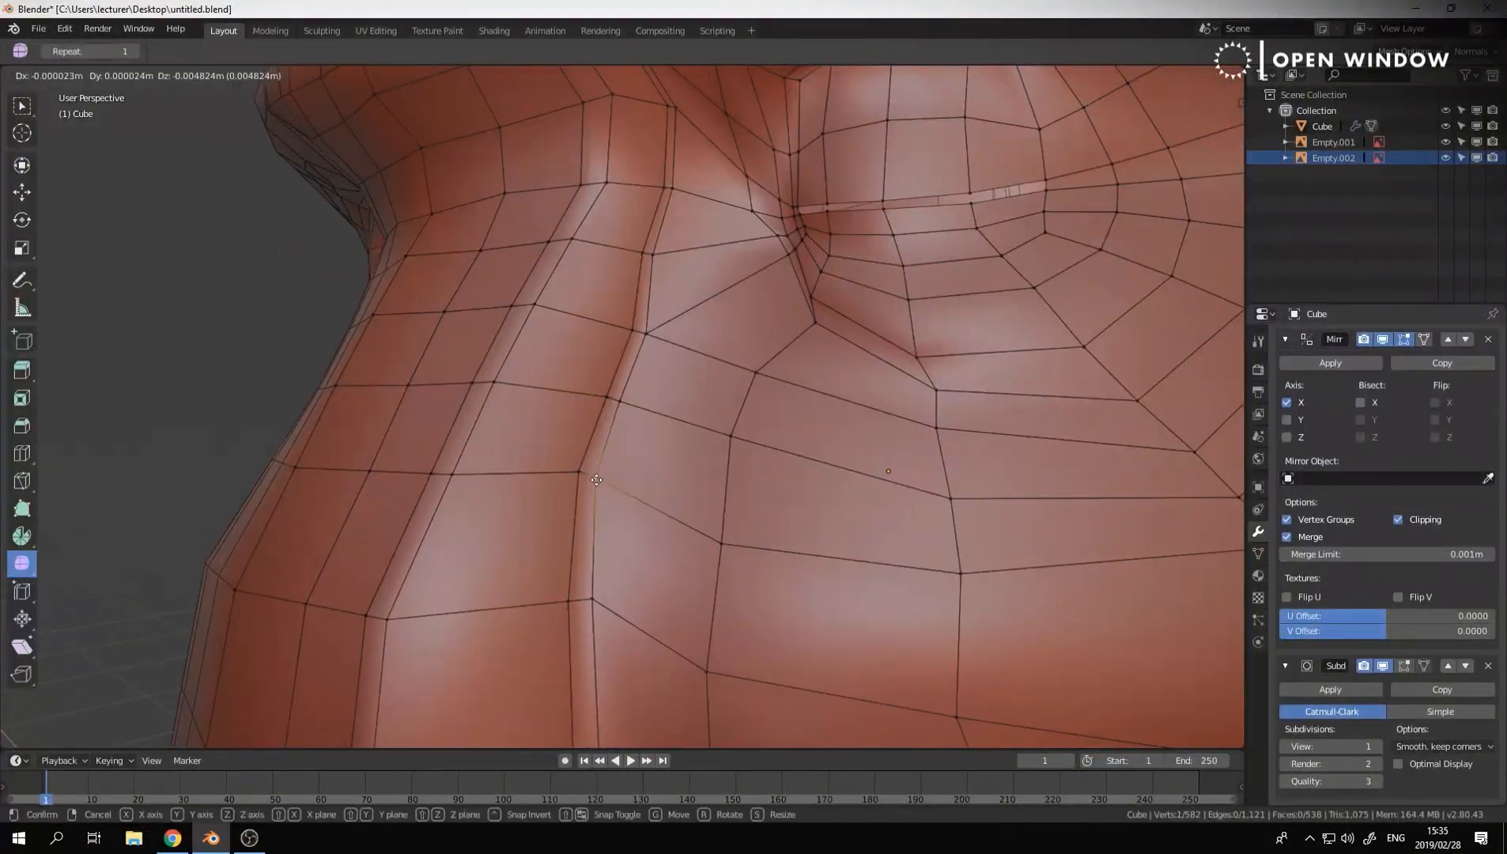
{"action": "left_click", "coordinate": [596, 479]}
{"action": "mouse_move", "coordinate": [596, 479]}
{"action": "middle_mouse_down"}
{"action": "mouse_move", "coordinate": [700, 370]}
{"action": "mouse_move", "coordinate": [637, 483]}
{"action": "mouse_move", "coordinate": [655, 502]}
{"action": "mouse_move", "coordinate": [633, 490]}
{"action": "middle_mouse_up"}
{"action": "left_click", "coordinate": [637, 485], "text": "shift"}
{"action": "key", "text": "g"}
{"action": "left_click", "coordinate": [639, 491]}
Inspect the forehead and brow mesh in Sculpt Mode, then return to Edit Mode
{"action": "scroll", "coordinate": [569, 488], "scroll_direction": "down", "scroll_amount": 4}
{"action": "middle_click_drag", "start_coordinate": [678, 253], "coordinate": [713, 448], "text": "shift"}
{"action": "scroll", "coordinate": [704, 455], "scroll_direction": "up", "scroll_amount": 3}
{"action": "key", "text": "ctrl+Tab"}
{"action": "left_click", "coordinate": [635, 537]}
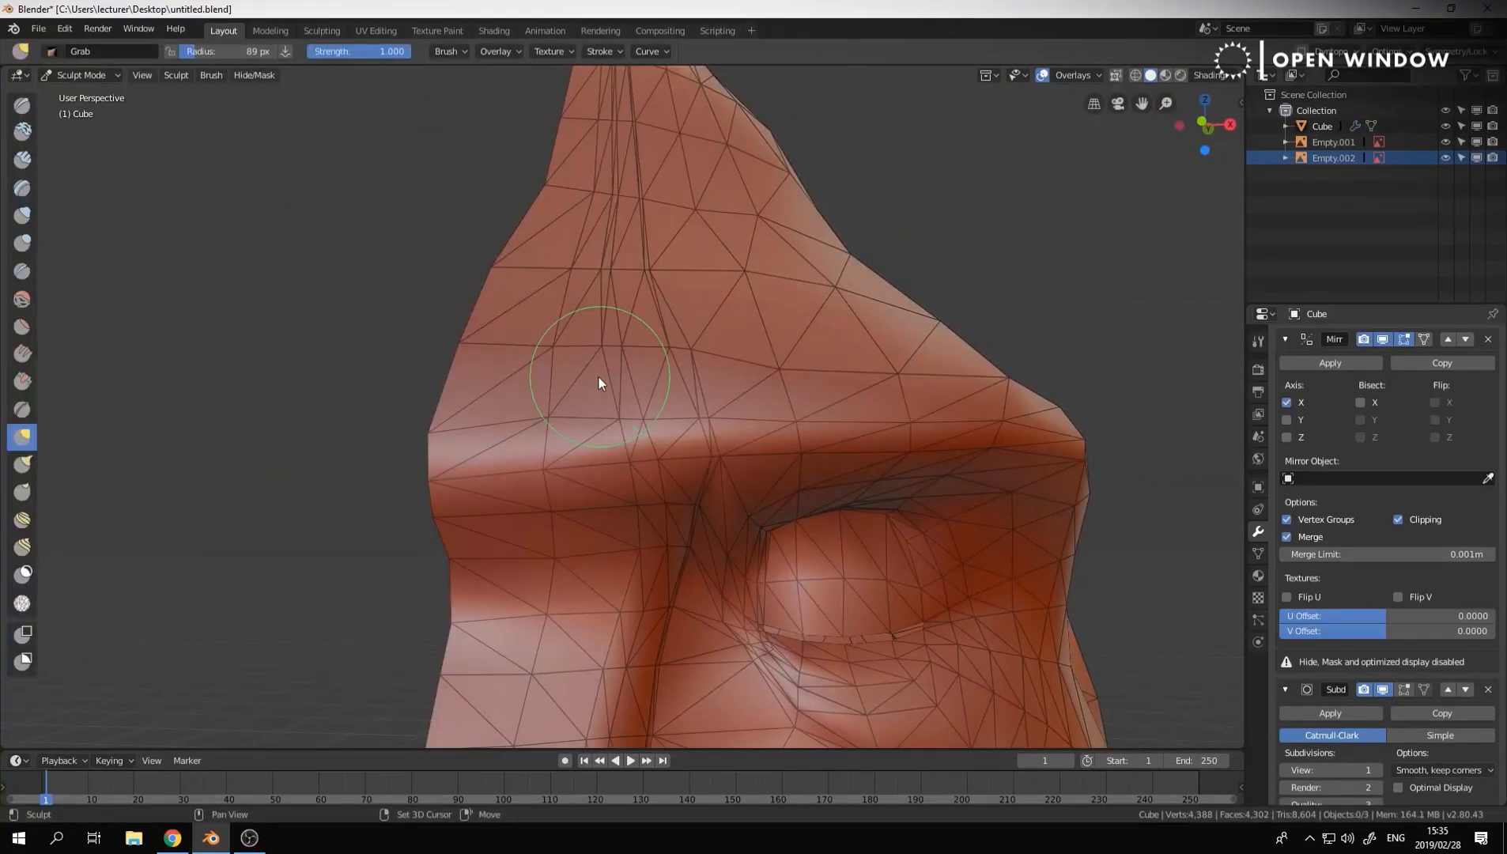
{"action": "key", "text": "ctrl+Tab"}
{"action": "left_click", "coordinate": [854, 433]}
Move a vertex on the brow above the inner eye corner, then check the head before resuming editing
{"action": "mouse_move", "coordinate": [854, 433]}
{"action": "middle_mouse_down"}
{"action": "mouse_move", "coordinate": [683, 444]}
{"action": "mouse_move", "coordinate": [766, 424]}
{"action": "mouse_move", "coordinate": [755, 419]}
{"action": "middle_mouse_up"}
{"action": "left_click", "coordinate": [648, 363]}
{"action": "key", "text": "g"}
{"action": "left_click", "coordinate": [633, 380]}
{"action": "middle_click_drag", "start_coordinate": [632, 380], "coordinate": [705, 562]}
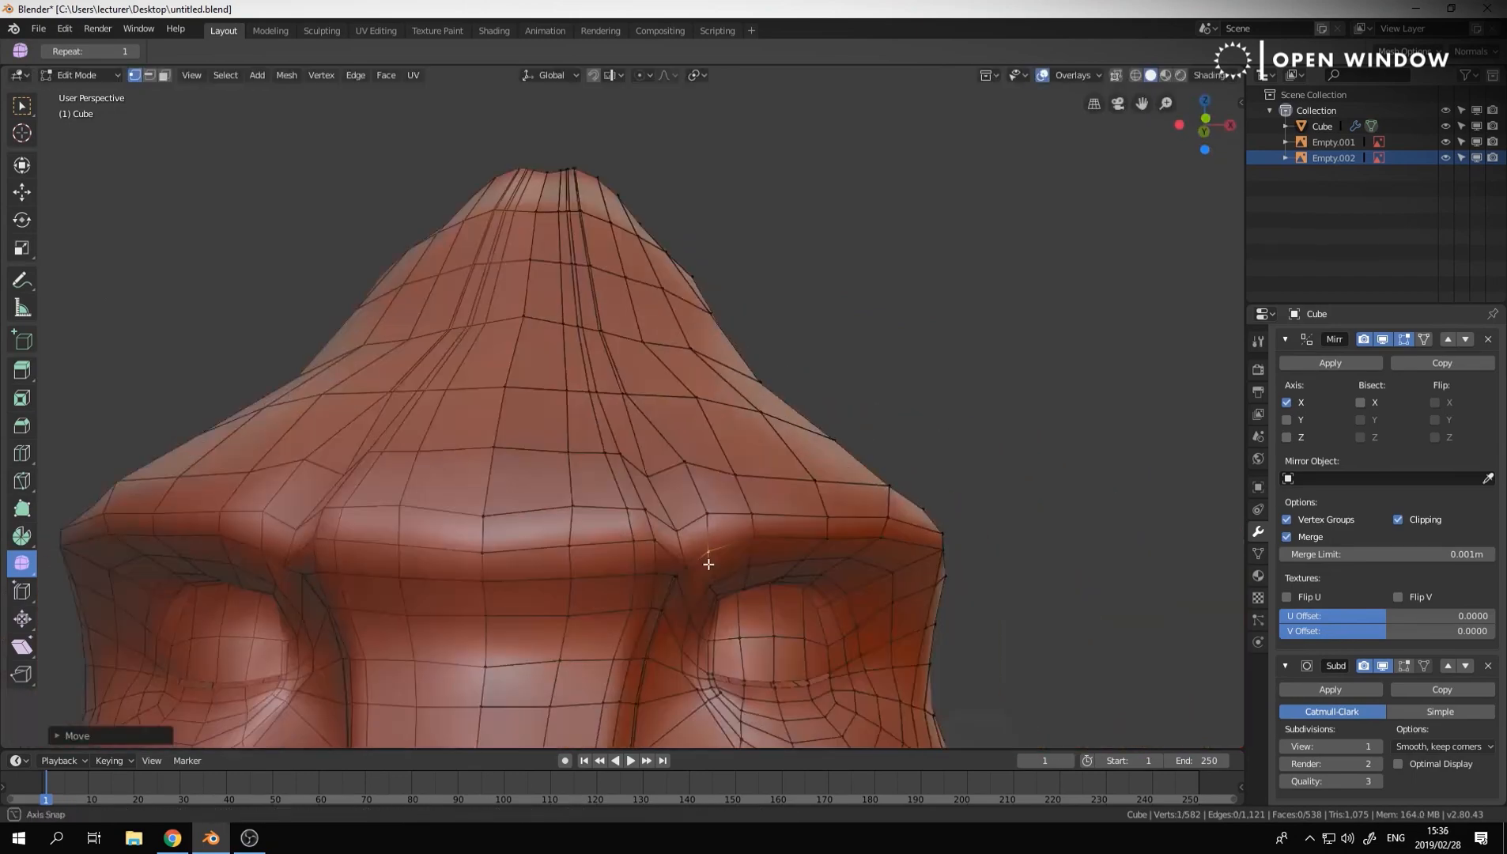
{"action": "key", "text": "Tab"}
{"action": "scroll", "coordinate": [696, 506], "scroll_direction": "down", "scroll_amount": 4}
{"action": "key", "text": "ctrl+Tab"}
{"action": "left_click", "coordinate": [779, 423]}
{"action": "scroll", "coordinate": [672, 411], "scroll_direction": "up", "scroll_amount": 3}
Delete the narrow extra edges in the middle of the forehead with edge loop deletion
{"action": "left_click", "coordinate": [627, 396]}
{"action": "middle_click_drag", "start_coordinate": [648, 365], "coordinate": [642, 411]}
{"action": "key", "text": "2"}
{"action": "left_click", "coordinate": [637, 353]}
{"action": "key", "text": "x"}
{"action": "left_click", "coordinate": [637, 353]}
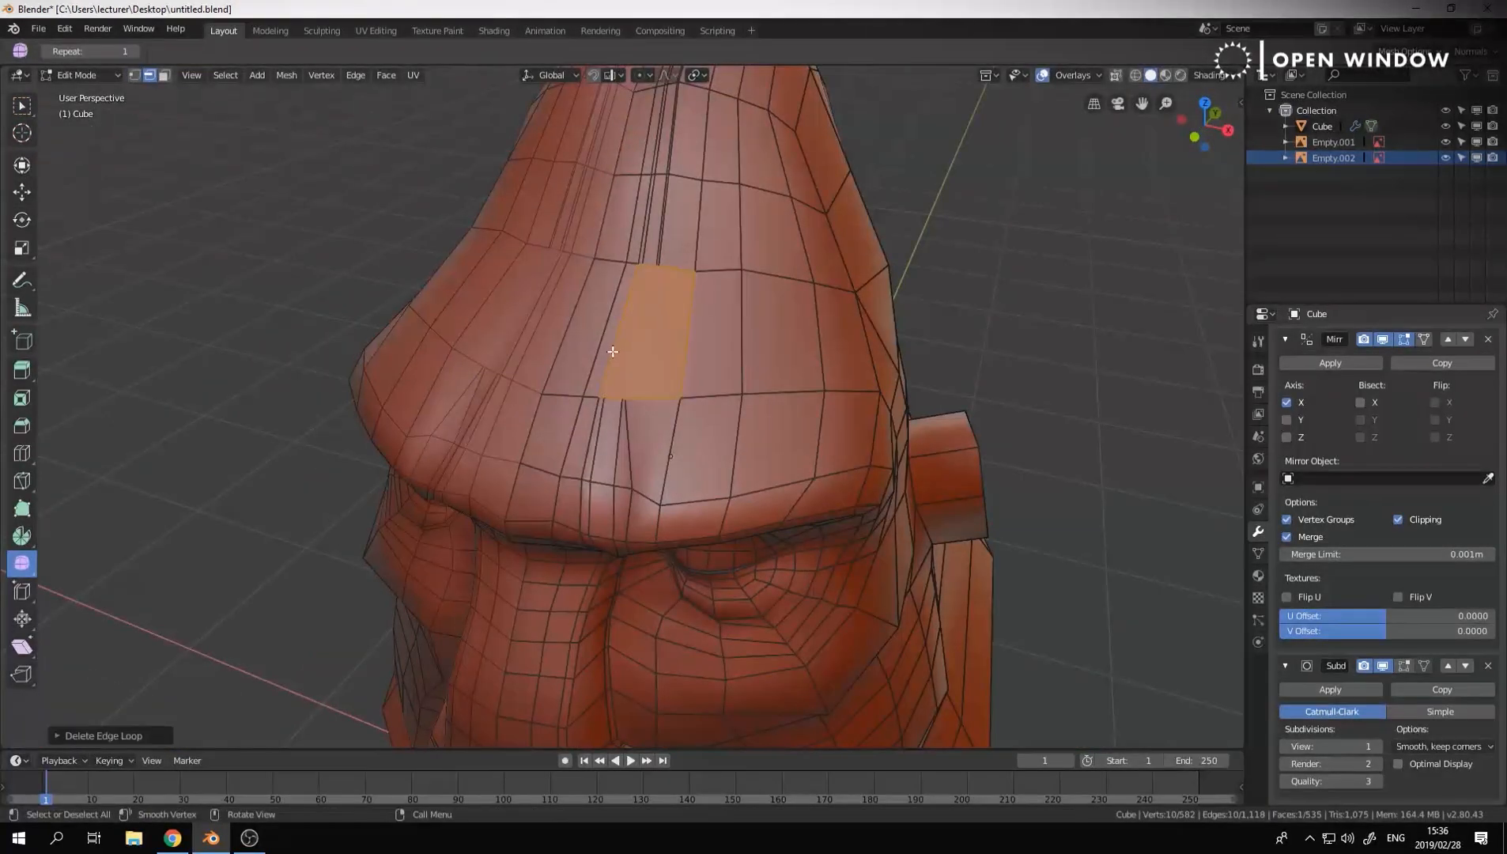
Select the remaining tight edge loops running up the forehead to the crown and delete them
{"action": "middle_click_drag", "start_coordinate": [615, 350], "coordinate": [645, 353]}
{"action": "key", "text": "a"}
{"action": "left_click", "coordinate": [619, 250], "text": "alt"}
{"action": "left_click", "coordinate": [605, 249], "text": "alt+shift"}
{"action": "key", "text": "x"}
{"action": "left_click", "coordinate": [592, 253]}
{"action": "key", "text": "Tab"}
{"action": "key", "text": "Tab"}
{"action": "scroll", "coordinate": [632, 403], "scroll_direction": "up", "scroll_amount": 2}
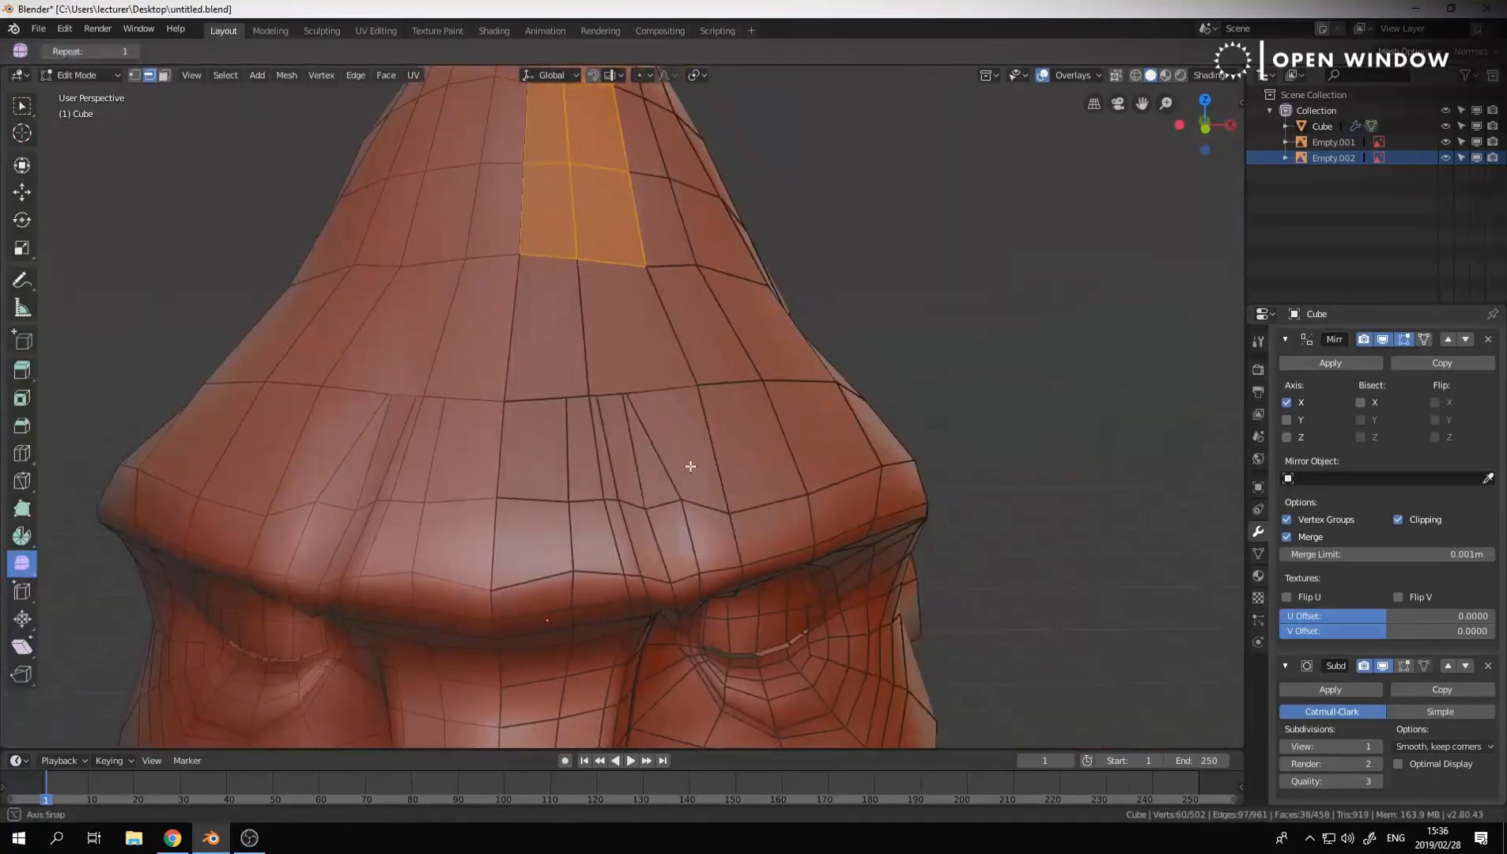
Move the vertices in the forehead row above the brow to space the converging edges evenly
{"action": "key", "text": "1"}
{"action": "left_click", "coordinate": [628, 392]}
{"action": "key", "text": "g"}
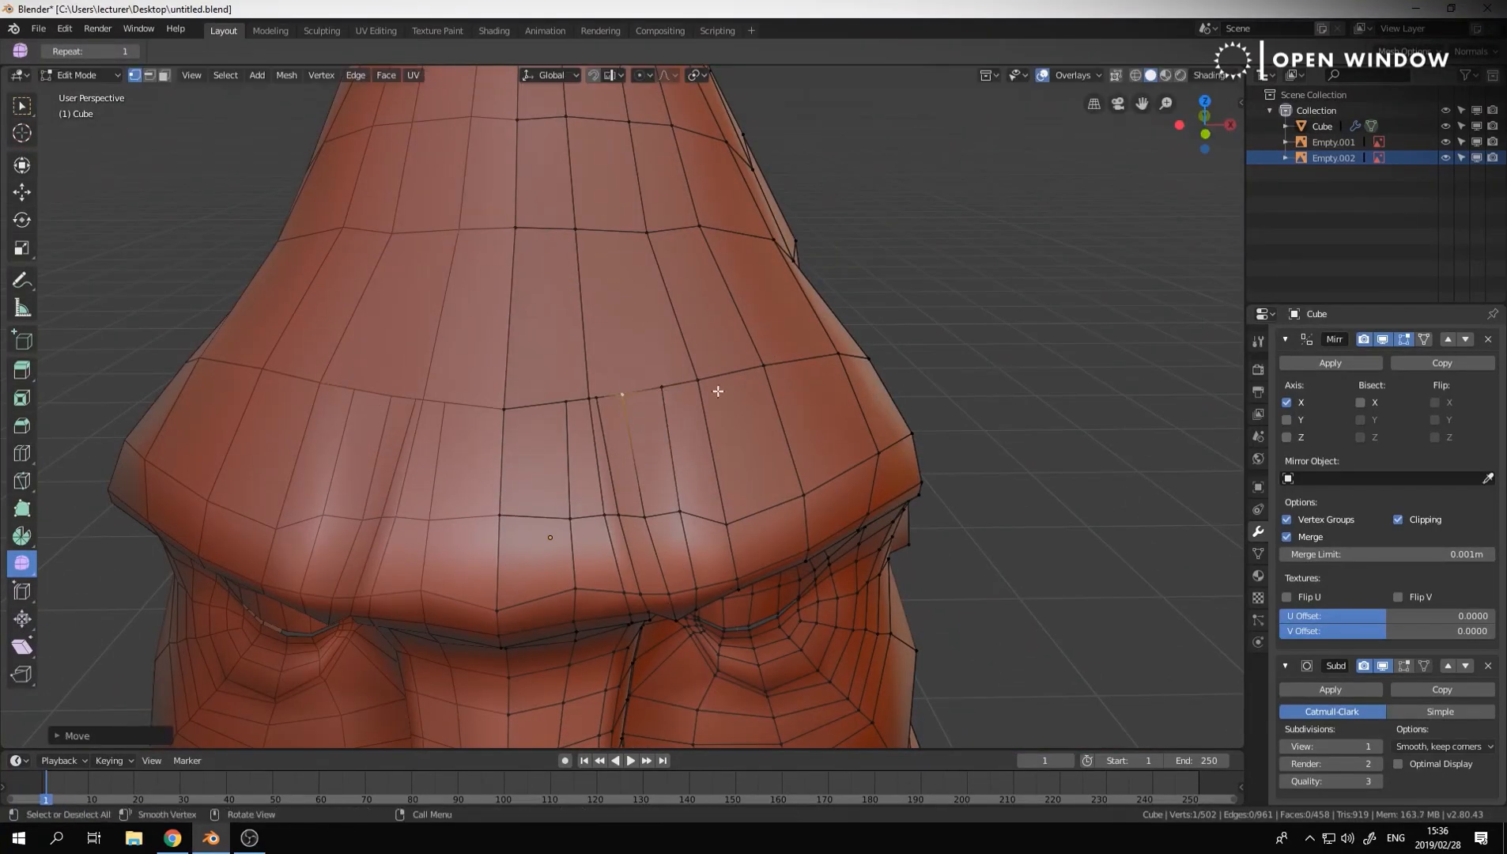
{"action": "left_click", "coordinate": [679, 527]}
{"action": "mouse_move", "coordinate": [679, 527]}
{"action": "middle_mouse_down"}
{"action": "mouse_move", "coordinate": [488, 491]}
{"action": "mouse_move", "coordinate": [568, 386]}
{"action": "mouse_move", "coordinate": [617, 367]}
{"action": "mouse_move", "coordinate": [696, 496]}
{"action": "mouse_move", "coordinate": [684, 510]}
{"action": "middle_mouse_up"}
{"action": "left_click", "coordinate": [488, 491]}
{"action": "key", "text": "g"}
{"action": "left_click", "coordinate": [573, 387]}
{"action": "left_click", "coordinate": [461, 383]}
Select the short edge on the brow above the inner eye corner and reposition it
{"action": "key", "text": "2"}
{"action": "left_click", "coordinate": [677, 511]}
{"action": "key", "text": "g"}
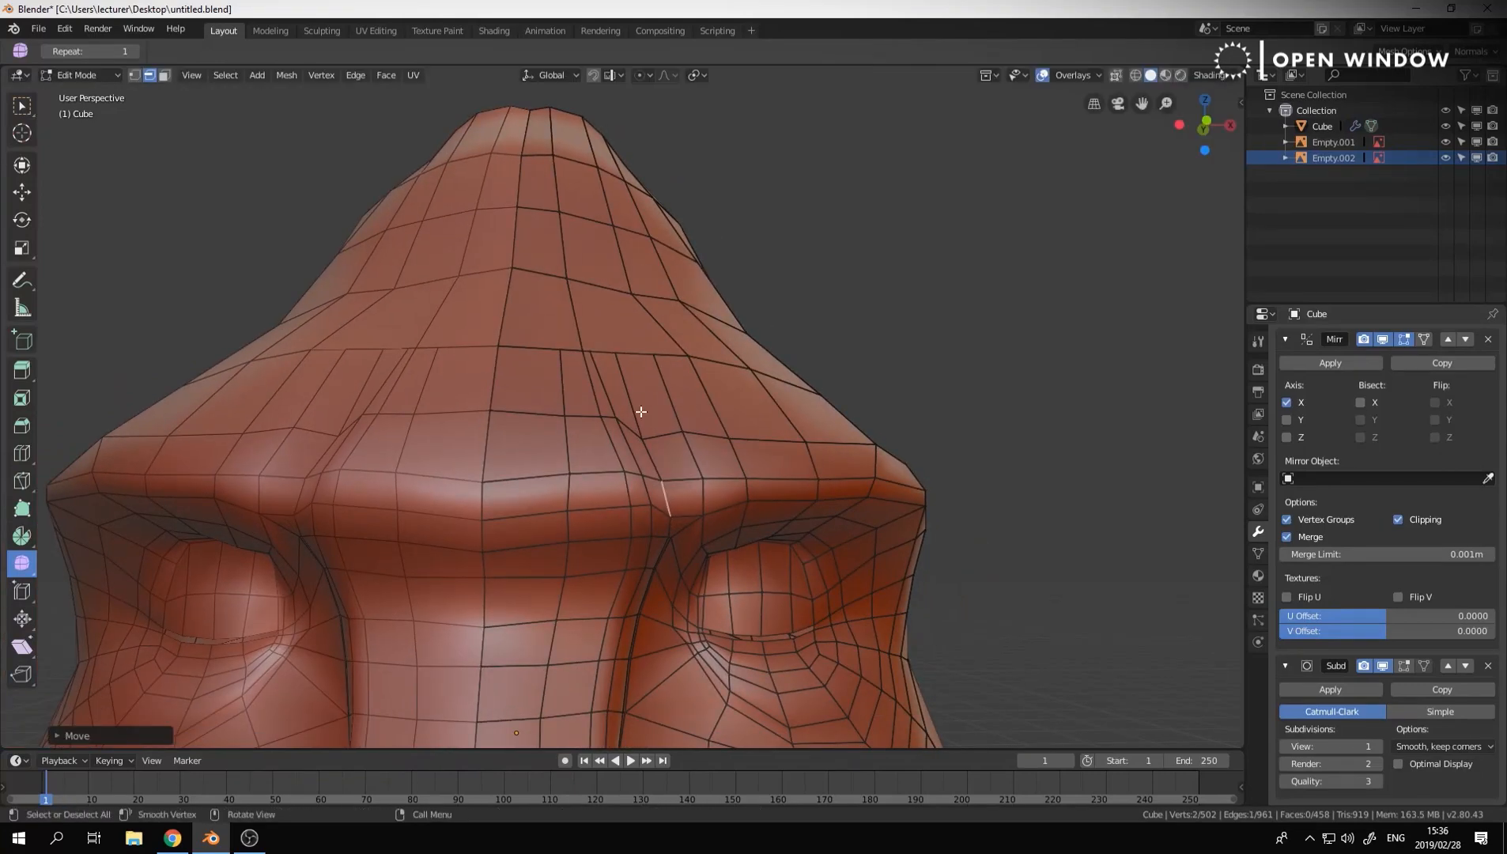
{"action": "scroll", "coordinate": [636, 427], "scroll_direction": "down", "scroll_amount": 3}
{"action": "scroll", "coordinate": [624, 477], "scroll_direction": "up", "scroll_amount": 4}
Examine the forehead's edge flow in Sculpt Mode, then return to editing the mesh
{"action": "key", "text": "ctrl+Tab"}
{"action": "left_click", "coordinate": [628, 557]}
{"action": "key", "text": "Tab"}
{"action": "key", "text": "ctrl+Tab"}
{"action": "left_click", "coordinate": [654, 621]}
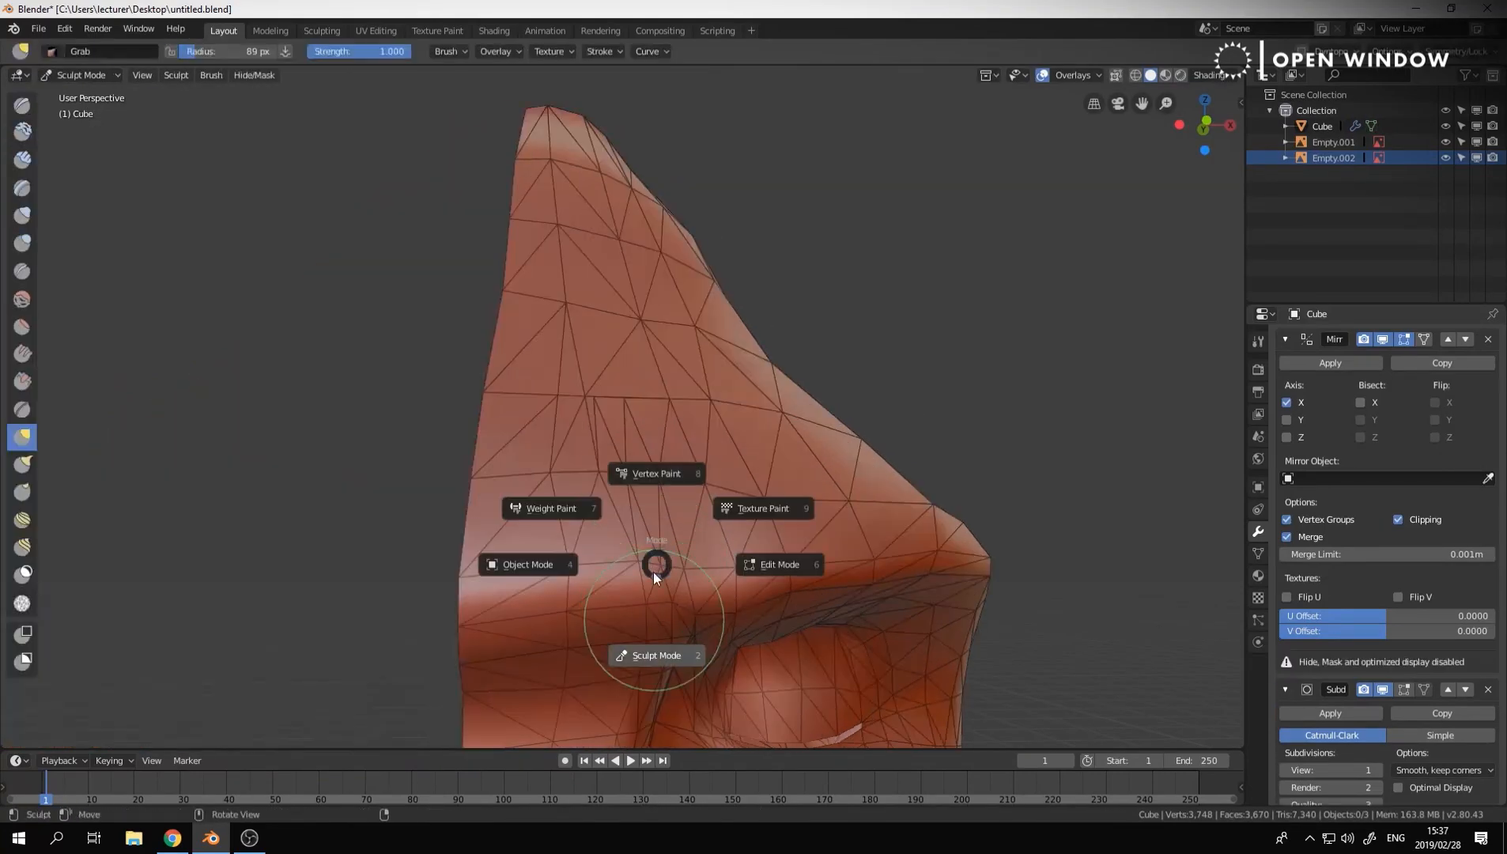
{"action": "key", "text": "Tab"}
{"action": "scroll", "coordinate": [640, 514], "scroll_direction": "down", "scroll_amount": 2}
{"action": "middle_click_drag", "start_coordinate": [617, 412], "coordinate": [615, 461]}
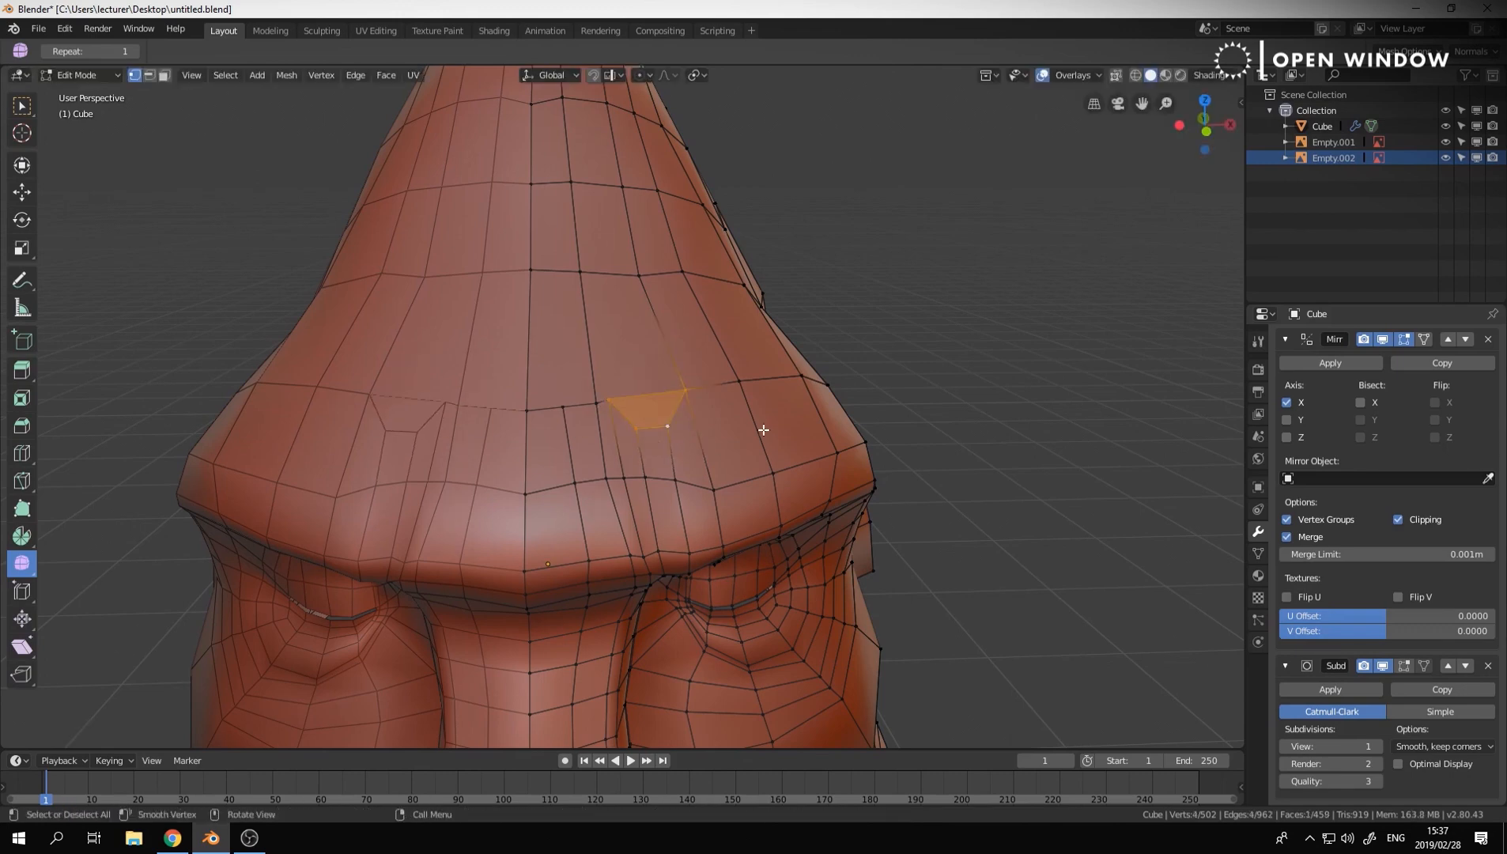
Delete the edge above the forehead row near the centre line to open a gap for rerouting
{"action": "key", "text": "2"}
{"action": "left_click", "coordinate": [593, 372]}
{"action": "key", "text": "x"}
{"action": "left_click", "coordinate": [609, 389]}
Move the two exposed forehead vertices down toward the brow and fill the gap above them
{"action": "key", "text": "a"}
{"action": "key", "text": "1"}
{"action": "left_click", "coordinate": [596, 406]}
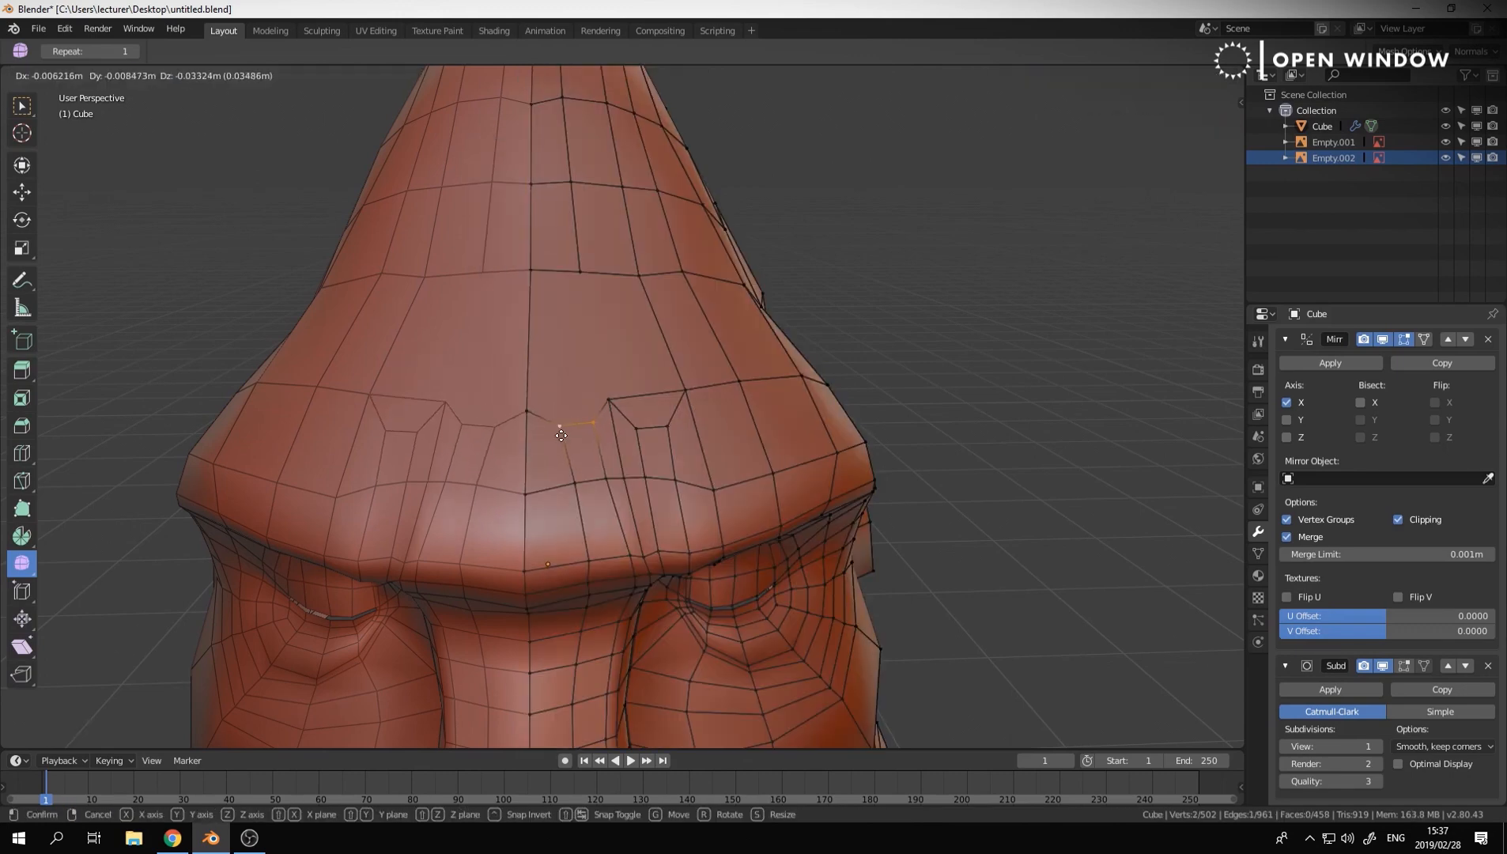
{"action": "left_click", "coordinate": [607, 399]}
{"action": "left_click", "coordinate": [581, 272]}
{"action": "key", "text": "Return"}
Check the smoothed forehead and whole head in Object Mode from an angle and from the front
{"action": "key", "text": "Tab"}
{"action": "key", "text": "Tab"}
{"action": "middle_click_drag", "start_coordinate": [705, 409], "coordinate": [852, 372]}
{"action": "key", "text": "g"}
{"action": "key", "text": "Tab"}
{"action": "scroll", "coordinate": [593, 467], "scroll_direction": "down", "scroll_amount": 8}
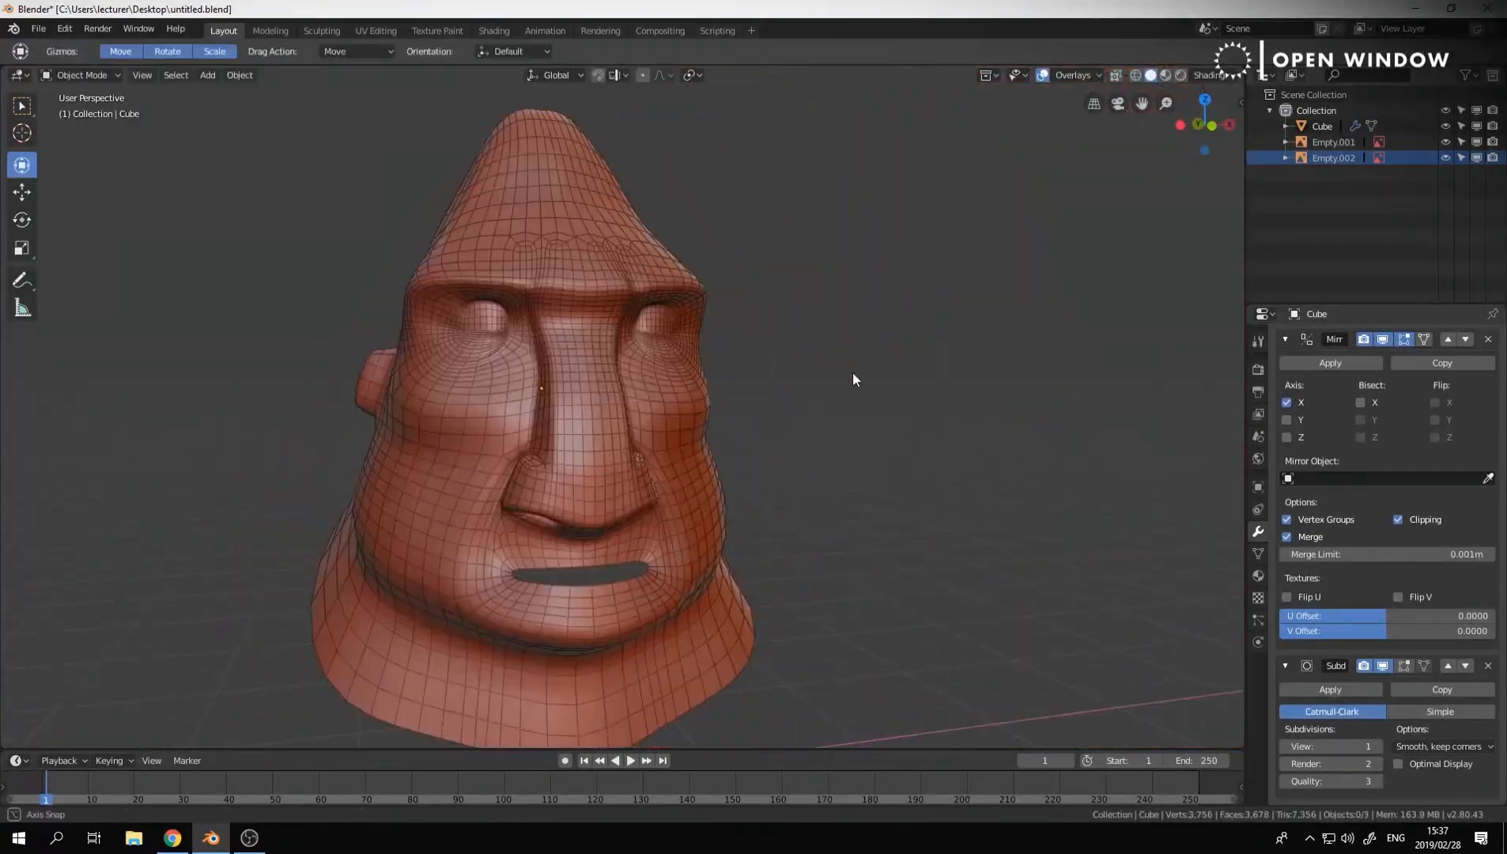
{"action": "key", "text": "KP_1"}
{"action": "scroll", "coordinate": [844, 330], "scroll_direction": "up", "scroll_amount": 4}
Select the edge path around the nostril and move it along the Y axis
{"action": "key", "text": "Tab"}
{"action": "scroll", "coordinate": [695, 289], "scroll_direction": "up", "scroll_amount": 8}
{"action": "left_click", "coordinate": [676, 286], "text": "ctrl"}
{"action": "middle_click_drag", "start_coordinate": [710, 302], "coordinate": [657, 423]}
{"action": "key", "text": "g"}
{"action": "key", "text": "y"}
{"action": "left_click", "coordinate": [999, 333]}
Compare the smoothed head with its editable mesh at different distances, then return to Edit Mode
{"action": "scroll", "coordinate": [737, 342], "scroll_direction": "down", "scroll_amount": 4}
{"action": "key", "text": "Tab"}
{"action": "scroll", "coordinate": [579, 306], "scroll_direction": "down", "scroll_amount": 4}
{"action": "scroll", "coordinate": [668, 421], "scroll_direction": "down", "scroll_amount": 3}
{"action": "key", "text": "Tab"}
{"action": "scroll", "coordinate": [663, 515], "scroll_direction": "up", "scroll_amount": 5}
{"action": "key", "text": "Tab"}
{"action": "scroll", "coordinate": [672, 506], "scroll_direction": "down", "scroll_amount": 5}
{"action": "key", "text": "Tab"}
{"action": "key", "text": "Tab"}
{"action": "key", "text": "ctrl+Tab"}
{"action": "left_click", "coordinate": [763, 428]}
Reposition a single vertex on the nose's front edge above the nostril using smooth proportional editing
{"action": "middle_click_drag", "start_coordinate": [763, 428], "coordinate": [600, 386]}
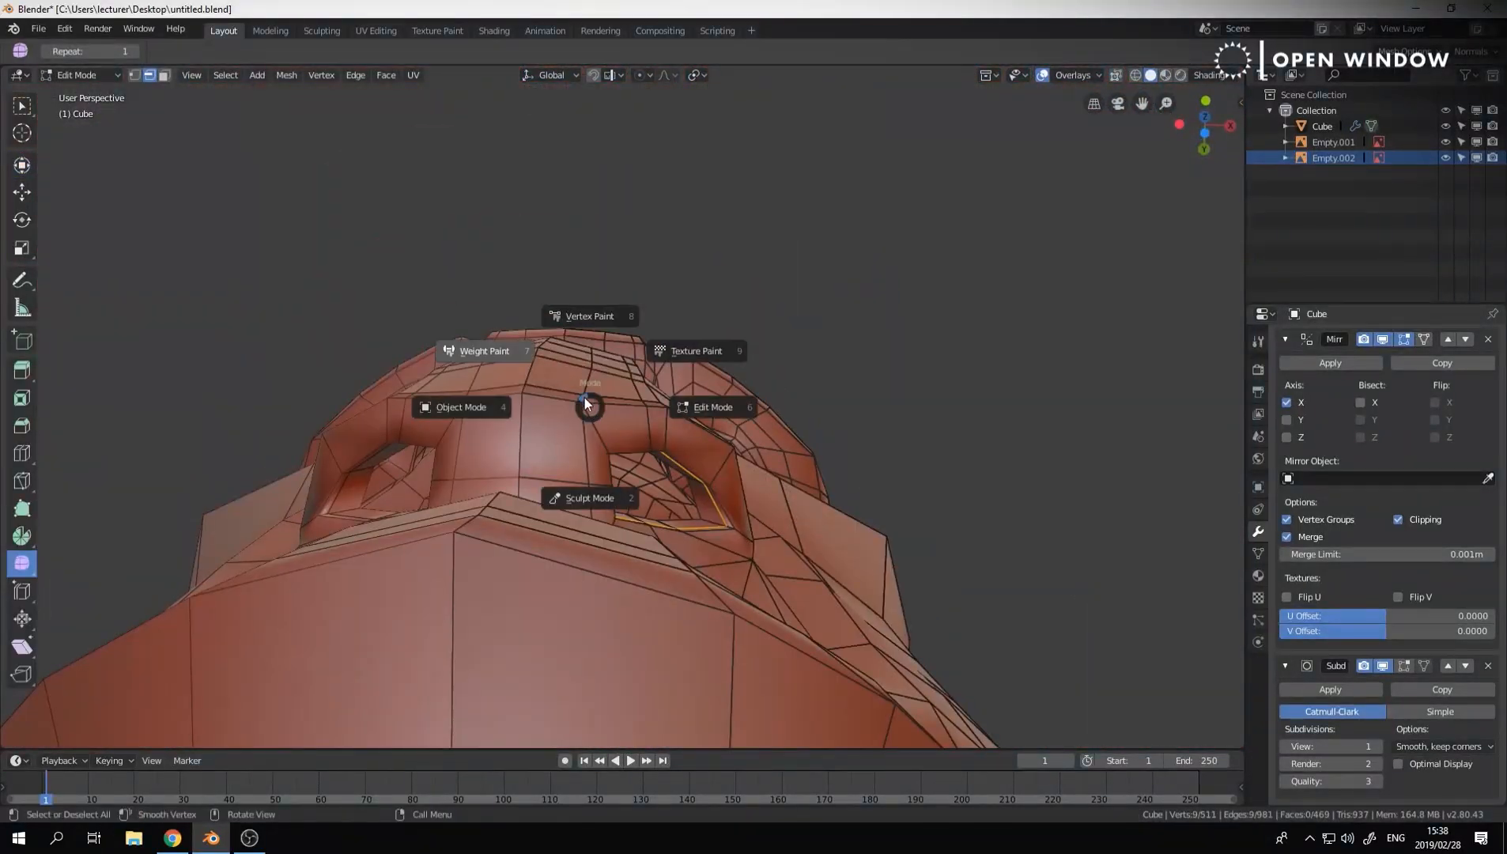
{"action": "left_click", "coordinate": [671, 151]}
{"action": "key", "text": "g"}
{"action": "left_click", "coordinate": [679, 390]}
{"action": "key", "text": "g"}
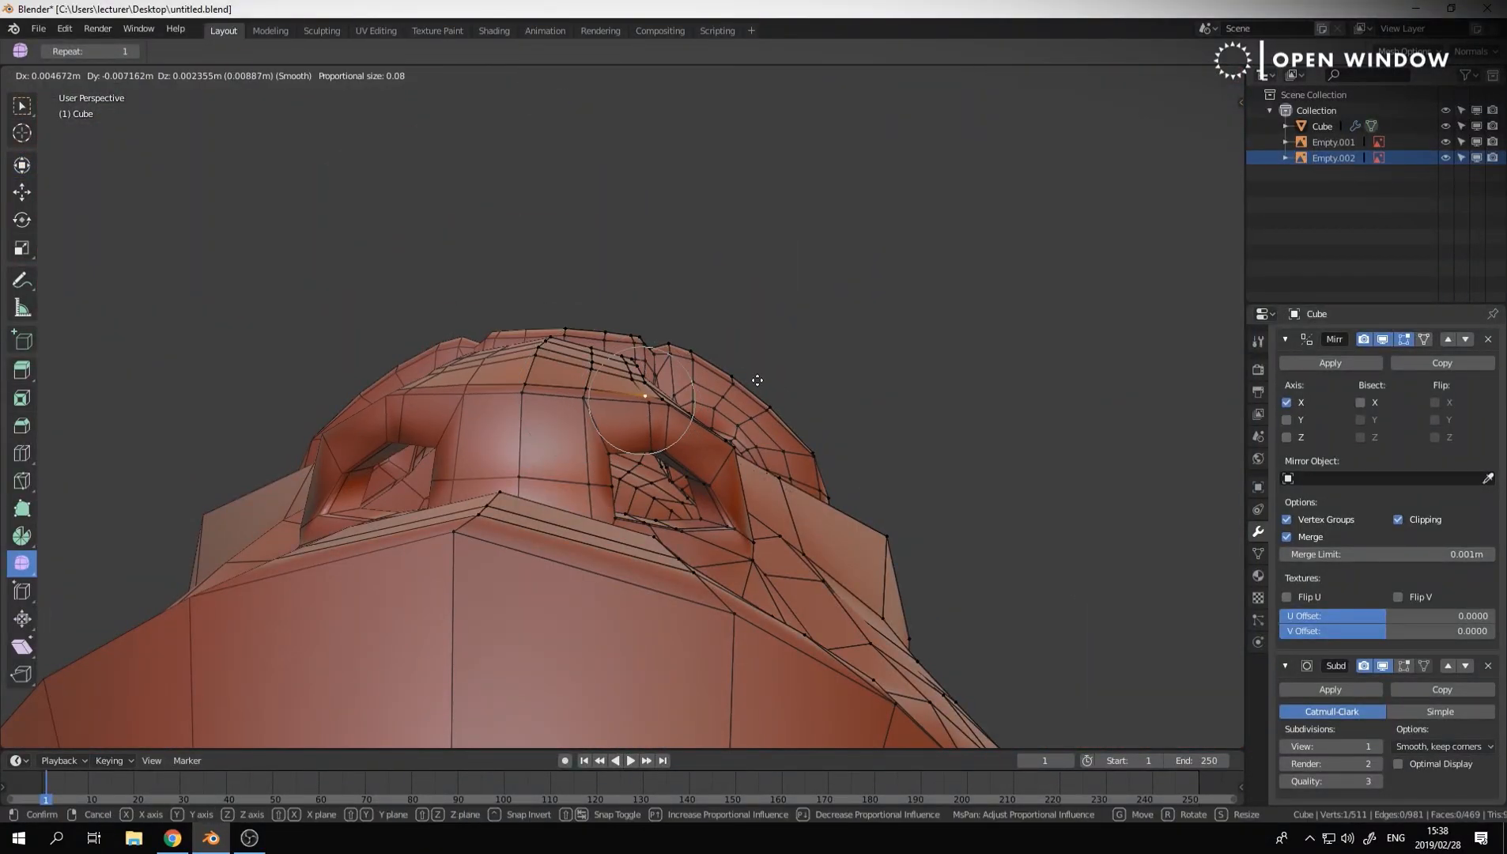
{"action": "left_click", "coordinate": [757, 380]}
Select the edge path running along the side of the nose bridge and move it
{"action": "middle_click_drag", "start_coordinate": [757, 380], "coordinate": [593, 472]}
{"action": "scroll", "coordinate": [594, 472], "scroll_direction": "down", "scroll_amount": 3}
{"action": "left_click", "coordinate": [619, 340], "text": "ctrl"}
{"action": "middle_click_drag", "start_coordinate": [619, 340], "coordinate": [636, 403]}
{"action": "key", "text": "g"}
{"action": "left_click", "coordinate": [676, 319]}
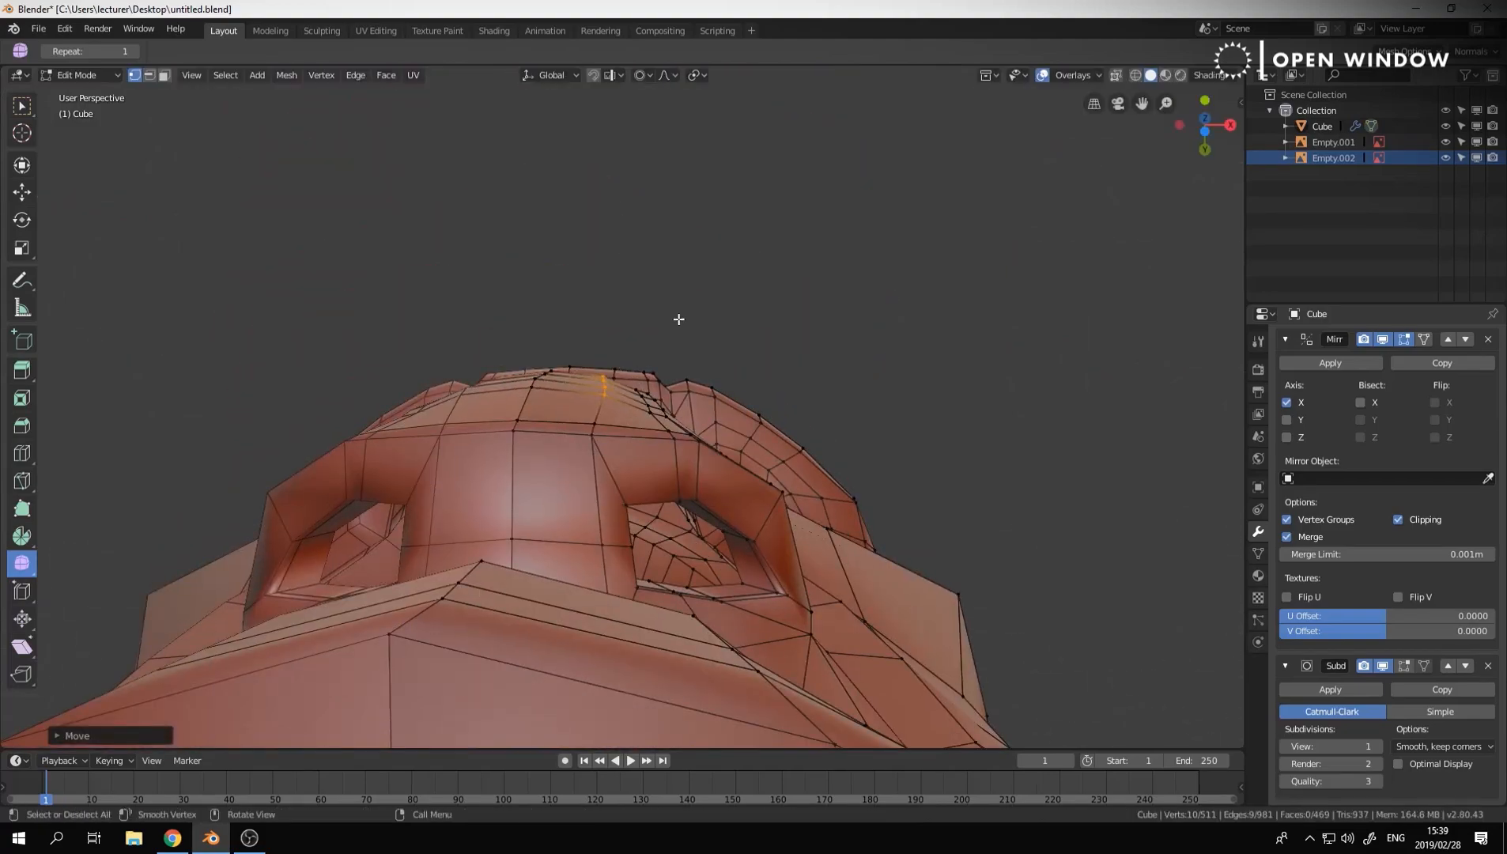
Move the vertex on the side of the nose bridge sideways against the front reference sketch
{"action": "middle_click_drag", "start_coordinate": [675, 320], "coordinate": [750, 494]}
{"action": "key", "text": "Tab"}
{"action": "key", "text": "KP_1"}
{"action": "key", "text": "Tab"}
{"action": "scroll", "coordinate": [603, 442], "scroll_direction": "up", "scroll_amount": 2}
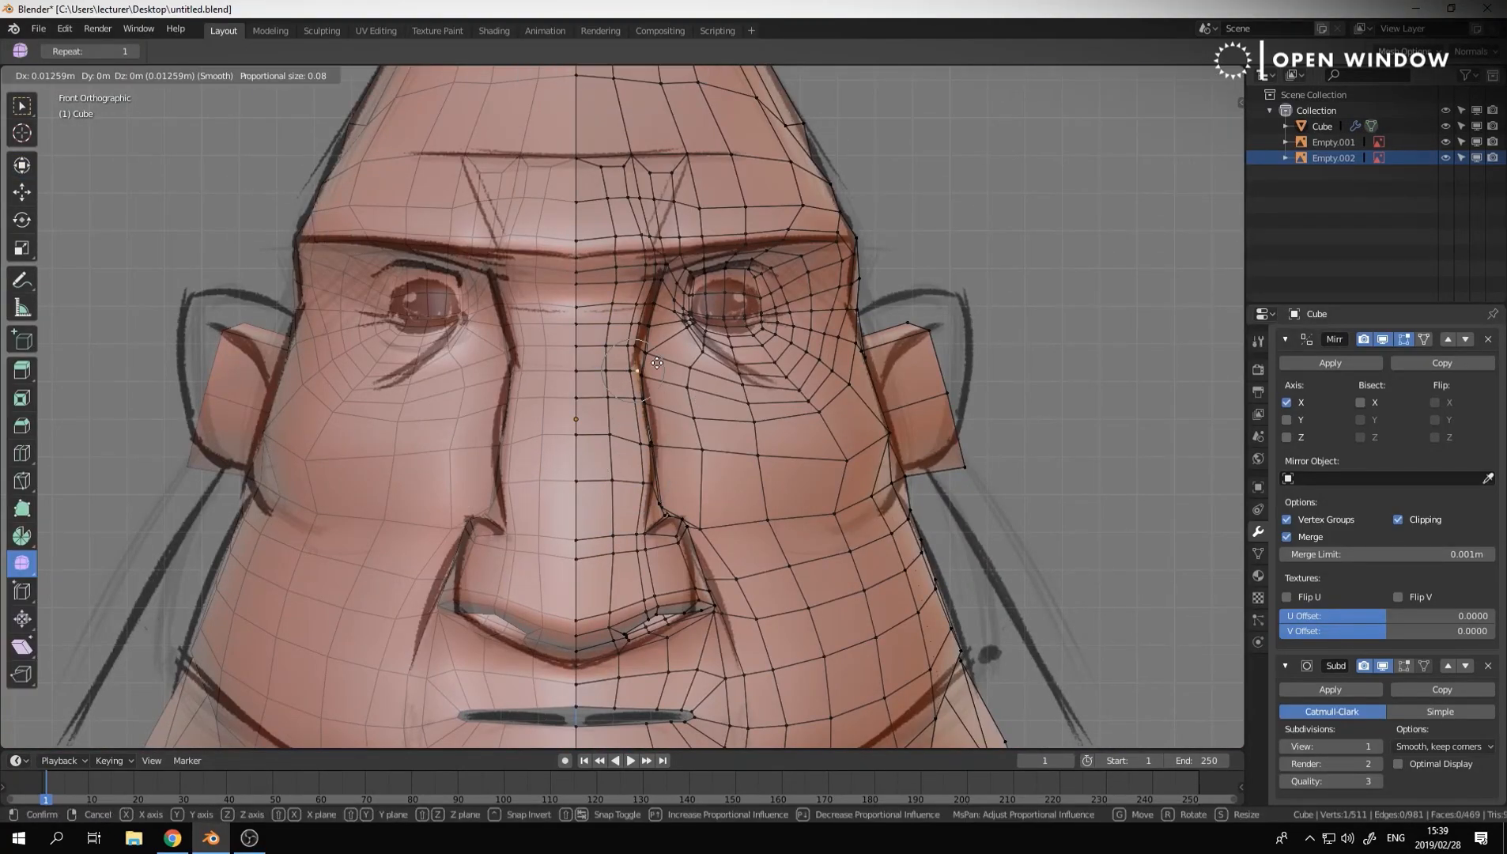
Slide a vertex on the side of the nose along its edge to even out the spacing
{"action": "key", "text": "Tab"}
{"action": "middle_click_drag", "start_coordinate": [611, 502], "coordinate": [799, 483]}
{"action": "scroll", "coordinate": [676, 466], "scroll_direction": "up", "scroll_amount": 3}
{"action": "key", "text": "Tab"}
{"action": "scroll", "coordinate": [770, 495], "scroll_direction": "up", "scroll_amount": 2}
{"action": "left_click", "coordinate": [770, 494]}
{"action": "left_click", "coordinate": [852, 534]}
{"action": "left_click", "coordinate": [739, 583]}
{"action": "key", "text": "g"}
{"action": "key", "text": "g"}
{"action": "left_click", "coordinate": [747, 582]}
Slide the neighbouring vertex below the inner eye corner along its edge toward the nose bridge
{"action": "middle_click_drag", "start_coordinate": [747, 581], "coordinate": [751, 514]}
{"action": "left_click", "coordinate": [766, 482]}
{"action": "key", "text": "g"}
{"action": "key", "text": "g"}
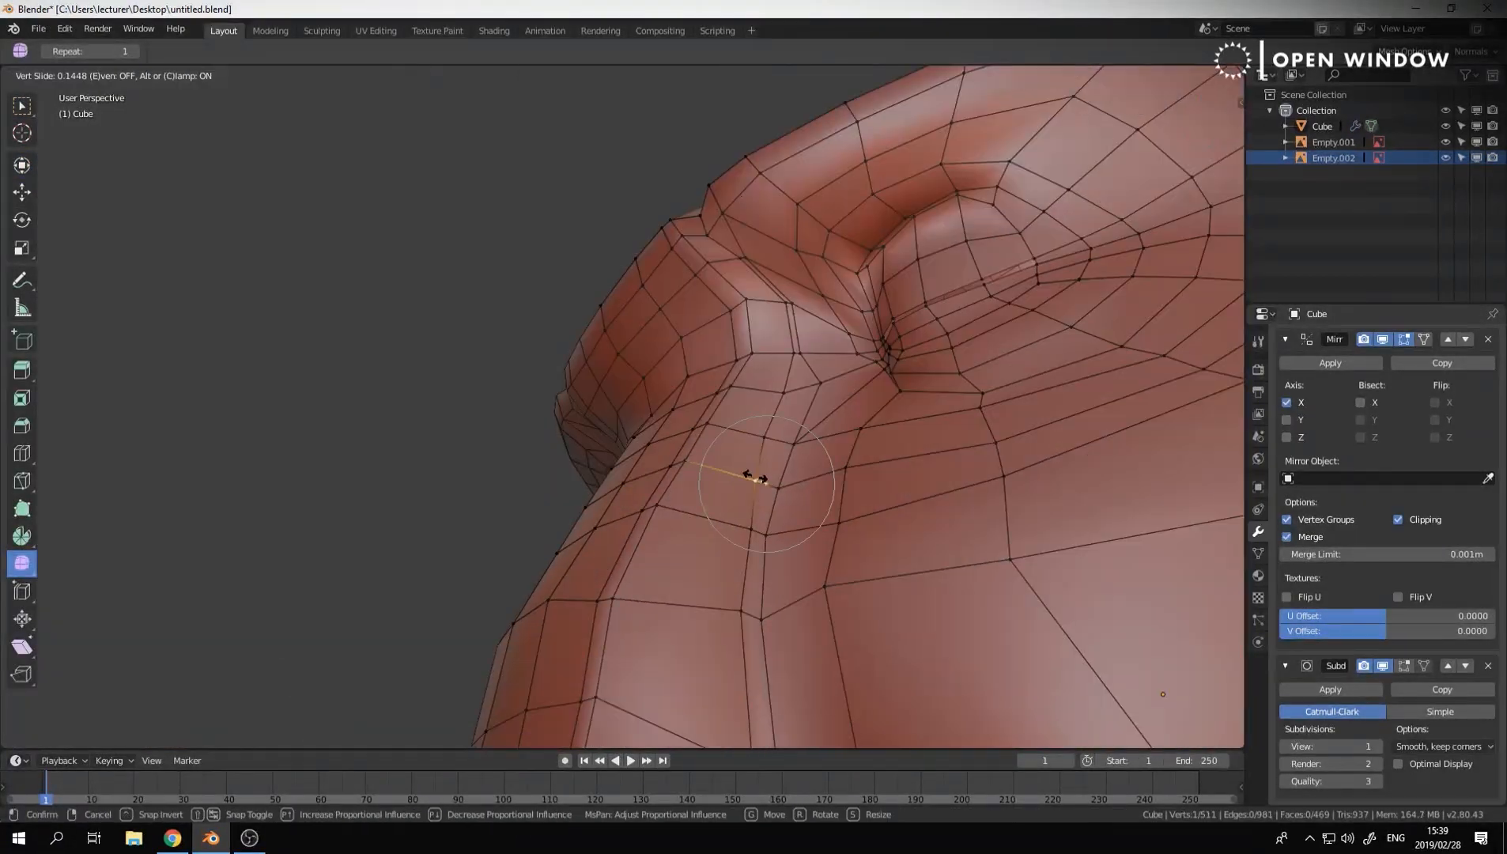
{"action": "middle_click_drag", "start_coordinate": [822, 426], "coordinate": [648, 402]}
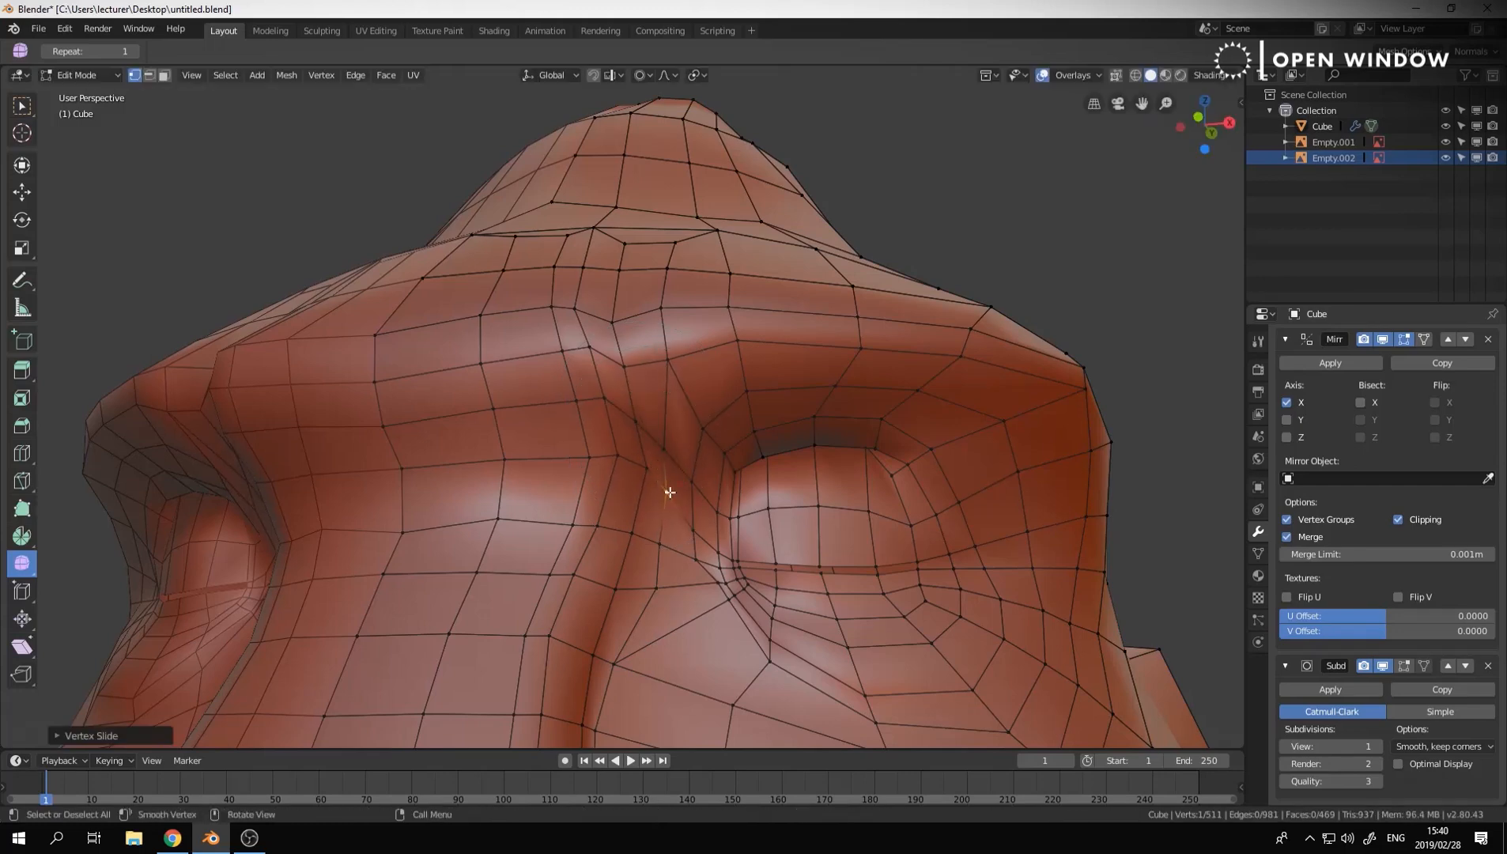
Move the vertex above the inner eye corner under the brow and check the smoothed shape in Object Mode
{"action": "middle_click_drag", "start_coordinate": [670, 492], "coordinate": [638, 499]}
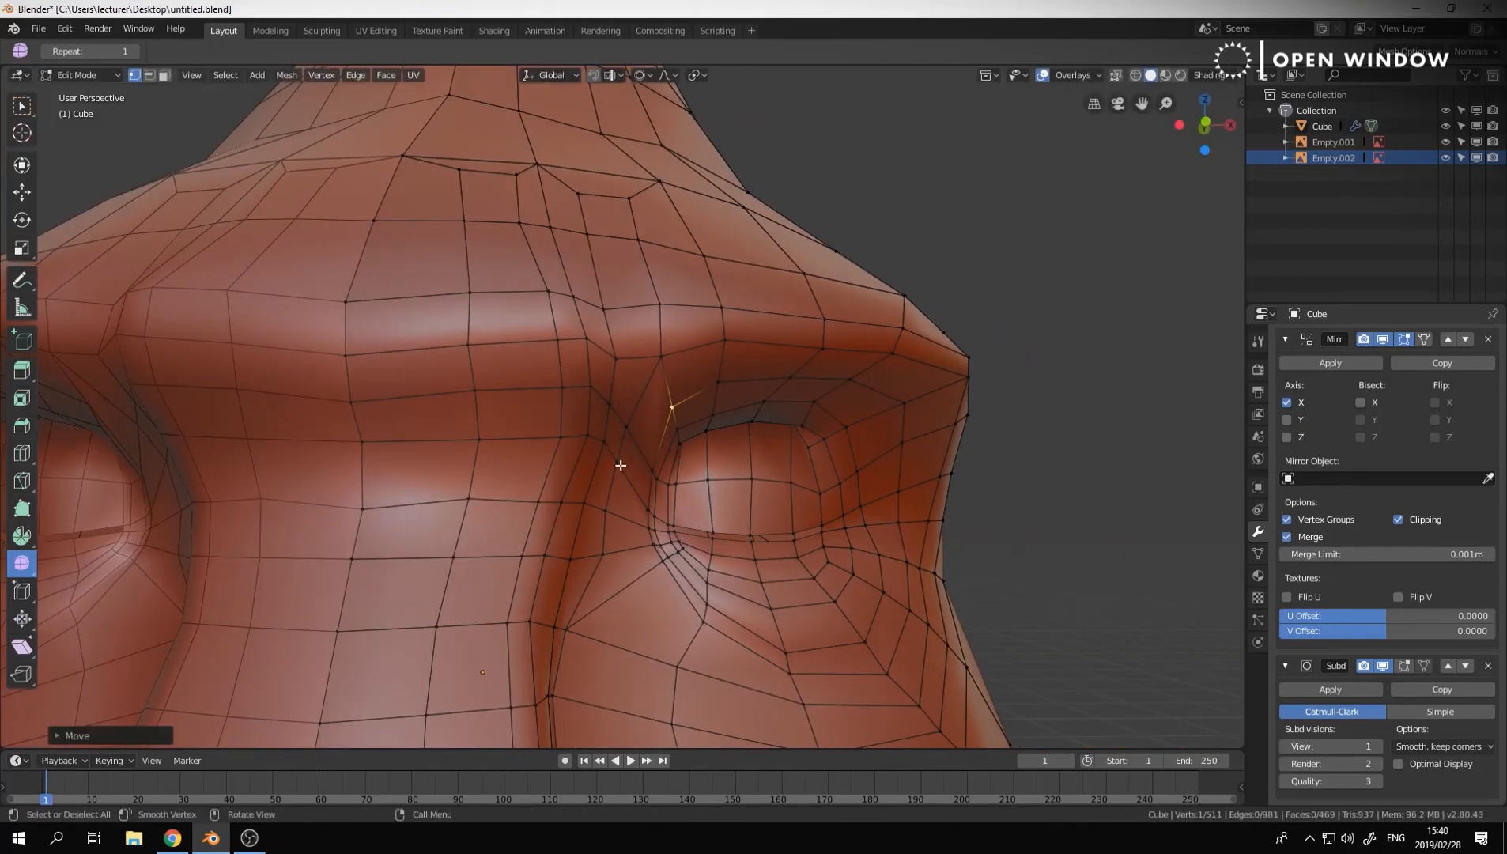
{"action": "scroll", "coordinate": [616, 558], "scroll_direction": "down", "scroll_amount": 4}
{"action": "key", "text": "Tab"}
{"action": "middle_click_drag", "start_coordinate": [599, 579], "coordinate": [689, 473]}
{"action": "scroll", "coordinate": [689, 472], "scroll_direction": "up", "scroll_amount": 5}
{"action": "key", "text": "Tab"}
Move the short edge path on the cheek behind the nostril and reposition a nearby vertex
{"action": "middle_click_drag", "start_coordinate": [679, 400], "coordinate": [700, 340]}
{"action": "left_click", "coordinate": [760, 387], "text": "ctrl"}
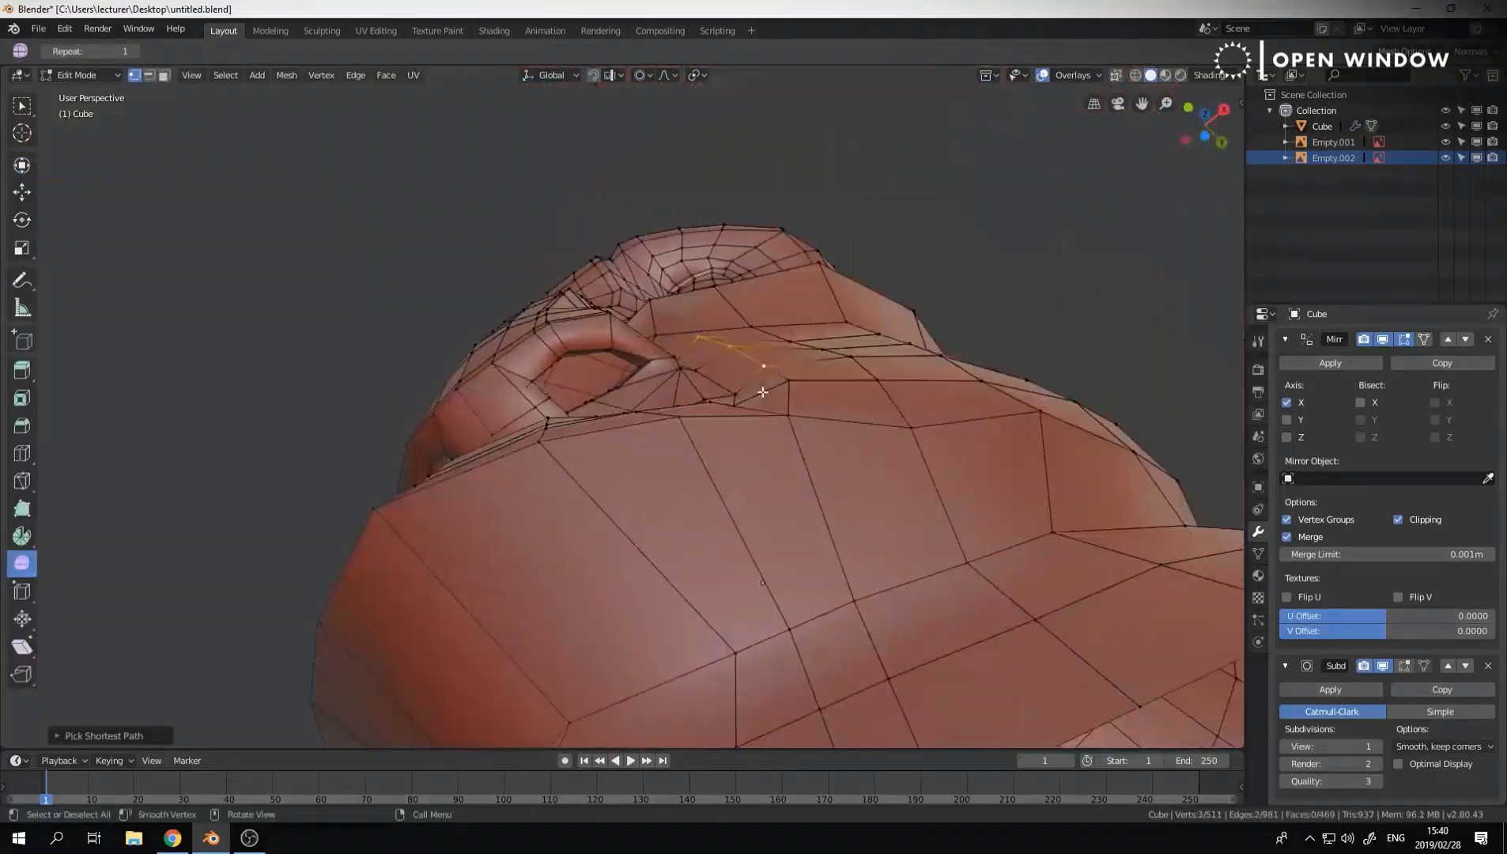
{"action": "key", "text": "g"}
{"action": "left_click", "coordinate": [755, 419]}
{"action": "middle_click_drag", "start_coordinate": [755, 423], "coordinate": [682, 492]}
{"action": "left_click", "coordinate": [649, 474]}
{"action": "key", "text": "g"}
{"action": "left_click", "coordinate": [670, 553]}
{"action": "key", "text": "Tab"}
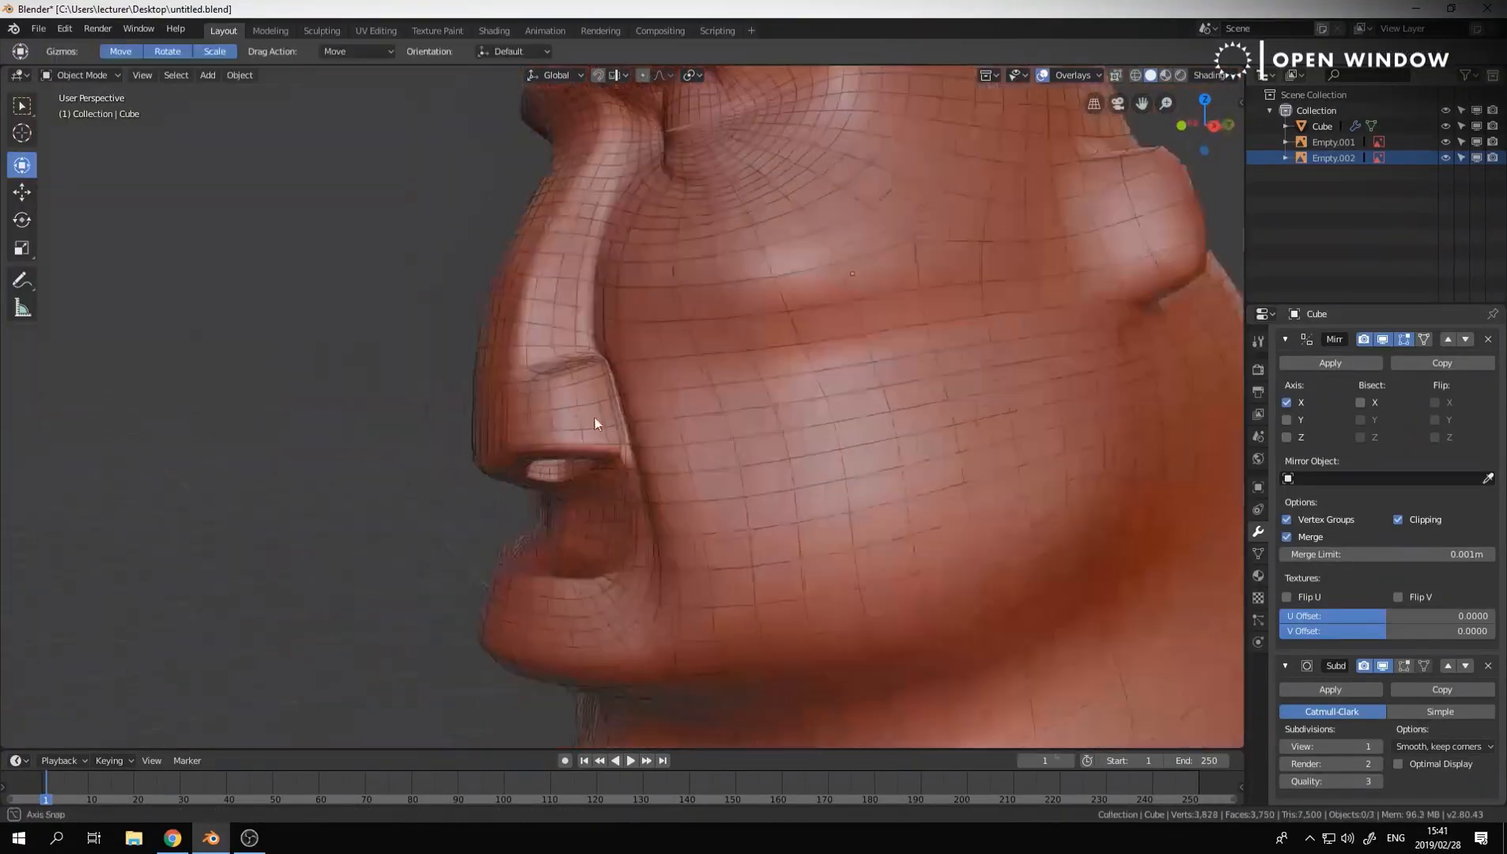
Move the cheek vertex beside the nostril outward and compare the smoothed and editable mesh
{"action": "key", "text": "Tab"}
{"action": "left_click", "coordinate": [634, 368]}
{"action": "key", "text": "g"}
{"action": "left_click", "coordinate": [686, 380]}
{"action": "key", "text": "Tab"}
{"action": "middle_click_drag", "start_coordinate": [496, 448], "coordinate": [581, 337]}
{"action": "key", "text": "Tab"}
{"action": "key", "text": "Tab"}
{"action": "key", "text": "Tab"}
{"action": "middle_click_drag", "start_coordinate": [411, 340], "coordinate": [479, 412]}
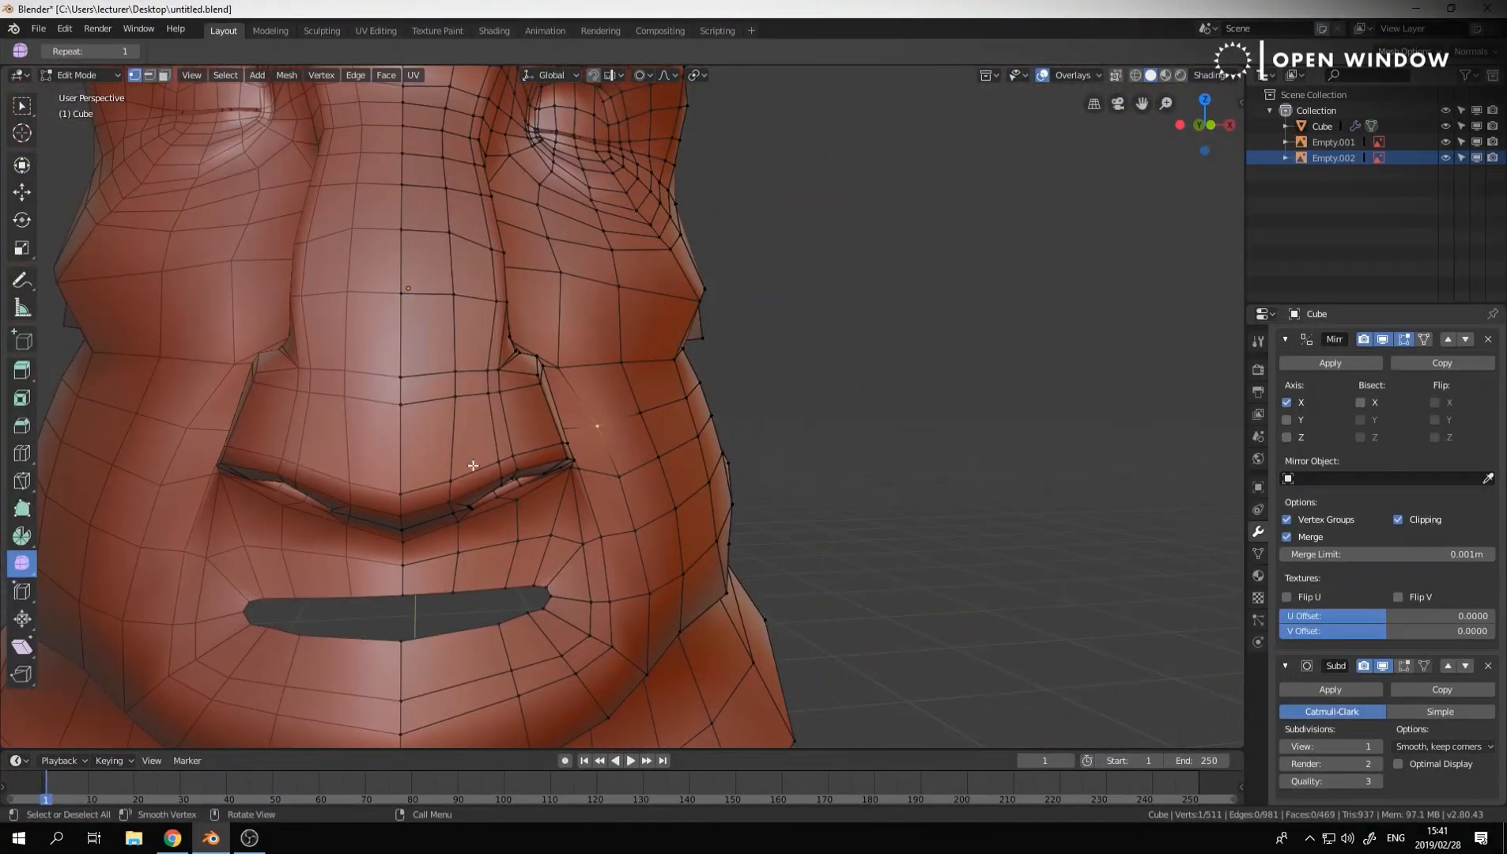
Smooth all vertices of the head slightly with the Smooth tool and compare the result with the front sketch
{"action": "middle_click_drag", "start_coordinate": [473, 465], "coordinate": [483, 372]}
{"action": "left_click", "coordinate": [484, 373], "text": "ctrl"}
{"action": "left_click", "coordinate": [529, 420]}
{"action": "middle_click_drag", "start_coordinate": [529, 420], "coordinate": [514, 526]}
{"action": "left_click", "coordinate": [437, 351]}
{"action": "key", "text": "a"}
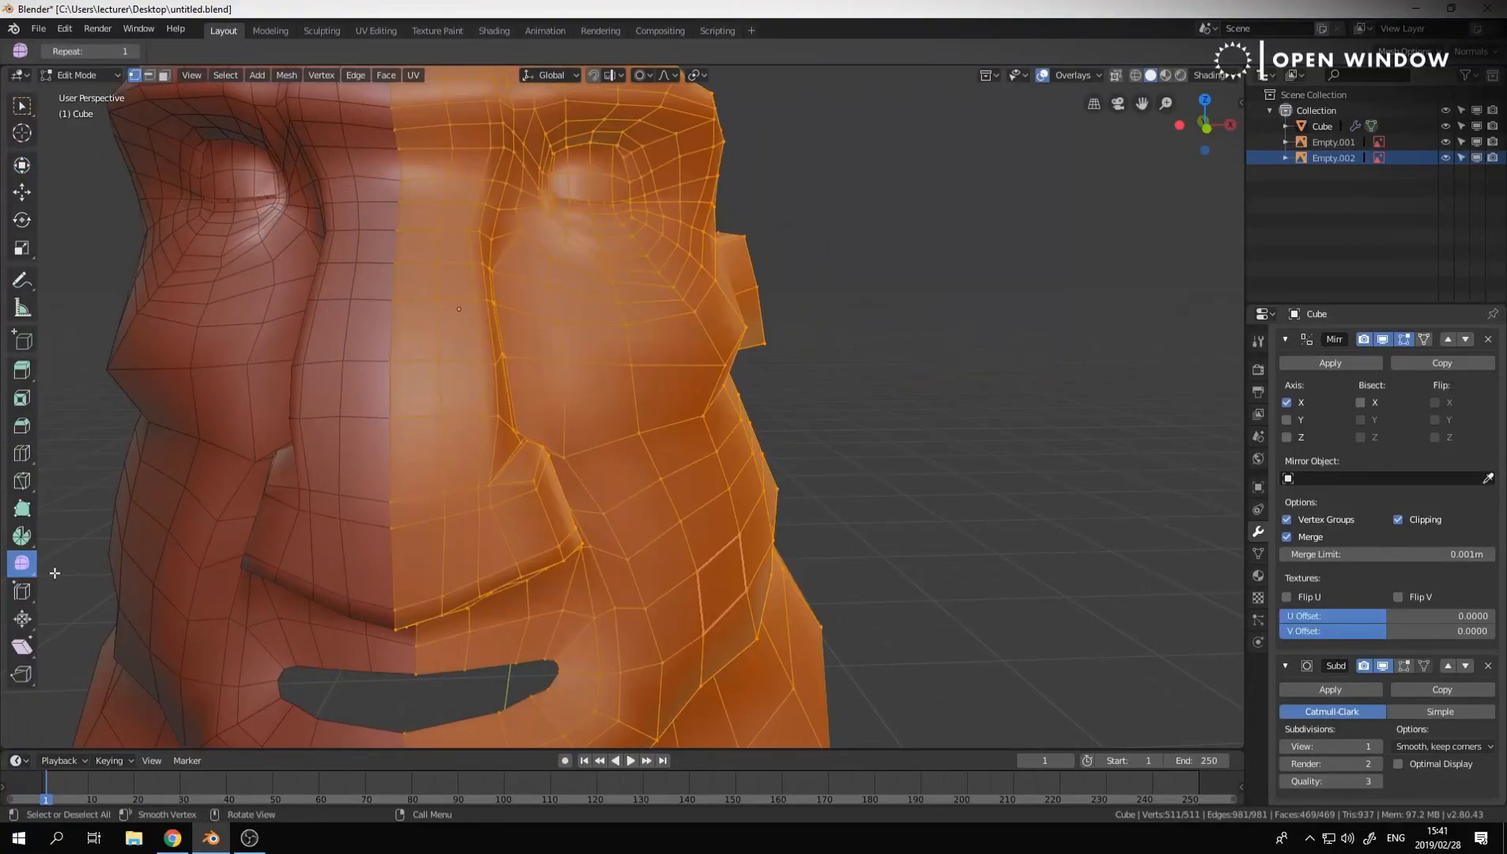
{"action": "left_click_drag", "start_coordinate": [956, 481], "coordinate": [959, 481]}
{"action": "scroll", "coordinate": [957, 482], "scroll_direction": "down", "scroll_amount": 3}
{"action": "middle_click_drag", "start_coordinate": [956, 483], "coordinate": [915, 524]}
{"action": "key", "text": "ctrl+Tab"}
{"action": "middle_click_drag", "start_coordinate": [682, 523], "coordinate": [882, 517]}
{"action": "key", "text": "KP_1"}
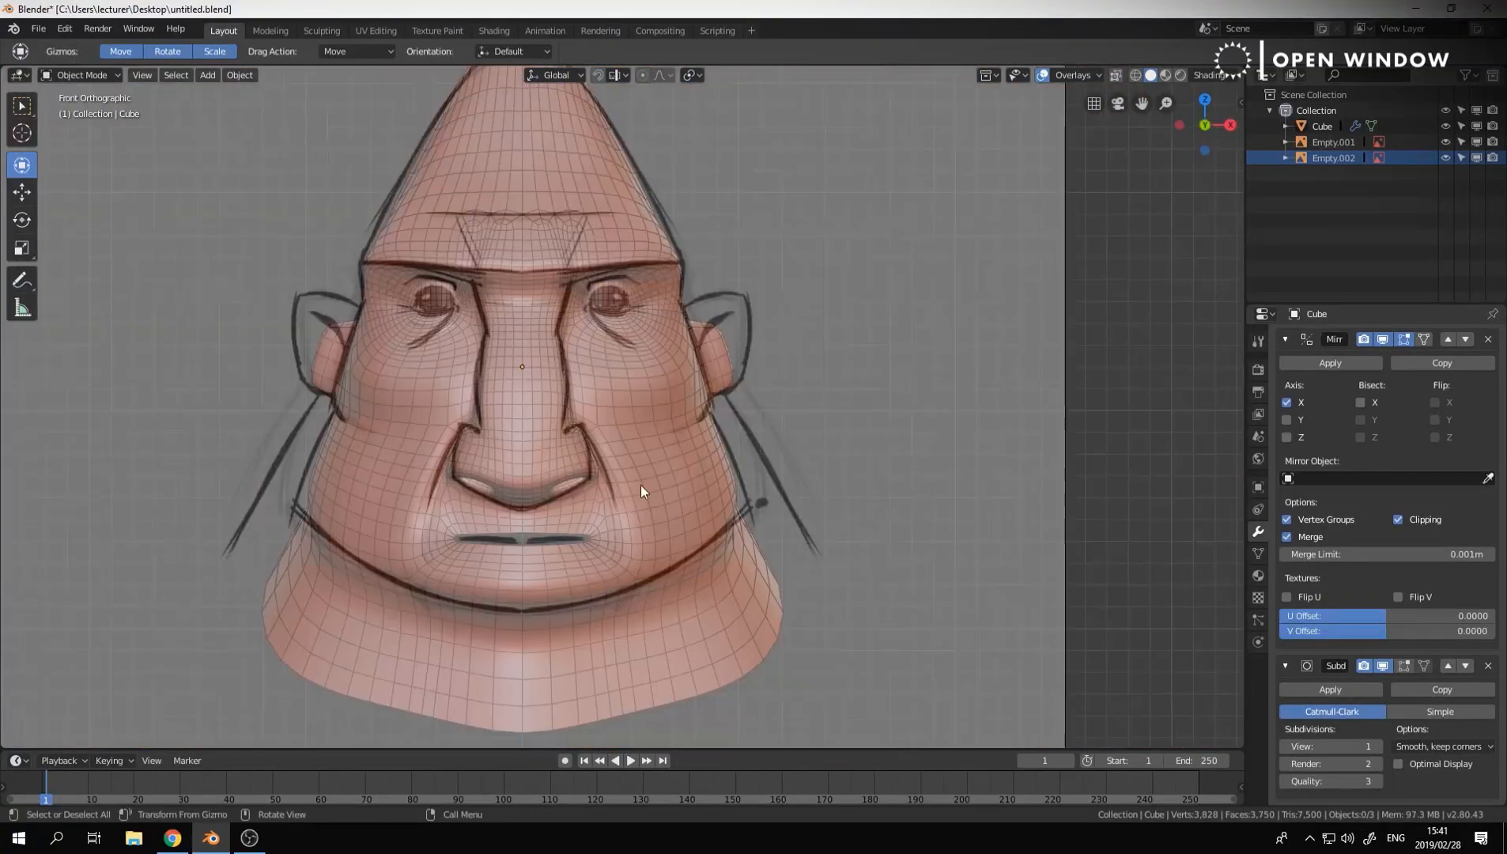
Select the lower-lip faces in side view and move them back toward the mouth line with proportional editing
{"action": "scroll", "coordinate": [601, 545], "scroll_direction": "up", "scroll_amount": 4}
{"action": "key", "text": "Tab"}
{"action": "middle_click_drag", "start_coordinate": [685, 579], "coordinate": [541, 582]}
{"action": "key", "text": "KP_3"}
{"action": "left_click", "coordinate": [533, 544]}
{"action": "left_click", "coordinate": [562, 543], "text": "shift"}
{"action": "key", "text": "g"}
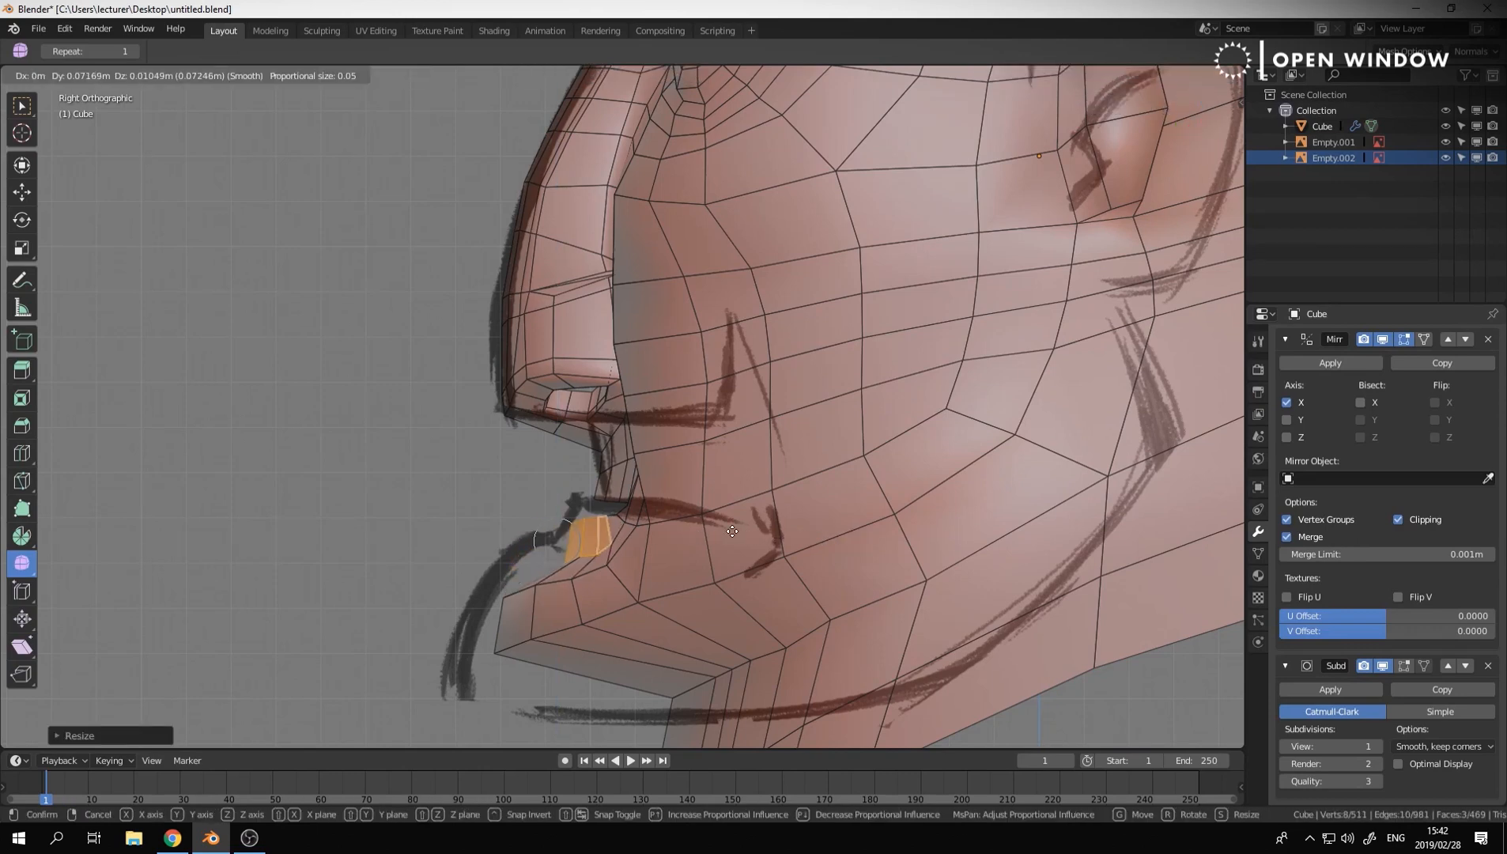
Slide a single vertex on the lower lip's edge in vertex mode and disable proportional editing
{"action": "scroll", "coordinate": [612, 492], "scroll_direction": "up", "scroll_amount": 6}
{"action": "key", "text": "1"}
{"action": "left_click", "coordinate": [594, 539]}
{"action": "key", "text": "g"}
{"action": "key", "text": "g"}
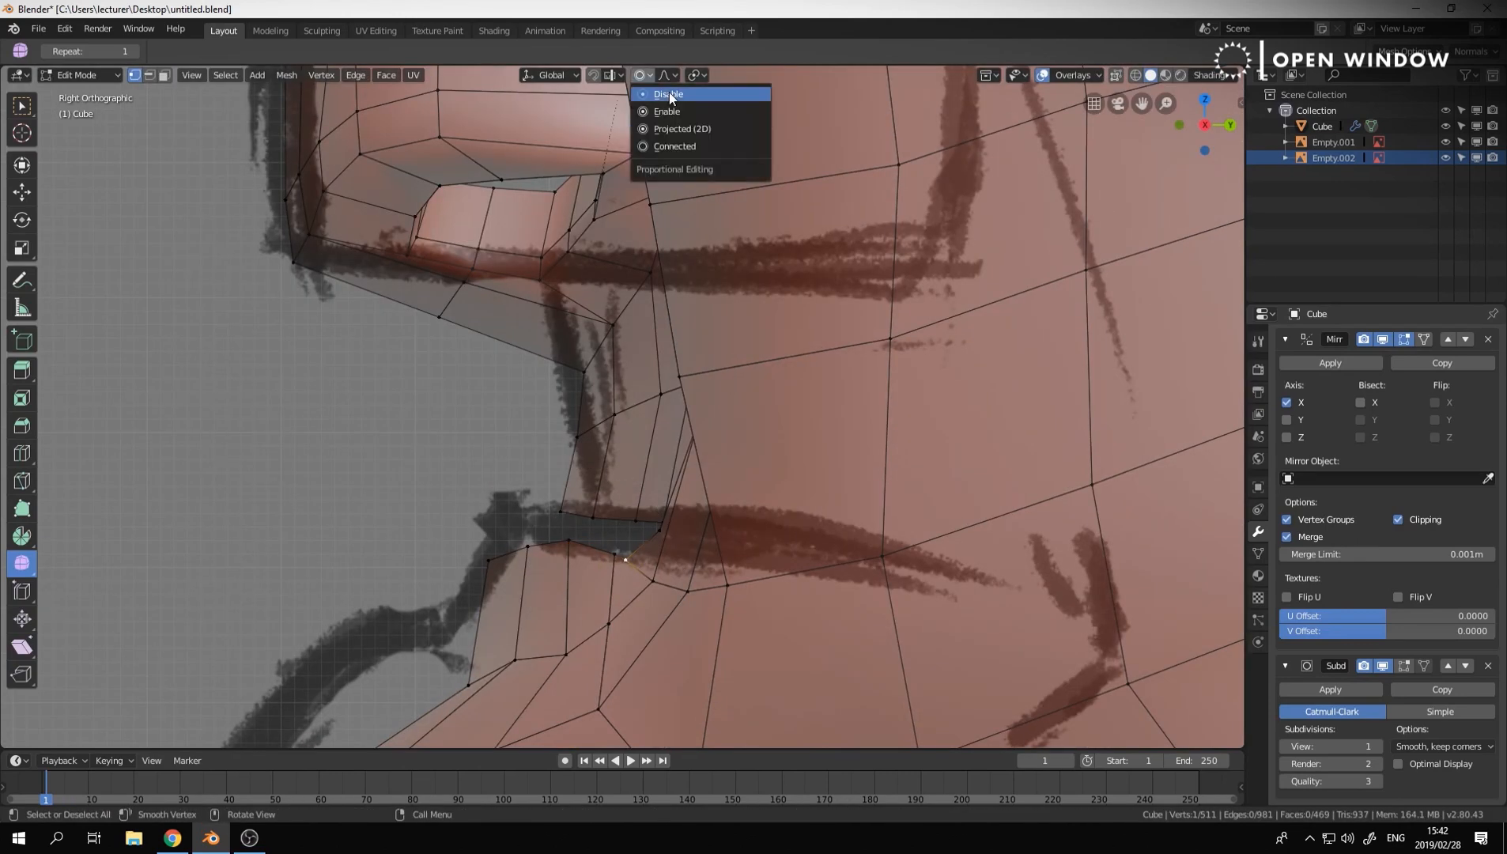
Move the lower lip's front vertex and the chin vertices below it to follow the side sketch
{"action": "left_click", "coordinate": [501, 556]}
{"action": "scroll", "coordinate": [758, 466], "scroll_direction": "down", "scroll_amount": 5}
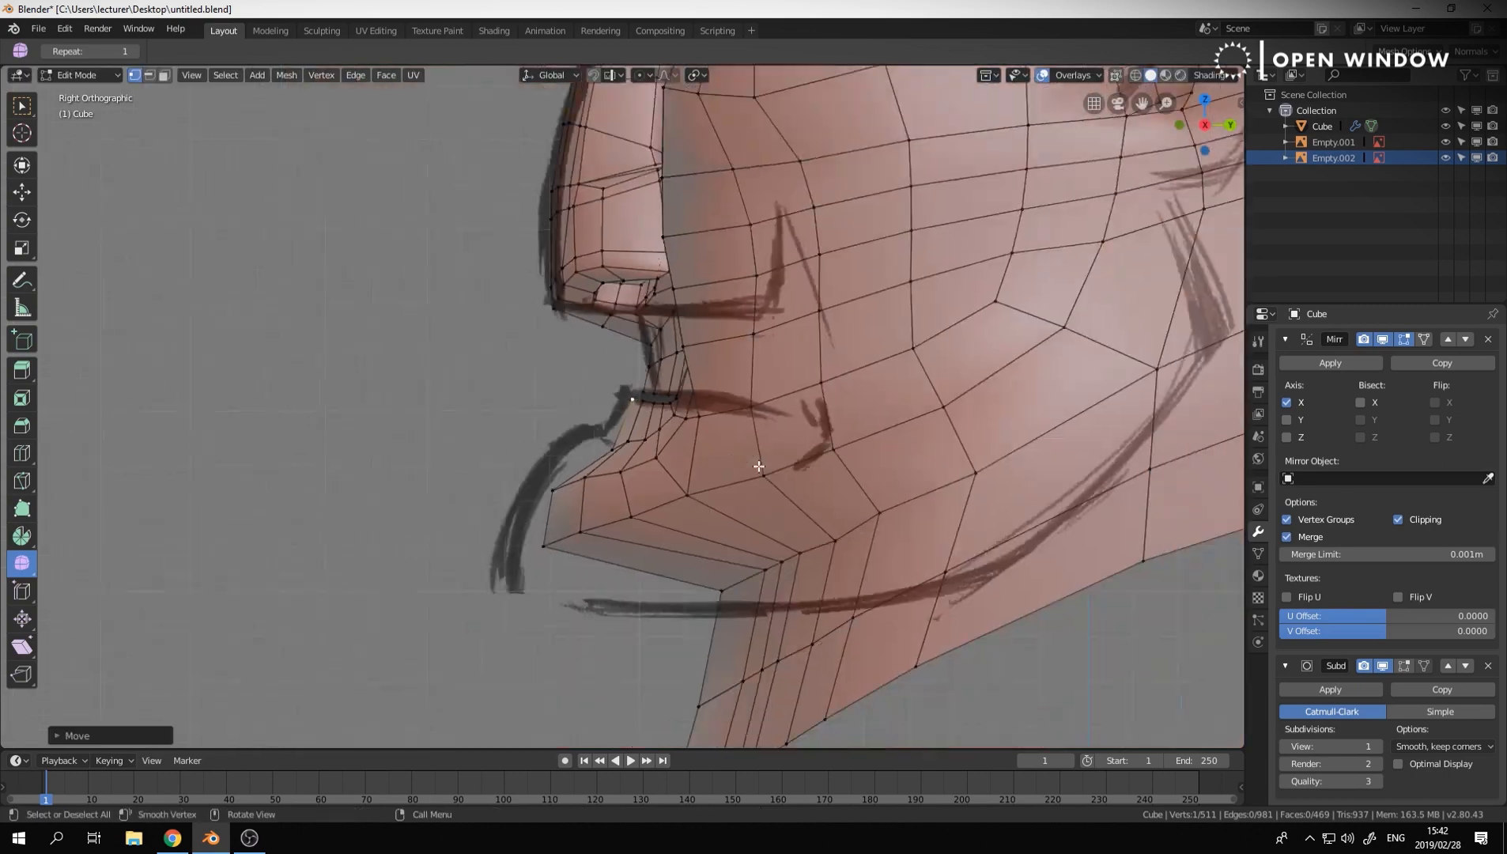
{"action": "left_click", "coordinate": [677, 542]}
{"action": "scroll", "coordinate": [623, 474], "scroll_direction": "up", "scroll_amount": 2}
{"action": "left_click", "coordinate": [700, 536]}
{"action": "key", "text": "g"}
{"action": "scroll", "coordinate": [719, 542], "scroll_direction": "down", "scroll_amount": 5}
{"action": "scroll", "coordinate": [672, 538], "scroll_direction": "up", "scroll_amount": 4}
Add an edge loop below the lower lip and move its front vertex onto the side sketch's chin line
{"action": "key", "text": "ctrl+r"}
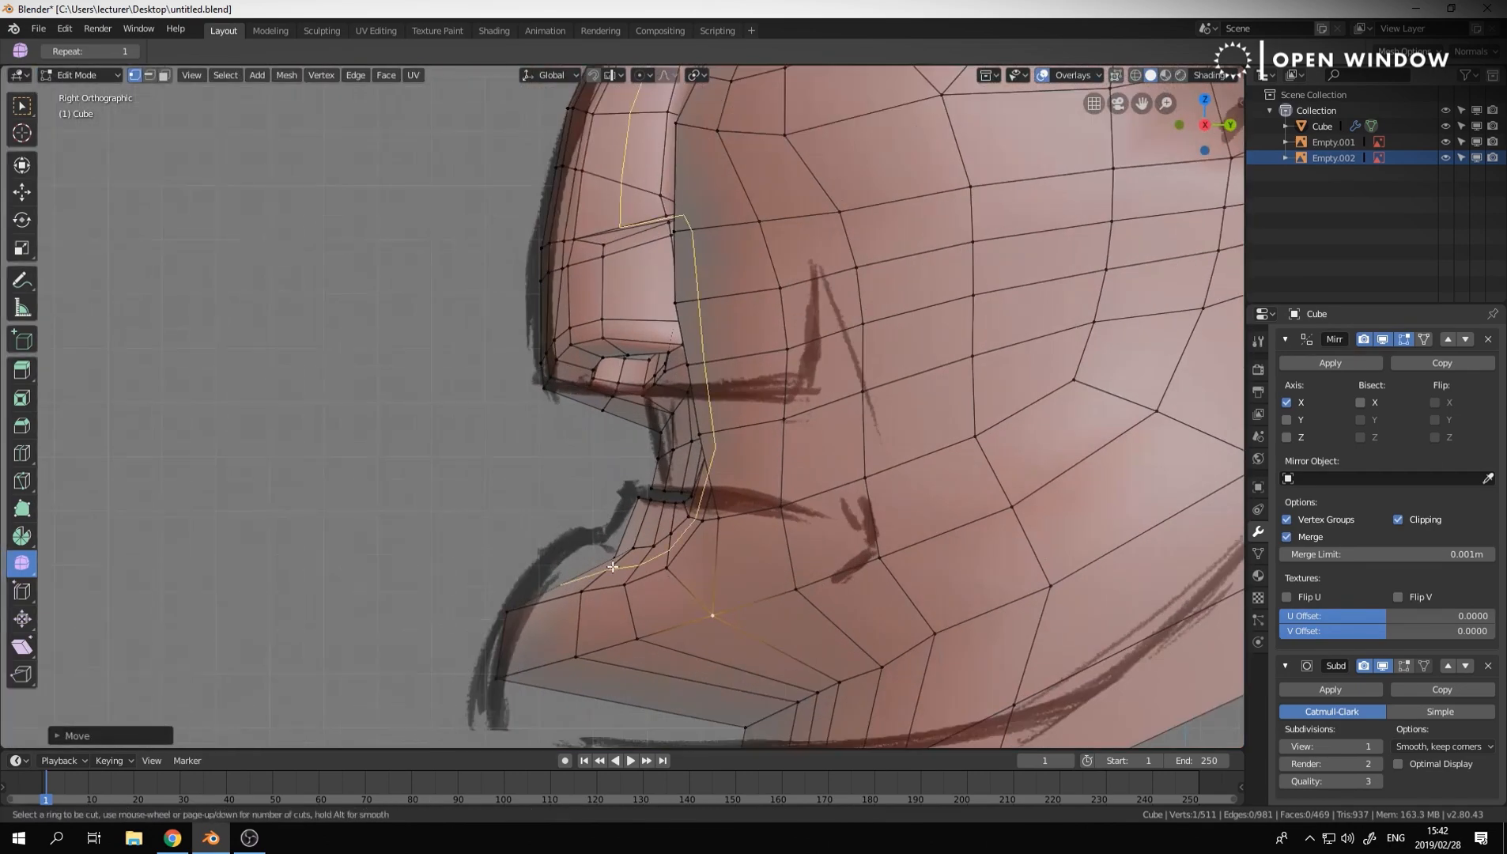
{"action": "middle_click_drag", "start_coordinate": [612, 566], "coordinate": [611, 506]}
{"action": "left_click", "coordinate": [611, 506]}
{"action": "key", "text": "KP_3"}
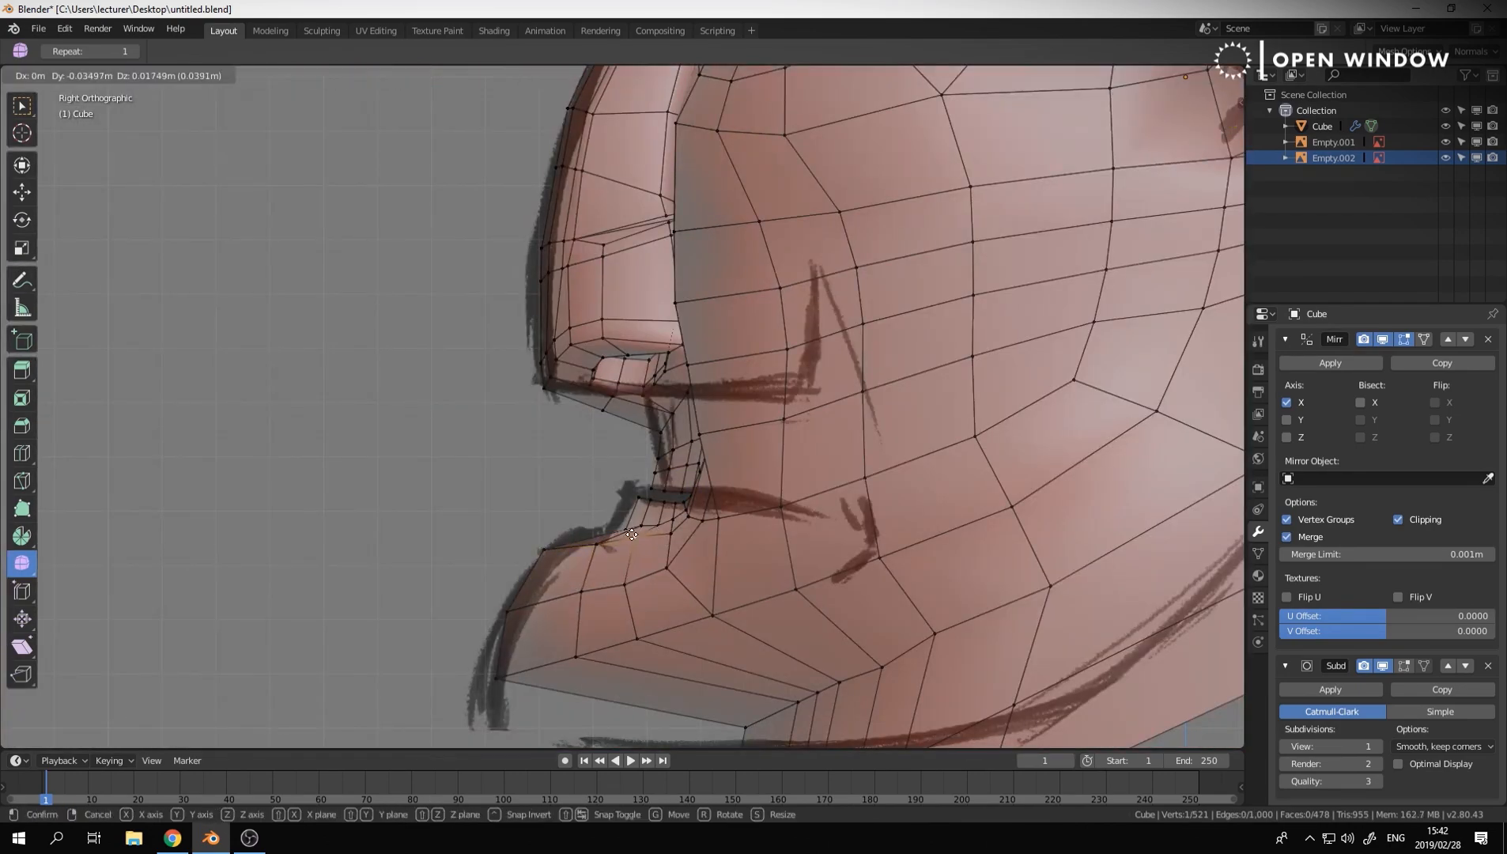
{"action": "left_click", "coordinate": [631, 534]}
Reposition the vertices in the fold beneath the lower lip in side view to follow the profile sketch
{"action": "left_click", "coordinate": [672, 534]}
{"action": "scroll", "coordinate": [671, 533], "scroll_direction": "up", "scroll_amount": 5}
{"action": "key", "text": "g"}
{"action": "left_click", "coordinate": [687, 563]}
{"action": "middle_click_drag", "start_coordinate": [717, 662], "coordinate": [612, 451], "text": "shift"}
{"action": "key", "text": "Tab"}
{"action": "key", "text": "Tab"}
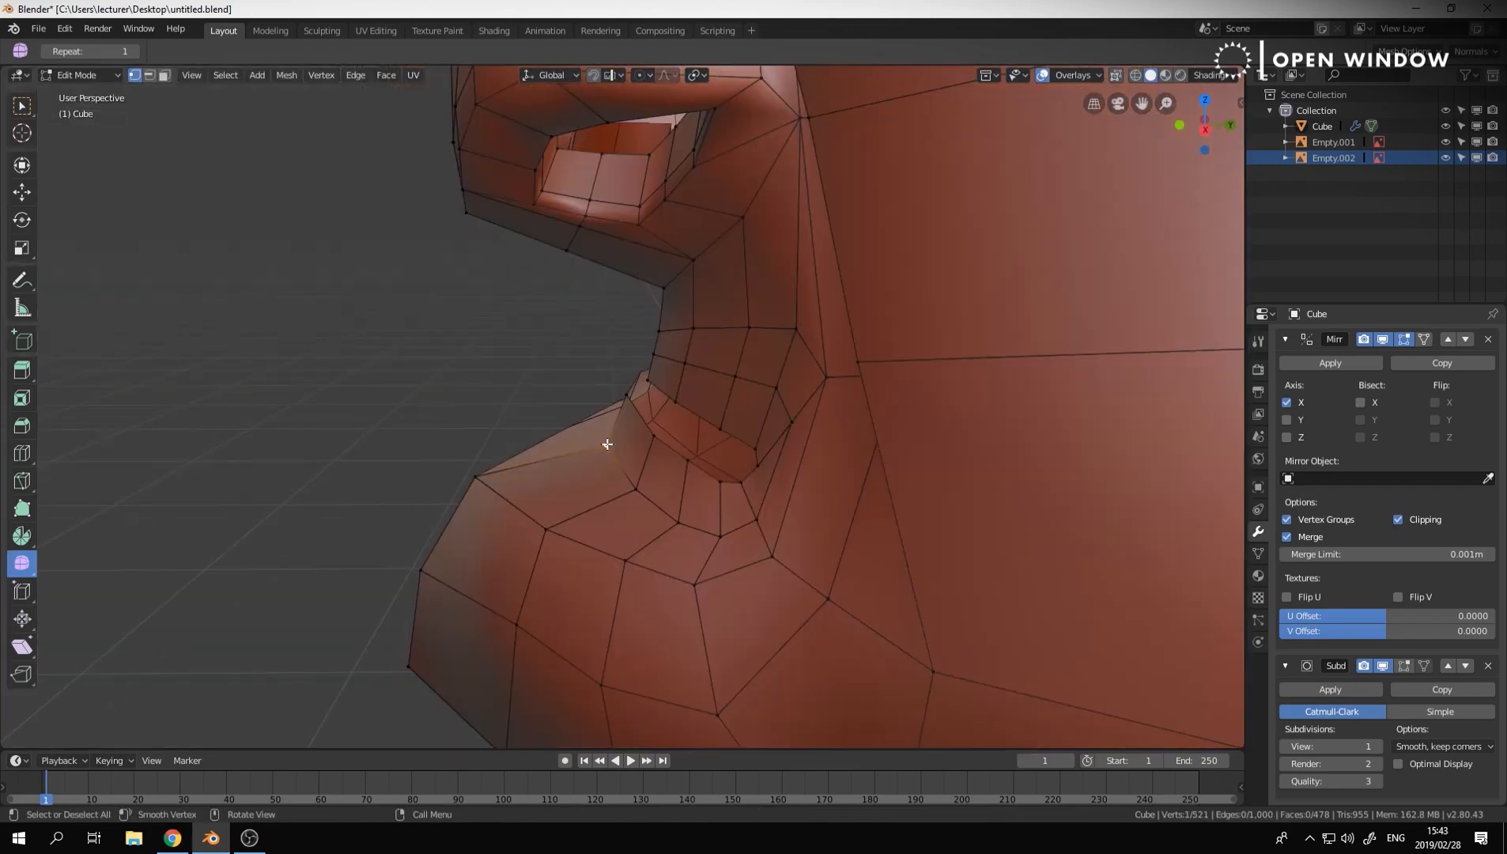
{"action": "key", "text": "KP_3"}
{"action": "key", "text": "g"}
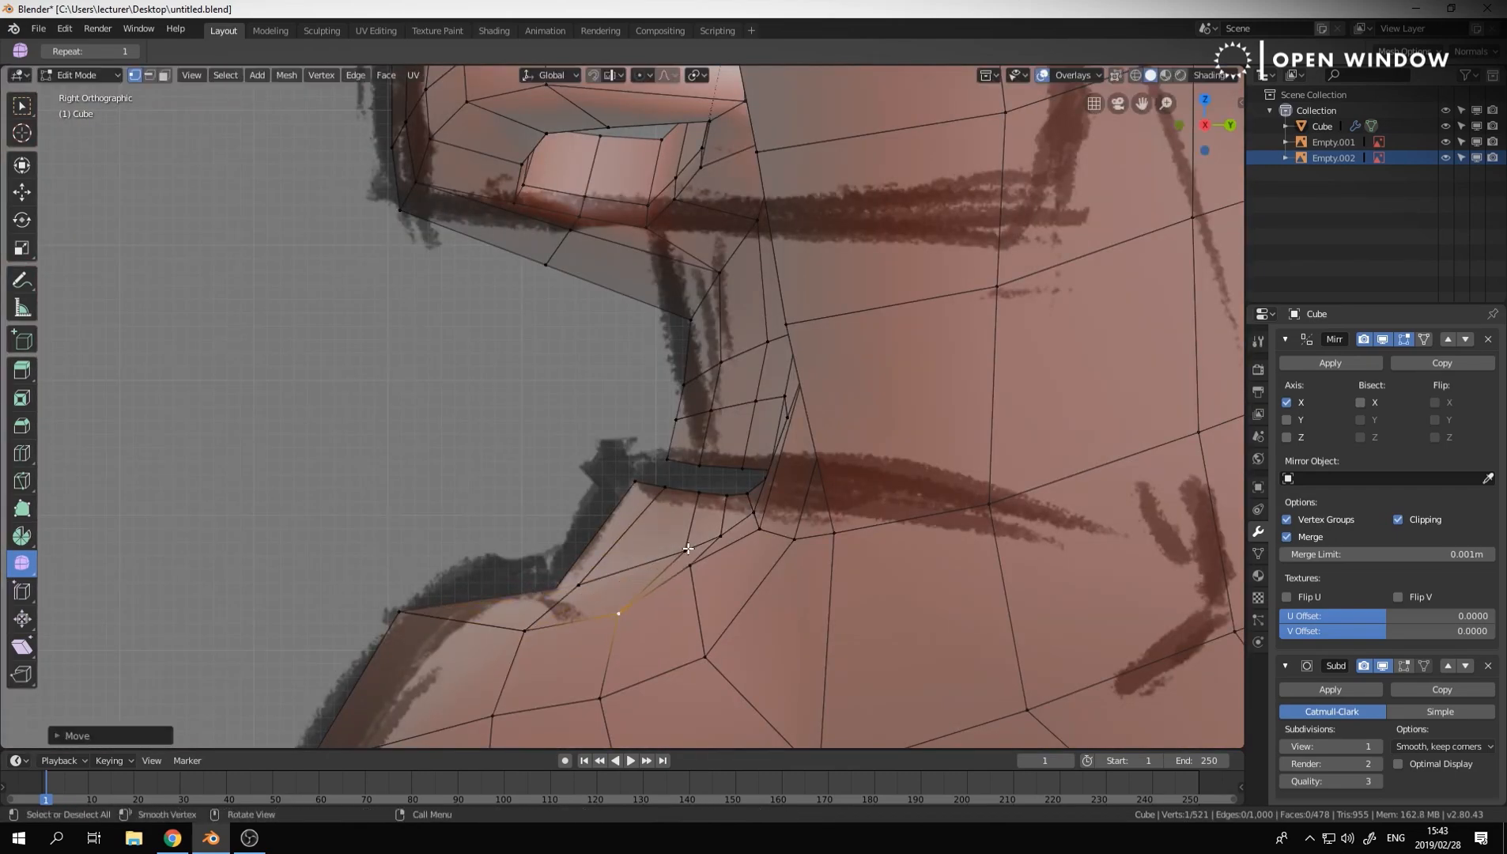
{"action": "left_click", "coordinate": [688, 549]}
Adjust a vertex near the lower lip and add another edge loop around the mouth
{"action": "middle_click_drag", "start_coordinate": [562, 603], "coordinate": [732, 553]}
{"action": "left_click", "coordinate": [651, 465]}
{"action": "key", "text": "g"}
{"action": "key", "text": "ctrl+r"}
{"action": "left_click", "coordinate": [629, 454]}
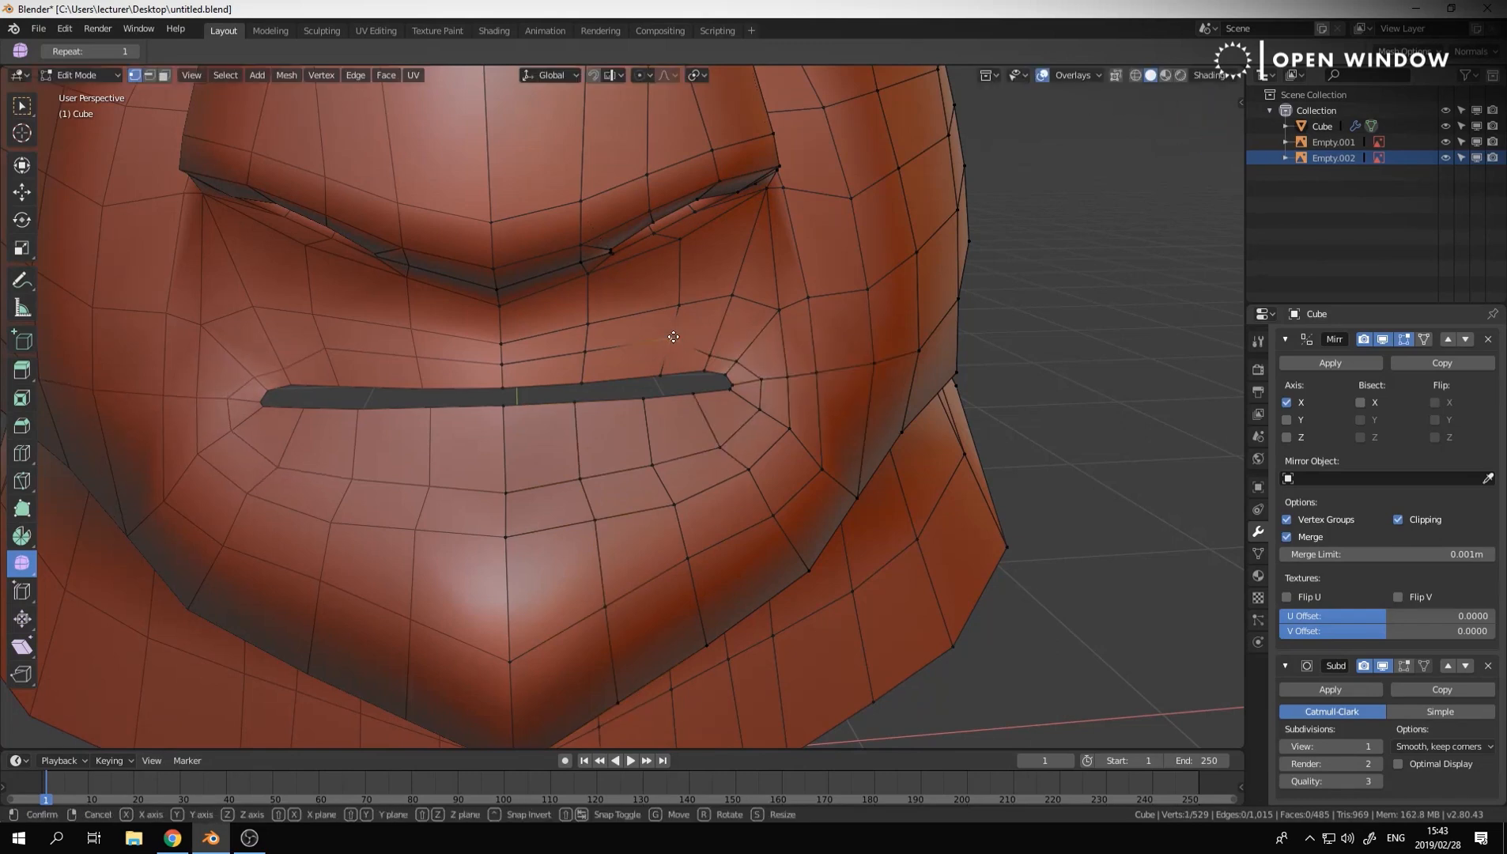
Move individual vertices above and below the mouth opening to even out the loops around the lips
{"action": "key", "text": "g"}
{"action": "middle_click_drag", "start_coordinate": [712, 376], "coordinate": [744, 364]}
{"action": "left_click", "coordinate": [604, 442]}
{"action": "left_click", "coordinate": [506, 481]}
{"action": "key", "text": "g"}
{"action": "left_click", "coordinate": [506, 473]}
Compare the chin with the side sketch and raise vertices on the ledge beneath the lower lip
{"action": "key", "text": "KP_3"}
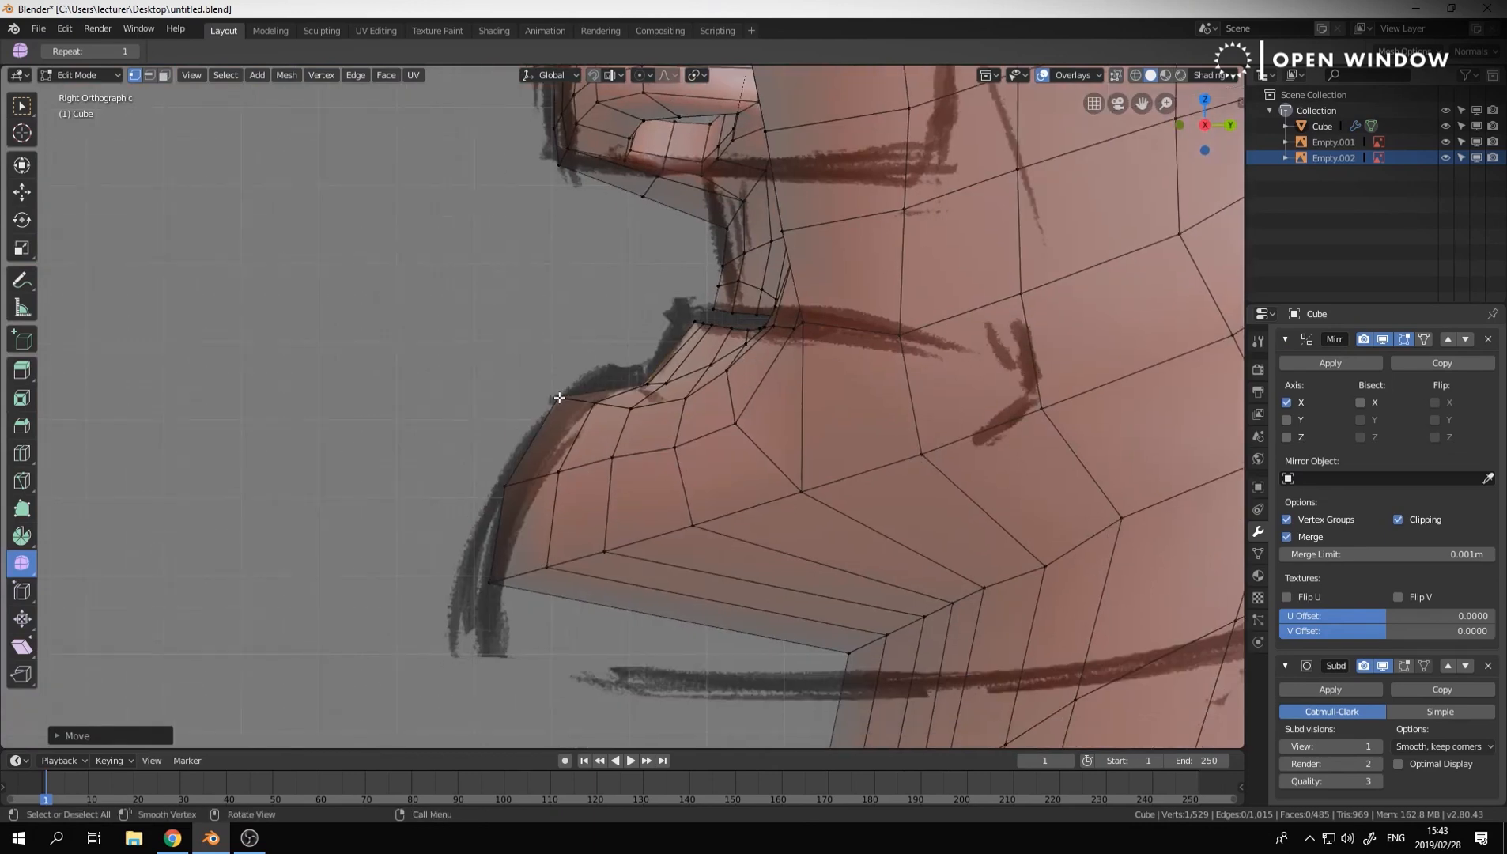
{"action": "middle_click_drag", "start_coordinate": [581, 415], "coordinate": [716, 305]}
{"action": "left_click", "coordinate": [597, 393]}
{"action": "key", "text": "g"}
{"action": "left_click", "coordinate": [598, 381]}
{"action": "middle_click_drag", "start_coordinate": [598, 381], "coordinate": [607, 395]}
{"action": "key", "text": "g"}
{"action": "left_click", "coordinate": [607, 367]}
Select the edge path down the side of the chin and move it to round the chin's outline
{"action": "left_click", "coordinate": [679, 433]}
{"action": "middle_click_drag", "start_coordinate": [680, 434], "coordinate": [703, 461]}
{"action": "left_click", "coordinate": [611, 525], "text": "ctrl"}
{"action": "key", "text": "g"}
{"action": "left_click", "coordinate": [672, 581]}
{"action": "left_click", "coordinate": [510, 492]}
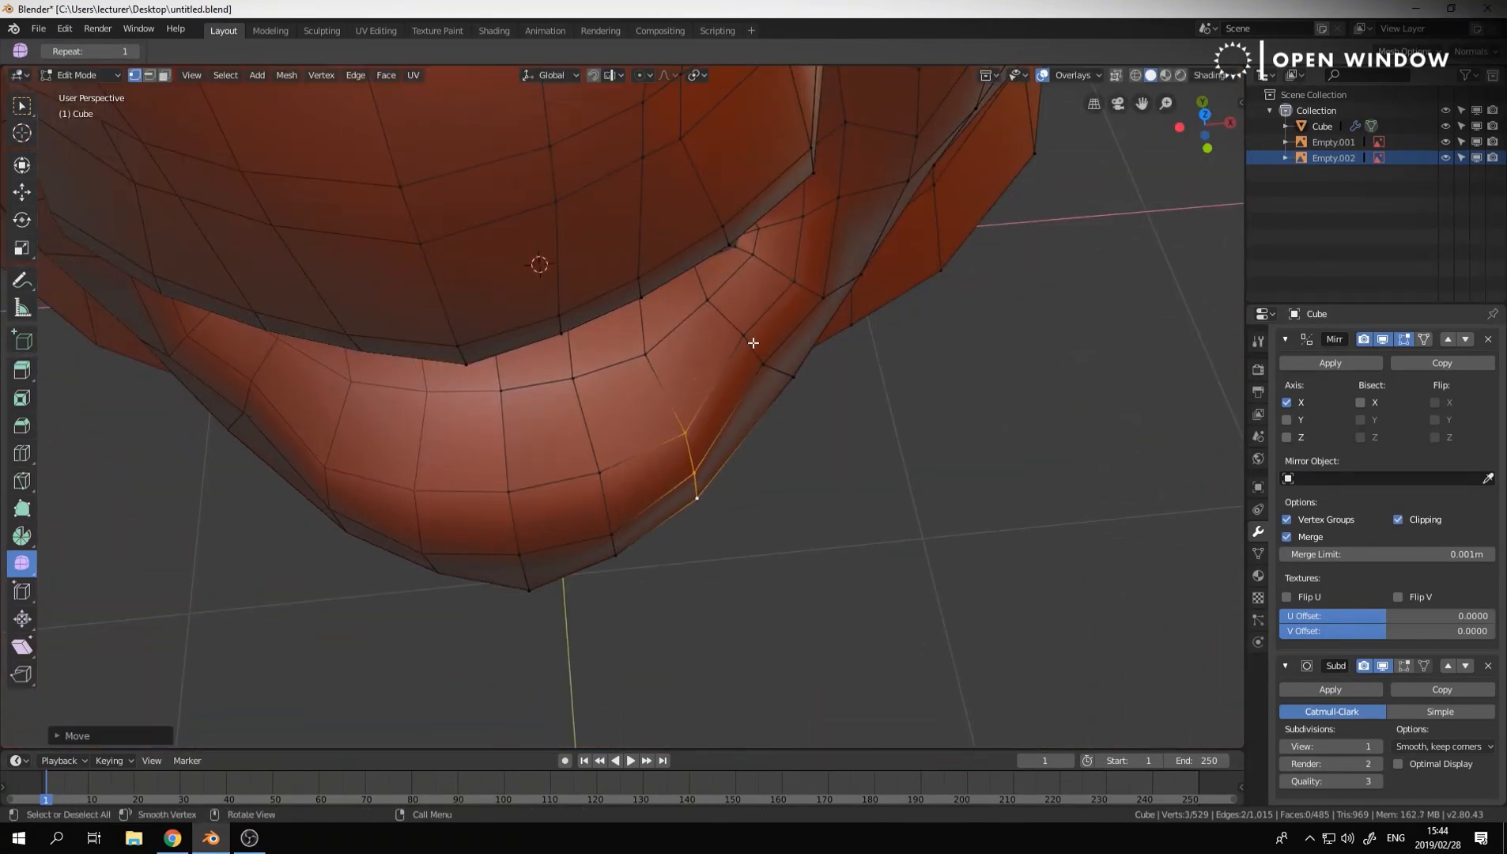
Check the smoothed chin, then move its lower front vertex in side view to match the sketch
{"action": "middle_click_drag", "start_coordinate": [787, 412], "coordinate": [695, 466]}
{"action": "scroll", "coordinate": [695, 466], "scroll_direction": "down", "scroll_amount": 3}
{"action": "middle_click_drag", "start_coordinate": [380, 439], "coordinate": [627, 439]}
{"action": "key", "text": "Tab"}
{"action": "key", "text": "Tab"}
{"action": "key", "text": "KP_3"}
{"action": "scroll", "coordinate": [860, 440], "scroll_direction": "up", "scroll_amount": 4}
{"action": "left_click", "coordinate": [577, 545]}
{"action": "scroll", "coordinate": [577, 545], "scroll_direction": "down", "scroll_amount": 4}
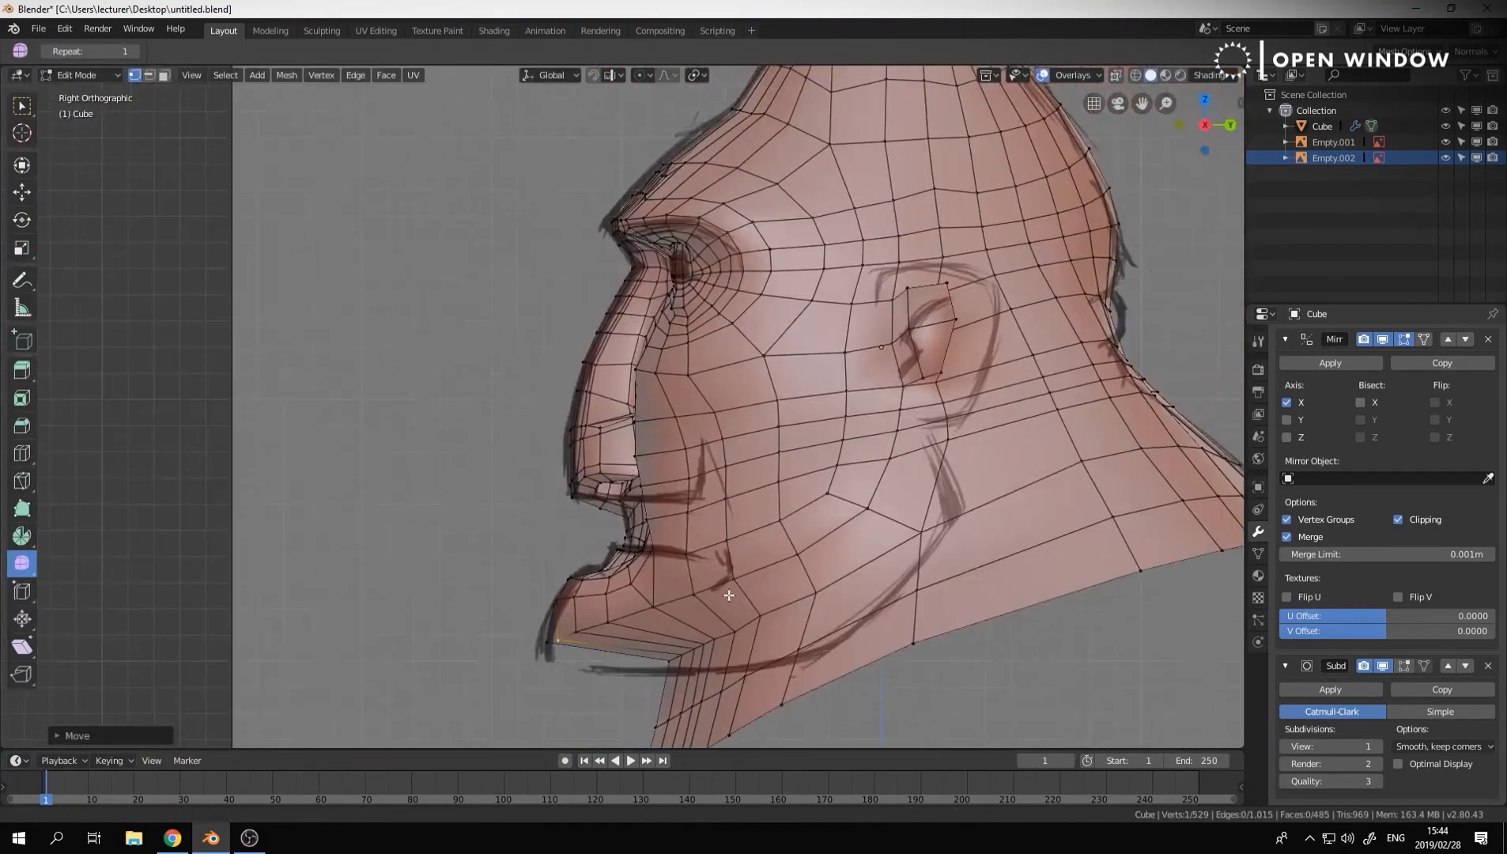
Add an edge loop through the lower cheek beside the mouth and check the whole smoothed head
{"action": "key", "text": "ctrl+r"}
{"action": "left_click", "coordinate": [721, 583]}
{"action": "key", "text": "Tab"}
{"action": "scroll", "coordinate": [501, 542], "scroll_direction": "down", "scroll_amount": 5}
{"action": "middle_click_drag", "start_coordinate": [501, 541], "coordinate": [644, 512]}
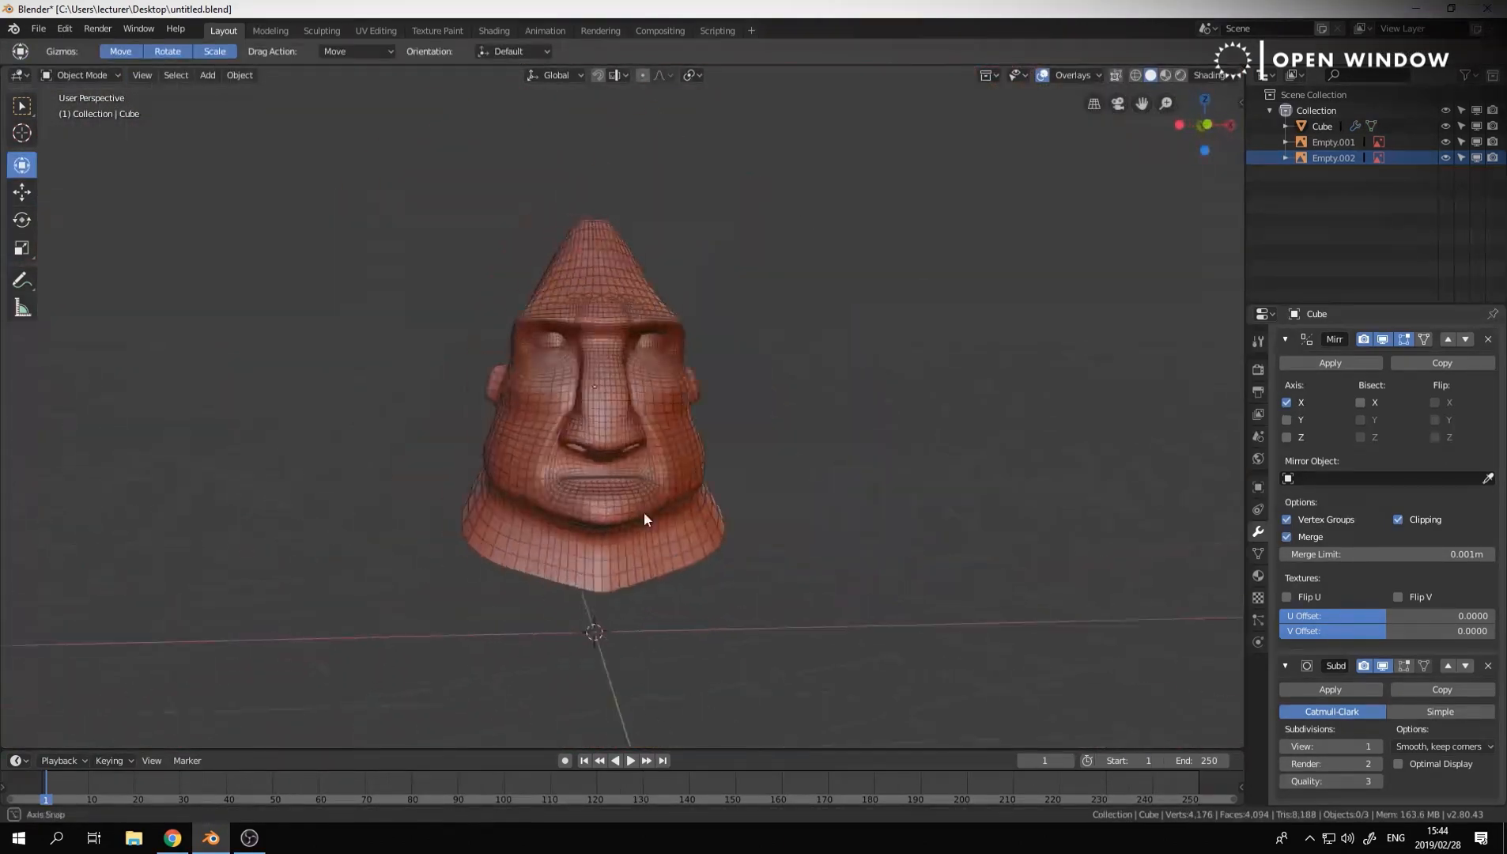
Add another edge loop through the area below the lower lip
{"action": "scroll", "coordinate": [633, 573], "scroll_direction": "up", "scroll_amount": 6}
{"action": "key", "text": "Tab"}
{"action": "key", "text": "ctrl+r"}
{"action": "left_click", "coordinate": [585, 574]}
{"action": "scroll", "coordinate": [528, 491], "scroll_direction": "up", "scroll_amount": 3}
{"action": "middle_click_drag", "start_coordinate": [585, 574], "coordinate": [606, 518]}
Brush-select the lower lip's edge vertices and check the mouth from the side and on the smoothed mesh
{"action": "key", "text": "a"}
{"action": "key", "text": "a"}
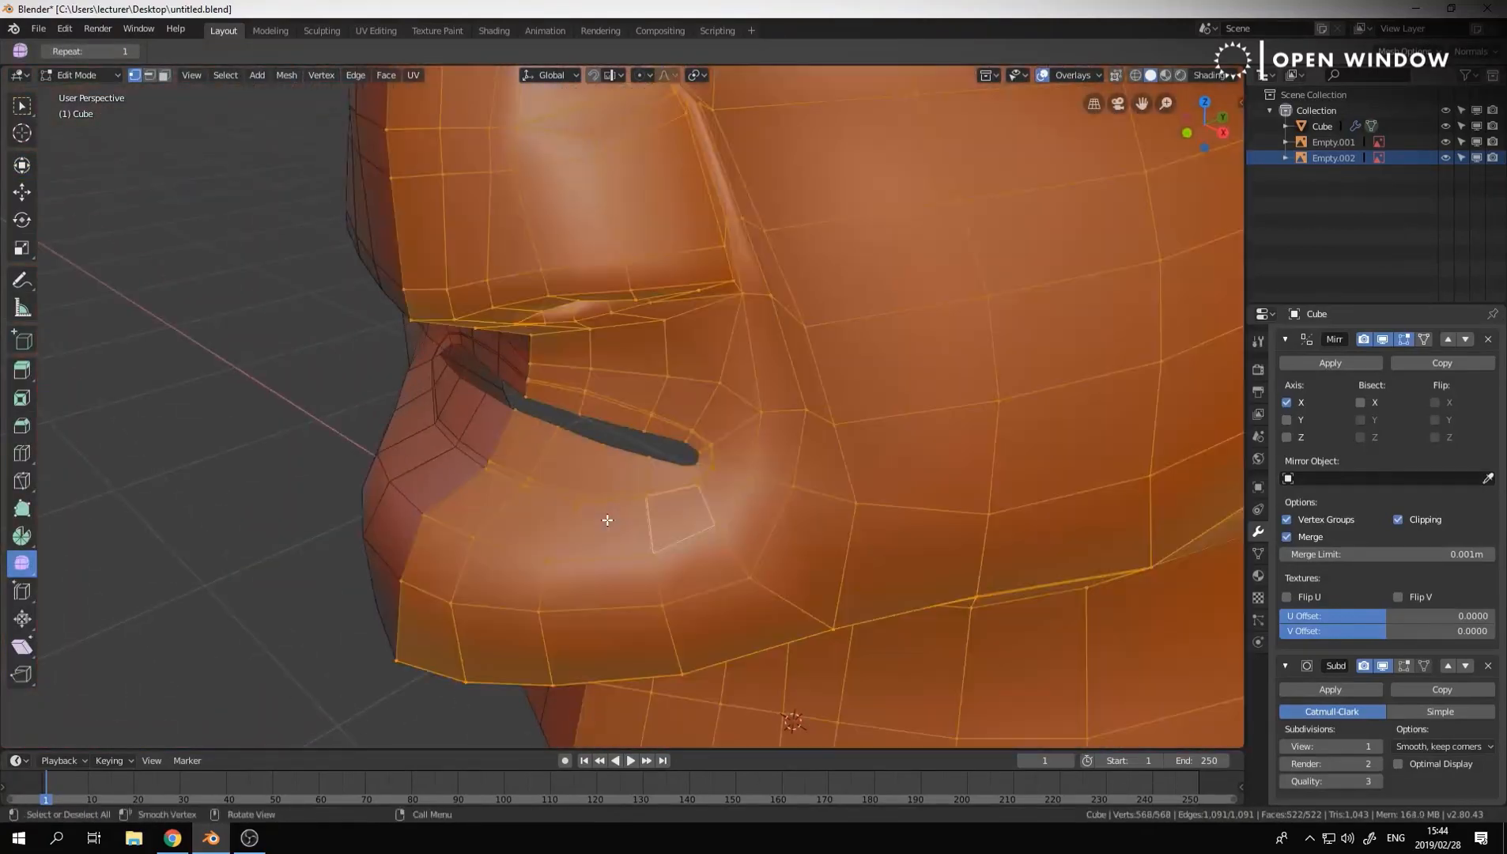
{"action": "key", "text": "c"}
{"action": "left_click_drag", "start_coordinate": [488, 464], "coordinate": [577, 470]}
{"action": "key", "text": "Escape"}
{"action": "key", "text": "KP_3"}
{"action": "key", "text": "Tab"}
{"action": "middle_click_drag", "start_coordinate": [531, 474], "coordinate": [710, 487]}
Switch the head to Sculpt Mode and use the Grab brush near the corner of the mouth
{"action": "key", "text": "ctrl+Tab"}
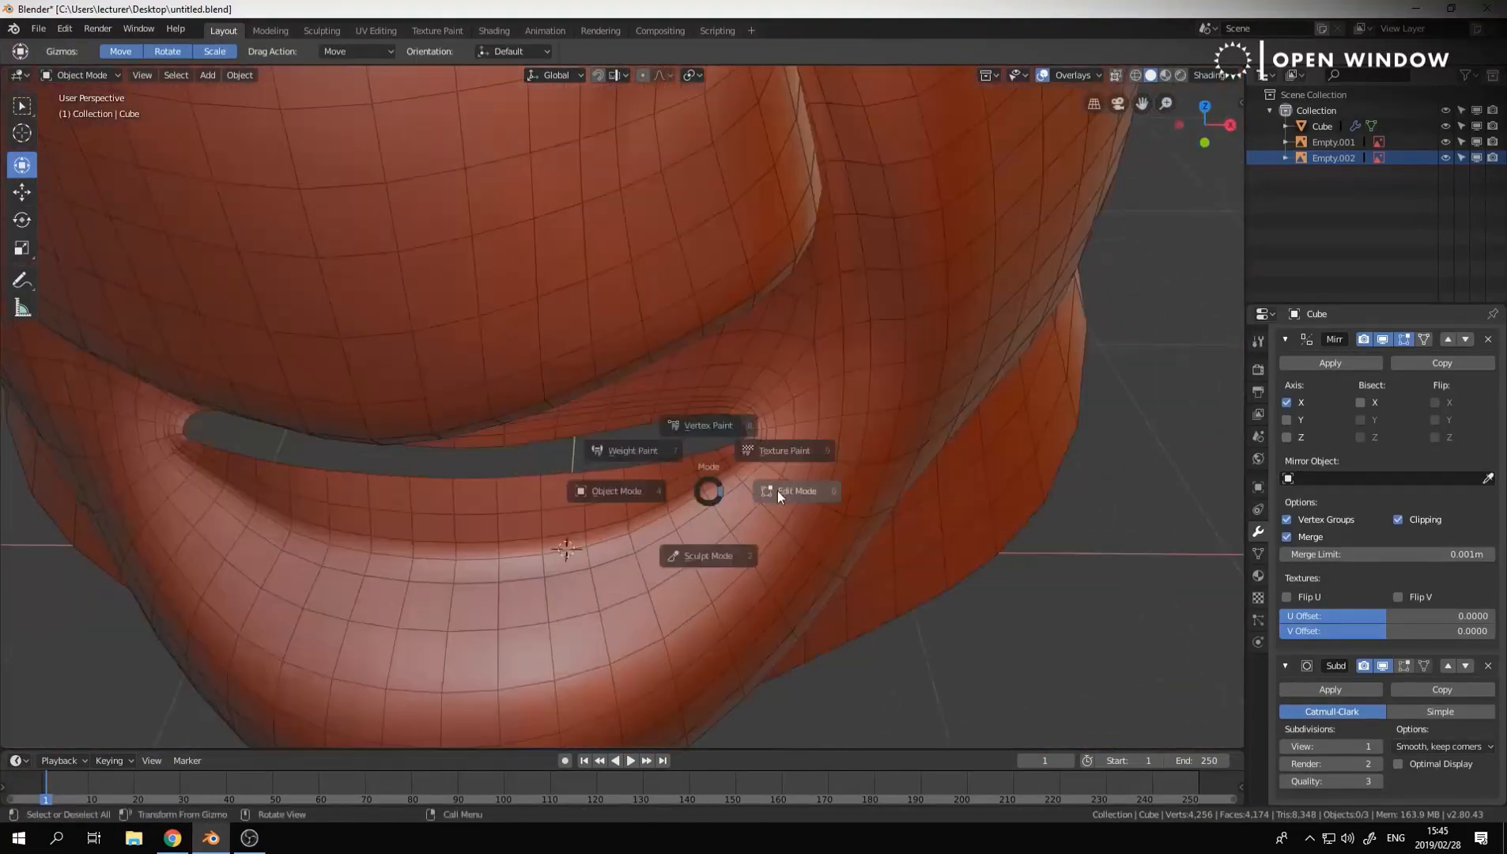
{"action": "left_click", "coordinate": [781, 452]}
{"action": "key", "text": "ctrl+Tab"}
{"action": "mouse_move", "coordinate": [838, 490]}
{"action": "middle_mouse_down"}
{"action": "mouse_move", "coordinate": [638, 558]}
{"action": "mouse_move", "coordinate": [695, 540]}
{"action": "middle_mouse_up"}
{"action": "left_click", "coordinate": [780, 605]}
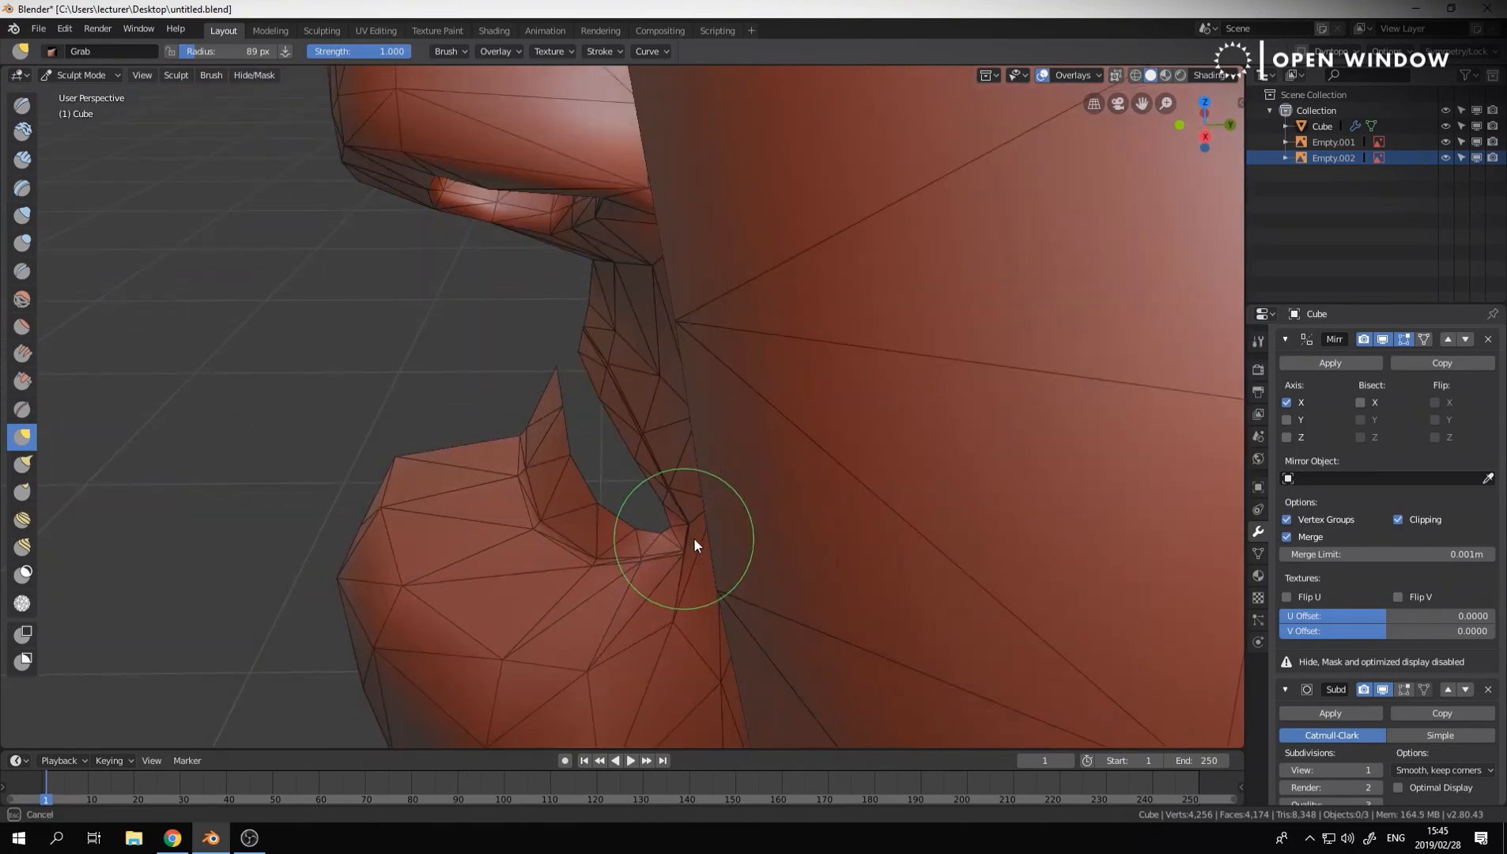
Return to mesh editing and move the selected vertex near the mouth corner along the Y axis
{"action": "key", "text": "Tab"}
{"action": "mouse_move", "coordinate": [615, 333]}
{"action": "middle_mouse_down"}
{"action": "mouse_move", "coordinate": [767, 474]}
{"action": "mouse_move", "coordinate": [515, 541]}
{"action": "mouse_move", "coordinate": [724, 484]}
{"action": "mouse_move", "coordinate": [735, 462]}
{"action": "middle_mouse_up"}
{"action": "left_click", "coordinate": [767, 474]}
{"action": "scroll", "coordinate": [551, 522], "scroll_direction": "down", "scroll_amount": 4}
{"action": "left_click", "coordinate": [645, 76]}
{"action": "left_click", "coordinate": [663, 131]}
{"action": "key", "text": "g"}
{"action": "key", "text": "y"}
{"action": "left_click", "coordinate": [552, 524]}
Check the smoothed mouth, then shift the selected lip geometry further along the Y axis
{"action": "scroll", "coordinate": [746, 461], "scroll_direction": "down", "scroll_amount": 3}
{"action": "key", "text": "Tab"}
{"action": "middle_click_drag", "start_coordinate": [528, 427], "coordinate": [700, 468]}
{"action": "key", "text": "Tab"}
{"action": "scroll", "coordinate": [834, 434], "scroll_direction": "up", "scroll_amount": 3}
{"action": "key", "text": "g"}
{"action": "key", "text": "y"}
{"action": "left_click", "coordinate": [860, 441]}
Select the shortest path along the upper lip's inner edge and move it along the Y axis
{"action": "middle_click_drag", "start_coordinate": [860, 442], "coordinate": [515, 464]}
{"action": "scroll", "coordinate": [611, 434], "scroll_direction": "up", "scroll_amount": 3}
{"action": "left_click", "coordinate": [514, 464]}
{"action": "left_click", "coordinate": [730, 481], "text": "ctrl"}
{"action": "middle_click_drag", "start_coordinate": [730, 480], "coordinate": [577, 474]}
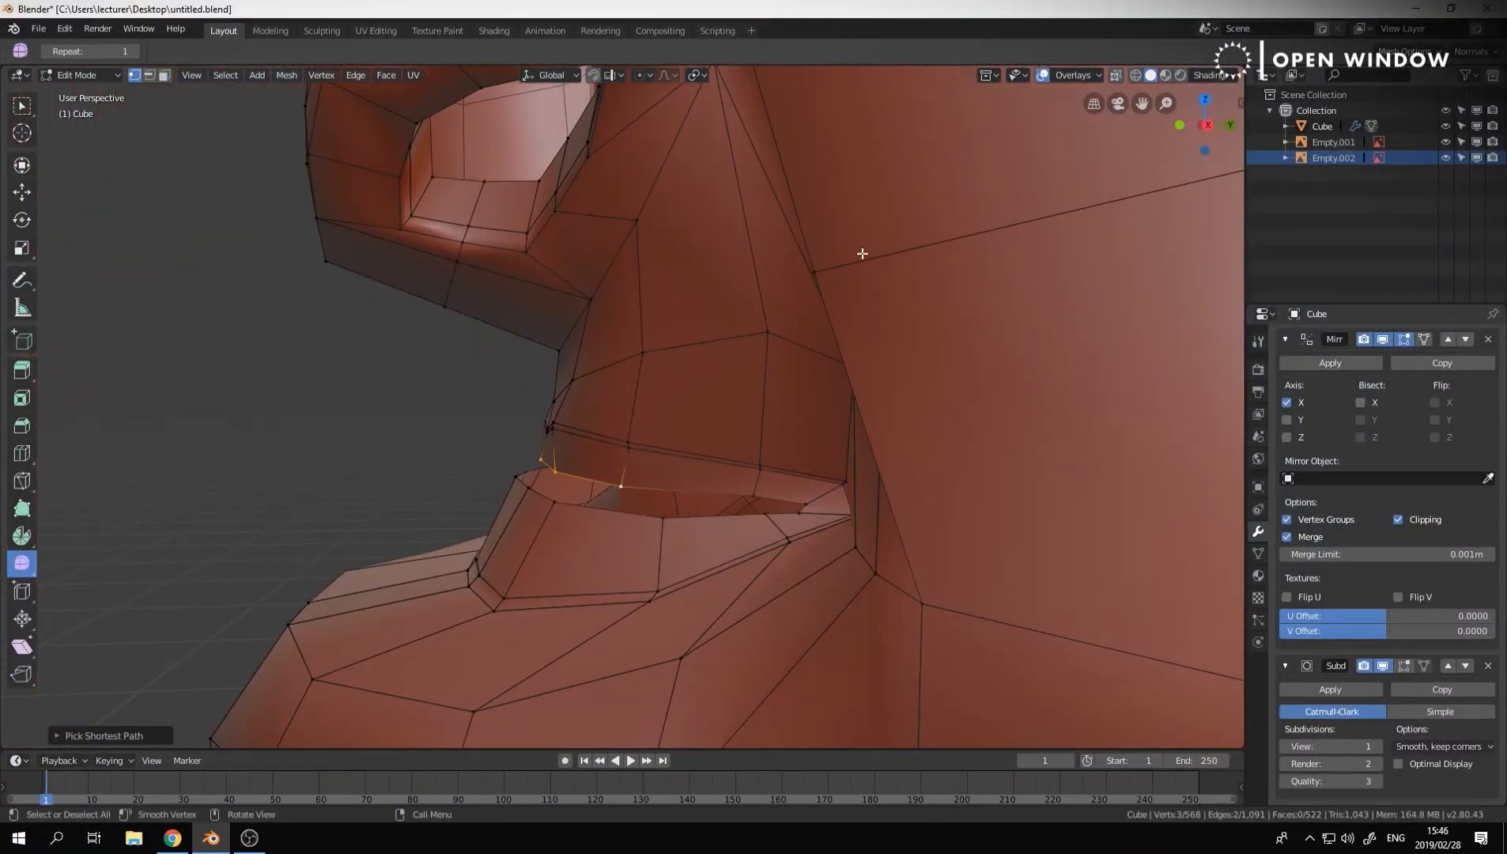
{"action": "key", "text": "g"}
{"action": "key", "text": "y"}
{"action": "left_click", "coordinate": [644, 414]}
Select the short path of lip vertices near the mouth corner and move it along Z and Y
{"action": "middle_click_drag", "start_coordinate": [645, 414], "coordinate": [914, 542]}
{"action": "left_click", "coordinate": [792, 451]}
{"action": "left_click", "coordinate": [841, 450], "text": "ctrl"}
{"action": "key", "text": "g"}
{"action": "key", "text": "z"}
{"action": "left_click", "coordinate": [866, 593]}
{"action": "key", "text": "g"}
{"action": "key", "text": "y"}
{"action": "middle_click_drag", "start_coordinate": [865, 593], "coordinate": [831, 431]}
{"action": "left_click", "coordinate": [767, 444]}
Reposition the lower lip vertex beside the mouth corner and check the smoothed shape
{"action": "key", "text": "g"}
{"action": "left_click", "coordinate": [909, 411]}
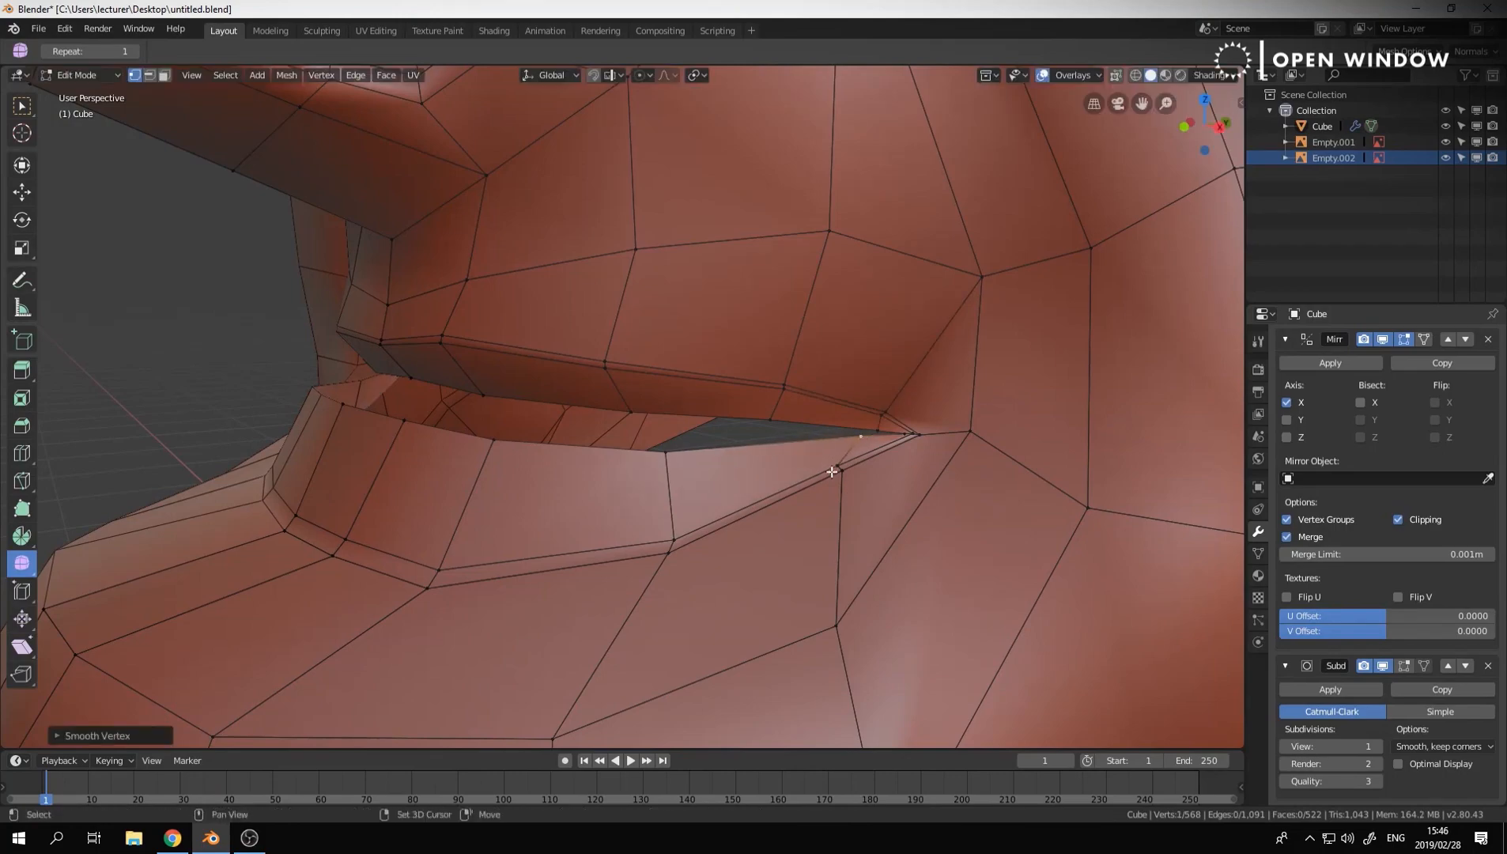
{"action": "key", "text": "g"}
{"action": "middle_click_drag", "start_coordinate": [865, 438], "coordinate": [765, 257]}
{"action": "left_click", "coordinate": [940, 399]}
{"action": "key", "text": "Tab"}
{"action": "key", "text": "Tab"}
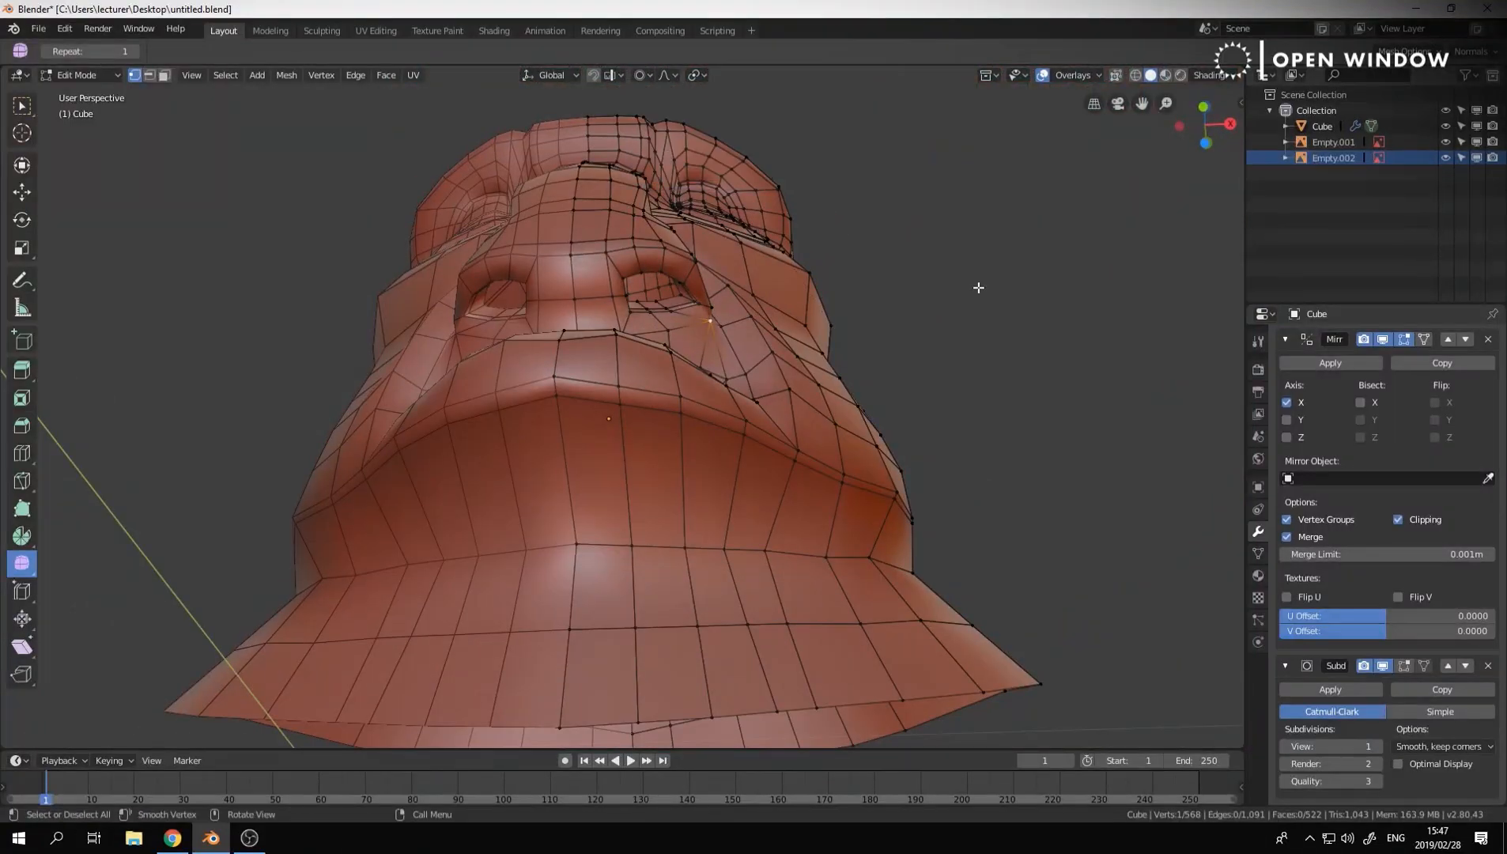
Move the vertex beneath the nostril's outer corner along Z and Y, then preview the smoothed face
{"action": "key", "text": "g"}
{"action": "key", "text": "z"}
{"action": "middle_click_drag", "start_coordinate": [978, 288], "coordinate": [754, 420]}
{"action": "key", "text": "y"}
{"action": "left_click", "coordinate": [711, 364]}
{"action": "key", "text": "Tab"}
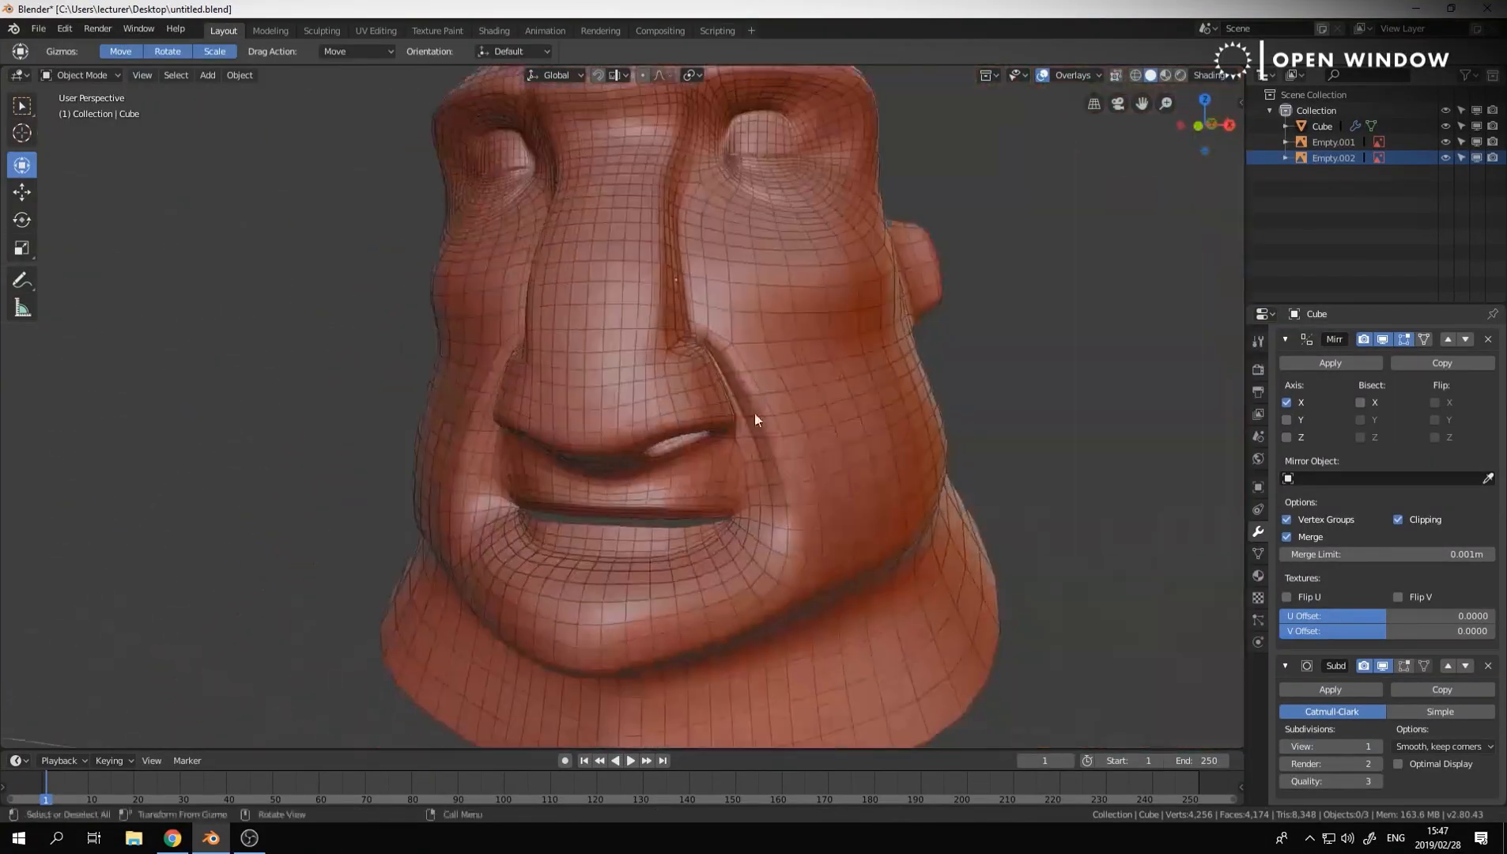
Examine the edge flow around the nostril, lips and mouth corner up close
{"action": "scroll", "coordinate": [754, 420], "scroll_direction": "up", "scroll_amount": 3}
{"action": "middle_click_drag", "start_coordinate": [854, 237], "coordinate": [858, 494], "text": "shift"}
{"action": "scroll", "coordinate": [830, 355], "scroll_direction": "up", "scroll_amount": 3}
{"action": "key", "text": "shift+a"}
{"action": "key", "text": "Escape"}
{"action": "middle_click_drag", "start_coordinate": [779, 680], "coordinate": [738, 445], "text": "shift"}
{"action": "key", "text": "Tab"}
{"action": "scroll", "coordinate": [758, 514], "scroll_direction": "up", "scroll_amount": 4}
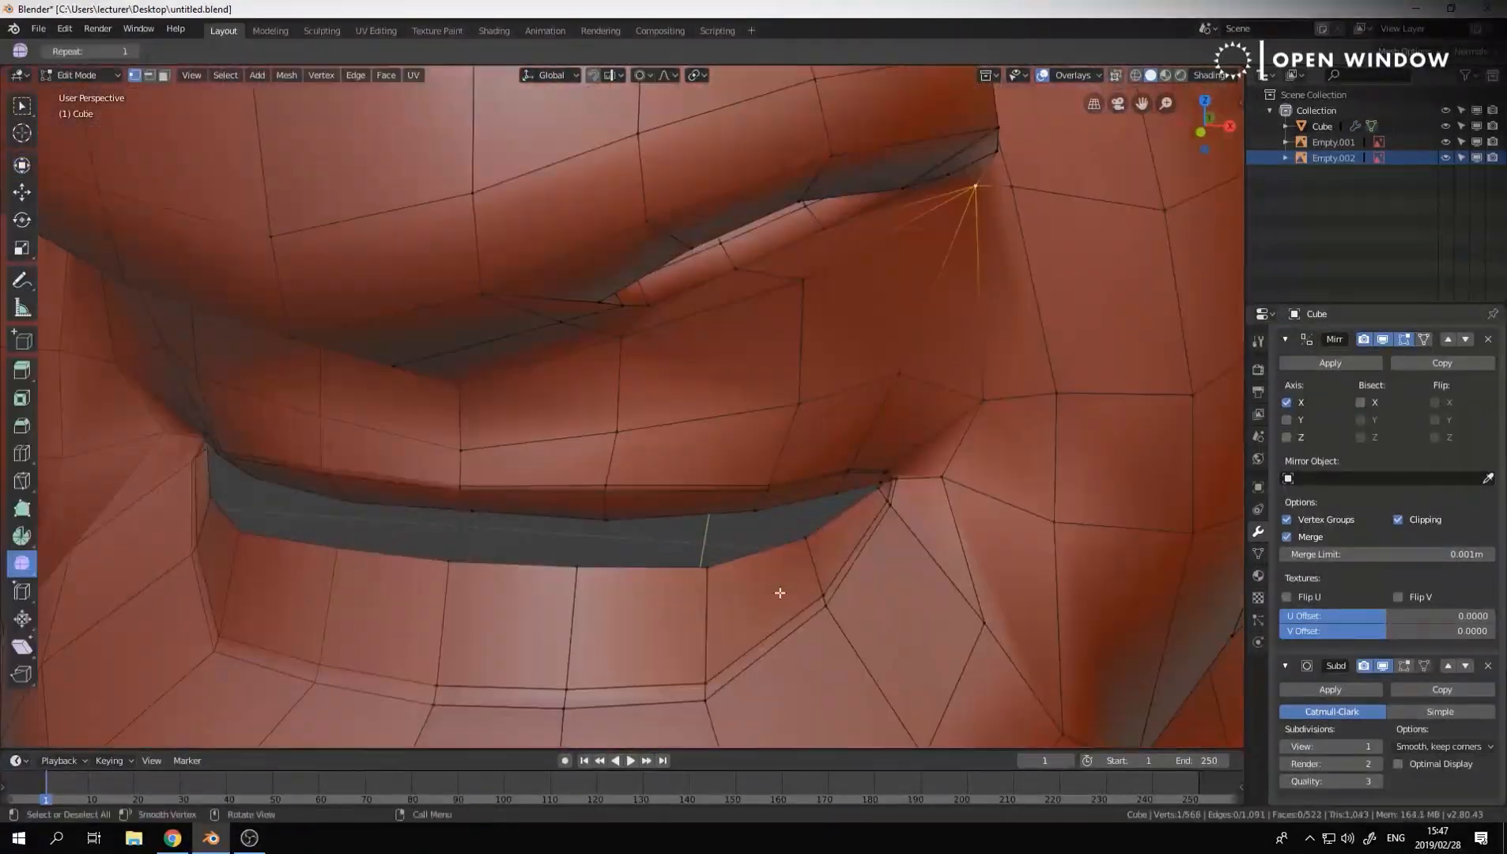
{"action": "scroll", "coordinate": [780, 593], "scroll_direction": "down", "scroll_amount": 2}
{"action": "middle_click_drag", "start_coordinate": [783, 616], "coordinate": [726, 567]}
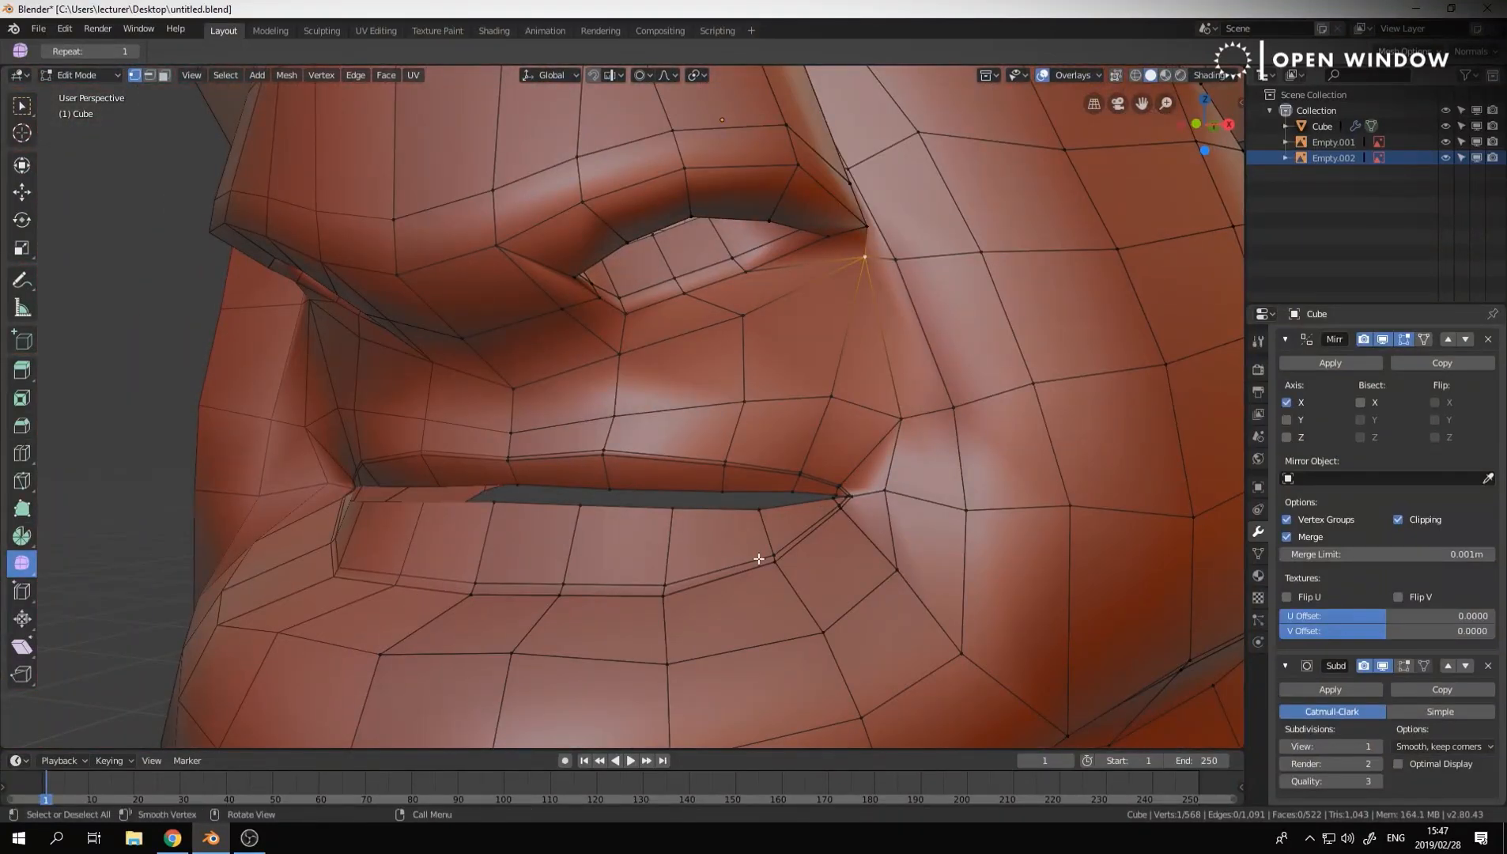
Slide the edge path along the lower lip's rim and add an edge loop around the lips
{"action": "left_click", "coordinate": [491, 511], "text": "ctrl"}
{"action": "key", "text": "g"}
{"action": "key", "text": "g"}
{"action": "key", "text": "ctrl+r"}
{"action": "left_click", "coordinate": [777, 552]}
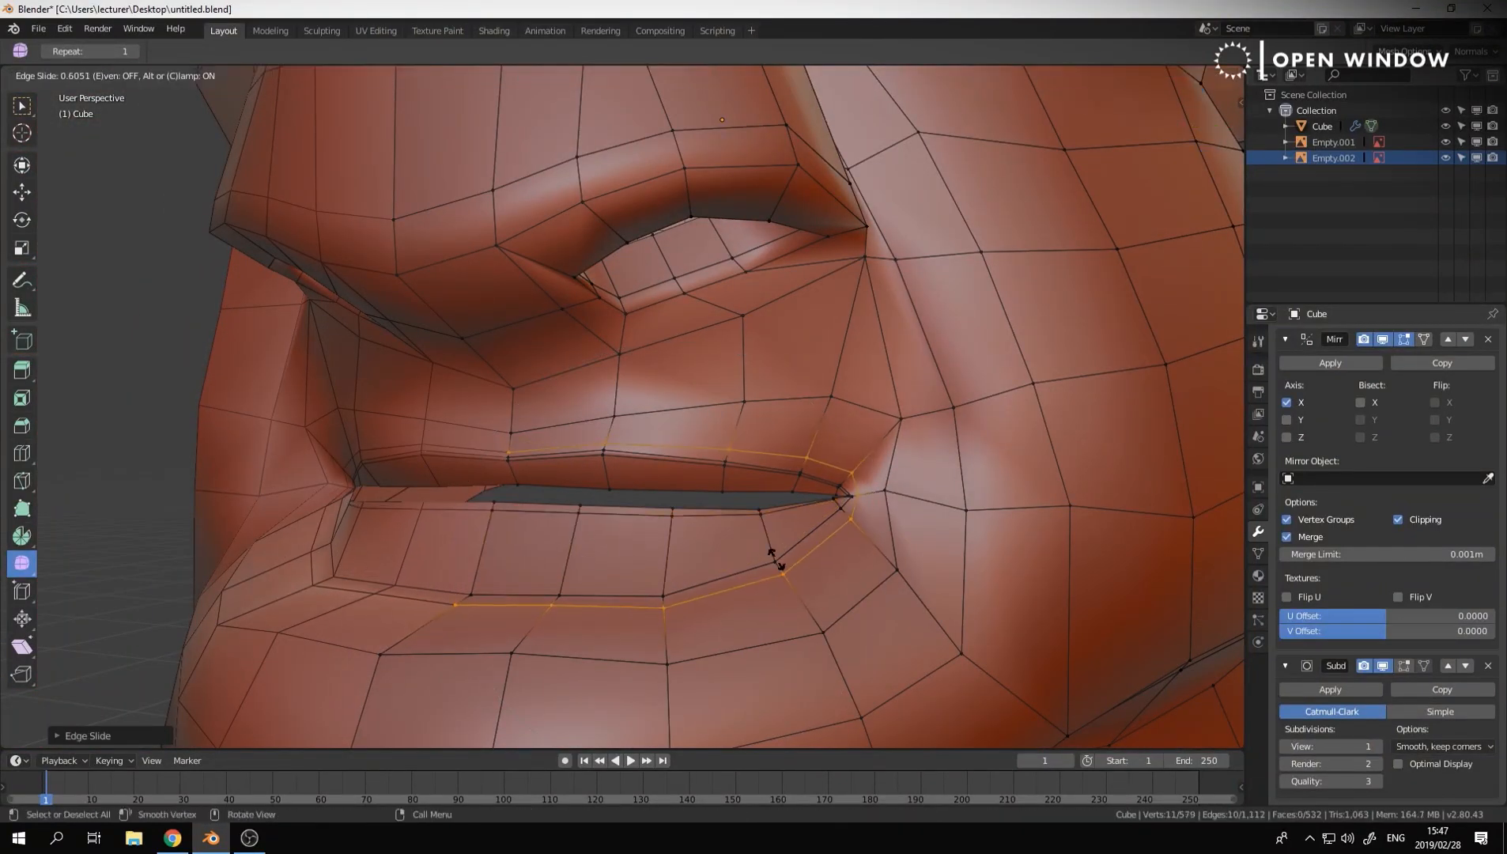
Select the edge path above the upper lip and slide it towards the nose
{"action": "left_click", "coordinate": [511, 433]}
{"action": "left_click", "coordinate": [831, 396], "text": "ctrl"}
{"action": "key", "text": "g"}
{"action": "key", "text": "g"}
{"action": "left_click", "coordinate": [839, 345]}
Select the edge path along the upper lip's rim up to the mouth corner and slide it
{"action": "left_click", "coordinate": [848, 477]}
{"action": "left_click", "coordinate": [509, 455], "text": "ctrl"}
{"action": "key", "text": "g"}
{"action": "key", "text": "g"}
{"action": "middle_click_drag", "start_coordinate": [838, 509], "coordinate": [783, 425]}
{"action": "left_click", "coordinate": [867, 485]}
Select the edge path along the mouth's inner rim and extrude it in side view
{"action": "middle_click_drag", "start_coordinate": [778, 316], "coordinate": [600, 531]}
{"action": "left_click", "coordinate": [838, 521]}
{"action": "left_click", "coordinate": [521, 491], "text": "ctrl"}
{"action": "middle_click_drag", "start_coordinate": [523, 491], "coordinate": [653, 531]}
{"action": "key", "text": "KP_3"}
{"action": "key", "text": "e"}
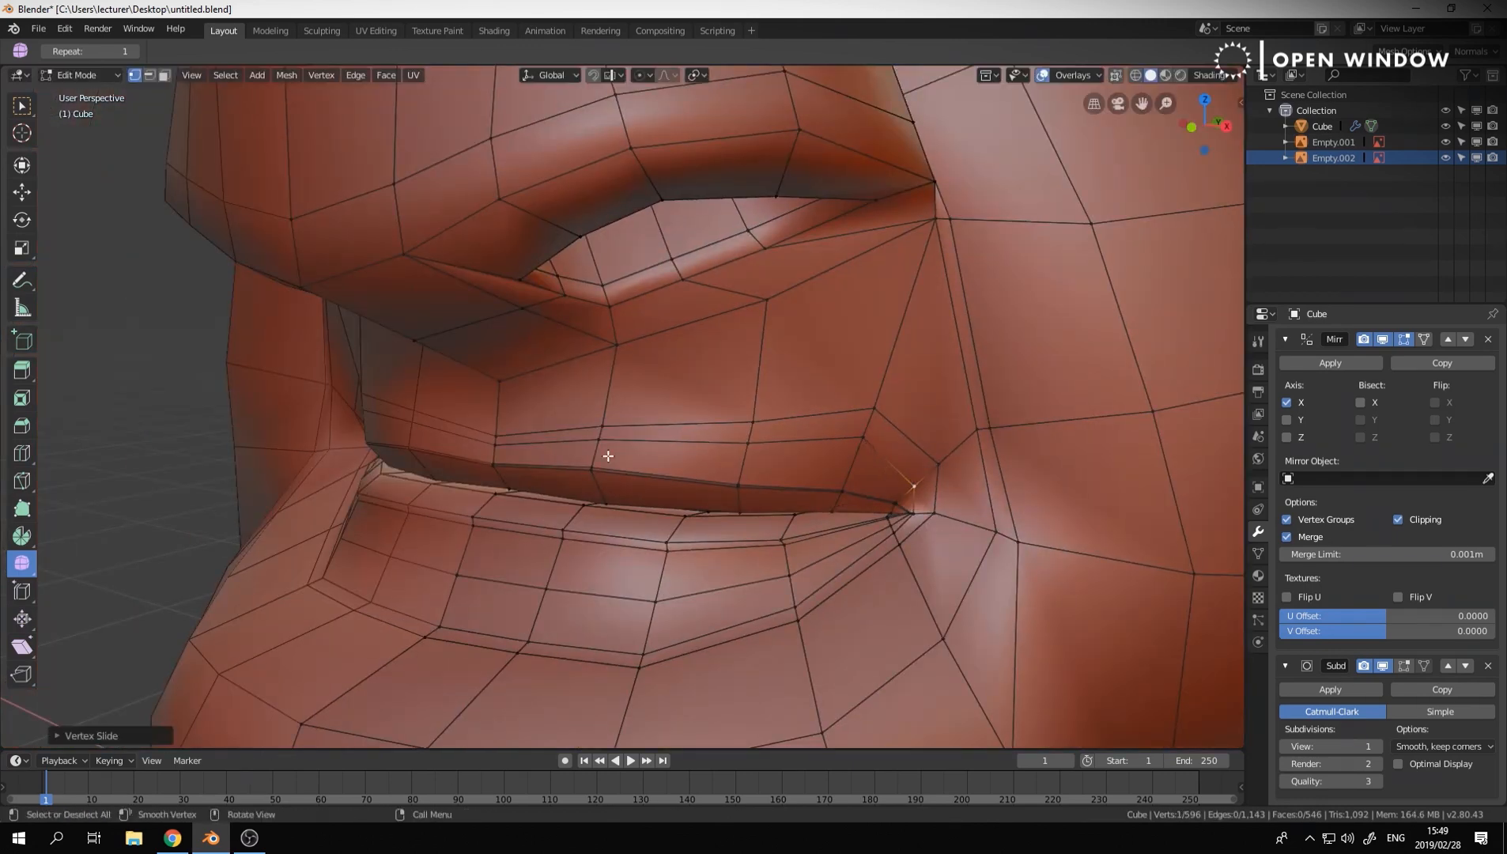
Select the outer of the two close edge paths above the upper lip and slide it up towards the nose
{"action": "left_click", "coordinate": [496, 436]}
{"action": "left_click", "coordinate": [873, 409], "text": "ctrl"}
{"action": "key", "text": "g"}
{"action": "key", "text": "g"}
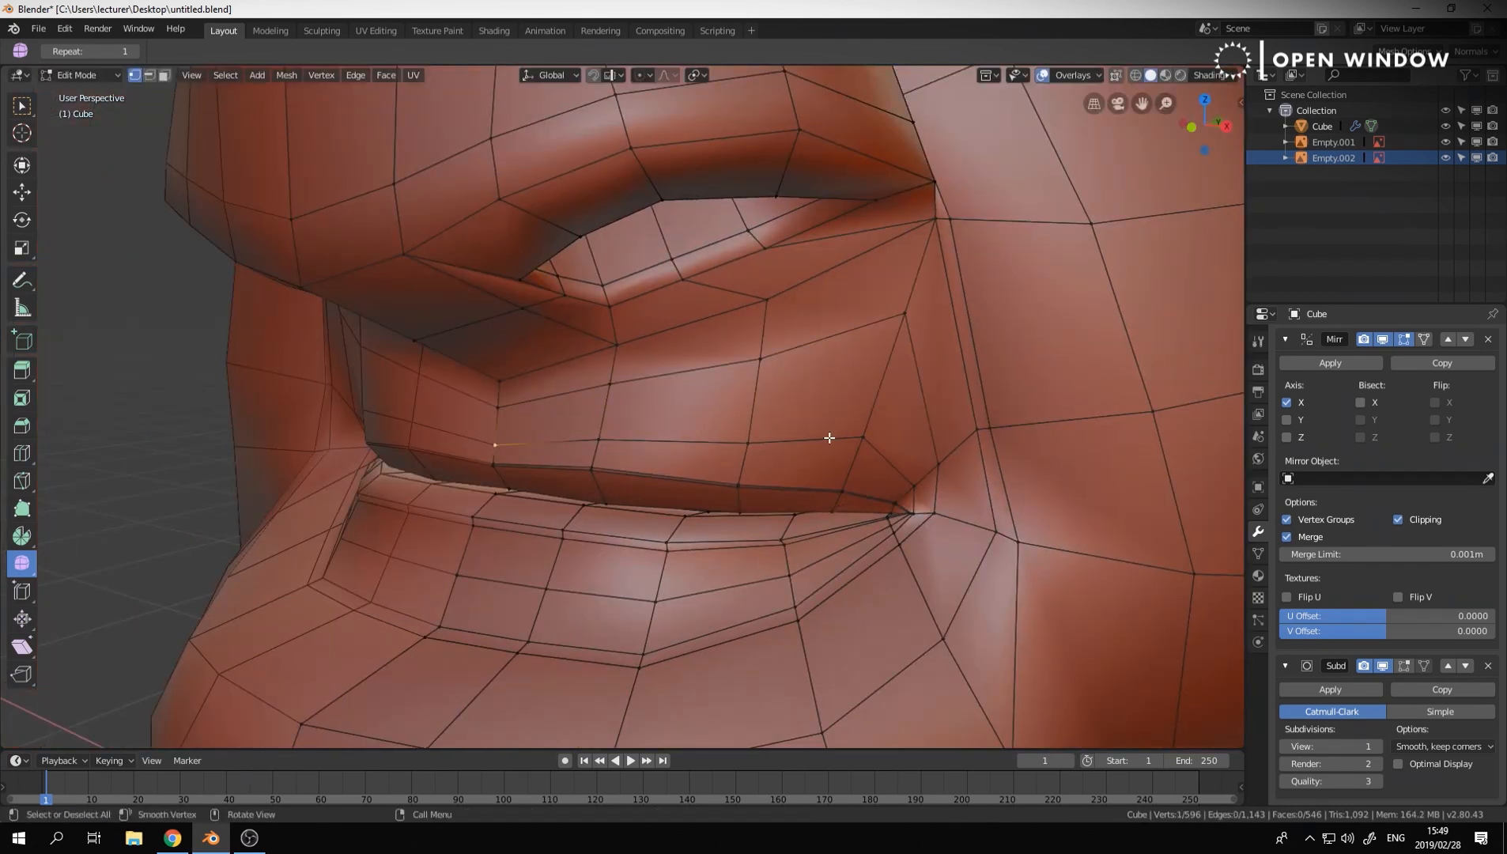
Move the edge path across the lower lip and pull the mouth corner into shape with the Grab brush
{"action": "left_click", "coordinate": [828, 437], "text": "ctrl"}
{"action": "middle_click_drag", "start_coordinate": [829, 437], "coordinate": [751, 622]}
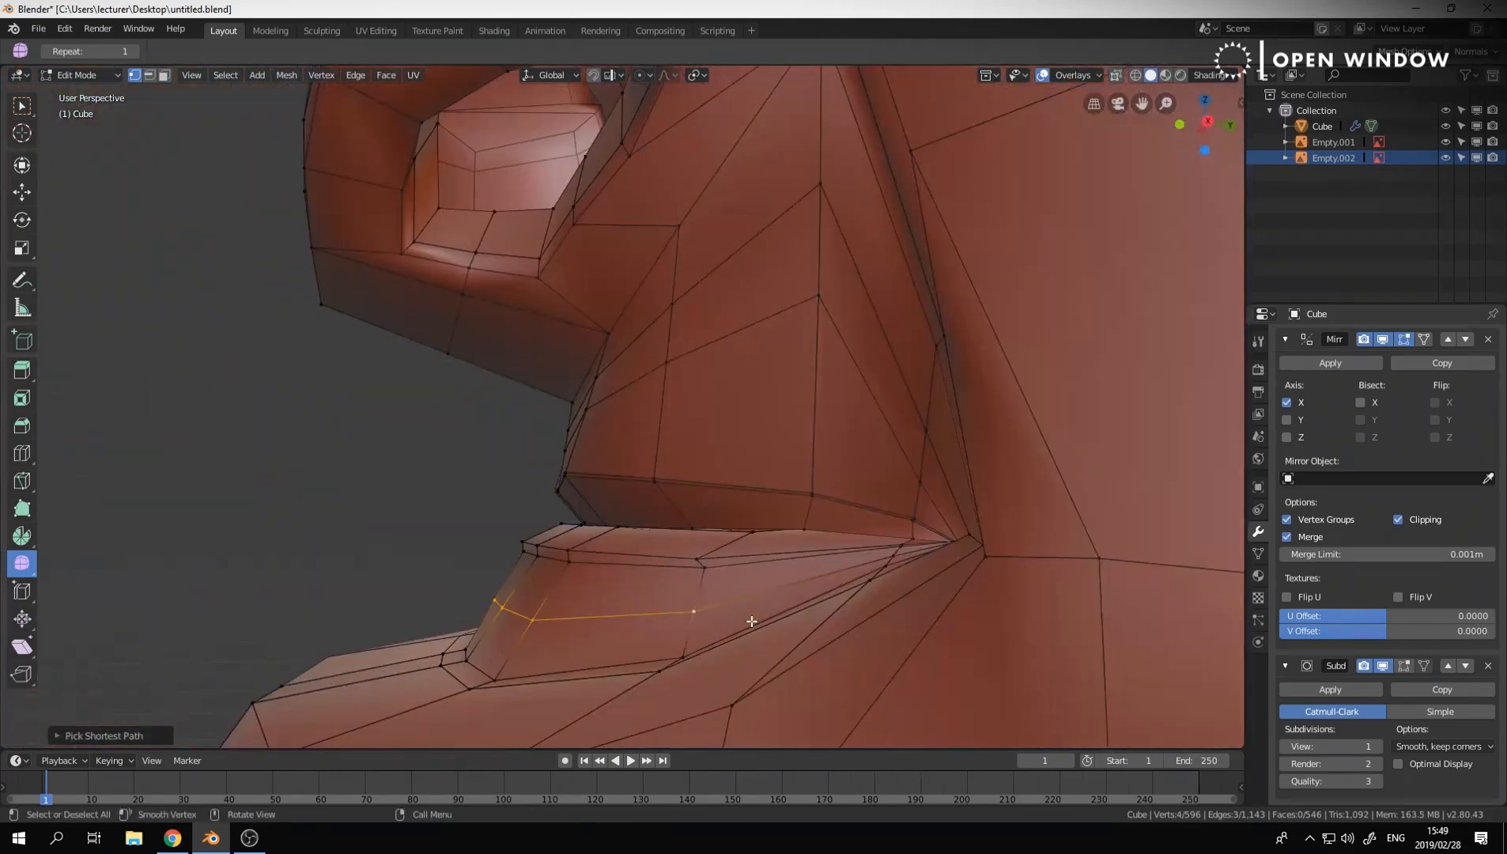
{"action": "left_click", "coordinate": [624, 614]}
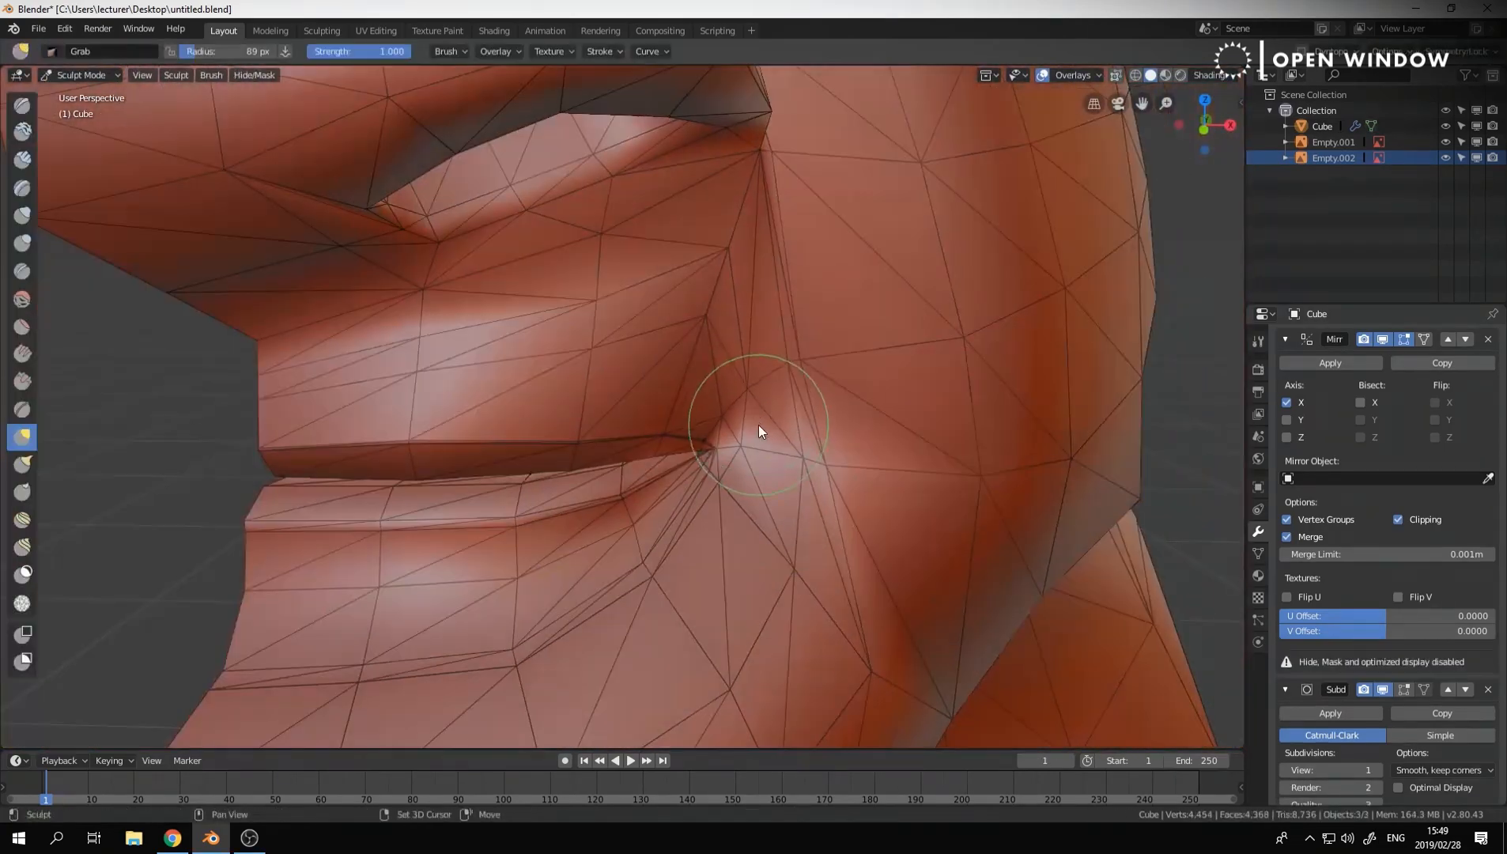
{"action": "left_click_drag", "start_coordinate": [758, 430], "coordinate": [814, 472]}
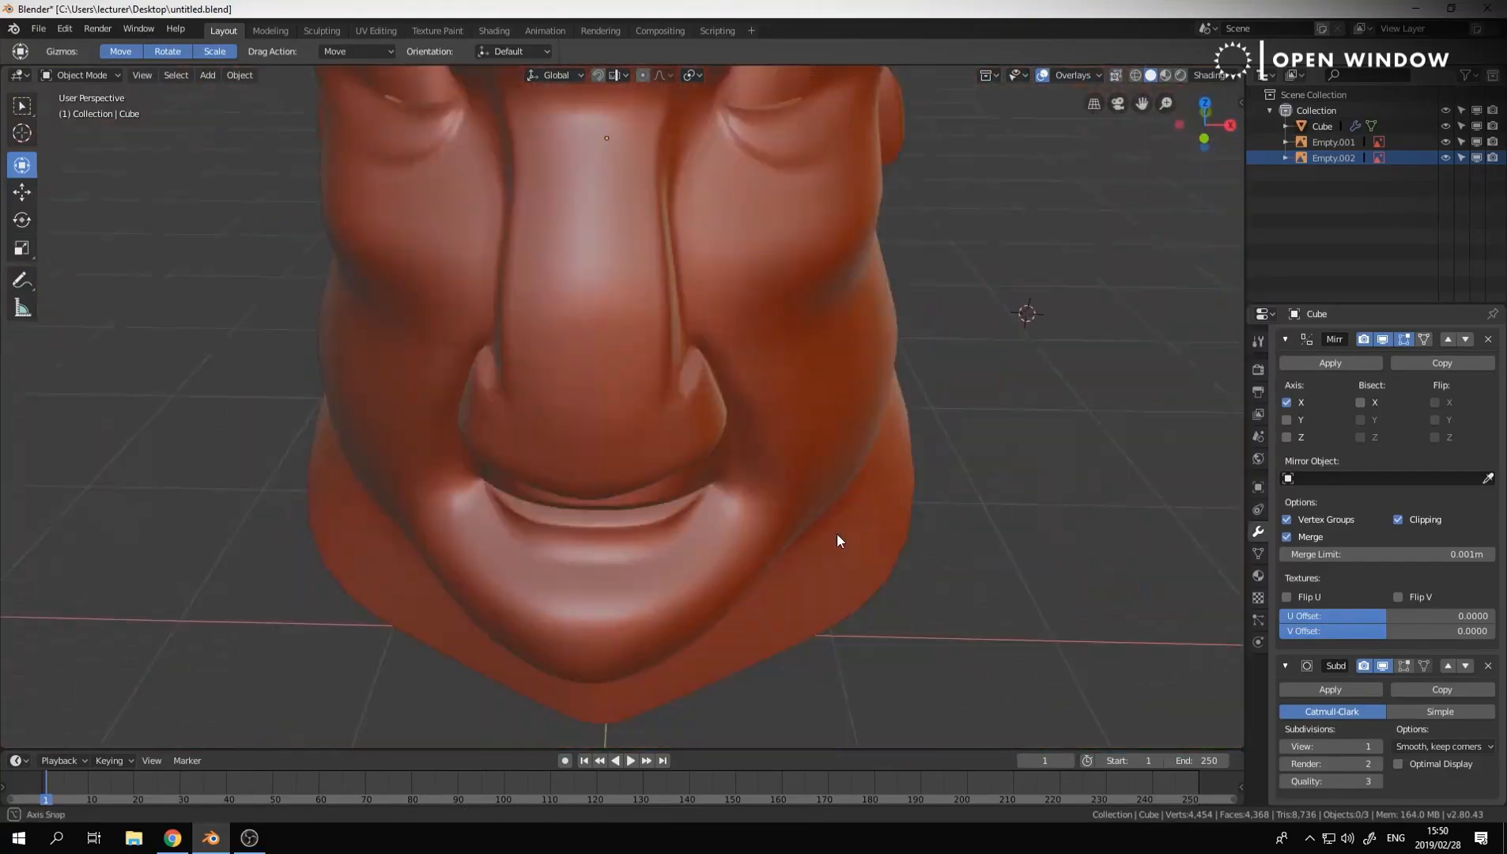
Review the head's jaw and mouth from several angles and compare them with the front sketch
{"action": "middle_click_drag", "start_coordinate": [841, 538], "coordinate": [718, 538]}
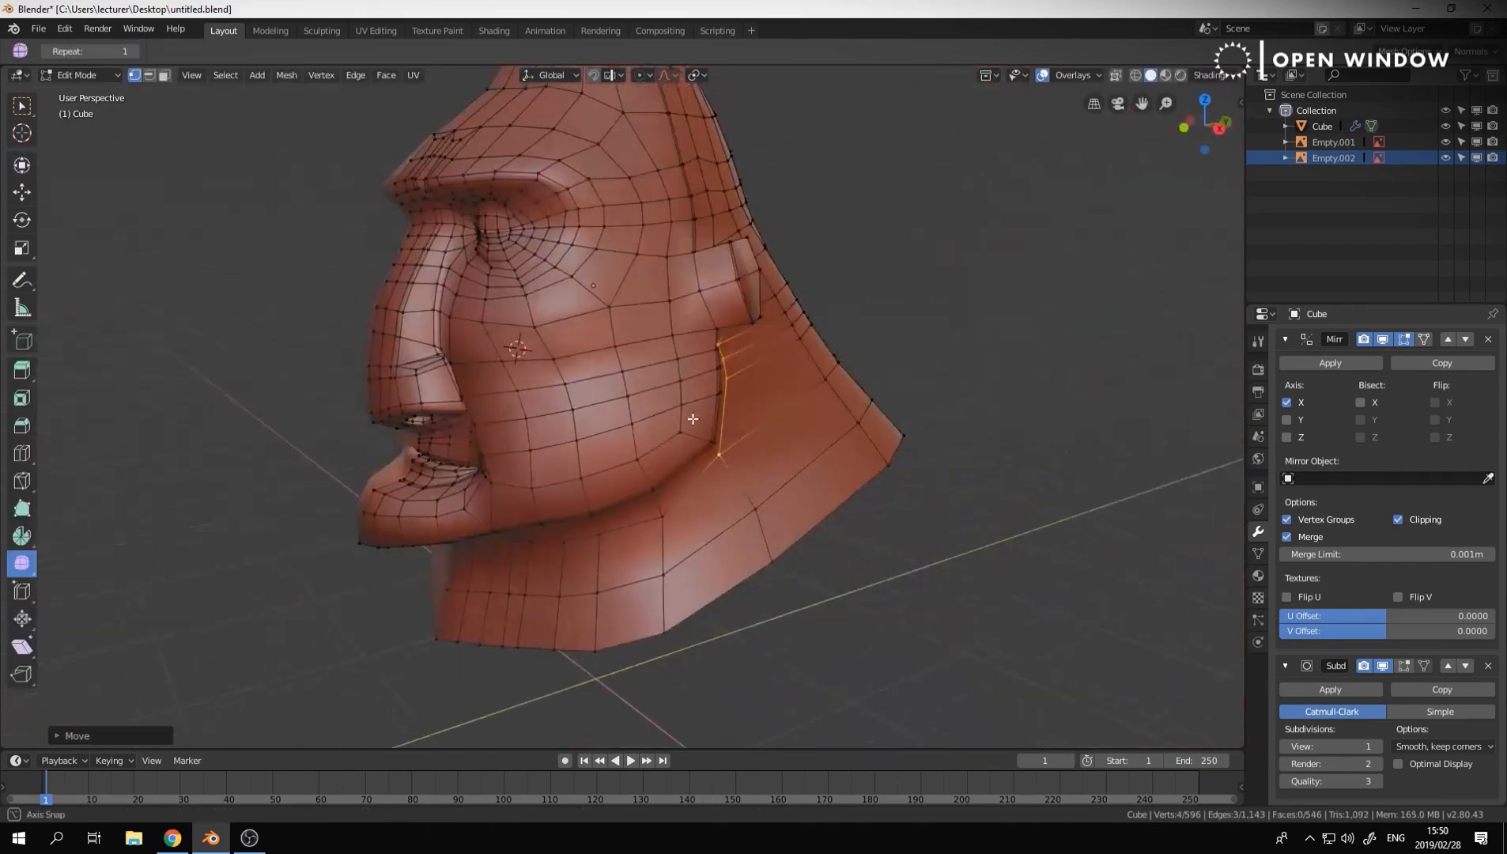
{"action": "middle_click_drag", "start_coordinate": [680, 443], "coordinate": [746, 467]}
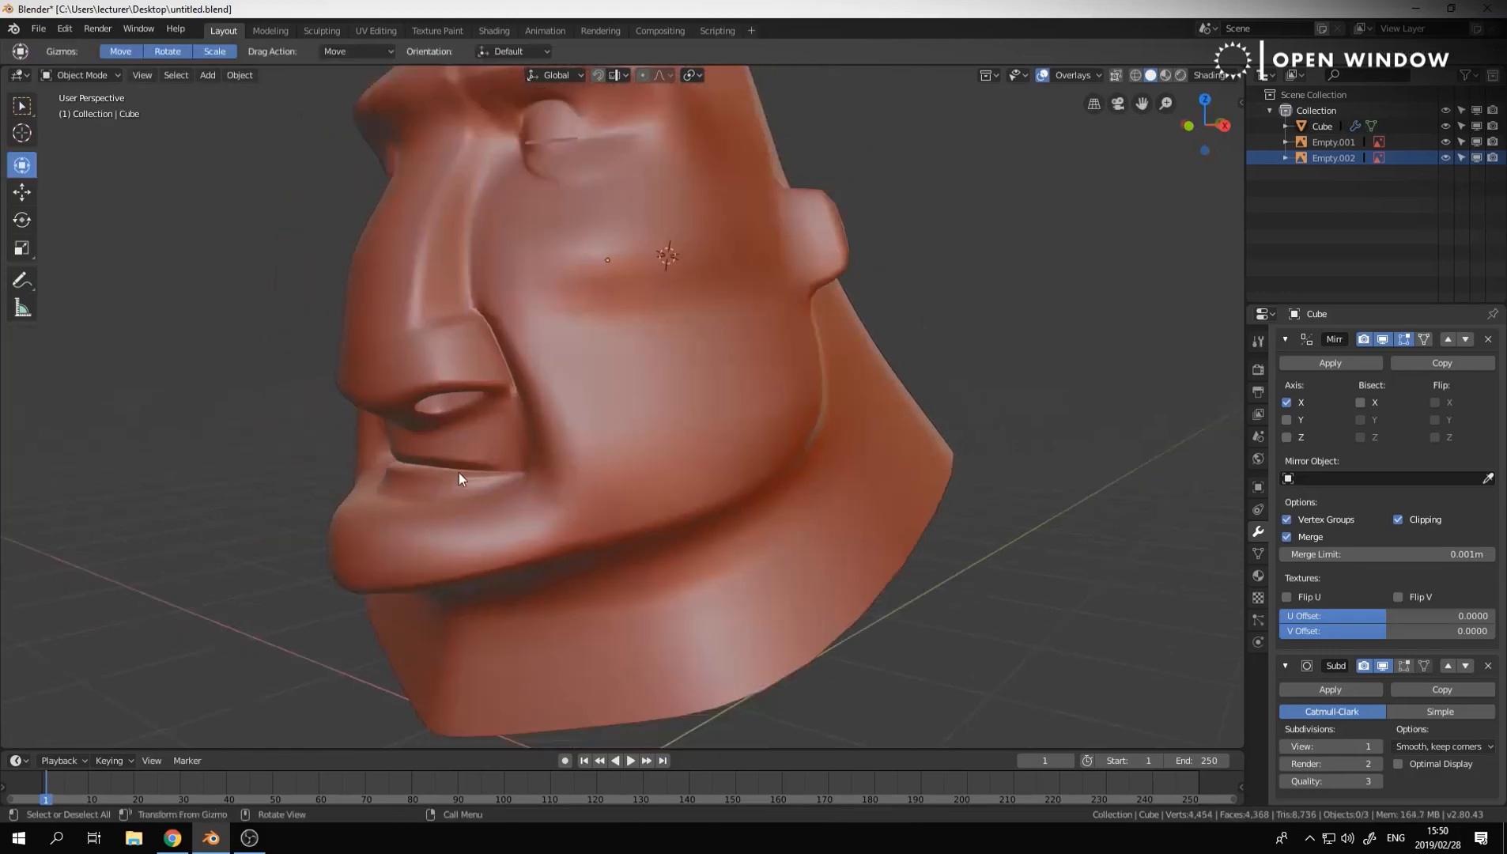
{"action": "middle_click_drag", "start_coordinate": [459, 472], "coordinate": [592, 453]}
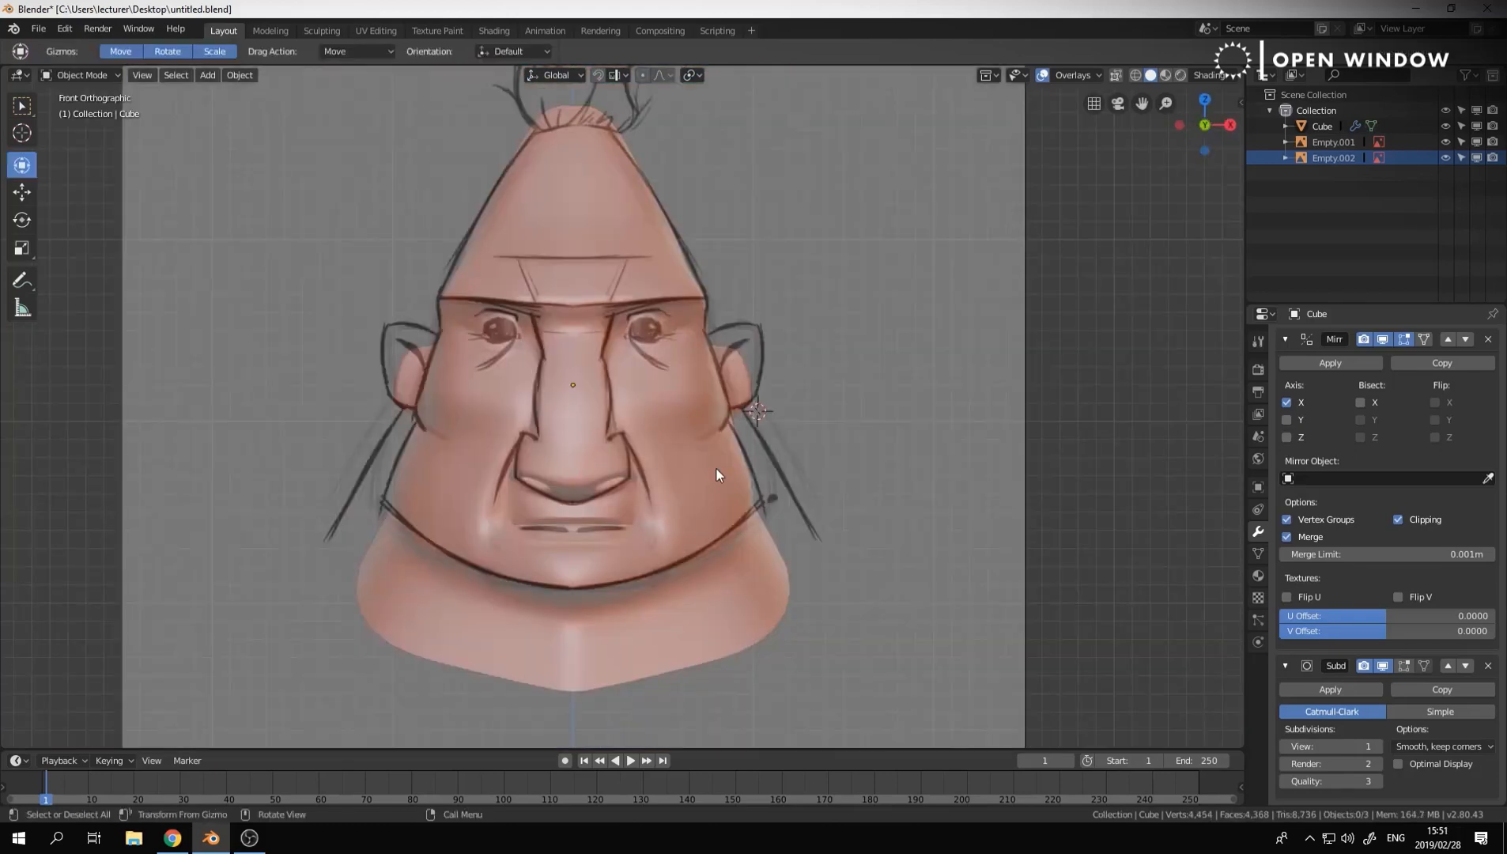
{"action": "scroll", "coordinate": [766, 522], "scroll_direction": "up", "scroll_amount": 4}
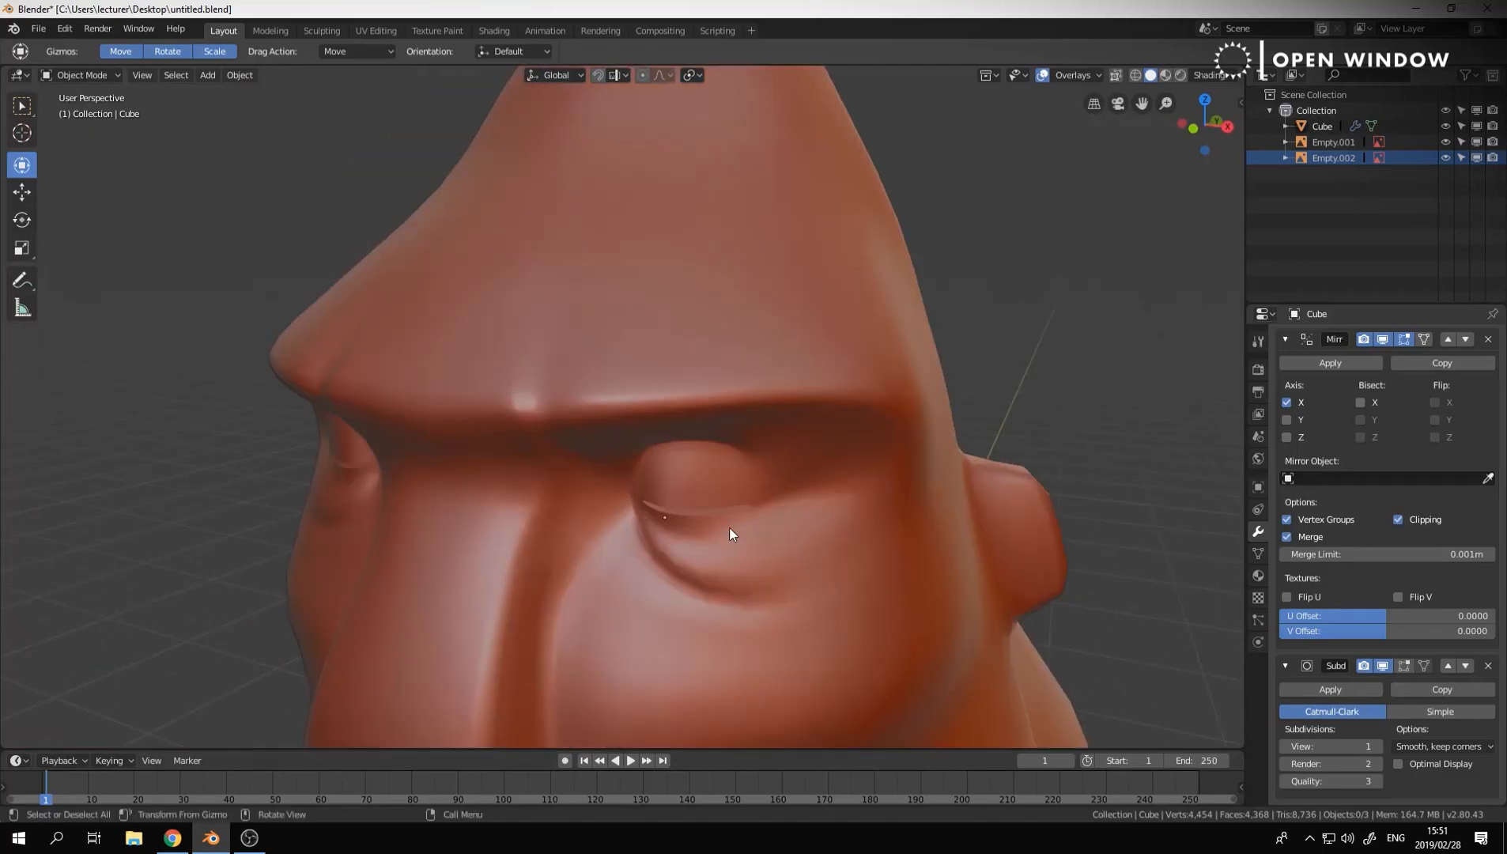
Add a sphere as the eyeball and move it along the Y axis into the eye socket in side view
{"action": "key", "text": "shift+a"}
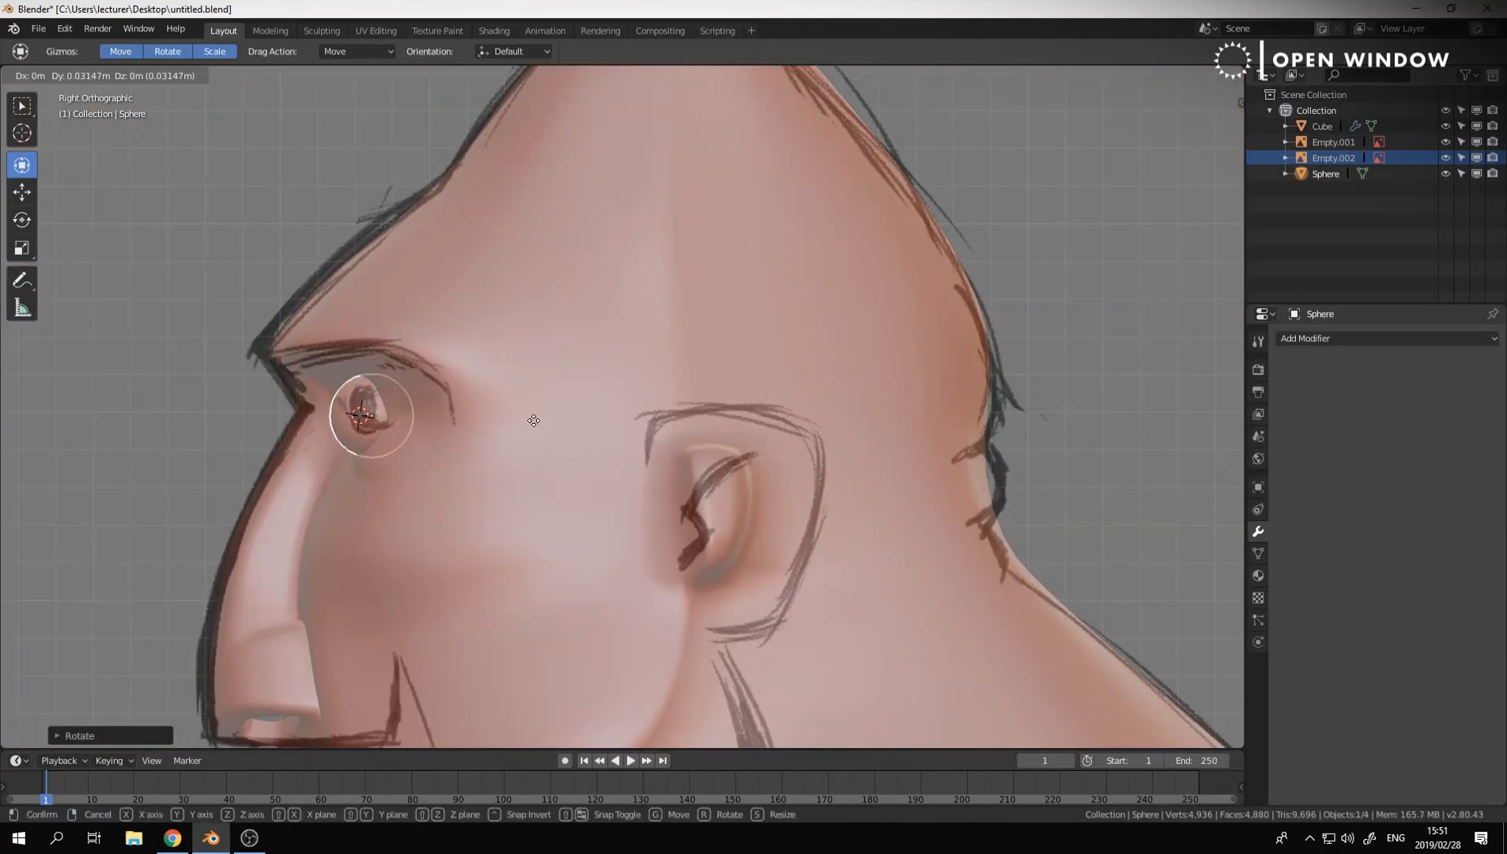
{"action": "left_click", "coordinate": [534, 420]}
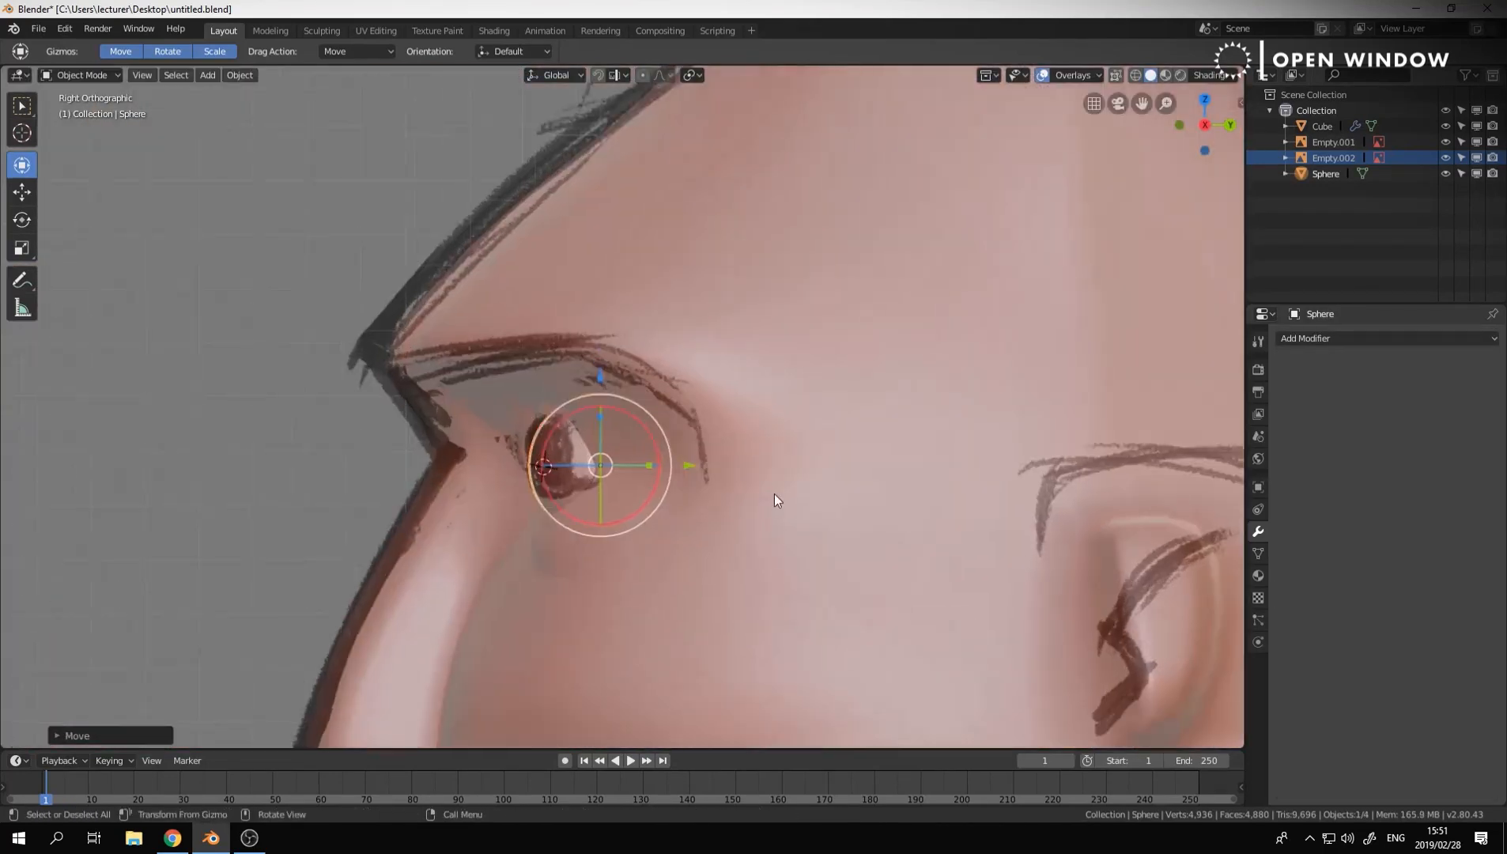
{"action": "scroll", "coordinate": [773, 494], "scroll_direction": "up", "scroll_amount": 4}
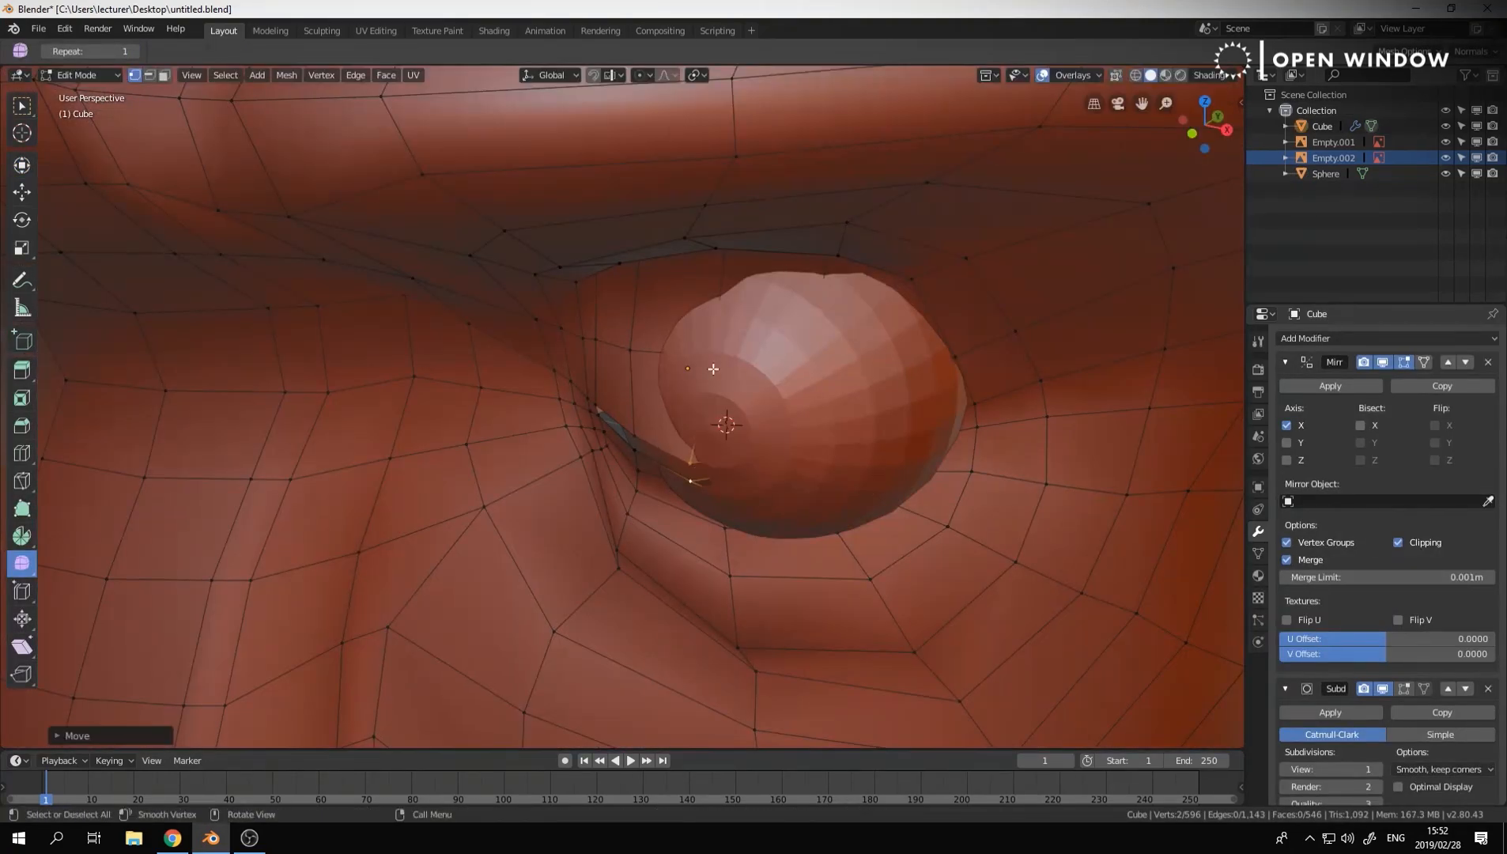
Move the eyelid vertices near the eye's inner corner along the Y axis to fit the eyeball
{"action": "middle_click_drag", "start_coordinate": [713, 369], "coordinate": [740, 506]}
{"action": "key", "text": "g"}
{"action": "key", "text": "y"}
{"action": "left_click", "coordinate": [935, 498]}
{"action": "key", "text": "g"}
{"action": "key", "text": "y"}
{"action": "middle_click_drag", "start_coordinate": [935, 498], "coordinate": [662, 546]}
{"action": "left_click", "coordinate": [753, 505]}
Move the vertex below the eyeball and further eyelid vertices along the Y axis to wrap the eye
{"action": "key", "text": "g"}
{"action": "key", "text": "y"}
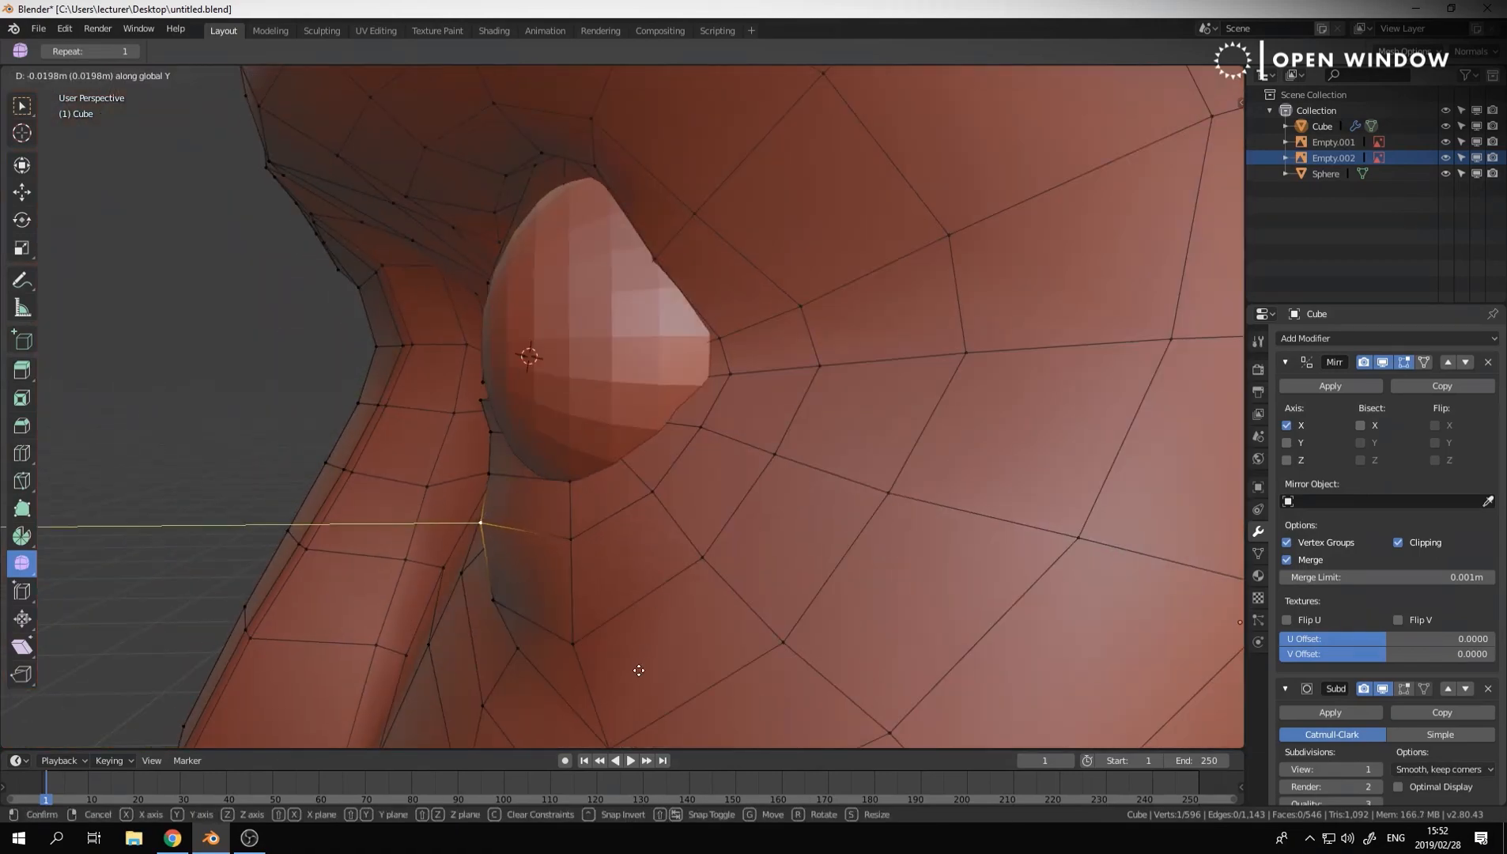
{"action": "left_click", "coordinate": [639, 669]}
{"action": "middle_click_drag", "start_coordinate": [639, 670], "coordinate": [890, 397]}
{"action": "left_click", "coordinate": [696, 324], "text": "shift"}
{"action": "key", "text": "g"}
{"action": "key", "text": "y"}
{"action": "left_click", "coordinate": [665, 488]}
Select individual vertices around the upper eyelid and move them along the Y axis over the eyeball
{"action": "middle_click_drag", "start_coordinate": [665, 488], "coordinate": [713, 445]}
{"action": "scroll", "coordinate": [713, 444], "scroll_direction": "up", "scroll_amount": 2}
{"action": "left_click", "coordinate": [709, 459]}
{"action": "key", "text": "g"}
{"action": "key", "text": "y"}
{"action": "left_click", "coordinate": [954, 495]}
{"action": "middle_click_drag", "start_coordinate": [955, 495], "coordinate": [920, 445]}
{"action": "key", "text": "g"}
{"action": "key", "text": "y"}
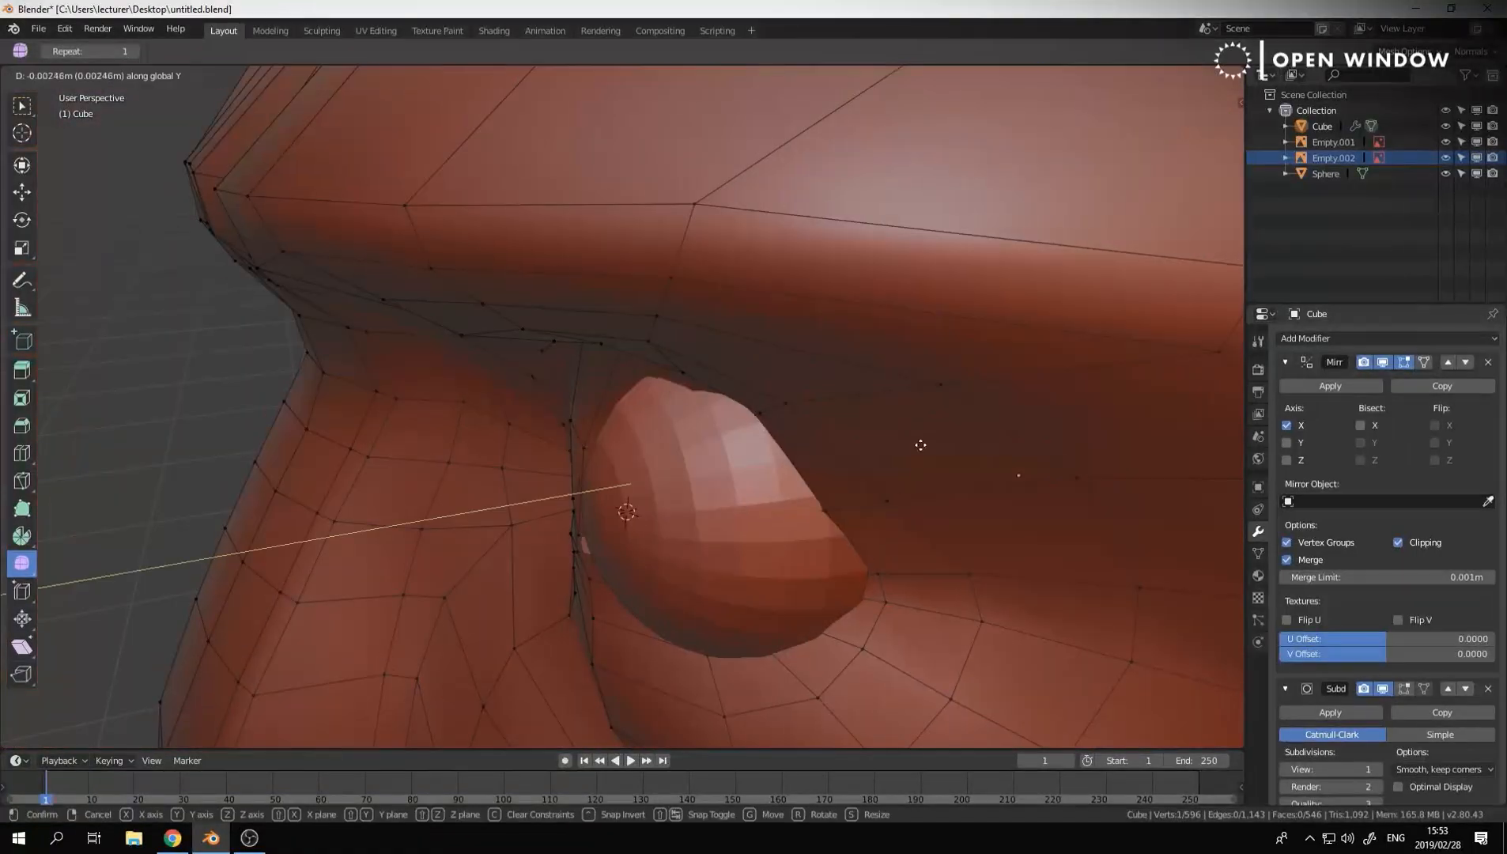
Show the mesh in wireframe and move the hidden eyelid geometry along the Y axis
{"action": "middle_click_drag", "start_coordinate": [874, 540], "coordinate": [726, 437]}
{"action": "key", "text": "shift+z"}
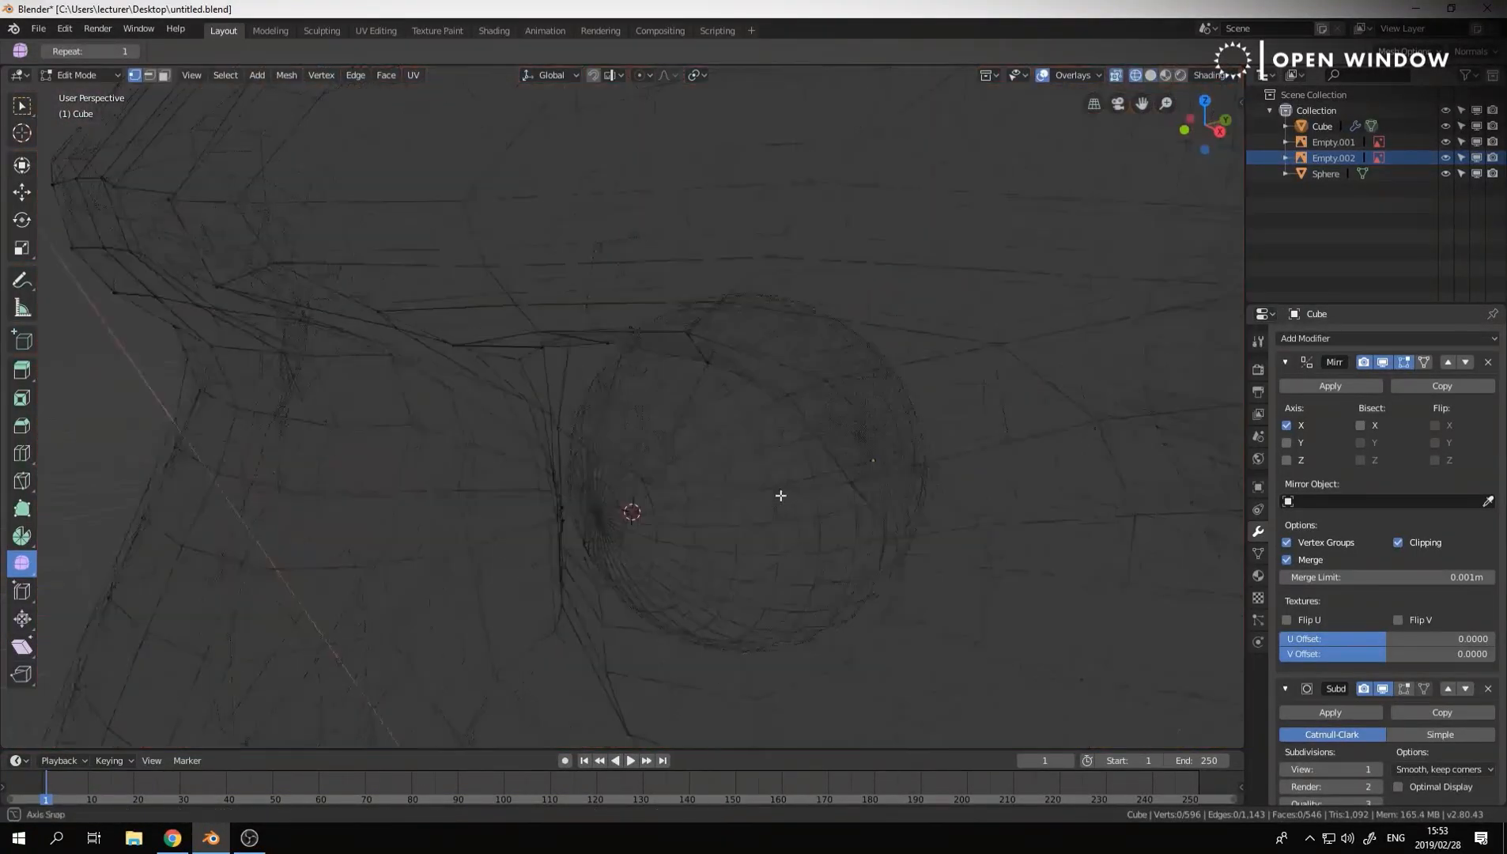
{"action": "key", "text": "g"}
{"action": "key", "text": "y"}
{"action": "left_click", "coordinate": [866, 527]}
{"action": "middle_click_drag", "start_coordinate": [866, 528], "coordinate": [712, 506]}
Select the eyeball sphere, nudge it along the X axis and check its fit in solid display
{"action": "key", "text": "Tab"}
{"action": "left_click", "coordinate": [692, 546]}
{"action": "left_click_drag", "start_coordinate": [765, 480], "coordinate": [766, 479]}
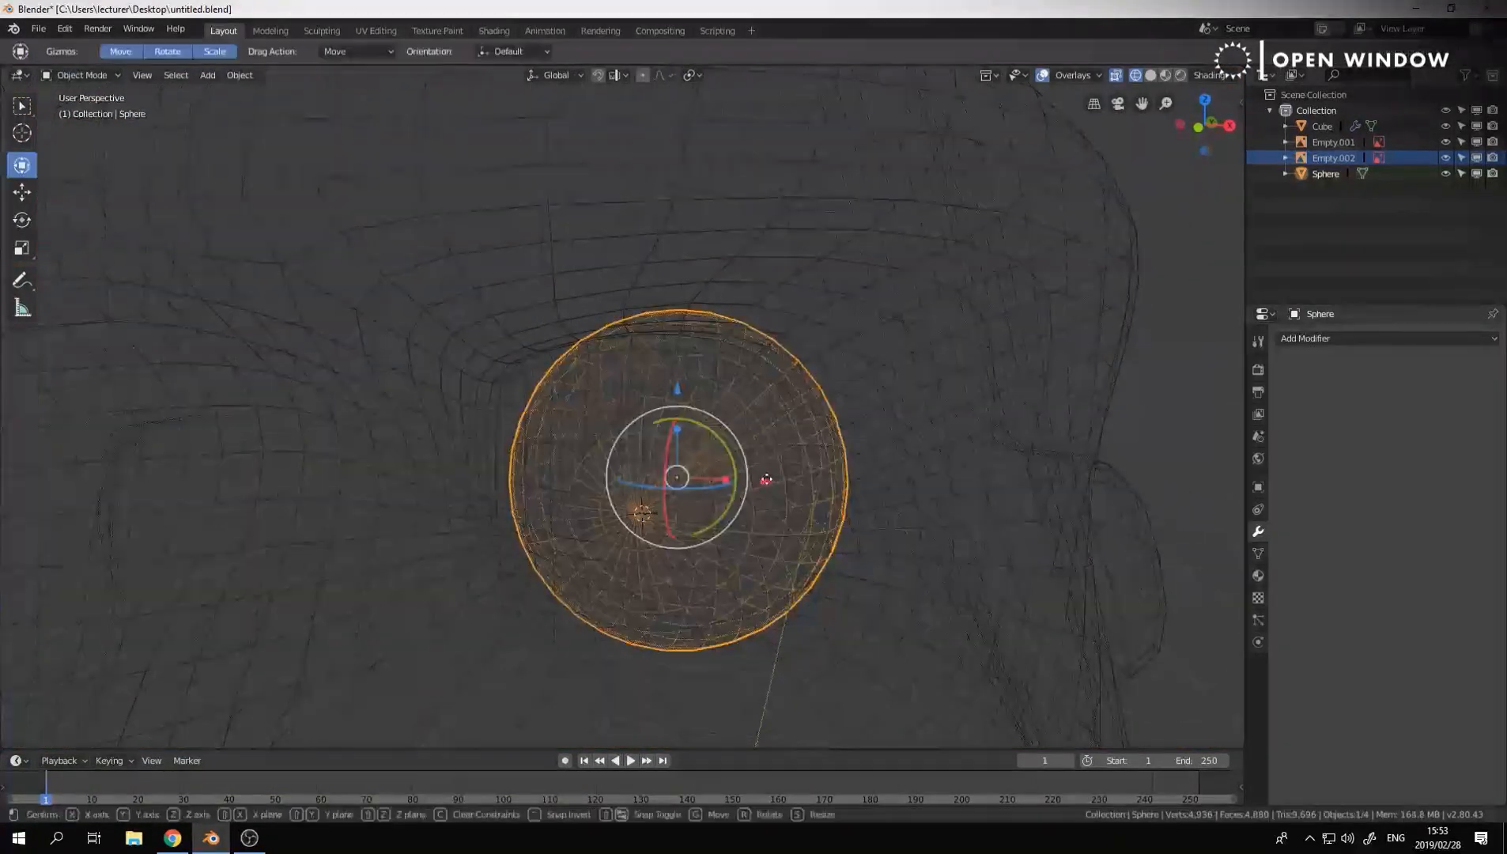
{"action": "key", "text": "shift+z"}
{"action": "middle_click_drag", "start_coordinate": [710, 574], "coordinate": [735, 445]}
Place the eyeball sphere along the X axis and return to editing the head mesh in solid display
{"action": "left_click", "coordinate": [850, 431]}
{"action": "key", "text": "Tab"}
{"action": "key", "text": "shift+z"}
{"action": "middle_click_drag", "start_coordinate": [743, 528], "coordinate": [723, 583]}
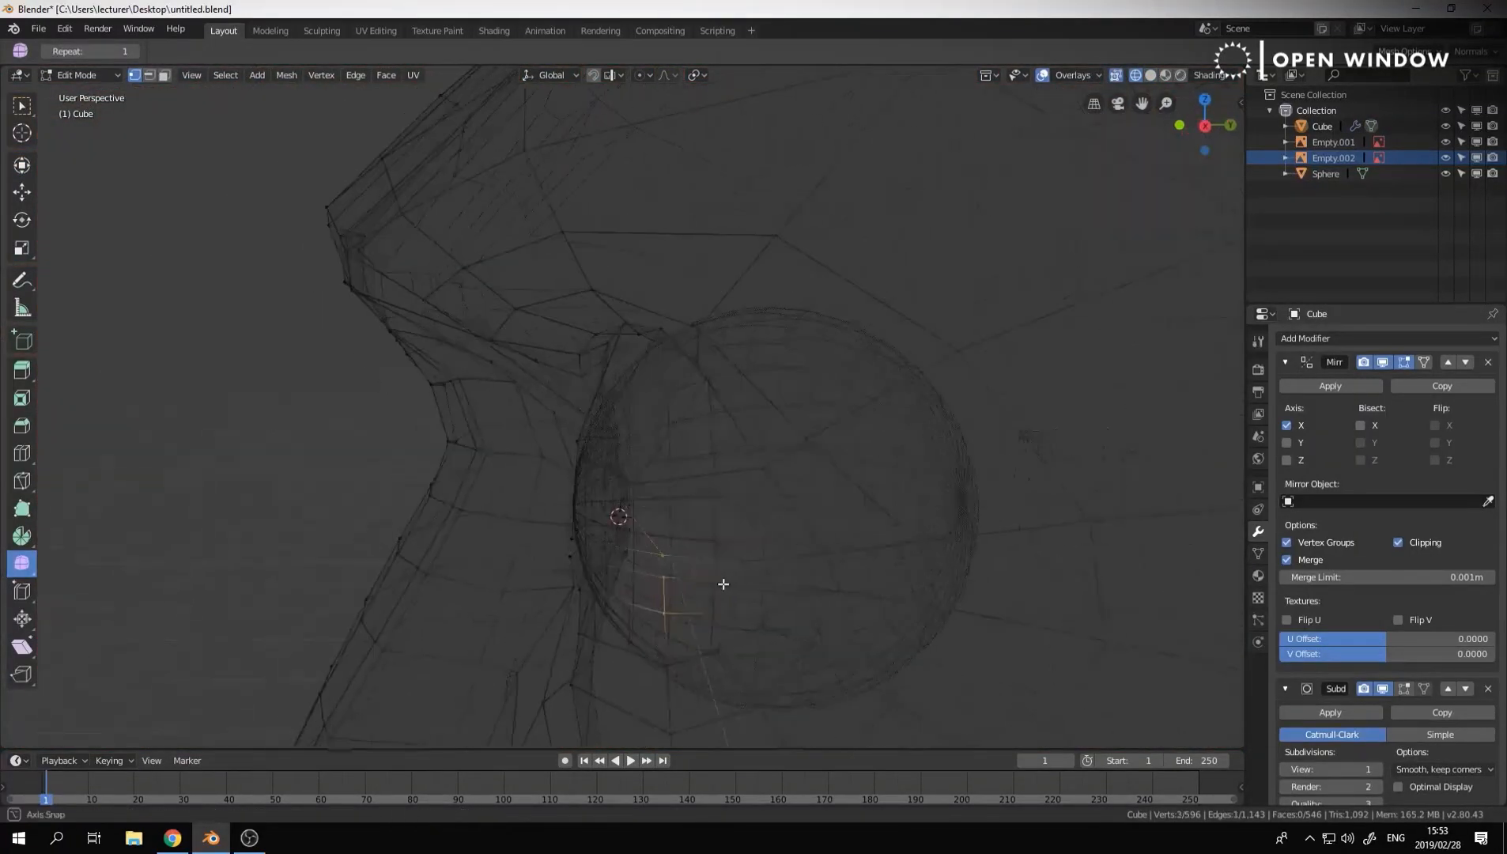
{"action": "key", "text": "z"}
{"action": "left_click", "coordinate": [893, 568]}
Select an eyelid vertex beside the eyeball and move it along the Y axis to cover the sphere
{"action": "mouse_move", "coordinate": [672, 513]}
{"action": "middle_mouse_down"}
{"action": "mouse_move", "coordinate": [770, 508]}
{"action": "mouse_move", "coordinate": [711, 531]}
{"action": "mouse_move", "coordinate": [690, 629]}
{"action": "mouse_move", "coordinate": [756, 656]}
{"action": "mouse_move", "coordinate": [740, 475]}
{"action": "mouse_move", "coordinate": [735, 553]}
{"action": "middle_mouse_up"}
{"action": "left_click", "coordinate": [818, 537]}
{"action": "key", "text": "g"}
{"action": "key", "text": "y"}
{"action": "key", "text": "g"}
{"action": "key", "text": "y"}
{"action": "left_click", "coordinate": [791, 638]}
Move the vertex below the outer part of the lower eyelid about -0.006 m along the Y axis
{"action": "key", "text": "z"}
{"action": "middle_click_drag", "start_coordinate": [737, 616], "coordinate": [710, 589]}
{"action": "key", "text": "z"}
{"action": "left_click", "coordinate": [719, 672]}
{"action": "key", "text": "g"}
{"action": "key", "text": "y"}
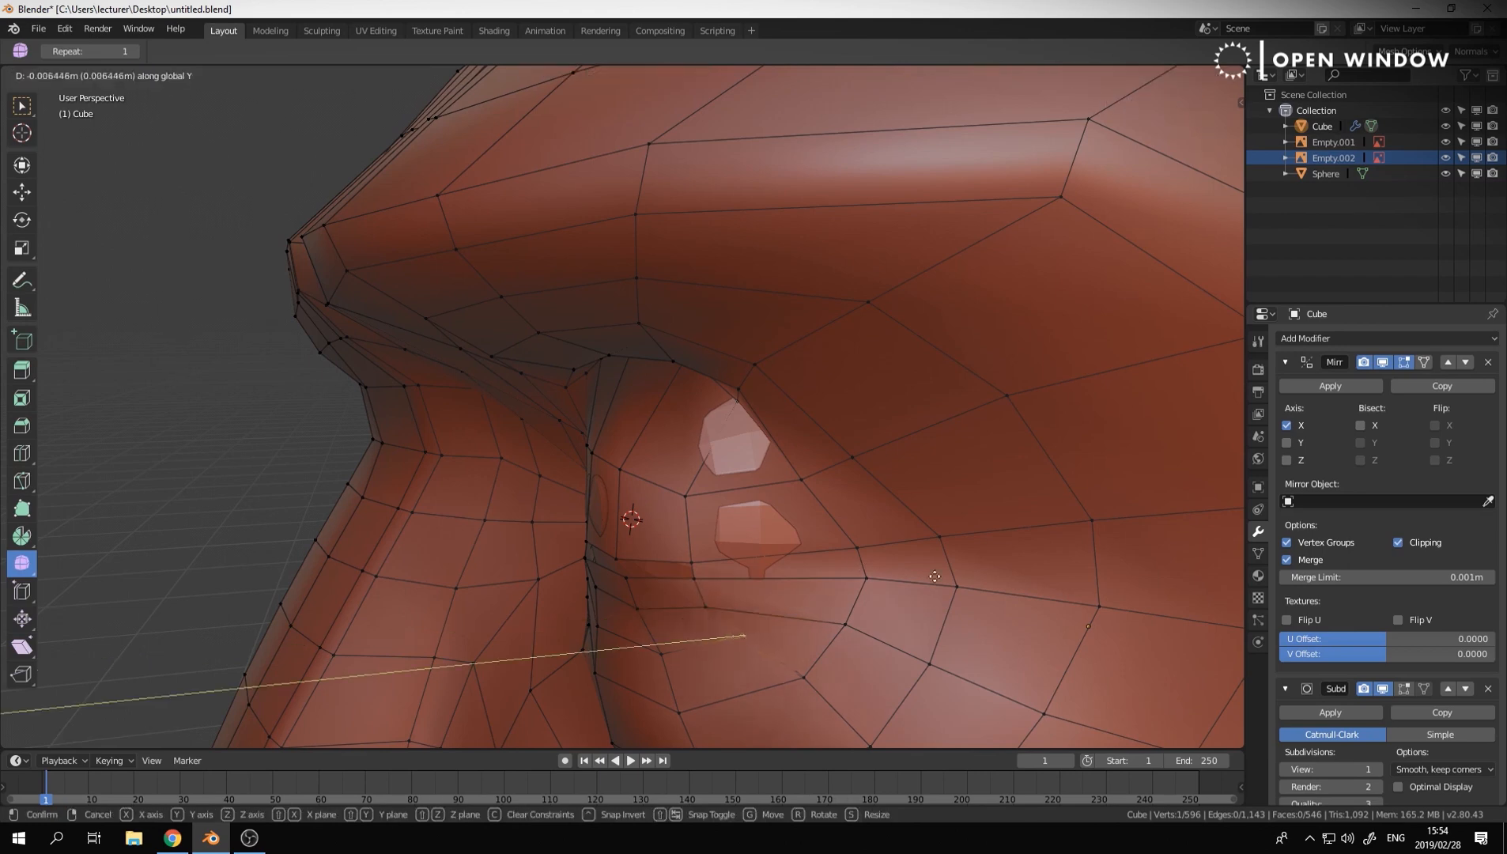
{"action": "left_click", "coordinate": [934, 576]}
Move the face at the outer corner of the eye outward by about 0.007 m
{"action": "middle_click_drag", "start_coordinate": [934, 576], "coordinate": [774, 463]}
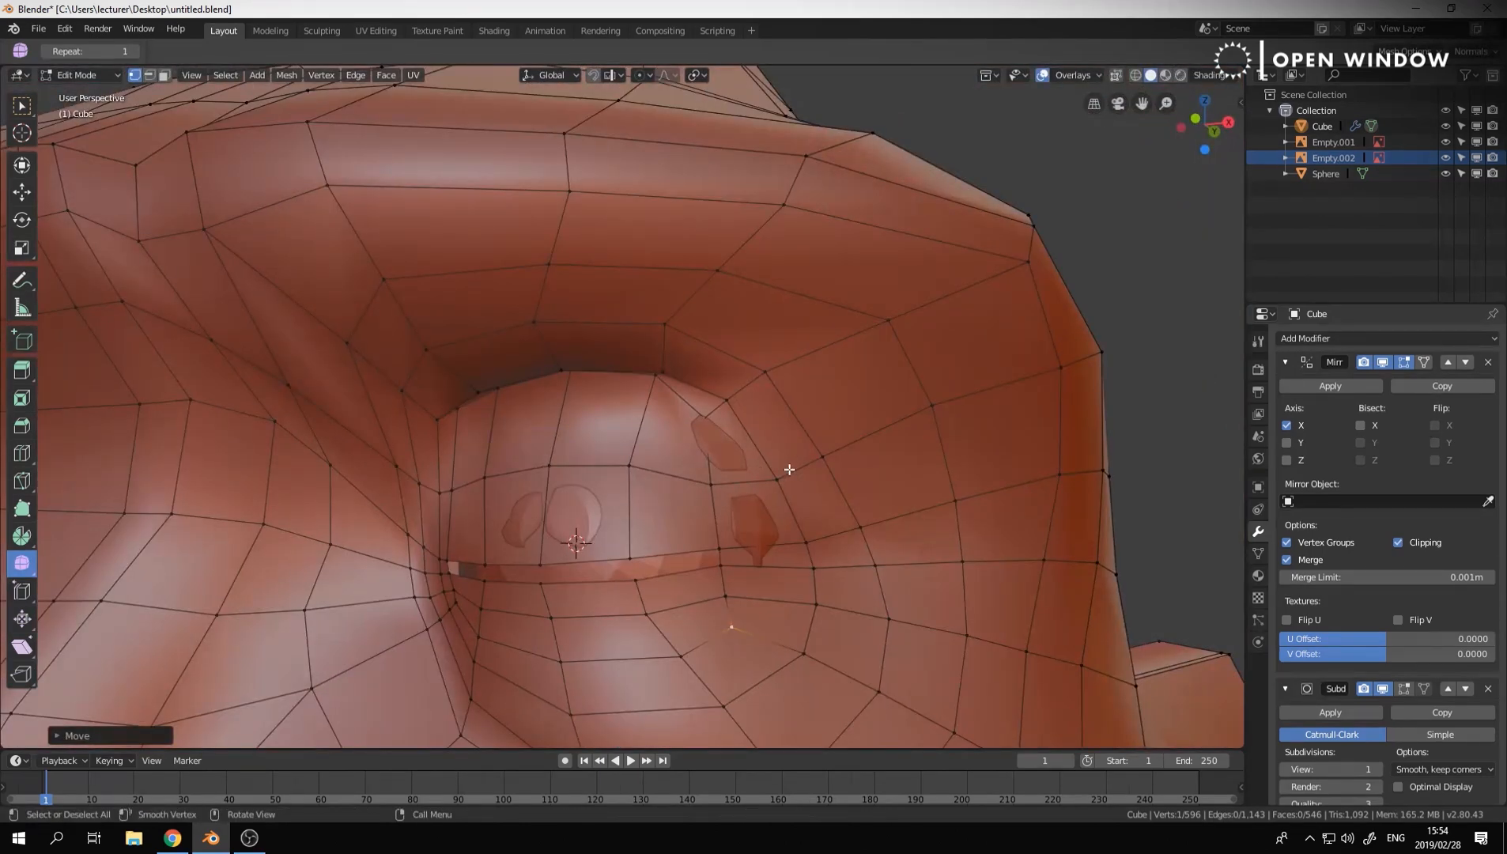
{"action": "middle_click_drag", "start_coordinate": [756, 570], "coordinate": [739, 515]}
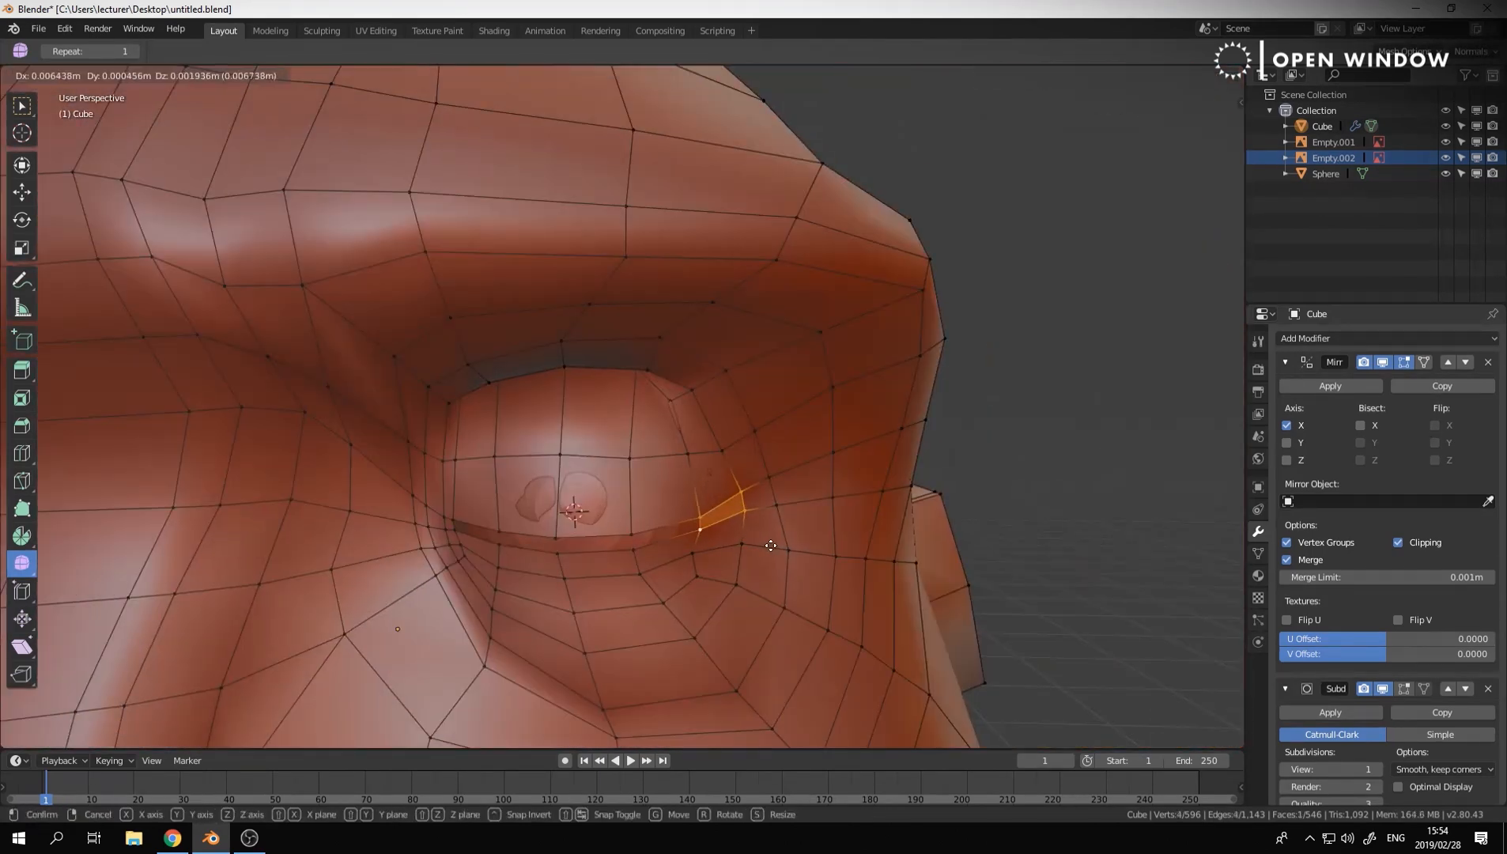
{"action": "middle_click_drag", "start_coordinate": [837, 448], "coordinate": [948, 613]}
{"action": "key", "text": "g"}
{"action": "left_click", "coordinate": [834, 625]}
Move two outer eye-corner vertices back about 0.007 m with proportional editing at size 0.05
{"action": "left_click", "coordinate": [674, 616], "text": "shift"}
{"action": "key", "text": "g"}
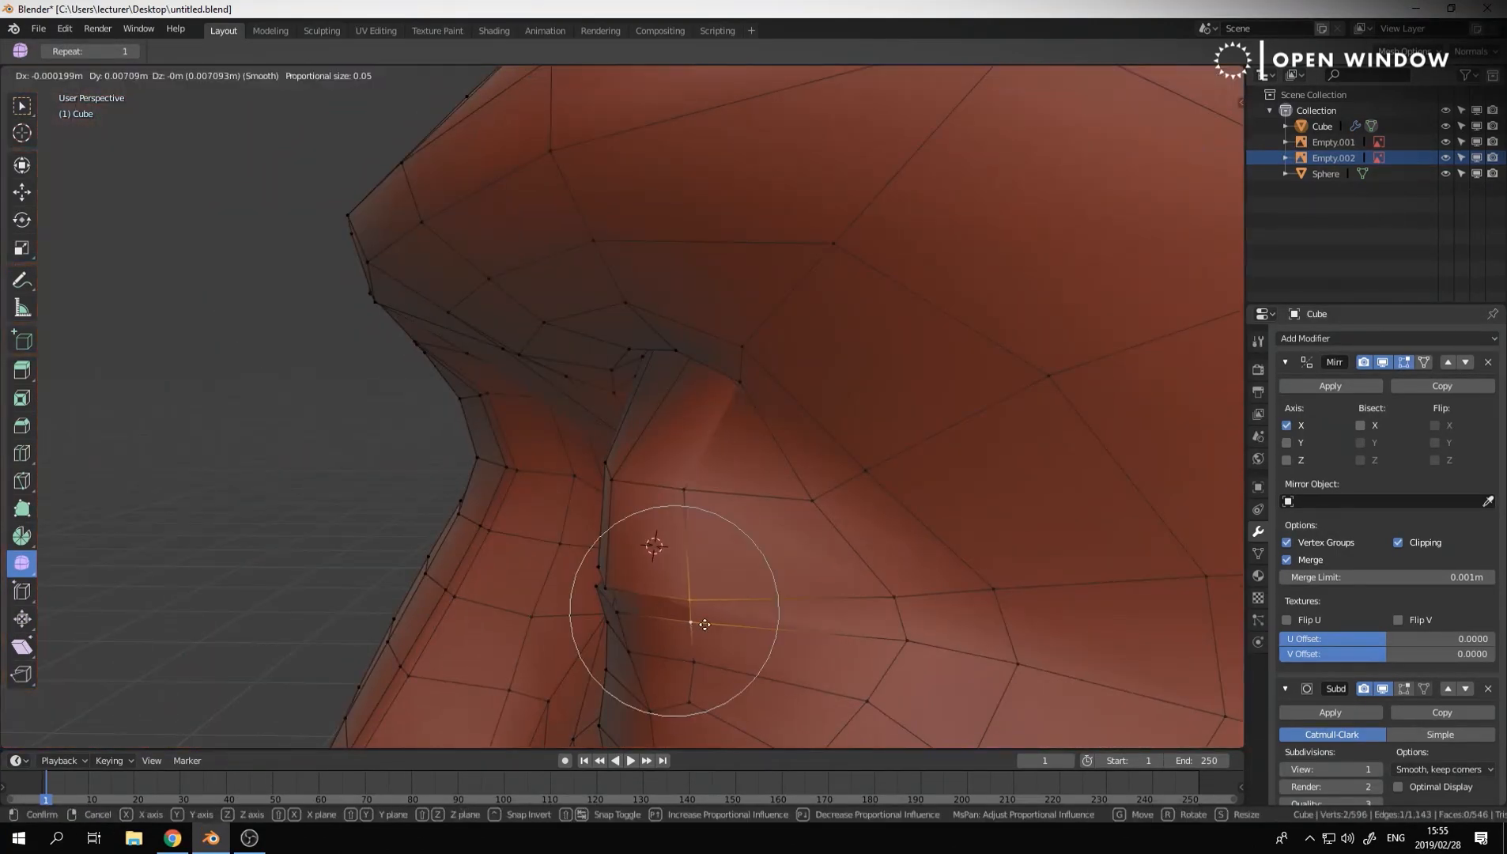
{"action": "left_click", "coordinate": [693, 618]}
{"action": "middle_click_drag", "start_coordinate": [692, 618], "coordinate": [528, 488]}
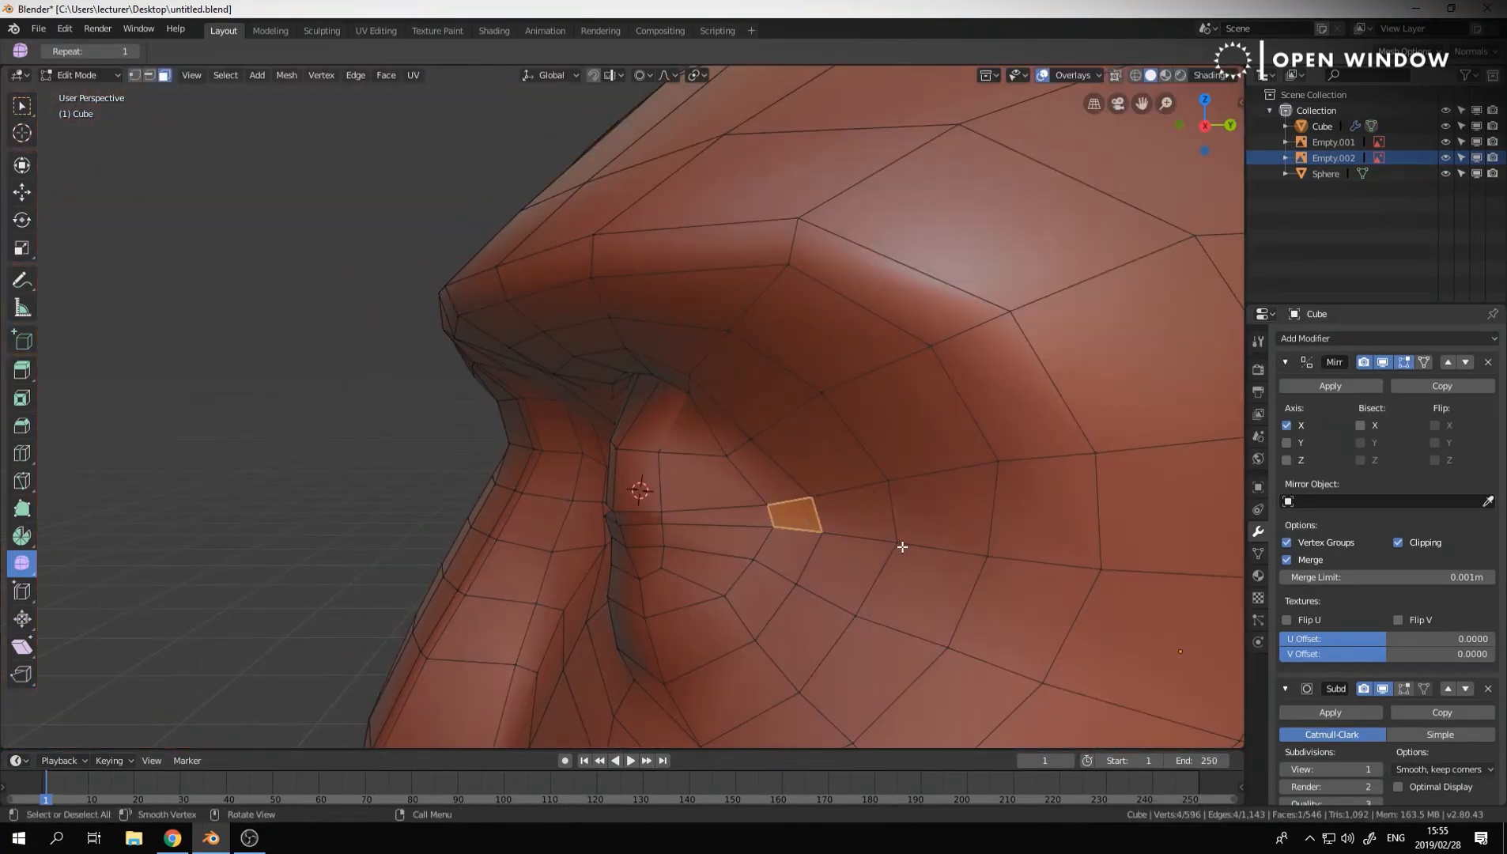
Move the face and the edges beside the outer corner of the eye along the Y axis
{"action": "key", "text": "g"}
{"action": "key", "text": "y"}
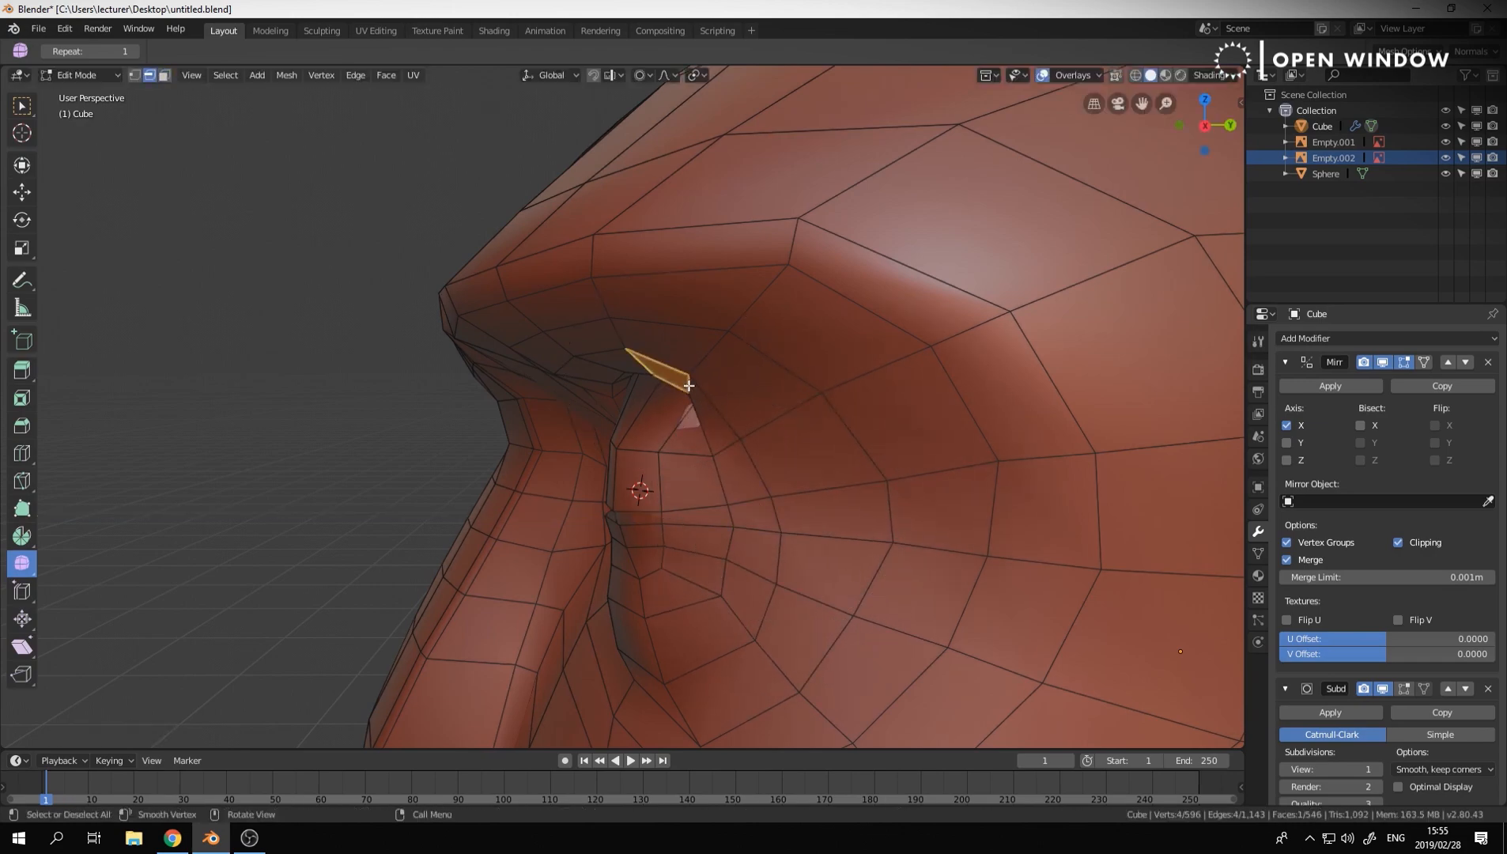
{"action": "left_click", "coordinate": [826, 523]}
{"action": "middle_click_drag", "start_coordinate": [826, 522], "coordinate": [882, 556]}
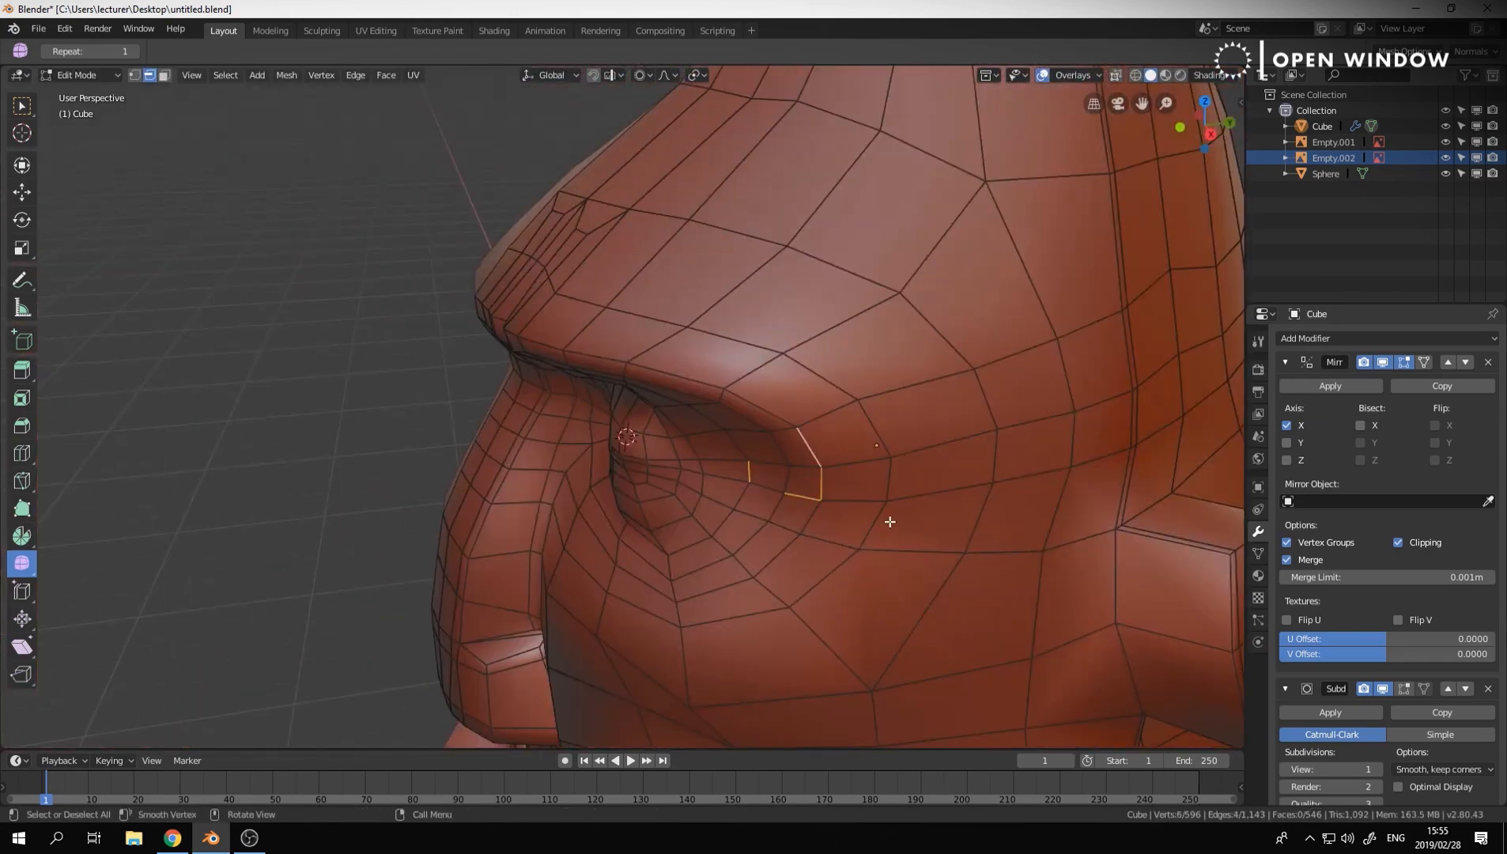
{"action": "key", "text": "g"}
{"action": "key", "text": "y"}
{"action": "left_click", "coordinate": [860, 615]}
Check the eye area in Object Mode and move the selected geometry beside the eye in Edit Mode
{"action": "middle_click_drag", "start_coordinate": [861, 615], "coordinate": [723, 455]}
{"action": "key", "text": "Tab"}
{"action": "scroll", "coordinate": [666, 544], "scroll_direction": "down", "scroll_amount": 5}
{"action": "scroll", "coordinate": [666, 544], "scroll_direction": "up", "scroll_amount": 5}
{"action": "scroll", "coordinate": [676, 536], "scroll_direction": "up", "scroll_amount": 3}
{"action": "key", "text": "Tab"}
{"action": "key", "text": "g"}
{"action": "left_click", "coordinate": [776, 592]}
Move an upper eyelid vertex and adjust the eyeball sphere's position along the X axis
{"action": "key", "text": "1"}
{"action": "middle_click_drag", "start_coordinate": [692, 554], "coordinate": [669, 504]}
{"action": "left_click", "coordinate": [634, 433]}
{"action": "key", "text": "g"}
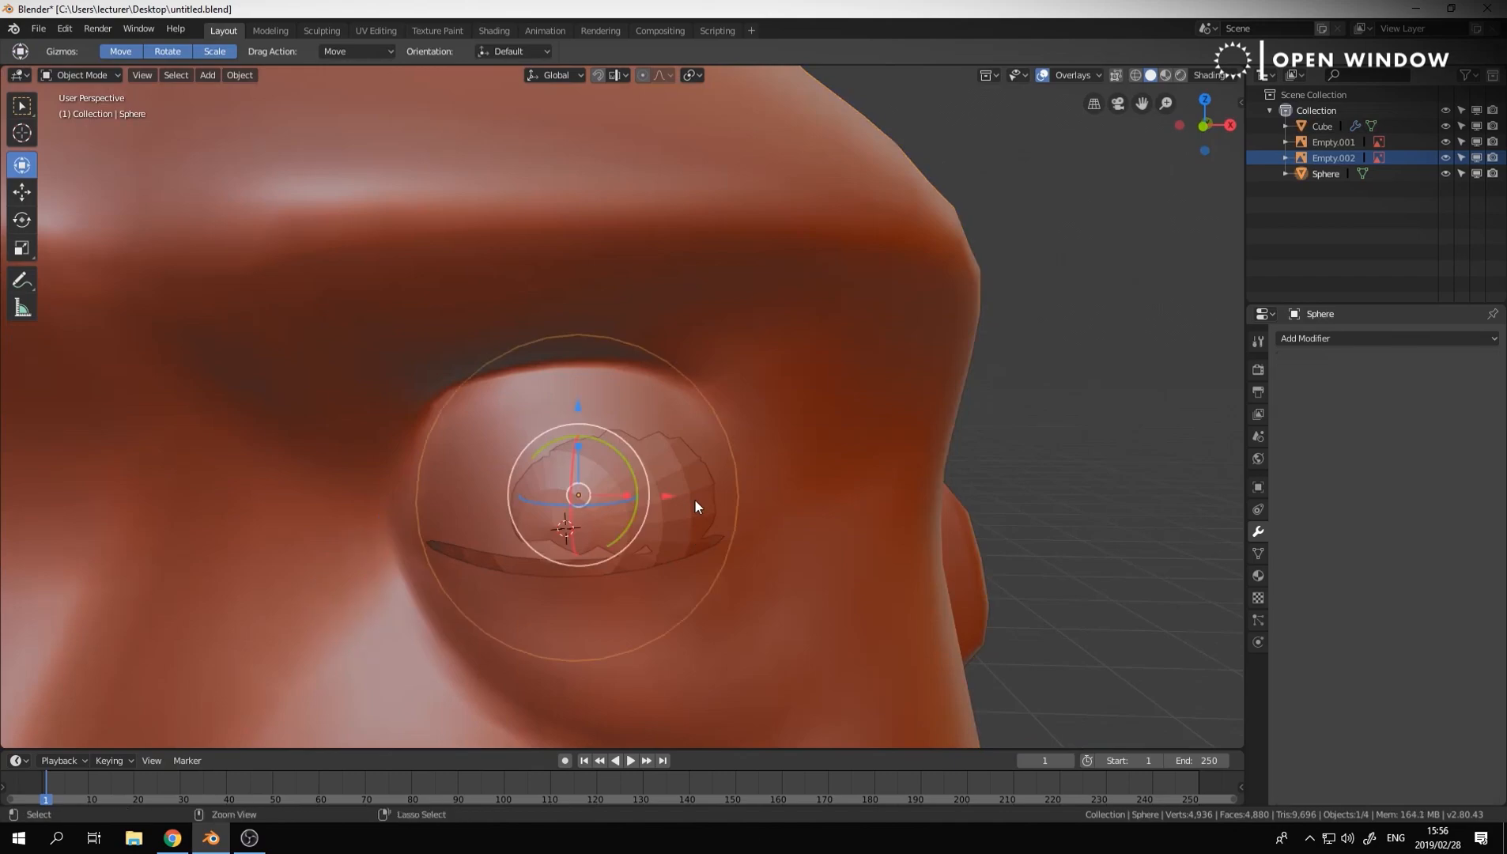
{"action": "left_click", "coordinate": [663, 491]}
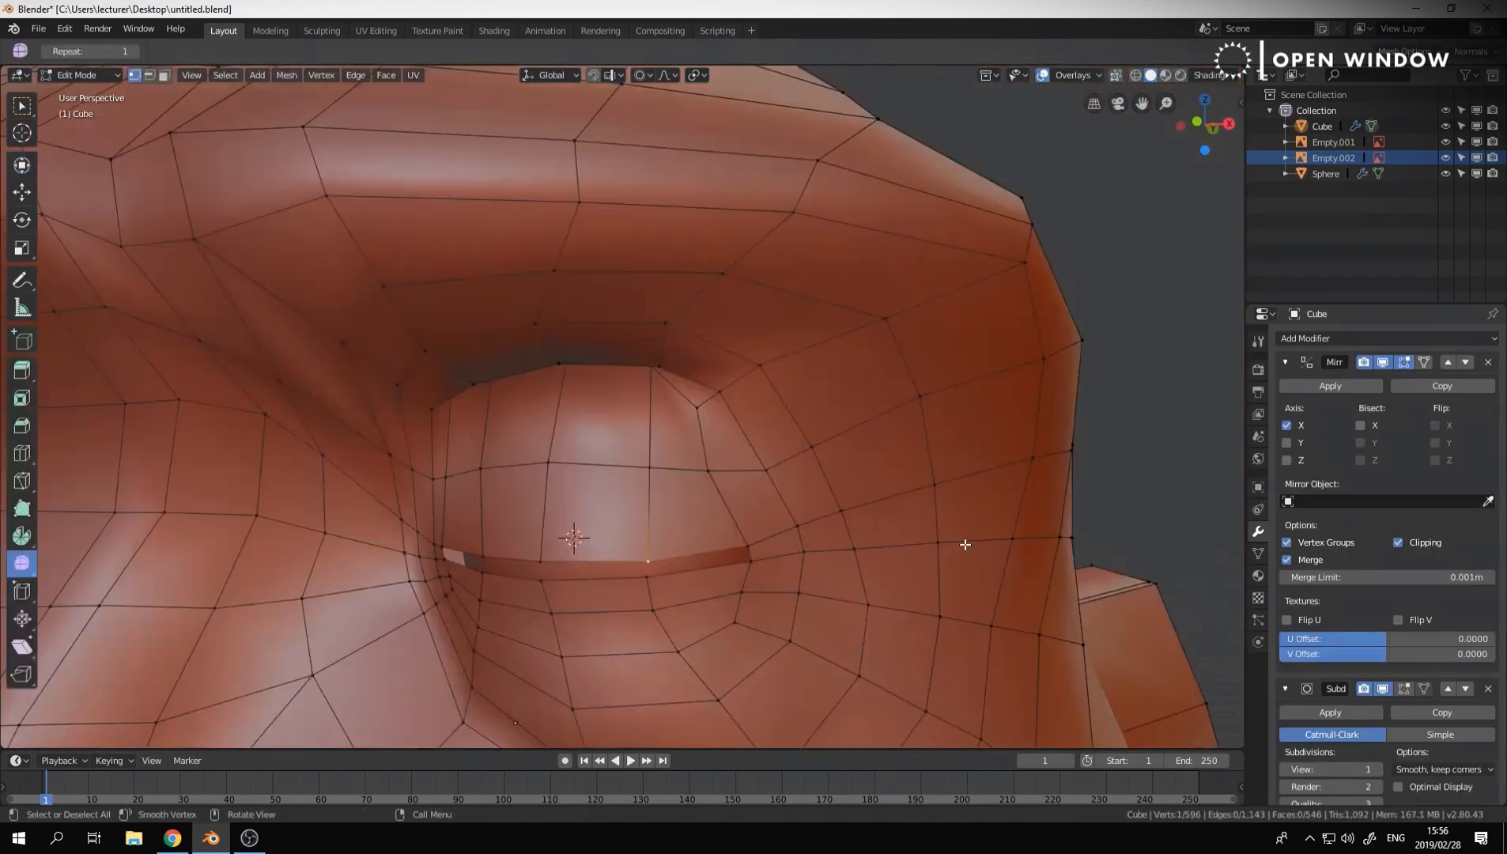
Slide the outer upper eyelid vertex along its edge by a factor of about 0.33
{"action": "scroll", "coordinate": [710, 475], "scroll_direction": "down", "scroll_amount": 2}
{"action": "scroll", "coordinate": [710, 474], "scroll_direction": "up", "scroll_amount": 4}
{"action": "key", "text": "g"}
{"action": "key", "text": "g"}
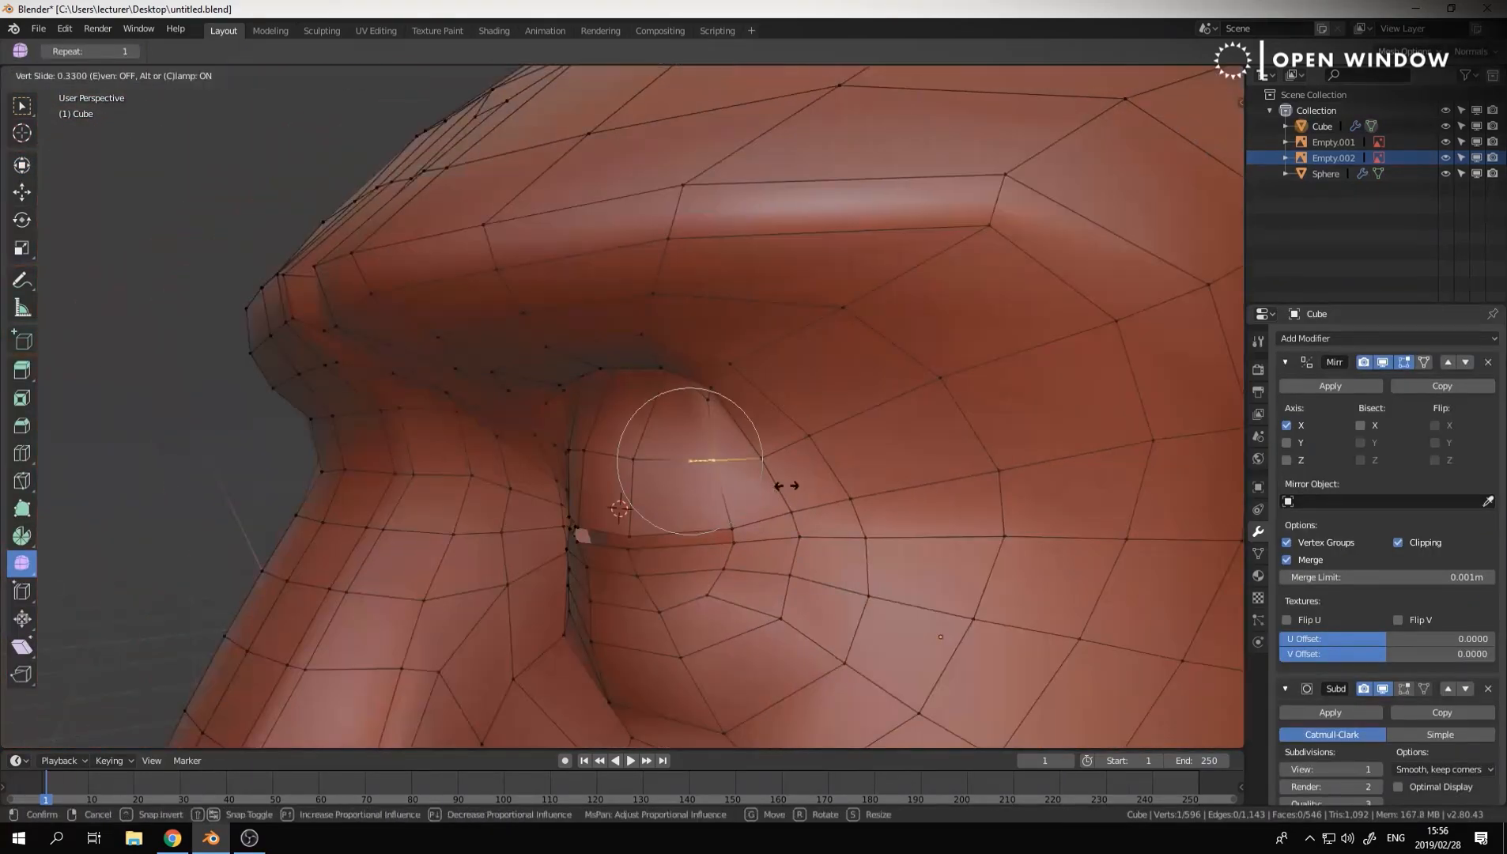
{"action": "left_click", "coordinate": [786, 485]}
Move further outer eyelid vertices over the eyeball and check the smoothed shape in Object Mode
{"action": "middle_click_drag", "start_coordinate": [786, 485], "coordinate": [841, 397]}
{"action": "key", "text": "g"}
{"action": "left_click", "coordinate": [773, 475]}
{"action": "key", "text": "g"}
{"action": "middle_click_drag", "start_coordinate": [773, 474], "coordinate": [599, 489]}
{"action": "left_click", "coordinate": [778, 494]}
{"action": "key", "text": "Tab"}
{"action": "scroll", "coordinate": [740, 543], "scroll_direction": "down", "scroll_amount": 4}
{"action": "key", "text": "Tab"}
{"action": "scroll", "coordinate": [599, 488], "scroll_direction": "up", "scroll_amount": 5}
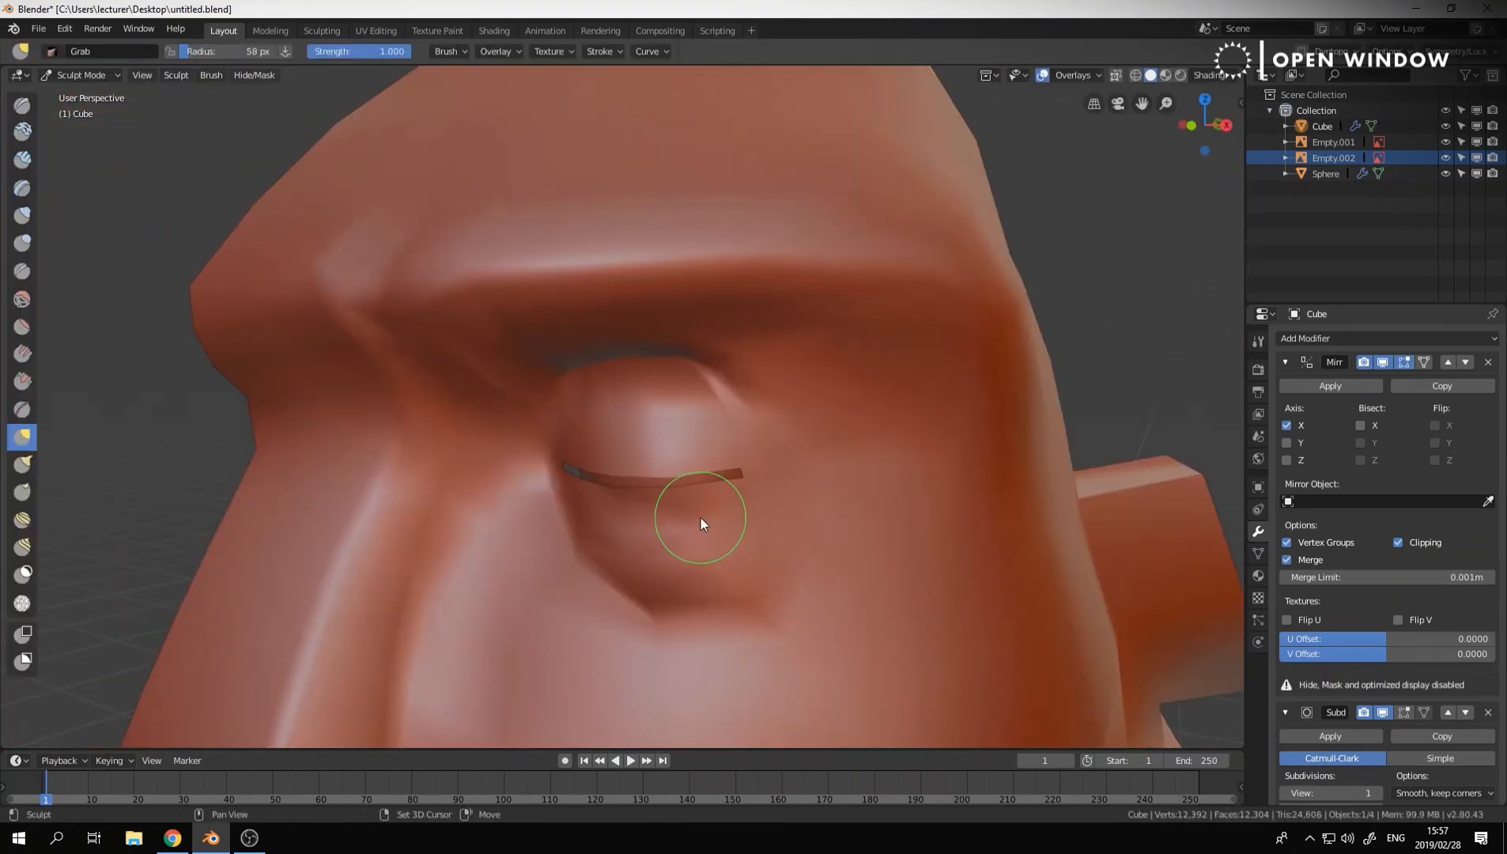
Extrude the edge loop around the eyelid opening and scale it slightly inward
{"action": "middle_click_drag", "start_coordinate": [701, 523], "coordinate": [800, 526]}
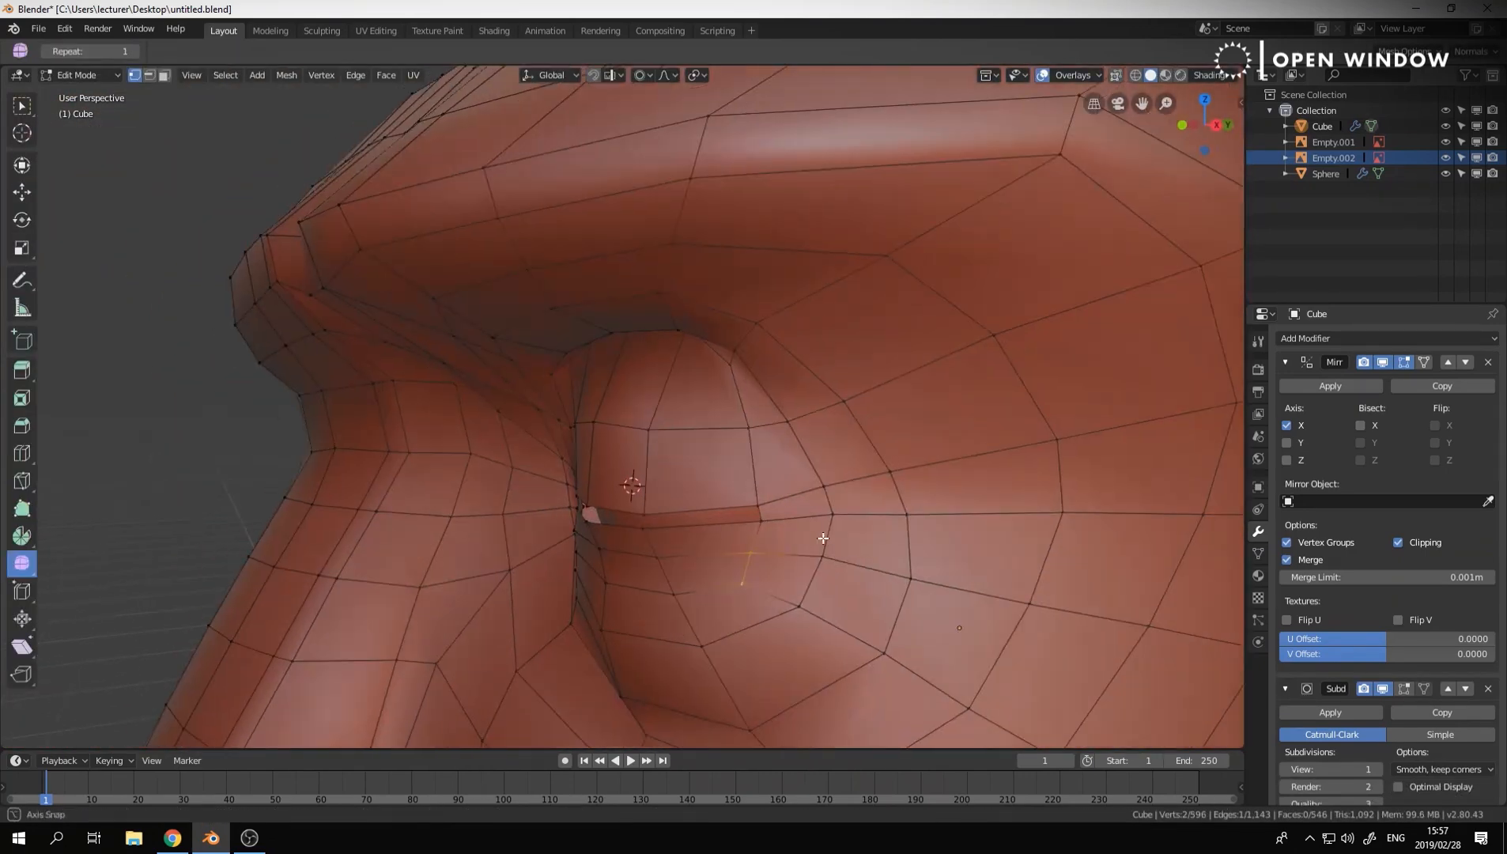
{"action": "key", "text": "KP_1"}
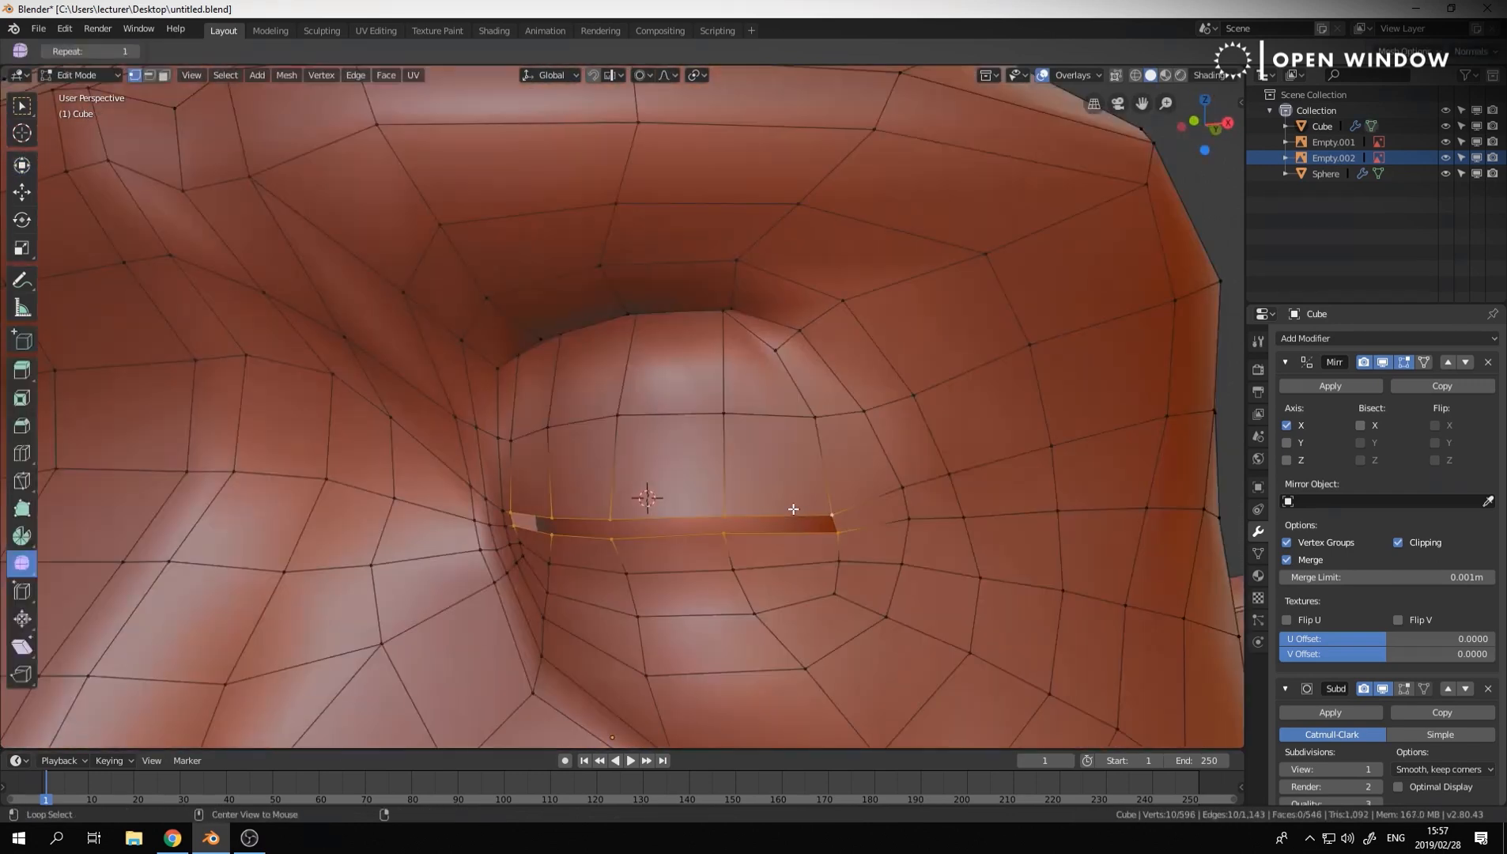
{"action": "middle_click_drag", "start_coordinate": [793, 509], "coordinate": [1012, 499]}
{"action": "scroll", "coordinate": [1012, 499], "scroll_direction": "up", "scroll_amount": 2}
{"action": "key", "text": "s"}
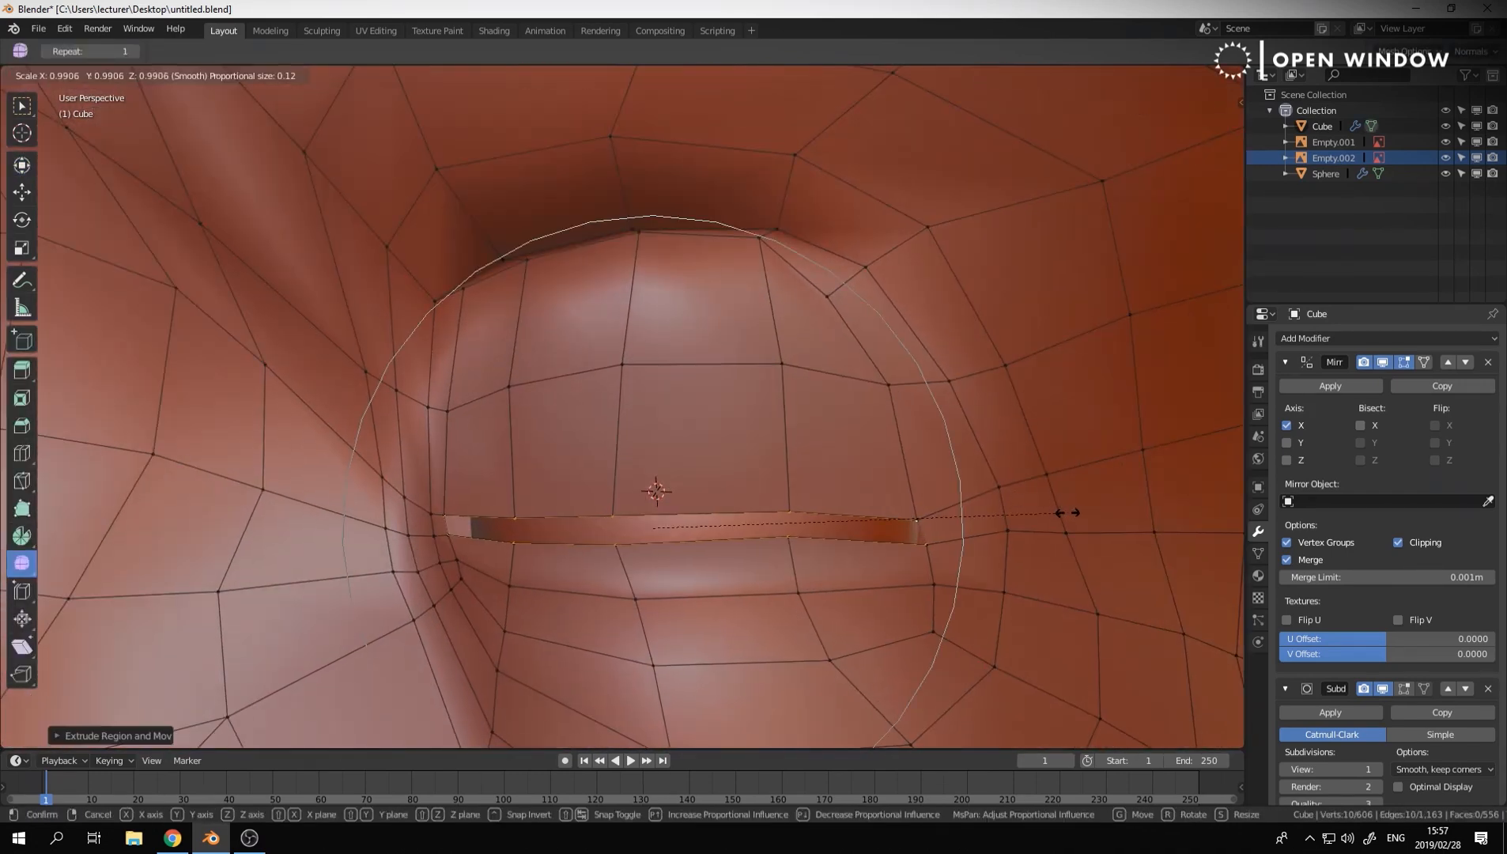
{"action": "left_click", "coordinate": [793, 405]}
{"action": "left_click", "coordinate": [854, 444]}
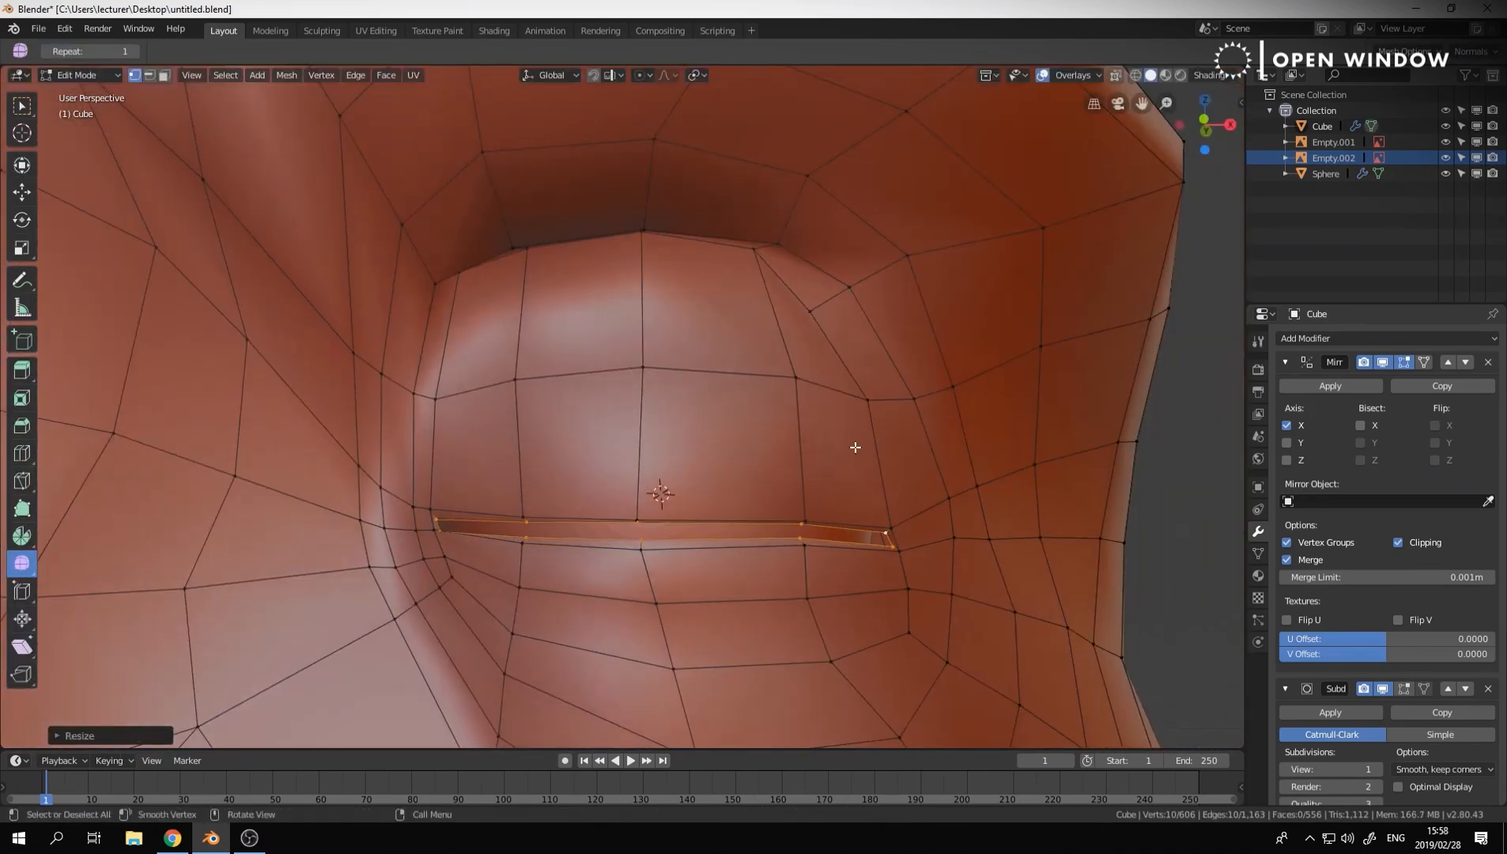
Reposition the vertices along the eyelid slit in the front view, using wireframe to reach the hidden ones
{"action": "scroll", "coordinate": [588, 505], "scroll_direction": "up", "scroll_amount": 3}
{"action": "middle_click_drag", "start_coordinate": [855, 444], "coordinate": [830, 545]}
{"action": "key", "text": "g"}
{"action": "left_click", "coordinate": [593, 513]}
{"action": "left_click", "coordinate": [1069, 556]}
{"action": "key", "text": "KP_1"}
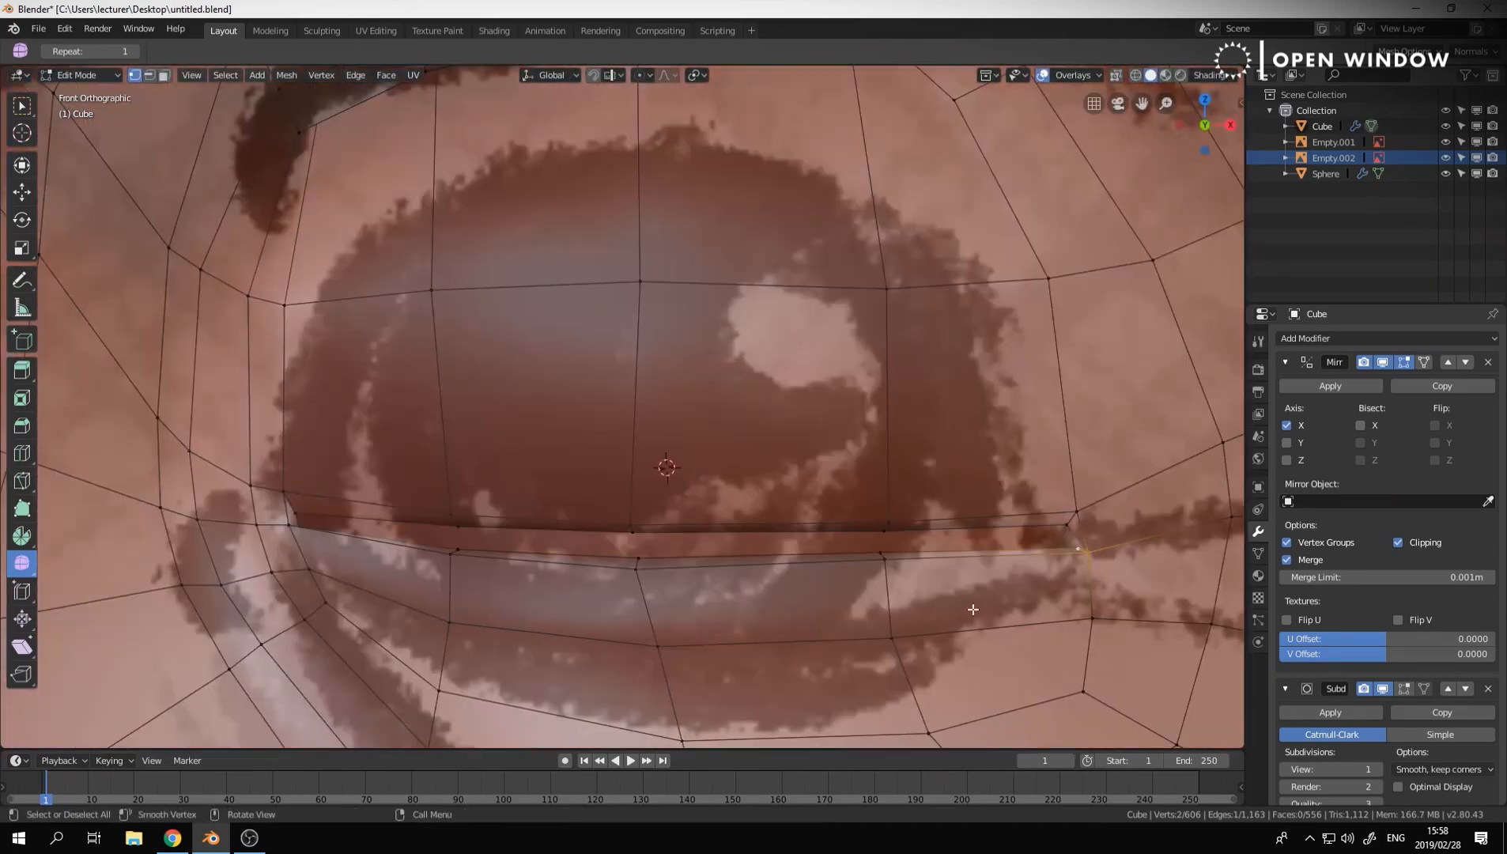
{"action": "left_click", "coordinate": [308, 539]}
{"action": "key", "text": "shift+z"}
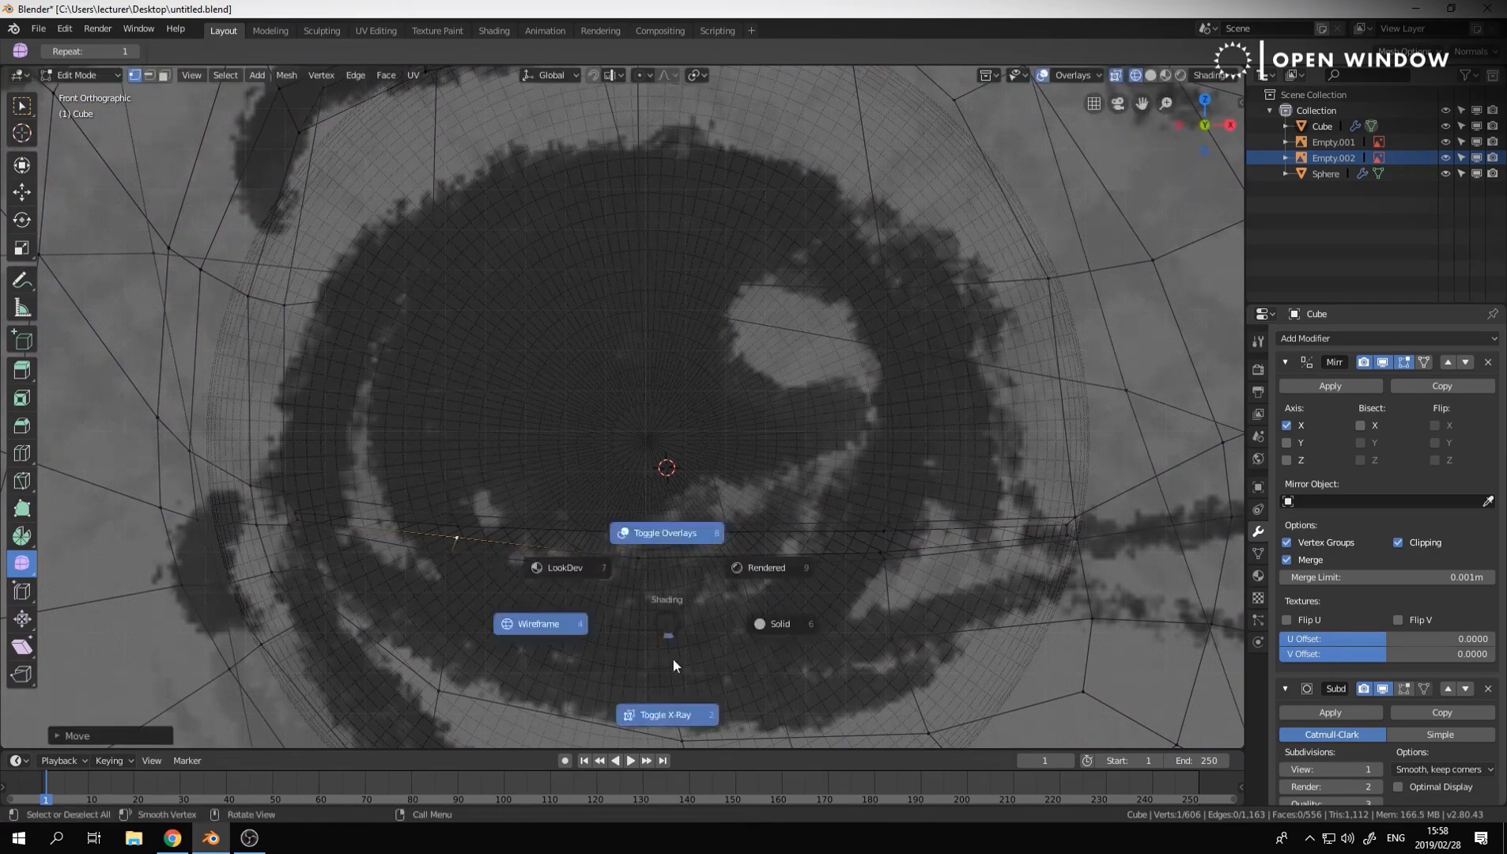
{"action": "key", "text": "6"}
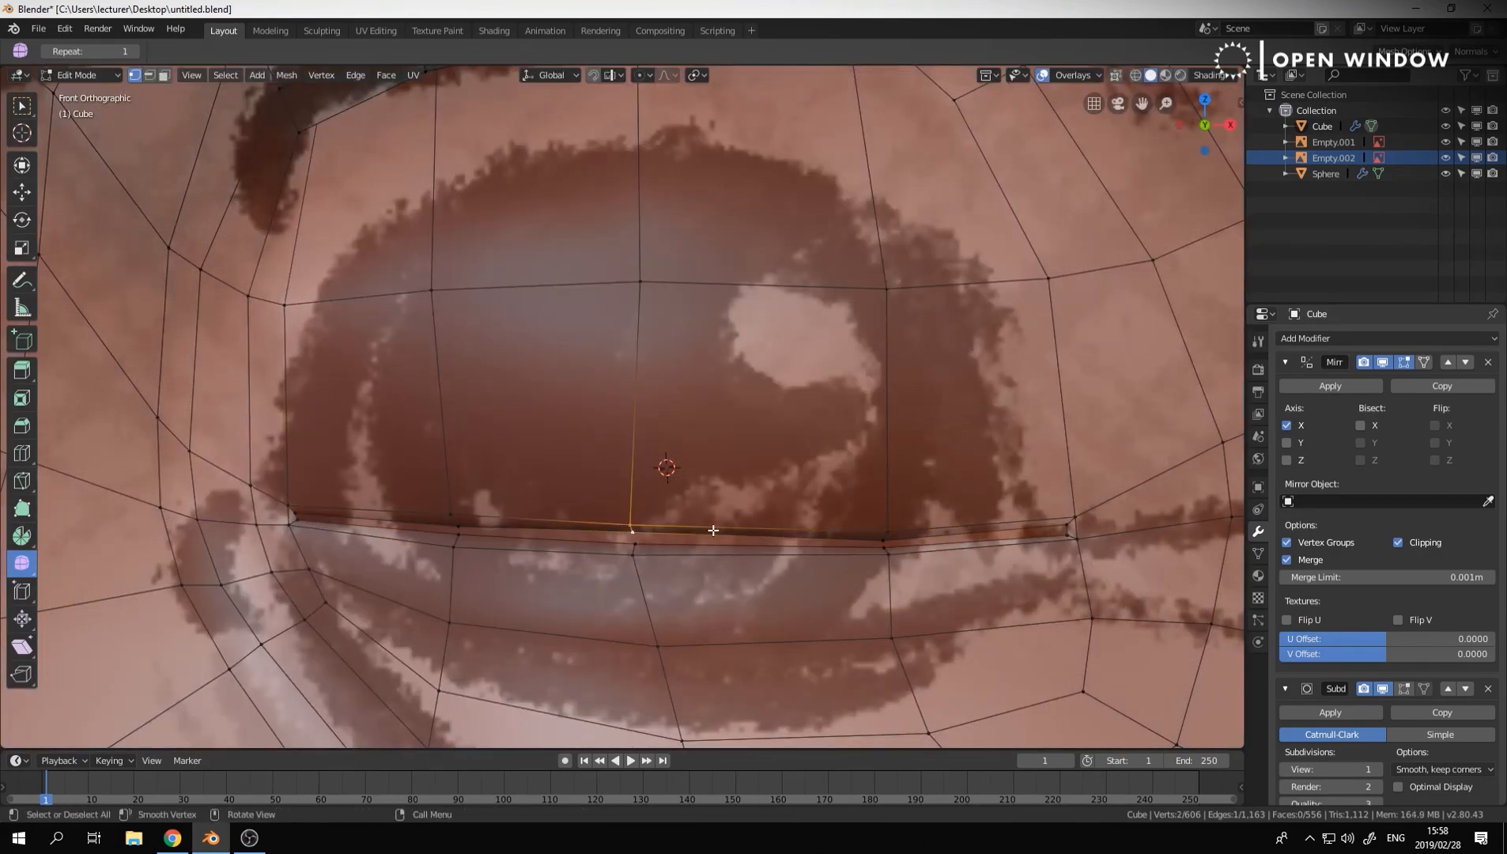
Extrude the eyelid rim again and position the new loop farther back in the side view in wireframe
{"action": "middle_click_drag", "start_coordinate": [577, 580], "coordinate": [806, 526]}
{"action": "scroll", "coordinate": [446, 477], "scroll_direction": "up", "scroll_amount": 2}
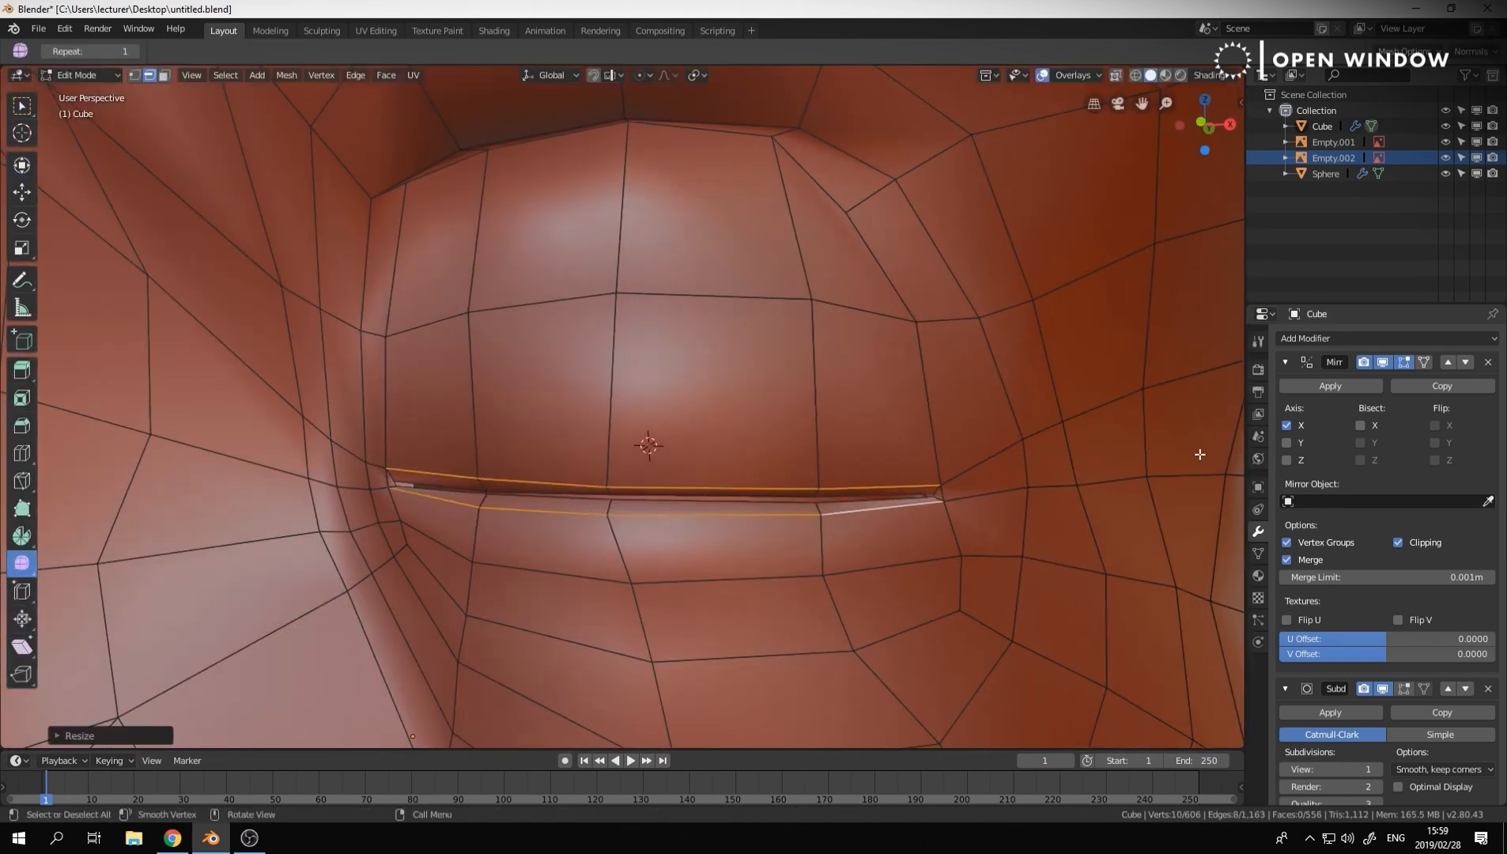
{"action": "middle_click_drag", "start_coordinate": [1199, 454], "coordinate": [782, 503]}
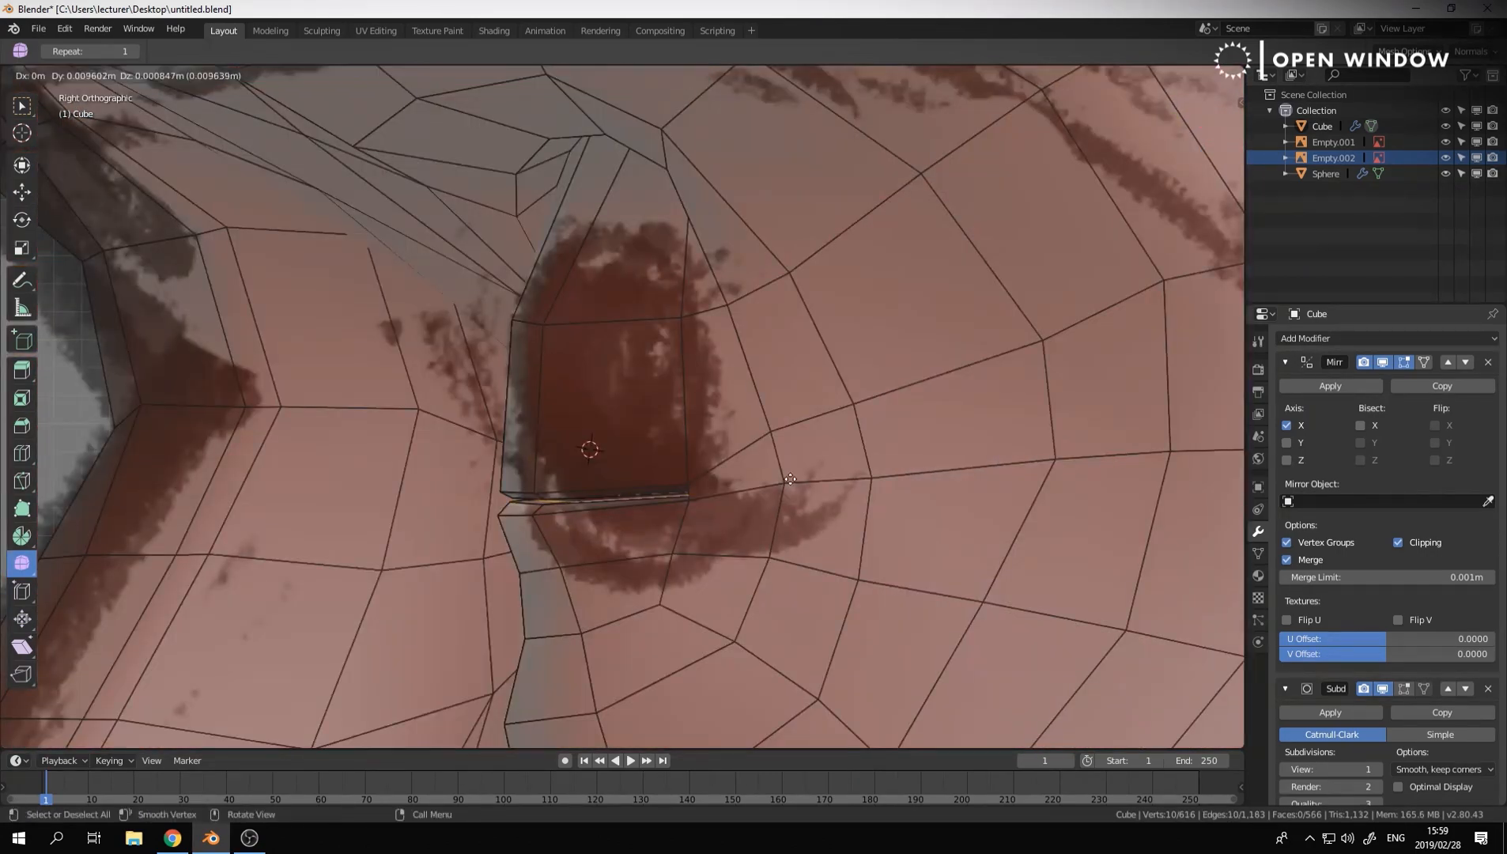
{"action": "left_click", "coordinate": [844, 449]}
{"action": "key", "text": "shift+z"}
{"action": "scroll", "coordinate": [830, 531], "scroll_direction": "up", "scroll_amount": 3}
{"action": "key", "text": "g"}
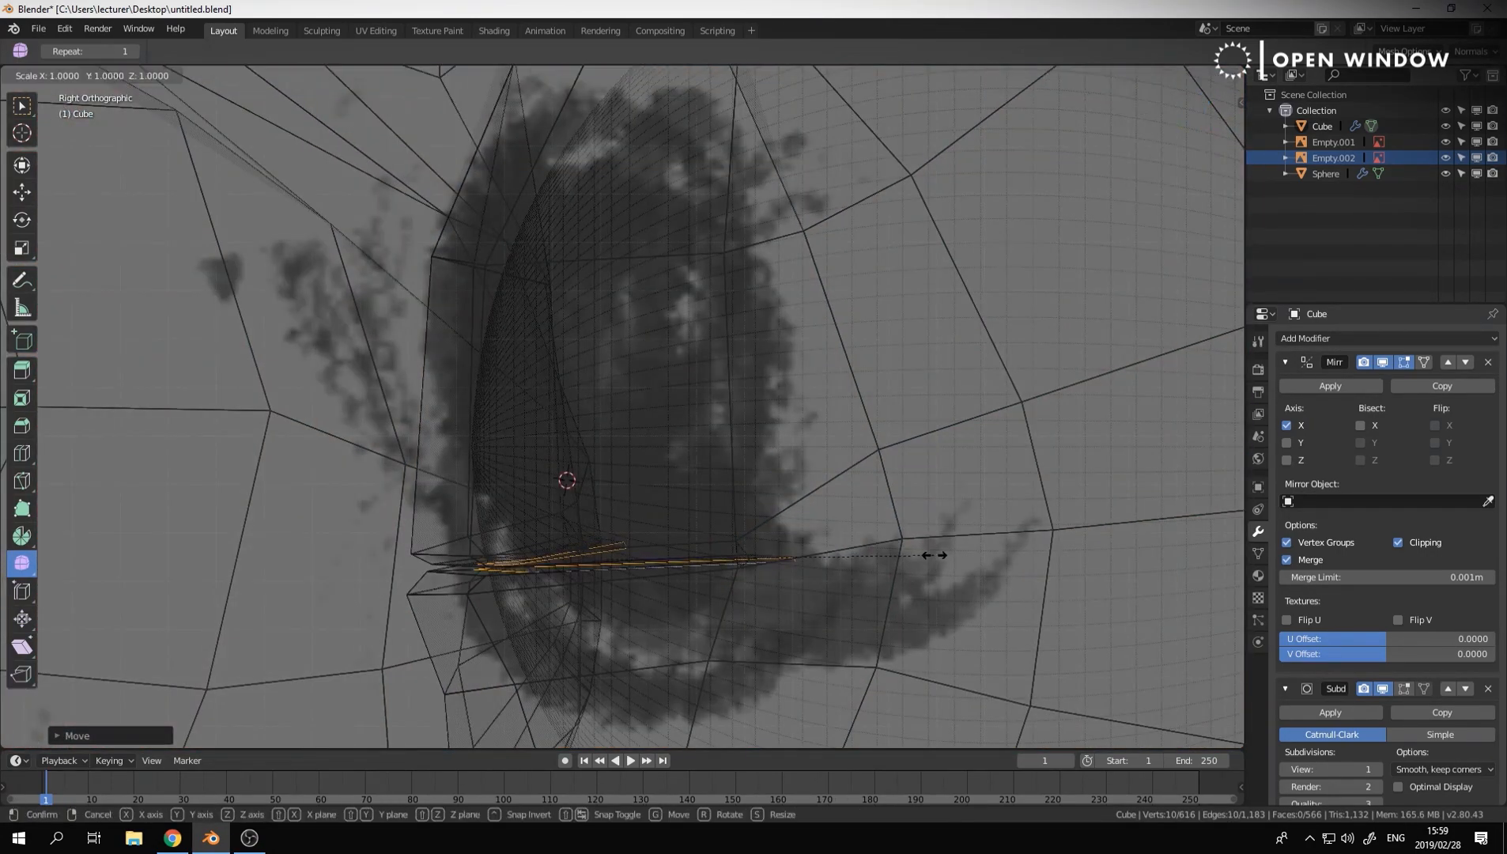
{"action": "left_click", "coordinate": [928, 495]}
View the eye from inside the head in solid display and hide the eyeball sphere
{"action": "key", "text": "Tab"}
{"action": "middle_click_drag", "start_coordinate": [928, 495], "coordinate": [662, 580]}
{"action": "key", "text": "shift+z"}
{"action": "scroll", "coordinate": [662, 580], "scroll_direction": "down", "scroll_amount": 3}
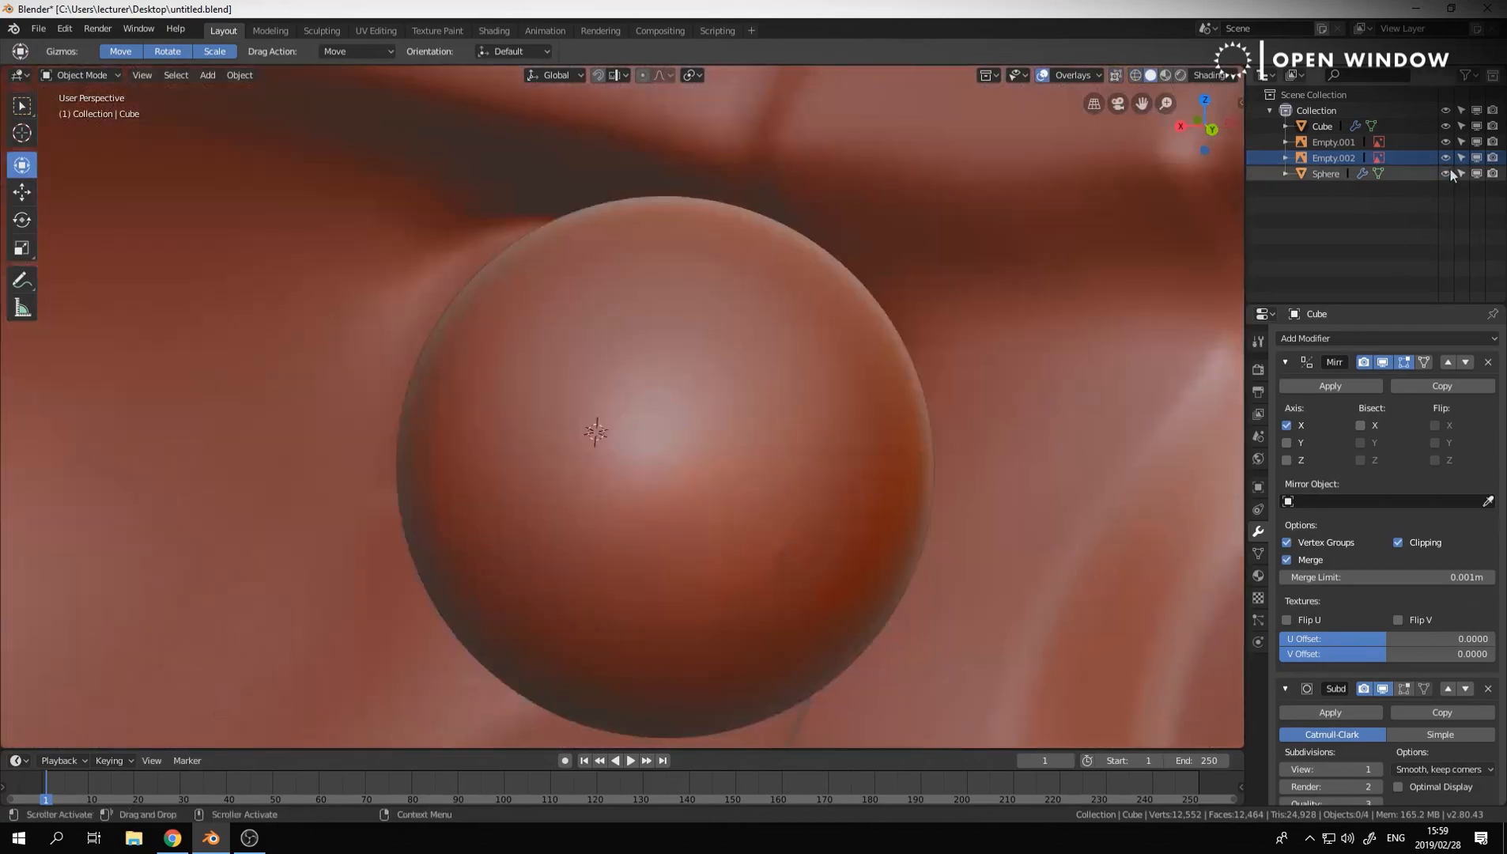
{"action": "left_click", "coordinate": [1445, 173]}
Select edges along the inner eyelid rim between the corners of the eye opening
{"action": "key", "text": "Tab"}
{"action": "mouse_move", "coordinate": [623, 388]}
{"action": "middle_mouse_down"}
{"action": "mouse_move", "coordinate": [669, 575]}
{"action": "mouse_move", "coordinate": [1035, 503]}
{"action": "mouse_move", "coordinate": [968, 558]}
{"action": "middle_mouse_up"}
{"action": "left_click", "coordinate": [1000, 500]}
{"action": "left_click", "coordinate": [968, 558]}
{"action": "left_click", "coordinate": [151, 538], "text": "shift"}
{"action": "middle_click_drag", "start_coordinate": [151, 538], "coordinate": [788, 526]}
{"action": "left_click", "coordinate": [596, 485], "text": "ctrl"}
{"action": "left_click", "coordinate": [788, 526]}
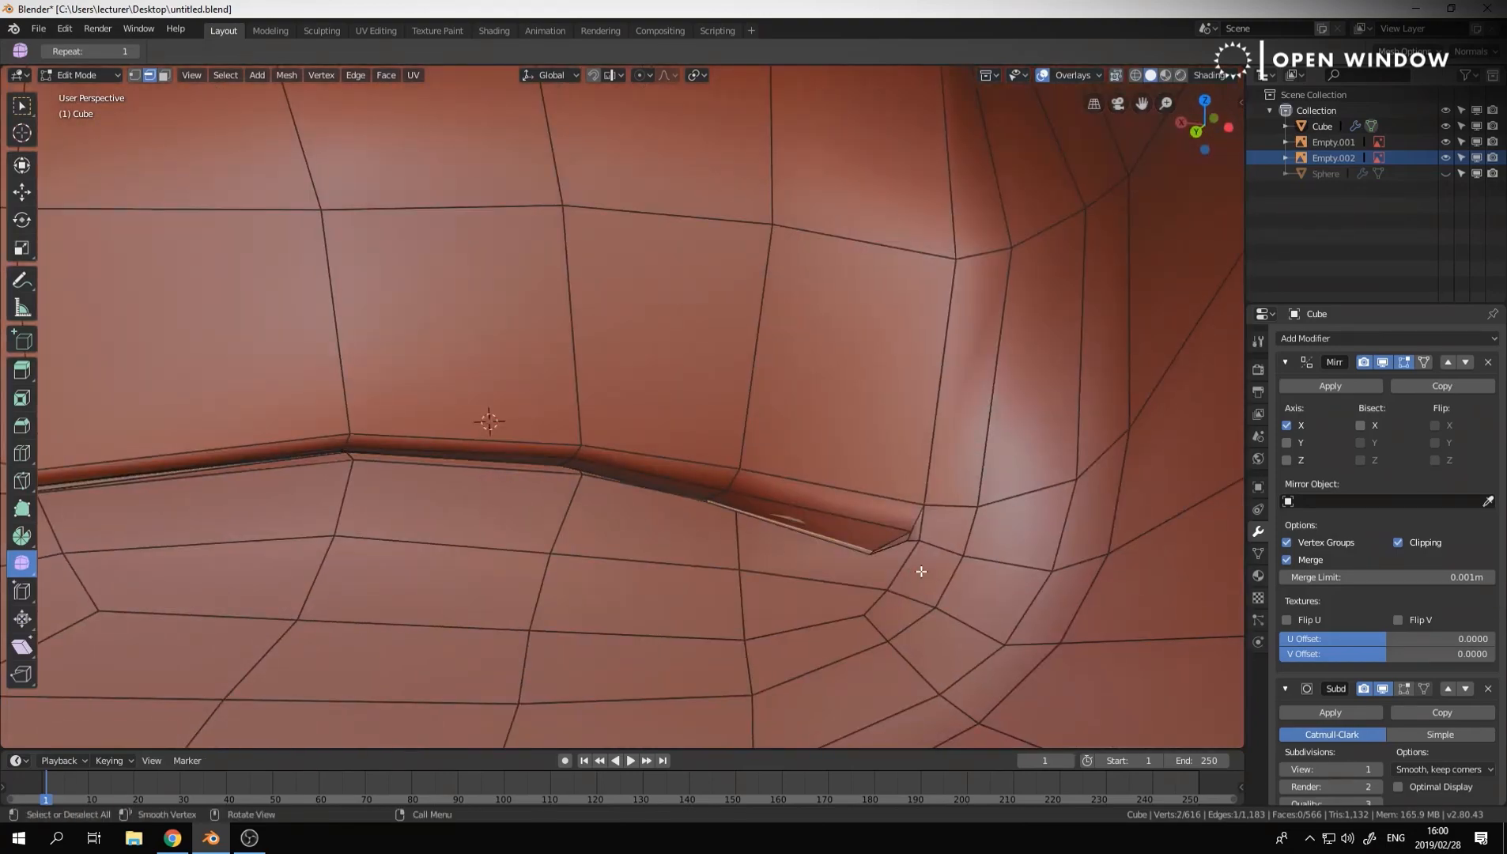
Slide the vertical edge loop running above the ear and smooth its vertices
{"action": "middle_click_drag", "start_coordinate": [921, 570], "coordinate": [814, 555]}
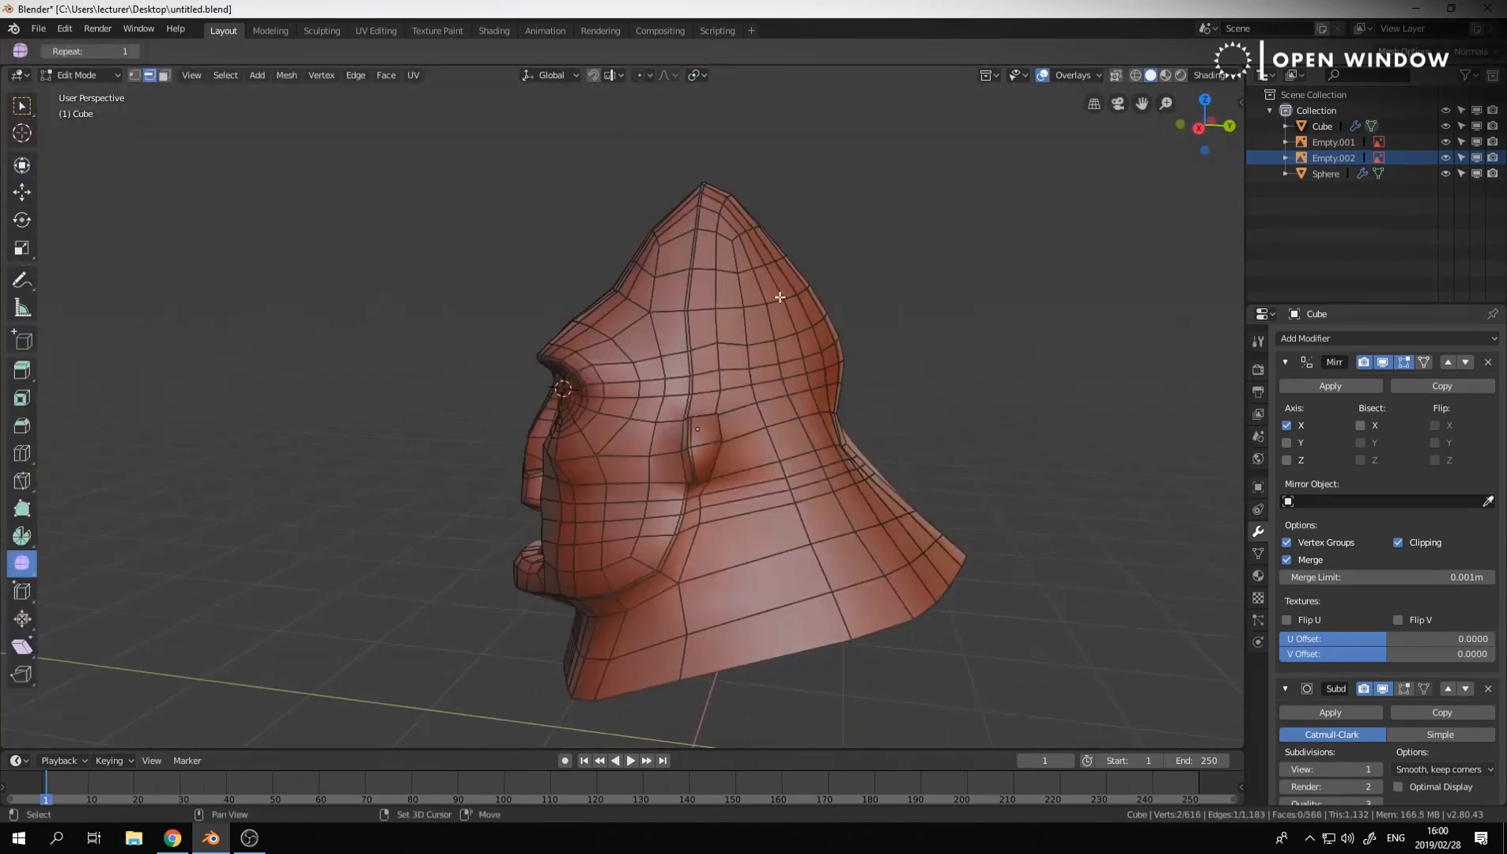
{"action": "mouse_move", "coordinate": [773, 296]}
{"action": "middle_mouse_down"}
{"action": "mouse_move", "coordinate": [716, 554]}
{"action": "mouse_move", "coordinate": [784, 442]}
{"action": "middle_mouse_up"}
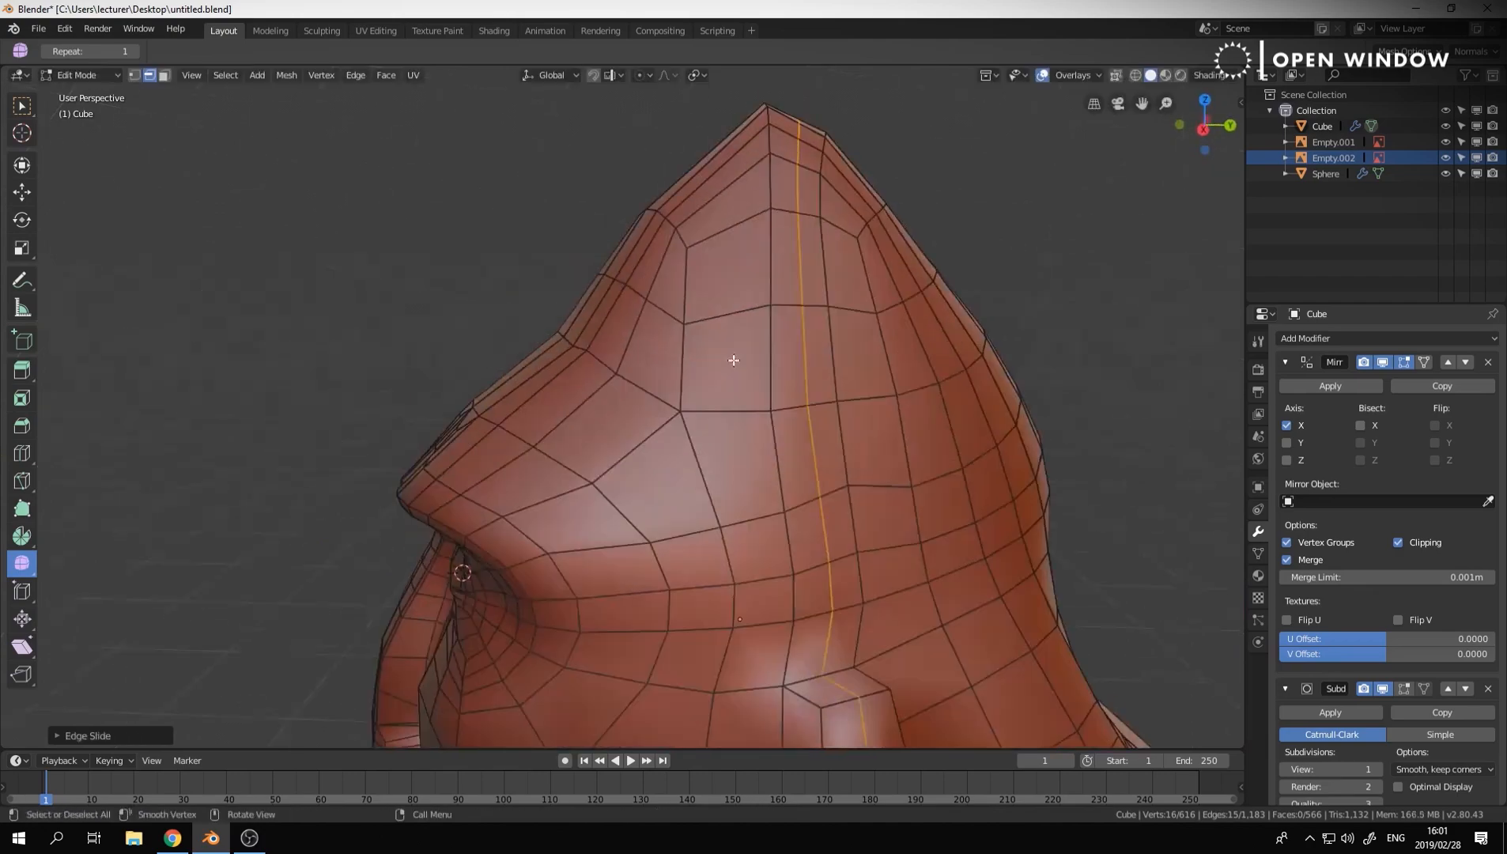
{"action": "scroll", "coordinate": [797, 424], "scroll_direction": "down", "scroll_amount": 4}
{"action": "middle_click_drag", "start_coordinate": [734, 360], "coordinate": [814, 391]}
{"action": "key", "text": "Tab"}
{"action": "scroll", "coordinate": [653, 431], "scroll_direction": "down", "scroll_amount": 3}
{"action": "key", "text": "Tab"}
{"action": "scroll", "coordinate": [860, 466], "scroll_direction": "up", "scroll_amount": 5}
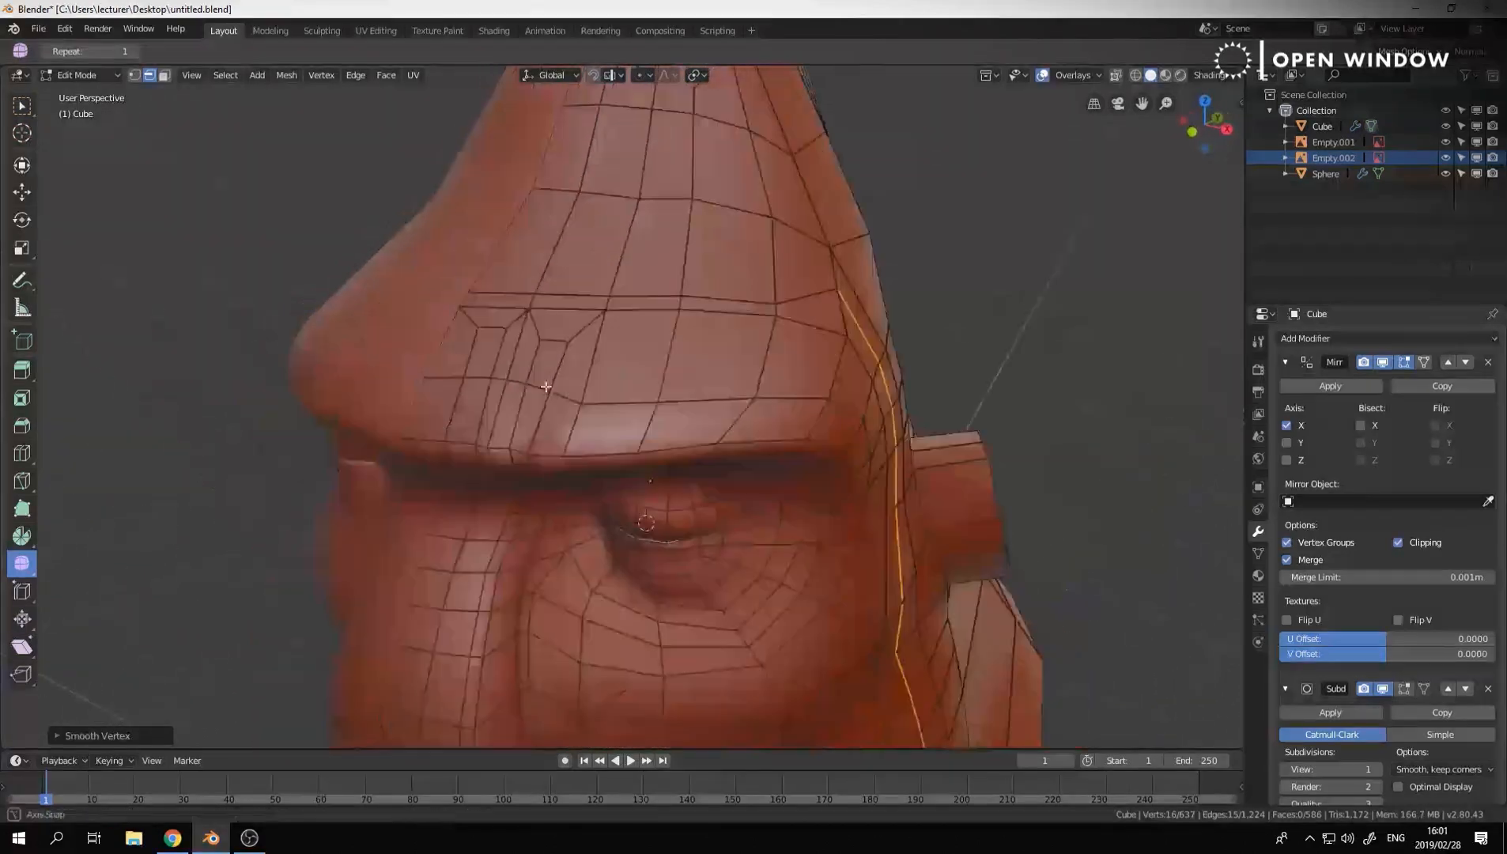
Select the ear's upper vertices and move them toward the ear outline in the front reference sketch
{"action": "scroll", "coordinate": [686, 491], "scroll_direction": "down", "scroll_amount": 3}
{"action": "middle_click_drag", "start_coordinate": [546, 387], "coordinate": [723, 514]}
{"action": "scroll", "coordinate": [732, 608], "scroll_direction": "up", "scroll_amount": 2}
{"action": "left_click", "coordinate": [730, 520]}
{"action": "left_click", "coordinate": [678, 484], "text": "shift"}
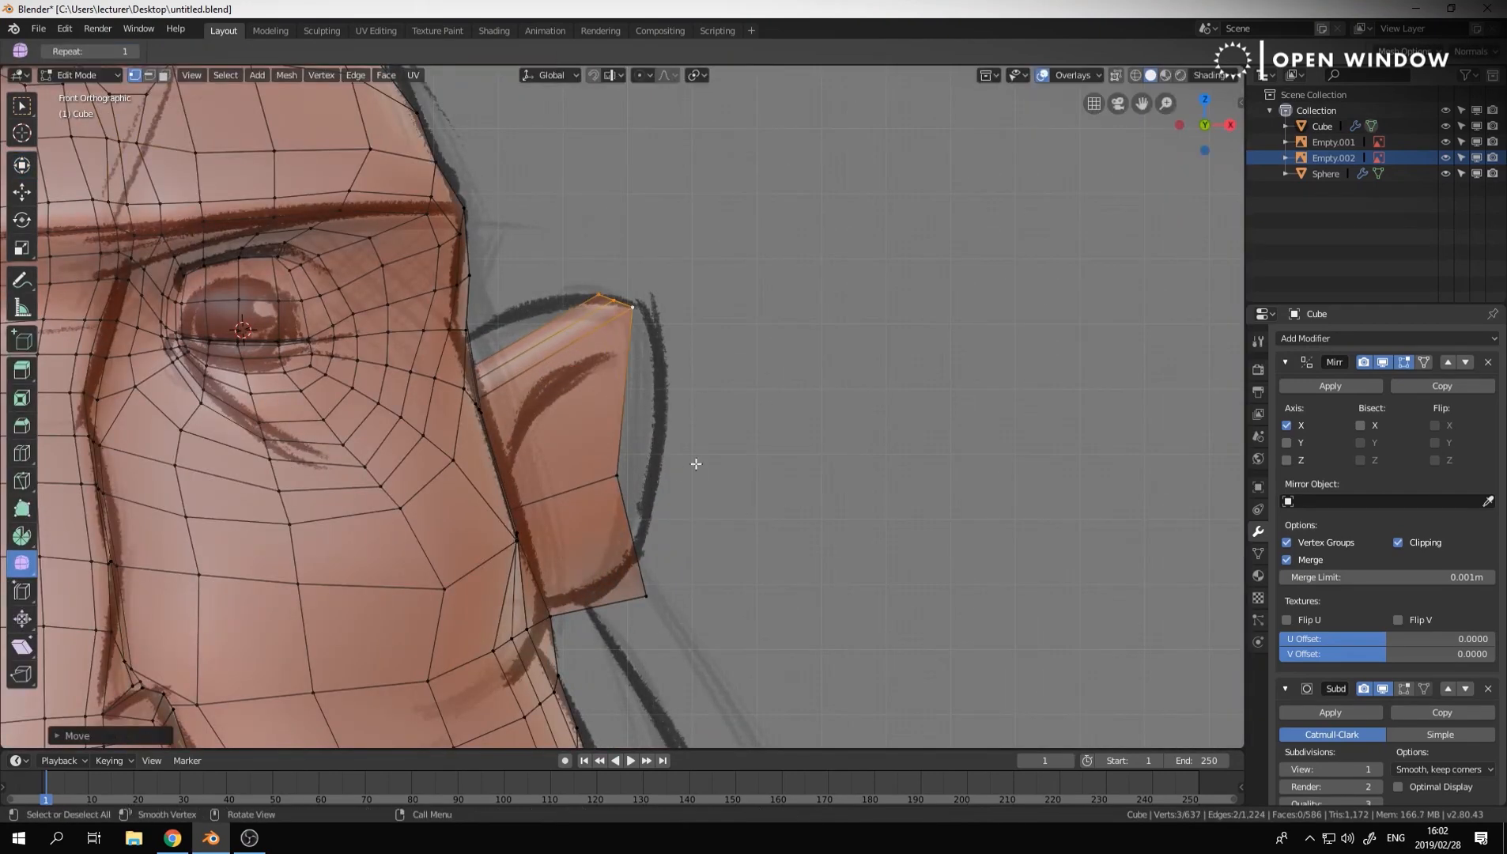
Show the mesh in wireframe and move the two vertices at the rear neck border
{"action": "key", "text": "shift+z"}
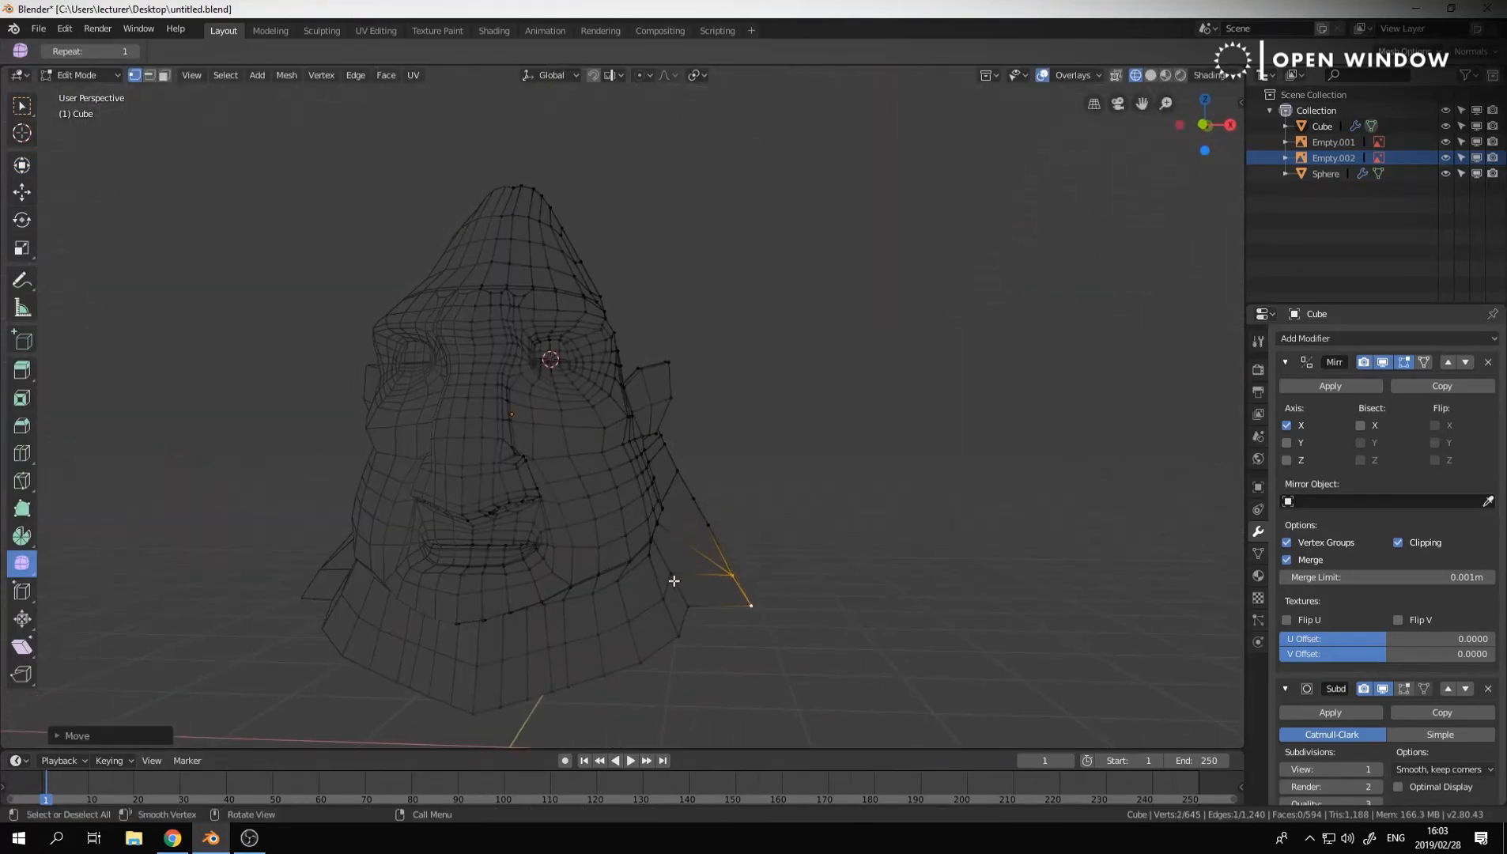
{"action": "left_click", "coordinate": [821, 605]}
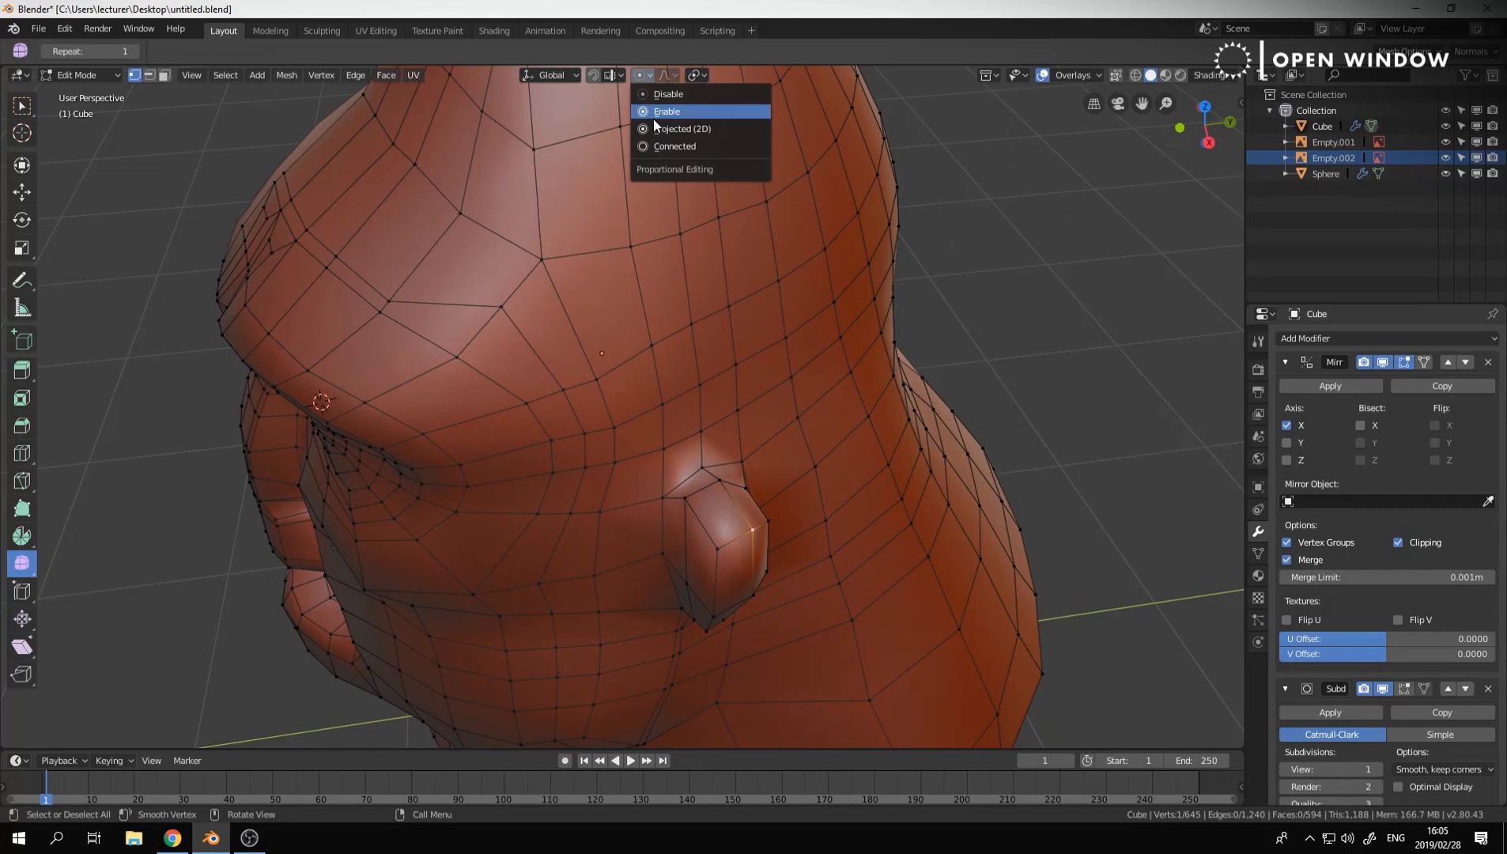
Set proportional editing to Connected and move the vertex at the ear's rear edge
{"action": "left_click", "coordinate": [675, 147]}
{"action": "key", "text": "g"}
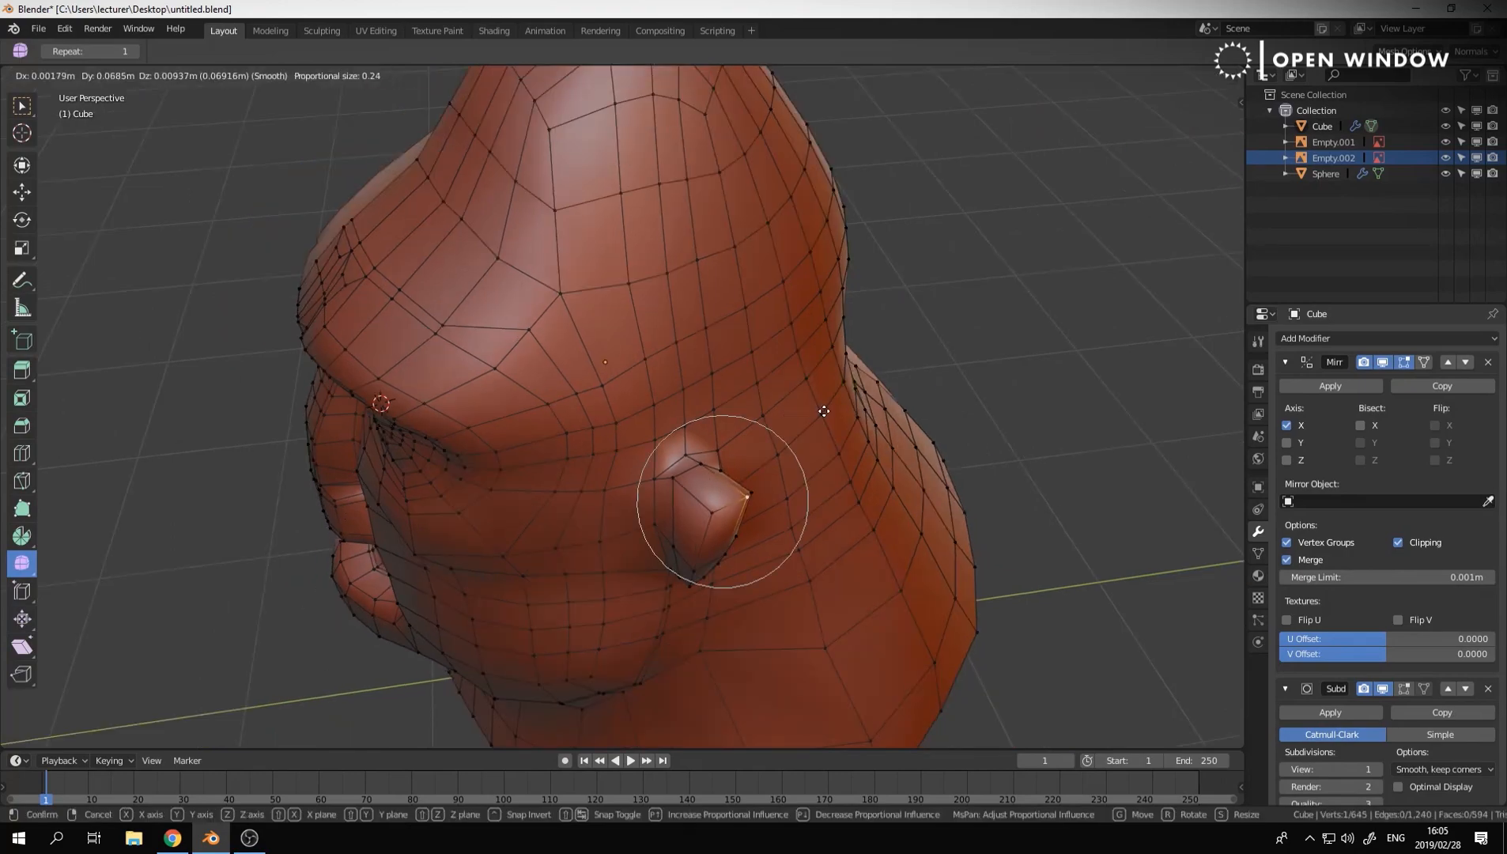
{"action": "left_click", "coordinate": [758, 474]}
Select another vertex on the ear and slide it along its edge
{"action": "middle_click_drag", "start_coordinate": [759, 474], "coordinate": [743, 374]}
{"action": "left_click", "coordinate": [642, 420], "text": "ctrl"}
{"action": "key", "text": "g"}
{"action": "key", "text": "g"}
{"action": "left_click", "coordinate": [823, 459]}
Check the head in Object Mode and move a further ear vertex with connected proportional editing
{"action": "key", "text": "Tab"}
{"action": "key", "text": "Tab"}
{"action": "left_click", "coordinate": [695, 420], "text": "ctrl"}
{"action": "middle_click_drag", "start_coordinate": [696, 421], "coordinate": [858, 312]}
{"action": "key", "text": "g"}
{"action": "left_click", "coordinate": [751, 320]}
Select the four front faces of the ear and inset them
{"action": "key", "text": "3"}
{"action": "left_click", "coordinate": [858, 312]}
{"action": "left_click", "coordinate": [794, 338], "text": "shift"}
{"action": "left_click", "coordinate": [802, 410], "text": "shift"}
{"action": "left_click", "coordinate": [852, 395], "text": "shift"}
{"action": "middle_click_drag", "start_coordinate": [1024, 382], "coordinate": [1009, 393]}
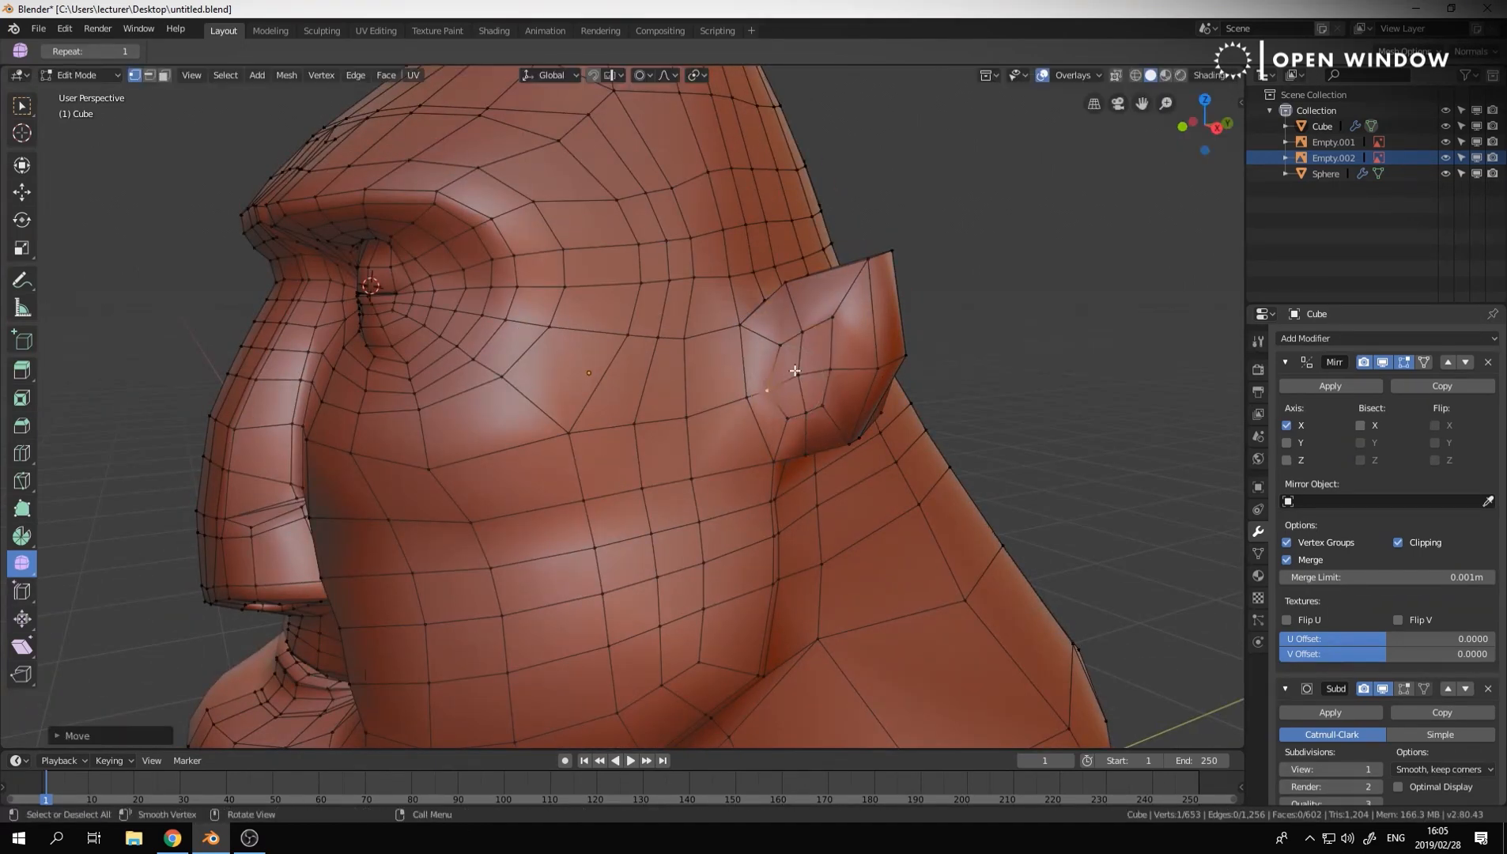
Move the vertex at the front of the ear back about 0.009 m with proportional editing at size 0.09
{"action": "key", "text": "g"}
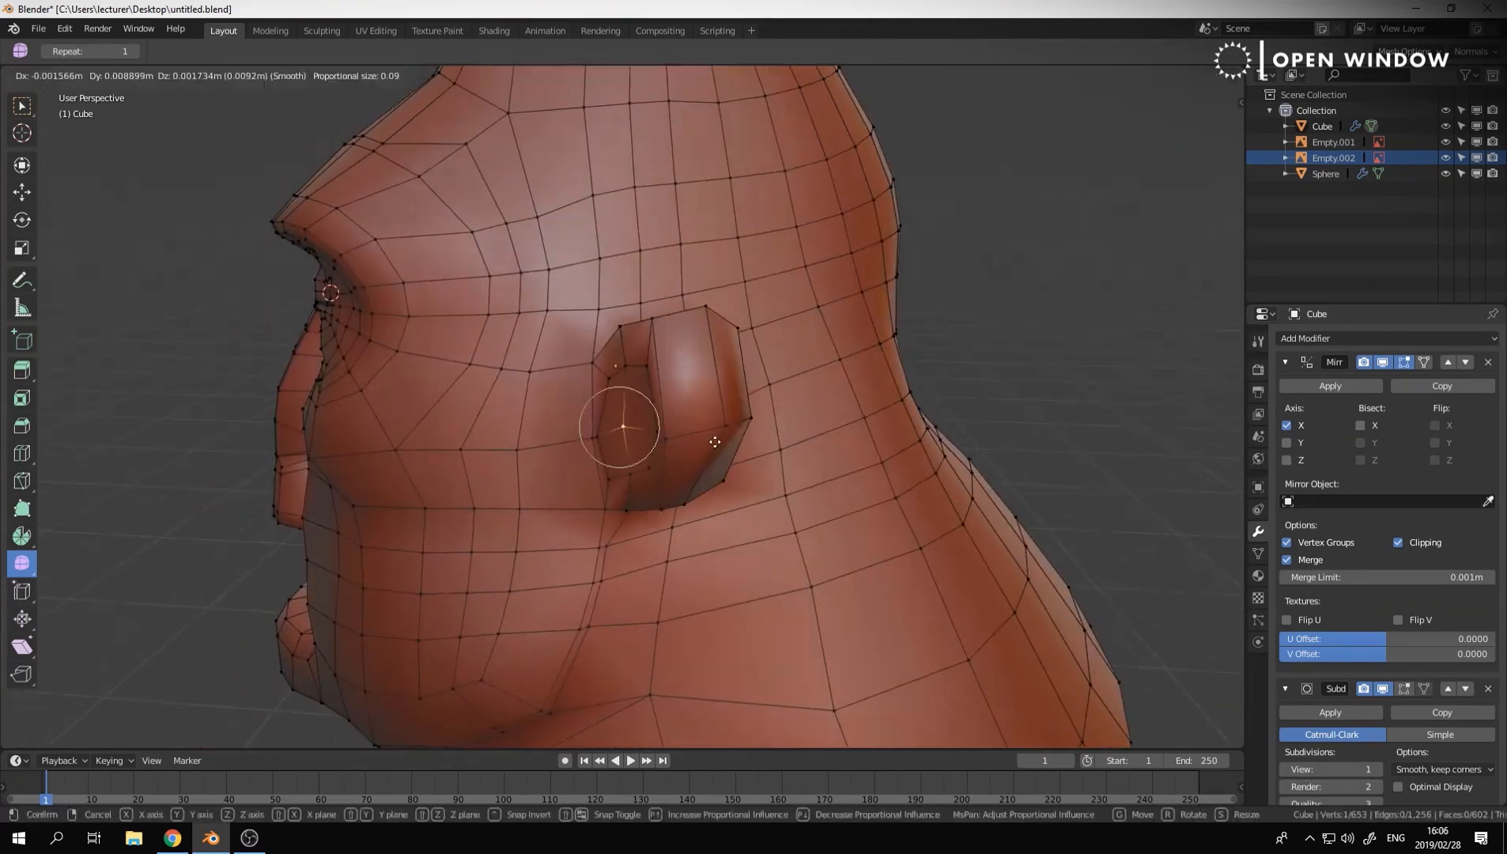
{"action": "left_click", "coordinate": [699, 436]}
{"action": "key", "text": "ctrl+Tab"}
Extrude the four inner ear faces inward to form the ear cavity and cut extra edges at its front
{"action": "middle_click_drag", "start_coordinate": [552, 437], "coordinate": [901, 407]}
{"action": "key", "text": "3"}
{"action": "left_click", "coordinate": [709, 372]}
{"action": "left_click", "coordinate": [678, 381], "text": "shift"}
{"action": "left_click", "coordinate": [680, 449], "text": "shift"}
{"action": "left_click", "coordinate": [722, 439], "text": "shift"}
{"action": "key", "text": "e"}
{"action": "middle_click_drag", "start_coordinate": [721, 441], "coordinate": [682, 480]}
{"action": "left_click", "coordinate": [705, 497]}
{"action": "scroll", "coordinate": [682, 480], "scroll_direction": "up", "scroll_amount": 3}
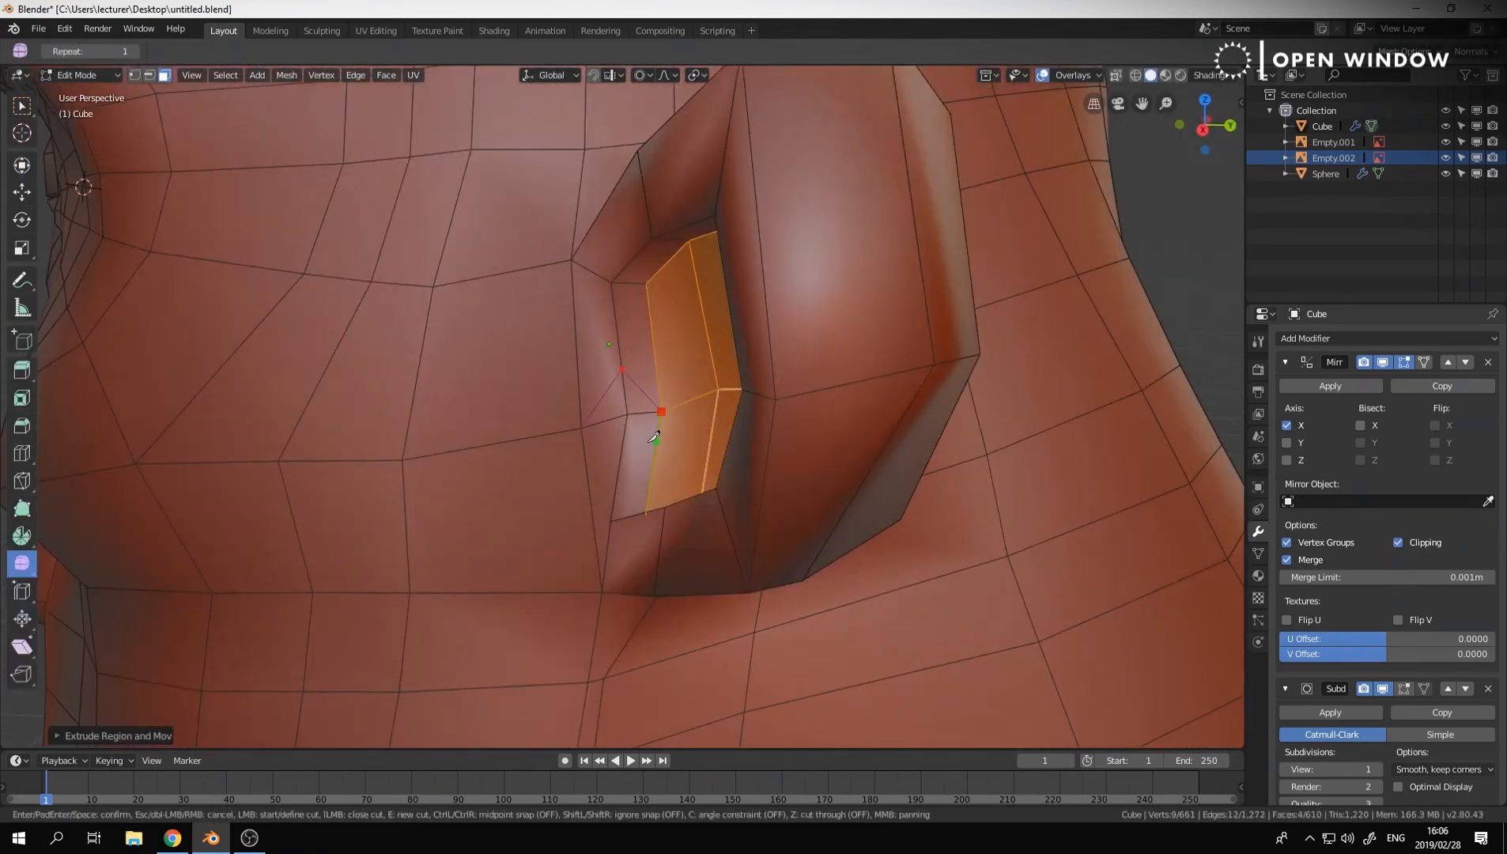
{"action": "middle_click_drag", "start_coordinate": [627, 417], "coordinate": [918, 395]}
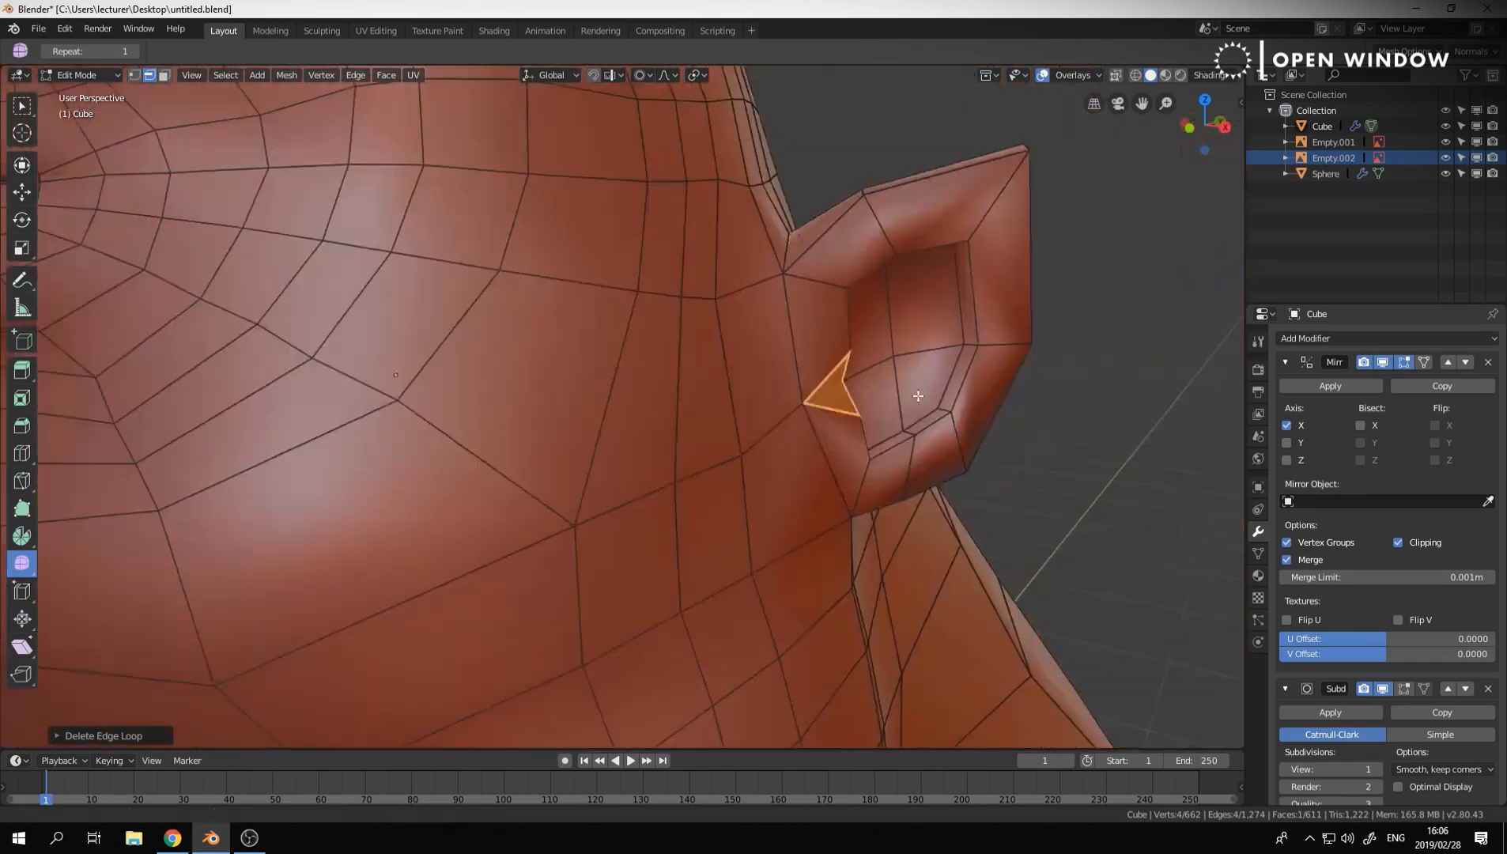
Move vertices of the small flap at the front of the ear cavity with proportional editing at size 0.09
{"action": "middle_click_drag", "start_coordinate": [503, 529], "coordinate": [683, 528]}
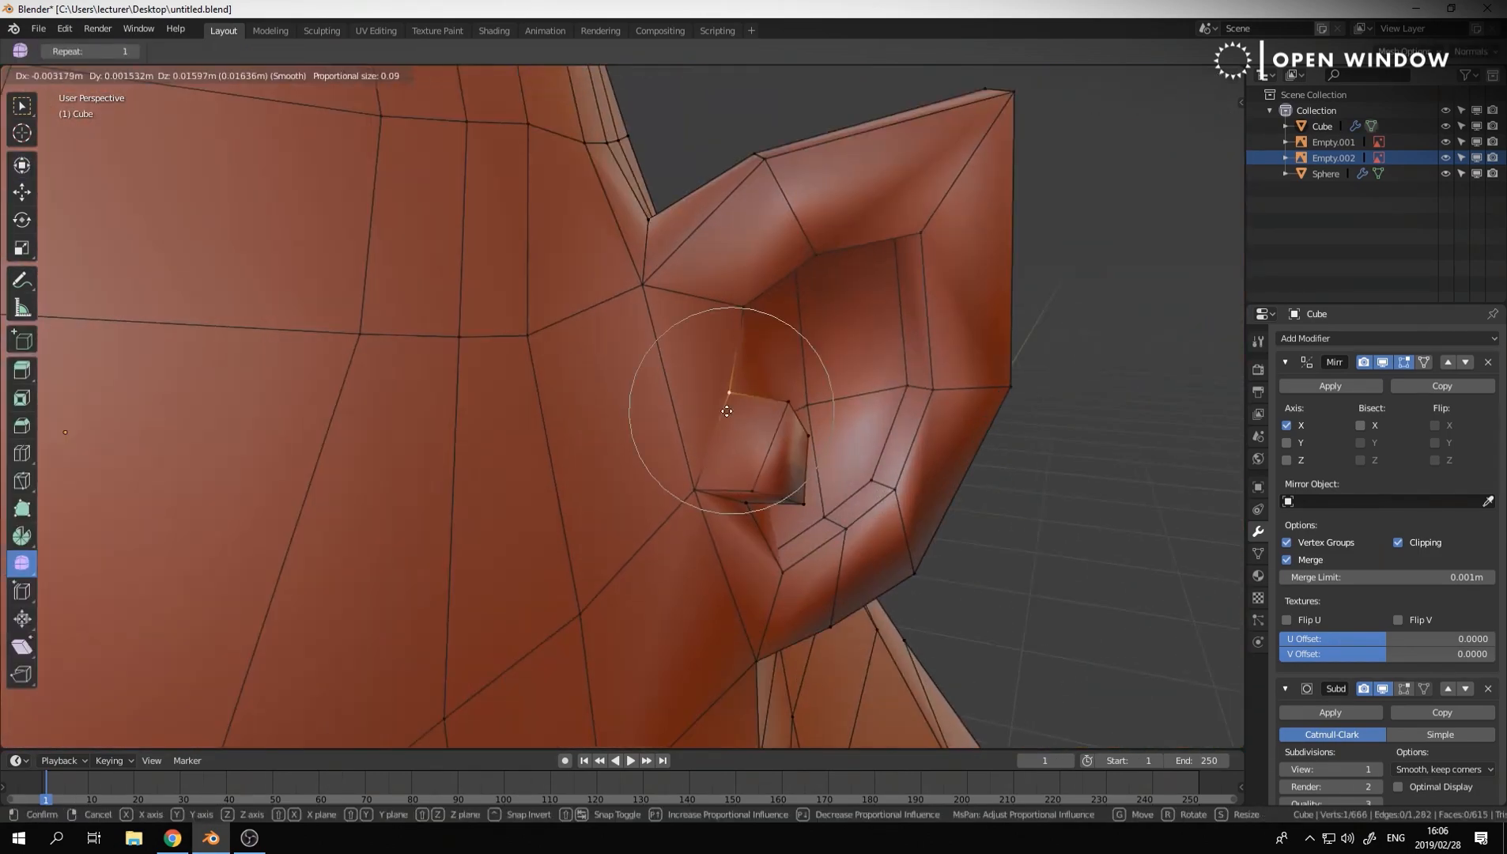
{"action": "left_click", "coordinate": [749, 486]}
{"action": "middle_click_drag", "start_coordinate": [748, 486], "coordinate": [396, 480]}
{"action": "left_click", "coordinate": [477, 402]}
{"action": "middle_click_drag", "start_coordinate": [478, 403], "coordinate": [476, 728]}
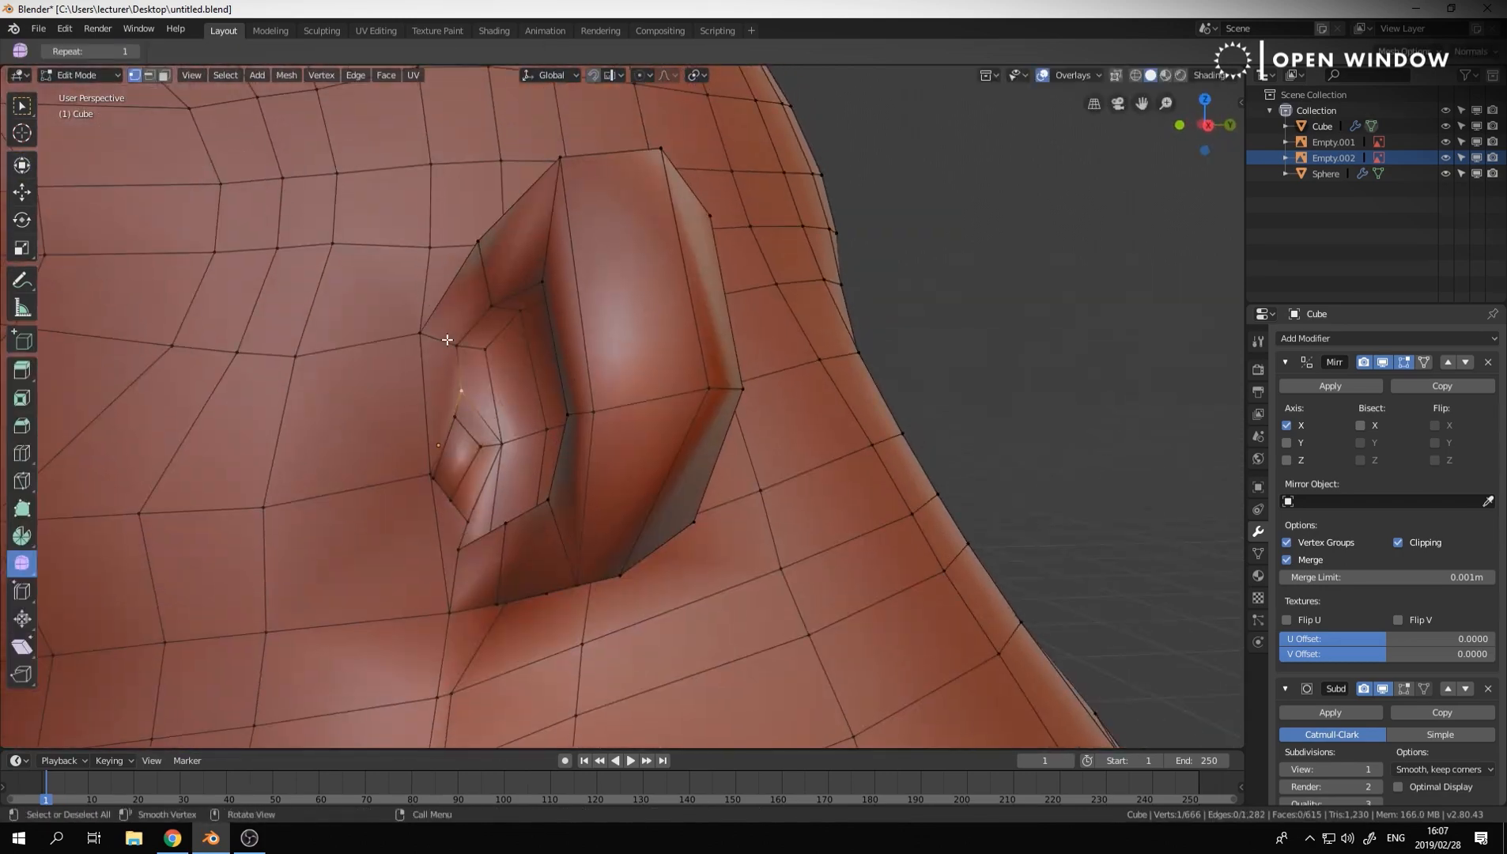
Adjust the vertices around the ear opening and slide the rear inner-rim vertex along its edge
{"action": "left_click", "coordinate": [678, 320], "text": "ctrl"}
{"action": "key", "text": "g"}
{"action": "middle_click_drag", "start_coordinate": [446, 340], "coordinate": [743, 431]}
{"action": "left_click", "coordinate": [713, 330]}
{"action": "left_click", "coordinate": [826, 498]}
{"action": "middle_click_drag", "start_coordinate": [913, 378], "coordinate": [798, 411]}
{"action": "key", "text": "g"}
{"action": "key", "text": "g"}
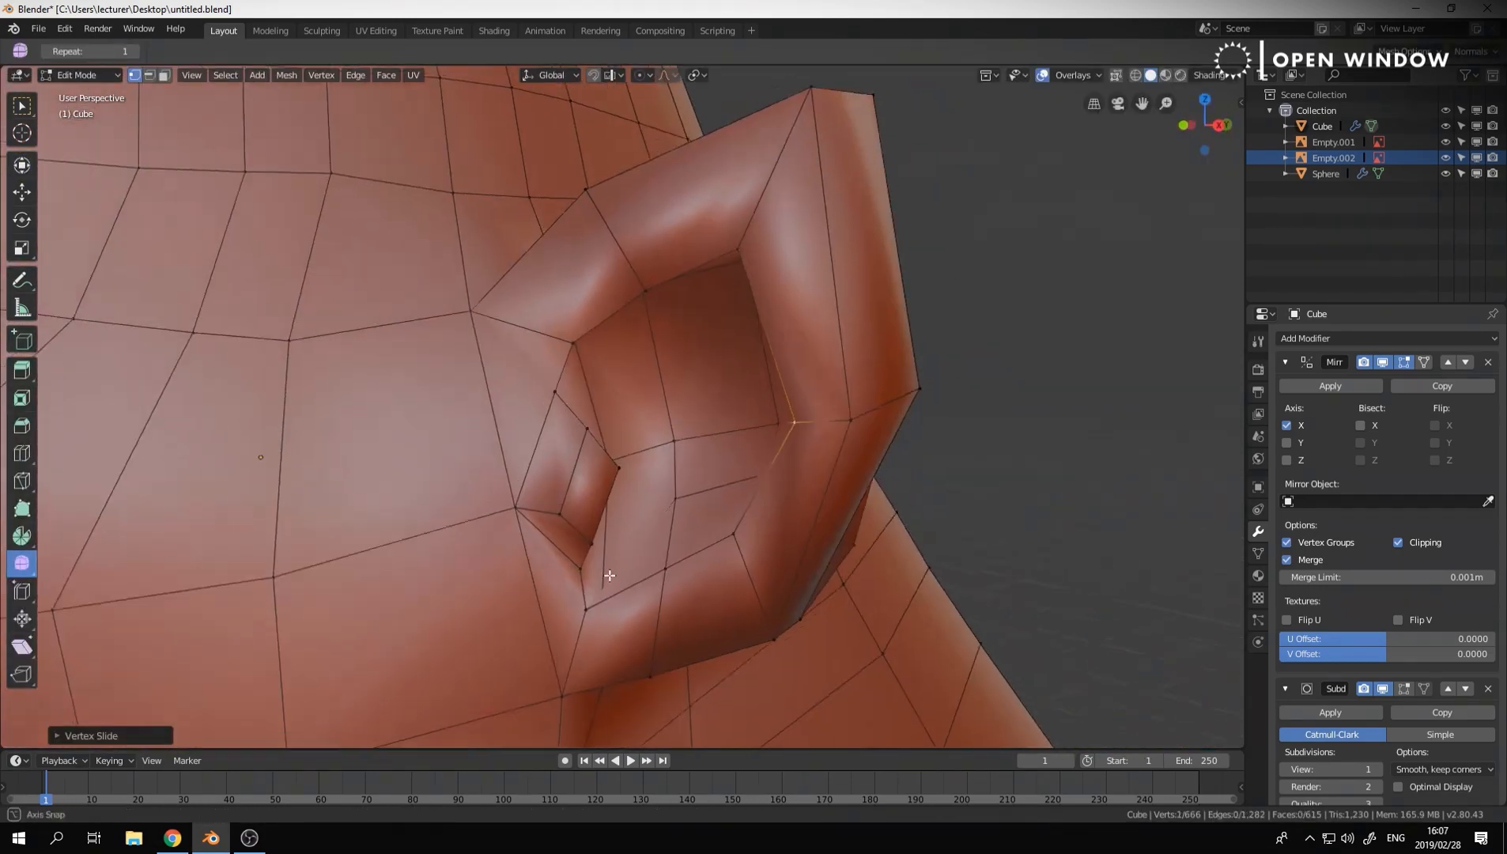
Move the lower front vertex of the ear cavity's rim to even out the opening below the flap
{"action": "left_click", "coordinate": [609, 579]}
{"action": "key", "text": "g"}
{"action": "left_click", "coordinate": [666, 595]}
{"action": "middle_click_drag", "start_coordinate": [666, 596], "coordinate": [528, 508]}
{"action": "scroll", "coordinate": [506, 565], "scroll_direction": "down", "scroll_amount": 5}
{"action": "middle_click_drag", "start_coordinate": [506, 565], "coordinate": [563, 424]}
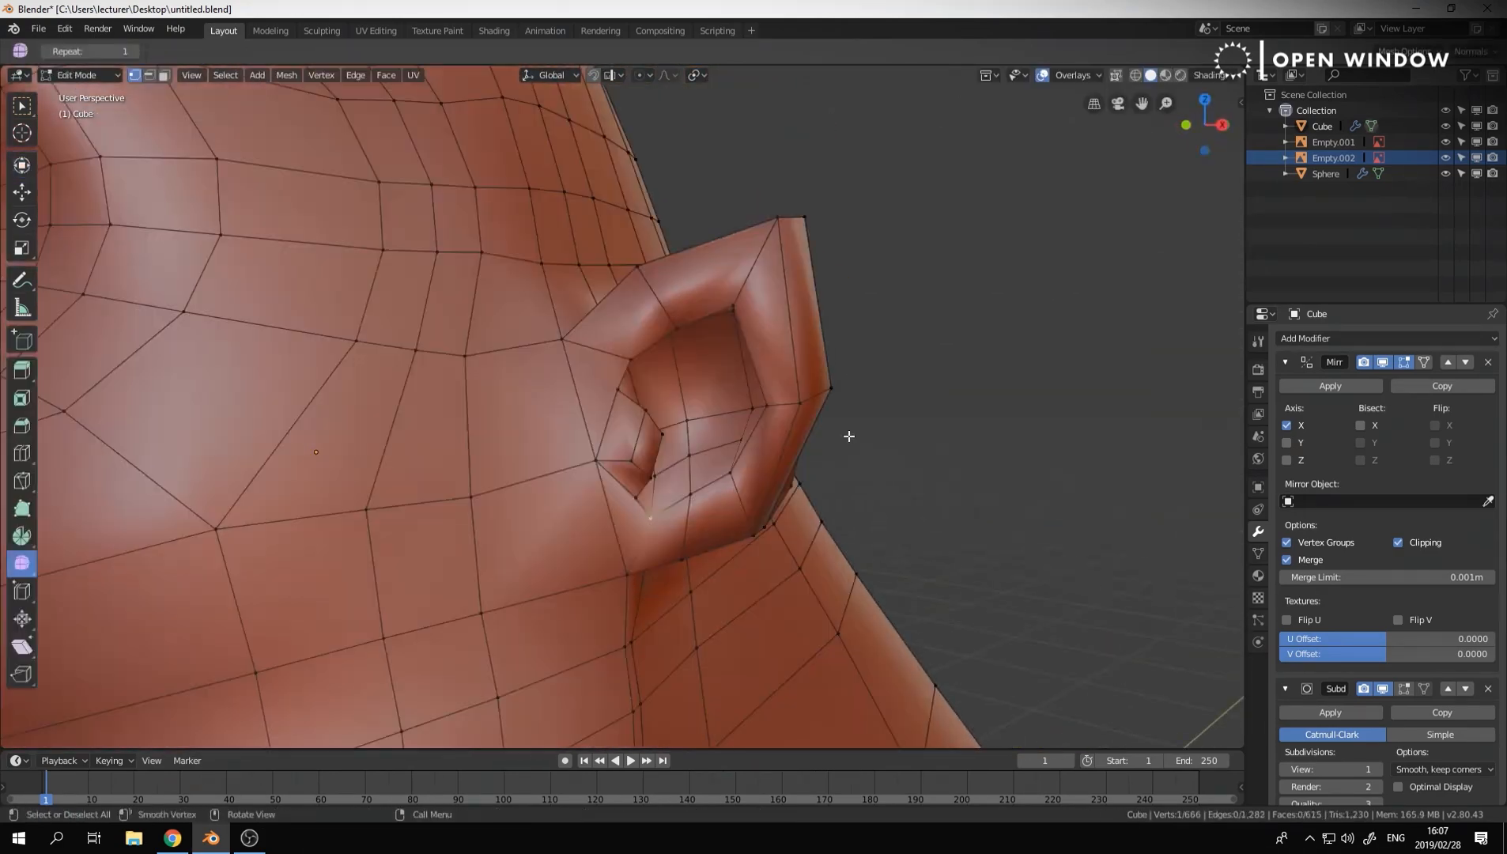
{"action": "middle_click_drag", "start_coordinate": [847, 430], "coordinate": [782, 463]}
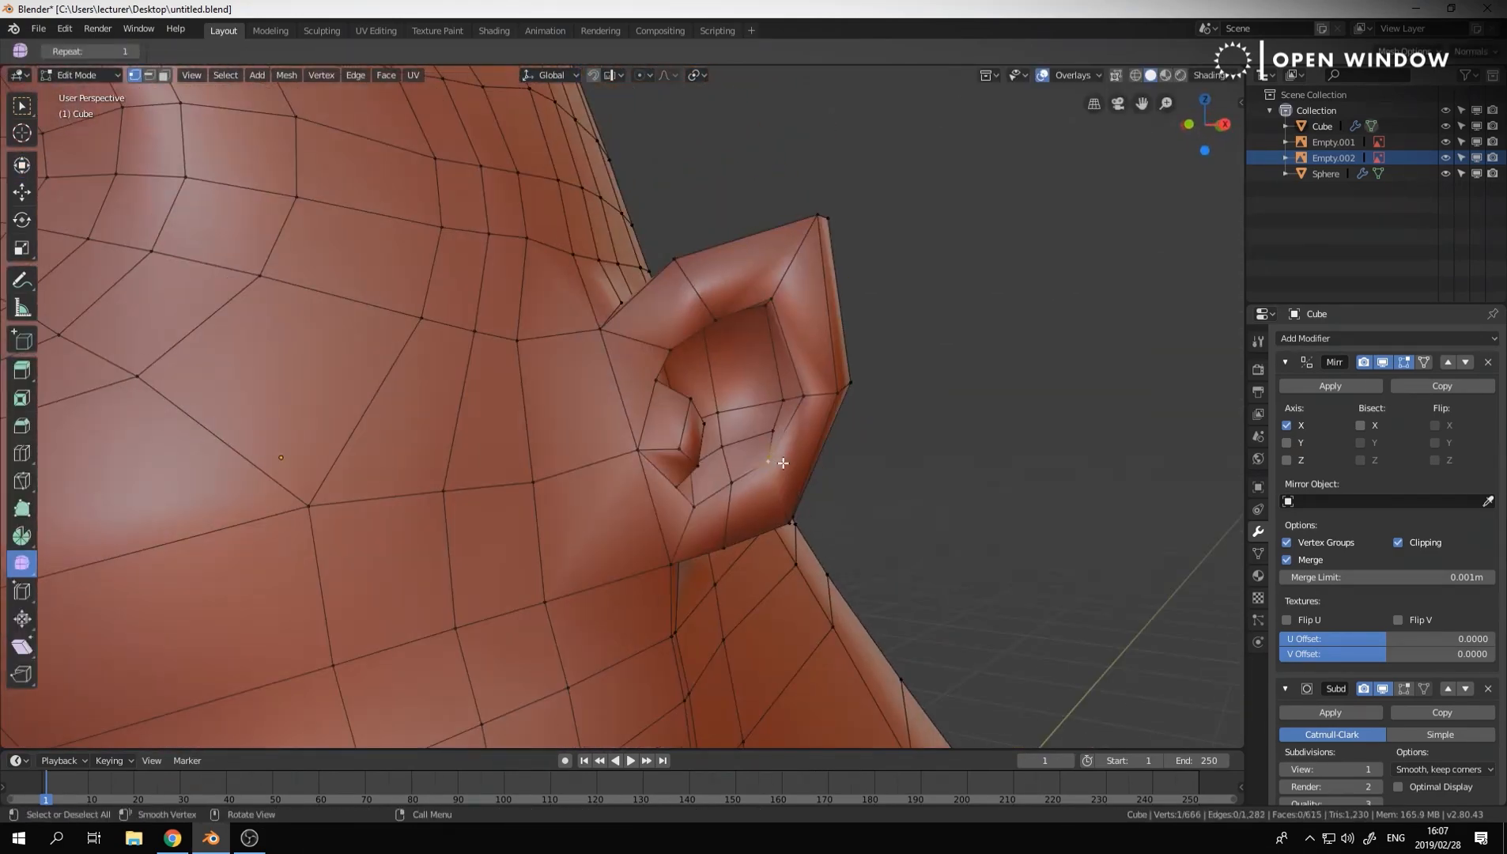
{"action": "scroll", "coordinate": [771, 427], "scroll_direction": "down", "scroll_amount": 2}
Examine the smoothed head in Object Mode from the side, from below and from the front
{"action": "key", "text": "ctrl+Tab"}
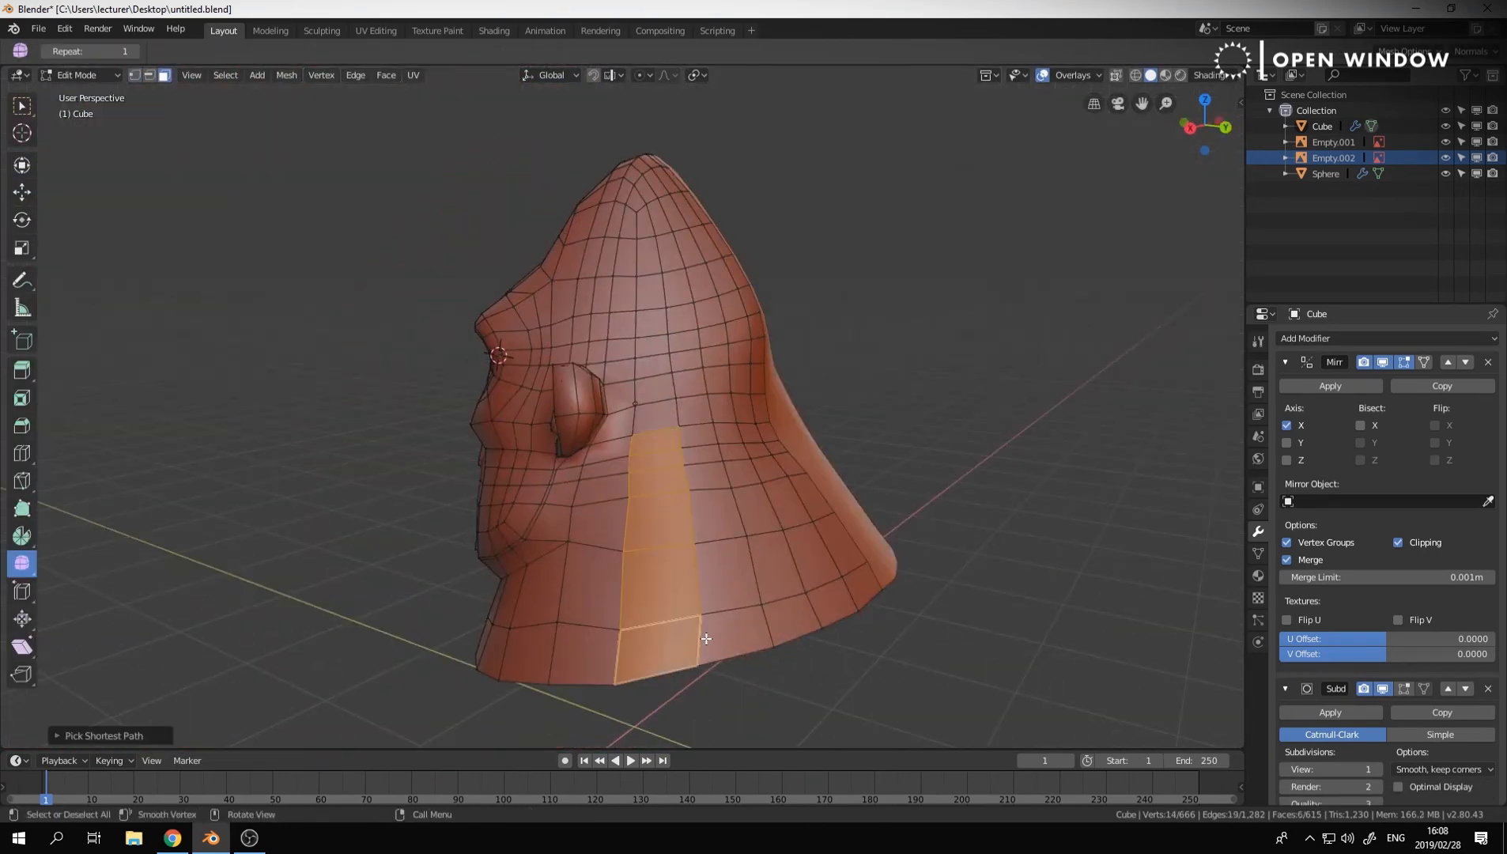
{"action": "key", "text": "KP_1"}
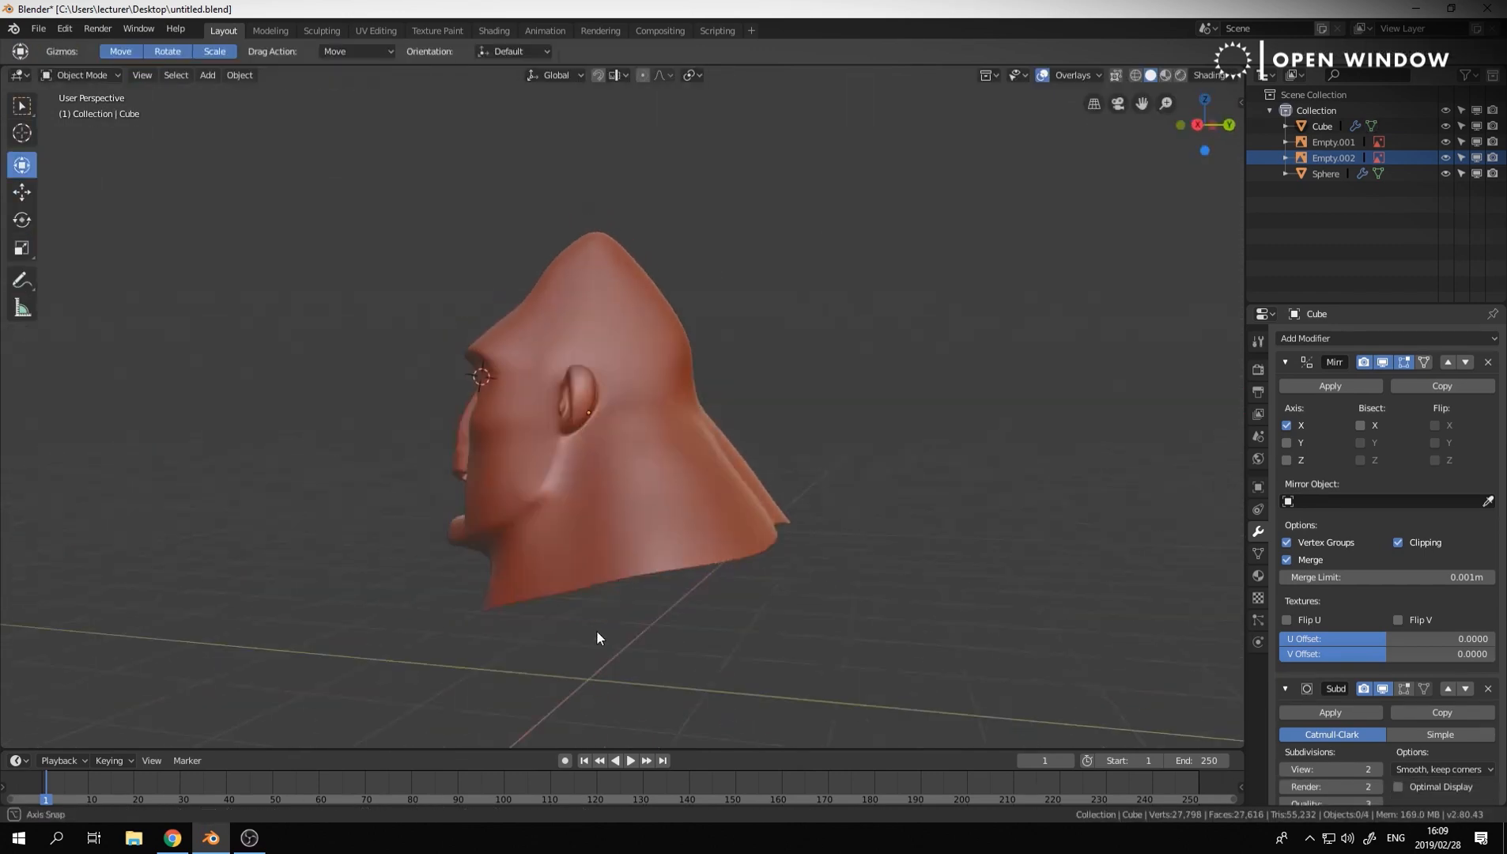
{"action": "middle_click_drag", "start_coordinate": [596, 630], "coordinate": [695, 612]}
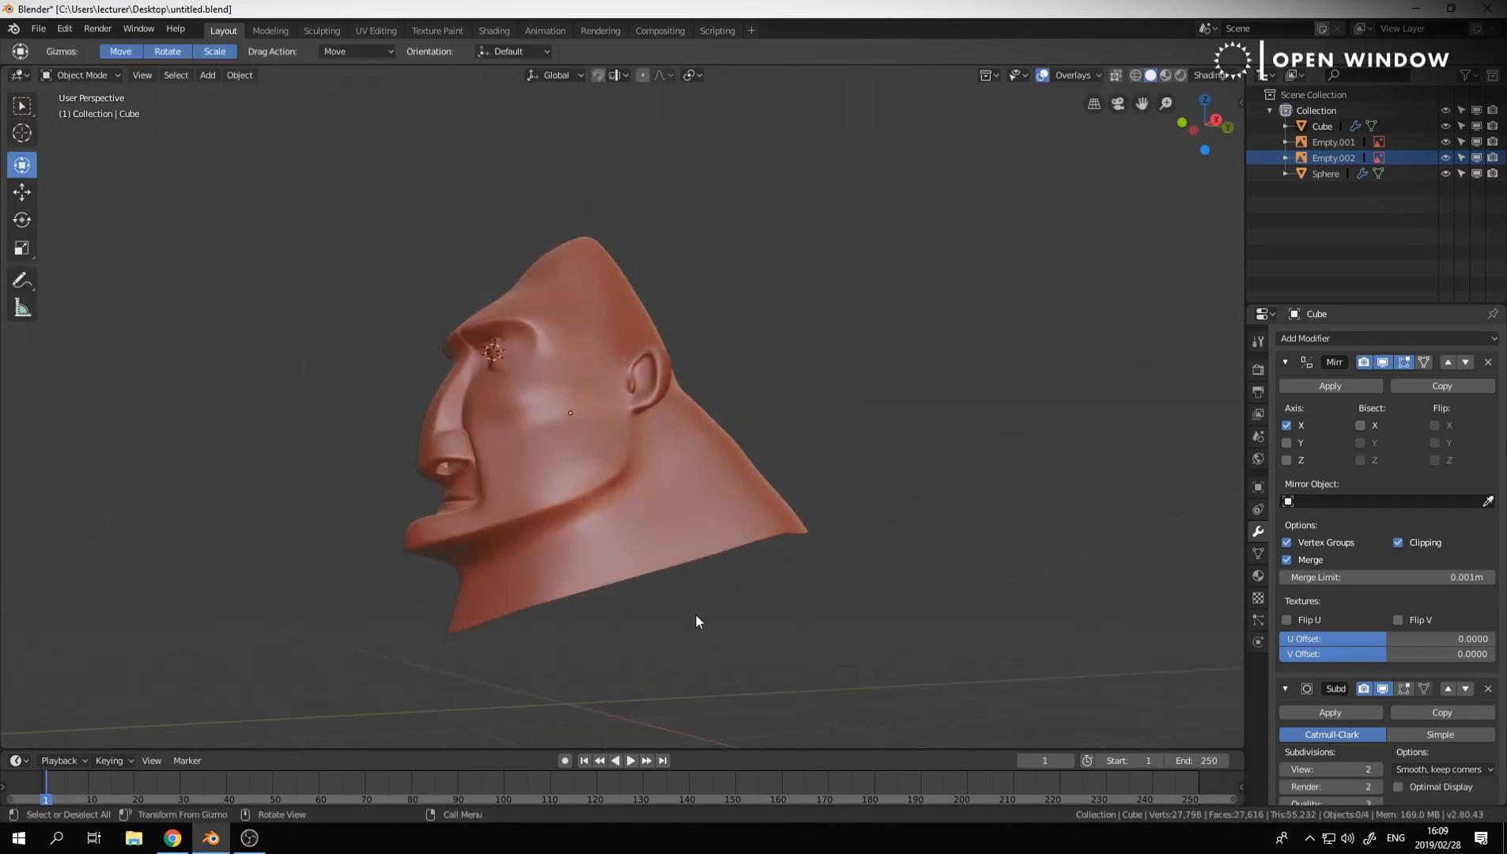
{"action": "key", "text": "ctrl+Tab"}
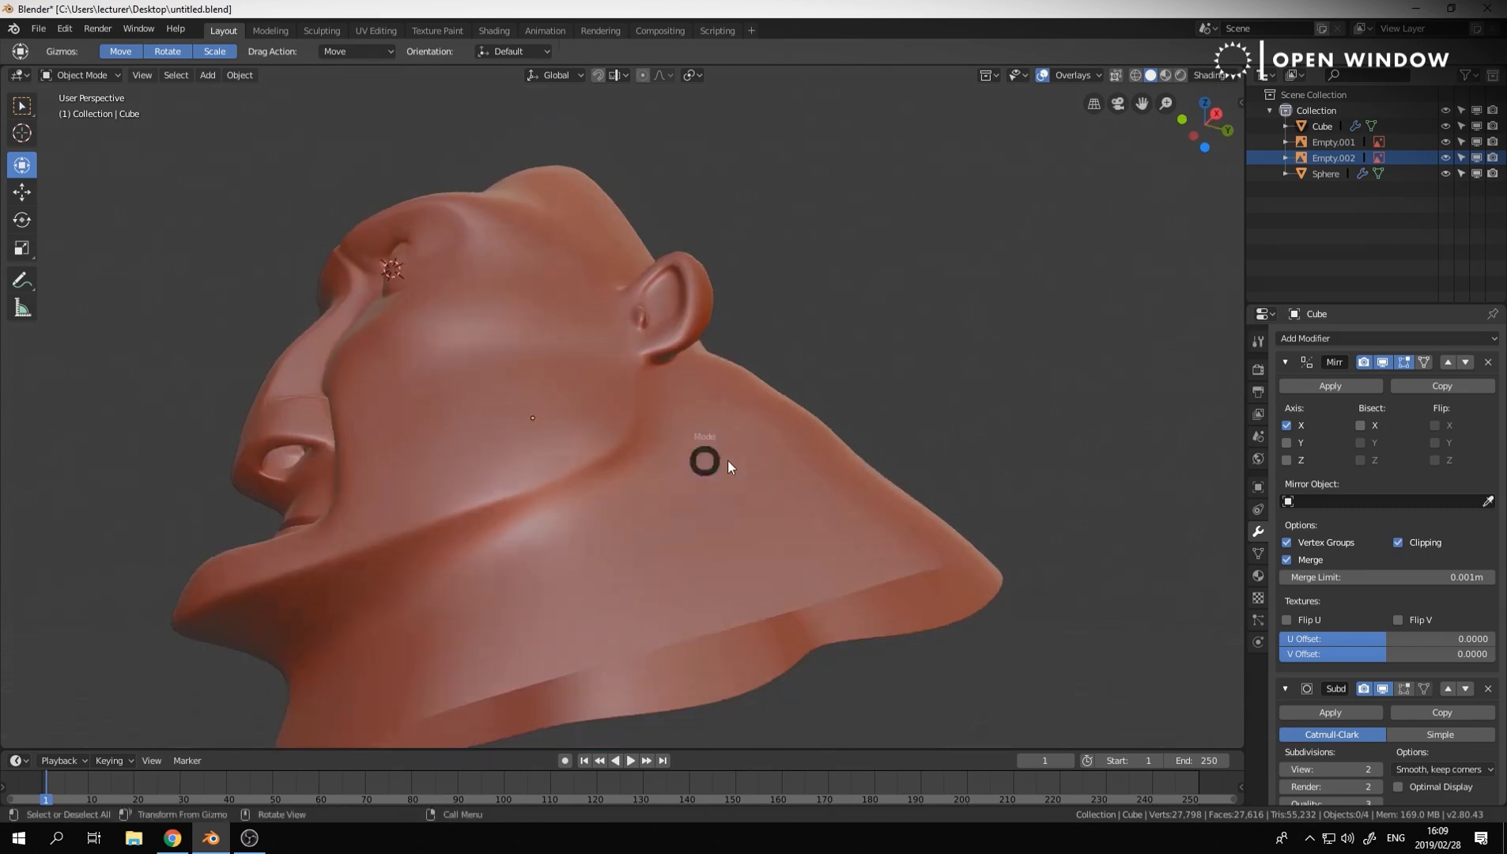
{"action": "left_click", "coordinate": [727, 467]}
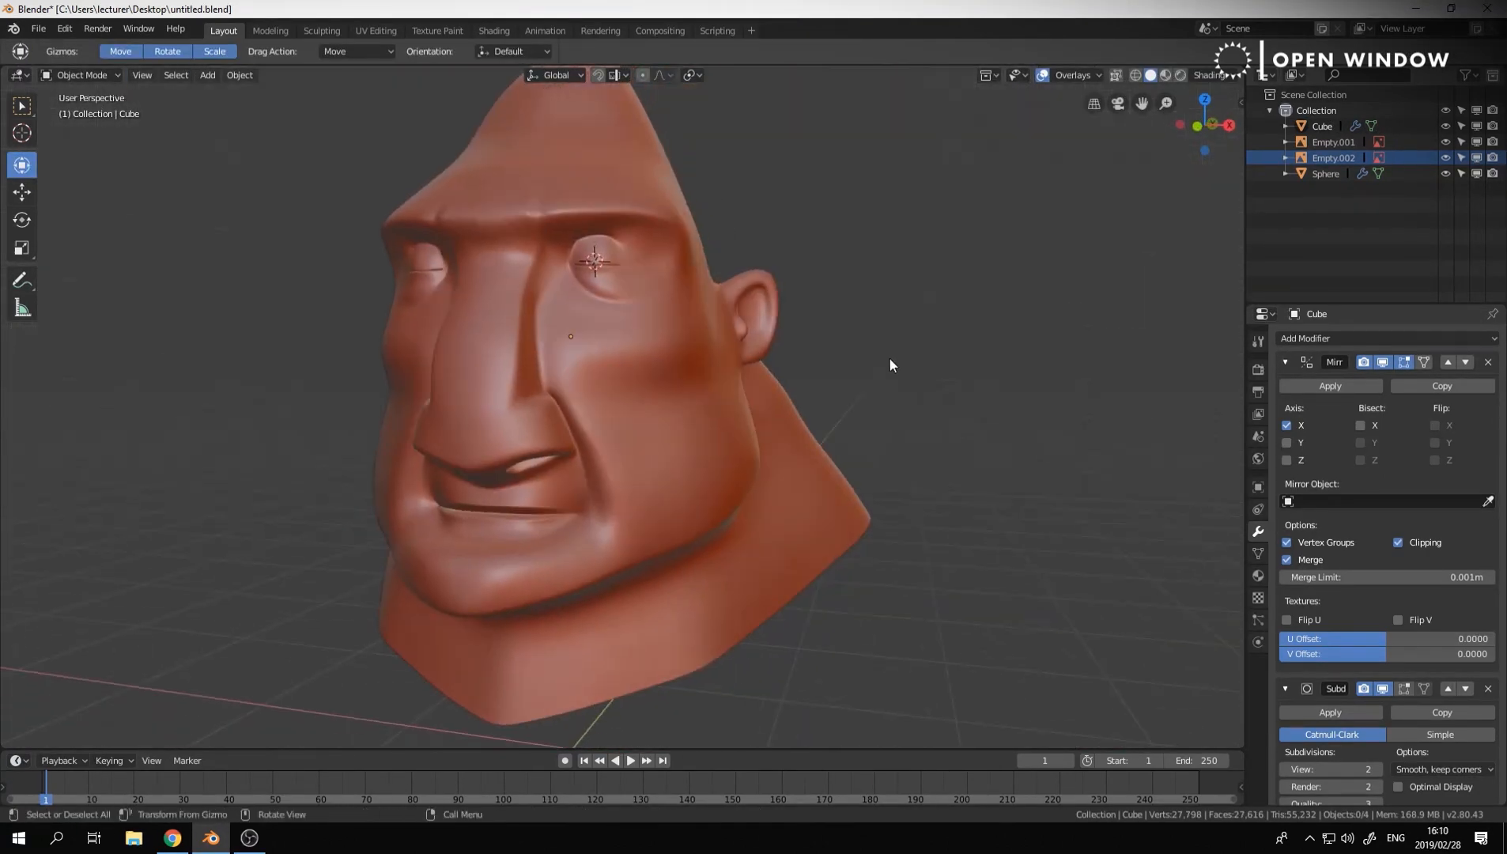
{"action": "middle_click_drag", "start_coordinate": [891, 363], "coordinate": [914, 365]}
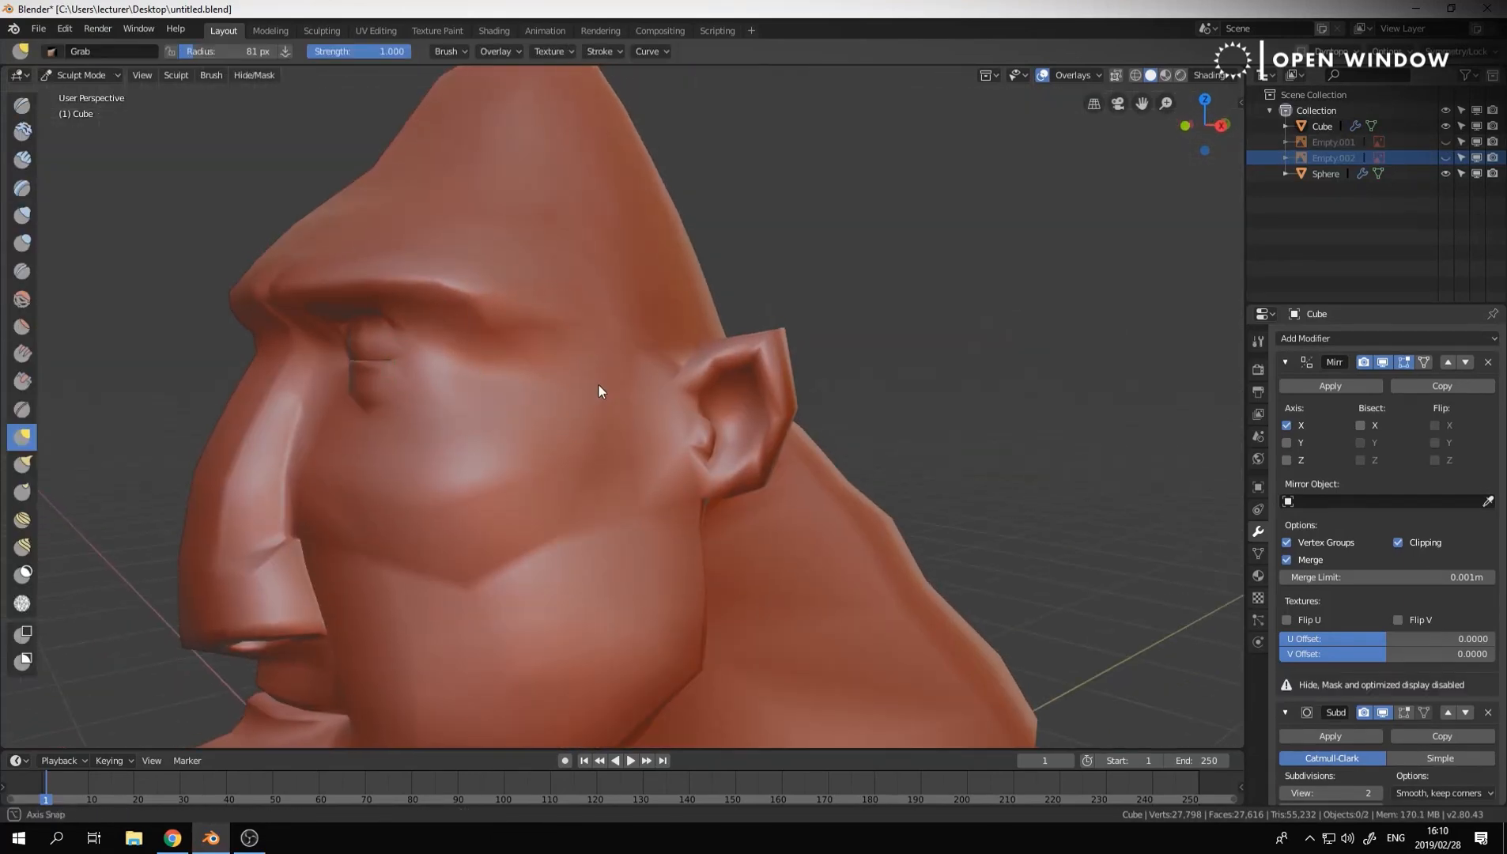
Turn on the wireframe overlay over the head in Sculpt Mode and open the viewport shading options
{"action": "left_click", "coordinate": [1073, 74]}
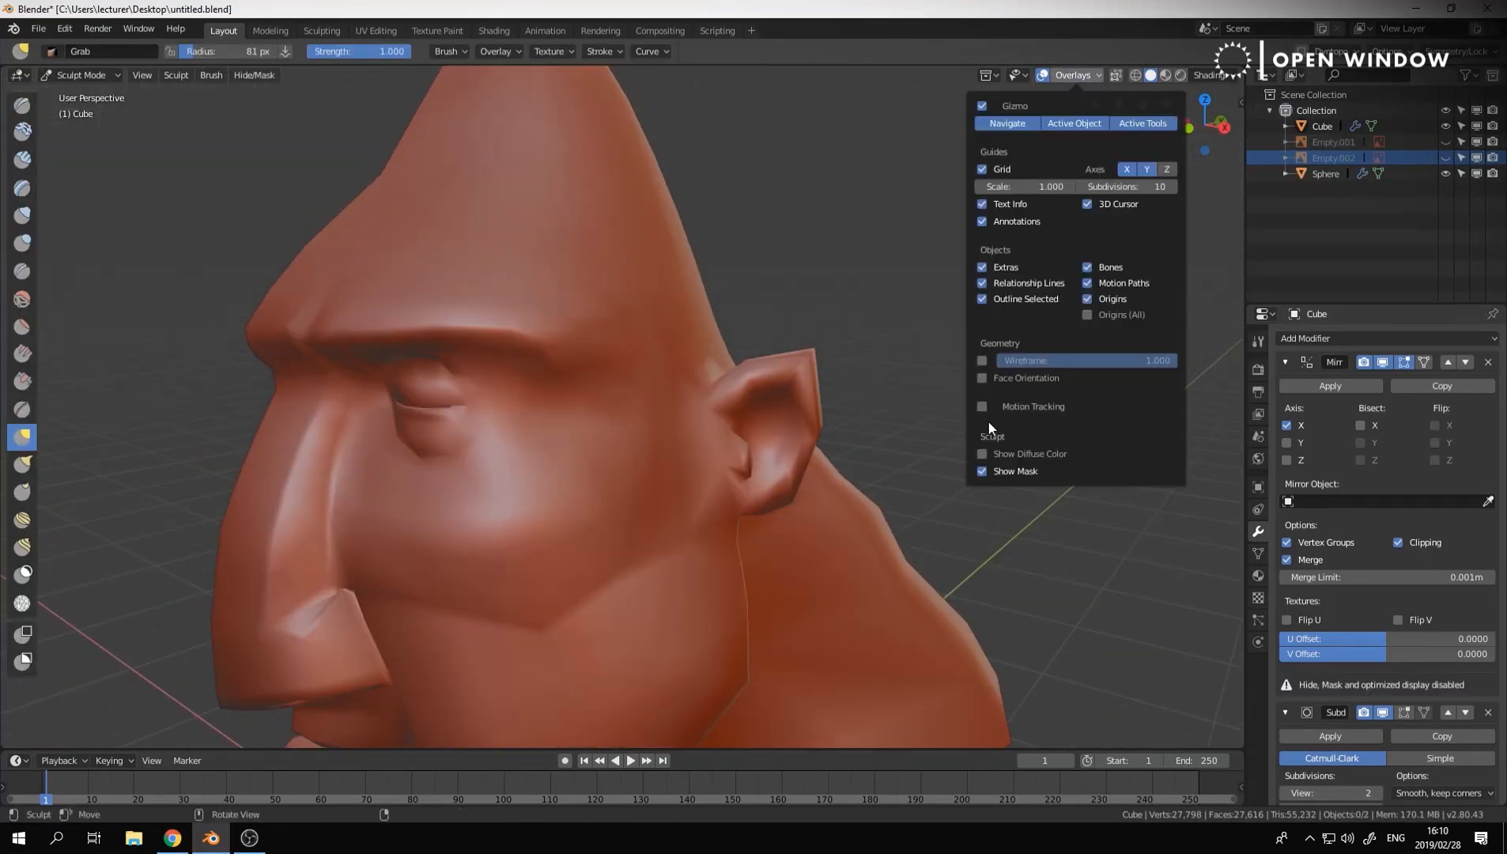
{"action": "left_click", "coordinate": [982, 359]}
{"action": "left_click", "coordinate": [1064, 73]}
{"action": "left_click", "coordinate": [1235, 75]}
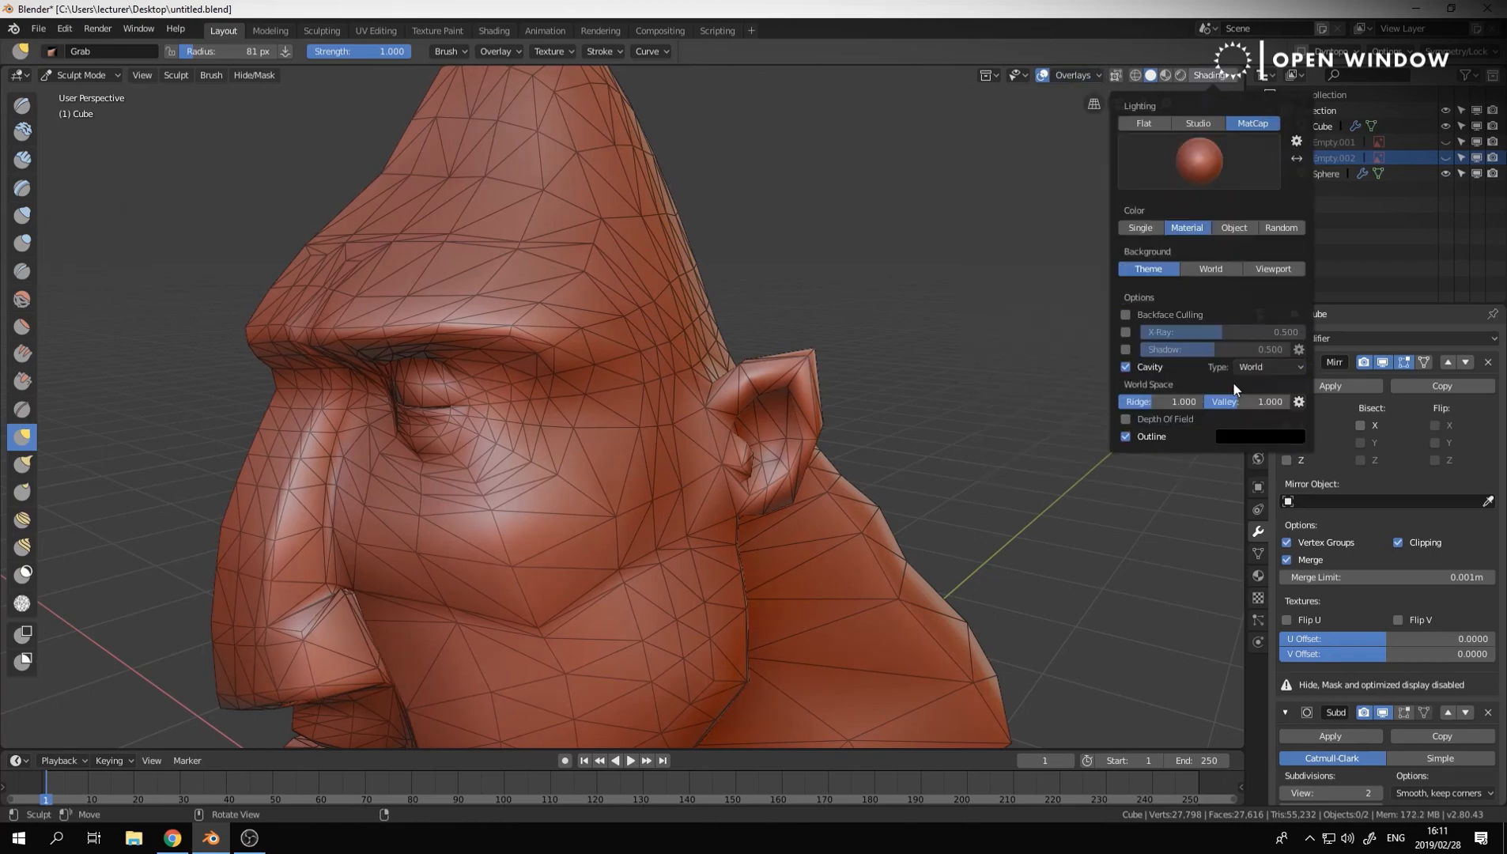
Inspect the head's wireframe around the face, ear and back in Object Mode and Sculpt Mode
{"action": "key", "text": "ctrl+Tab"}
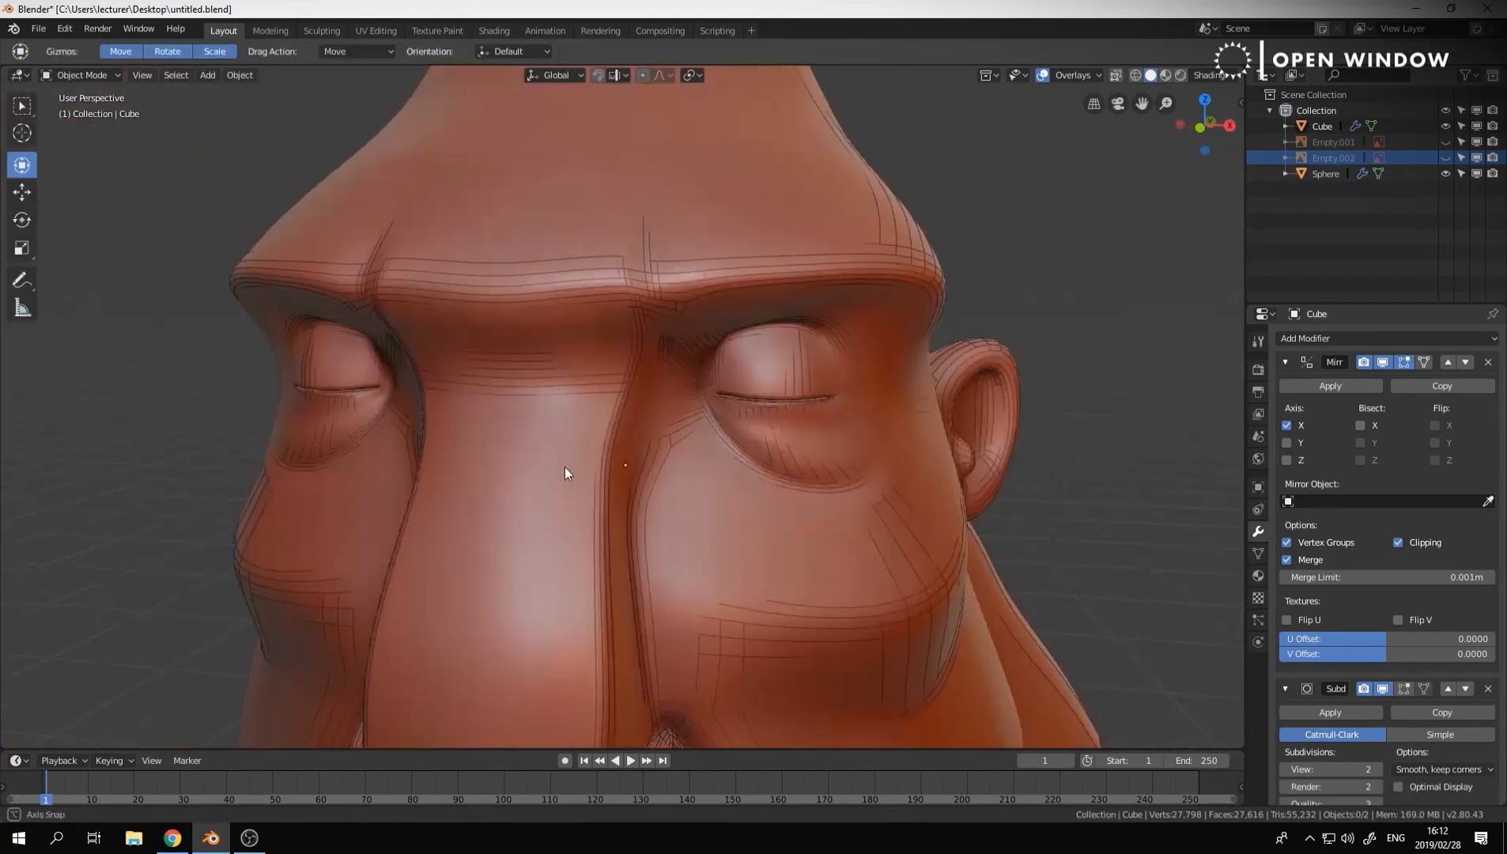
{"action": "middle_click_drag", "start_coordinate": [564, 467], "coordinate": [581, 449]}
{"action": "scroll", "coordinate": [743, 382], "scroll_direction": "down", "scroll_amount": 5}
{"action": "middle_click_drag", "start_coordinate": [713, 396], "coordinate": [867, 330]}
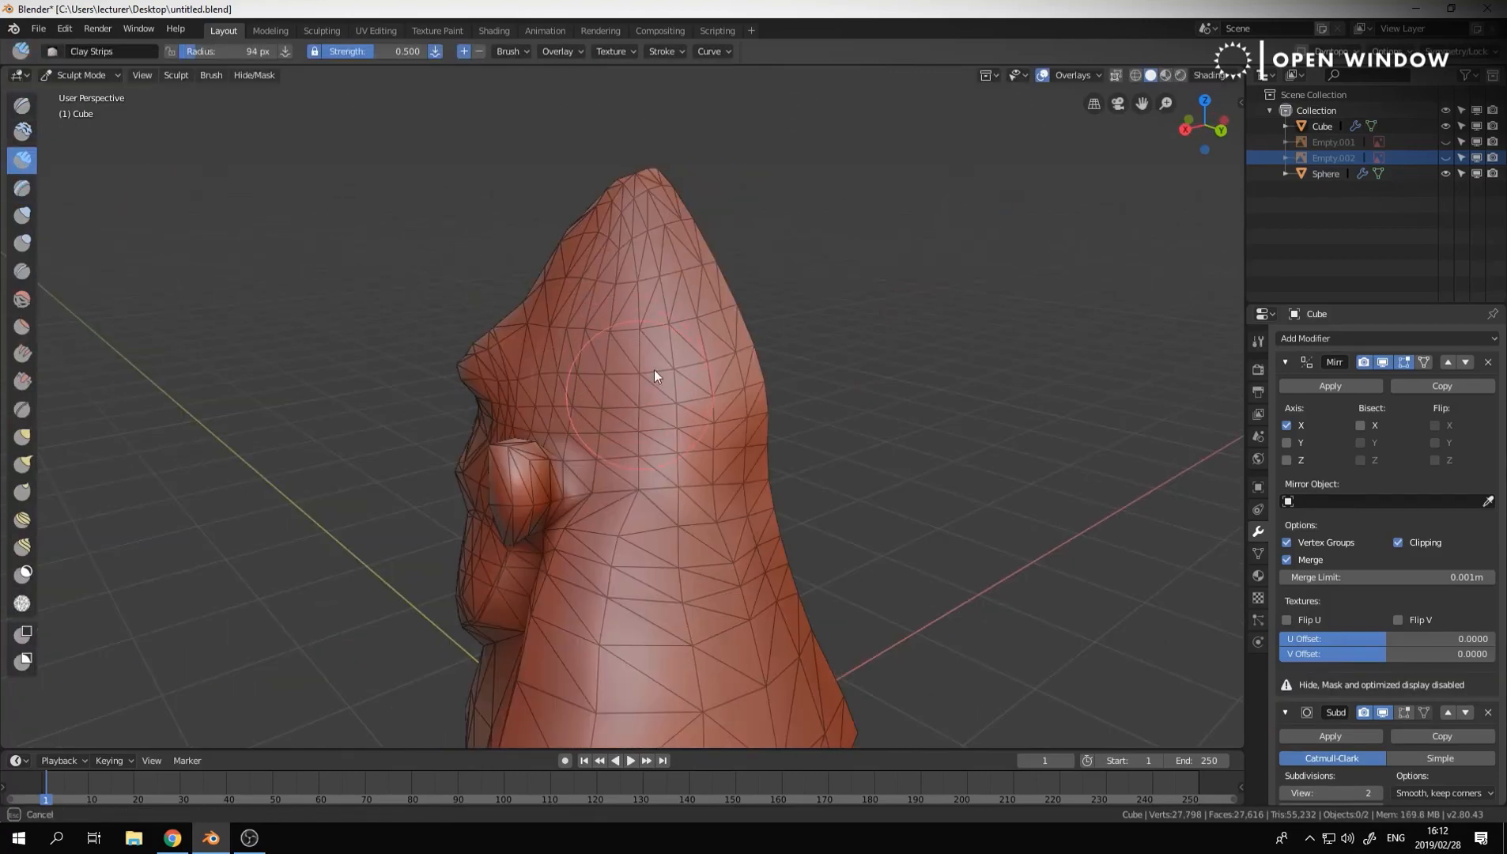
{"action": "middle_click_drag", "start_coordinate": [655, 376], "coordinate": [657, 419]}
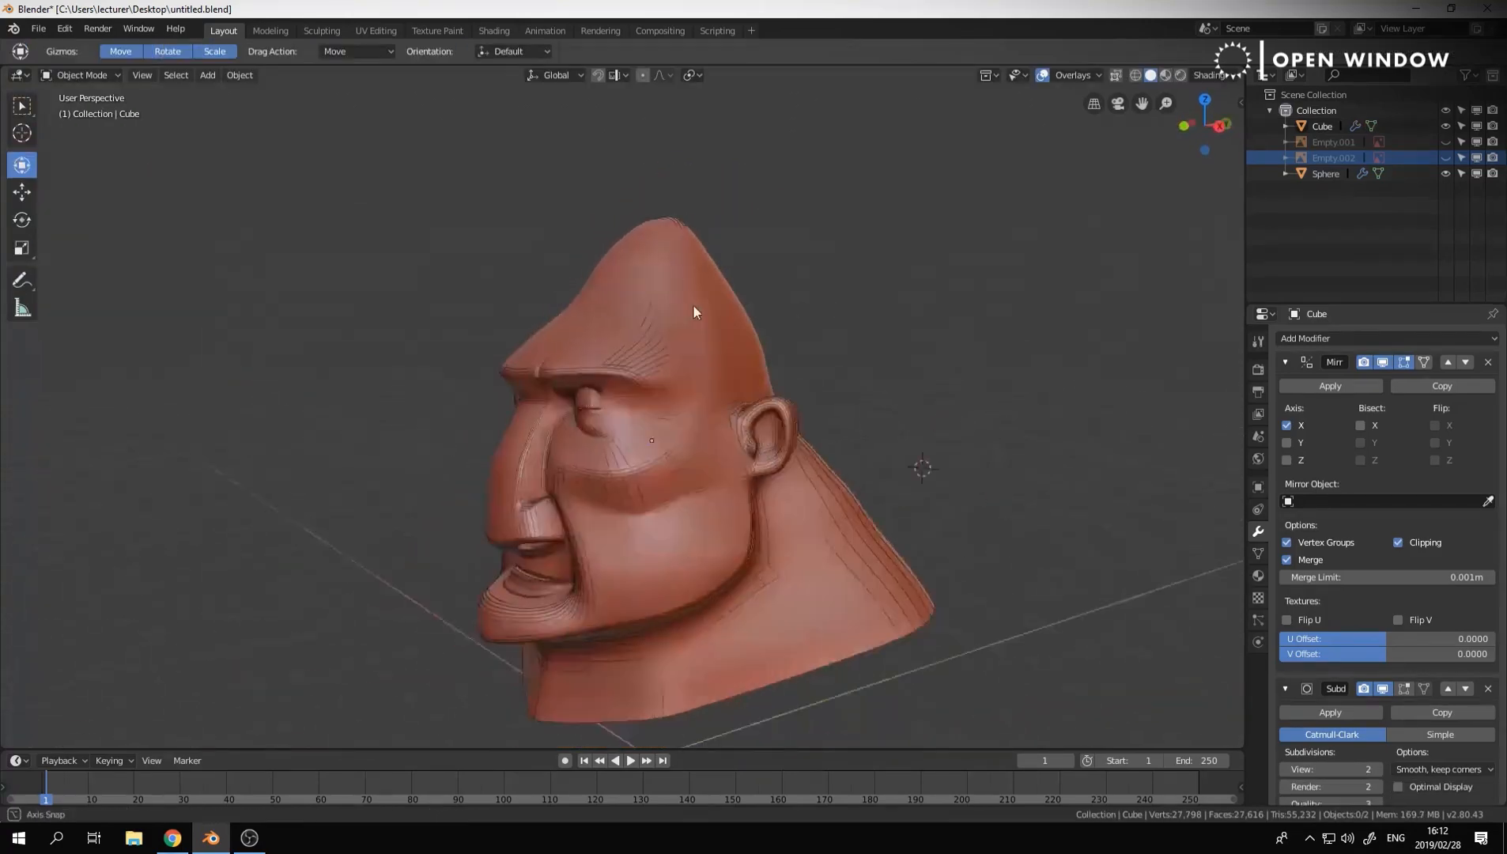